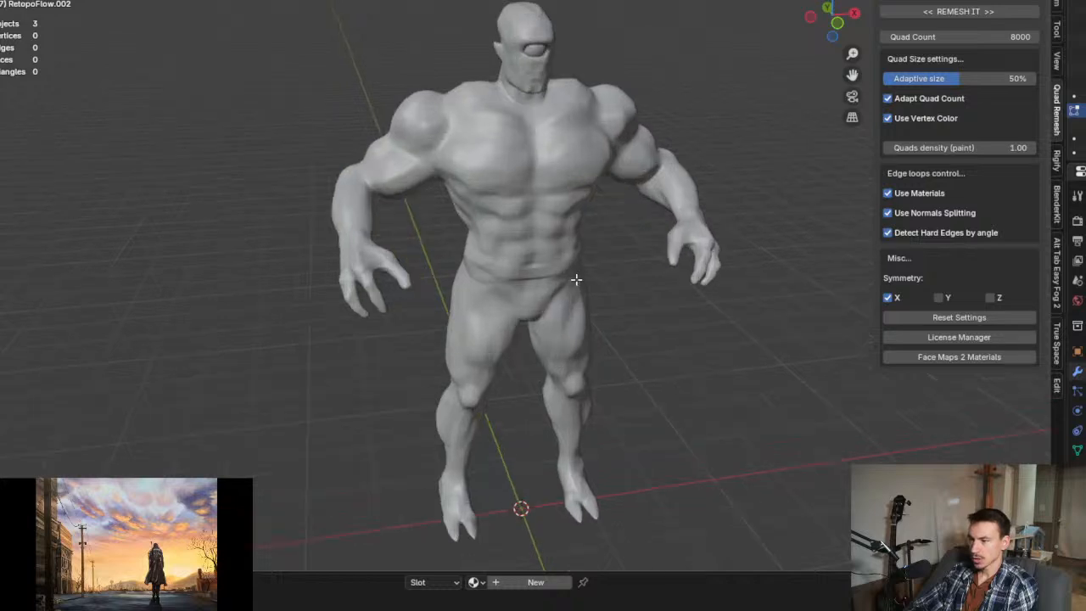
Step: Examine the grey cyclops body's proportions and muscle forms from the front and at an angle
middle_drag(577, 279, 482, 273)
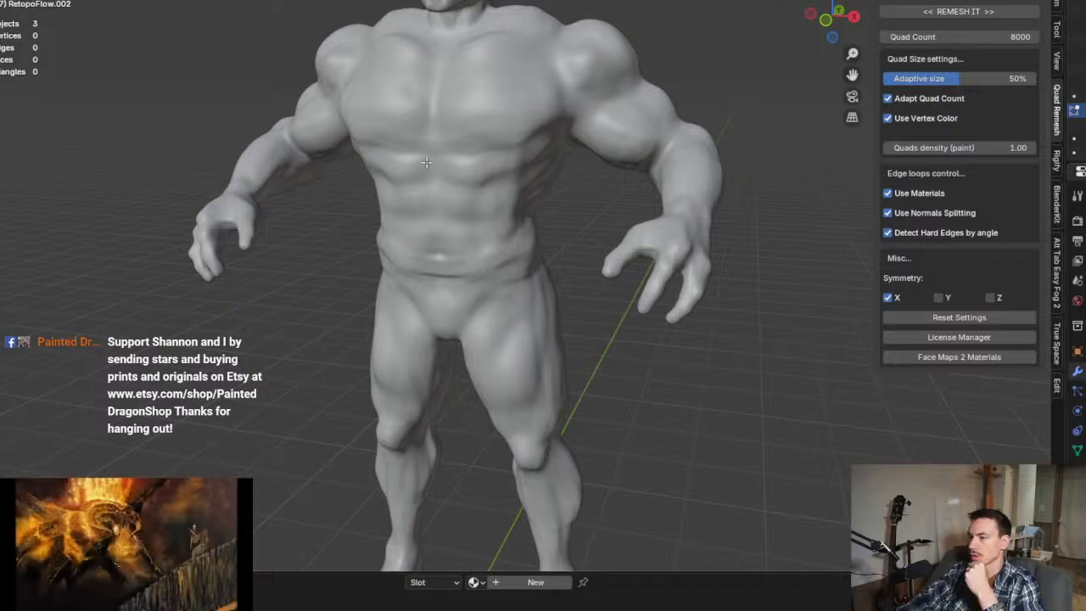
middle_drag(435, 238, 477, 234)
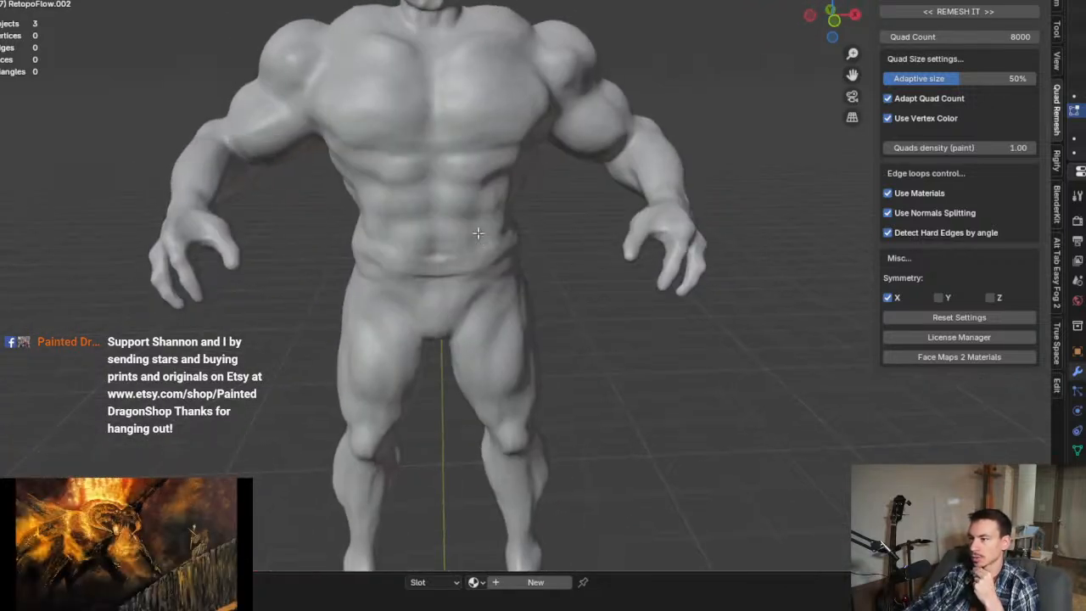
scroll(472, 178, down, 3)
scroll(472, 178, up, 2)
middle_drag(472, 178, 504, 257)
scroll(459, 220, down, 2)
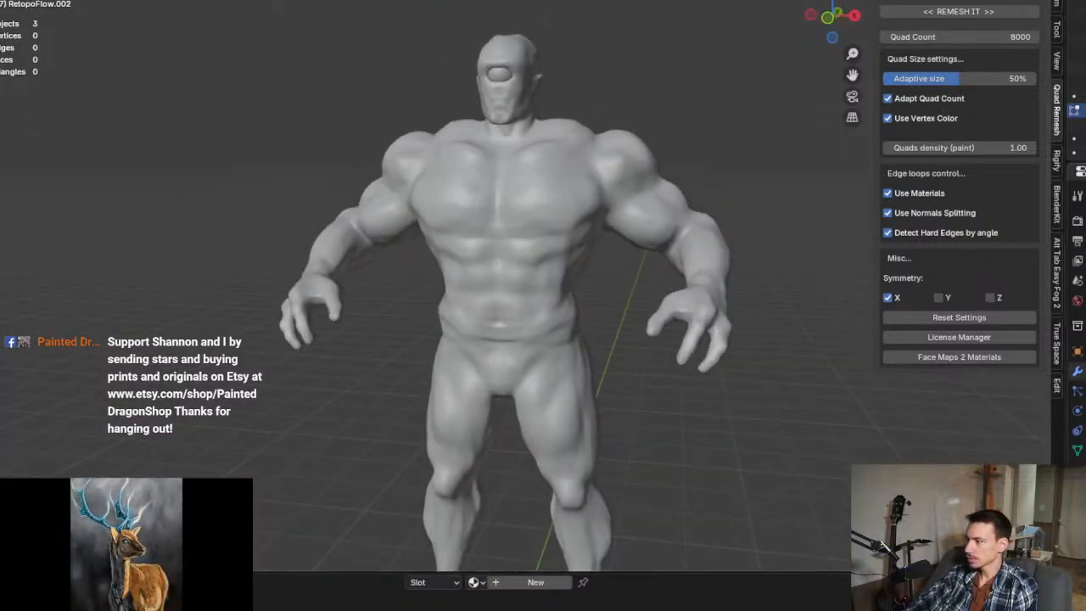
mouse_move(416, 298)
middle_down()
mouse_move(458, 280)
mouse_move(484, 224)
mouse_move(371, 228)
mouse_move(565, 242)
mouse_move(569, 310)
mouse_move(569, 292)
mouse_move(558, 303)
mouse_move(552, 291)
mouse_move(582, 334)
mouse_move(252, 249)
mouse_move(558, 297)
mouse_move(523, 279)
mouse_move(600, 278)
middle_up()
scroll(568, 292, down, 2)
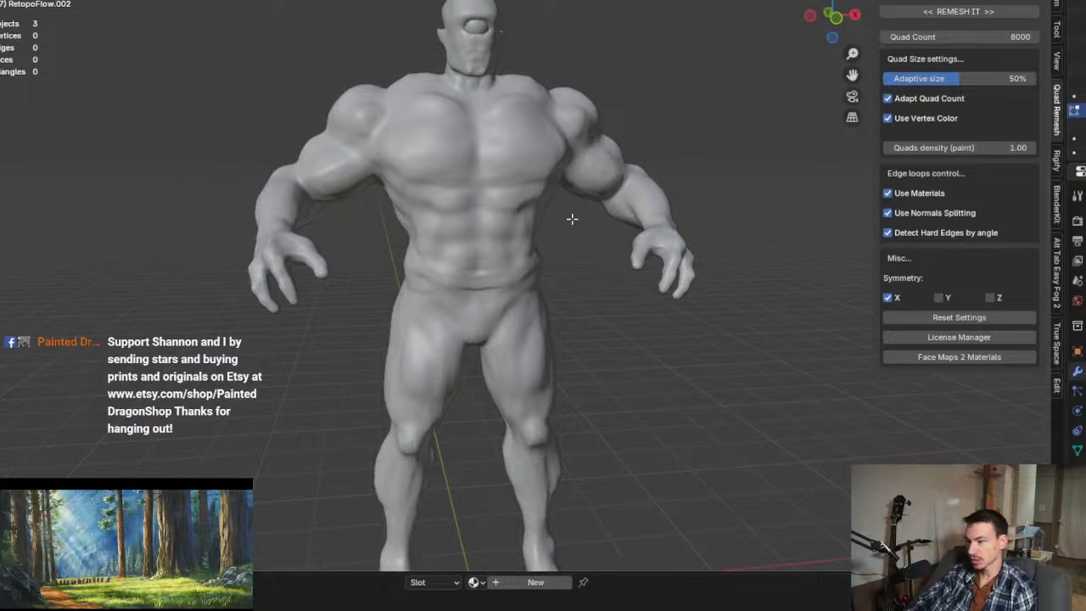
scroll(571, 219, up, 2)
scroll(610, 221, down, 4)
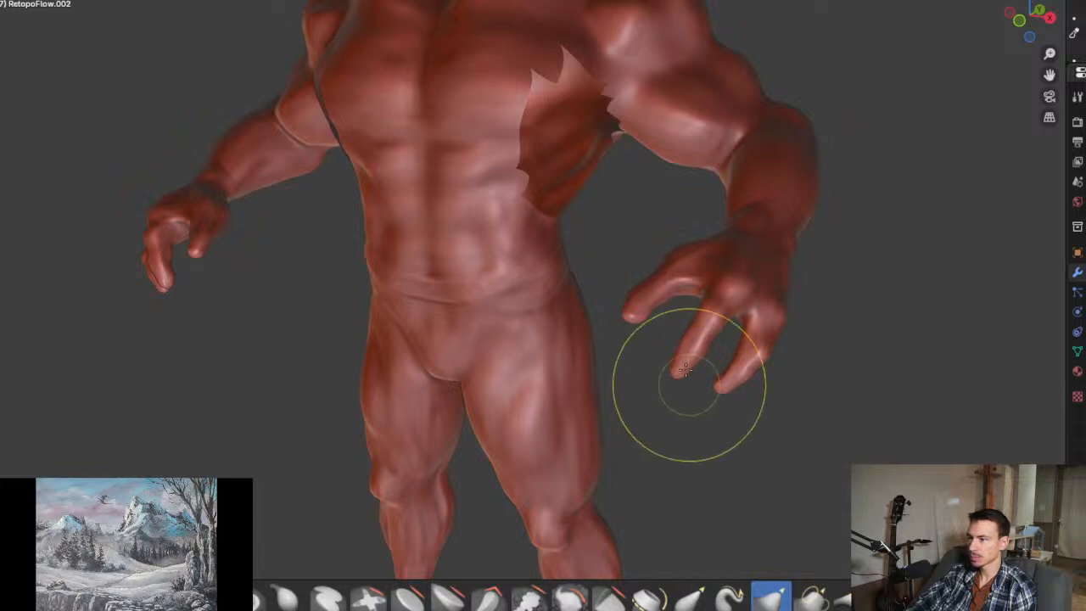
Step: Switch from the RetopoFlow.002 mesh to the Retopo_Cube.005 body mesh for sculpting
scroll(686, 368, down, 5)
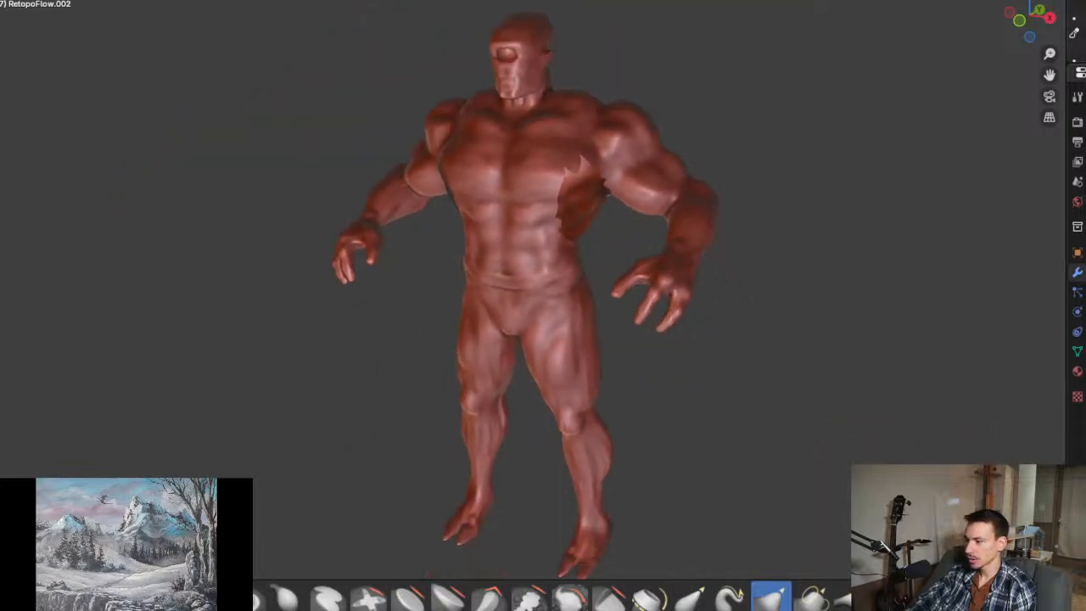
middle_drag(712, 295, 576, 268)
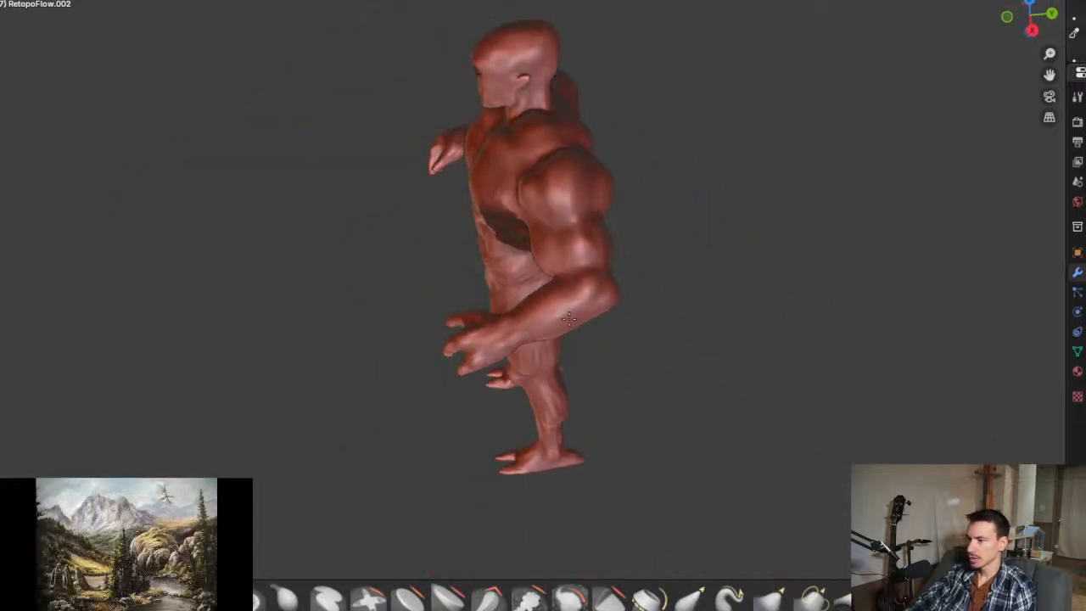
scroll(576, 269, up, 3)
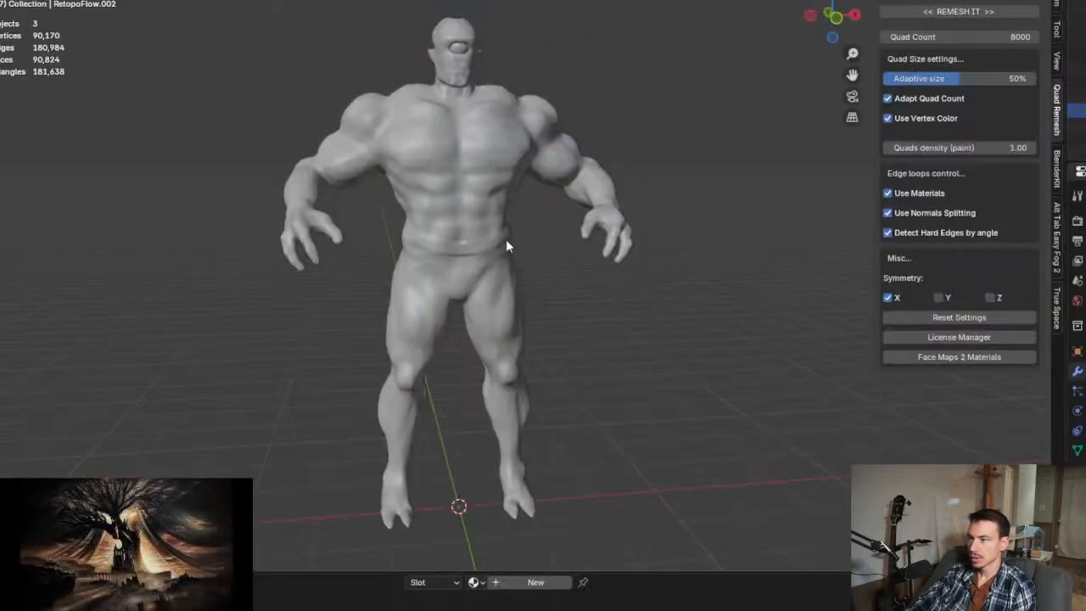
click(507, 241)
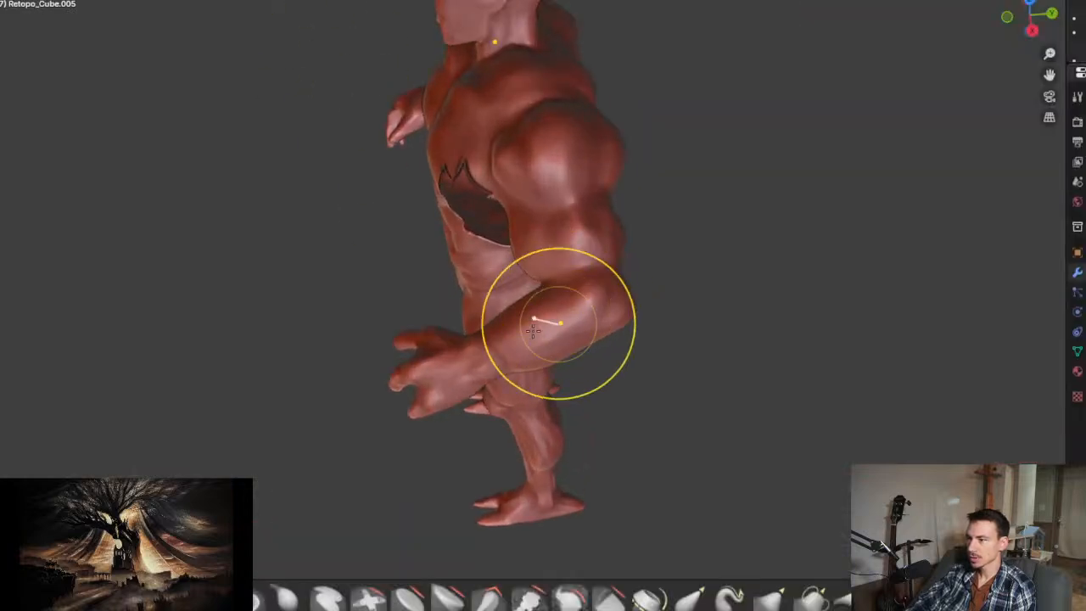
Step: Examine the jagged hole in the torso mesh below the armpit from several angles on both sides
mouse_move(557, 342)
middle_down()
mouse_move(602, 255)
mouse_move(594, 243)
mouse_move(560, 303)
middle_up()
scroll(538, 271, up, 6)
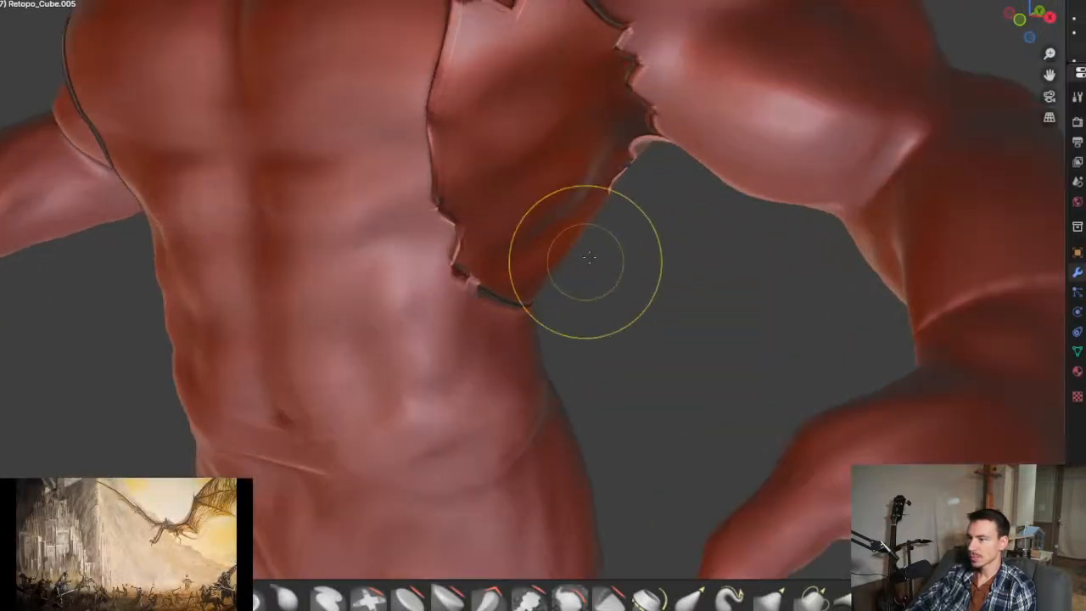
mouse_move(589, 256)
middle_down()
mouse_move(574, 266)
mouse_move(500, 247)
middle_up()
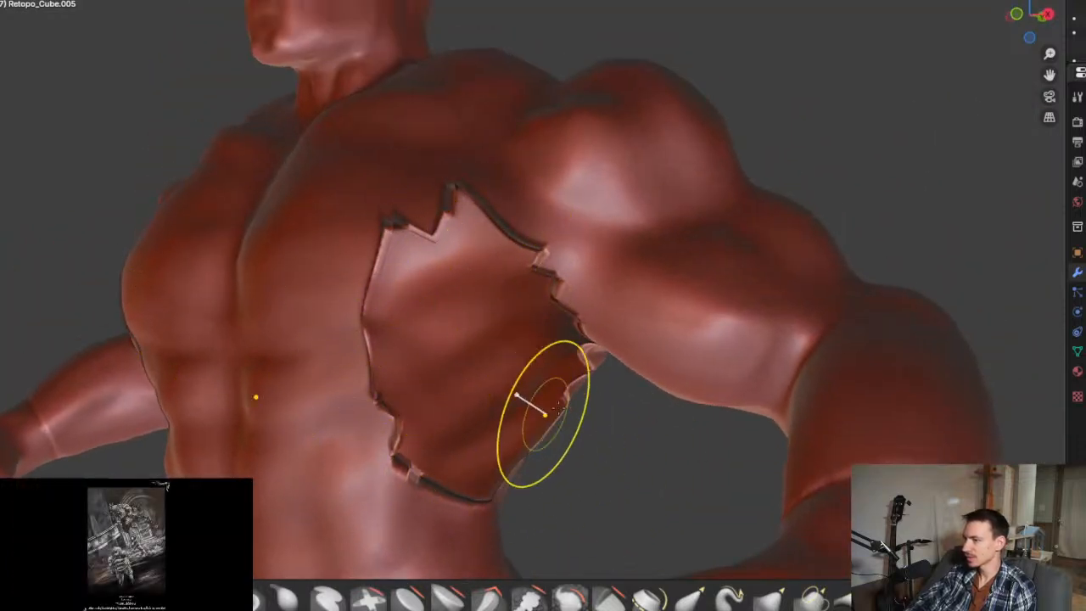
scroll(557, 408, down, 4)
middle_drag(557, 408, 514, 383)
scroll(526, 455, up, 4)
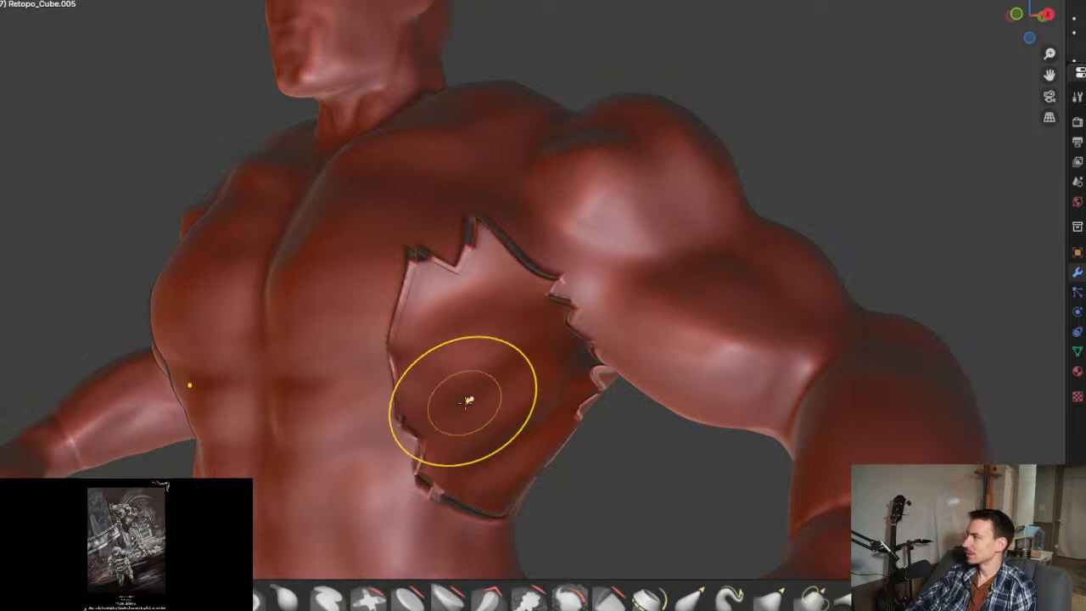
middle_drag(525, 408, 672, 399)
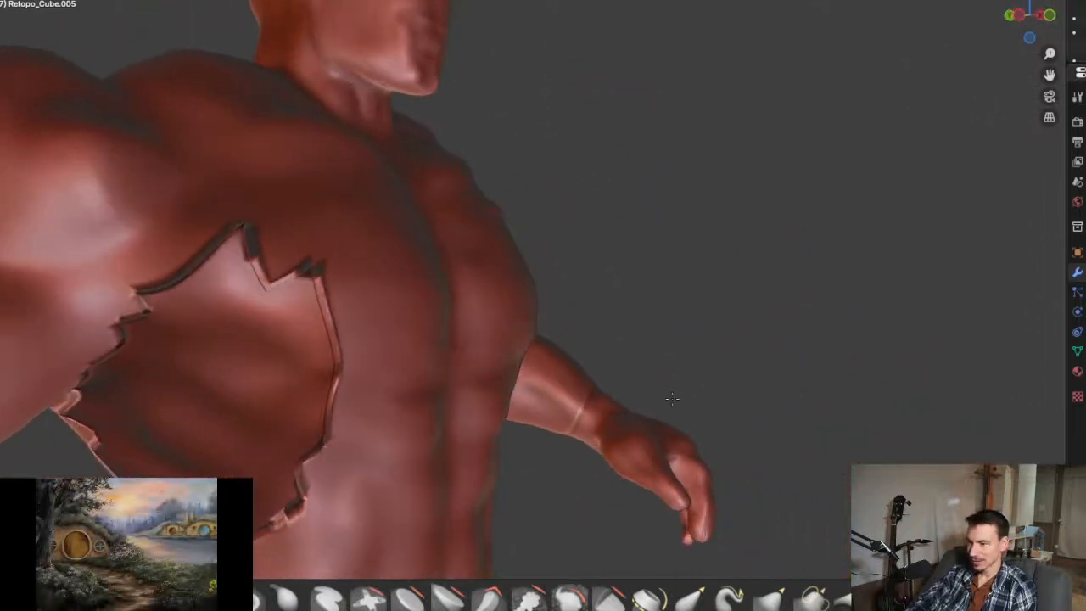
scroll(671, 399, down, 3)
middle_drag(461, 501, 581, 399)
scroll(481, 229, up, 3)
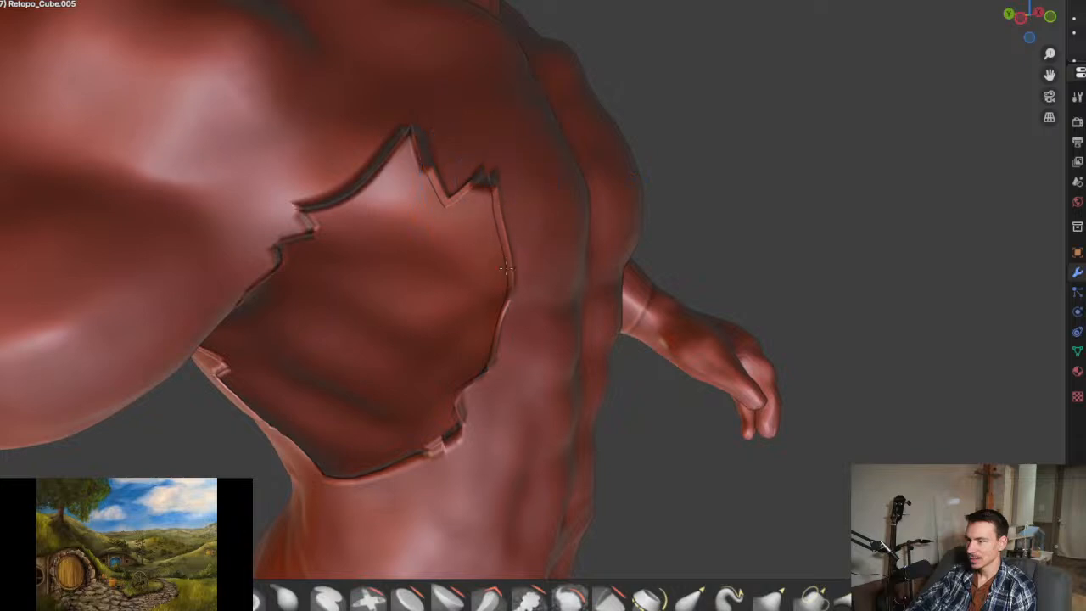
scroll(505, 269, down, 3)
scroll(343, 368, up, 3)
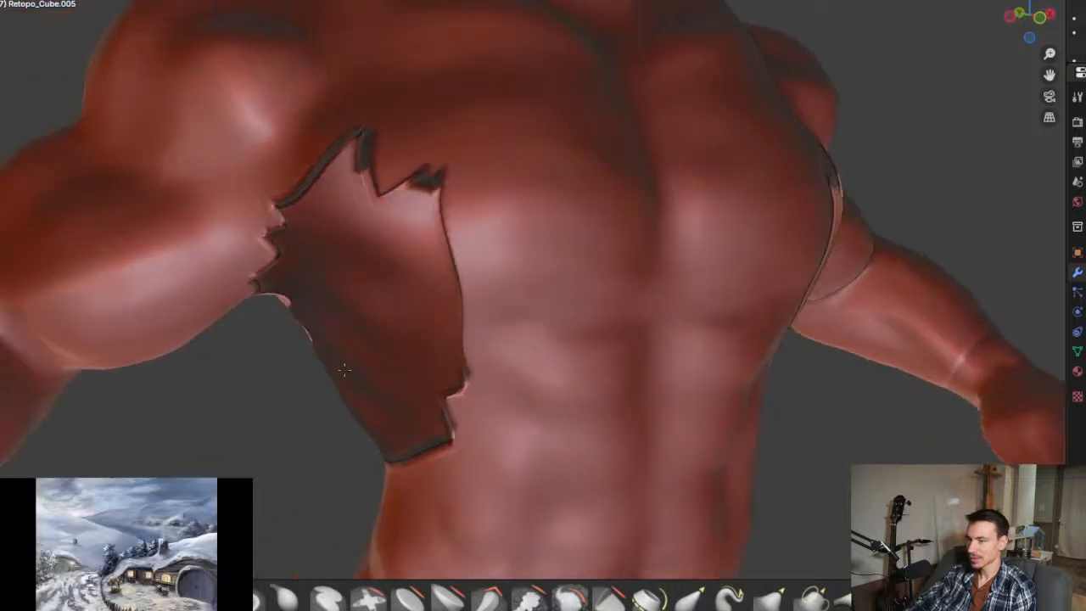
scroll(335, 377, down, 2)
scroll(407, 373, down, 3)
scroll(689, 379, up, 1)
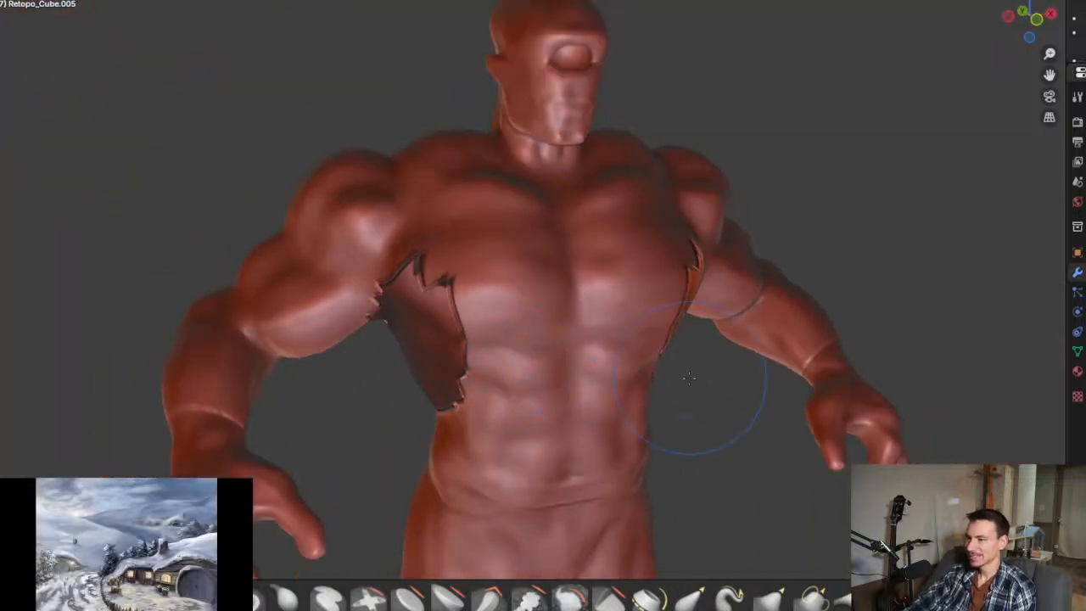
Step: Examine the whole sculpted figure from the front and from both sides, from head to feet
mouse_move(689, 378)
middle_down()
mouse_move(557, 359)
mouse_move(388, 393)
mouse_move(497, 448)
mouse_move(533, 339)
mouse_move(514, 348)
middle_up()
scroll(399, 373, down, 3)
scroll(533, 339, down, 1)
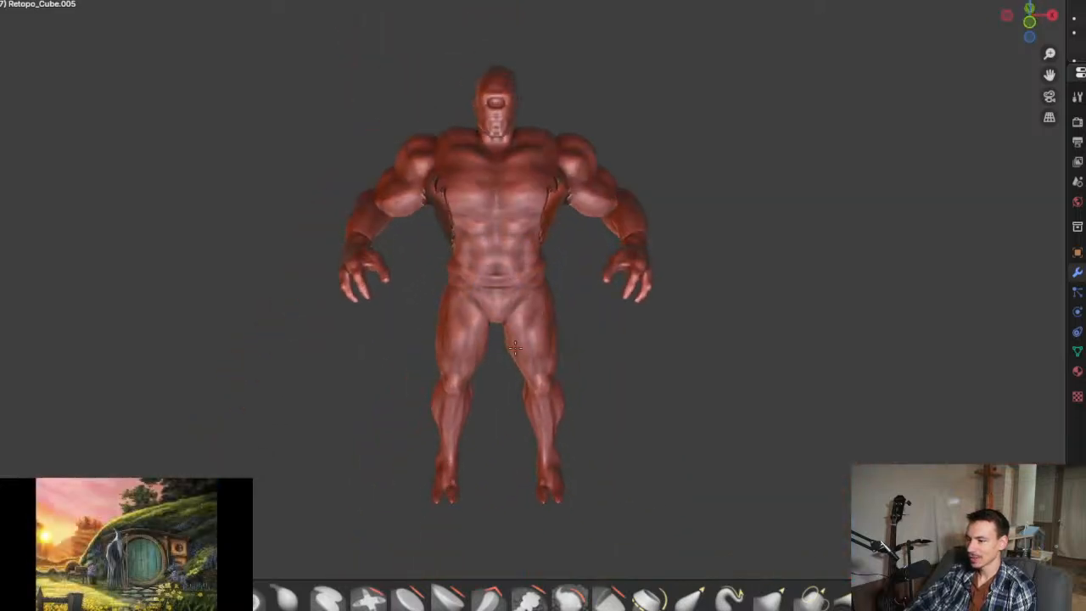
scroll(514, 348, up, 4)
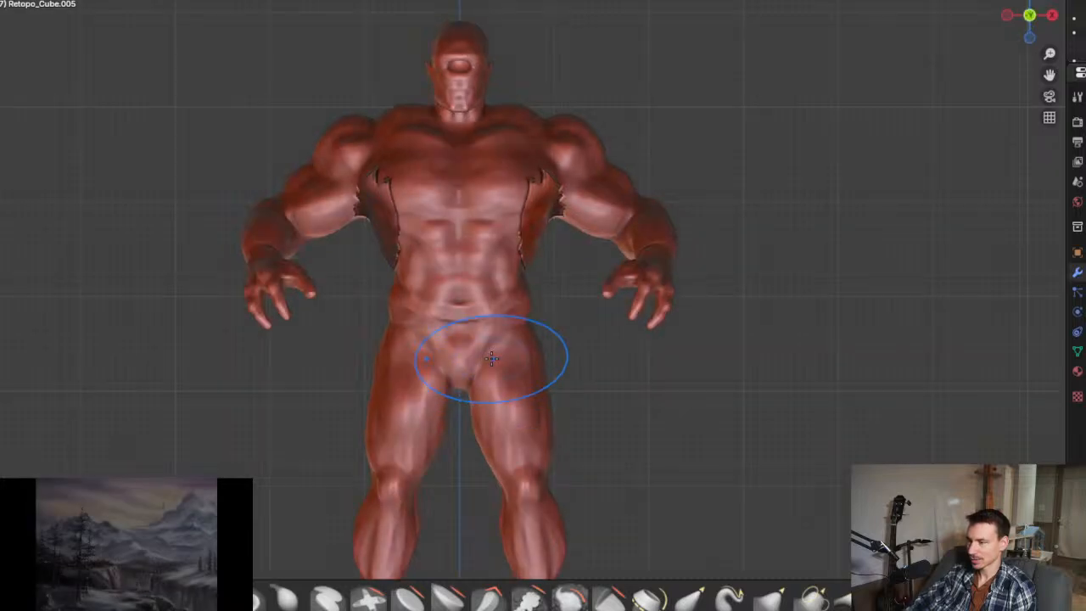
scroll(552, 363, down, 4)
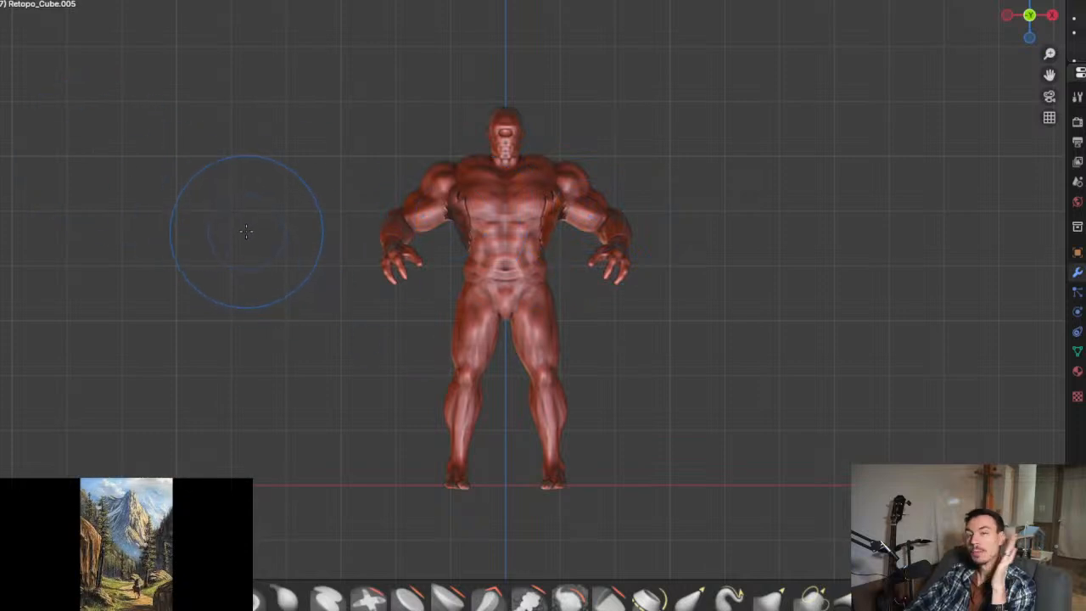
scroll(315, 243, up, 4)
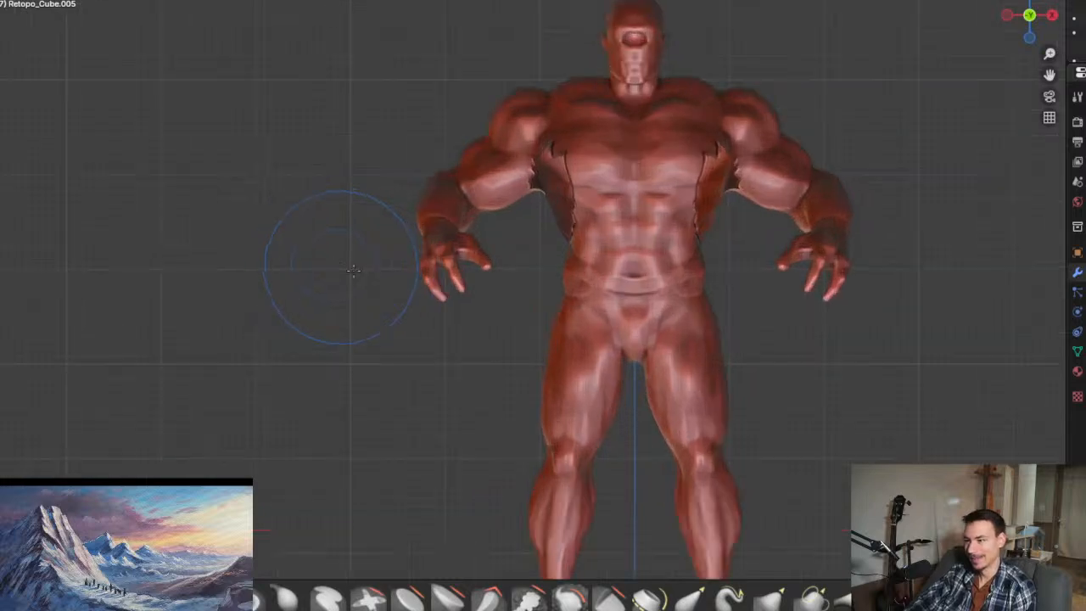
scroll(501, 329, down, 3)
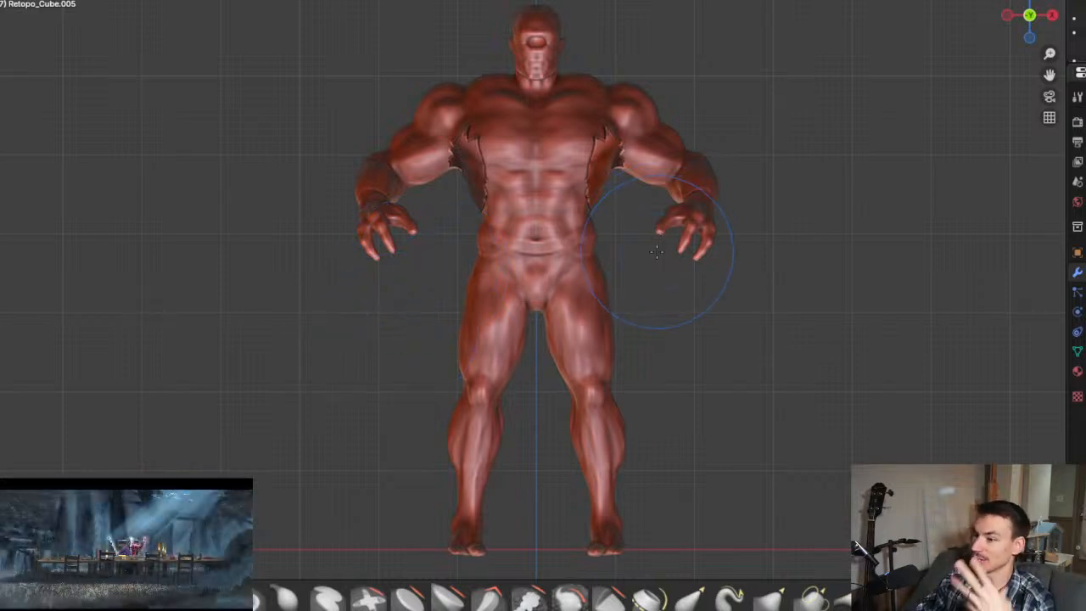
mouse_move(632, 274)
middle_down()
mouse_move(763, 285)
mouse_move(594, 292)
mouse_move(611, 305)
mouse_move(580, 317)
mouse_move(593, 351)
mouse_move(644, 339)
mouse_move(580, 300)
mouse_move(484, 291)
mouse_move(436, 243)
mouse_move(549, 227)
mouse_move(448, 254)
middle_up()
scroll(593, 294, down, 3)
scroll(580, 317, up, 2)
scroll(580, 317, up, 2)
scroll(436, 243, down, 2)
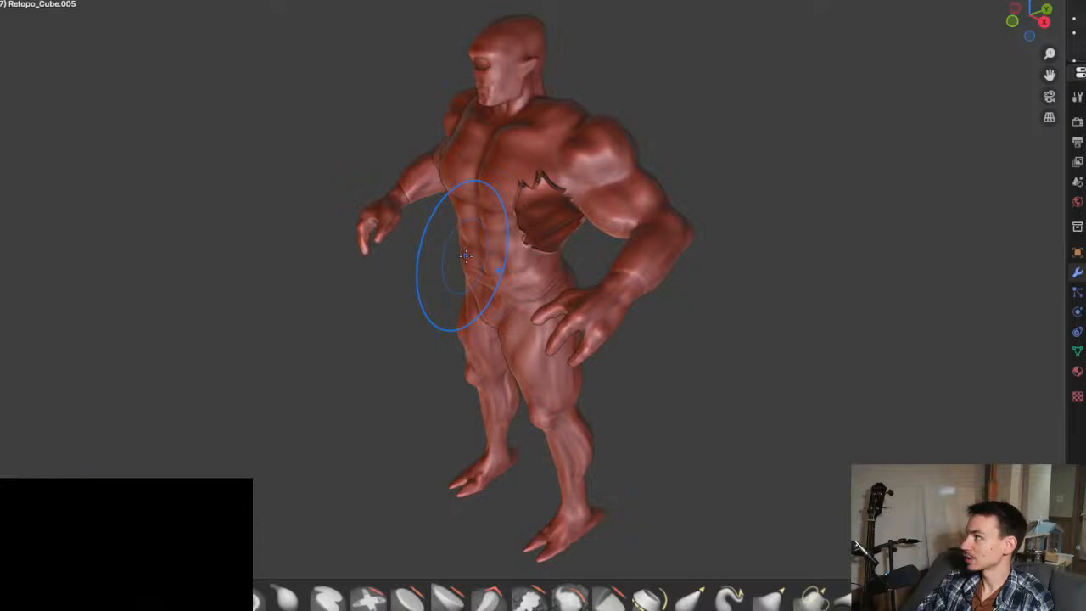
scroll(466, 254, up, 2)
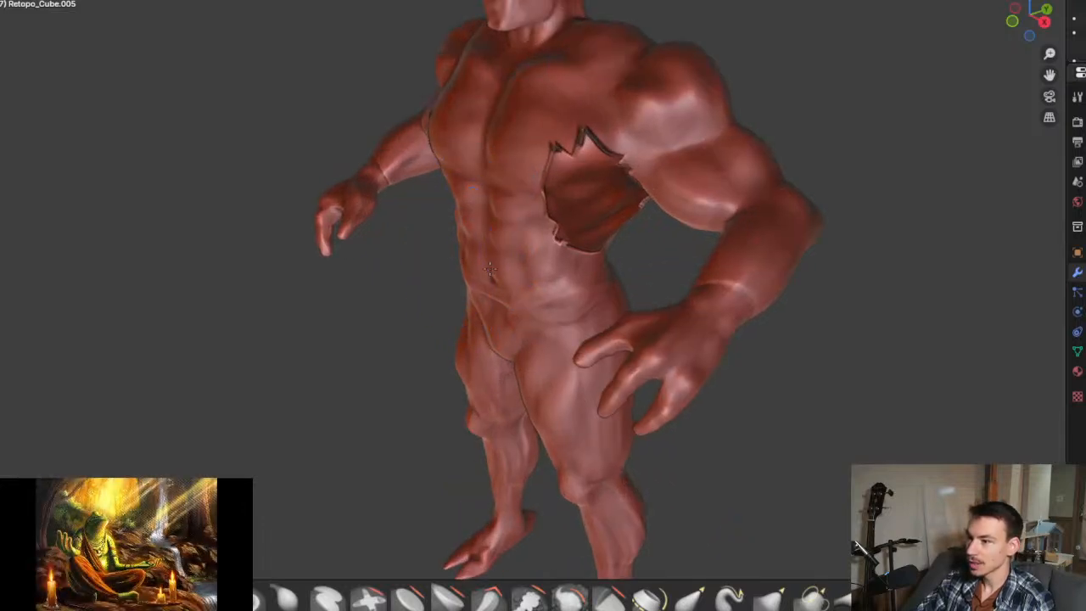
mouse_move(466, 254)
middle_down()
mouse_move(386, 219)
mouse_move(593, 244)
middle_up()
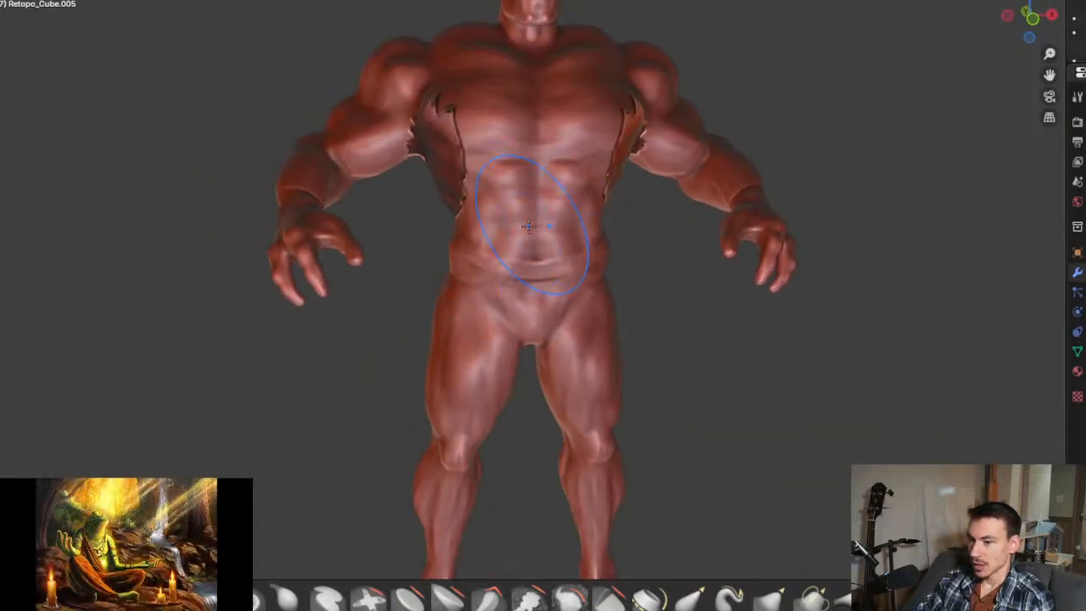
scroll(528, 226, down, 2)
mouse_move(528, 225)
middle_down()
mouse_move(454, 247)
mouse_move(467, 292)
mouse_move(460, 336)
mouse_move(597, 359)
mouse_move(582, 354)
middle_up()
scroll(474, 242, down, 2)
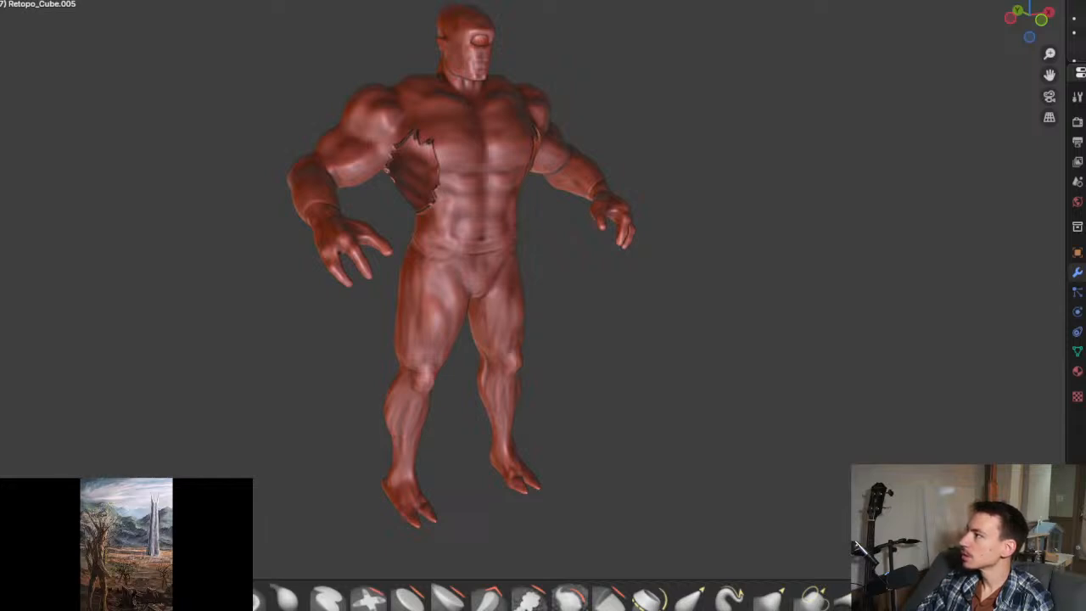
Step: Switch to the image viewer with the orange render of the cyclops and compare it with the sculpt's torso and arms
key(alt+Tab)
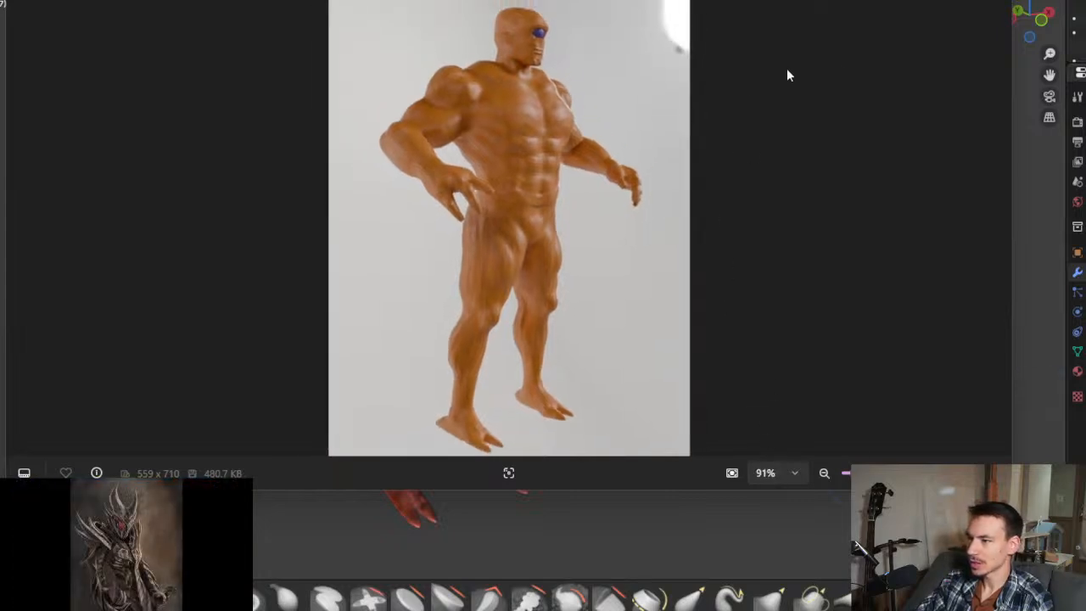
key(Escape)
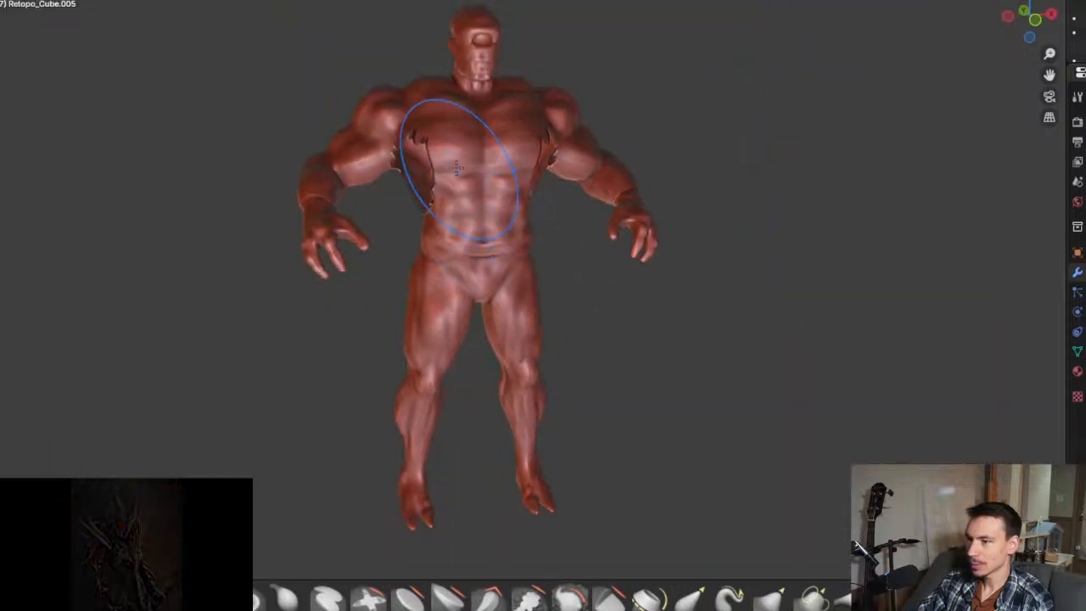
scroll(409, 178, up, 5)
mouse_move(409, 178)
middle_down()
mouse_move(441, 179)
mouse_move(574, 289)
middle_up()
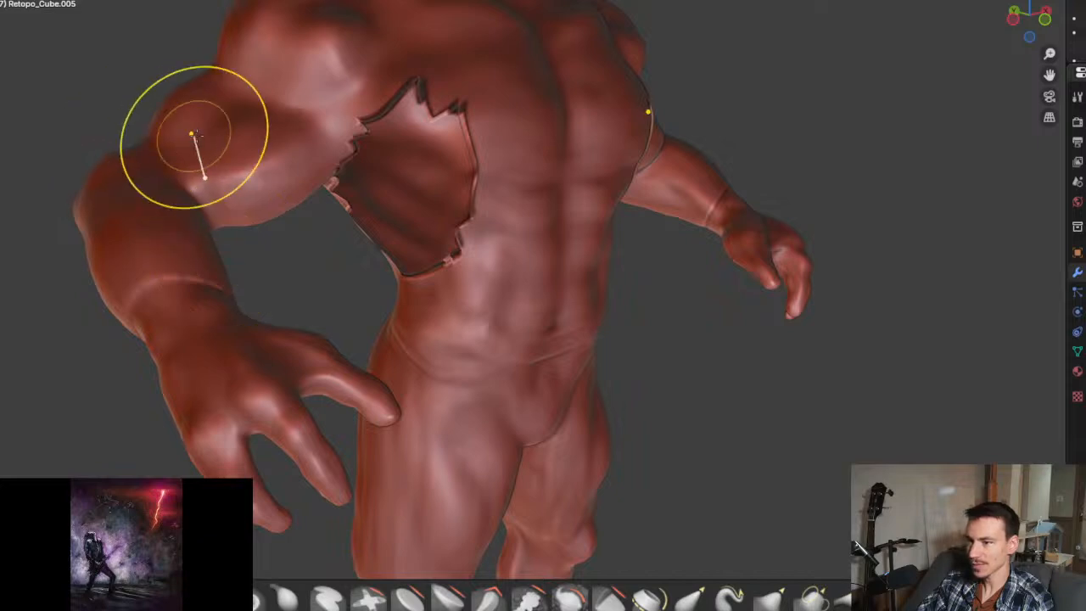
scroll(254, 133, down, 8)
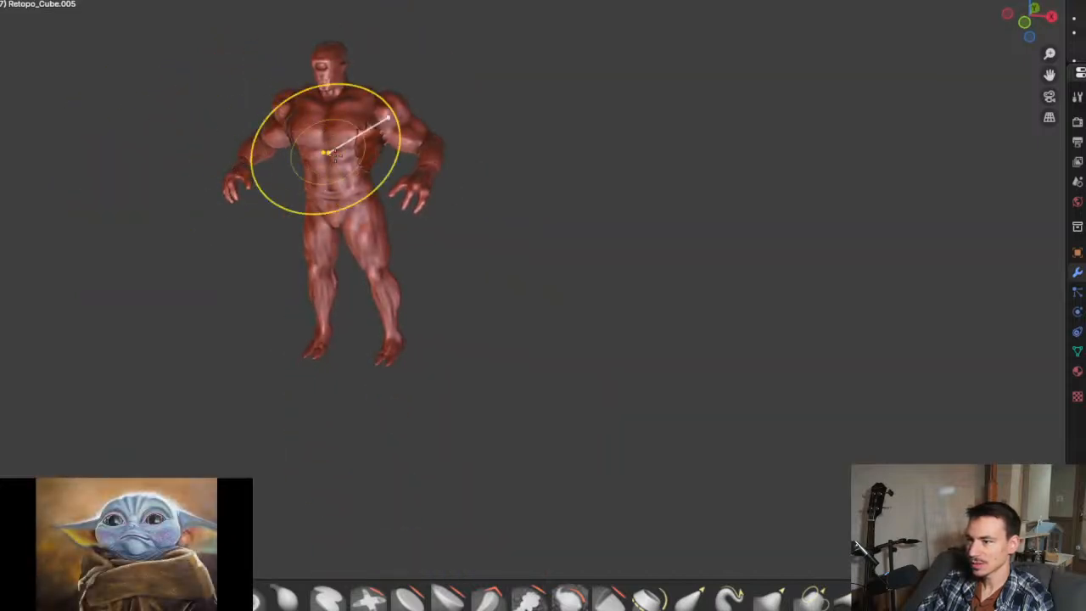
Step: Try raising both arms outward symmetrically with the Pose brush
middle_drag(327, 158, 386, 225)
mouse_move(466, 234)
middle_down()
mouse_move(490, 229)
mouse_move(509, 206)
middle_up()
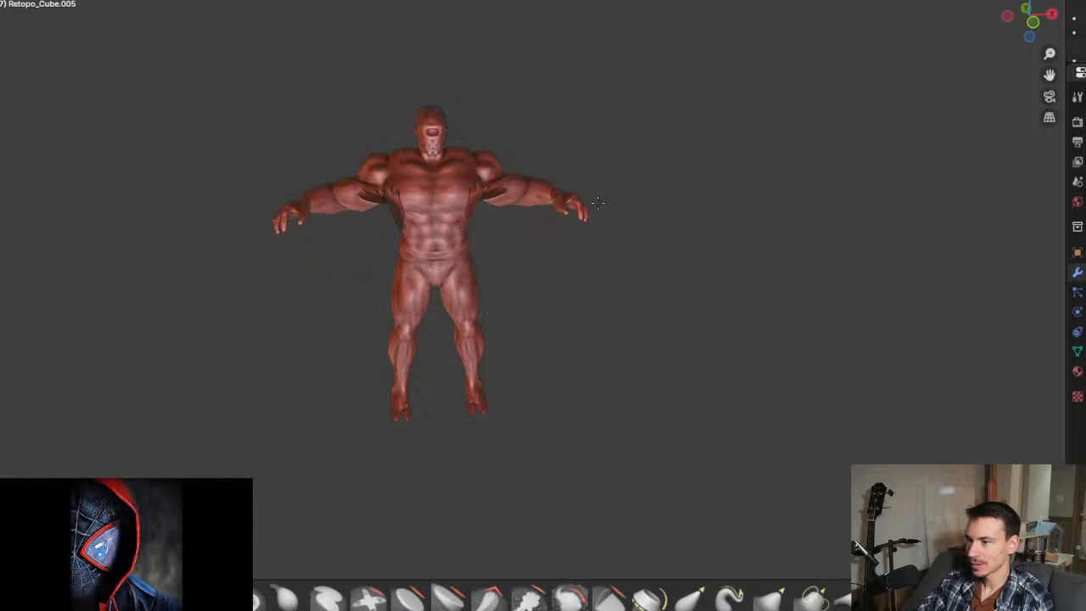
scroll(539, 243, up, 3)
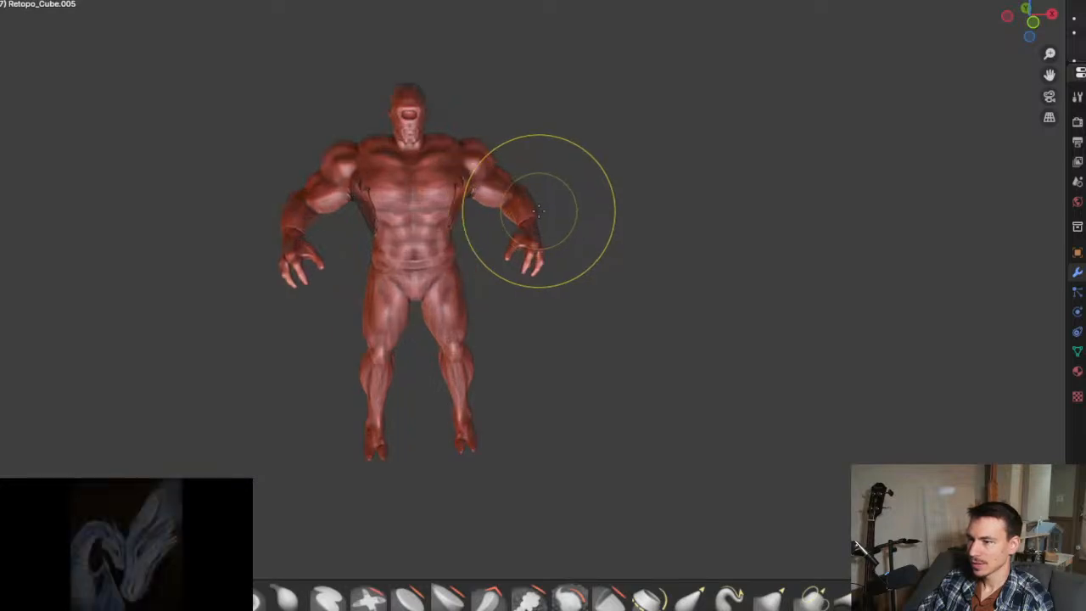
middle_drag(568, 180, 499, 251)
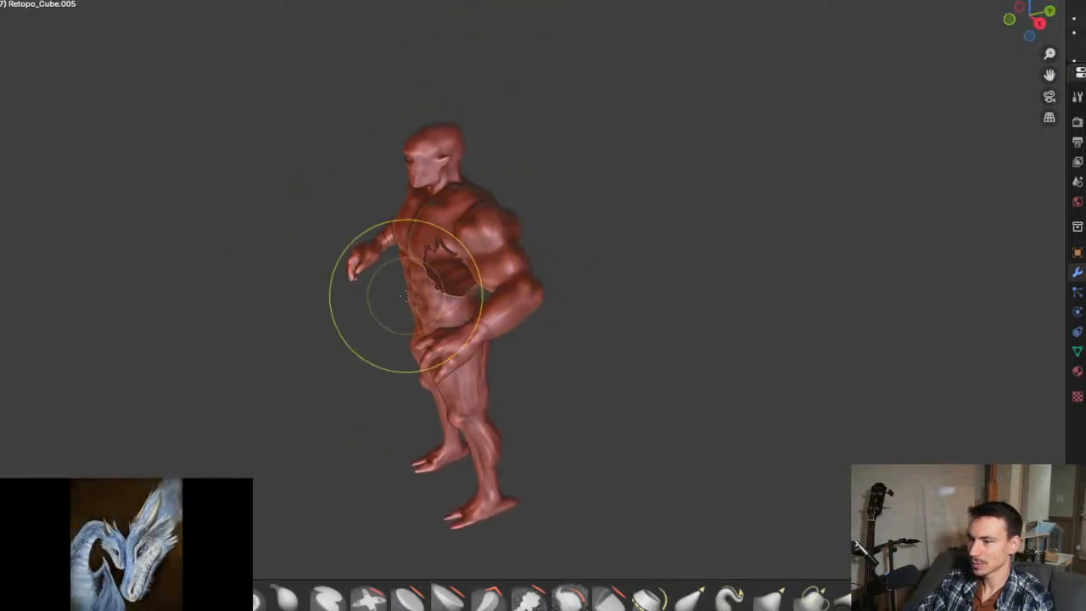
mouse_move(405, 295)
middle_down()
mouse_move(636, 322)
mouse_move(663, 165)
mouse_move(585, 269)
middle_up()
scroll(636, 323, up, 2)
key(KP_5)
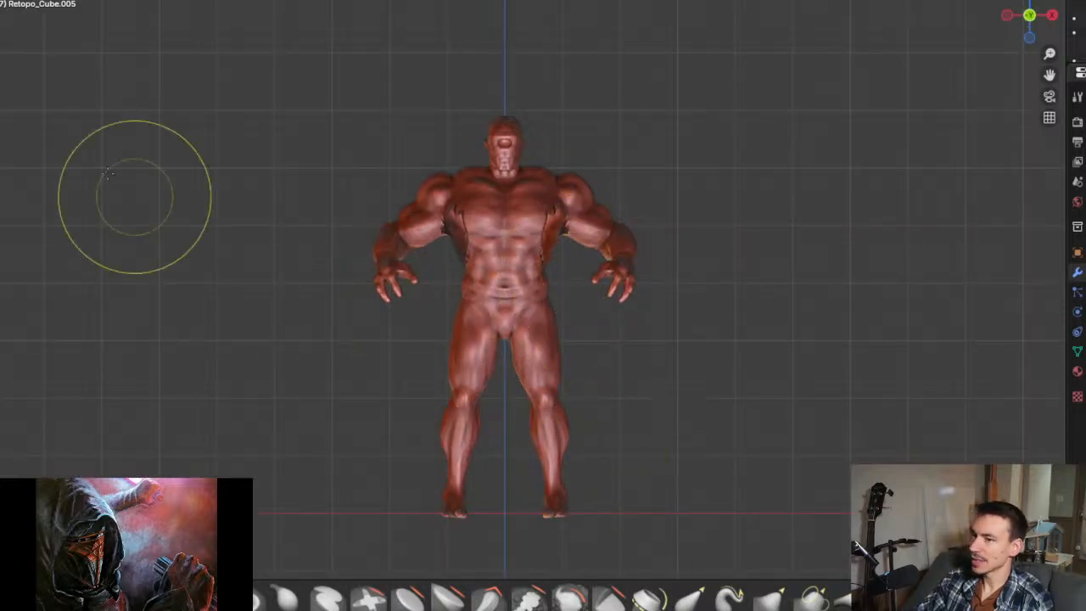
Step: Start a new file without saving the changes to man with rig.blend
click(0, 0)
mouse_move(8, 0)
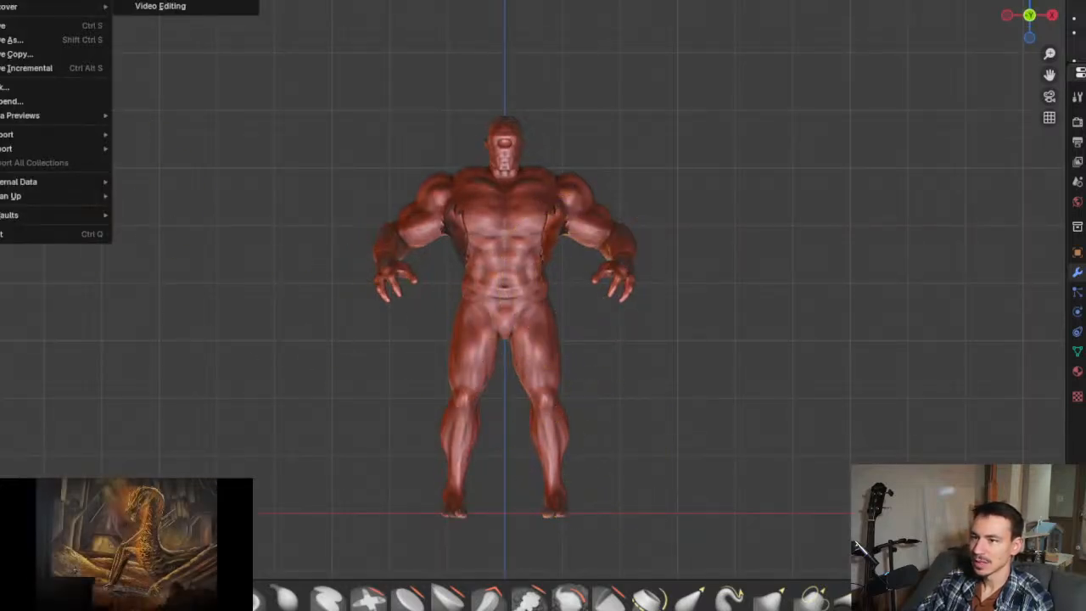
click(161, 1)
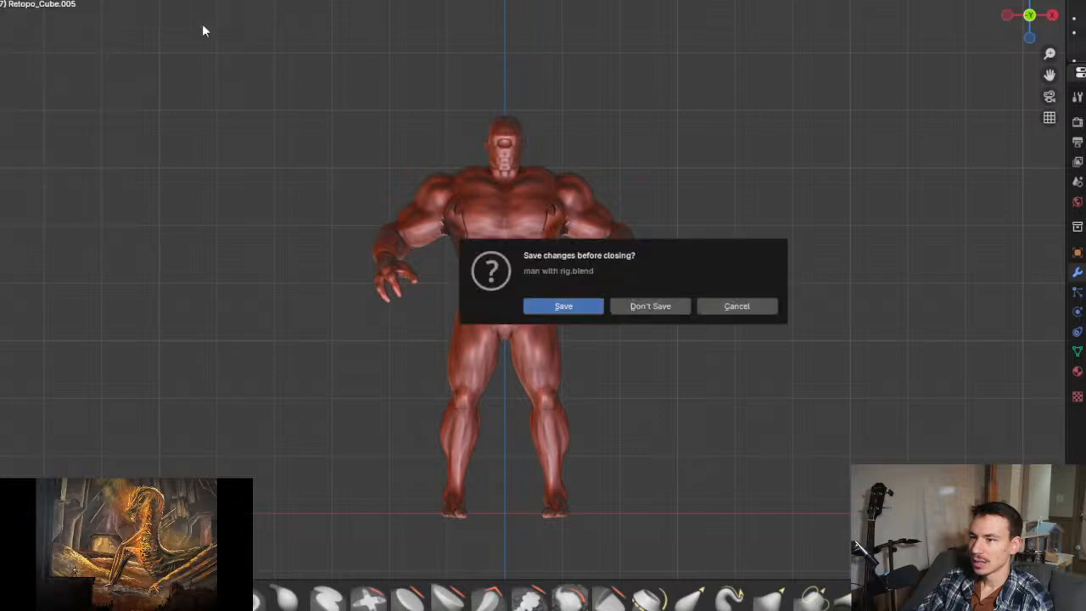
click(650, 309)
Step: Add a cube at the world origin, scale it up and round it with a level 2 Subdivision Surface modifier
middle_drag(630, 338, 496, 281)
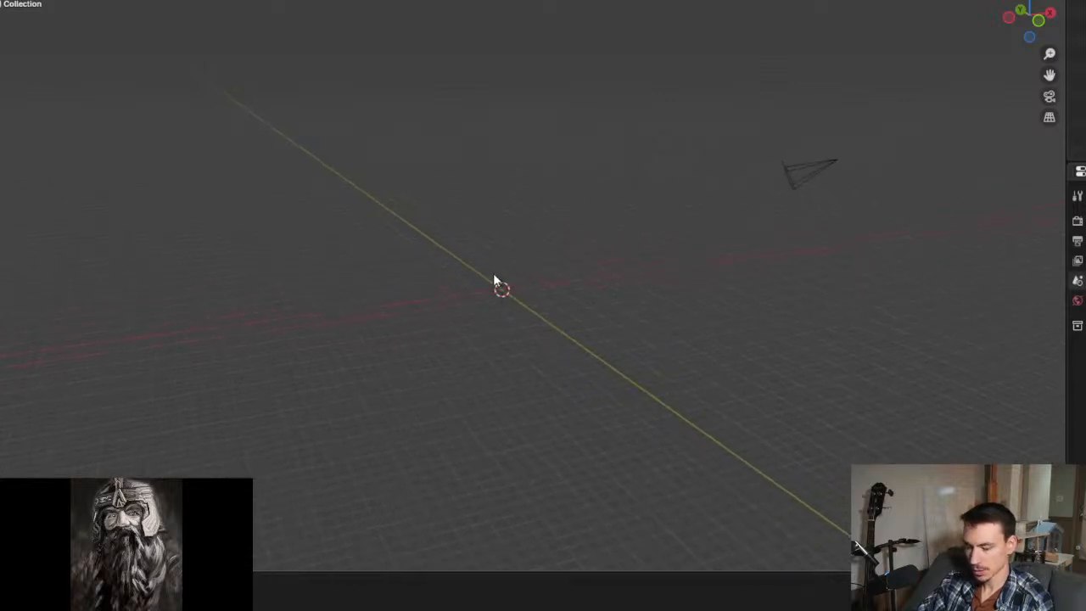
key(shift+a)
mouse_move(498, 297)
click(572, 306)
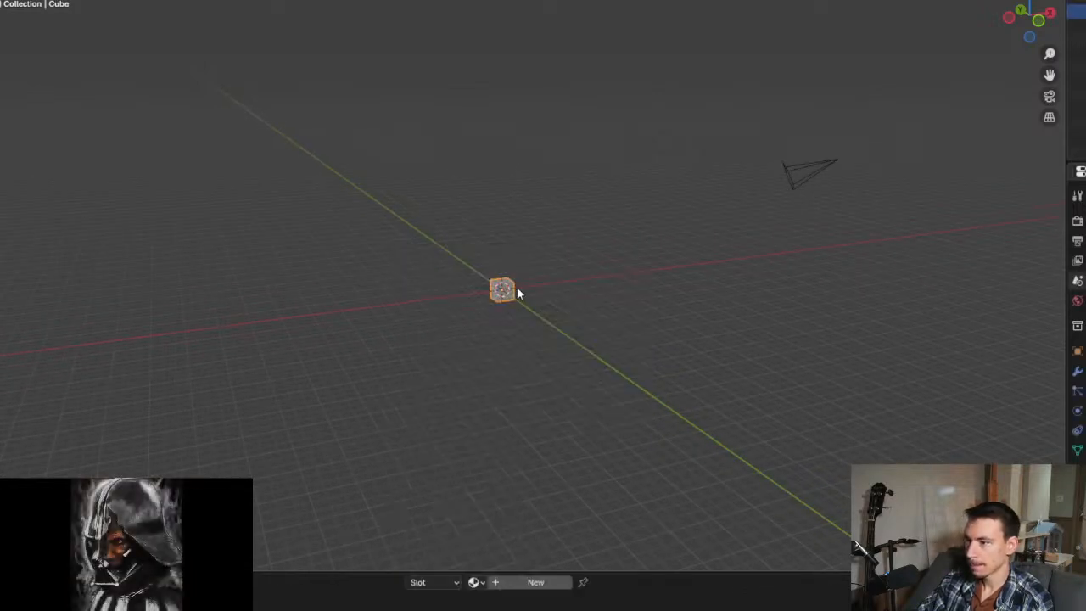
key(s)
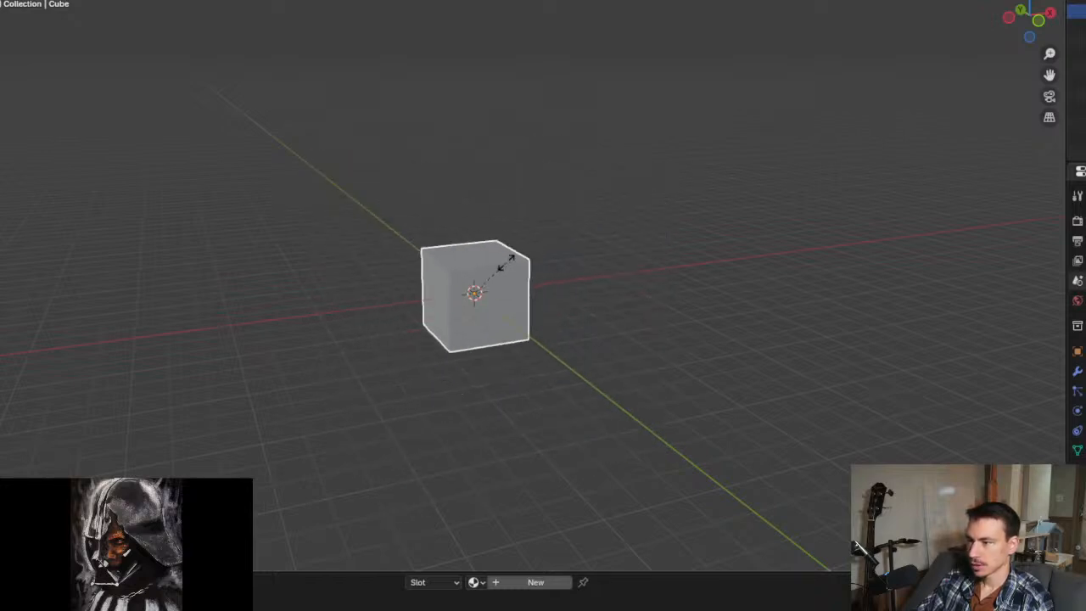
click(509, 269)
scroll(501, 294, up, 5)
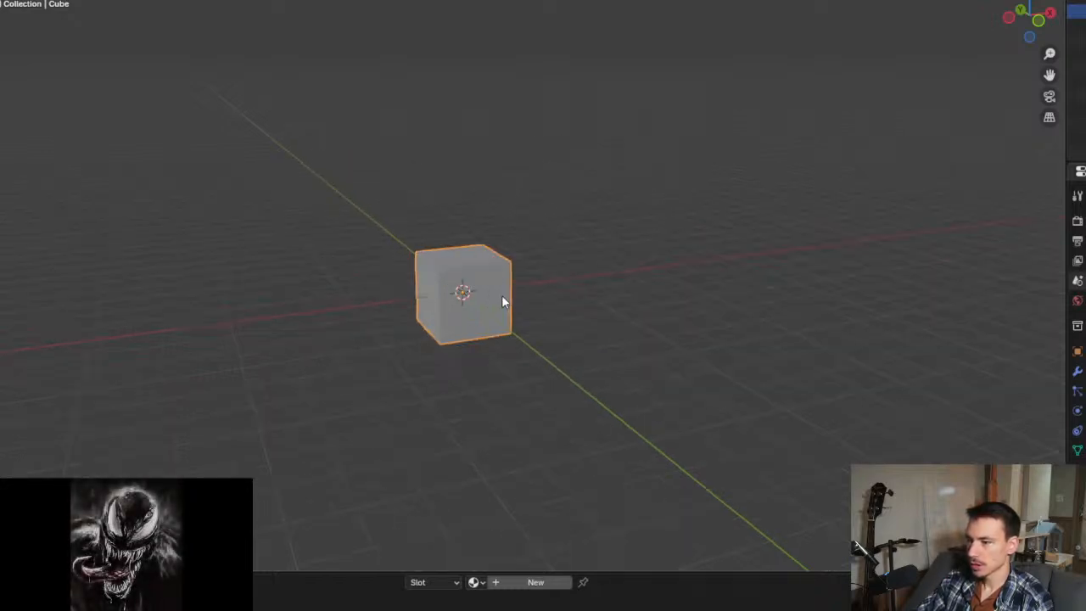
shift+middle_drag(575, 226, 564, 248)
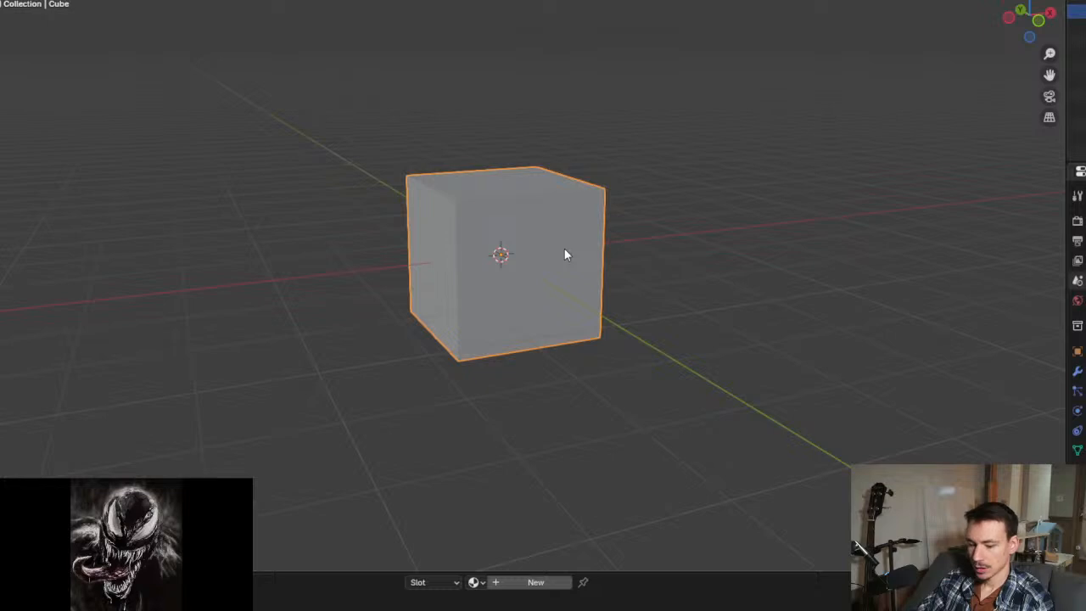
key(ctrl+2)
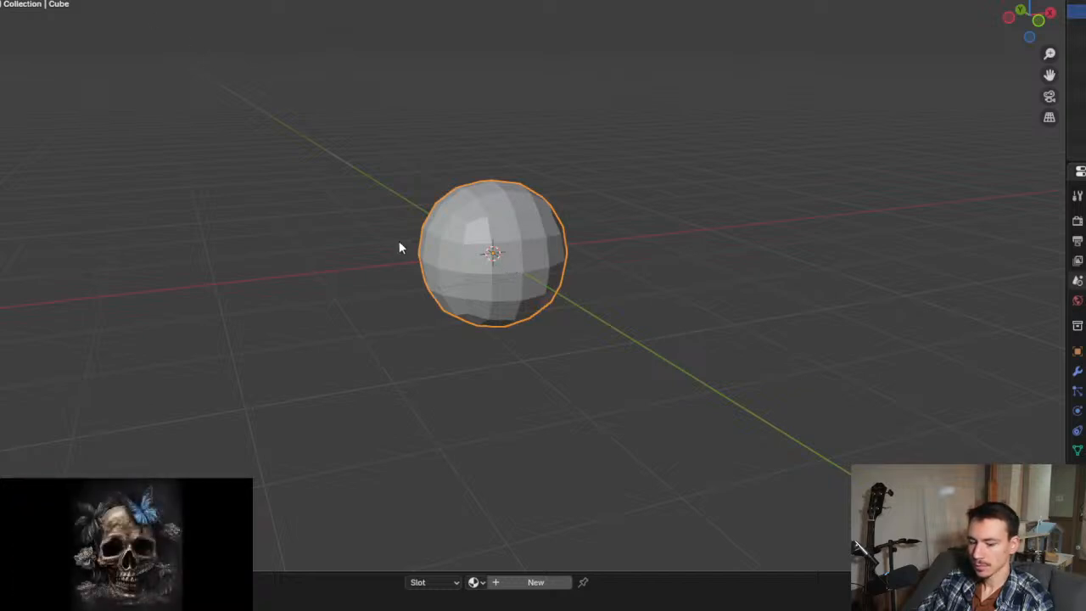
Step: Try the To Sphere transform on the cube's cage in Edit Mode, then clear the selection
key(Tab)
click(203, 0)
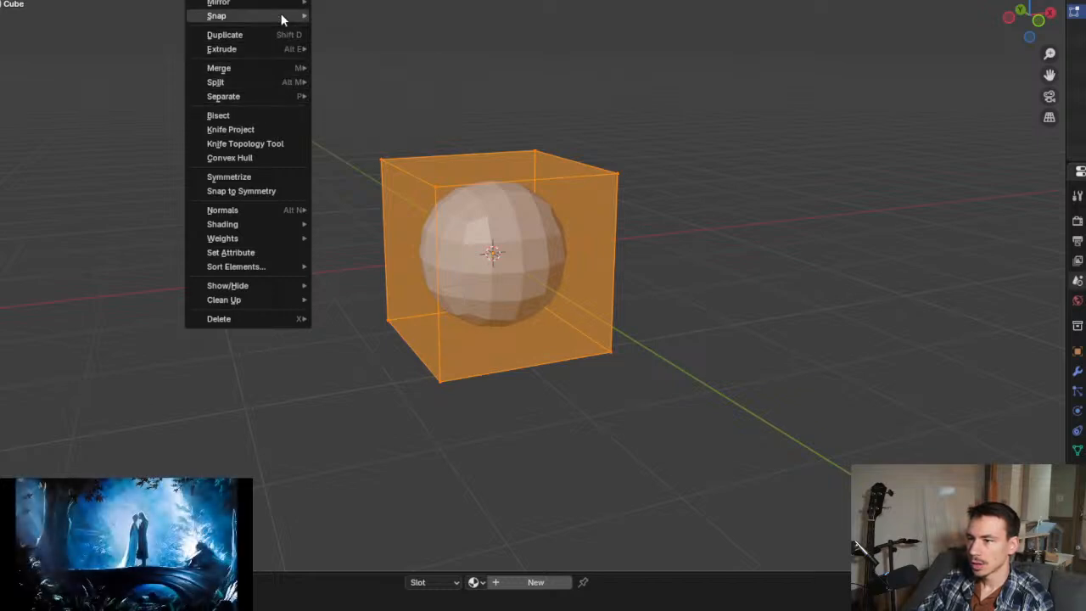
mouse_move(286, 2)
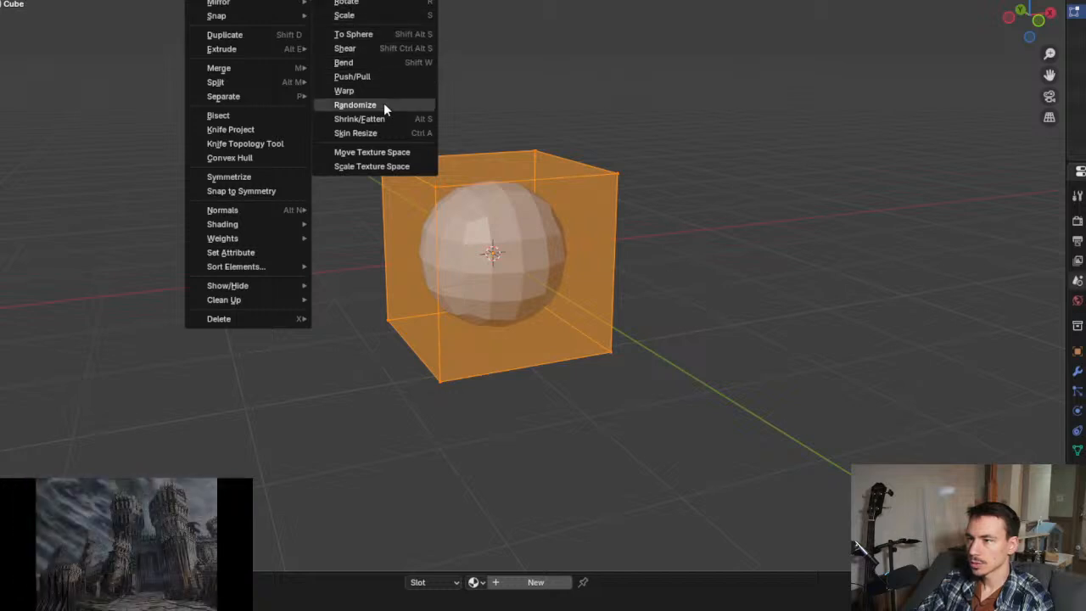
click(381, 34)
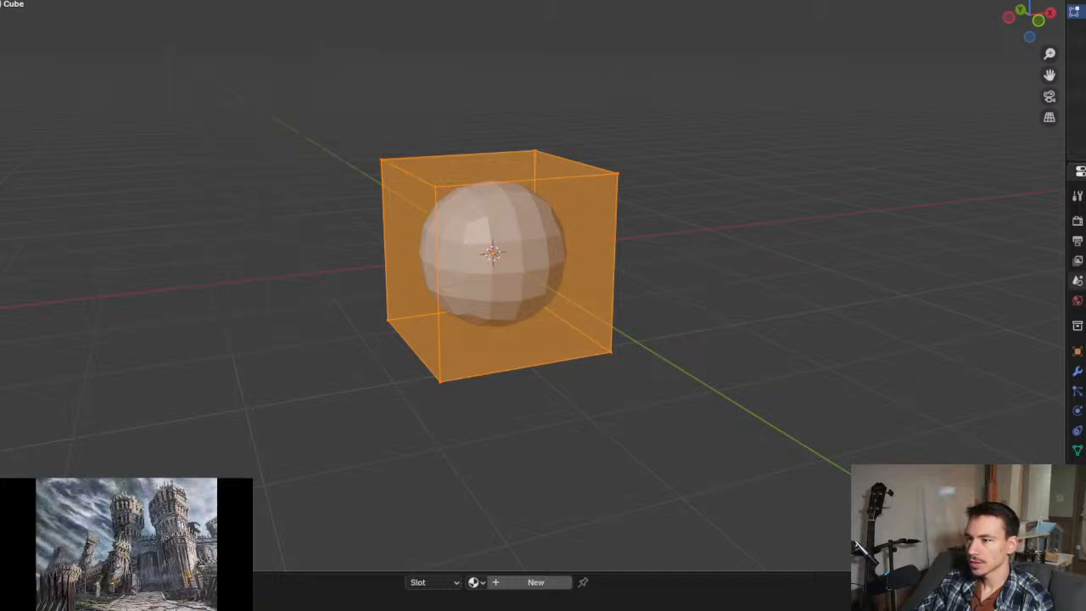
right_click(729, 229)
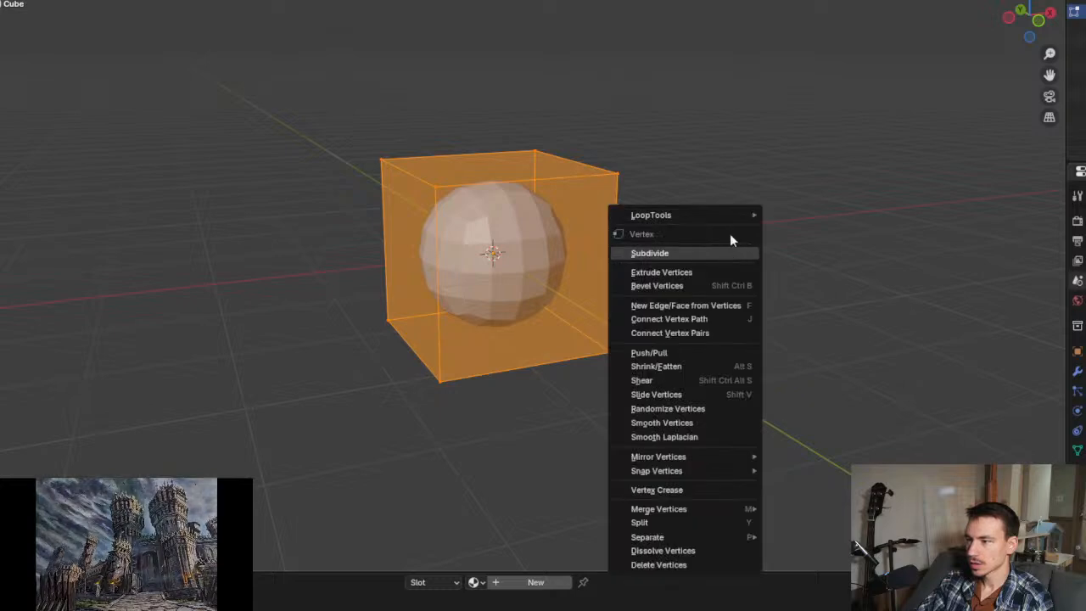
click(700, 141)
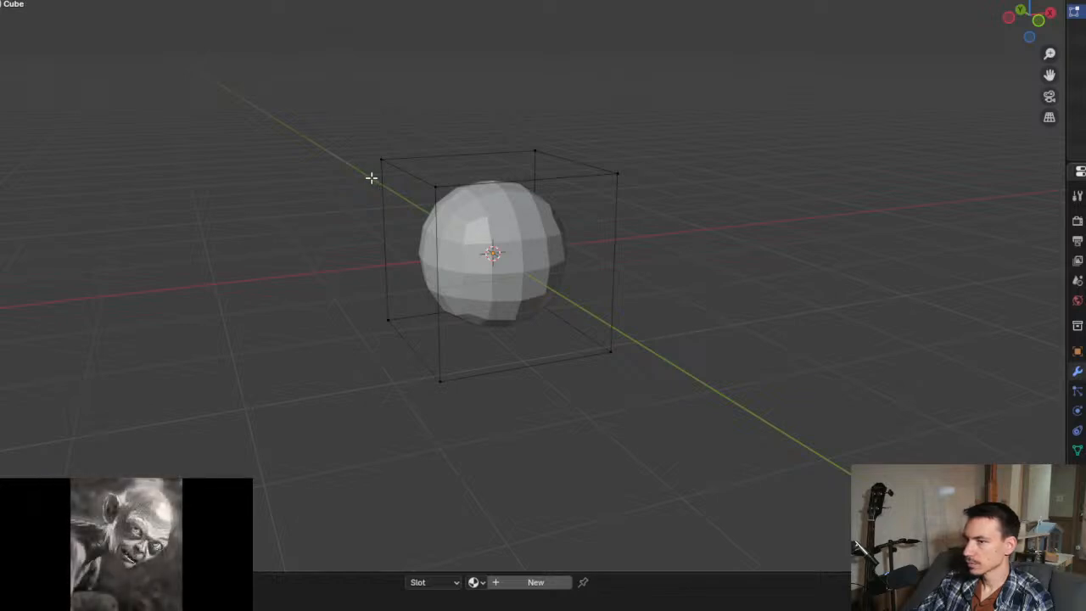
Step: Apply the subdivision to the mesh and try the To Sphere transform on it in Edit Mode, ending in front view
key(Tab)
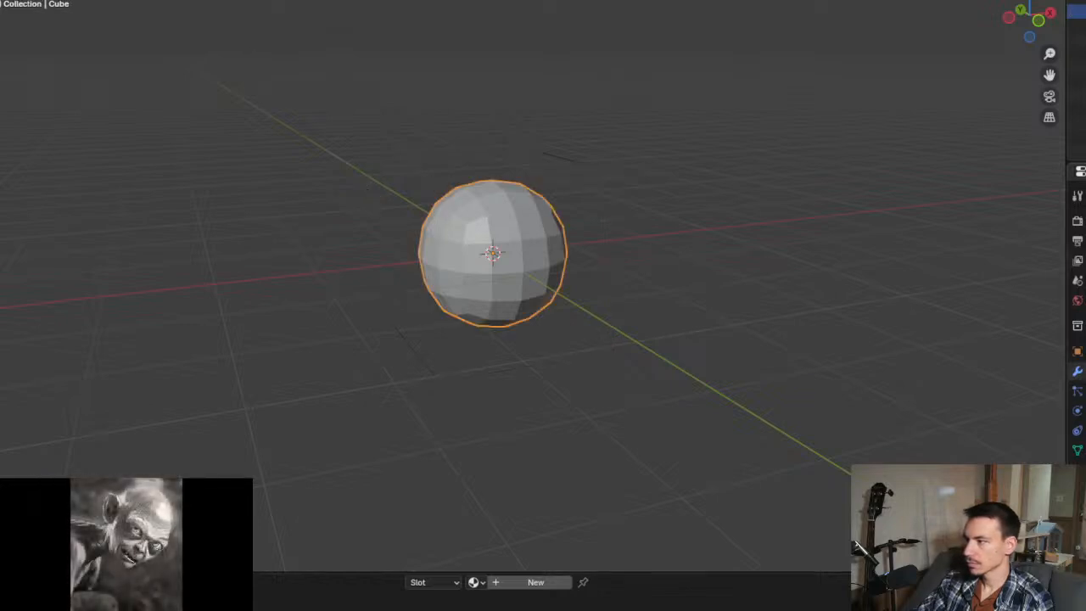
key(Tab)
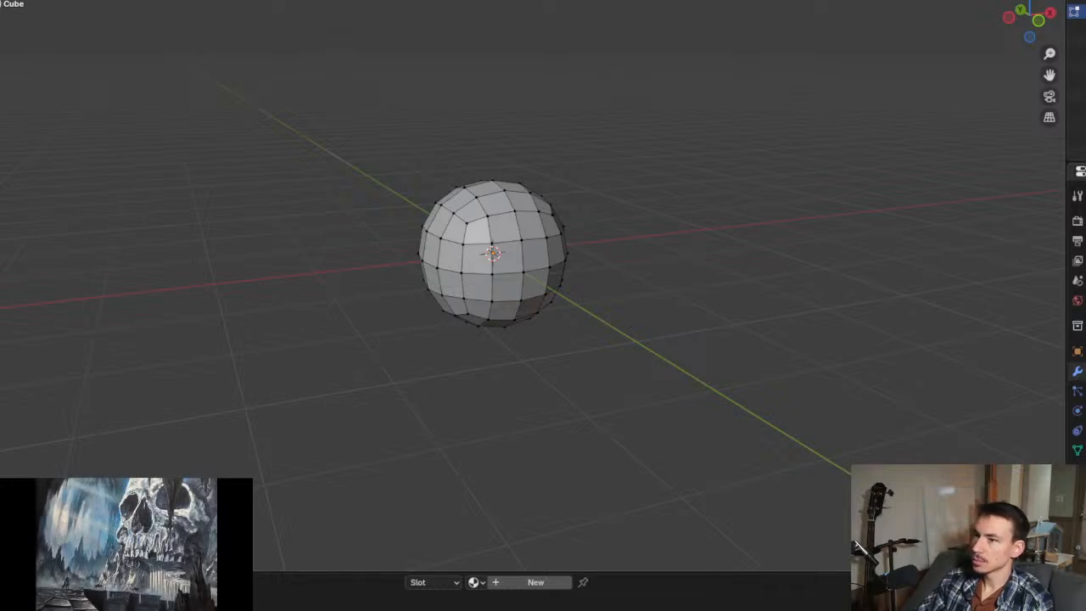
key(q)
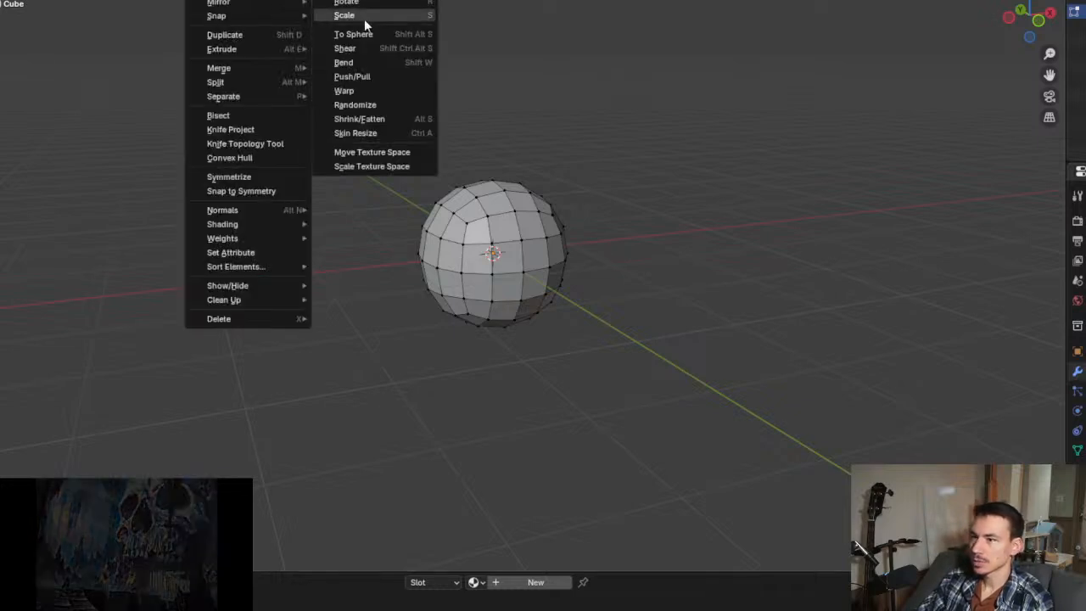
click(371, 36)
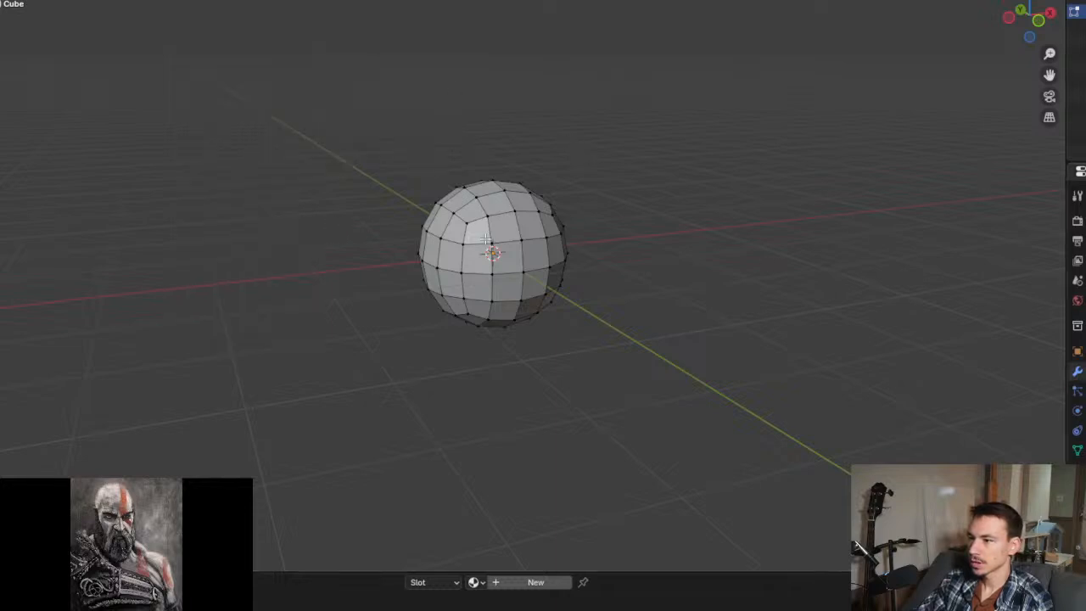
click(827, 245)
middle_drag(648, 231, 546, 230)
key(KP_1)
scroll(542, 229, down, 1)
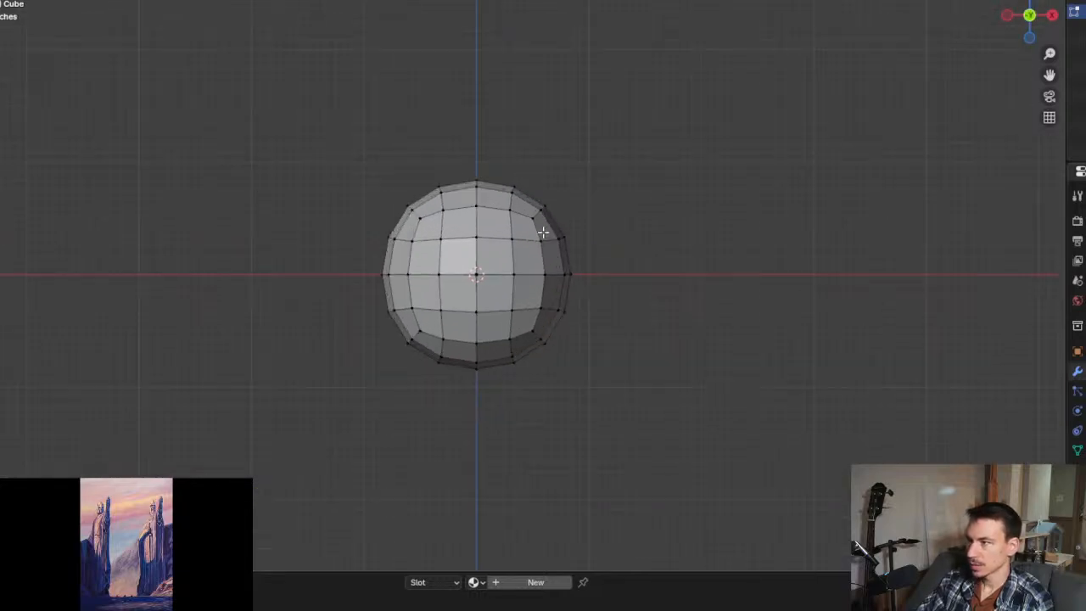
scroll(388, 201, down, 4)
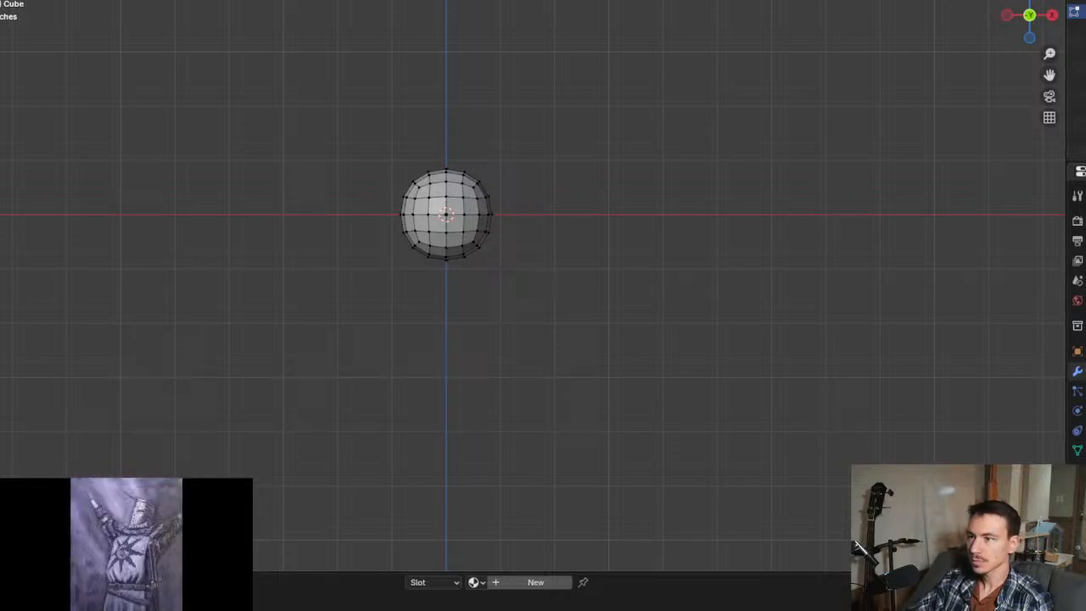
Step: In Sculpt Mode, use the Grab brush to pull the sphere into an egg-shaped head with a narrow chin and slimmer sides
key(ctrl+Page_Down)
scroll(469, 298, up, 3)
middle_drag(469, 299, 448, 194)
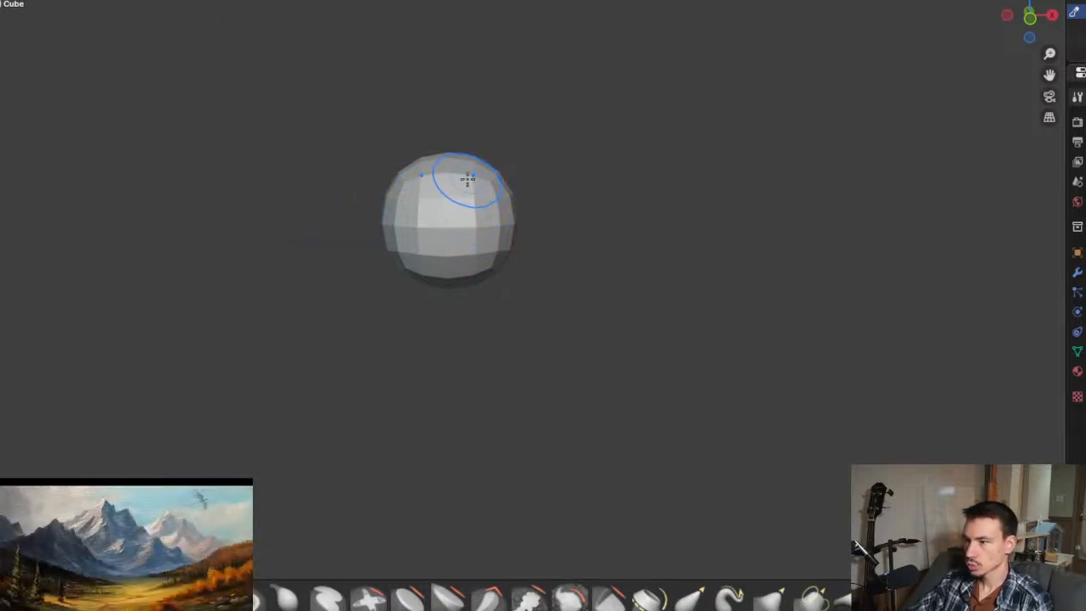
click(769, 598)
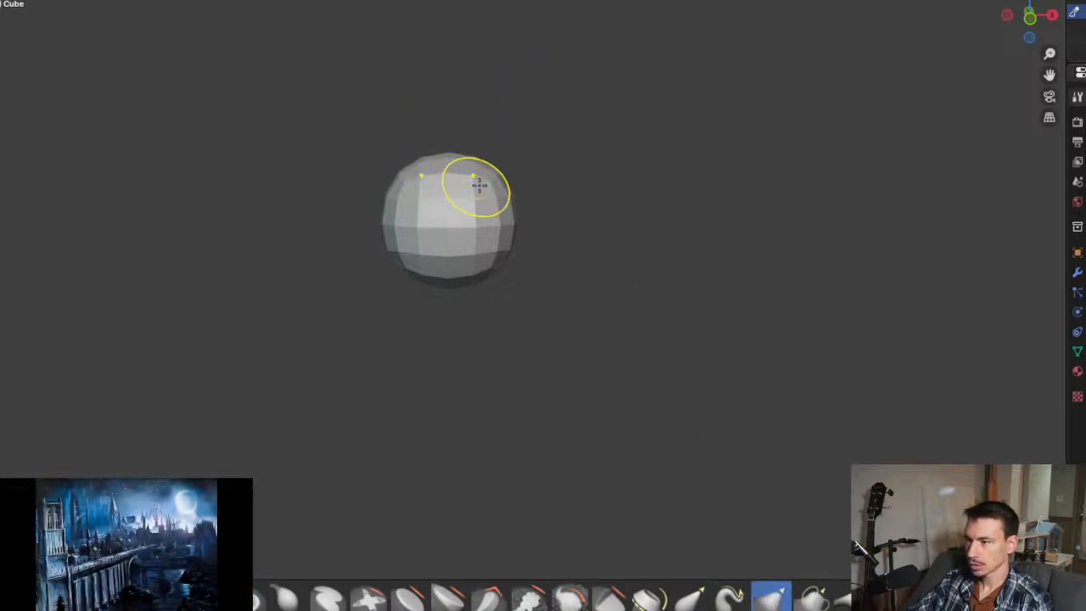
mouse_move(478, 181)
mouse_down()
mouse_move(458, 203)
mouse_move(477, 169)
mouse_move(484, 206)
mouse_move(475, 187)
mouse_move(544, 151)
mouse_up()
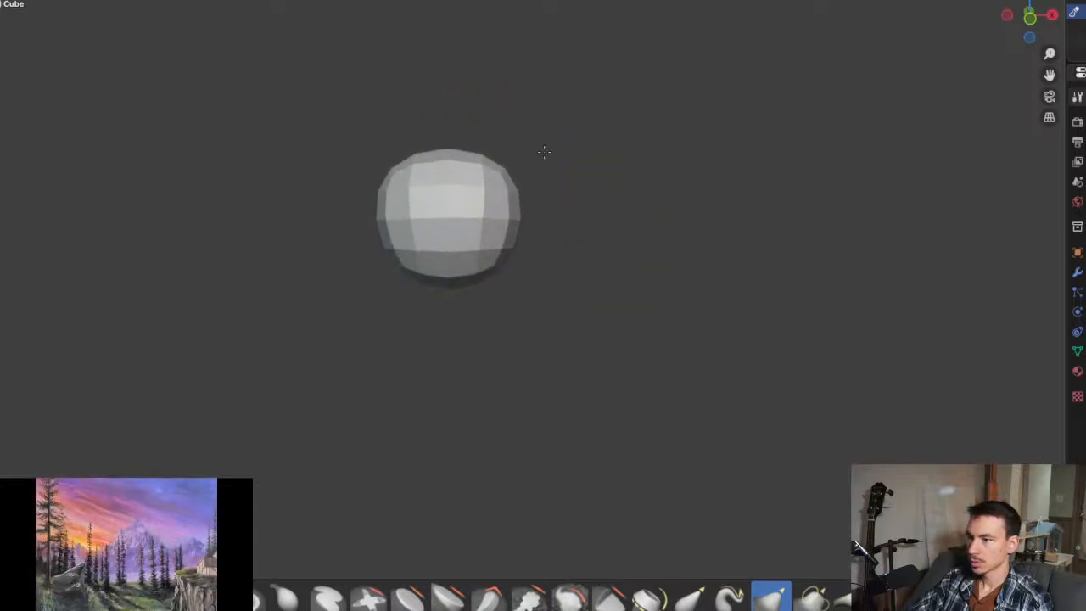
mouse_move(448, 274)
mouse_down()
mouse_move(492, 334)
mouse_move(509, 490)
mouse_up()
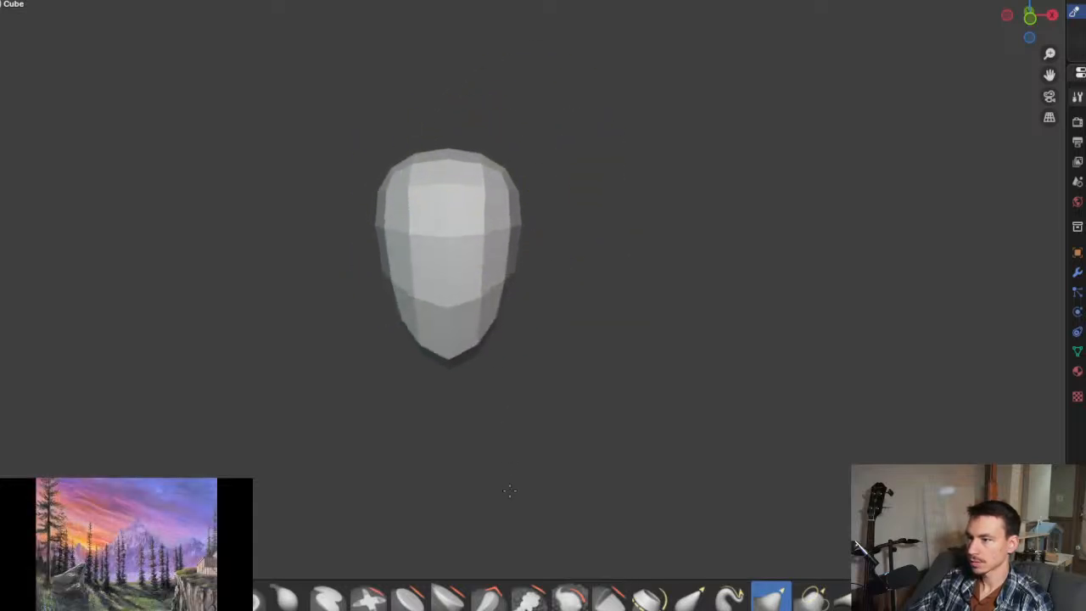
drag(506, 194, 478, 227)
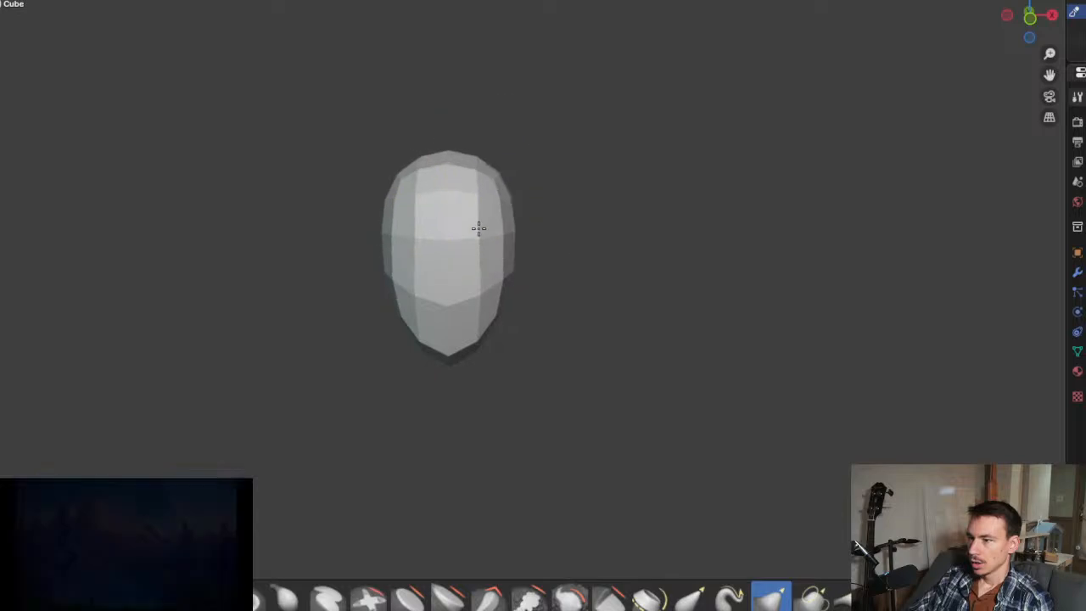
Step: From the side, pull the back of the head outward with the Grab brush to form the rear skull
mouse_move(484, 279)
middle_down()
mouse_move(399, 284)
mouse_move(545, 291)
mouse_move(599, 273)
middle_up()
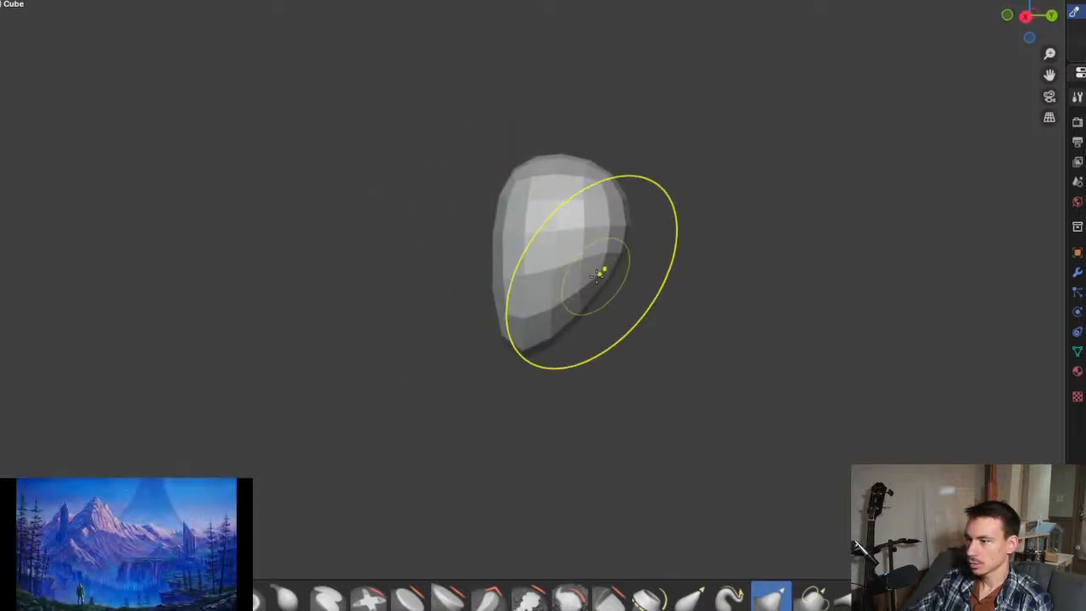
drag(599, 273, 636, 297)
mouse_move(642, 212)
mouse_down()
mouse_move(649, 181)
mouse_move(693, 172)
mouse_up()
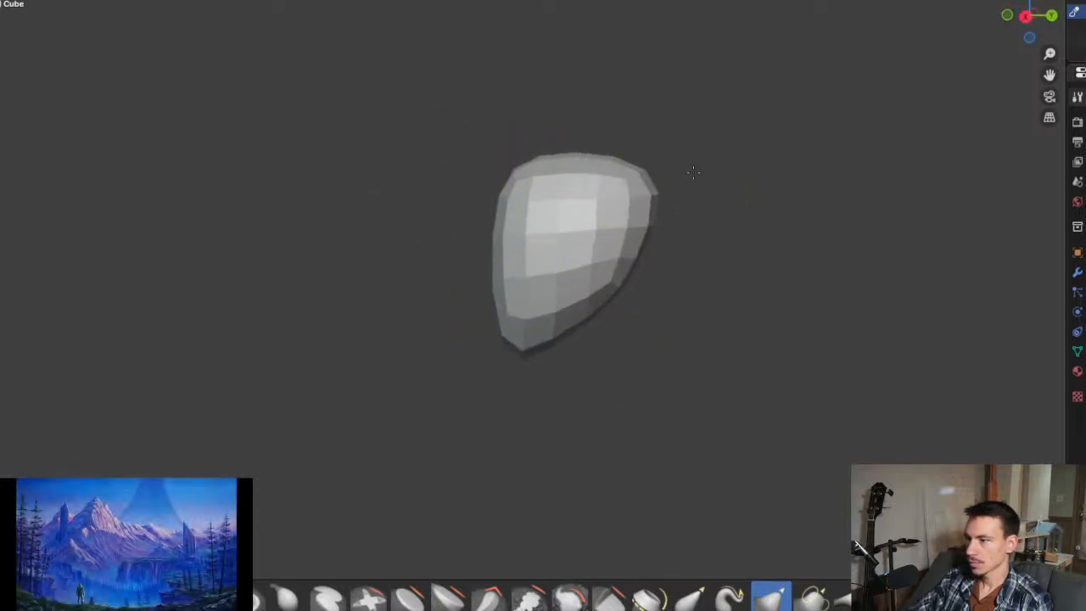
Step: Try shifting the middle of the face with the Grab brush and undo the stroke
mouse_move(693, 172)
middle_down()
mouse_move(473, 351)
mouse_move(625, 291)
middle_up()
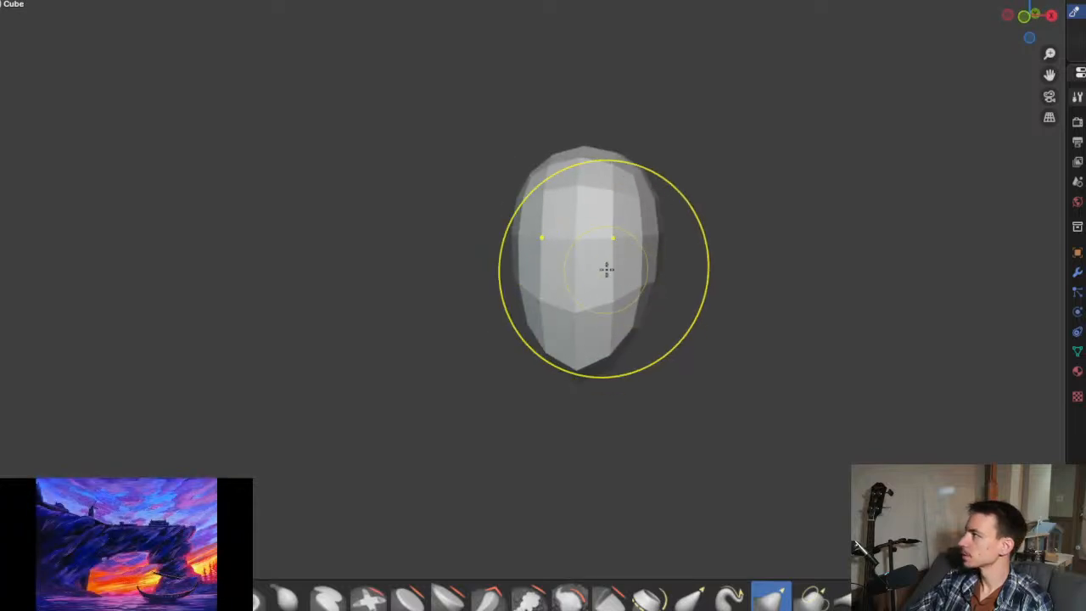
drag(607, 270, 606, 271)
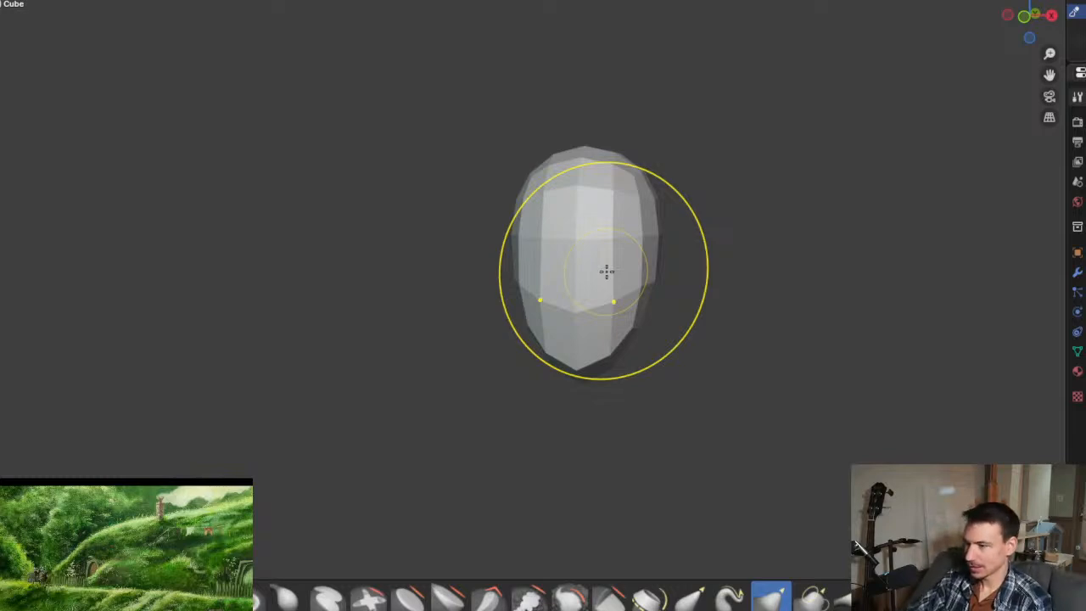
drag(605, 272, 606, 298)
key(ctrl+z)
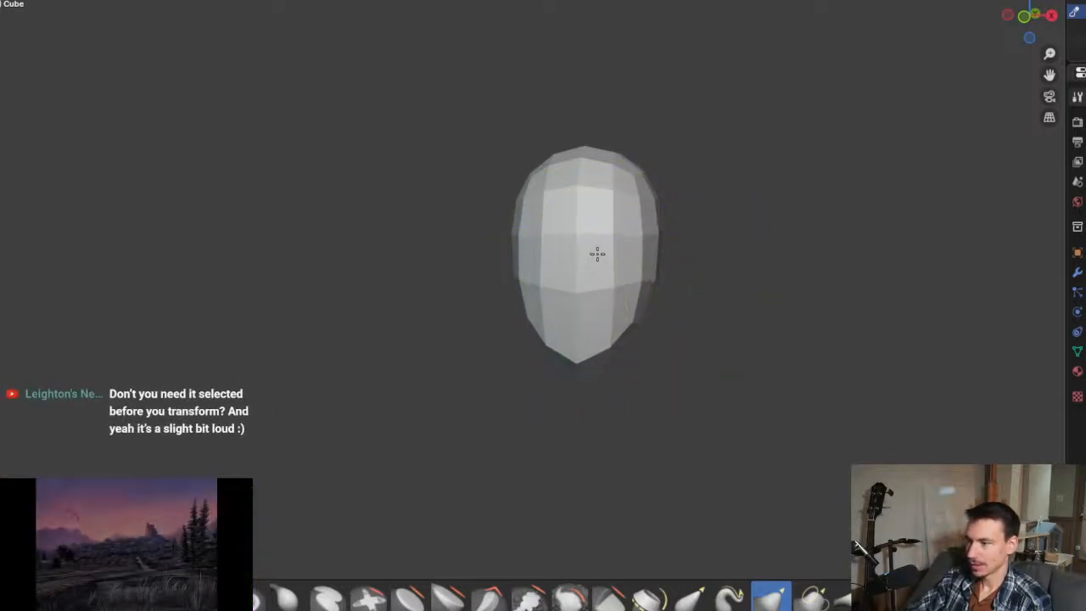
Step: Fill out the lower back of the skull from the side and check the head in front view
middle_drag(603, 327, 649, 332)
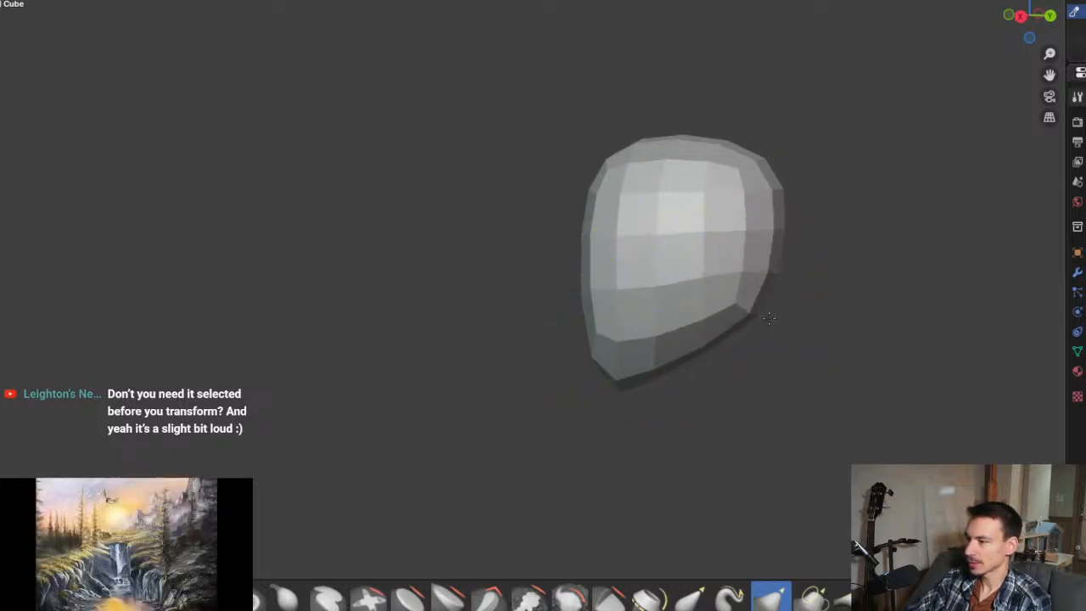
middle_drag(630, 296, 764, 301)
key(KP_1)
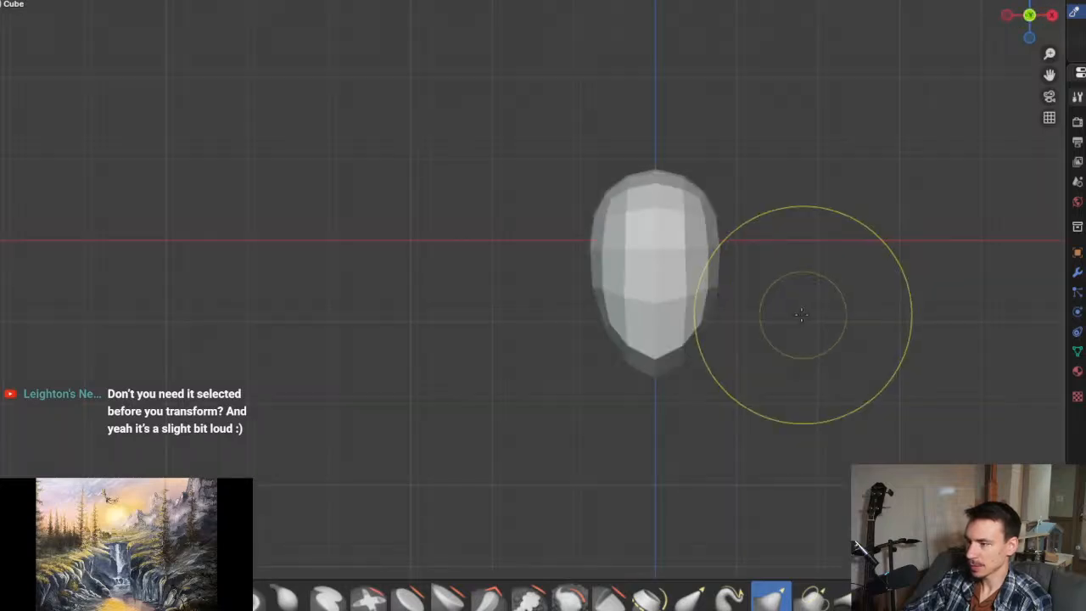
mouse_move(514, 308)
shift+middle_down()
mouse_move(365, 274)
mouse_move(376, 301)
shift+middle_up()
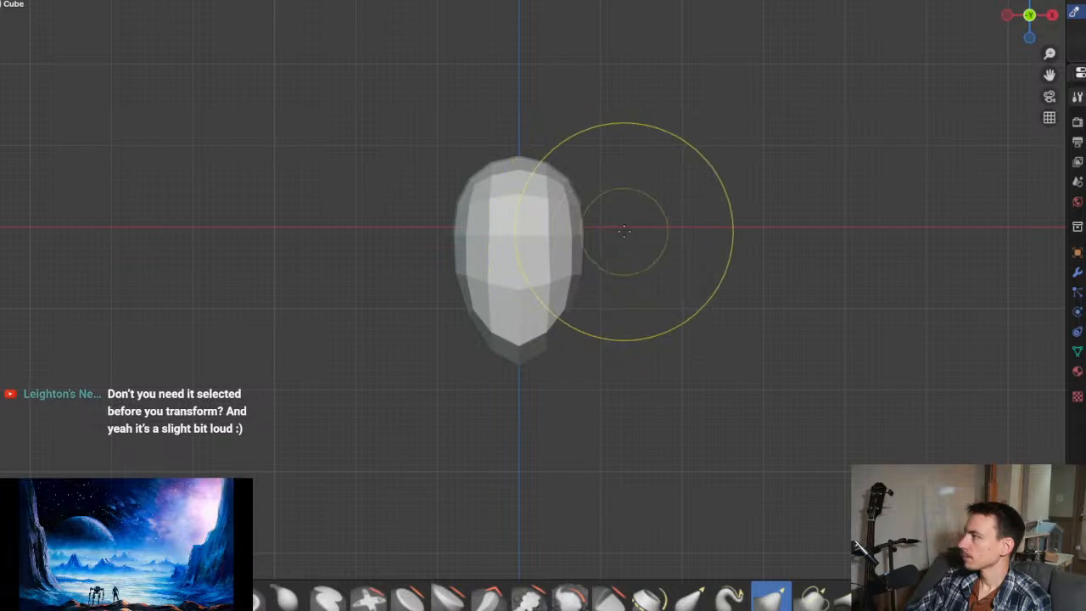
Step: Apply all transforms to the head mesh in the Layout workspace and return to the Sculpting workspace
key(Tab)
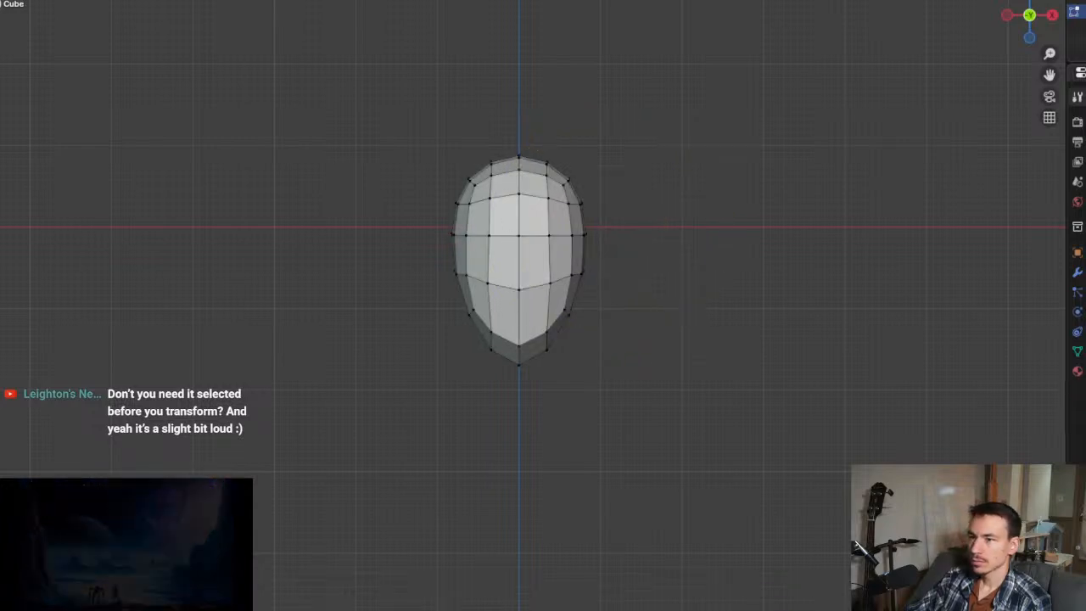
click(187, 4)
right_click(480, 250)
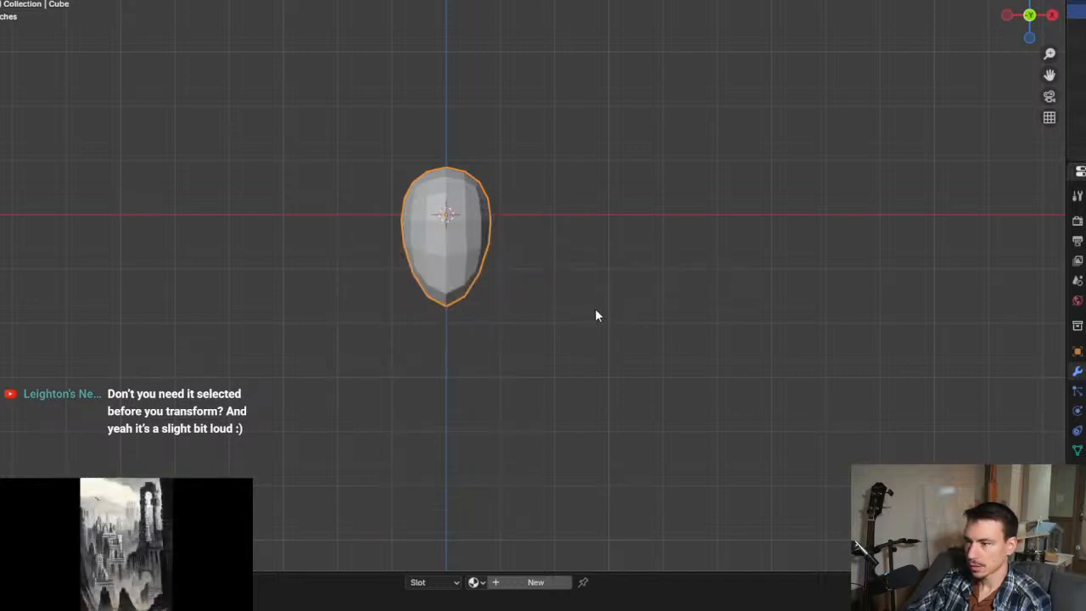
key(ctrl+a)
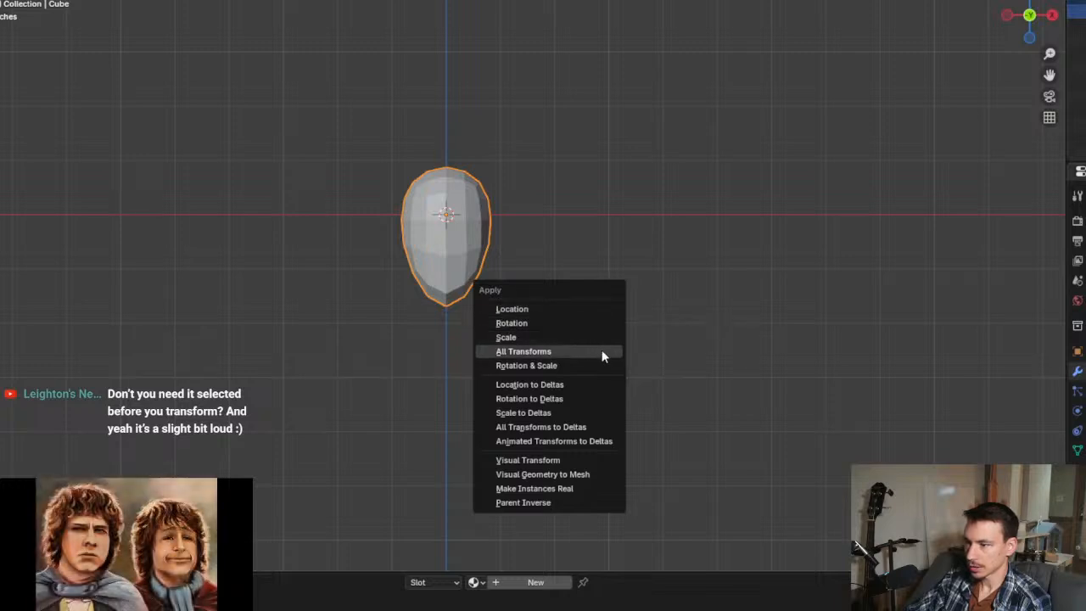
click(601, 350)
middle_drag(534, 260, 550, 294)
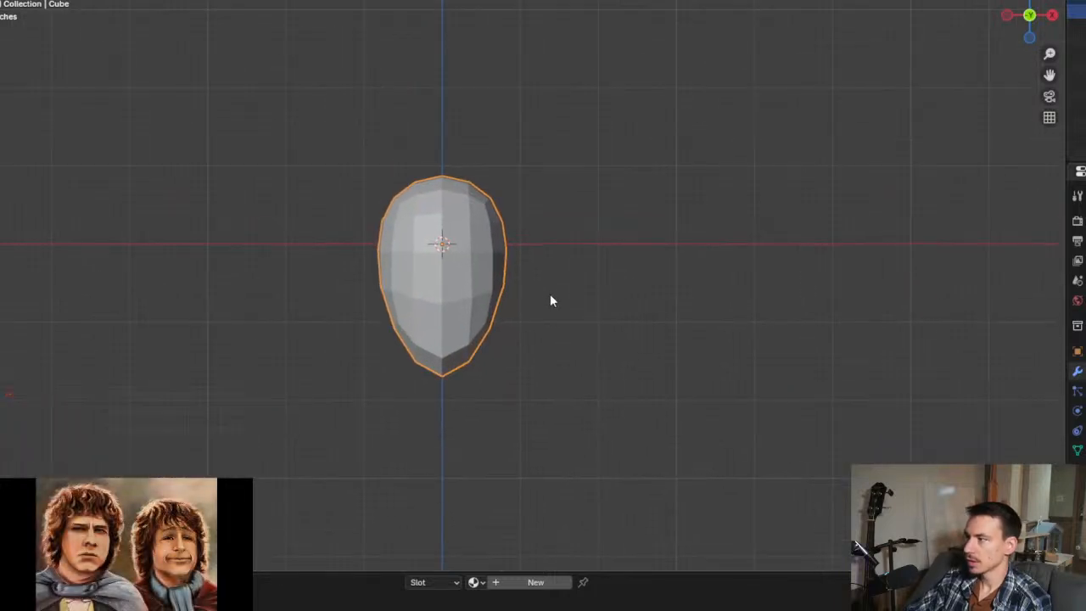
click(691, 255)
click(405, 267)
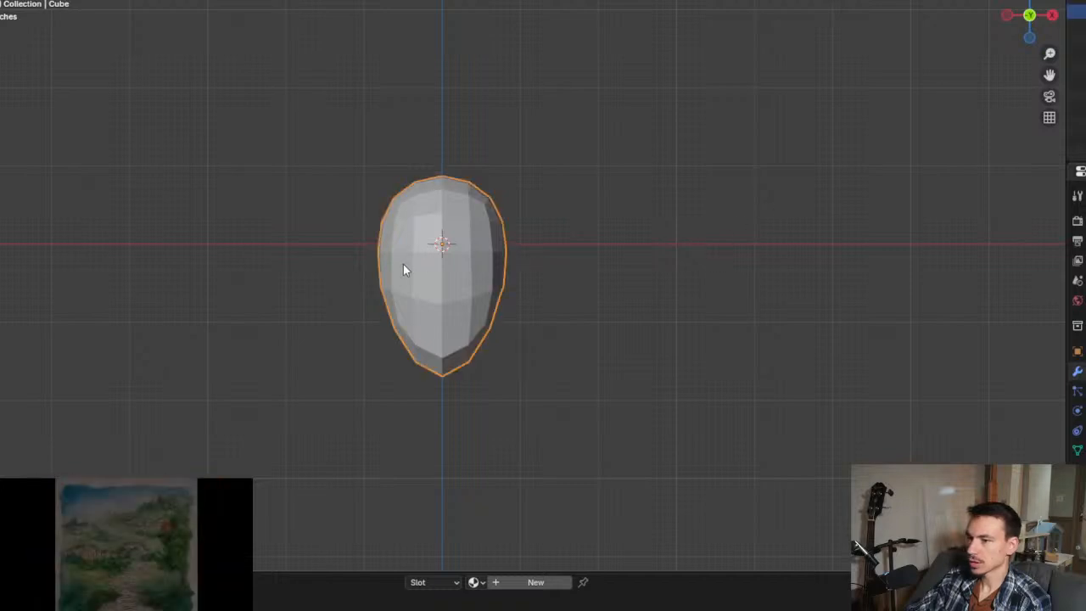
key(ctrl+Tab)
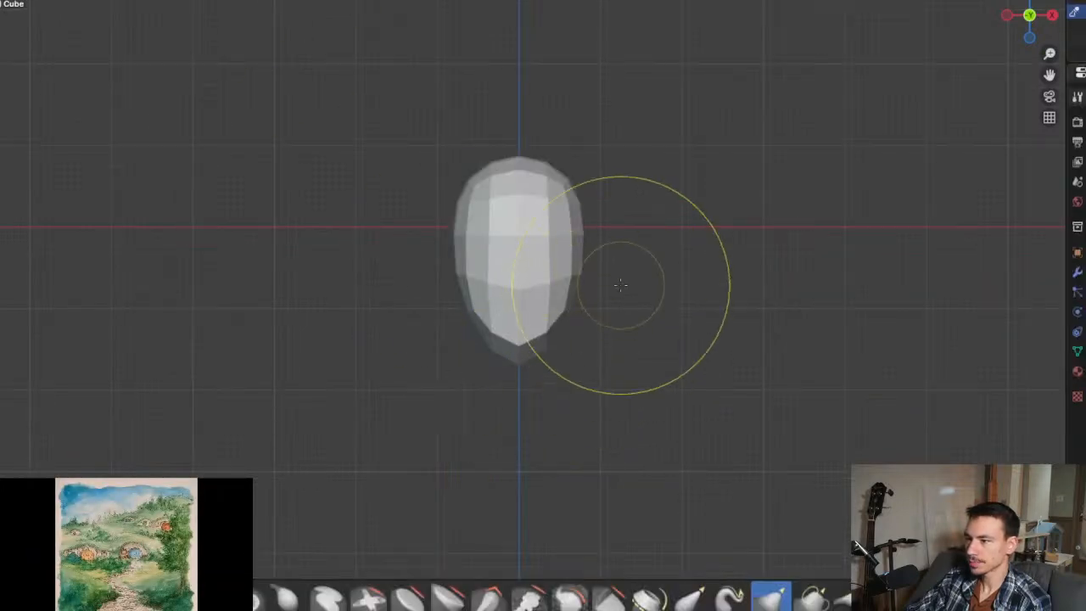
shift+middle_drag(625, 279, 448, 262)
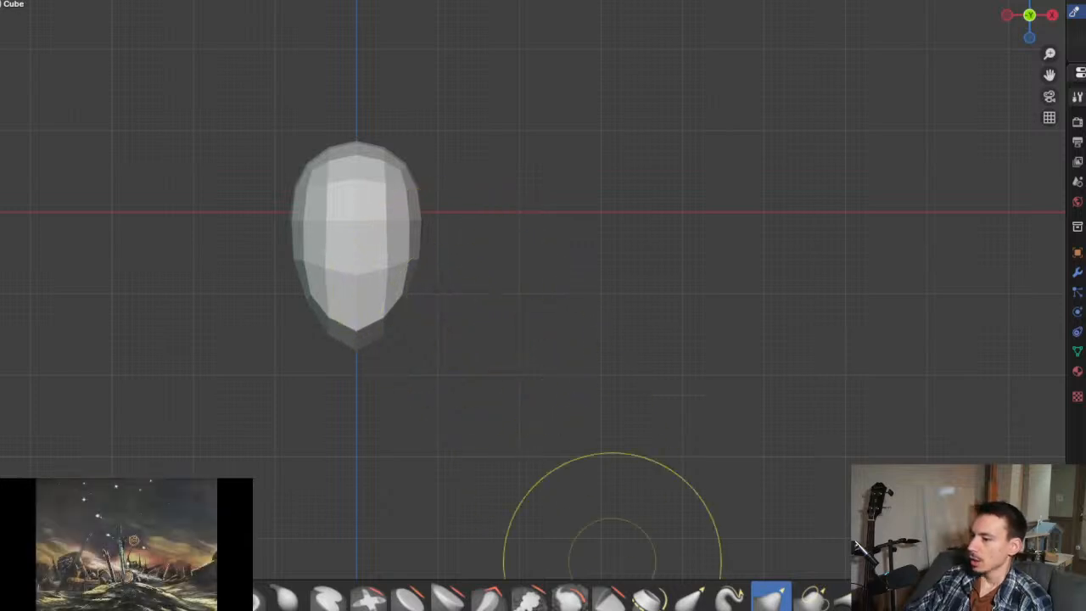
mouse_move(793, 607)
click(806, 577)
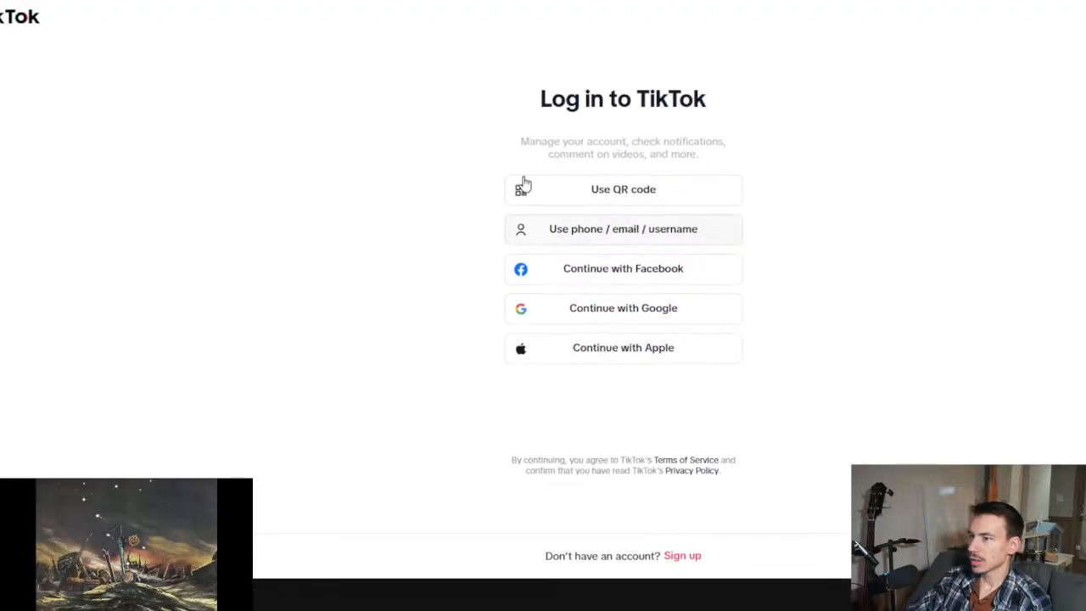
key(F11)
key(alt+Tab)
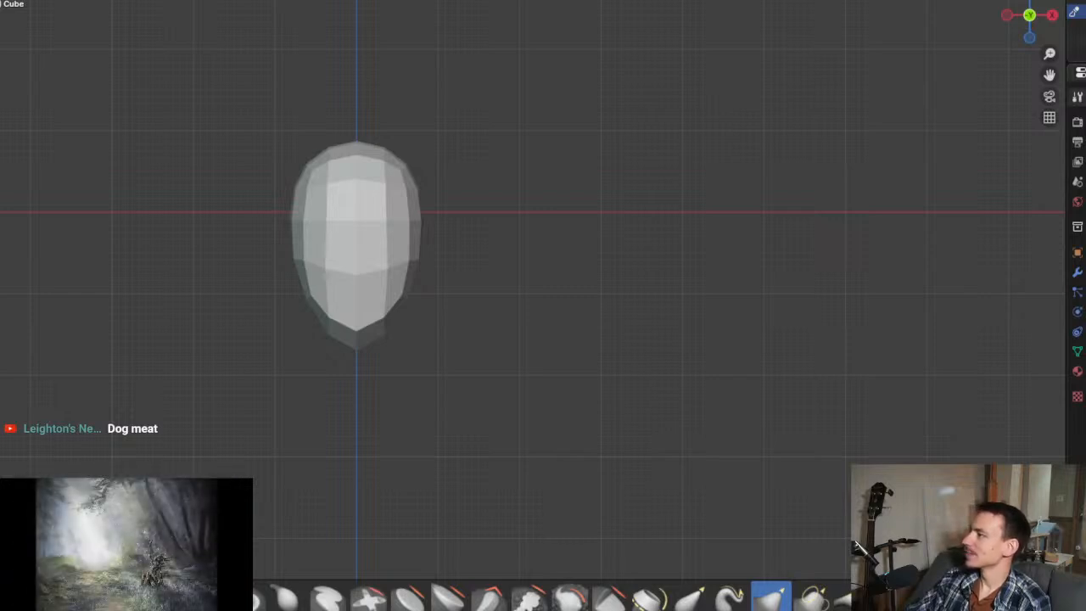
Step: Switch to the Facebook page's post draft in the browser and write "Currently streaming. Who should I sculpt?"
key(alt+Tab)
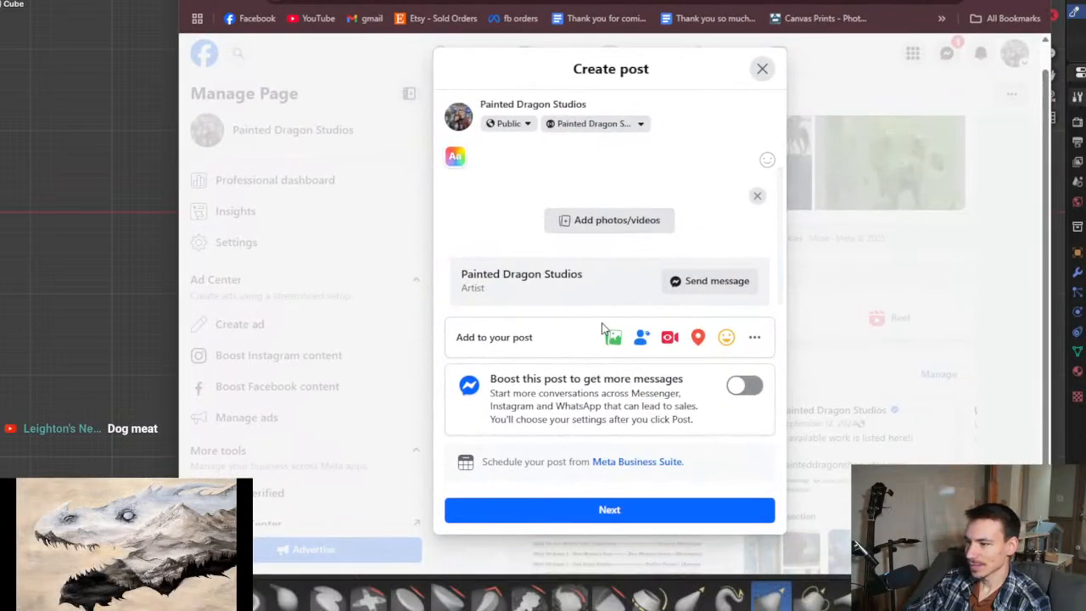
click(753, 337)
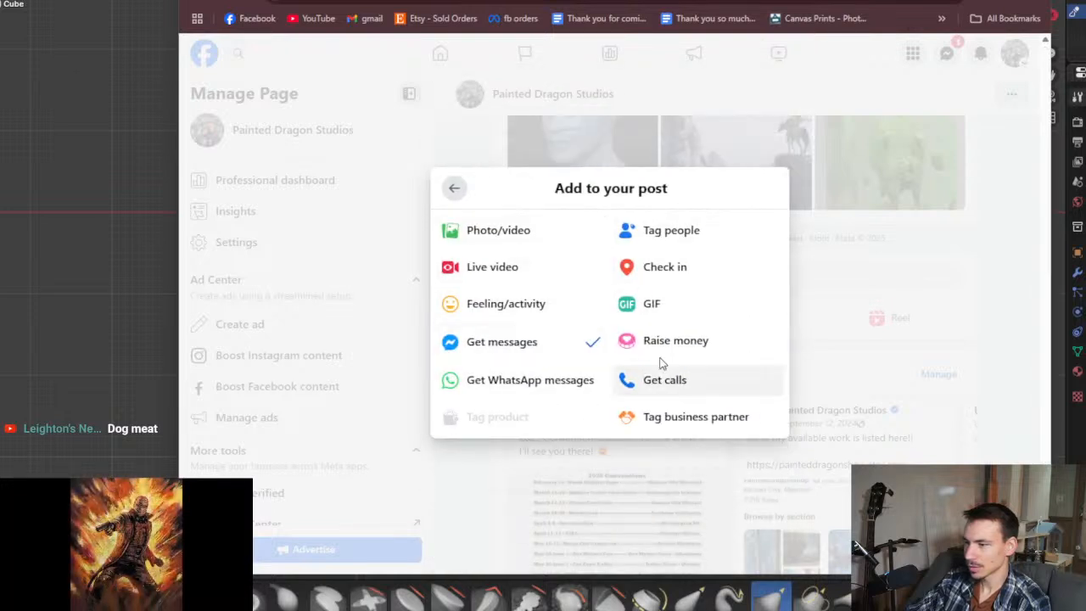
click(458, 192)
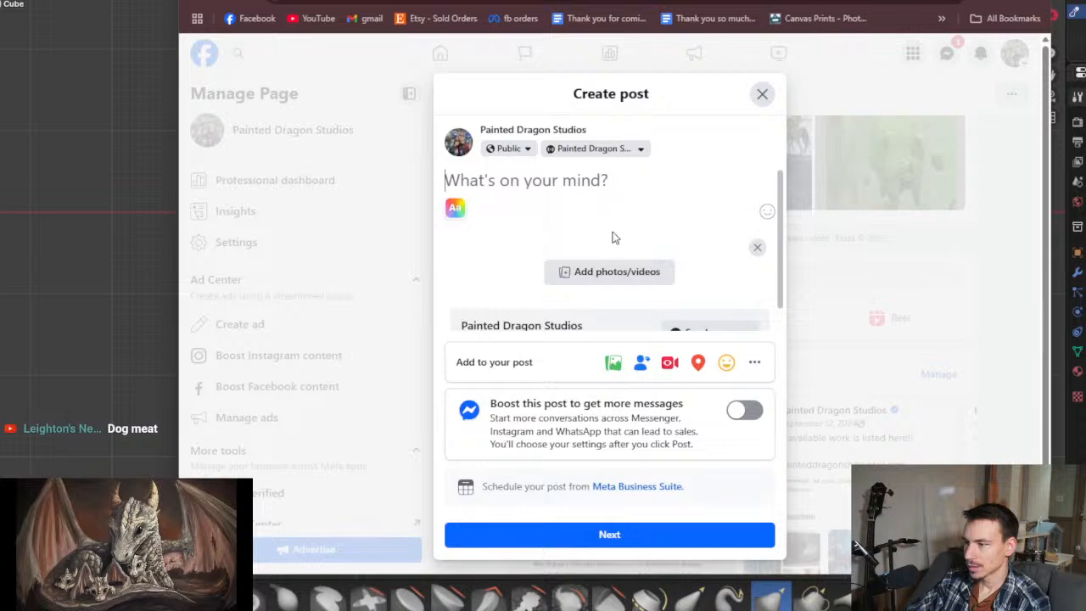
text(Currently)
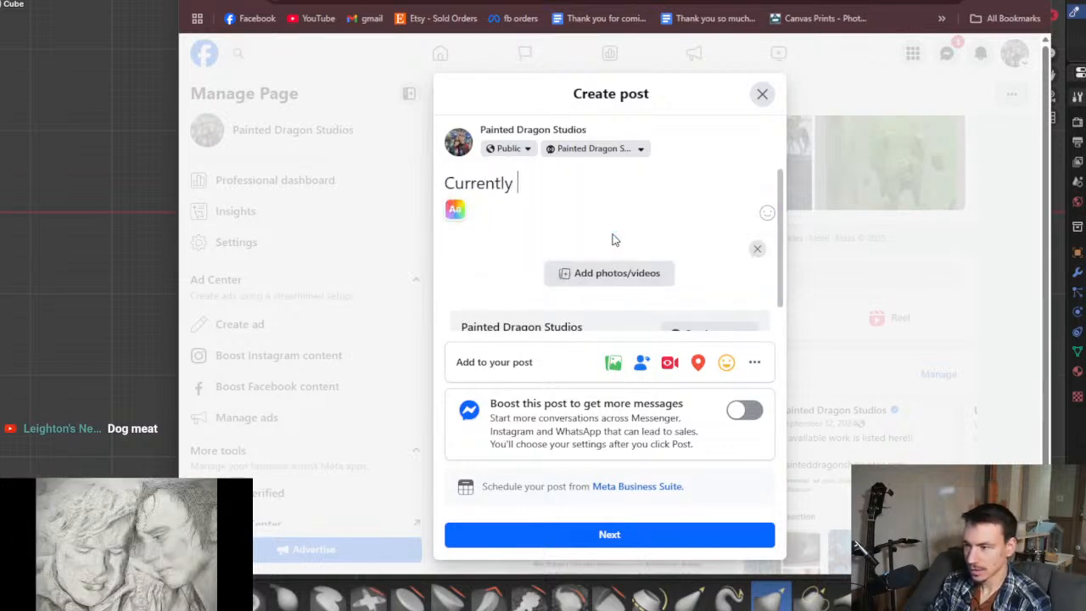
text( streaming)
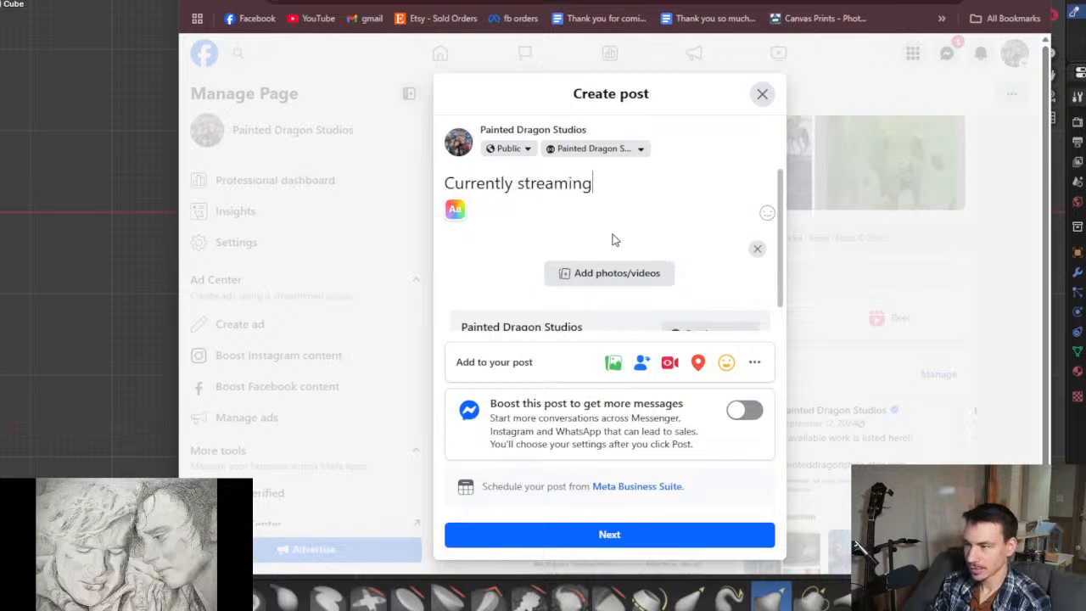
text(. )
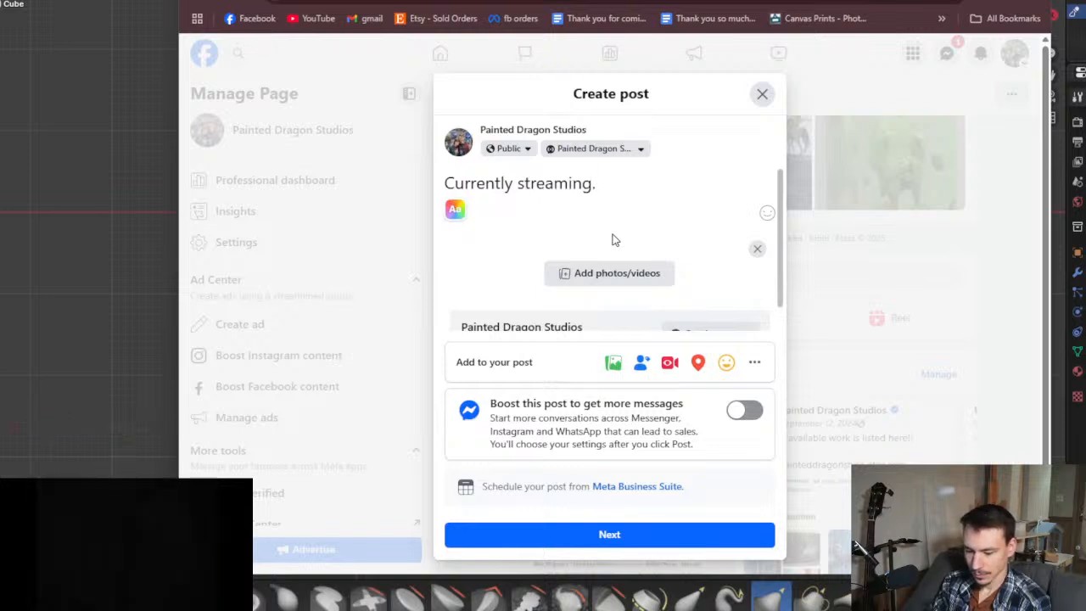
text(WHo shou)
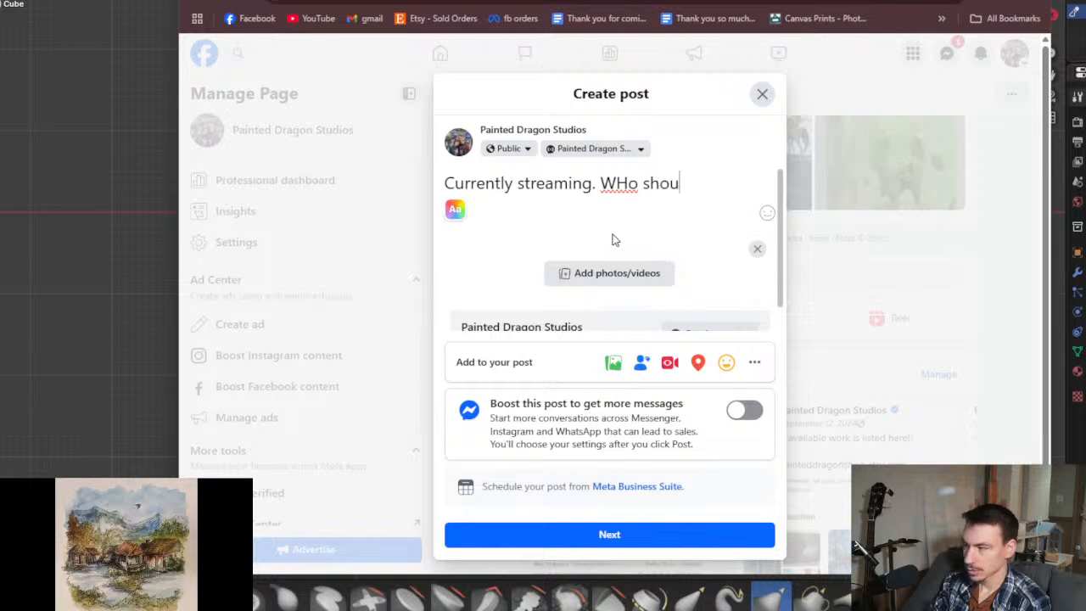
text(ld I sculpt?)
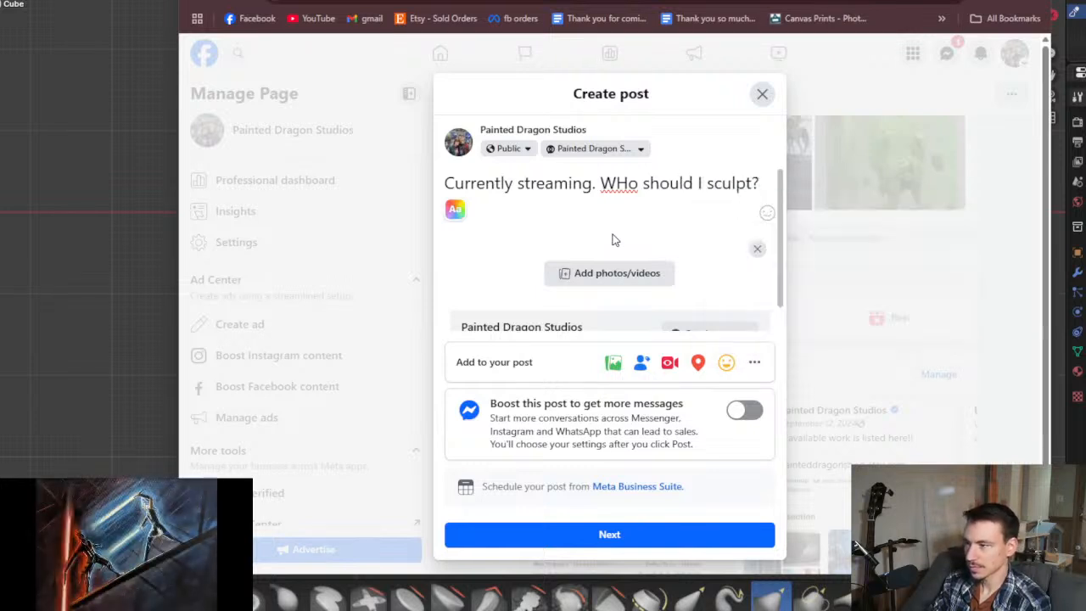
click(616, 188)
key(Delete)
text(h)
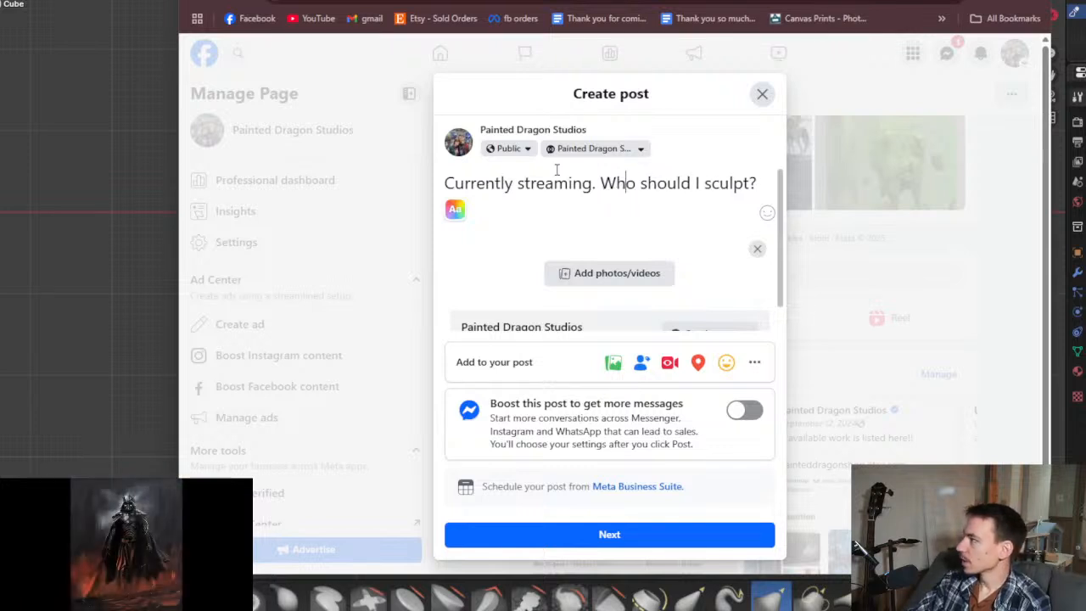
Step: Start a second line in the post with the suggestion "Dogmeat from Fallout,"
click(760, 183)
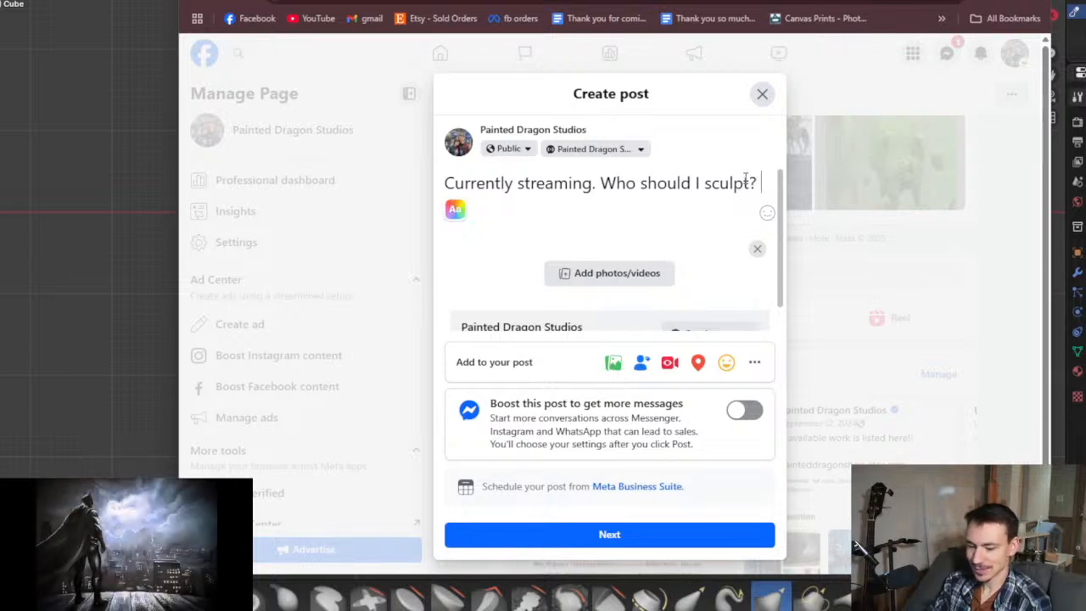
key(Return)
text(Dog)
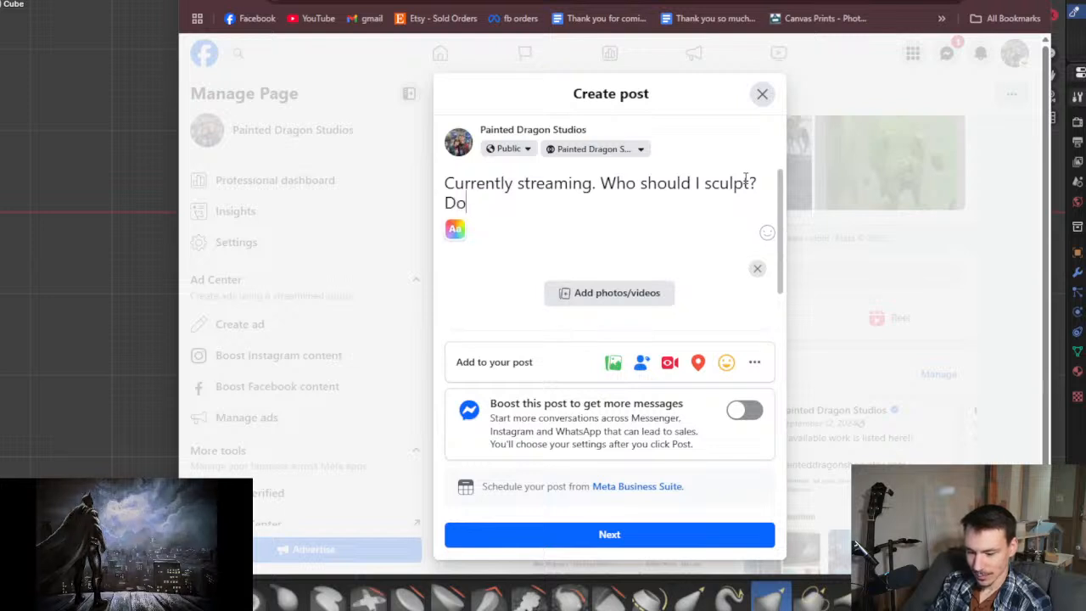
text(meat from )
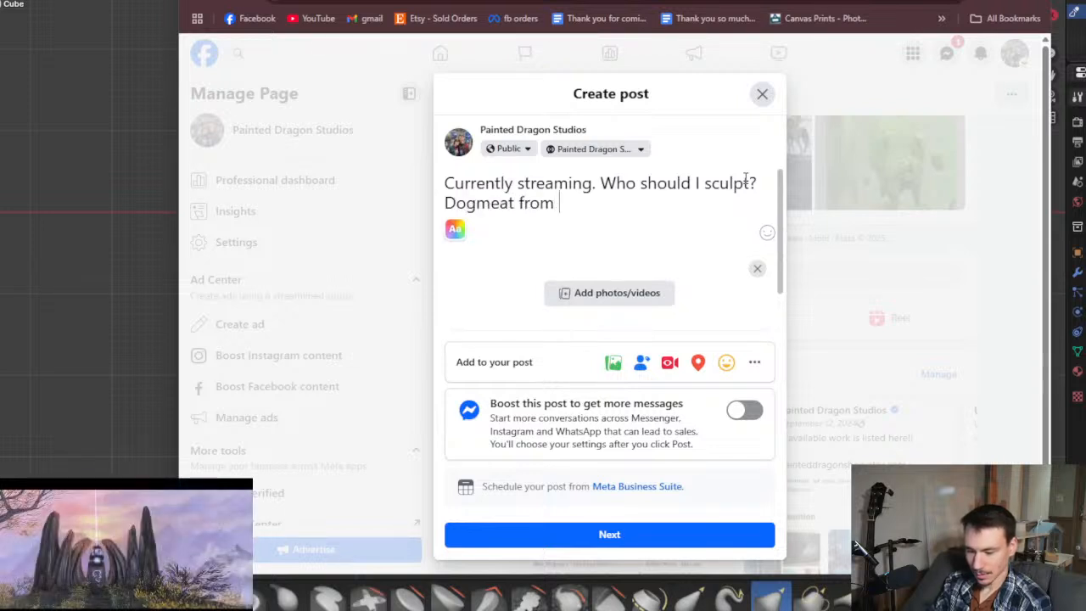
text(Fallout)
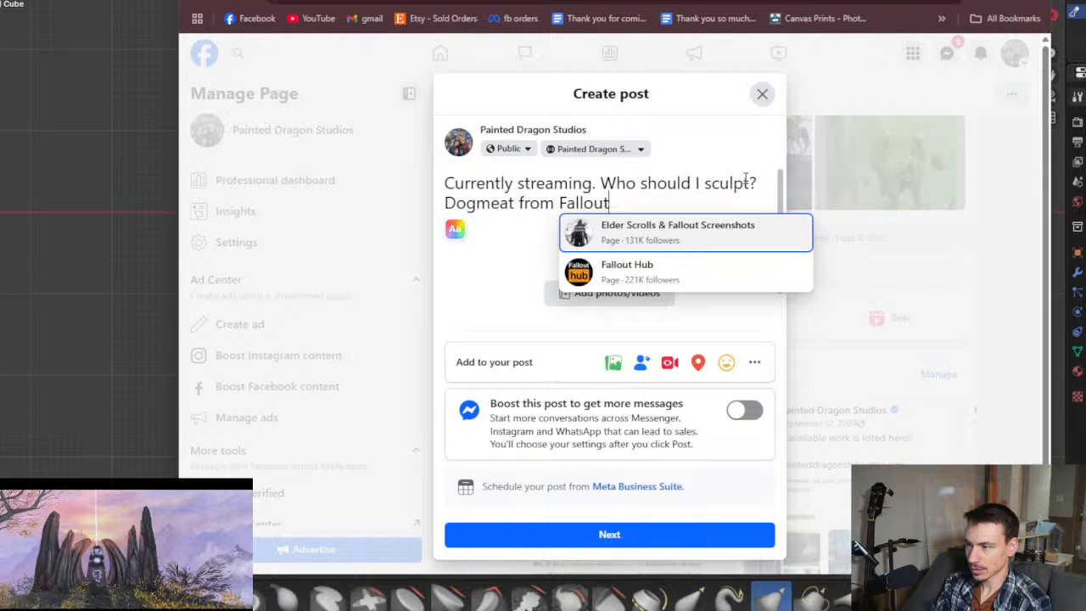
text(, a)
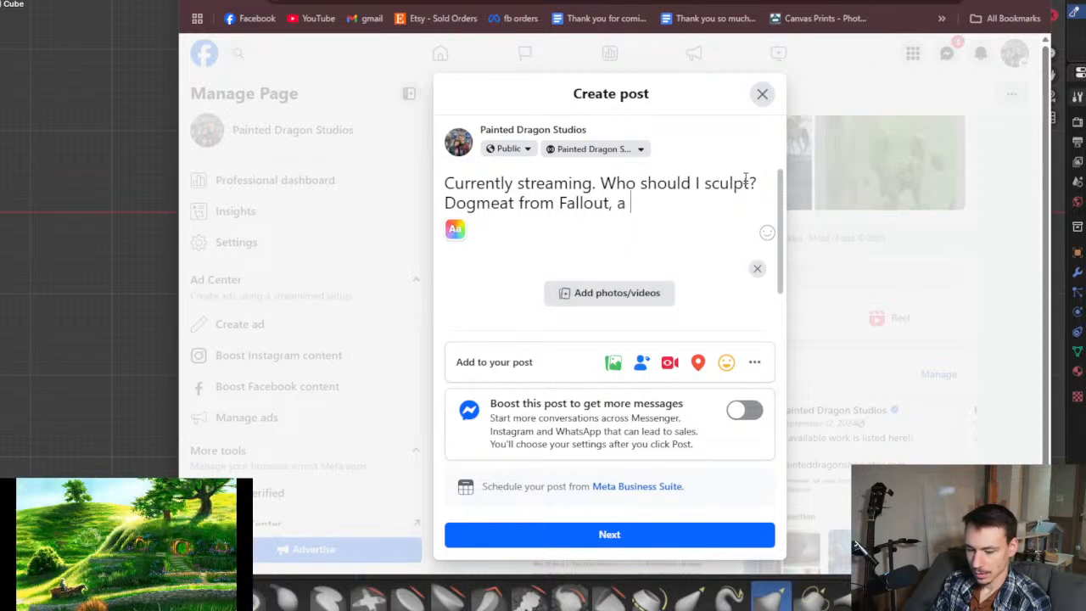
key(BackSpace)
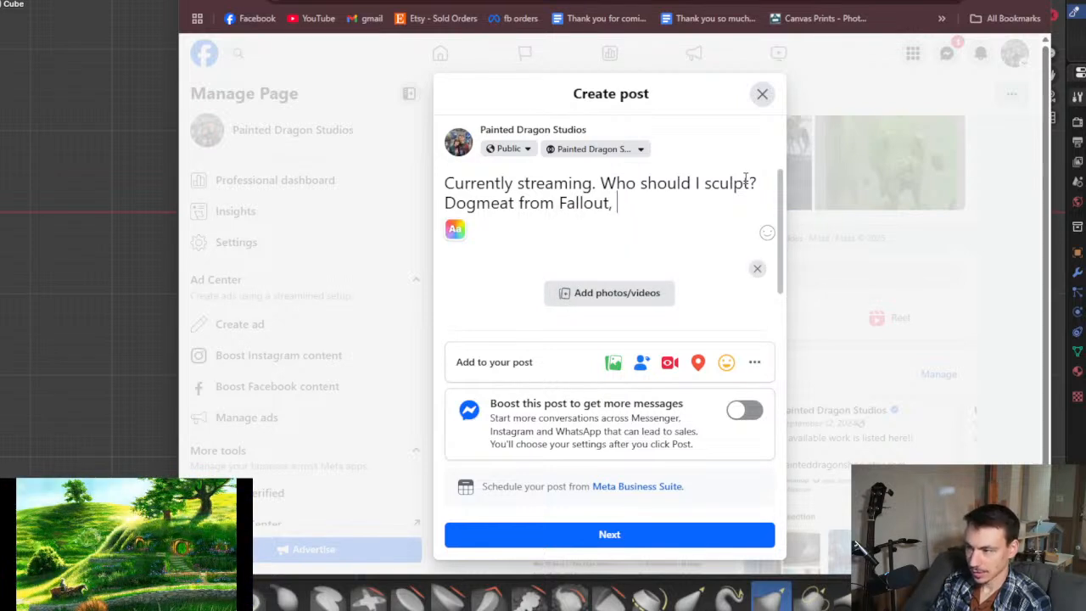
Step: Continue the post's list of suggestions with "Dark Helmet from Spaceballs, Spawn, or a deathclaw"
text(F)
key(BackSpace)
text(Dark H)
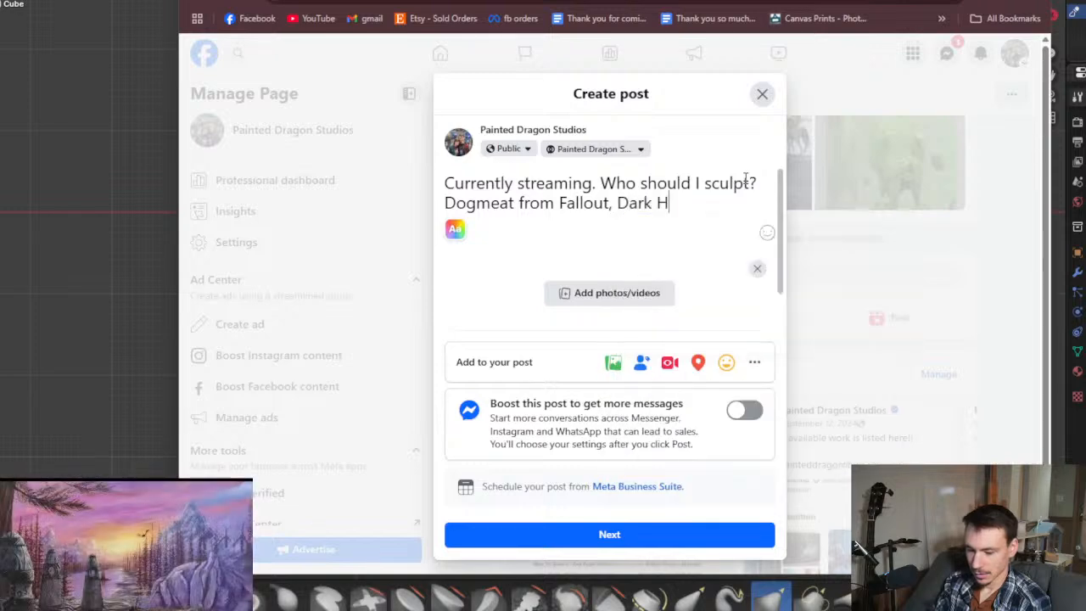
text(elmet f)
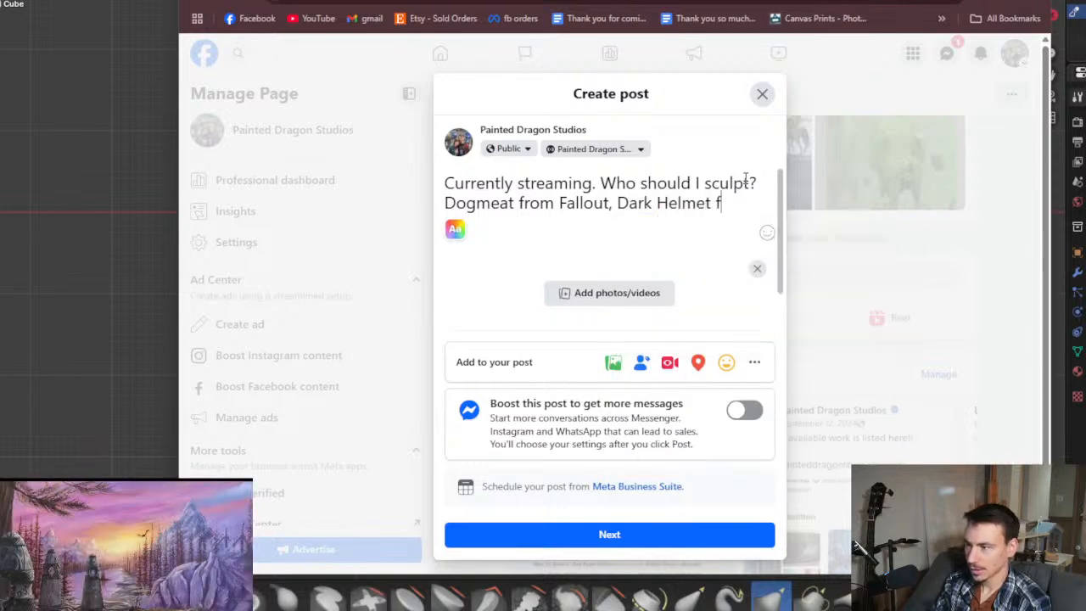
text(rom Spaceballs, Spawn,)
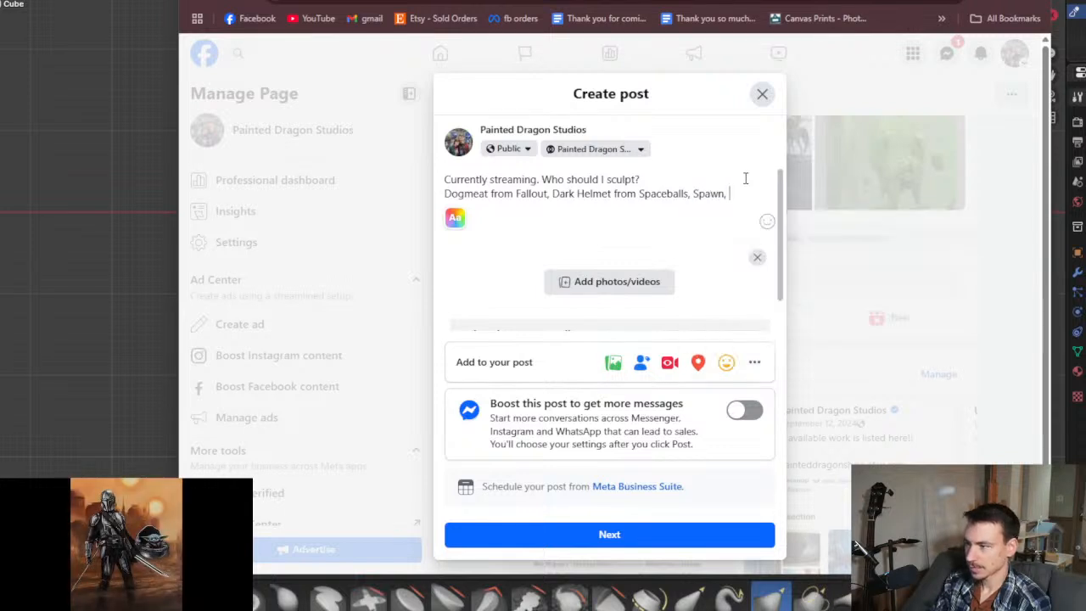
text(or a death)
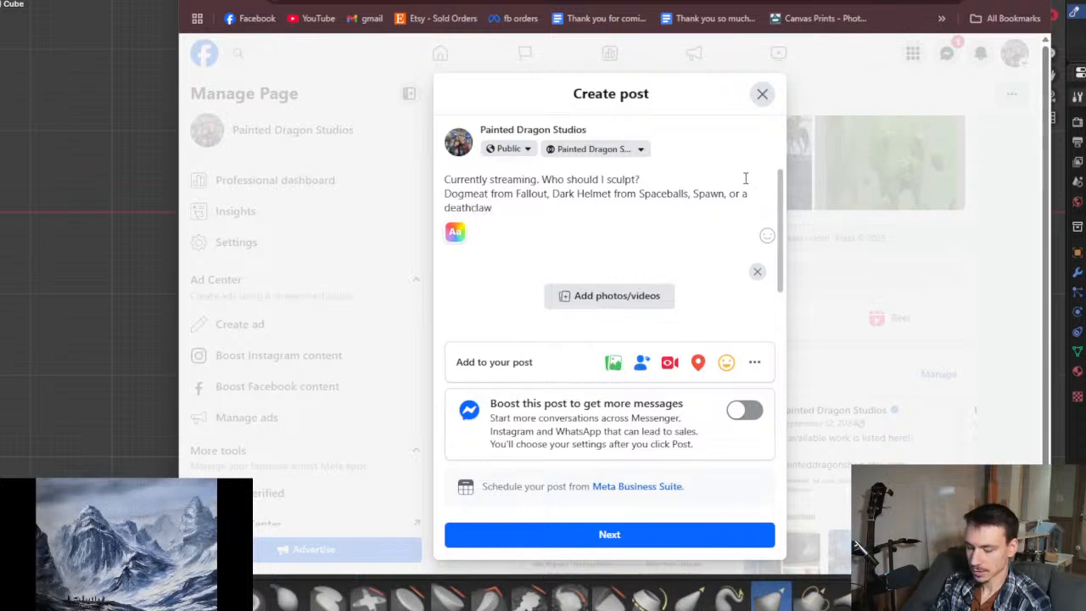
Step: End the post's suggestion list with a question mark and add "Also drop you suggestions and join the live!"
text(claw? Also)
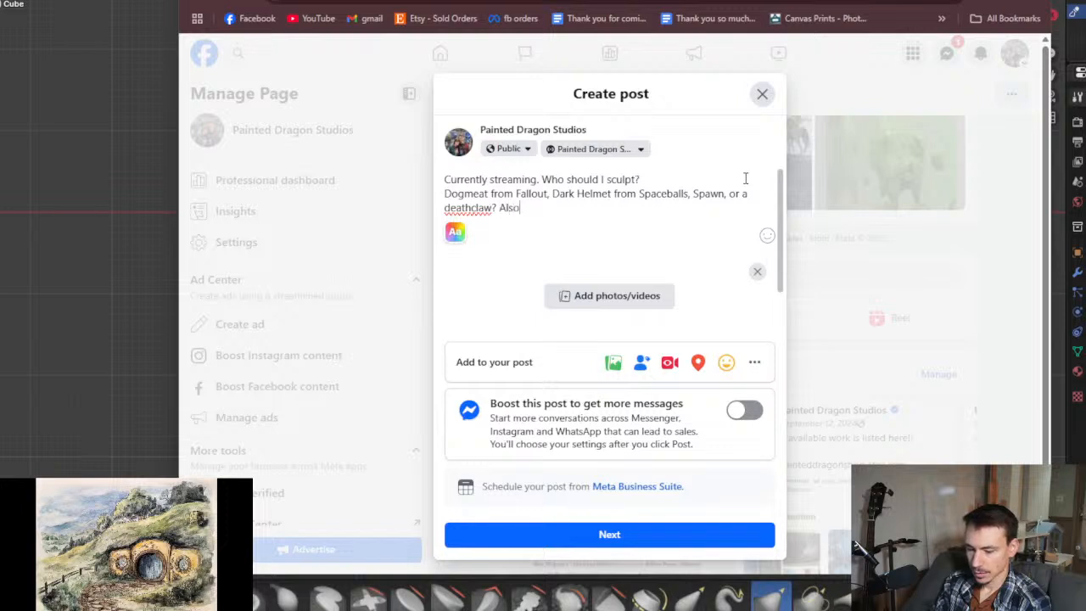
text( d)
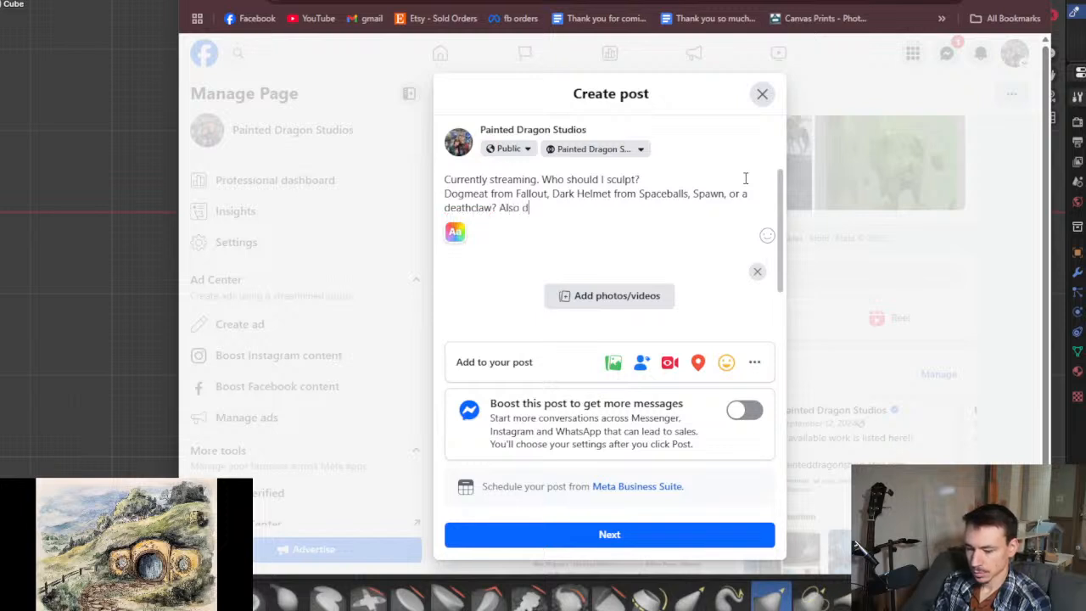
text(rop you suggestions)
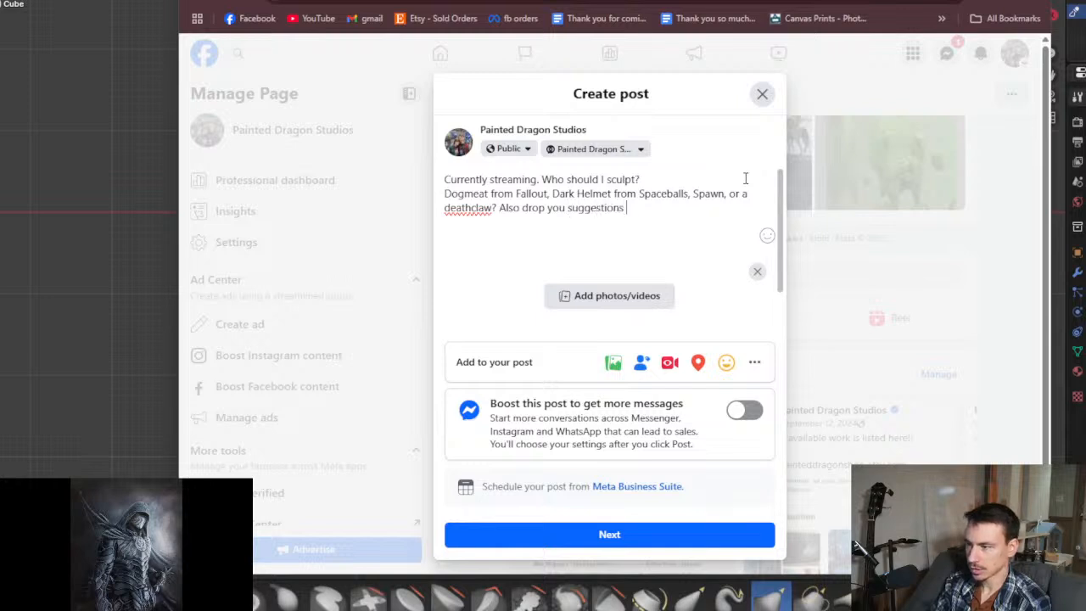
text( and join)
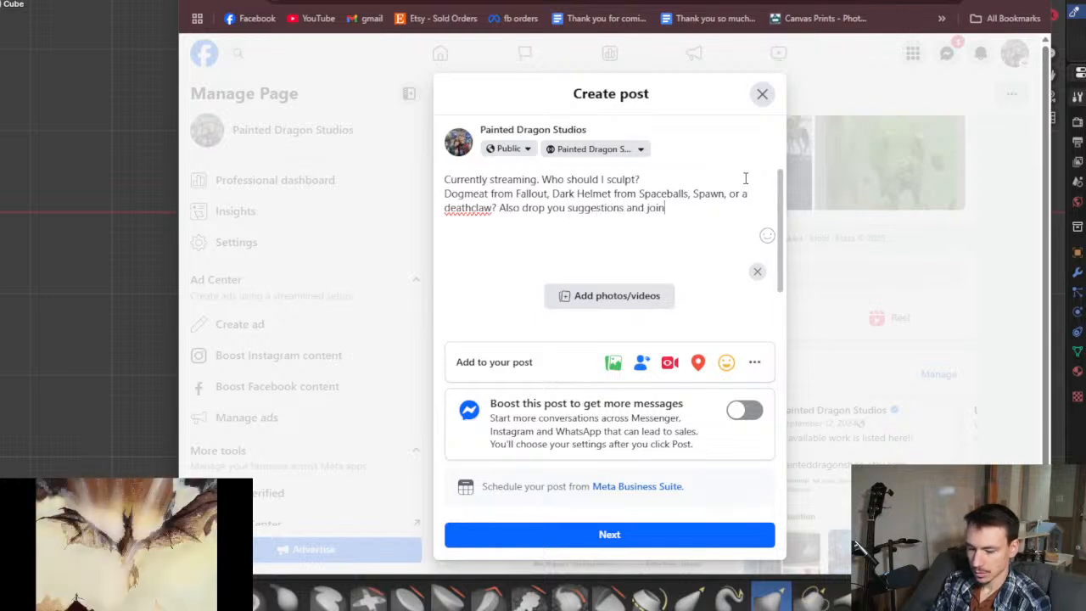
text( the l)
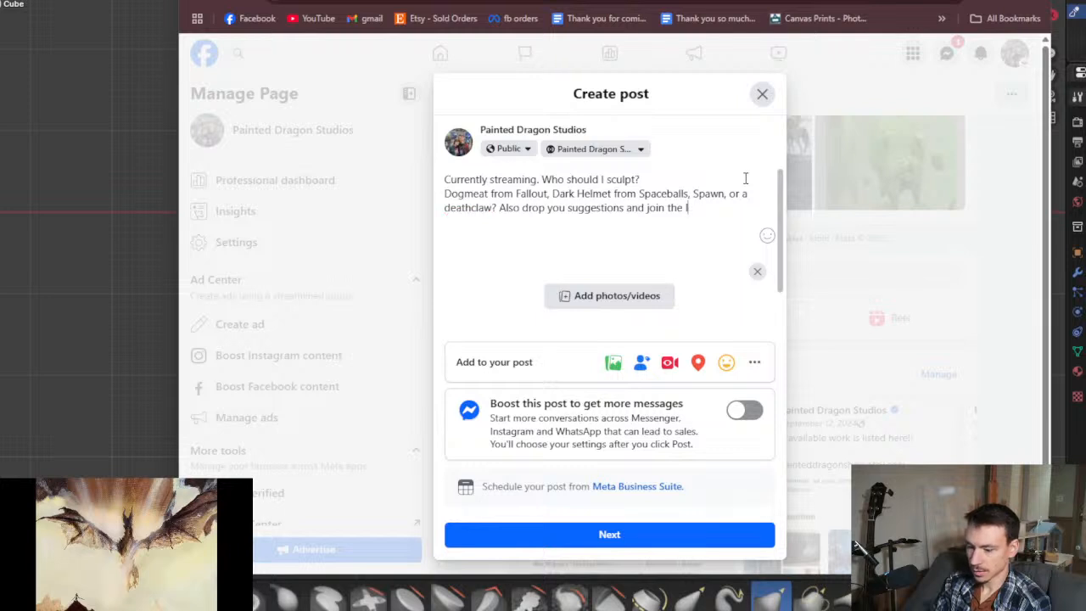
text(oive!)
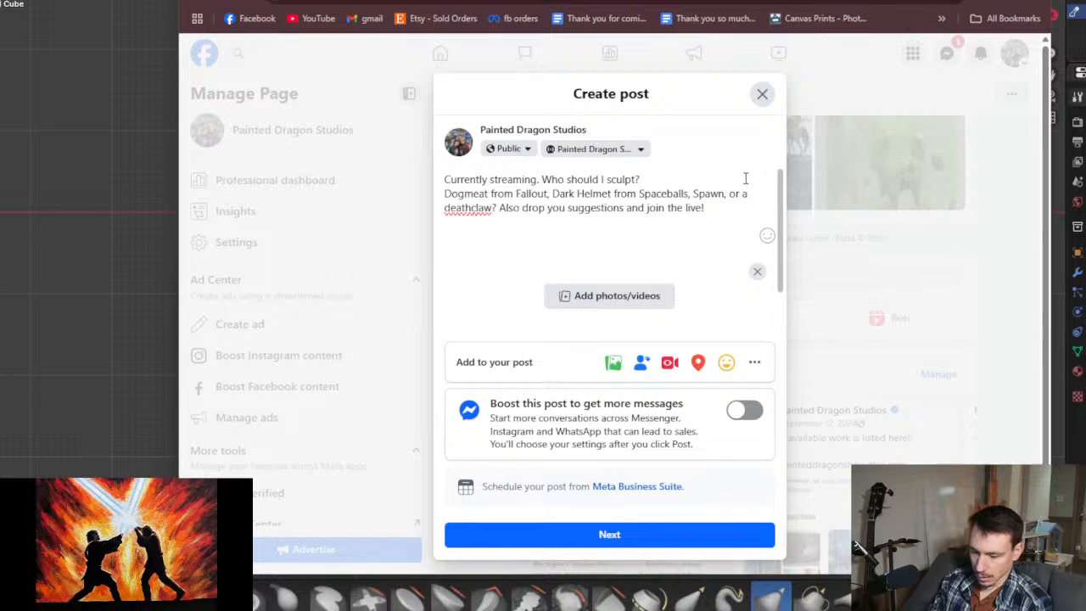
text( Twitch)
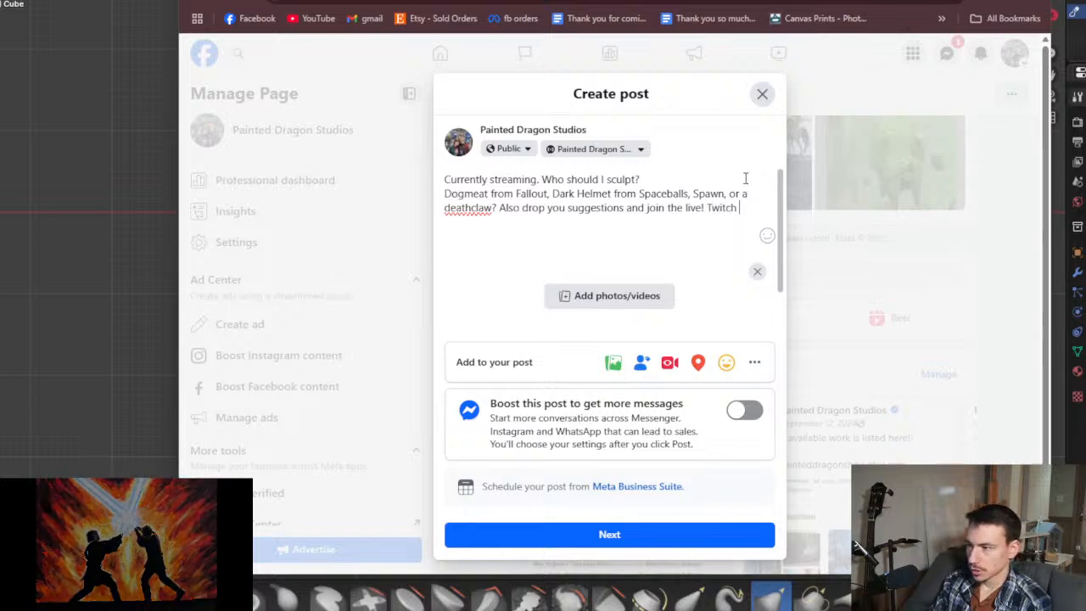
text( @Pai)
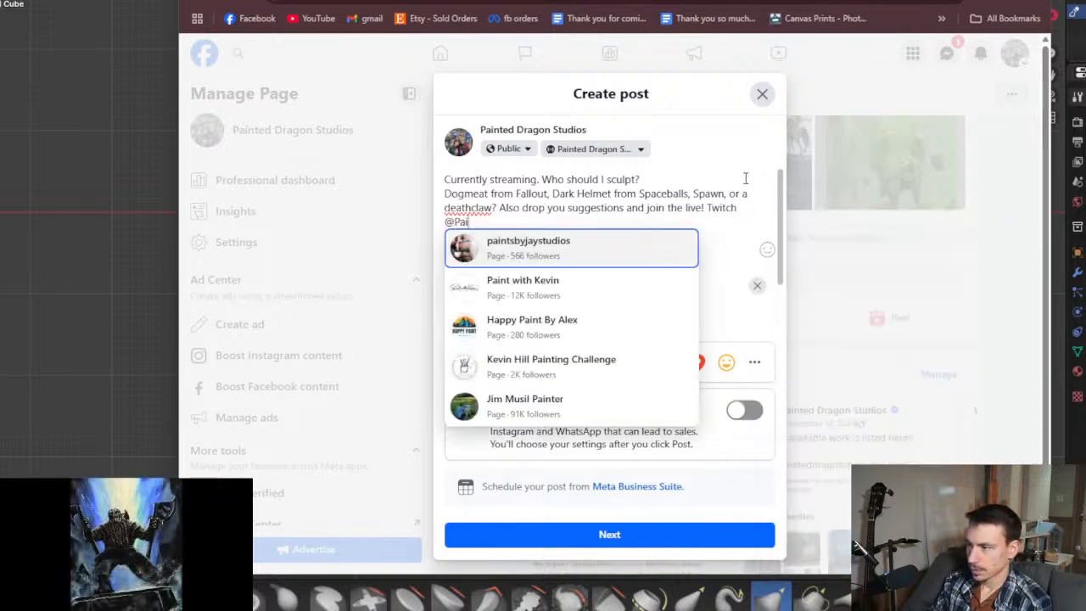
text(nted Dragon Studios)
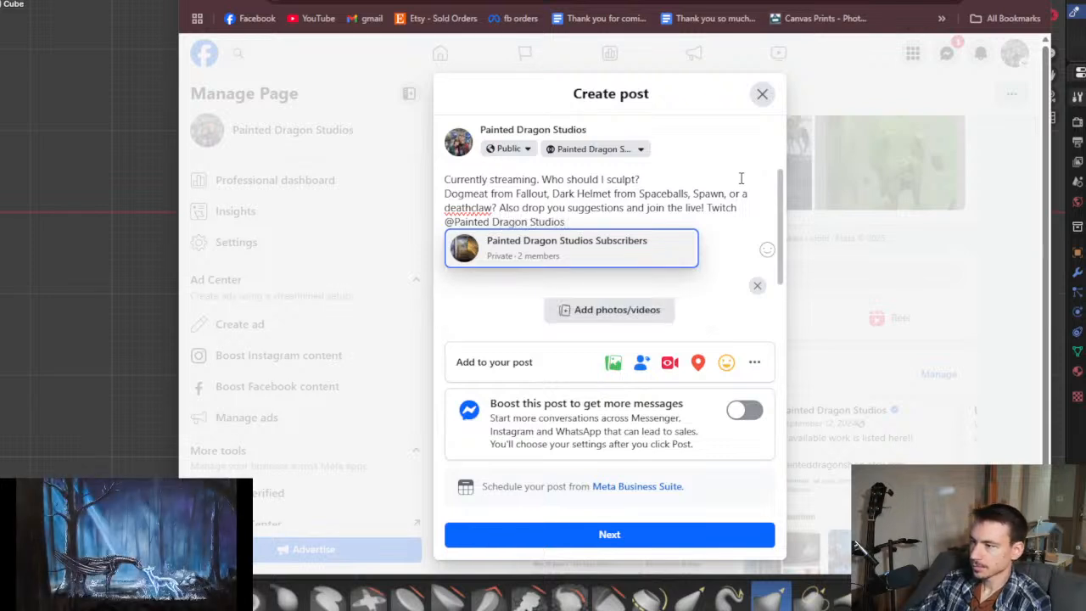
click(694, 193)
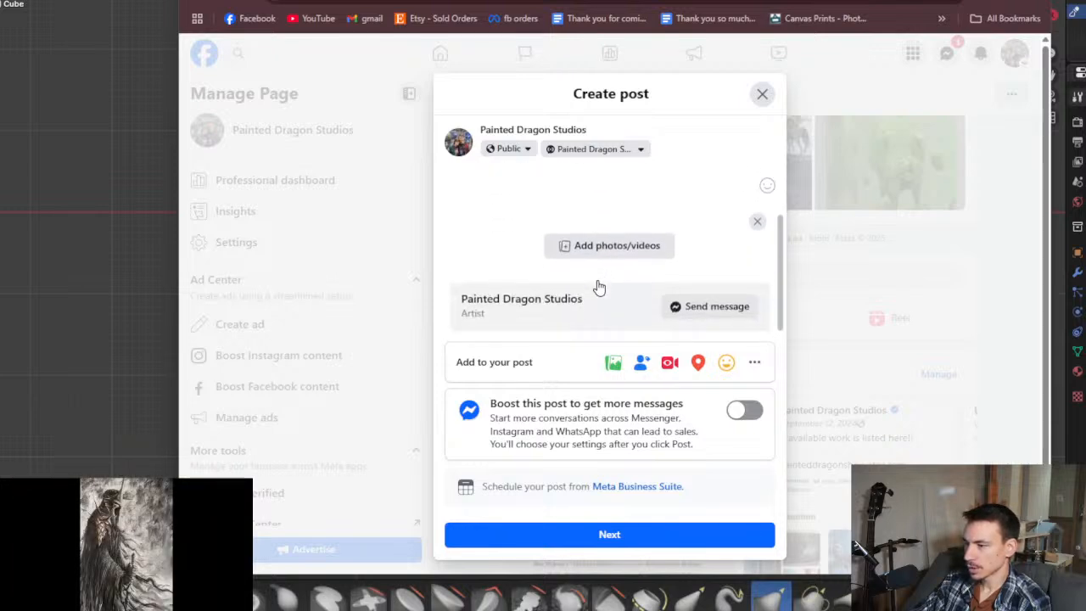
click(755, 363)
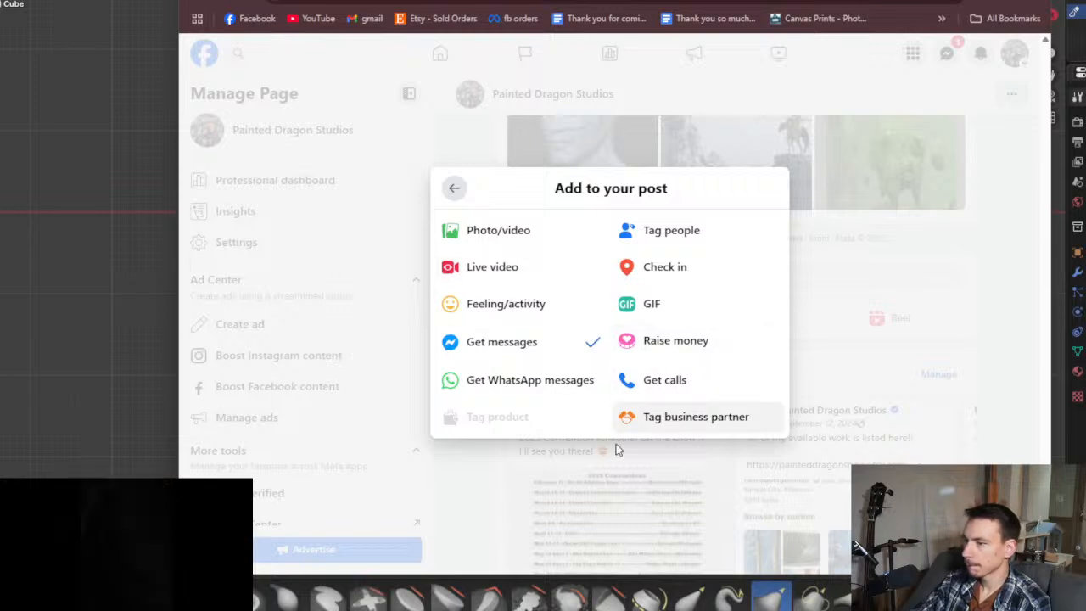
click(453, 187)
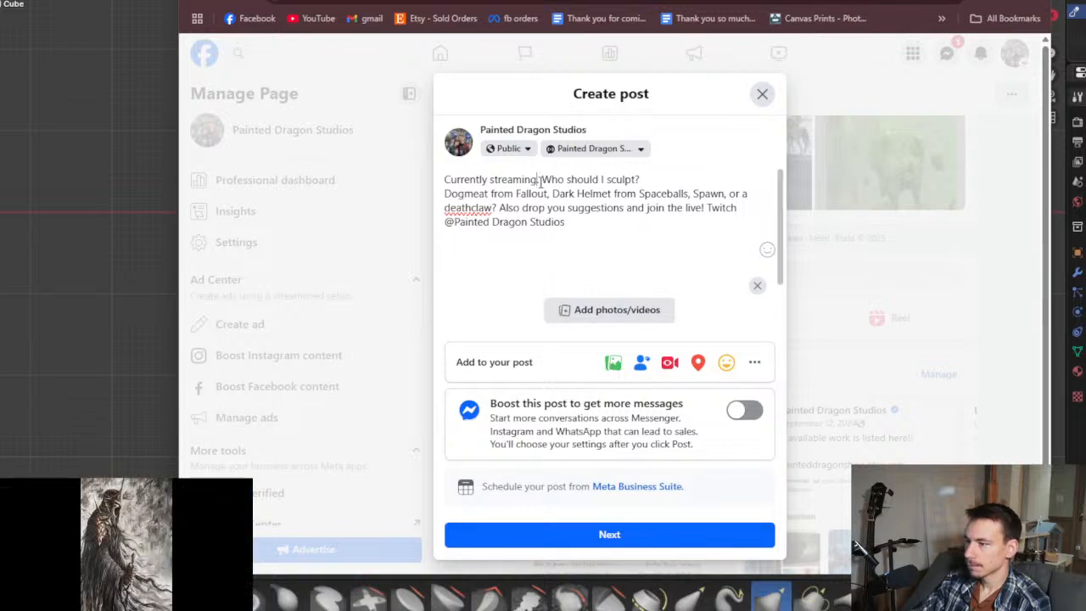
Step: Change the post's opening to "Currently streaming!", publish it publicly and check the page's feed
key(Delete)
text(!)
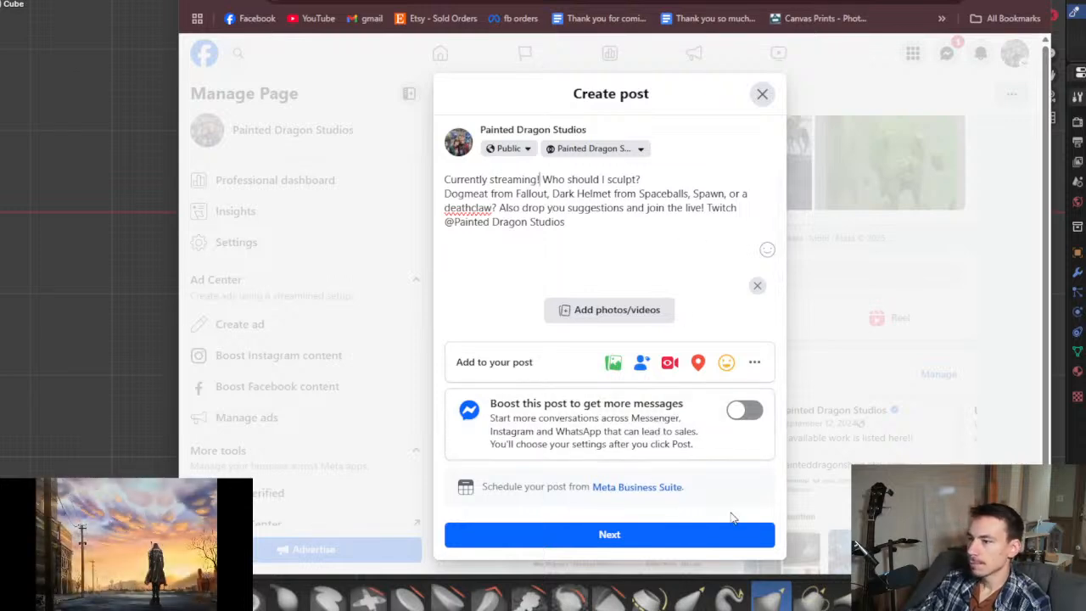
click(658, 545)
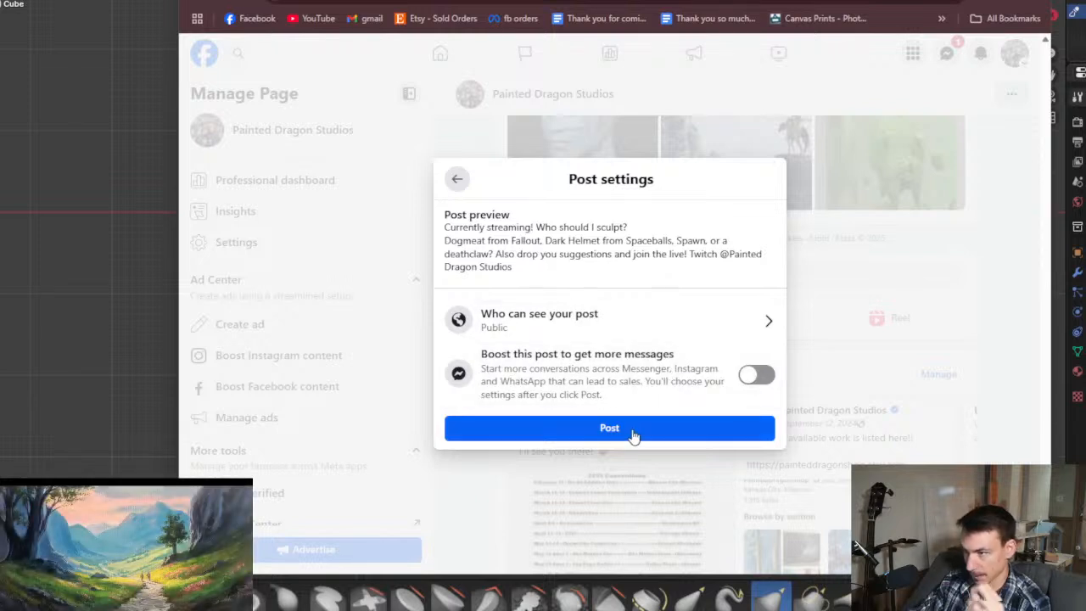
click(632, 429)
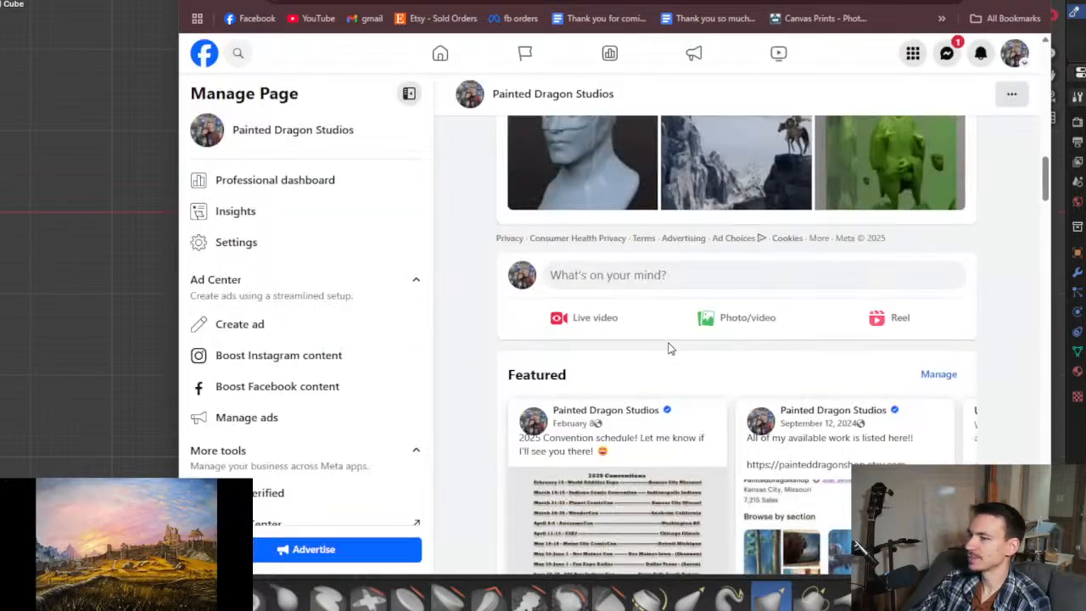
scroll(749, 417, down, 10)
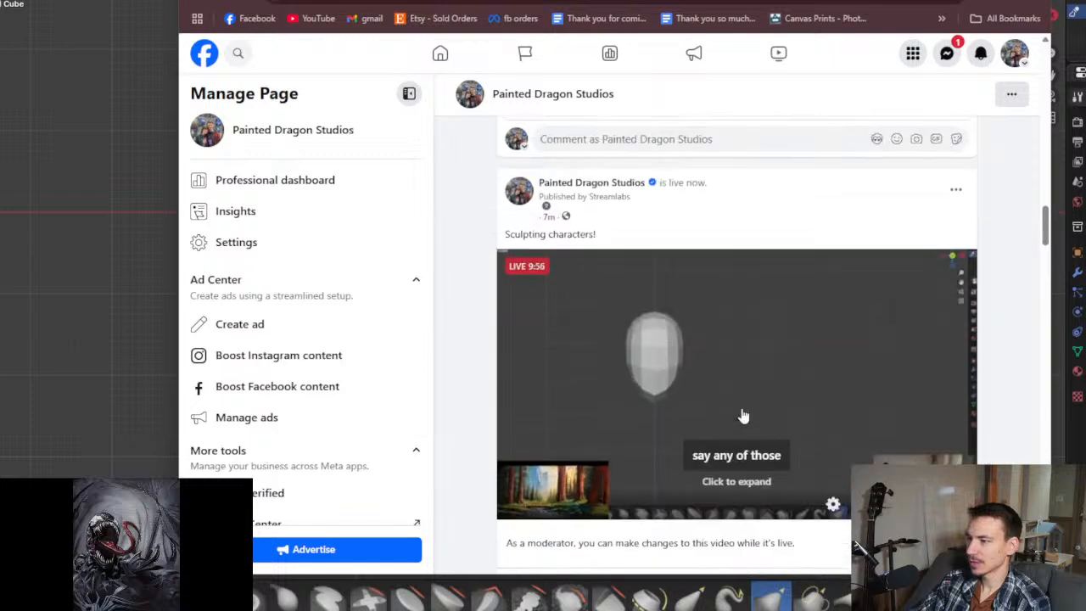
scroll(815, 331, down, 2)
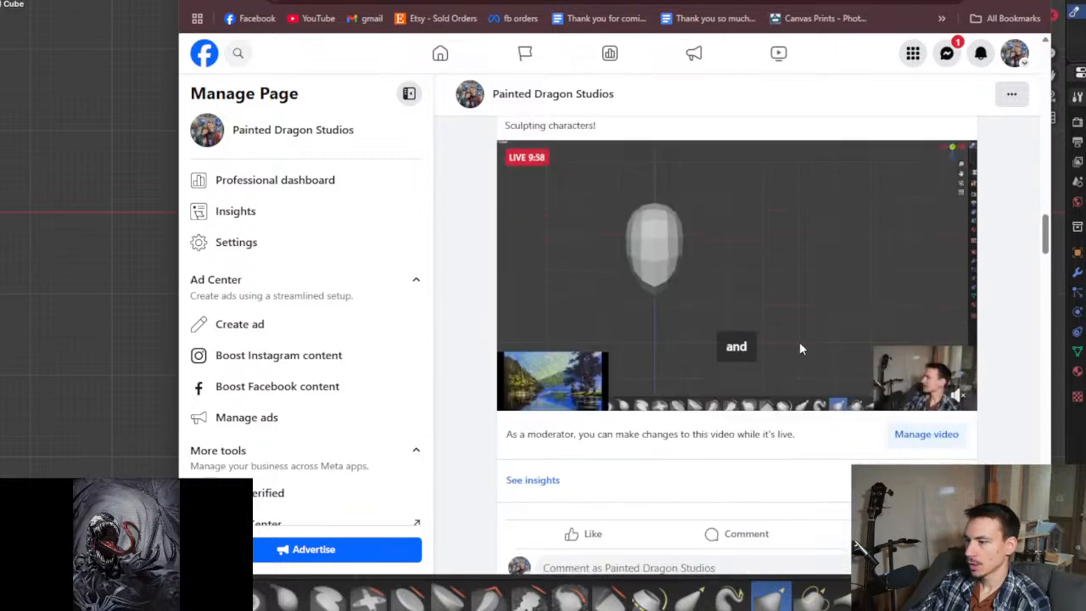
scroll(800, 344, up, 3)
Step: Return to Blender and pull the lower front of the head mesh outward into a snout in side view
key(super+Down)
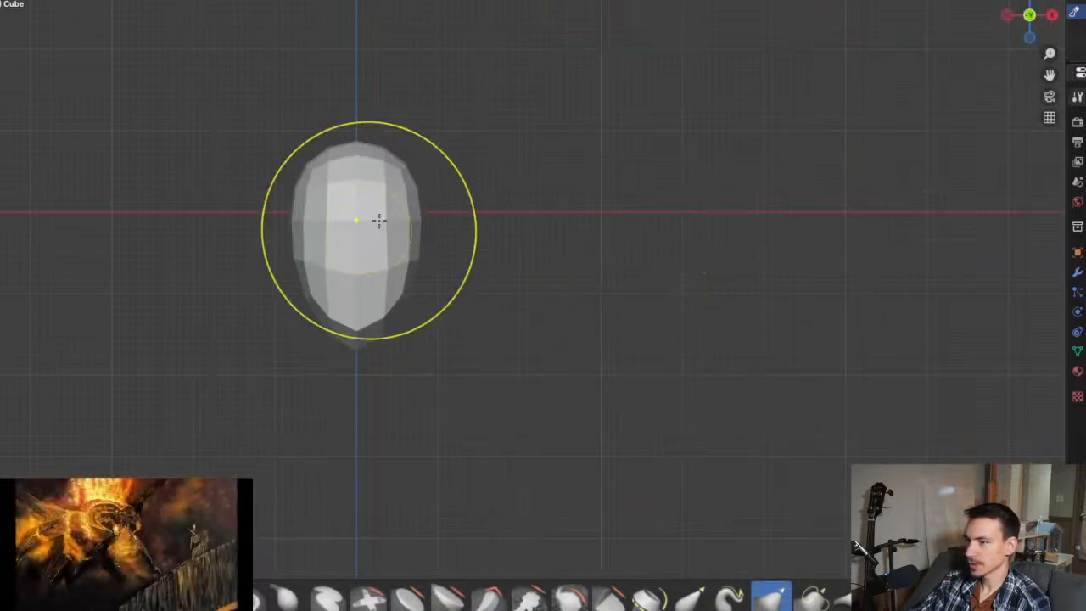
mouse_move(378, 222)
middle_down()
mouse_move(441, 200)
mouse_move(379, 227)
middle_up()
key(KP_1)
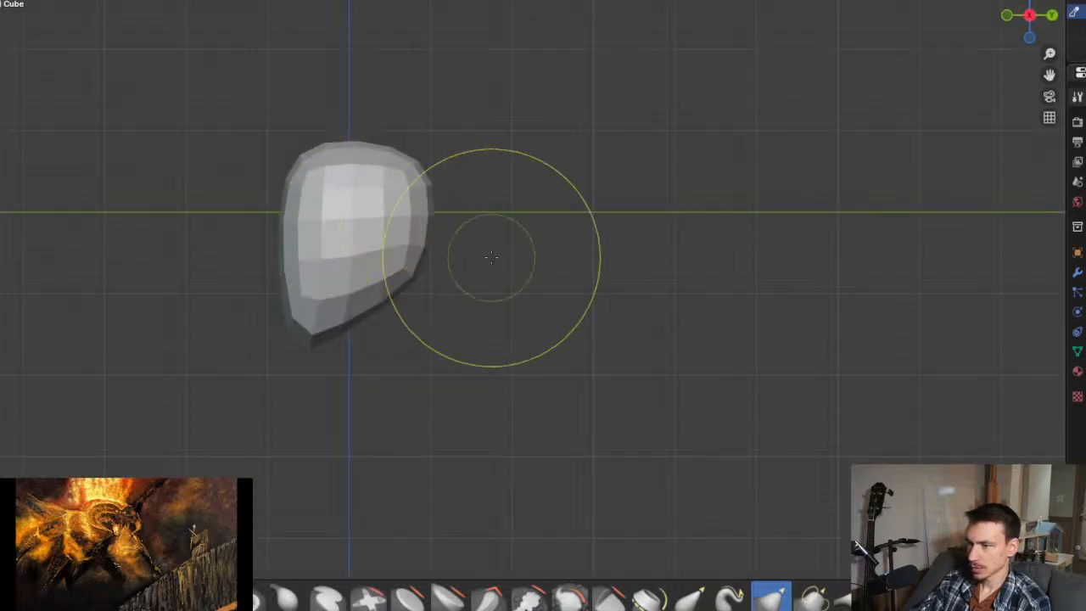
mouse_move(206, 243)
shift+middle_down()
mouse_move(388, 230)
mouse_move(468, 275)
shift+middle_up()
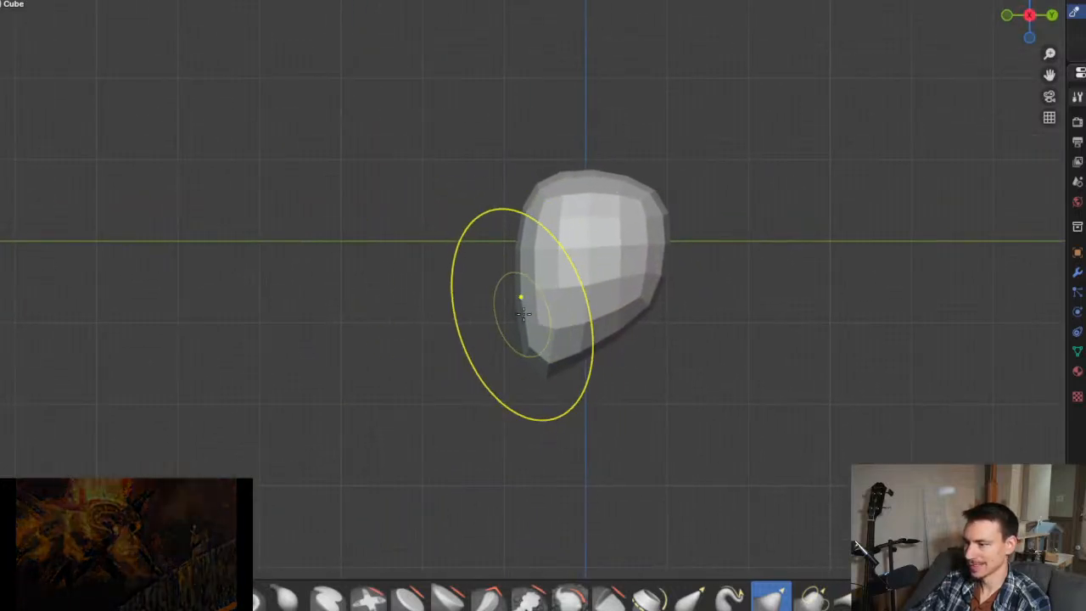
drag(509, 310, 215, 270)
key(ctrl+z)
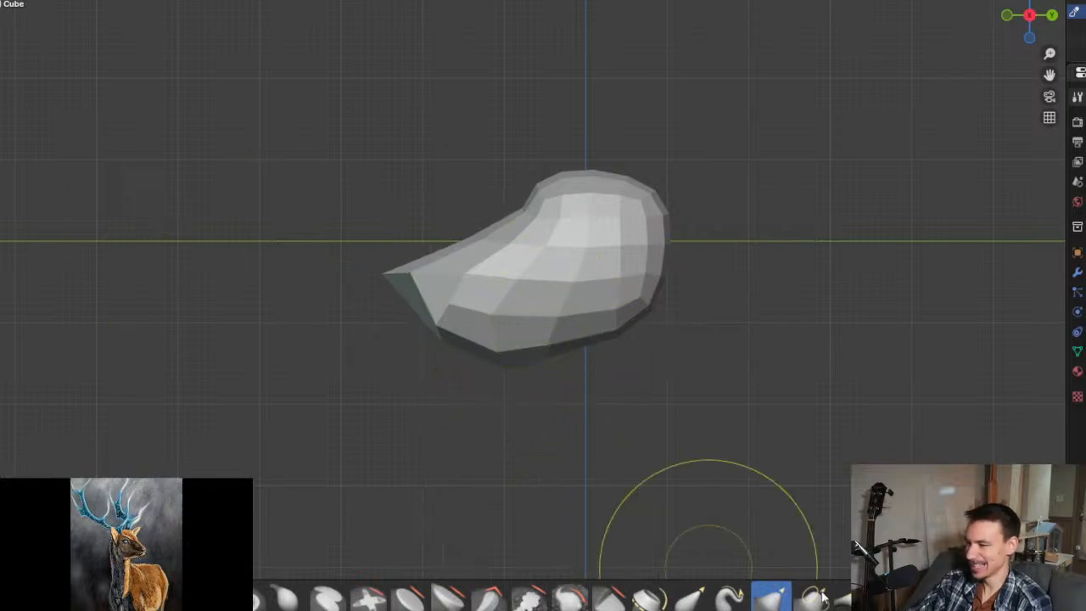
Step: Switch to the browser, search Google Images for "dogmeat fallout" in a new tab and preview the Game Rant picture of the standing dog
key(alt+Tab)
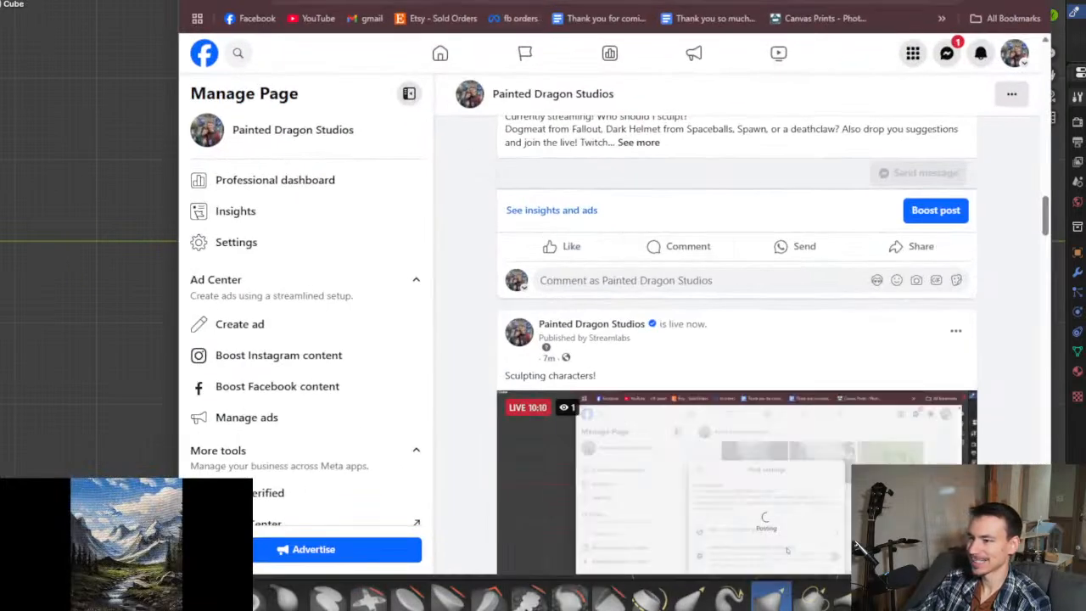
key(ctrl+t)
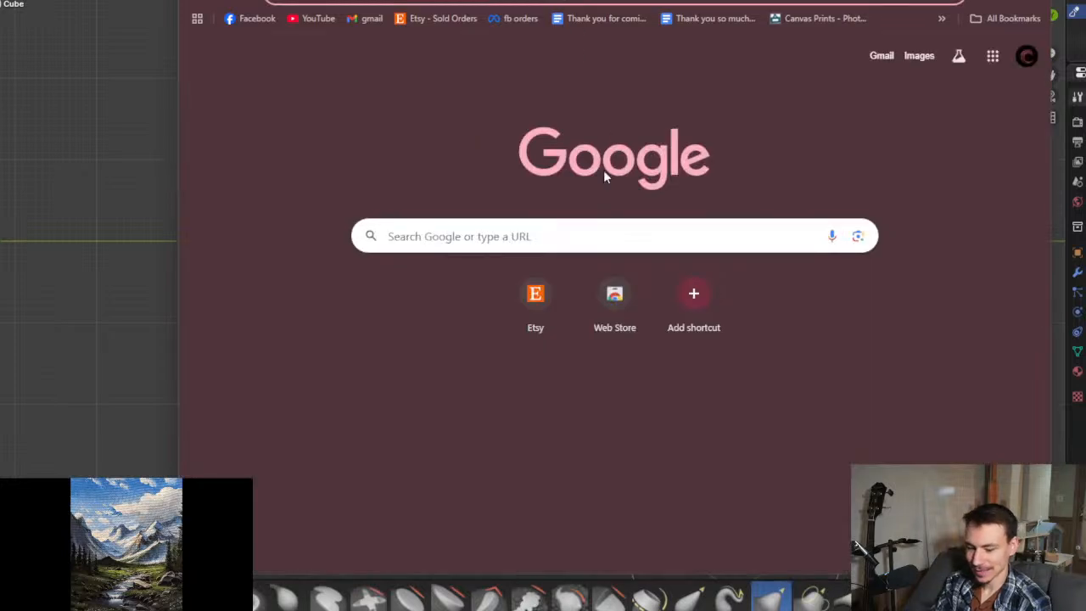
text(dogeam)
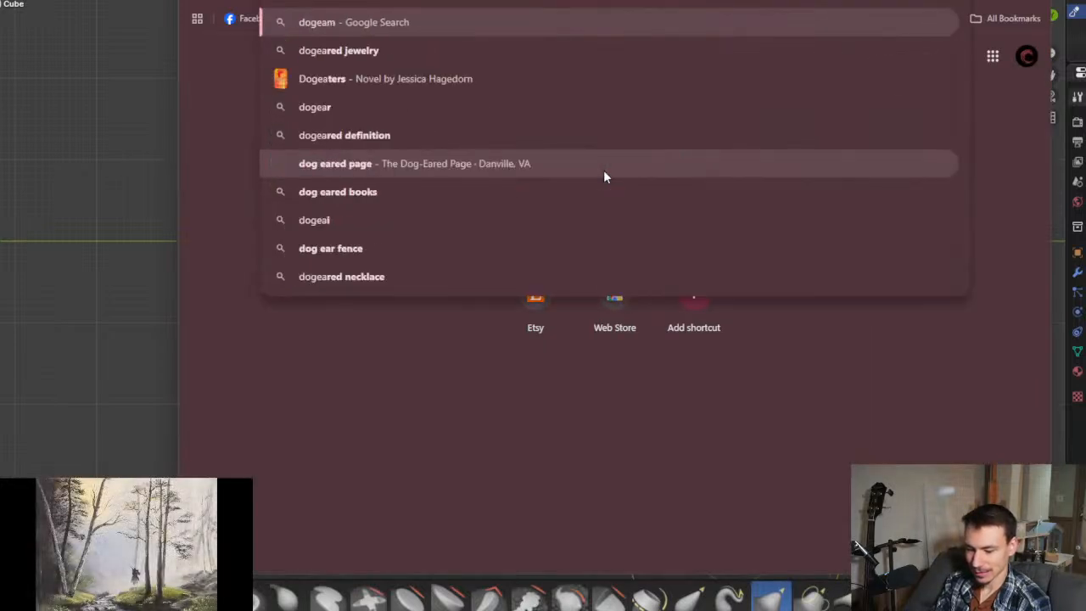
text(t f)
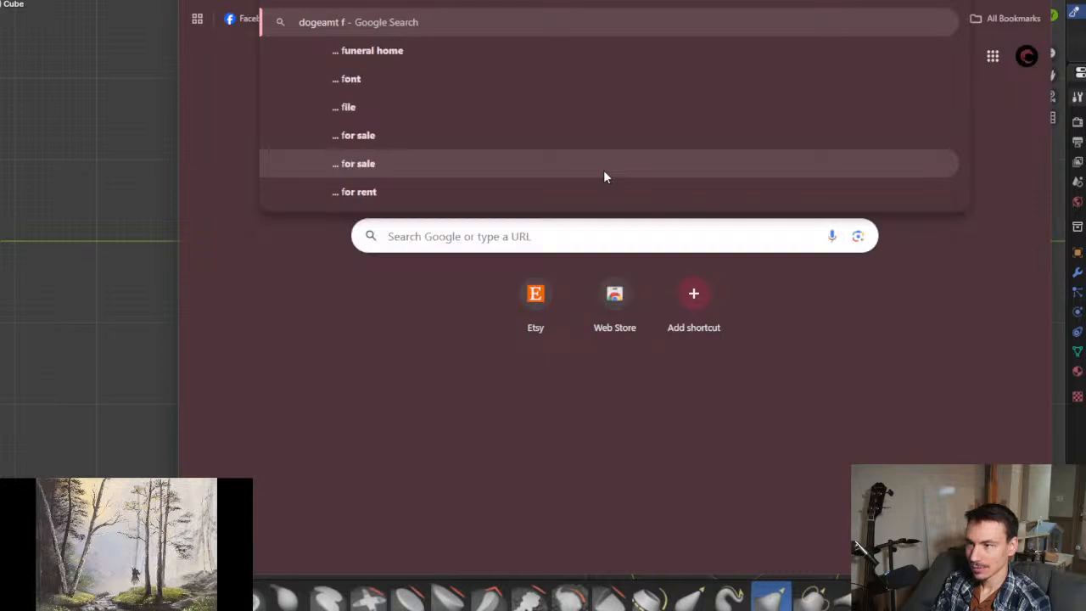
key(BackSpace)
key(BackSpace)
key(BackSpace)
key(BackSpace)
key(BackSpace)
key(BackSpace)
text(meat fallout)
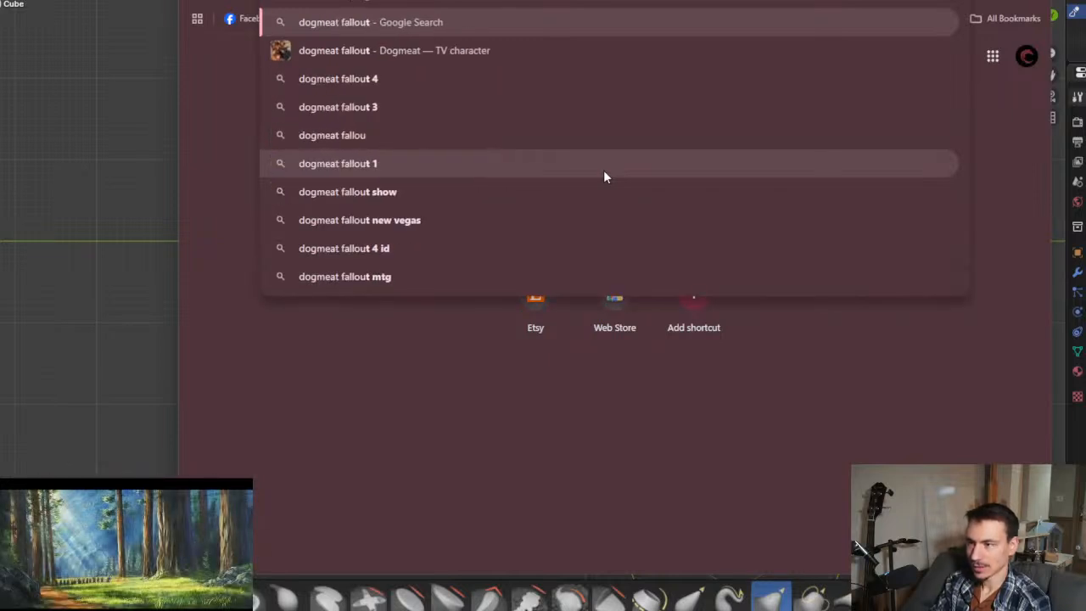
key(Return)
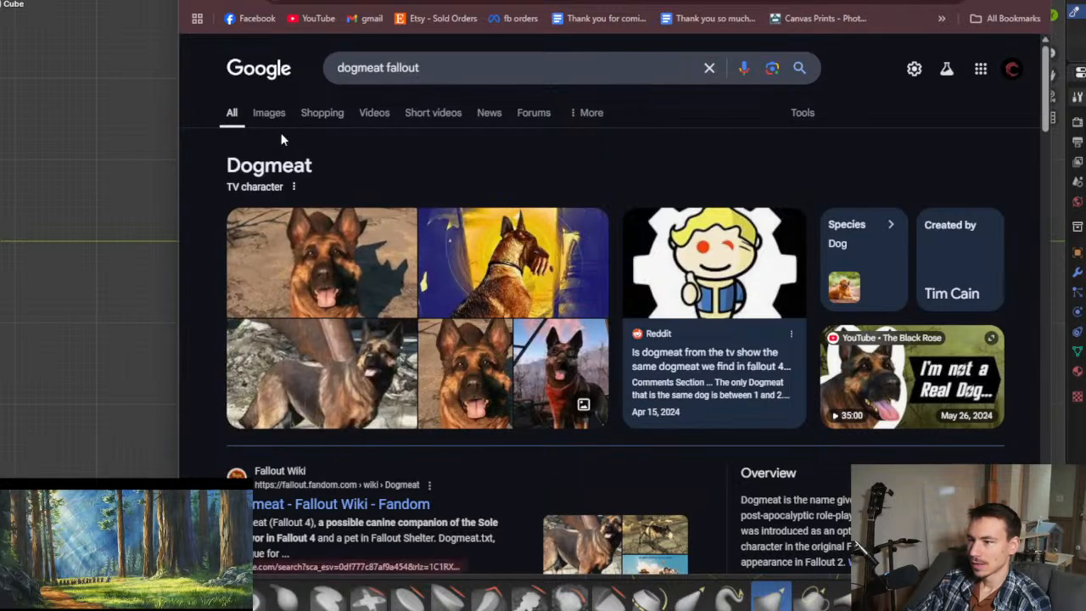
click(269, 113)
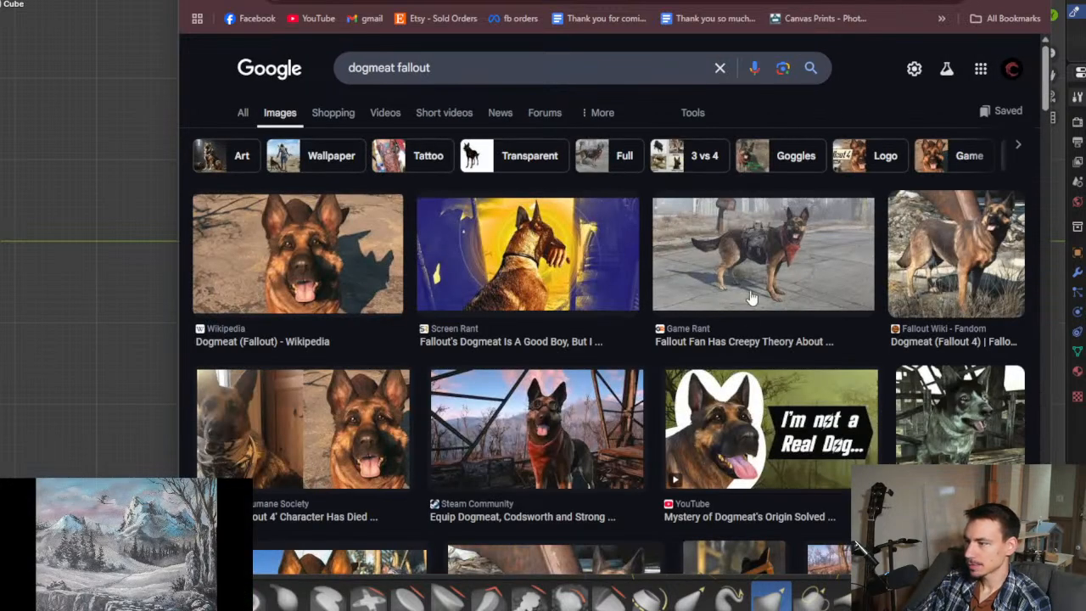
click(781, 252)
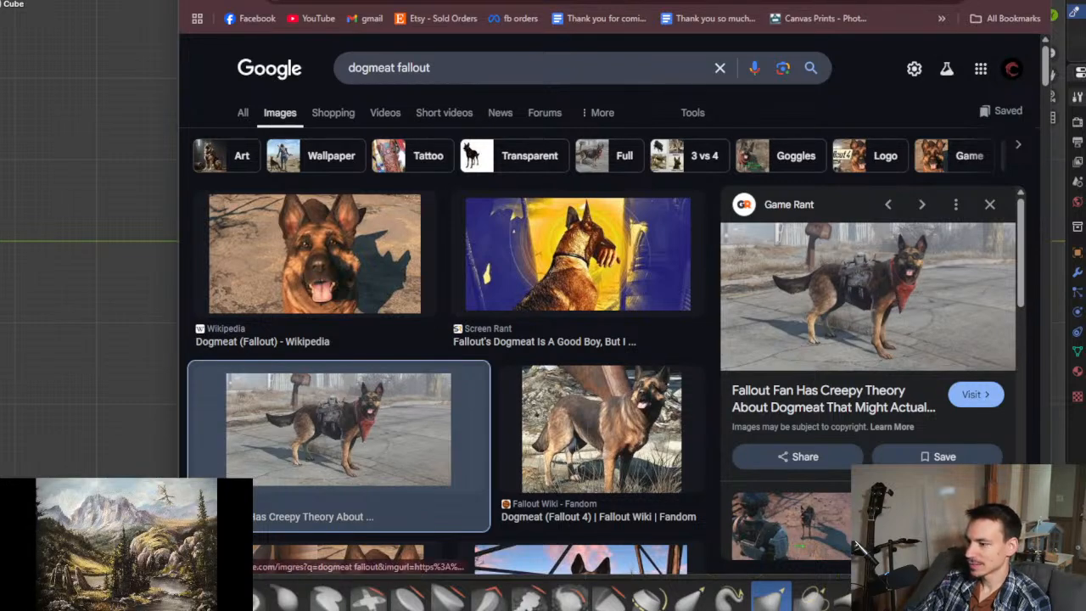
Step: Launch PureRef and discard the autosaves left over from previous sessions
key(super)
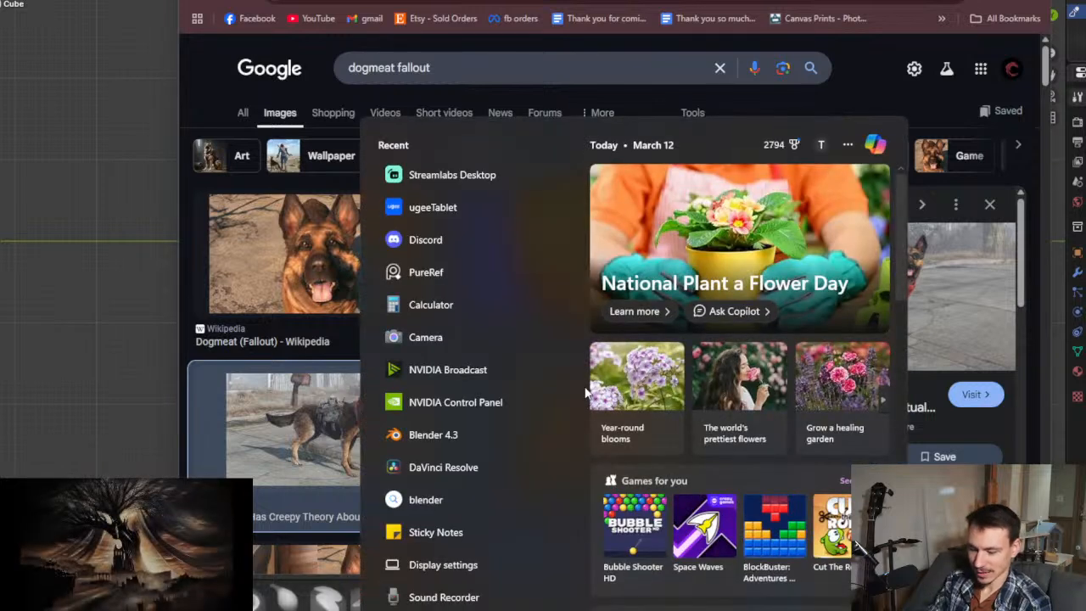
text(pure)
key(Return)
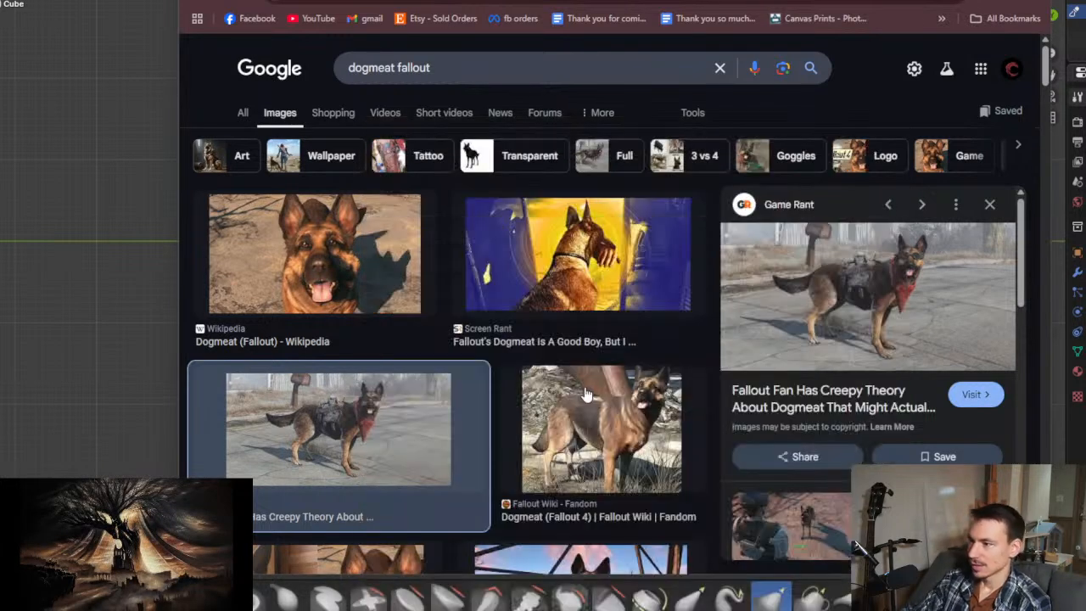
click(568, 376)
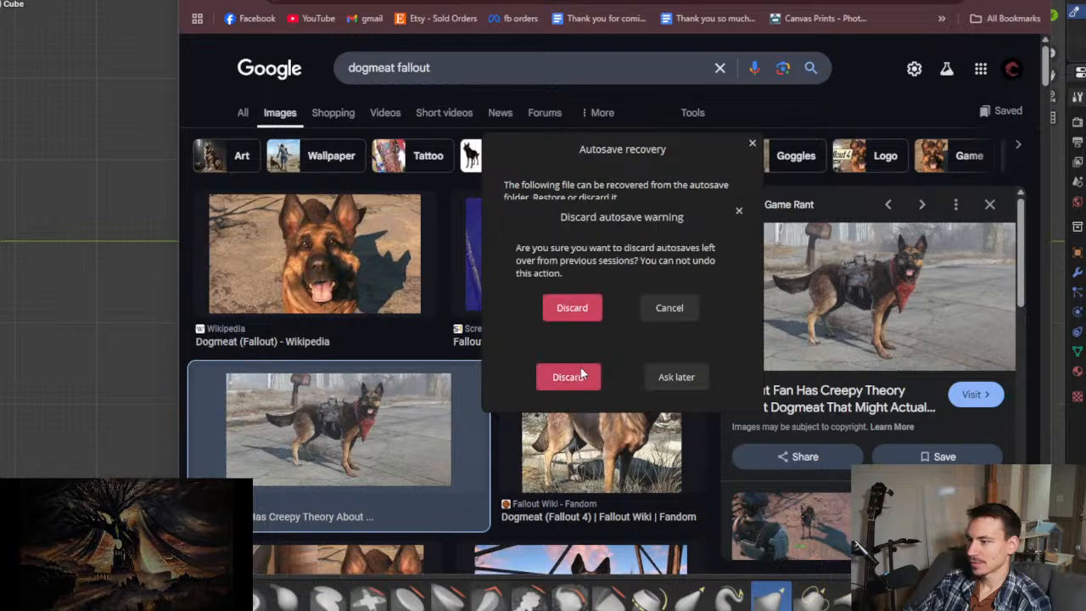
click(570, 308)
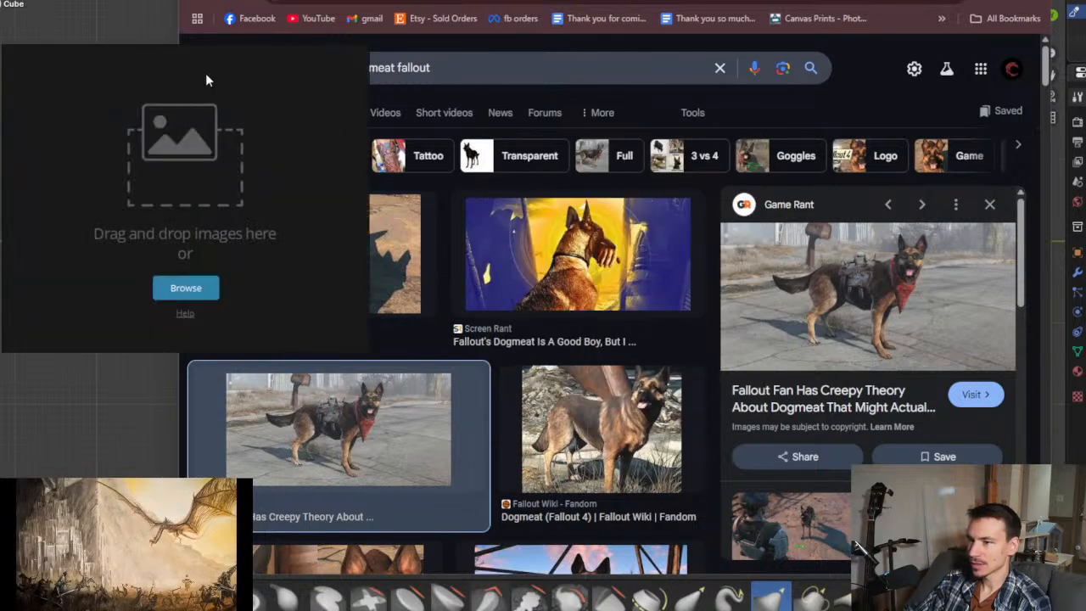
Step: Reposition the PureRef board and add the Game Rant and Fallout Wiki full-body pictures of Dogmeat as references
drag(215, 55, 331, 68)
drag(823, 280, 255, 187)
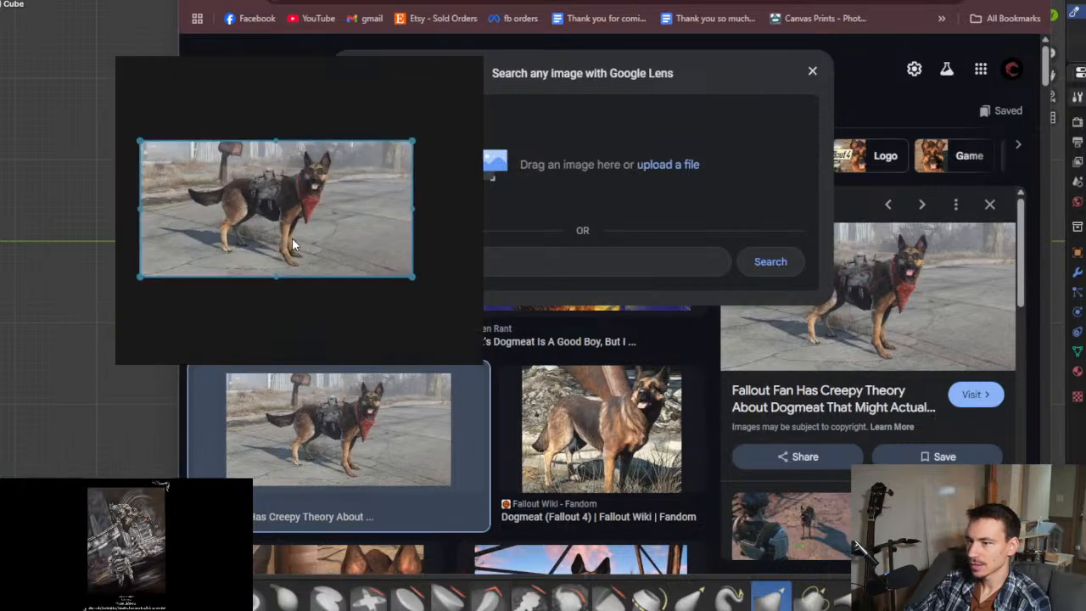
drag(612, 443, 463, 382)
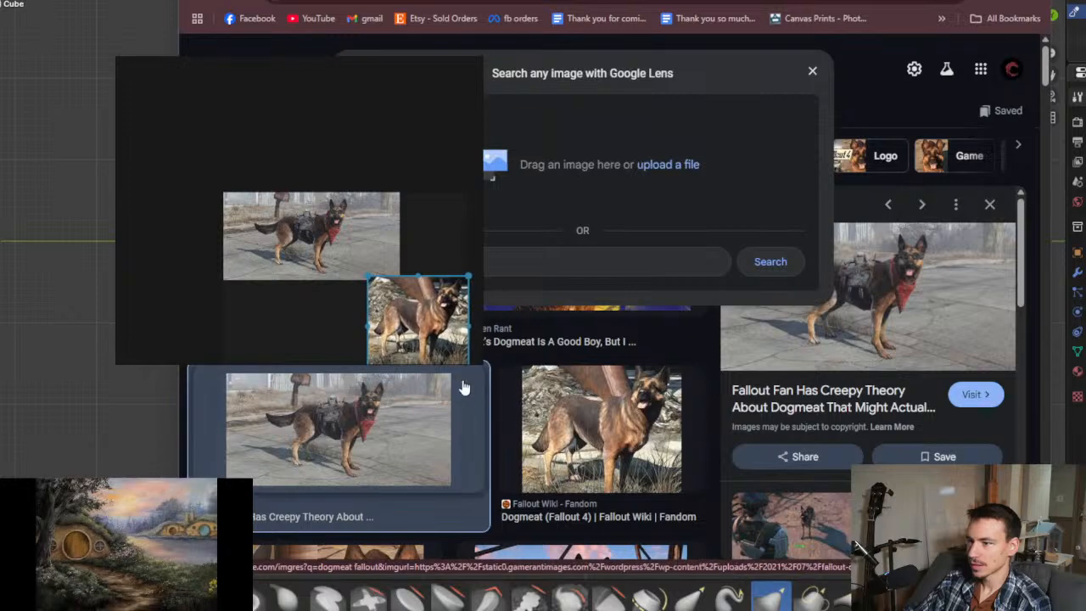
Step: Find the ArtStation illustration of Dogmeat on a blue background in the image results and place it below the central picture on the PureRef board
scroll(494, 486, down, 3)
scroll(494, 482, up, 2)
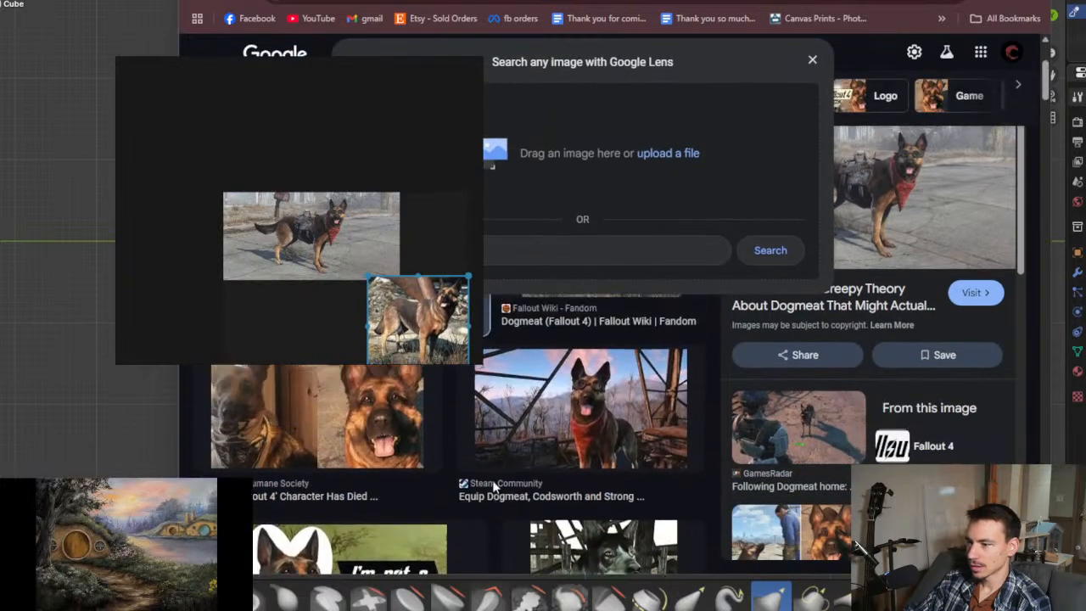
scroll(494, 488, down, 5)
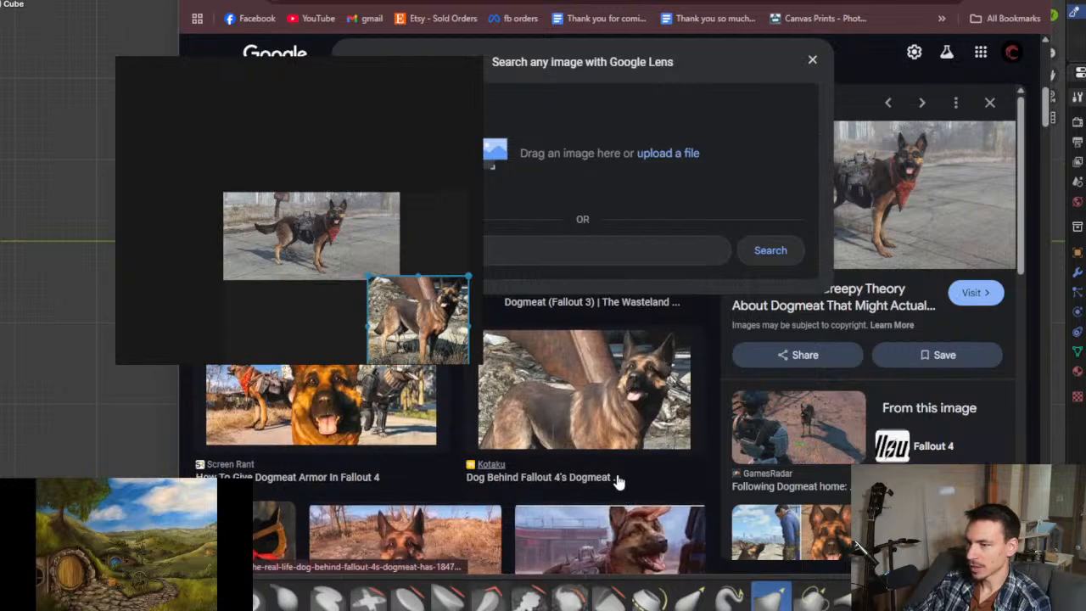
scroll(618, 480, down, 2)
scroll(617, 481, down, 4)
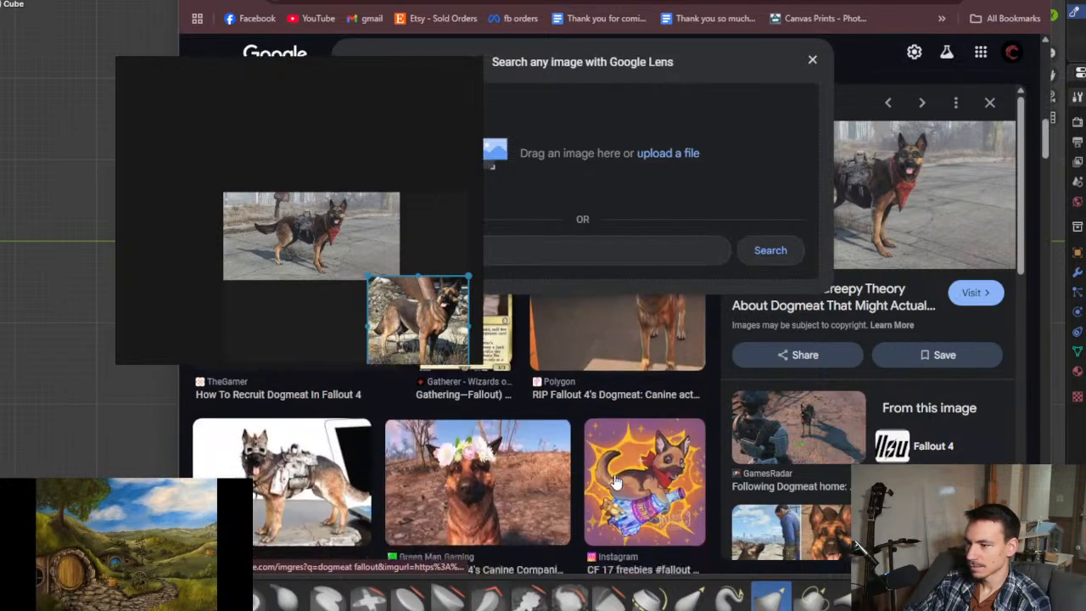
scroll(615, 482, down, 3)
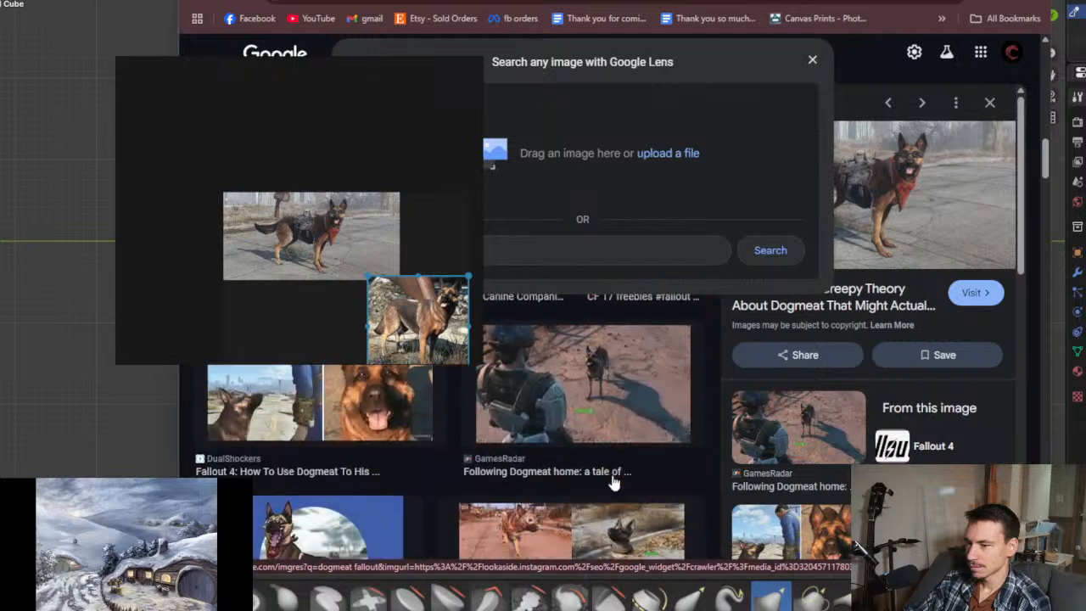
scroll(614, 482, down, 3)
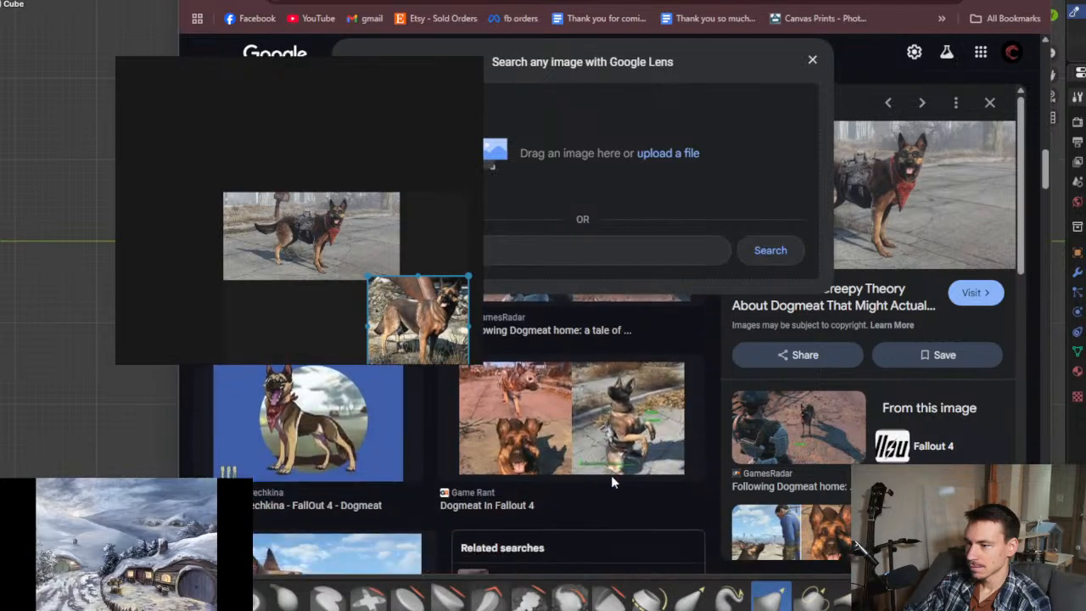
scroll(613, 481, down, 4)
scroll(602, 485, up, 4)
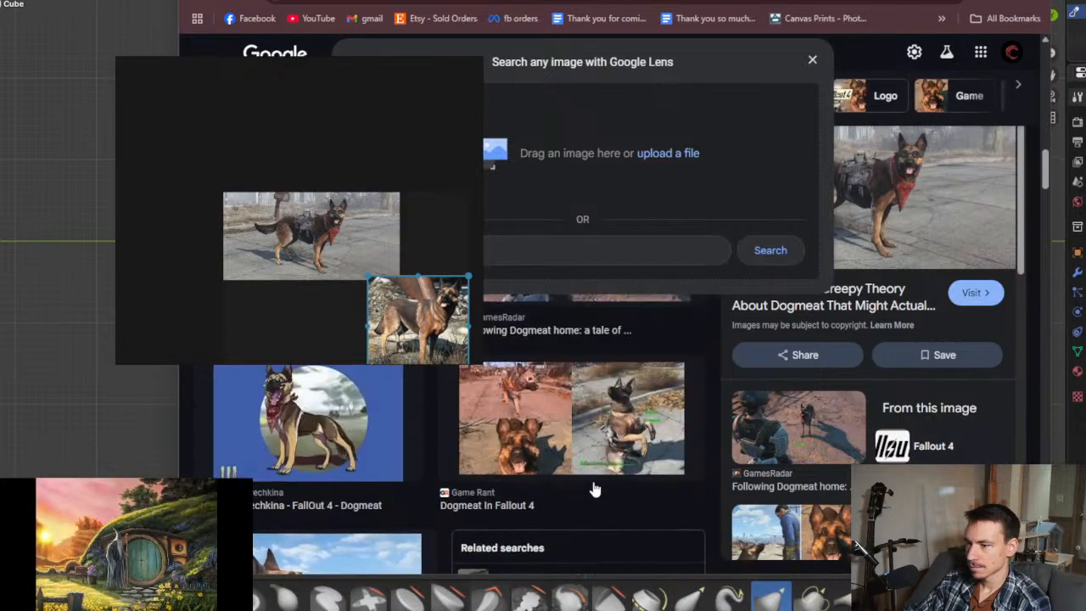
drag(314, 438, 258, 315)
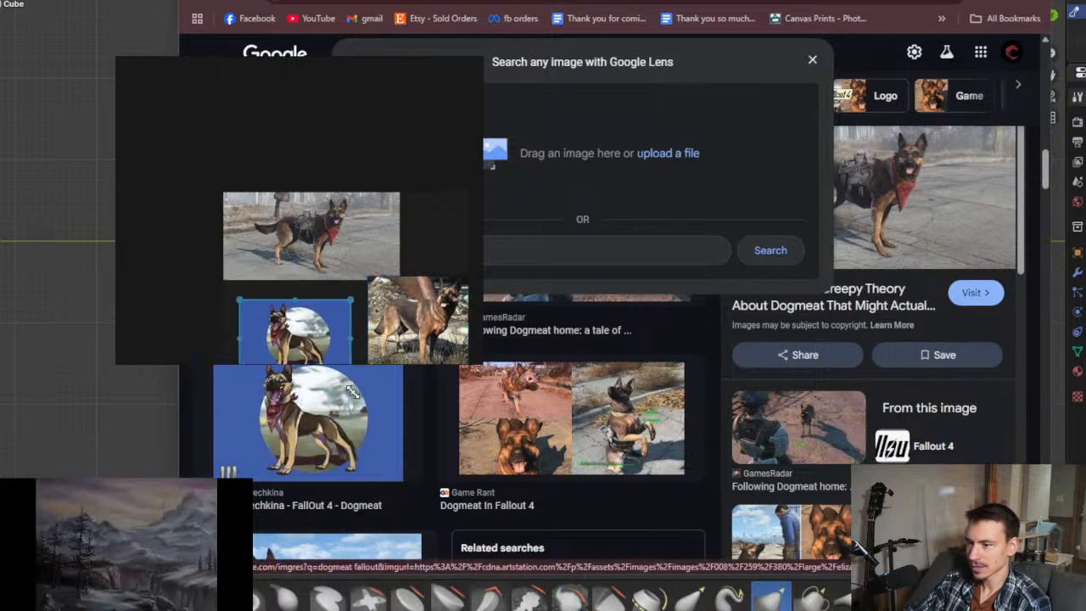
drag(275, 330, 246, 329)
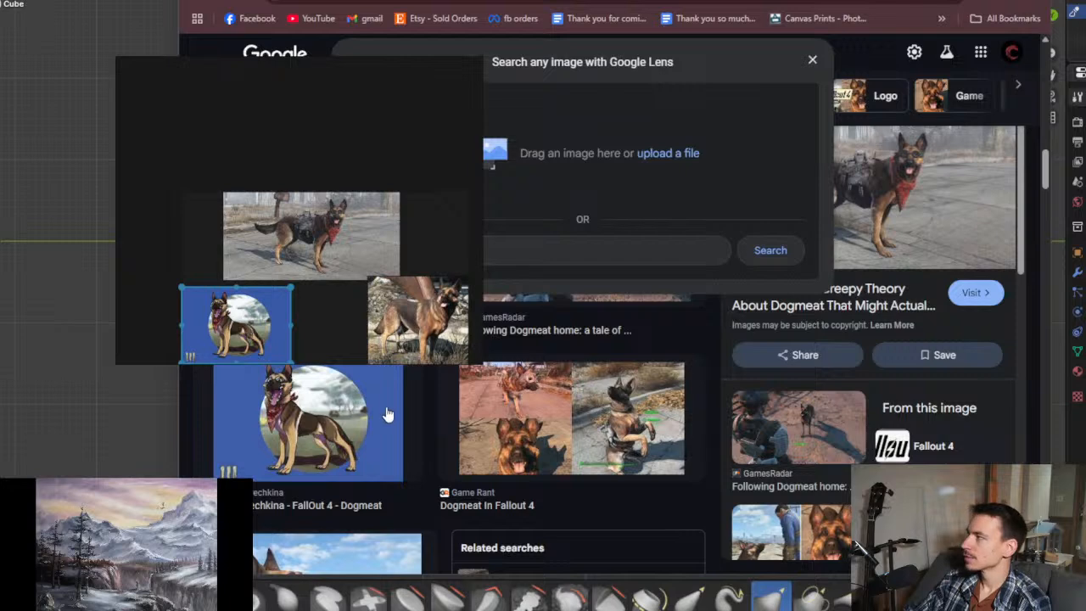
Step: Add the Cards Realm picture of Dogmeat with the red bandana to the board's upper area and enlarge it
scroll(404, 465, down, 3)
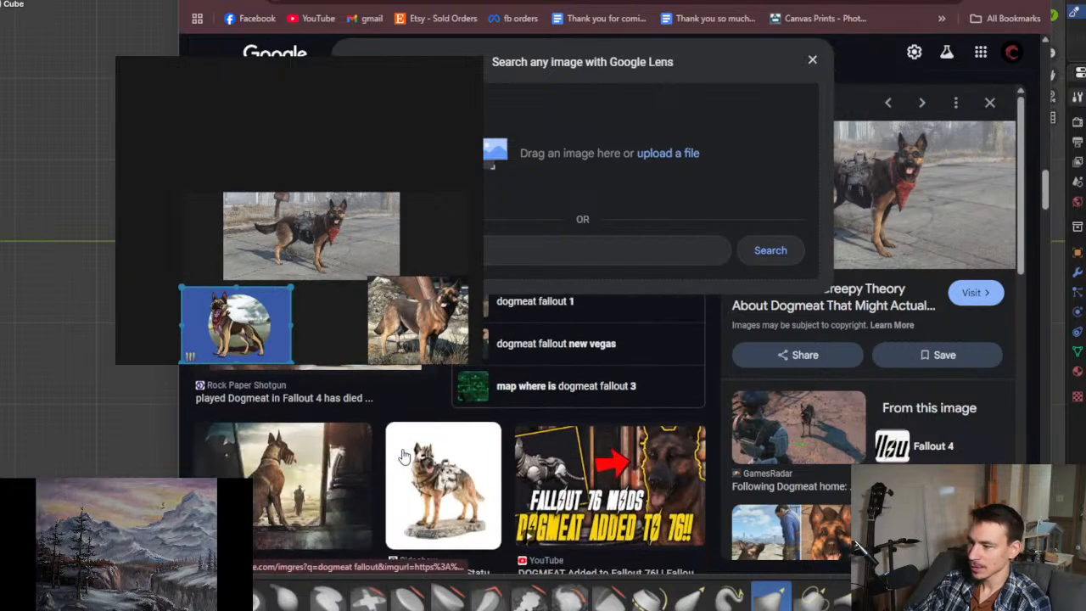
scroll(382, 488, down, 3)
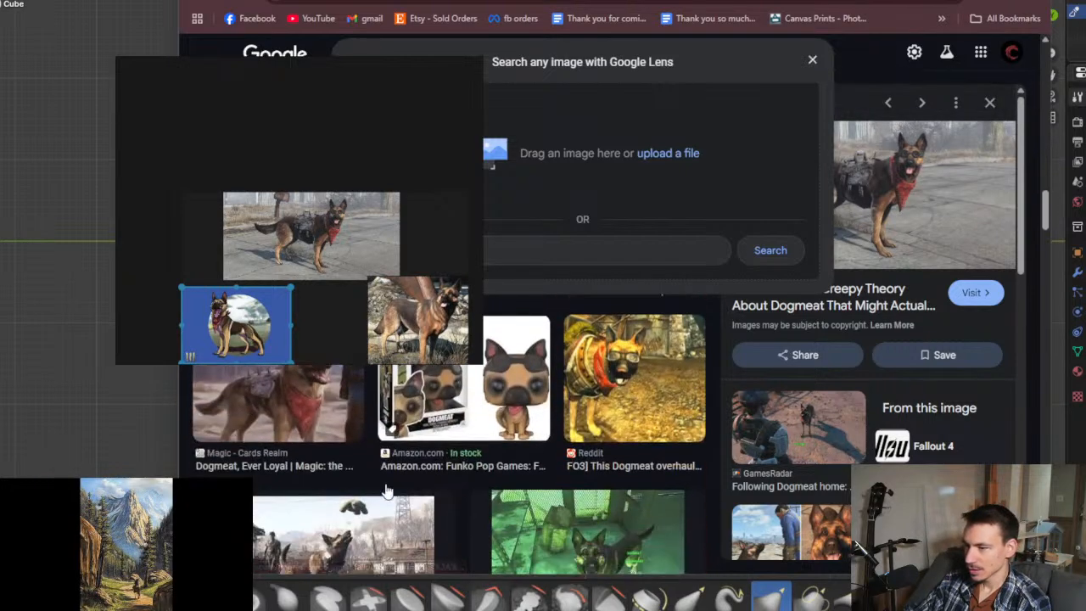
mouse_move(308, 477)
mouse_down()
mouse_move(305, 206)
mouse_move(228, 140)
mouse_move(203, 154)
mouse_up()
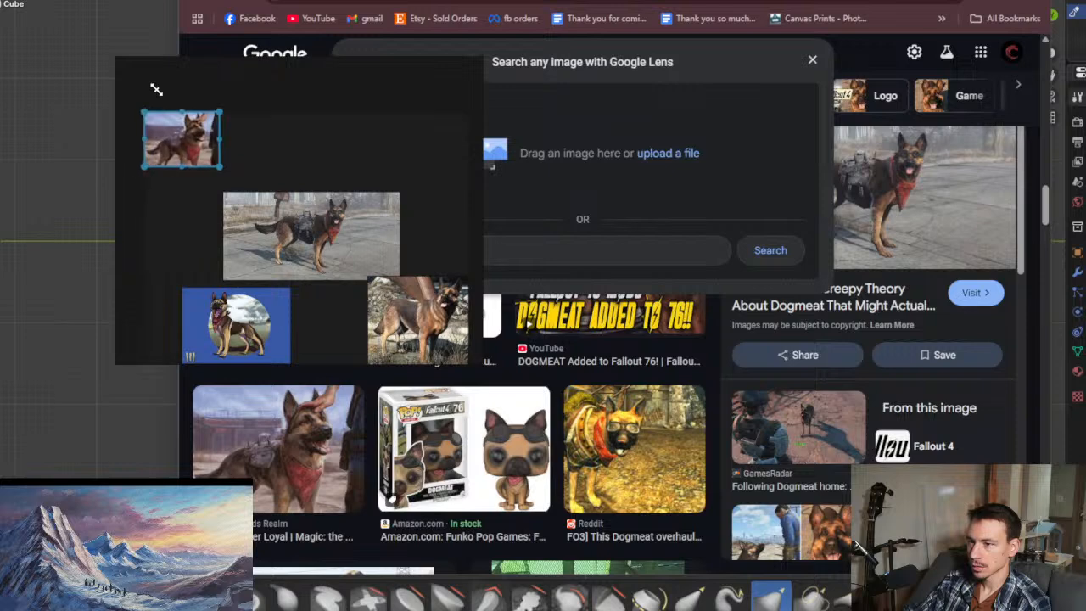
drag(156, 89, 132, 74)
drag(176, 143, 194, 154)
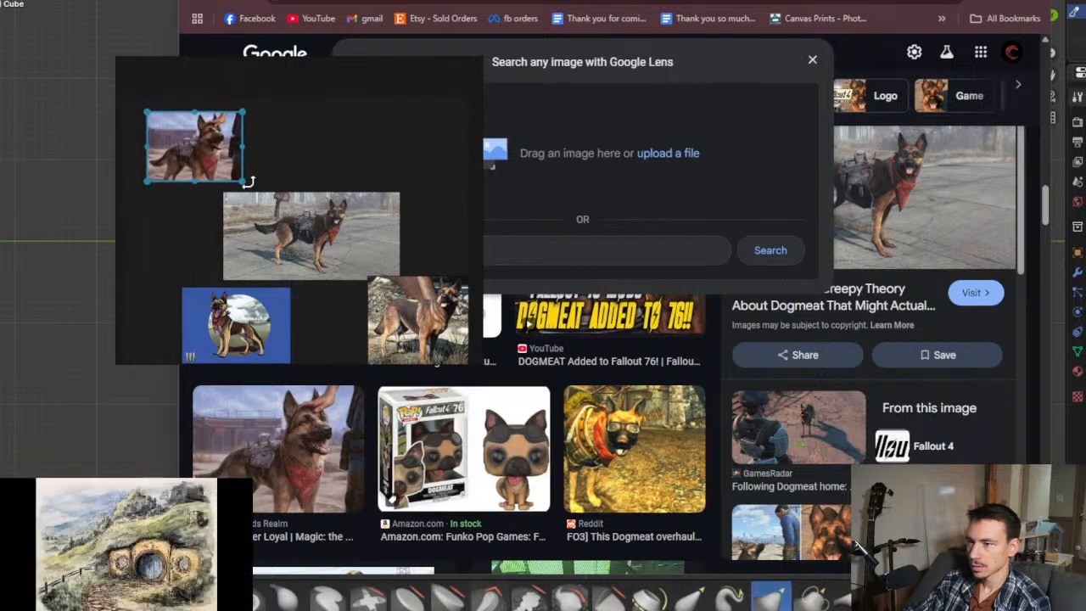
Step: Add the picture of Dogmeat looking up at a flying object beside the Cards Realm image and enlarge it
scroll(457, 485, down, 3)
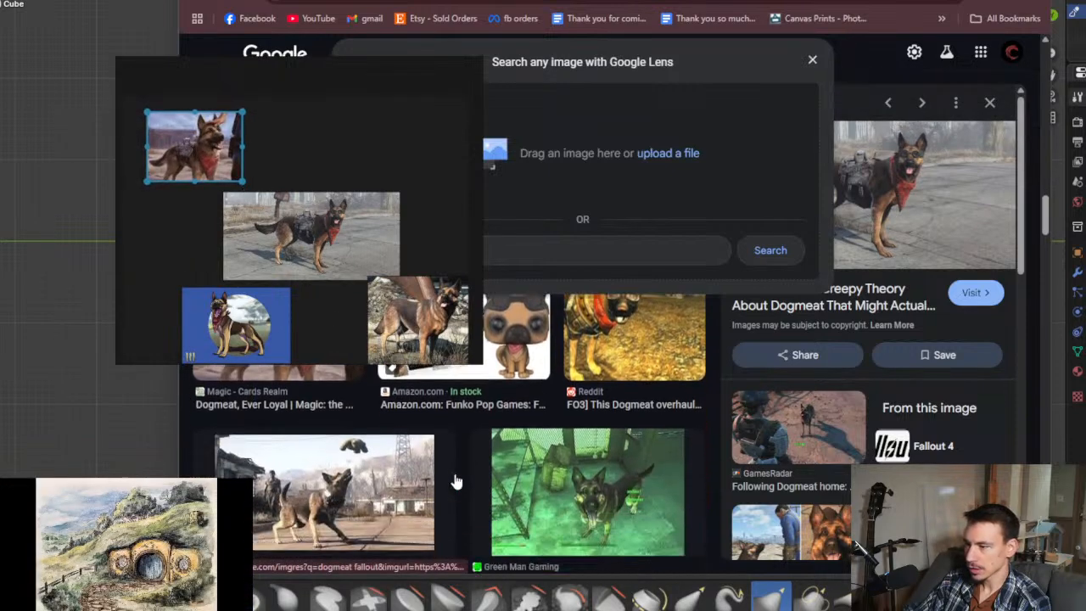
drag(433, 473, 356, 166)
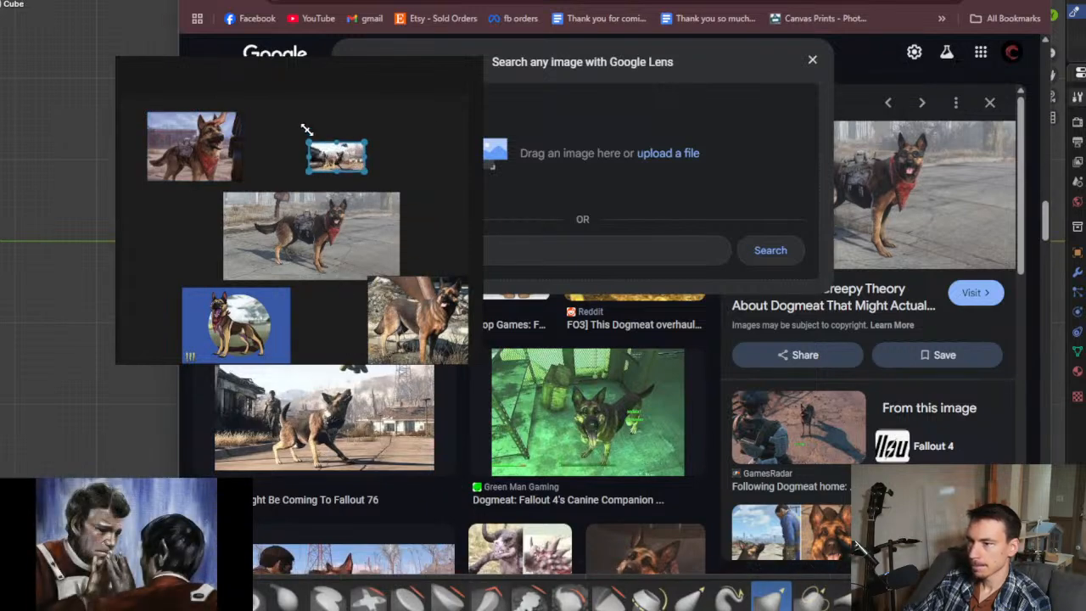
drag(306, 129, 243, 68)
drag(280, 139, 309, 142)
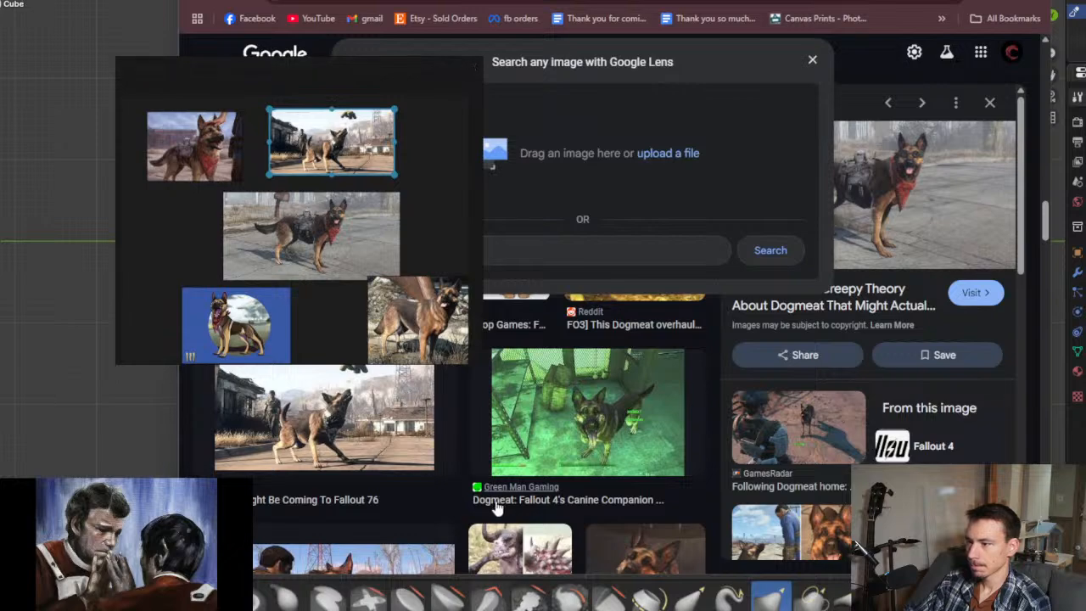
Step: Add the Toyark side-view photo of the 1/6 scale Dogmeat statue at the edge of the reference board
scroll(497, 507, down, 5)
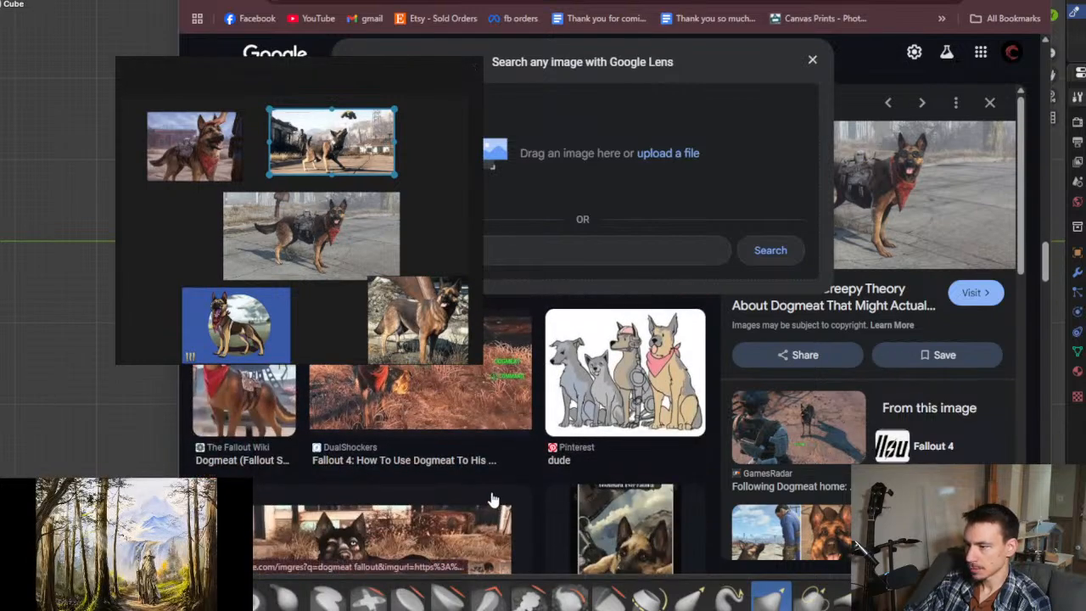
scroll(492, 499, down, 5)
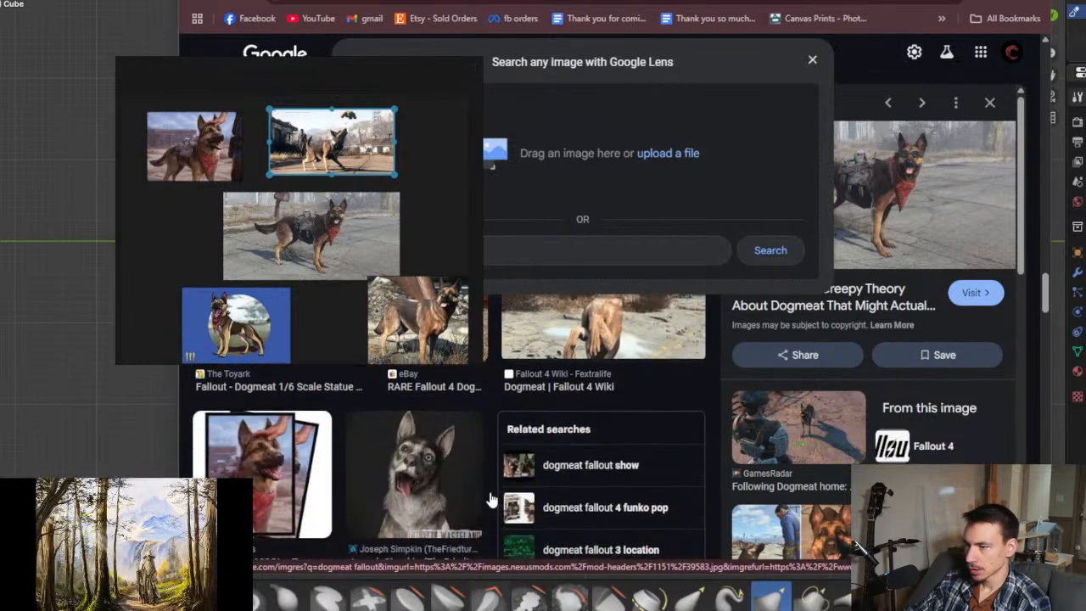
scroll(490, 499, up, 2)
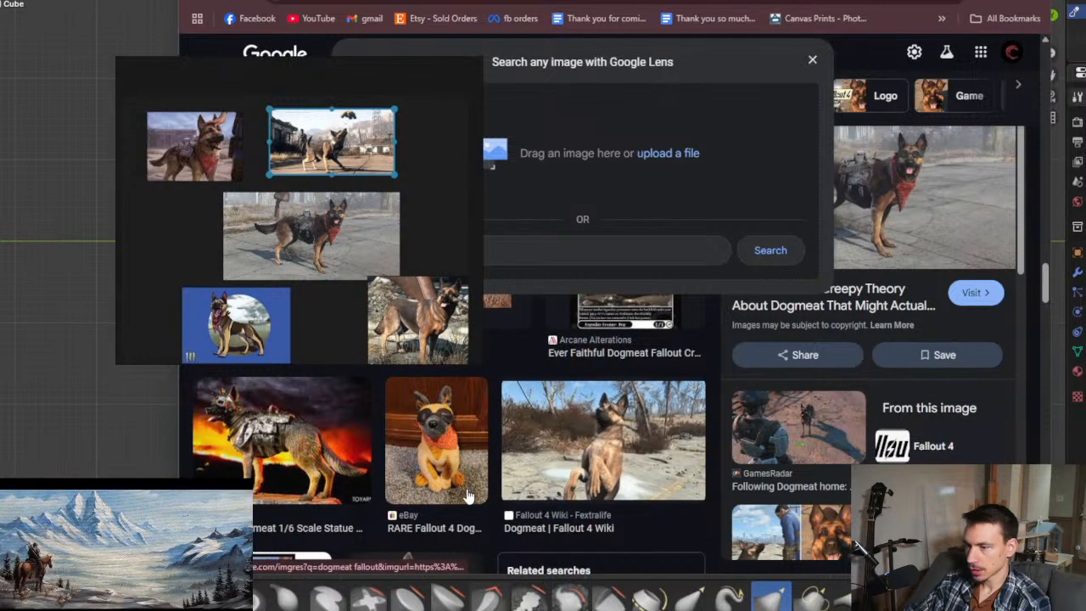
drag(271, 475, 540, 287)
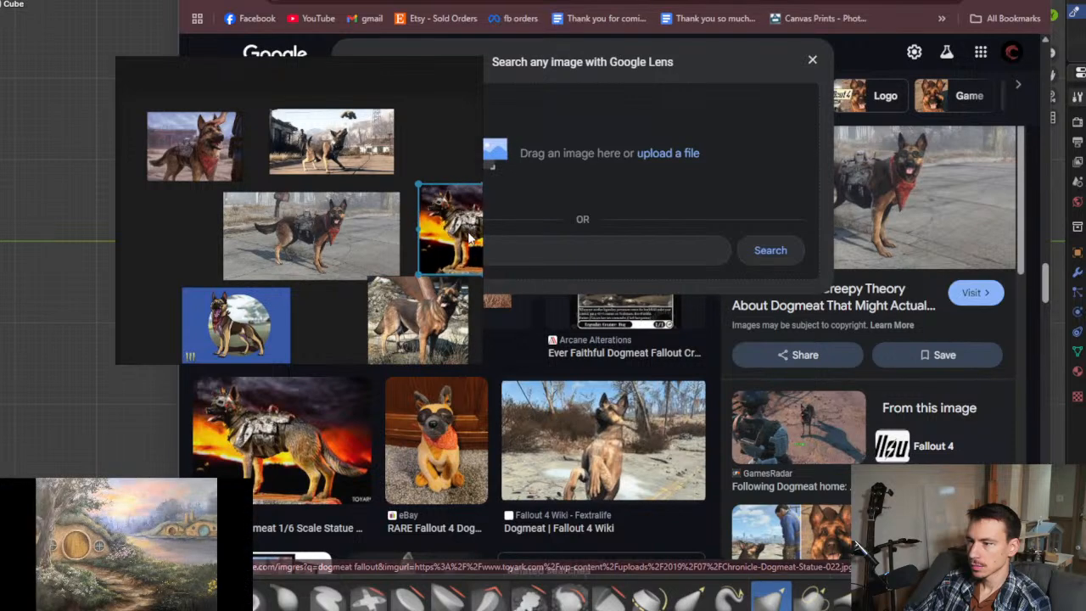
drag(464, 237, 456, 216)
Step: Add the Looper close-up of the brown dog's head and fit it beside the central Game Rant picture
scroll(556, 409, down, 3)
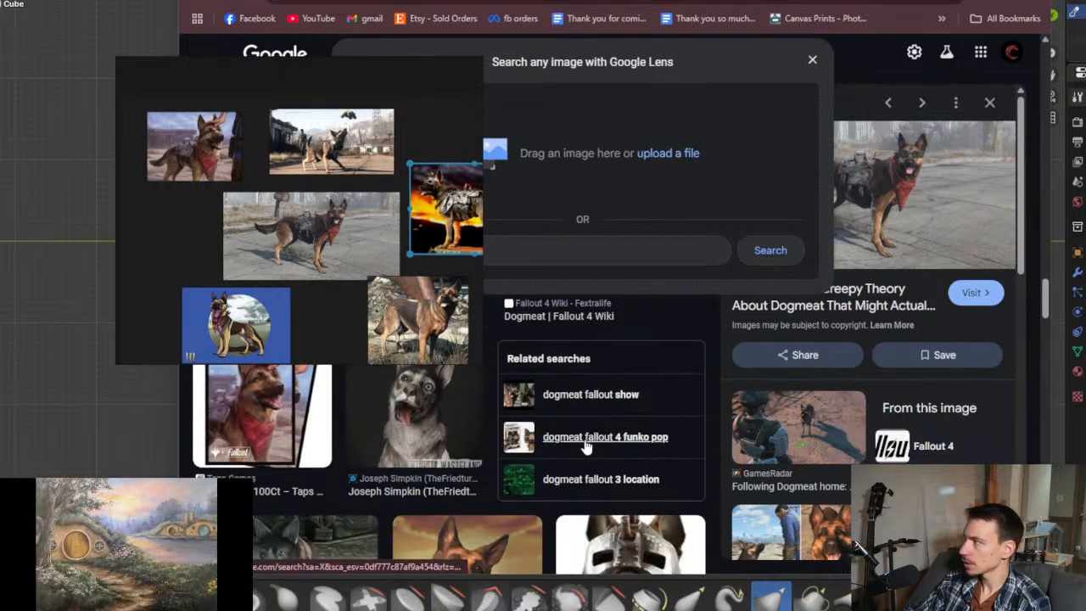
scroll(585, 447, down, 3)
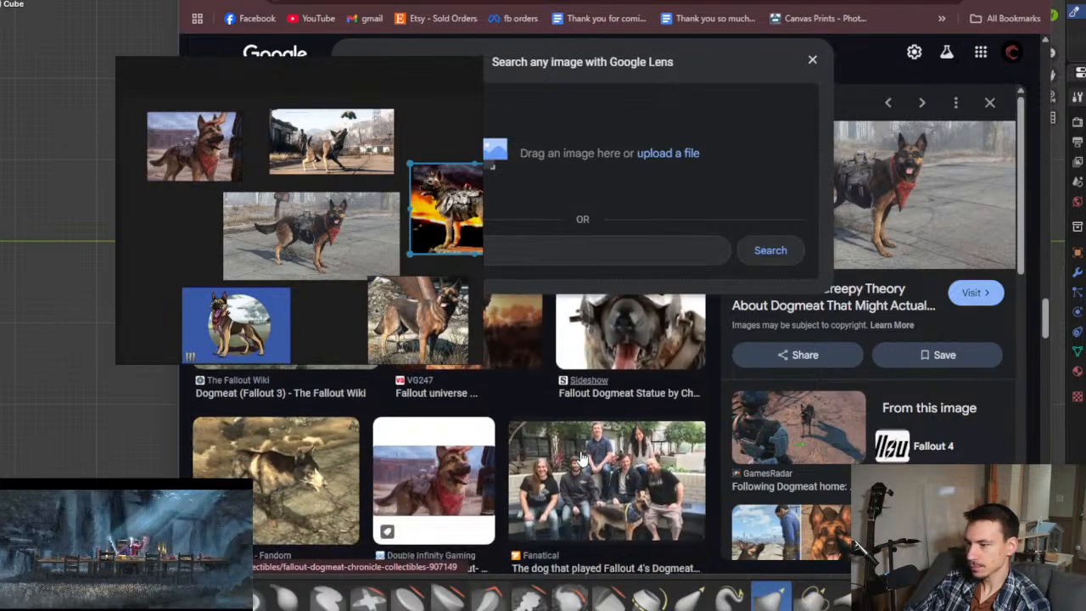
scroll(575, 462, down, 2)
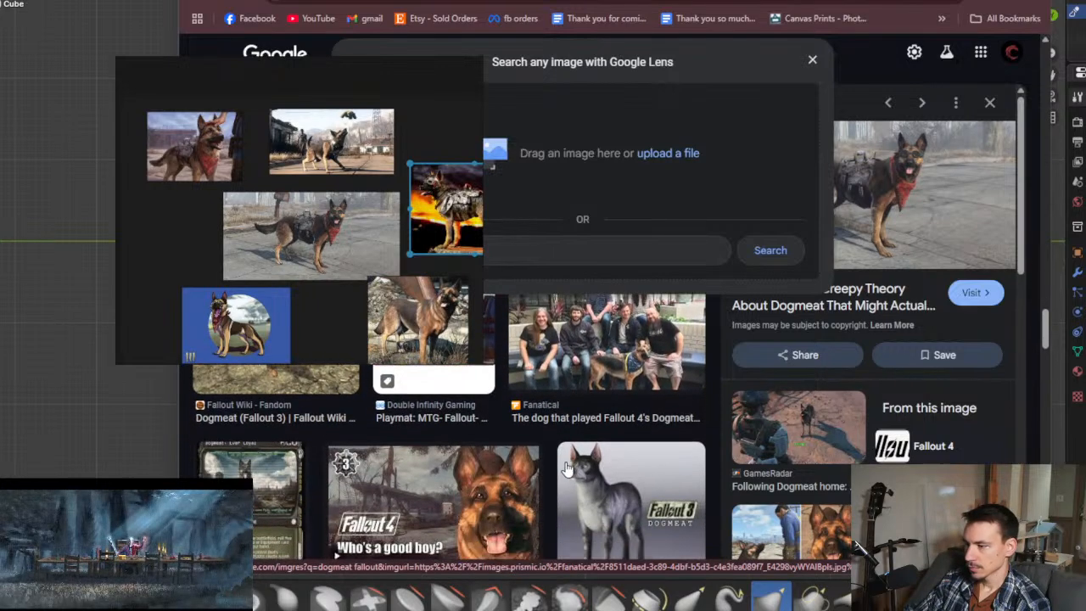
scroll(566, 469, down, 5)
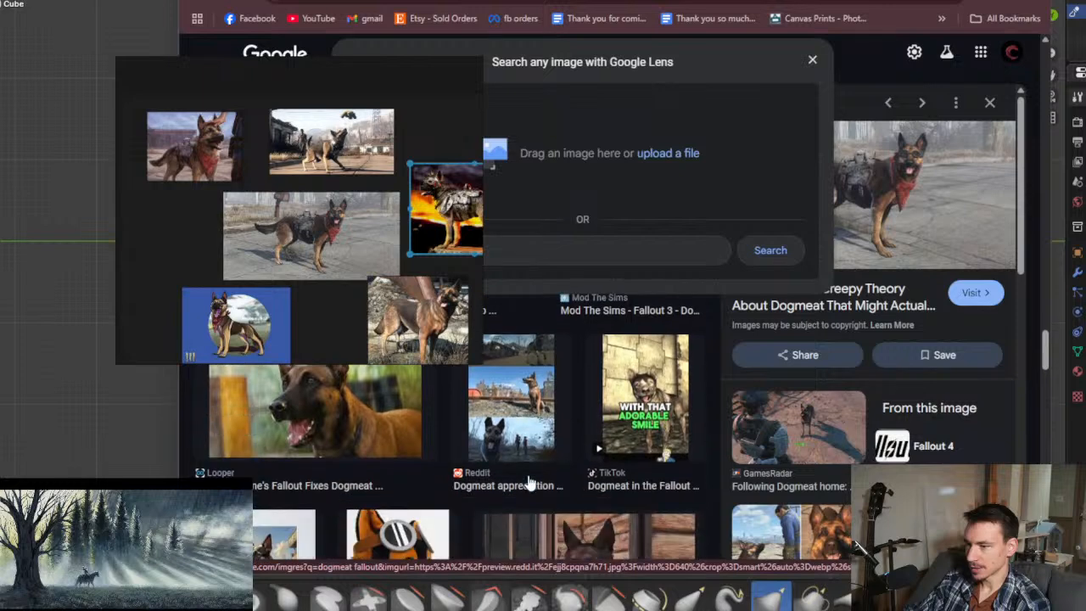
drag(311, 443, 94, 154)
drag(150, 231, 178, 243)
Step: Look through the remaining Dogmeat results, move the PureRef board farther aside and switch back to Blender
scroll(437, 426, down, 3)
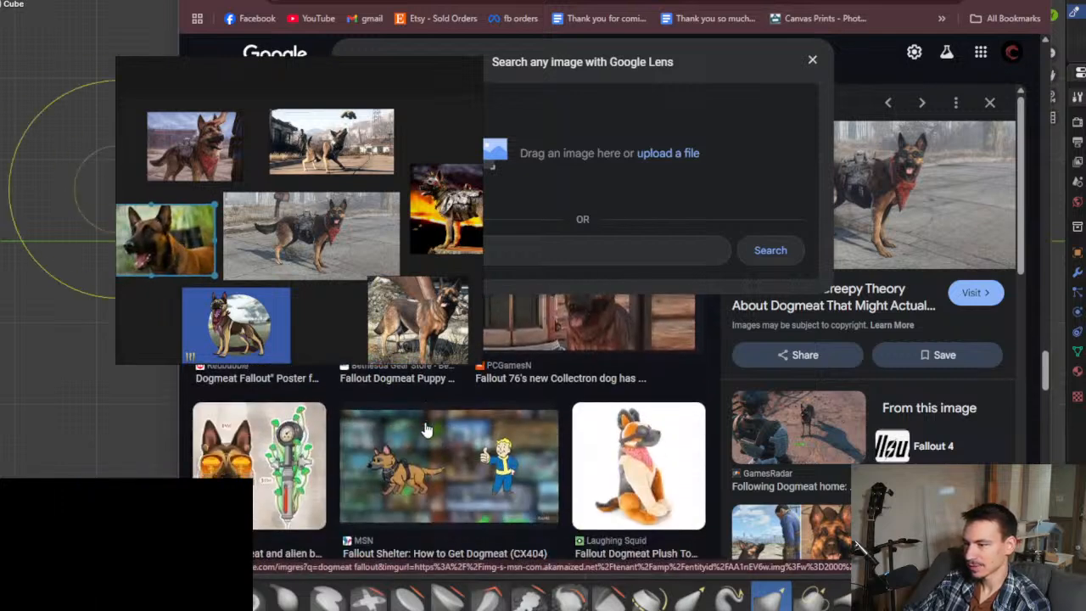
scroll(424, 449, down, 5)
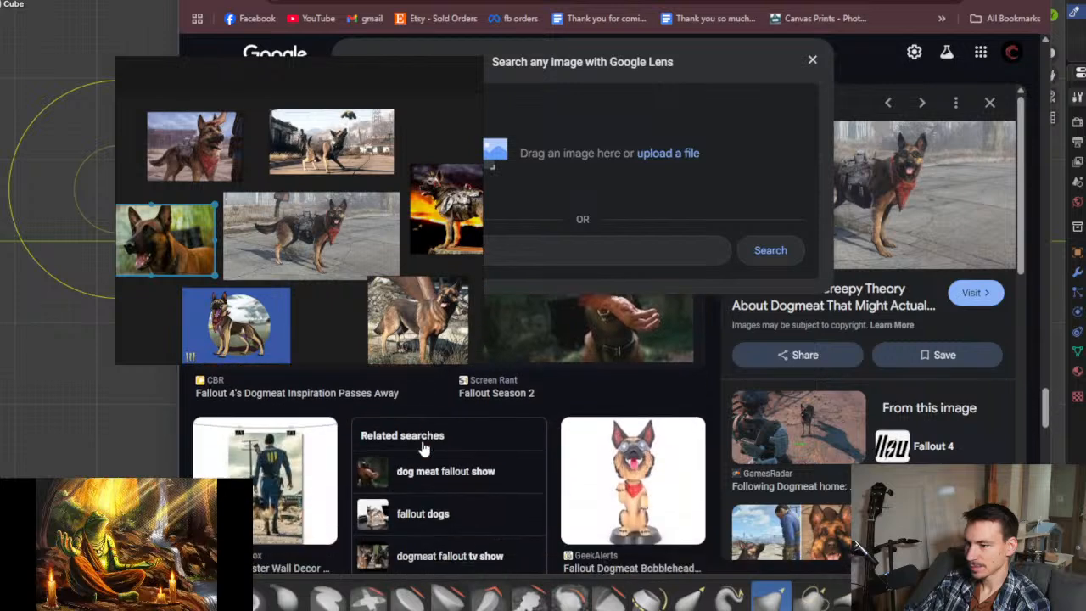
scroll(424, 450, down, 10)
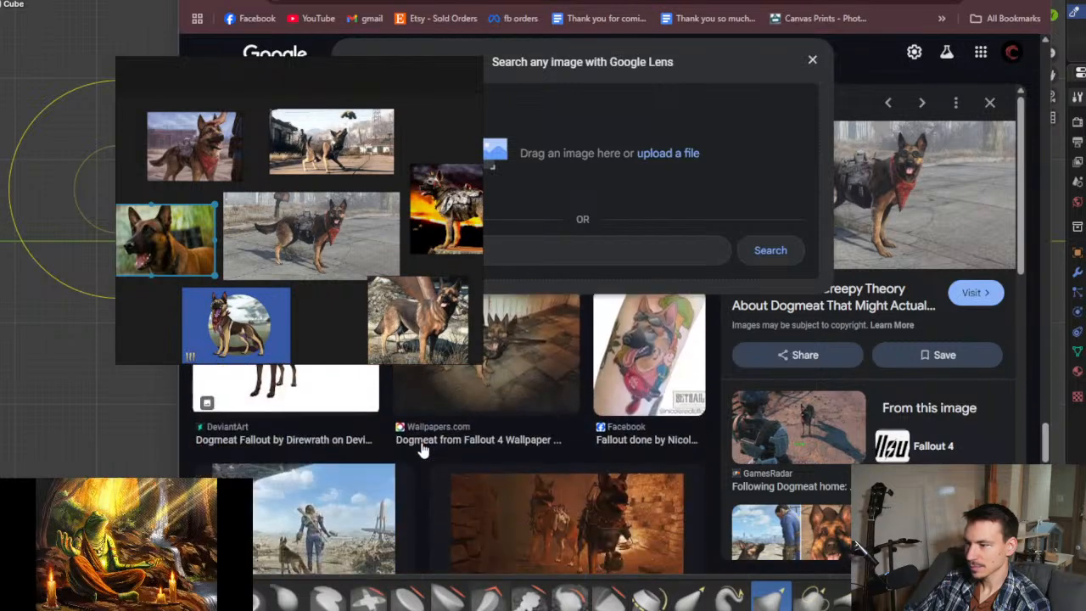
drag(402, 72, 320, 73)
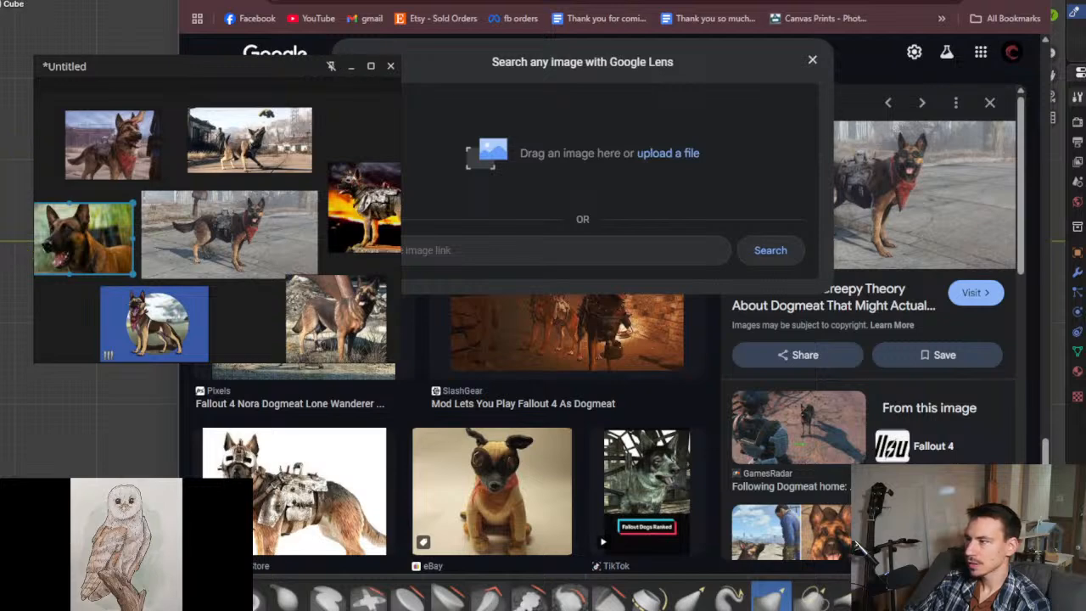
key(alt+Tab)
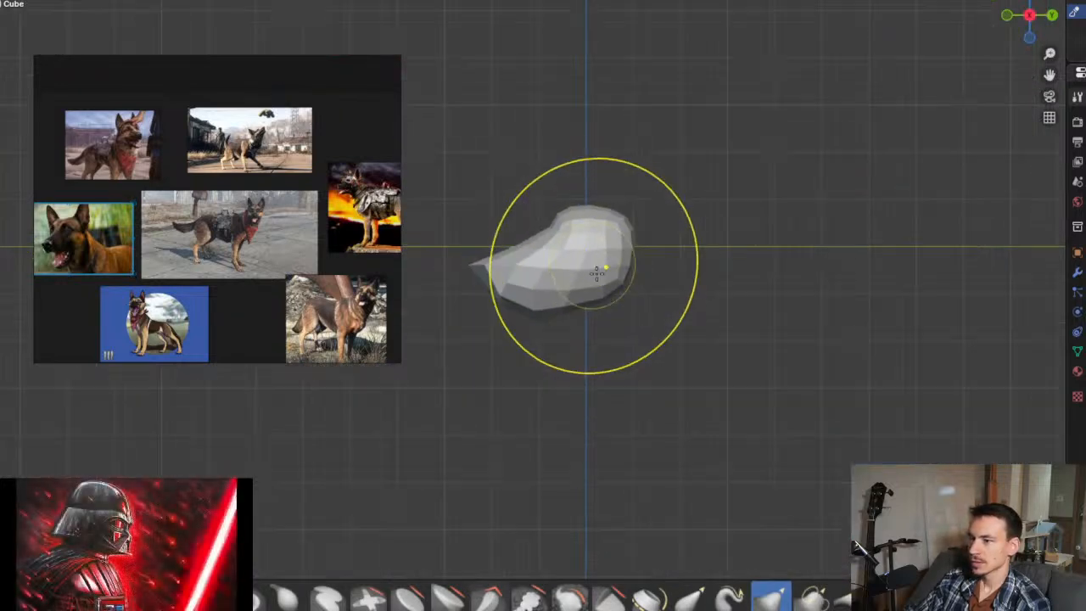
Step: Bring the Toyark statue picture into close view in PureRef and nudge the back of the head mesh slightly outward
mouse_move(597, 270)
shift+middle_down()
mouse_move(560, 193)
mouse_move(548, 304)
shift+middle_up()
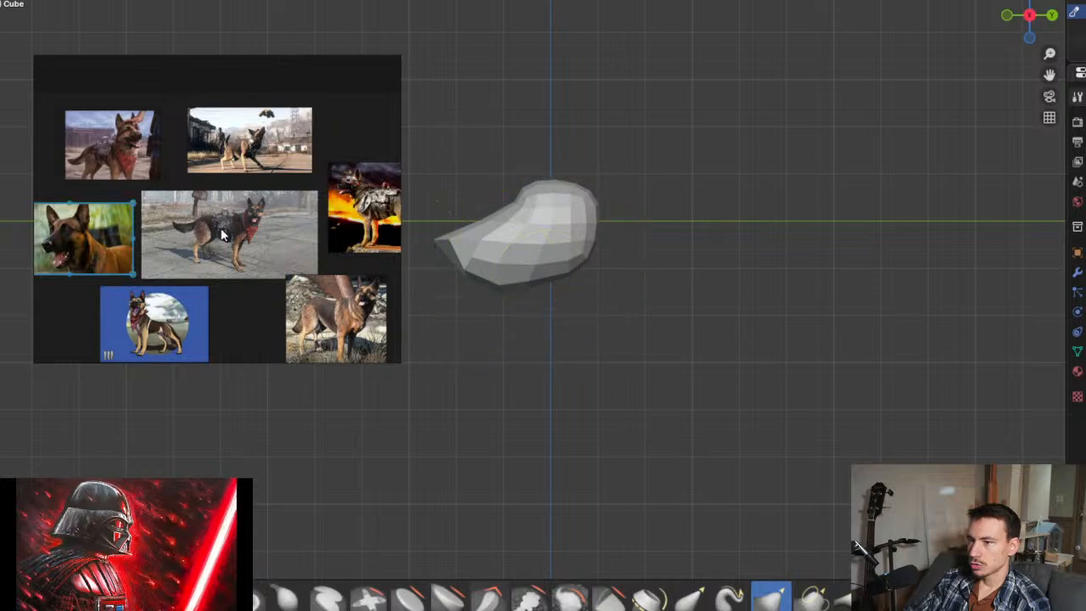
scroll(242, 240, up, 5)
middle_drag(233, 231, 215, 219)
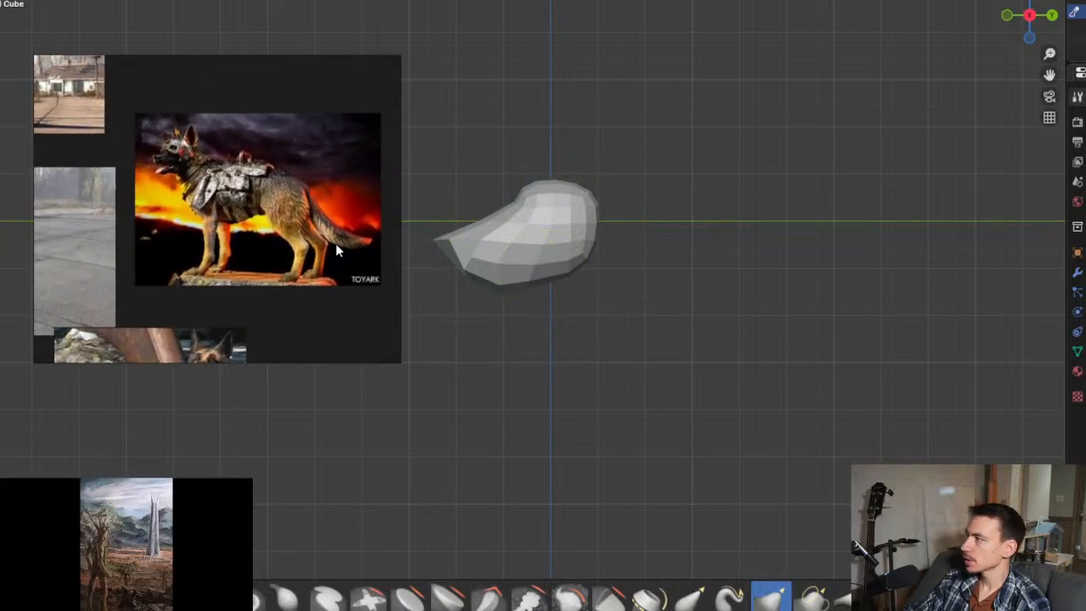
mouse_move(659, 262)
mouse_down()
mouse_move(569, 274)
mouse_move(582, 254)
mouse_move(647, 303)
mouse_move(624, 254)
mouse_move(597, 256)
mouse_up()
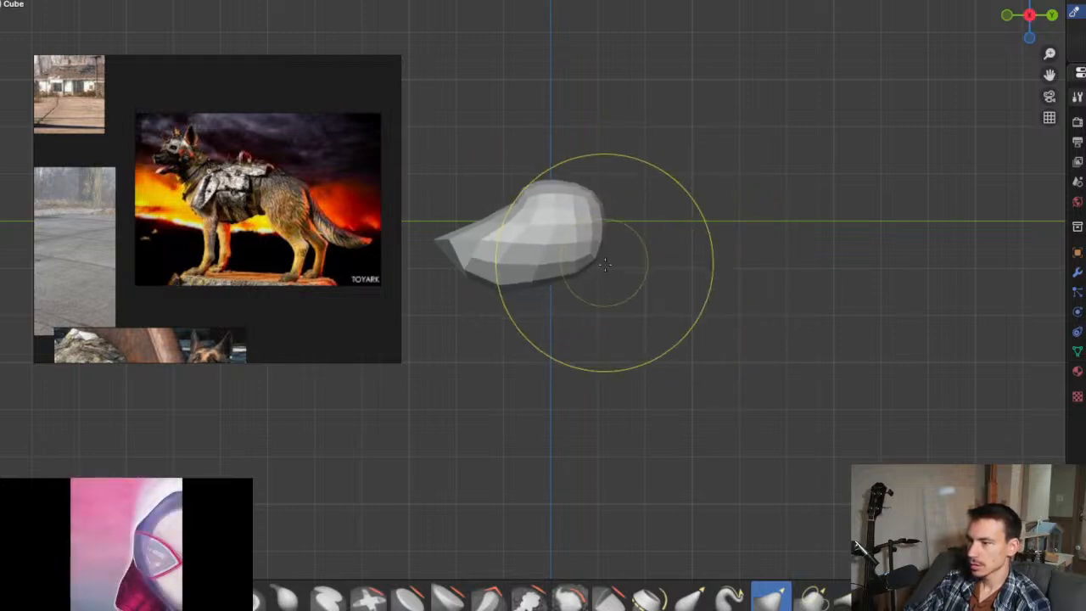
shift+middle_drag(605, 266, 582, 273)
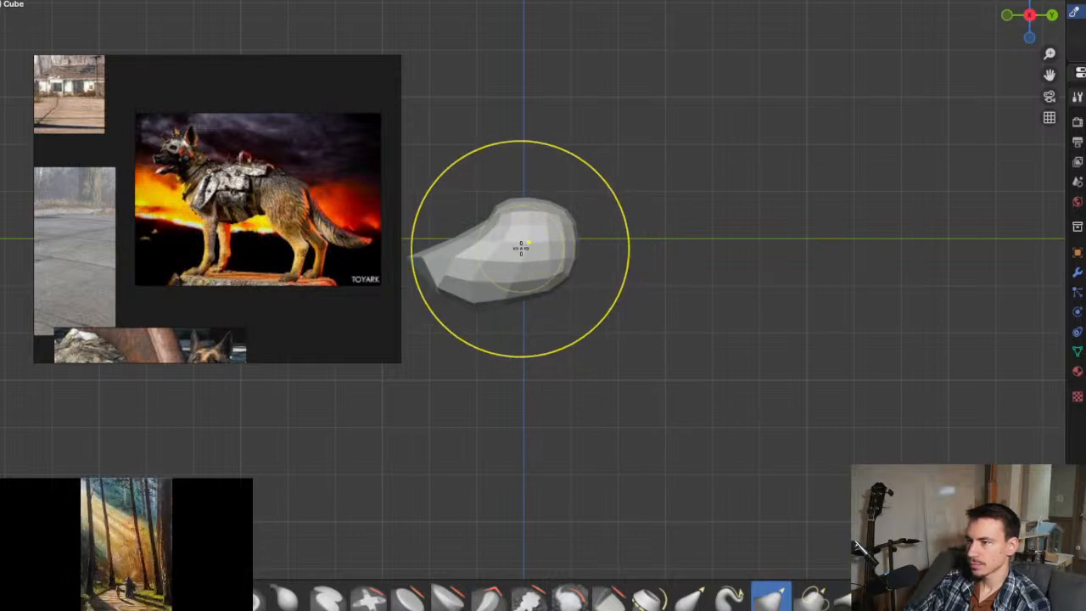
Step: Leave Sculpt Mode and open the head mesh in Edit Mode in the right side view
key(ctrl+Tab)
key(KP_1)
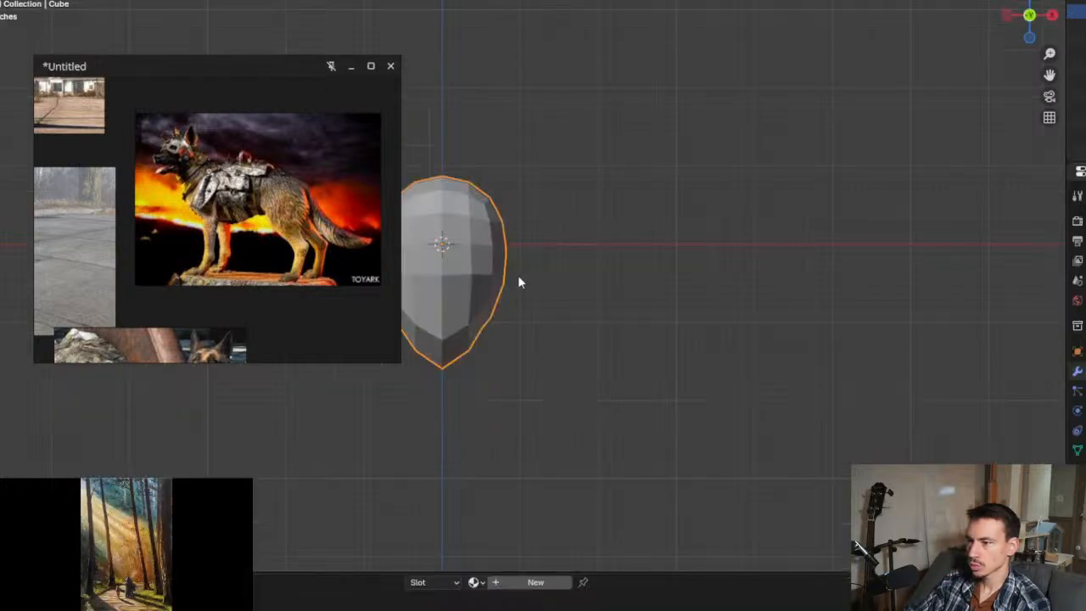
key(KP_3)
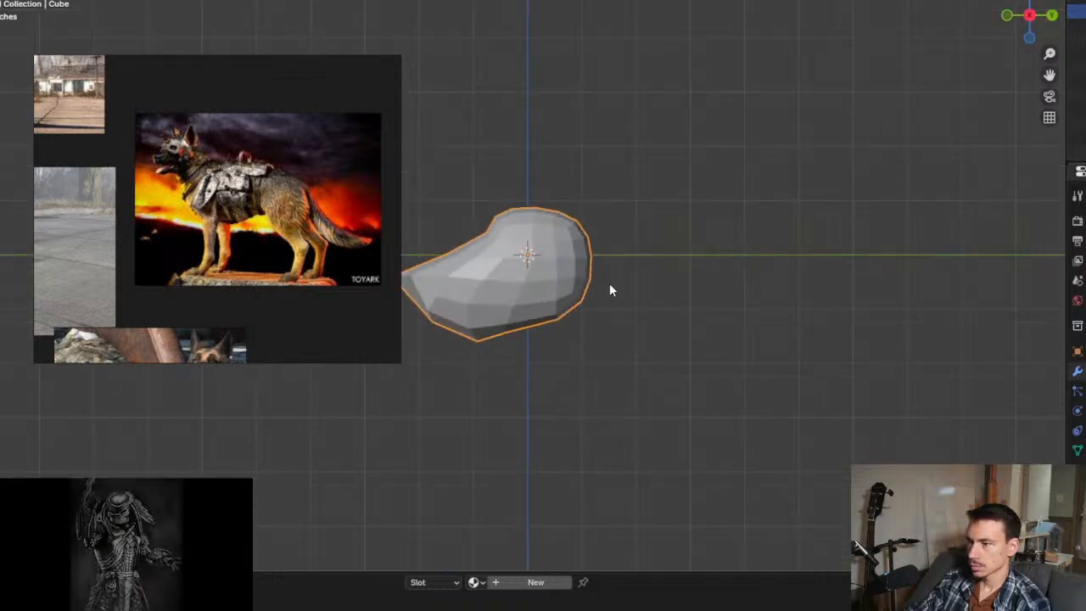
key(Tab)
shift+middle_drag(609, 282, 578, 295)
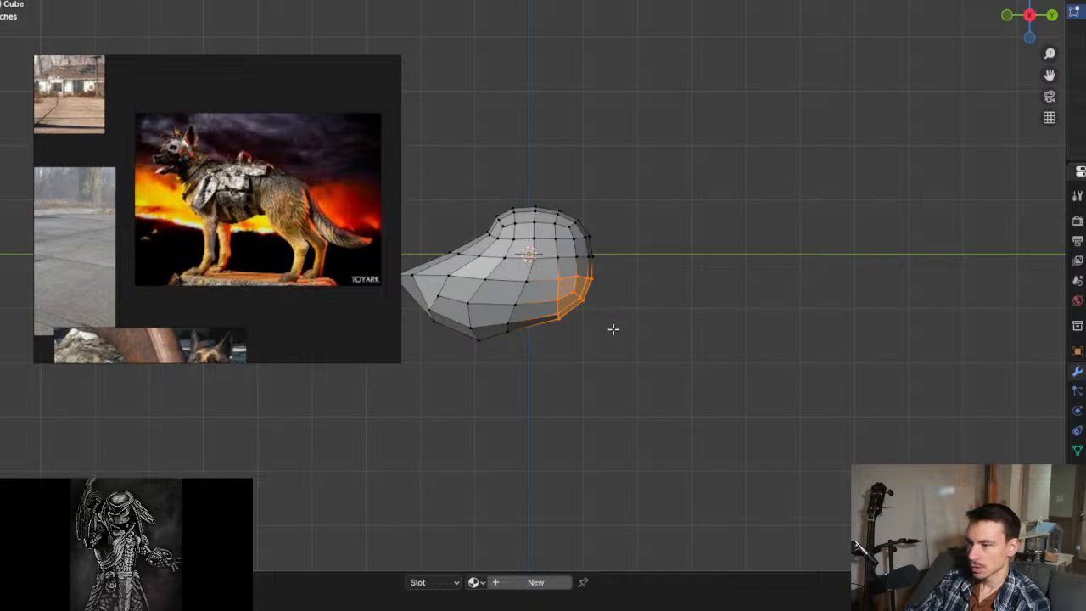
drag(646, 361, 557, 254)
key(e)
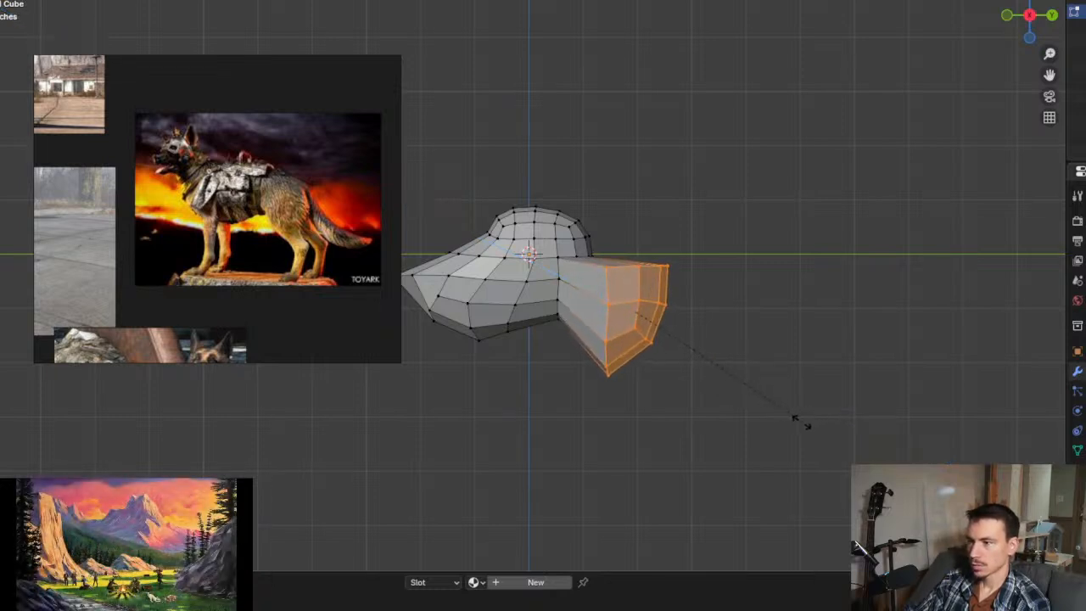
click(564, 255)
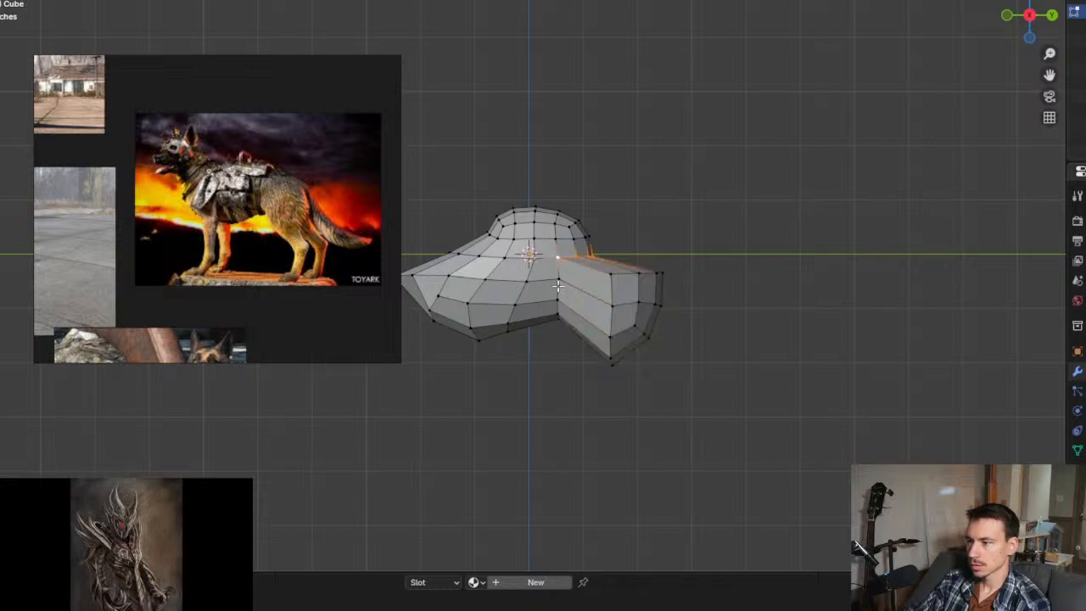
key(ctrl+l)
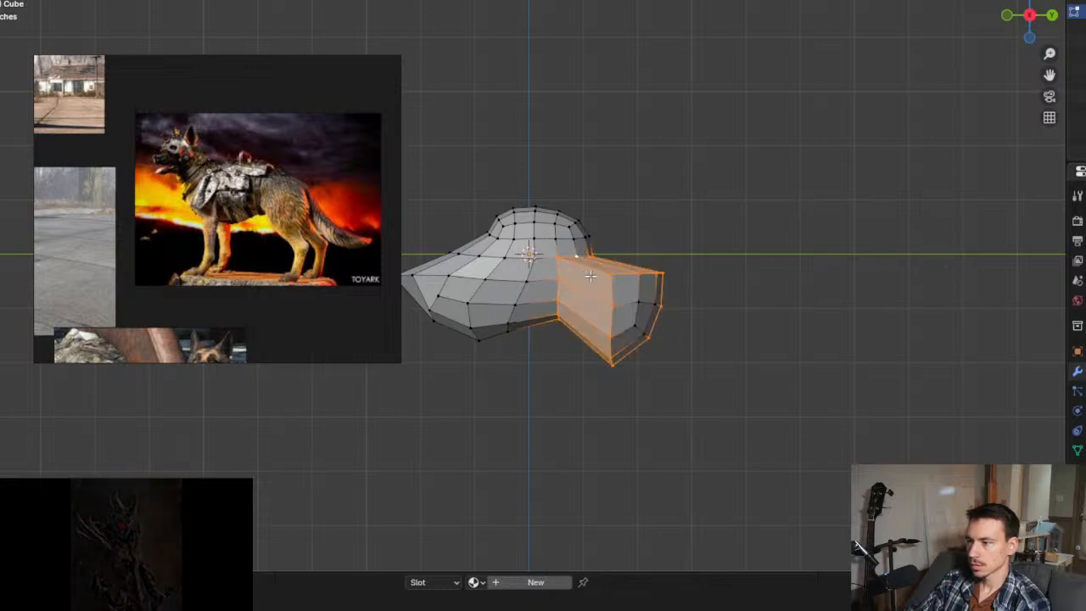
right_click(598, 307)
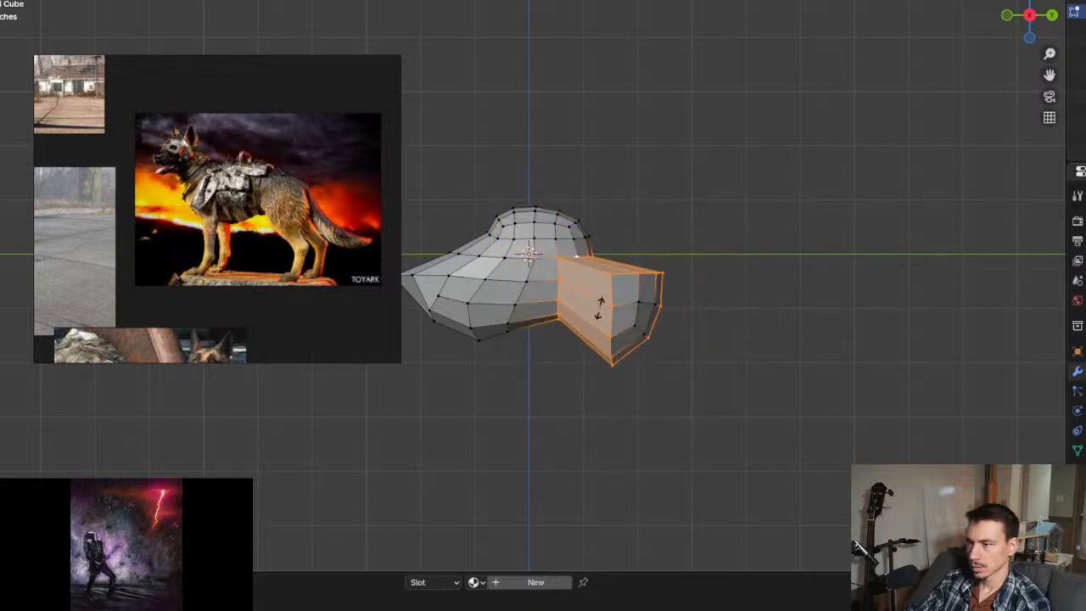
middle_drag(695, 356, 580, 402)
key(ctrl+z)
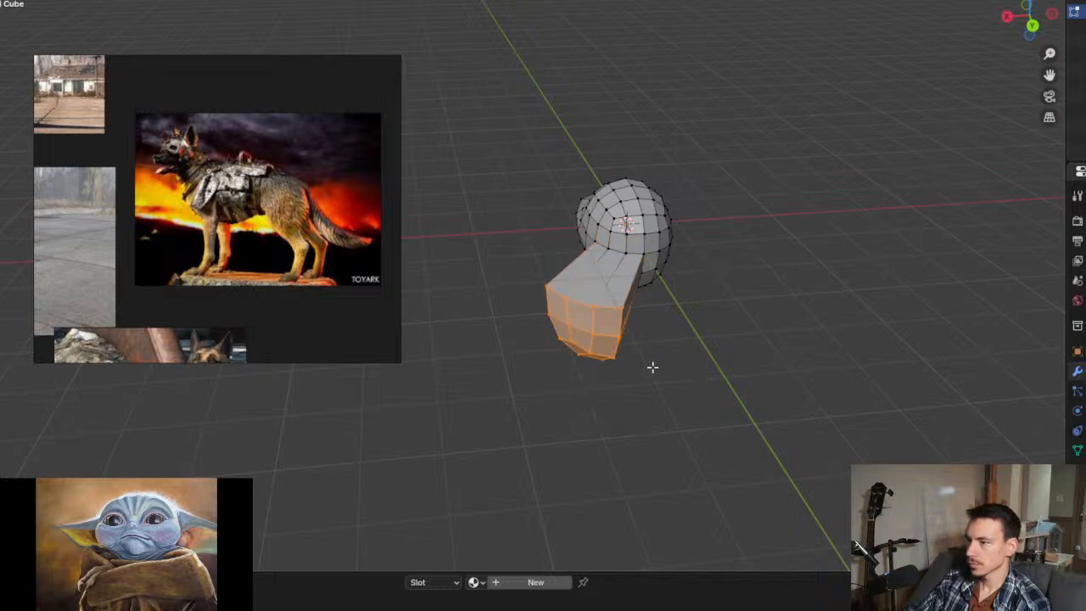
key(ctrl+z)
key(ctrl+z)
key(ctrl+z)
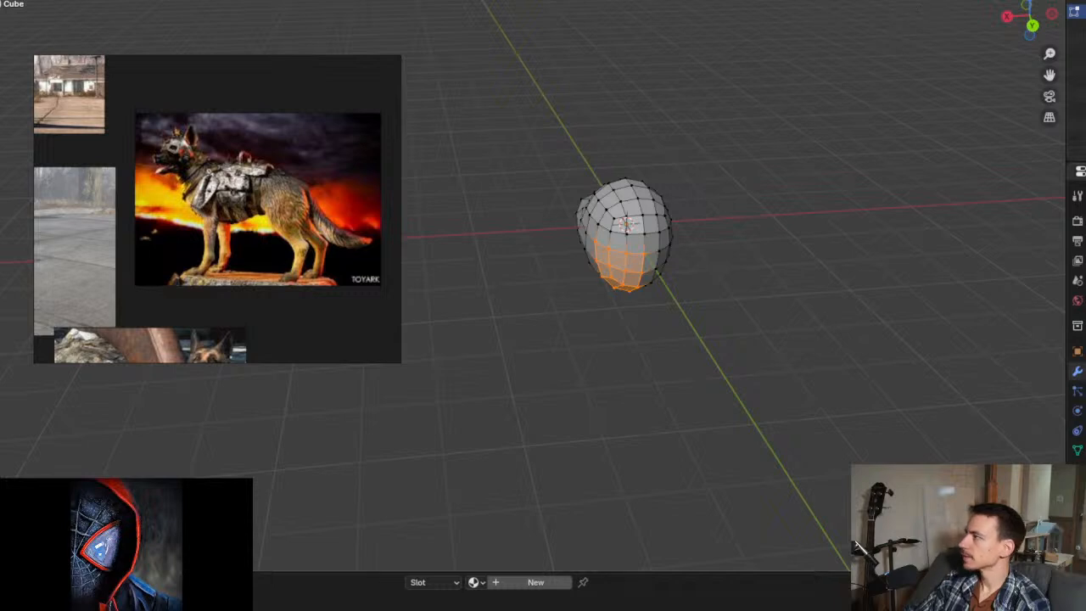
Step: Turn on X-ray and select the lower back of the head through both sides in the right side view
key(alt+z)
key(KP_3)
key(KP_1)
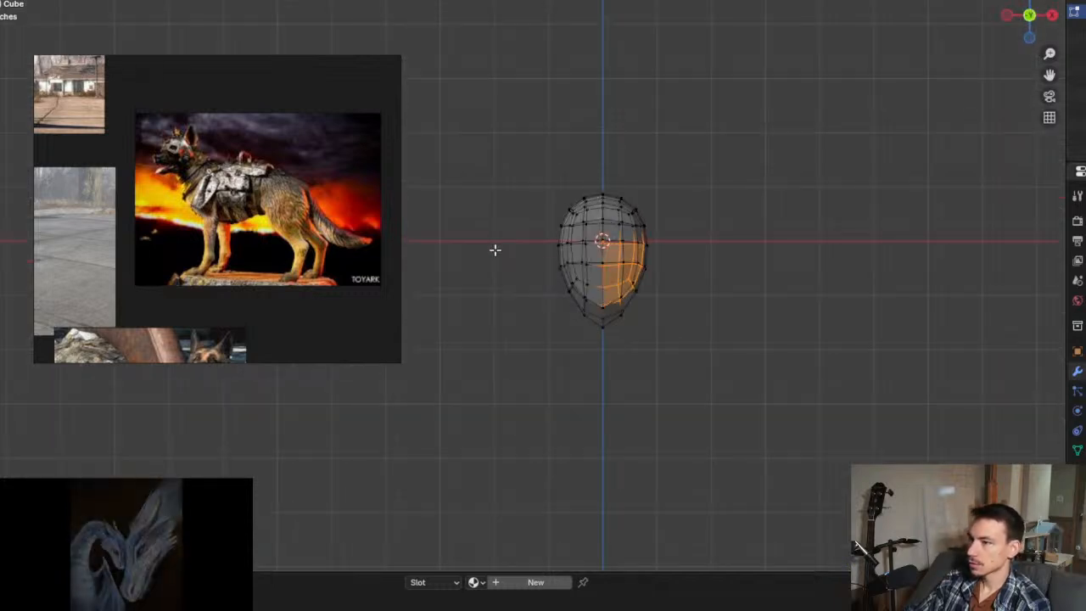
key(KP_3)
shift+middle_drag(637, 289, 582, 274)
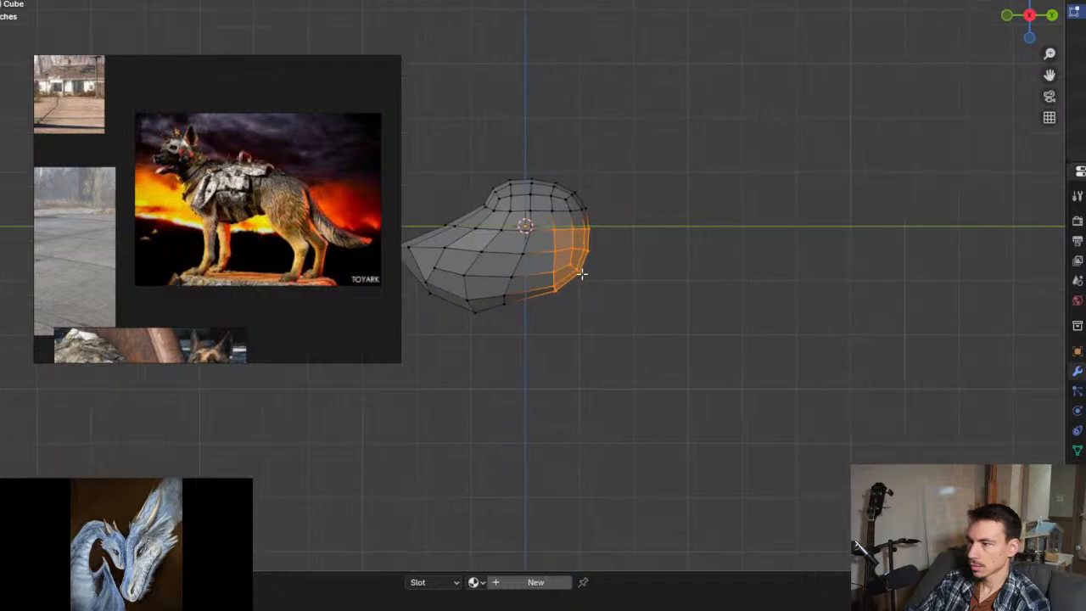
drag(560, 246, 627, 331)
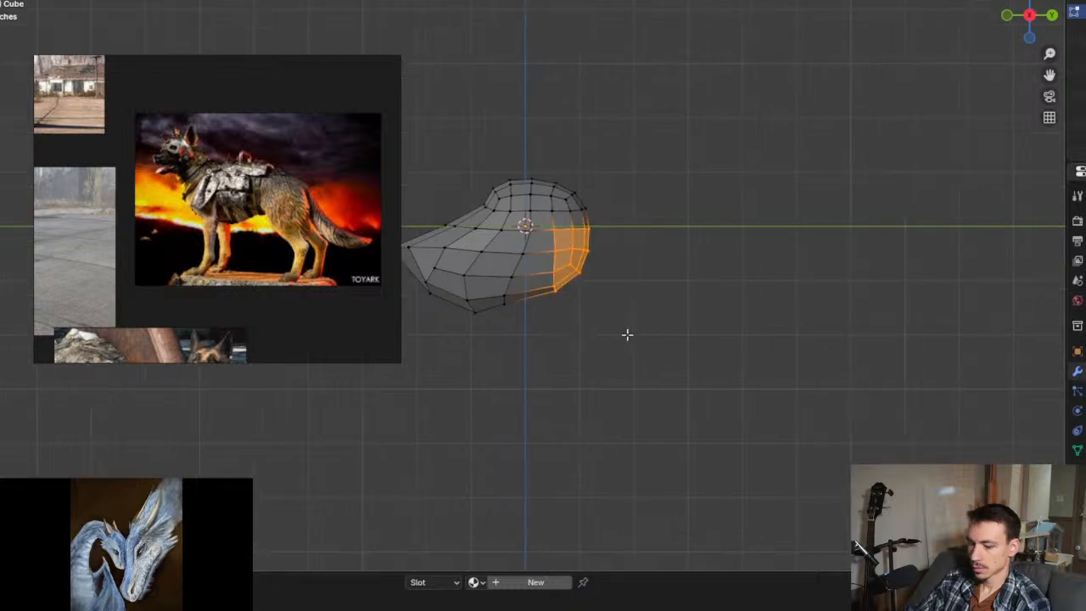
Step: Extrude the selected faces diagonally backward and down to form the neck and scale its end up
key(e)
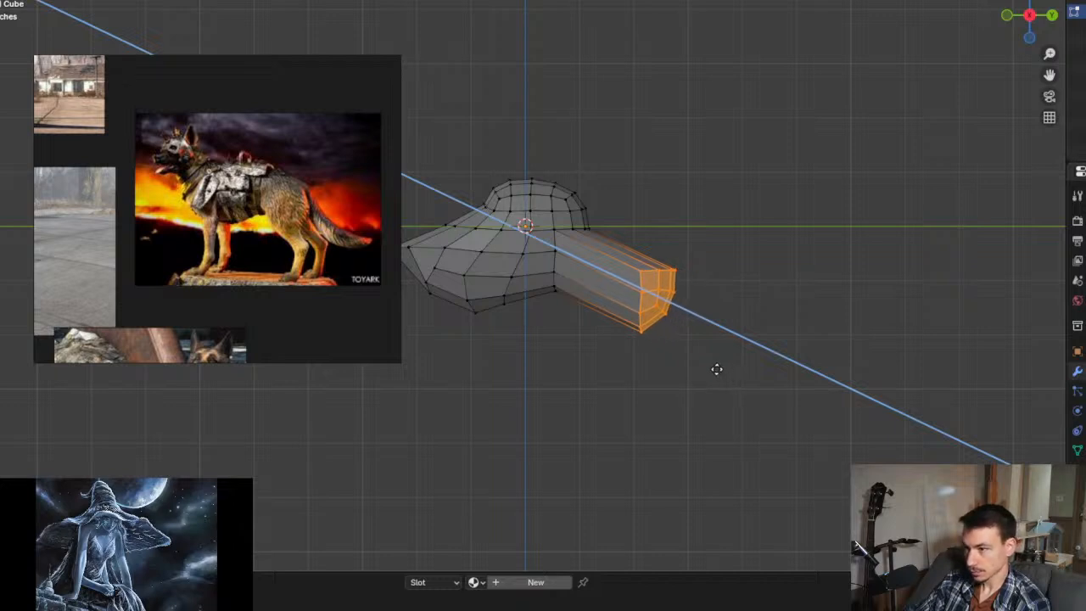
key(s)
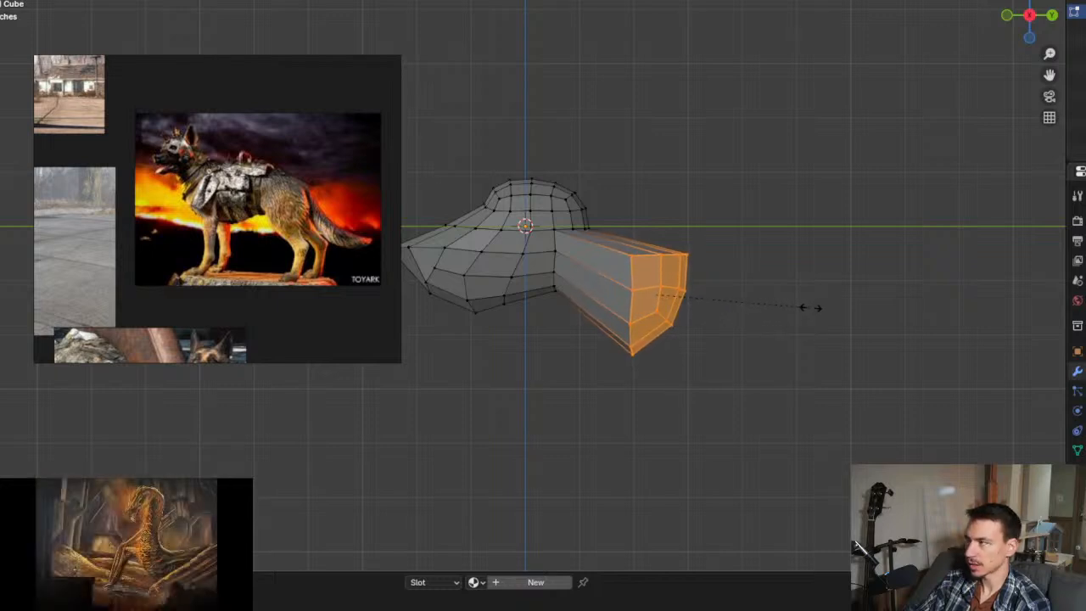
click(802, 322)
Step: Extrude the end of the neck a short distance farther and scale it up to start the chest
shift+middle_drag(775, 422, 717, 365)
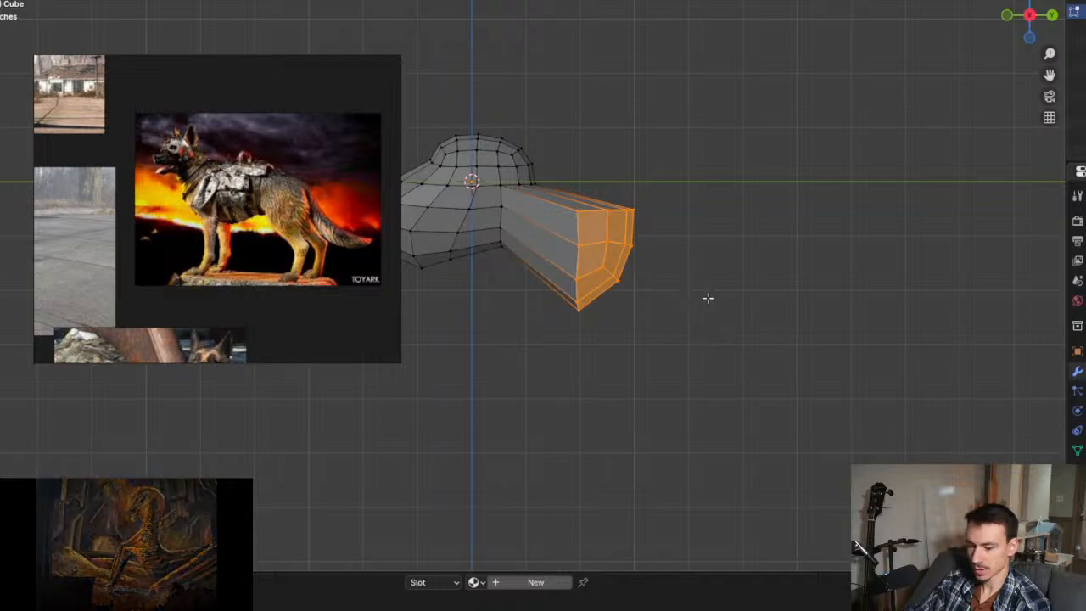
key(e)
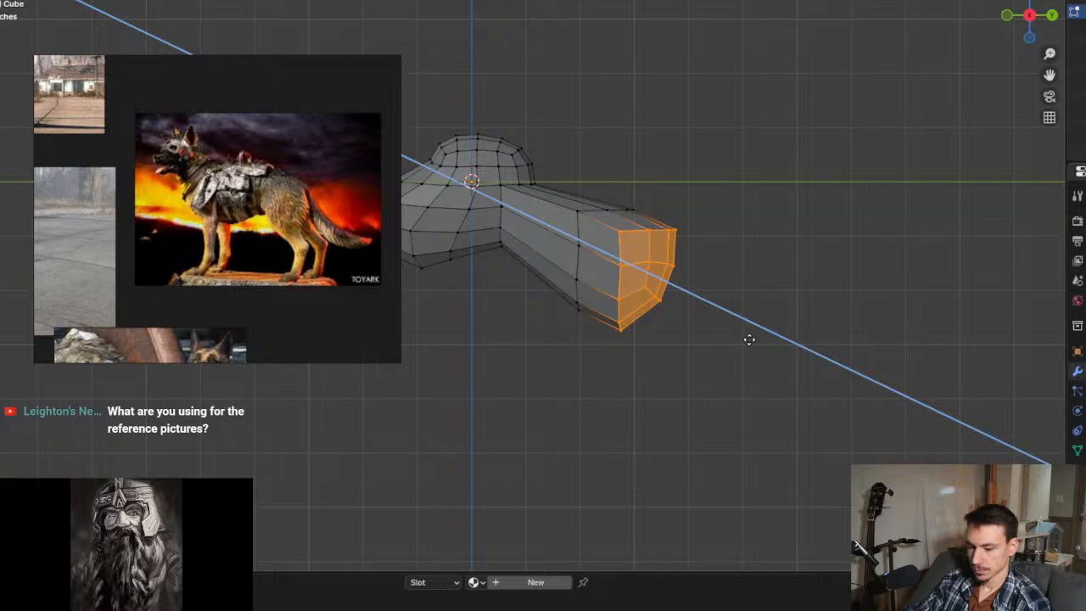
click(747, 338)
key(s)
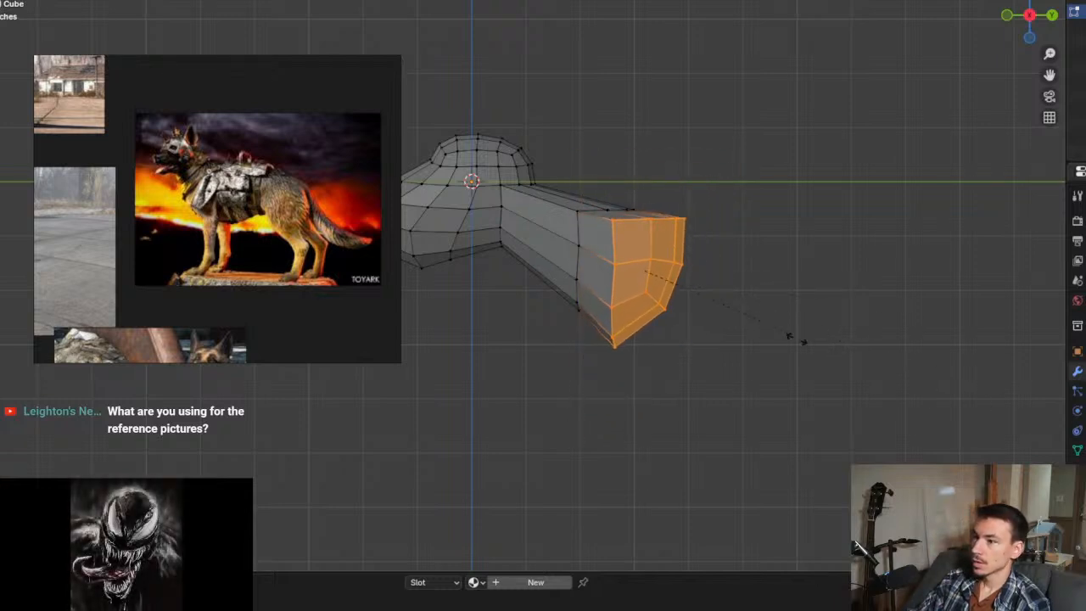
click(840, 372)
Step: Enlarge the PureRef window and bring all the collected Dogmeat pictures into view
drag(269, 66, 592, 125)
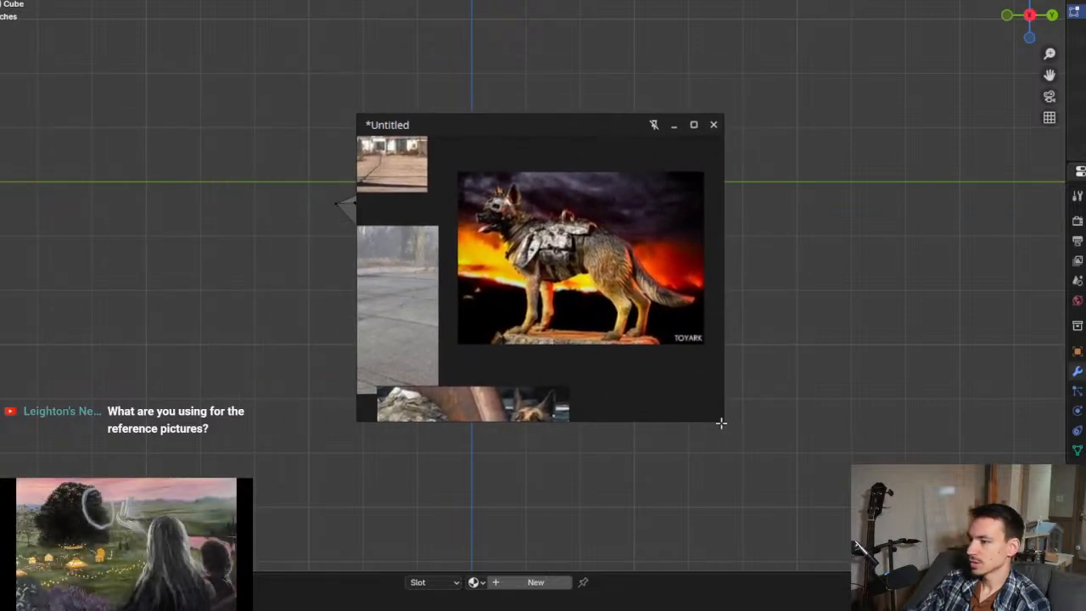
drag(721, 422, 865, 536)
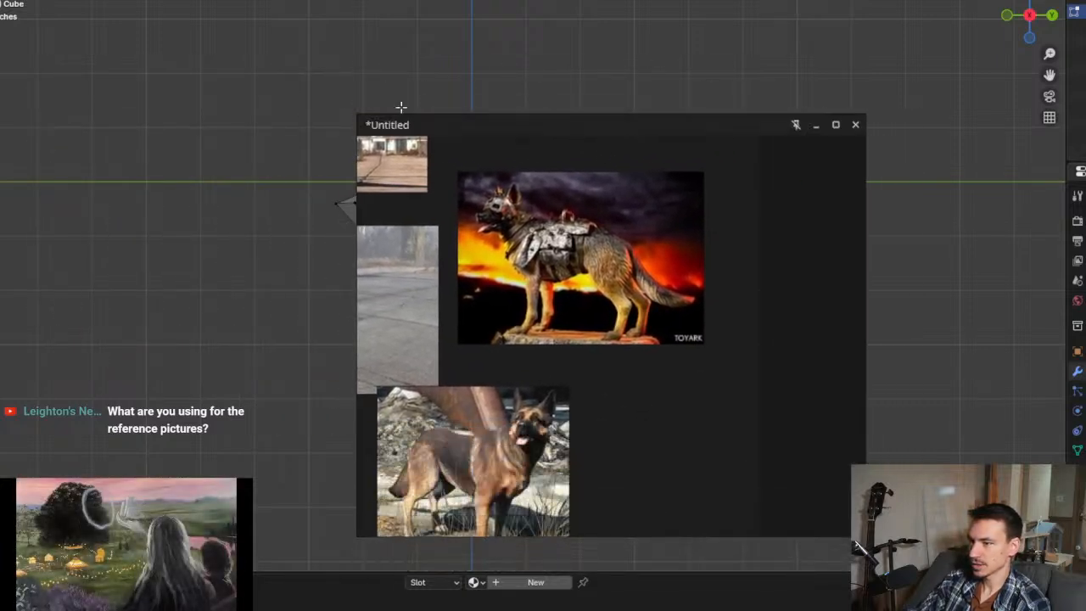
drag(358, 114, 153, 11)
middle_drag(432, 335, 687, 333)
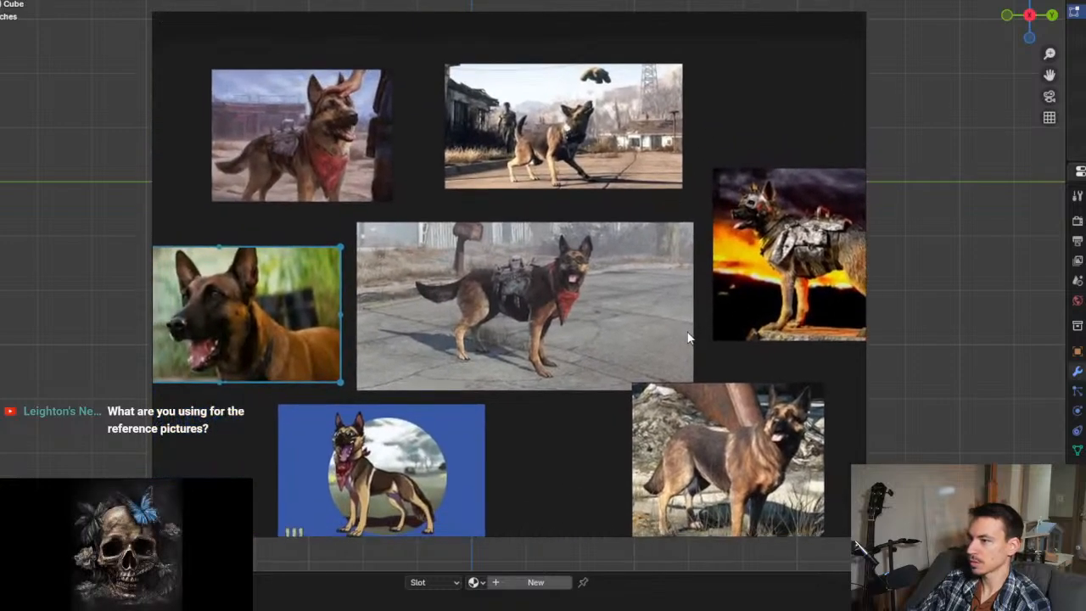
scroll(687, 337, down, 2)
scroll(623, 322, up, 2)
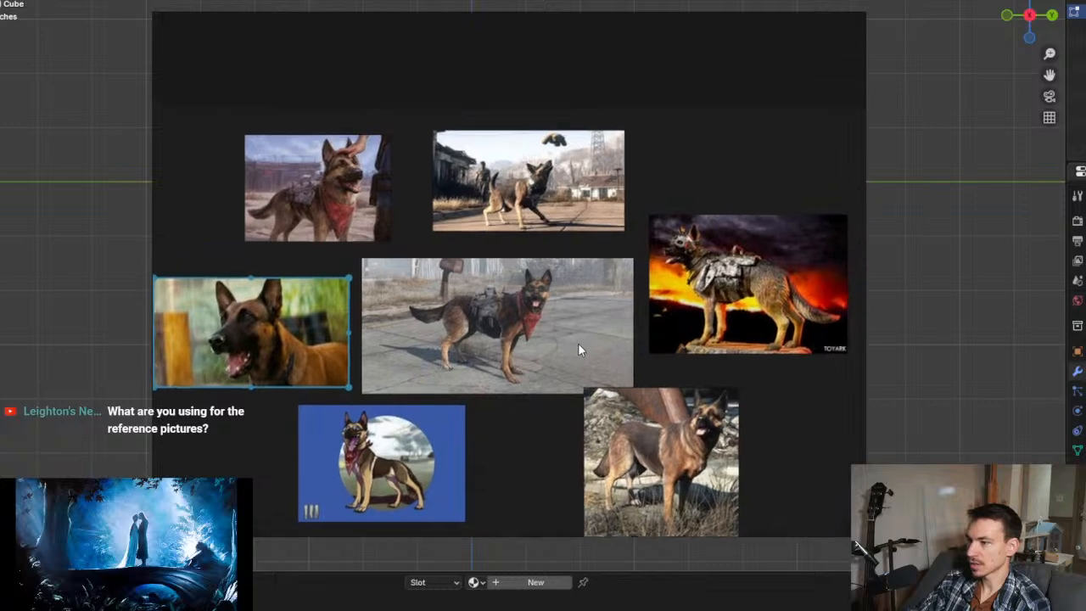
middle_drag(577, 342, 587, 327)
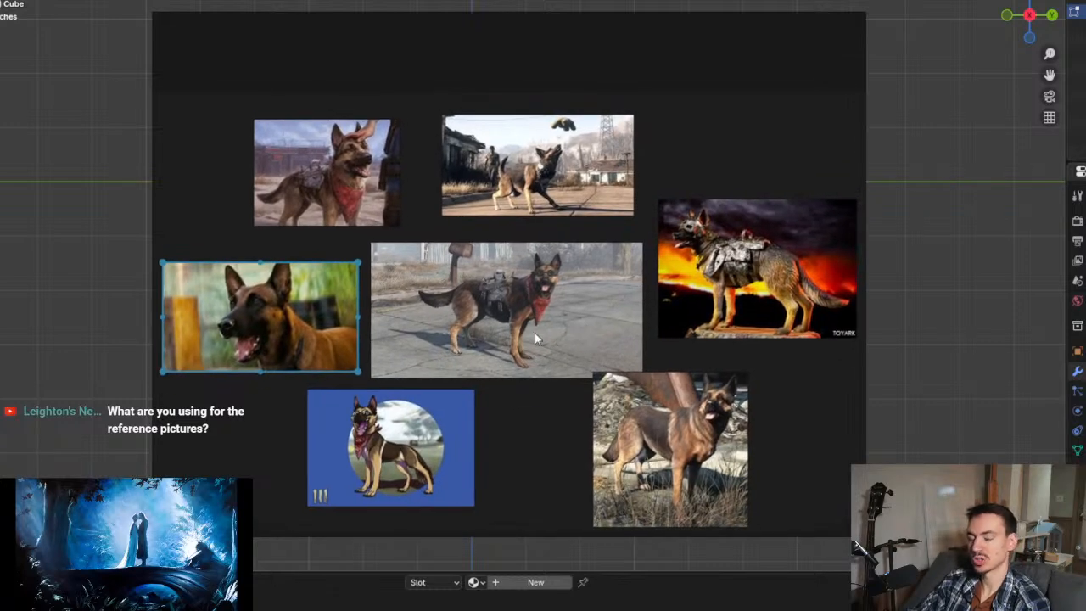
middle_drag(548, 374, 540, 341)
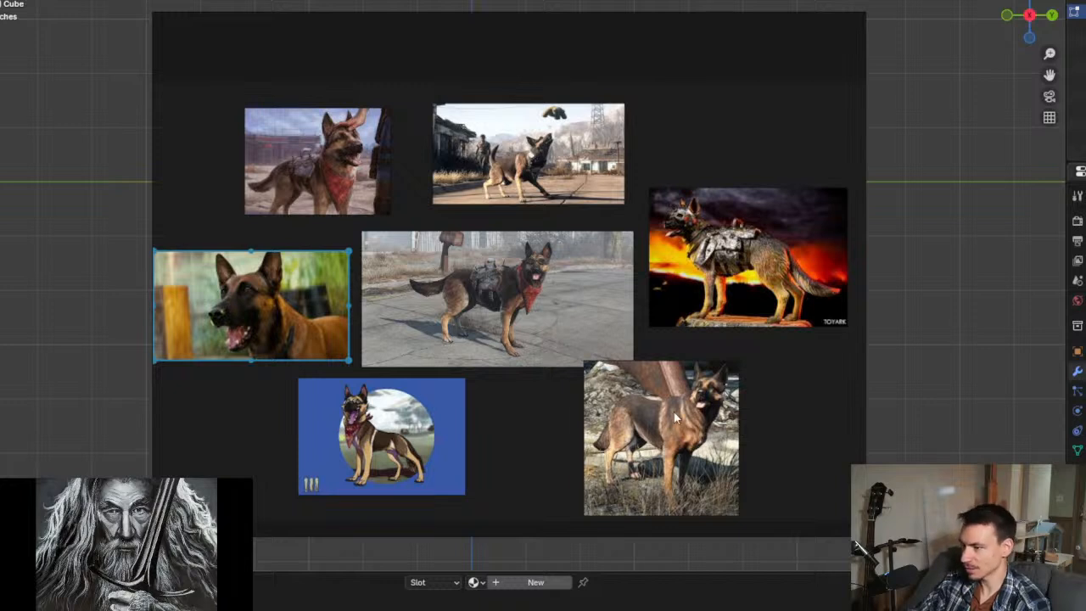
Step: Spread the reference pictures apart, enlarging the blue cartoon illustration and the street picture of Dogmeat looking up at the teddy bear
drag(674, 412, 754, 406)
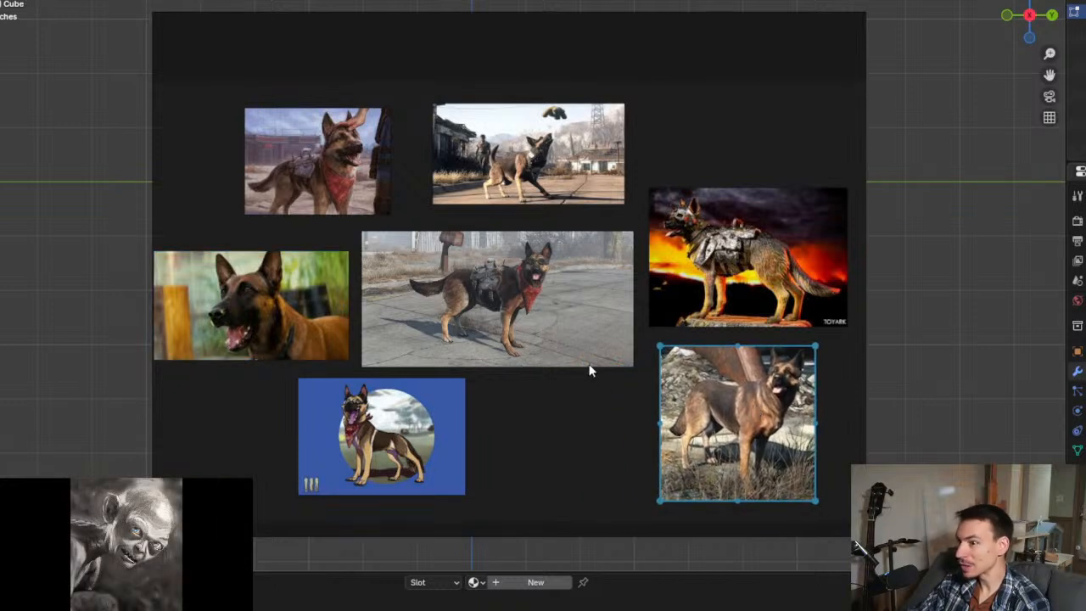
click(441, 434)
drag(468, 496, 536, 543)
click(564, 152)
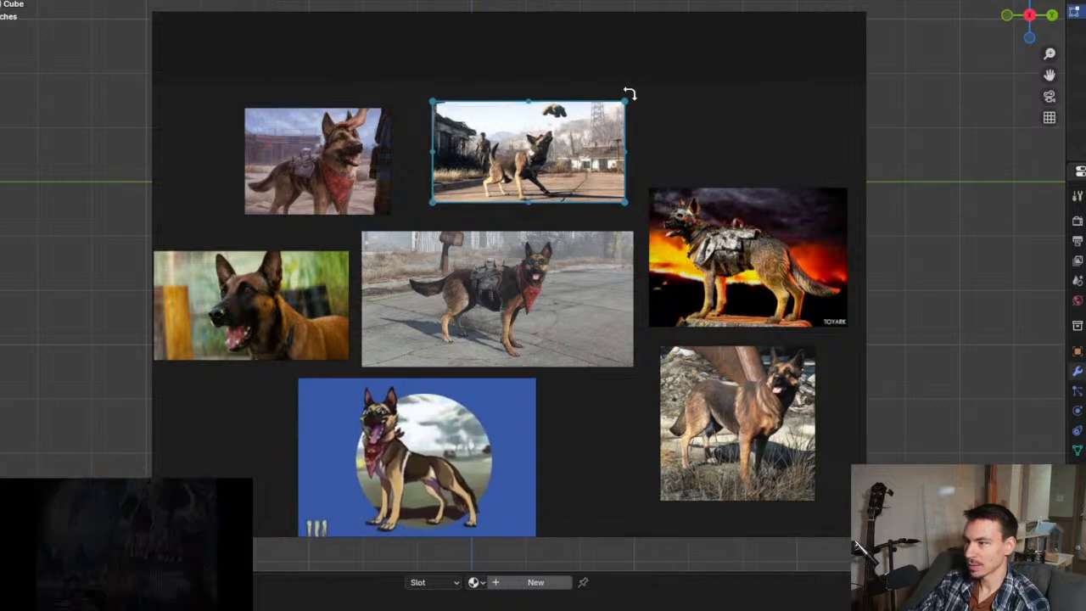
drag(626, 95, 686, 53)
drag(623, 118, 574, 120)
drag(332, 159, 313, 152)
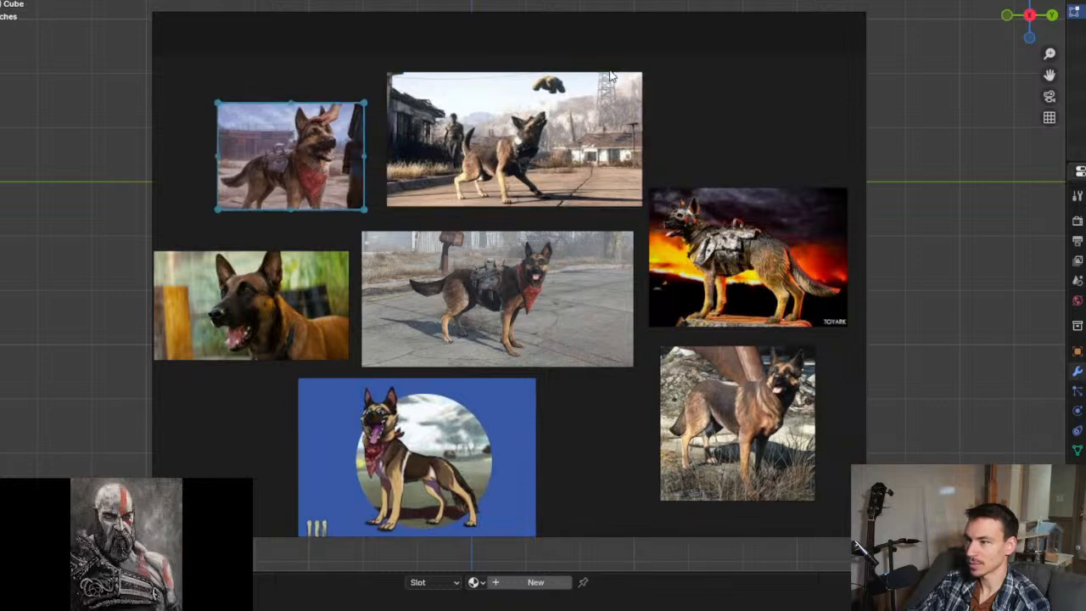
Step: Move the PureRef board out of the way and shrink it to the red-bandana Dogmeat picture, keeping it always on top
drag(647, 25, 490, 5)
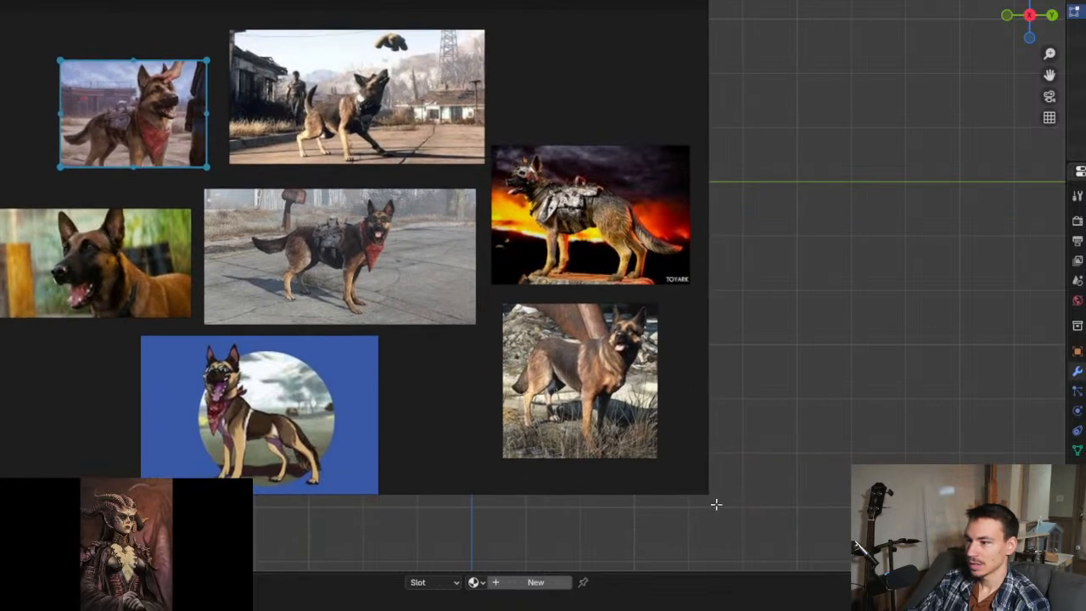
drag(706, 492, 256, 192)
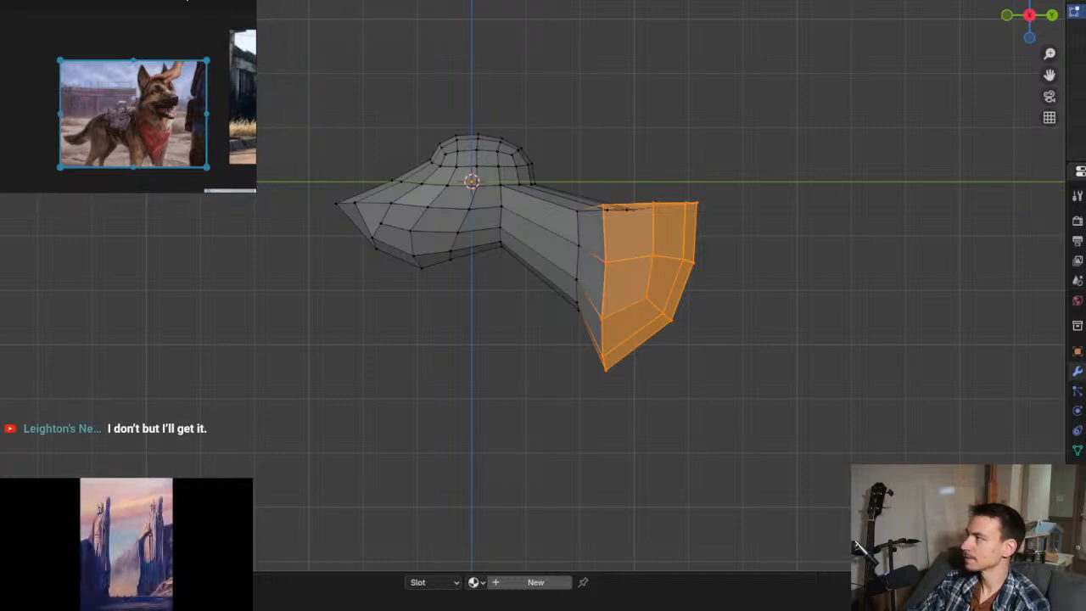
key(ctrl+shift+a)
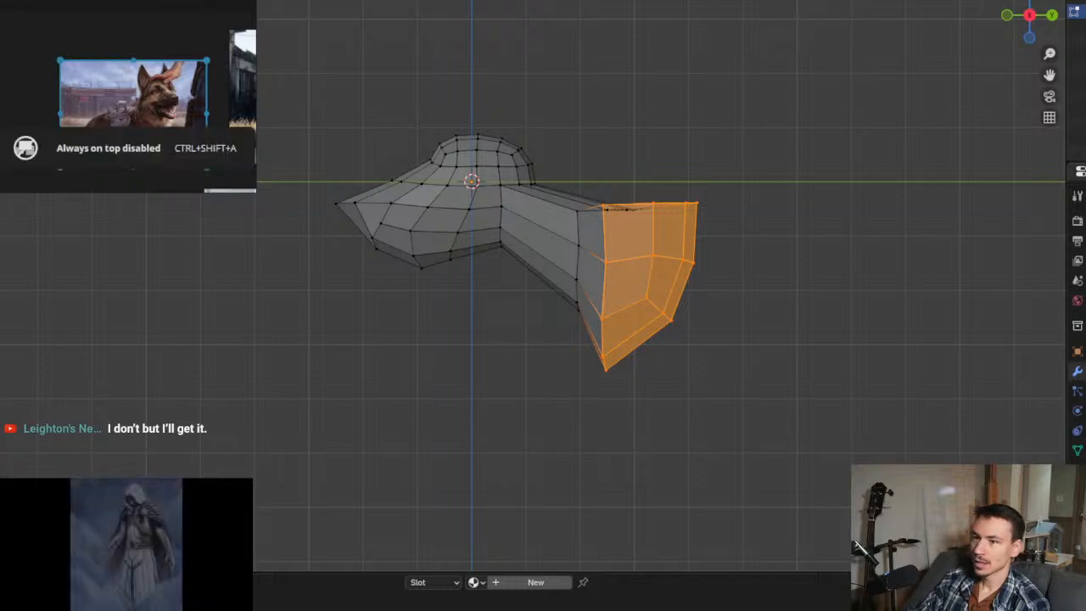
key(ctrl+shift+a)
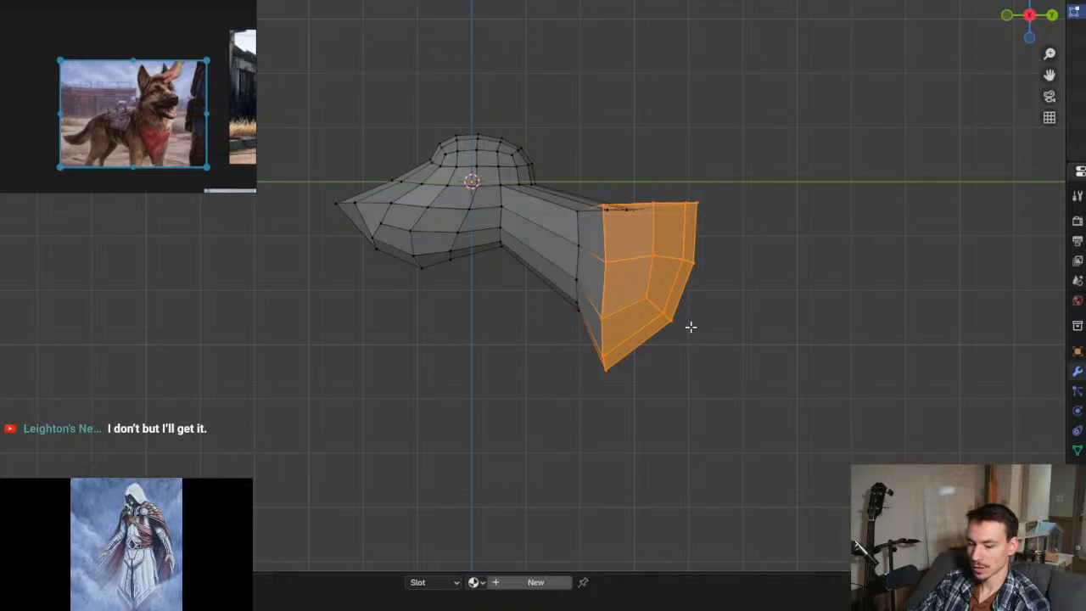
click(674, 275)
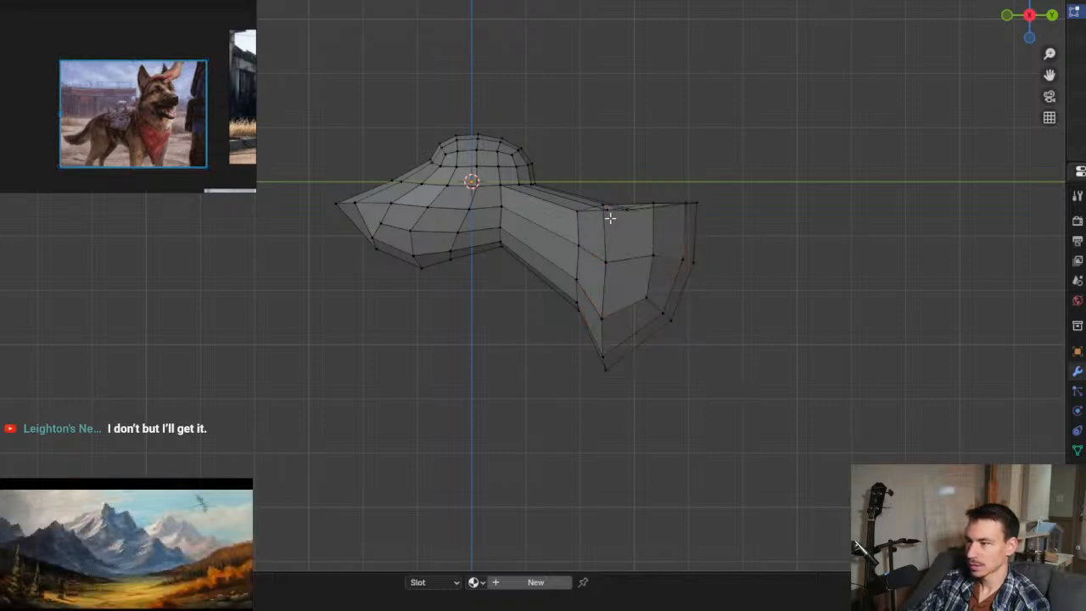
drag(603, 202, 706, 437)
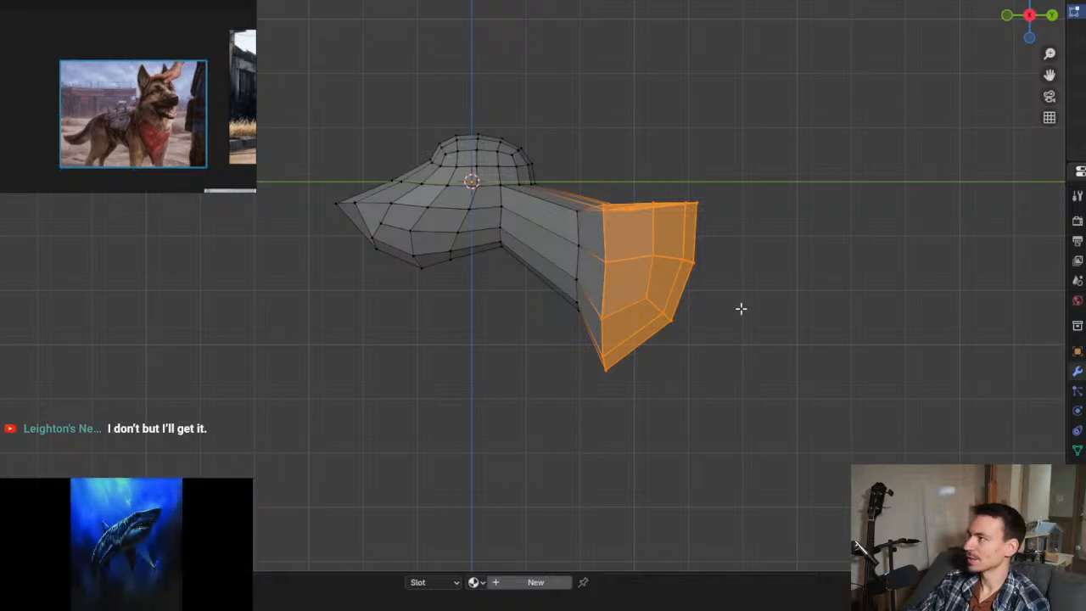
middle_drag(744, 263, 716, 390)
shift+click(671, 221)
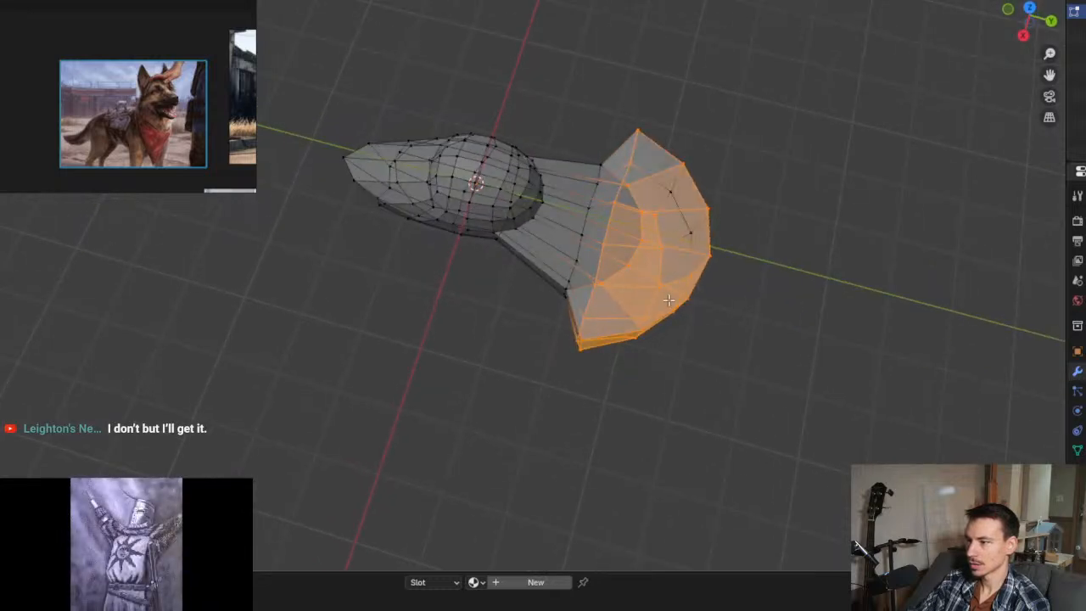
middle_drag(783, 364, 722, 401)
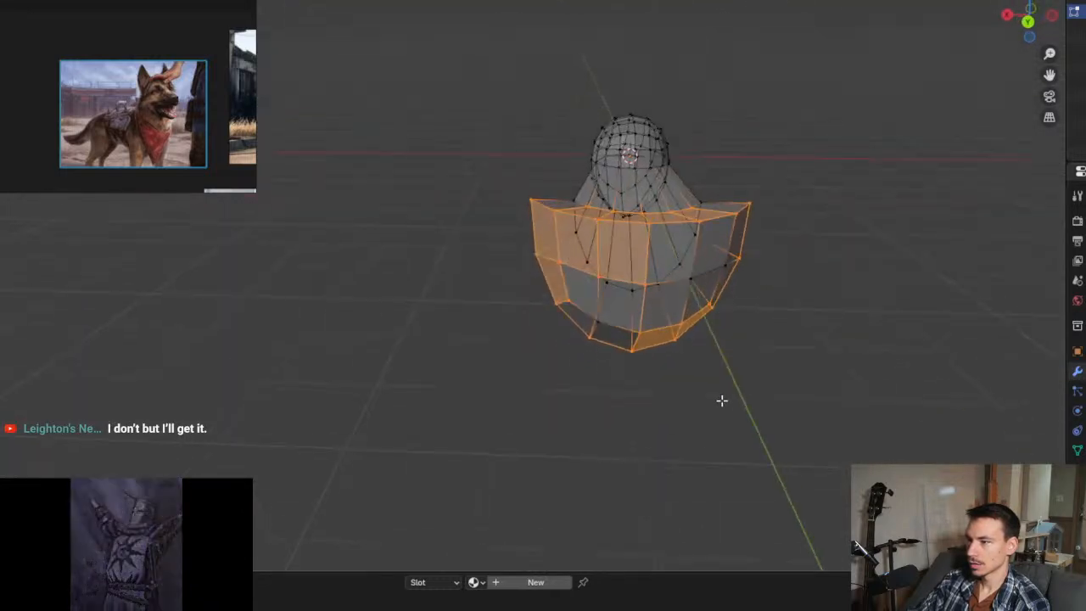
key(alt+a)
Step: Select the rearmost chest vertices and pull them backward with proportional editing in the right side view to lengthen the body
middle_drag(656, 385, 577, 298)
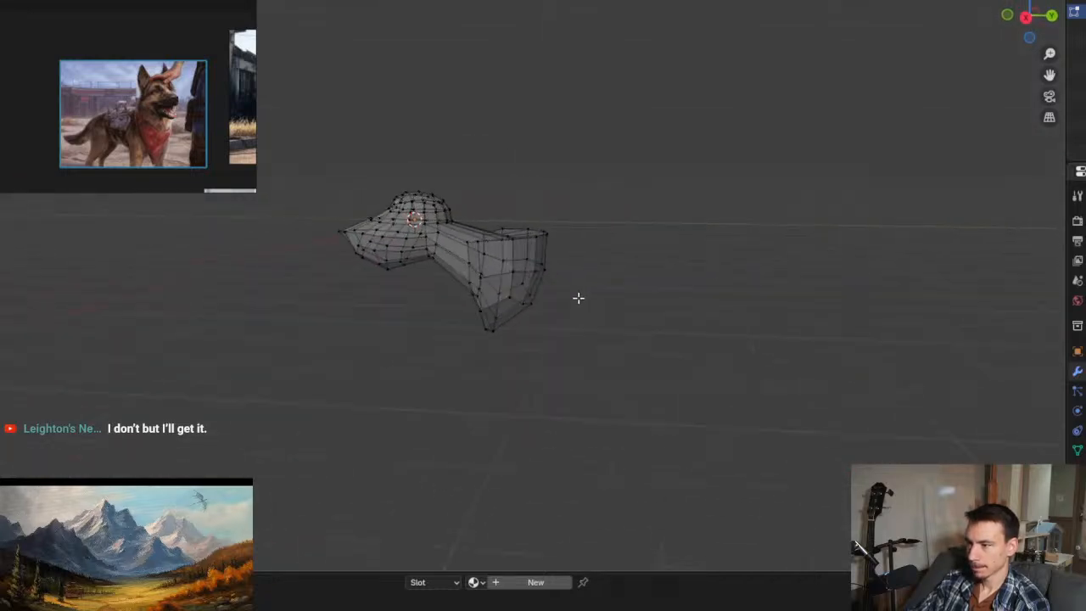
drag(528, 255, 580, 316)
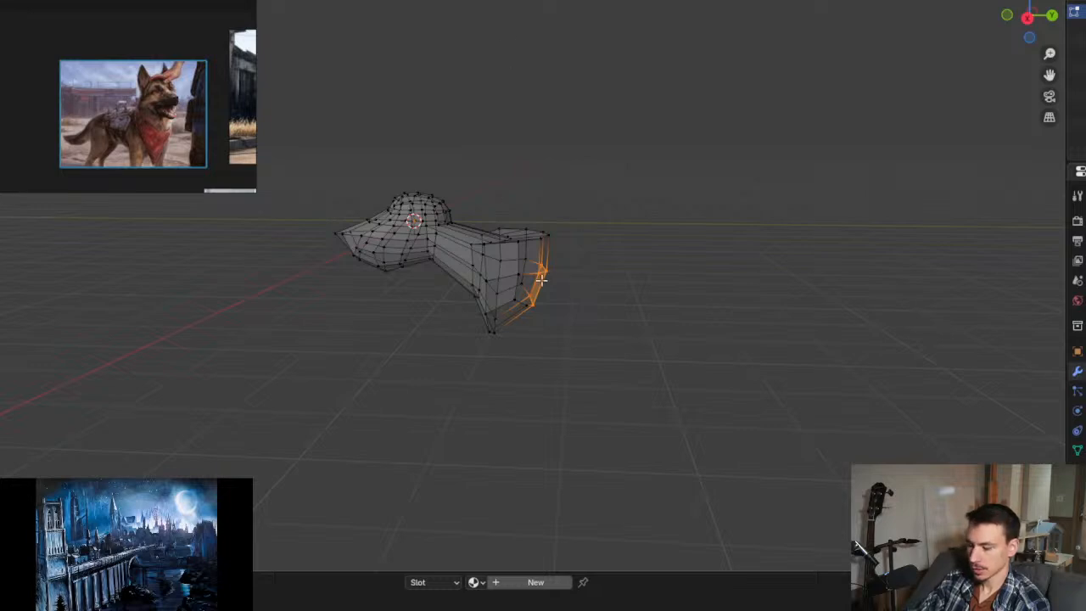
key(KP_3)
key(g)
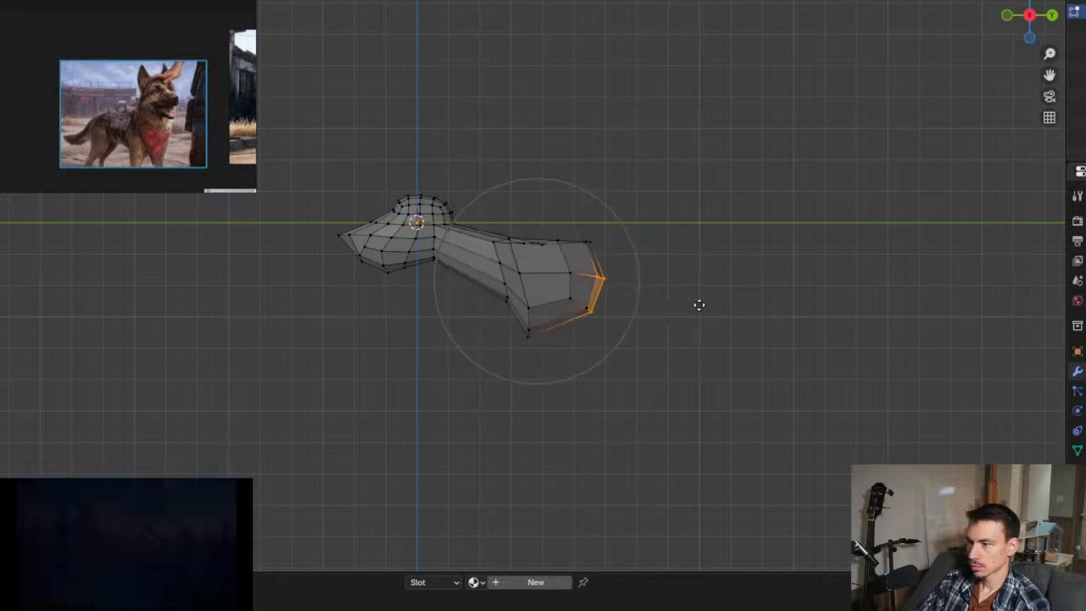
click(703, 303)
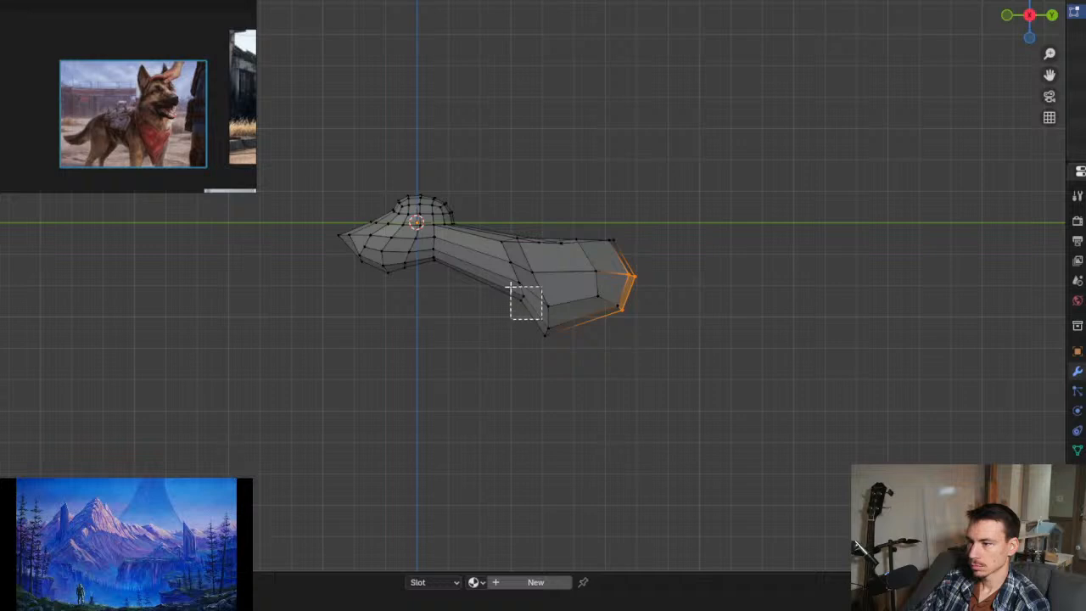
Step: Pull the lower front chest vertices forward toward the head with proportional editing in the side view
drag(510, 289, 508, 289)
key(g)
click(585, 314)
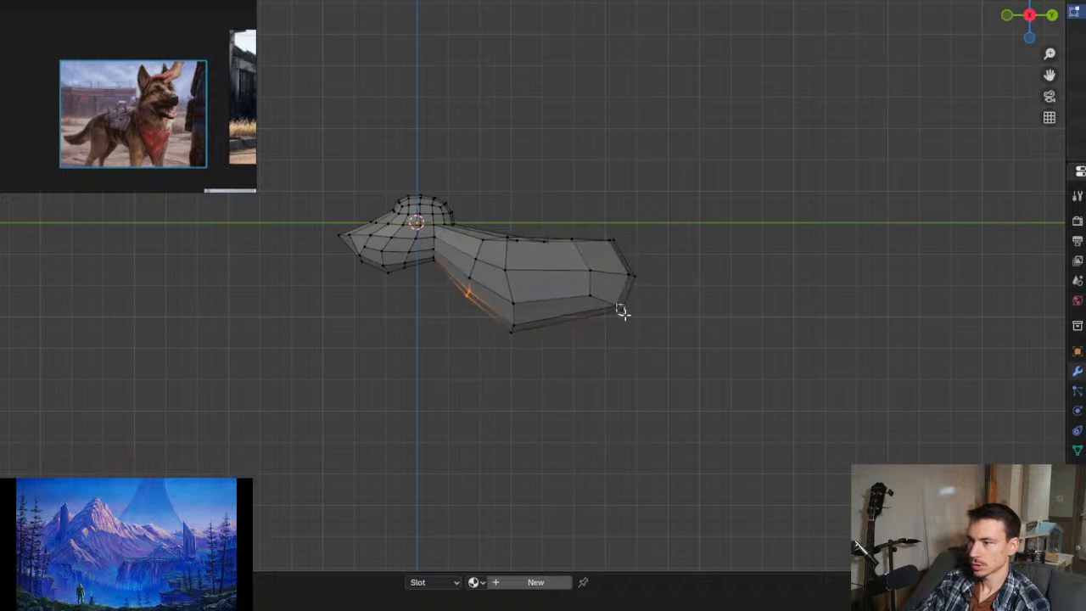
Step: Push the body's rear top and bottom vertices further back, lowering the bottom ones, to lengthen and deepen the hind end
click(621, 312)
key(g)
click(664, 336)
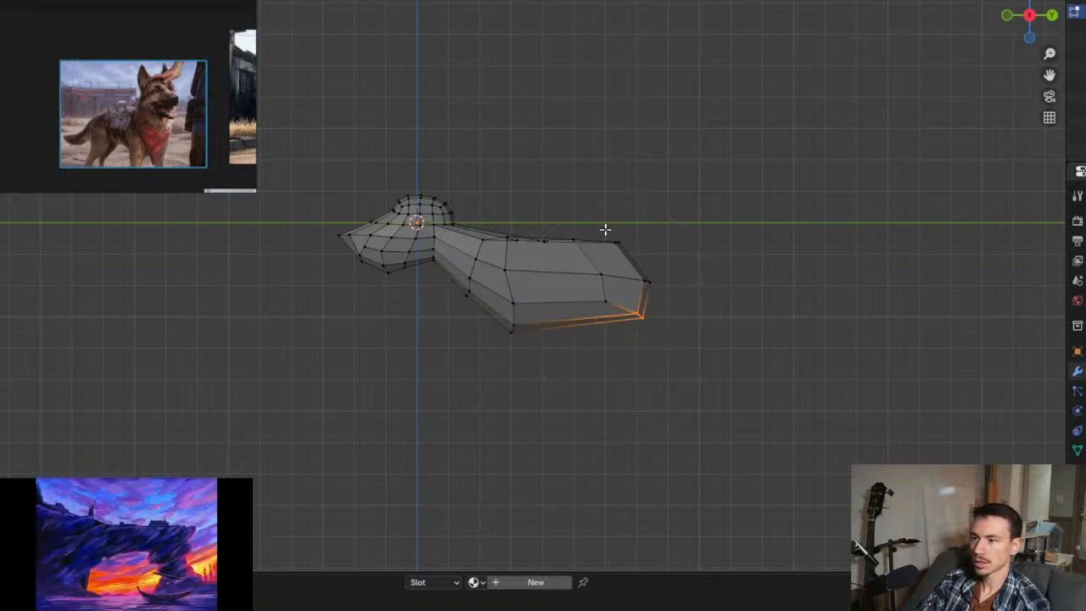
drag(589, 229, 641, 261)
key(g)
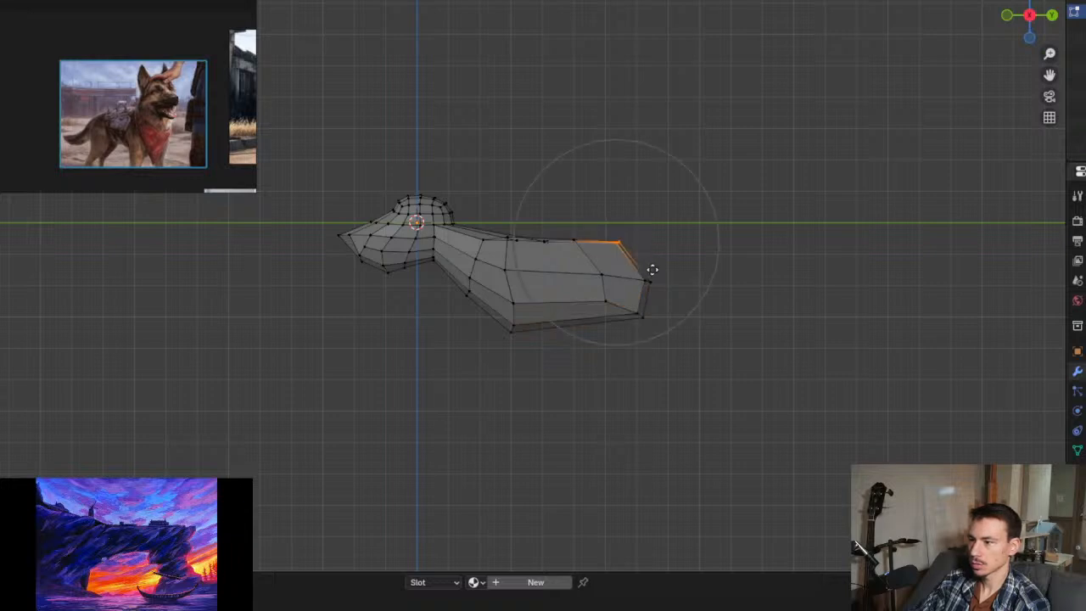
click(657, 267)
drag(568, 294, 659, 347)
key(g)
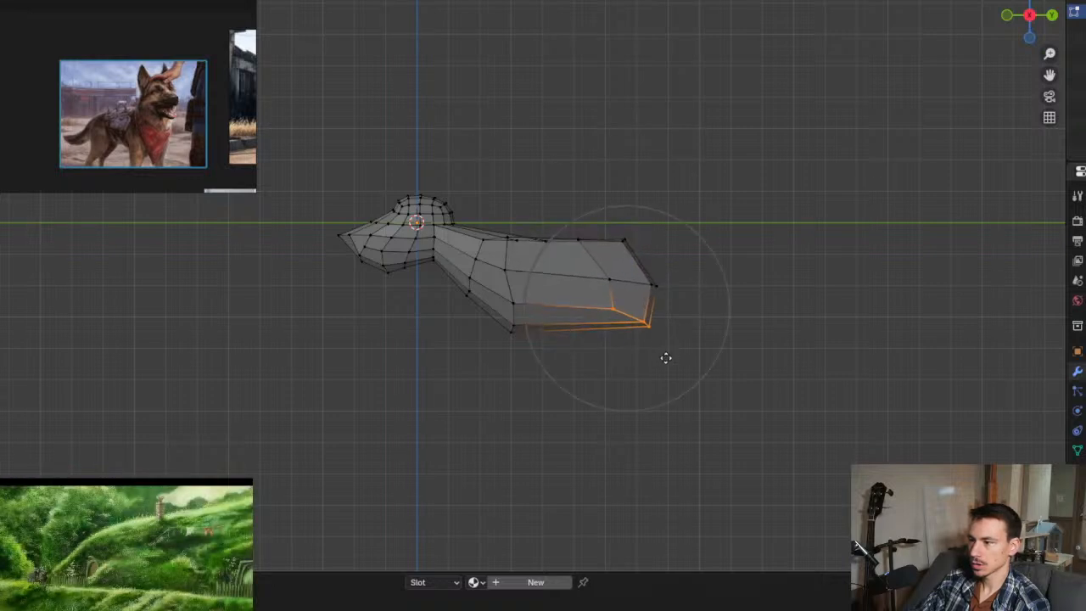
click(664, 359)
Step: Add an edge loop around the body and slide it forward to sit just behind the front of the chest
scroll(514, 335, up, 2)
shift+middle_drag(513, 335, 515, 358)
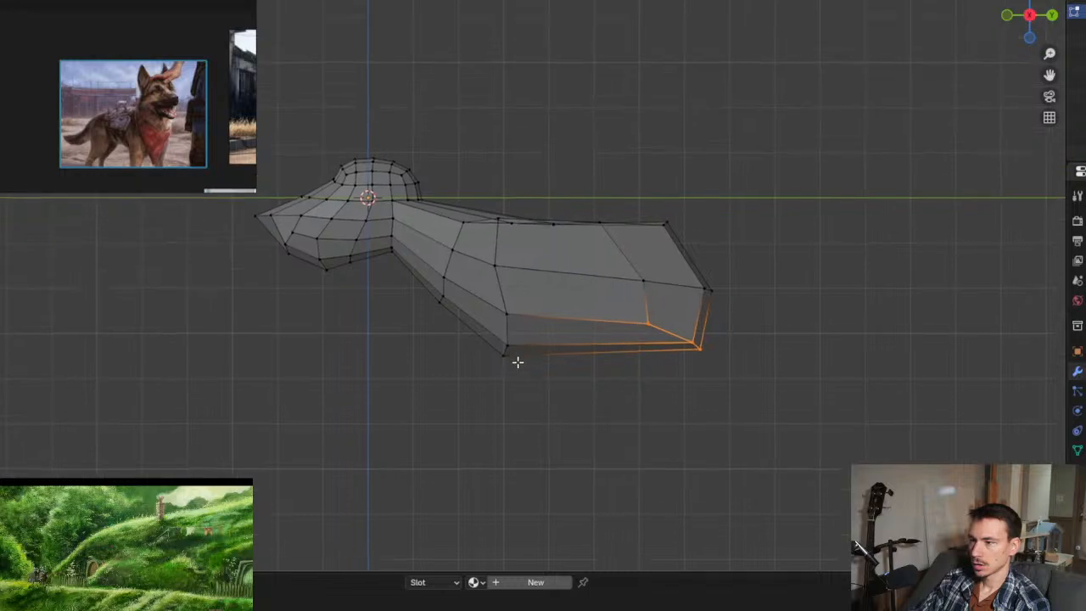
click(585, 387)
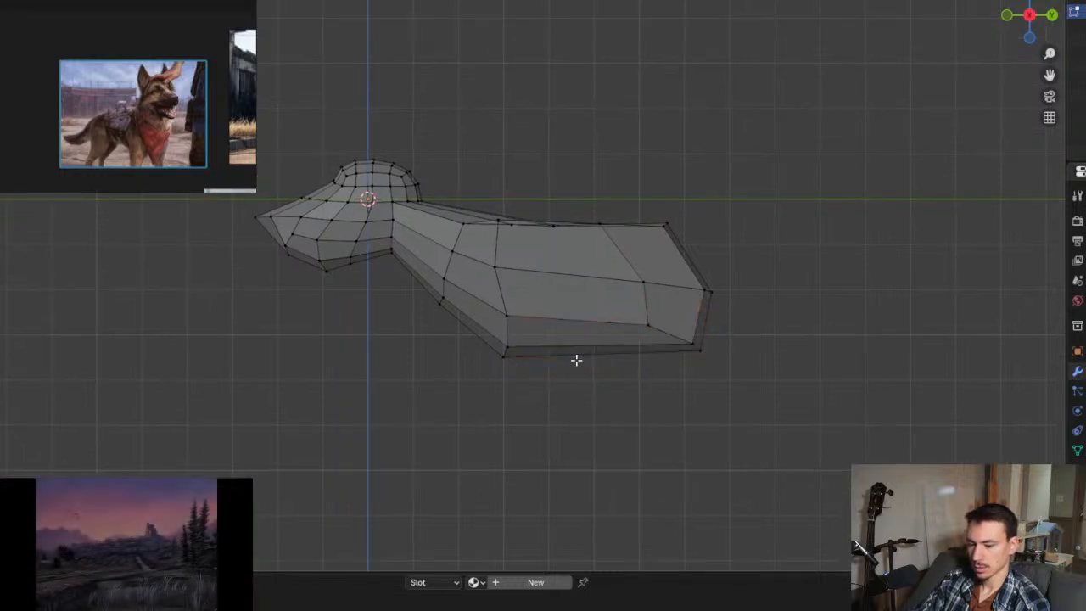
key(ctrl+r)
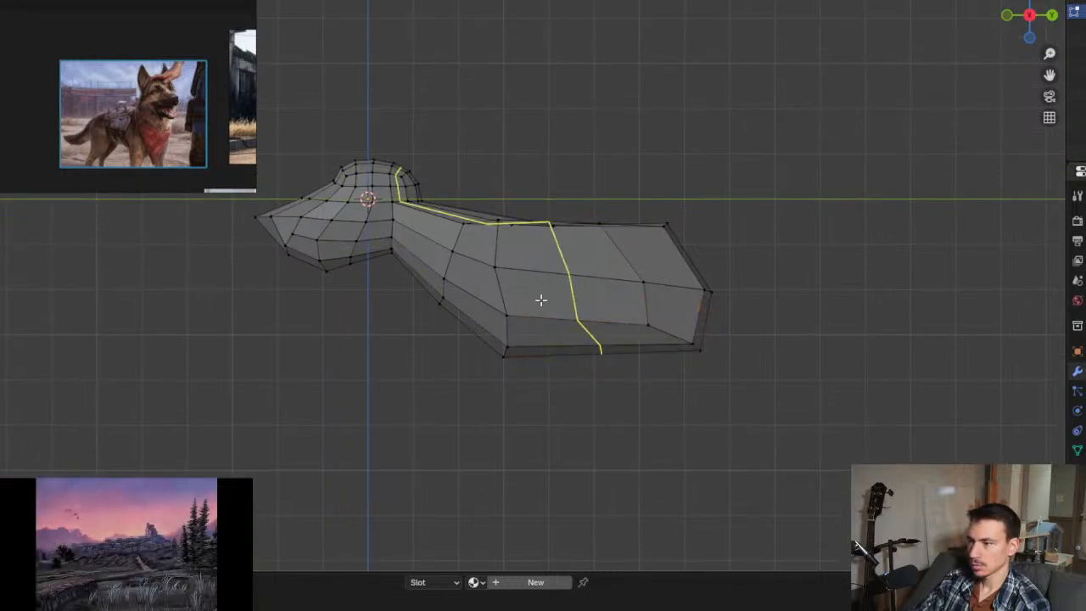
click(541, 300)
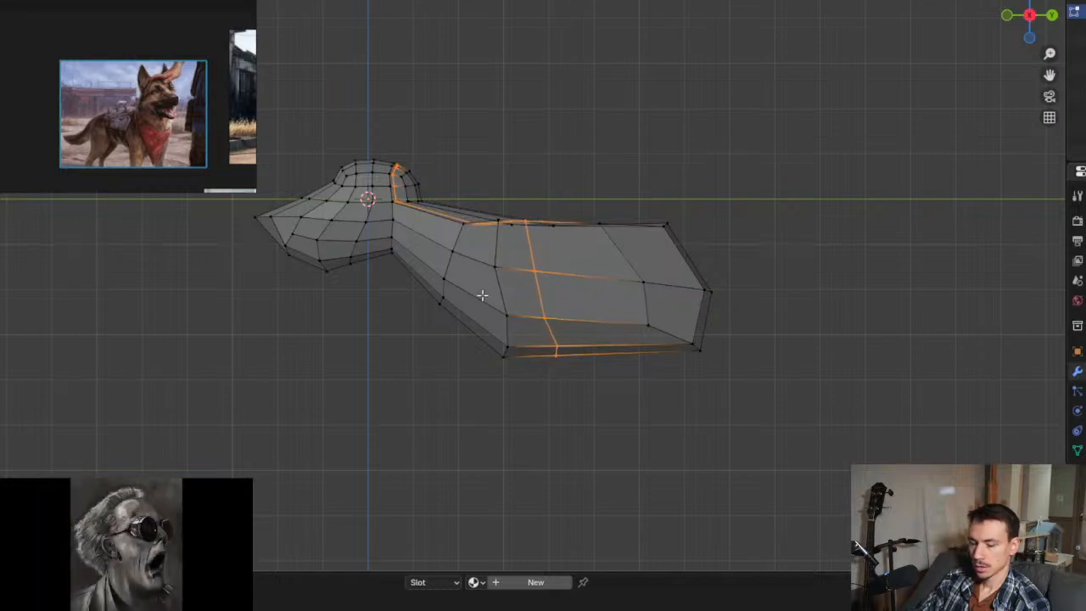
Step: Add two edge loops across the section between the neck base and the lowest point of the chest
click(486, 301)
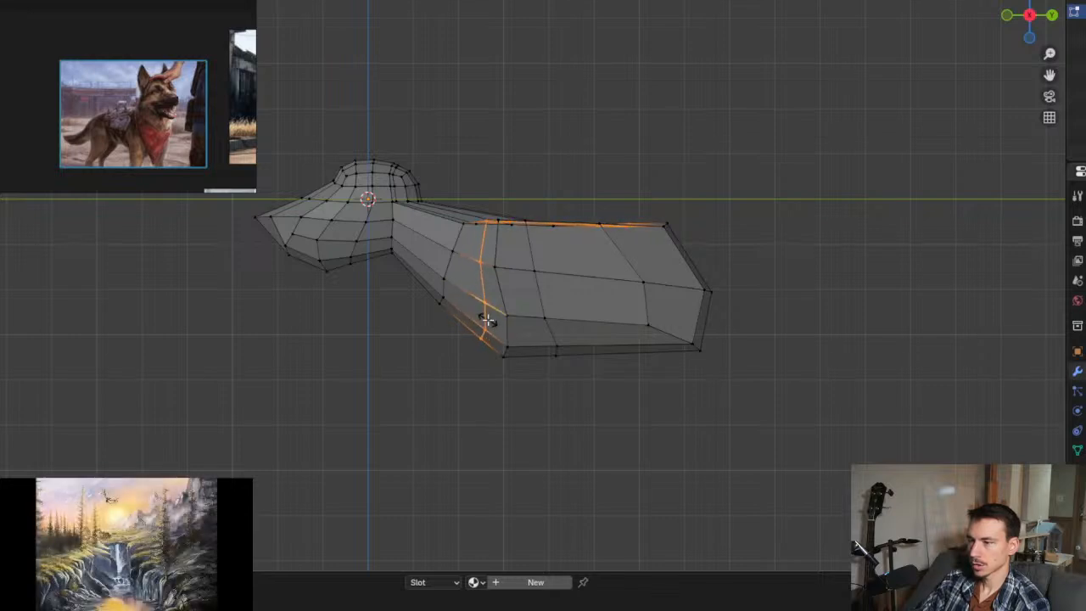
right_click(488, 317)
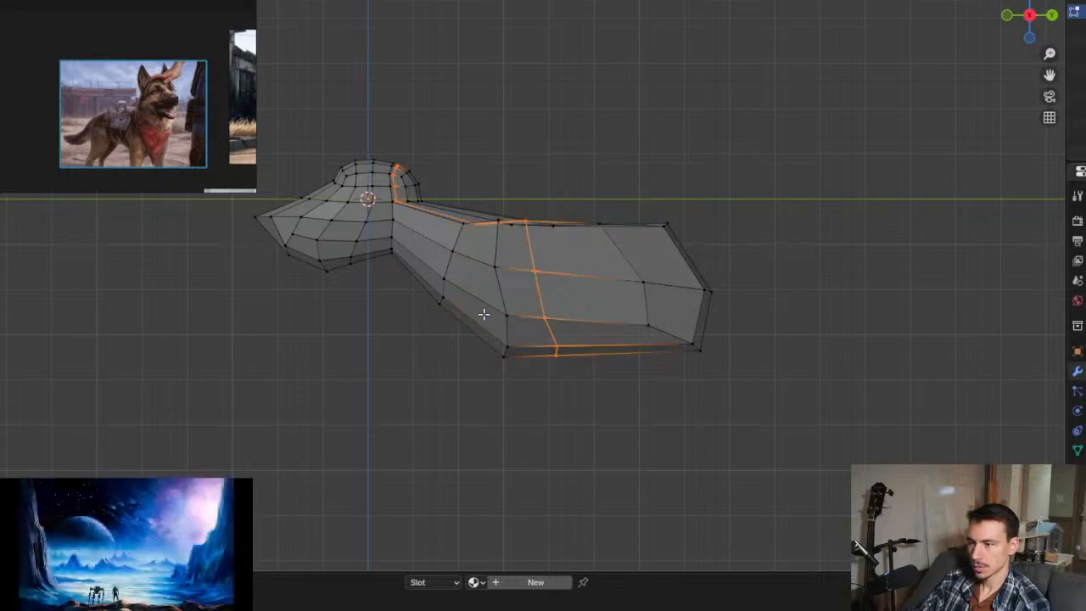
click(463, 364)
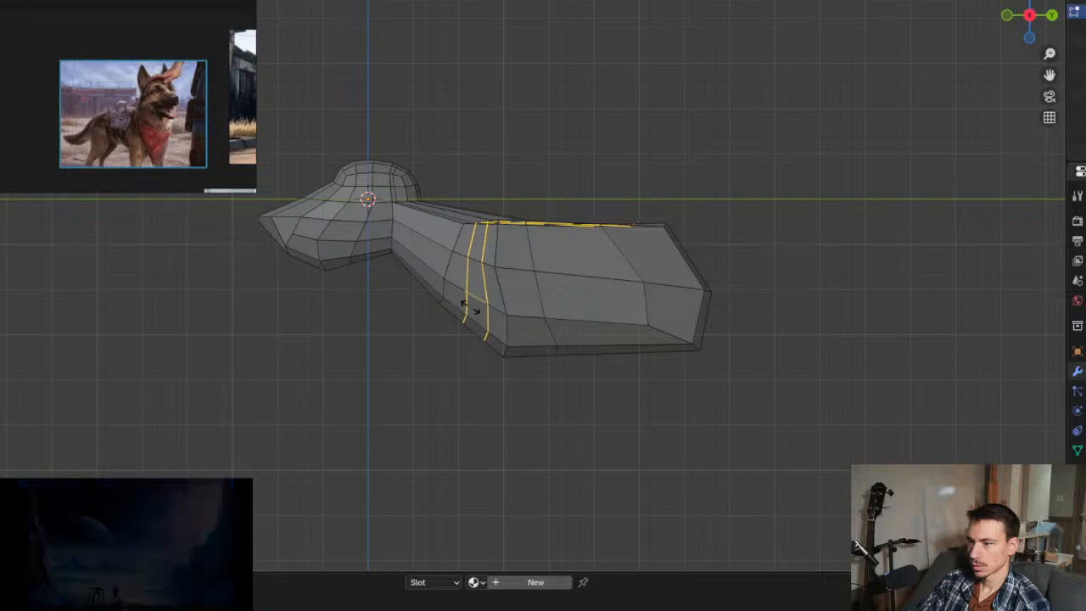
click(466, 305)
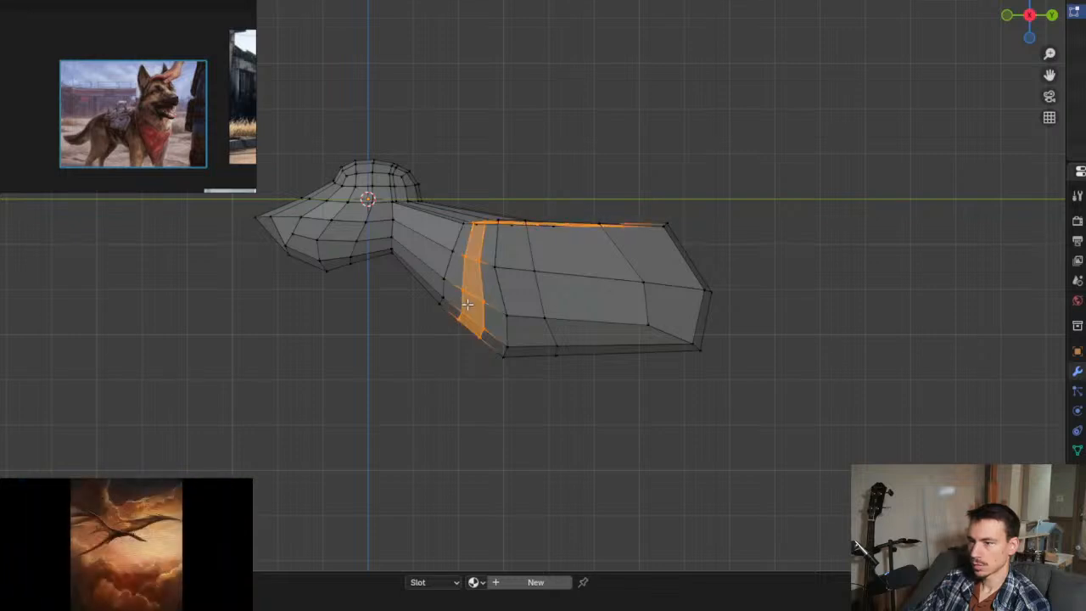
Step: Turn off X-ray and view the solid mesh from the front, looking up at the underside of the chest
click(498, 345)
middle_drag(492, 358, 636, 354)
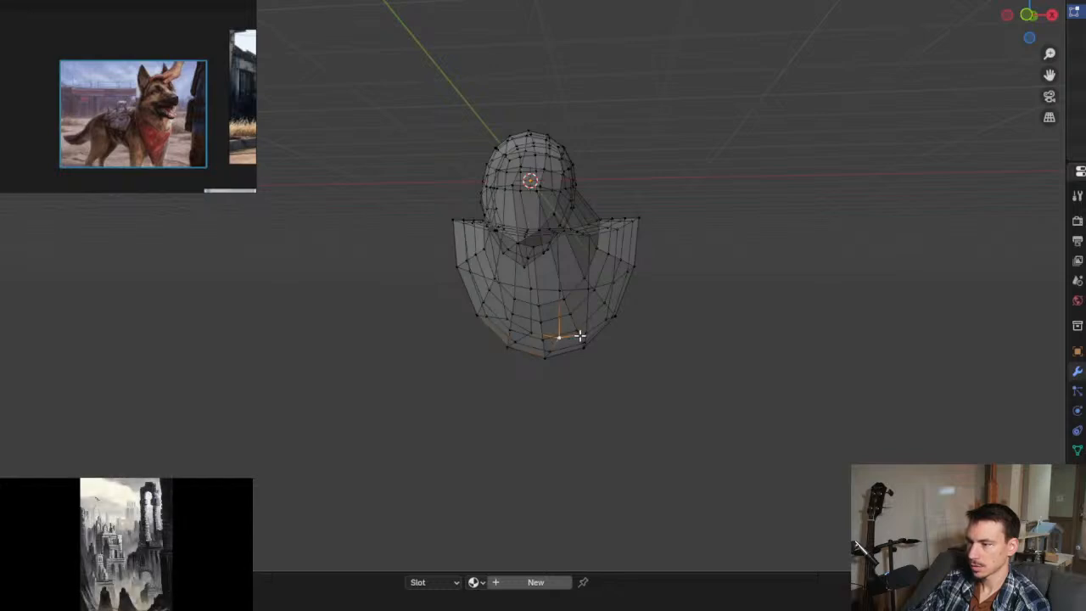
mouse_move(579, 346)
middle_down()
mouse_move(586, 361)
mouse_move(624, 286)
mouse_move(690, 305)
mouse_move(646, 350)
middle_up()
key(alt+z)
scroll(602, 325, up, 2)
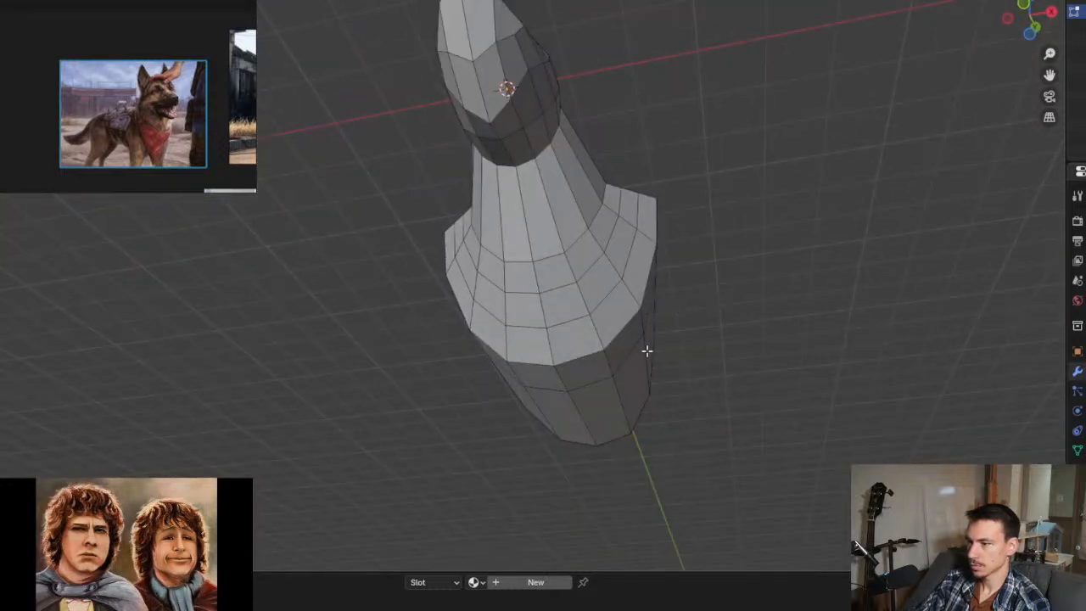
Step: Extrude four faces on one side of the lower chest diagonally downward to start a front leg
shift+click(617, 310)
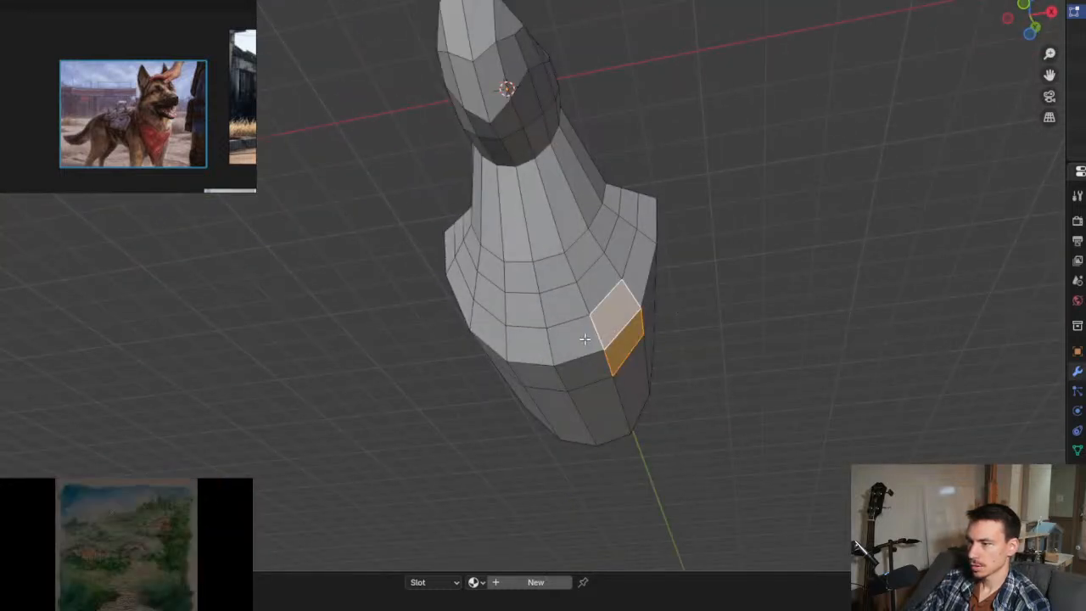
shift+click(575, 337)
shift+click(587, 367)
middle_drag(662, 343, 691, 376)
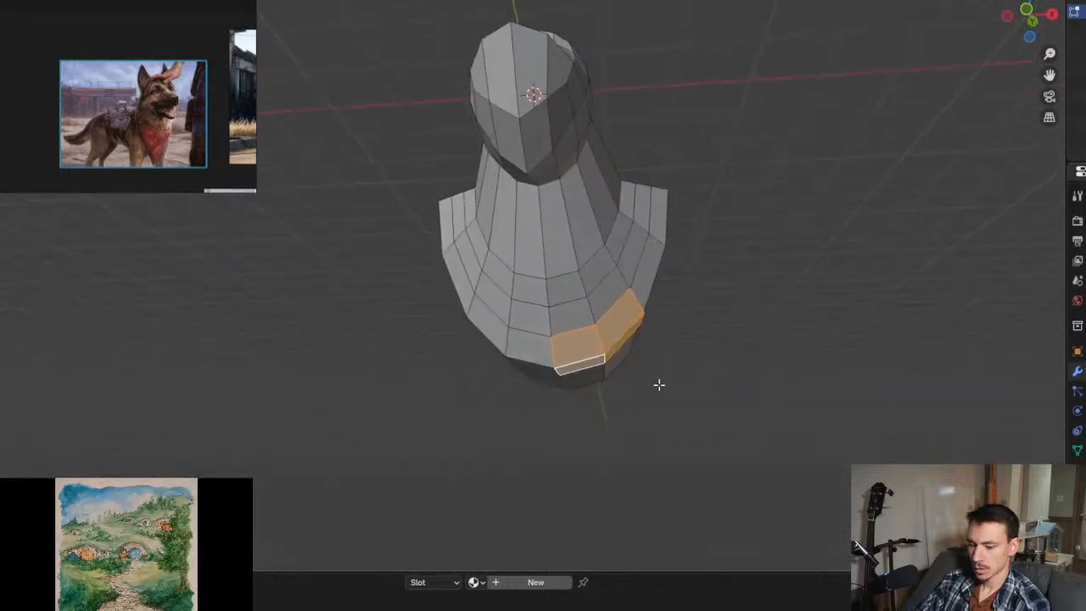
key(e)
right_click(681, 386)
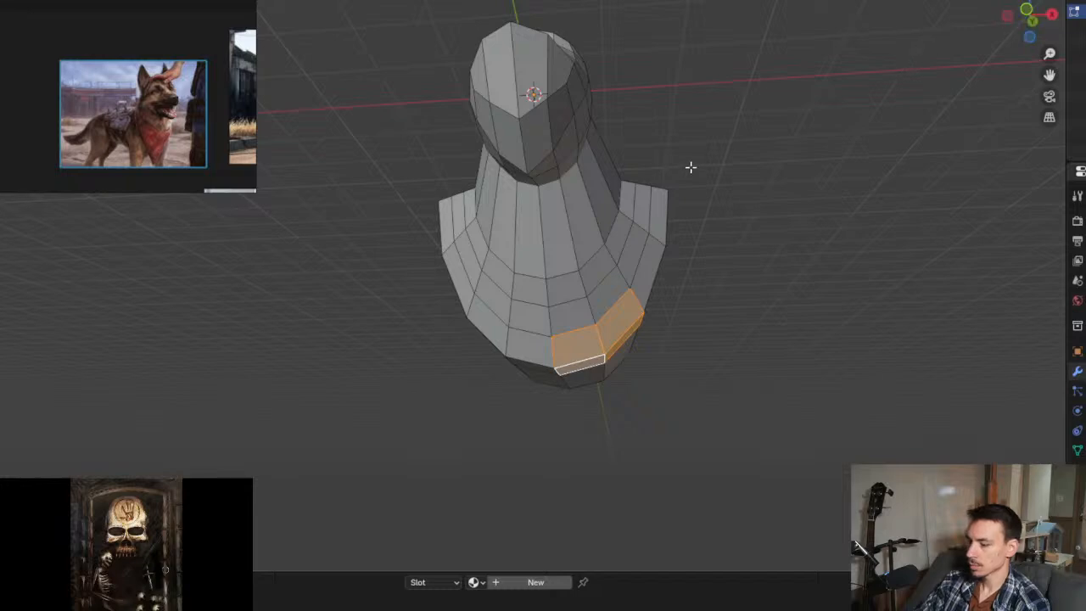
key(KP_1)
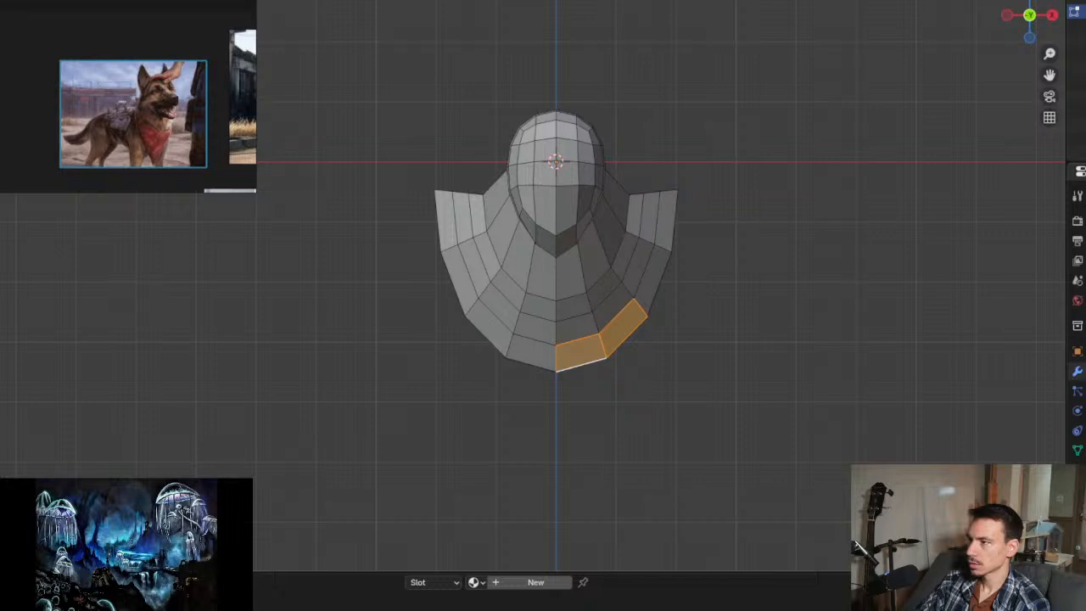
key(e)
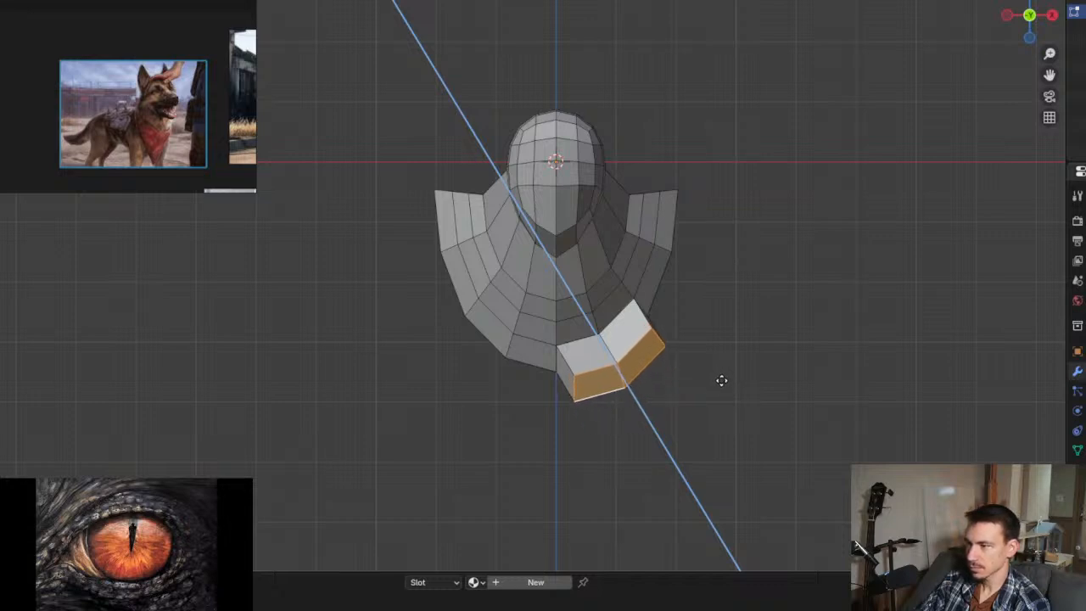
click(720, 380)
Step: Pull the flared outer shoulder vertices inward with proportional editing in the front view to narrow the upper body
drag(638, 161, 717, 198)
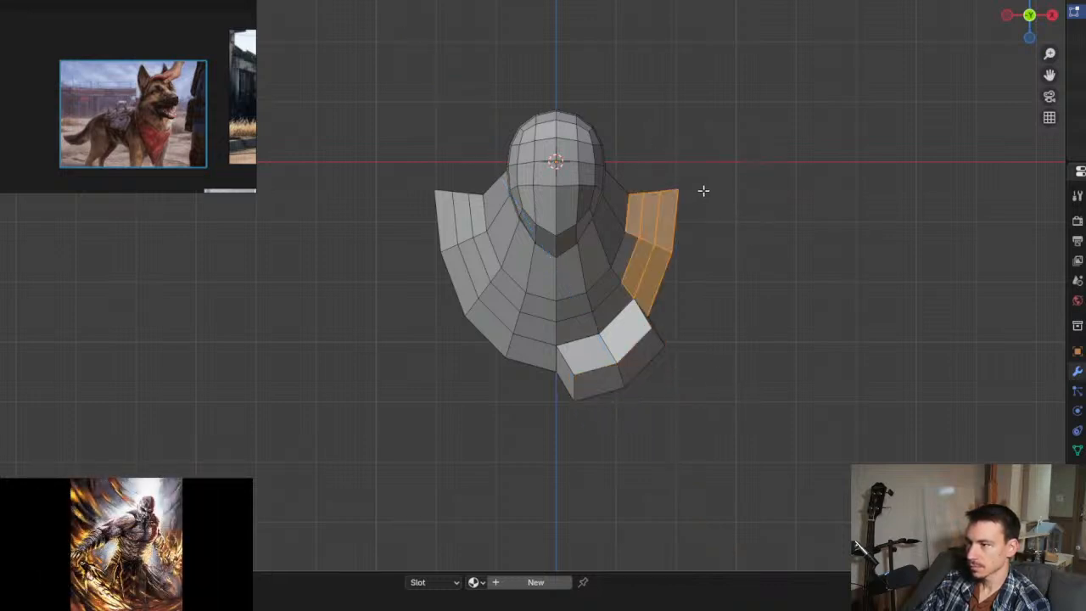
drag(654, 171, 745, 240)
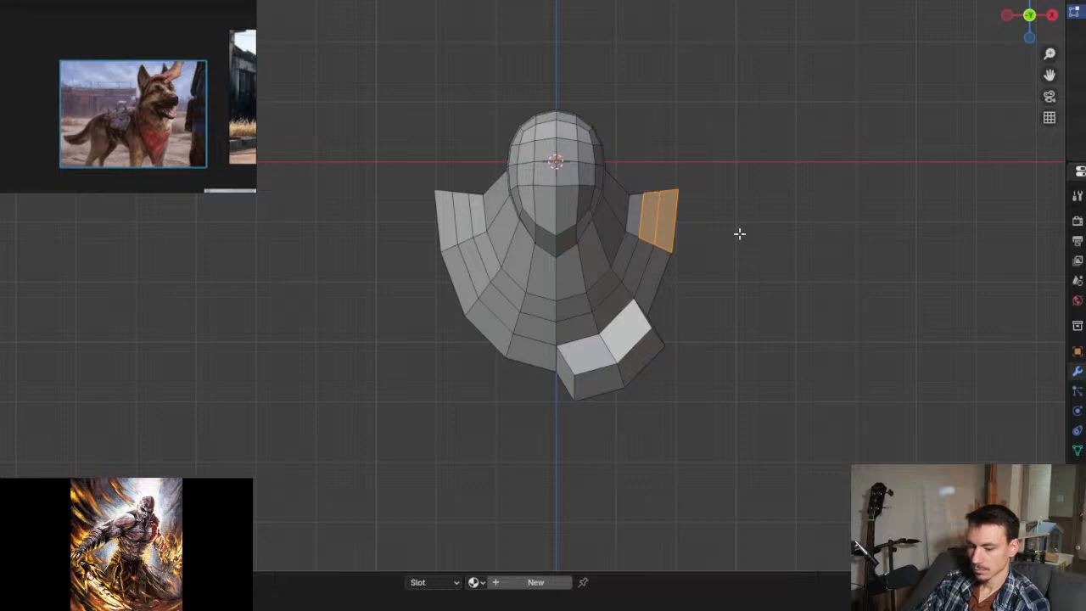
key(Tab)
key(Tab)
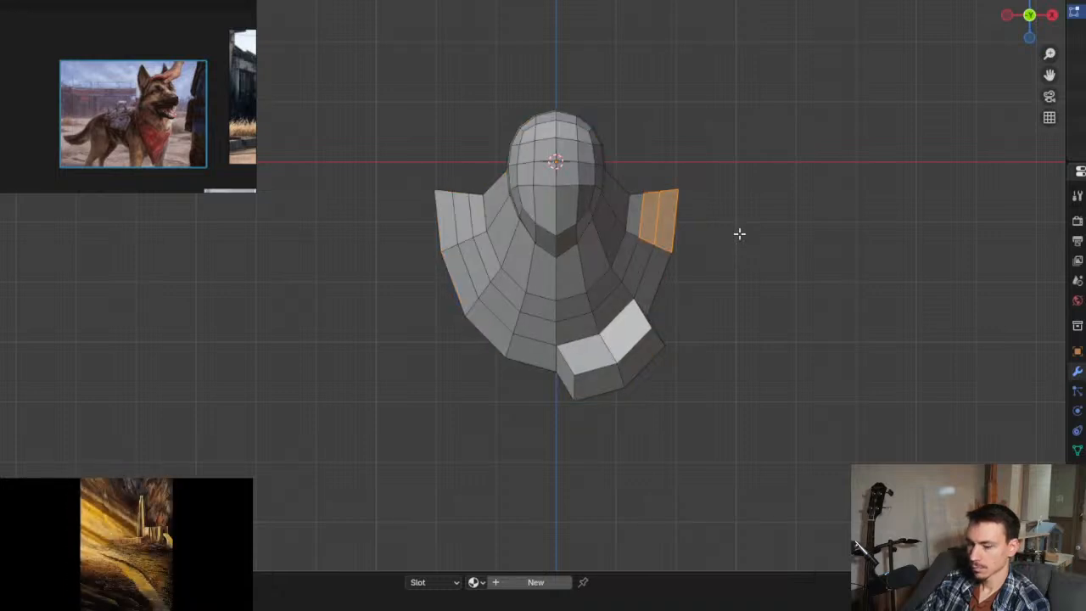
click(684, 180)
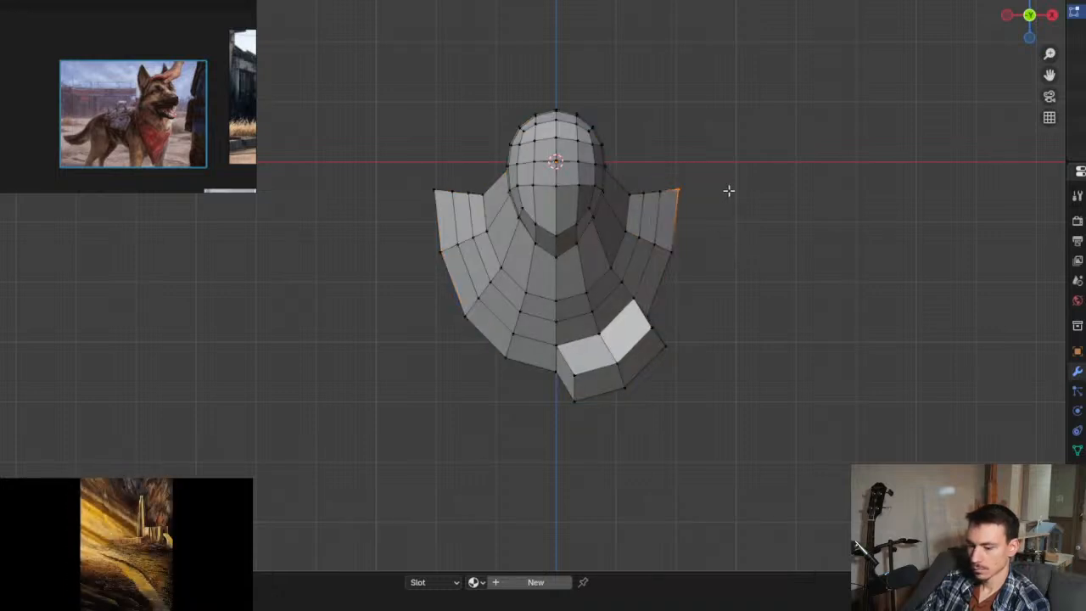
key(g)
scroll(700, 196, up, 5)
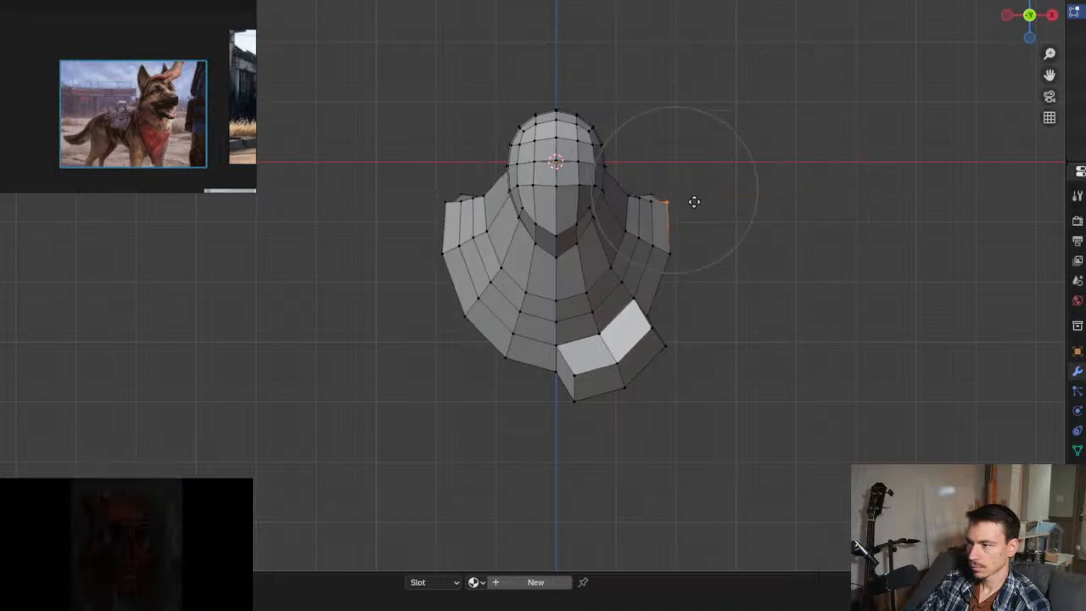
click(672, 218)
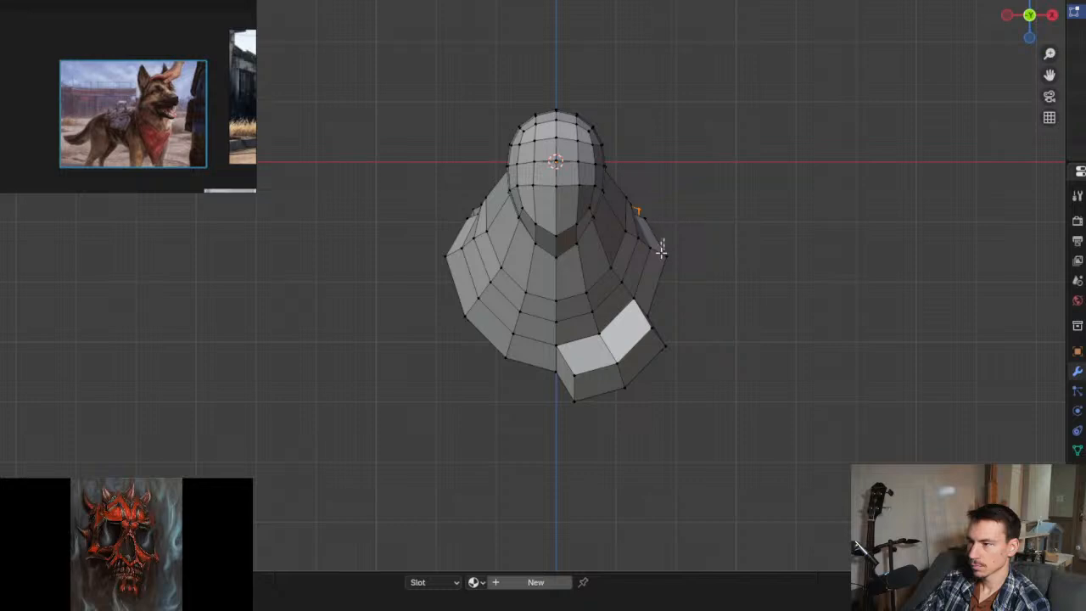
key(g)
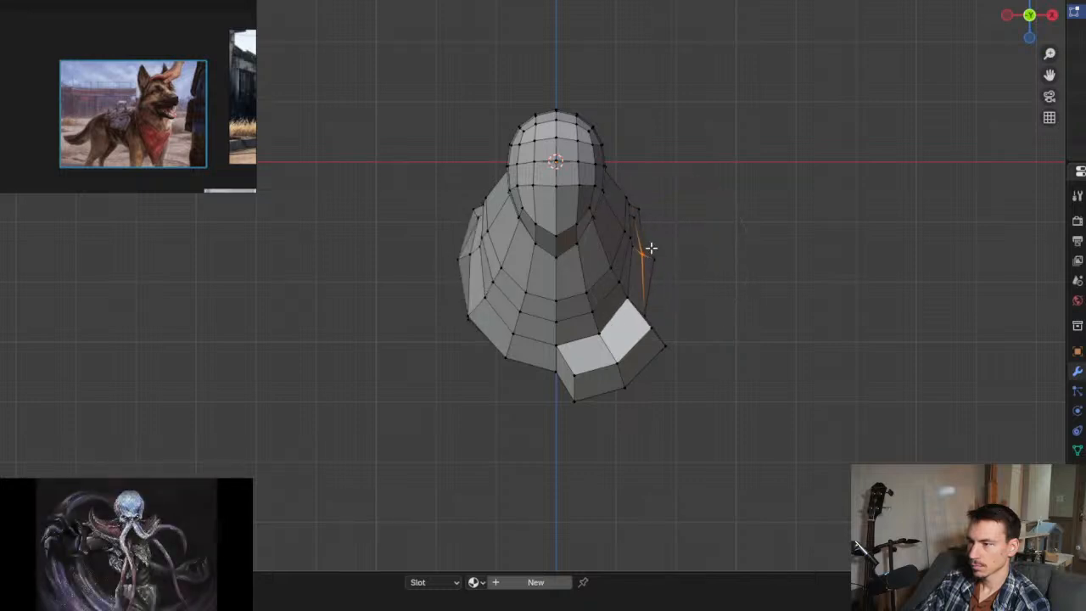
key(g)
Step: Scale down the four end faces of the extruded leg stub to taper it
middle_drag(702, 290, 588, 249)
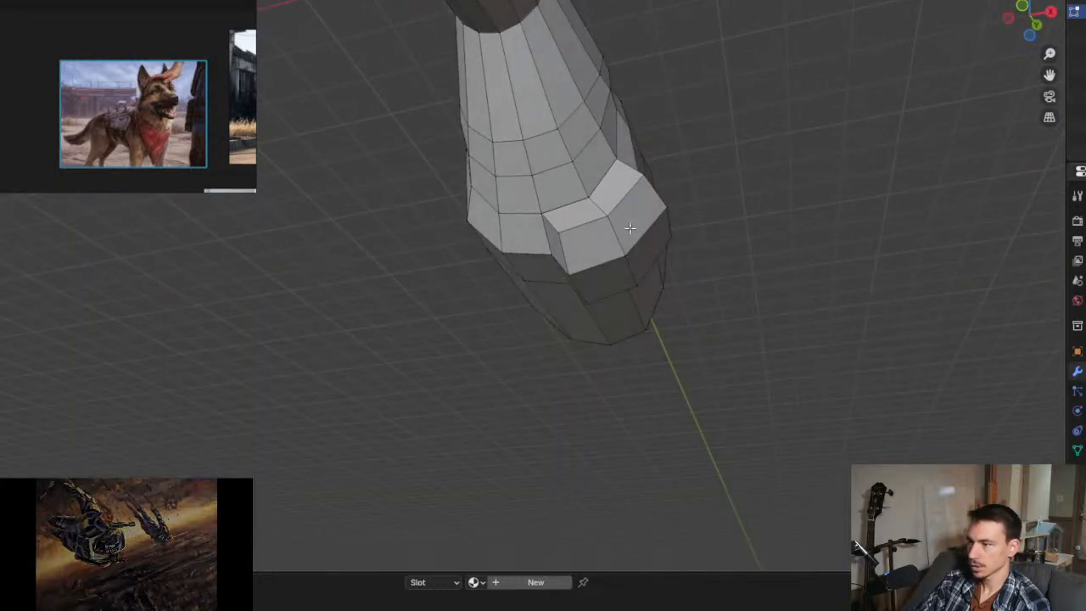
click(630, 228)
shift+click(614, 247)
shift+click(623, 268)
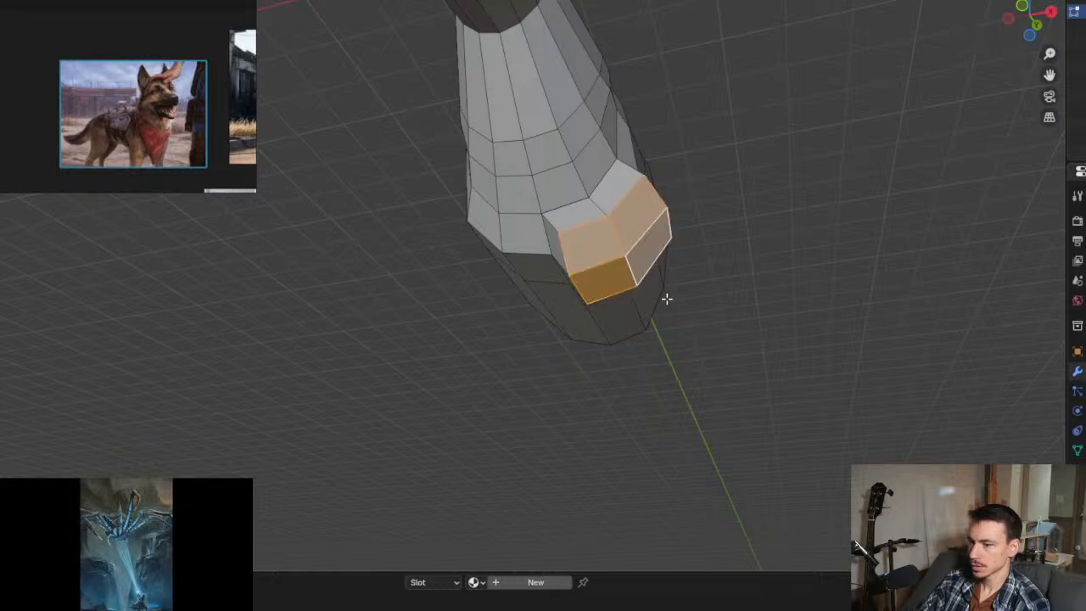
key(s)
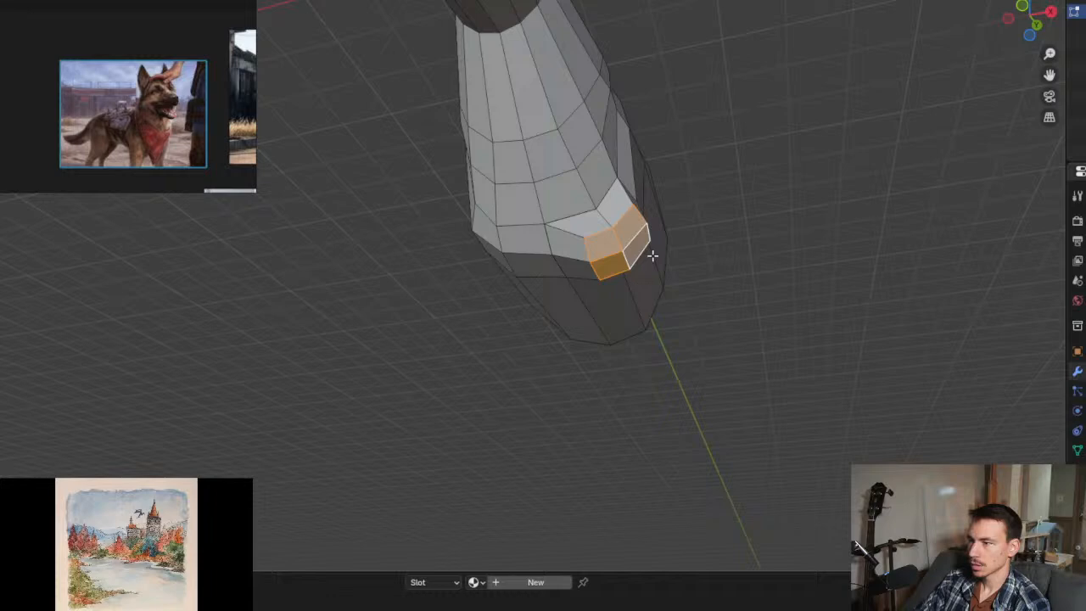
Step: Extrude the leg stub's end faces further down and move them inward so the leg hangs straighter
middle_drag(651, 255, 650, 296)
key(e)
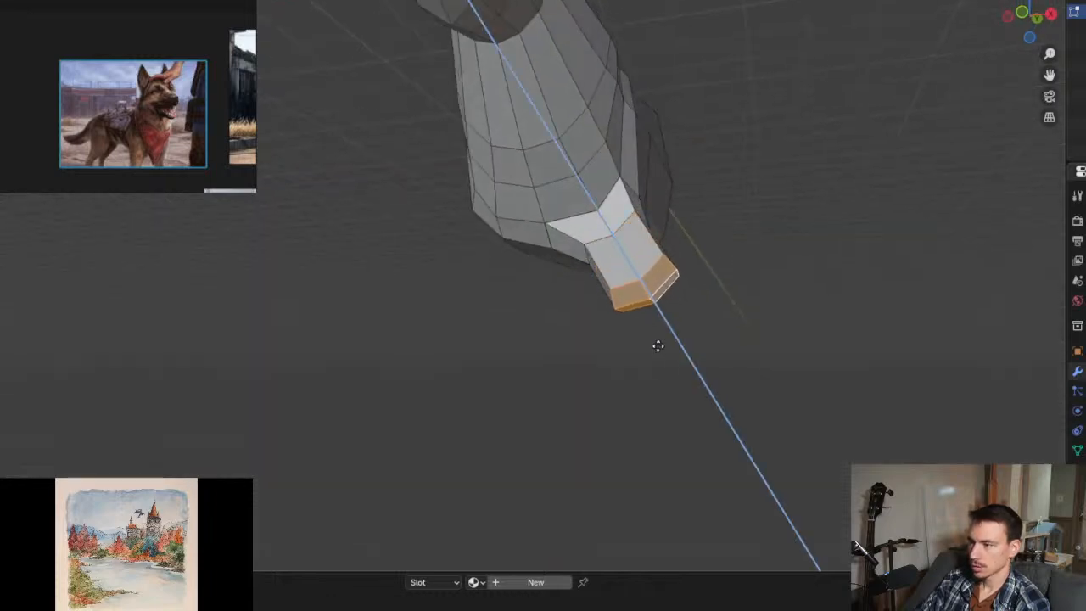
click(654, 340)
key(g)
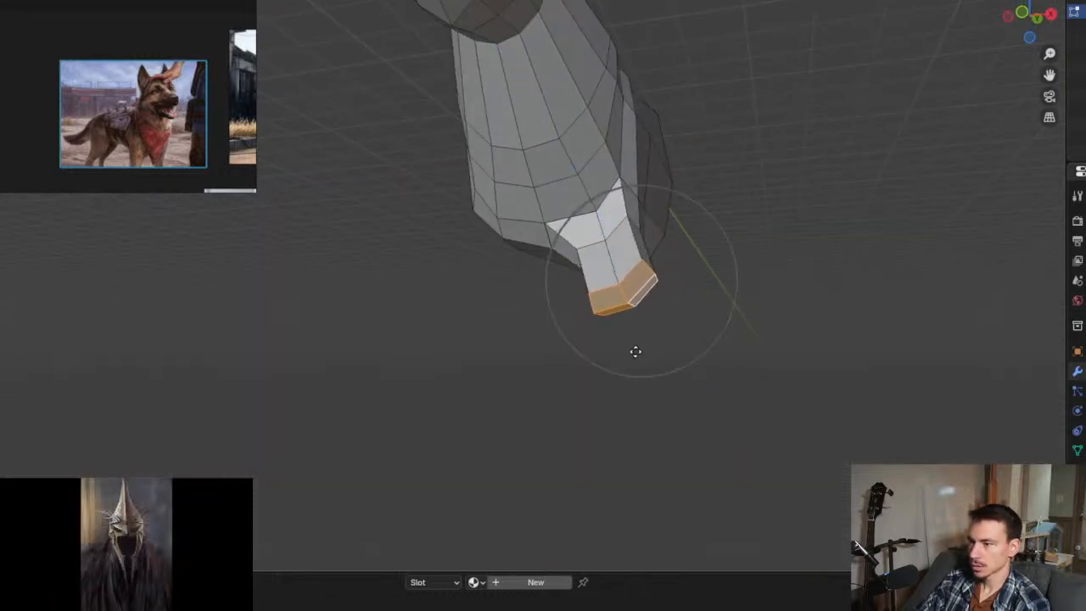
click(625, 355)
Step: Shrink the leg's end faces slightly in the front view and switch to the side view
middle_drag(637, 327, 652, 324)
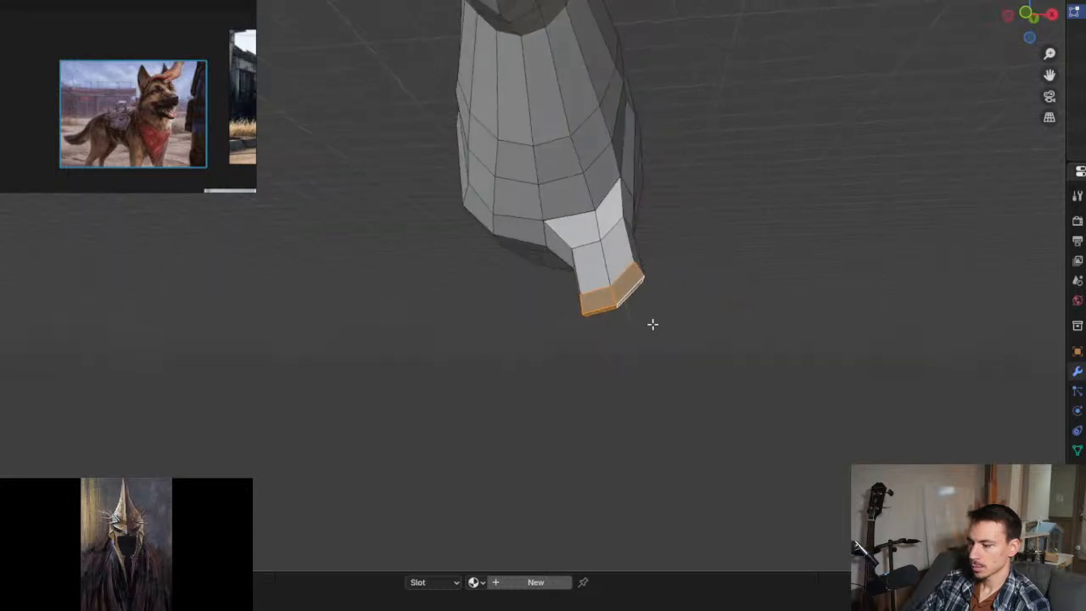
key(KP_1)
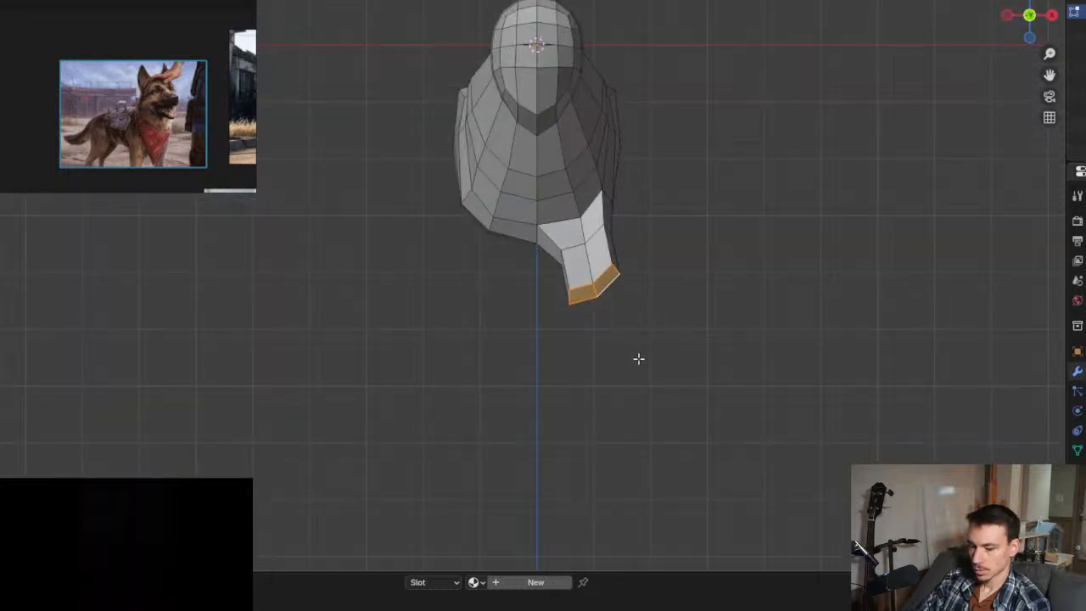
key(g)
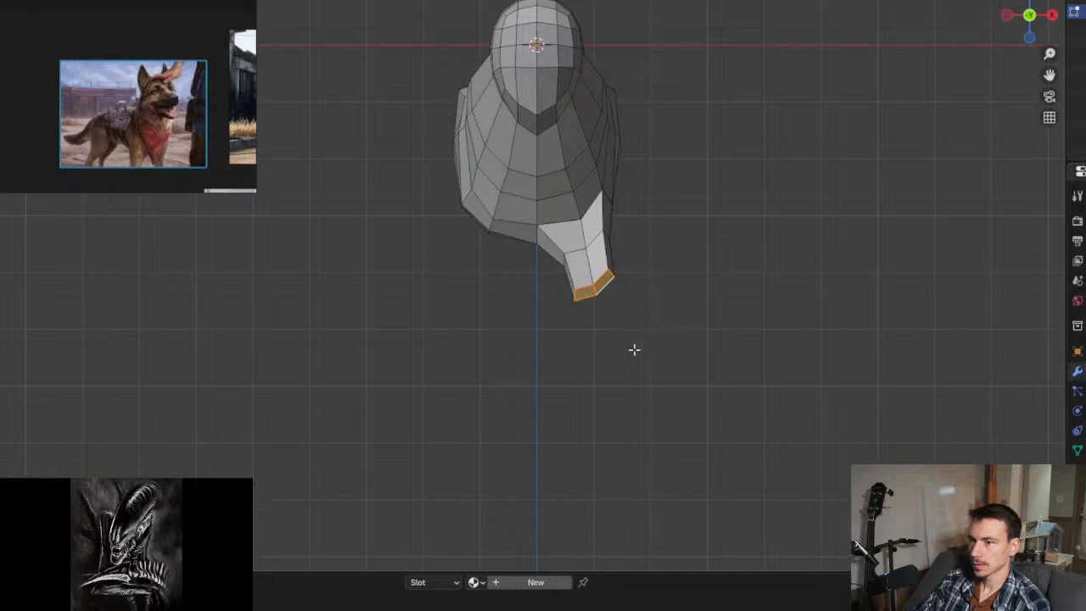
key(KP_3)
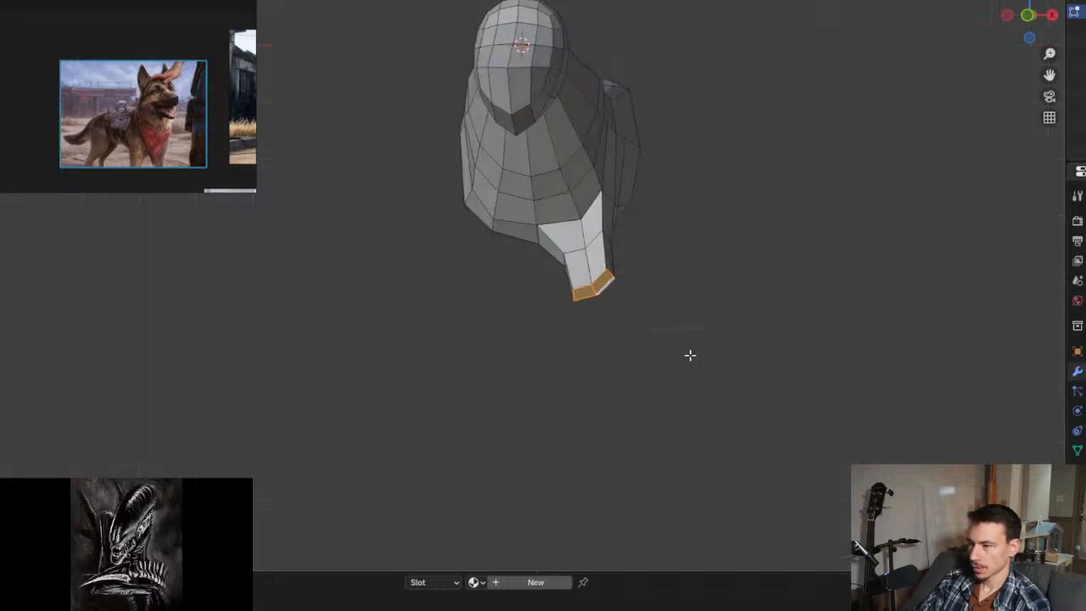
Step: Zoom into the Dogmeat side-view reference and pull the back of the front leg's junction with the belly rearward and down
scroll(198, 124, down, 2)
scroll(198, 124, up, 5)
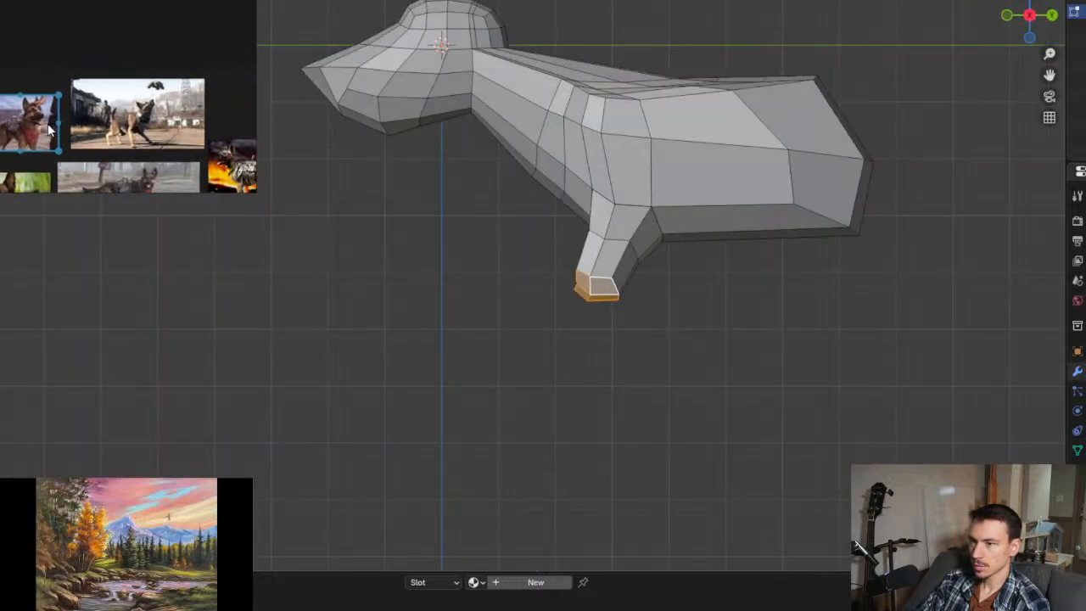
scroll(176, 118, up, 5)
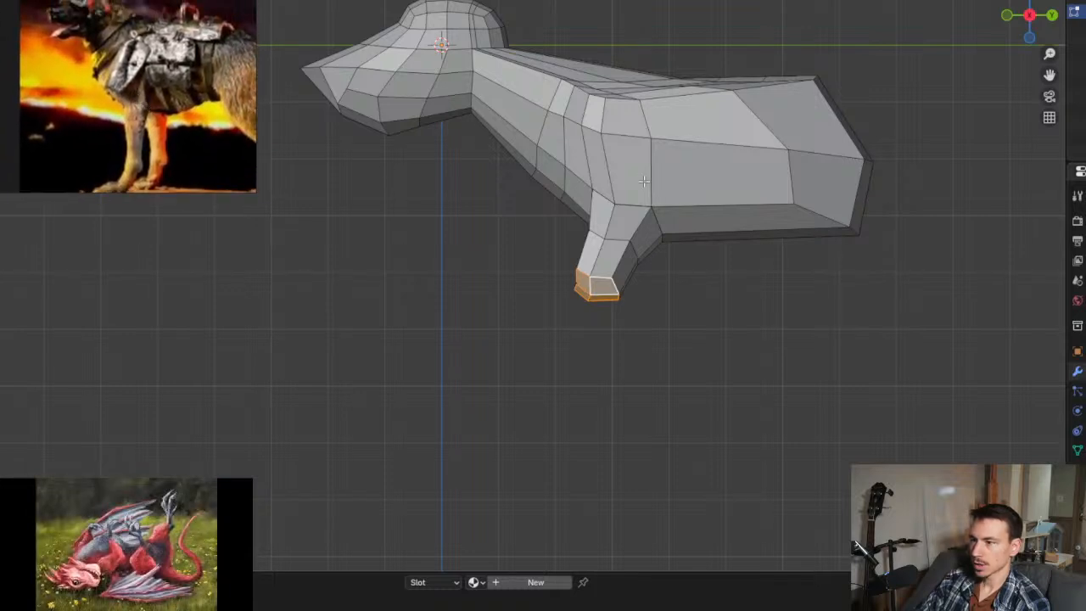
click(648, 235)
key(g)
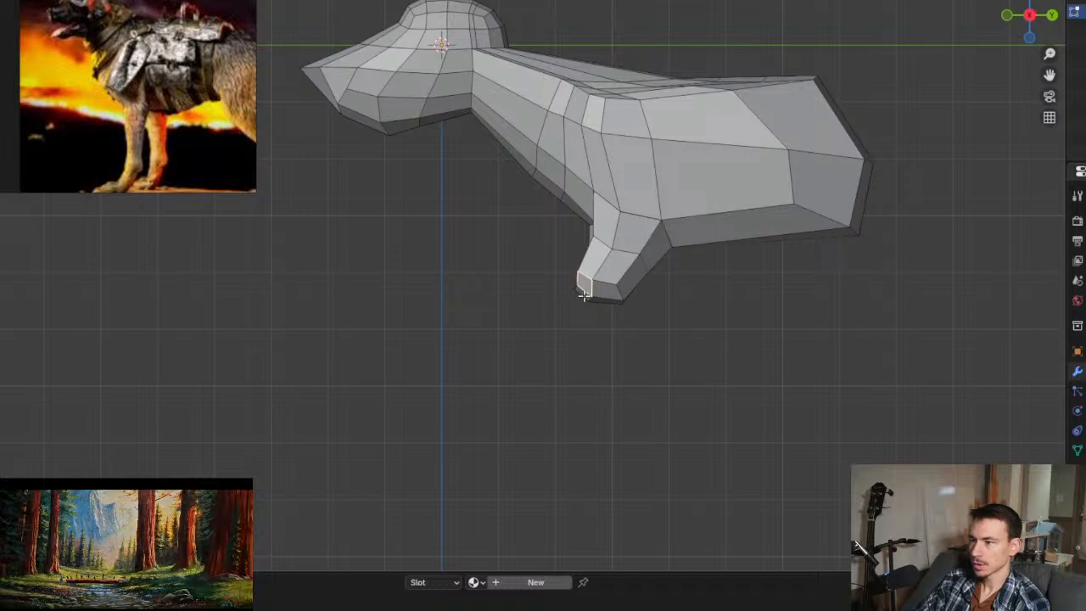
Step: Extrude the front leg's end faces downward and shift them back so the lower leg hangs nearly vertical
click(585, 290)
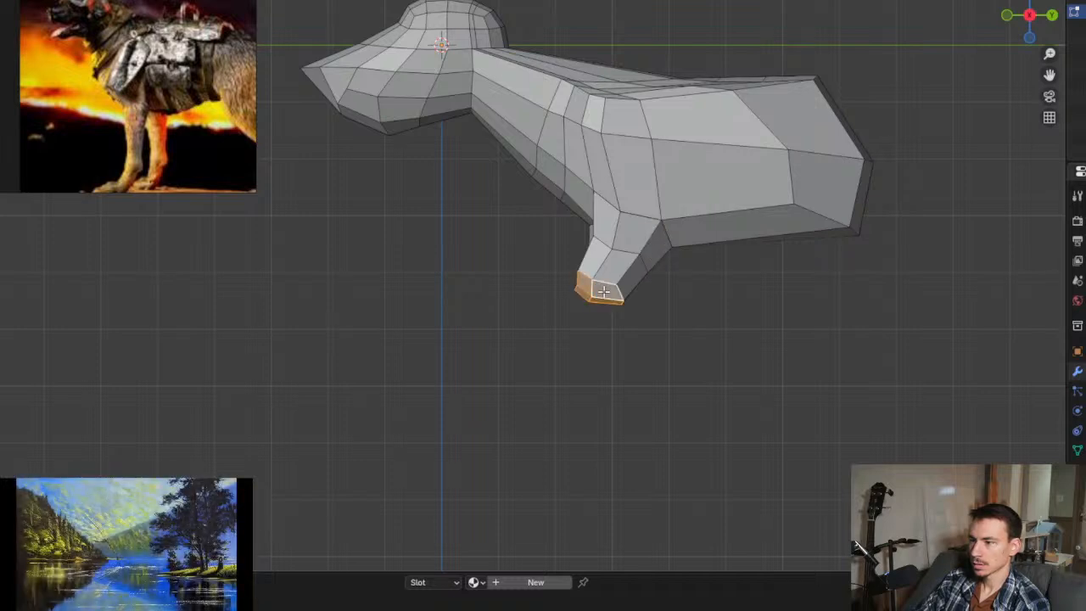
key(e)
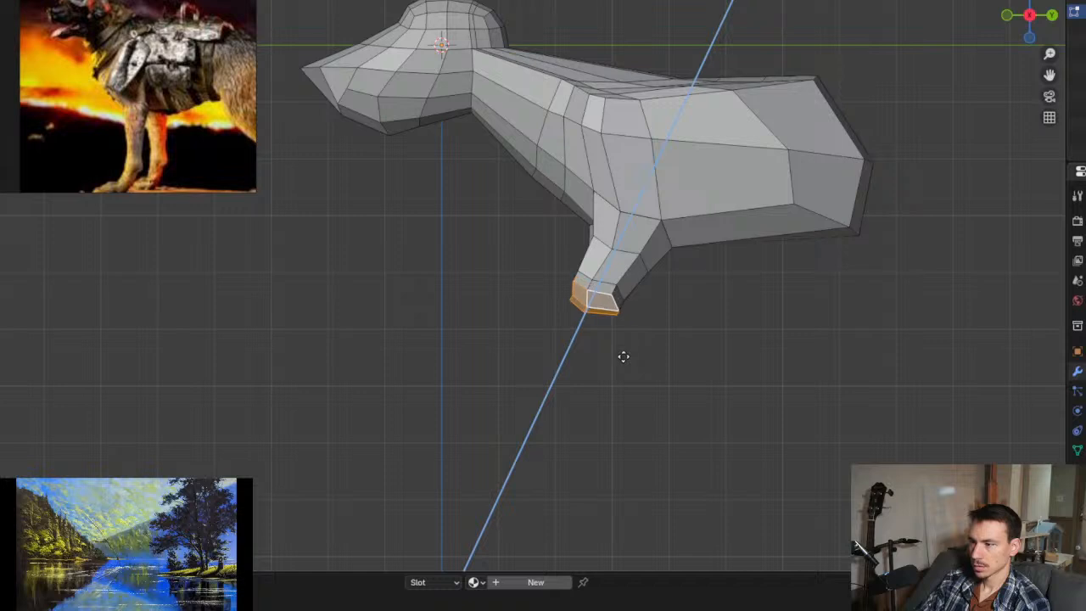
right_click(622, 356)
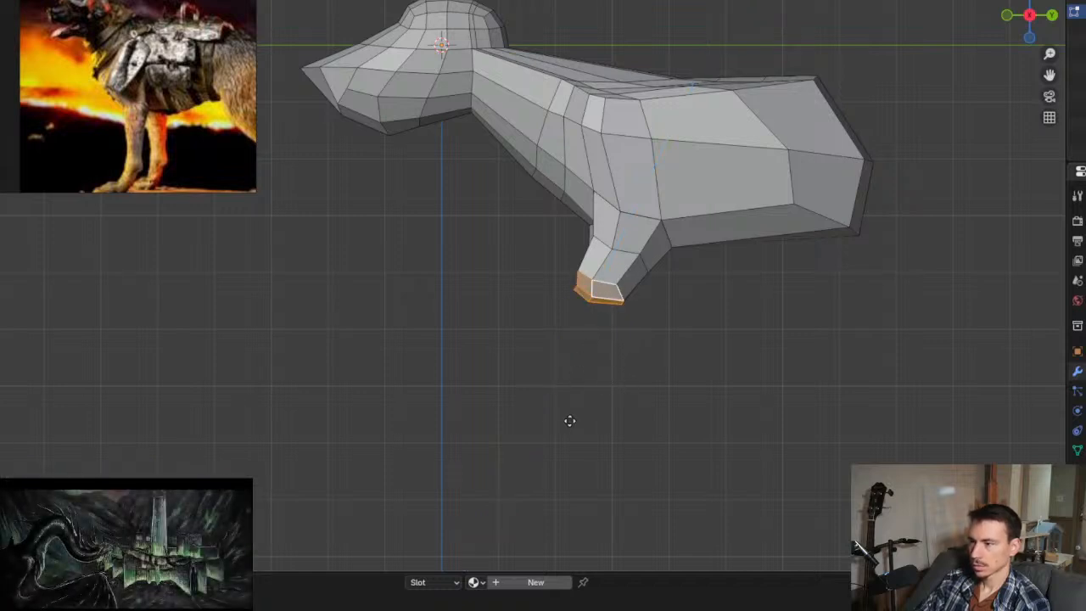
key(e)
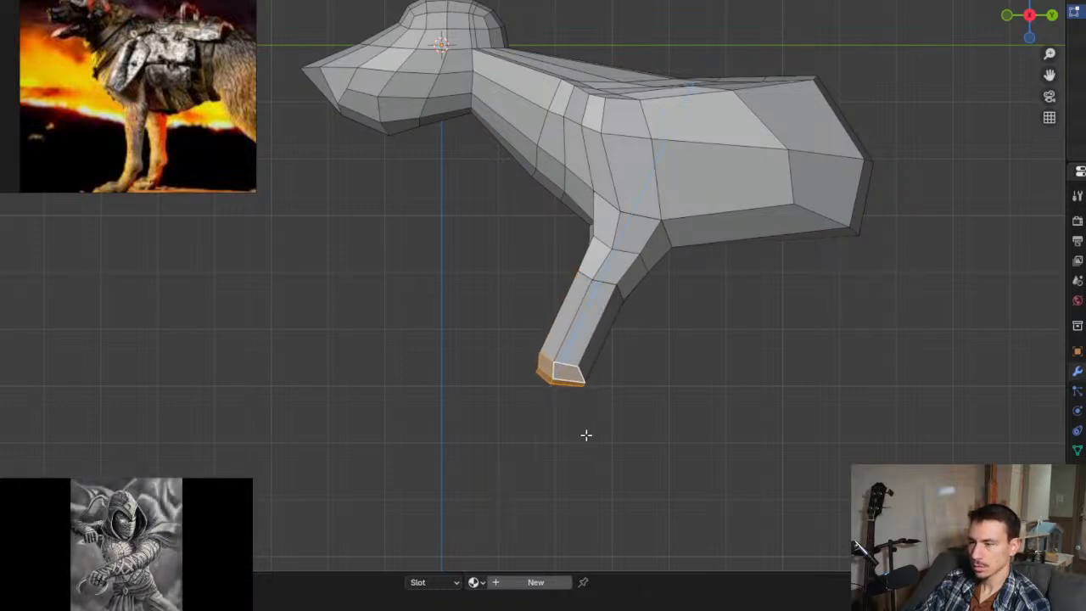
key(g)
click(625, 444)
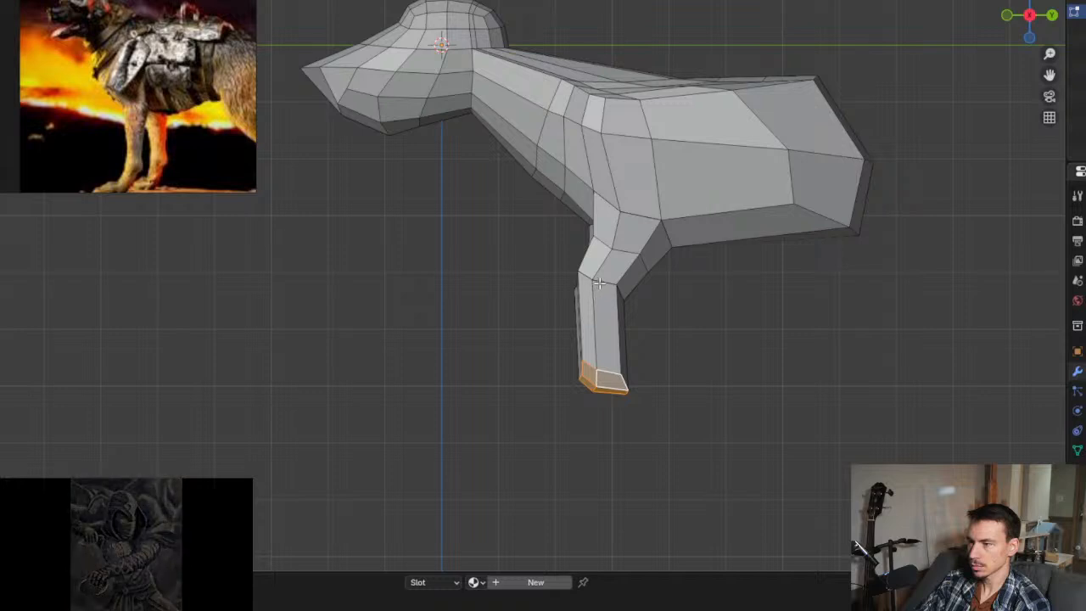
Step: Switch to edge selection and select the edges around the leg's bend where the lower leg segment starts
shift+click(605, 284)
key(2)
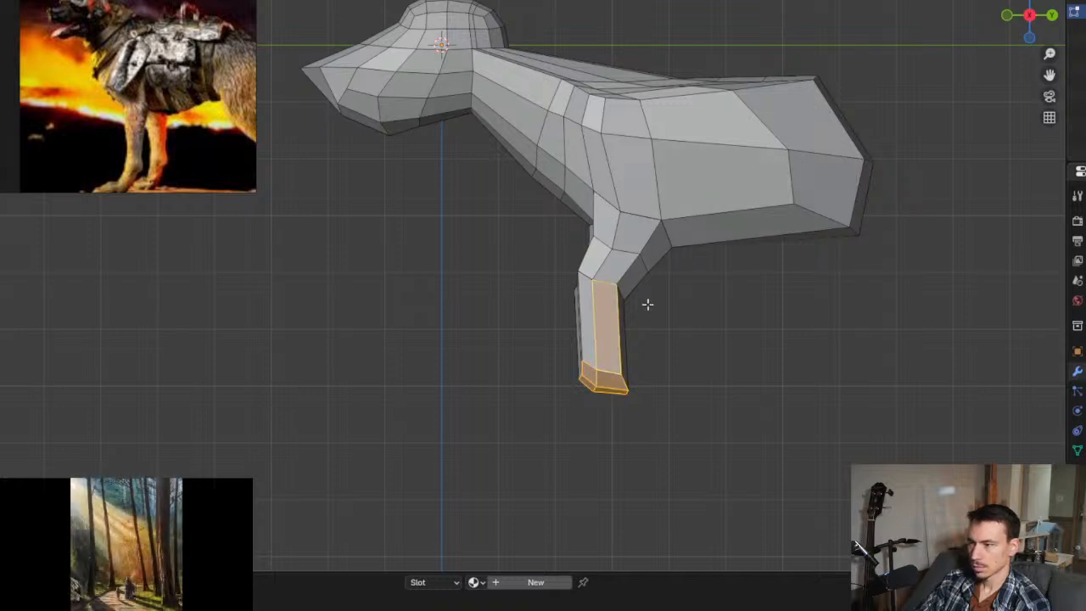
click(644, 301)
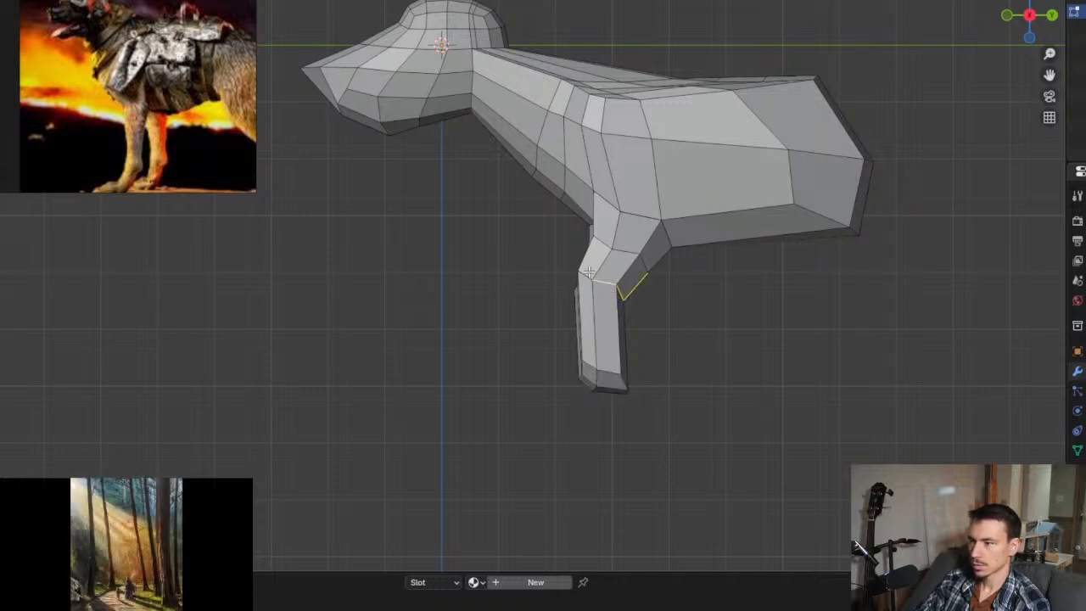
middle_drag(588, 271, 610, 303)
click(626, 299)
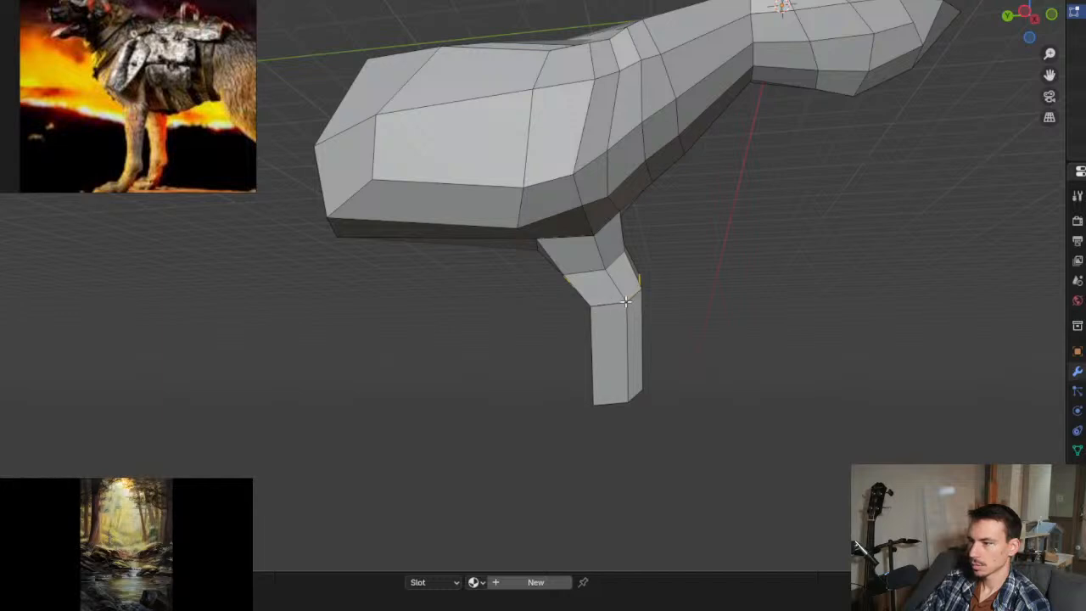
scroll(620, 303, up, 4)
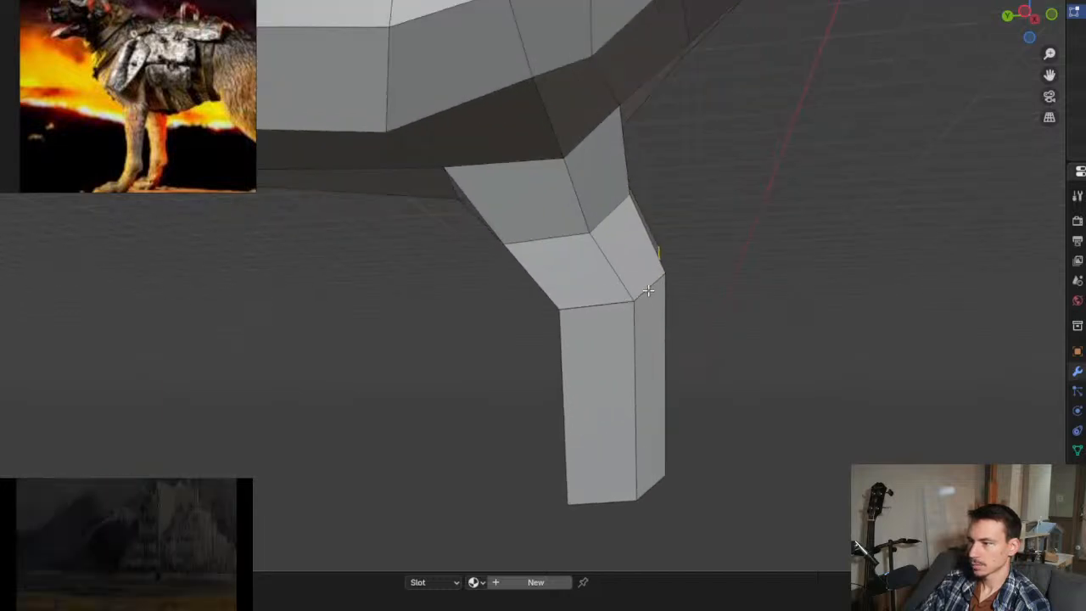
middle_drag(642, 301, 516, 294)
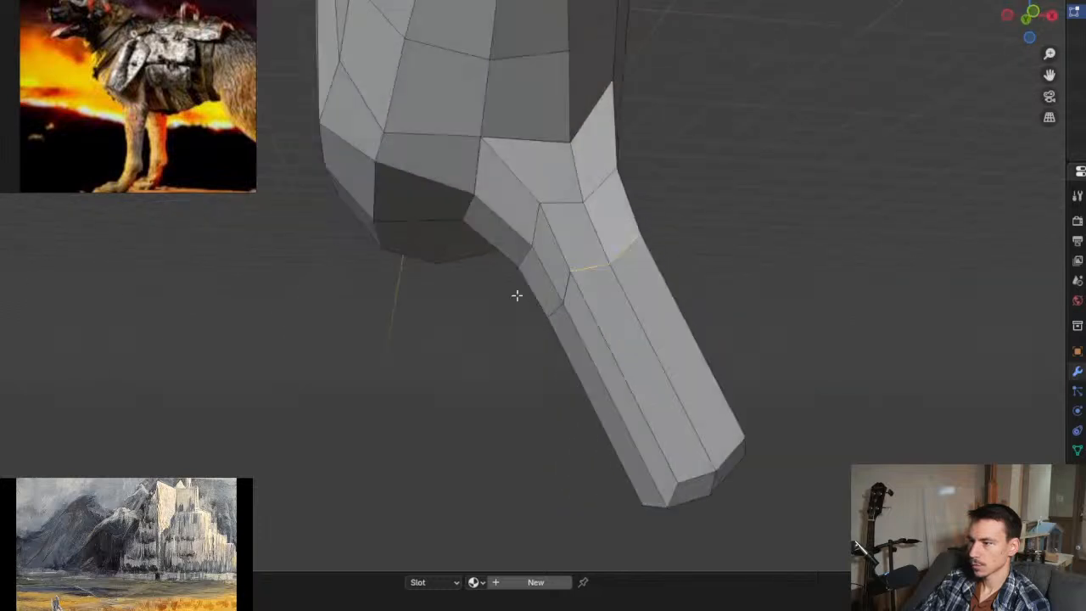
middle_drag(594, 320, 647, 337)
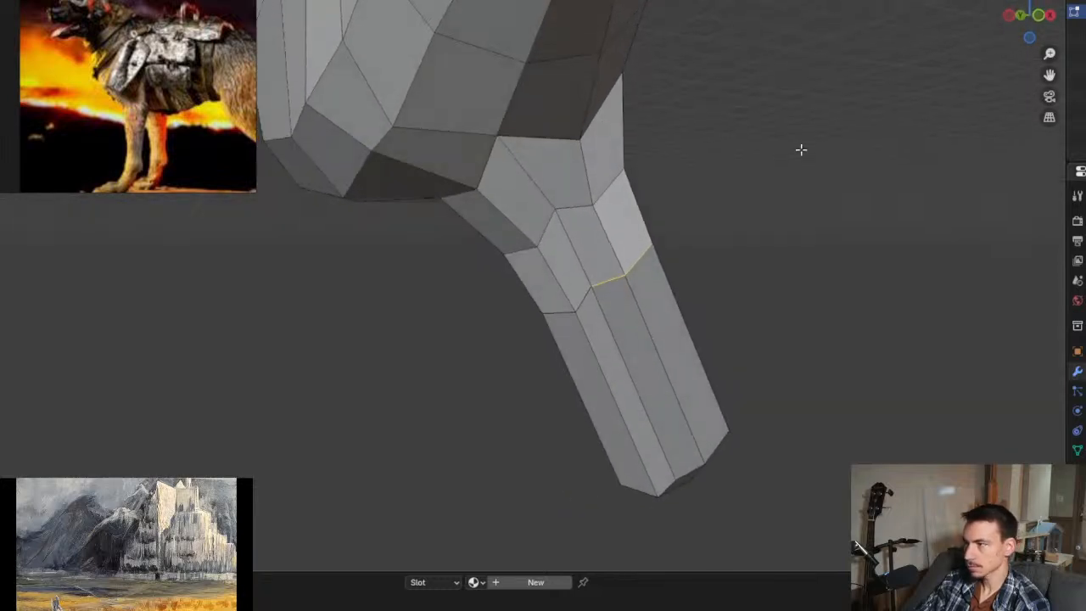
Step: Turn on X-ray and select the remaining edges of the loop around the leg's bend
key(alt+z)
middle_drag(598, 280, 562, 271)
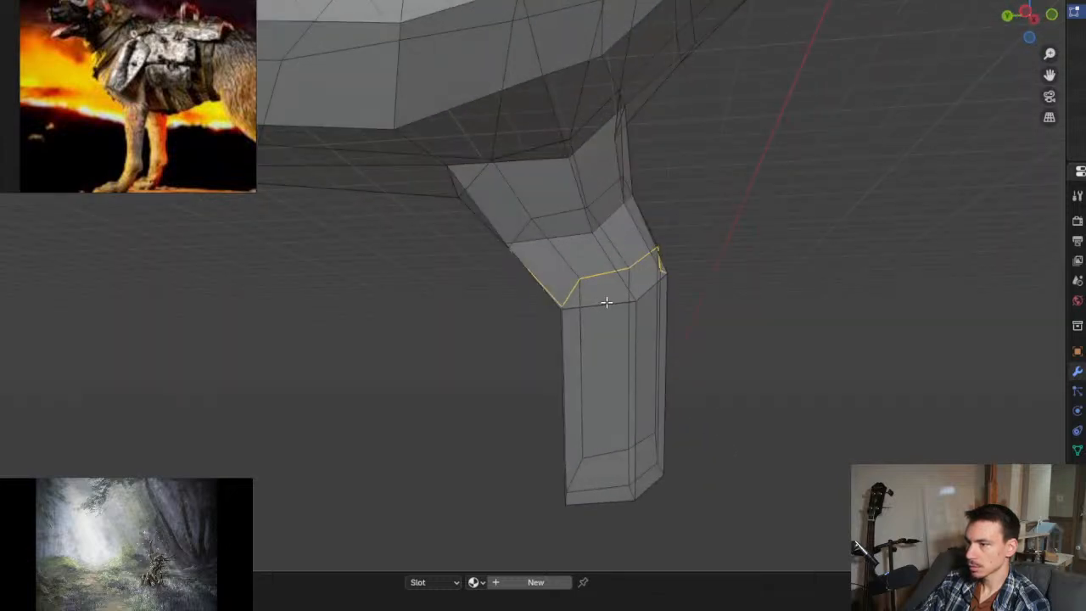
scroll(606, 302, up, 3)
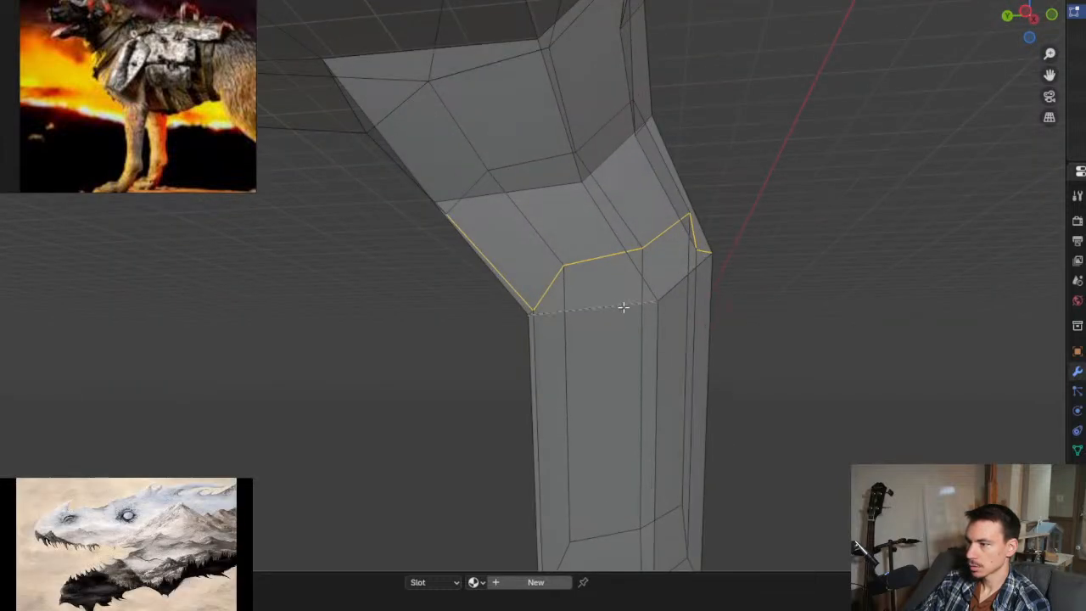
key(alt+a)
middle_drag(698, 291, 591, 317)
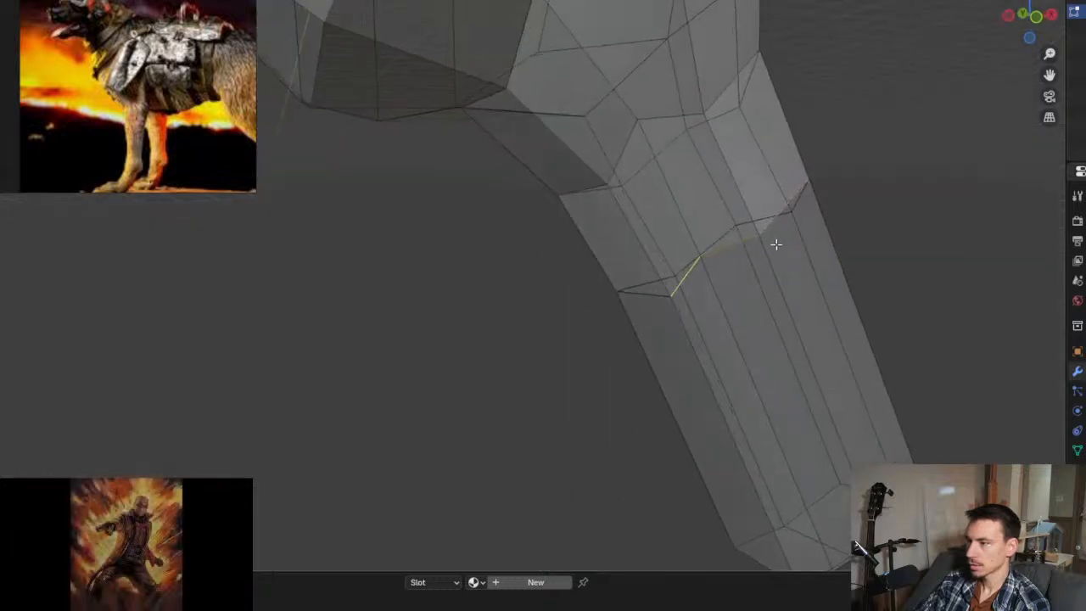
middle_drag(775, 243, 589, 272)
shift+click(881, 270)
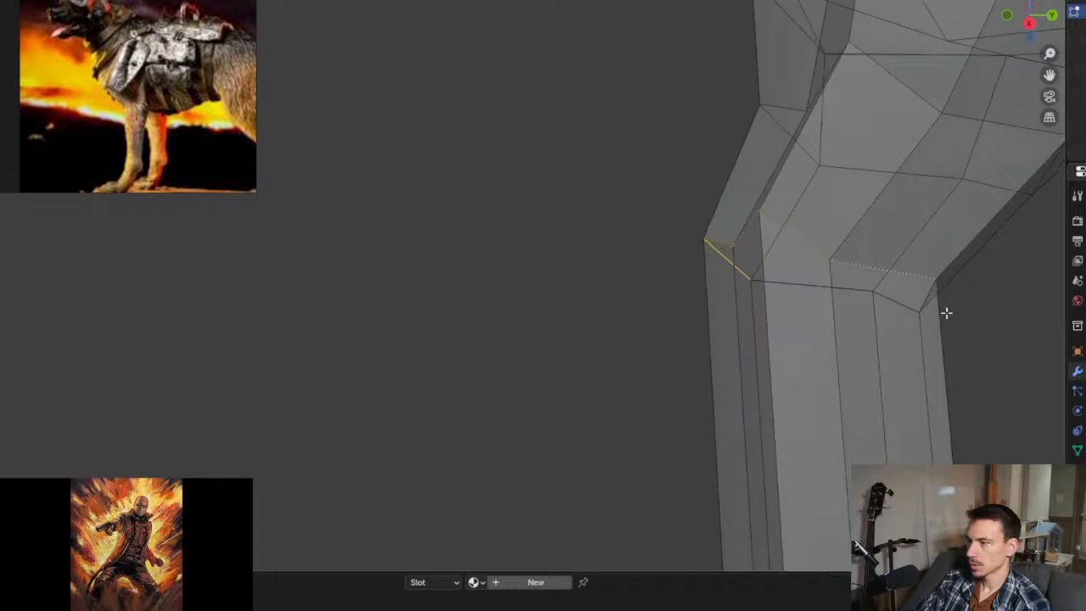
middle_drag(944, 311, 803, 311)
alt+click(919, 359)
middle_drag(919, 359, 797, 331)
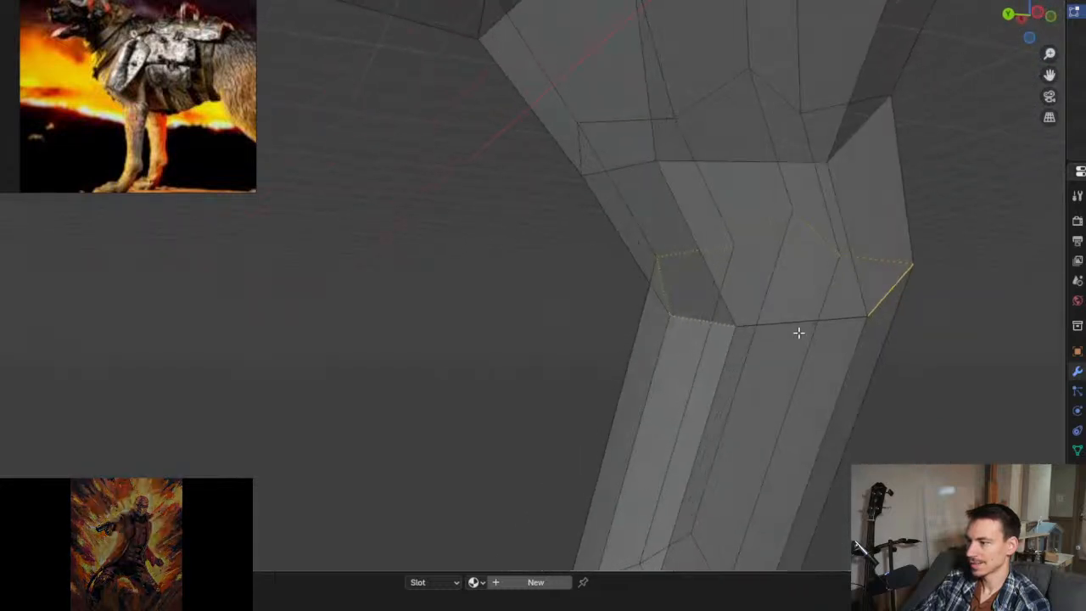
middle_drag(632, 325, 533, 350)
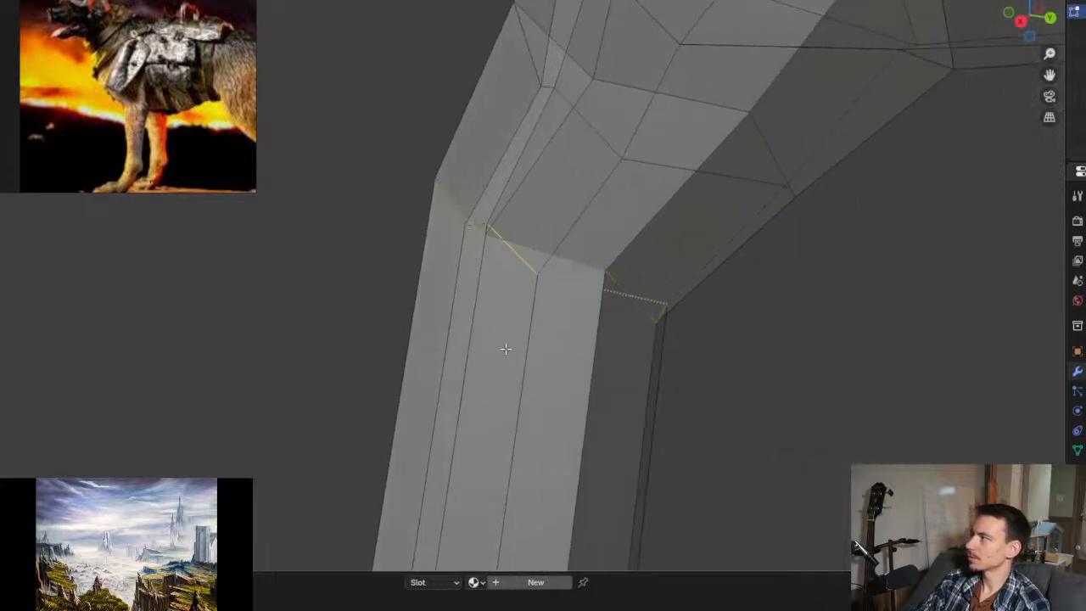
Step: Try to round the selected loop at the leg's bend with LoopTools Circle
right_click(556, 257)
mouse_move(559, 168)
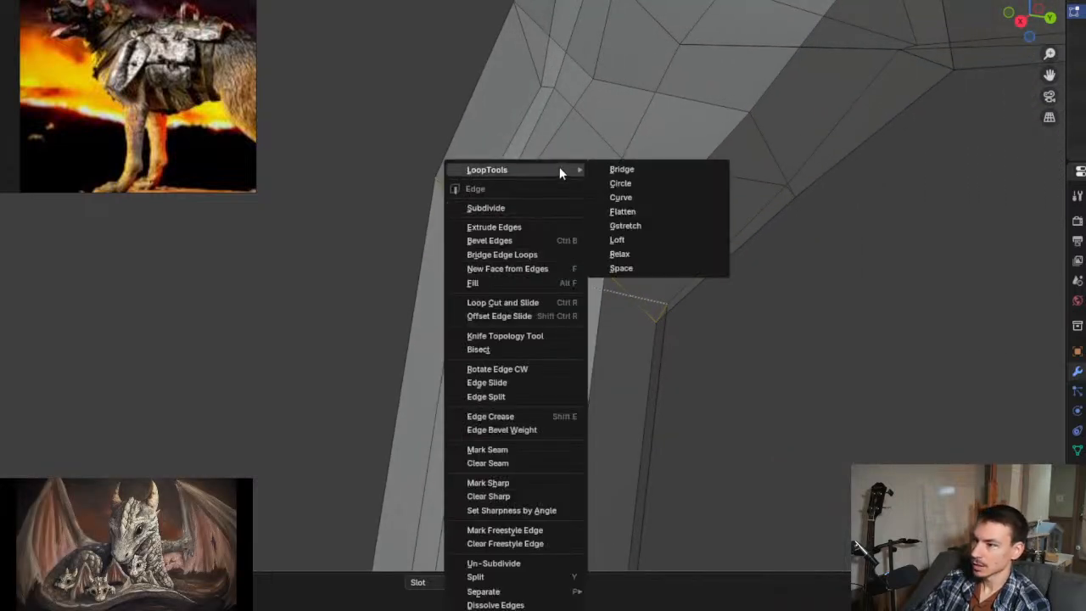
click(660, 182)
middle_drag(580, 268, 775, 295)
key(ctrl+z)
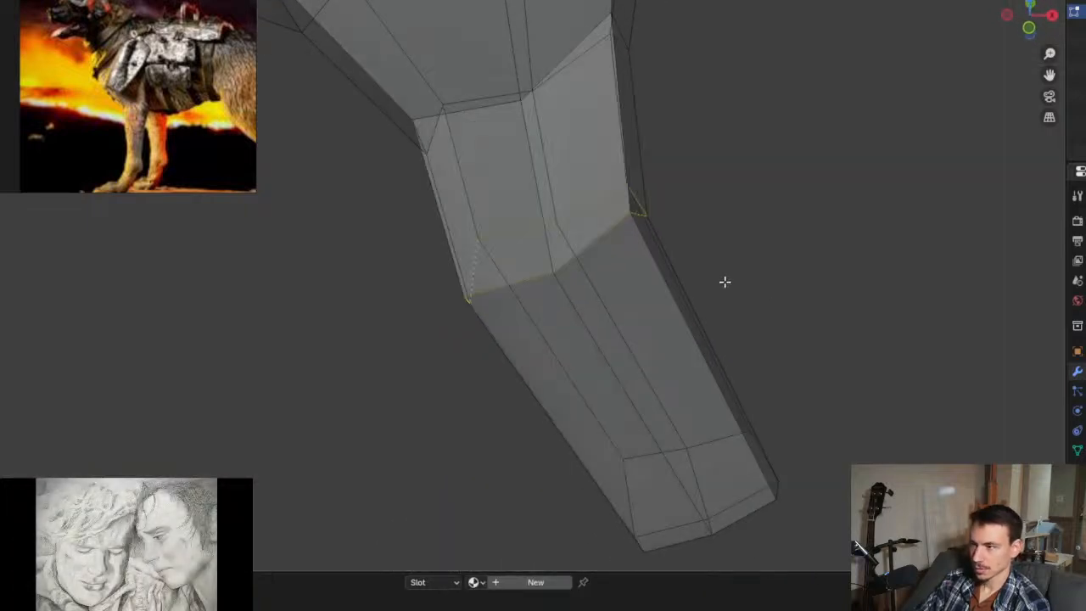
Step: Select the whole loop at the leg's bend and merge its overlapping vertices
middle_drag(645, 233, 652, 209)
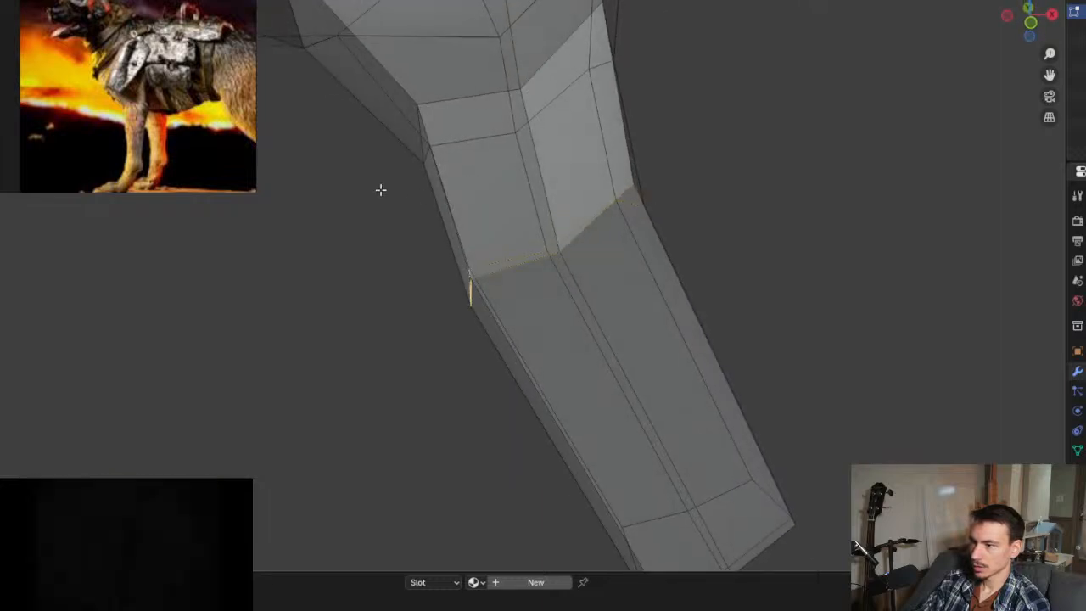
drag(383, 198, 378, 175)
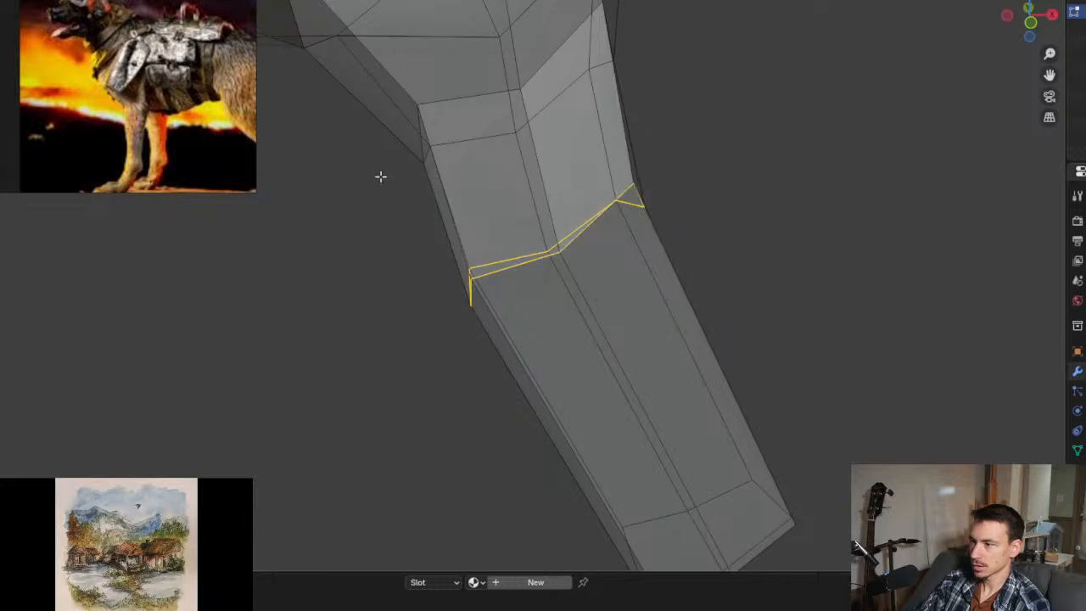
key(m)
click(473, 232)
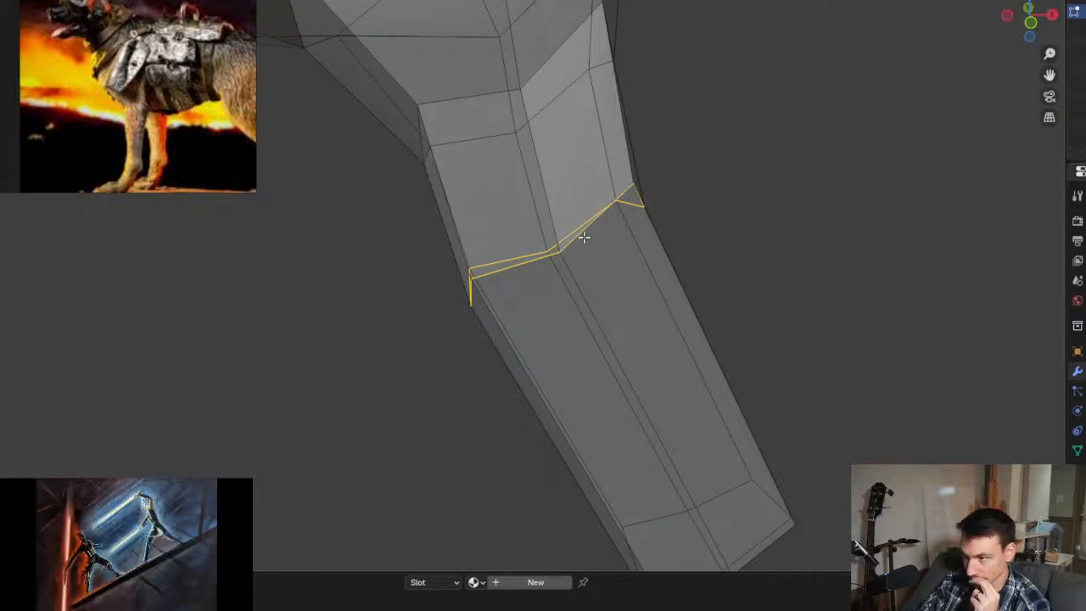
Step: Reshape the merged loop at the leg's bend into an even ring with LoopTools Circle
key(ctrl+e)
mouse_move(593, 169)
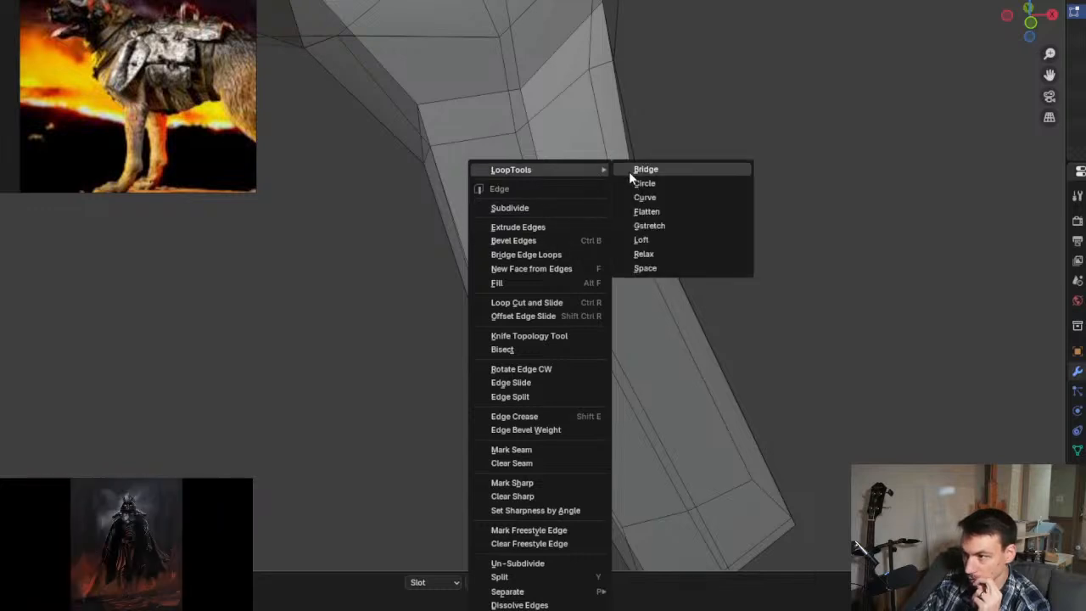
click(671, 194)
mouse_move(679, 245)
middle_down()
mouse_move(673, 279)
mouse_move(675, 245)
middle_up()
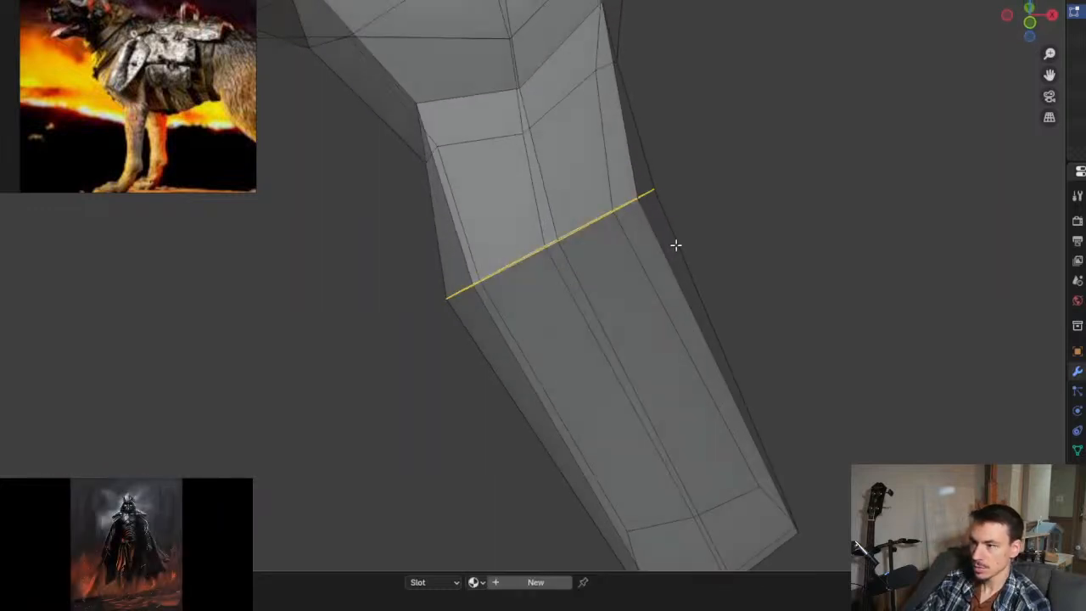
Step: Rotate the ring at the leg's bend until it is nearly level, reducing the proportional editing radius
key(r)
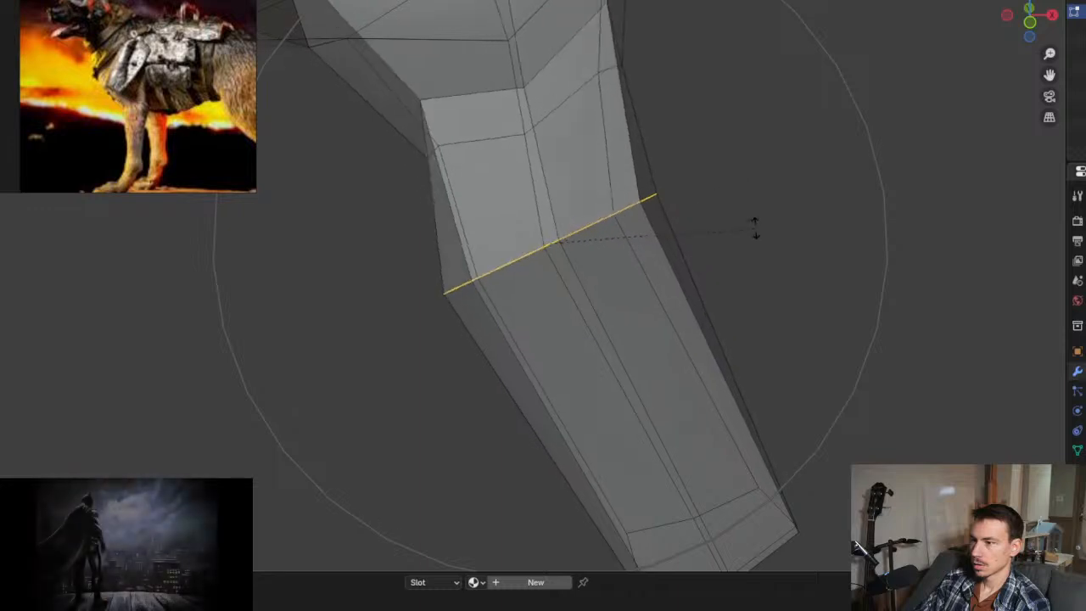
scroll(712, 246, up, 3)
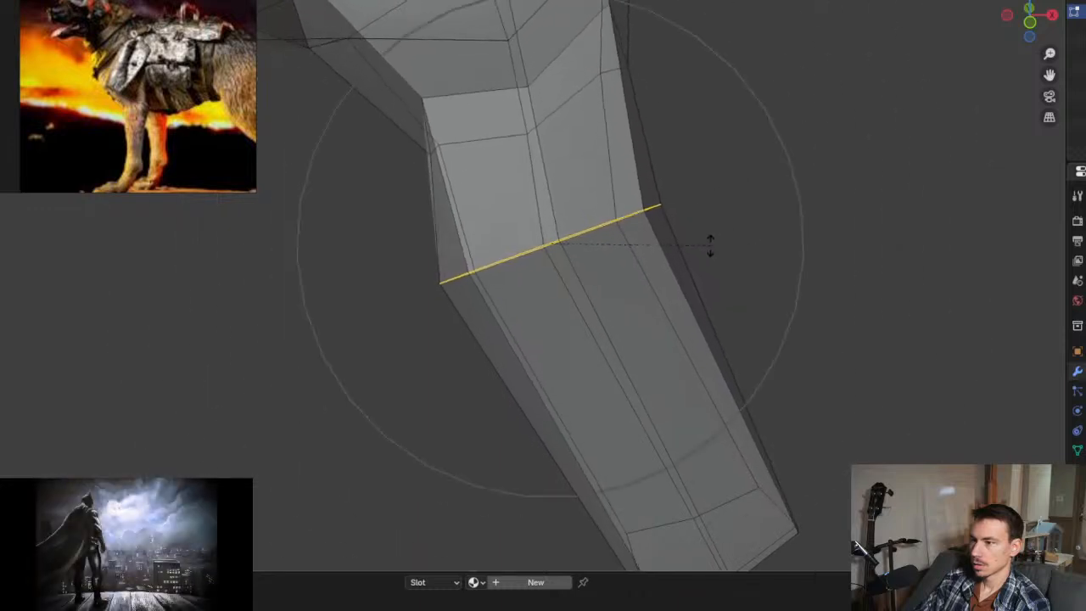
scroll(710, 242, up, 5)
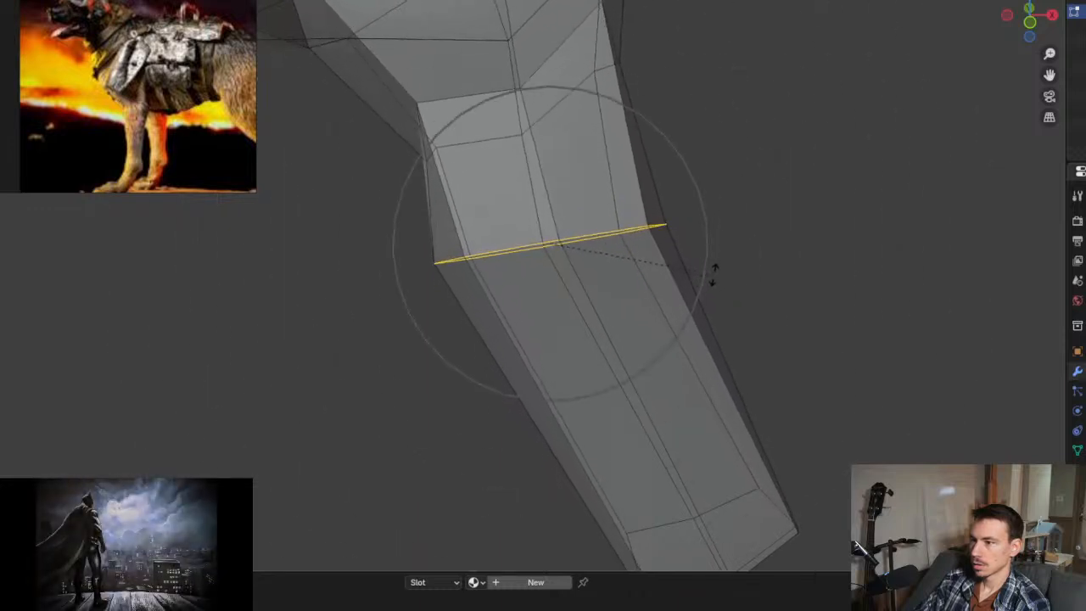
click(708, 294)
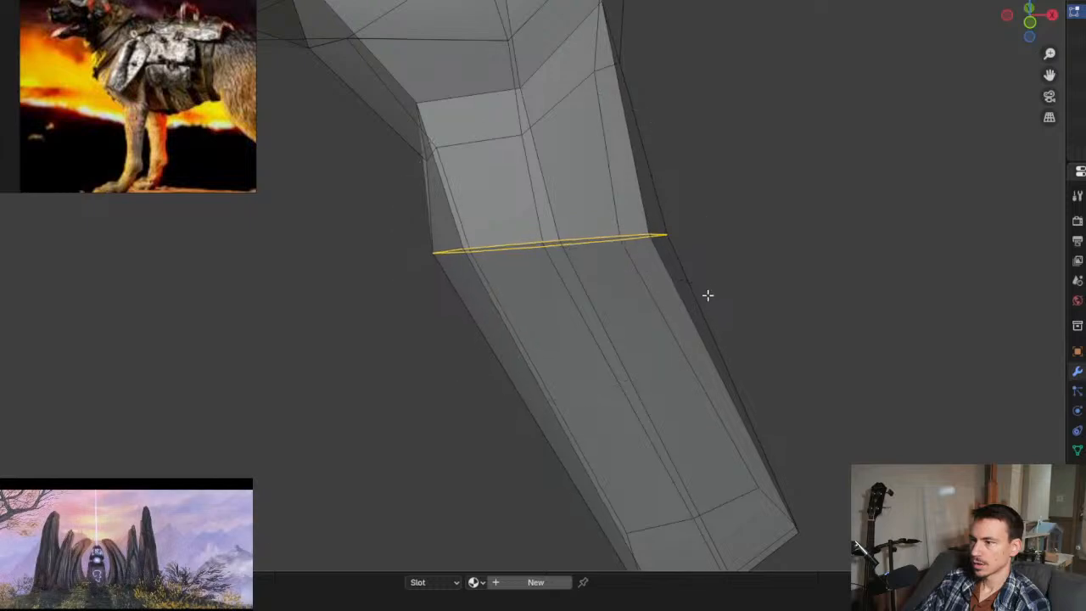
Step: Select the faces at the lower end of the front leg and merge their overlapping vertices
scroll(709, 339, down, 3)
middle_drag(710, 381, 671, 380)
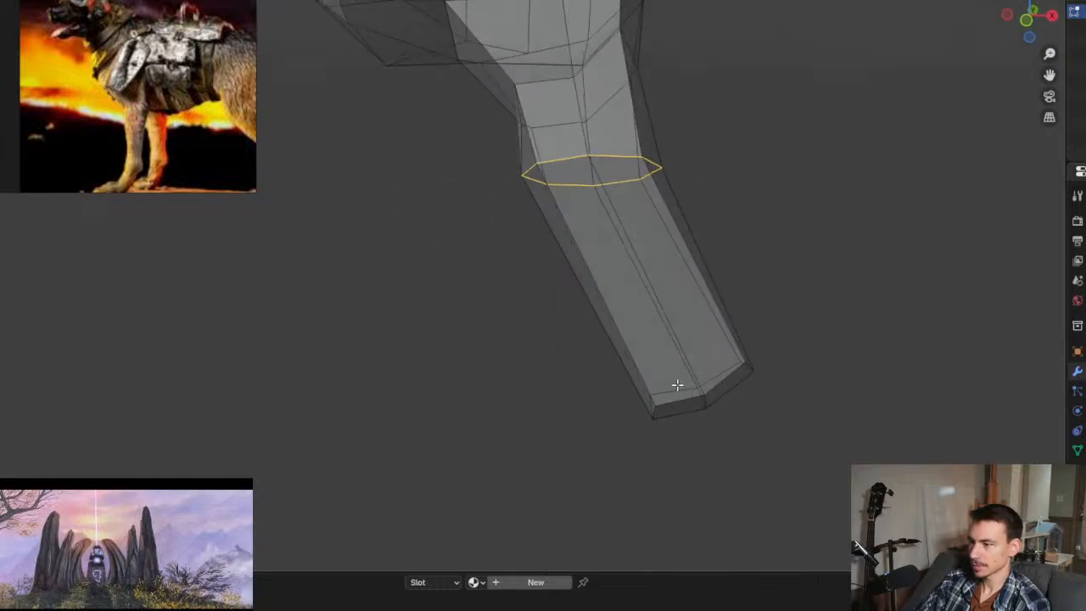
drag(593, 351, 857, 462)
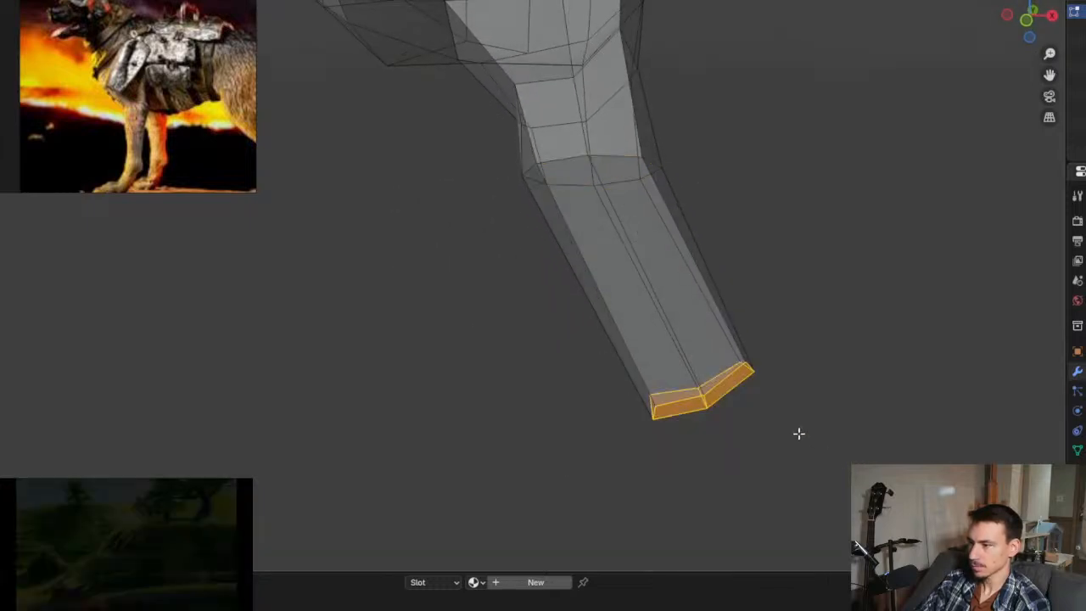
key(m)
click(712, 428)
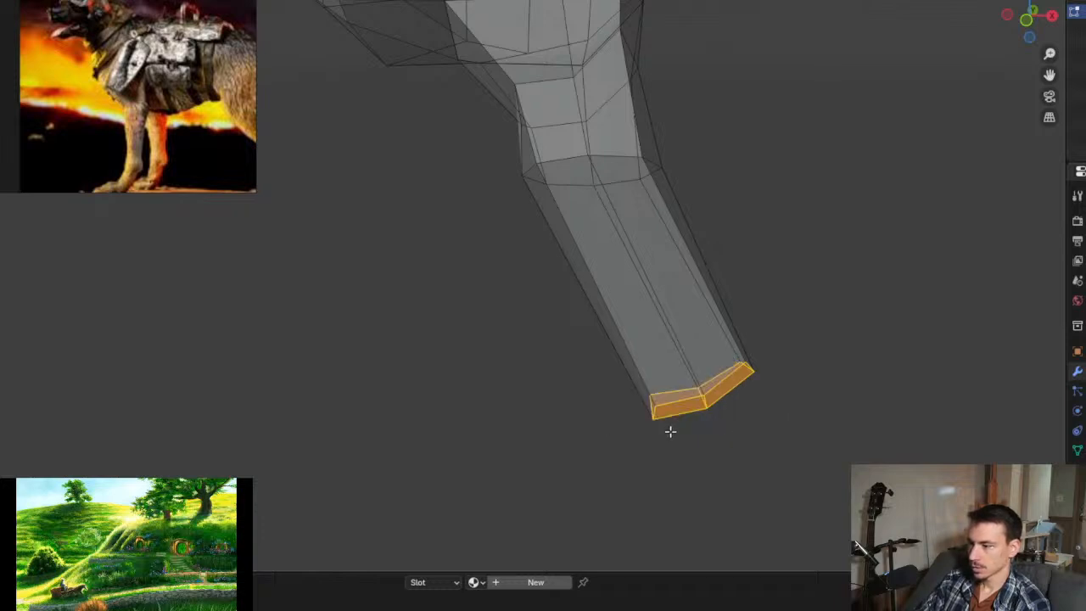
middle_drag(734, 417, 718, 448)
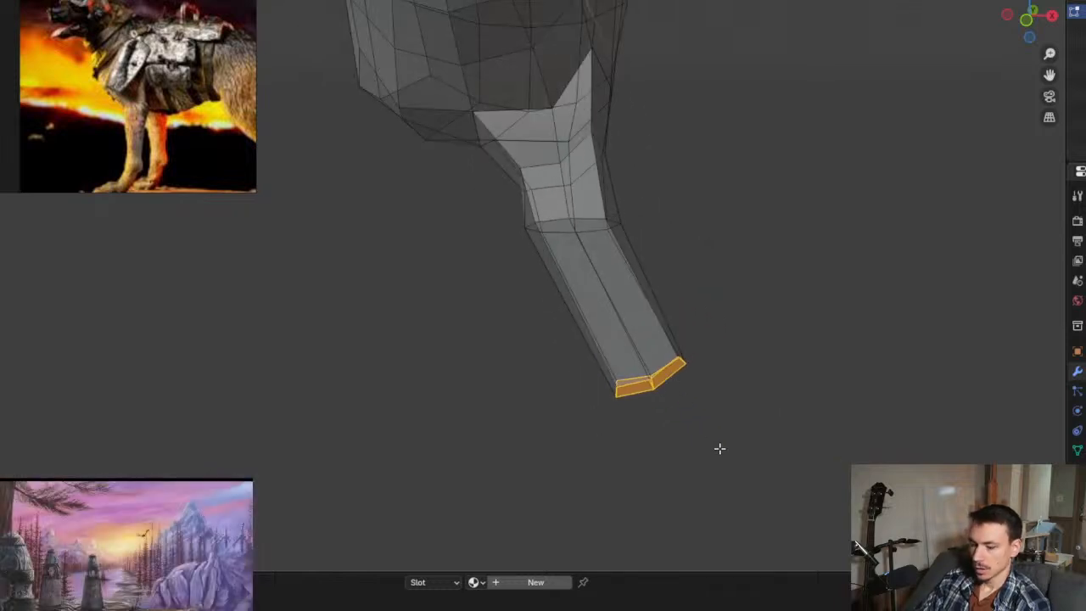
Step: Move the front leg's lower end inward beneath the bend and rotate it closer to level
key(g)
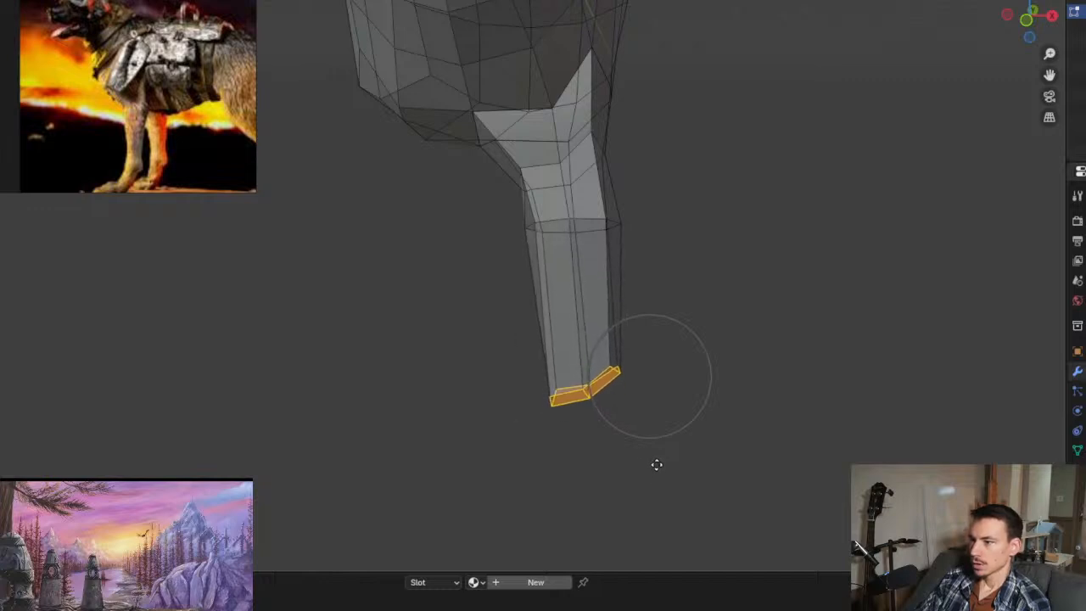
right_click(660, 454)
key(r)
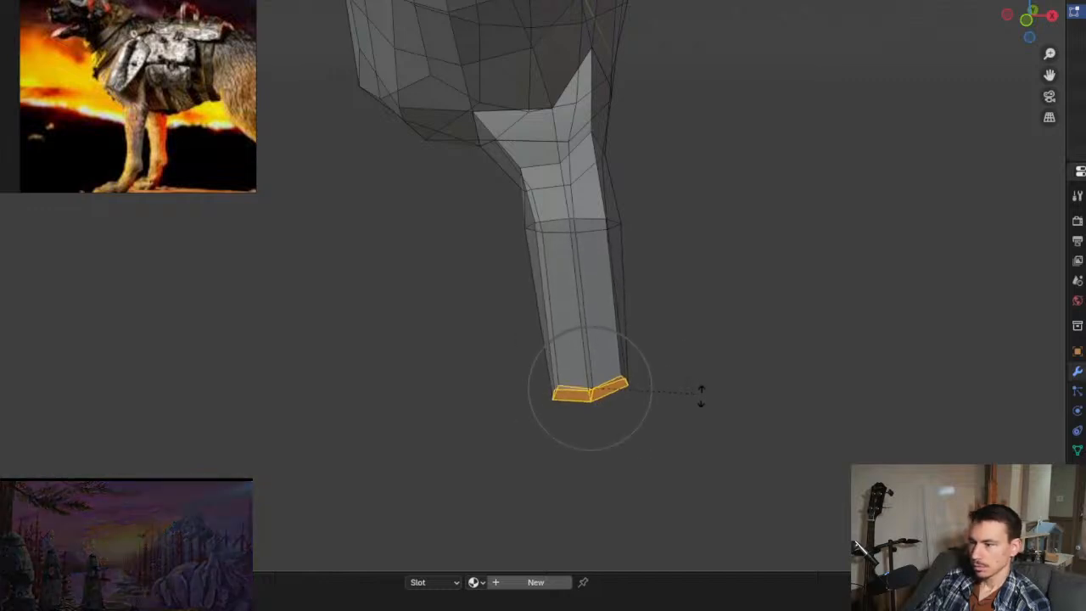
Step: Flatten the leg's lower end with LoopTools Flatten and level it by scaling along Z
right_click(610, 394)
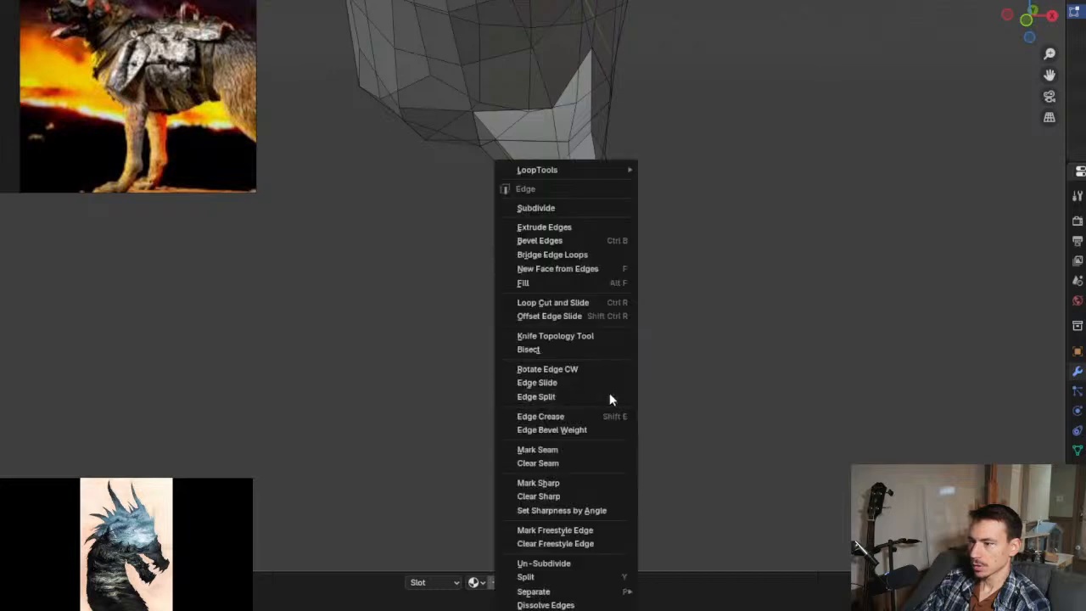
mouse_move(618, 169)
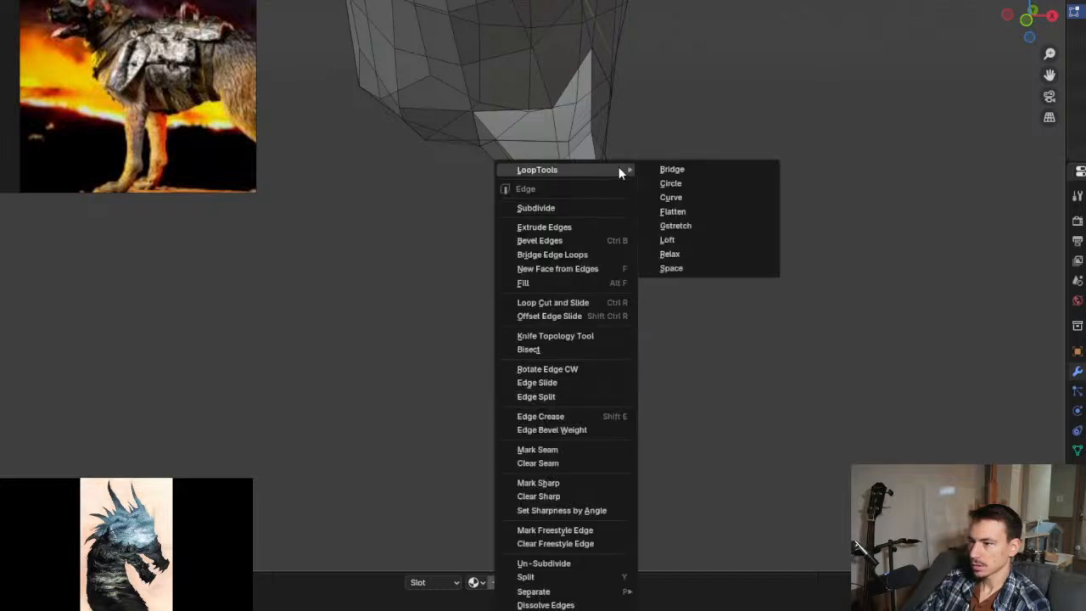
click(717, 217)
middle_drag(654, 392, 529, 404)
key(s)
key(z)
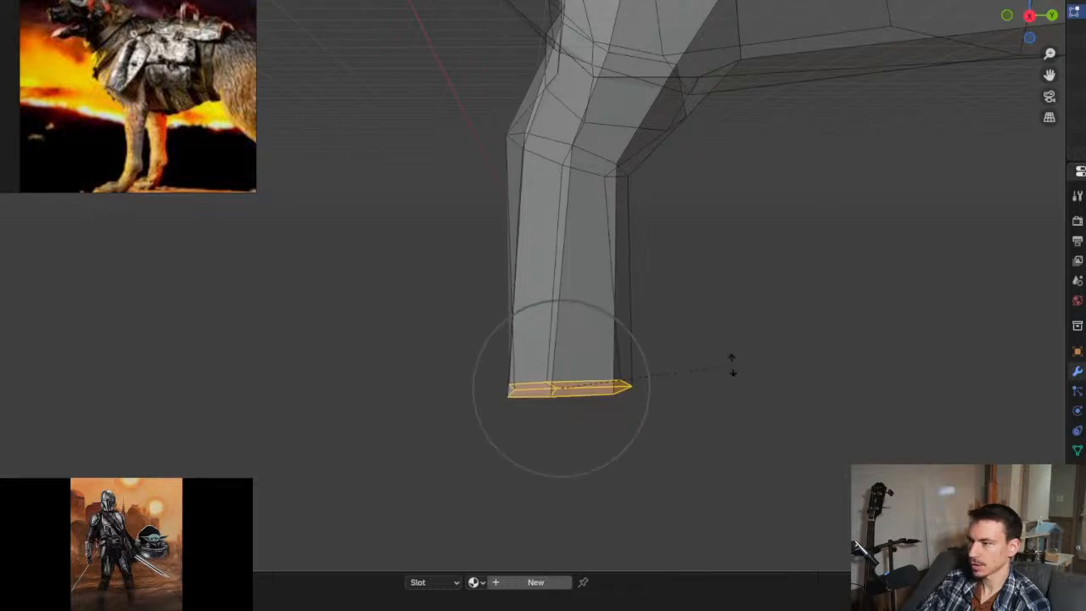
click(727, 362)
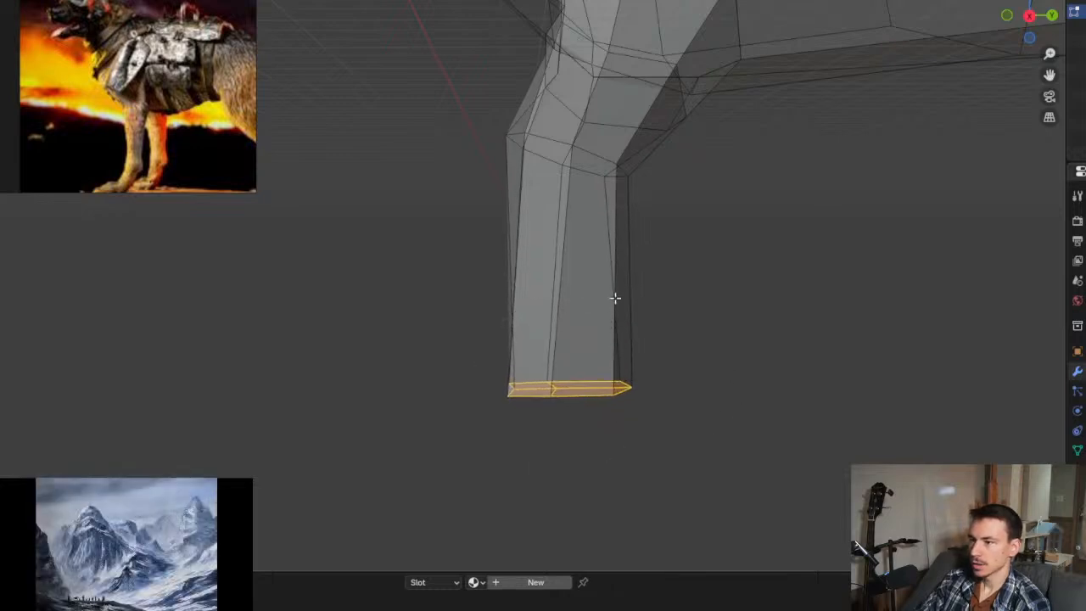
Step: Shift the ring at the leg's bend and the leg's lower end backward so the lower leg hangs straight down
middle_drag(613, 298, 604, 343)
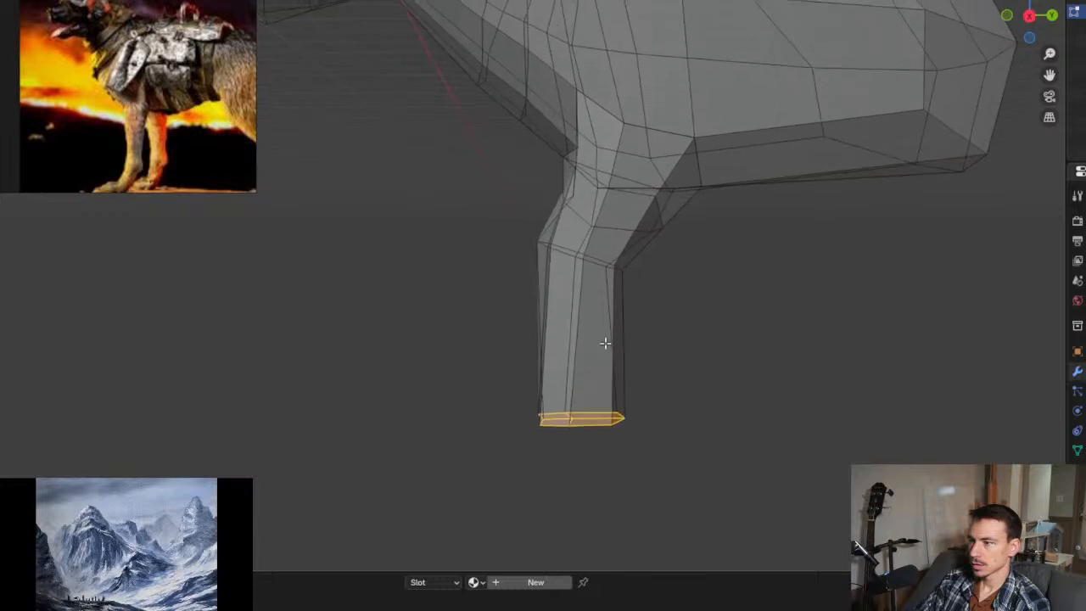
click(607, 260)
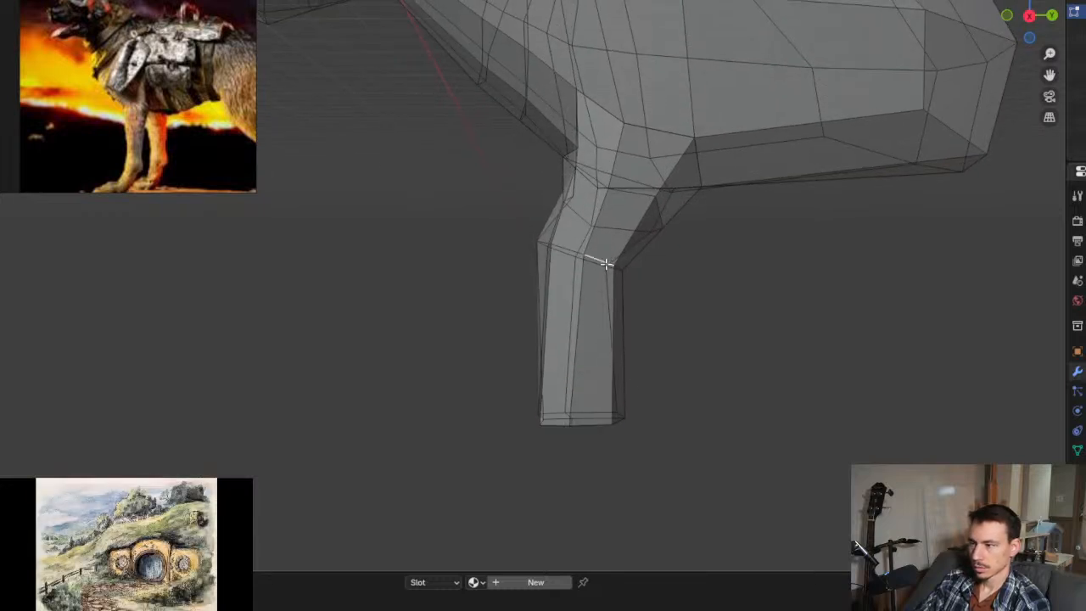
key(g)
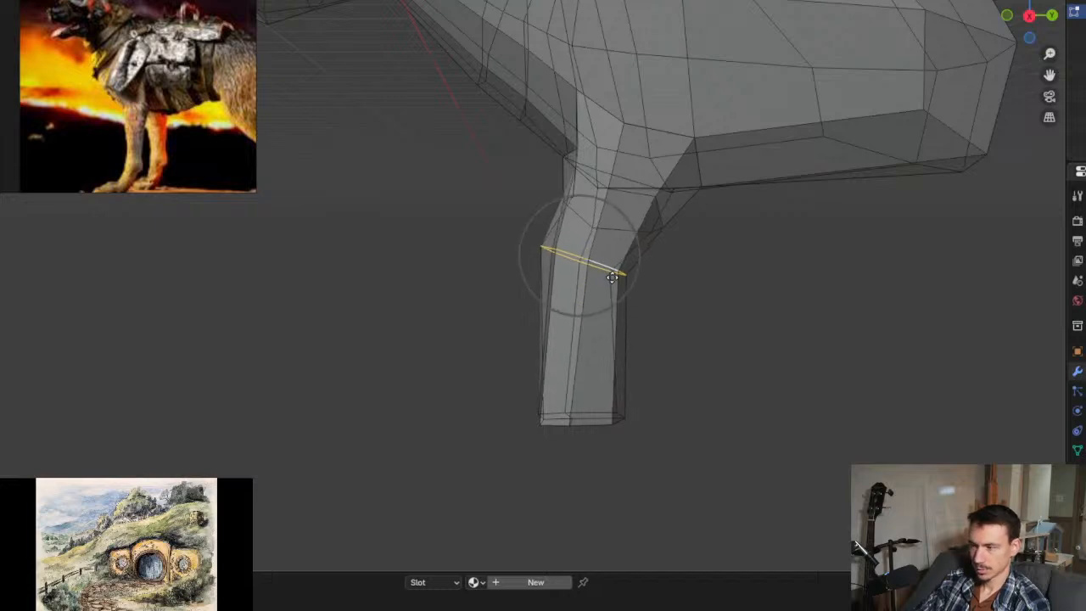
click(629, 282)
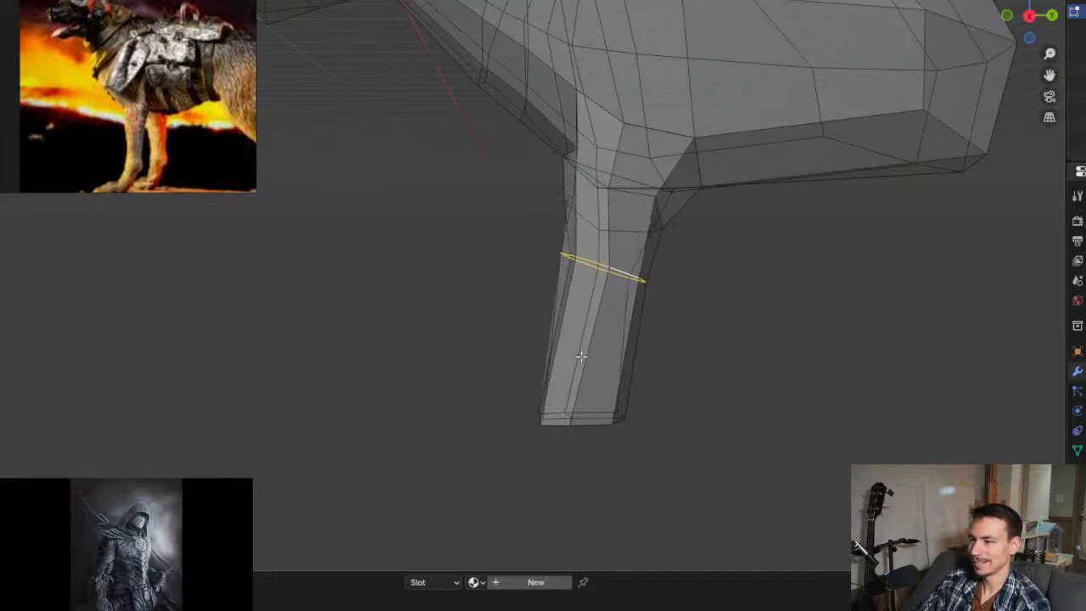
alt+click(550, 419)
key(g)
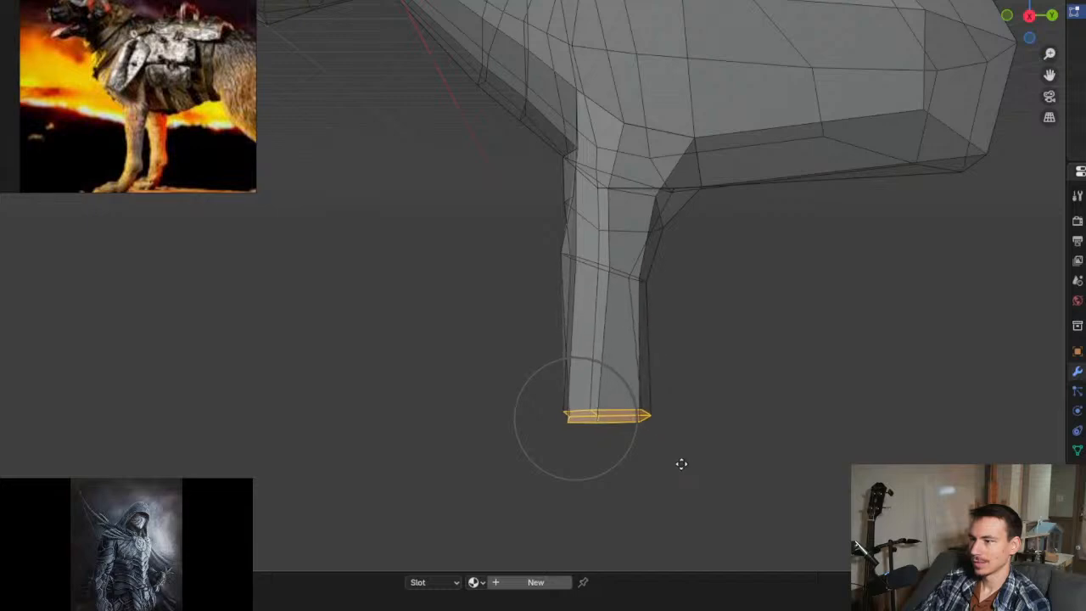
middle_drag(608, 328, 758, 300)
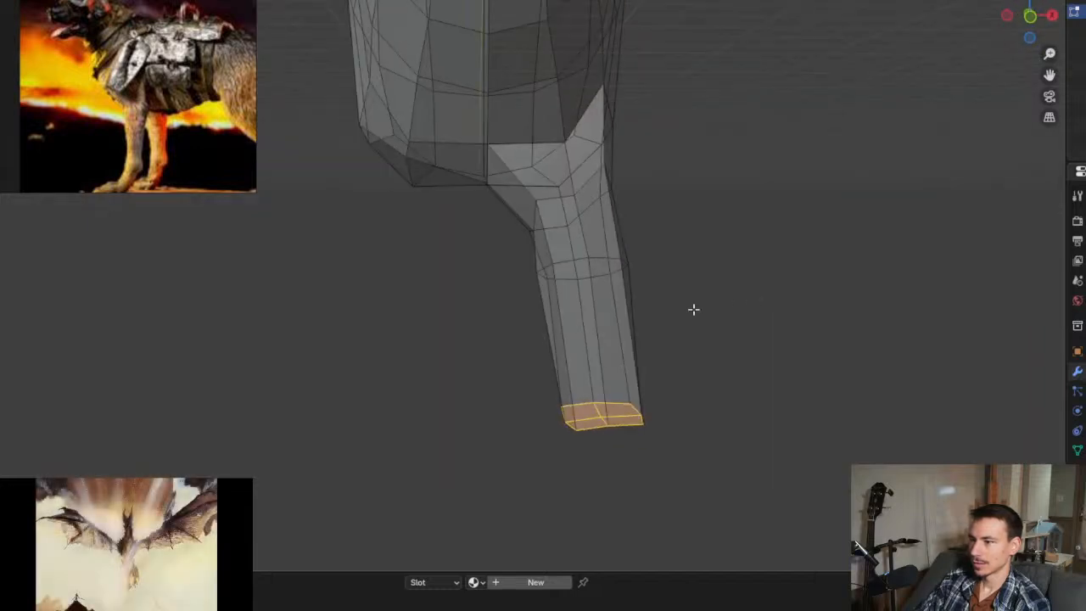
Step: Extrude the leg's lower end a short way straight down and scale it wider to start the wrist joint
middle_drag(693, 308, 583, 318)
key(e)
key(z)
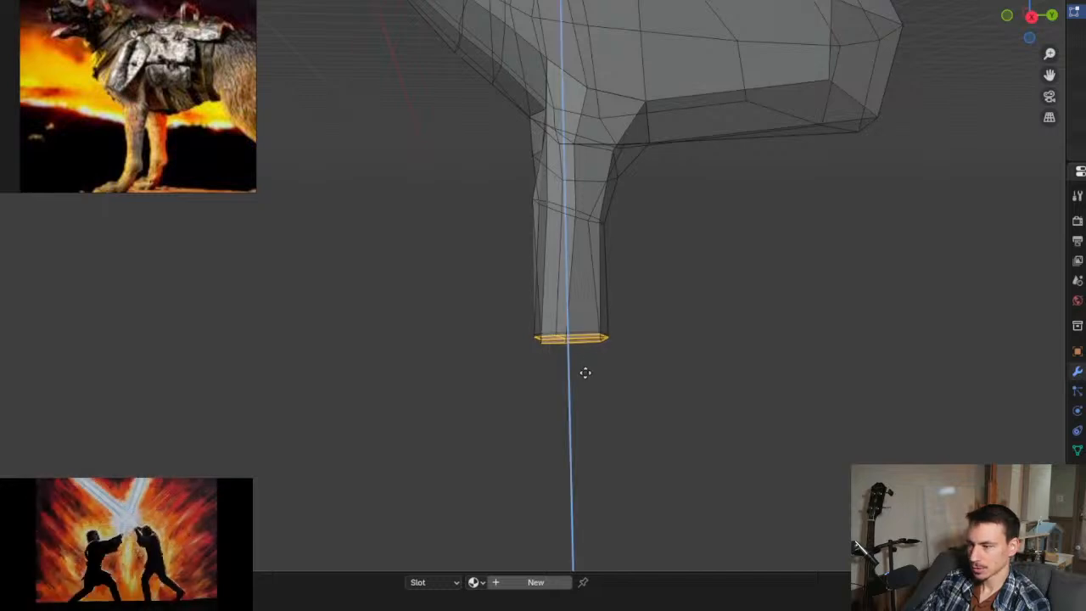
click(585, 379)
key(s)
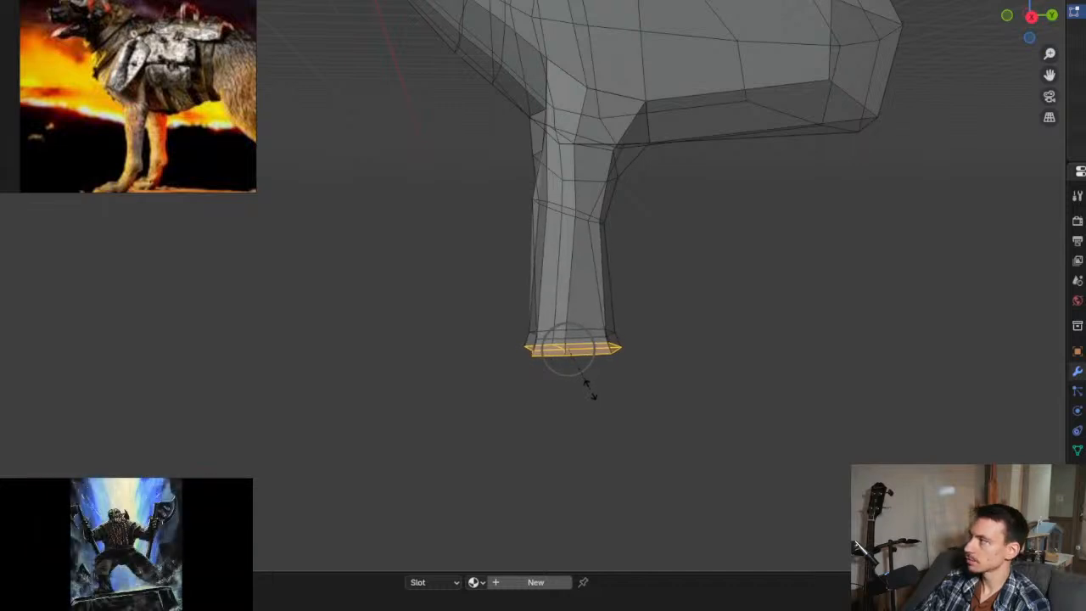
Step: Extrude the widened wrist end farther down and scale it narrower to close the joint's bulge
key(e)
key(z)
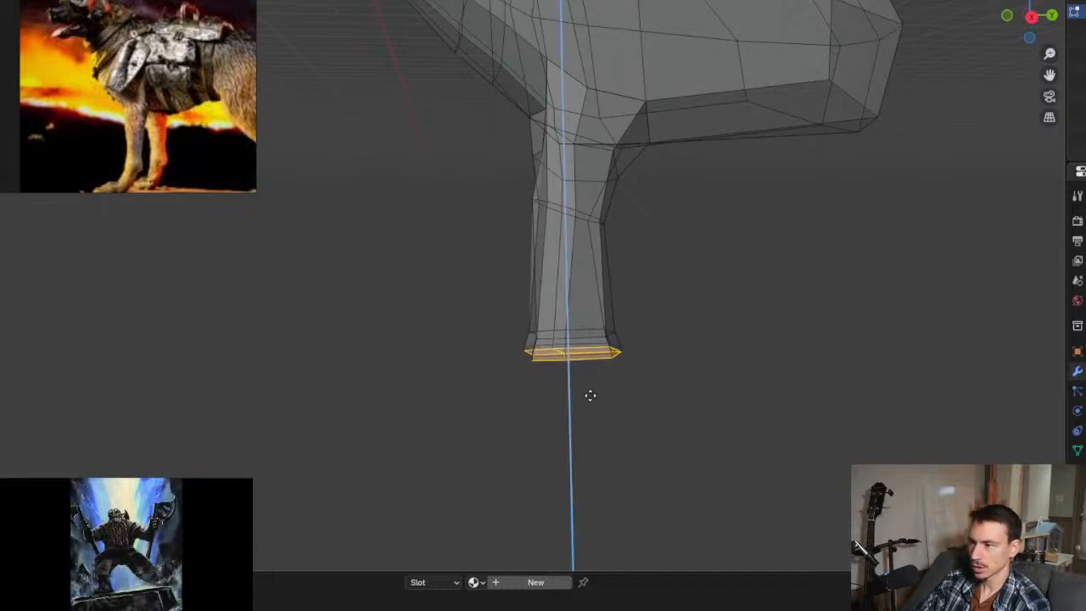
click(590, 413)
key(s)
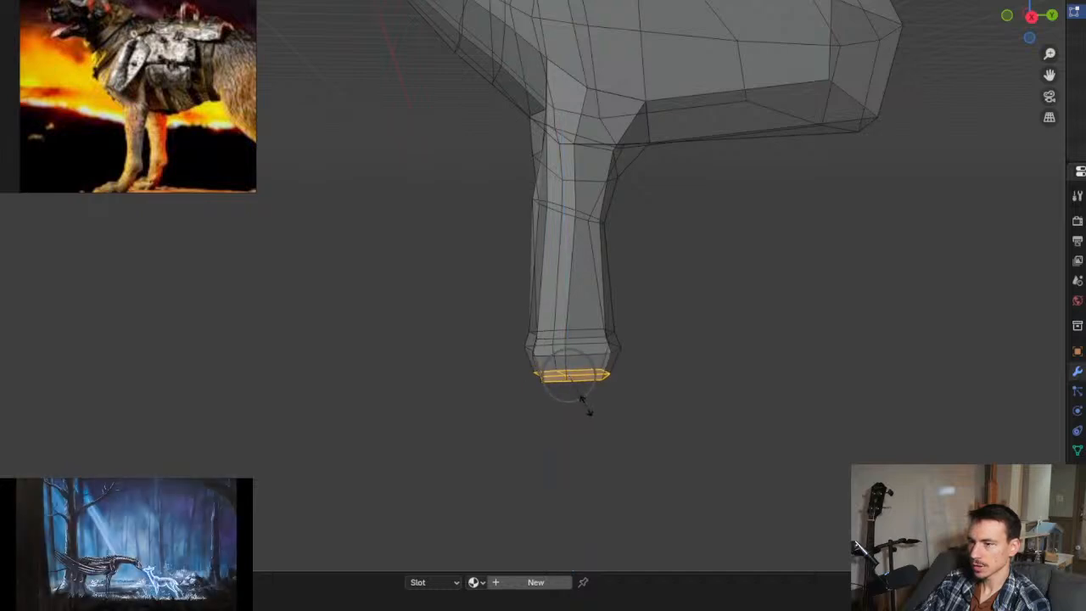
Step: Extrude a section downward below the wrist joint and shift its end forward so it slants toward the front
key(e)
key(z)
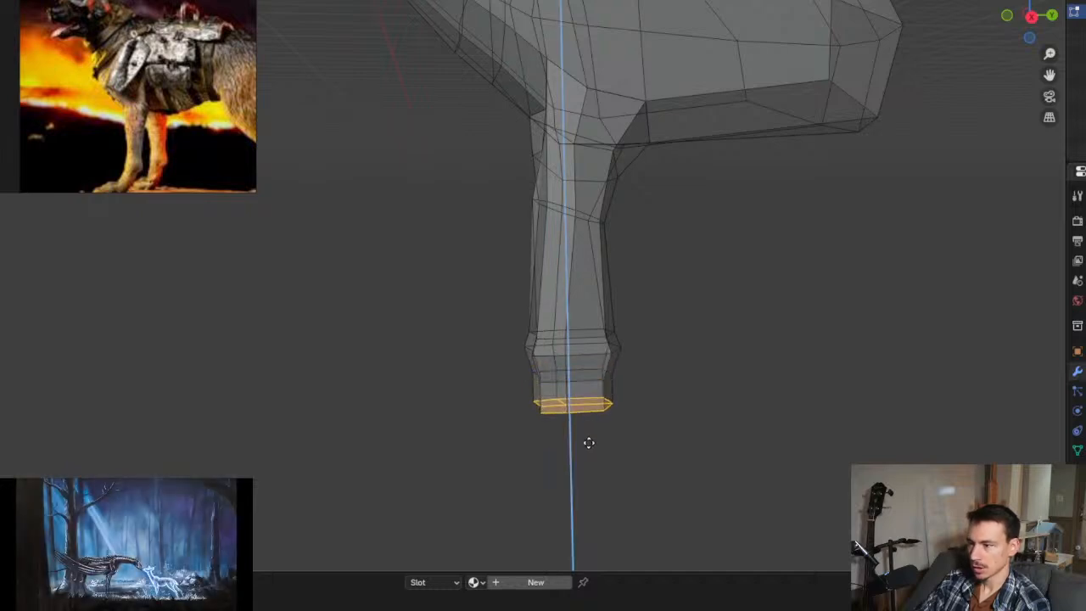
click(596, 487)
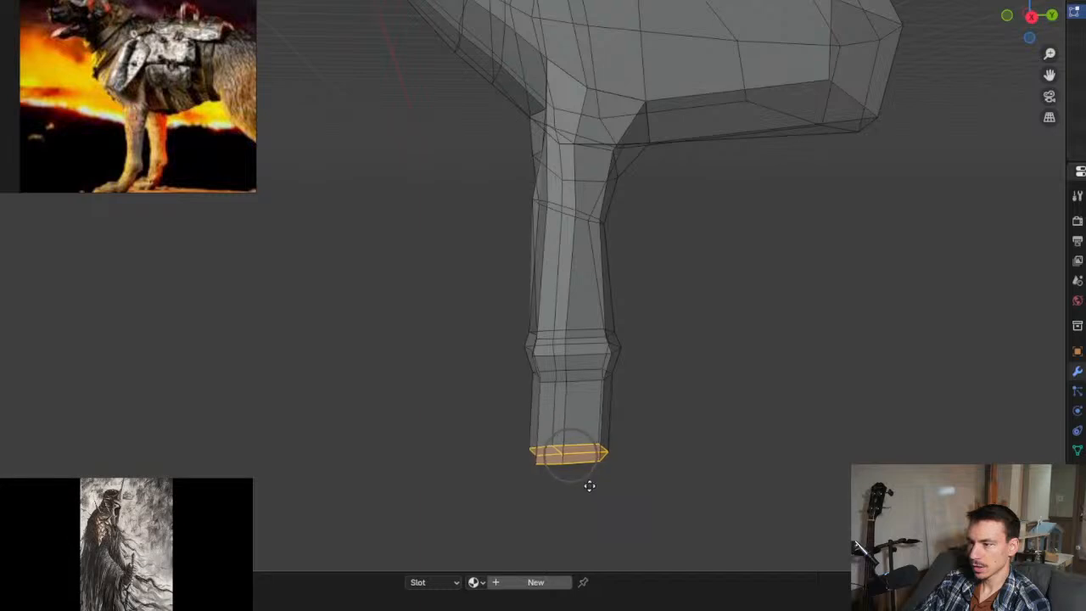
key(g)
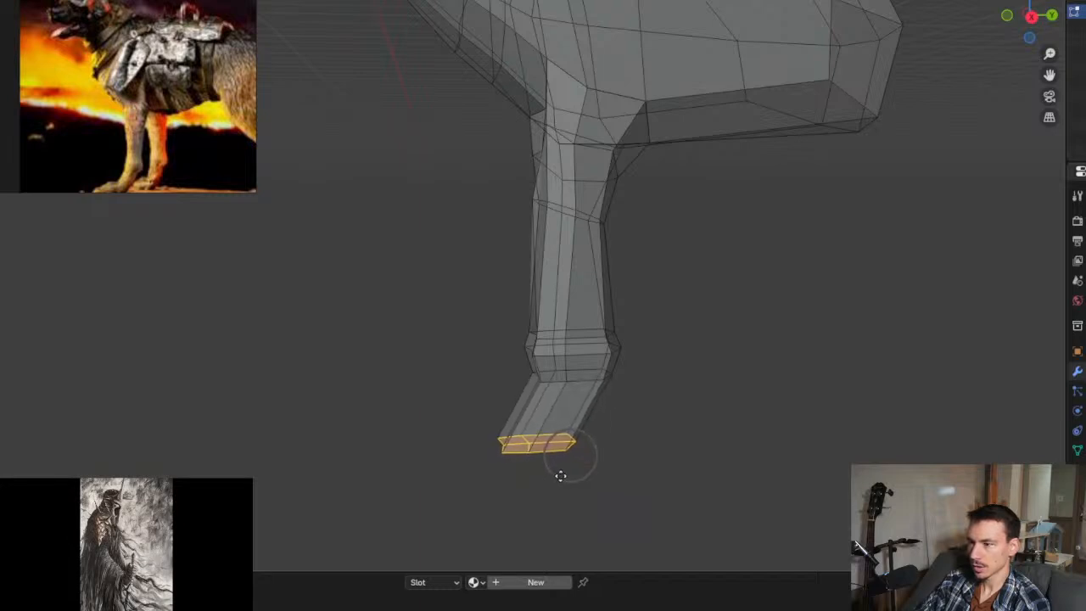
click(564, 476)
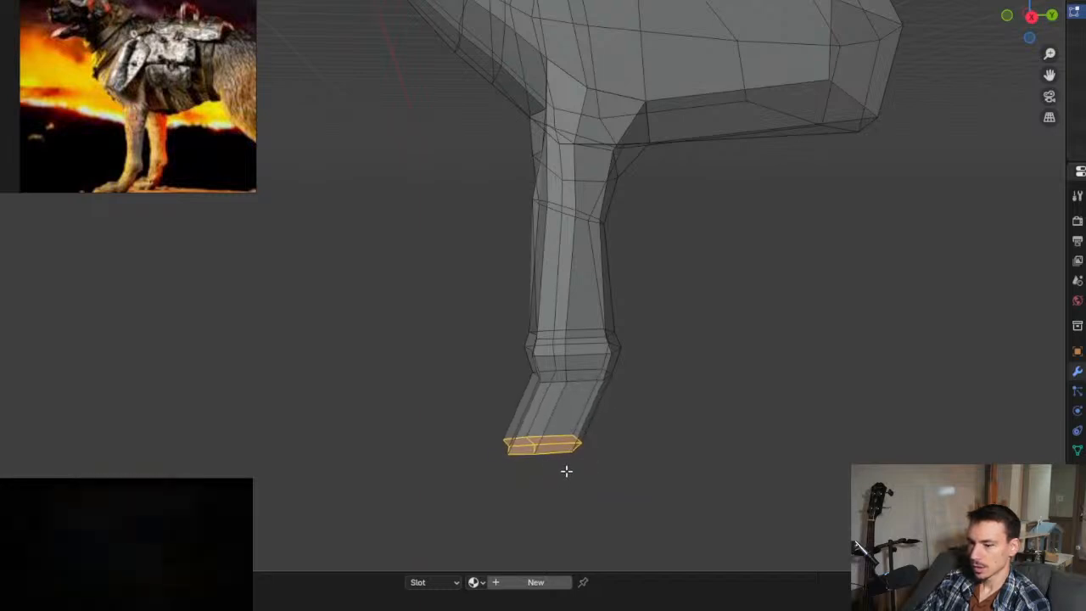
Step: Extrude a short ankle section straight down from the slanted end and tilt its bottom face toward the front
key(e)
key(z)
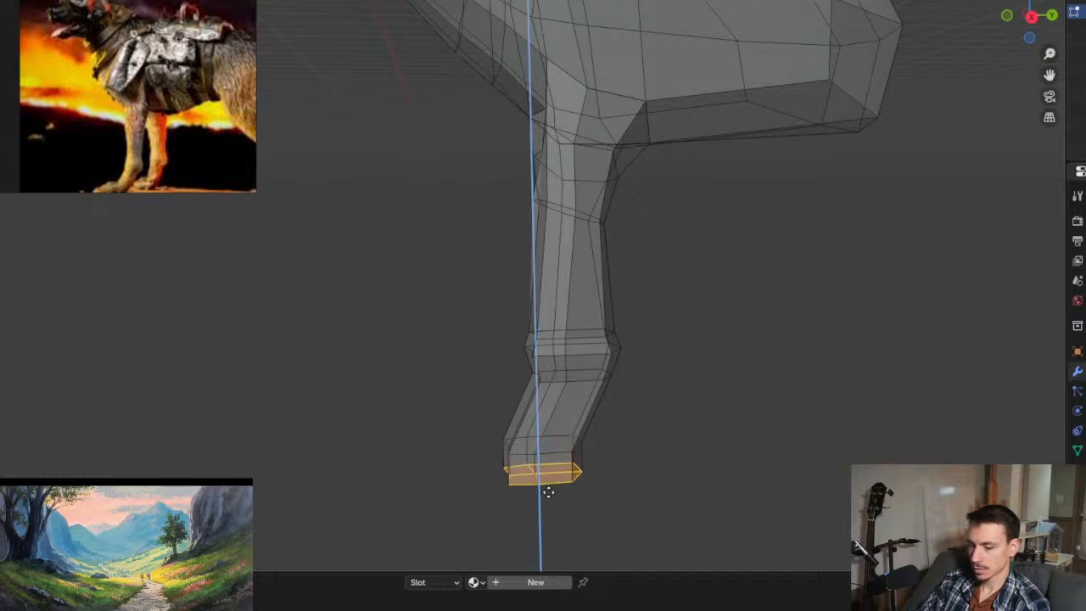
click(548, 491)
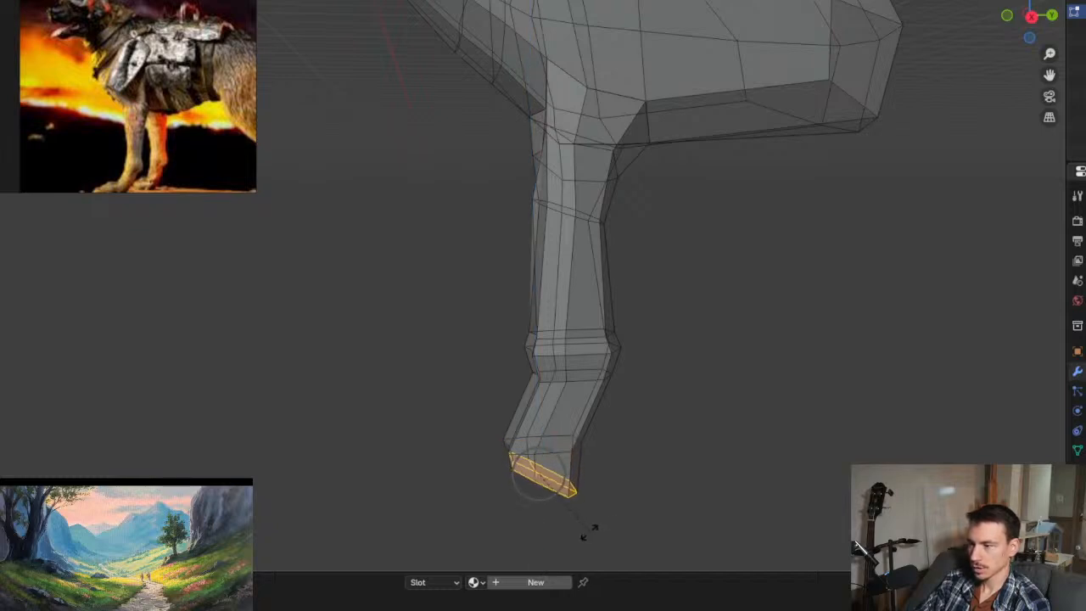
click(573, 523)
Step: Extrude the tilted bottom face a short distance forward and down to begin the paw
key(e)
key(z)
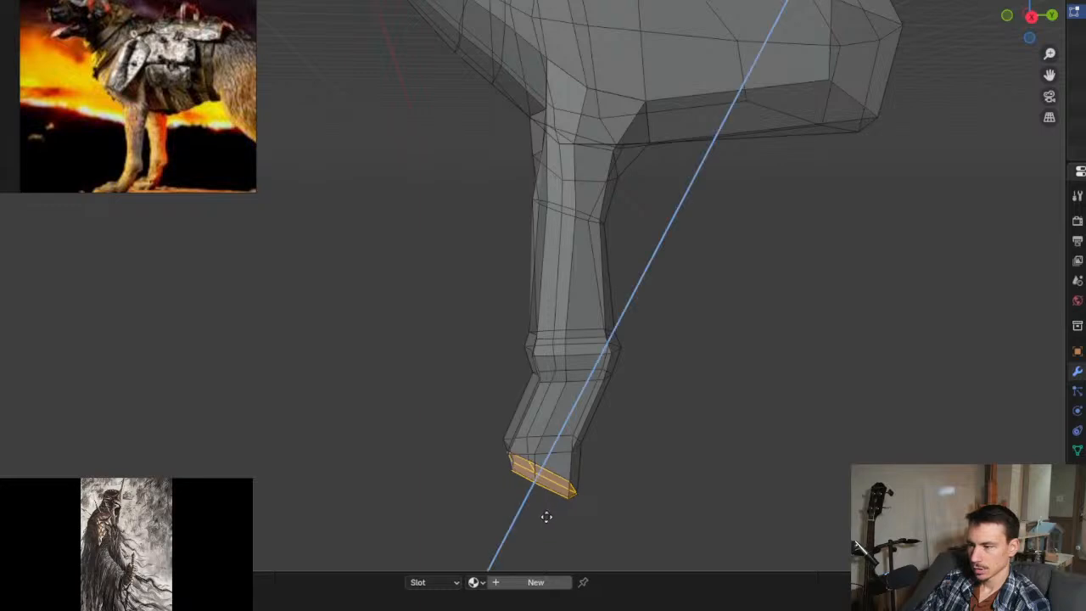
click(530, 530)
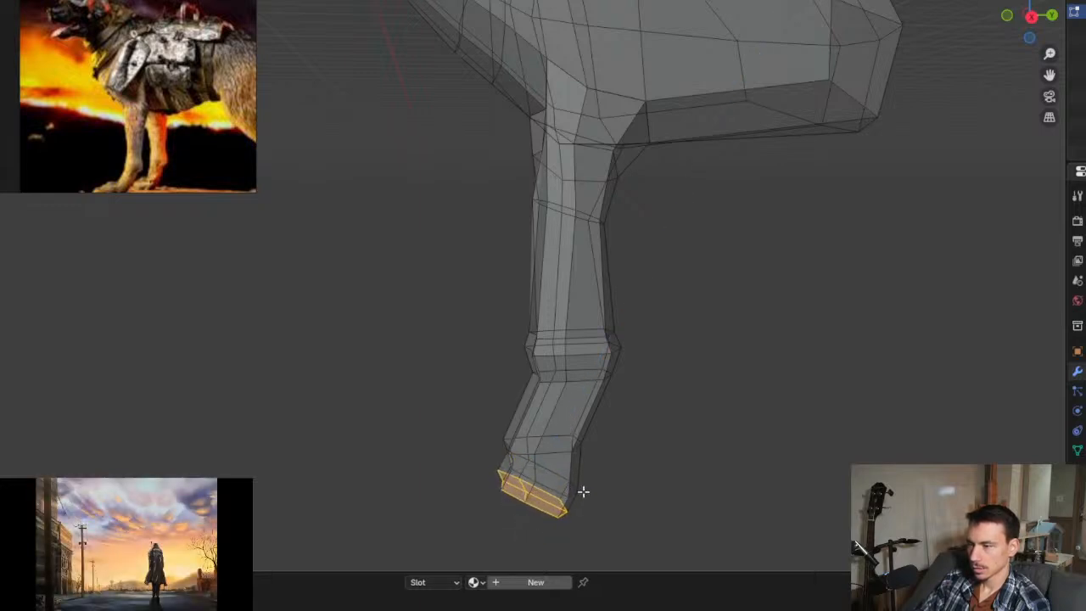
Step: In side view, extrude the paw from the tilted end and bring its front edge forward and up into a flat, sloping foot
key(KP_1)
key(KP_3)
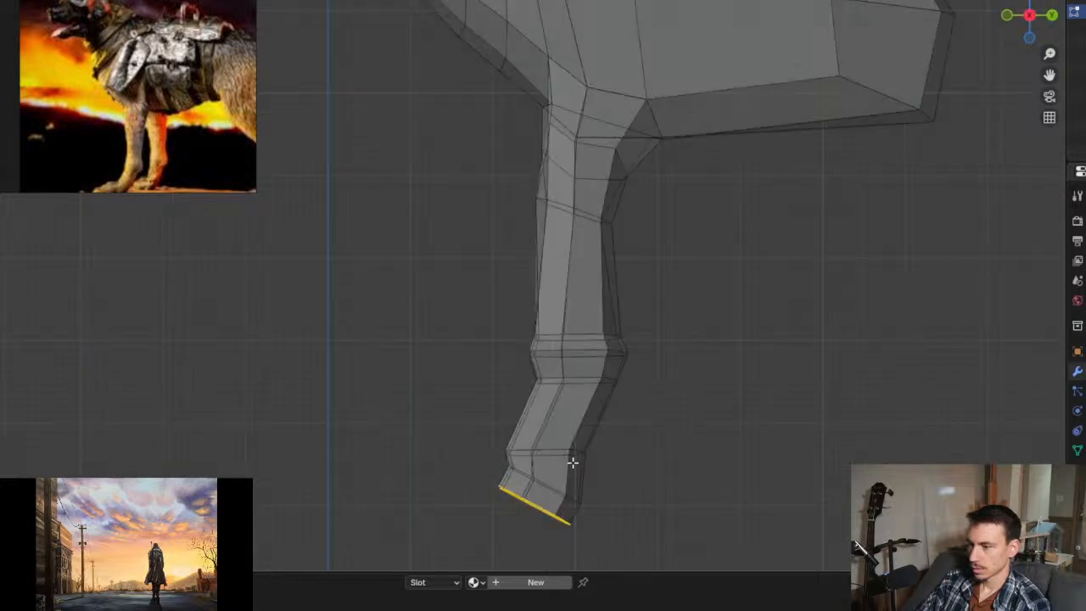
scroll(562, 356, down, 2)
shift+middle_drag(549, 287, 555, 341)
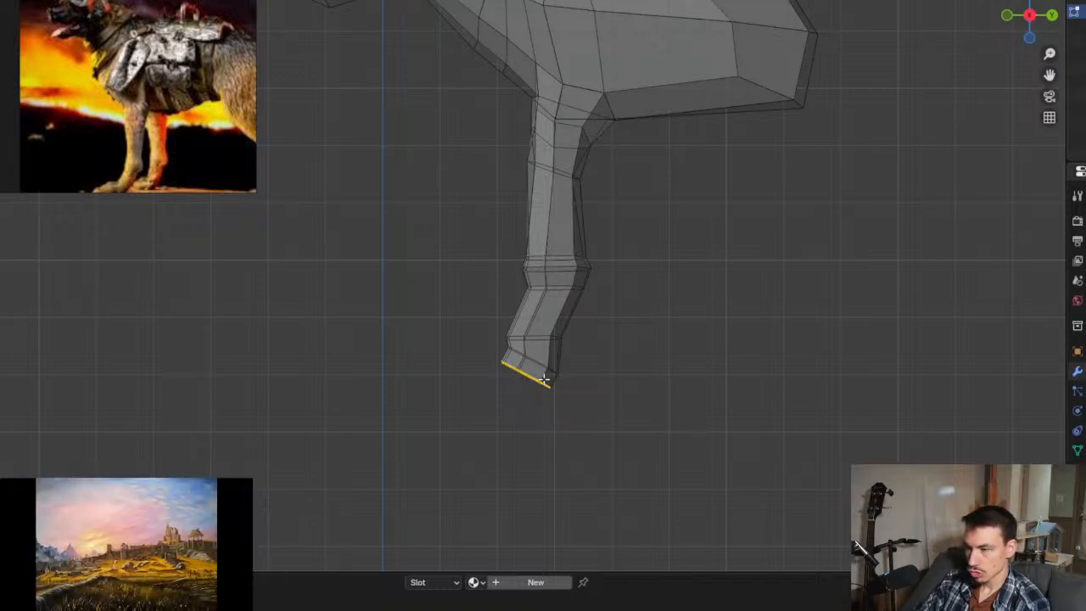
key(e)
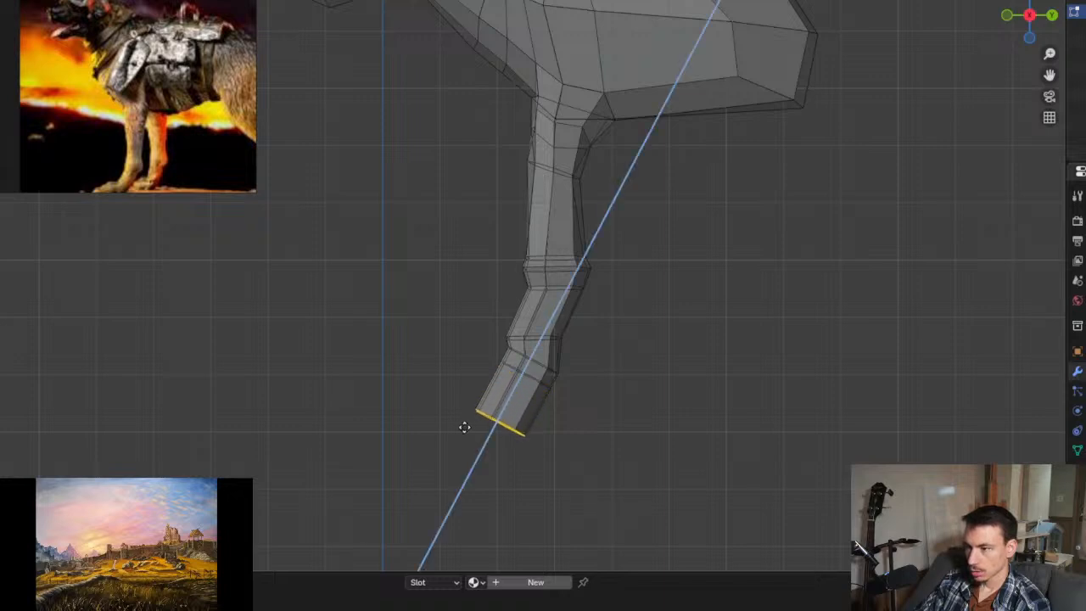
click(471, 428)
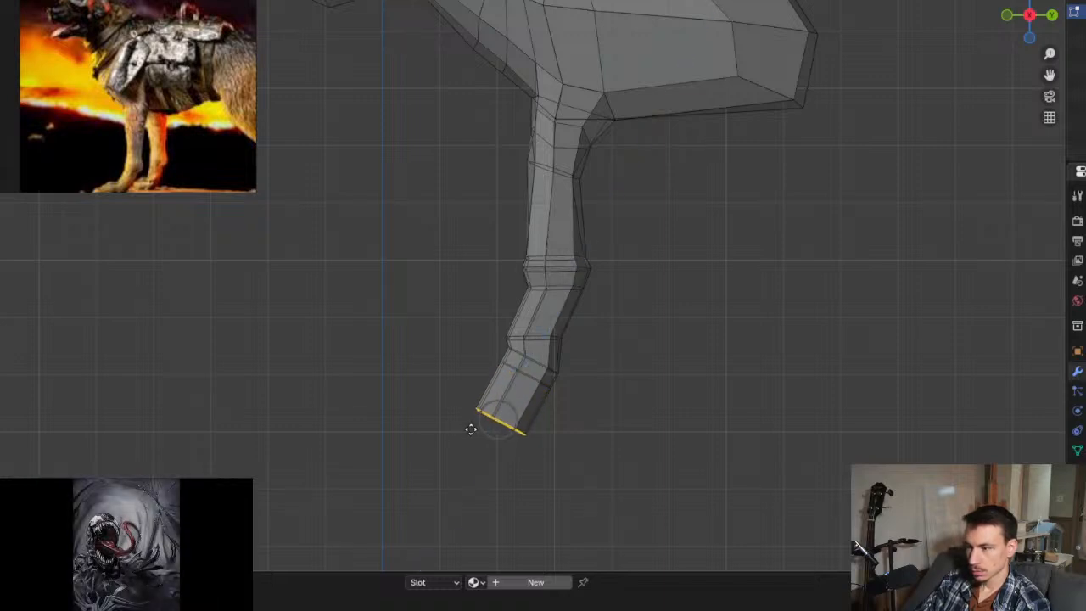
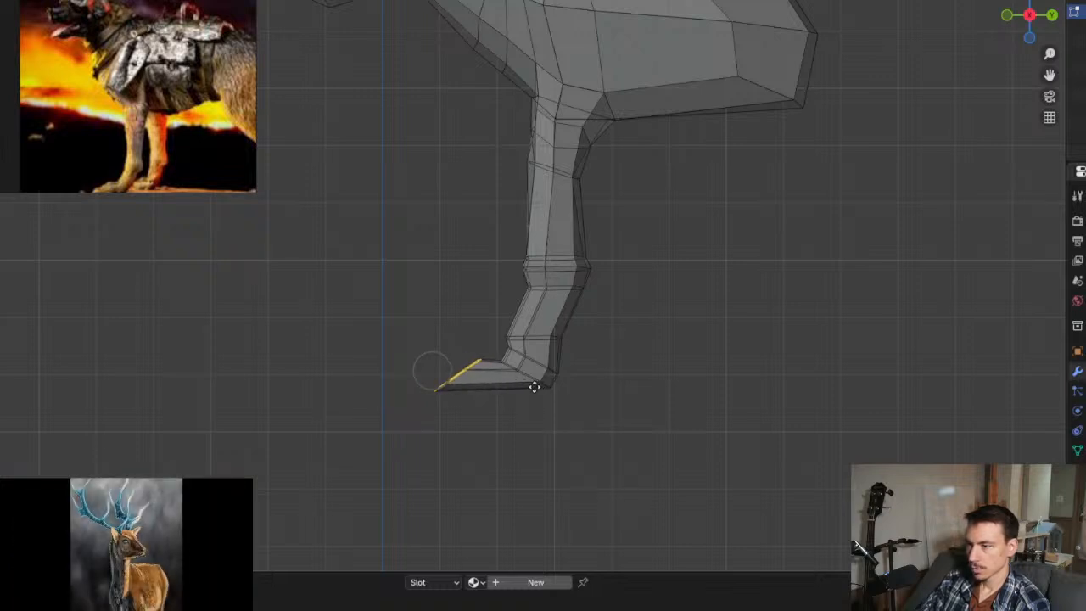
Step: Round the upper leg's edge loop just below the body with LoopTools Circle
middle_drag(547, 390, 530, 281)
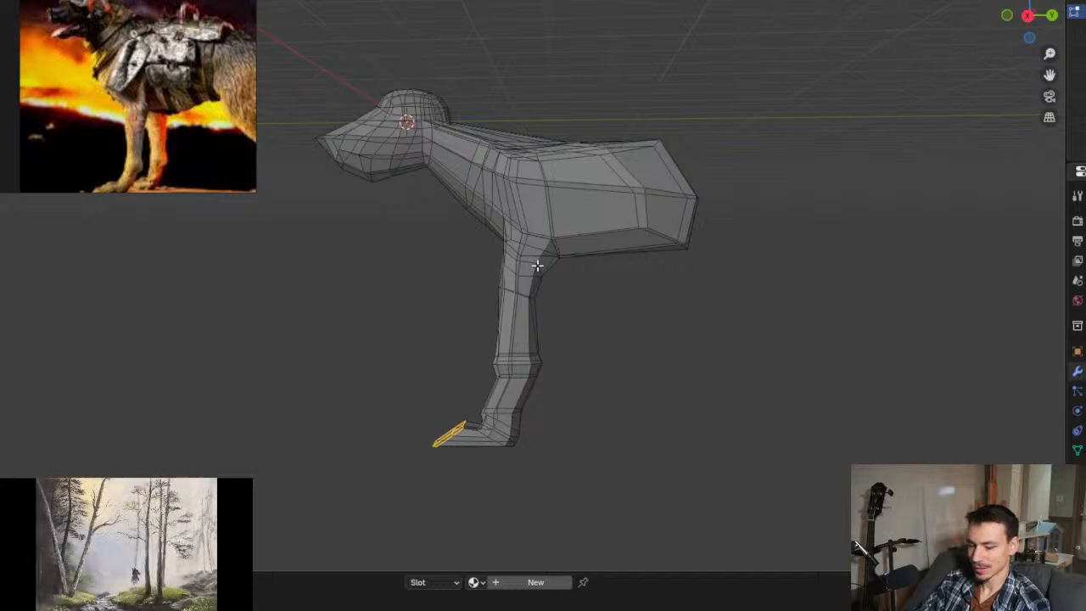
key(ctrl+e)
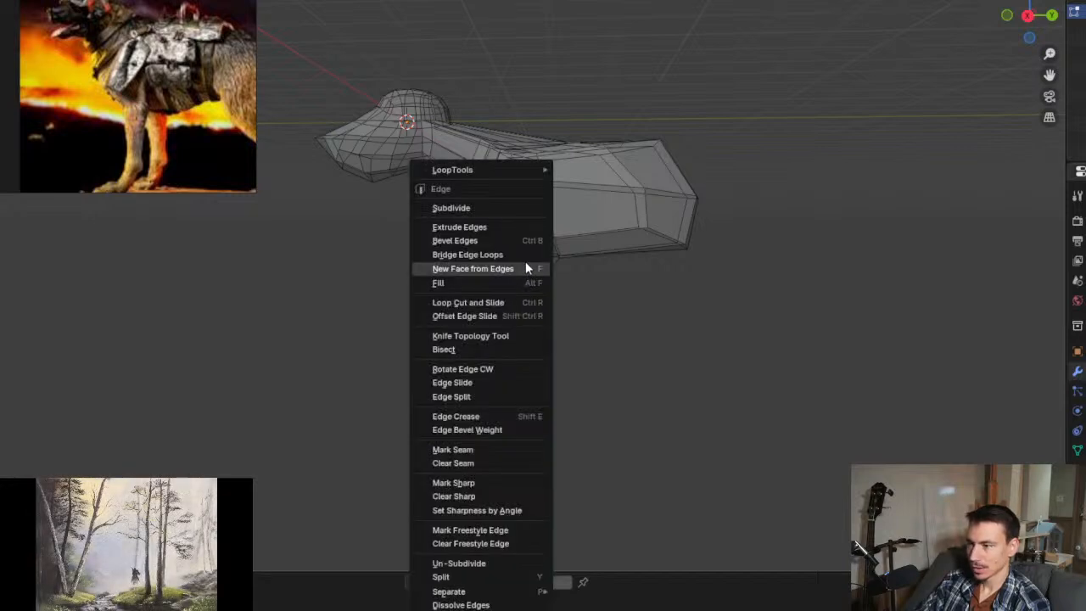
mouse_move(538, 173)
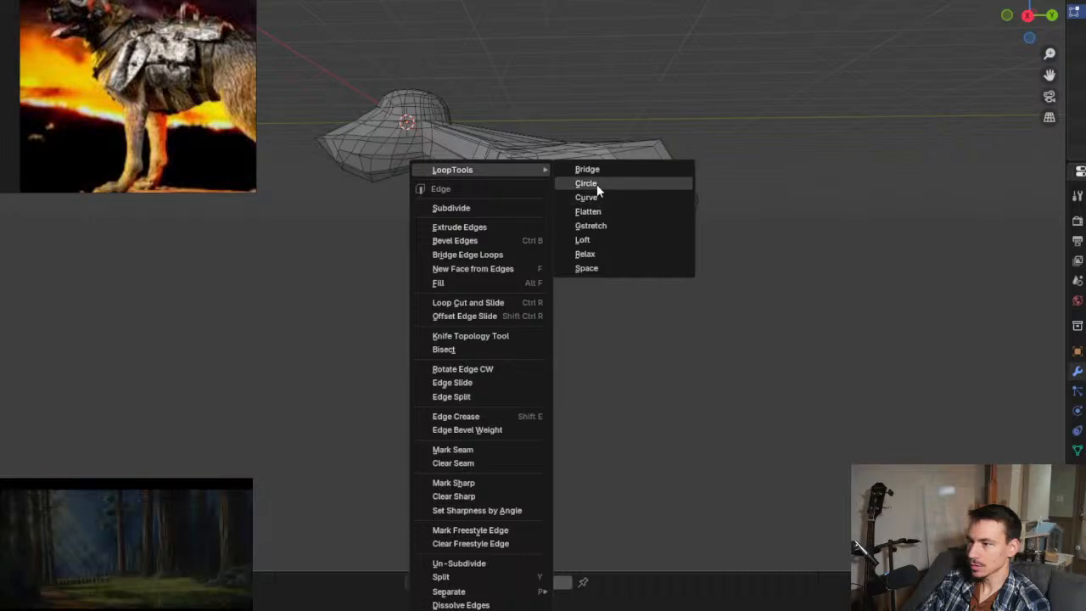
click(597, 184)
Step: Move the rounded upper leg loop slightly backward and scale it up to thicken the upper leg
scroll(542, 263, up, 3)
mouse_move(529, 323)
middle_down()
mouse_move(749, 332)
mouse_move(538, 332)
middle_up()
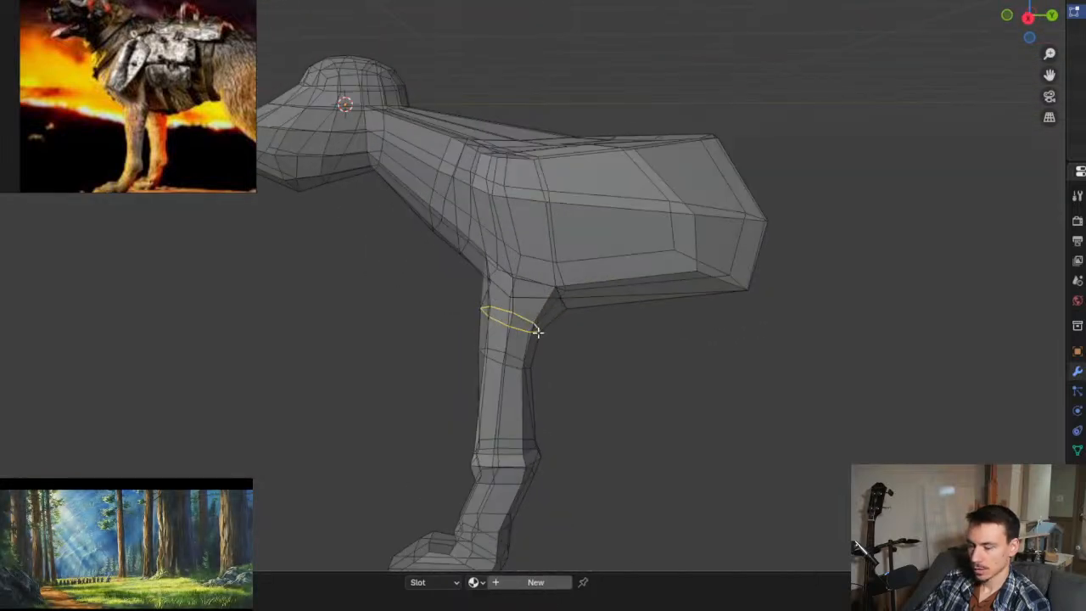
key(g)
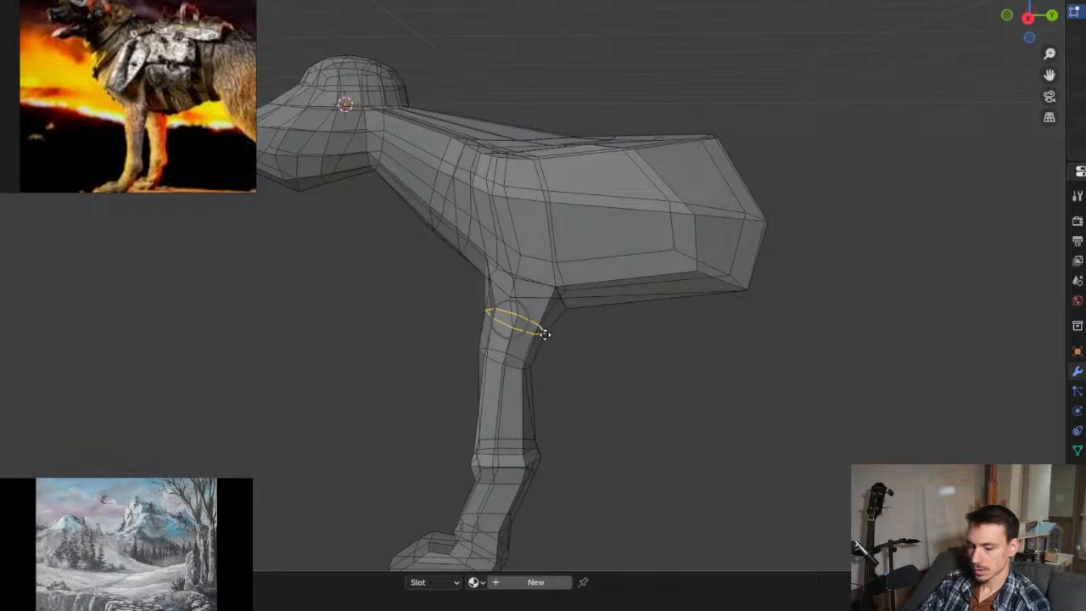
key(s)
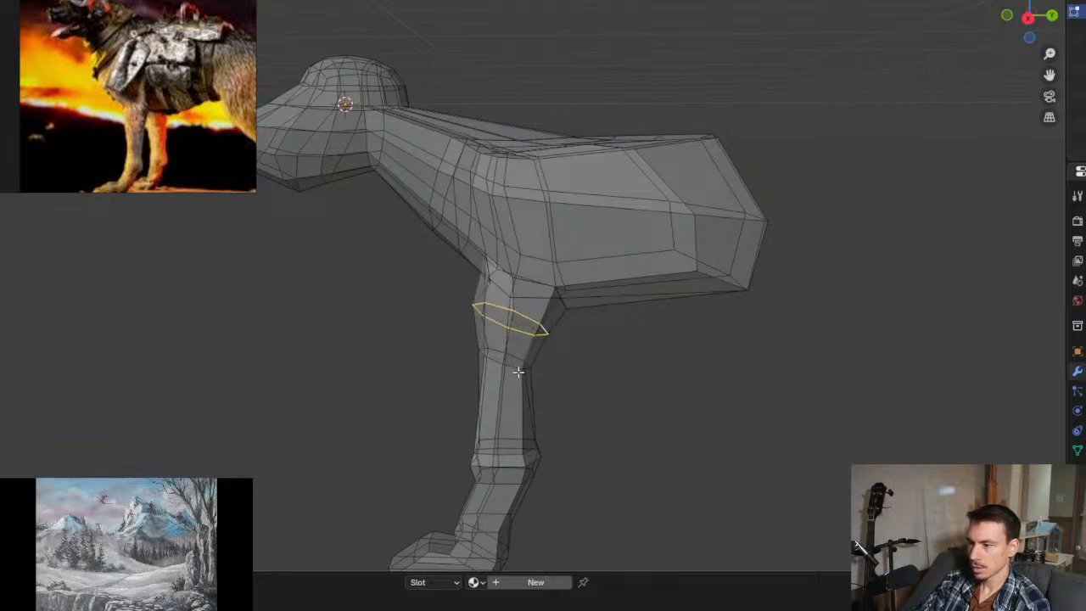
Step: Flatten the leg's second edge loop to horizontal by scaling it to 0 on Z, and level the loop above it in front view
alt+click(514, 368)
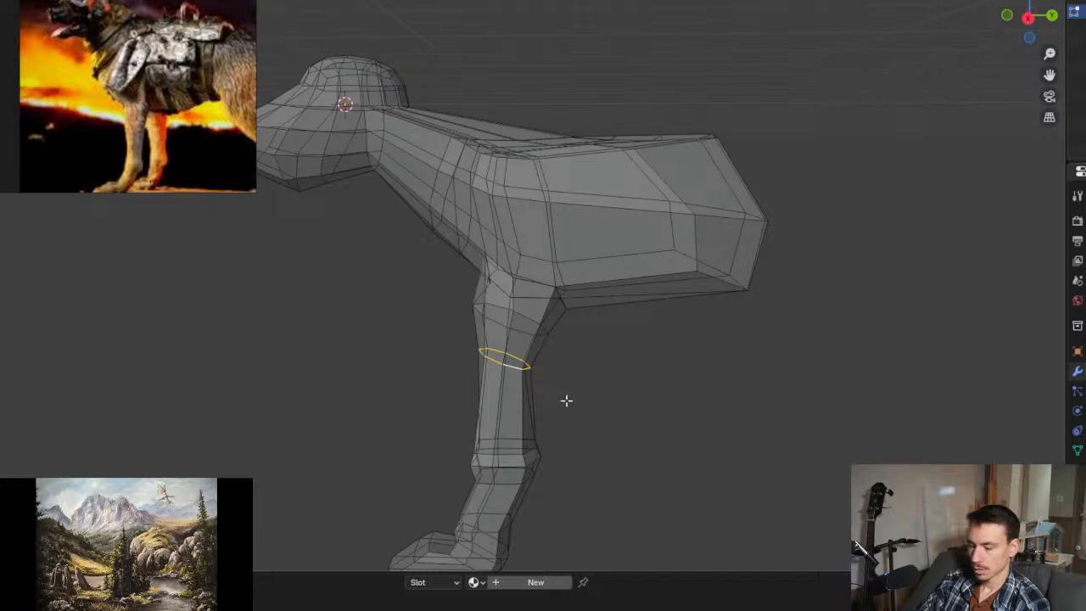
key(KP_5)
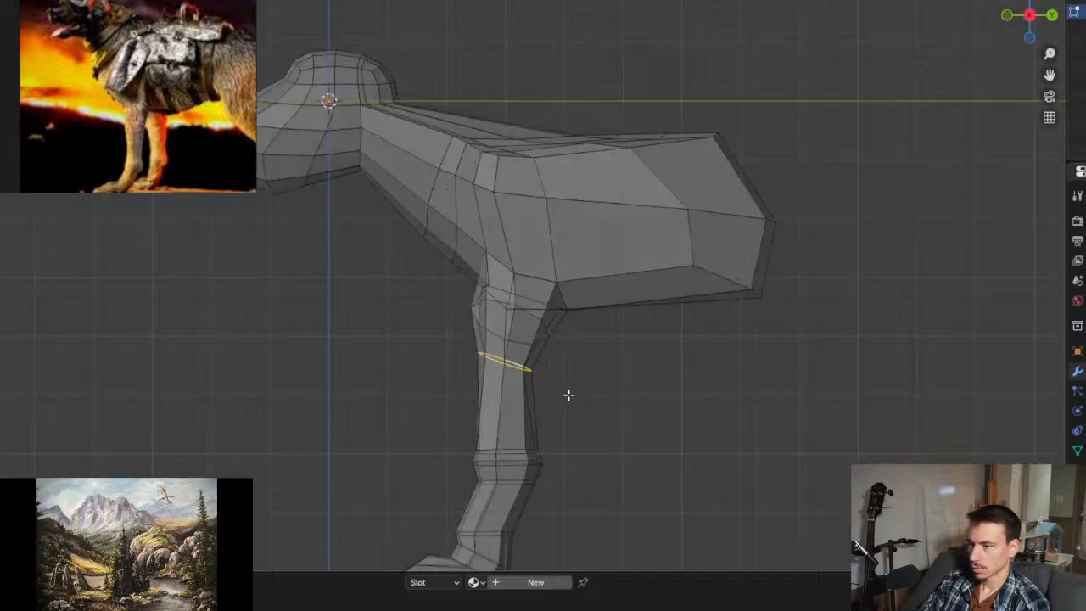
key(ctrl+KP_3)
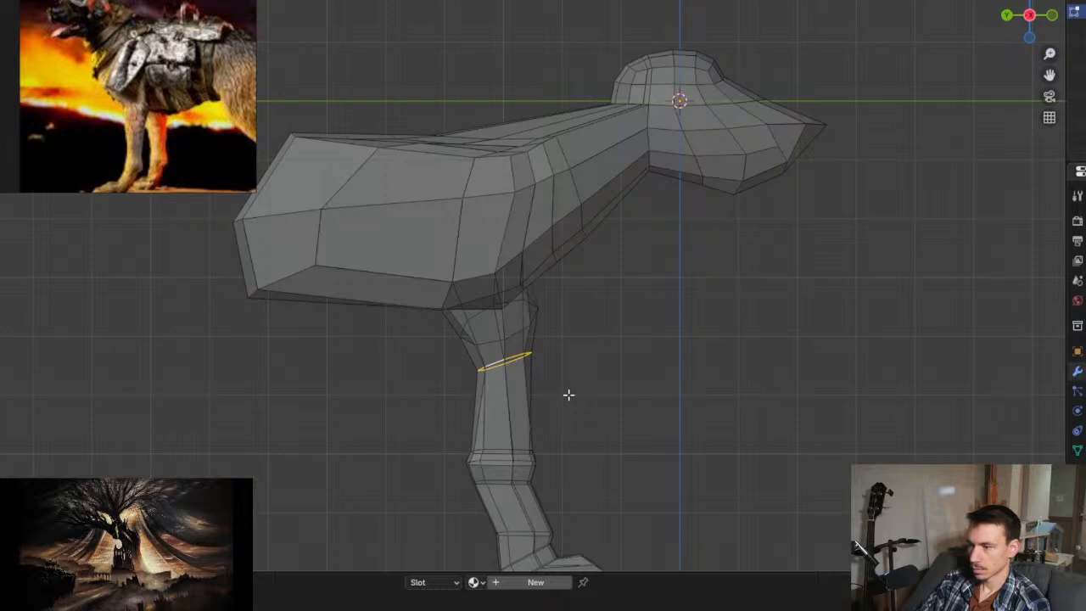
key(KP_3)
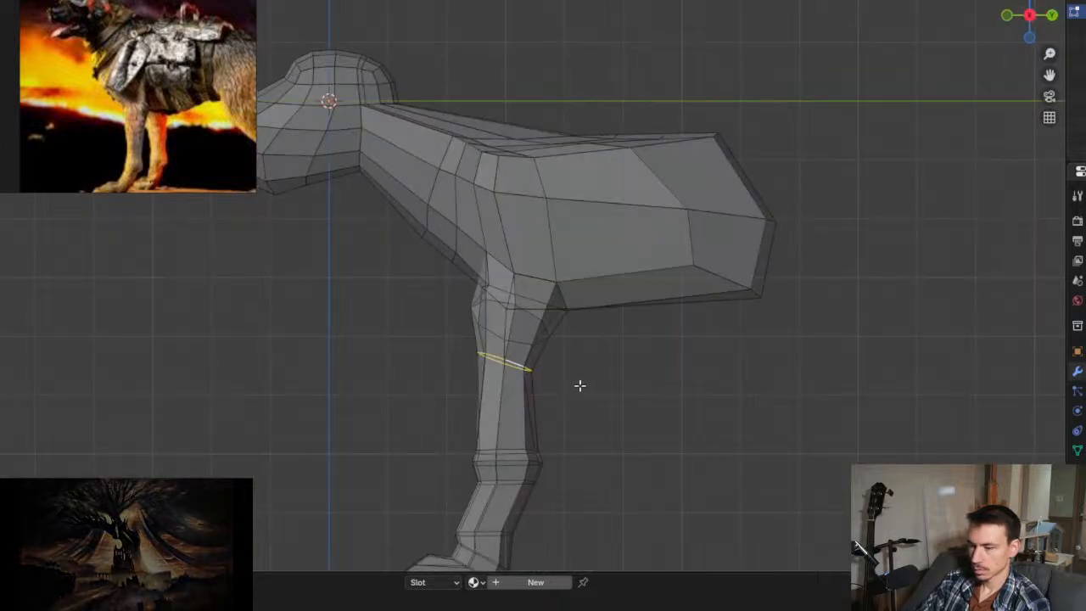
key(s)
key(z)
key(0)
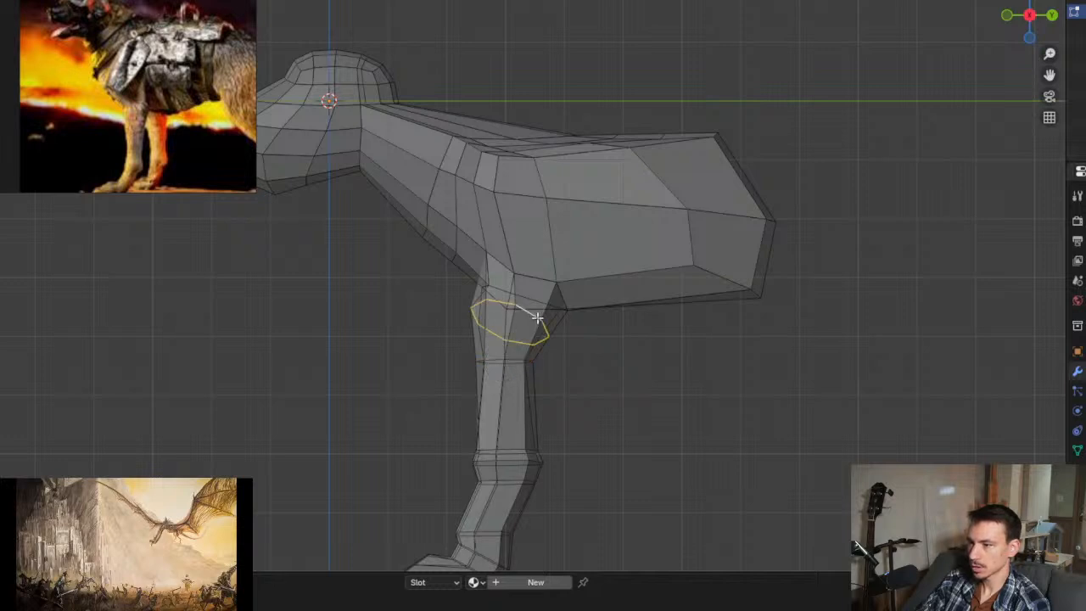
key(KP_1)
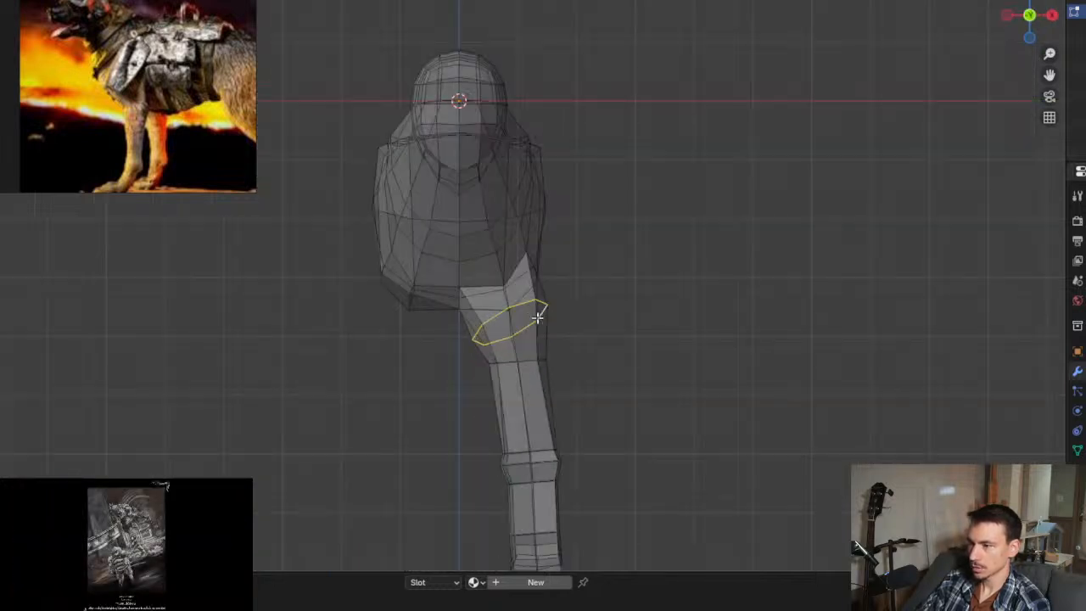
click(603, 342)
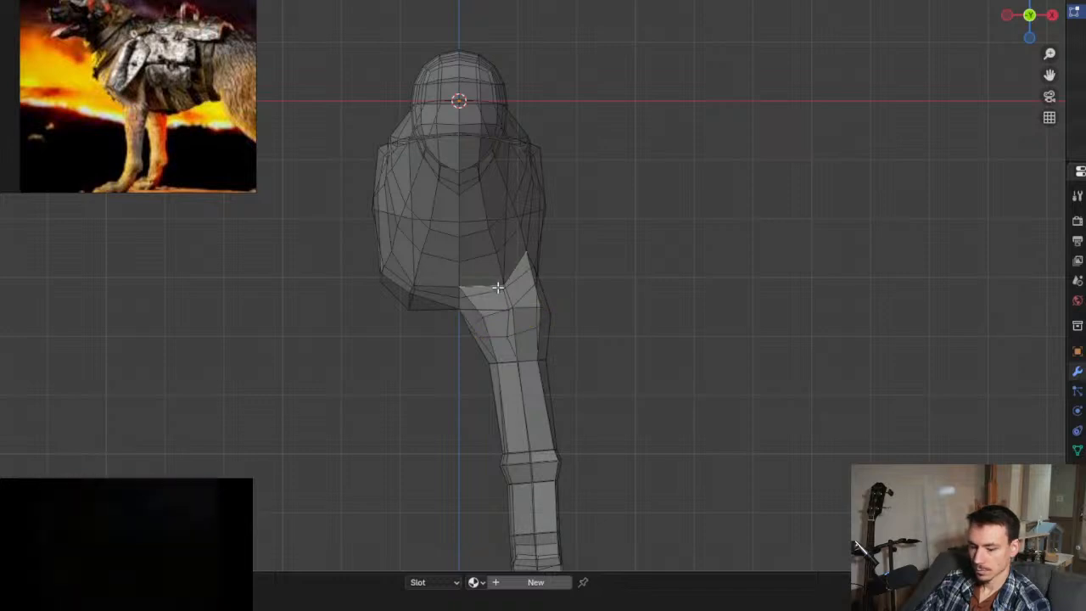
Step: Merge any overlapping vertices along the body's lower edge where the front leg joins
scroll(497, 288, up, 4)
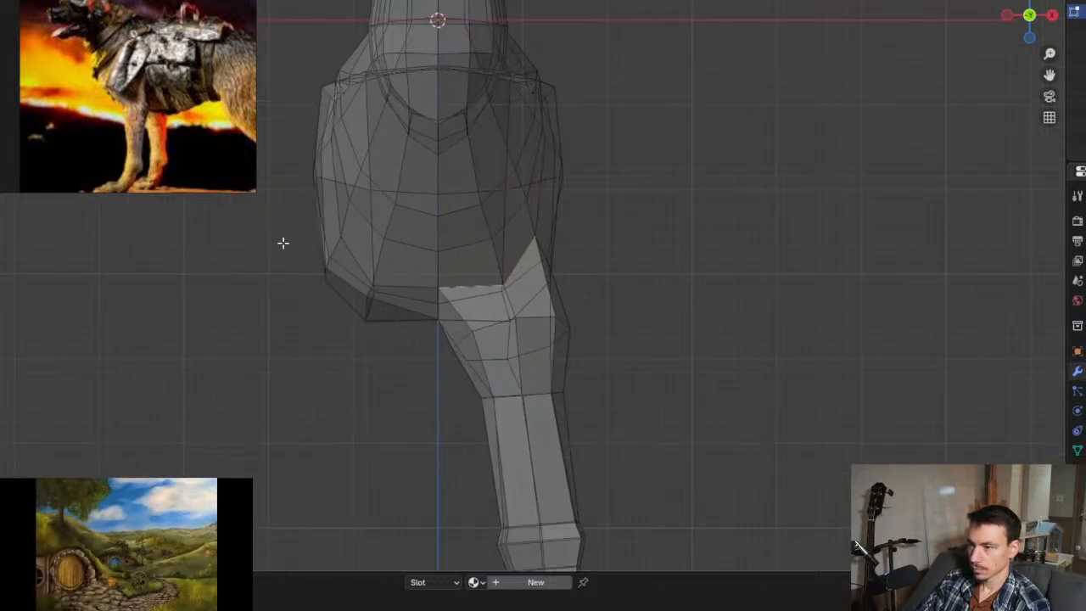
drag(283, 244, 592, 336)
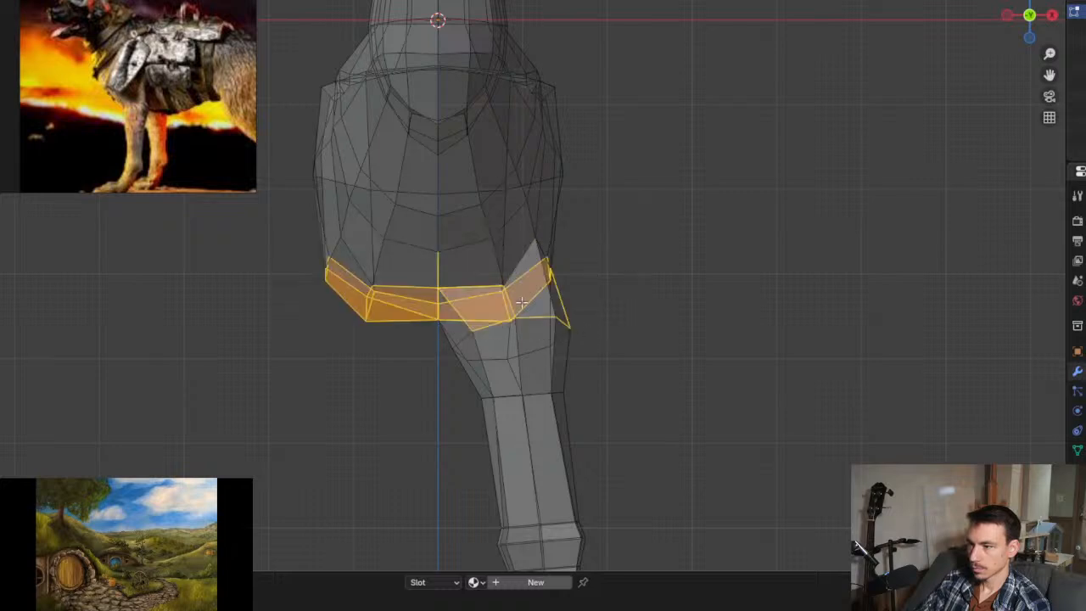
key(m)
click(517, 305)
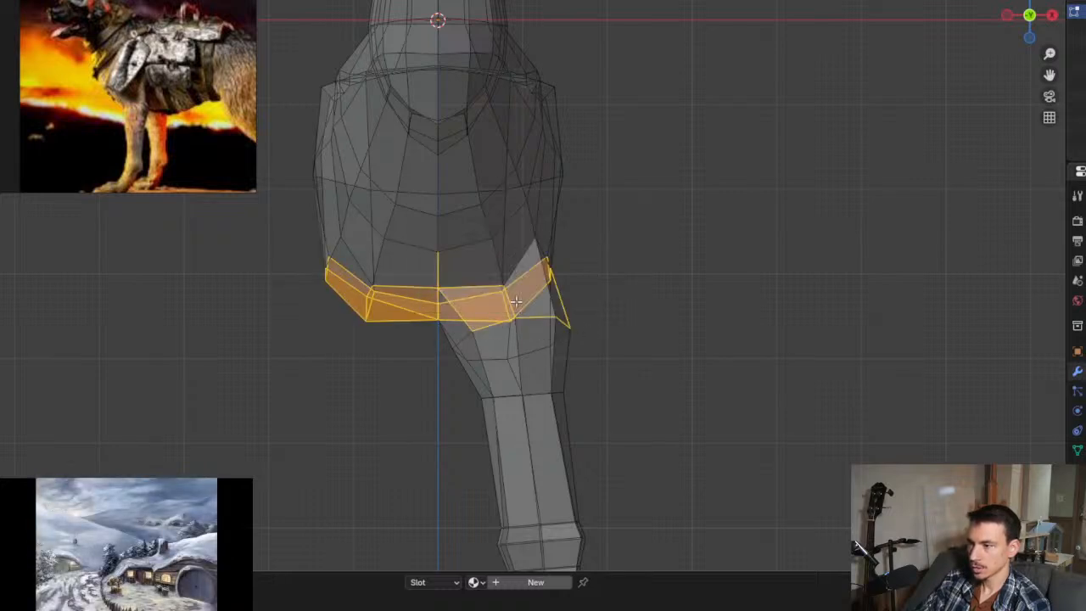
click(710, 296)
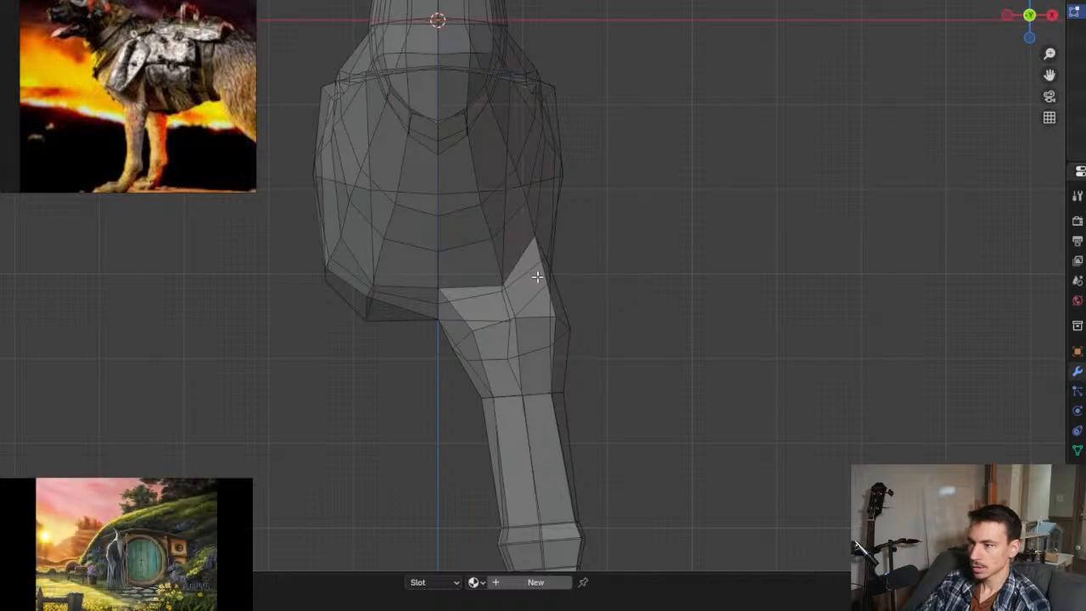
Step: Select the edge loop where the front leg meets the body and round it with LoopTools Circle
middle_drag(611, 285, 585, 284)
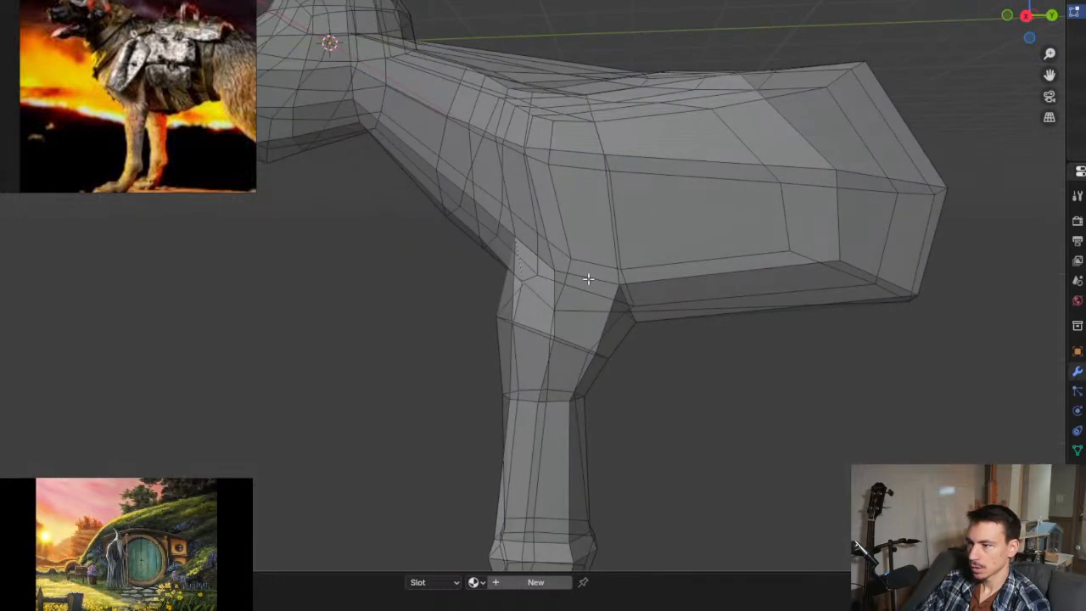
scroll(588, 277, down, 2)
click(631, 307)
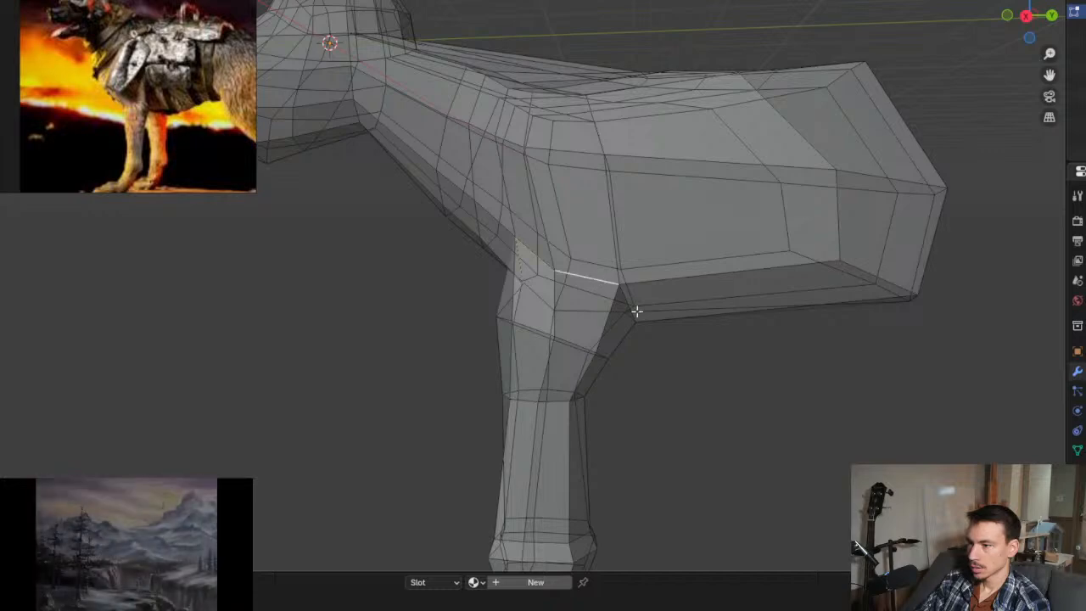
middle_drag(637, 310, 587, 203)
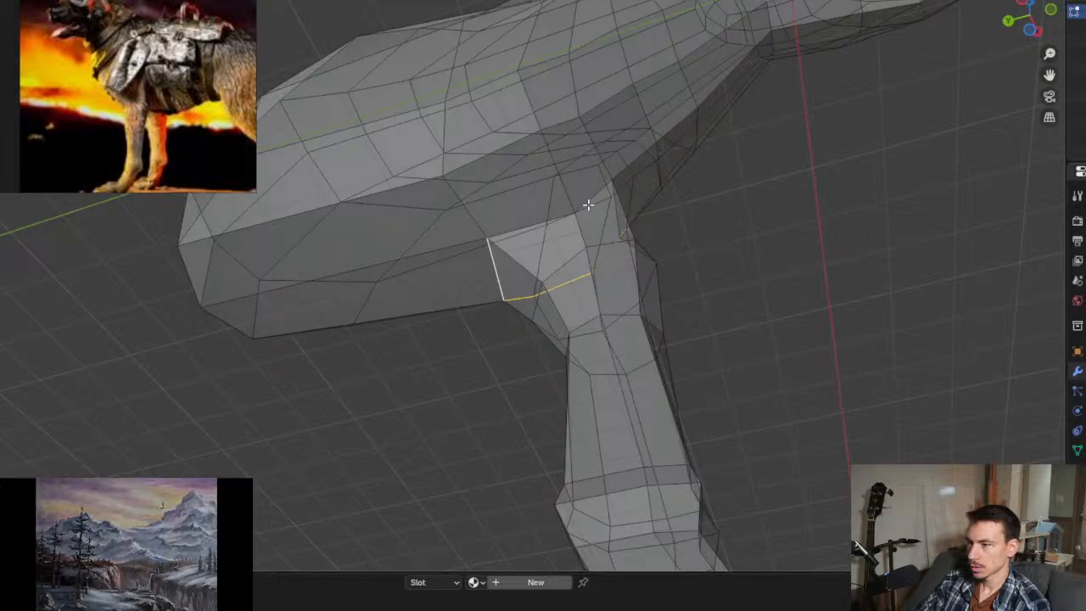
shift+click(588, 204)
mouse_move(690, 233)
middle_down()
mouse_move(591, 234)
mouse_move(599, 243)
mouse_move(848, 170)
mouse_move(710, 226)
middle_up()
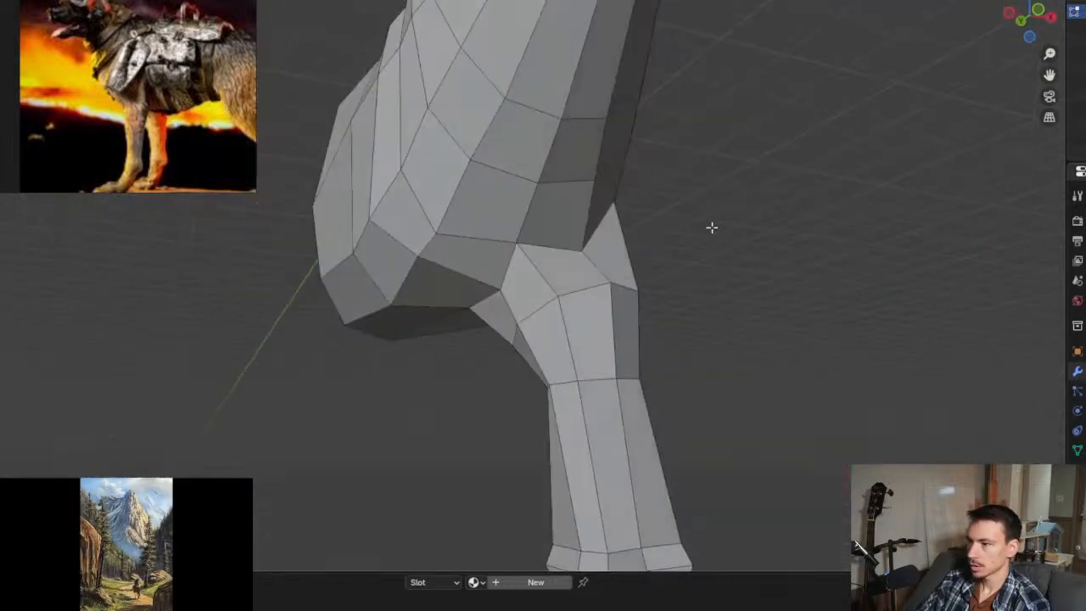
shift+click(581, 246)
middle_drag(581, 247, 529, 254)
key(ctrl+e)
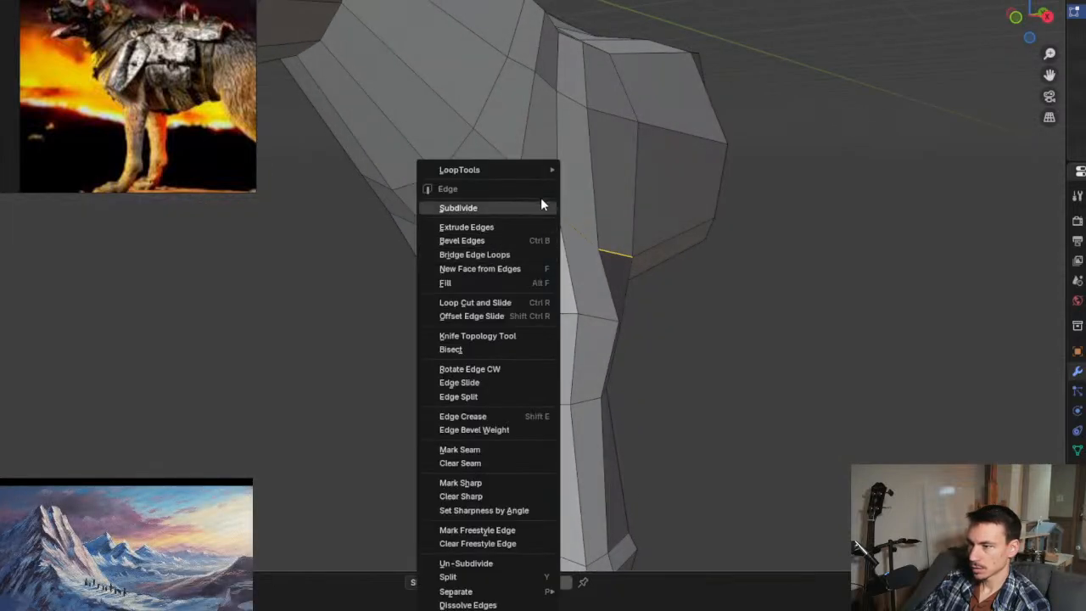
mouse_move(547, 170)
click(611, 253)
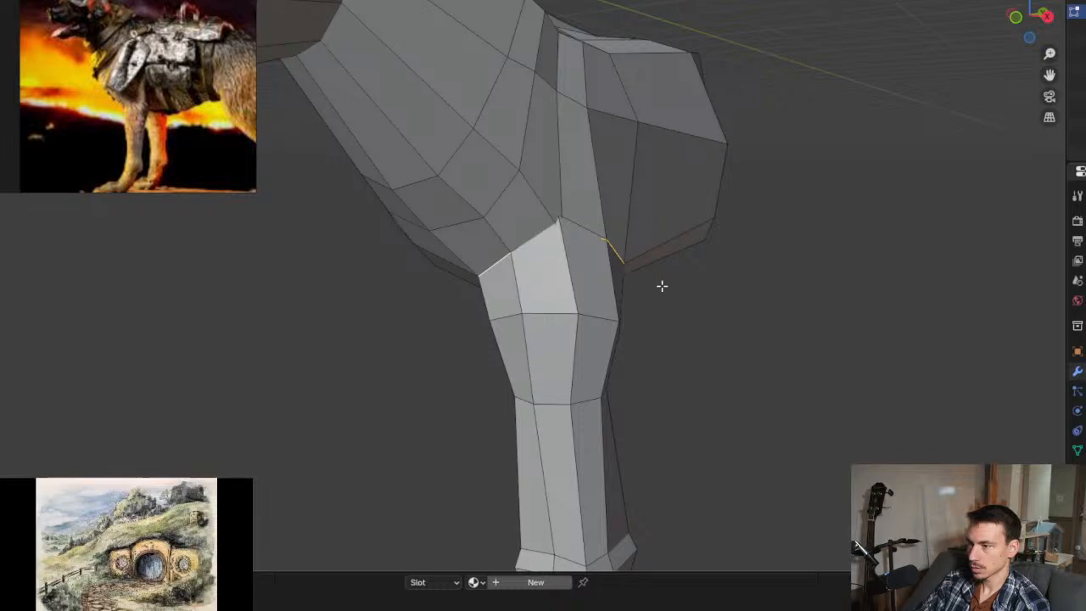
Step: Try to merge overlapping vertices across the whole rounded joint loop and the neighbouring chest faces
mouse_move(661, 286)
middle_down()
mouse_move(589, 294)
mouse_move(653, 280)
middle_up()
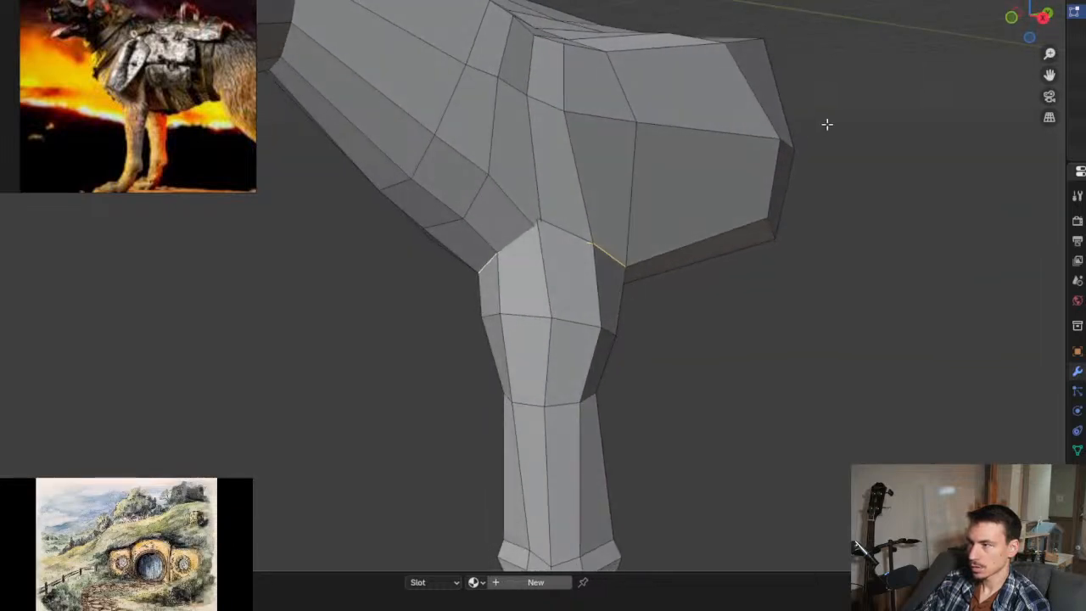
key(alt+z)
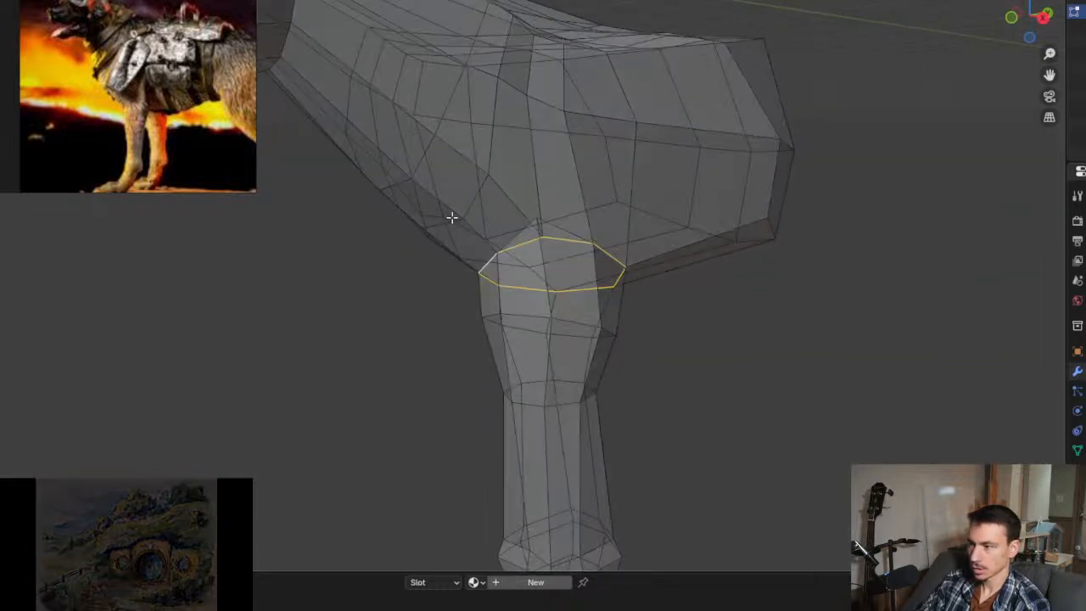
drag(417, 214, 673, 308)
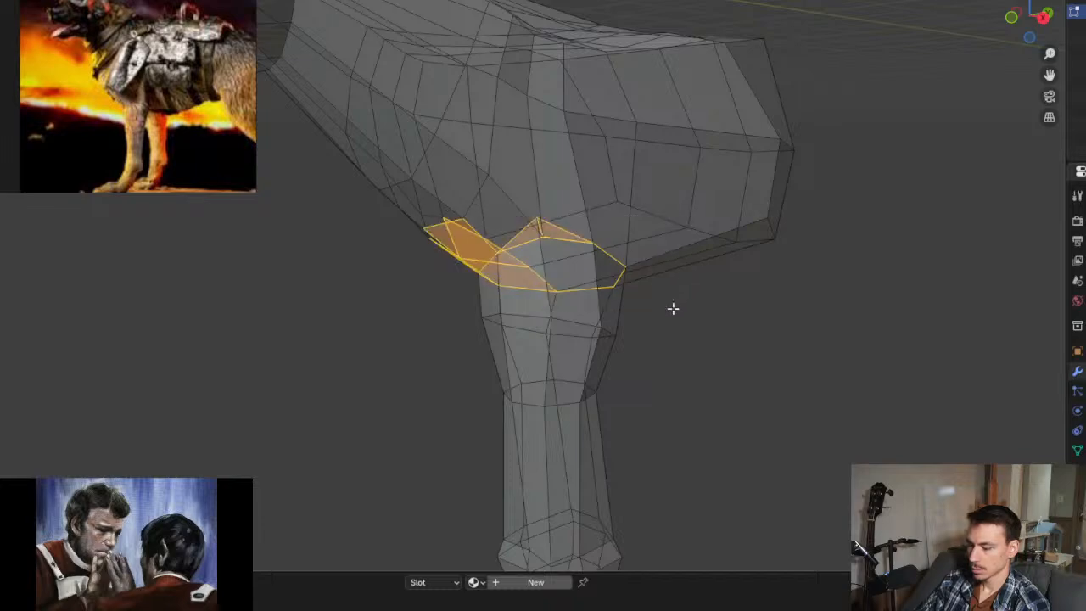
key(m)
click(673, 309)
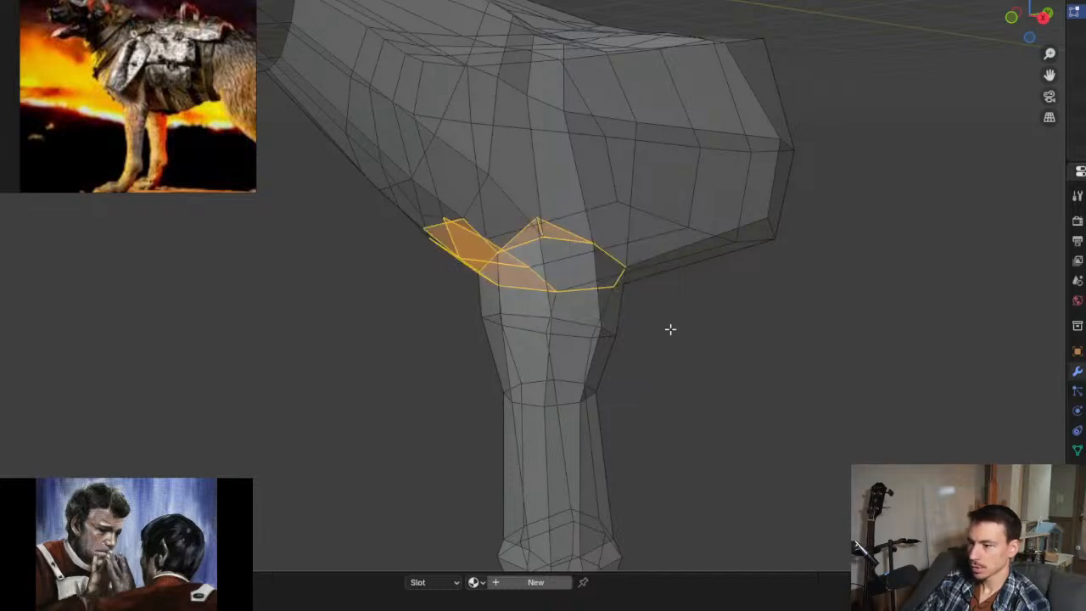
key(alt+a)
Step: Try to merge the vertices of the thin triangles above the outer side of the rounded joint loop
middle_drag(637, 337, 677, 302)
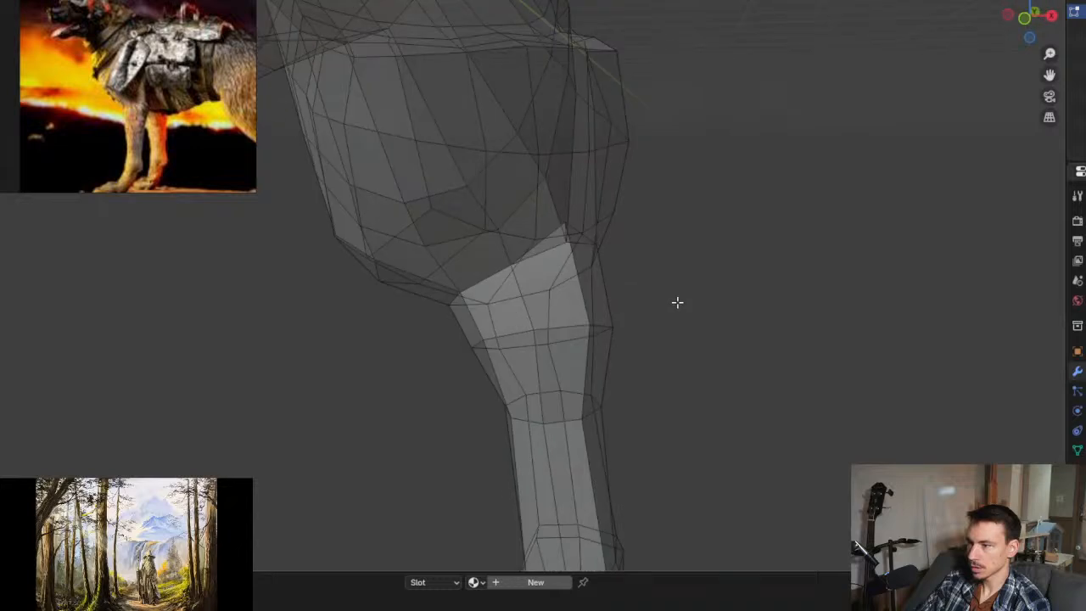
scroll(644, 288, up, 4)
middle_drag(555, 230, 484, 243)
scroll(497, 245, up, 2)
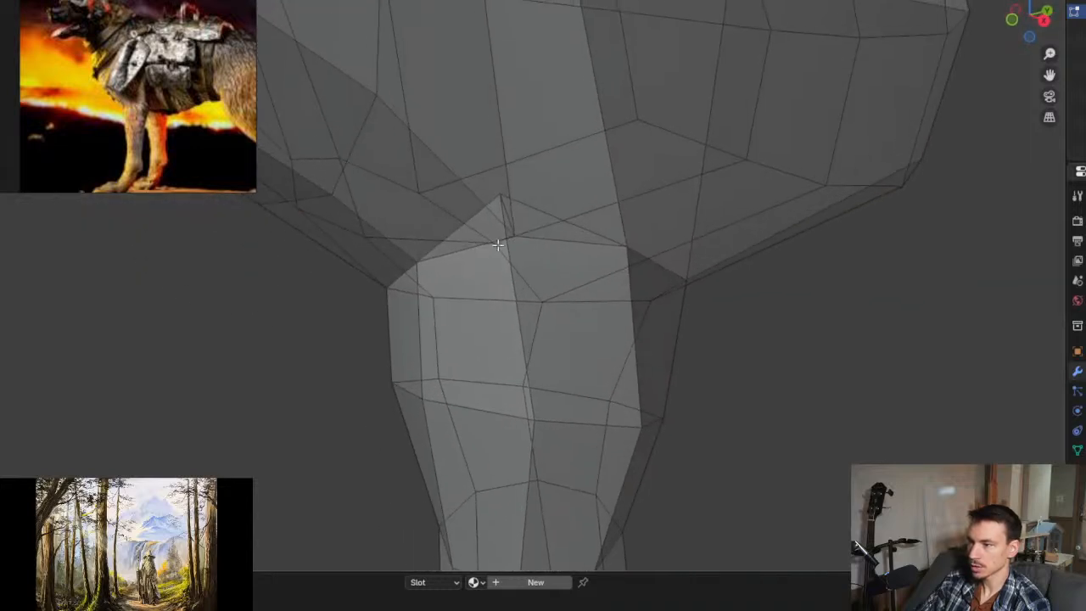
drag(390, 172, 628, 293)
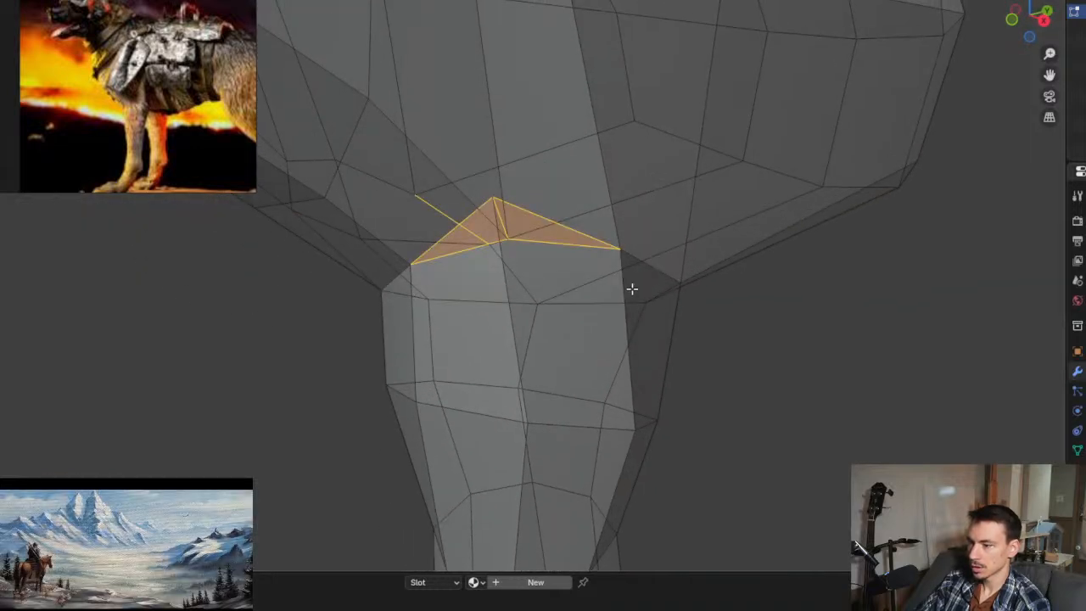
key(m)
click(607, 286)
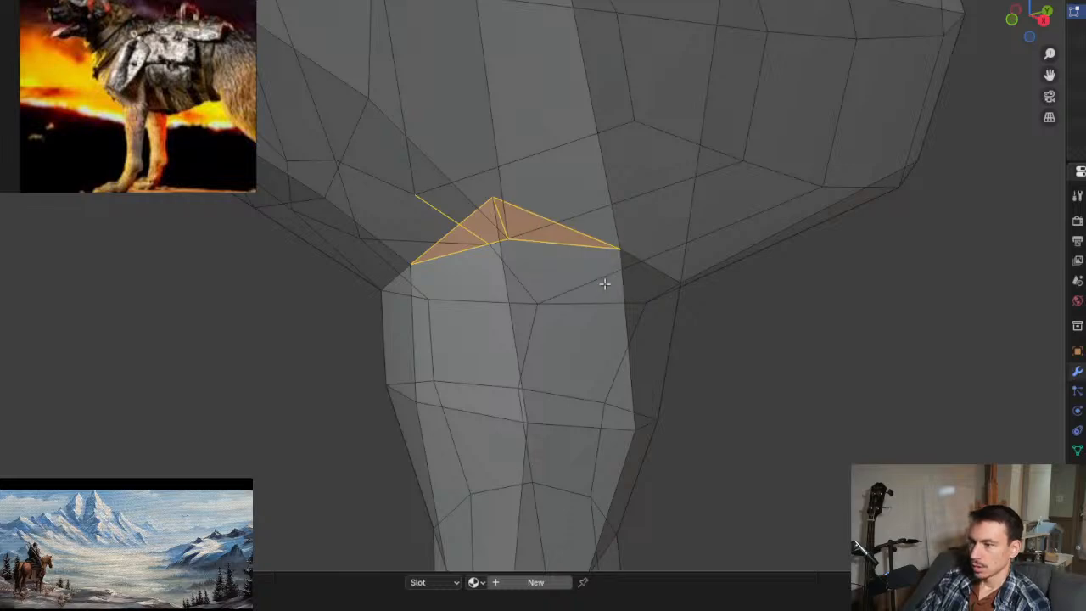
middle_drag(632, 247, 676, 252)
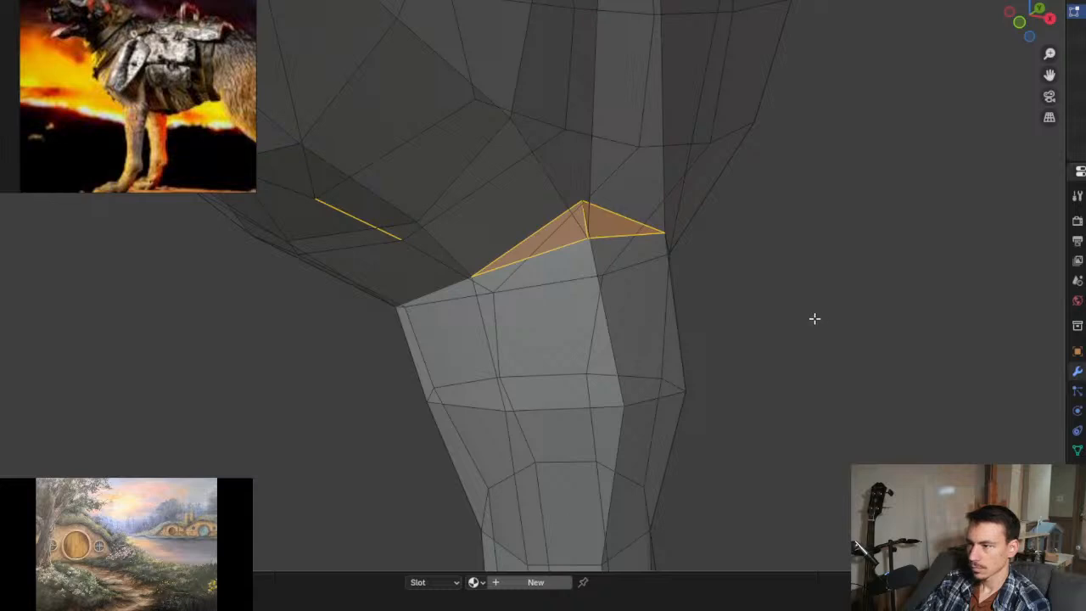
Step: Undo the merge attempts and the circular rounding of the leg's joint loop
key(ctrl+z)
key(ctrl+z)
key(ctrl+z)
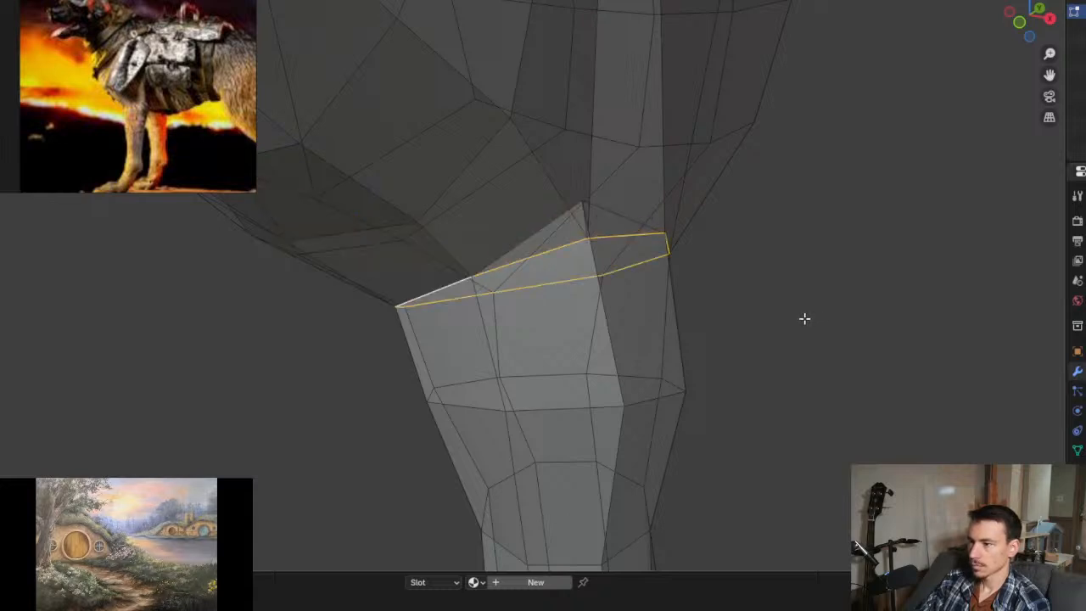
key(ctrl+z)
Step: Move the pointed vertex at the top of the shoulder down toward the leg to even out the joint loop
middle_drag(775, 325, 735, 323)
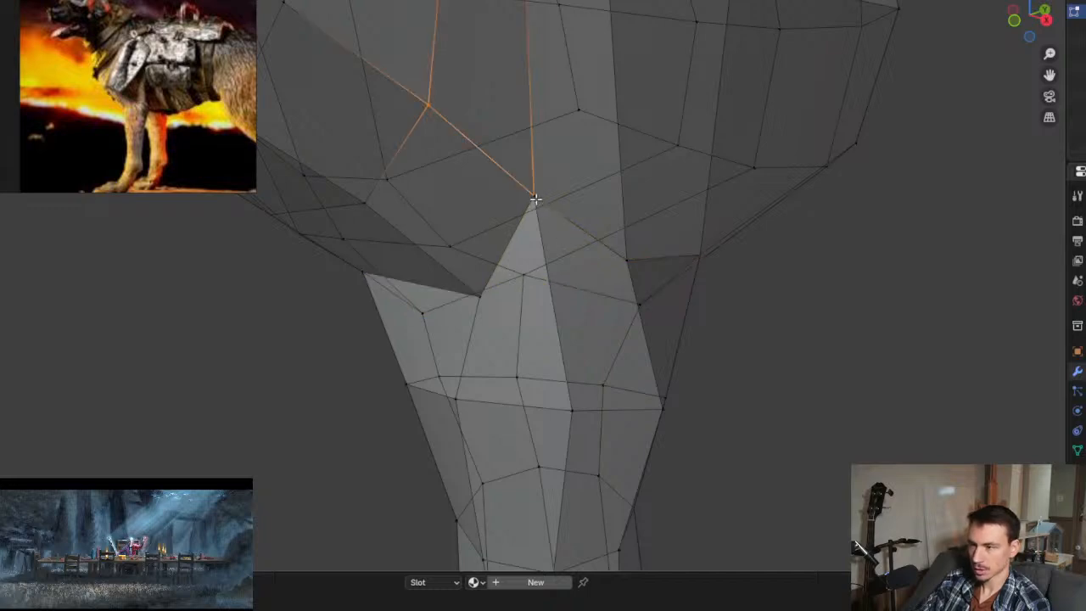
alt+click(536, 208)
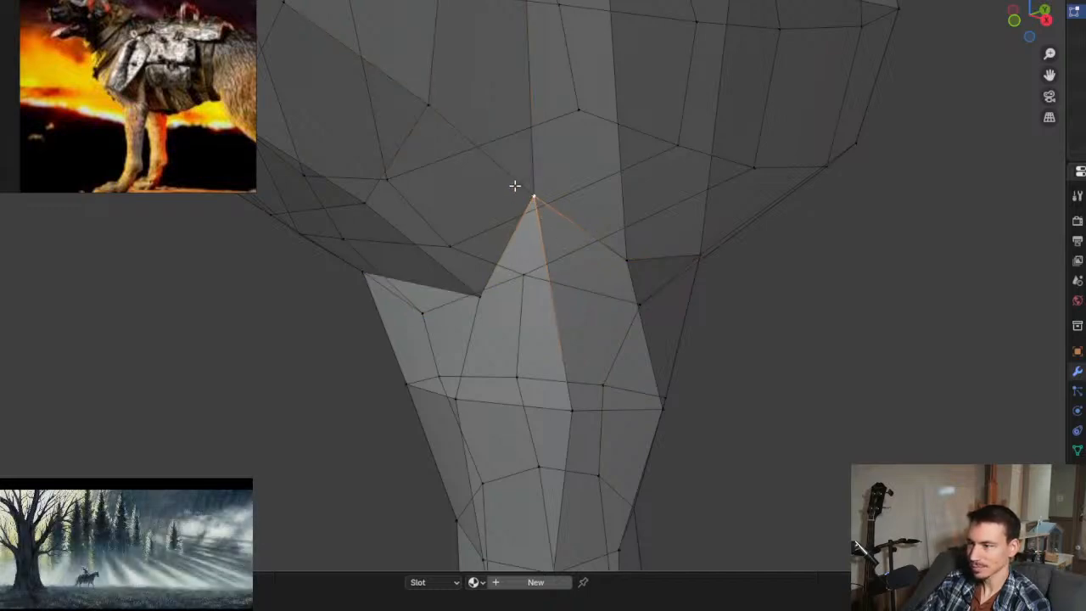
key(g)
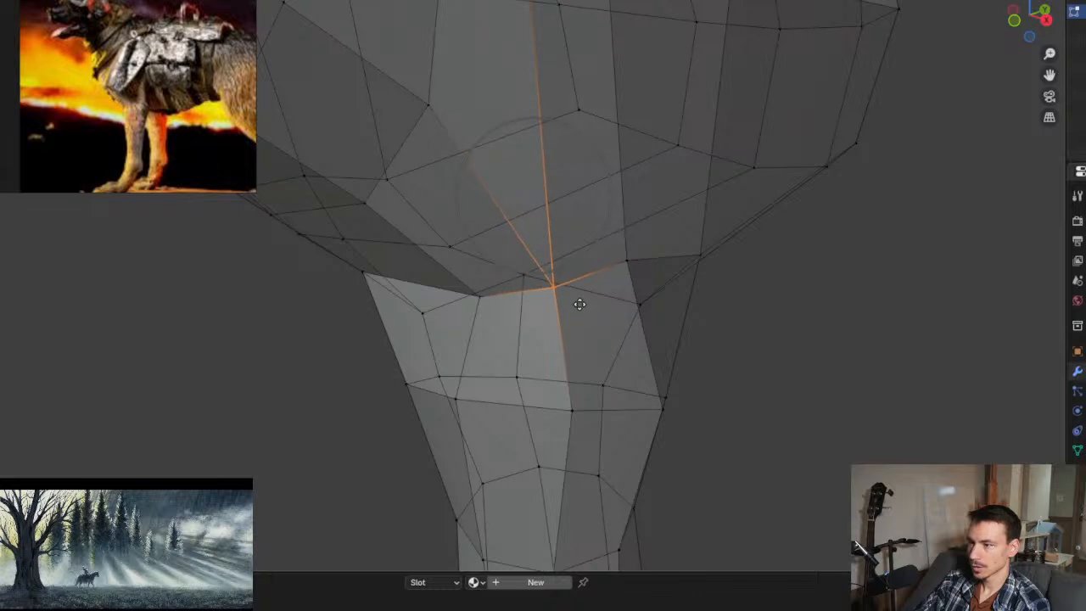
middle_drag(564, 291, 323, 390)
key(g)
click(620, 340)
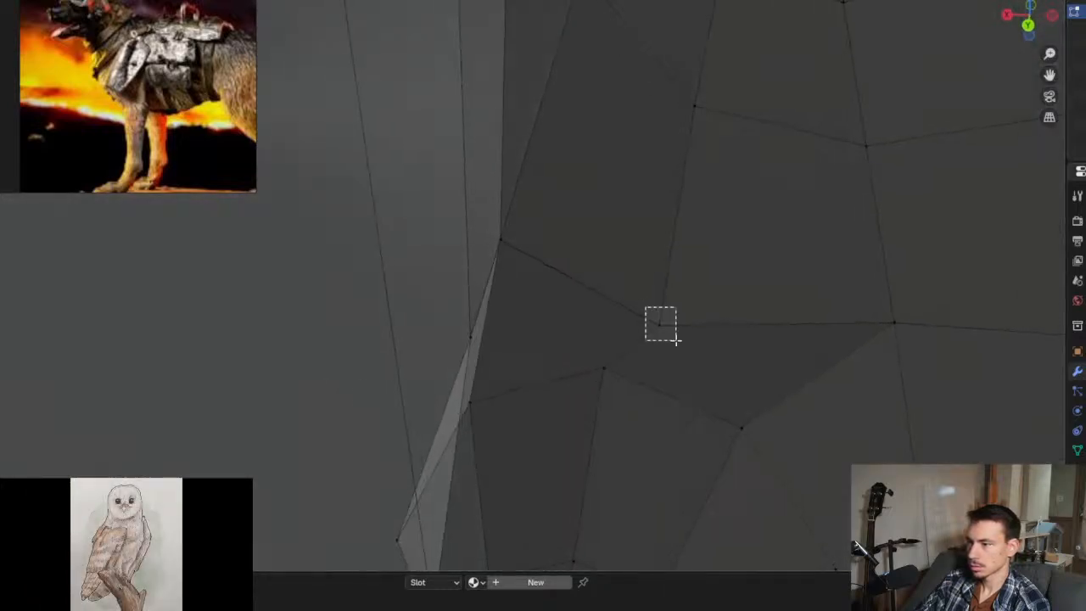
Step: Reposition the notch vertex at the front of the leg joint to smooth the transition from chest to leg
middle_drag(629, 367, 836, 339)
key(g)
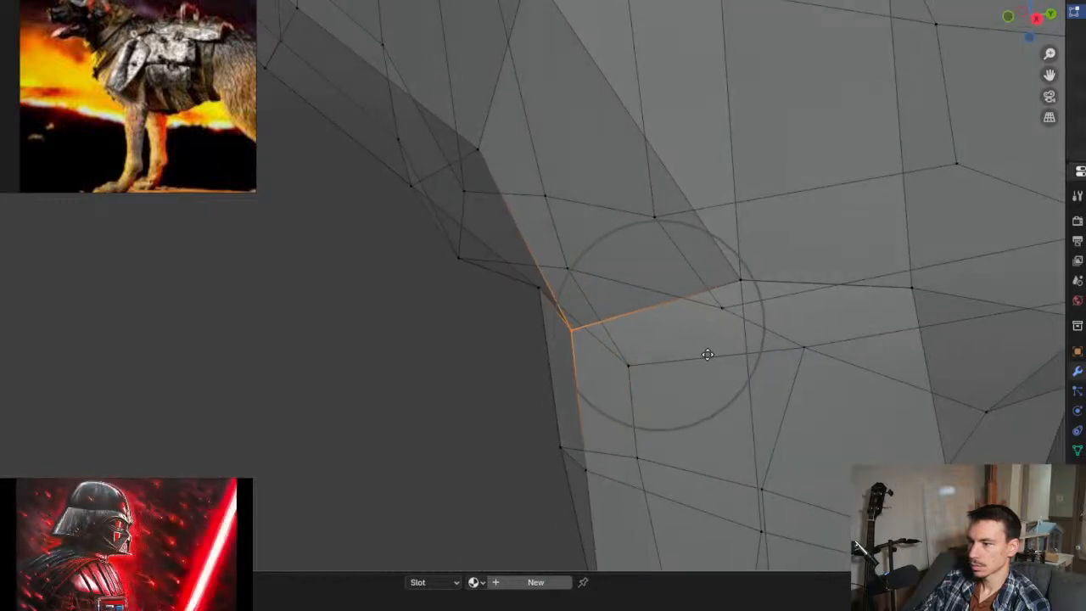
scroll(669, 355, down, 6)
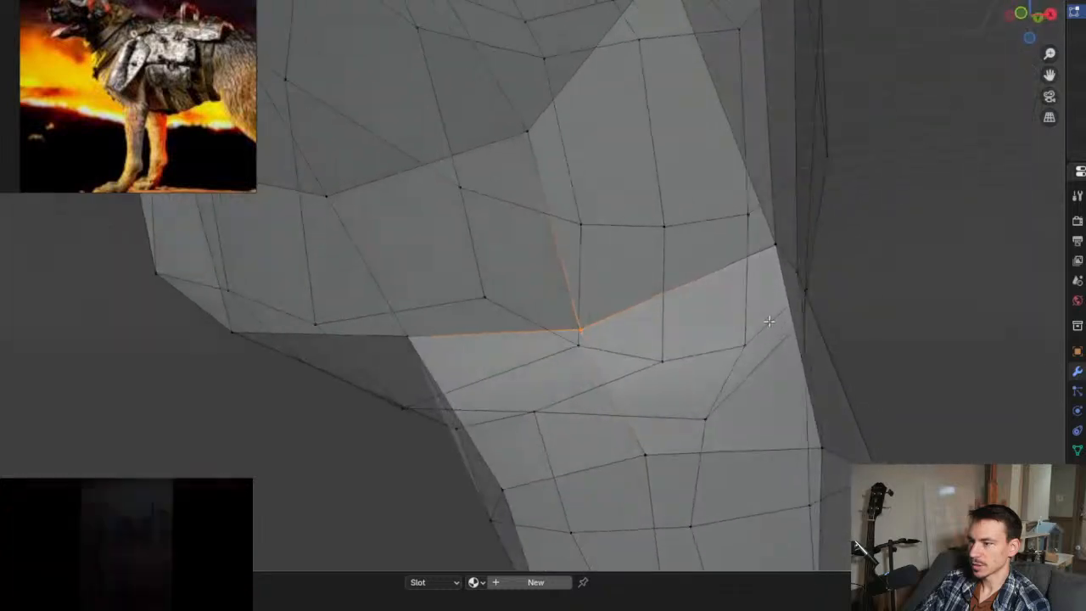
scroll(719, 293, down, 3)
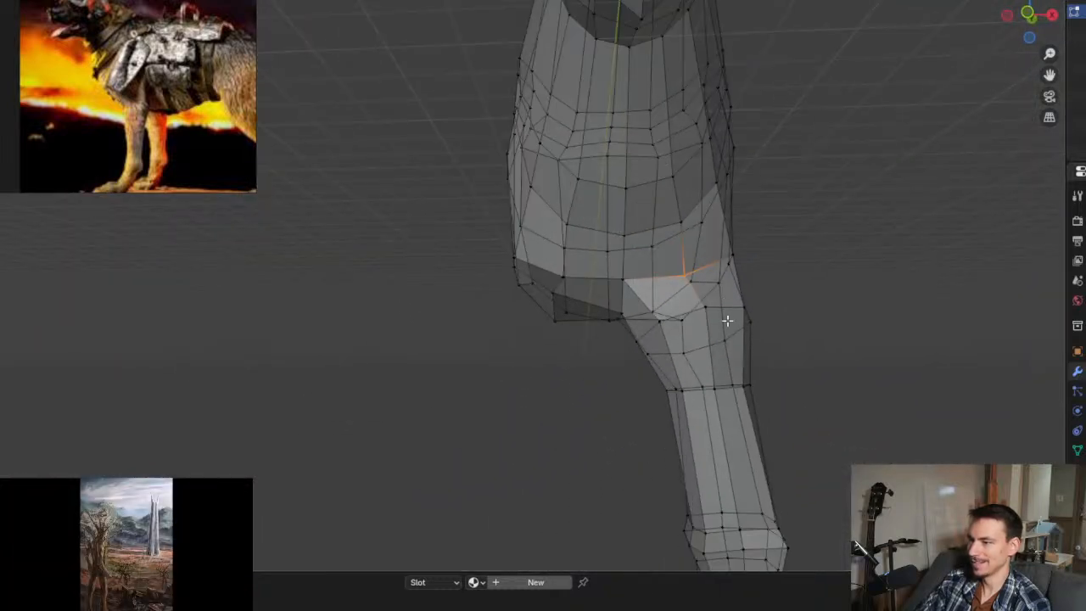
scroll(657, 328, up, 3)
scroll(642, 297, up, 3)
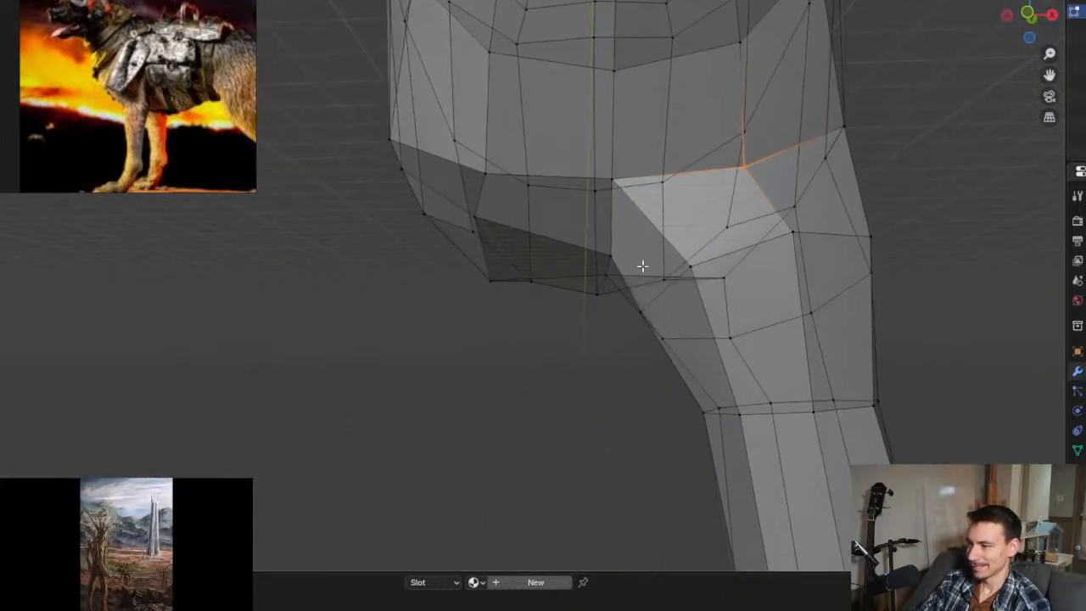
Step: Move the vertices on the inner side of the upper front leg outward, closer to the leg, to narrow the joint
middle_drag(647, 287, 642, 307)
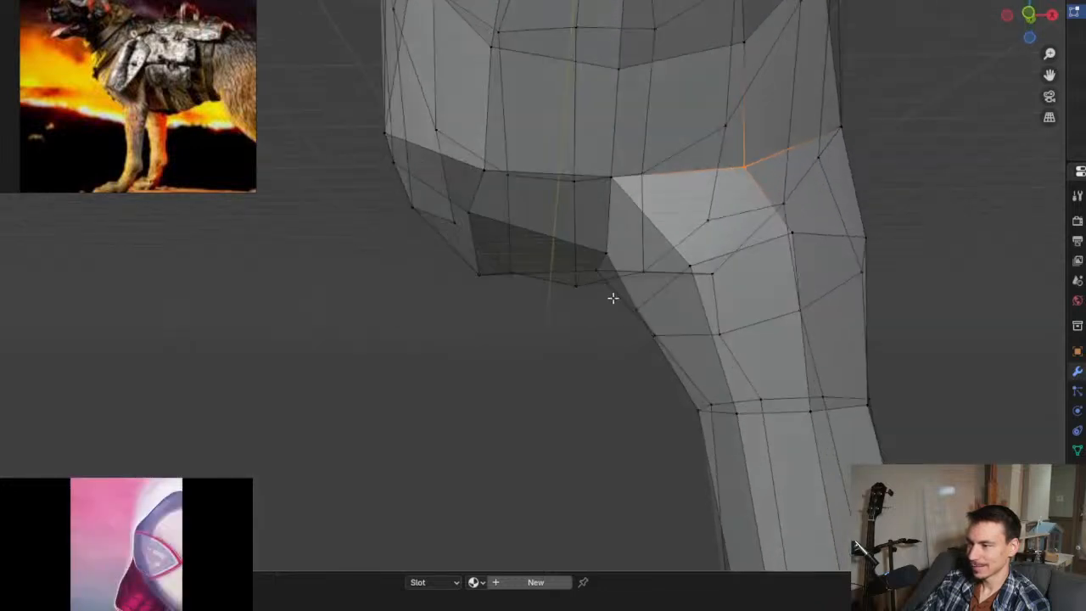
drag(613, 298, 670, 359)
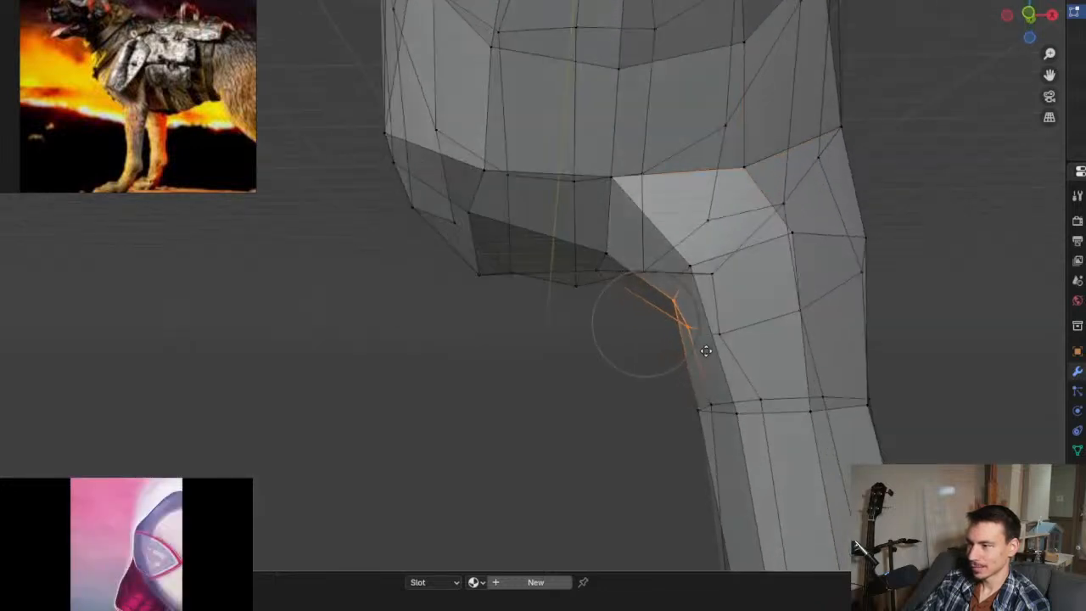
middle_drag(698, 349, 782, 264)
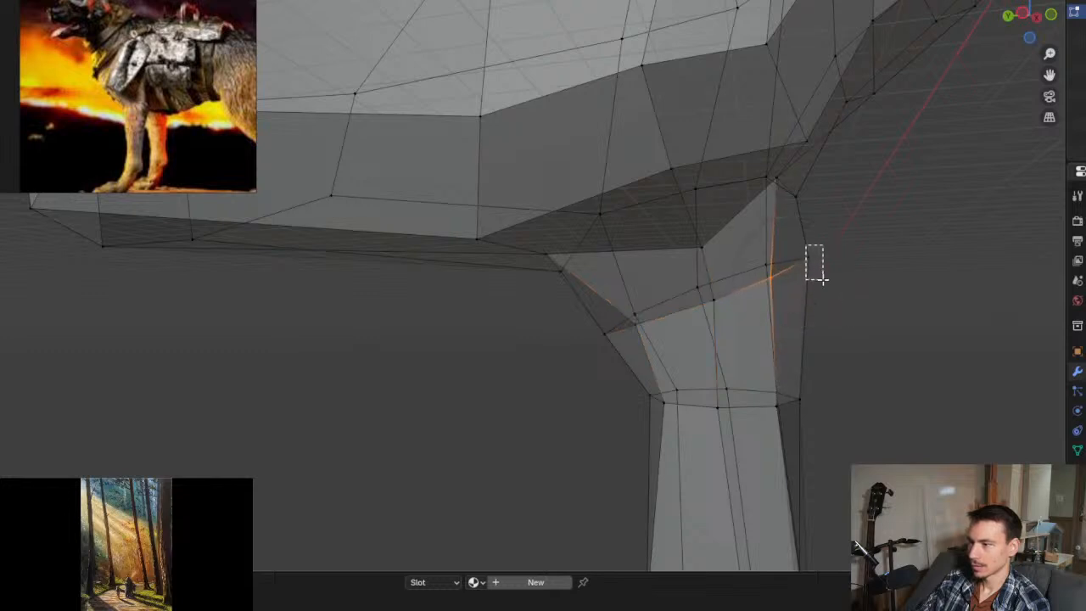
Step: Select the edge loop around the middle of the front leg's knee and round it with LoopTools Circle
scroll(803, 281, down, 5)
middle_drag(819, 271, 809, 400)
scroll(719, 352, up, 3)
scroll(719, 352, up, 4)
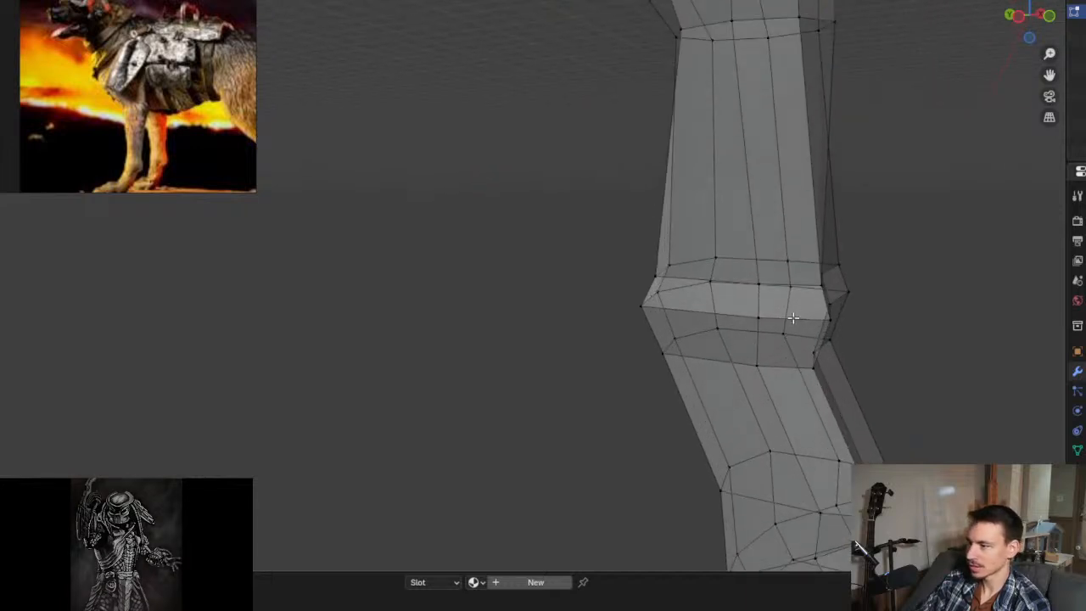
alt+click(793, 319)
right_click(793, 322)
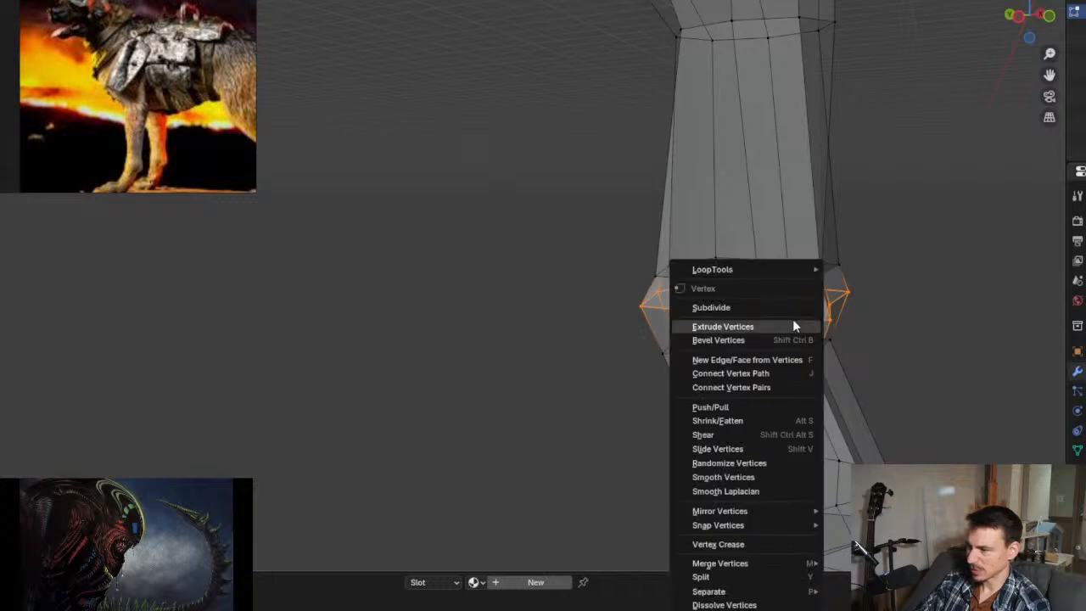
mouse_move(802, 266)
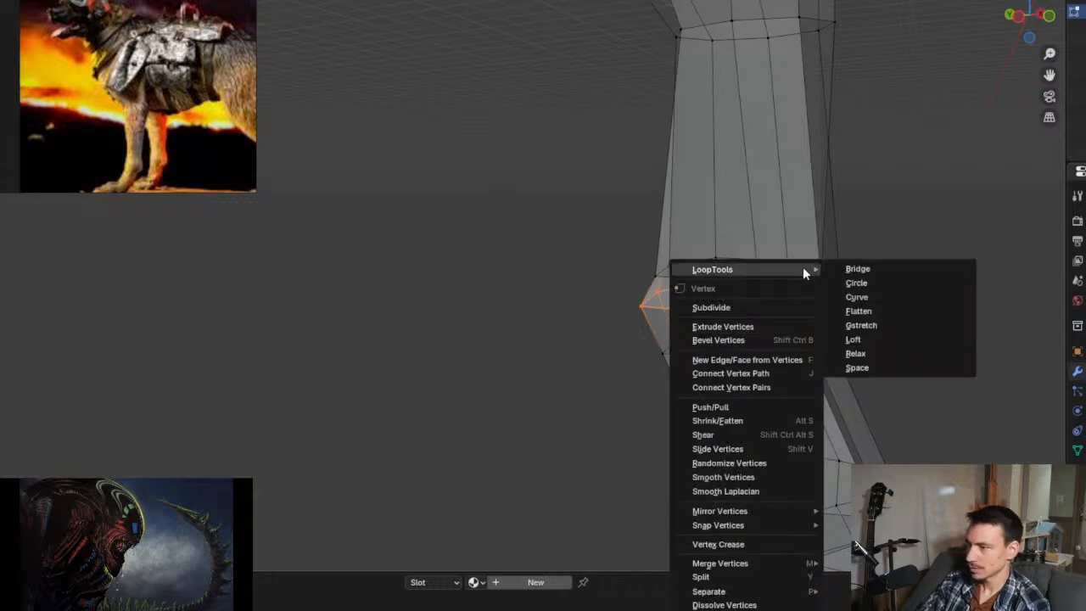
click(873, 282)
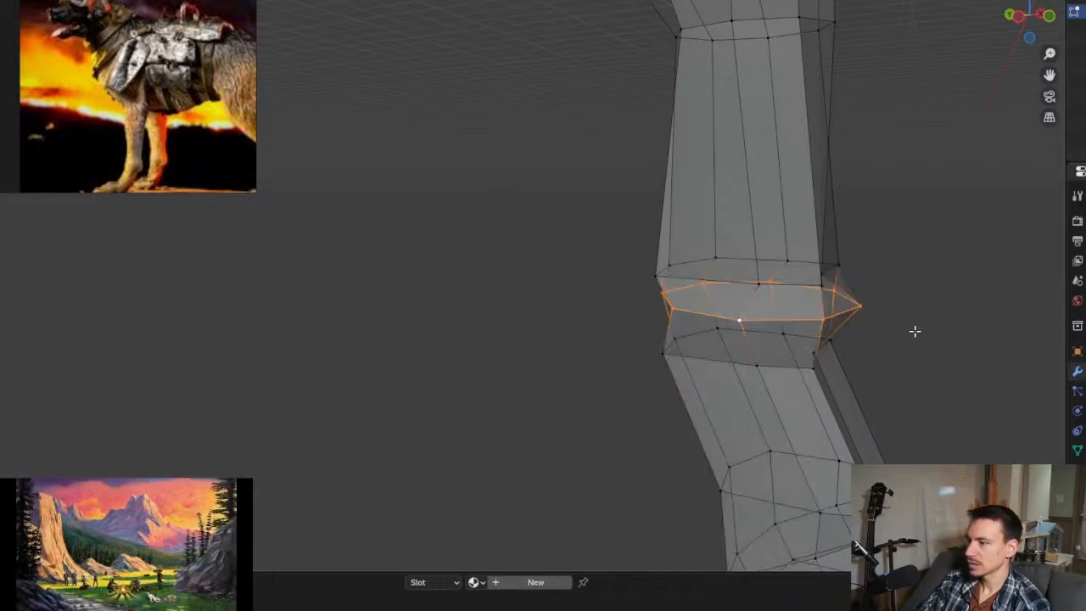
Step: Shift the rounded knee loop slightly toward the back of the leg and scale it down
key(KP_3)
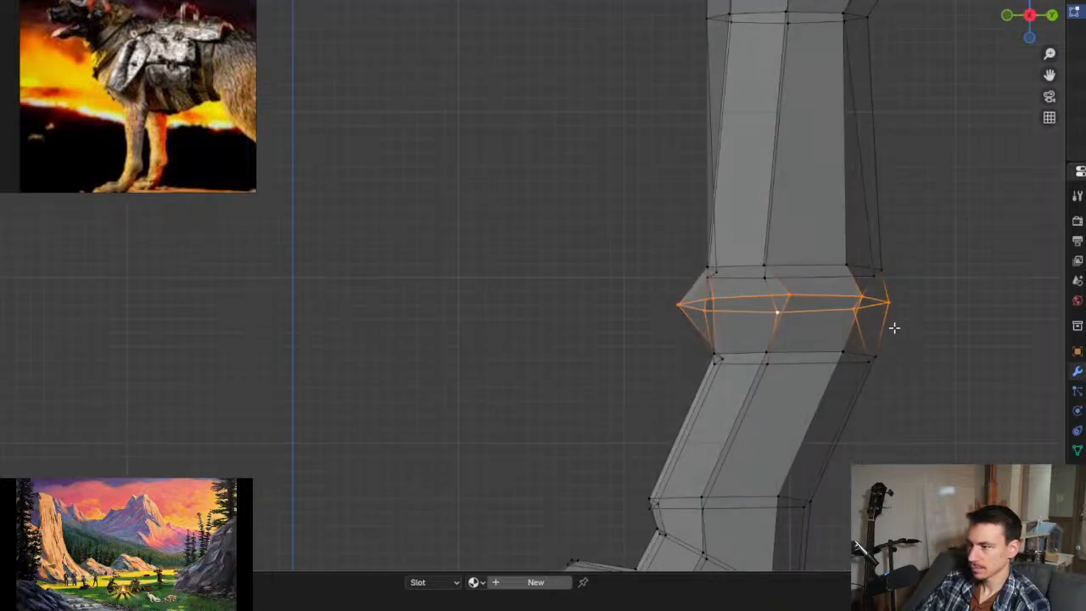
key(h)
key(alt+h)
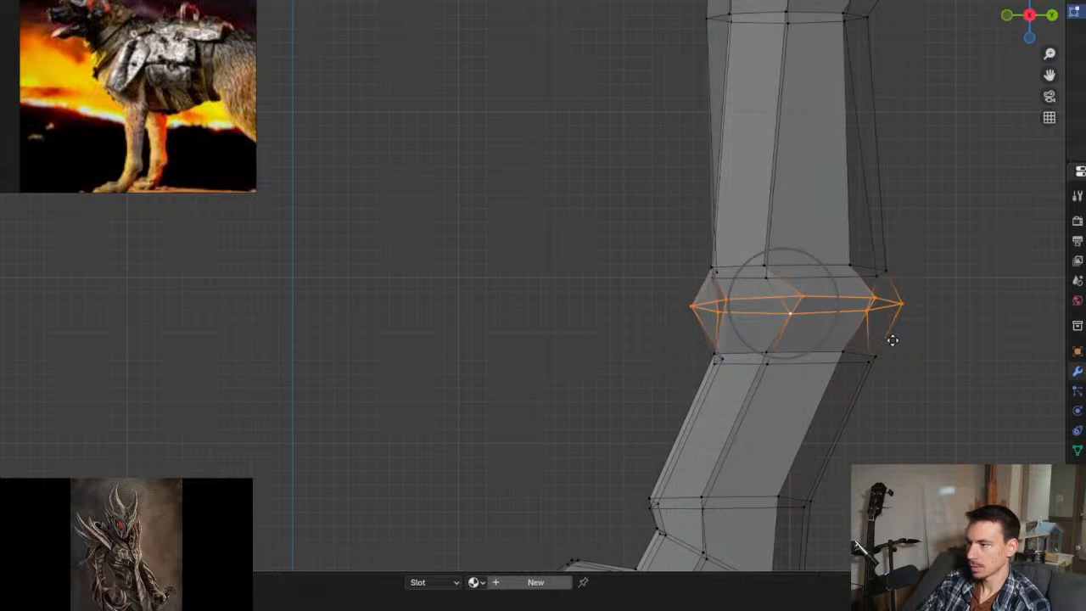
key(s)
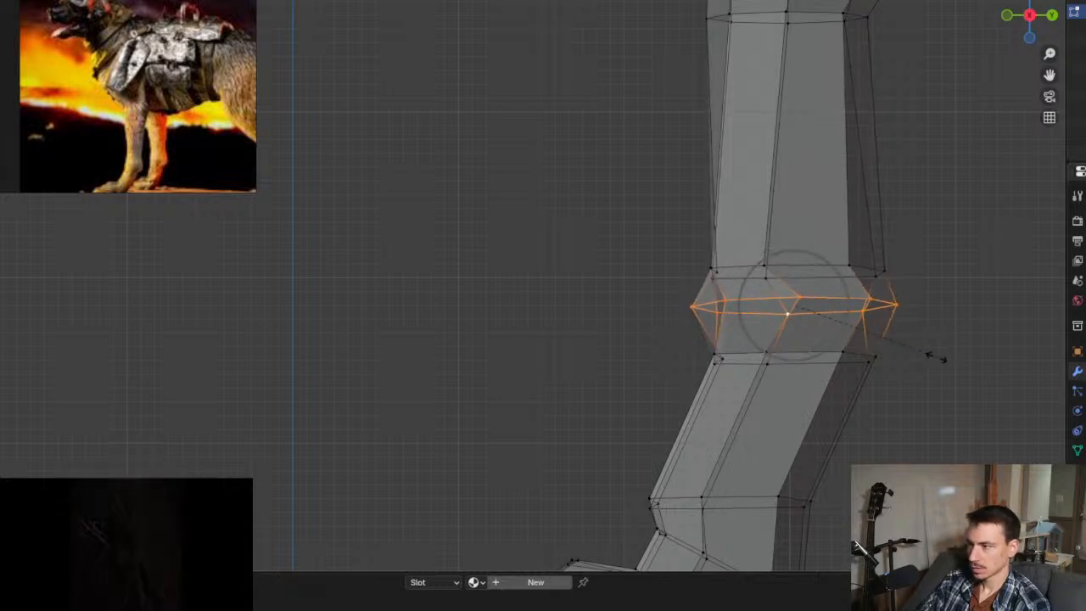
middle_drag(899, 347, 852, 307)
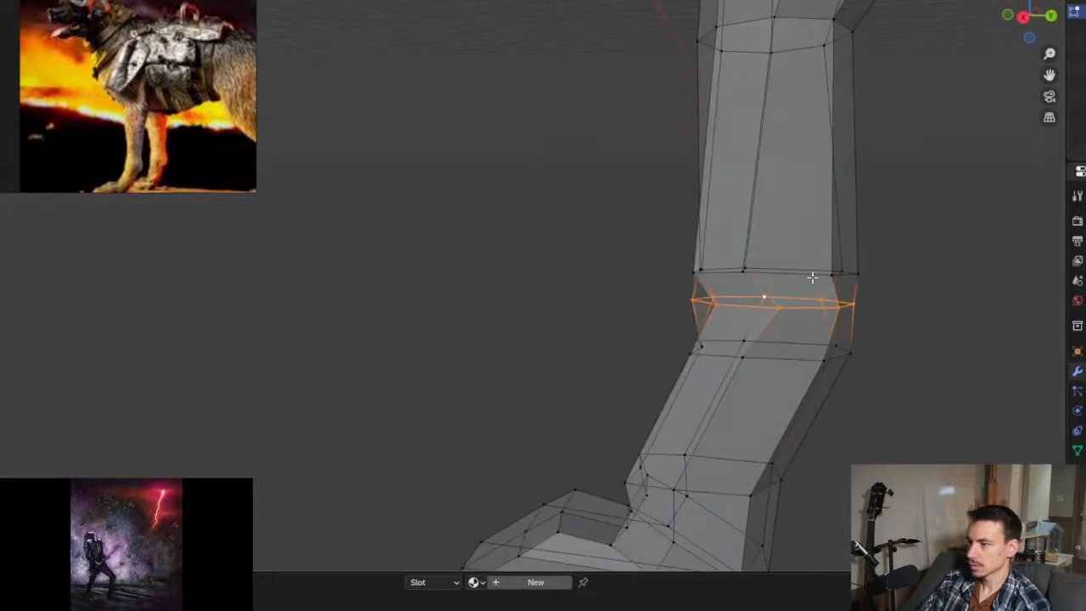
Step: Select the edge loop just above the knee, move it up slightly and scale it down to slim the leg
alt+click(838, 273)
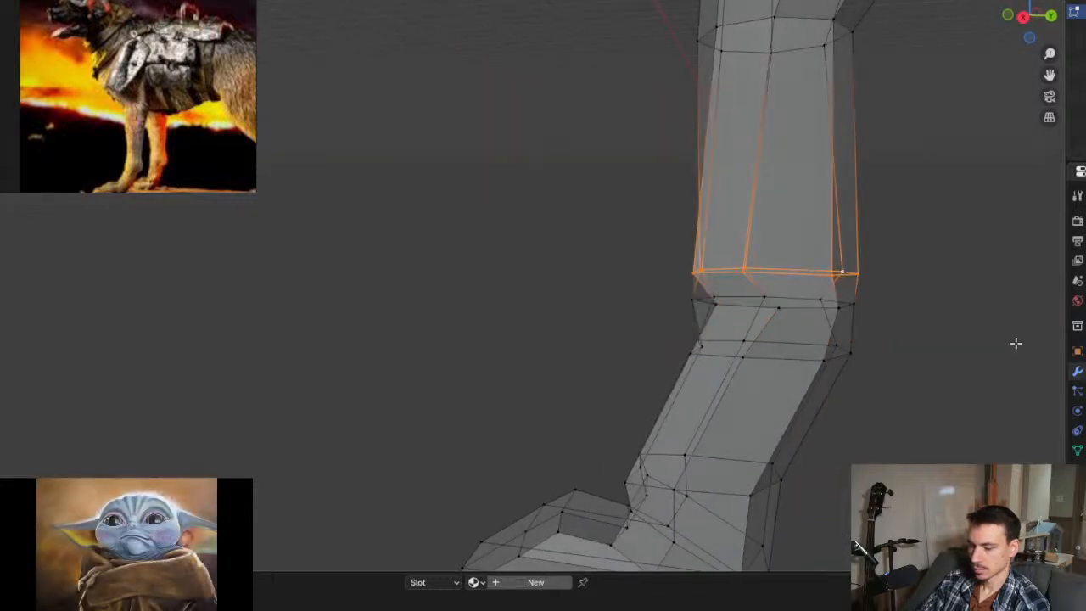
key(g)
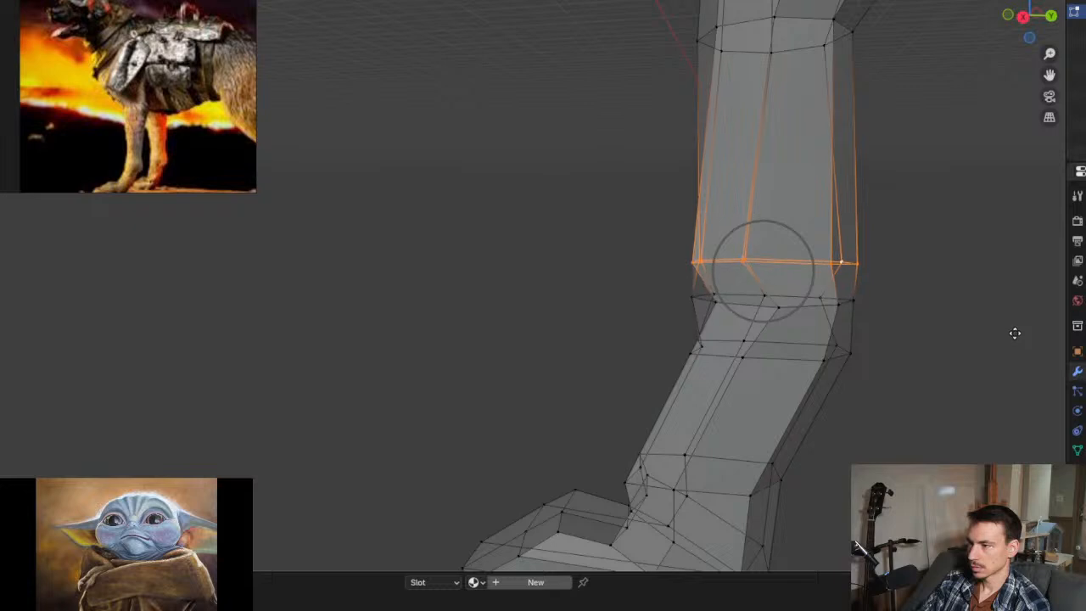
click(1015, 332)
key(s)
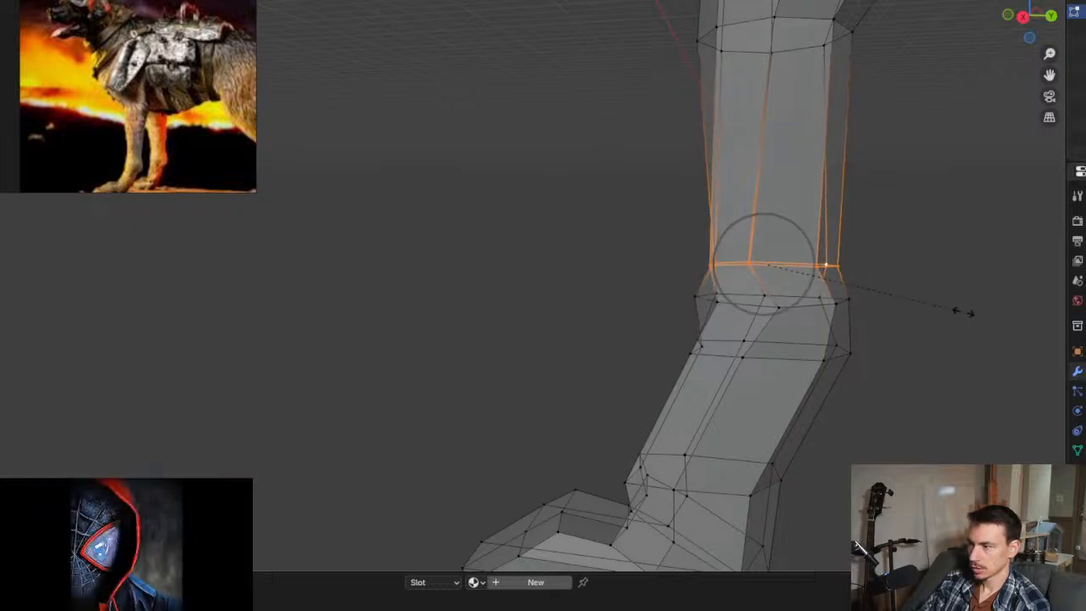
Step: Select the vertices at the rear end of the body and move them forward to shorten the torso
scroll(804, 401, down, 8)
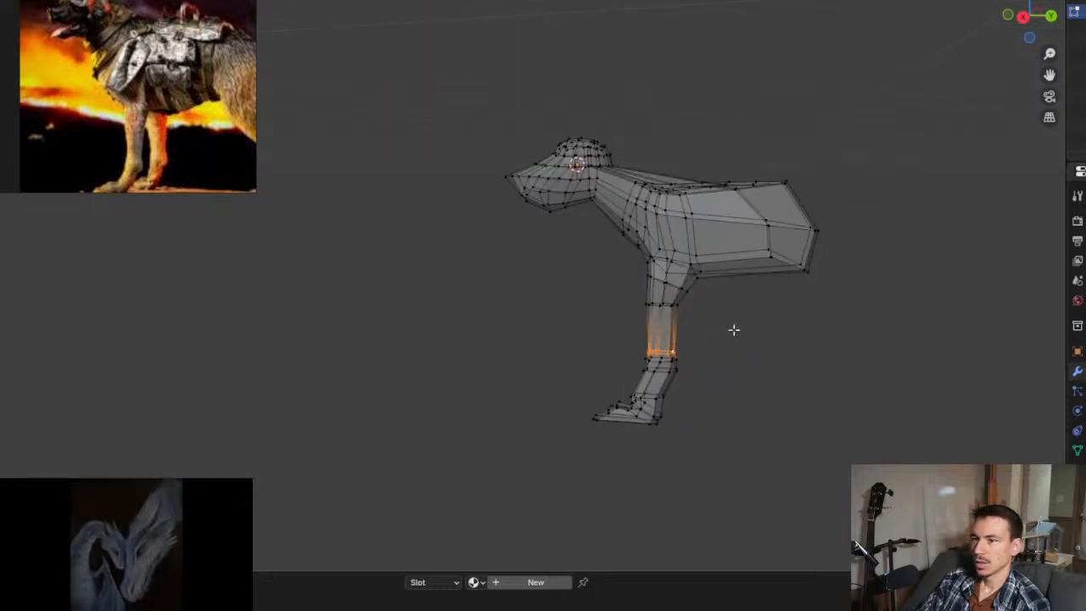
ctrl+scroll(730, 329, down, 4)
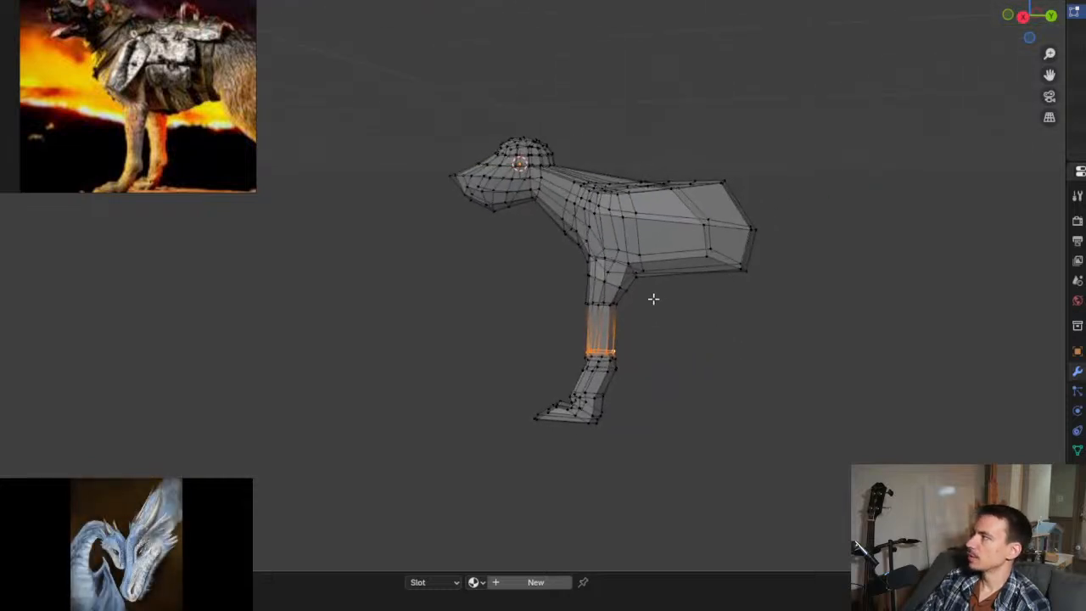
scroll(646, 287, up, 2)
middle_drag(582, 201, 622, 261)
shift+middle_drag(695, 288, 491, 273)
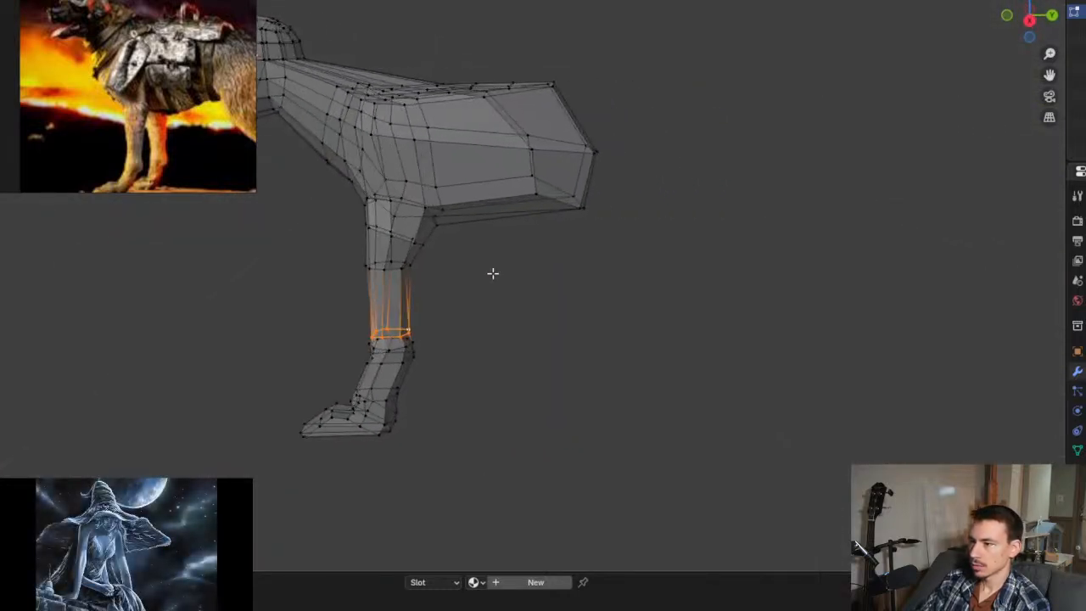
drag(552, 65, 634, 334)
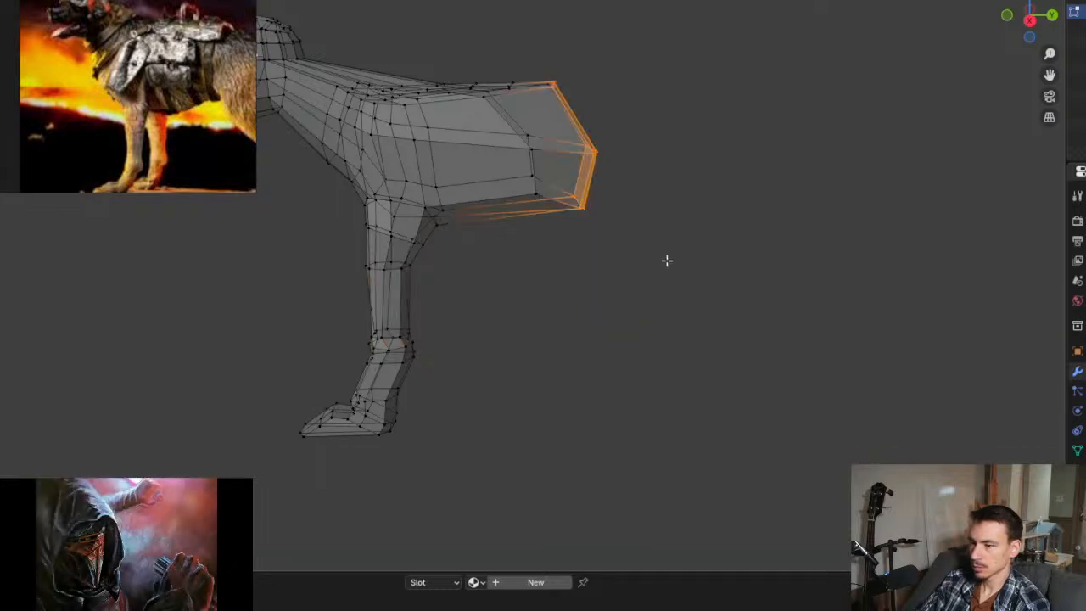
right_click(688, 235)
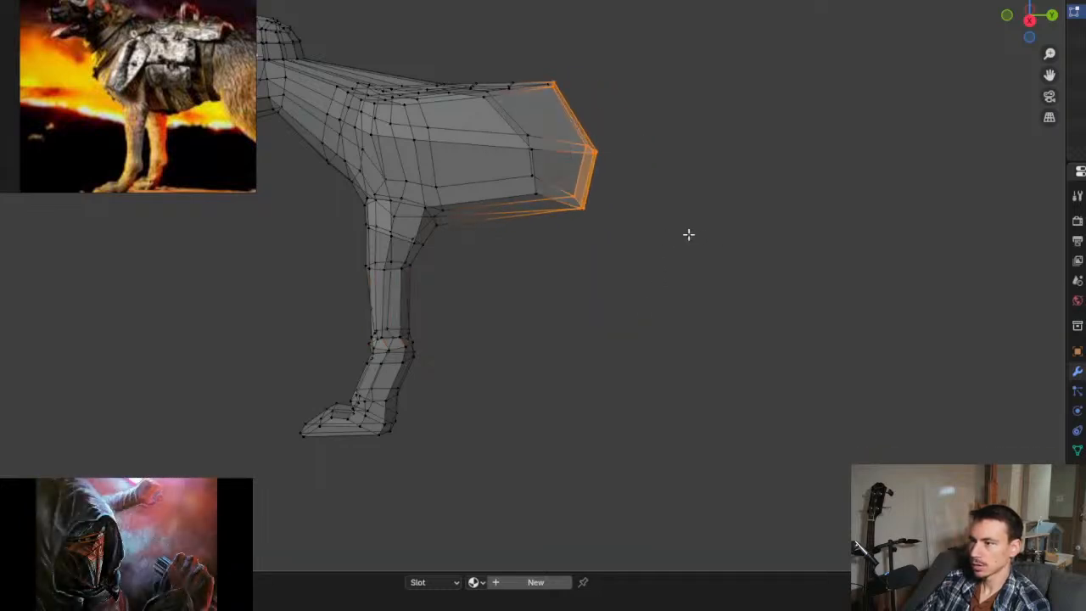
drag(528, 66, 653, 226)
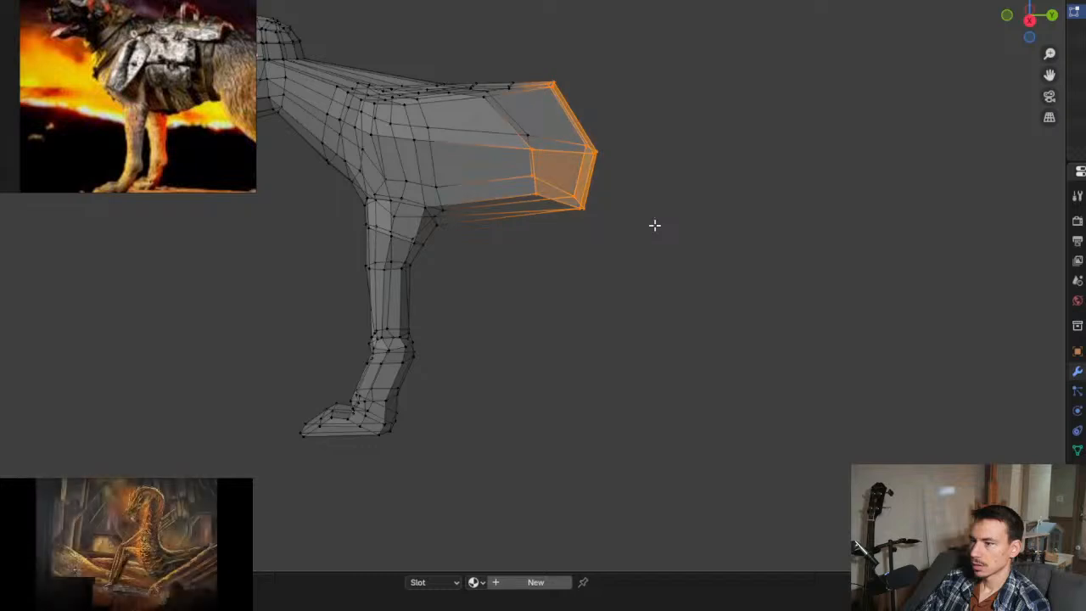
key(g)
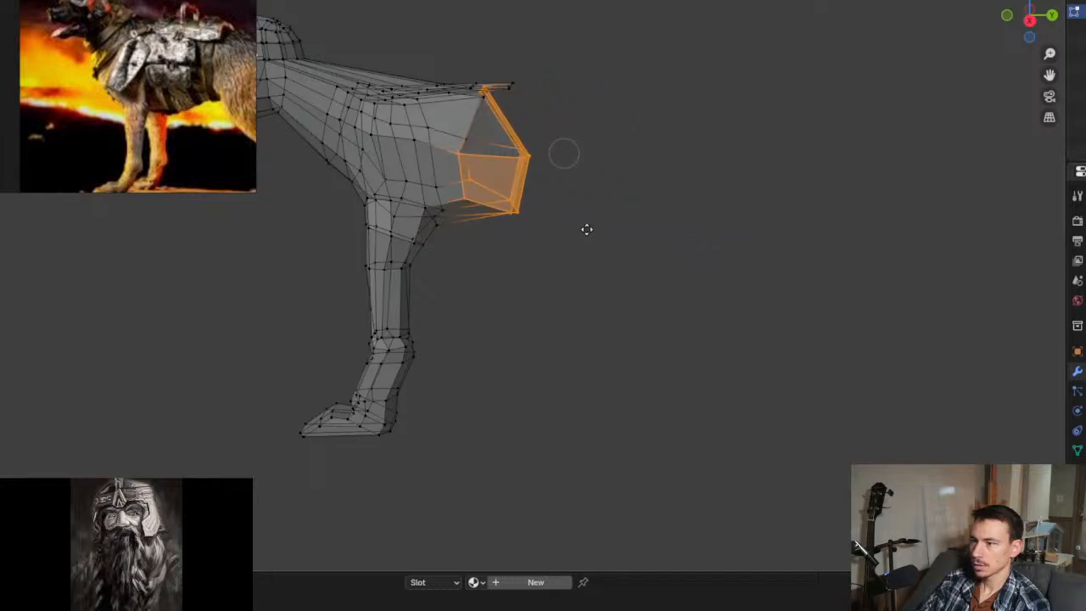
click(620, 194)
middle_drag(620, 194, 542, 241)
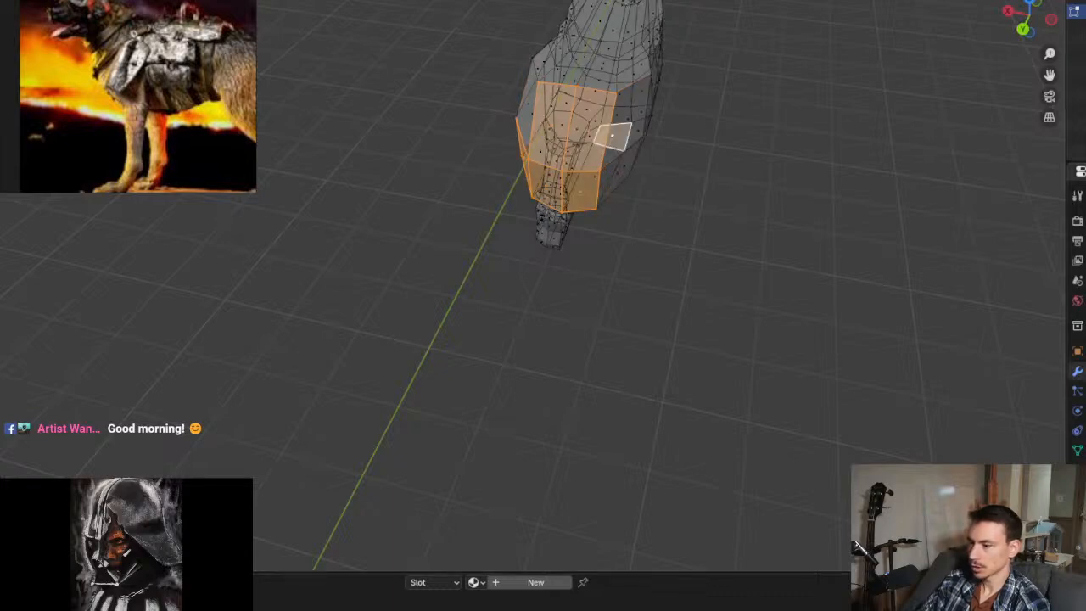
Step: Switch to the browser, search Google for "dogmeat fallout boy or girl", check the general web results, and return to Blender
key(alt+Tab)
click(811, 61)
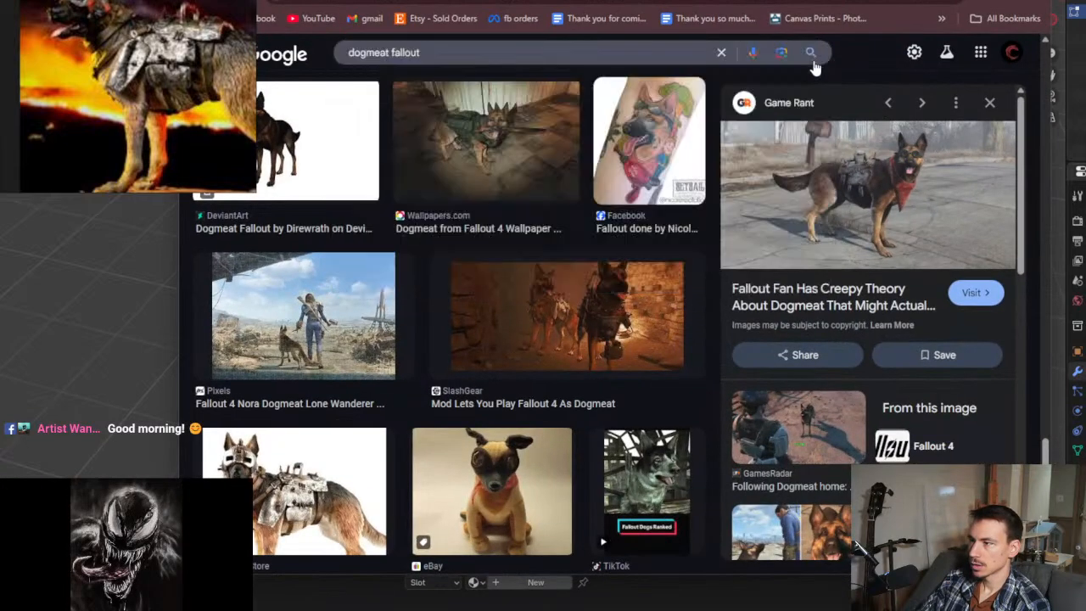
click(598, 49)
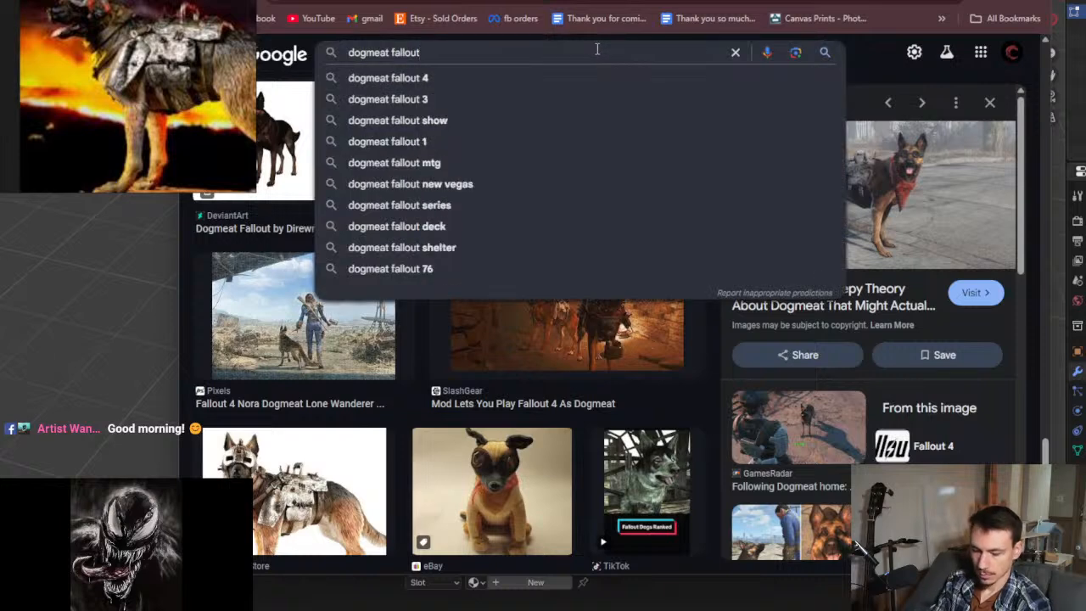
text(boy or girl)
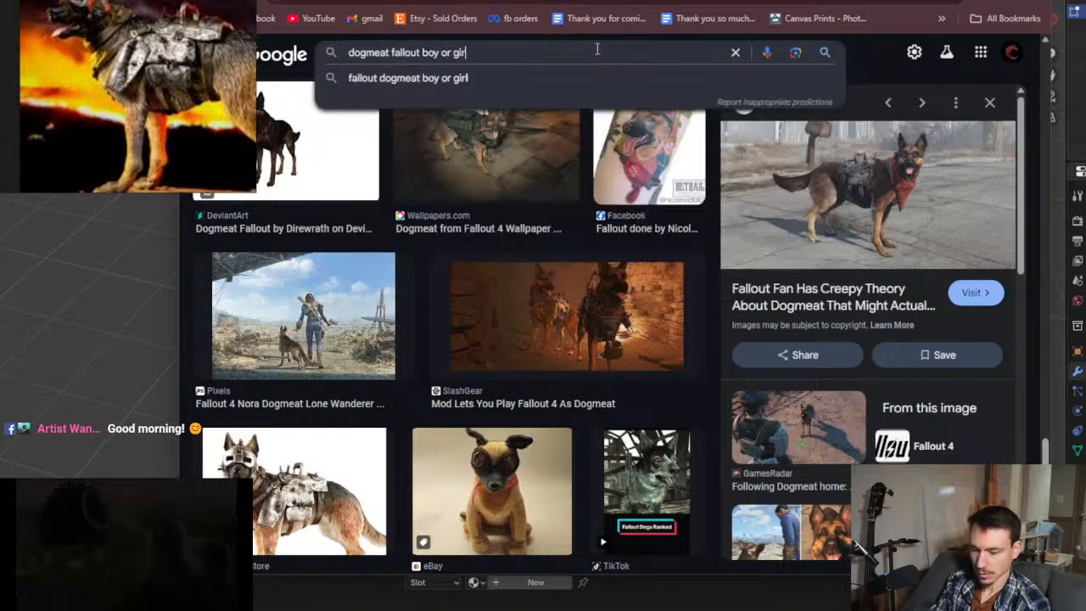
key(Return)
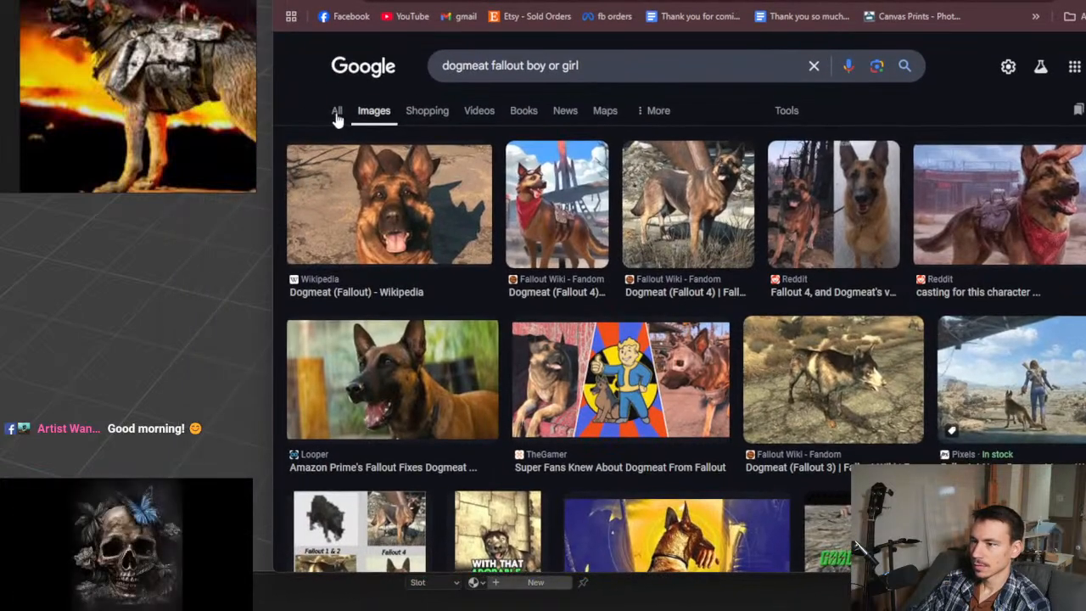
click(337, 116)
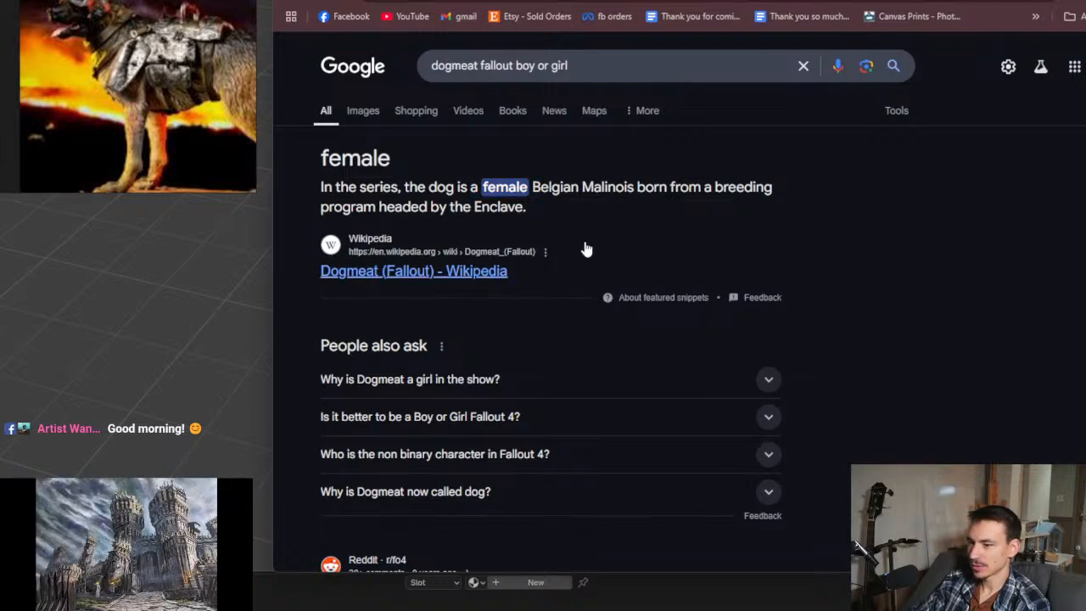
scroll(585, 249, down, 3)
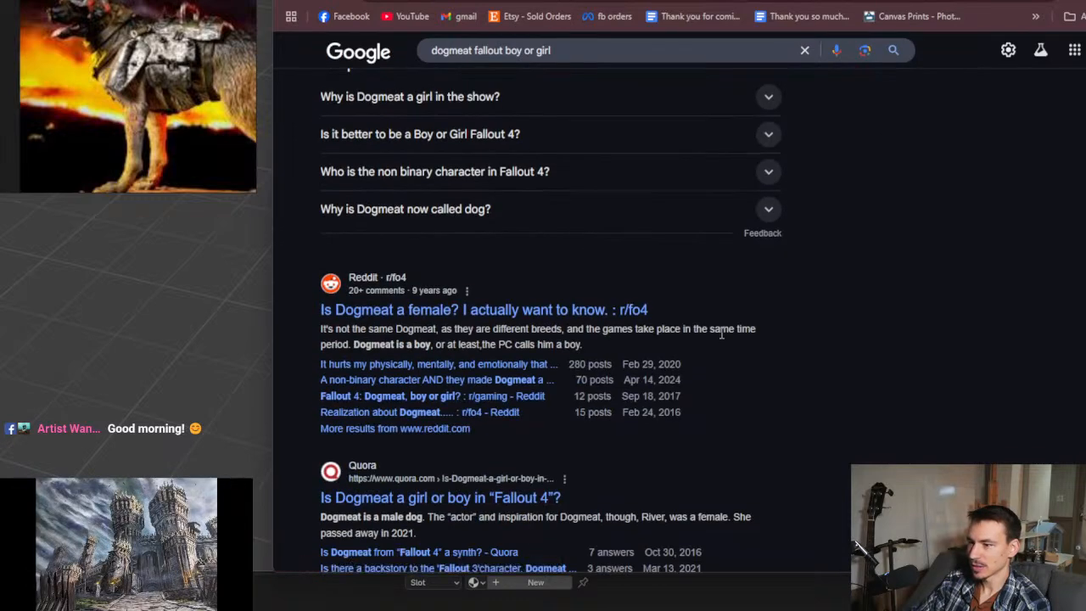
scroll(717, 332, up, 3)
key(alt+Tab)
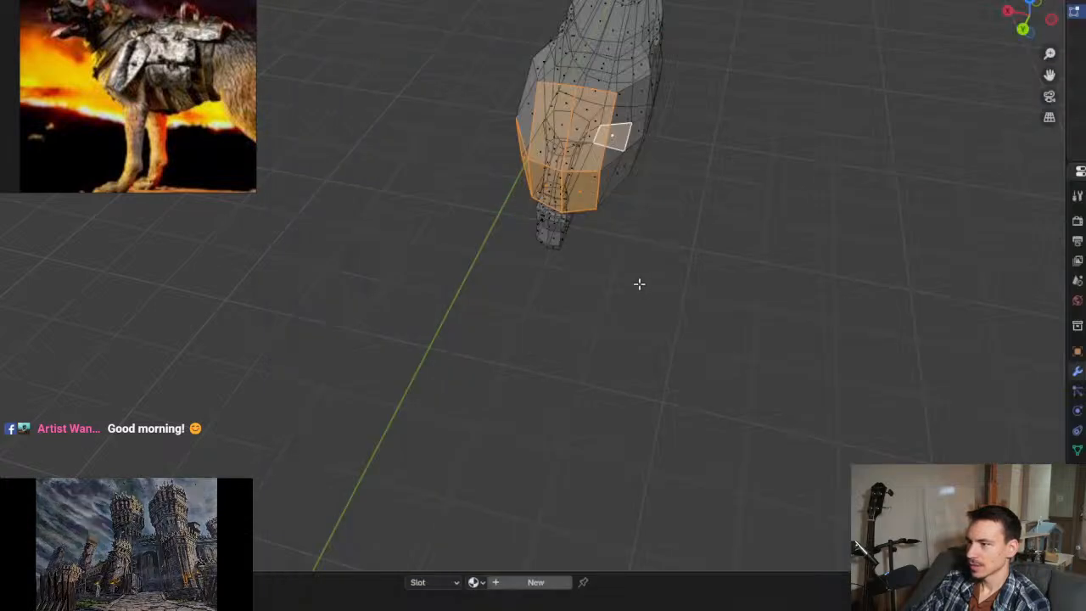
Step: Clear the face selection on the dog's rear and show the mesh as solid, without see-through shading
middle_drag(637, 283, 692, 173)
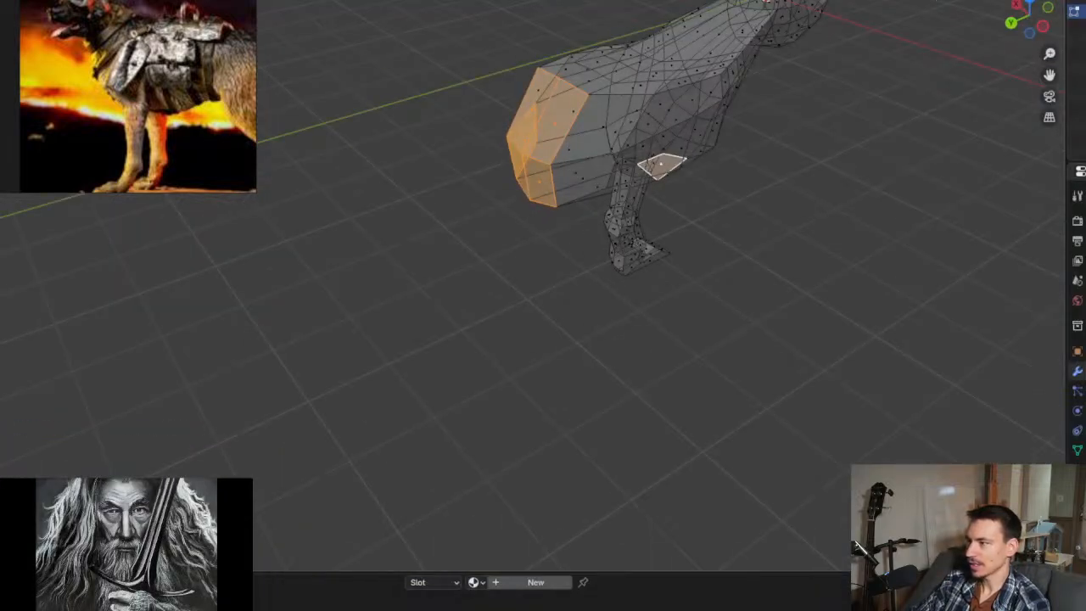
click(928, 105)
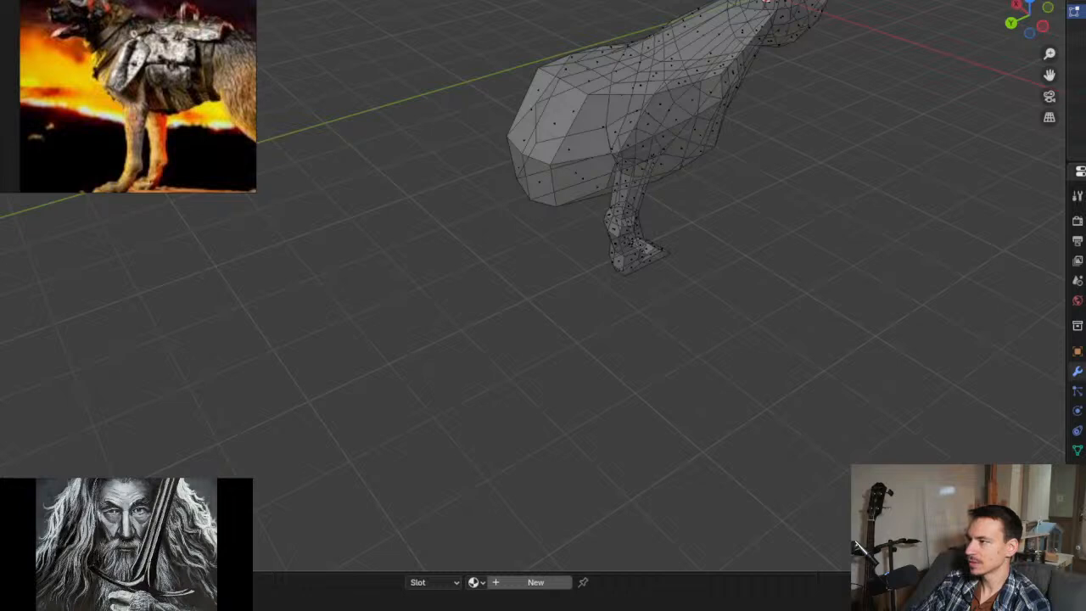
key(Tab)
Step: Select the faces closing the rear end of the body and extrude them backward to extend the hindquarters
scroll(548, 218, up, 5)
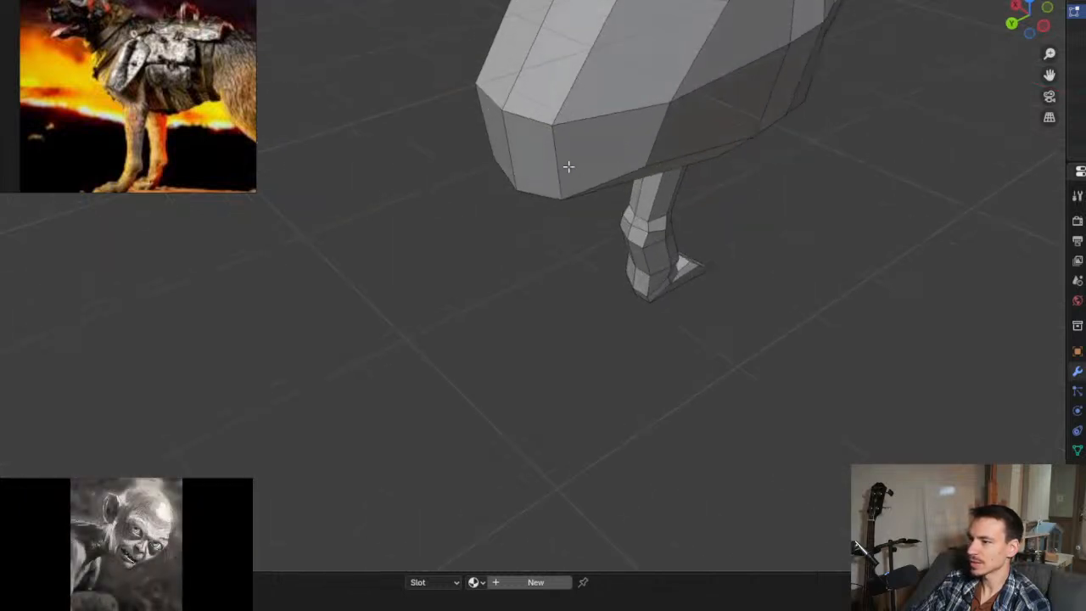
middle_drag(568, 166, 675, 165)
click(475, 98)
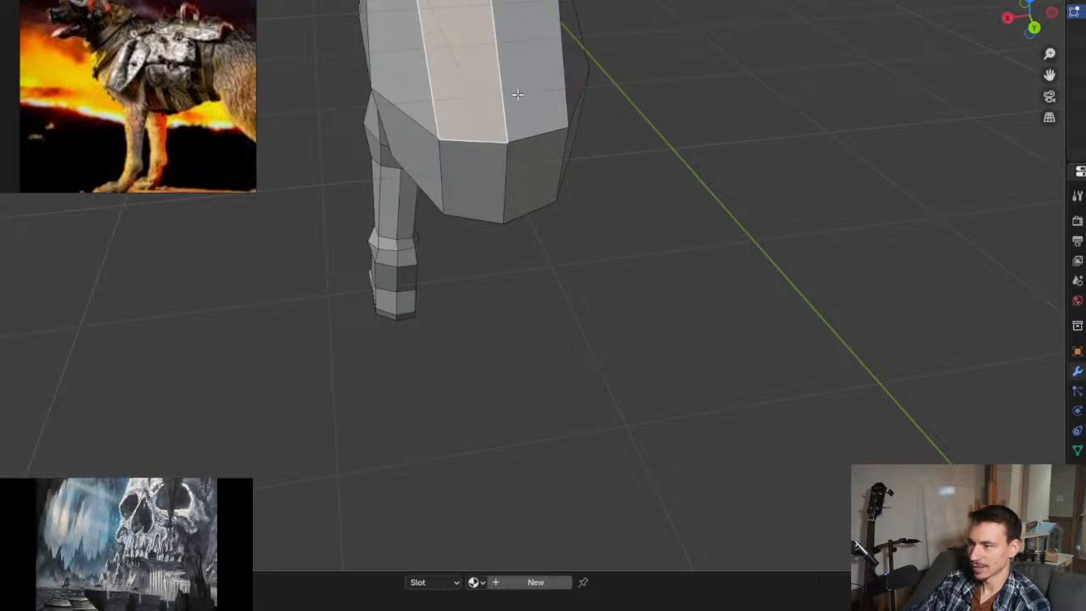
shift+click(517, 94)
shift+click(548, 182)
middle_drag(548, 181, 700, 186)
scroll(701, 186, up, 4)
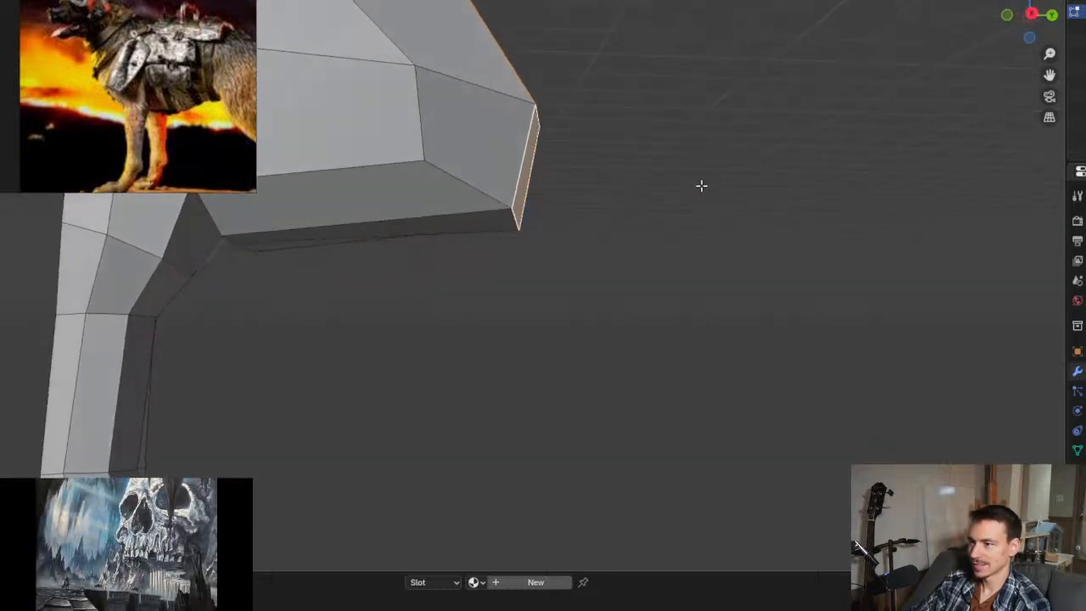
scroll(704, 191, up, 2)
key(e)
click(797, 202)
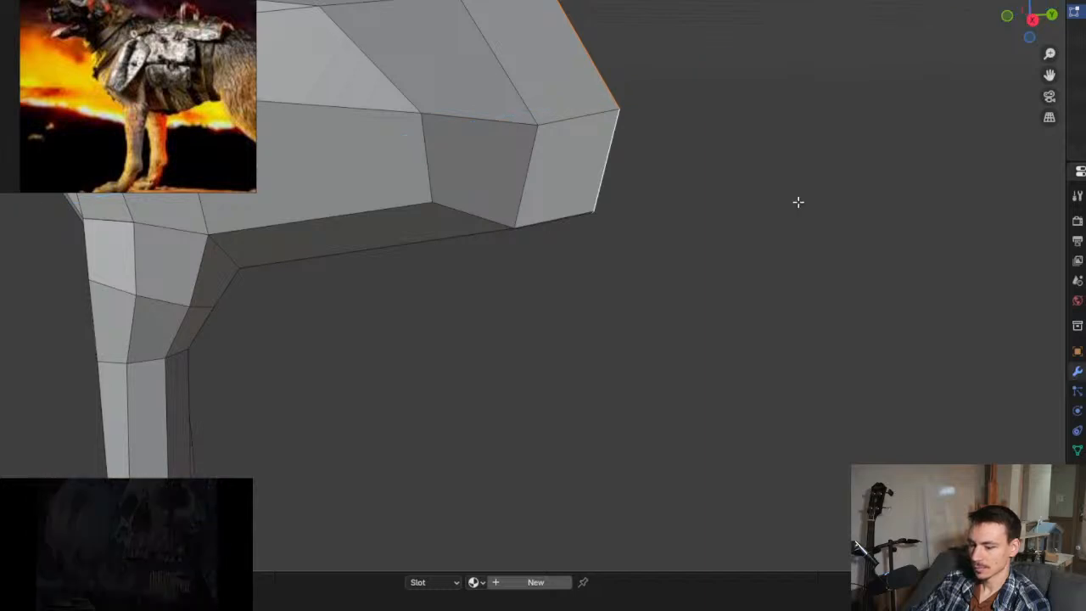
Step: Move the faces closing the rear end of the body slightly downward
key(g)
scroll(638, 234, down, 5)
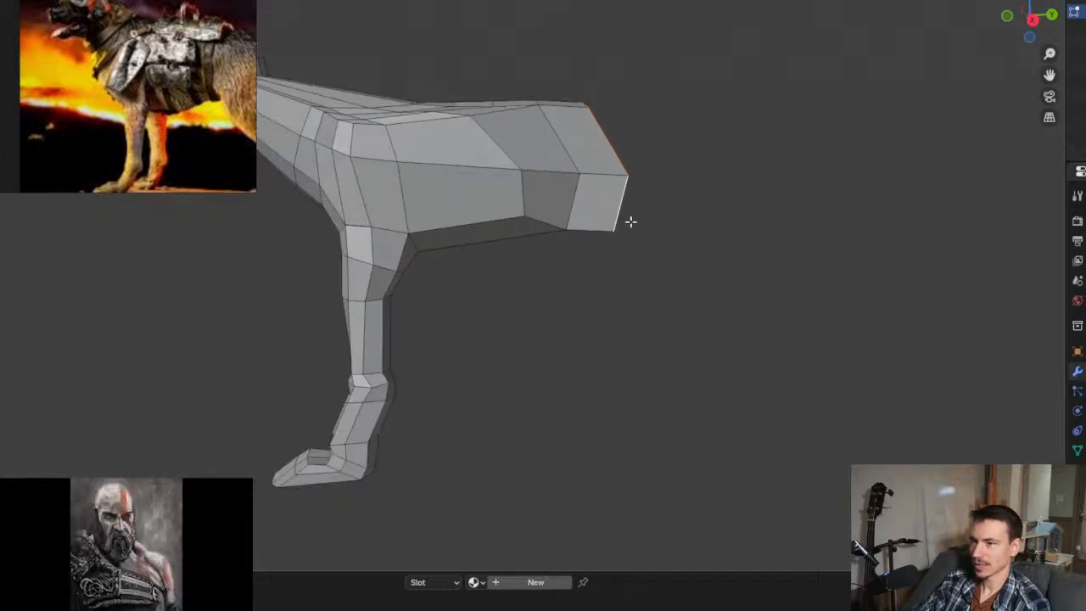
Step: Select the belly faces between the front leg and the hindquarters, lower them, and tilt them so the belly rises toward the rear
middle_drag(631, 220, 443, 203)
click(444, 204)
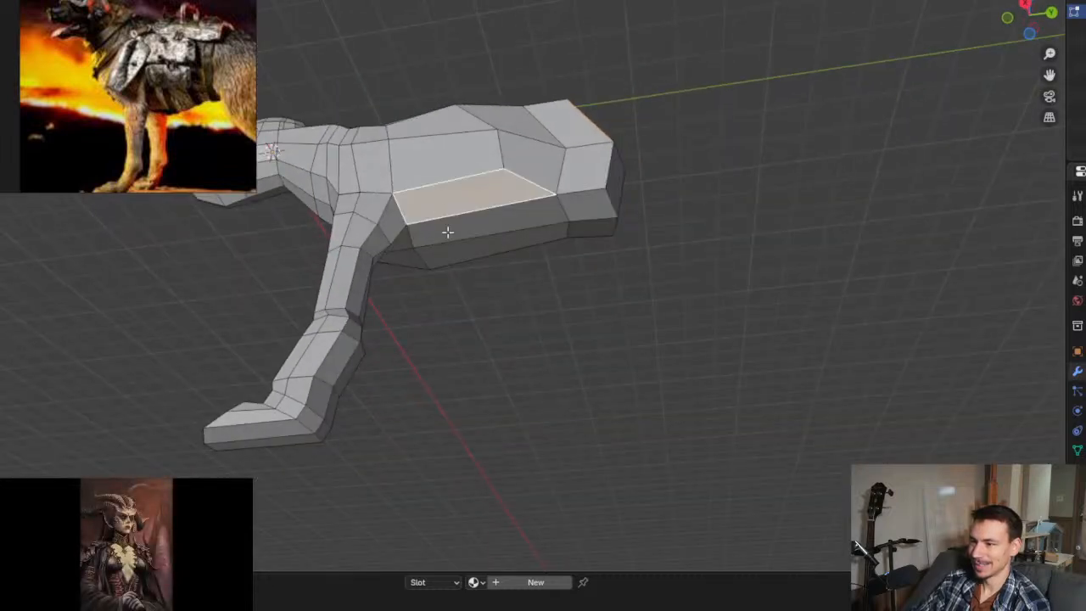
key(e)
key(Escape)
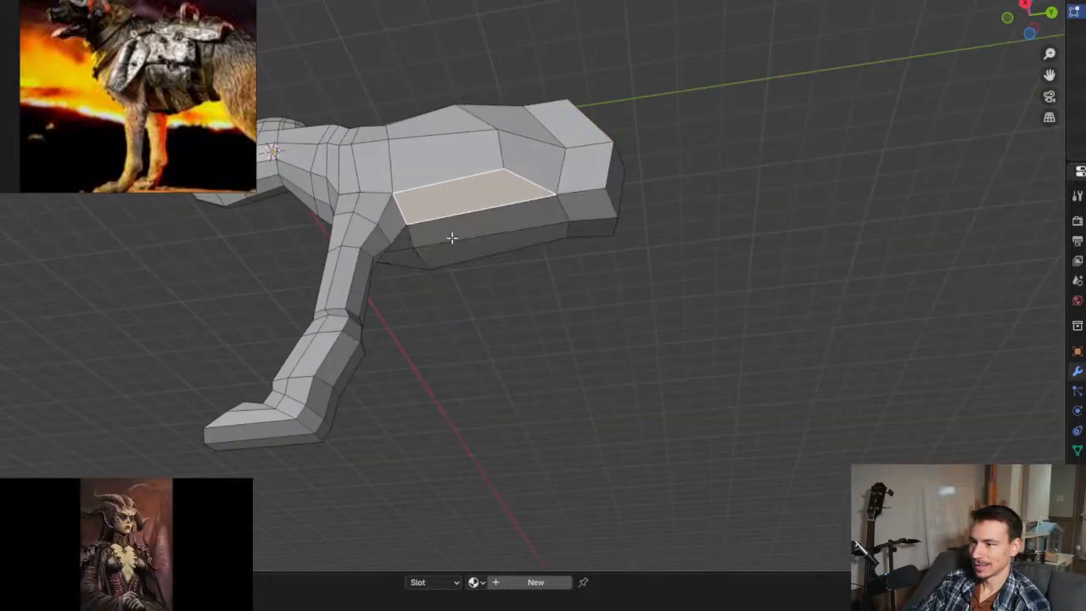
key(e)
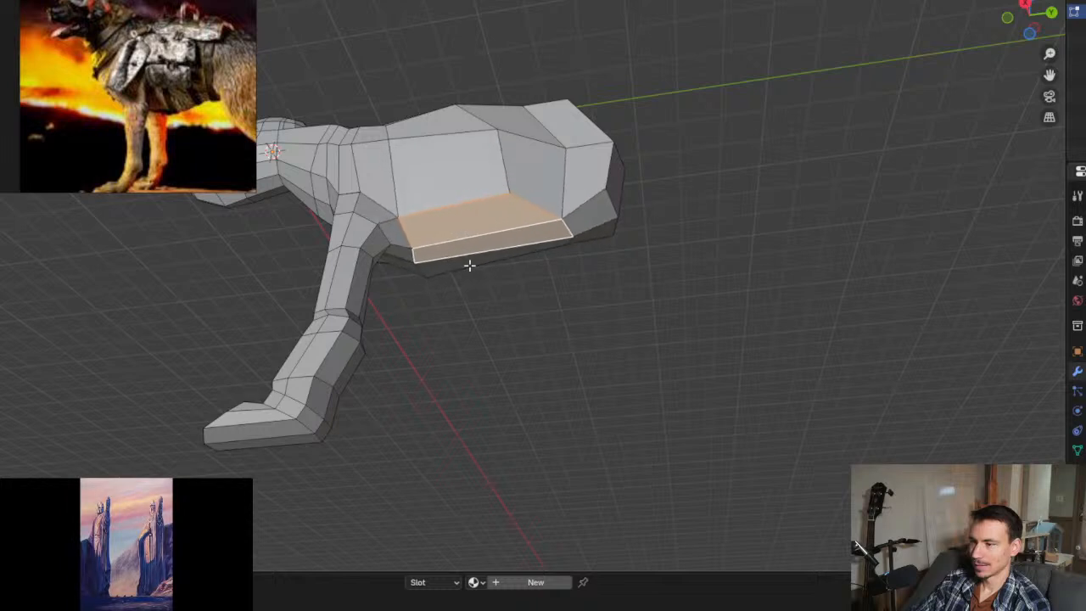
alt+middle_drag(463, 267, 461, 266)
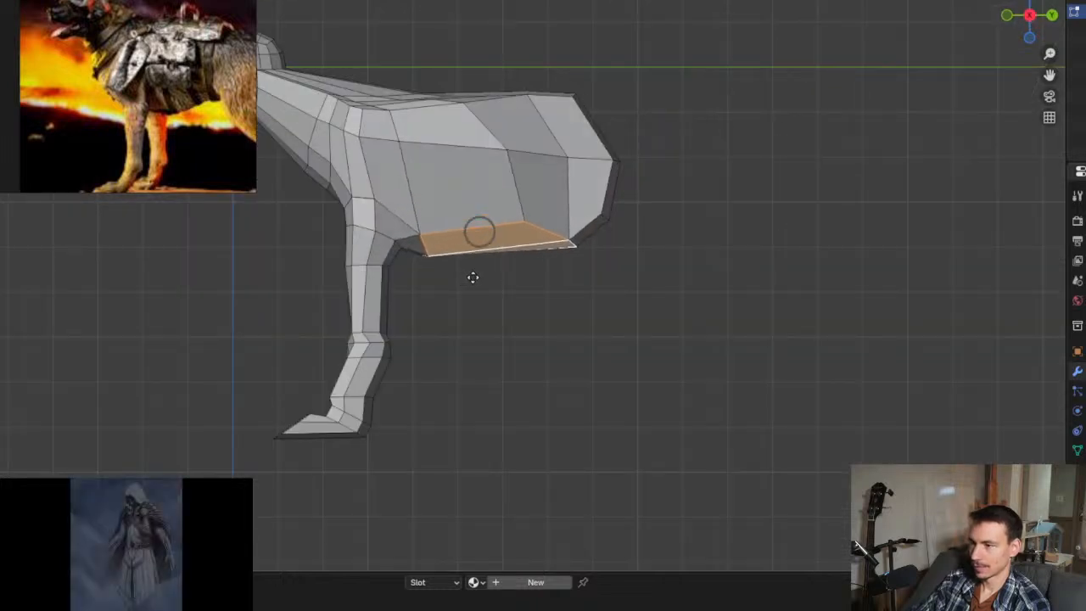
click(732, 256)
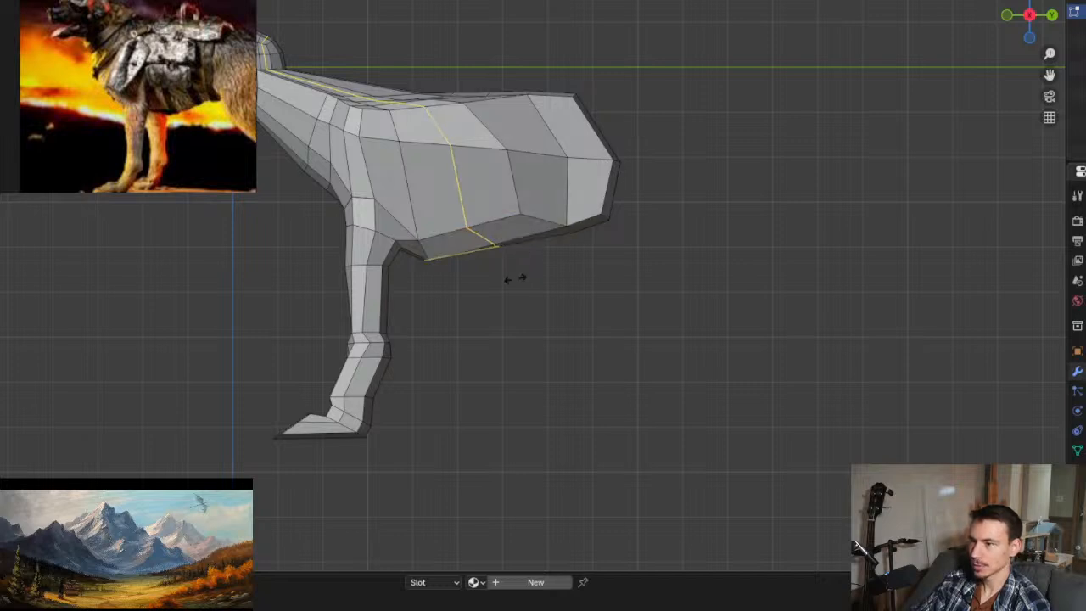
Step: Add a loop cut around the middle of the torso and rotate the belly faces behind it to refine the underside
click(509, 269)
middle_drag(538, 298, 582, 172)
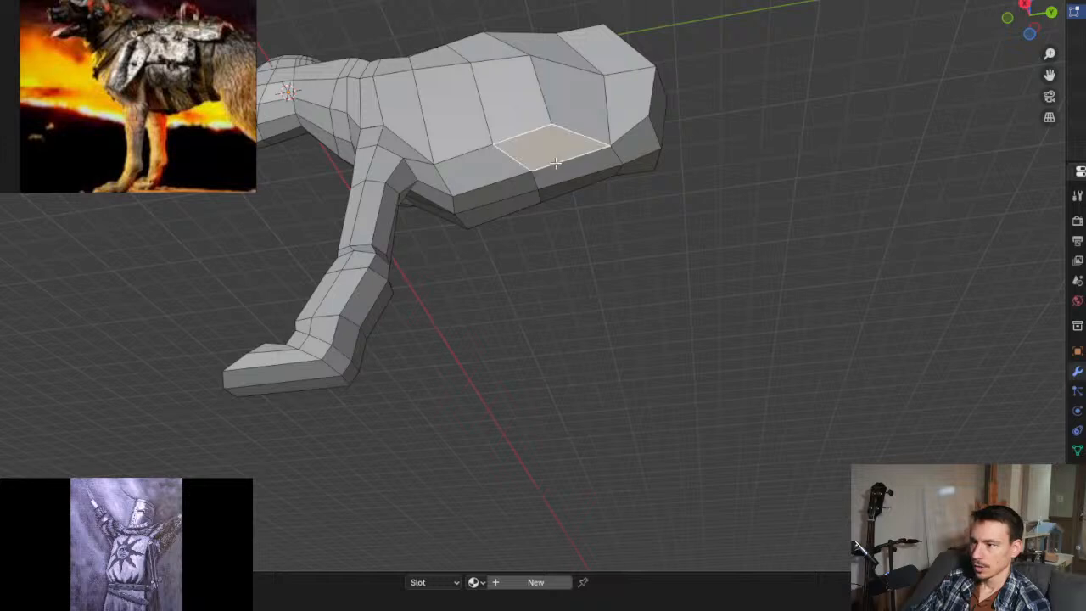
mouse_move(569, 185)
middle_down()
mouse_move(571, 218)
mouse_move(582, 187)
middle_up()
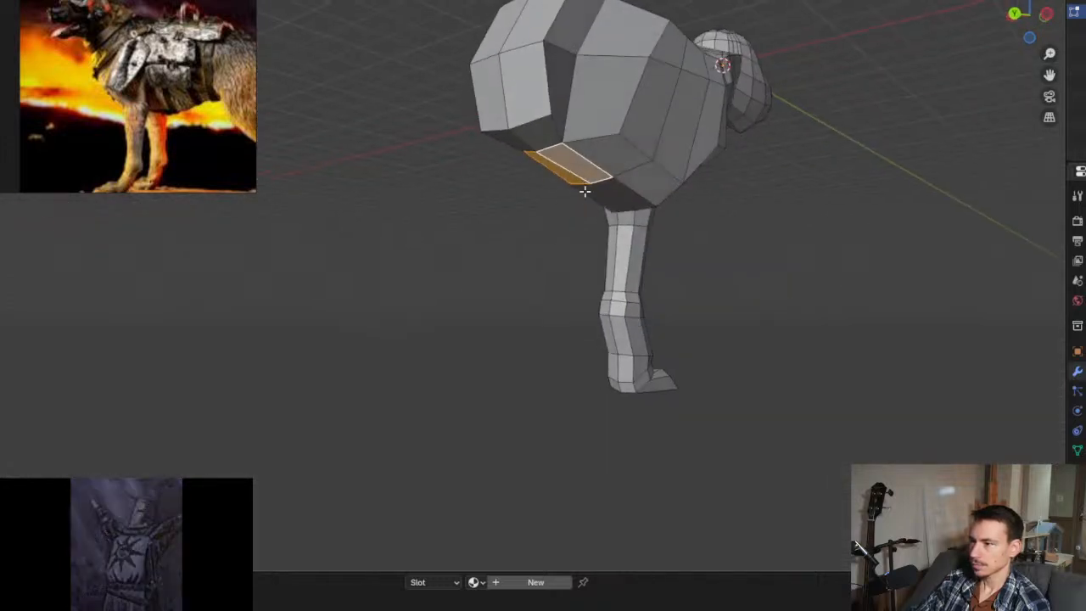
alt+click(594, 150)
middle_drag(593, 150, 813, 312)
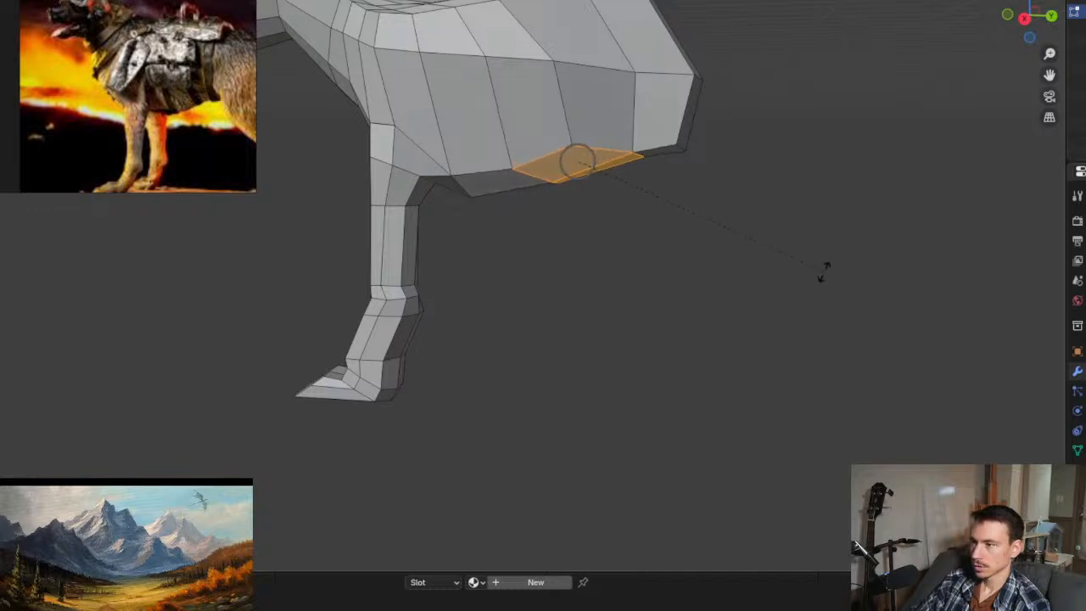
click(823, 274)
middle_drag(705, 242, 599, 311)
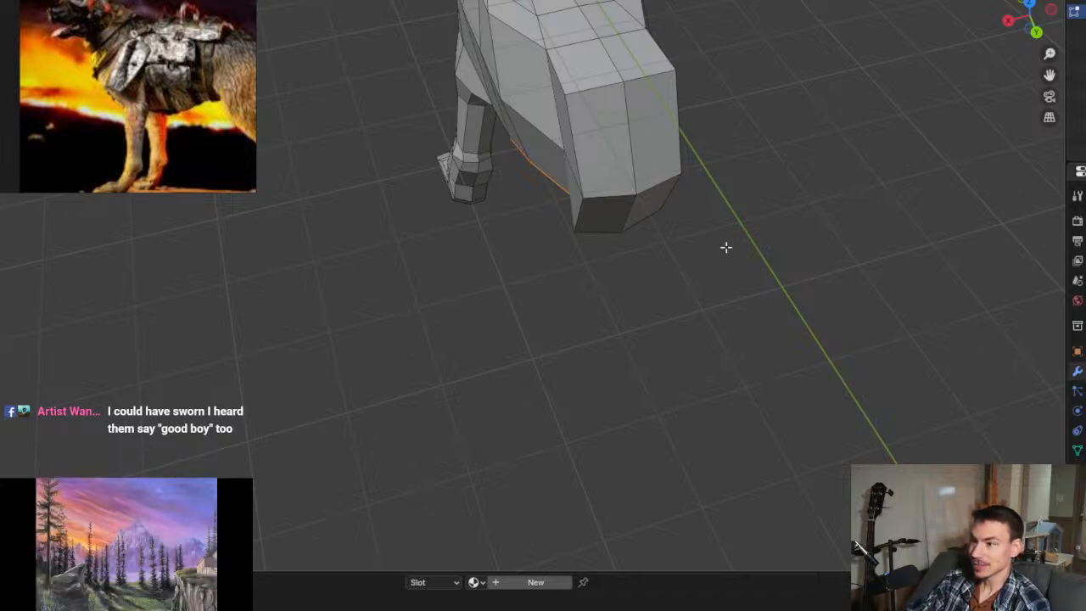
scroll(518, 308, down, 2)
middle_drag(514, 293, 577, 498)
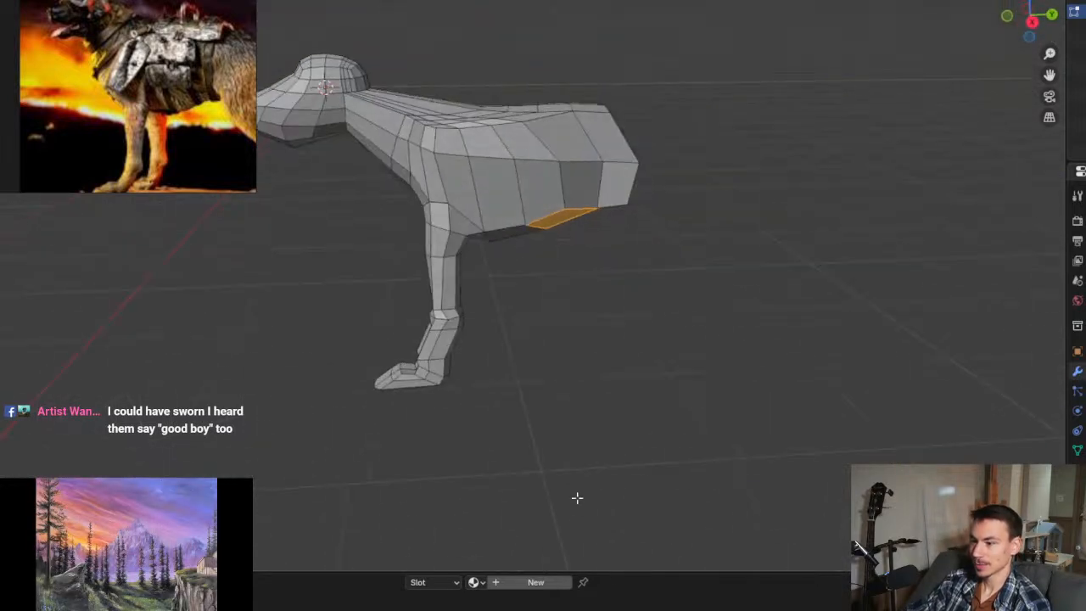
Step: Switch to the browser and reread the Google results for "dogmeat fallout boy or girl"
key(alt+Tab)
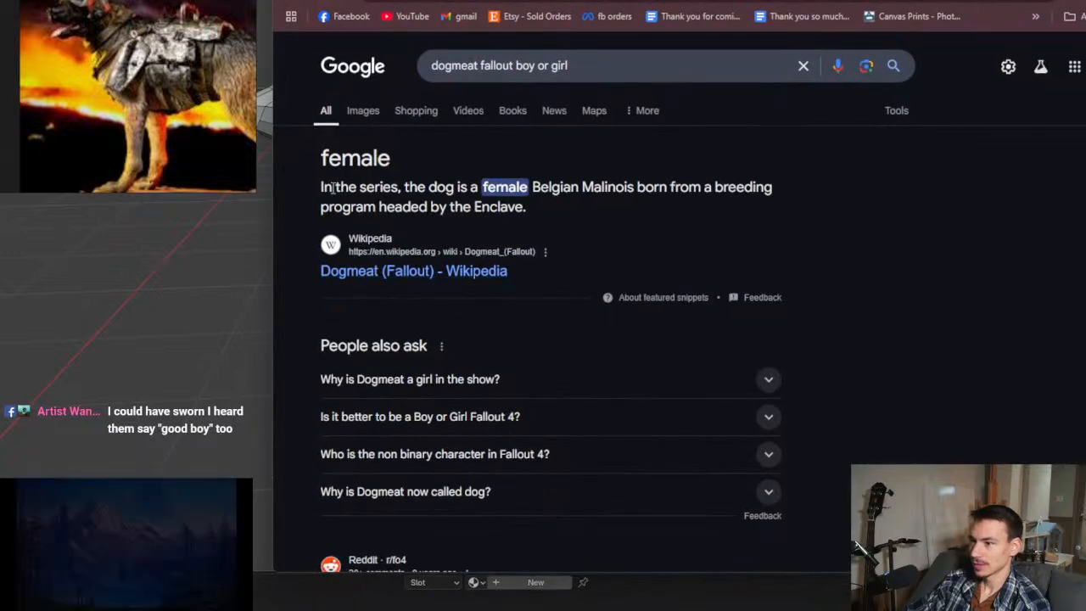
Step: Read the search answer on whether Dogmeat is a boy or a girl, and switch back to Blender
drag(310, 188, 581, 209)
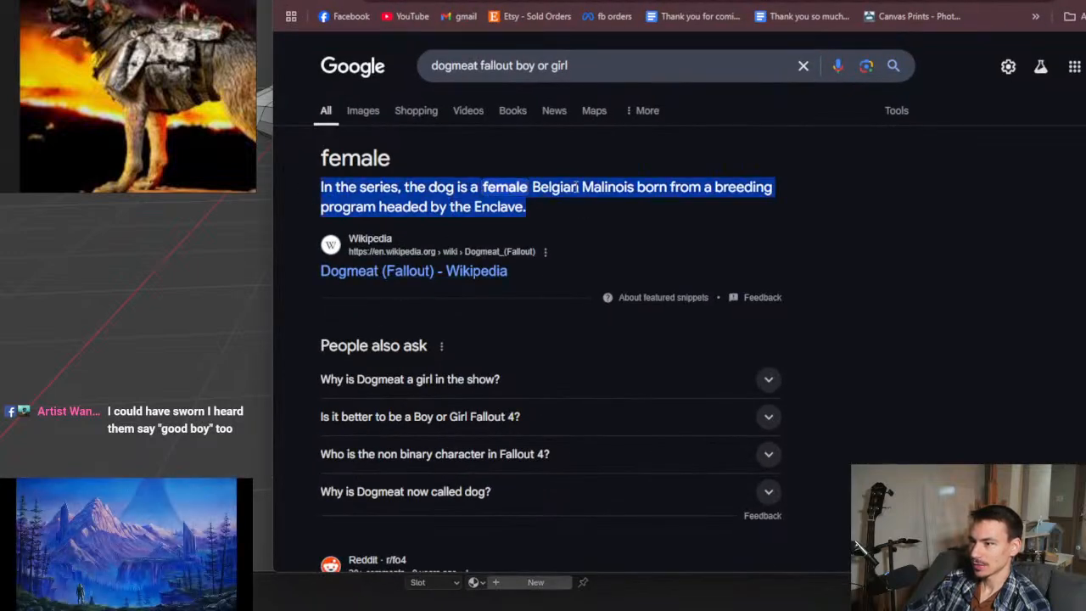
click(577, 188)
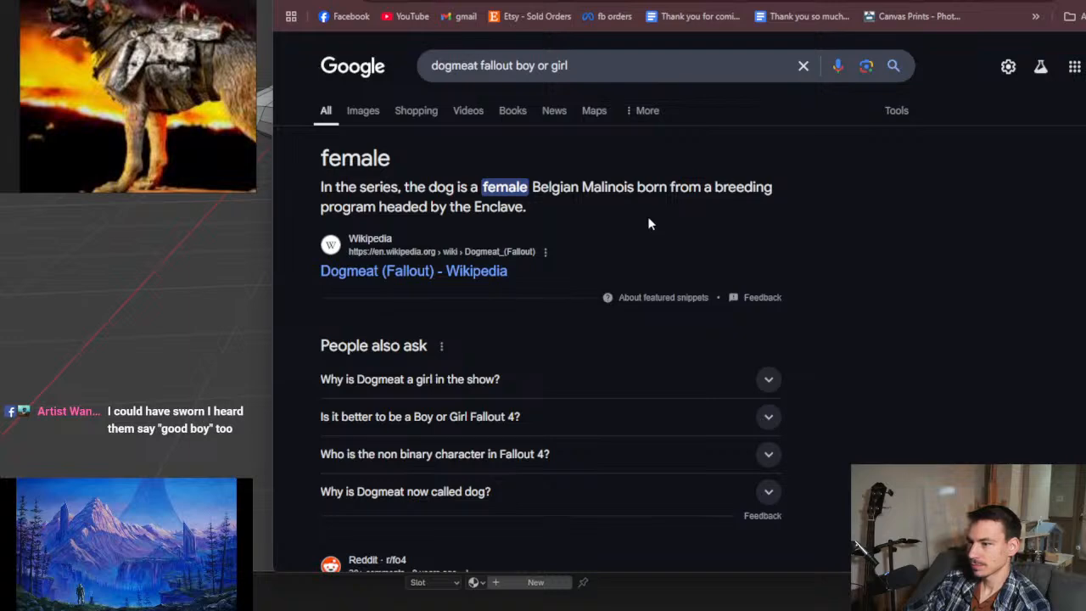
key(alt+Tab)
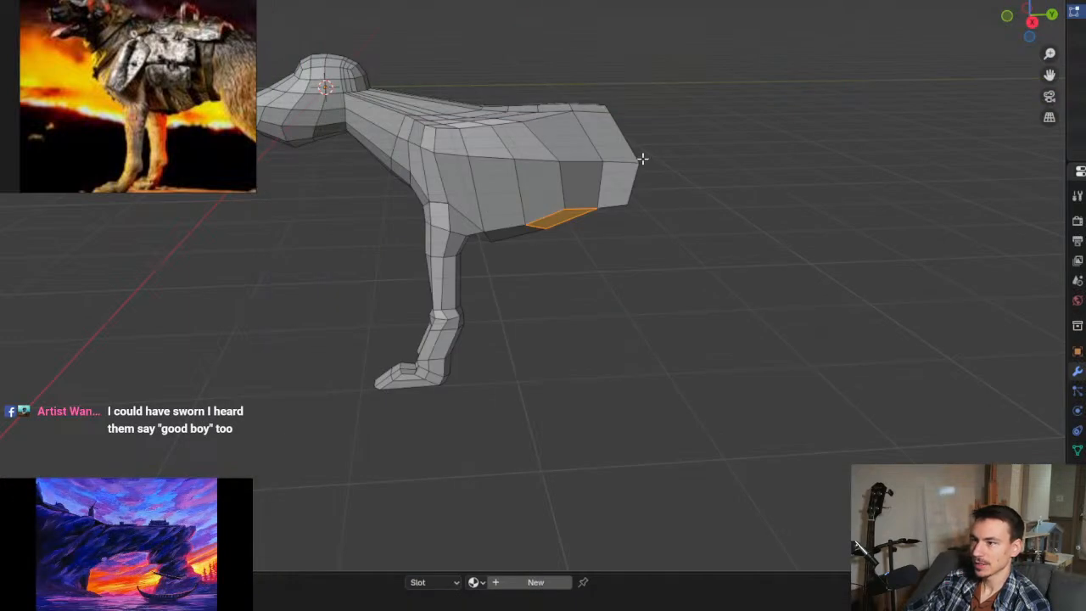
Step: Extrude the faces at the rear end of the dog's torso backward and slightly downward to lengthen the hindquarters
middle_drag(642, 158, 607, 163)
click(610, 158)
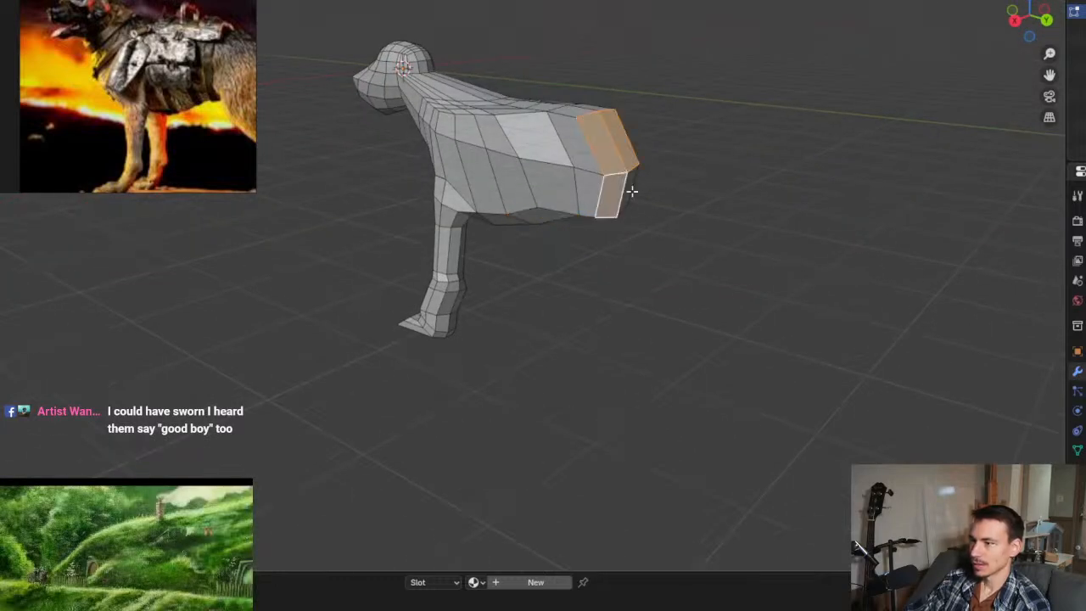
middle_drag(634, 204, 720, 223)
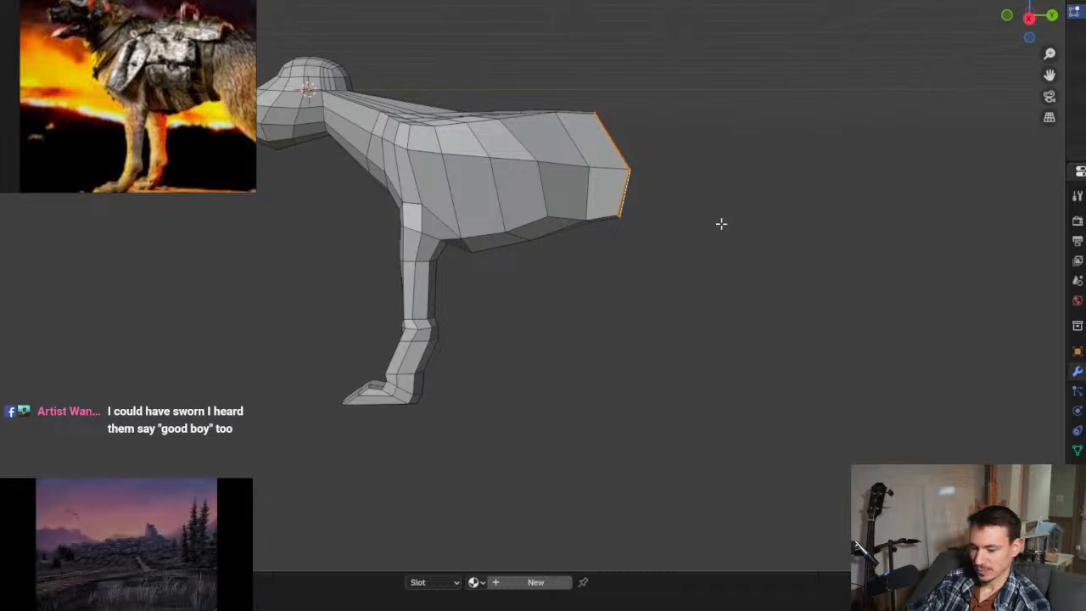
key(e)
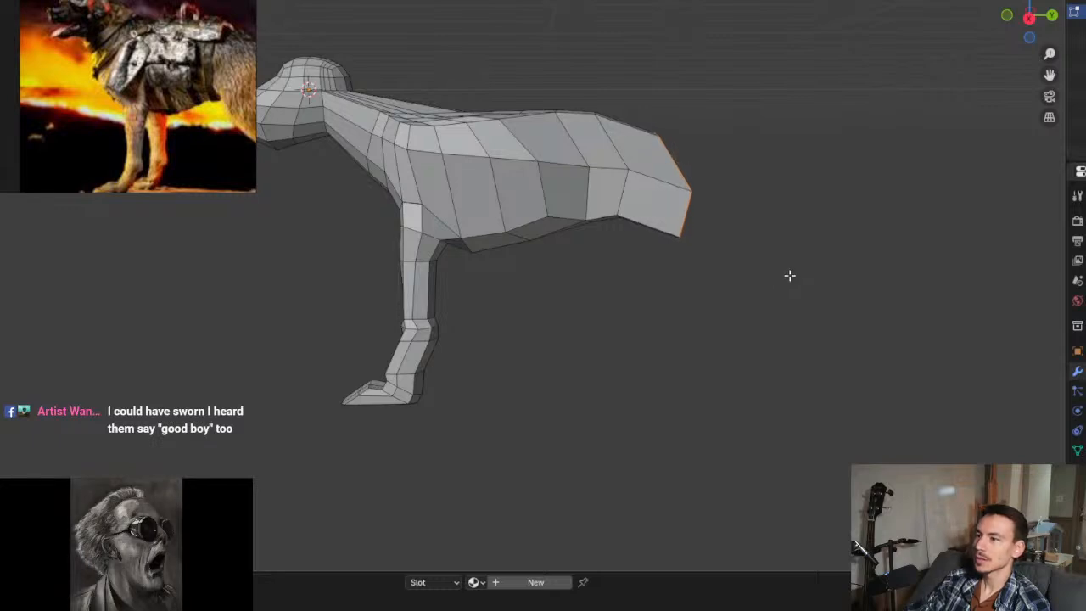
Step: Scale the extruded rear faces together with the adjoining side faces to widen the dog's haunches
scroll(789, 275, down, 2)
middle_drag(713, 271, 651, 319)
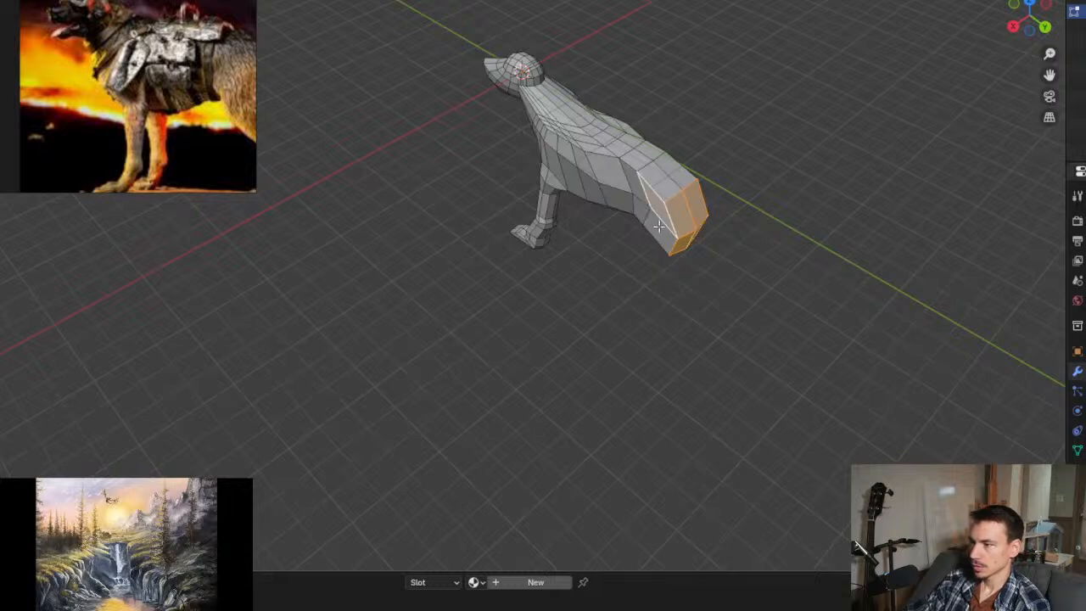
mouse_move(711, 231)
middle_down()
mouse_move(709, 222)
mouse_move(719, 229)
middle_up()
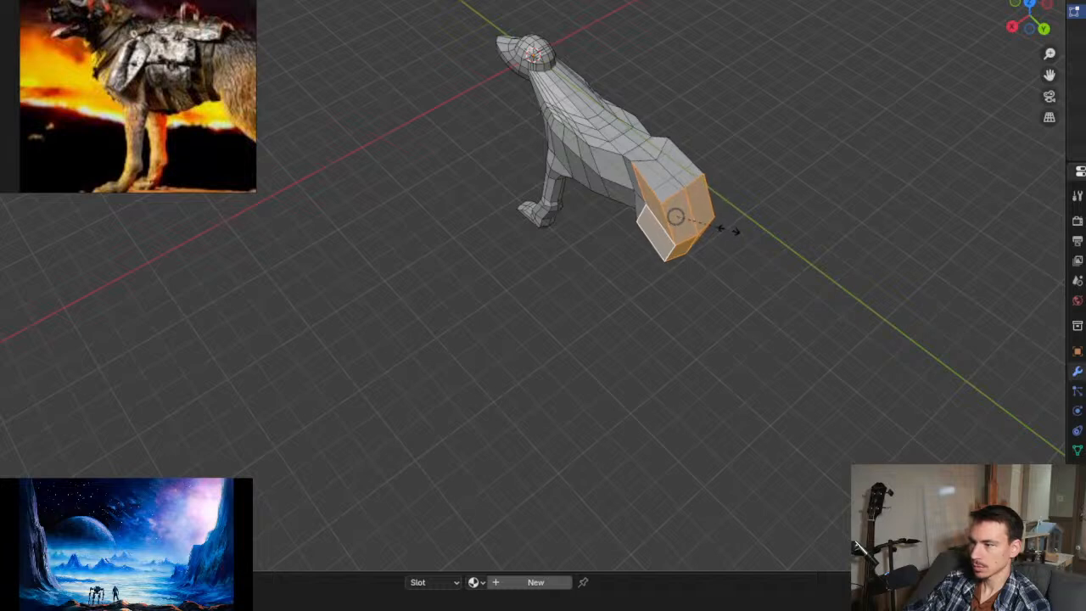
middle_drag(684, 267, 652, 172)
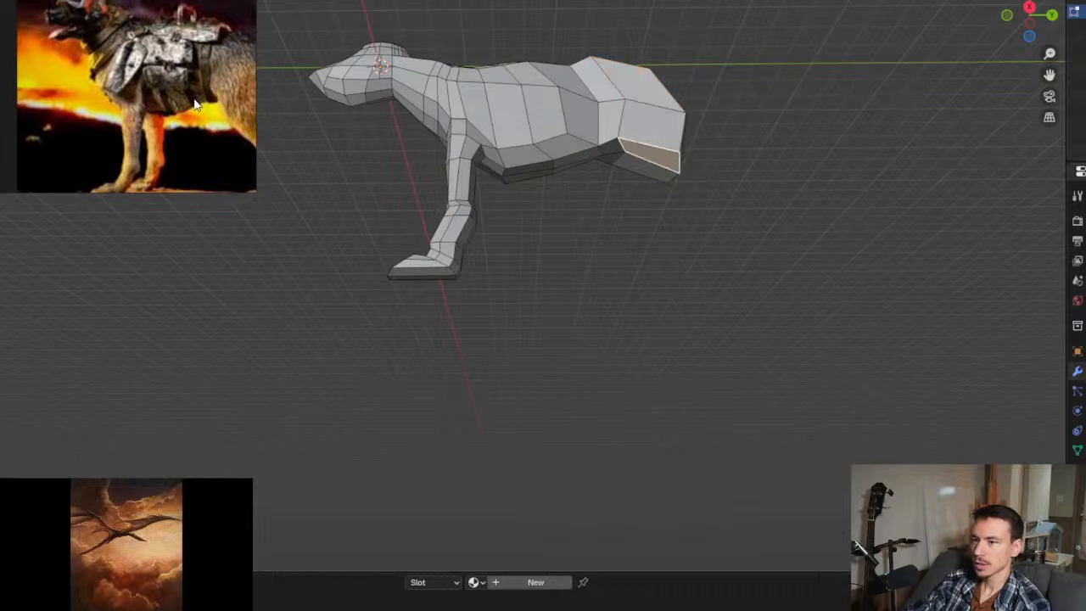
Step: Subdivide the face on the underside of one haunch into four faces
middle_drag(617, 154, 702, 173)
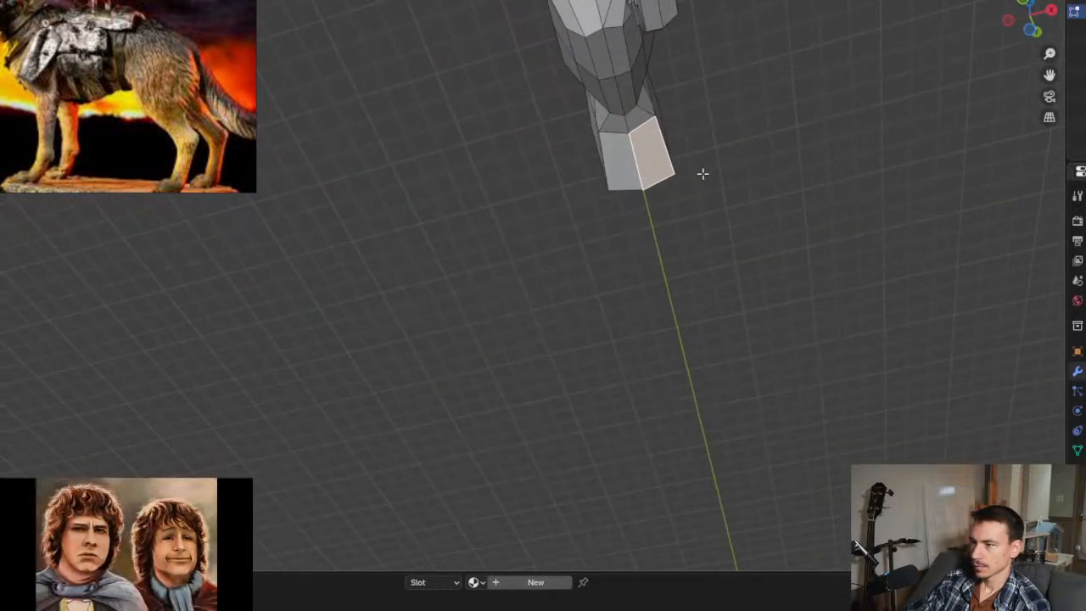
right_click(661, 163)
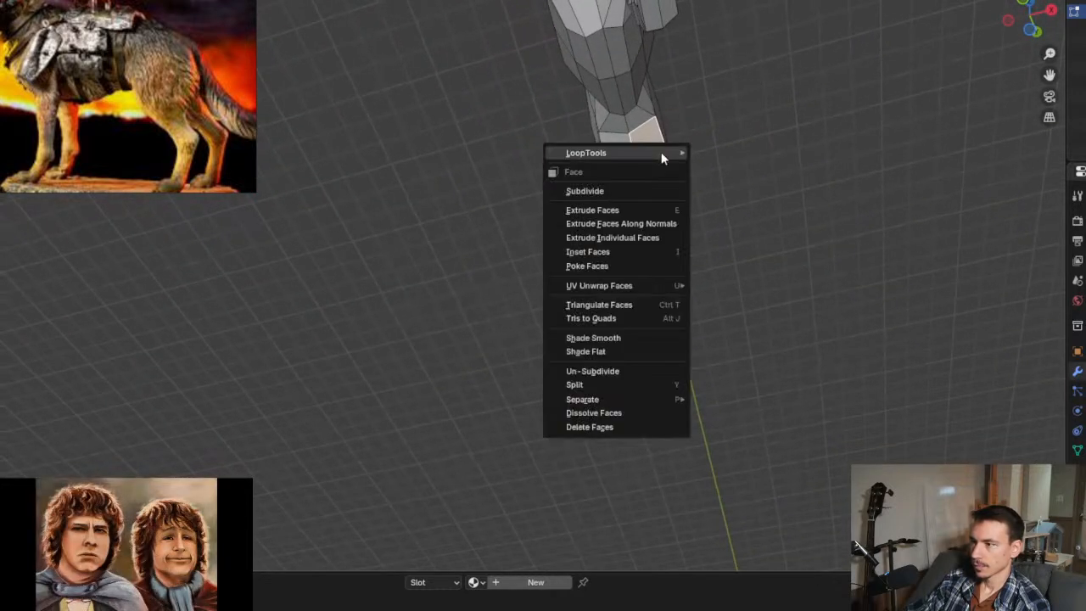
click(637, 191)
middle_drag(667, 182, 695, 179)
scroll(670, 148, up, 6)
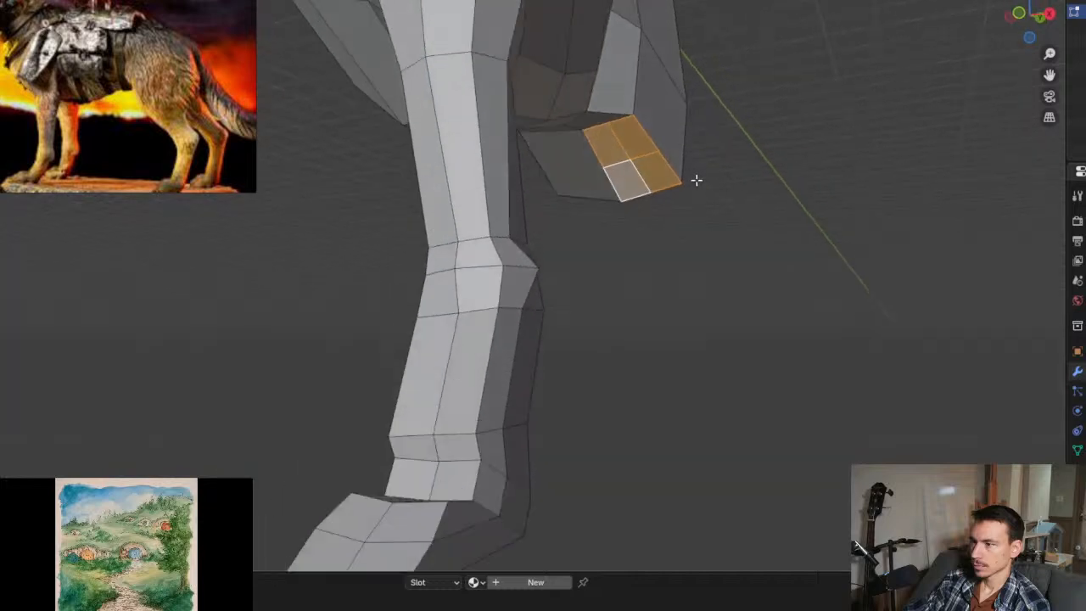
right_click(667, 128)
click(672, 114)
right_click(671, 115)
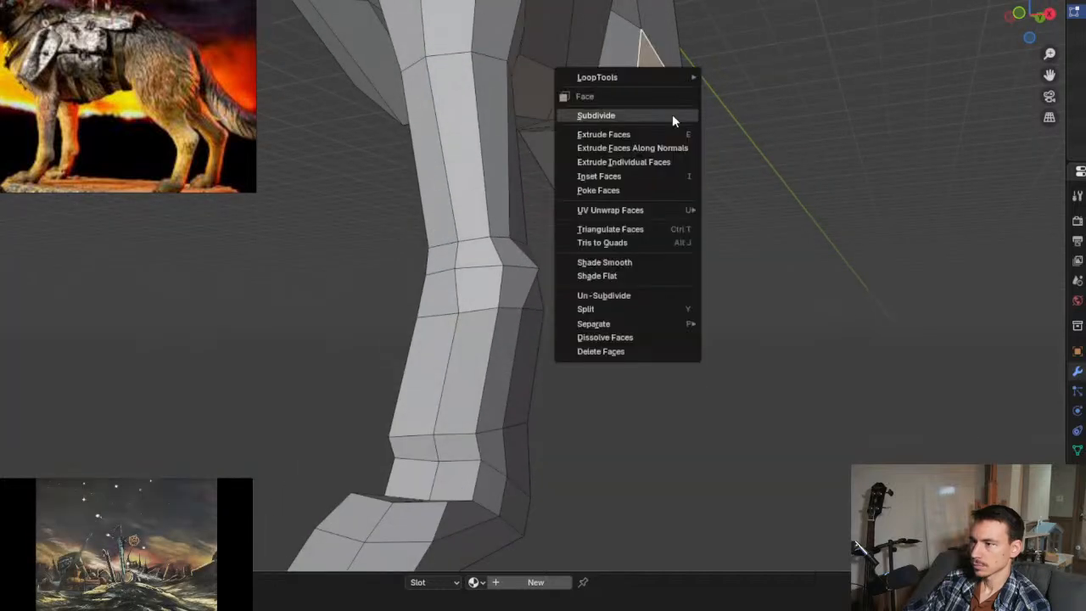
key(Escape)
middle_drag(683, 144, 674, 170)
right_click(673, 133)
key(Escape)
key(Tab)
key(Tab)
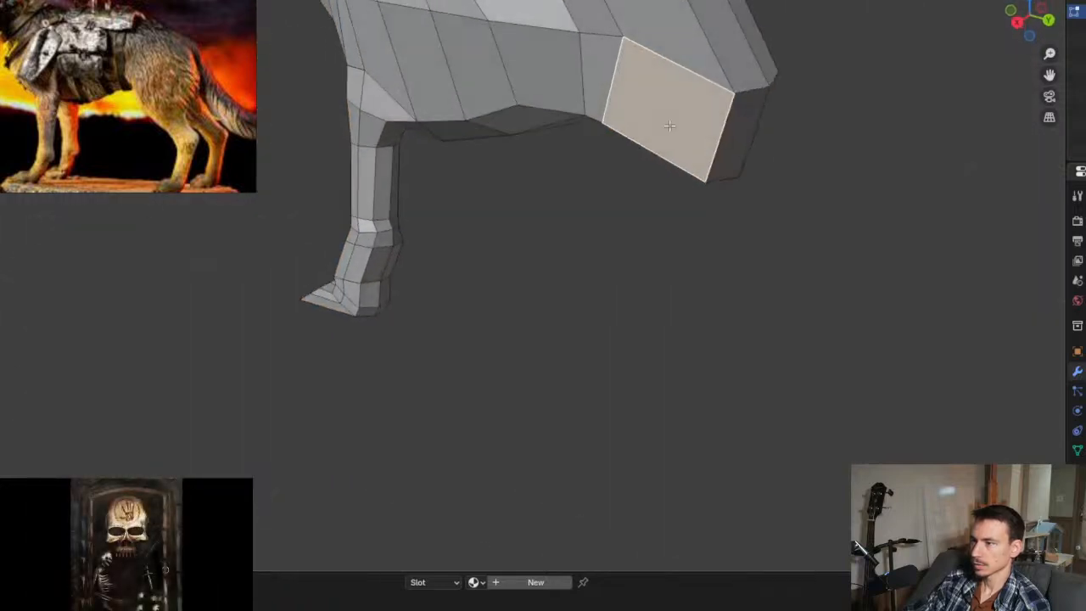
Step: Try to add a lengthwise loop cut through the large side face of the haunch
middle_drag(669, 126, 672, 102)
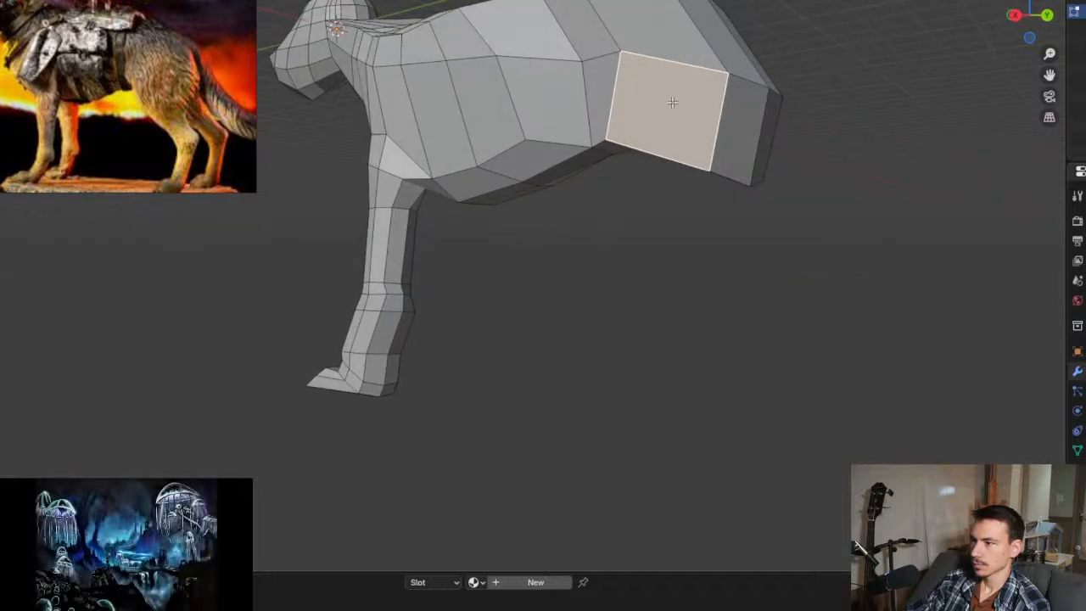
scroll(678, 110, up, 3)
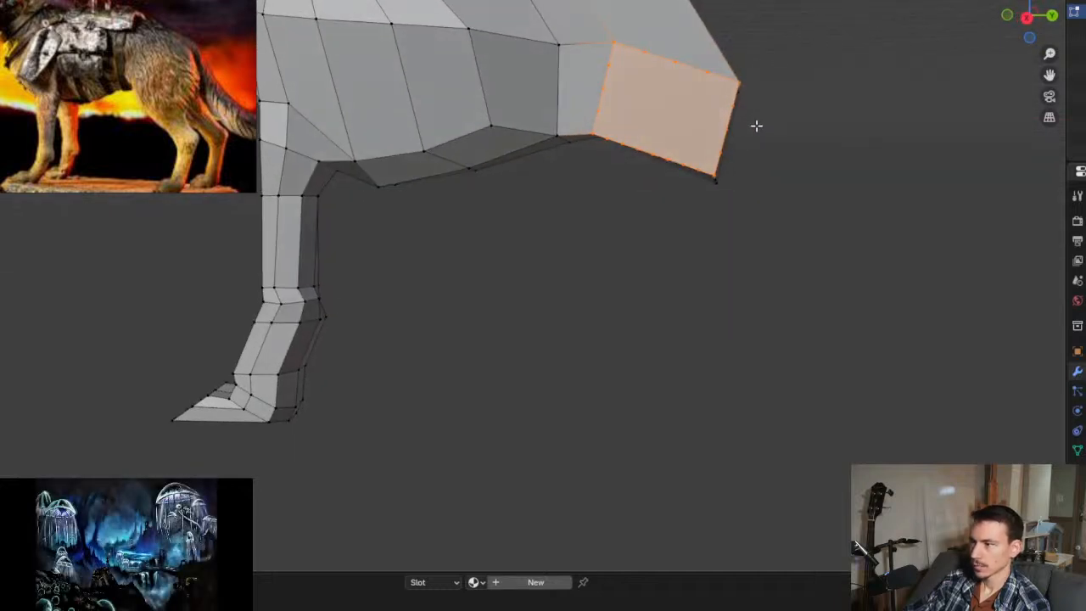
middle_drag(756, 126, 684, 174)
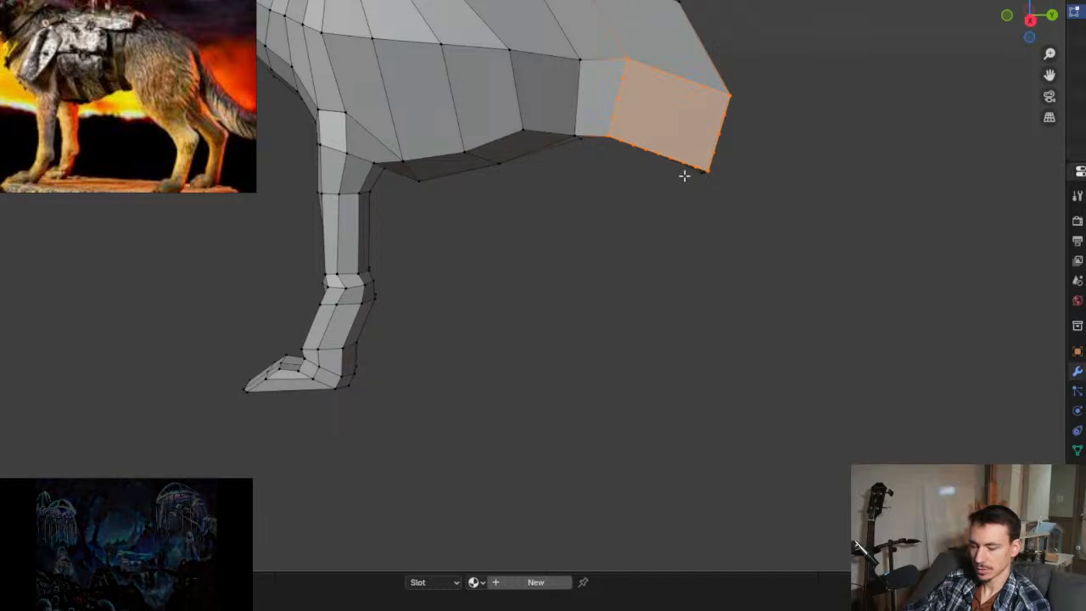
click(673, 191)
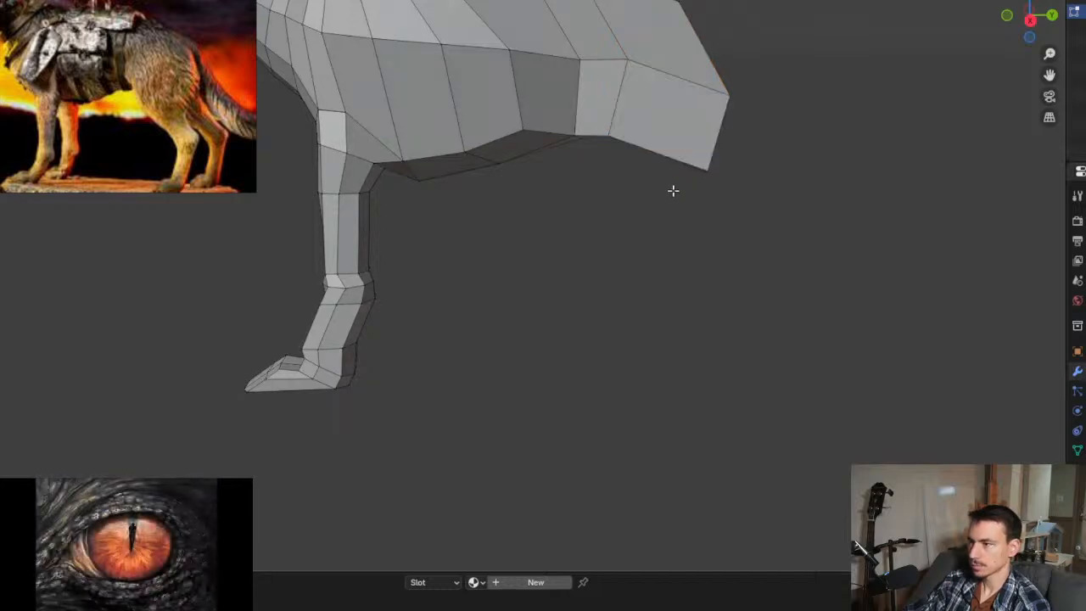
key(Tab)
key(Tab)
click(663, 108)
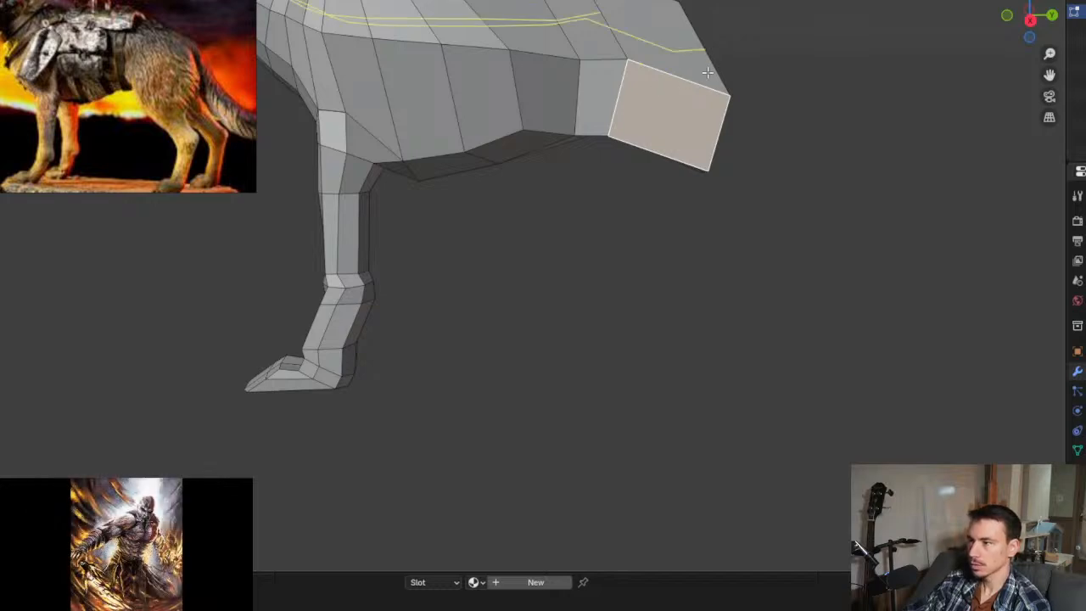
key(ctrl+r)
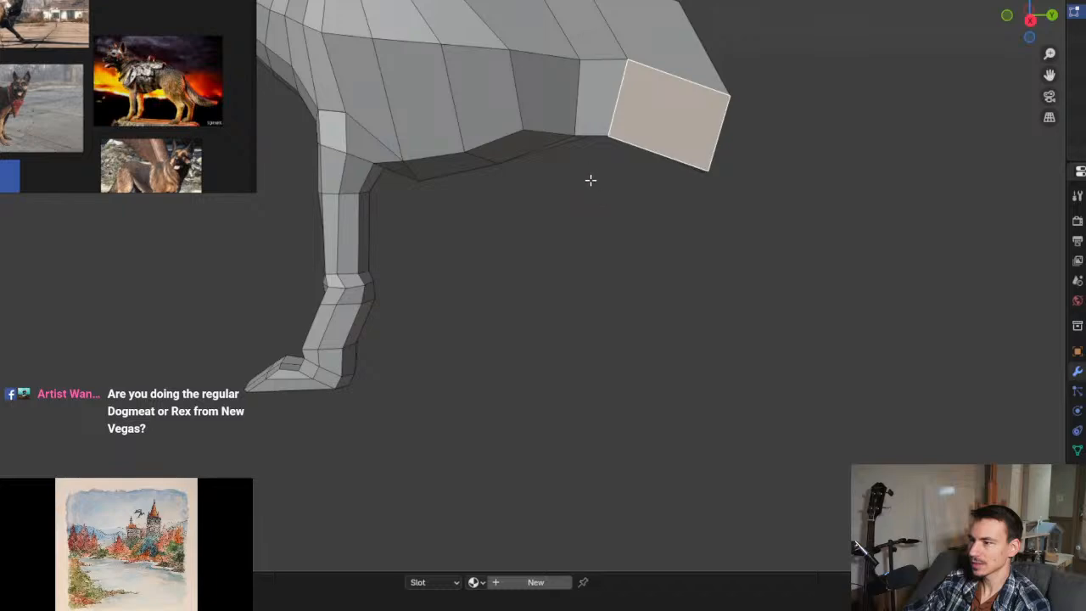
Step: Select the hindquarter faces through the mesh with X-ray display on, and merge their vertices by distance
scroll(611, 332, down, 3)
middle_drag(611, 332, 698, 228)
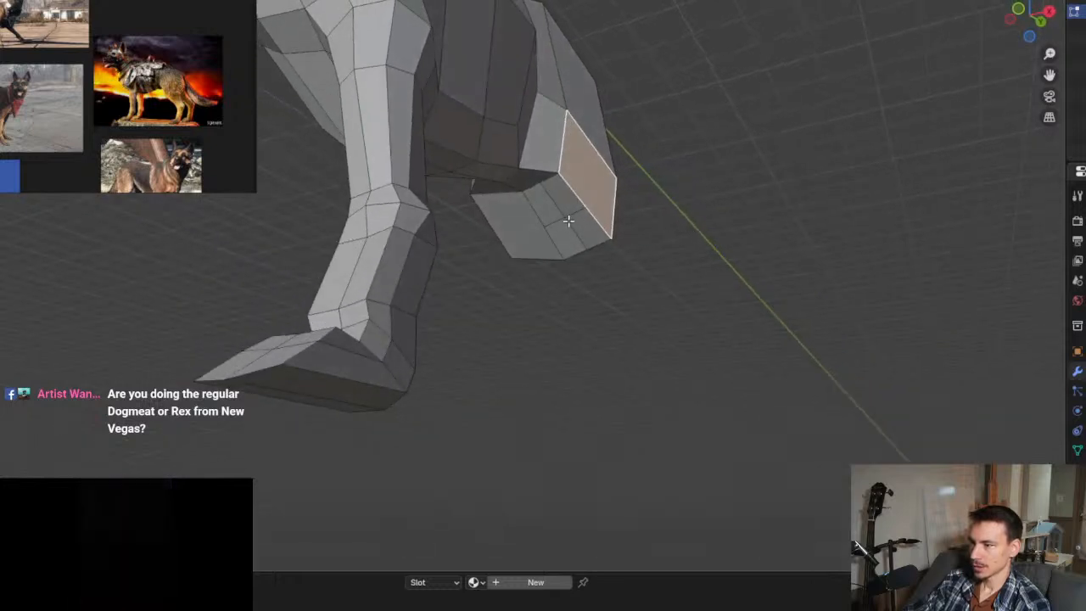
middle_drag(622, 180, 610, 161)
click(602, 145)
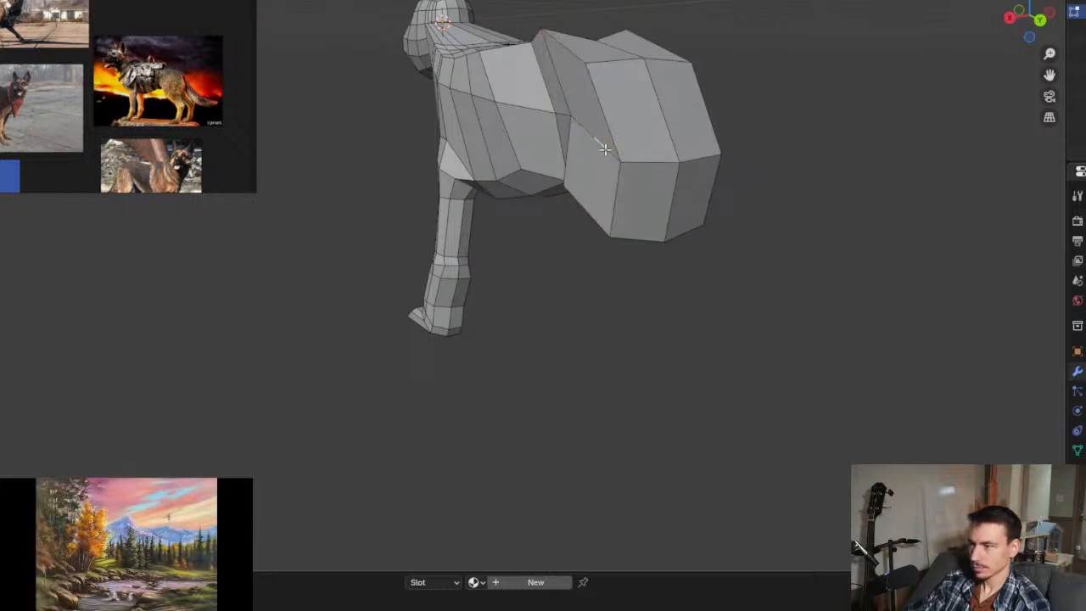
middle_drag(585, 159, 681, 155)
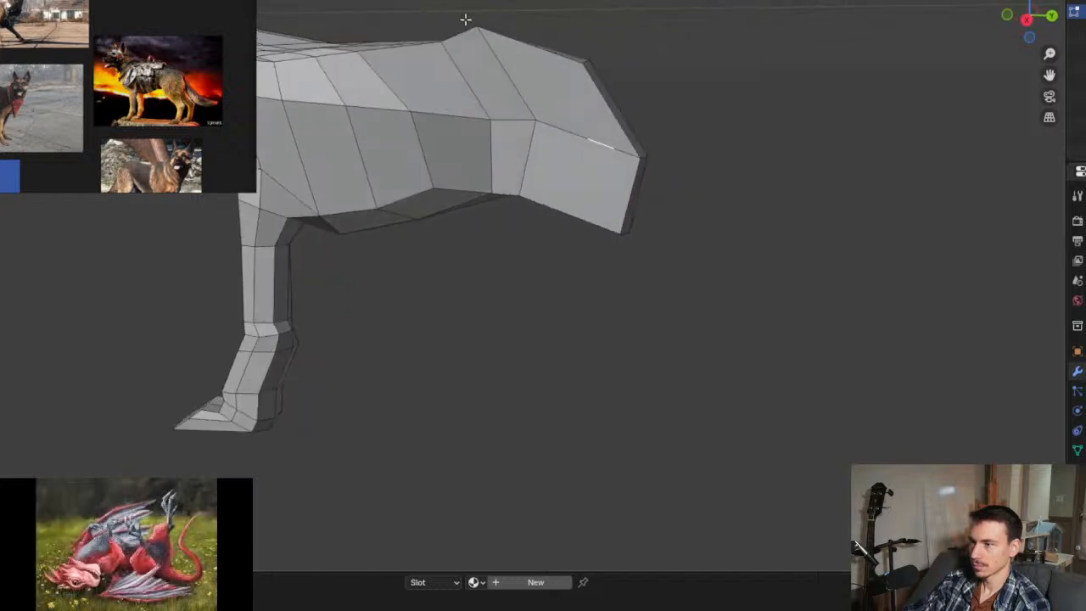
drag(463, 26, 673, 259)
middle_drag(683, 235, 780, 185)
key(alt+z)
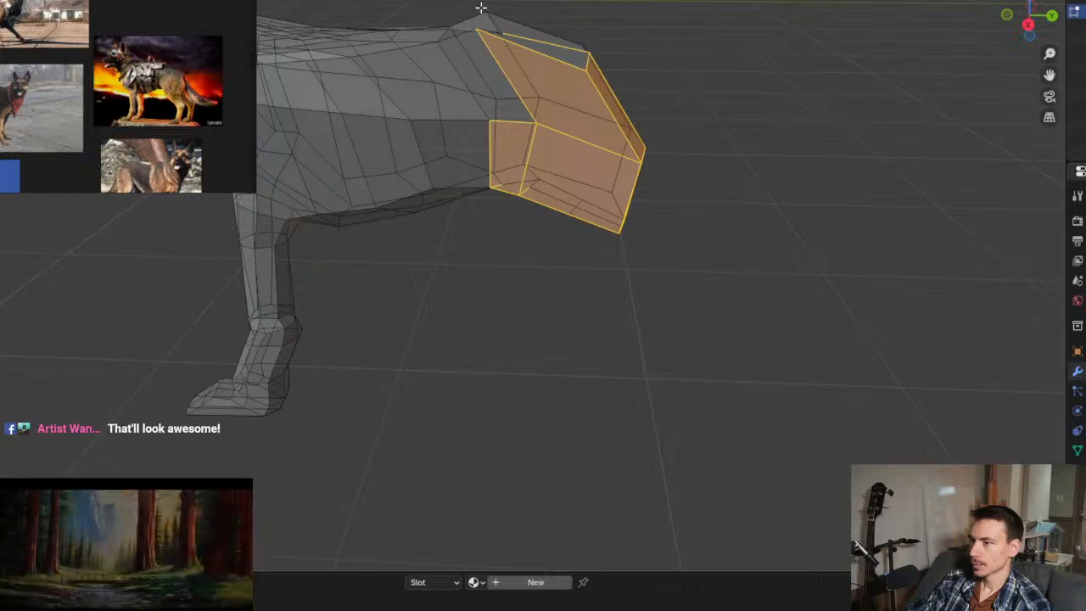
key(e)
key(m)
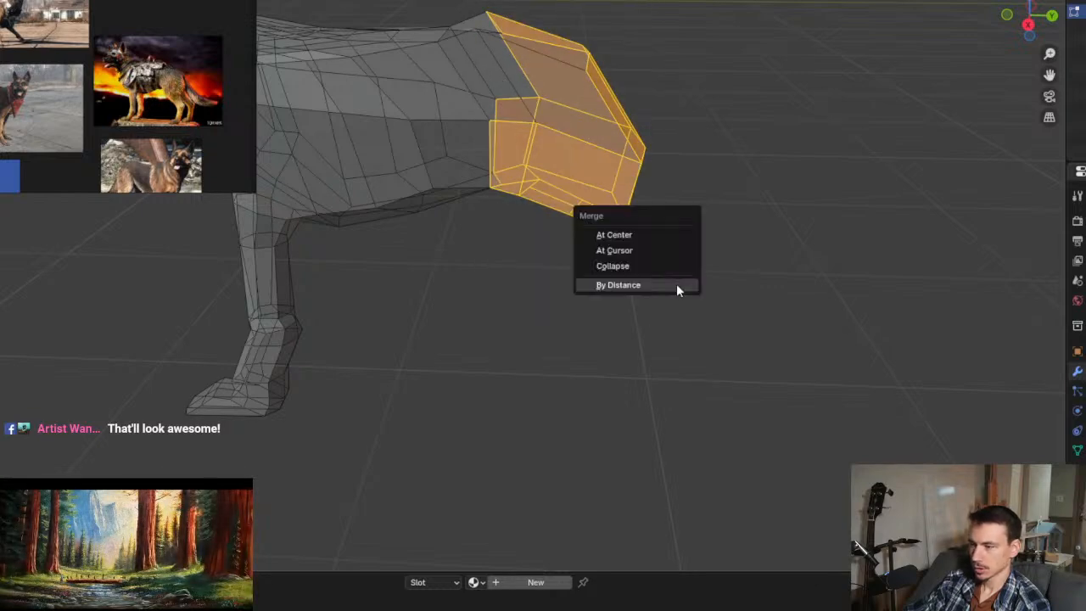
click(675, 285)
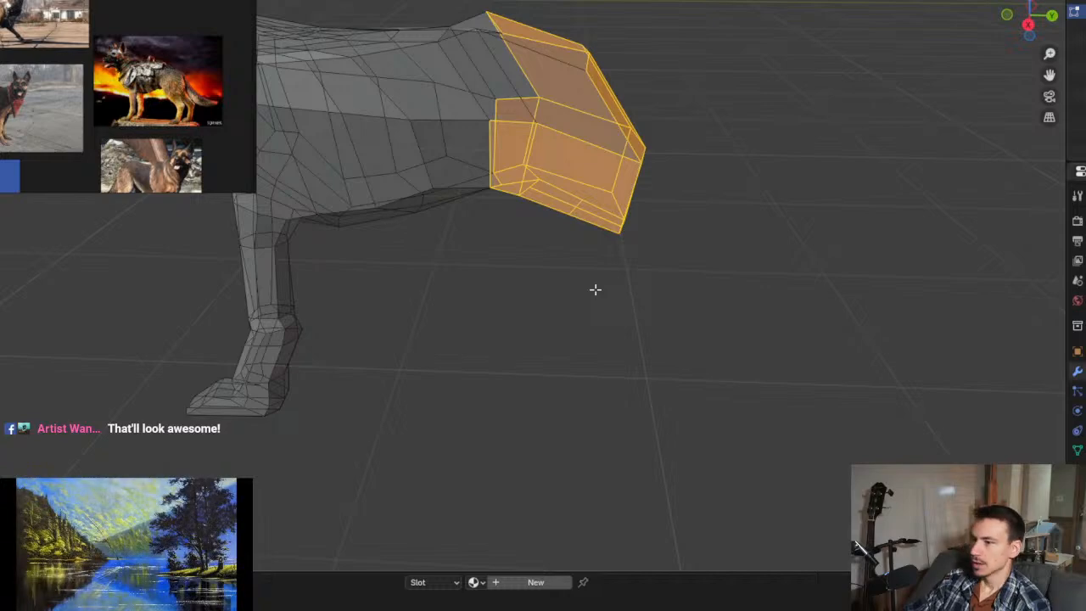
middle_drag(705, 209, 704, 187)
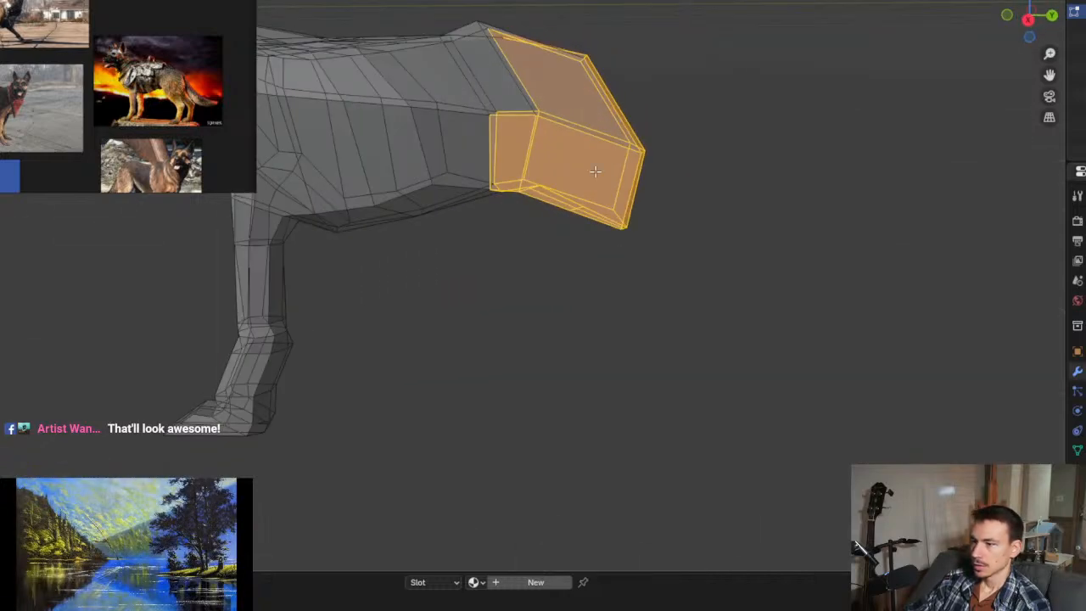
key(ctrl+r)
key(Escape)
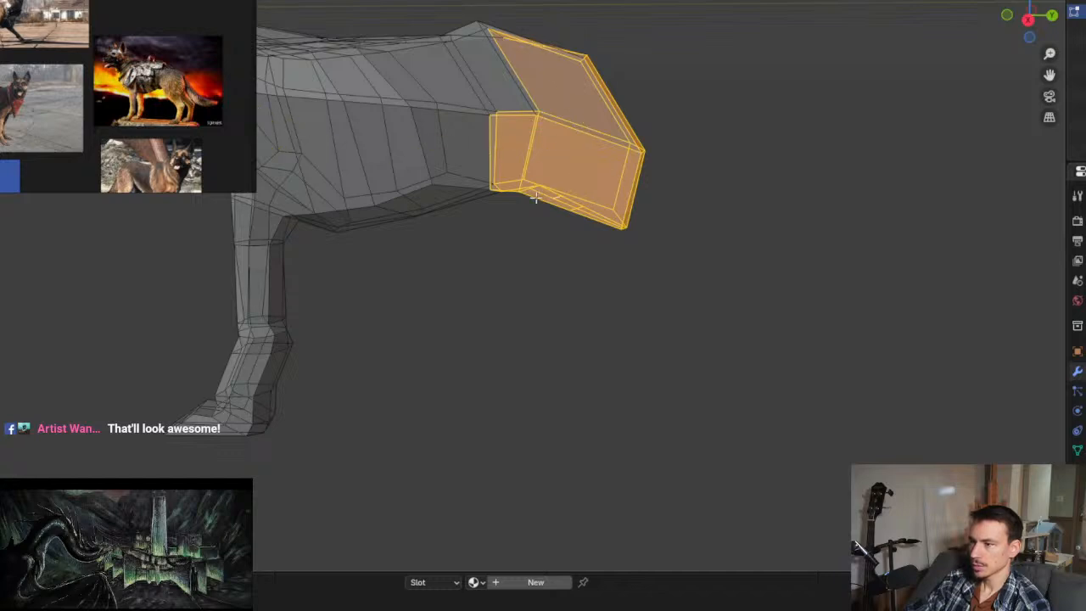
Step: Clear the selection on the hindquarters and turn off the X-ray display
middle_drag(545, 164, 630, 242)
key(alt+a)
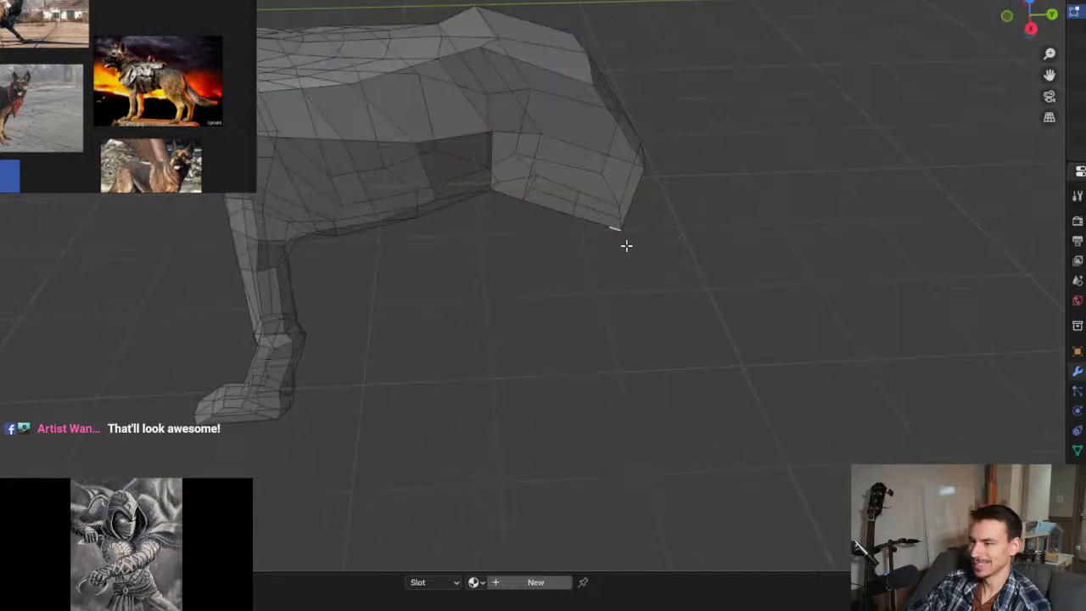
key(alt+z)
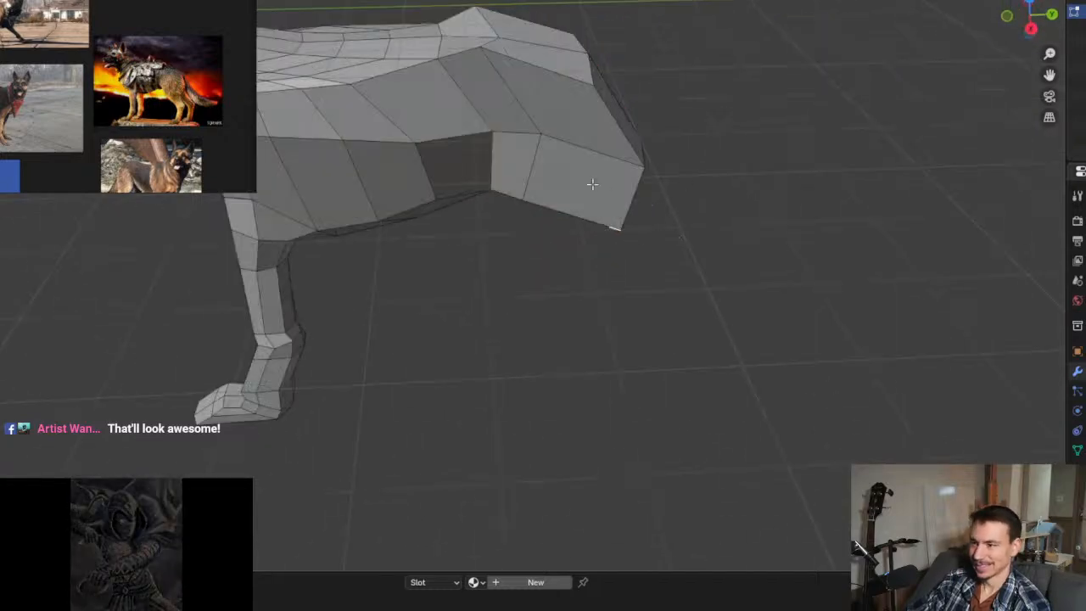
Step: Add a lengthwise loop cut along the lower side of the torso, between the shoulder and the haunch
scroll(588, 182, up, 2)
middle_drag(588, 201, 533, 138)
middle_drag(516, 153, 559, 155)
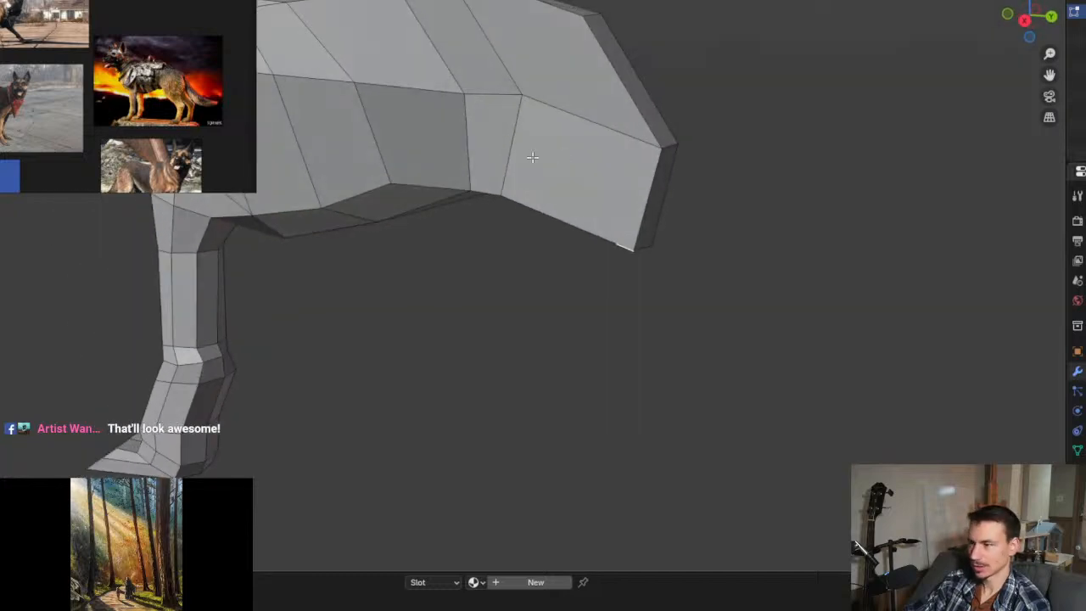
key(ctrl+r)
click(534, 161)
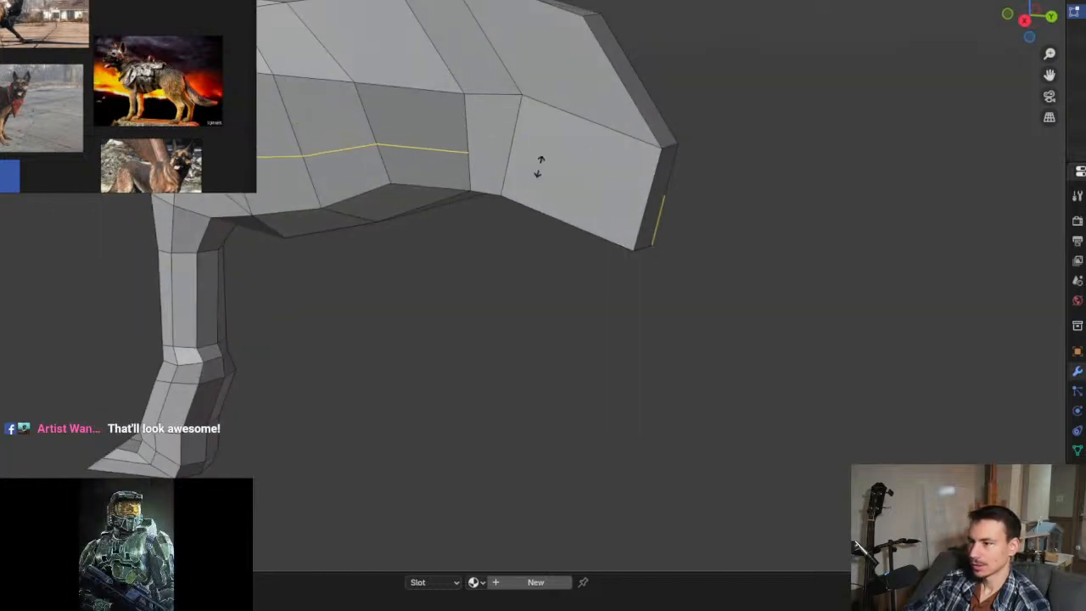
click(540, 166)
Step: Select the whole dog mesh and merge its vertices by distance
middle_drag(703, 207, 489, 216)
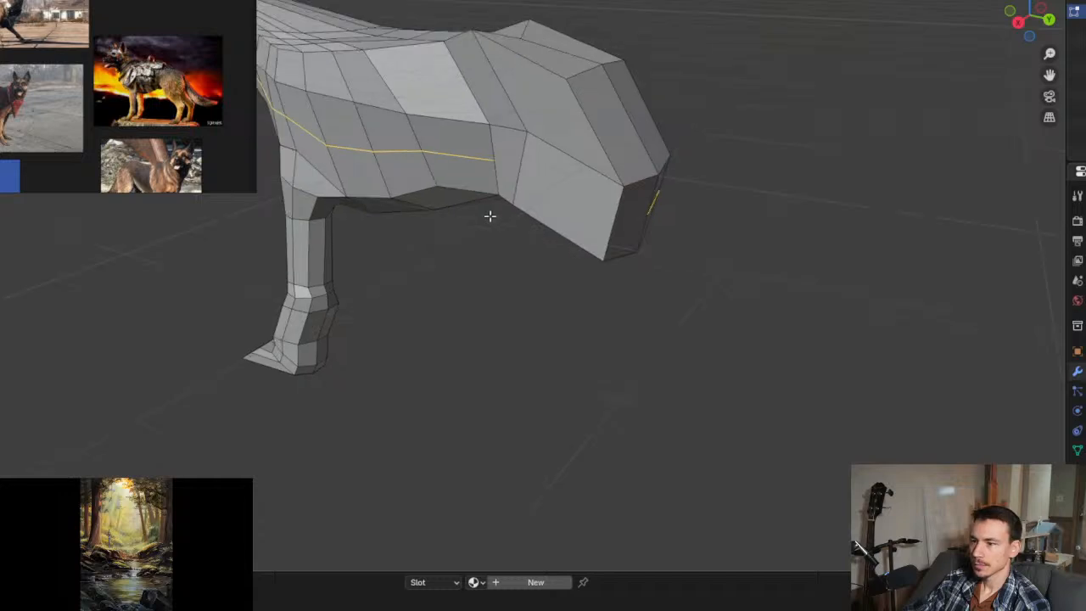
key(a)
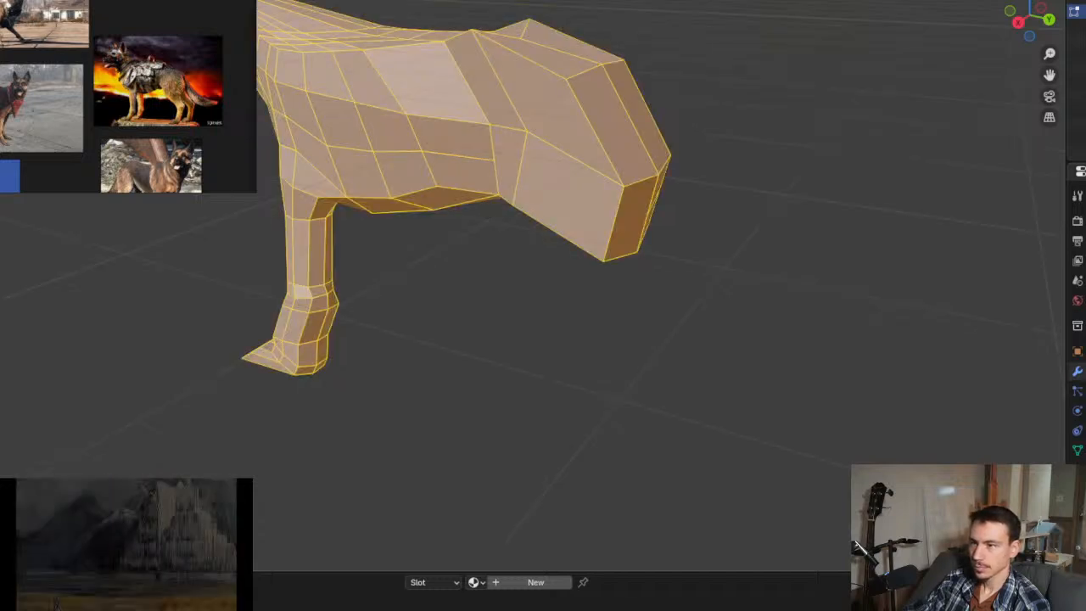
right_click(296, 247)
mouse_move(296, 299)
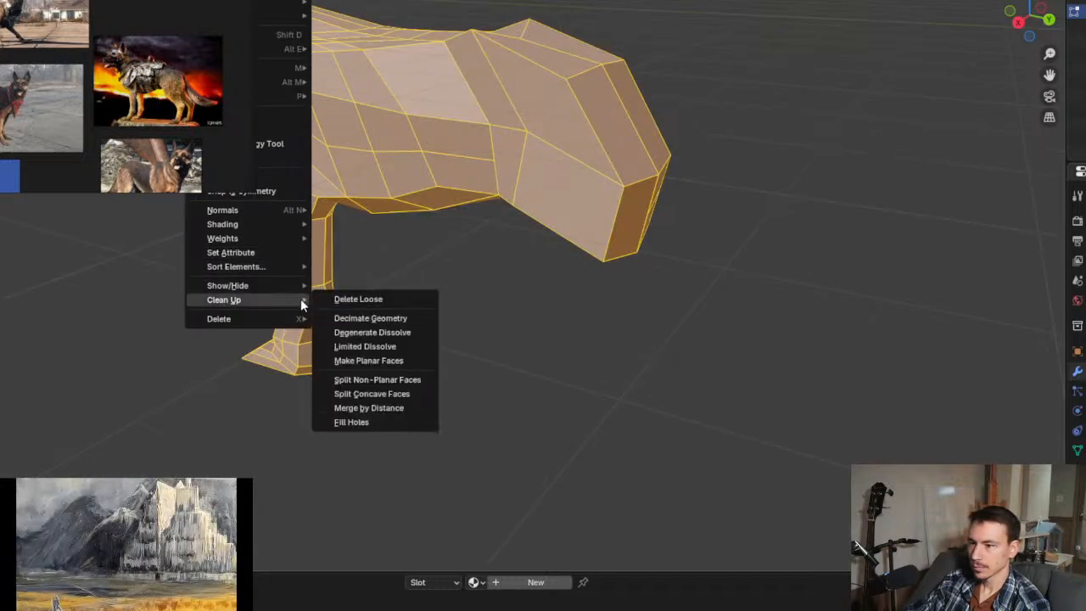
click(419, 403)
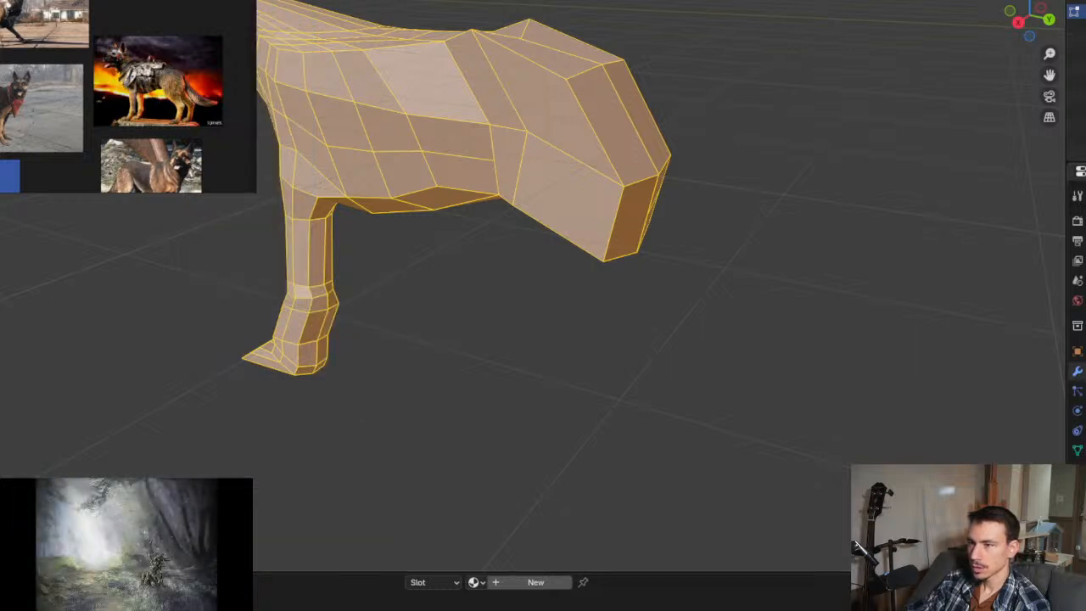
Step: Fill the holes in the selected dog mesh and recalculate its normals
right_click(224, 250)
mouse_move(260, 289)
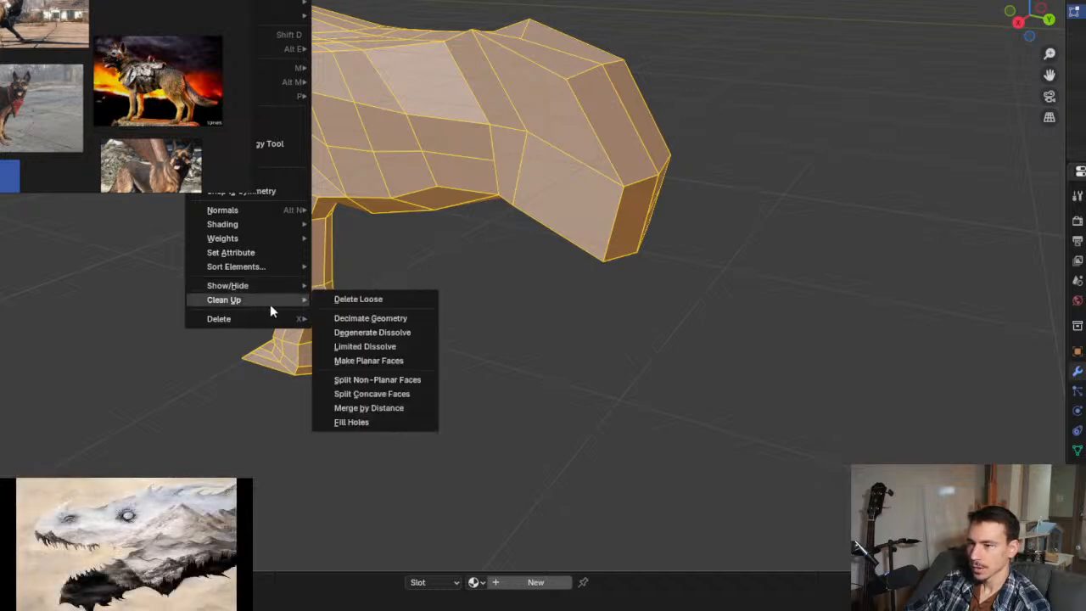
click(414, 421)
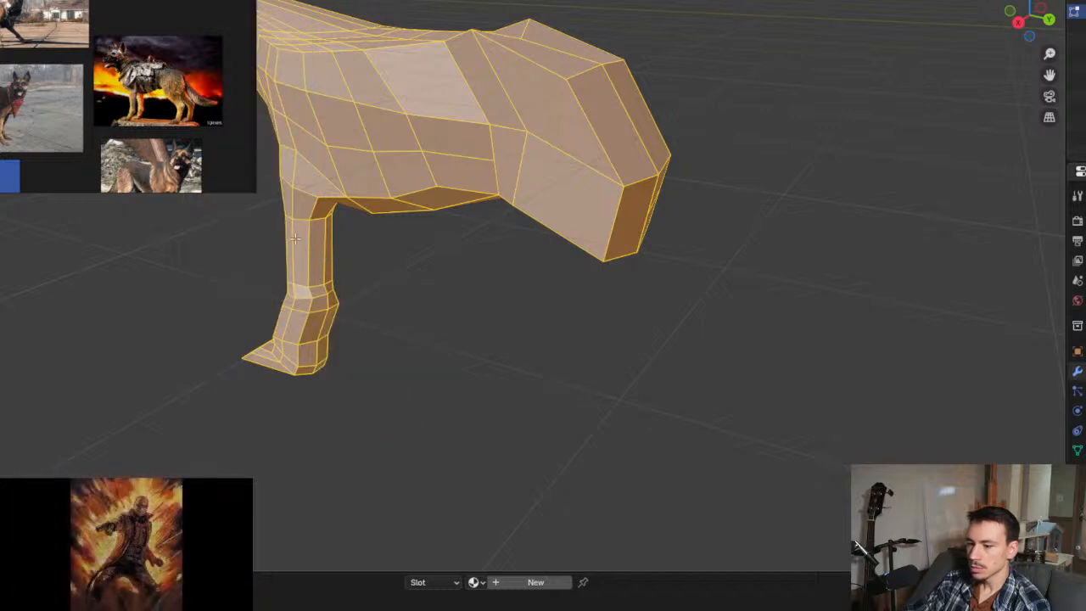
right_click(296, 297)
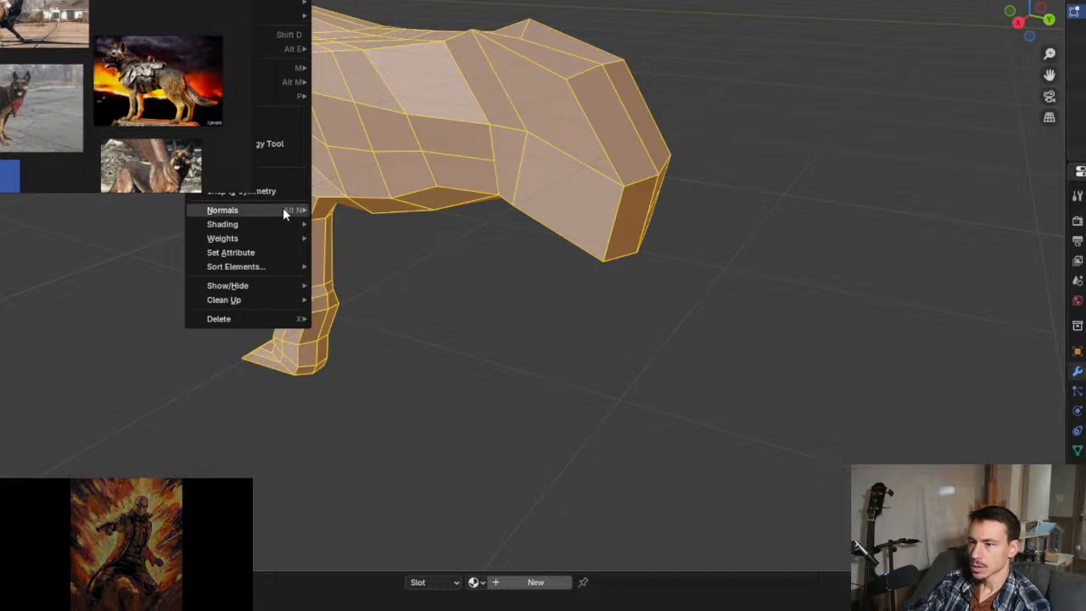
mouse_move(283, 207)
click(389, 226)
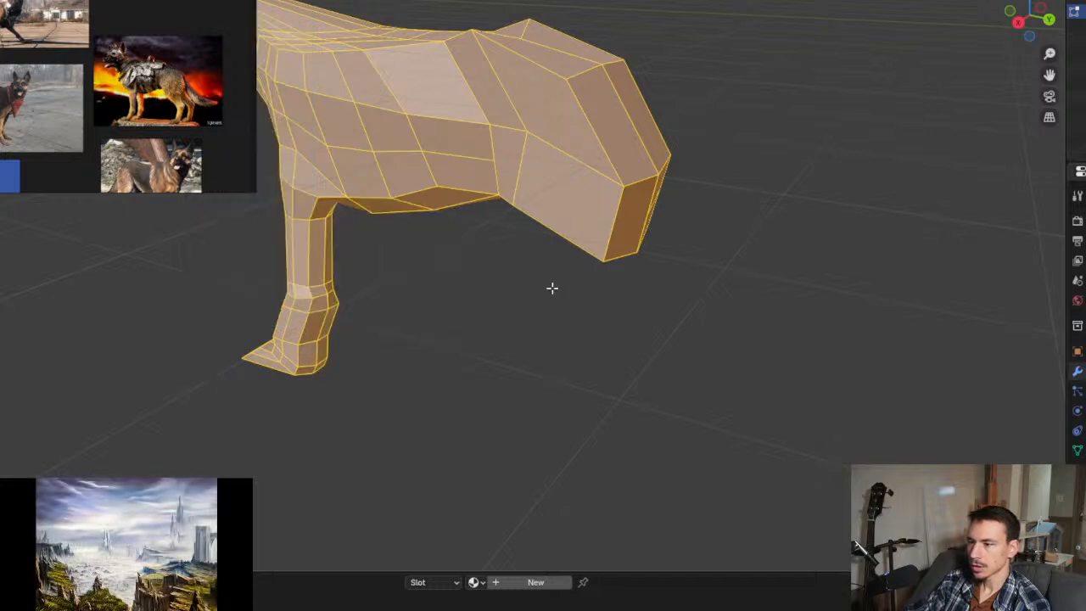
Step: Clear the mesh selection and add a Mirror modifier to duplicate the front leg on the opposite side
middle_drag(553, 286, 611, 237)
scroll(426, 246, down, 2)
key(KP_1)
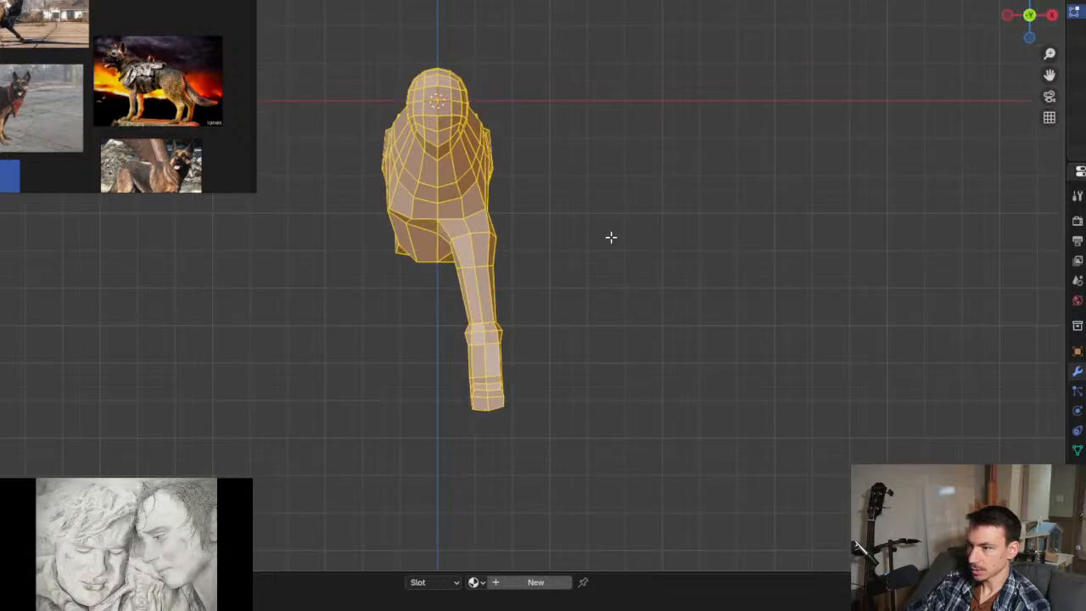
key(alt+a)
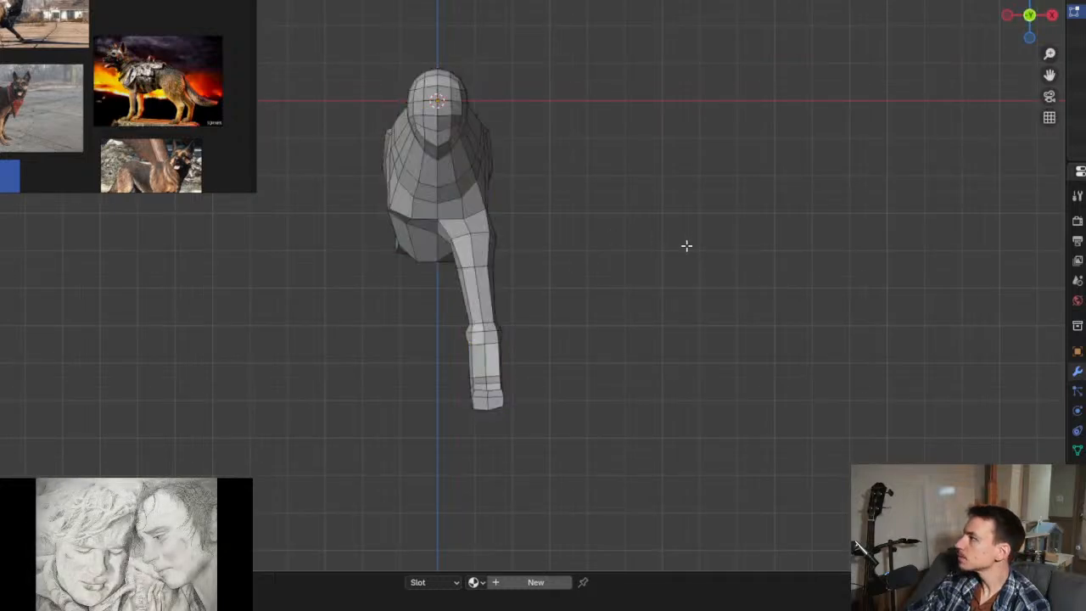
key(shift+a)
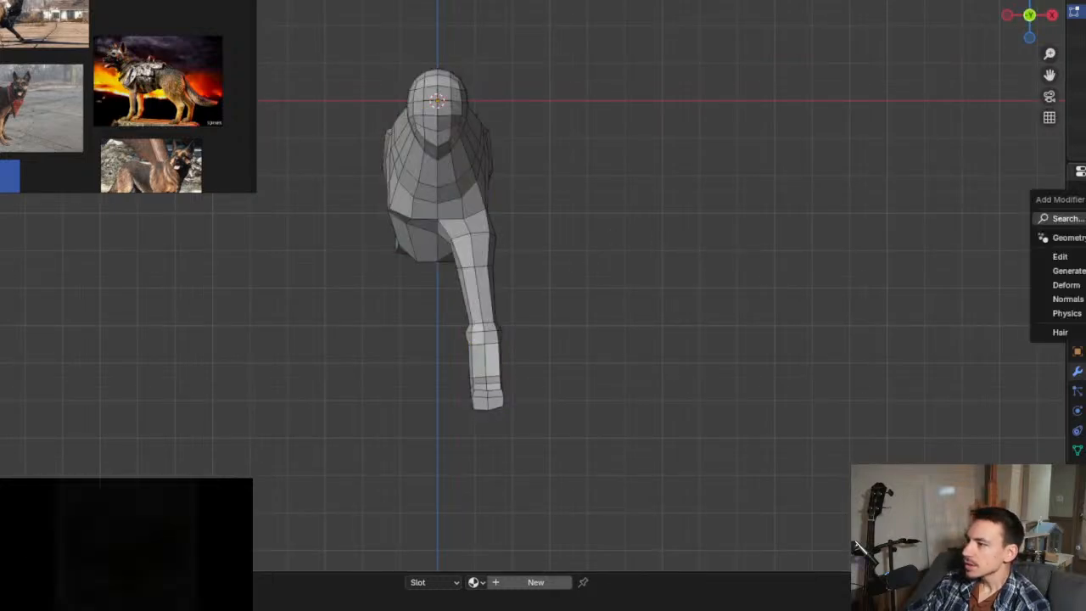
text(mir)
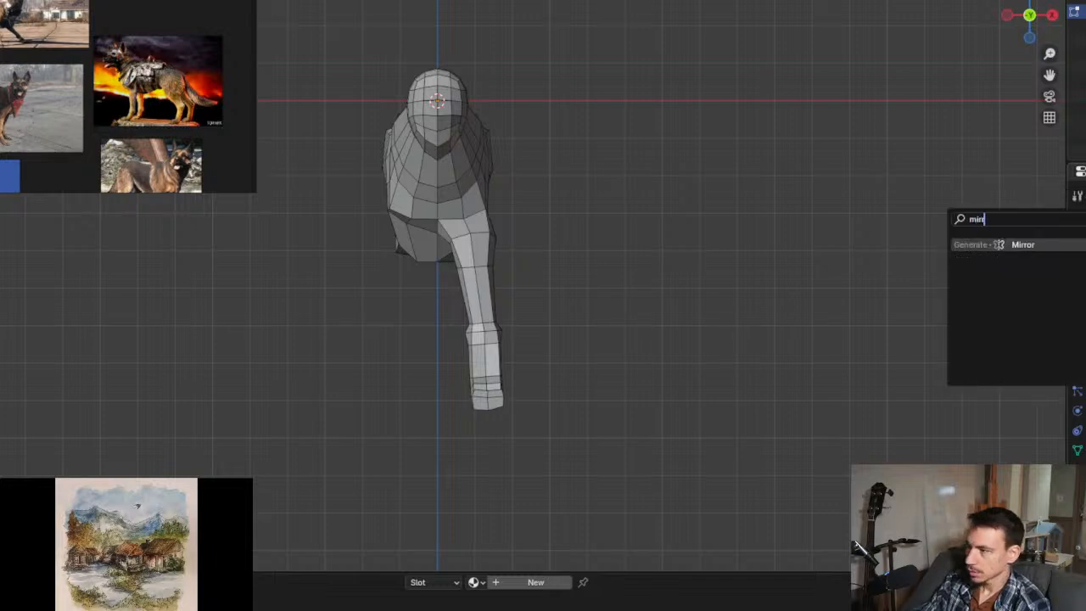
key(Return)
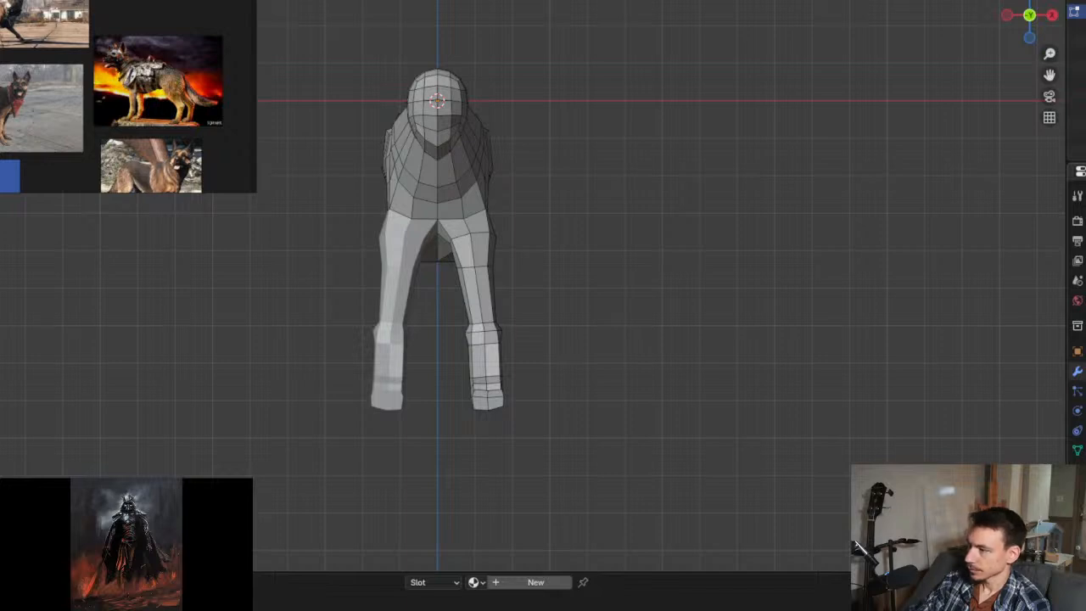
Step: Apply the Mirror modifier in Object Mode and resume editing the mesh with nothing selected
middle_drag(673, 191, 828, 255)
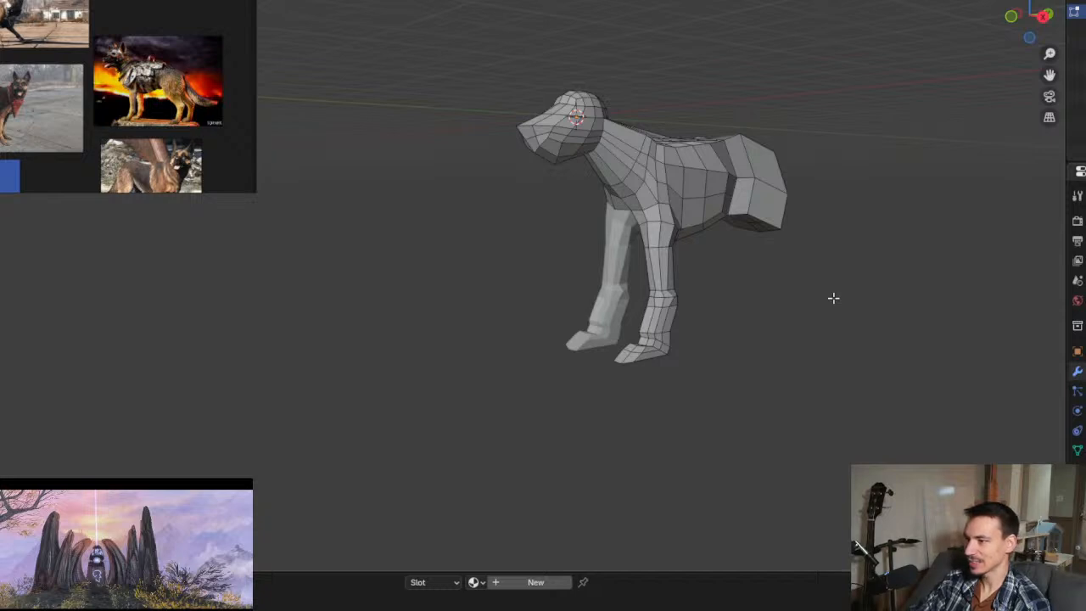
middle_drag(829, 300, 670, 222)
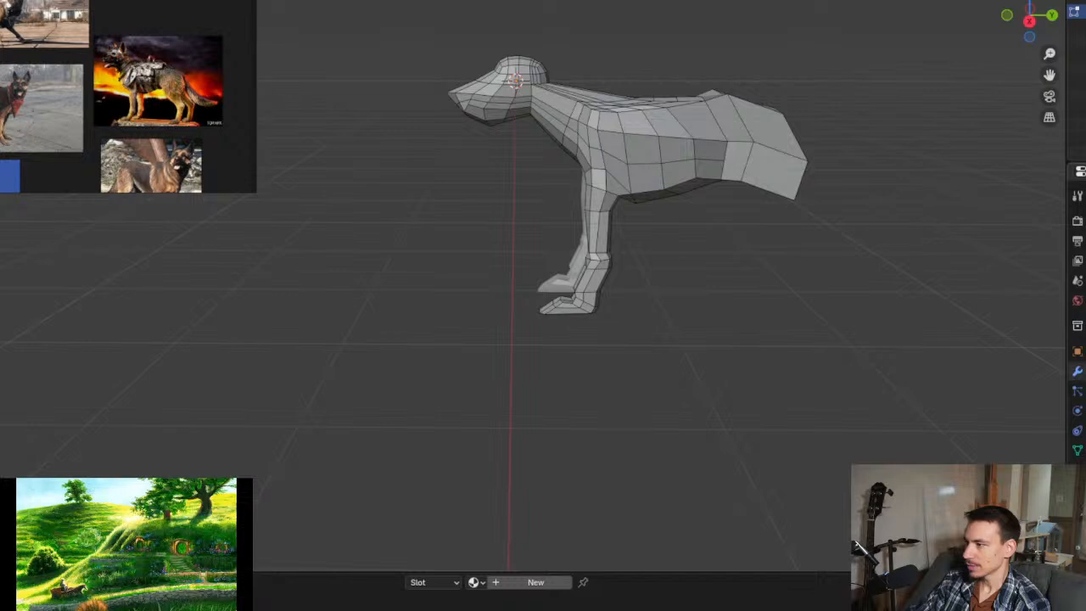
key(Tab)
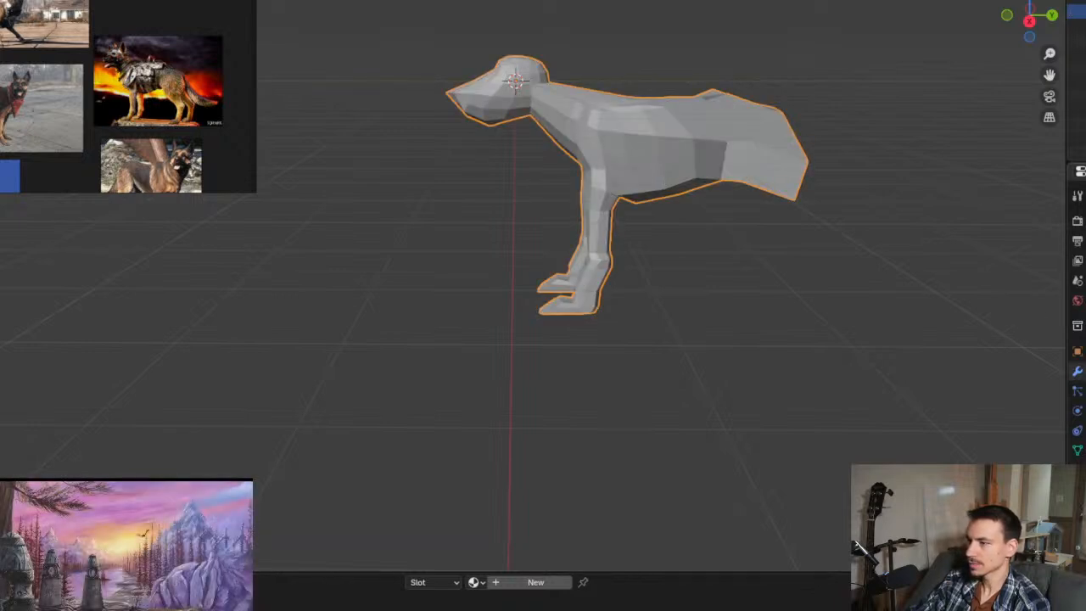
middle_drag(829, 210, 620, 237)
key(Tab)
scroll(618, 235, up, 3)
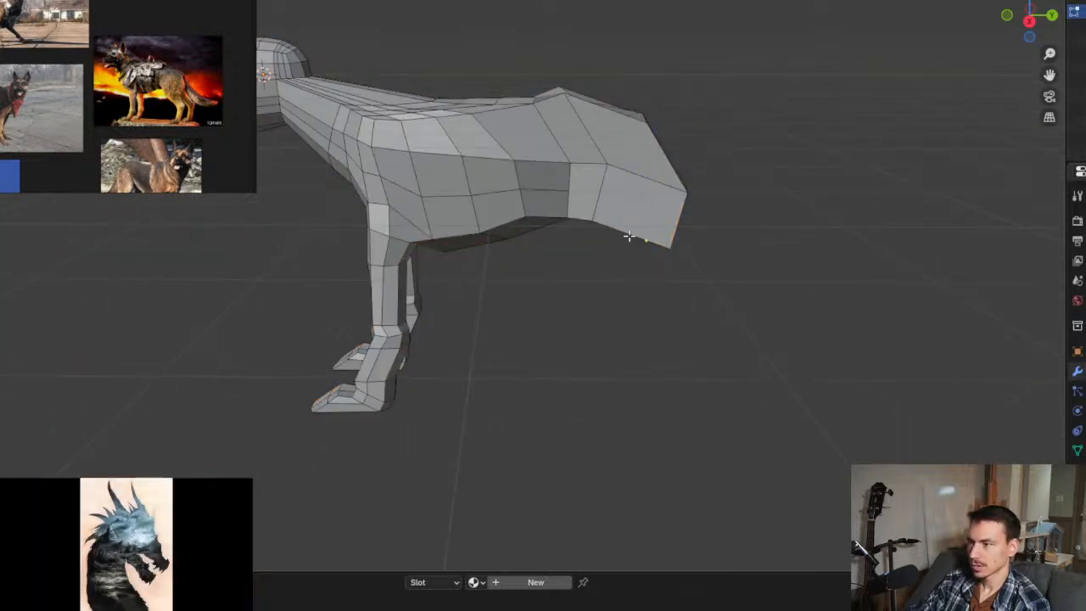
key(ctrl+r)
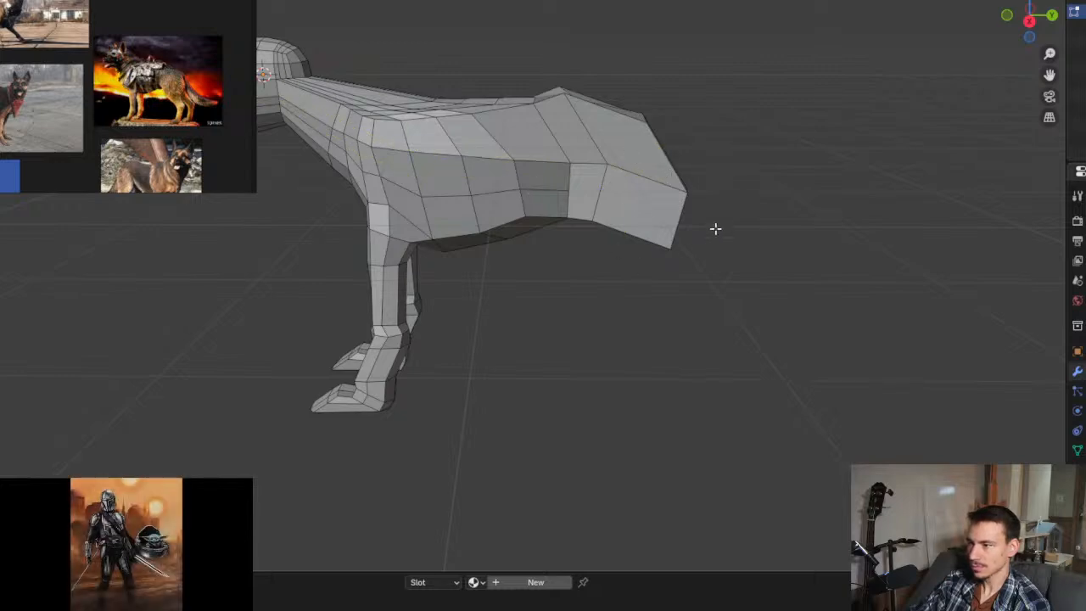
Step: Select the four underside faces of one haunch, extrude them downward and shift them slightly outward to start the hind leg
scroll(661, 280, up, 4)
middle_drag(661, 280, 517, 284)
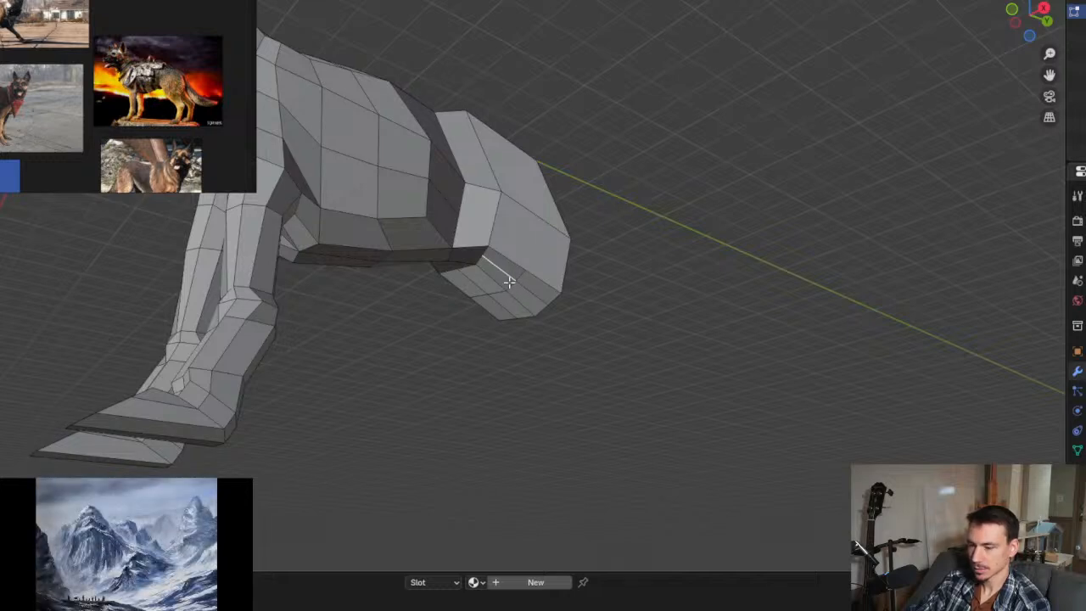
click(506, 273)
click(529, 289)
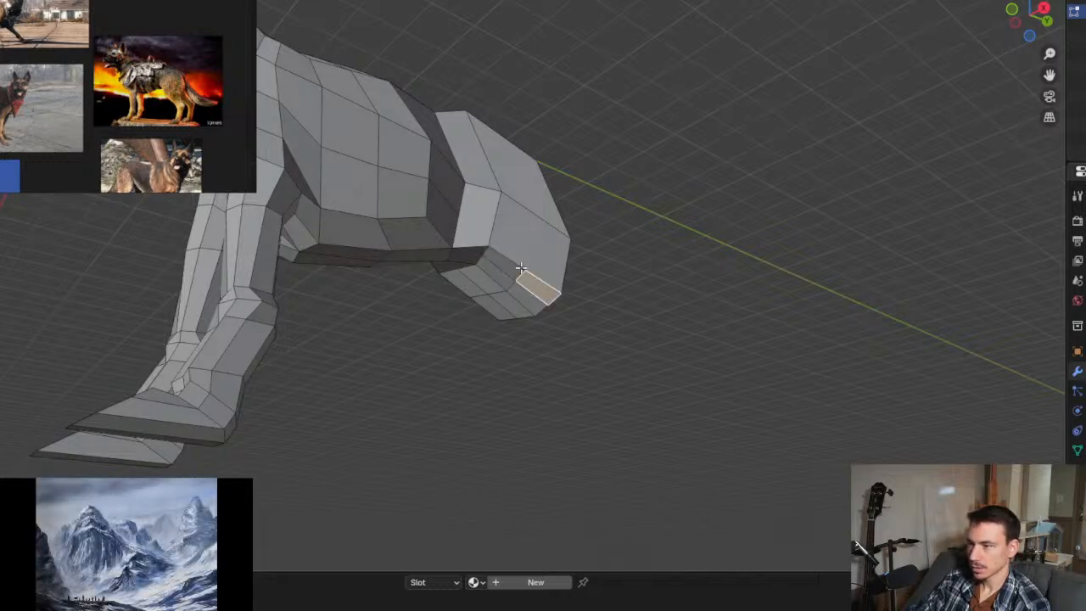
shift+click(516, 270)
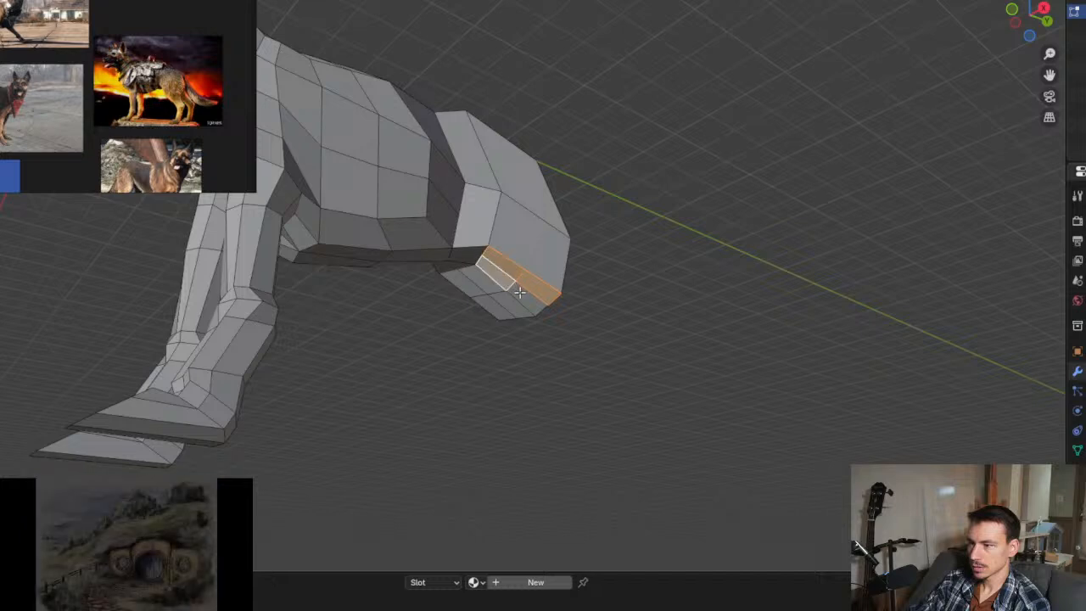
shift+click(543, 312)
middle_drag(545, 314, 635, 332)
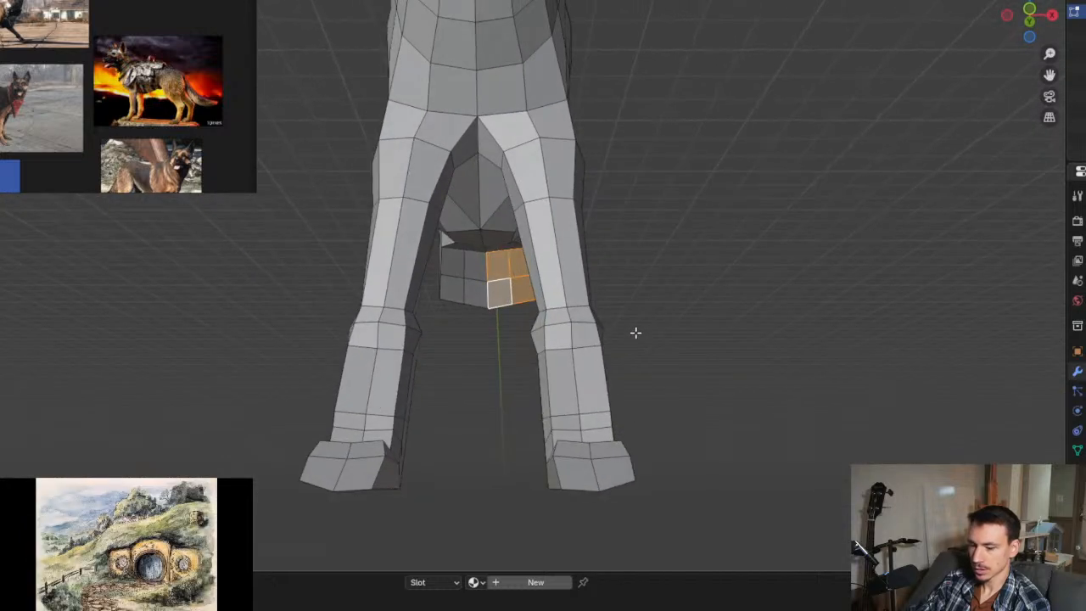
key(g)
key(z)
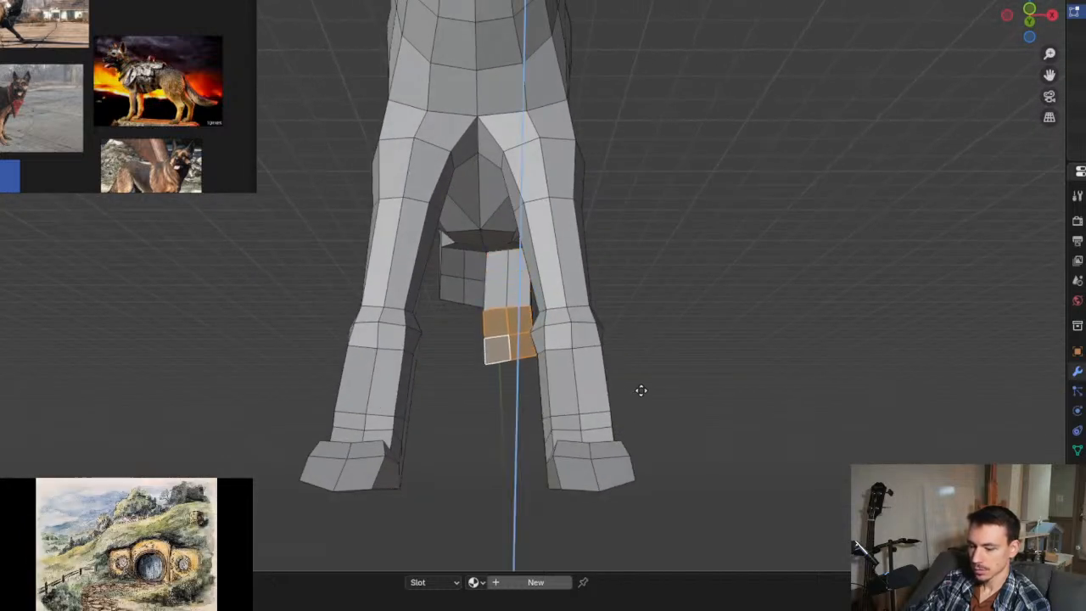
click(640, 390)
key(g)
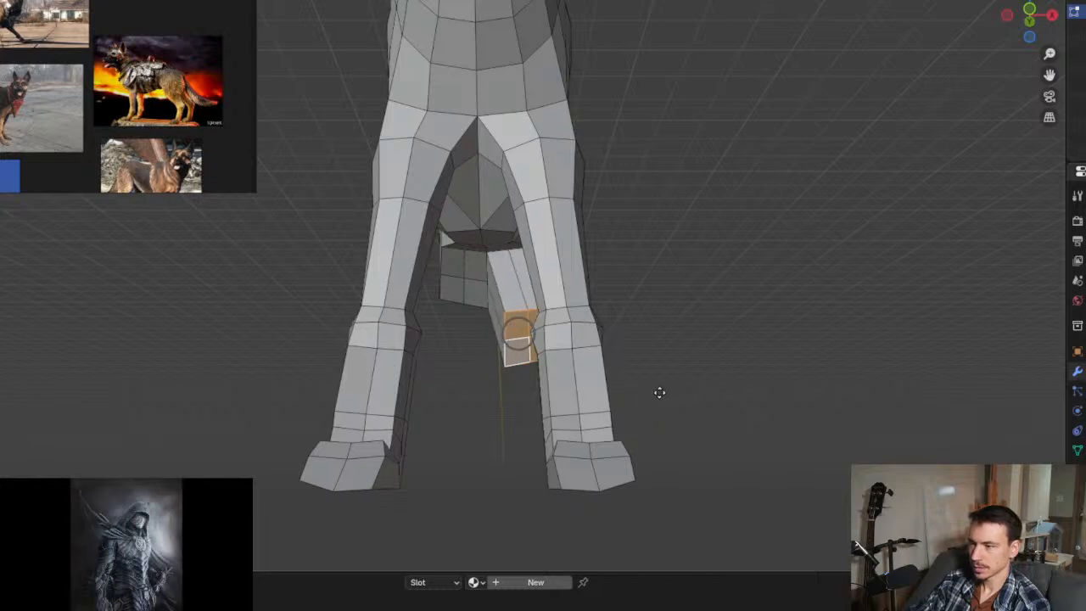
click(625, 370)
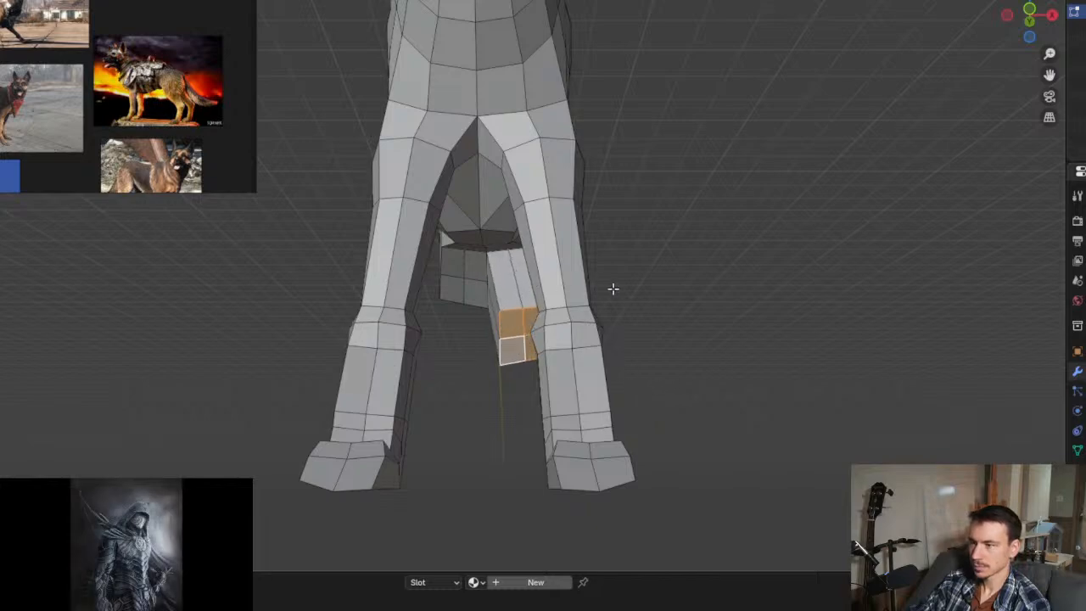
Step: Try to move and scale the box-selected faces around the lower haunches and the new hind leg stub
middle_drag(613, 289, 526, 245)
drag(617, 284, 625, 297)
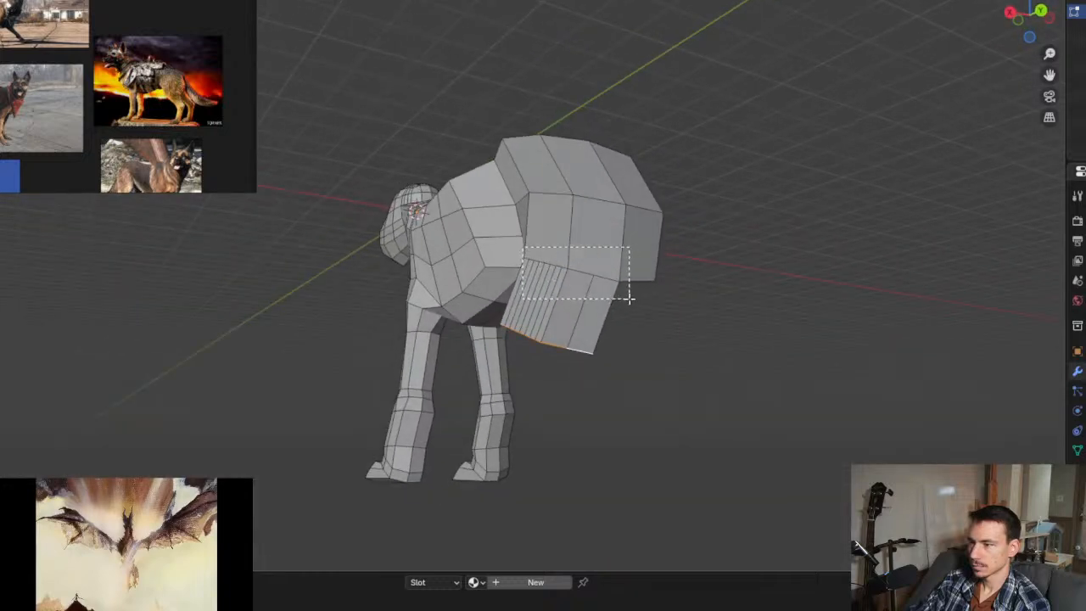
key(g)
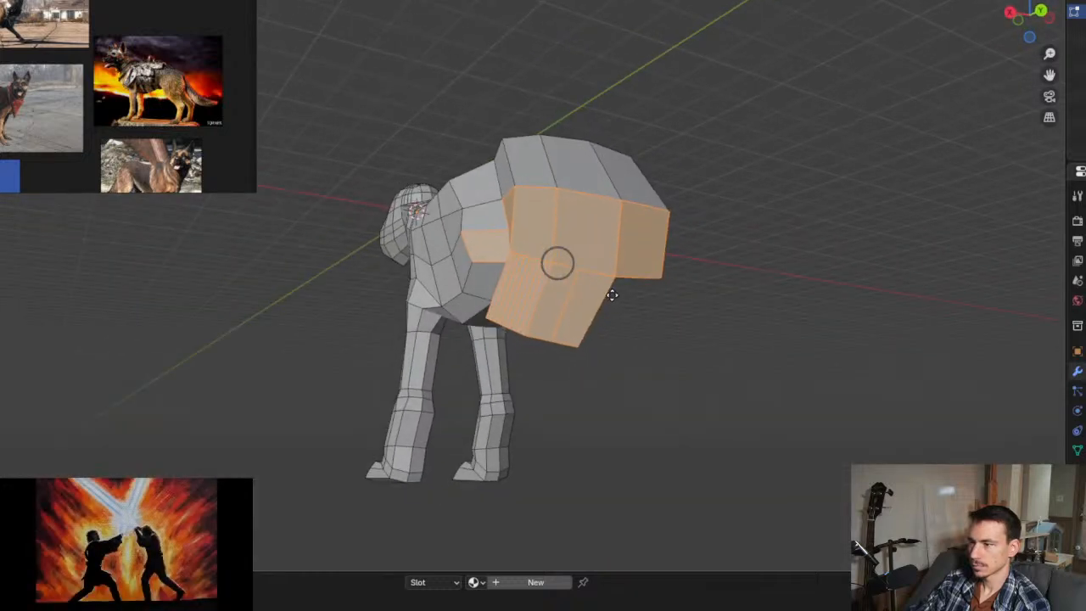
right_click(540, 269)
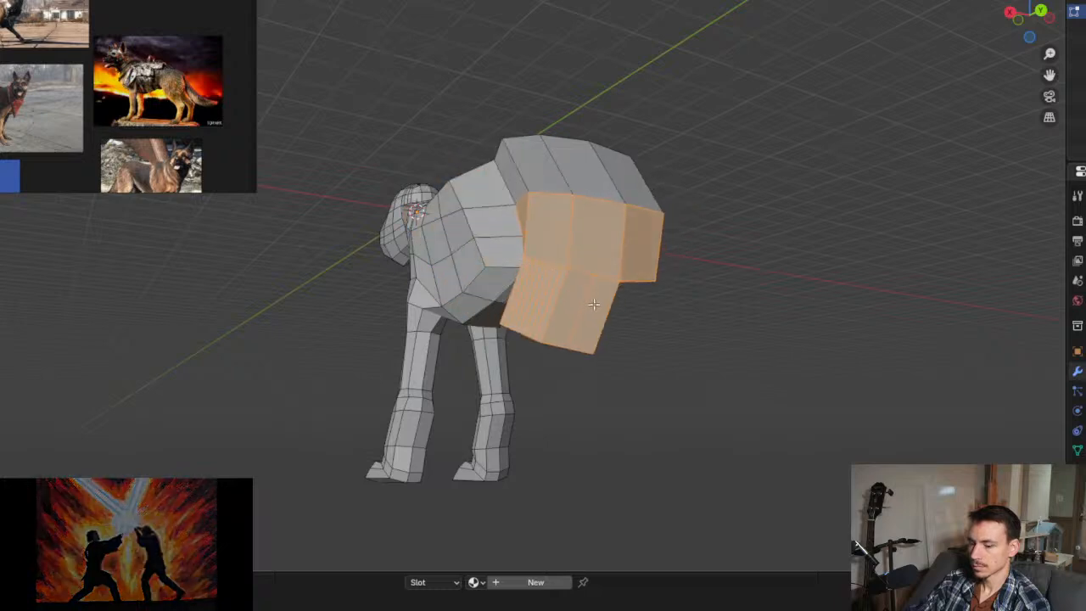
key(g)
key(s)
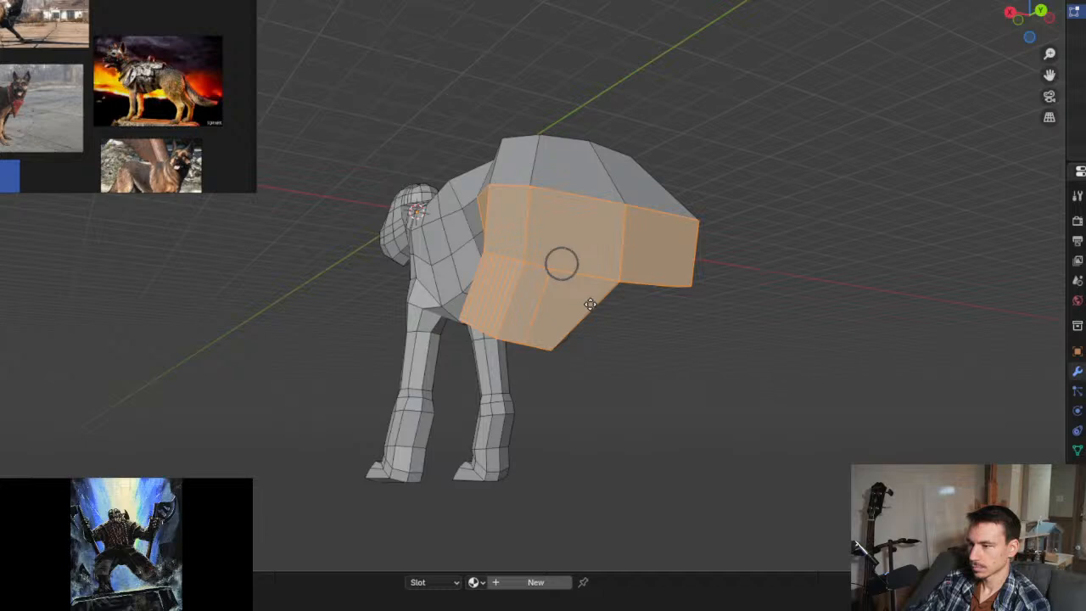
right_click(589, 303)
key(ctrl+f)
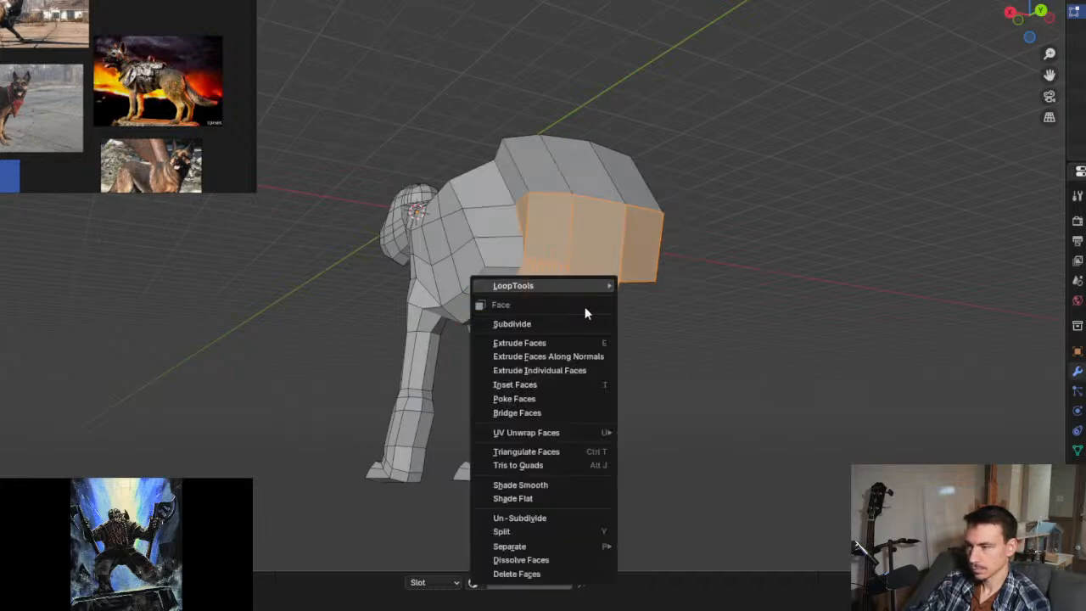
Step: Limit the face selection to one haunch and its leg stub, and widen those faces outward as seen from behind
key(KP_1)
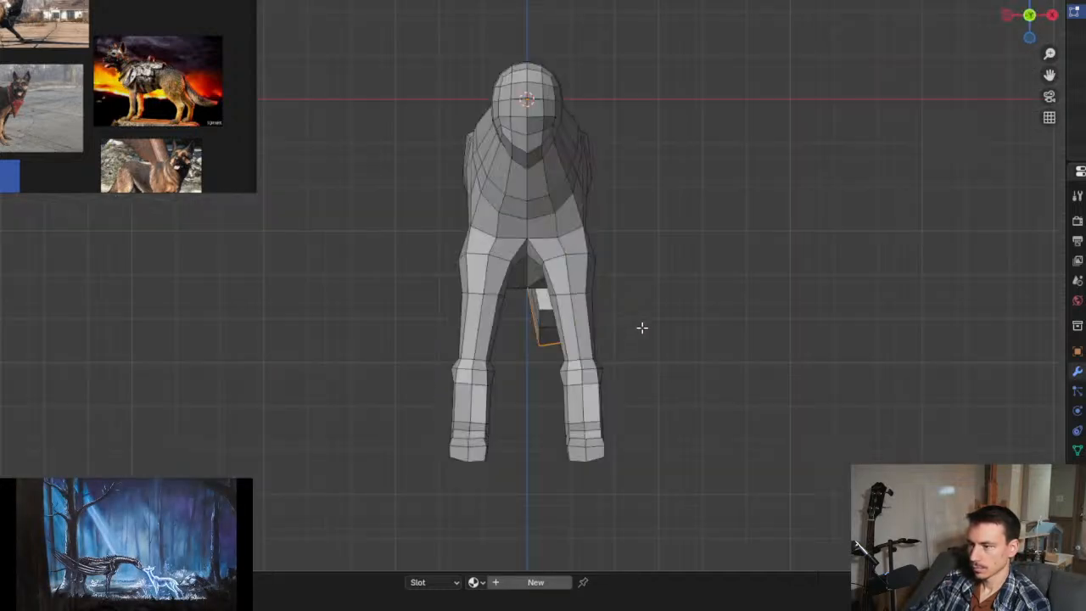
key(ctrl+KP_1)
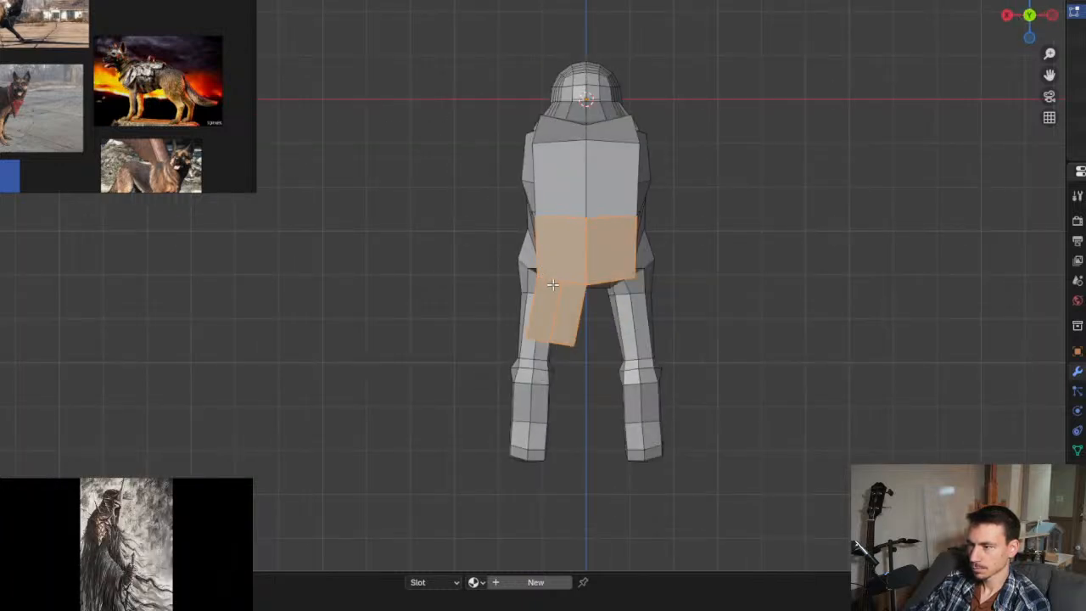
shift+click(526, 268)
click(495, 290)
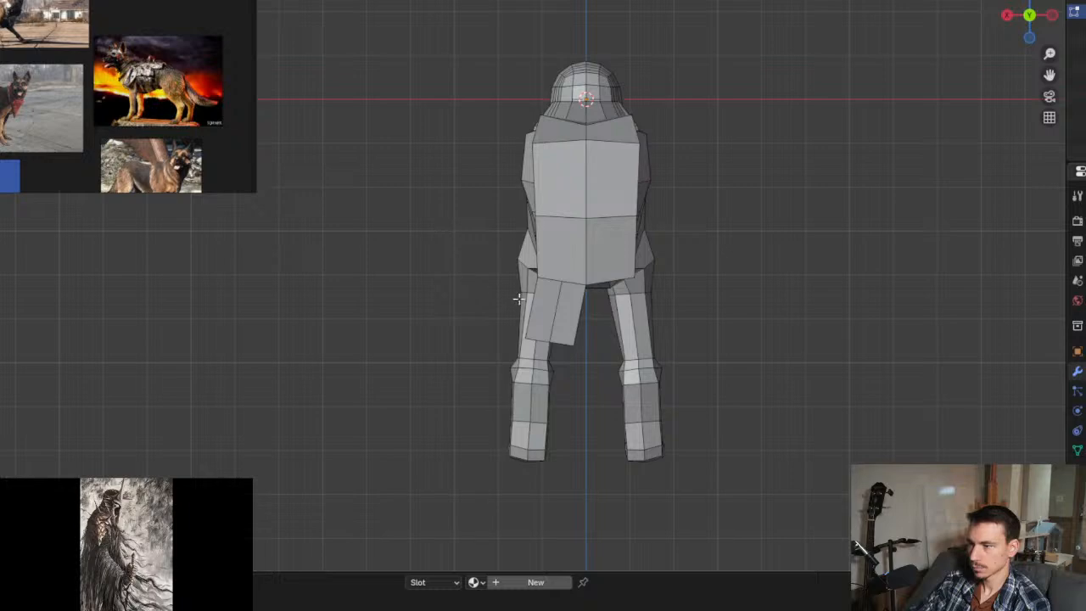
middle_drag(519, 299, 581, 317)
key(ctrl+z)
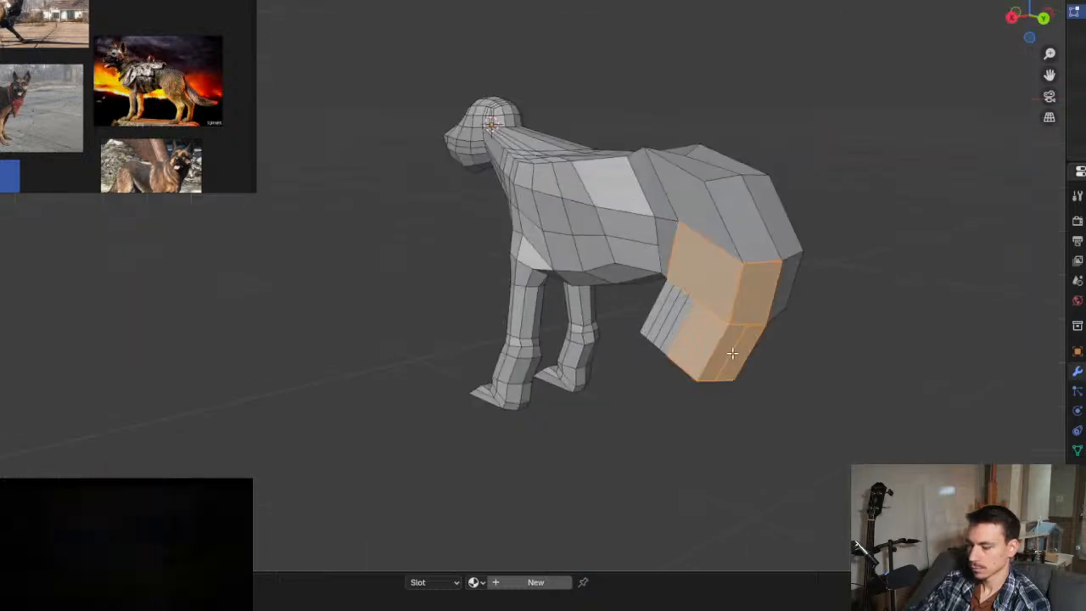
key(KP_3)
key(ctrl+KP_1)
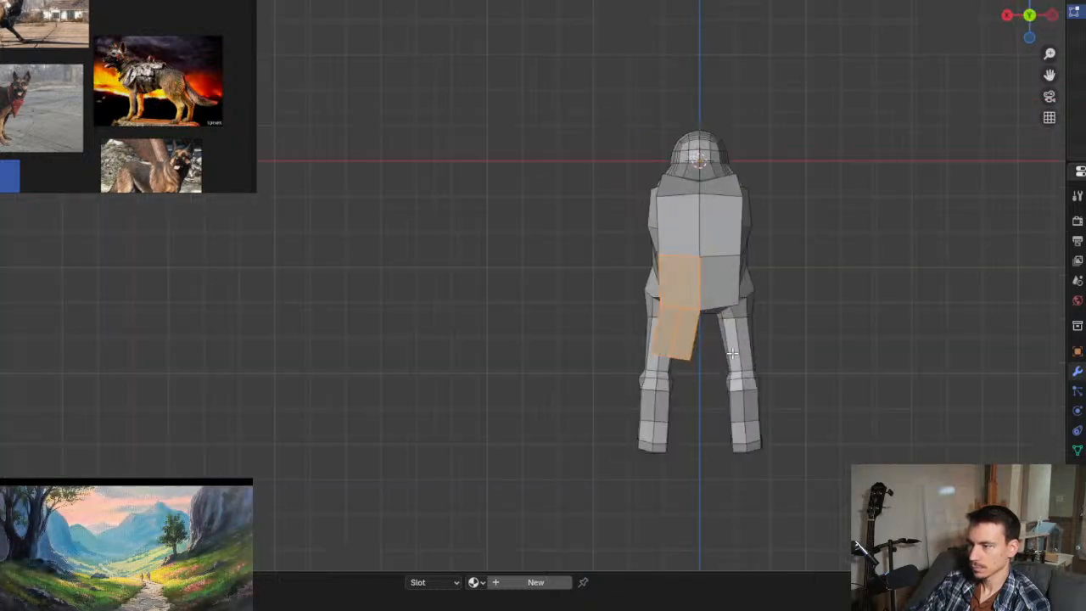
key(s)
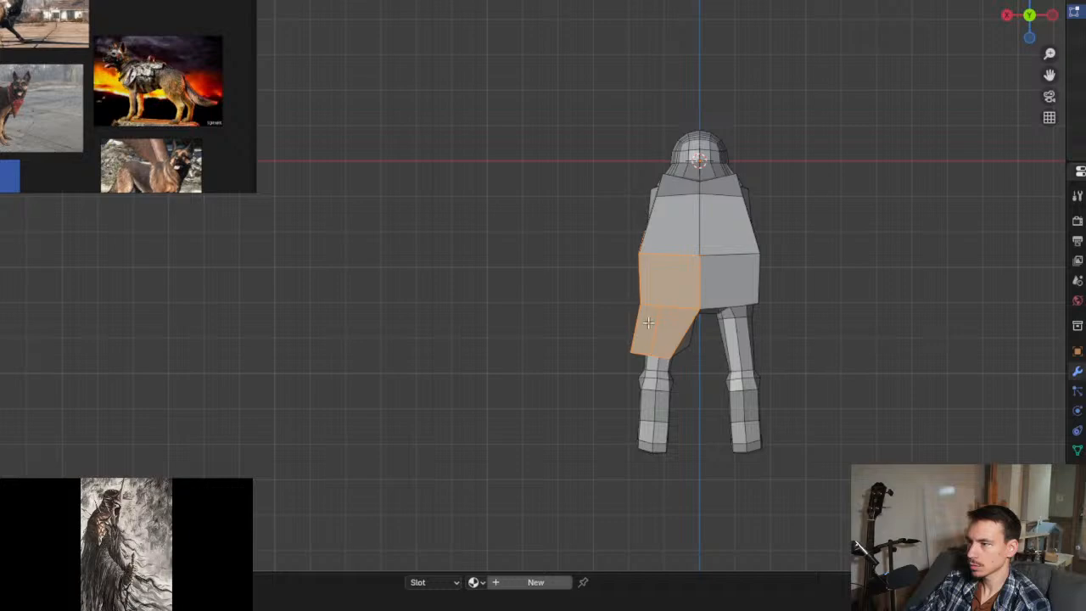
Step: Try to smooth the notched faces under the hind leg stub with LoopTools Relax
mouse_move(648, 323)
middle_down()
mouse_move(788, 327)
mouse_move(666, 359)
mouse_move(714, 331)
mouse_move(667, 351)
mouse_move(637, 326)
middle_up()
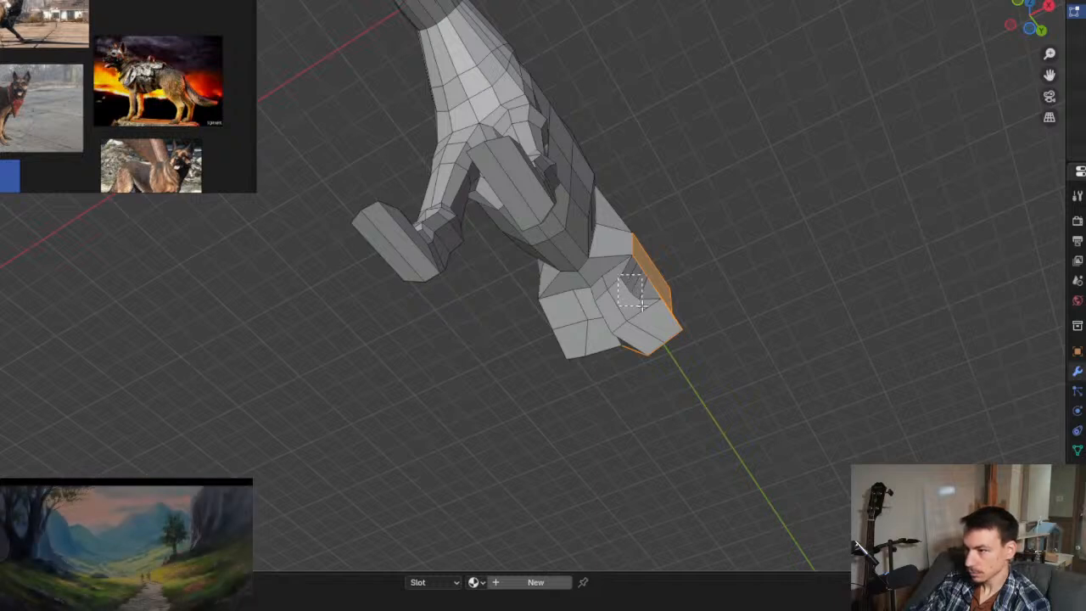
click(642, 302)
scroll(642, 302, up, 6)
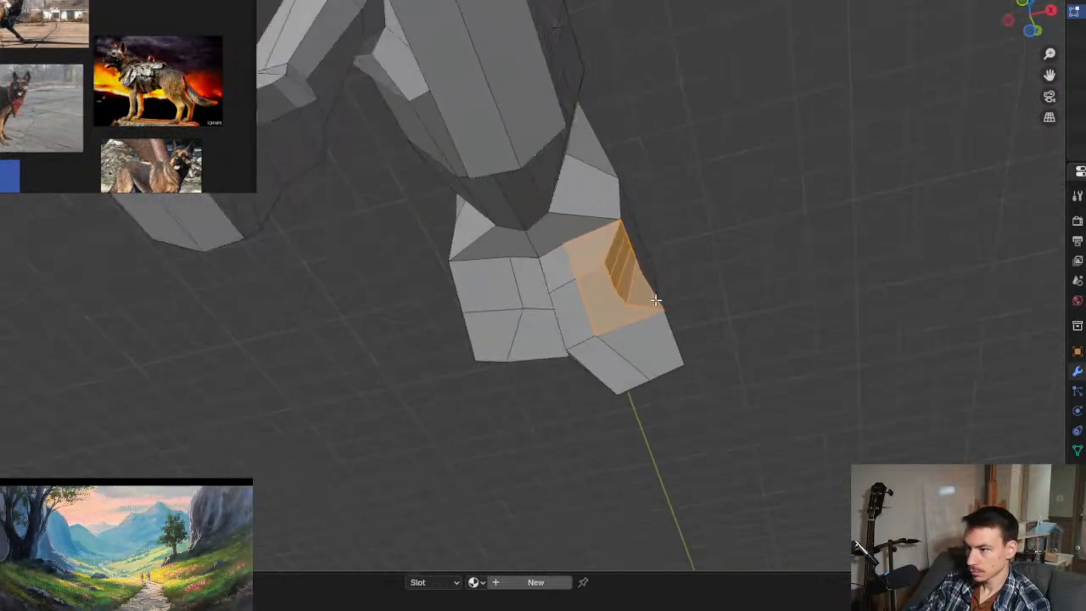
right_click(620, 276)
mouse_move(628, 281)
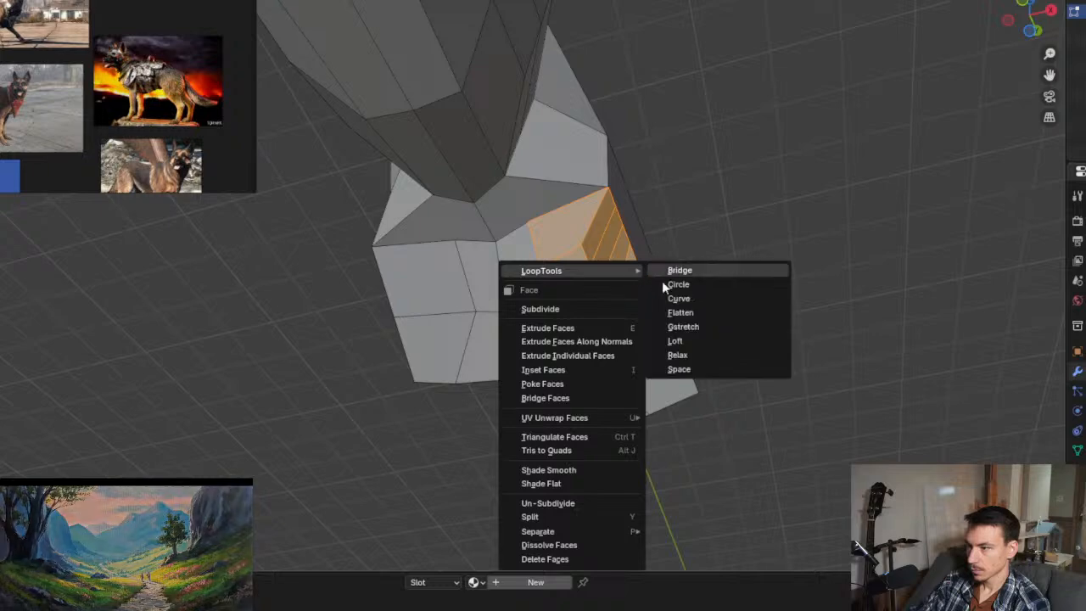
click(695, 355)
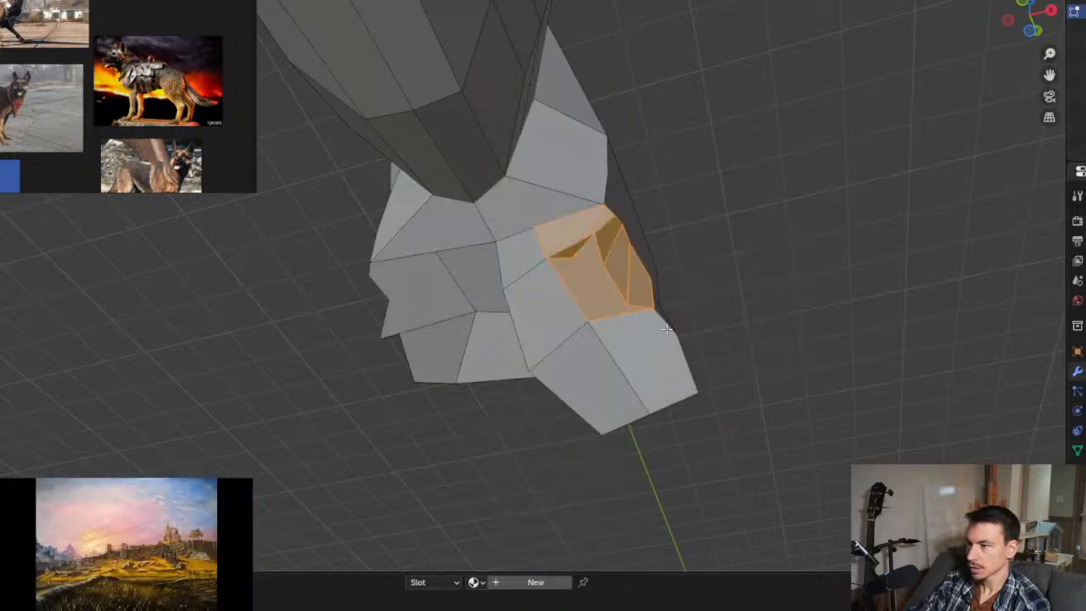
scroll(588, 399, up, 5)
middle_drag(588, 398, 623, 343)
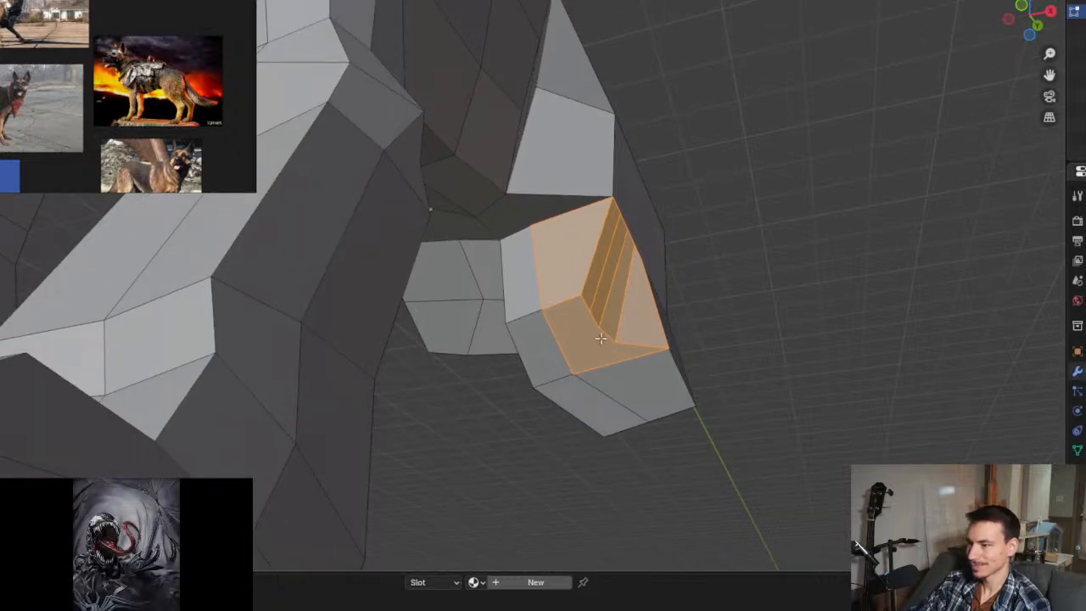
alt+click(569, 301)
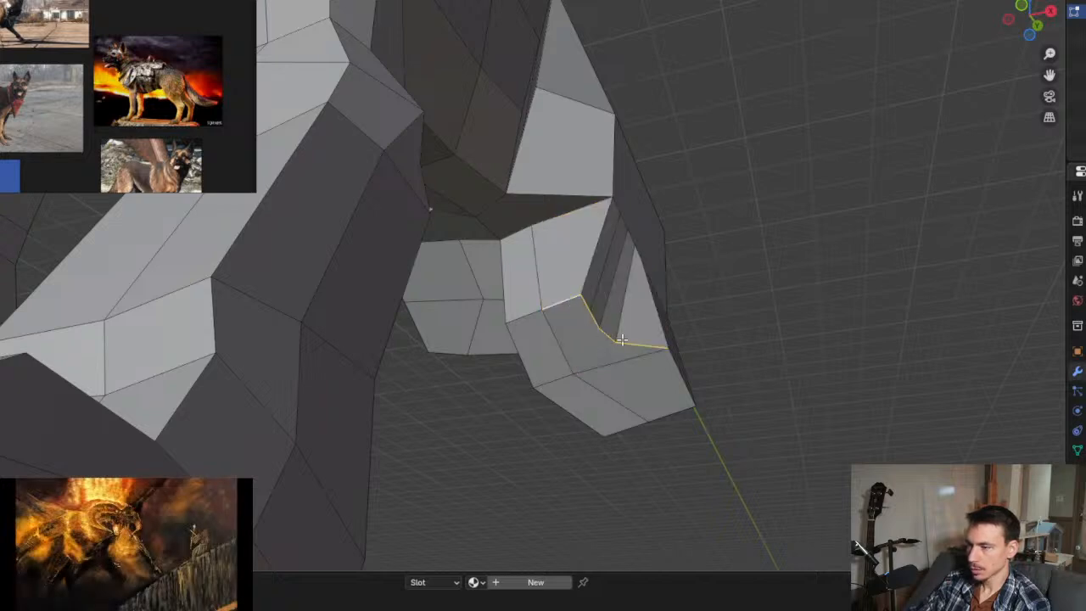
key(ctrl+e)
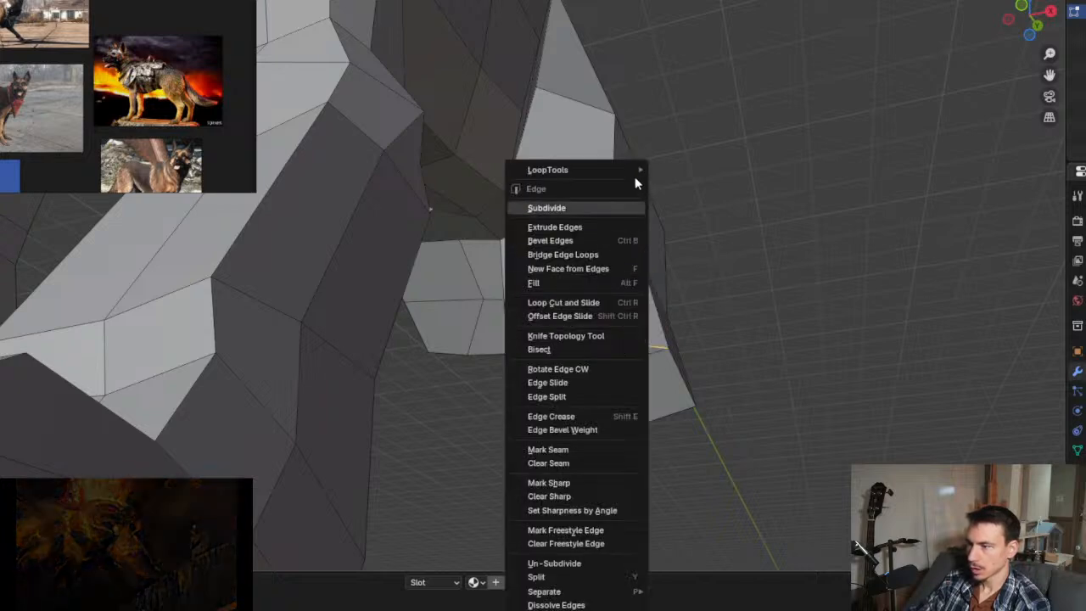
mouse_move(635, 170)
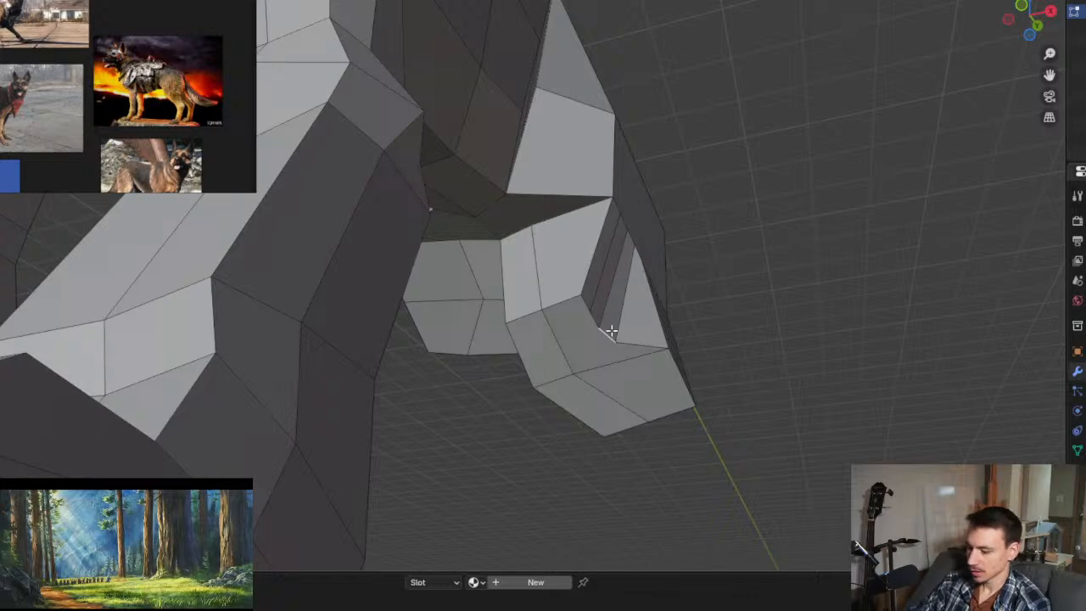
Step: From below, move the notch vertices on the leg stub's outer front edge outward to form a rounded contour
key(KP_1)
scroll(611, 330, up, 5)
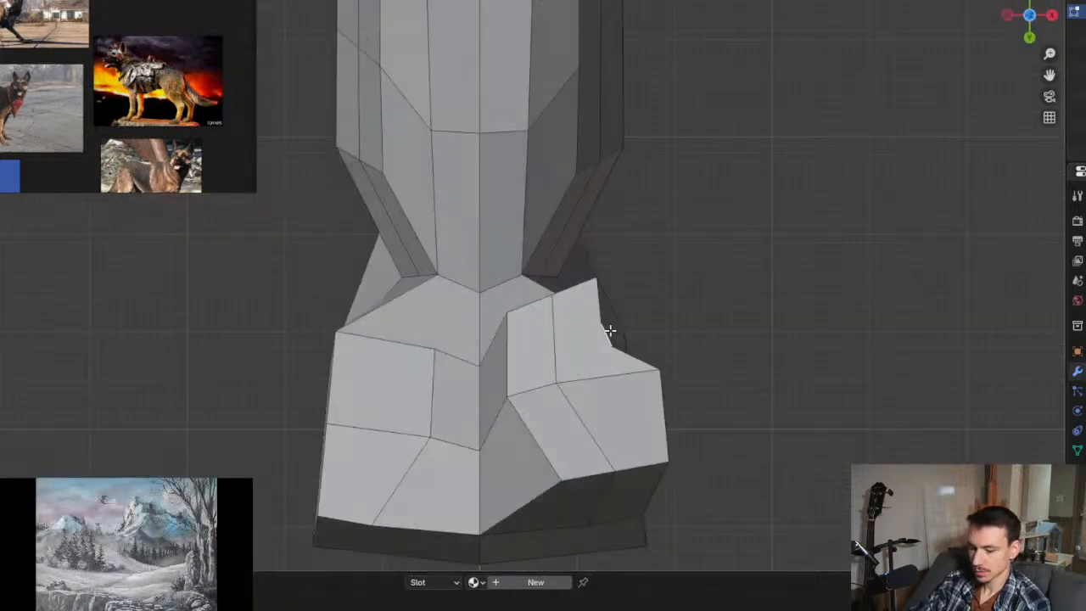
key(g)
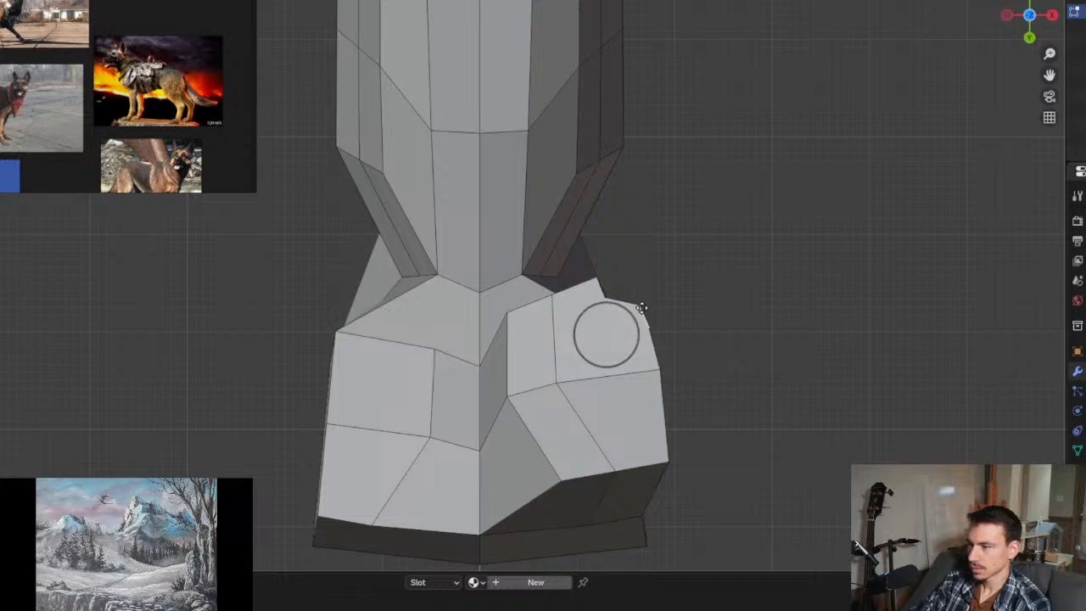
click(642, 307)
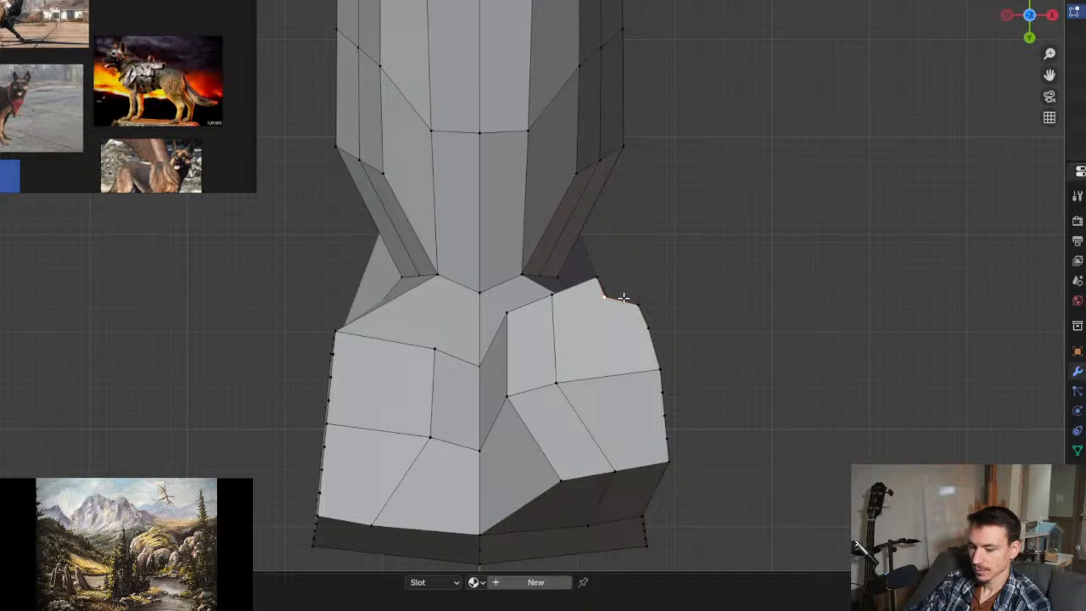
click(641, 283)
Step: Shift the three inner-edge vertices of the leg stub's underside outward, away from the body's centreline
click(507, 313)
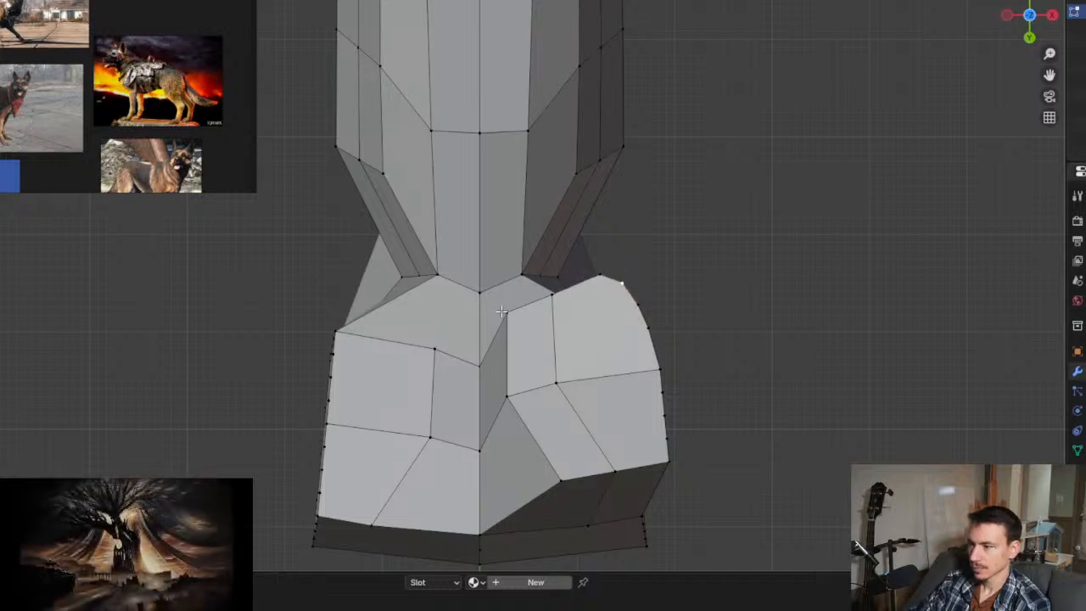
key(g)
click(533, 318)
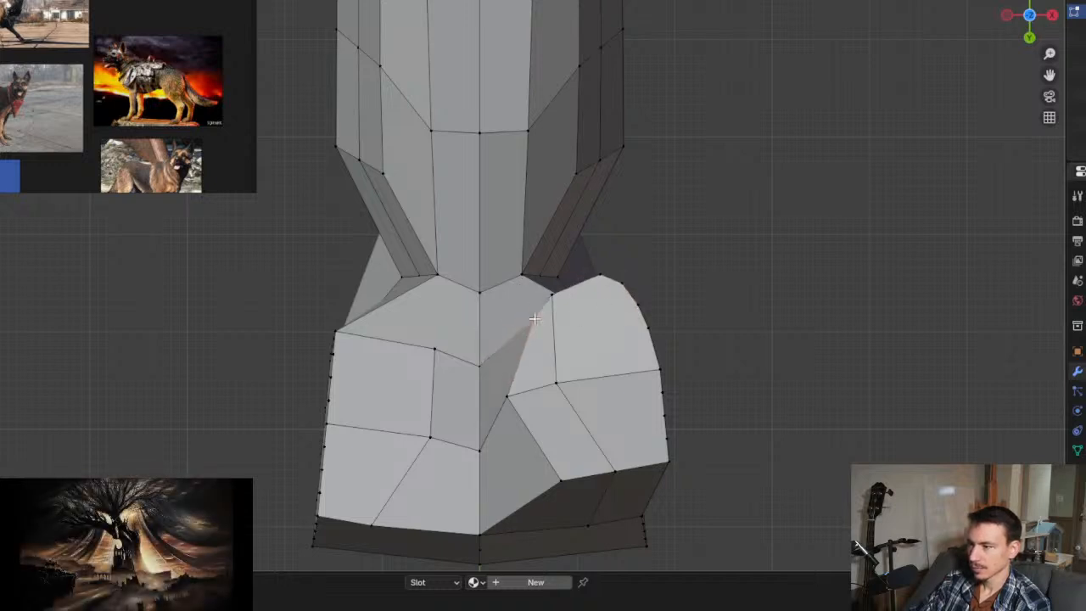
click(506, 394)
key(g)
click(538, 397)
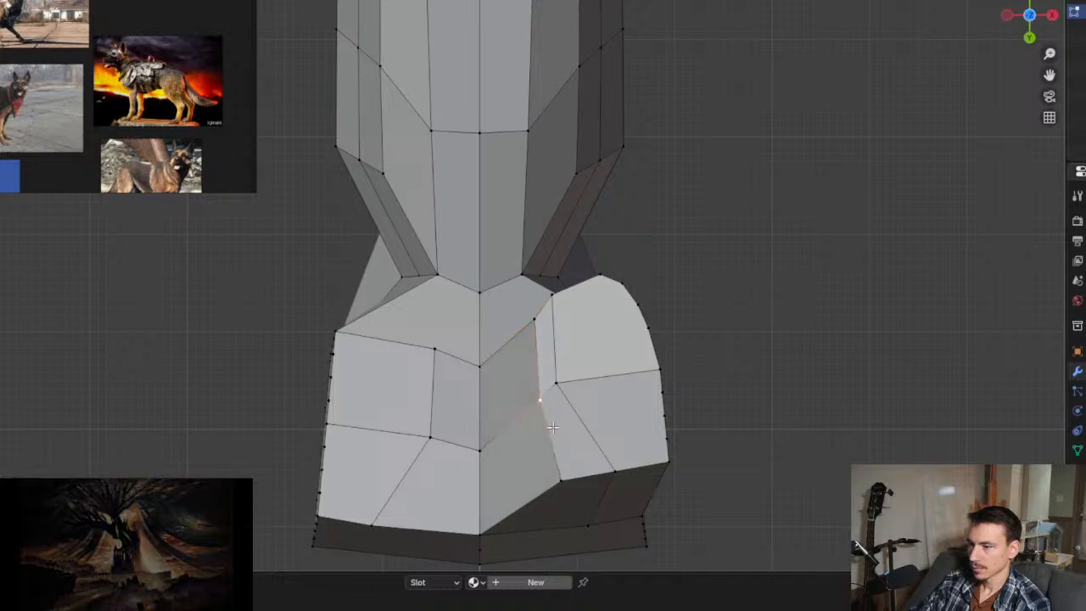
click(561, 480)
key(g)
click(594, 469)
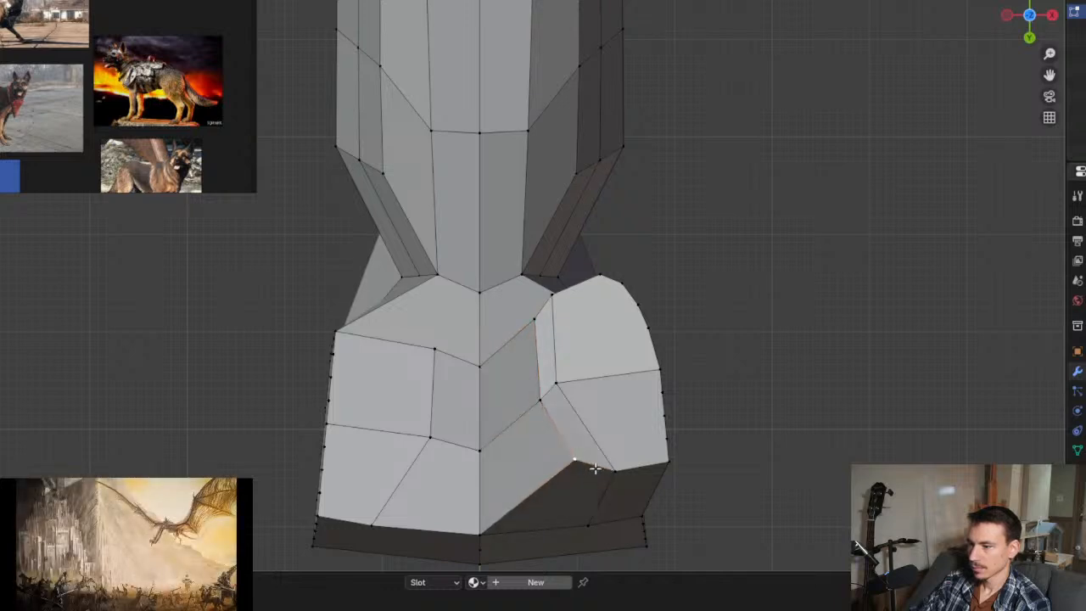
Step: Reposition the rear-middle, centre and front vertices of the leg stub's underside to even out its four end faces
click(613, 469)
key(g)
click(556, 383)
key(g)
click(603, 384)
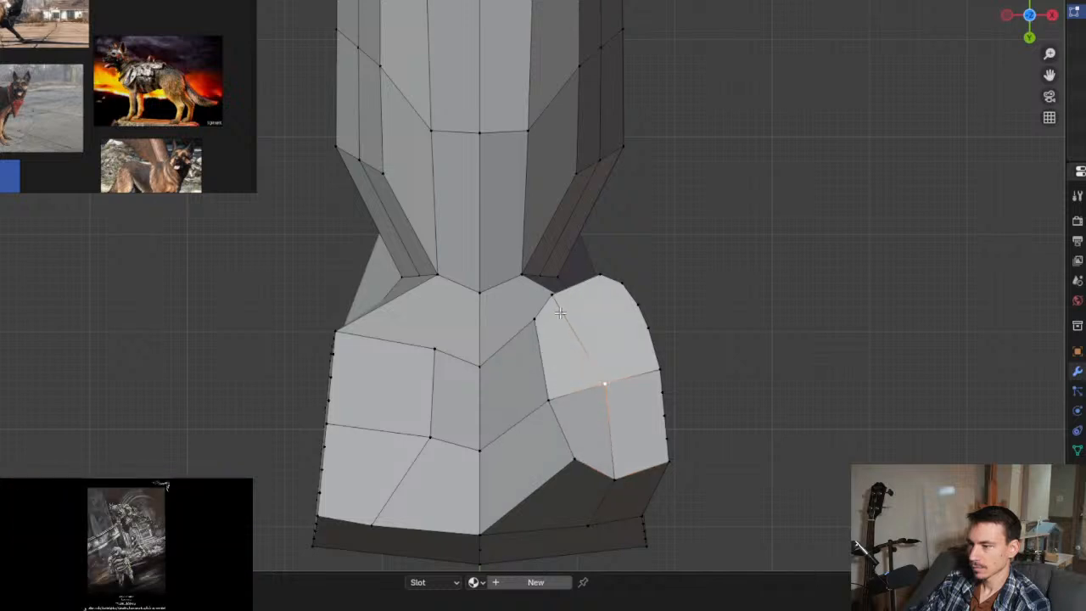
click(551, 295)
key(g)
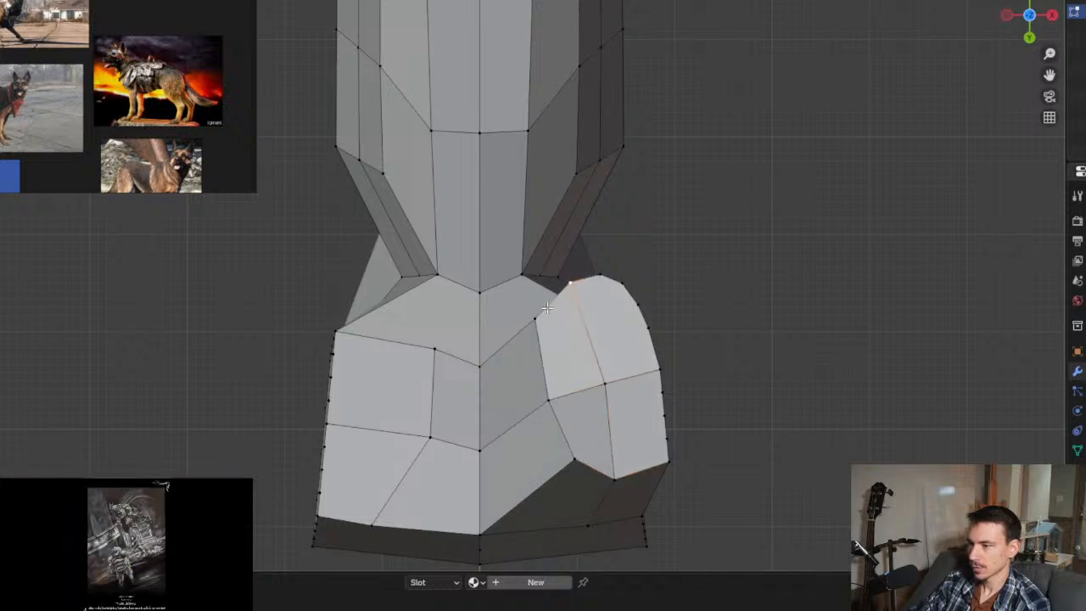
click(547, 309)
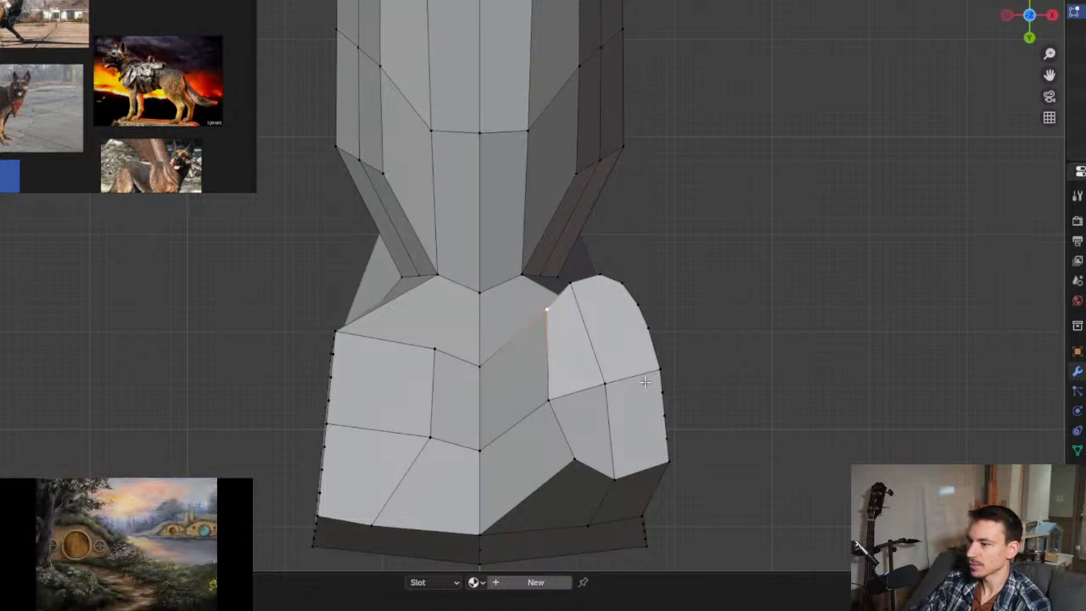
Step: Round the rear of the leg stub by moving its outer corner inward and its middle and inner vertices backward
click(668, 459)
key(g)
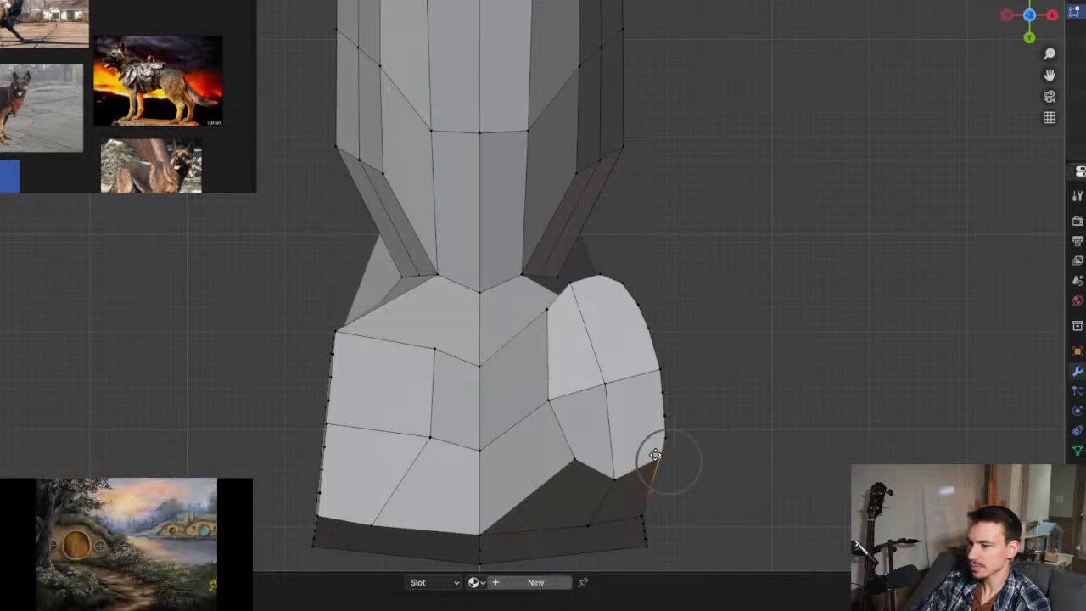
drag(613, 510, 616, 505)
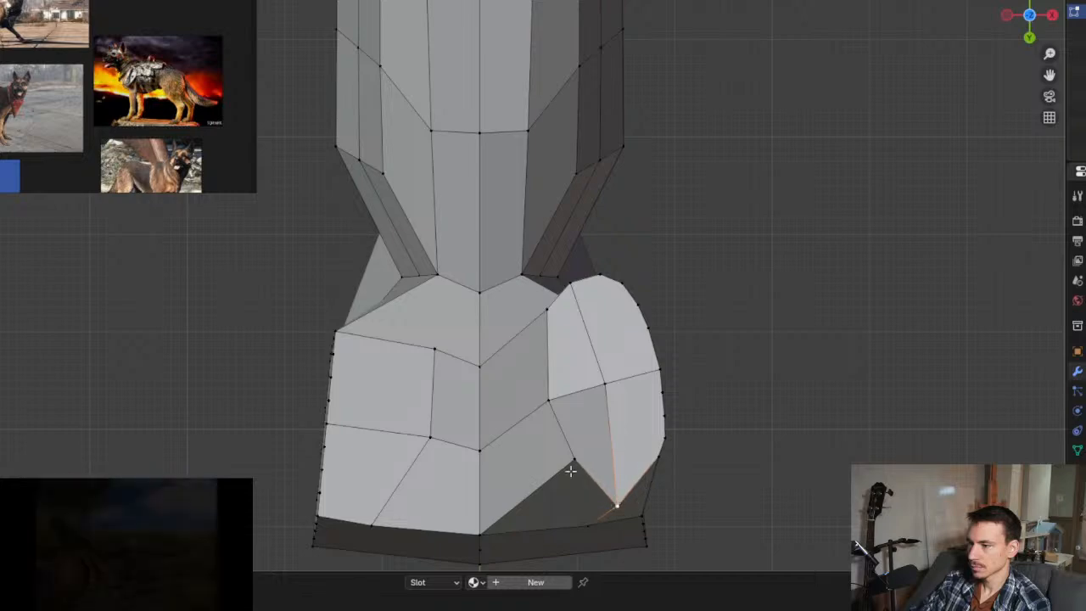
drag(575, 458, 566, 469)
mouse_move(565, 469)
middle_down()
mouse_move(661, 477)
mouse_move(517, 523)
mouse_move(552, 460)
mouse_move(574, 467)
middle_up()
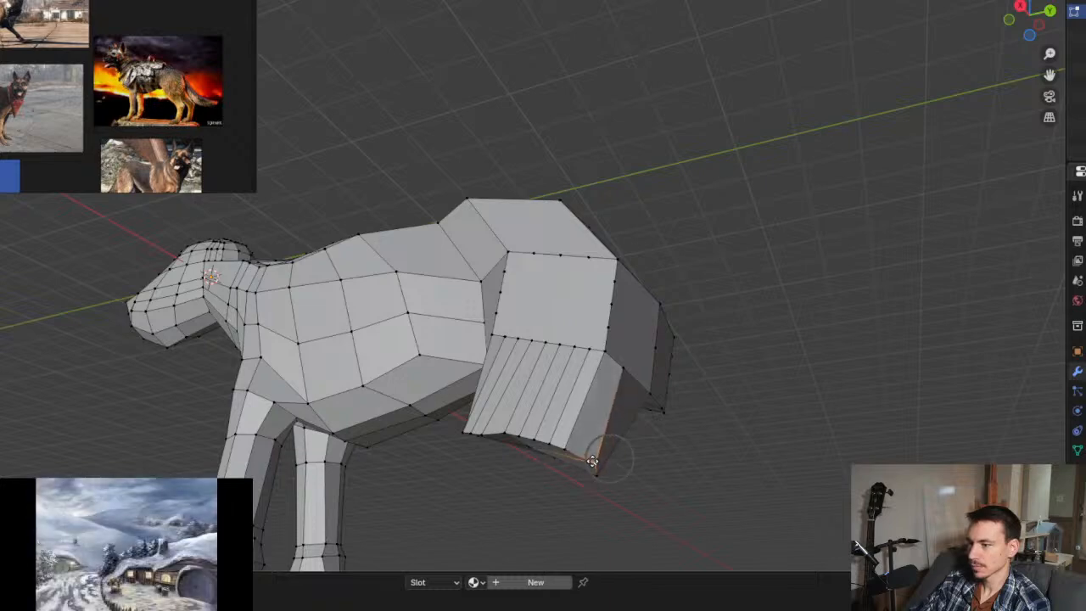
scroll(587, 462, up, 3)
middle_drag(588, 462, 513, 289)
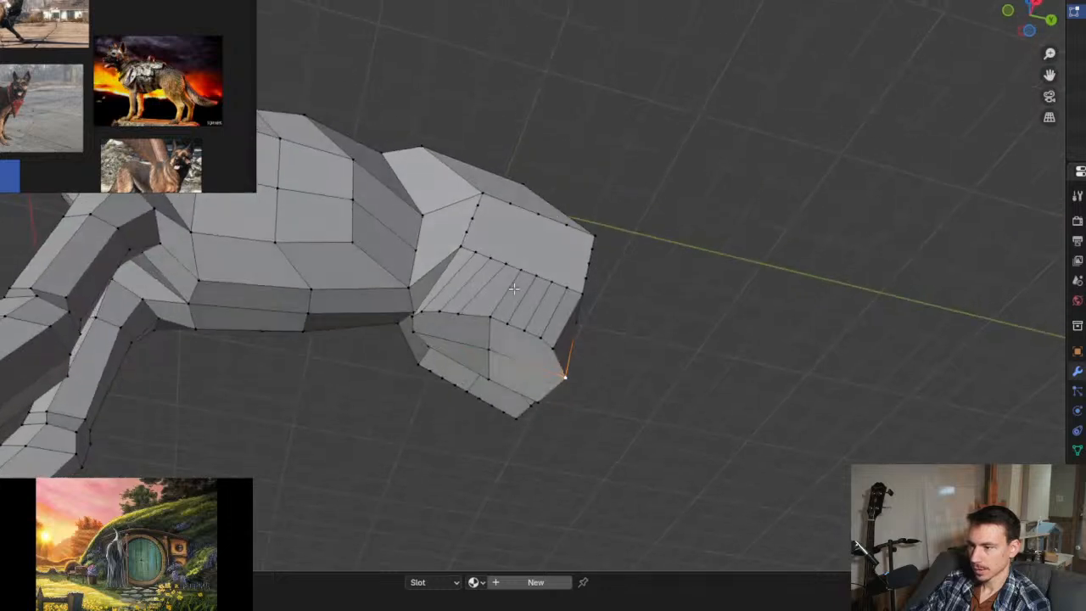
Step: Select the four end faces of the hind leg stub and even them out with LoopTools Flatten
click(461, 346)
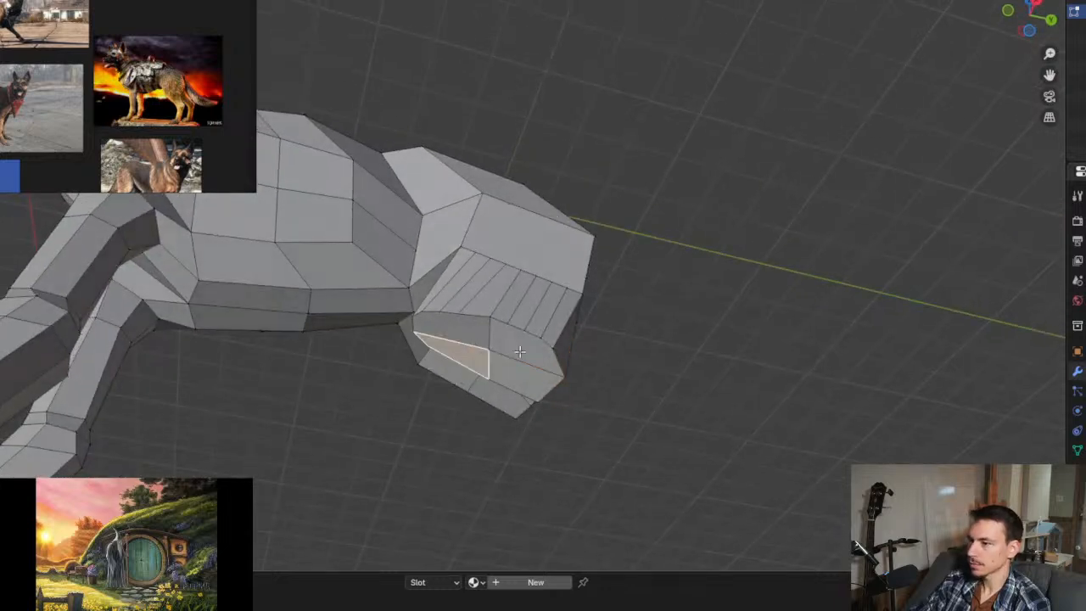
shift+click(519, 351)
shift+click(478, 339)
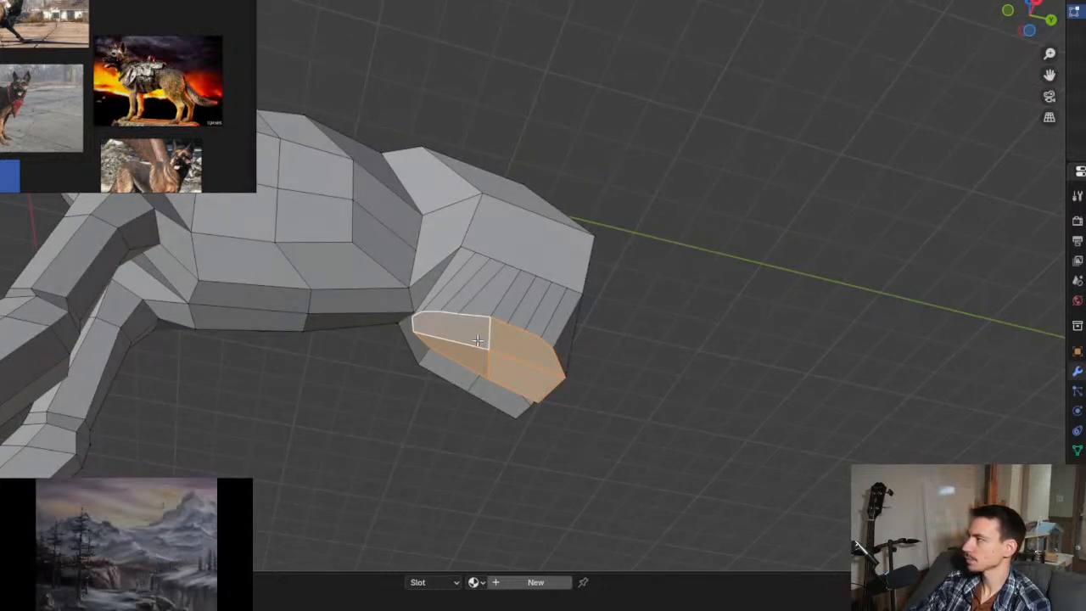
middle_drag(519, 338, 515, 405)
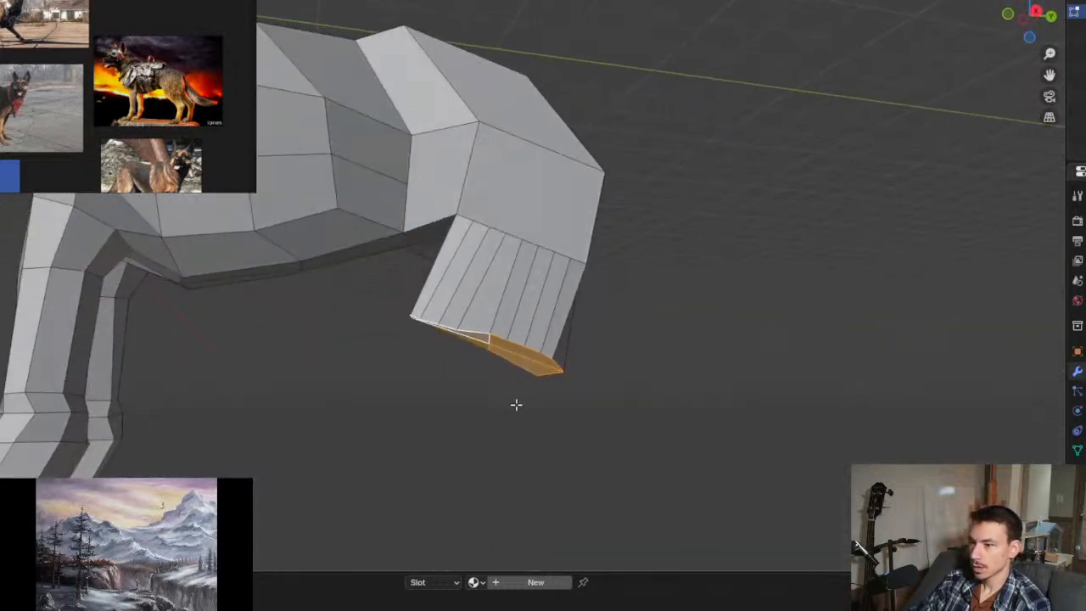
right_click(518, 353)
mouse_move(534, 330)
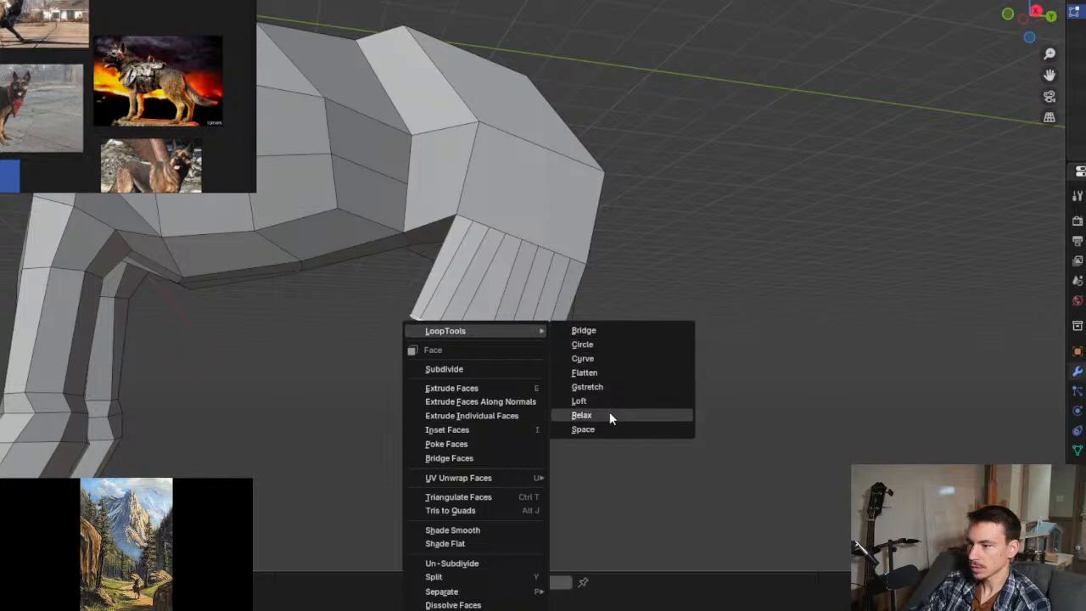
click(595, 372)
Step: Extrude the hind leg stub's end faces downward, rotate the new end level and shift it slightly toward the rear
middle_drag(590, 377, 507, 449)
key(e)
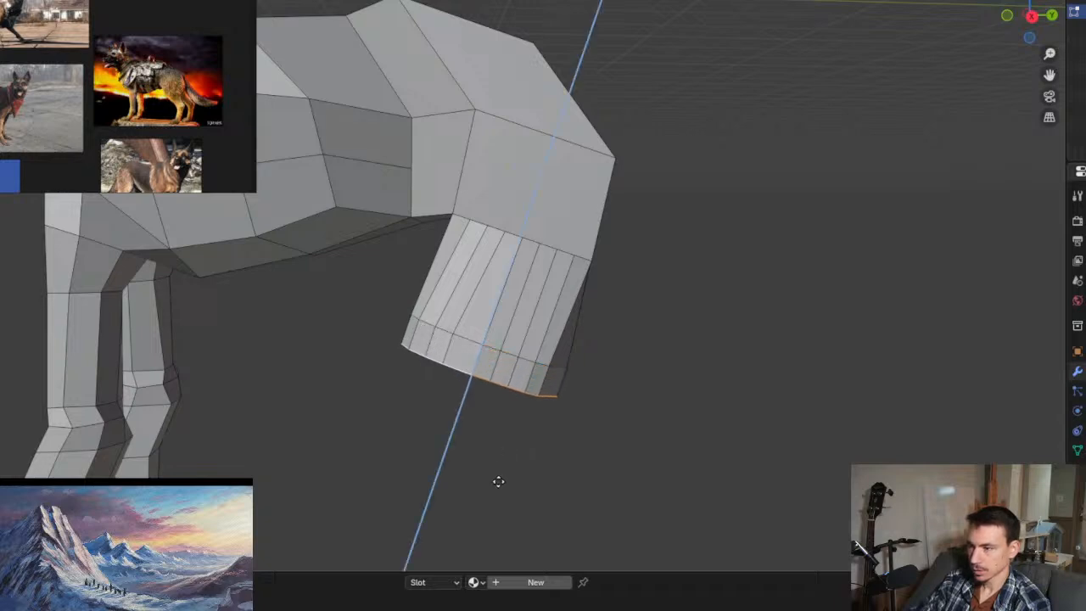
click(495, 495)
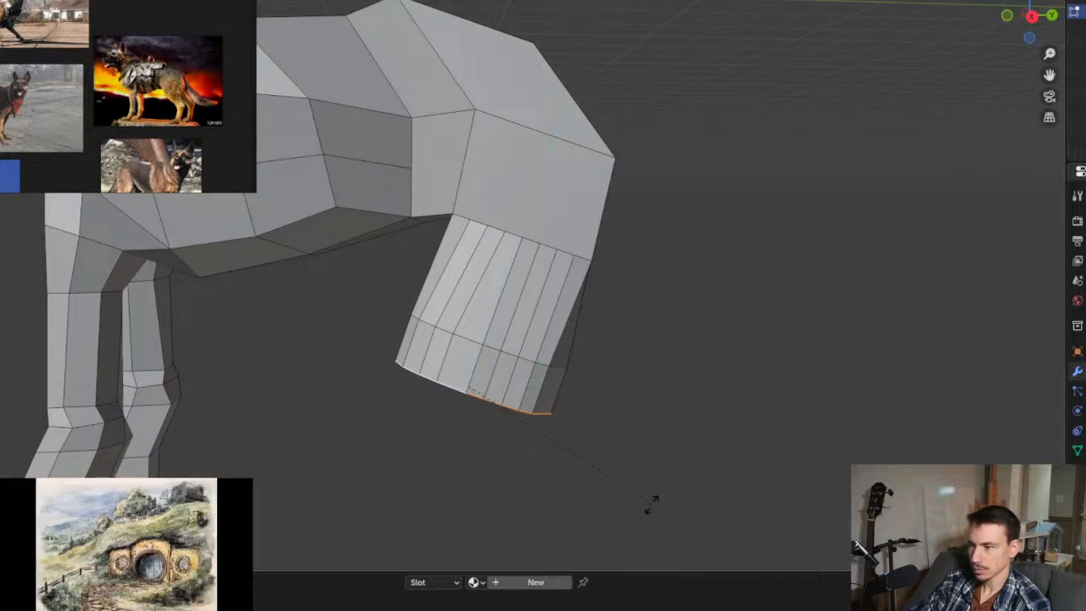
key(r)
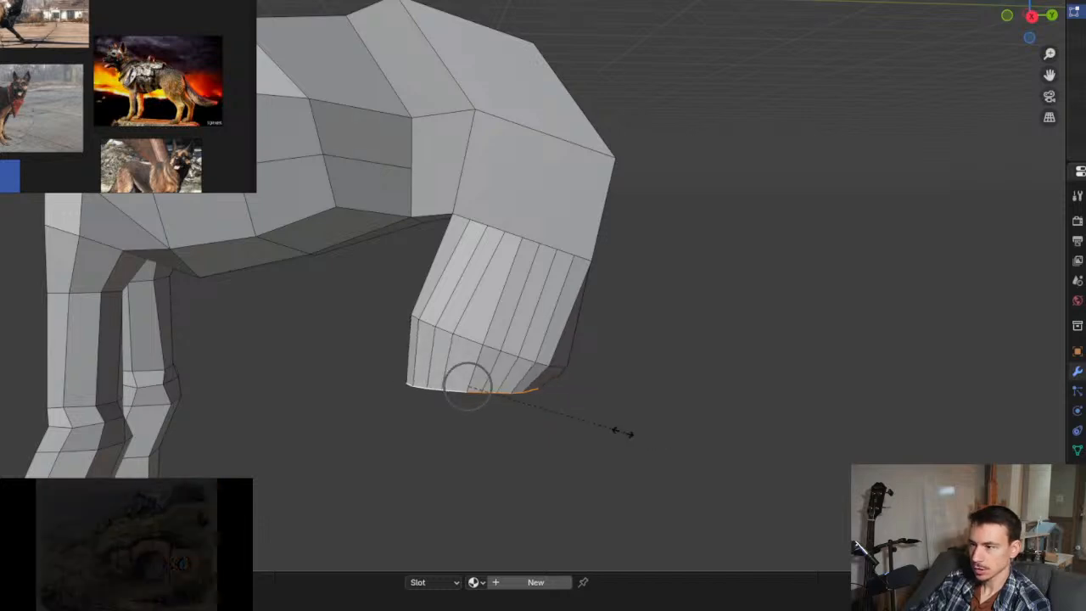
click(612, 433)
key(g)
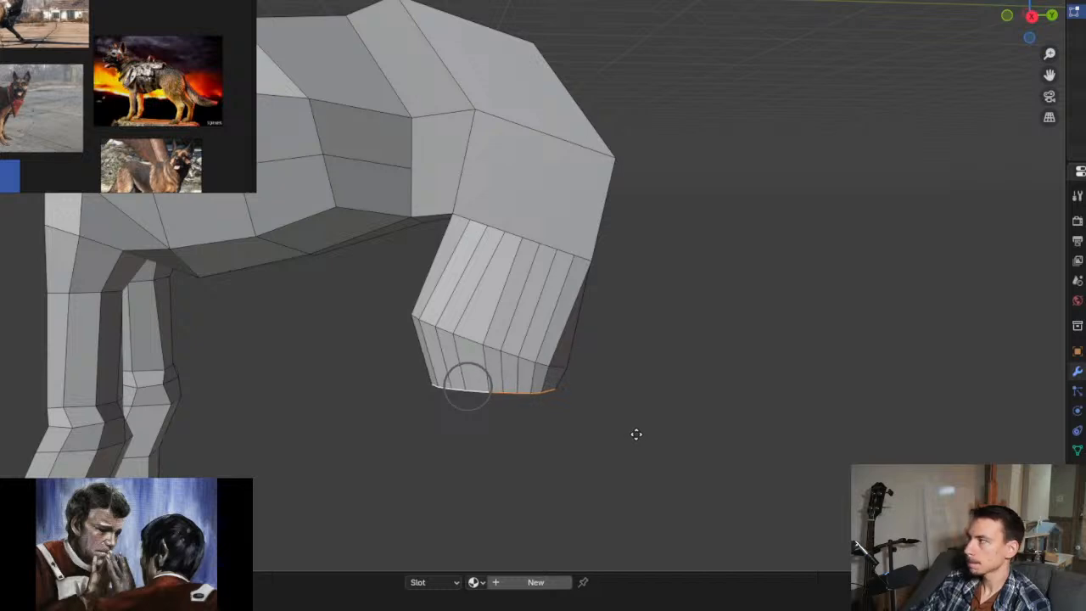
click(635, 433)
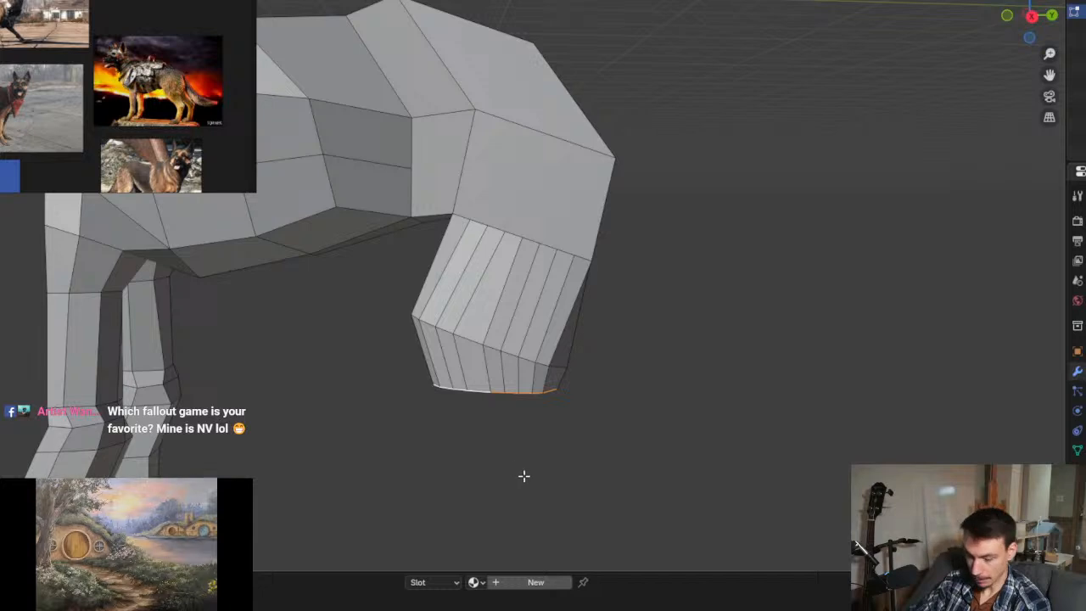
Step: Extrude the leg's end further down, scale it narrower and move it up and toward the rear above the hock
key(KP_5)
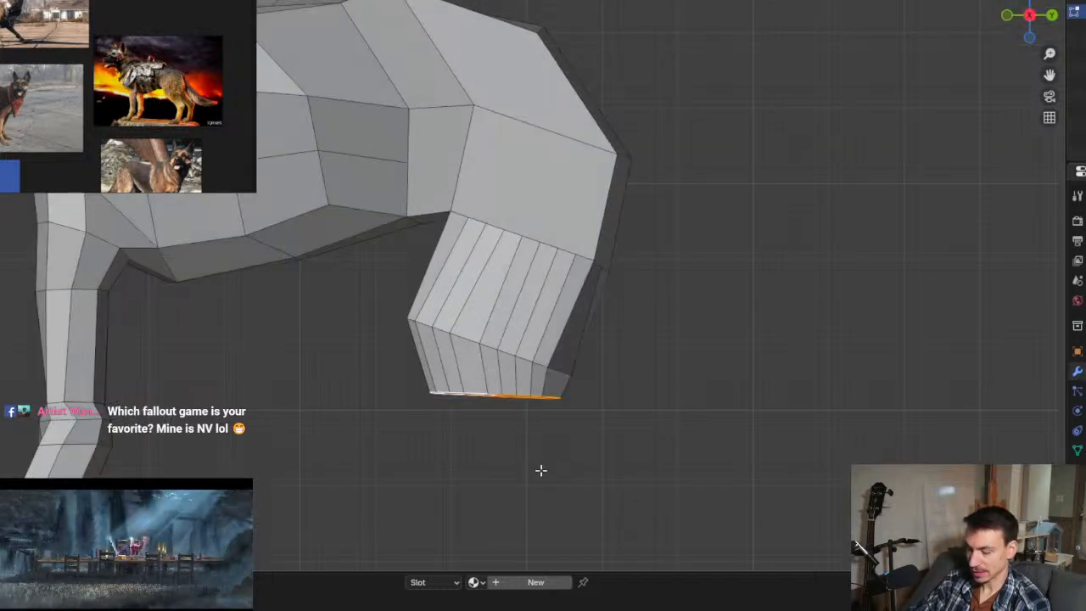
key(ctrl+KP_1)
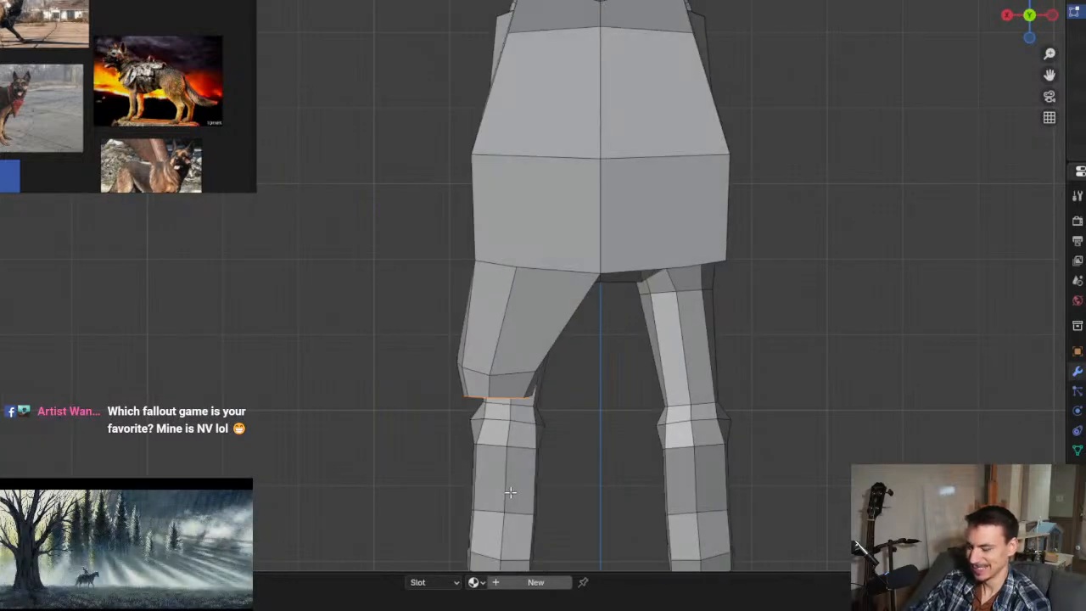
key(KP_3)
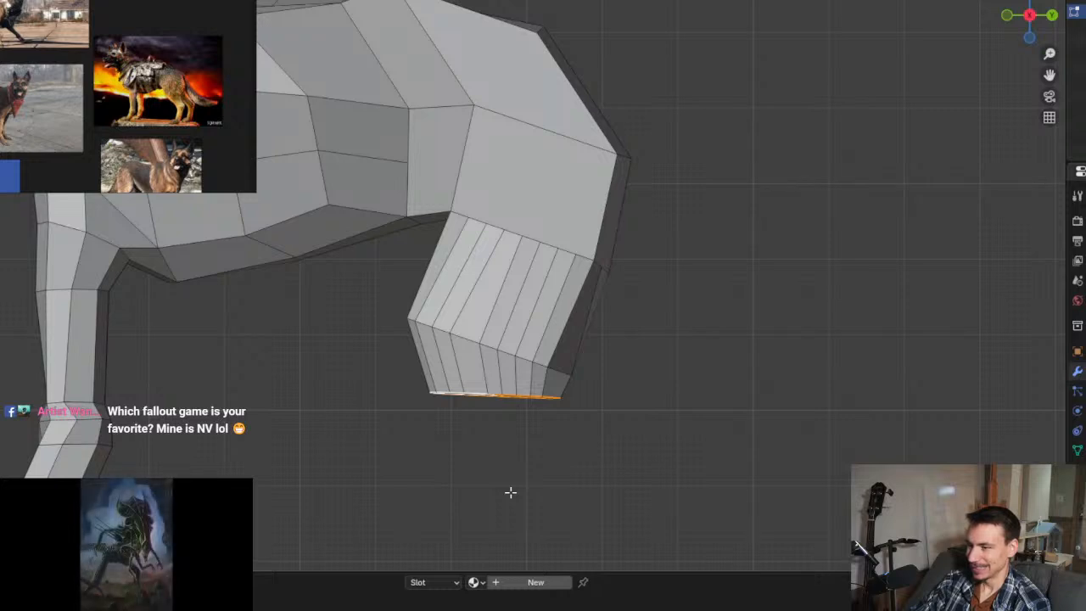
key(e)
key(z)
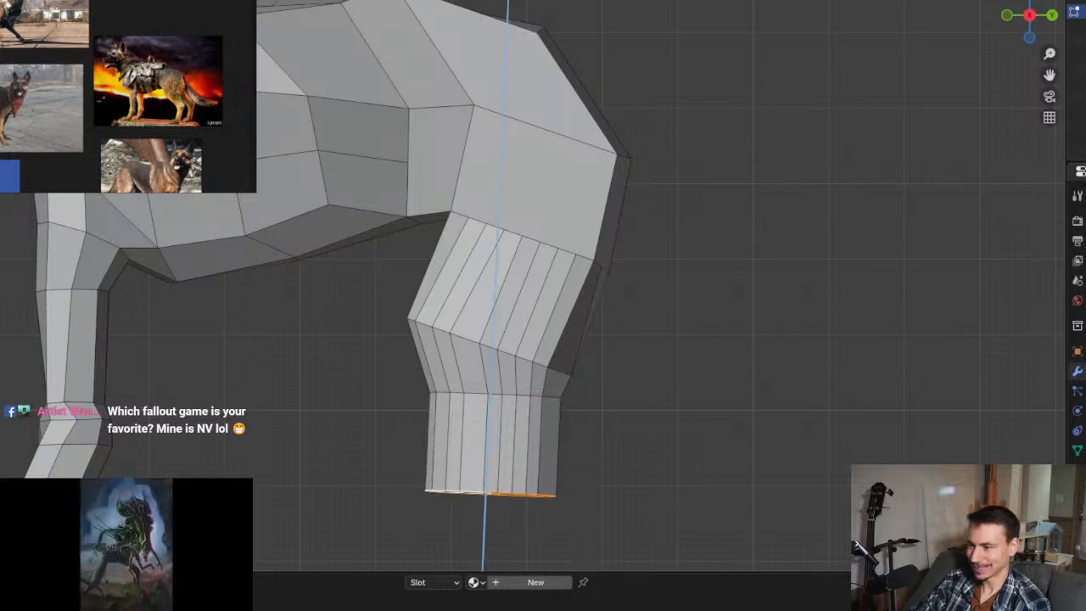
click(617, 10)
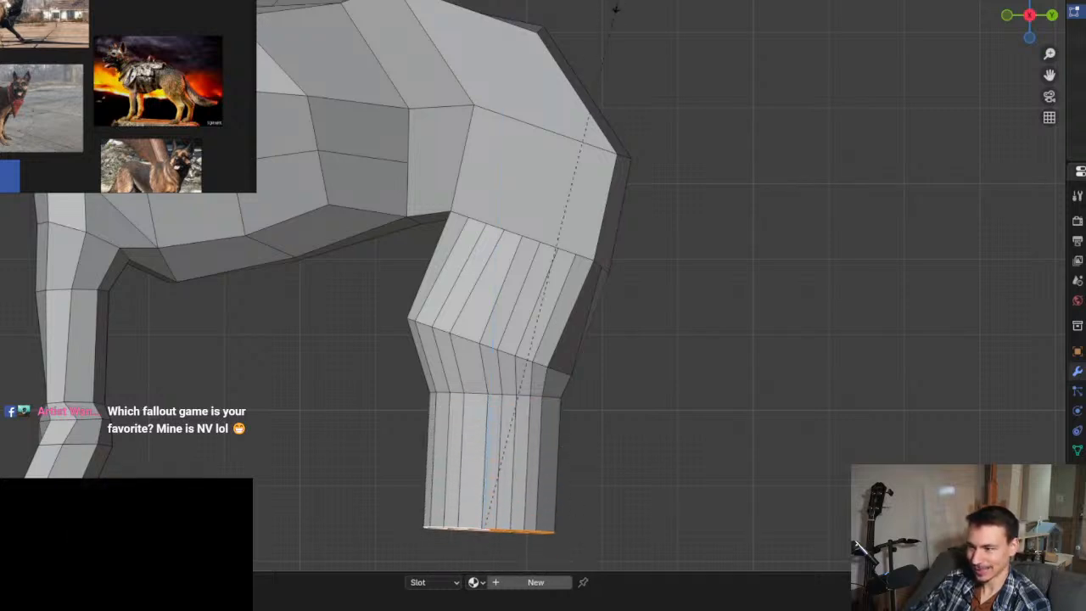
key(s)
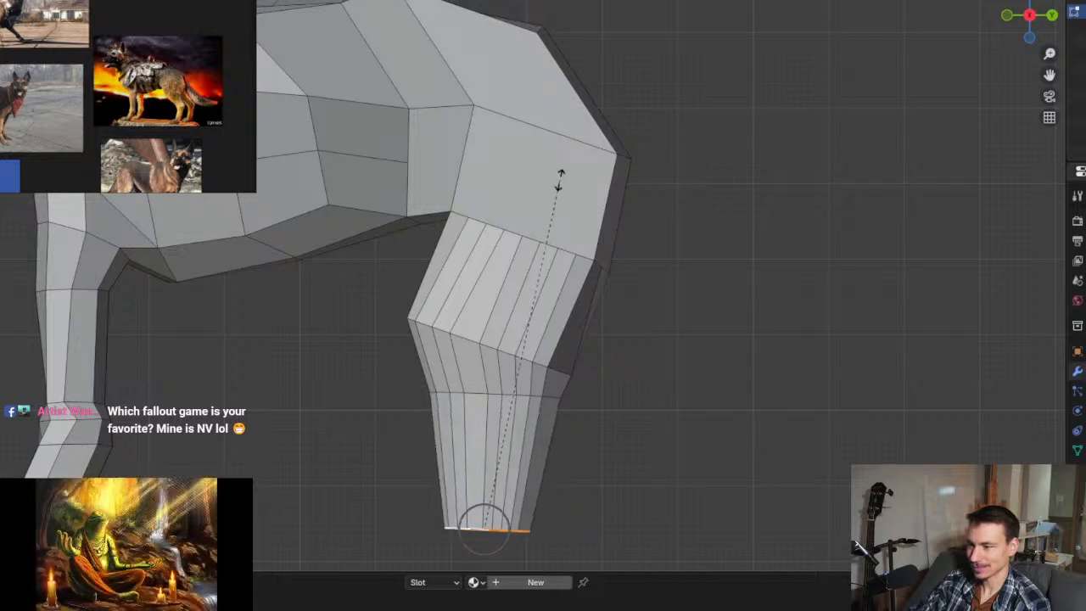
click(551, 242)
key(g)
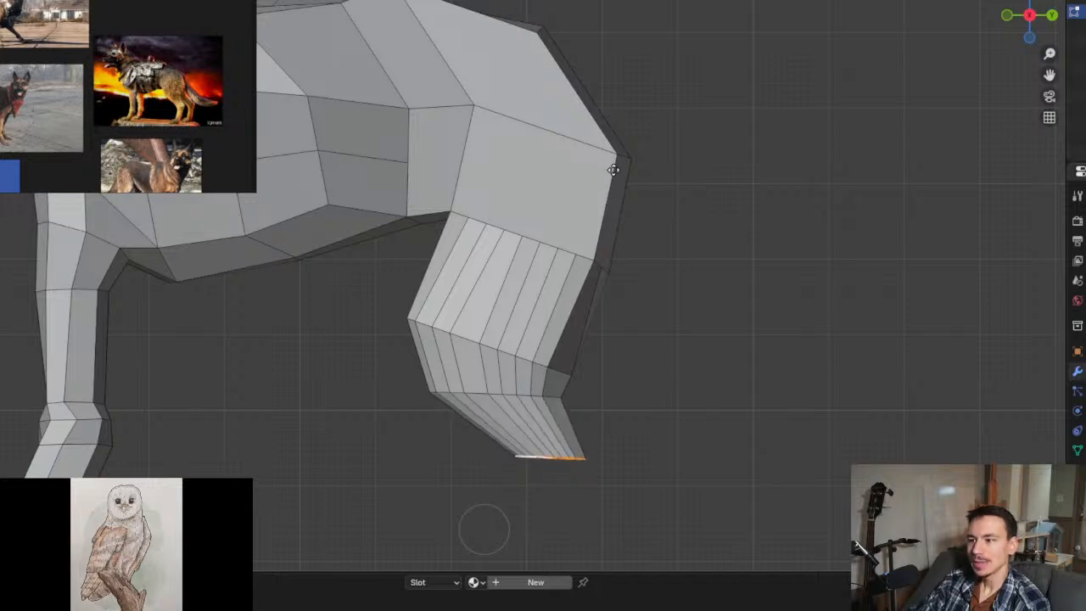
click(606, 165)
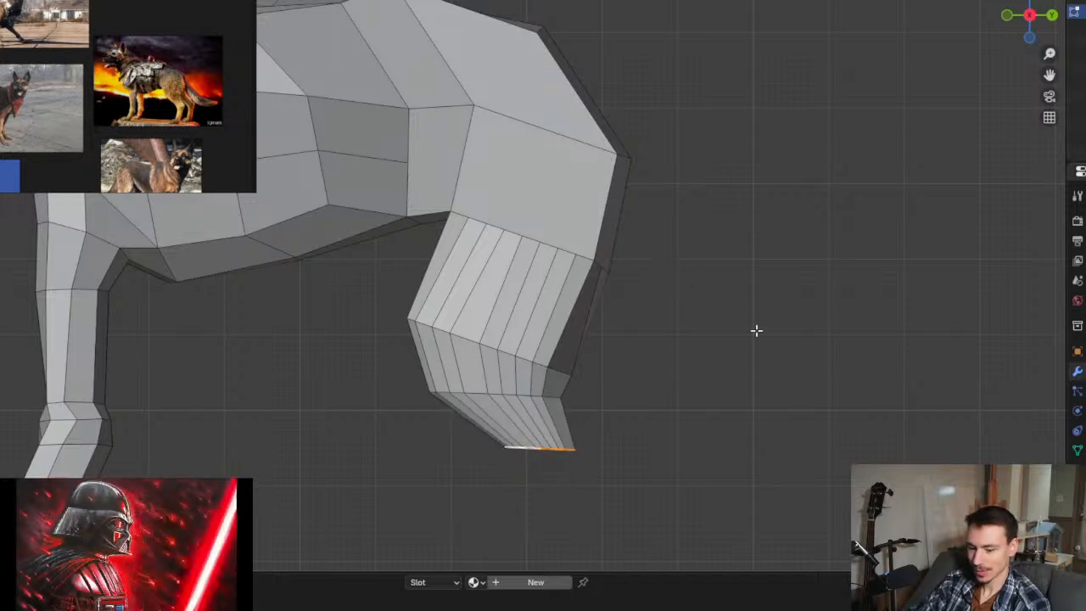
Step: Tilt the leg's end to follow its backward slope, extrude a short hock section and scale its end slightly larger
key(r)
key(Escape)
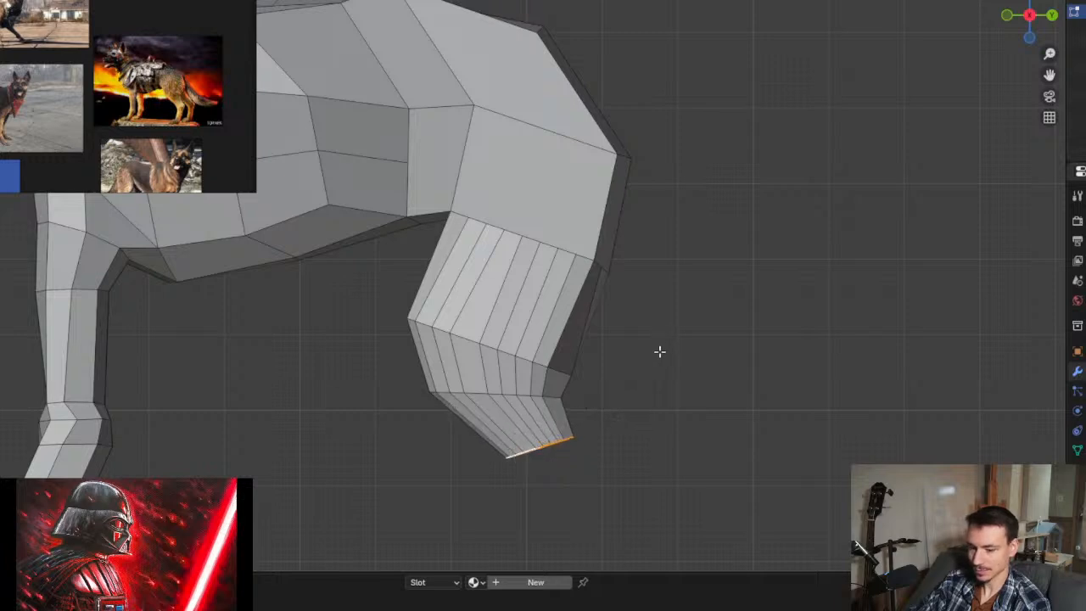
key(e)
key(z)
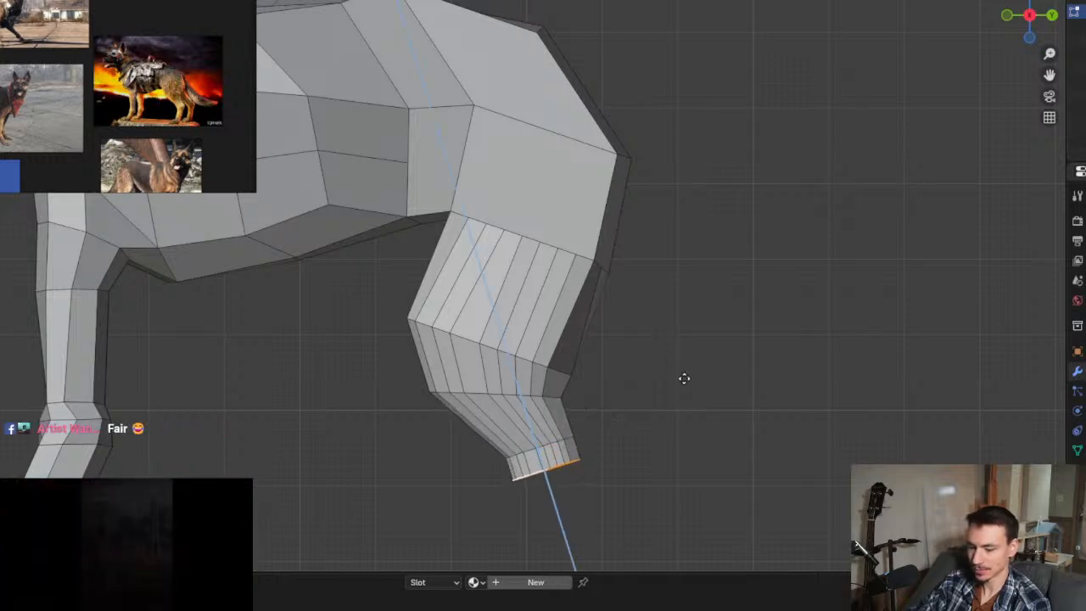
click(685, 378)
key(s)
click(713, 378)
Step: Extrude a second short section below the hock and scale its end slightly narrower
key(e)
key(z)
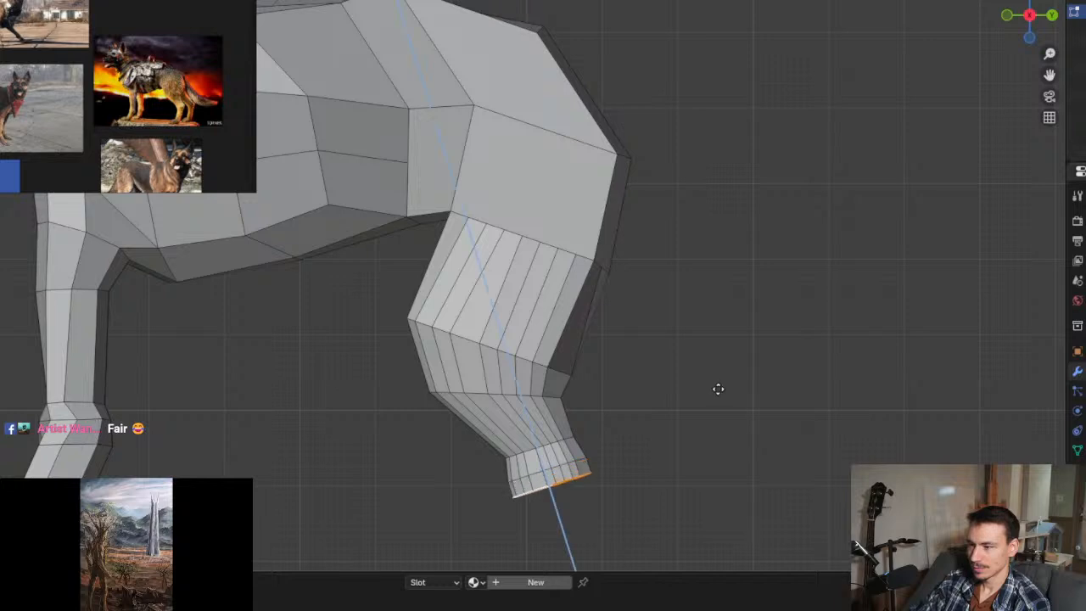
click(713, 403)
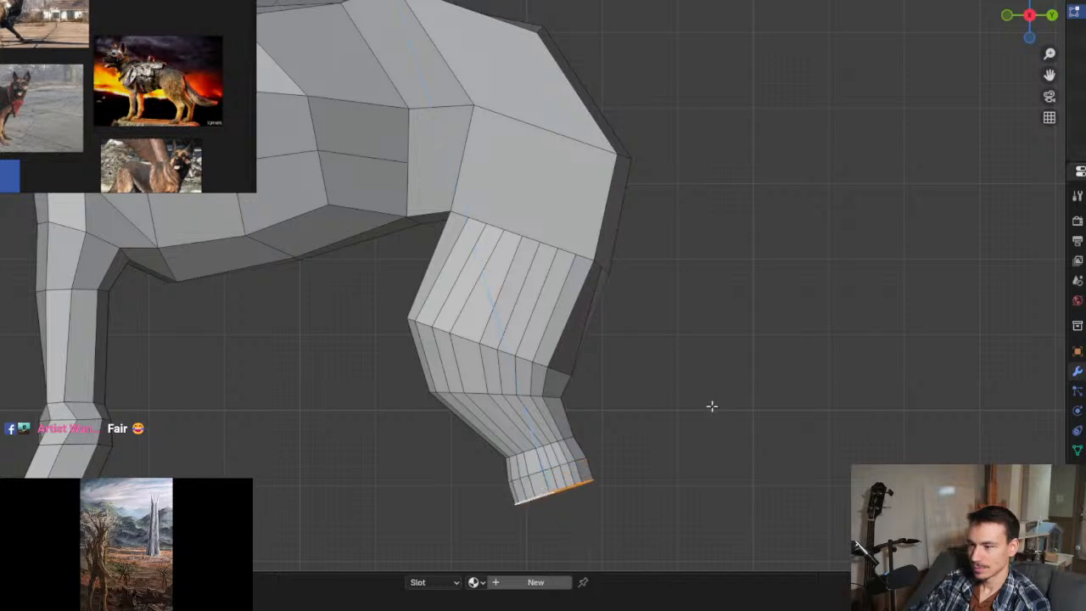
key(s)
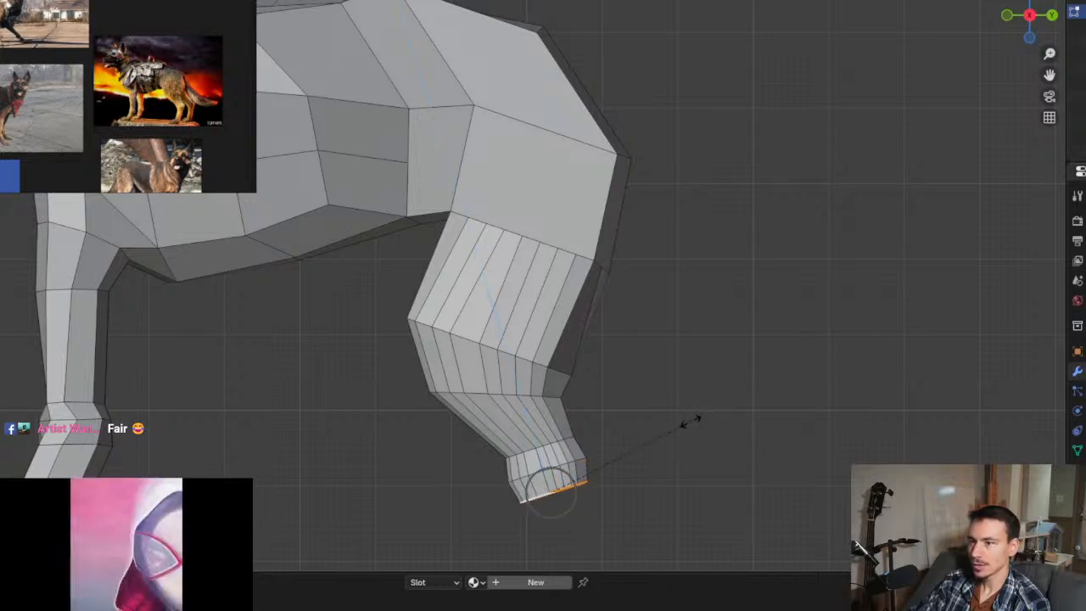
click(689, 422)
Step: Extrude a long lower leg section from the hock, scale its end narrower and rotate it level
shift+middle_drag(691, 421, 783, 322)
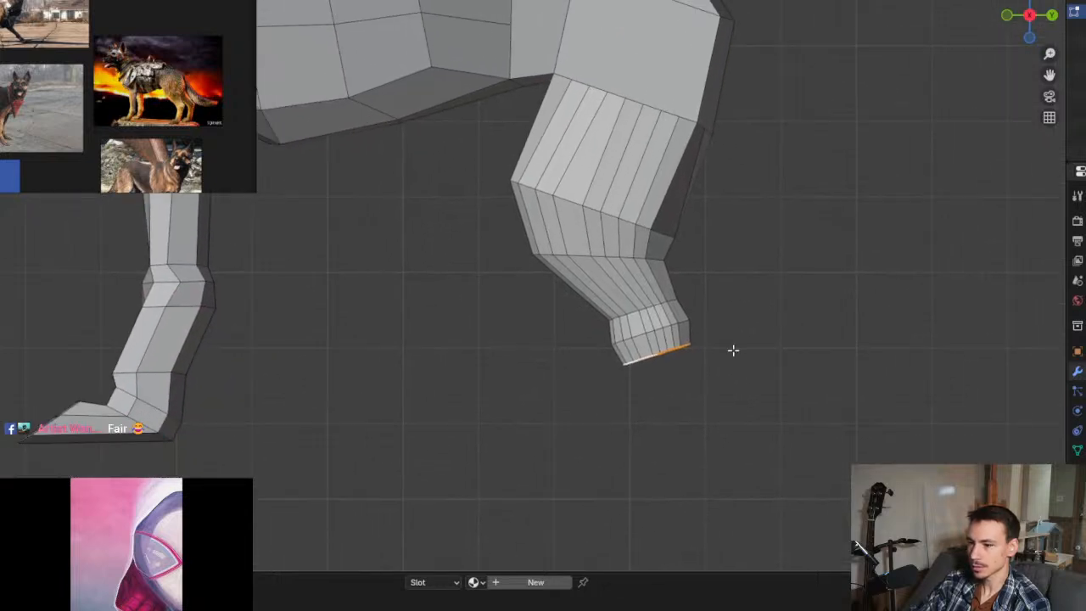
key(e)
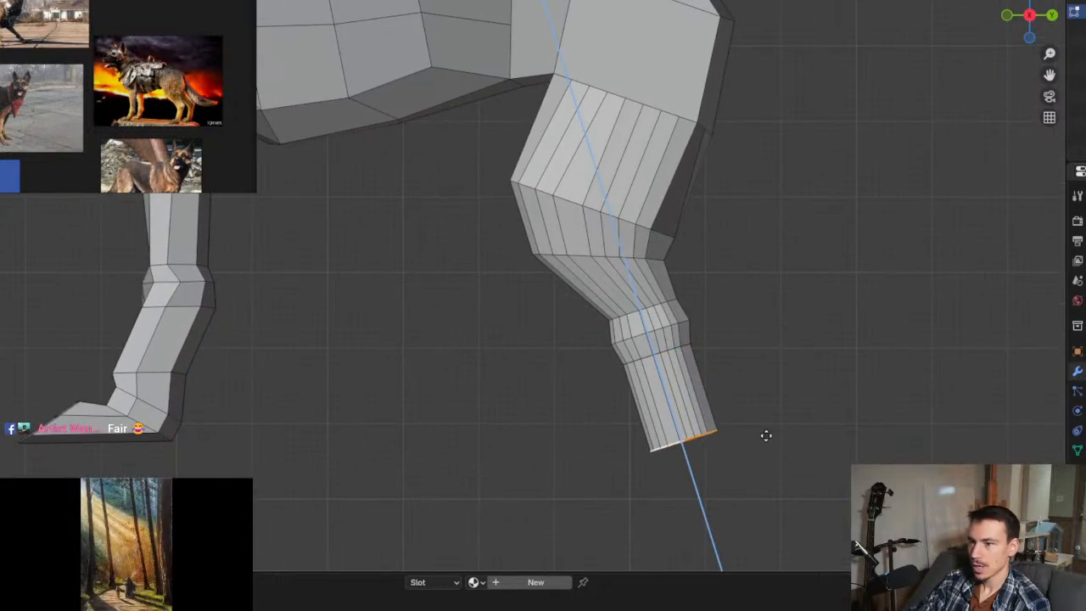
click(766, 437)
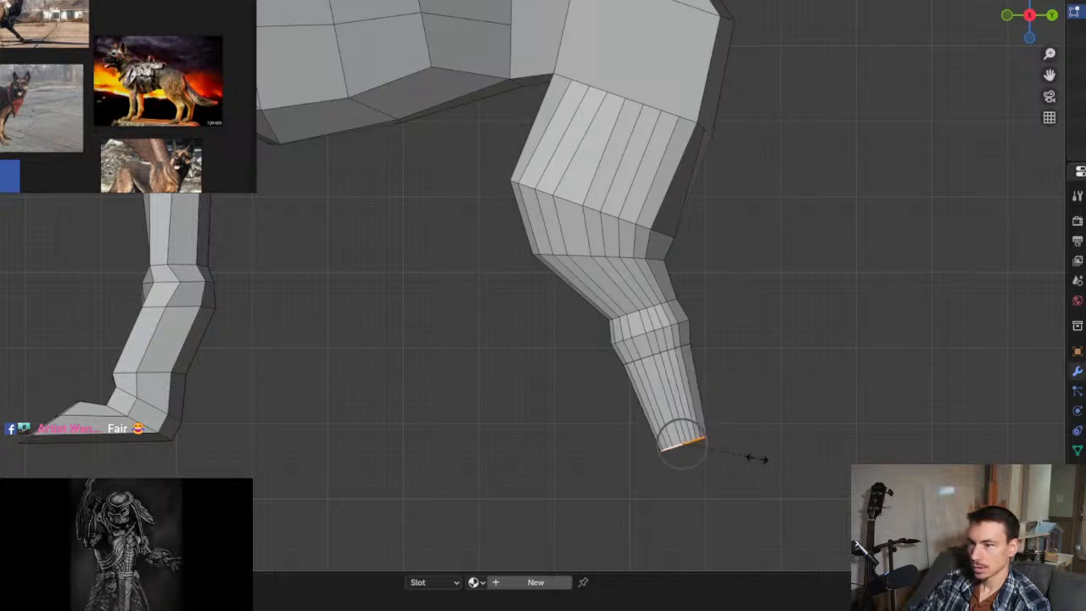
click(760, 459)
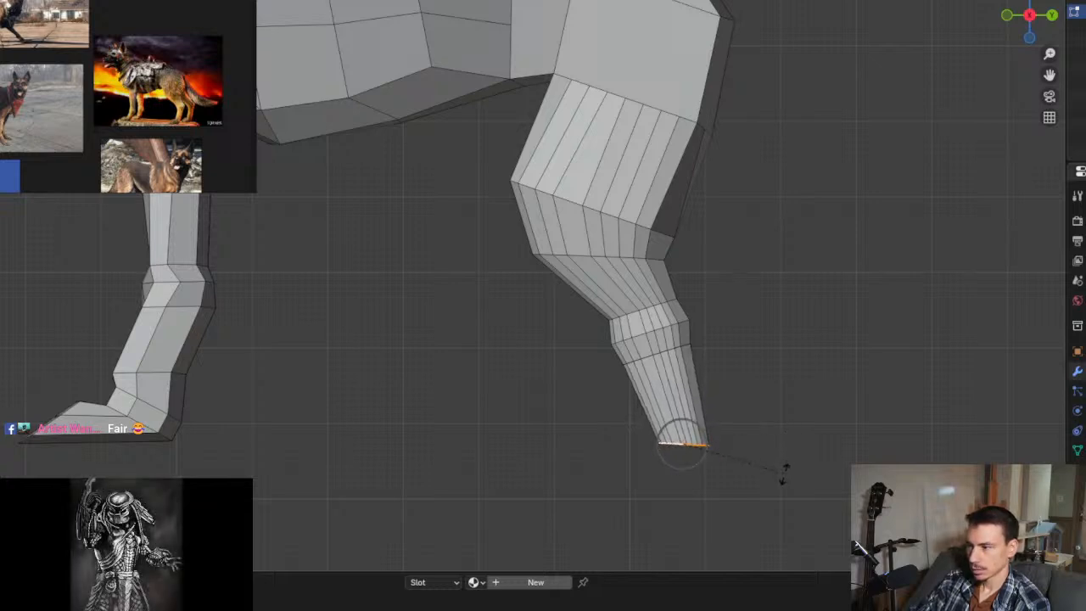
Step: Extrude a short ankle section below the lower leg and tilt its end toward the front
key(e)
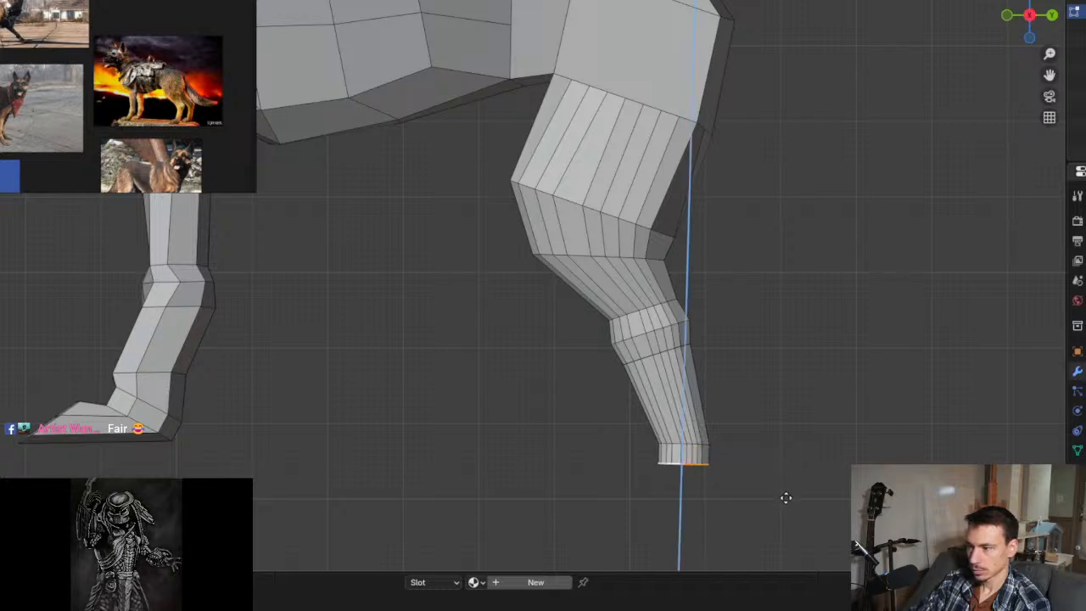
click(785, 497)
key(s)
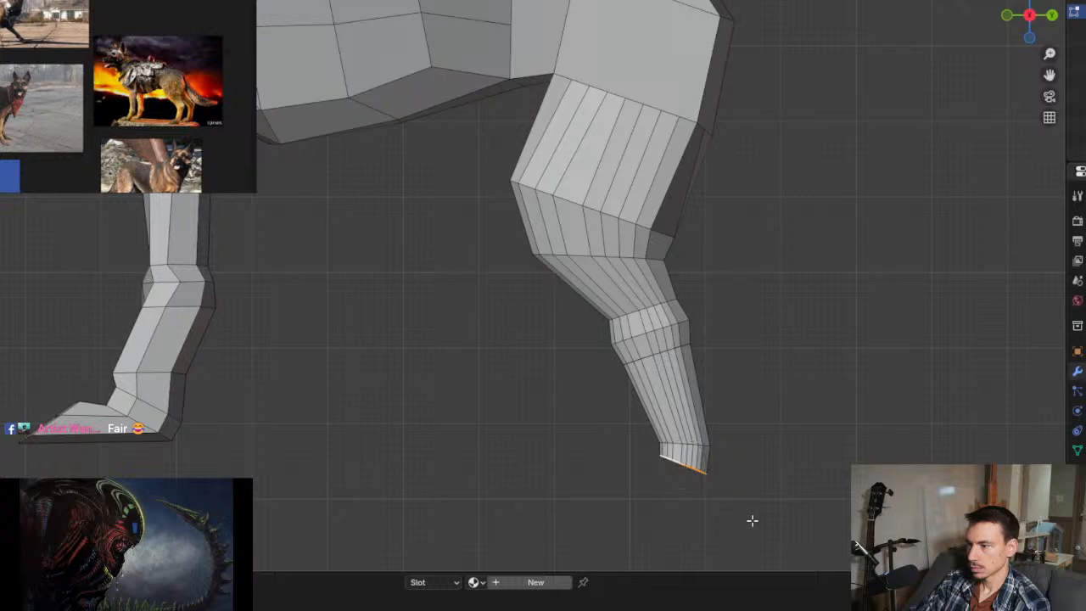
Step: Extrude the hind foot from the ankle, scale its end smaller and move it forward to lay the foot flat
key(e)
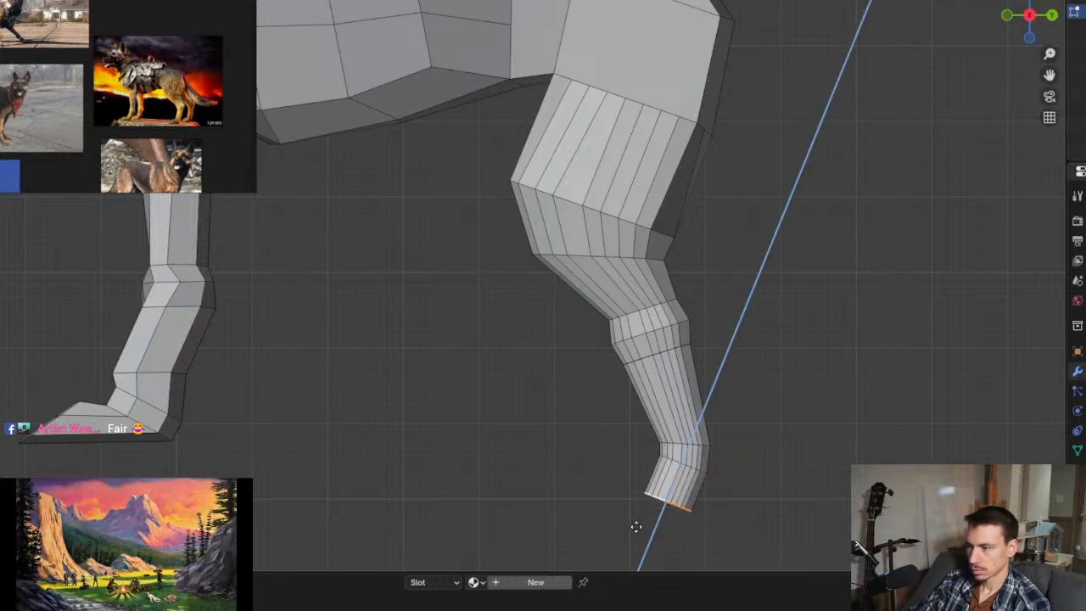
click(636, 531)
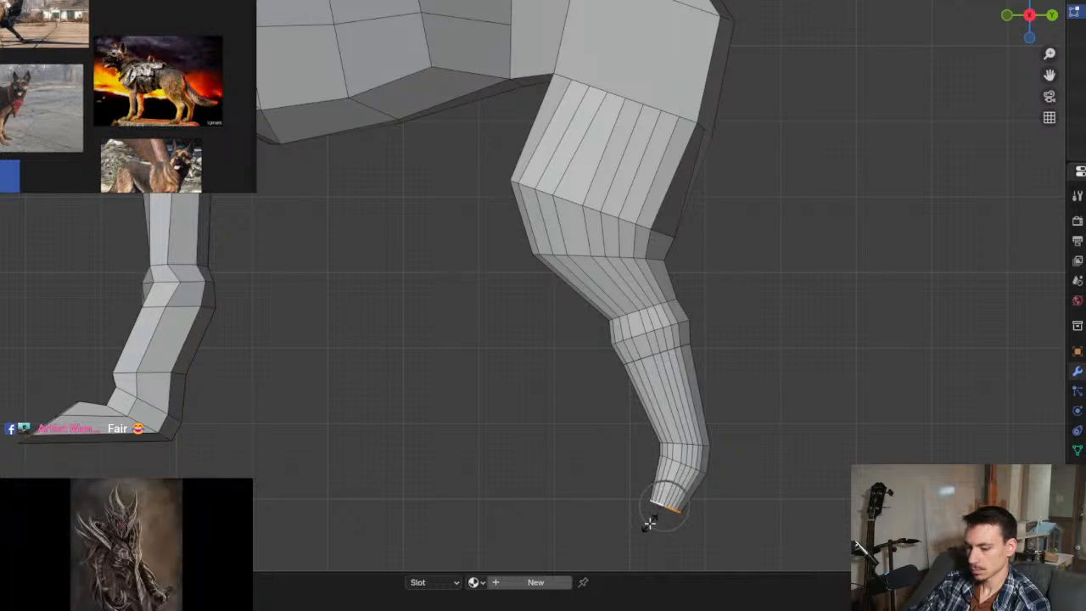
key(g)
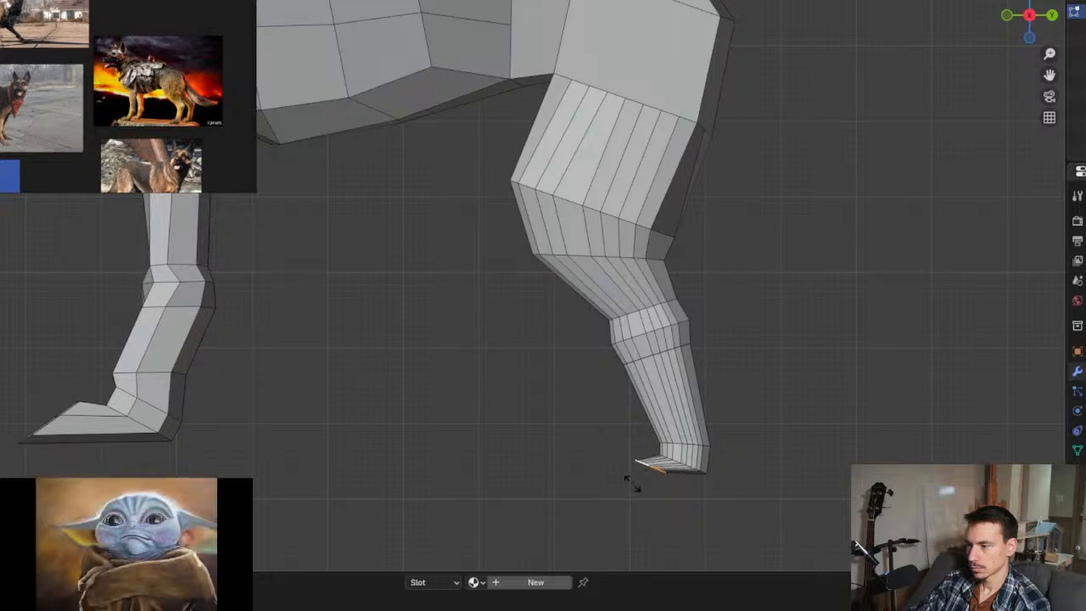
click(615, 475)
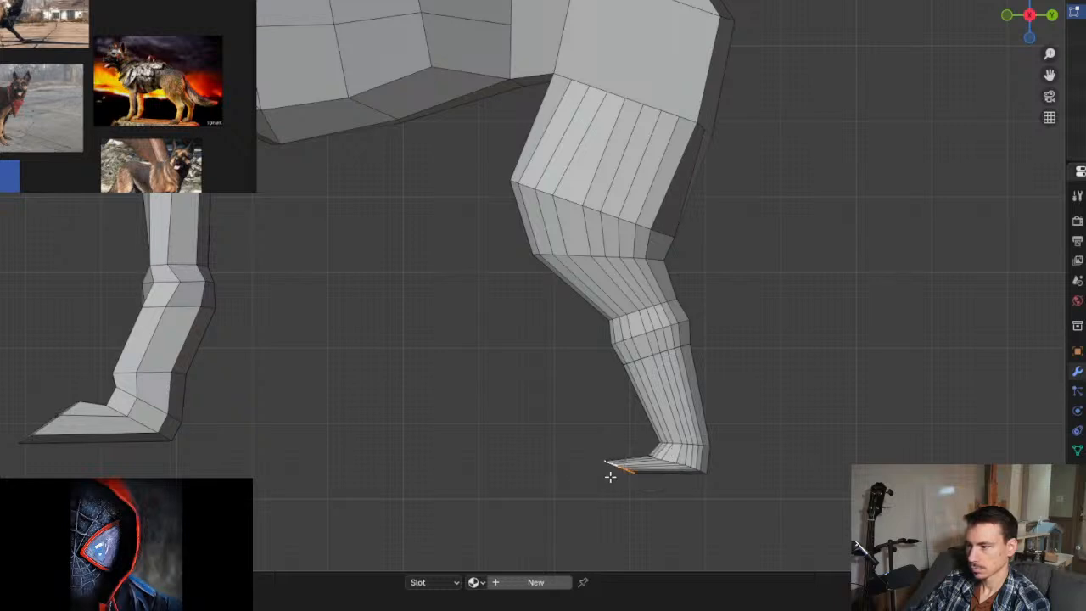
Step: Rotate the end of the hind foot so the toe slopes down to a point at the front
scroll(610, 475, up, 2)
shift+middle_drag(632, 472, 588, 426)
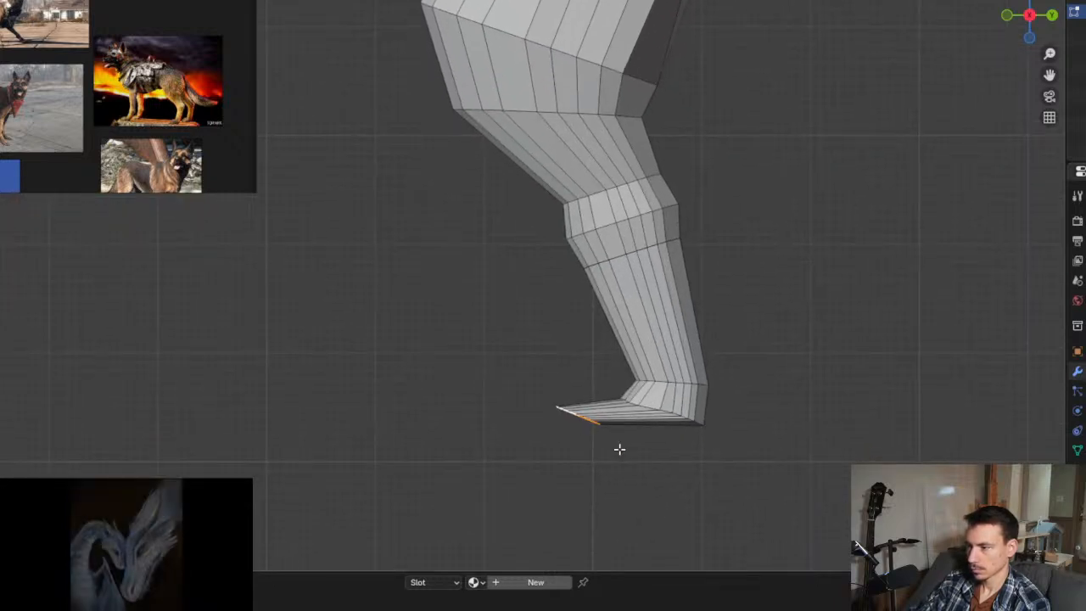
key(g)
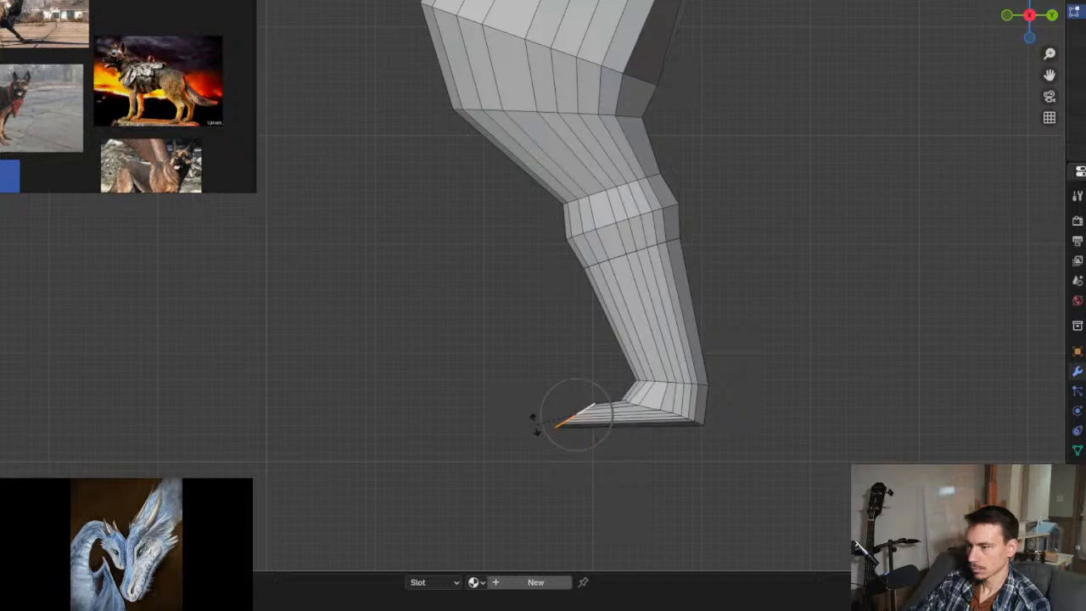
click(536, 428)
Step: Move the front corner vertex at the top of the hind thigh forward and down to meet the belly's rear edge
scroll(547, 399, down, 3)
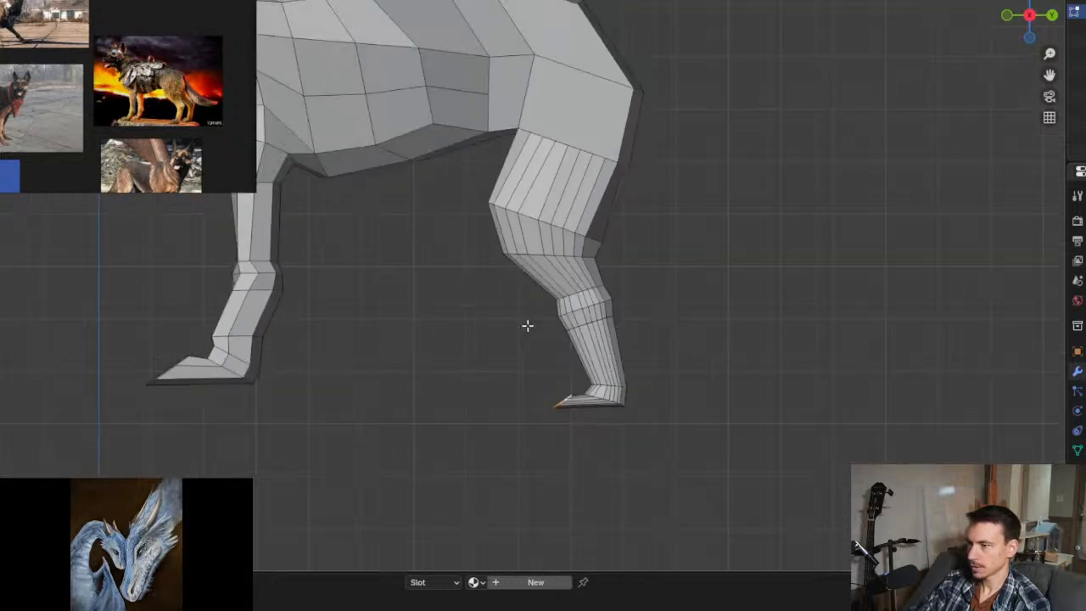
shift+middle_drag(527, 325, 586, 315)
scroll(598, 289, up, 2)
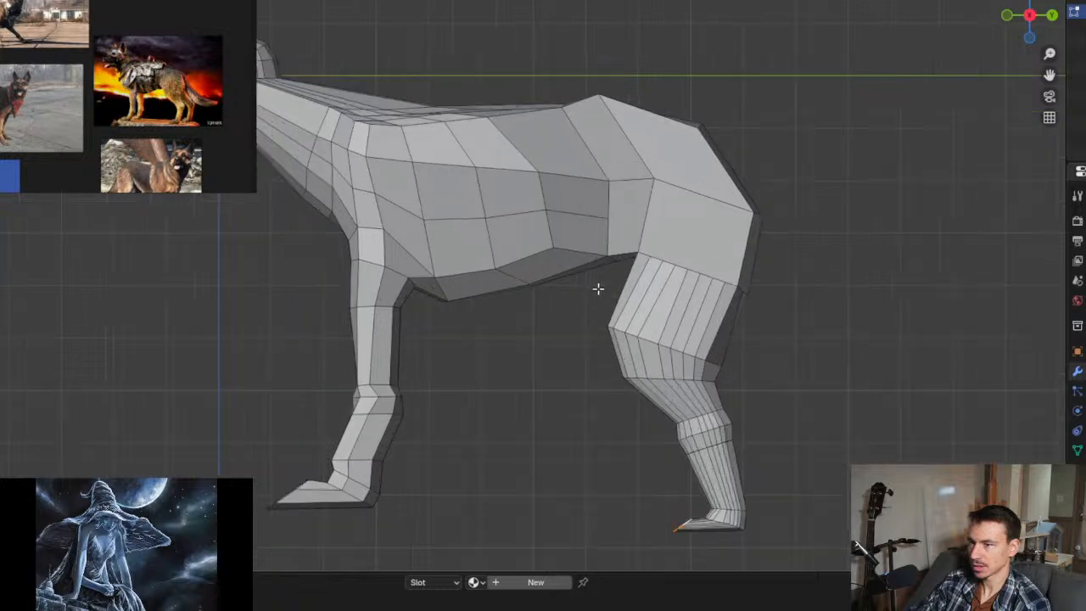
scroll(598, 290, up, 2)
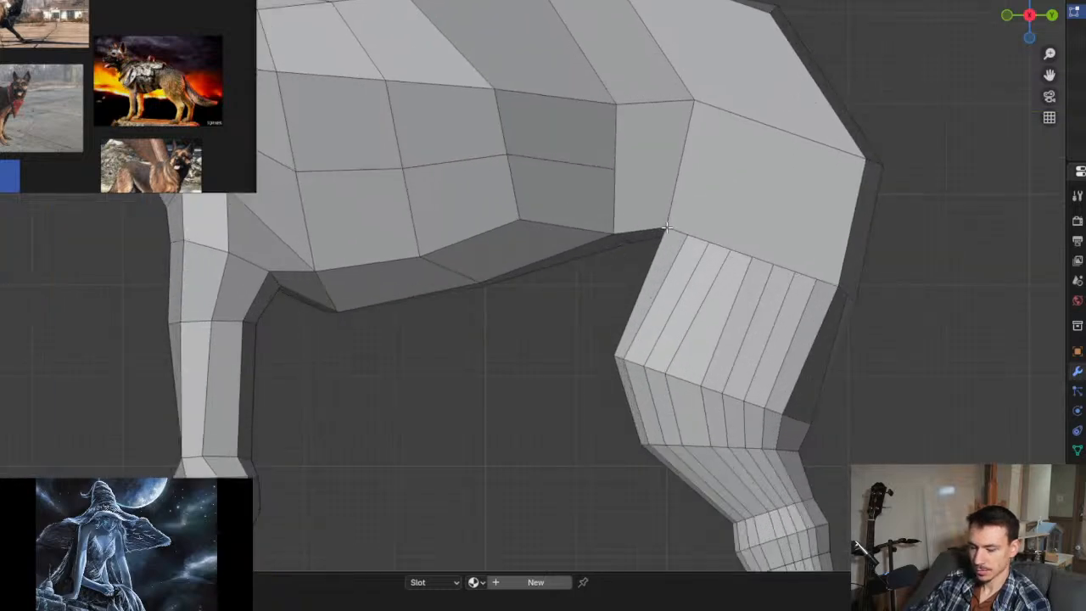
key(1)
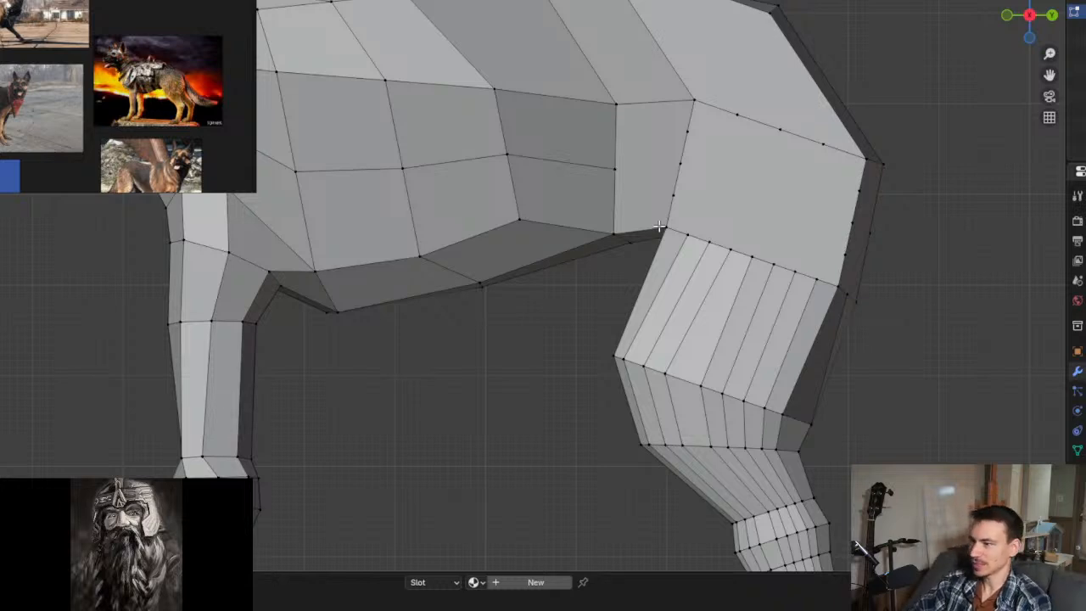
click(663, 229)
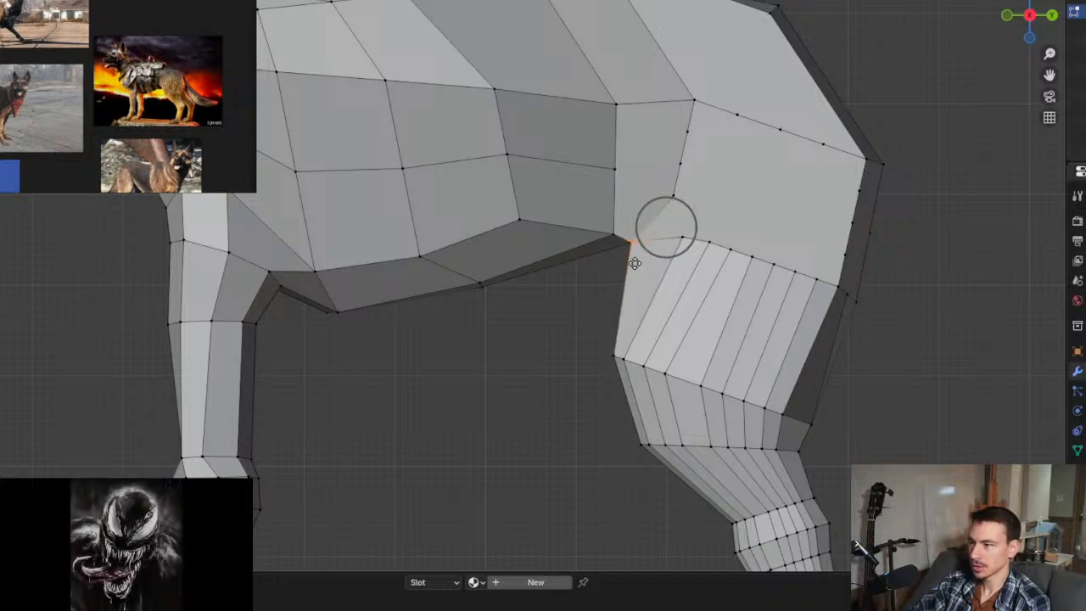
click(628, 268)
key(g)
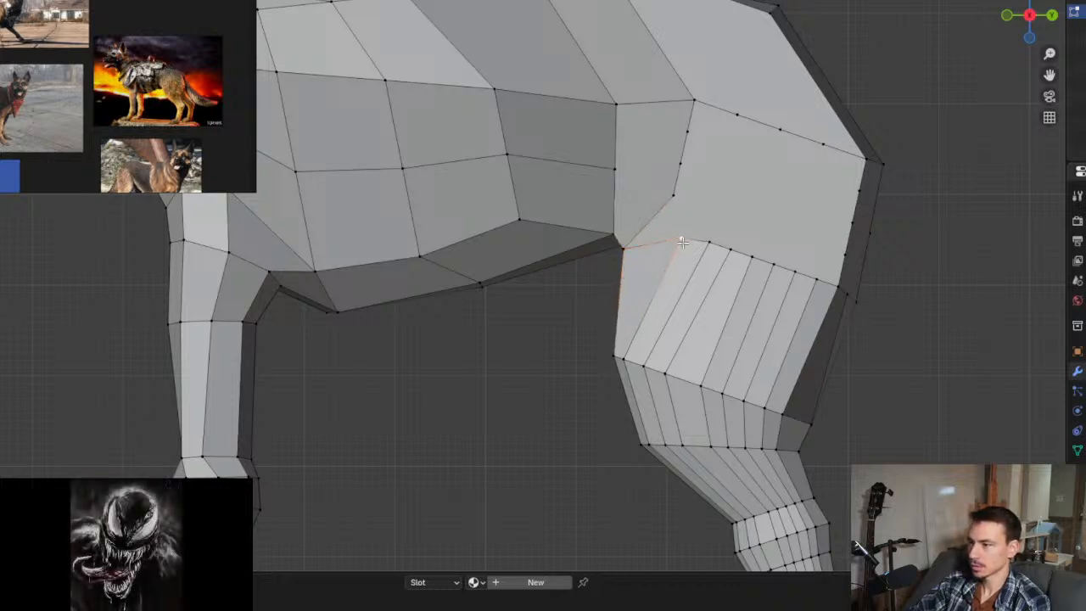
Step: Shift the neighbouring vertices along the thigh's top edge and front haunch edge forward to smooth the transition into the belly
click(678, 200)
click(677, 196)
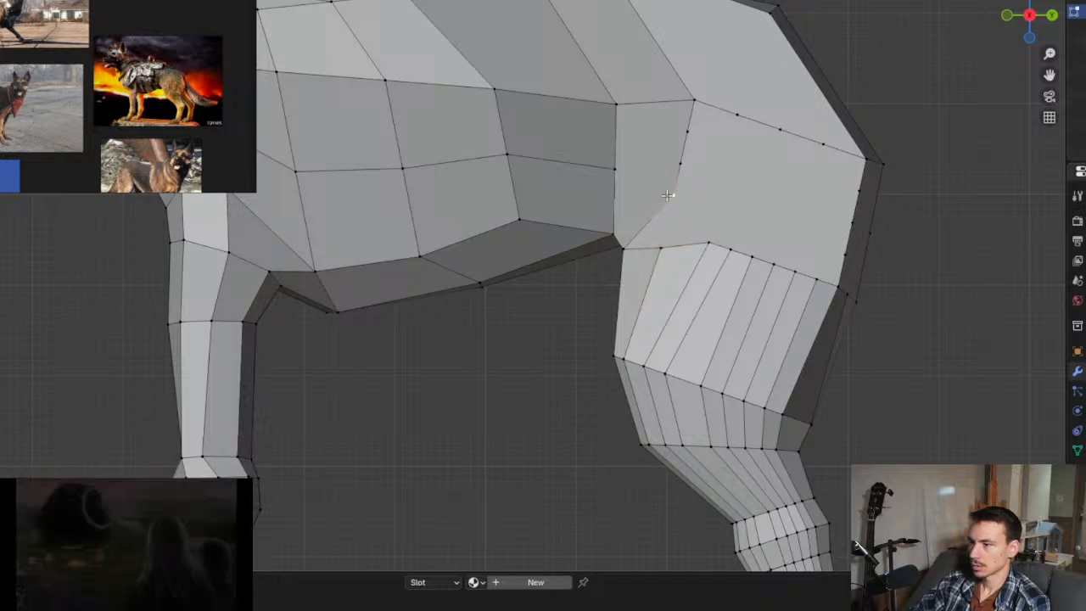
key(g)
click(660, 198)
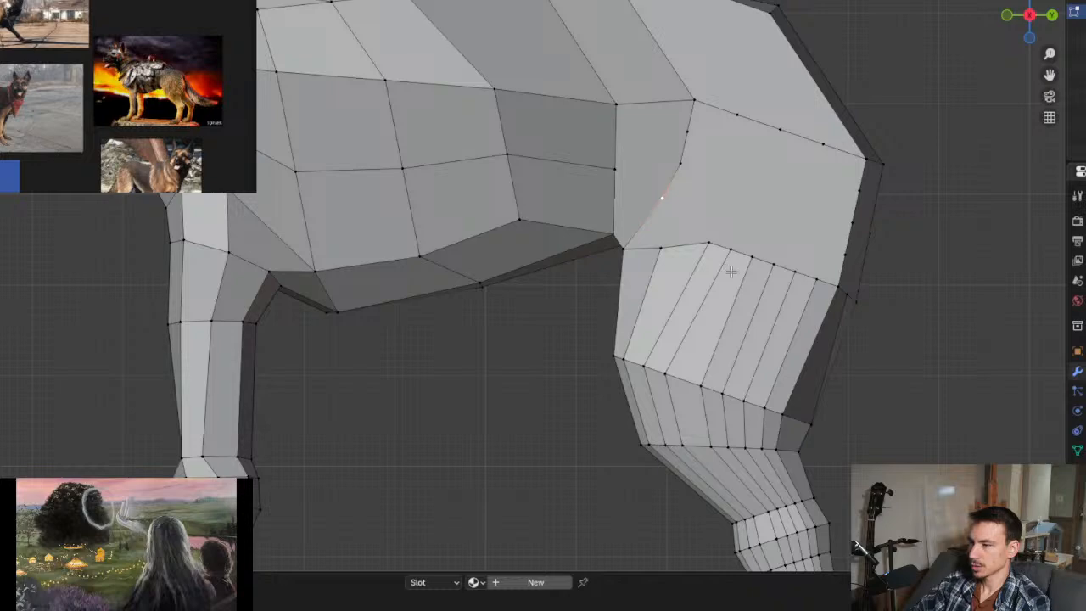
scroll(732, 271, down, 6)
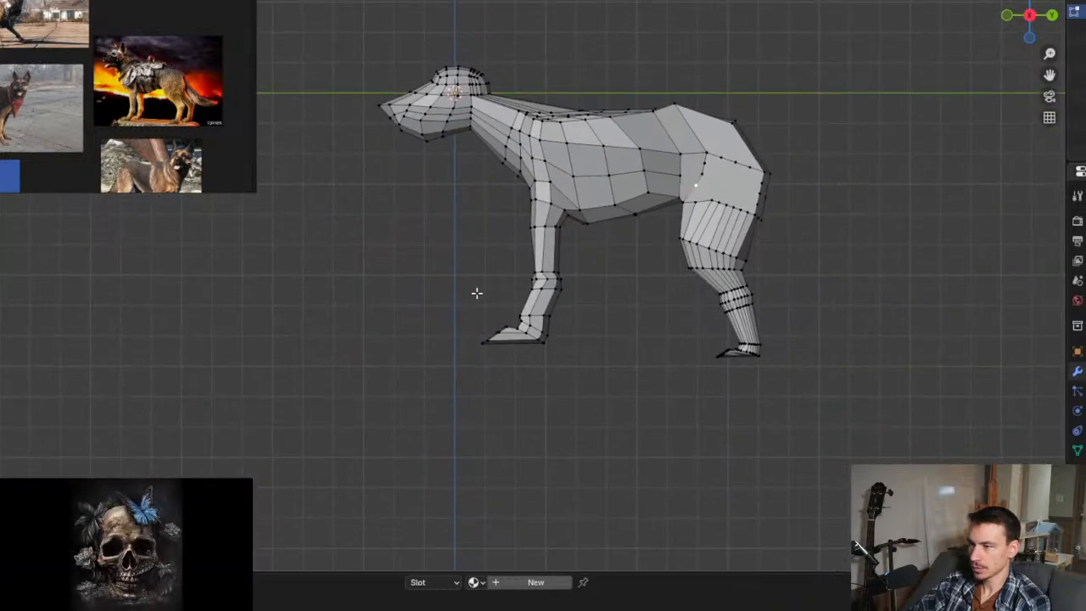
drag(441, 283, 603, 379)
middle_drag(594, 376, 636, 399)
key(g)
click(538, 376)
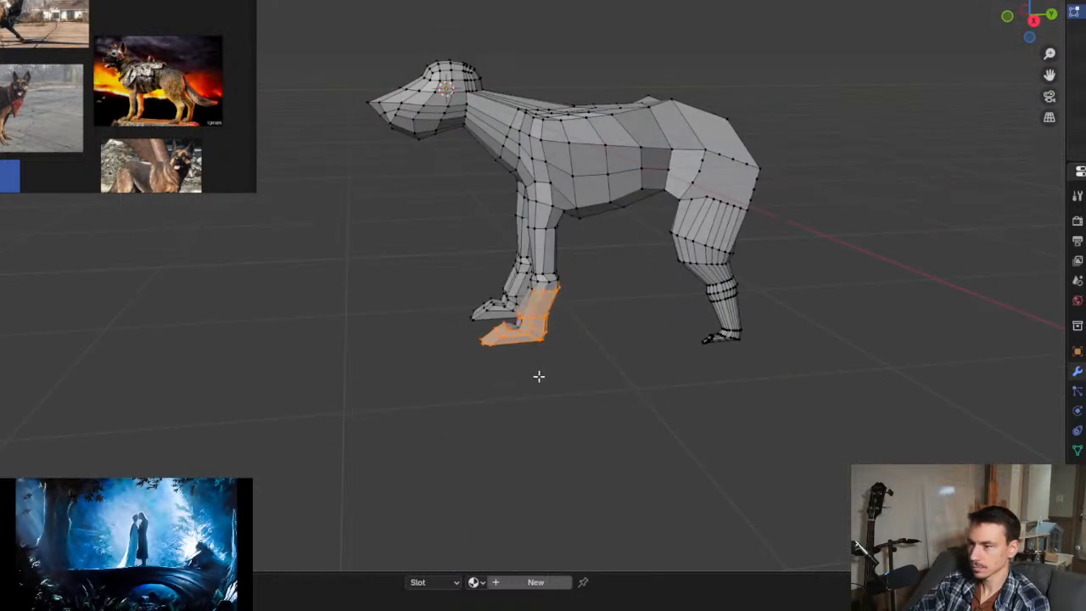
middle_drag(538, 376, 623, 356)
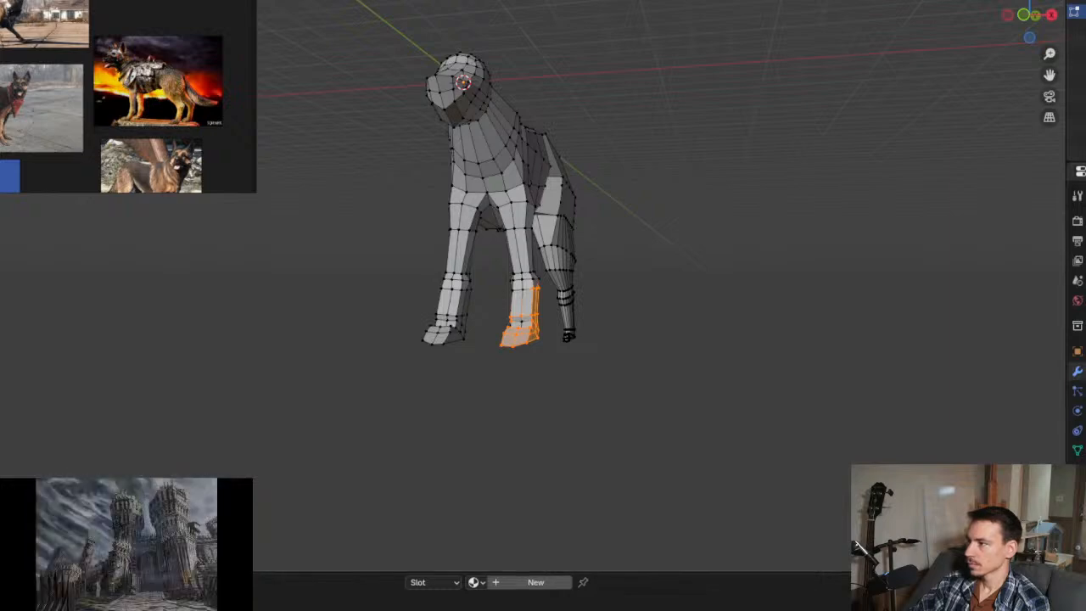
Step: Turn on X-ray, select the whole front paw and ankle through the mesh, and lower them level with the hind foot
key(alt+z)
middle_drag(558, 379, 530, 428)
drag(503, 274, 569, 392)
middle_drag(694, 399, 570, 356)
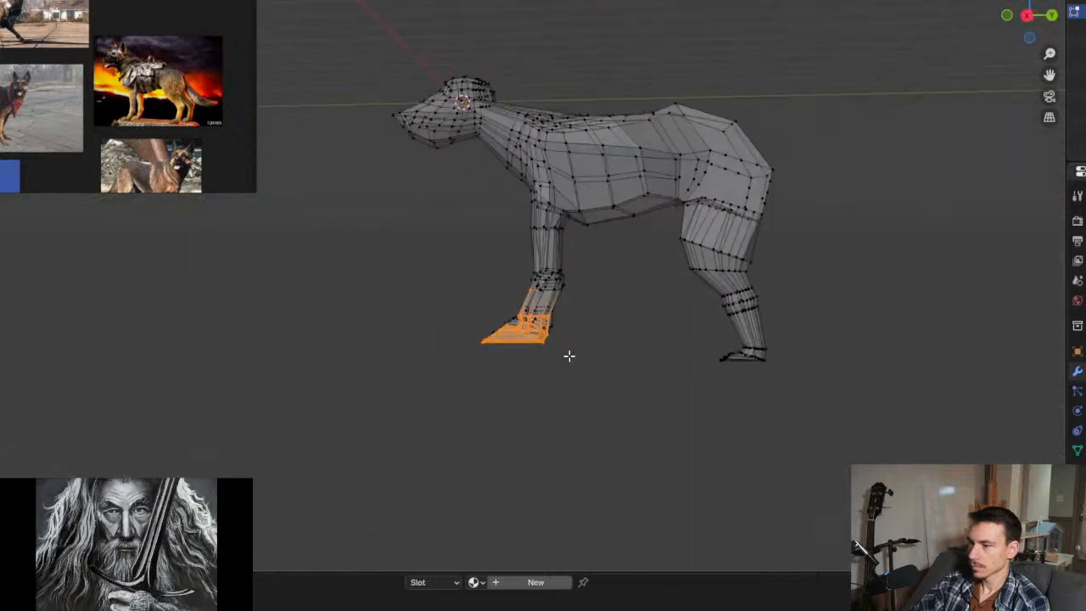
key(g)
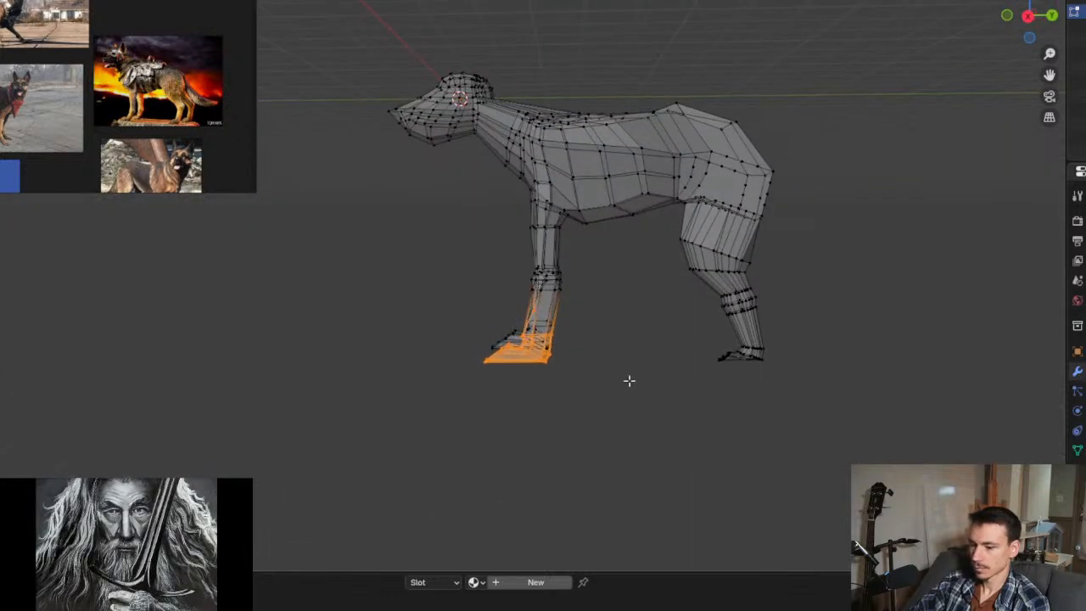
key(g)
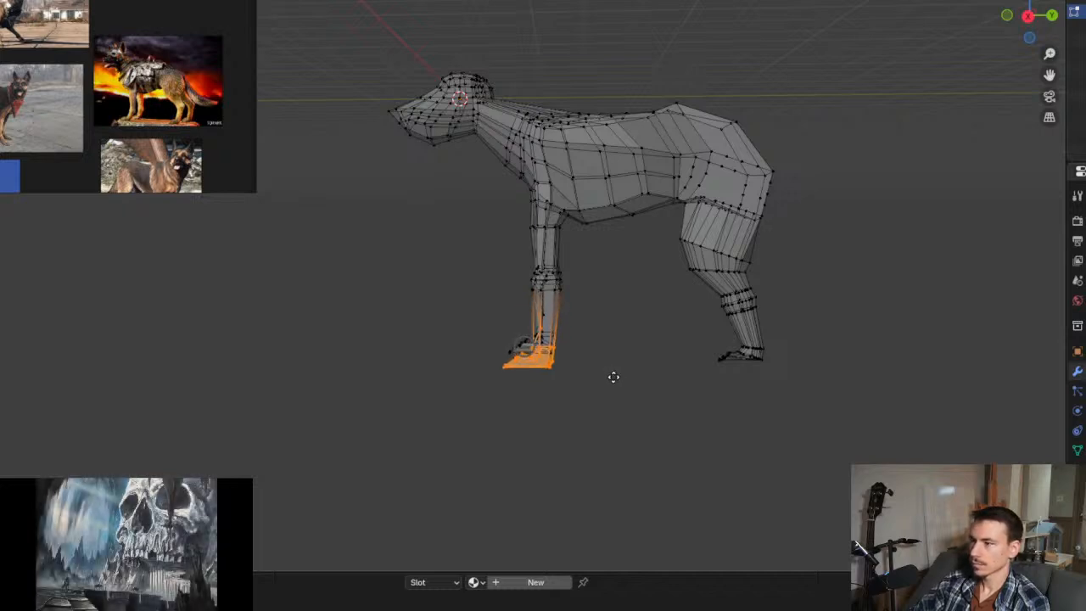
right_click(613, 373)
key(KP_3)
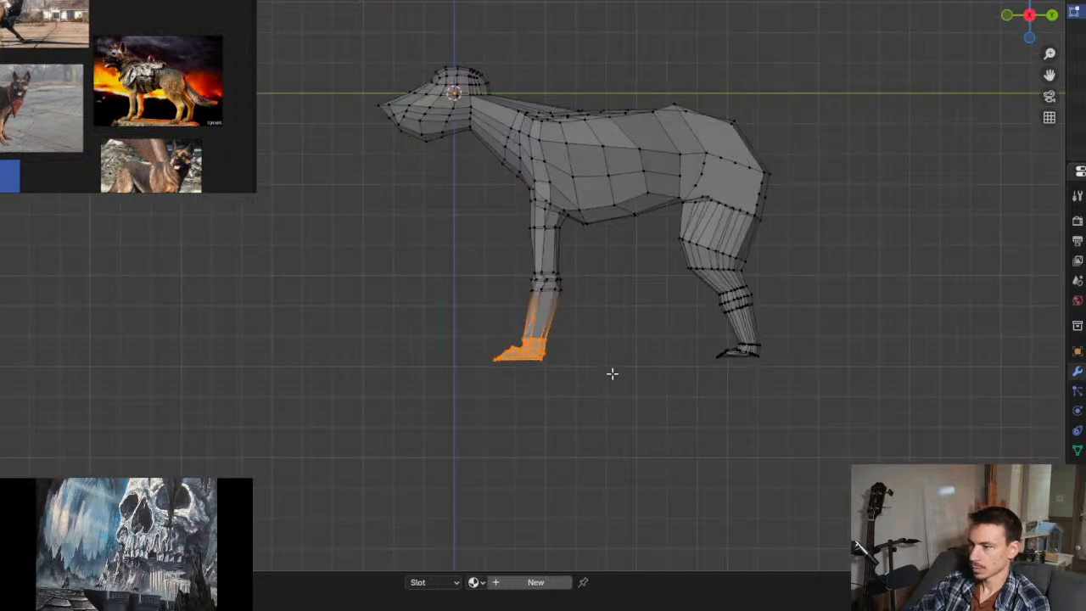
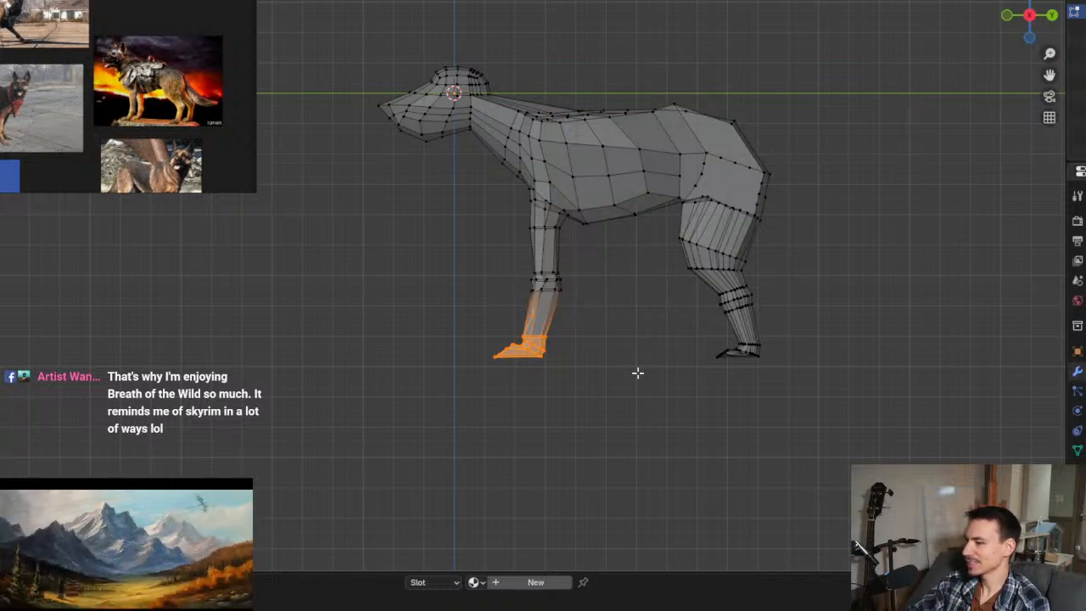
Step: Move the stray vertex on the rear of the front lower leg up into line with the edge loop below the wrist
mouse_move(672, 363)
middle_down()
mouse_move(601, 317)
mouse_move(513, 335)
mouse_move(636, 342)
mouse_move(408, 282)
middle_up()
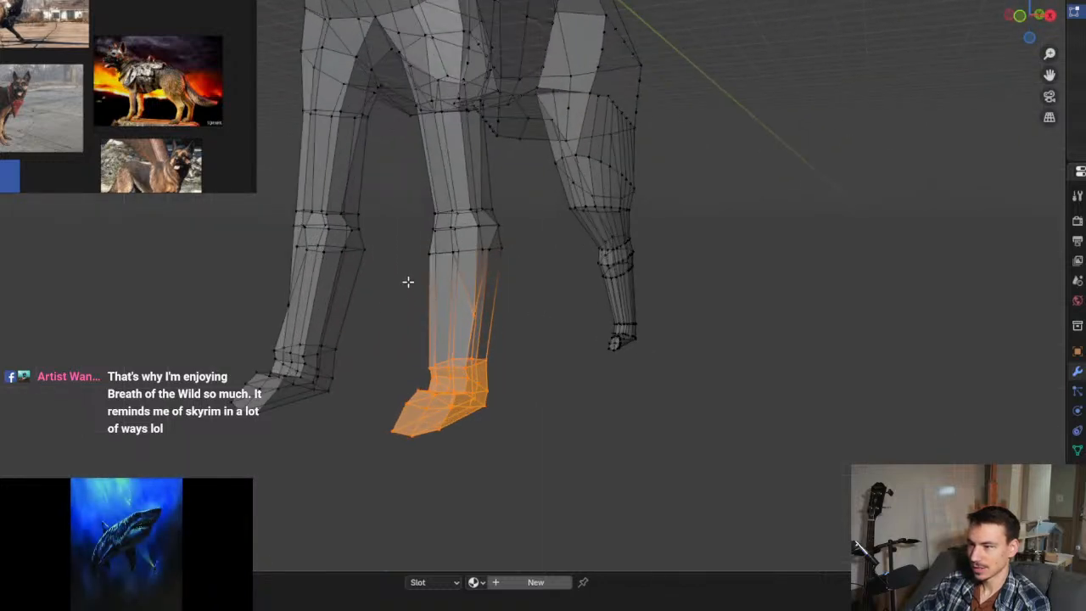
drag(442, 299, 526, 370)
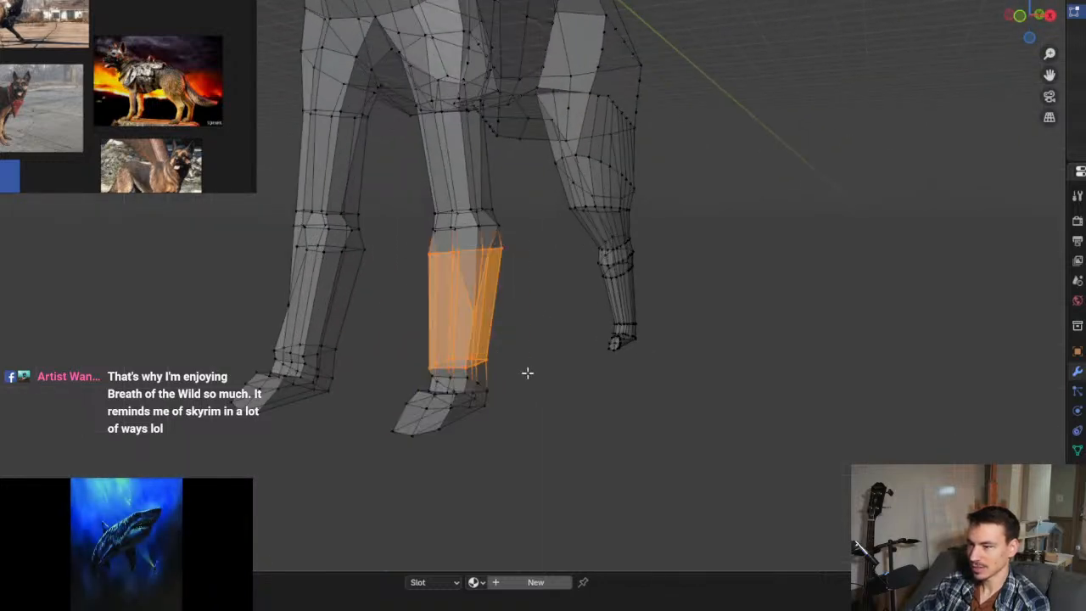
middle_drag(618, 393, 579, 369)
scroll(580, 369, up, 3)
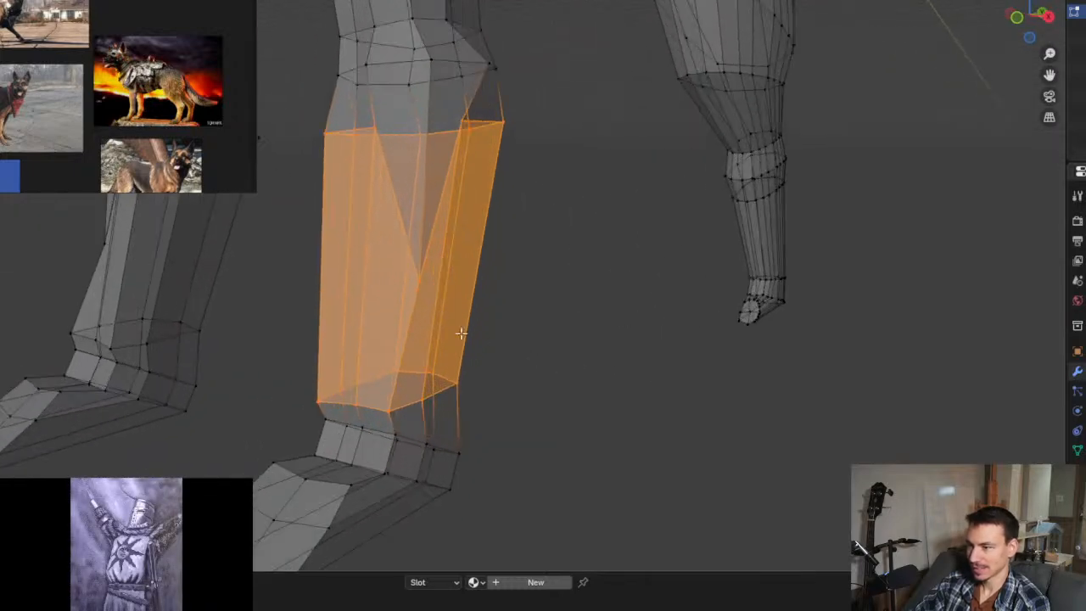
click(423, 286)
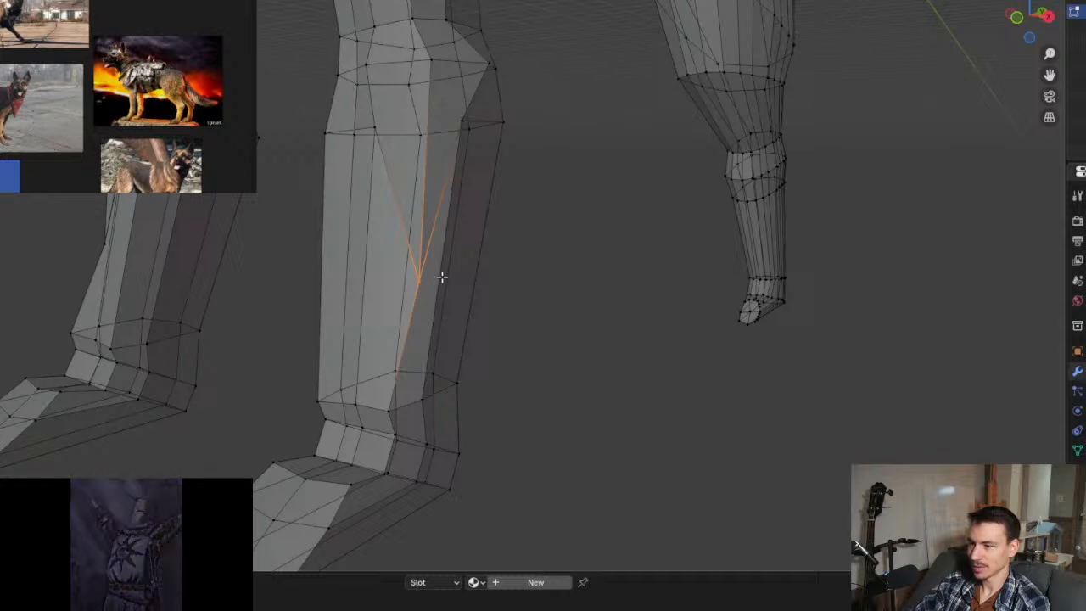
middle_drag(439, 274, 480, 392)
key(g)
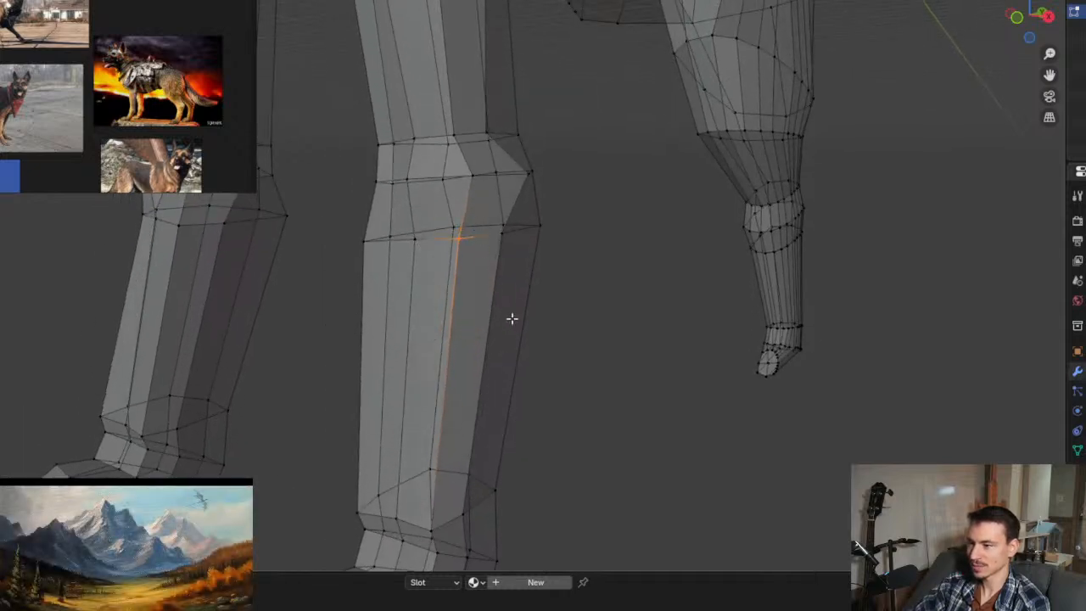
Step: Scale down the front leg's section below the wrist, then scale the wrist loops narrower
middle_drag(511, 318, 547, 401)
scroll(538, 392, down, 3)
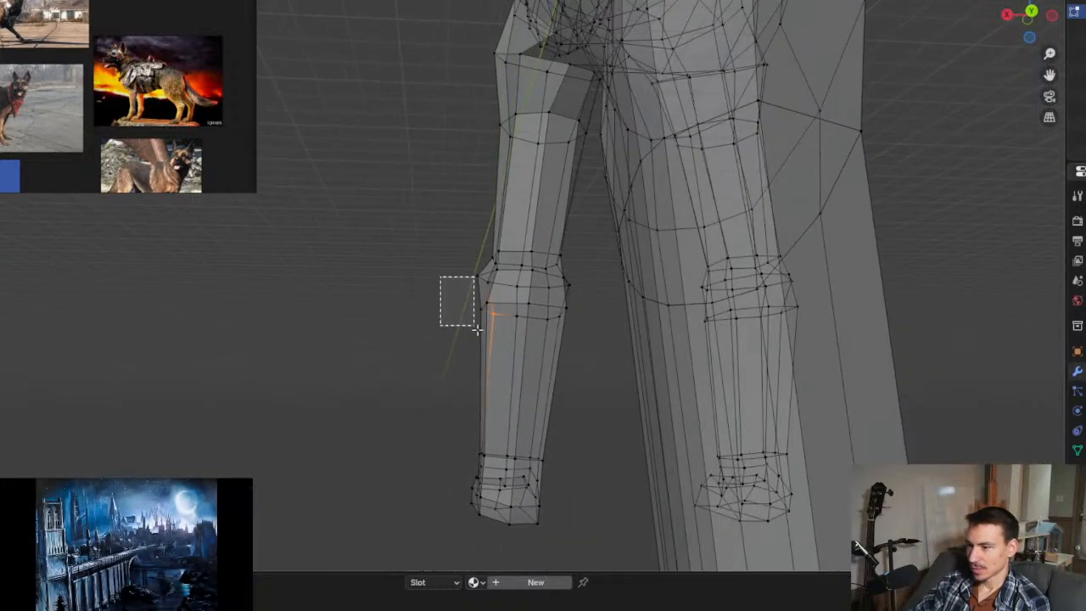
drag(476, 329, 603, 461)
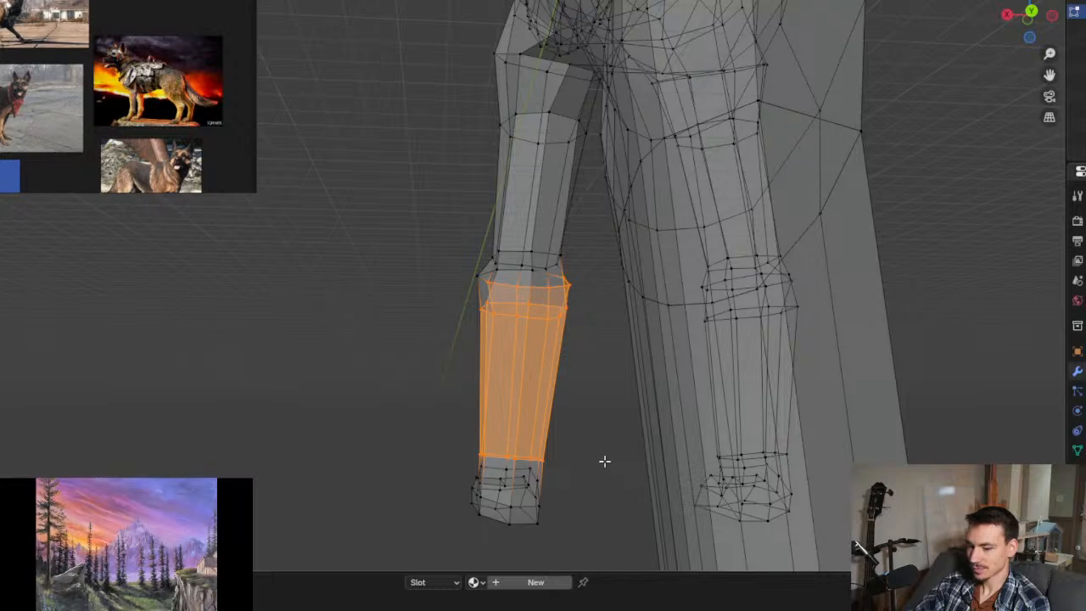
key(s)
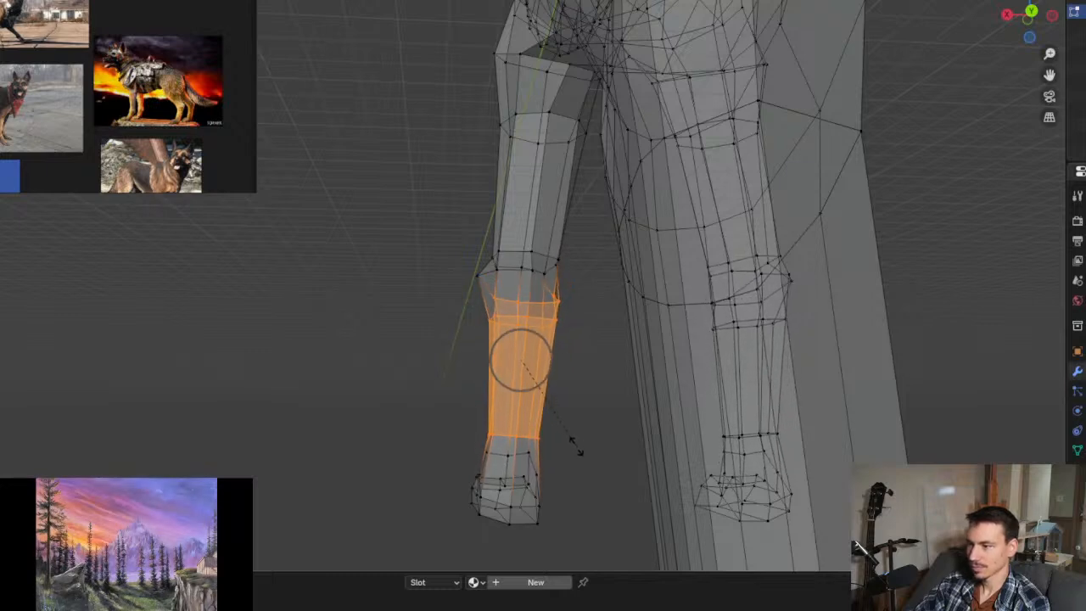
drag(460, 262, 585, 308)
key(s)
Step: Select the front leg's wrist loops and even them out with LoopTools Relax
middle_drag(502, 350, 454, 304)
drag(485, 235, 544, 322)
right_click(541, 294)
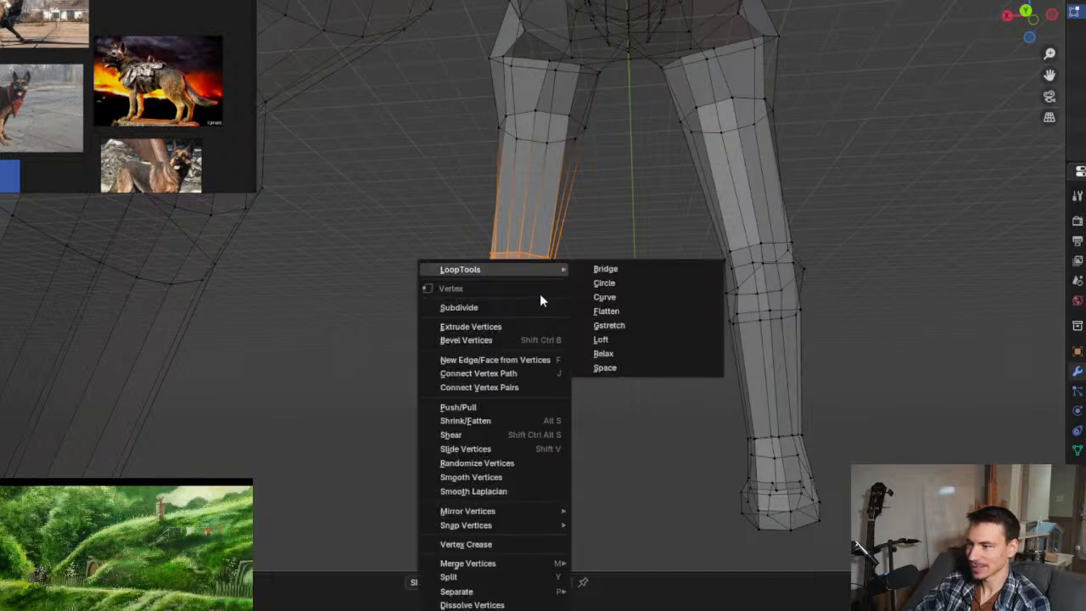
click(627, 349)
Step: Move the hind leg's hock, lower leg and foot backward and rotate them so the lower leg slants toward the rear
middle_drag(626, 351, 475, 335)
scroll(552, 288, down, 4)
middle_drag(552, 288, 526, 333)
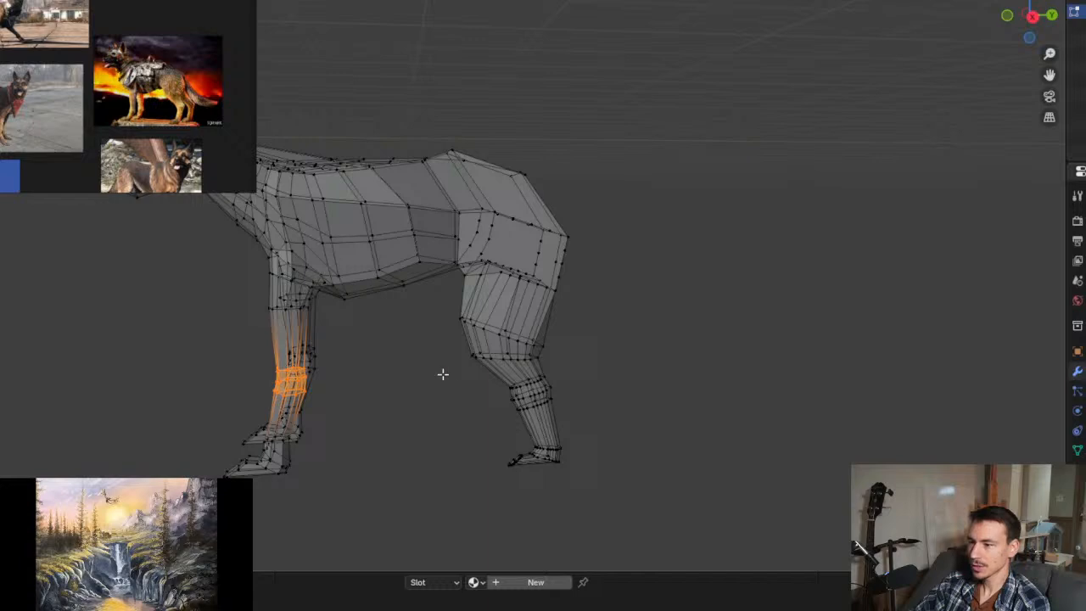
drag(441, 360, 596, 467)
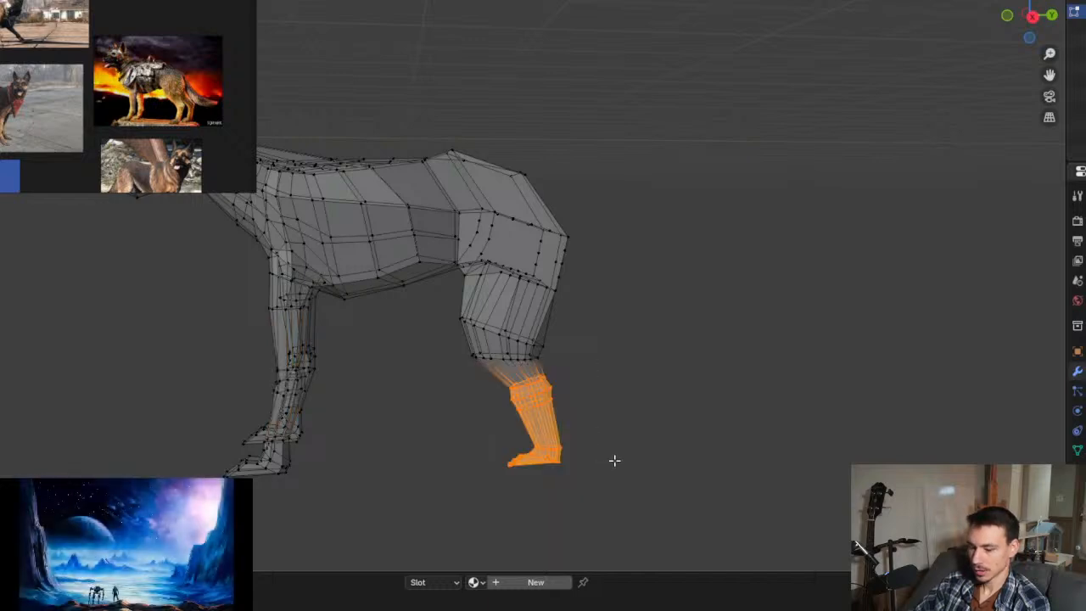
key(g)
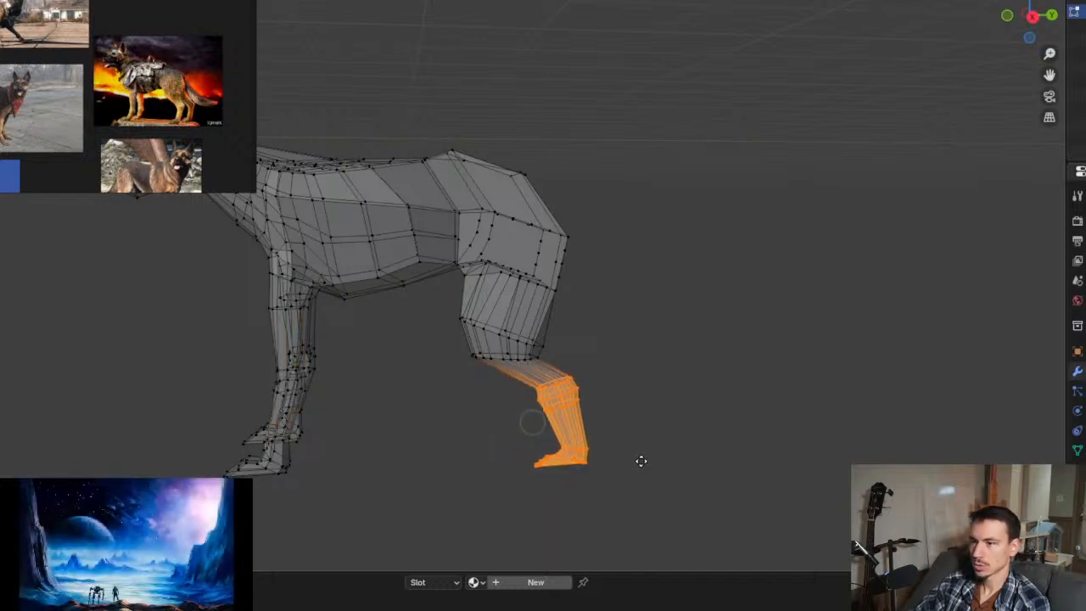
key(r)
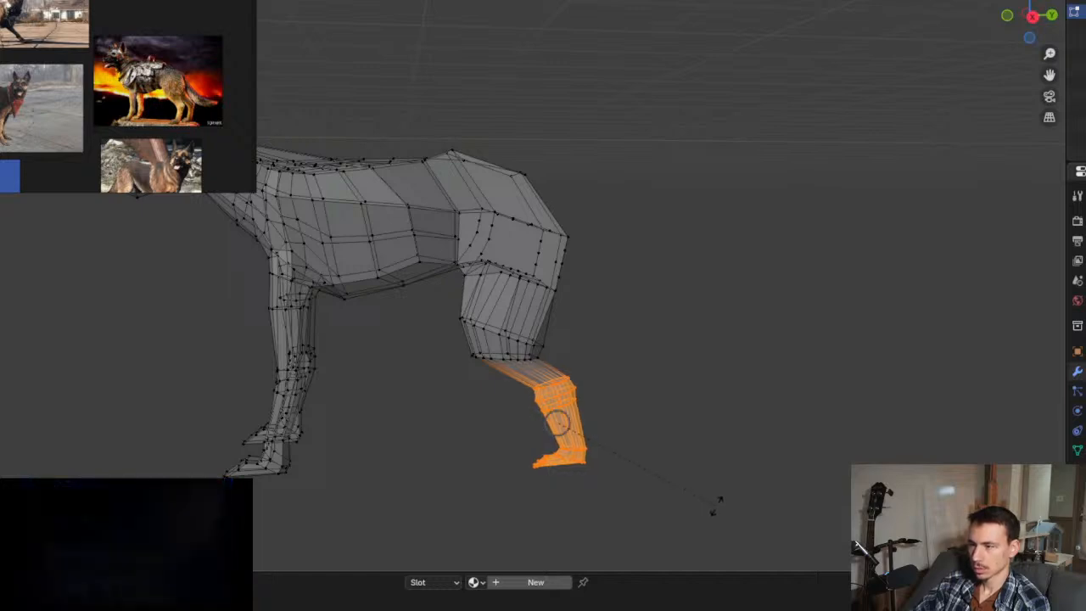
Step: Rotate the hind foot flat again and reposition it at the end of the slanted lower leg
drag(530, 433, 640, 503)
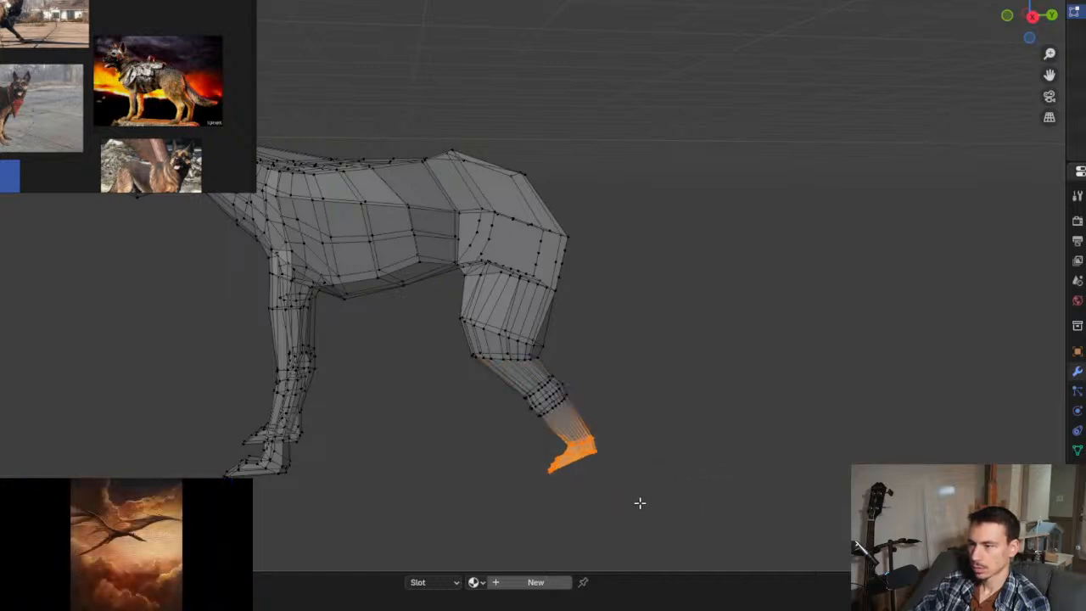
click(672, 534)
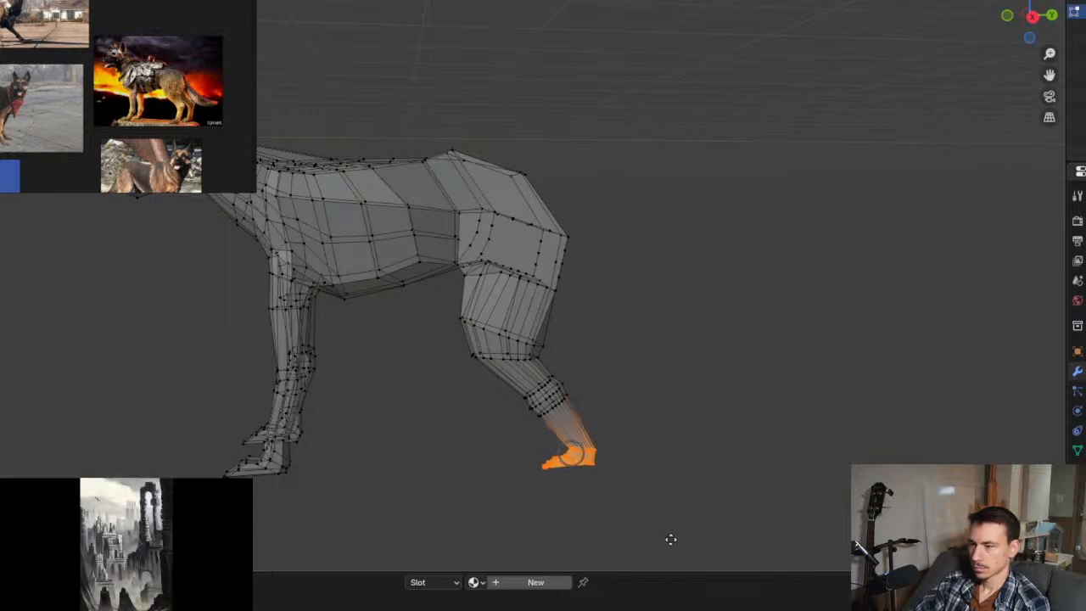
key(KP_3)
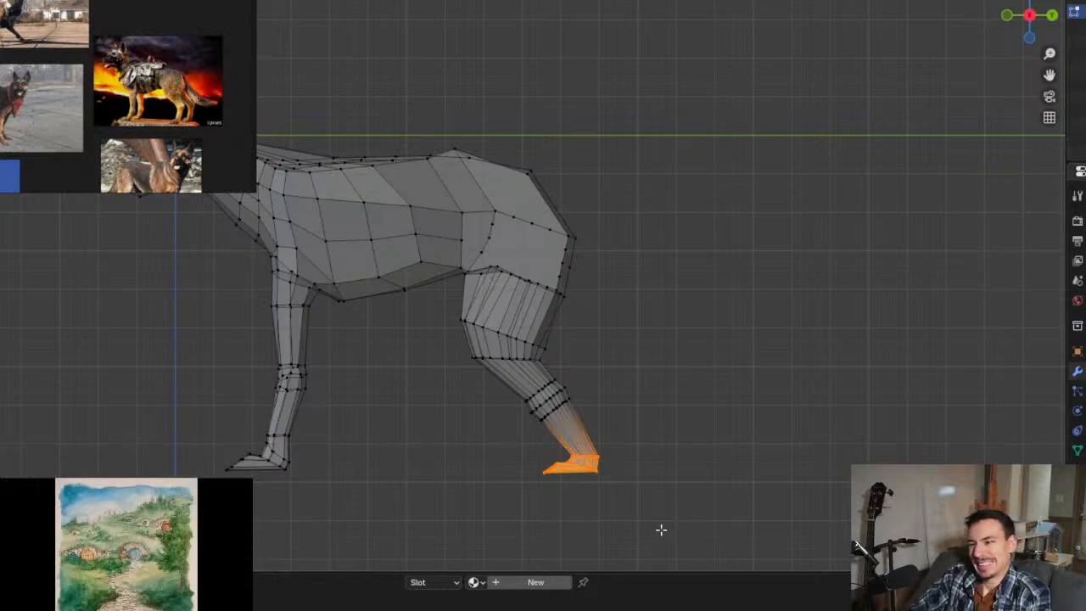
Step: Select the loop around the top of the hind leg's thigh and move it outward
click(535, 360)
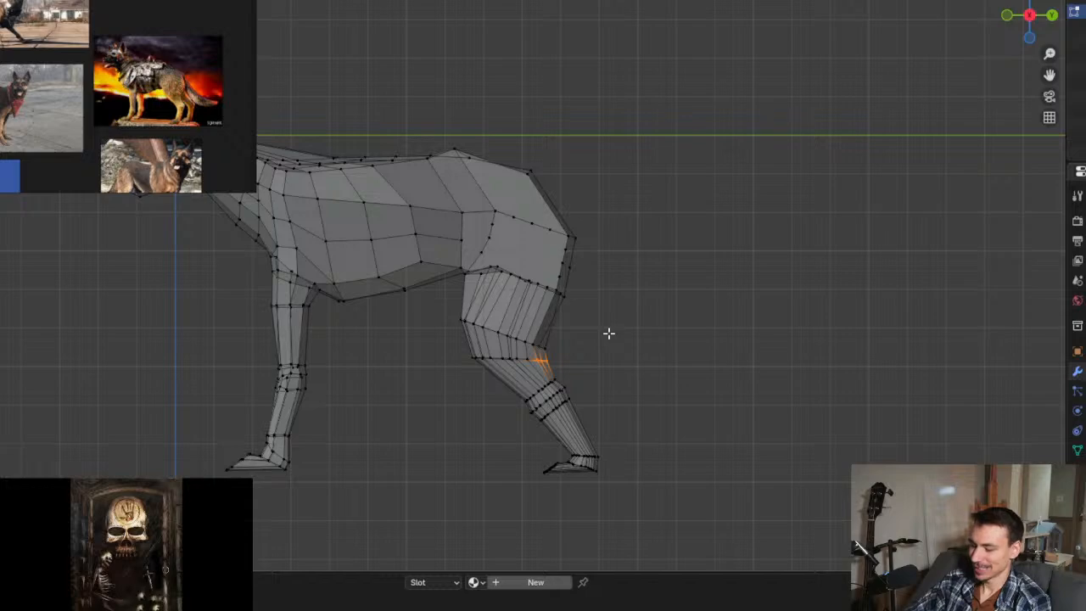
key(ctrl+KP_1)
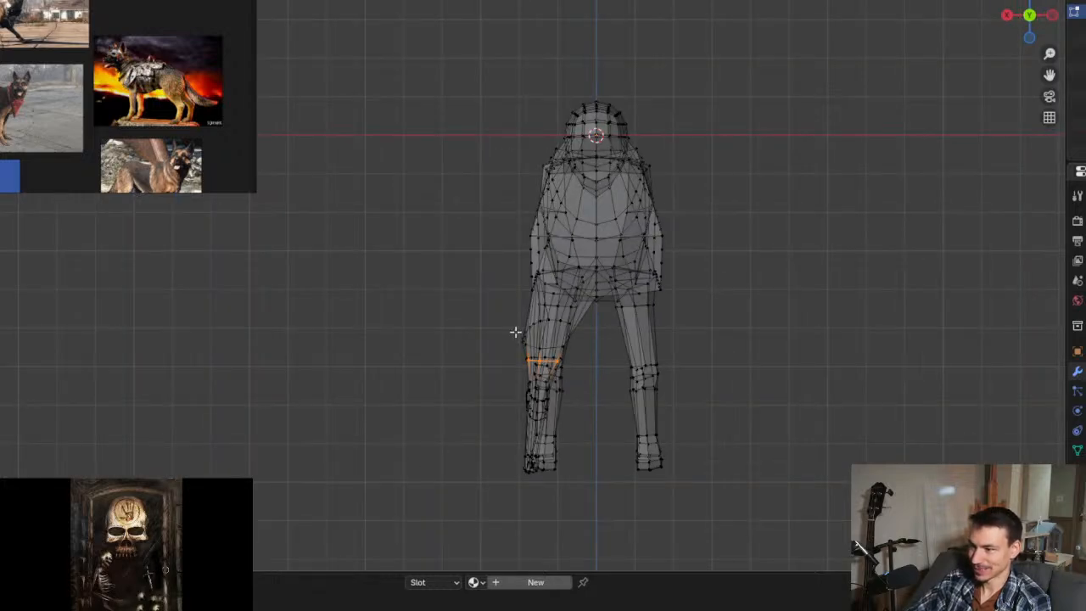
middle_drag(515, 332, 470, 314)
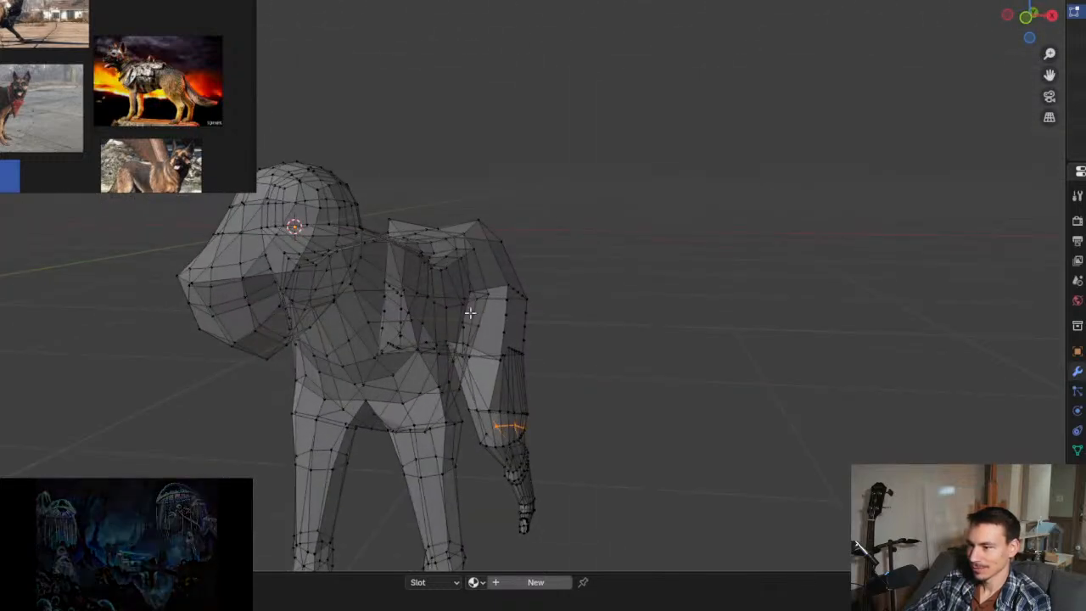
click(542, 380)
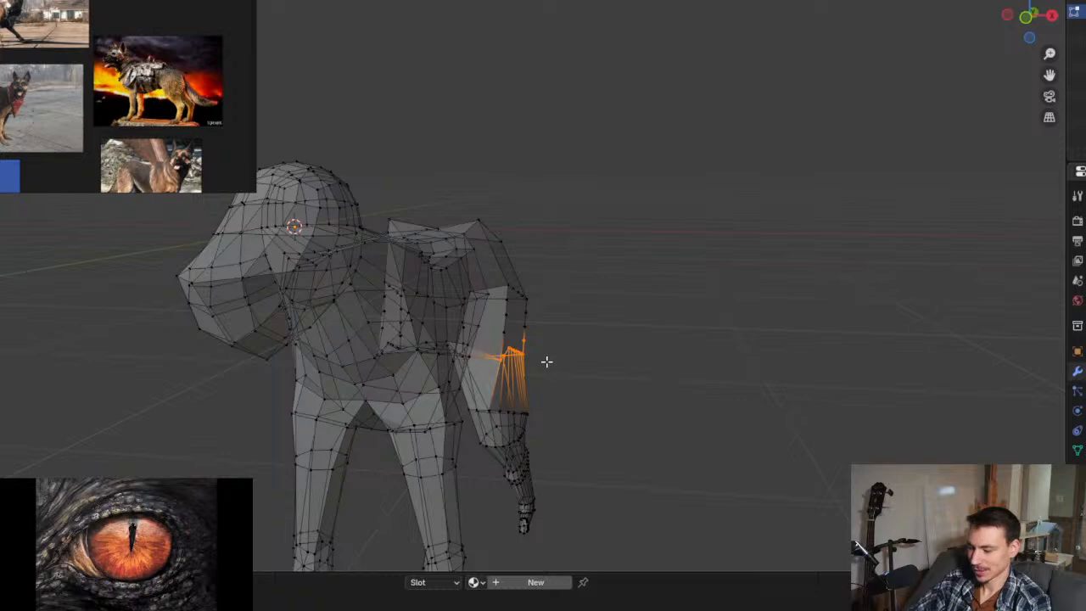
key(KP_3)
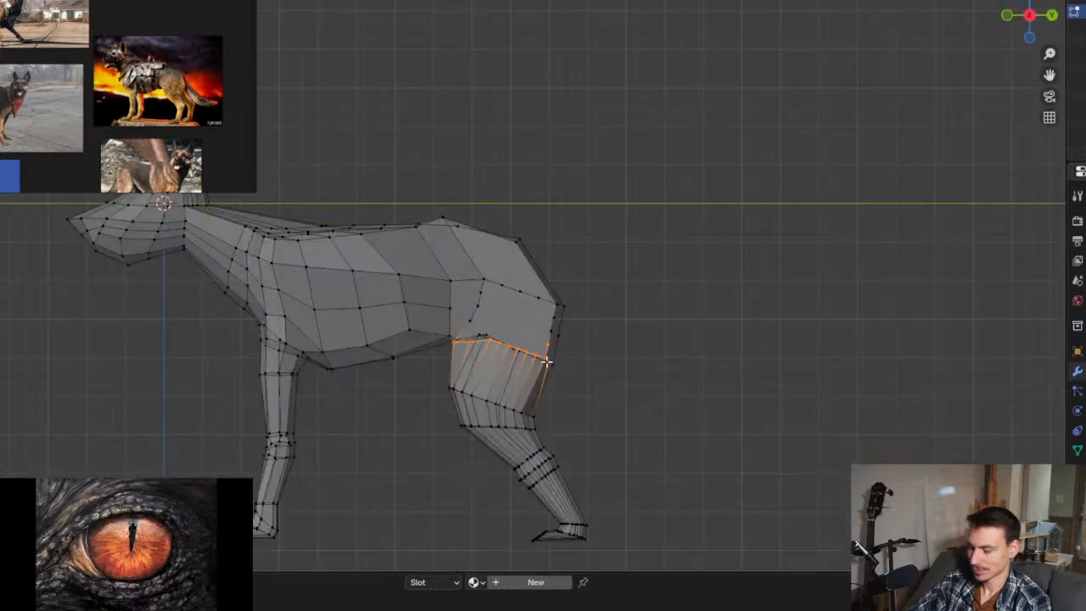
key(KP_1)
key(ctrl+KP_1)
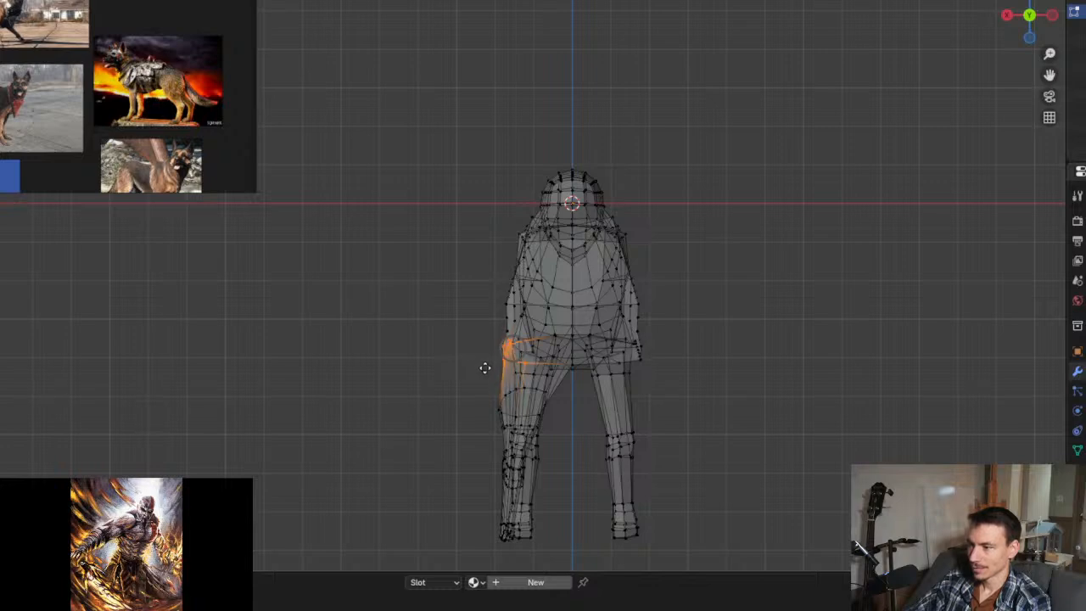
middle_drag(383, 402, 438, 251)
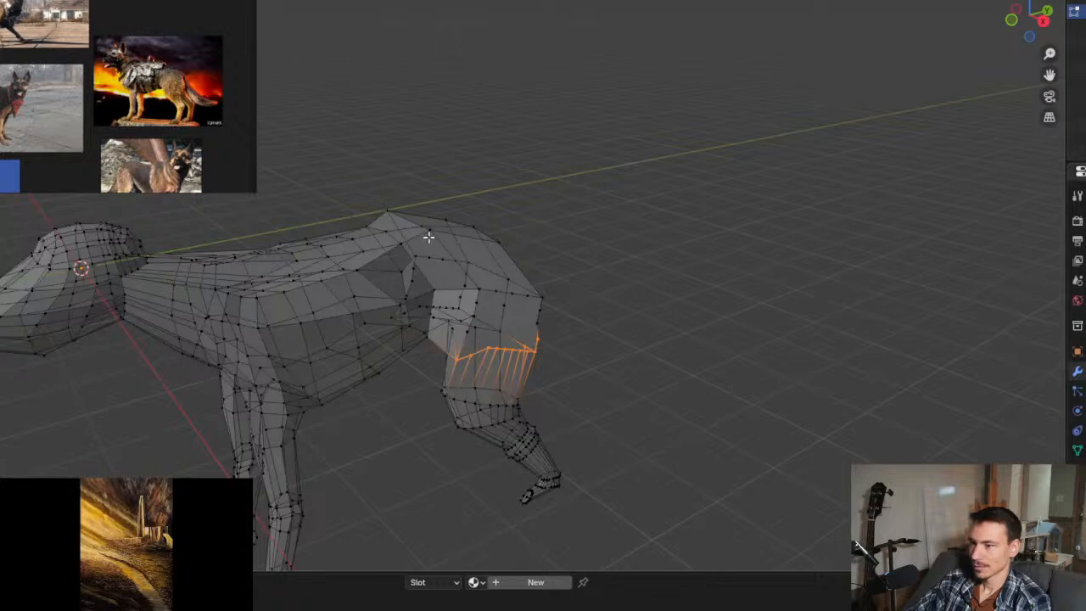
Step: Reposition vertices along the rear of the back and the flank beside the hind leg with proportional editing
mouse_move(426, 308)
middle_down()
mouse_move(542, 334)
mouse_move(548, 325)
mouse_move(492, 332)
mouse_move(444, 319)
middle_up()
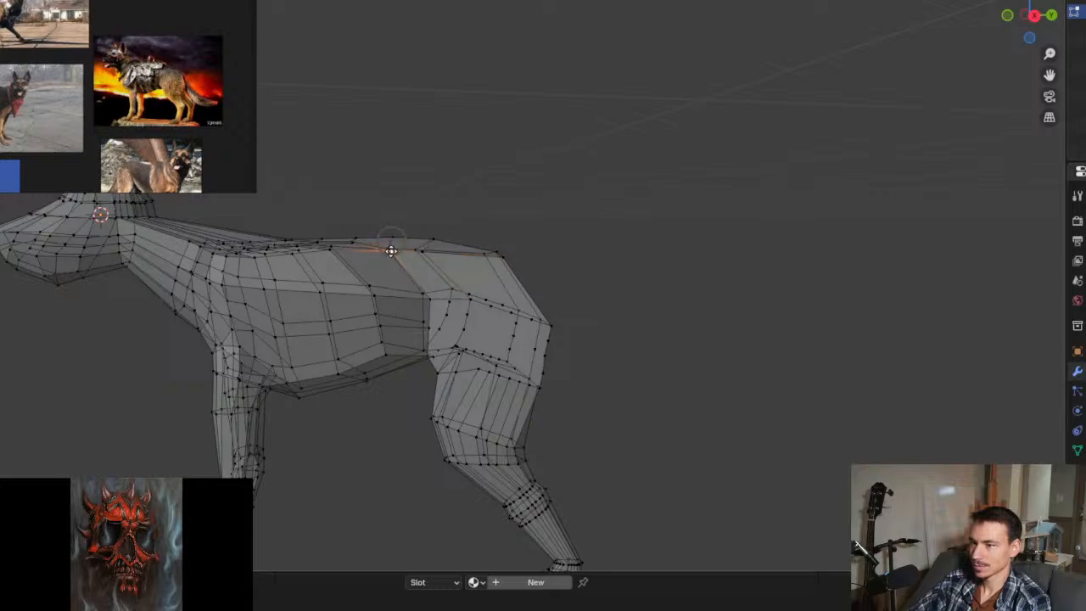
middle_drag(391, 250, 316, 380)
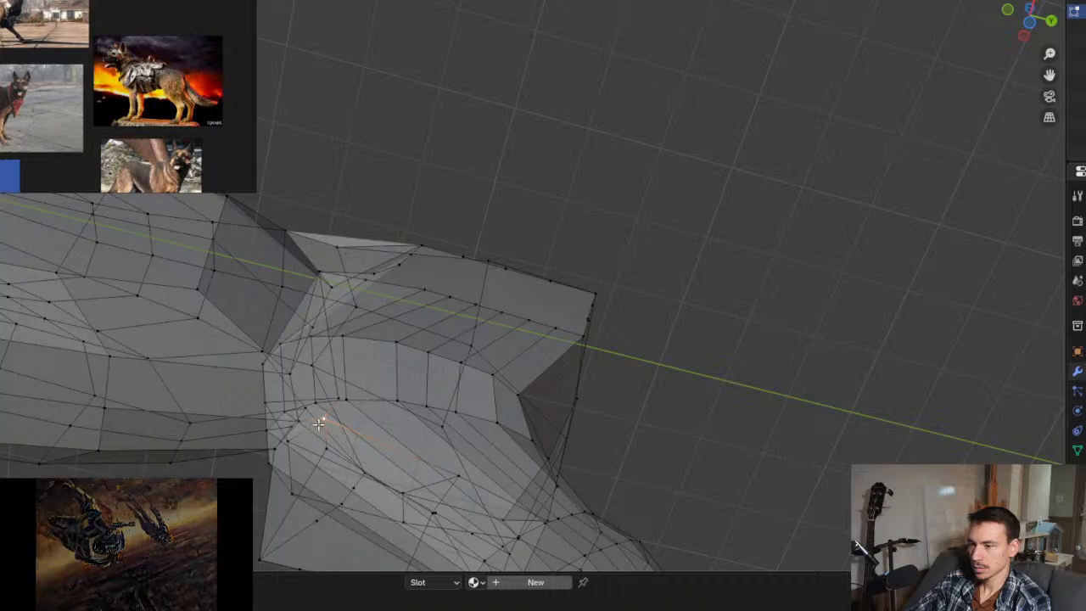
mouse_move(319, 424)
middle_down()
mouse_move(438, 495)
mouse_move(418, 466)
mouse_move(279, 497)
mouse_move(296, 431)
mouse_move(412, 472)
mouse_move(511, 415)
mouse_move(553, 413)
mouse_move(475, 356)
middle_up()
scroll(281, 433, down, 6)
scroll(456, 332, up, 6)
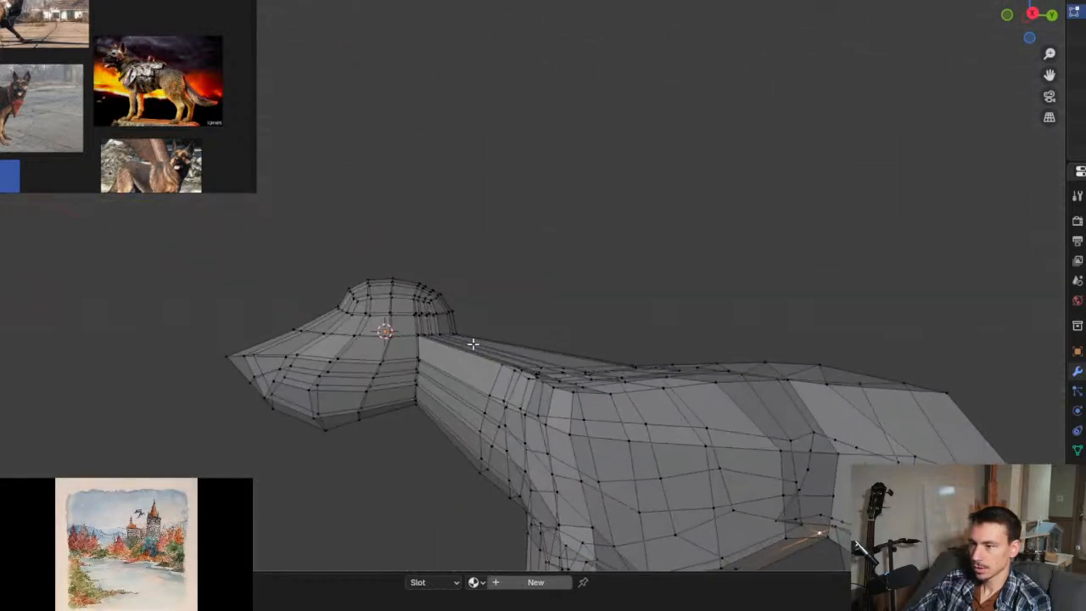
Step: Move the nape vertices where the head meets the neck to smooth the transition into the back of the neck
scroll(473, 343, up, 5)
middle_drag(467, 317, 433, 449)
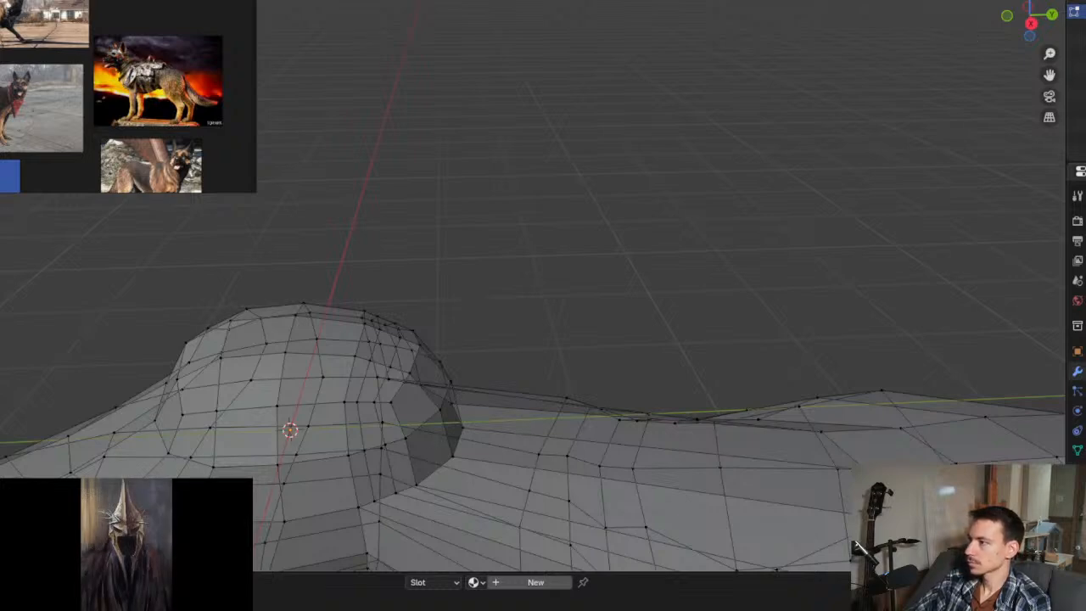
middle_drag(572, 255, 592, 148)
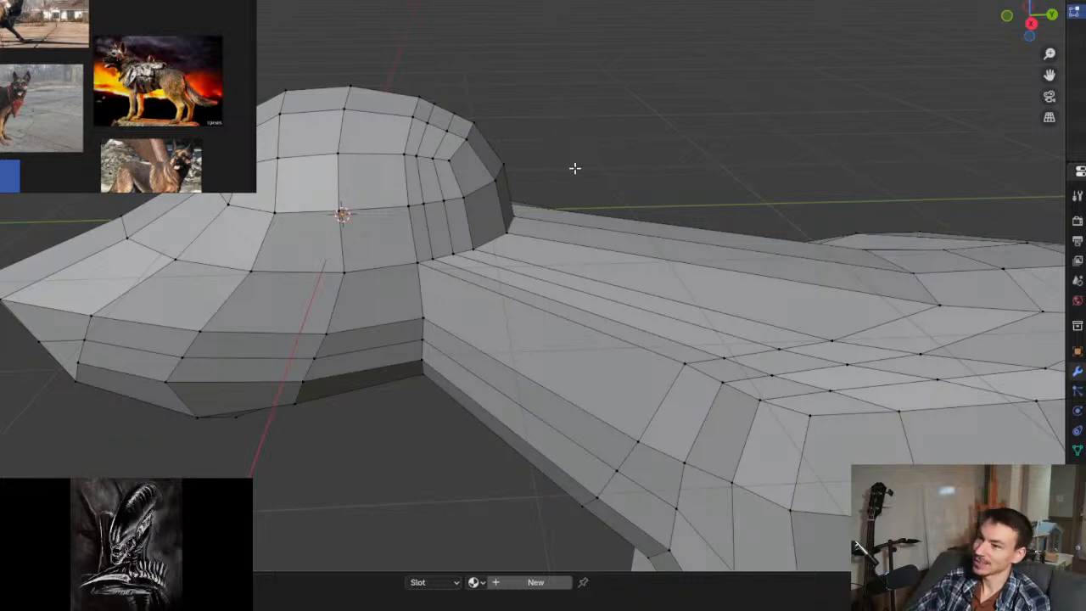
middle_drag(574, 168, 474, 257)
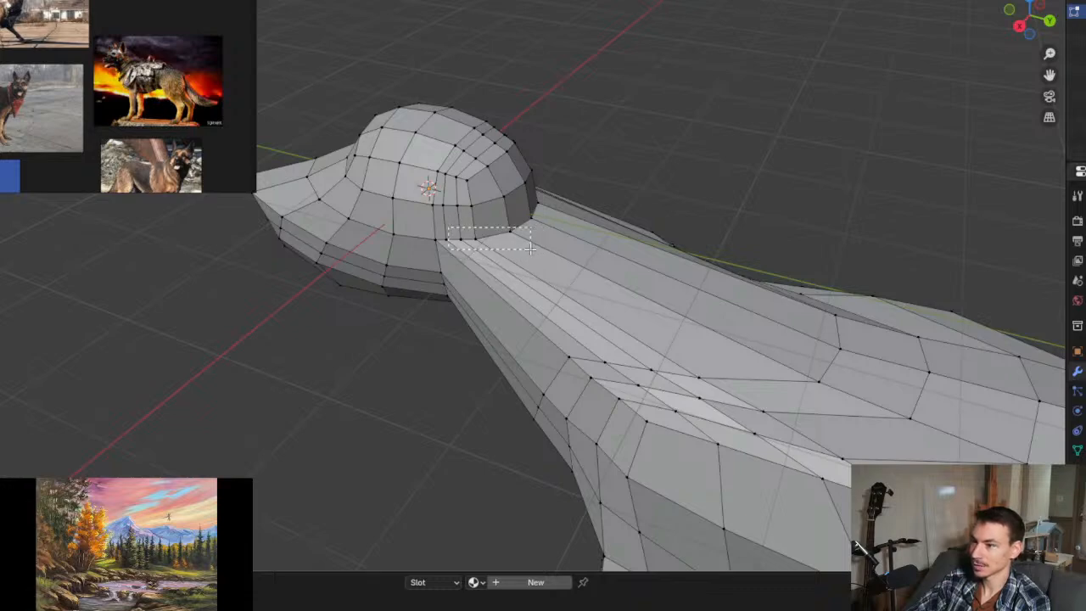
scroll(533, 252, down, 2)
middle_drag(534, 251, 580, 219)
click(685, 251)
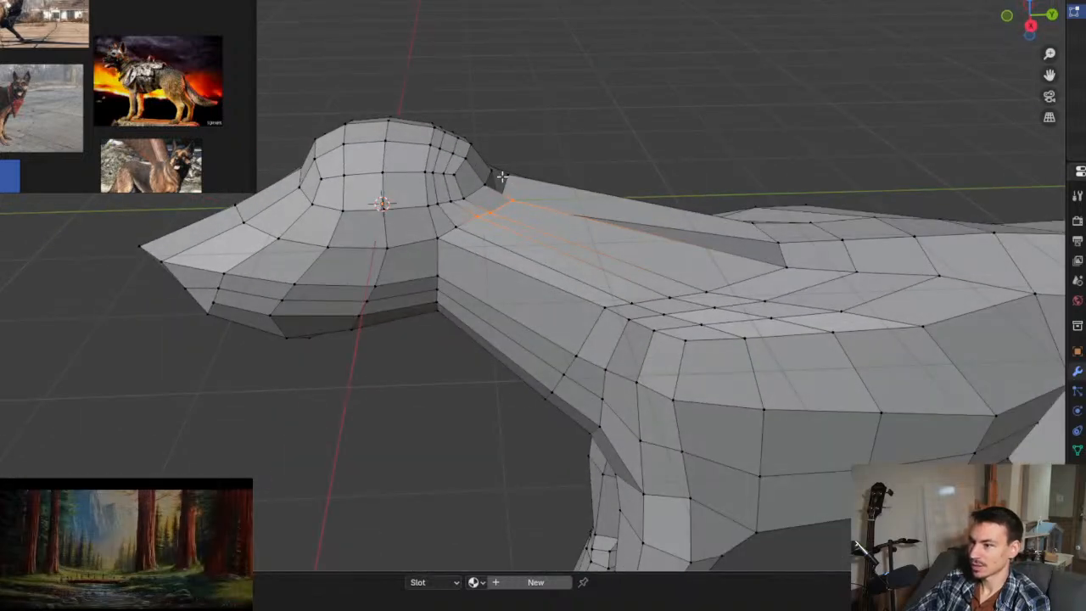
middle_drag(503, 178, 729, 220)
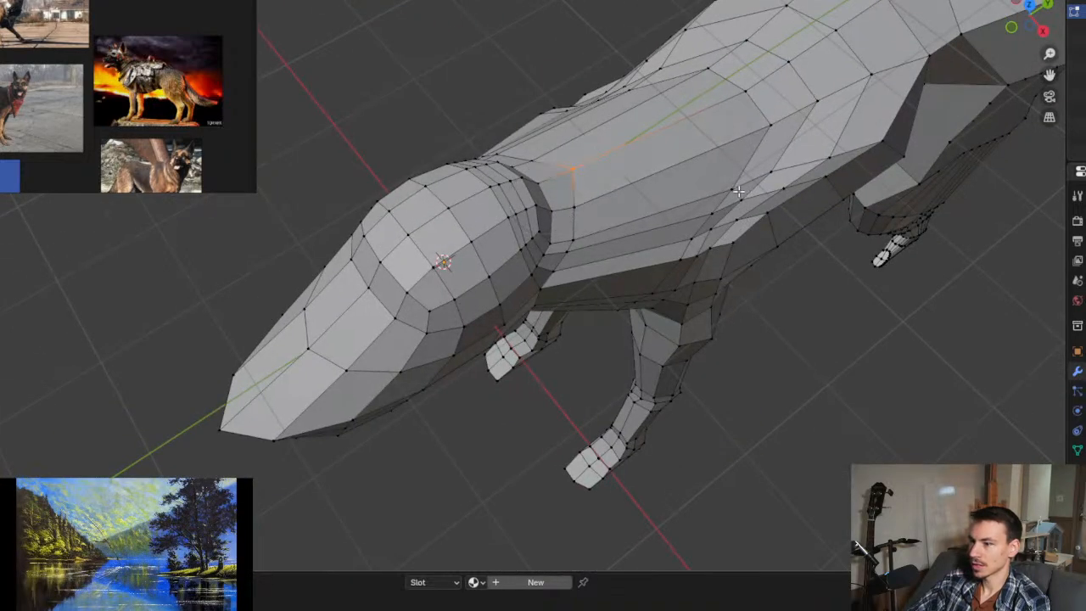
middle_drag(738, 191, 438, 330)
Step: Select the vertices on the underside of the jaw and raise them with proportional editing
scroll(541, 280, up, 1)
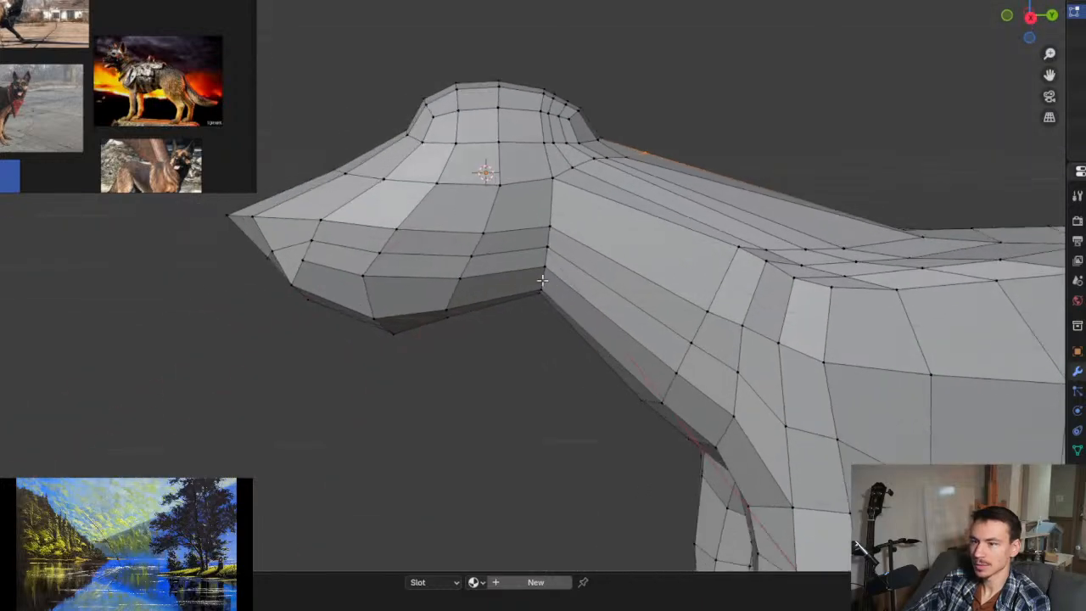
shift+middle_drag(541, 279, 600, 276)
drag(396, 294, 470, 317)
key(g)
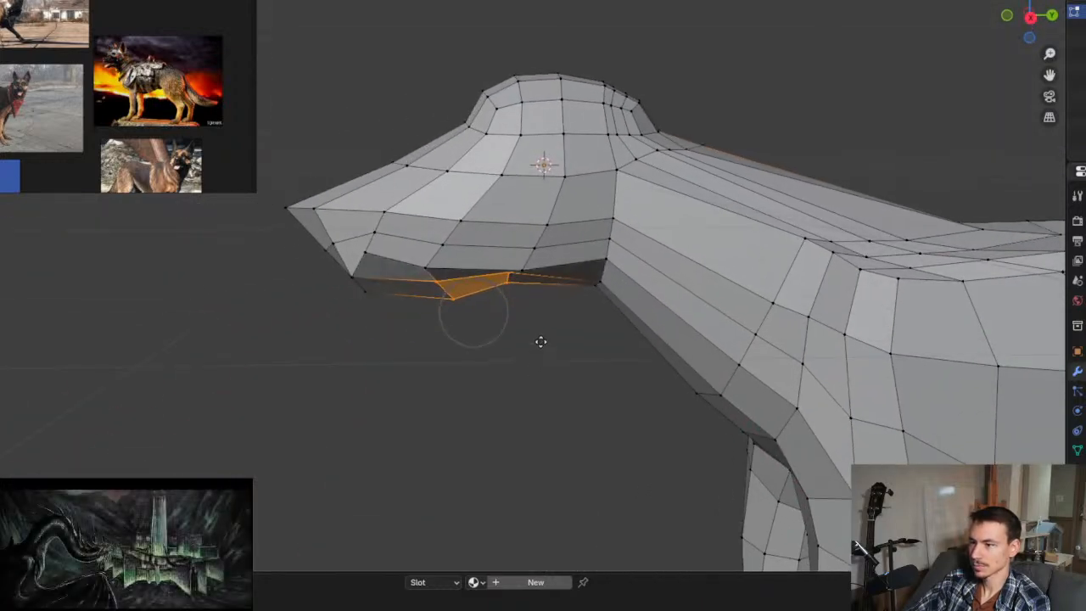
right_click(454, 303)
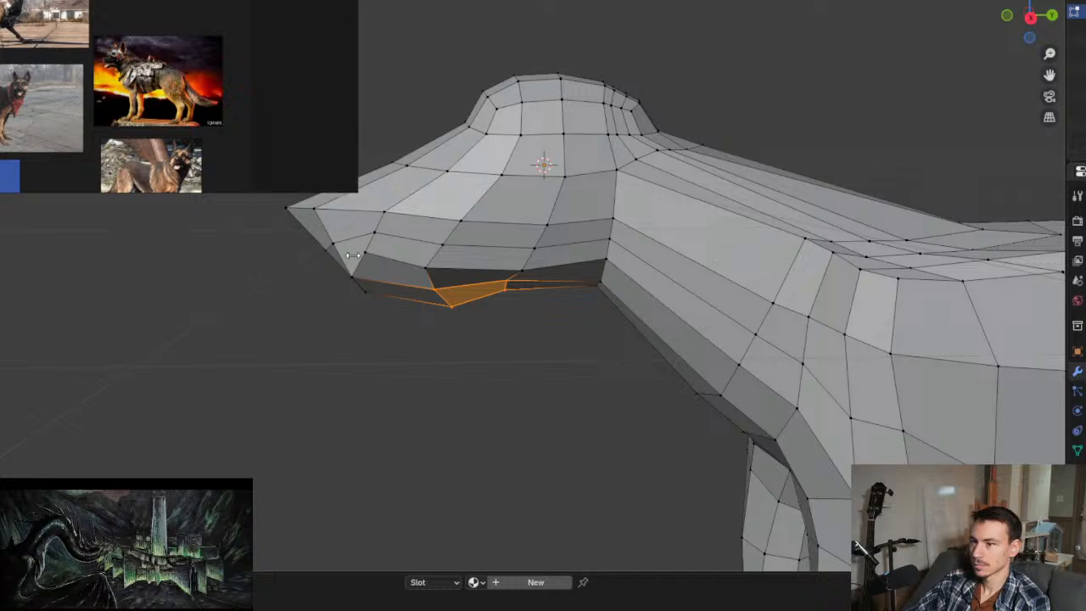
Step: Move the snout tip up and back, then shift the vertices on the muzzle's bridge backward
drag(281, 177, 338, 247)
key(g)
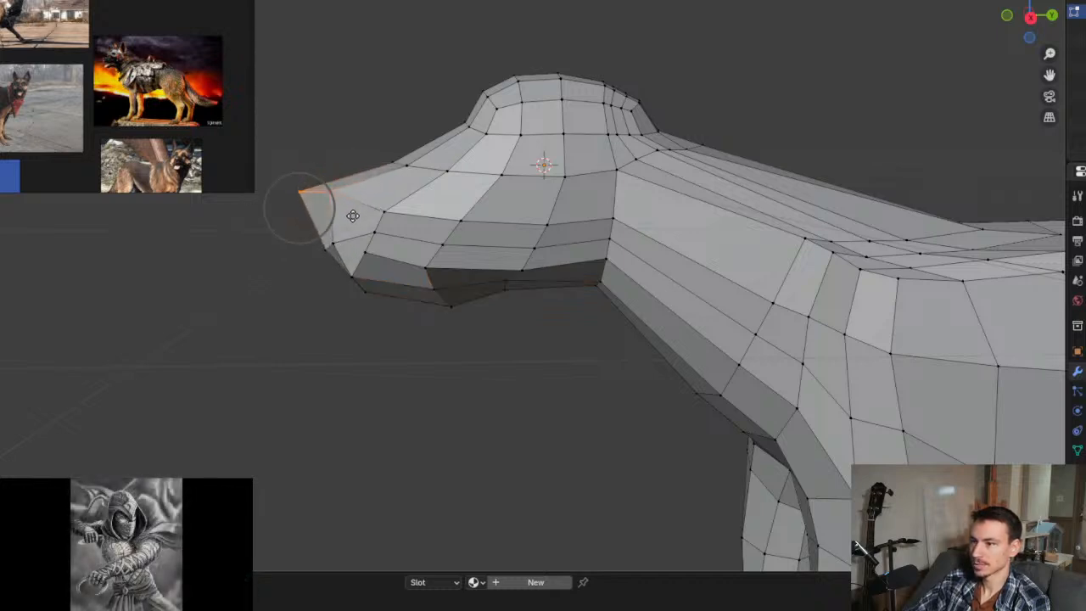
drag(379, 98, 435, 170)
key(g)
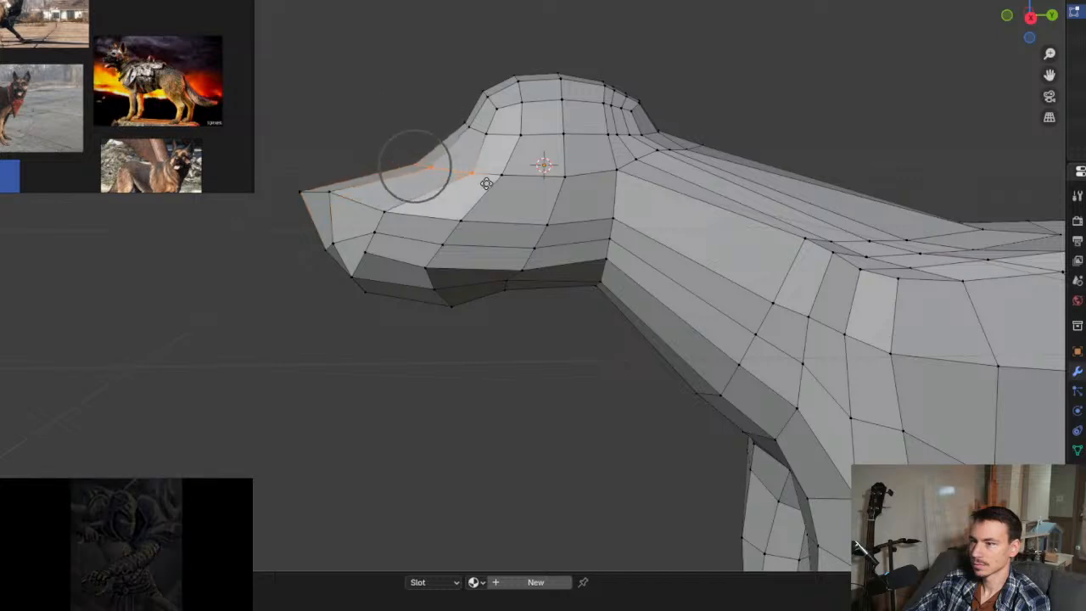
Step: Lower the forehead and crown vertices to flatten the top of the head
drag(467, 49, 538, 110)
key(g)
key(KP_5)
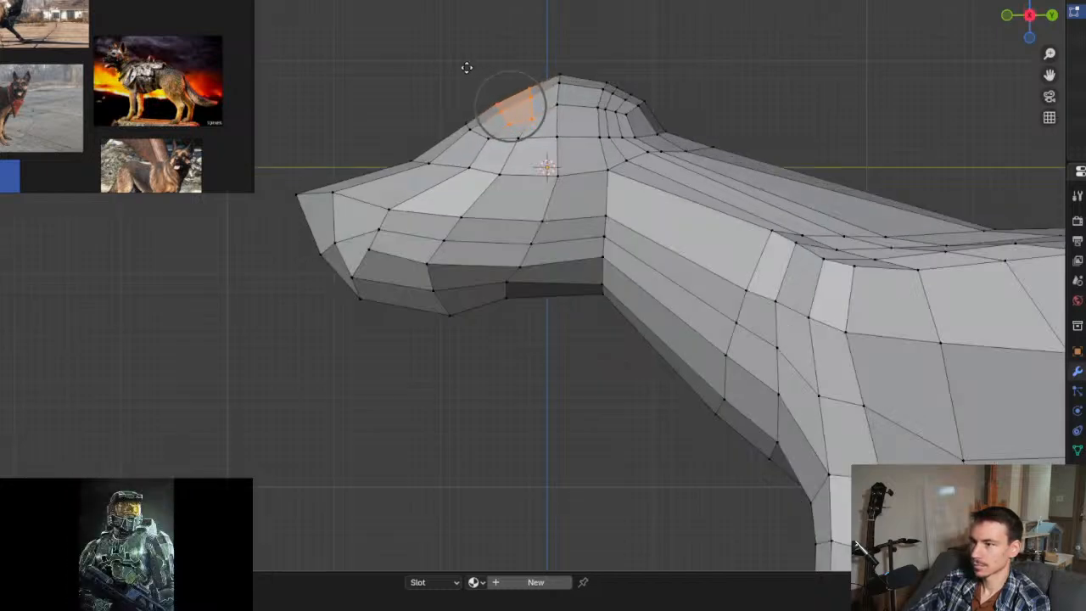
drag(591, 85, 591, 86)
key(g)
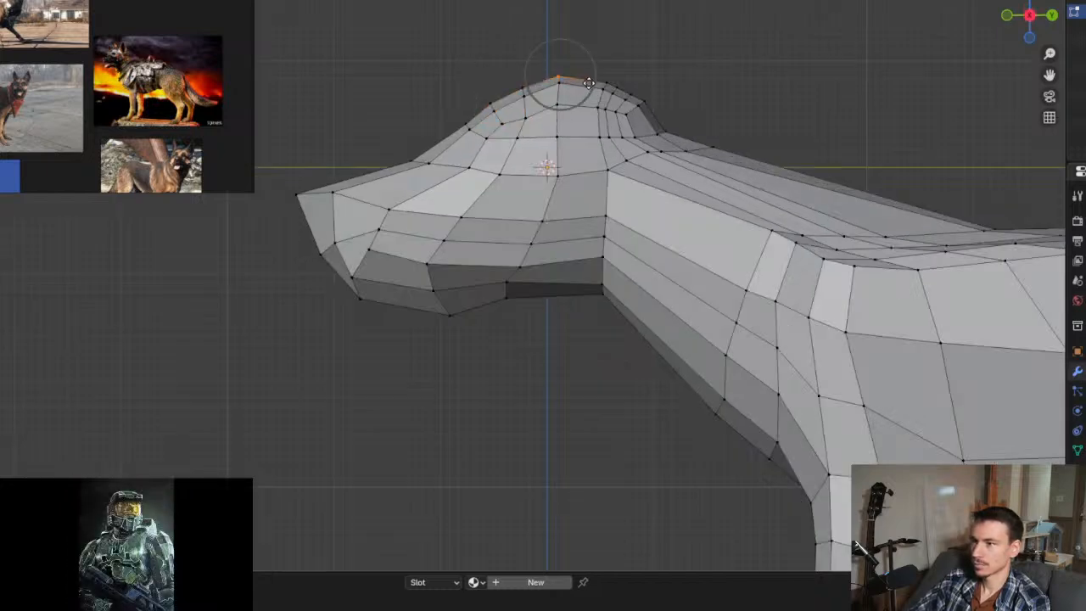
drag(532, 53, 576, 95)
key(g)
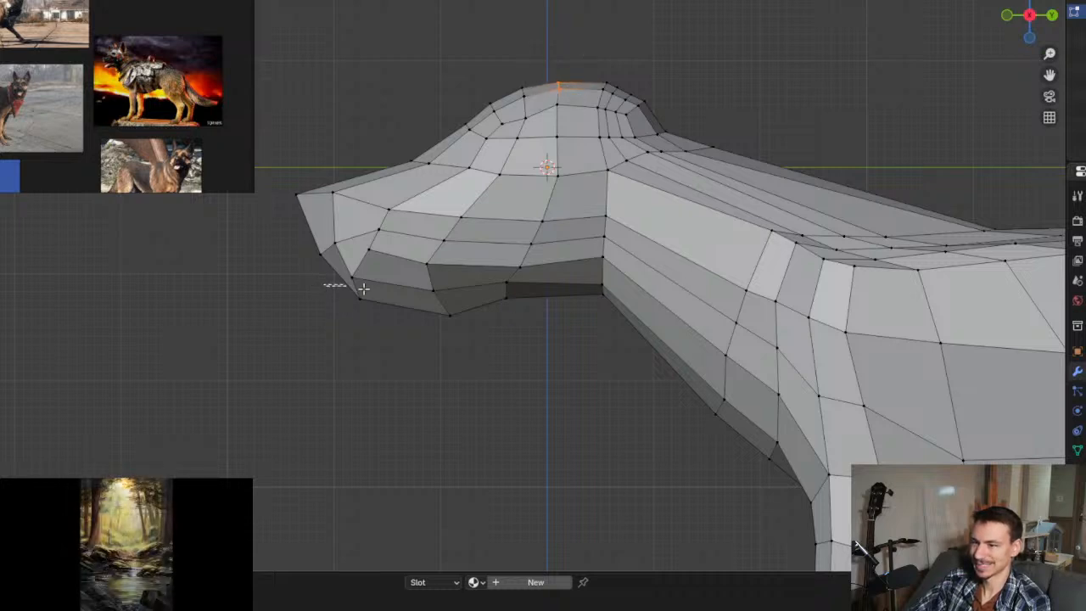
Step: Select the whole lower jaw and raise it with a larger proportional editing radius to slim the muzzle
drag(362, 289, 531, 342)
key(g)
click(524, 331)
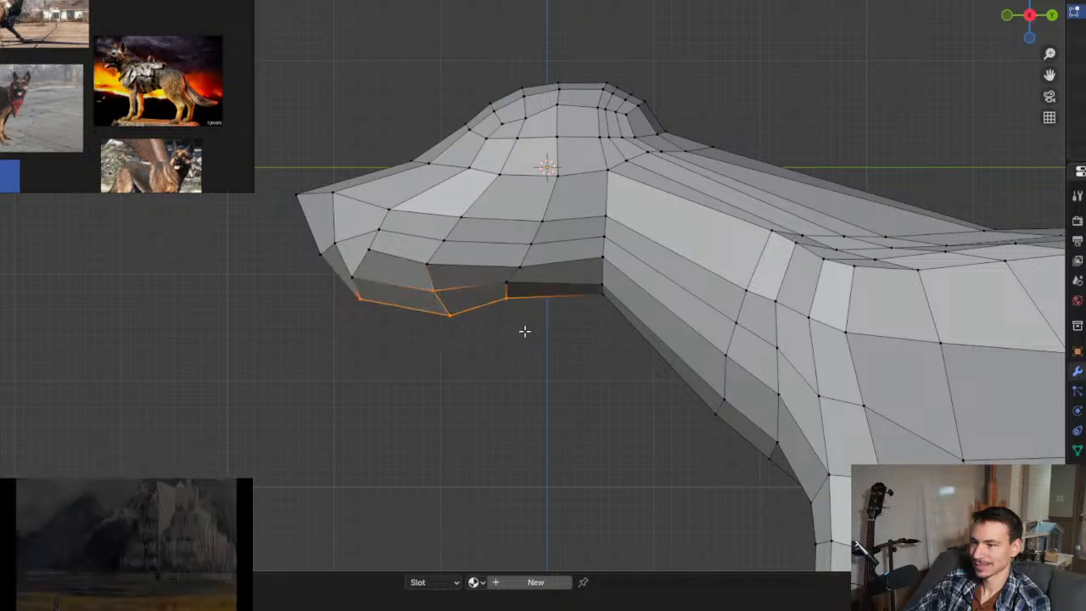
drag(291, 247, 541, 375)
scroll(521, 339, down, 10)
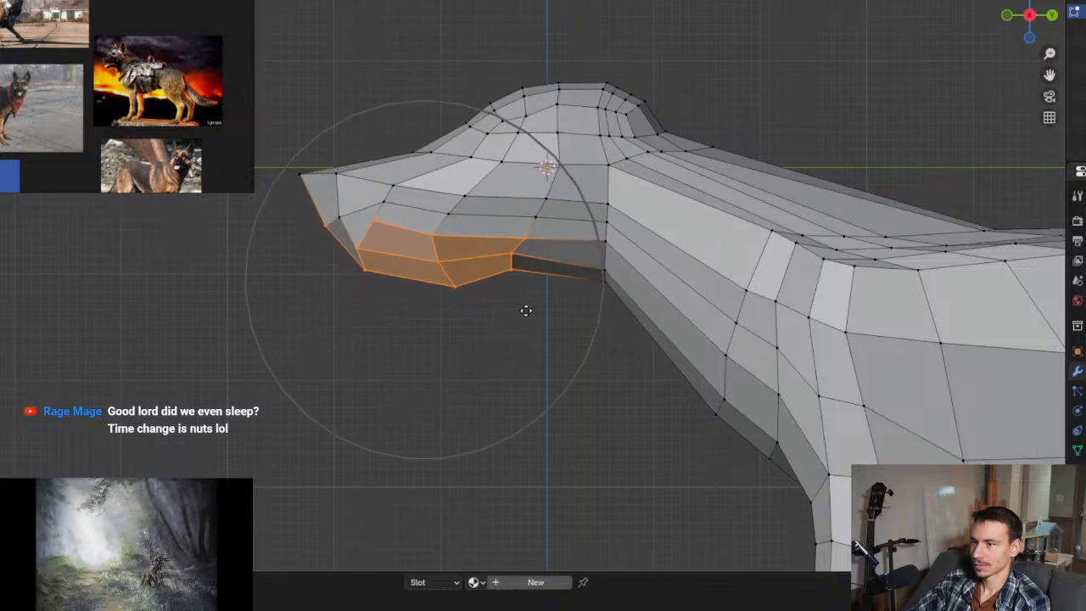
click(522, 315)
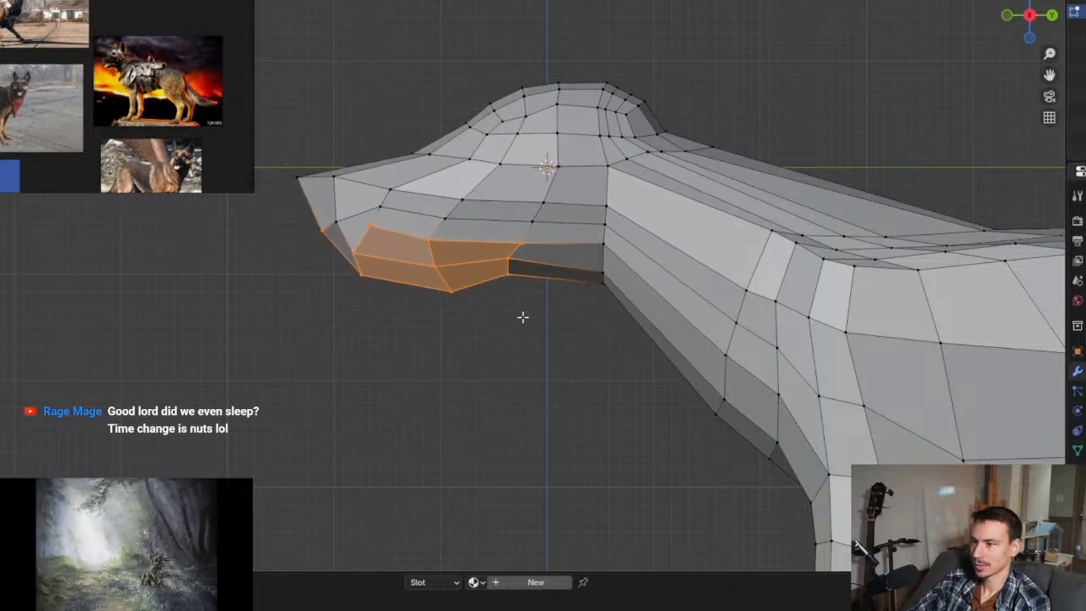
Step: Select the faces on the underside of the neck and move them forward and down with proportional editing
shift+middle_drag(644, 362, 546, 318)
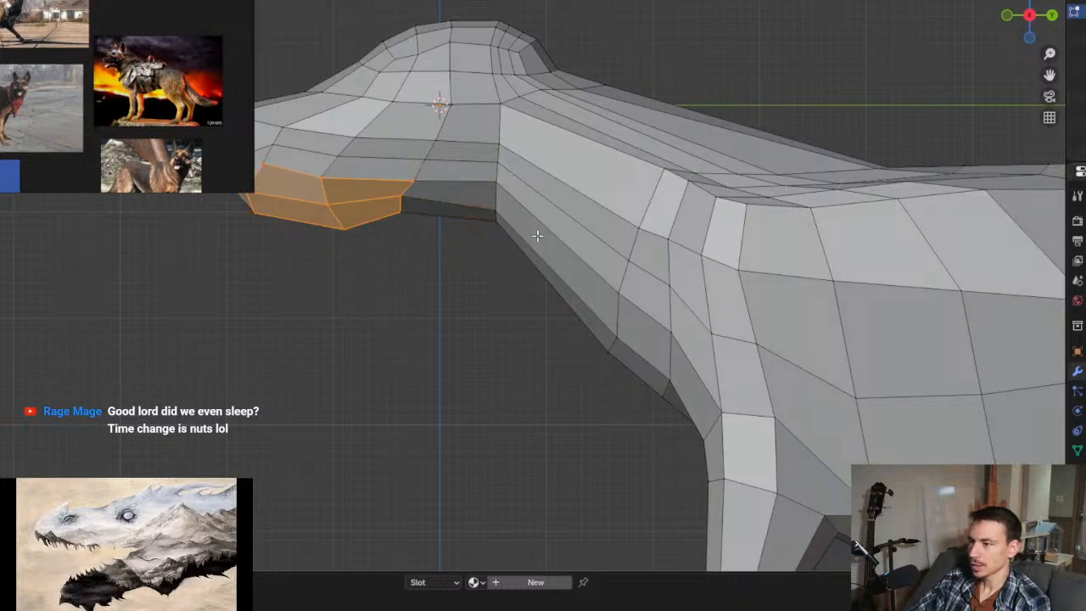
drag(527, 290, 529, 317)
key(g)
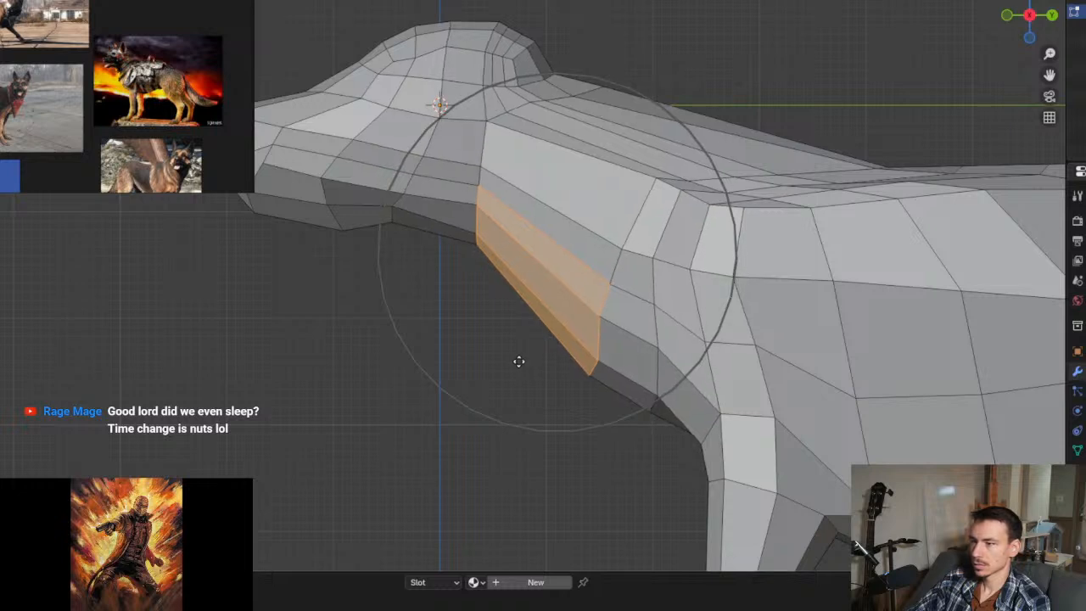
click(519, 361)
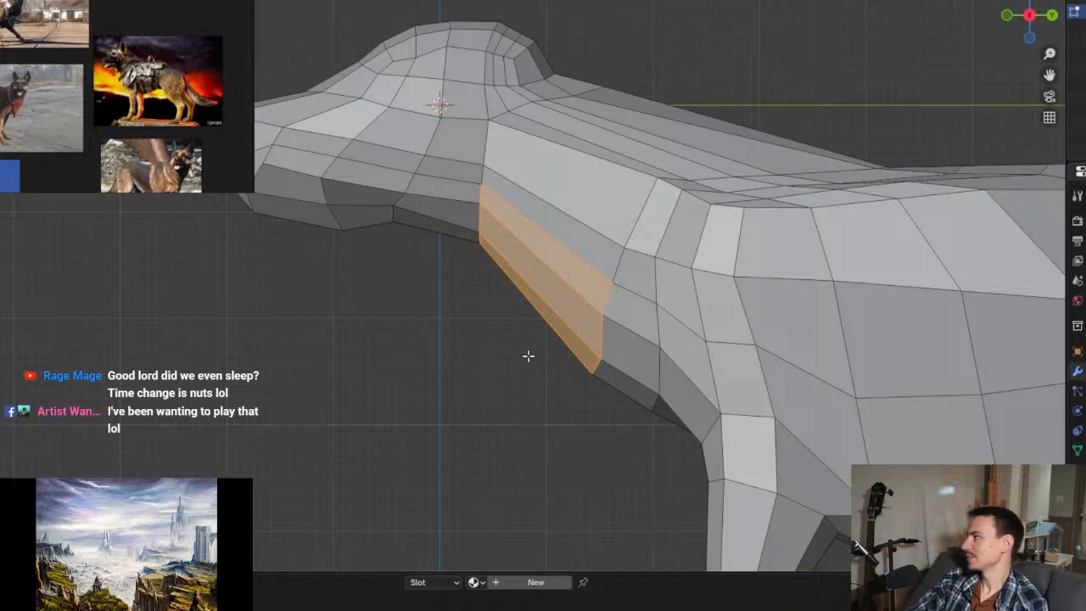
Step: Switch to the image viewer and examine the campfire figures and the animals in Baldurs Gate 11x17.jpg up close
scroll(528, 356, down, 5)
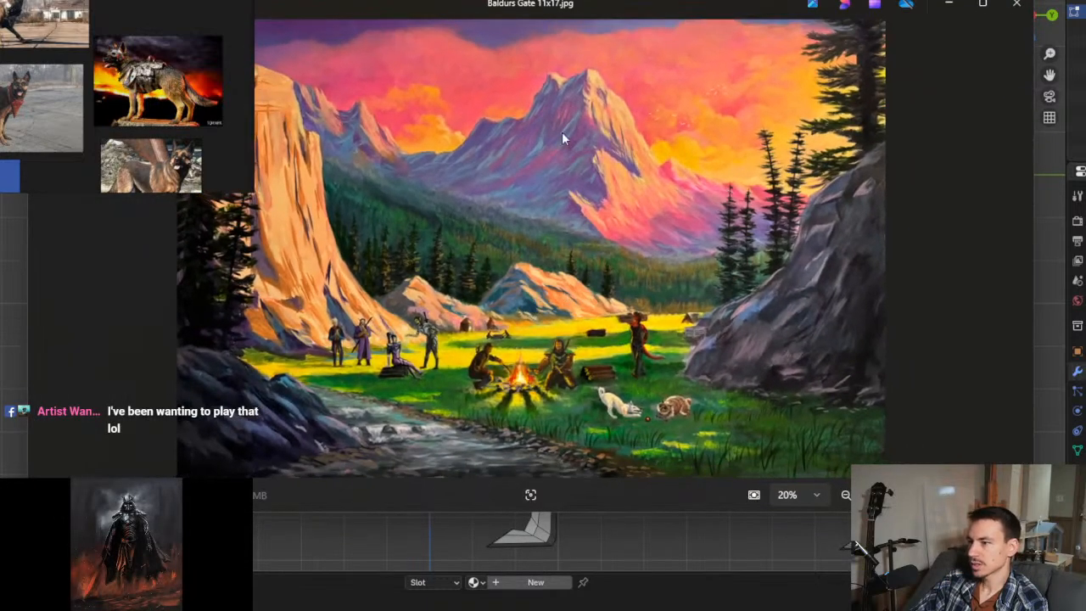
drag(584, 4, 630, 19)
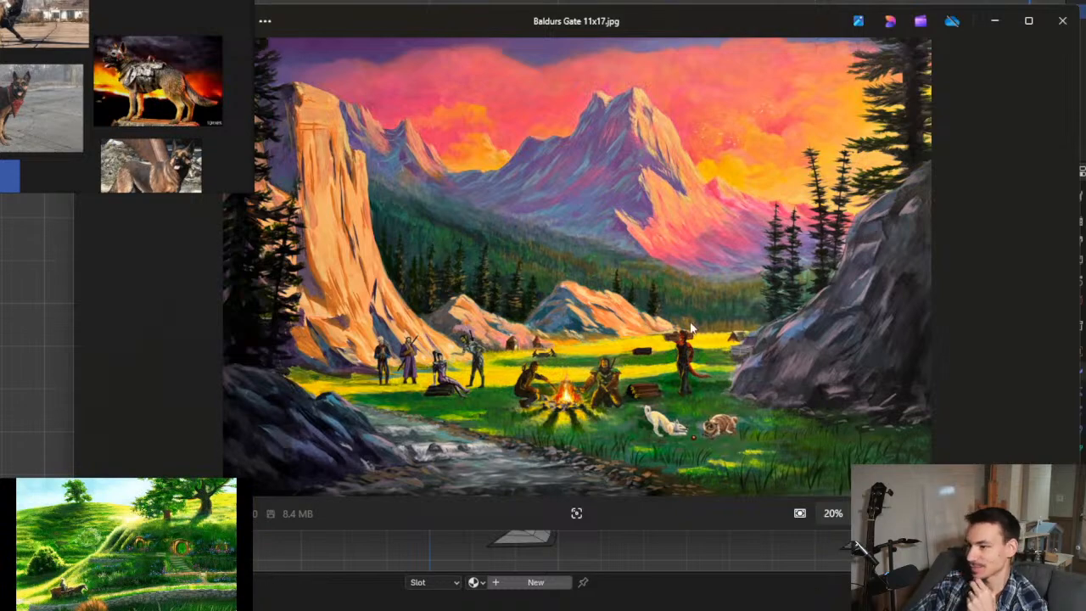
scroll(691, 328, up, 5)
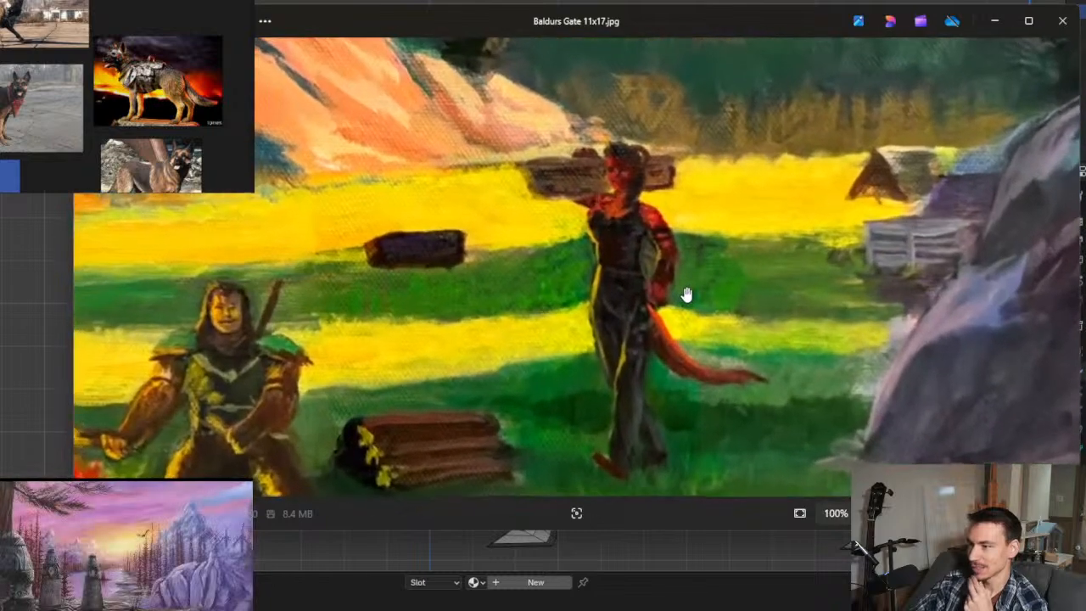
scroll(670, 314, down, 1)
drag(630, 339, 954, 222)
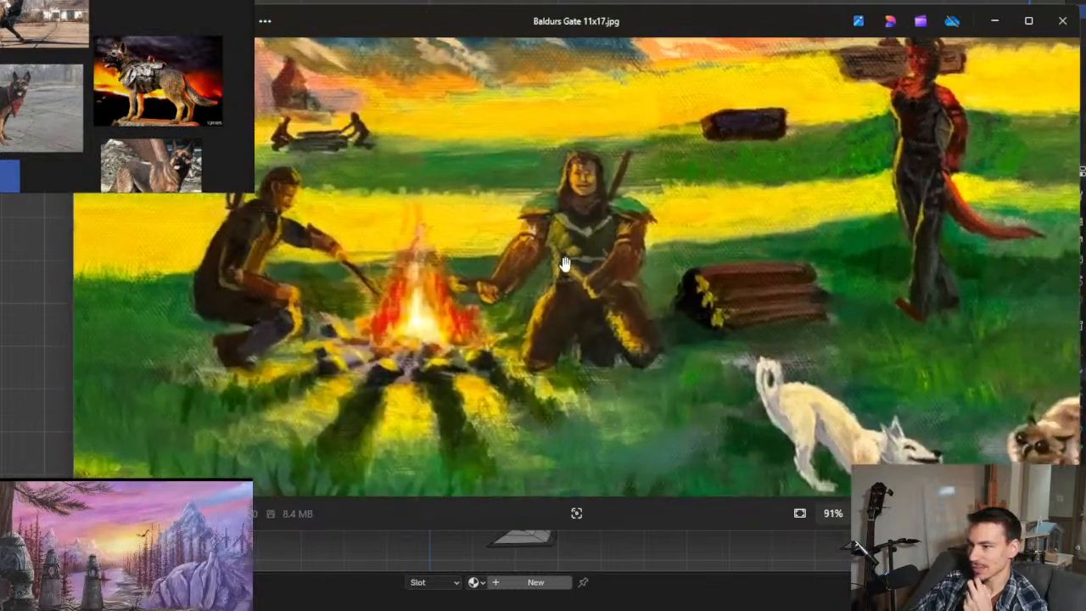
scroll(603, 285, up, 2)
scroll(739, 364, down, 2)
drag(739, 364, 526, 221)
scroll(609, 258, up, 4)
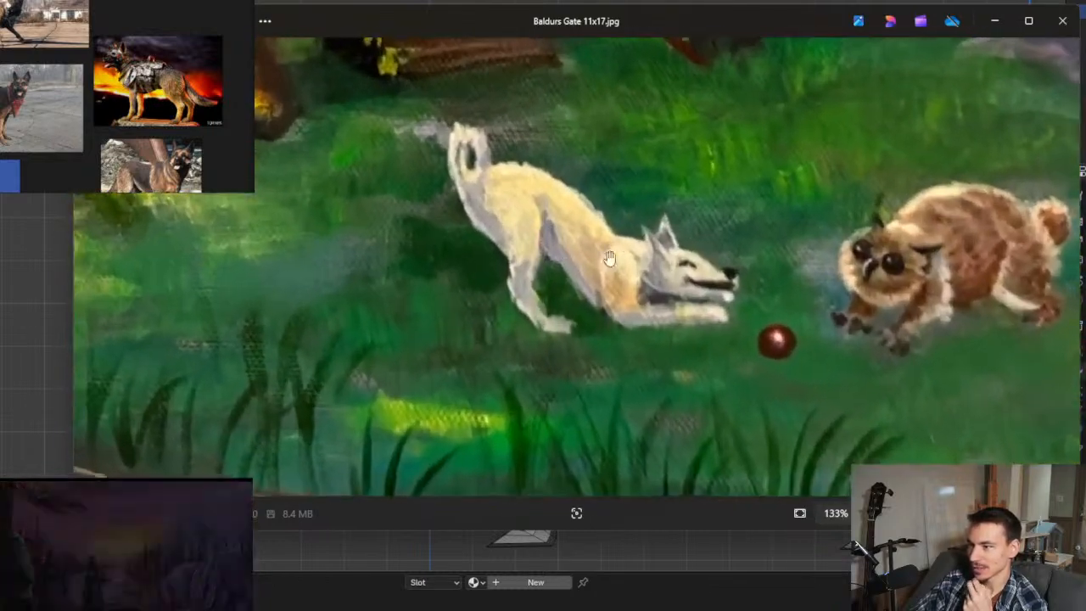
scroll(371, 274, down, 3)
drag(370, 274, 273, 274)
scroll(600, 229, up, 4)
scroll(734, 253, down, 5)
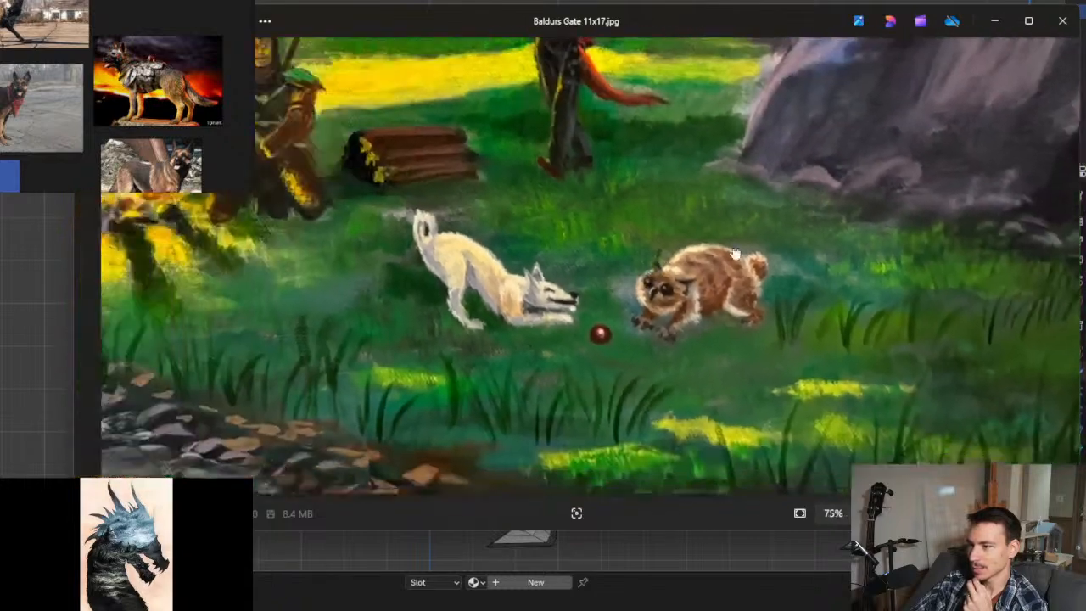
Step: Examine the white dog and owlbear, the distant log carriers, the tents and the wooden fence in the painting up close
drag(328, 129, 574, 153)
drag(318, 160, 669, 209)
mouse_move(564, 194)
mouse_down()
mouse_move(569, 242)
mouse_move(780, 347)
mouse_up()
scroll(570, 244, up, 3)
mouse_move(584, 342)
mouse_down()
mouse_move(656, 293)
mouse_move(843, 260)
mouse_up()
drag(535, 289, 751, 292)
drag(552, 250, 662, 254)
mouse_move(734, 304)
mouse_down()
mouse_move(510, 350)
mouse_move(246, 316)
mouse_up()
drag(992, 339, 721, 305)
scroll(533, 355, up, 5)
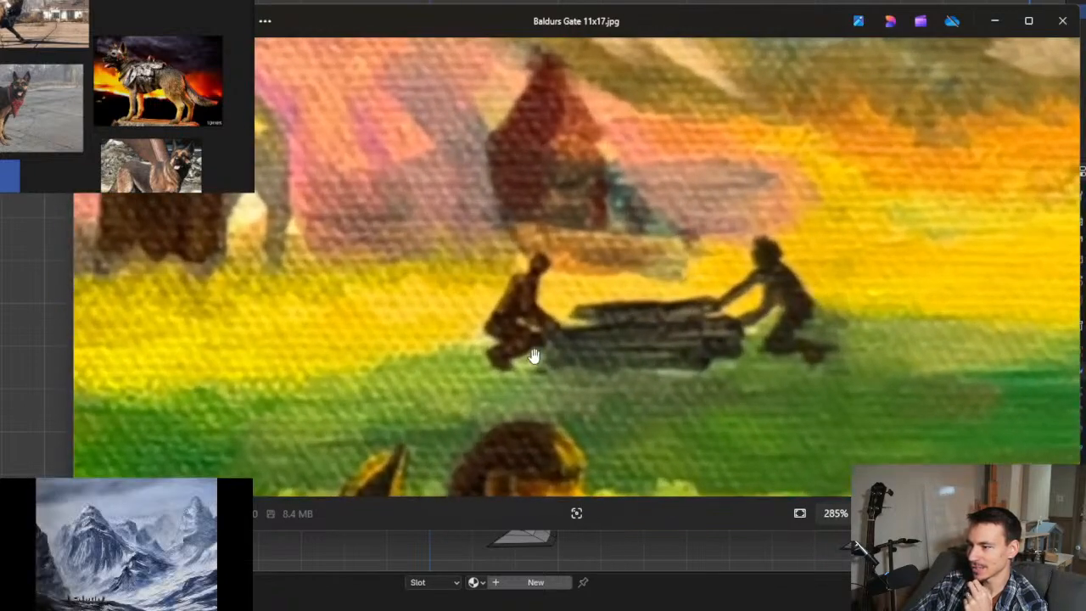
scroll(692, 306, down, 6)
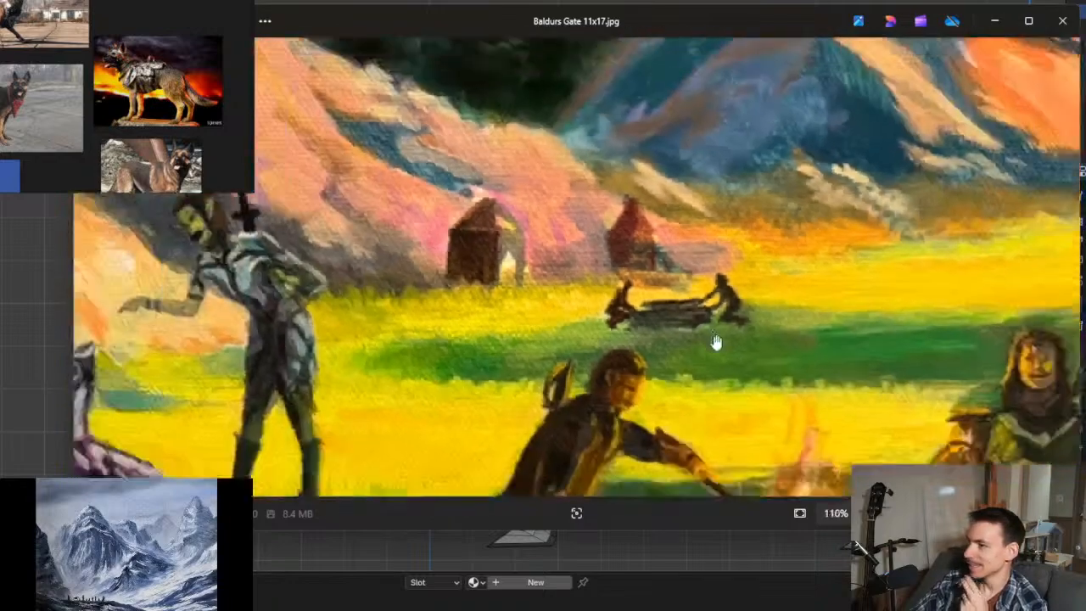
drag(715, 342, 500, 305)
scroll(645, 314, up, 4)
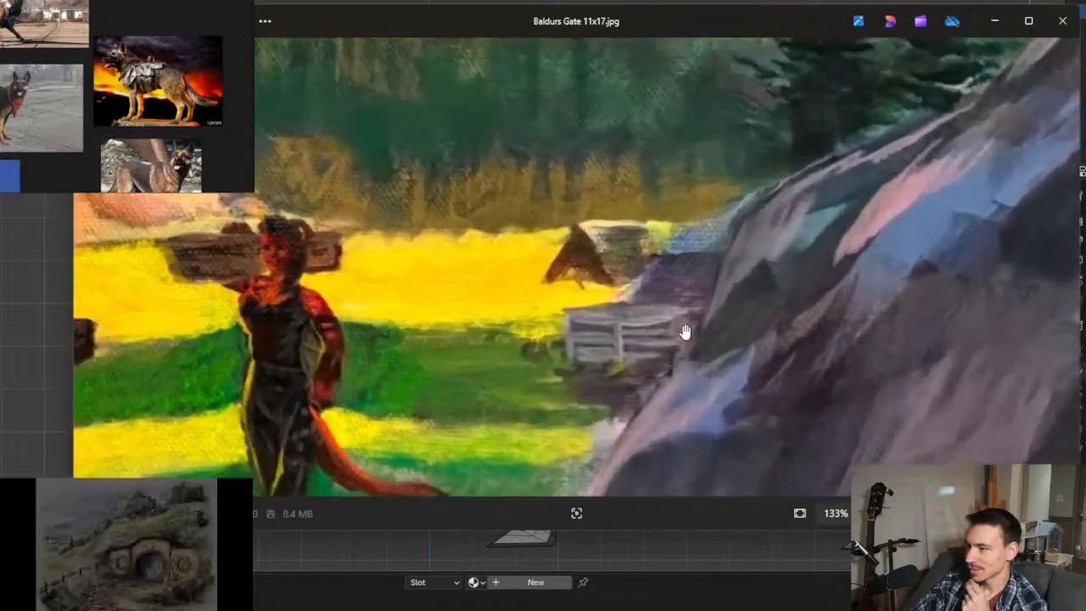
mouse_move(582, 351)
mouse_down()
mouse_move(966, 266)
mouse_move(1014, 271)
mouse_move(509, 303)
mouse_up()
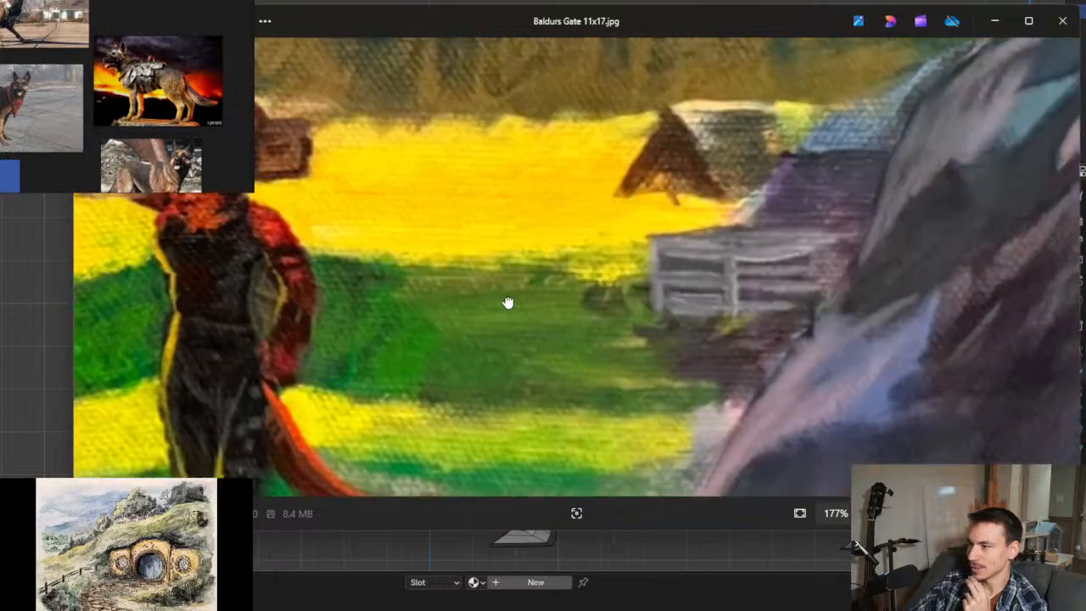
scroll(618, 262, up, 3)
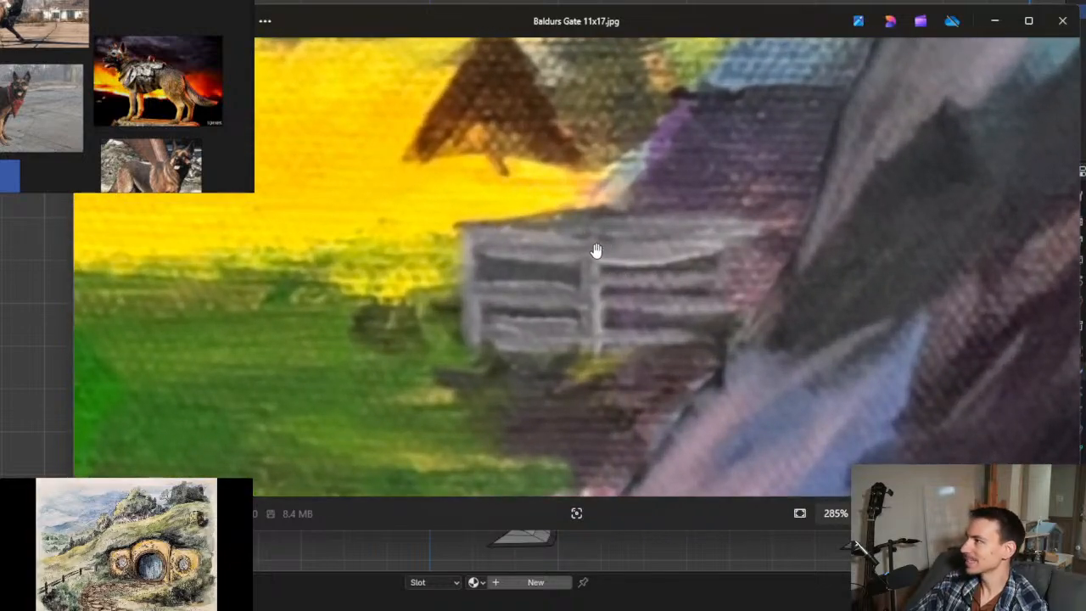
scroll(596, 248, down, 8)
scroll(564, 249, down, 5)
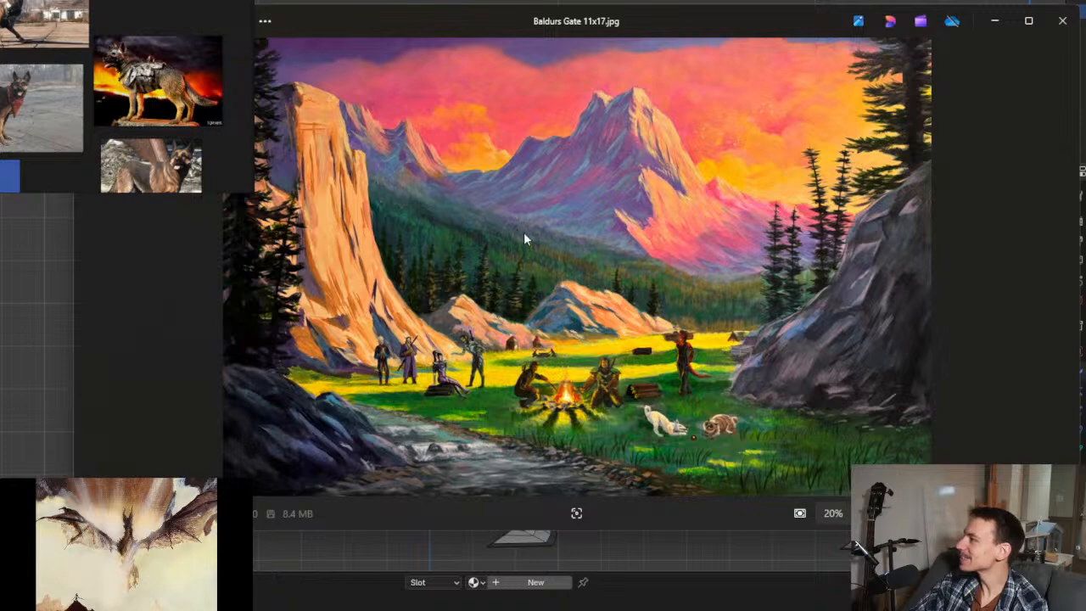
Step: Switch back to Blender and lower the belly face just behind the front legs with proportional editing
click(994, 21)
scroll(587, 273, down, 3)
middle_drag(629, 292, 704, 321)
scroll(686, 325, up, 5)
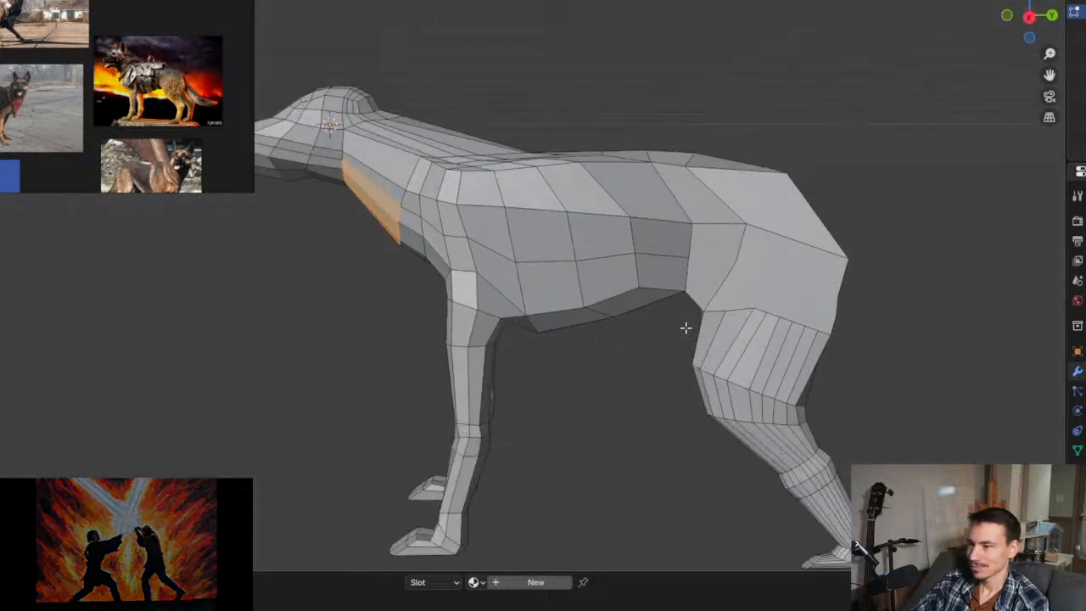
click(543, 318)
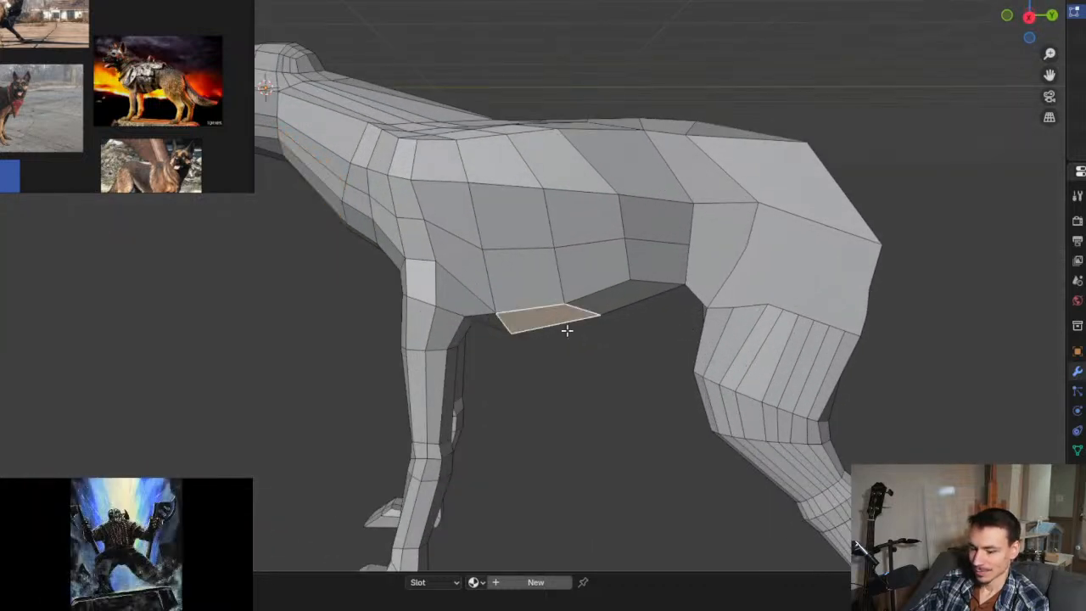
key(g)
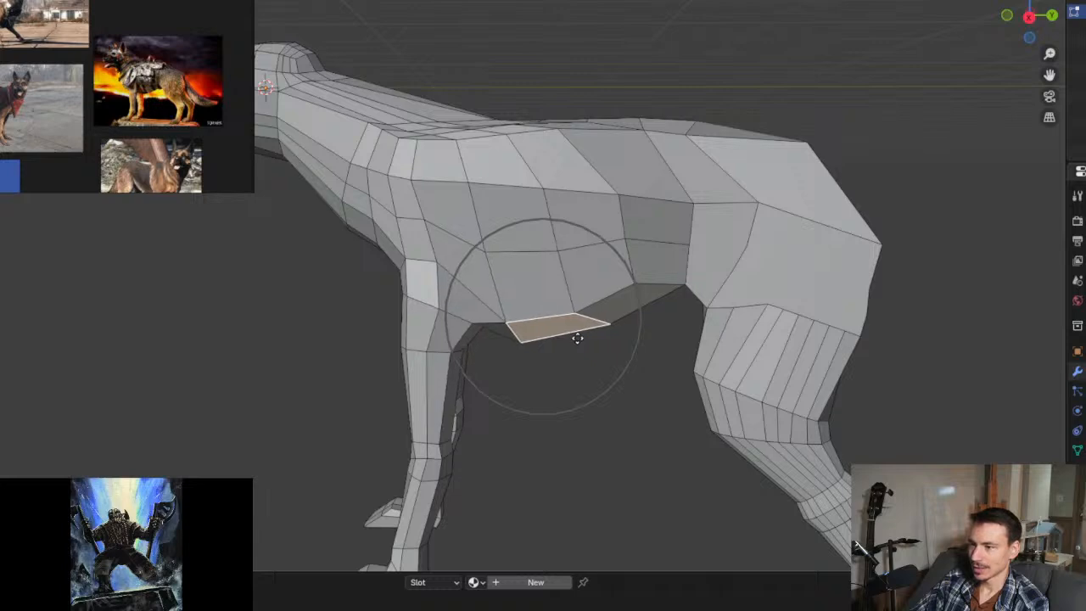
click(576, 337)
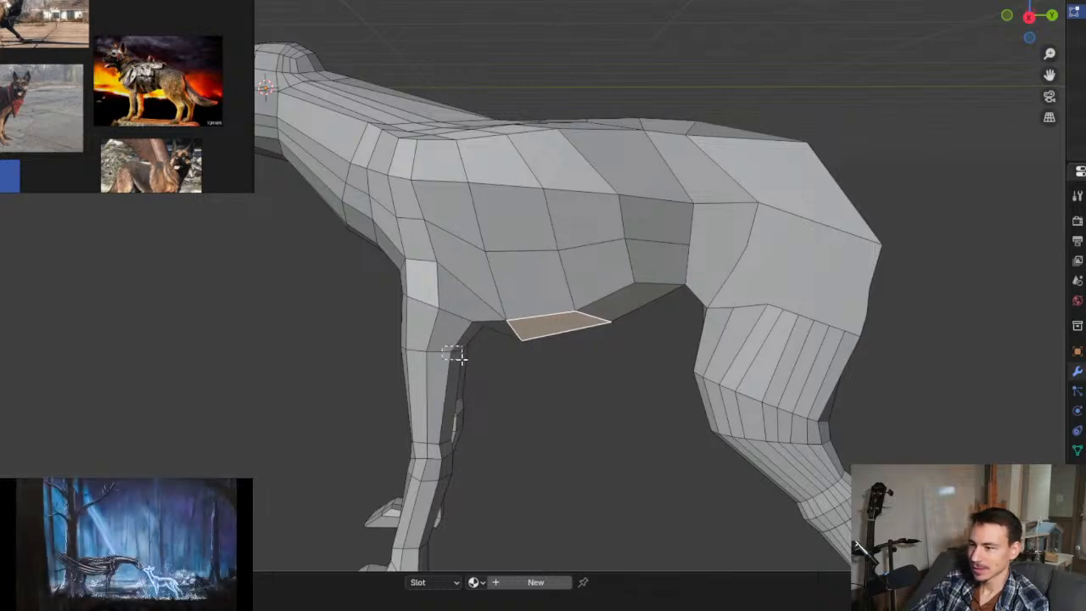
Step: Reposition the faces at the top of the front leg and around its lower section with proportional editing
click(454, 354)
key(g)
click(456, 356)
shift+middle_drag(456, 356, 502, 206)
drag(447, 370, 484, 382)
key(g)
click(491, 379)
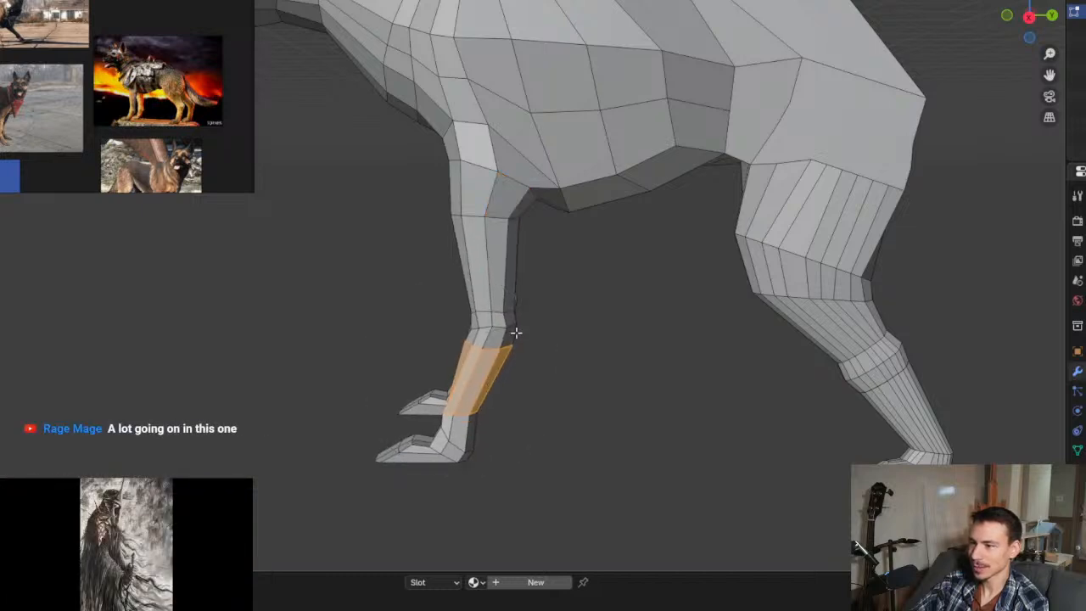
Step: Move the face at the front leg's wrist forward with proportional editing to straighten the leg in profile
click(463, 317)
key(g)
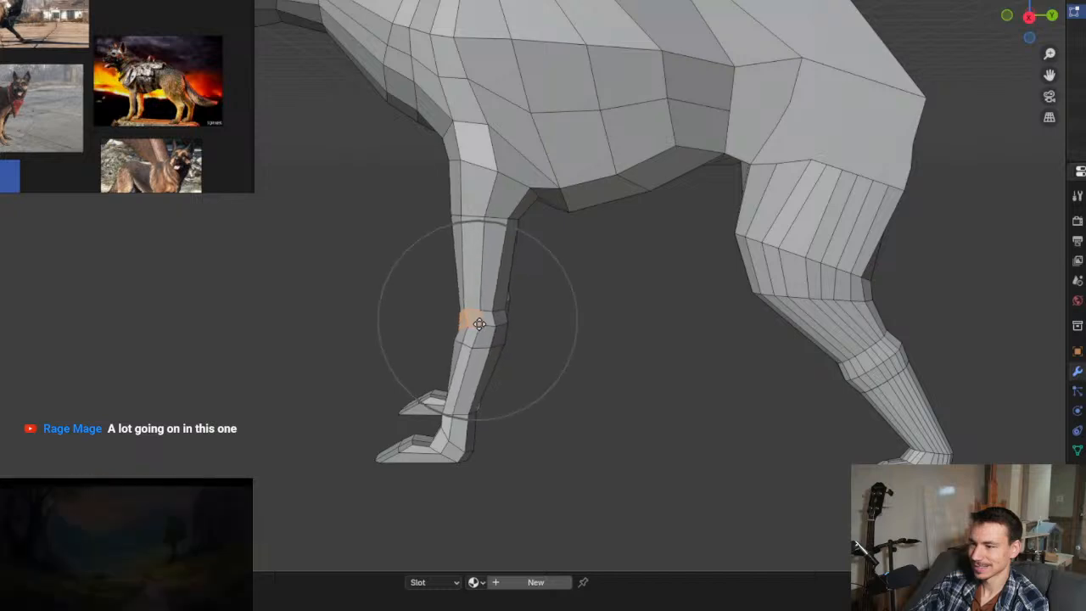
click(513, 382)
middle_drag(513, 382, 499, 318)
scroll(593, 297, down, 3)
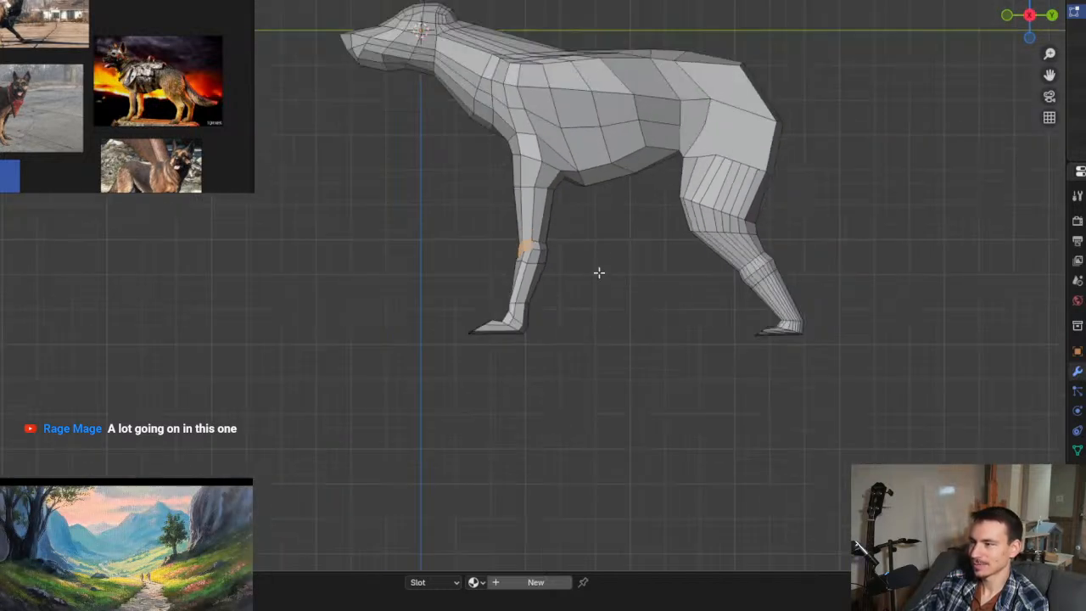
shift+scroll(594, 291, up, 5)
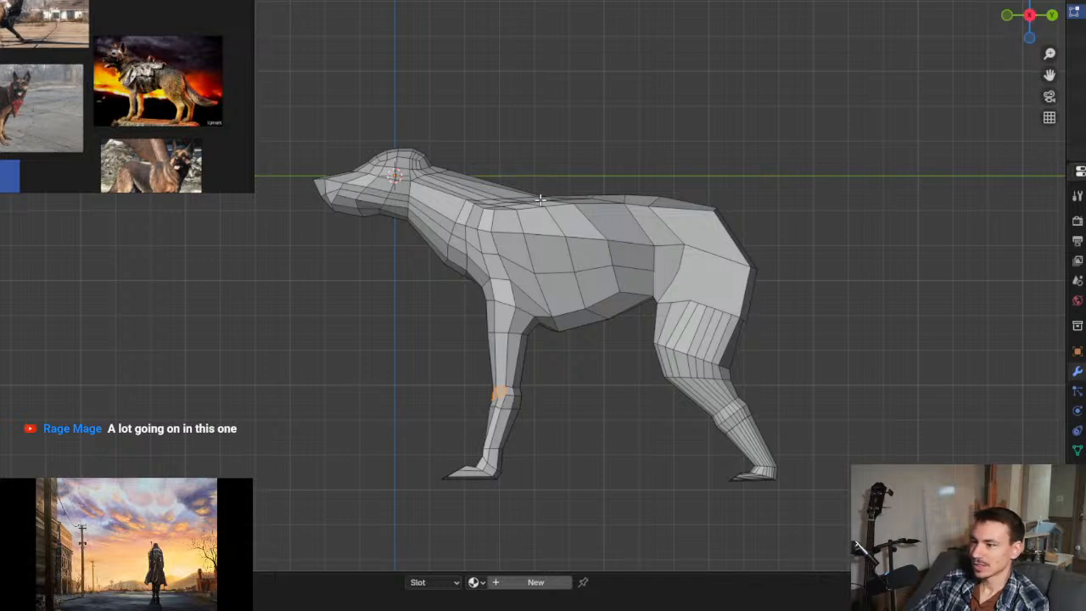
Step: Switch from face to edge selection and reposition the edges along the upper side of the ribcage with proportional editing
drag(558, 203, 558, 203)
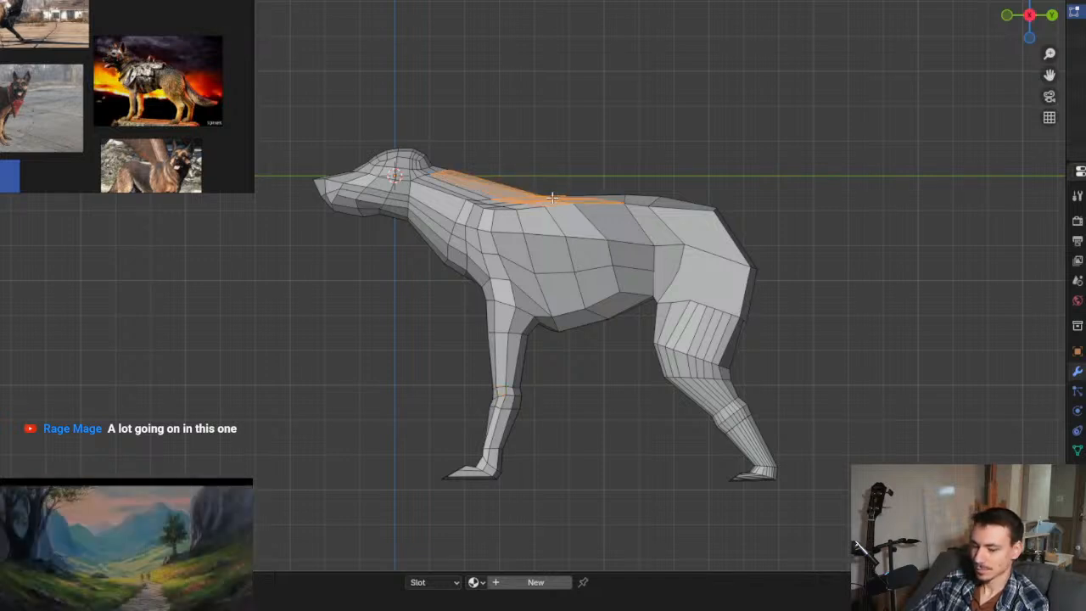
middle_drag(553, 197, 557, 263)
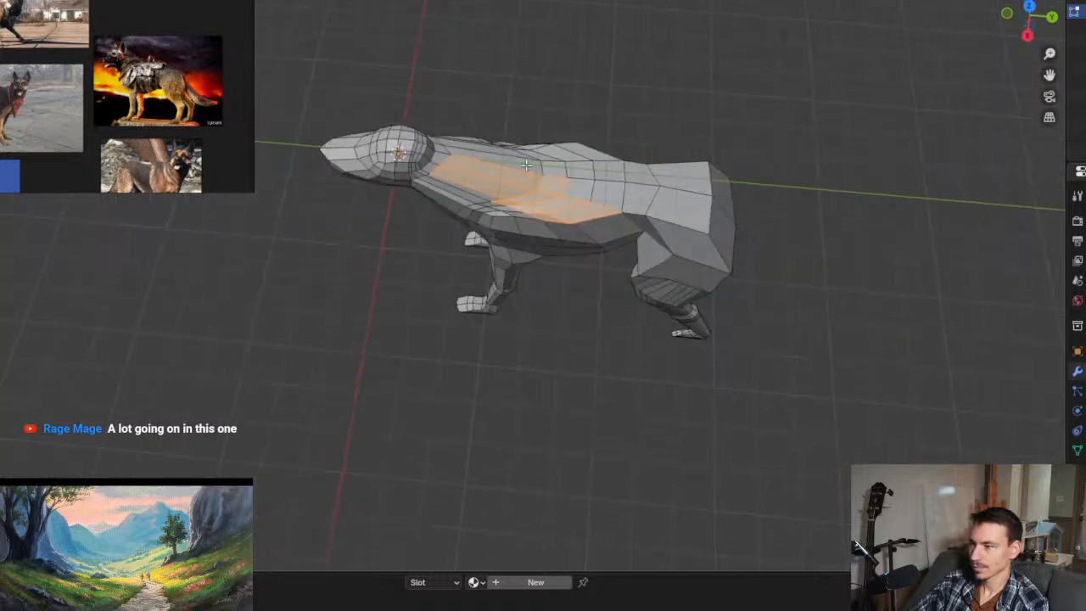
drag(551, 193, 553, 195)
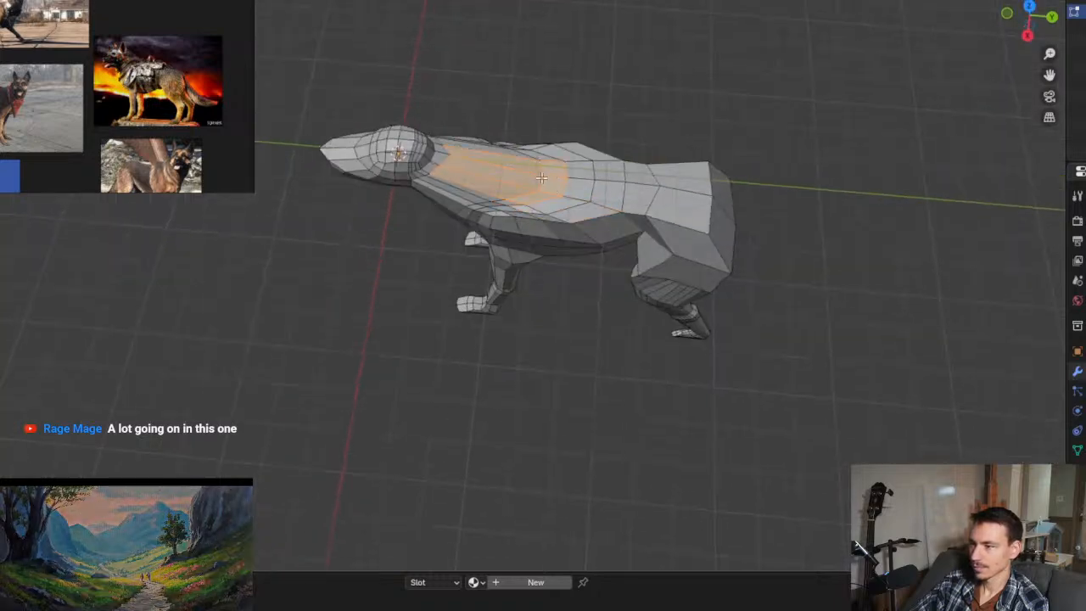
key(2)
drag(556, 197, 553, 190)
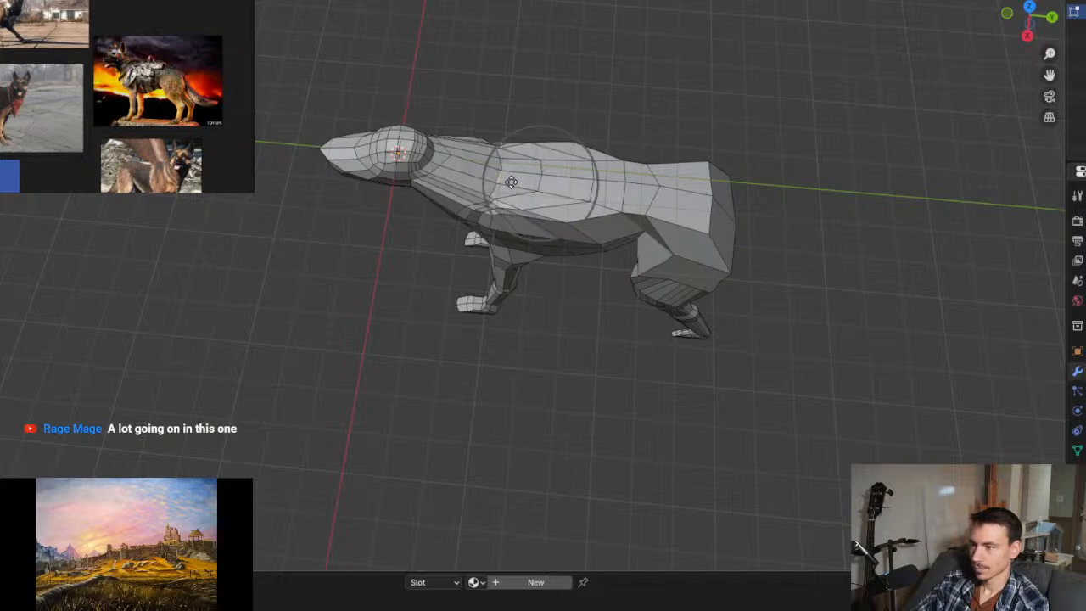
click(552, 201)
key(g)
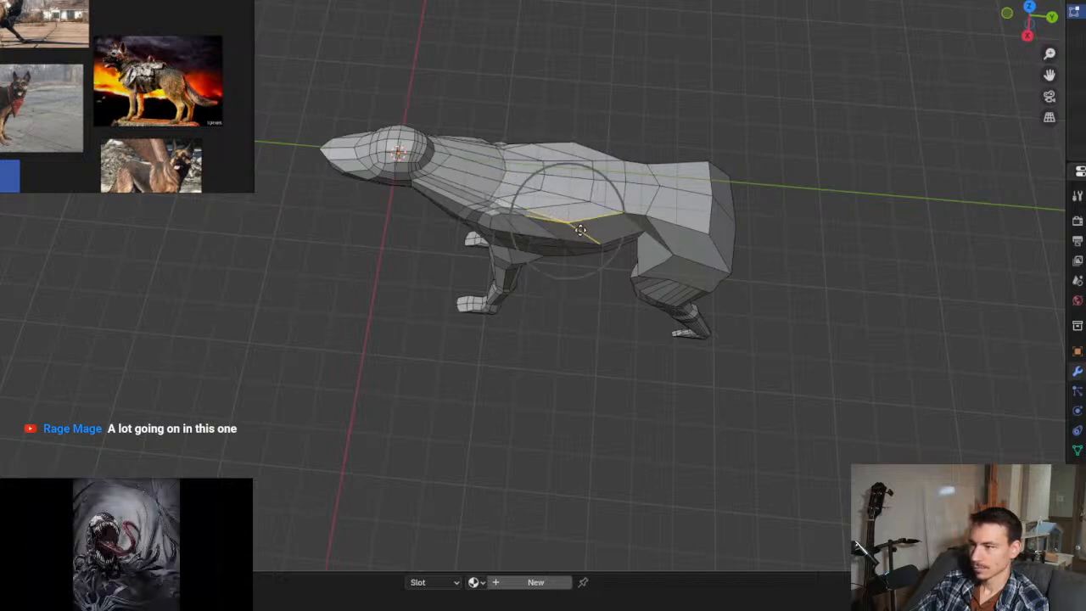
click(582, 222)
Step: Working from above, move the outermost side edge of the ribcage with proportional editing to round out the chest
middle_drag(582, 222, 626, 239)
alt+click(643, 212)
key(g)
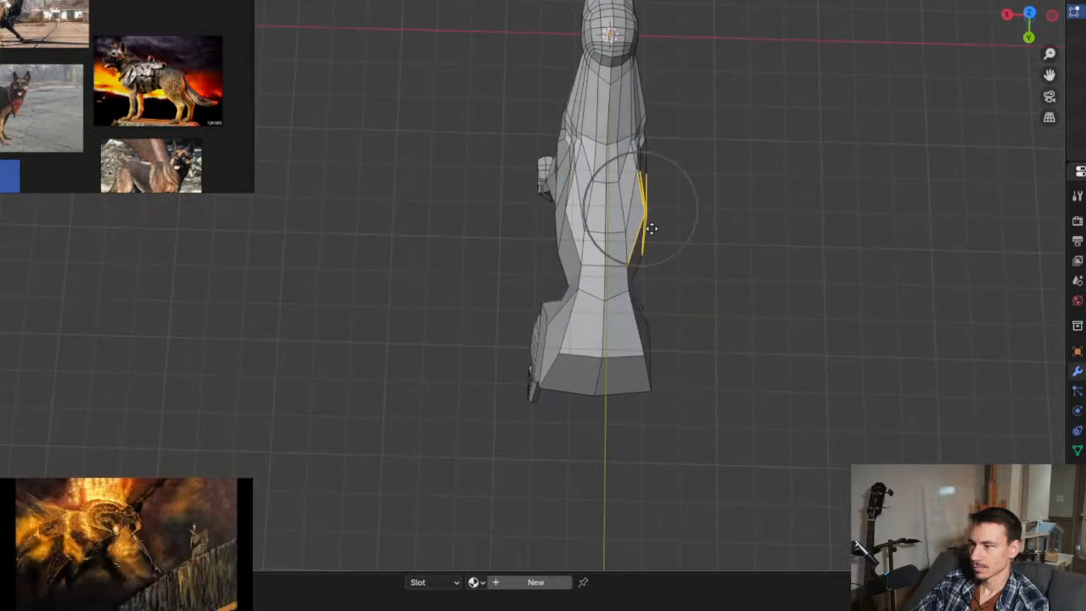
click(650, 227)
Step: Move the outer edges at the back corner and upper side of the rump outward to widen the hindquarters
shift+middle_drag(659, 381, 577, 322)
alt+click(577, 326)
key(g)
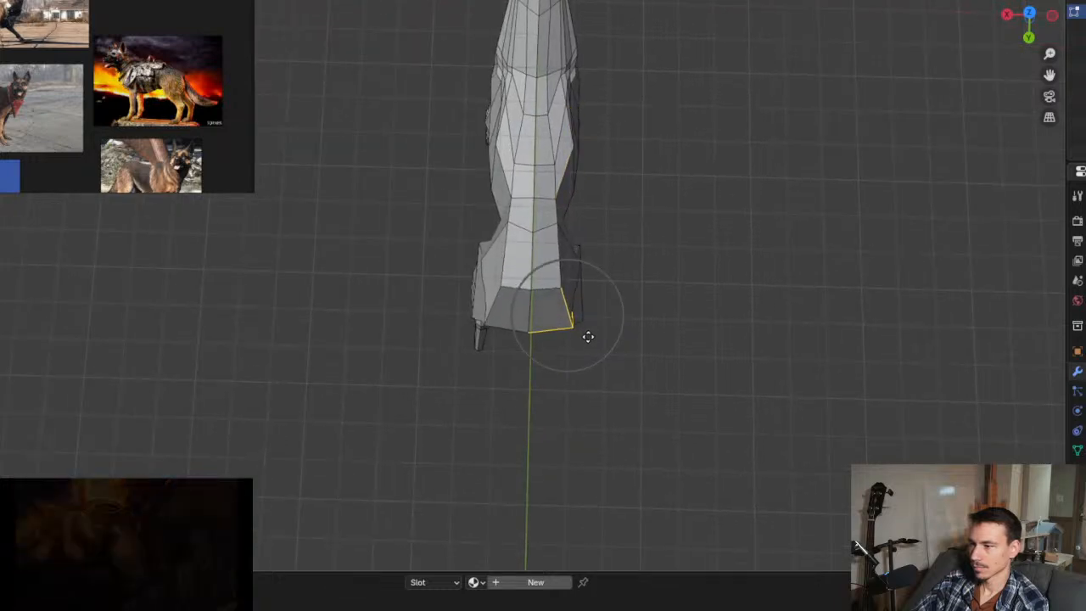
click(586, 334)
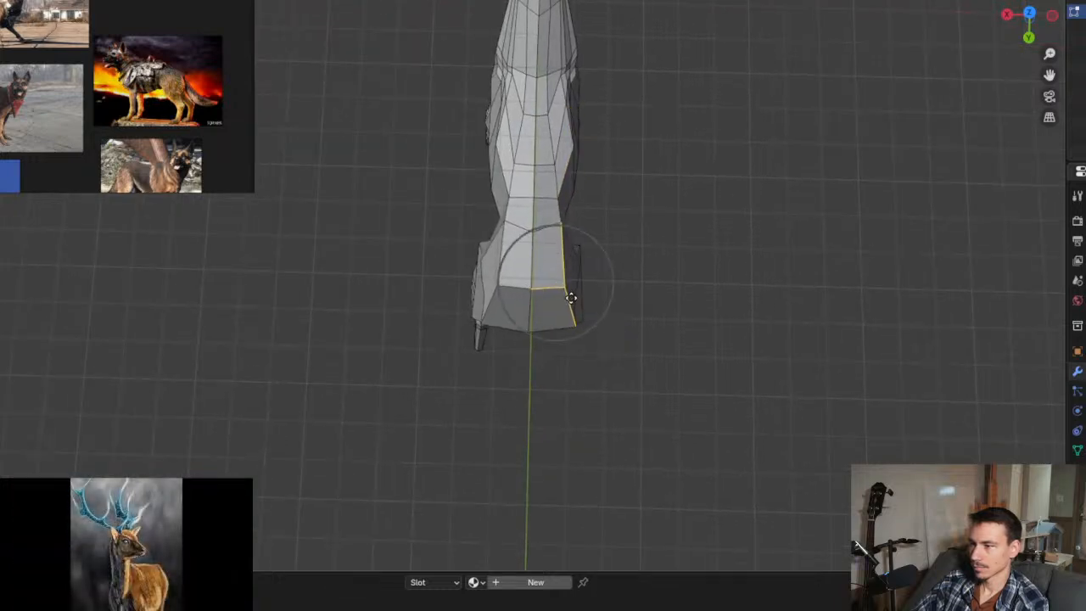
Step: Add a loop cut across the rump and another across the lower back
middle_drag(596, 324, 664, 242)
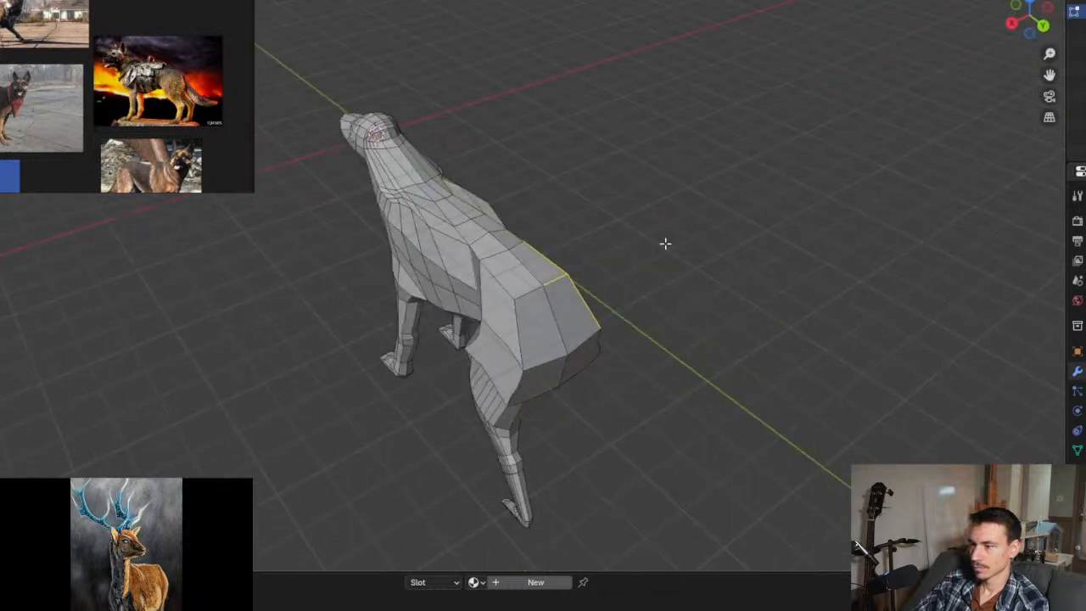
click(533, 331)
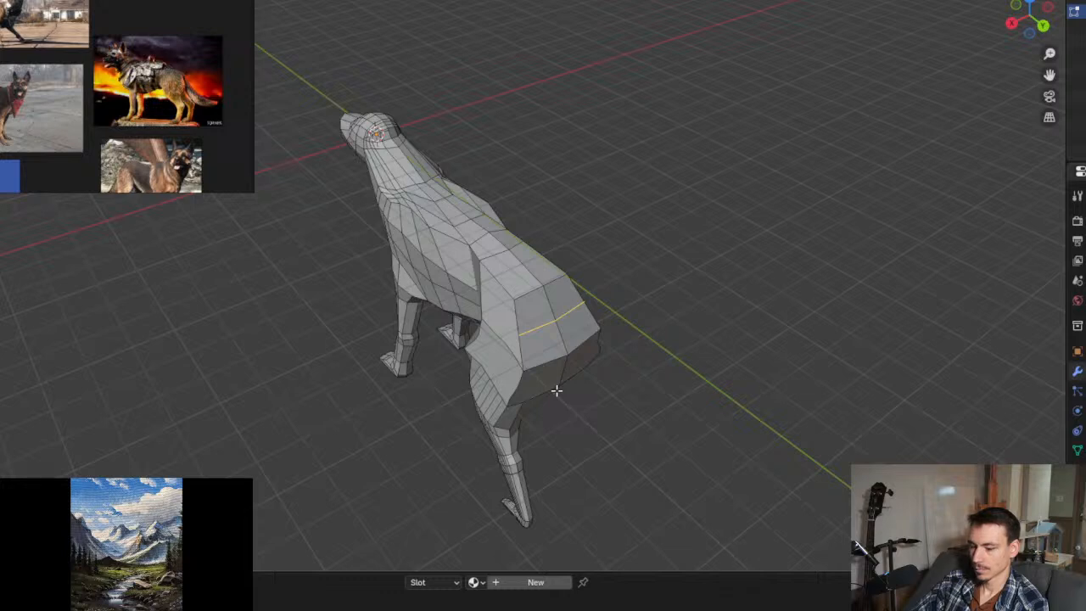
key(ctrl+r)
click(517, 314)
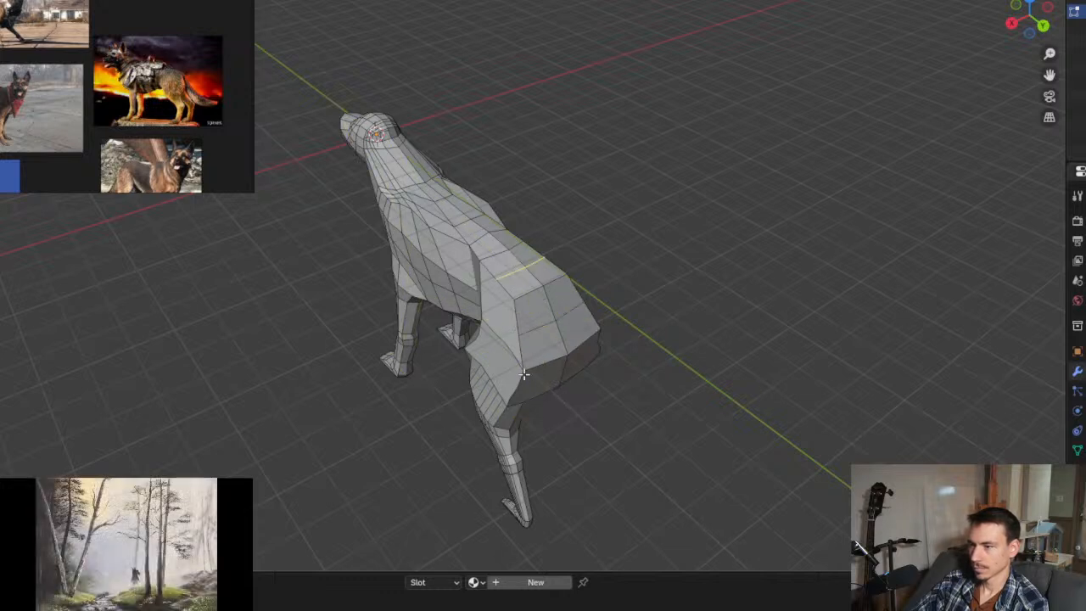
Step: Adjust the rump's width by scaling the edges across its middle and its underside with proportional editing
middle_drag(523, 374, 528, 333)
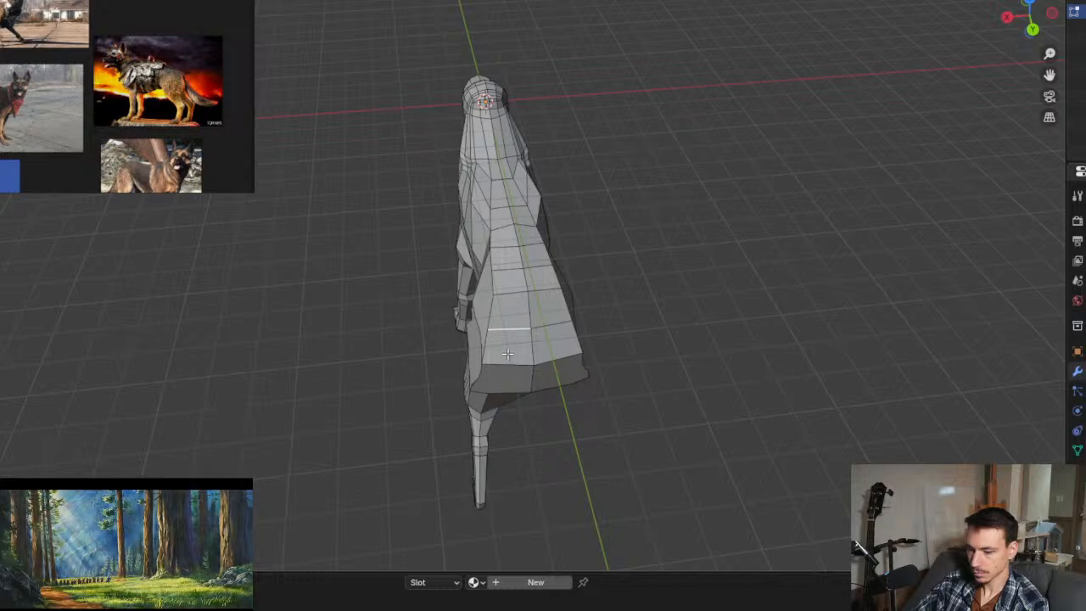
key(g)
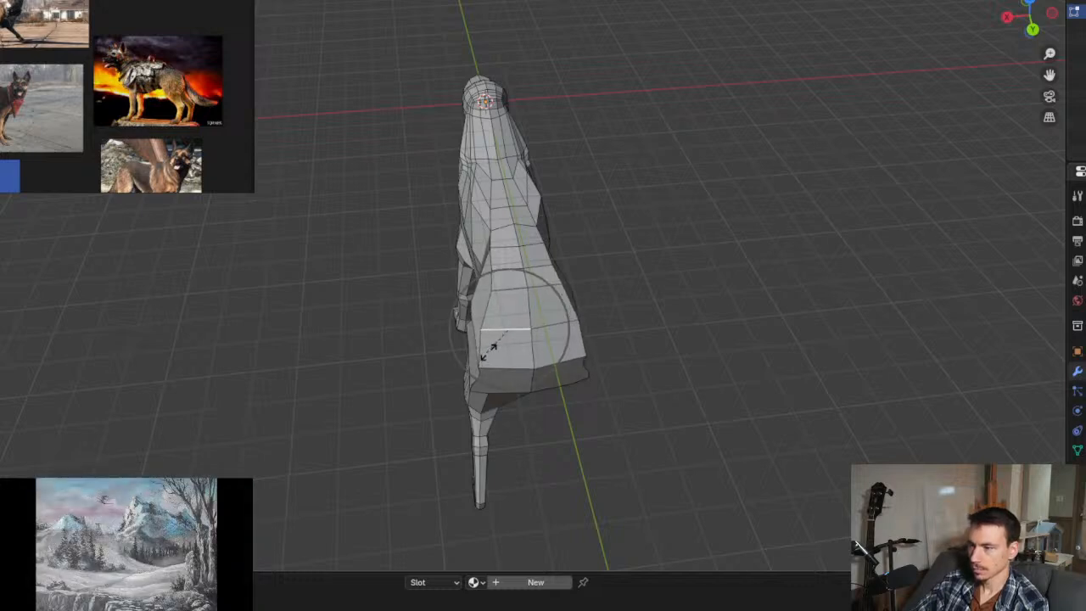
click(516, 342)
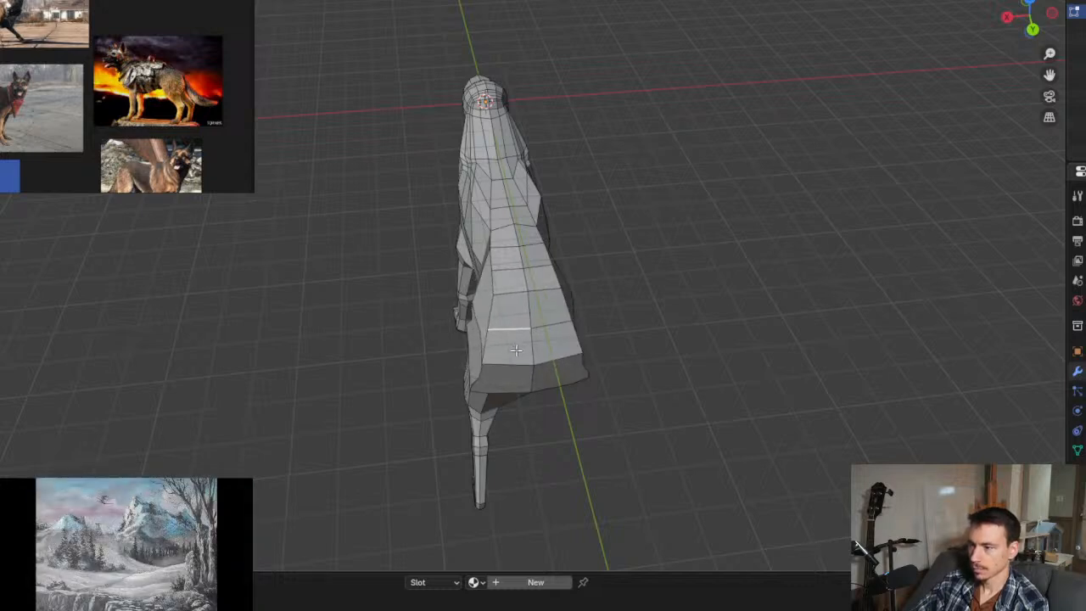
middle_drag(515, 341, 487, 362)
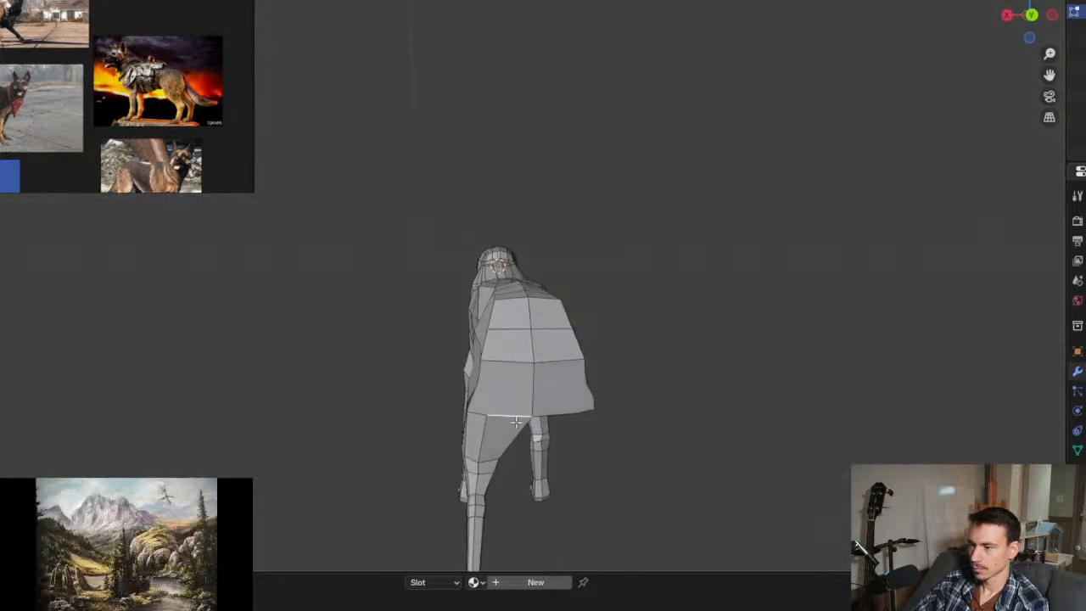
key(g)
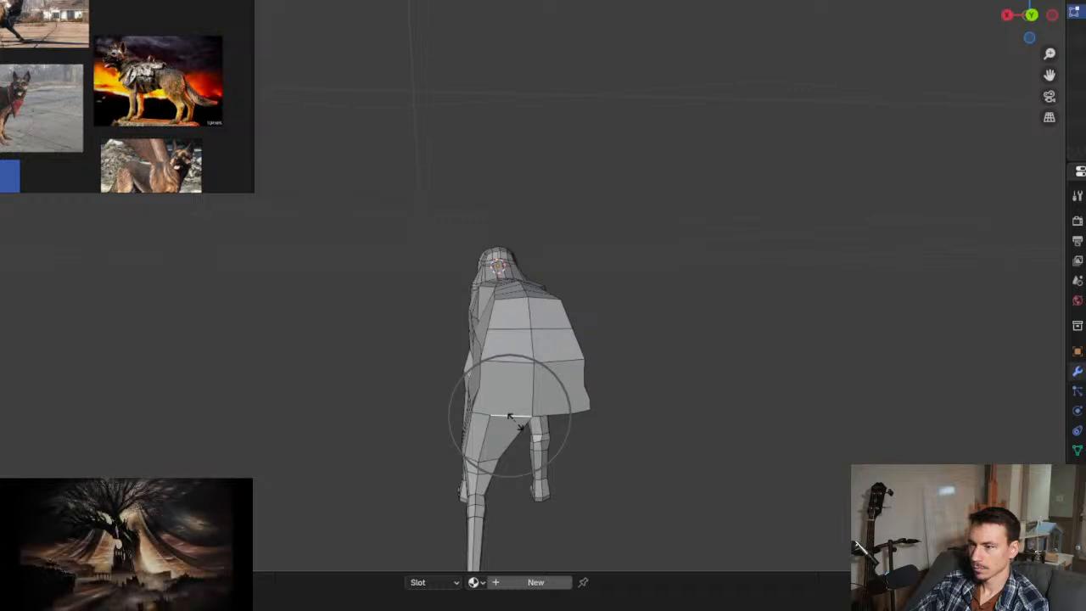
click(498, 398)
Step: Pull the edge on the side of the hip outward with proportional editing to fill out the haunch
middle_drag(498, 398, 479, 361)
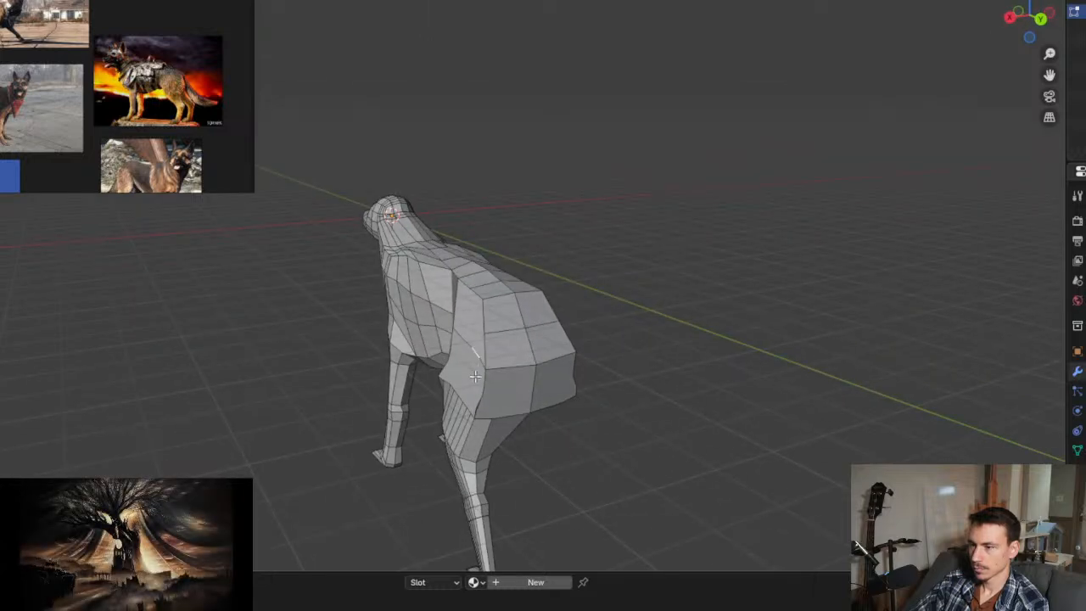
key(g)
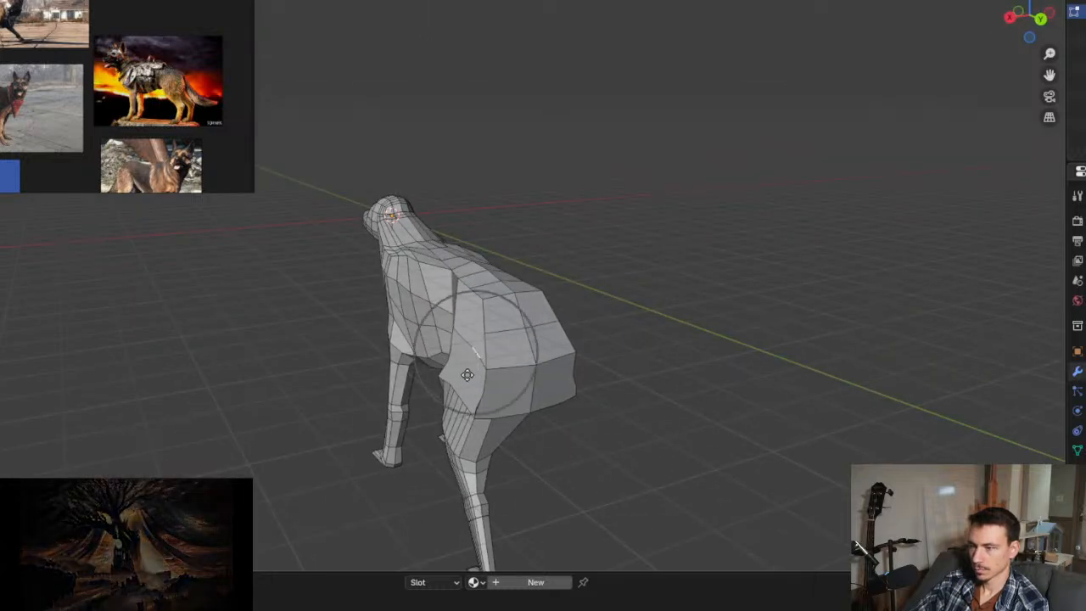
click(456, 375)
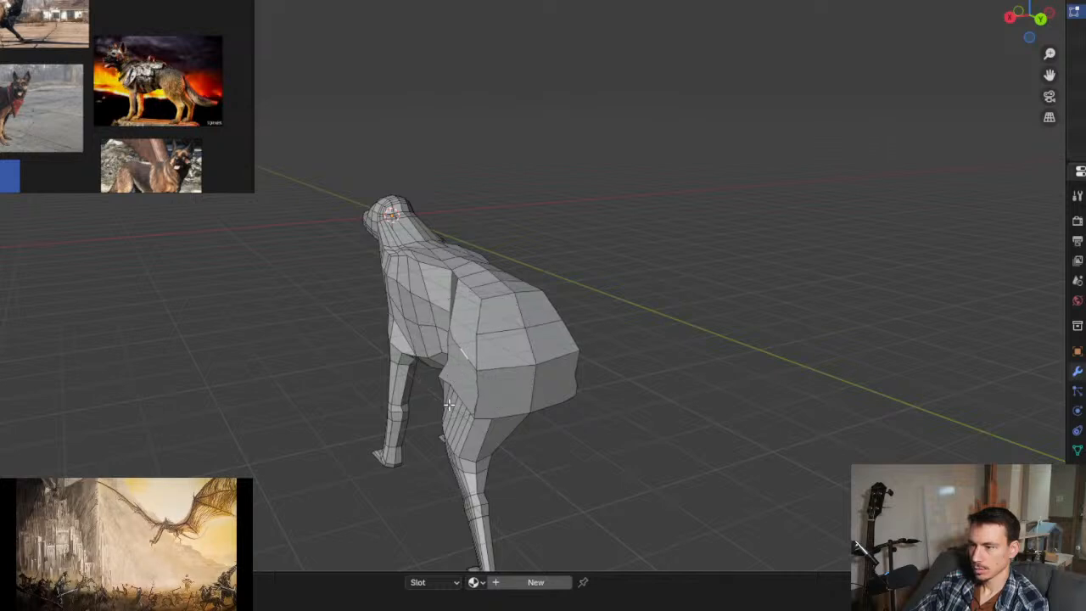
Step: Move the edge at the front top of the thigh with proportional editing to refine where the hind leg meets the belly
middle_drag(455, 376, 442, 335)
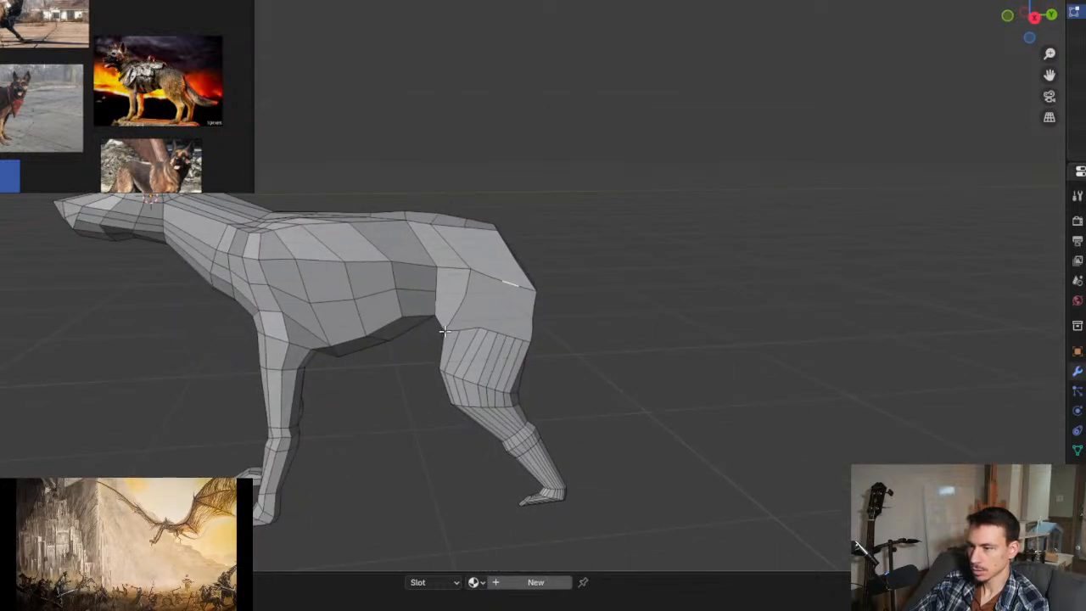
key(g)
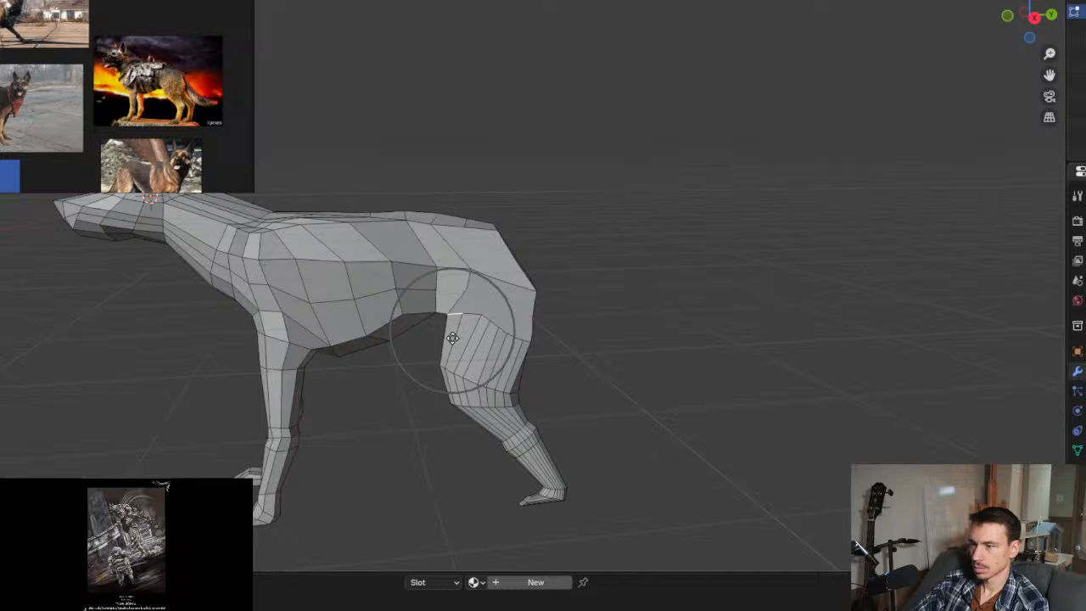
click(451, 347)
scroll(465, 344, down, 6)
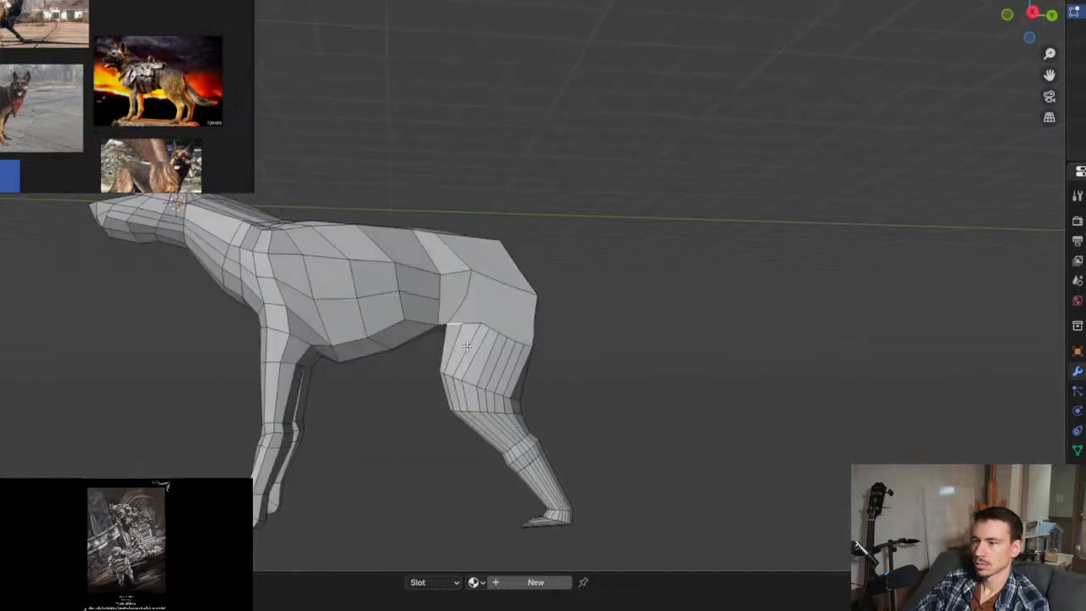
Step: Add a Mirror modifier to the dog in Object Mode, with the whole mesh selected, and return to Edit Mode
middle_drag(462, 316, 462, 364)
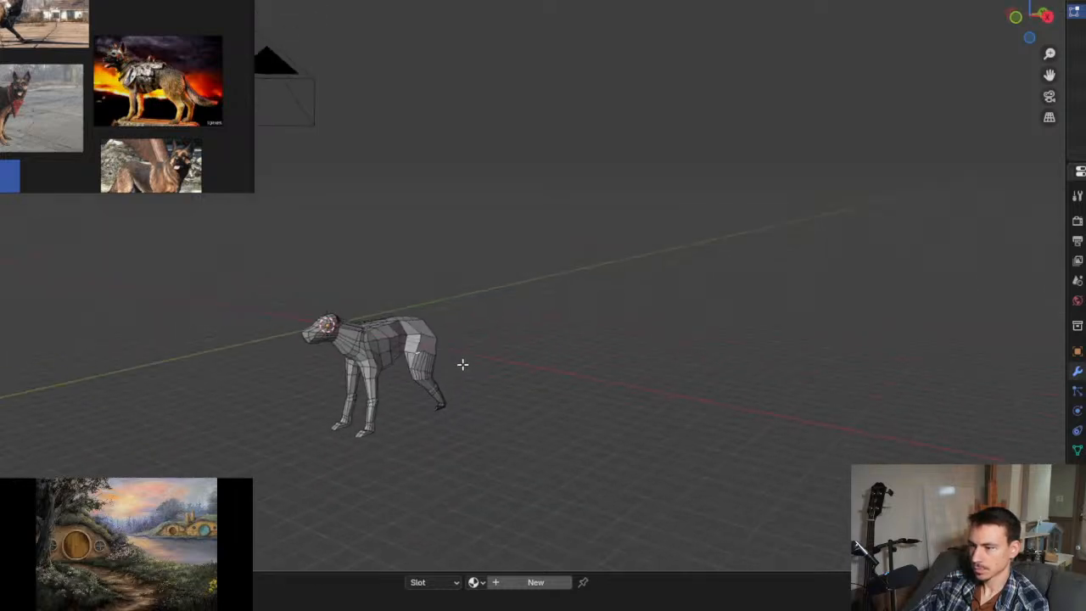
key(a)
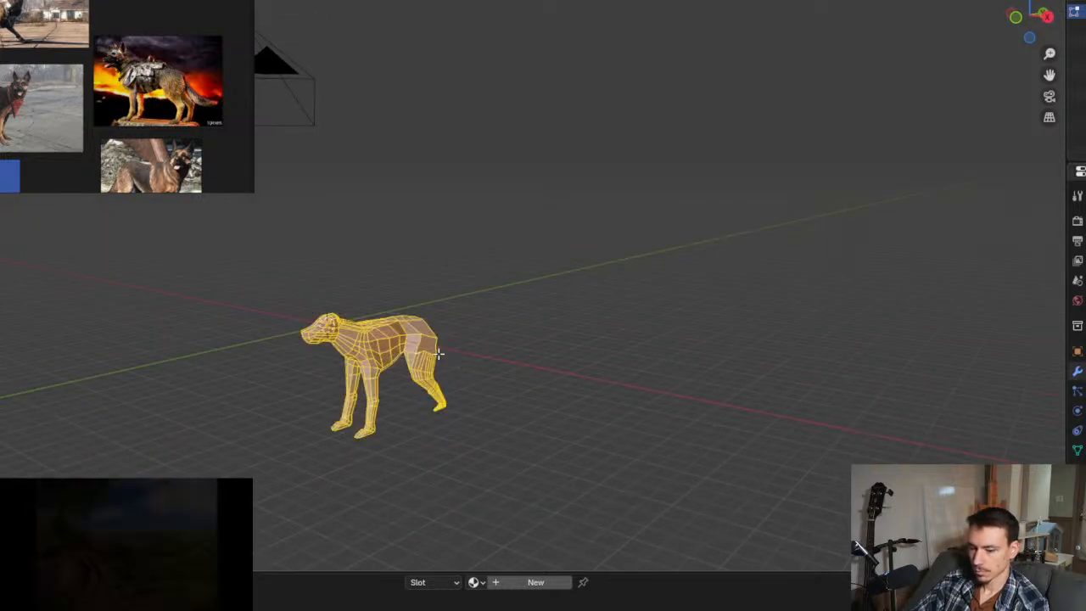
key(Tab)
scroll(435, 360, up, 3)
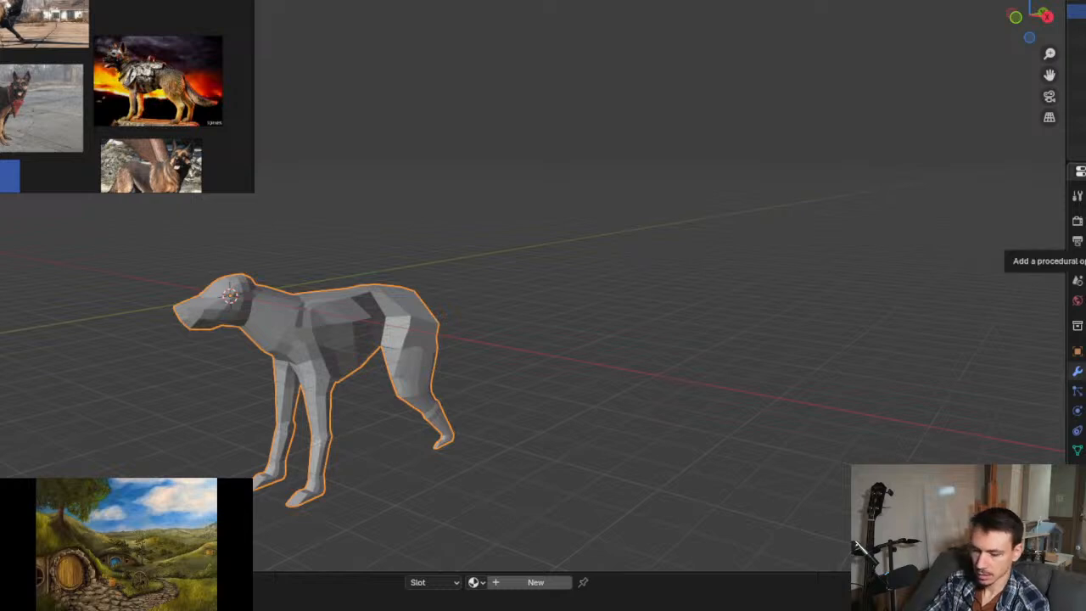
click(1075, 248)
text(mirr)
key(Return)
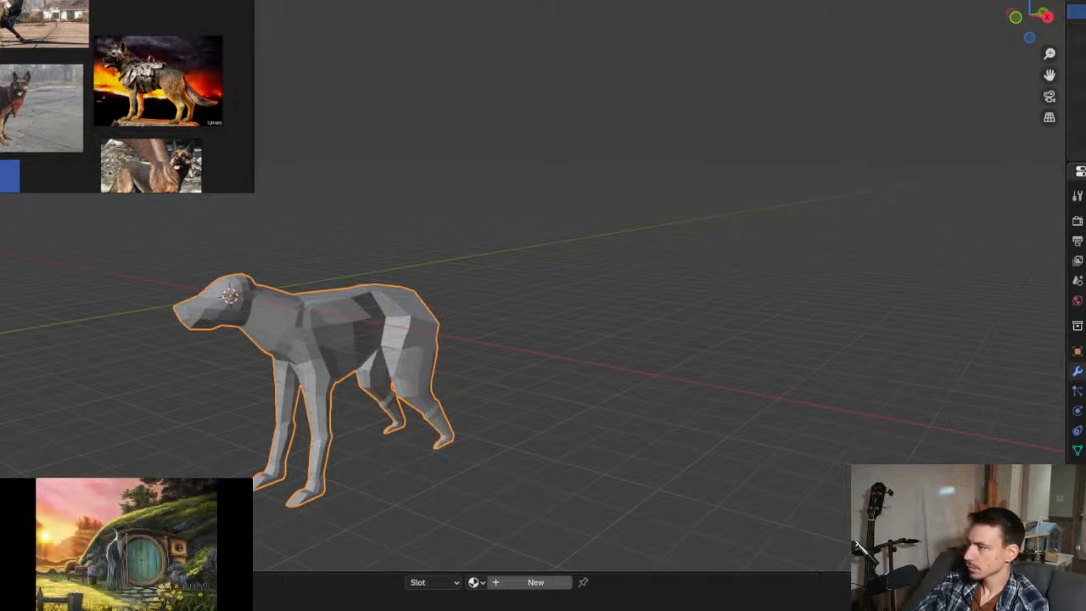
key(Tab)
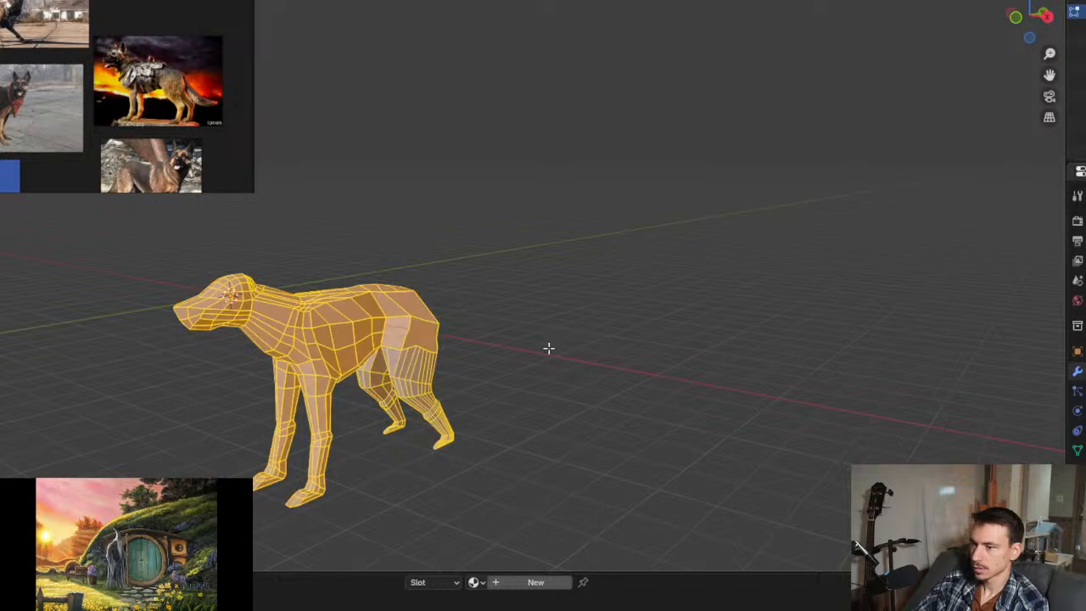
Step: Select the lower hind leg from the knee to the paw in side view and shift it backward with proportional editing
middle_drag(548, 348, 677, 360)
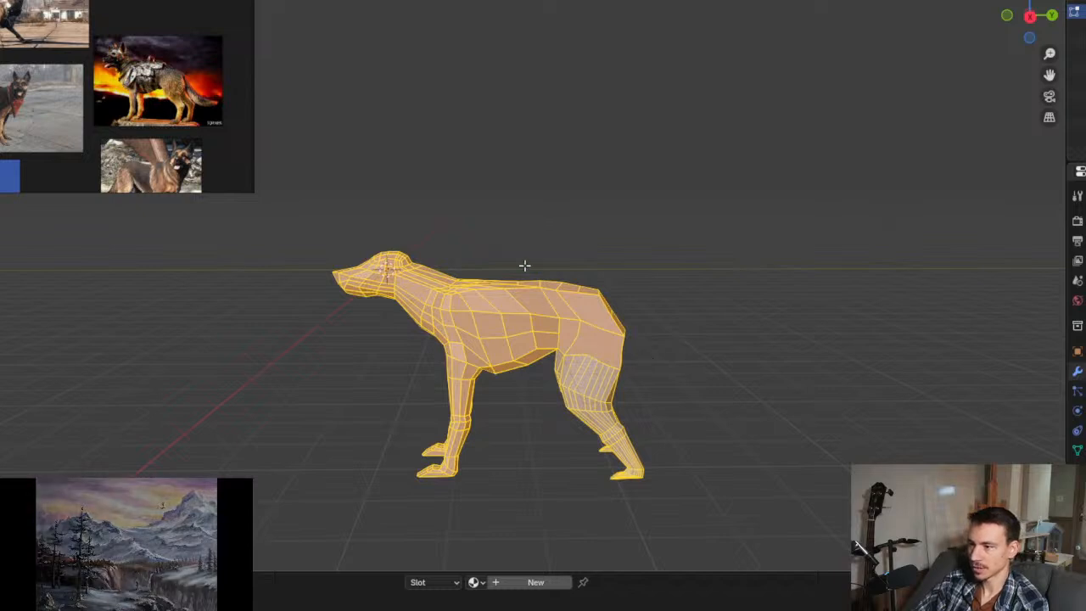
key(KP_3)
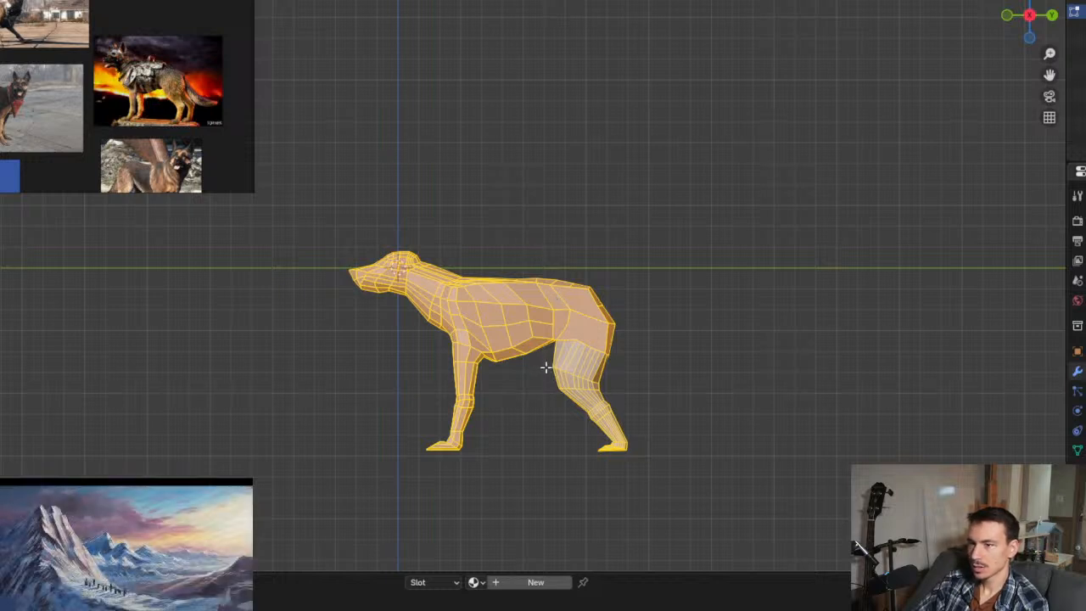
drag(574, 391, 672, 478)
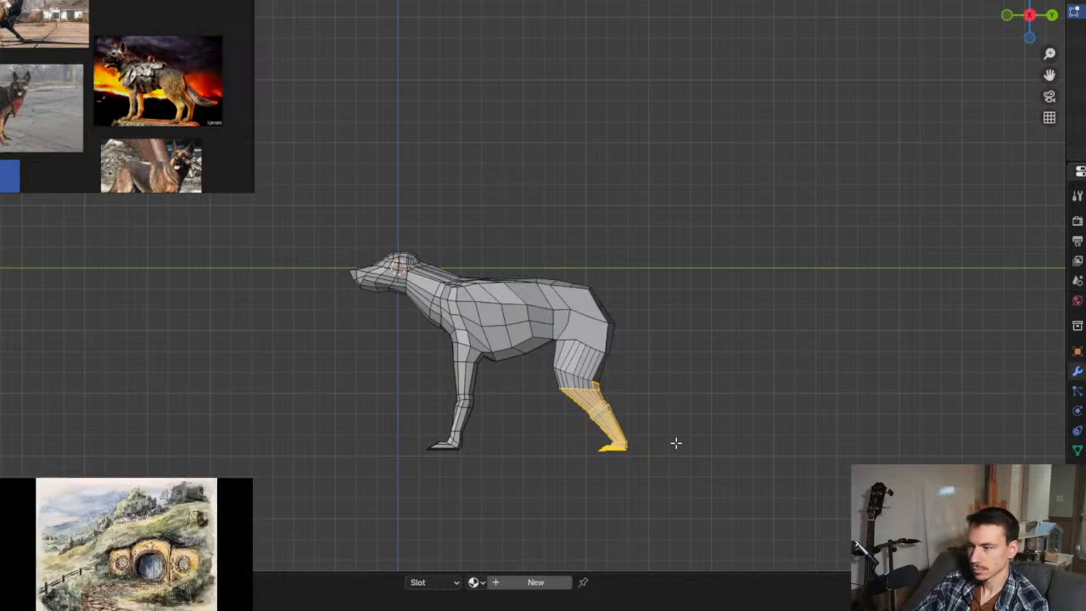
key(alt+a)
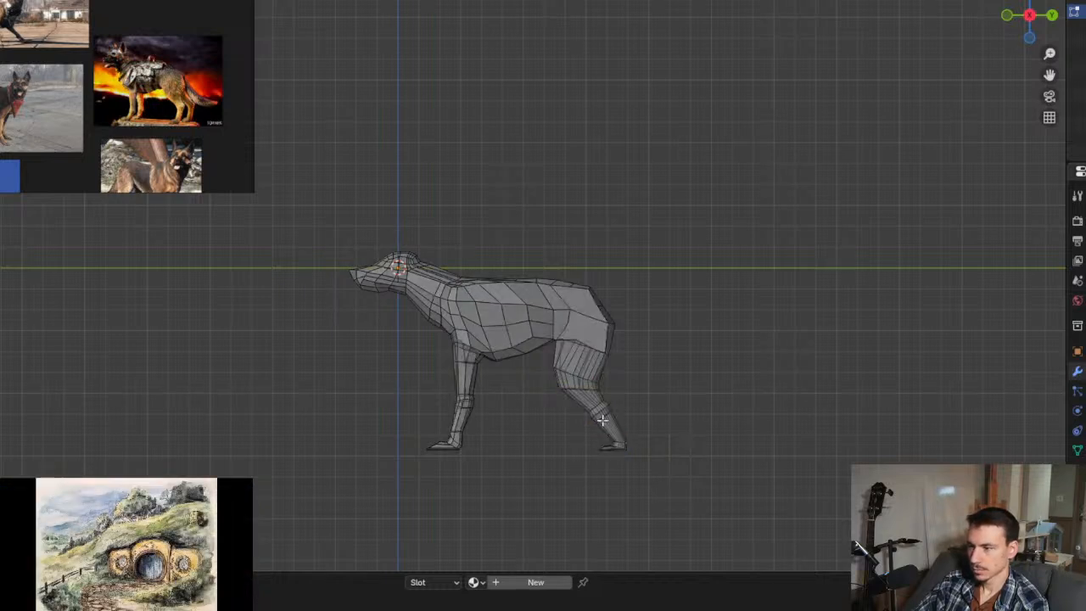
drag(552, 385, 685, 460)
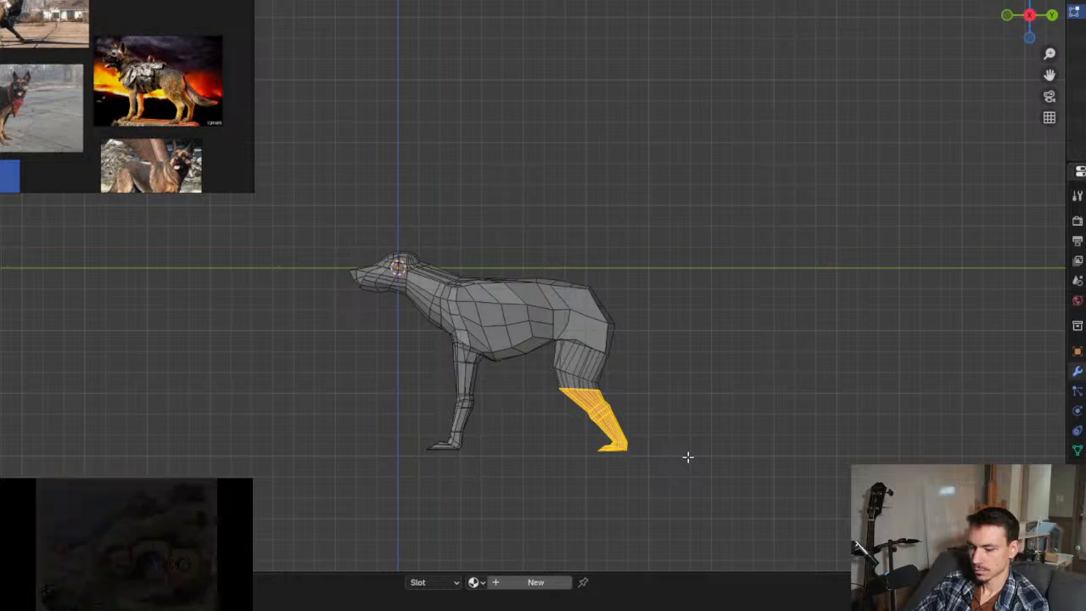
key(r)
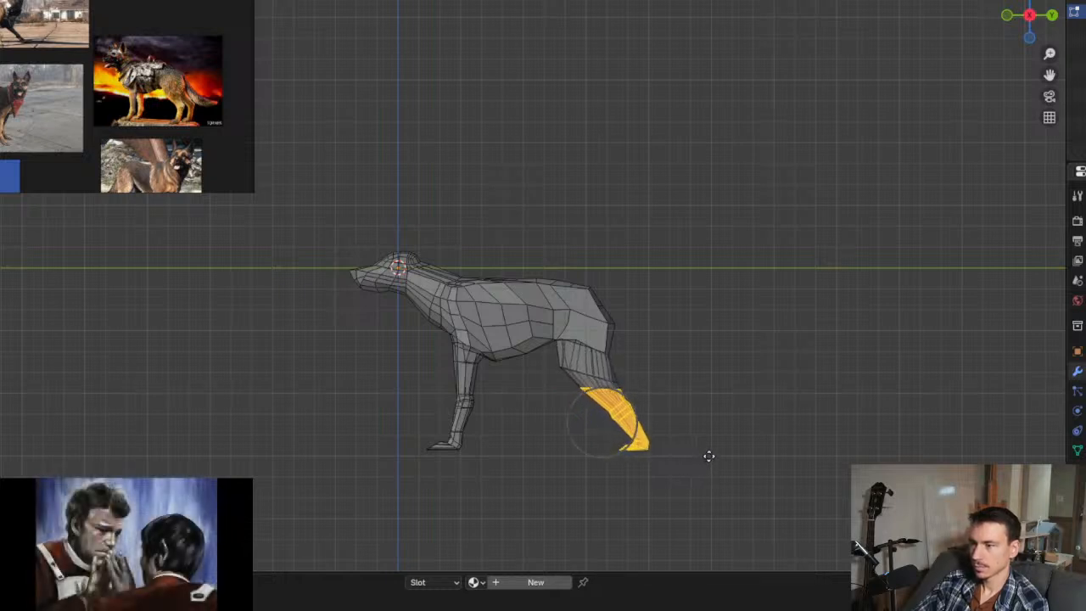
click(708, 456)
Step: Adjust the faces under the ribcage and the edge at the front of the chest with proportional editing
drag(555, 262, 635, 343)
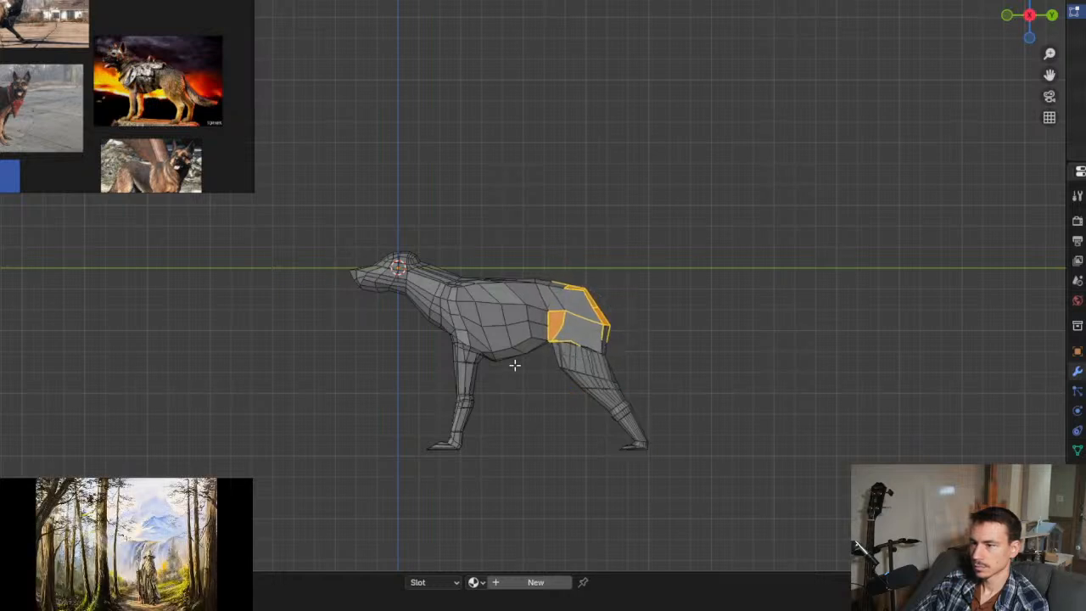
drag(501, 352, 484, 341)
key(g)
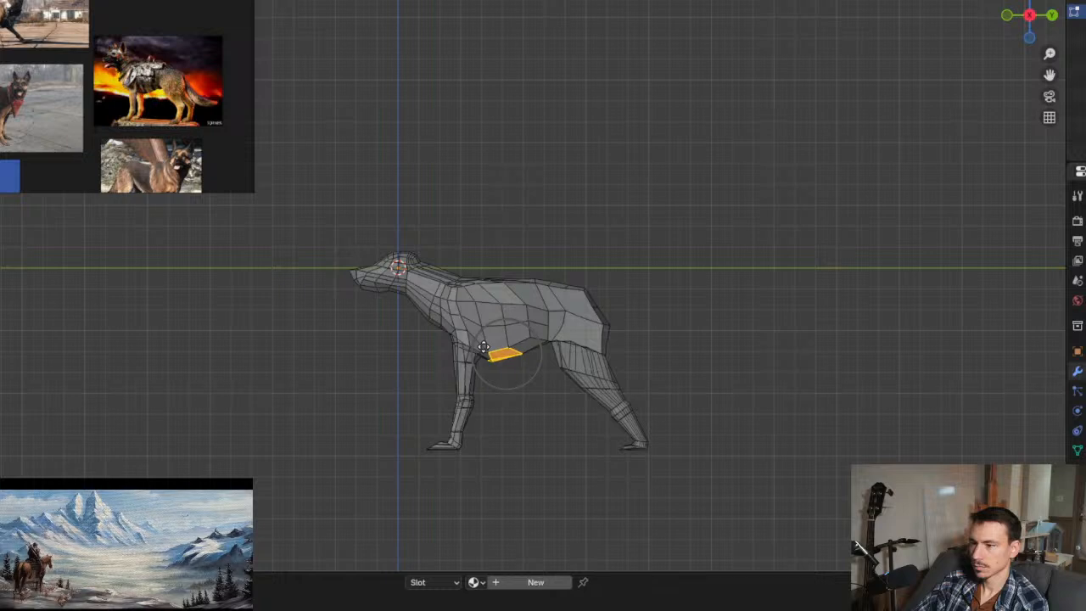
middle_drag(471, 351, 437, 367)
key(g)
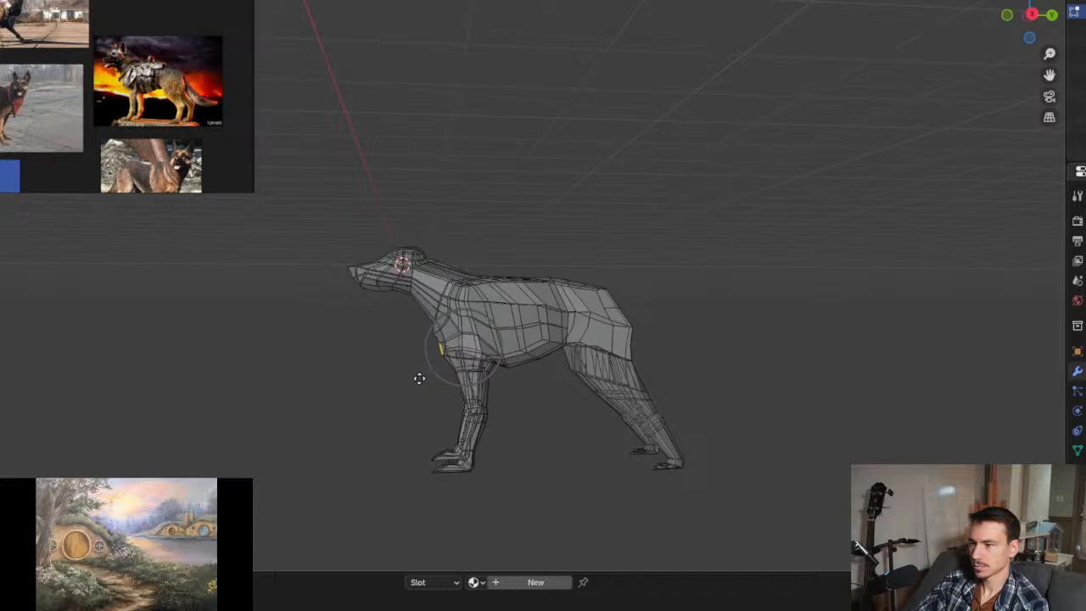
click(418, 378)
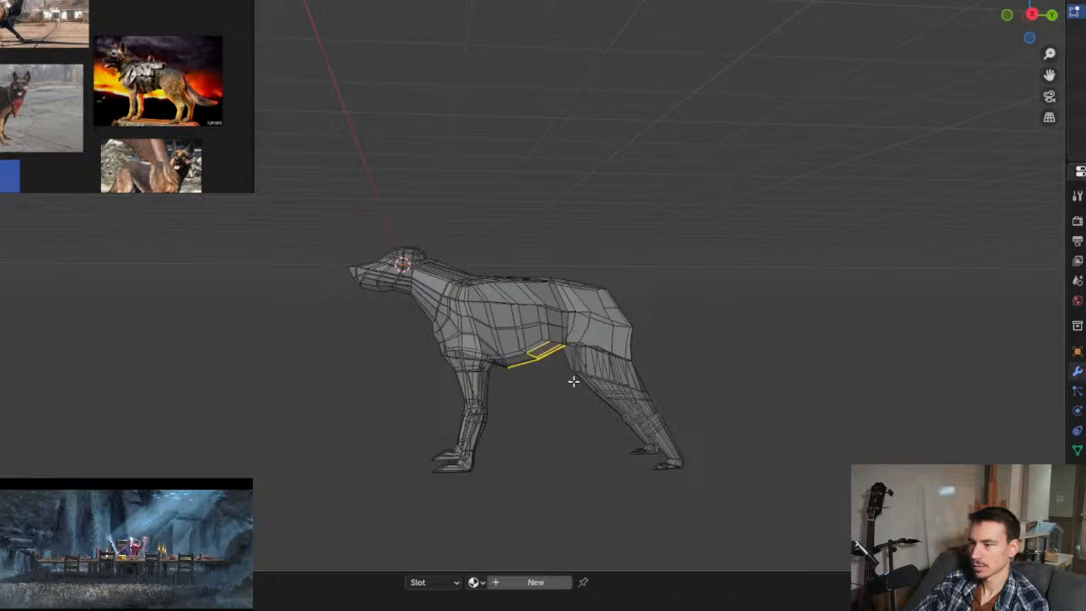
Step: Move the rear edge of the front leg just above the paw forward in side view with proportional editing
middle_drag(584, 362, 560, 317)
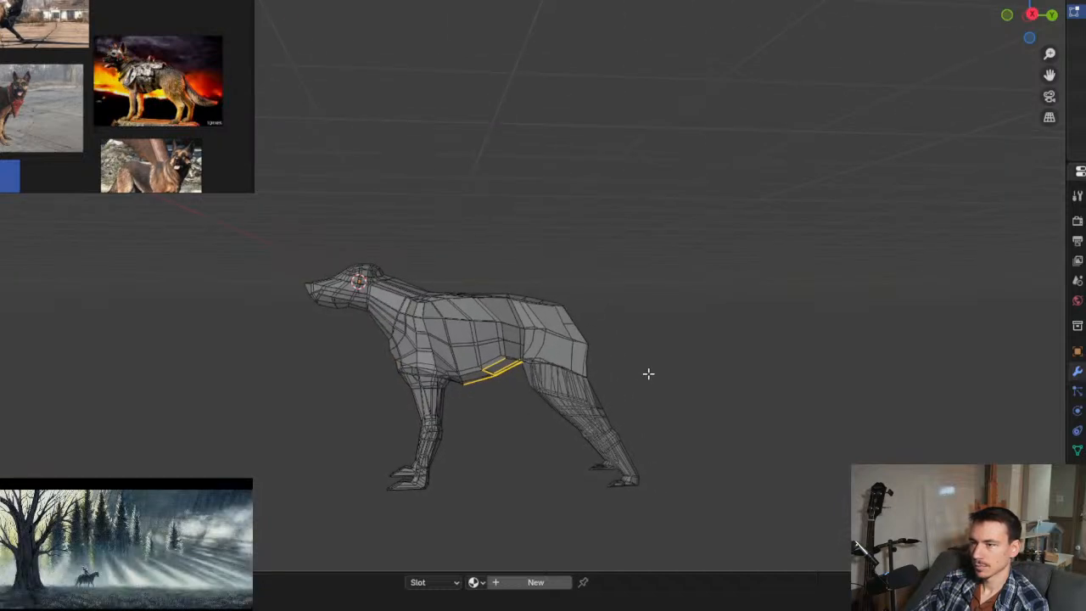
mouse_move(648, 373)
middle_down()
mouse_move(620, 345)
mouse_move(656, 366)
middle_up()
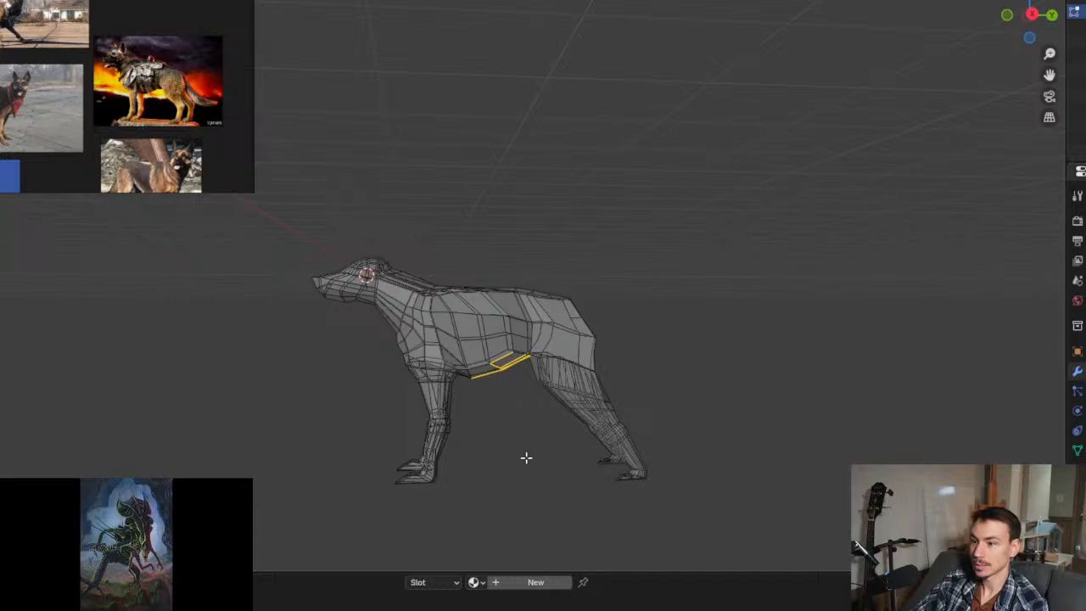
middle_drag(513, 476, 514, 436)
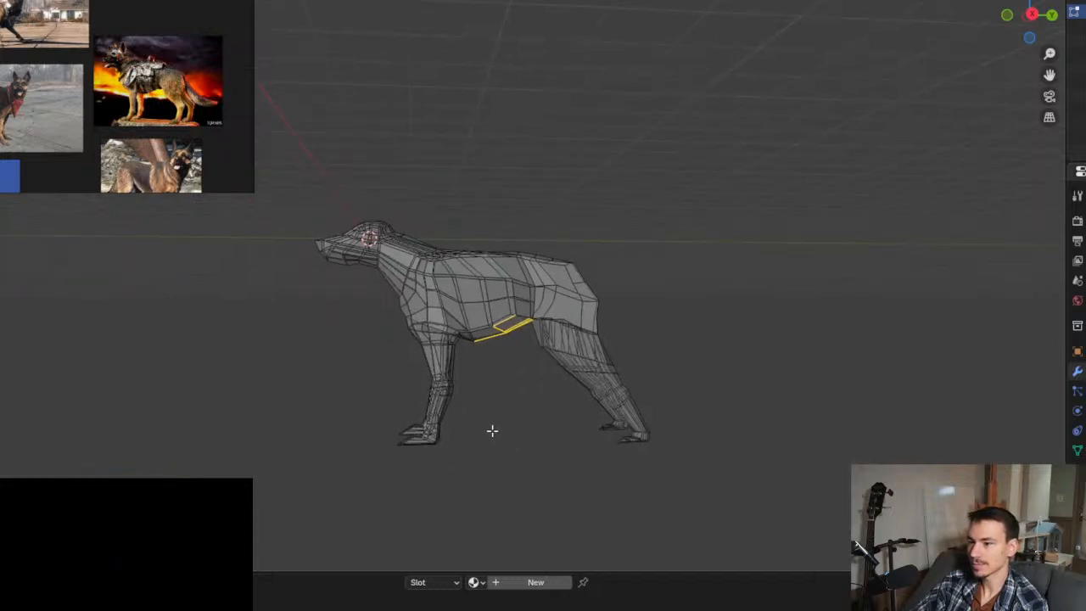
scroll(458, 432, up, 3)
scroll(457, 432, up, 3)
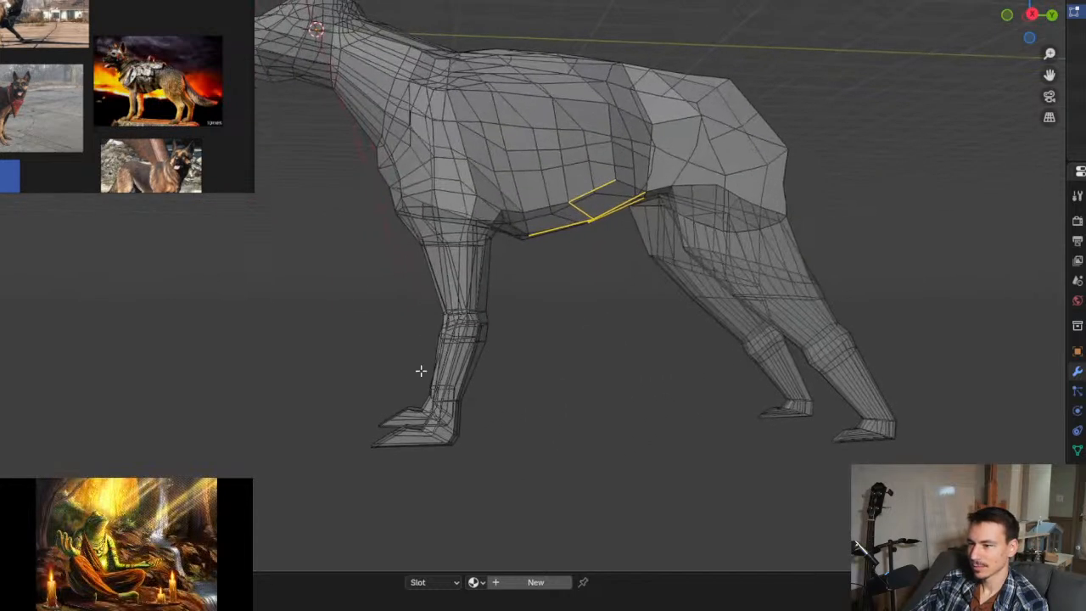
key(KP_3)
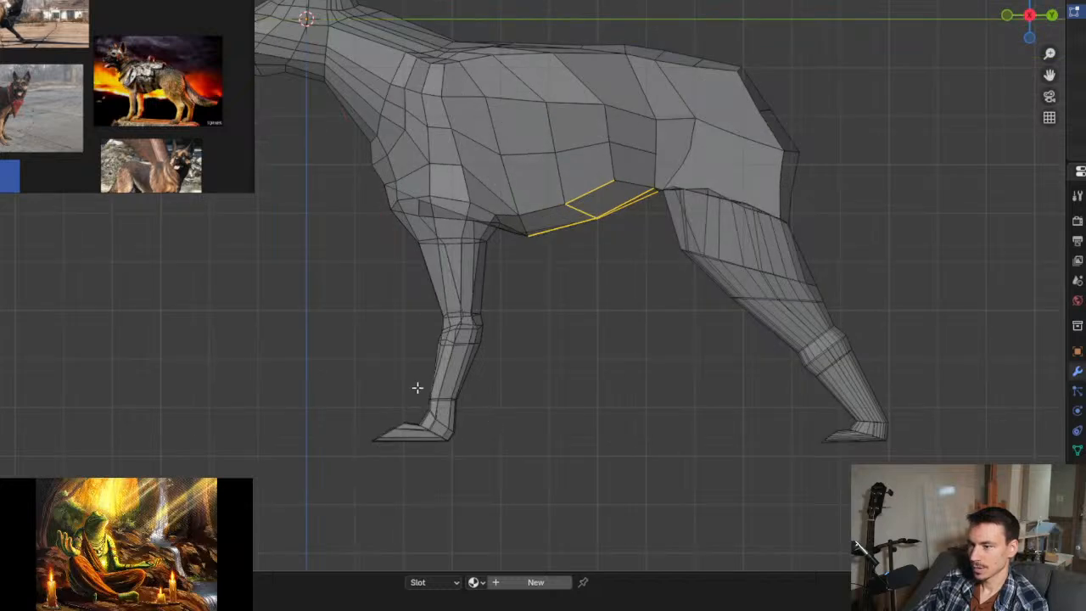
drag(438, 382, 478, 407)
key(c)
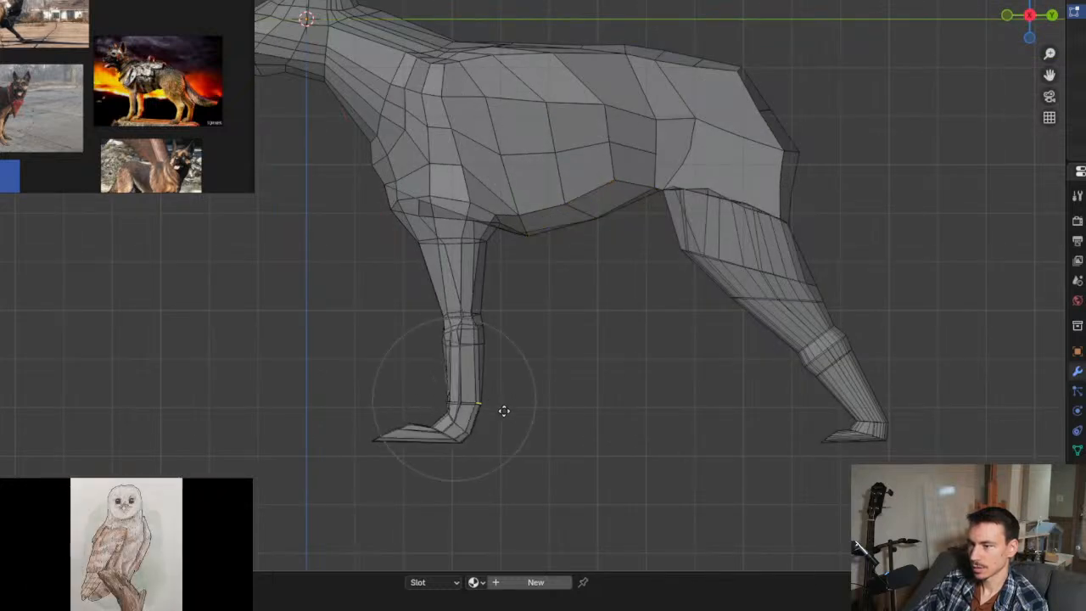
click(487, 406)
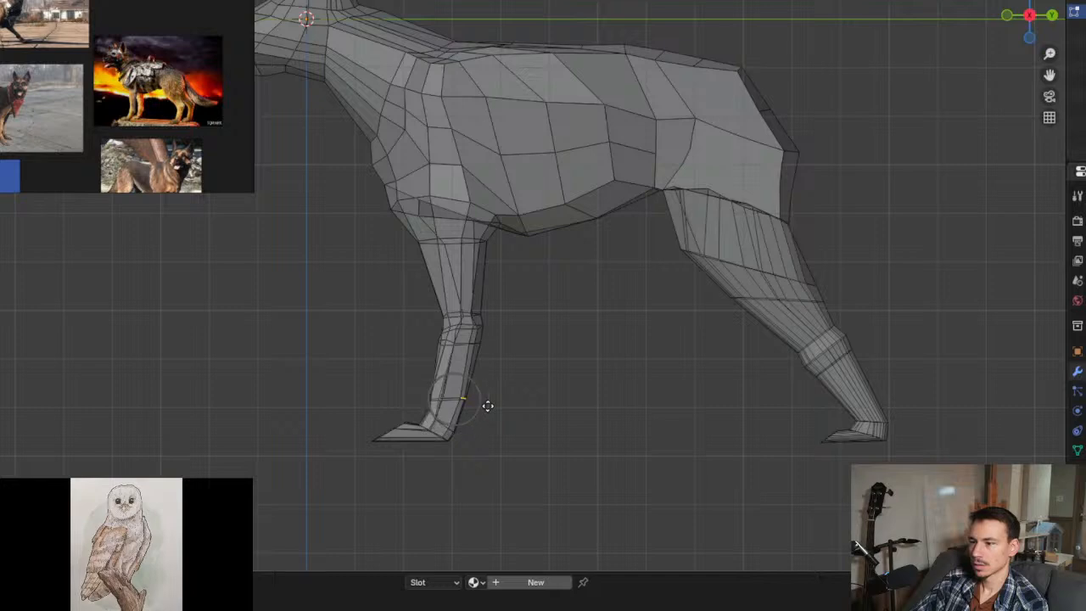
key(g)
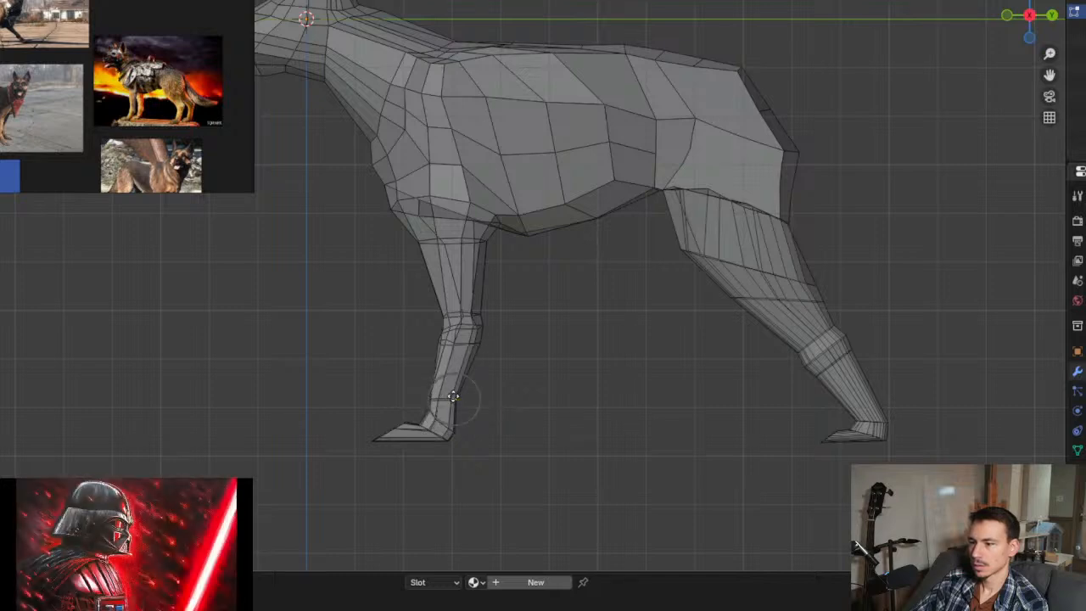
click(463, 398)
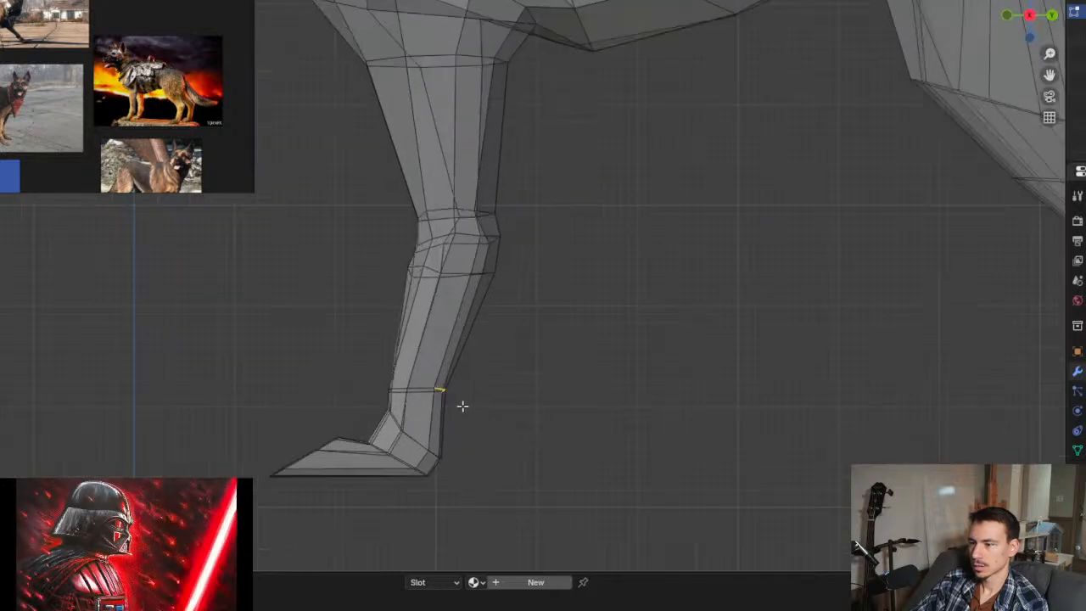
scroll(462, 405, up, 3)
scroll(465, 394, down, 4)
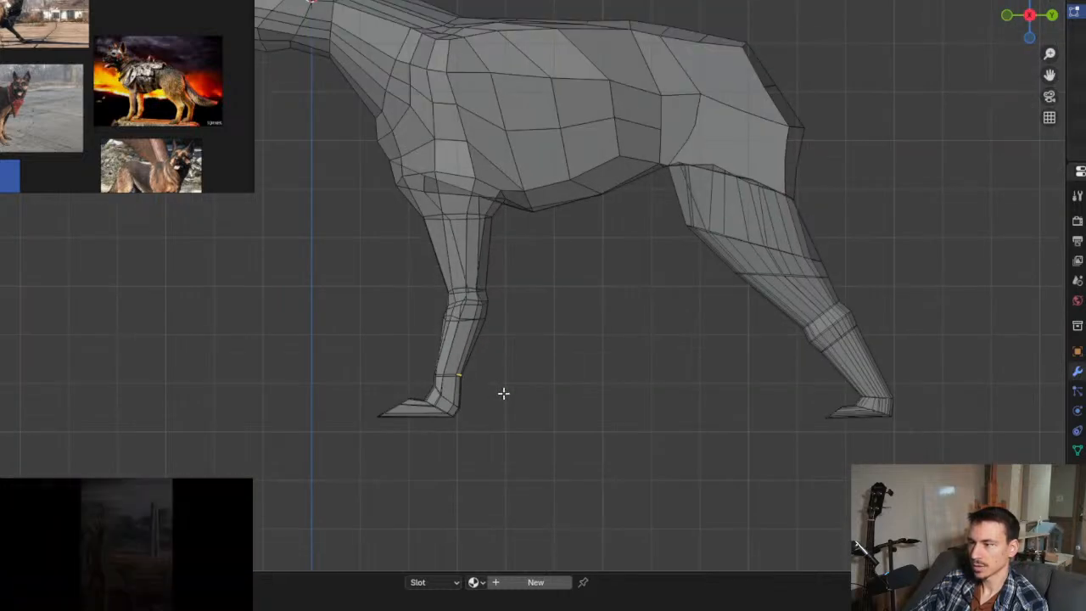
Step: Try to add a loop cut through the rump from the rear view with X-ray turned off
scroll(509, 373, down, 2)
shift+middle_drag(516, 354, 470, 379)
mouse_move(667, 317)
middle_down()
mouse_move(555, 340)
mouse_move(530, 332)
mouse_move(529, 364)
mouse_move(536, 350)
mouse_move(505, 329)
middle_up()
key(alt+z)
scroll(534, 348, up, 2)
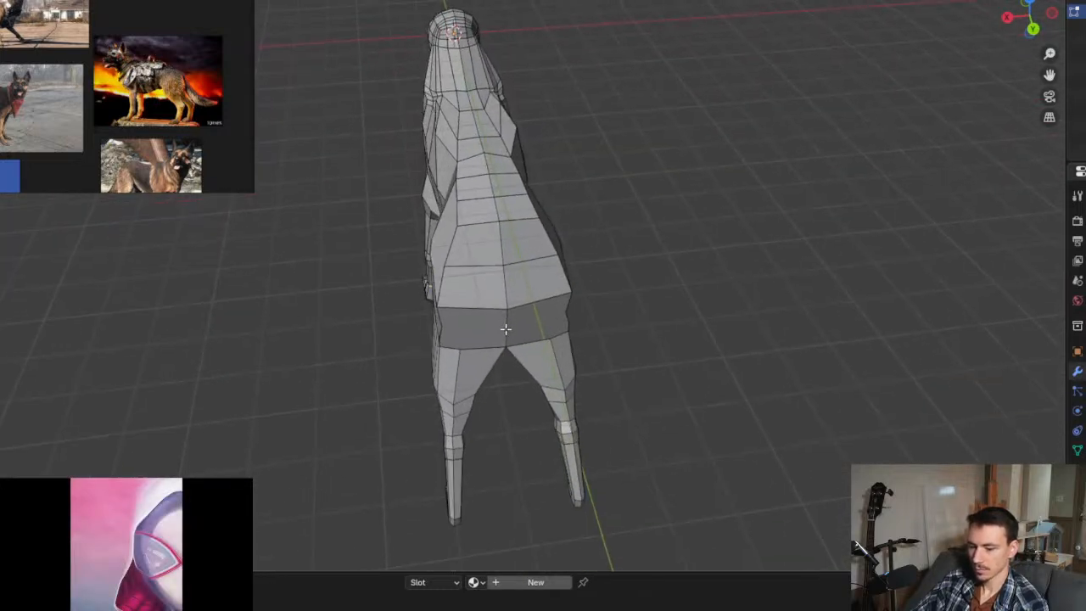
key(ctrl+r)
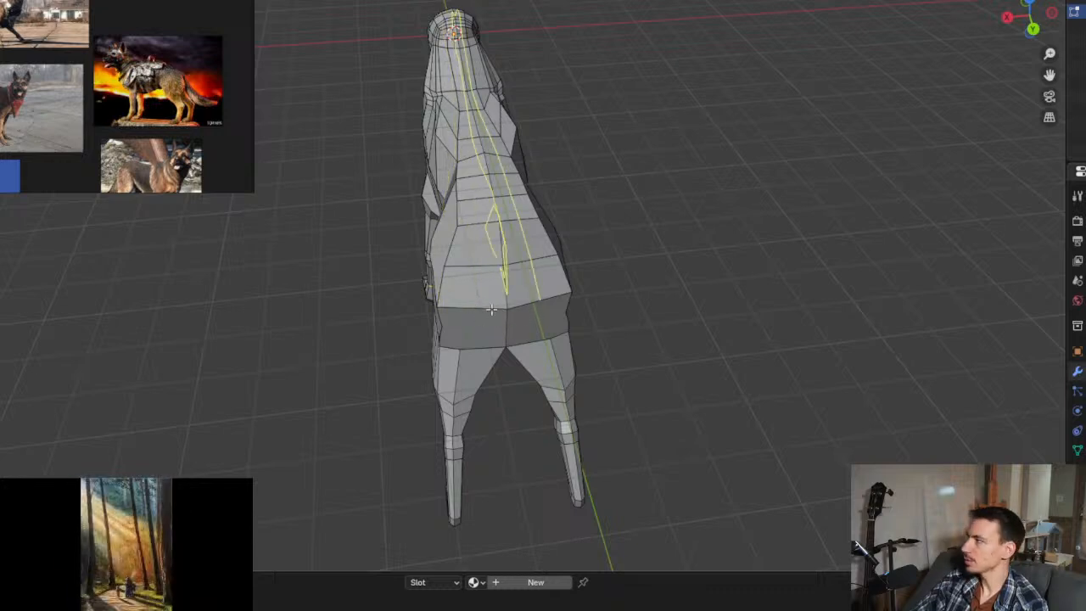
click(491, 310)
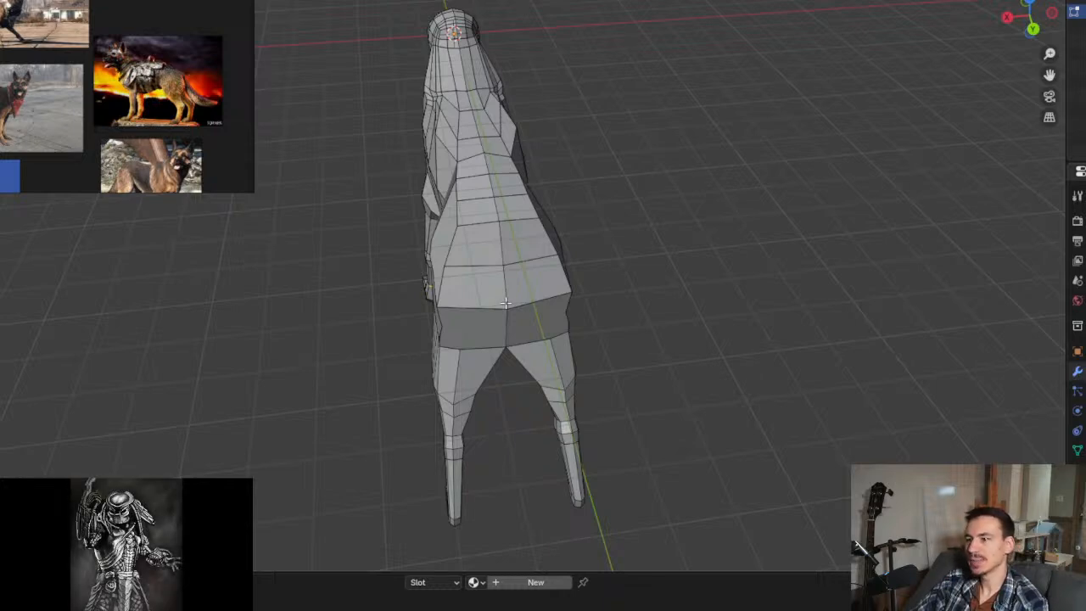
key(ctrl+r)
click(483, 334)
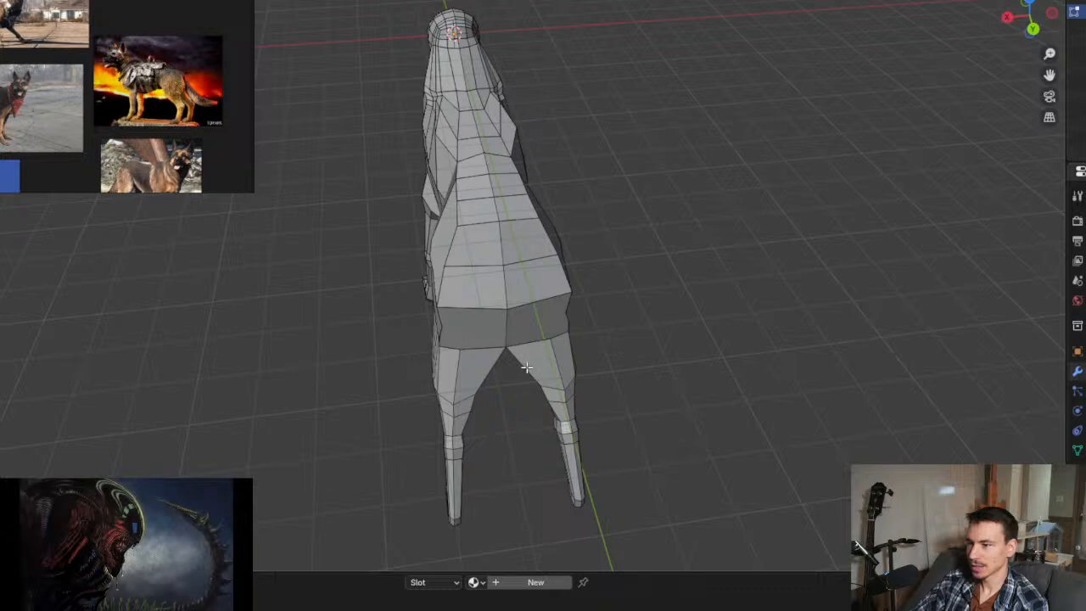
middle_drag(526, 367, 525, 337)
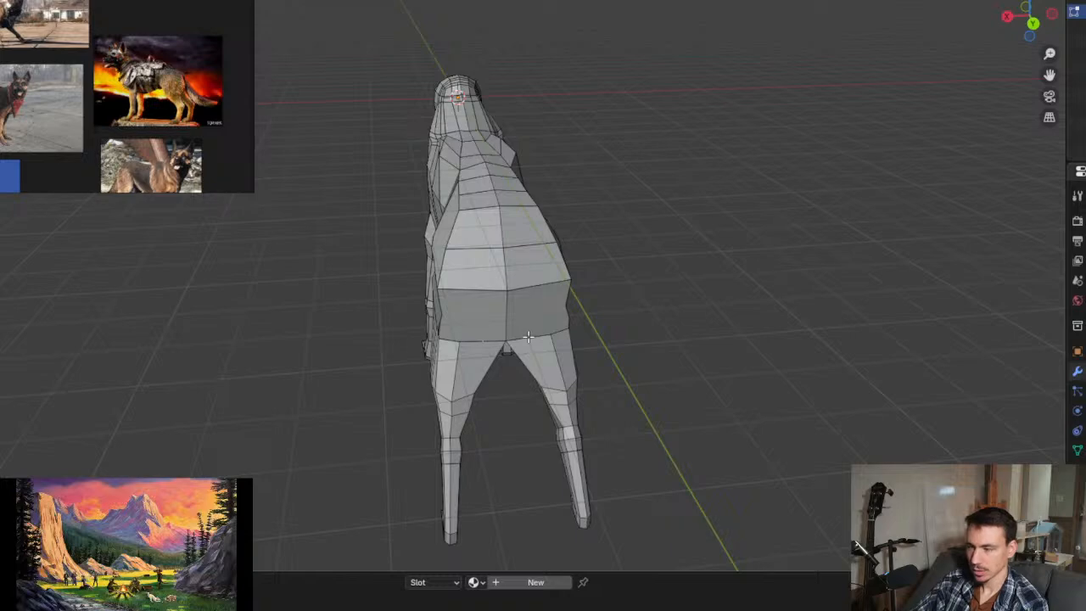
Step: Turn X-ray back on, view the hindquarters from the side, and switch to the browser to look up "dogmeat fallout boy or girl"
key(alt+z)
middle_drag(528, 337, 568, 303)
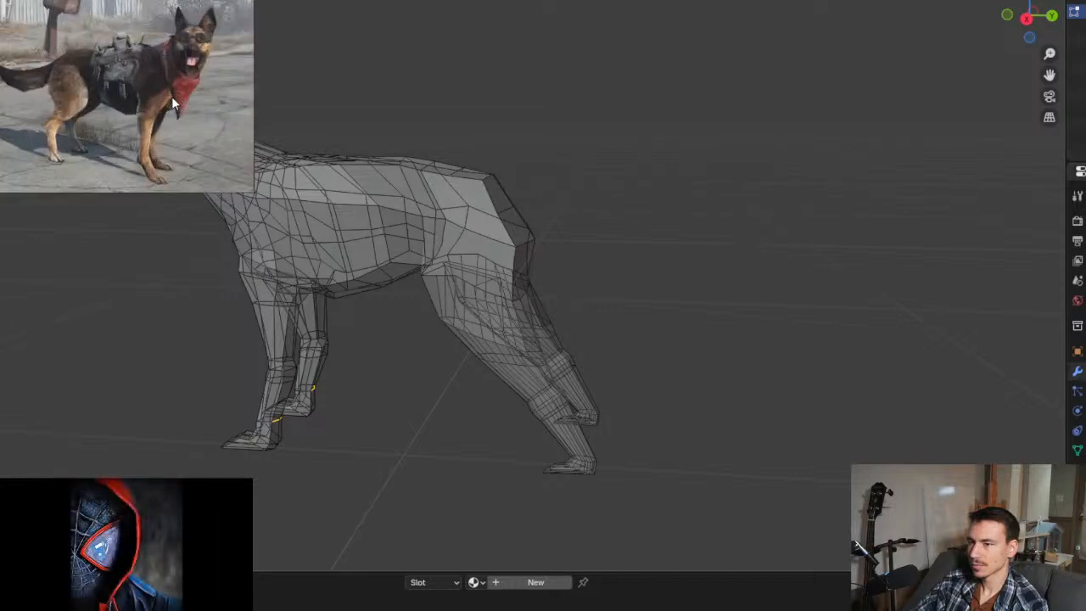
key(alt+Tab)
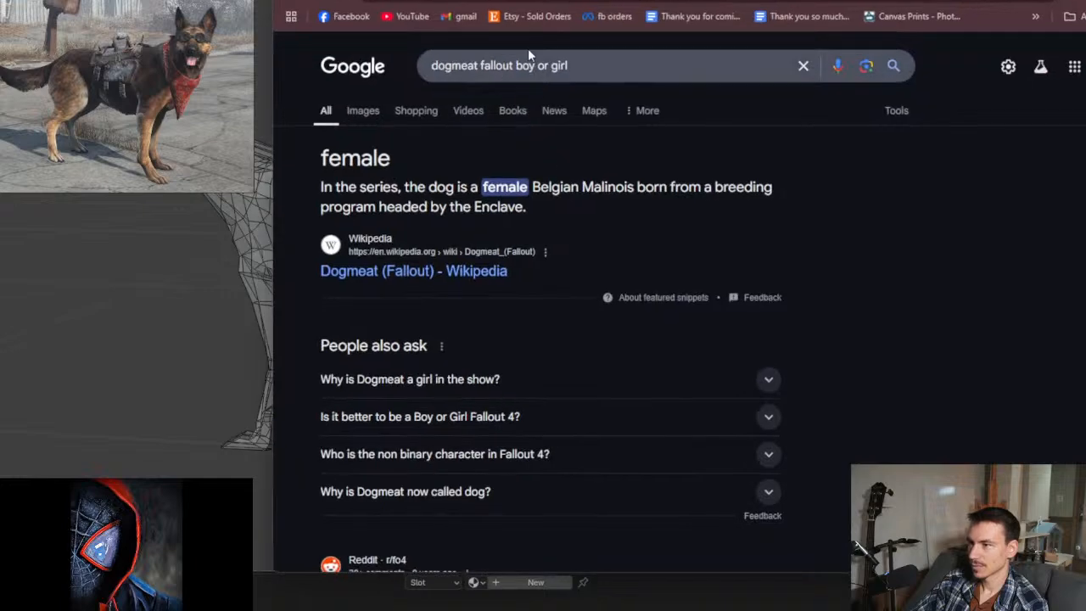
Step: Search Google for "POLICE DOG BREED" and switch back to Blender
key(ctrl+a)
text(PO)
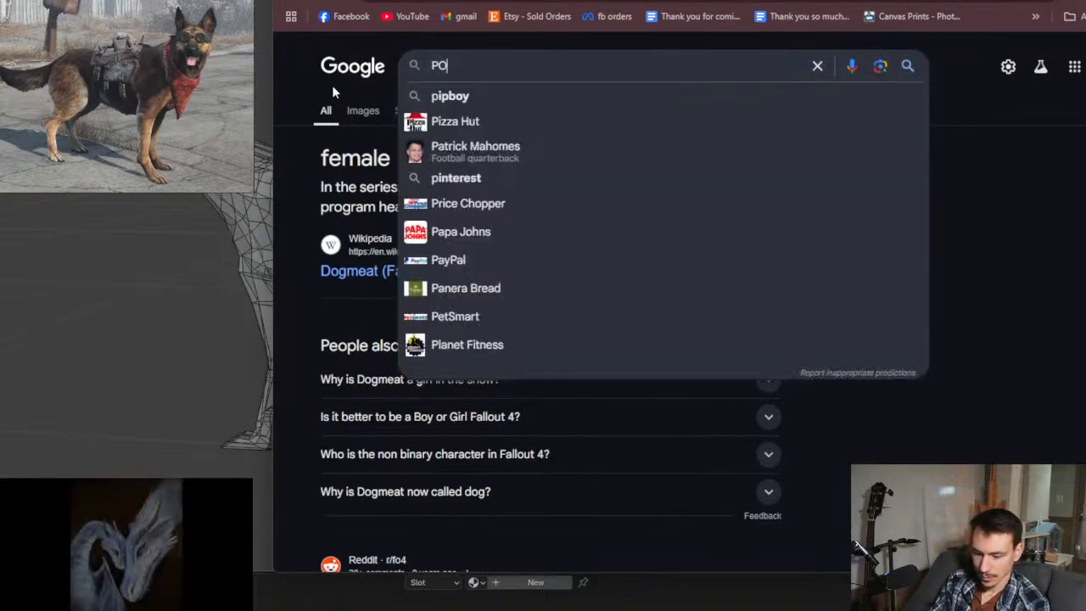
text(LICE D)
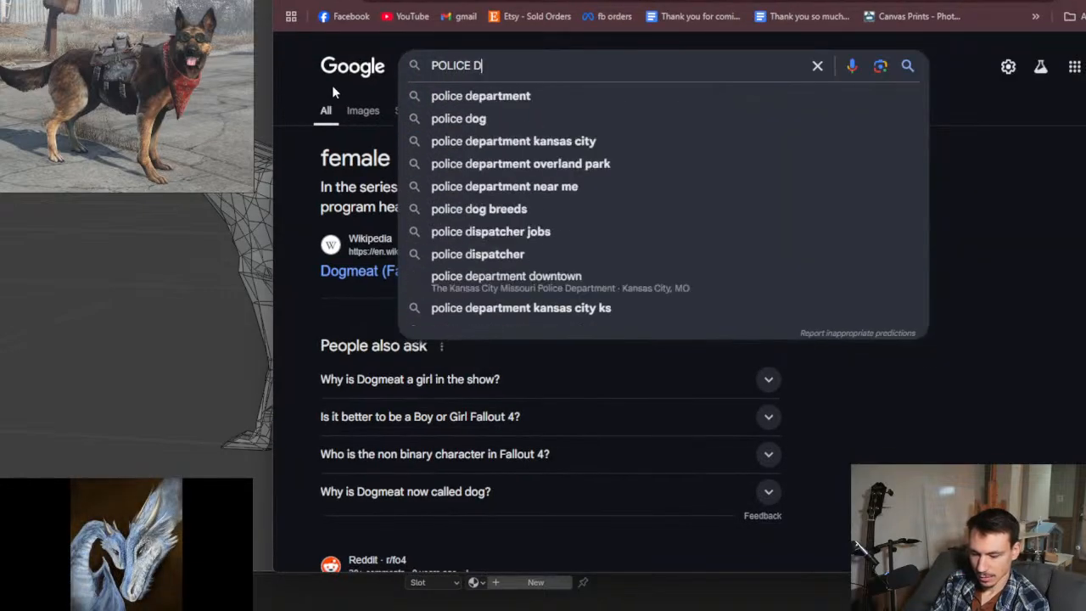
text(OG BREED)
key(Return)
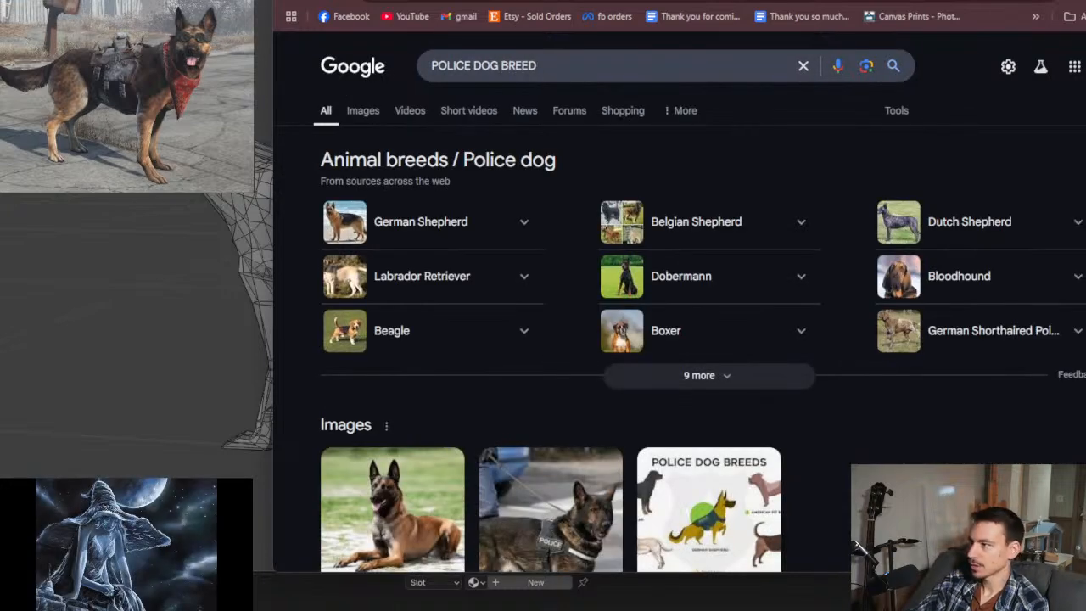
key(alt+Tab)
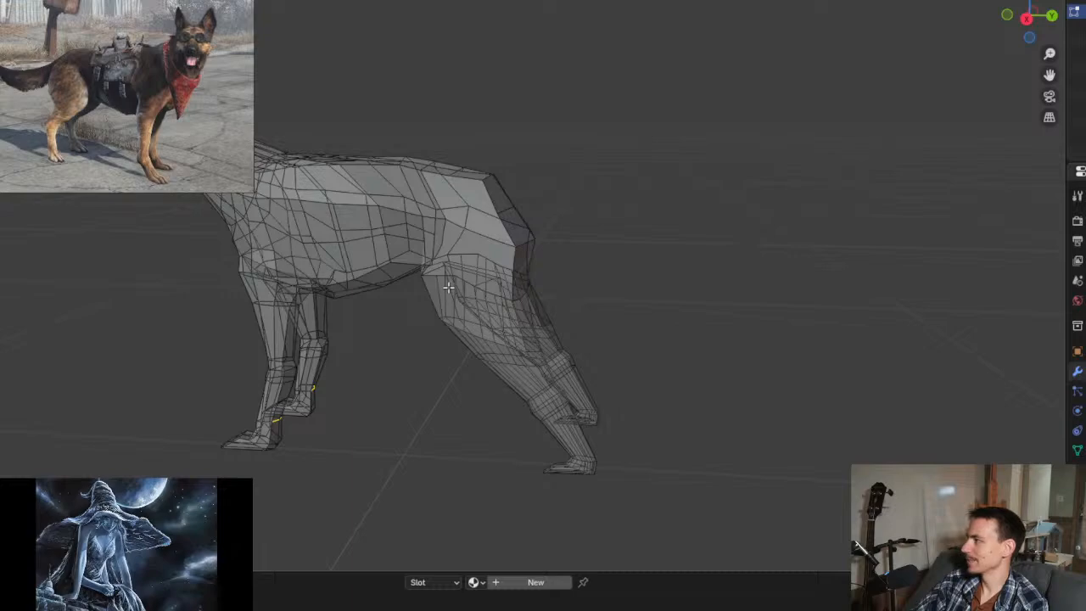
Step: Select the geometry at the back of the rump in X-ray and merge its overlapping vertices
click(462, 328)
key(alt+a)
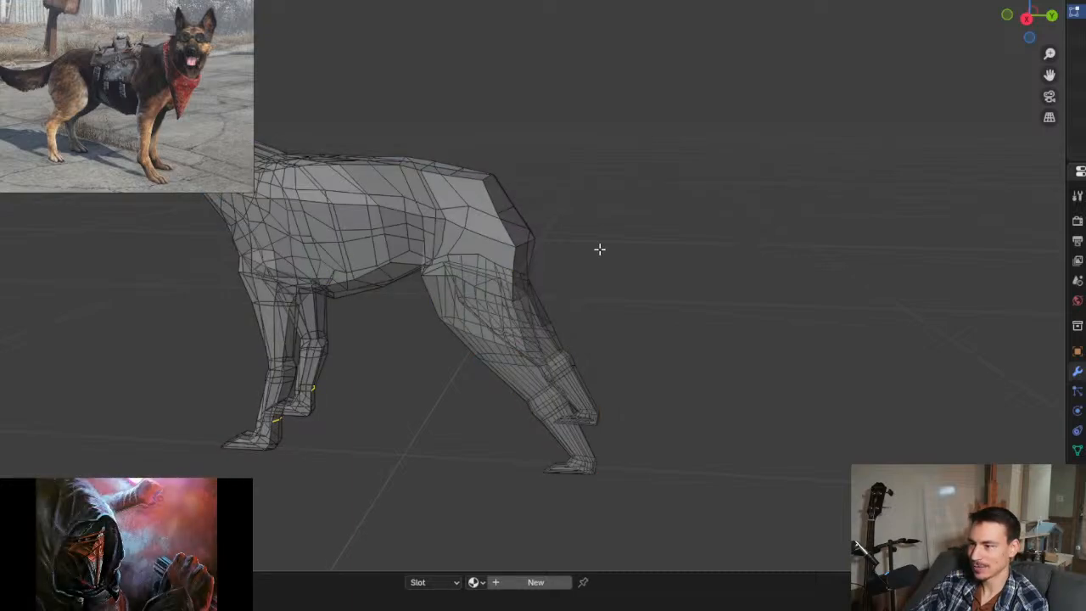
middle_drag(599, 247, 705, 209)
drag(591, 82, 710, 226)
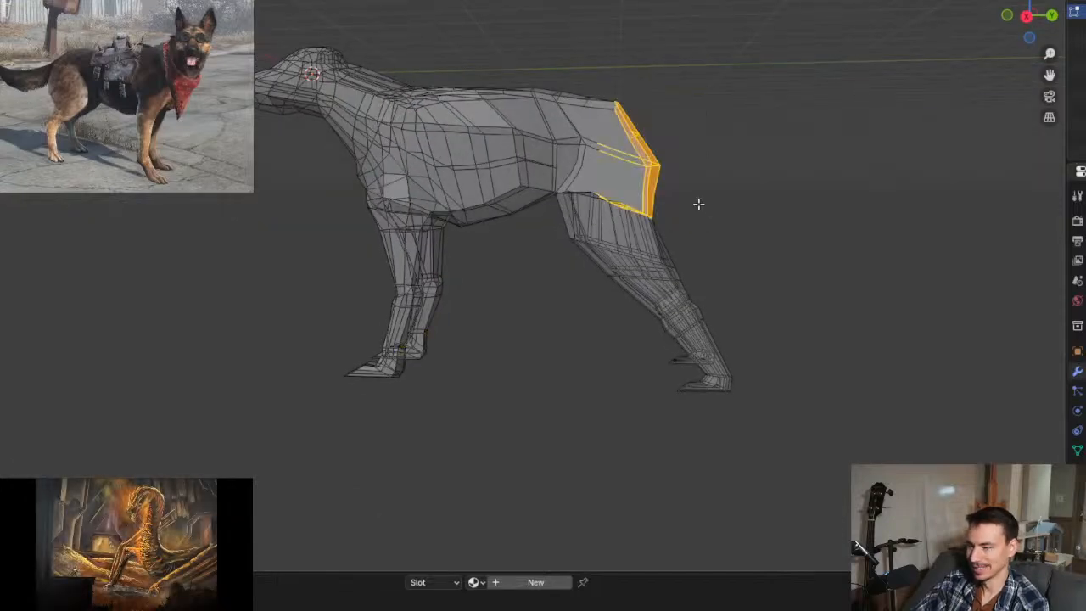
key(m)
click(698, 204)
middle_drag(728, 191, 669, 212)
key(alt+a)
Step: Turn X-ray off and add a centred loop cut through the upper rear face of the rump
middle_drag(759, 210, 749, 222)
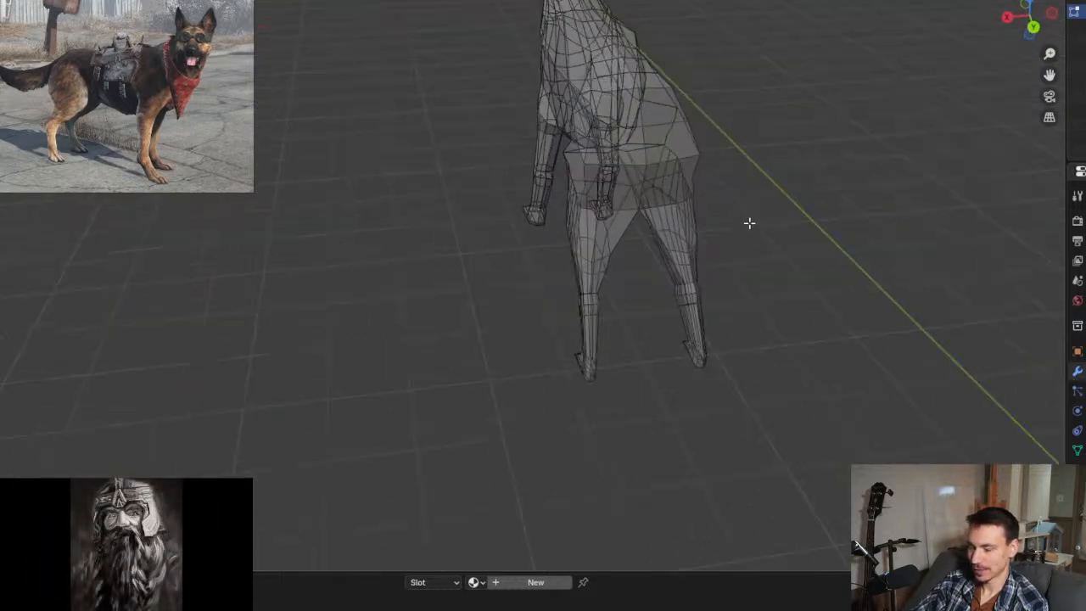
key(alt+z)
scroll(749, 223, up, 3)
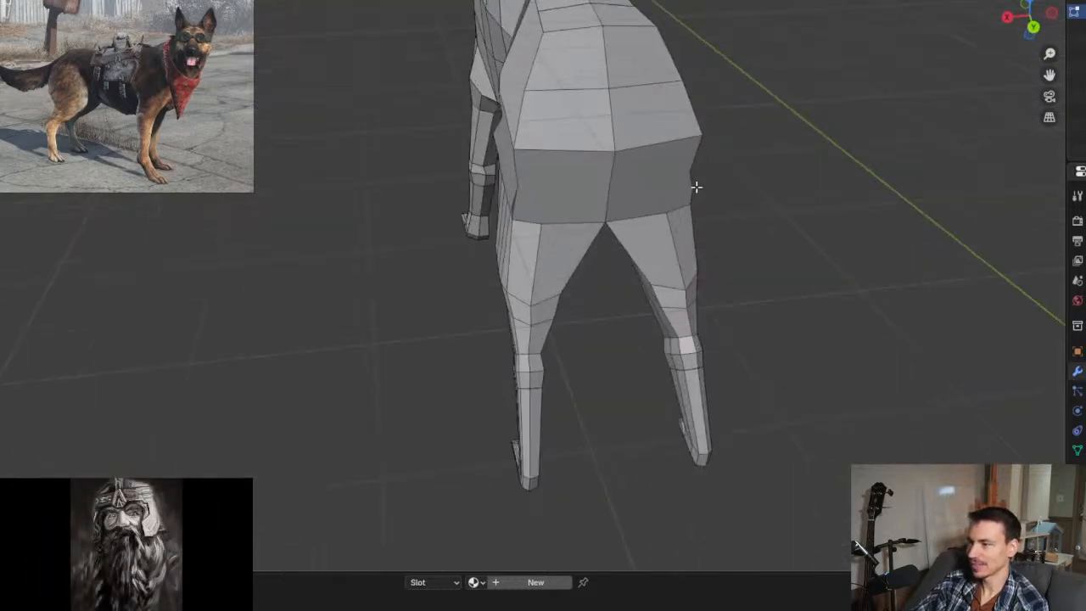
key(ctrl+r)
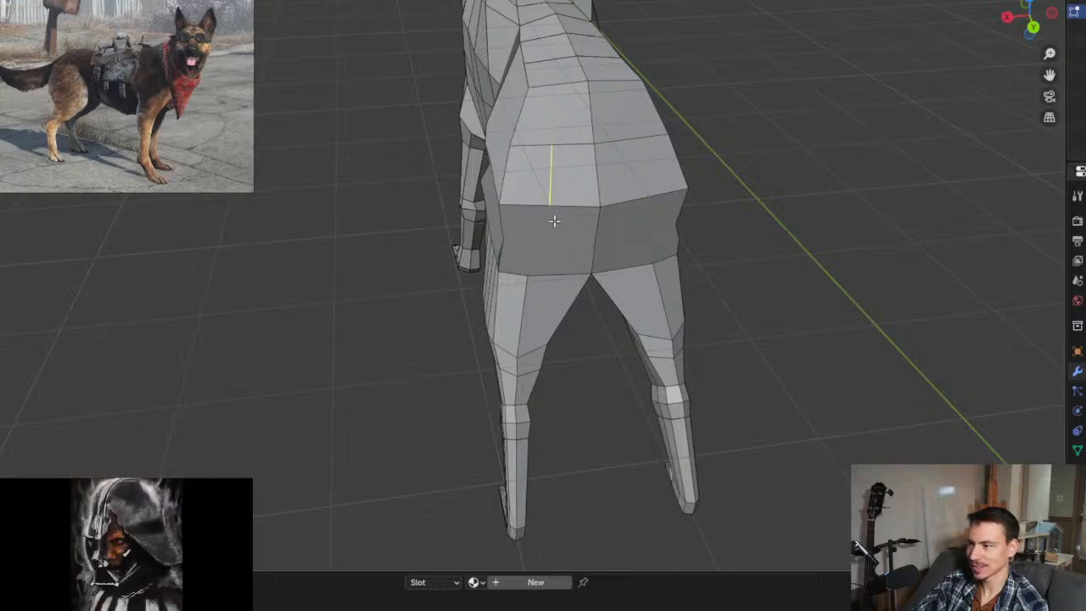
right_click(617, 187)
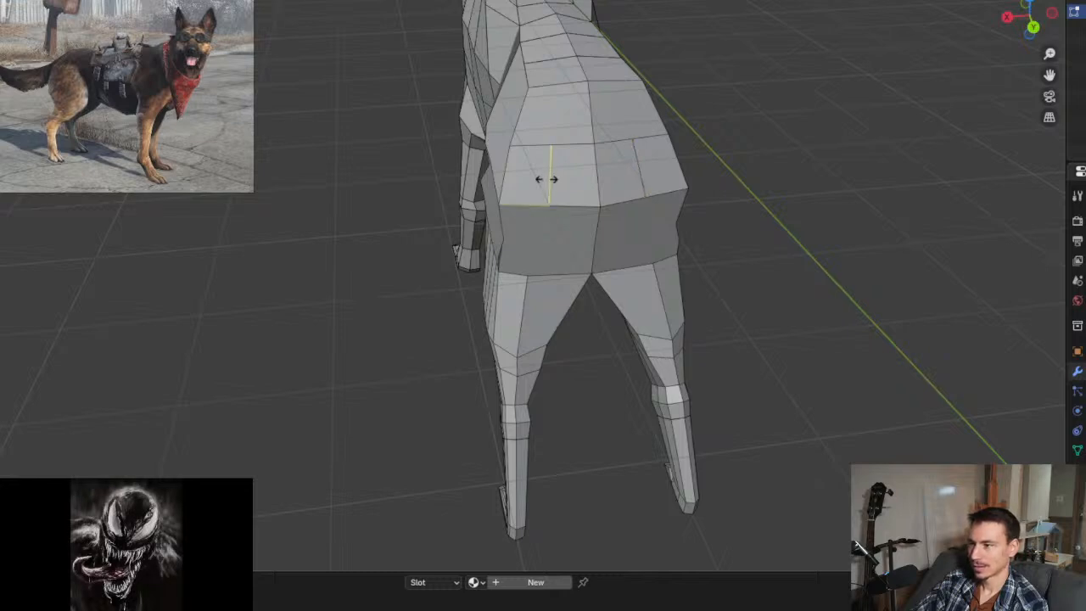
Step: Round the top of the rump by moving the new edge with proportional editing
middle_drag(591, 288, 536, 243)
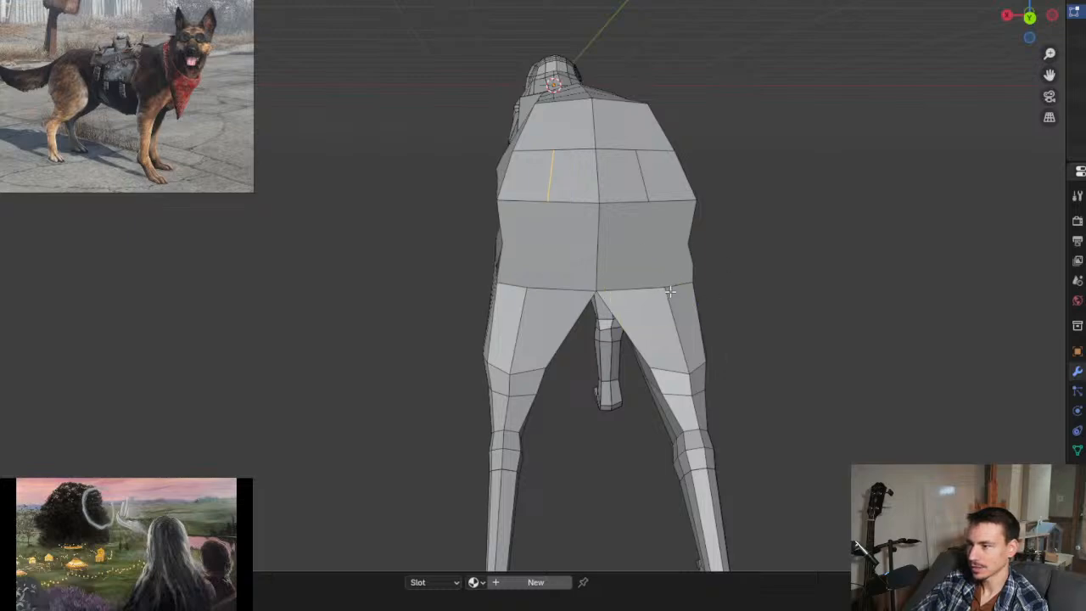
middle_drag(670, 291, 576, 236)
scroll(669, 253, down, 5)
scroll(562, 247, up, 4)
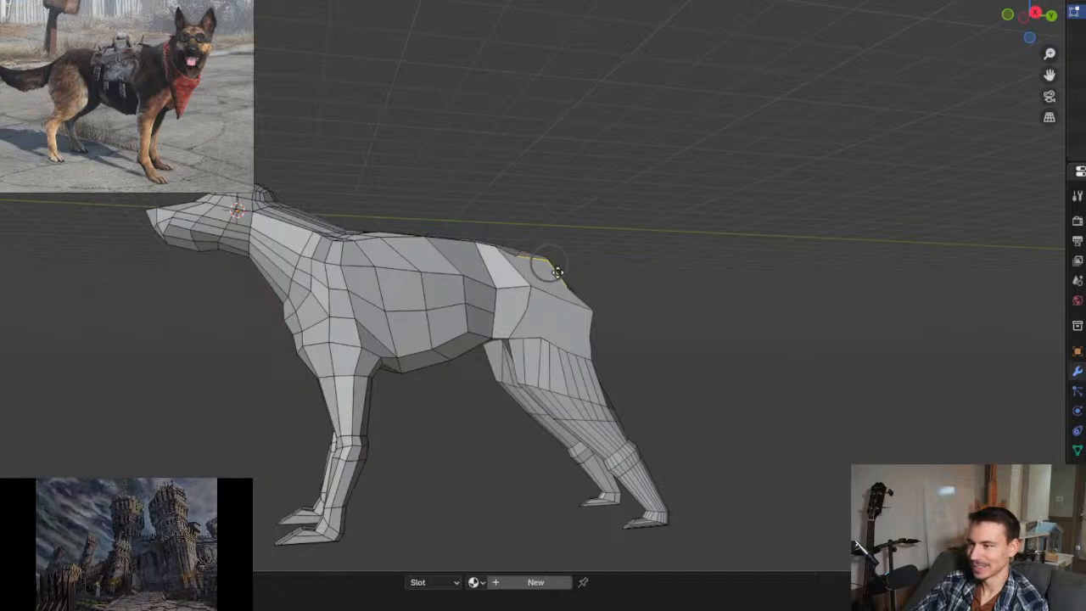
Step: In vertex mode, reposition the outer corner vertex at the back of the hip with proportional editing
key(1)
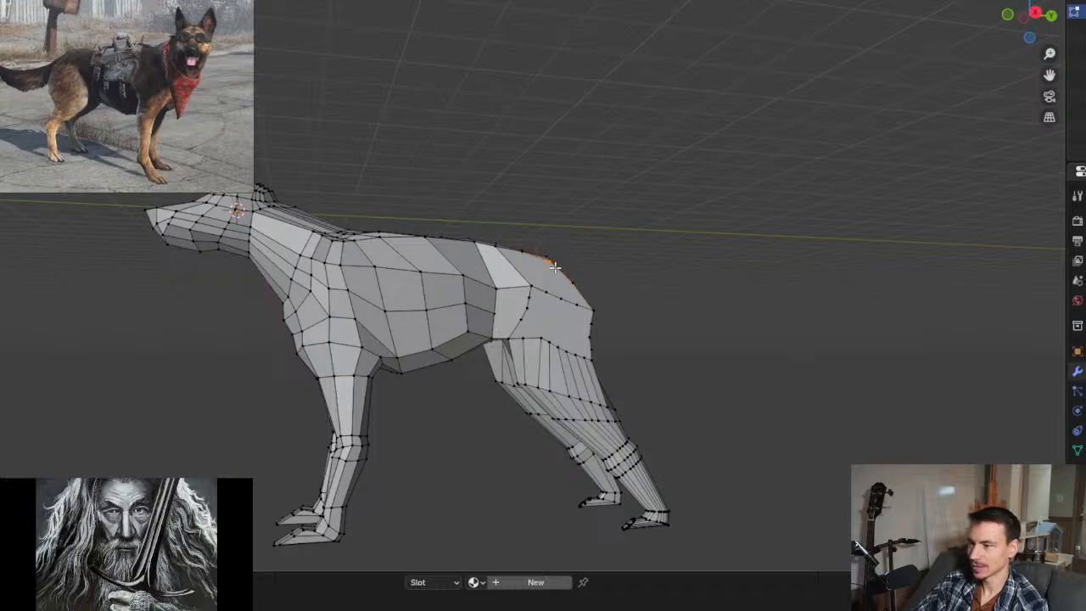
middle_drag(554, 268, 587, 315)
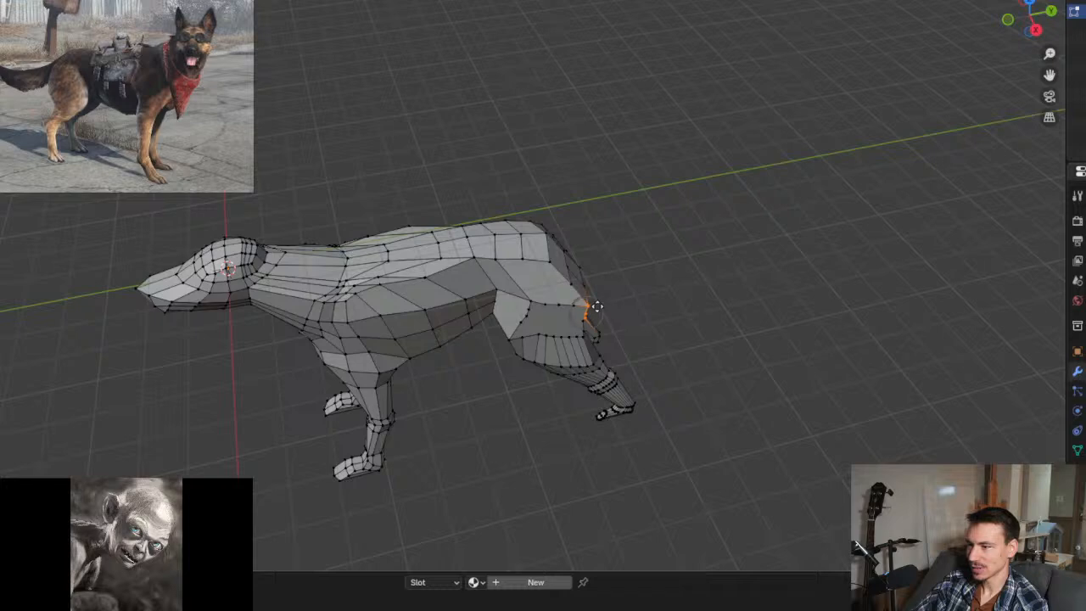
scroll(592, 307, up, 6)
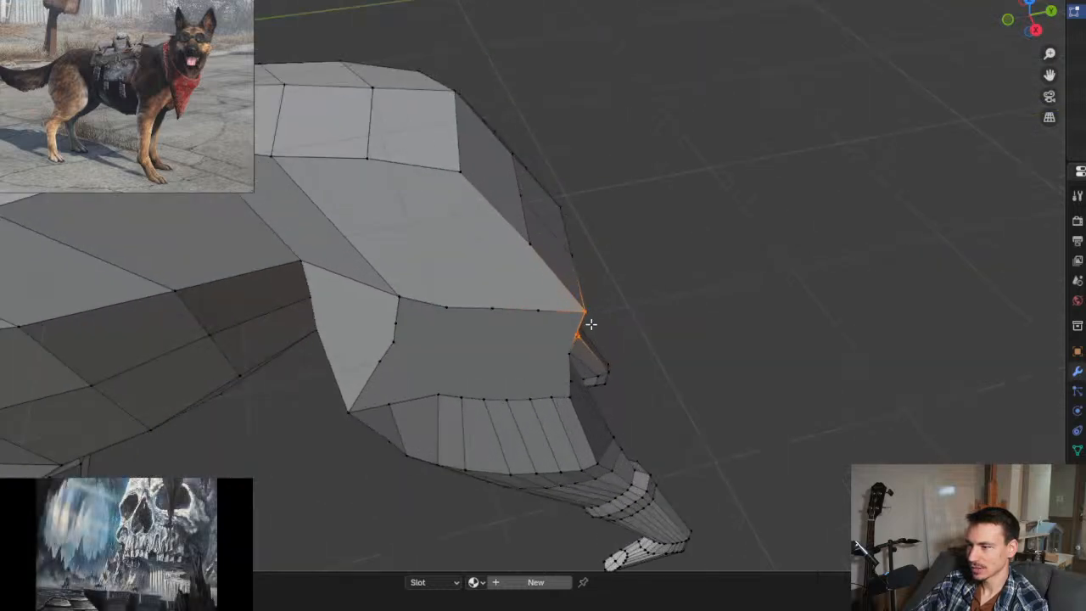
drag(642, 274, 617, 274)
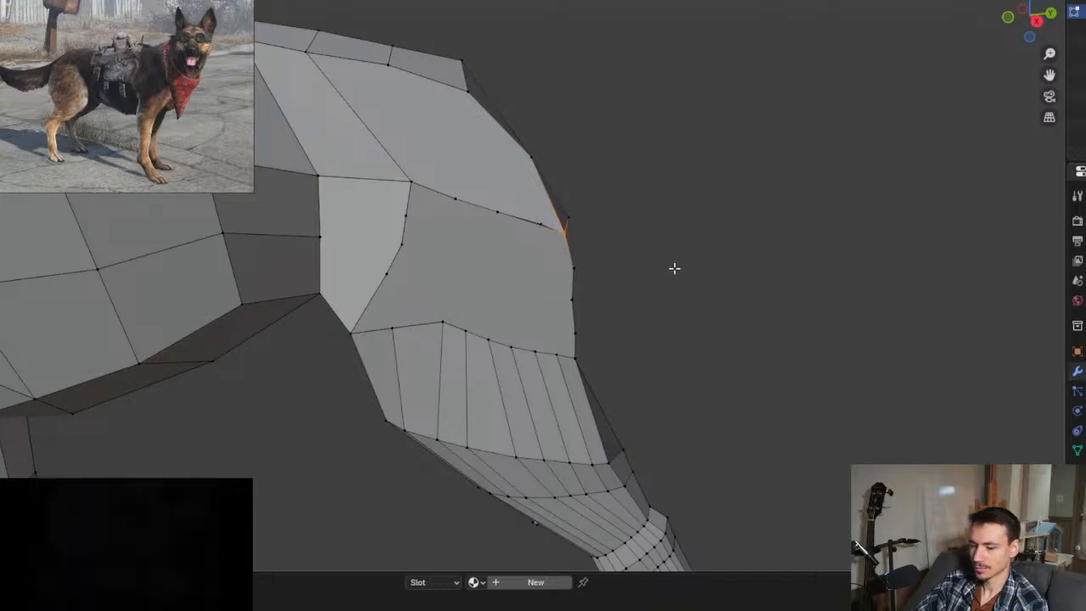
key(ctrl+z)
key(g)
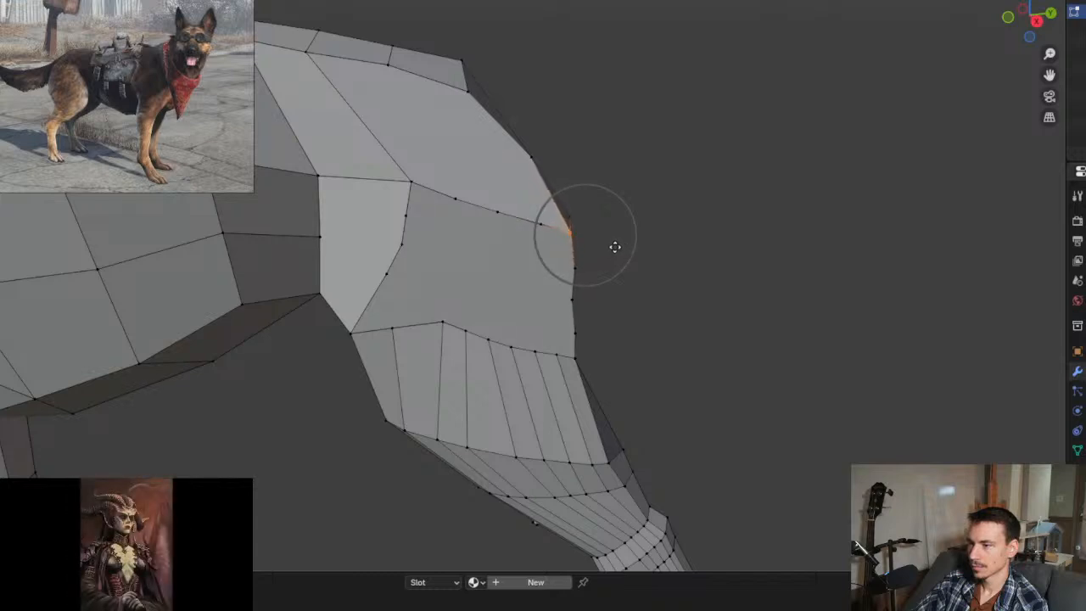
click(614, 243)
Step: Move the vertex on the side edge of the rump just above the thigh with proportional editing
middle_drag(681, 272, 593, 346)
scroll(569, 350, up, 3)
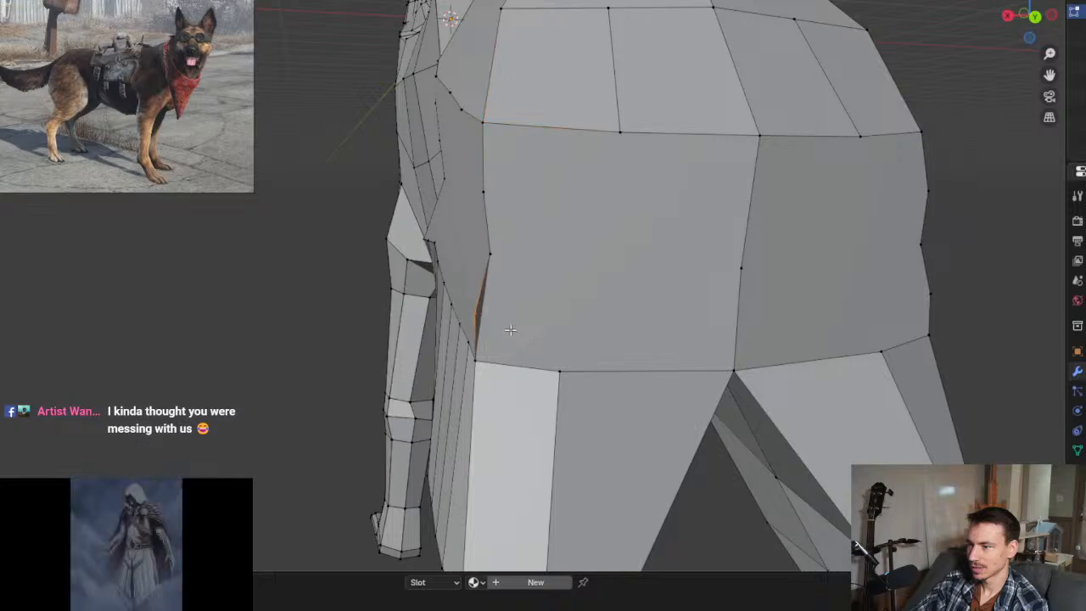
middle_drag(525, 332, 521, 308)
key(g)
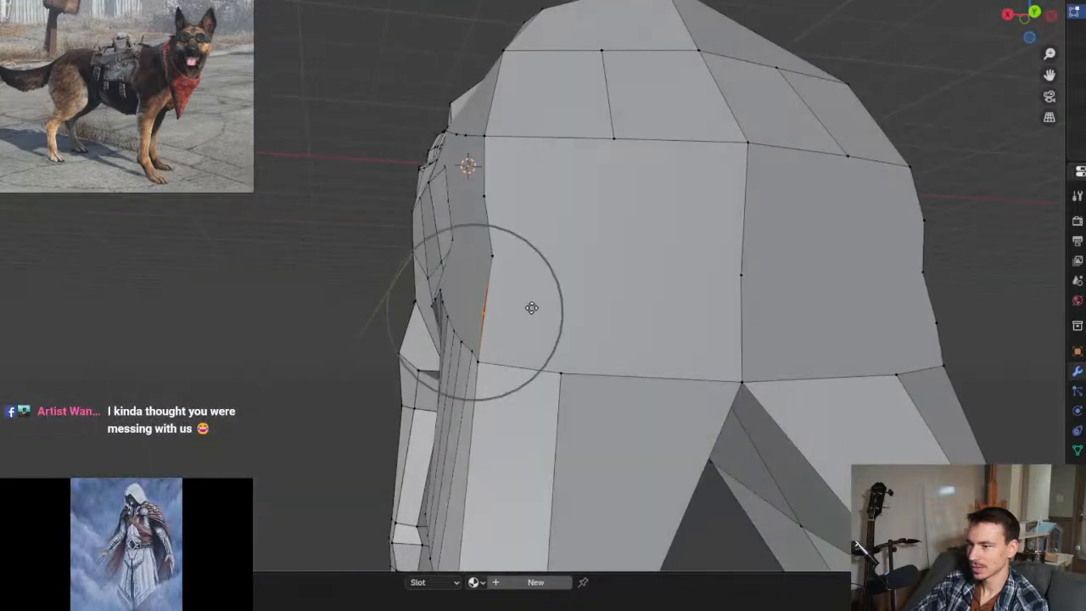
click(531, 308)
Step: Try to dissolve the large rear face of the rump above the hind leg
middle_drag(562, 303, 563, 316)
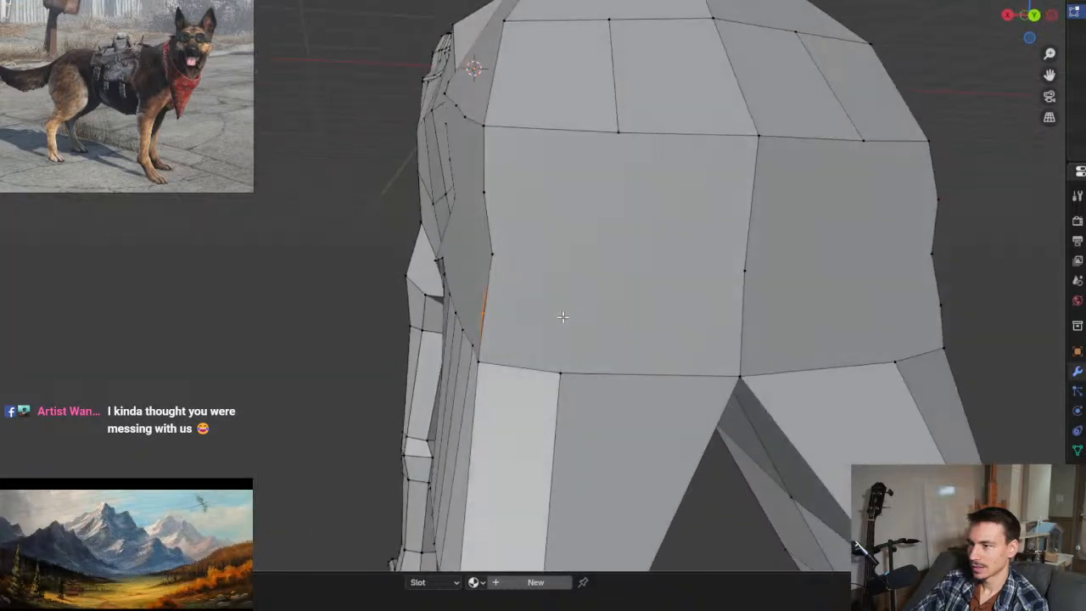
click(595, 269)
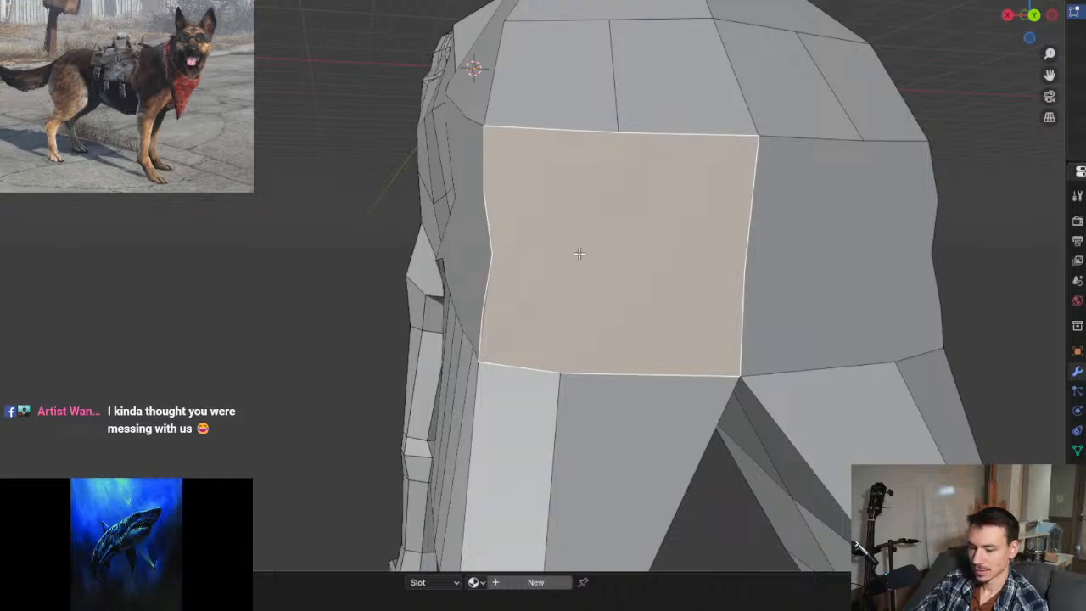
key(x)
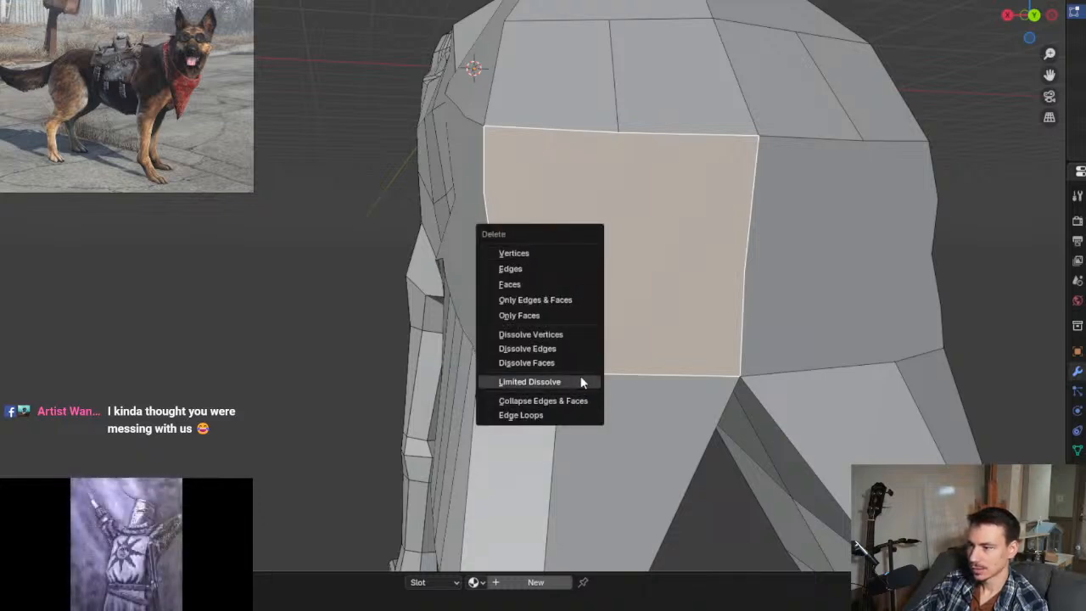
click(578, 364)
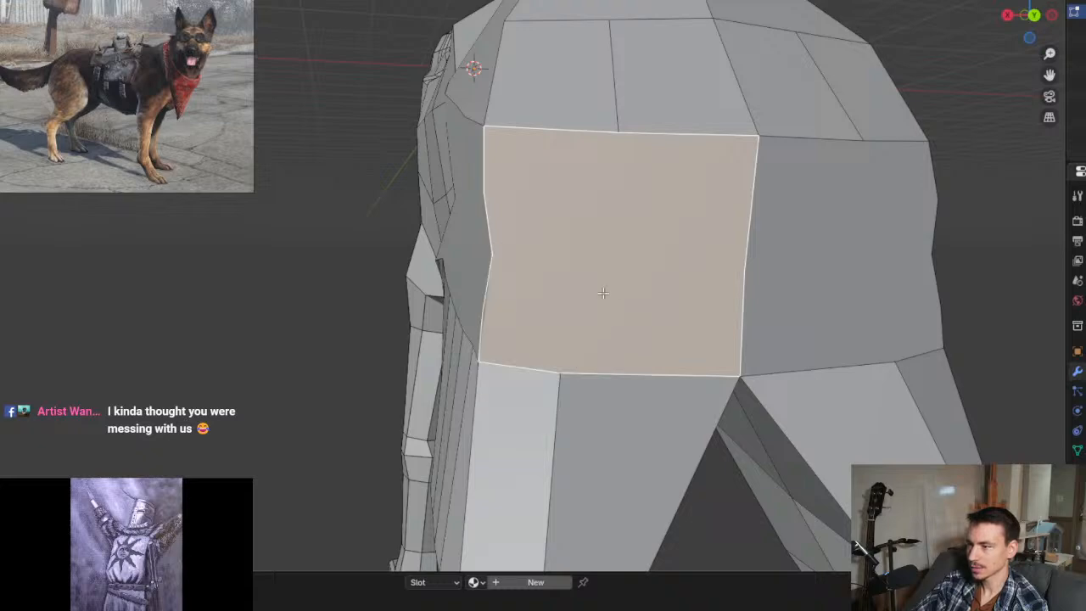
key(x)
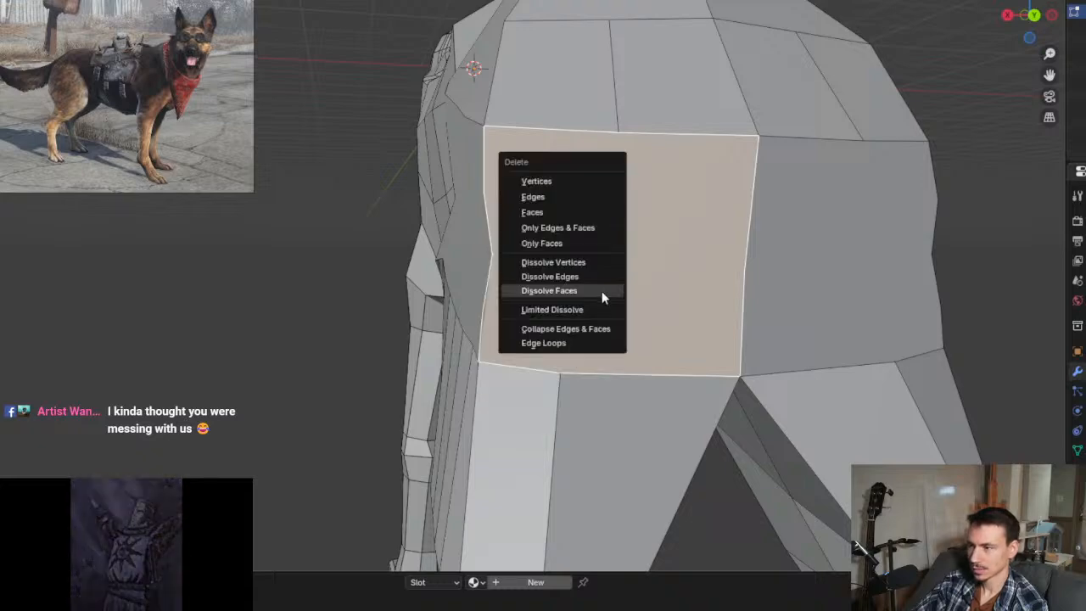
click(601, 290)
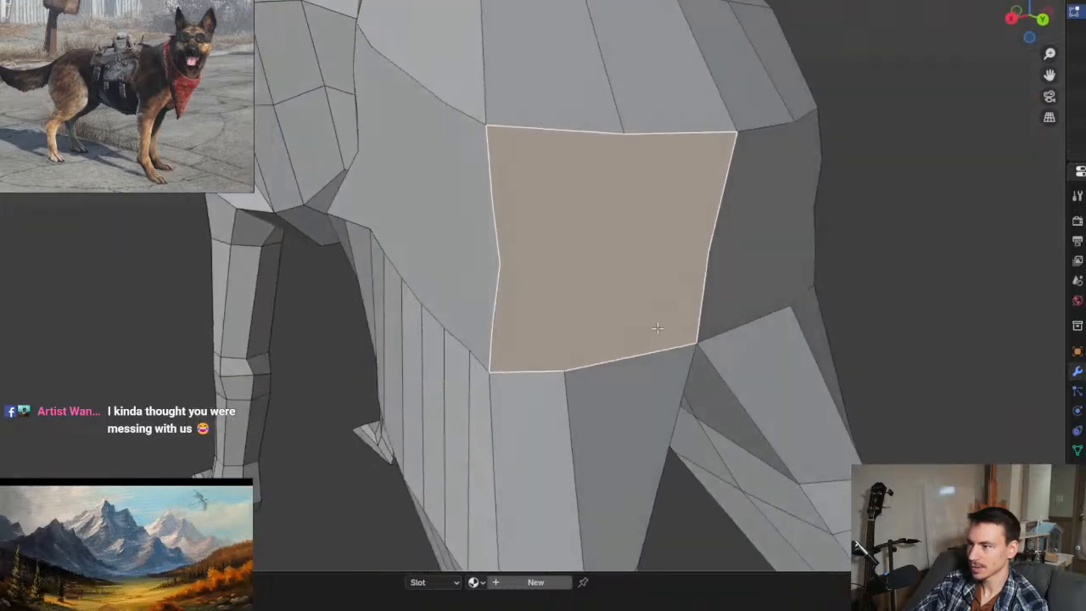
Step: Delete the large rear face of the rump above the hind leg
middle_drag(657, 327, 633, 315)
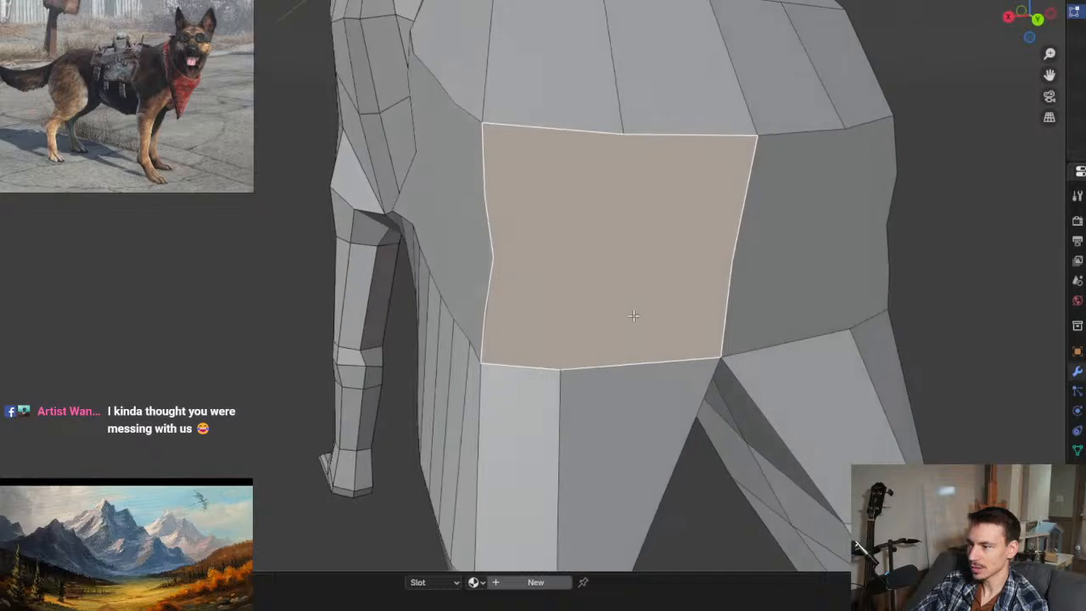
key(x)
key(f)
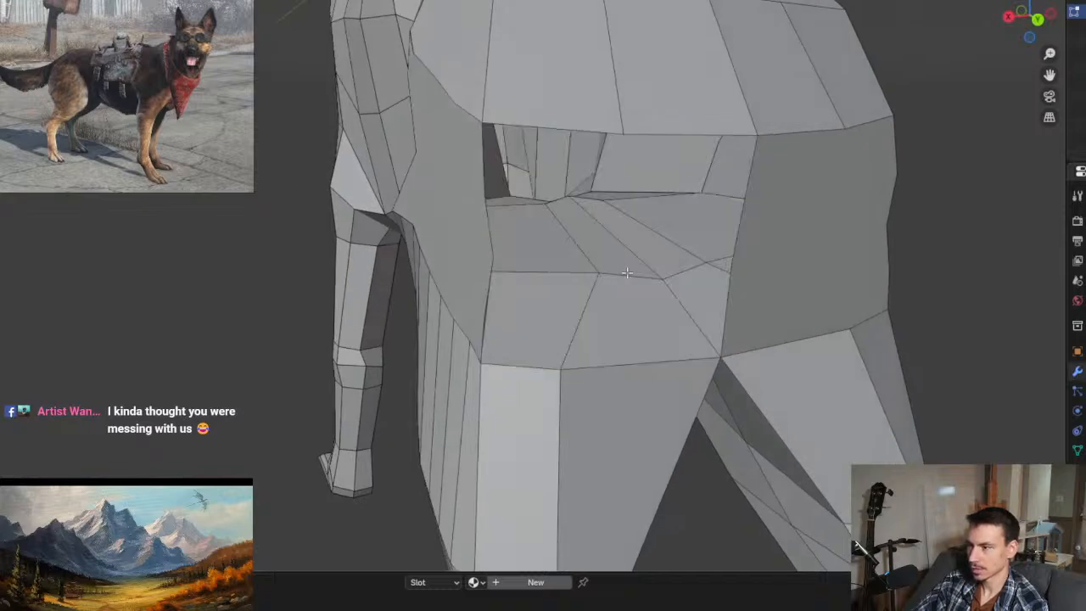
Step: Select the edges bordering the opening in the rump and merge their overlapping vertices
mouse_move(626, 272)
middle_down()
mouse_move(594, 272)
mouse_move(473, 145)
mouse_move(476, 275)
mouse_move(613, 272)
middle_up()
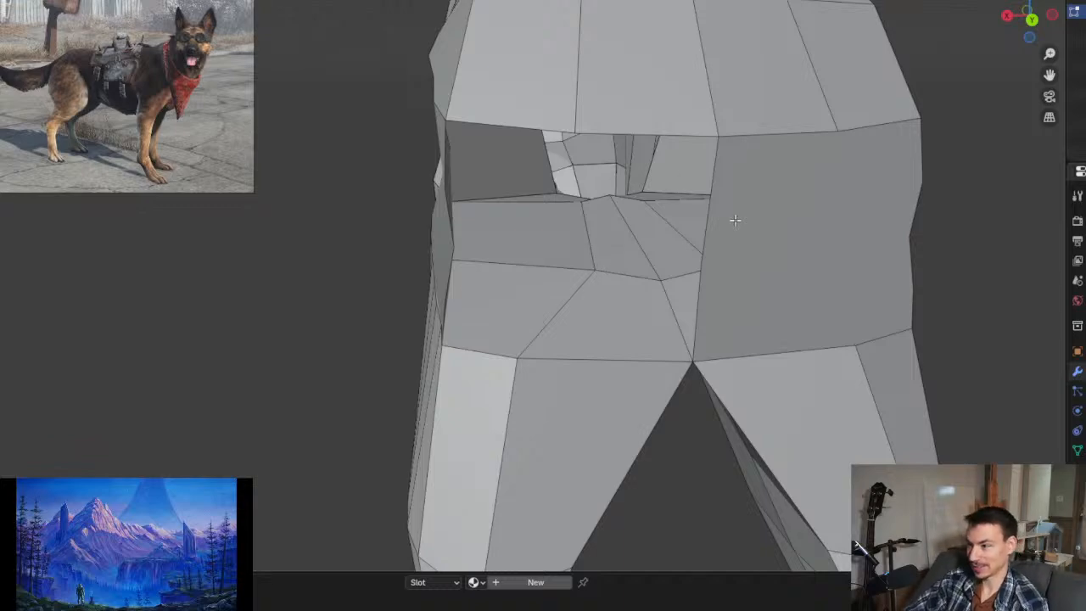
middle_drag(688, 218, 608, 238)
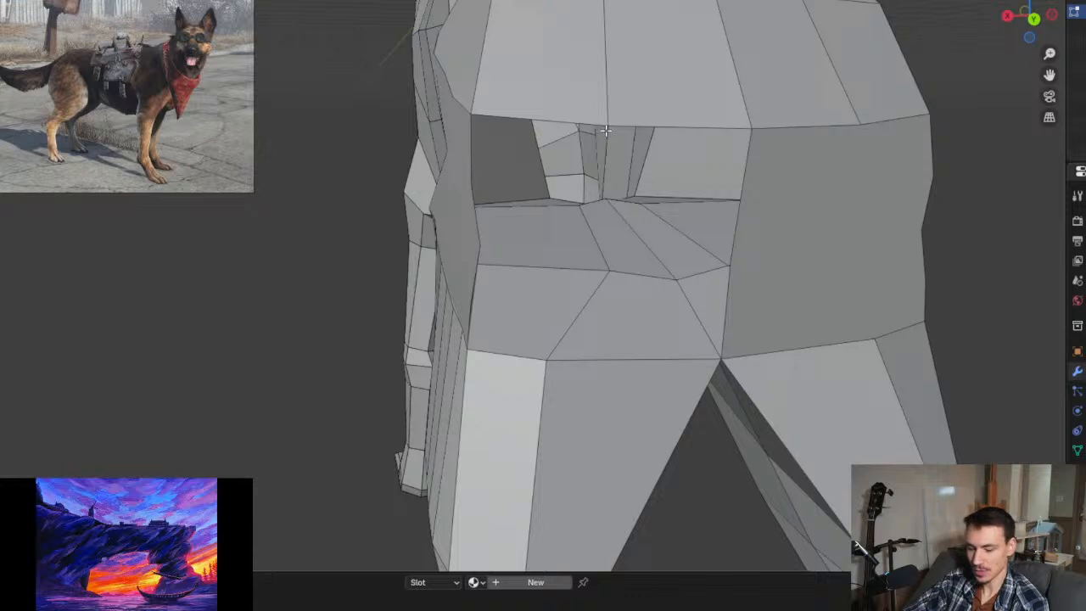
alt+click(669, 126)
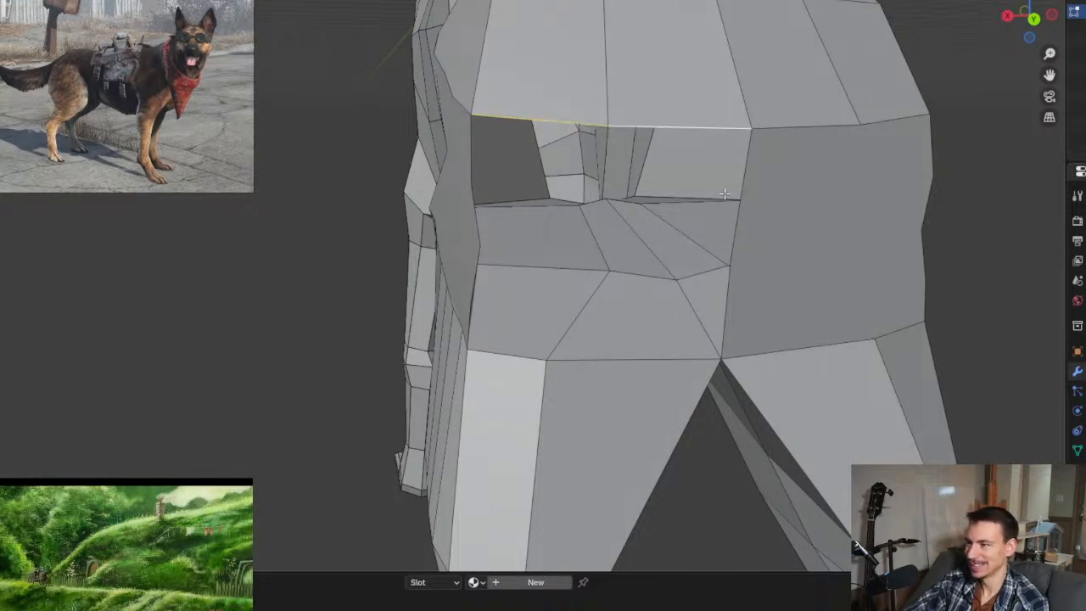
shift+click(727, 291)
shift+click(733, 238)
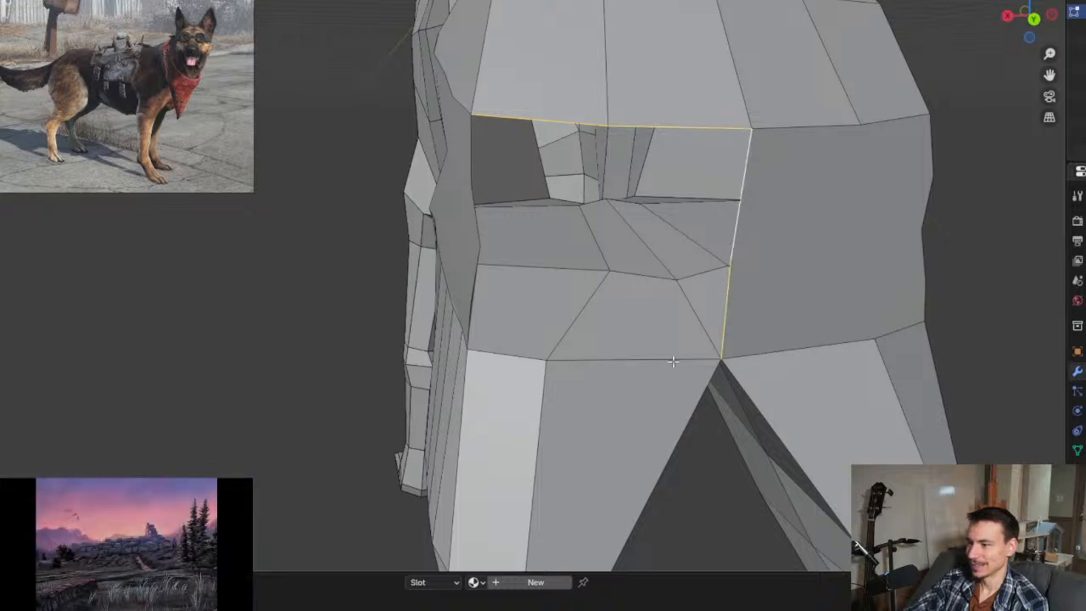
shift+click(662, 357)
shift+click(501, 352)
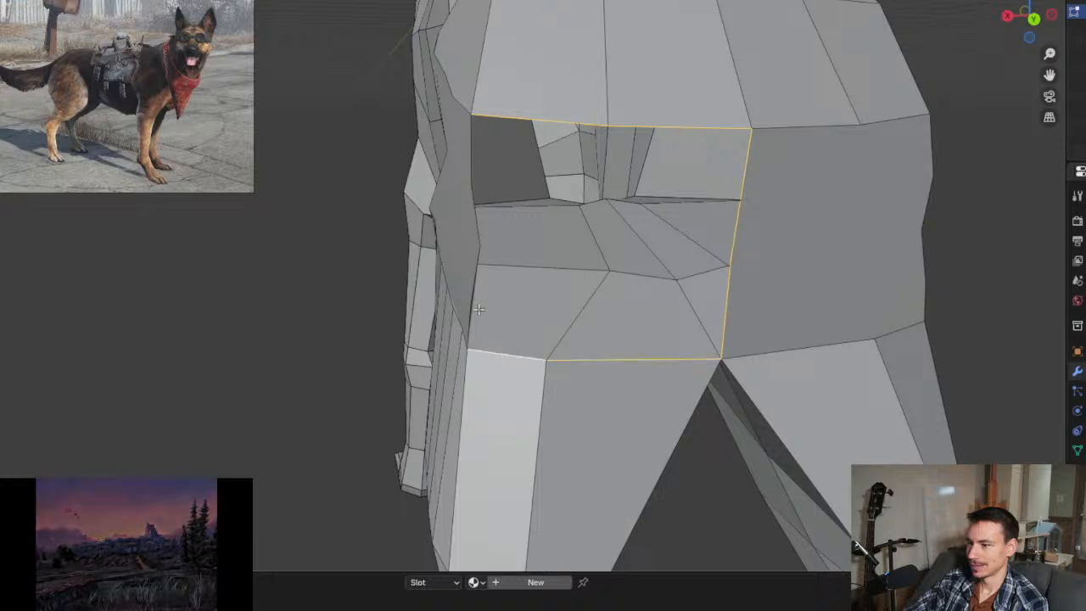
shift+click(479, 263)
shift+click(479, 222)
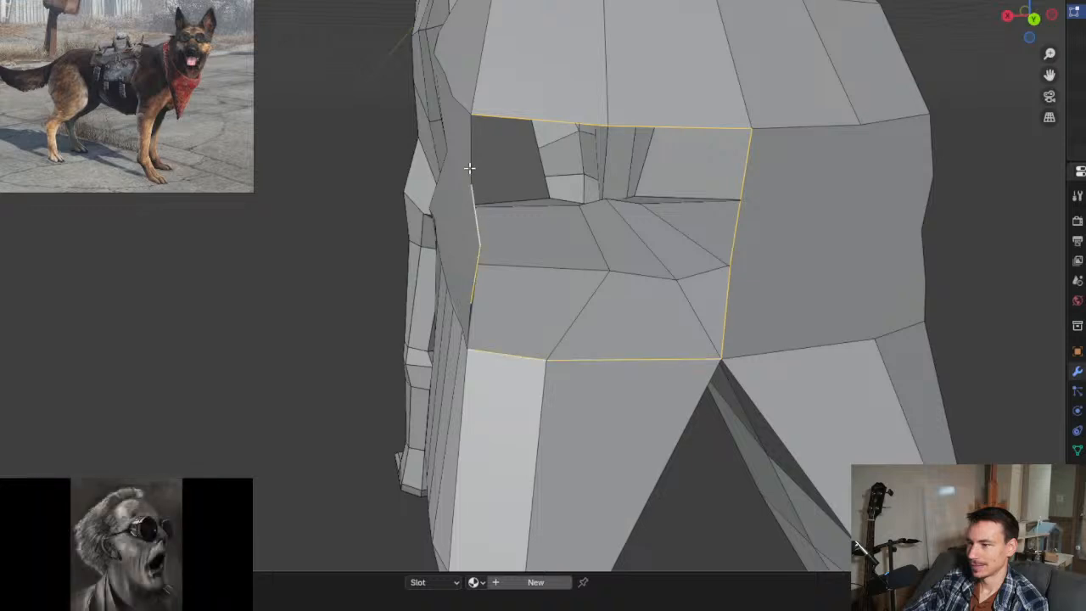
shift+click(473, 166)
shift+click(469, 327)
middle_drag(523, 324, 589, 308)
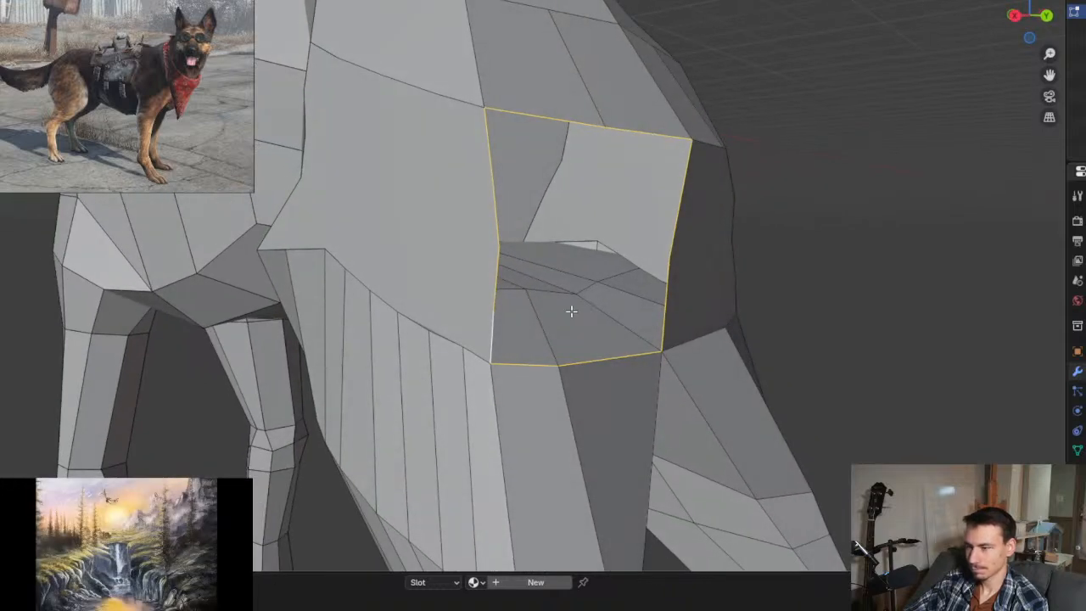
key(m)
click(569, 311)
middle_drag(561, 317, 514, 323)
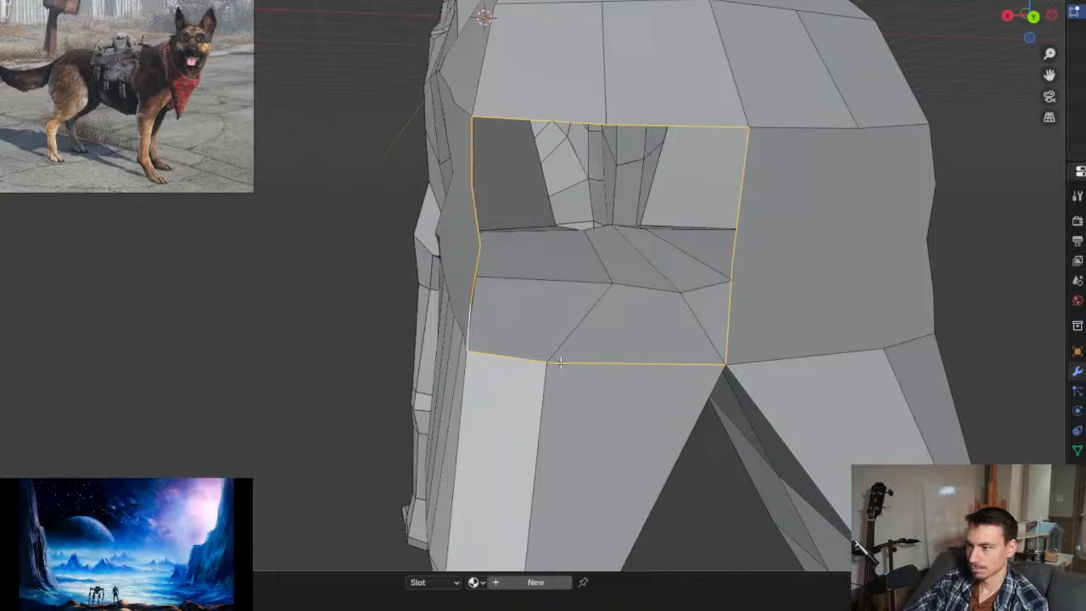
Step: Scale down the border of the rump opening with proportional editing
middle_drag(562, 361, 611, 346)
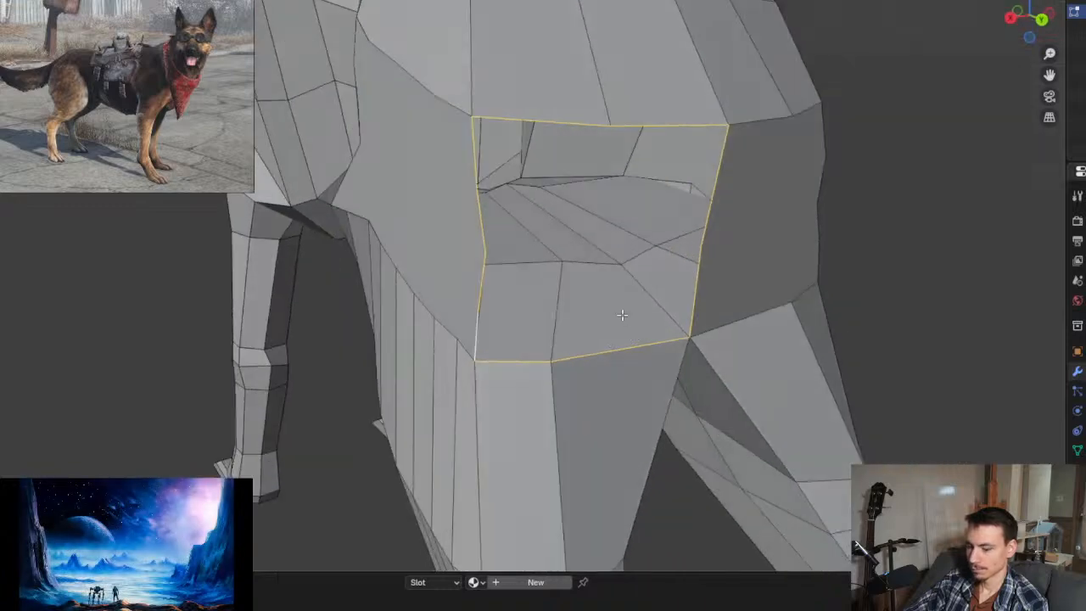
key(j)
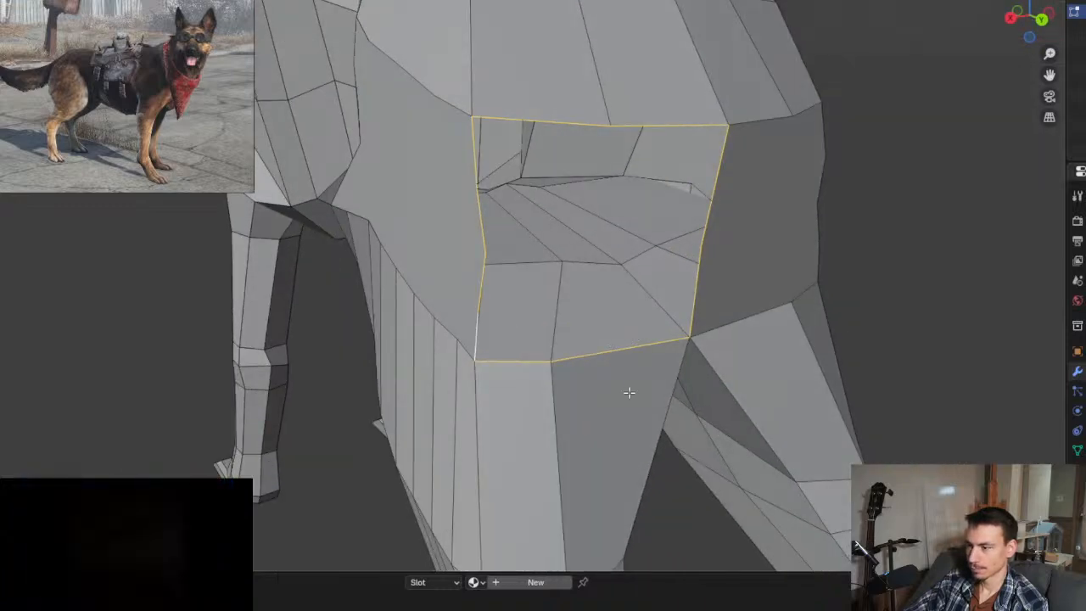
middle_drag(625, 393, 591, 372)
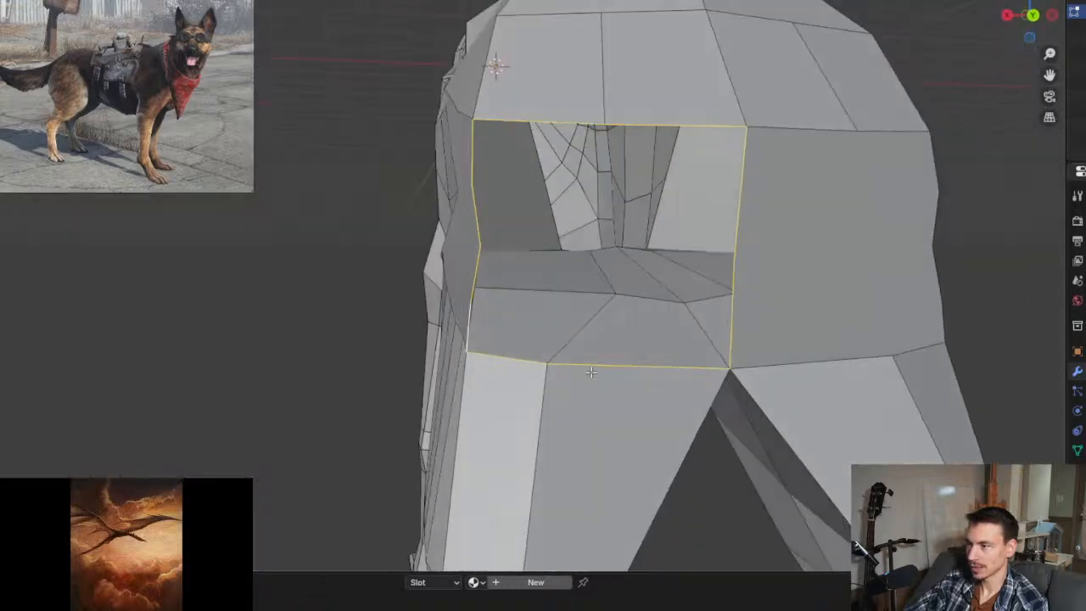
key(s)
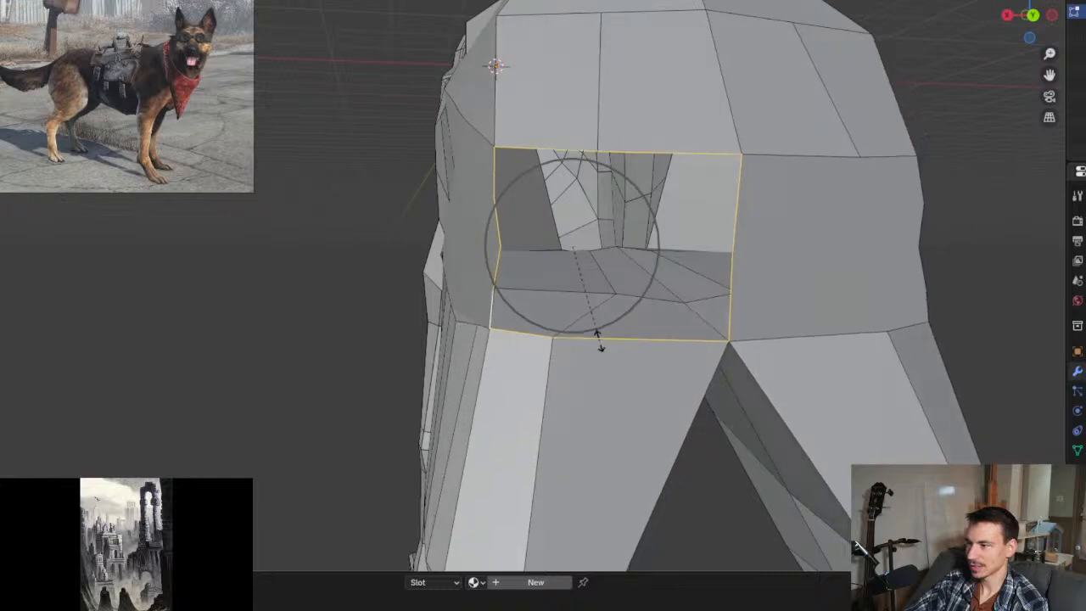
click(601, 343)
mouse_move(608, 331)
middle_down()
mouse_move(826, 347)
mouse_move(717, 330)
mouse_move(629, 335)
middle_up()
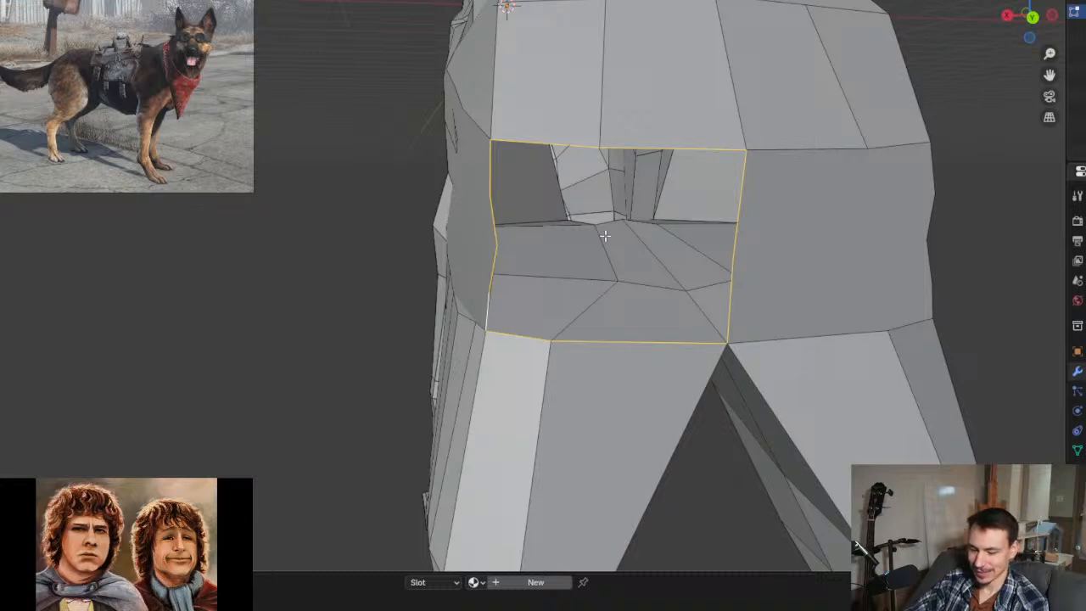
Step: Try to connect the middle vertex on the opening's upper edge to the vertex on its lower edge
key(k)
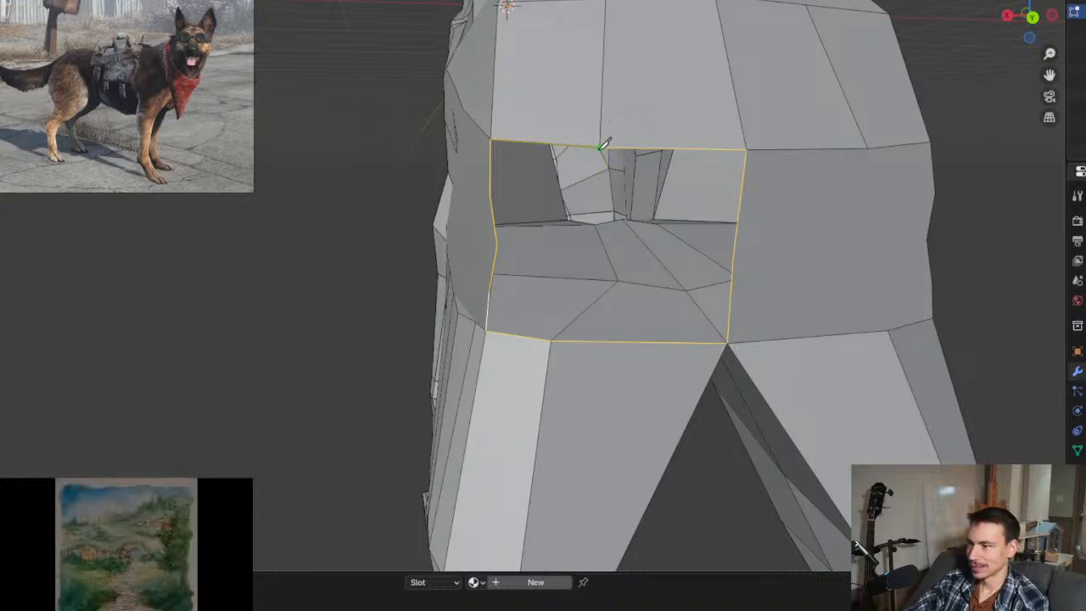
key(Escape)
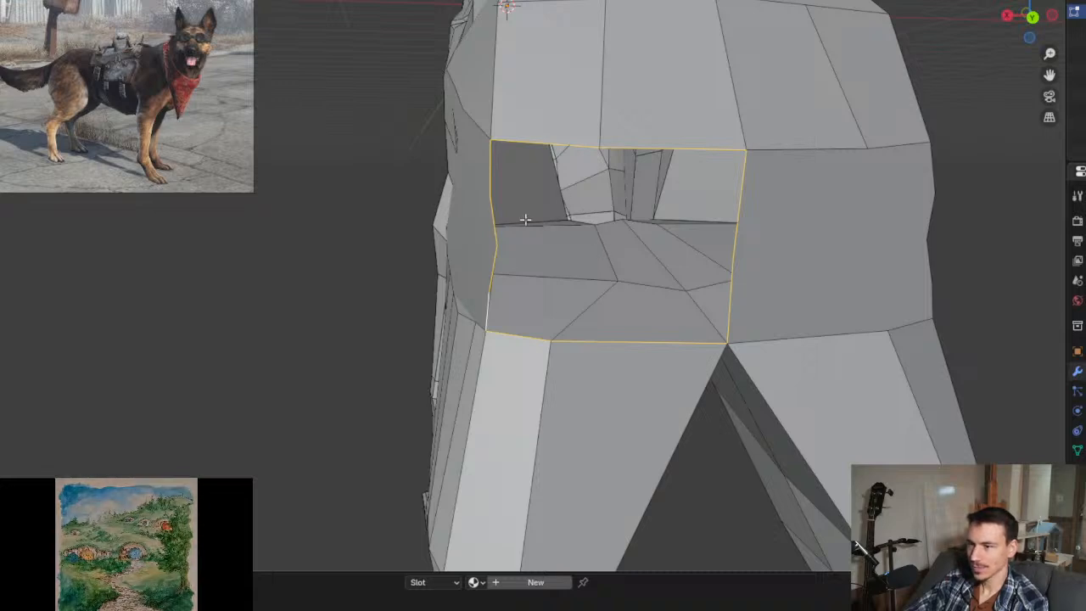
key(1)
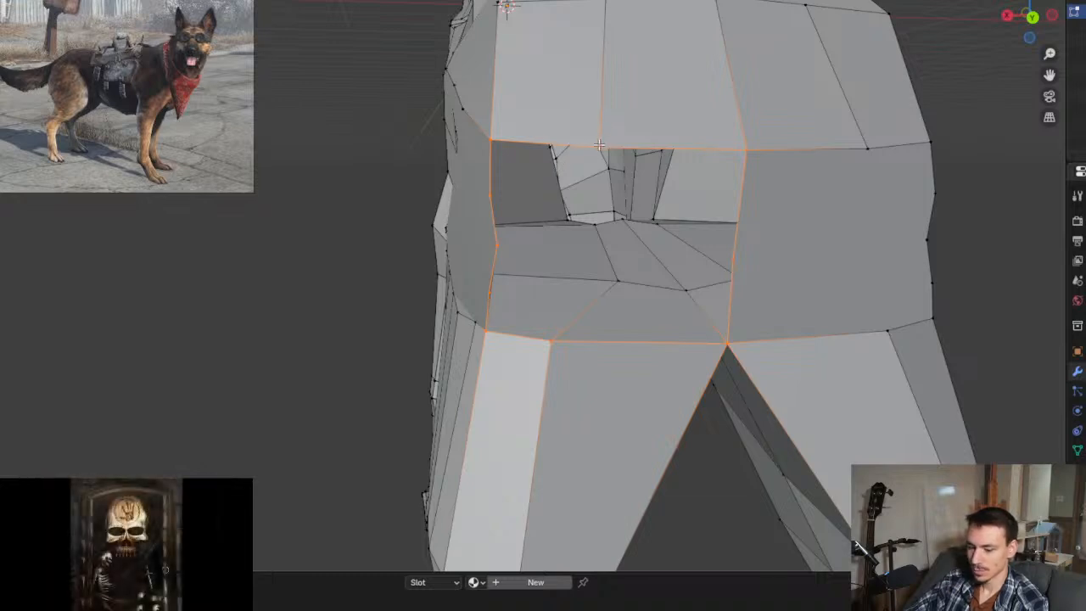
click(598, 146)
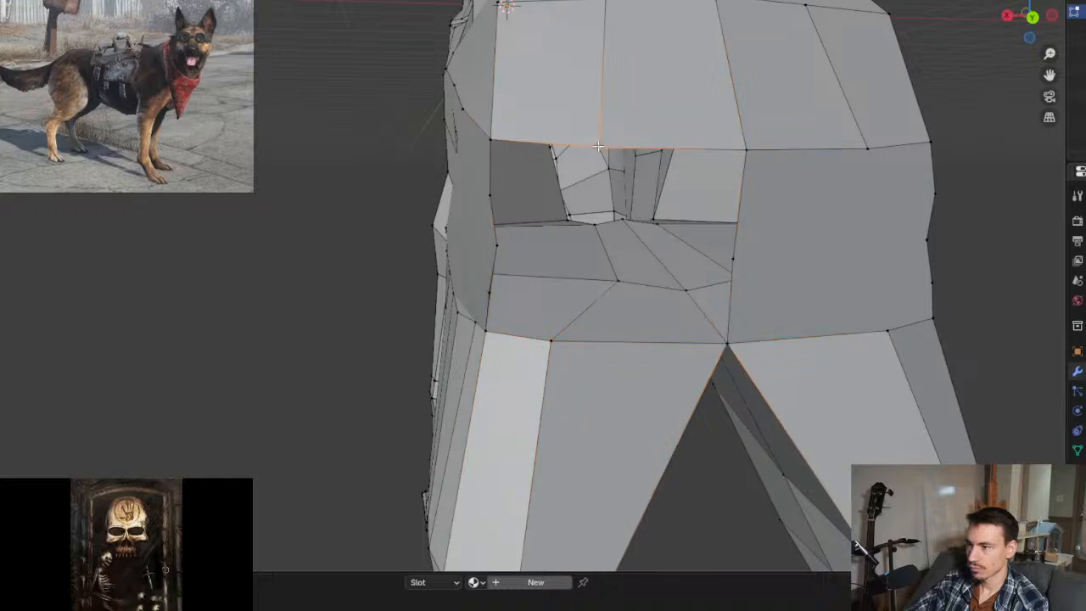
shift+click(551, 340)
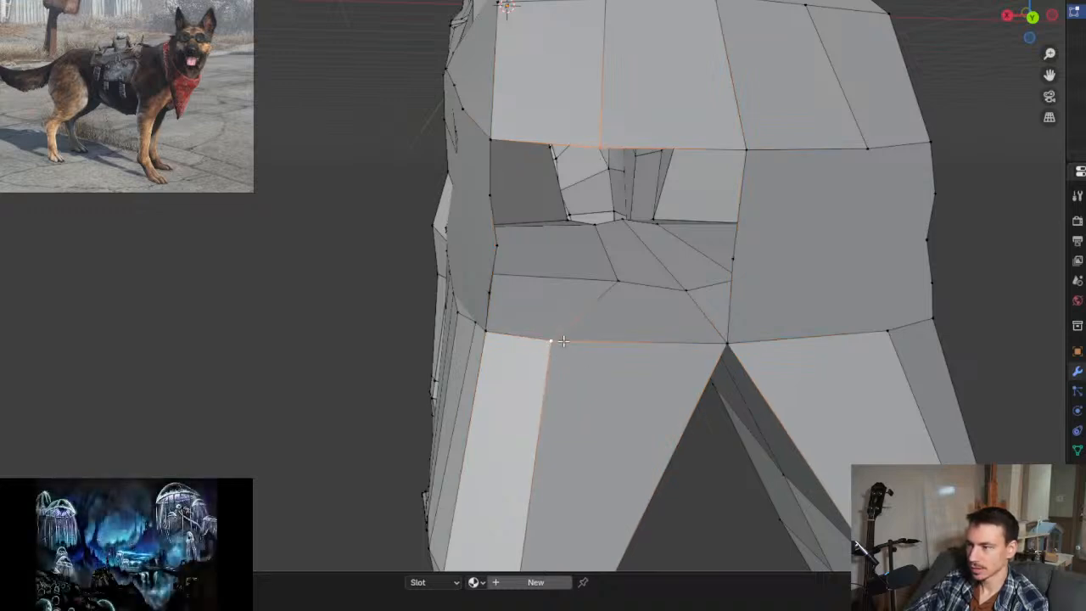
scroll(564, 339, down, 2)
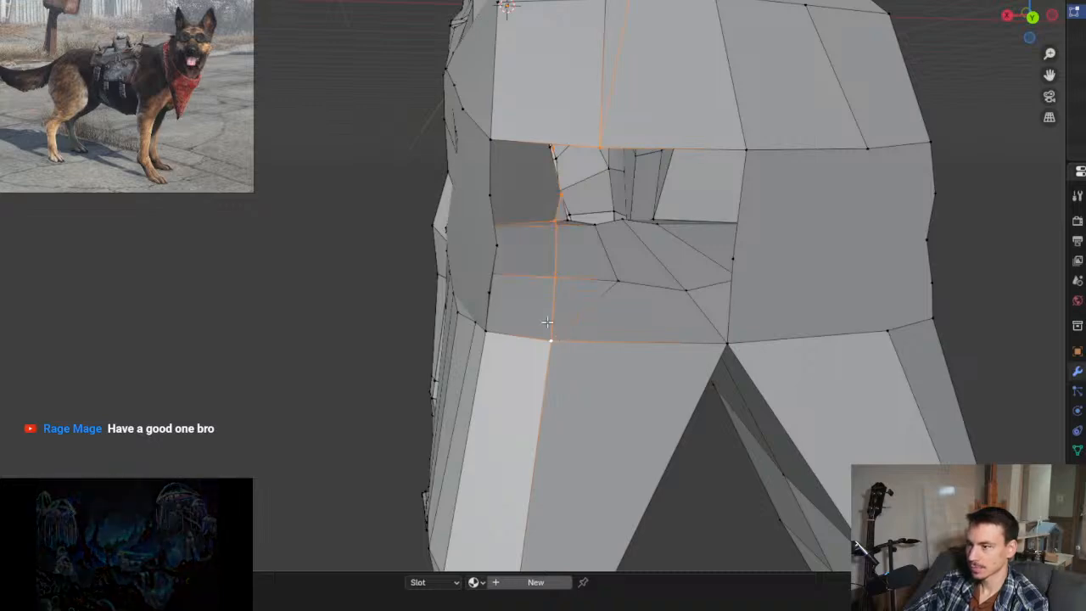
Step: Try to connect the vertices partway down the two side edges of the rump opening
middle_drag(565, 339, 610, 323)
scroll(558, 341, down, 1)
scroll(619, 254, down, 3)
scroll(588, 282, up, 2)
scroll(612, 324, up, 3)
click(664, 336)
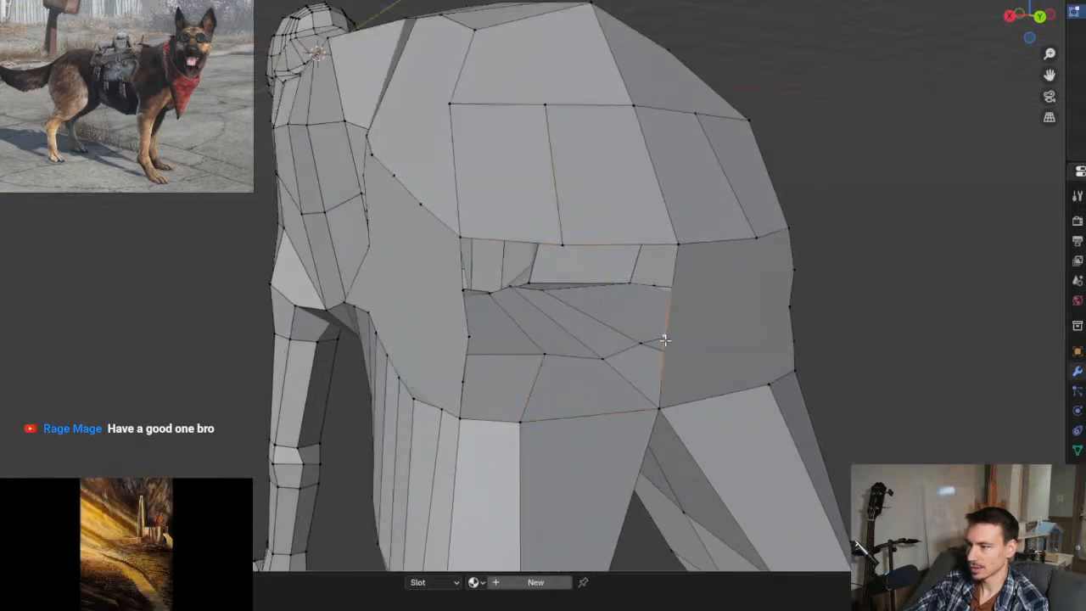
ctrl+click(467, 335)
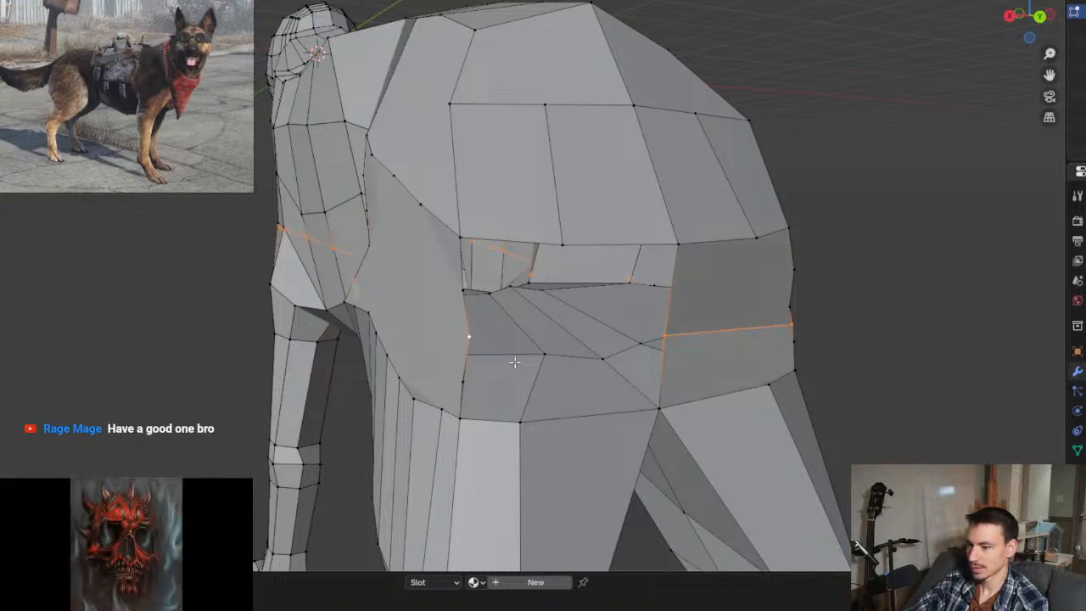
key(ctrl+x)
middle_drag(655, 329, 586, 316)
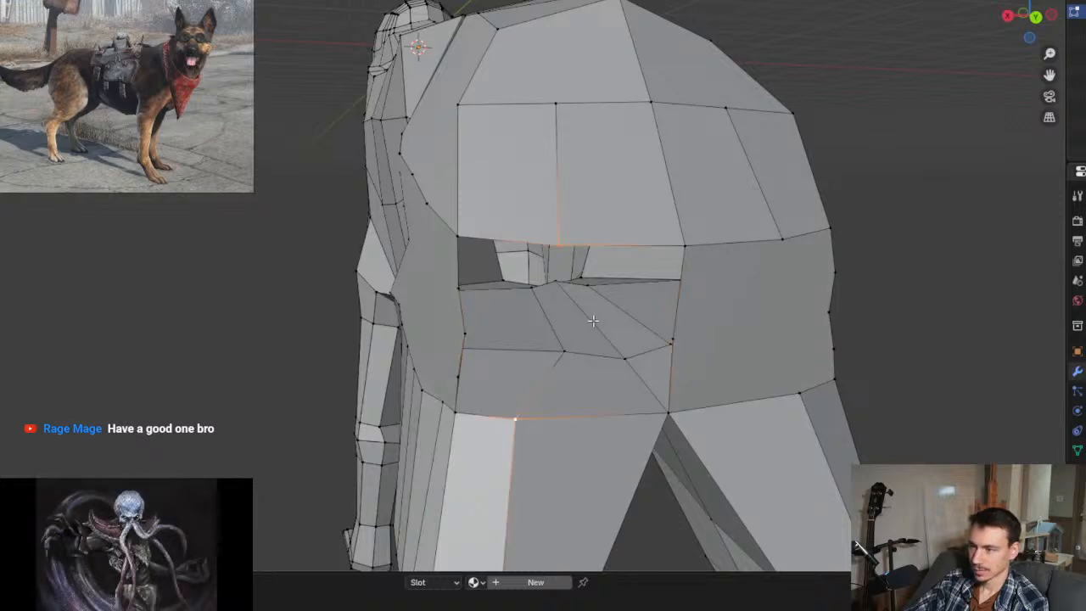
Step: Undo the scaling of the rump opening and fill the opening with a single face
key(l)
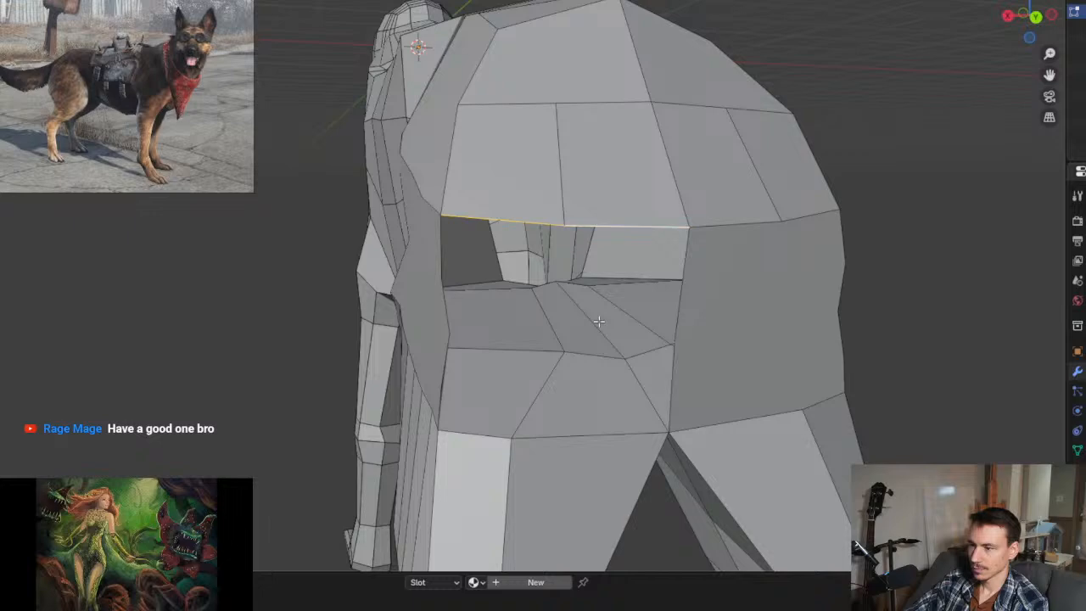
key(f)
scroll(598, 321, down, 3)
middle_drag(584, 325, 711, 320)
Step: Select the entire dog mesh and bring up the Quad Remesh settings
key(a)
scroll(707, 323, down, 3)
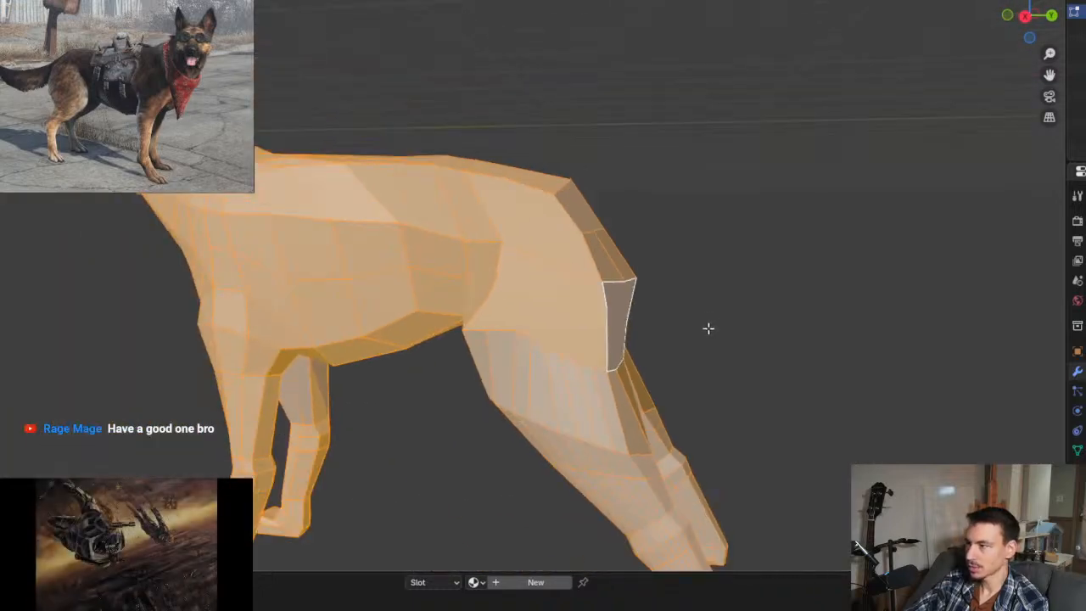
key(n)
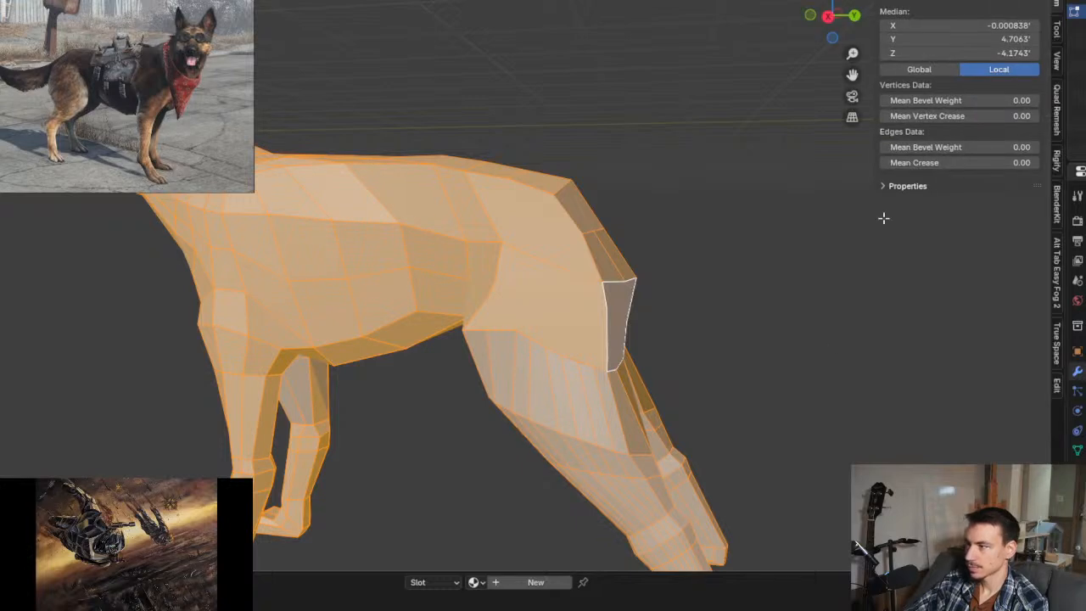
click(1057, 119)
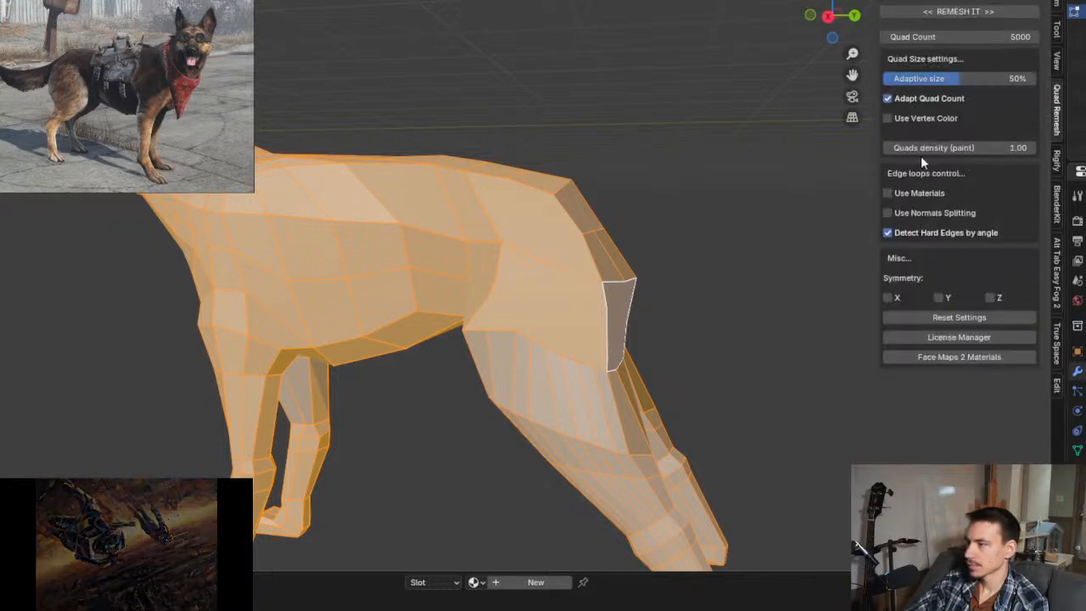
click(970, 36)
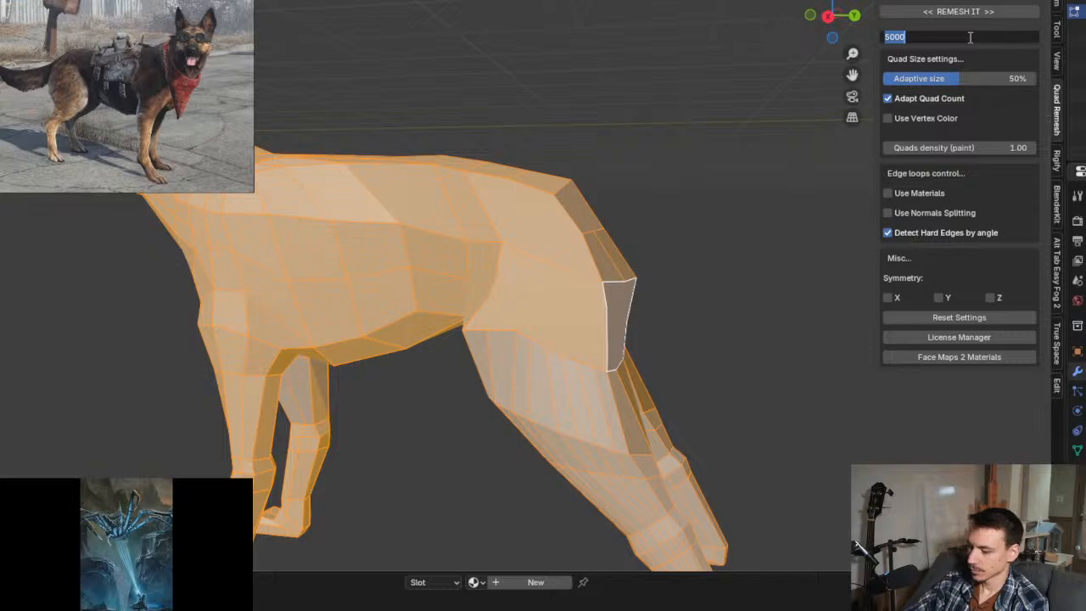
key(Return)
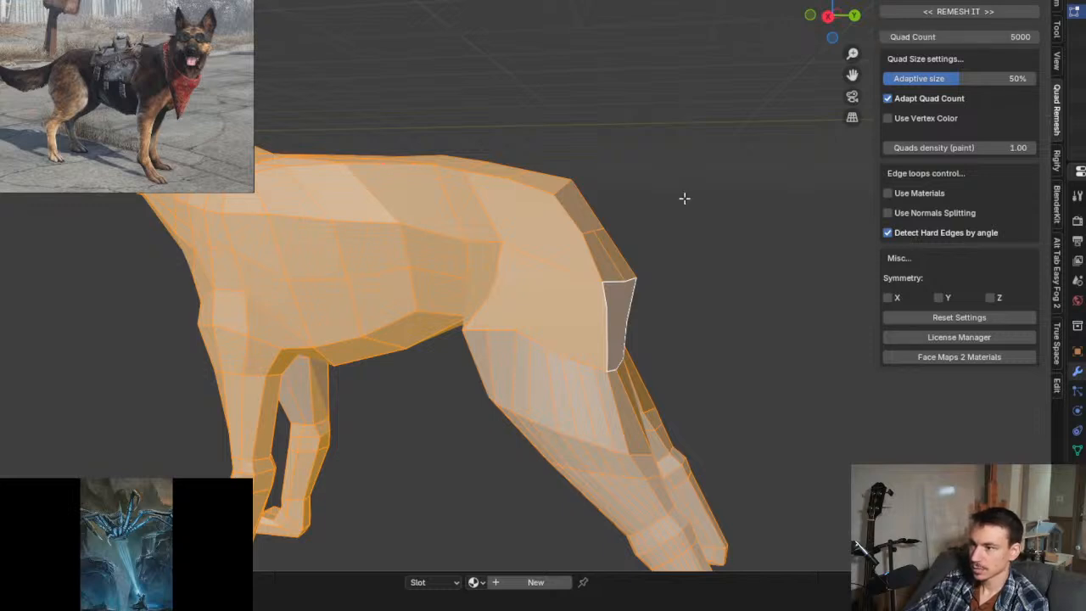
Step: Move the floating dog reference image clear of the scene statistics
drag(119, 4, 119, 78)
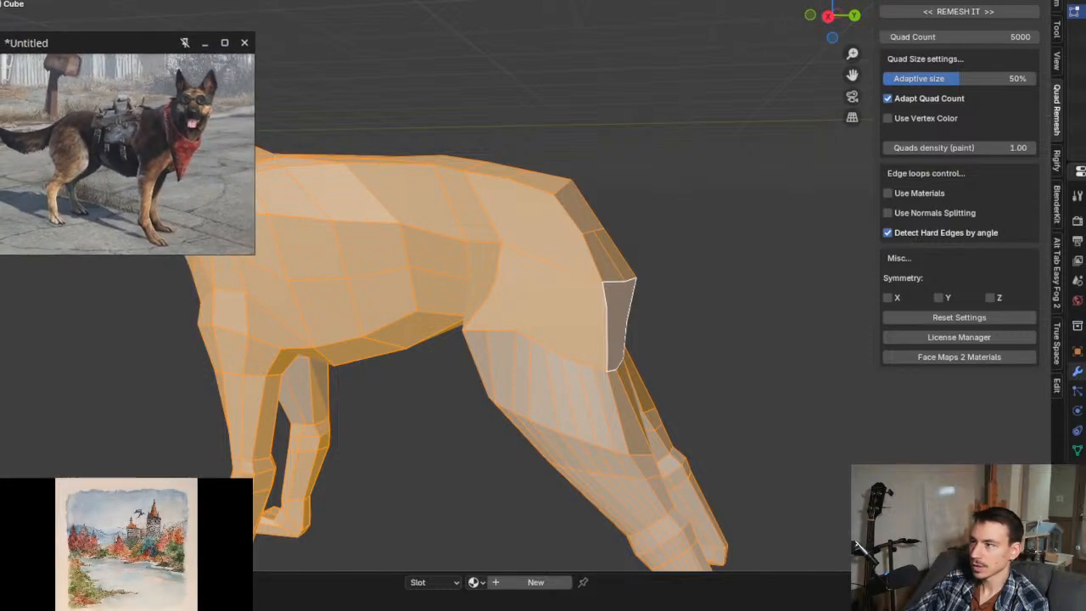
click(933, 1)
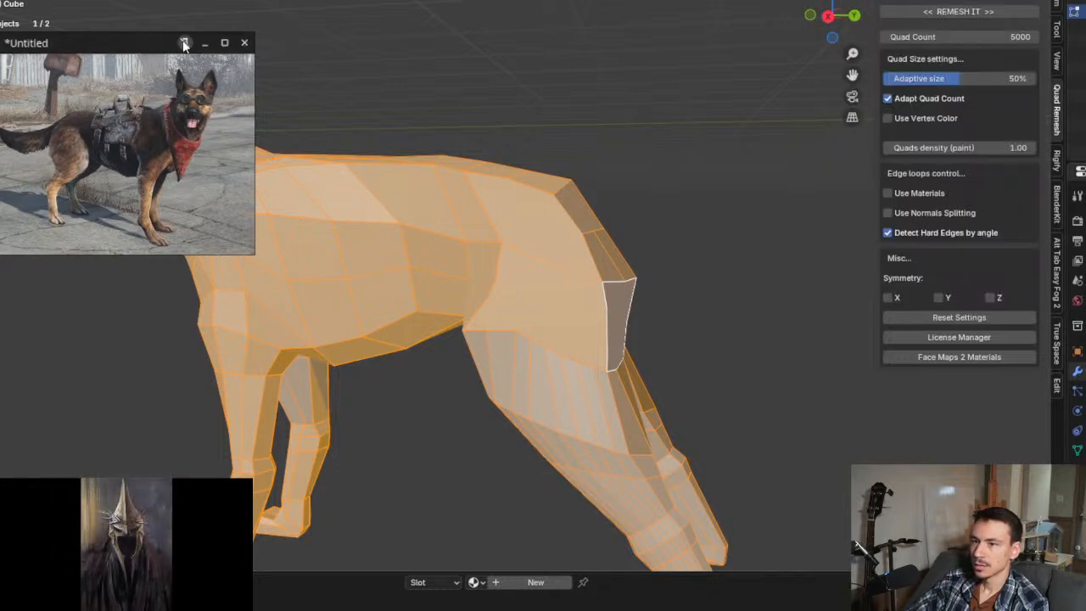
drag(183, 40, 114, 108)
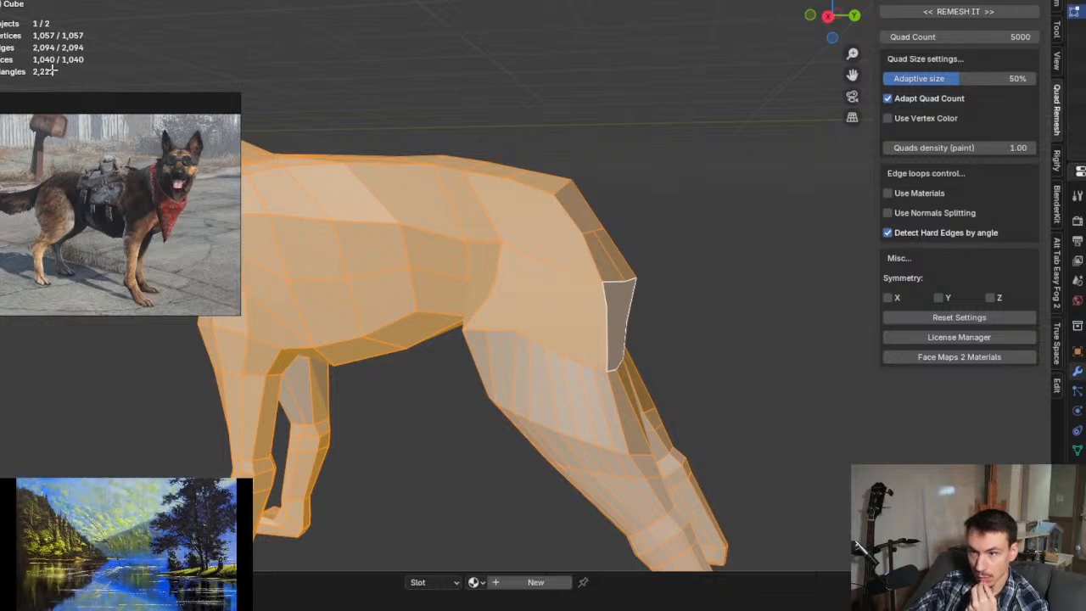
Step: Remesh the dog with Quad Remesh at a quad count of 1500 and X symmetry enabled
click(973, 38)
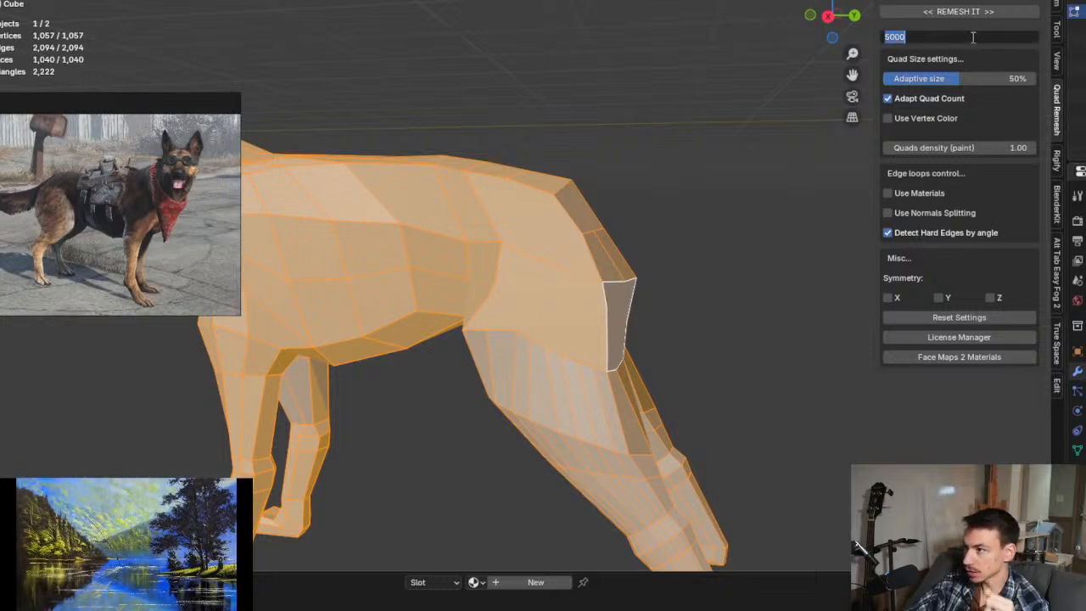
text(1500)
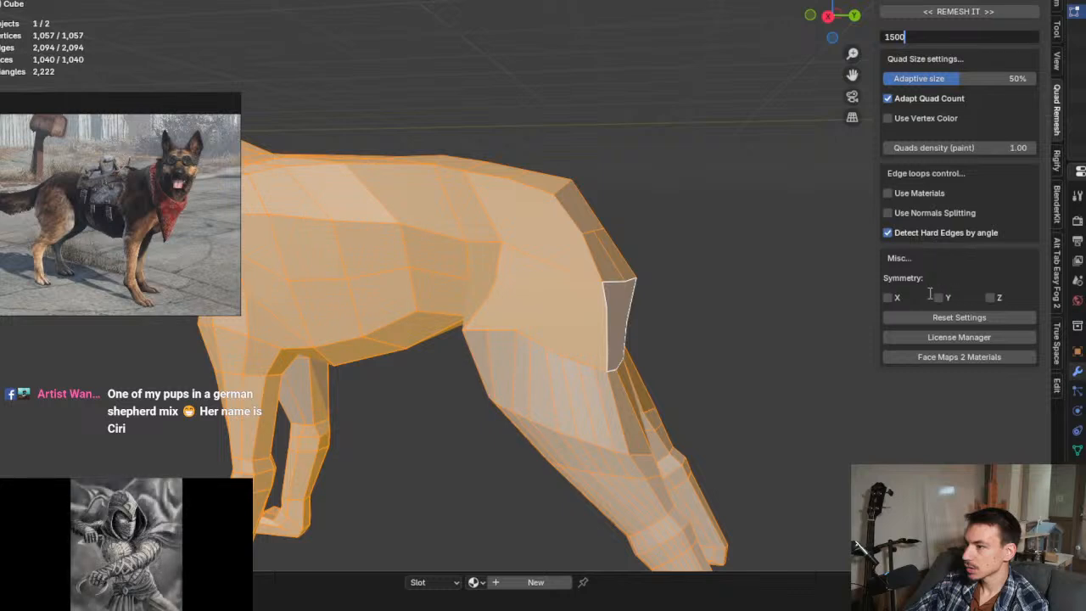
click(893, 298)
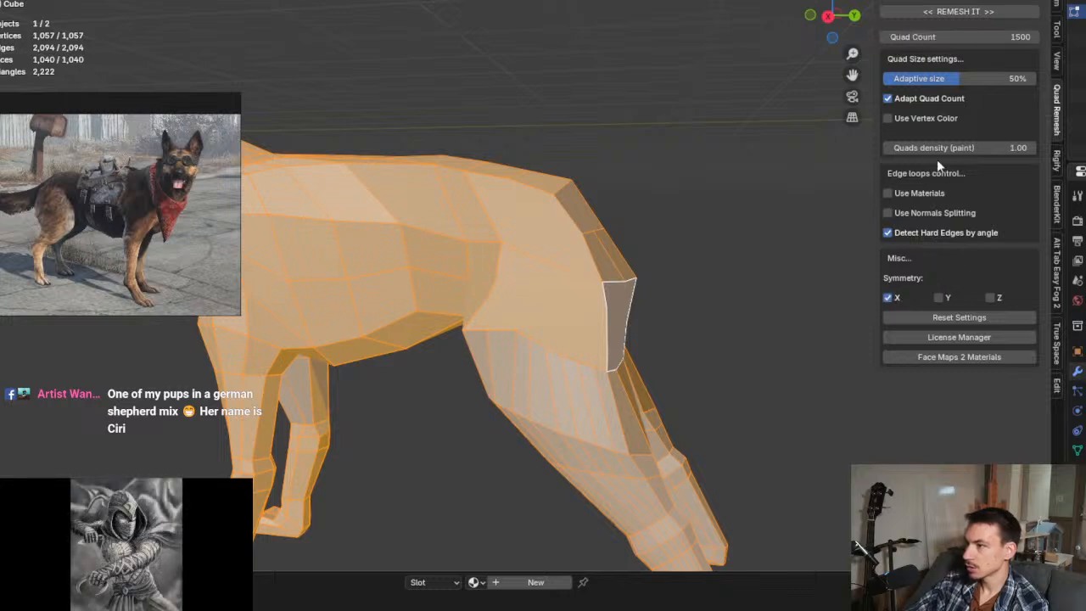
click(970, 11)
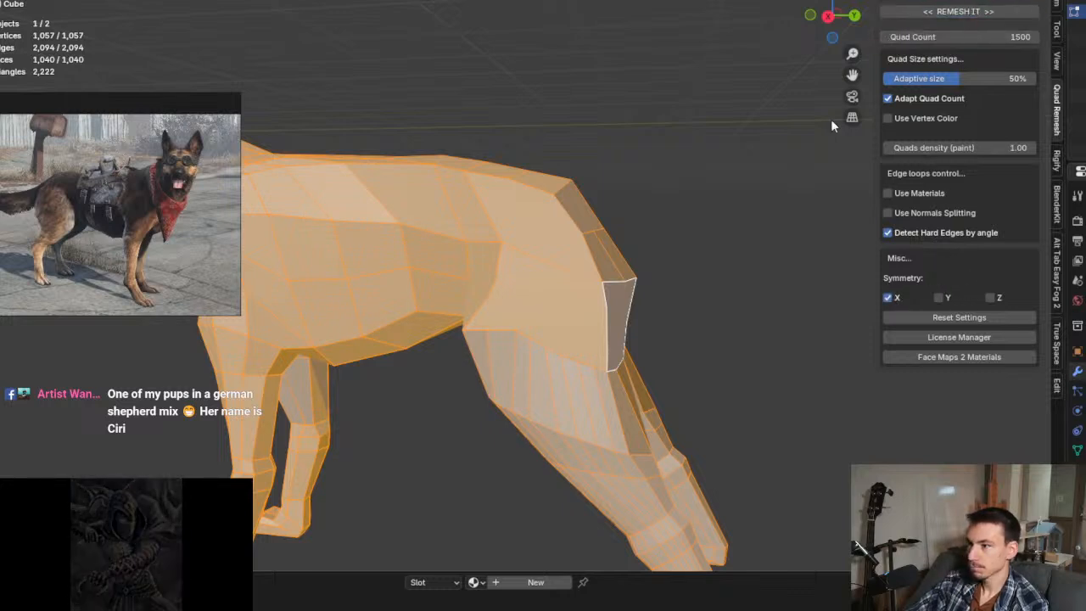
Step: Inspect the topology of the remeshed dog from several sides and undo the 1500-quad remesh
scroll(748, 231, down, 2)
middle_drag(749, 230, 674, 266)
click(744, 280)
scroll(590, 280, up, 5)
scroll(674, 266, down, 5)
middle_drag(635, 235, 715, 218)
scroll(759, 229, up, 2)
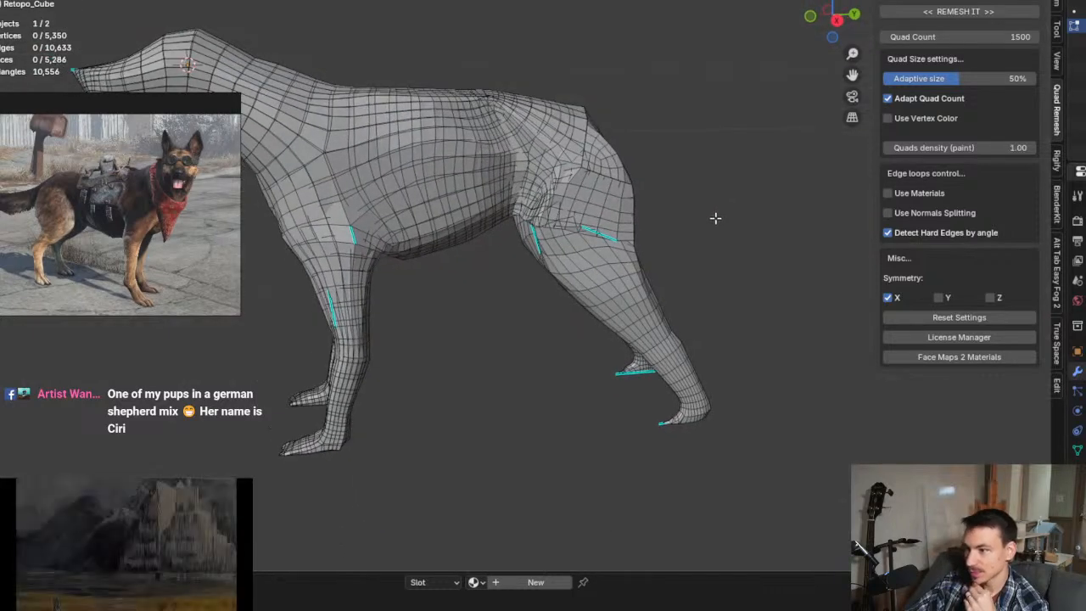
key(a)
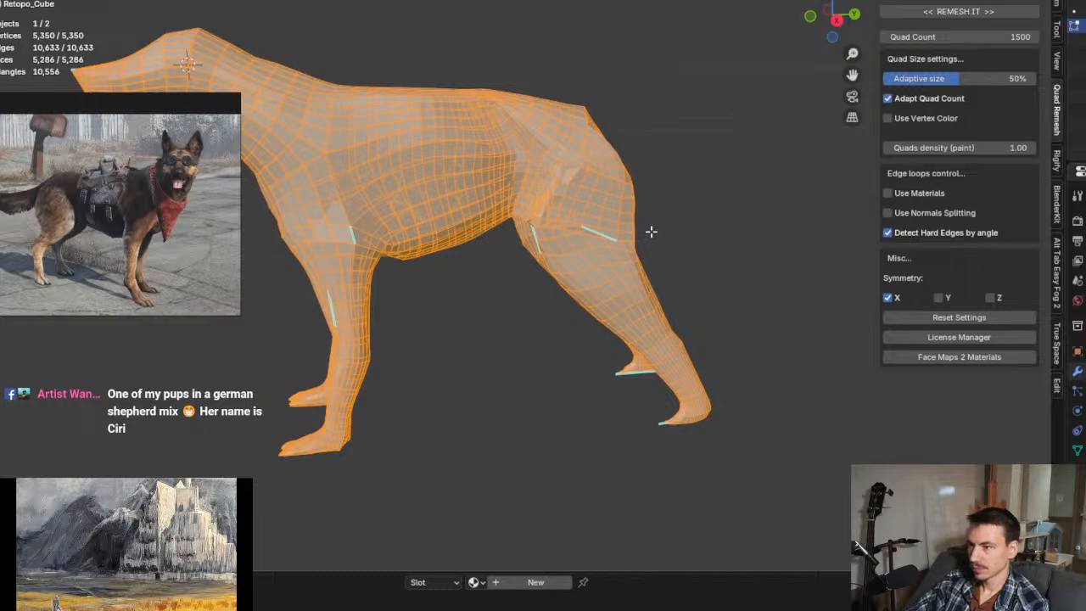
middle_drag(651, 230, 576, 222)
scroll(636, 218, down, 5)
scroll(619, 275, up, 10)
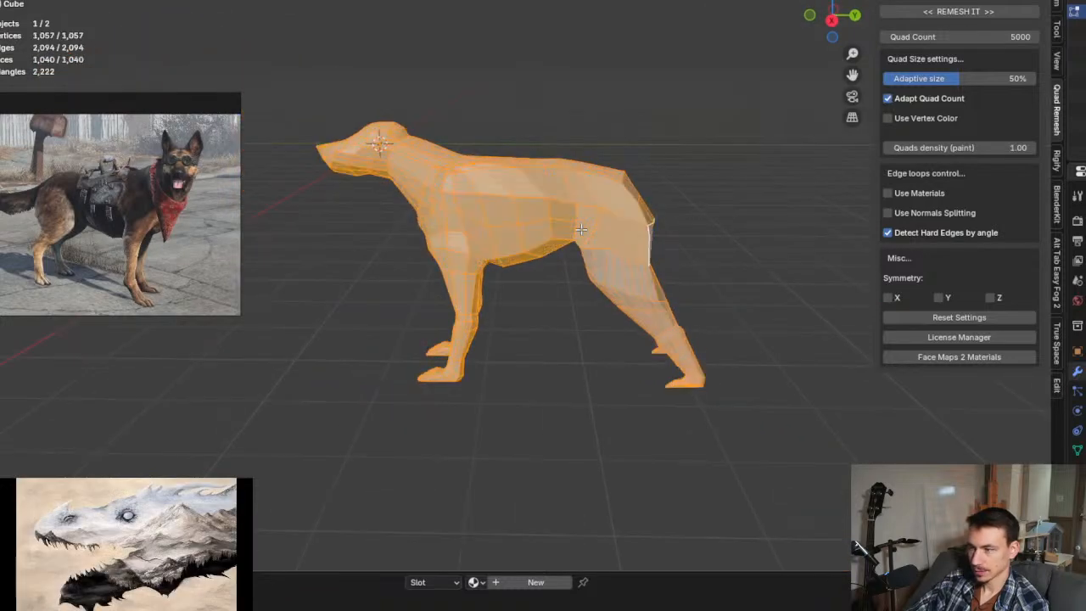
Step: Remesh the dog at a quad count of 5000 with Use Normals Splitting enabled
middle_drag(591, 273, 648, 257)
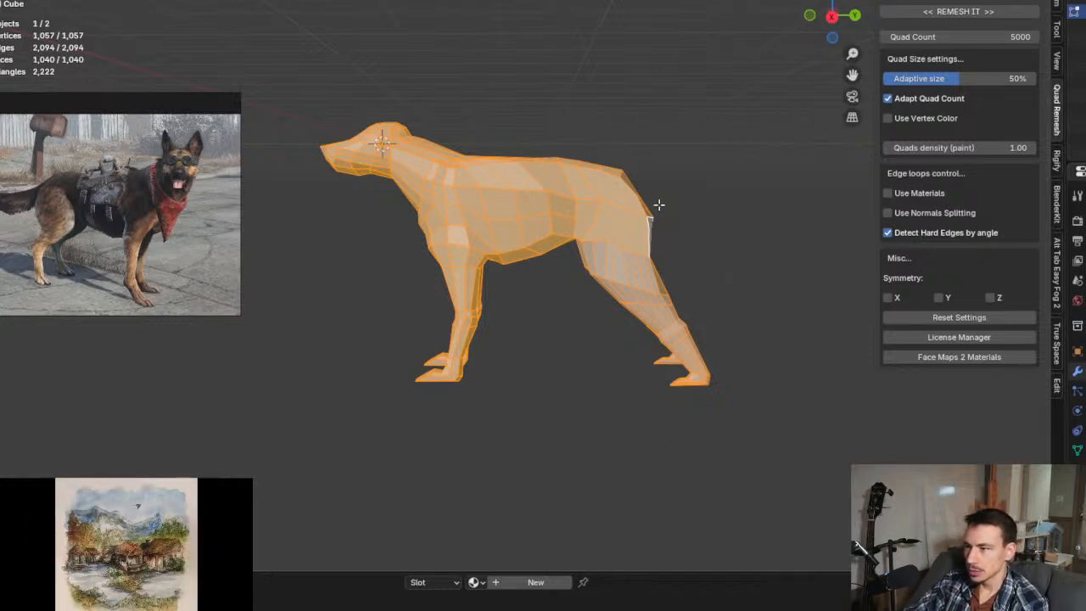
scroll(658, 205, up, 4)
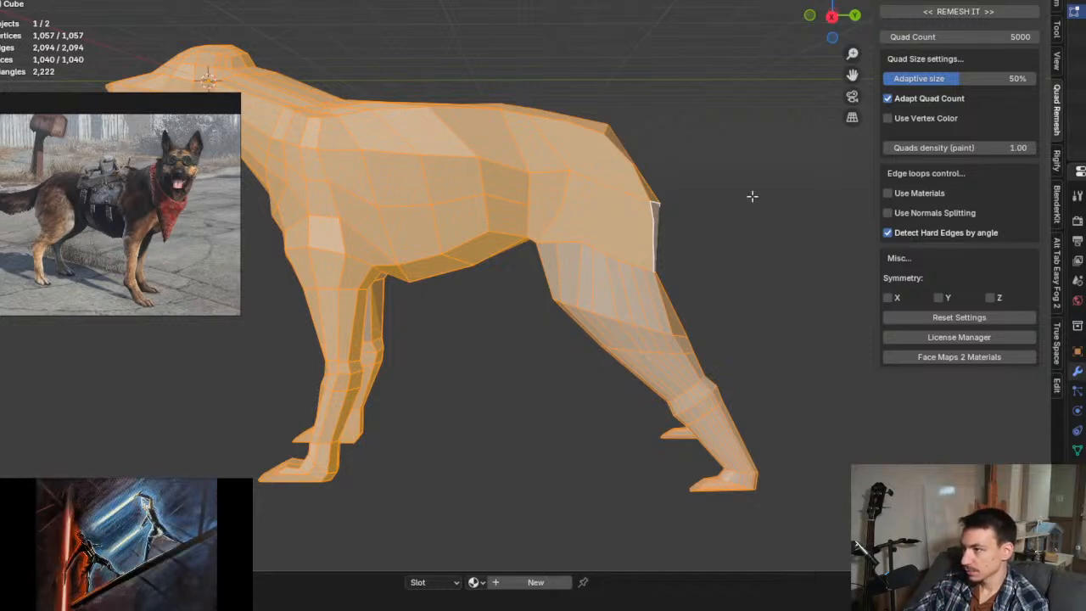
click(888, 212)
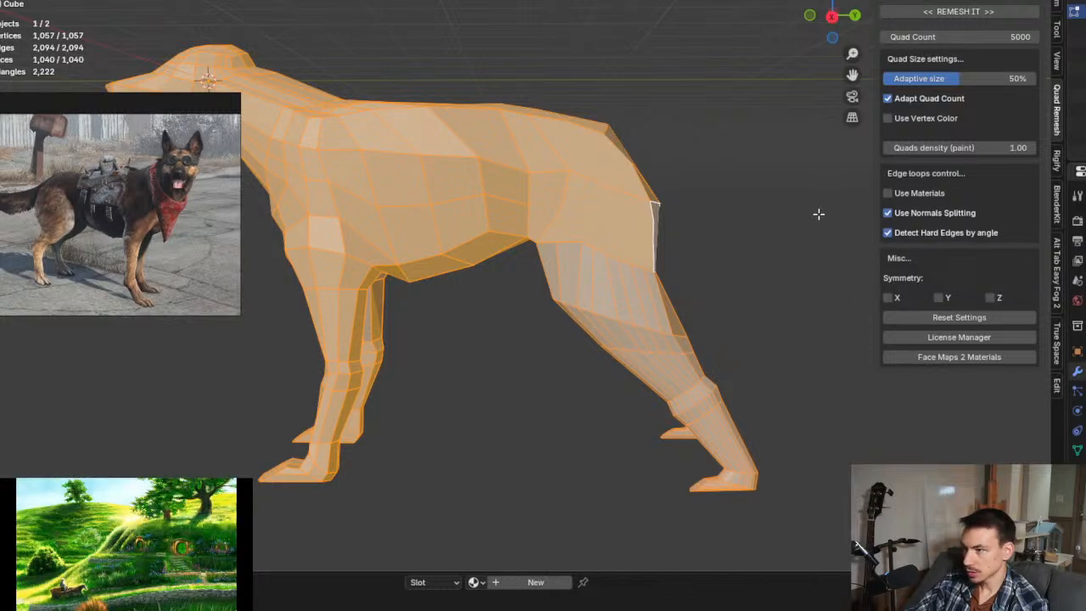
click(937, 12)
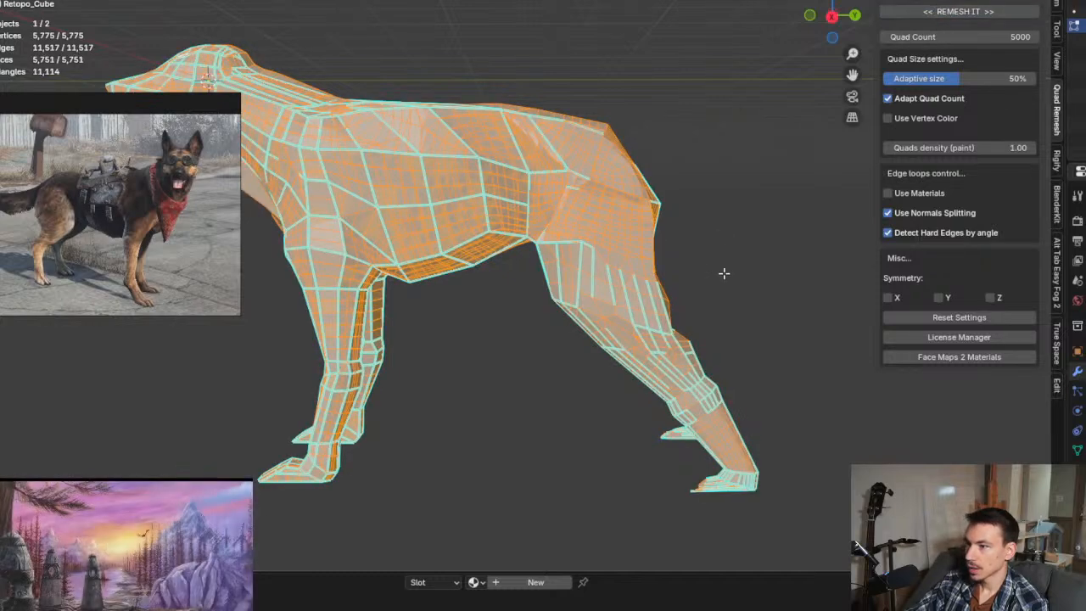
Step: Check the topology produced with normals splitting and undo that remesh, returning to the original low-poly mesh
click(724, 225)
middle_drag(724, 225, 781, 344)
scroll(704, 251, up, 5)
scroll(770, 237, down, 6)
key(ctrl+z)
key(ctrl+z)
scroll(736, 342, down, 2)
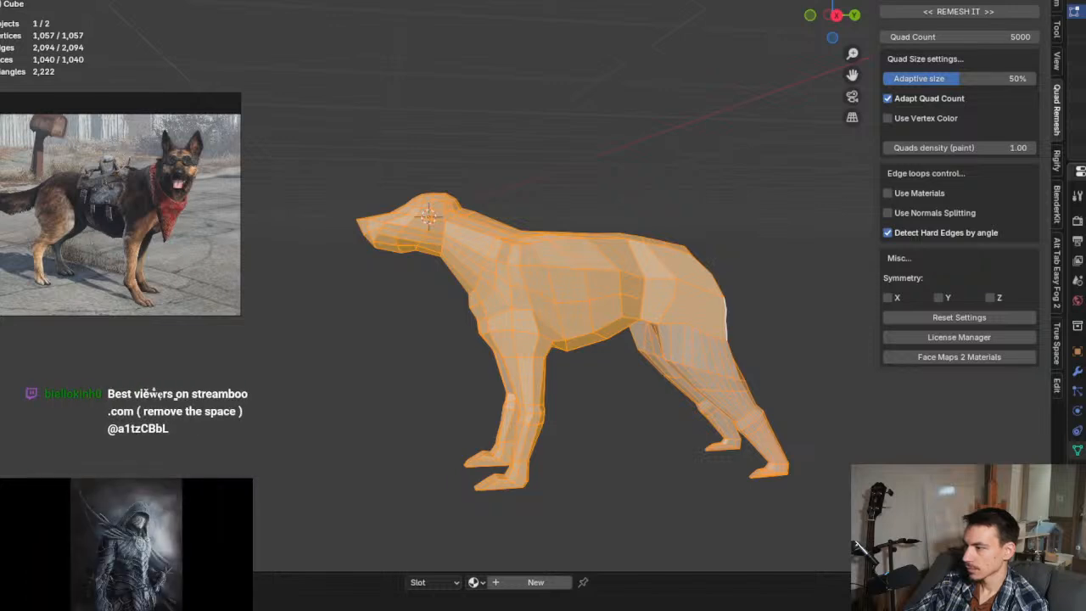
Step: Recalculate the normals of the entire dog mesh to face outside
key(Tab)
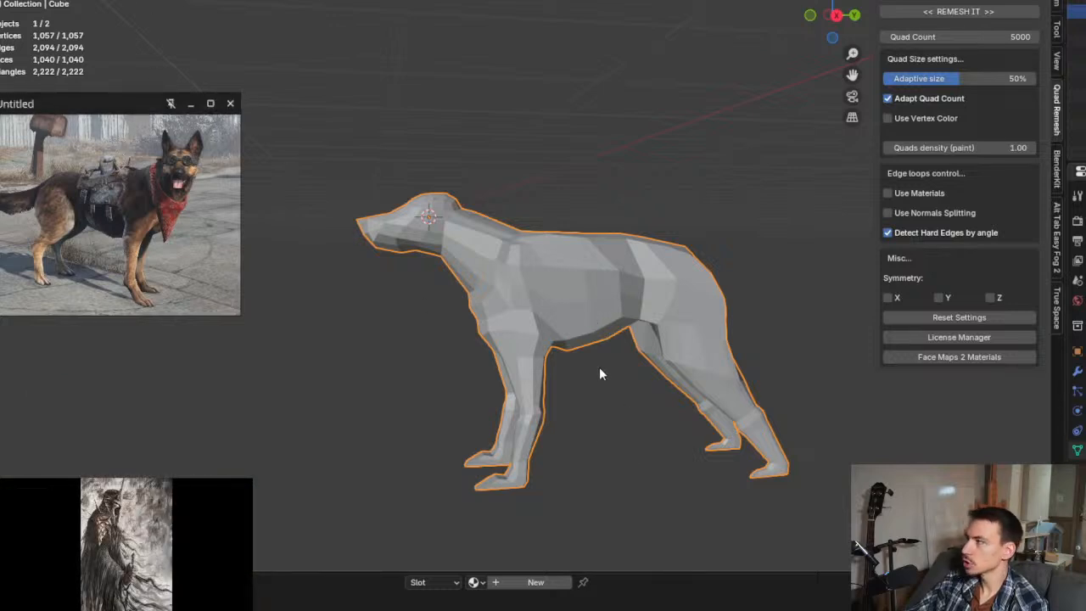
key(Tab)
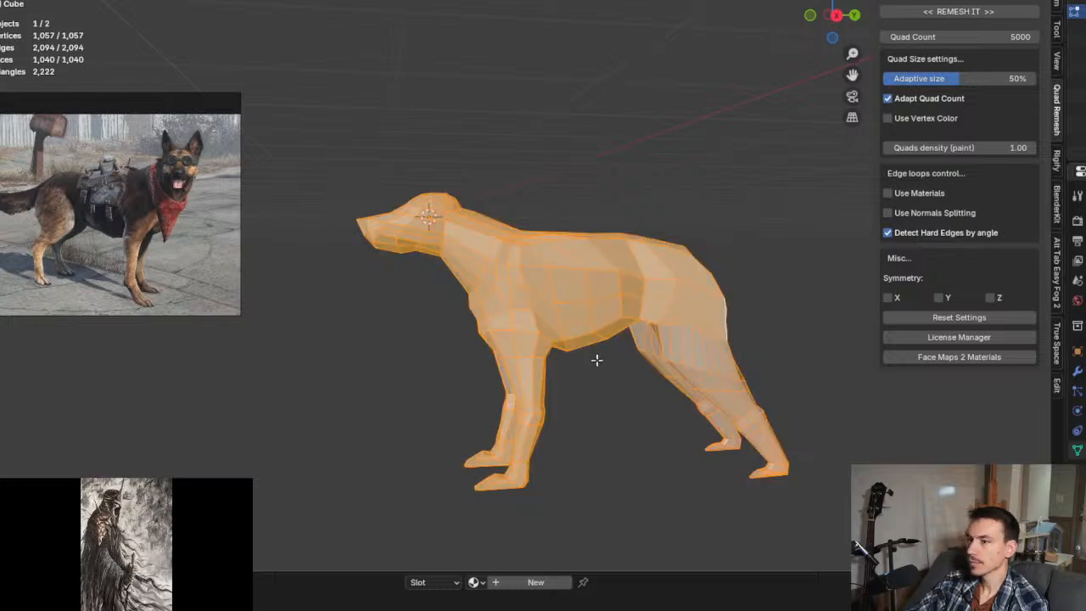
middle_drag(382, 197, 219, 4)
click(219, 3)
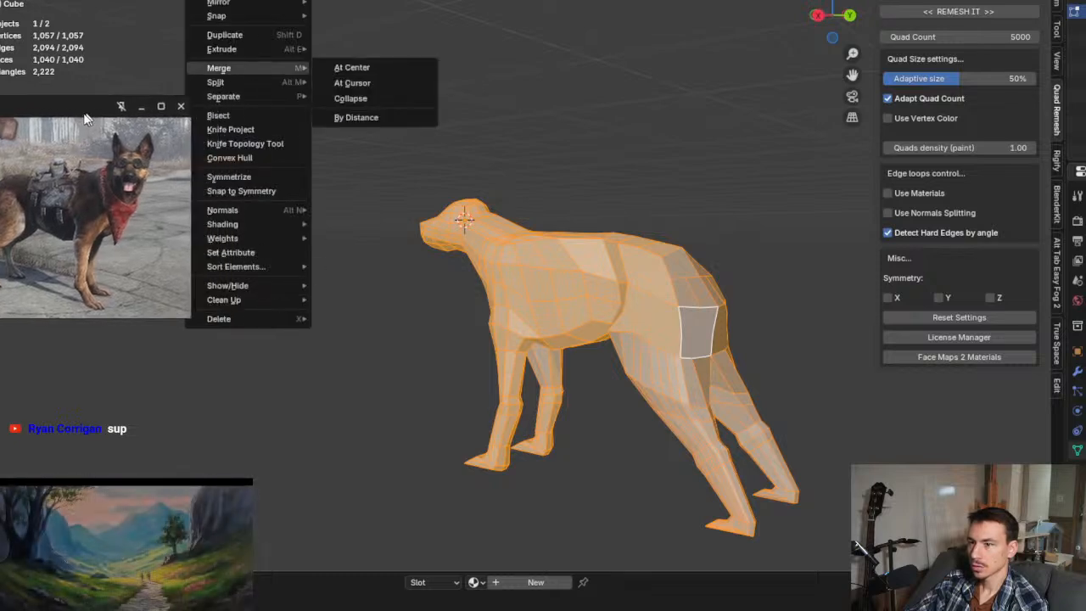
mouse_move(291, 211)
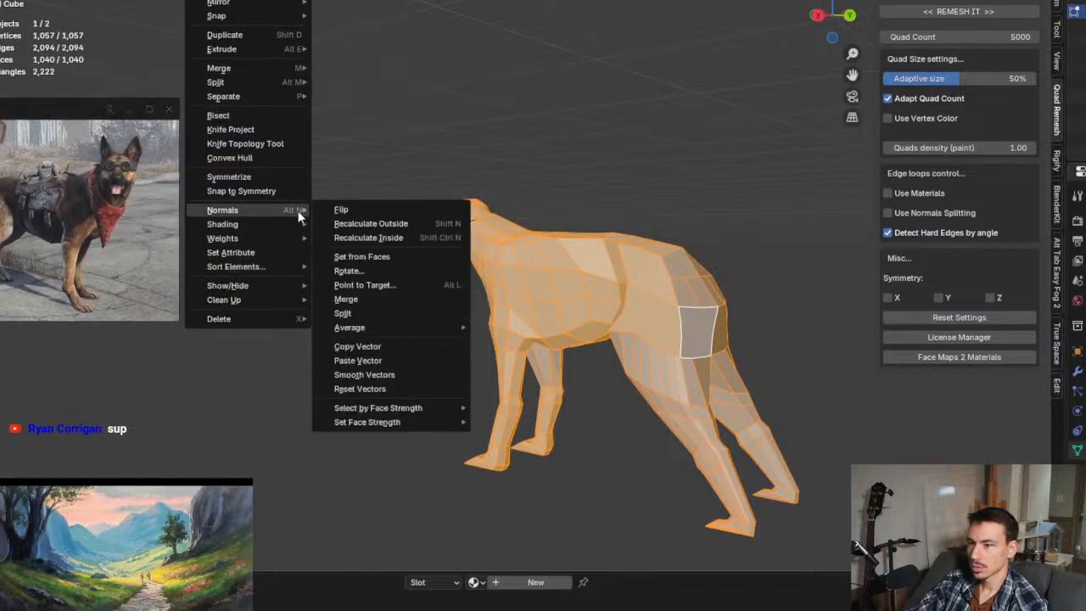
click(370, 224)
middle_drag(441, 283, 761, 351)
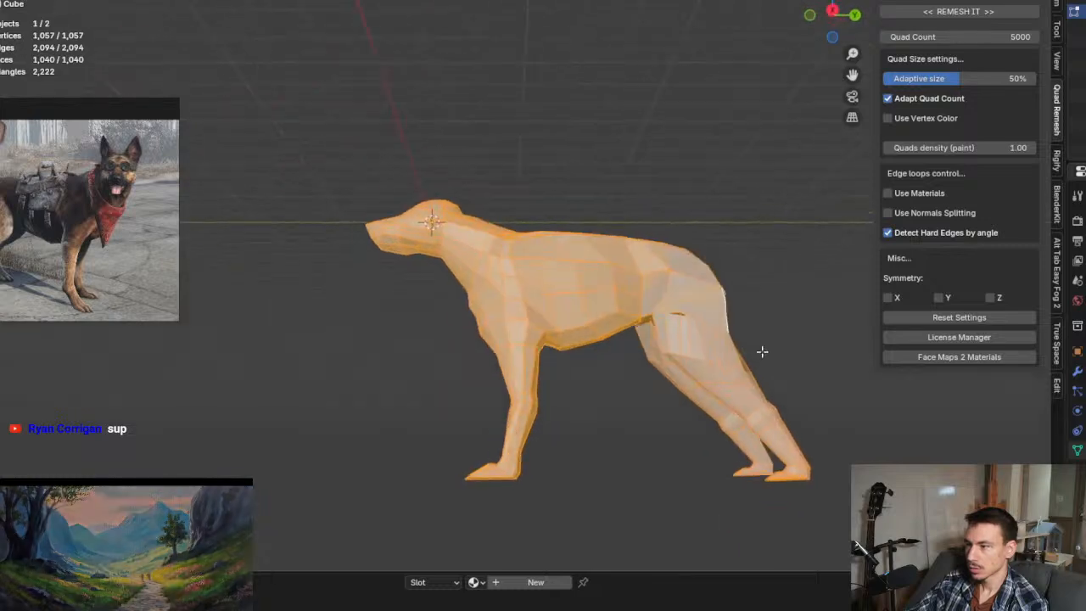
Step: Inspect the dog's hindquarters and thigh seam from several angles in both edit and object mode
scroll(761, 351, up, 8)
scroll(660, 320, down, 5)
middle_drag(661, 321, 569, 264)
scroll(748, 336, up, 5)
scroll(579, 355, up, 4)
scroll(577, 297, down, 5)
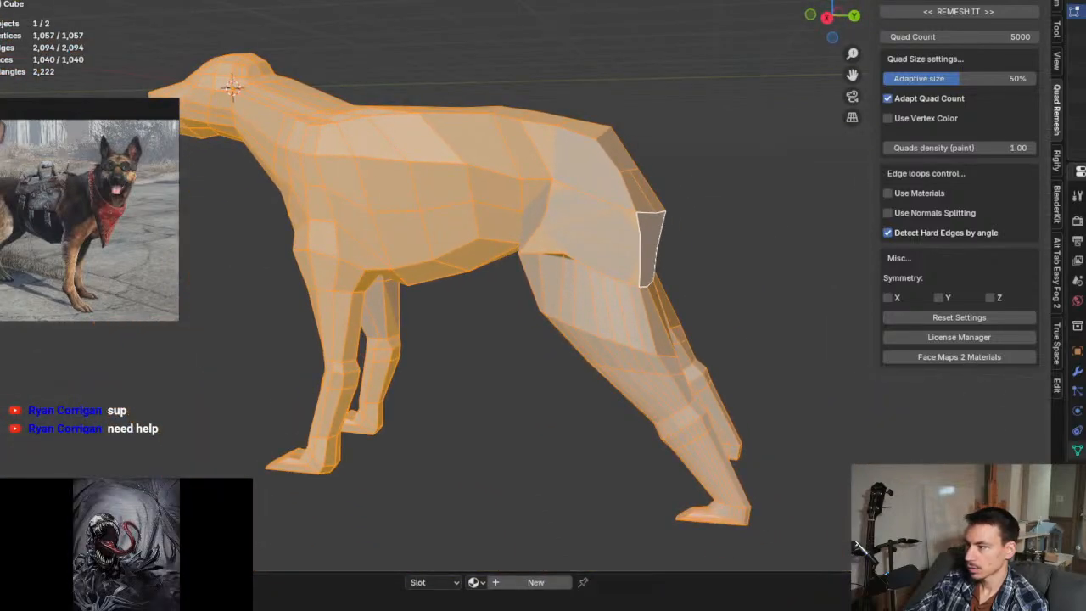
key(Tab)
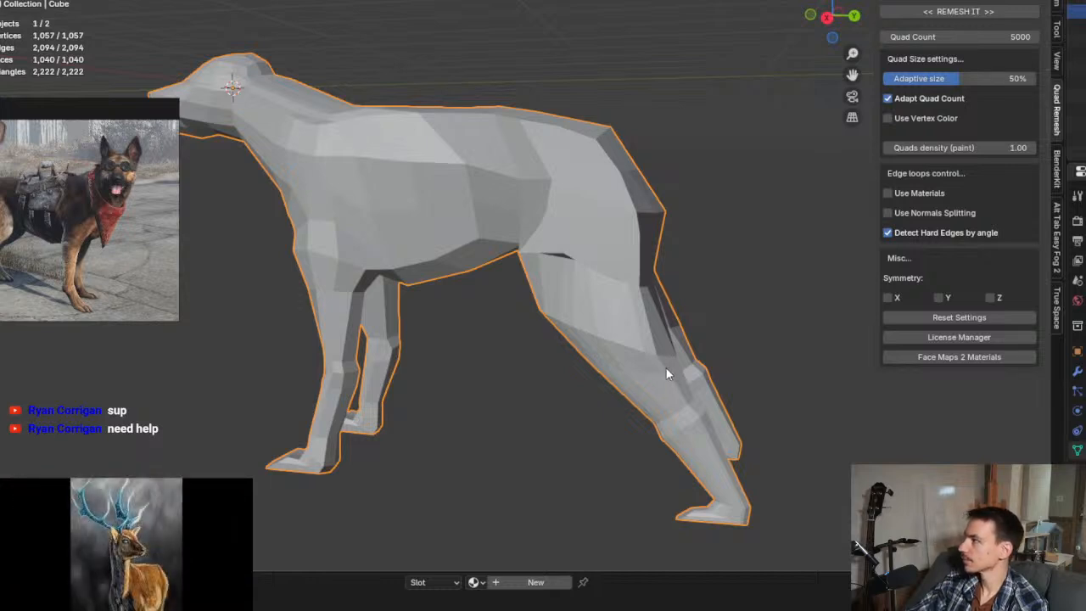
key(ctrl+z)
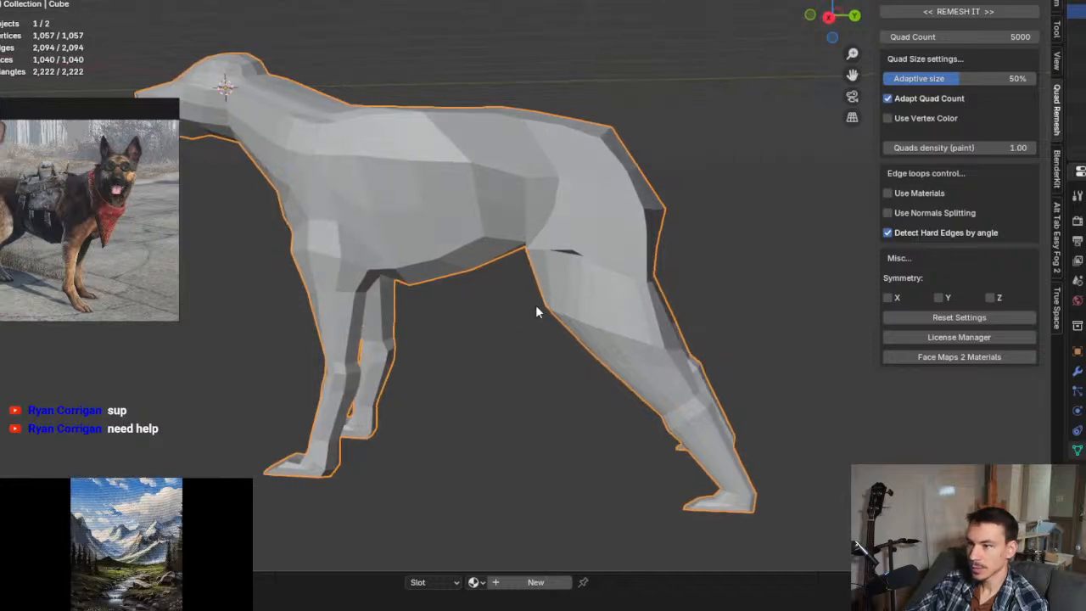
middle_drag(535, 304, 592, 335)
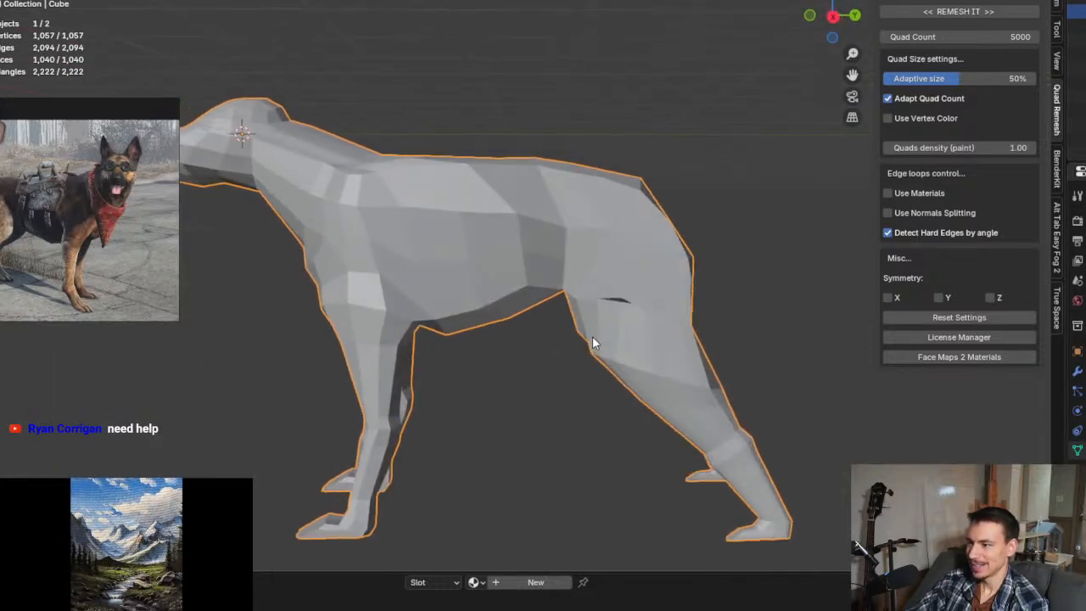
key(ctrl+z)
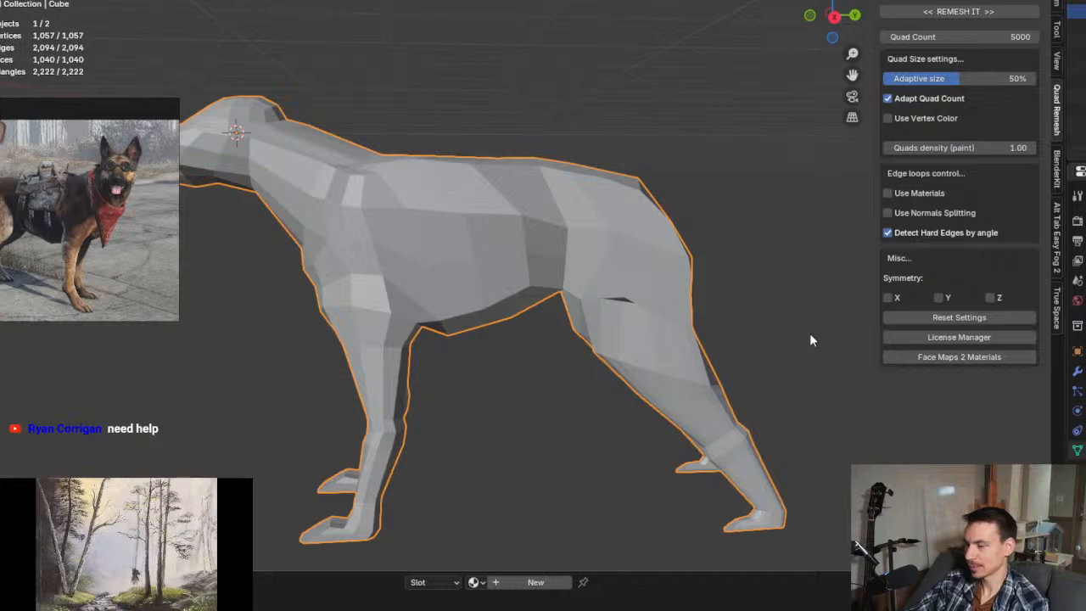
key(ctrl+z)
middle_drag(625, 199, 658, 256)
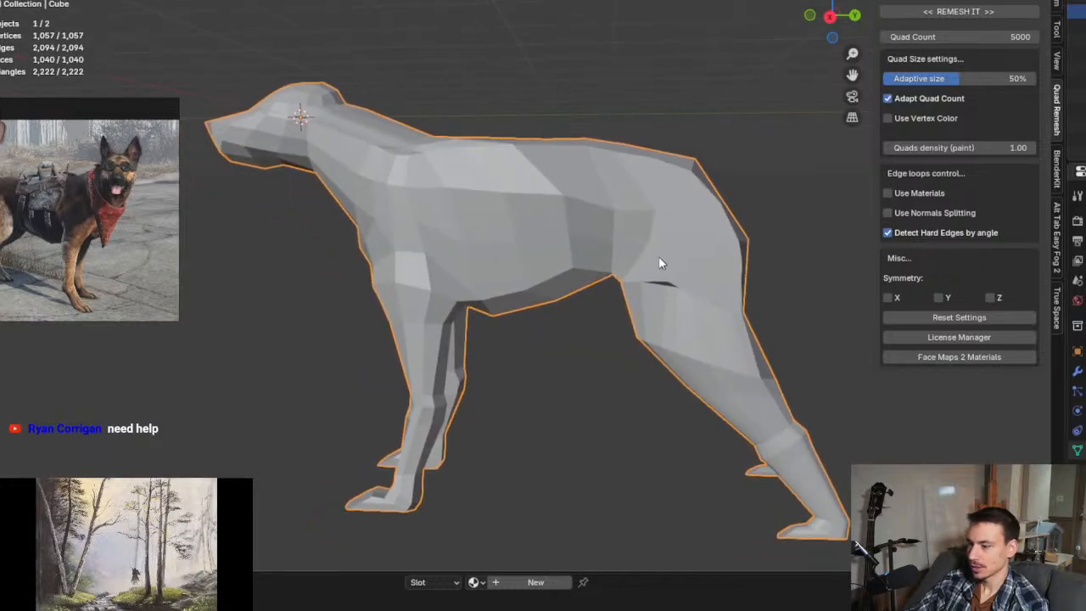
Step: Run Quad Remesh on the dog again with a quad count of 1500 and X symmetry
click(971, 37)
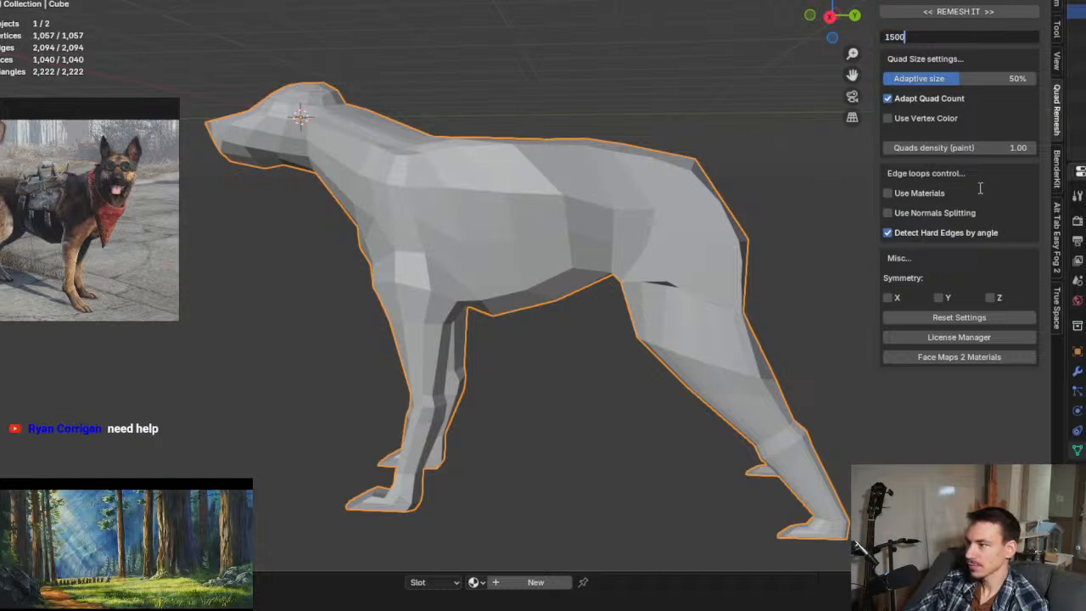
text(1500)
click(896, 297)
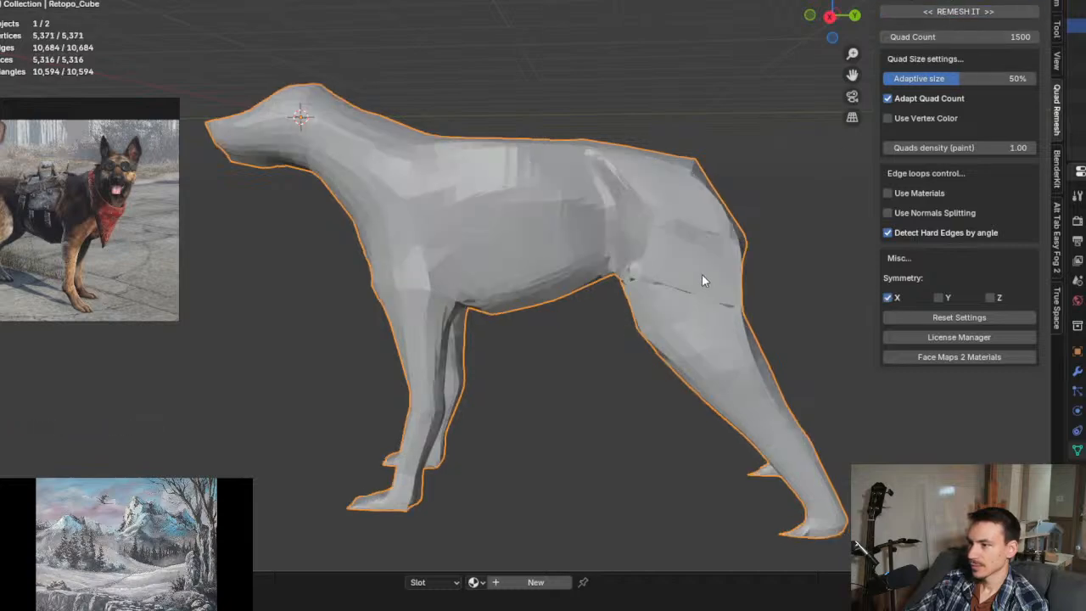
Step: Examine the remeshed topology around the rump, thigh seams, belly and front legs, and undo the remesh
middle_drag(725, 322, 604, 316)
scroll(613, 317, up, 4)
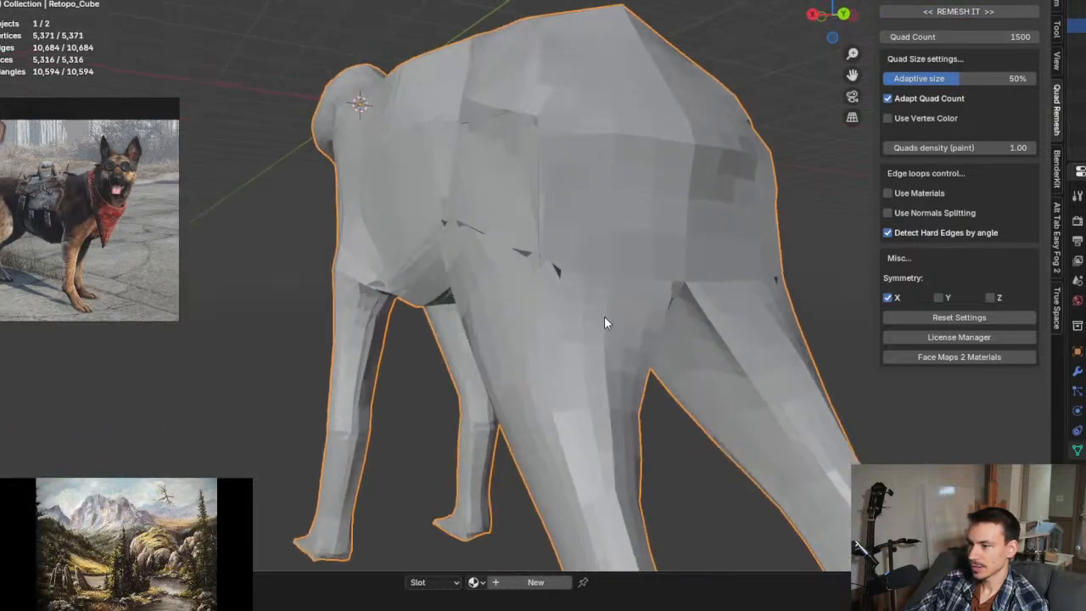
key(Tab)
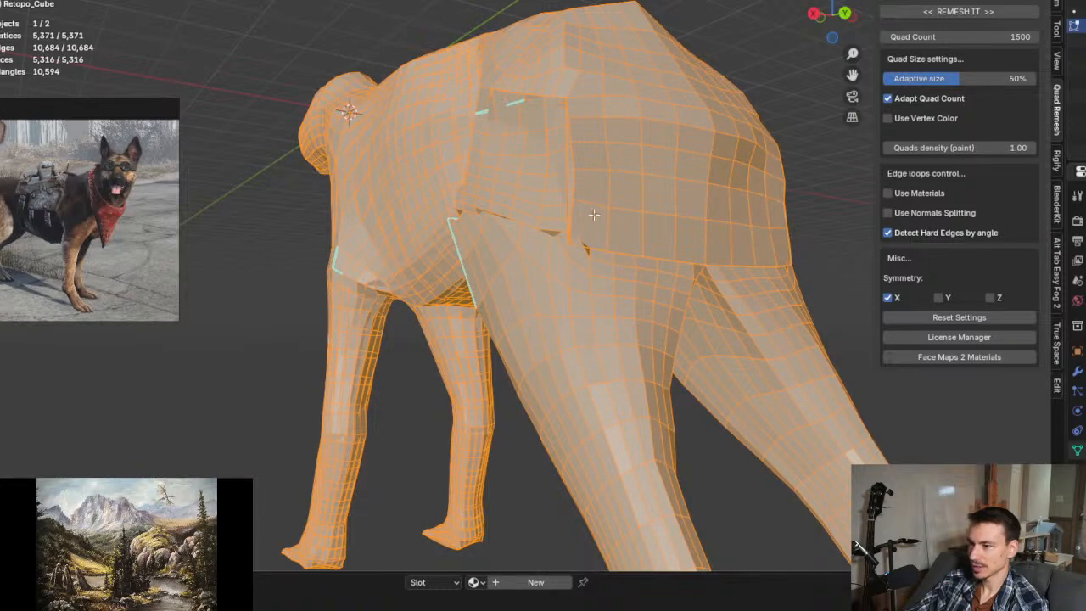
middle_drag(593, 215, 697, 280)
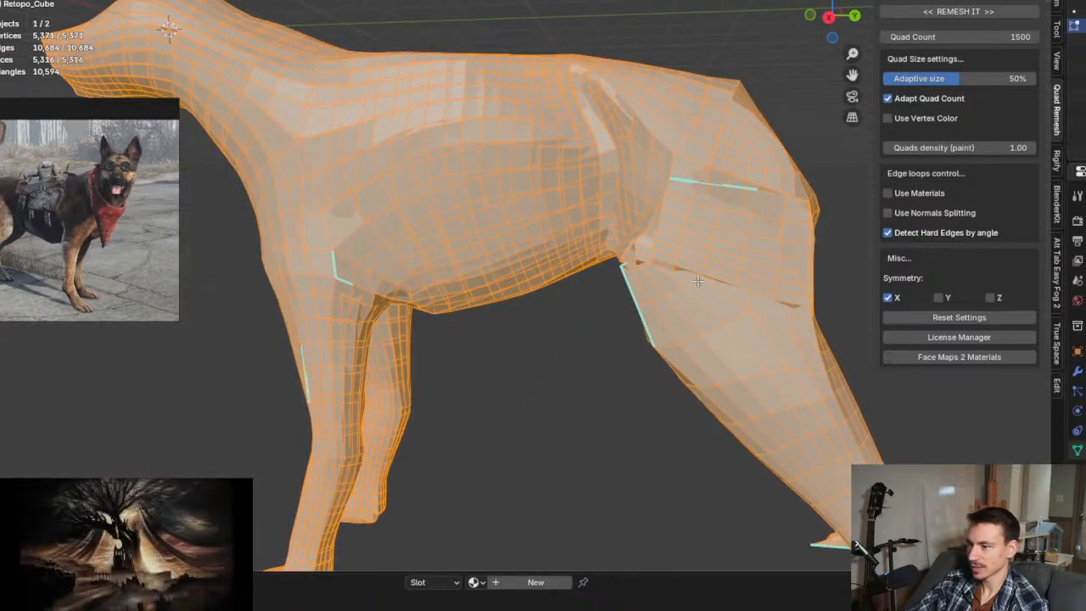
scroll(697, 280, up, 6)
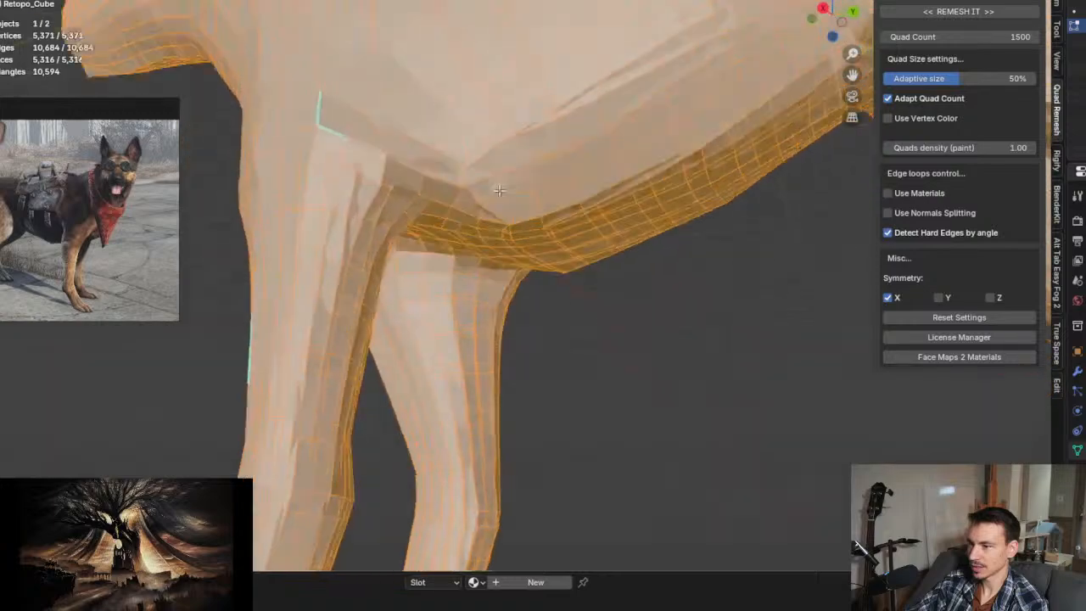
middle_drag(498, 191, 604, 279)
scroll(544, 263, down, 5)
scroll(569, 277, up, 3)
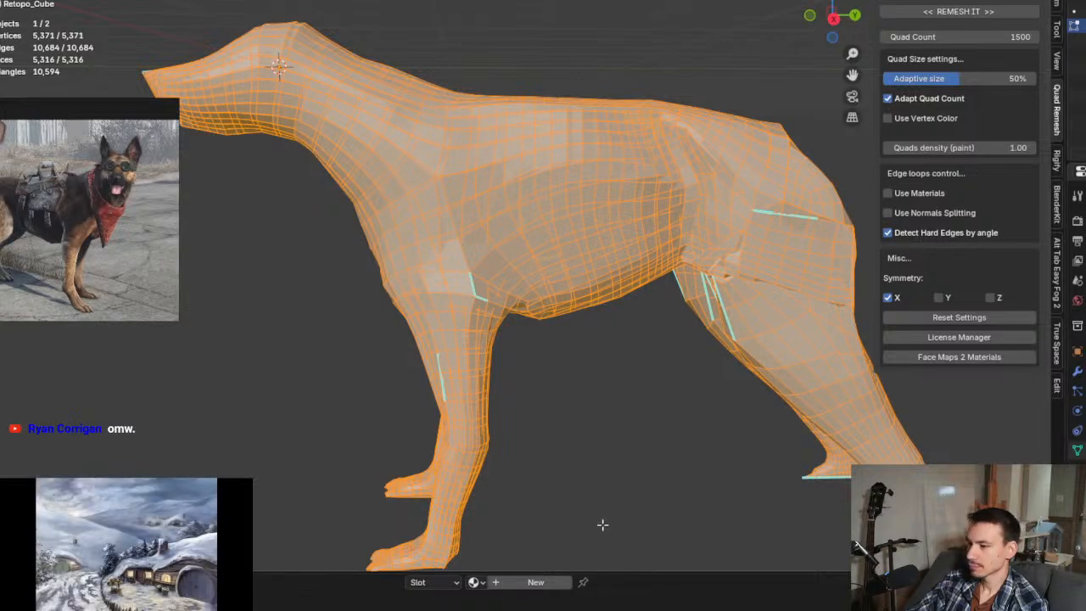
middle_drag(670, 379, 599, 372)
scroll(690, 355, down, 3)
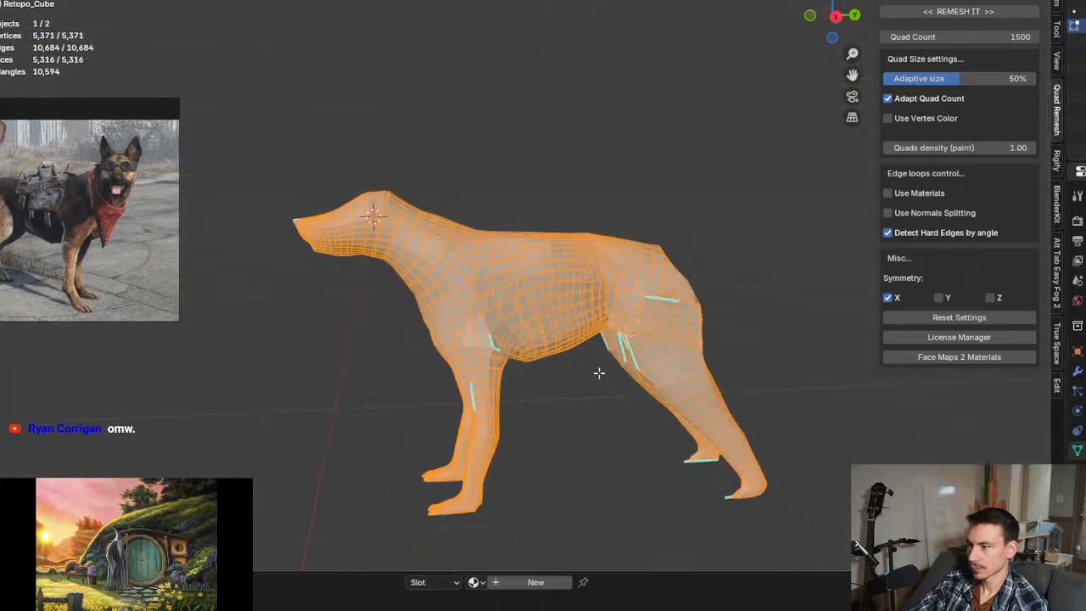
key(Tab)
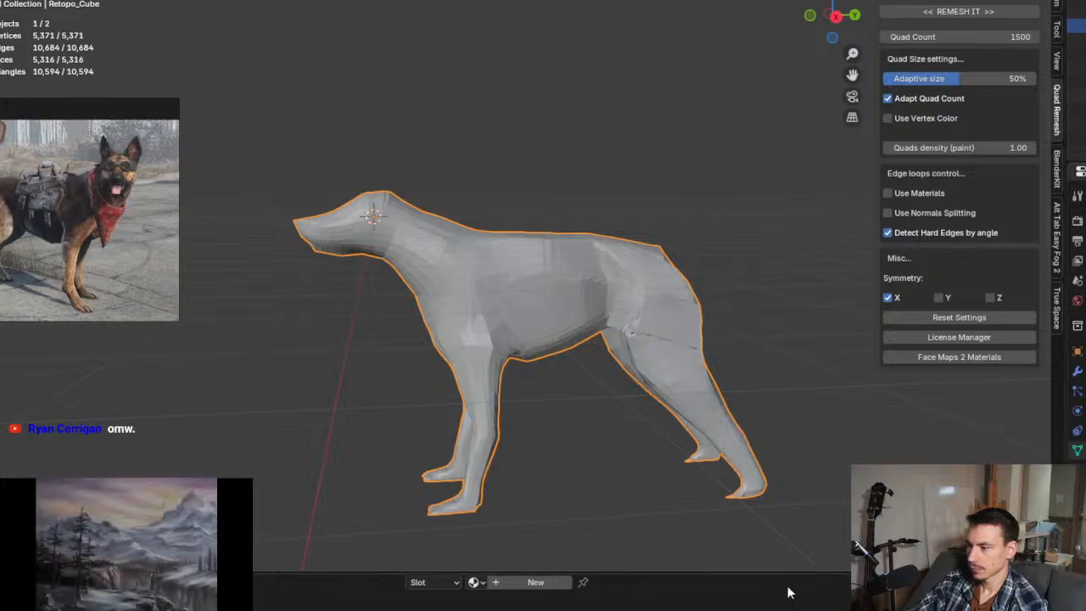
mouse_move(763, 607)
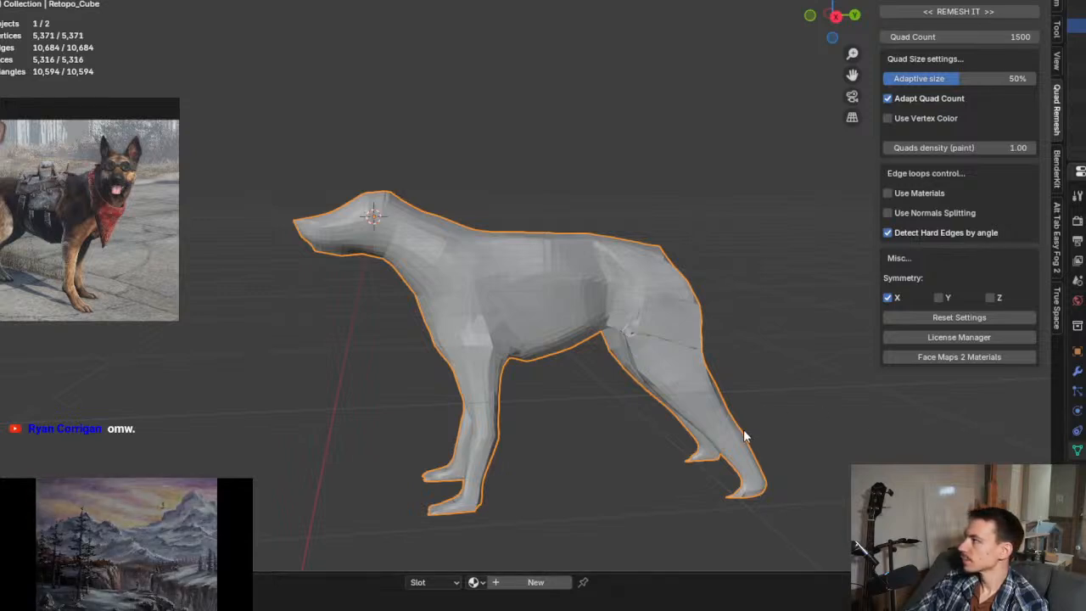
middle_drag(743, 429, 744, 436)
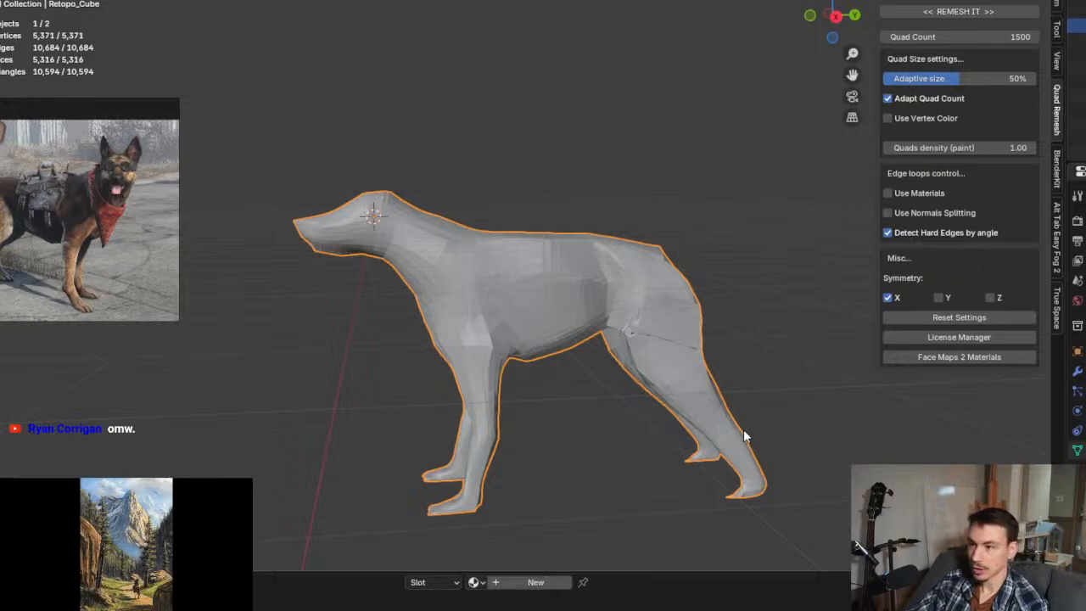
middle_drag(659, 296, 703, 400)
key(ctrl+z)
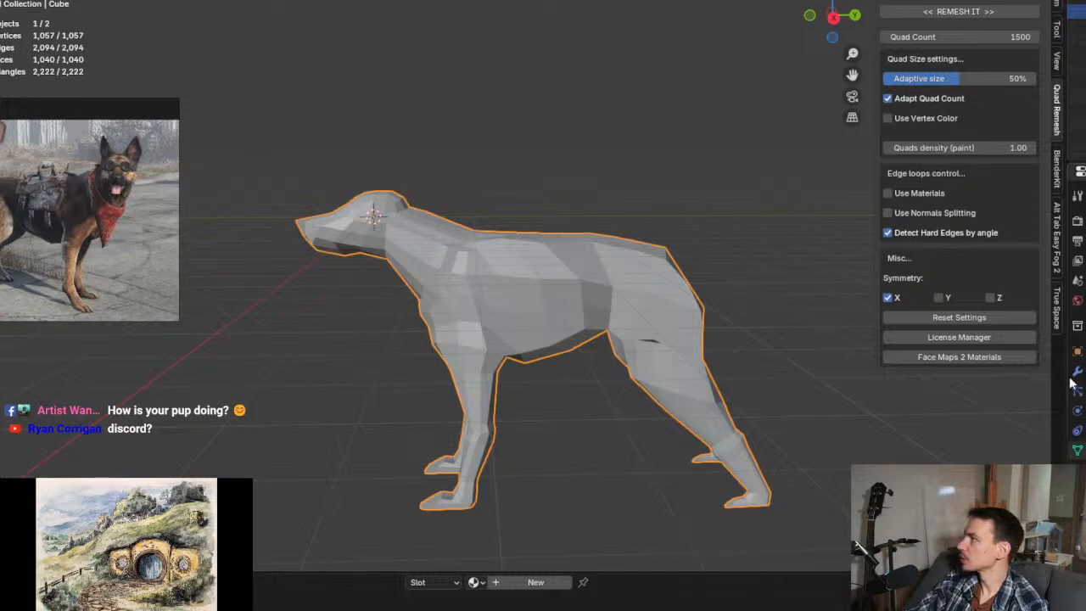
mouse_move(594, 337)
middle_down()
mouse_move(628, 325)
mouse_move(736, 340)
mouse_move(673, 356)
mouse_move(592, 357)
middle_up()
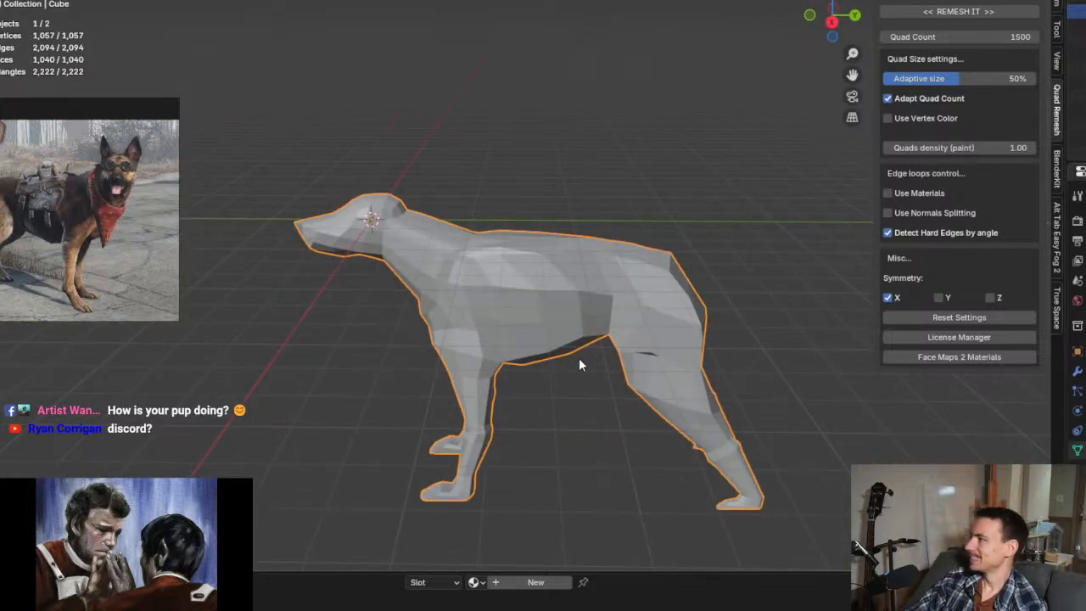
mouse_move(565, 356)
middle_down()
mouse_move(545, 320)
mouse_move(464, 335)
mouse_move(418, 367)
mouse_move(424, 405)
mouse_move(503, 334)
mouse_move(552, 313)
mouse_move(548, 267)
mouse_move(555, 297)
mouse_move(571, 271)
middle_up()
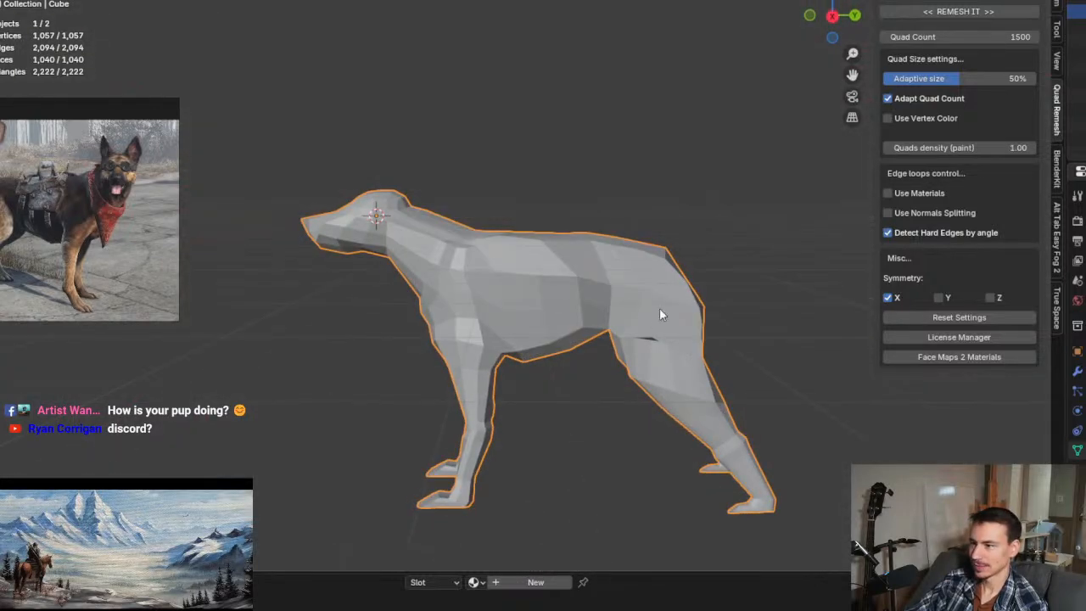
middle_drag(518, 251, 498, 248)
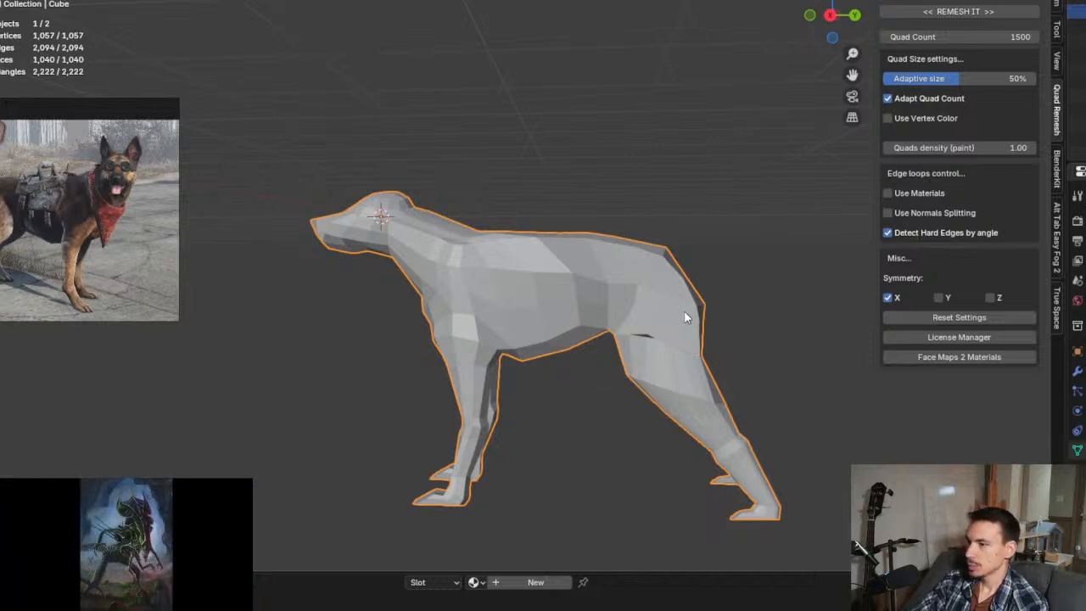
middle_drag(685, 317, 536, 294)
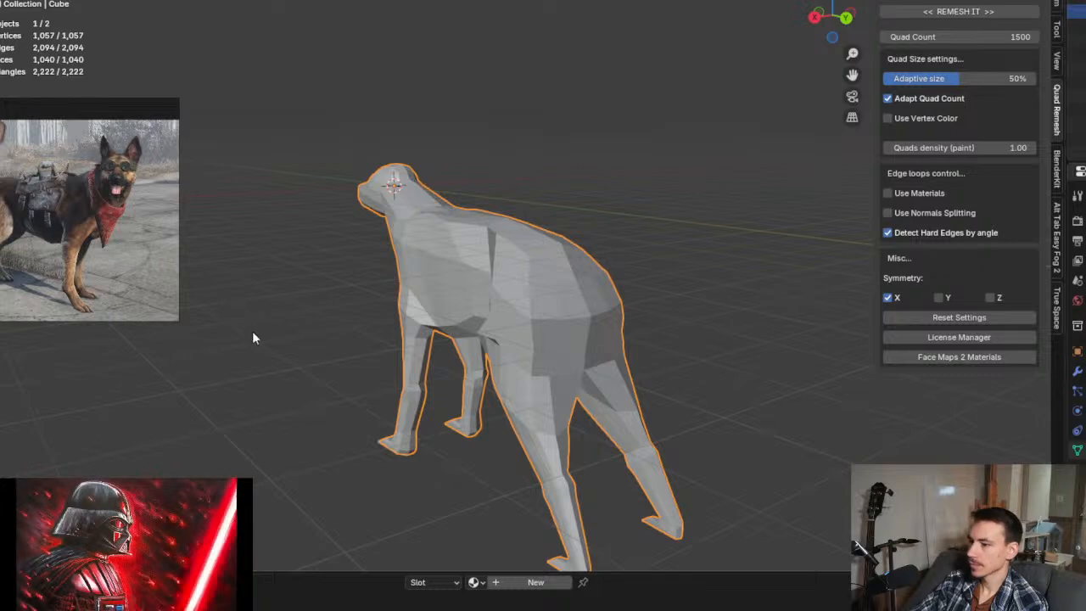
key(alt+Tab)
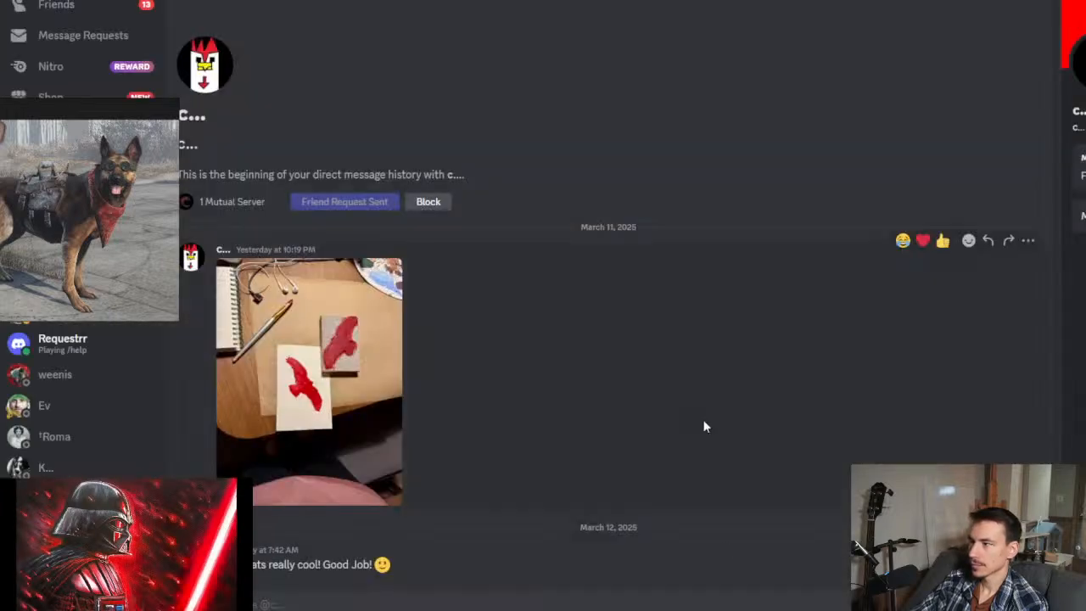
key(alt+Tab)
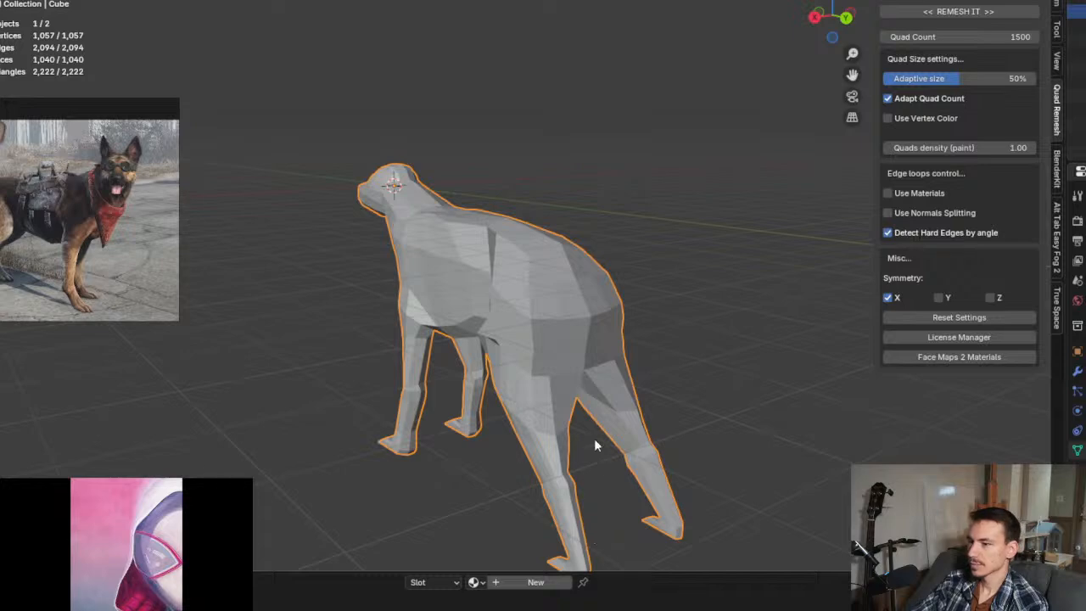
middle_drag(595, 445, 610, 373)
scroll(507, 336, up, 2)
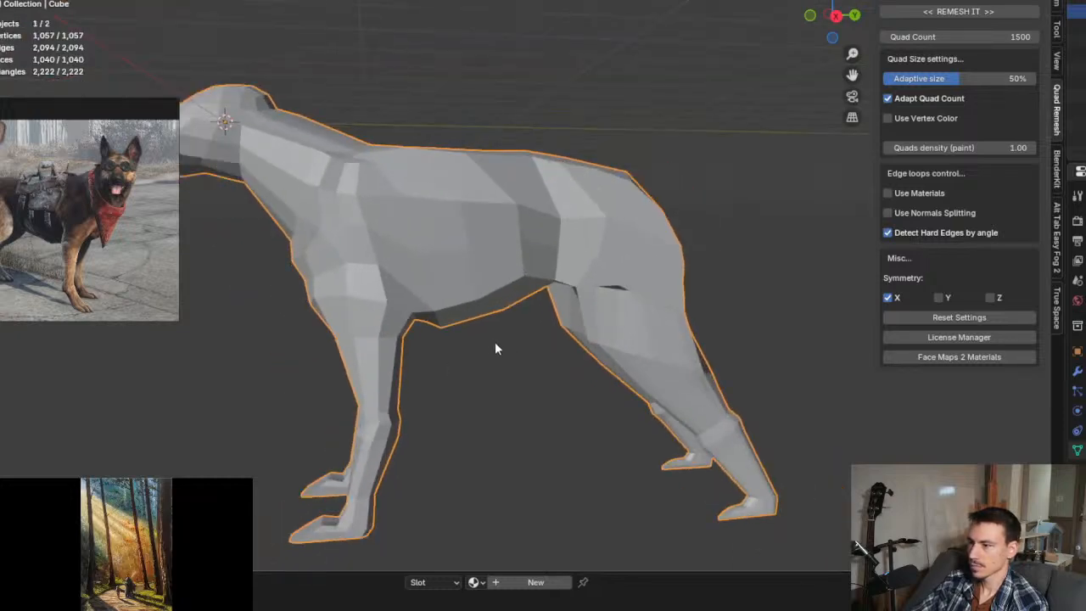
middle_drag(496, 348, 548, 312)
middle_drag(624, 411, 670, 382)
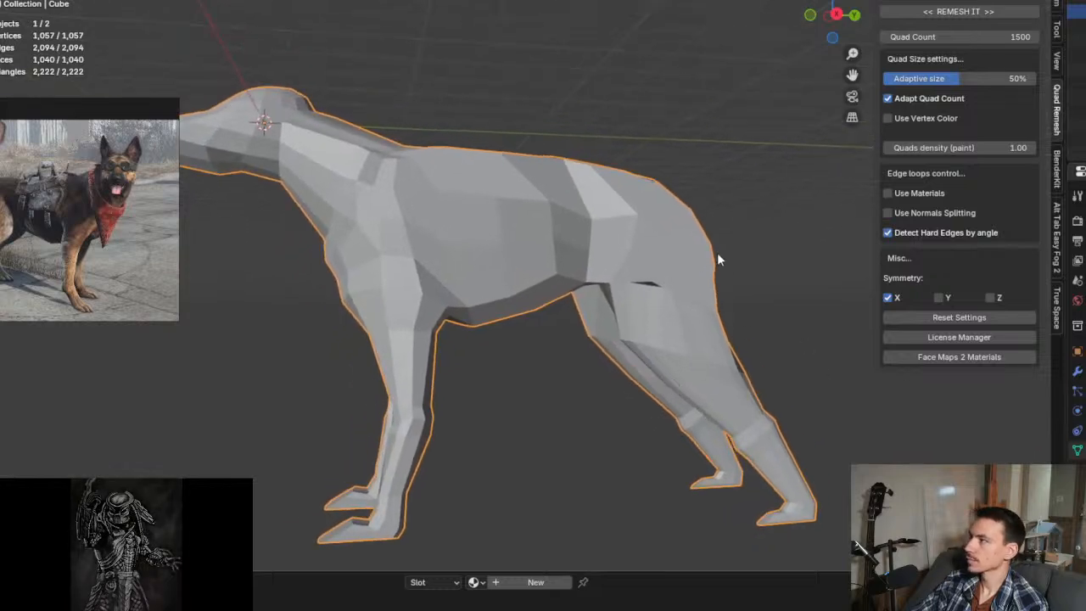
Step: Move the lowest front vertex of the left thigh seam slightly backward toward the front edge of the hind leg
middle_drag(635, 279, 603, 341)
key(Tab)
click(607, 348)
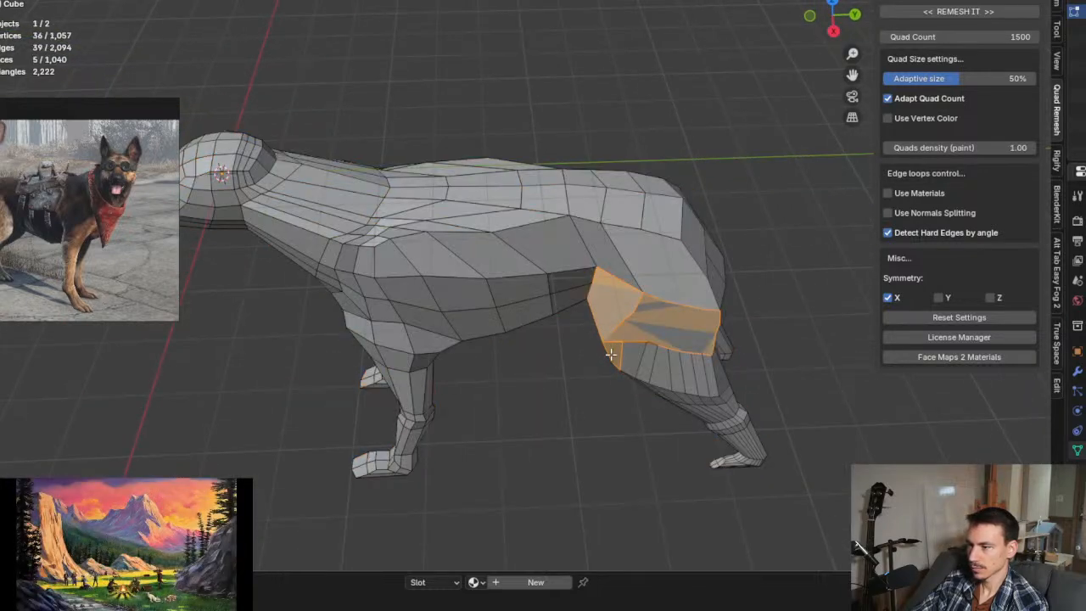
key(1)
click(596, 335)
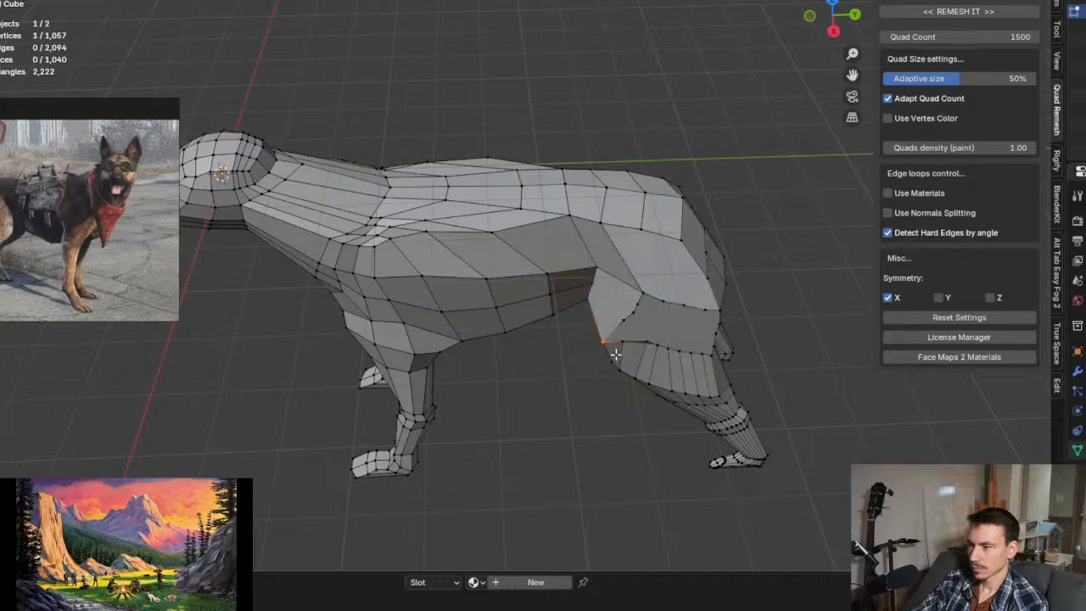
middle_drag(594, 333, 596, 335)
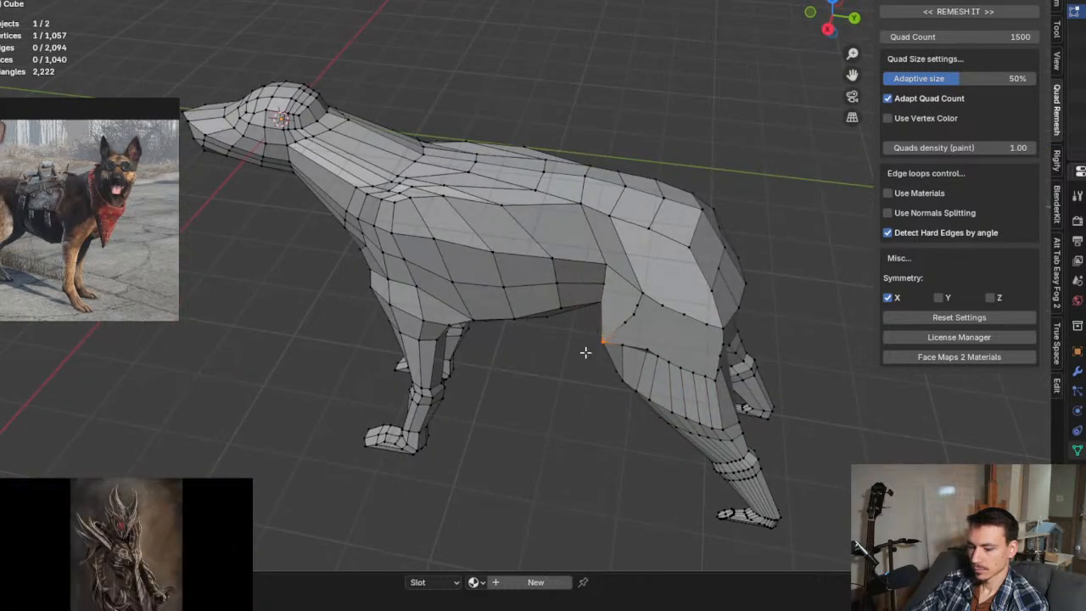
key(g)
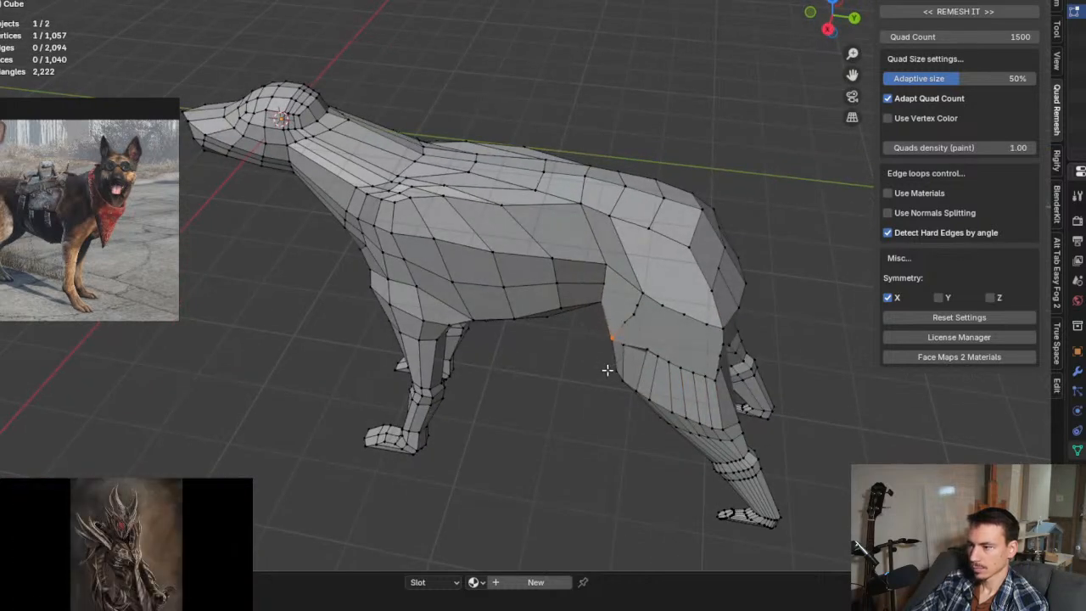
Step: Select the three vertices along the front of the left hind knee and move them slightly backward in side view
ctrl+click(644, 399)
key(g)
key(Escape)
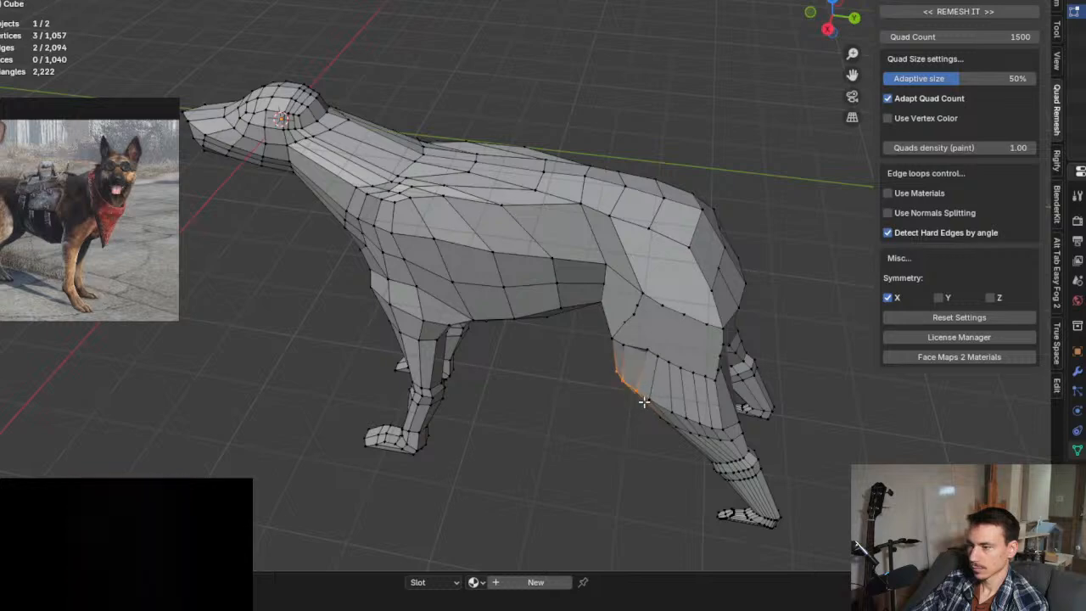
key(KP_1)
key(KP_3)
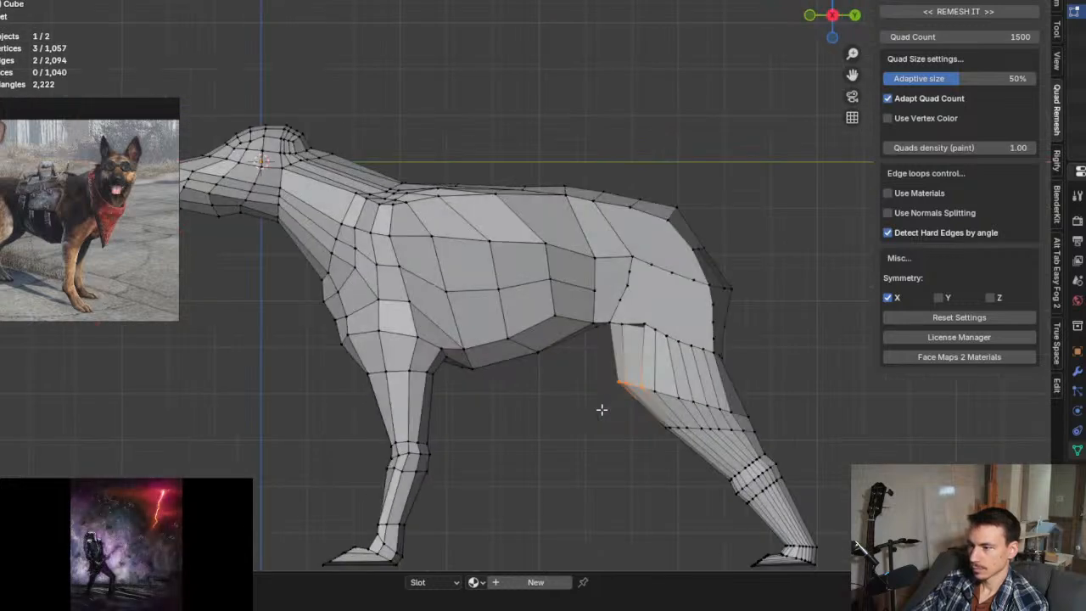
key(g)
key(Escape)
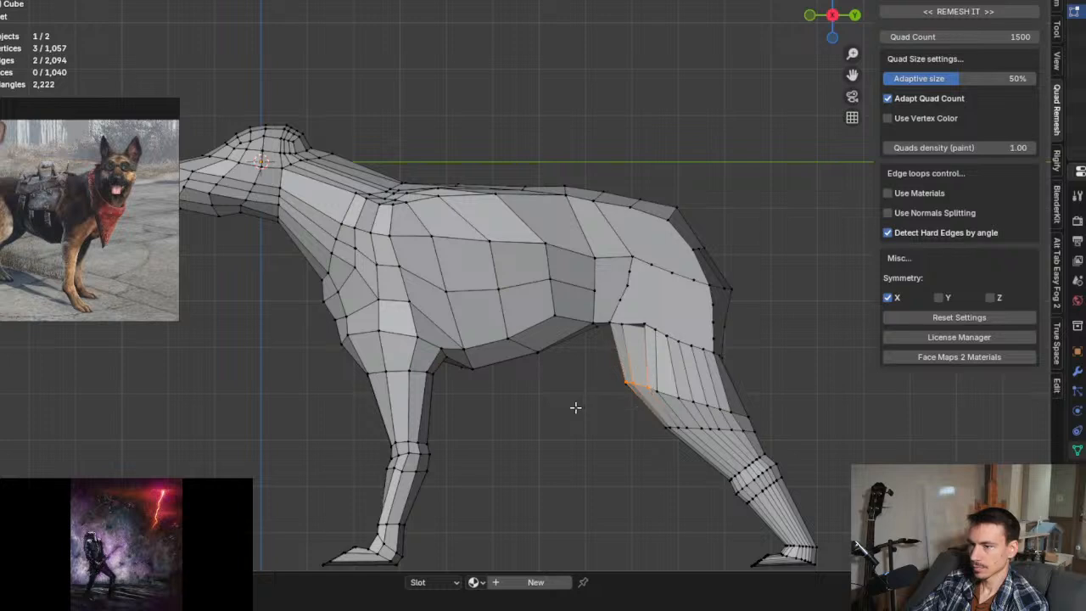
Step: Shift the vertices at the back of the upper thigh and the rump edge above them slightly backward with proportional editing
alt+click(727, 339)
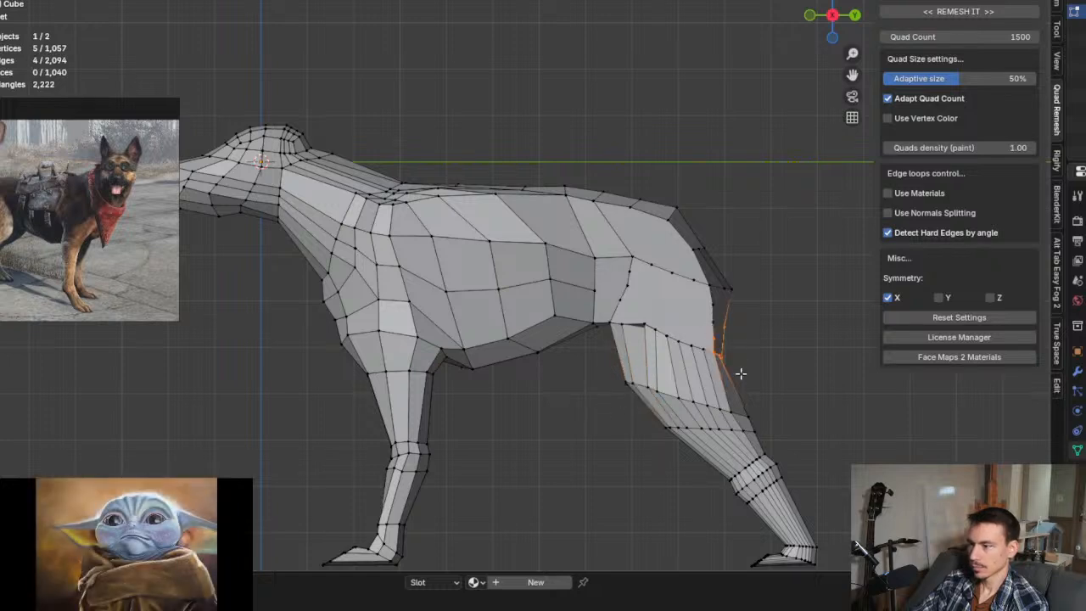
key(g)
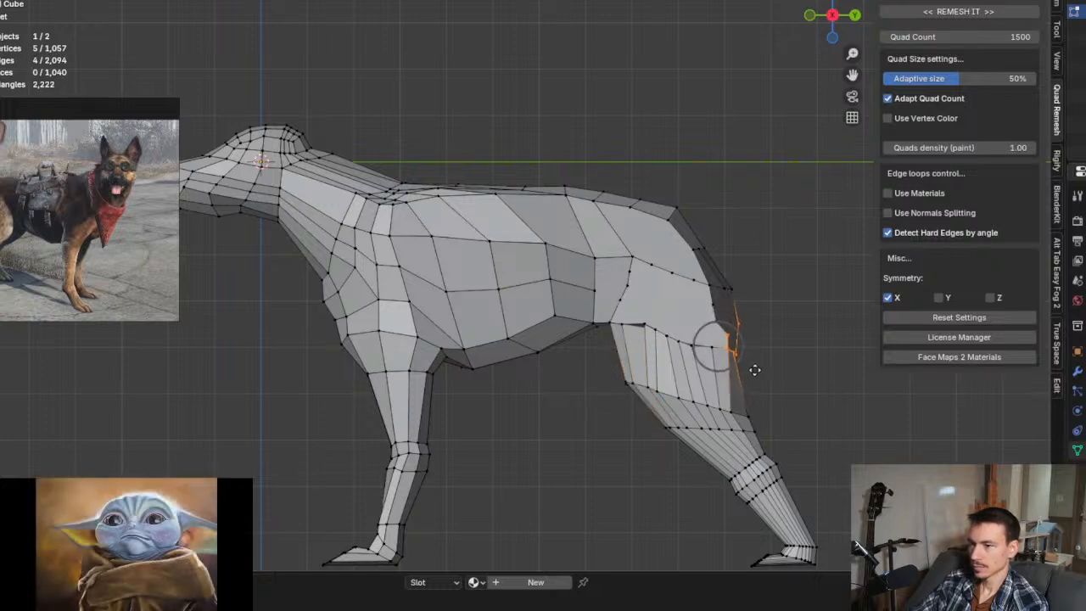
click(746, 368)
click(704, 246)
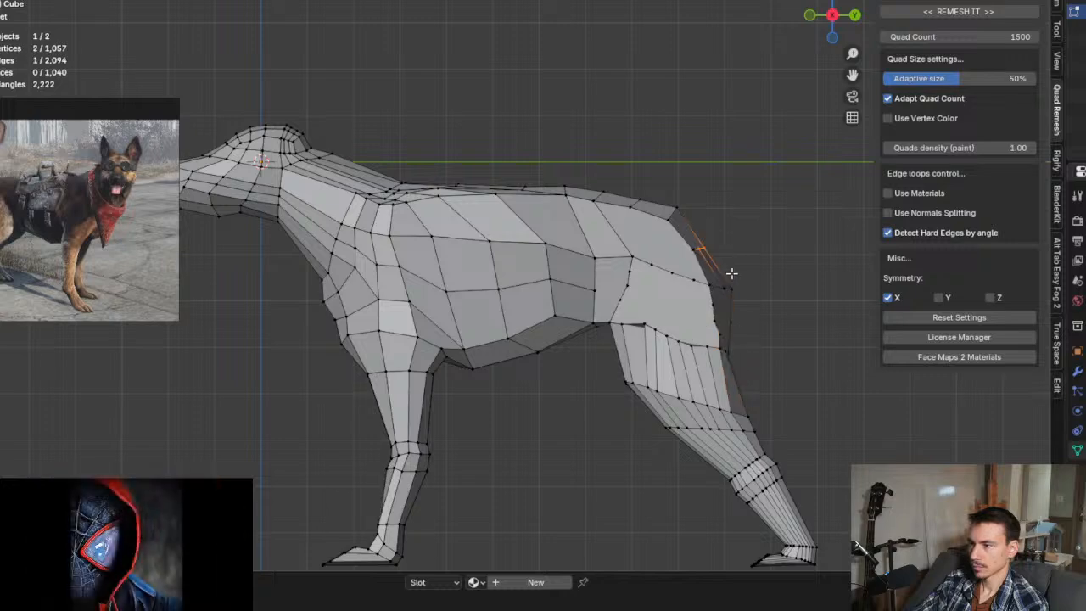
key(g)
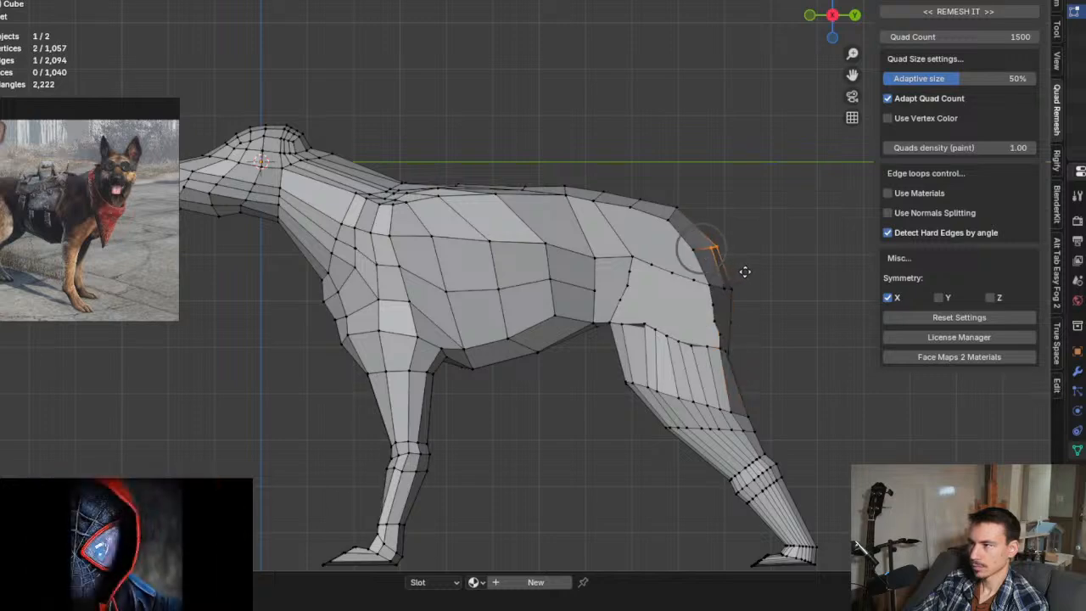
click(745, 271)
Step: Cut an edge loop around the upper left thigh just below the seam and move it slightly outward in back view
middle_drag(746, 334, 551, 315)
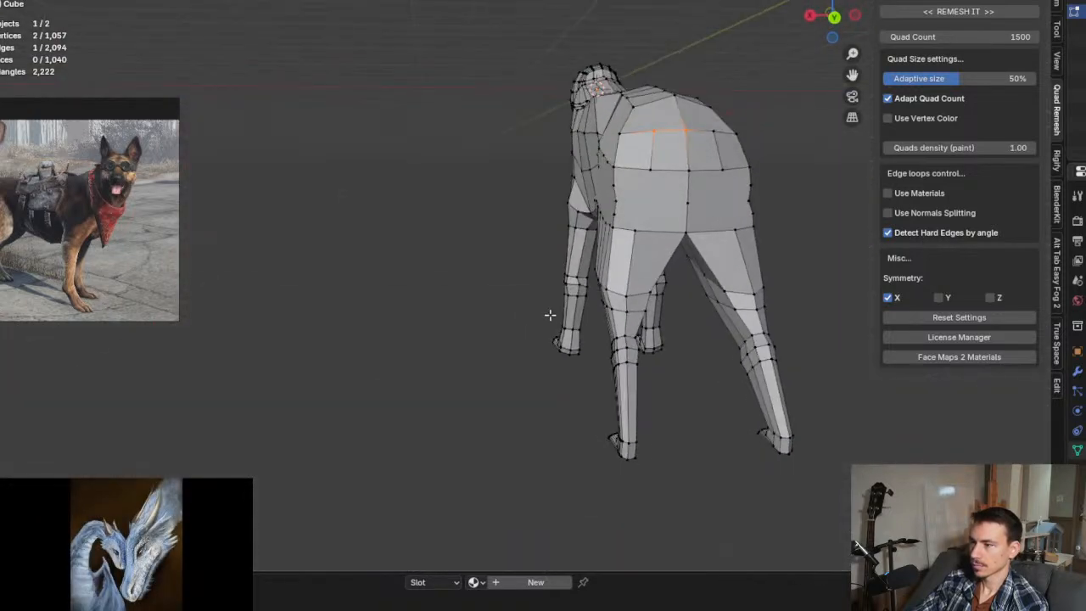
click(646, 266)
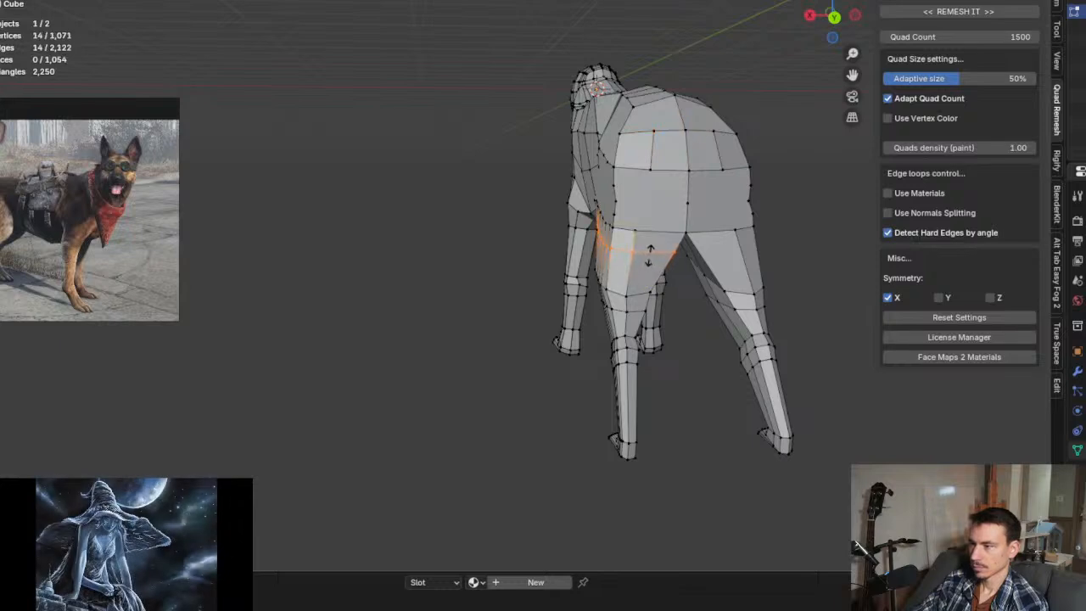
click(649, 254)
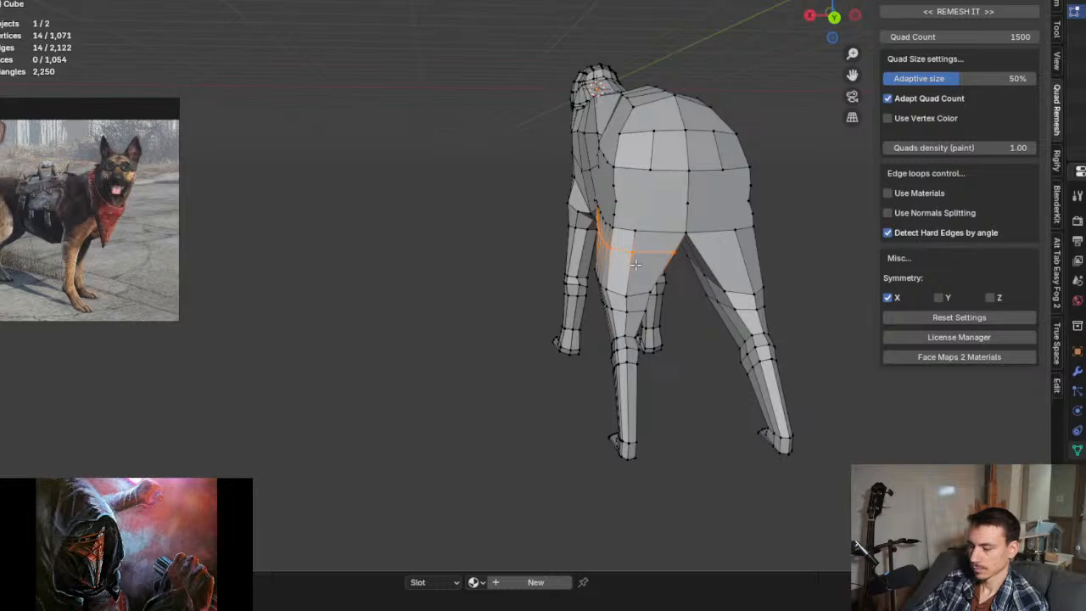
mouse_move(636, 264)
middle_down()
mouse_move(746, 266)
mouse_move(635, 265)
middle_up()
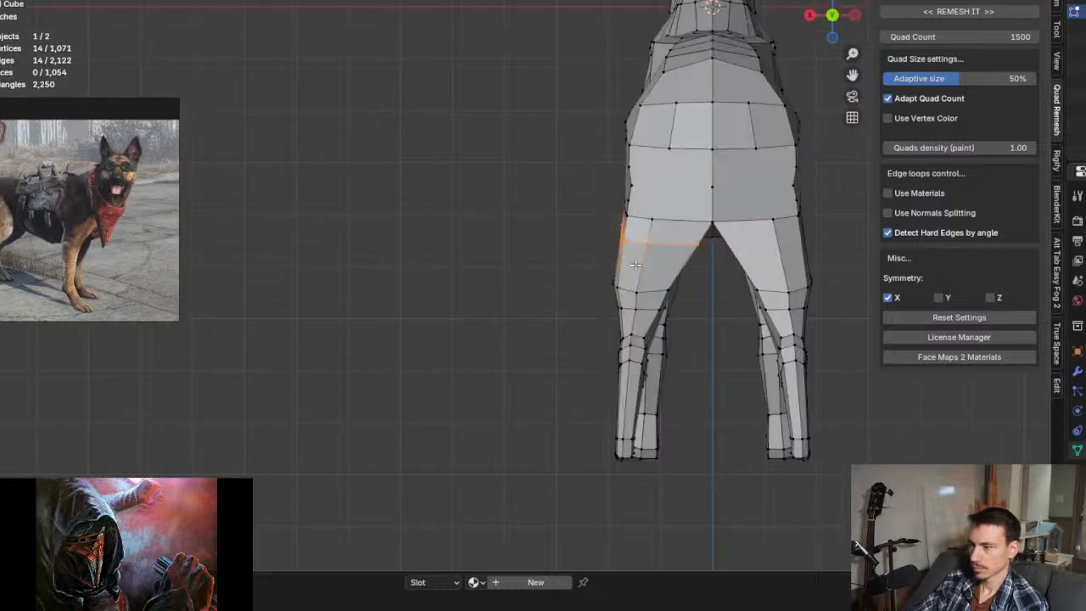
key(g)
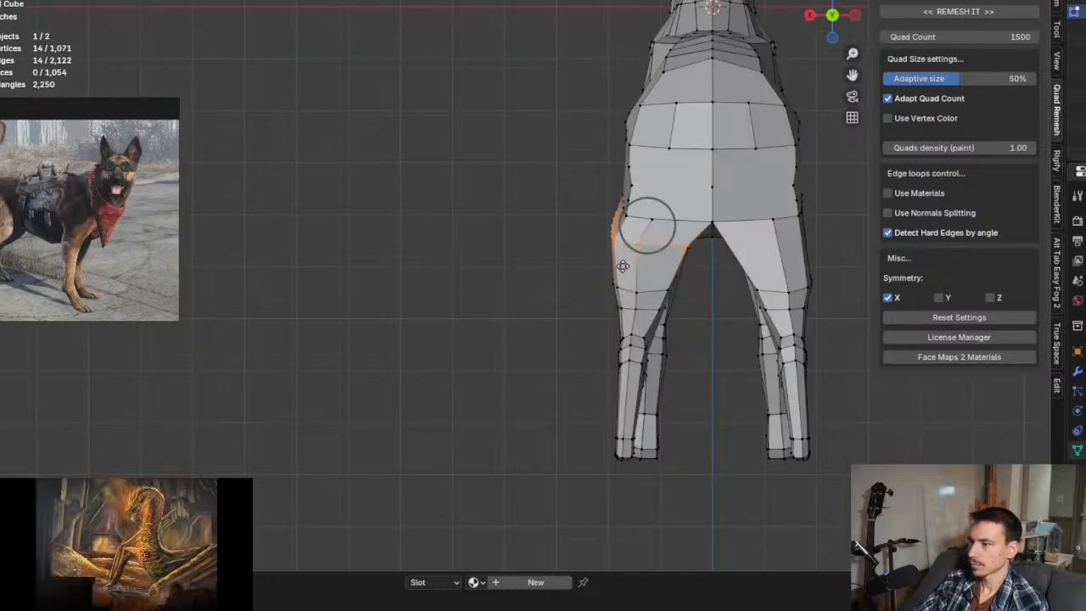
click(626, 266)
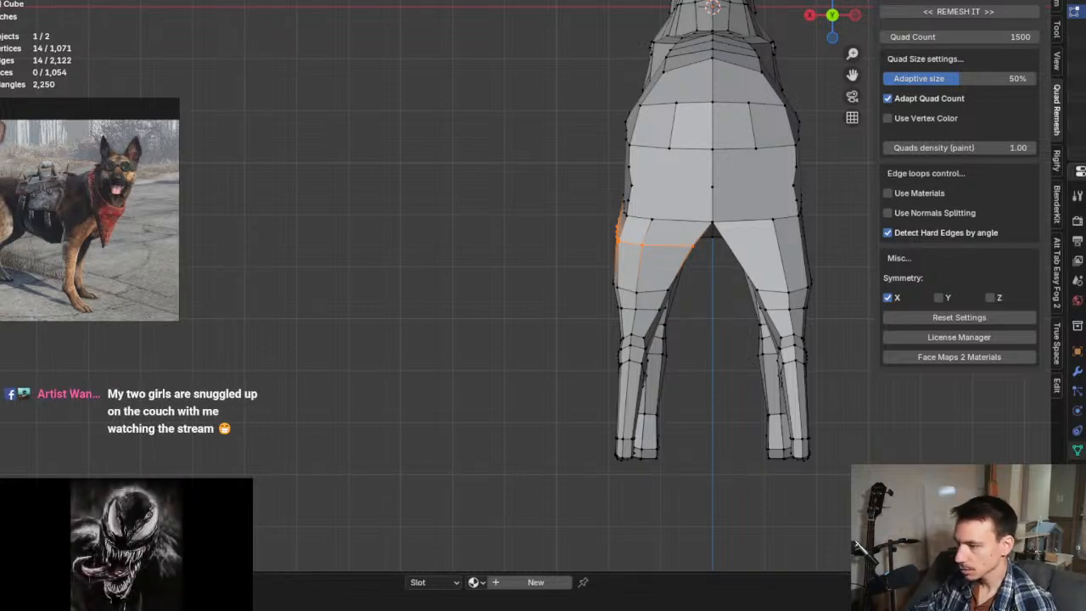
key(alt+Tab)
key(ctrl+Tab)
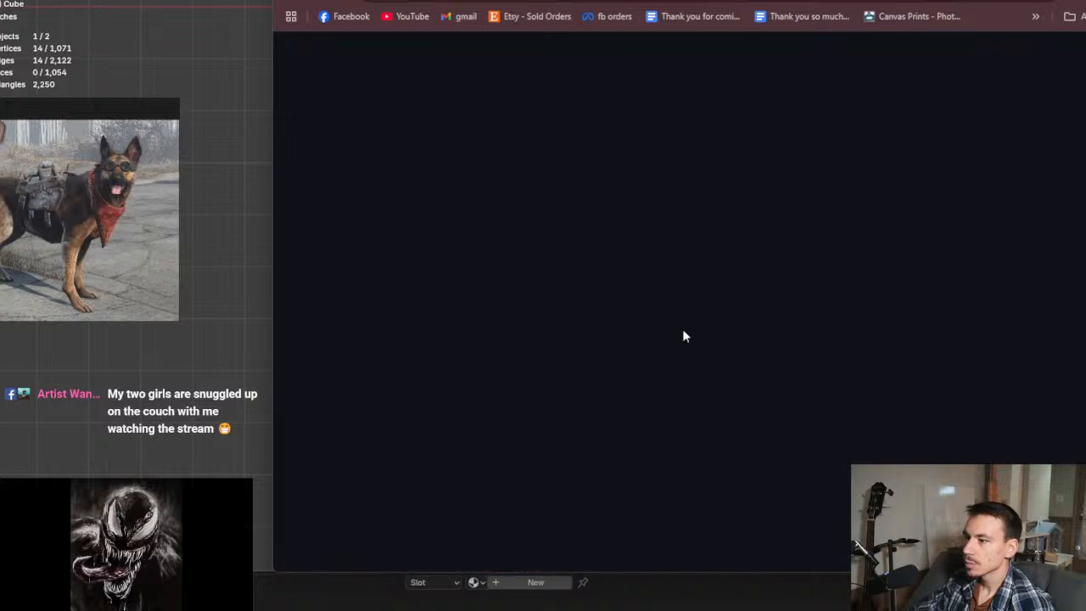
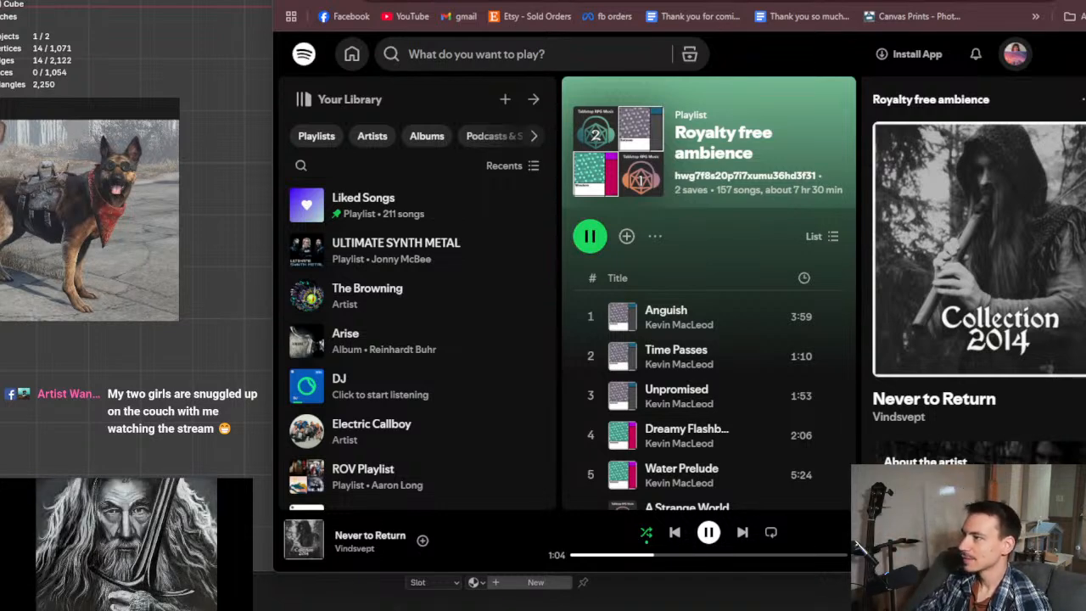
key(alt+Tab)
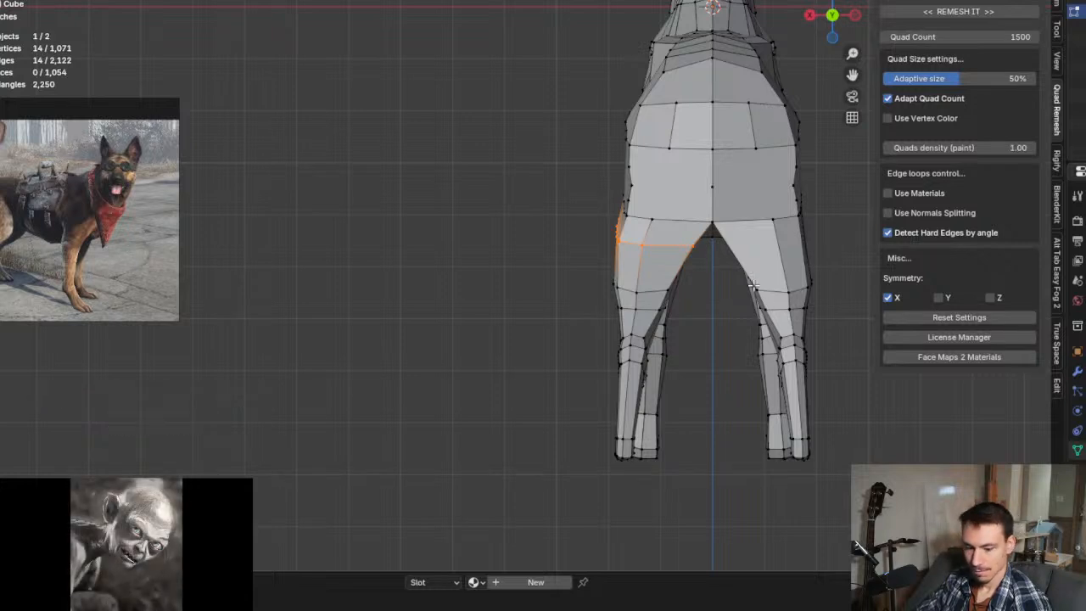
Step: Select the left hindquarter and upper hind-leg geometry and convert its triangles to quads
shift+middle_drag(746, 285, 645, 300)
scroll(645, 277, up, 3)
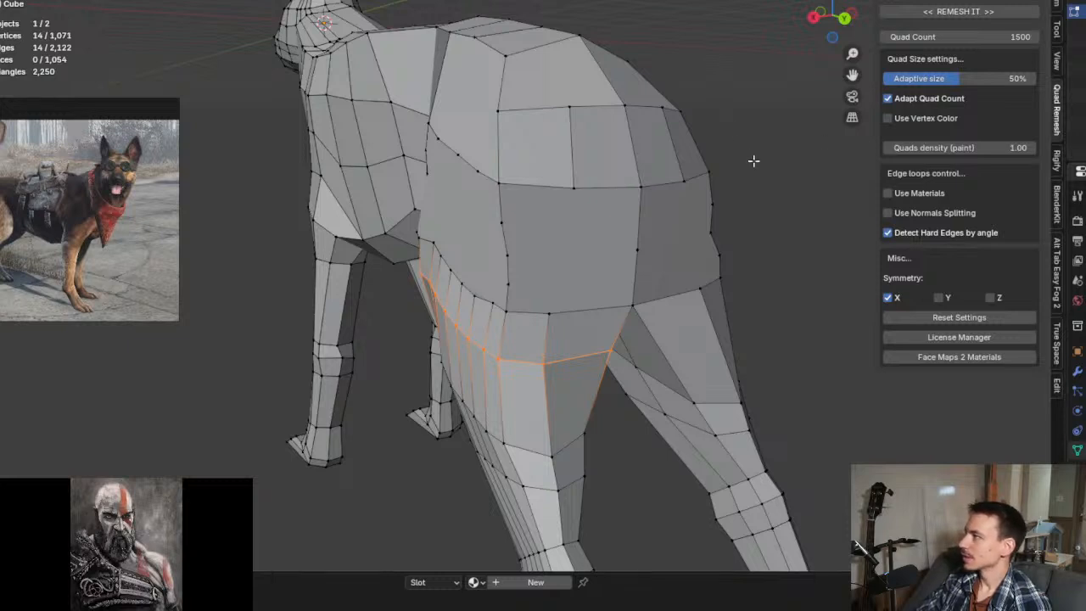
middle_drag(707, 201, 659, 230)
middle_drag(547, 179, 497, 144)
scroll(460, 225, down, 5)
scroll(504, 237, up, 5)
scroll(494, 112, up, 3)
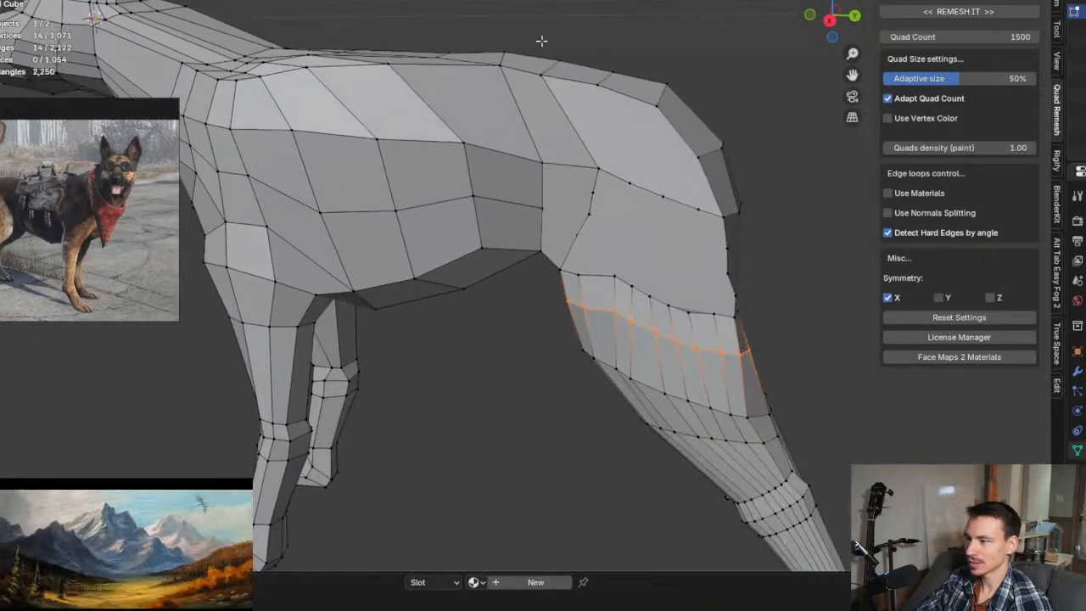
drag(541, 40, 768, 467)
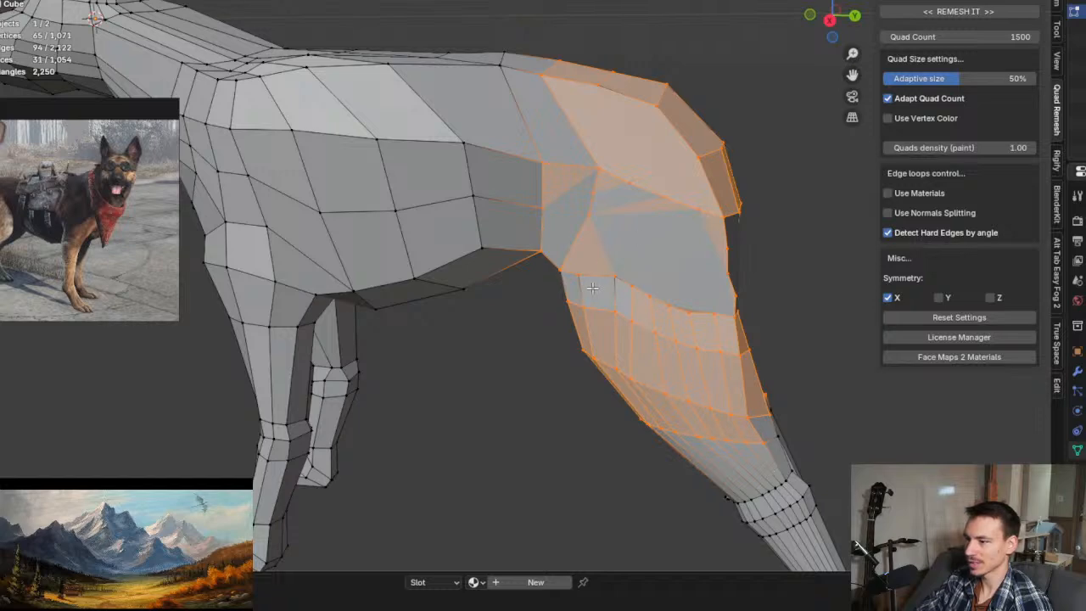
key(alt+j)
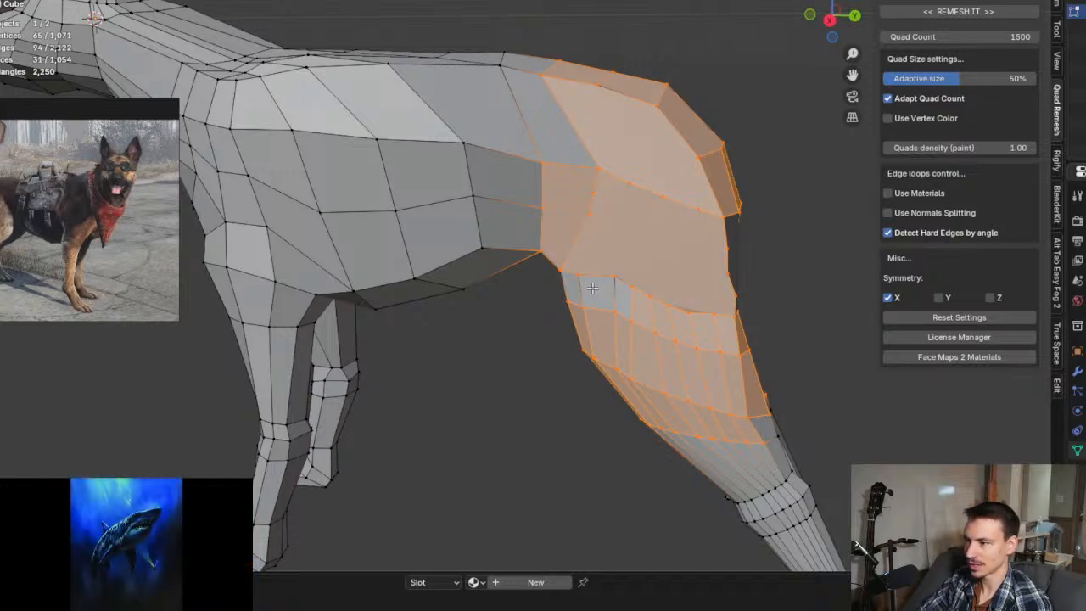
middle_drag(592, 286, 552, 233)
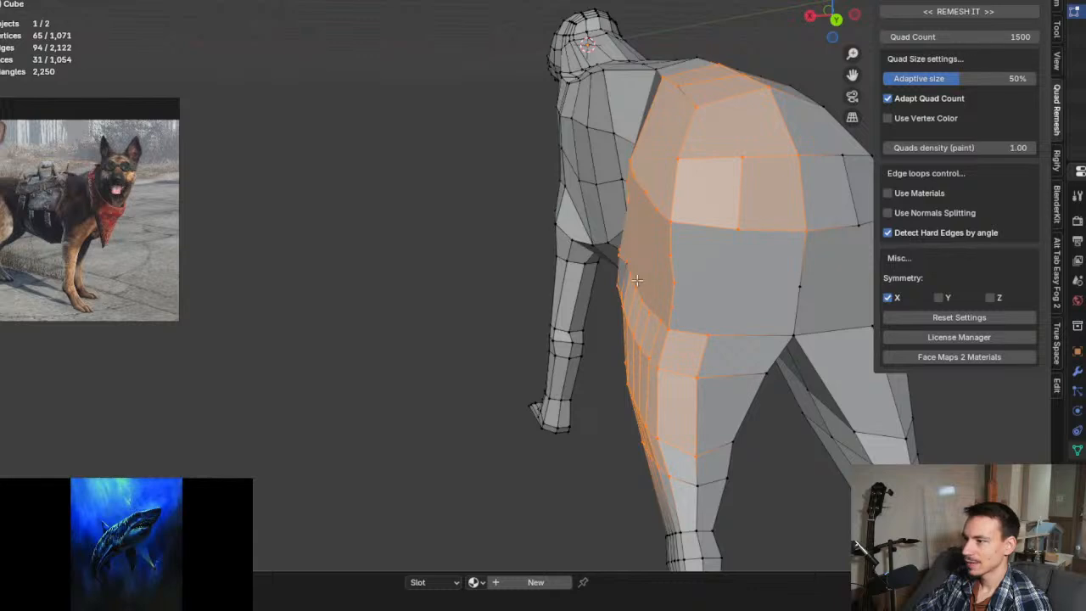
middle_drag(636, 280, 544, 290)
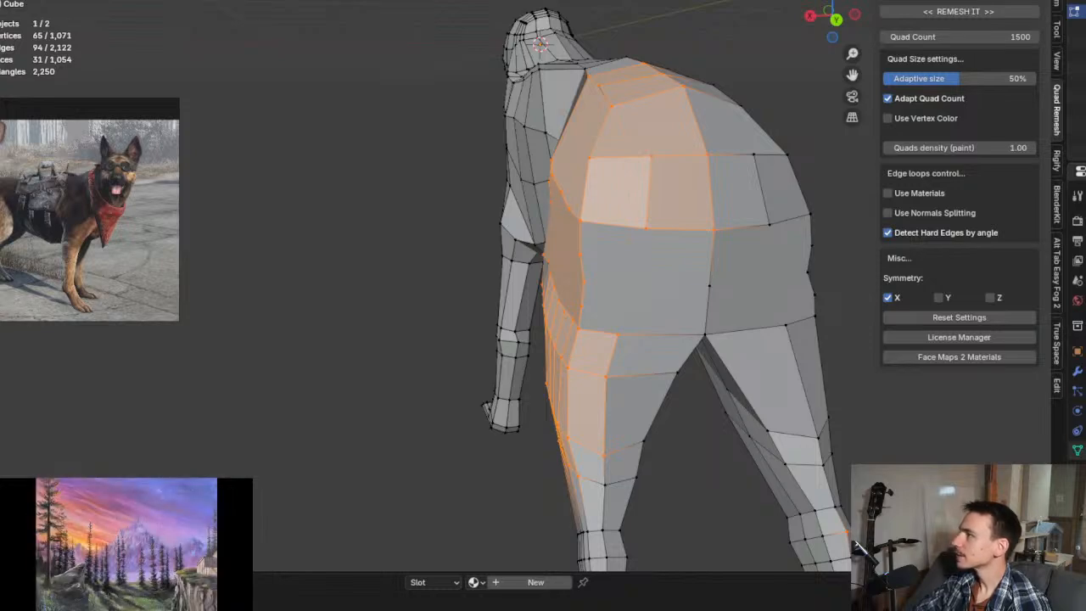
middle_drag(647, 317, 572, 225)
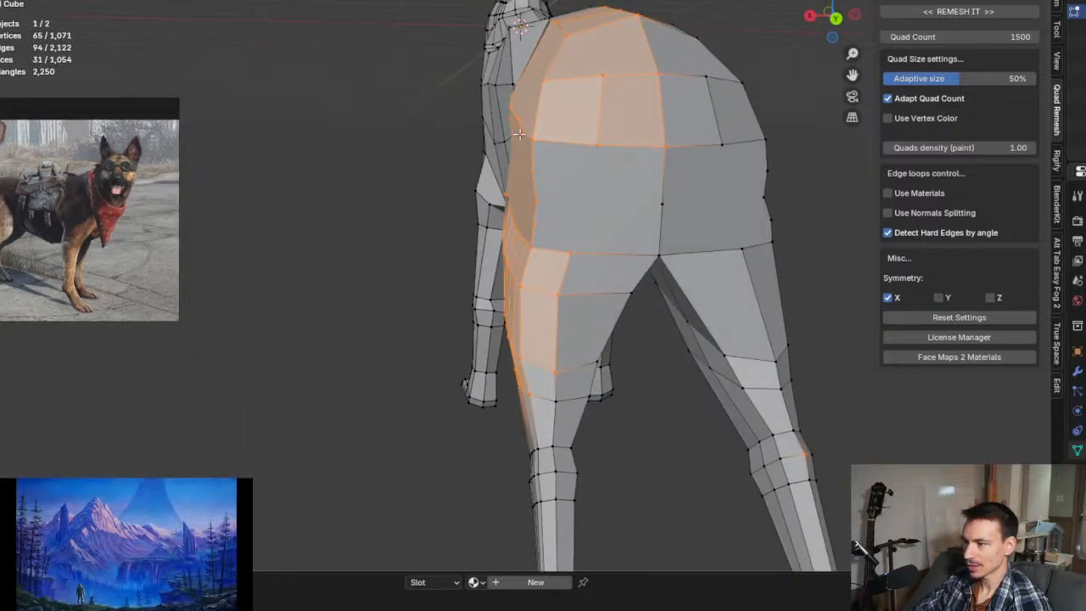
click(646, 243)
shift+click(657, 264)
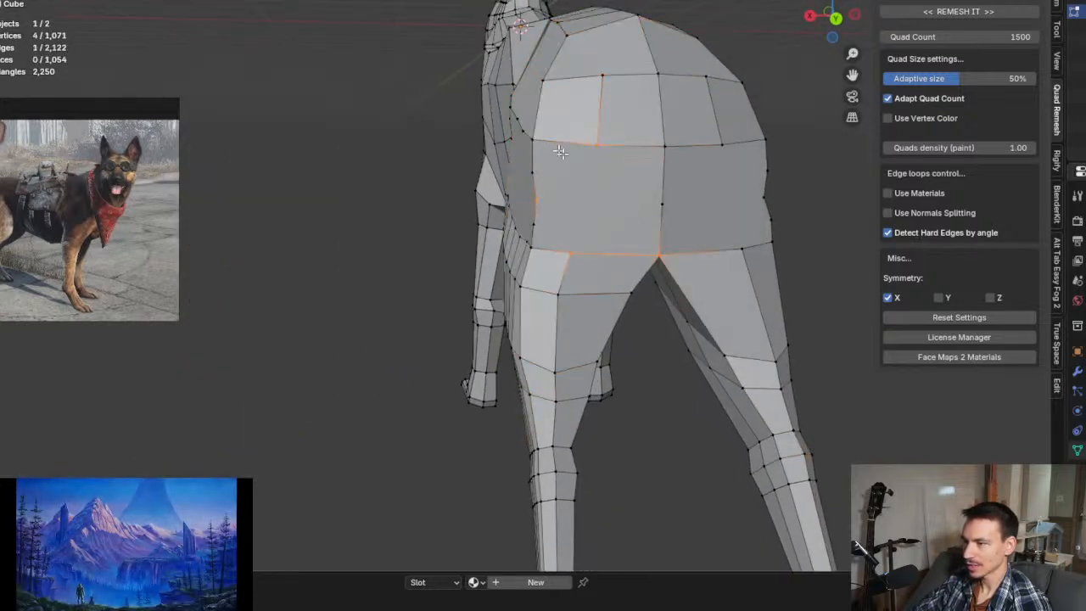
key(3)
click(637, 217)
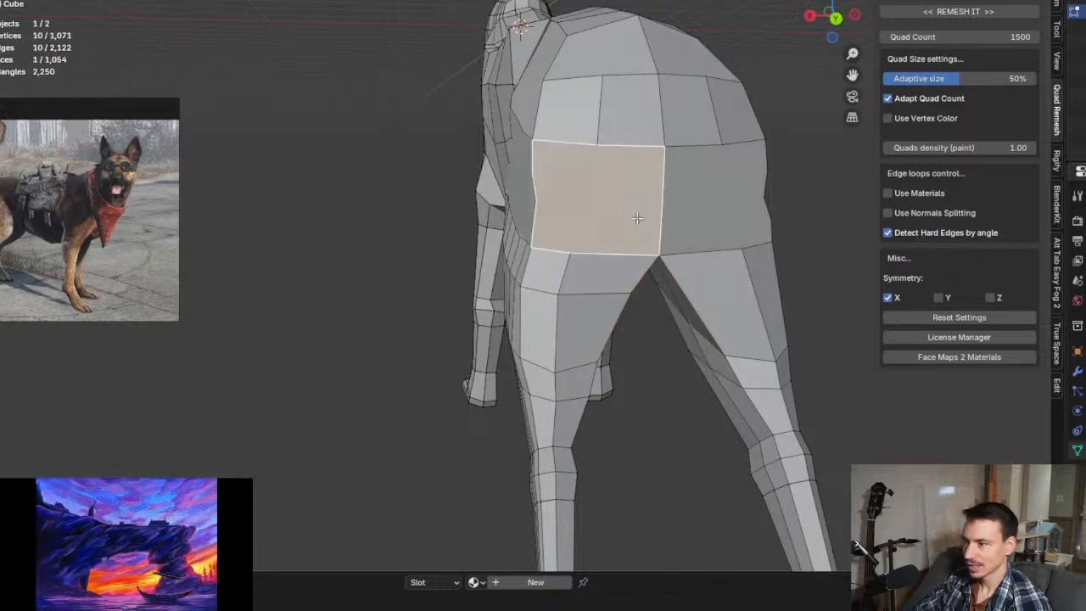
middle_drag(549, 213, 573, 218)
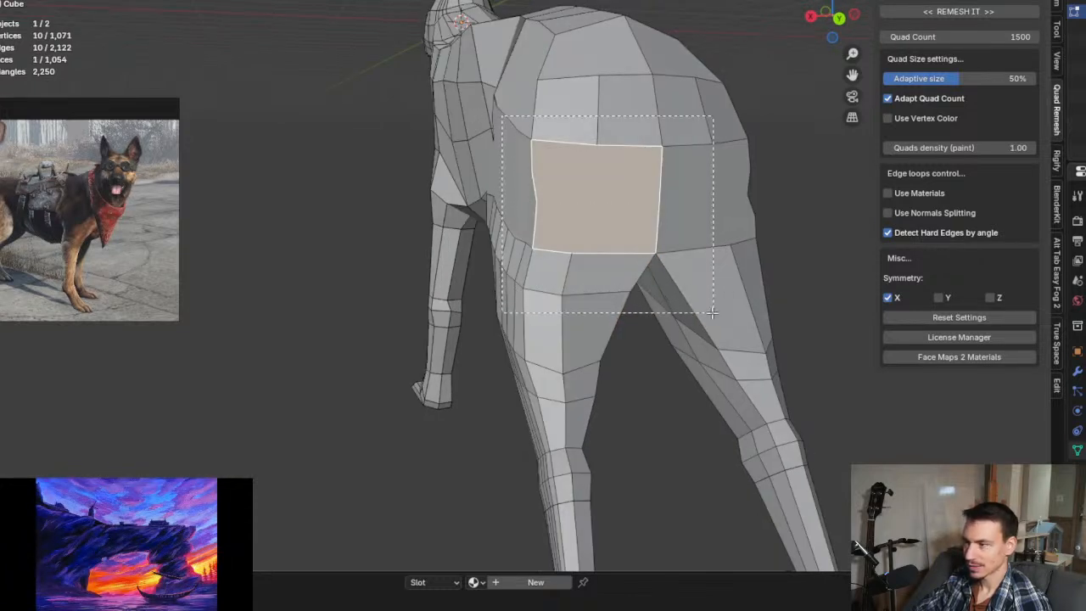
key(l)
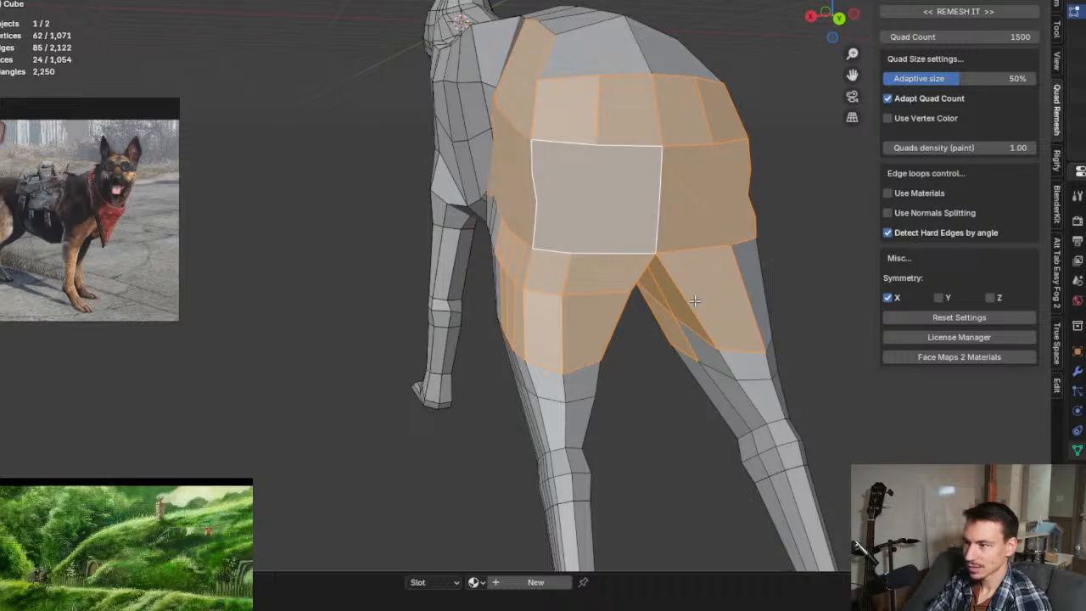
key(alt+a)
Step: Examine the side of the hip and the seam where the large thigh face meets the narrow upper-leg faces
middle_drag(654, 381, 665, 293)
scroll(665, 293, up, 3)
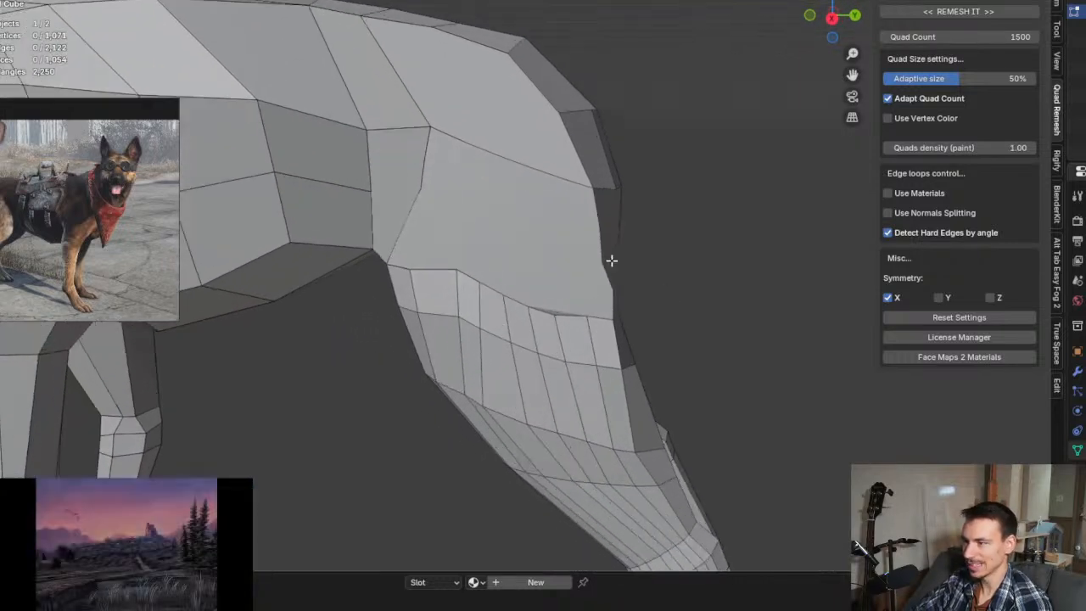
scroll(578, 299, up, 1)
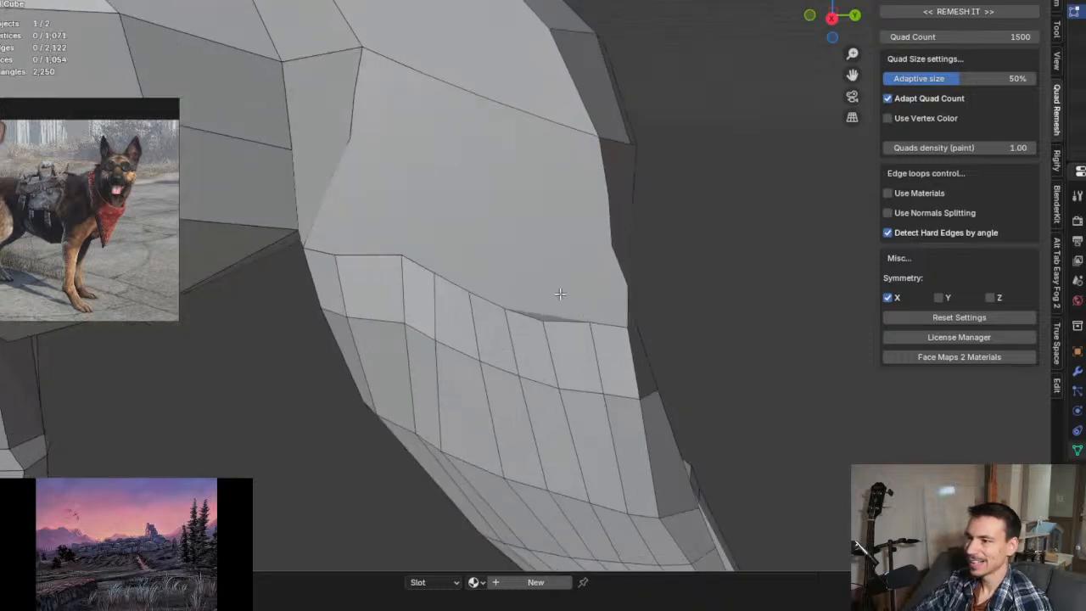
scroll(560, 294, down, 3)
mouse_move(560, 294)
middle_down()
mouse_move(509, 290)
mouse_move(557, 290)
middle_up()
scroll(488, 288, up, 2)
scroll(556, 290, up, 3)
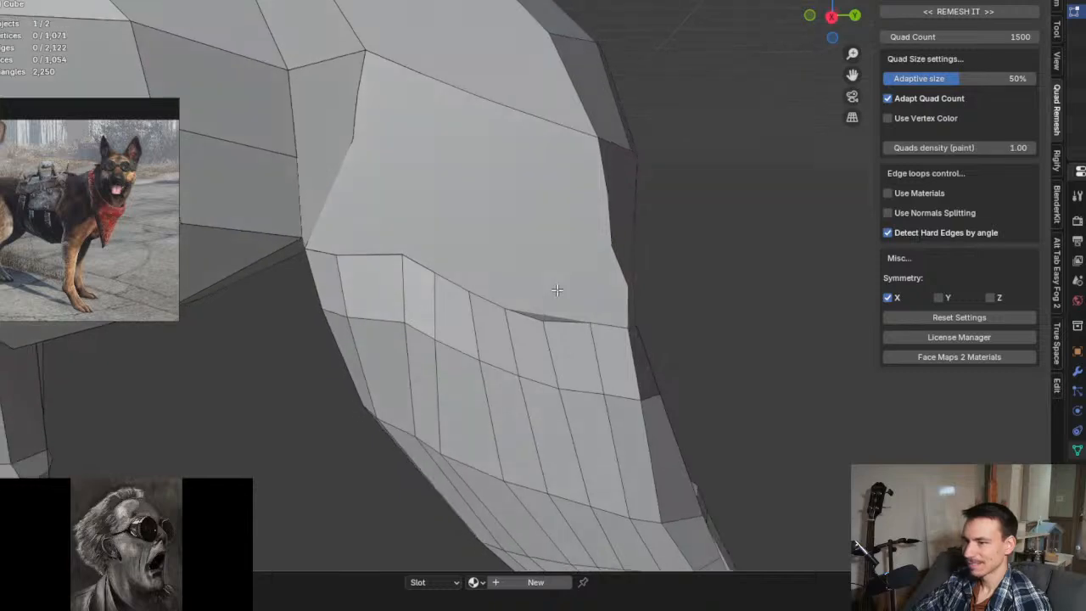
scroll(556, 290, up, 4)
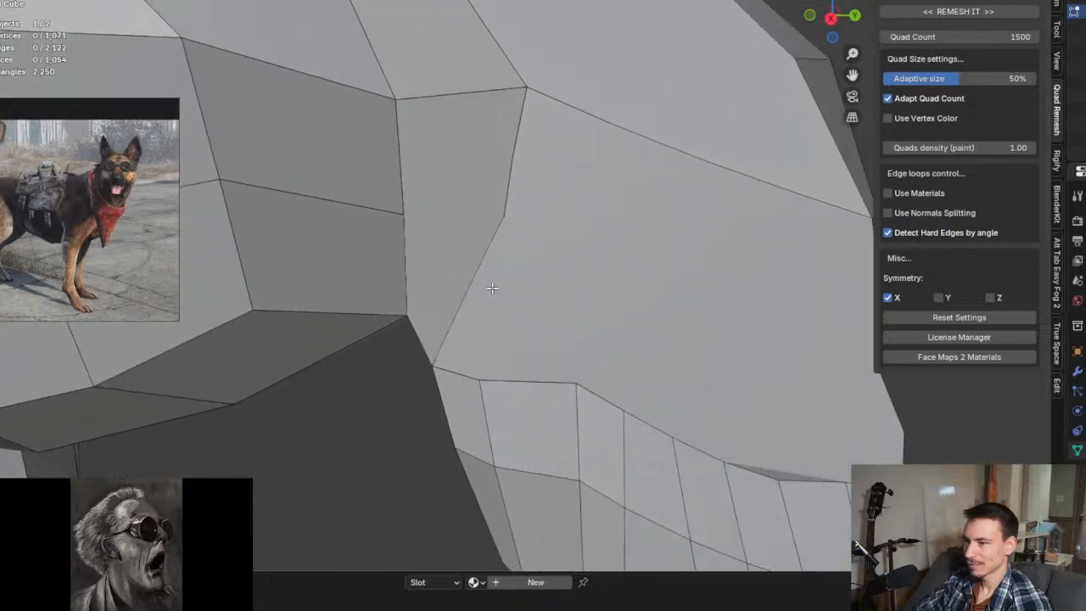
scroll(492, 288, down, 3)
scroll(500, 301, up, 3)
Step: Select the faces around the large thigh face, including those behind it, and merge their overlapping vertices, leaving X-ray display off
click(509, 313)
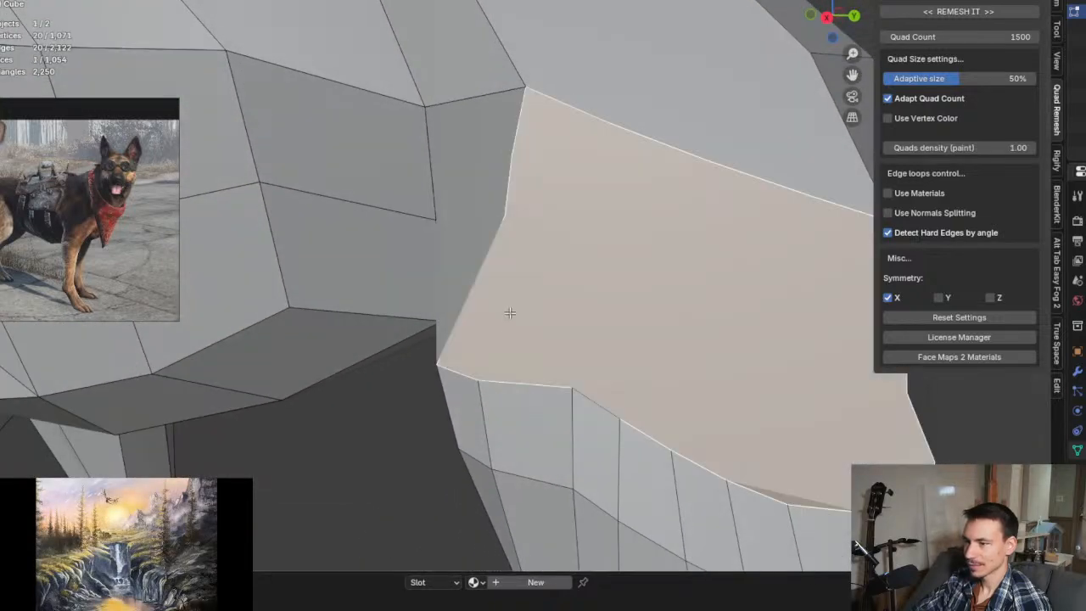
middle_drag(481, 317, 582, 127)
scroll(530, 308, down, 3)
drag(569, 88, 708, 516)
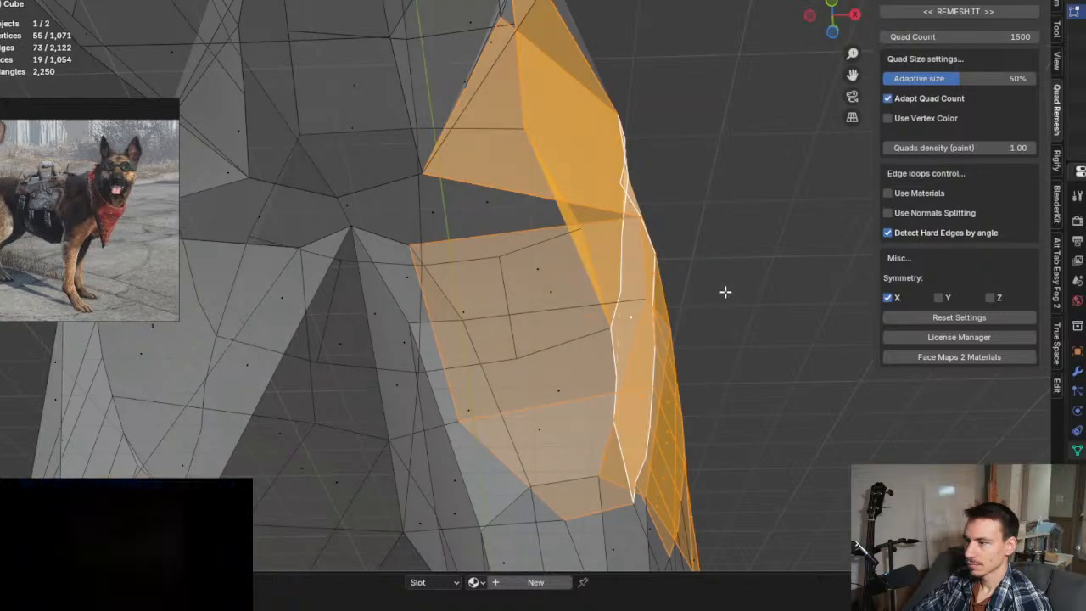
middle_drag(719, 283, 557, 344)
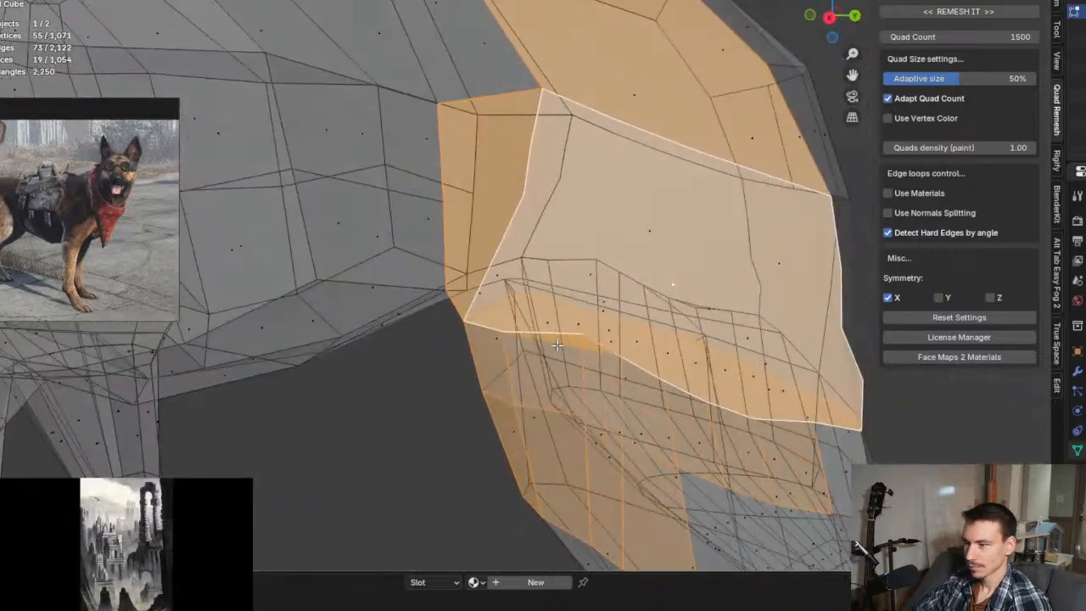
key(m)
click(557, 345)
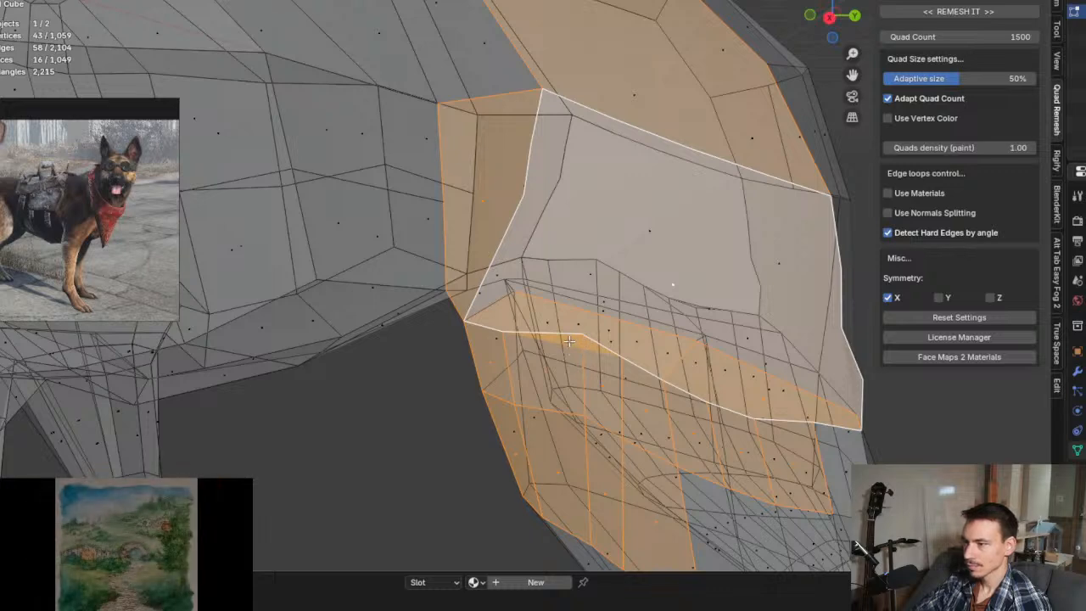
scroll(568, 340, up, 1)
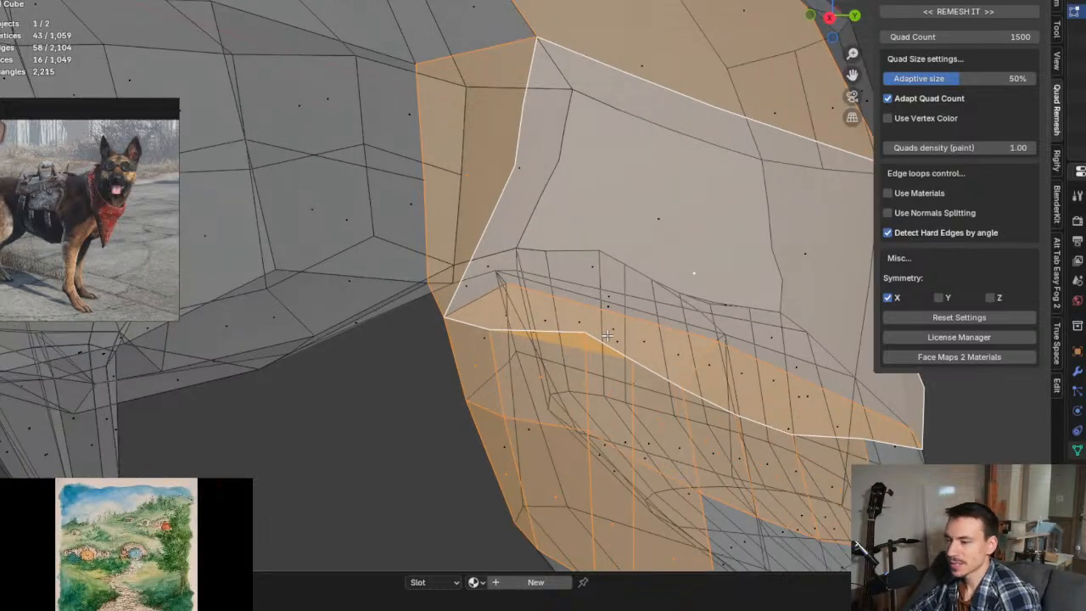
mouse_move(608, 336)
middle_down()
mouse_move(626, 364)
mouse_move(655, 373)
mouse_move(589, 315)
mouse_move(530, 325)
mouse_move(664, 289)
mouse_move(615, 278)
mouse_move(636, 281)
mouse_move(625, 284)
mouse_move(669, 243)
mouse_move(659, 257)
middle_up()
key(alt+z)
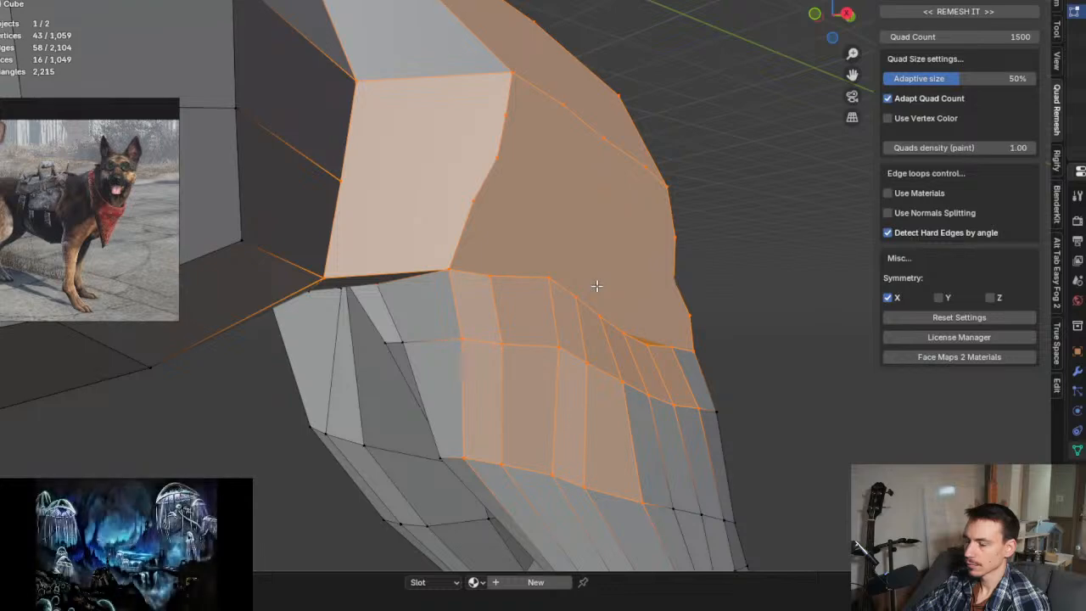
Step: Examine the selected hip and thigh faces from the side, below, behind and front for remaining gaps and topology problems
scroll(651, 314, up, 2)
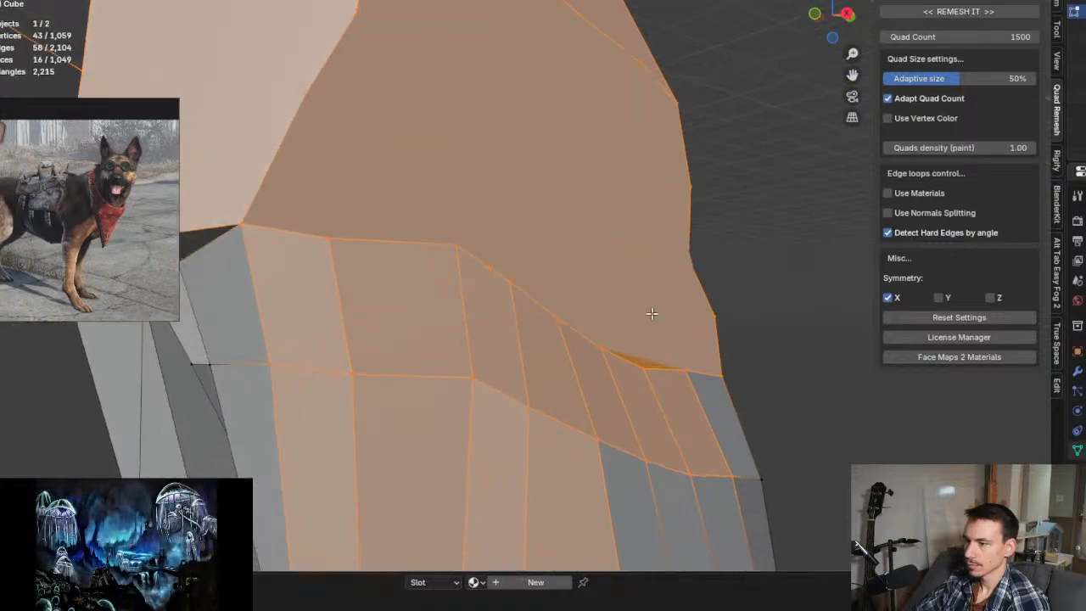
scroll(559, 234, down, 1)
mouse_move(559, 234)
middle_down()
mouse_move(594, 217)
mouse_move(556, 226)
middle_up()
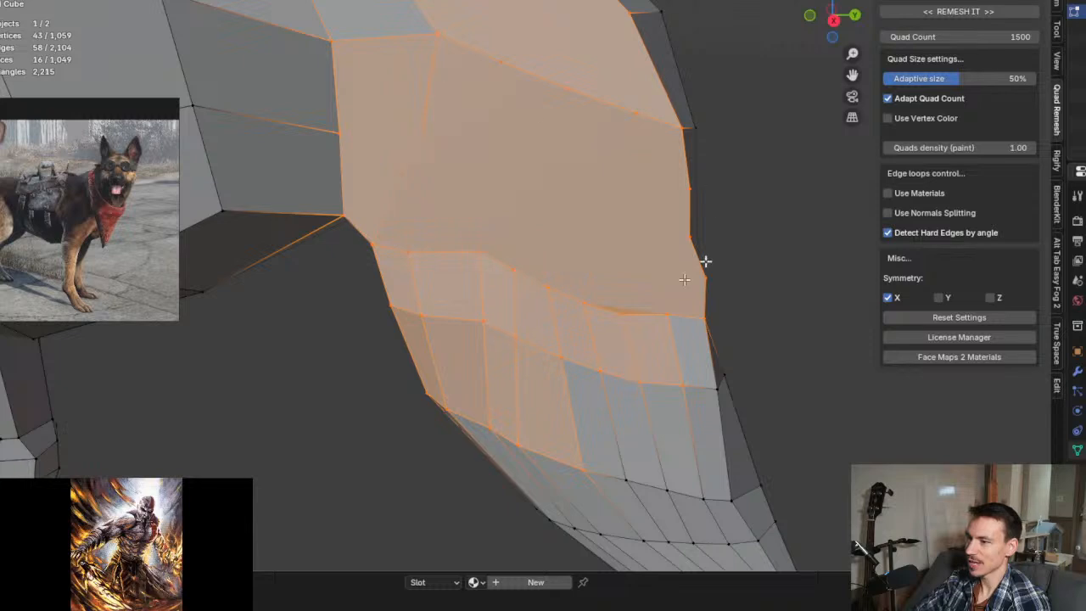
scroll(591, 426, down, 2)
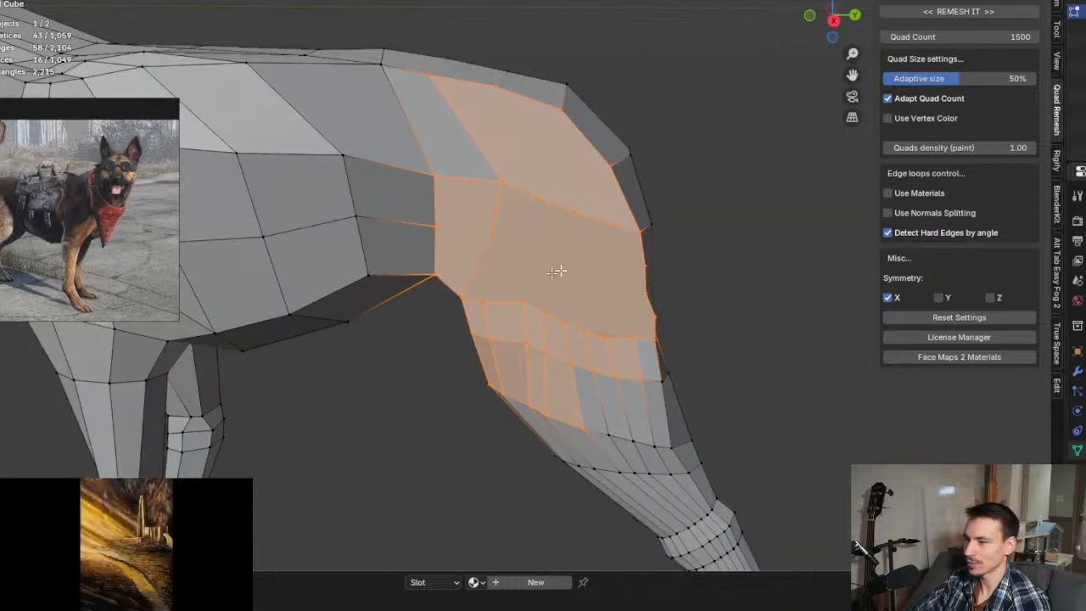
middle_drag(570, 271, 440, 291)
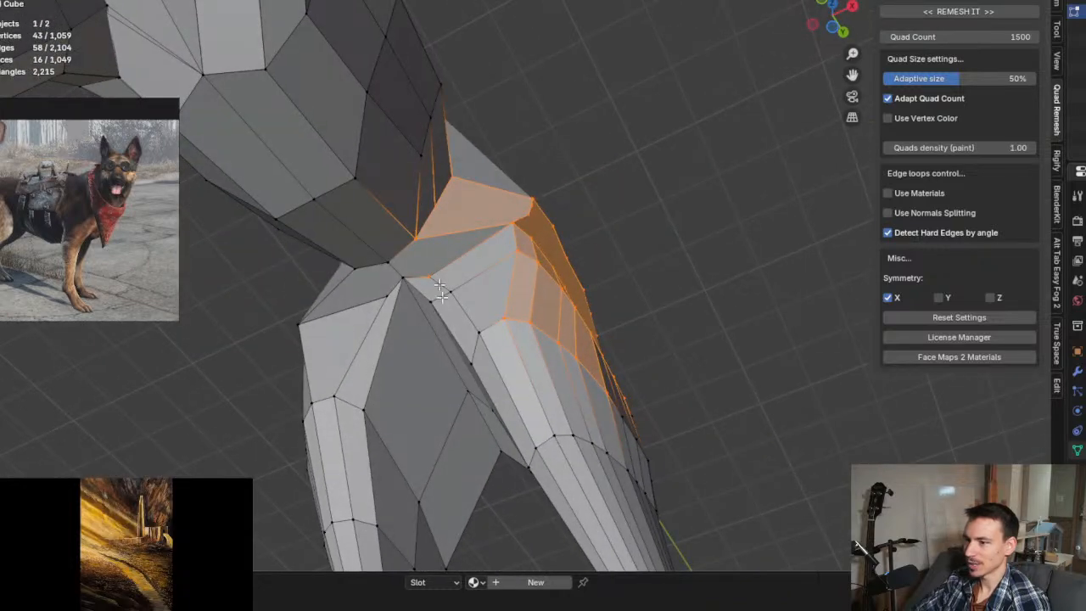
middle_drag(542, 369, 589, 506)
scroll(551, 399, down, 5)
scroll(470, 286, up, 5)
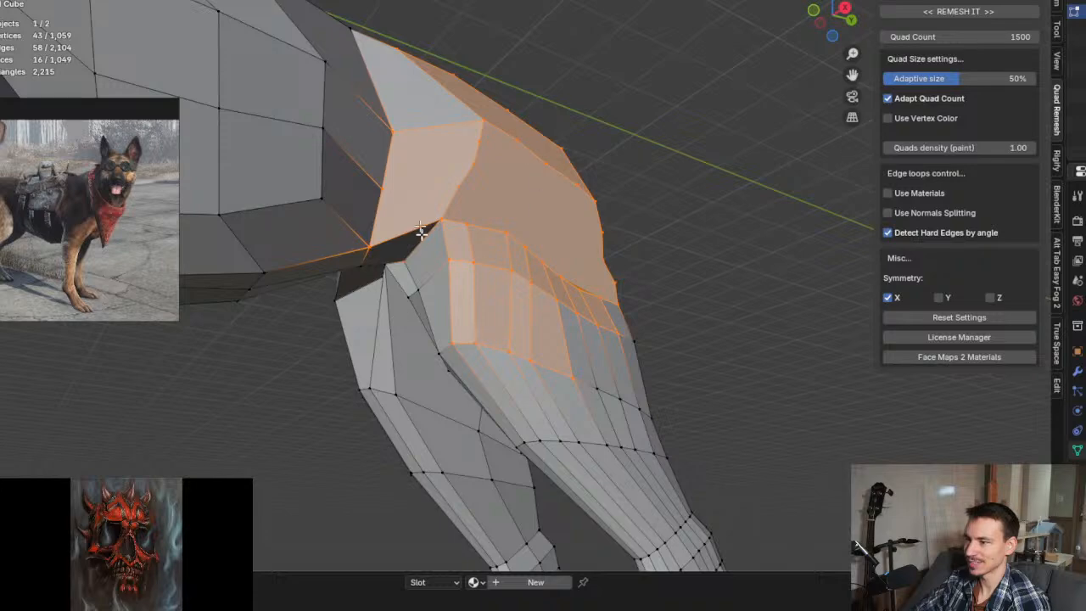
middle_drag(420, 232, 523, 291)
scroll(503, 231, down, 5)
scroll(591, 257, down, 2)
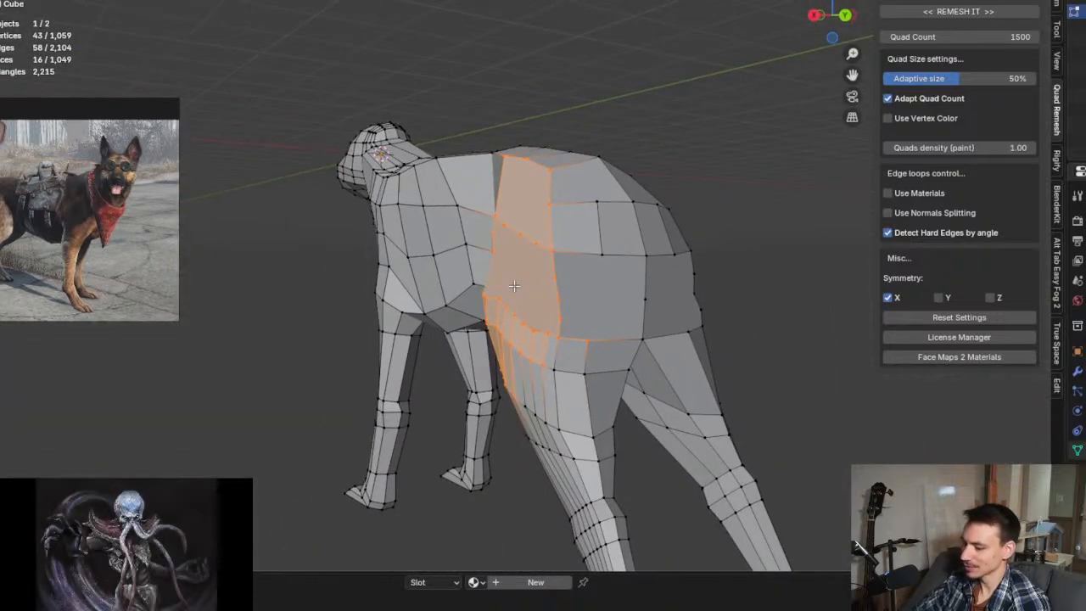
key(KP_1)
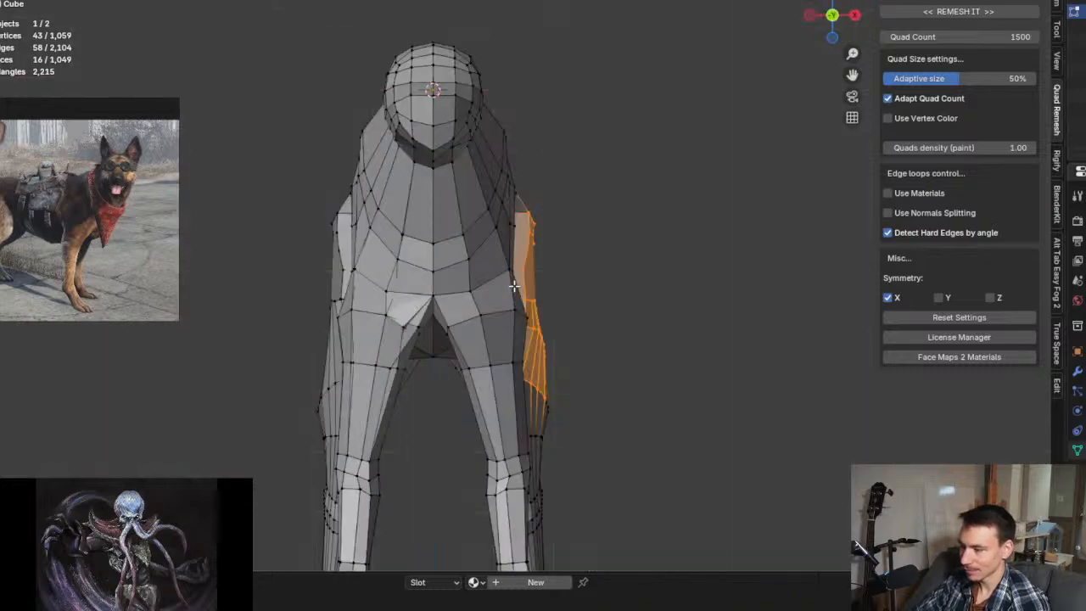
key(KP_3)
scroll(500, 294, up, 3)
middle_drag(501, 293, 548, 322)
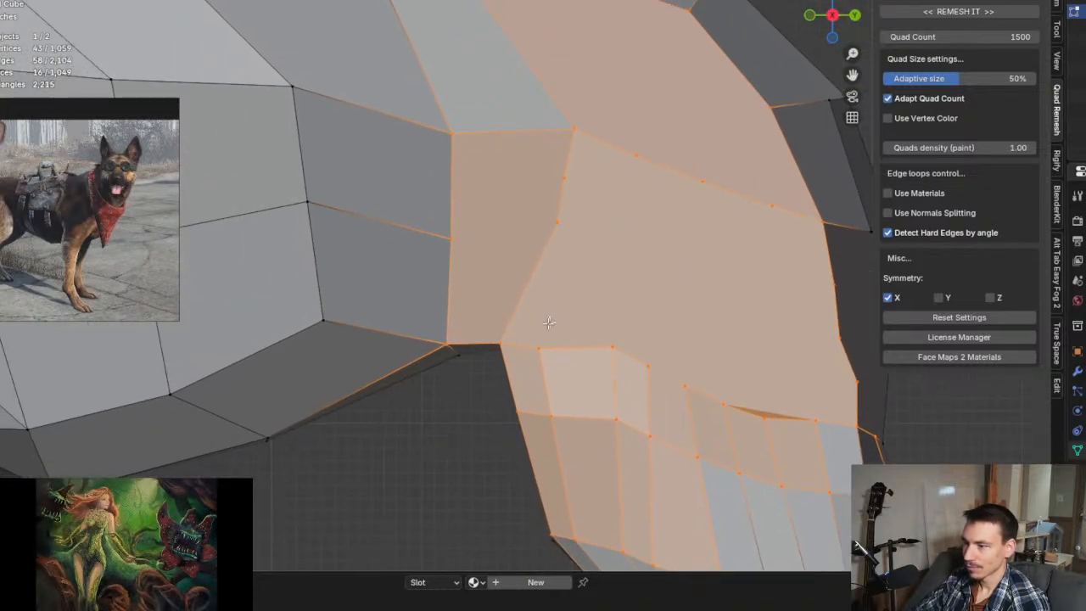
click(502, 344)
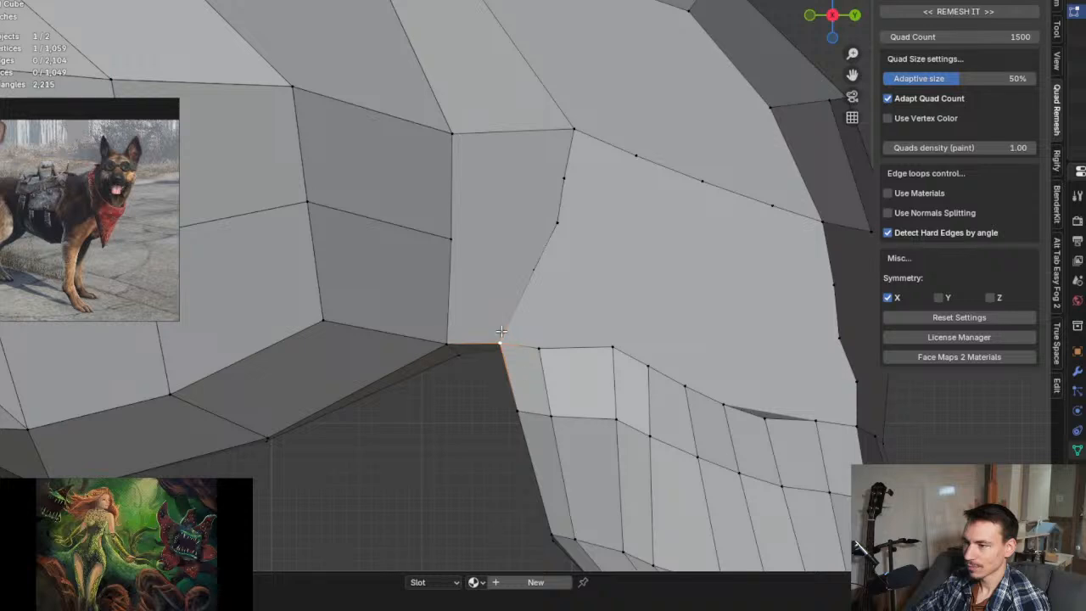
key(g)
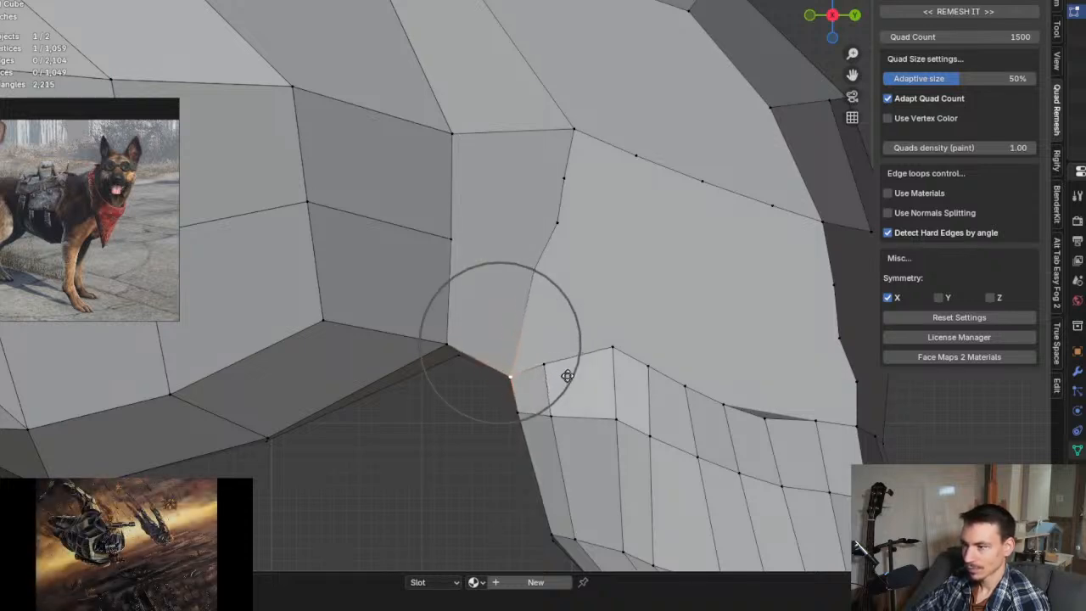
right_click(564, 339)
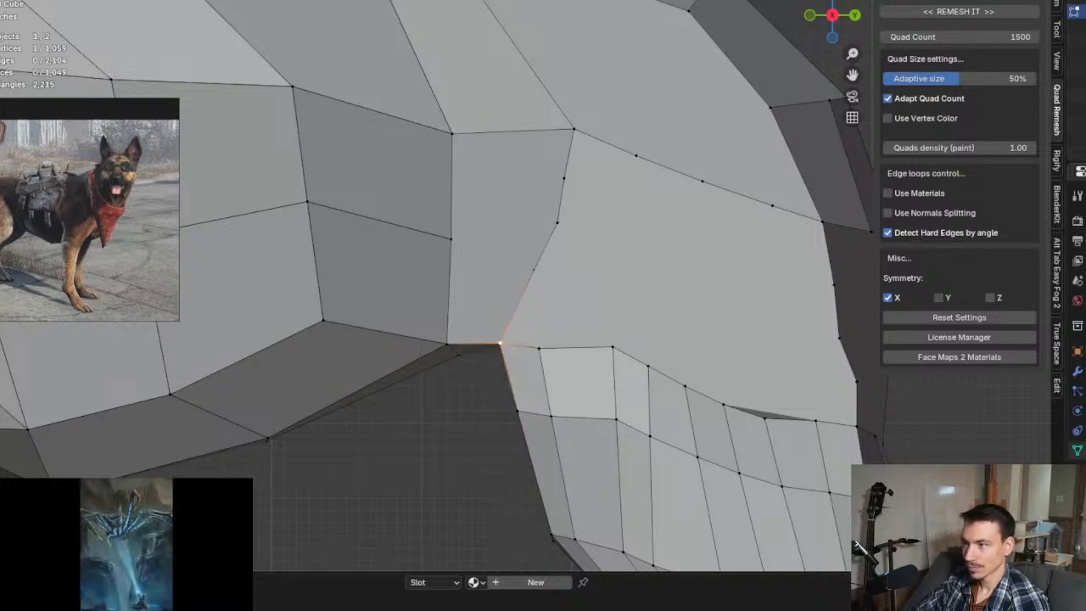
key(g)
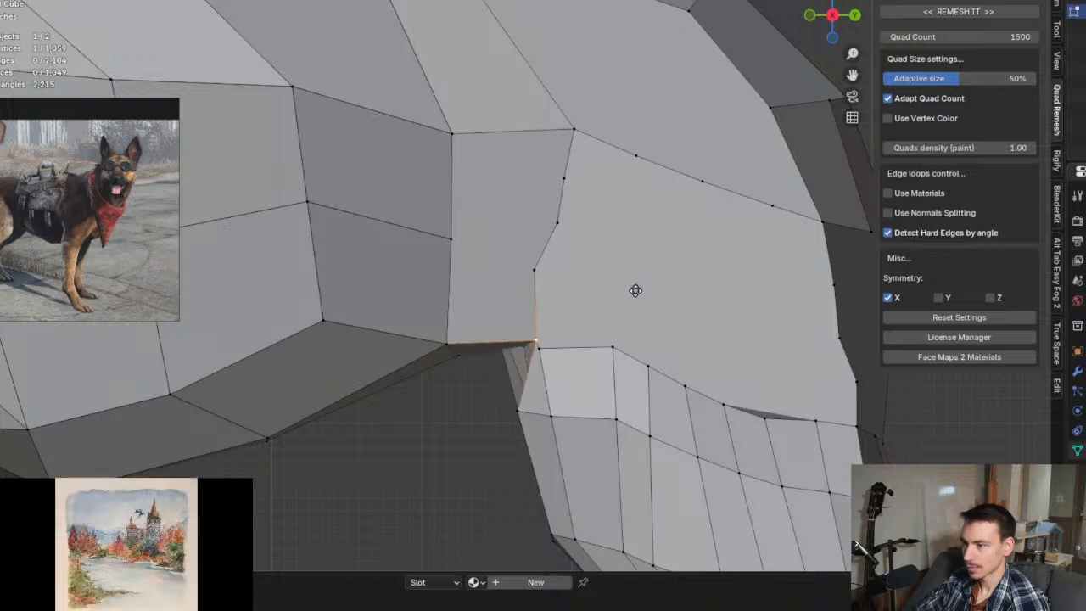
right_click(593, 290)
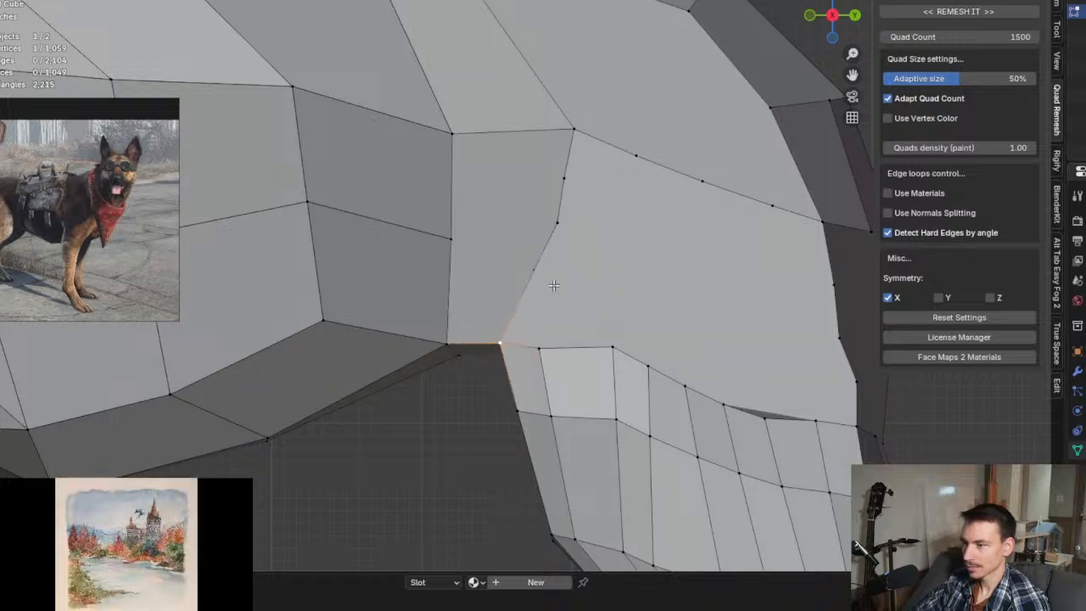
key(g)
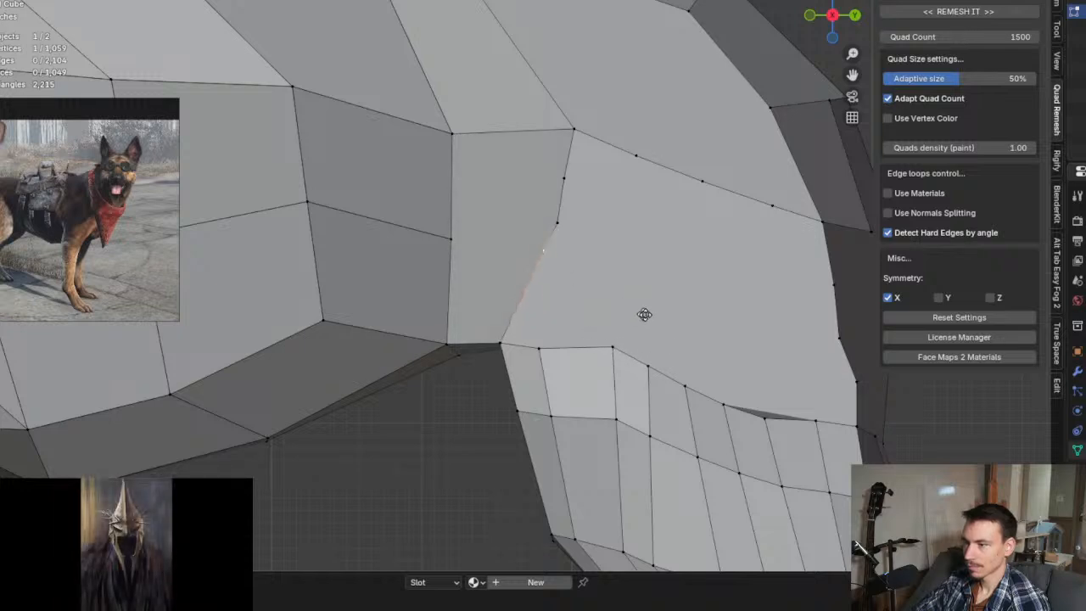
click(628, 331)
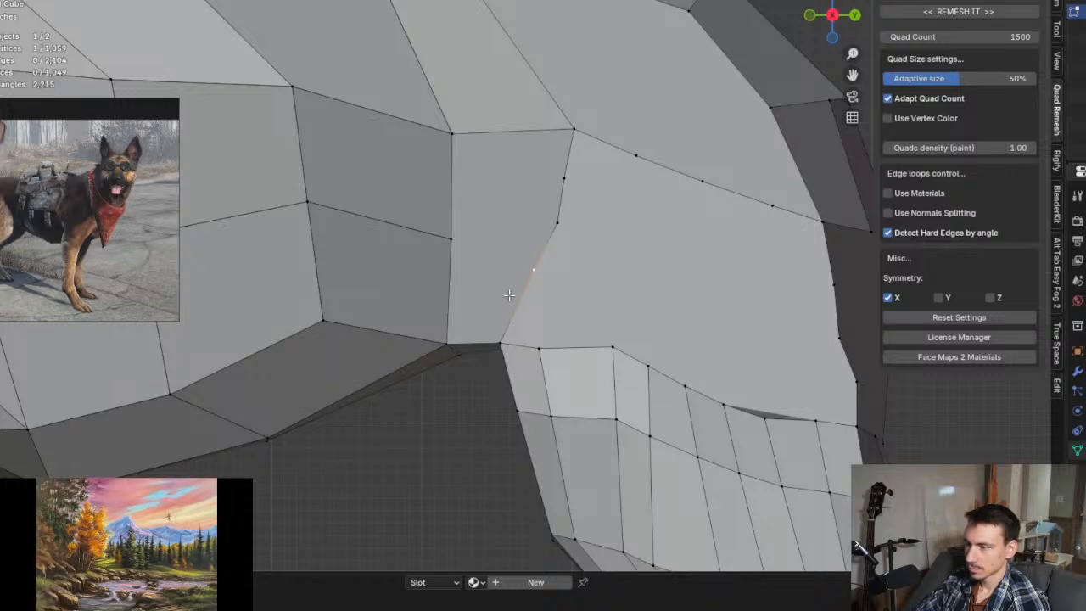
key(KP_1)
scroll(509, 294, up, 5)
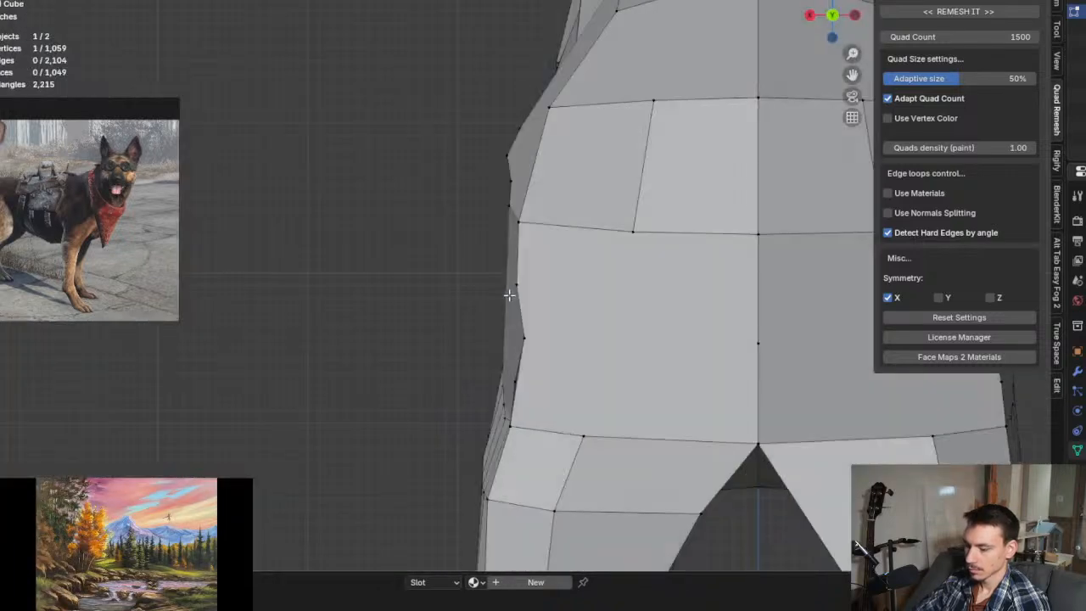
middle_drag(509, 294, 514, 293)
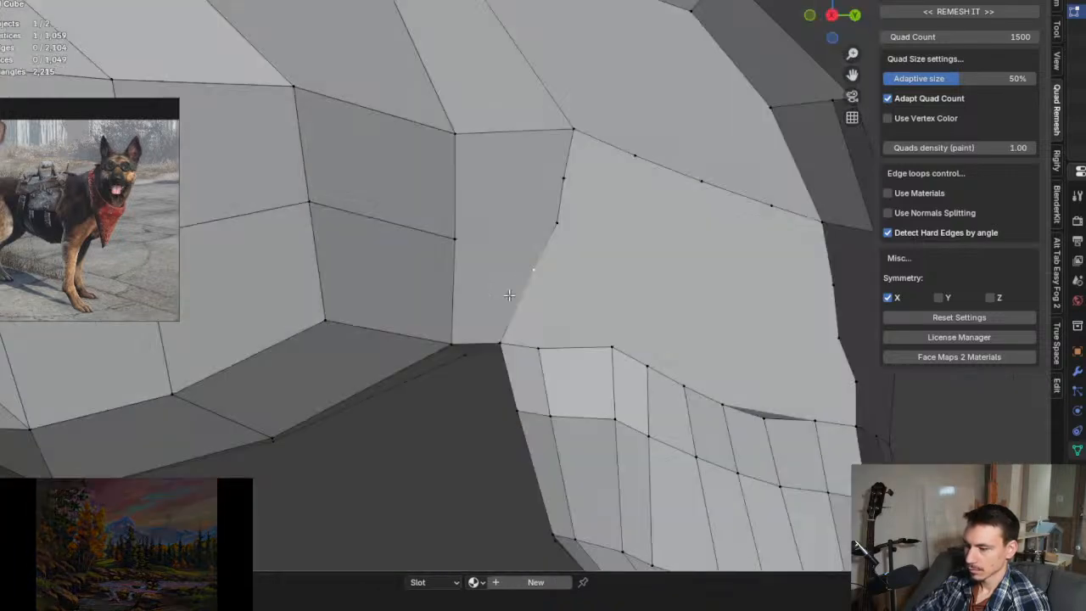
shift+click(558, 223)
scroll(542, 262, up, 2)
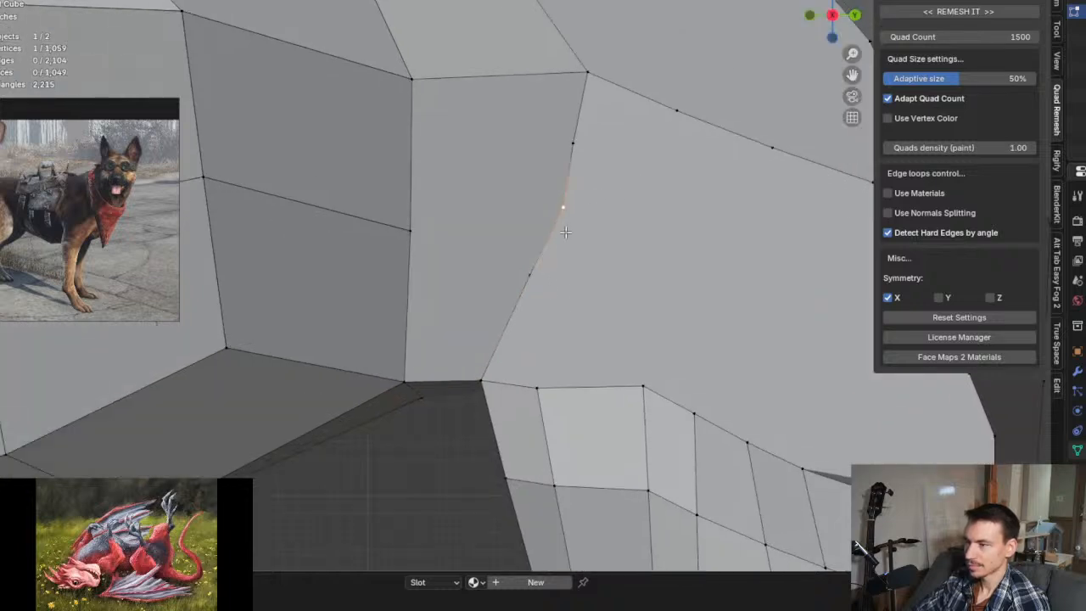
key(g)
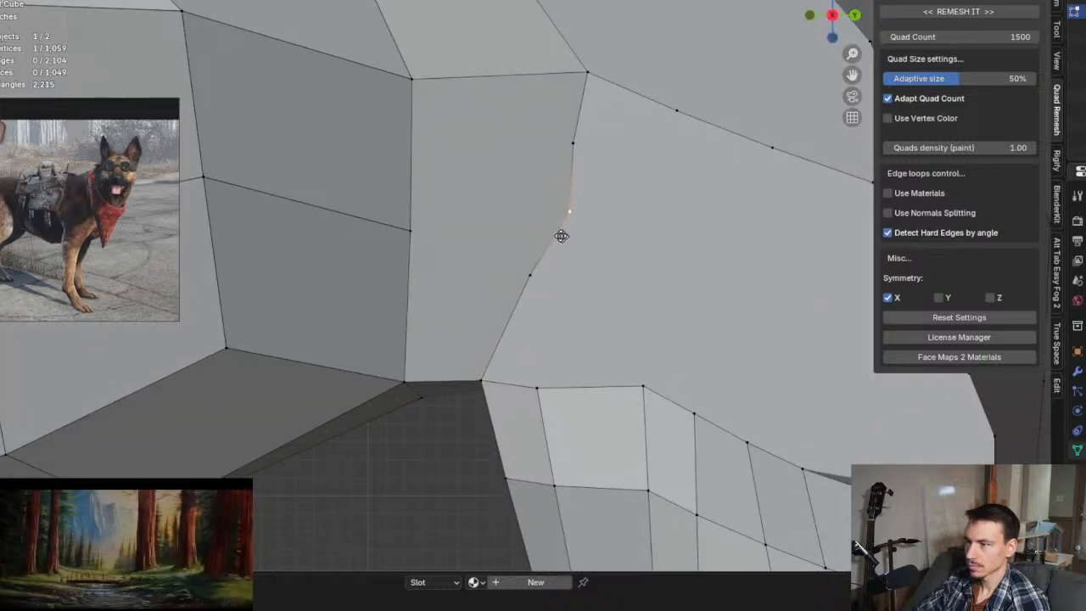
right_click(562, 230)
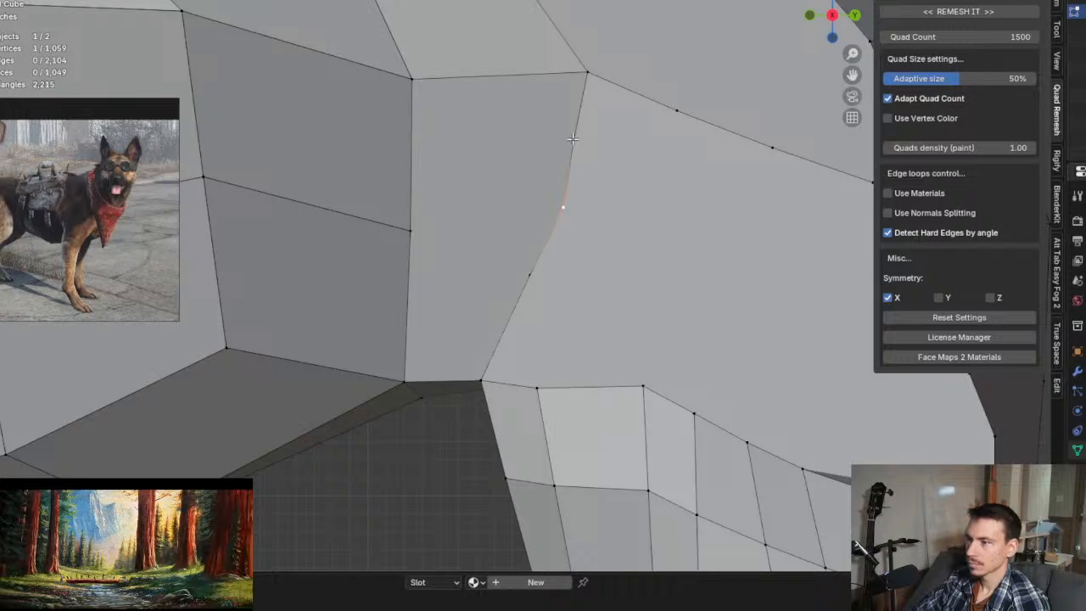
key(g)
key(g)
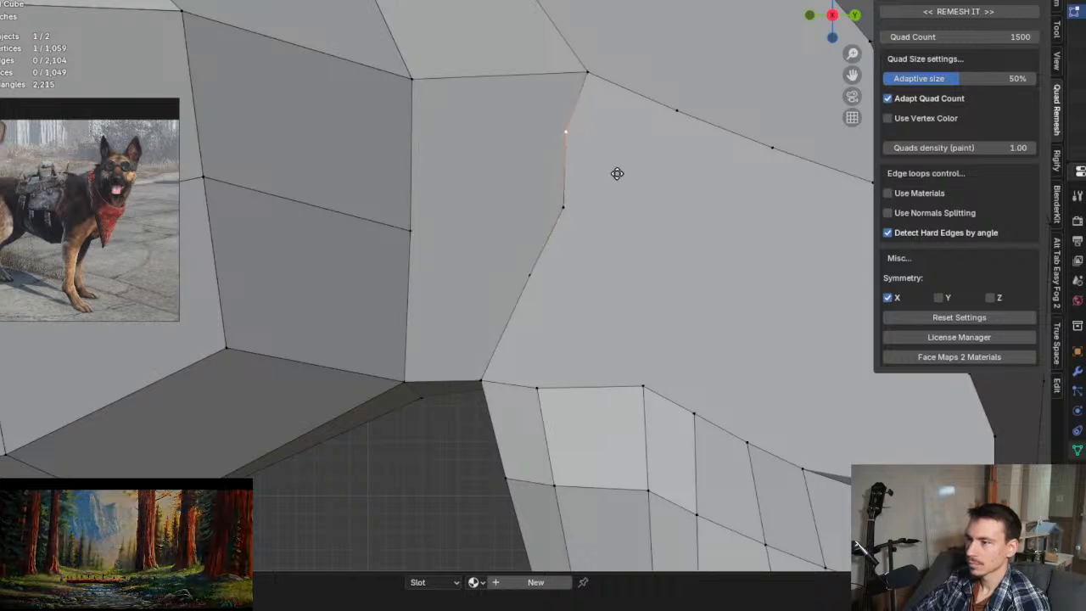
click(604, 115)
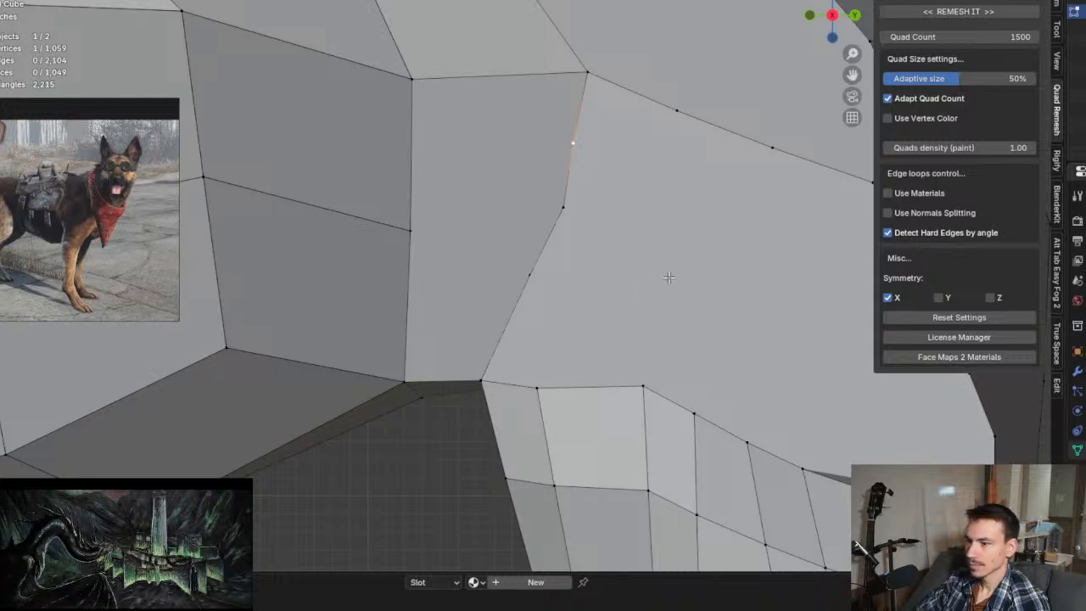
Step: Select the large many-sided face on the side of the thigh and triangulate it
middle_drag(669, 278, 518, 287)
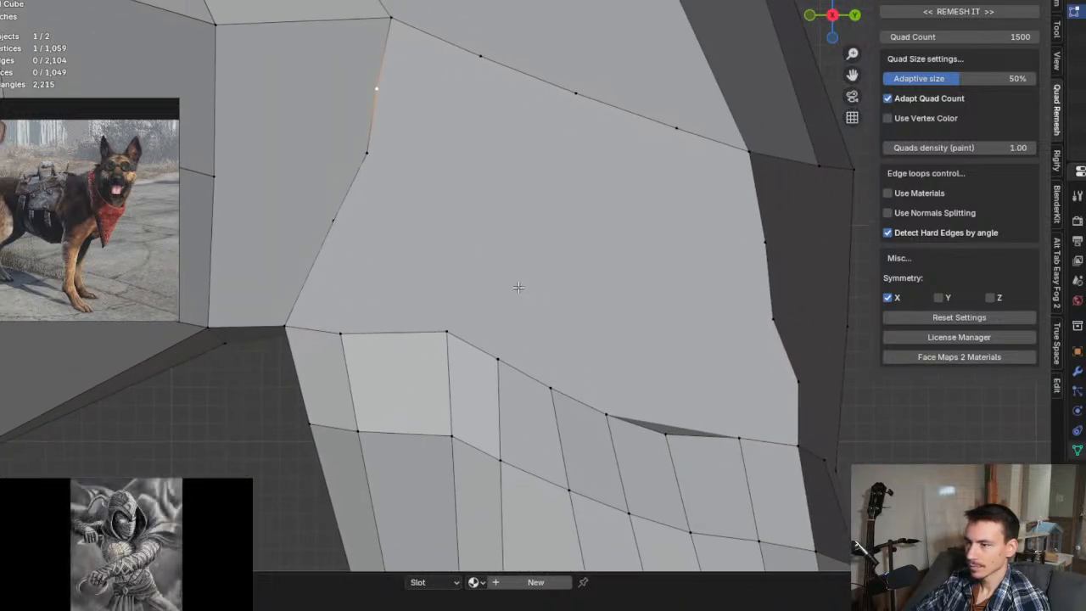
key(2)
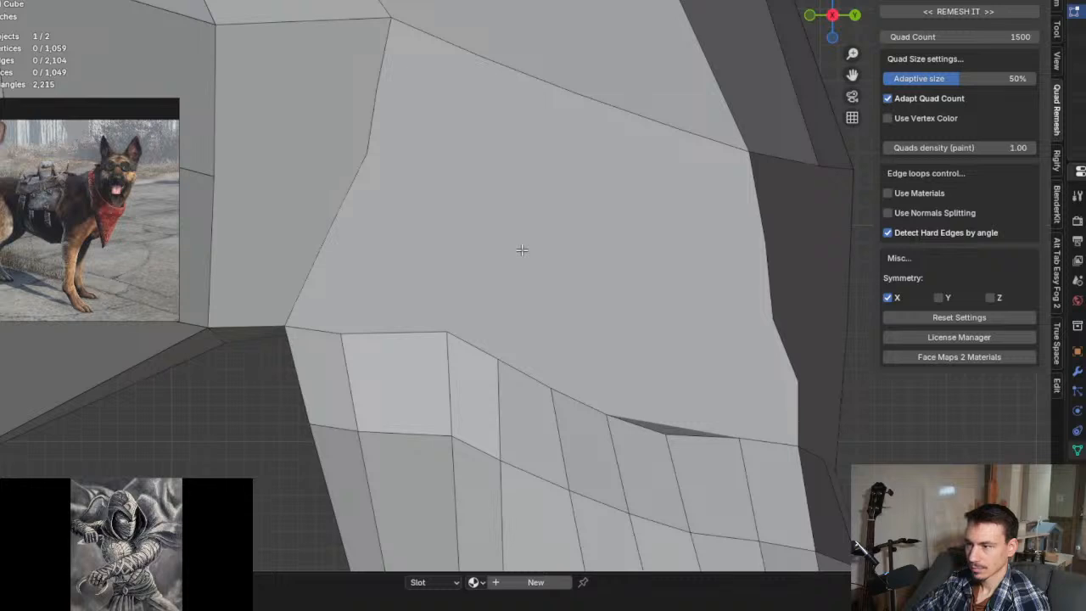
click(521, 251)
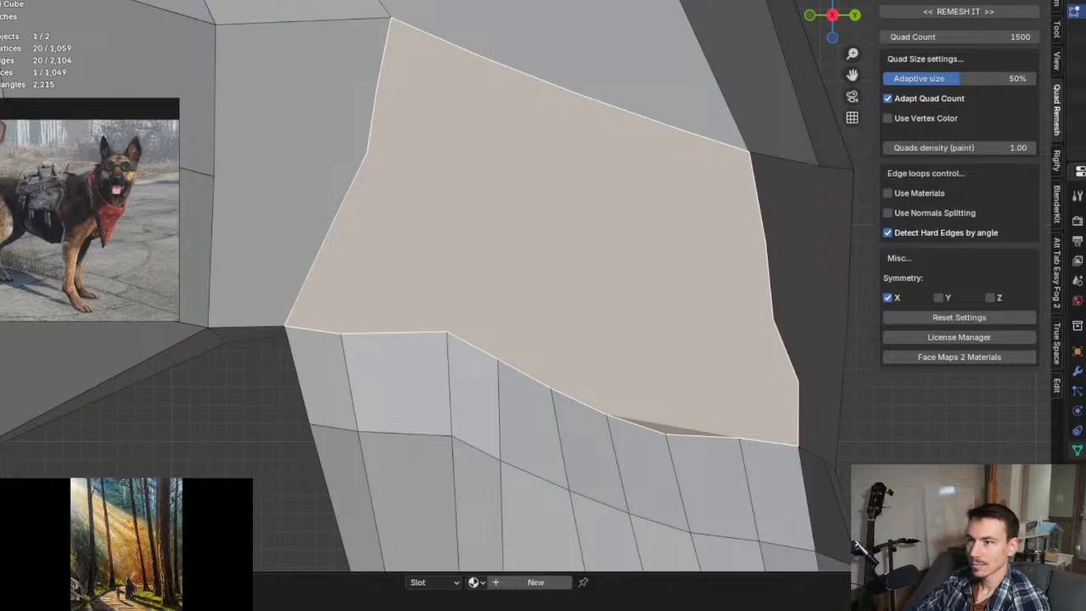
key(ctrl+f)
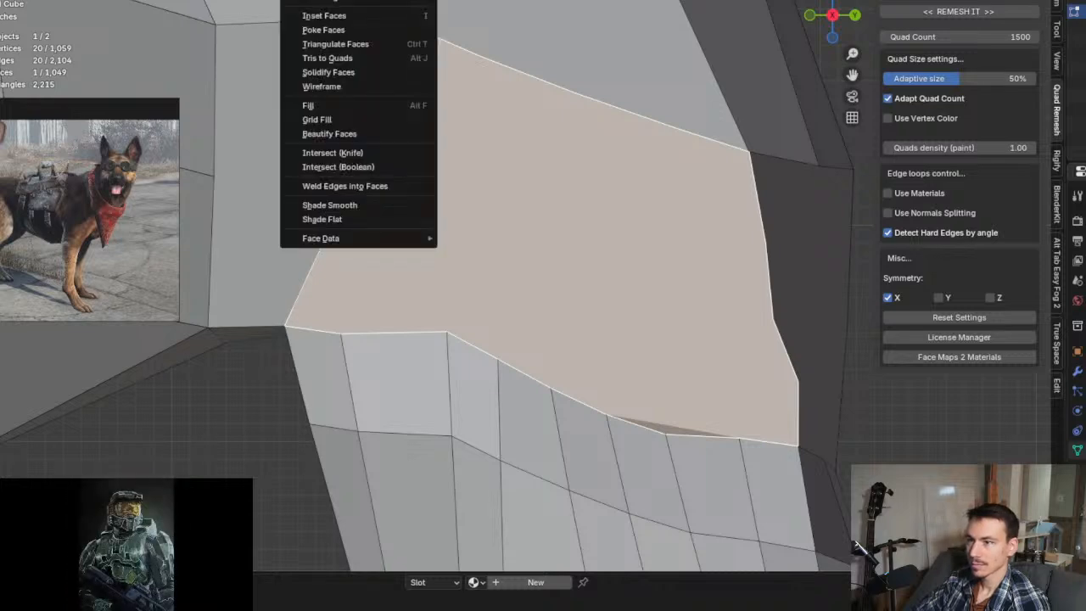
click(419, 49)
middle_drag(586, 212, 614, 214)
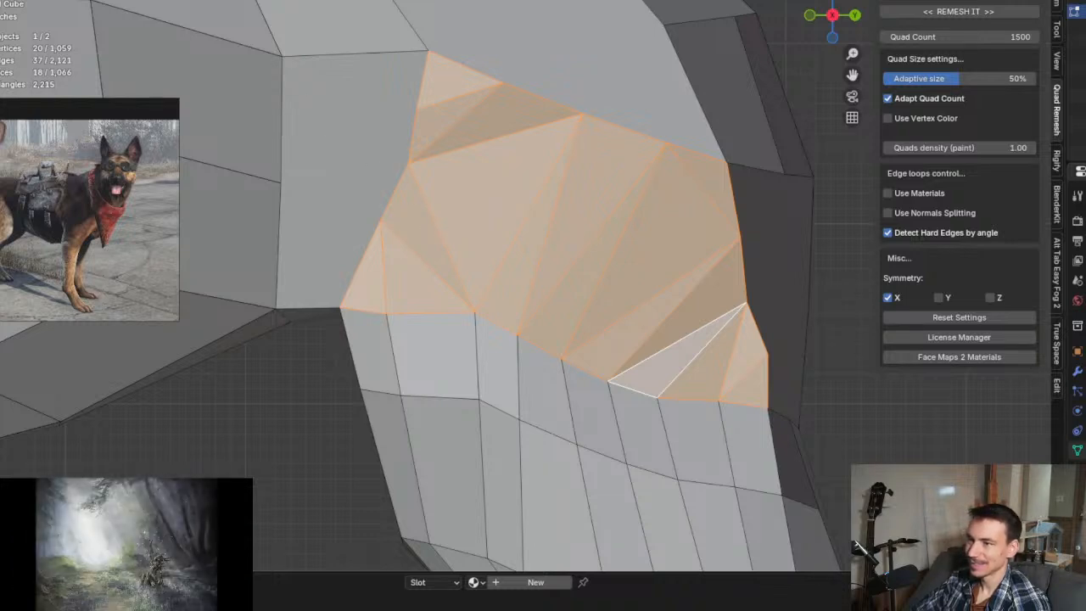
Step: Convert the selected thigh triangles to quads where possible
key(ctrl+f)
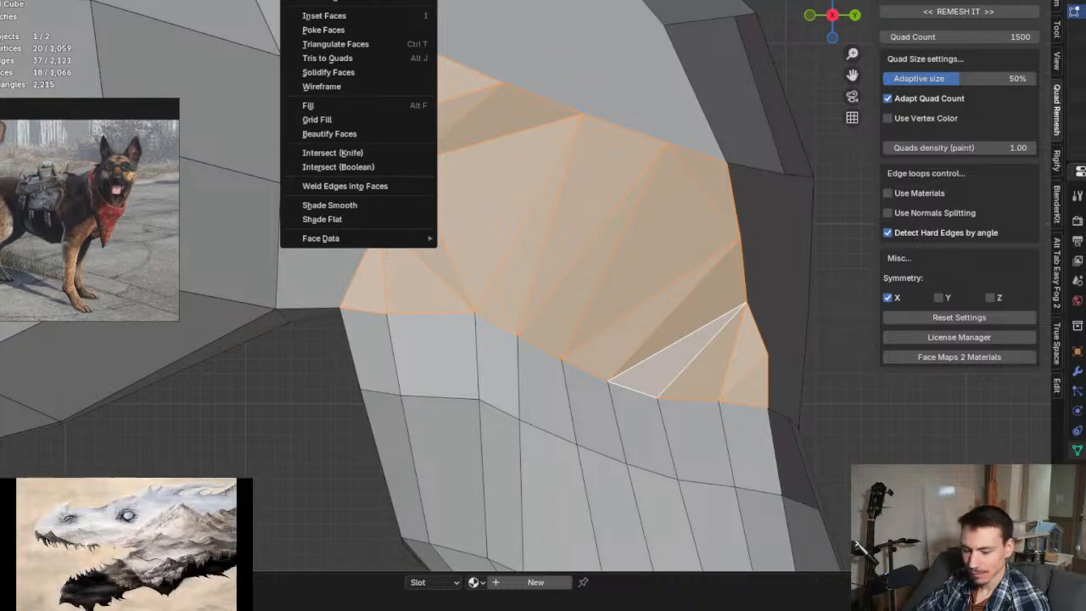
click(387, 54)
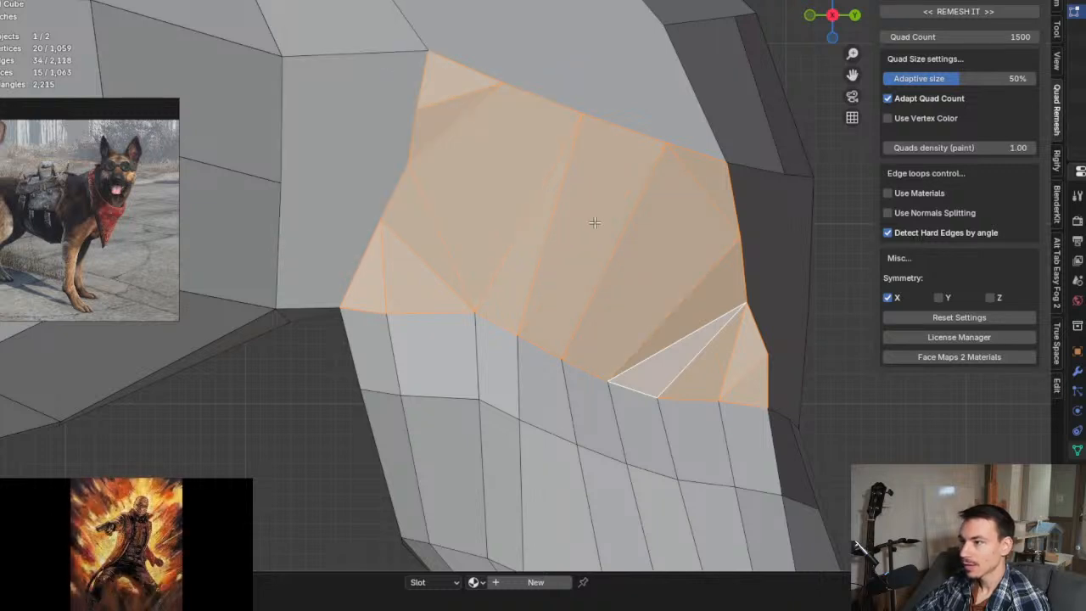
scroll(598, 232, up, 3)
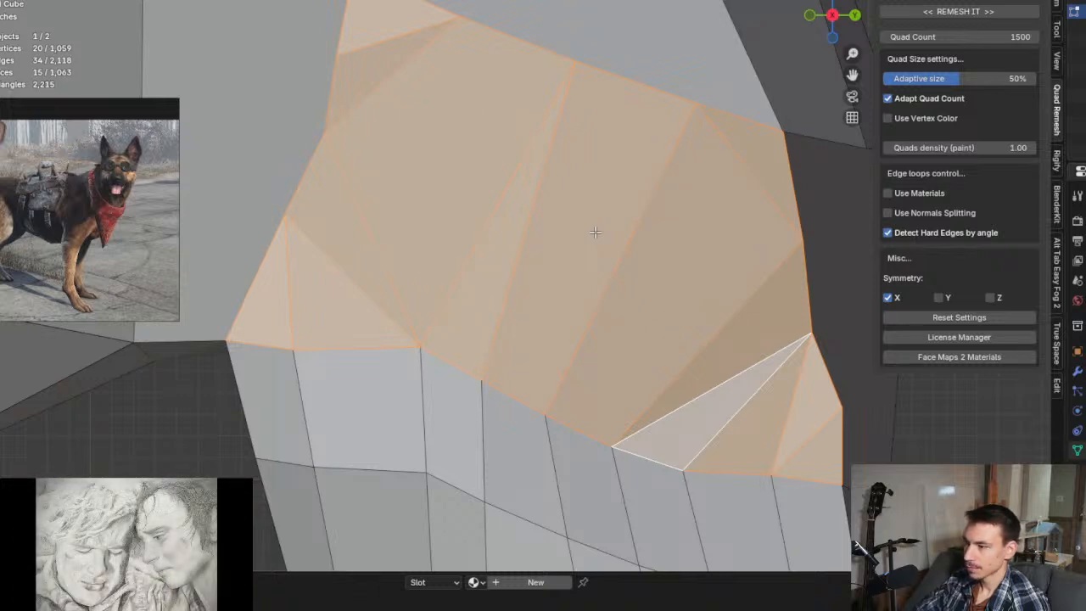
Step: Select the dog's entire mesh and triangulate all of its faces
scroll(594, 232, down, 10)
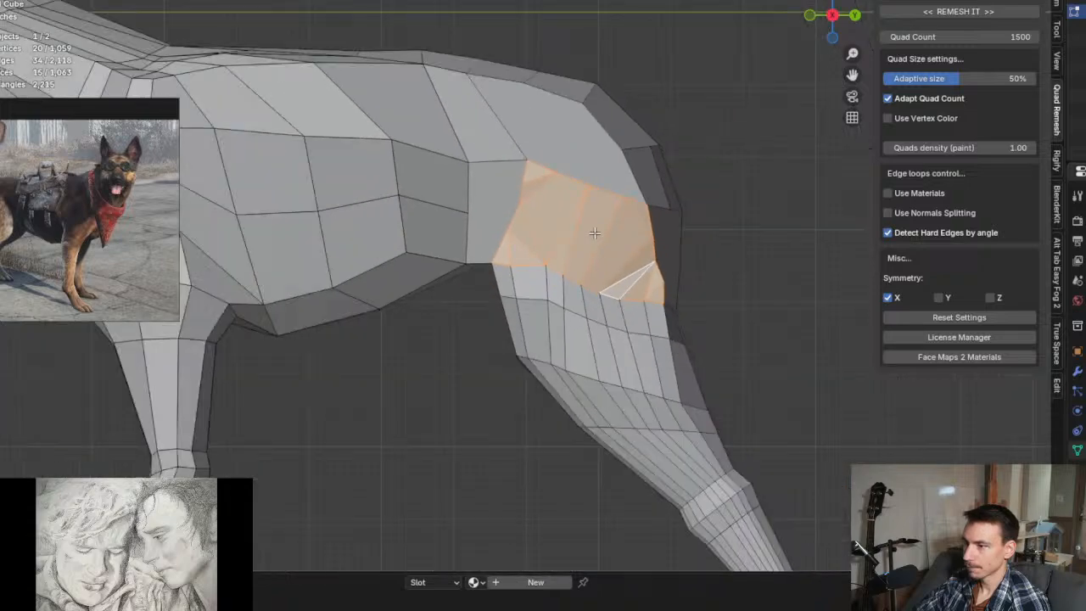
shift+middle_drag(577, 227, 631, 252)
key(a)
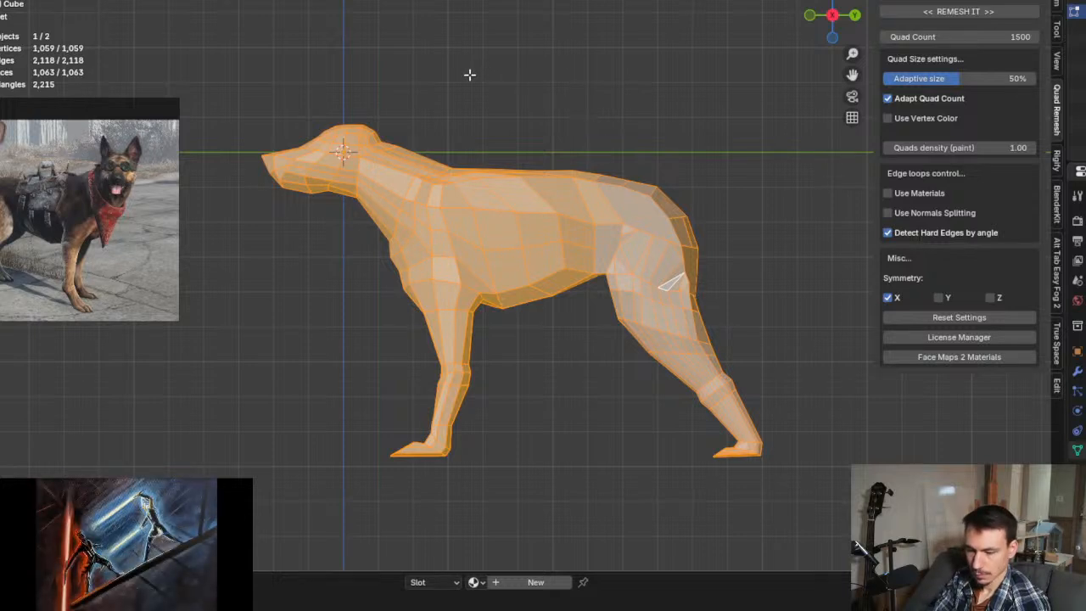
key(ctrl+t)
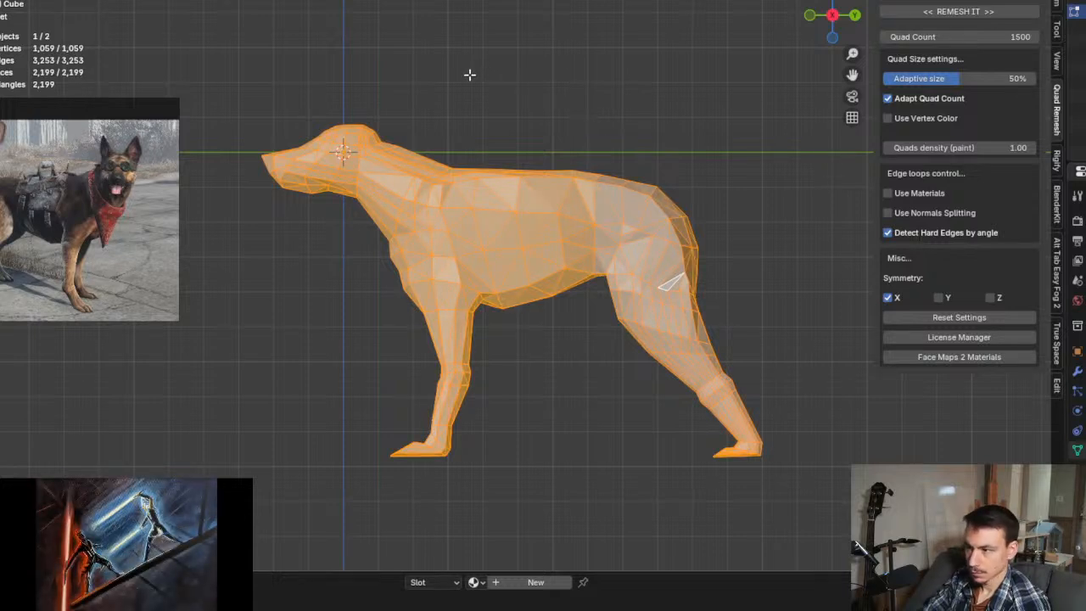
scroll(536, 146, up, 3)
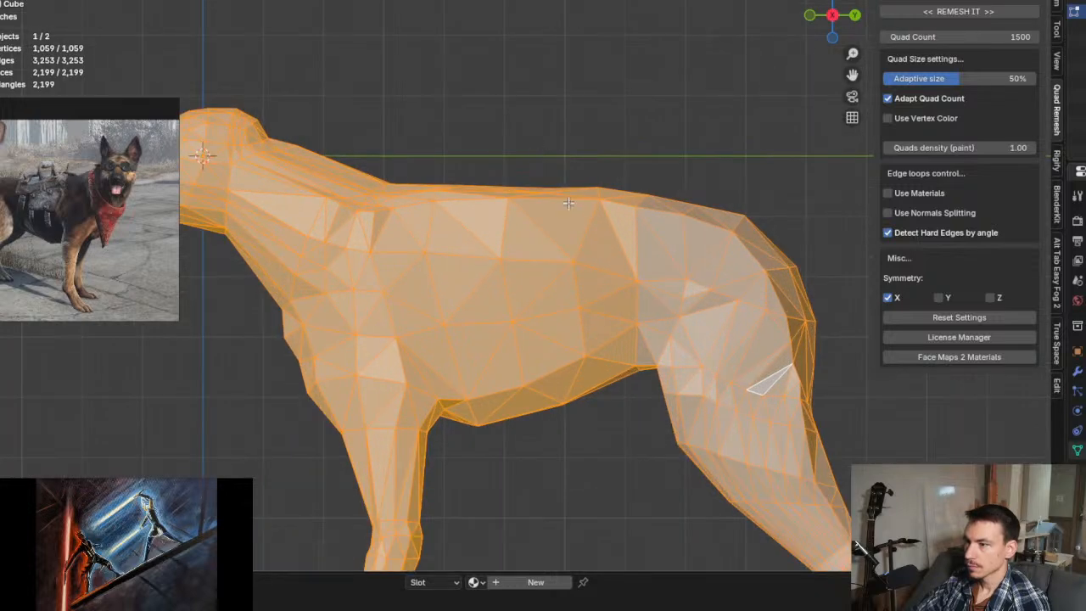
scroll(568, 204, down, 3)
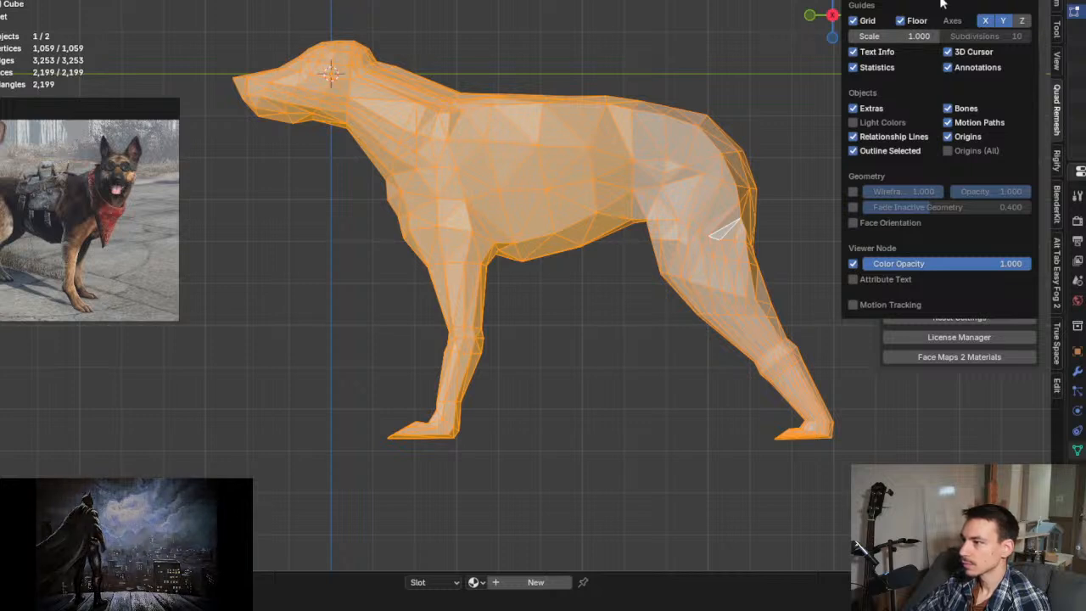
Step: Turn on the face orientation overlay and recalculate the whole mesh's normals to the outside
click(853, 222)
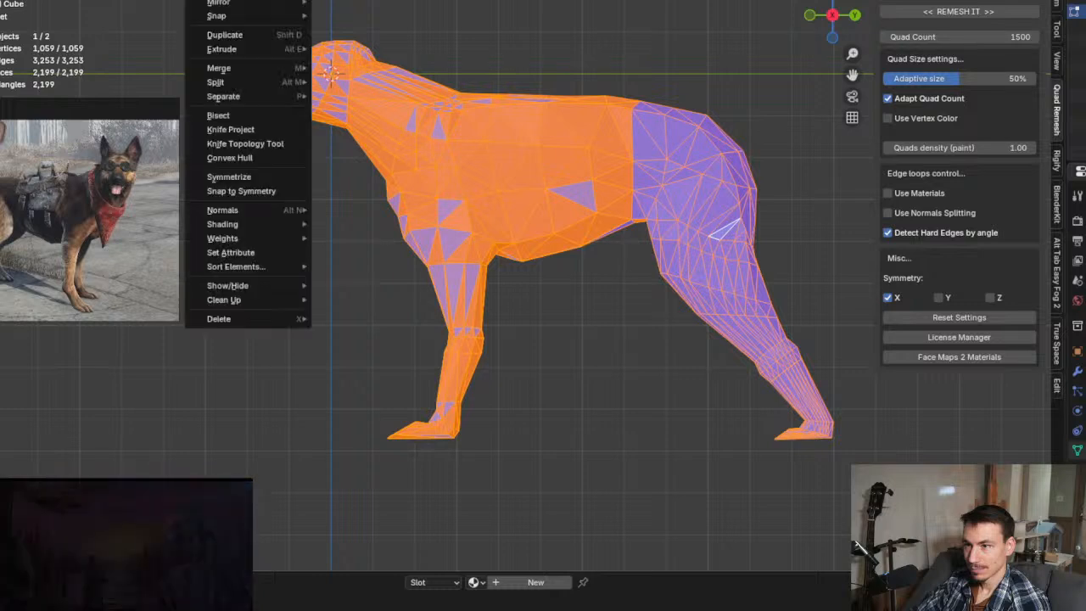
click(202, 1)
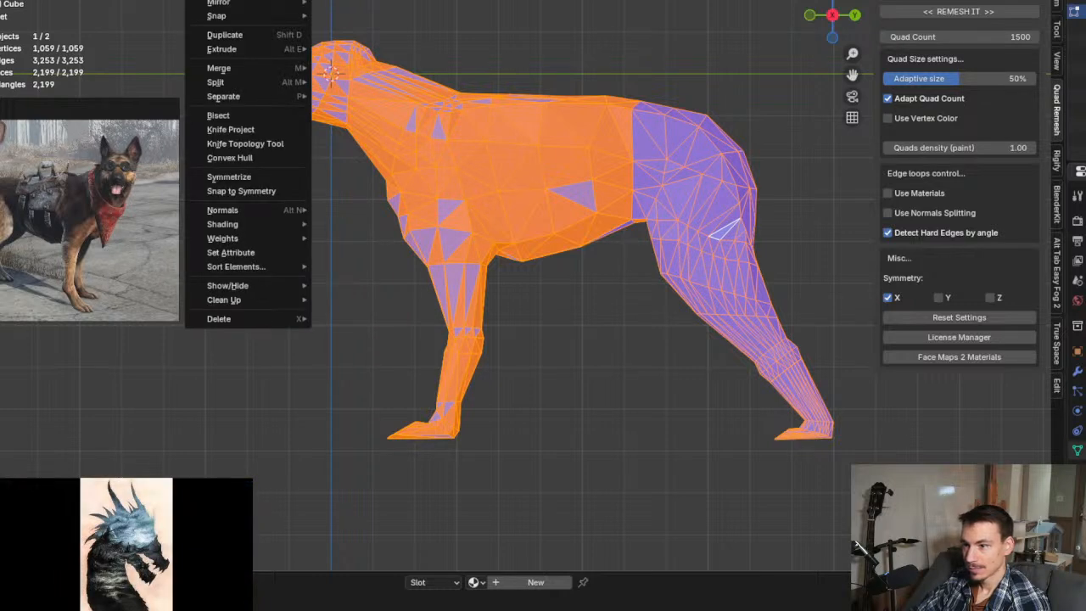
mouse_move(290, 212)
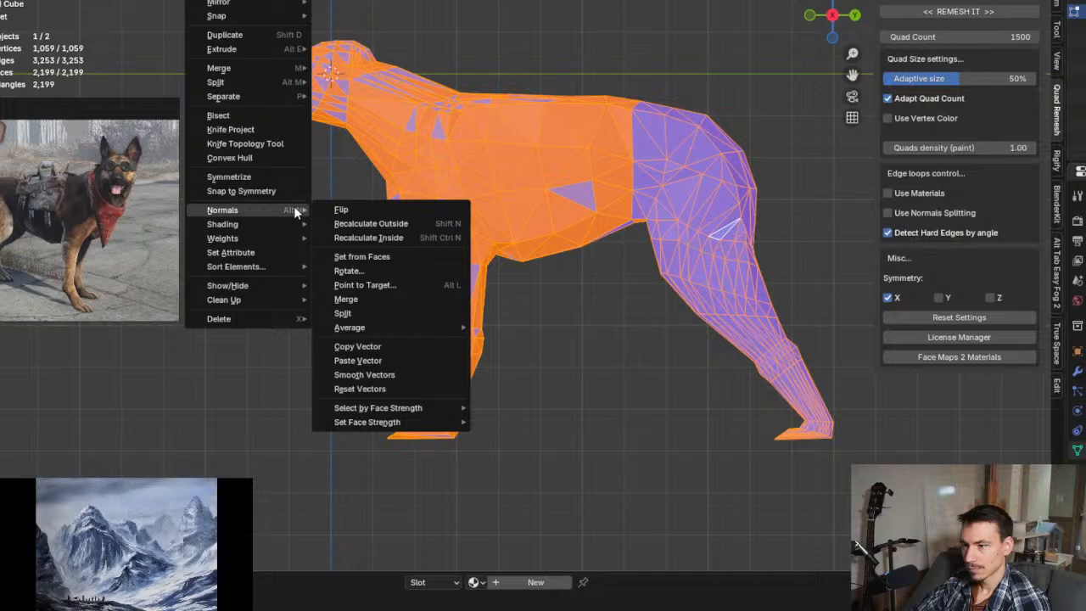
click(376, 225)
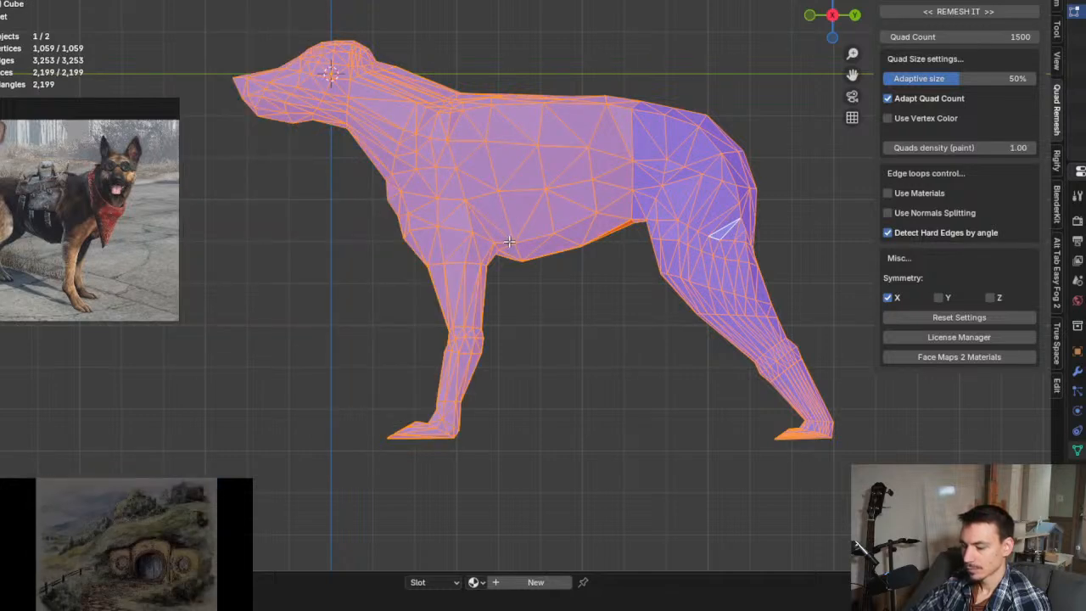
Step: Find the reversed triangle on the underside of the belly near the hind legs and flip its normal
key(KP_1)
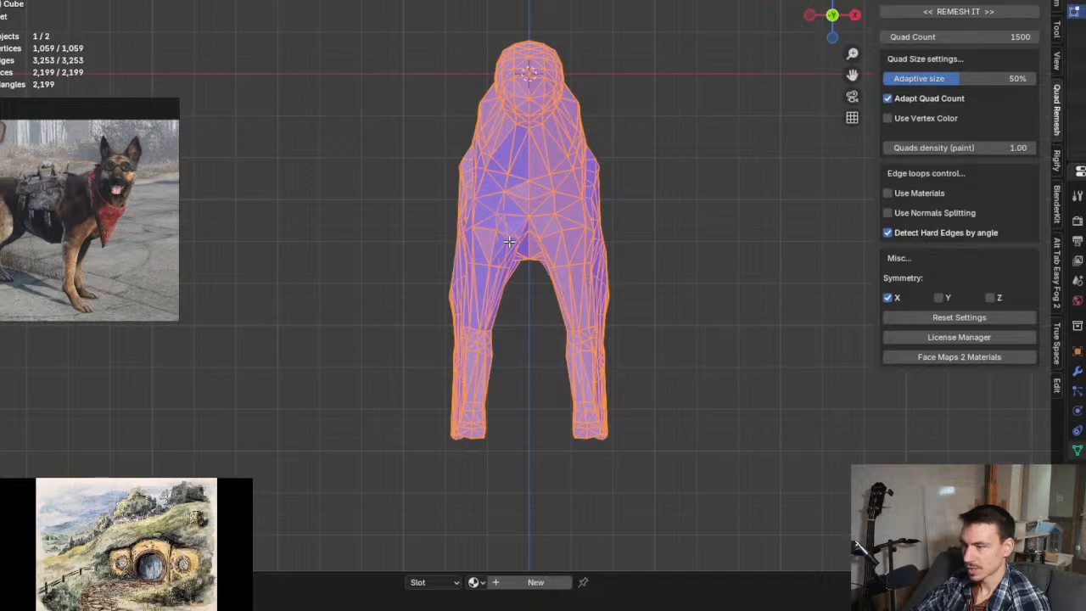
key(KP_3)
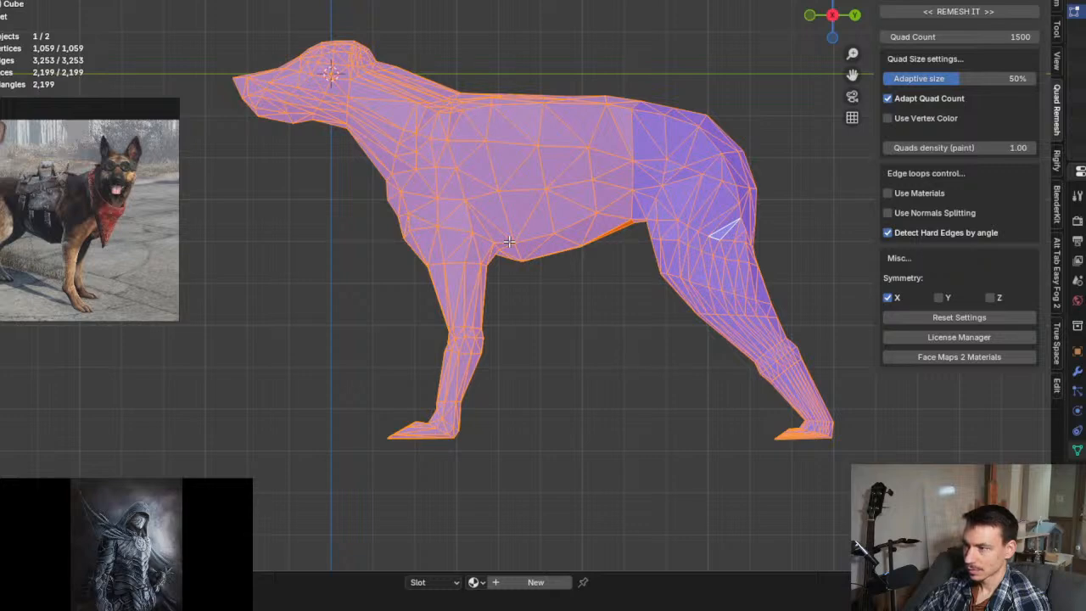
middle_drag(509, 242, 580, 252)
scroll(579, 253, up, 5)
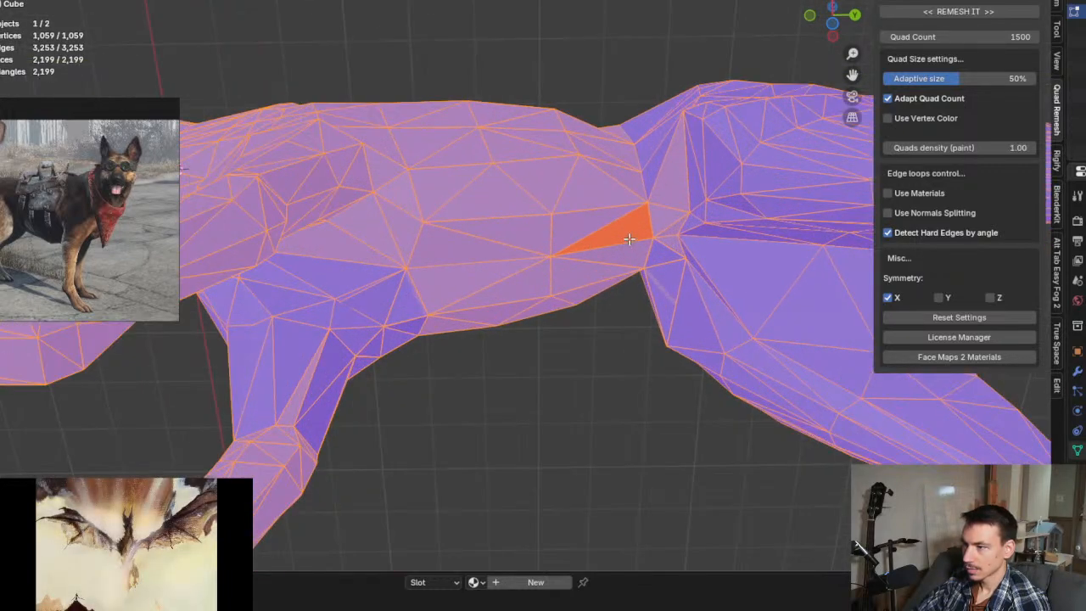
click(628, 233)
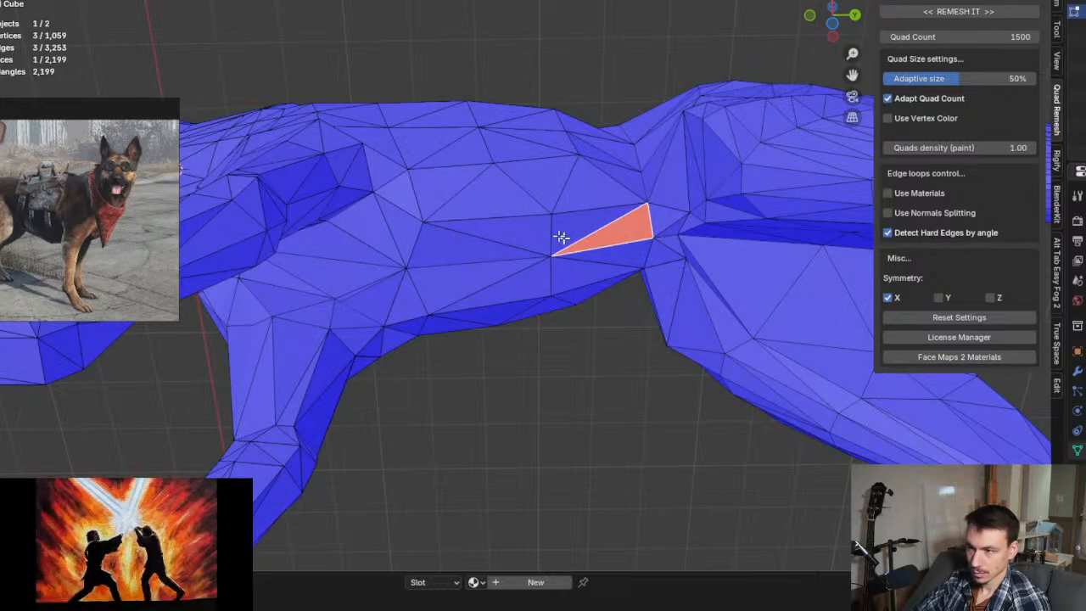
click(248, 2)
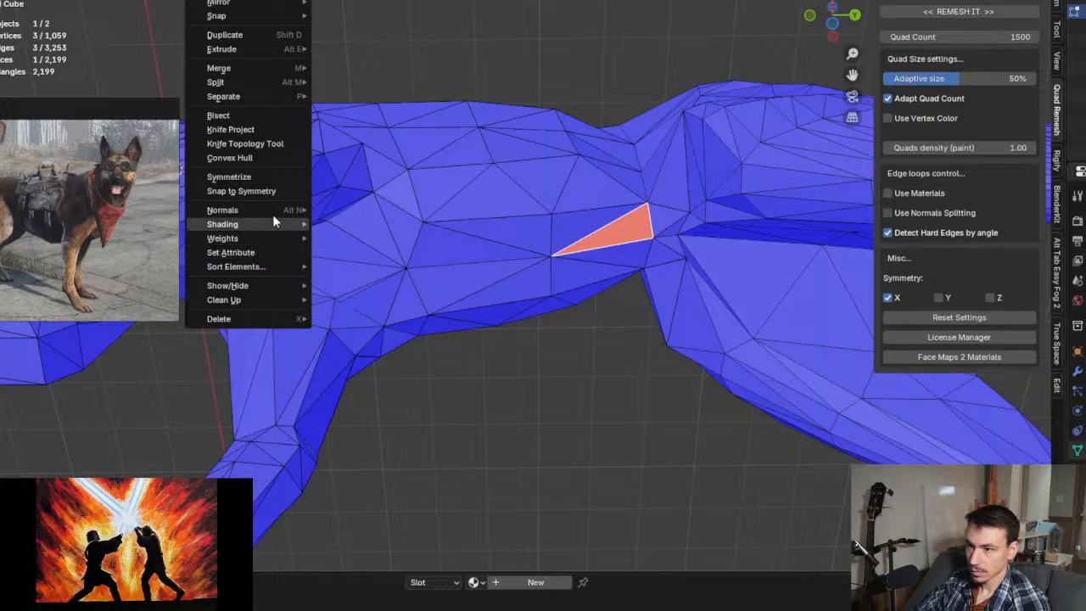
click(338, 209)
Step: Set the remesher's quad count to 1000 and remesh the dog, keeping hard-edge detection by angle and X symmetry on
mouse_move(339, 212)
middle_down()
mouse_move(417, 279)
mouse_move(407, 305)
mouse_move(477, 262)
mouse_move(599, 266)
mouse_move(670, 250)
mouse_move(514, 235)
mouse_move(438, 243)
mouse_move(591, 249)
mouse_move(569, 249)
middle_up()
scroll(407, 305, down, 5)
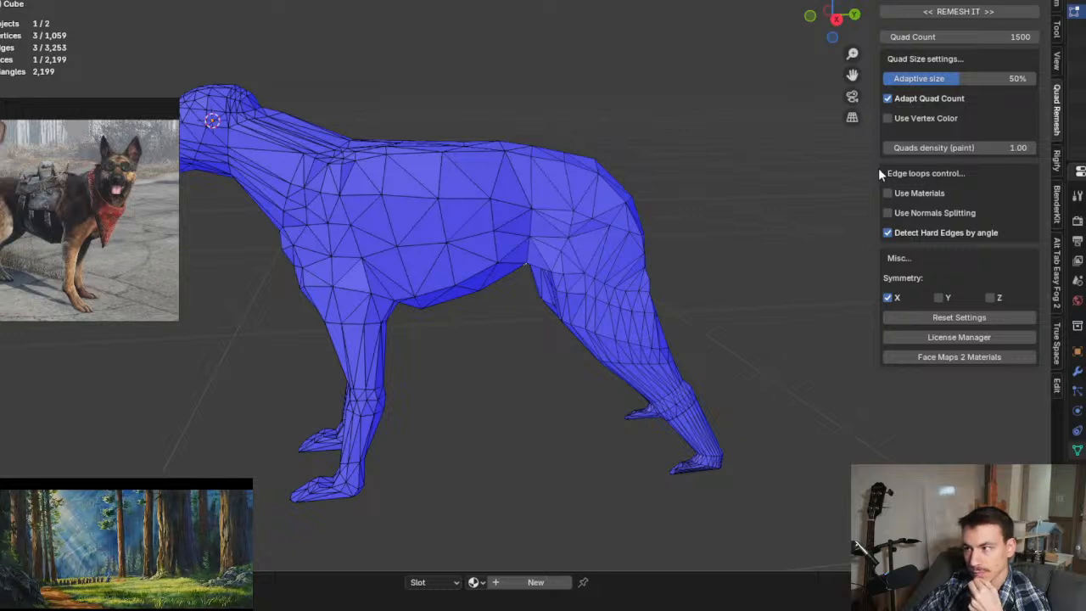
click(1007, 37)
text(10)
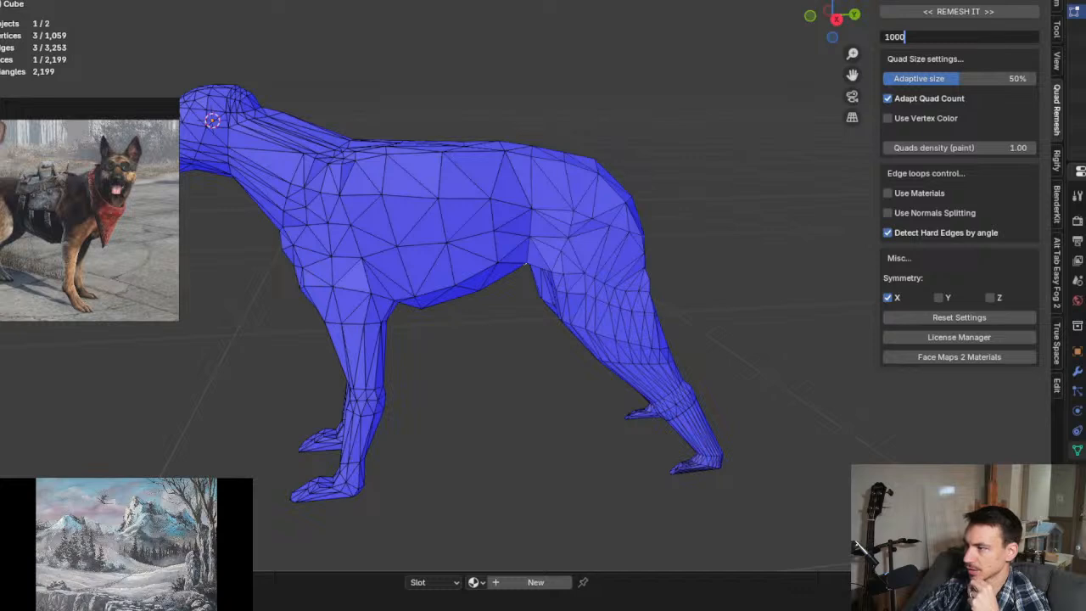
key(Return)
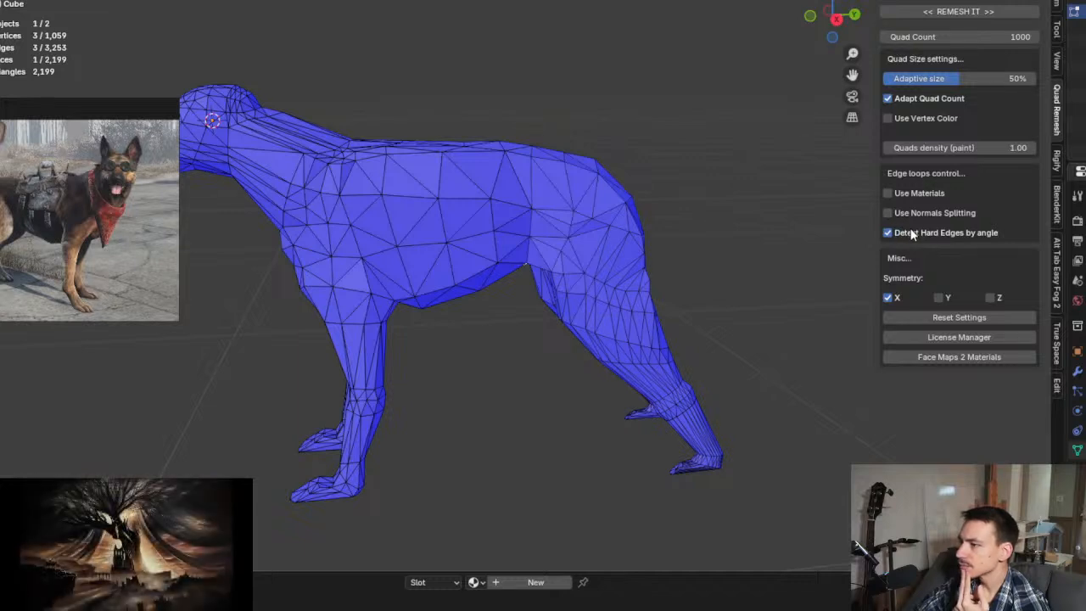
mouse_move(936, 237)
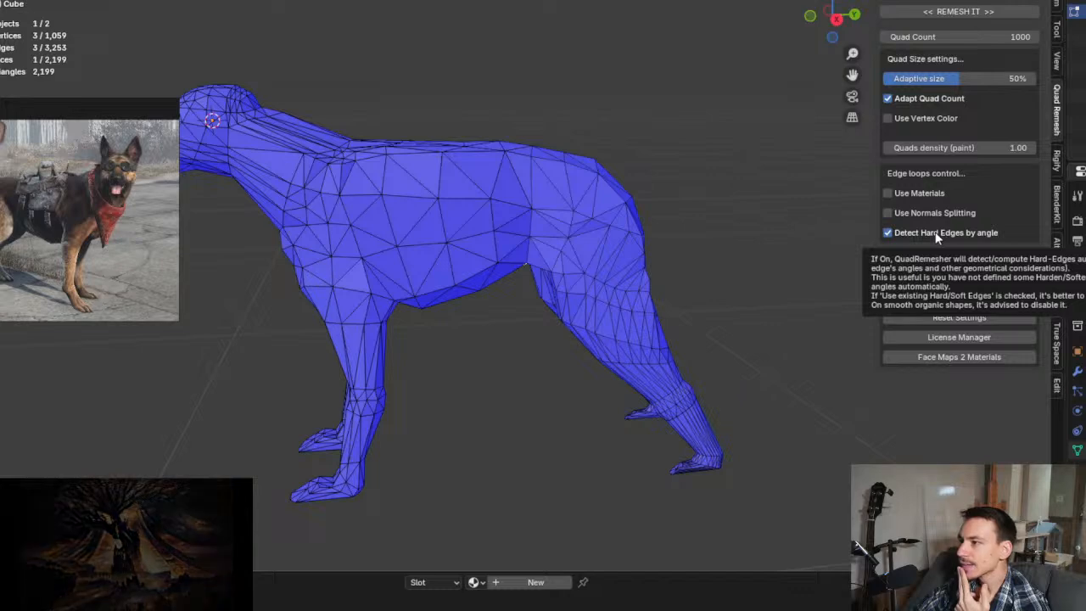
click(950, 12)
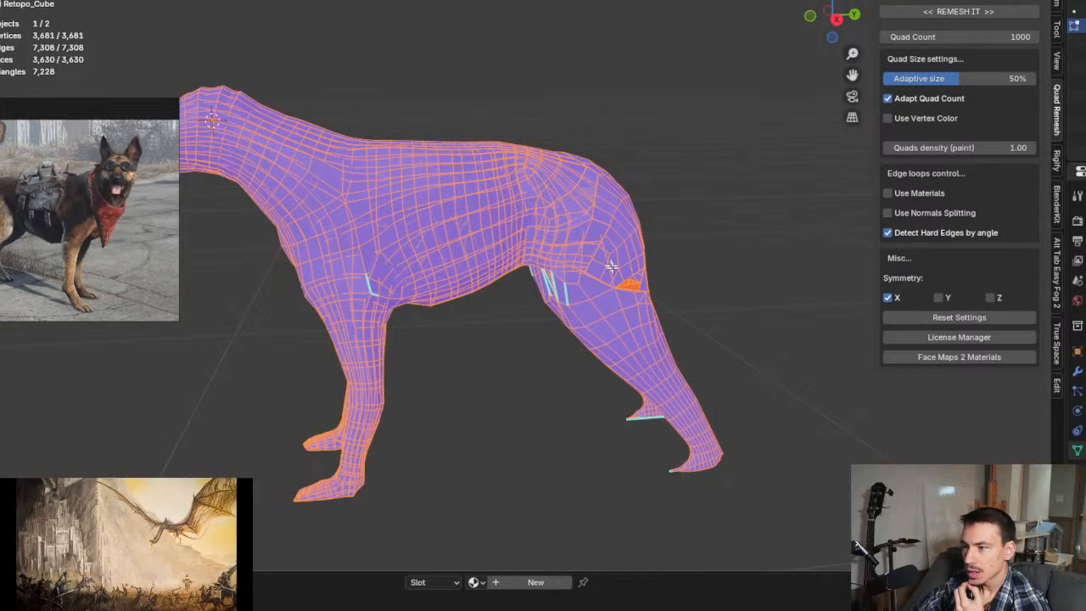
scroll(607, 271, up, 5)
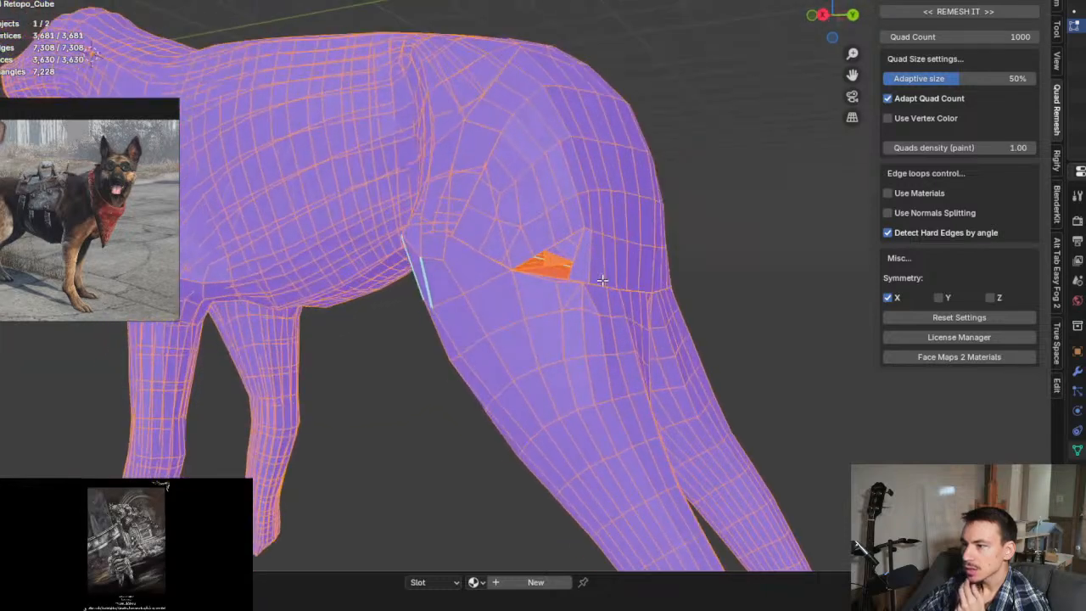
Step: Check the remeshed dog's hip, belly and hind legs from the side for holes and stray edges, and undo the remesh
scroll(601, 280, down, 1)
key(KP_3)
scroll(507, 278, up, 3)
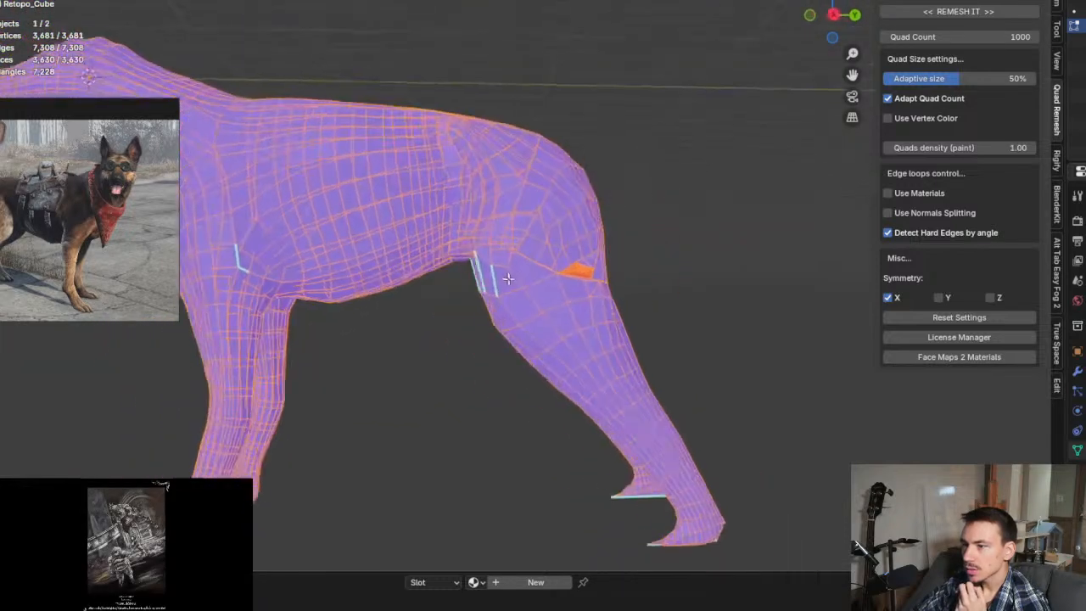
key(KP_5)
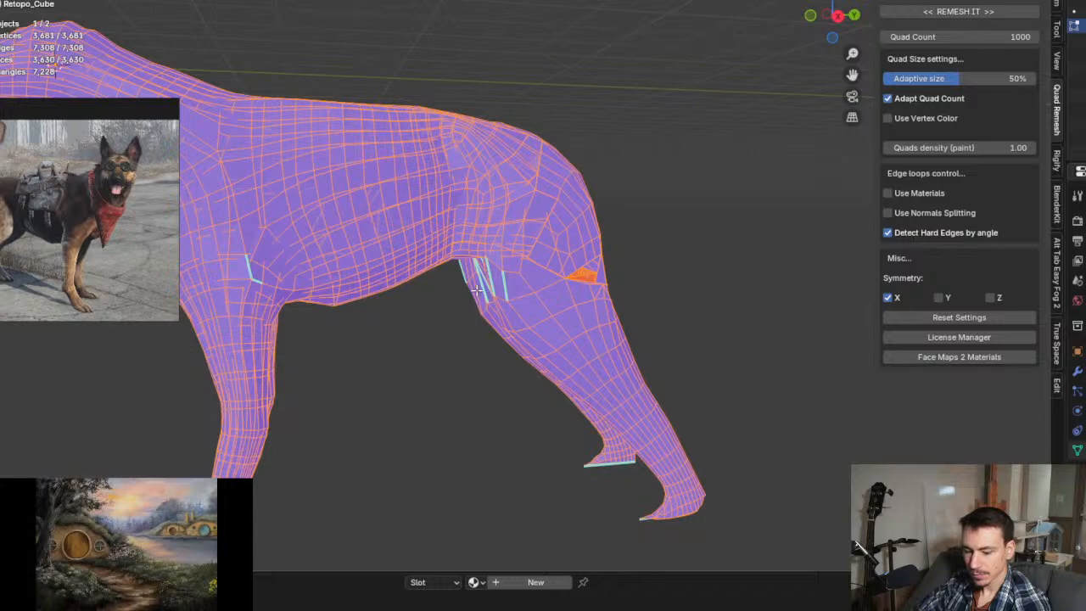
key(ctrl+z)
Step: Try remeshing the triangulated dog with a quad count of 1500, and undo that remesh
scroll(437, 276, down, 4)
scroll(586, 283, up, 2)
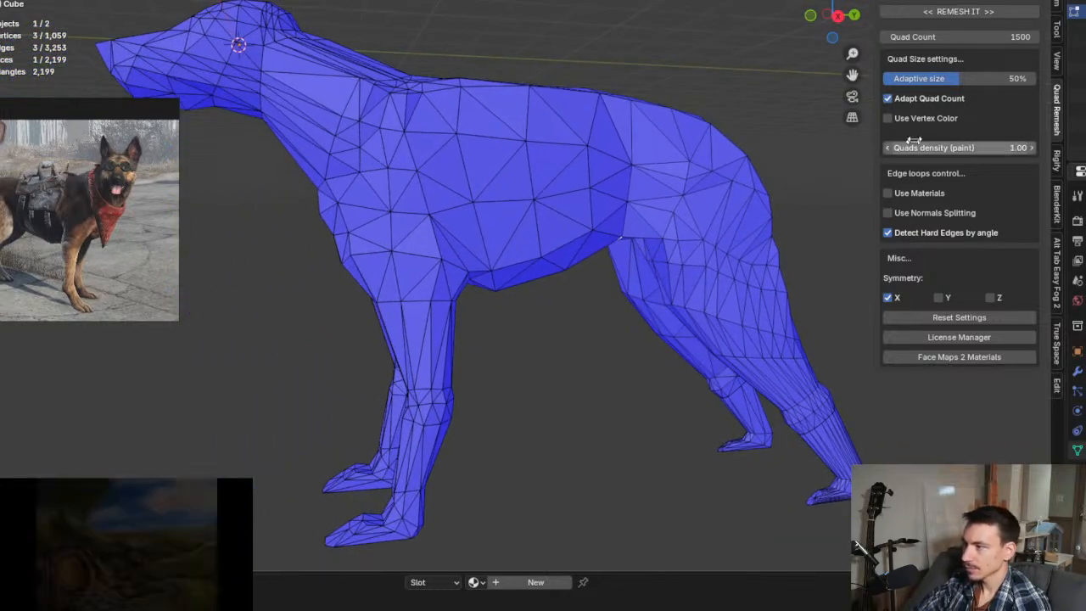
click(936, 17)
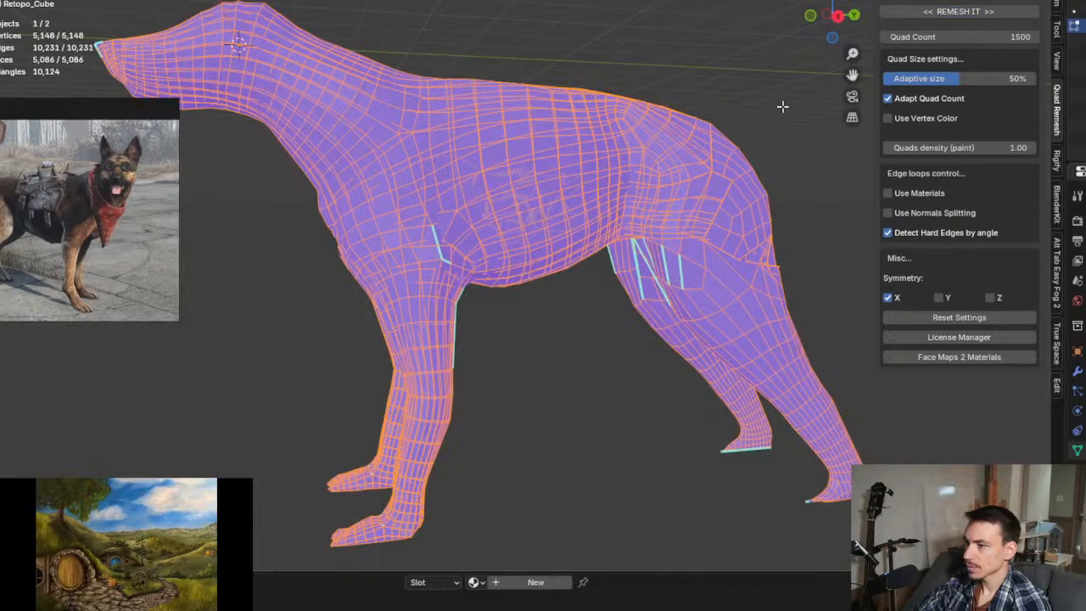
key(ctrl+z)
Step: Set the remesher's quad count to 1000 and remesh the dog again
double_click(981, 37)
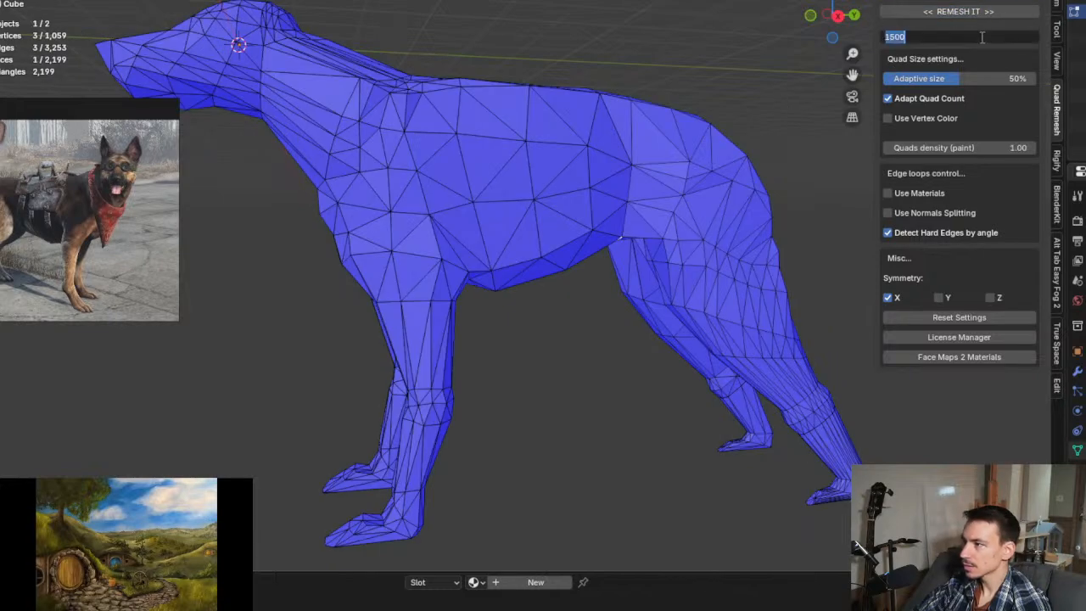
text(100)
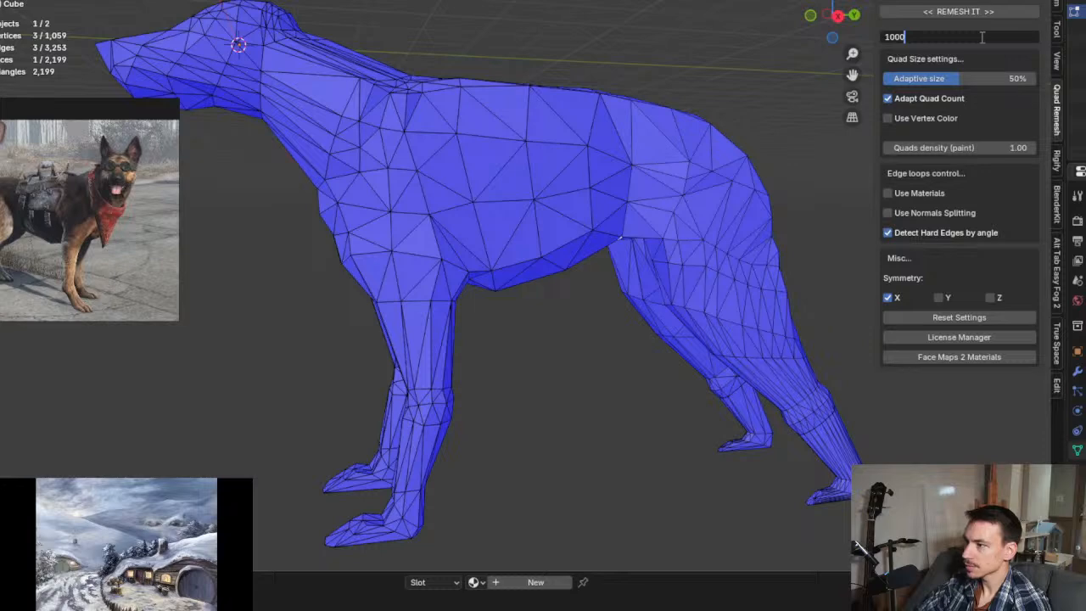
key(Return)
click(937, 15)
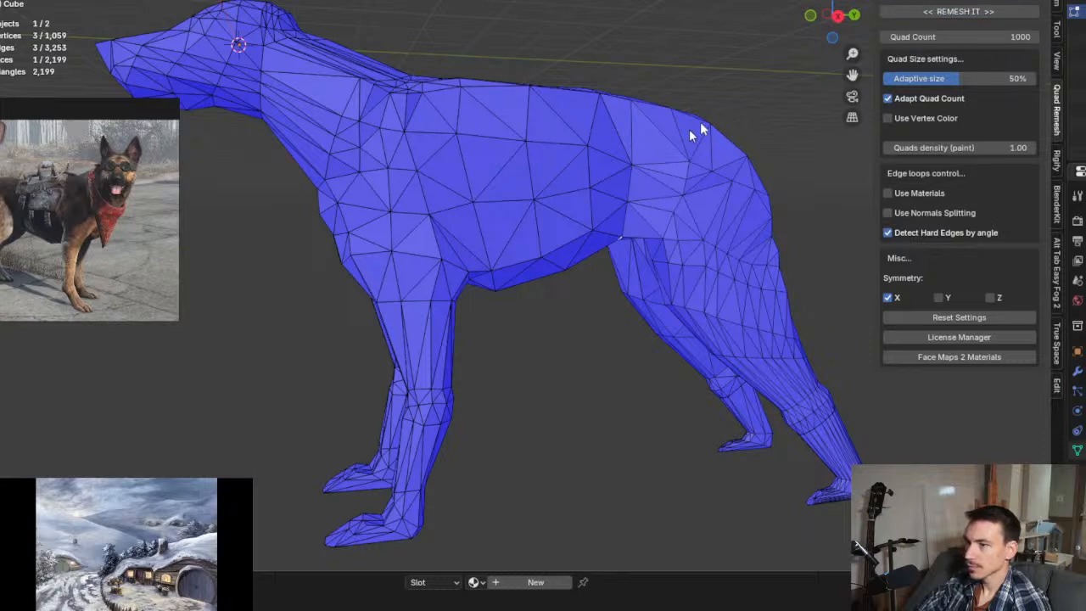
Step: Examine the remeshed inner thighs, groin and rear of the hip for gaps and stray edges, and undo the remesh
scroll(671, 270, up, 5)
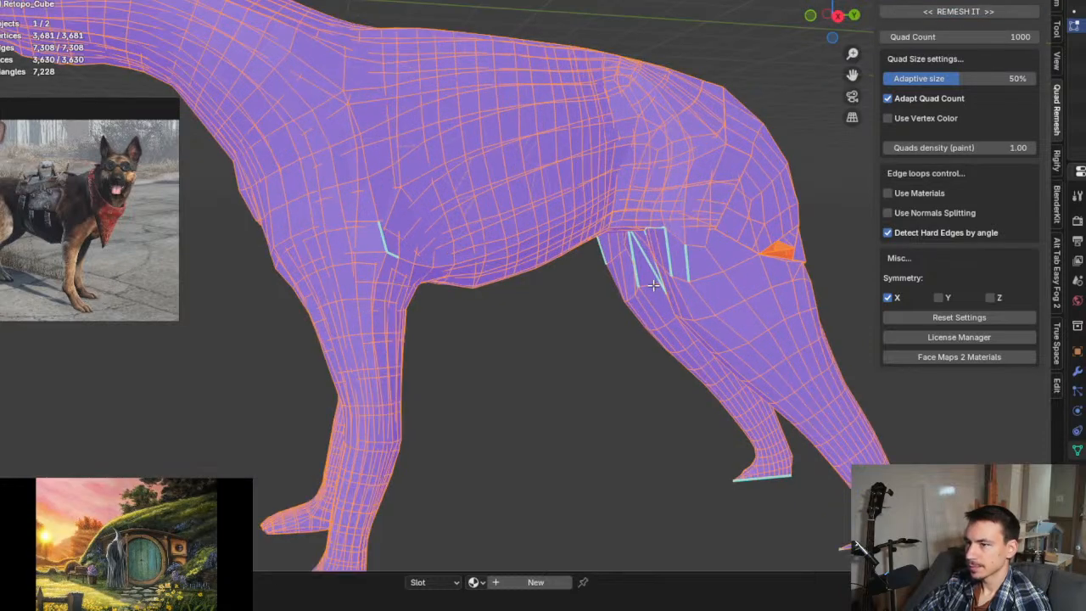
middle_drag(660, 257, 662, 214)
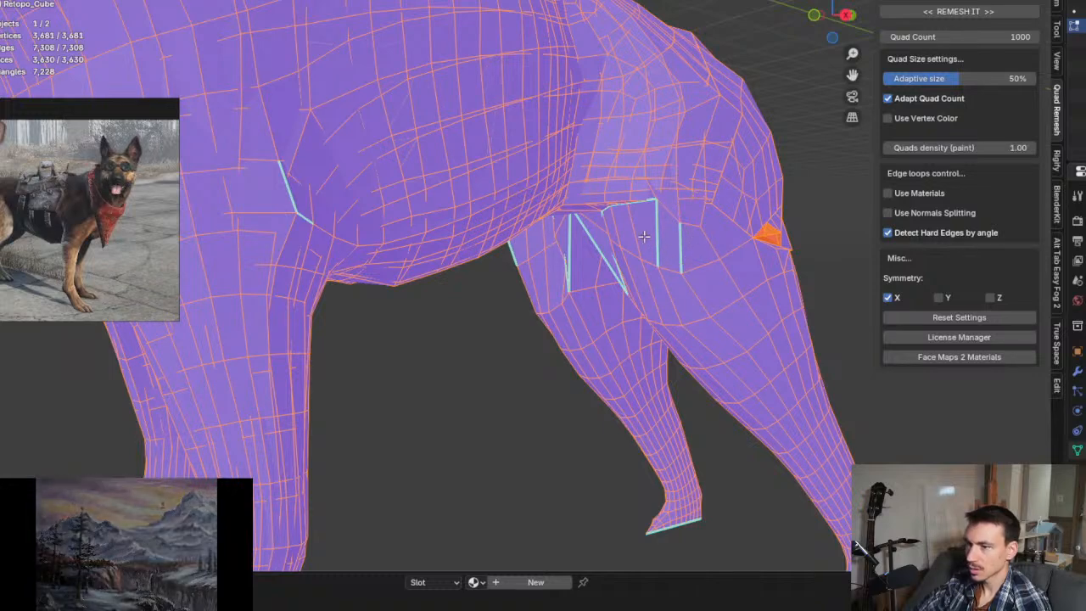
scroll(630, 268, up, 1)
scroll(630, 268, up, 1)
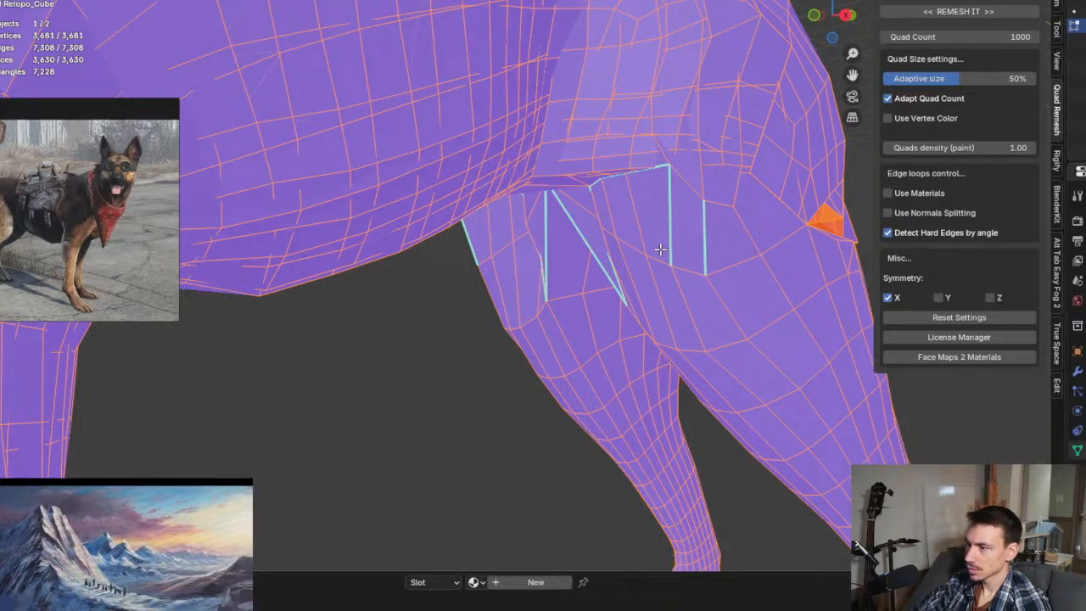
middle_drag(636, 283, 561, 266)
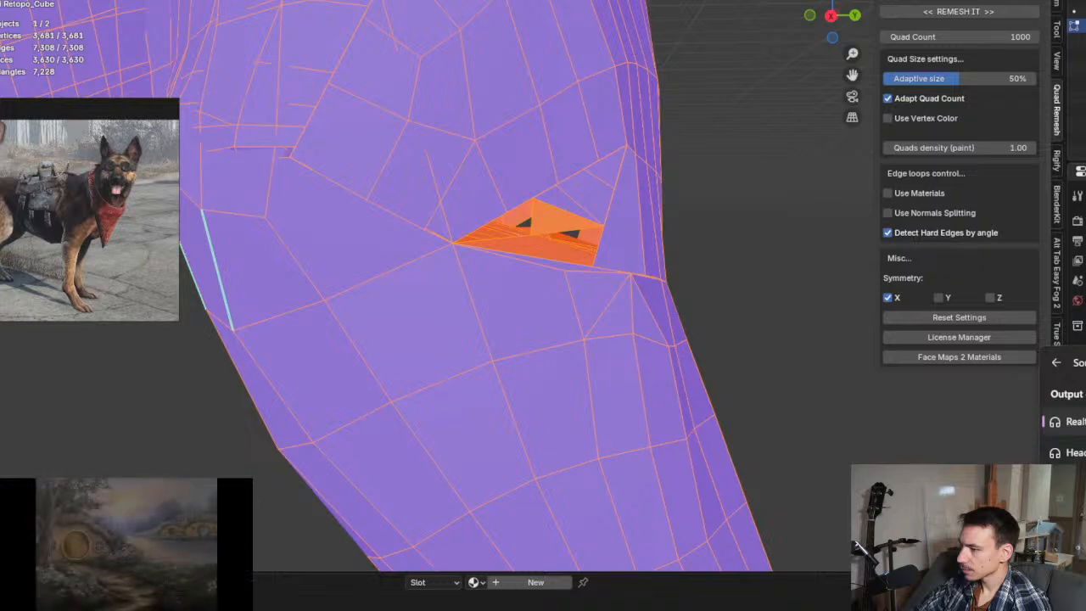
click(1061, 475)
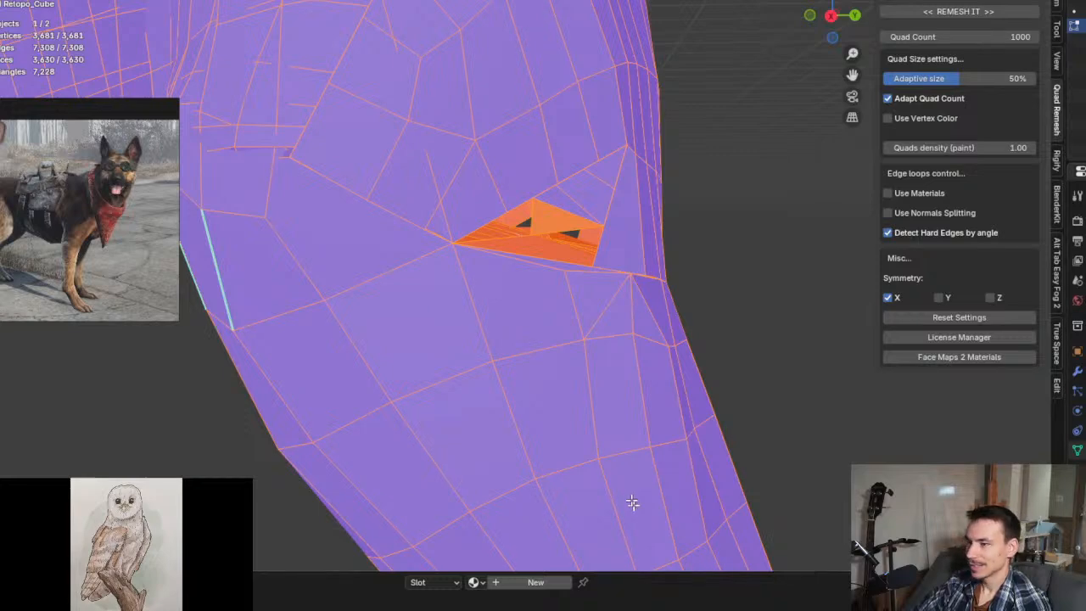
middle_drag(630, 501, 659, 240)
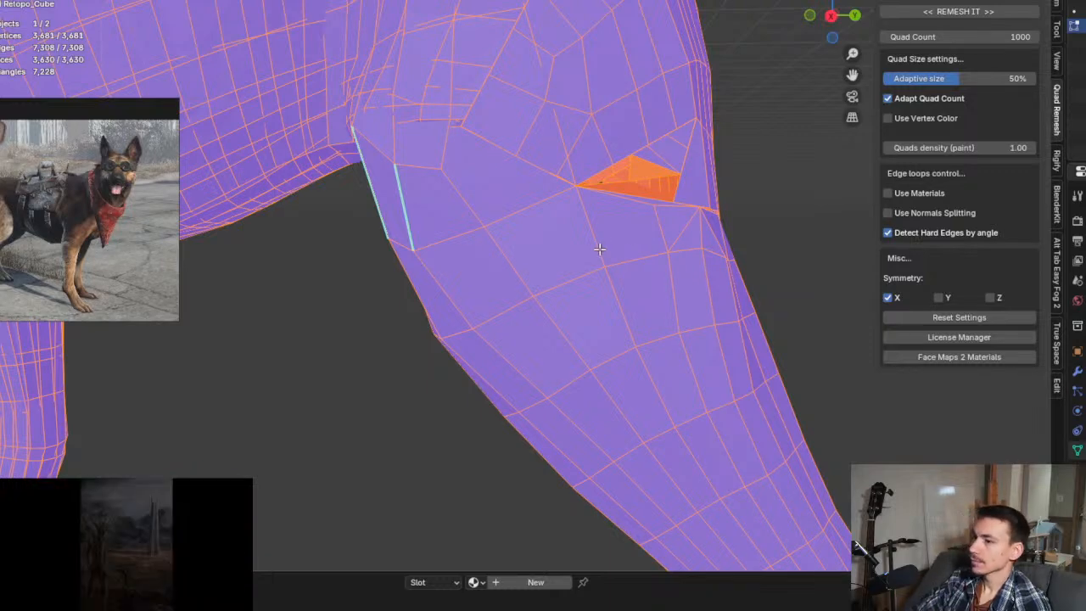
scroll(507, 243, down, 5)
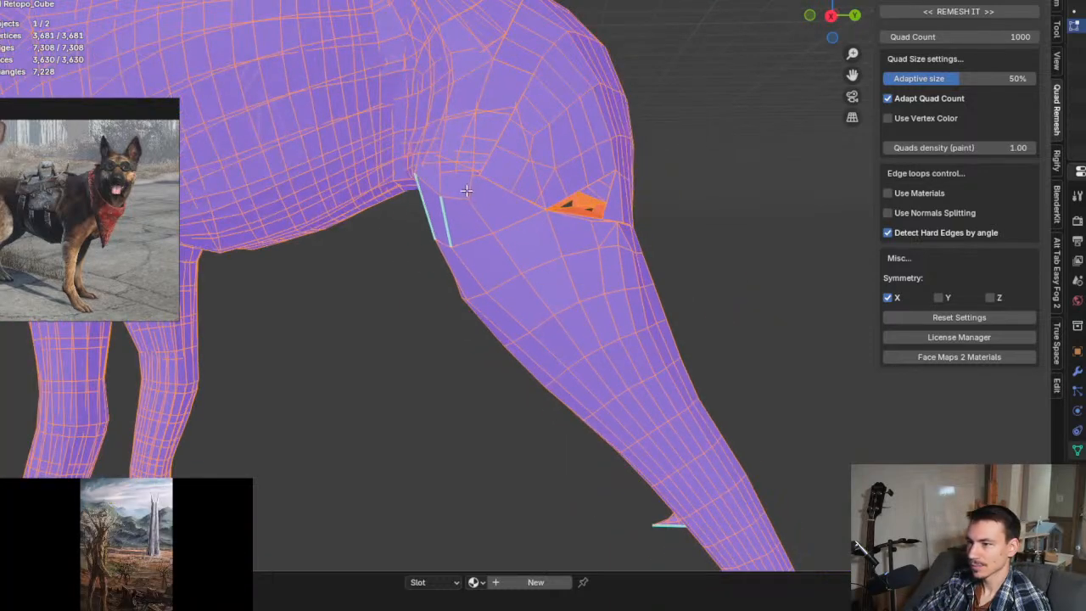
middle_drag(506, 242, 679, 239)
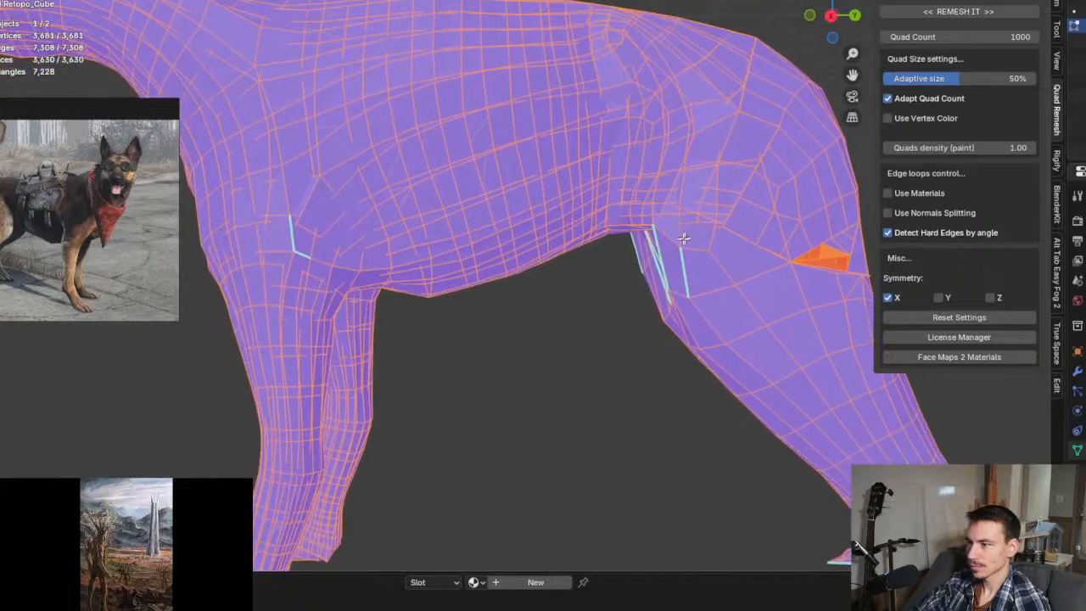
key(ctrl+z)
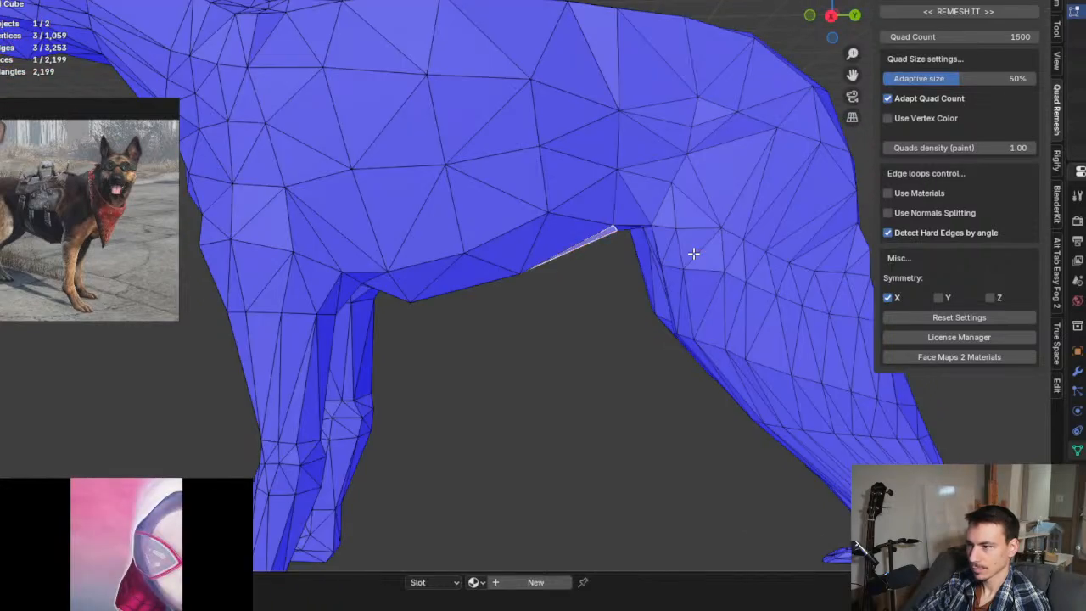
Step: Examine the triangulated mesh around the dog's body, shoulders, belly and hind legs for irregular geometry
scroll(653, 231, down, 5)
shift+middle_drag(642, 225, 636, 252)
scroll(636, 250, up, 2)
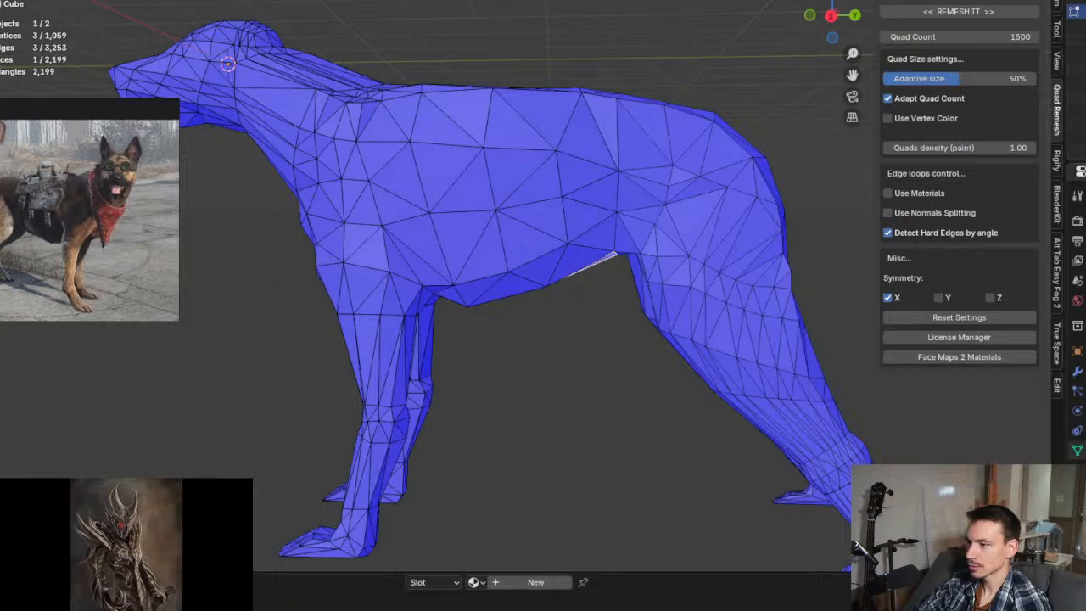
mouse_move(710, 267)
middle_down()
mouse_move(703, 283)
mouse_move(714, 286)
middle_up()
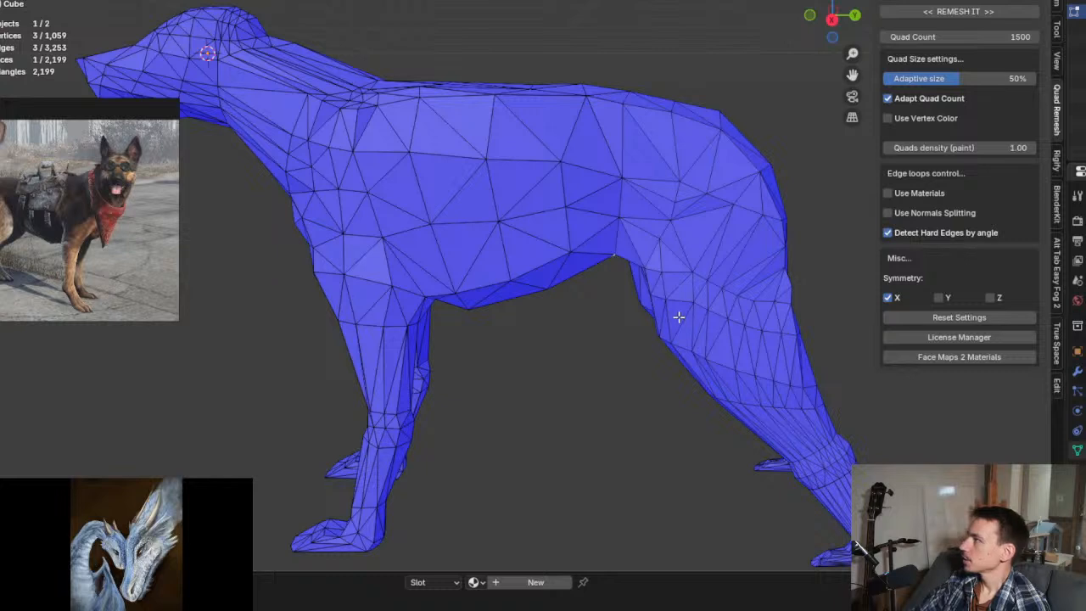
middle_drag(517, 218, 554, 164)
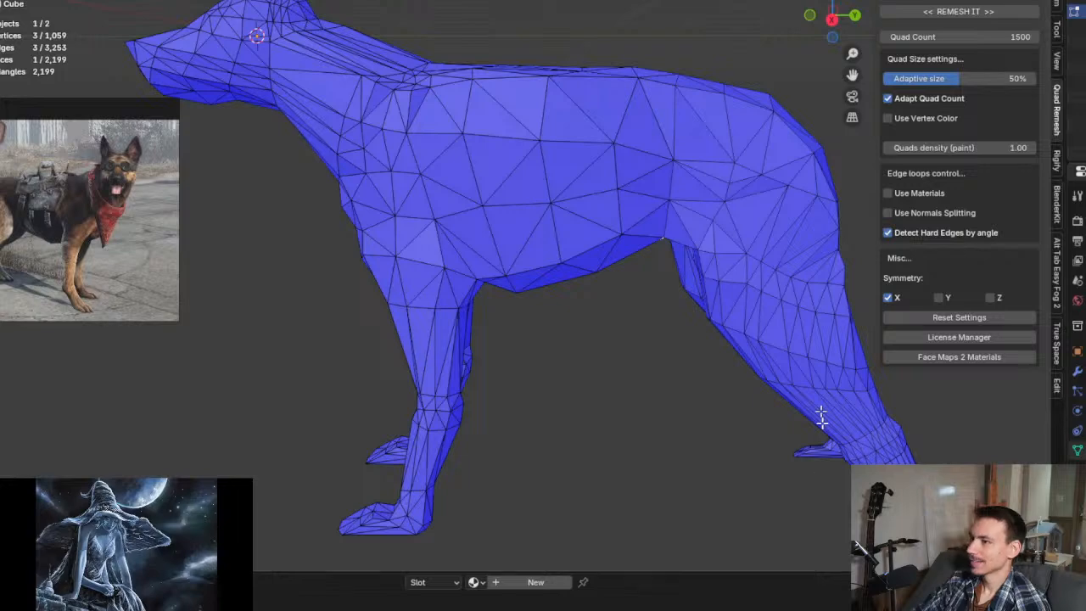
middle_drag(735, 191, 711, 196)
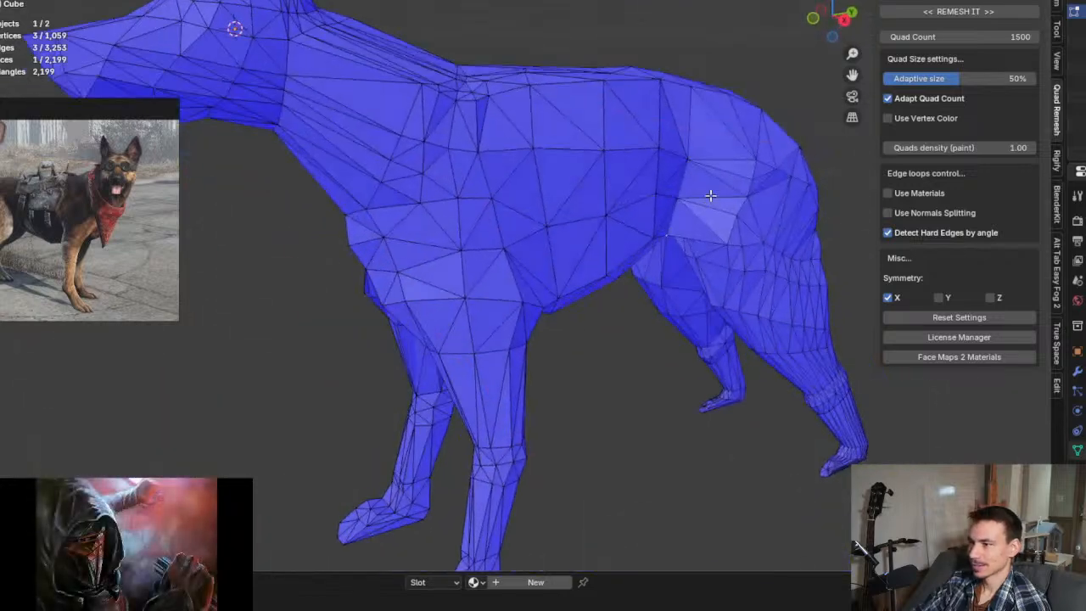
middle_drag(598, 224, 604, 271)
middle_drag(706, 291, 651, 271)
Step: Select the dog's entire mesh from the side view and merge its overlapping vertices by distance
key(KP_3)
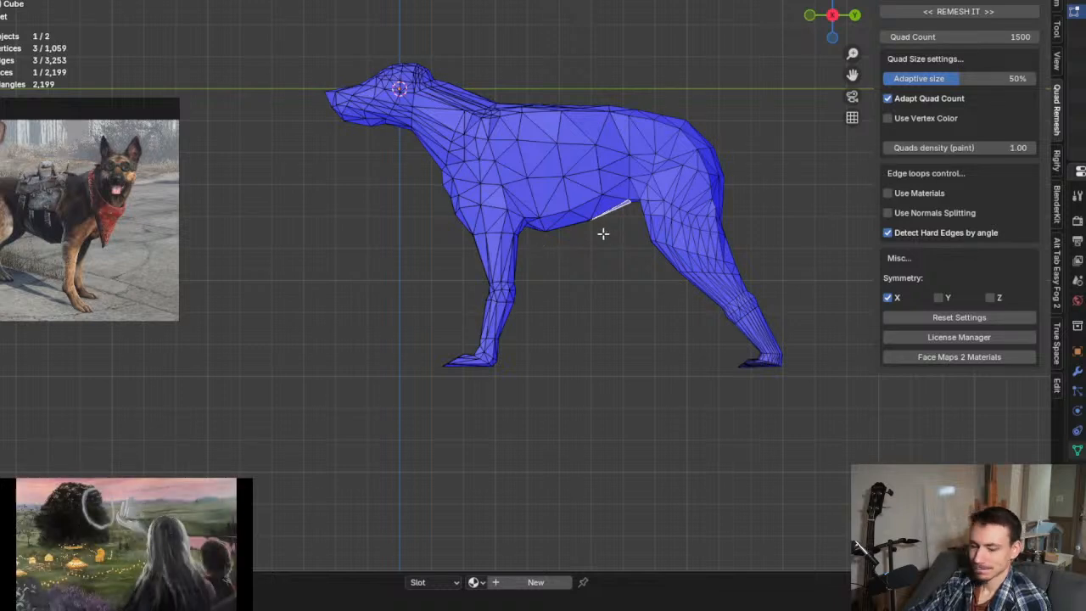
key(a)
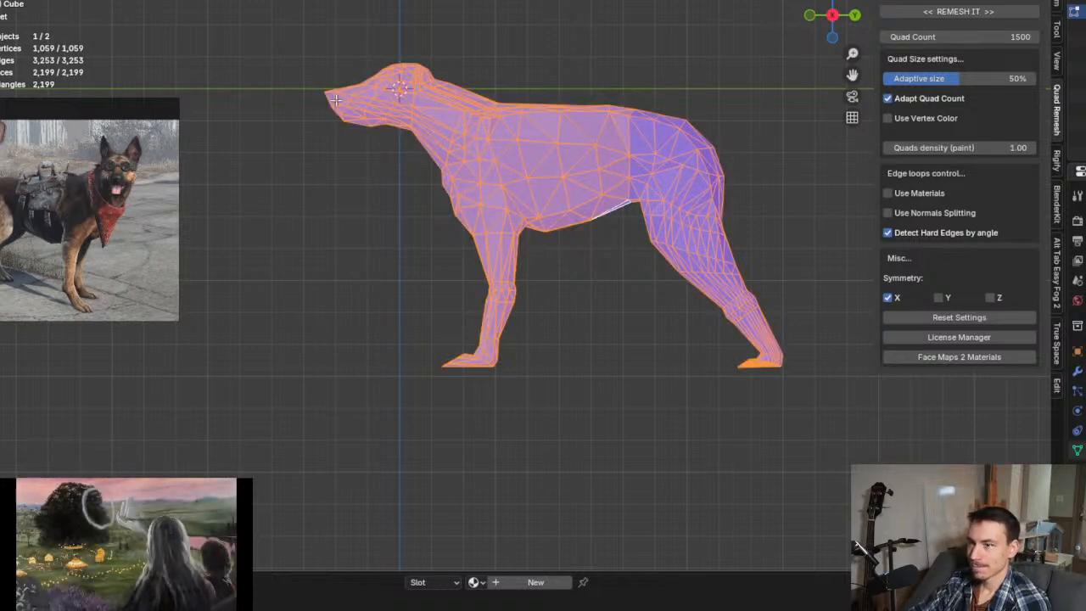
shift+middle_drag(635, 222, 618, 246)
scroll(552, 246, up, 1)
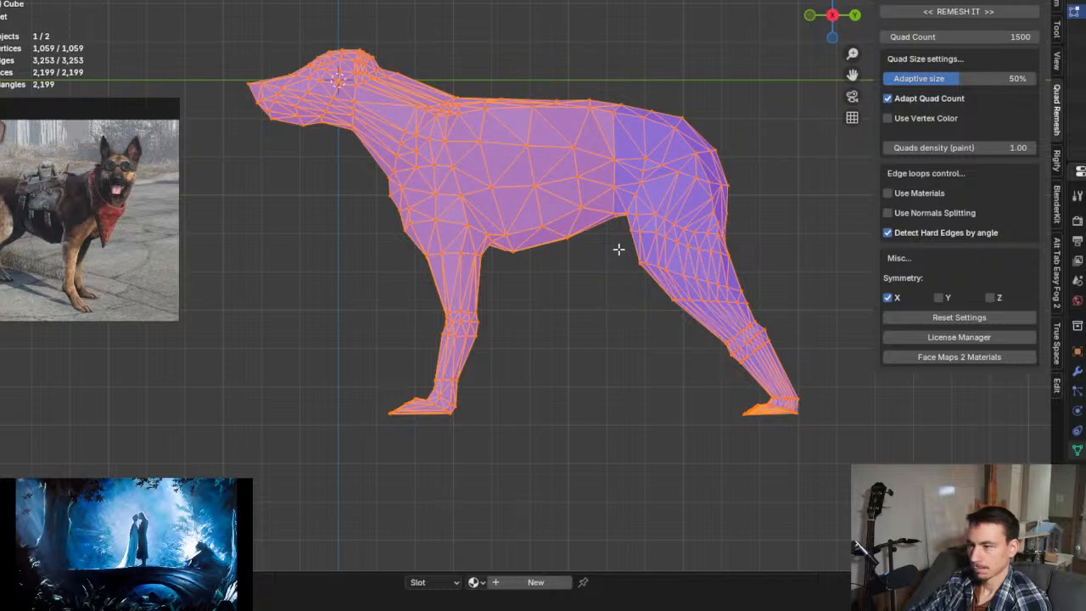
key(m)
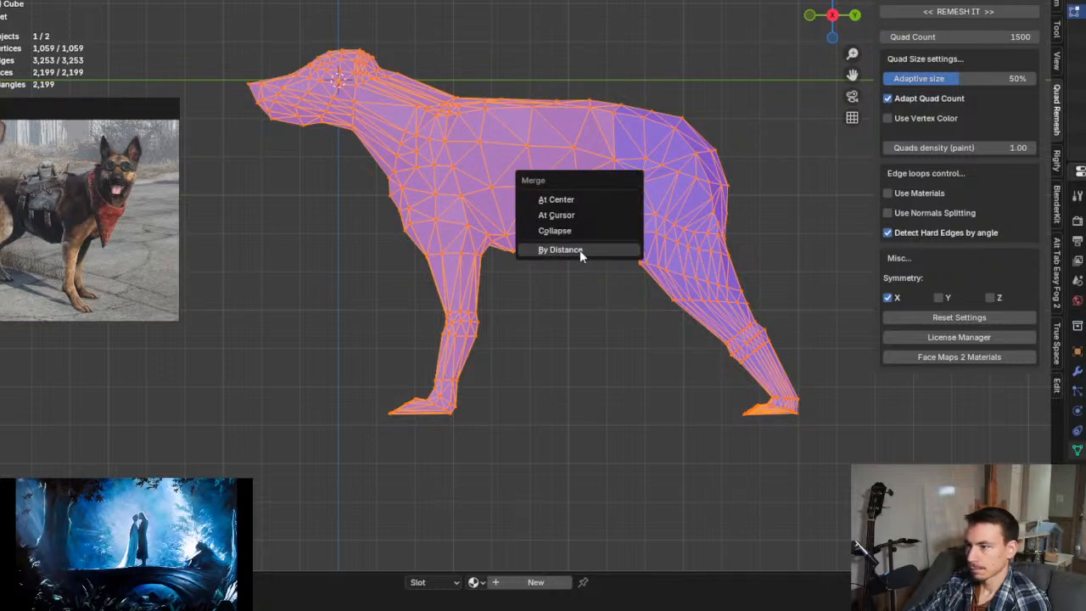
click(580, 249)
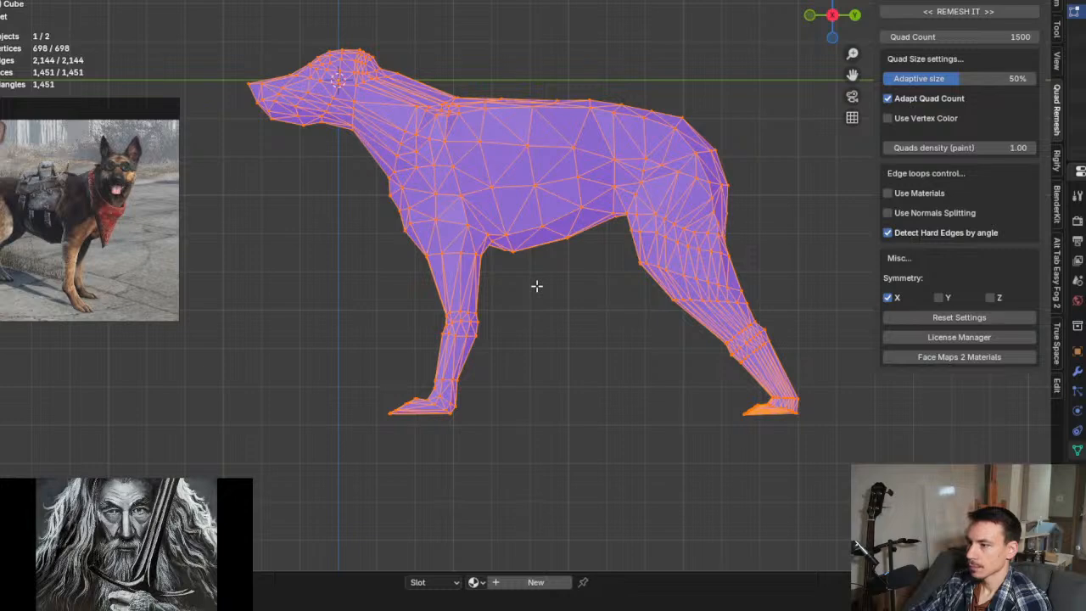
Step: Try remeshing the merged mesh with a quad count of 1500, check the shoulder for holes, and undo the remesh
scroll(536, 286, up, 1)
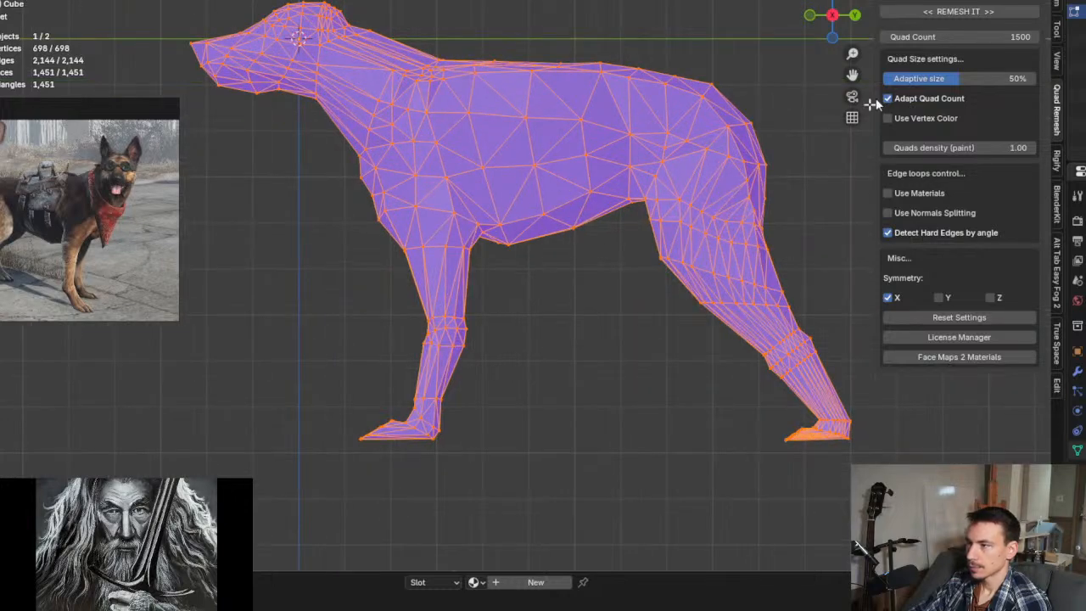
click(954, 14)
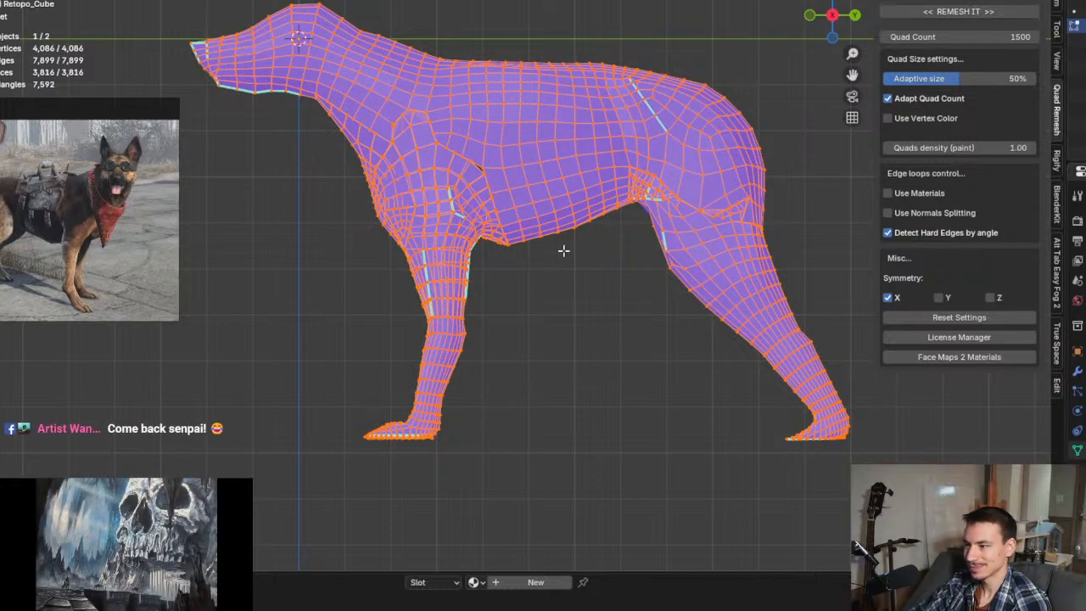
scroll(465, 203, up, 5)
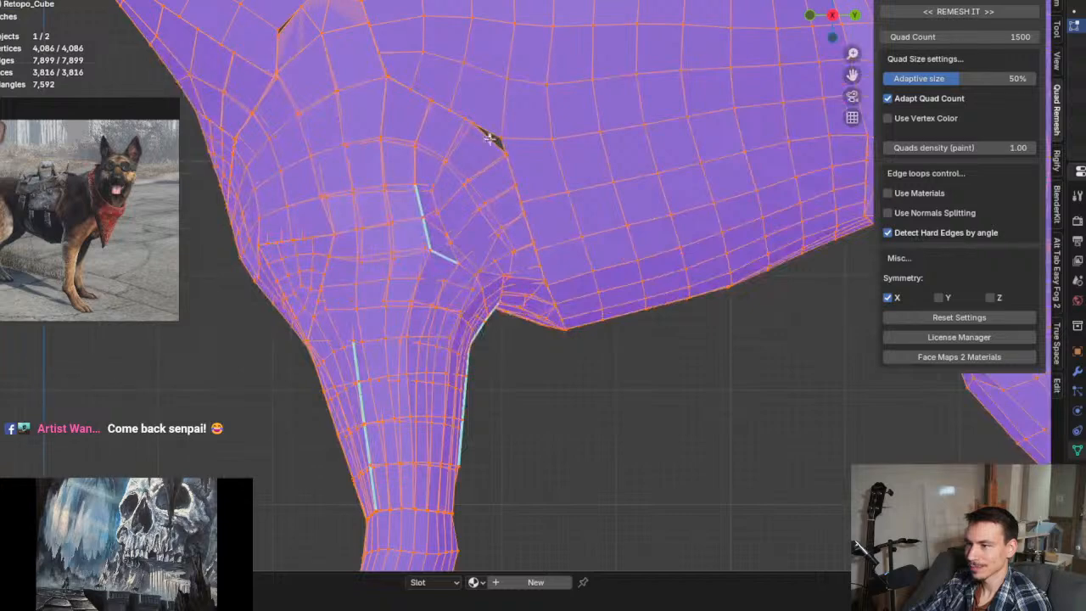
scroll(436, 136, down, 5)
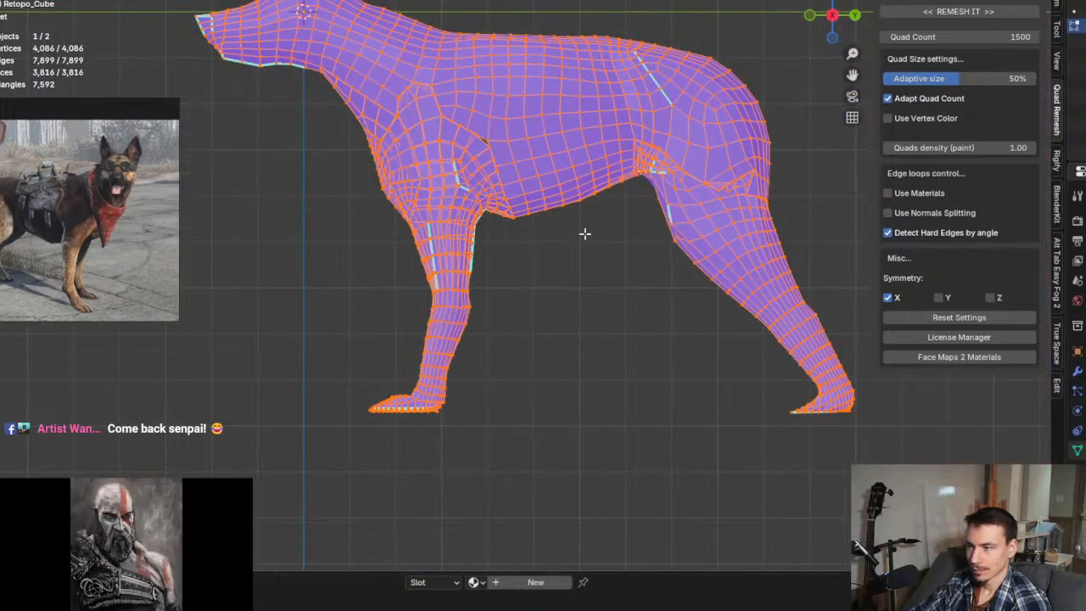
key(ctrl+z)
Step: Merge the whole dog mesh's vertices by distance and tune the merge distance to thin dense areas while preserving the dog's shape
scroll(597, 234, down, 1)
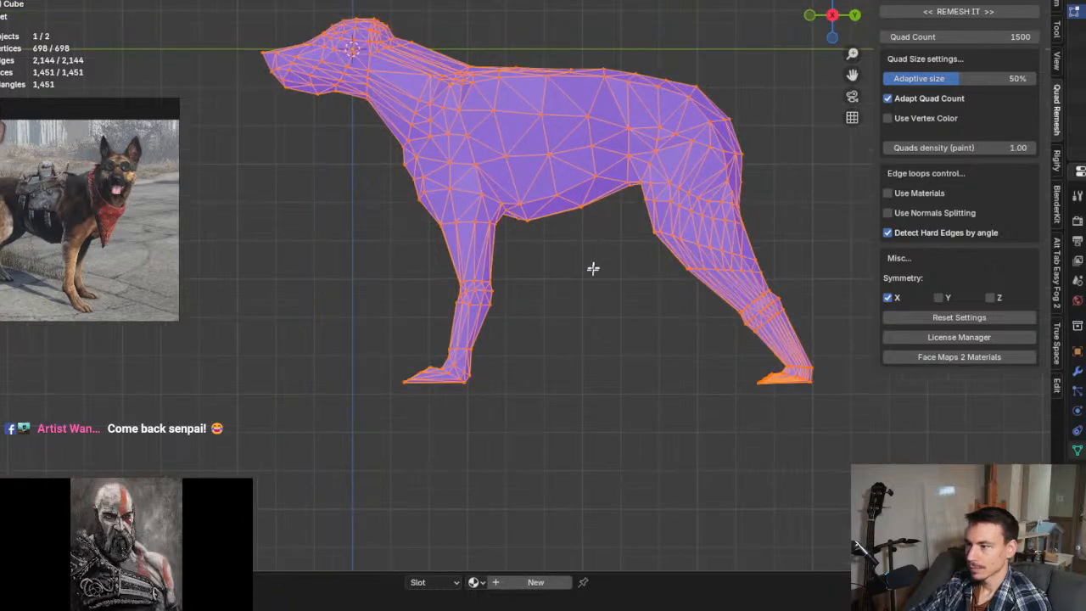
shift+middle_drag(591, 269, 579, 313)
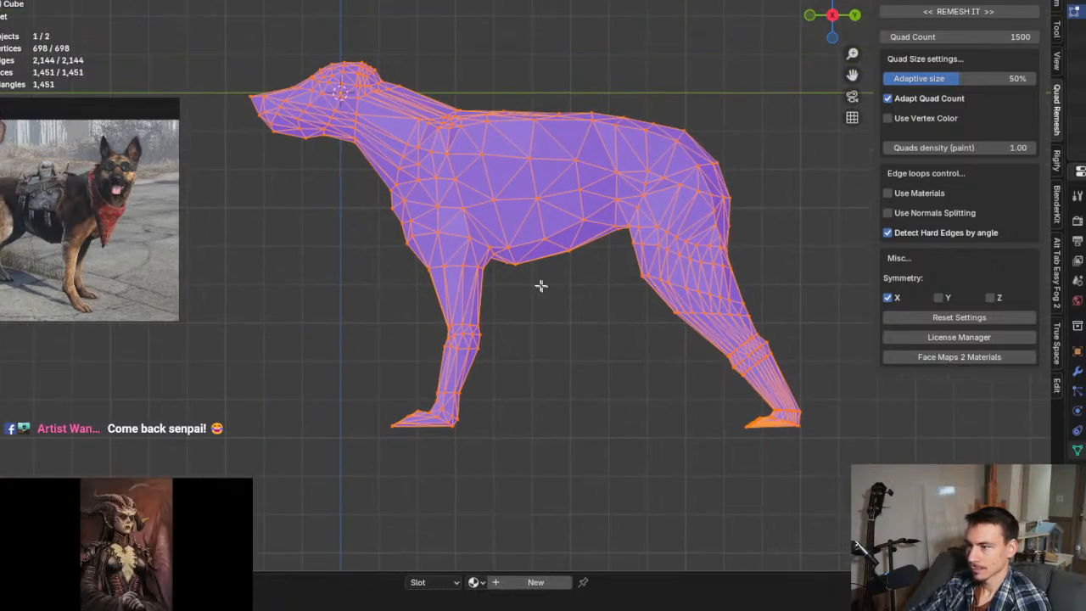
key(period)
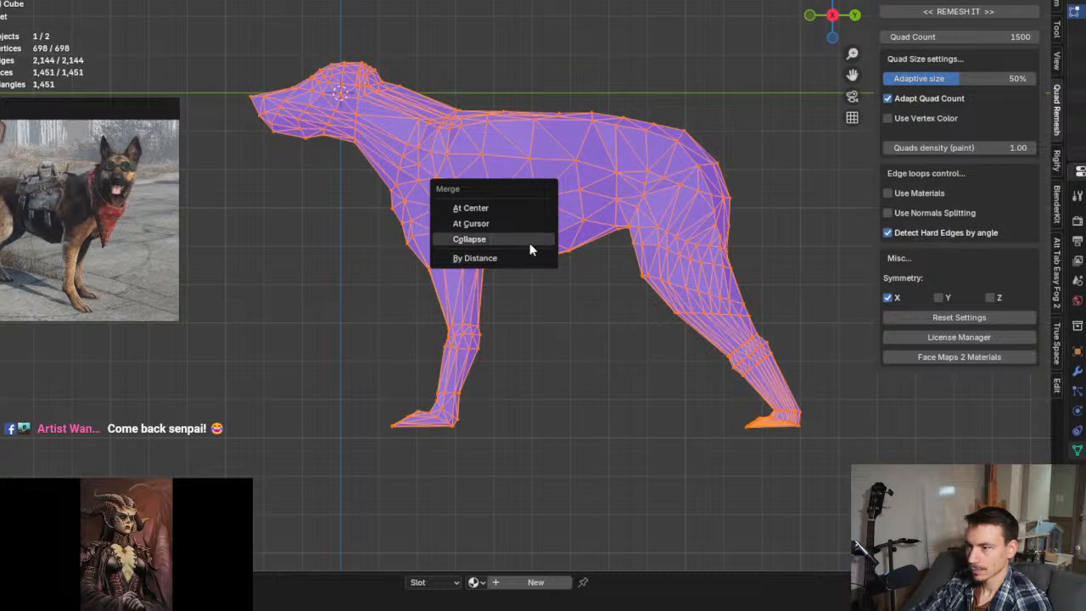
click(520, 259)
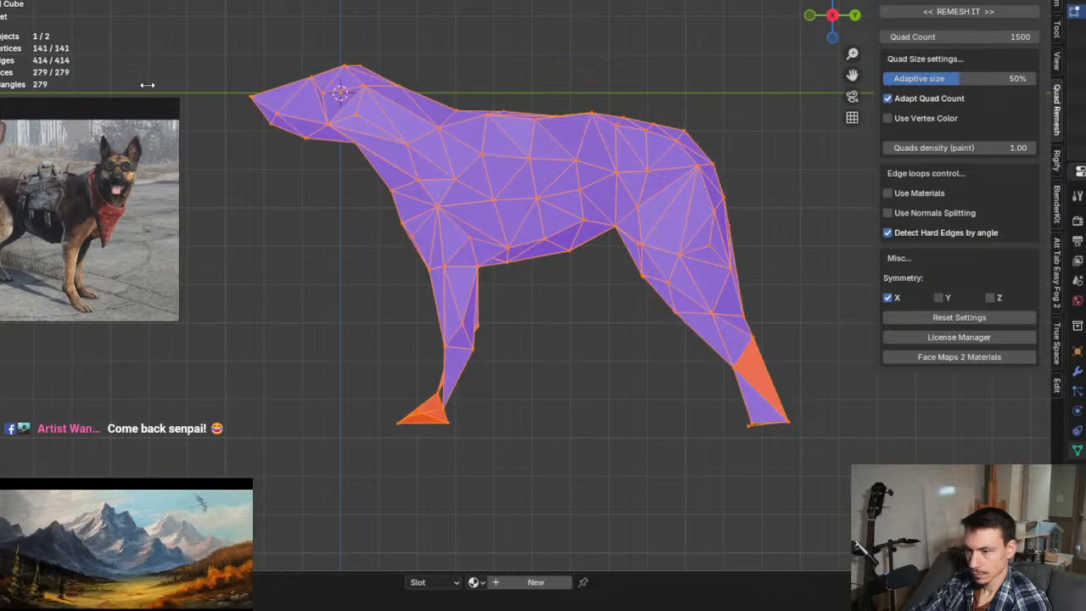
key(ctrl+z)
drag(115, 83, 152, 82)
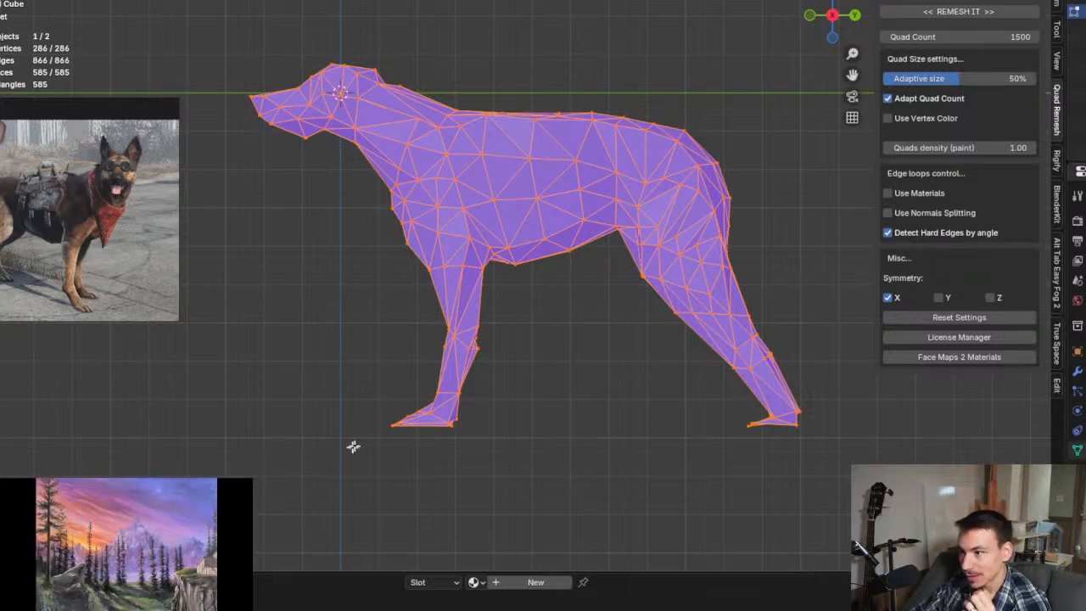
middle_drag(577, 378, 647, 369)
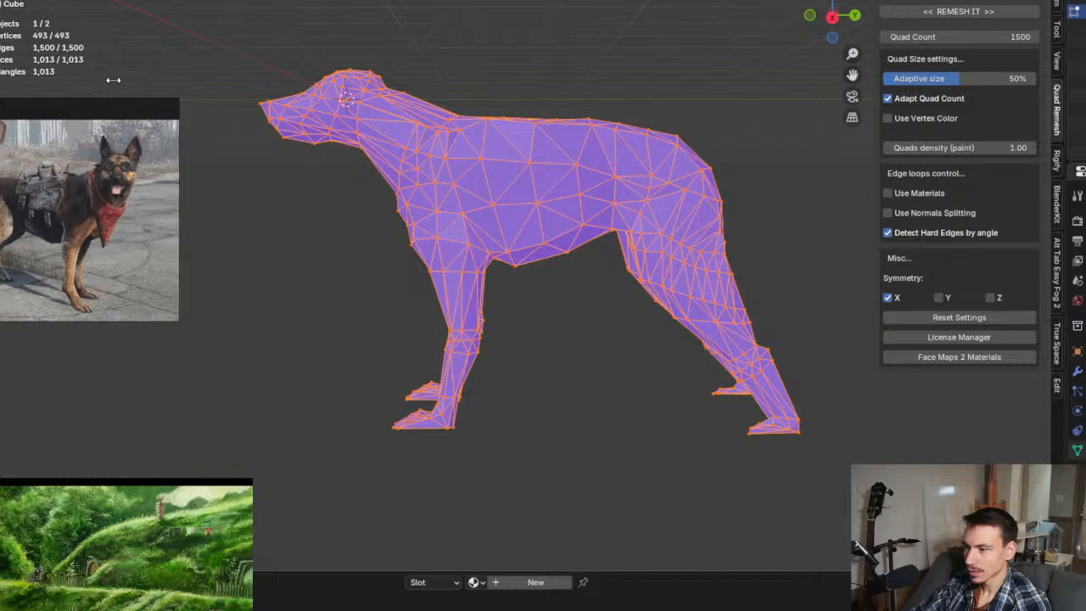
Step: Check the merged mesh around the legs and paws, and remesh the dog with a quad count of 1500
scroll(754, 460, up, 8)
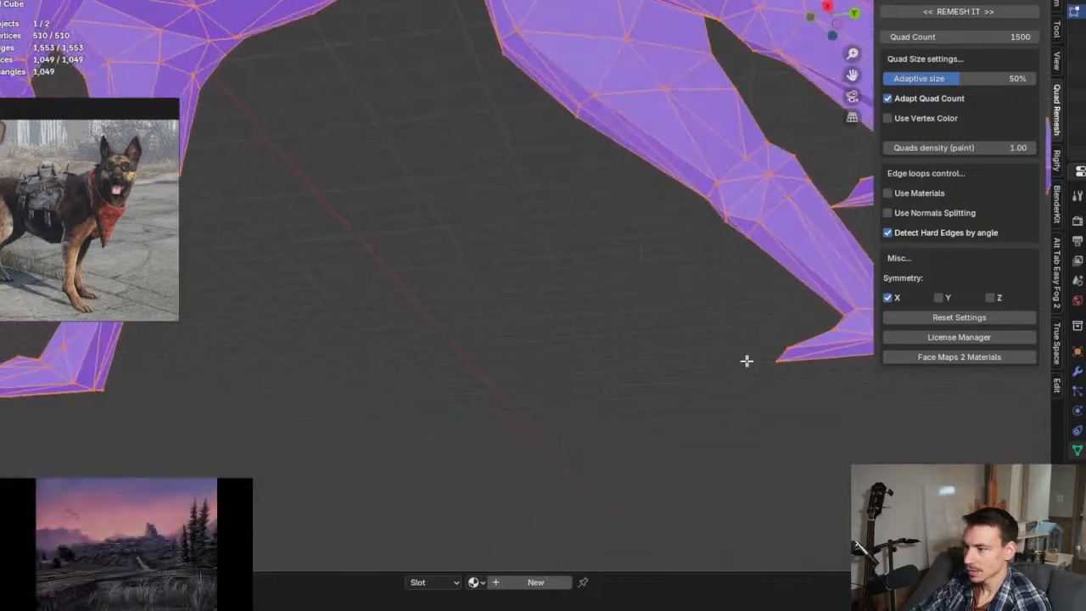
scroll(747, 361, down, 5)
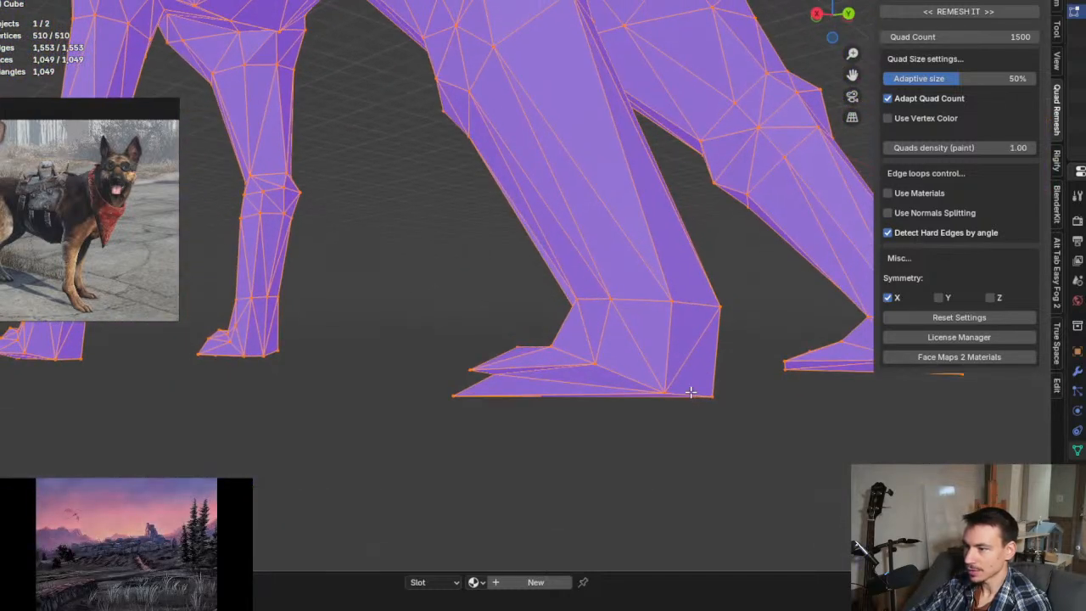
middle_drag(690, 391, 731, 403)
scroll(726, 406, down, 5)
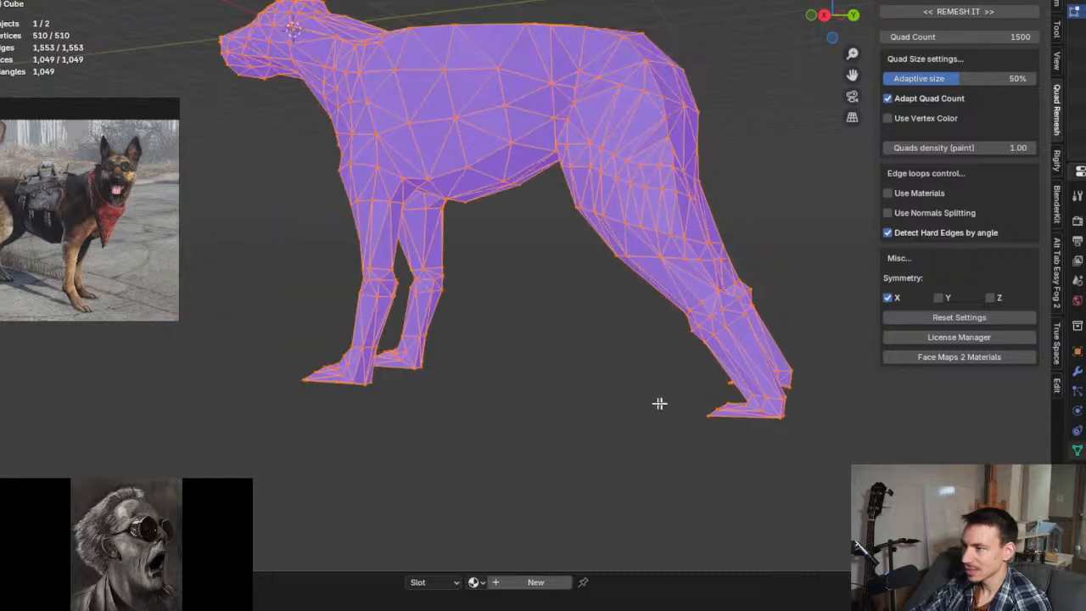
middle_drag(659, 402, 681, 462)
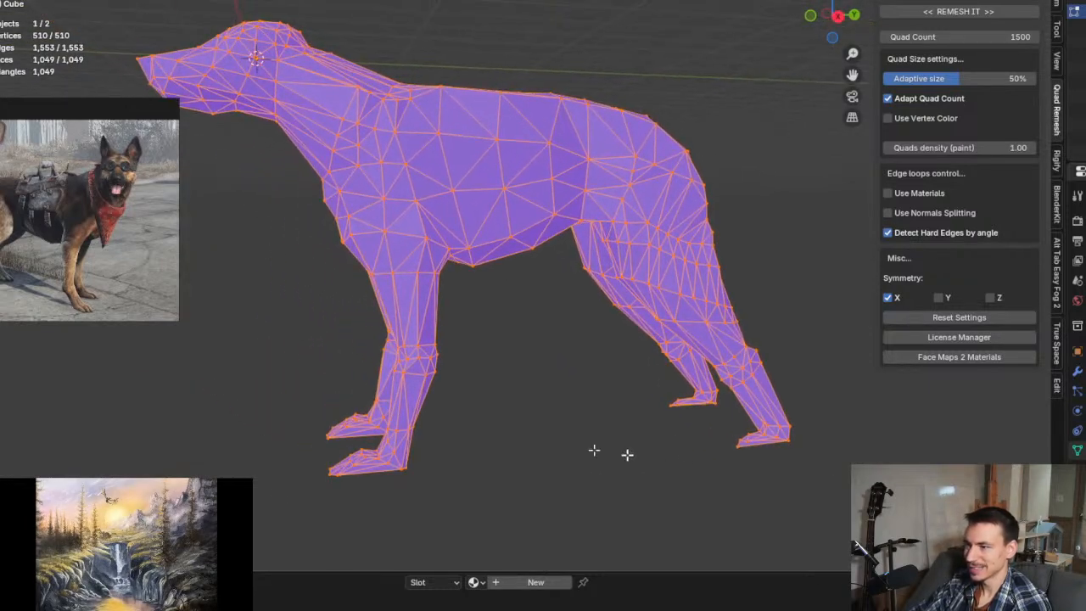
click(933, 10)
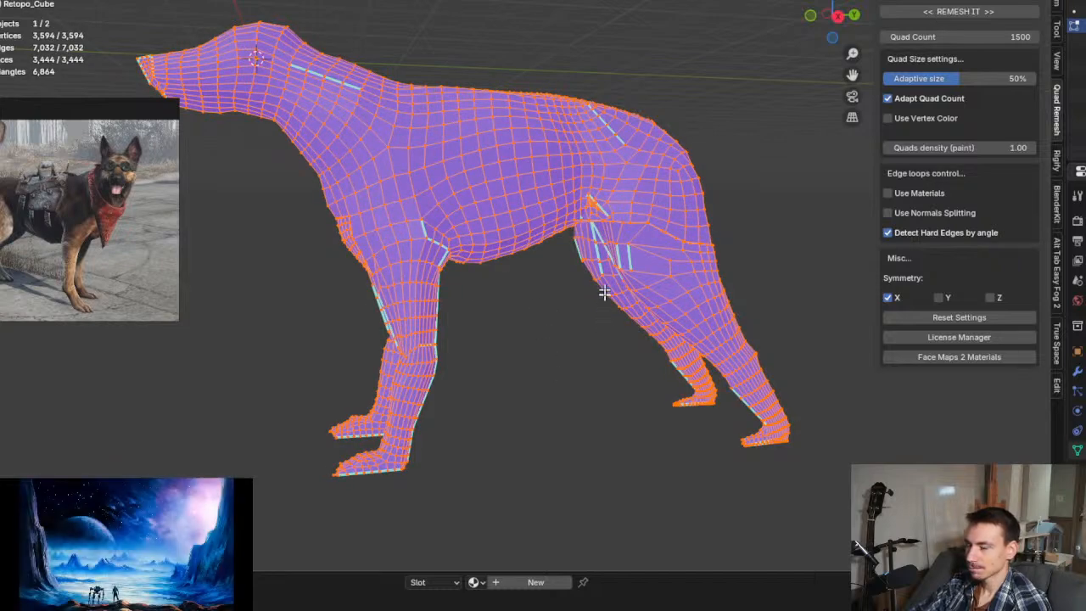
Step: Examine the remeshed belly, flank, chest and leg joints for holes, flipped faces and overlapping patches
scroll(461, 251, up, 10)
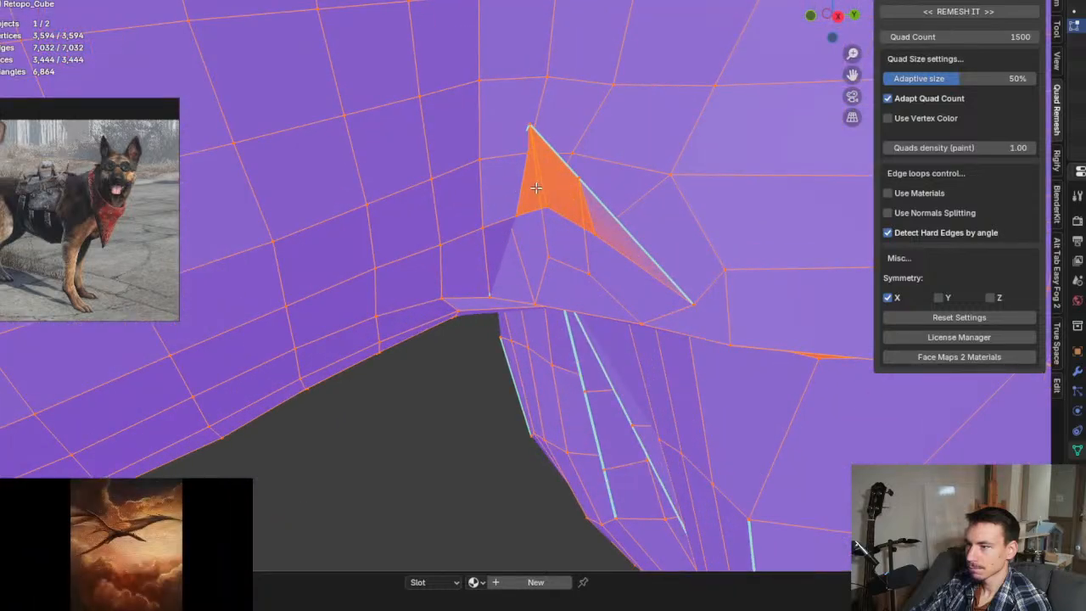
scroll(536, 187, down, 8)
scroll(404, 293, up, 8)
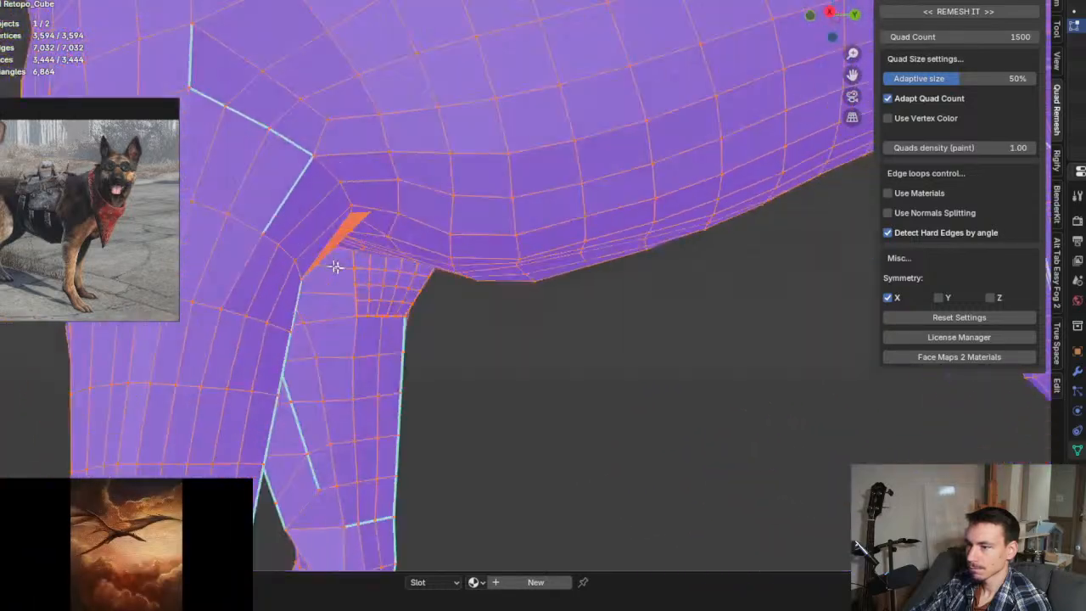
scroll(336, 266, down, 5)
scroll(311, 266, up, 10)
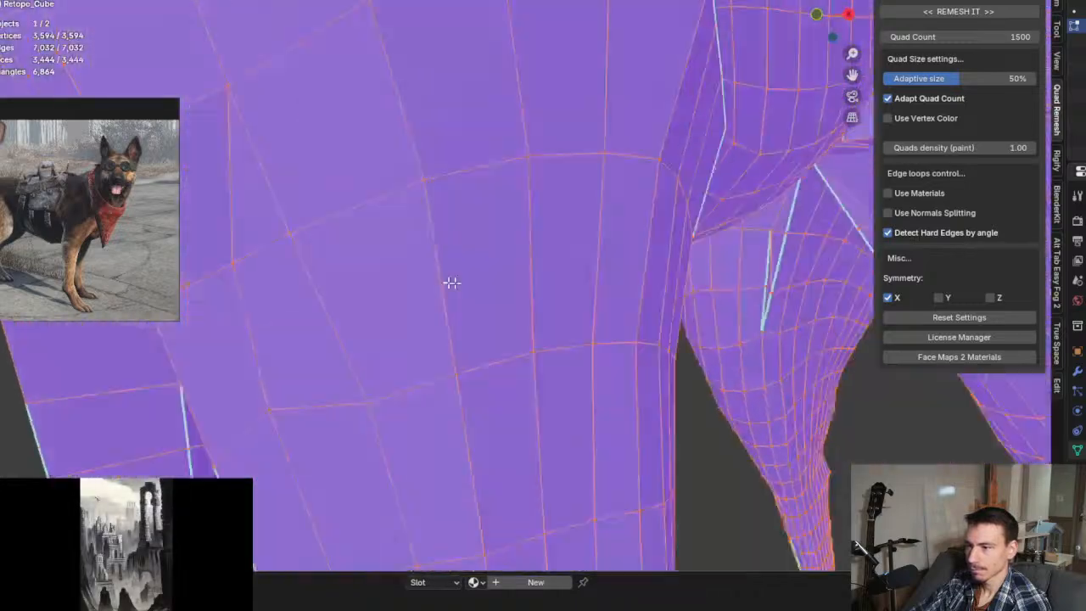
scroll(500, 284, down, 5)
scroll(710, 351, up, 4)
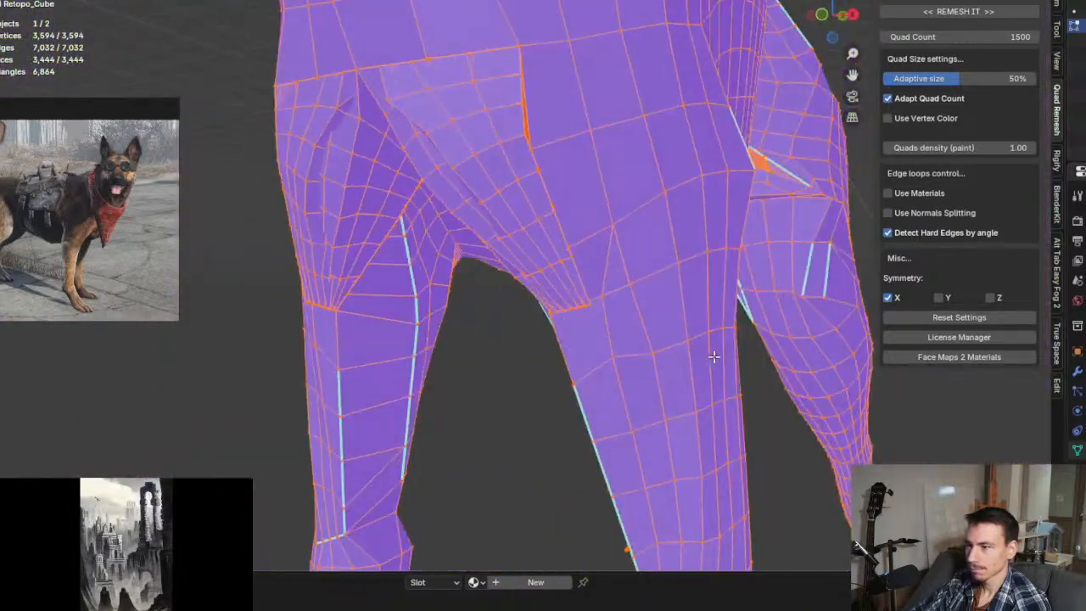
middle_drag(712, 357, 669, 339)
middle_drag(716, 381, 778, 322)
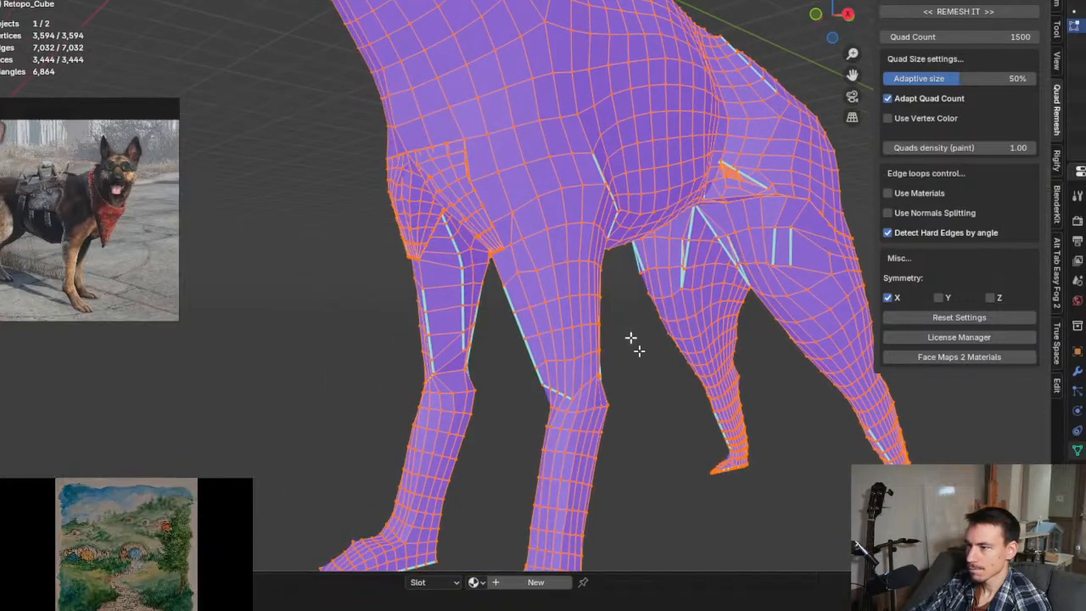
click(703, 383)
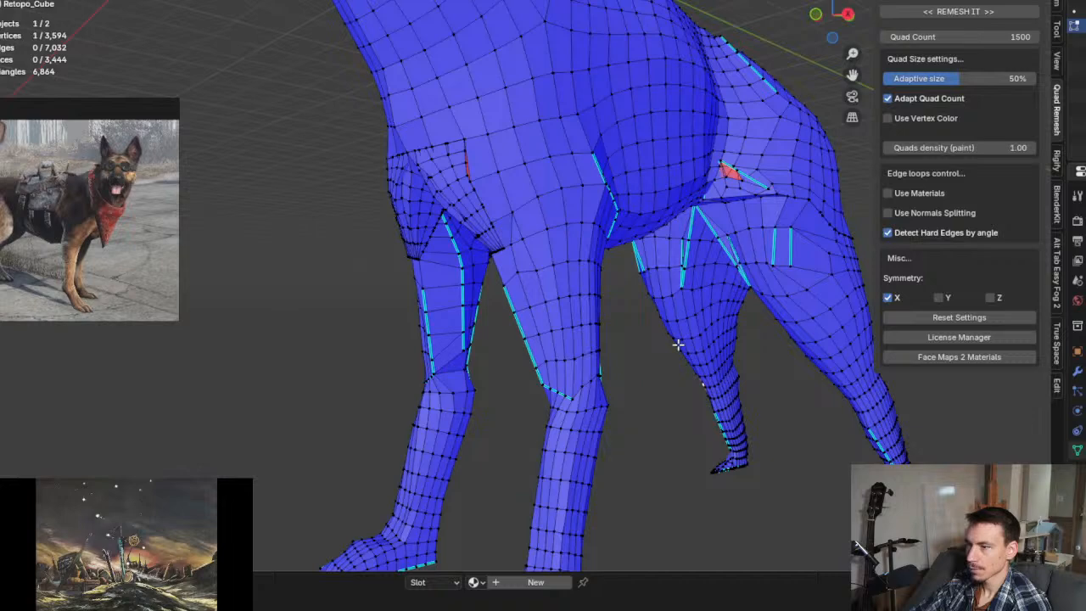
middle_drag(677, 343, 700, 351)
scroll(639, 208, up, 6)
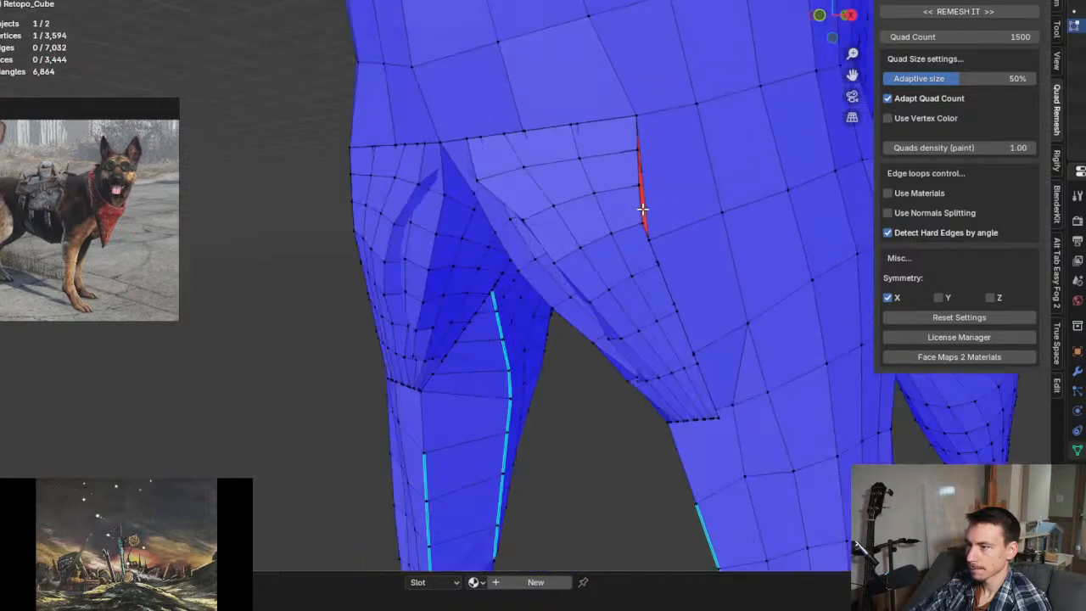
drag(613, 38, 676, 273)
right_click(676, 273)
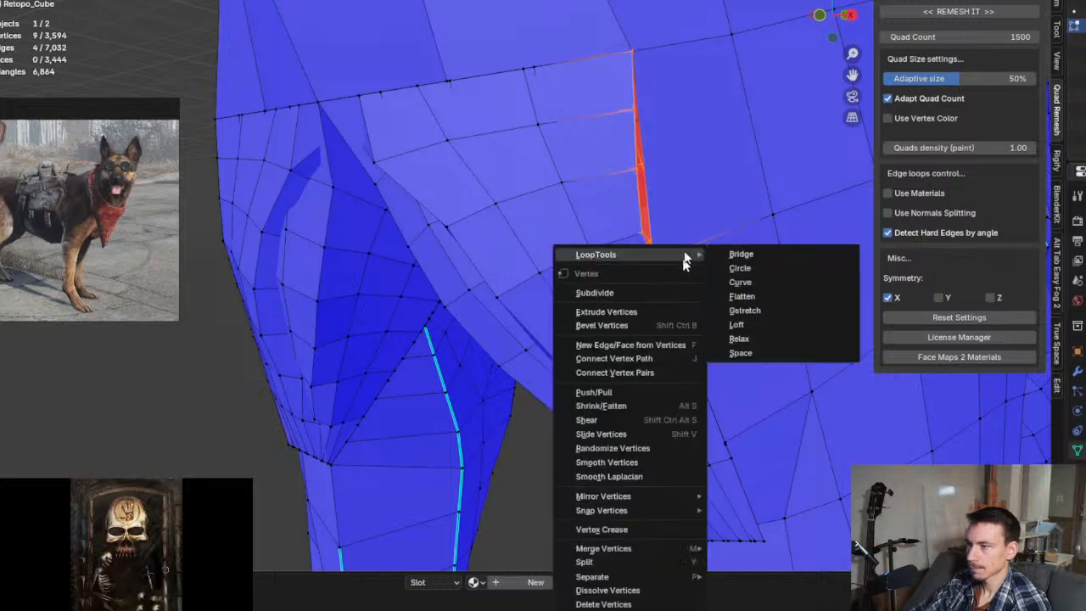
key(Escape)
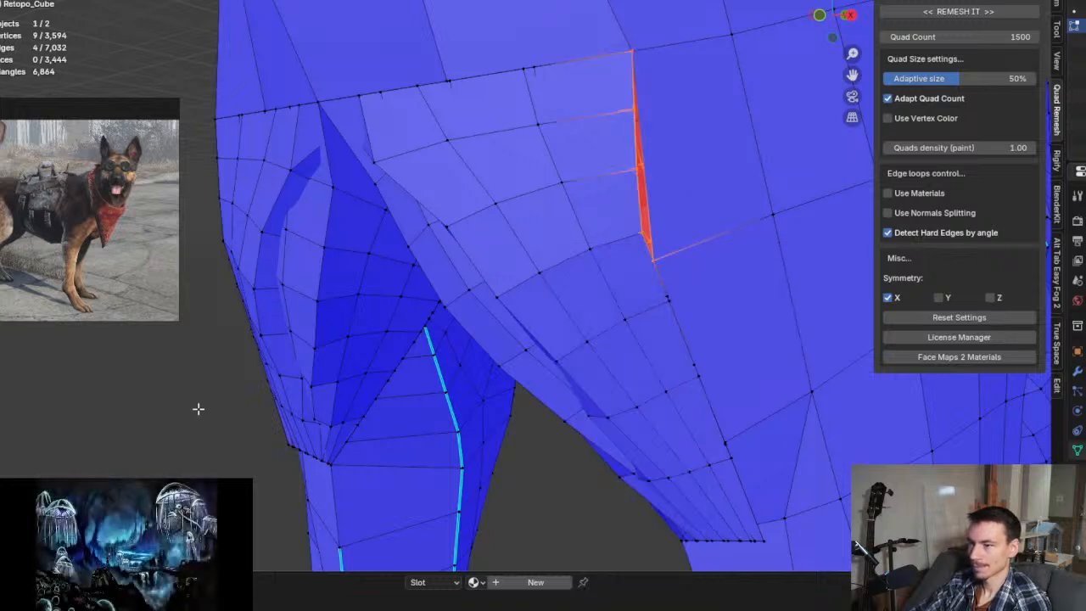
key(alt+a)
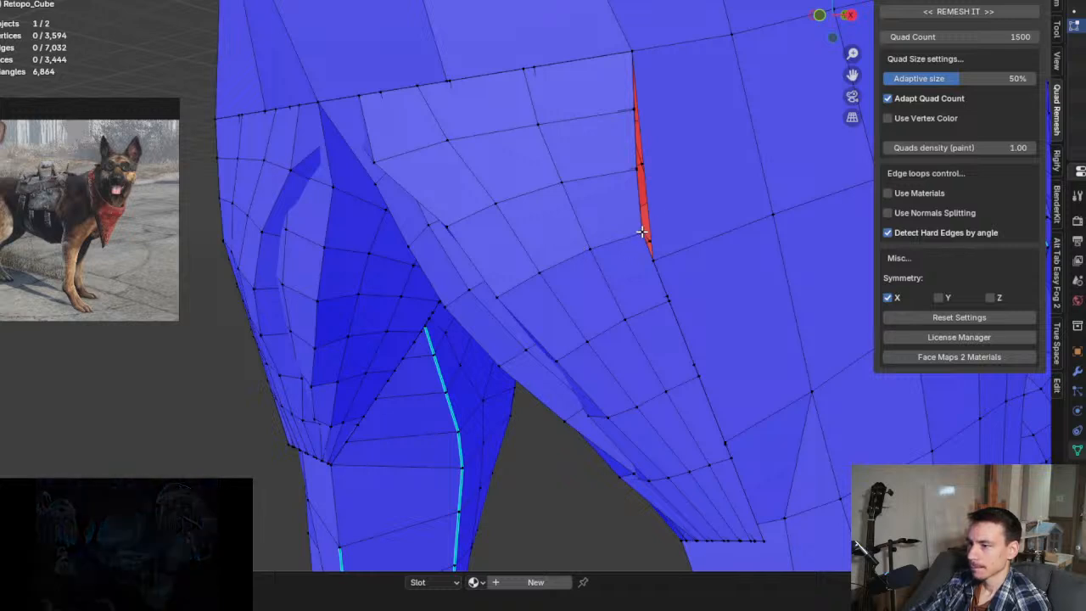
Step: Select the linked inner patch overlapping the chest and front legs, and delete its vertices
key(l)
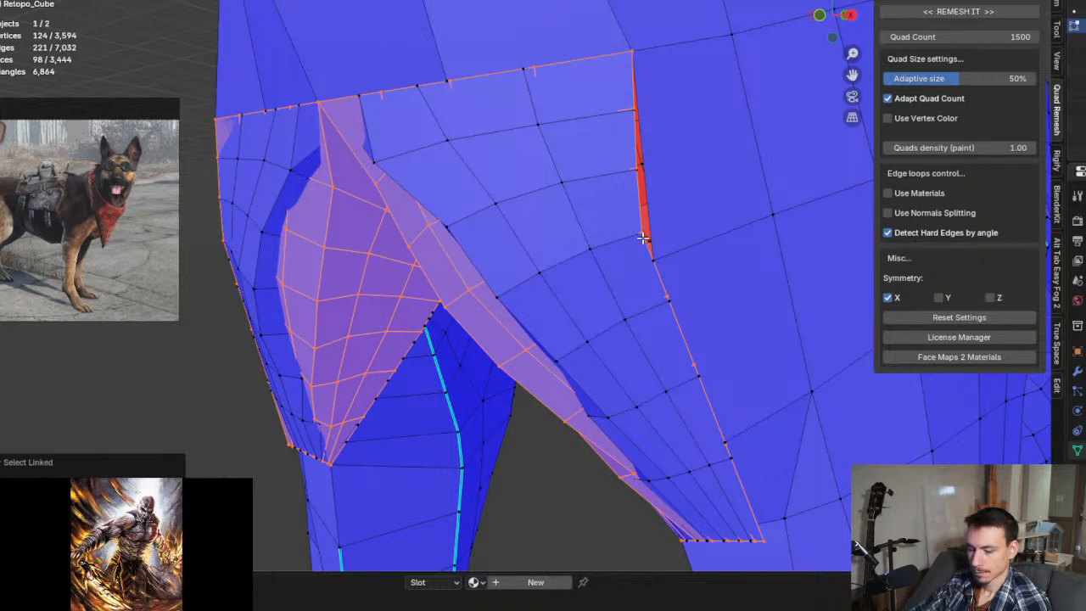
key(x)
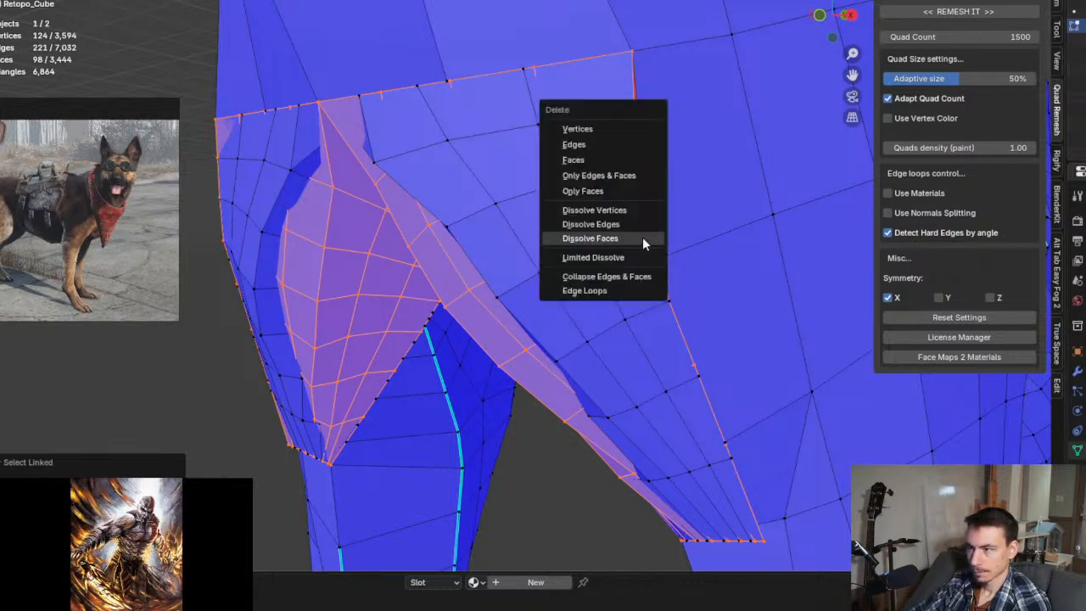
click(623, 129)
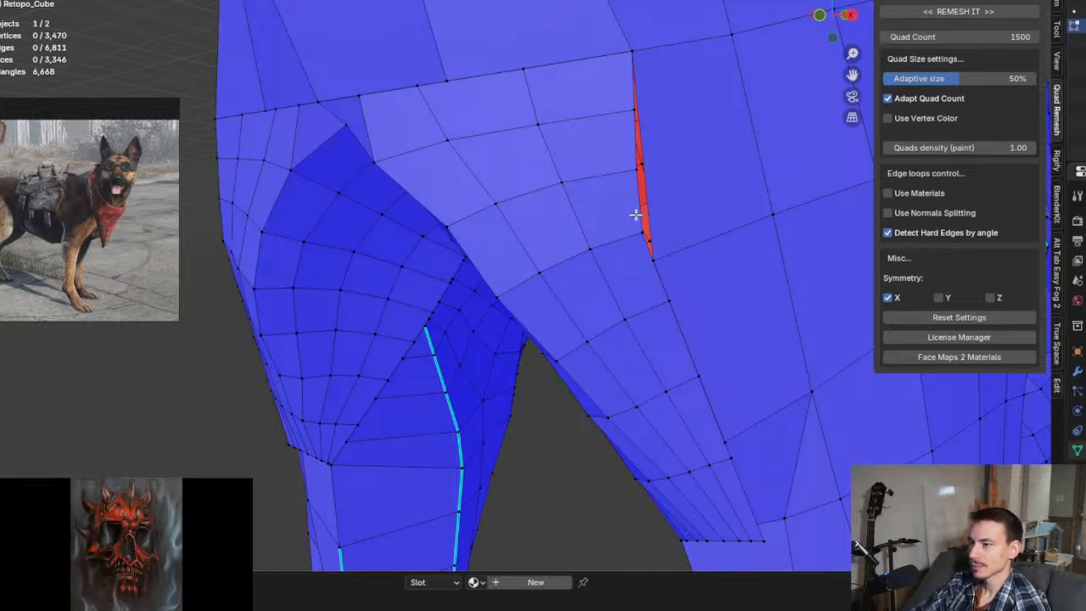
key(x)
key(Escape)
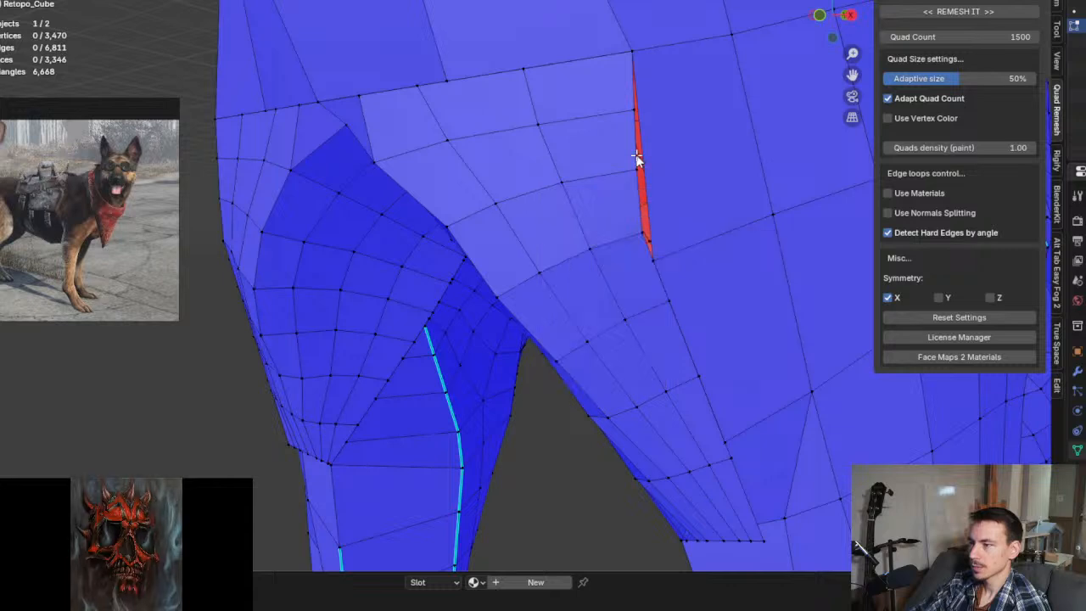
key(l)
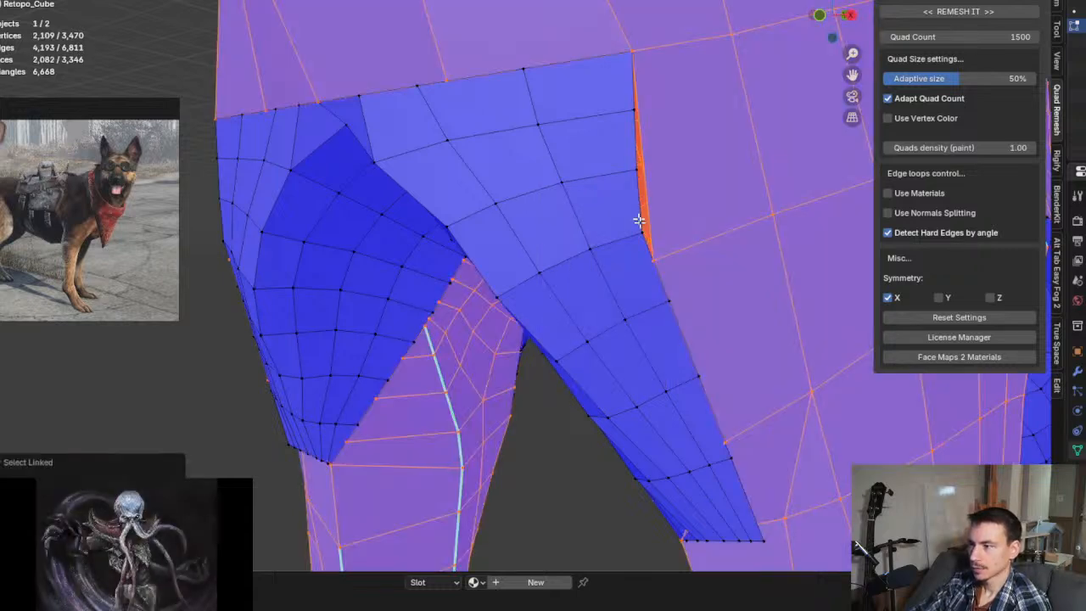
key(l)
key(alt+a)
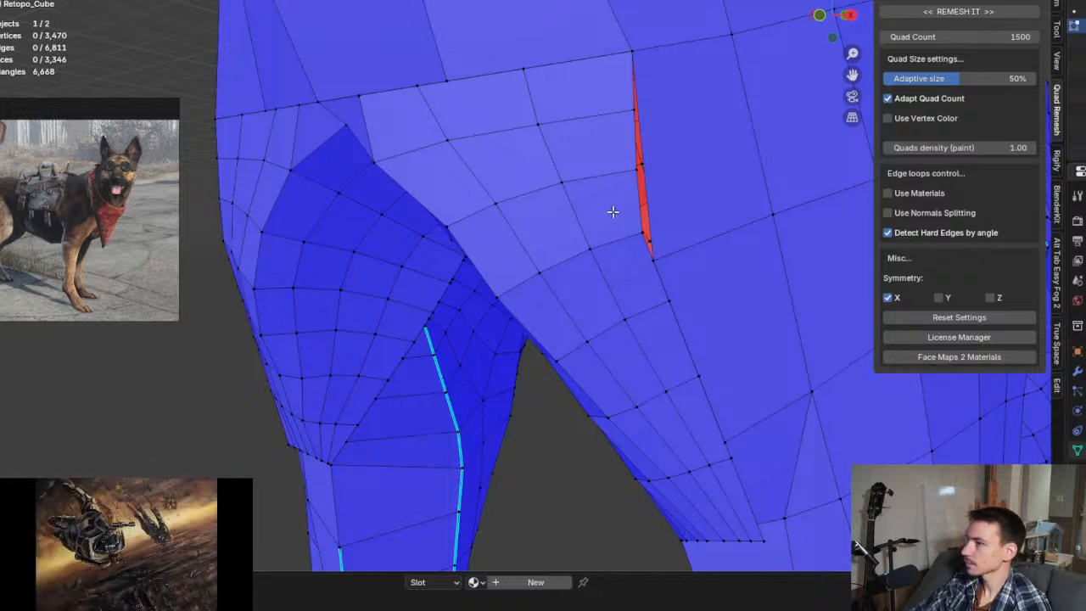
Step: Delete the vertices of the remaining loose linked patch across the chest and upper front legs, and inspect the opening from the front
key(l)
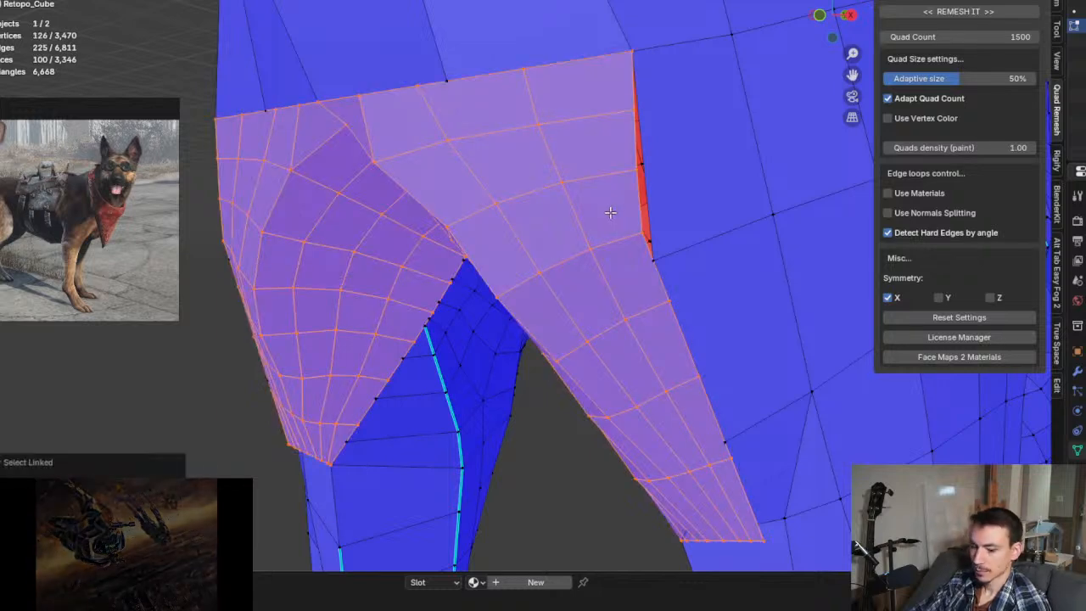
key(g)
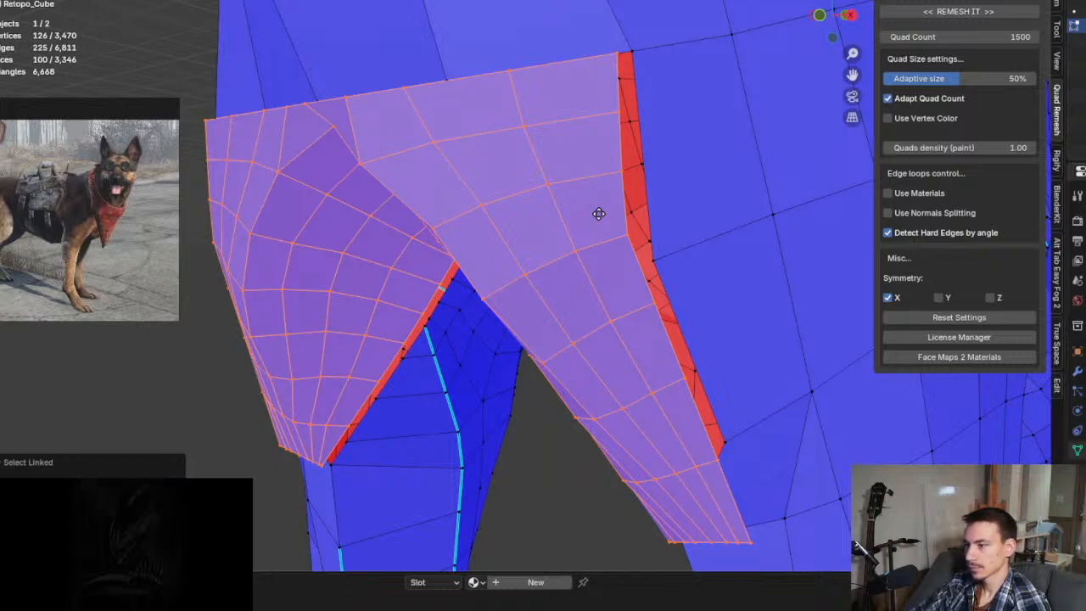
right_click(598, 213)
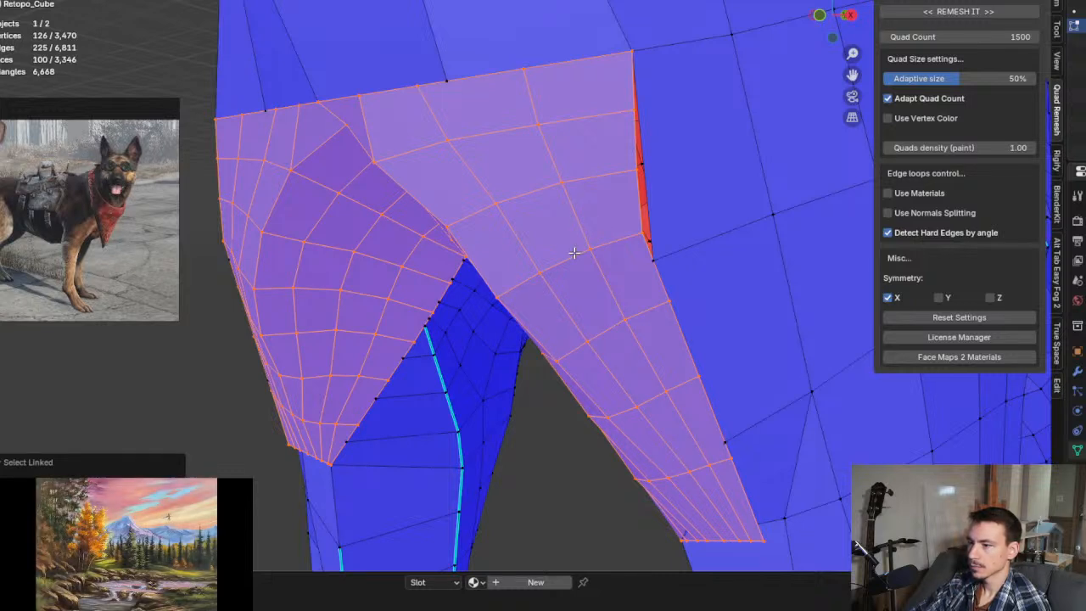
scroll(573, 252, down, 2)
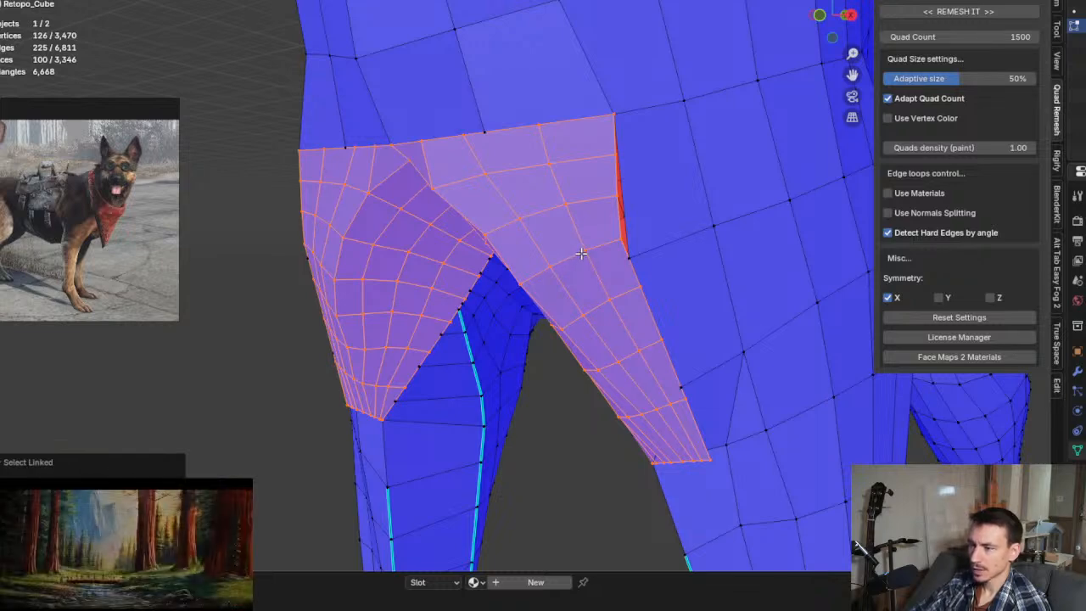
key(x)
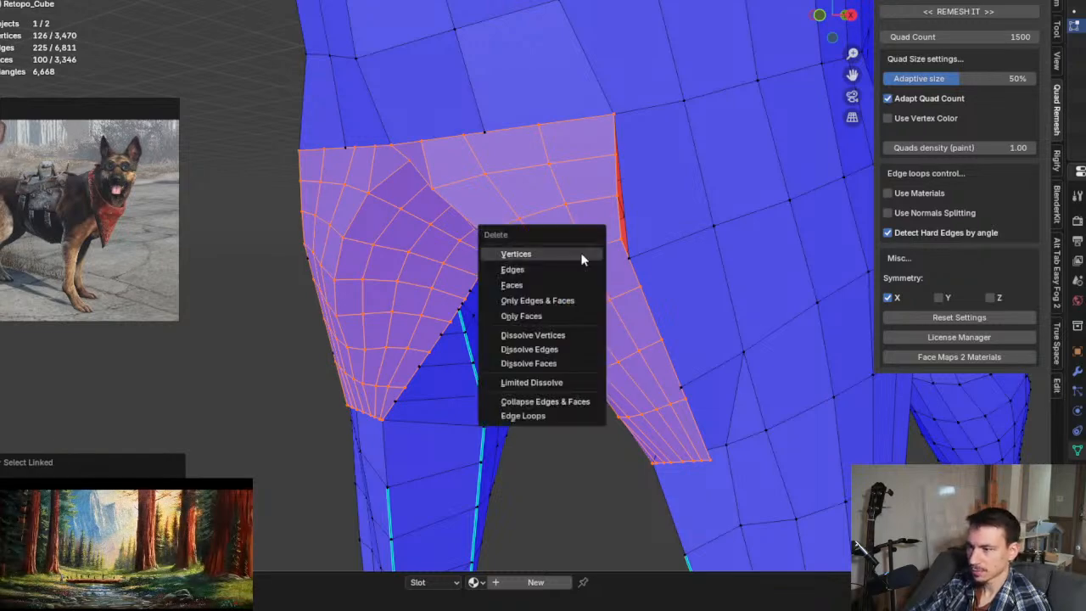
click(515, 253)
middle_drag(599, 256, 489, 295)
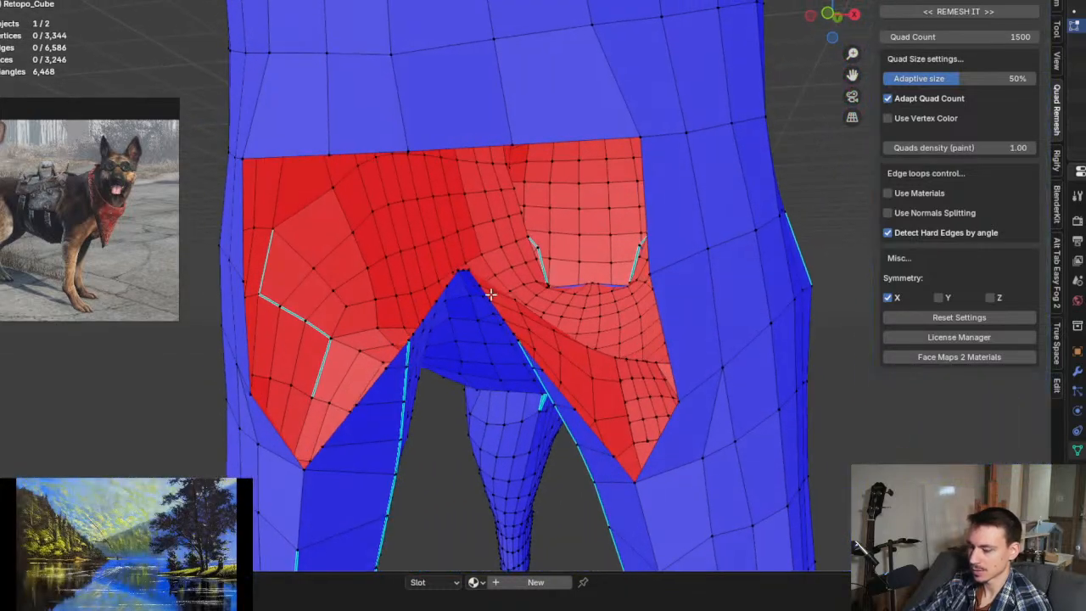
key(KP_1)
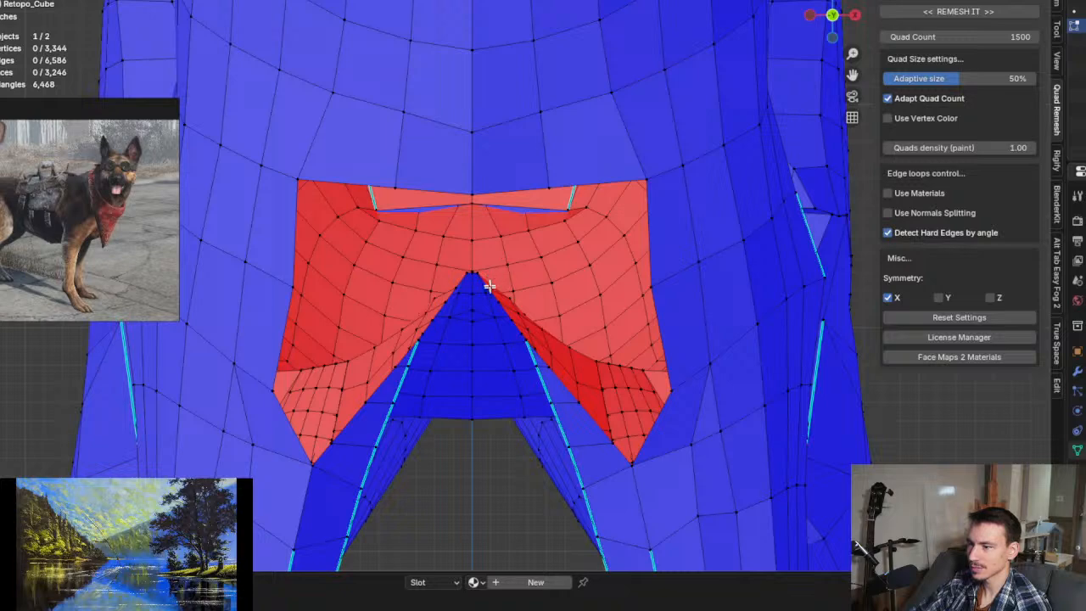
scroll(490, 286, up, 1)
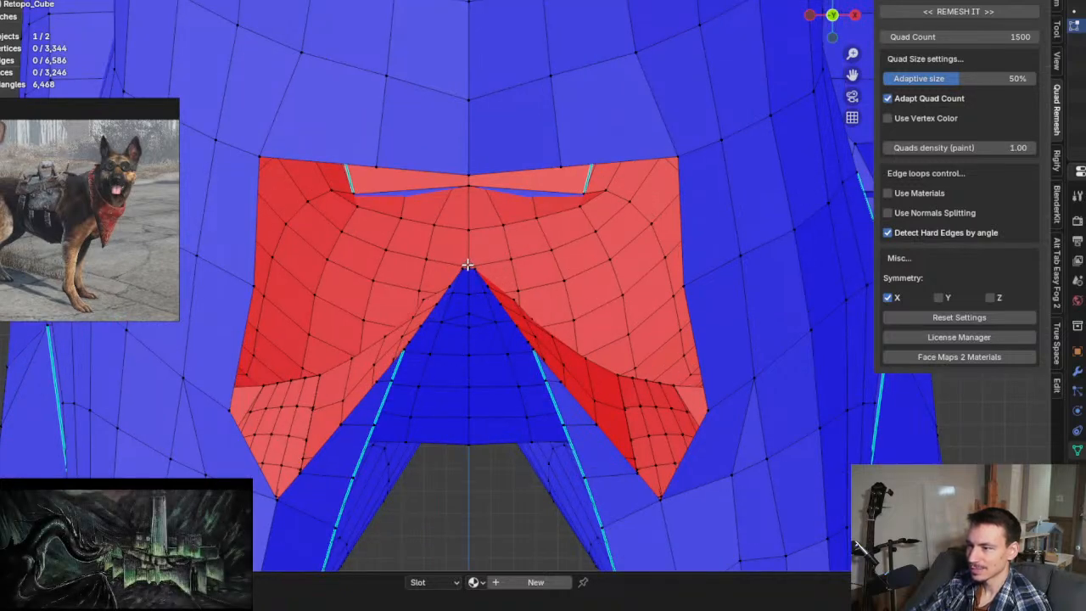
Step: Connect the middle vertex of the opening's upper rim to the apex vertex between the front legs with a new edge
shift+click(468, 174)
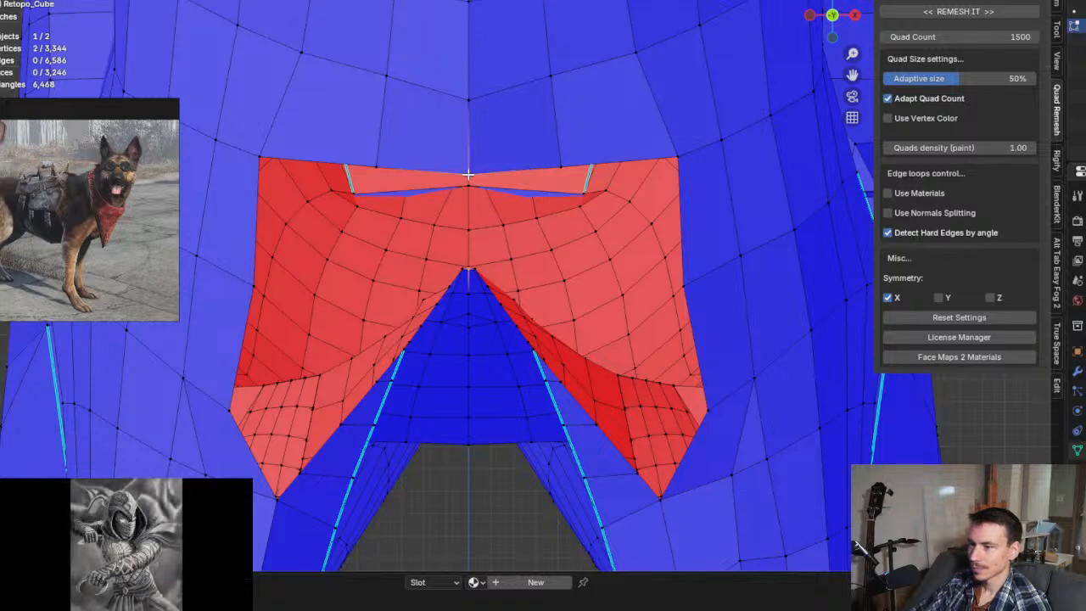
key(F3)
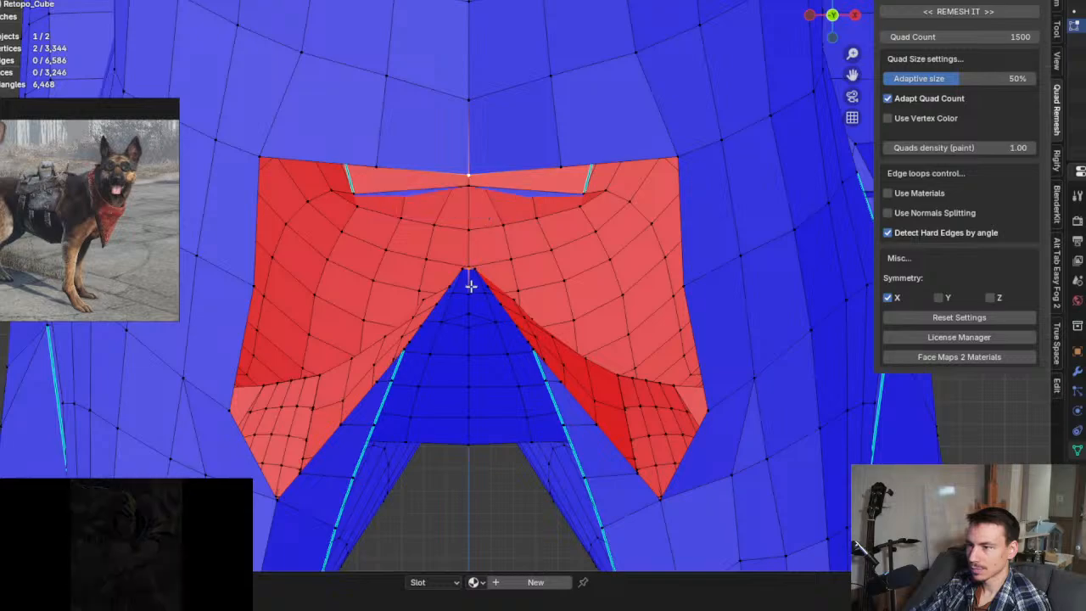
key(f)
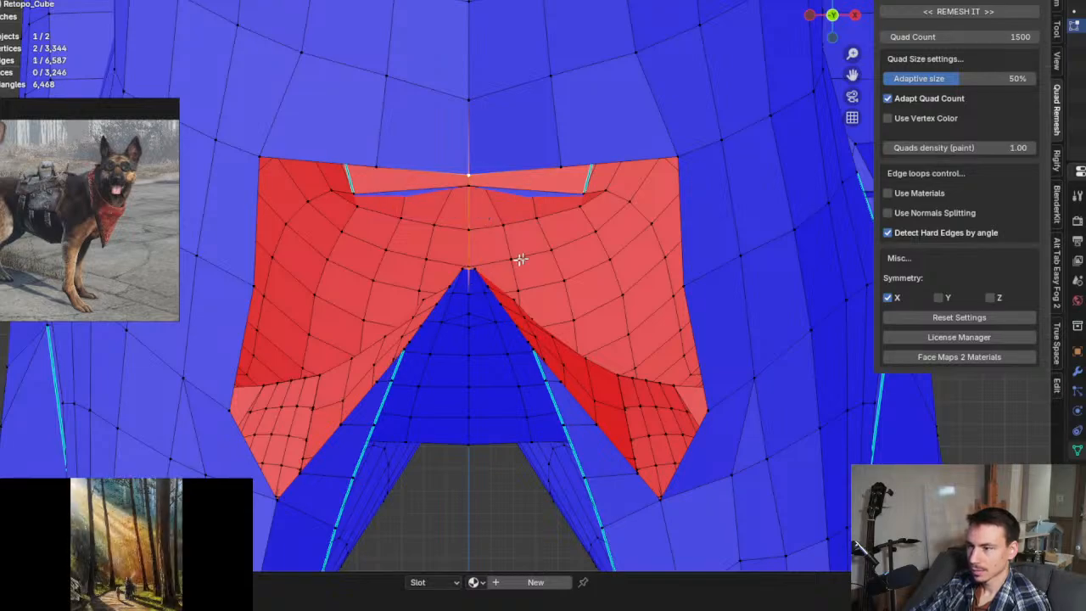
mouse_move(502, 274)
middle_down()
mouse_move(427, 269)
mouse_move(473, 223)
mouse_move(511, 218)
mouse_move(495, 266)
middle_up()
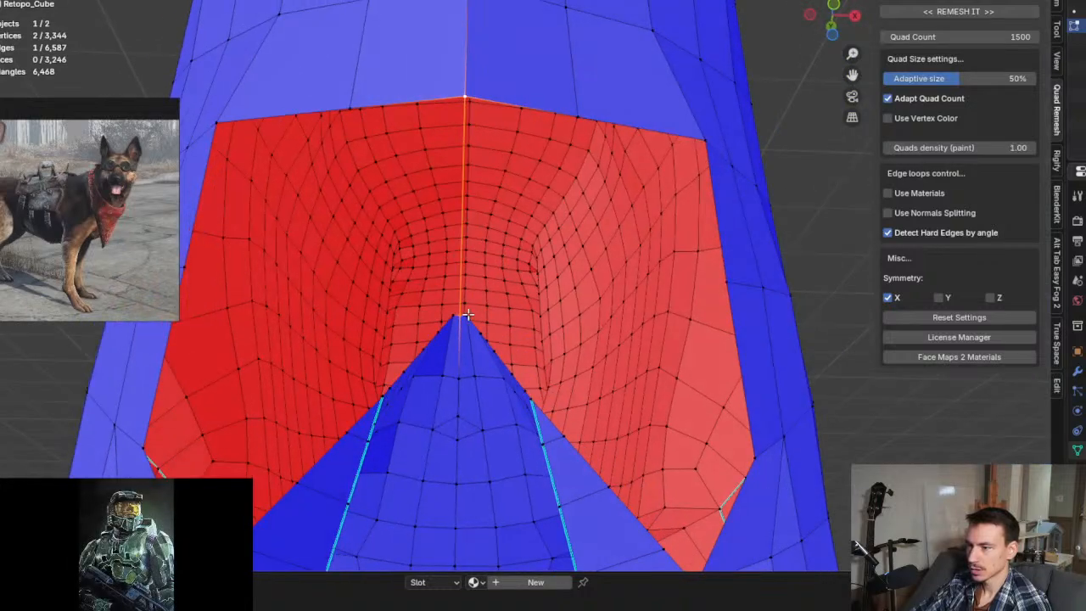
scroll(465, 314, up, 5)
scroll(463, 317, down, 6)
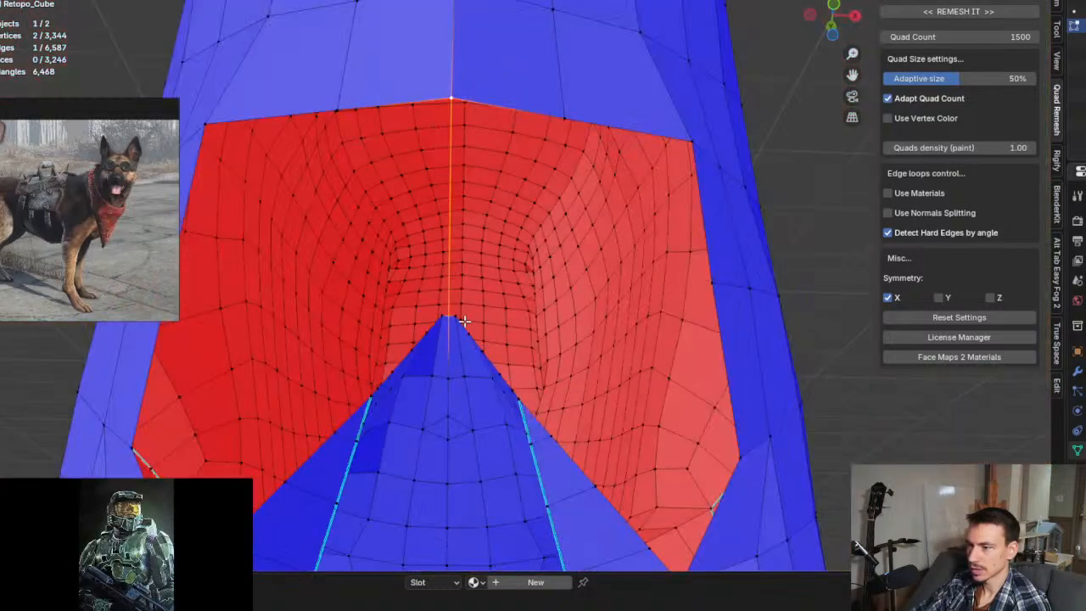
scroll(455, 318, up, 1)
scroll(454, 318, up, 2)
click(452, 313)
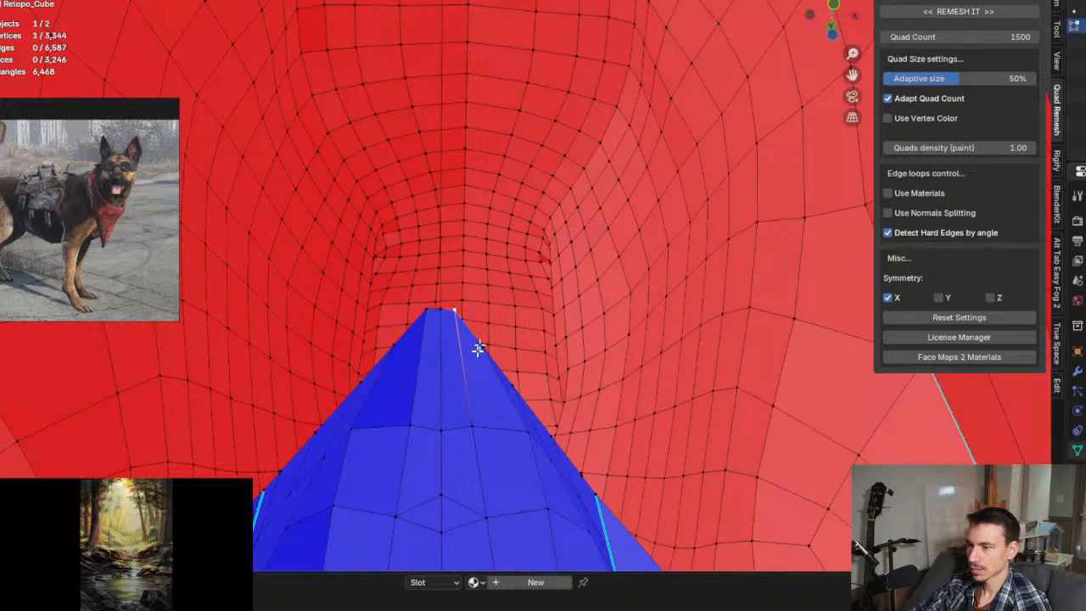
middle_drag(481, 267, 618, 252)
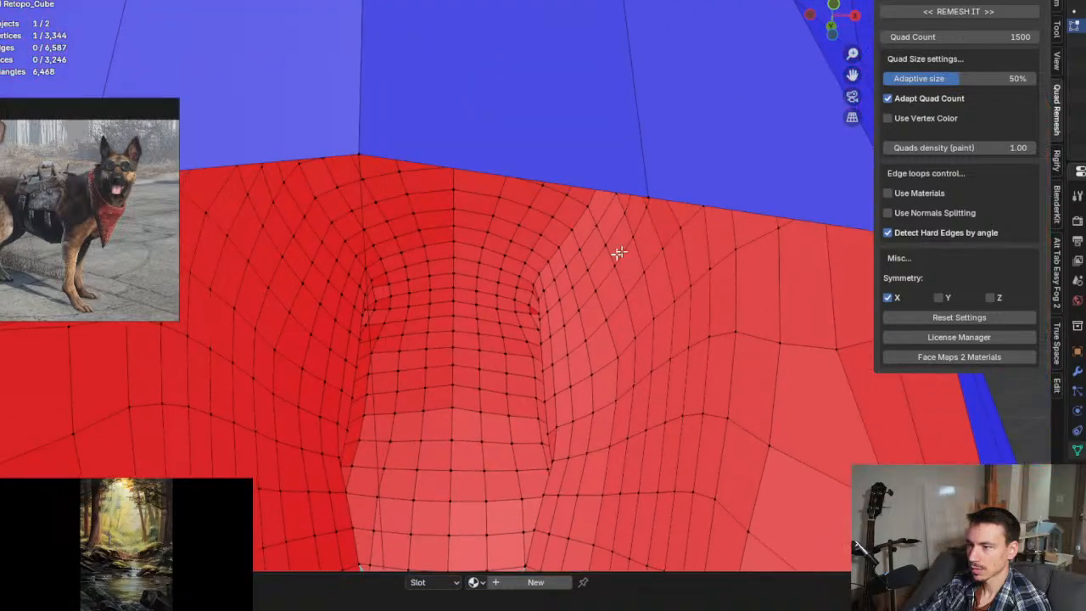
shift+click(648, 197)
middle_drag(614, 306, 601, 328)
scroll(563, 326, up, 3)
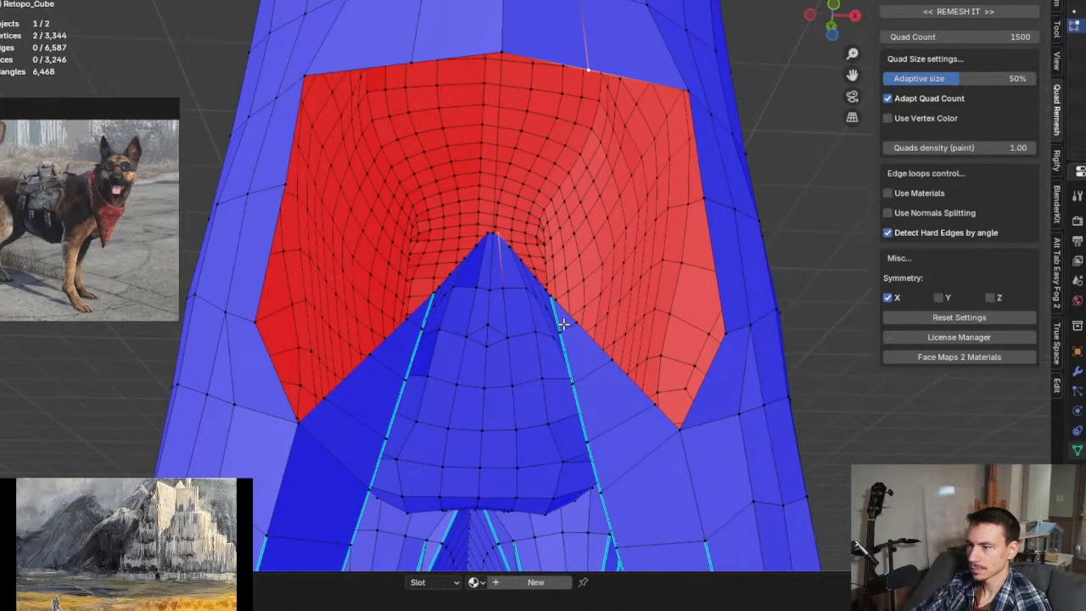
middle_drag(502, 257, 535, 298)
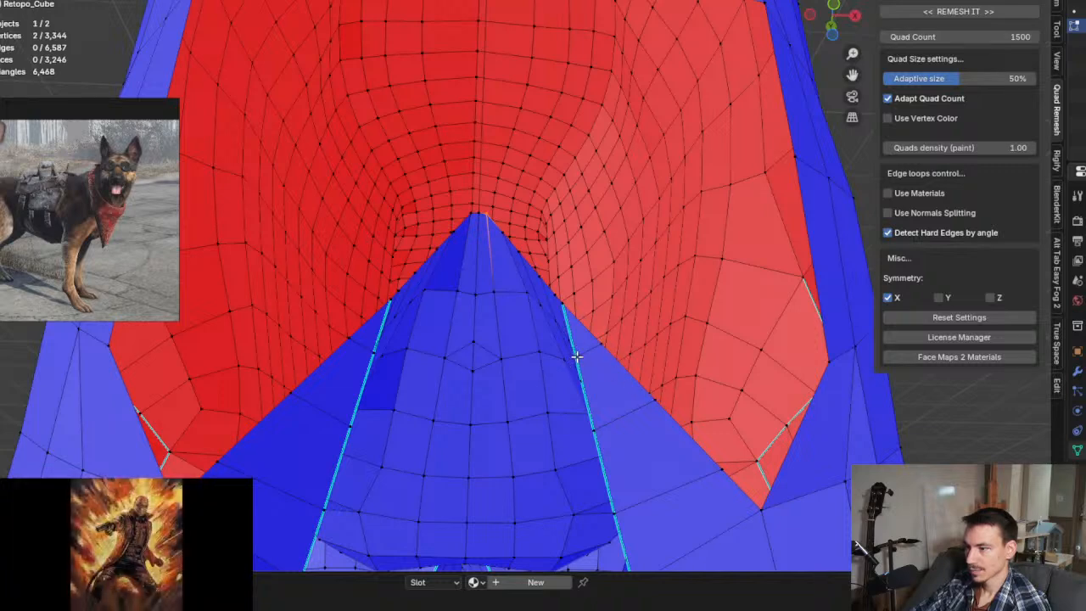
Step: Try joining the matching inner rim vertices of the two front legs with an edge, and undo it
click(602, 431)
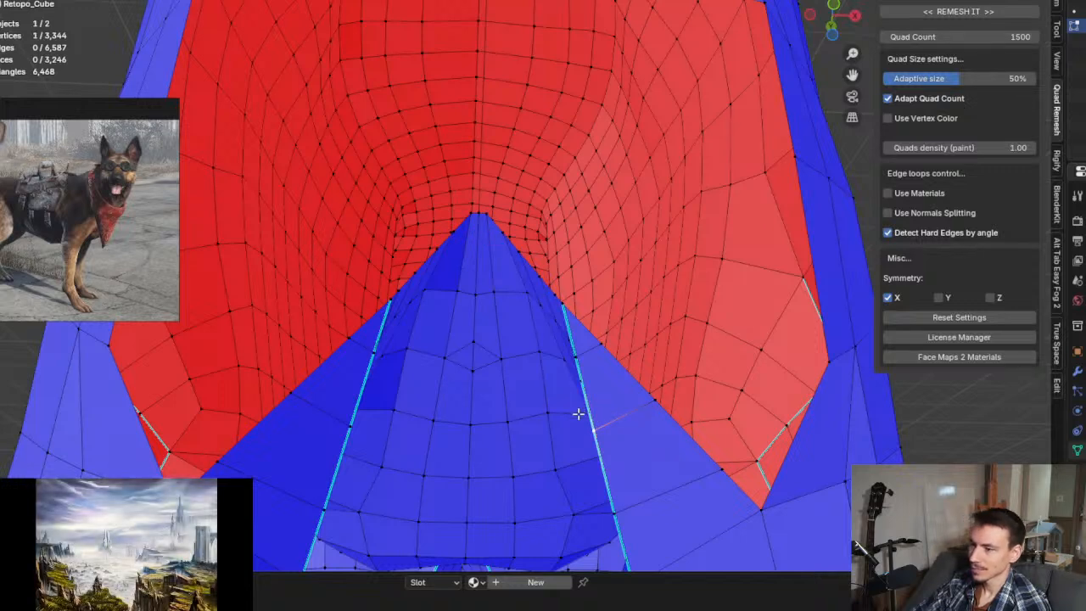
shift+click(348, 424)
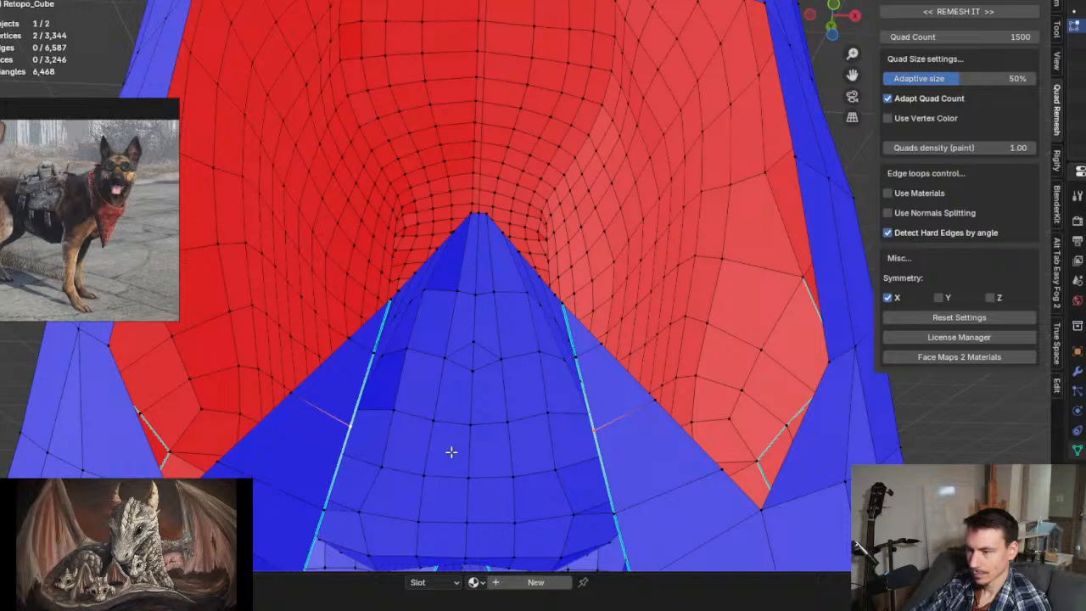
key(f)
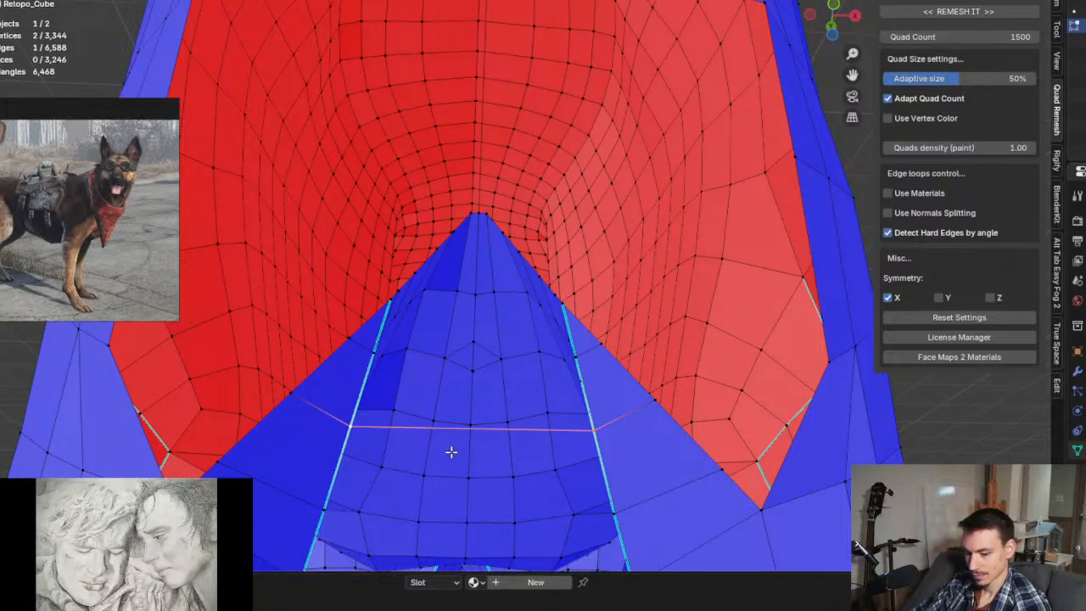
middle_drag(451, 450, 443, 511)
key(ctrl+z)
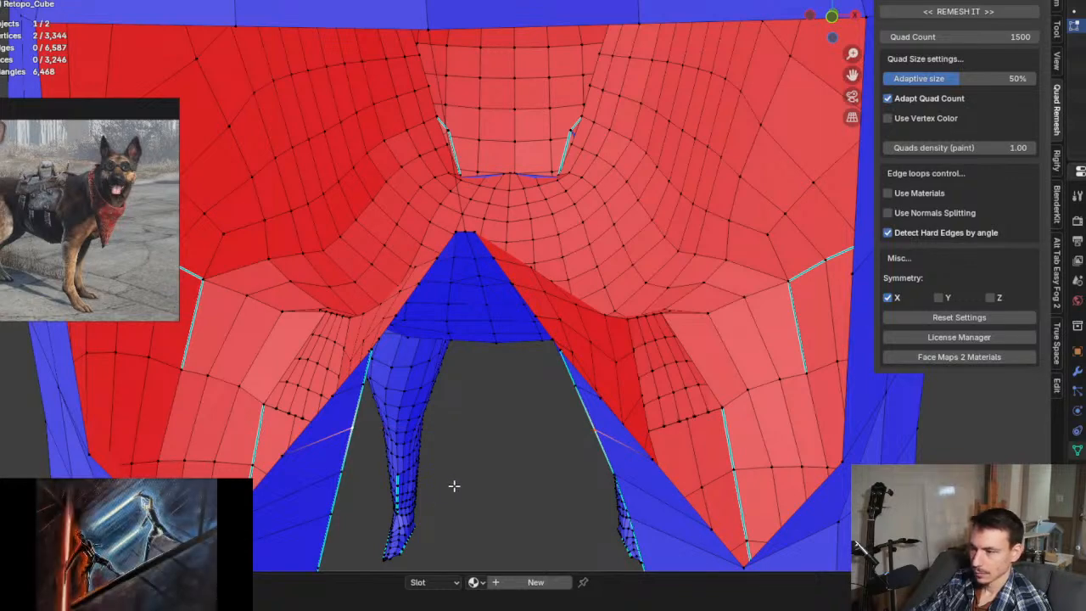
key(ctrl+z)
Step: Switch to edge selection and select the centre edge that divides the chest opening
middle_drag(454, 467, 484, 400)
key(ctrl+x)
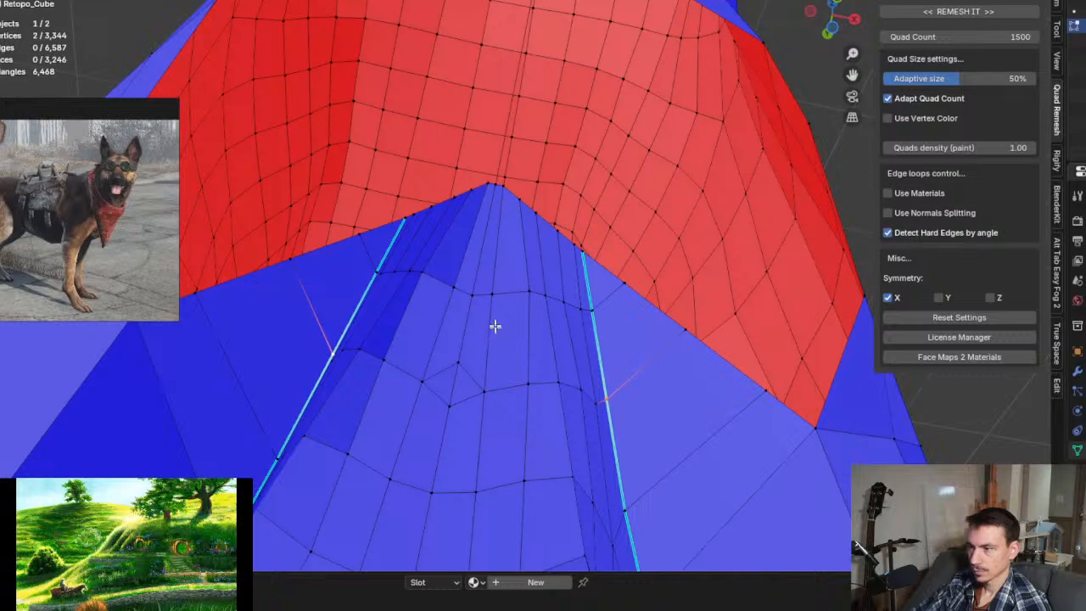
middle_drag(494, 325, 474, 441)
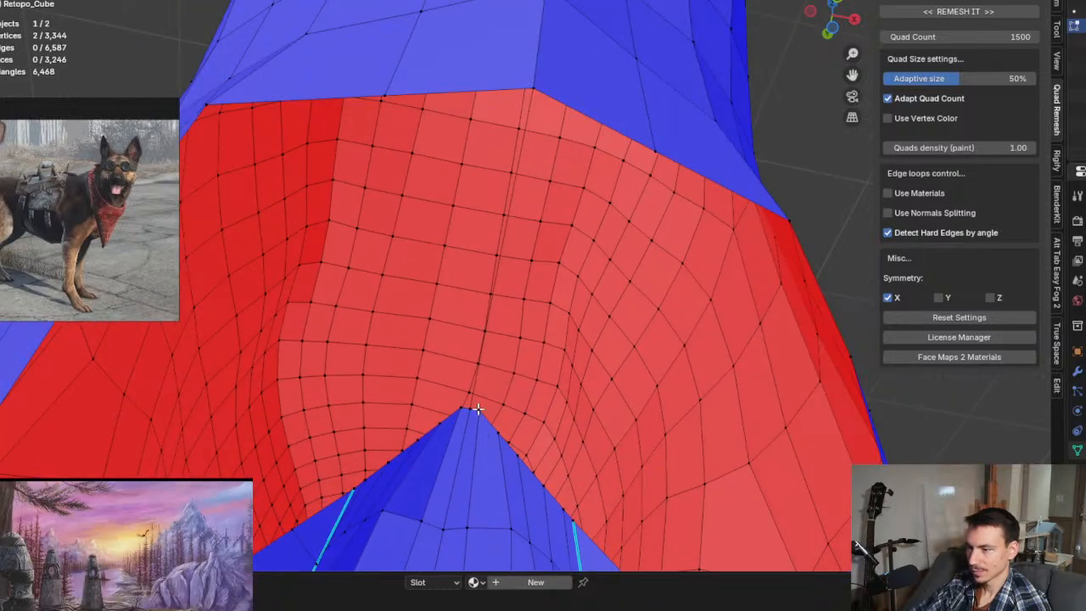
click(478, 410)
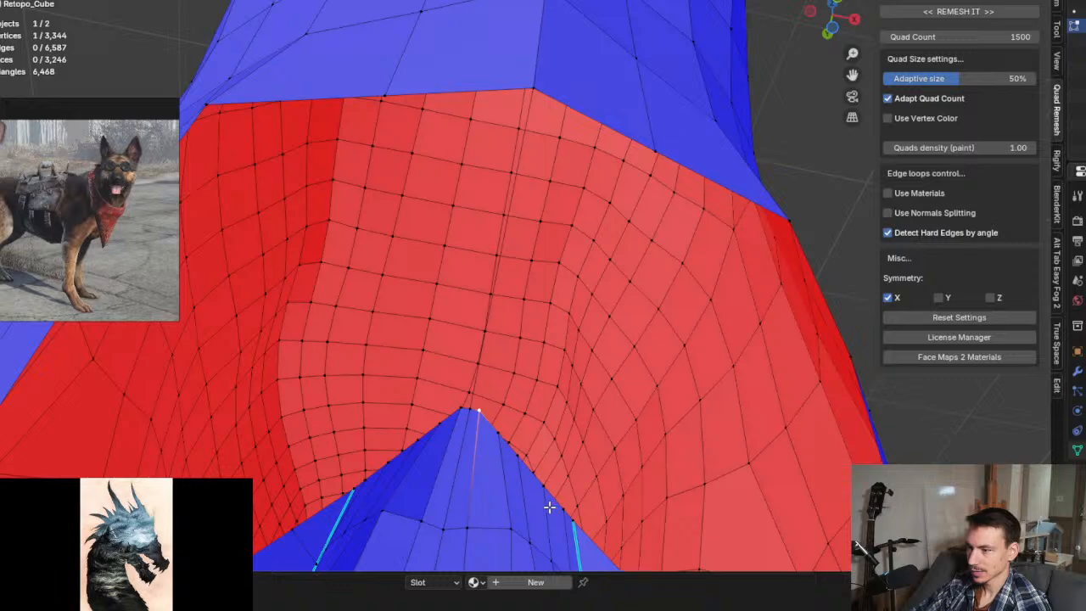
key(alt+a)
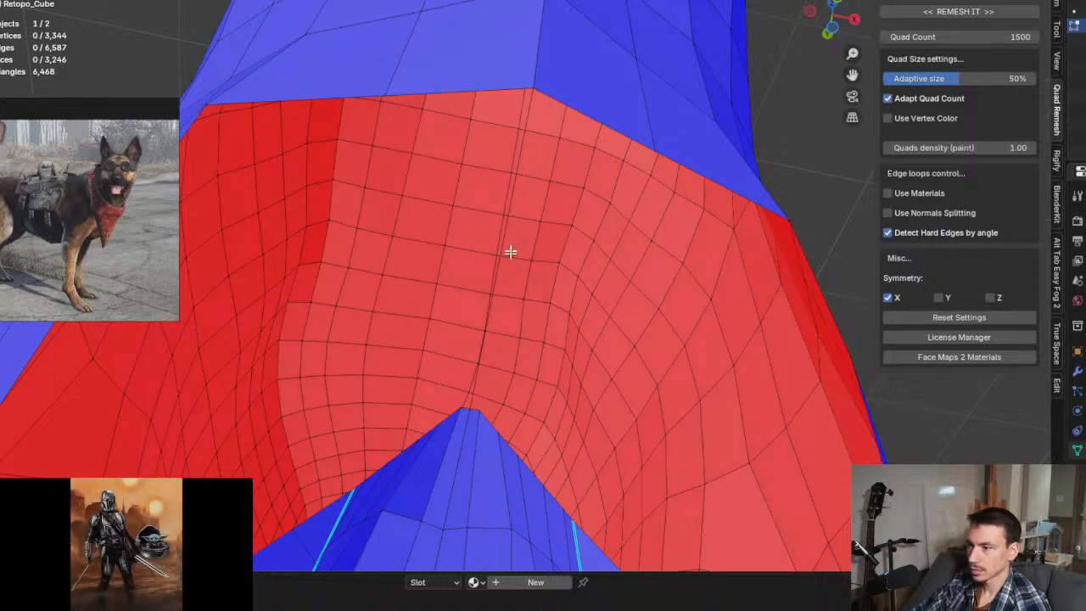
middle_drag(510, 252, 583, 417)
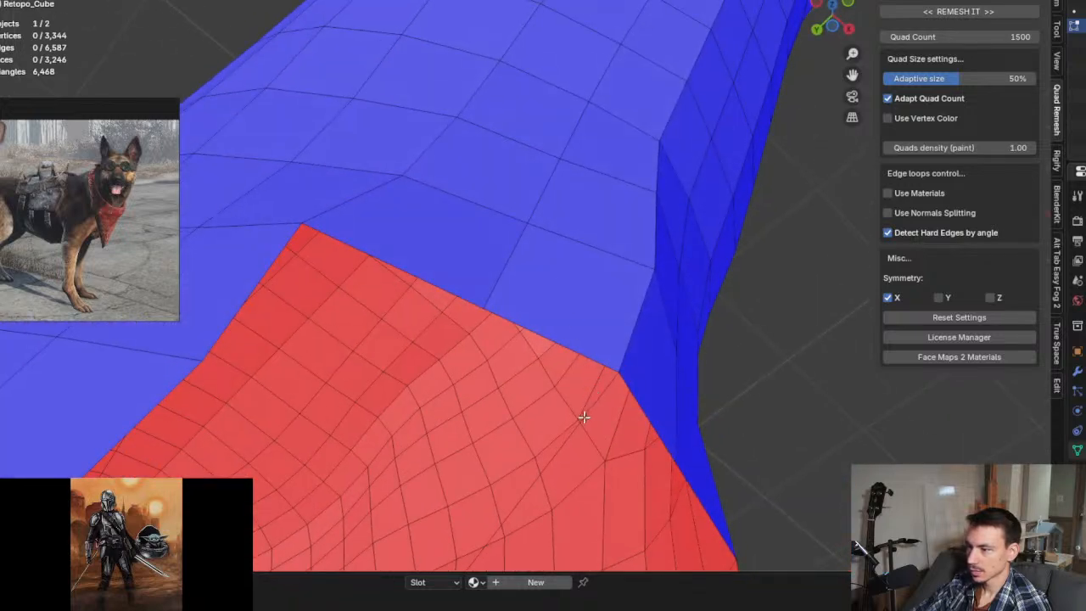
click(593, 408)
key(KP_1)
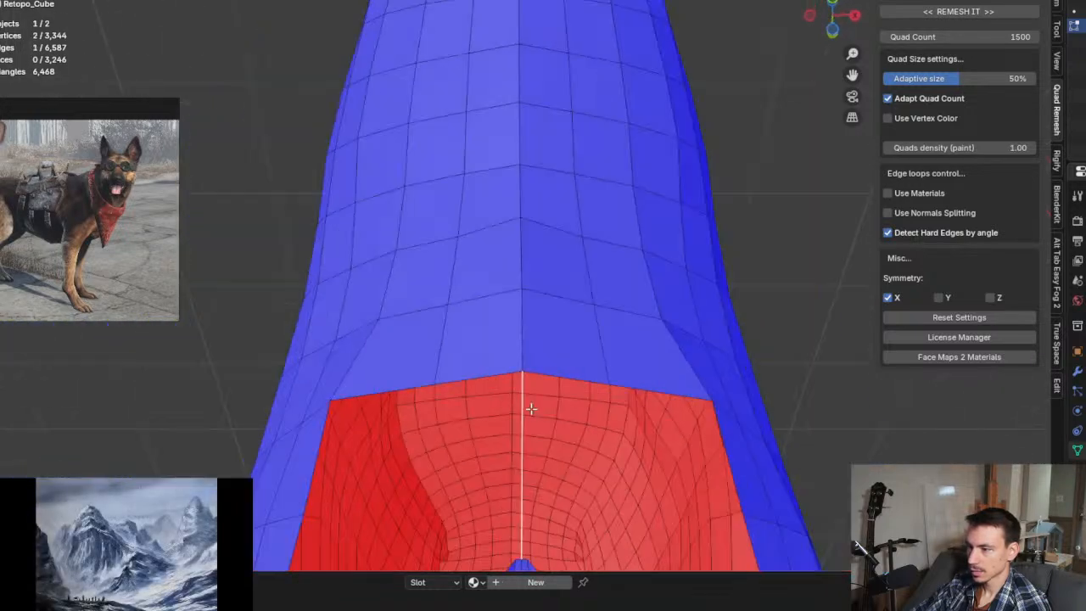
key(KP_Decimal)
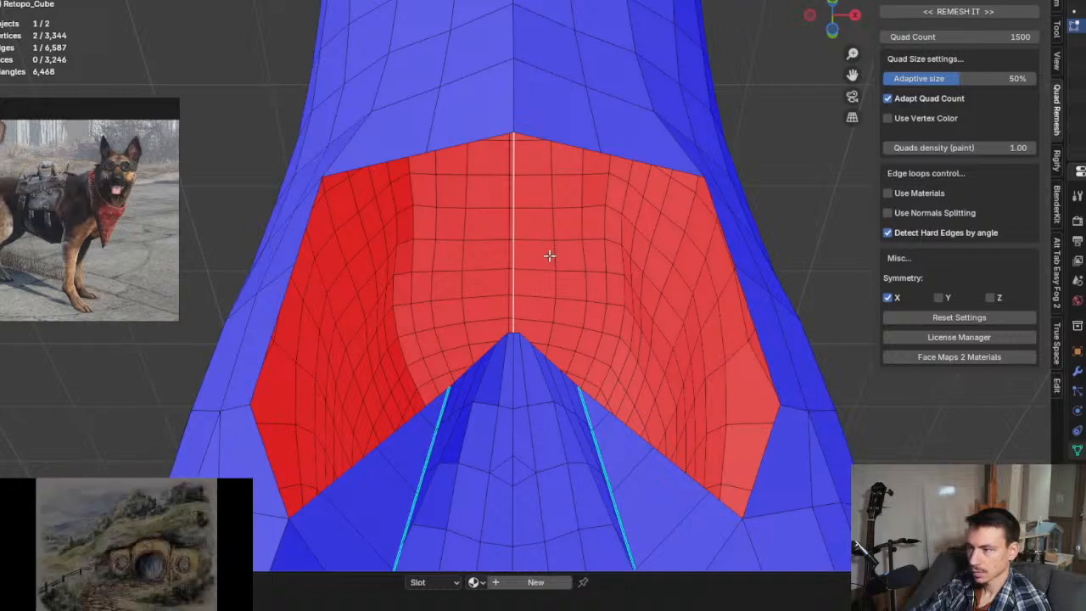
Step: Extend the selection from the centre edge around the rim of the opening's +X half to form a closed loop
scroll(550, 256, up, 2)
middle_drag(522, 268, 536, 262)
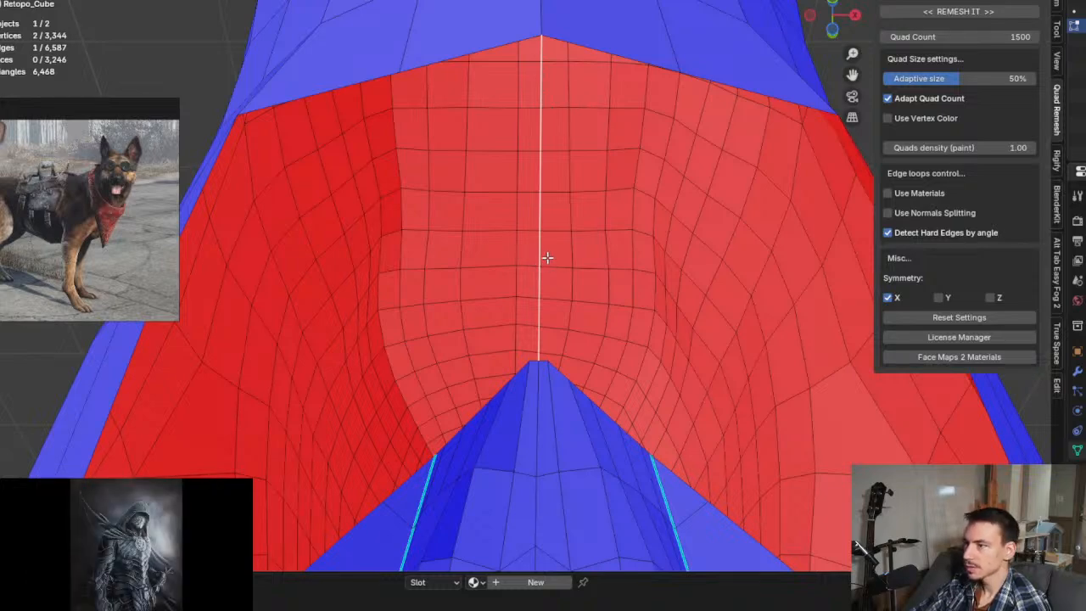
middle_drag(582, 294, 543, 280)
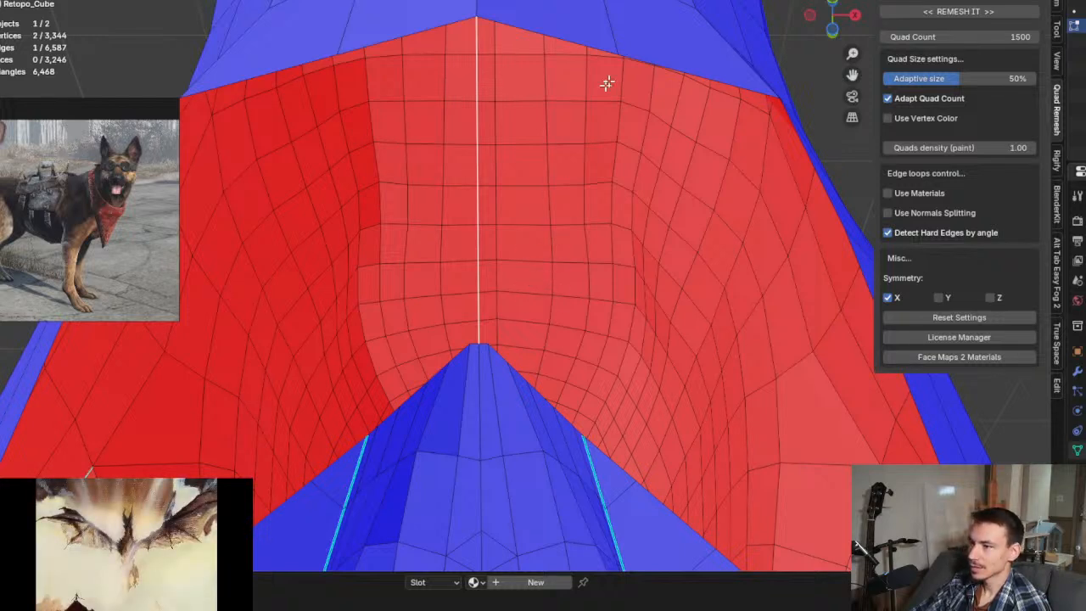
ctrl+click(647, 63)
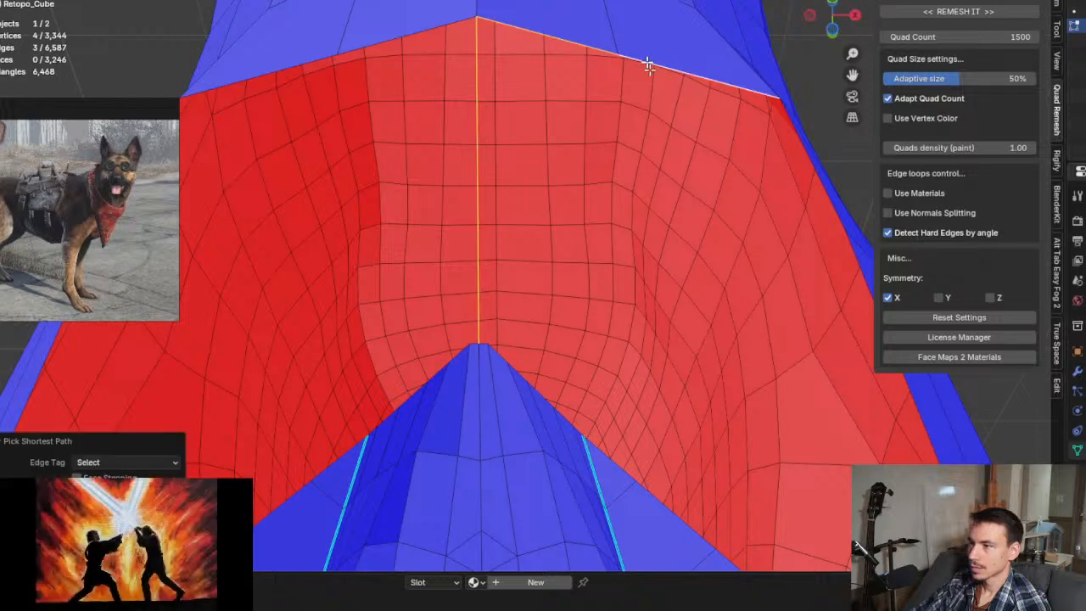
ctrl+click(829, 199)
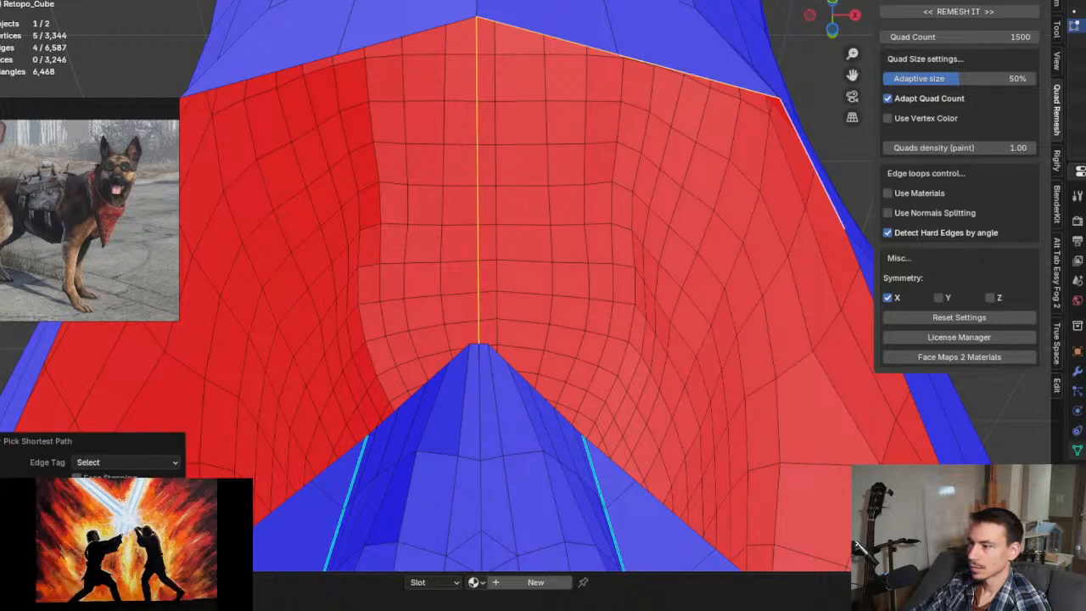
ctrl+click(544, 398)
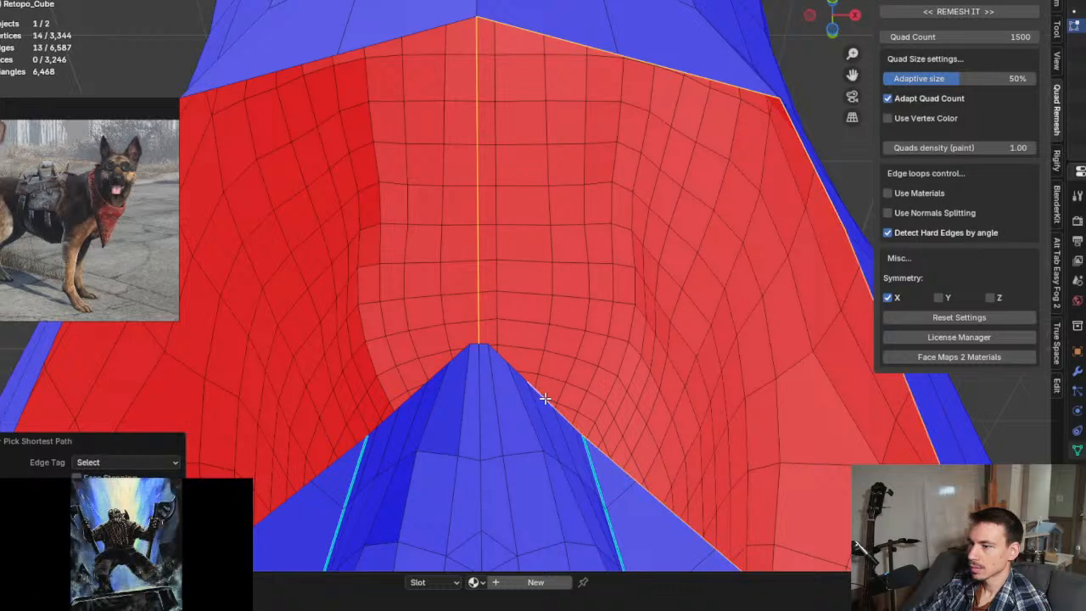
ctrl+click(510, 363)
ctrl+click(496, 350)
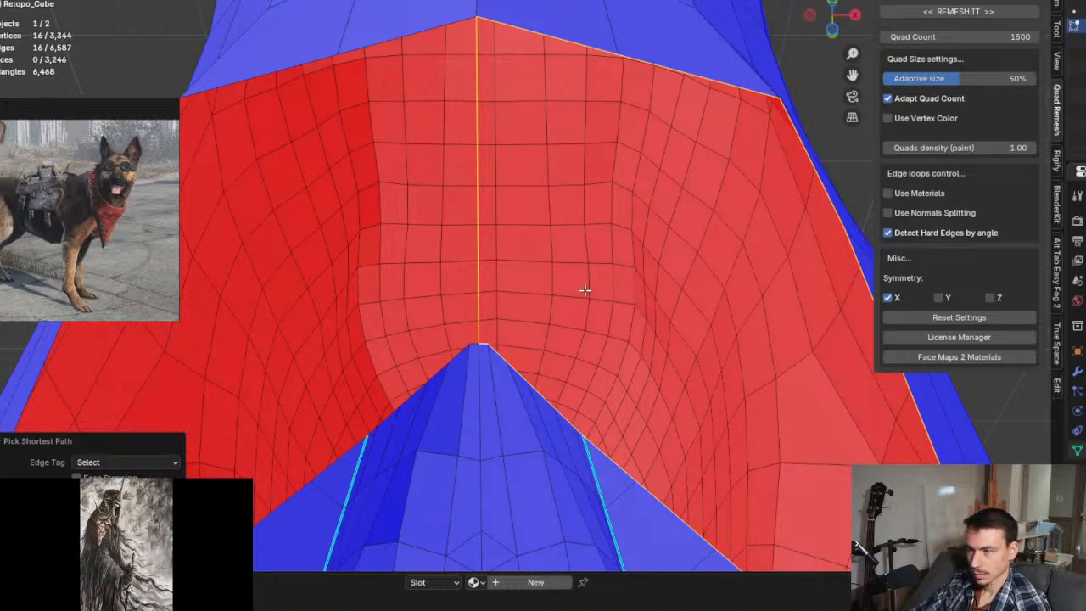
Step: Try filling the selected half of the opening with triangulated faces, inspect the result, and remove the fill
key(alt+f)
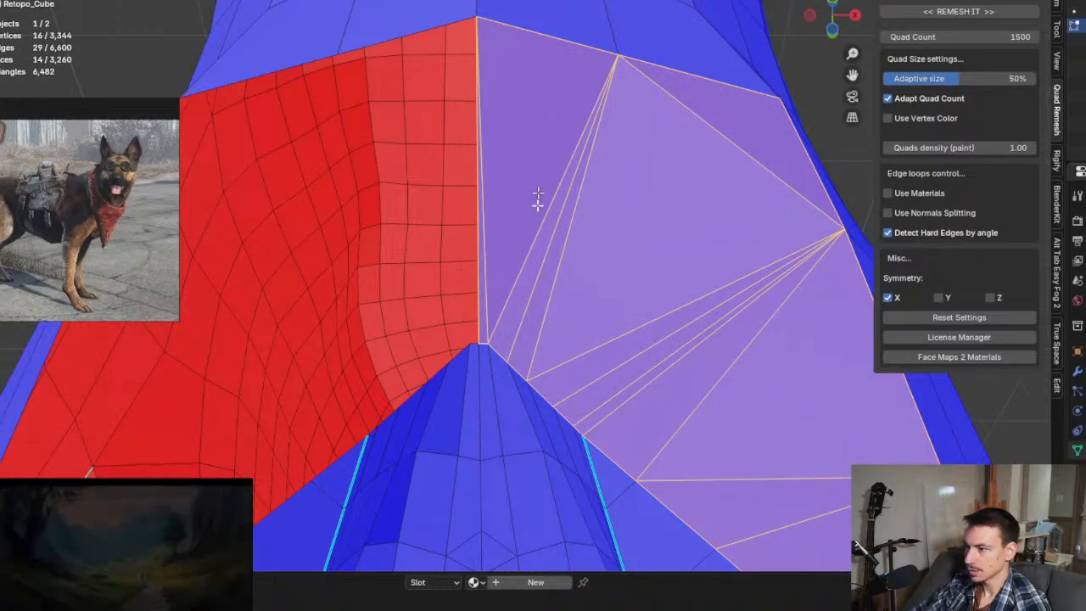
scroll(612, 343, down, 2)
middle_drag(613, 343, 617, 390)
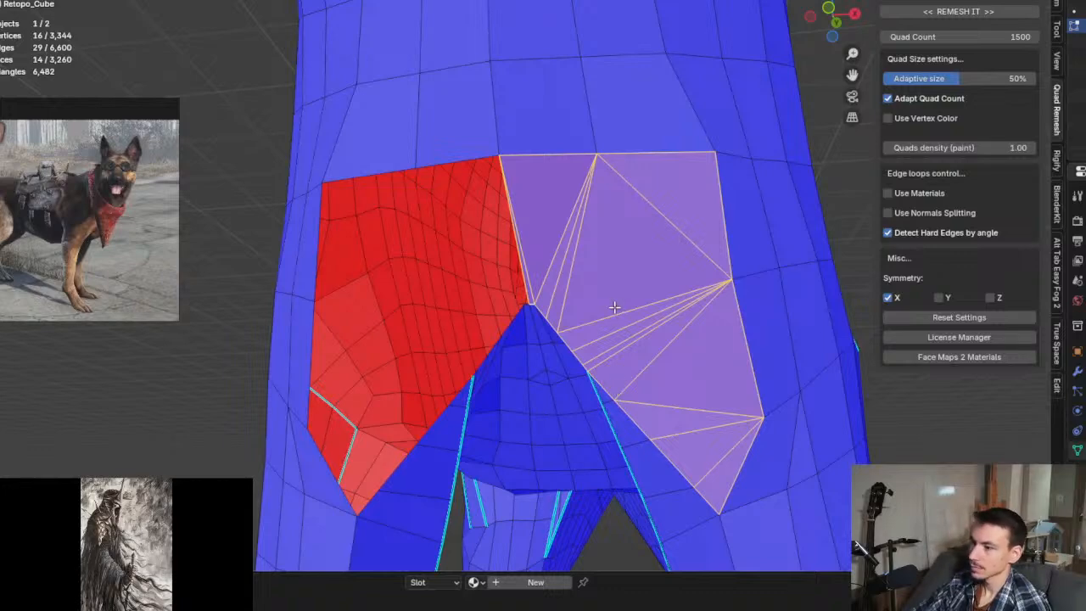
scroll(613, 307, up, 3)
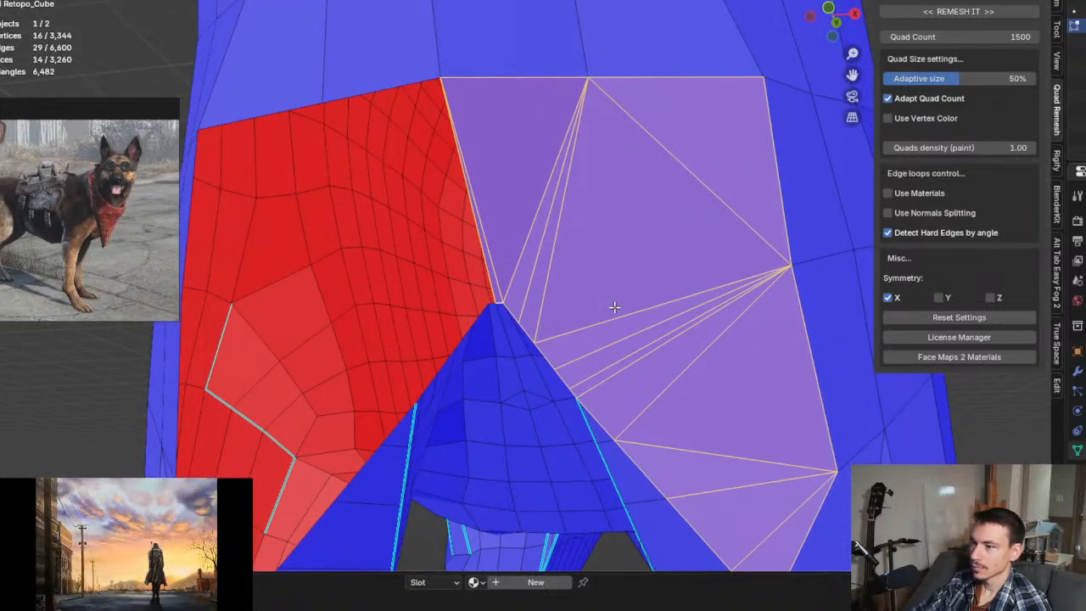
key(x)
click(613, 307)
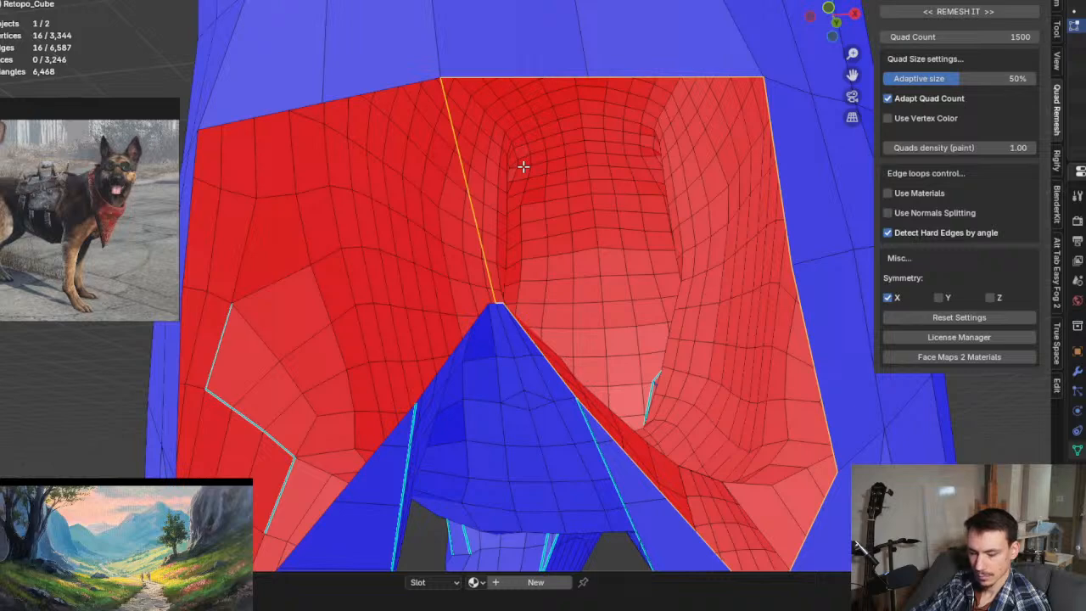
Step: Fill the selected half of the opening with Grid Fill, check the faces near the apex, and adjust the grid layout
key(ctrl+f)
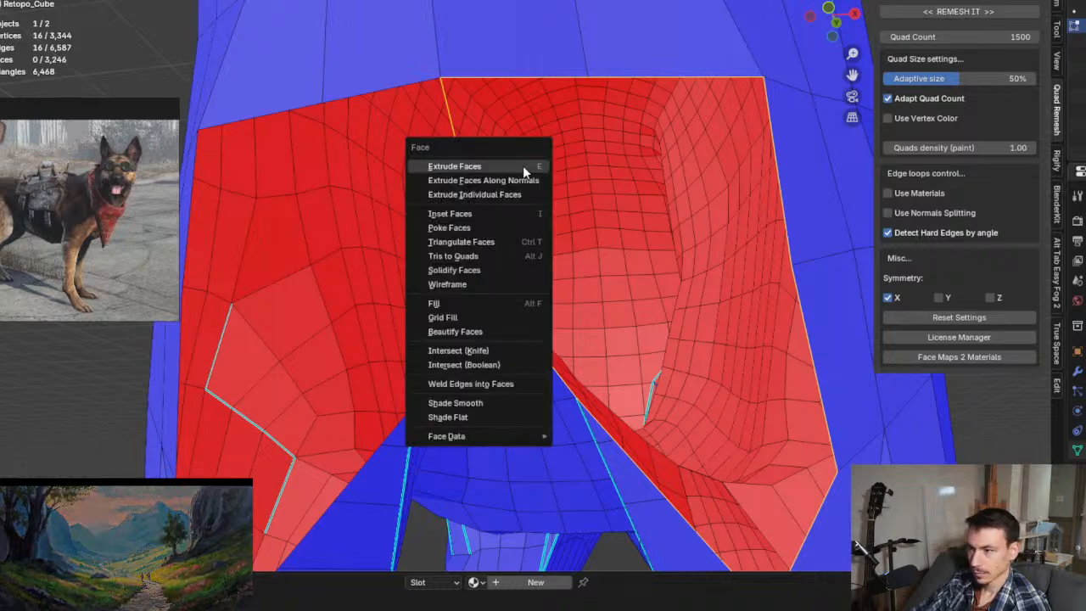
click(505, 317)
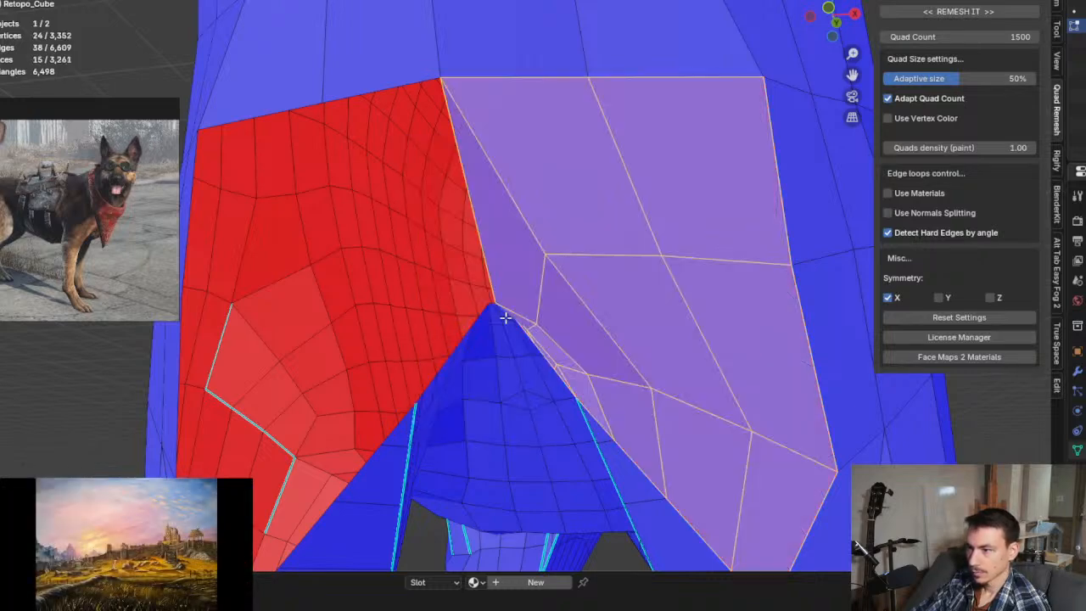
middle_drag(590, 343, 461, 275)
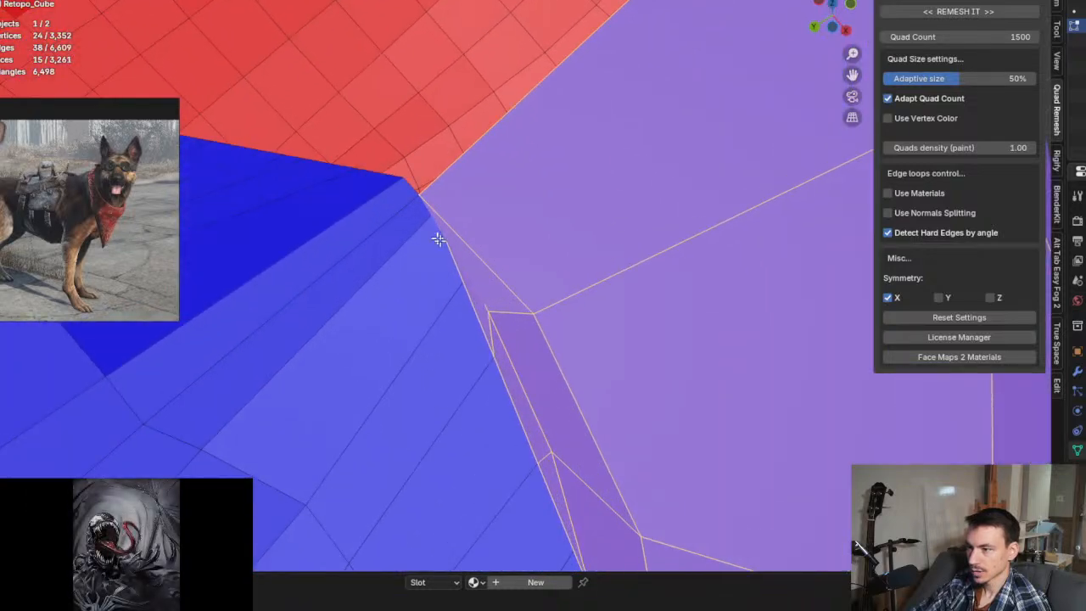
middle_drag(521, 342, 482, 357)
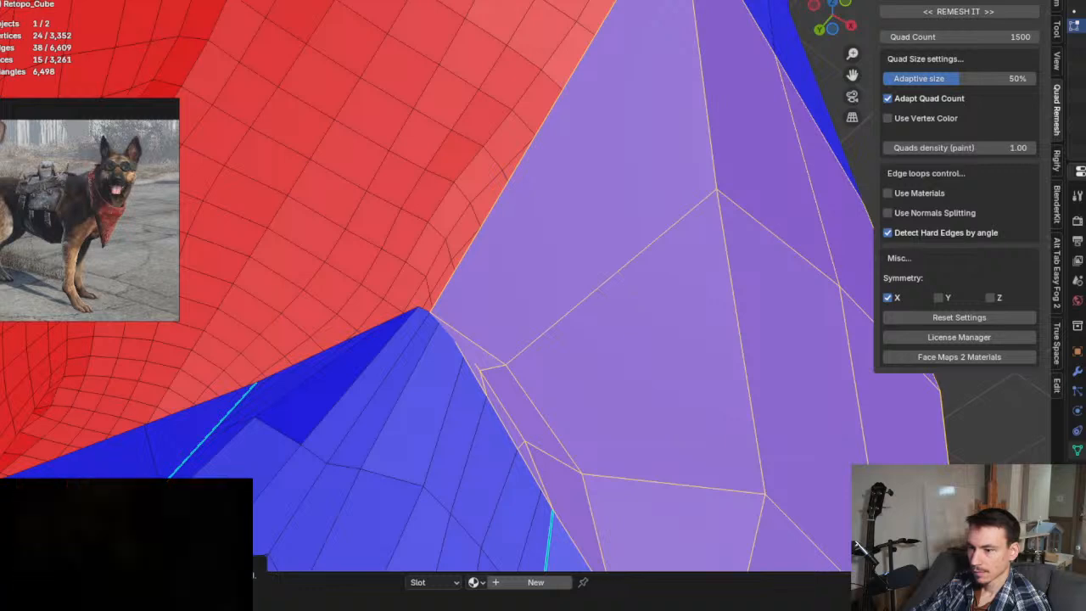
key(ctrl+z)
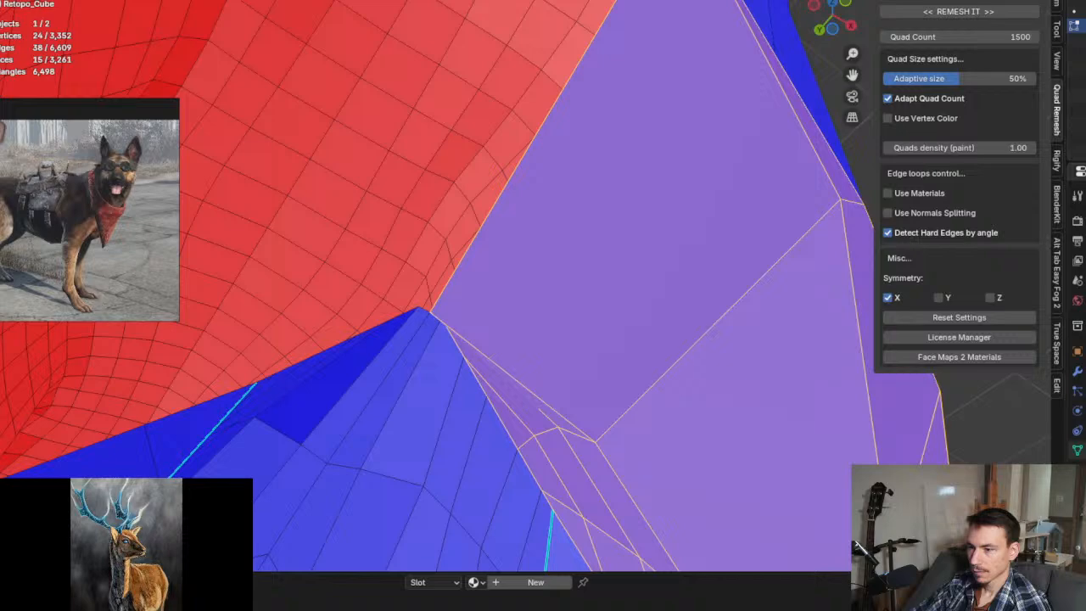
Step: Select the rim of the opening's -X half from the lower diagonal edge around the outer side and across the top
key(ctrl+z)
middle_drag(398, 441, 422, 368)
middle_drag(341, 322, 430, 361)
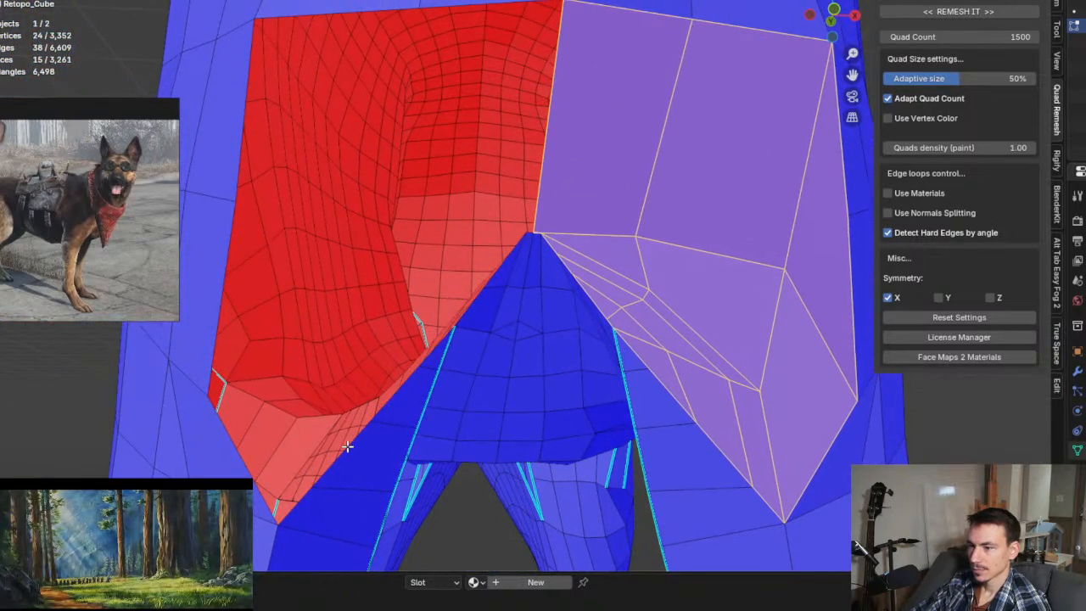
shift+click(524, 239)
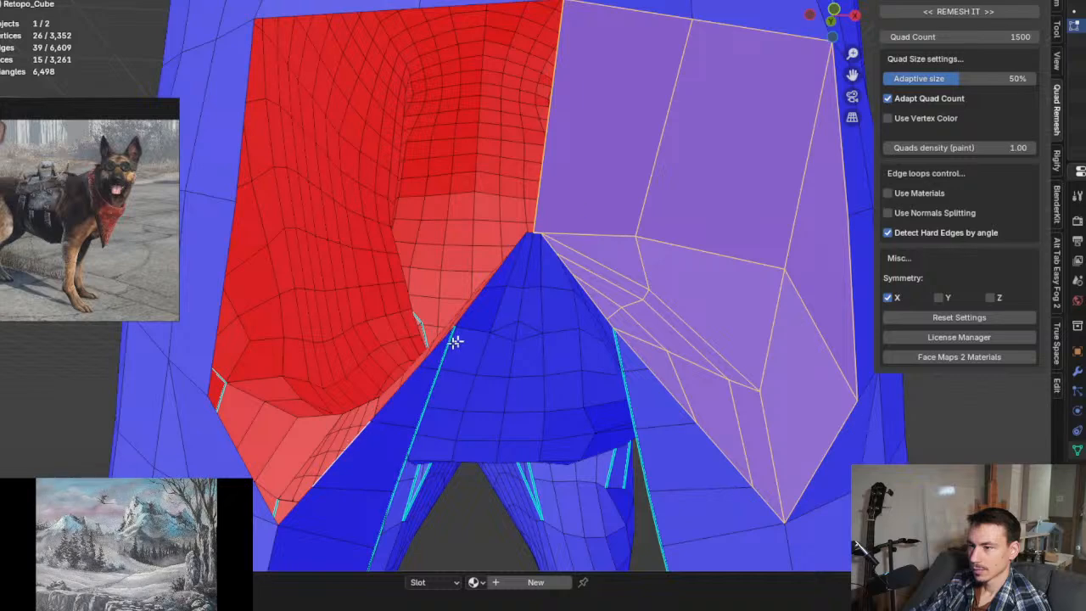
click(337, 456)
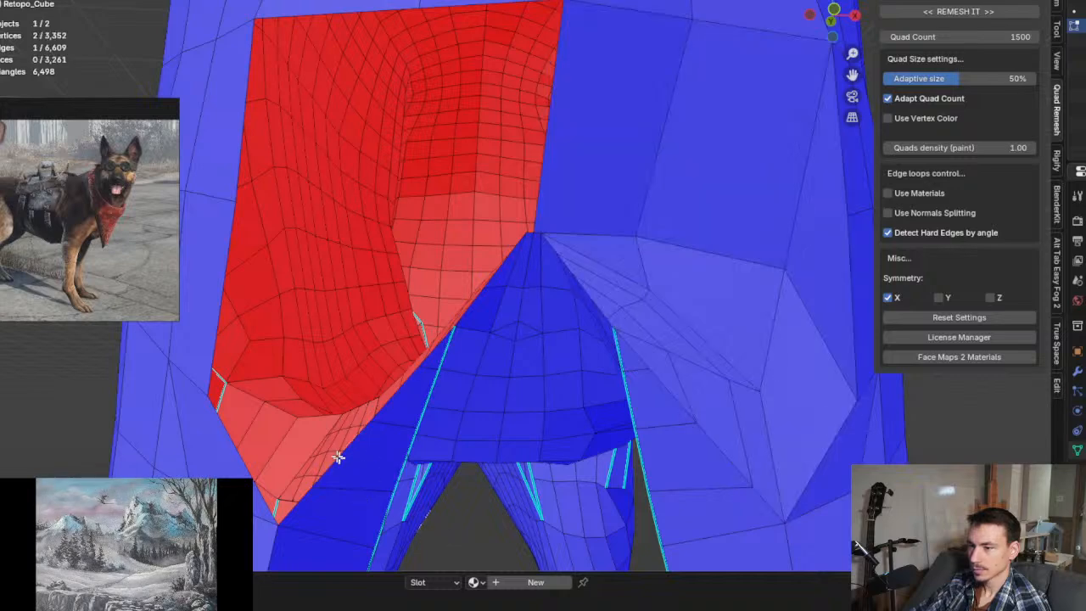
ctrl+click(378, 409)
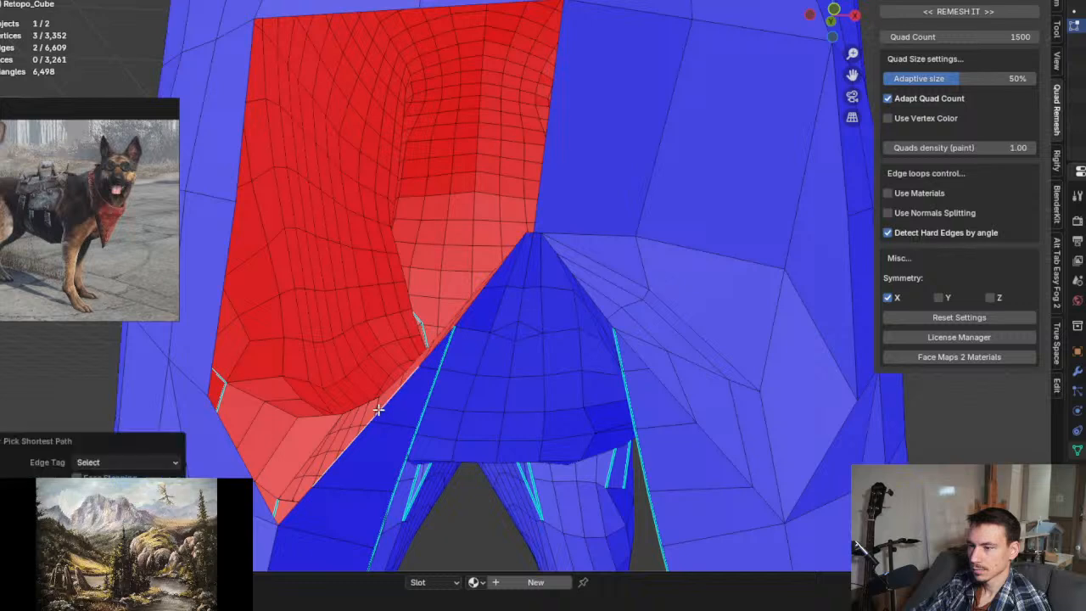
ctrl+click(226, 262)
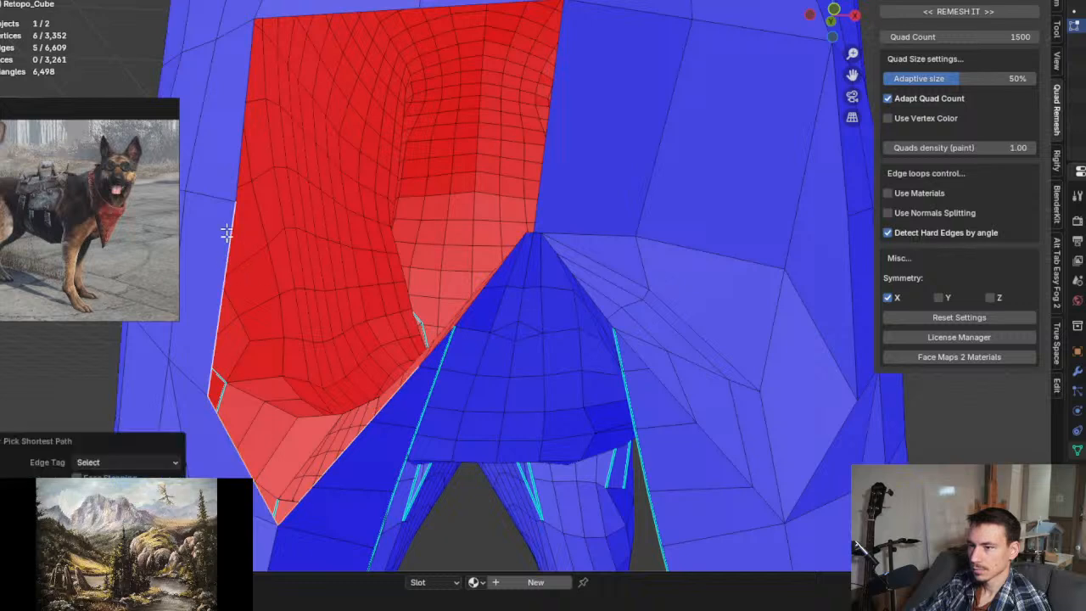
ctrl+click(486, 3)
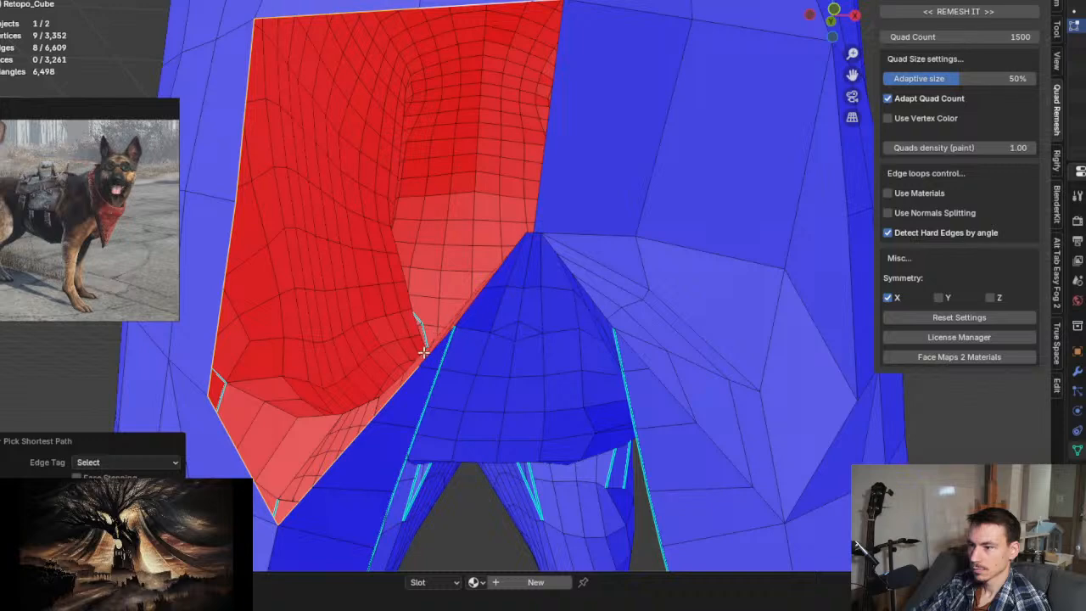
Step: Extend the rim selection down the centre edge and along the diagonal to close the loop around the -X half
ctrl+click(424, 358)
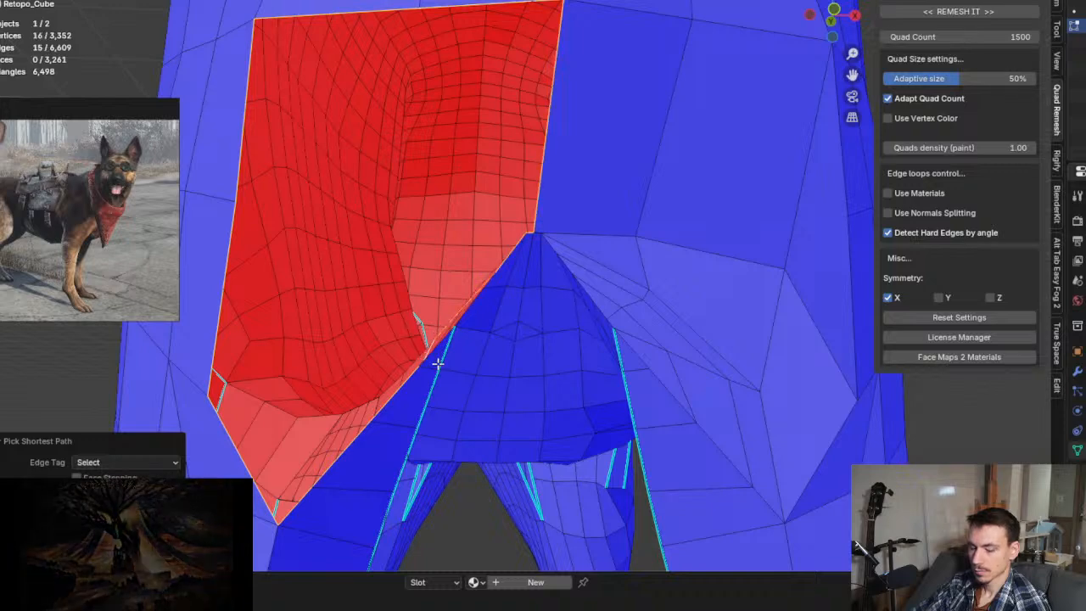
key(ctrl+z)
scroll(426, 365, up, 1)
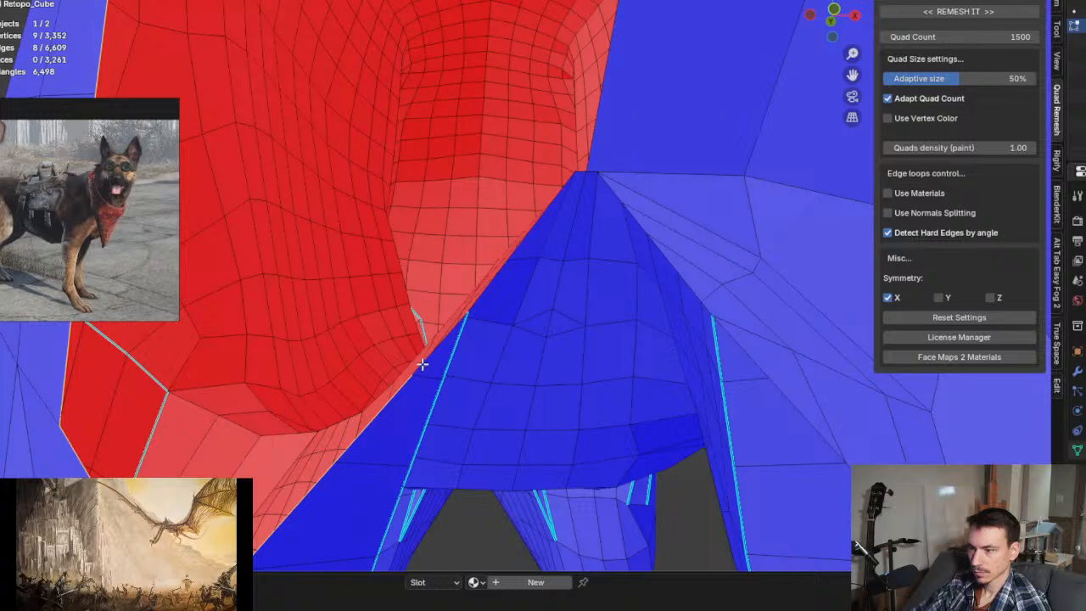
ctrl+click(421, 363)
scroll(421, 361, down, 4)
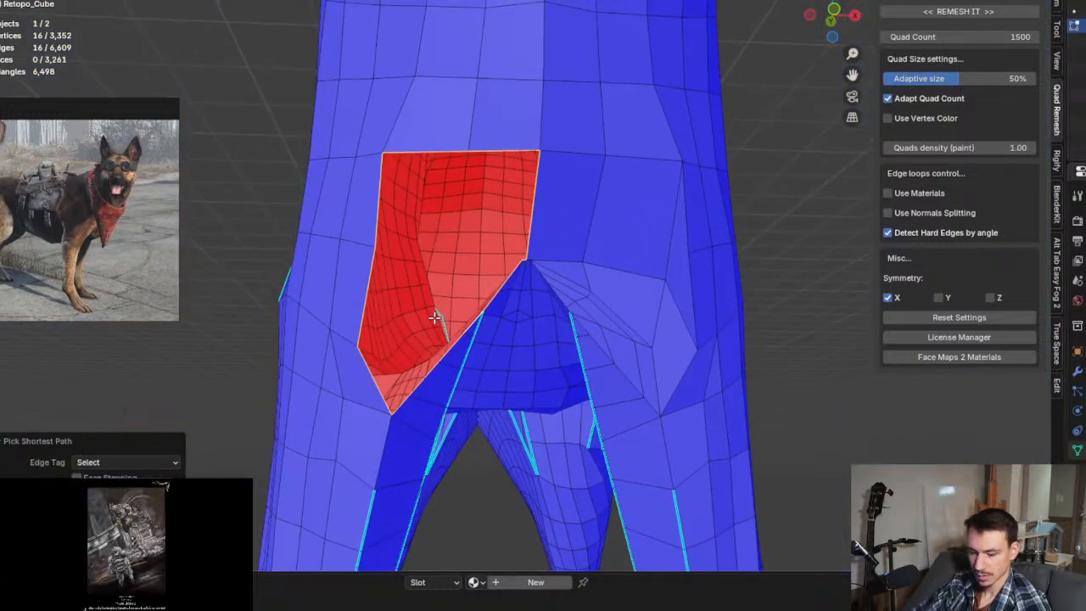
Step: Fill the closed -X rim loop with Grid Fill and adjust the grid layout to give larger, more regular faces across the upper chest
scroll(435, 317, up, 3)
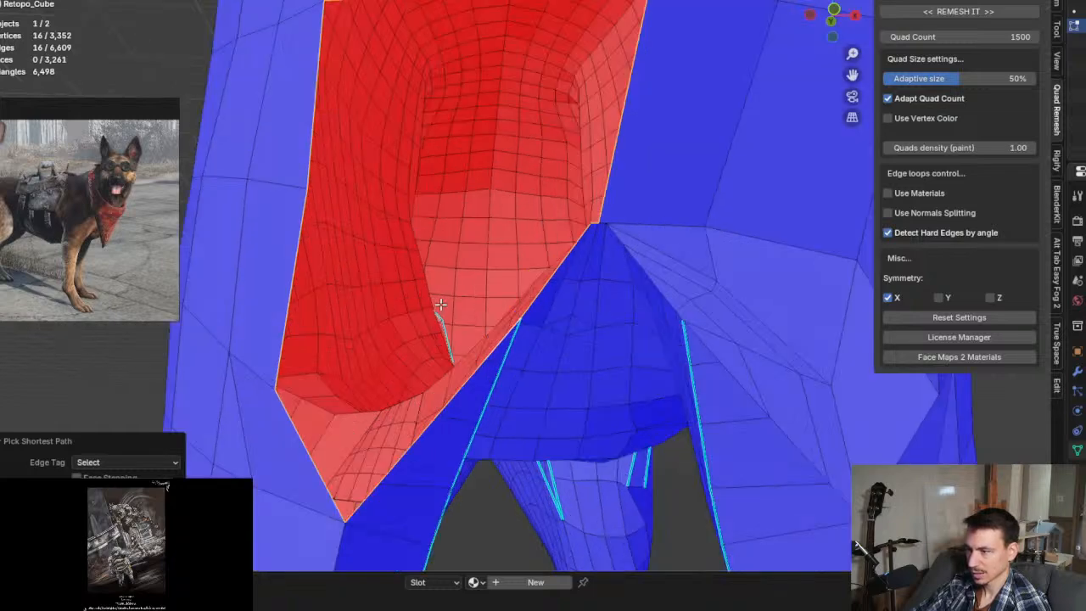
key(ctrl+f)
click(440, 304)
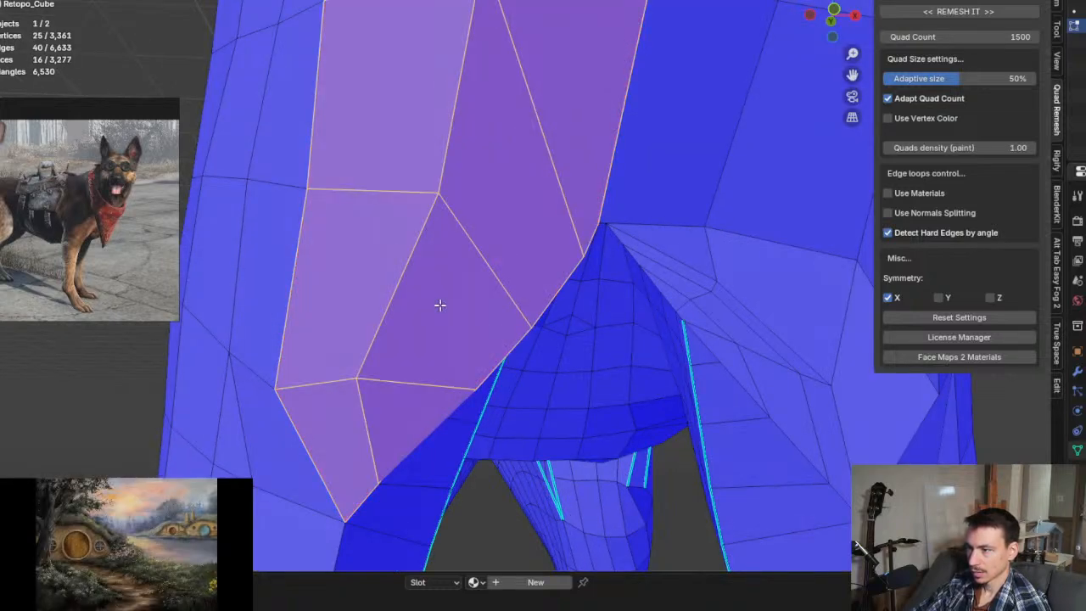
scroll(439, 305, down, 1)
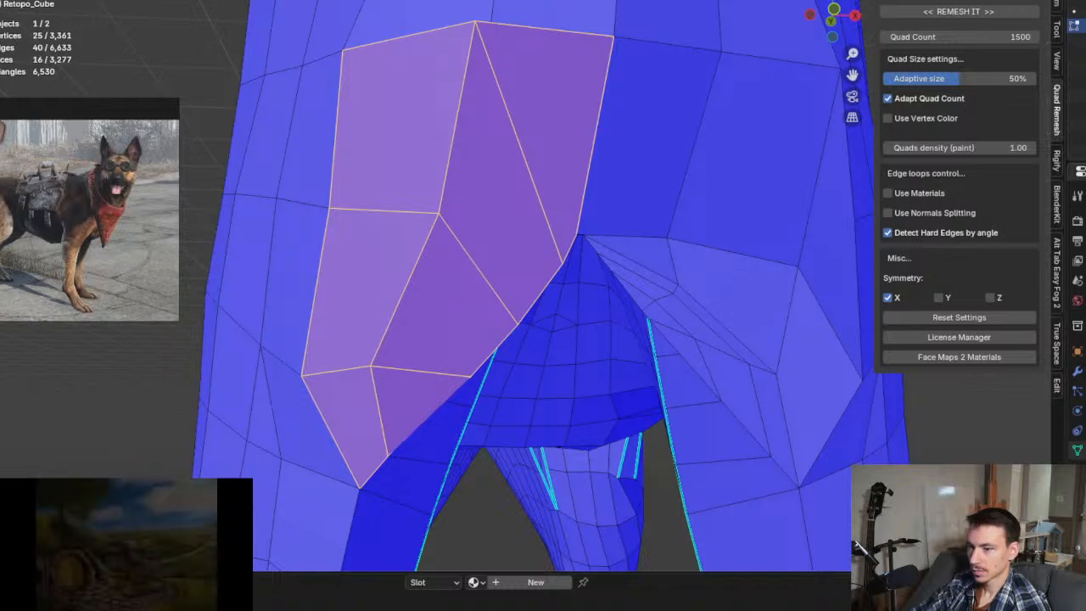
key(shift+alt+f)
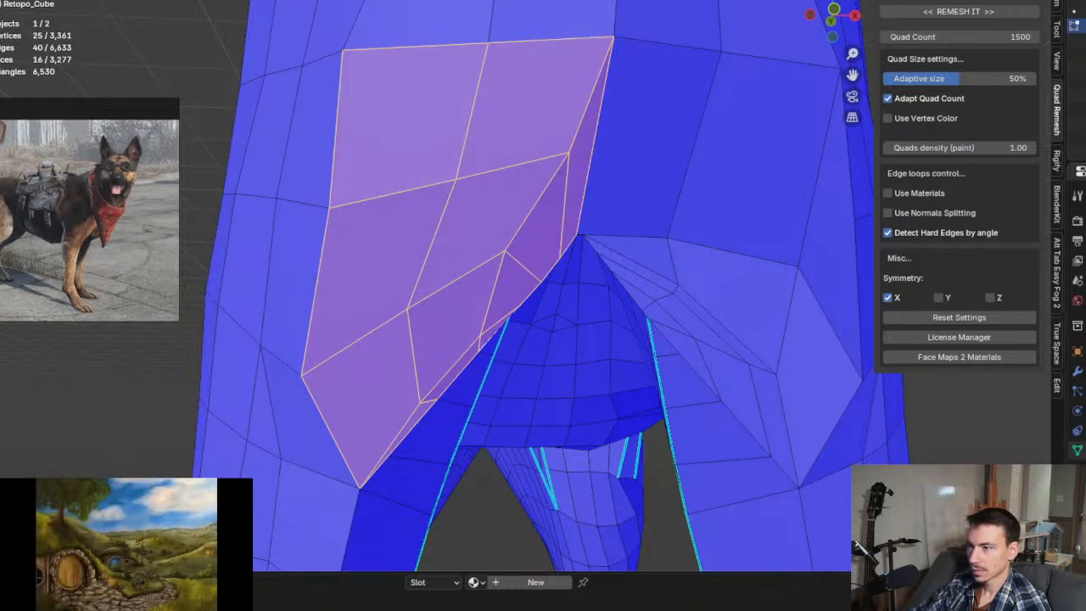
key(shift+alt+f)
key(shift+alt+f)
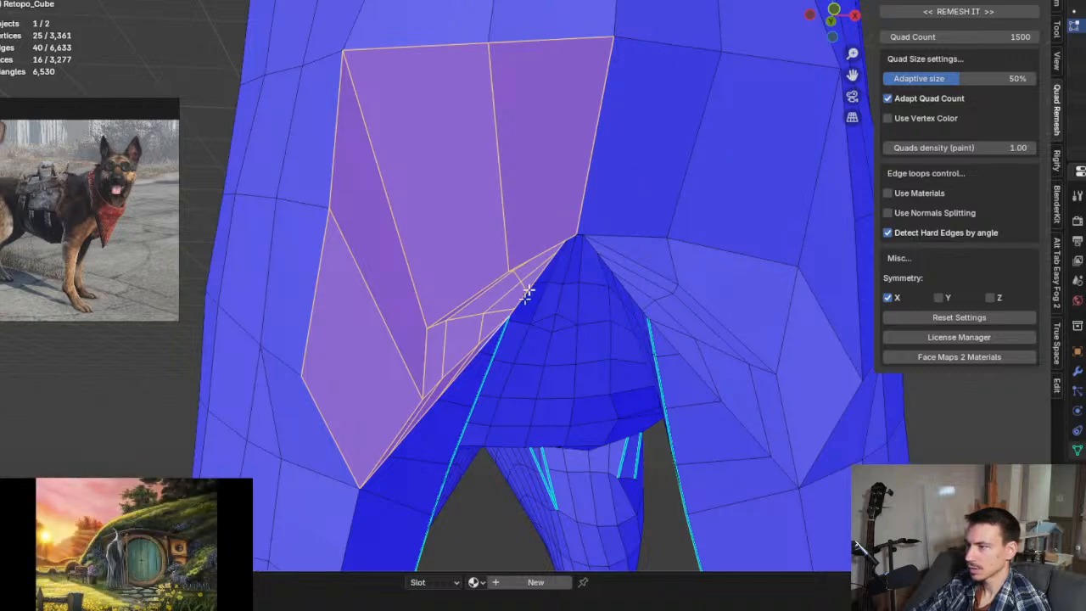
middle_drag(588, 416, 555, 421)
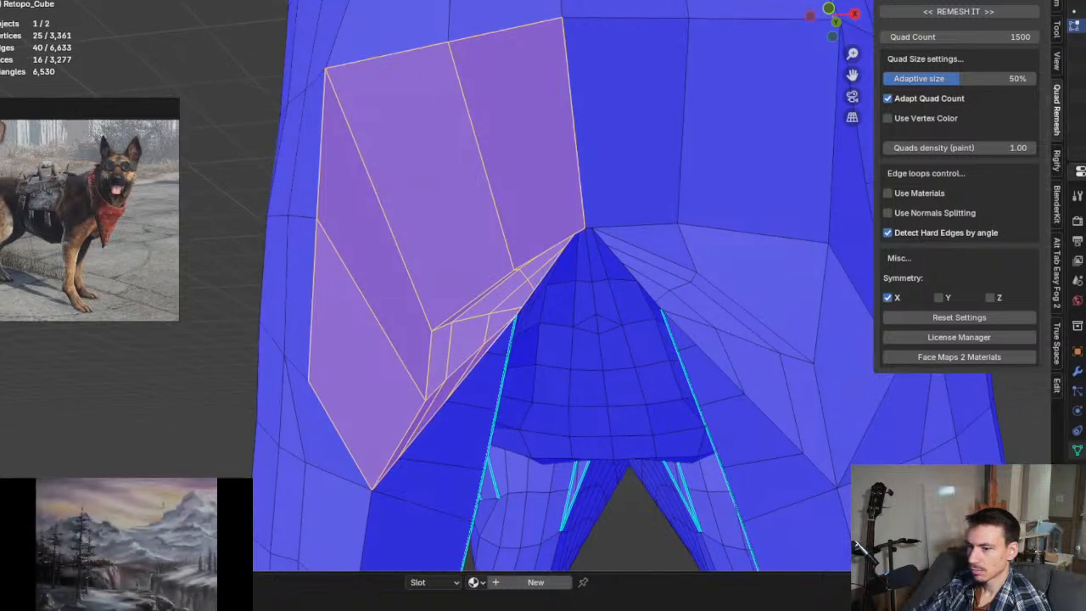
key(shift+r)
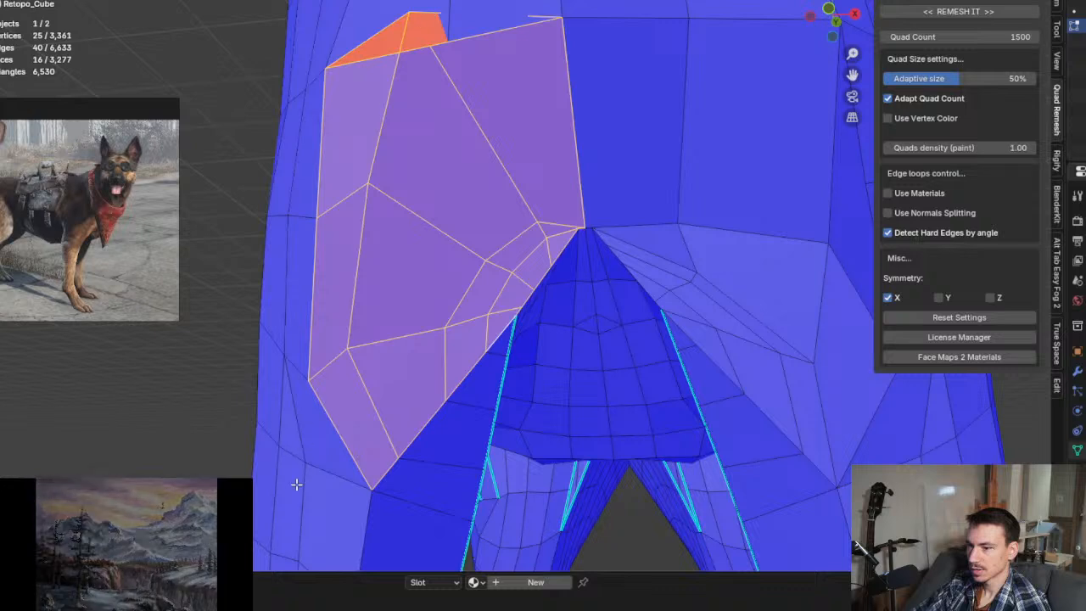
key(shift+r)
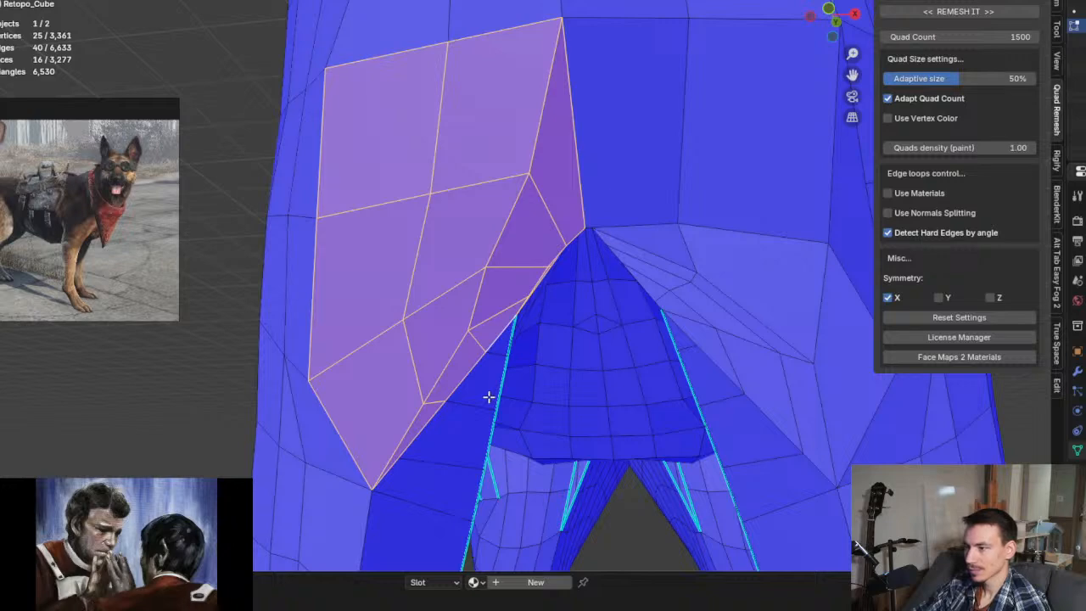
scroll(486, 396, down, 2)
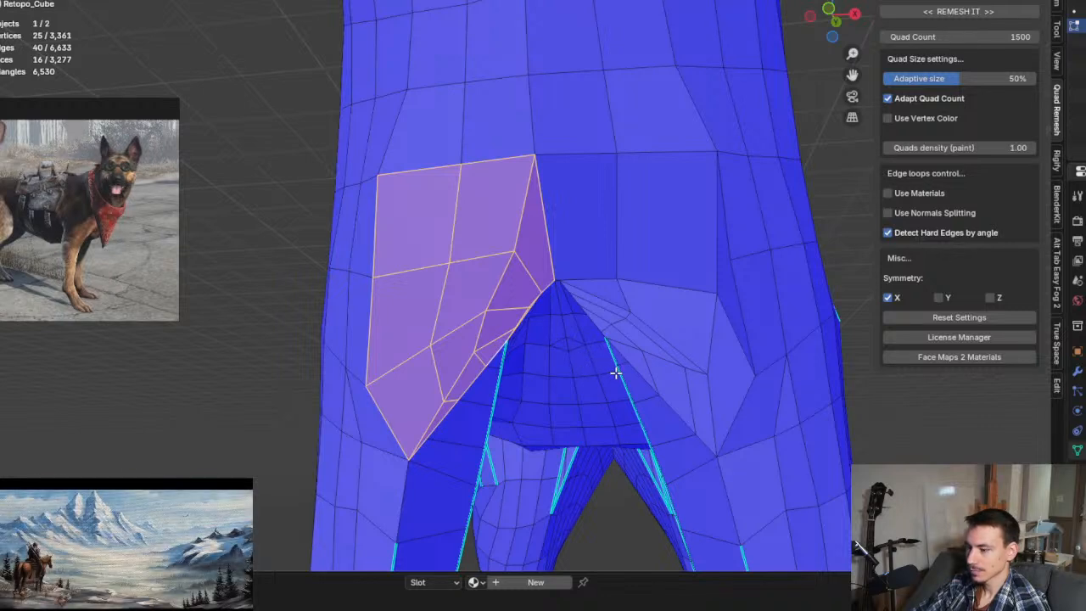
Step: Switch to the front view with X-ray enabled, frame the whole dog, and clear the selection
key(KP_1)
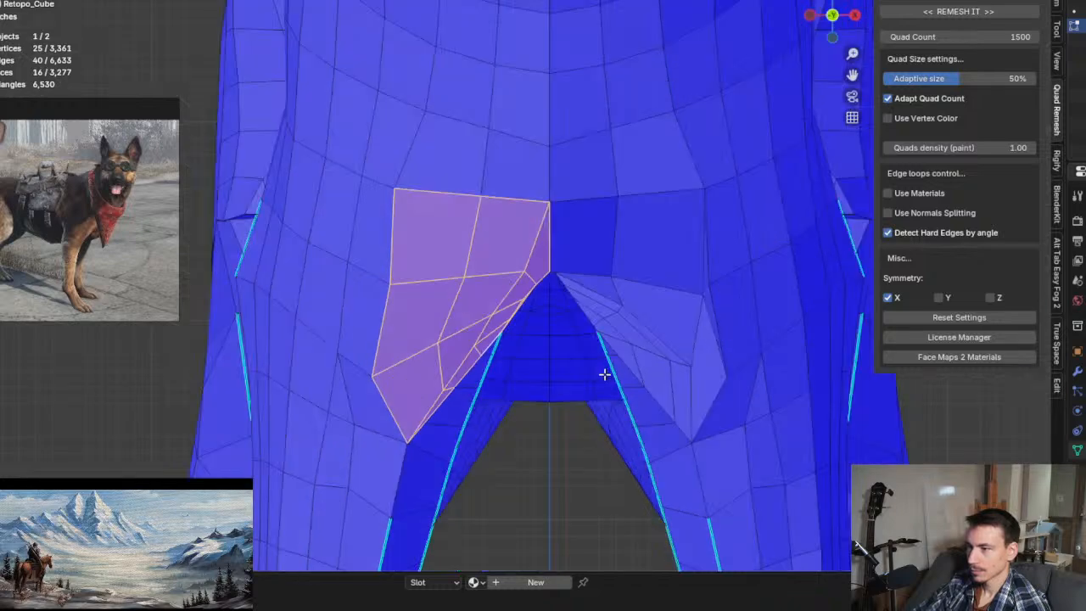
scroll(604, 374, down, 10)
shift+middle_drag(563, 367, 532, 288)
key(alt+z)
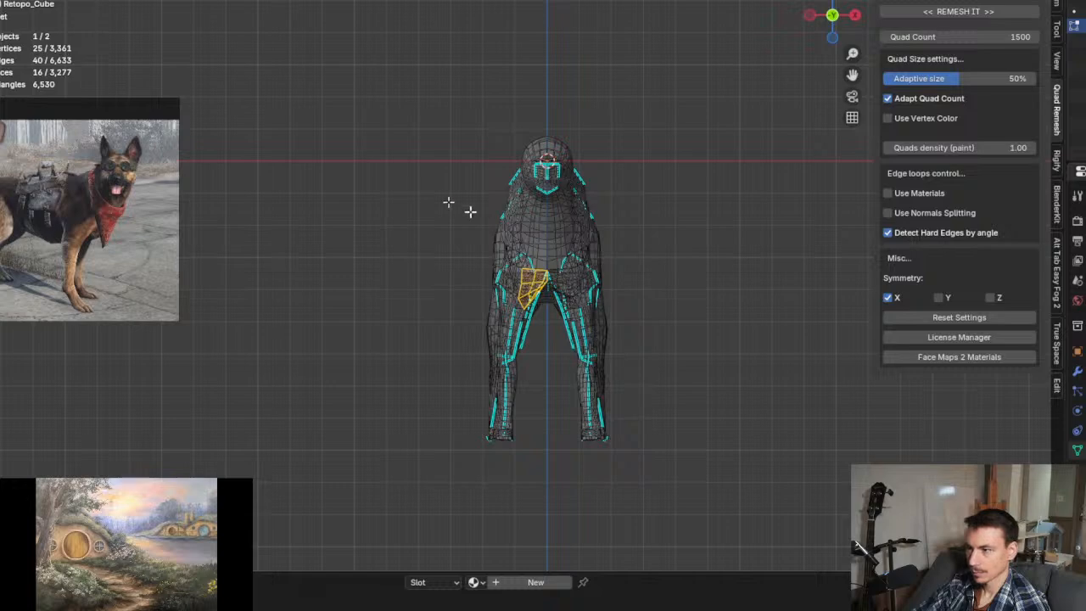
scroll(480, 215, up, 2)
shift+middle_drag(505, 241, 482, 179)
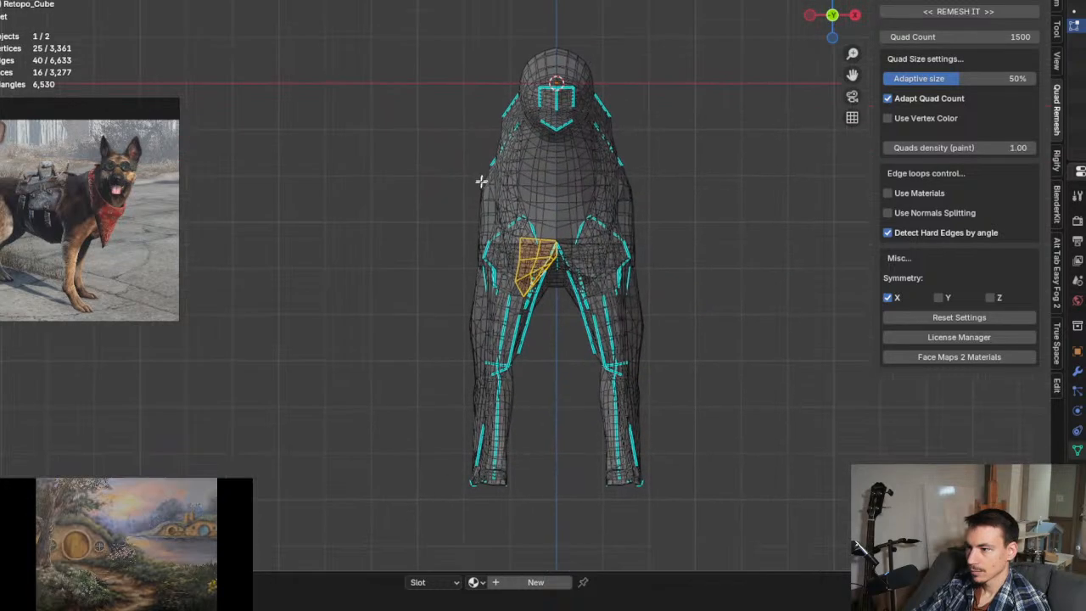
drag(391, 1, 426, 451)
scroll(525, 269, up, 3)
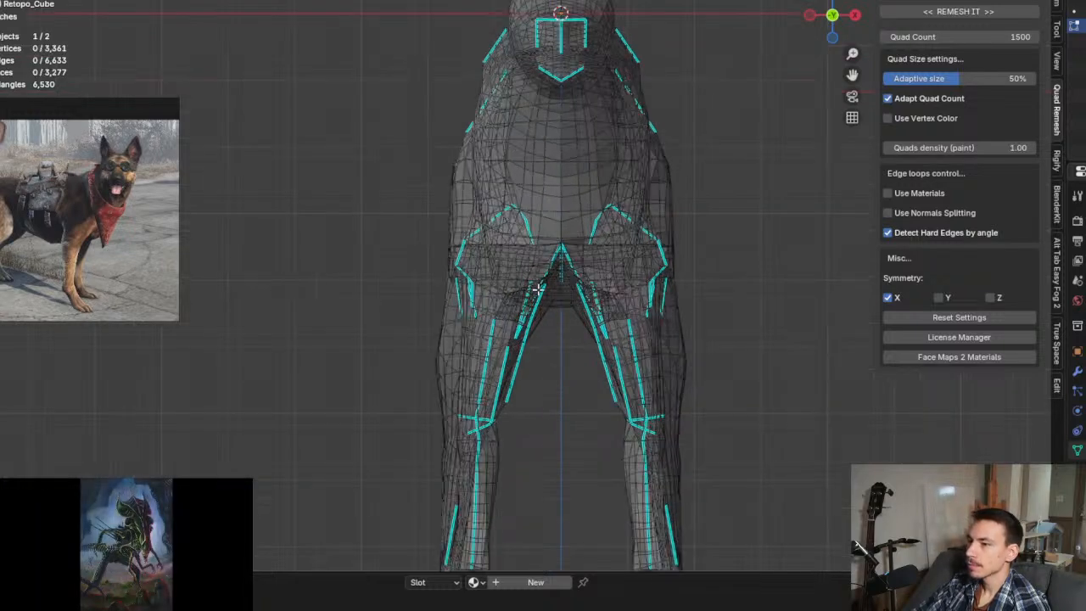
Step: Select the +X half of the dog up to the centre line and delete its vertices
scroll(543, 221, down, 4)
drag(564, 34, 686, 509)
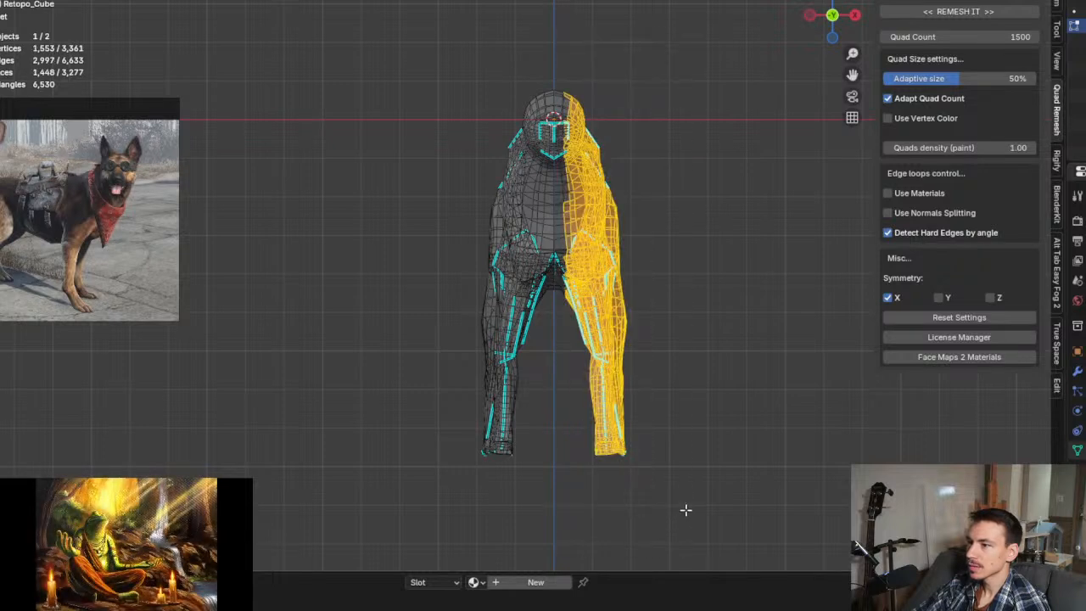
drag(559, 83, 673, 495)
scroll(526, 237, up, 6)
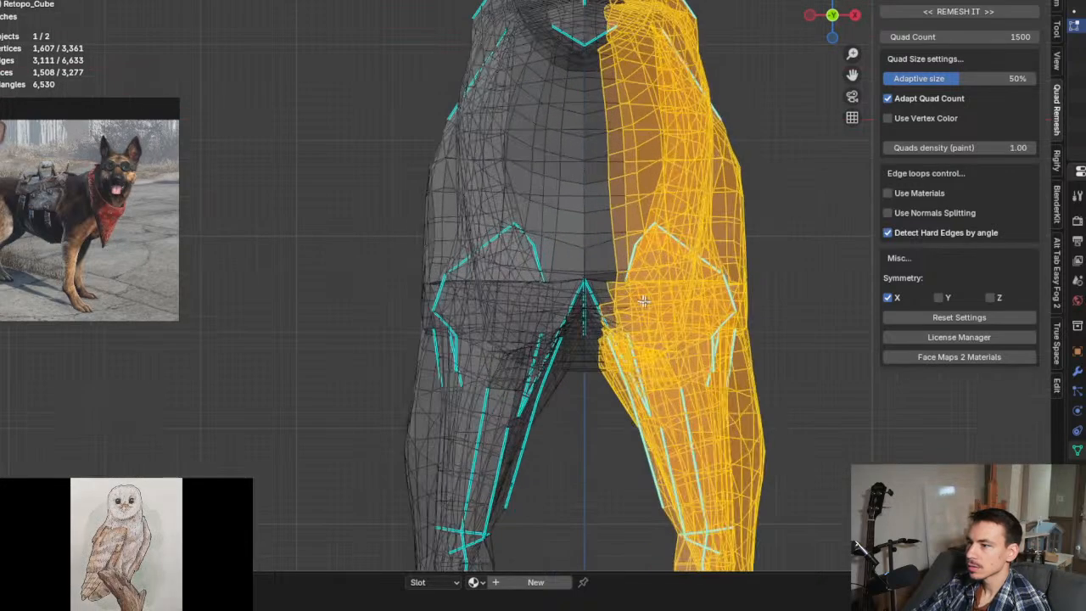
scroll(638, 318, down, 8)
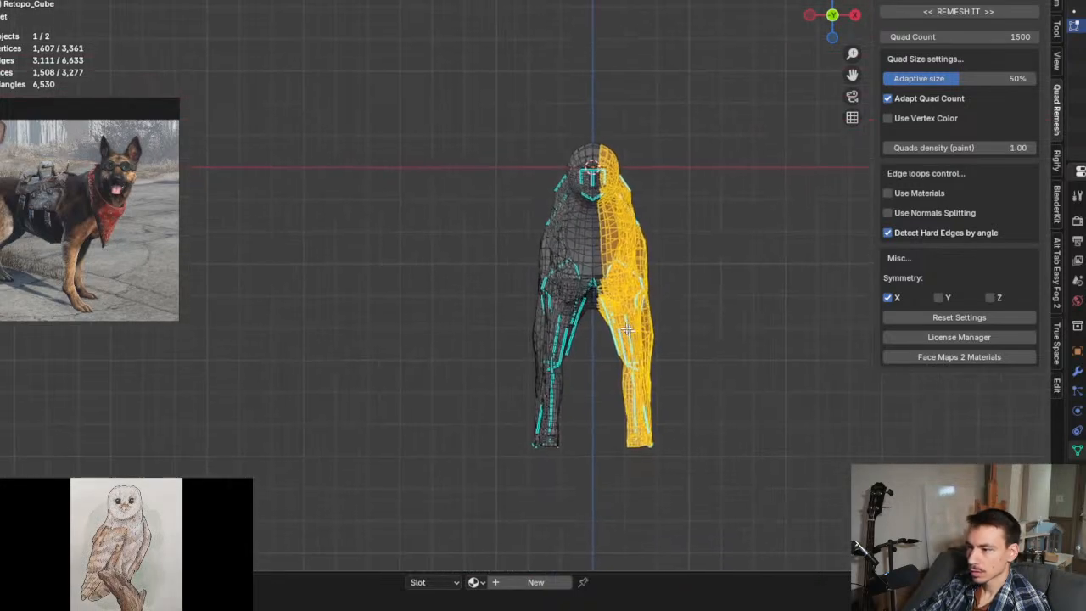
key(x)
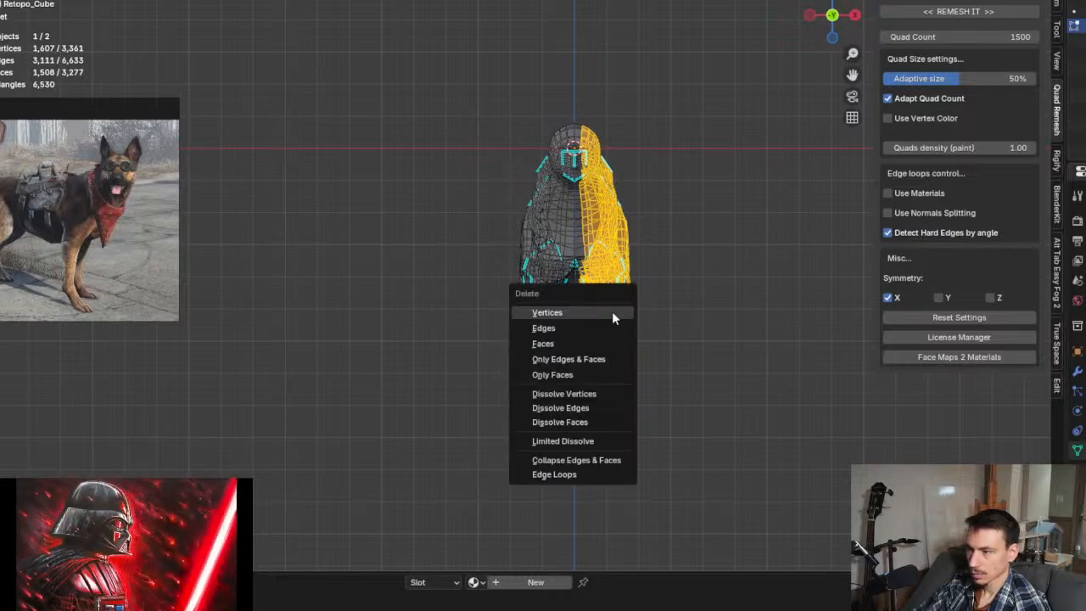
click(612, 311)
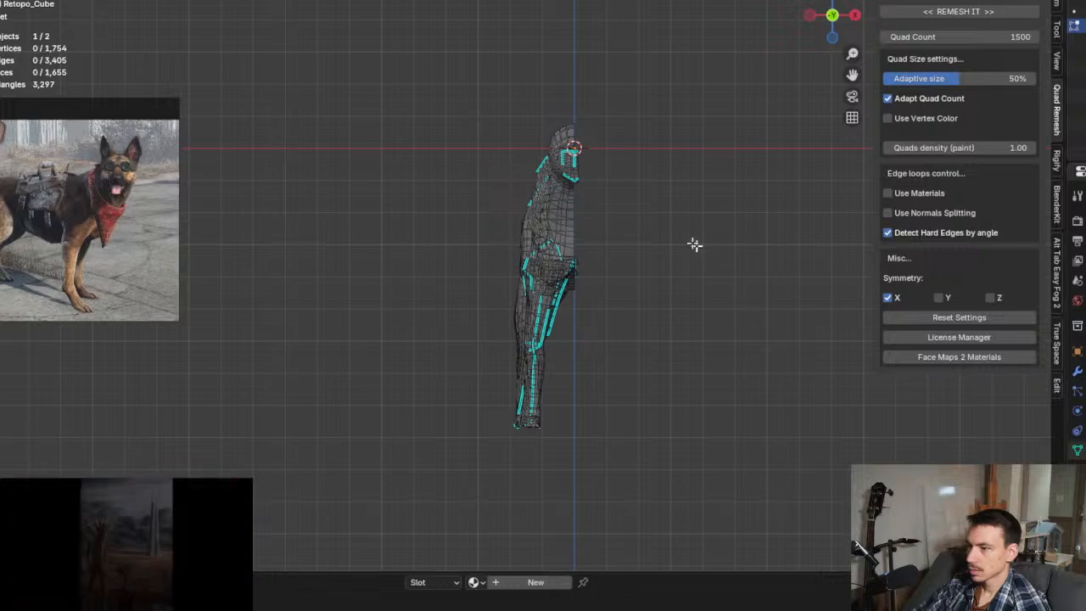
Step: Try deleting the leftover edges protruding past the centre line together with their vertices, and undo the deletion
scroll(625, 279, up, 5)
scroll(461, 336, up, 3)
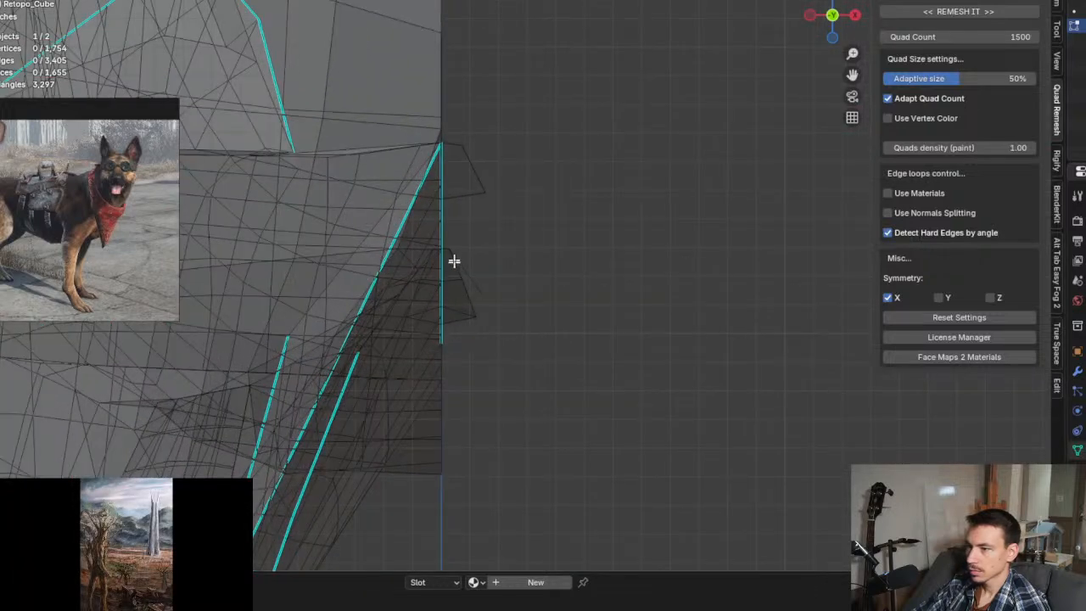
drag(447, 236, 487, 364)
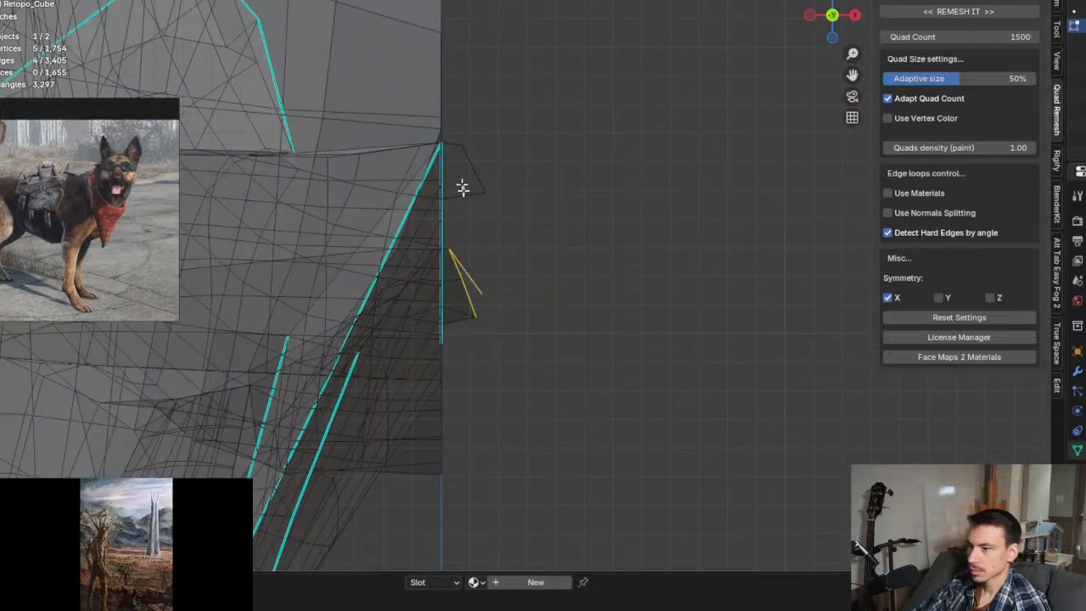
shift+drag(452, 130, 495, 376)
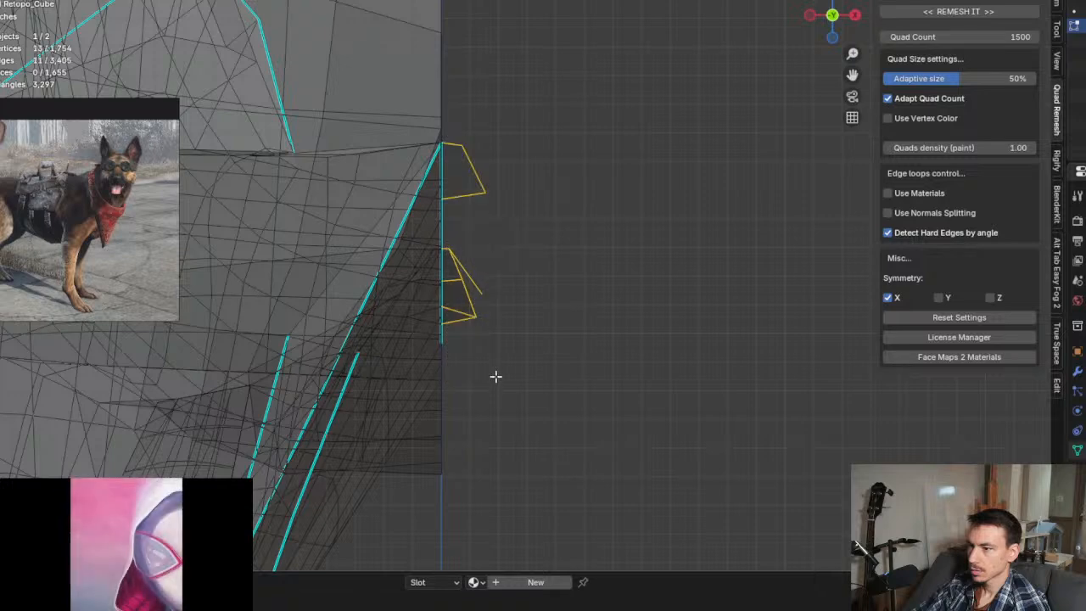
key(x)
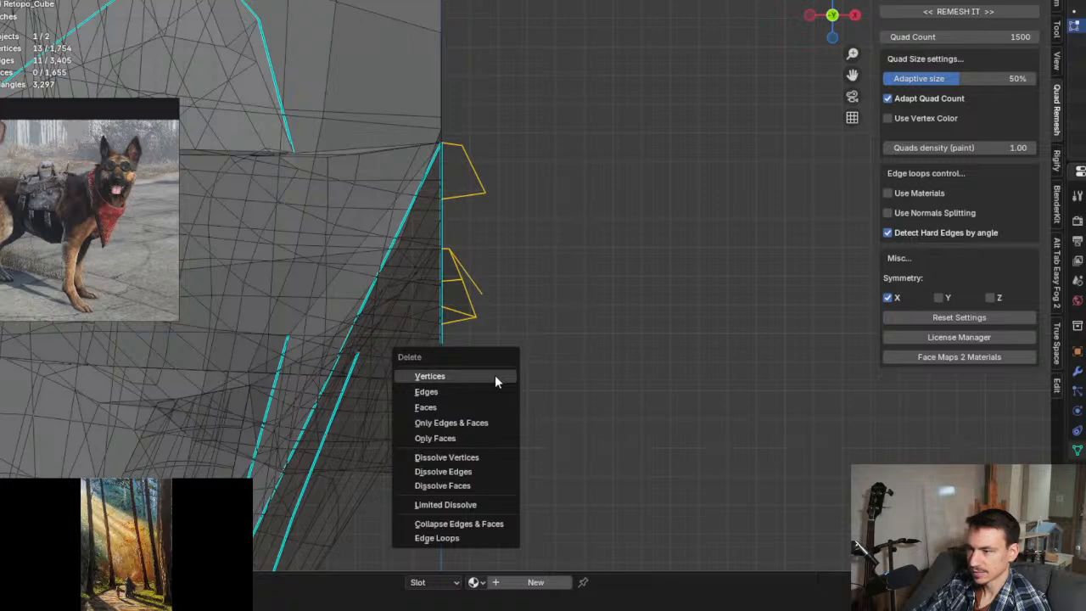
click(494, 375)
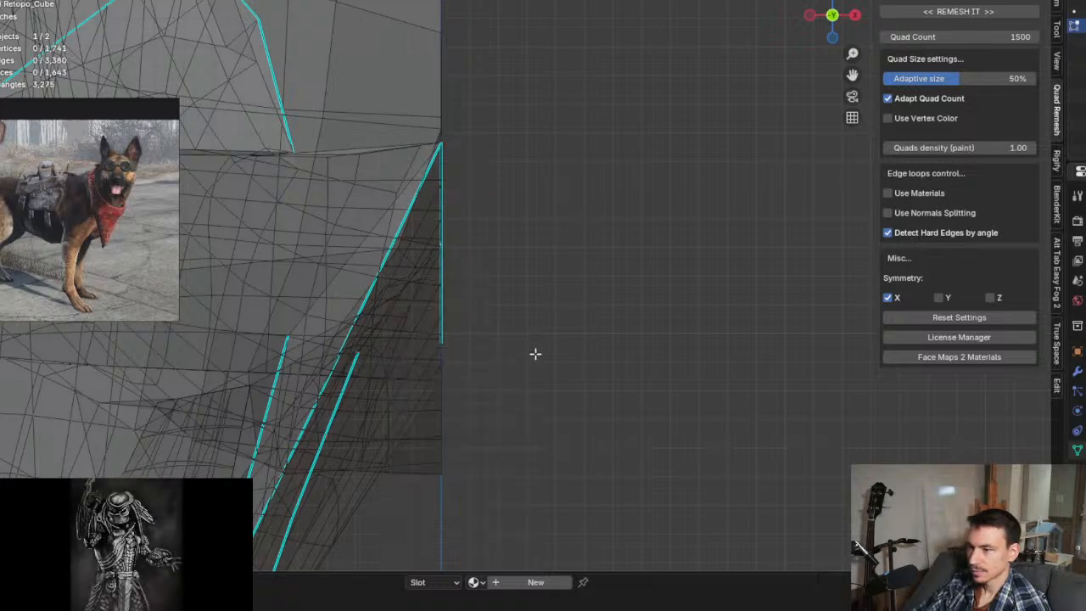
key(ctrl+z)
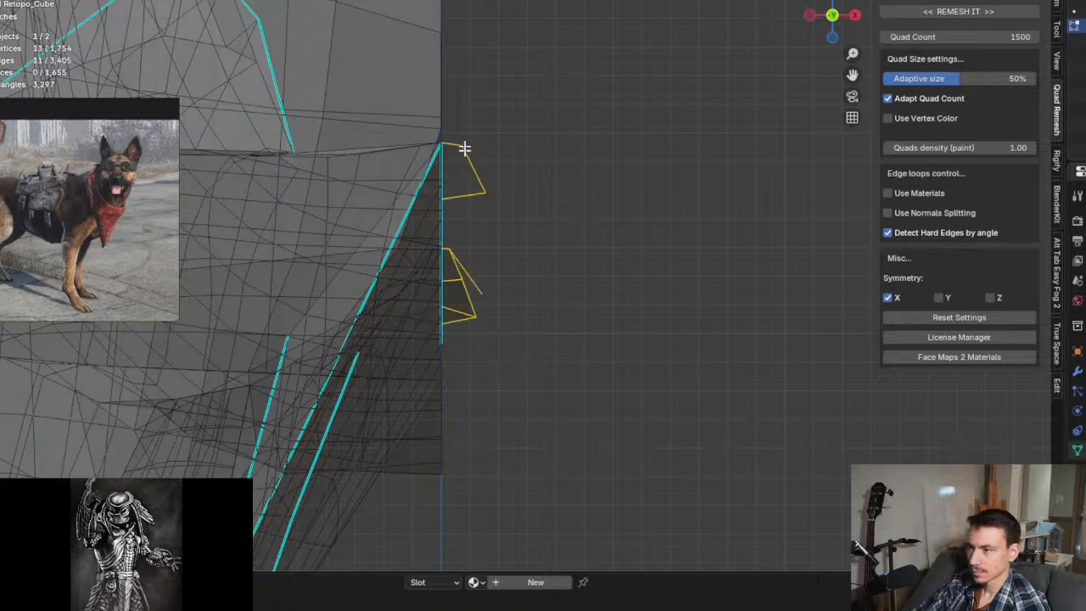
Step: Select the leftover vertices protruding past the centre line at the dog's chest and delete them
drag(469, 140, 521, 375)
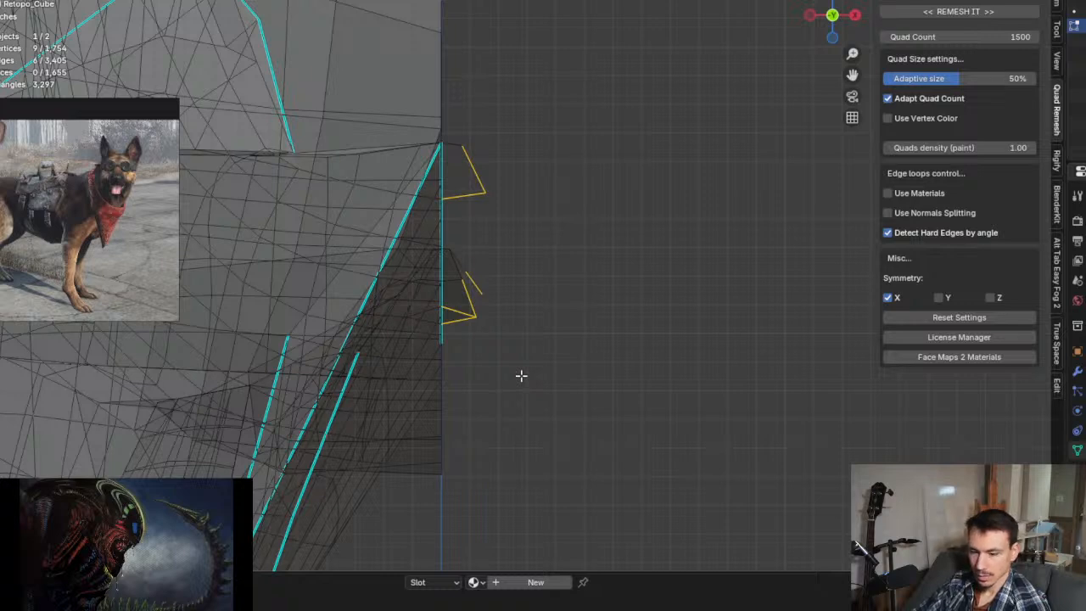
ctrl+drag(453, 121, 507, 403)
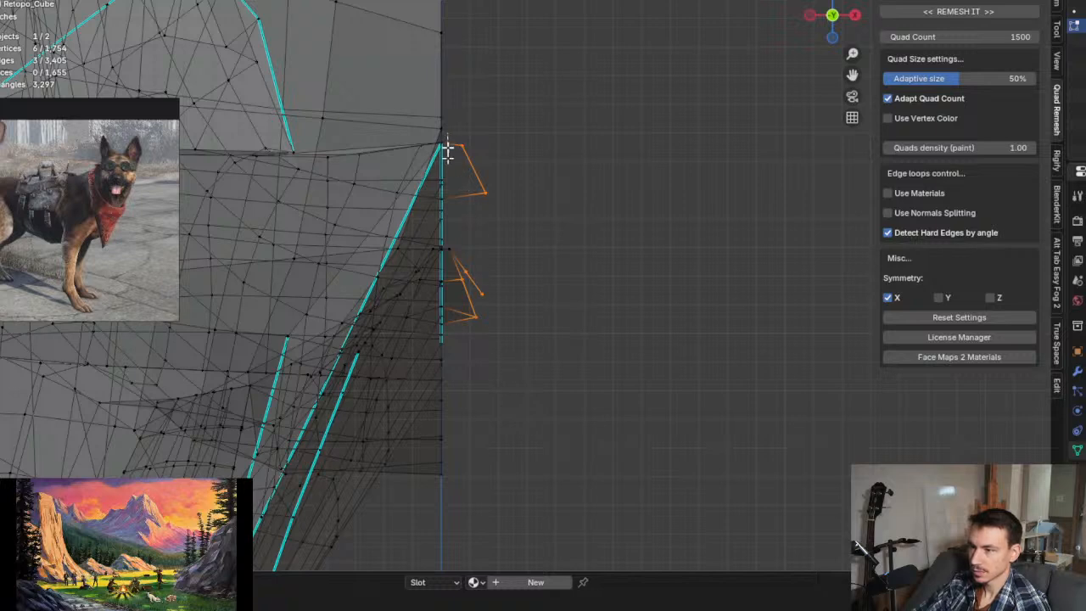
ctrl+drag(447, 133, 503, 376)
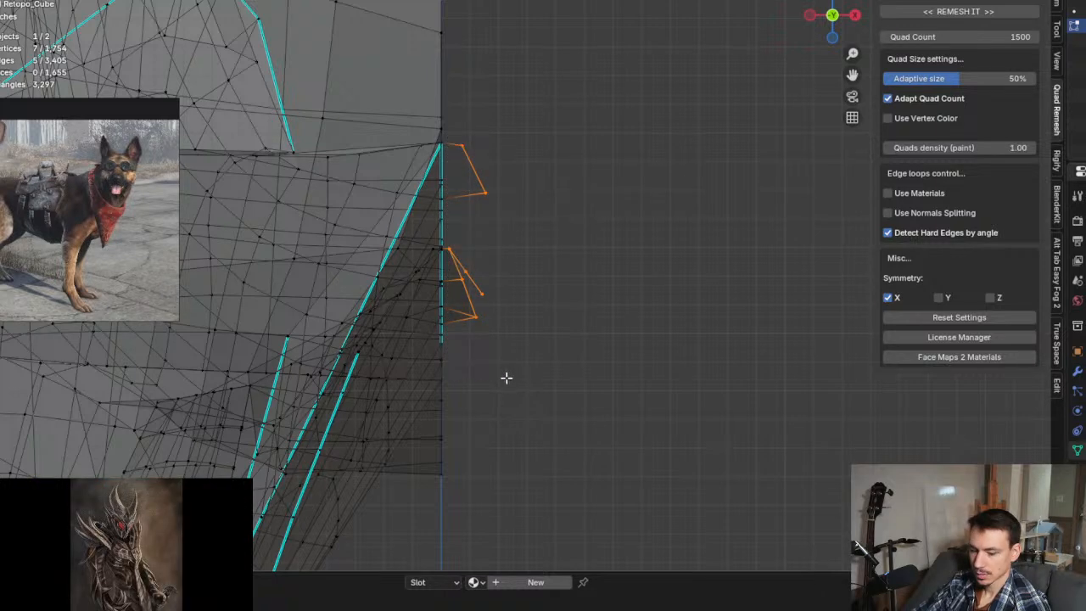
key(x)
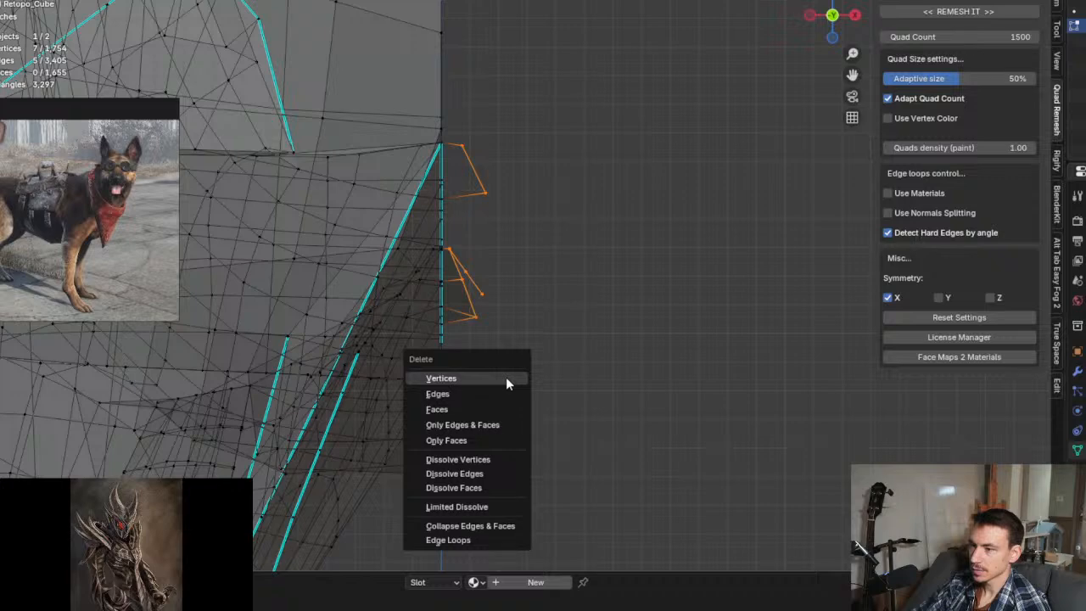
click(505, 377)
scroll(543, 360, down, 5)
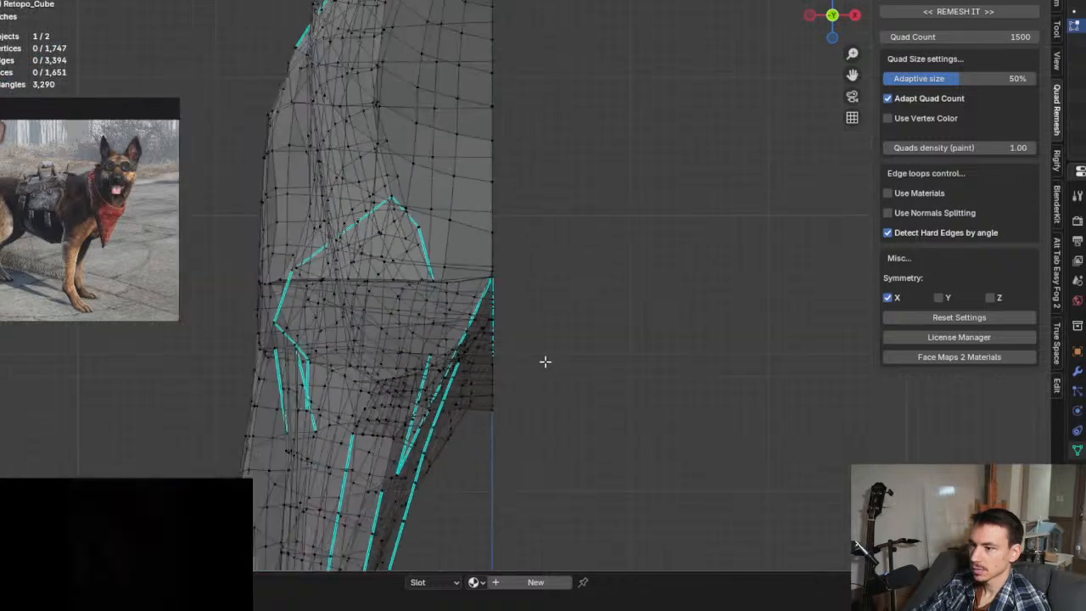
Step: Select the strip of stray vertices protruding past the centre line at the dog's head in front view and delete it
key(KP_3)
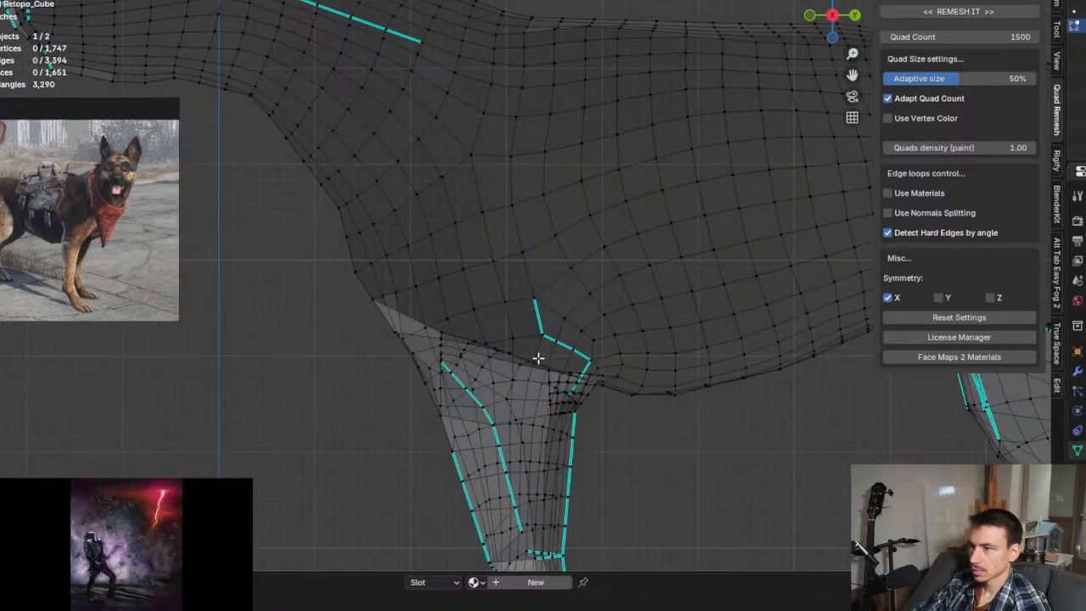
scroll(538, 358, down, 4)
scroll(537, 360, up, 4)
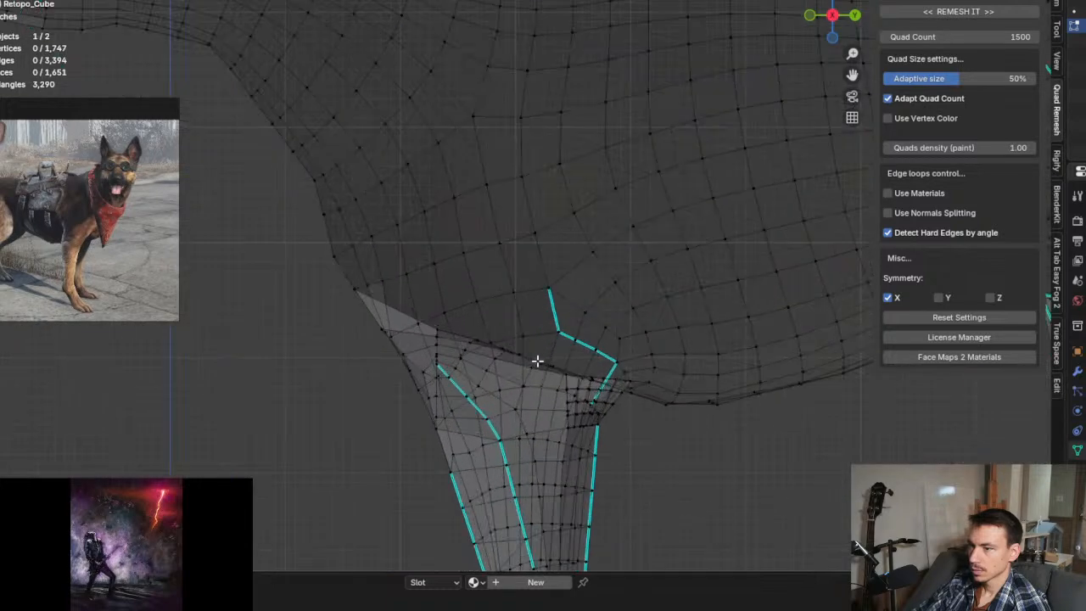
key(KP_1)
shift+middle_drag(621, 152, 565, 332)
scroll(455, 136, up, 3)
drag(447, 103, 519, 354)
key(x)
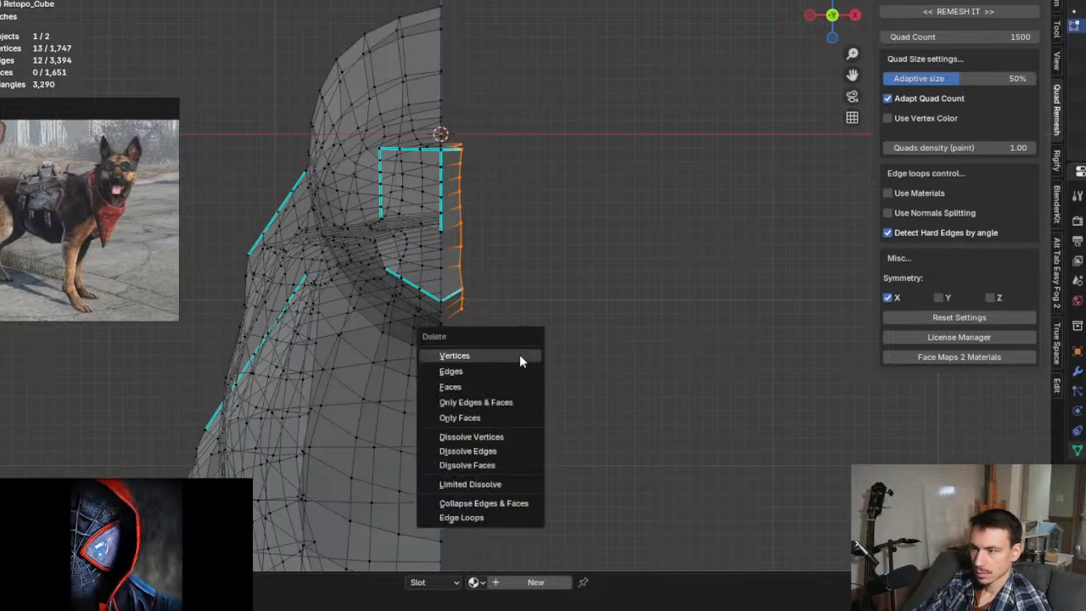
click(520, 354)
middle_drag(472, 195, 484, 323)
shift+scroll(484, 323, down, 5)
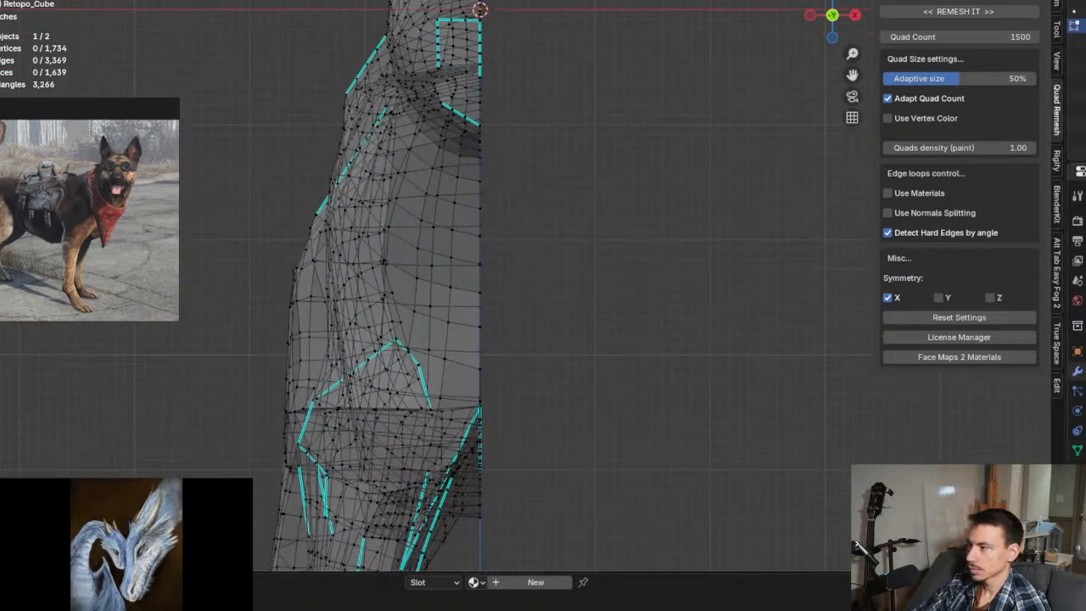
Step: Add a Mirror modifier to the half dog mesh
key(shift+a)
text(mir)
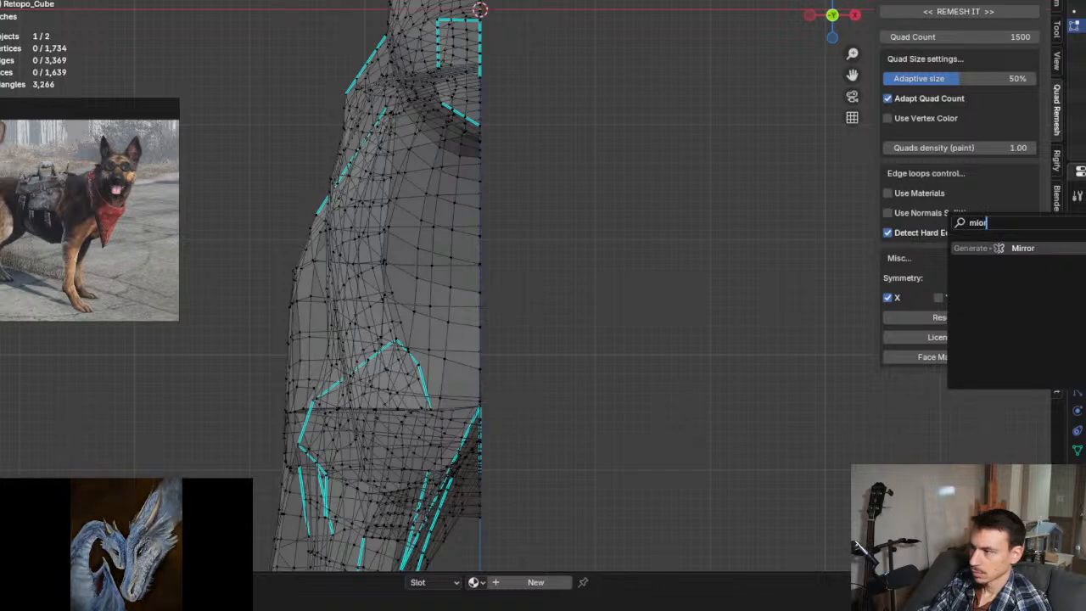
key(Return)
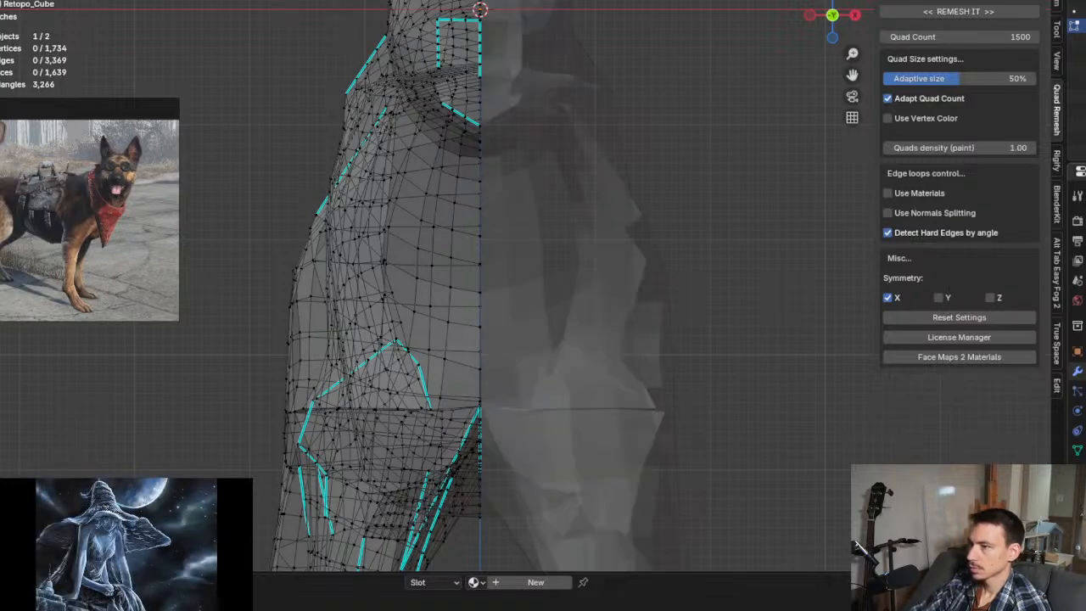
Step: Examine the mirrored dog from the front, from the whole body down to the upper front leg
scroll(690, 331, down, 5)
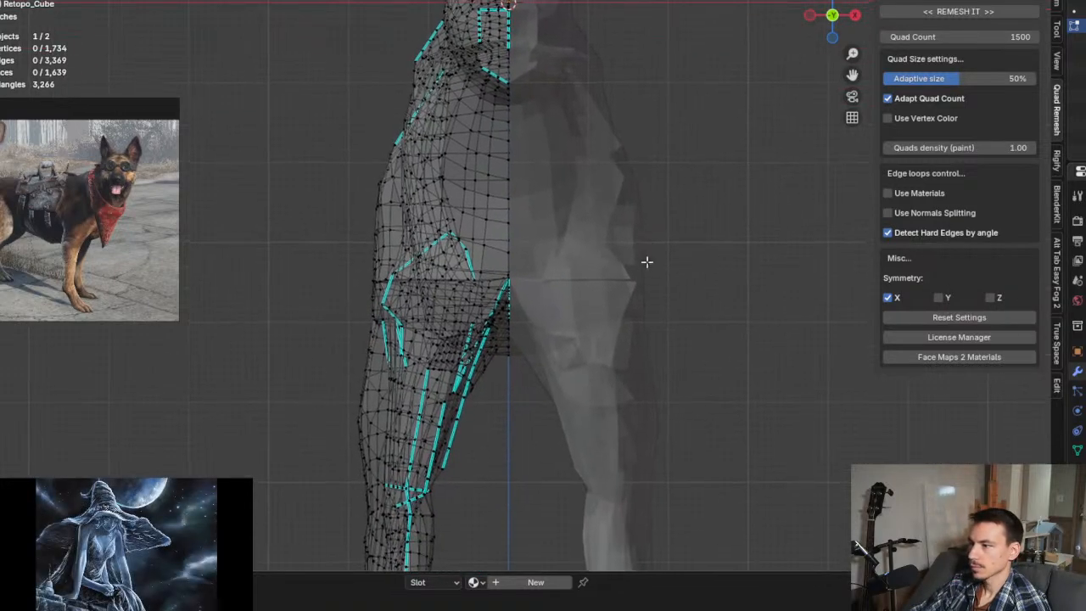
scroll(652, 328, up, 2)
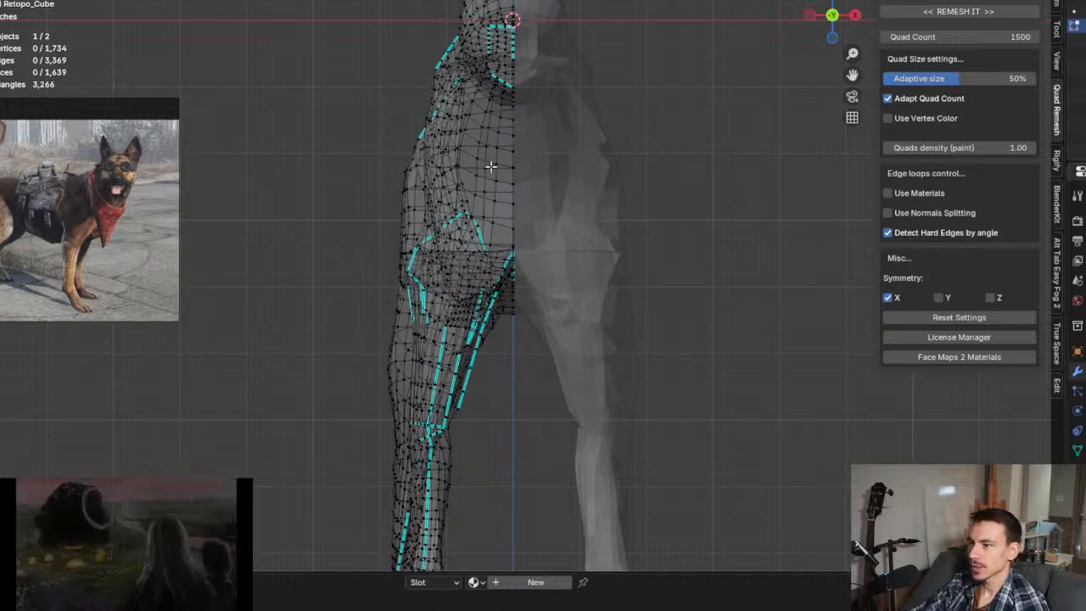
shift+middle_drag(492, 167, 509, 161)
scroll(509, 169, down, 3)
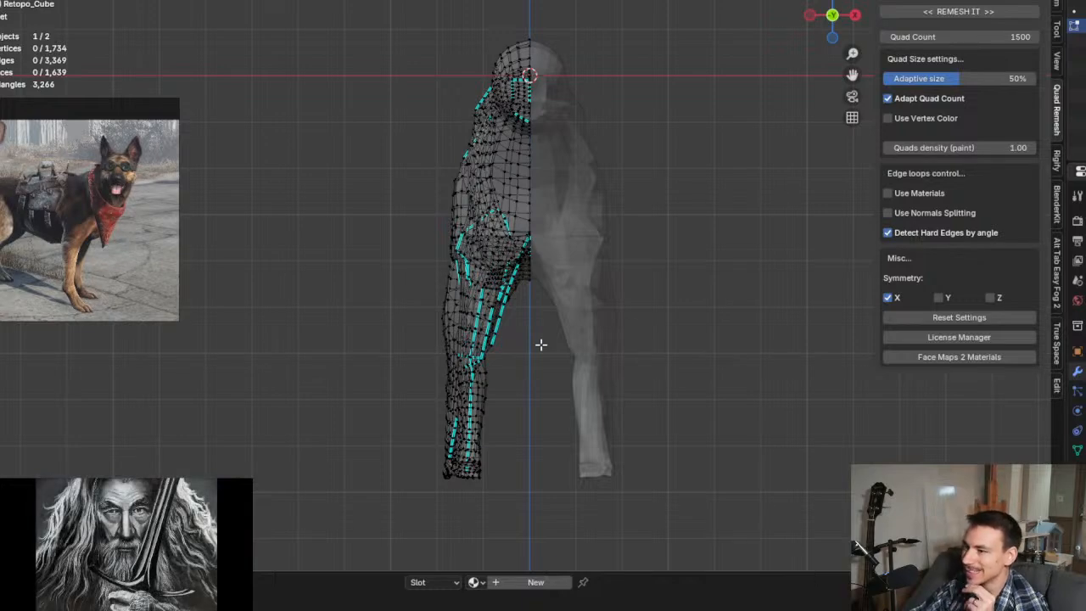
scroll(533, 296, up, 5)
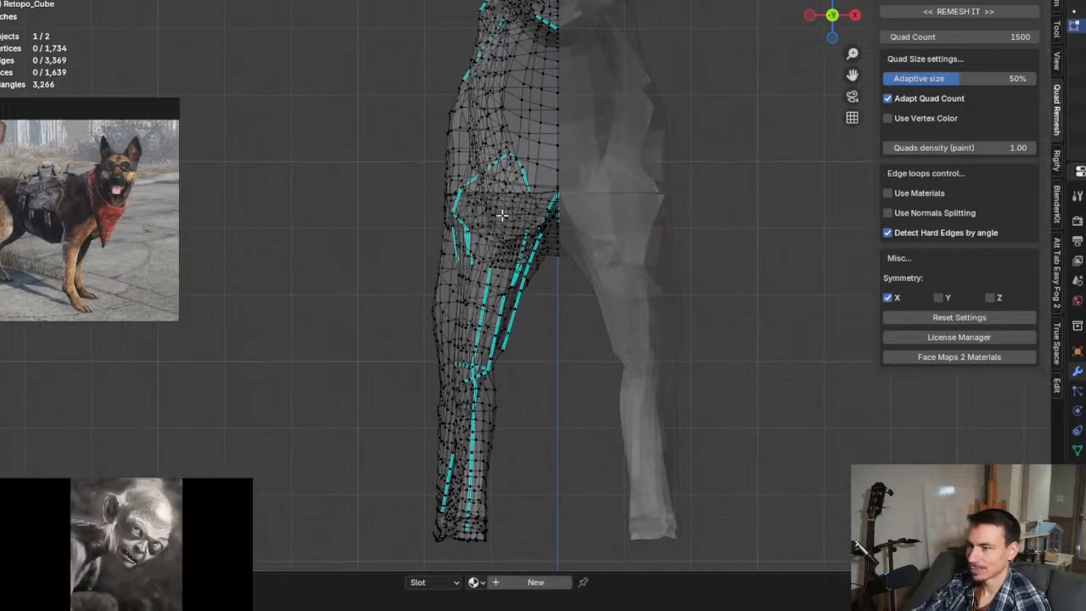
scroll(502, 216, up, 3)
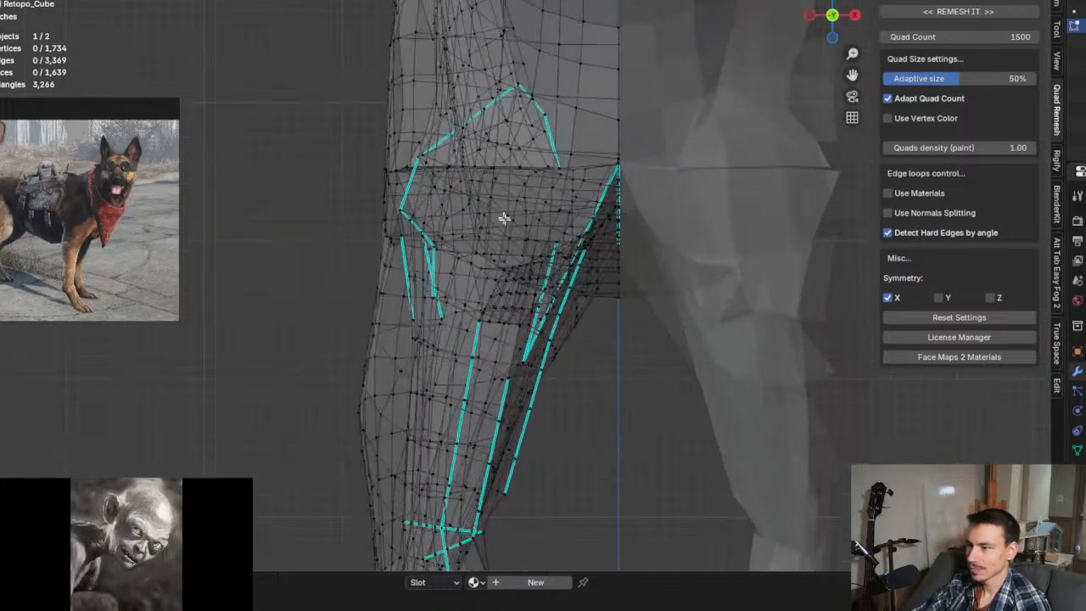
scroll(501, 218, up, 2)
scroll(523, 221, up, 1)
scroll(520, 227, up, 2)
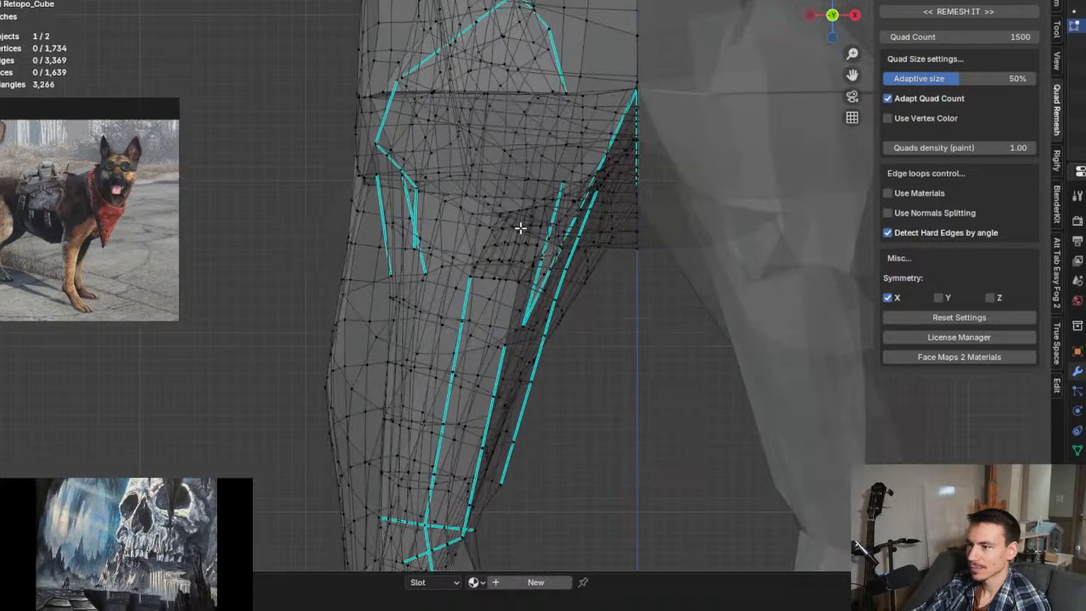
Step: Show face orientation without X-ray, delete the vertices of the dense overlapping grid patch on the upper front leg, and select its duplicate beneath
scroll(520, 227, down, 4)
mouse_move(520, 227)
middle_down()
mouse_move(626, 240)
mouse_move(647, 259)
mouse_move(541, 250)
mouse_move(538, 233)
mouse_move(577, 223)
mouse_move(601, 201)
mouse_move(520, 219)
mouse_move(489, 209)
mouse_move(463, 228)
mouse_move(703, 184)
mouse_move(784, 183)
mouse_move(610, 167)
mouse_move(589, 192)
mouse_move(538, 206)
mouse_move(535, 181)
mouse_move(552, 203)
mouse_move(537, 236)
middle_up()
scroll(520, 218, up, 3)
key(ctrl+alt+f)
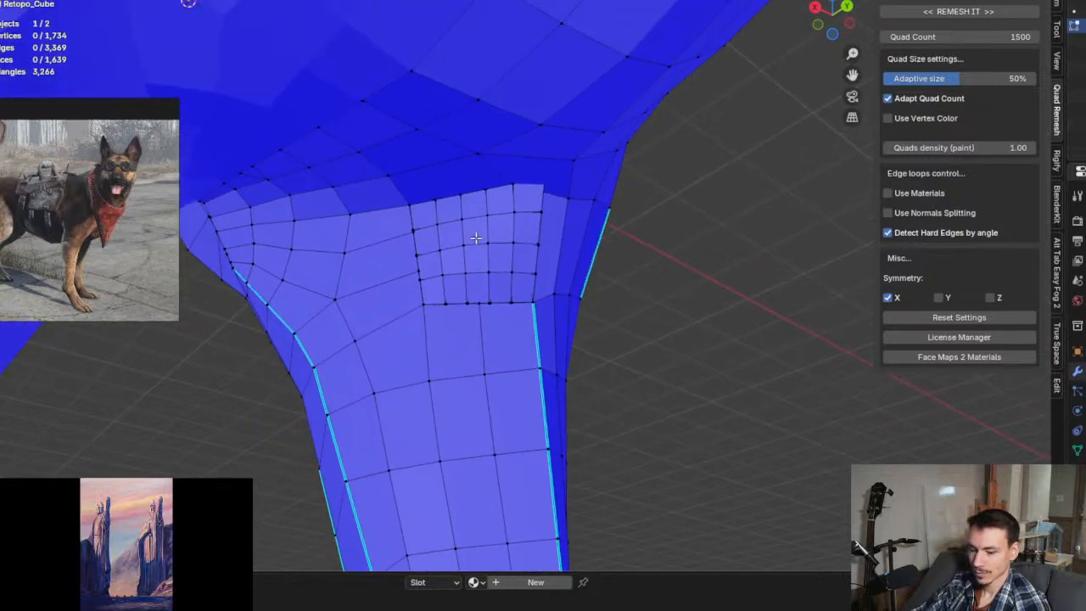
key(l)
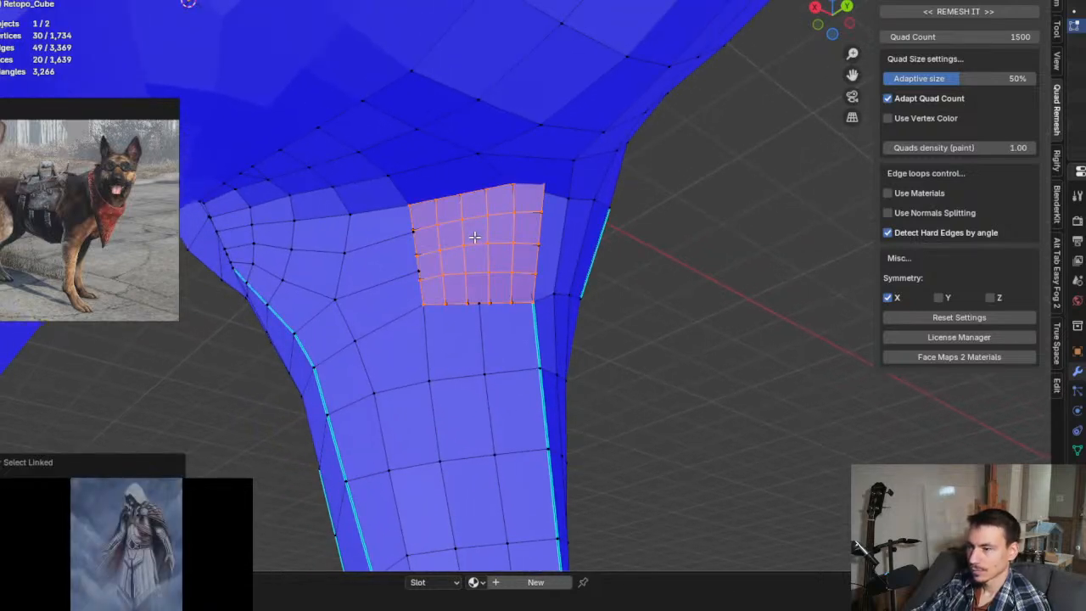
middle_drag(480, 246, 472, 254)
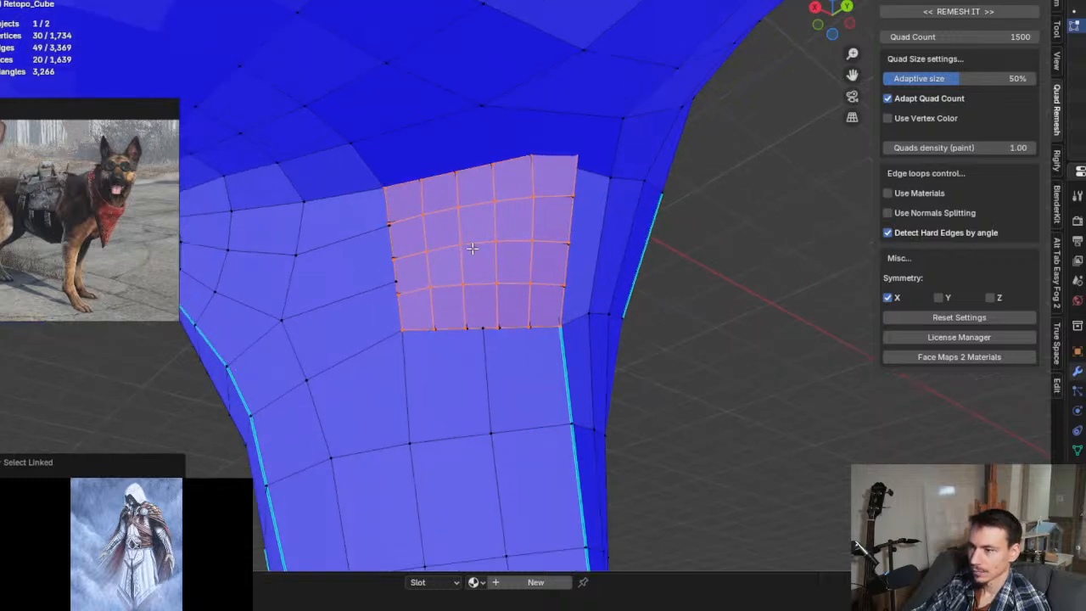
key(x)
click(472, 249)
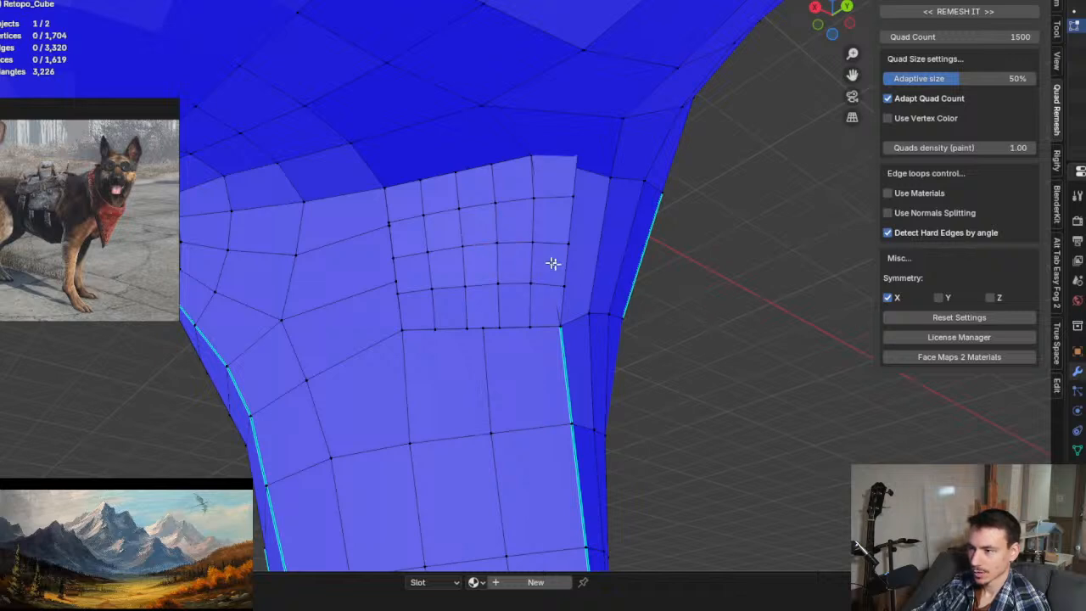
key(l)
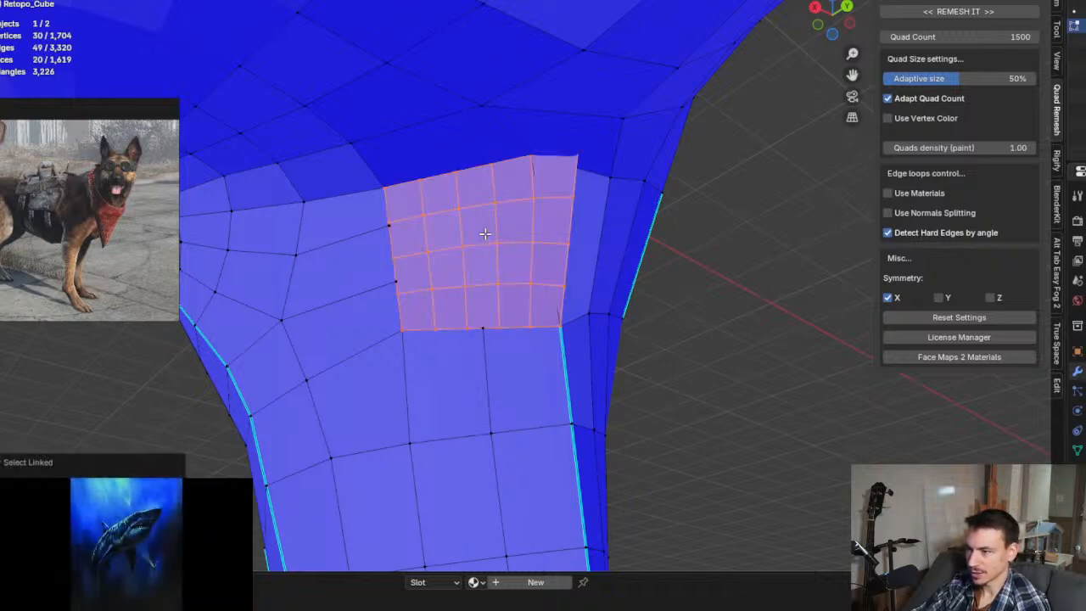
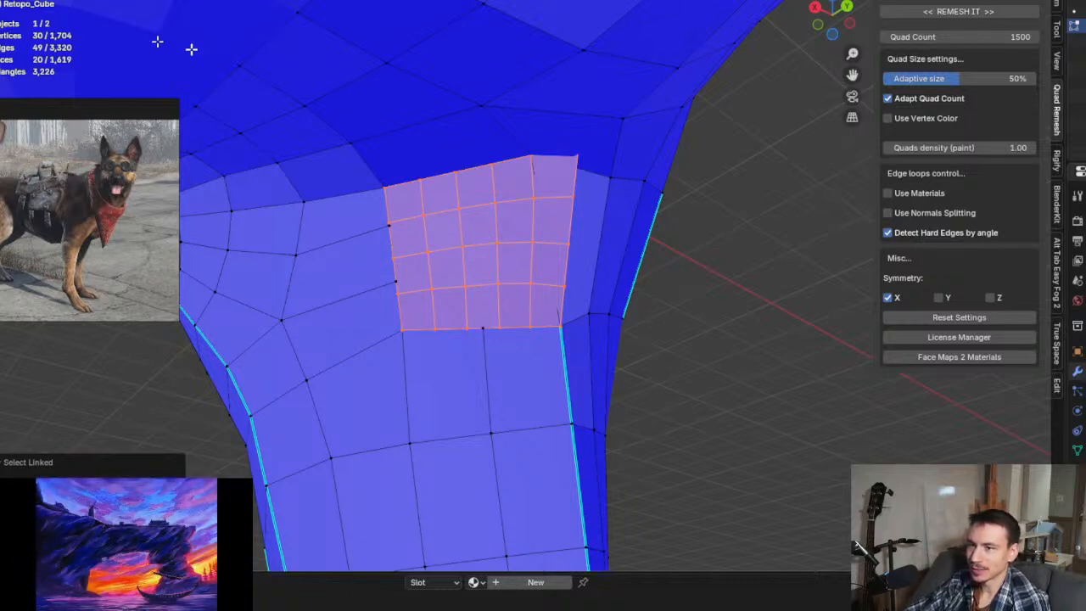
Step: Save the scene in the Blender documents folder under the file name dog
mouse_move(109, 108)
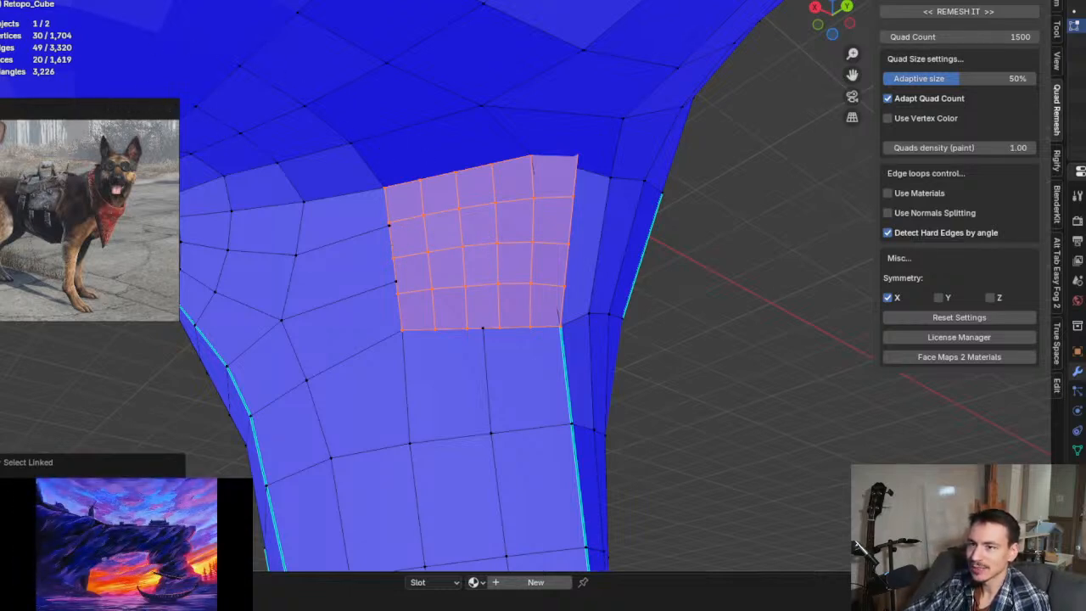
click(12, 2)
click(30, 27)
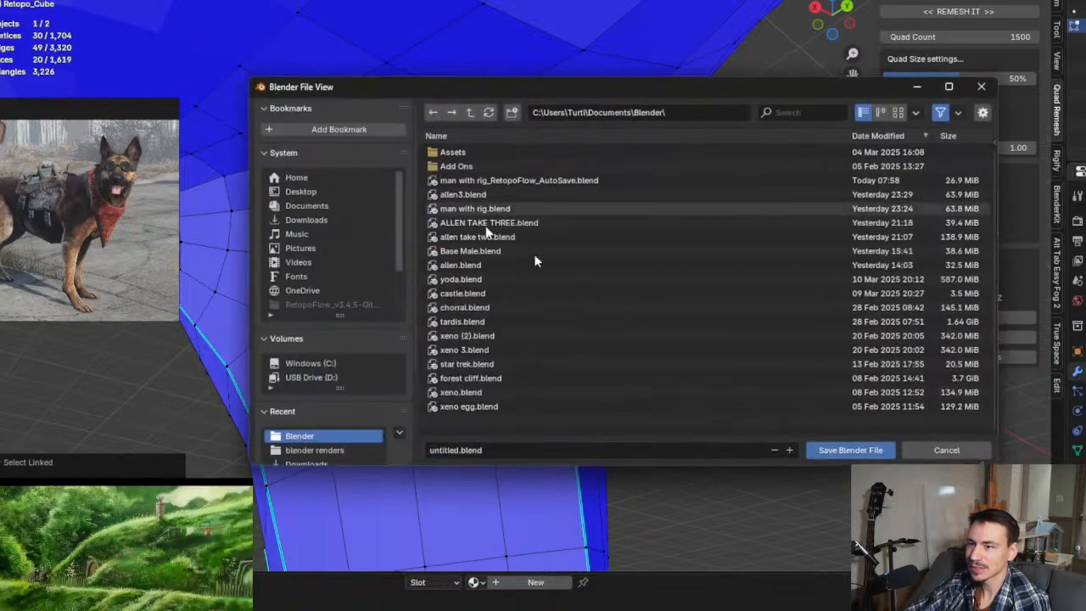
click(528, 449)
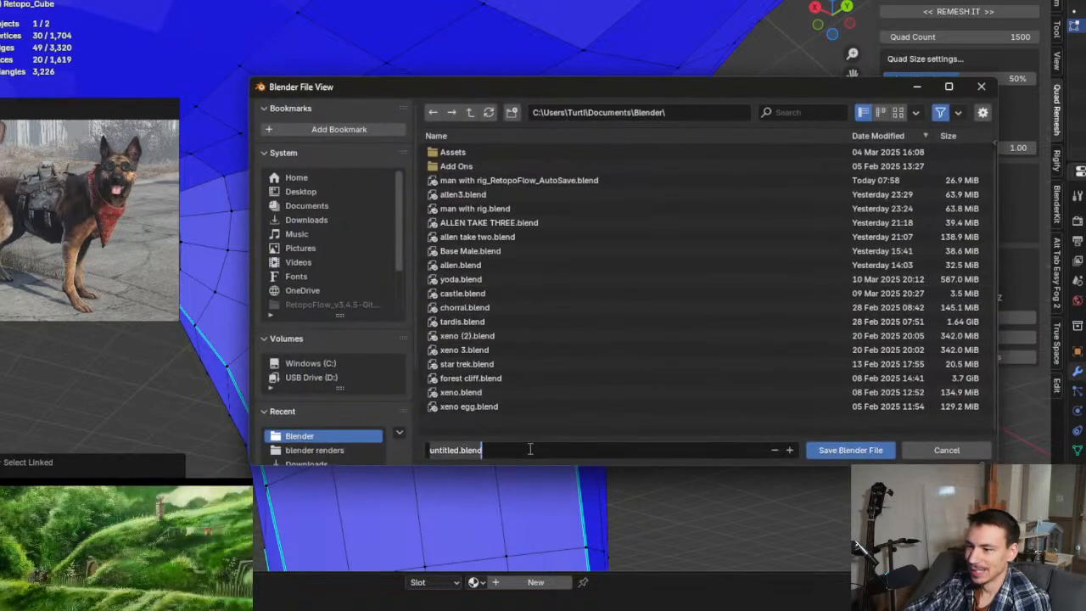
text(dog)
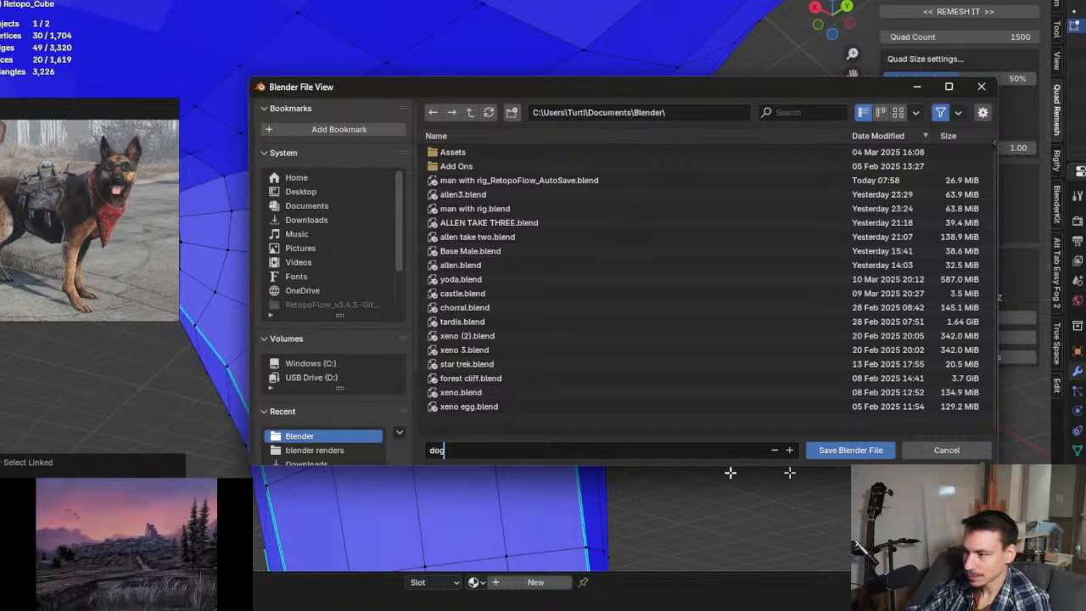
click(890, 451)
click(890, 450)
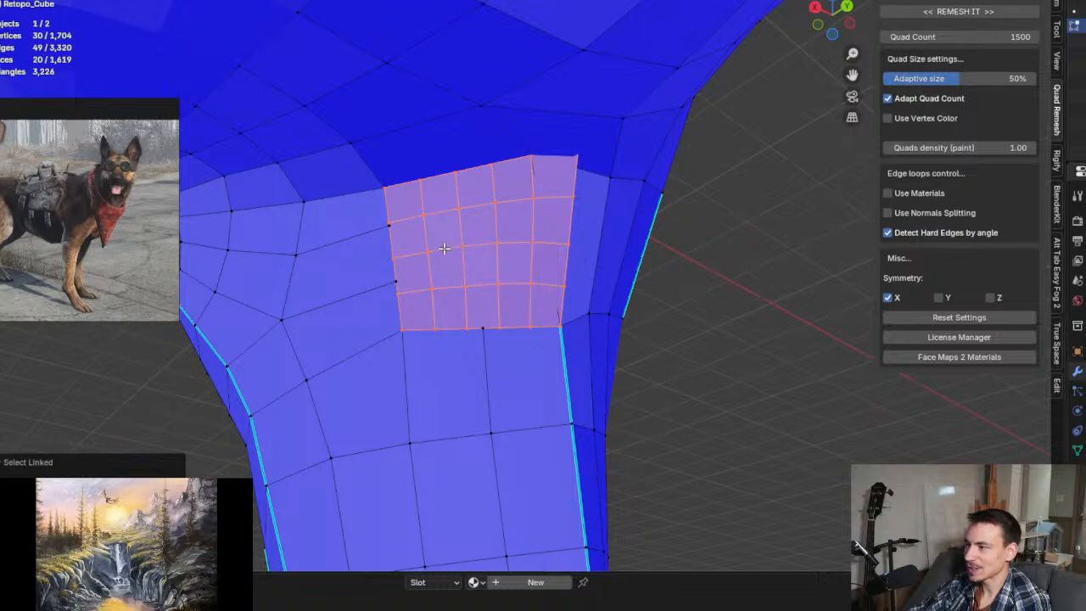
Step: Open the recent file allen take two.blend
click(15, 0)
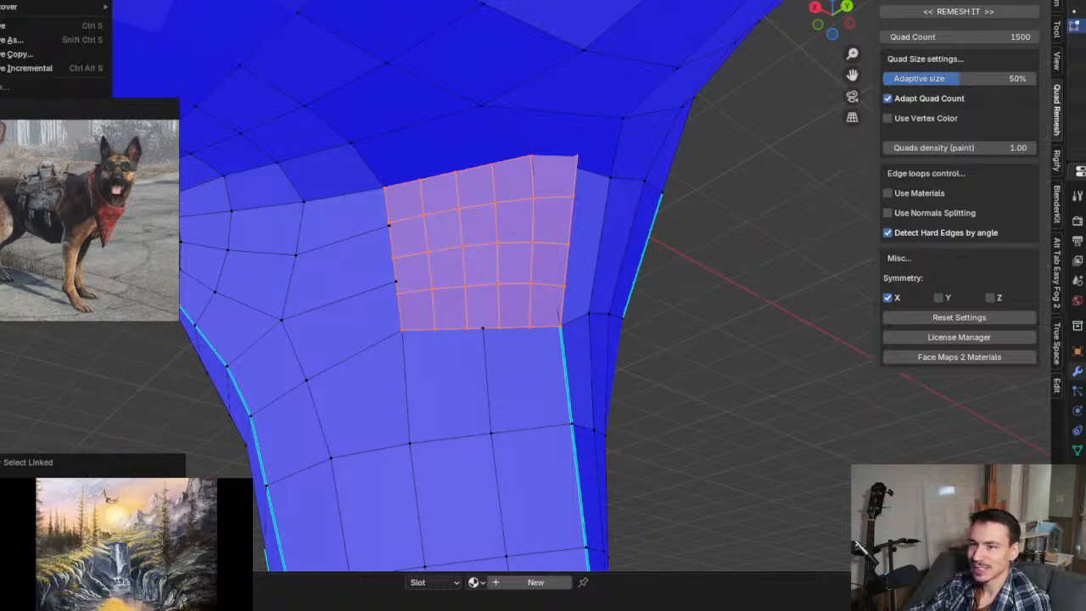
mouse_move(48, 5)
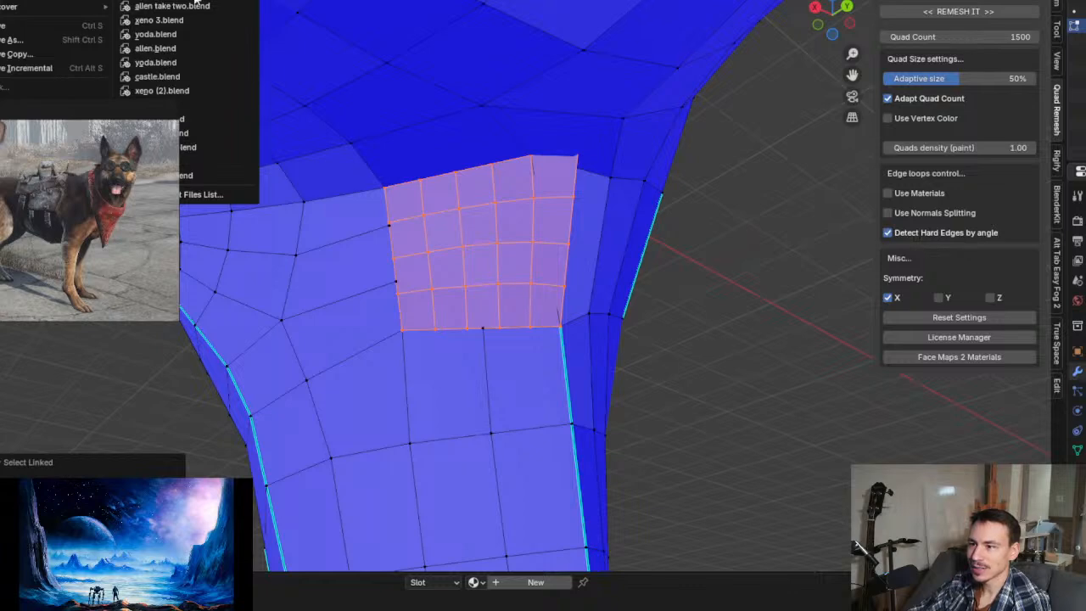
click(193, 6)
Step: Examine the muscular figure's torso and arm topology in Edit Mode, and return to Object Mode
mouse_move(417, 207)
middle_down()
mouse_move(554, 212)
mouse_move(519, 187)
mouse_move(509, 259)
mouse_move(480, 194)
mouse_move(461, 187)
mouse_move(458, 196)
mouse_move(480, 201)
middle_up()
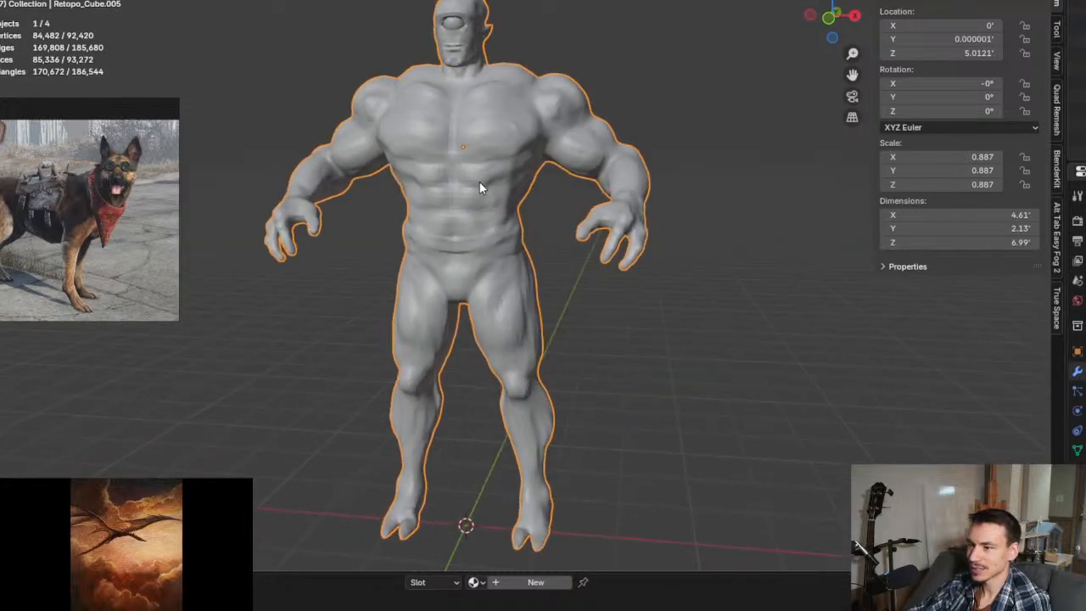
scroll(456, 155, up, 2)
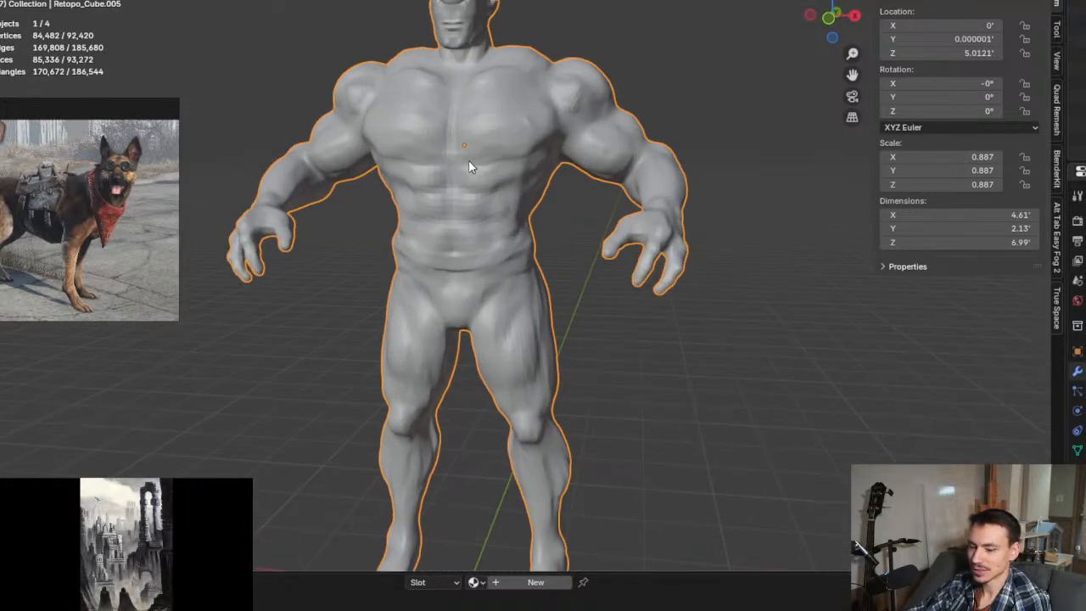
key(Tab)
middle_drag(557, 169, 483, 185)
scroll(541, 165, up, 3)
scroll(534, 168, down, 3)
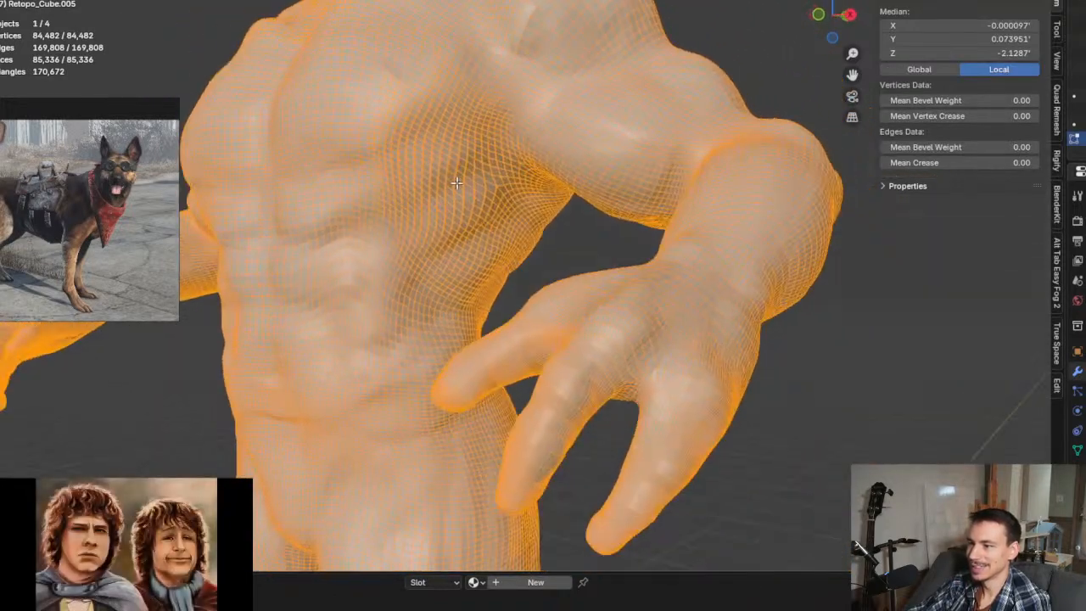
scroll(471, 189, up, 3)
key(Tab)
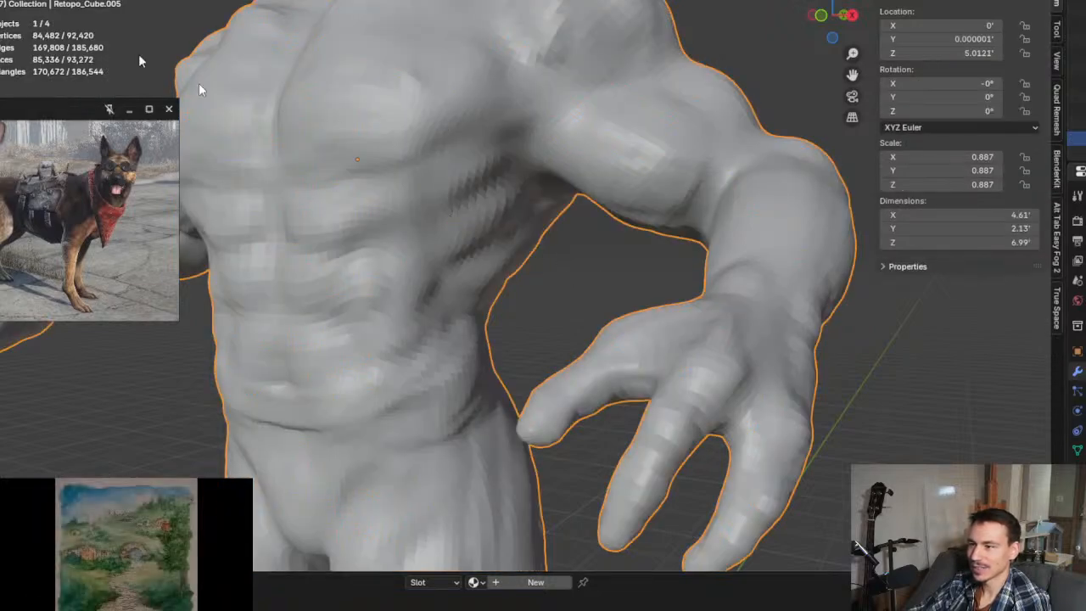
Step: Reopen the recently saved dog scene from the recent files
click(7, 0)
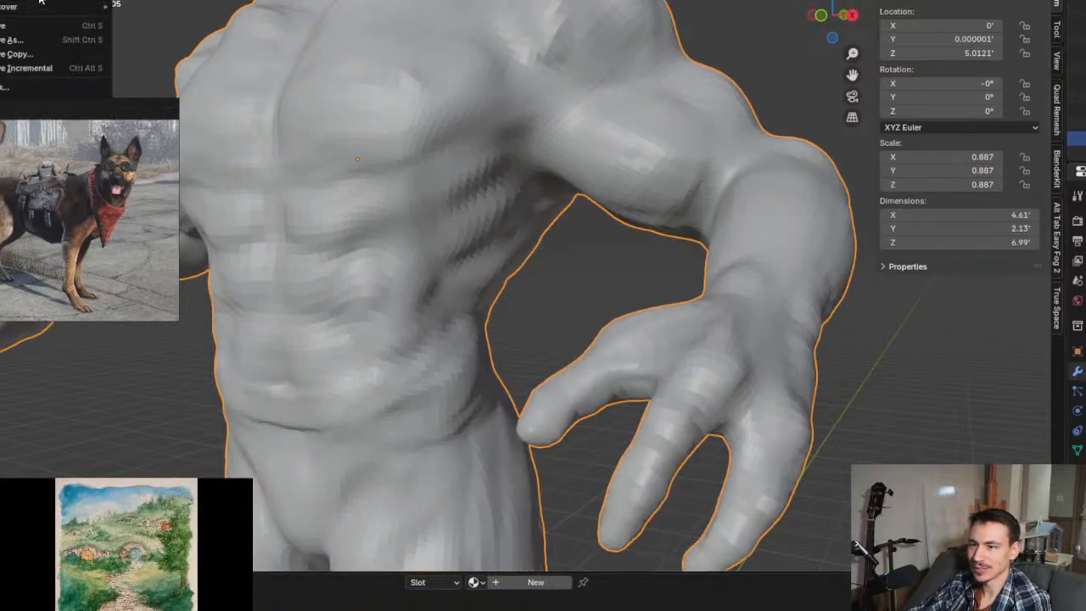
mouse_move(51, 5)
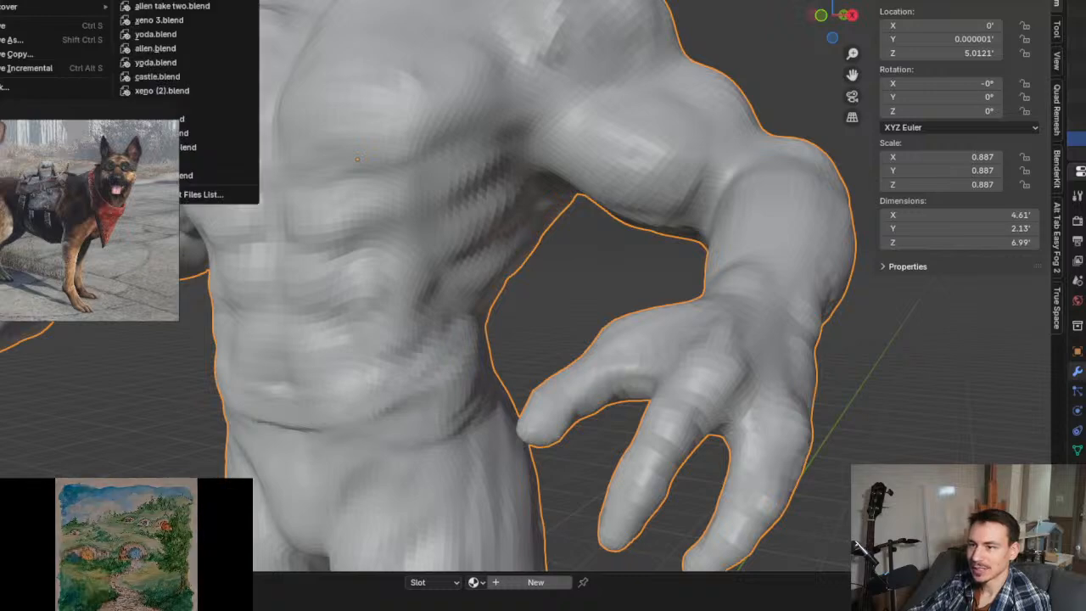
click(170, 5)
click(649, 305)
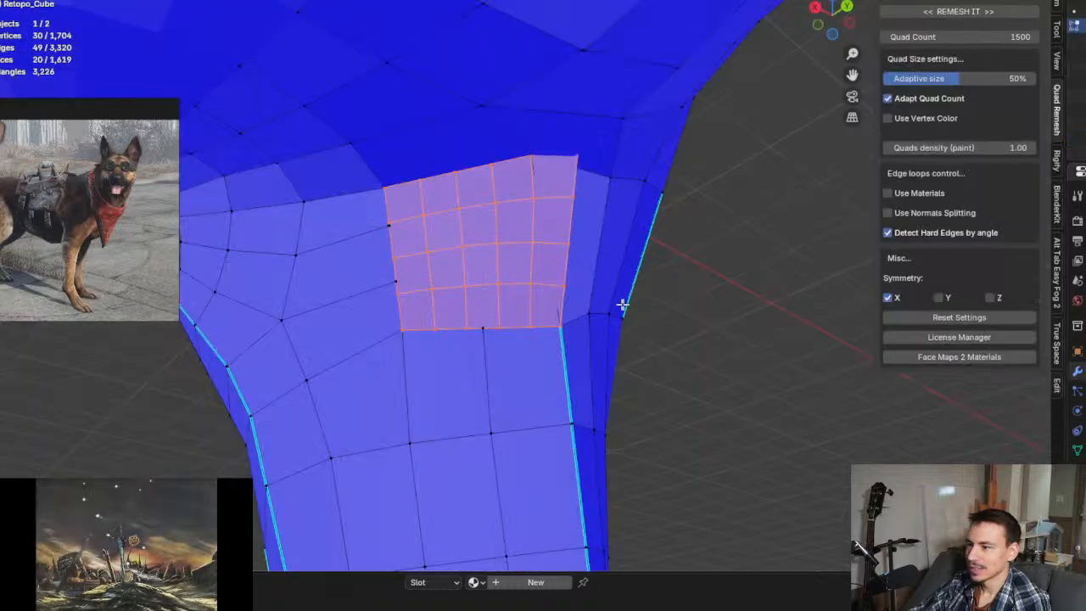
Step: Delete the vertices of the selected duplicate grid patch on the upper front leg
scroll(416, 228, down, 2)
scroll(432, 241, up, 3)
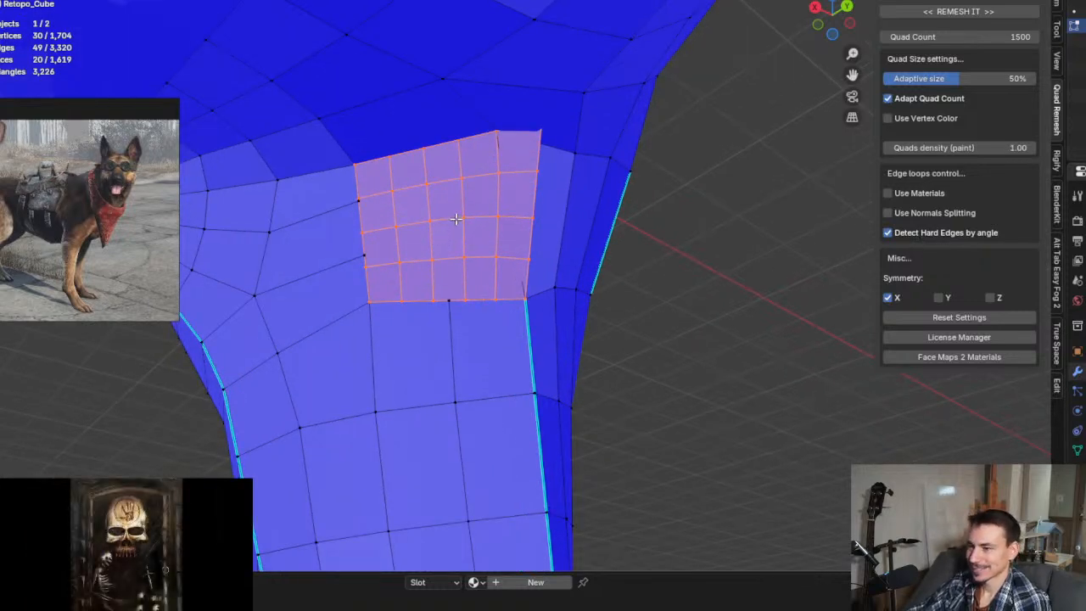
scroll(442, 204, up, 2)
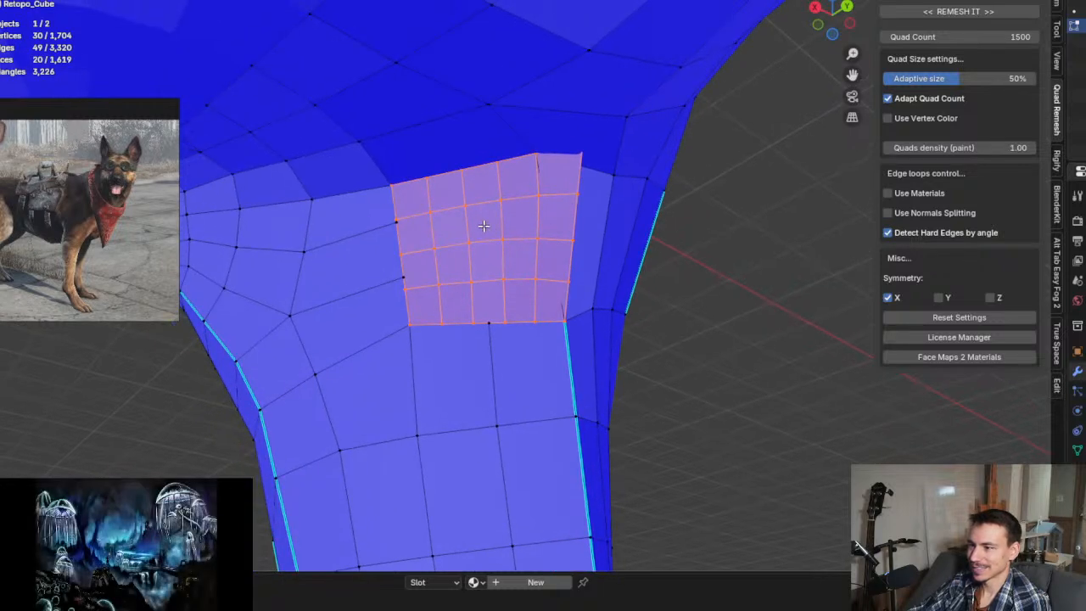
scroll(484, 226, up, 2)
shift+middle_drag(504, 194, 522, 206)
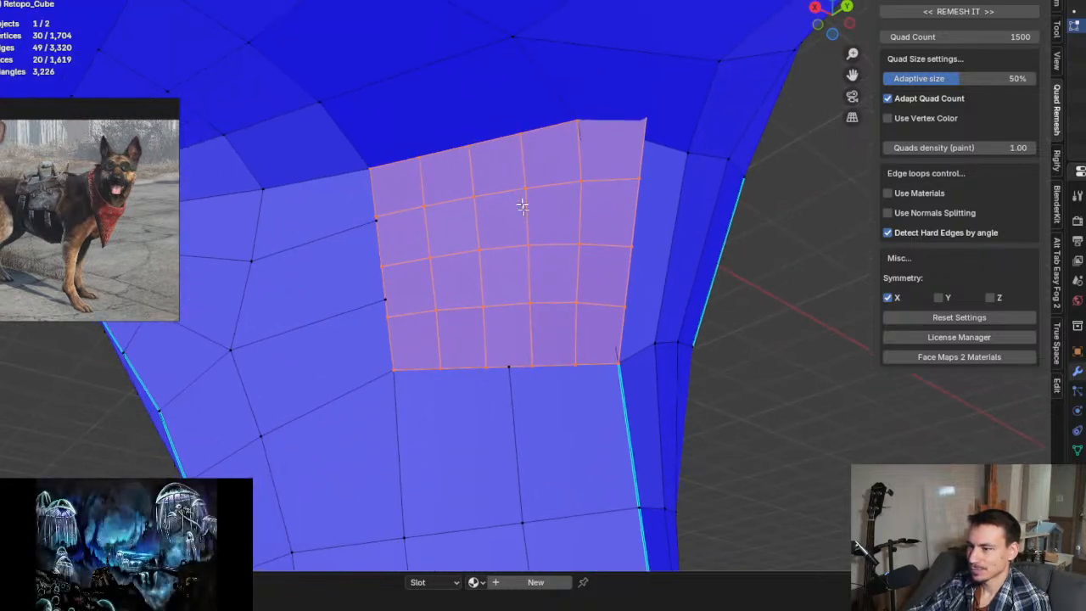
key(x)
click(531, 213)
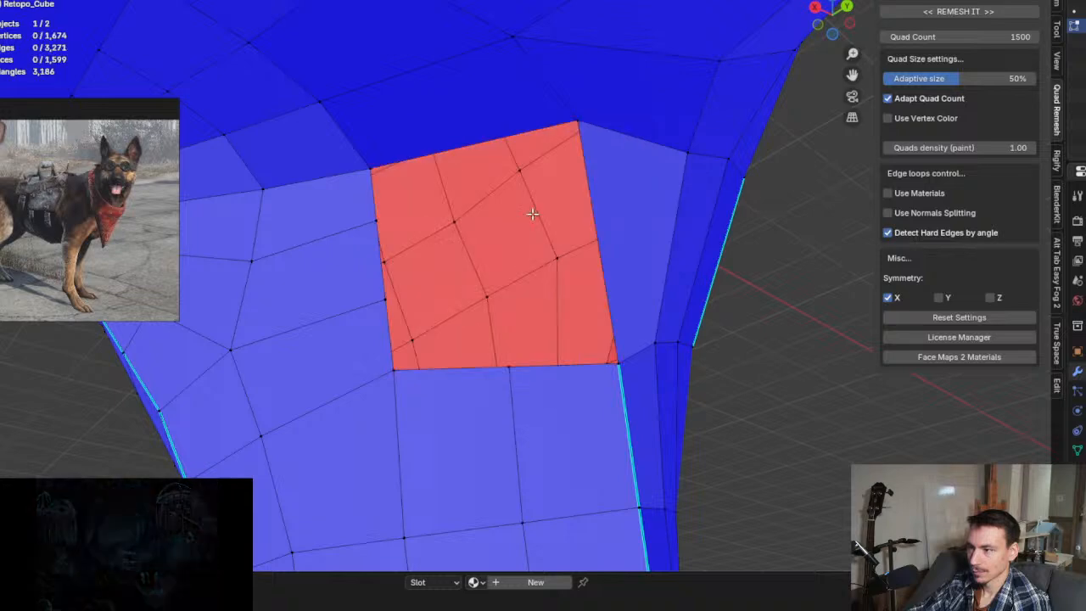
middle_drag(552, 252, 561, 256)
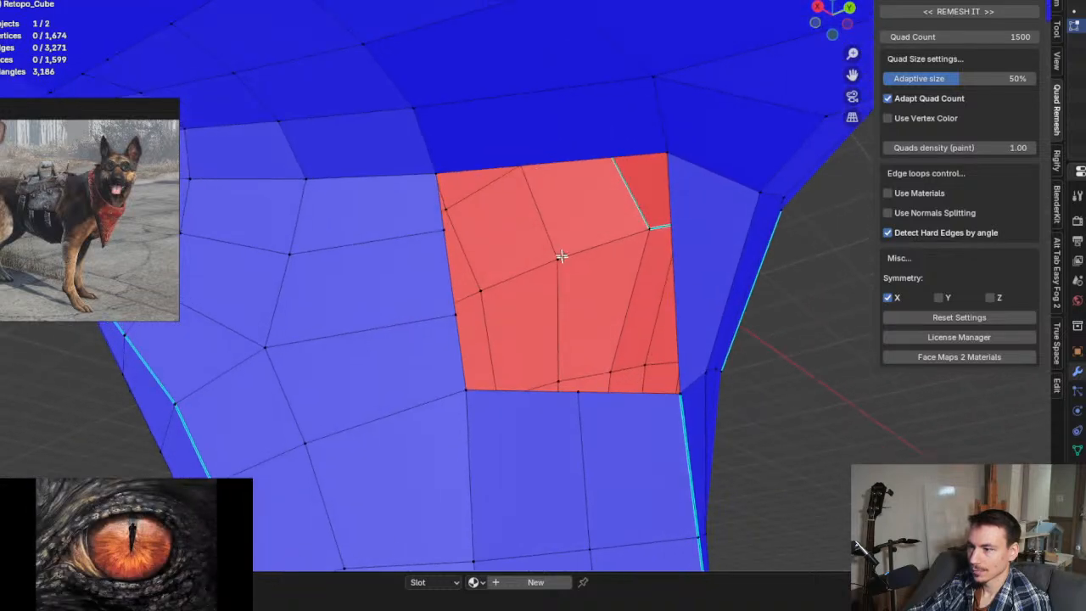
click(551, 162)
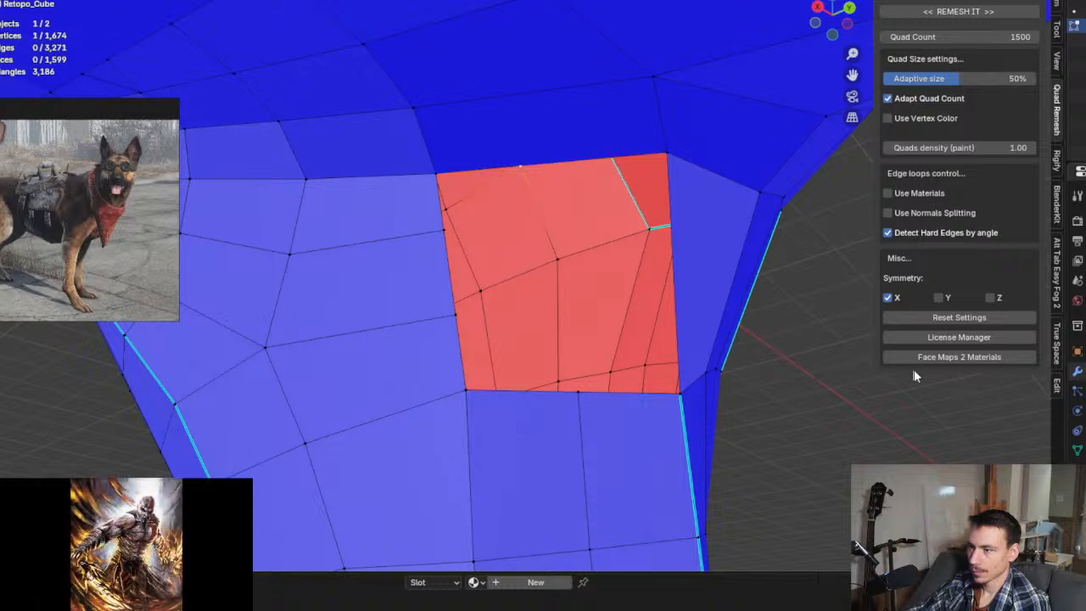
shift+click(513, 185)
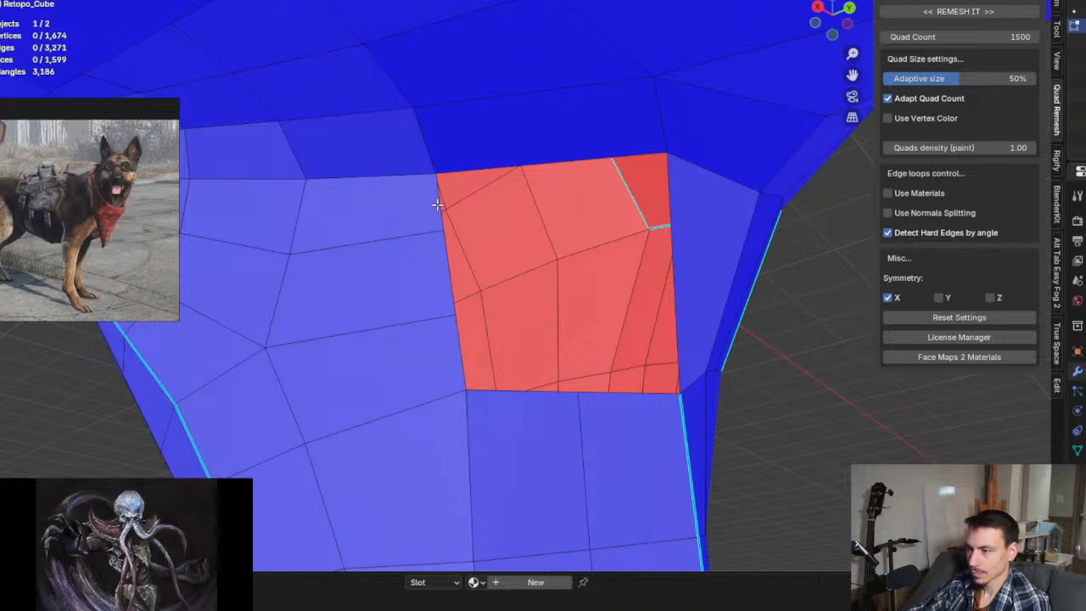
Step: Try to Grid Fill the hole in the upper front leg from its complete border edge loop, and clear the selection
scroll(437, 204, up, 2)
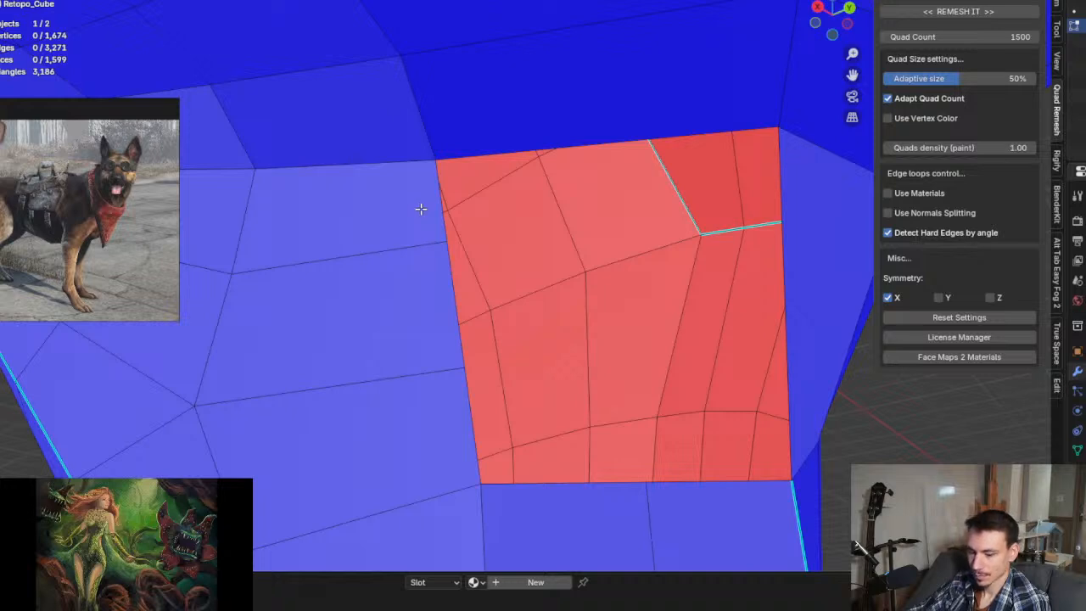
click(421, 209)
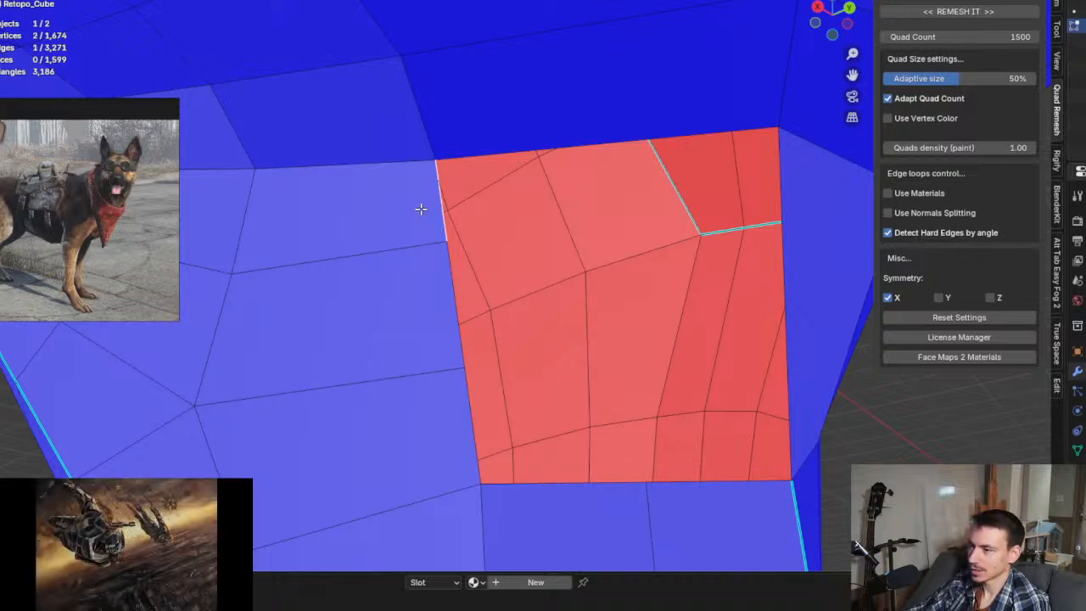
scroll(444, 215, up, 2)
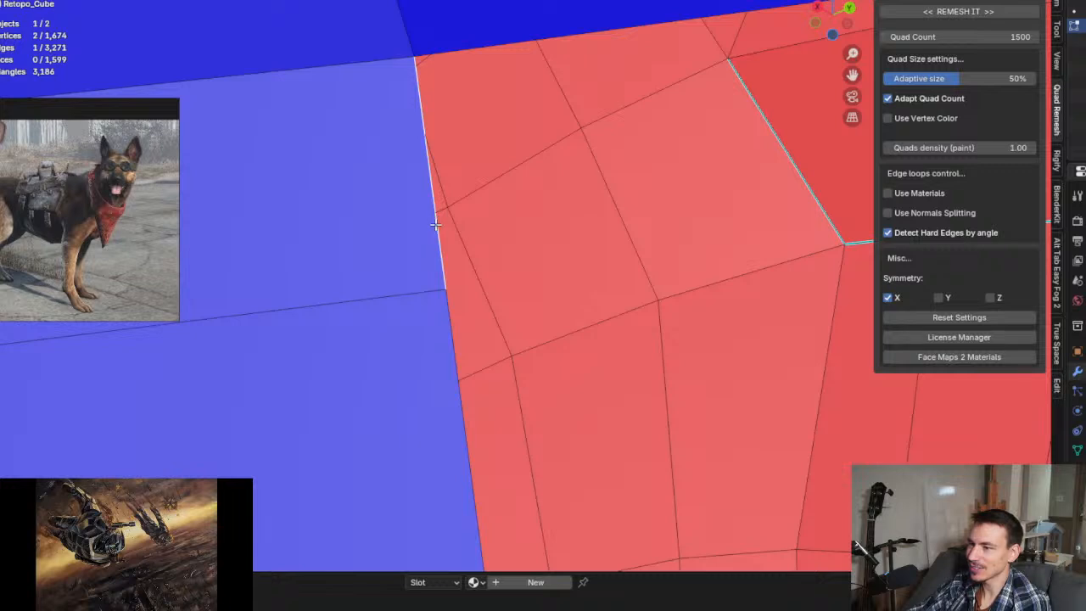
scroll(437, 222, down, 4)
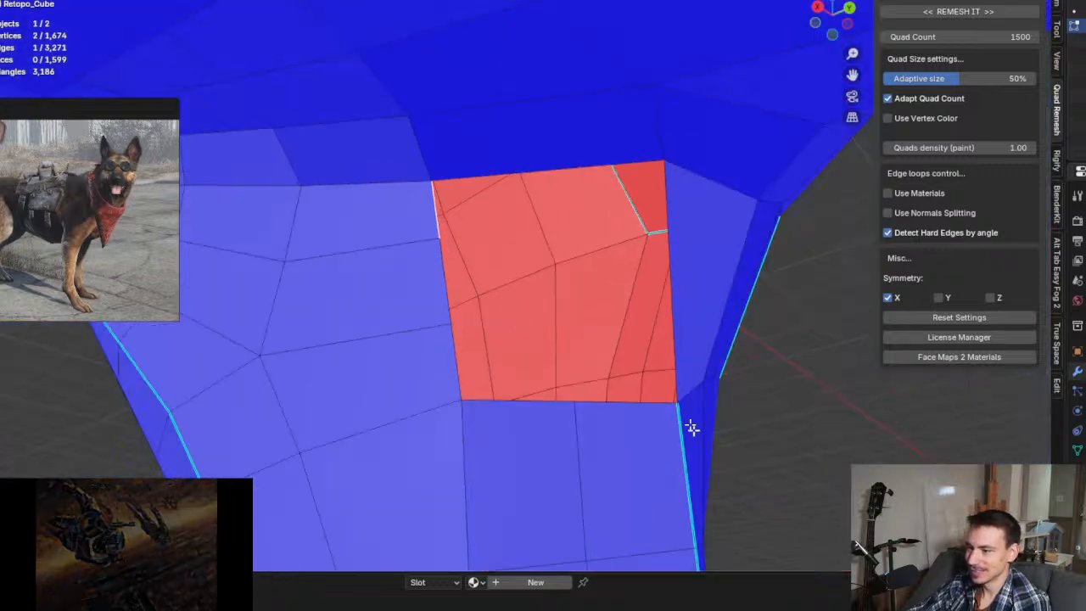
shift+click(655, 404)
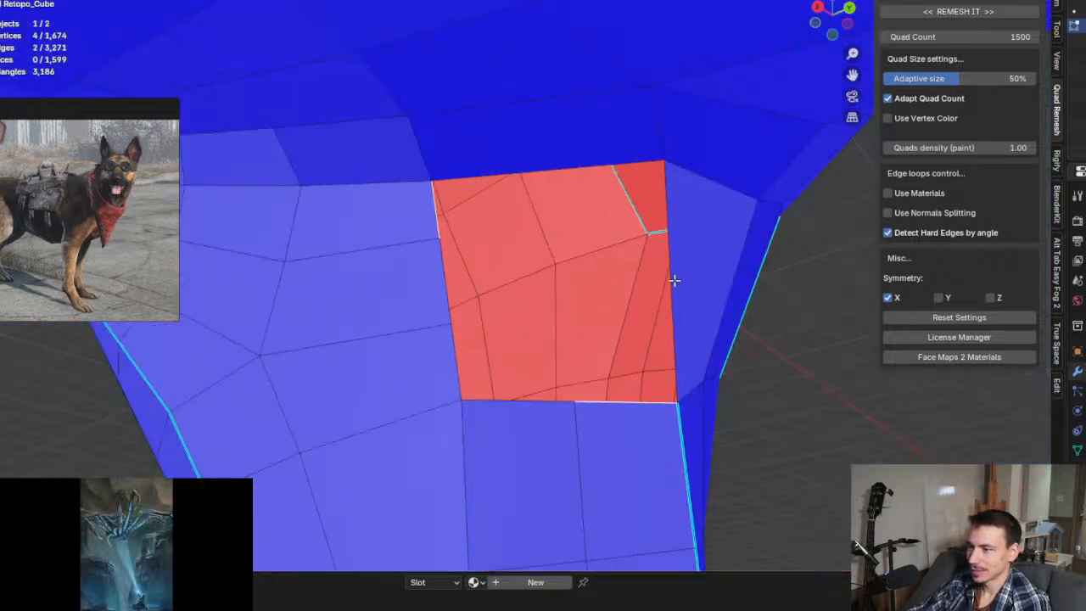
ctrl+click(640, 410)
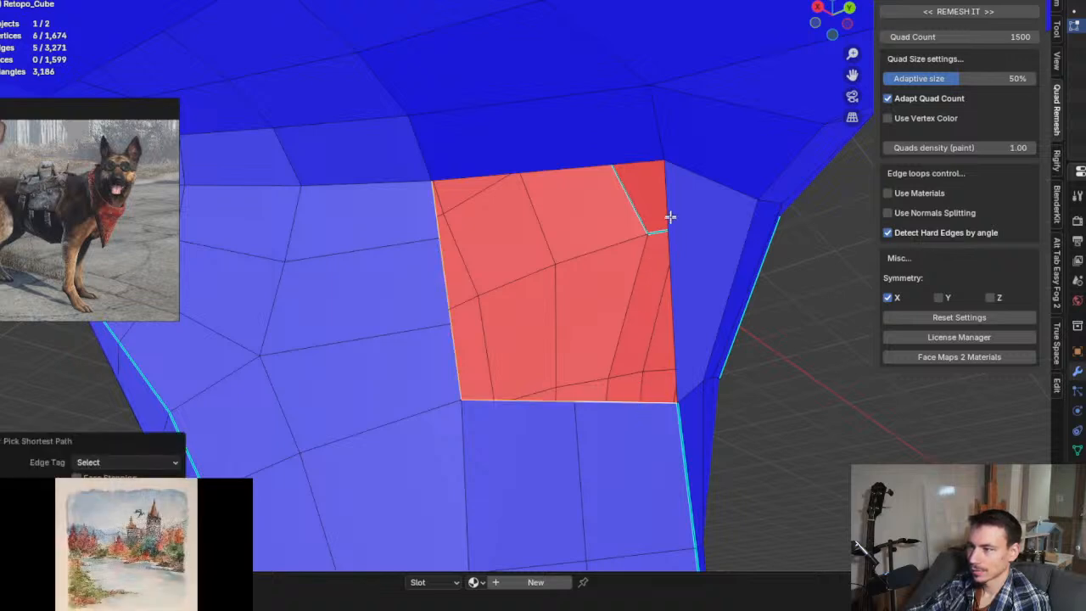
ctrl+click(623, 153)
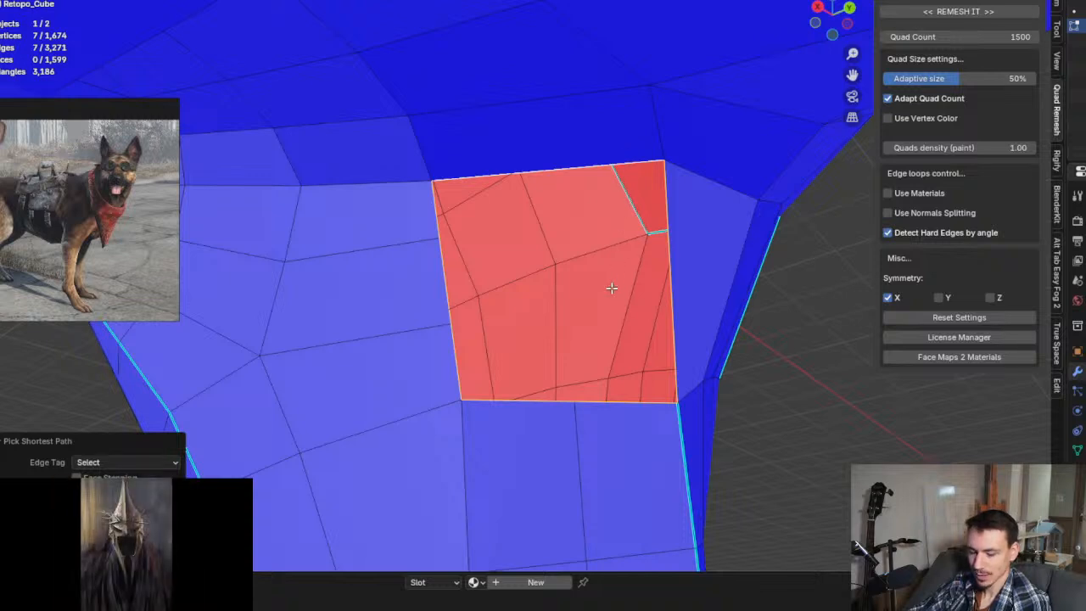
key(ctrl+f)
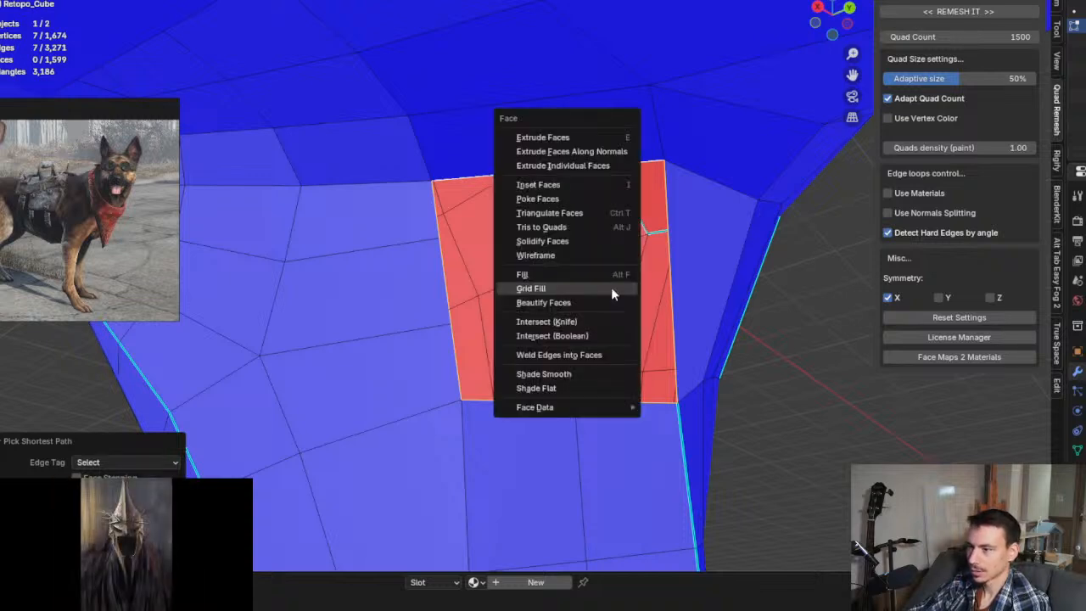
click(610, 287)
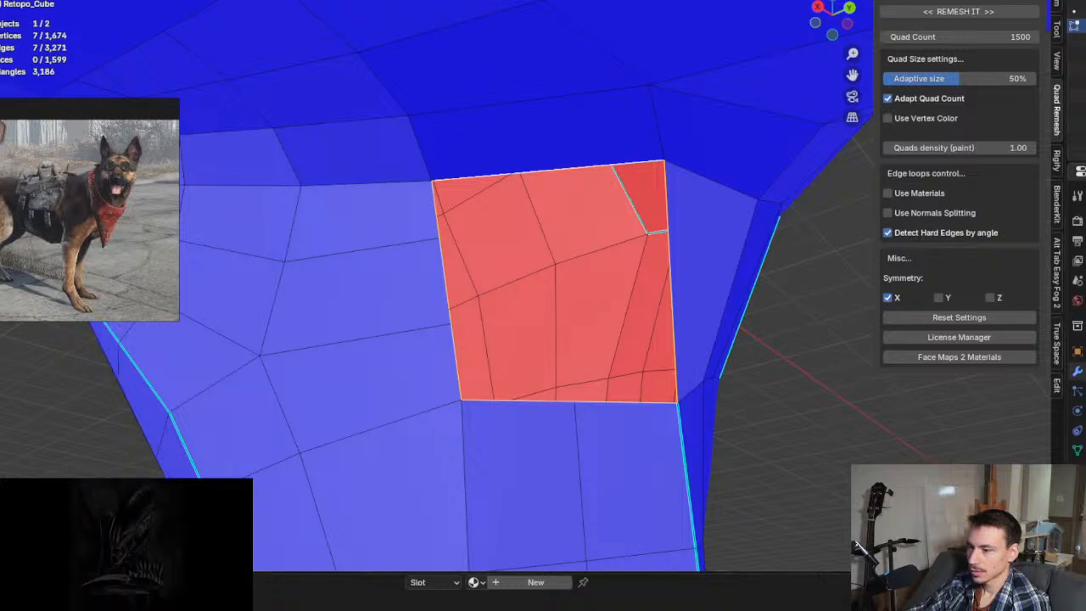
click(829, 382)
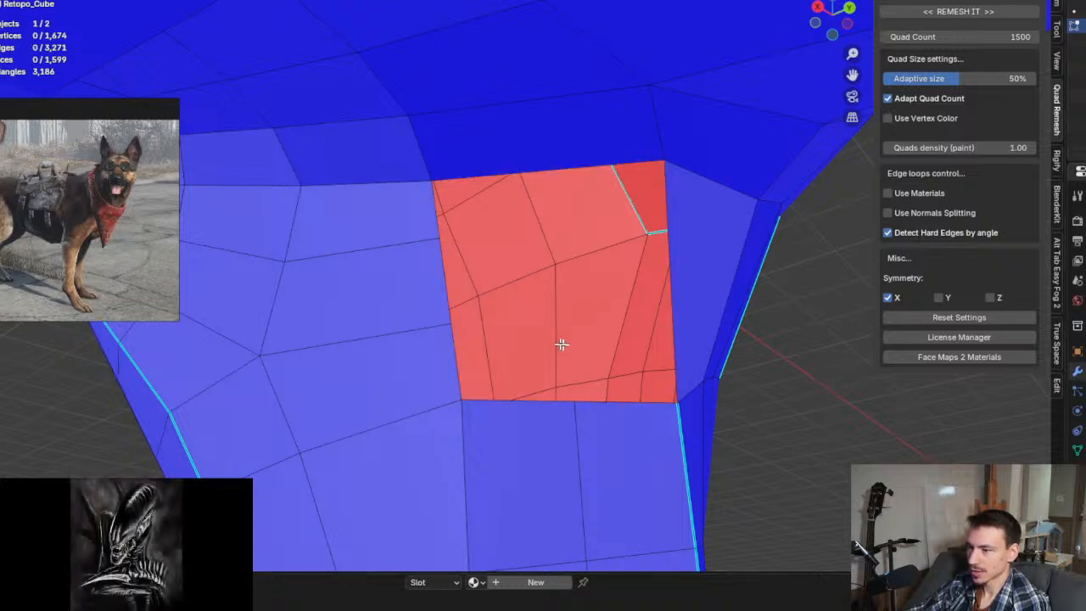
click(428, 210)
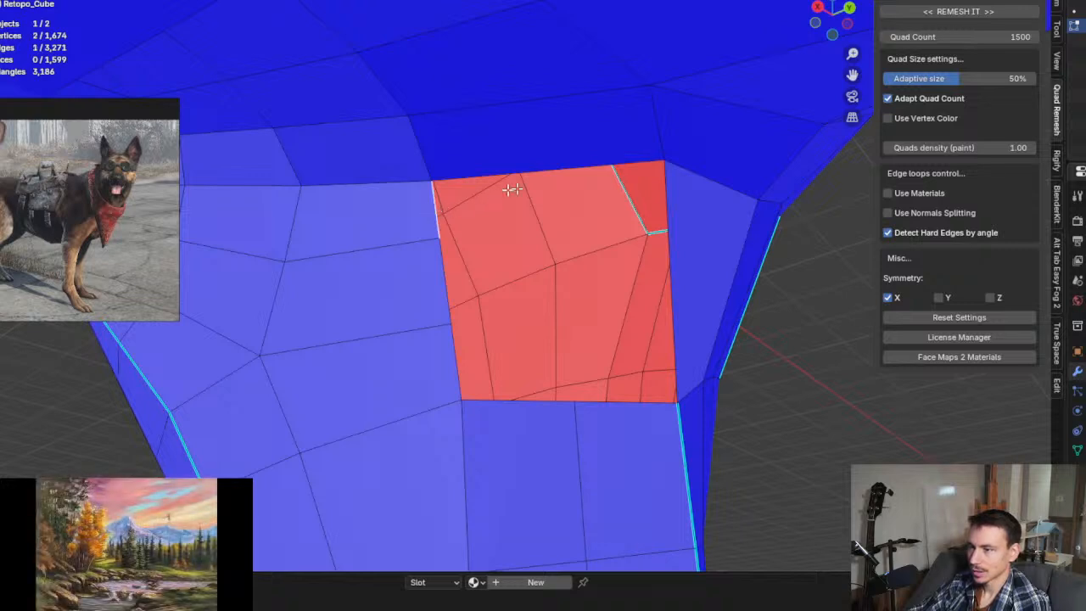
ctrl+click(503, 167)
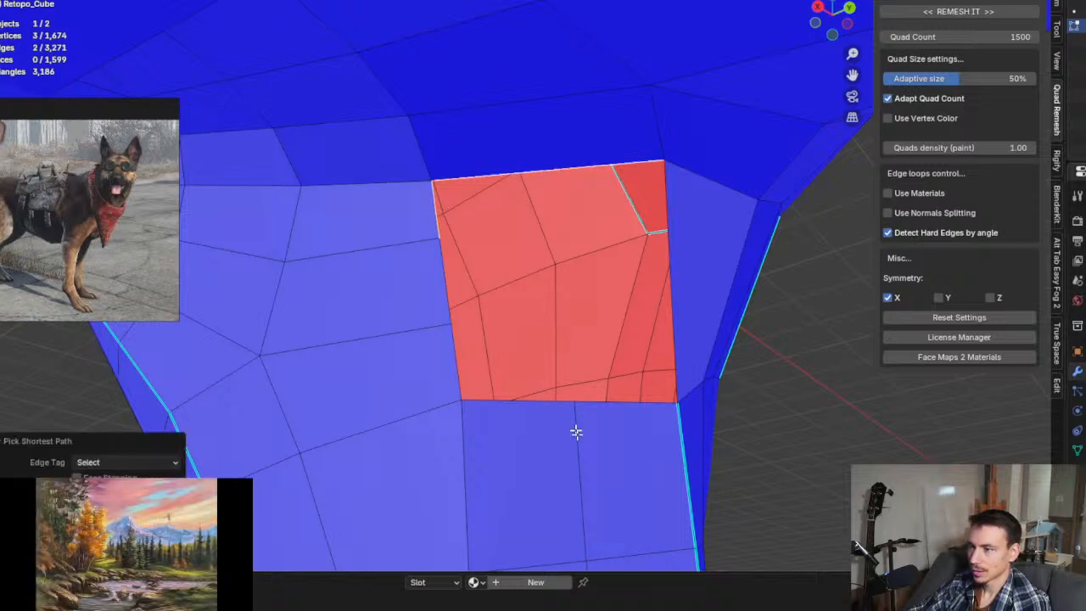
ctrl+click(611, 402)
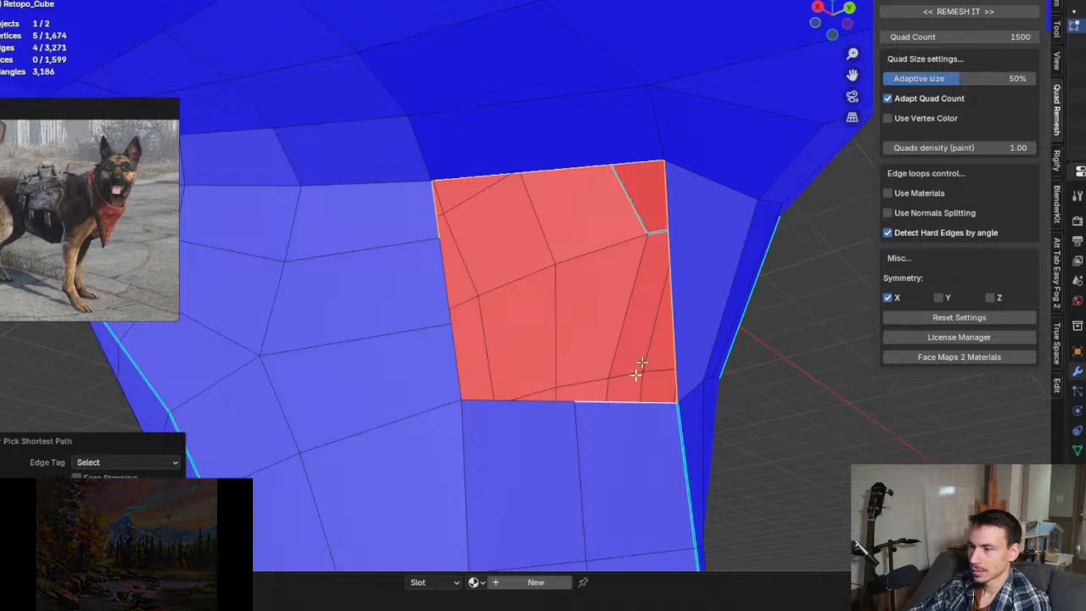
ctrl+click(435, 291)
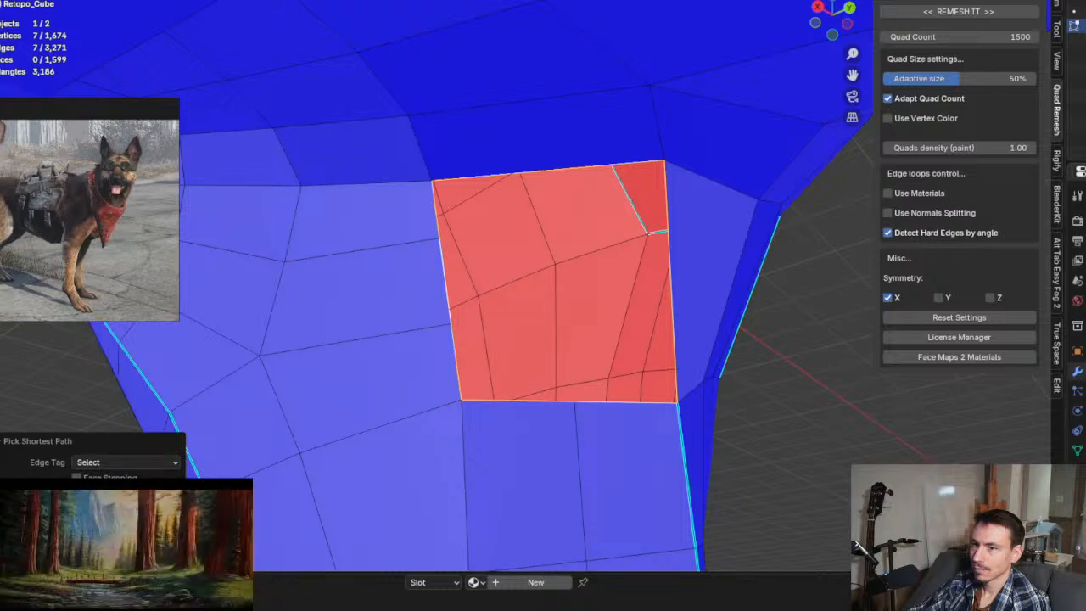
key(alt+a)
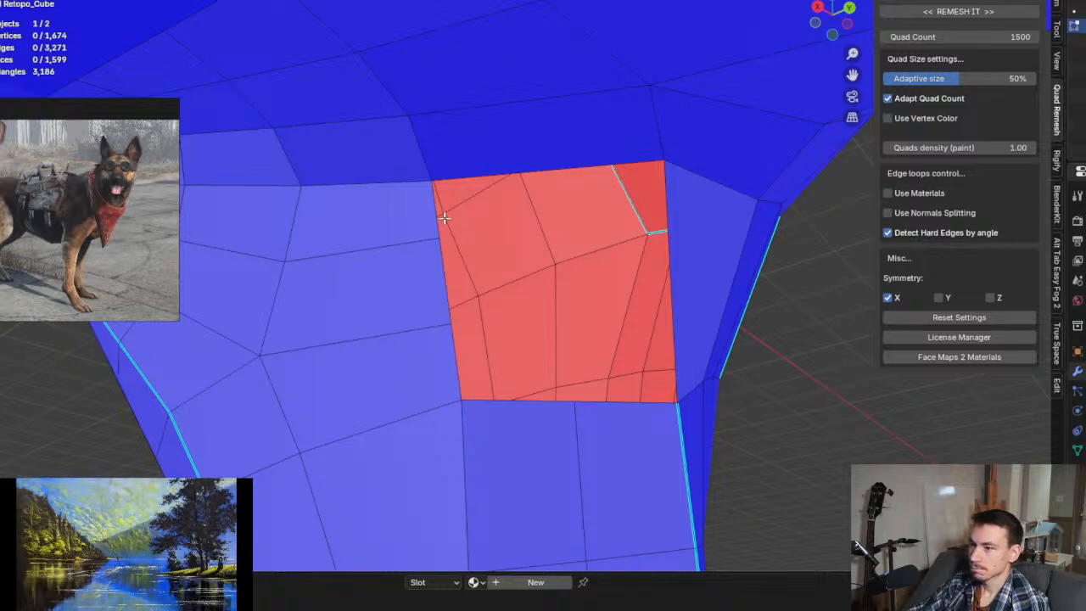
Step: Subdivide the long face directly above the hole in the upper front leg with one cut
click(517, 153)
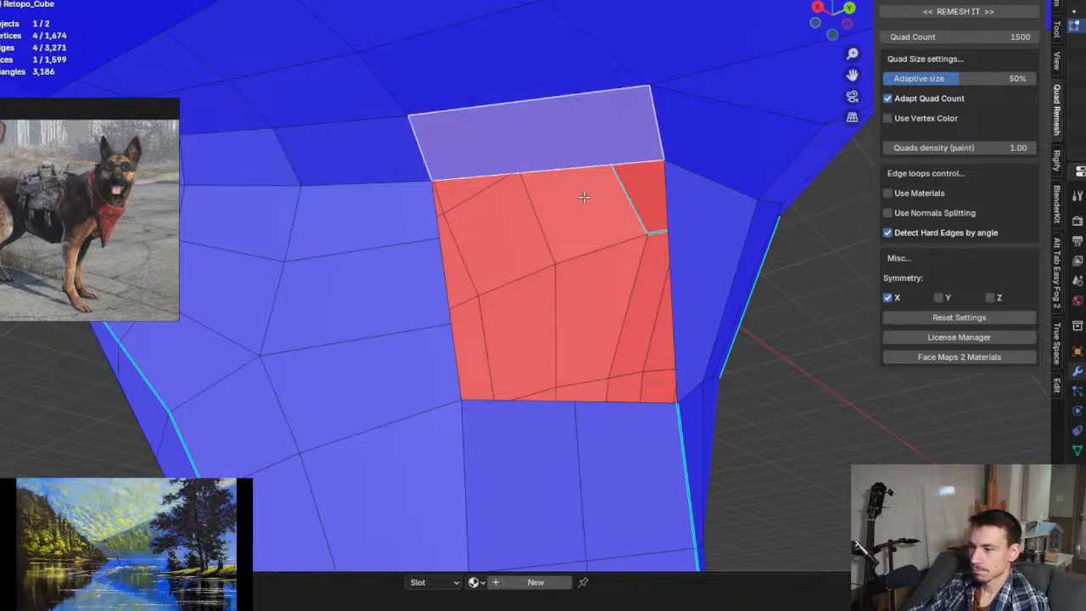
right_click(562, 146)
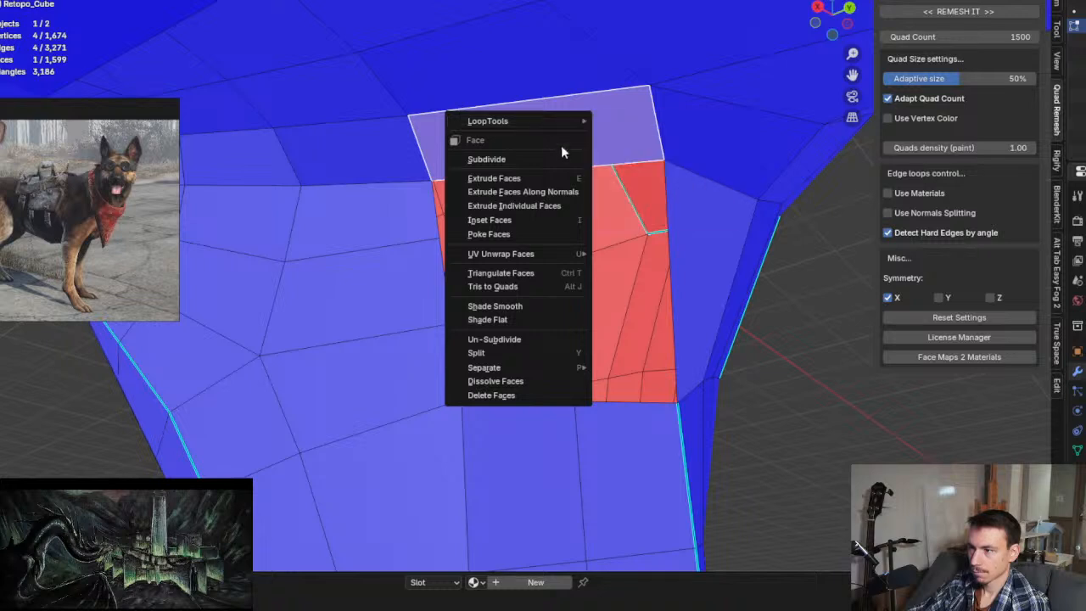
click(552, 159)
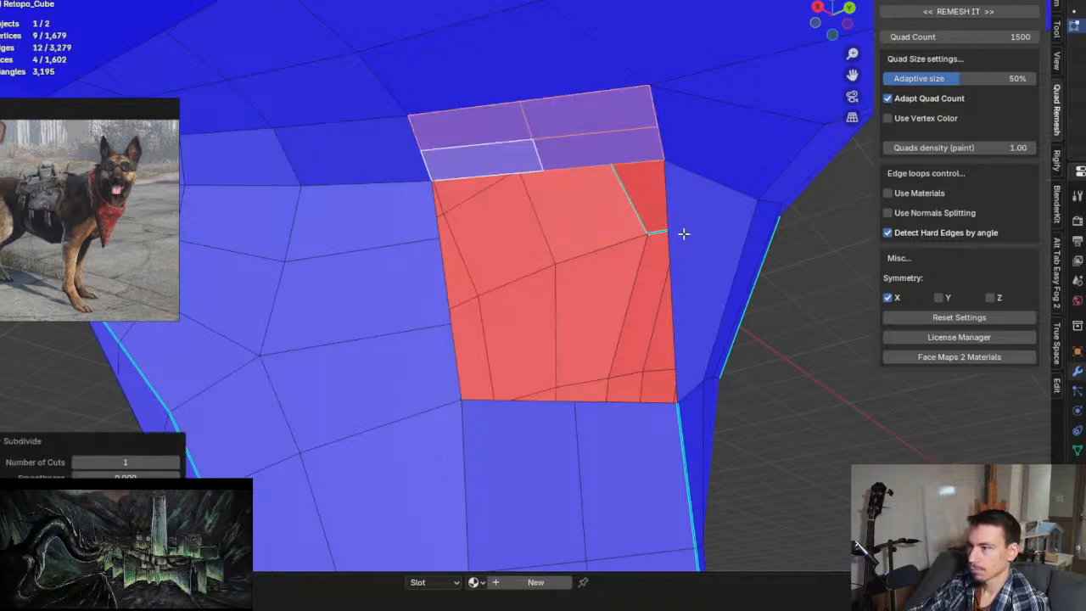
Step: Select all border edges around the hole in the upper front leg and close it with Grid Fill
click(507, 168)
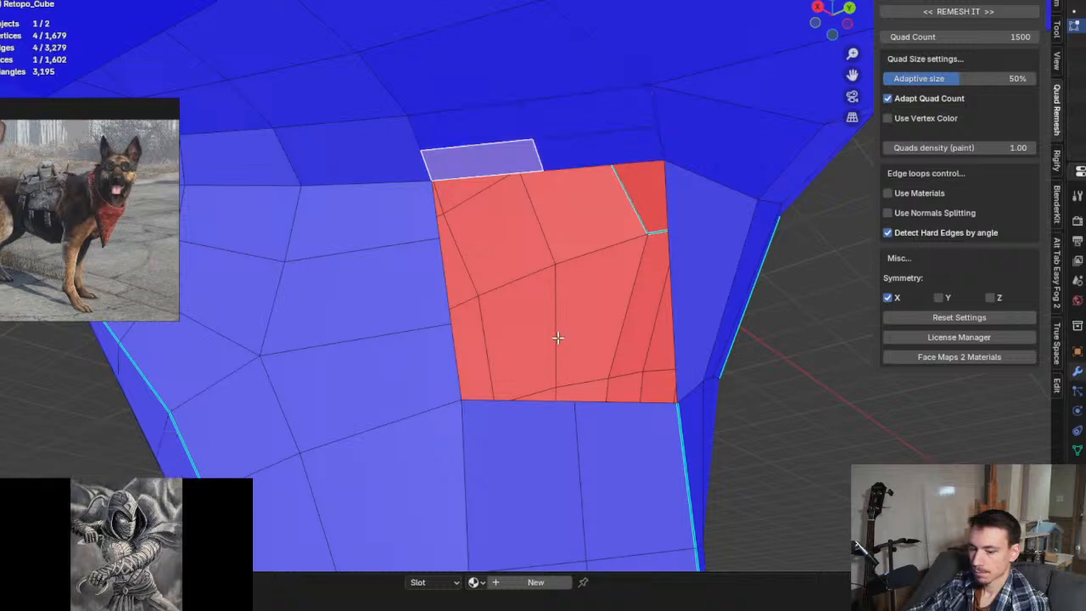
click(502, 171)
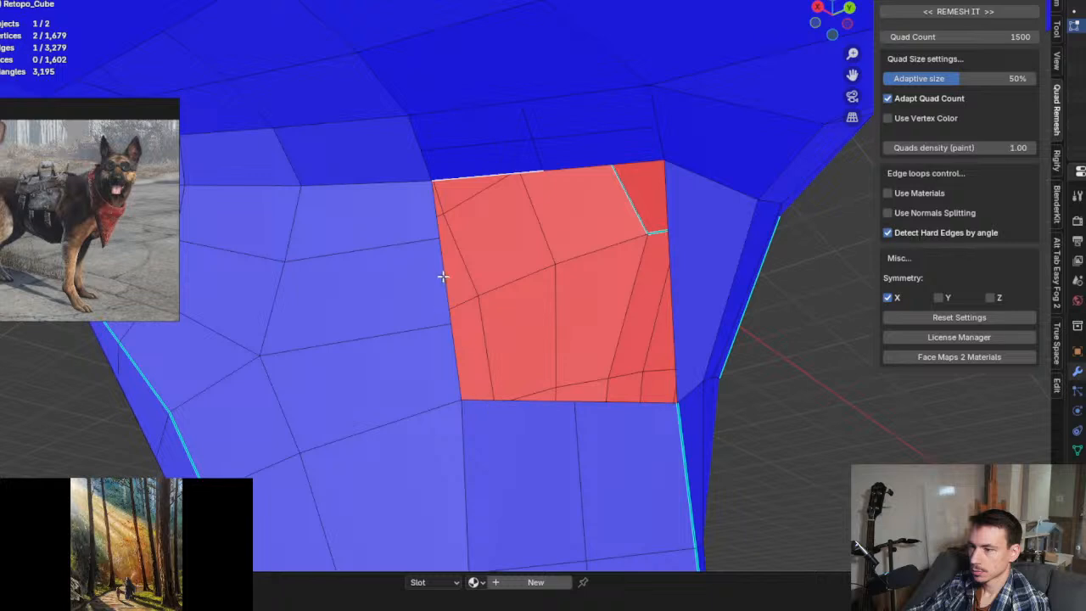
ctrl+click(498, 414)
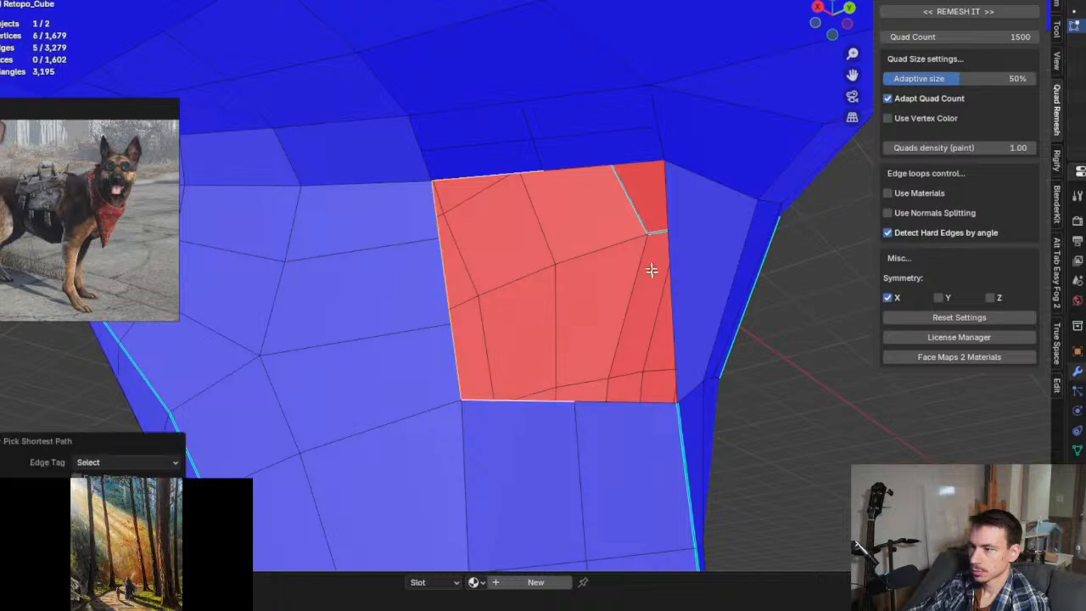
shift+click(626, 164)
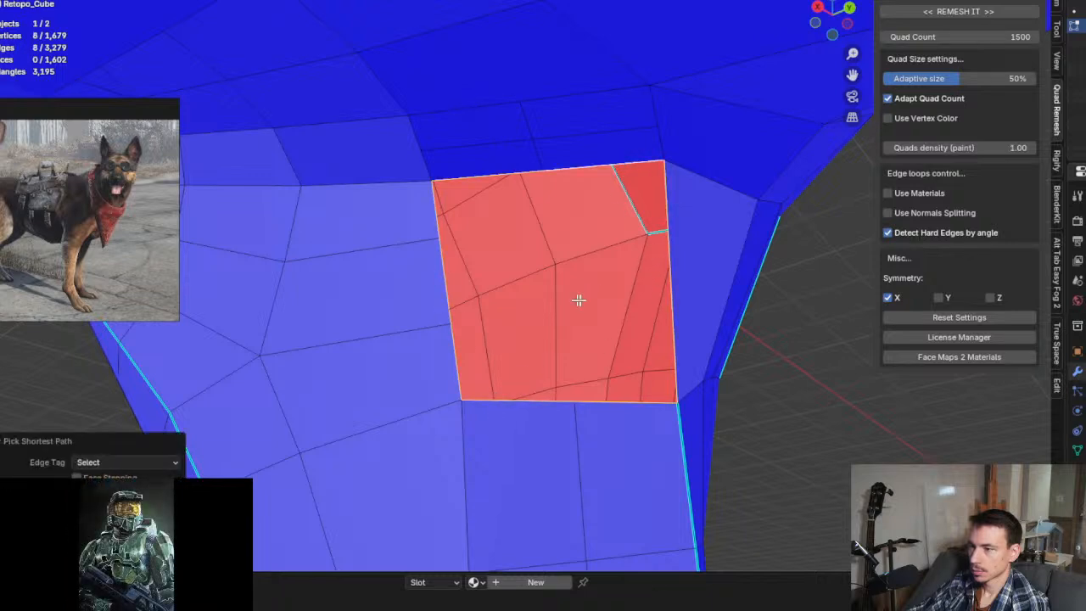
key(ctrl+f)
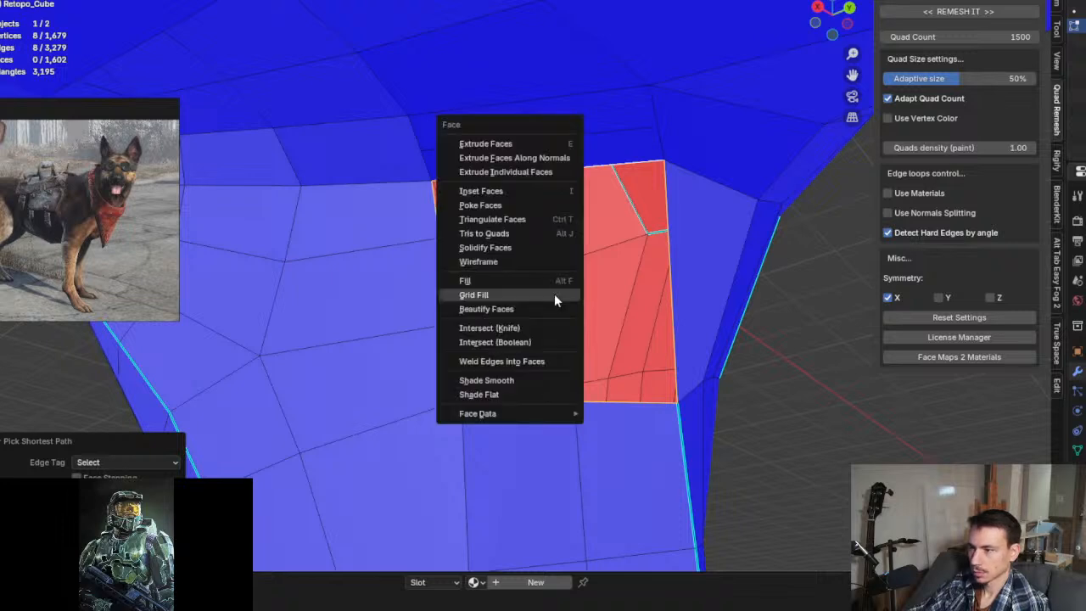
click(554, 293)
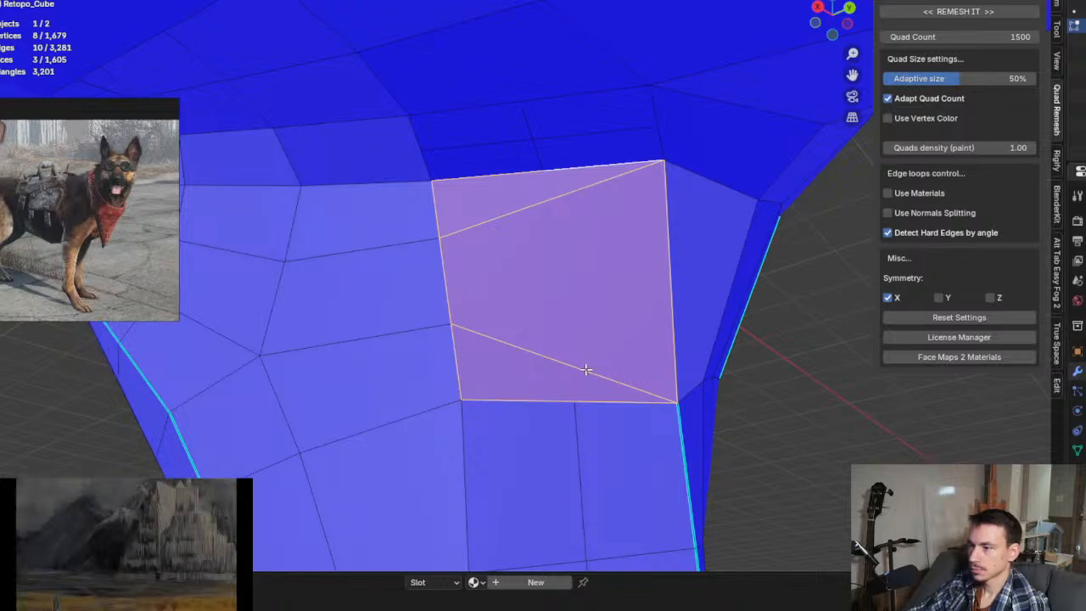
middle_drag(584, 368, 517, 276)
scroll(534, 365, down, 2)
scroll(537, 272, up, 3)
scroll(517, 276, up, 5)
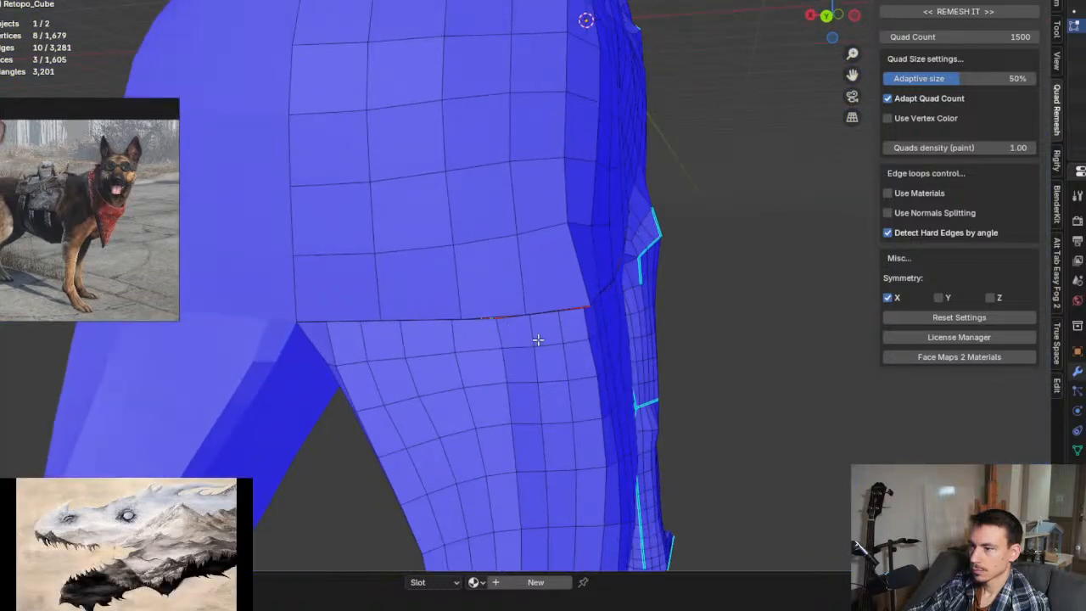
Step: Select all geometry linked to the dog's rear body and examine its border with the upper hind leg
scroll(538, 337, down, 2)
scroll(514, 315, up, 2)
middle_drag(540, 341, 453, 245)
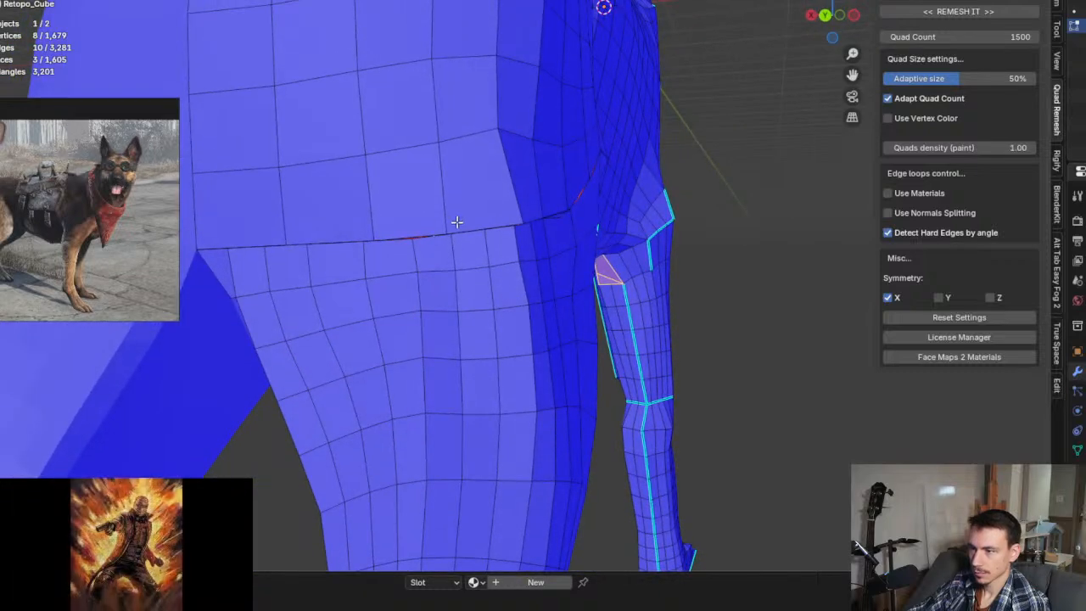
key(ctrl+l)
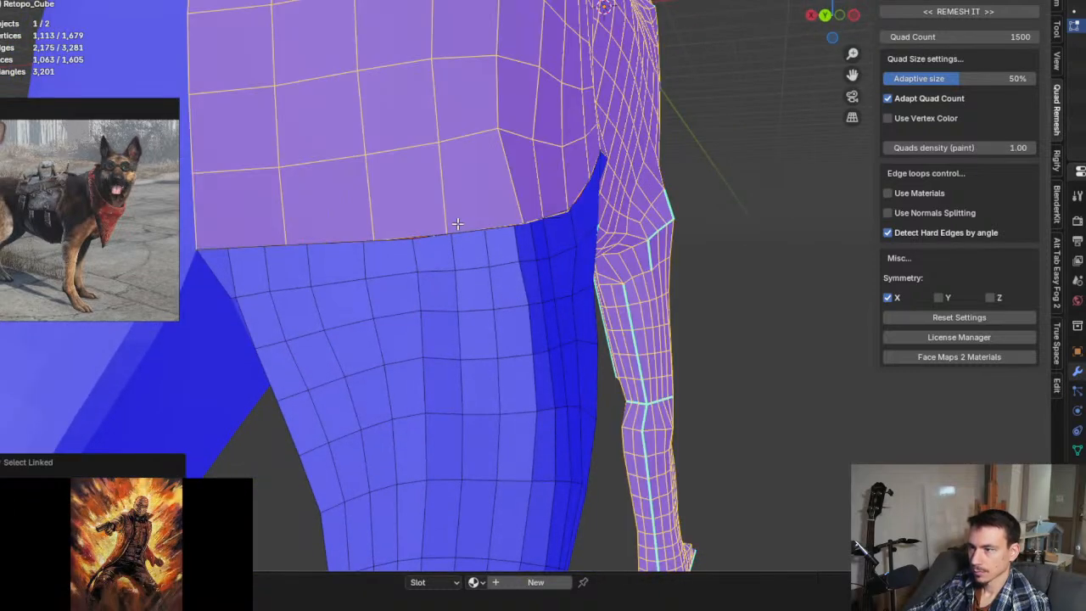
scroll(458, 223, down, 3)
middle_drag(460, 209, 475, 279)
scroll(475, 284, up, 2)
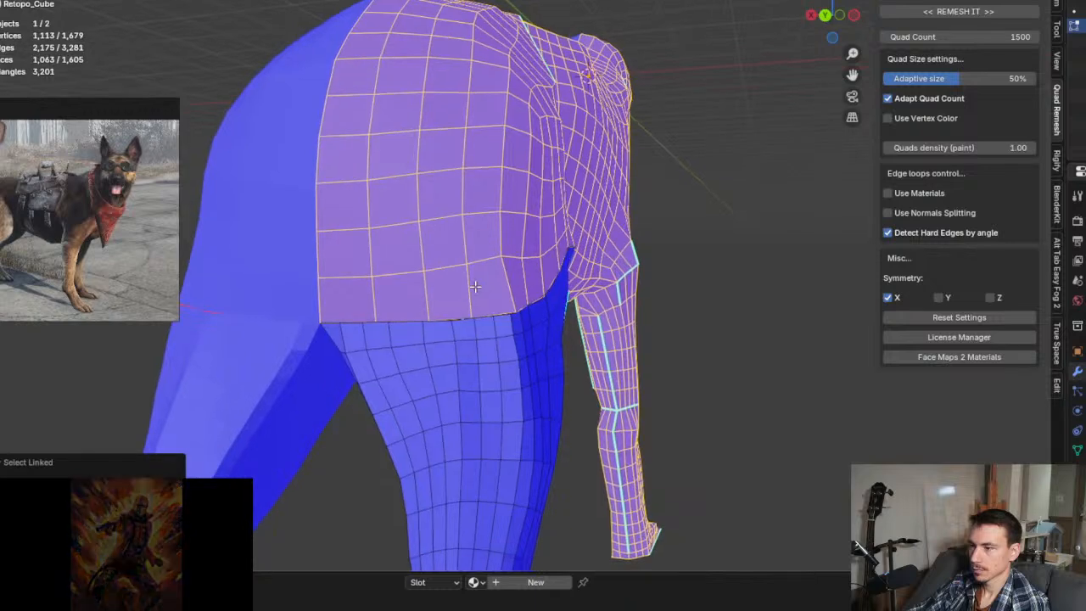
scroll(454, 329, up, 5)
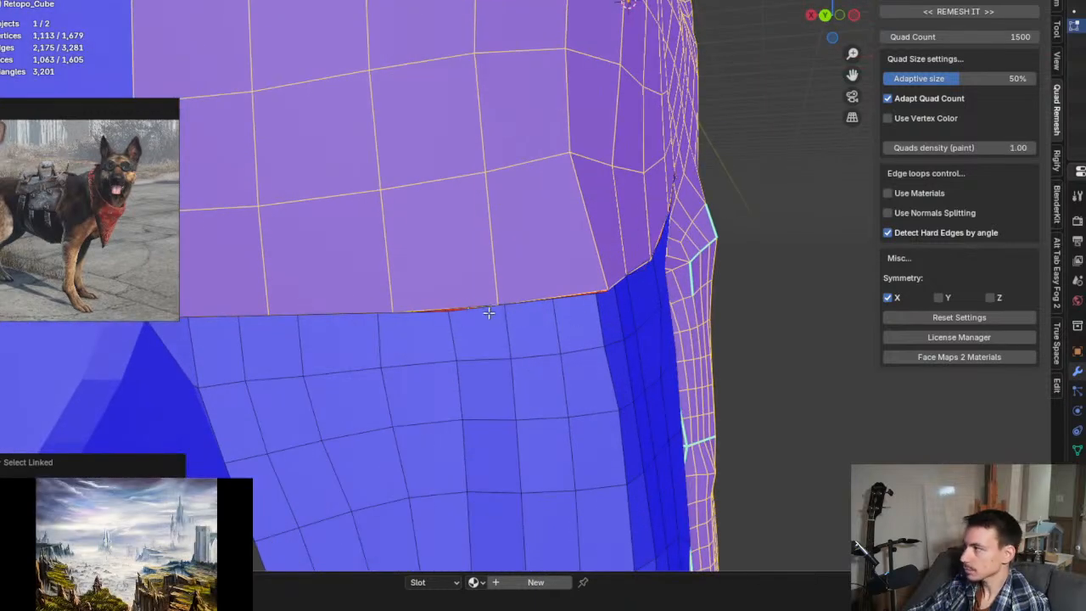
middle_drag(478, 324, 587, 298)
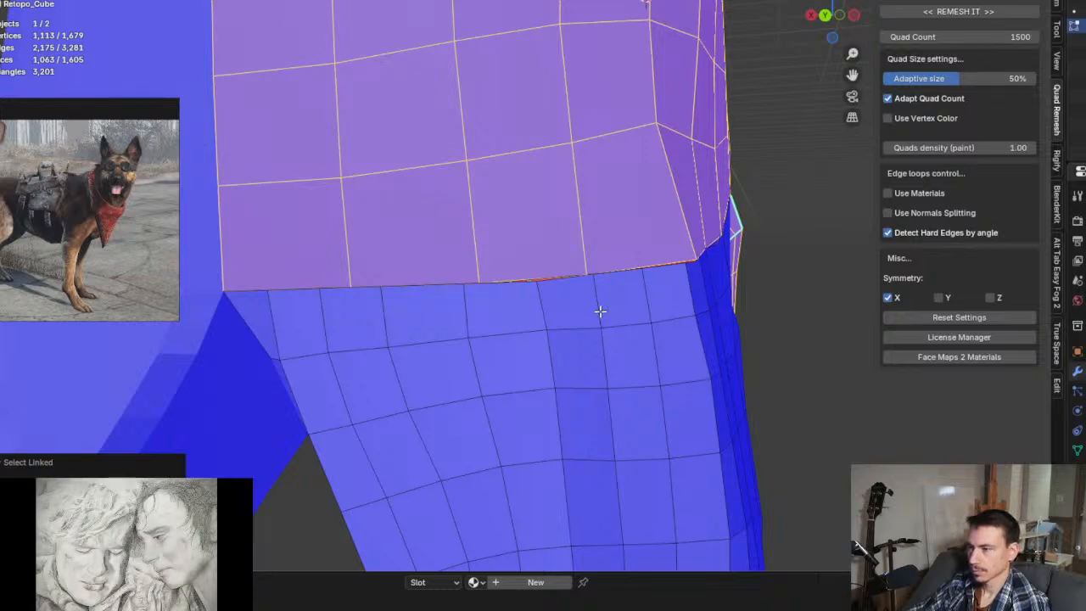
Step: Clear the selection, reselect the linked body mesh, and examine the overlapping faces where the belly meets the hind leg
scroll(766, 342, down, 5)
click(770, 346)
middle_drag(770, 346, 701, 346)
scroll(788, 345, up, 4)
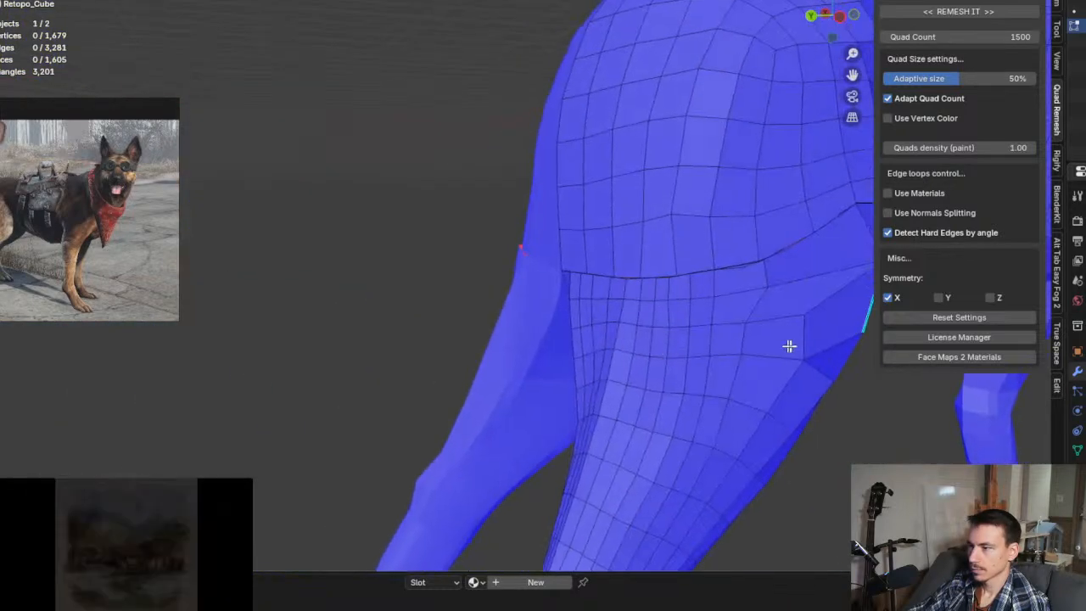
middle_drag(789, 345, 441, 339)
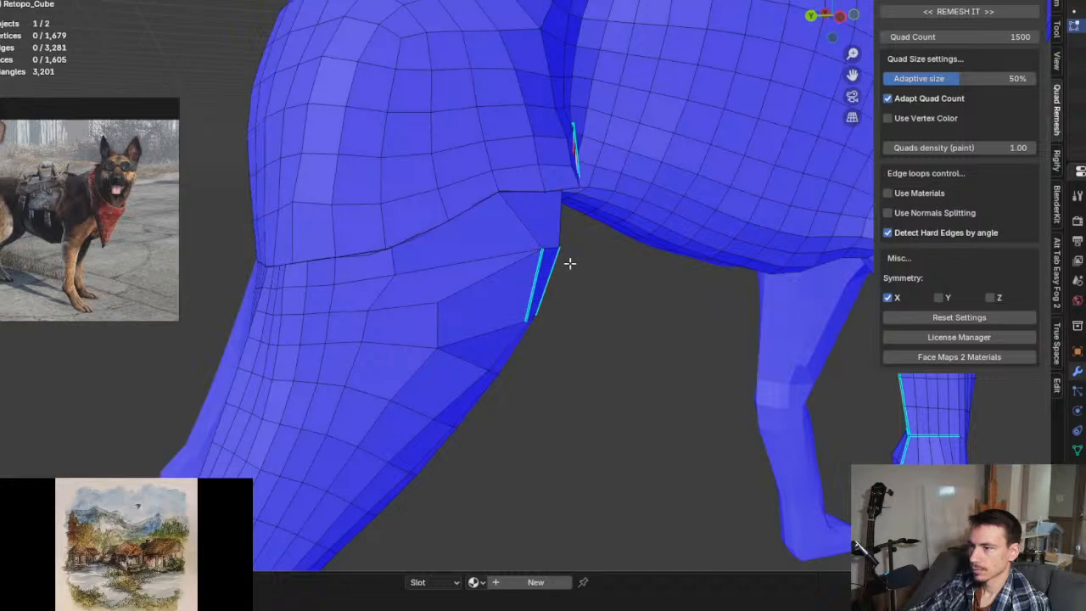
middle_drag(569, 263, 526, 206)
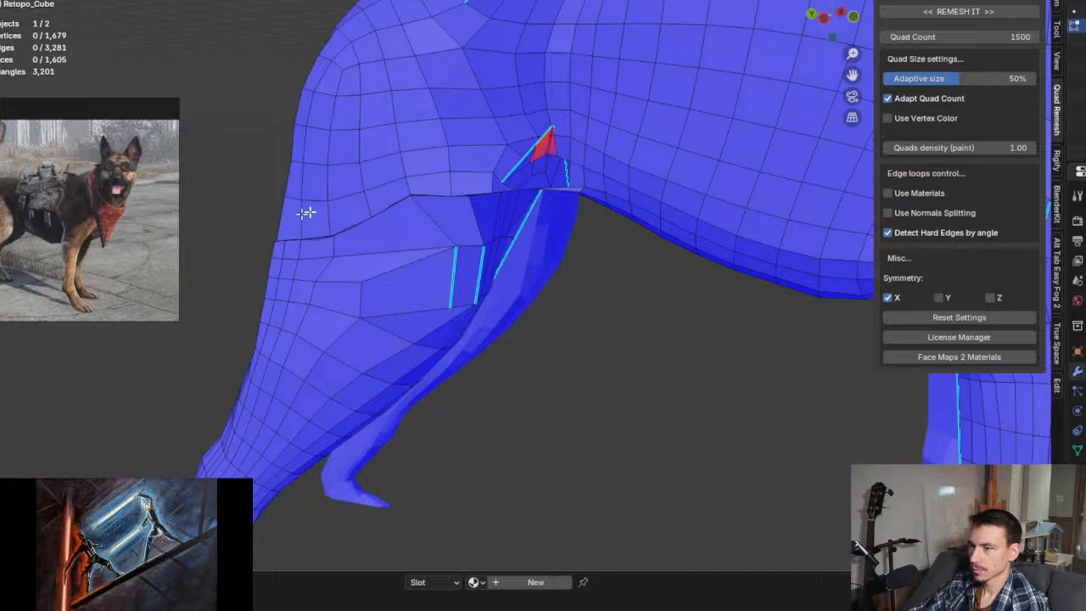
mouse_move(305, 213)
middle_down()
mouse_move(407, 213)
mouse_move(288, 212)
middle_up()
key(ctrl+l)
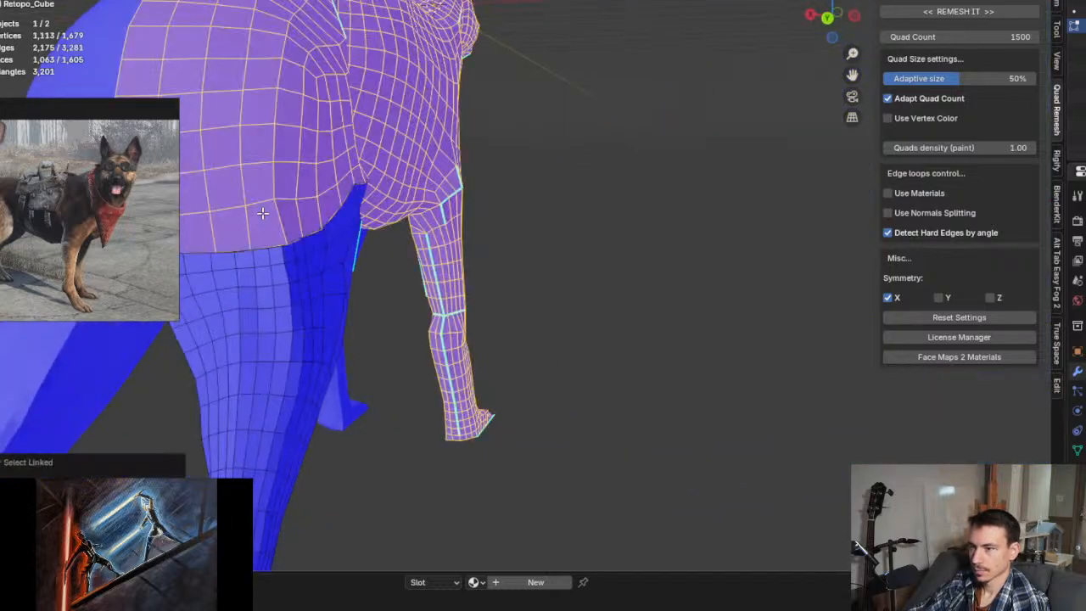
middle_drag(414, 211, 462, 242)
scroll(303, 204, down, 4)
scroll(297, 175, up, 7)
scroll(374, 223, up, 3)
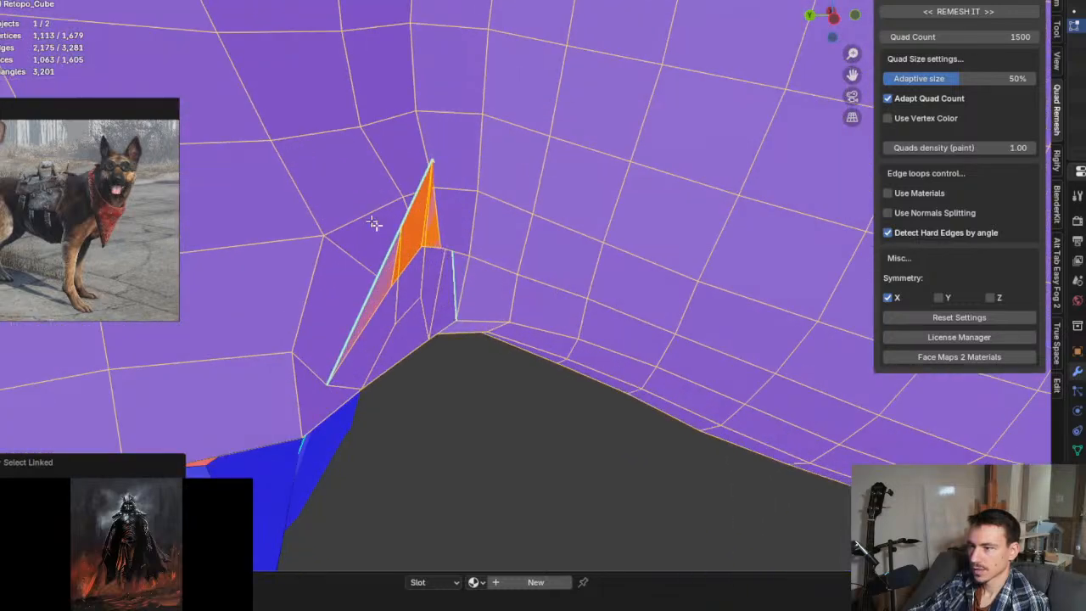
scroll(417, 291, down, 5)
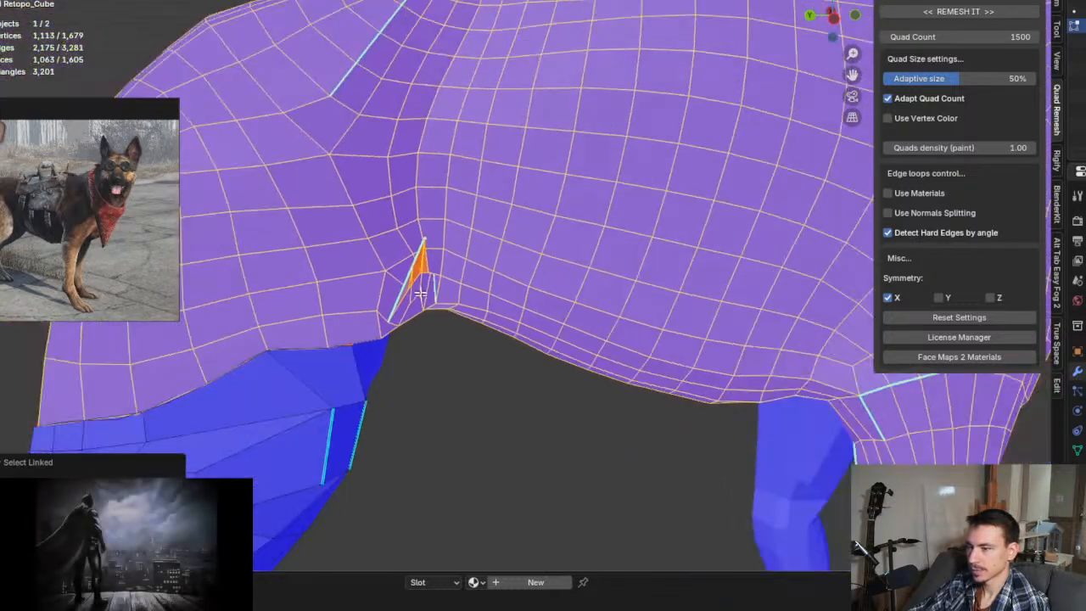
Step: Examine the linked body mesh from the hind leg to the head and front leg, ending at the flipped faces in the groin
middle_drag(436, 381, 519, 204)
scroll(652, 354, down, 5)
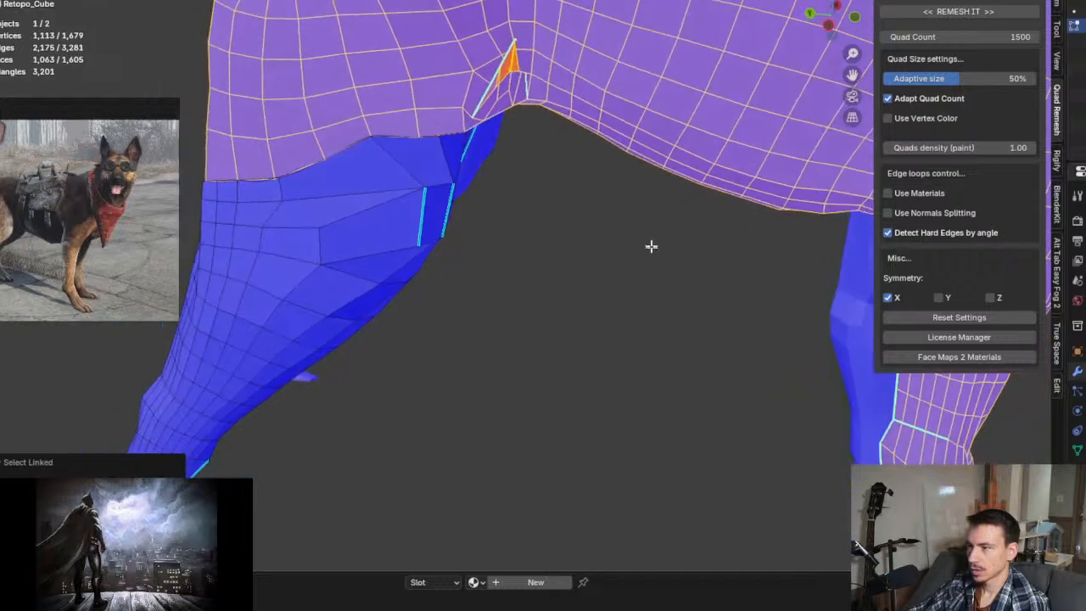
middle_drag(637, 279, 328, 311)
scroll(614, 306, up, 6)
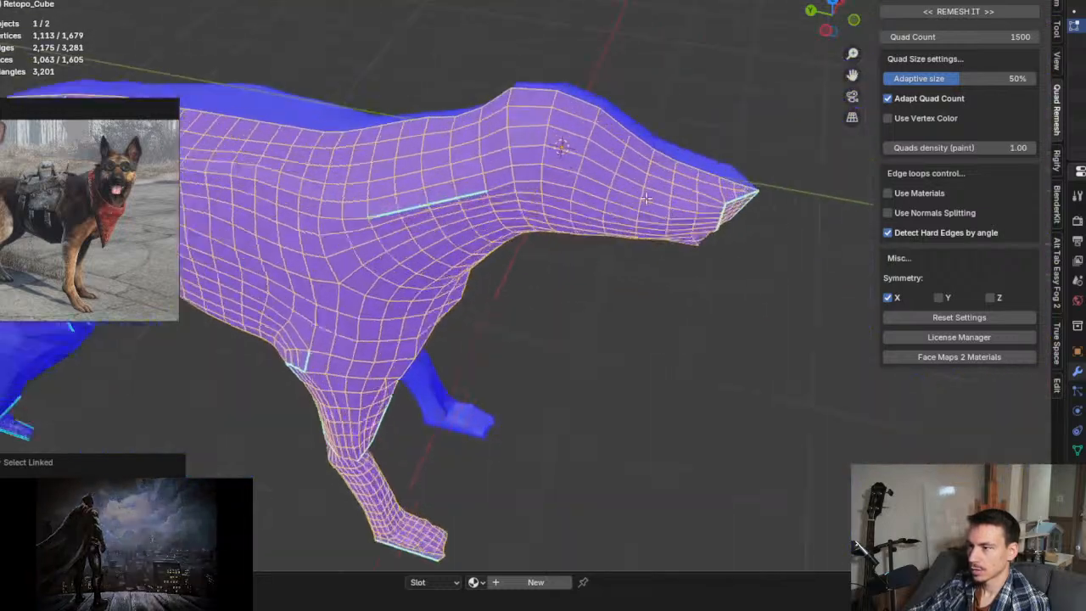
middle_drag(614, 306, 548, 252)
scroll(461, 277, down, 5)
middle_drag(461, 277, 512, 315)
scroll(456, 338, up, 5)
scroll(457, 338, down, 5)
middle_drag(457, 337, 565, 241)
scroll(706, 231, up, 4)
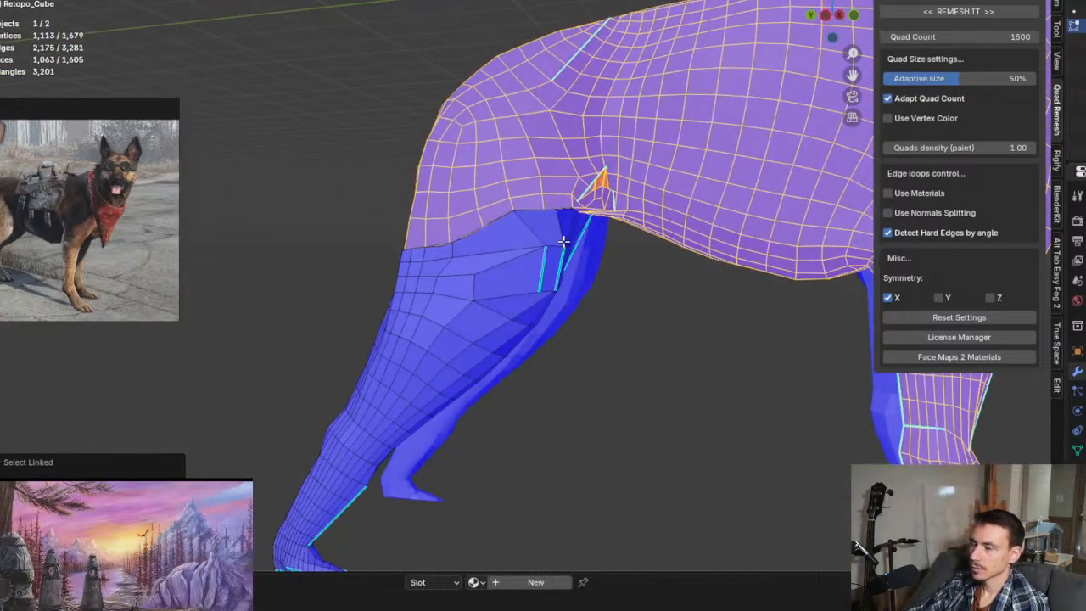
scroll(563, 242, up, 5)
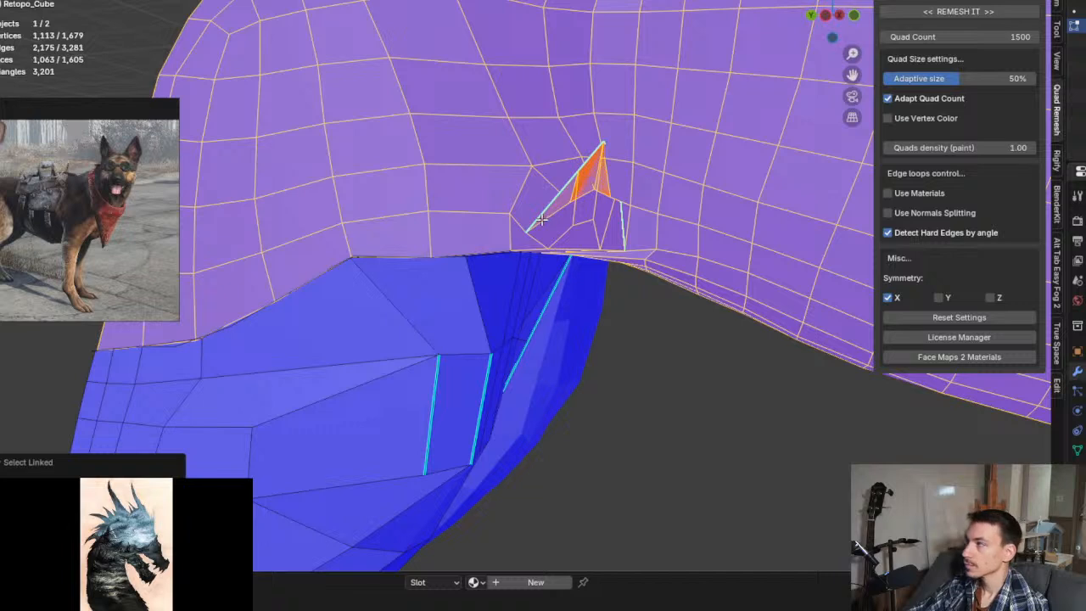
scroll(537, 223, up, 1)
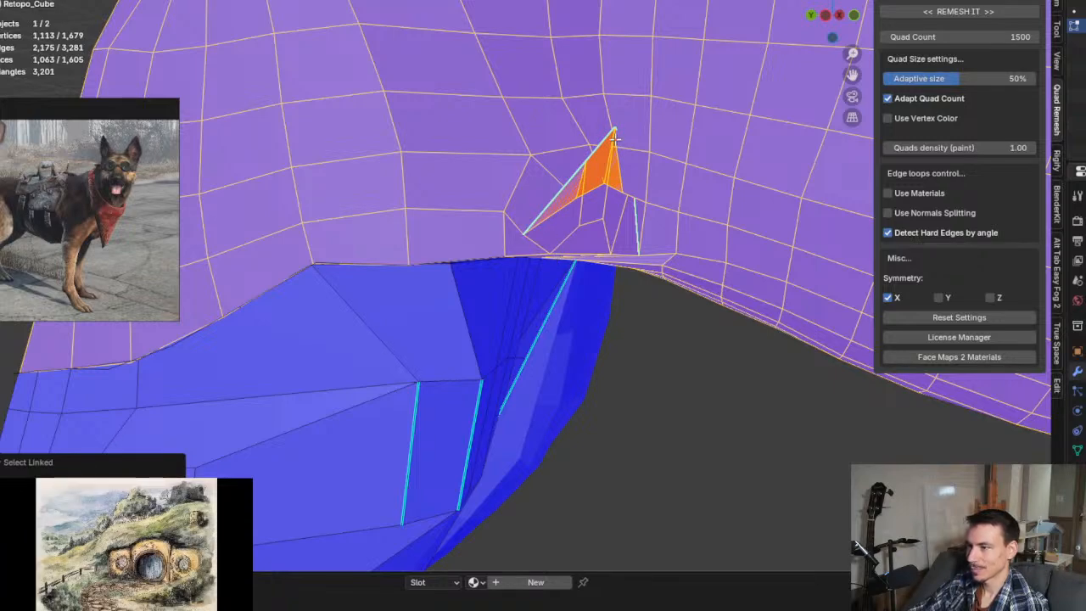
scroll(613, 136, up, 1)
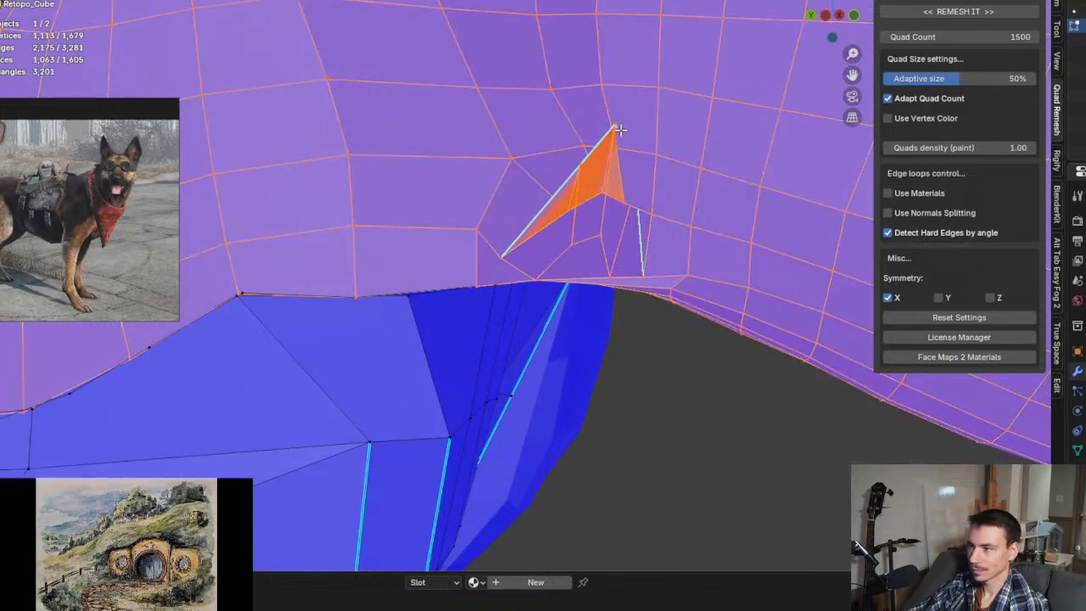
Step: Try to move the tip vertex of the flipped faces between the belly and the hind leg
click(614, 128)
mouse_move(599, 162)
middle_down()
mouse_move(635, 174)
mouse_move(620, 208)
mouse_move(591, 177)
middle_up()
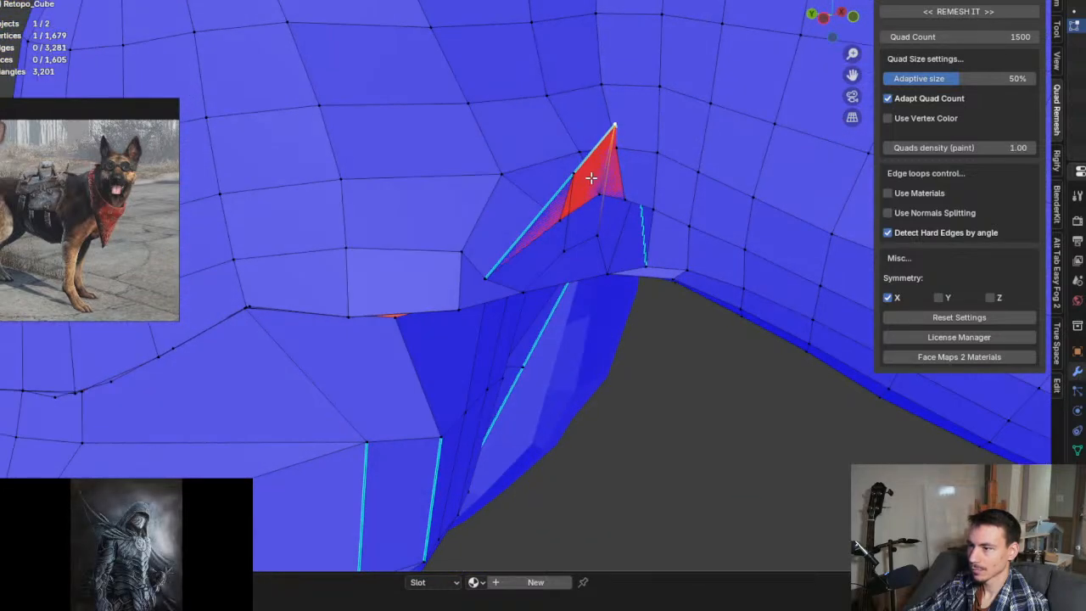
key(g)
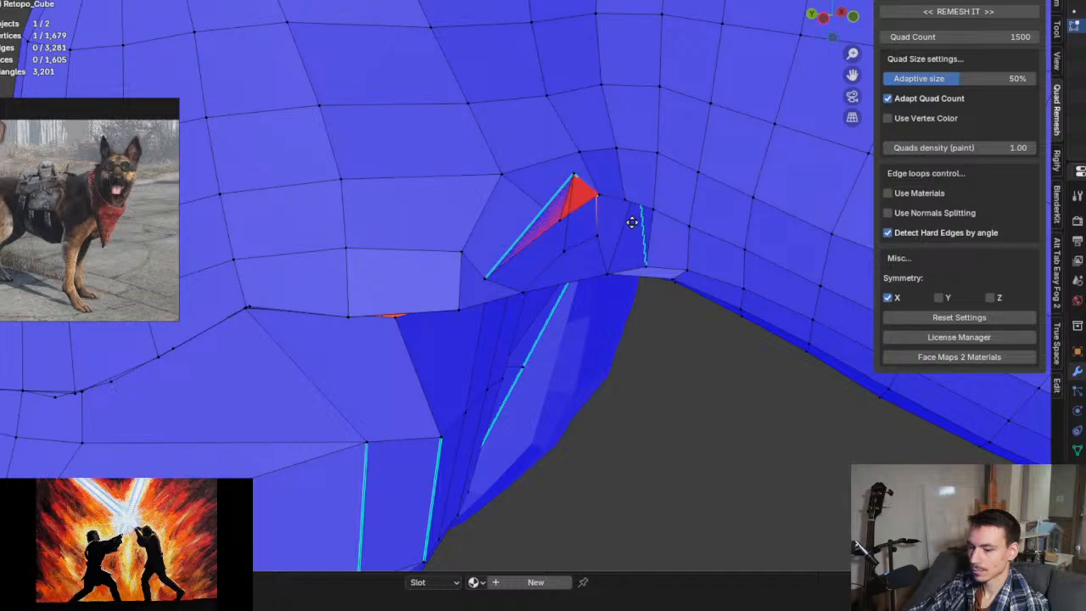
click(634, 222)
scroll(591, 172, up, 2)
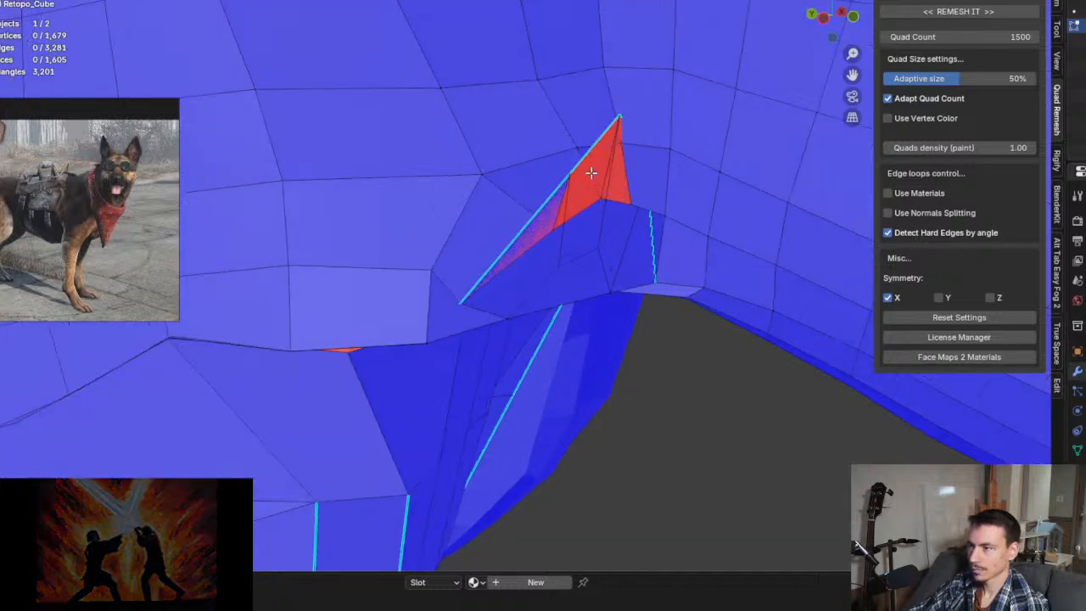
middle_drag(590, 172, 585, 179)
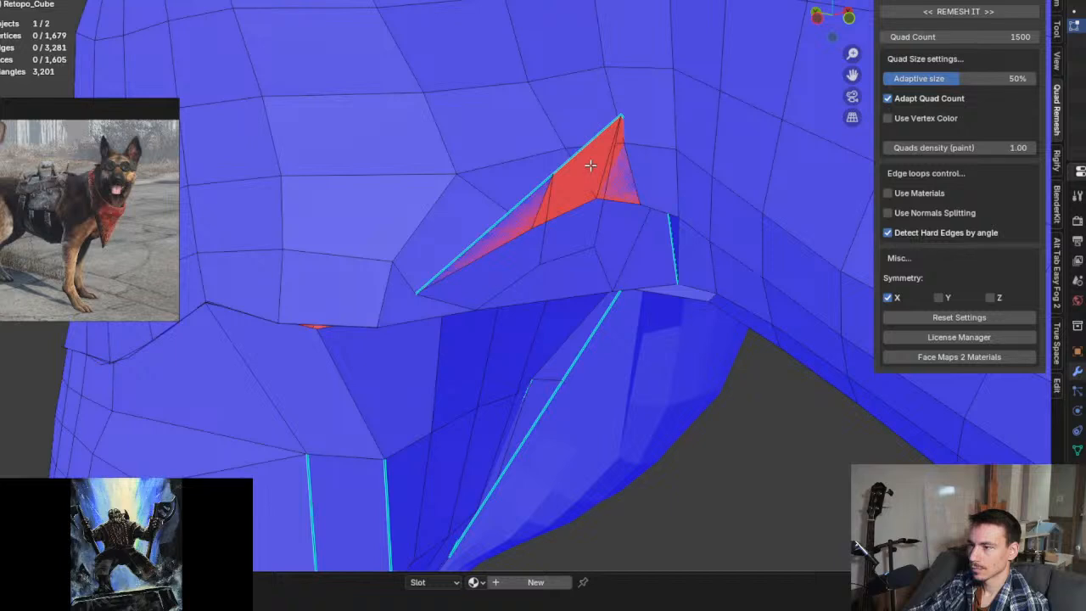
Step: Select the seven overlapping and flipped faces where the belly meets the hind leg and delete them as faces
click(525, 211)
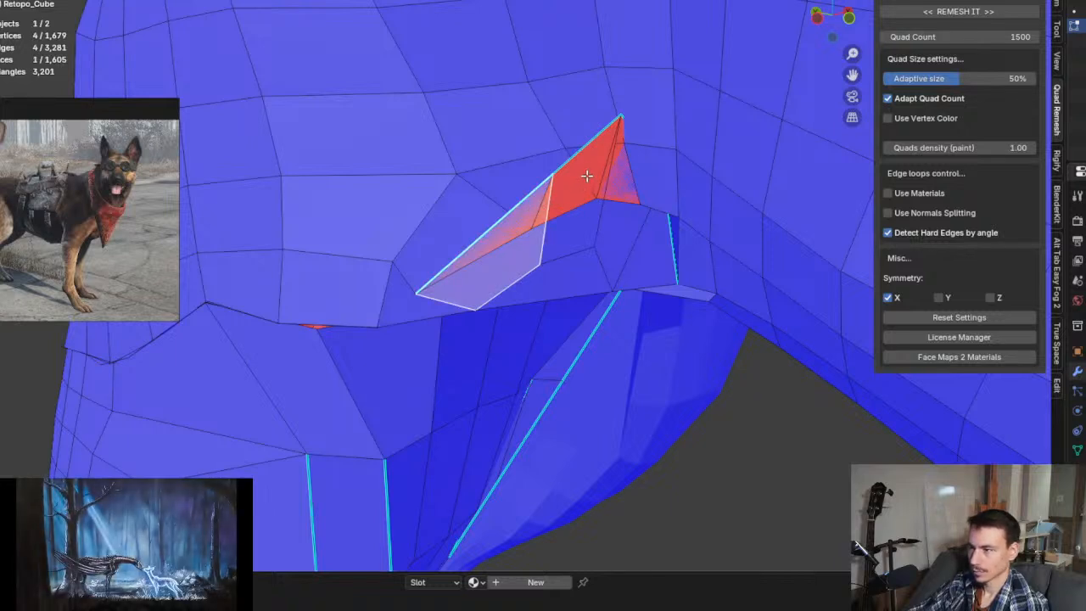
shift+click(588, 175)
shift+click(620, 188)
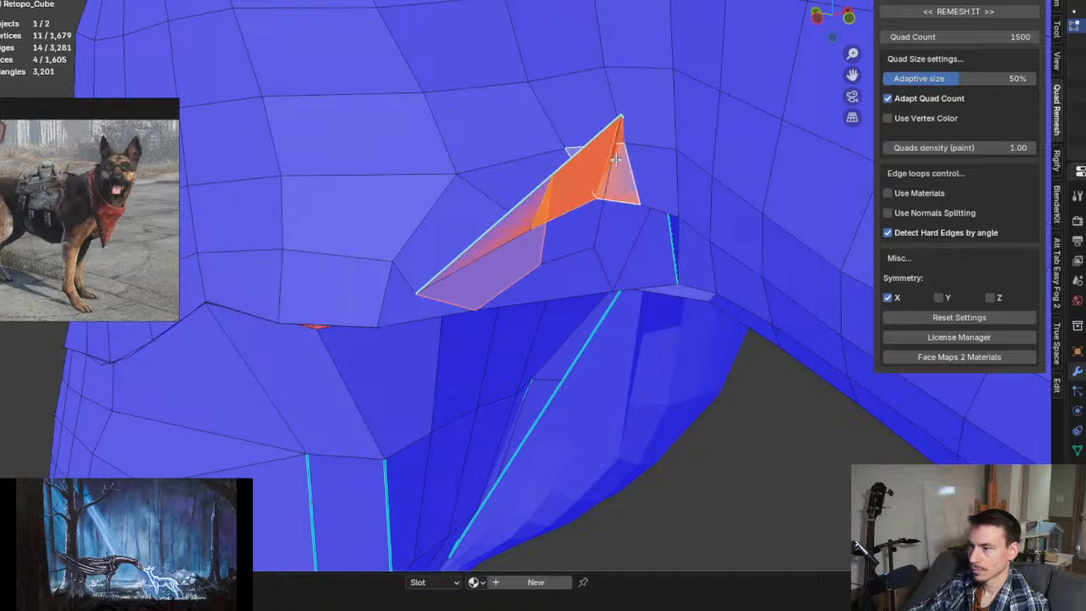
shift+click(611, 170)
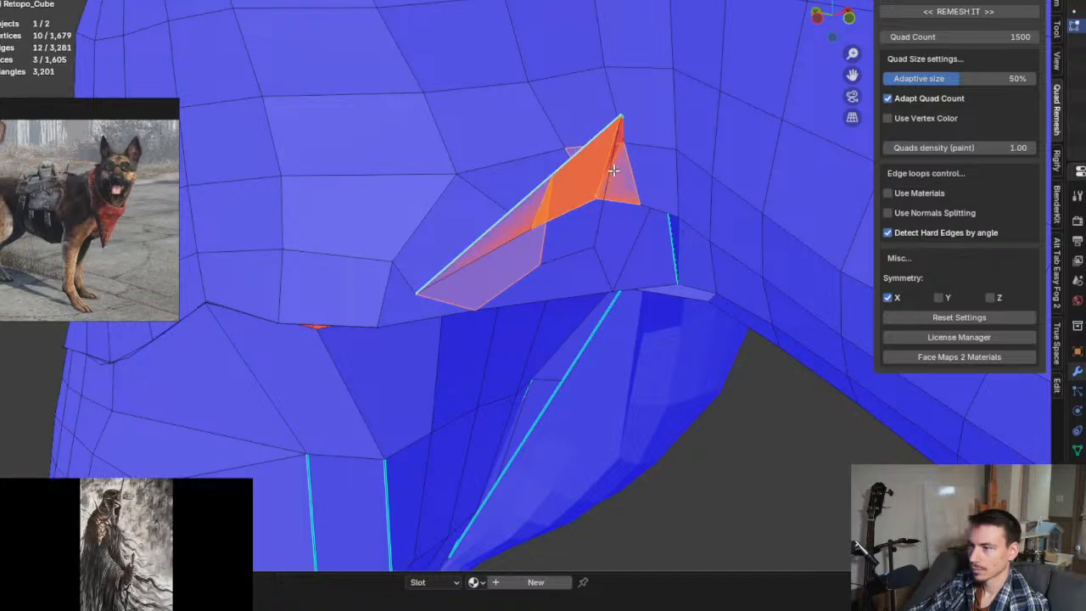
scroll(607, 183, up, 2)
shift+click(629, 197)
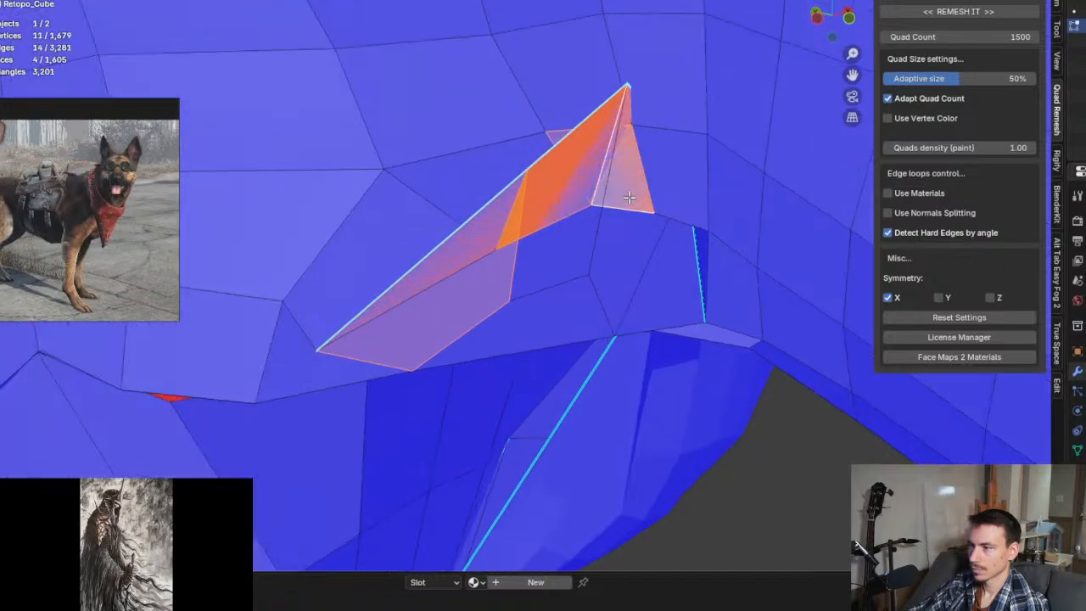
shift+click(588, 223)
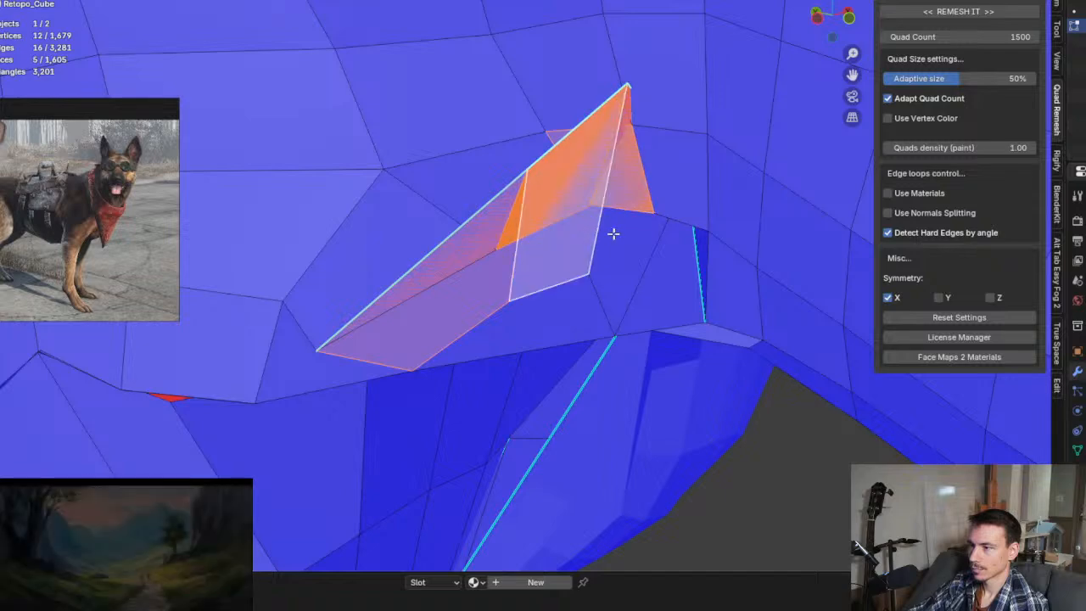
shift+click(615, 233)
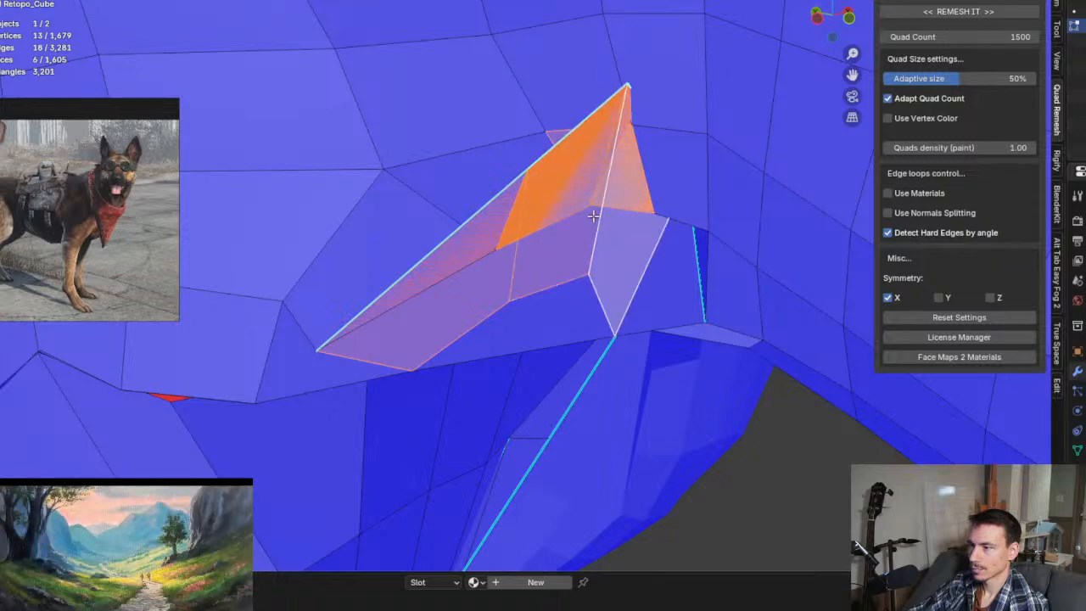
mouse_move(593, 217)
middle_down()
mouse_move(598, 235)
mouse_move(598, 223)
middle_up()
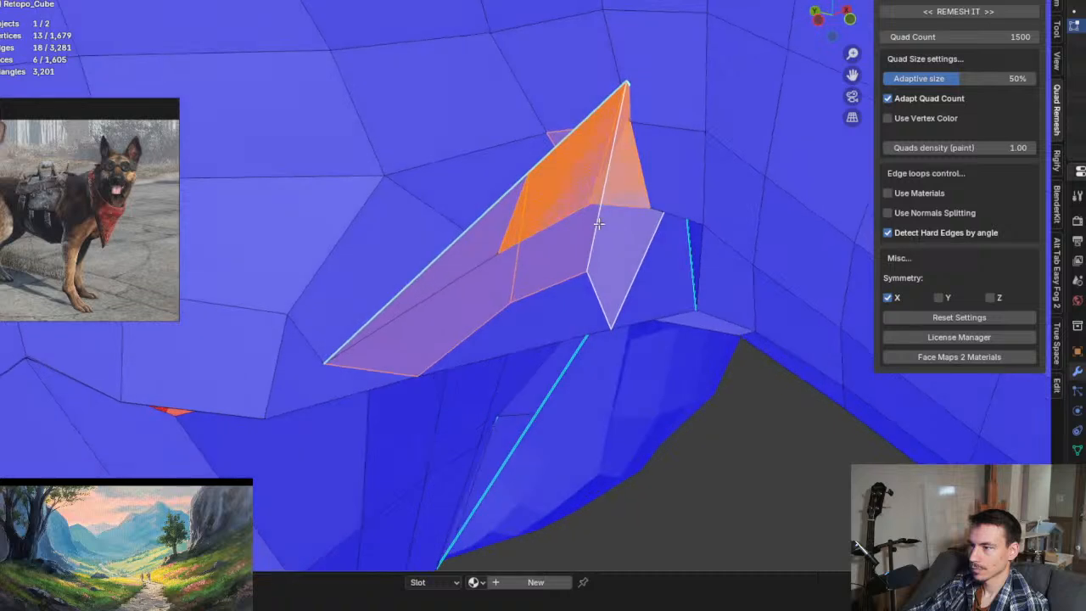
shift+click(583, 301)
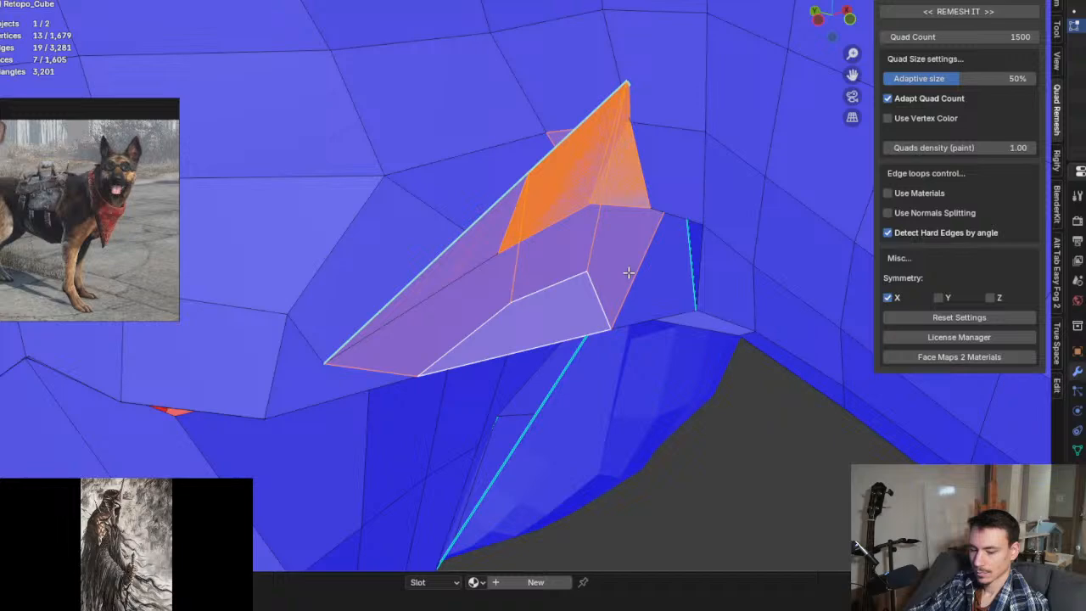
key(x)
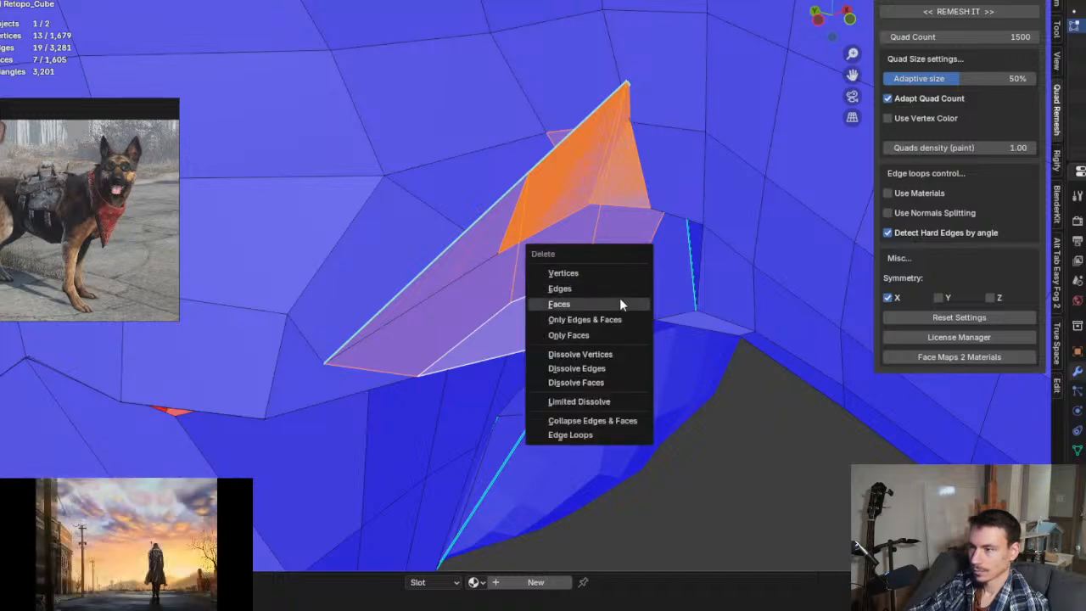
click(619, 301)
Step: Delete the leftover long triangular face spanning the edge of the new hole in the groin
mouse_move(588, 232)
middle_down()
mouse_move(567, 196)
mouse_move(576, 215)
mouse_move(540, 187)
mouse_move(557, 182)
mouse_move(523, 243)
mouse_move(573, 231)
middle_up()
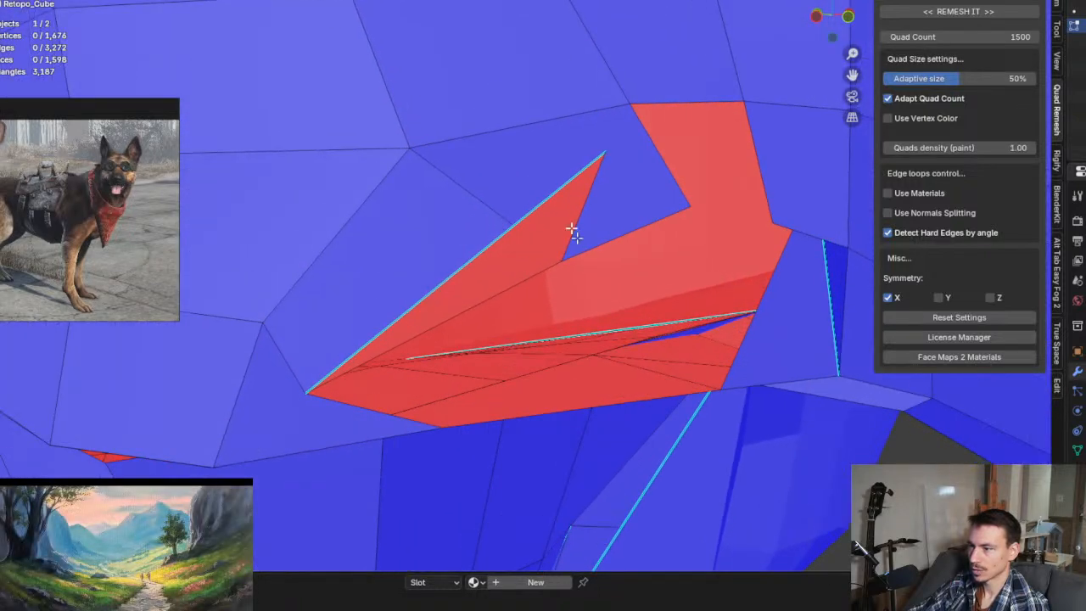
click(502, 257)
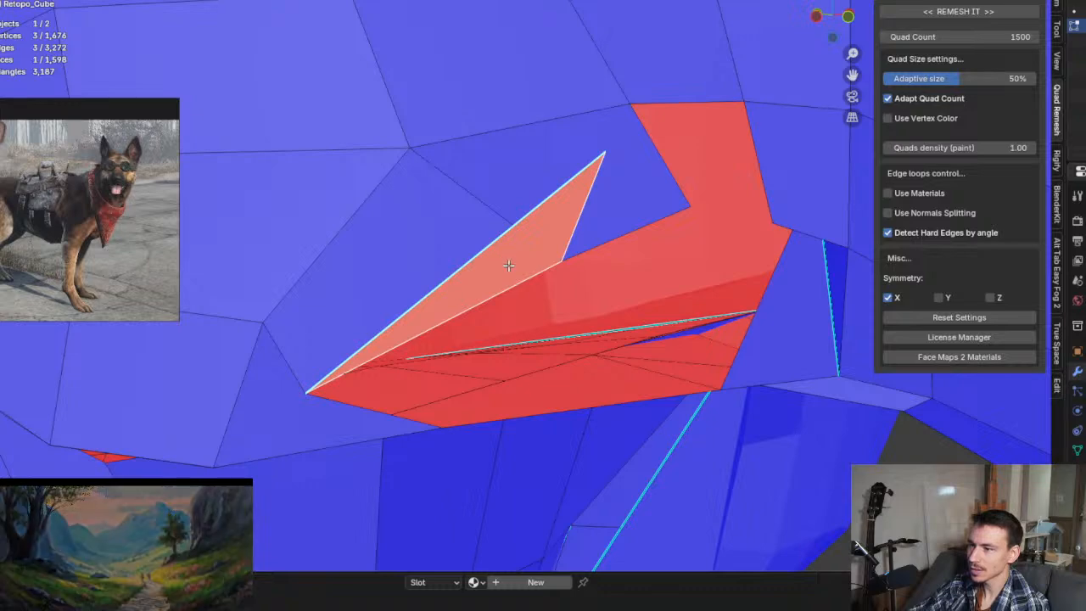
mouse_move(502, 257)
middle_down()
mouse_move(602, 296)
mouse_move(639, 279)
mouse_move(512, 260)
middle_up()
key(x)
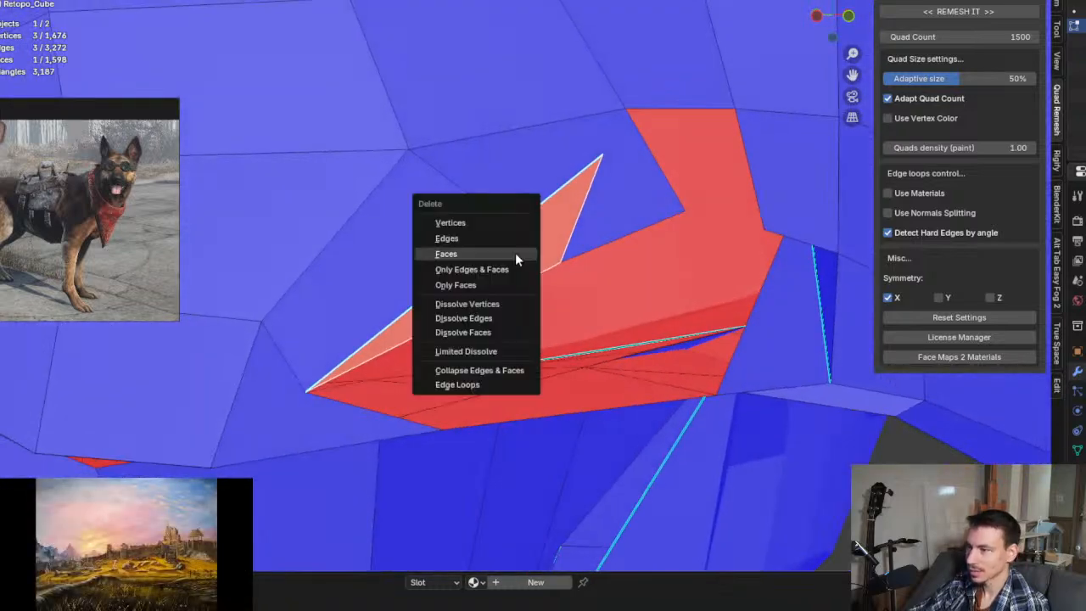
click(515, 253)
Step: Delete the triangular face and the narrow sliver face beside it at the body end of the groin hole
middle_drag(635, 316, 606, 280)
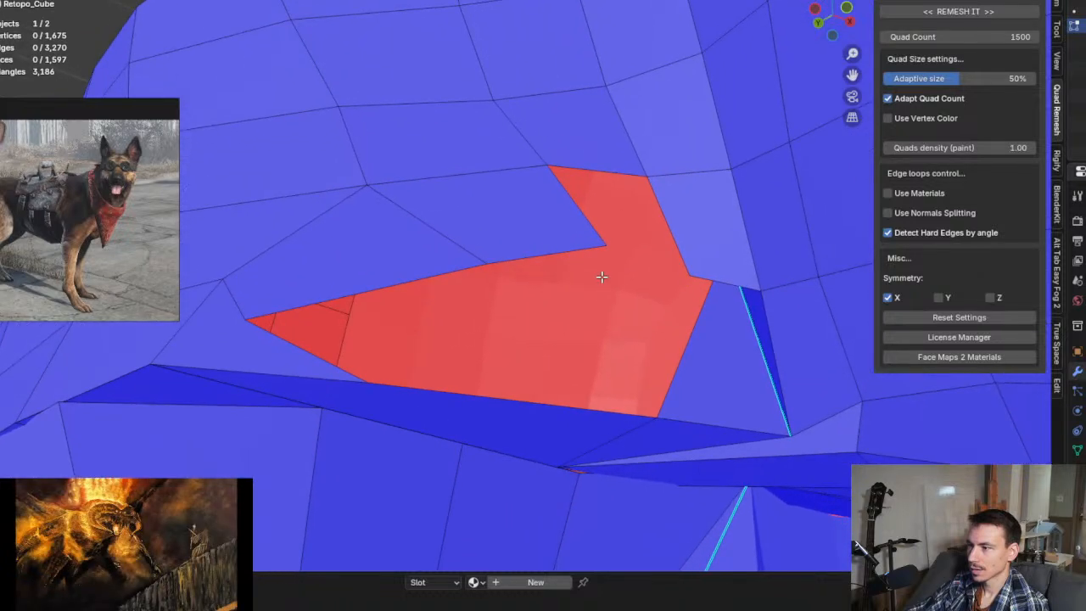
click(732, 349)
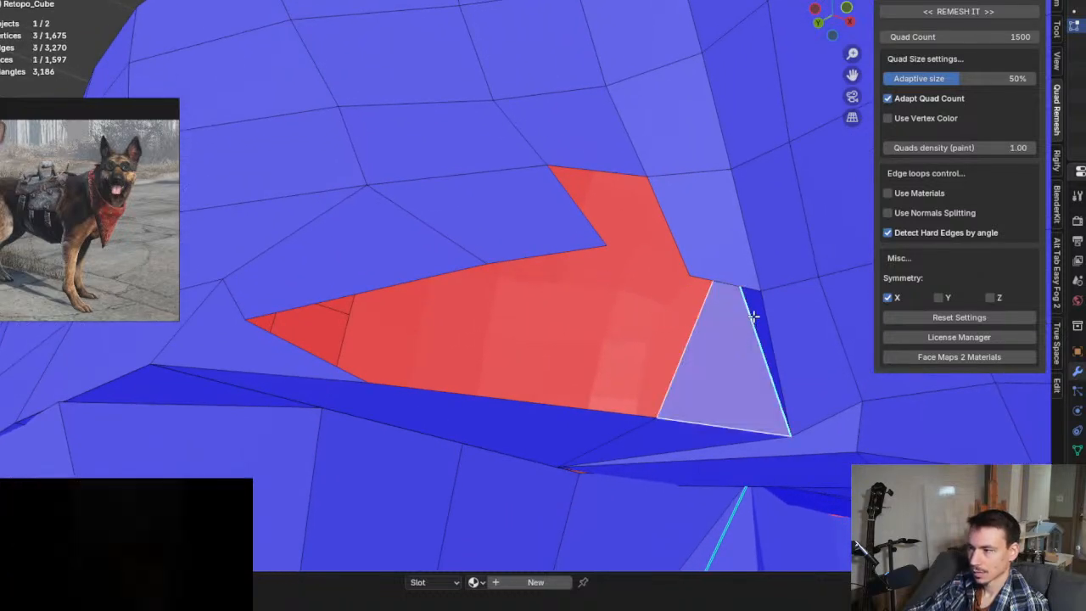
shift+click(751, 330)
key(x)
click(735, 356)
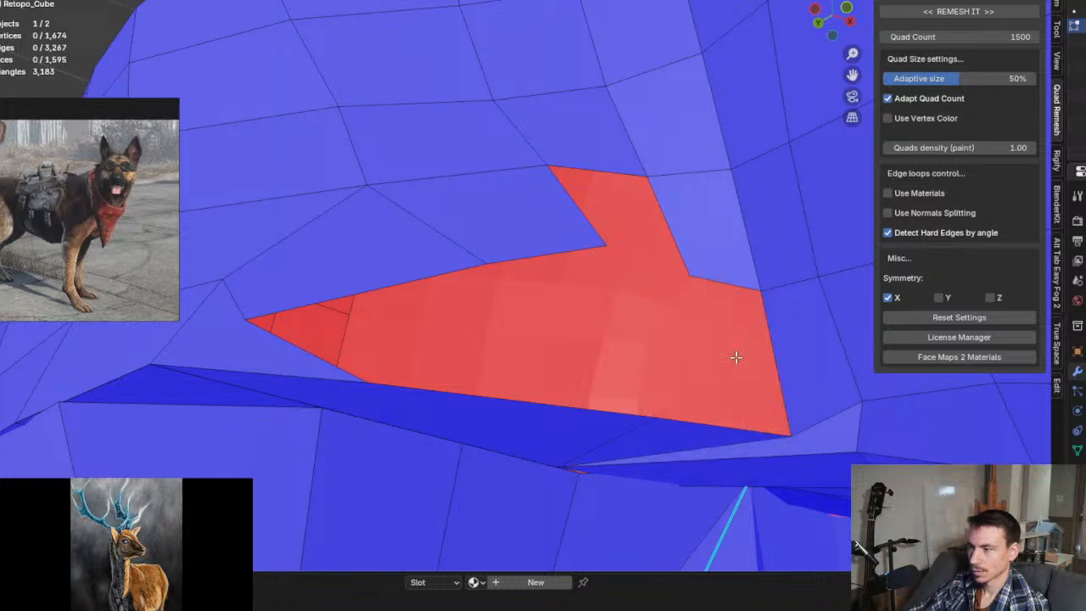
middle_drag(732, 356, 639, 356)
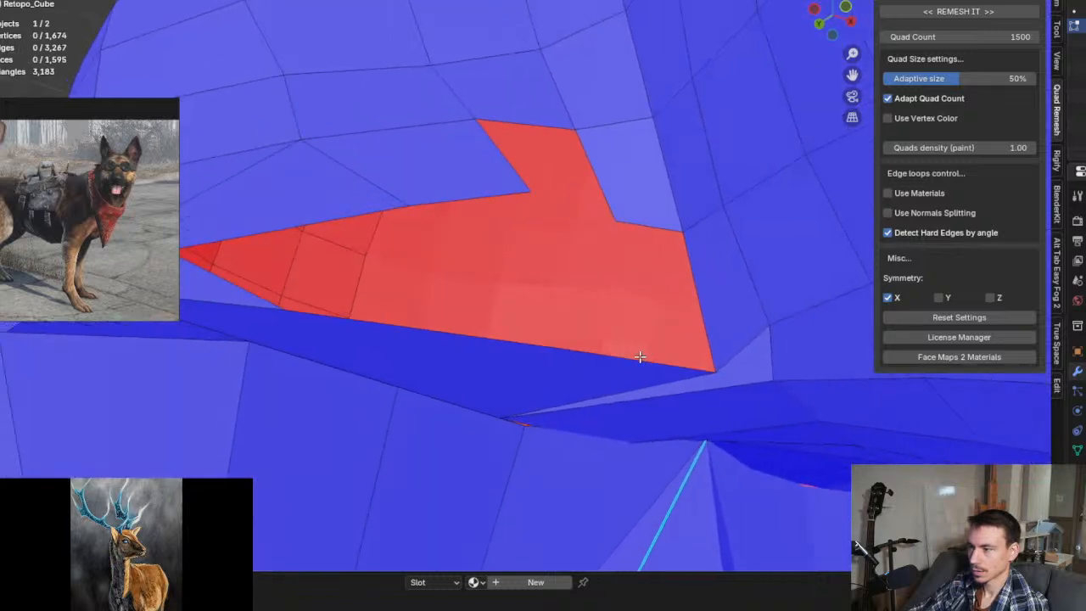
Step: Select the complete boundary loop of the groin hole
alt+click(515, 169)
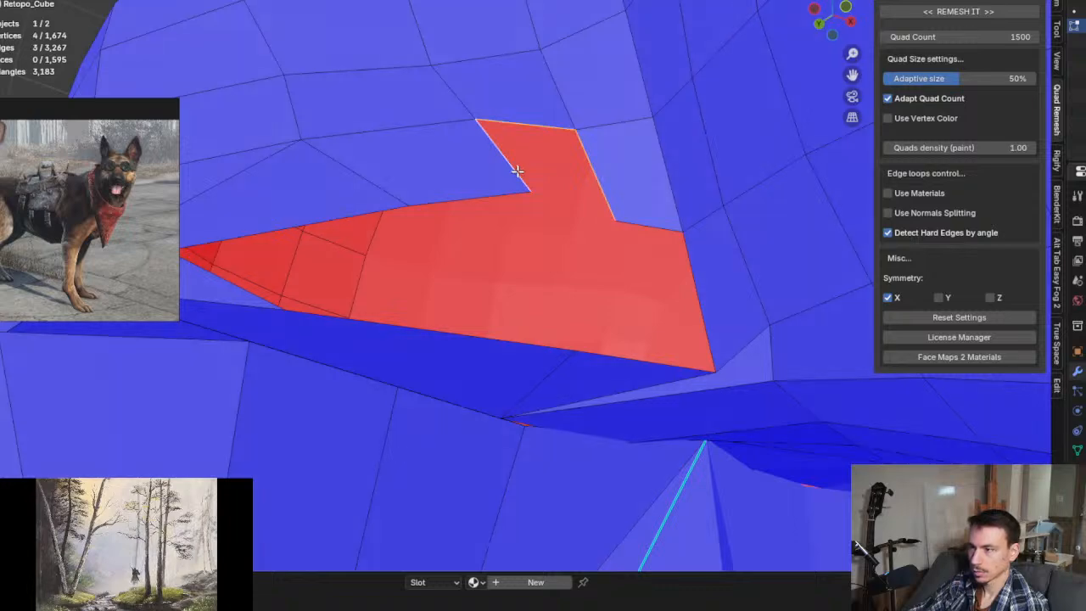
shift+middle_drag(506, 230, 552, 206)
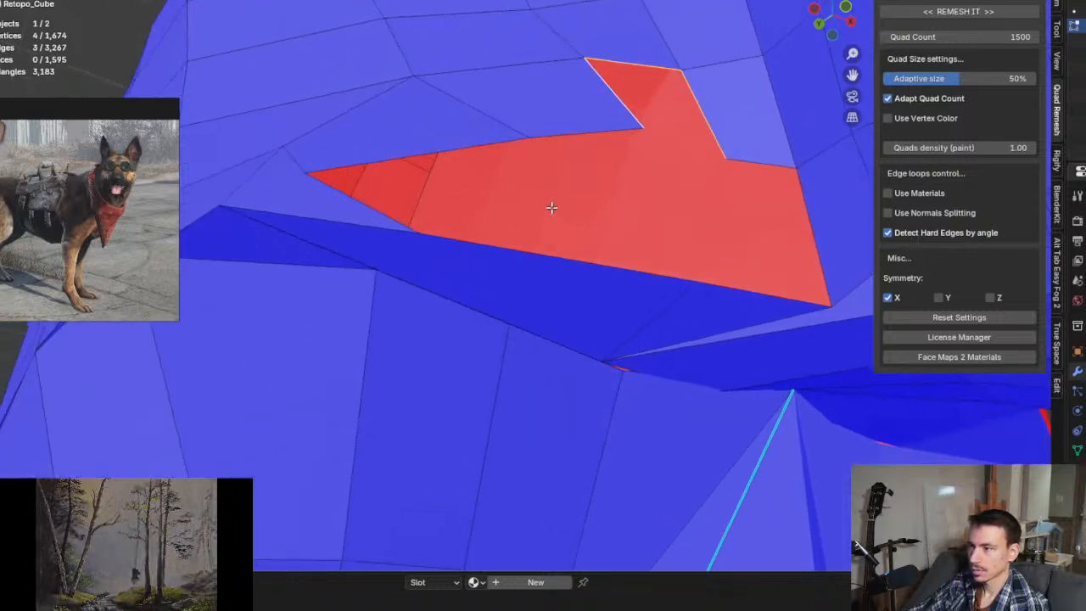
alt+click(450, 238)
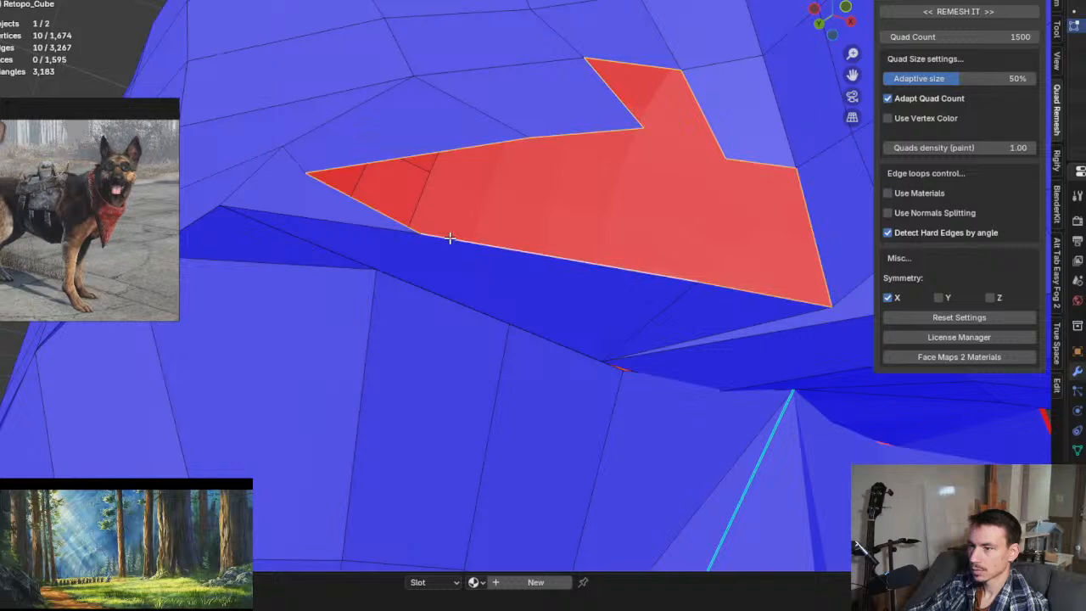
mouse_move(610, 220)
middle_down()
mouse_move(574, 262)
mouse_move(586, 269)
middle_up()
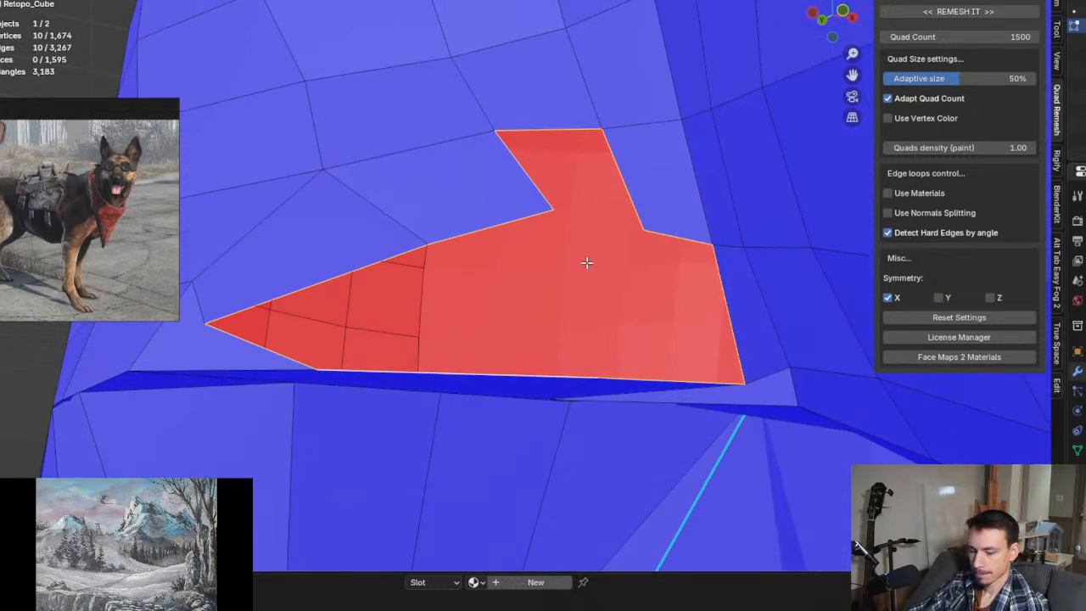
Step: Try to fill the selected groin hole with a grid of quads, and undo the fill
key(ctrl+f)
click(587, 261)
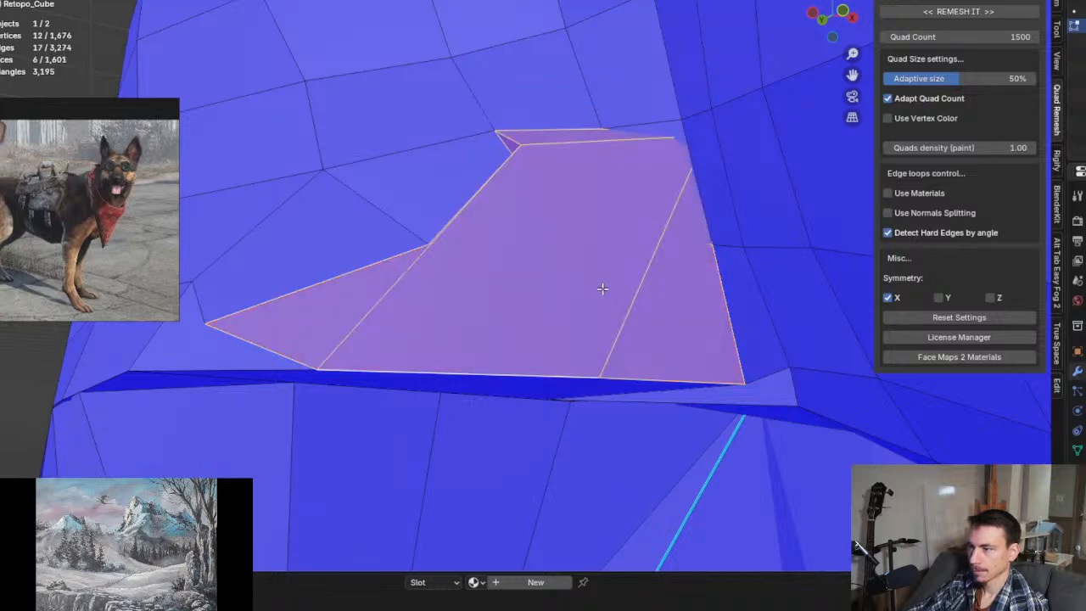
mouse_move(609, 265)
middle_down()
mouse_move(704, 300)
mouse_move(629, 300)
middle_up()
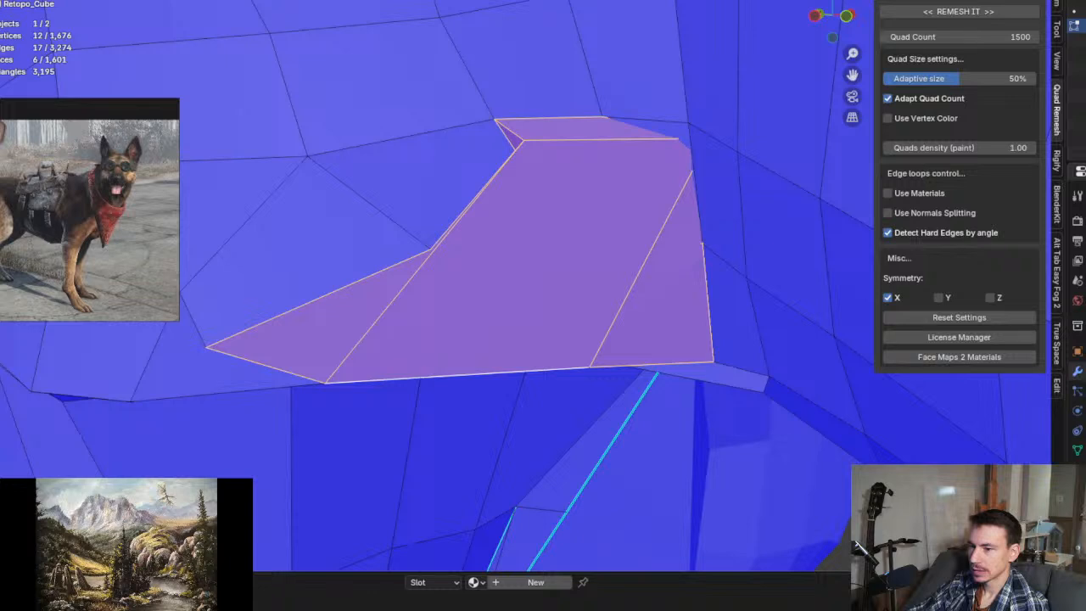
key(ctrl+z)
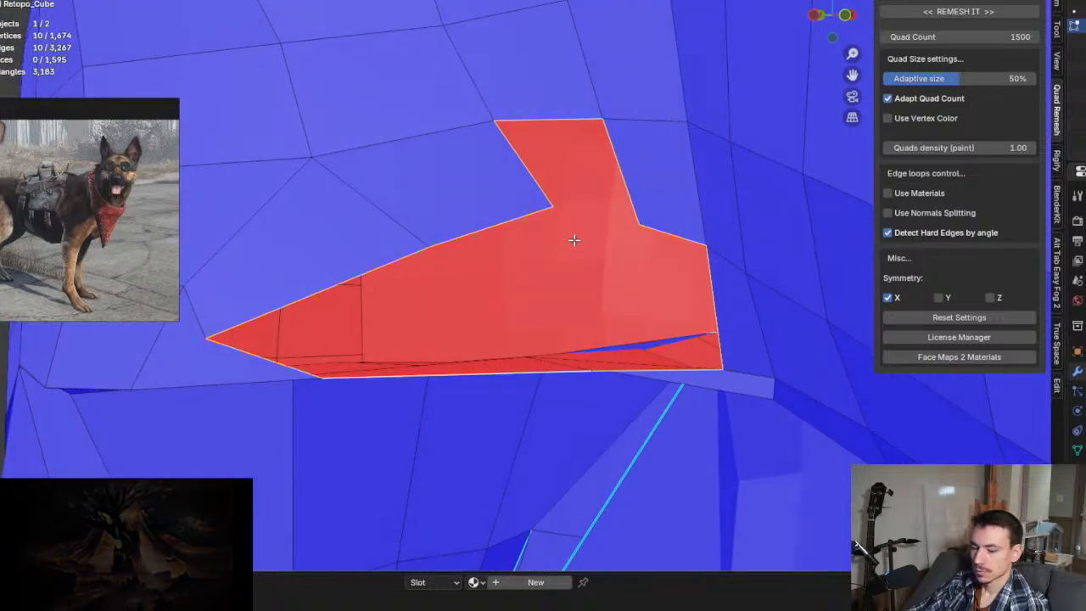
Step: Fill the groin hole with triangulated faces and clear the selection of the new patch
key(alt+f)
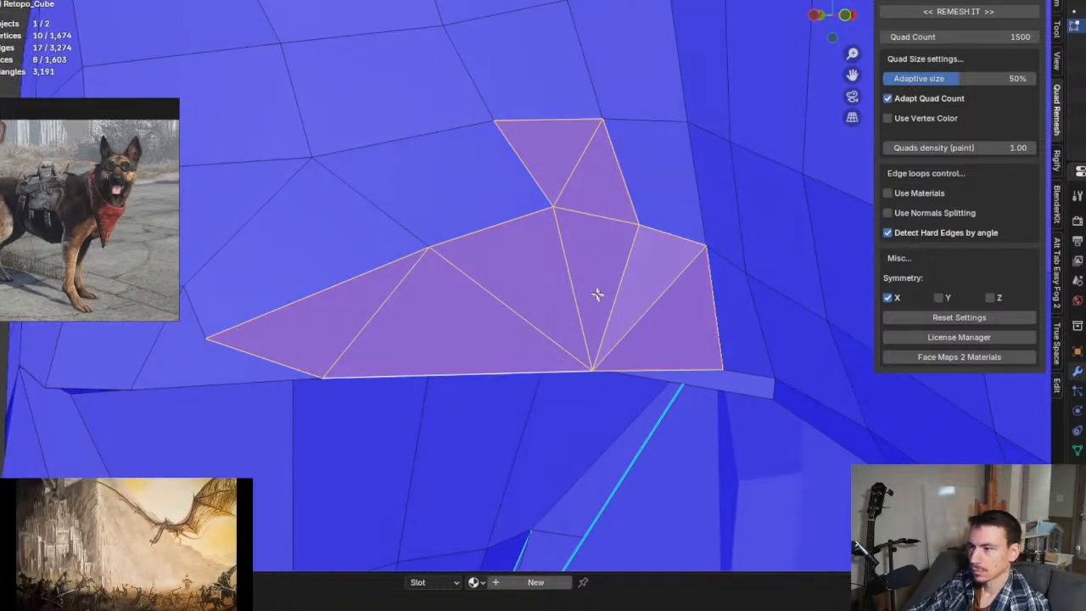
middle_drag(596, 294, 548, 298)
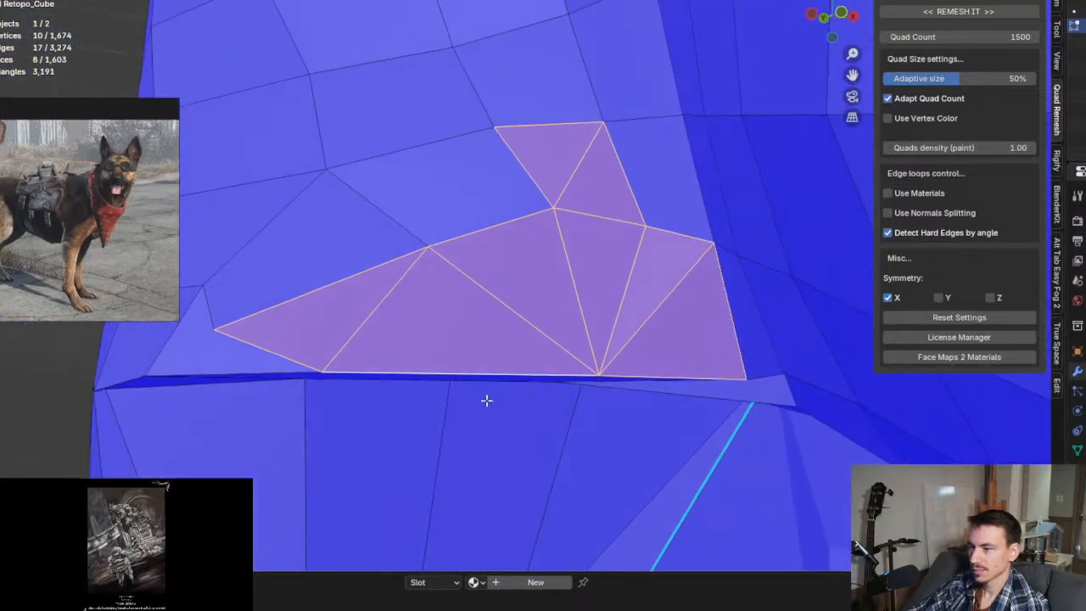
middle_drag(486, 400, 610, 378)
scroll(575, 320, down, 5)
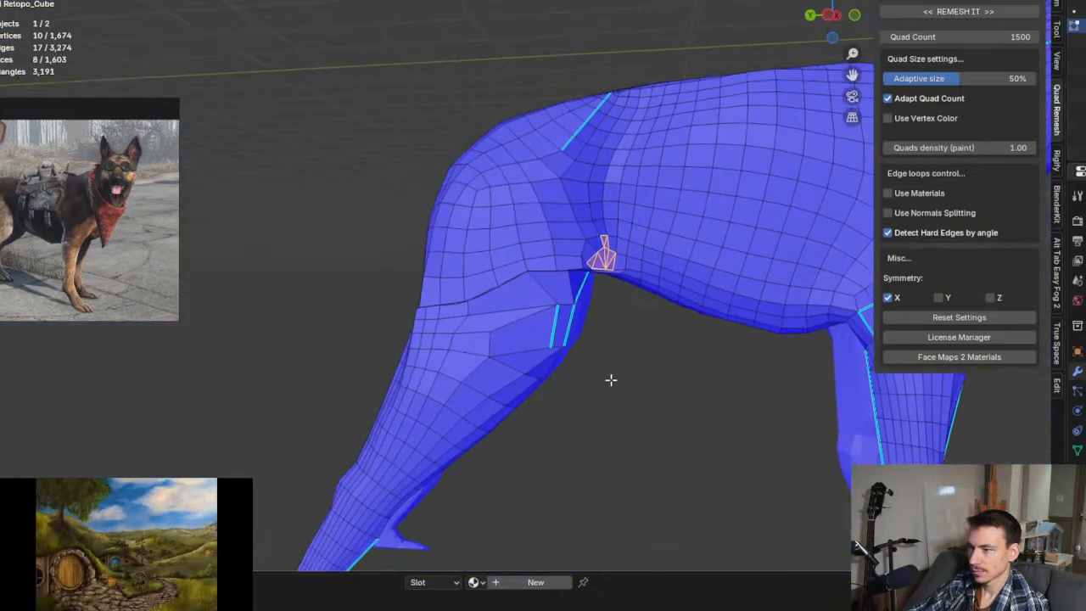
click(609, 379)
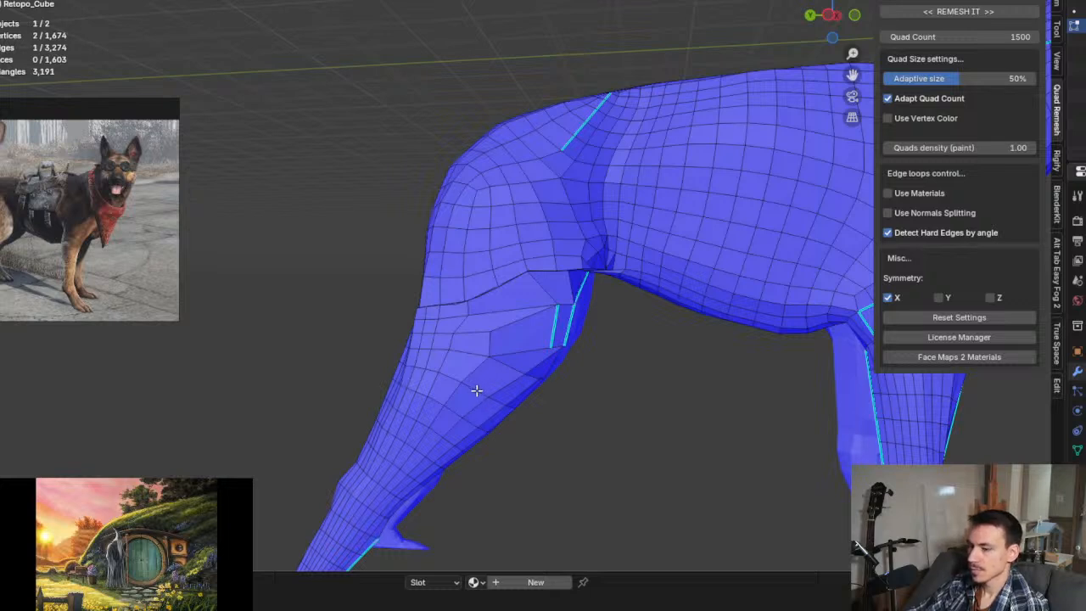
Step: Select the linked hind leg mesh, extrude it in place, and separate the selection into its own object
key(l)
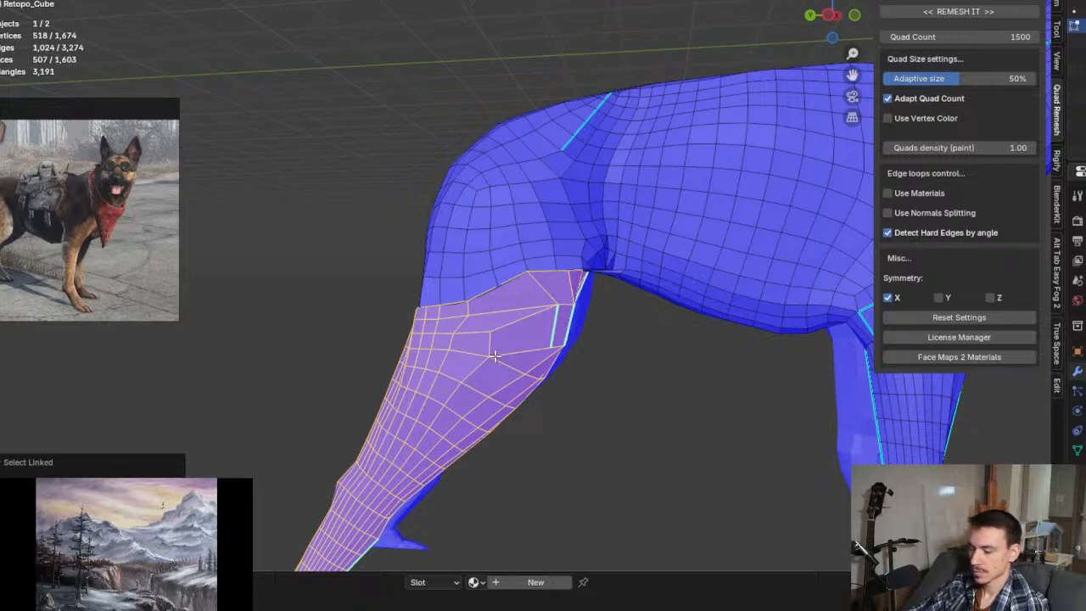
key(e)
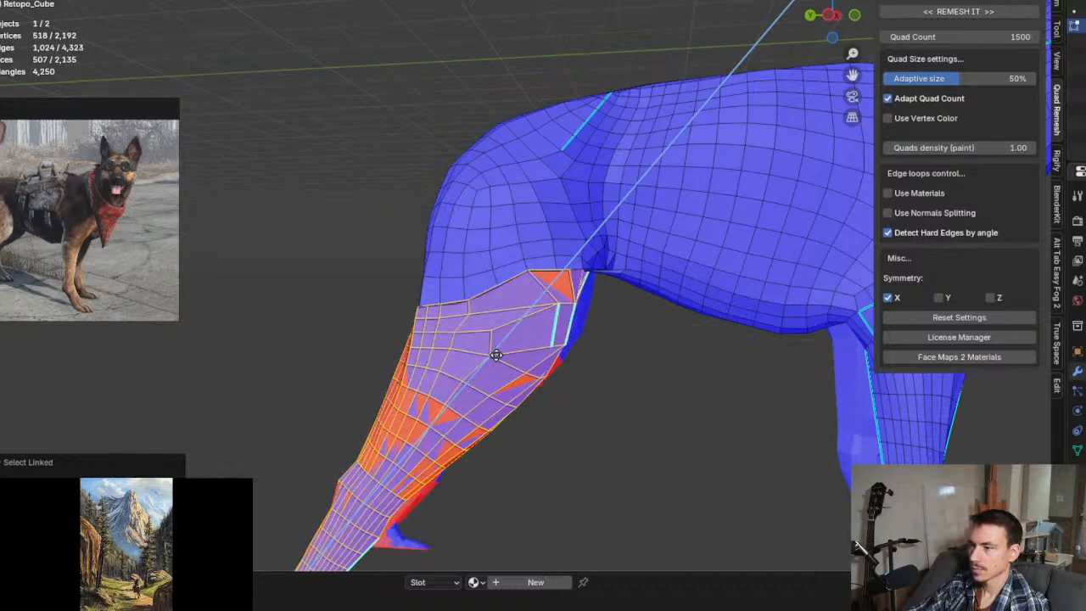
right_click(496, 355)
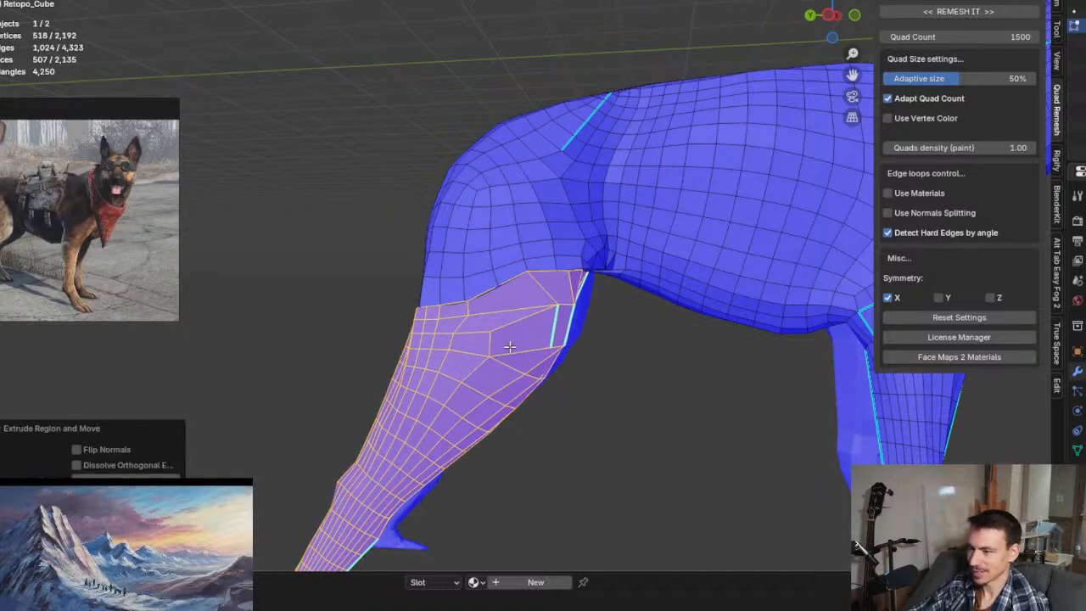
key(p)
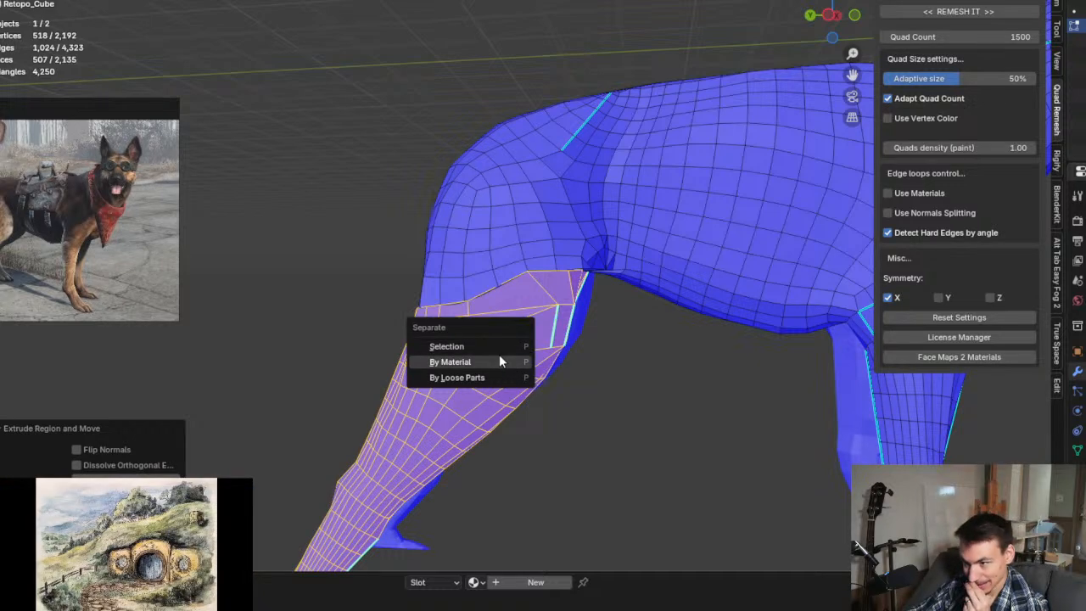
click(495, 345)
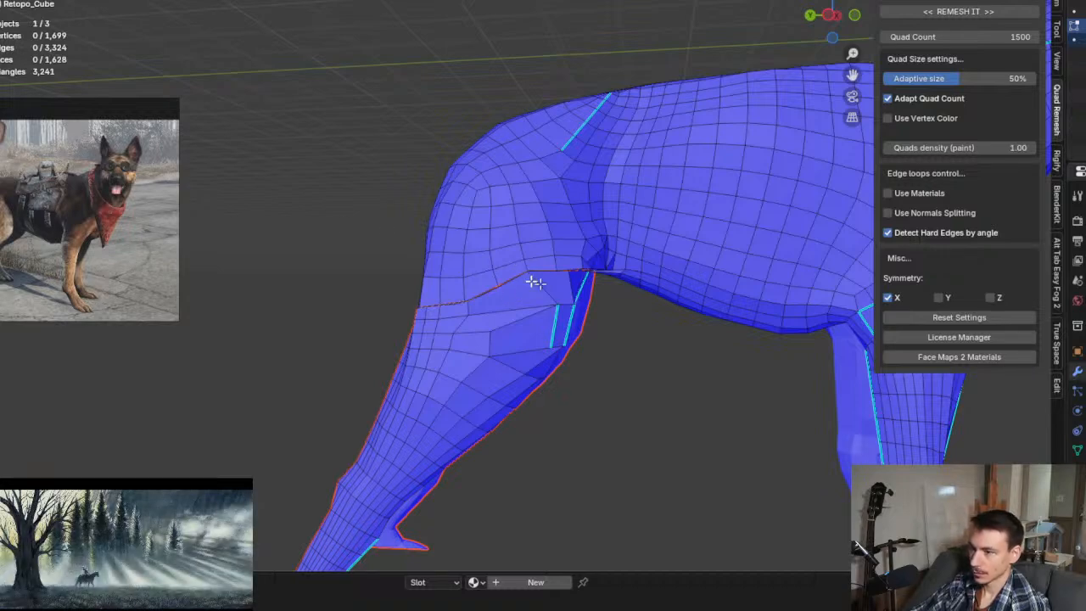
Step: Switch from the body to editing the separated hind leg object and isolate it in local view
mouse_move(532, 311)
middle_down()
mouse_move(710, 303)
mouse_move(722, 285)
mouse_move(528, 315)
mouse_move(492, 296)
mouse_move(475, 264)
mouse_move(521, 316)
middle_up()
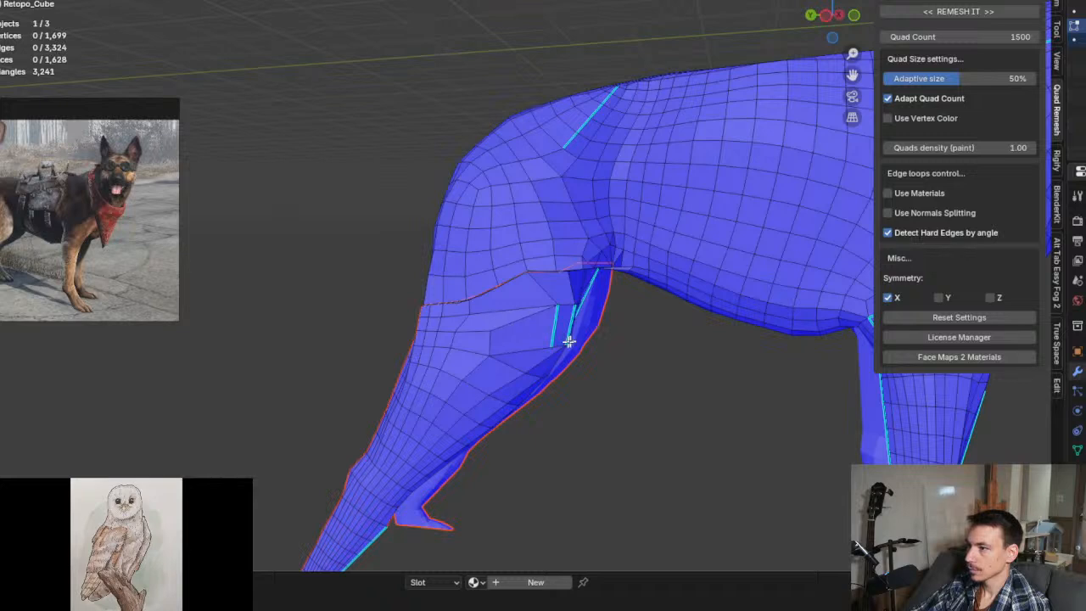
key(Tab)
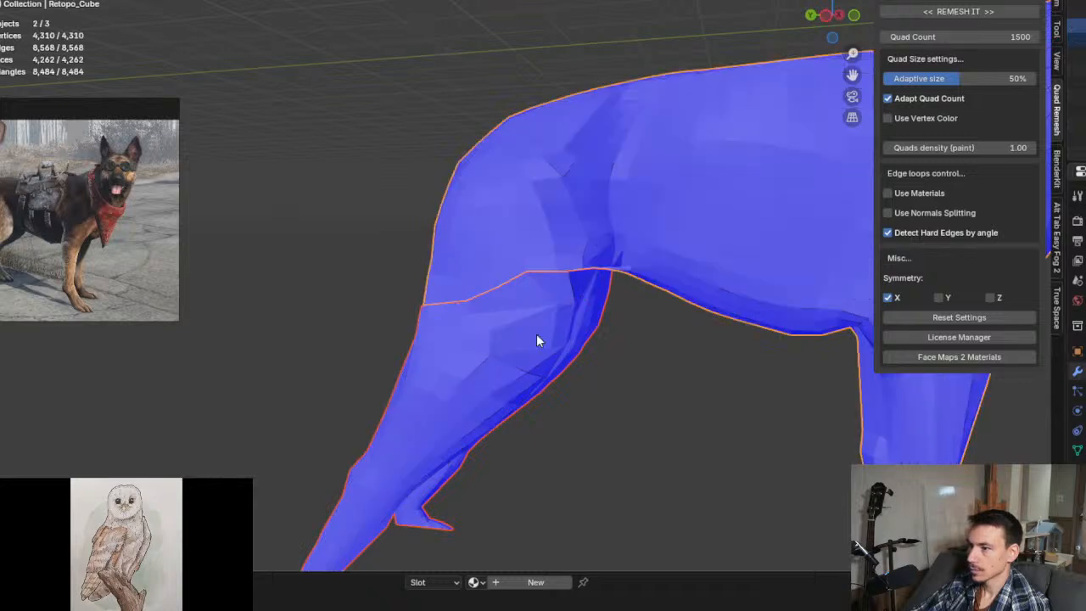
click(592, 388)
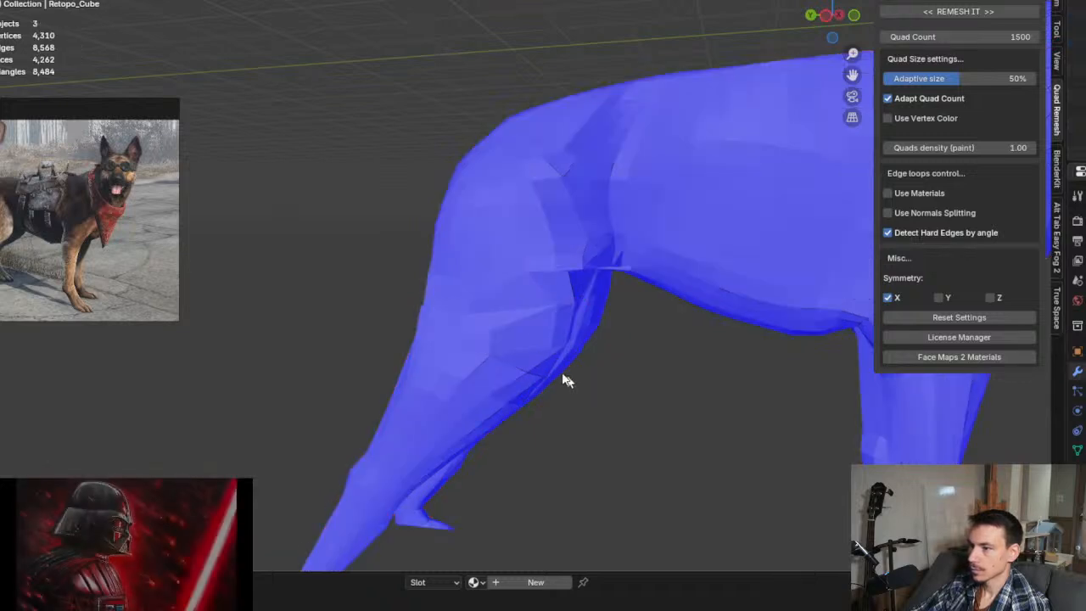
click(523, 347)
key(Tab)
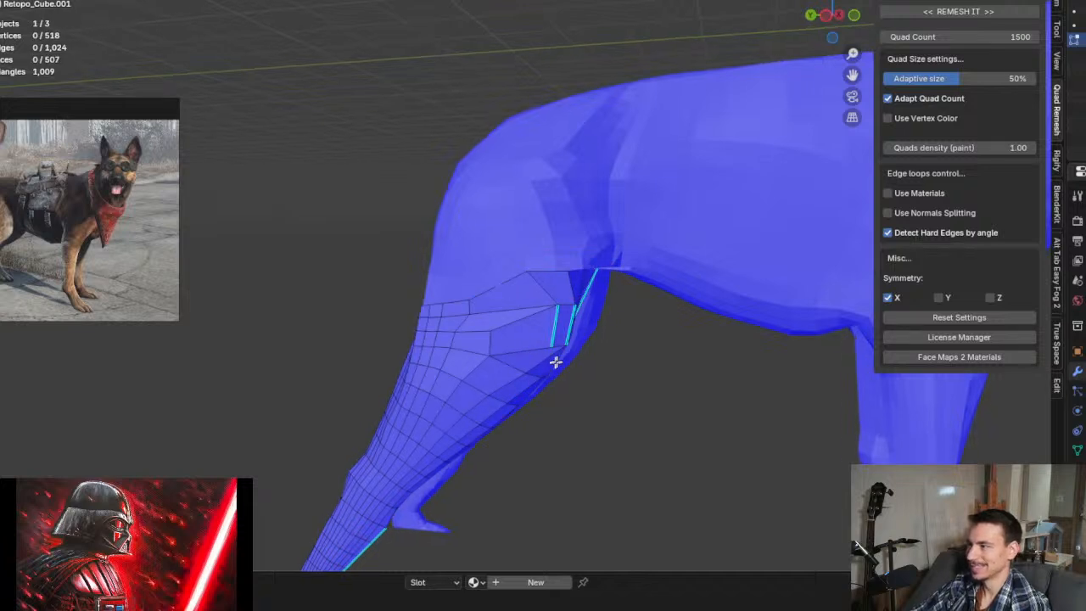
mouse_move(555, 362)
middle_down()
mouse_move(577, 360)
mouse_move(565, 366)
middle_up()
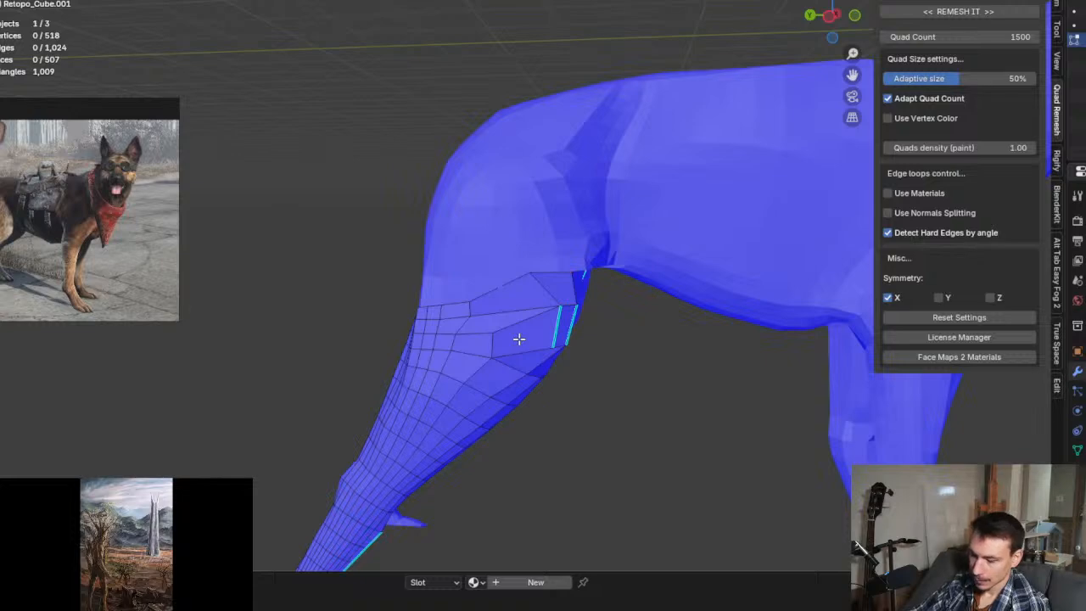
key(KP_Divide)
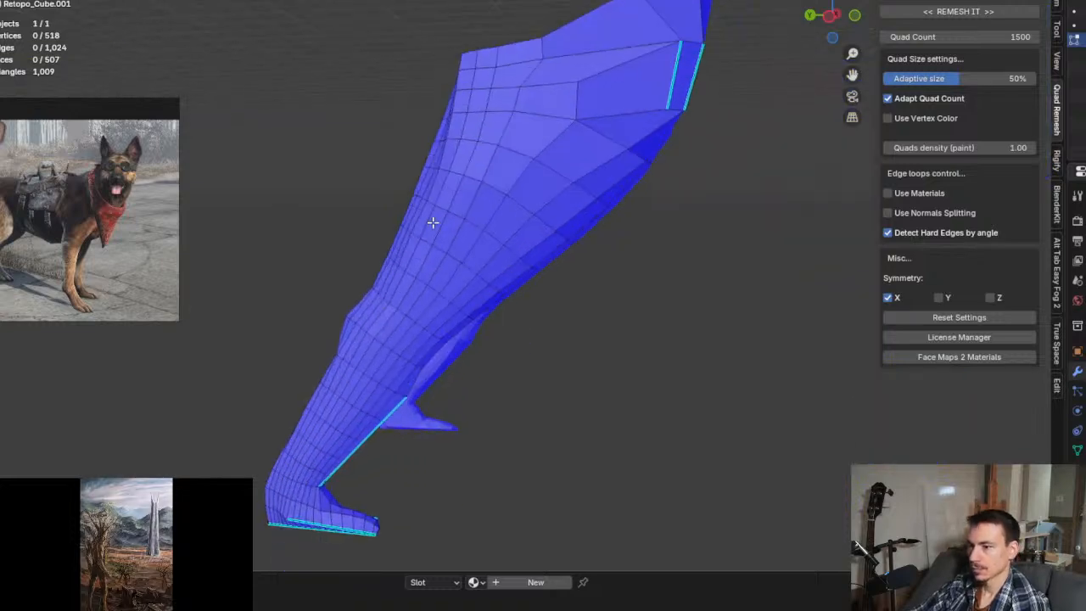
Step: Select the open rim loop at the upper end of the hind leg and fill it with triangulated faces
middle_drag(431, 223, 447, 340)
scroll(458, 288, up, 3)
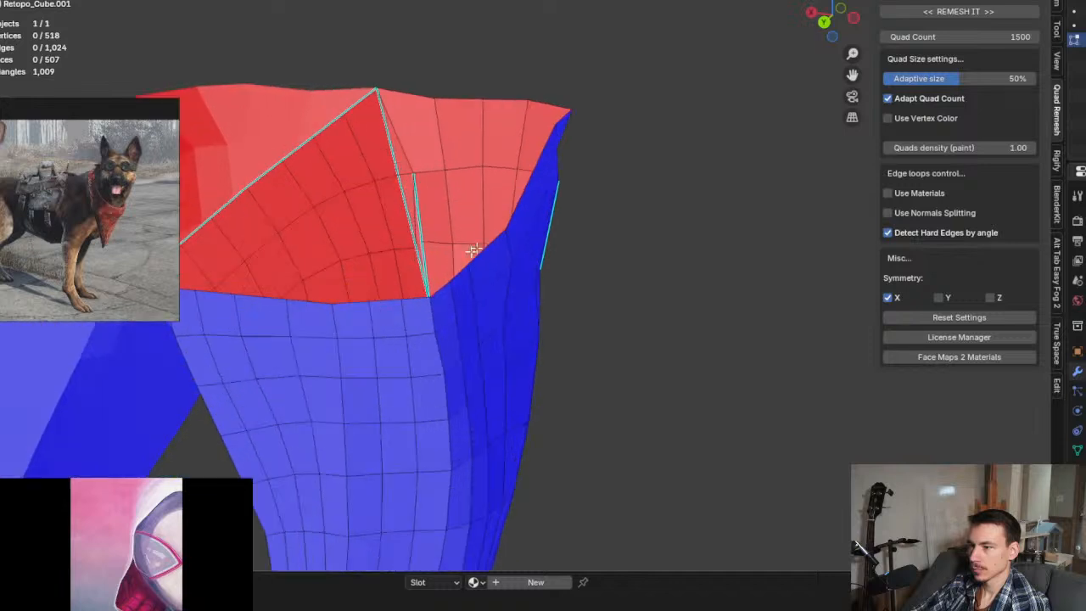
alt+click(508, 215)
shift+middle_drag(458, 232, 524, 265)
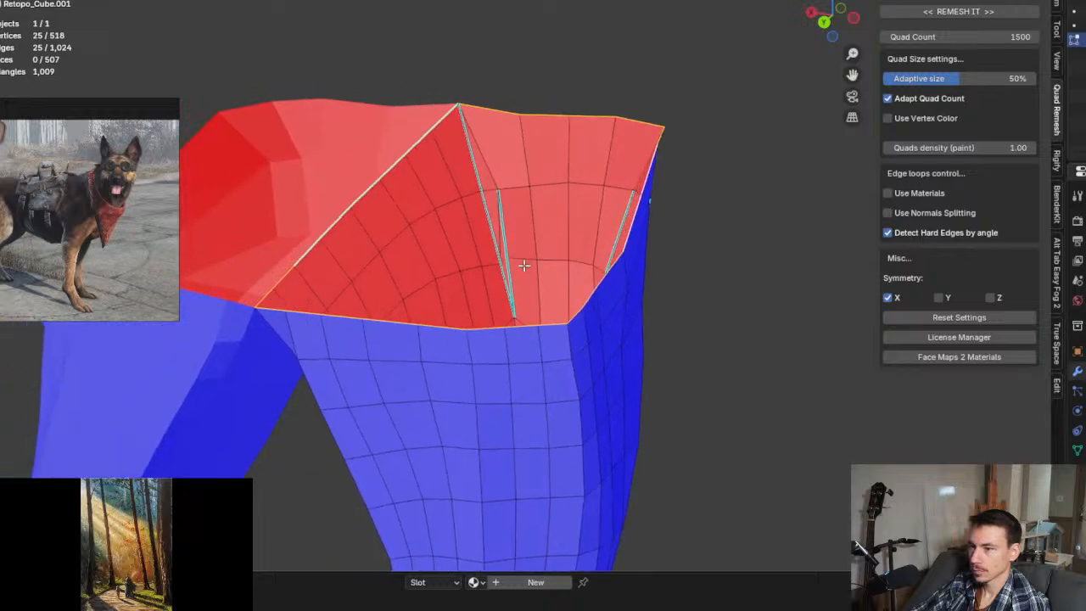
key(alt+f)
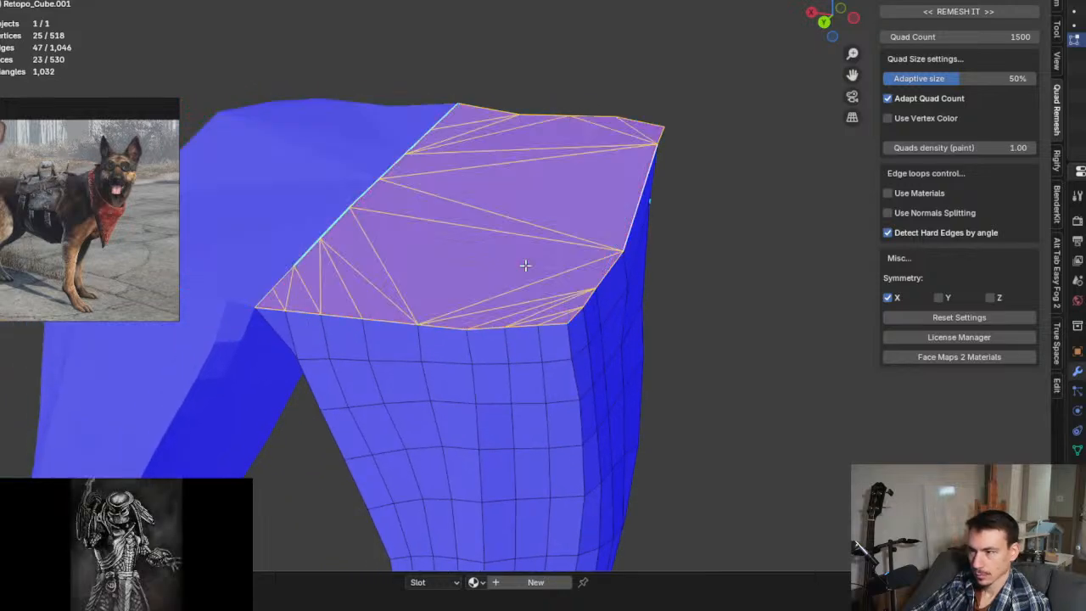
Step: Extrude the new cap of the hind leg a short distance upward
middle_drag(597, 269, 432, 276)
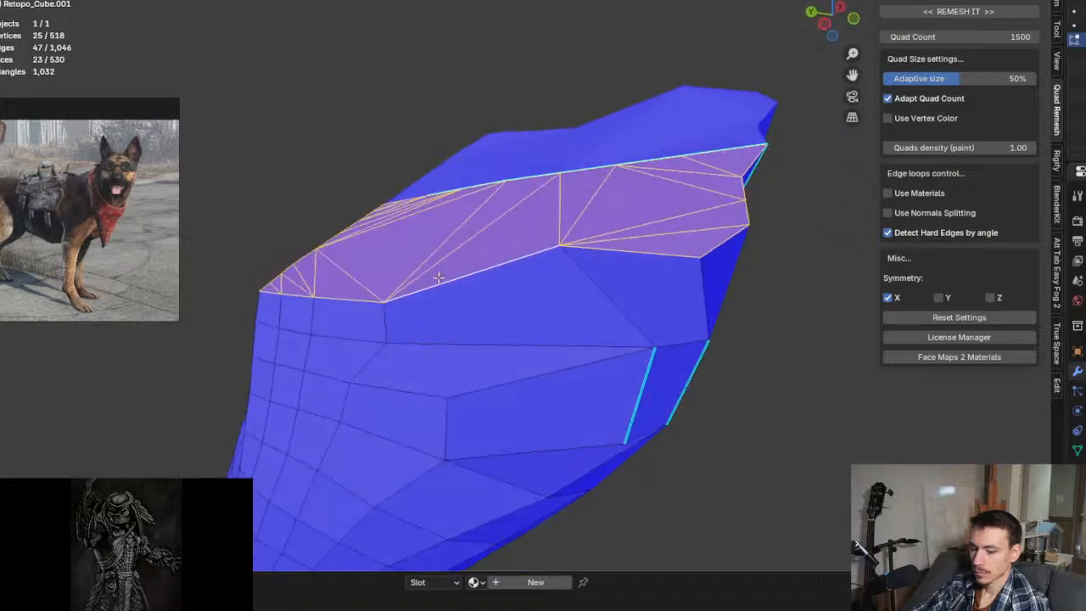
key(e)
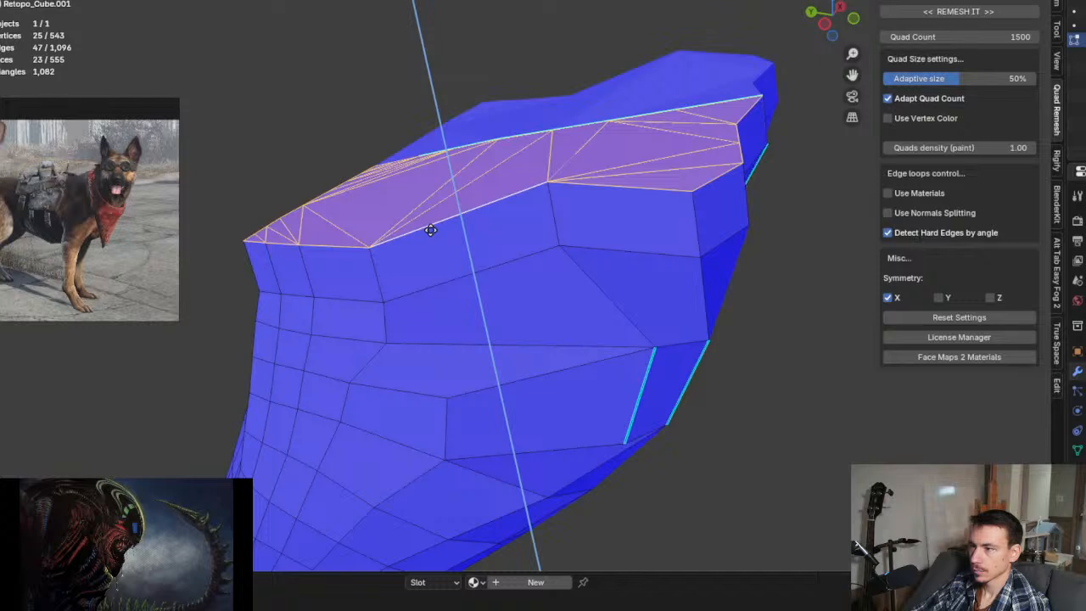
click(430, 239)
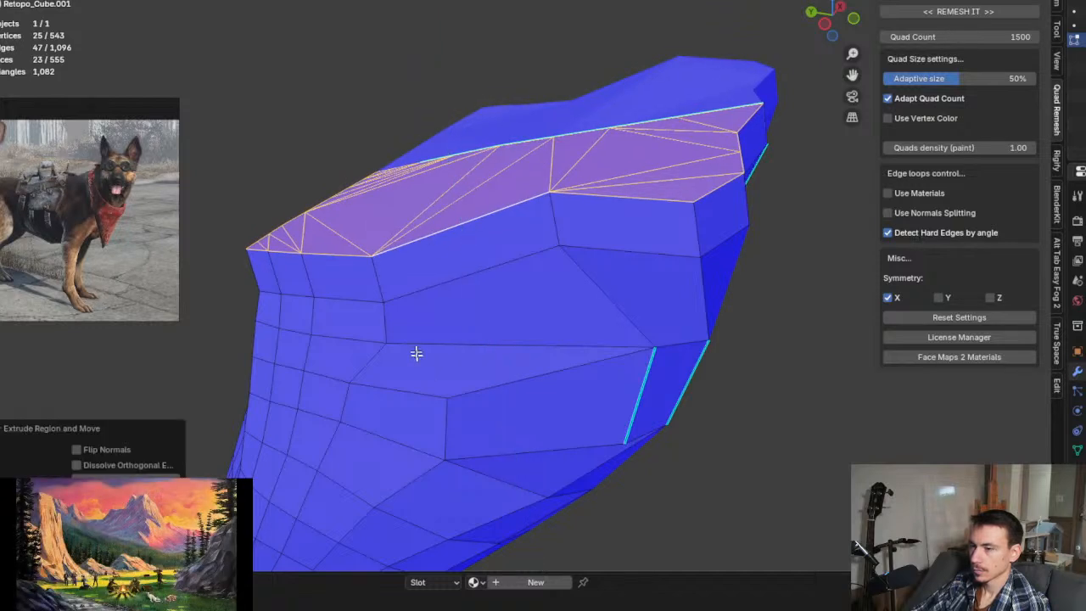
Step: Leave the isolated leg view, switch editing to the body mesh, and isolate the body with nothing selected
middle_drag(415, 352, 464, 333)
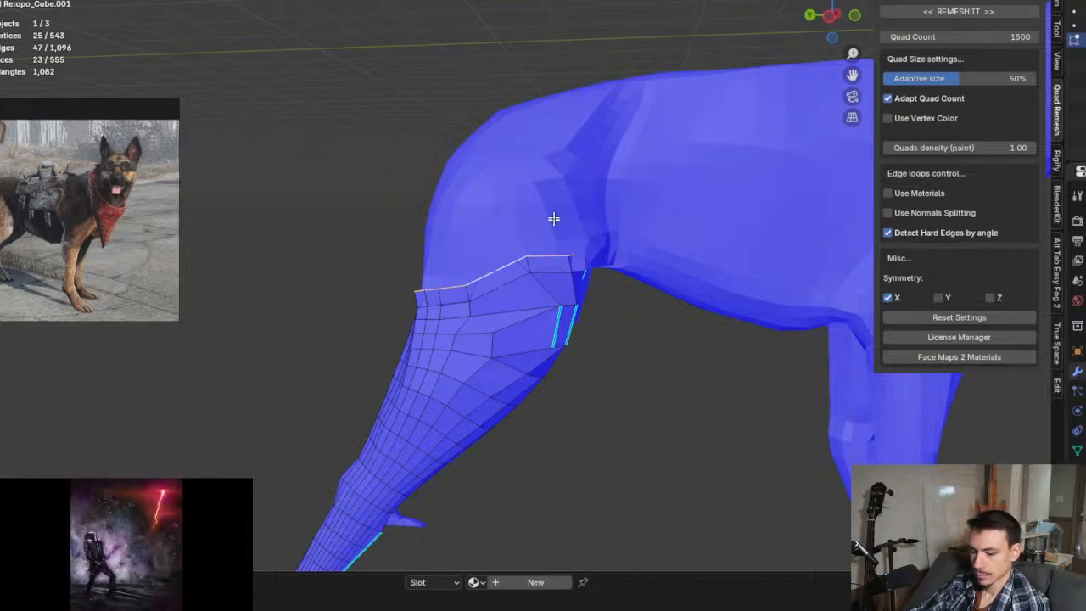
key(alt+q)
key(alt+a)
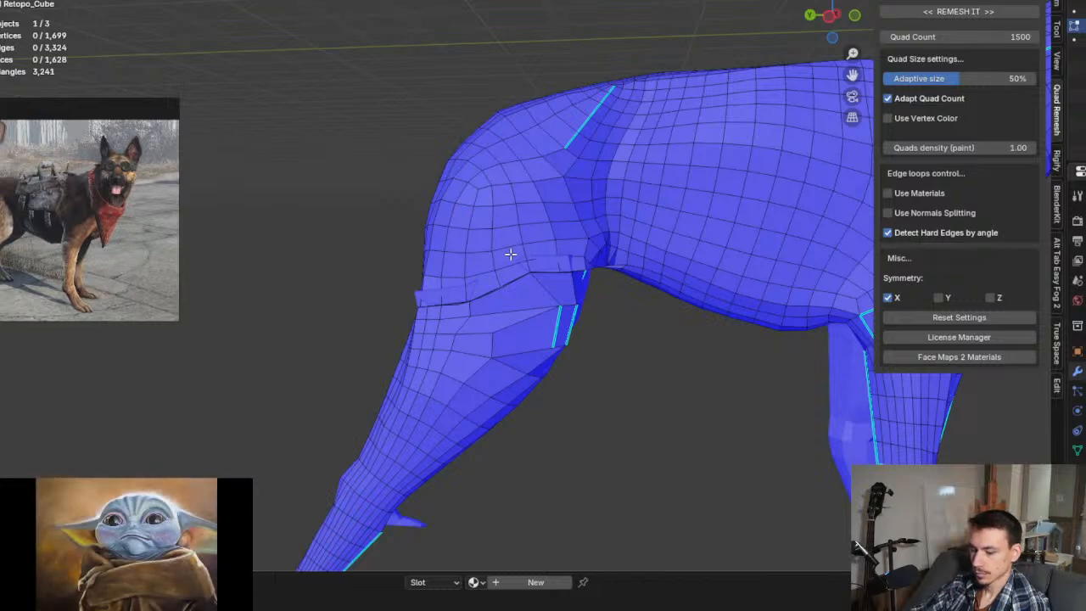
key(KP_Divide)
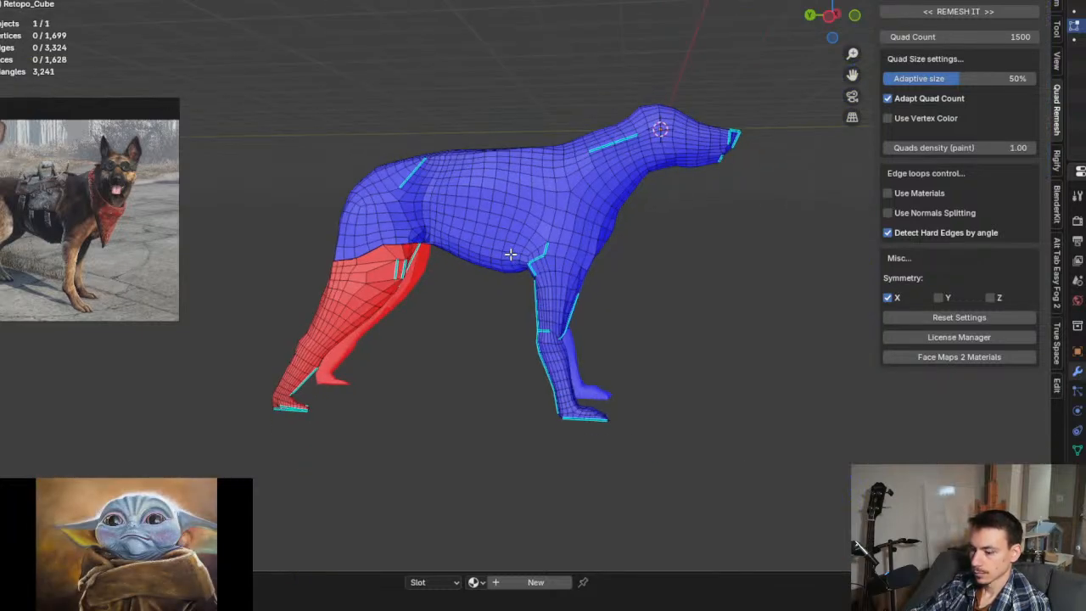
Step: Leave mesh editing and the isolated body view, and hide the separate capped hind leg object
key(KP_Divide)
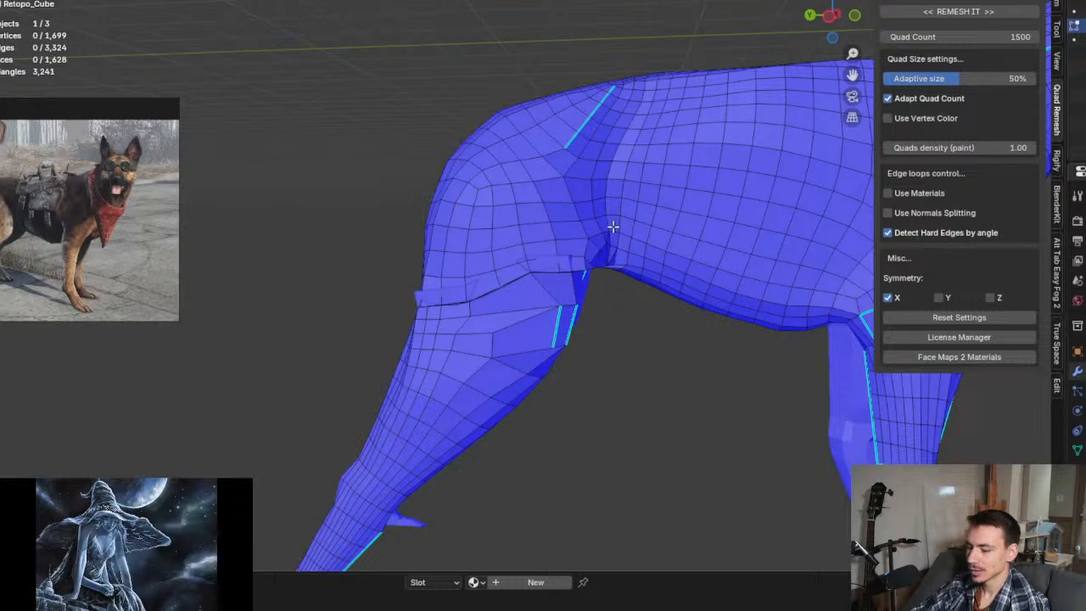
key(KP_Divide)
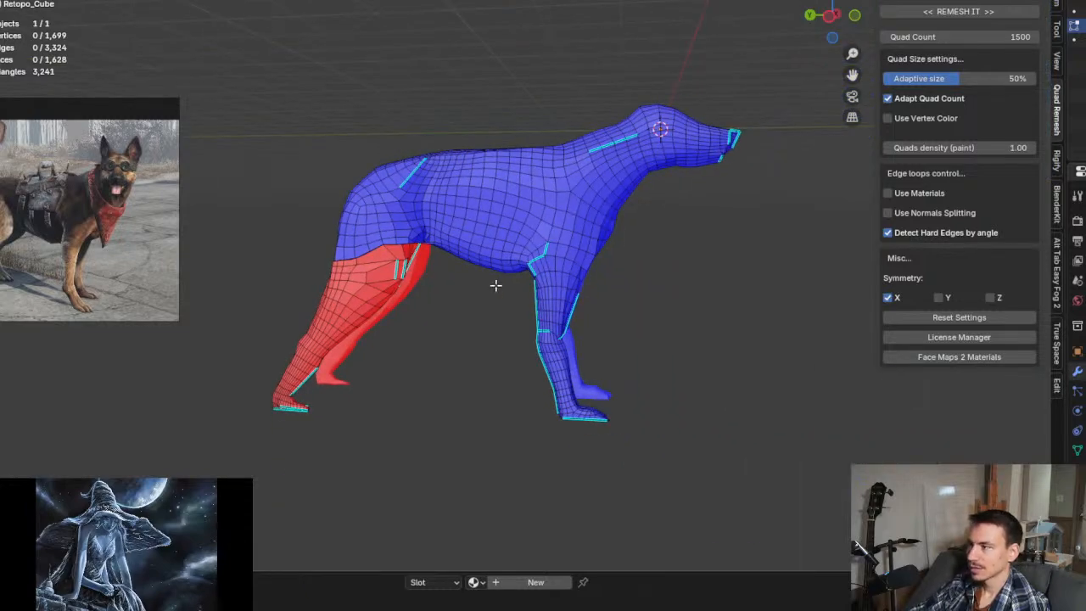
scroll(363, 278, up, 5)
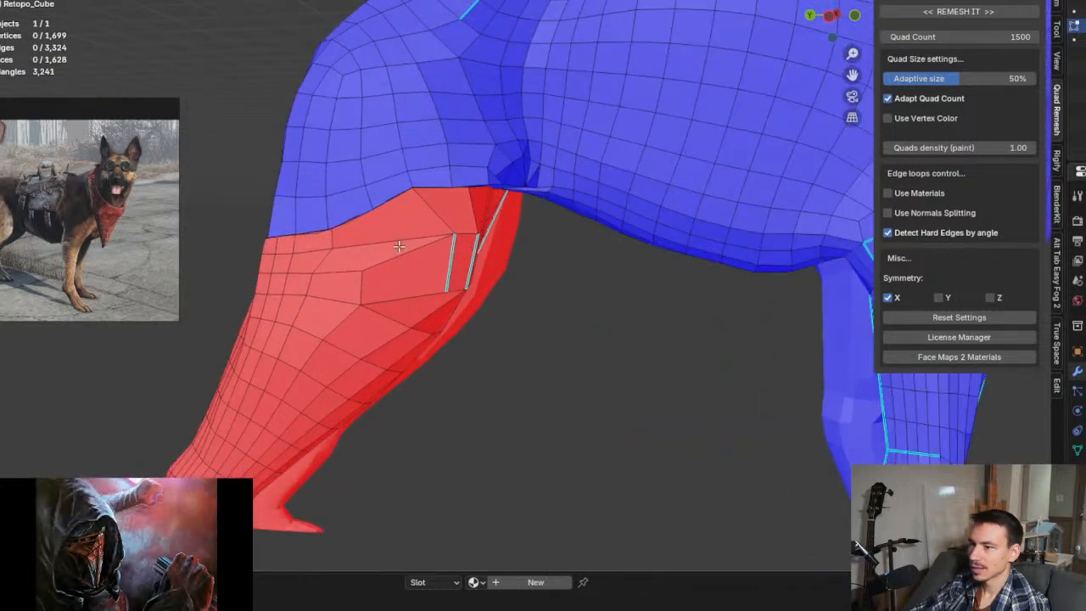
scroll(394, 247, up, 2)
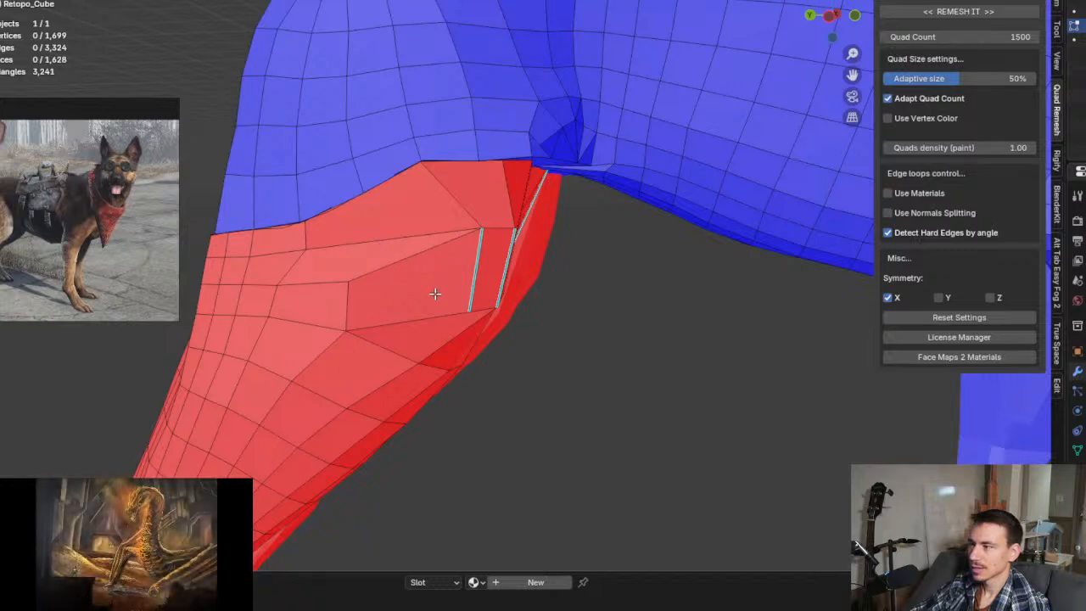
scroll(435, 294, down, 1)
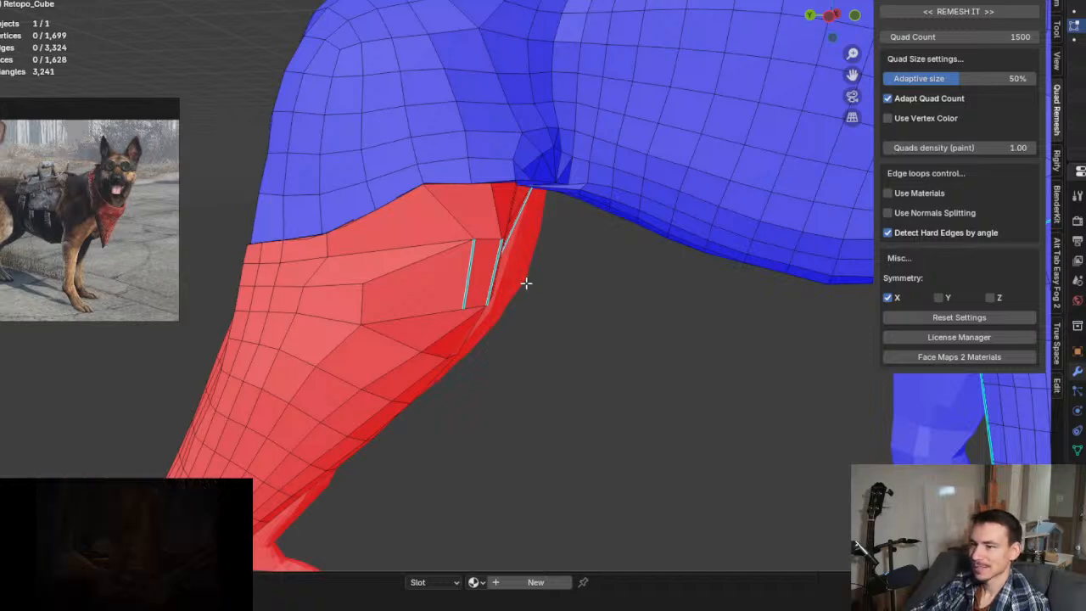
key(Tab)
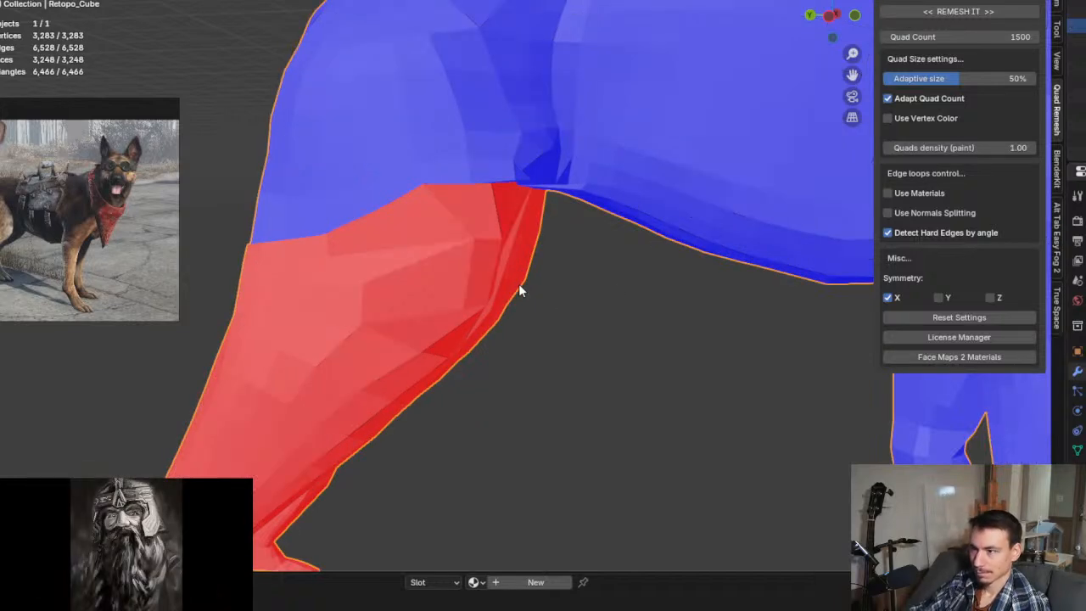
scroll(466, 278, down, 3)
middle_drag(466, 277, 536, 274)
scroll(501, 272, up, 2)
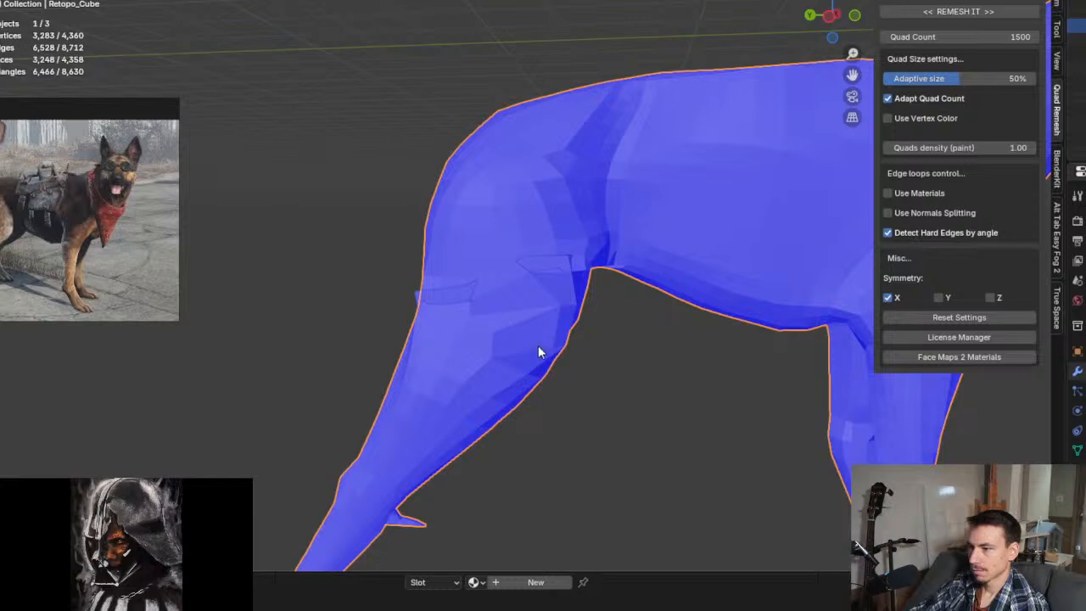
click(534, 358)
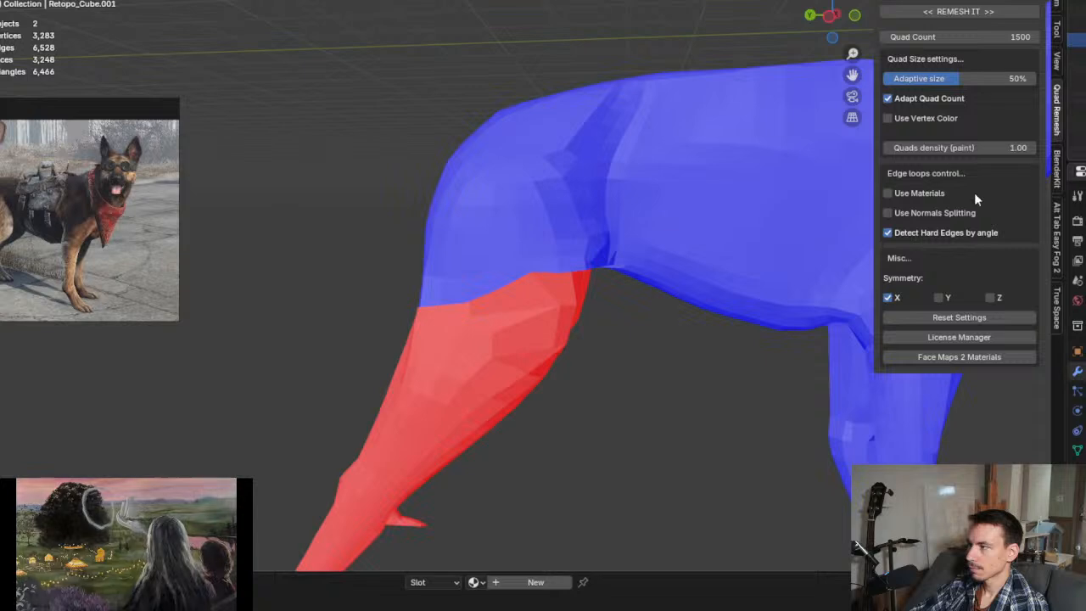
Step: Edit the body mesh, select all geometry linked to the leftover hind leg, and delete it from the body
click(500, 378)
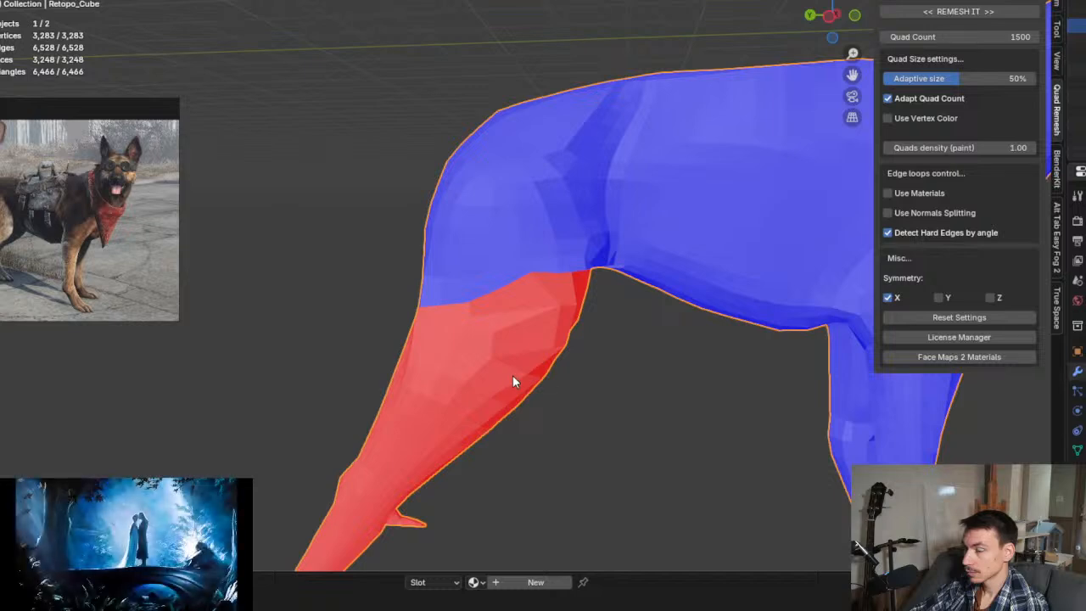
click(592, 382)
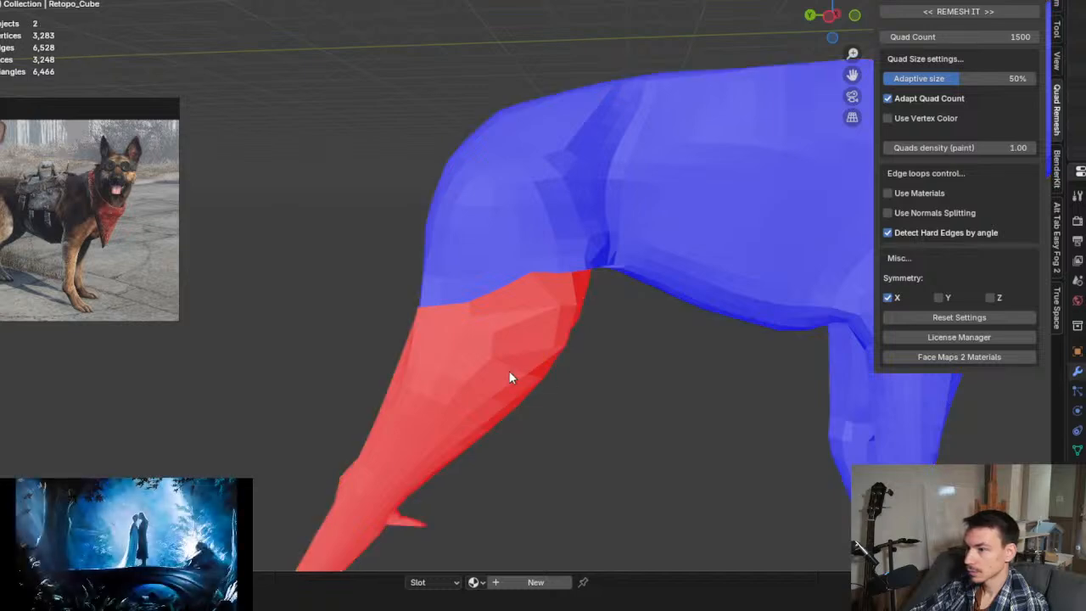
scroll(554, 289, up, 5)
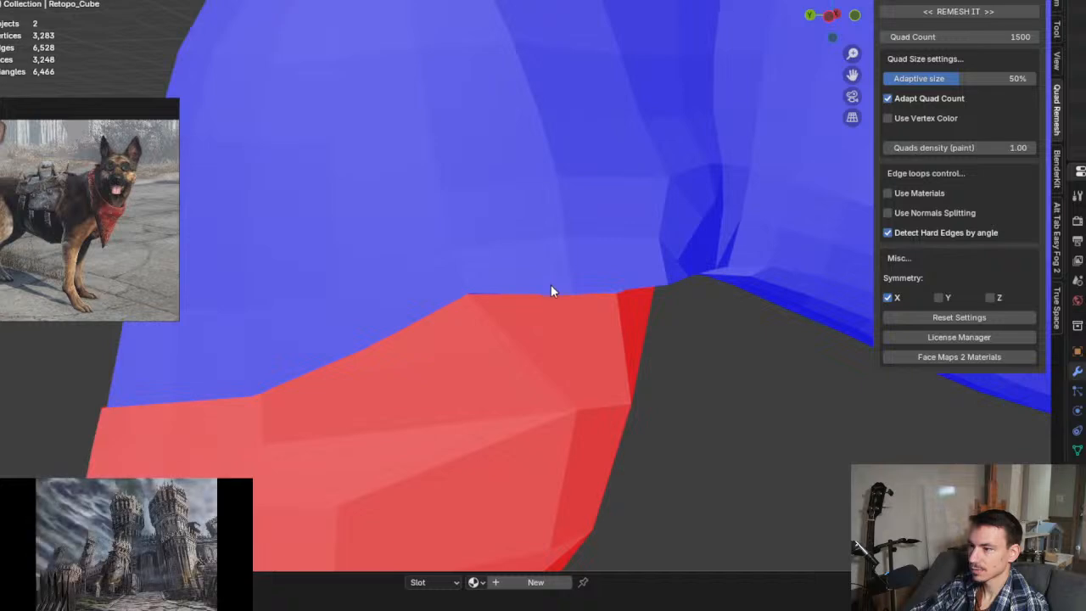
scroll(509, 306, up, 1)
mouse_move(484, 319)
middle_down()
mouse_move(586, 323)
mouse_move(638, 278)
mouse_move(463, 311)
mouse_move(480, 353)
mouse_move(516, 262)
middle_up()
key(Tab)
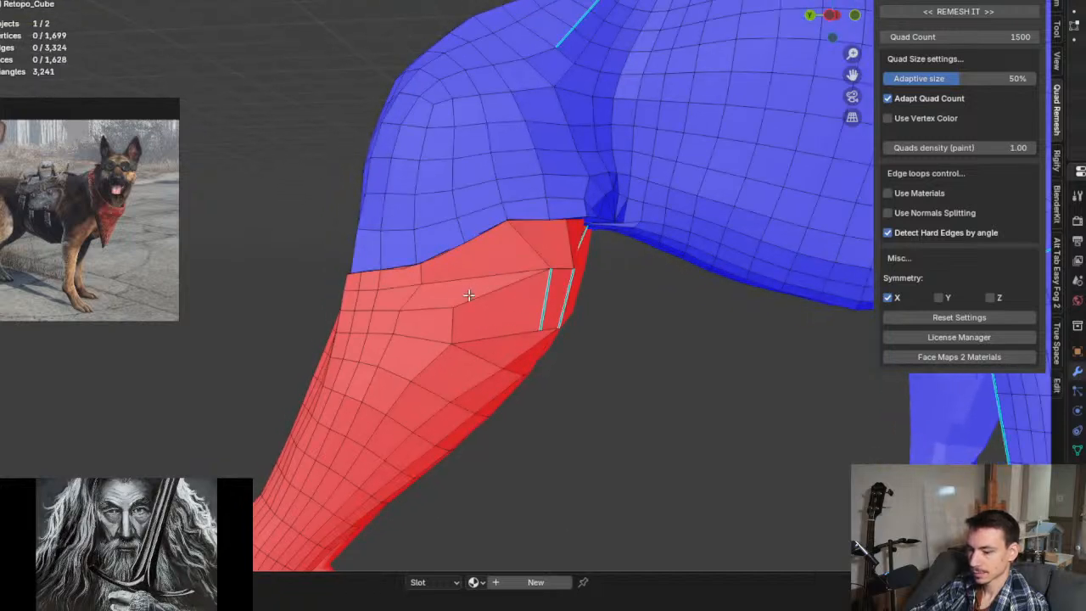
key(l)
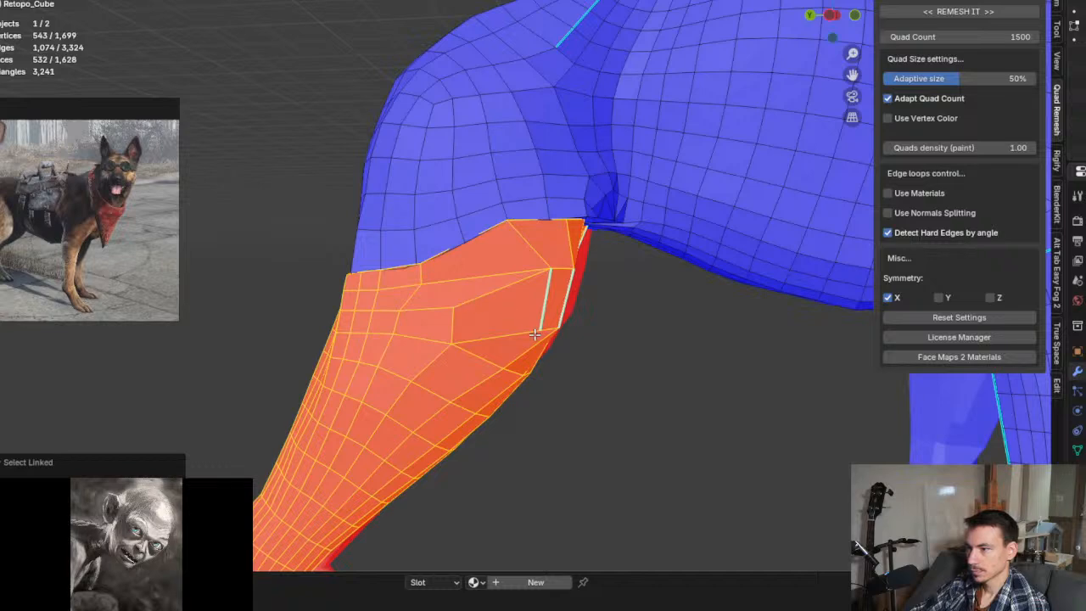
key(z)
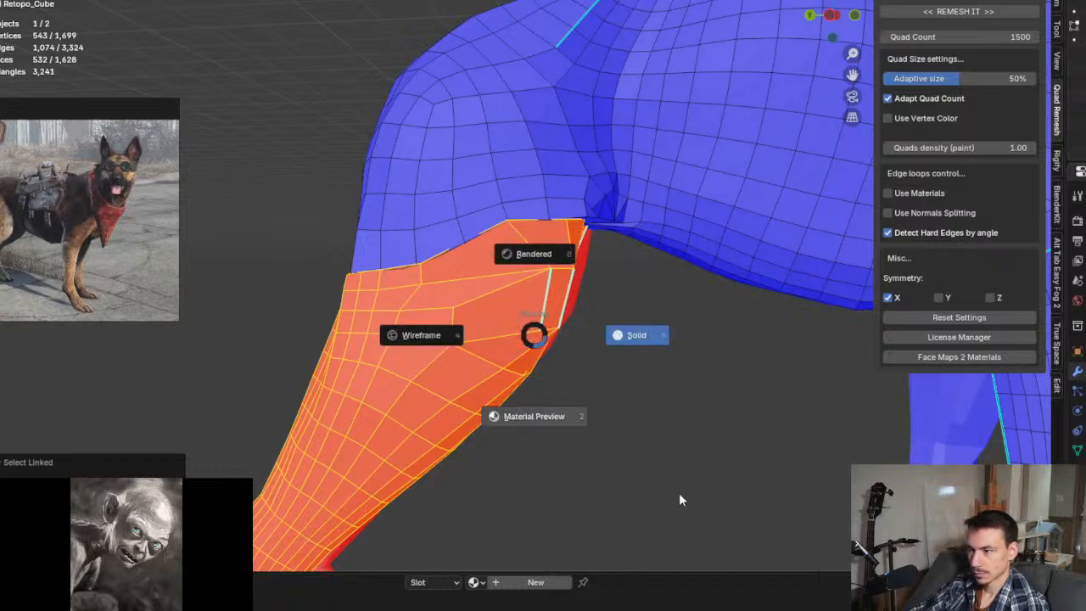
key(x)
click(507, 353)
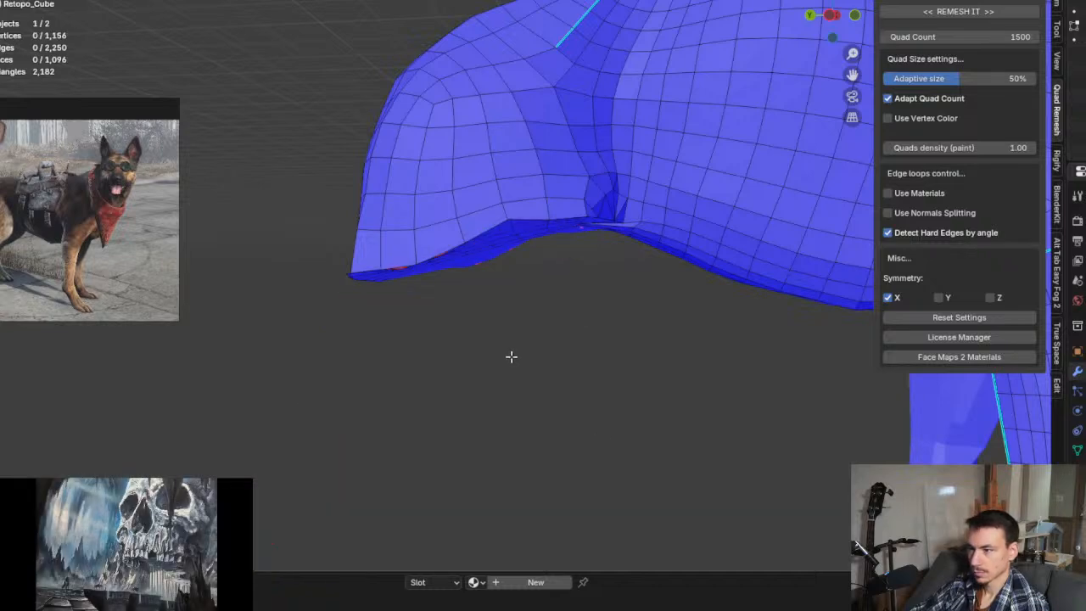
Step: Select the geometry around the narrow gap on the underside of the hip cap and change to vertex selection
middle_drag(511, 356, 534, 268)
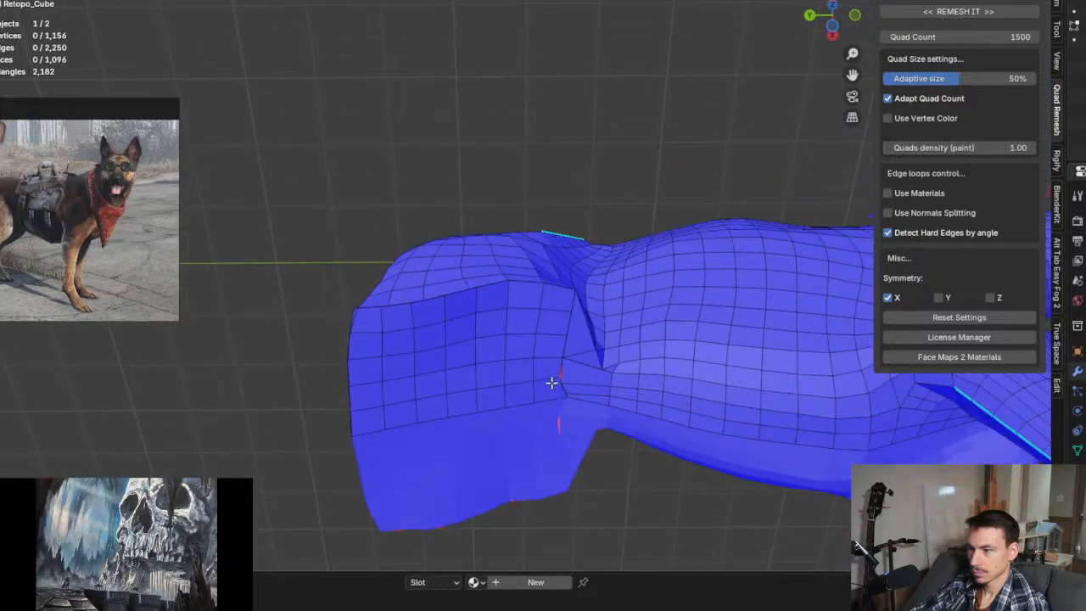
middle_drag(551, 382, 531, 441)
scroll(557, 376, up, 4)
scroll(562, 370, down, 1)
scroll(561, 368, down, 4)
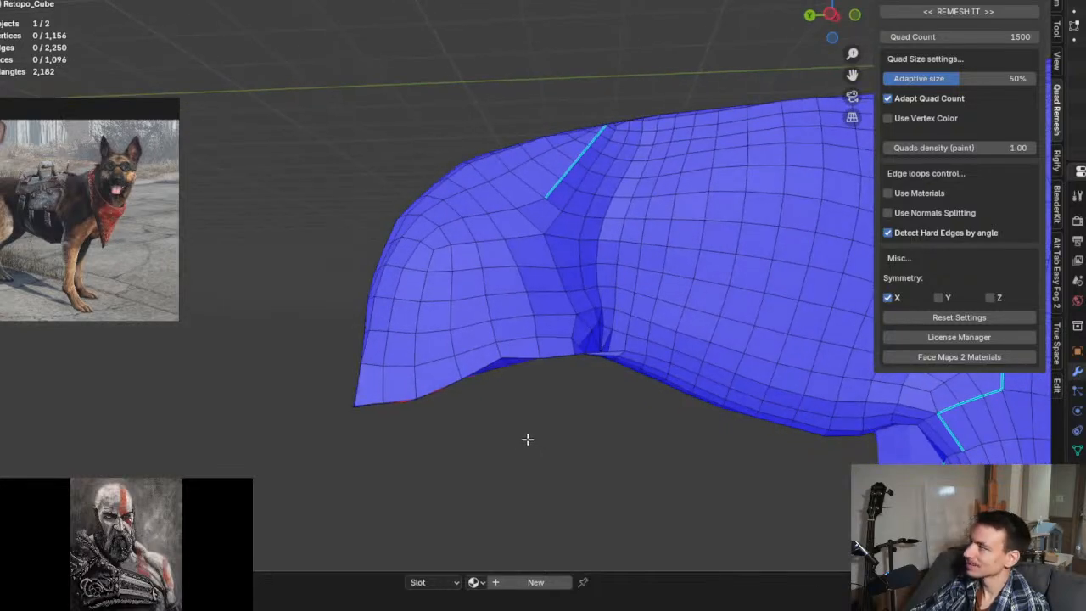
scroll(543, 416, up, 5)
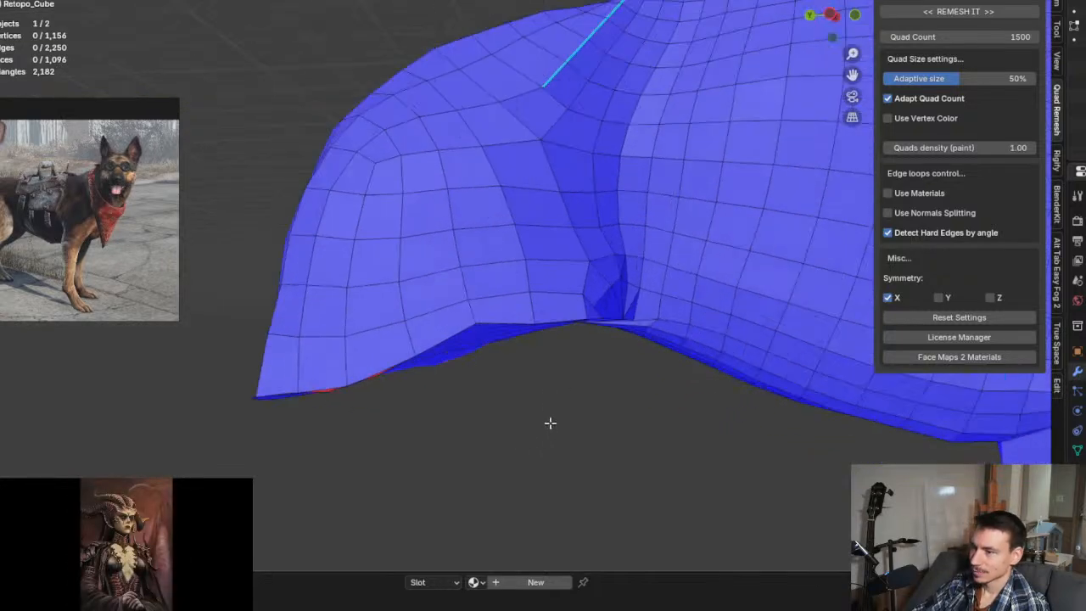
middle_drag(543, 404, 578, 323)
scroll(577, 325, up, 8)
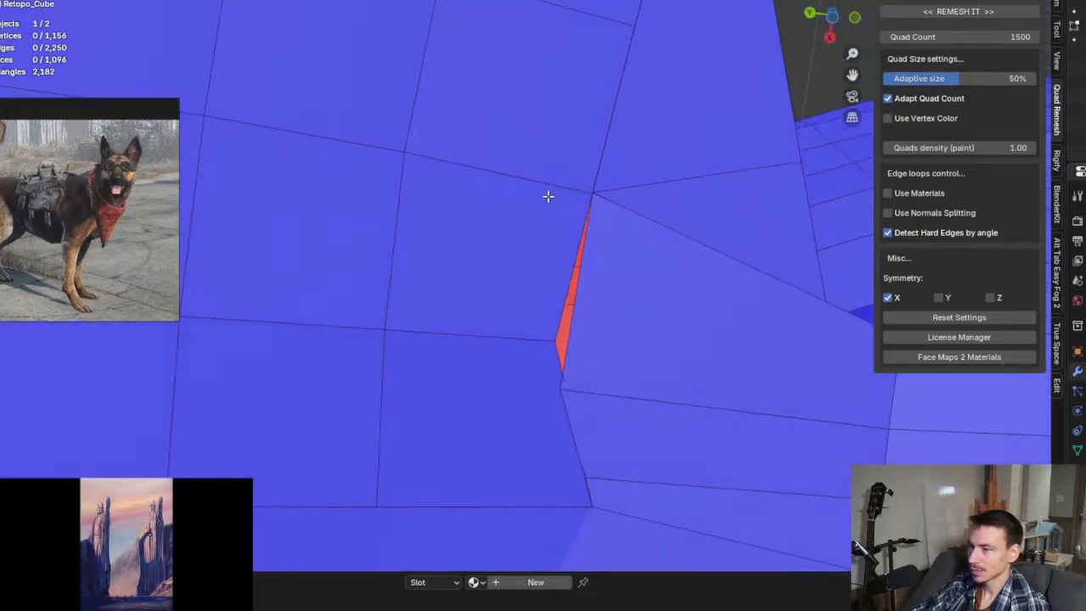
drag(547, 174, 608, 411)
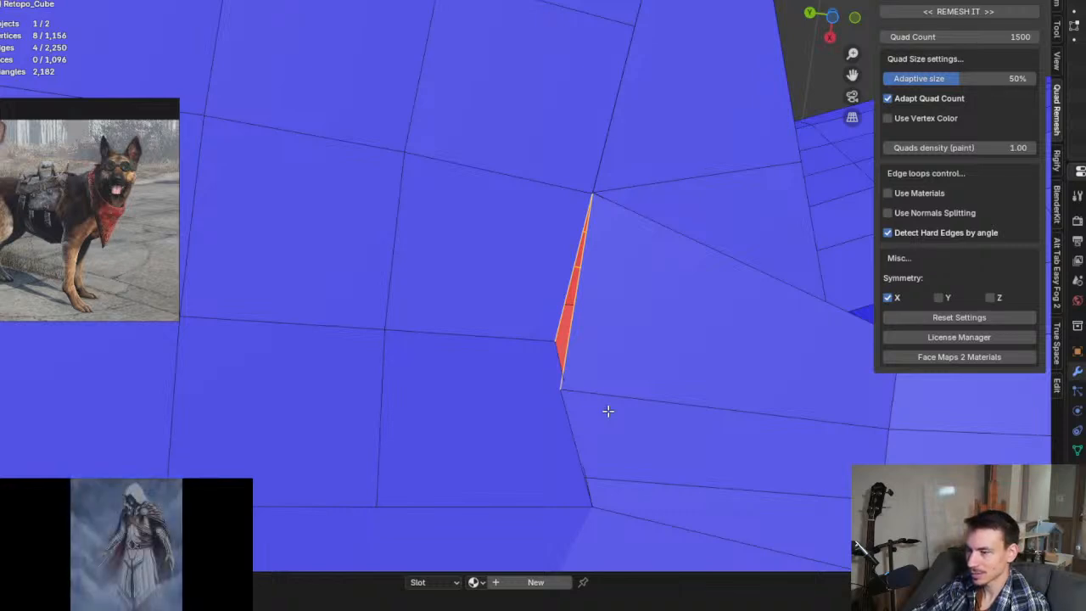
key(1)
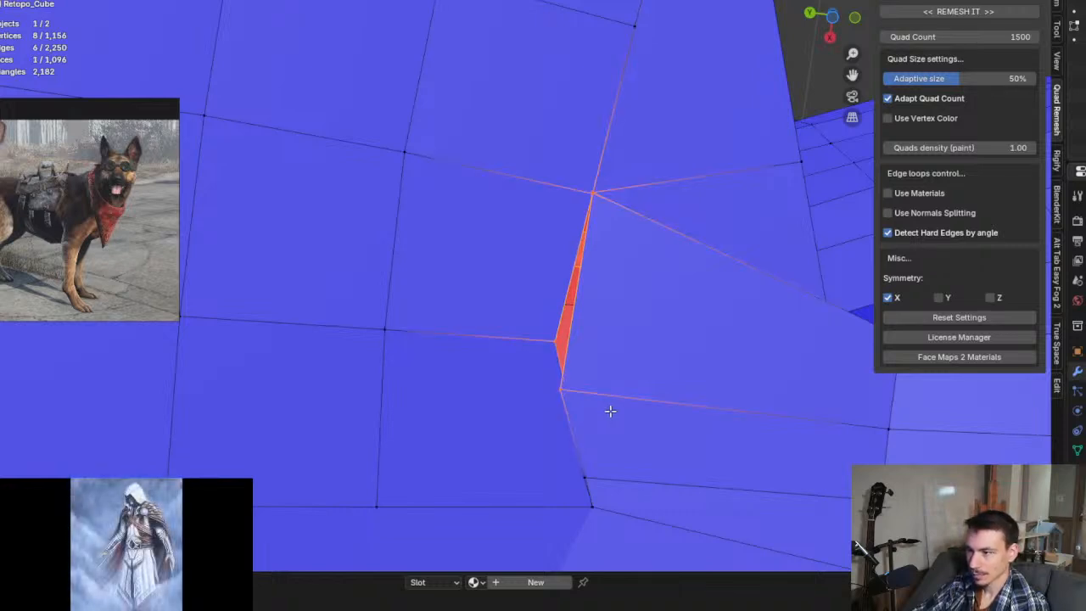
Step: Close the narrow gap on the underside of the hip cap by merging its two lower side vertices at center
middle_drag(578, 386, 611, 380)
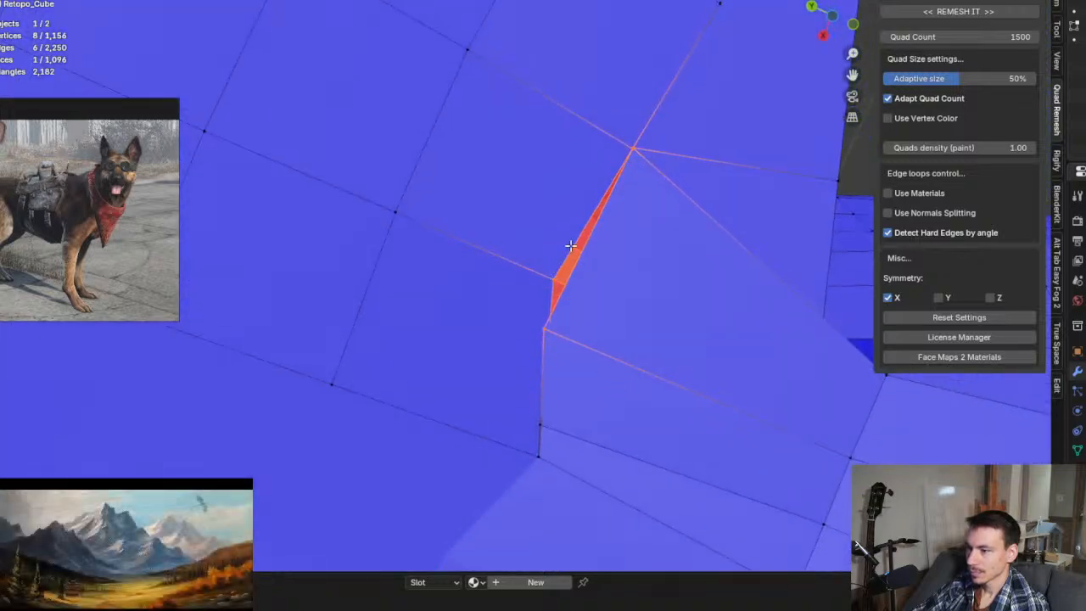
click(633, 150)
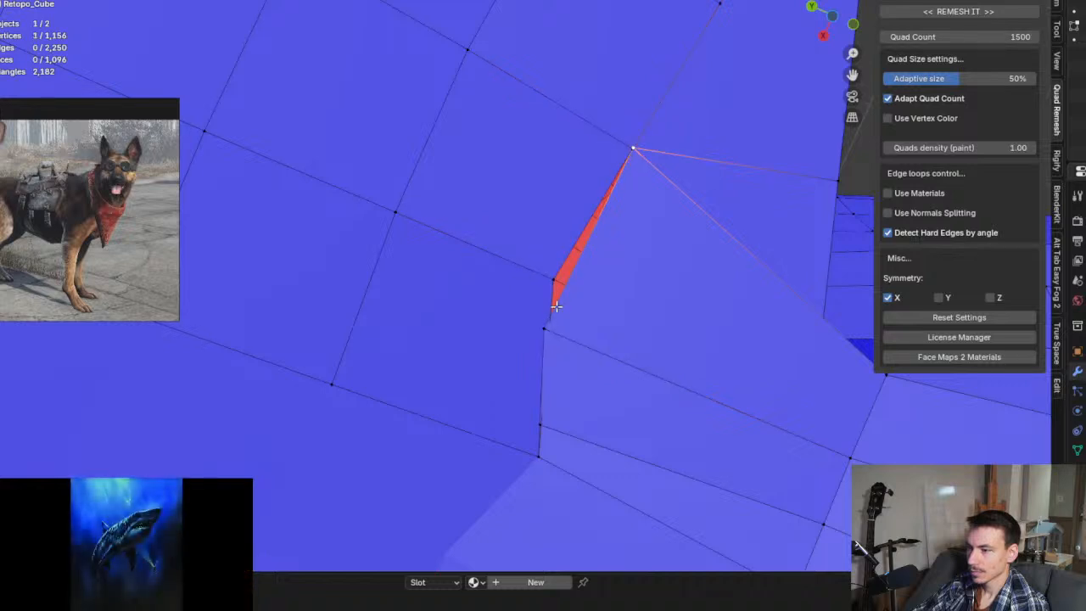
click(552, 280)
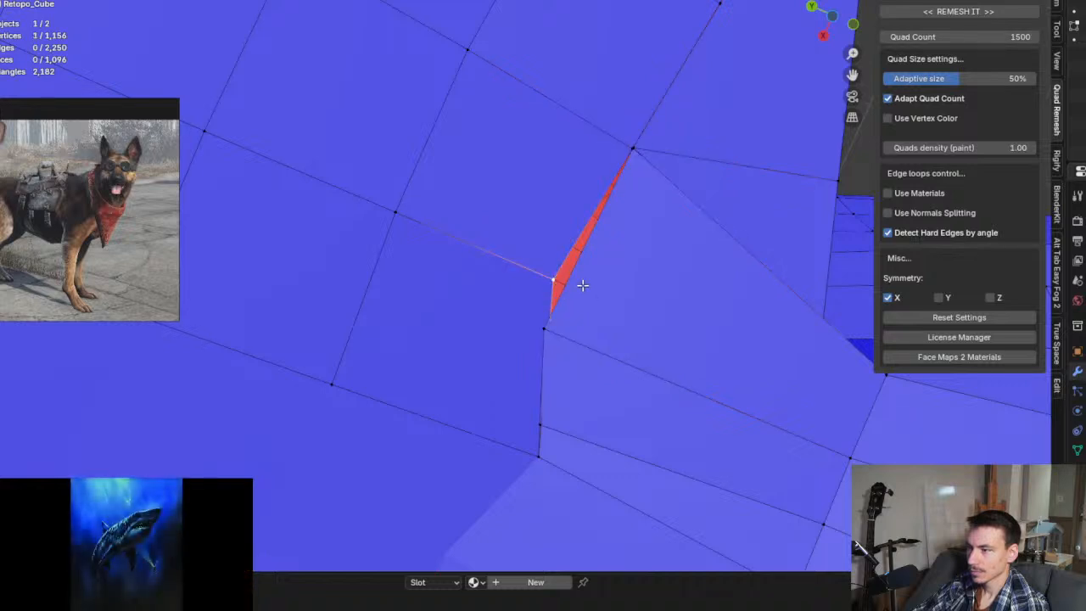
shift+click(542, 328)
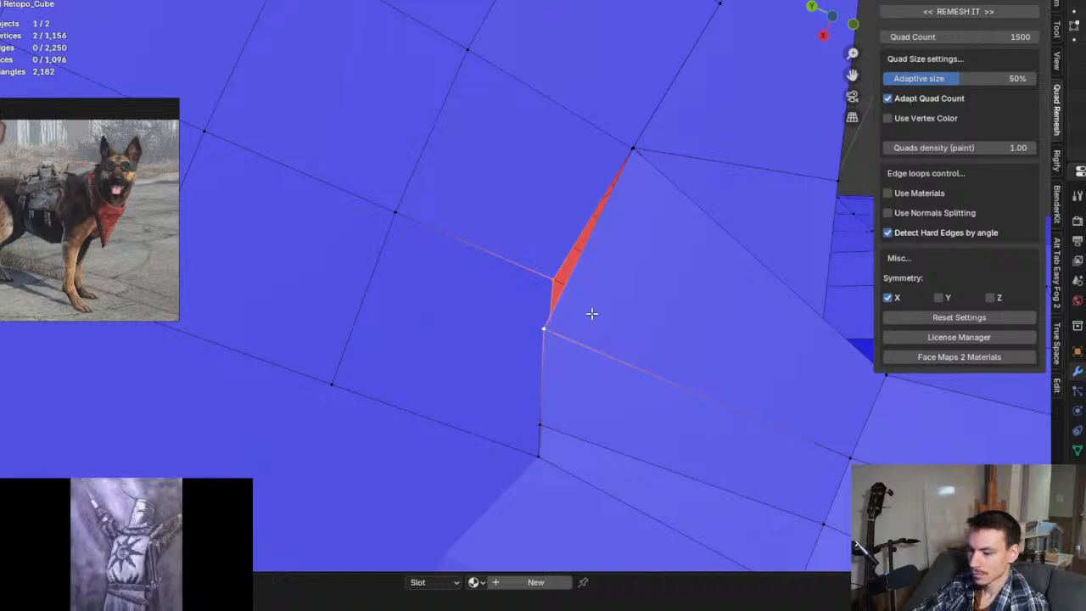
key(m)
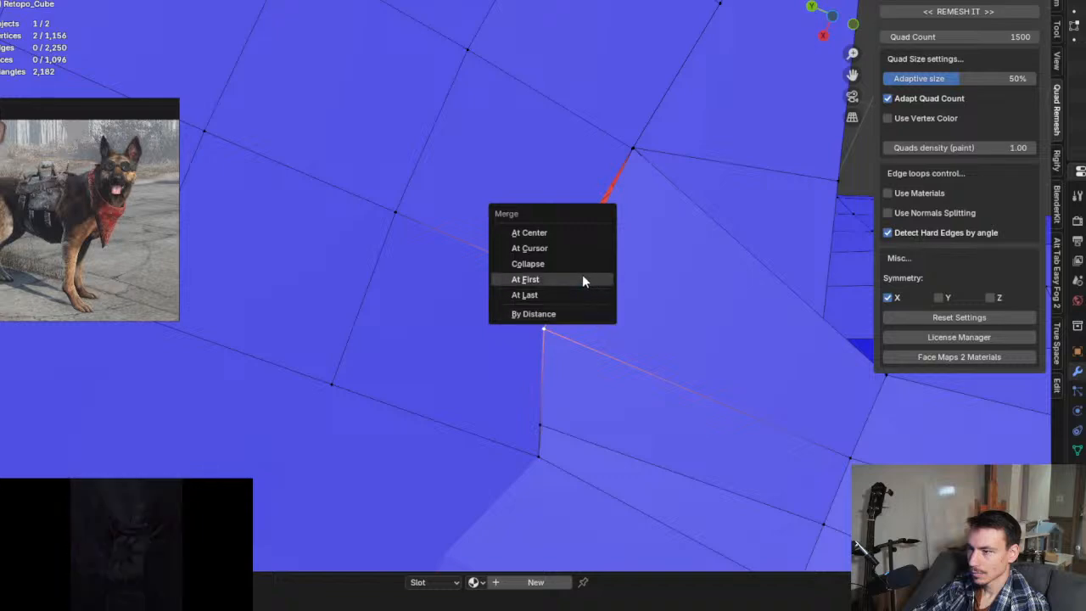
click(564, 232)
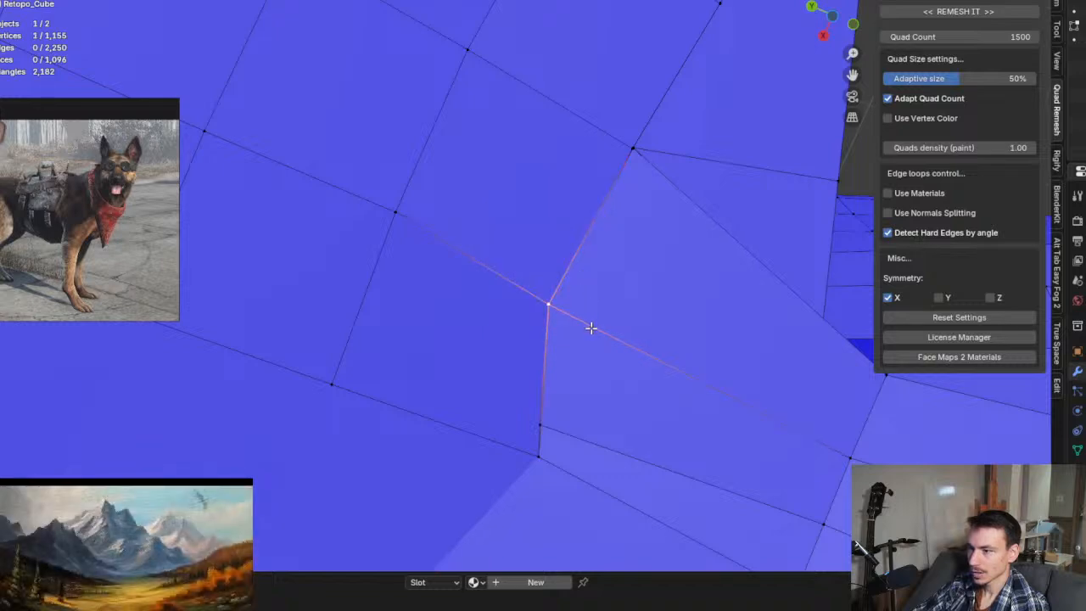
Step: Merge the two nearly coincident vertices at the corner above the closed gap at their center
scroll(564, 326, down, 4)
middle_drag(552, 312, 443, 286)
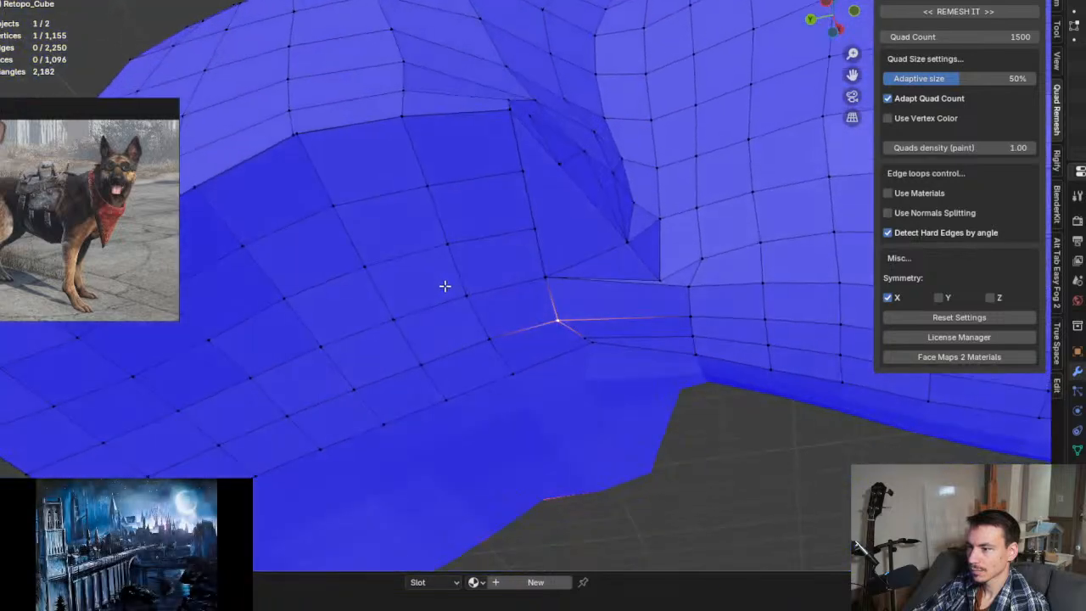
scroll(548, 303, up, 5)
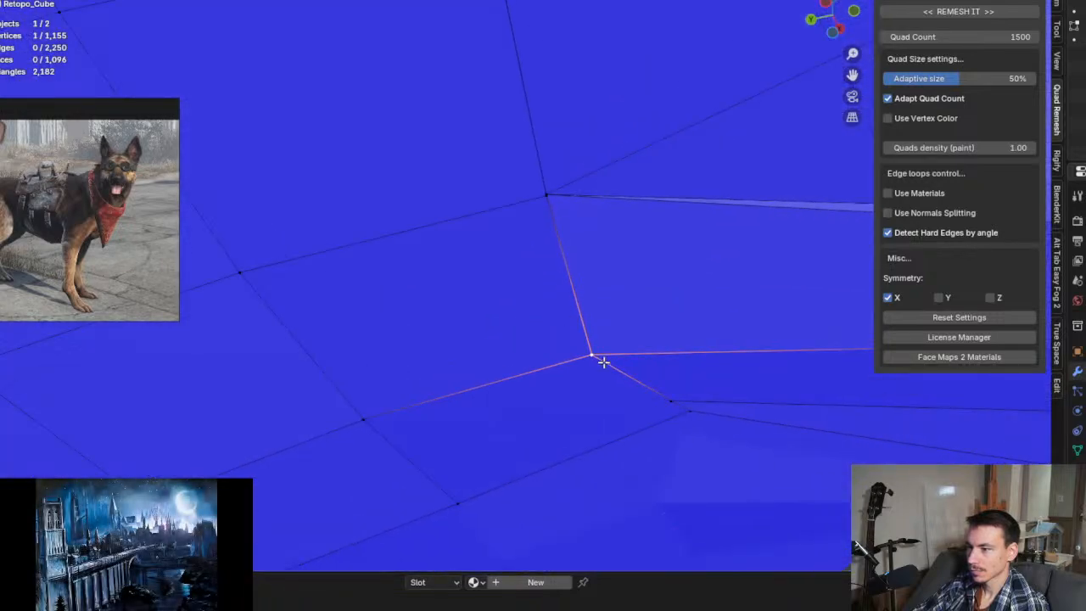
middle_drag(602, 362, 541, 342)
key(g)
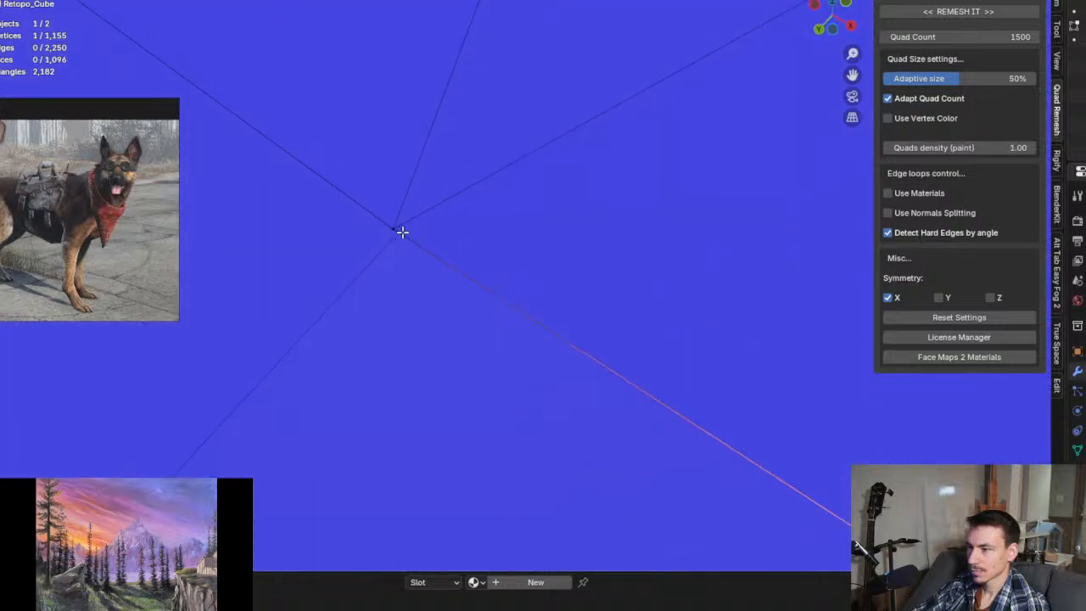
right_click(395, 228)
scroll(397, 227, down, 3)
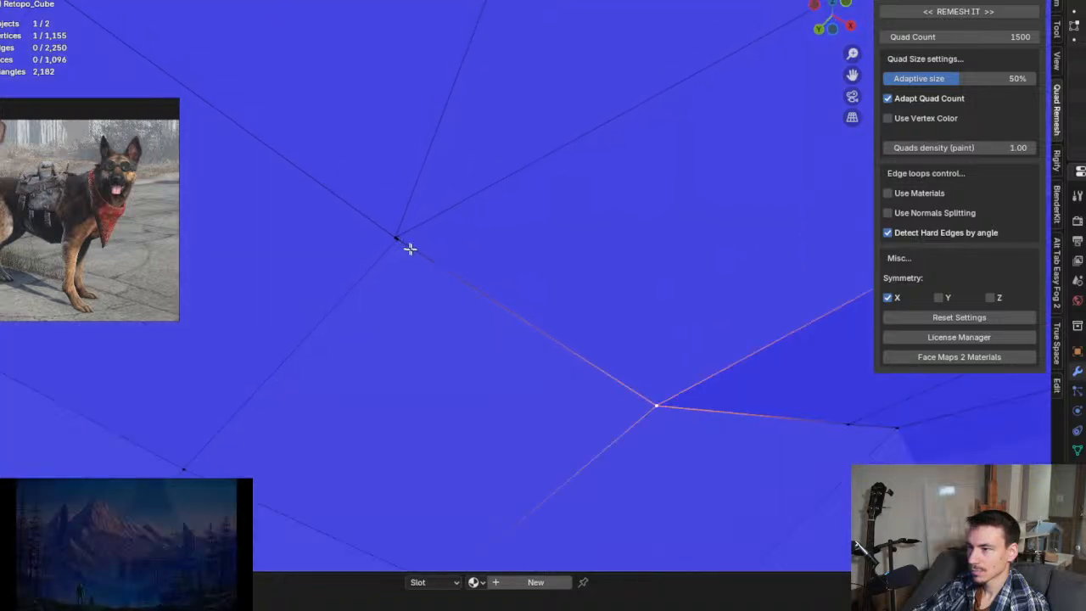
drag(397, 235, 424, 262)
key(m)
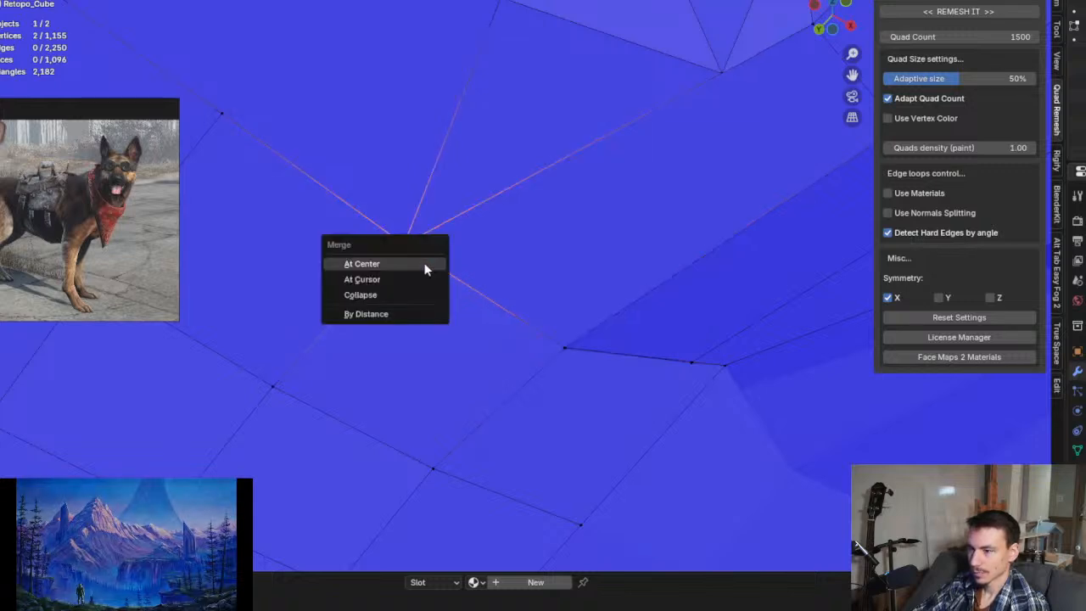
click(400, 266)
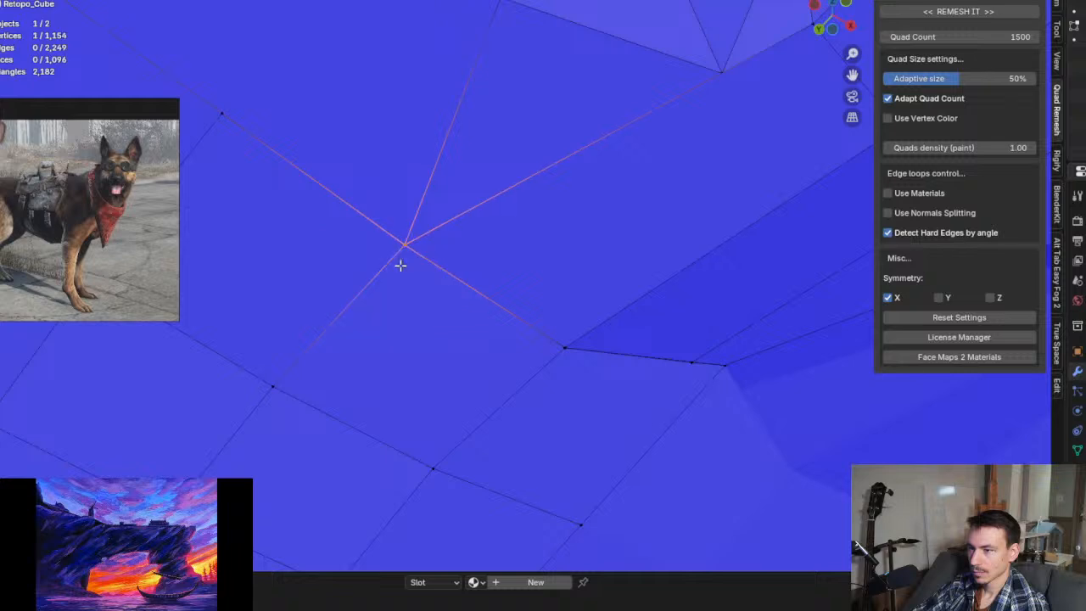
scroll(412, 286, down, 2)
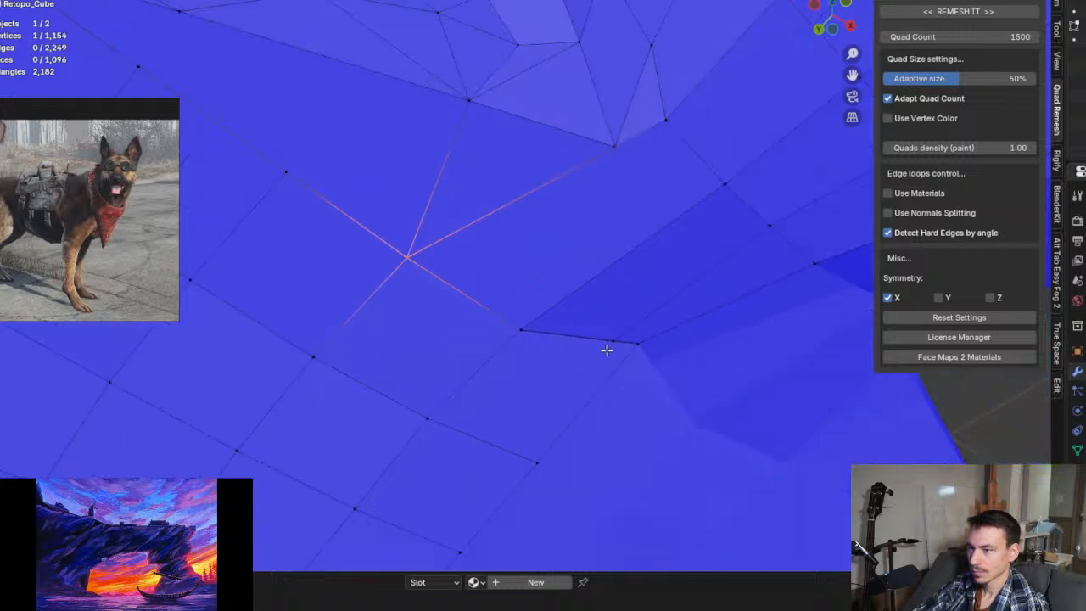
scroll(604, 346, up, 5)
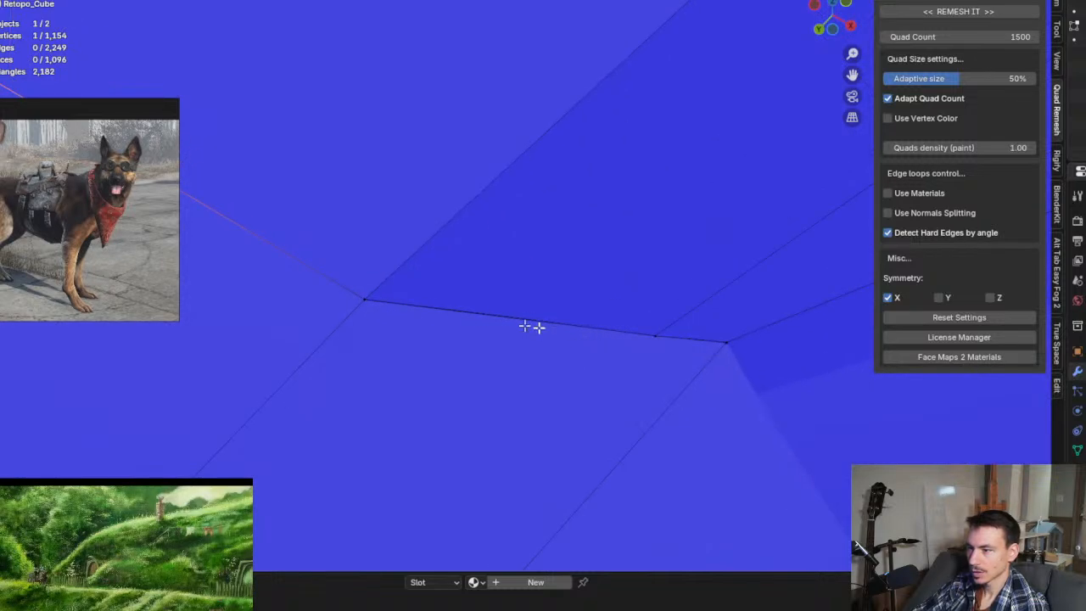
Step: Subdivide the long edge of the sliver gap between its two outermost corner vertices on the hip cap
scroll(541, 321, up, 4)
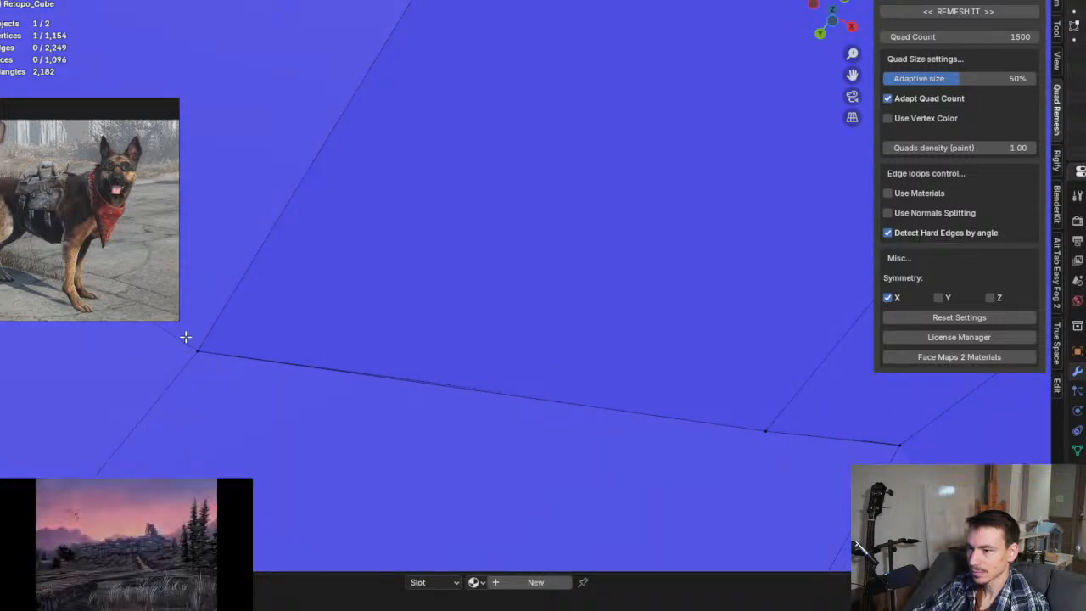
click(197, 352)
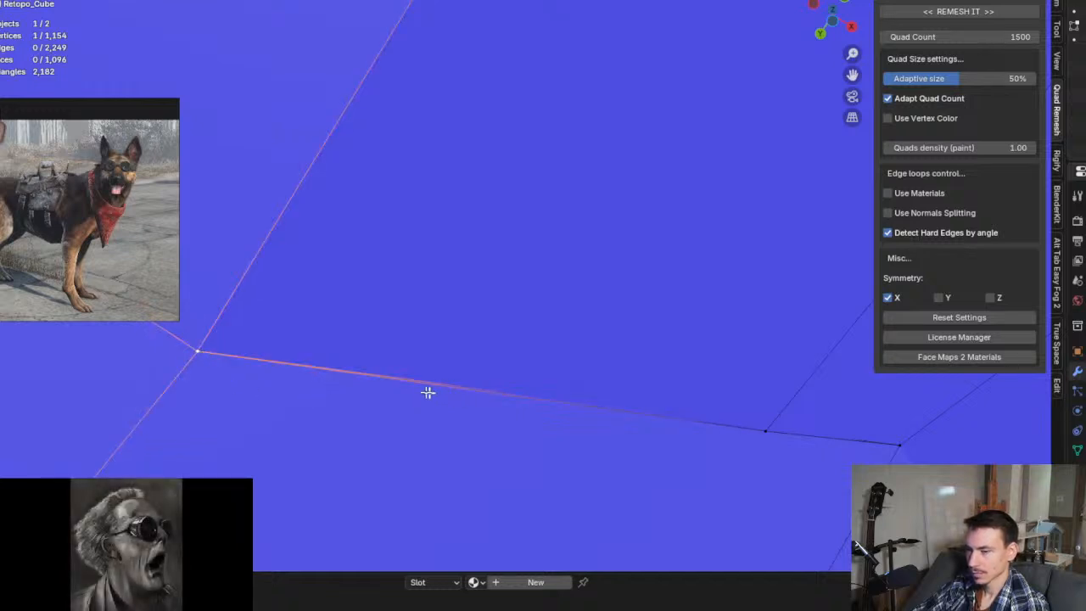
key(g)
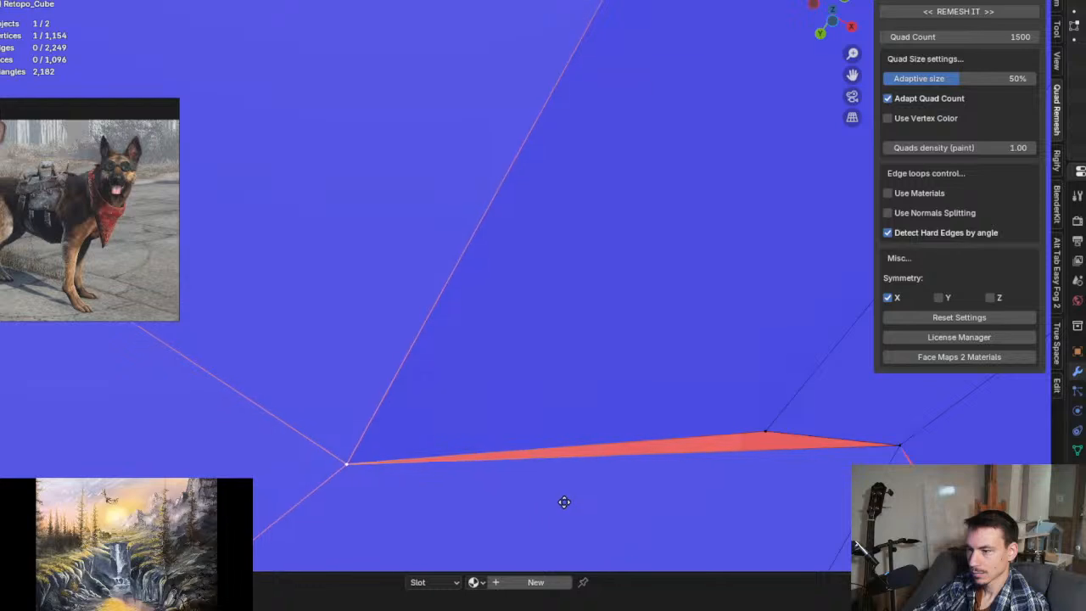
key(Escape)
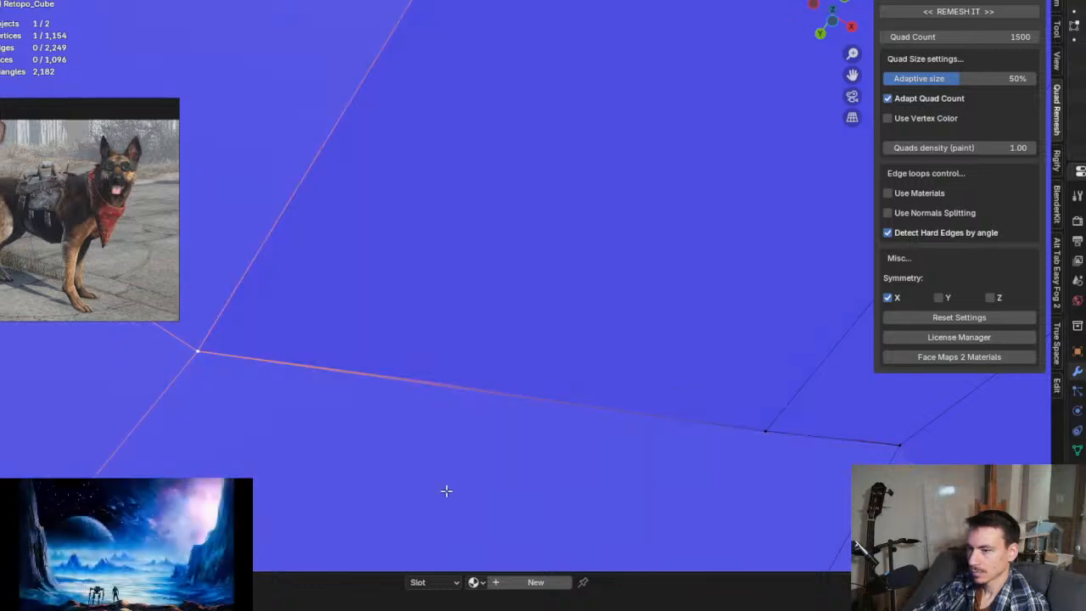
shift+middle_drag(446, 491, 518, 311)
scroll(515, 306, down, 4)
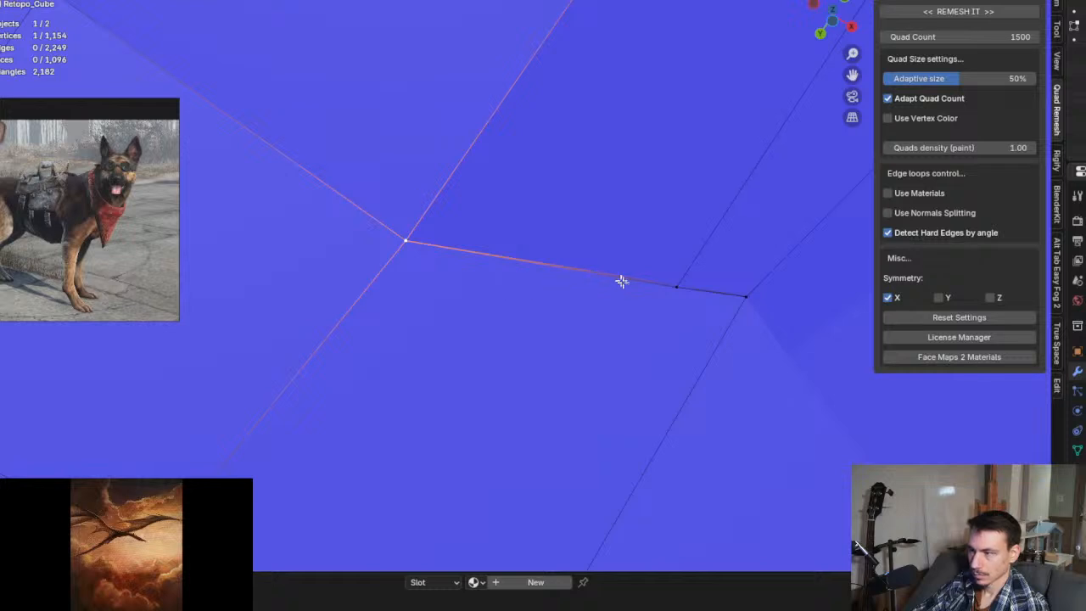
shift+click(745, 295)
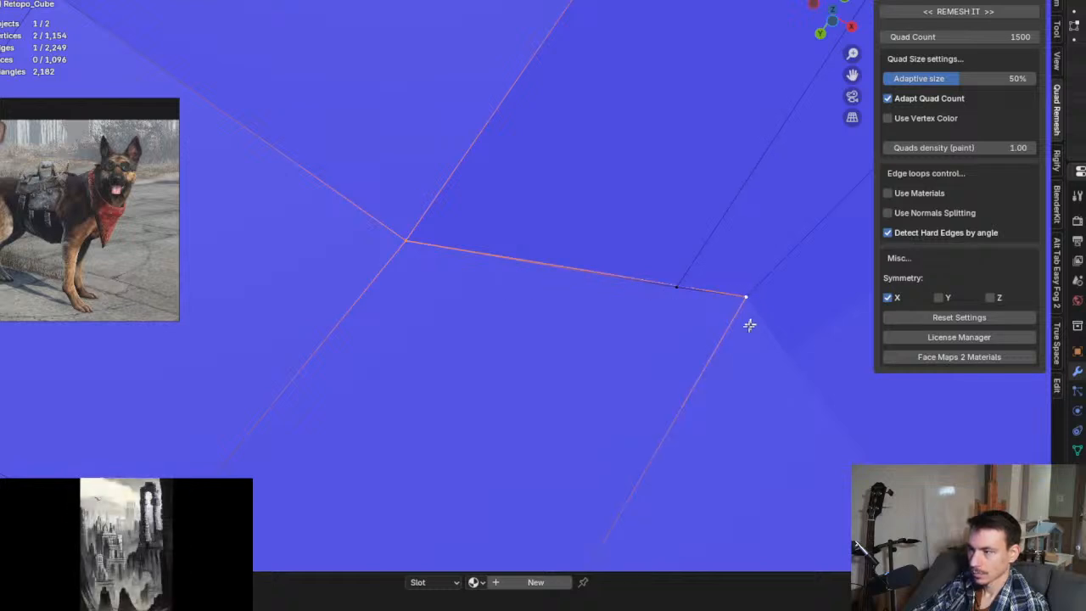
right_click(654, 281)
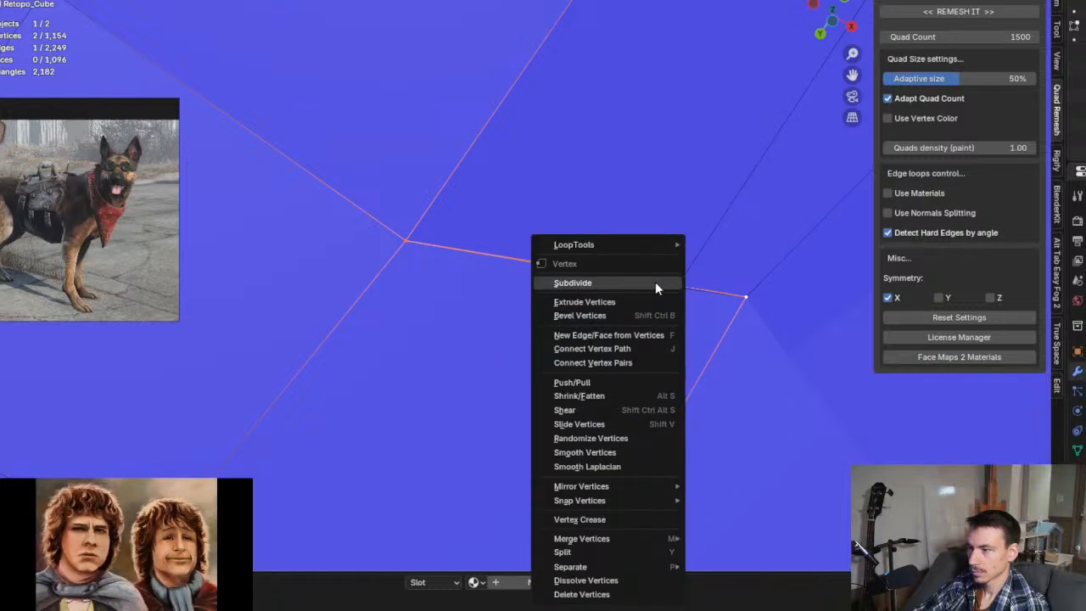
click(655, 282)
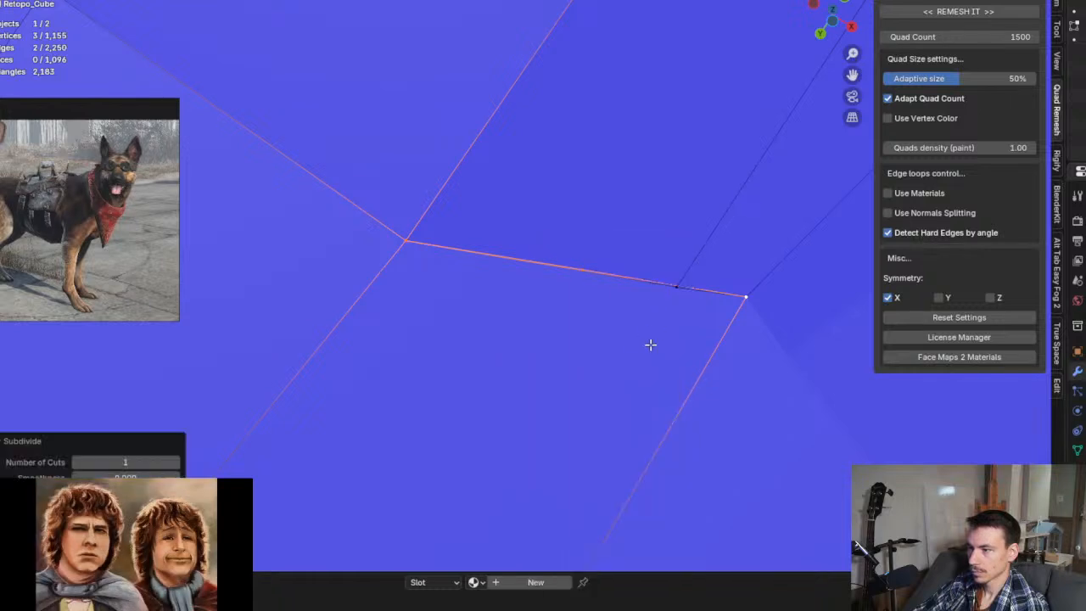
Step: Slide the new midpoint vertex along the long edge until it meets the neighbouring vertex on the gap's other side
click(581, 269)
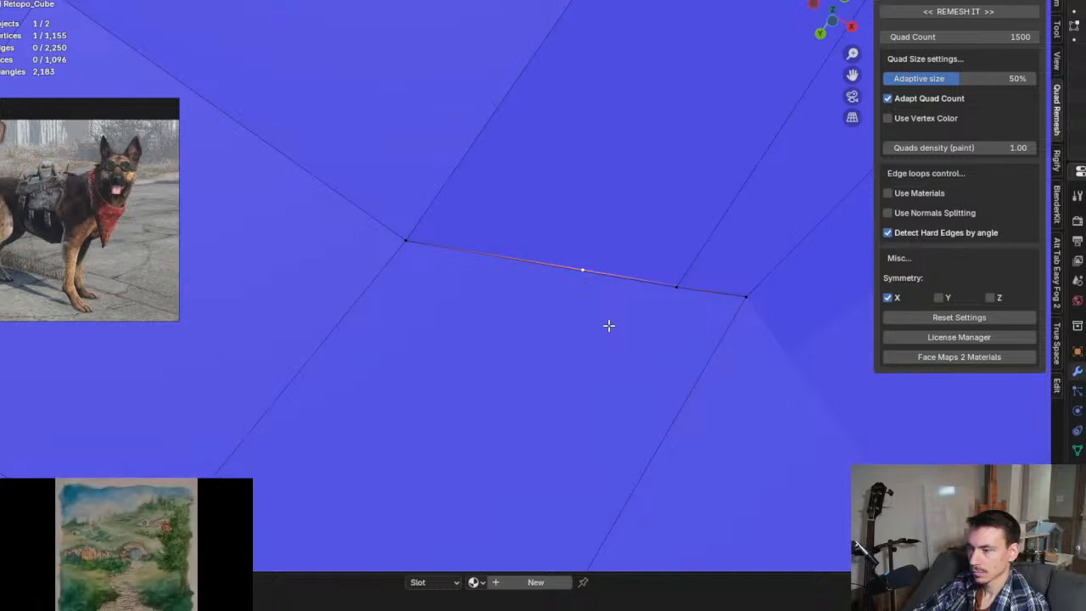
key(shift+v)
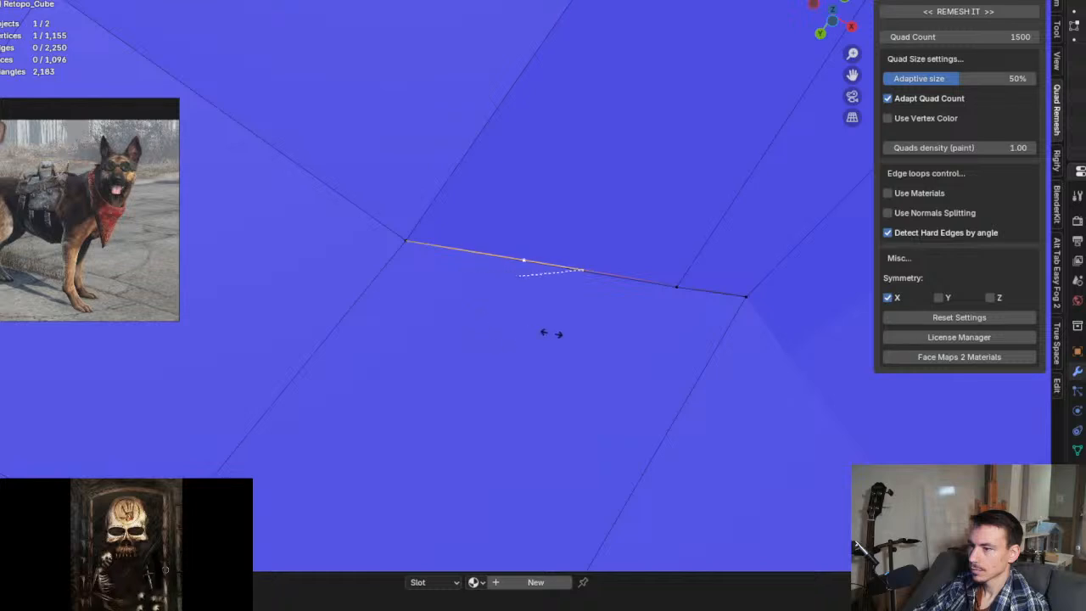
click(695, 367)
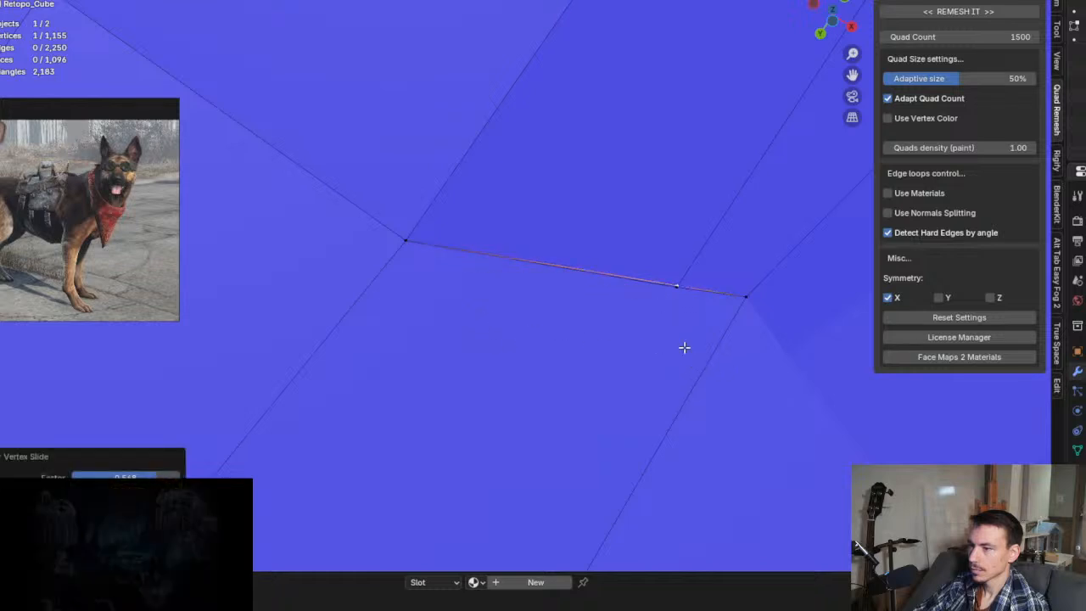
Step: Try to merge the overlapping vertices on the gap's long edge at center
scroll(672, 293, up, 3)
click(681, 285)
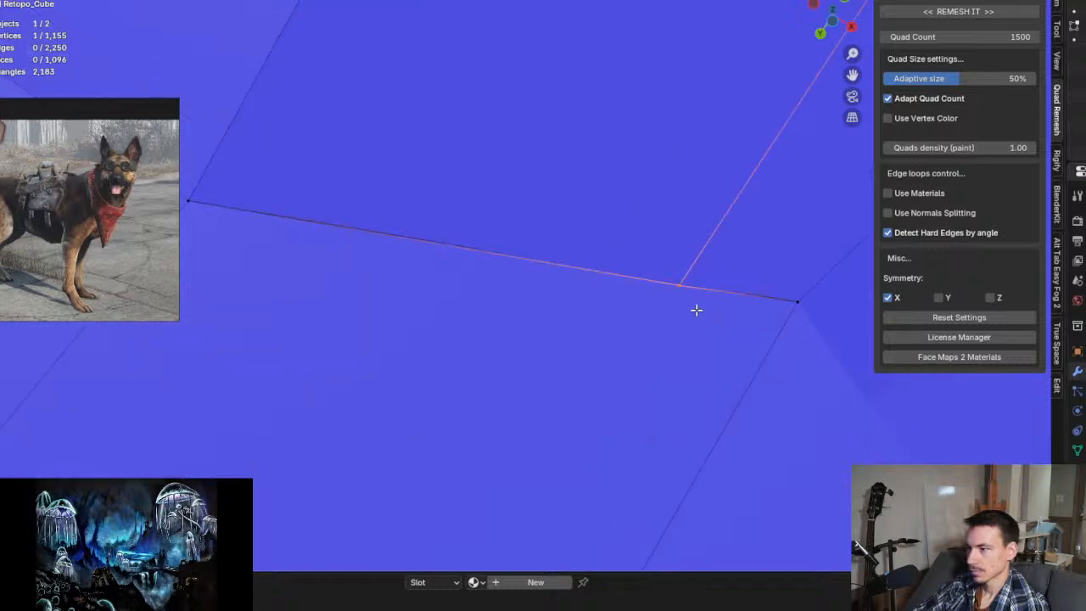
key(m)
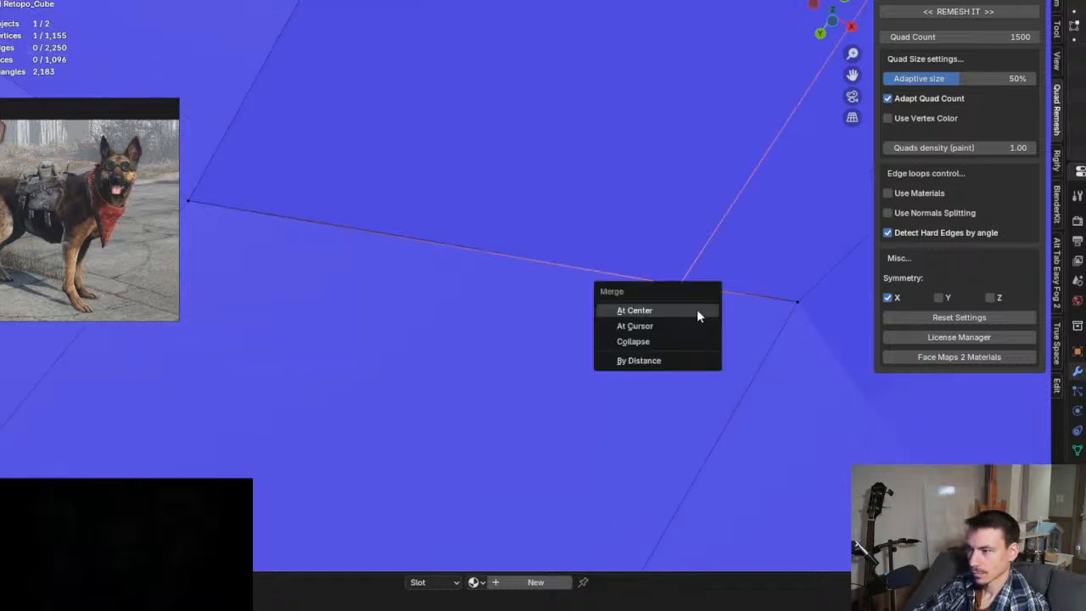
click(696, 309)
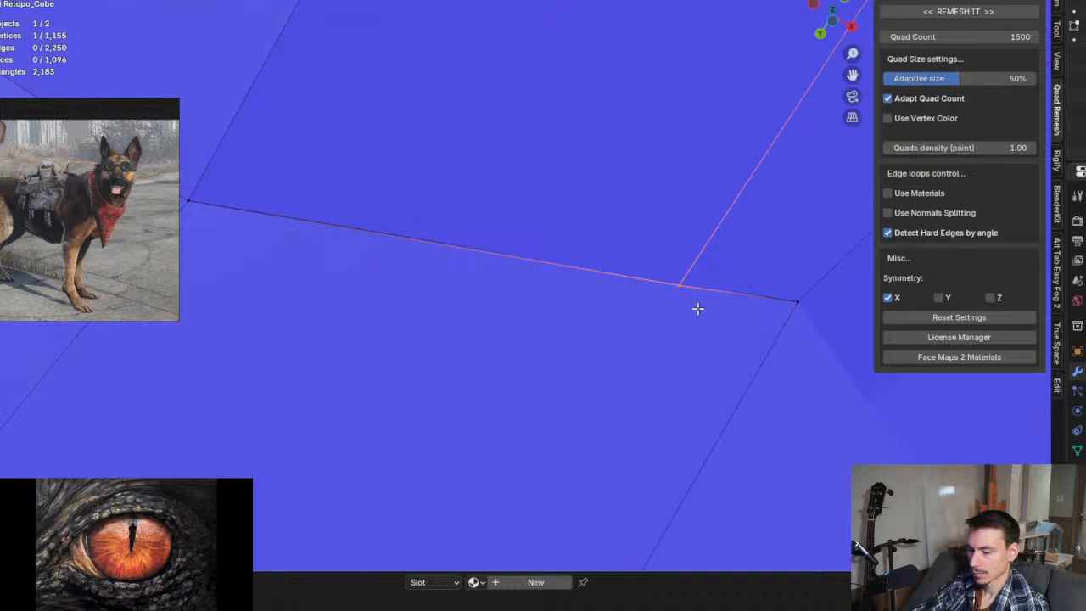
scroll(763, 307, up, 2)
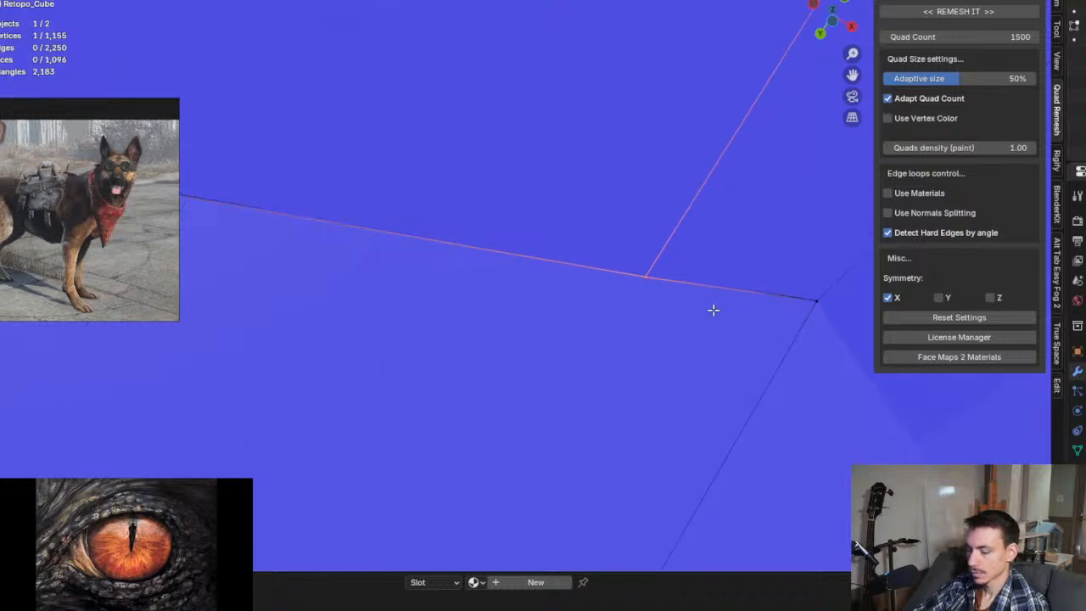
Step: Move the selected vertex at the three-edge junction aside, add the duplicate vertex beneath it to the selection, and merge the two
key(g)
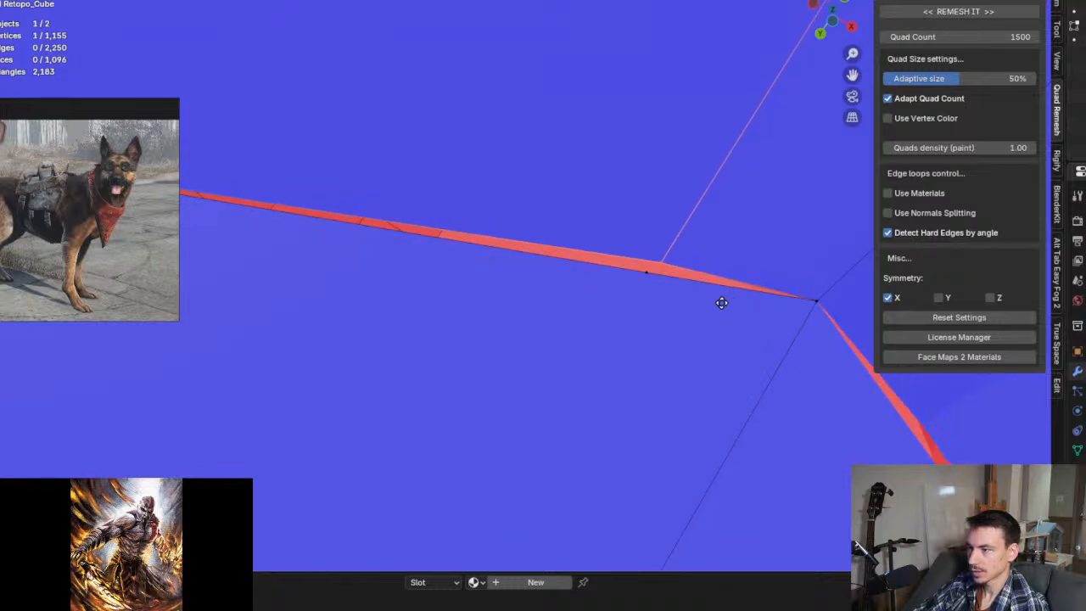
click(716, 297)
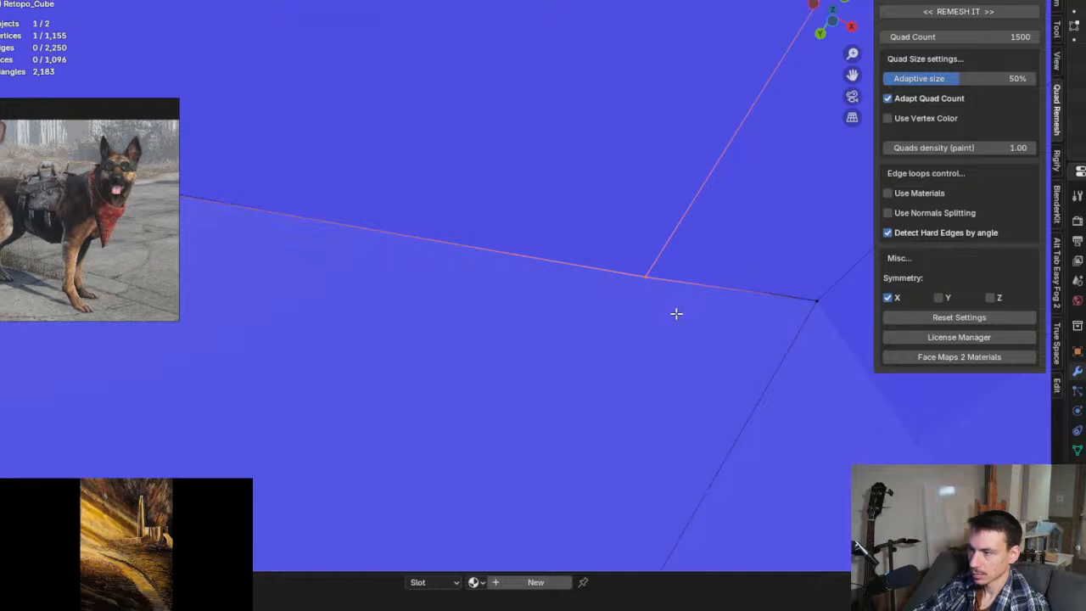
mouse_move(676, 314)
middle_down()
mouse_move(662, 314)
mouse_move(676, 235)
mouse_move(661, 280)
mouse_move(664, 349)
middle_up()
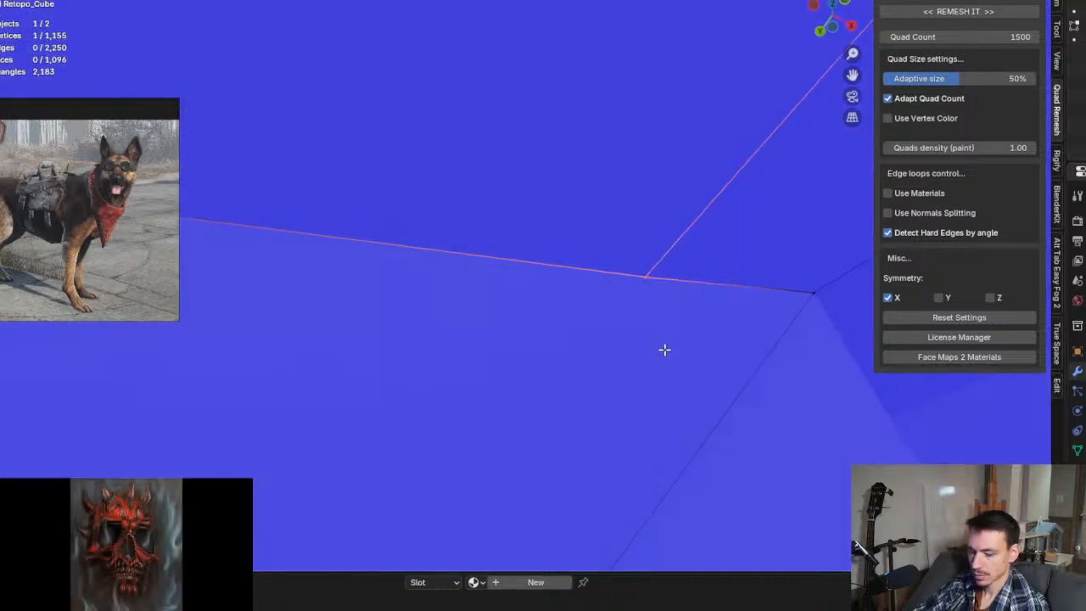
key(g)
key(g)
click(658, 299)
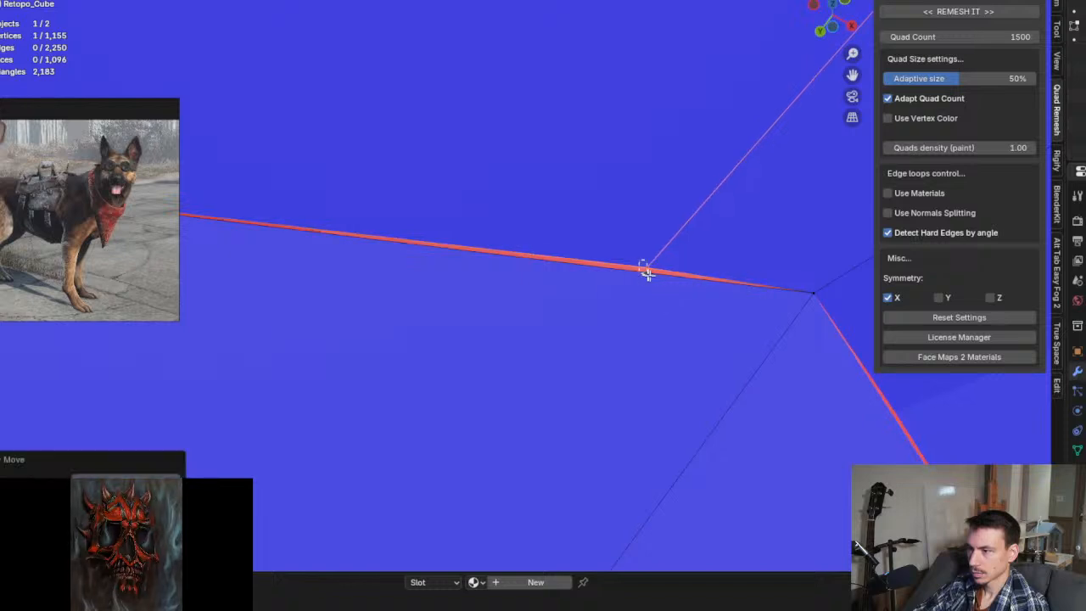
shift+click(645, 269)
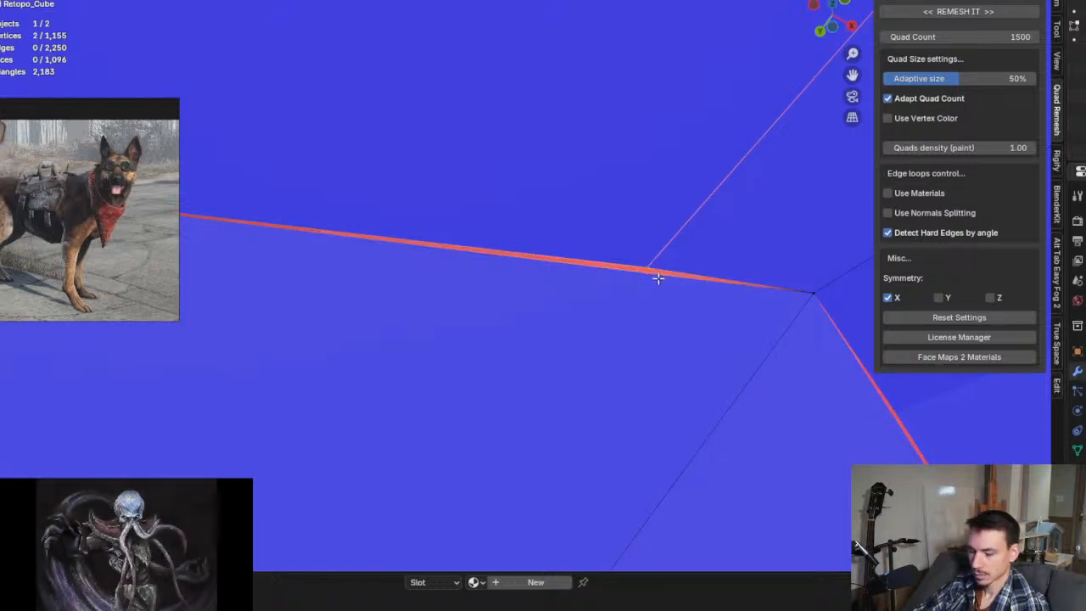
key(m)
click(657, 277)
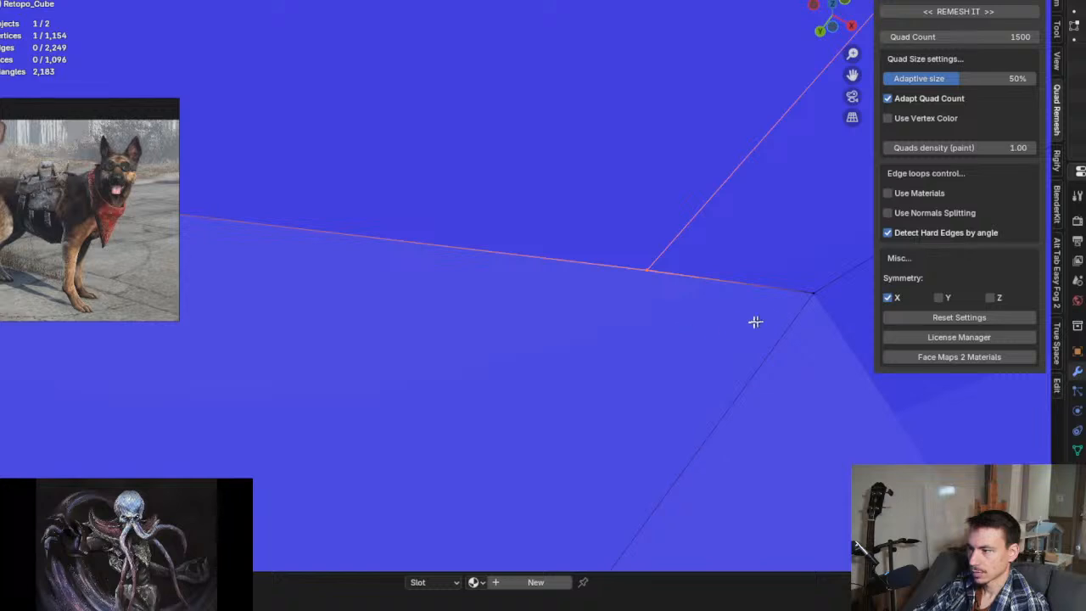
key(g)
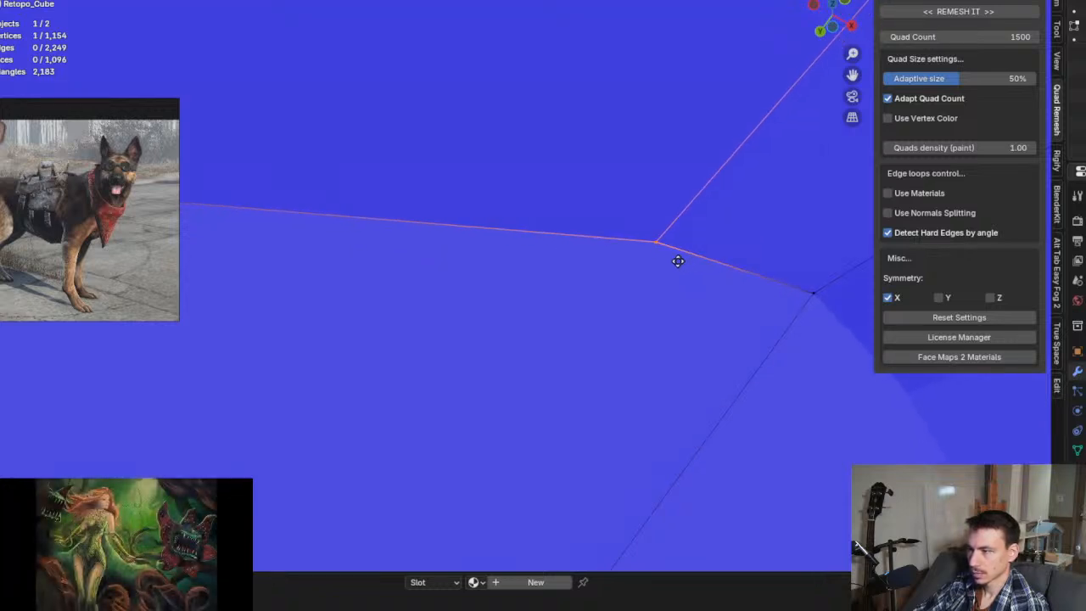
right_click(676, 278)
Step: Offset the neighbouring corner vertex slightly and merge it with the duplicate vertex underneath
click(812, 291)
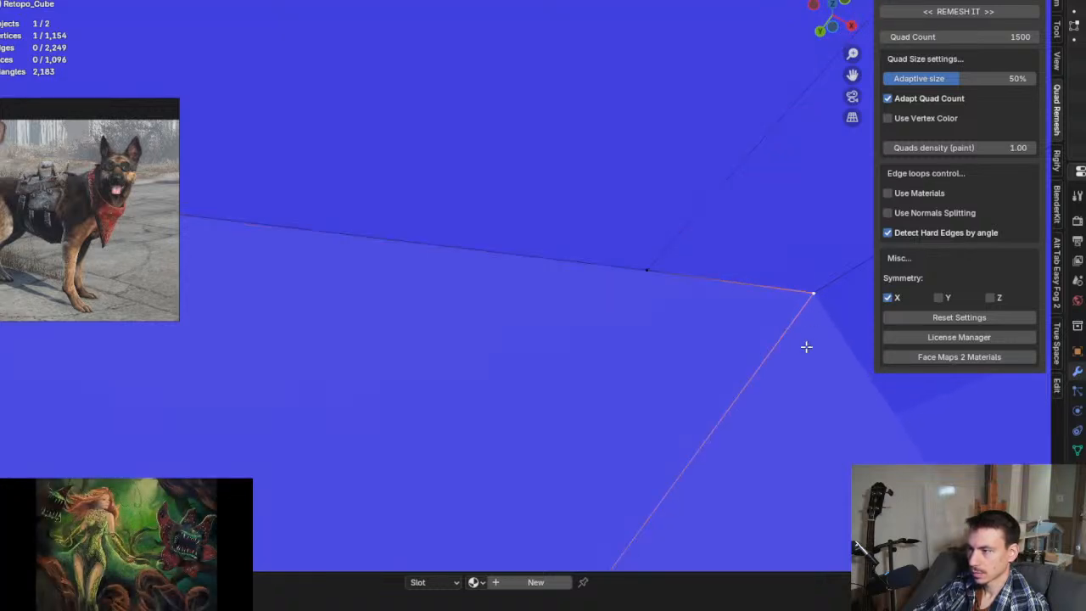
key(g)
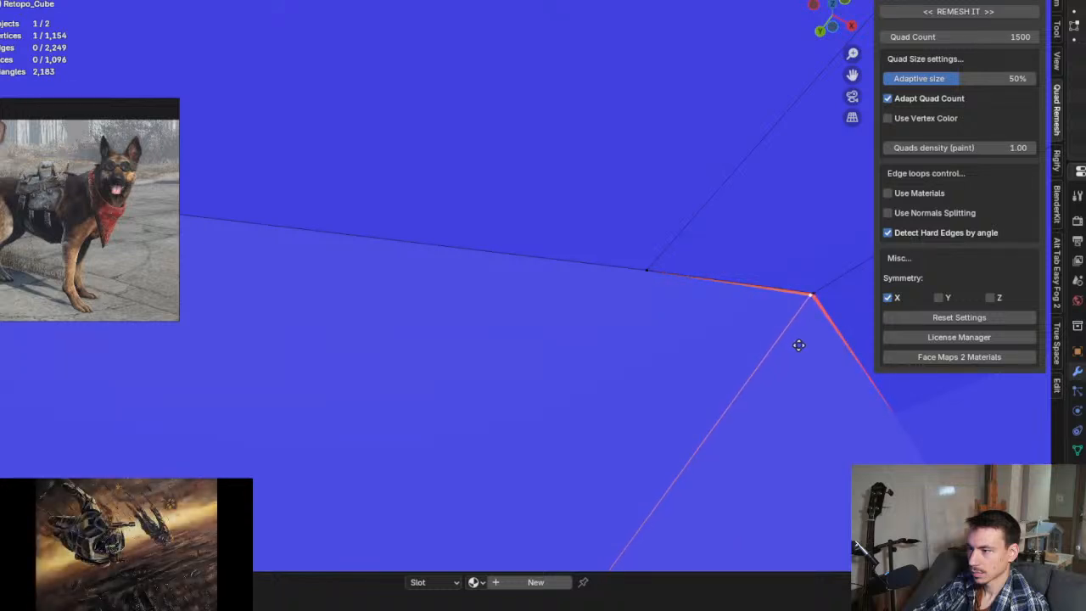
click(797, 346)
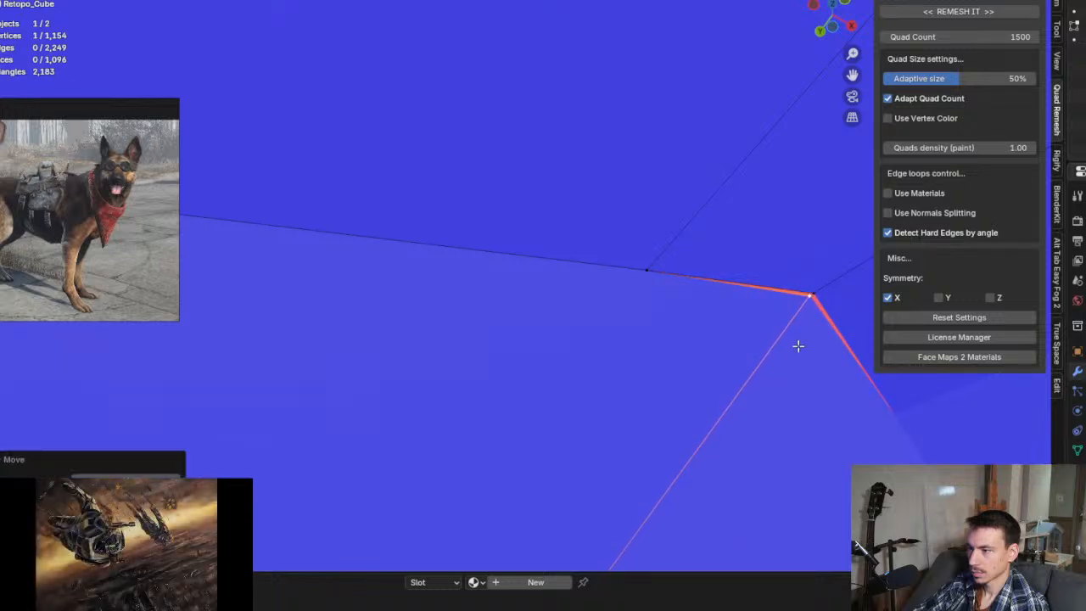
shift+click(813, 297)
key(m)
click(816, 313)
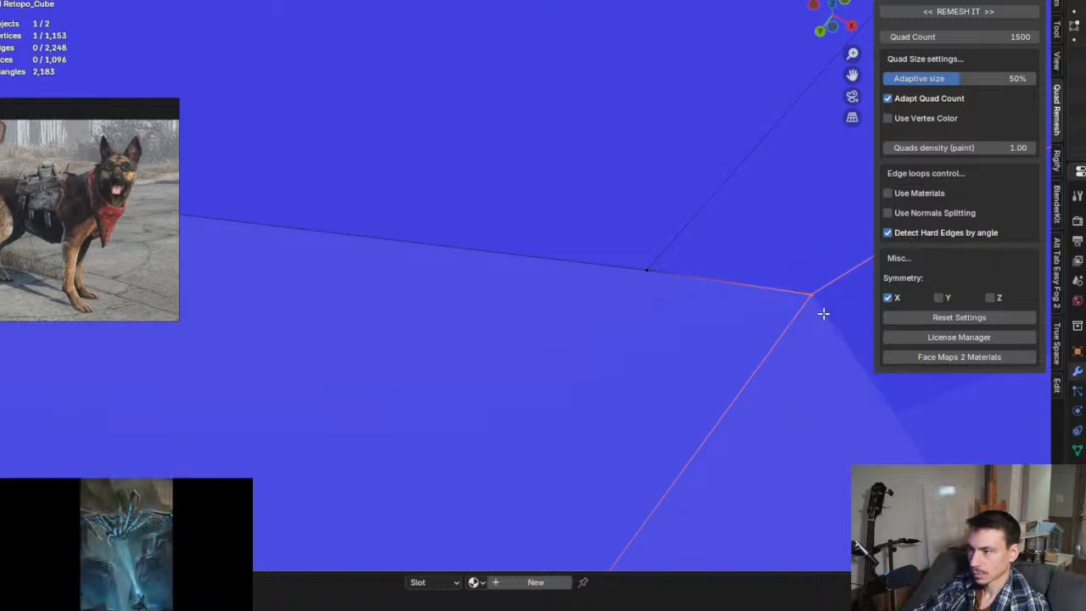
Step: Check the neighbouring vertices along the same seam for duplicates and gaps in the mesh
scroll(695, 317, down, 5)
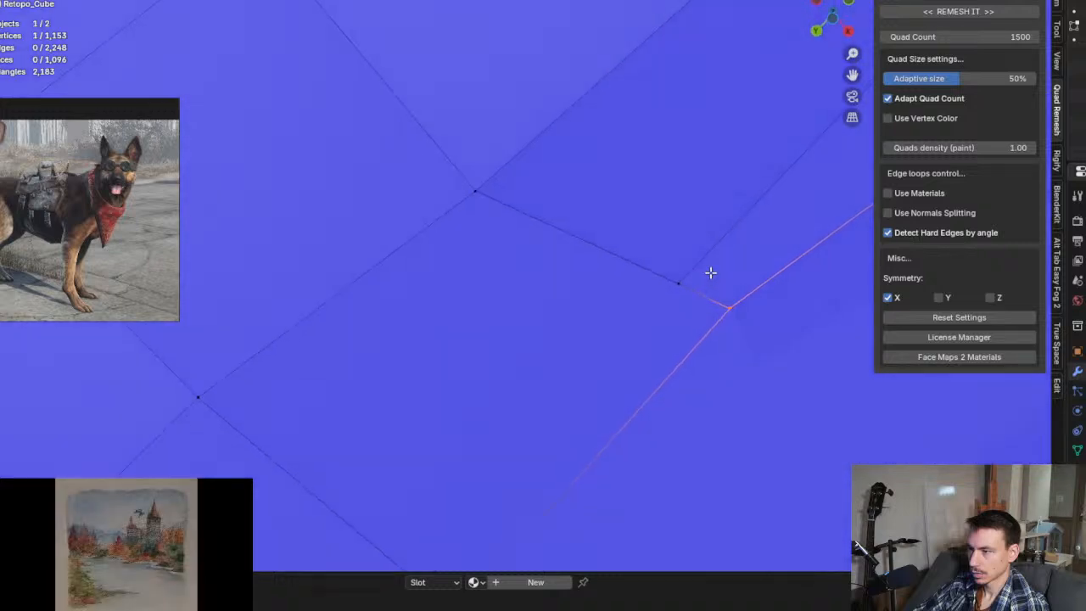
middle_drag(711, 273, 680, 291)
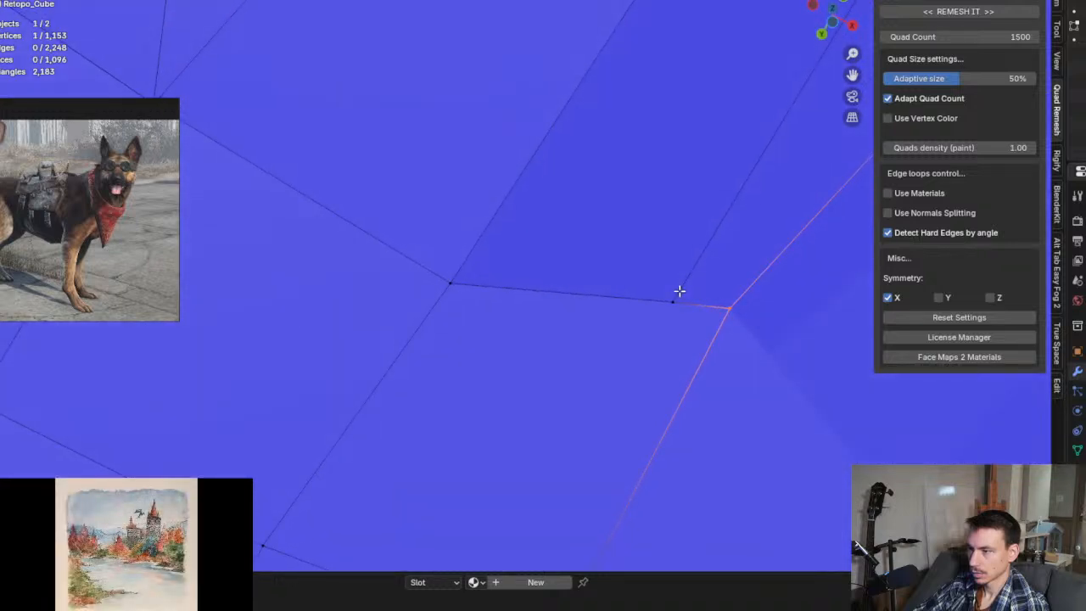
scroll(681, 297, down, 2)
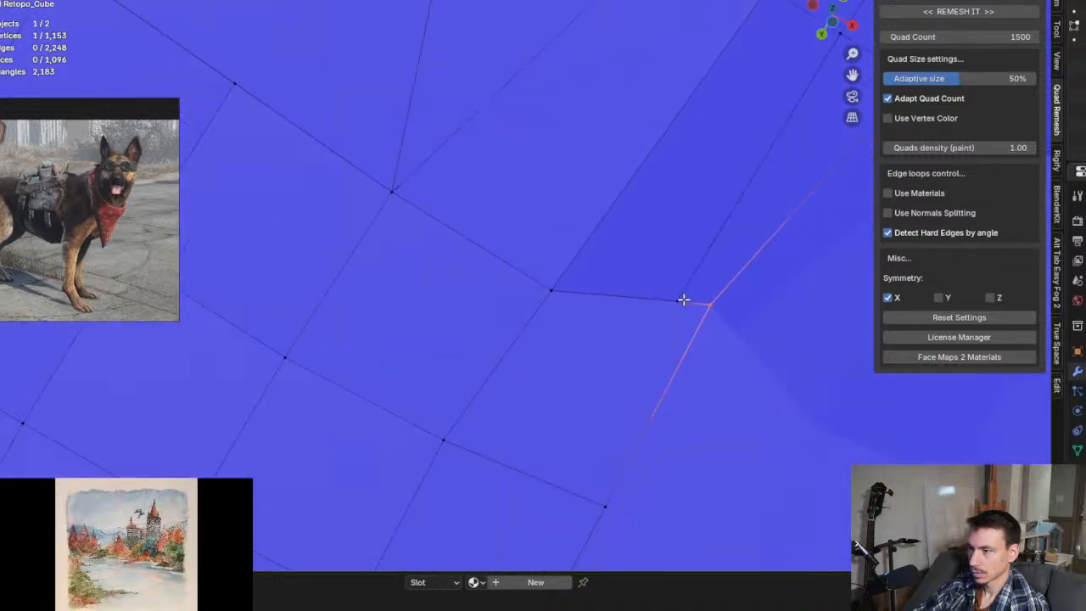
scroll(577, 295, up, 3)
click(563, 299)
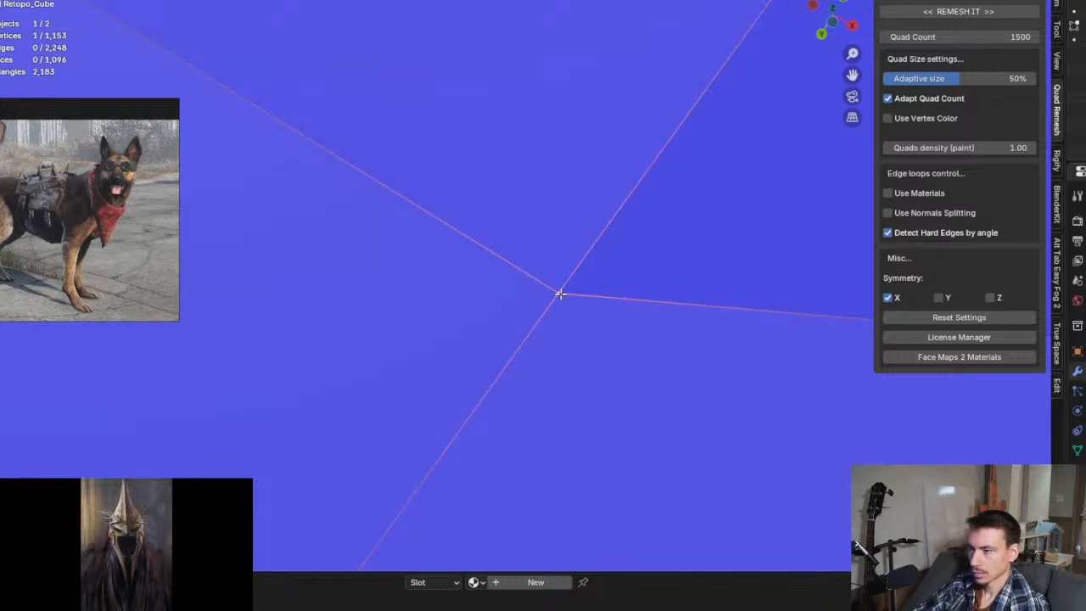
middle_drag(572, 320, 536, 364)
click(448, 235)
click(487, 276)
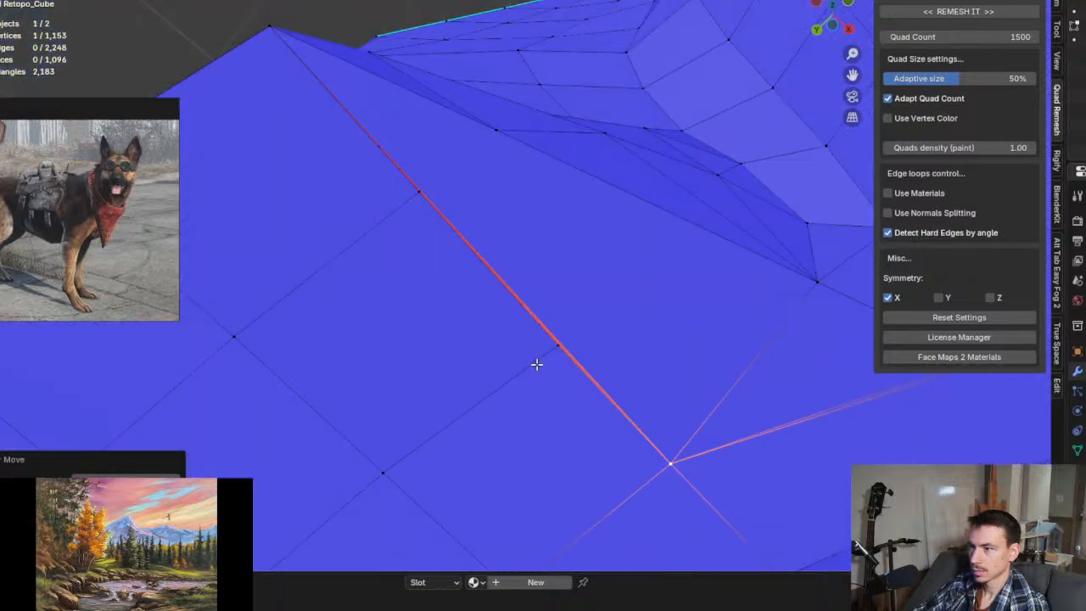
click(513, 283)
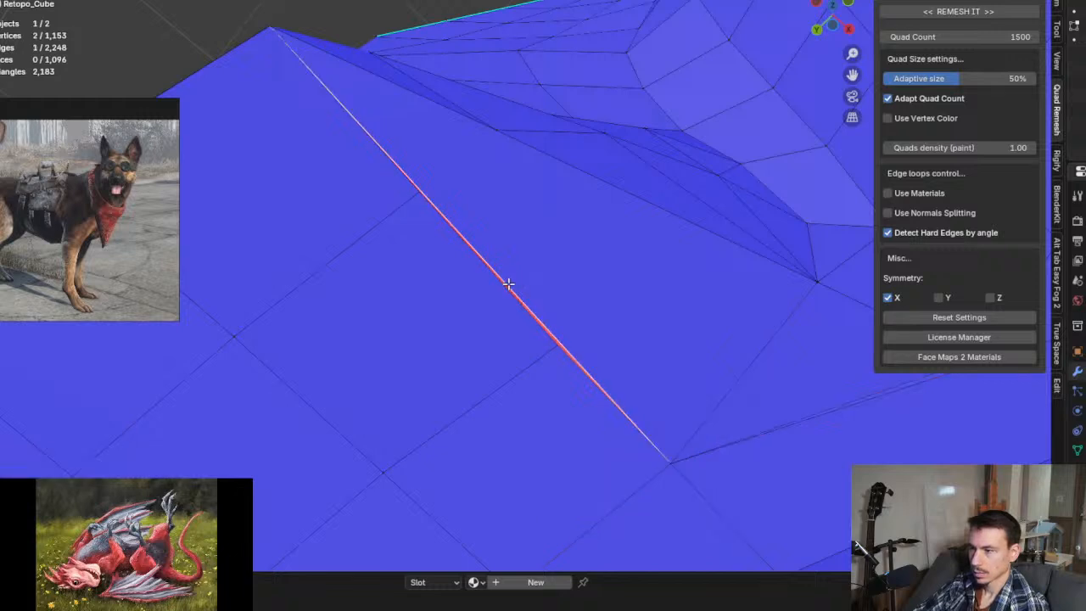
key(g)
key(g)
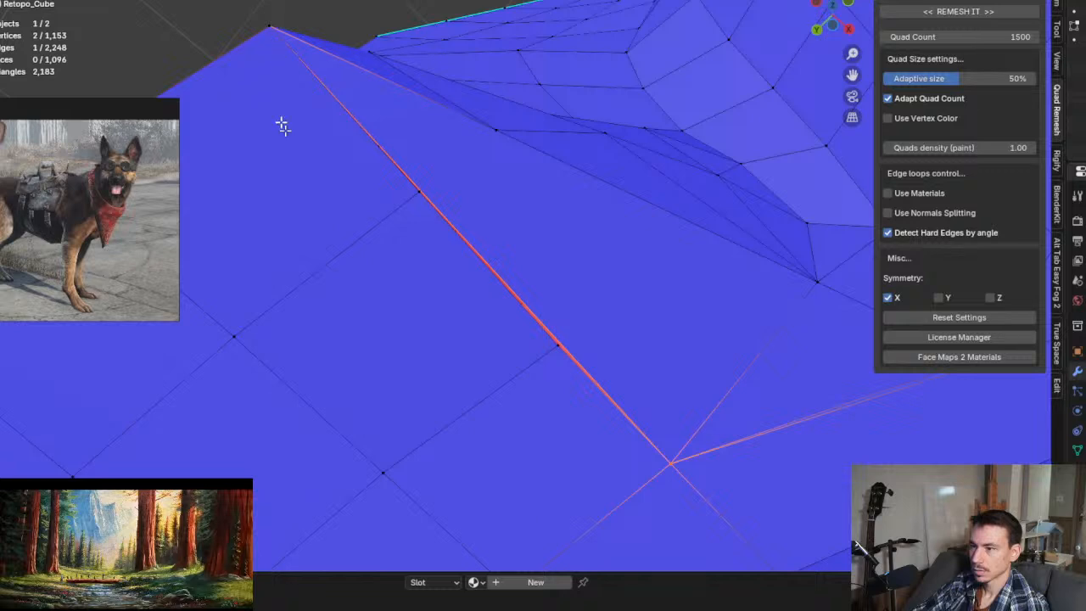
Step: Try to subdivide between the two end vertices of the long seam edge with 2 cuts
click(265, 29)
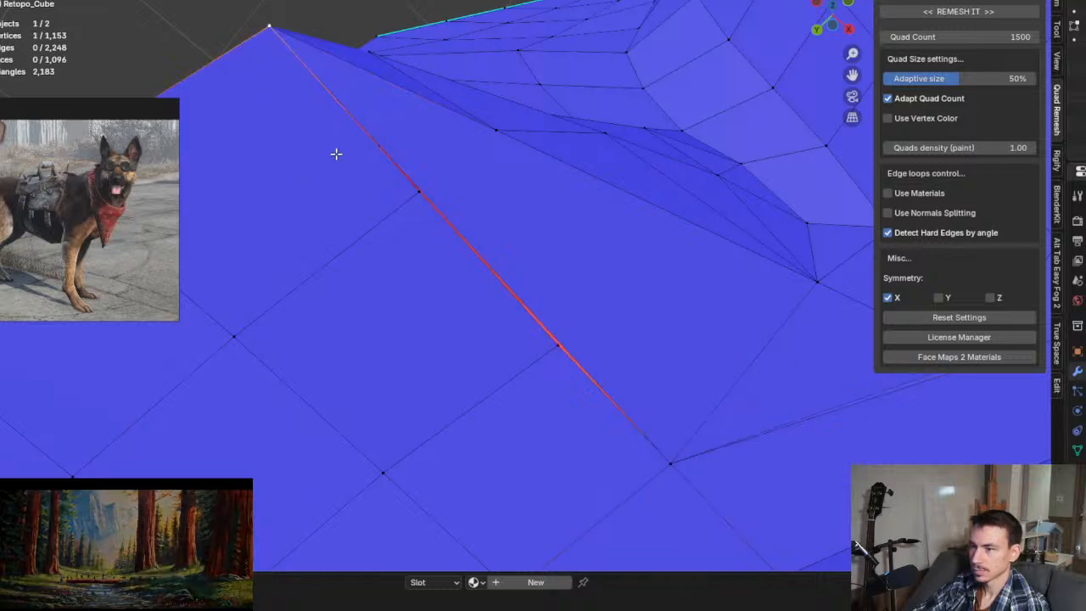
shift+click(670, 463)
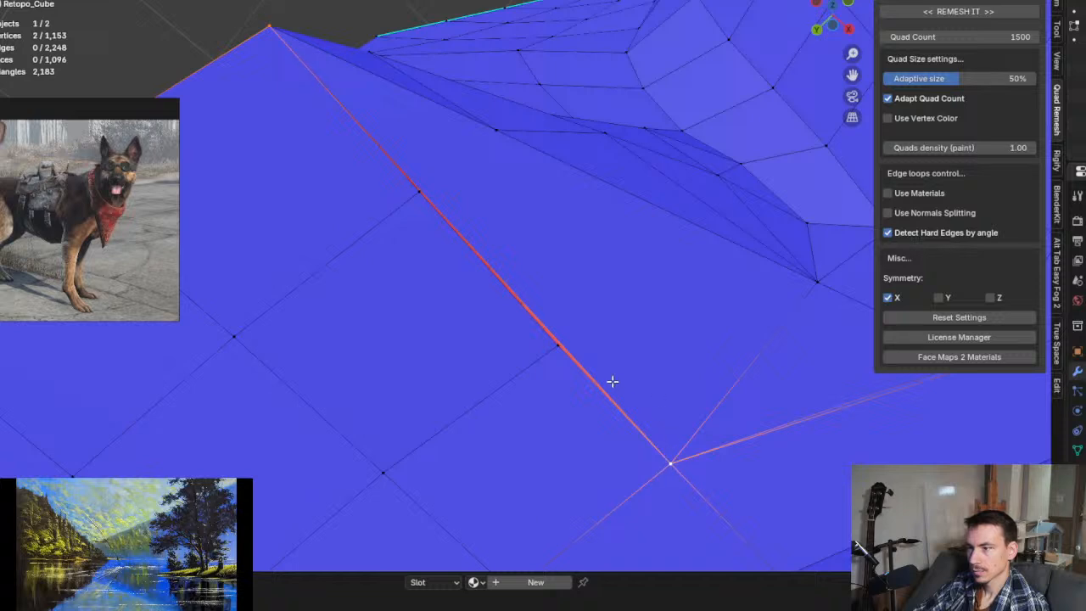
right_click(536, 316)
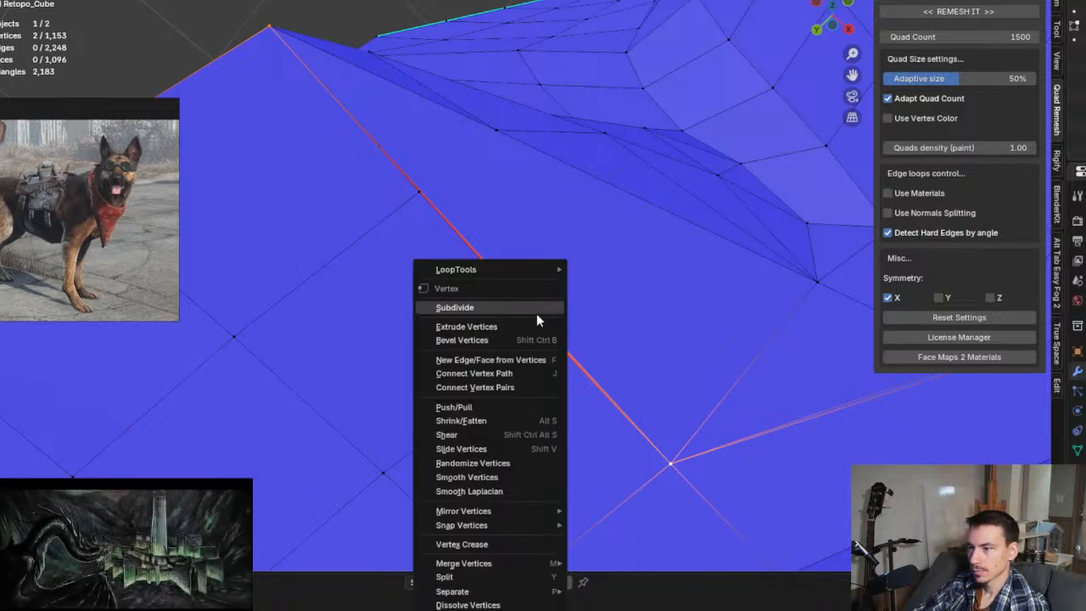
click(537, 316)
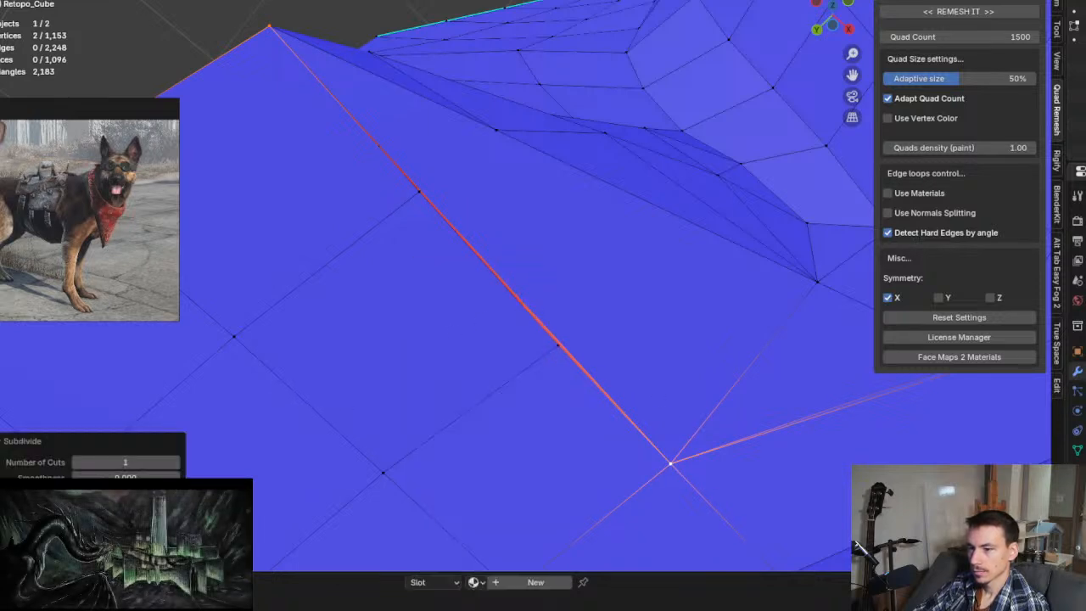
click(177, 462)
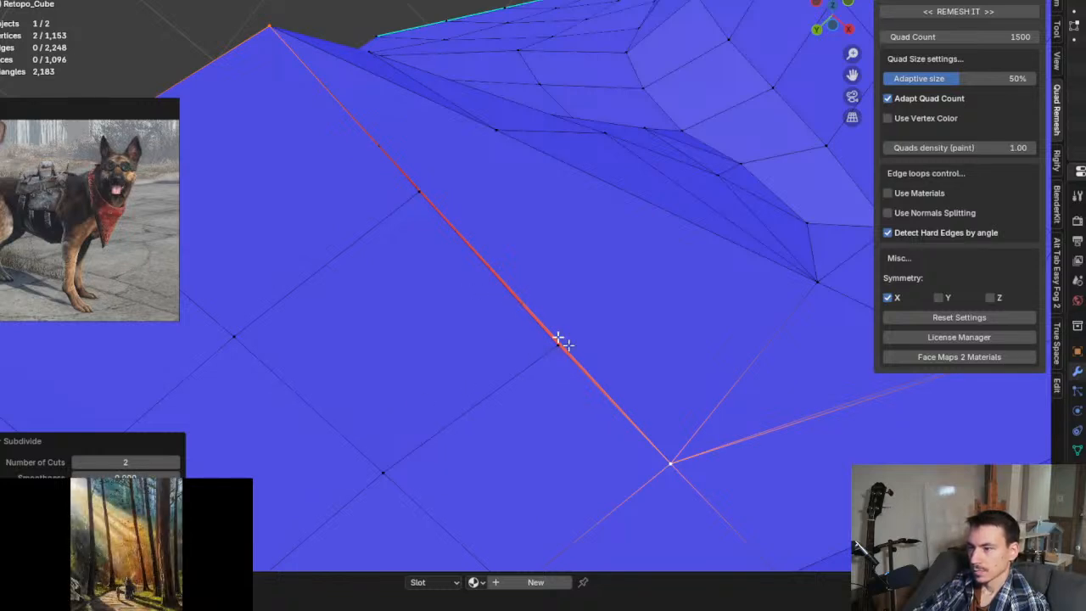
Step: Select the long edge bordering the narrow red strip along the seam and subdivide it with 2 cuts
scroll(584, 352, up, 8)
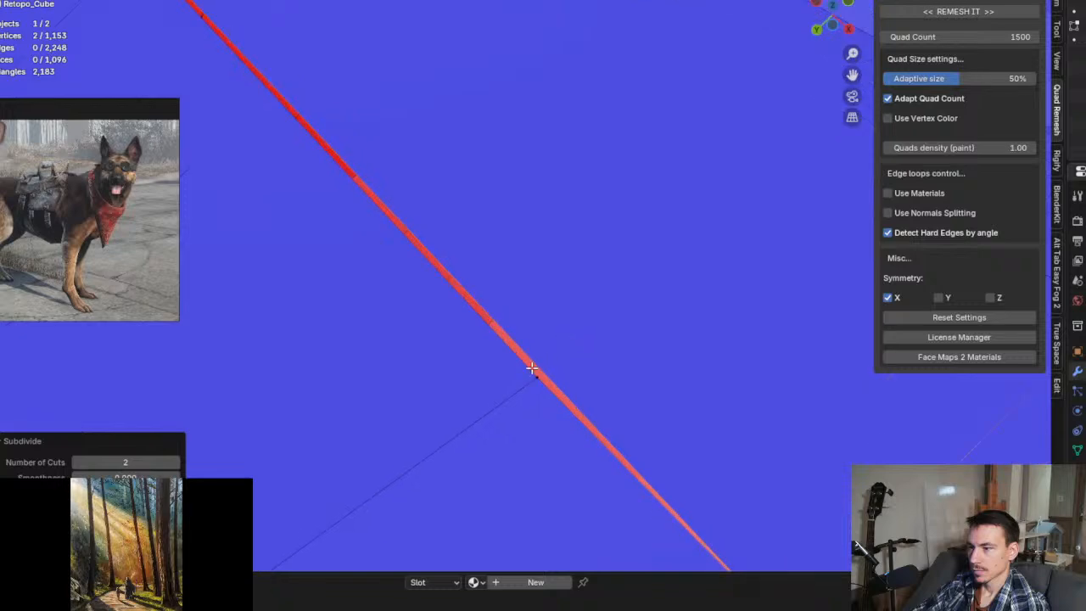
mouse_move(536, 328)
middle_down()
mouse_move(569, 337)
mouse_move(576, 263)
mouse_move(573, 300)
mouse_move(533, 349)
mouse_move(567, 378)
mouse_move(501, 378)
middle_up()
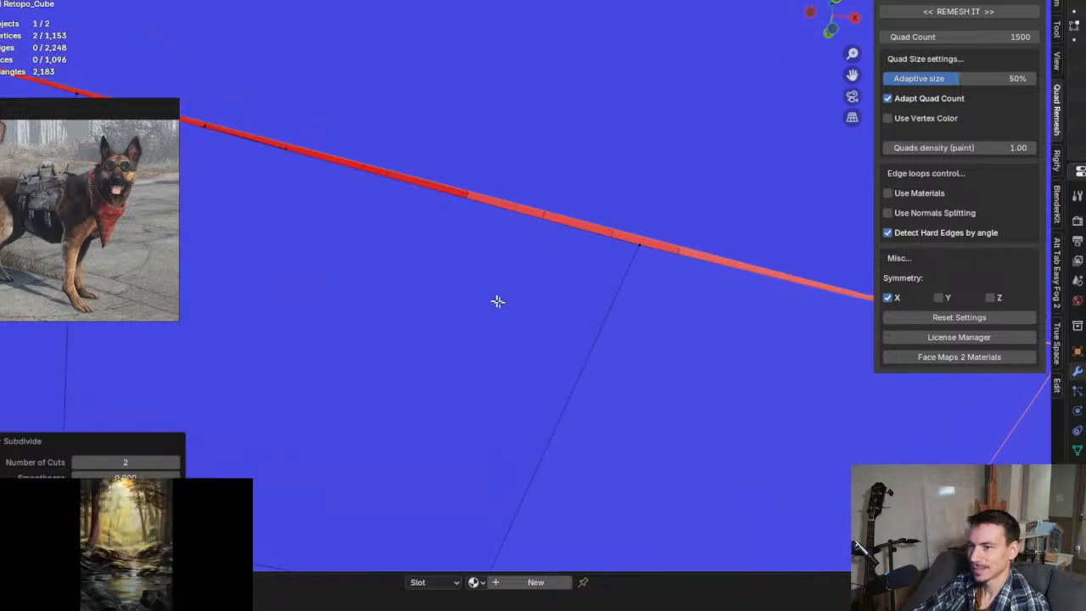
middle_drag(497, 300, 539, 353)
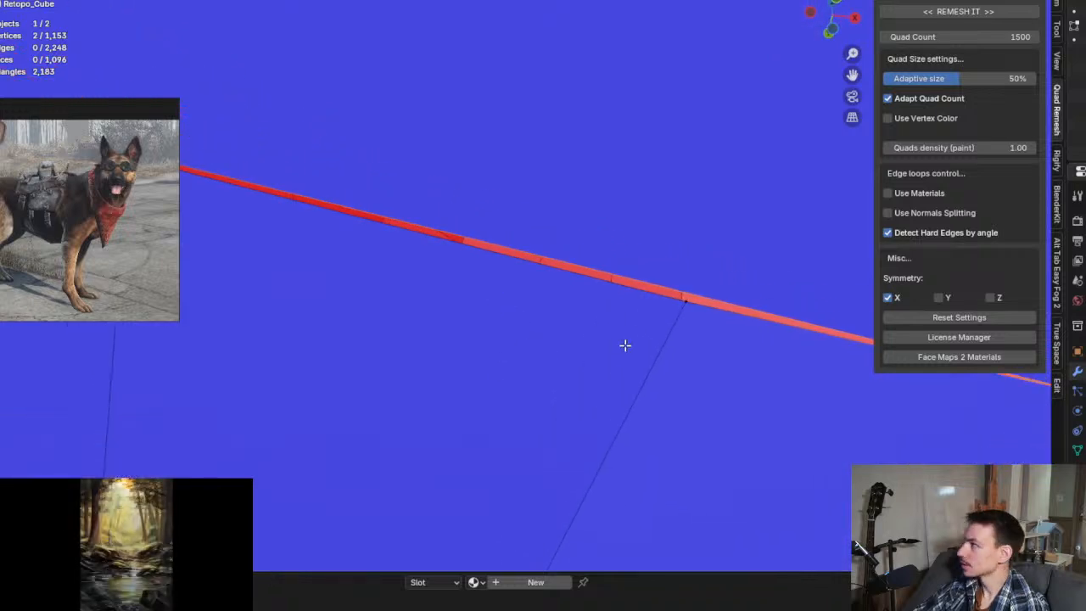
mouse_move(642, 338)
middle_down()
mouse_move(659, 296)
mouse_move(630, 308)
mouse_move(659, 332)
mouse_move(622, 341)
middle_up()
middle_drag(671, 368, 608, 312)
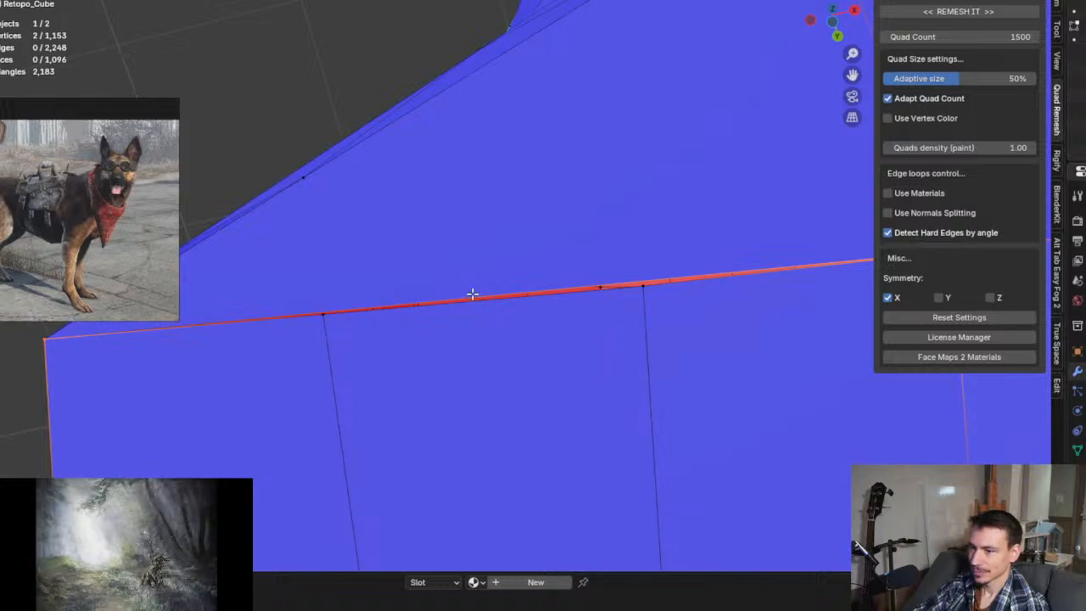
key(alt+a)
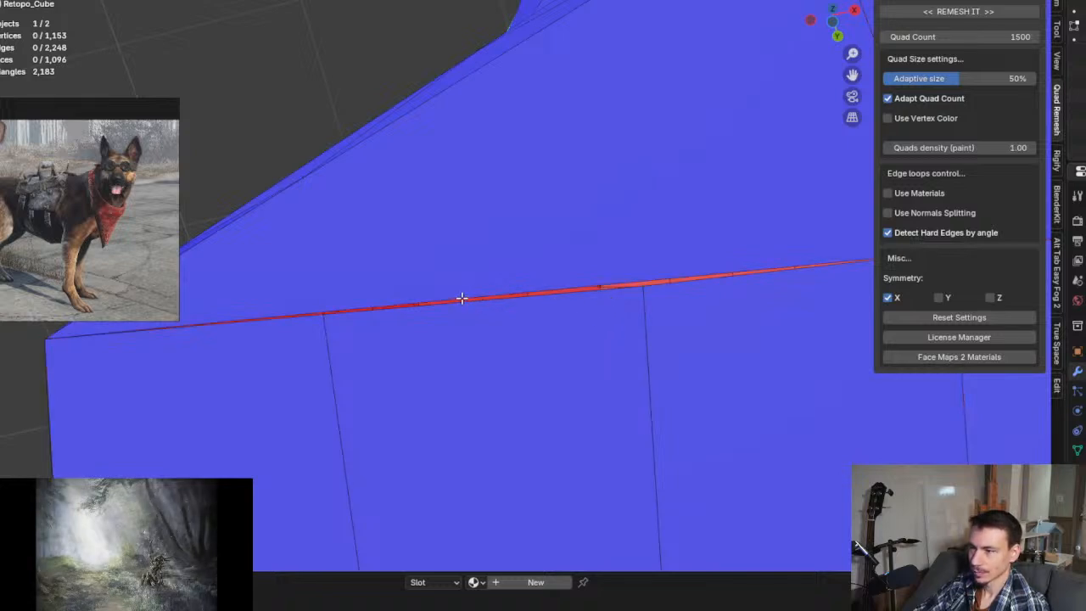
click(461, 298)
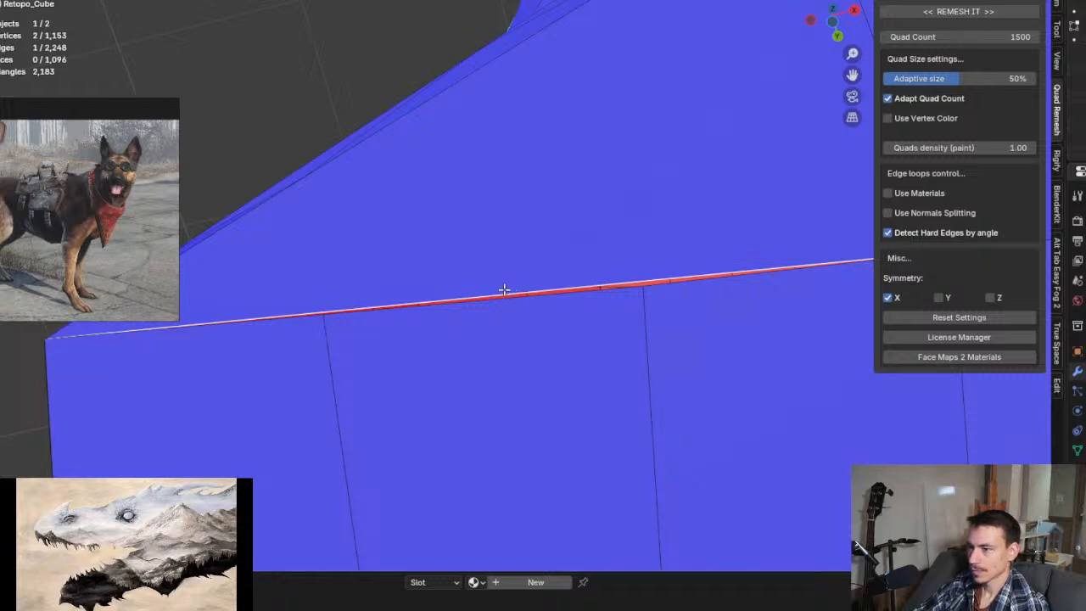
middle_drag(546, 298, 467, 338)
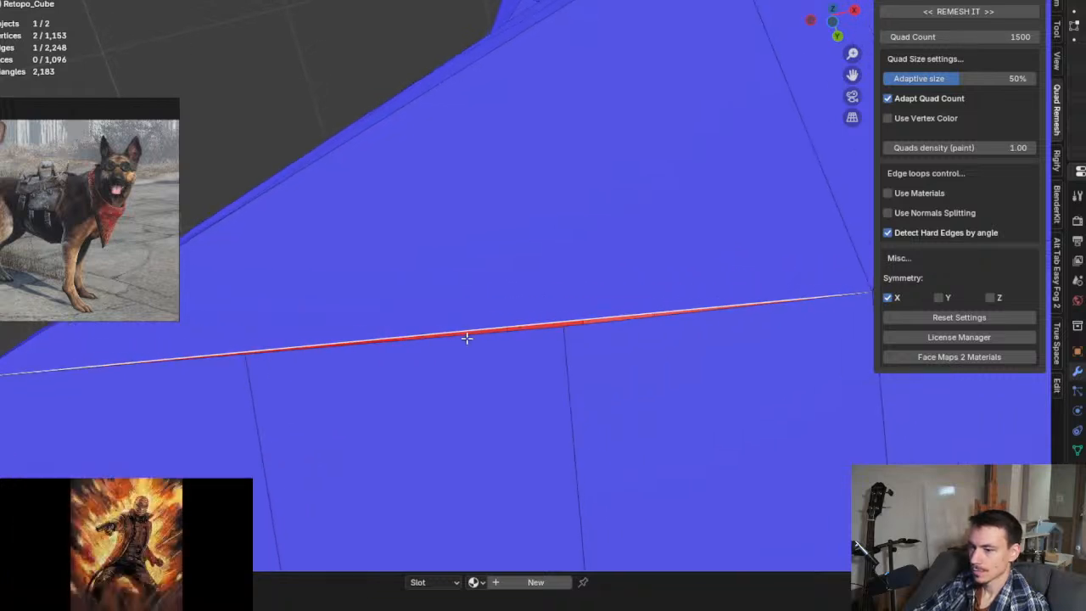
key(1)
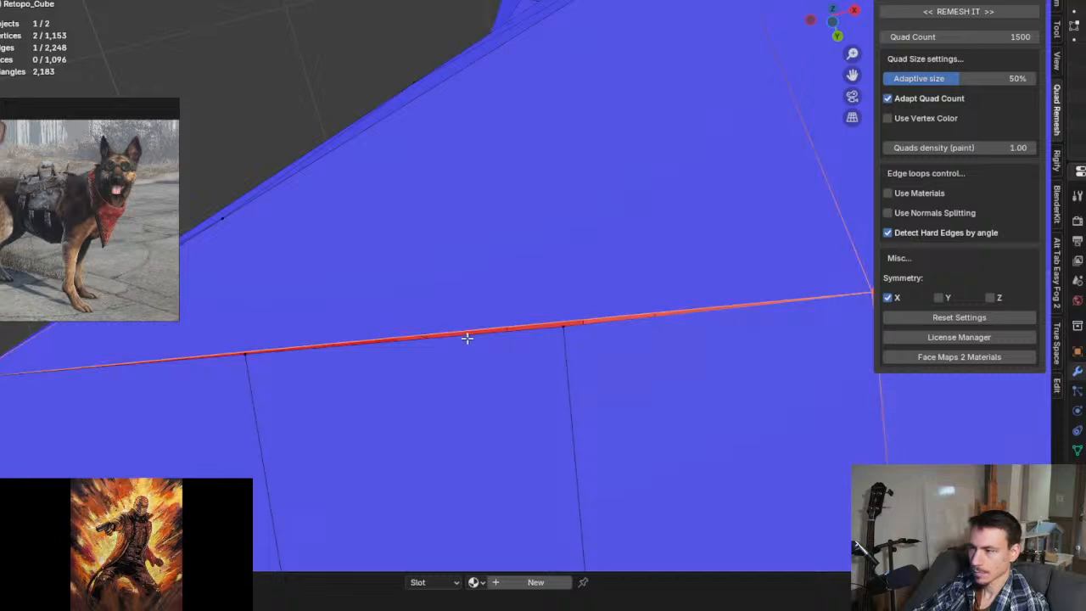
scroll(471, 336, down, 2)
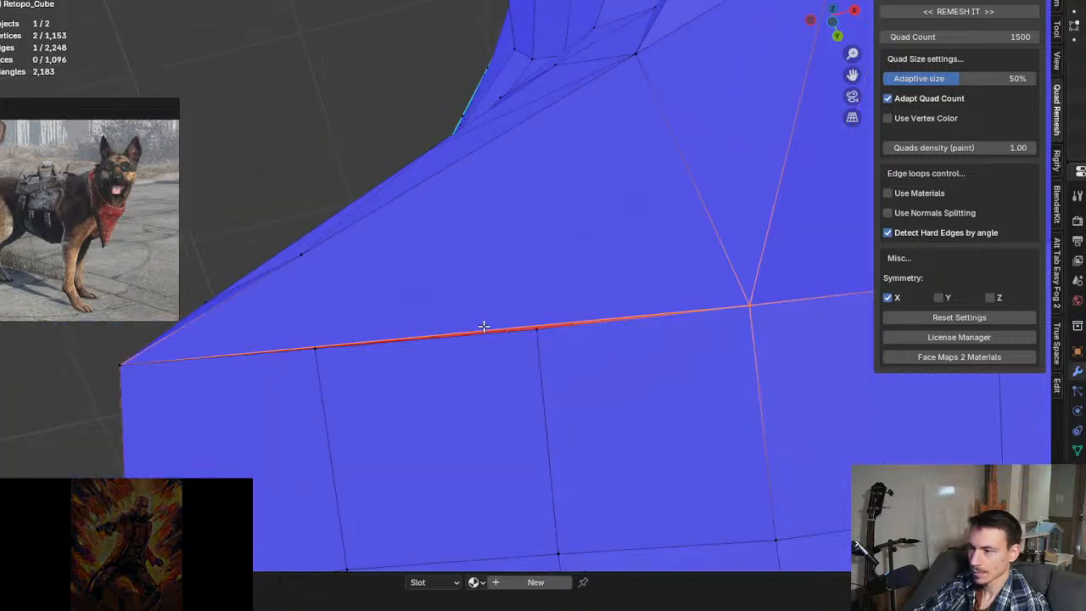
right_click(483, 327)
click(483, 307)
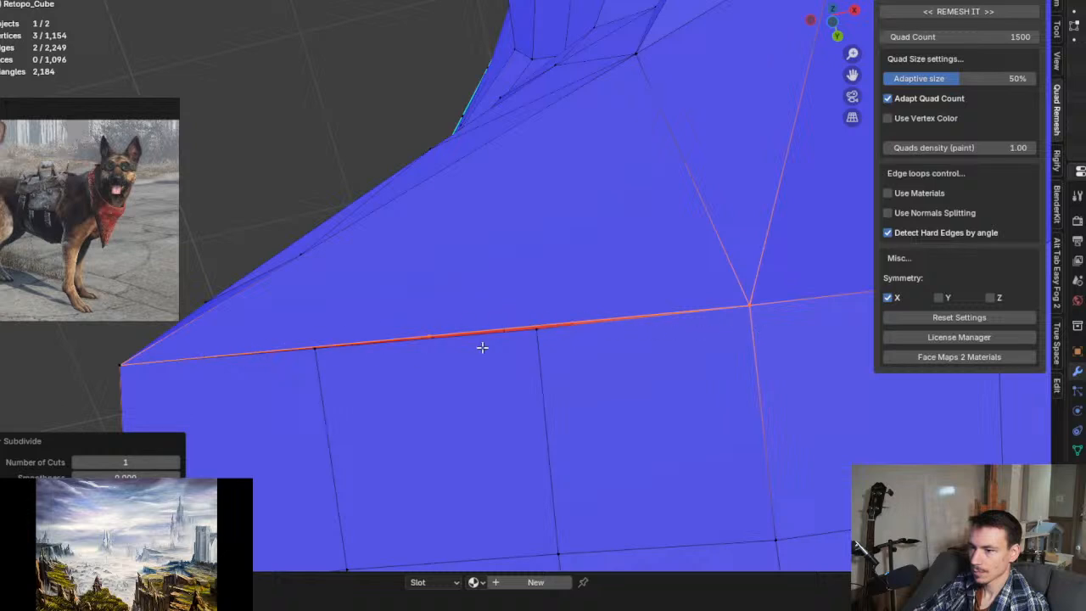
click(176, 462)
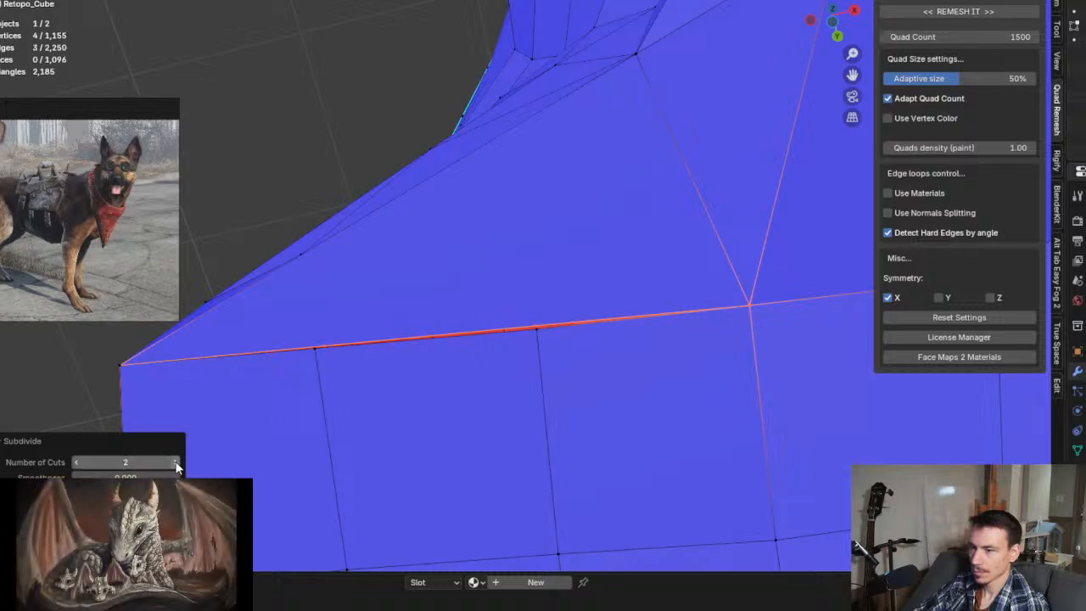
scroll(425, 357, up, 5)
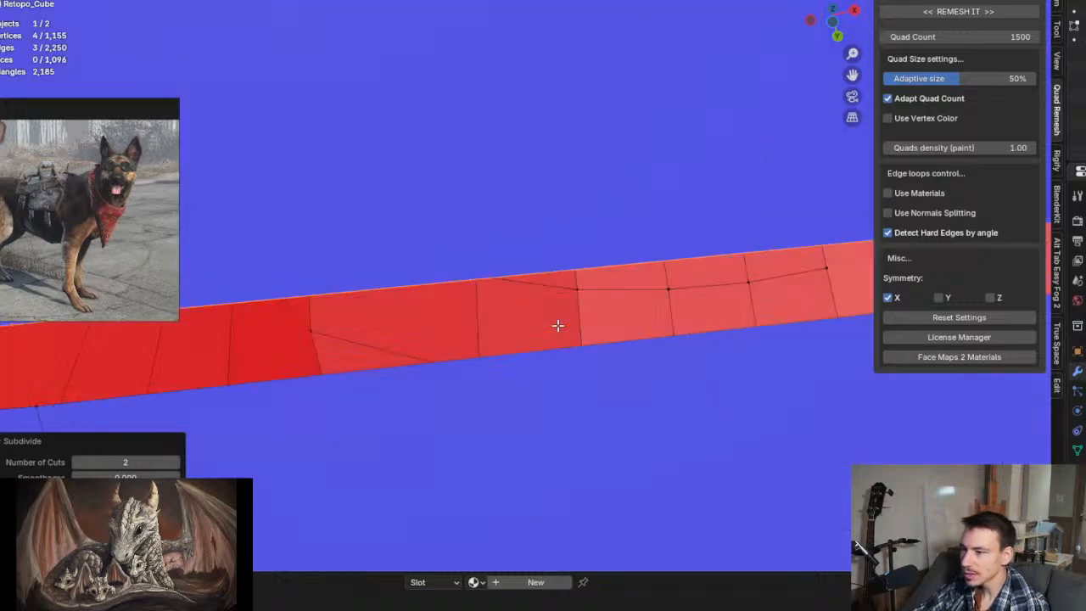
Step: Merge at center the two nearly coincident vertices where the crossing edge meets the red seam strip
scroll(557, 322, down, 2)
middle_drag(417, 289, 644, 346)
key(alt+a)
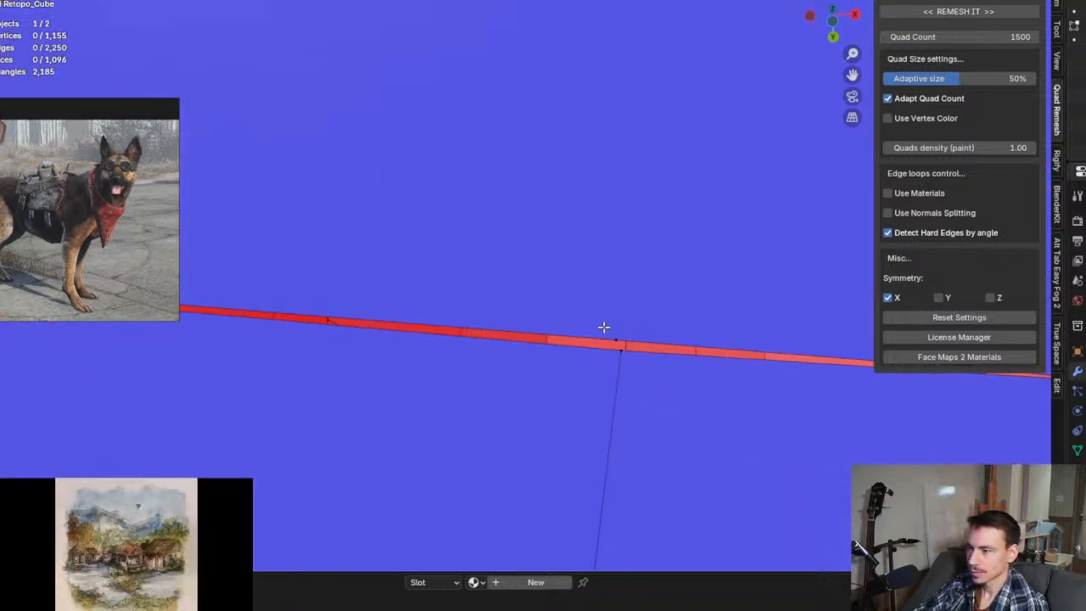
drag(603, 324, 632, 358)
key(m)
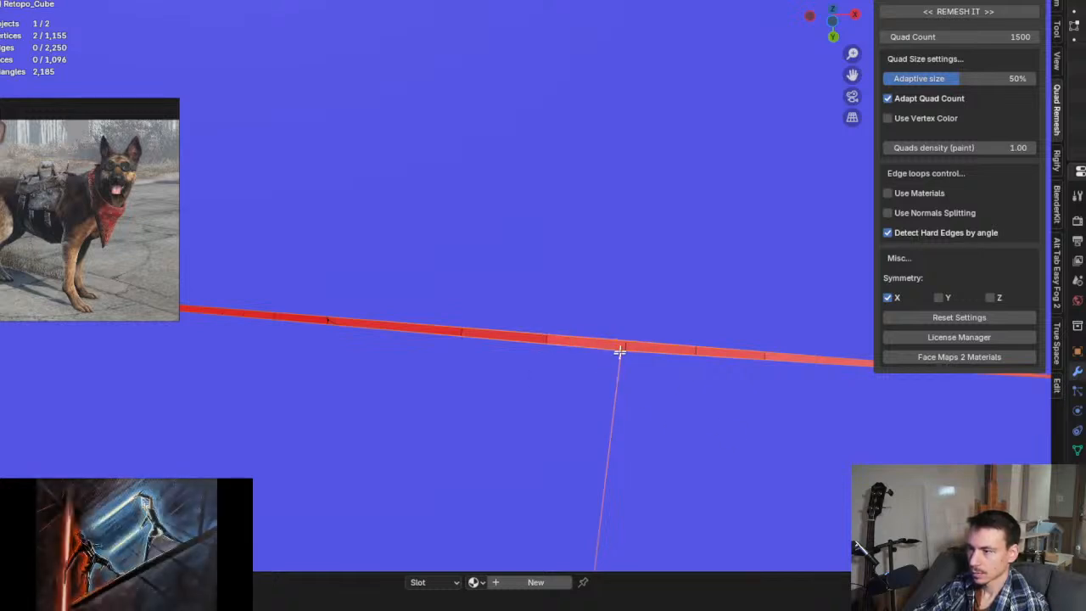
key(m)
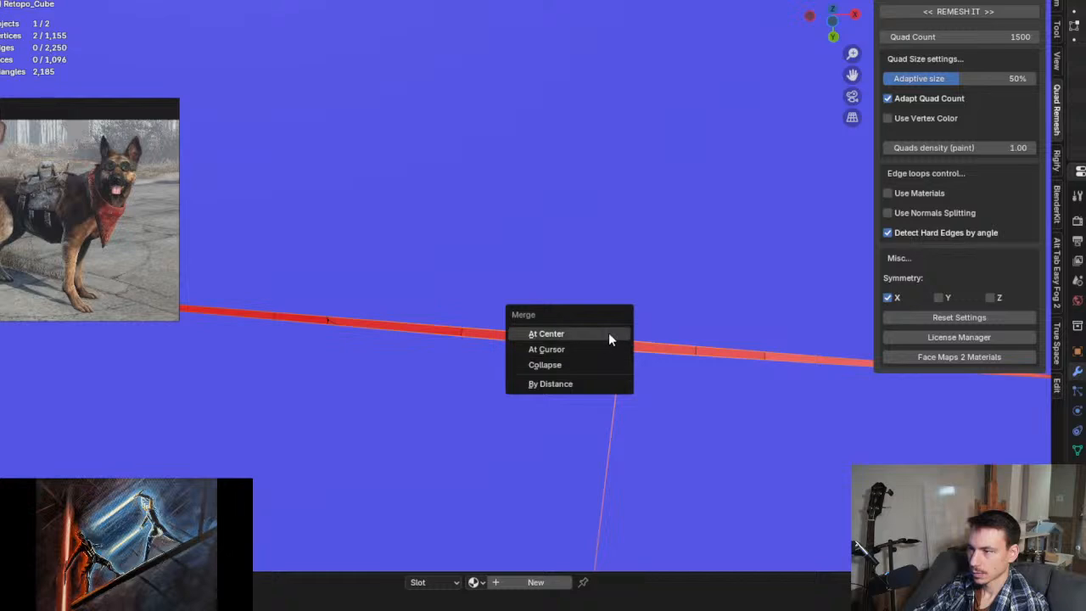
click(608, 333)
Step: Merge the remaining pair of close vertices at the next crossing edge to close the narrow red gap
middle_drag(371, 335, 473, 357)
drag(392, 347, 392, 349)
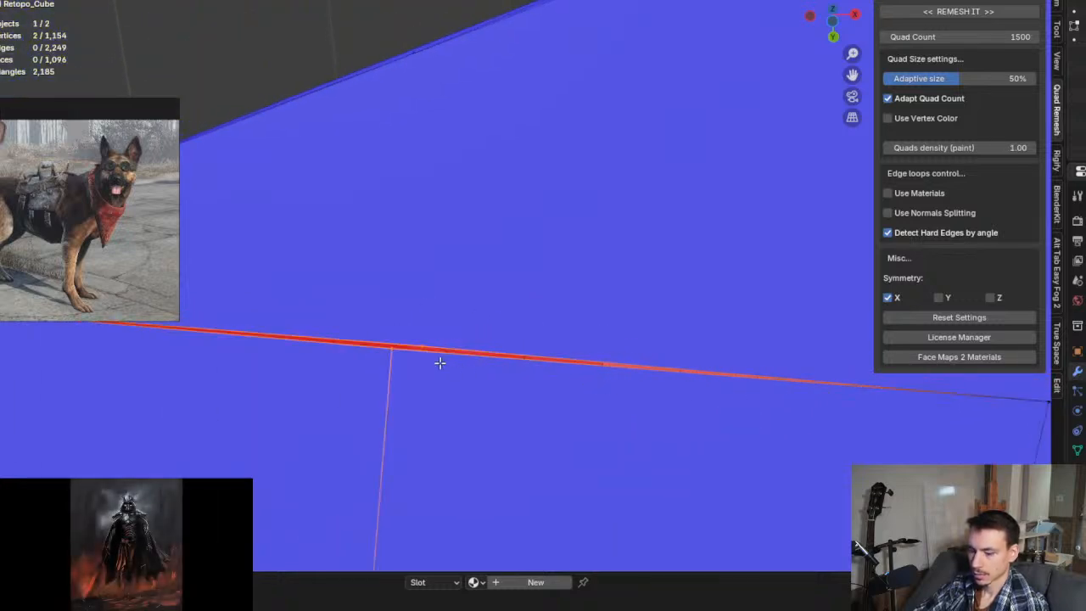
key(m)
click(439, 364)
scroll(446, 366, down, 5)
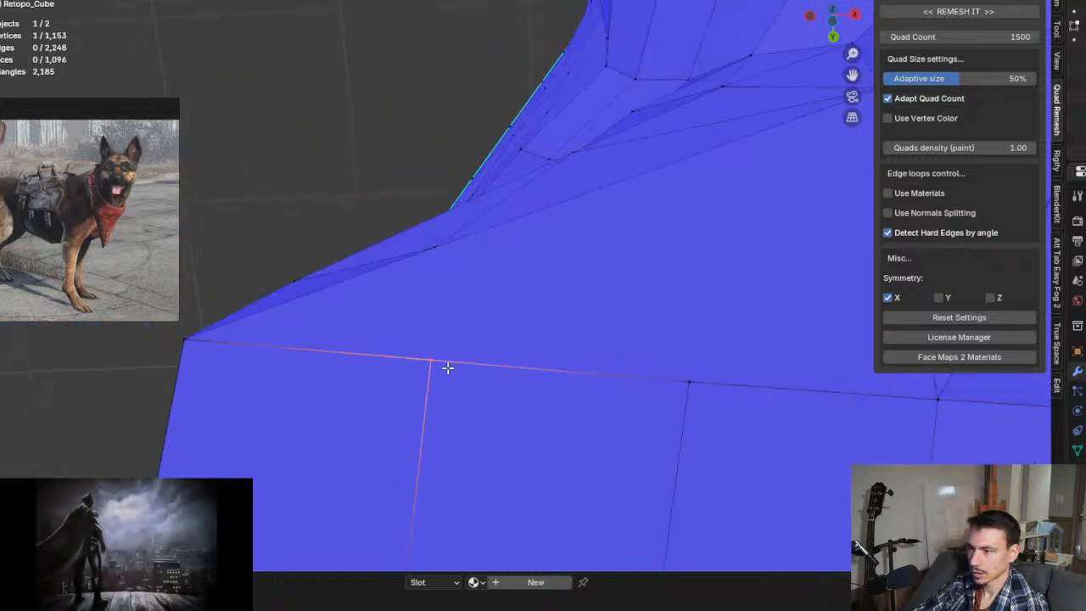
Step: Examine the remaining red gaps along the border between the thigh surface and its flat underside cap
middle_drag(445, 366, 296, 356)
scroll(548, 419, down, 3)
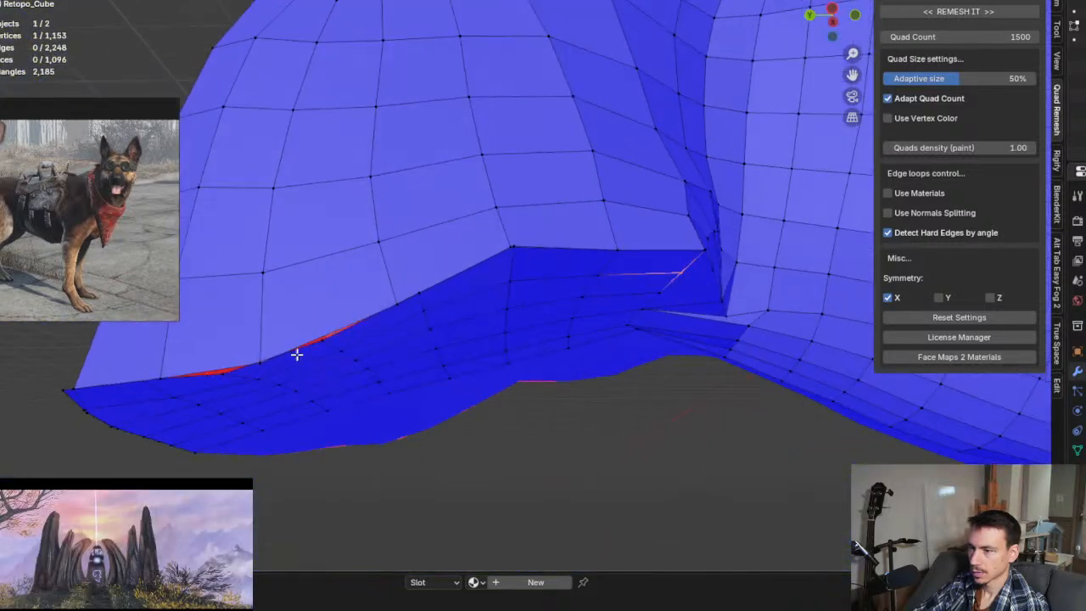
scroll(305, 339, up, 3)
middle_drag(312, 319, 522, 298)
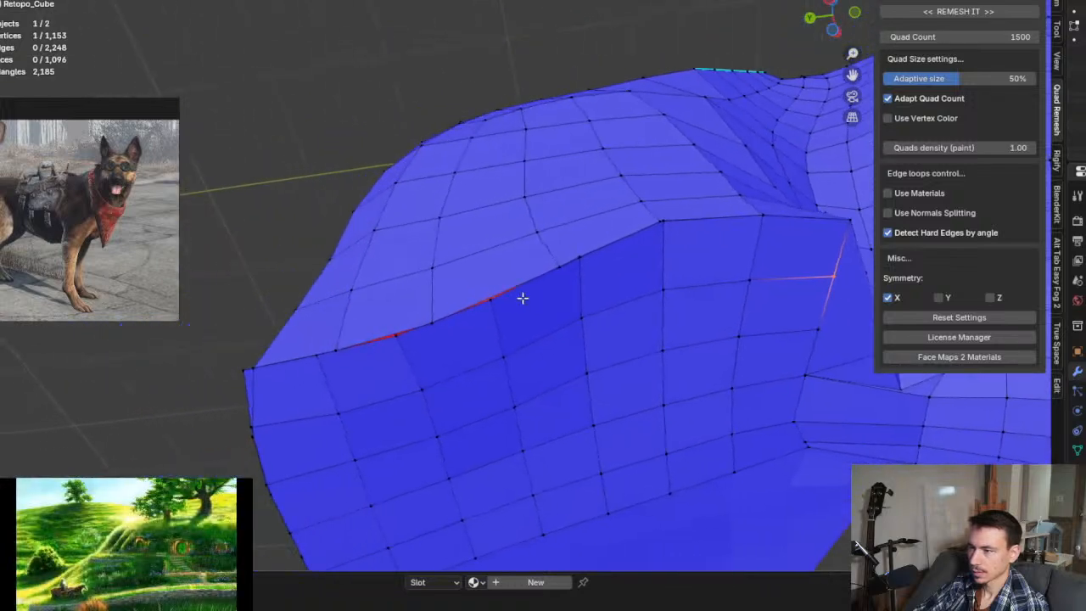
scroll(576, 254, up, 3)
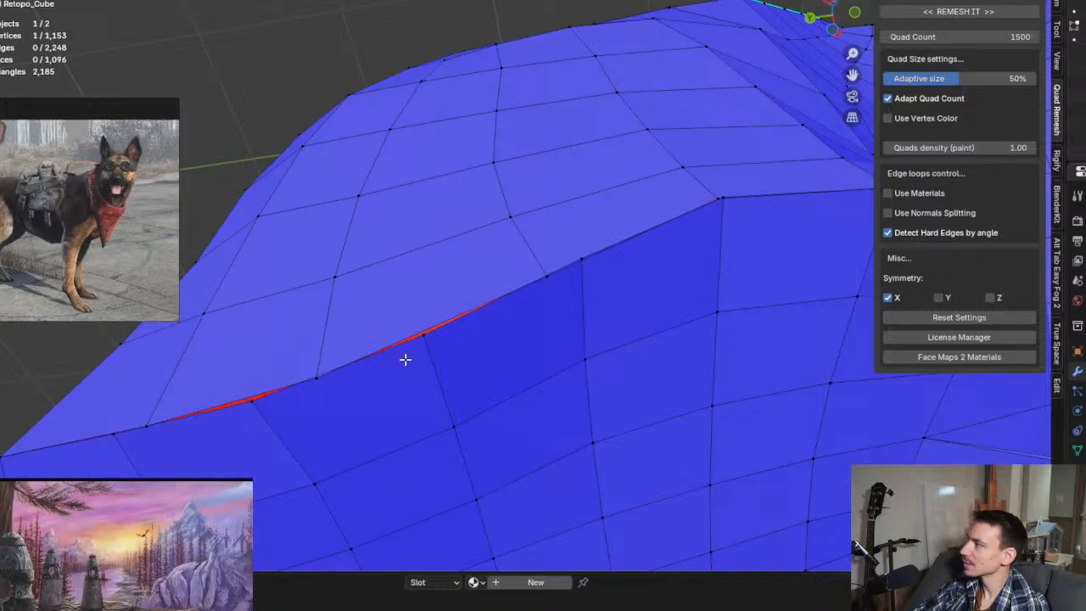
middle_drag(404, 359, 459, 315)
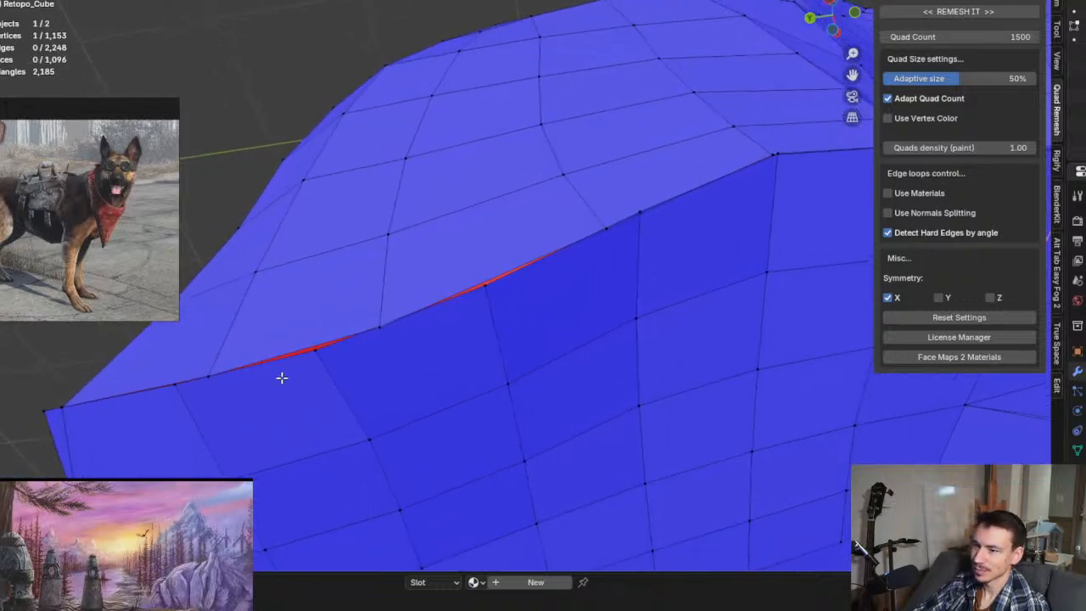
middle_drag(282, 378, 358, 357)
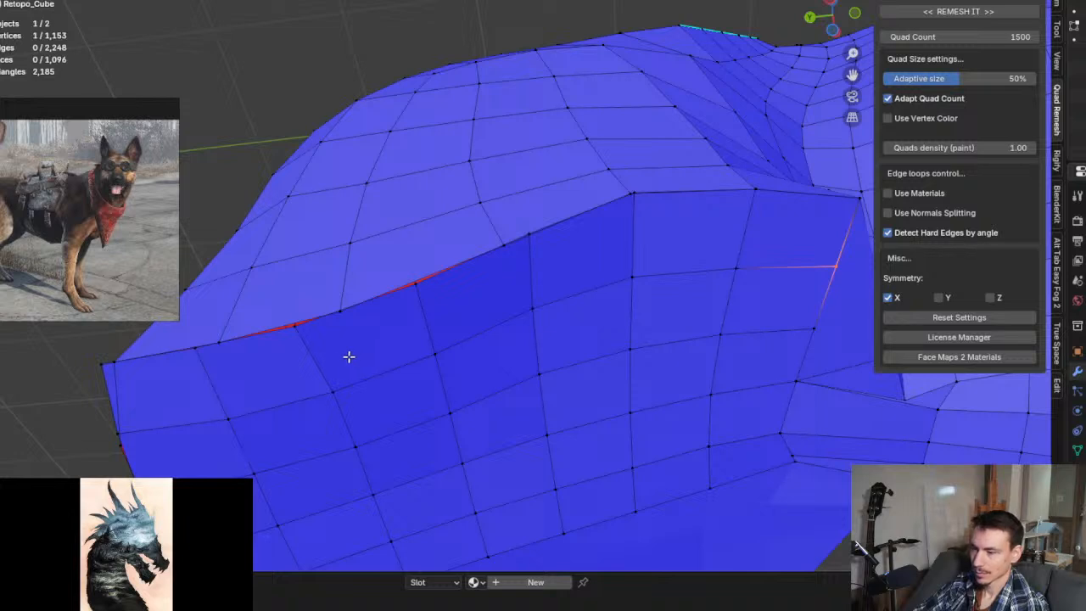
Step: Select the rectangular patch of cap faces on the underside of the thigh and delete its faces
click(145, 380)
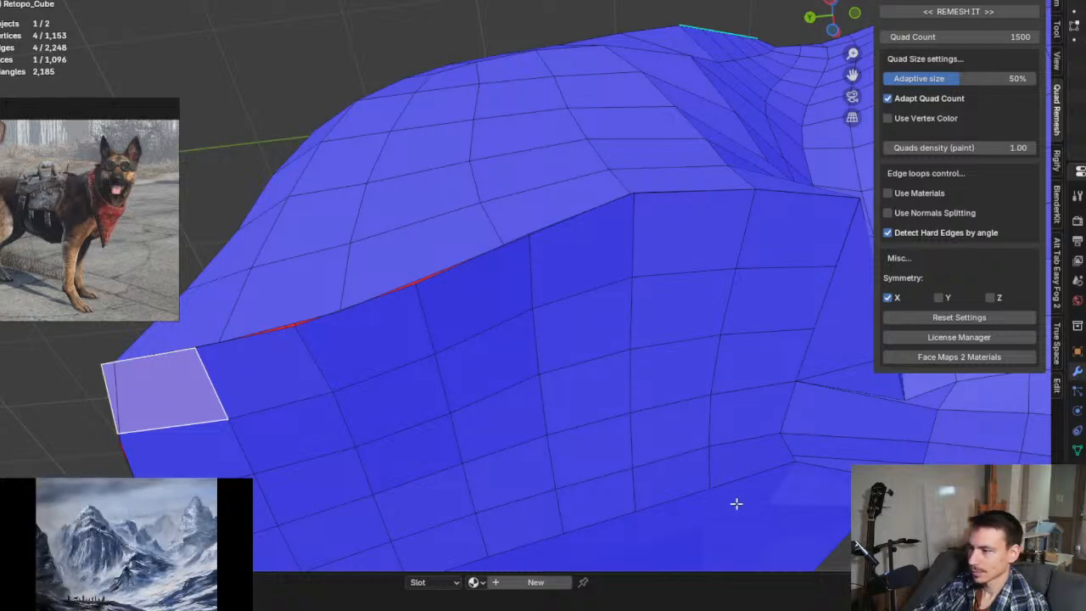
ctrl+shift+click(767, 453)
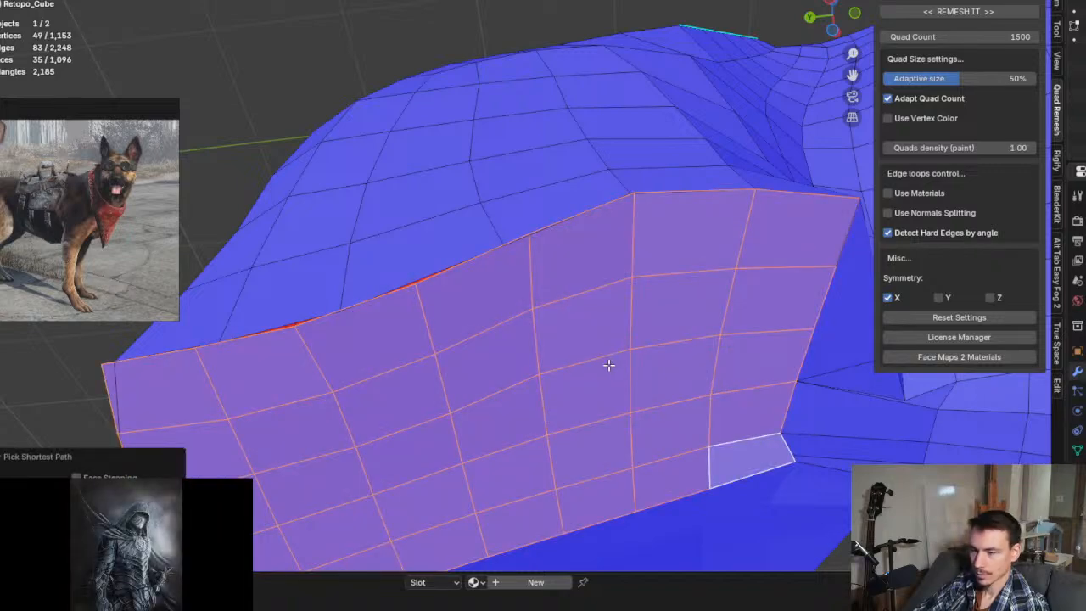
key(x)
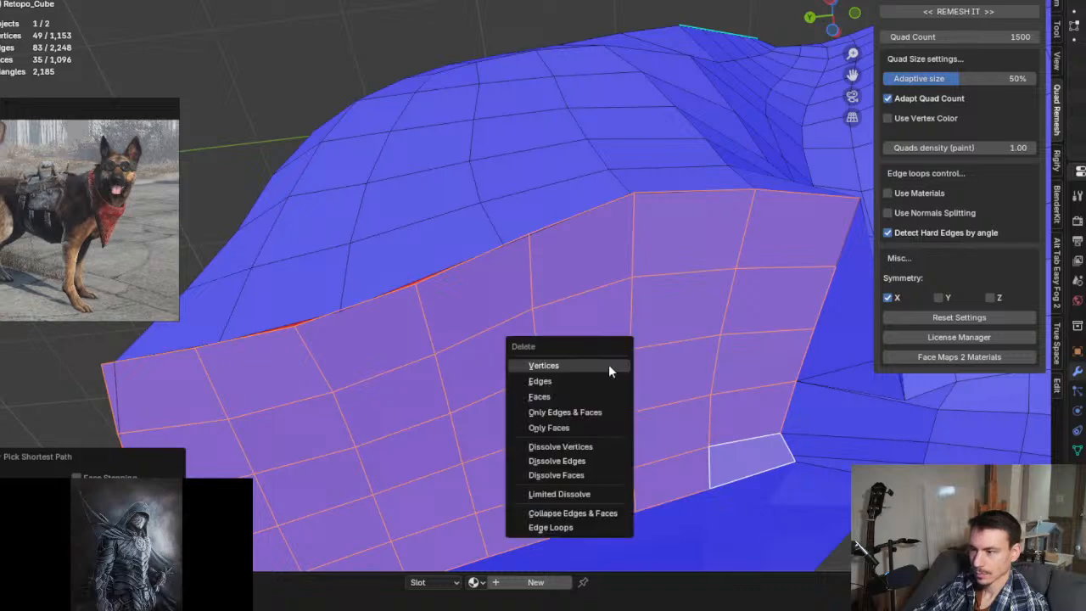
click(602, 396)
scroll(611, 405, down, 5)
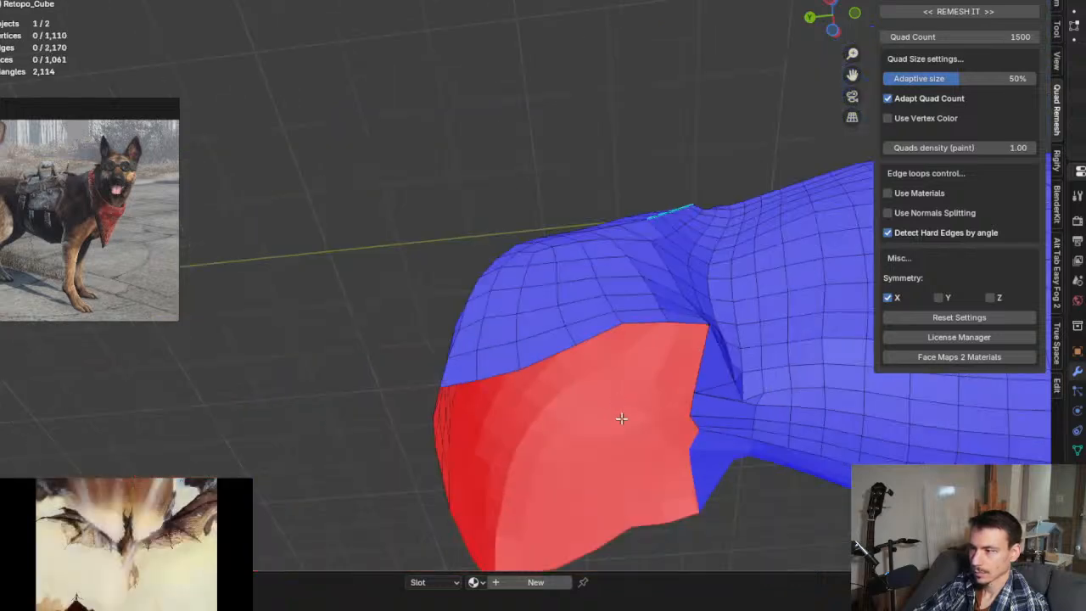
Step: Select the open border edges around the thigh opening, extending the path down to the inner corner near the belly
shift+middle_drag(626, 416, 579, 334)
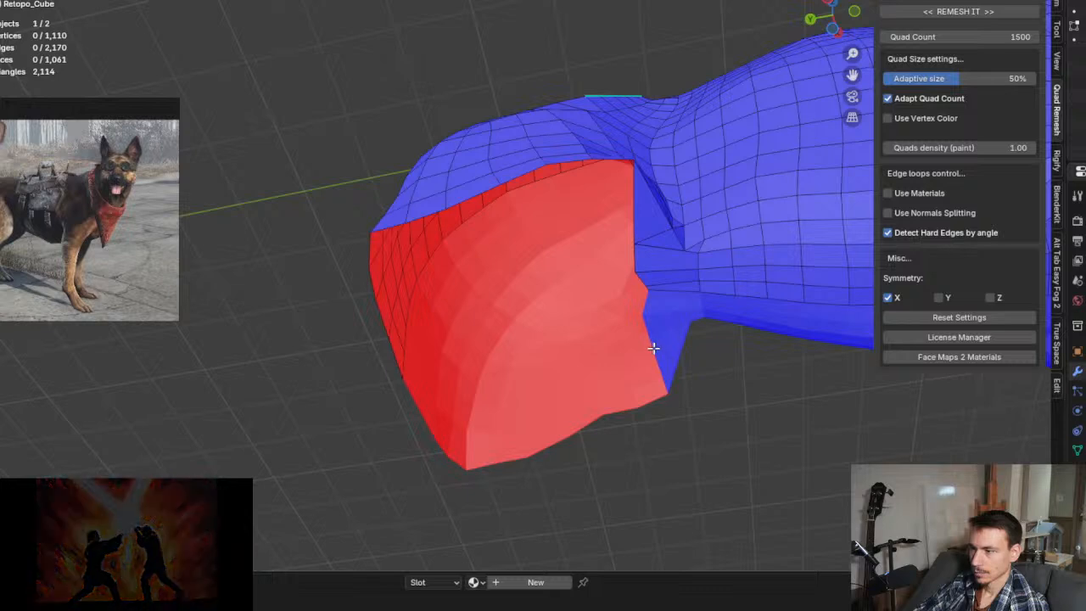
scroll(653, 352, up, 2)
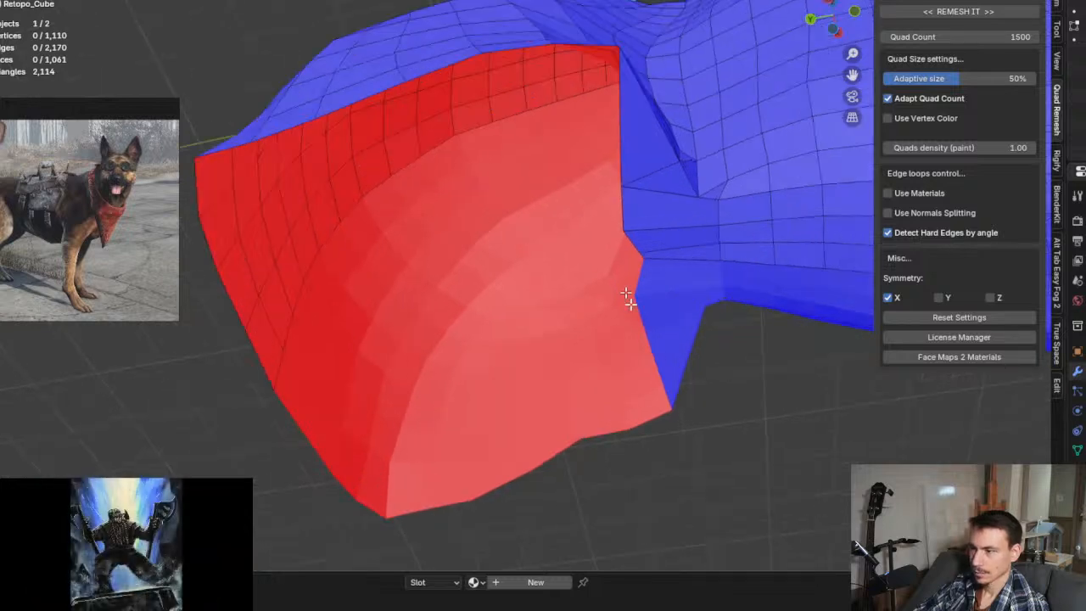
alt+click(625, 153)
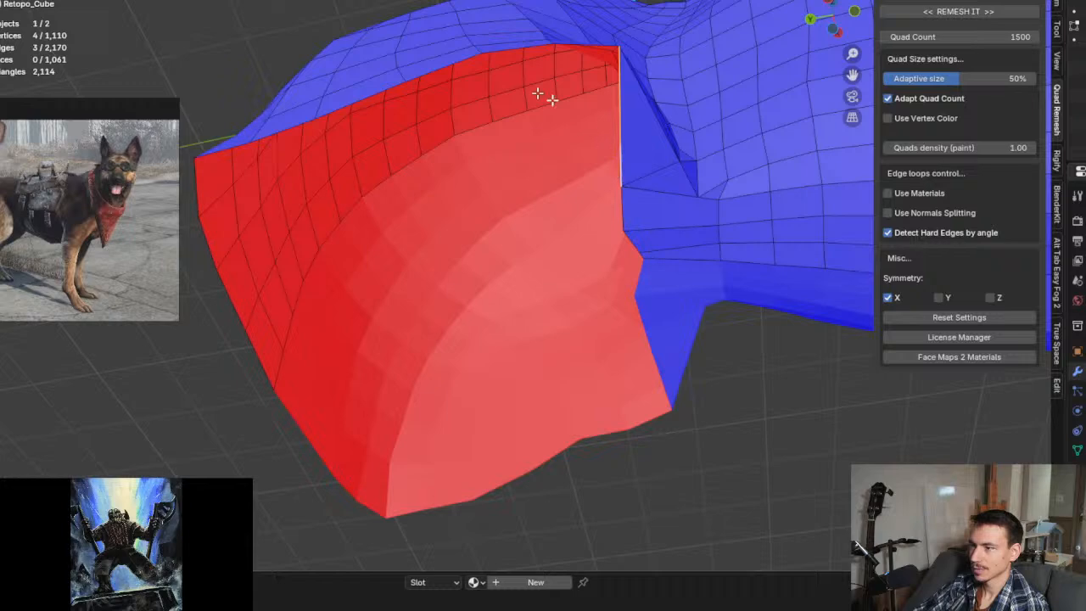
middle_drag(514, 243, 627, 315)
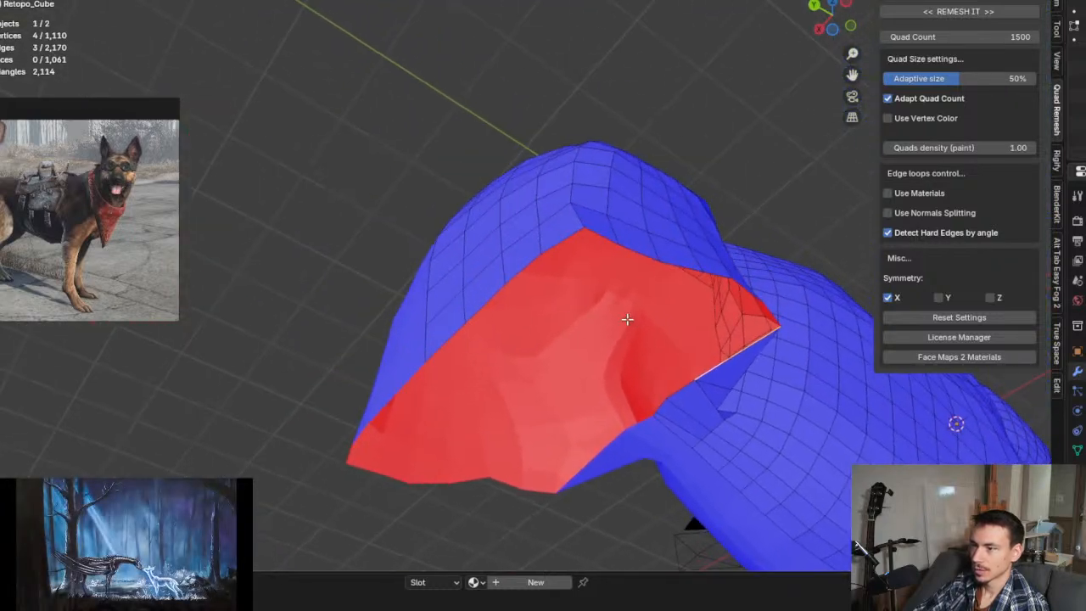
ctrl+click(440, 331)
middle_drag(574, 381, 714, 462)
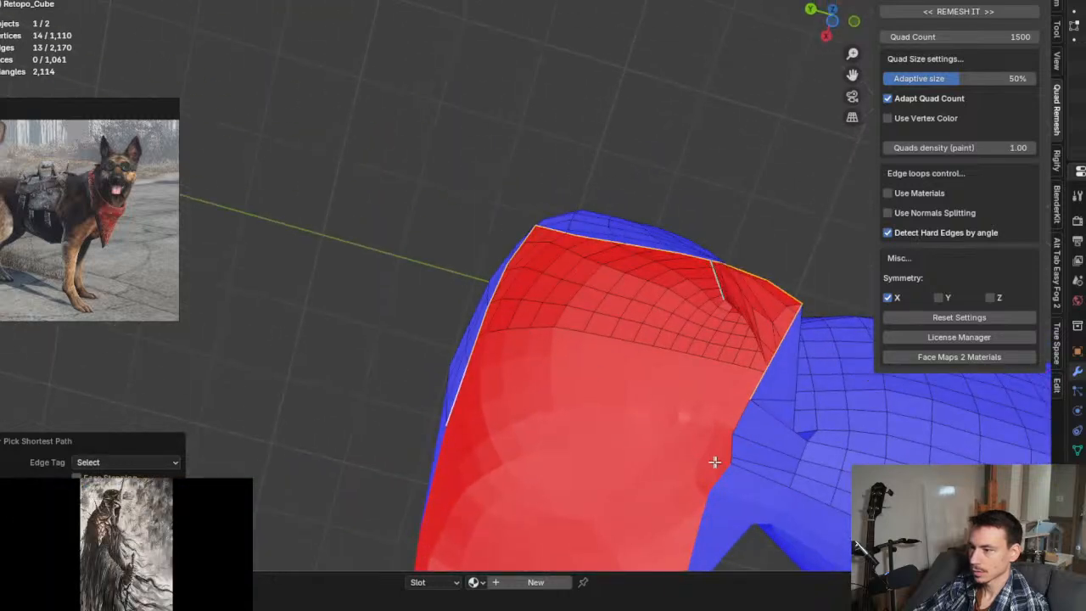
ctrl+click(738, 461)
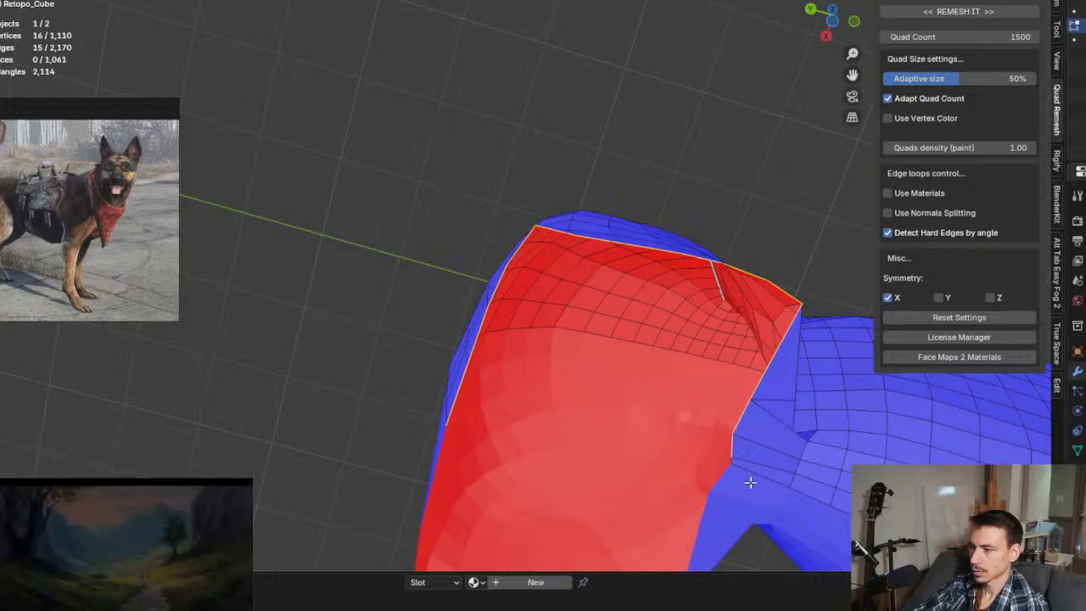
scroll(736, 462, up, 5)
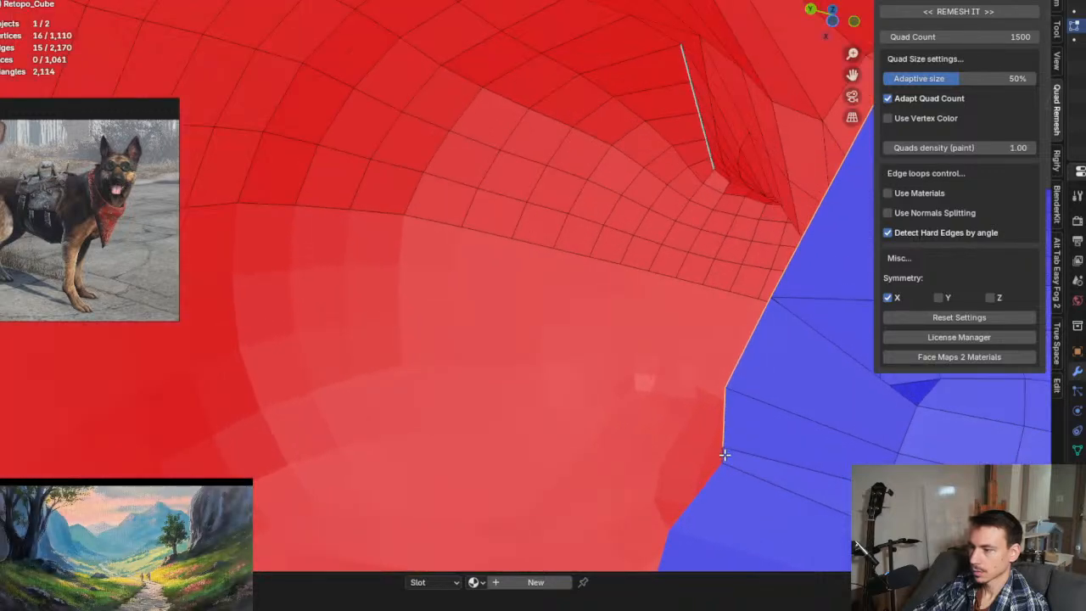
scroll(616, 381, down, 5)
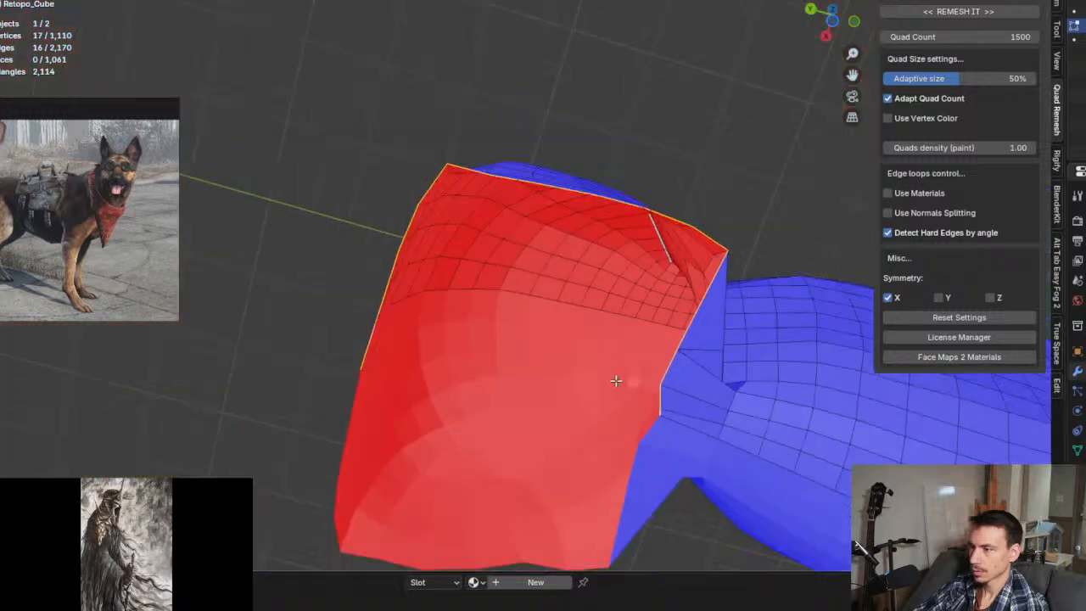
Step: Fill the thigh opening with a single face and extrude that face slightly downward
middle_drag(651, 254, 553, 322)
middle_drag(567, 299, 567, 284)
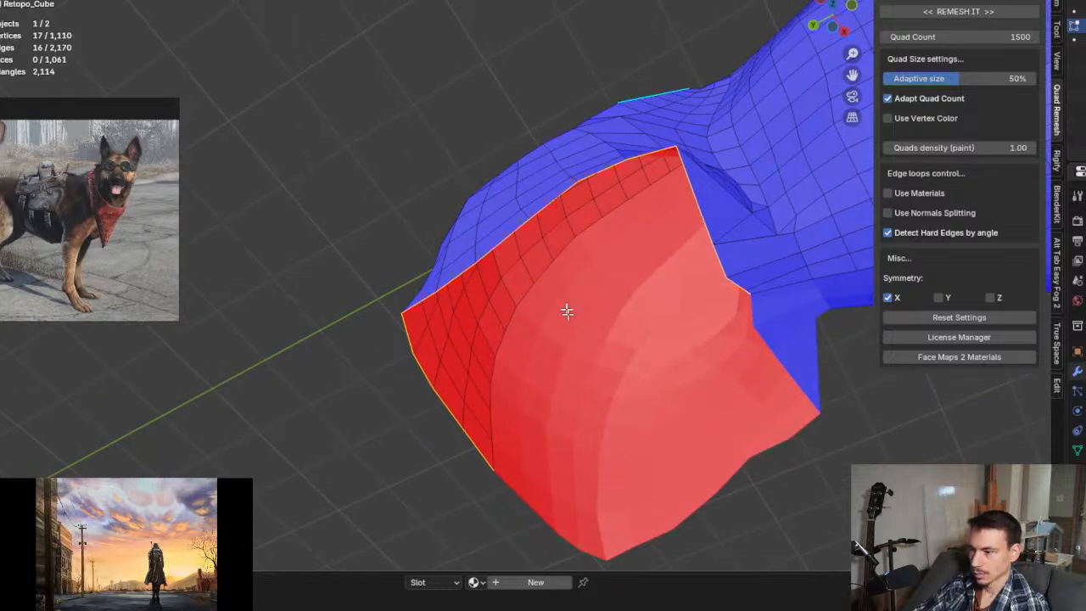
middle_drag(664, 327, 634, 298)
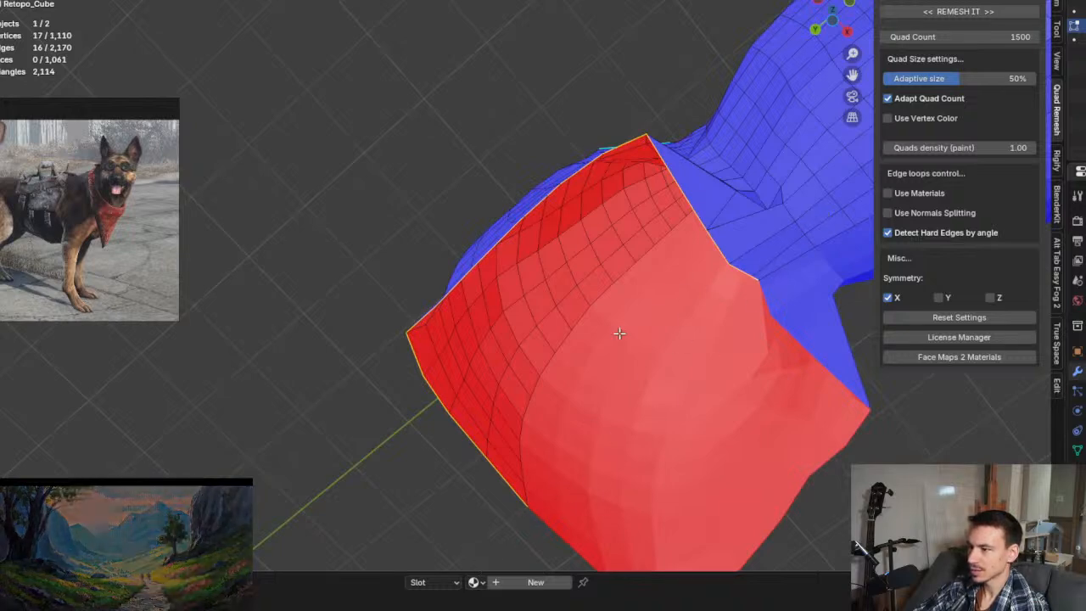
middle_drag(601, 294, 529, 322)
key(f)
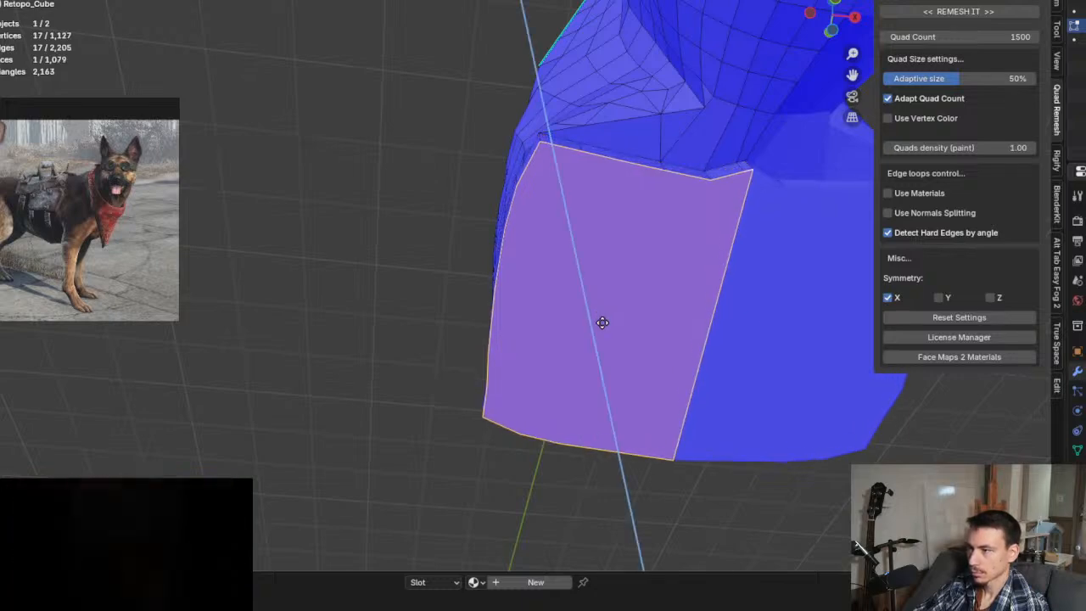
click(593, 312)
Step: Leave the isolated local view to show the hind legs with the body and check how they overlap
scroll(589, 311, down, 5)
mouse_move(590, 310)
middle_down()
mouse_move(700, 383)
mouse_move(686, 359)
mouse_move(527, 336)
mouse_move(582, 314)
middle_up()
scroll(527, 335, down, 3)
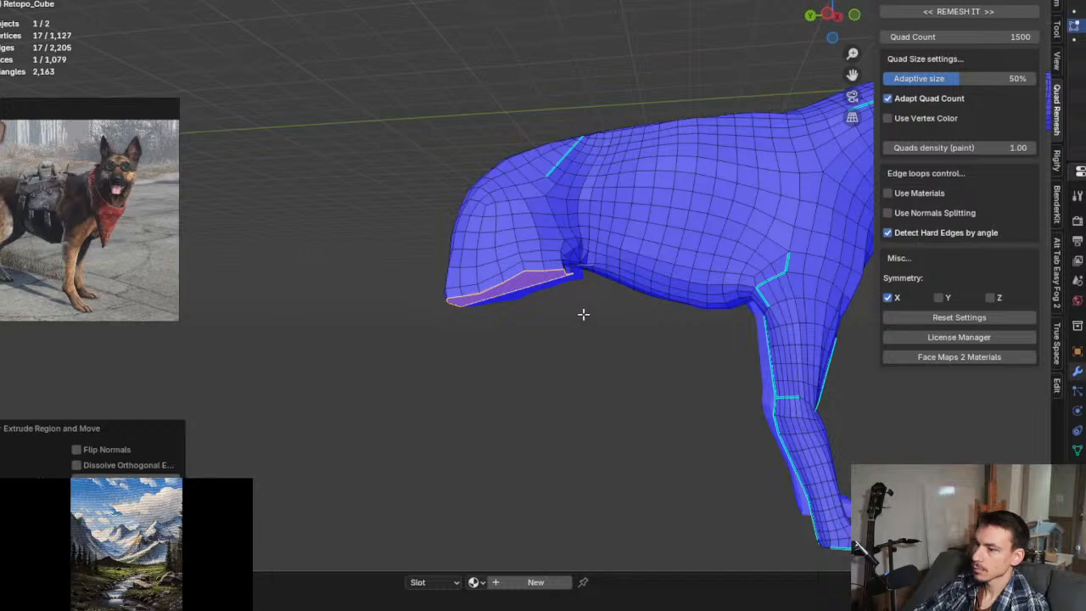
scroll(582, 313, down, 5)
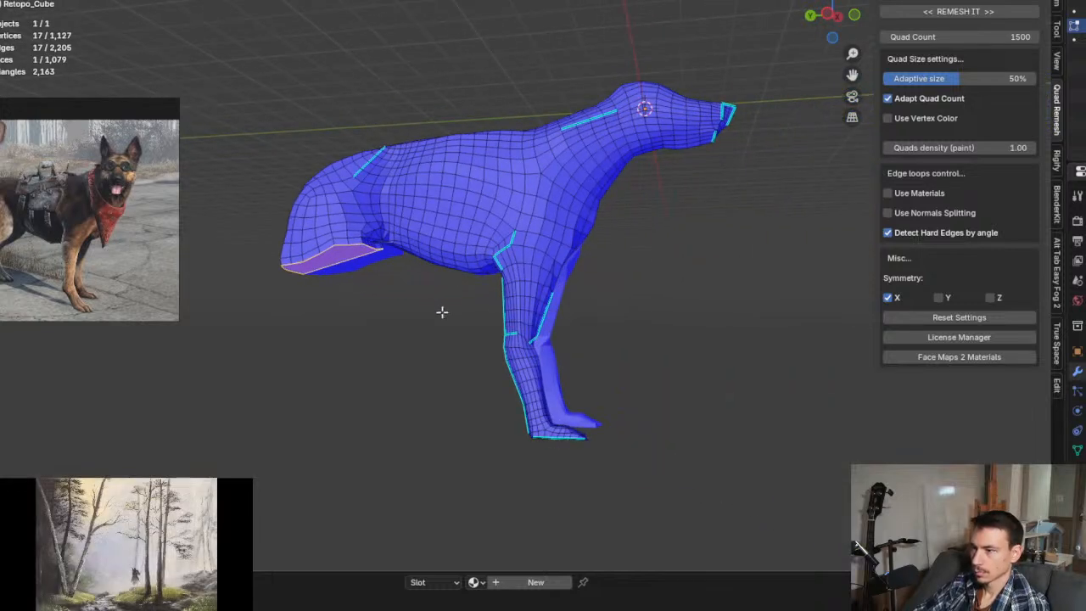
shift+middle_drag(441, 311, 755, 288)
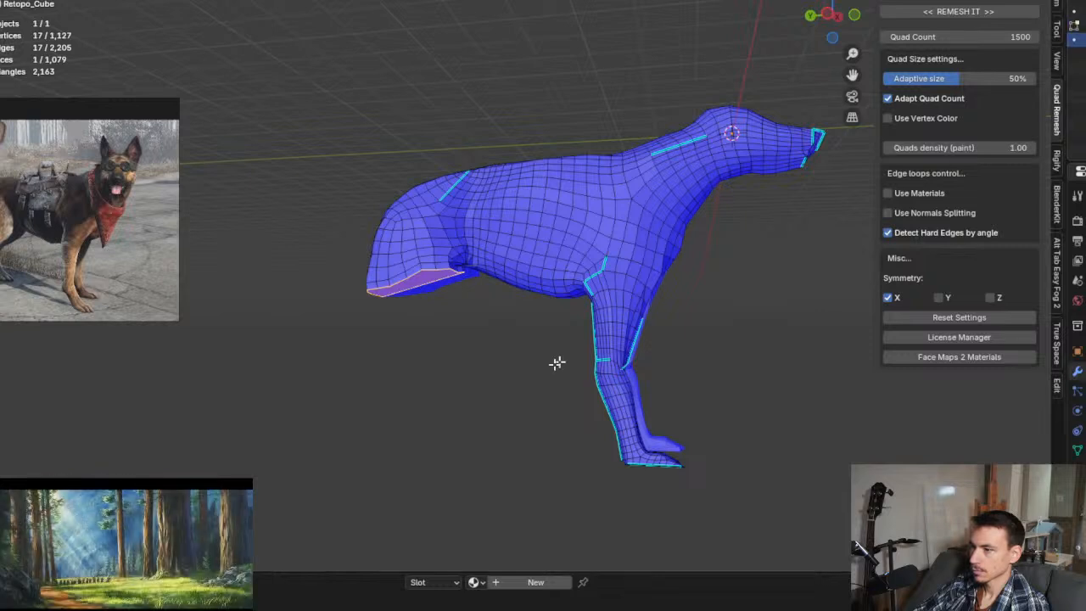
key(slash)
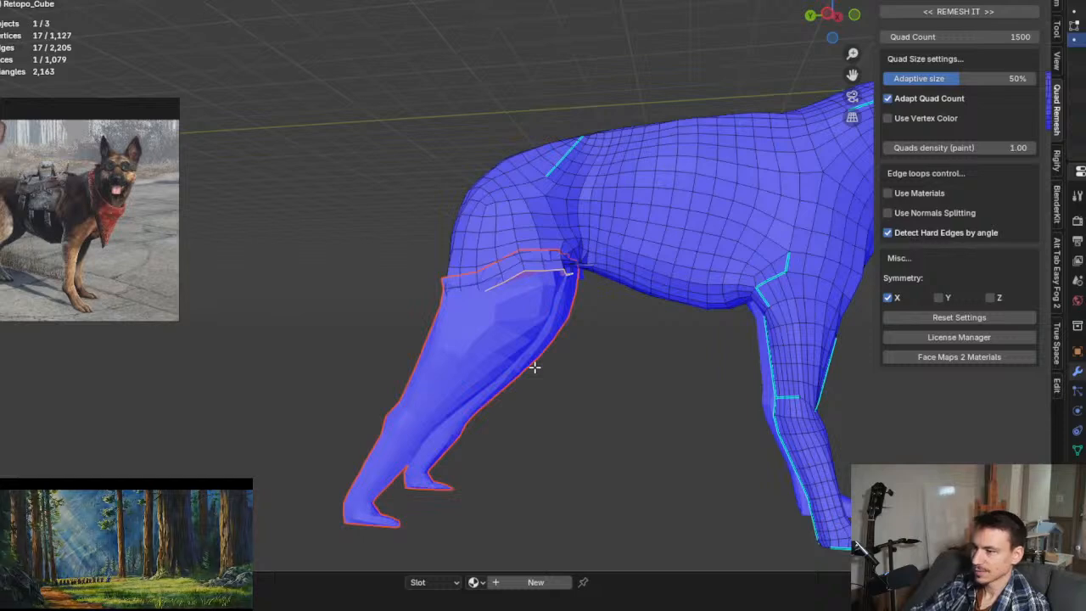
middle_drag(533, 365, 430, 346)
click(551, 337)
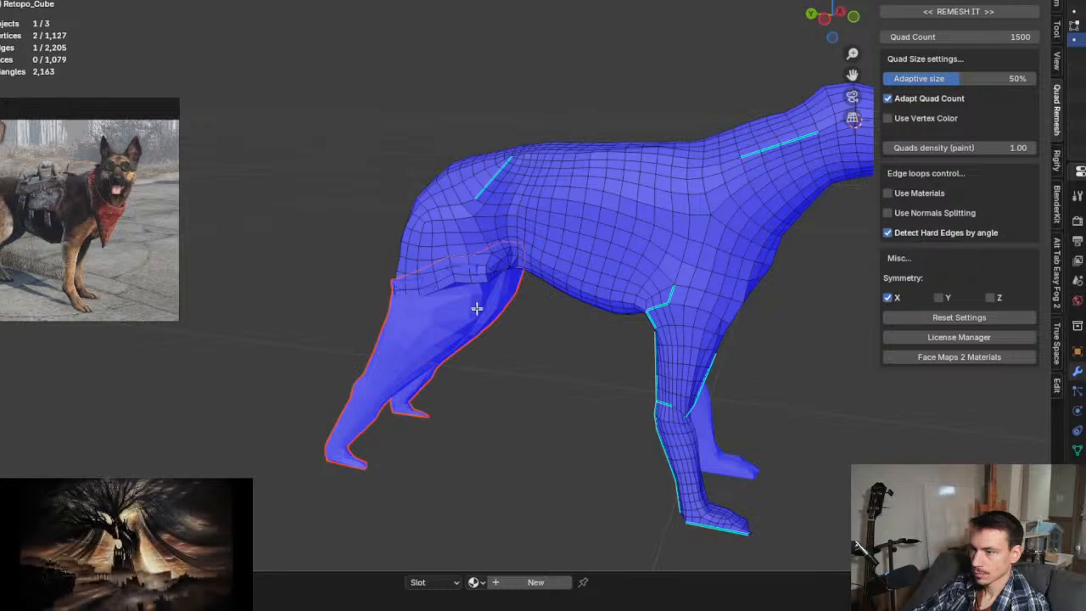
mouse_move(454, 318)
middle_down()
mouse_move(453, 327)
mouse_move(472, 319)
middle_up()
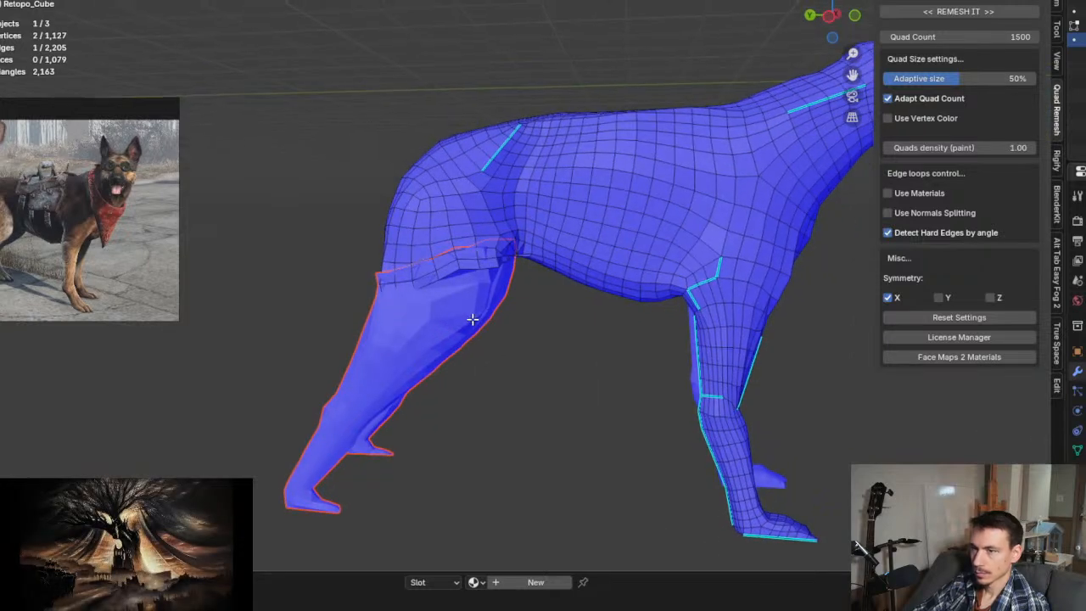
Step: Switch to editing the hind leg object and scale its selected top end inward, into the body
key(Tab)
click(458, 298)
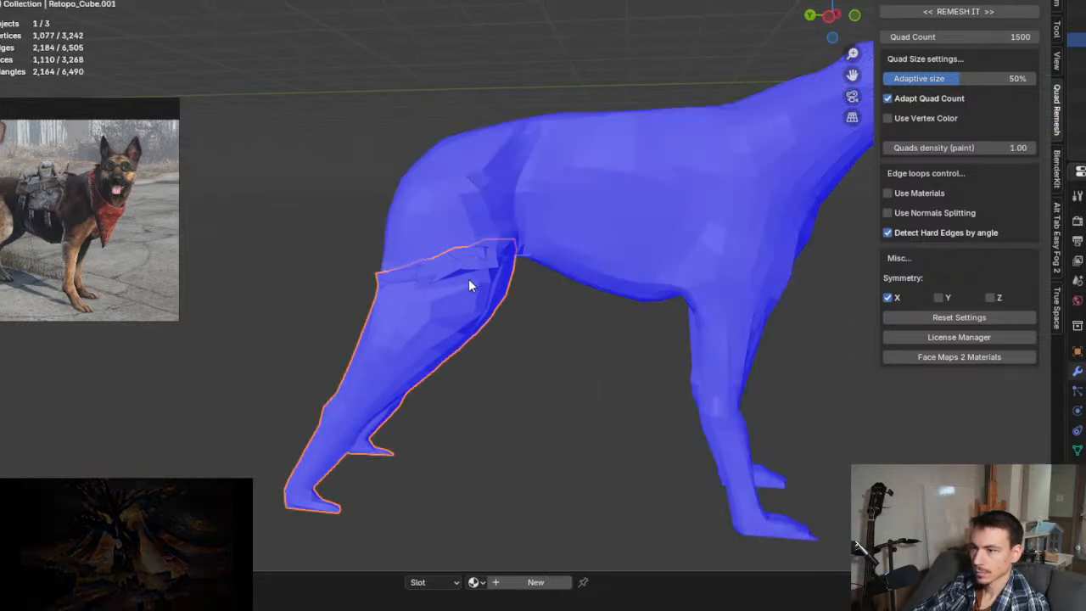
key(Tab)
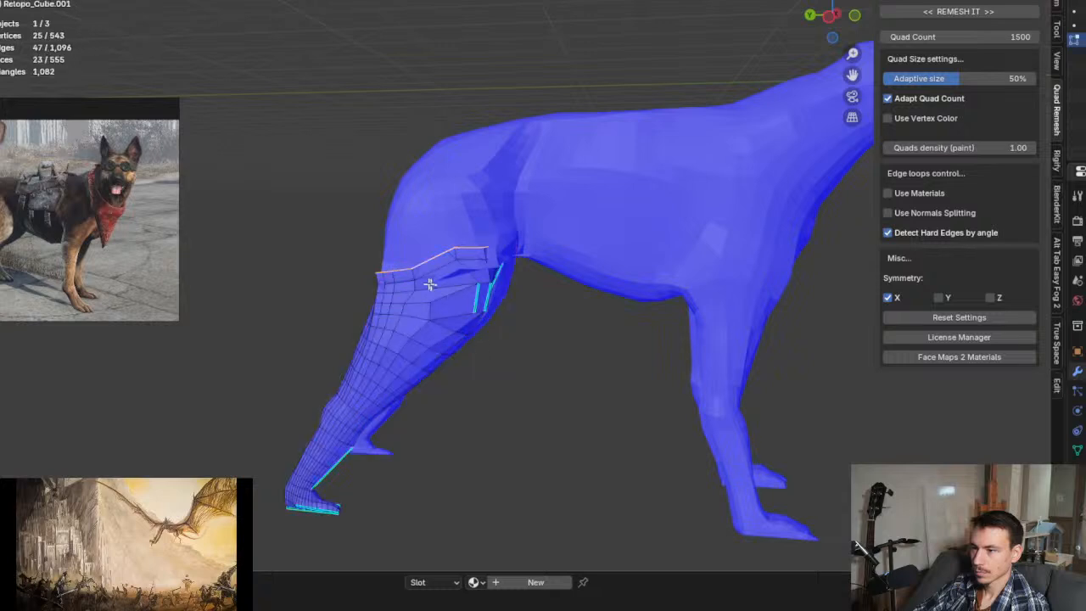
scroll(429, 280, up, 1)
shift+middle_drag(404, 268, 452, 293)
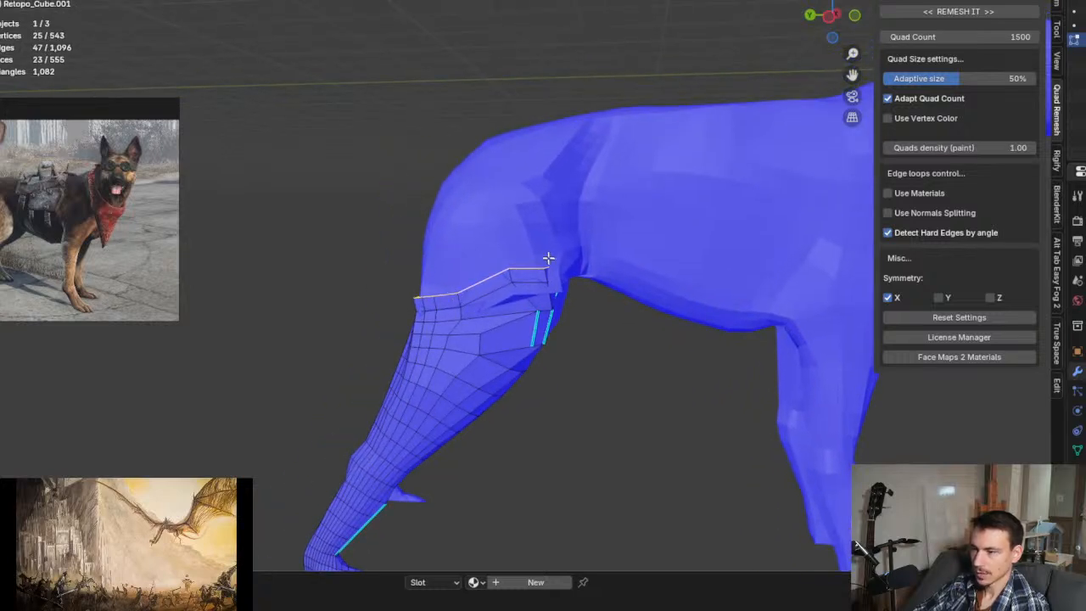
key(s)
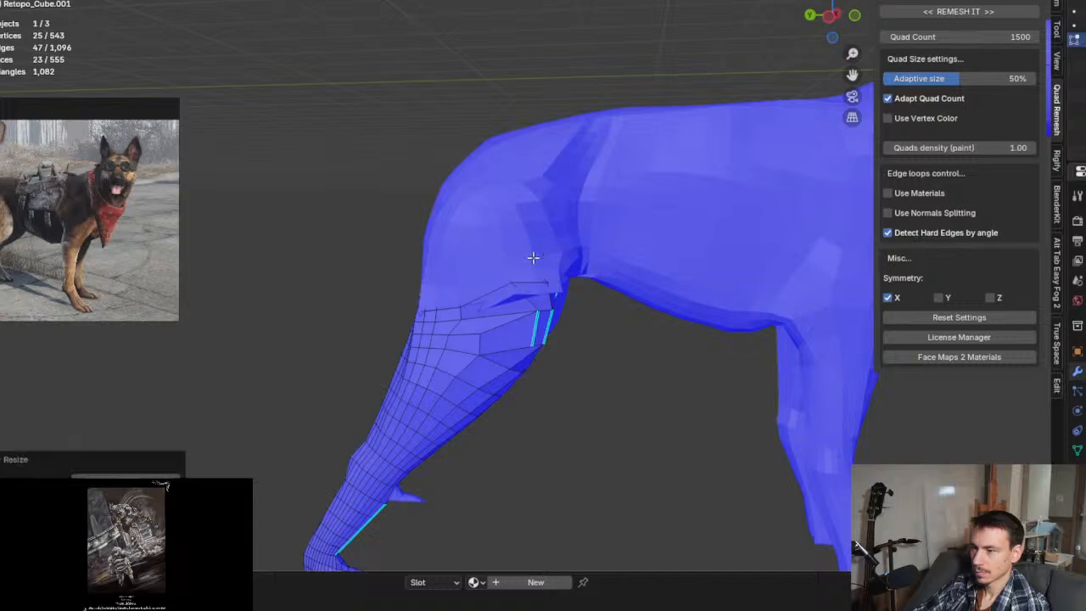
Step: Switch from editing the hind leg object to editing the body mesh
middle_drag(533, 257, 507, 227)
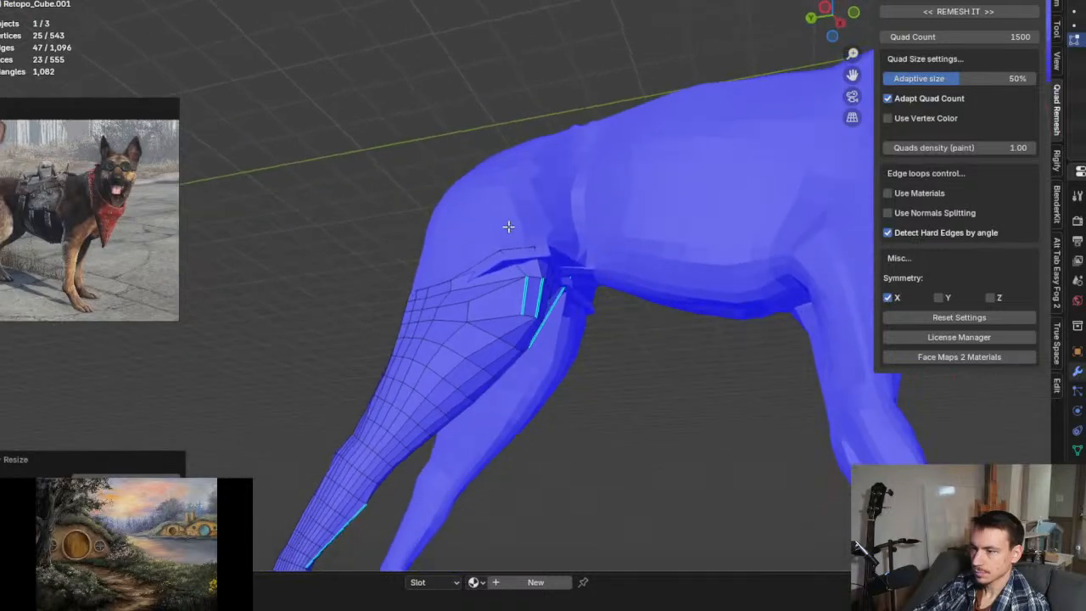
key(Tab)
click(512, 242)
key(Tab)
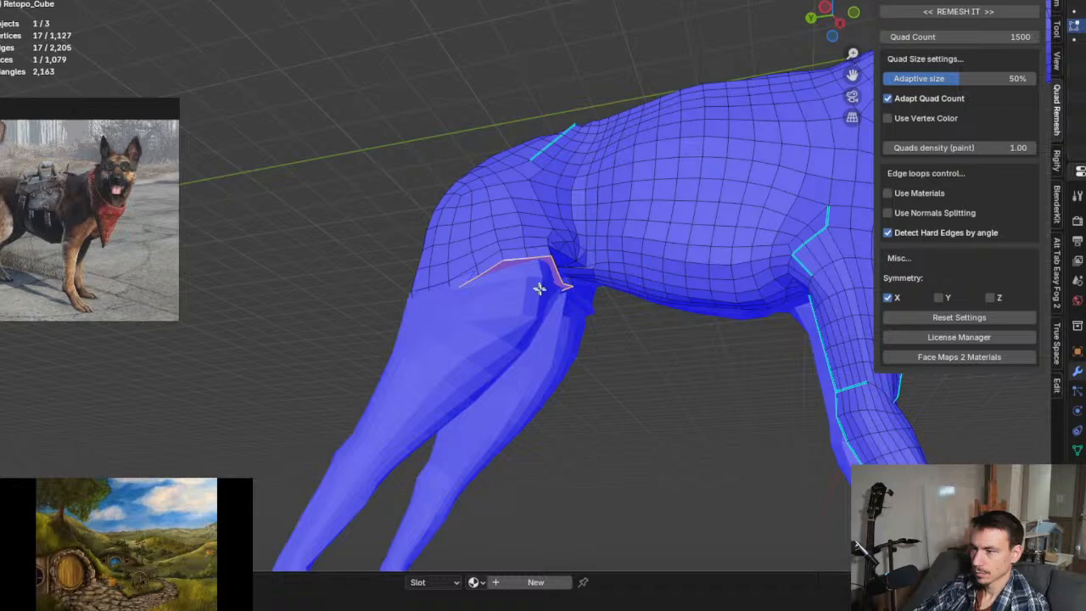
Step: Select the midline vertex of the thigh cap between the hind legs and shift it with proportional editing
middle_drag(539, 288, 564, 332)
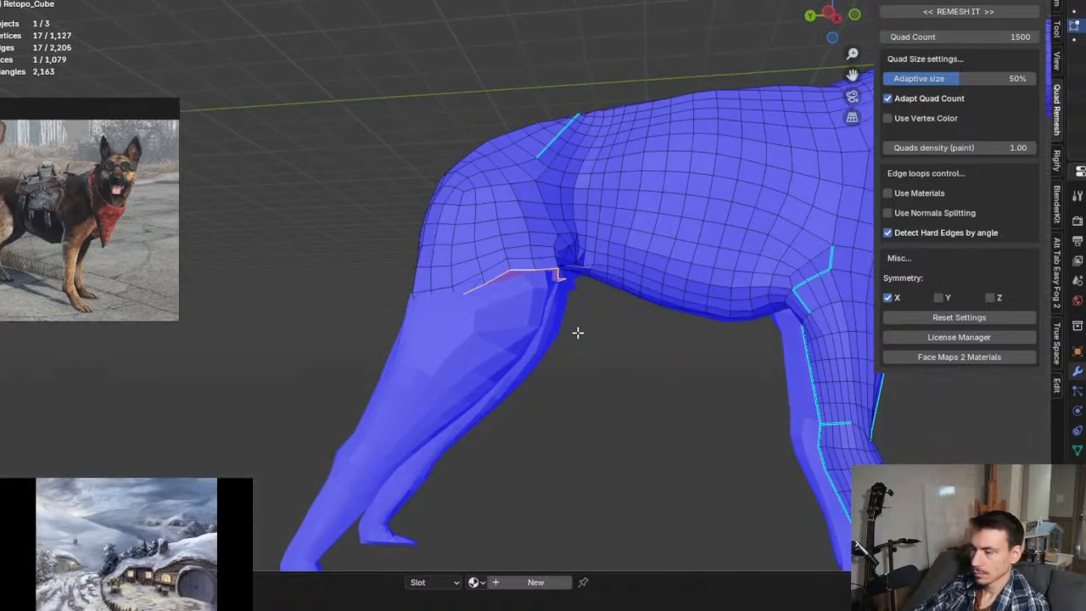
scroll(544, 338, up, 4)
middle_drag(565, 245, 468, 214)
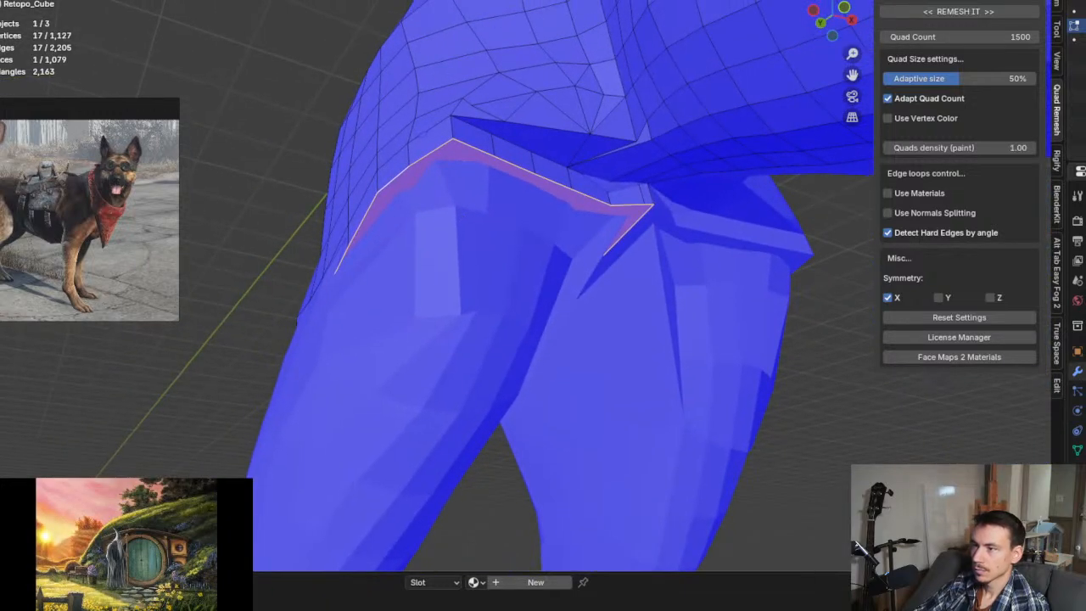
middle_drag(625, 217, 560, 195)
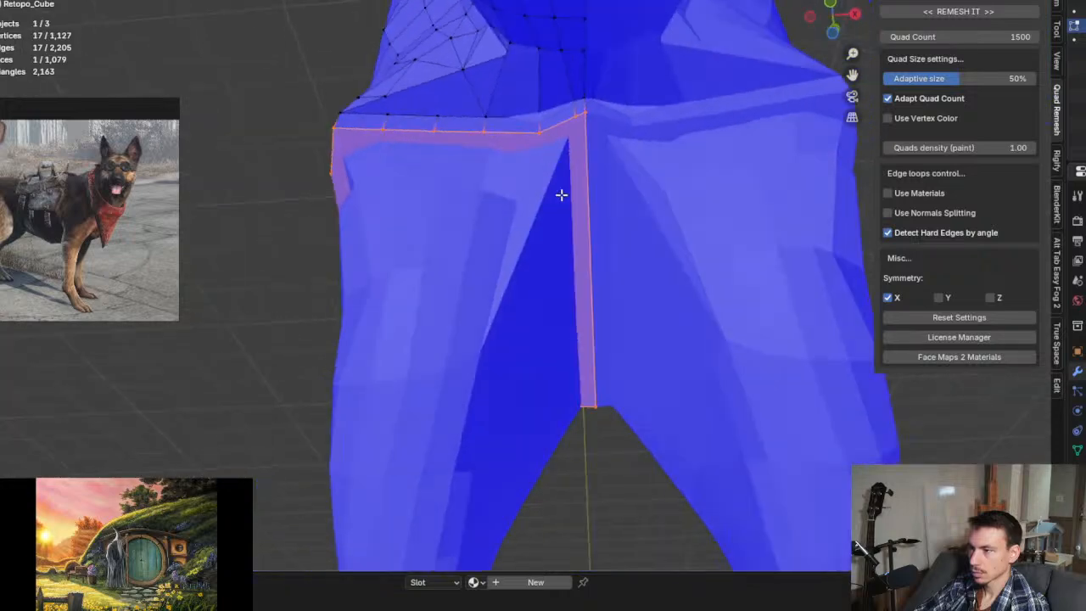
click(584, 110)
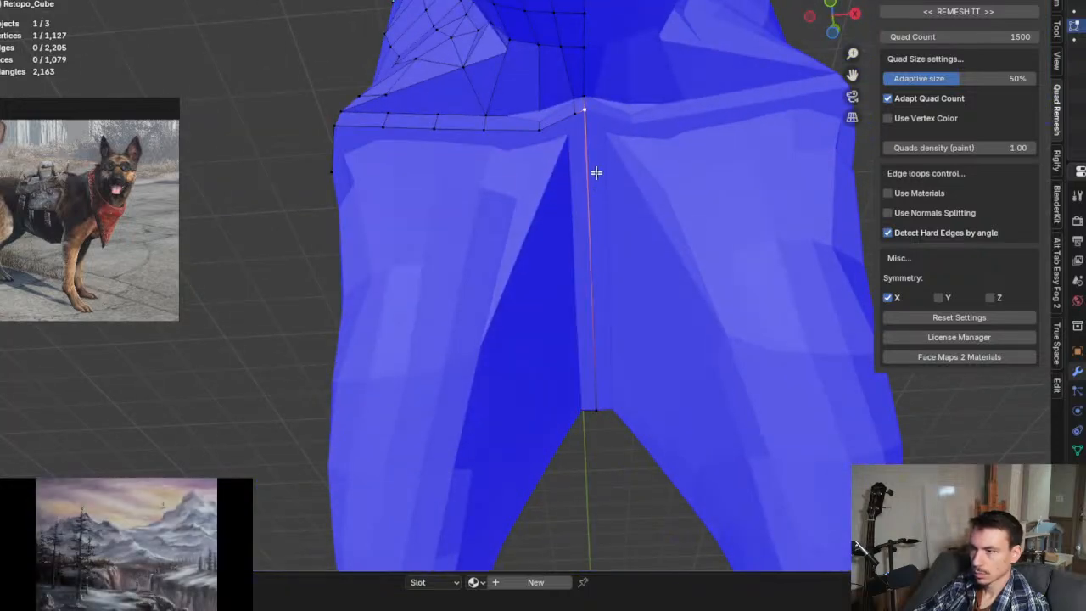
key(g)
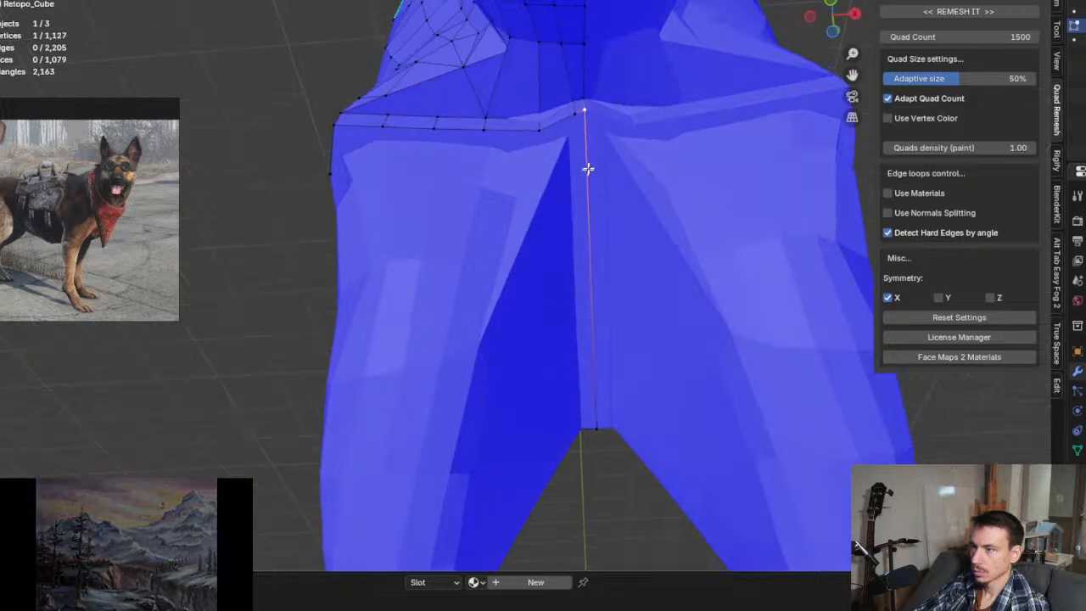
key(KP_2)
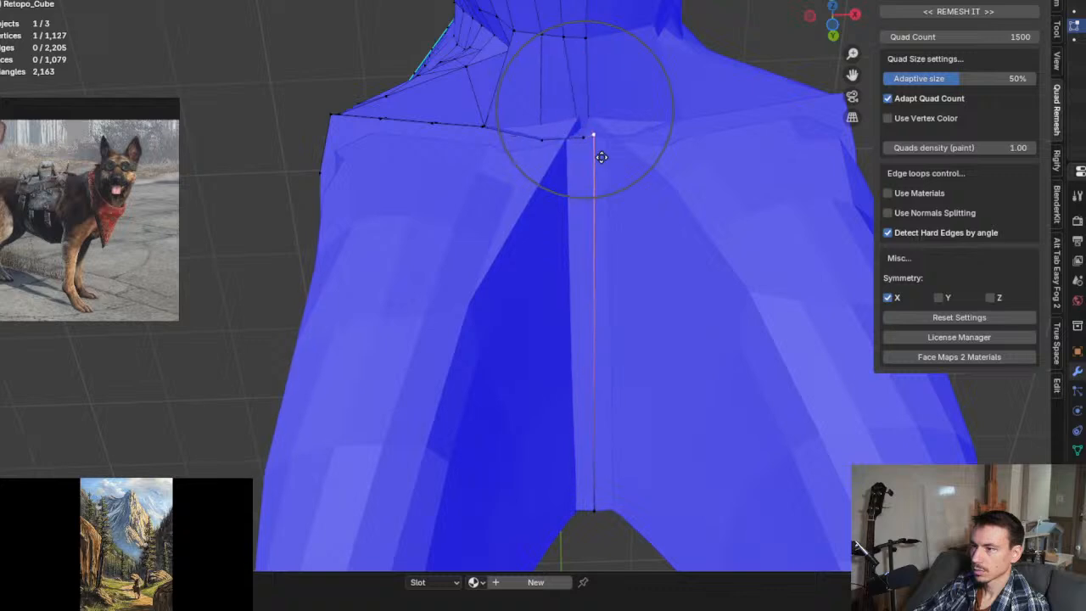
click(591, 155)
Step: Refine the position of the cap vertices at the midline between the hind legs using proportional moves
scroll(585, 127, up, 4)
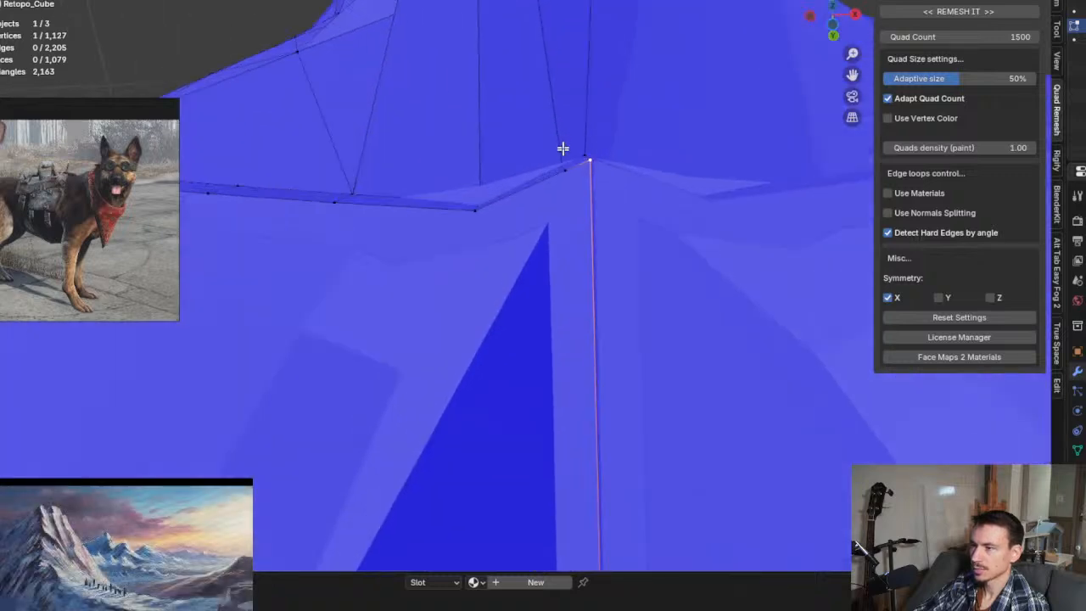
shift+middle_drag(583, 163, 584, 301)
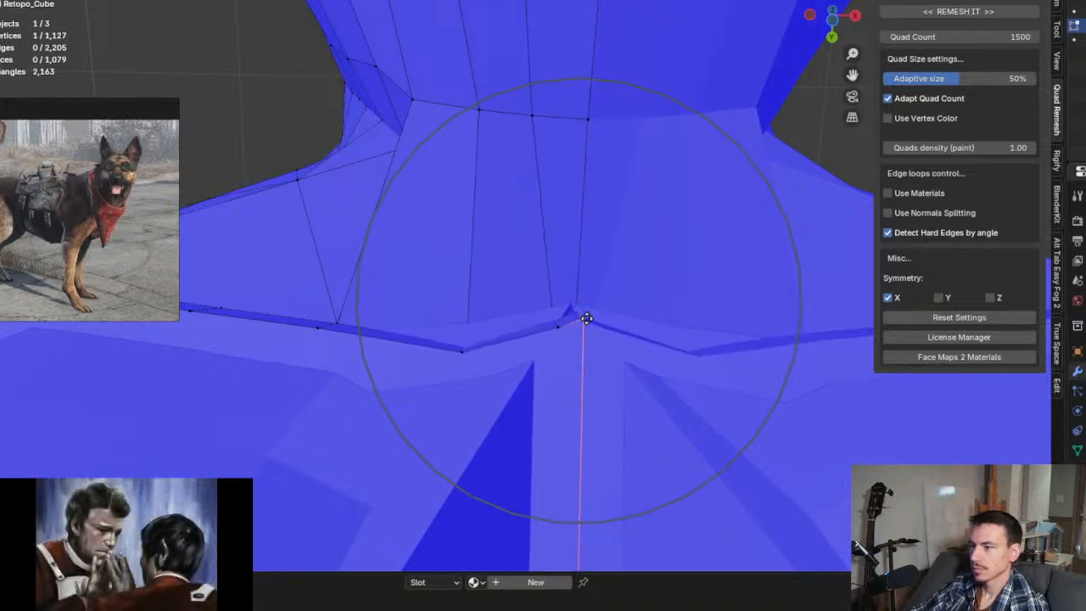
click(586, 318)
middle_drag(492, 294, 603, 396)
key(g)
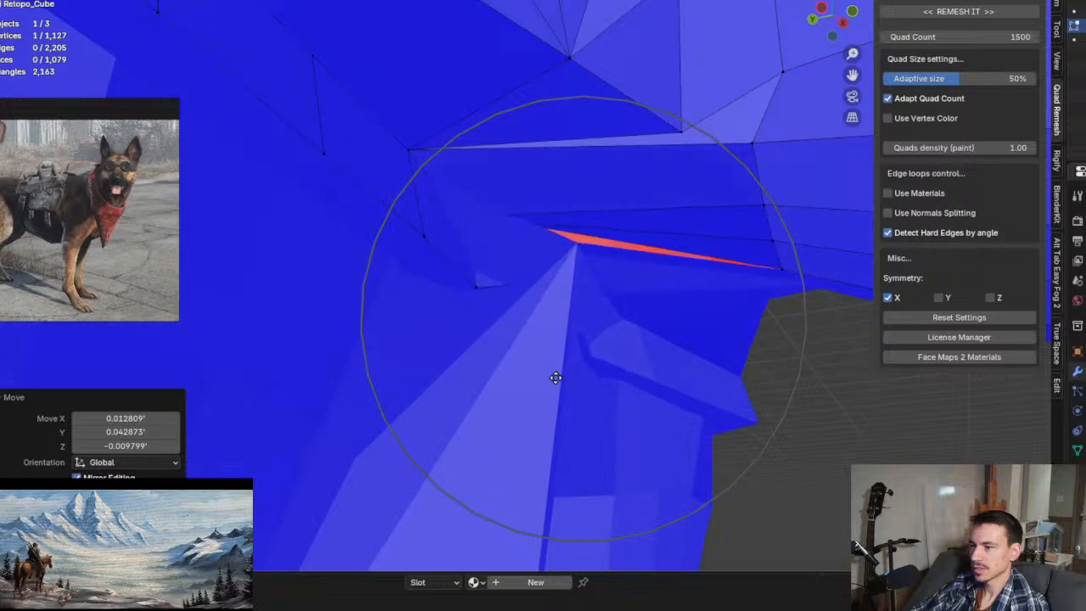
click(554, 374)
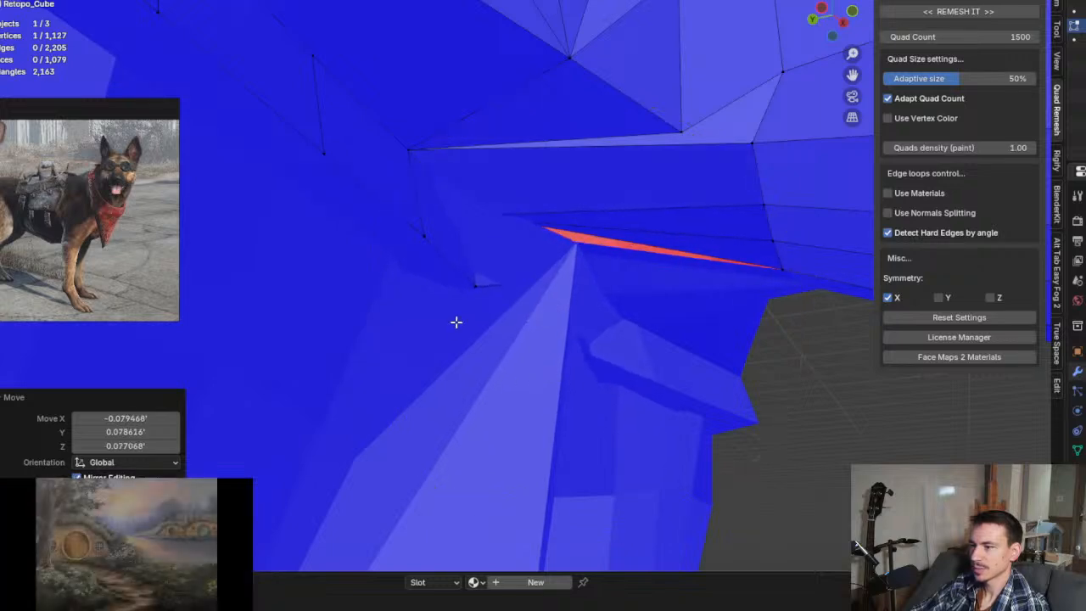
Step: Move the lower border vertices along the front of the thigh cap one by one into the hind leg surface
middle_drag(455, 320, 467, 356)
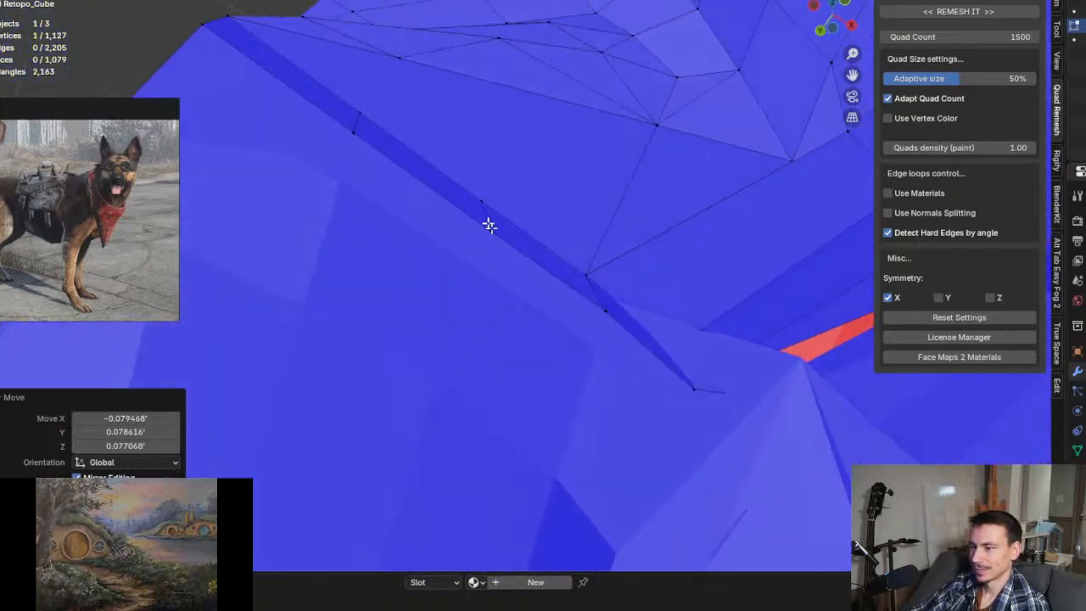
click(489, 226)
key(g)
click(496, 359)
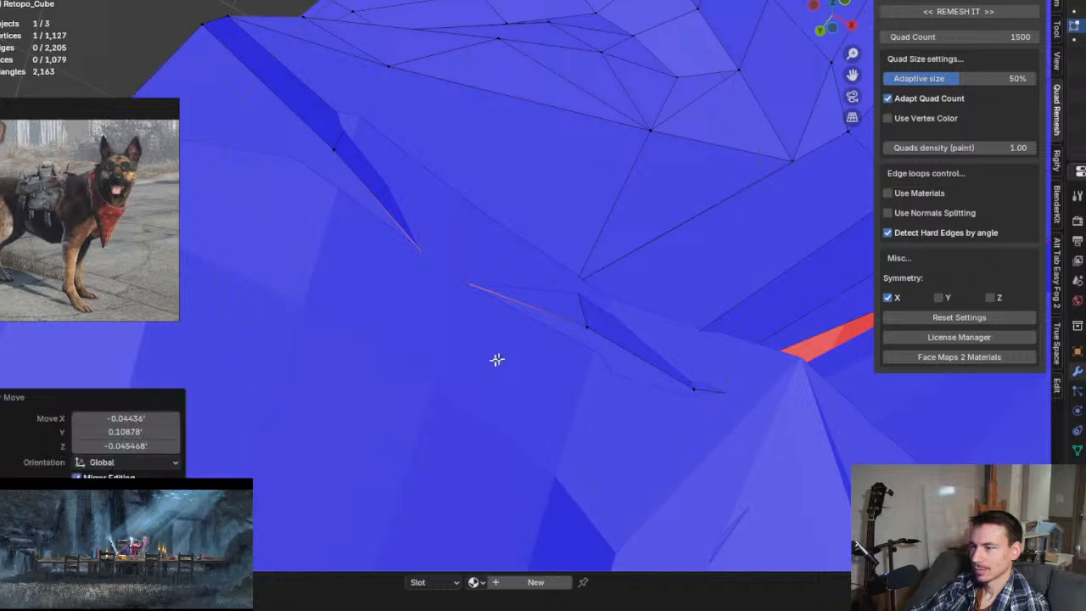
key(g)
click(613, 380)
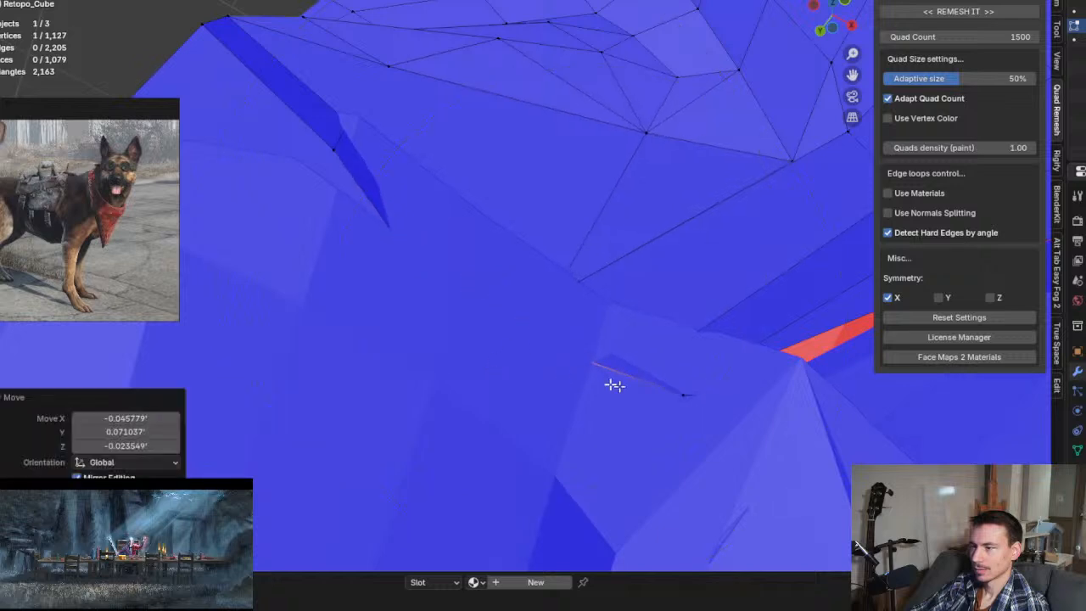
key(g)
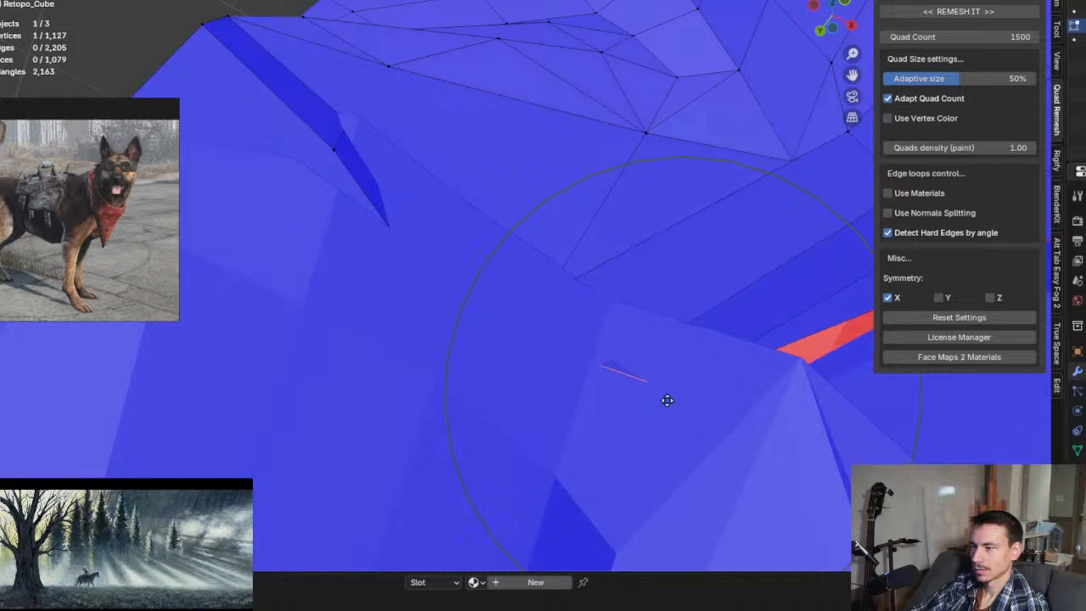
click(667, 401)
Step: Pull the front corner of the thigh border down over the leg and adjust the neighbouring vertex on the outer thigh
middle_drag(419, 288, 580, 255)
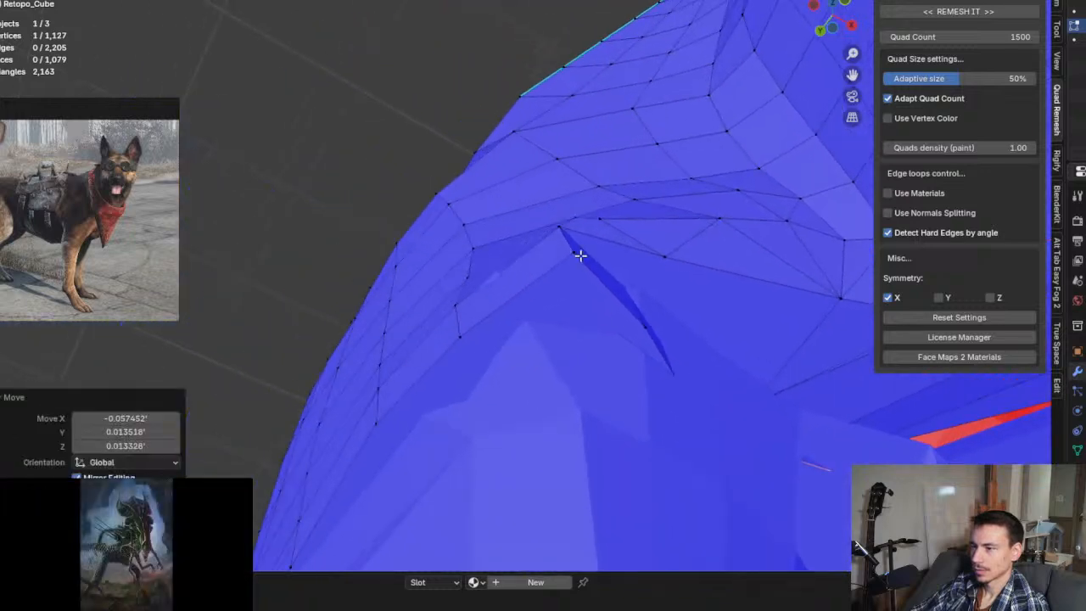
key(g)
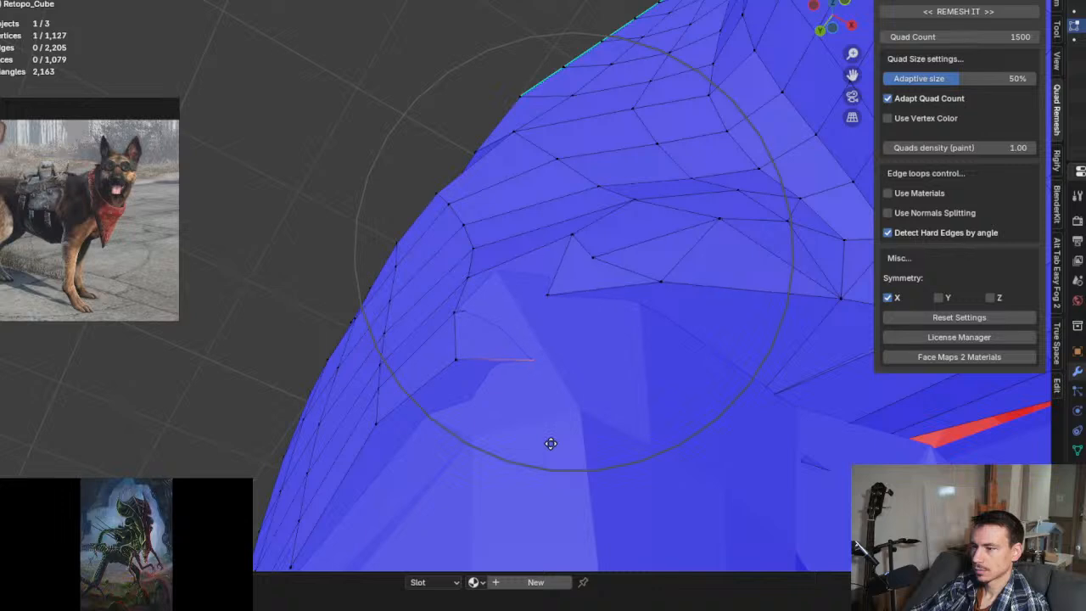
click(551, 443)
middle_drag(498, 394, 565, 288)
key(g)
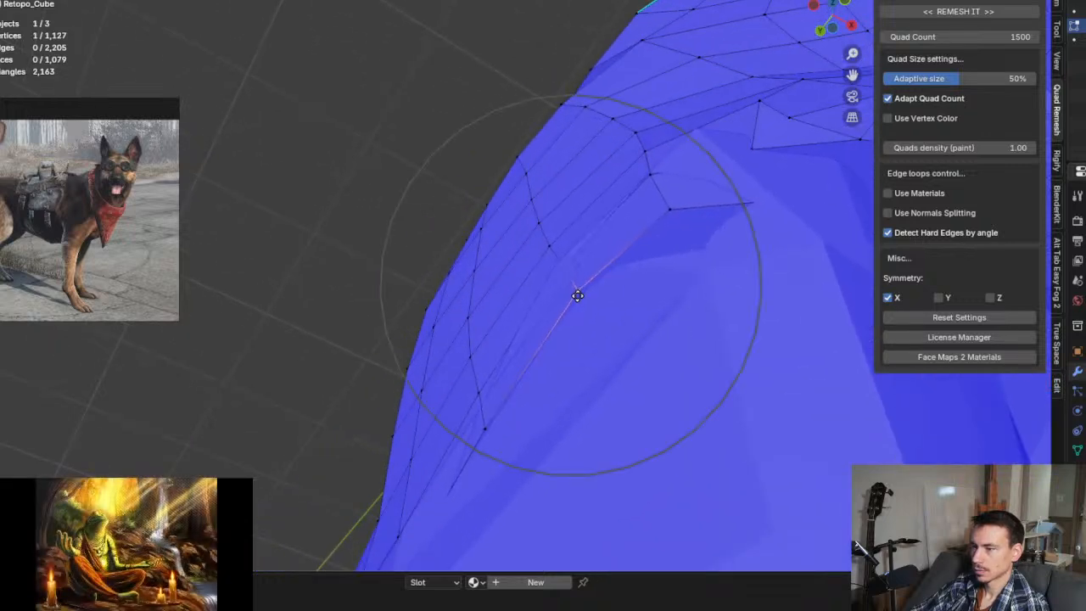
click(578, 296)
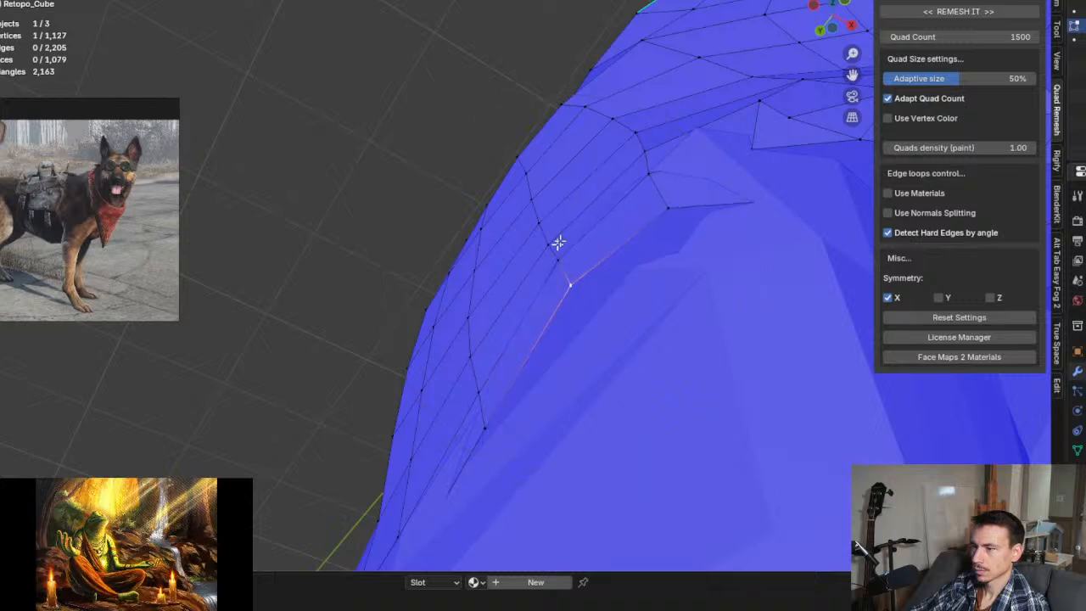
Step: Reposition the vertex above the front thigh corner and the border vertex below it to follow the leg's contour
click(645, 161)
click(750, 146)
key(g)
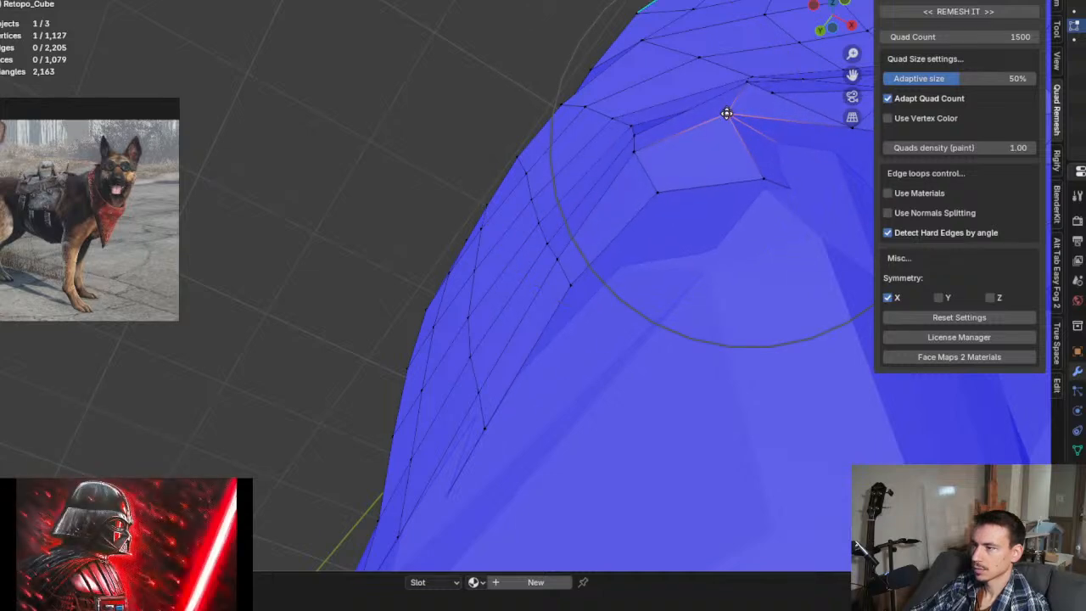
click(727, 114)
click(657, 198)
middle_drag(681, 288, 567, 345)
key(g)
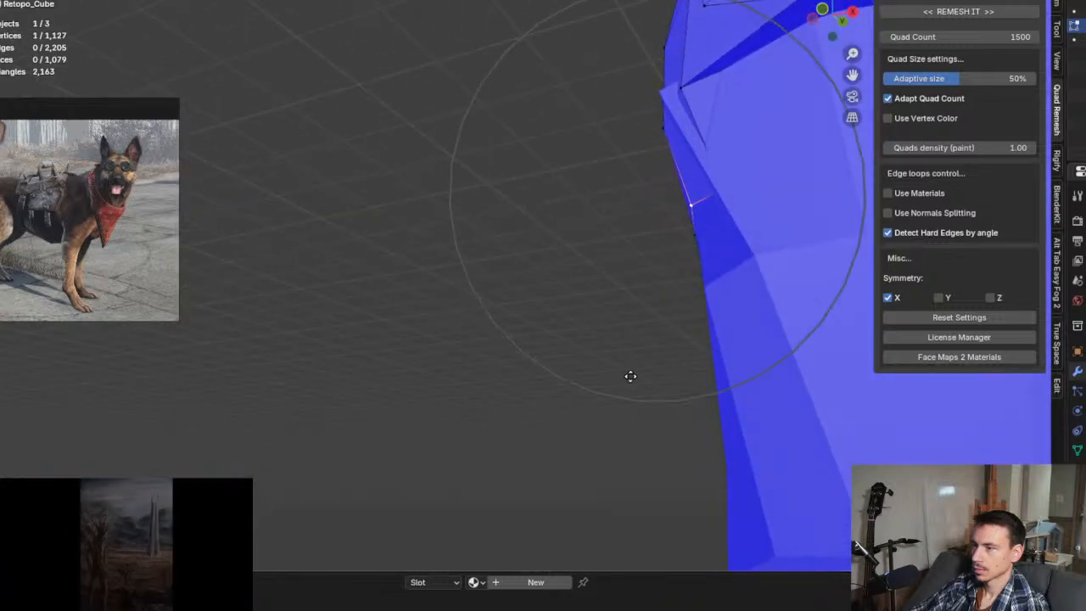
click(629, 373)
Step: Lower the raised border vertex on the outer thigh with proportional editing to even out the lower edge
middle_drag(629, 373, 722, 421)
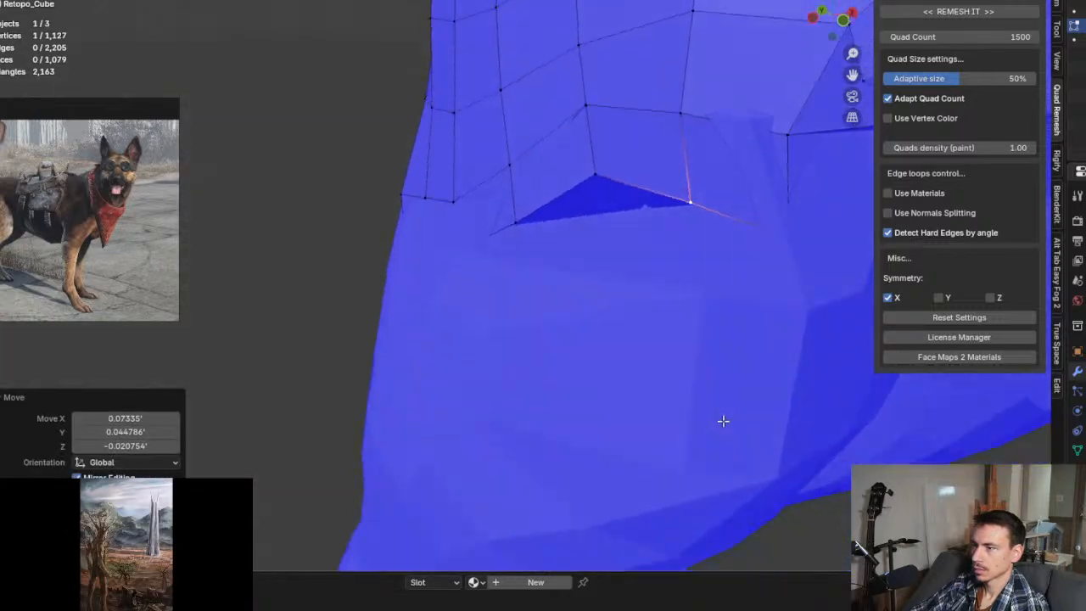
middle_drag(710, 356, 473, 286)
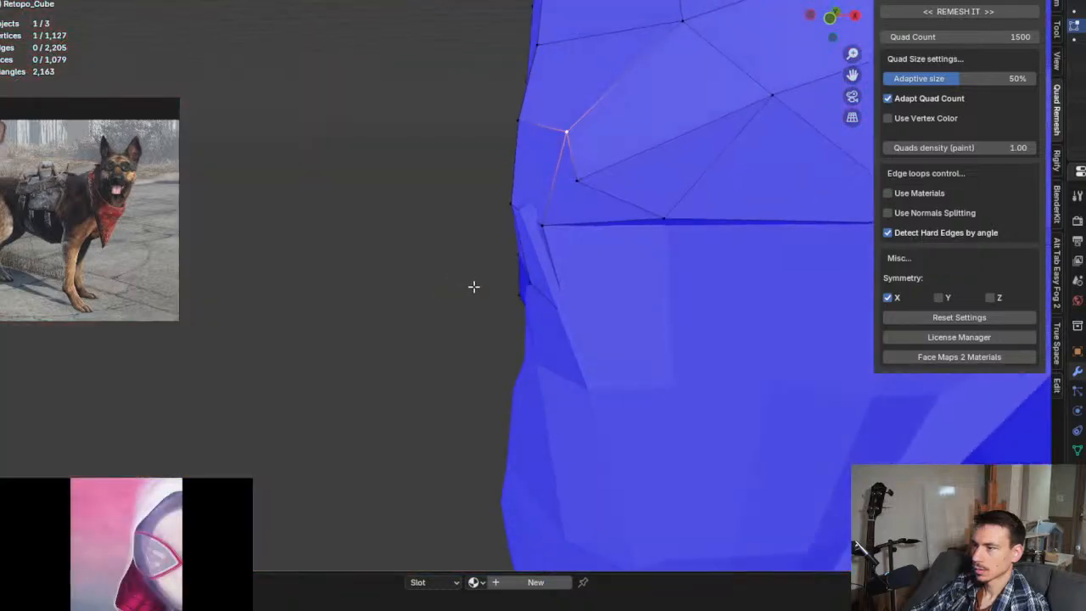
click(430, 299)
middle_drag(431, 300, 717, 321)
key(g)
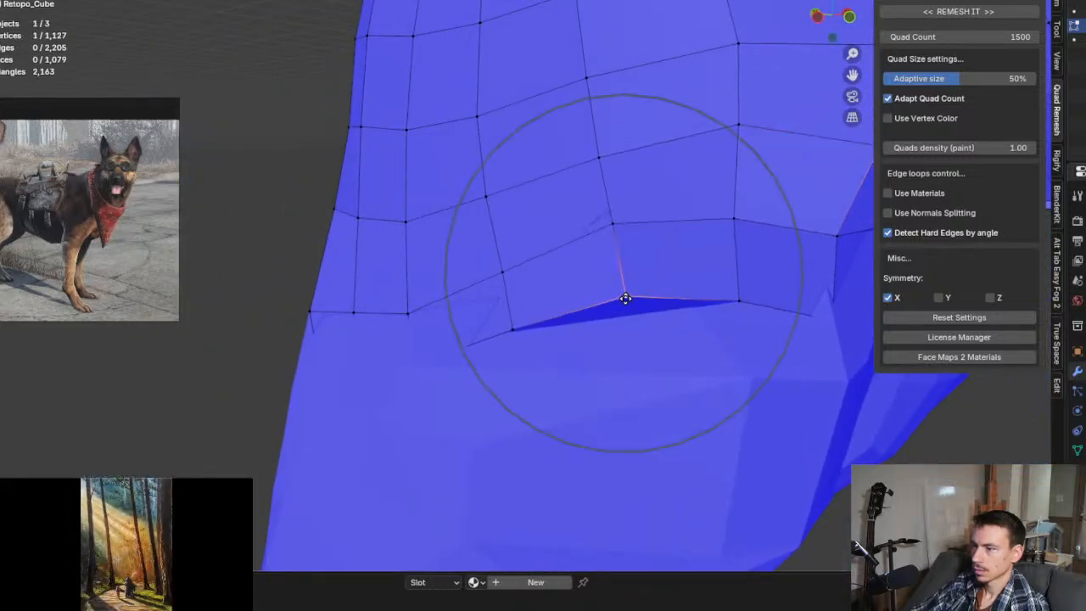
click(624, 317)
Step: Move the front border vertex on the outer thigh sideways along the leg surface in small proportional moves
scroll(535, 327, down, 5)
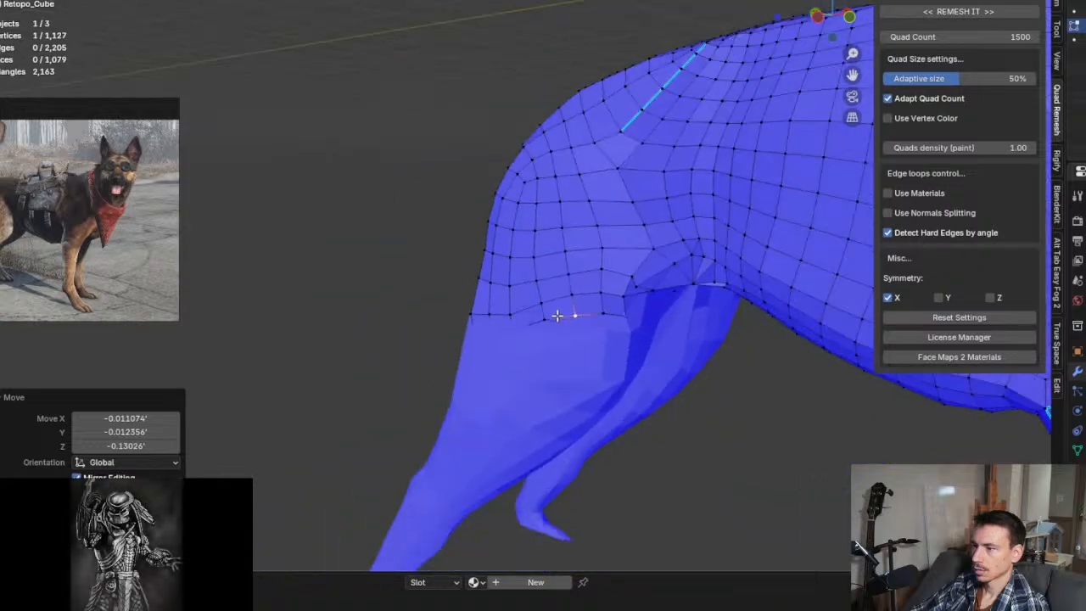
middle_drag(554, 314, 763, 313)
scroll(639, 313, up, 4)
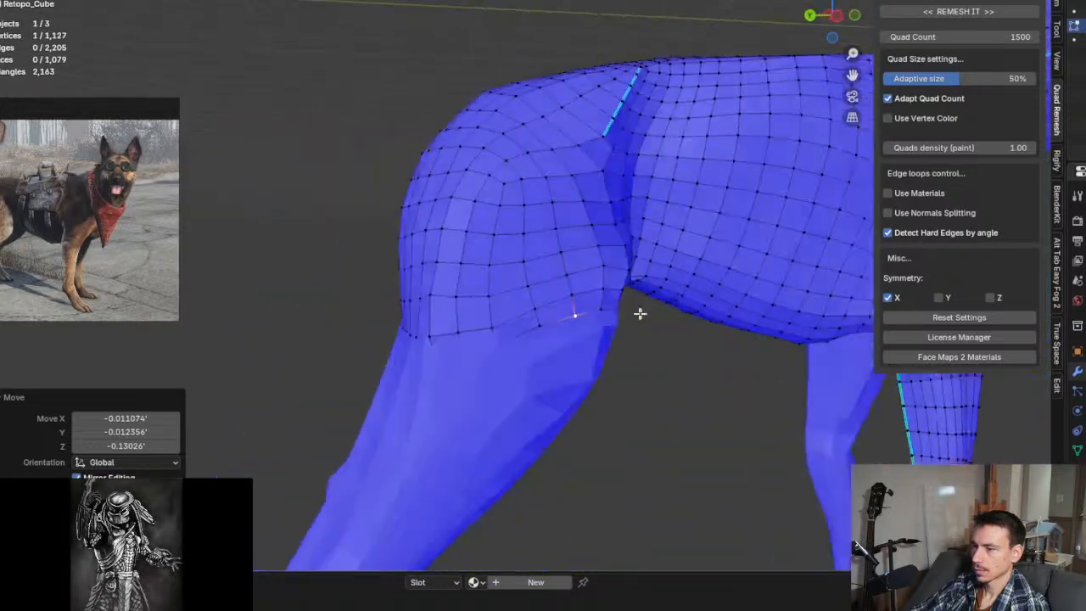
middle_drag(640, 313, 671, 315)
scroll(440, 368, up, 3)
scroll(440, 368, up, 1)
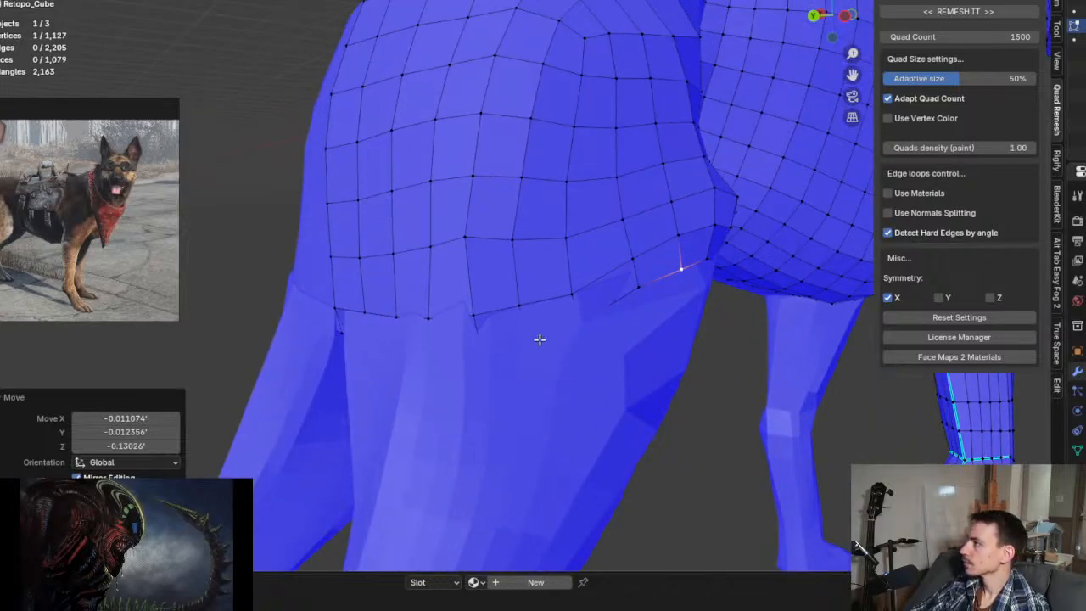
scroll(681, 272, up, 2)
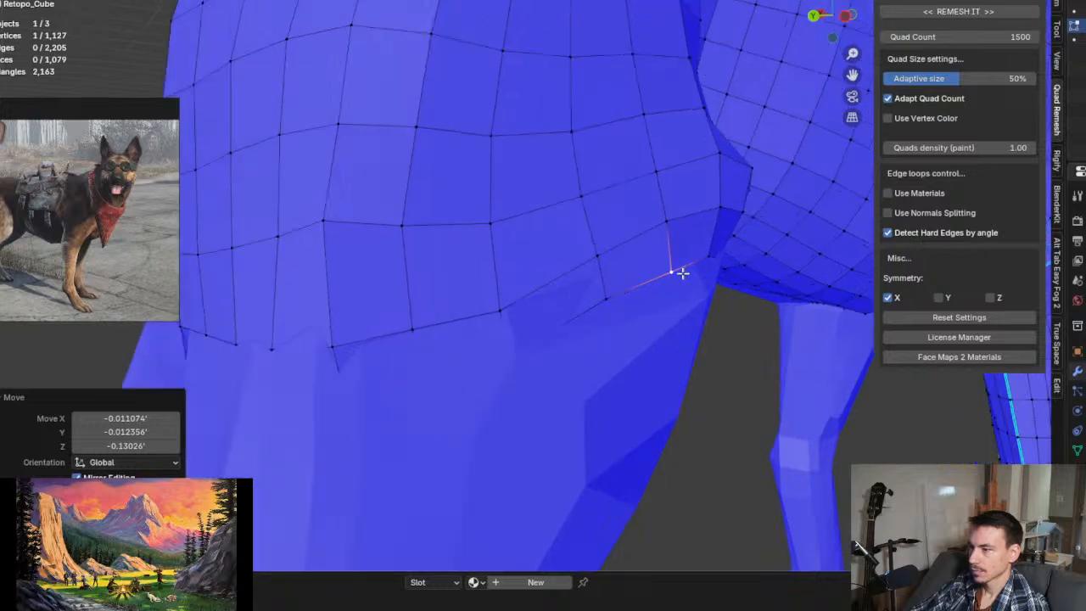
scroll(679, 273, up, 2)
middle_drag(664, 273, 676, 298)
key(g)
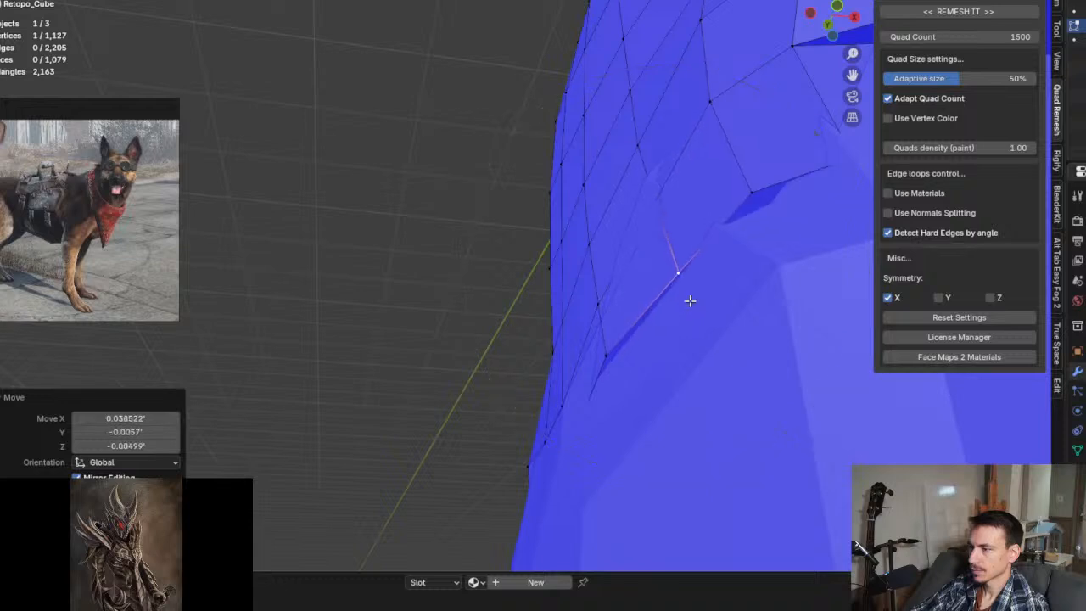
middle_drag(689, 300, 688, 223)
key(g)
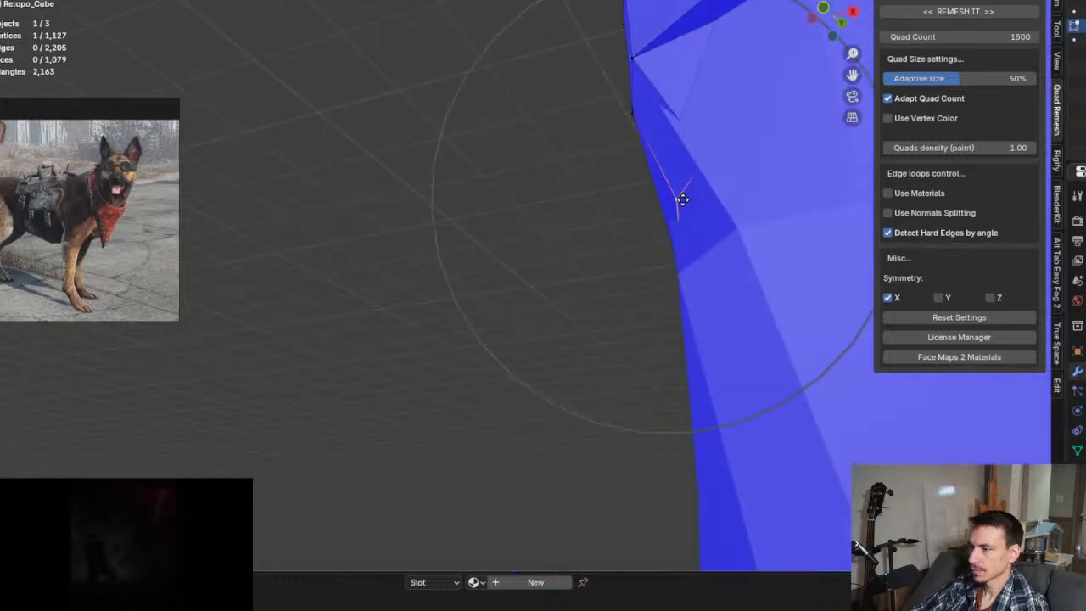
click(673, 207)
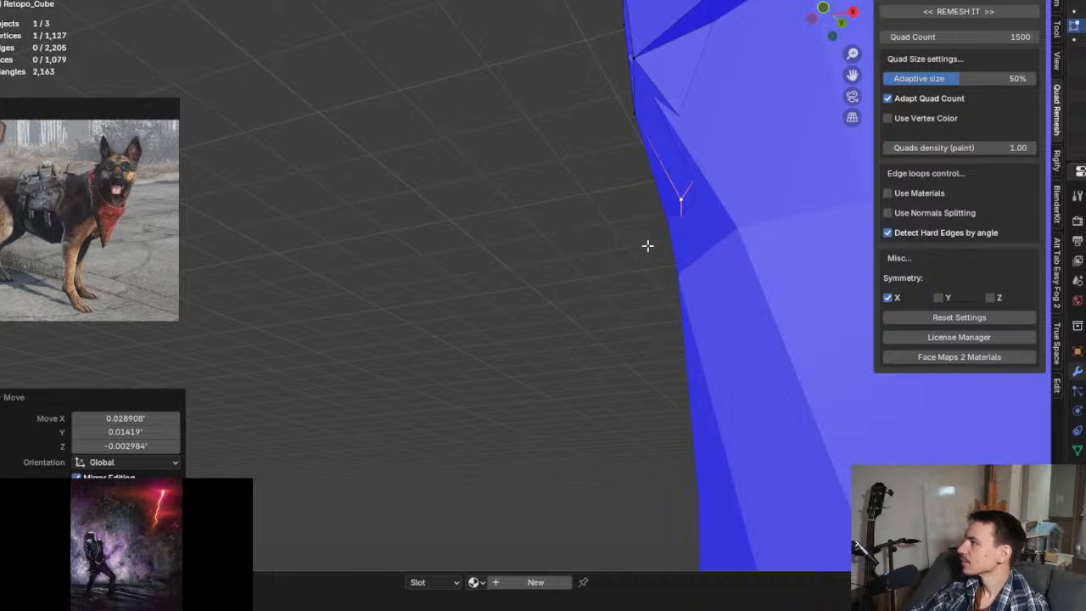
Step: Reduce the proportional editing radius and nudge the front border vertex of the outer thigh against the leg
middle_drag(647, 245, 699, 177)
shift+middle_drag(601, 208, 668, 256)
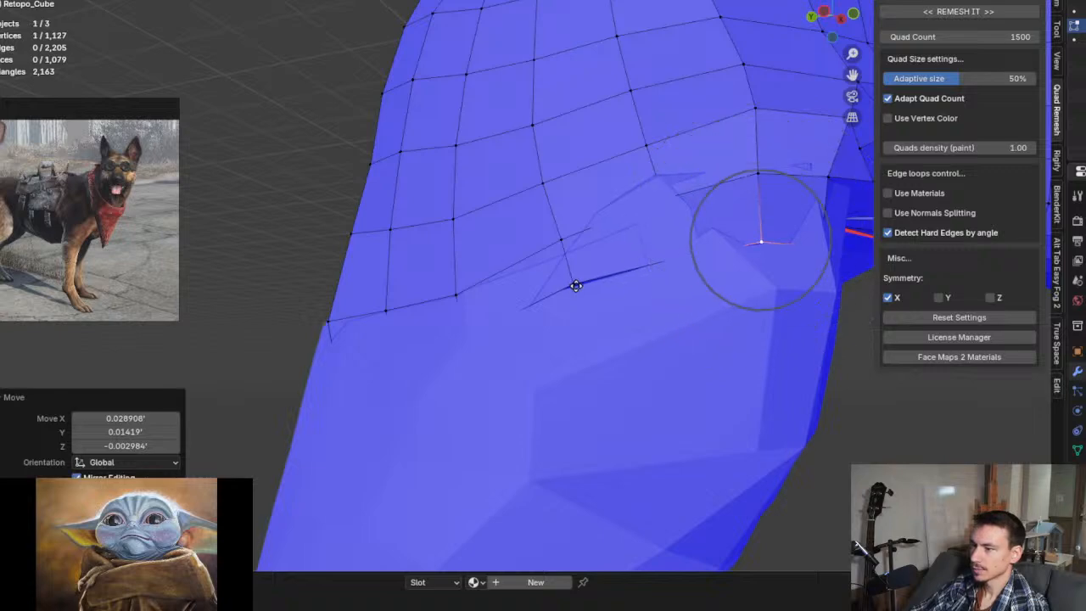
scroll(574, 282, up, 3)
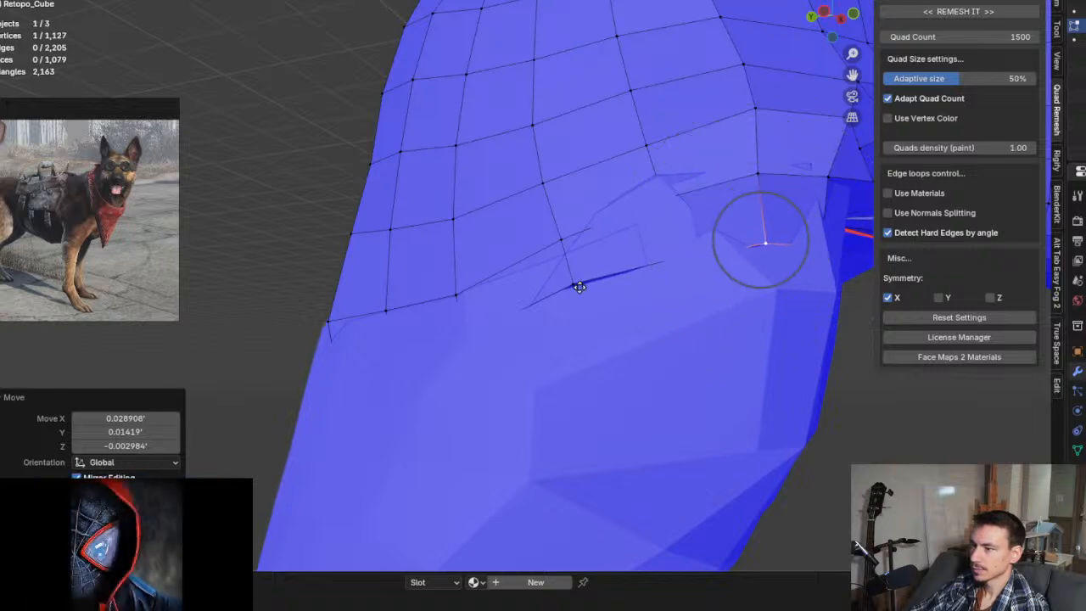
middle_drag(688, 314, 602, 303)
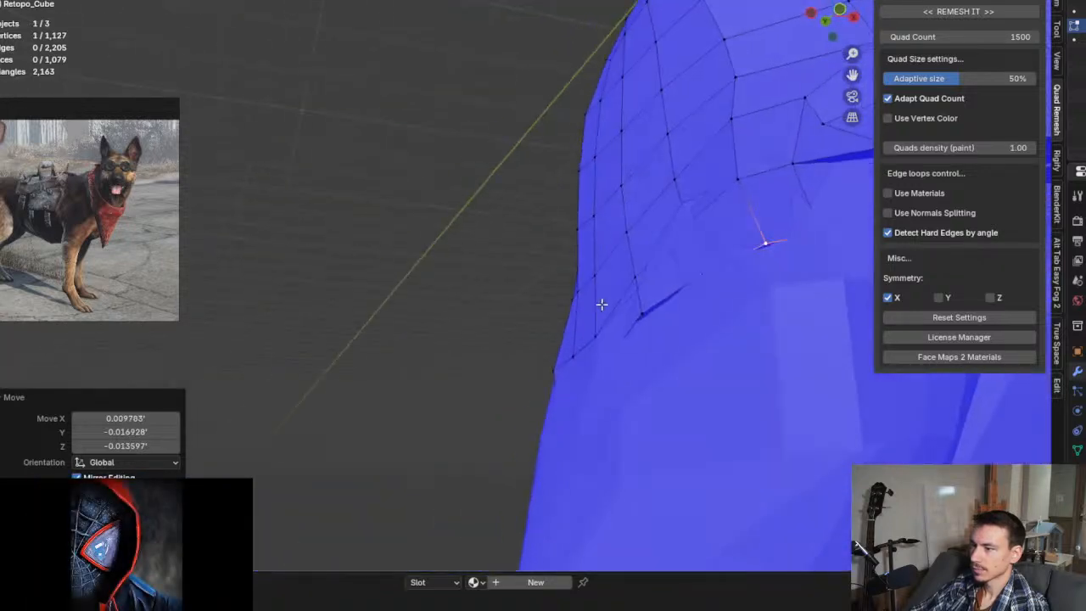
Step: Move the outer thigh border vertex behind the front one sideways along the leg surface with proportional editing
click(646, 321)
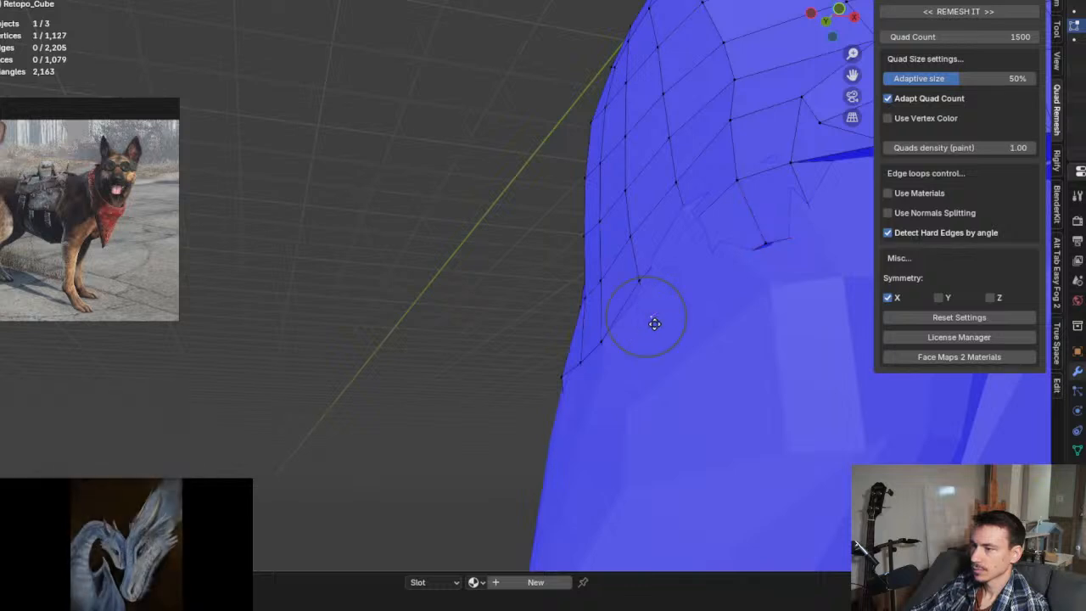
click(650, 318)
middle_drag(790, 292, 724, 309)
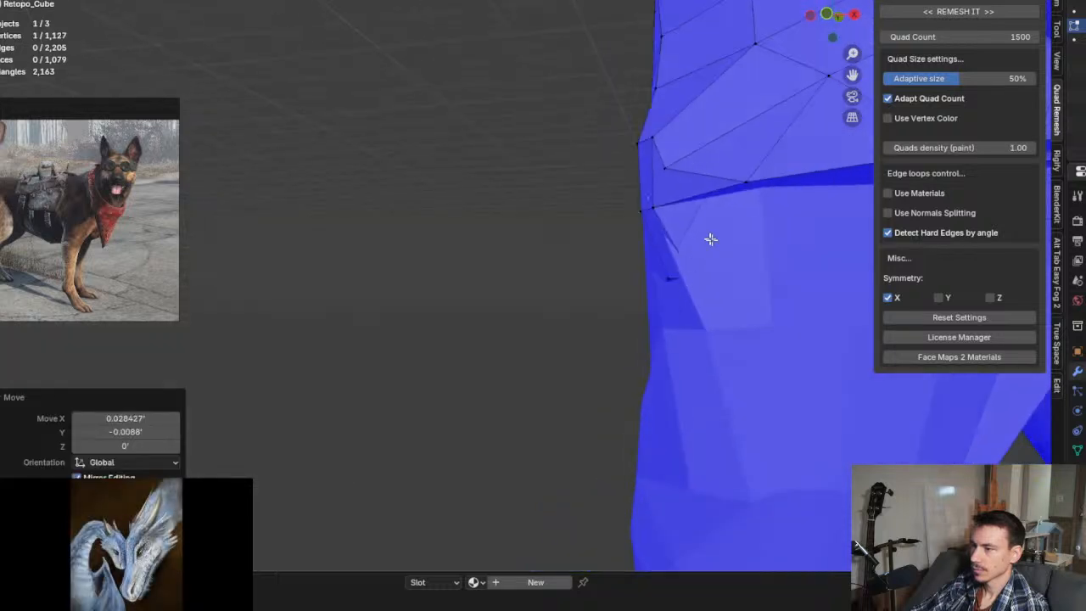
middle_drag(711, 239, 695, 216)
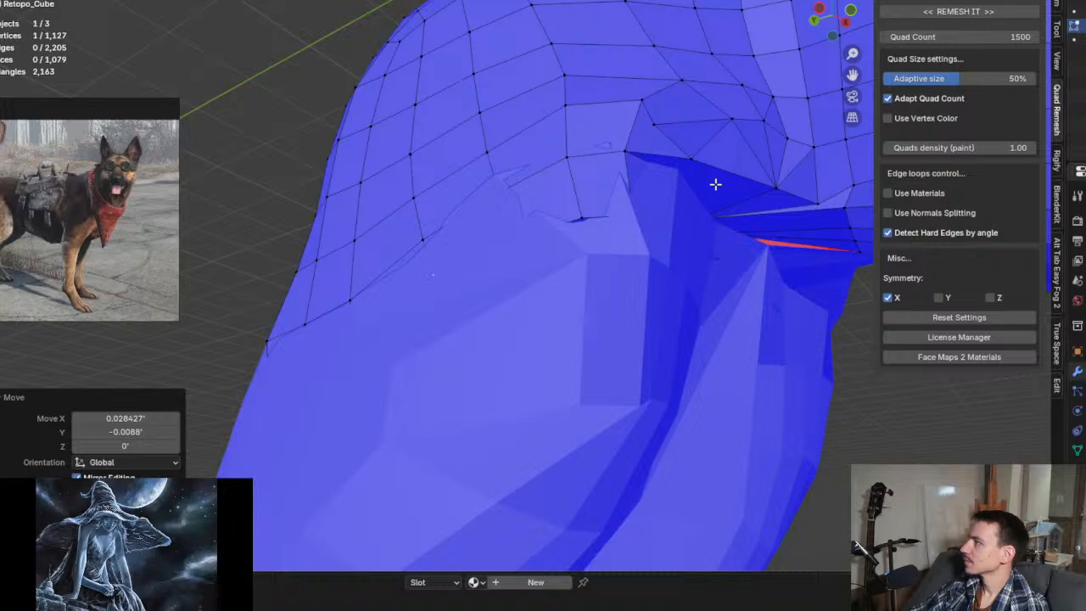
scroll(711, 221, down, 3)
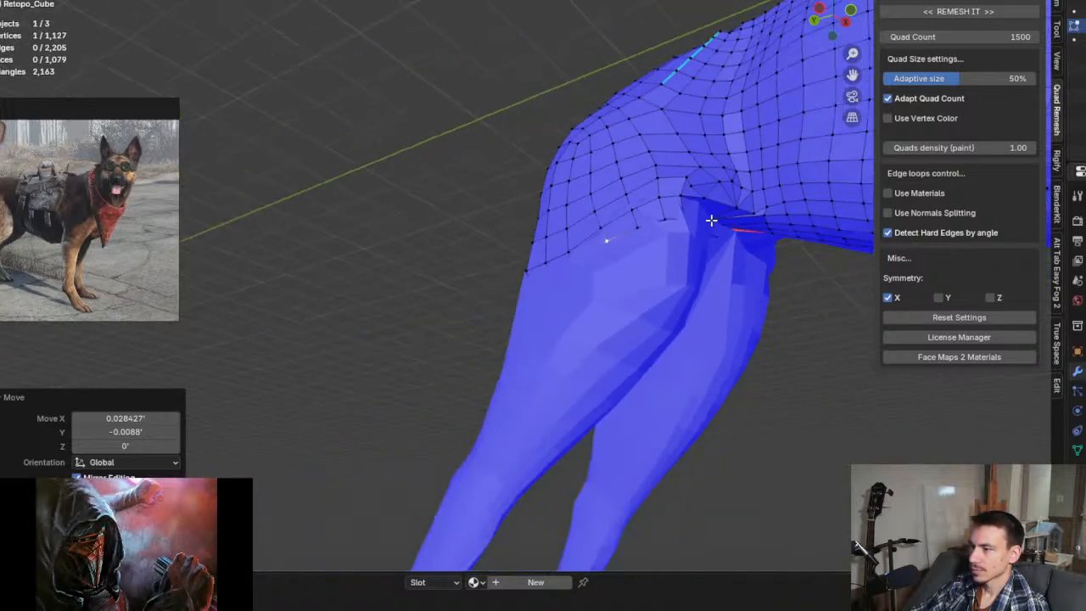
Step: Hide the hind legs and move the lower inner-thigh border vertex onto the mirror centre line to narrow the crotch gap
middle_drag(710, 221, 635, 286)
scroll(618, 254, up, 8)
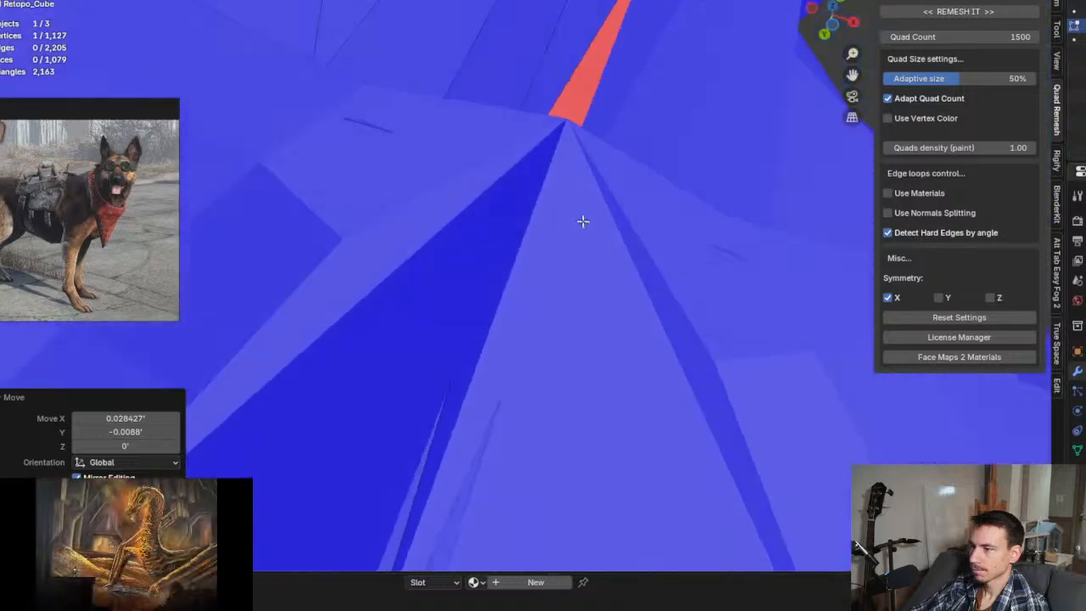
scroll(583, 222, up, 2)
scroll(526, 129, down, 6)
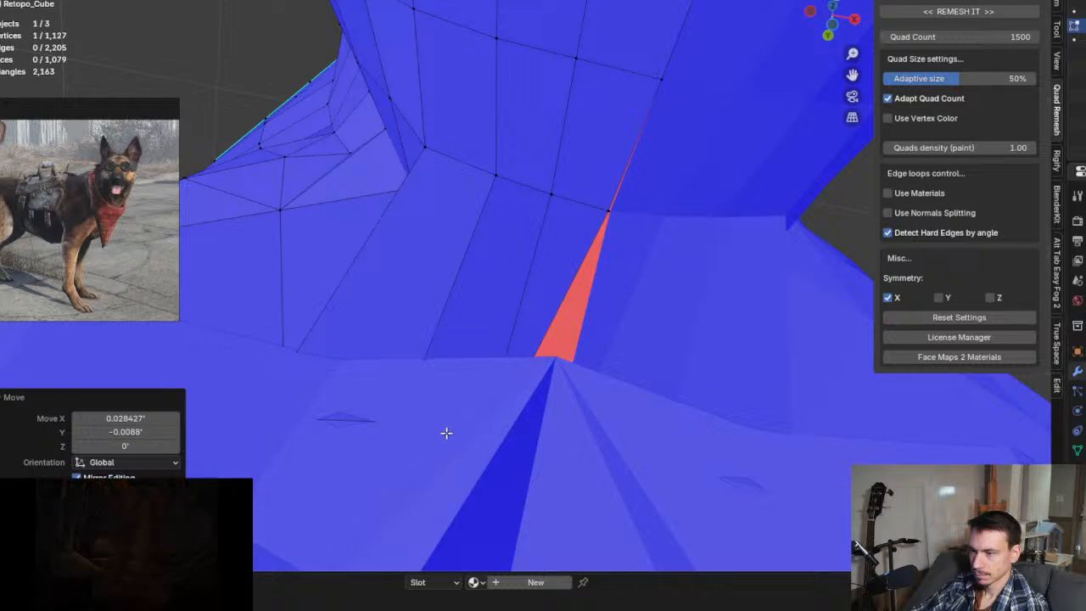
scroll(446, 433, down, 4)
scroll(664, 386, up, 2)
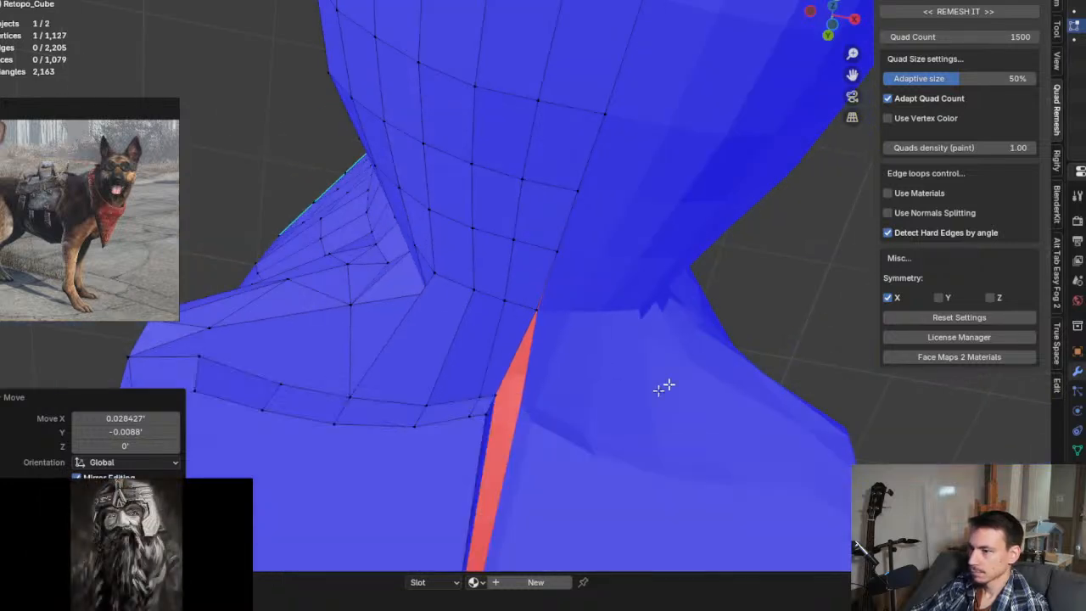
middle_drag(664, 386, 550, 176)
scroll(606, 301, up, 4)
click(547, 188)
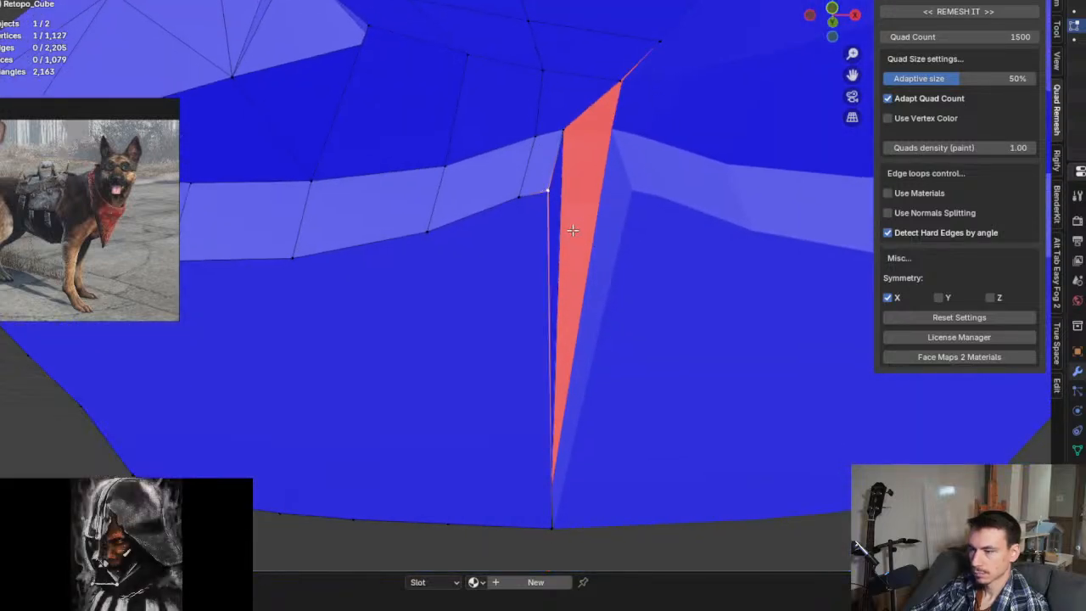
key(g)
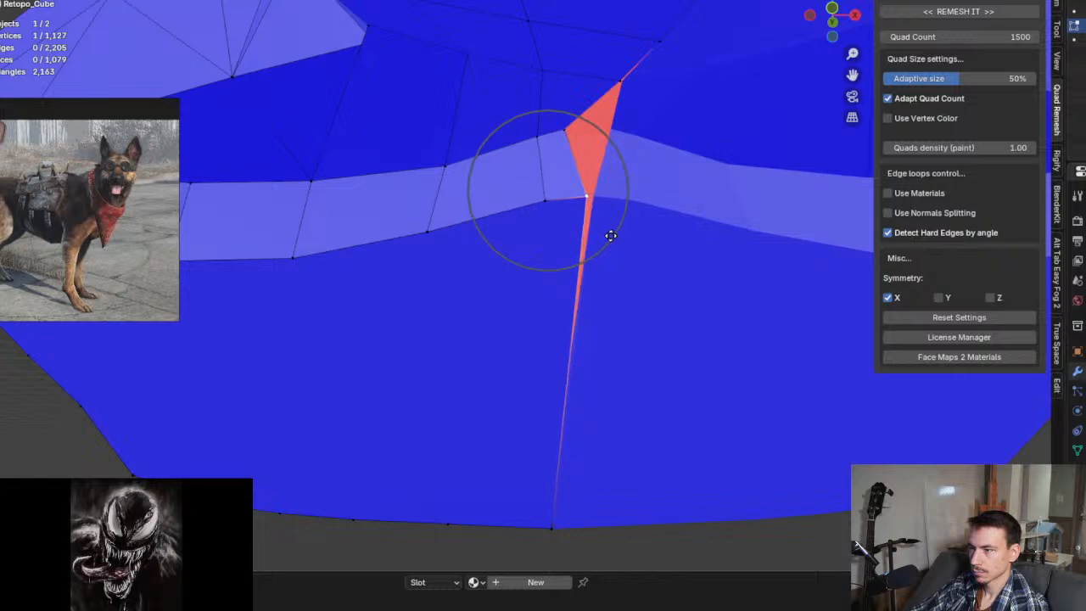
click(616, 237)
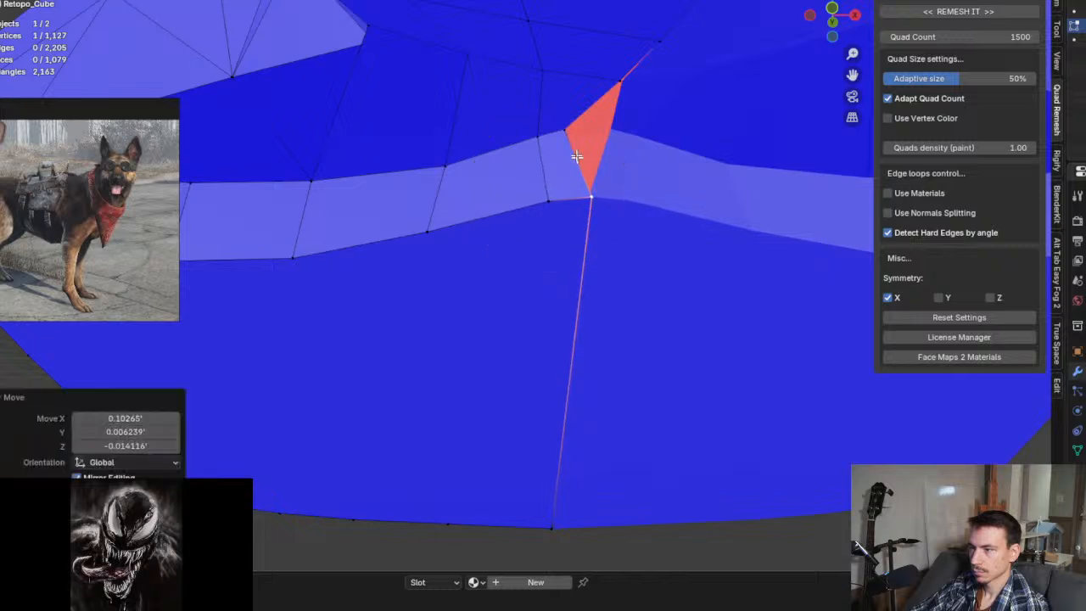
Step: Move the inner-thigh vertex above it and the adjacent belly vertex to the centre line, closing the rest of the gap
click(563, 126)
key(g)
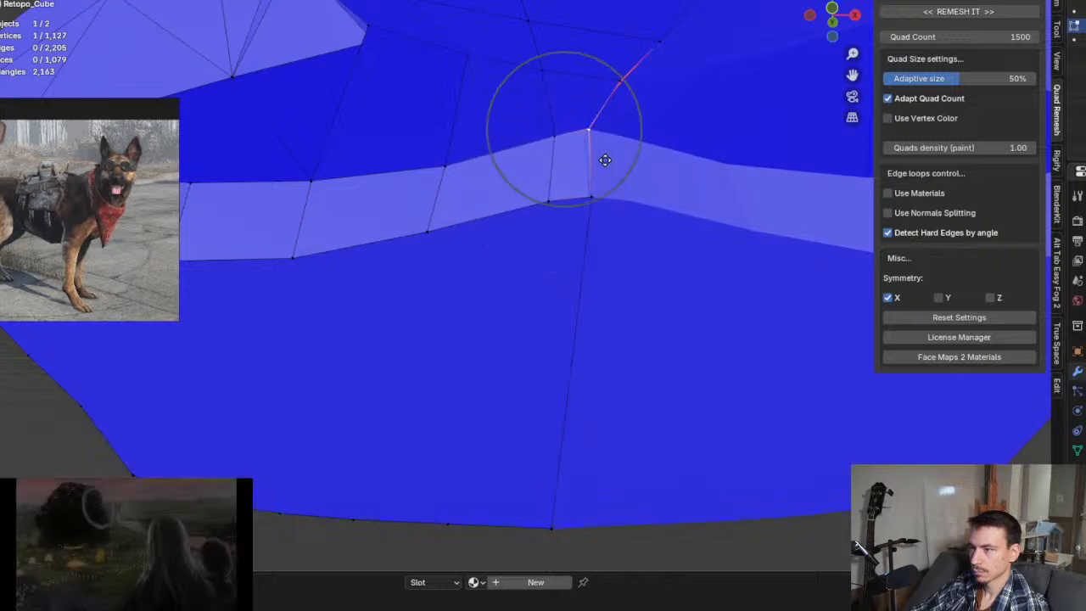
click(604, 159)
click(620, 81)
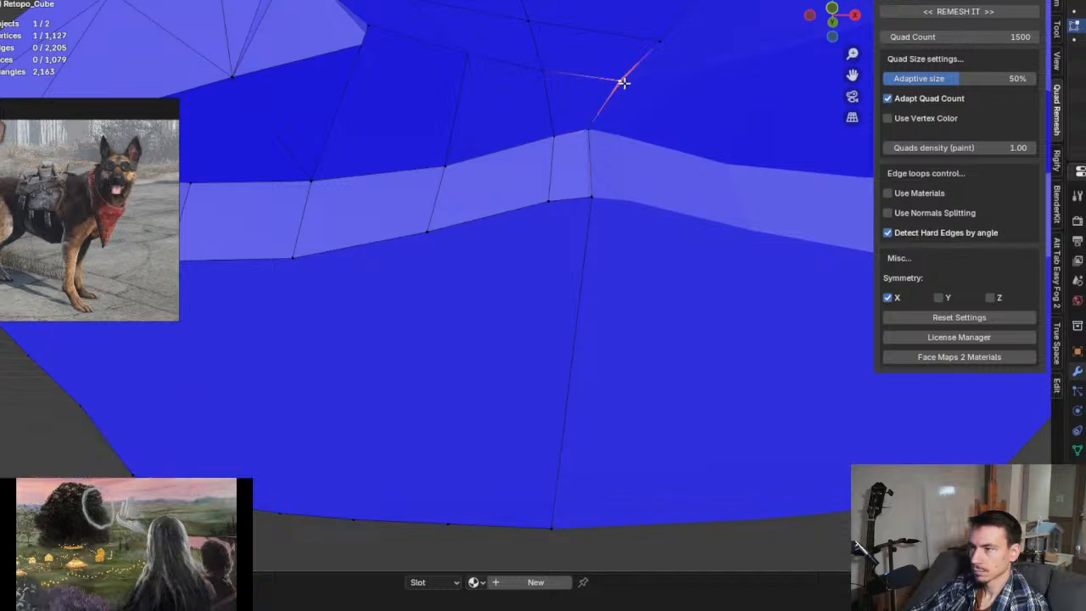
key(g)
click(624, 83)
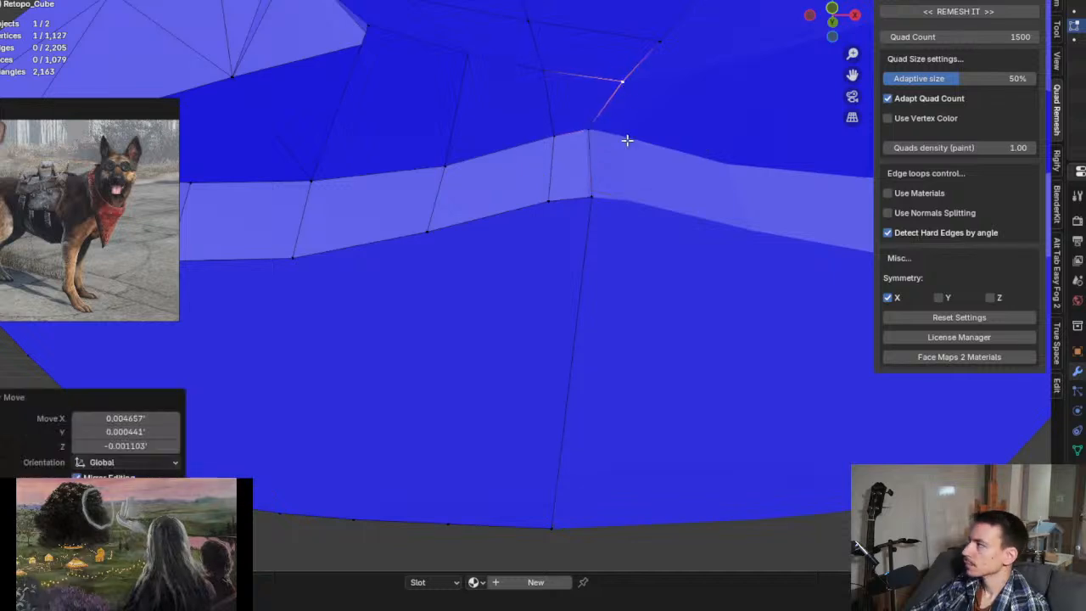
Step: Leave Edit Mode, show the hind legs again, and inspect how they fit the body's thigh border
scroll(588, 145, down, 2)
middle_drag(580, 149, 552, 290)
scroll(721, 133, down, 2)
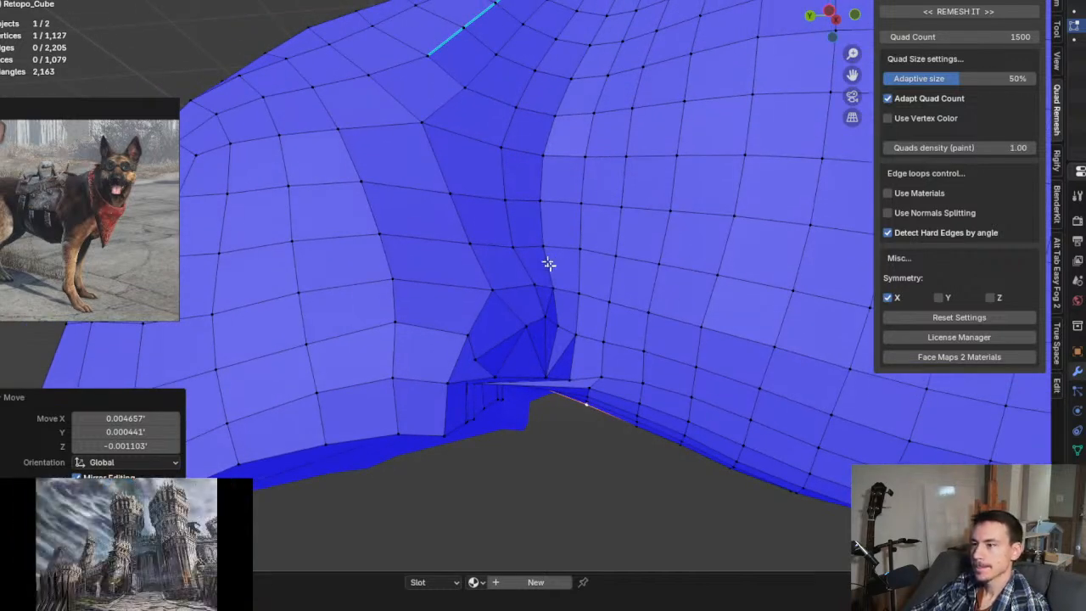
scroll(520, 270, down, 3)
middle_drag(535, 246, 574, 249)
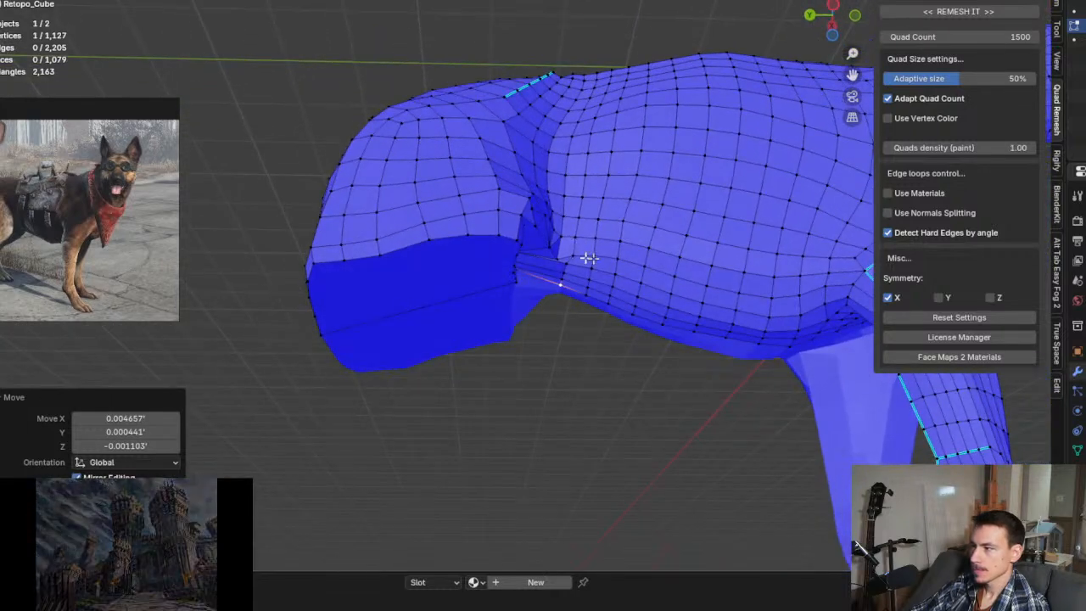
key(Tab)
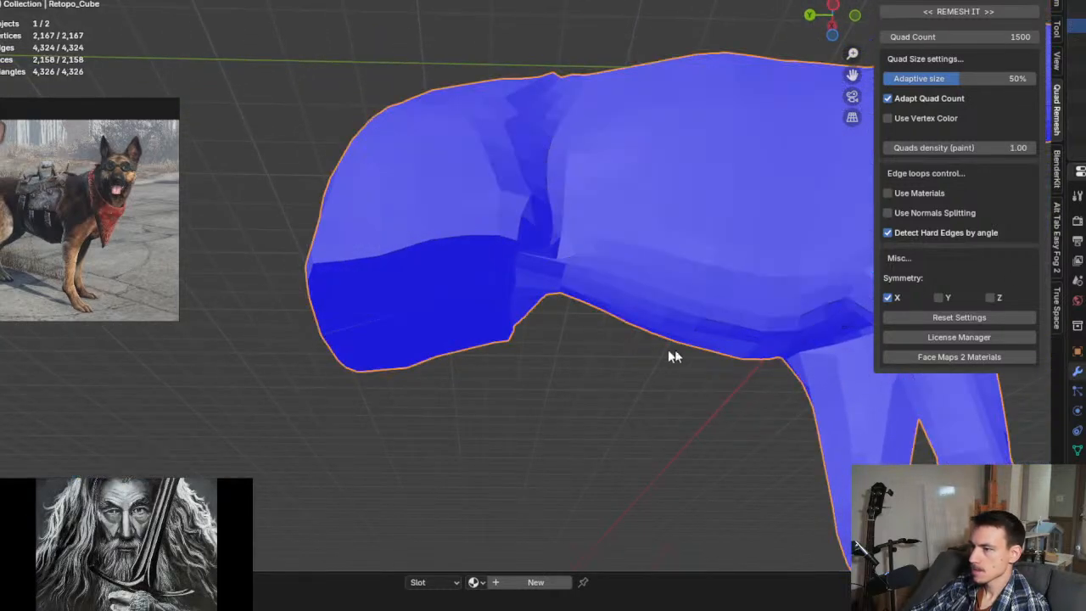
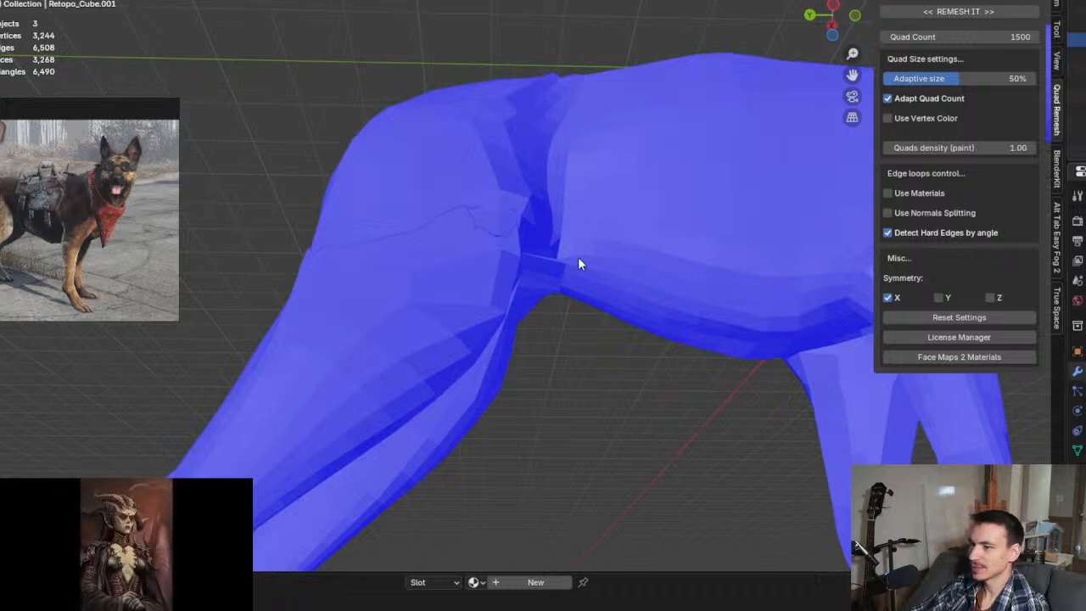
scroll(572, 256, down, 5)
middle_drag(600, 235, 603, 294)
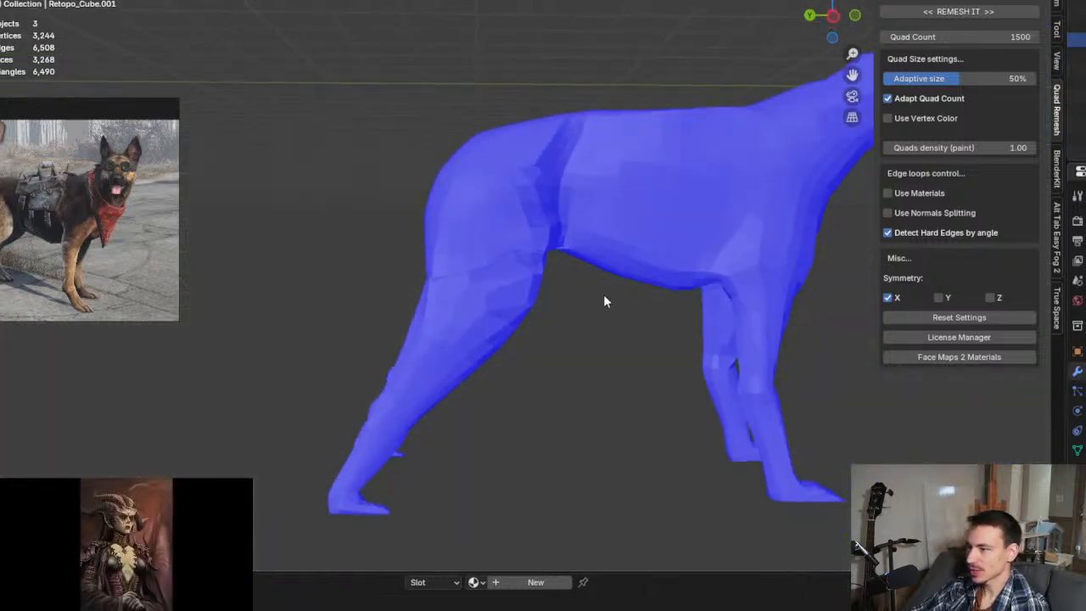
scroll(505, 339, up, 3)
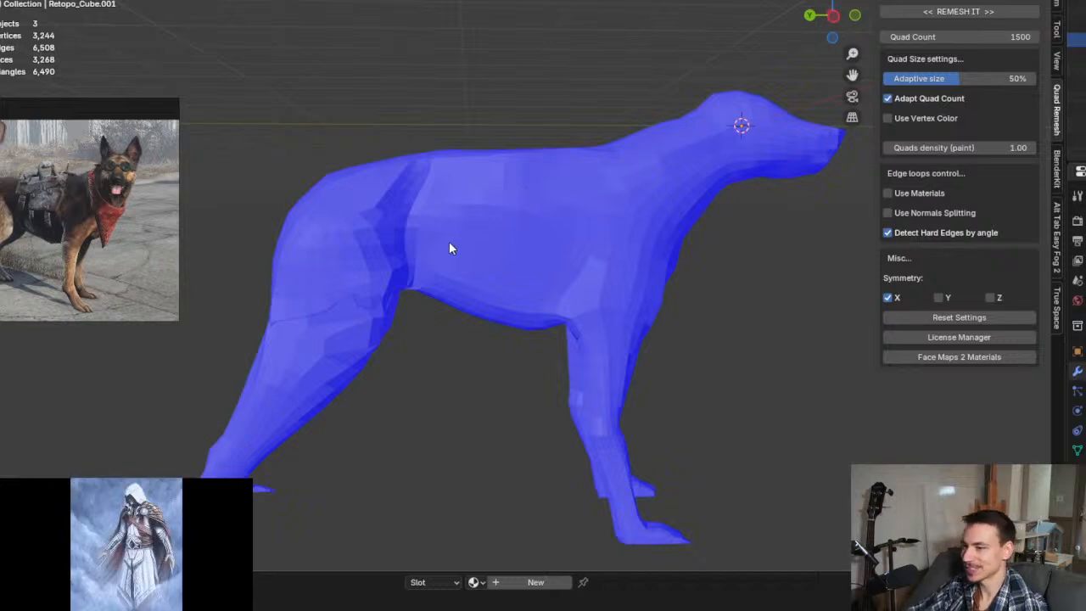
middle_drag(466, 257, 472, 316)
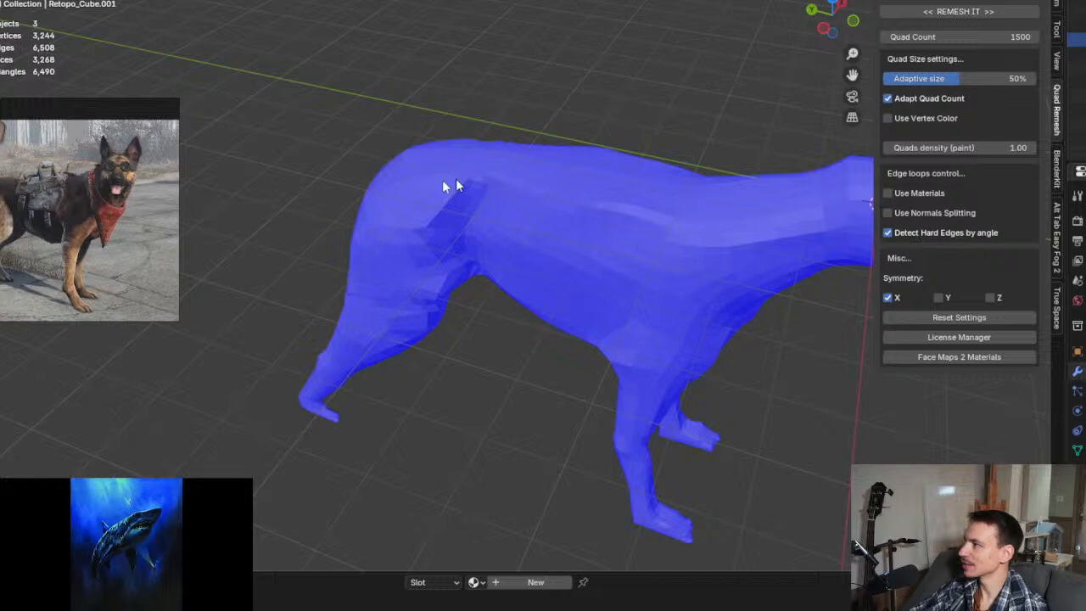
middle_drag(710, 254, 428, 230)
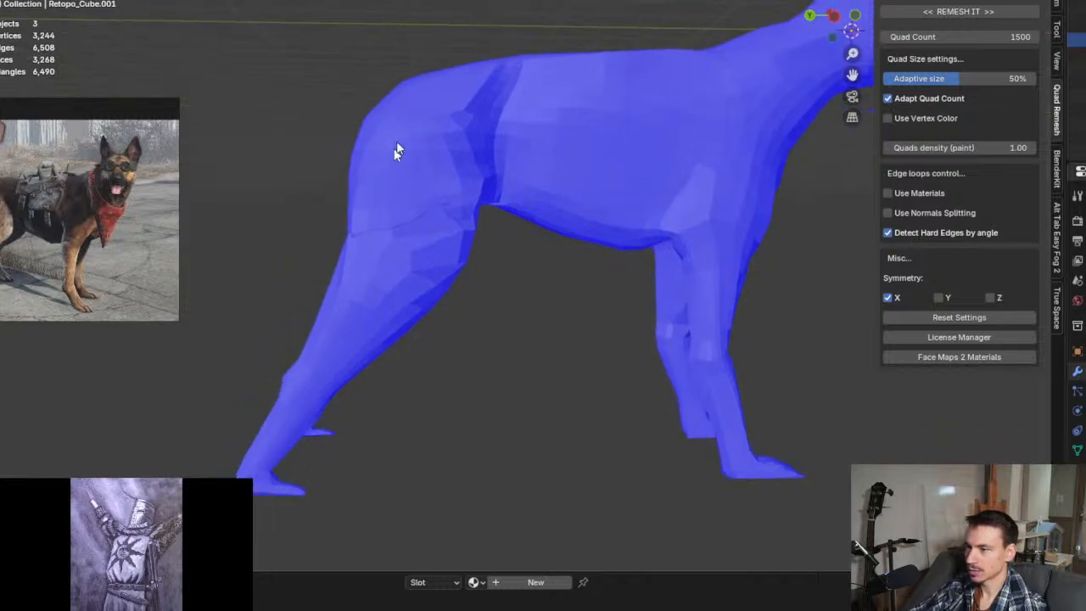
Step: Add a Boolean union modifier to the body and pick the hind-leg object as its operand
click(408, 284)
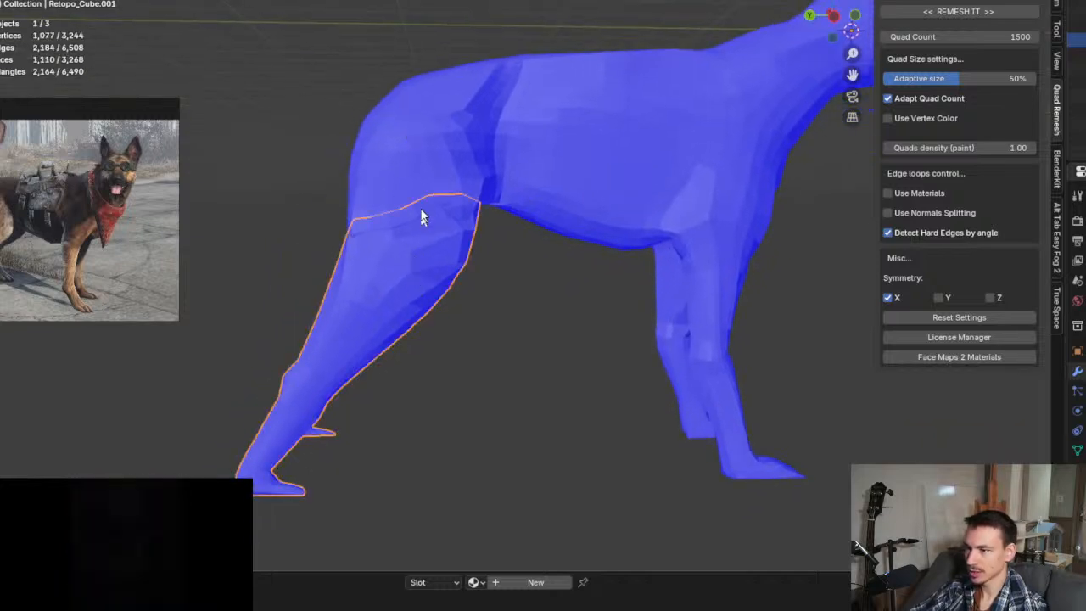
click(426, 186)
click(441, 170)
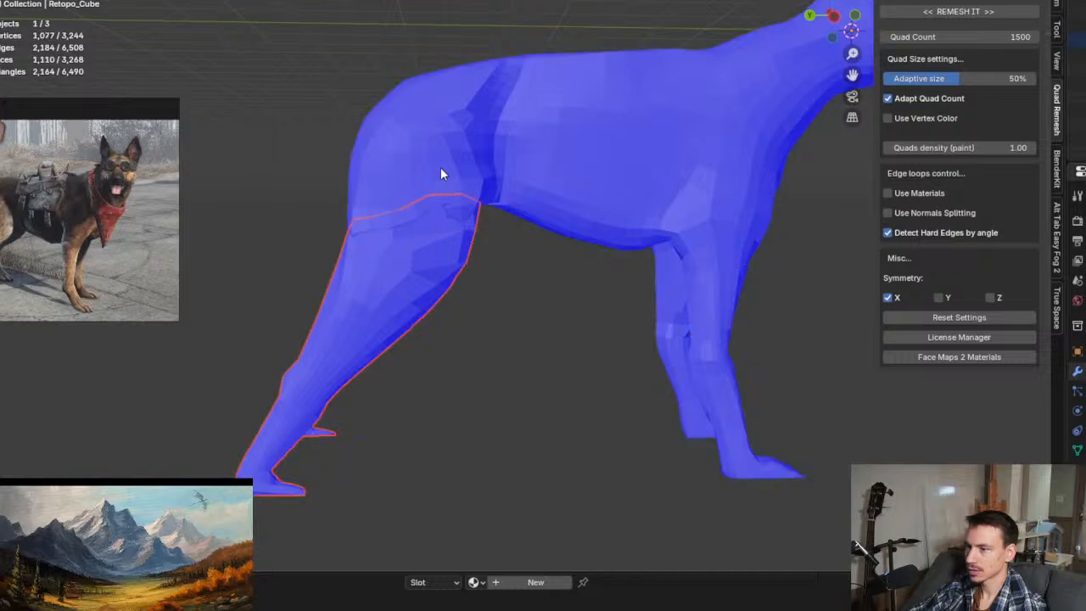
click(412, 273)
click(454, 144)
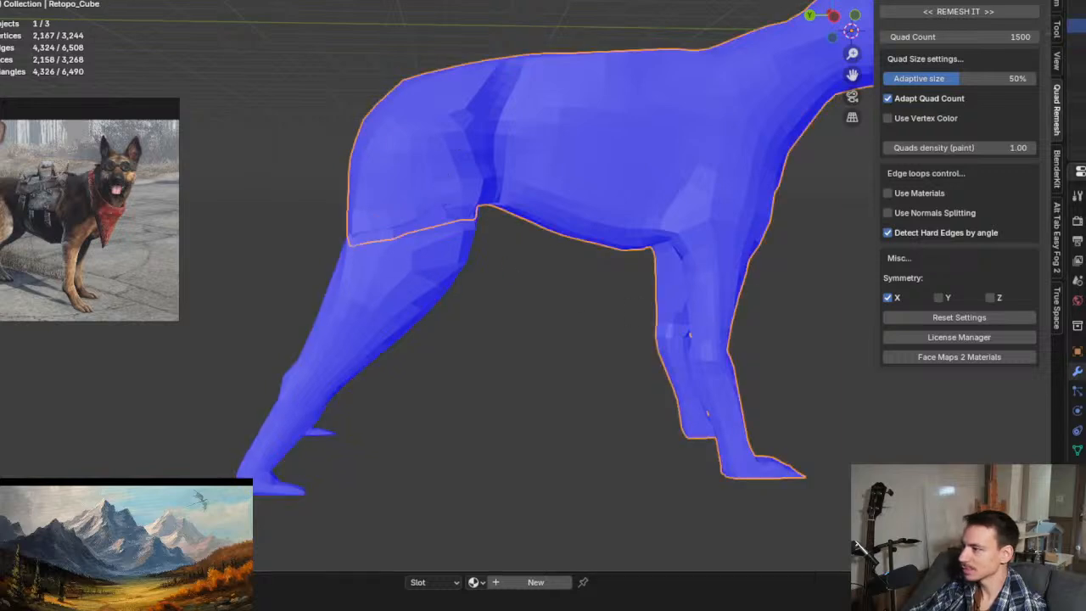
key(shift+a)
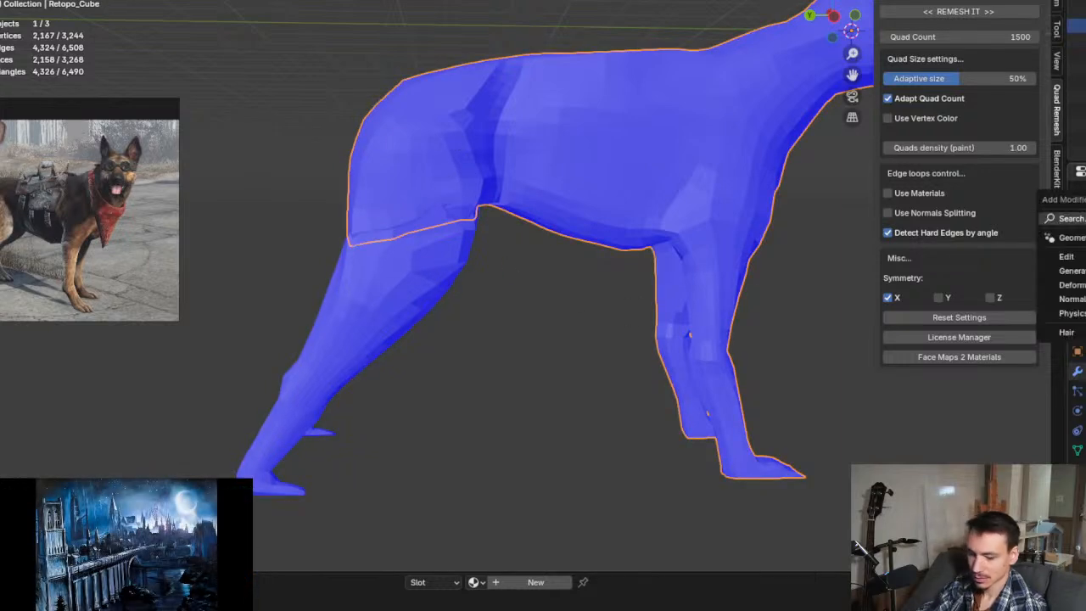
text(rem)
key(Return)
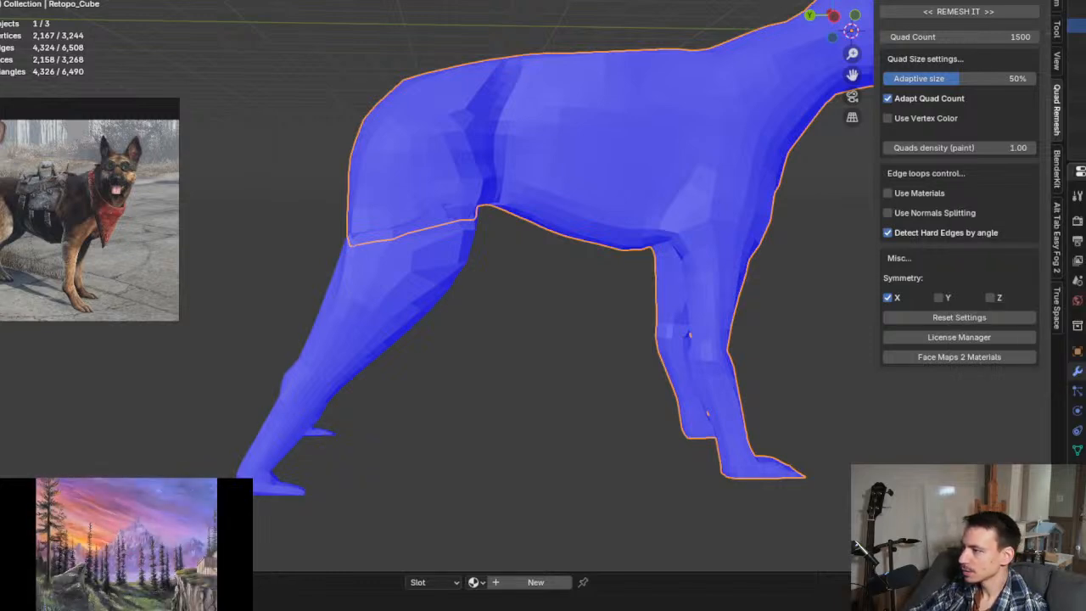
click(402, 271)
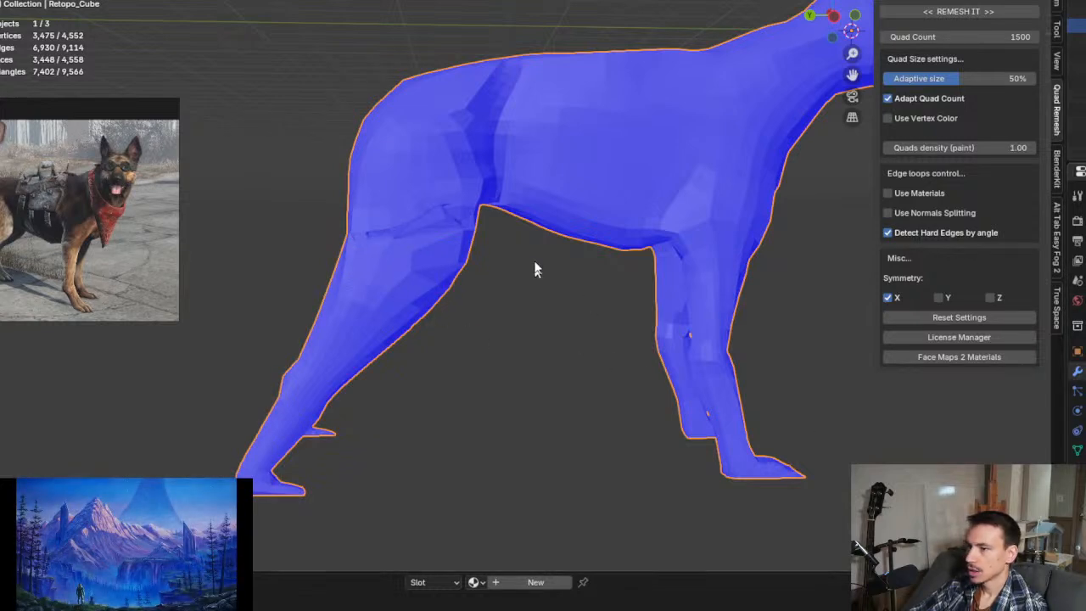
Step: Remove the separate hind-leg object, keeping only the body united with the legs
scroll(453, 235, up, 4)
scroll(526, 263, down, 2)
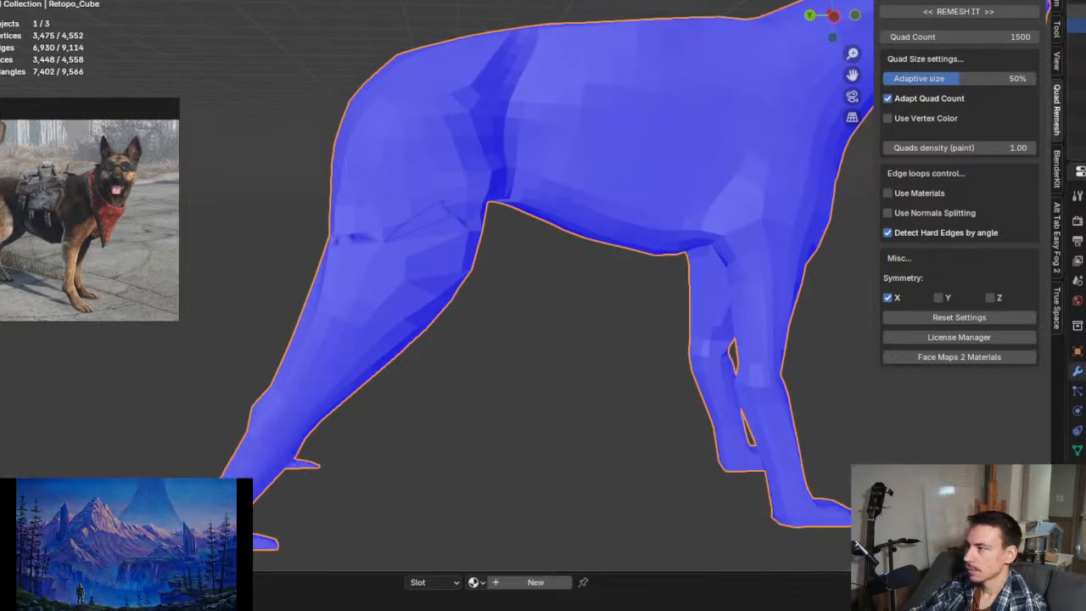
key(Delete)
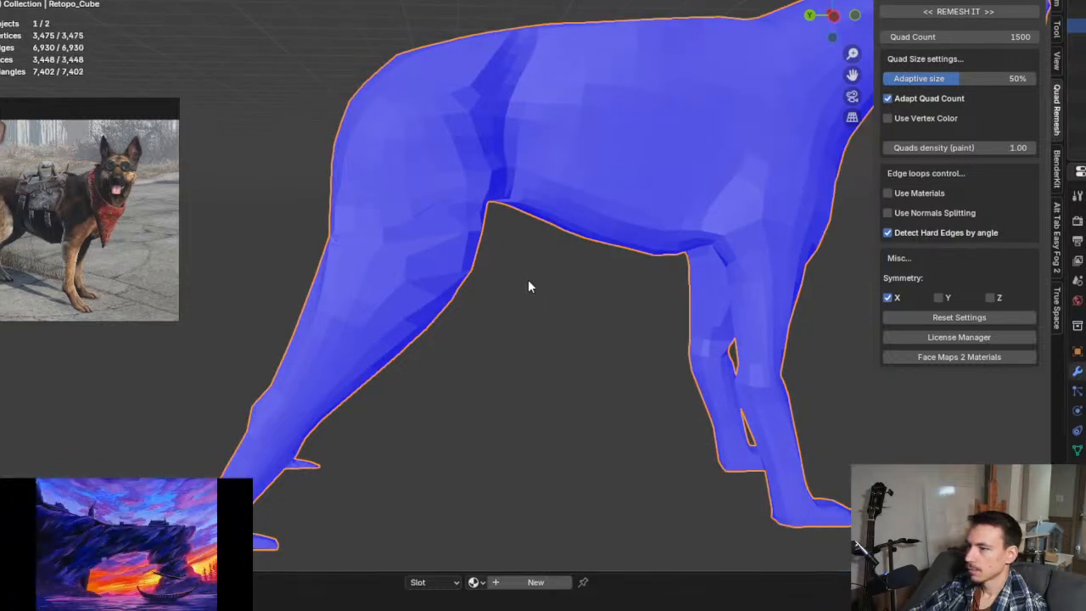
mouse_move(429, 294)
middle_down()
mouse_move(548, 291)
mouse_move(483, 305)
mouse_move(503, 305)
mouse_move(431, 284)
mouse_move(455, 248)
mouse_move(533, 284)
middle_up()
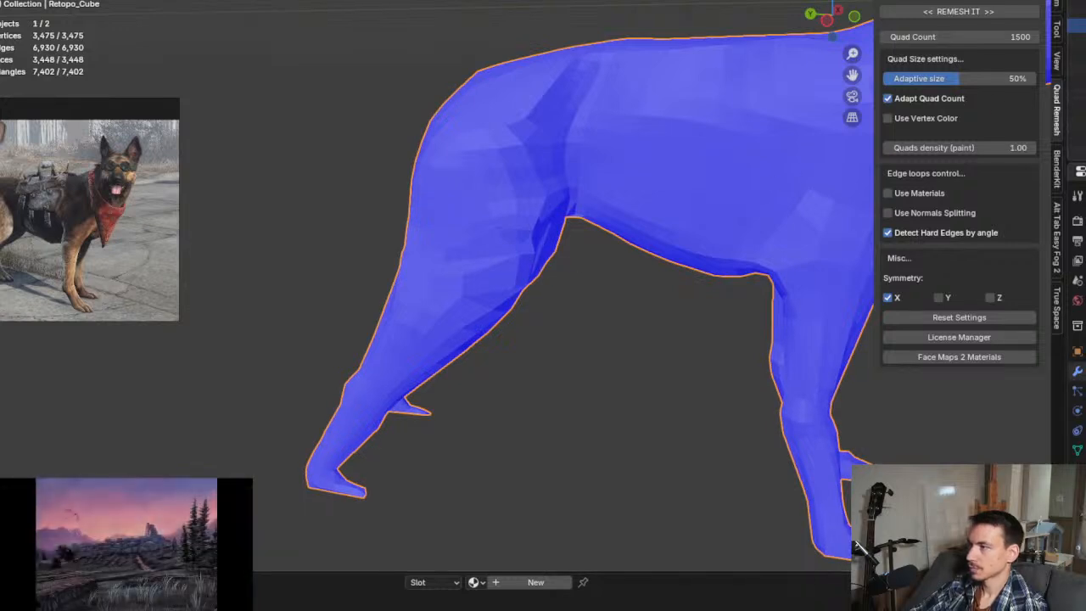
Step: Deselect the merged dog mesh, make the Scene Collection active, and check the united hind leg from the side
key(alt+a)
right_click(1070, 82)
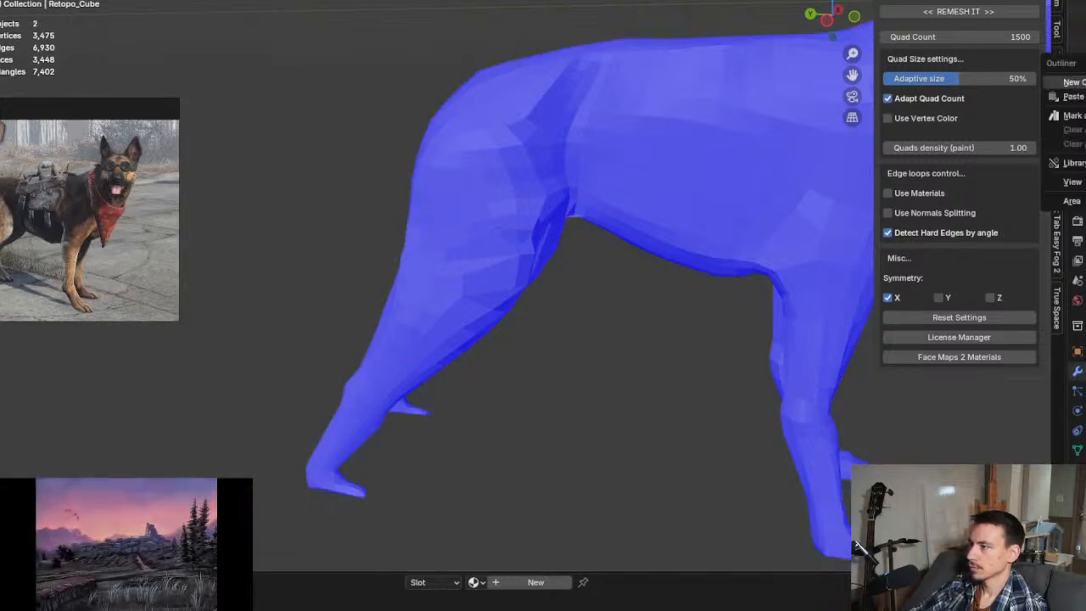
key(Escape)
click(1072, 53)
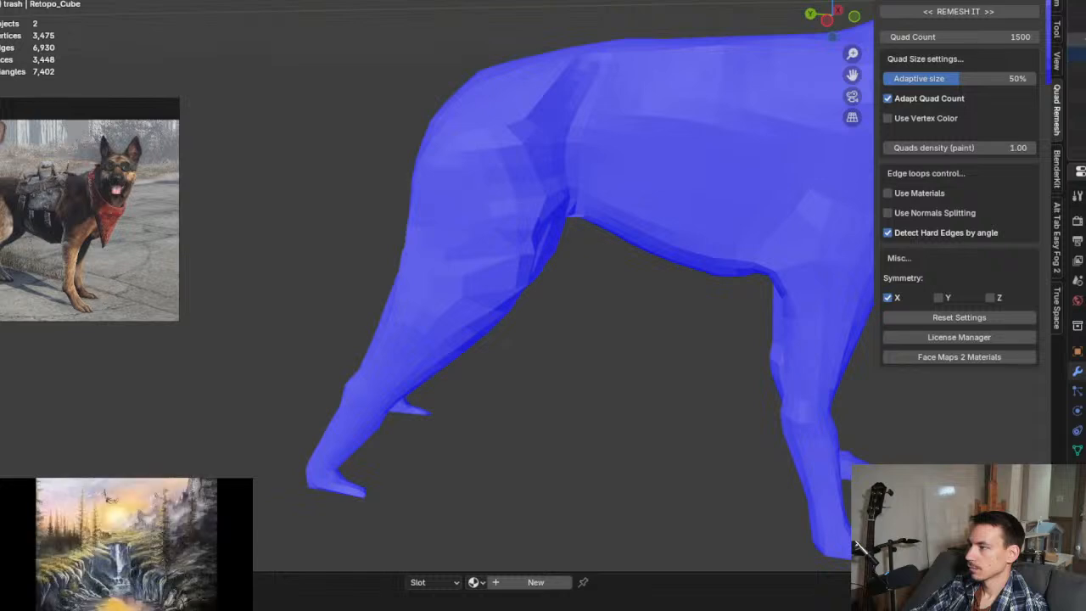
click(1075, 26)
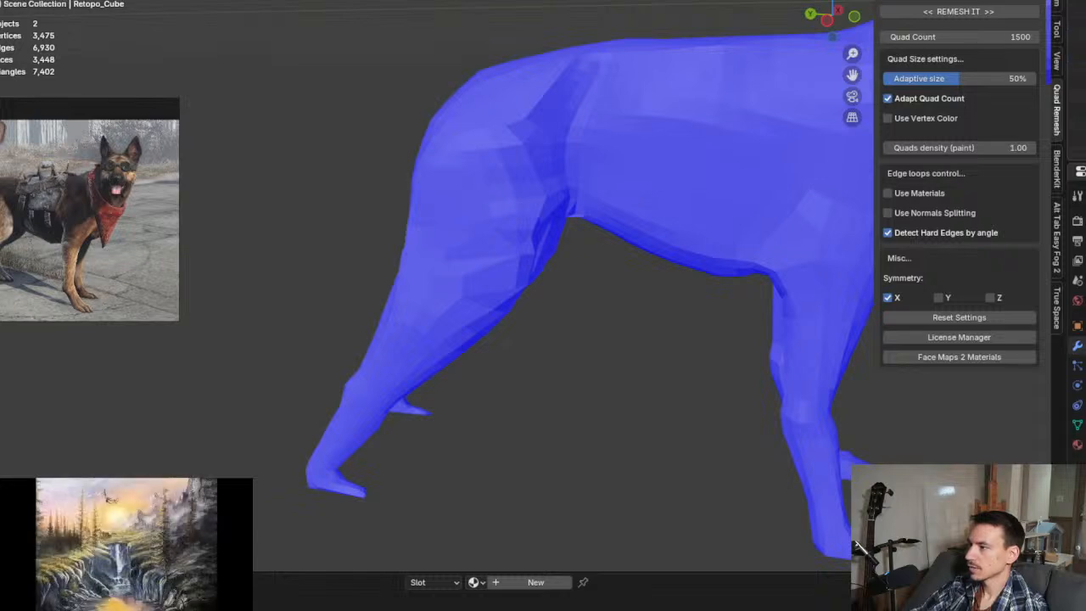
middle_drag(405, 213, 707, 313)
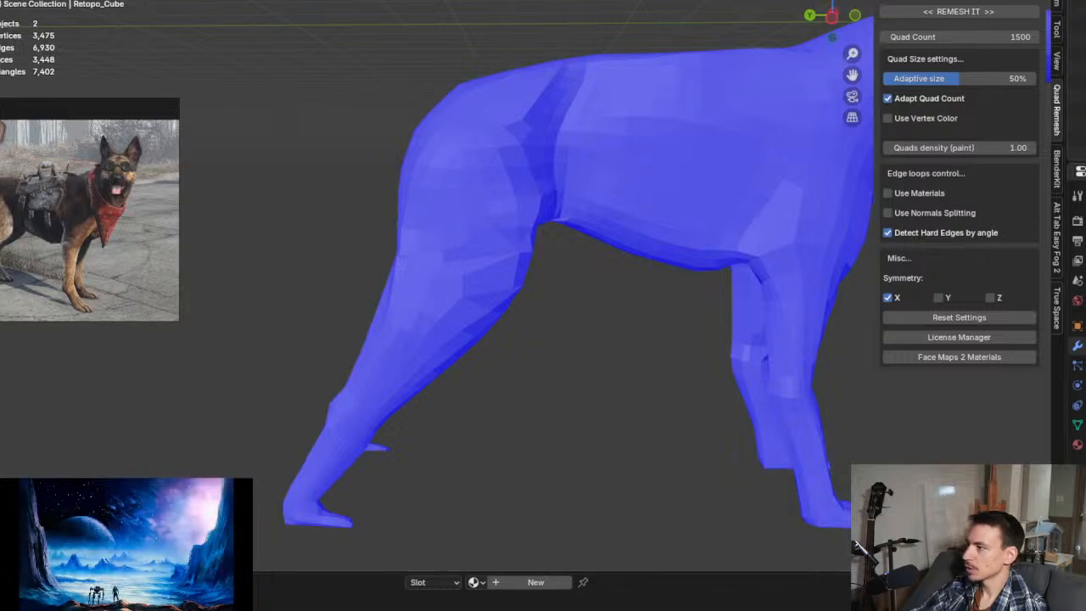
middle_drag(539, 201, 464, 209)
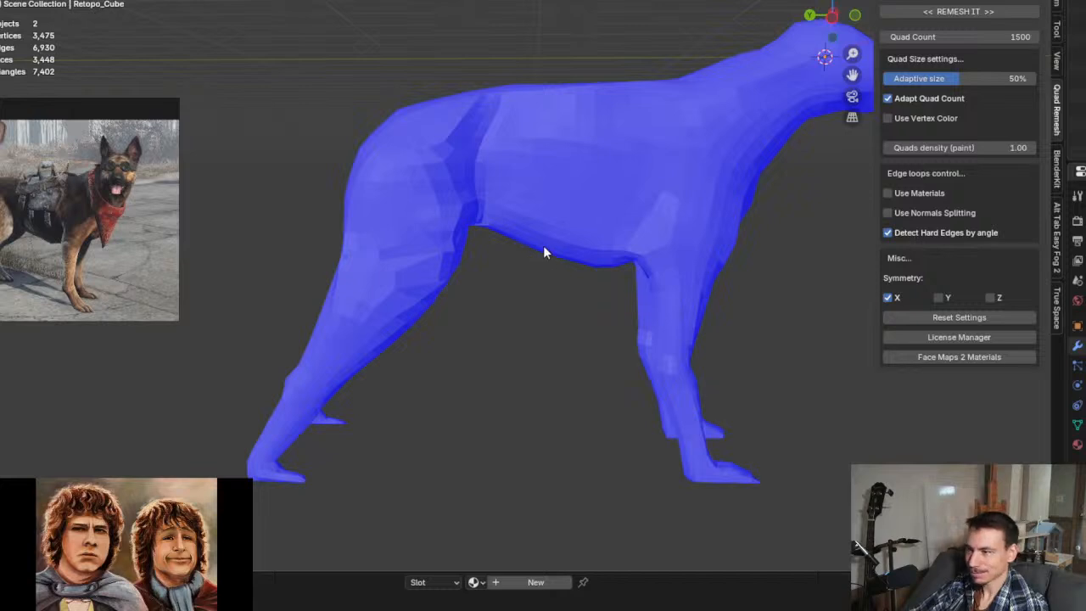
Step: Select the merged dog mesh and check its underlying topology at the hindquarters in Edit Mode
middle_drag(543, 251, 460, 279)
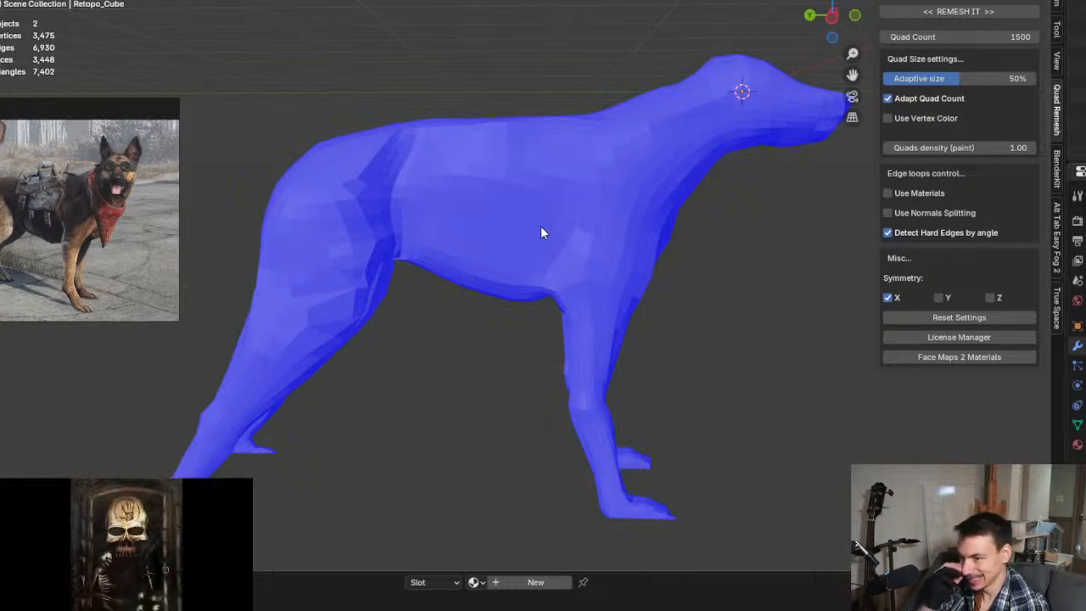
middle_drag(538, 225, 545, 229)
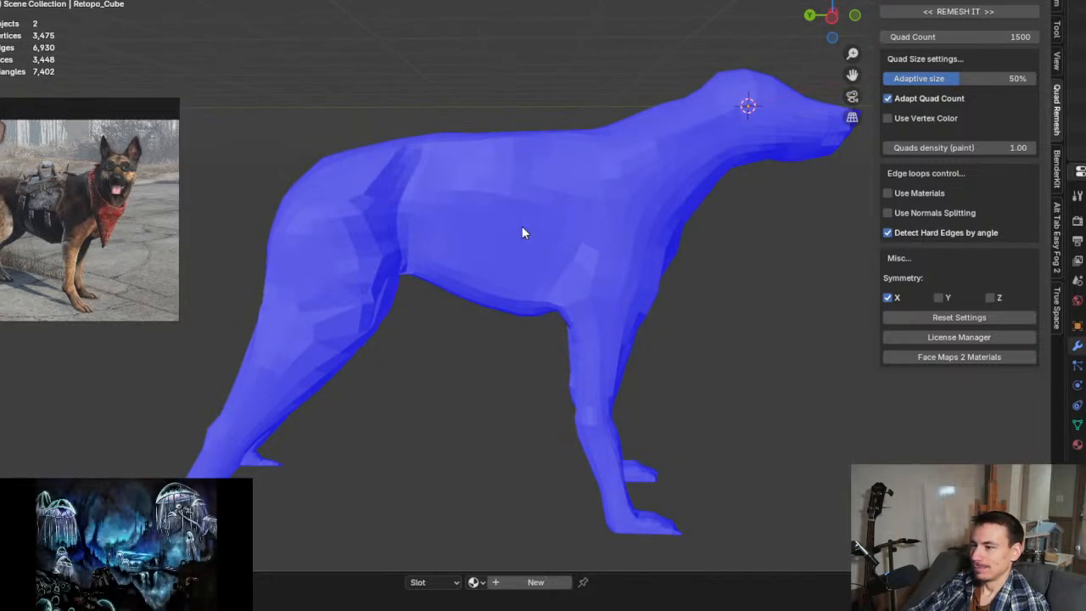
click(539, 229)
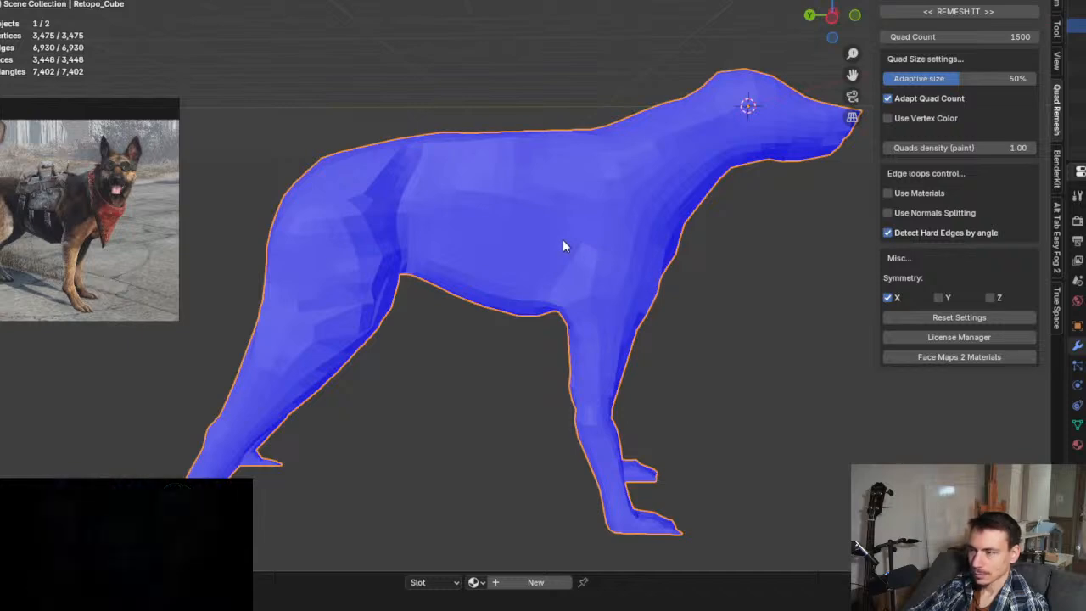
key(Tab)
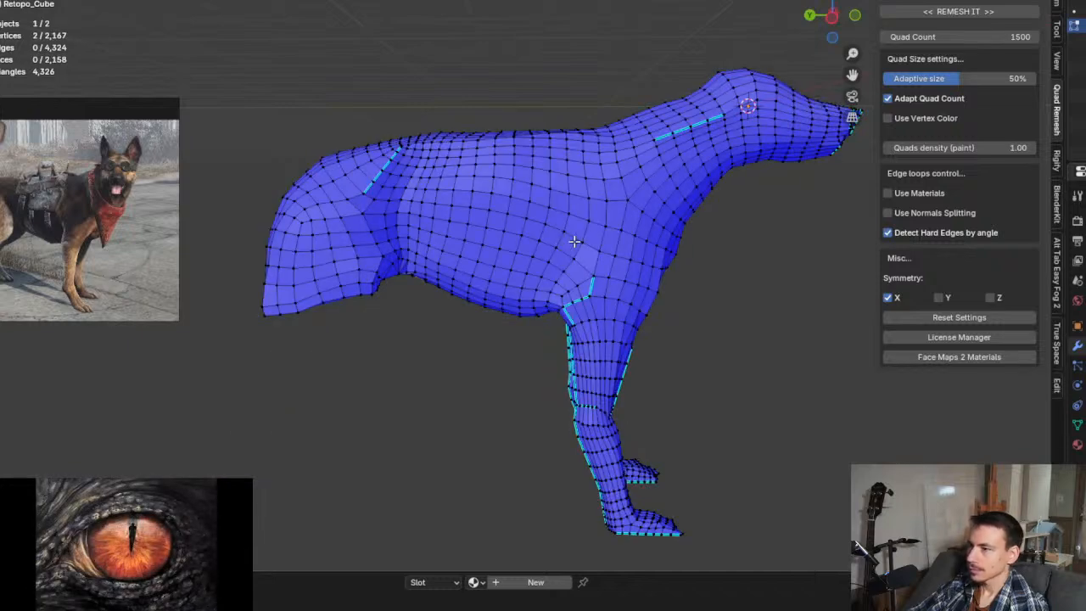
middle_drag(455, 348, 468, 331)
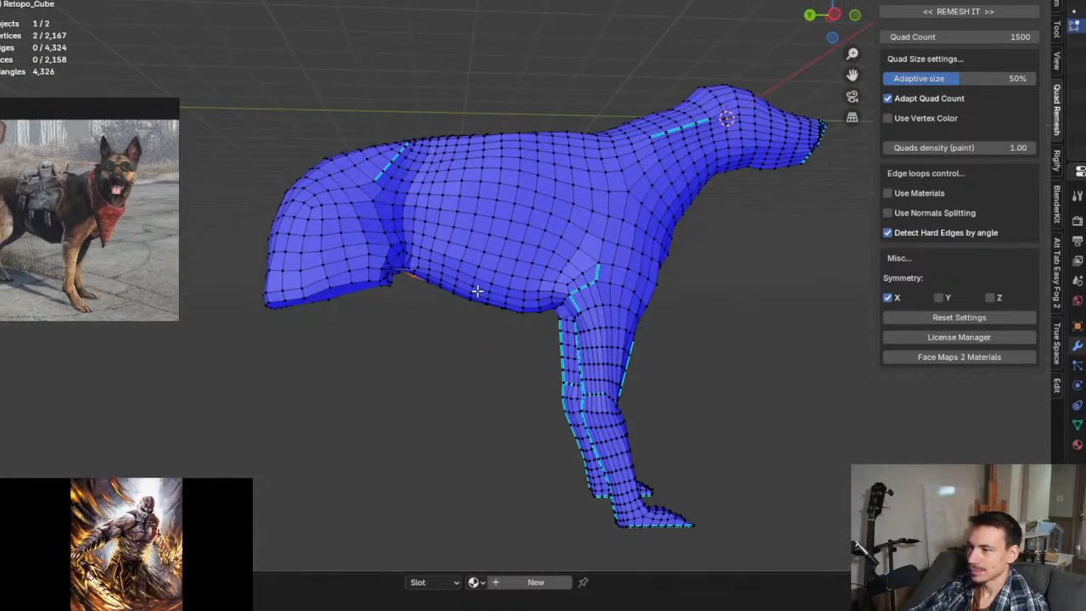
Step: Apply the Boolean modifier to the body and inspect the seam between thigh and hind leg in Edit Mode
key(Tab)
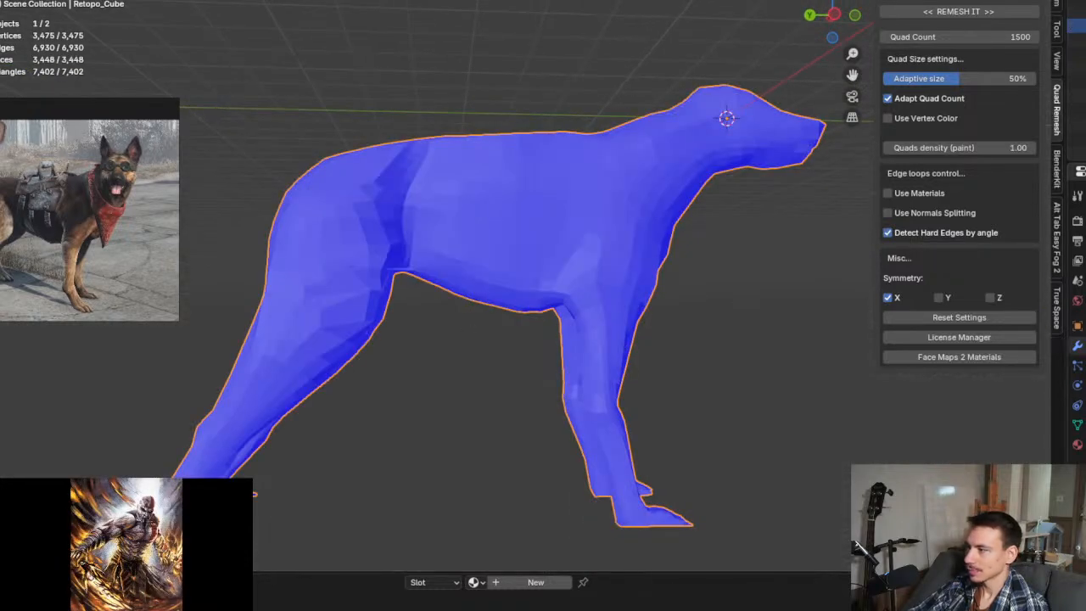
key(Tab)
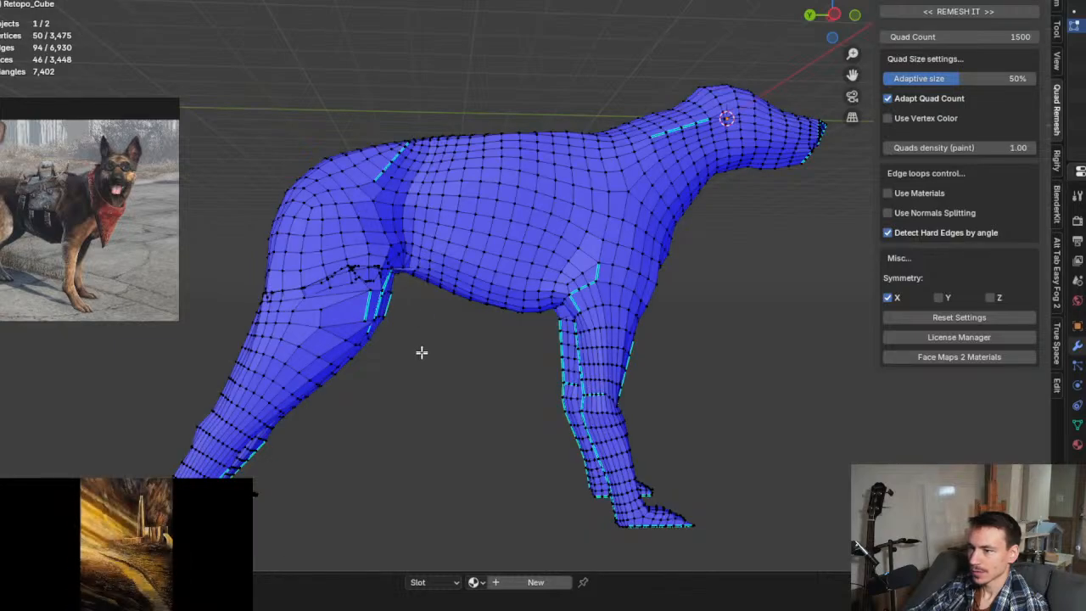
middle_drag(414, 344, 461, 340)
scroll(364, 274, up, 8)
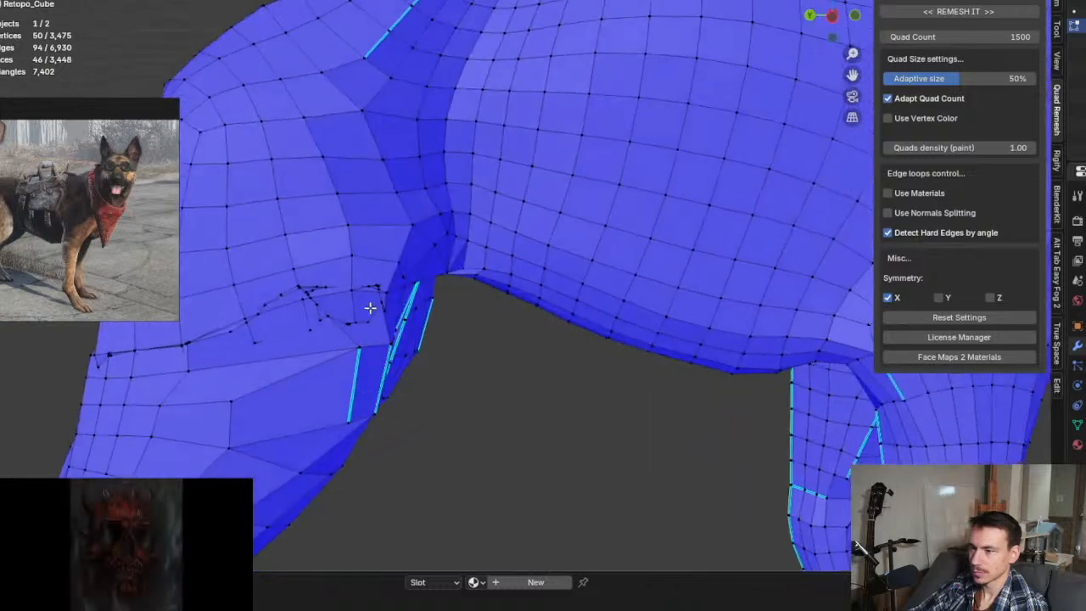
middle_drag(386, 301, 467, 299)
Step: Switch to Sculpt Mode and display the dog's hind thigh in a wireframe side view, facing the opposite way
scroll(530, 330, down, 5)
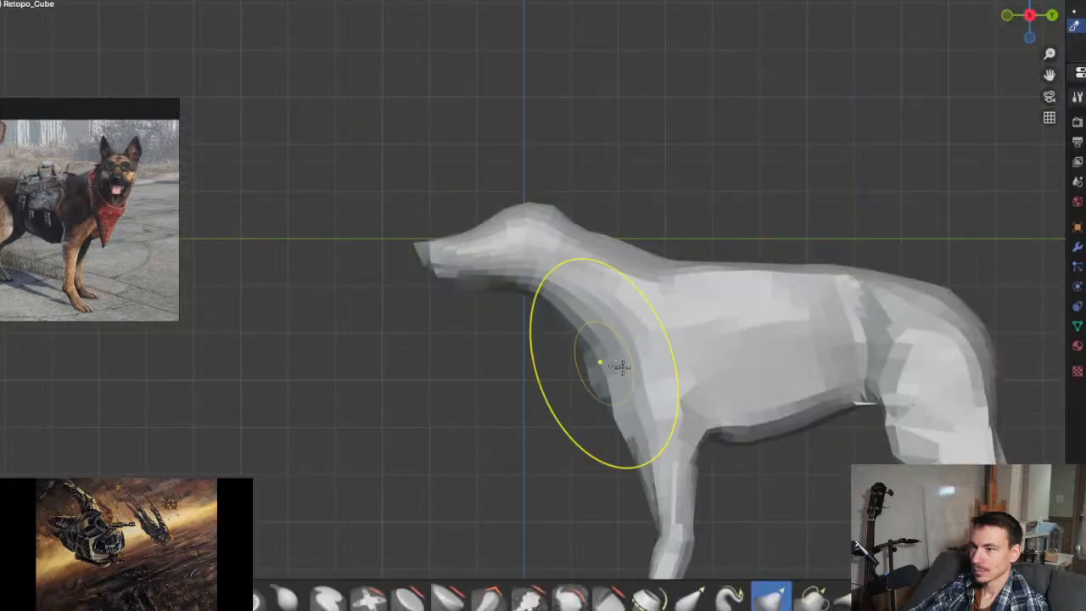
scroll(685, 381, up, 6)
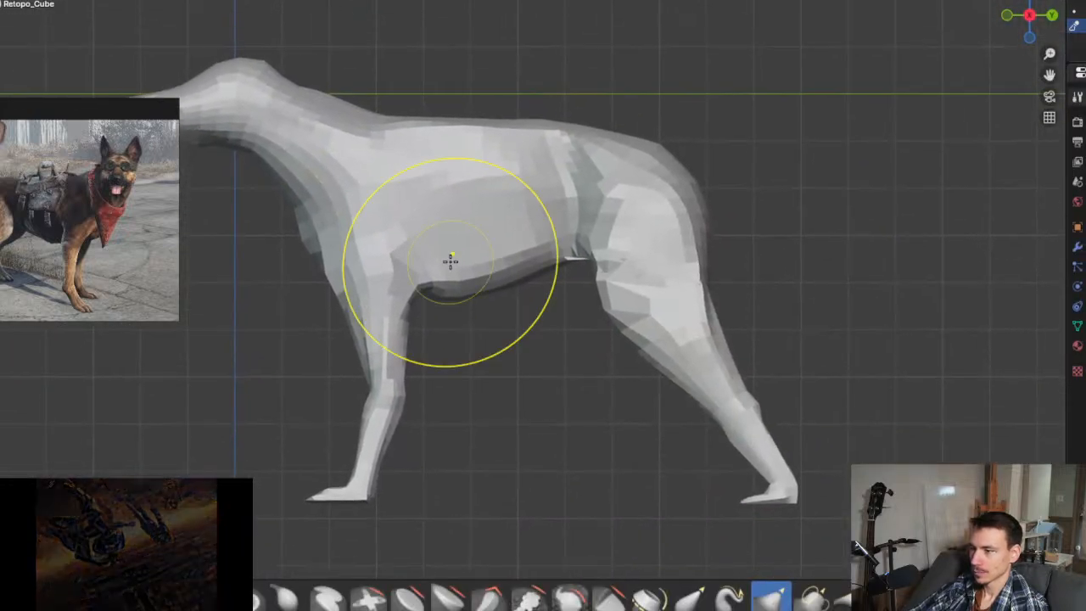
key(ctrl+KP_3)
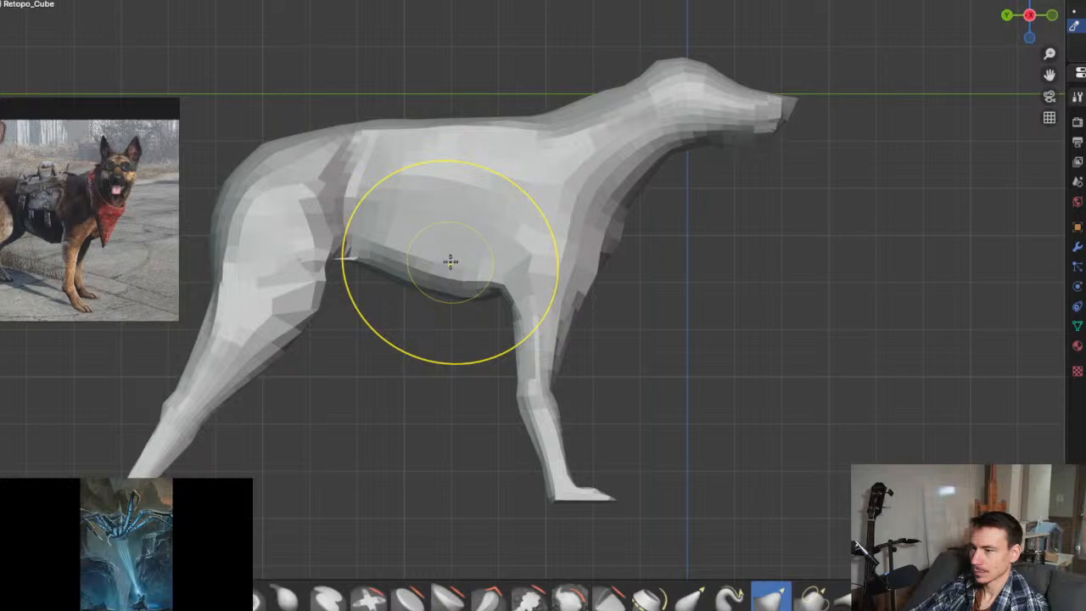
mouse_move(399, 258)
shift+middle_down()
mouse_move(585, 288)
mouse_move(626, 307)
shift+middle_up()
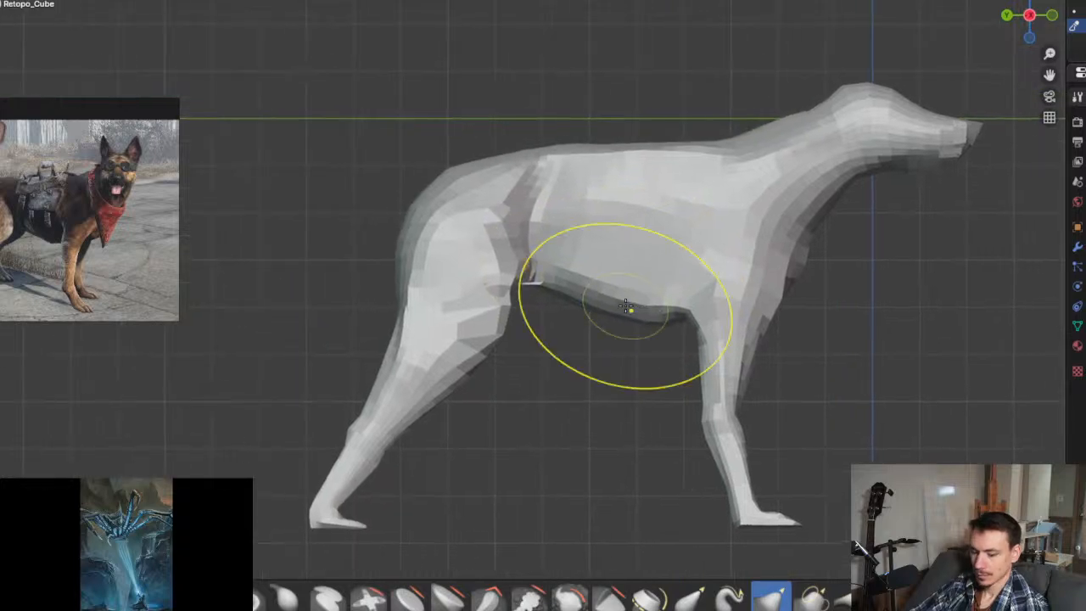
key(z)
click(488, 307)
scroll(479, 287, up, 6)
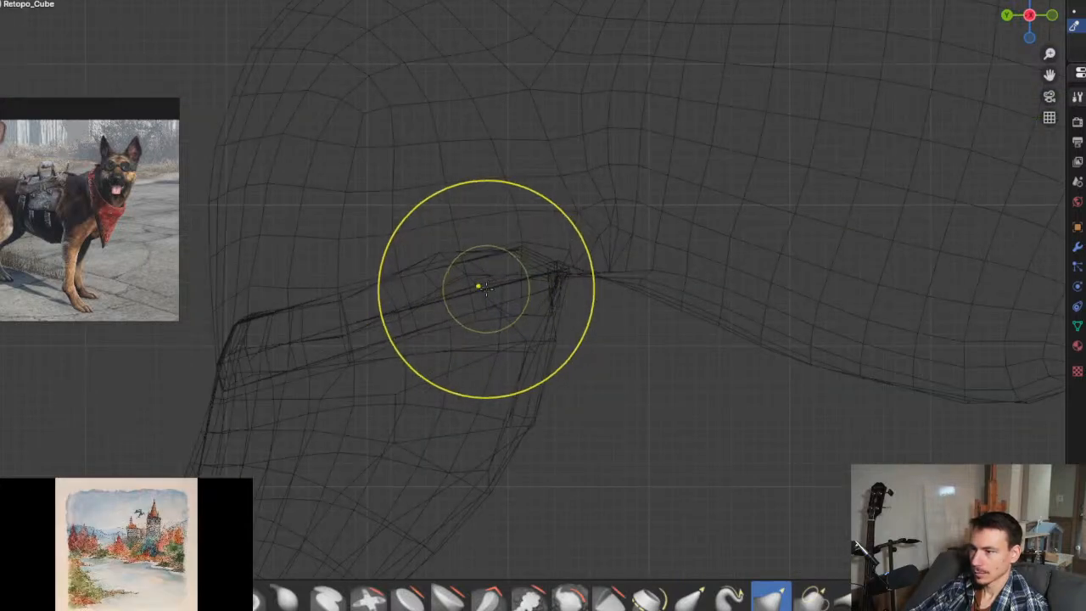
mouse_move(479, 286)
shift+middle_down()
mouse_move(566, 234)
mouse_move(574, 249)
mouse_move(552, 246)
shift+middle_up()
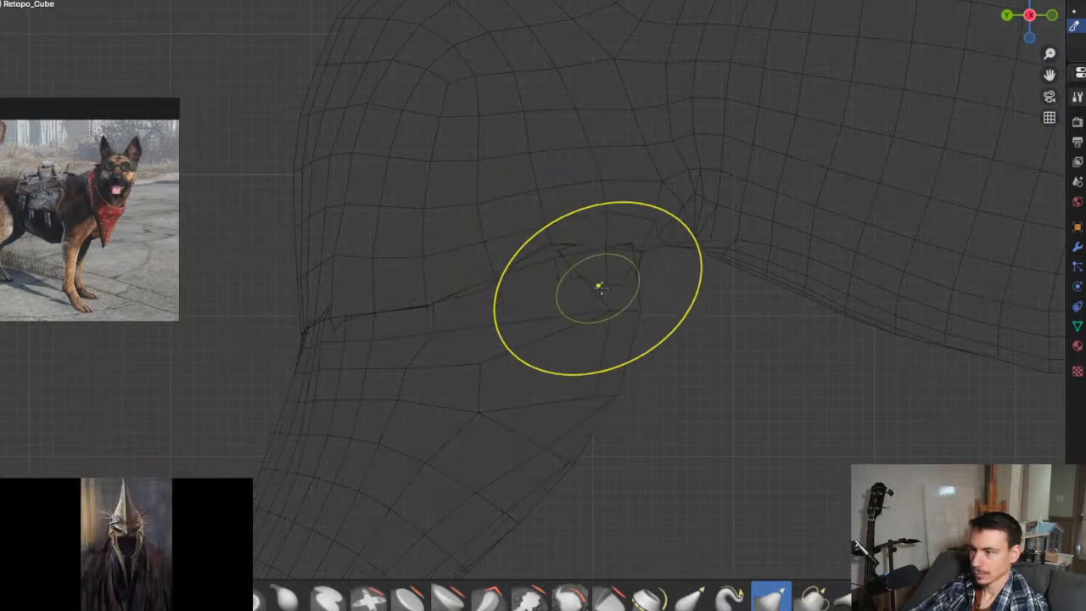
middle_drag(605, 281, 599, 278)
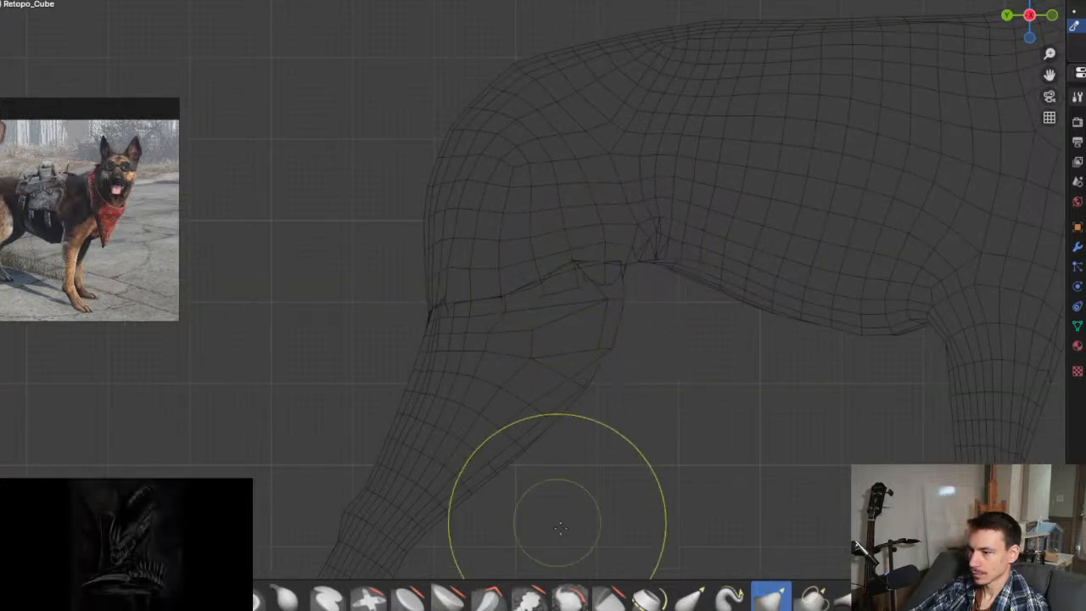
Step: Try to even out the seam between thigh and hind leg with the Smooth brush, undoing an unwanted stroke
click(572, 597)
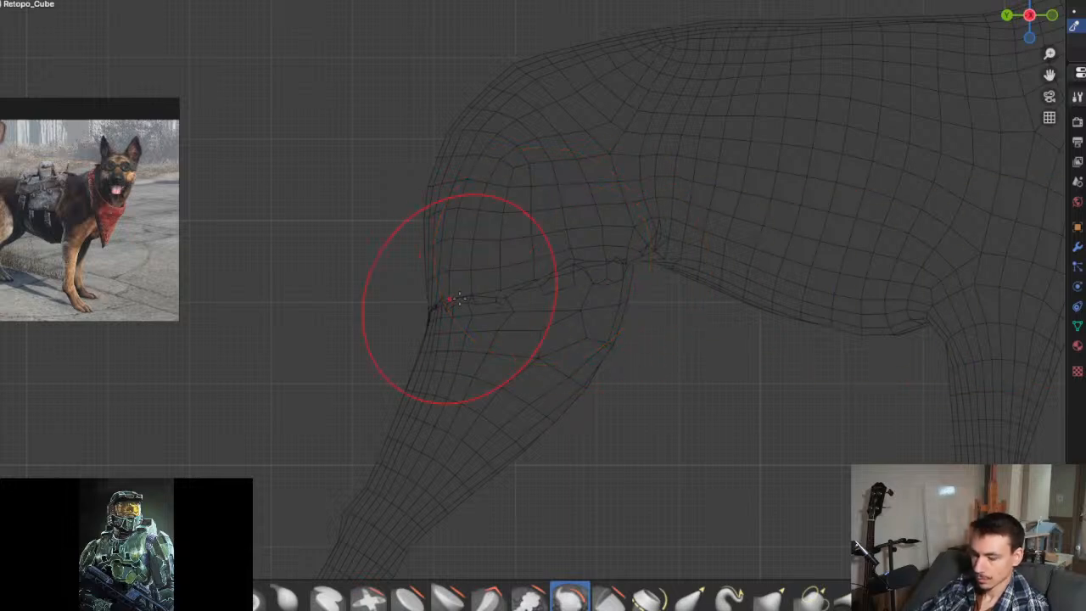
mouse_move(576, 296)
ctrl+middle_down()
mouse_move(585, 171)
mouse_move(582, 187)
ctrl+middle_up()
ctrl+middle_drag(574, 262, 713, 262)
drag(698, 260, 702, 243)
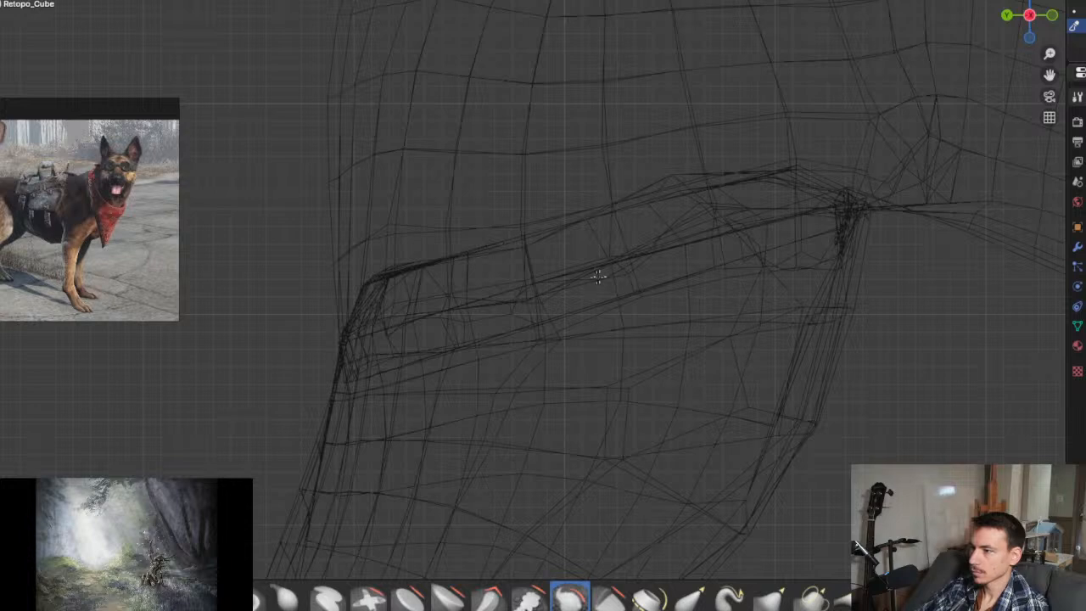
scroll(523, 217, down, 3)
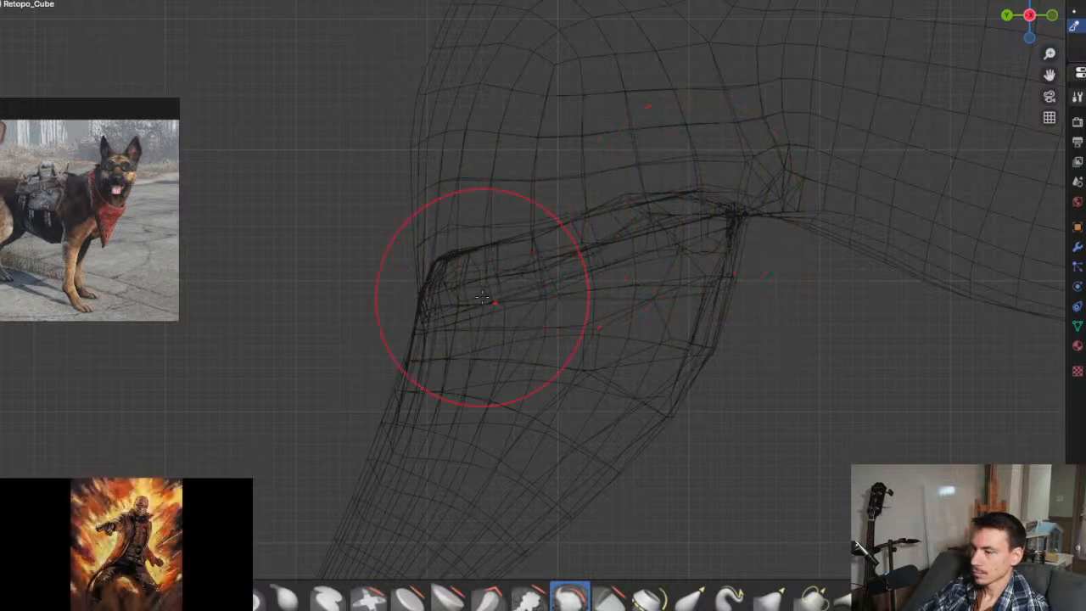
shift+drag(546, 232, 549, 240)
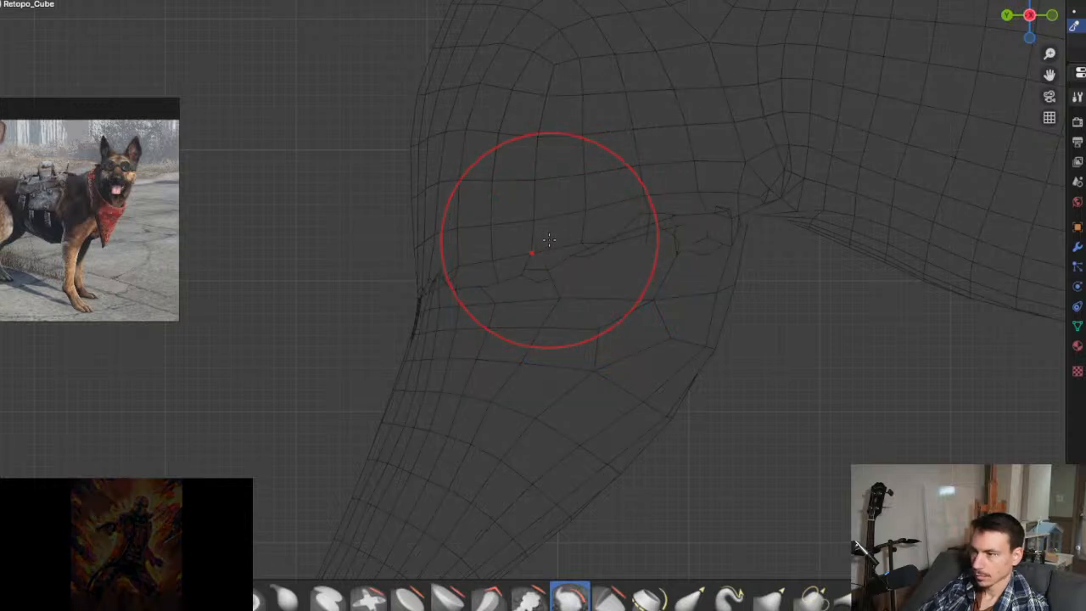
key(ctrl+z)
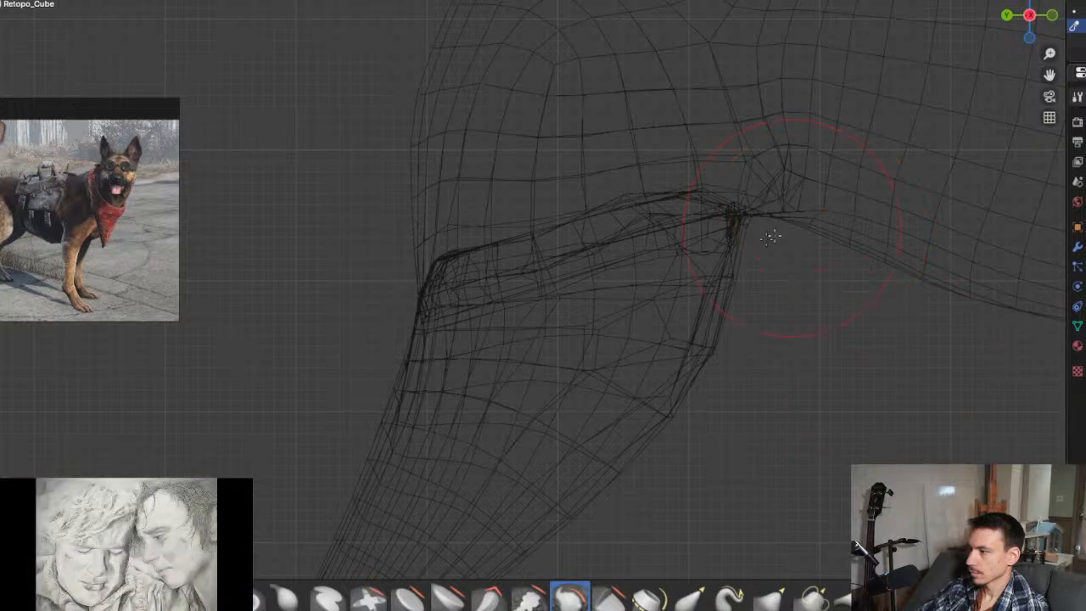
mouse_move(670, 212)
mouse_down()
mouse_move(610, 212)
mouse_move(534, 233)
mouse_move(506, 301)
mouse_move(707, 189)
mouse_move(727, 206)
mouse_move(574, 239)
mouse_move(472, 303)
mouse_move(441, 273)
mouse_move(548, 280)
mouse_up()
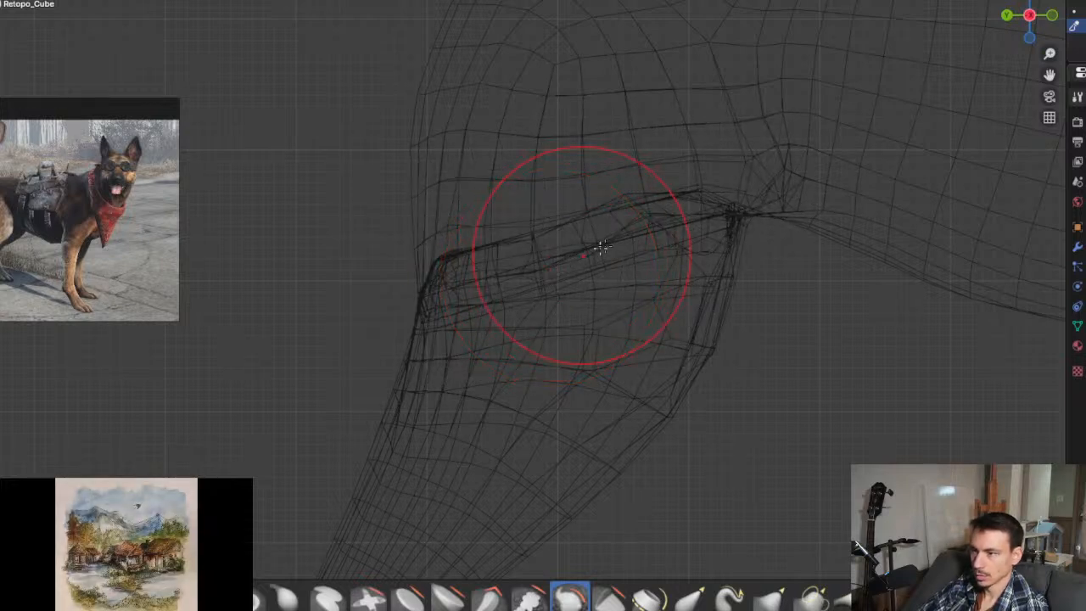
drag(586, 250, 606, 253)
Step: Examine the smoothed thigh seam from the side and the rear in wireframe, then in solid shading
mouse_move(606, 253)
middle_down()
mouse_move(594, 241)
mouse_move(618, 212)
mouse_move(490, 259)
mouse_move(602, 232)
mouse_move(591, 213)
mouse_move(649, 281)
mouse_move(679, 174)
middle_up()
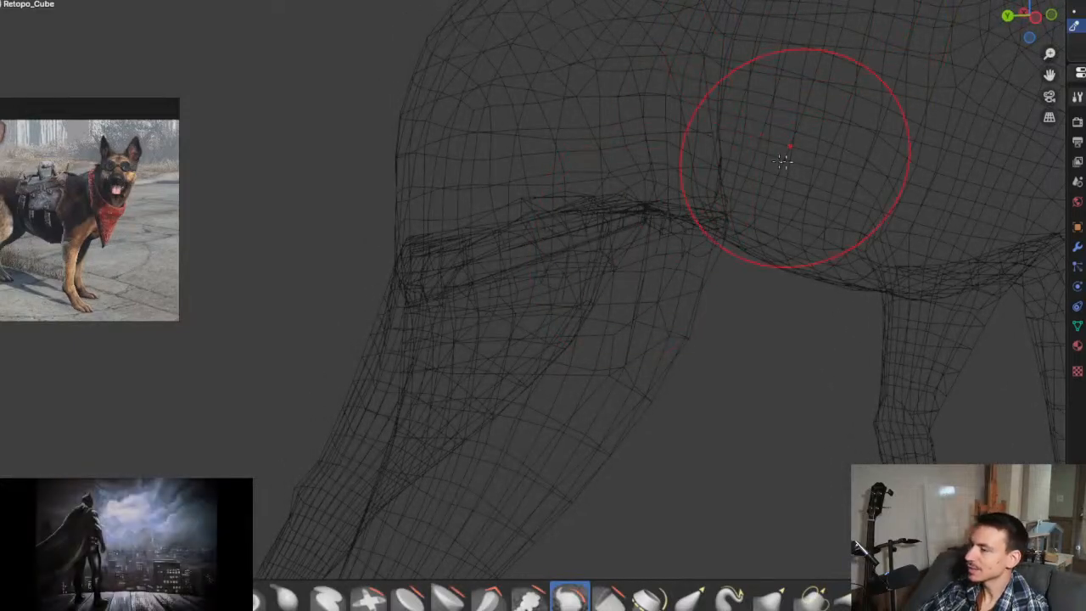
mouse_move(615, 176)
middle_down()
mouse_move(599, 207)
mouse_move(640, 256)
mouse_move(712, 281)
mouse_move(820, 284)
mouse_move(781, 270)
middle_up()
scroll(641, 270, down, 4)
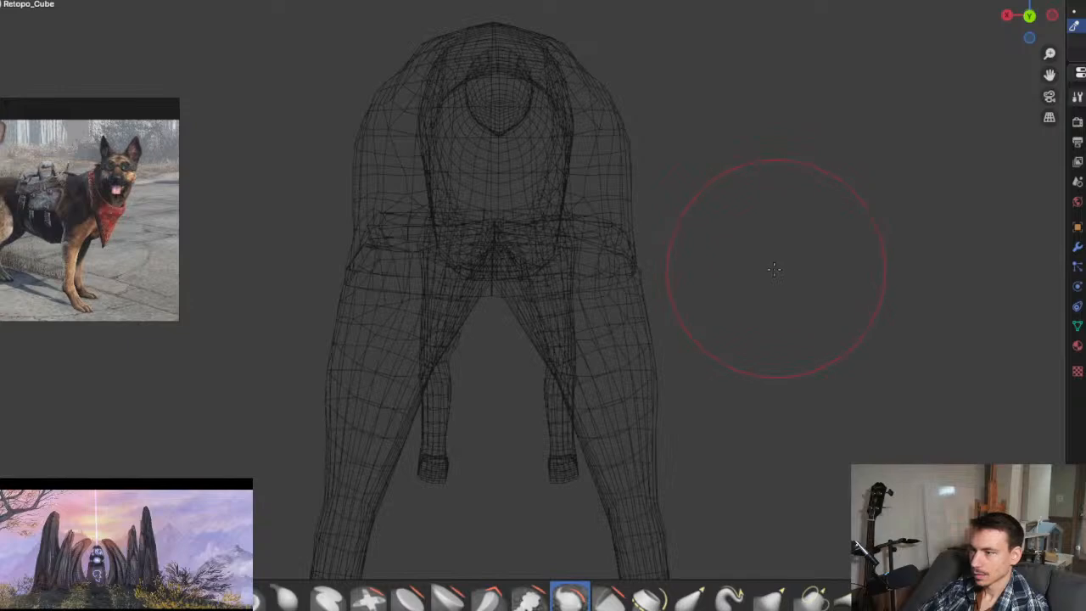
mouse_move(681, 246)
middle_down()
mouse_move(594, 255)
mouse_move(697, 311)
mouse_move(612, 276)
middle_up()
scroll(548, 254, up, 3)
scroll(697, 311, up, 3)
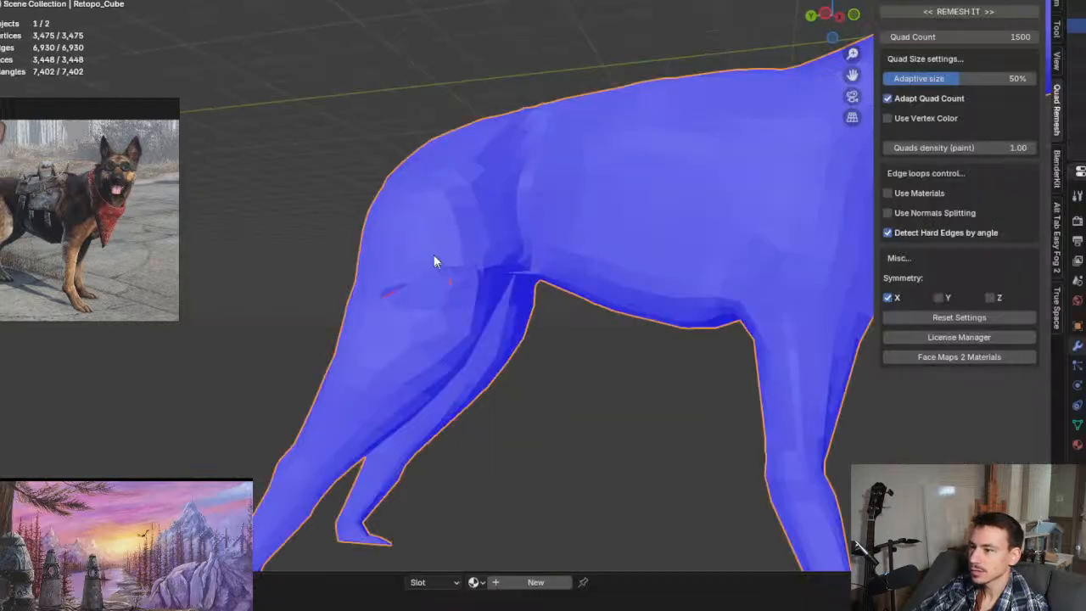
Step: Discard the sculpted smoothing on the thigh seam and compare the junction in Edit Mode and Object Mode
scroll(436, 260, up, 4)
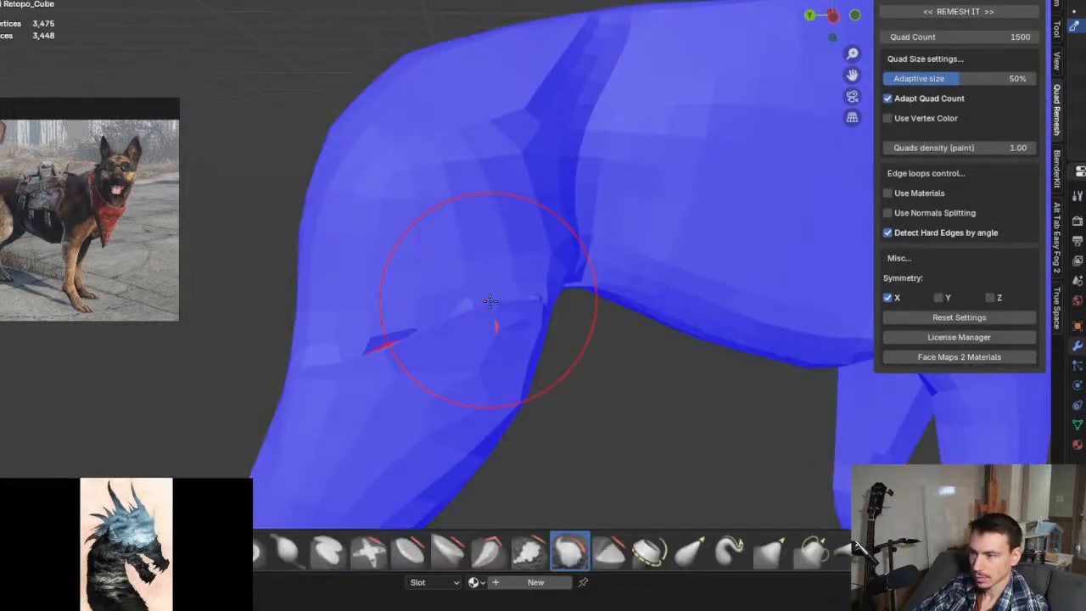
key(ctrl+Tab)
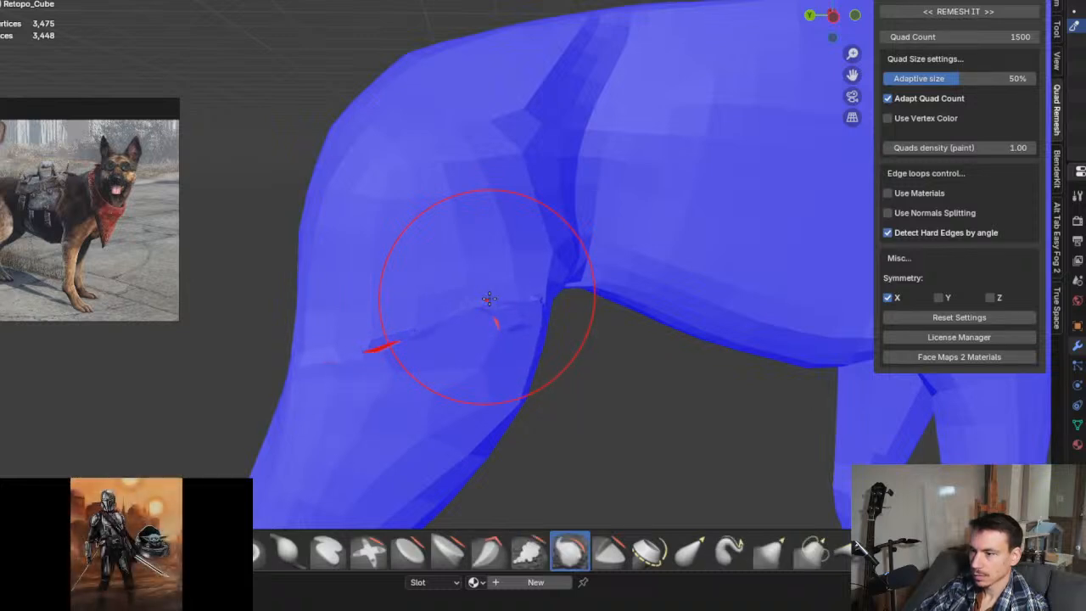
key(Tab)
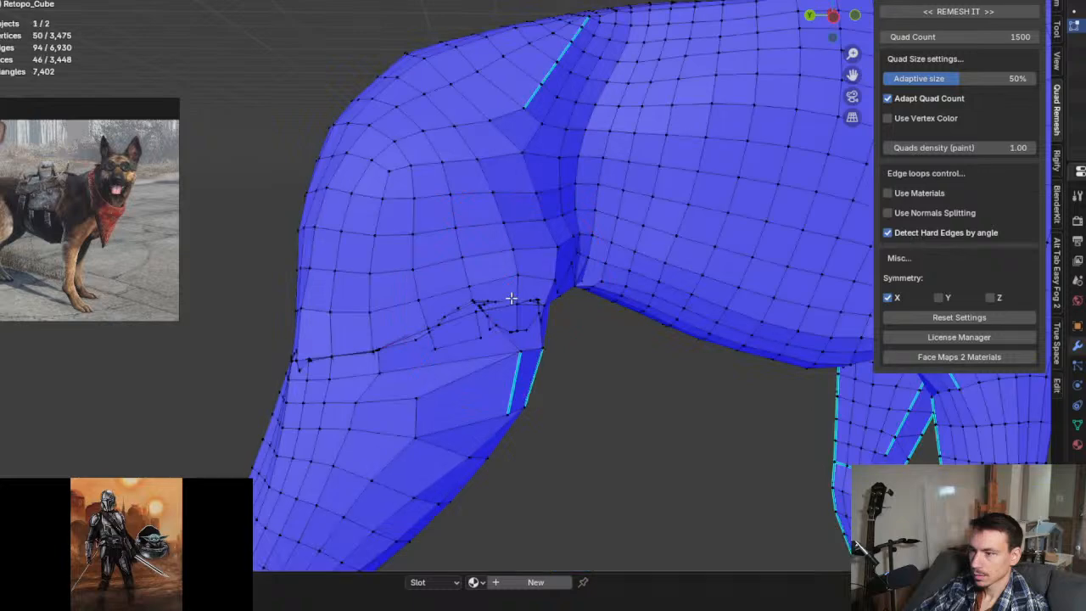
middle_drag(474, 297, 536, 300)
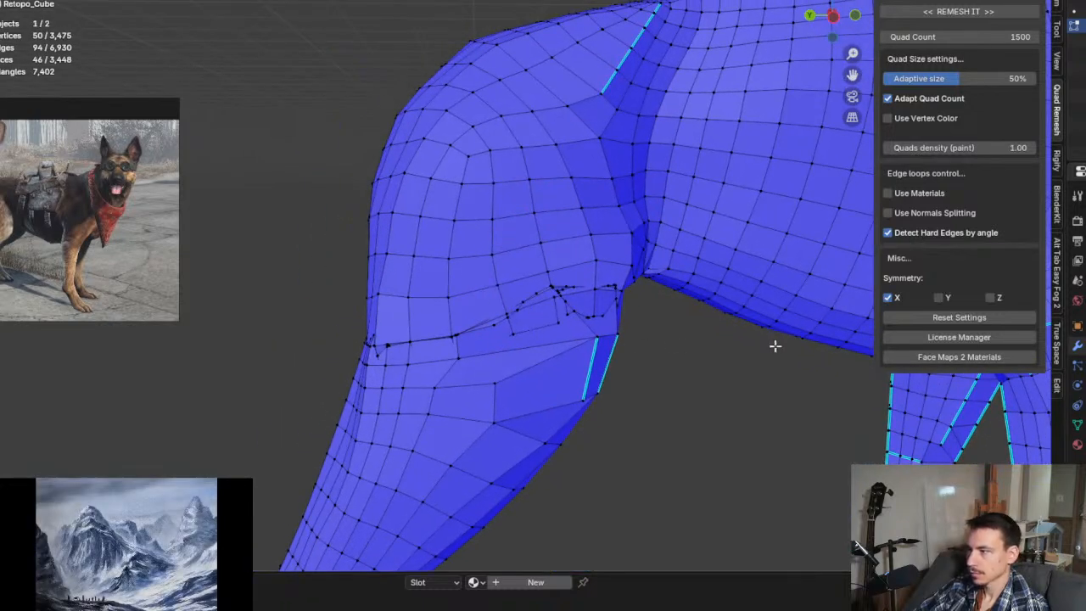
key(Tab)
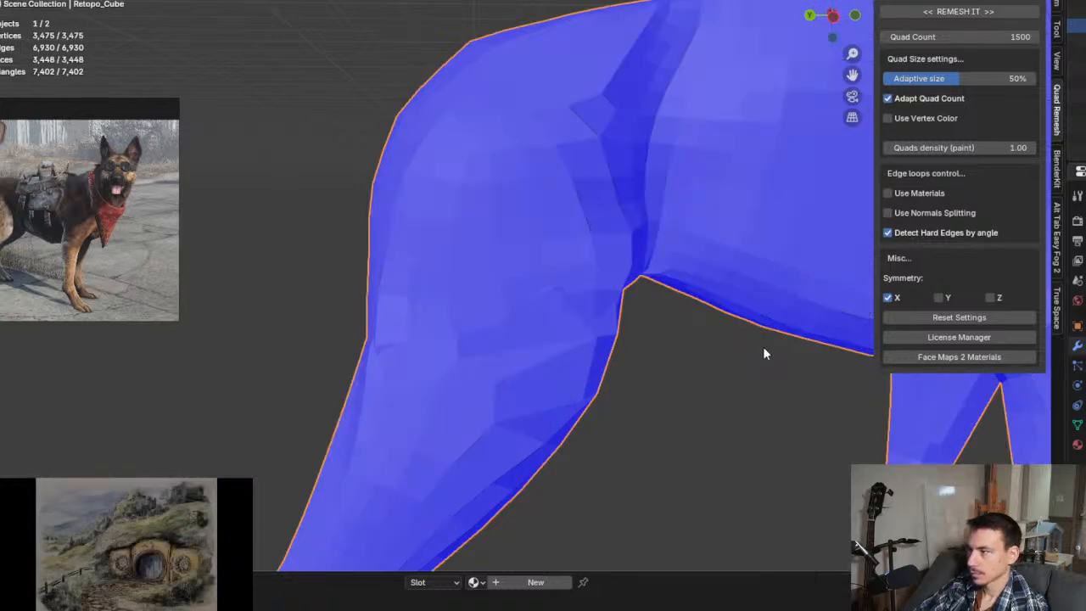
Step: Show the merged mesh in wireframe and examine the inner geometry where the hind leg meets the thigh
middle_drag(691, 345, 631, 271)
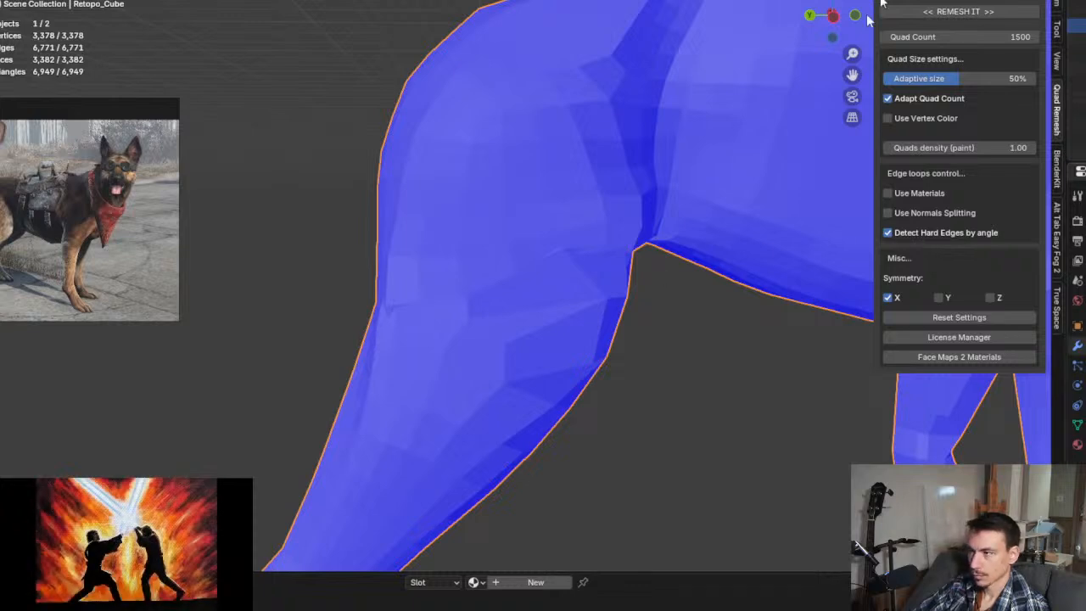
key(shift+z)
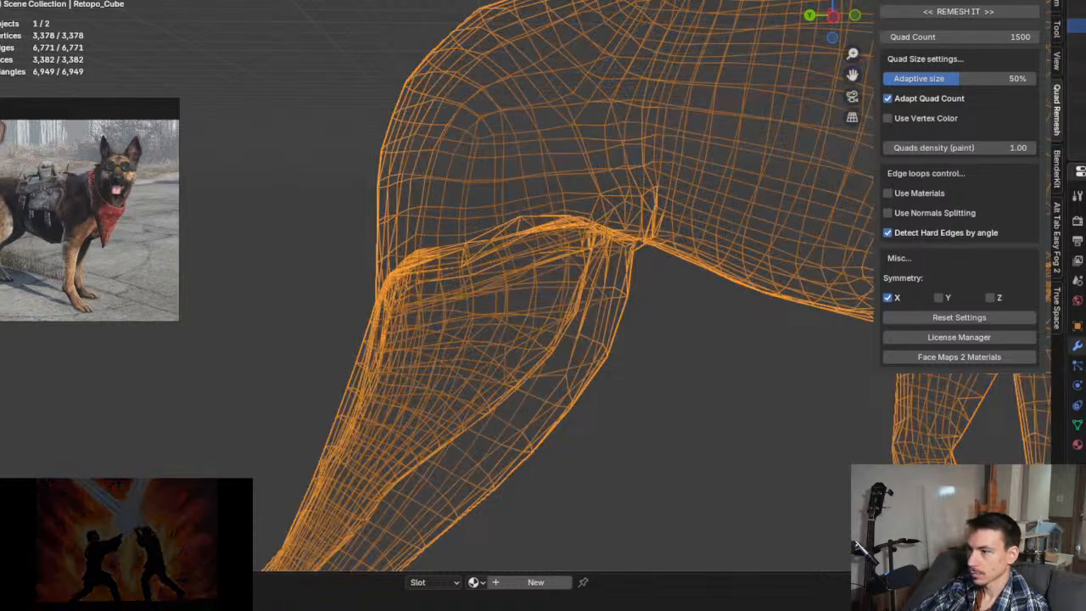
scroll(556, 240, up, 4)
scroll(560, 232, up, 5)
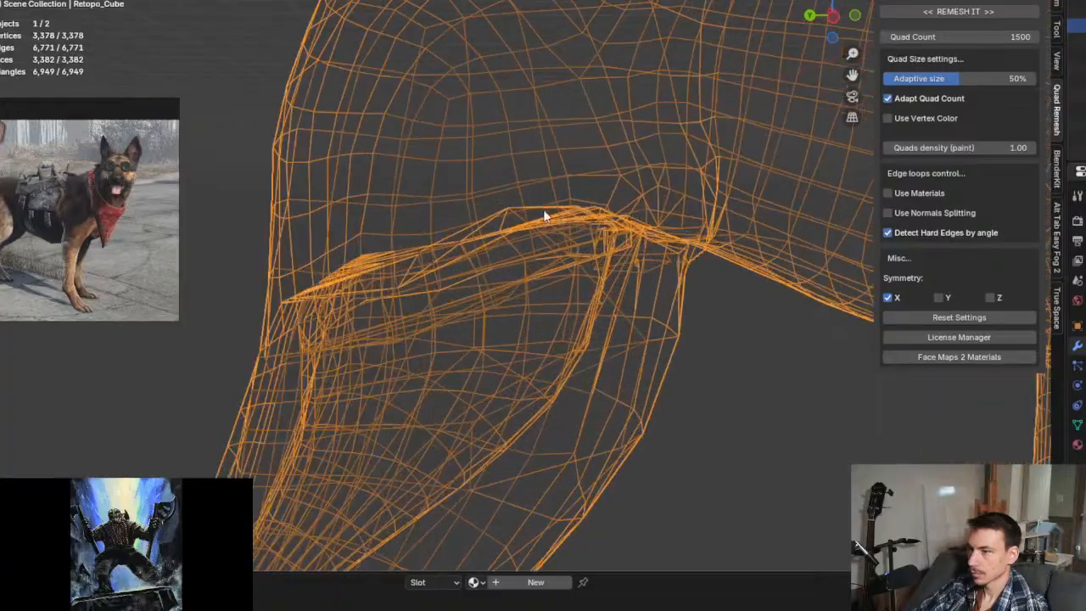
scroll(582, 215, down, 4)
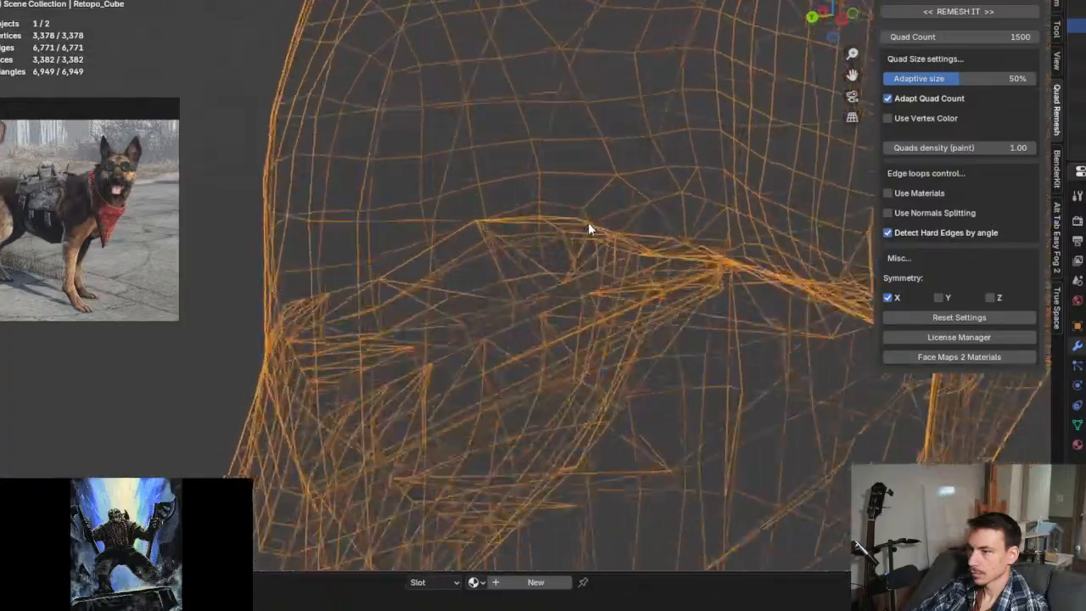
middle_drag(588, 226, 538, 286)
click(976, 15)
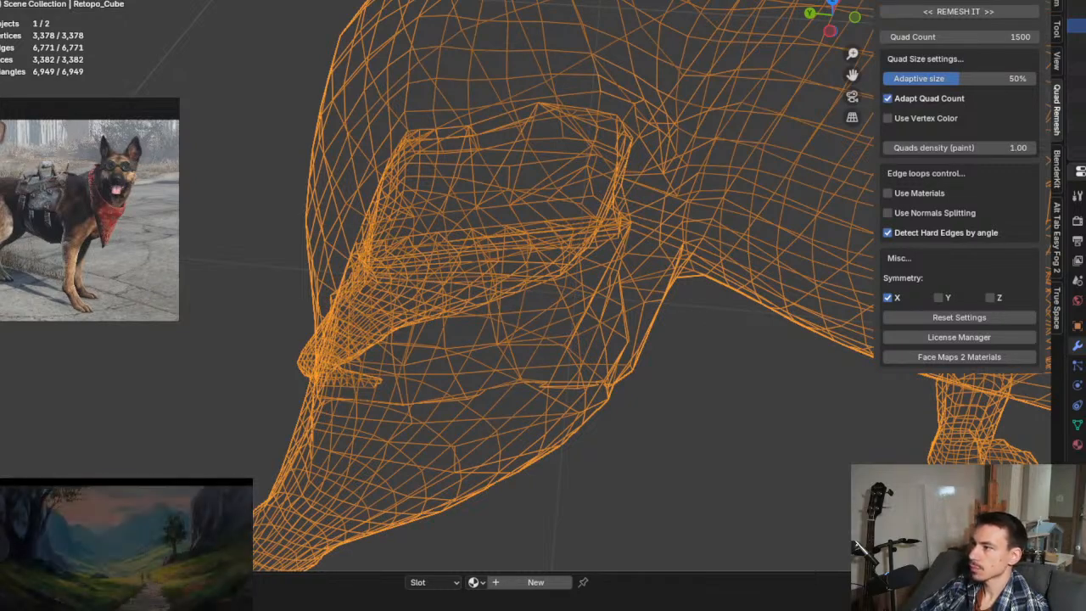
middle_drag(572, 347, 615, 322)
scroll(612, 390, up, 6)
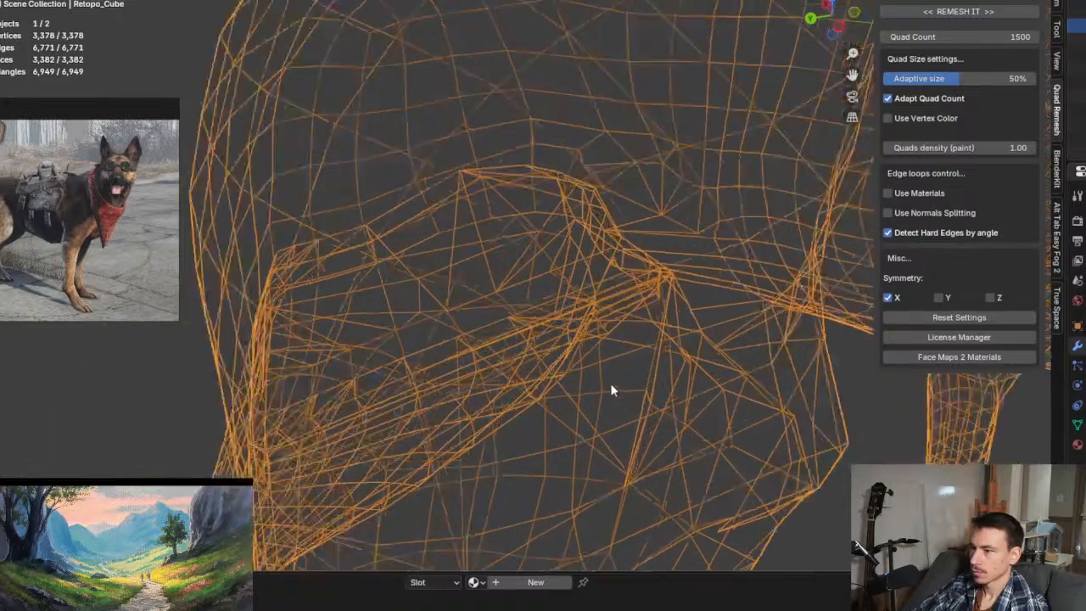
Step: Examine the junction of thigh and hind leg in wireframe, then the dog's hindquarters and whole body in solid shading
mouse_move(569, 310)
middle_down()
mouse_move(620, 337)
mouse_move(625, 303)
mouse_move(582, 326)
middle_up()
scroll(582, 325, down, 10)
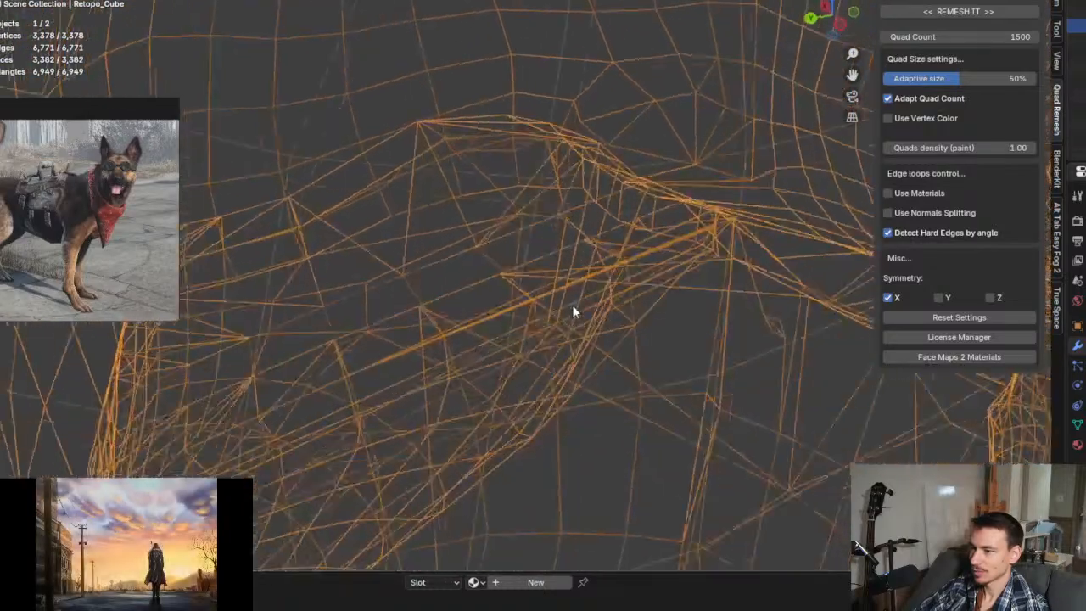
middle_drag(565, 219, 540, 203)
scroll(540, 204, up, 8)
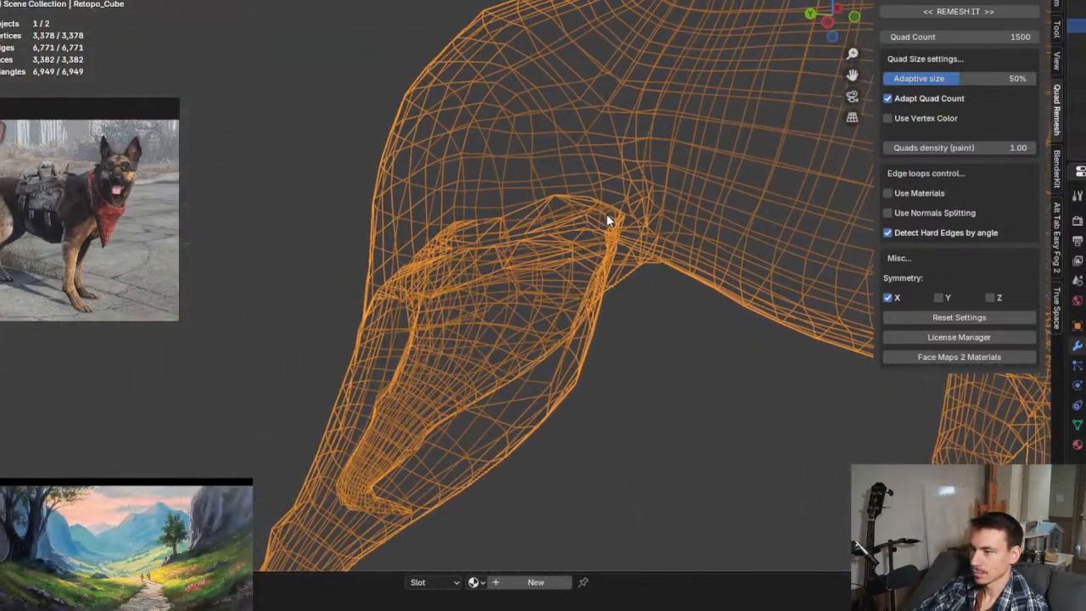
click(616, 243)
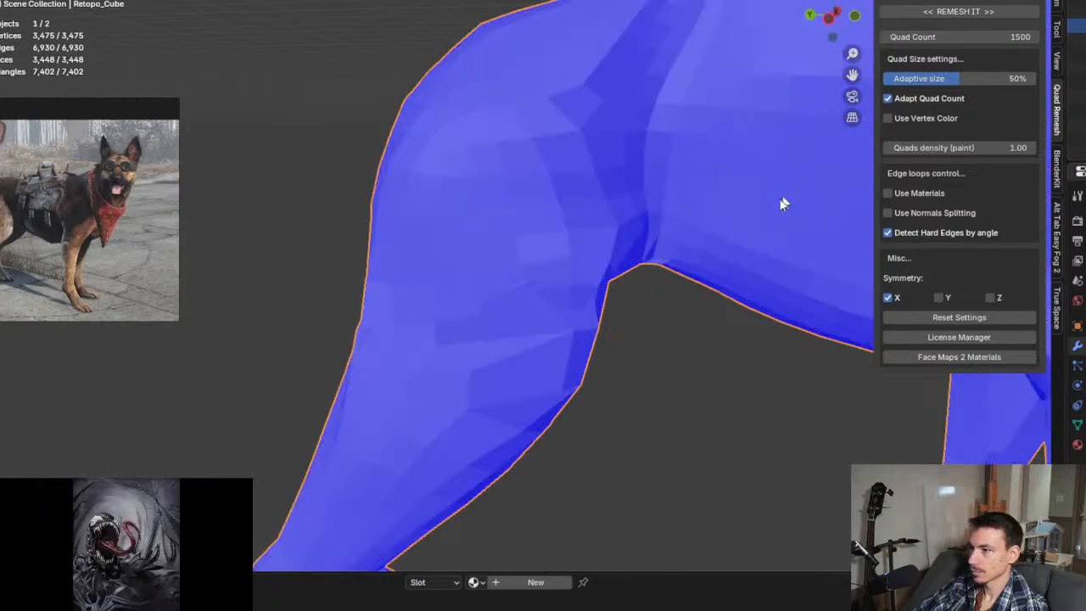
scroll(730, 246, down, 3)
scroll(577, 292, up, 3)
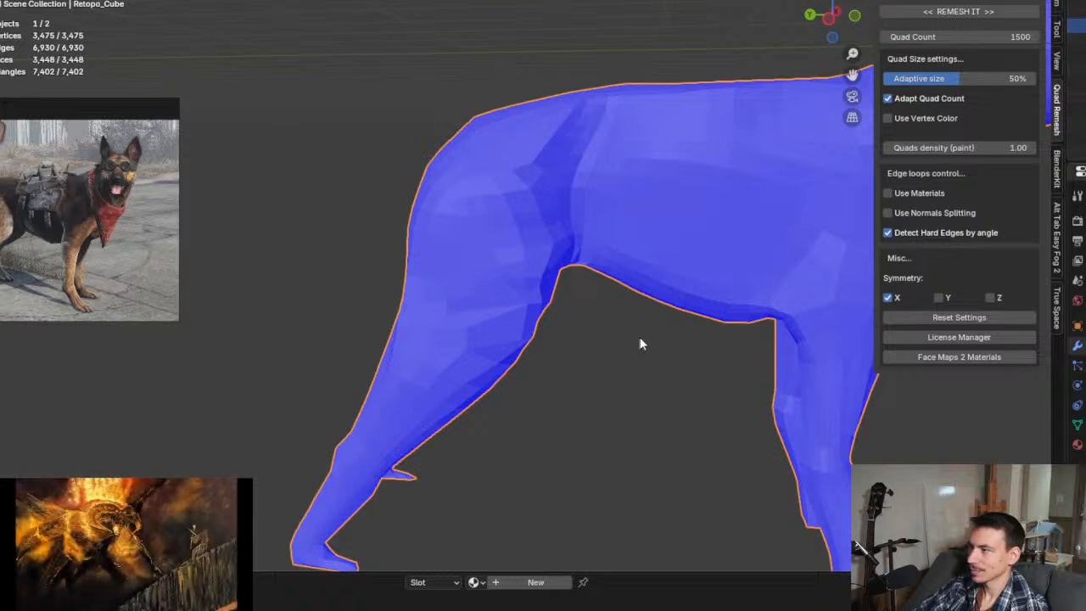
scroll(594, 322, down, 4)
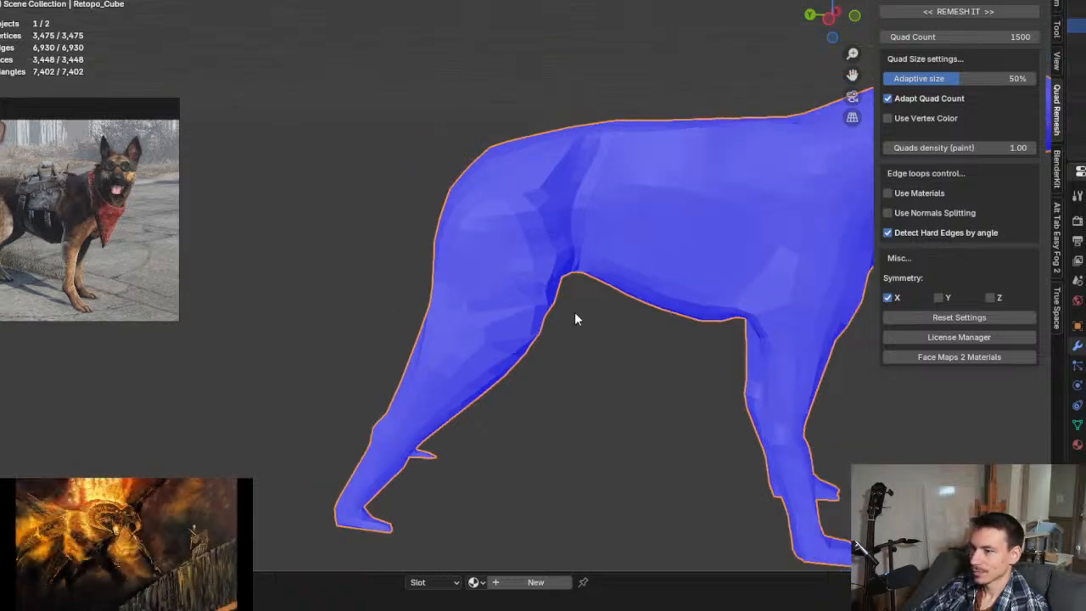
scroll(611, 340, up, 1)
middle_drag(600, 348, 640, 347)
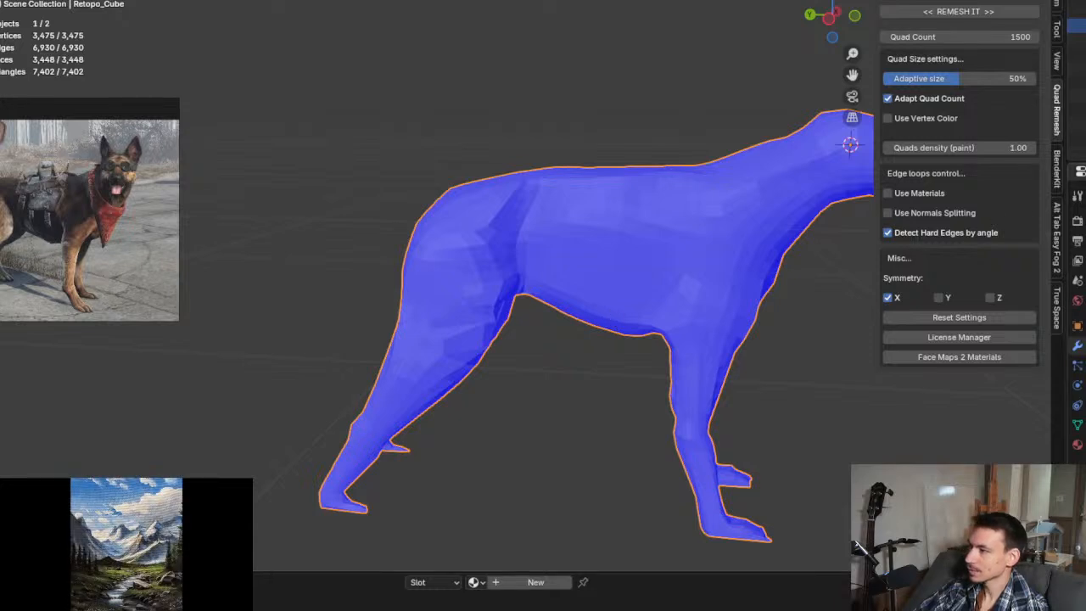
Step: Undo the union of body and hind legs and unhide the separate hind-leg mesh
key(ctrl+z)
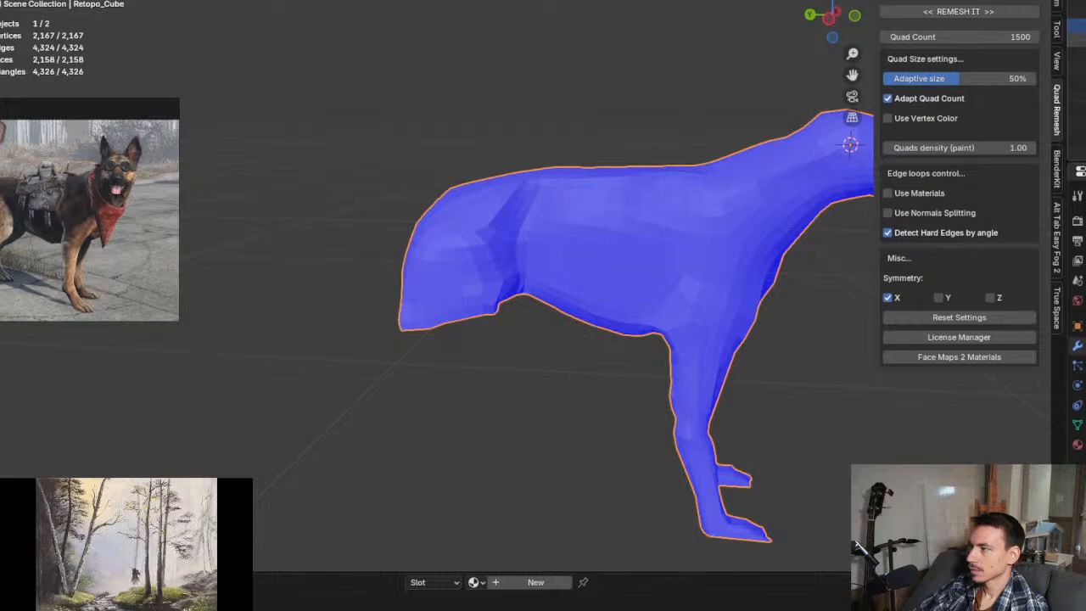
key(alt+a)
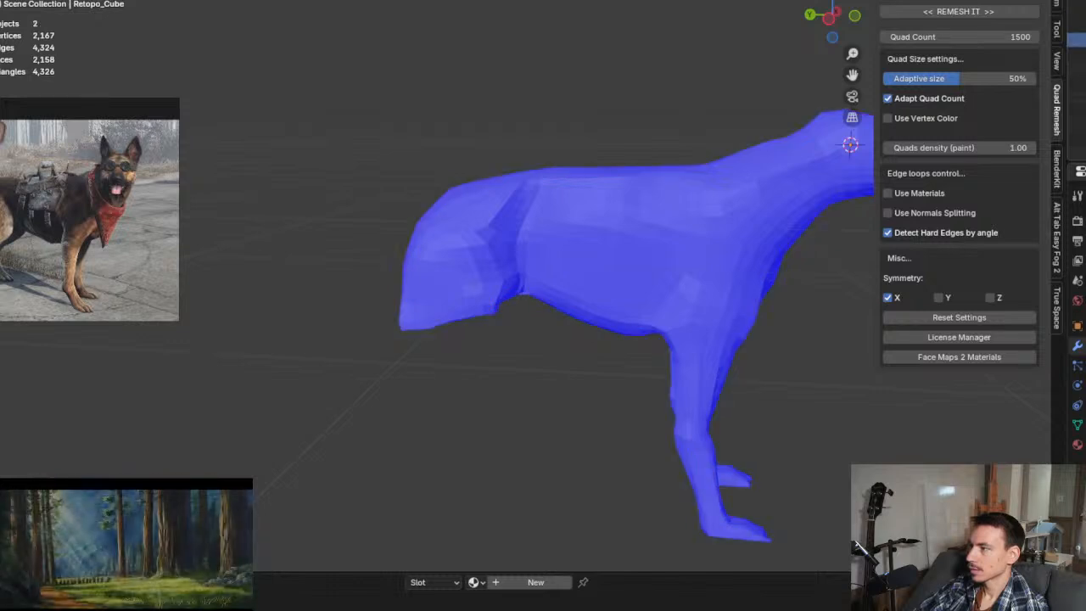
click(1084, 40)
click(1078, 53)
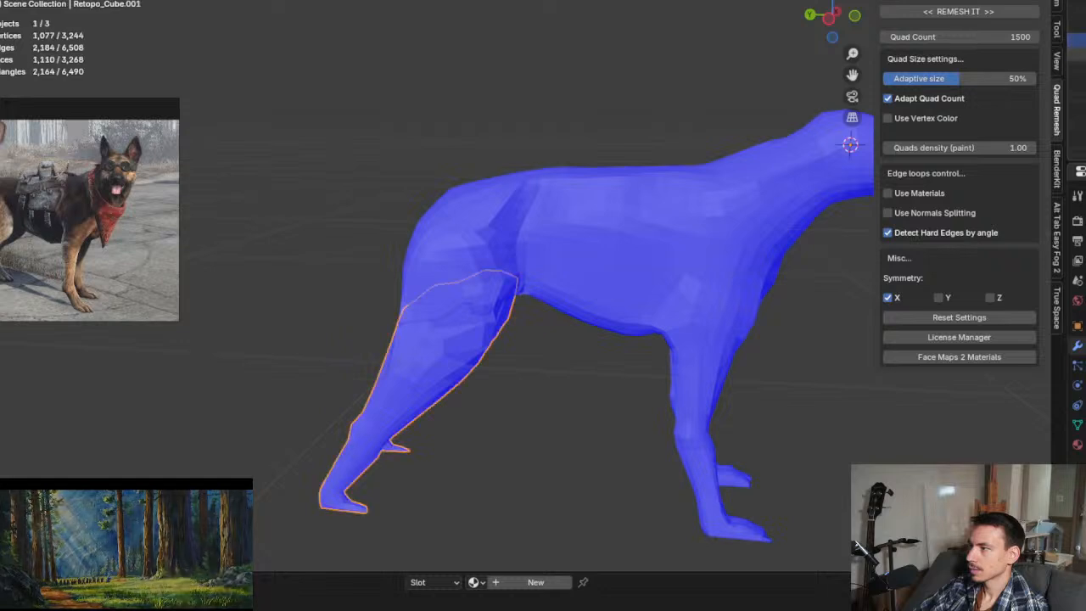
key(alt+a)
middle_drag(556, 295, 489, 363)
click(479, 354)
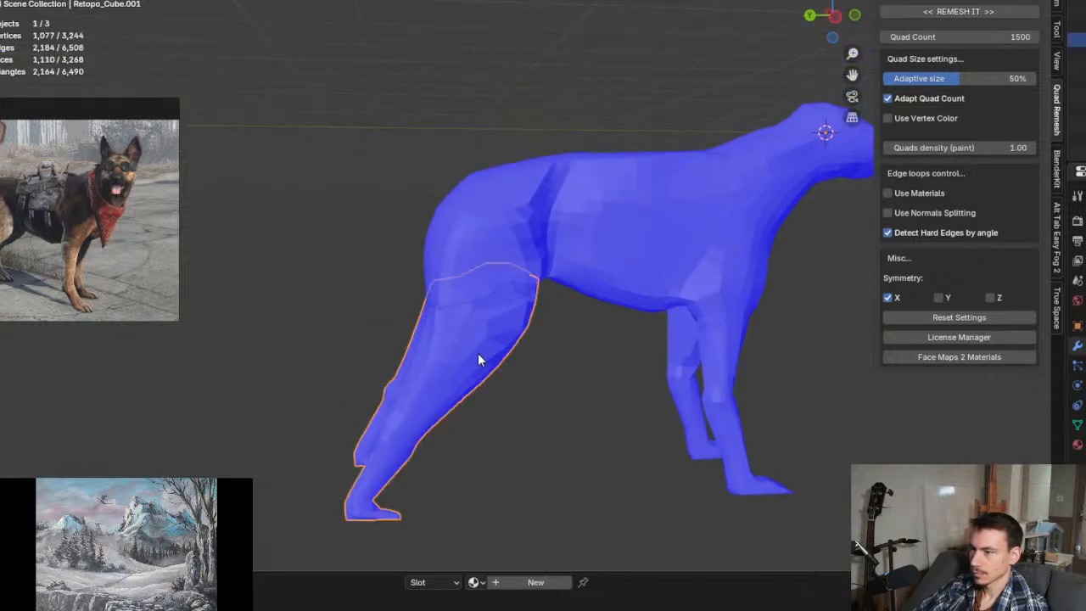
Step: Quad-remesh the body with a Quad Count of 1000 and check its new topology in Edit Mode
click(507, 244)
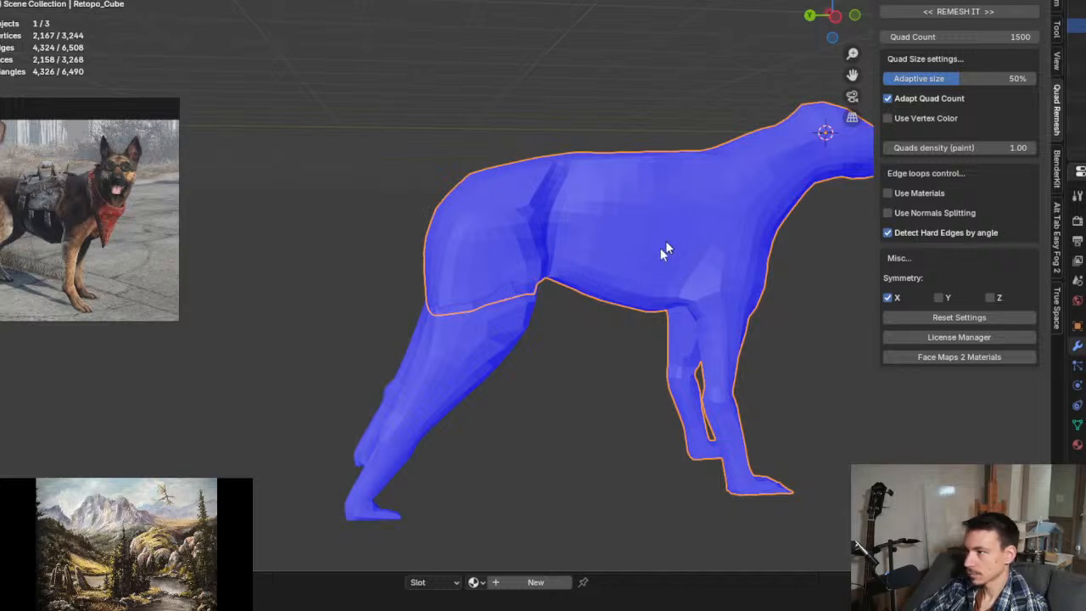
click(991, 37)
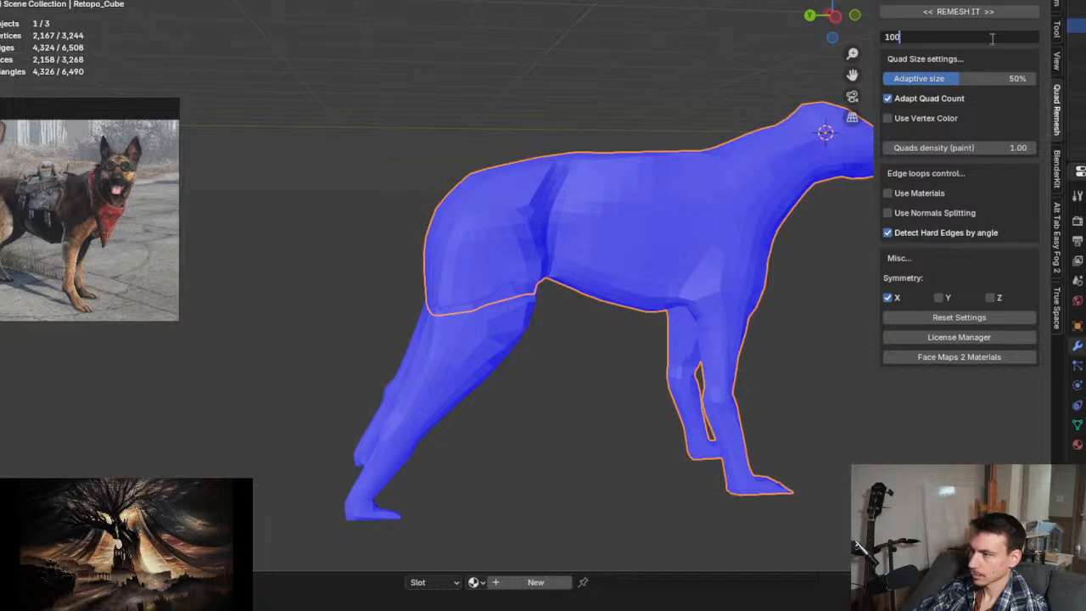
text(1000)
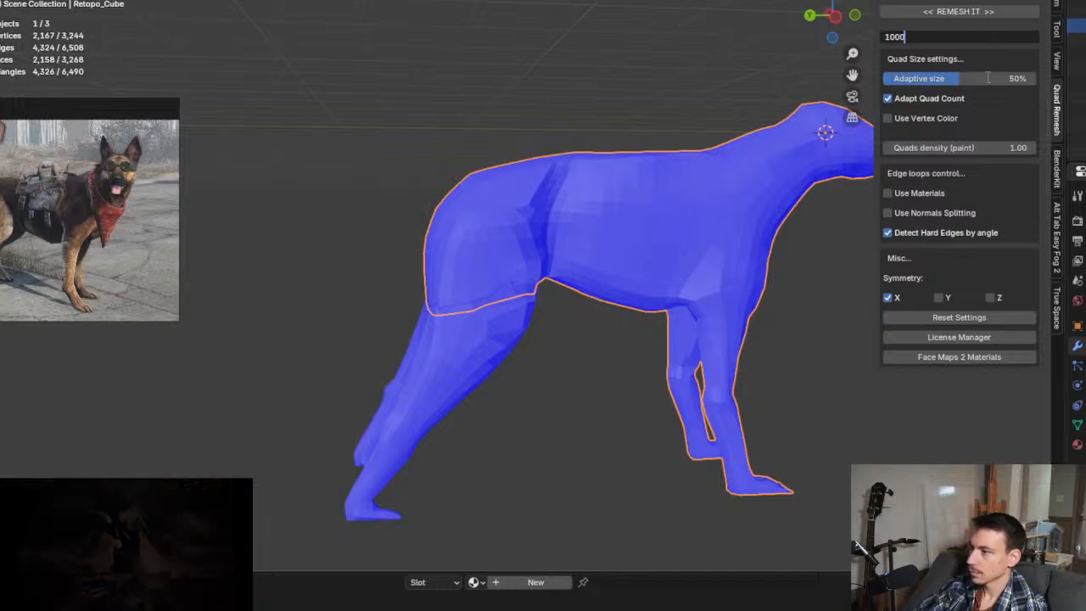
click(964, 13)
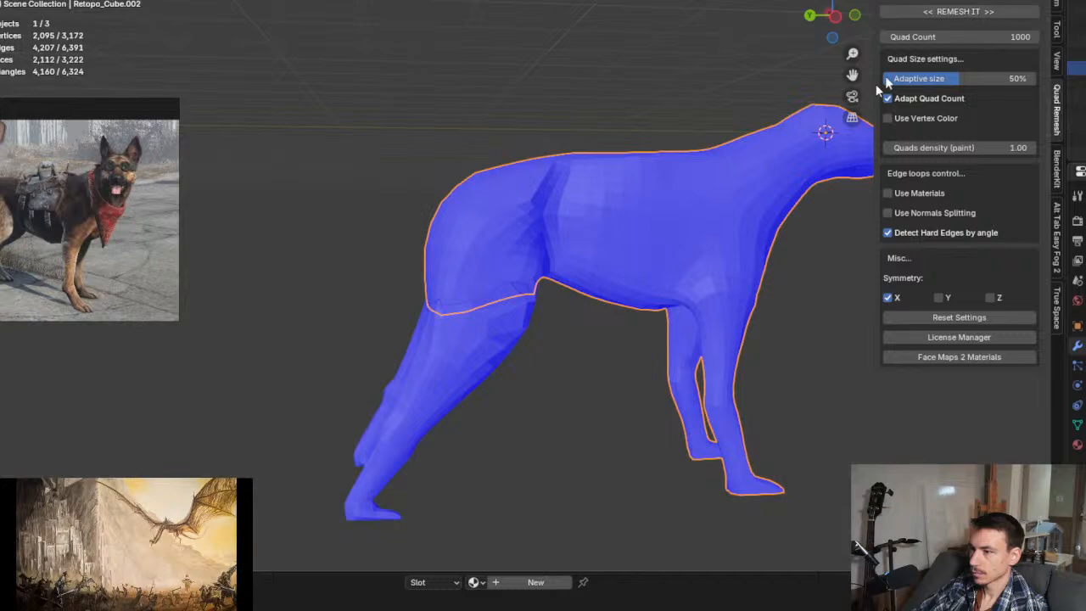
key(Tab)
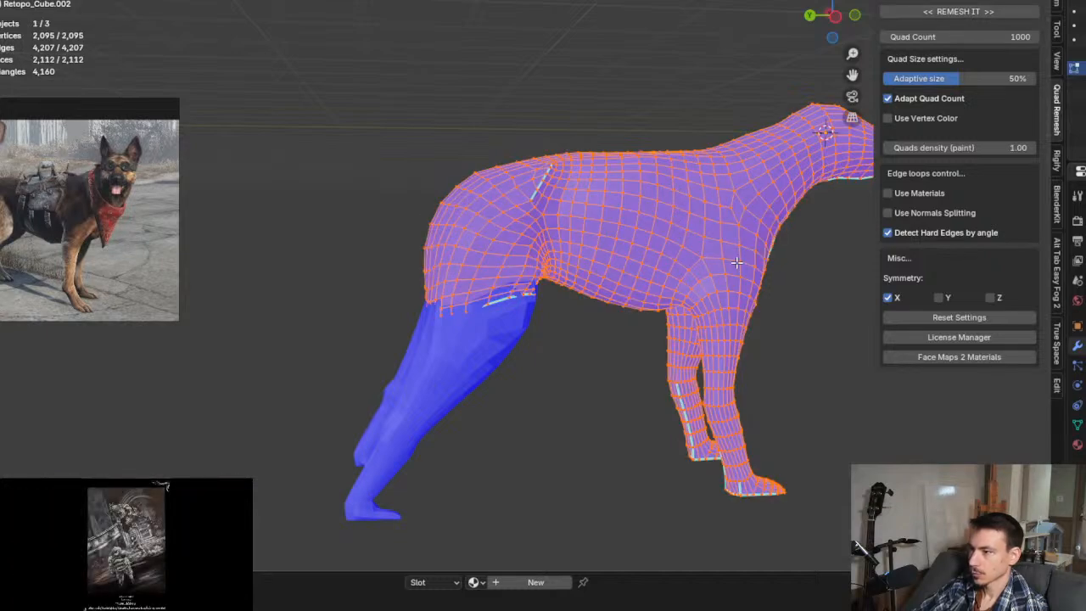
middle_drag(711, 277, 447, 362)
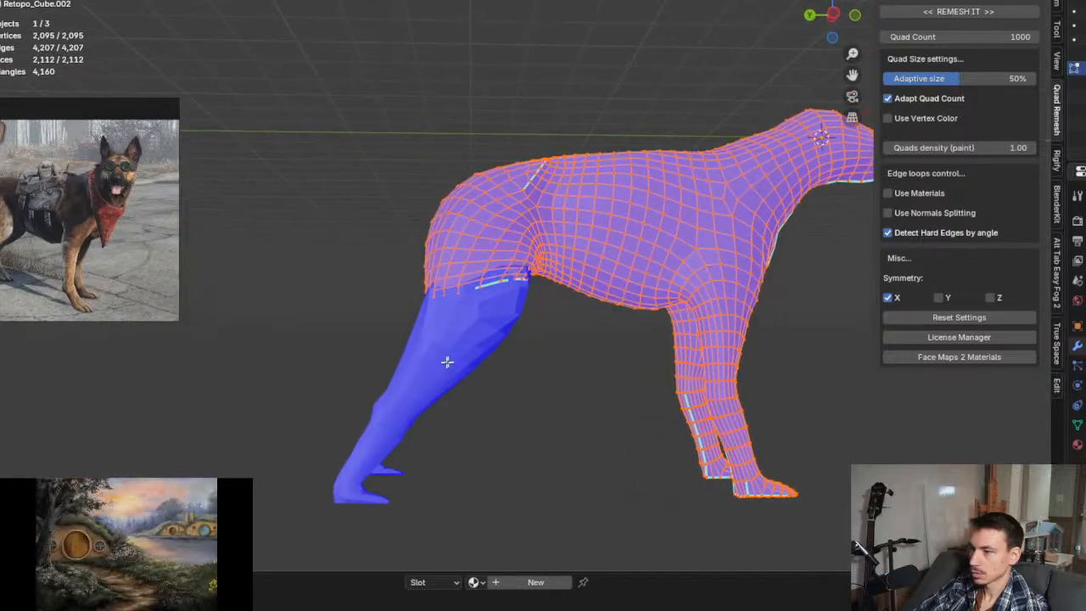
key(Tab)
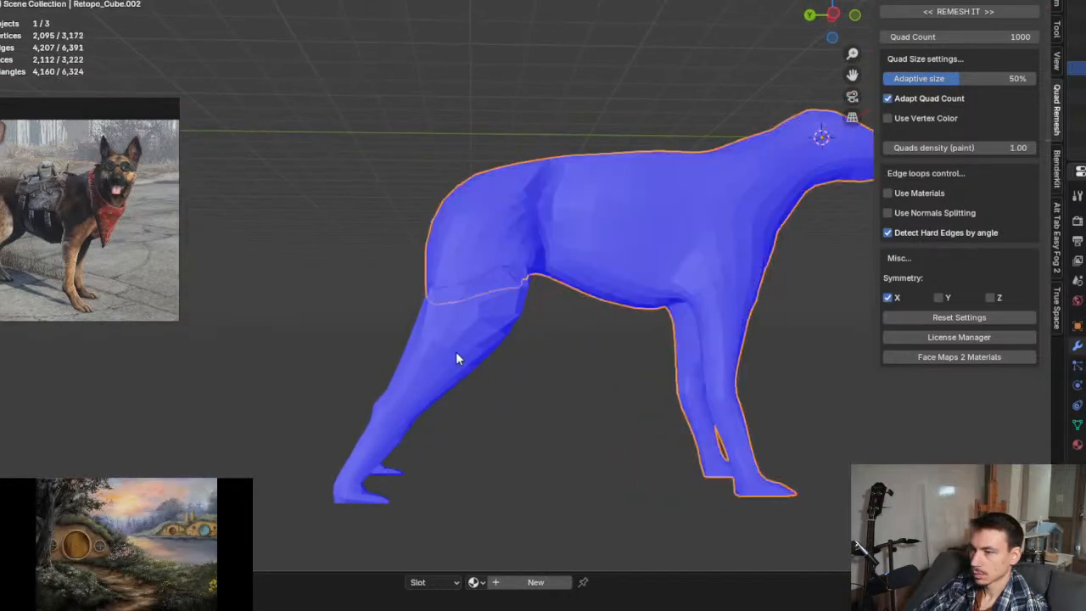
Step: Quad-remesh the hind-leg mesh with a Quad Count of 400 and show it in Edit Mode
click(455, 358)
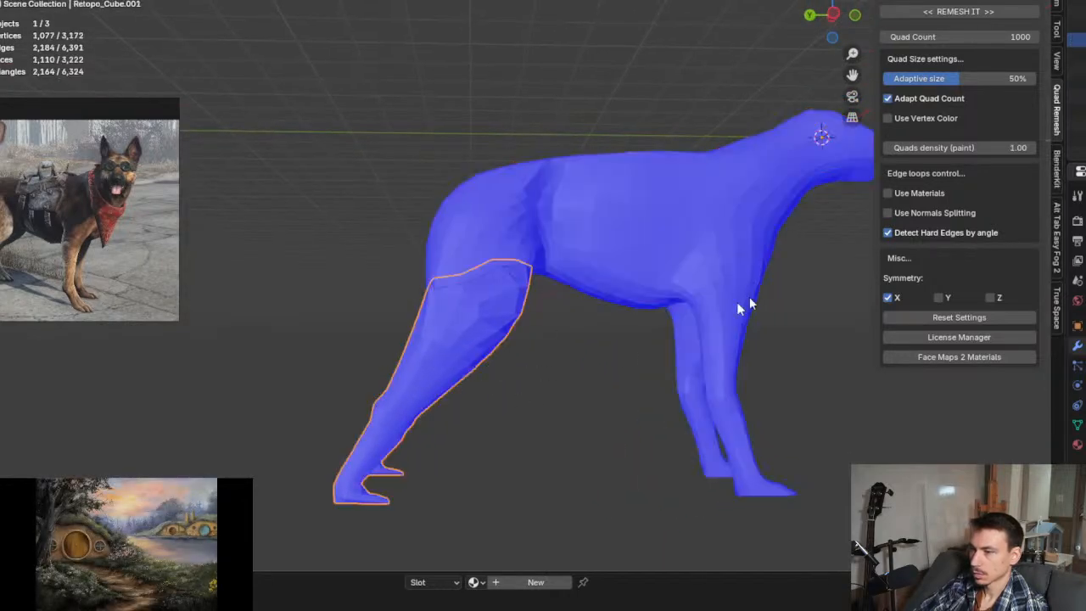
click(970, 34)
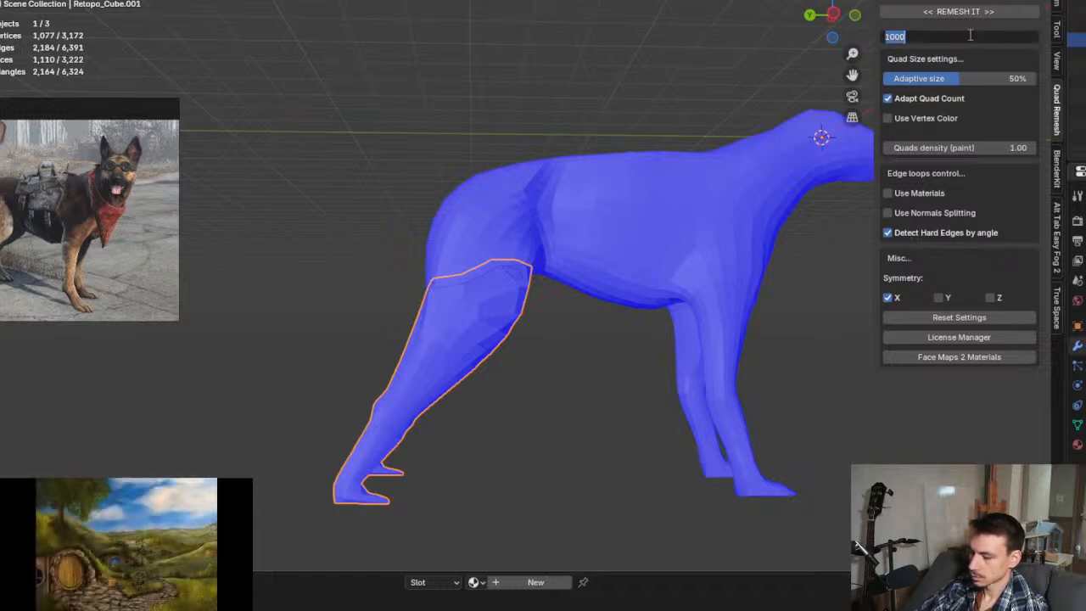
text(40)
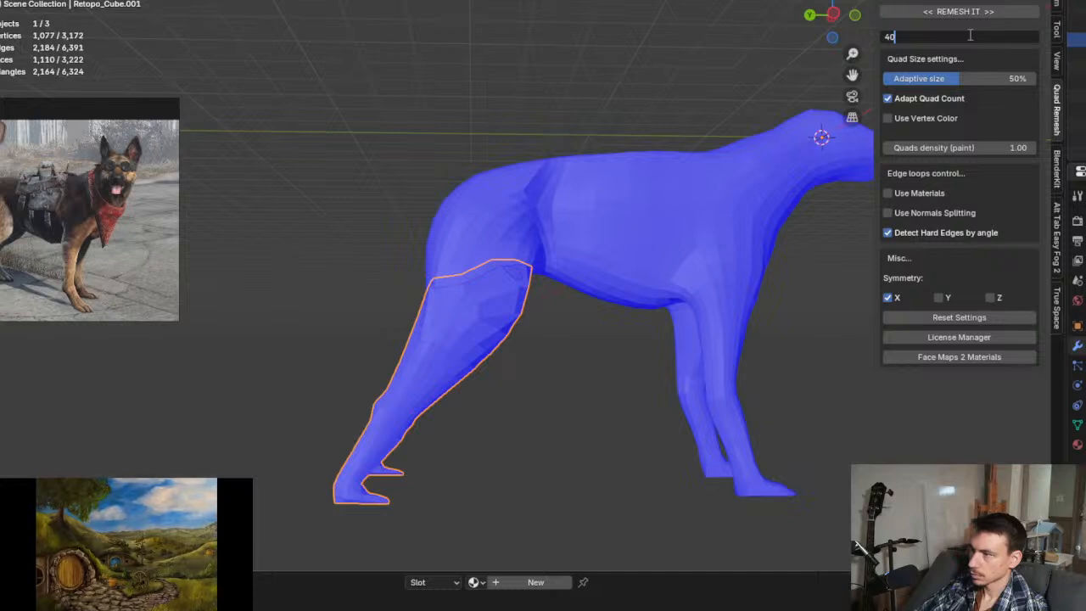
text(0)
key(Return)
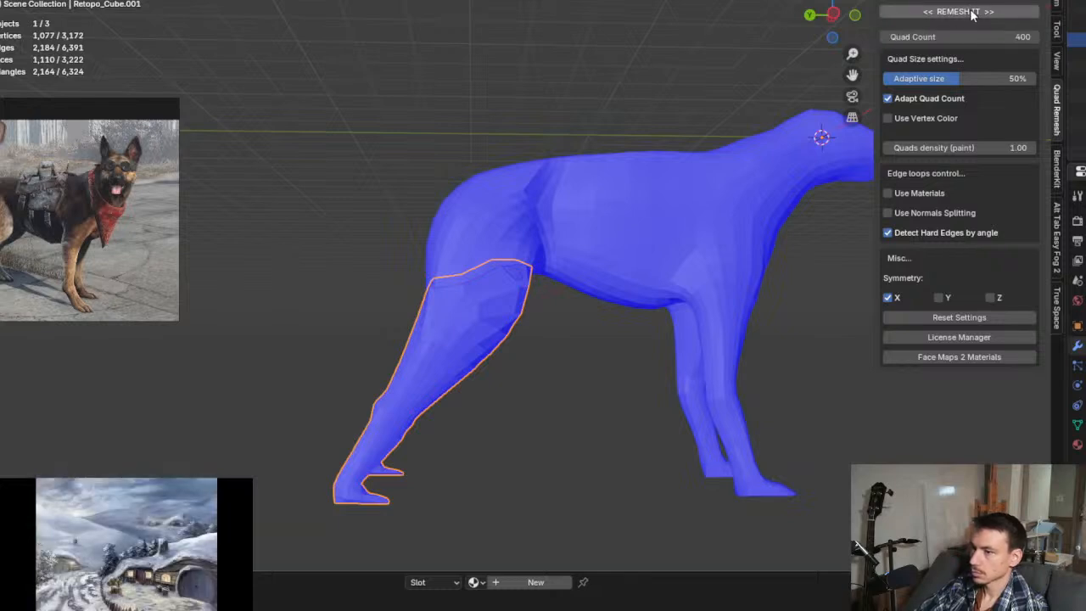
click(973, 14)
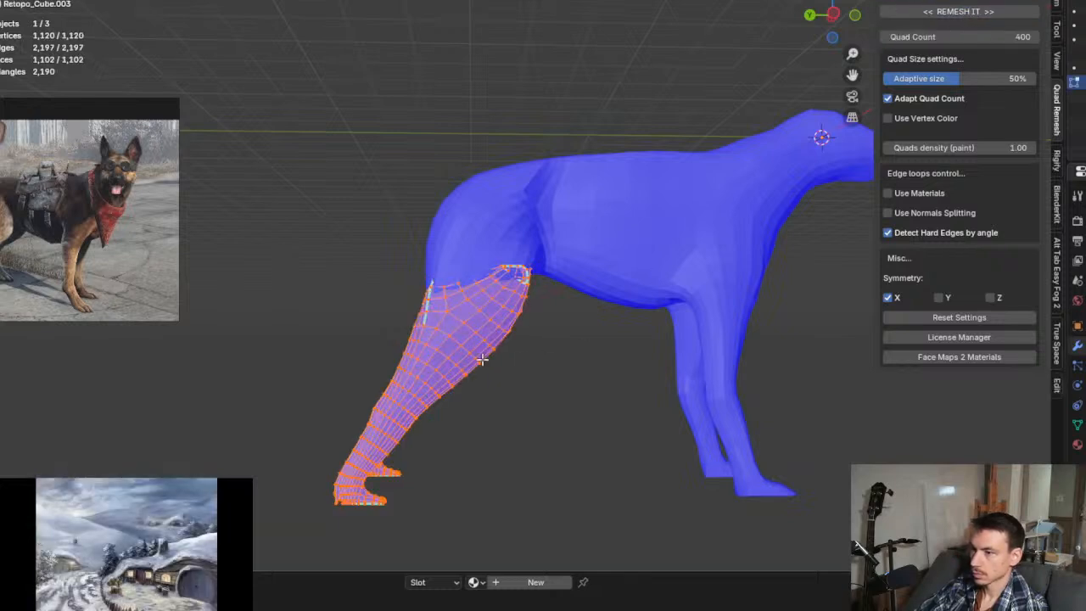
Step: Isolate the remeshed hind legs in local view, turn to their upper ends and clear the mesh selection
middle_drag(480, 356, 420, 297)
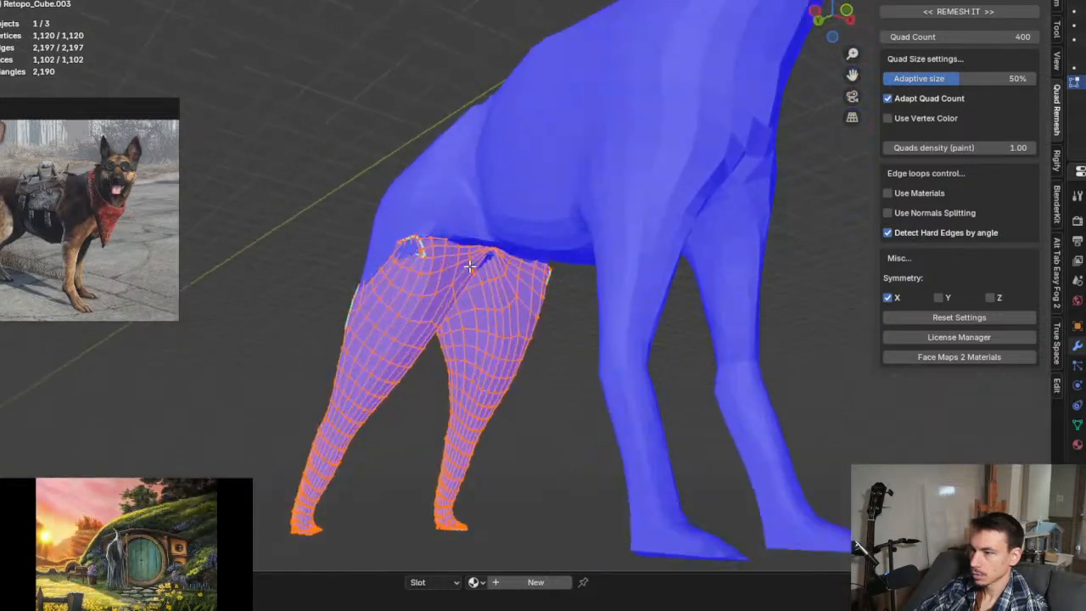
scroll(425, 285, up, 6)
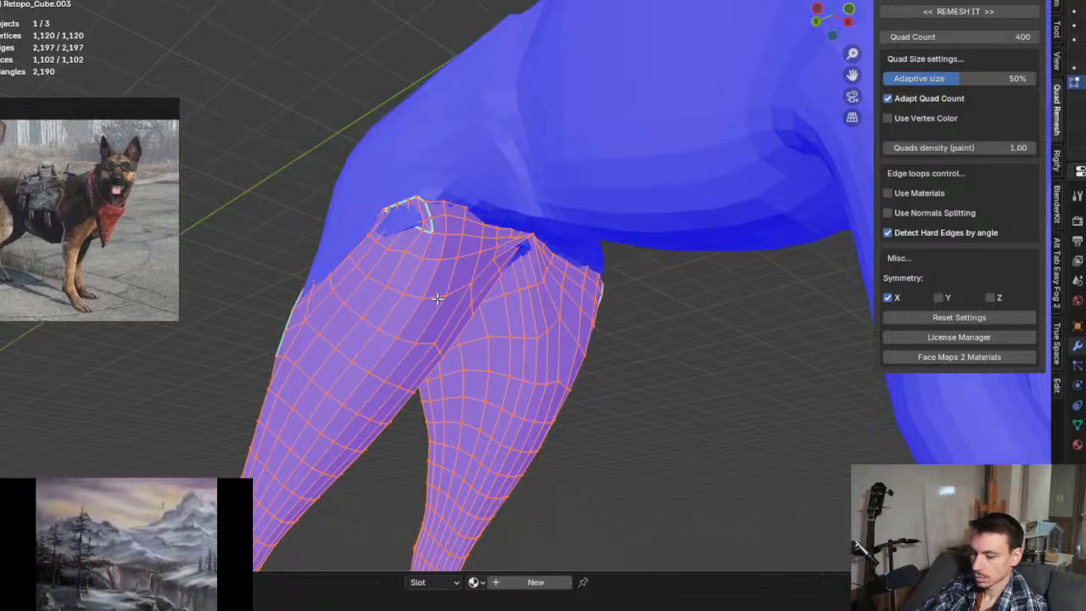
key(KP_Divide)
middle_drag(322, 314, 653, 368)
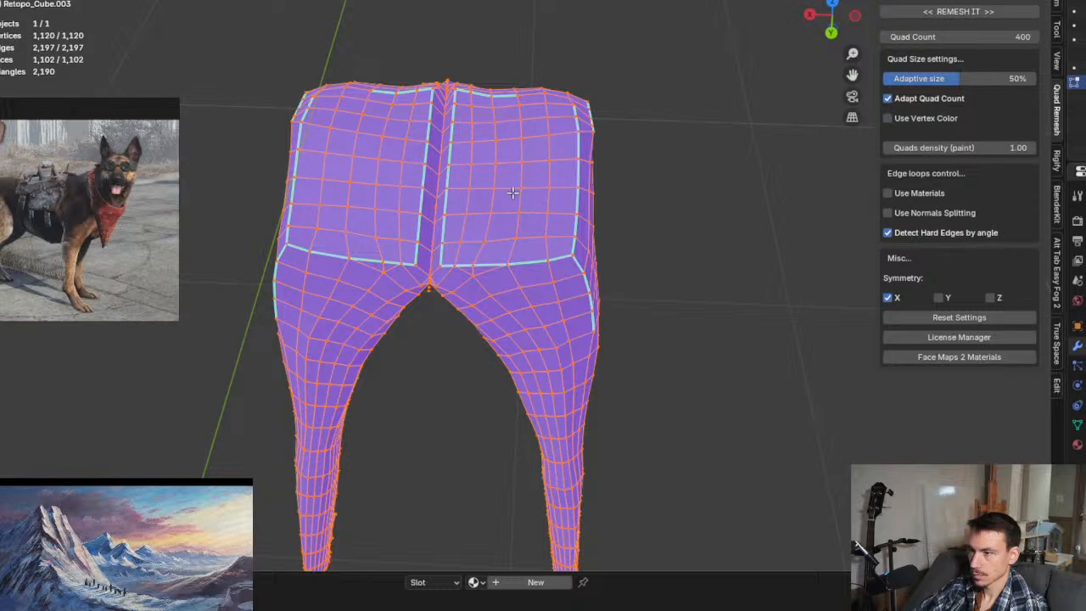
key(ctrl+l)
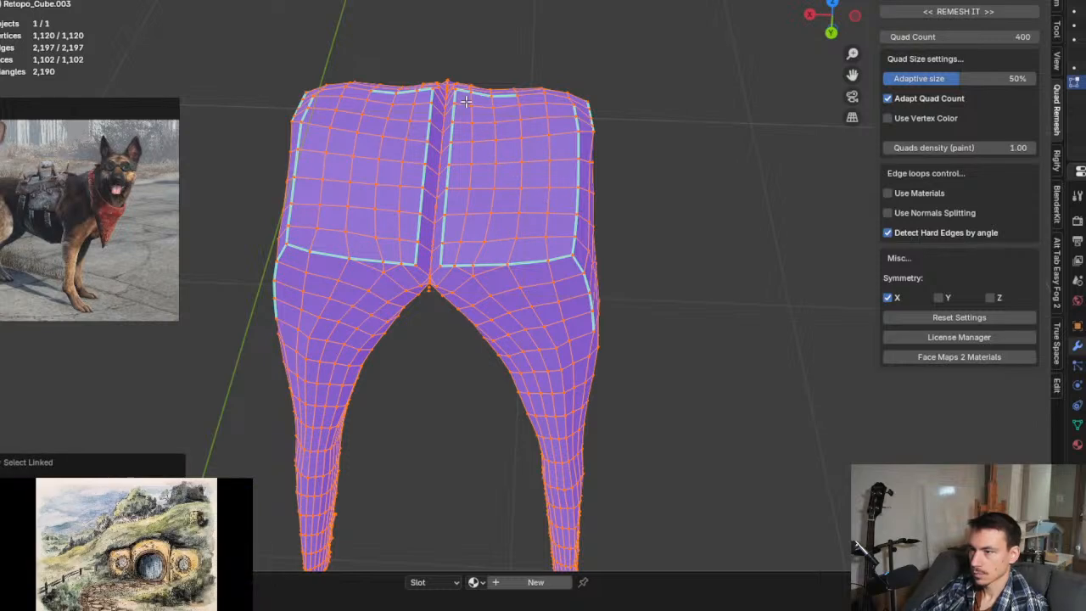
key(alt+a)
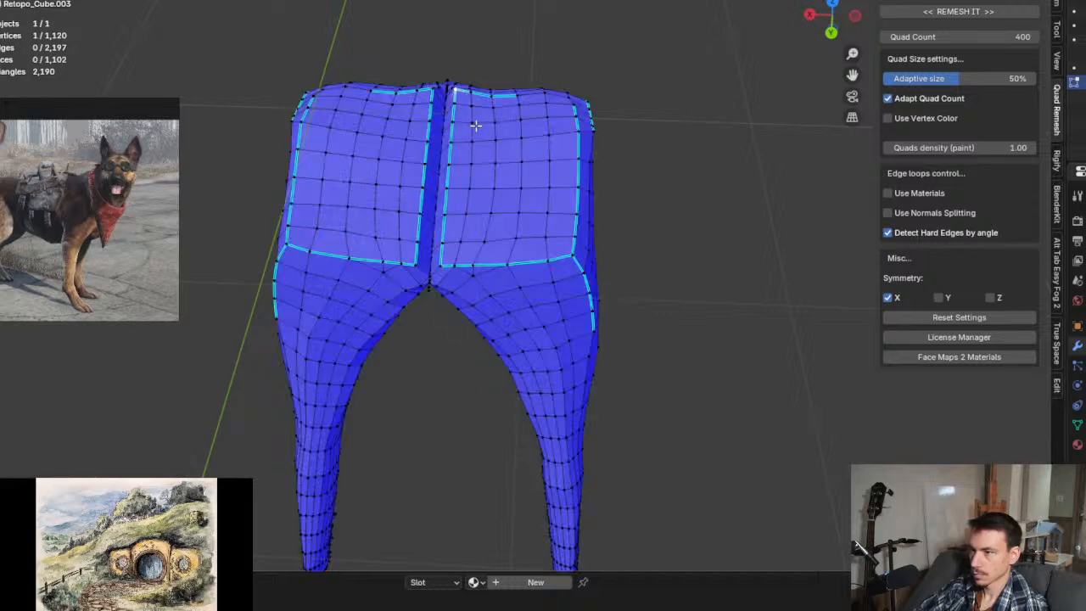
Step: Switch to face selection and select the outer rear corner face of one hind leg's upper cap
scroll(472, 125, up, 1)
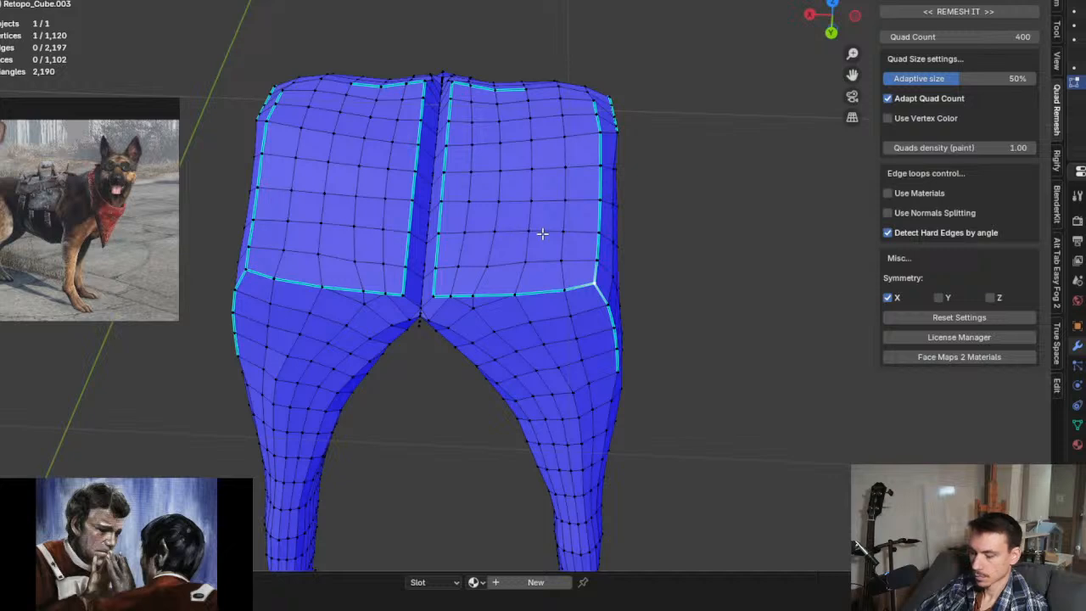
key(2)
click(585, 274)
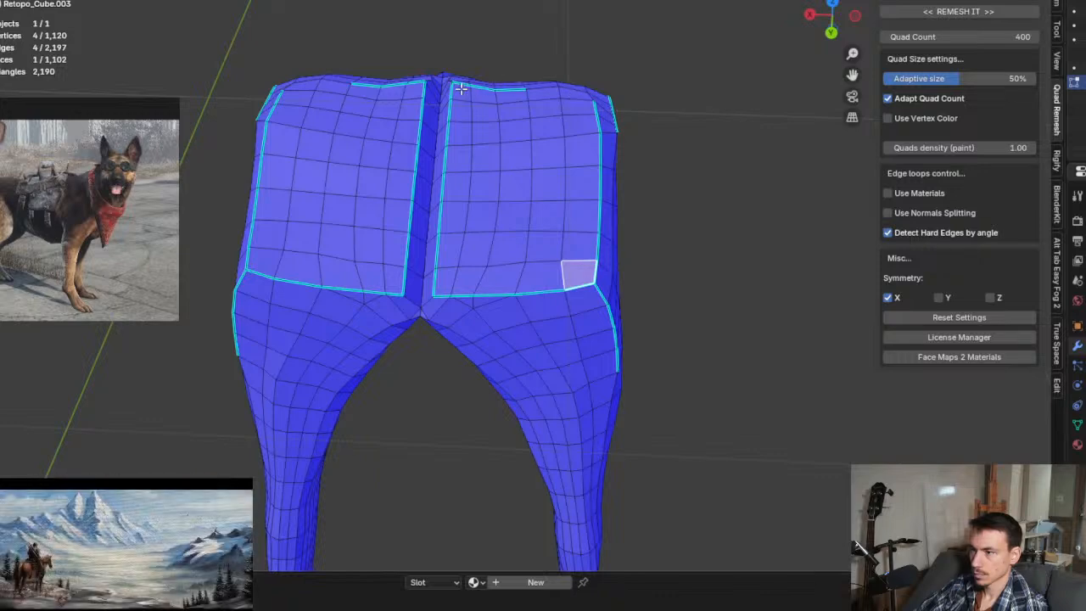
middle_drag(460, 92, 500, 173)
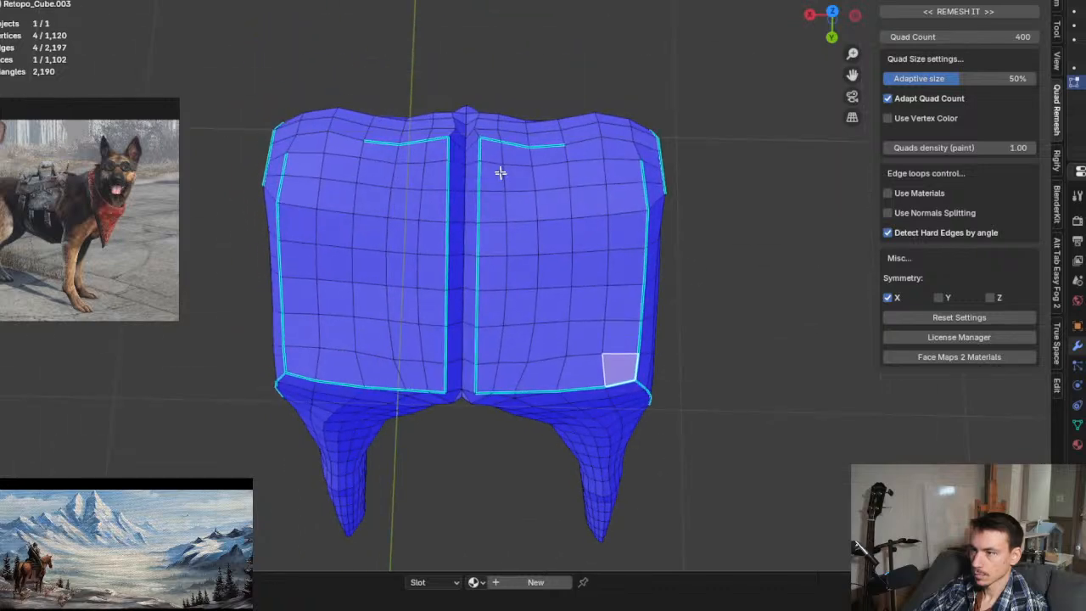
ctrl+shift+click(468, 109)
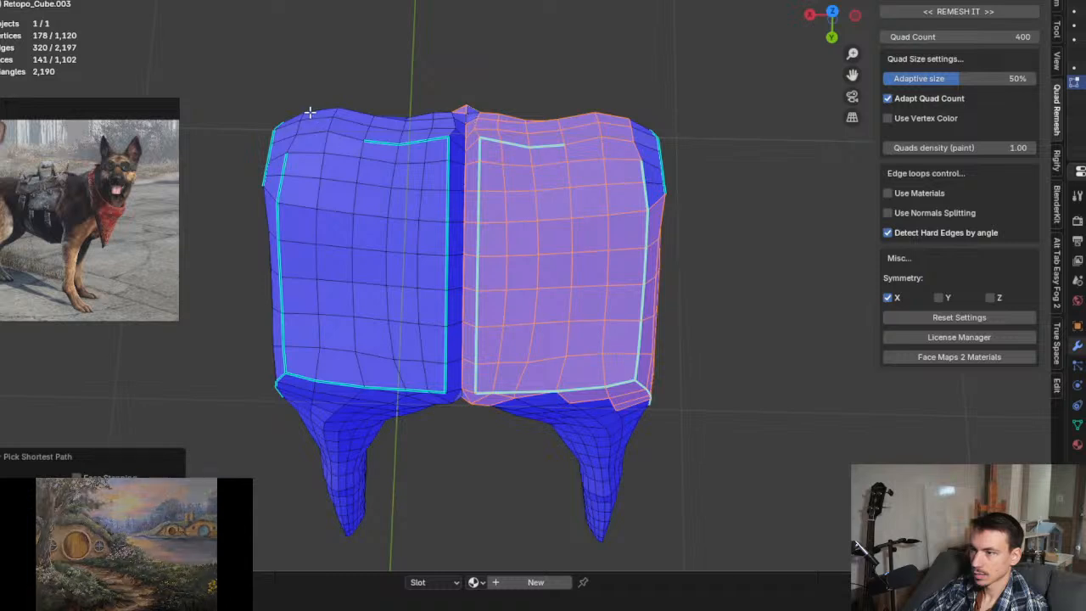
shift+click(284, 123)
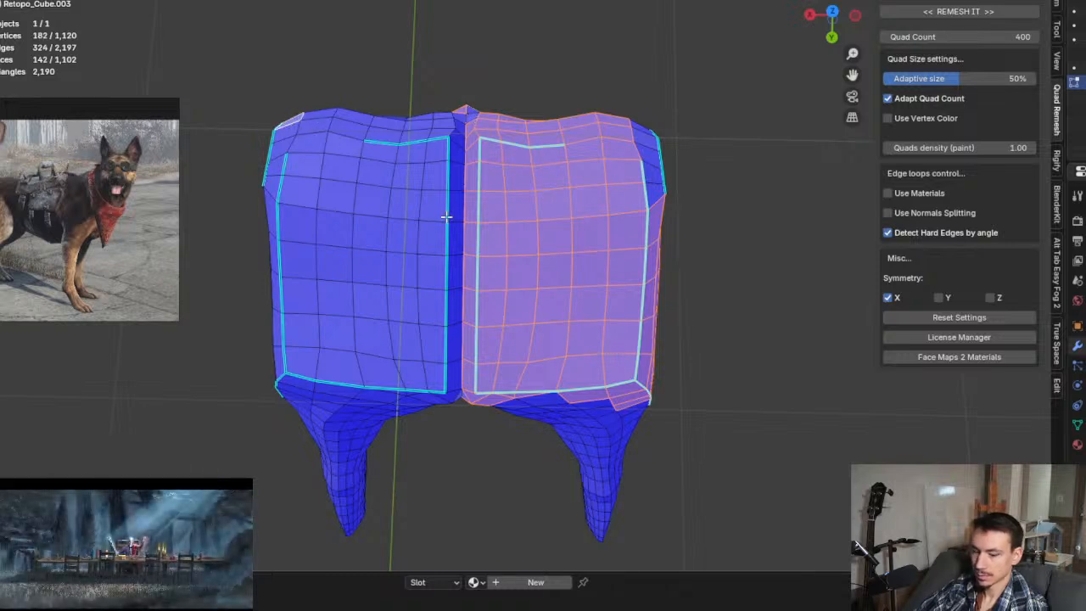
key(ctrl+z)
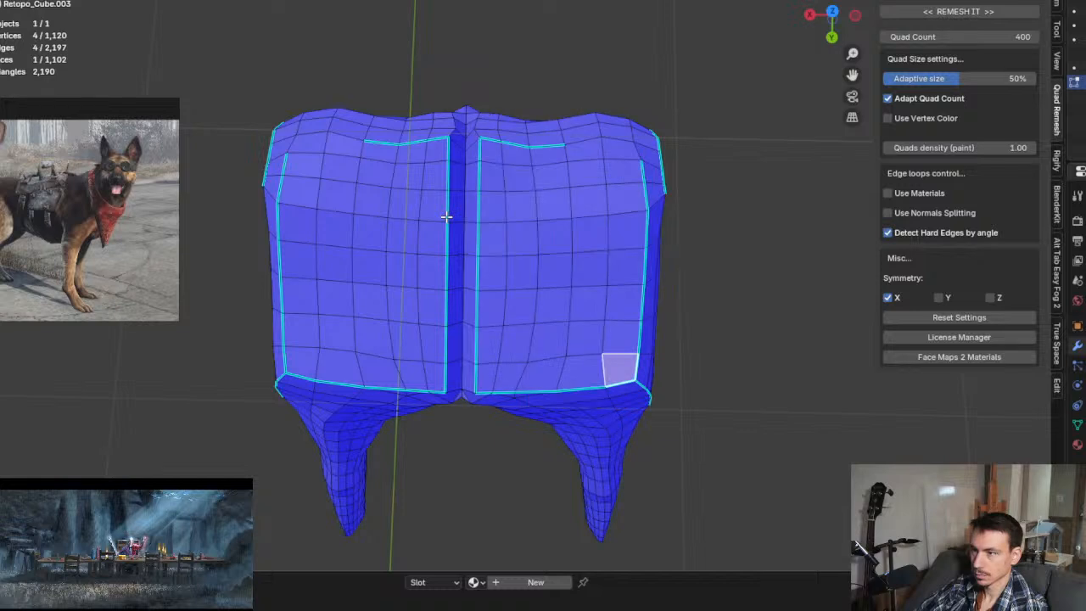
Step: Select the cap region spanning both hind legs' upper ends, deselect the stray faces at the crotch, and delete the selected faces
shift+middle_drag(304, 133, 378, 161)
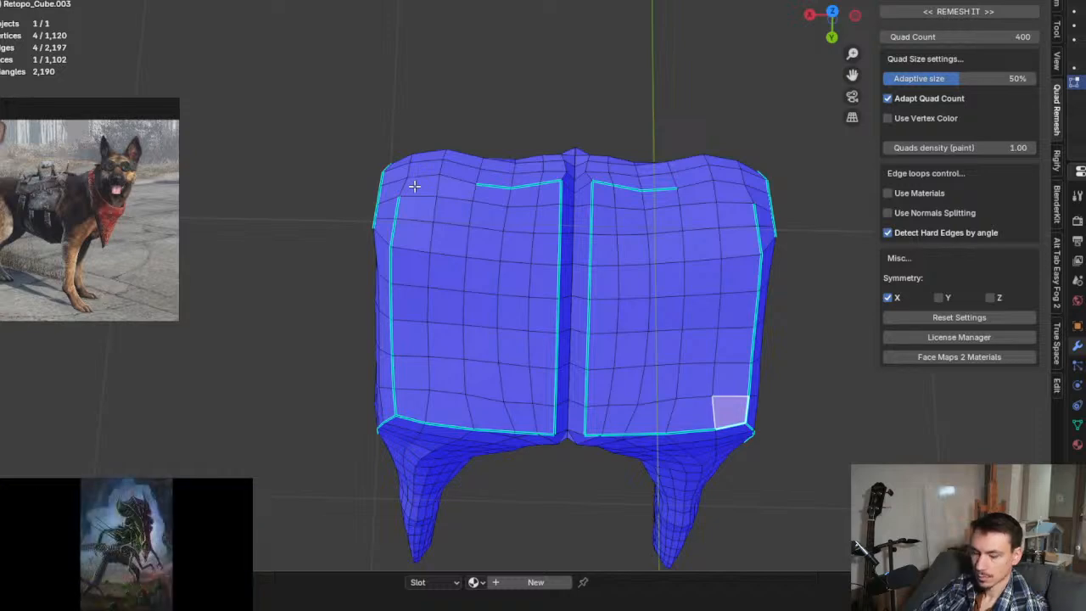
ctrl+shift+click(414, 186)
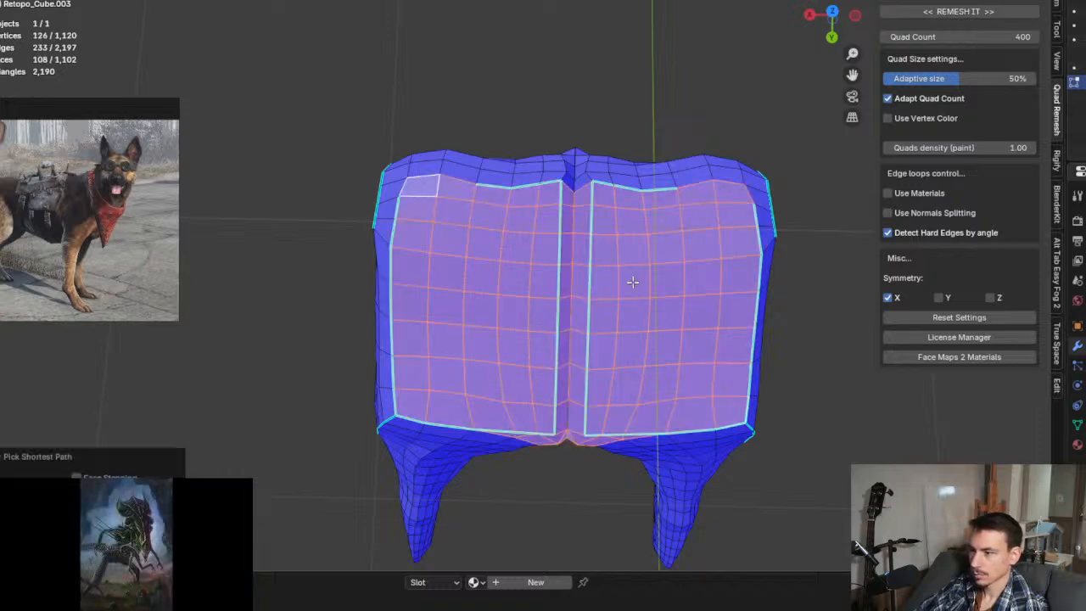
middle_drag(623, 381, 577, 245)
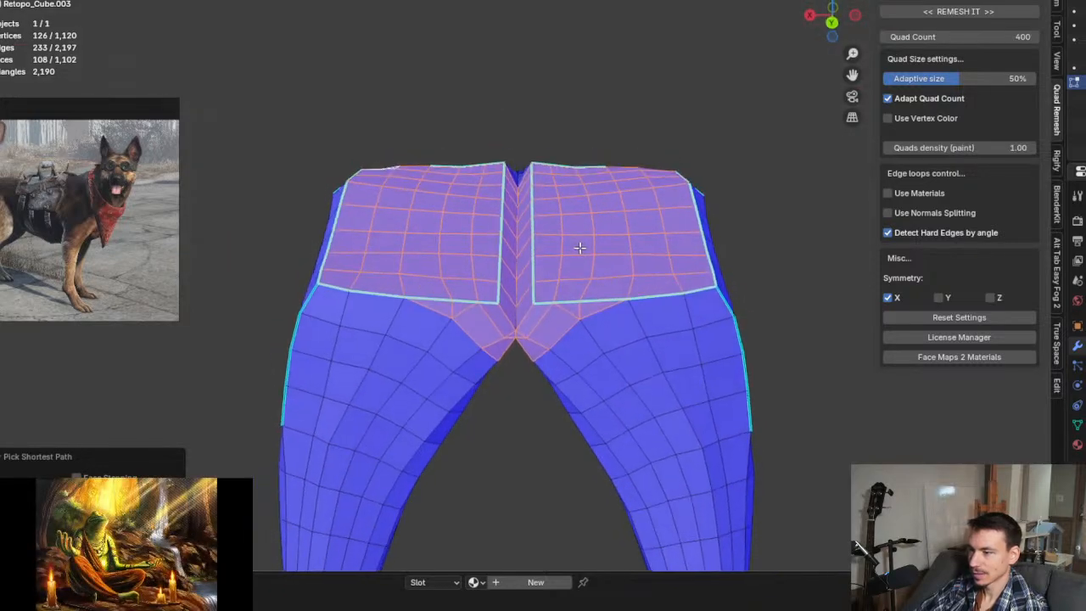
shift+click(530, 319)
shift+click(567, 315)
shift+click(591, 313)
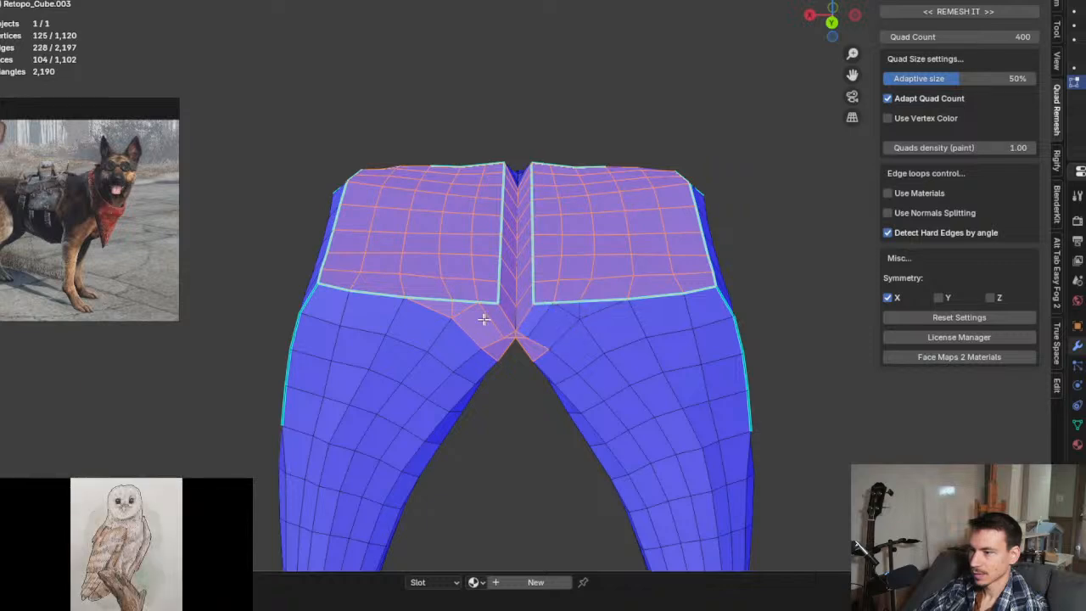
shift+click(499, 325)
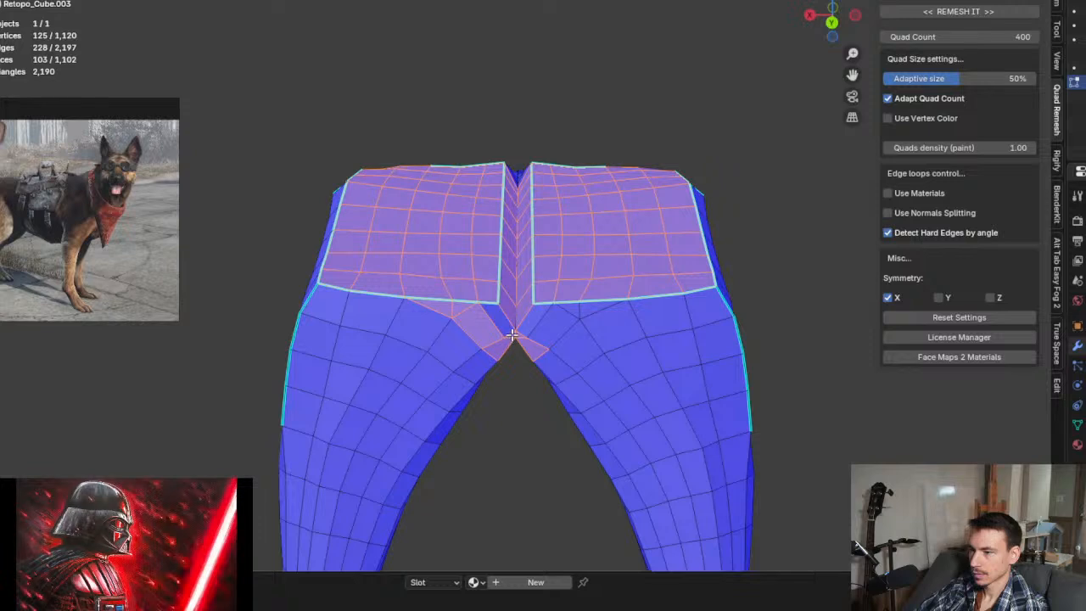
shift+click(501, 346)
shift+click(458, 307)
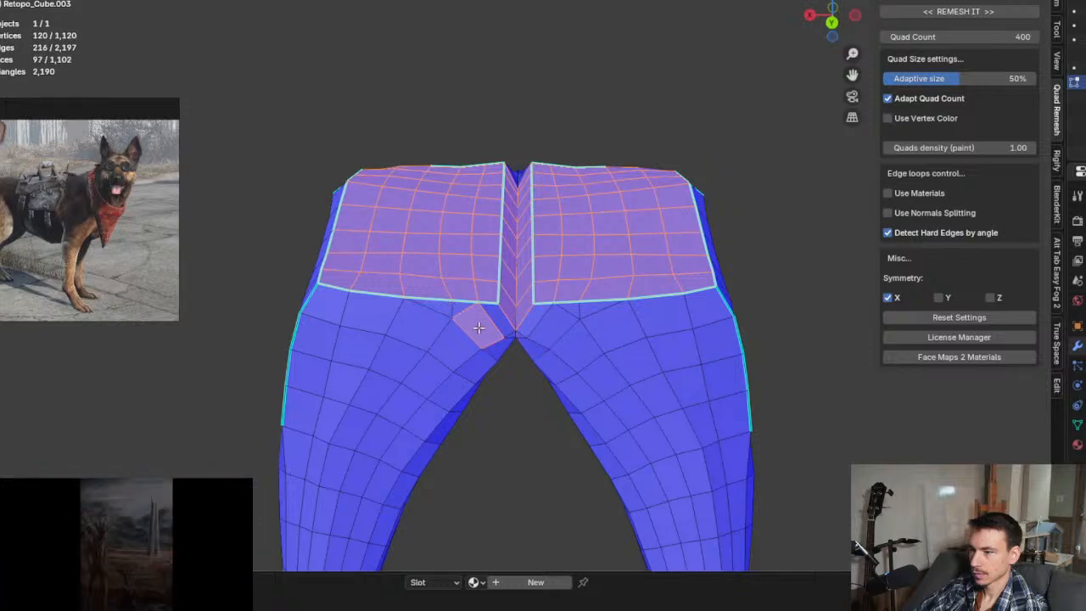
shift+click(478, 327)
scroll(513, 330, up, 2)
middle_drag(521, 306, 509, 375)
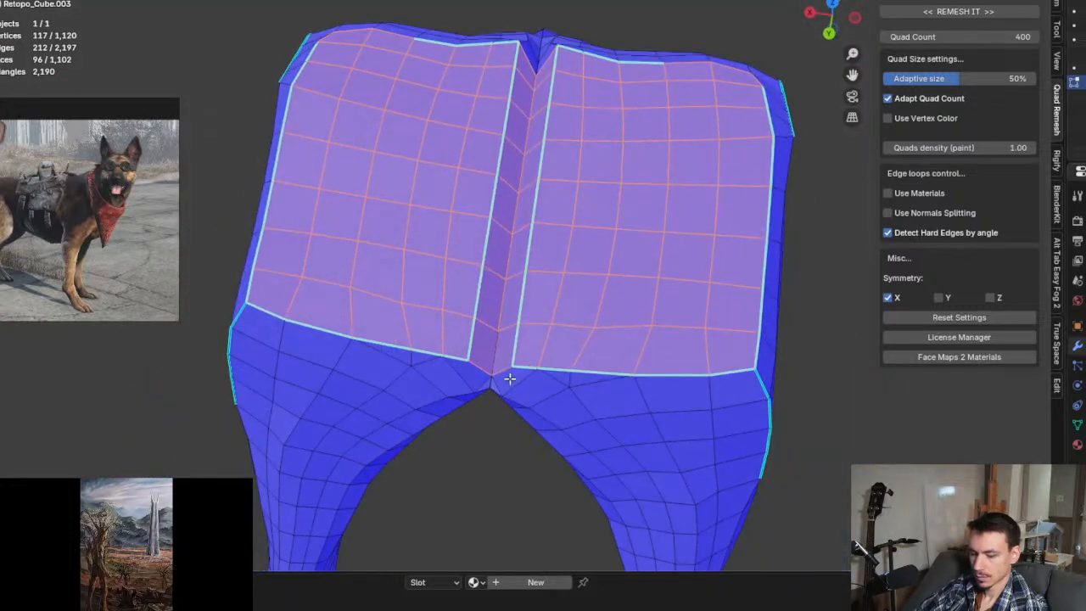
key(x)
click(509, 379)
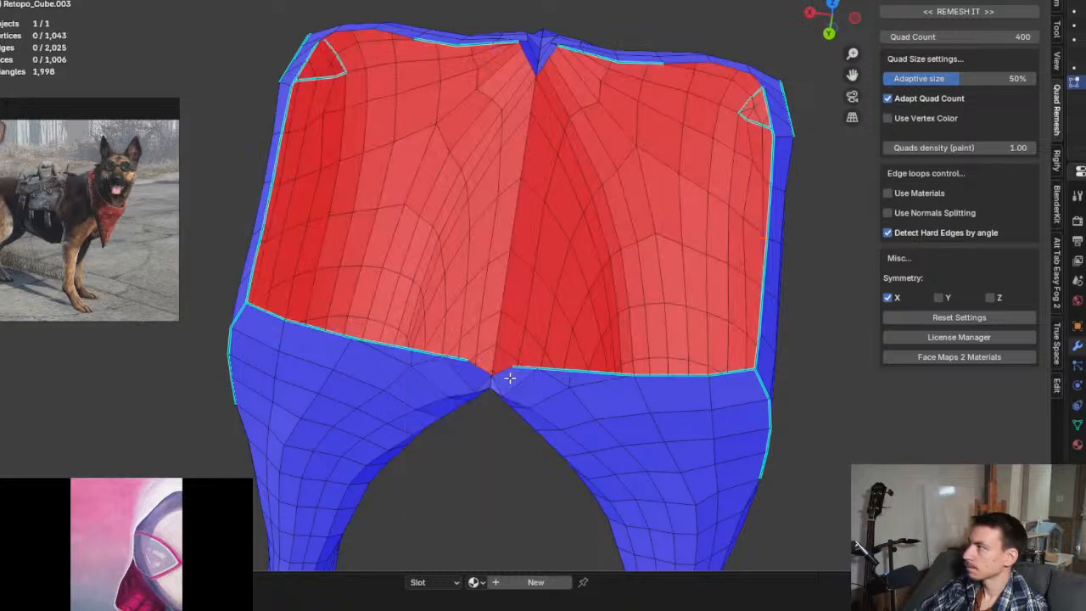
Step: Leave the hind legs' local view, isolate the body mesh instead and open it in Edit Mode facing its rear underside
middle_drag(588, 344, 426, 338)
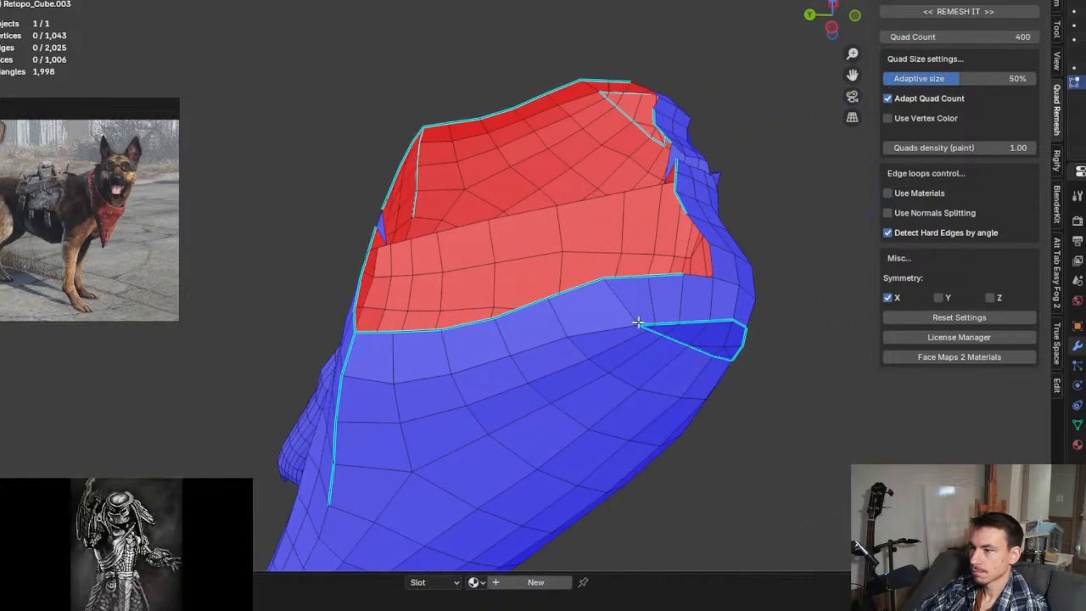
key(KP_Divide)
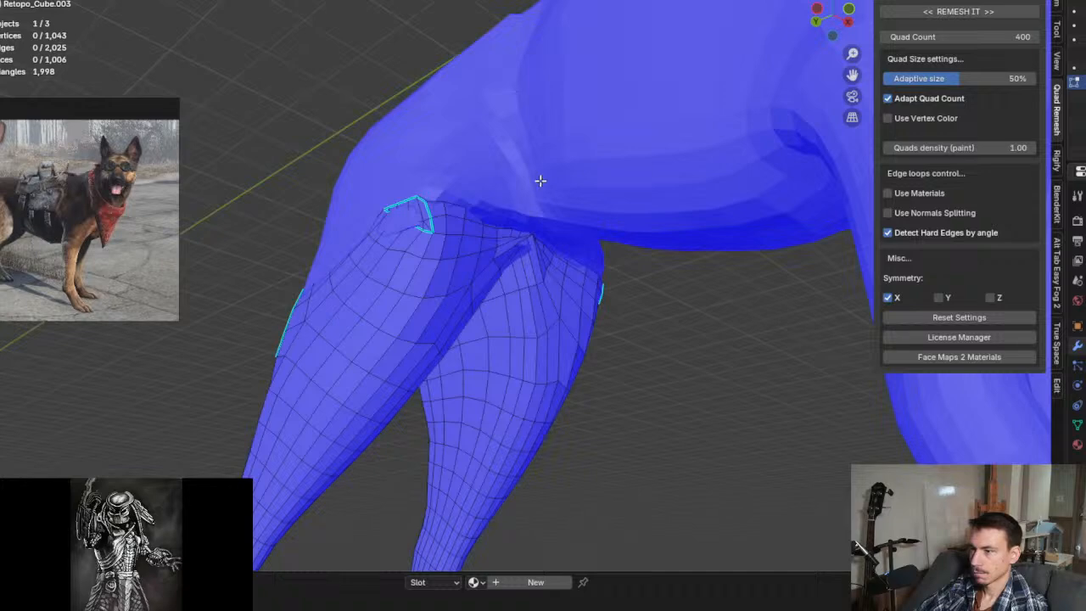
key(Tab)
click(539, 180)
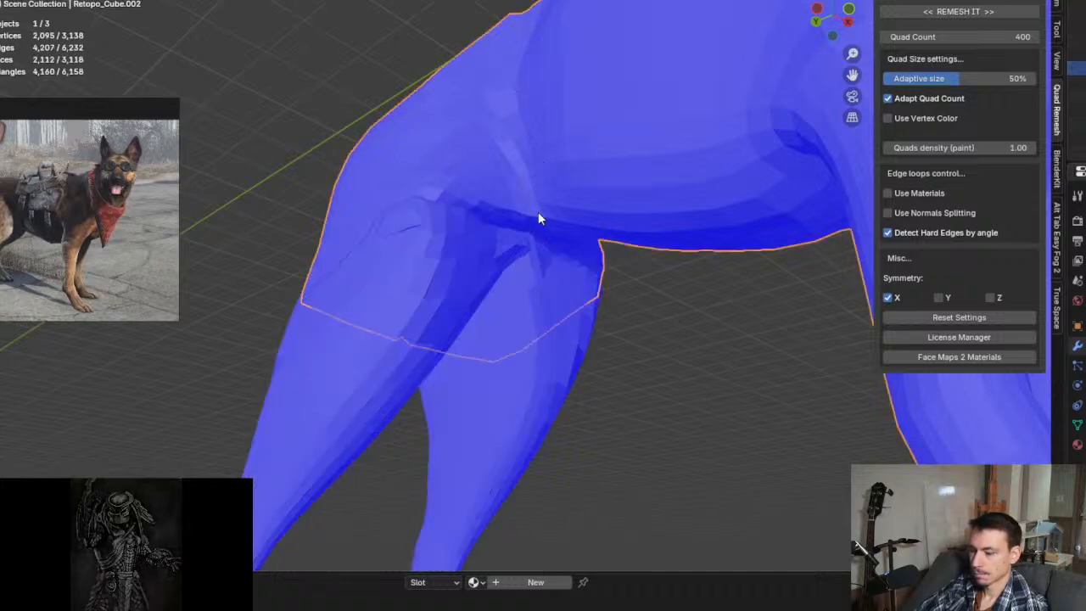
key(KP_Divide)
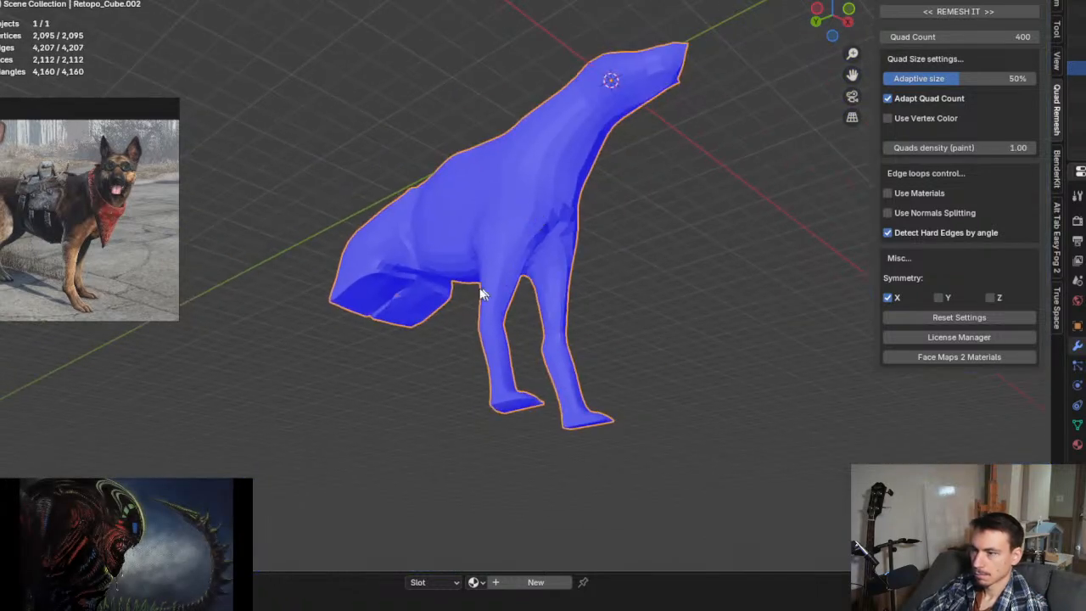
scroll(339, 329, up, 5)
middle_drag(339, 329, 467, 309)
key(Tab)
scroll(497, 332, up, 5)
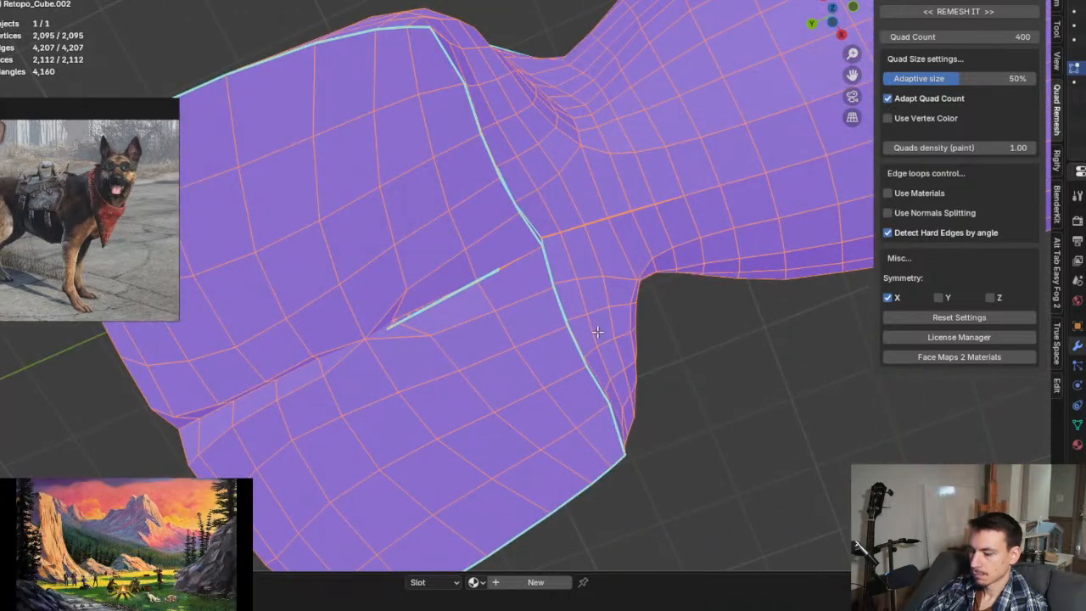
Step: Select the whole cap on the body's rear underside from one corner face to the opposite one and delete its faces
key(KP_1)
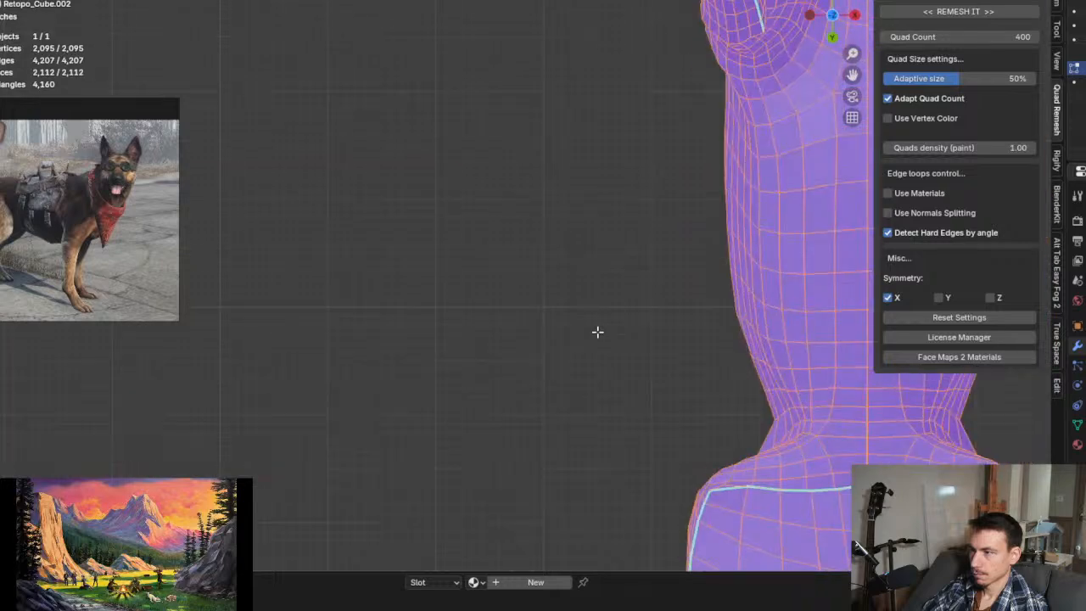
shift+middle_drag(710, 427, 407, 19)
scroll(511, 230, up, 3)
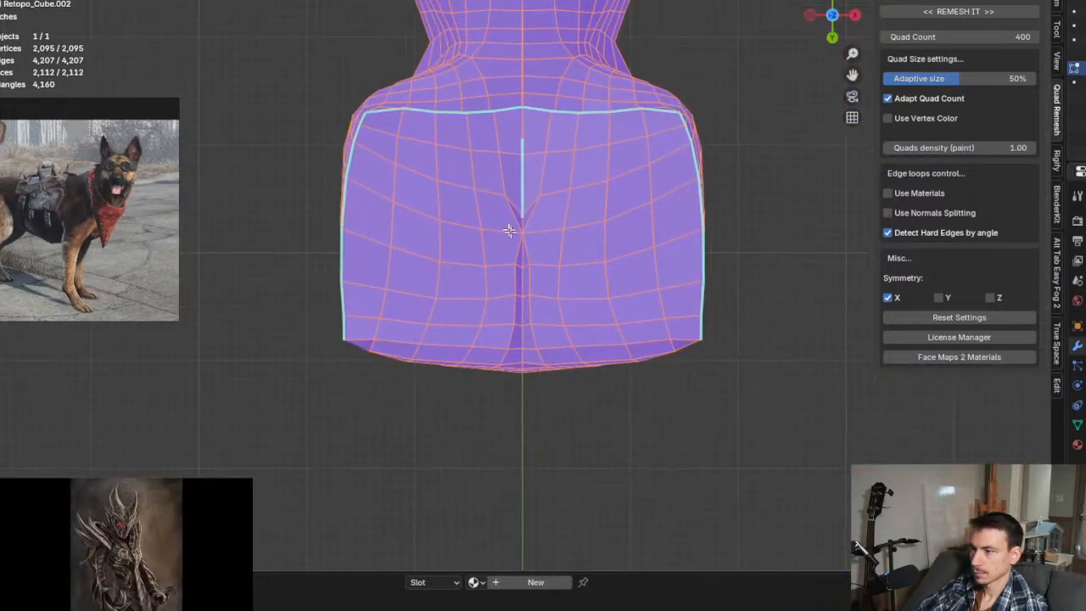
shift+middle_drag(520, 248, 491, 178)
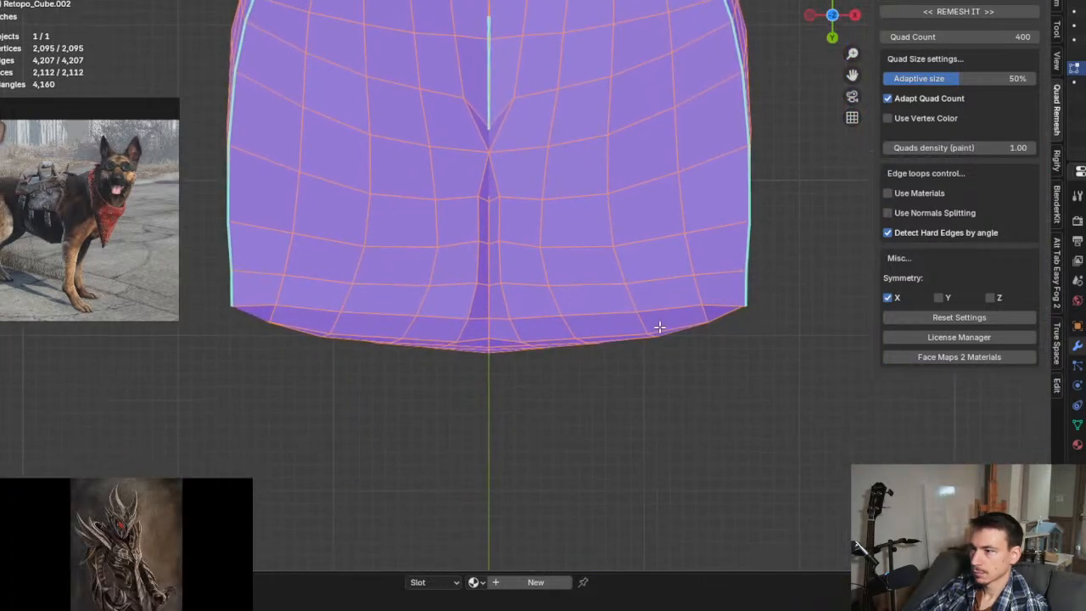
click(715, 312)
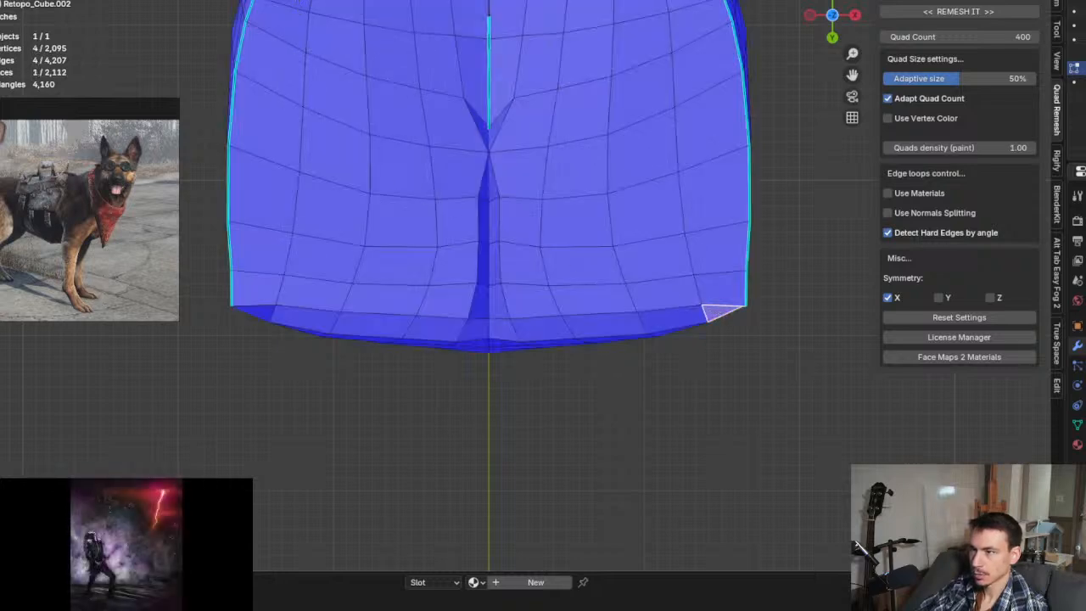
ctrl+shift+click(300, 98)
middle_drag(492, 434, 480, 364)
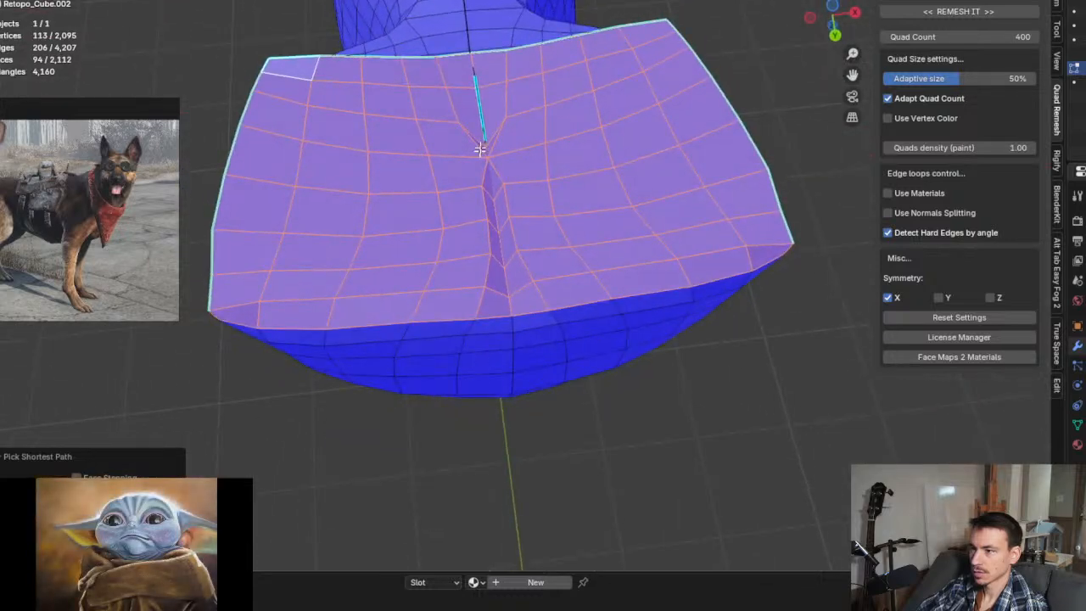
key(x)
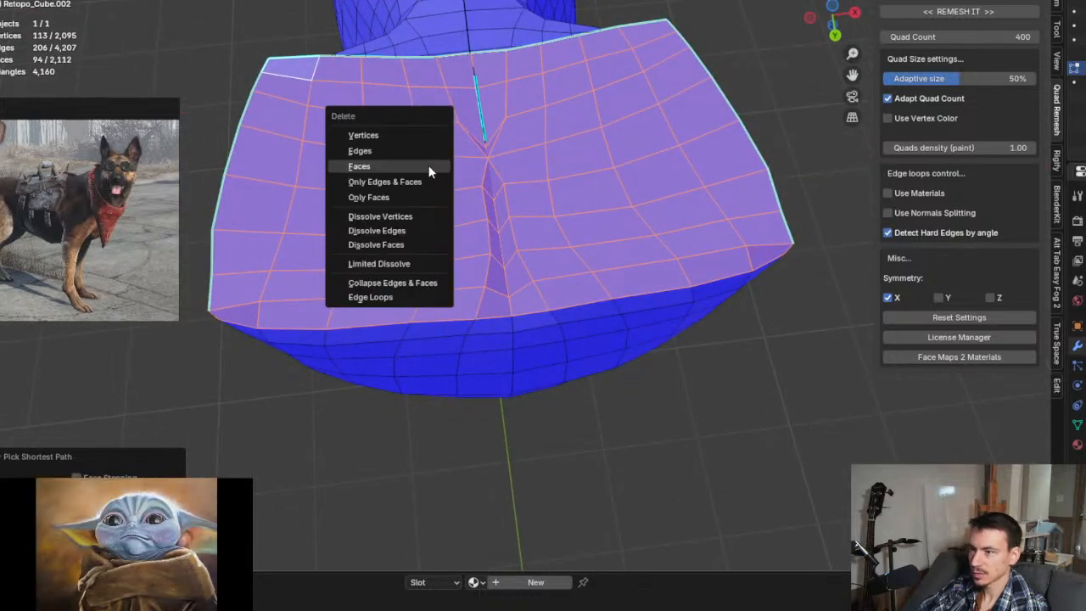
click(428, 172)
Step: Delete the vertices of the disconnected face strip left inside the body's open rear end
middle_drag(431, 169, 668, 251)
scroll(669, 251, up, 5)
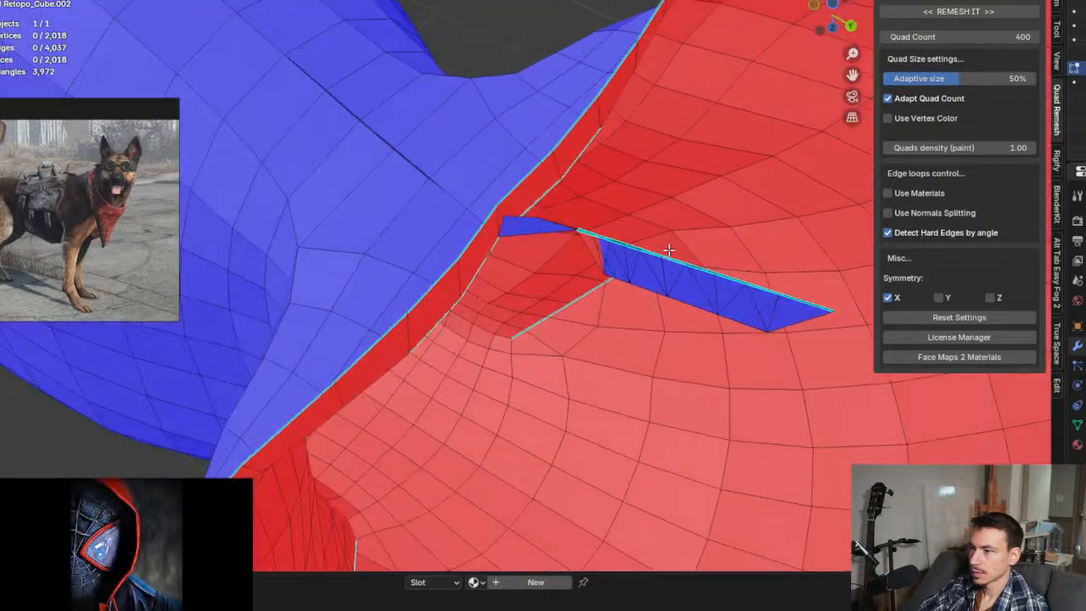
middle_drag(650, 294, 611, 244)
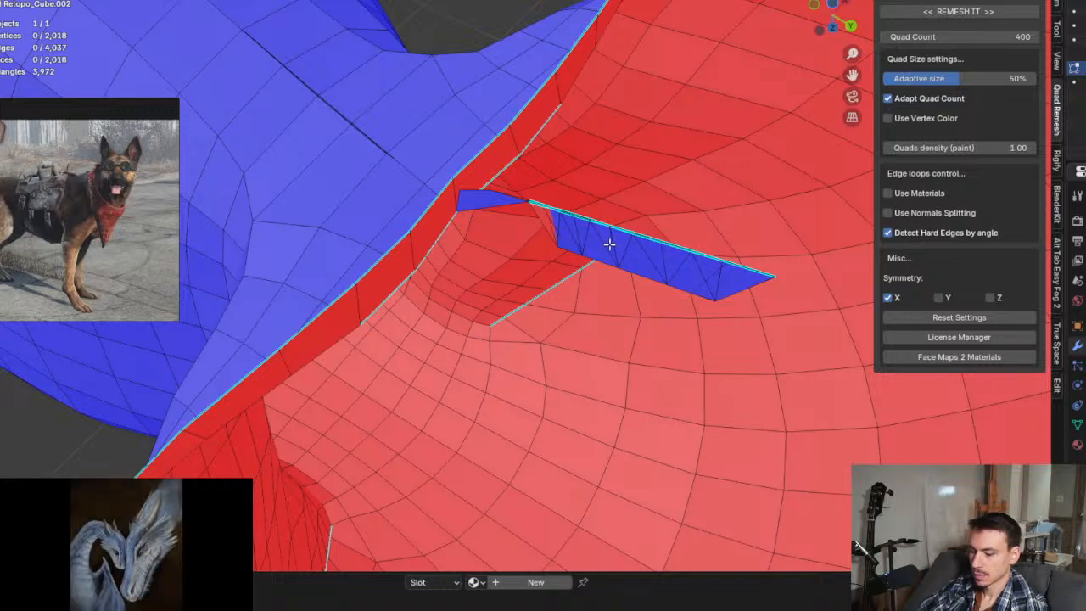
key(l)
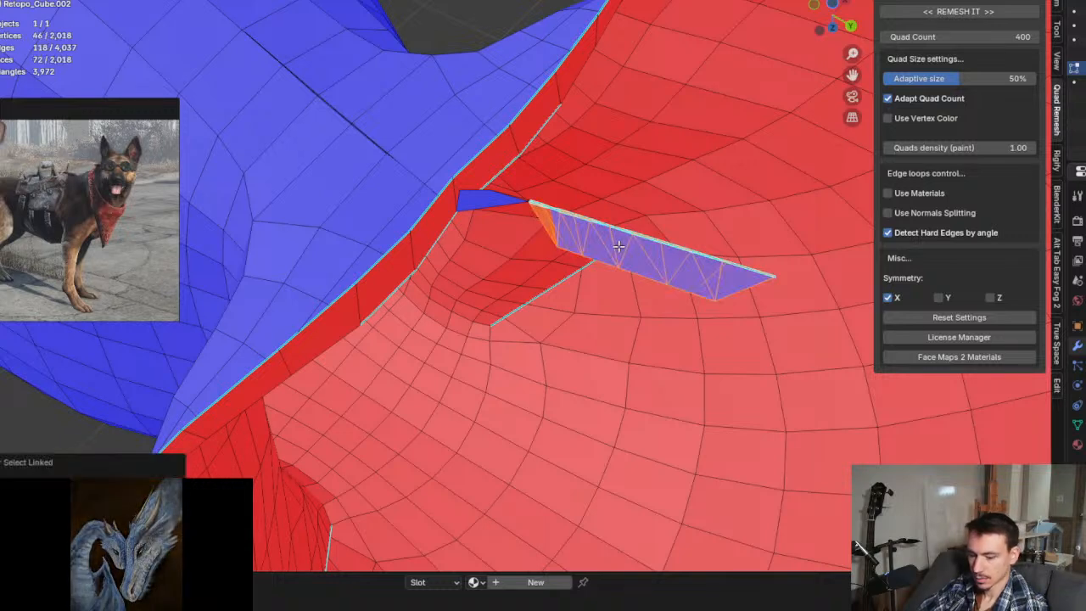
key(x)
click(607, 215)
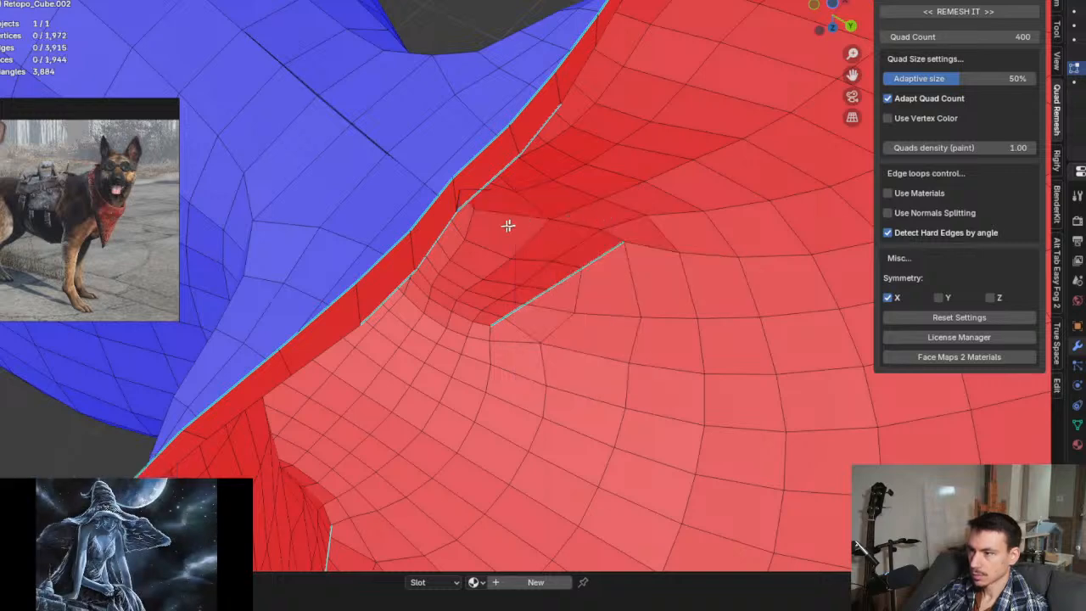
Step: Select the remaining loose edge inside the body with all its linked geometry and delete its vertices
middle_drag(605, 260, 630, 257)
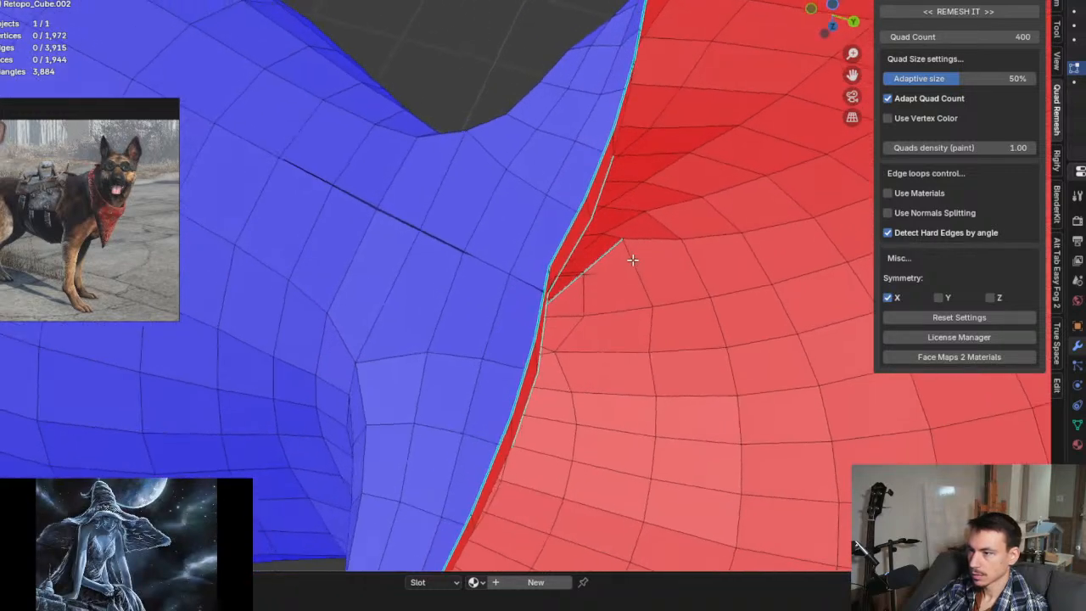
scroll(582, 281, up, 5)
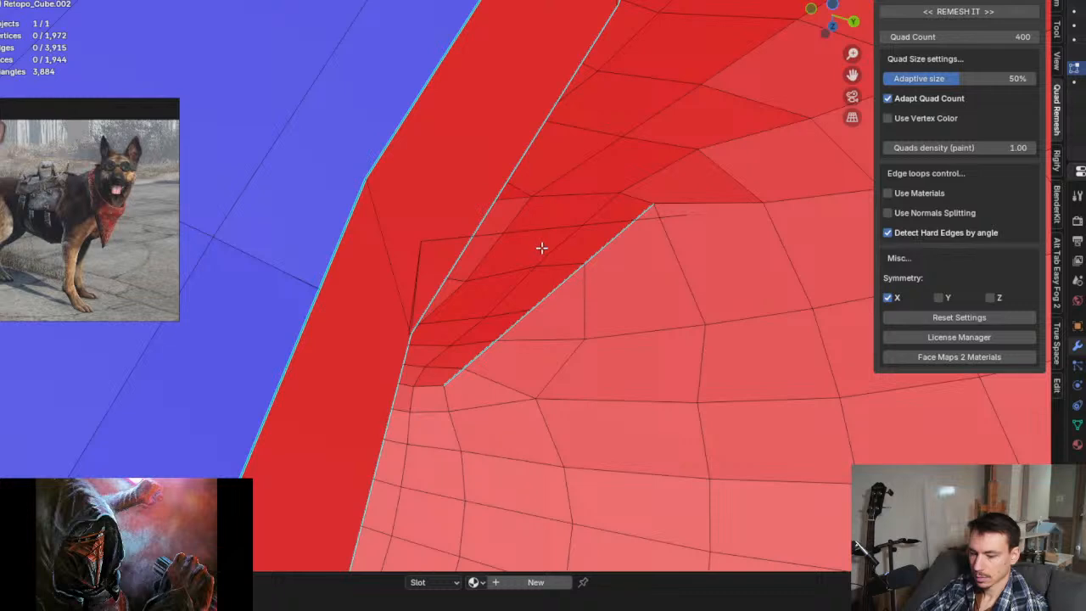
click(537, 229)
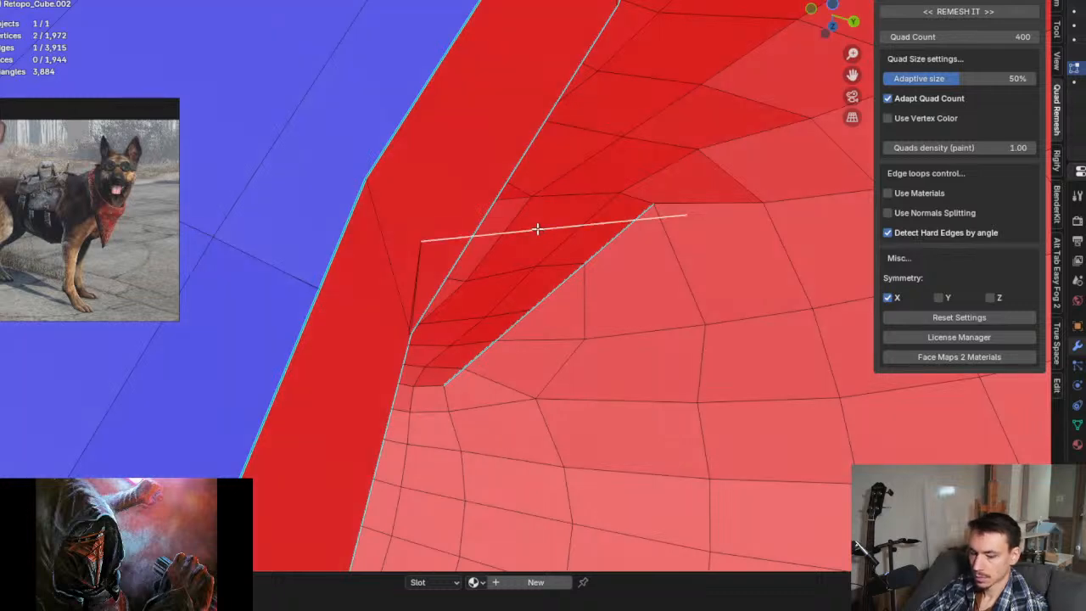
key(ctrl+l)
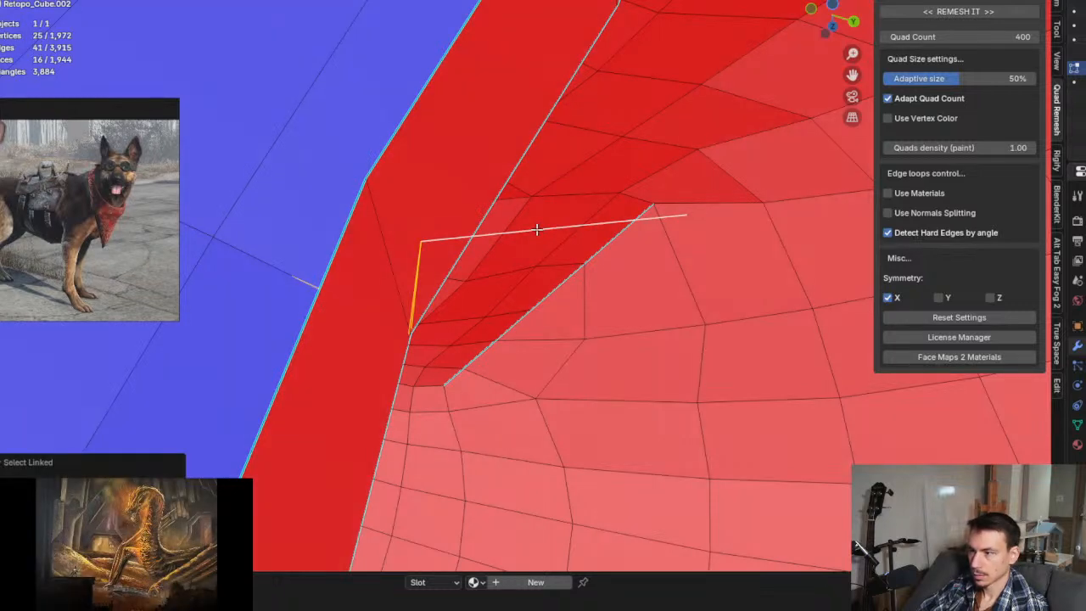
key(x)
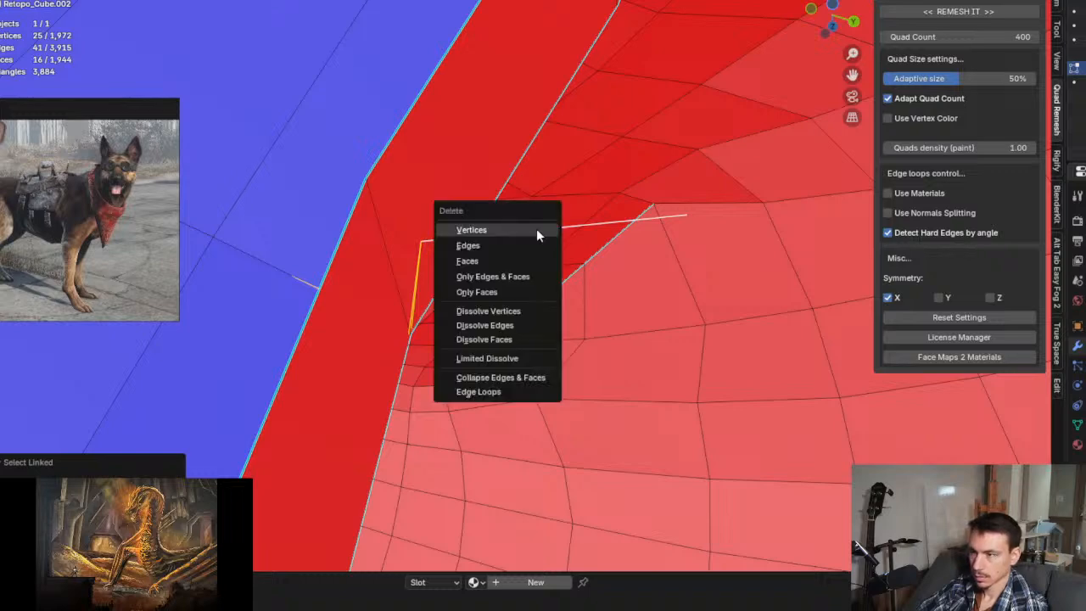
click(536, 229)
middle_drag(536, 230, 488, 190)
scroll(460, 260, down, 2)
scroll(472, 191, up, 2)
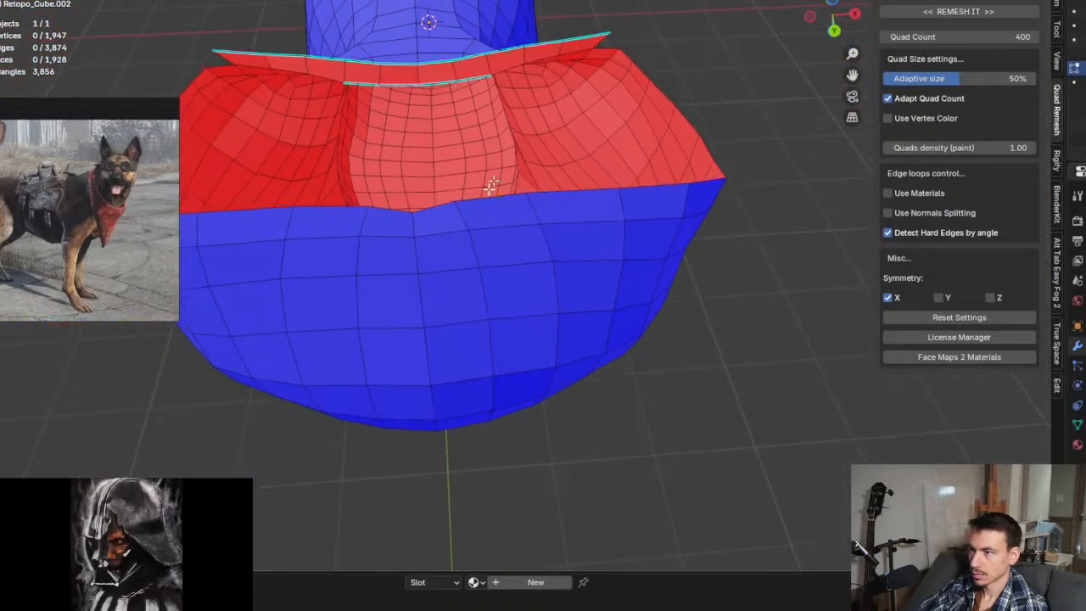
Step: Select the strip of faces overhanging the front rim of the body's rear opening from one end to the other and delete its faces
scroll(489, 190, up, 2)
scroll(607, 34, up, 3)
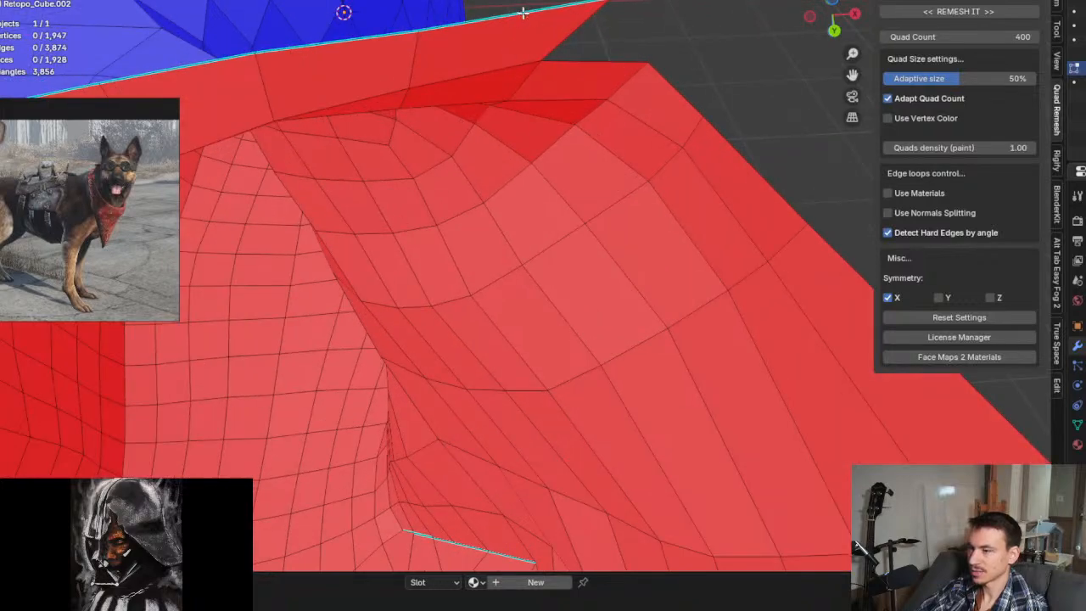
scroll(504, 131, down, 3)
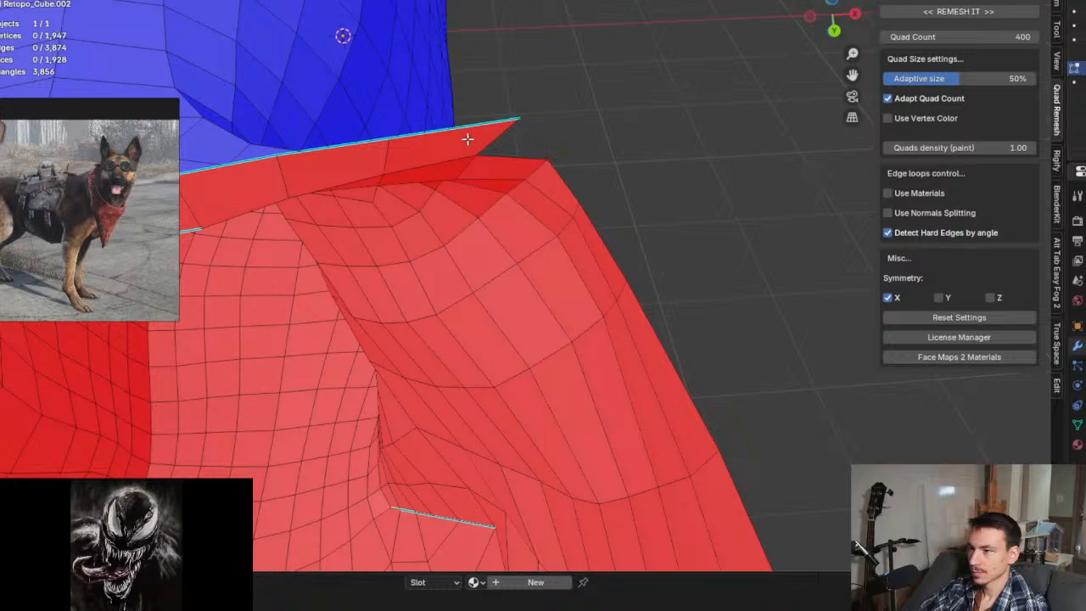
scroll(462, 140, down, 2)
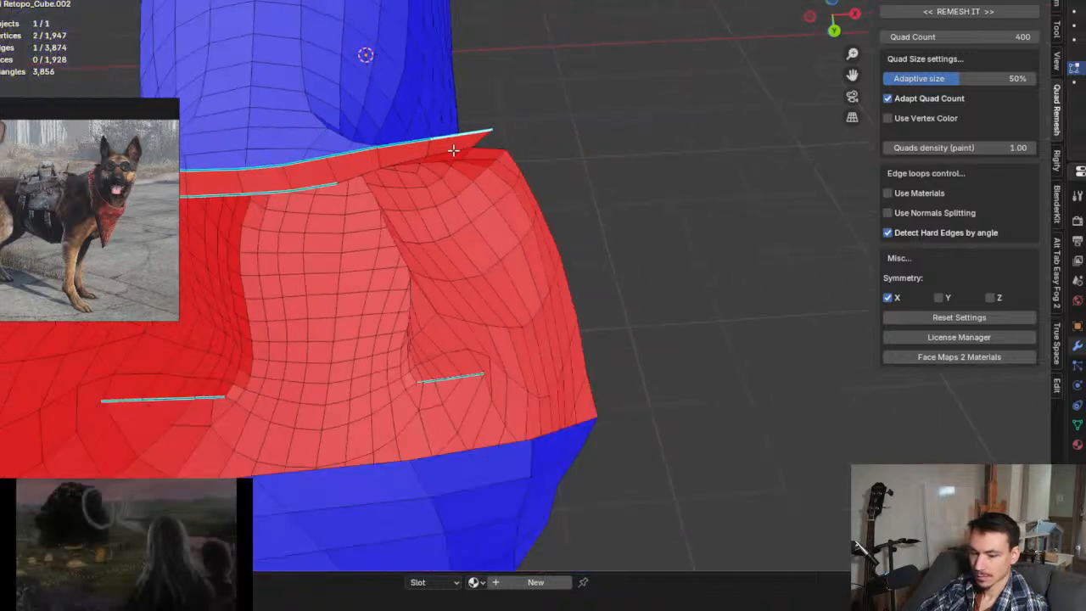
click(454, 140)
middle_drag(370, 181, 612, 167)
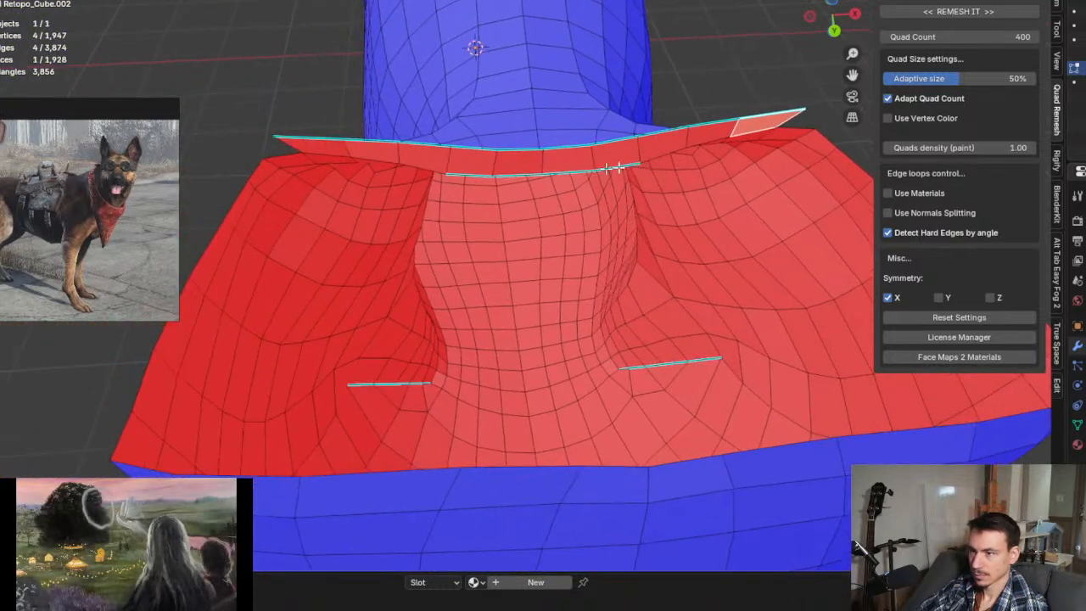
ctrl+click(327, 145)
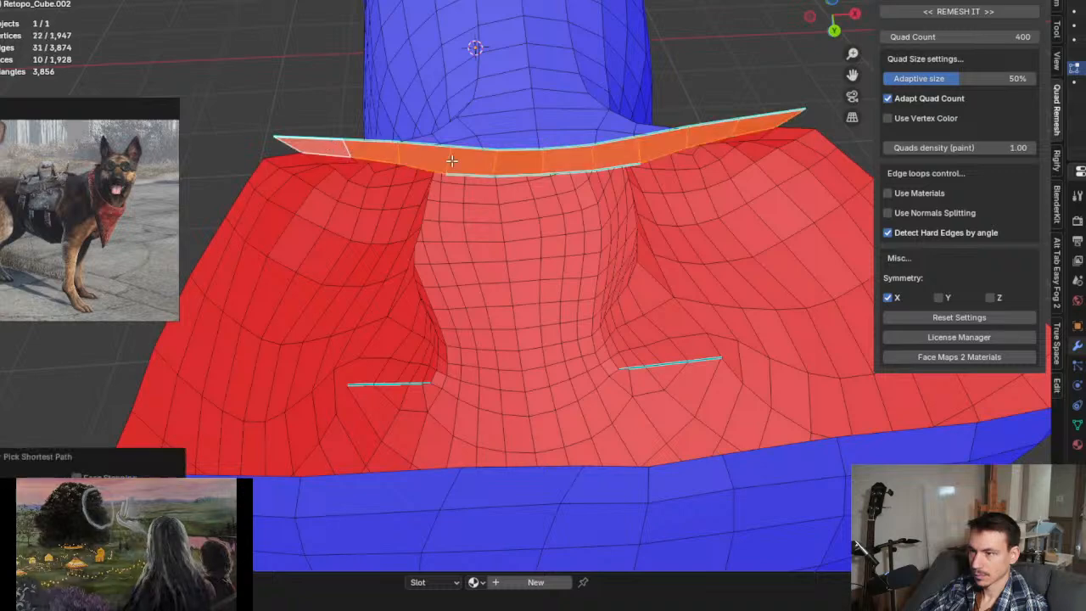
key(x)
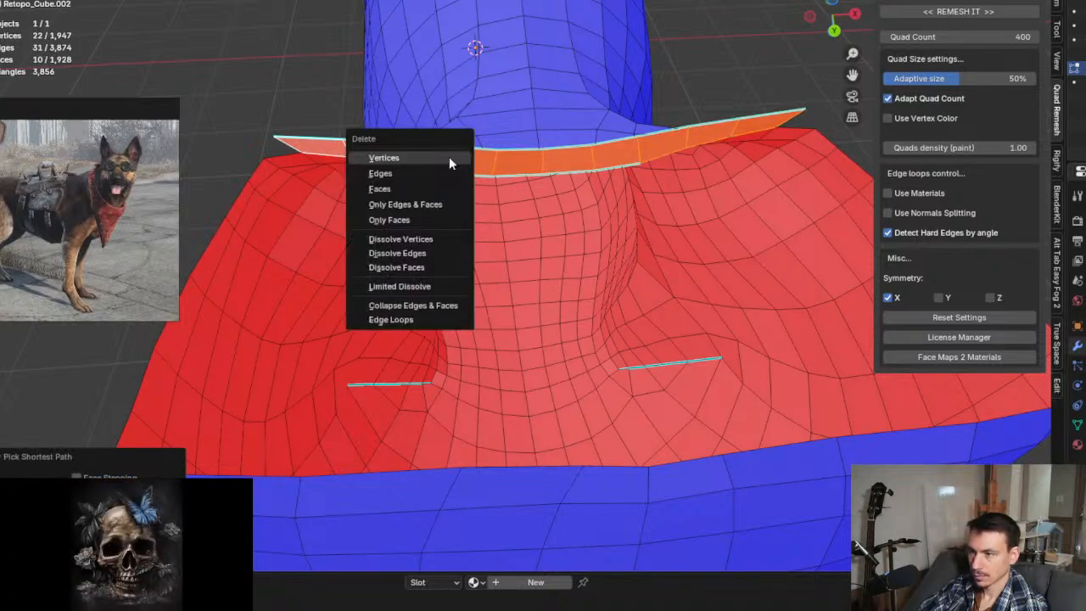
click(448, 187)
Step: Select the complete boundary edge loop around the body's open rear underside
scroll(545, 196, down, 3)
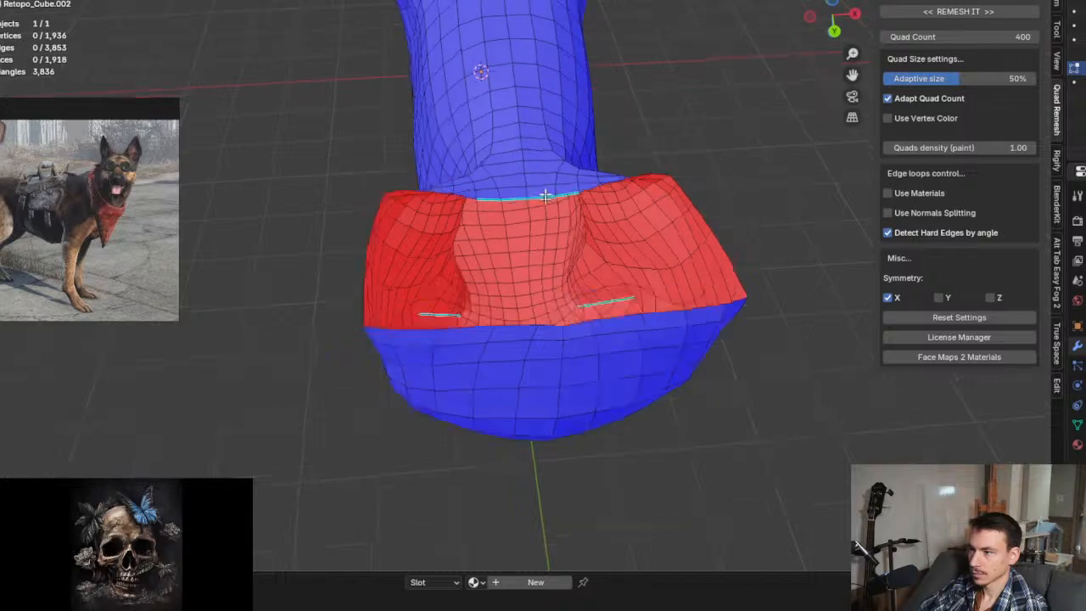
mouse_move(545, 196)
middle_down()
mouse_move(540, 240)
mouse_move(541, 185)
middle_up()
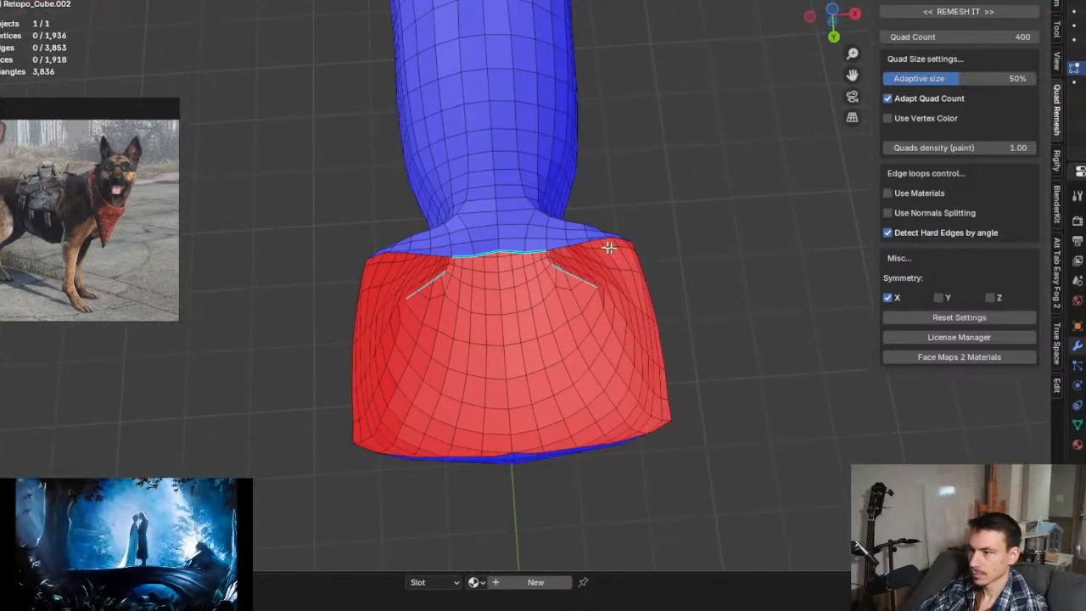
scroll(602, 245, up, 4)
click(528, 242)
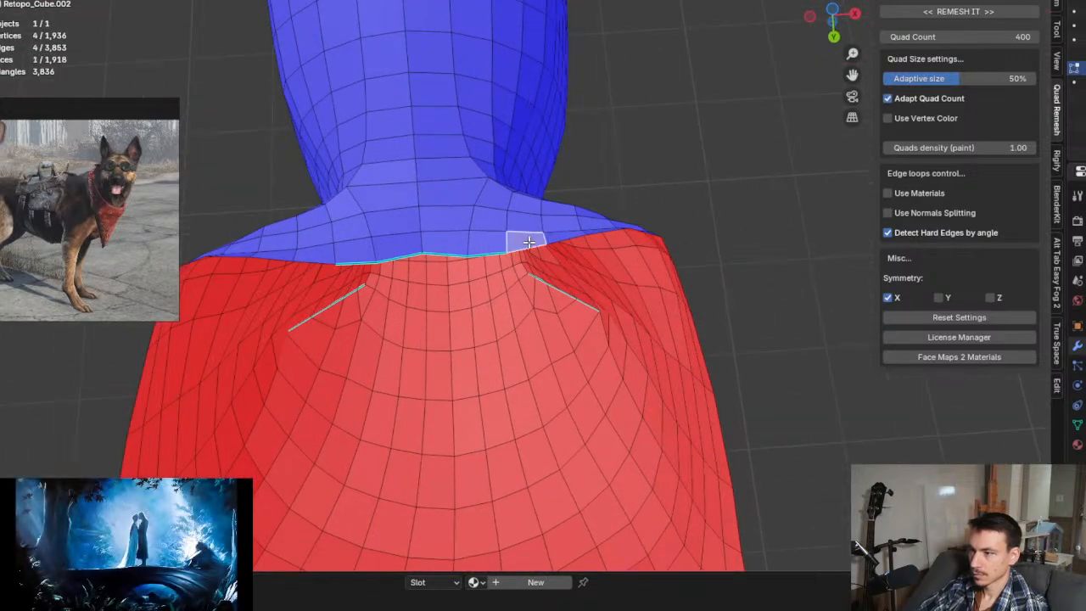
shift+click(528, 240)
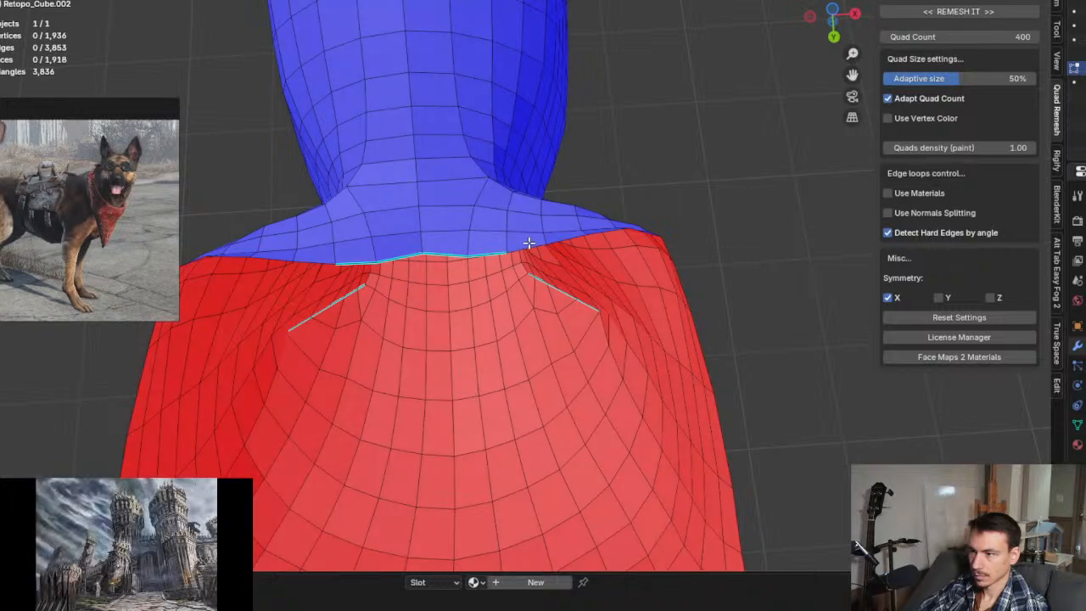
ctrl+click(402, 250)
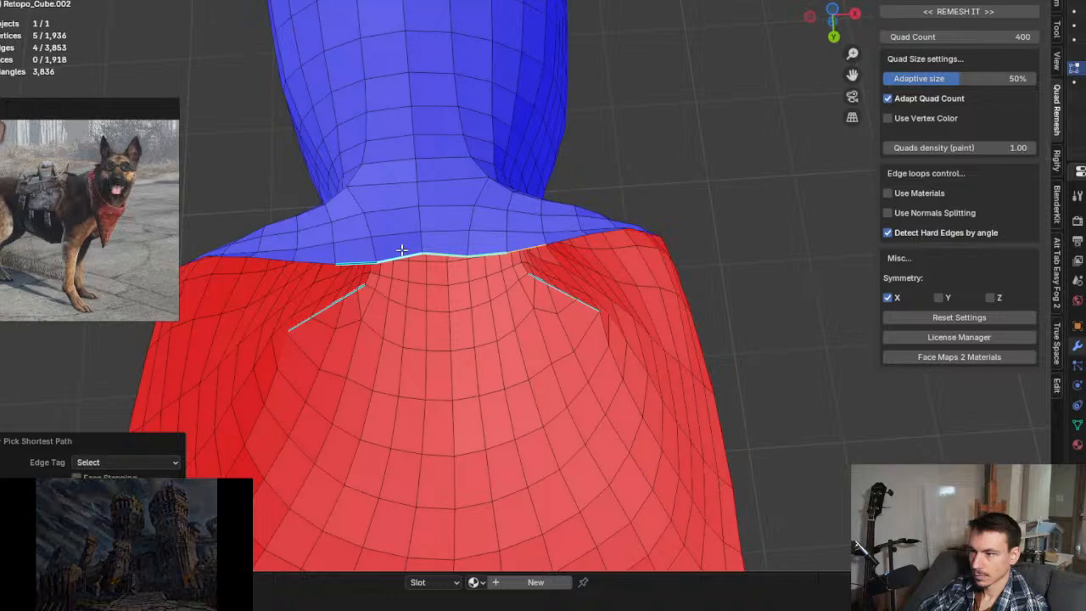
alt+shift+click(551, 244)
middle_drag(542, 384, 720, 147)
scroll(569, 235, down, 2)
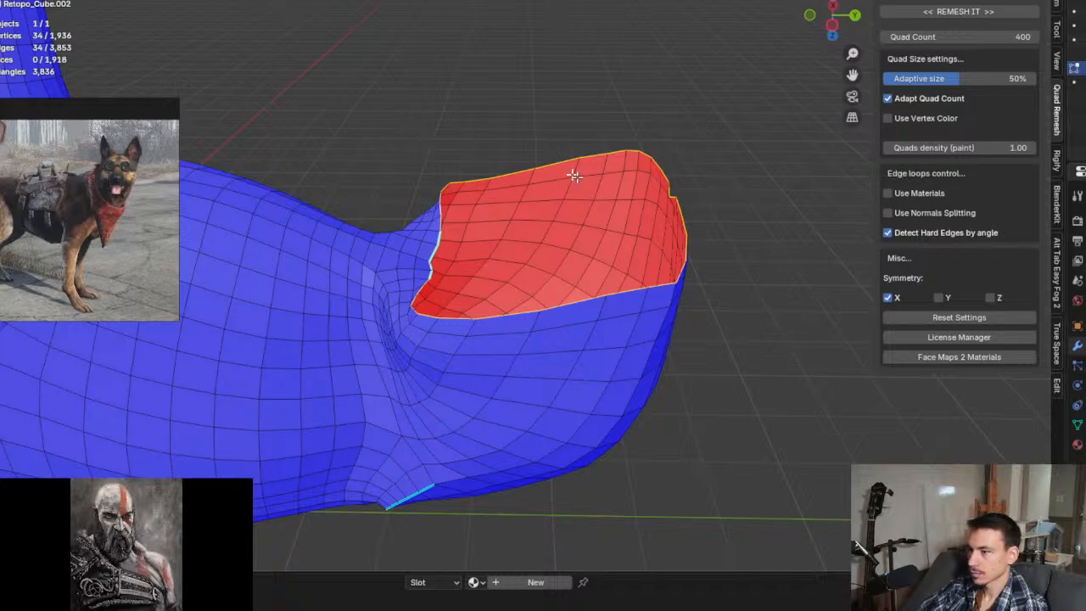
middle_drag(574, 175, 630, 201)
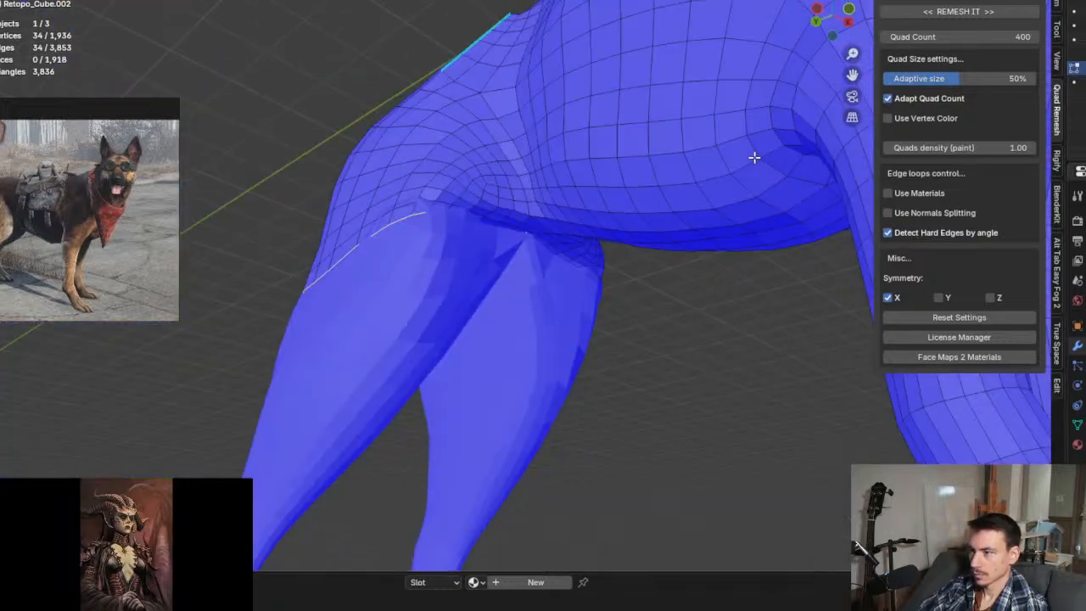
Step: Leave the body's local view, switch Edit Mode to the hind legs mesh and isolate it facing its open upper end
key(KP_Divide)
middle_drag(512, 266, 611, 285)
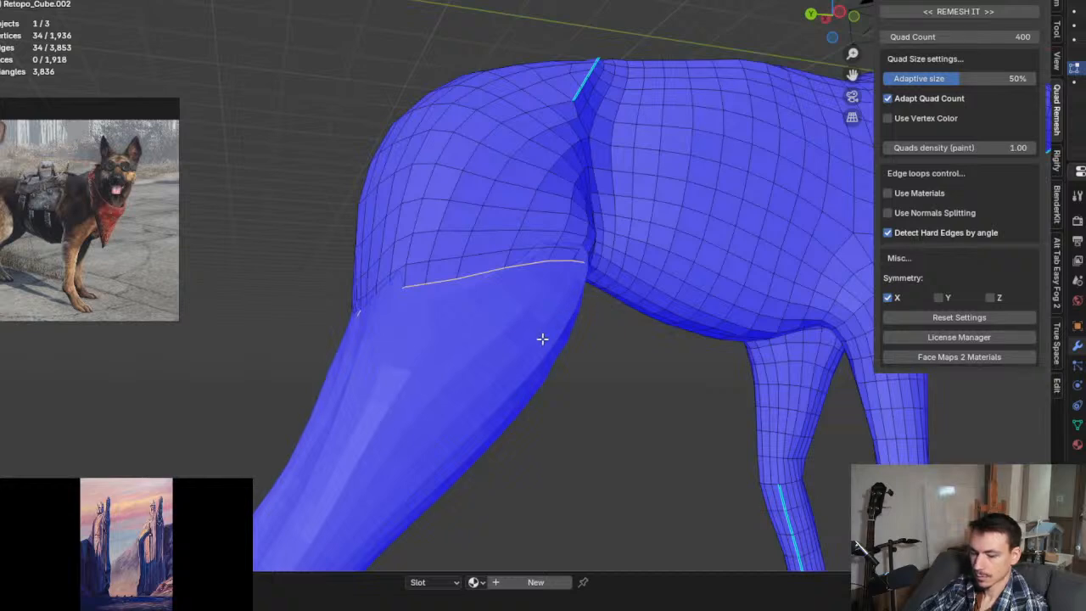
key(alt+q)
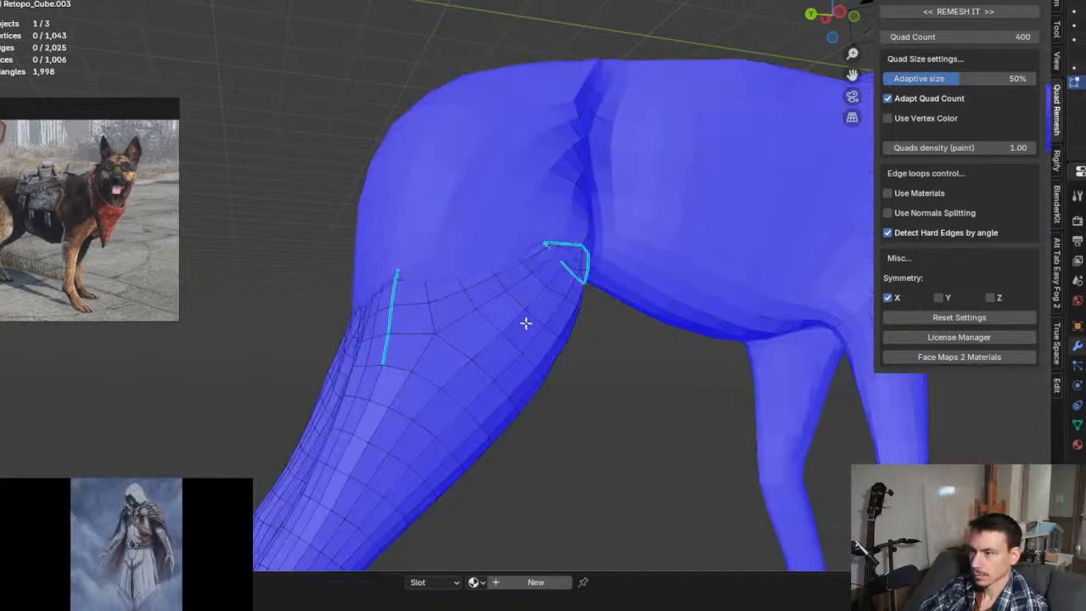
key(KP_Divide)
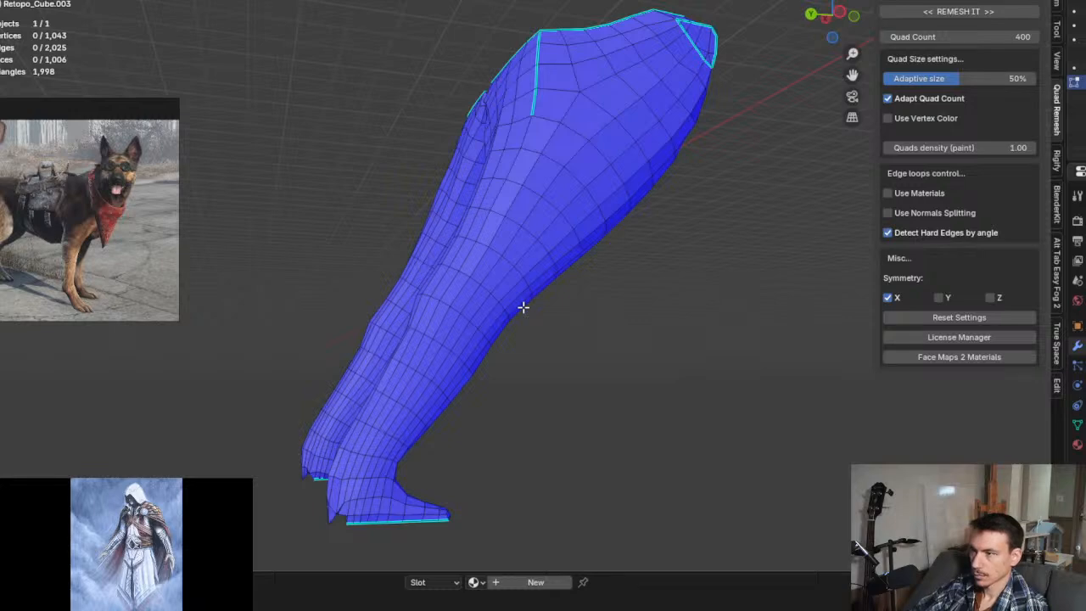
middle_drag(521, 306, 630, 319)
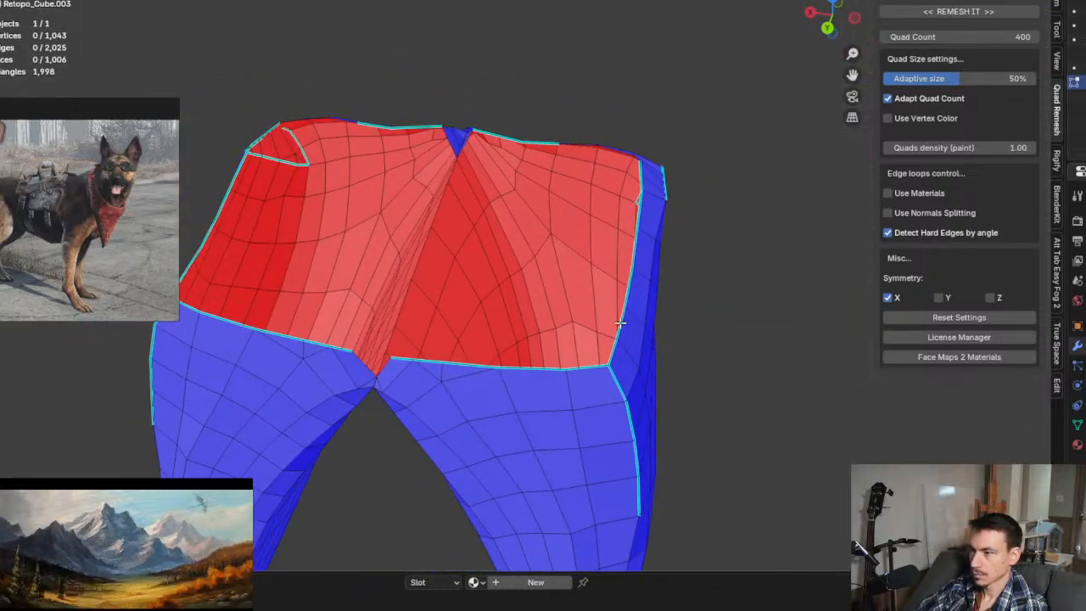
Step: Select the edge loop around the hind legs' upper opening and grow the selection by one ring
alt+click(620, 323)
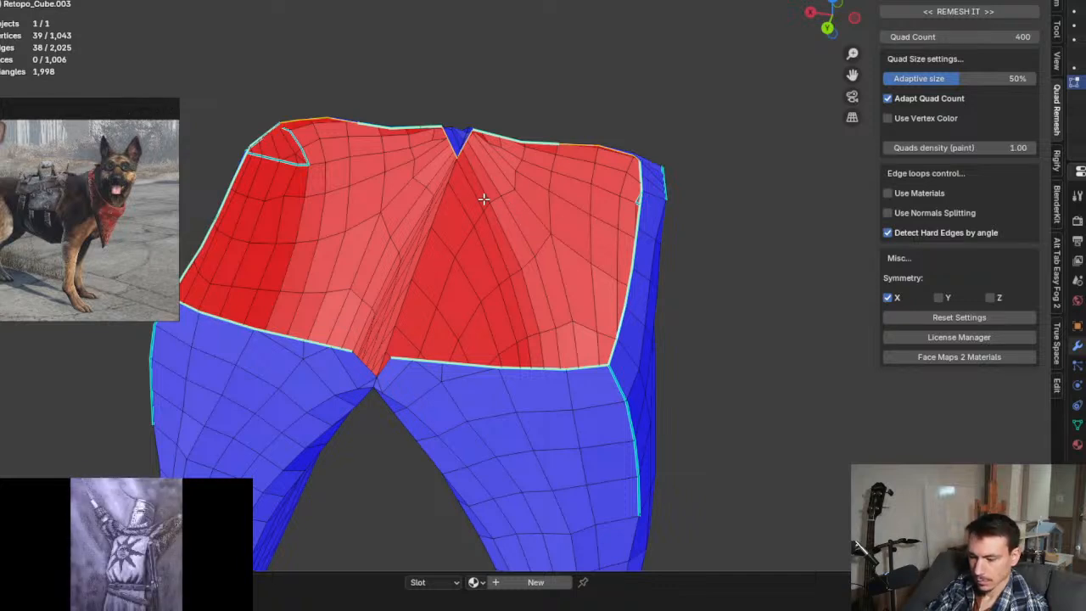
scroll(482, 198, up, 1)
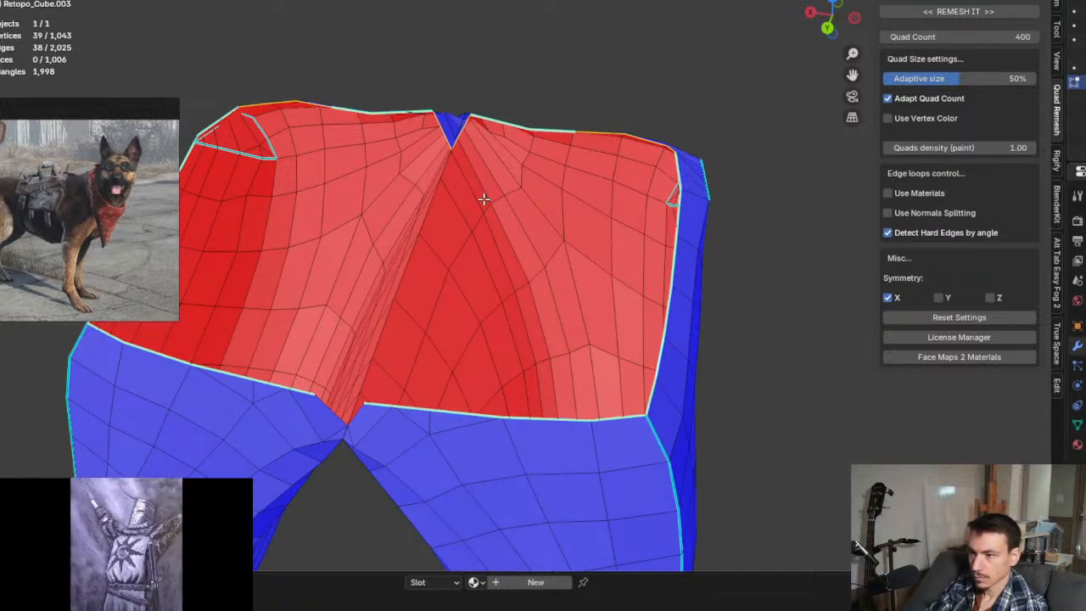
scroll(482, 199, up, 1)
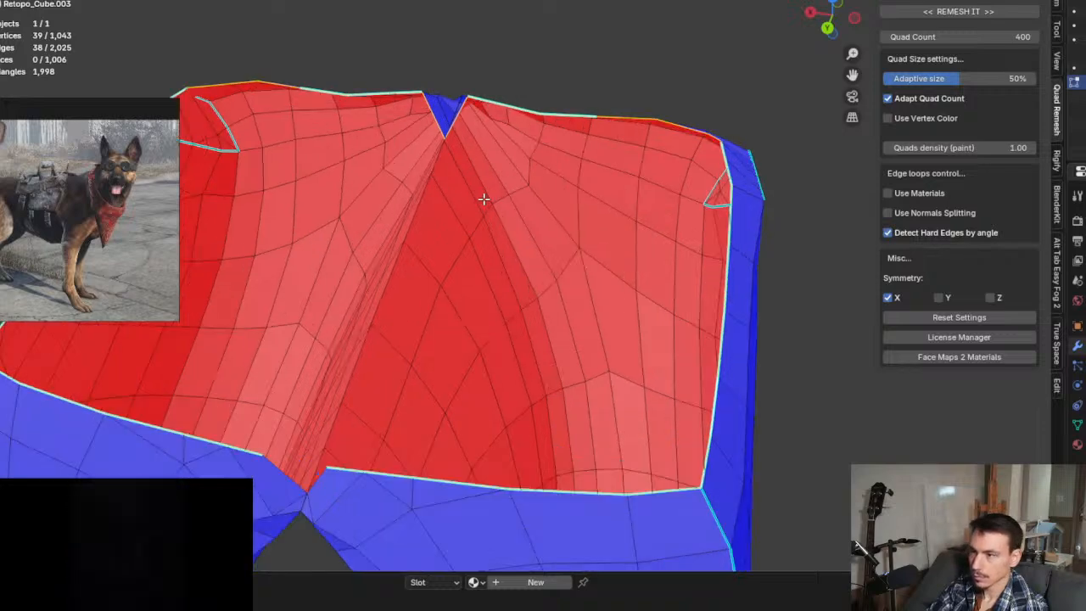
scroll(494, 222, down, 3)
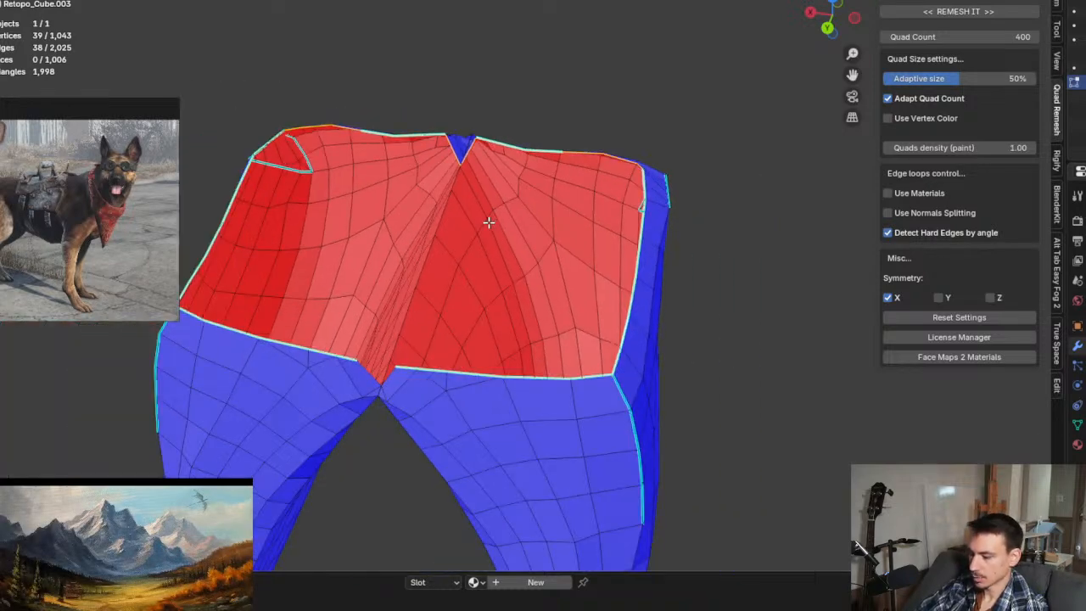
key(ctrl+KP_Add)
middle_drag(489, 222, 647, 292)
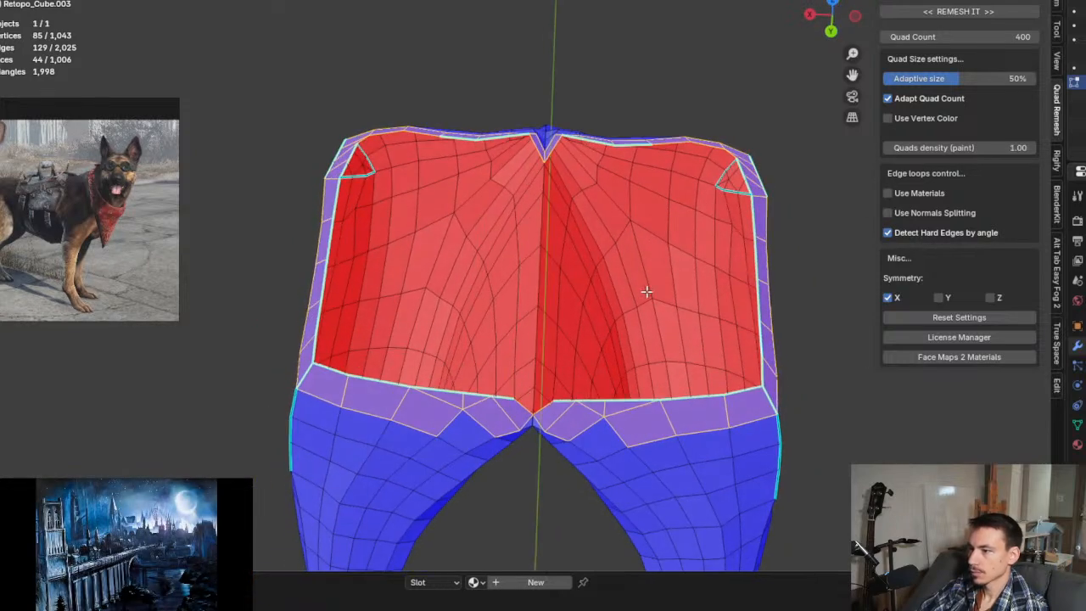
Step: Select only the boundary loop around the hind legs' upper opening, including the edges at the crotch notch
alt+click(759, 298)
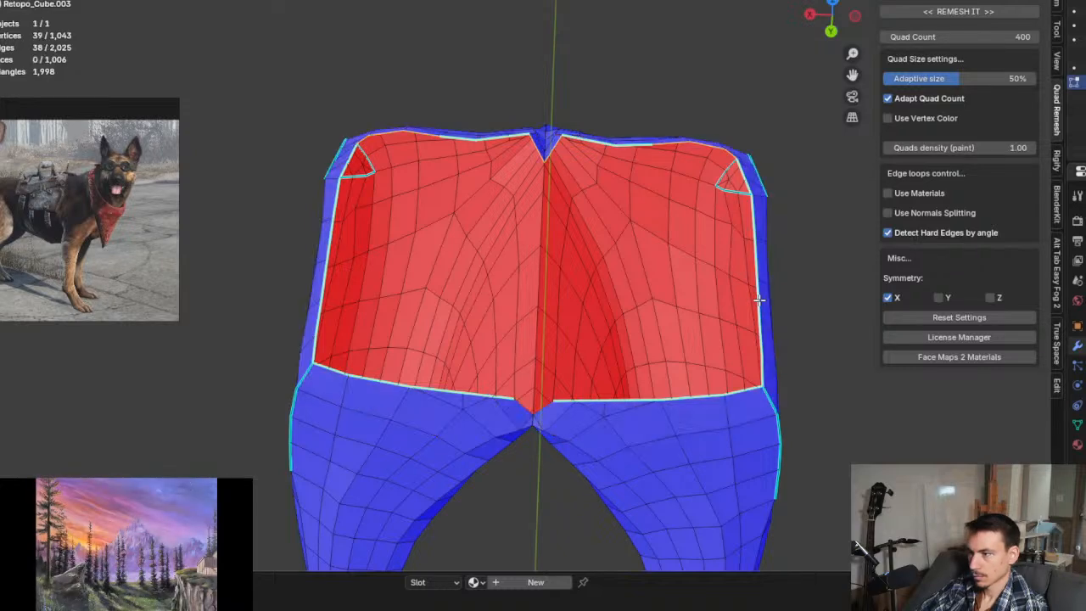
alt+shift+click(759, 299)
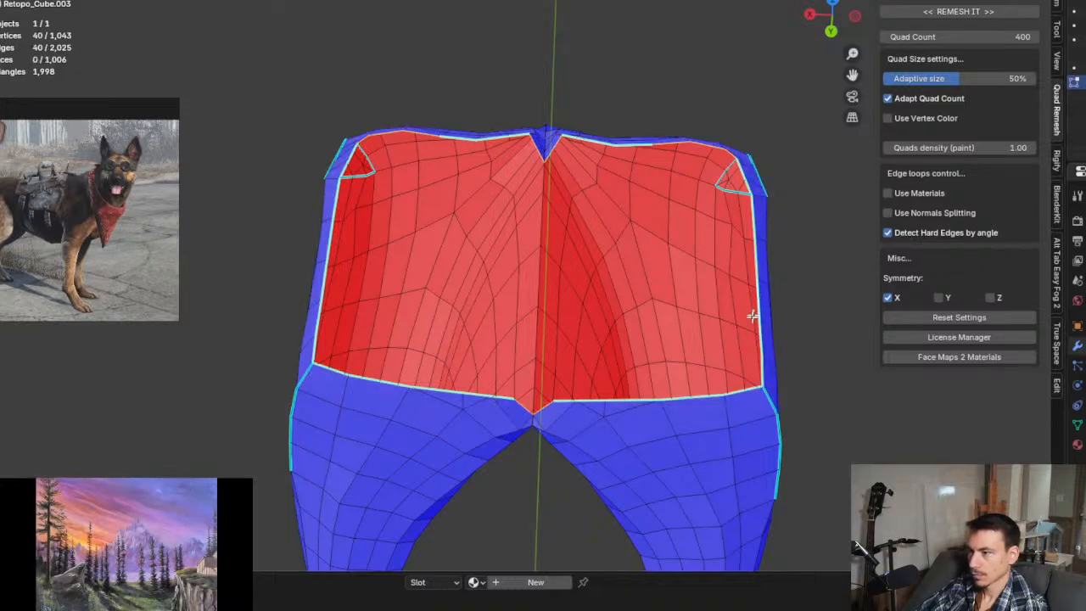
scroll(752, 315, up, 1)
shift+middle_drag(732, 315, 717, 303)
scroll(718, 302, up, 2)
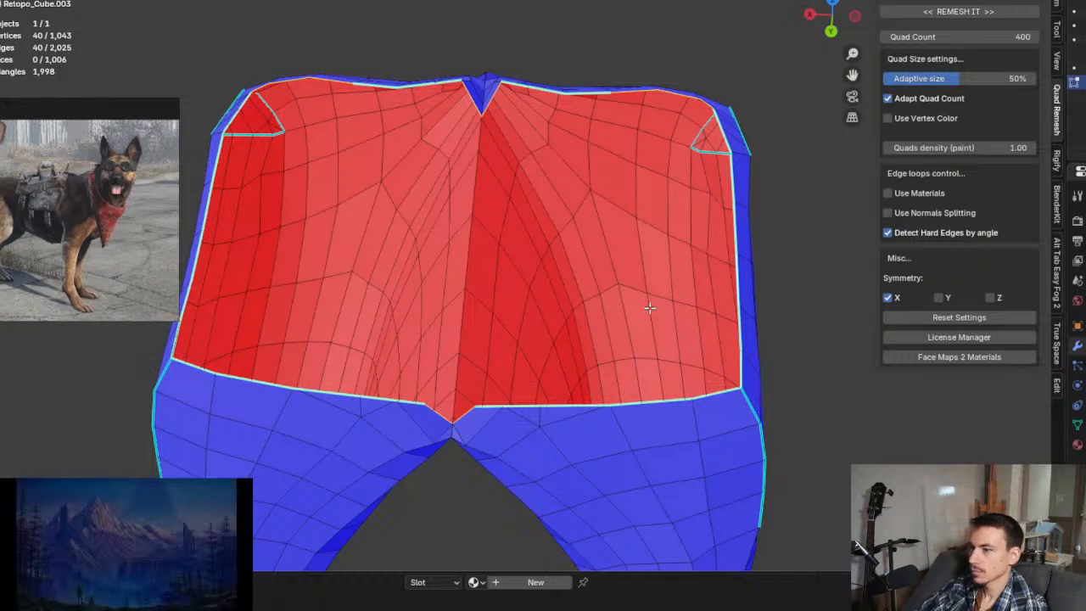
shift+middle_drag(649, 307, 688, 320)
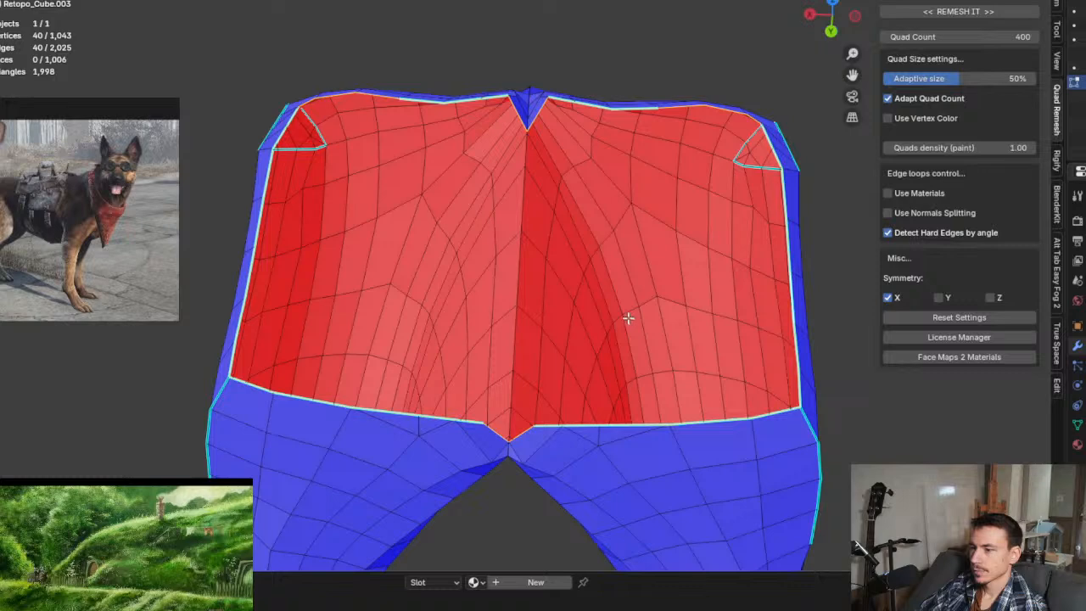
key(s)
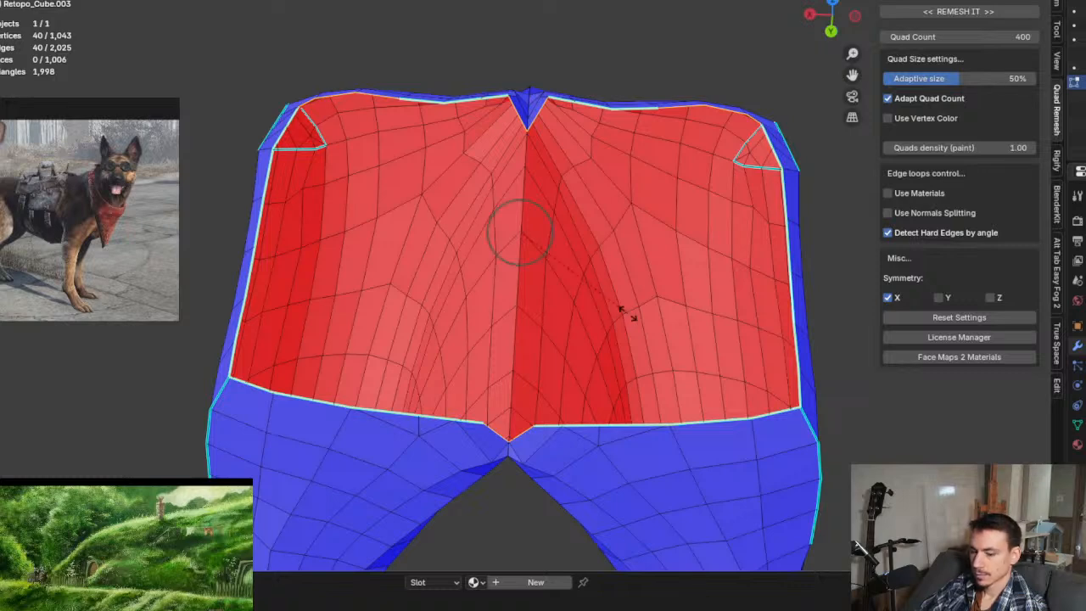
text(z)
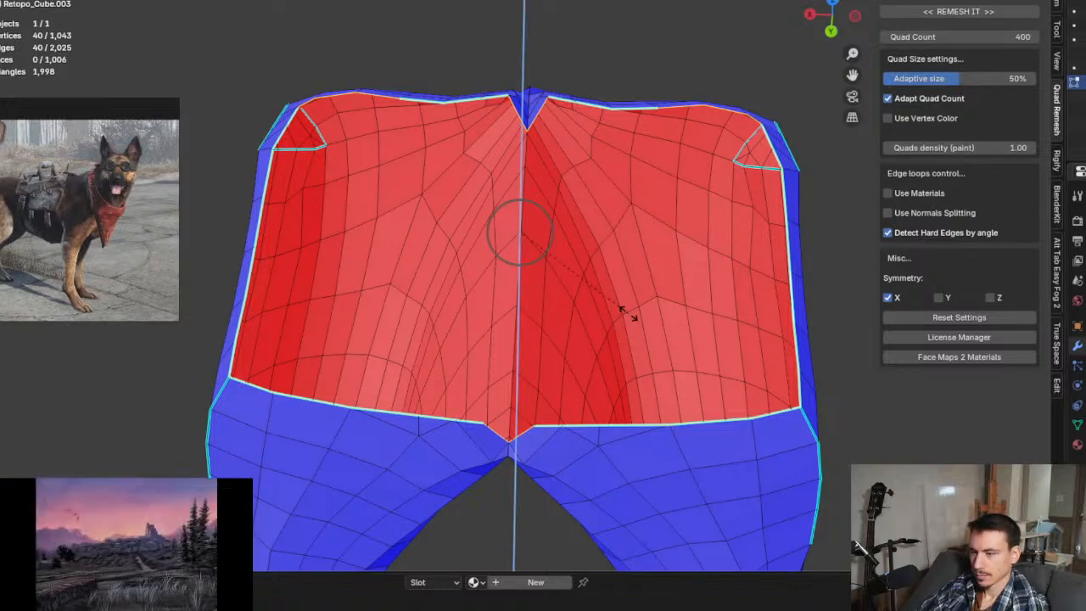
text(.8)
key(Escape)
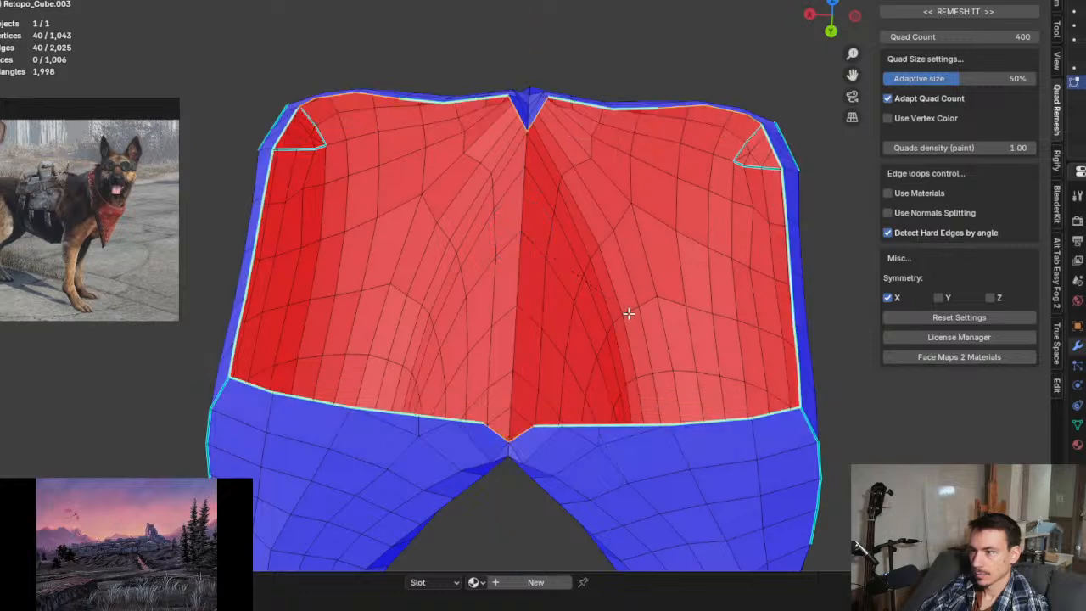
text(s)
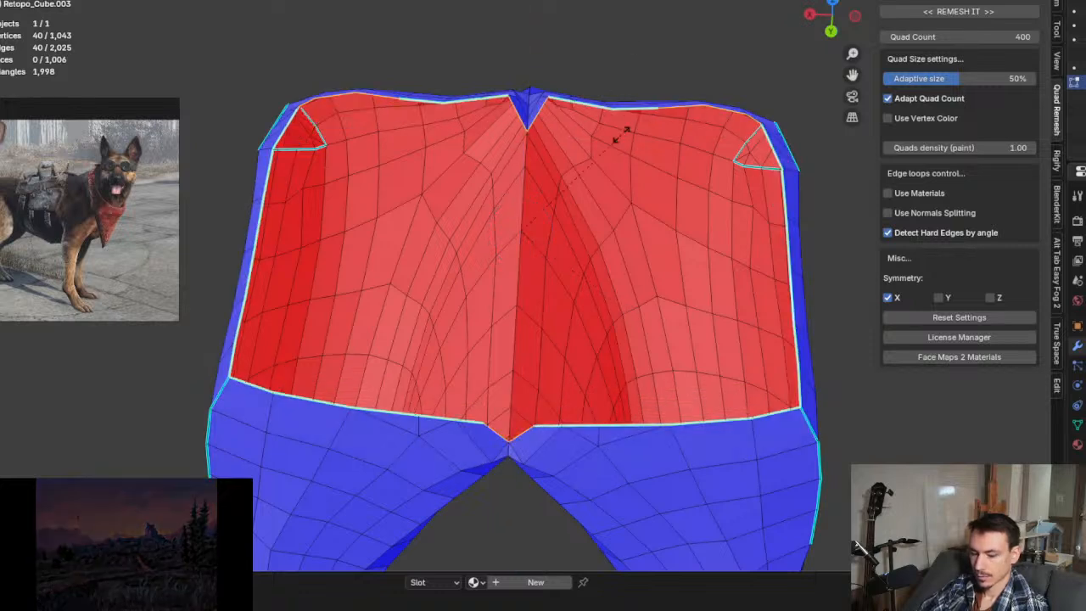
text(z.8)
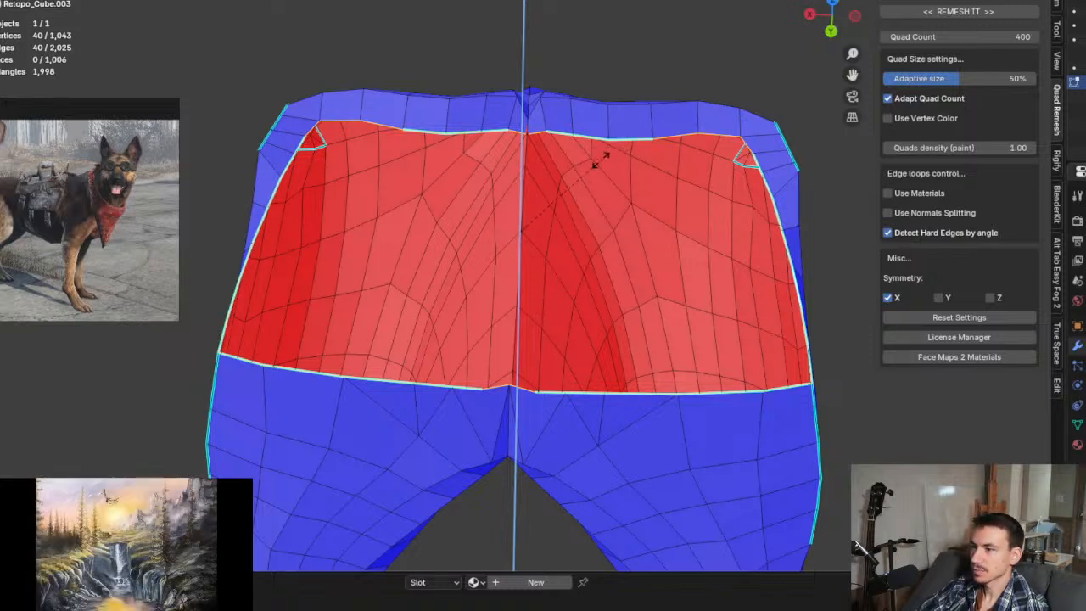
key(Escape)
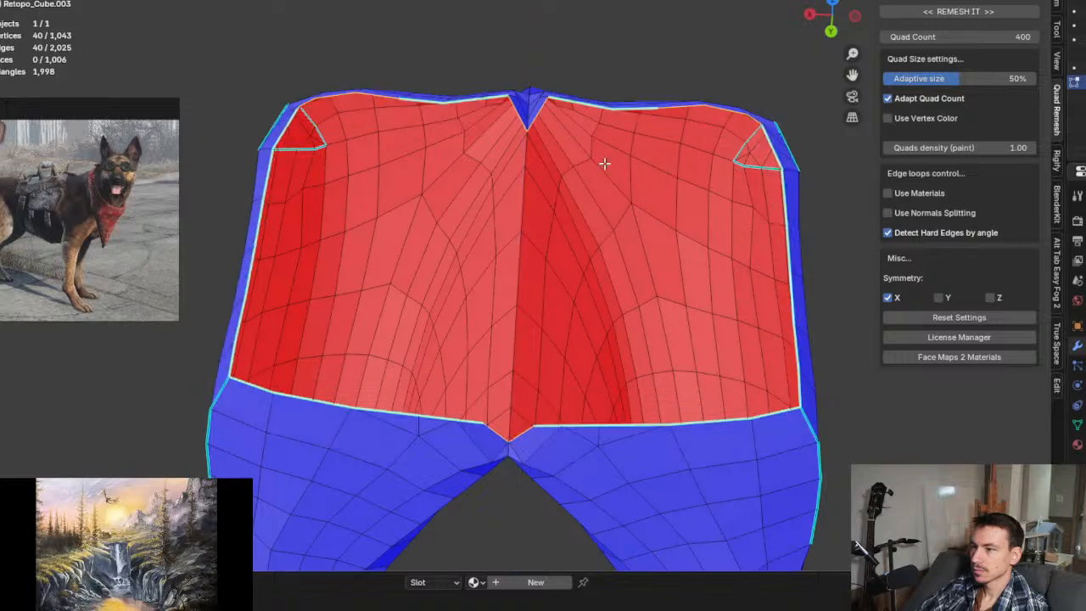
Step: Flatten the selected boundary loop around the hind legs' upper opening by scaling it to 0 along Z
middle_drag(611, 189, 695, 345)
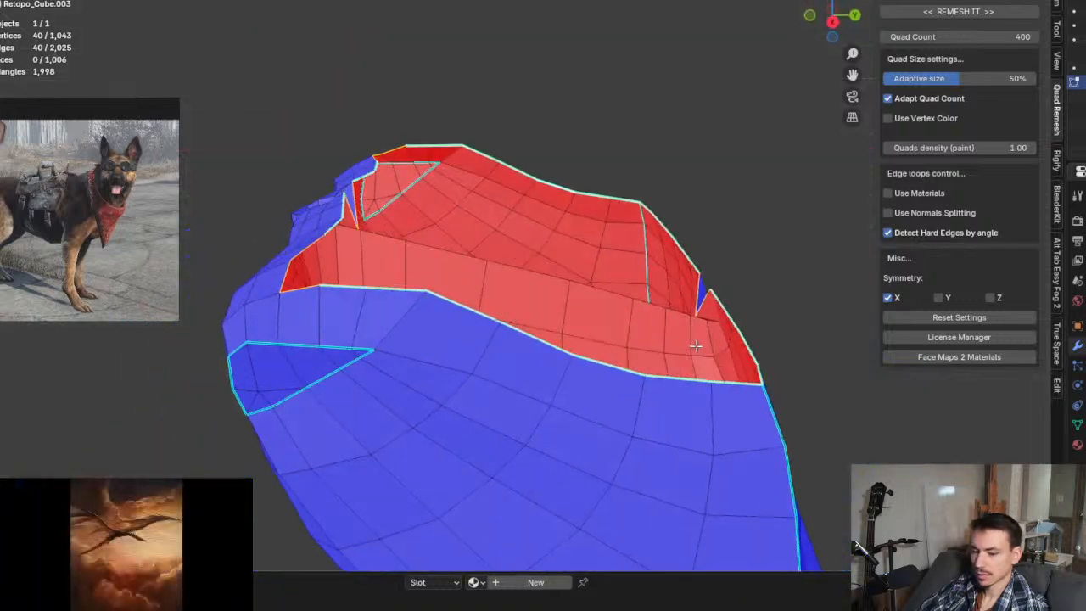
key(z)
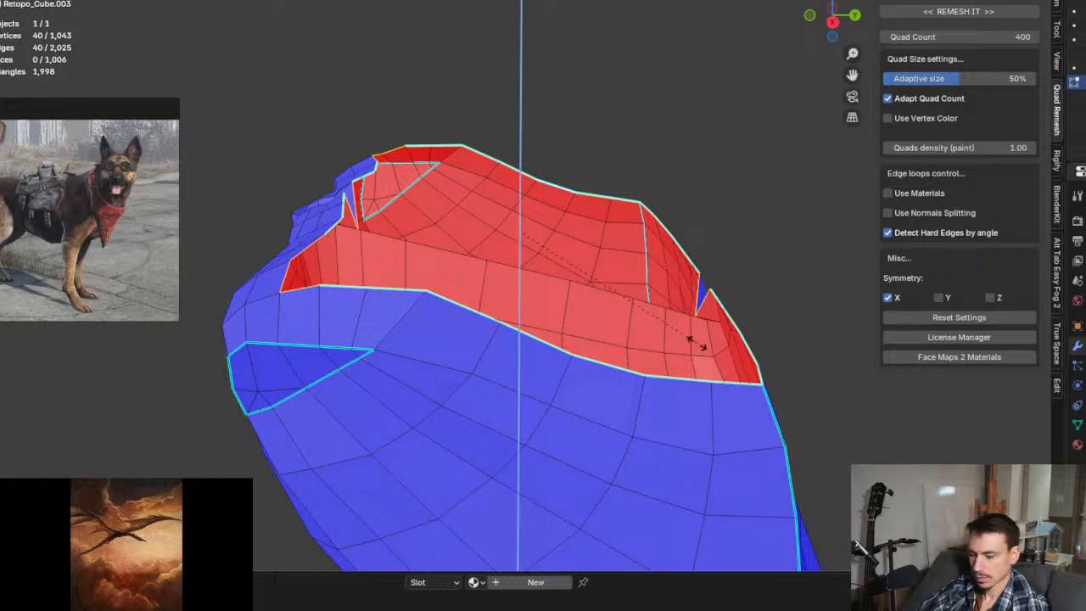
key(0)
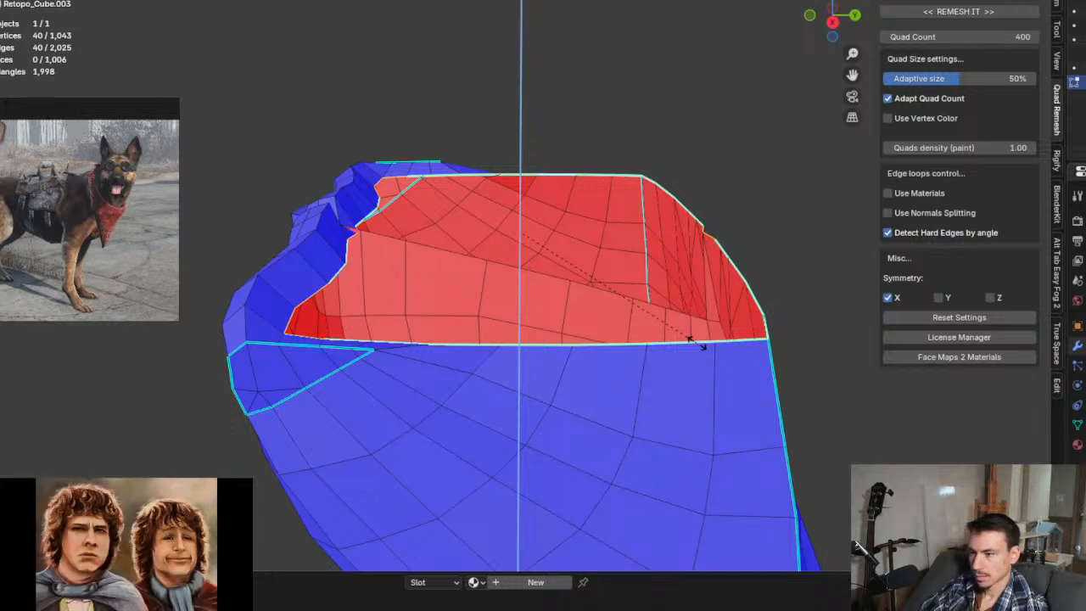
key(g)
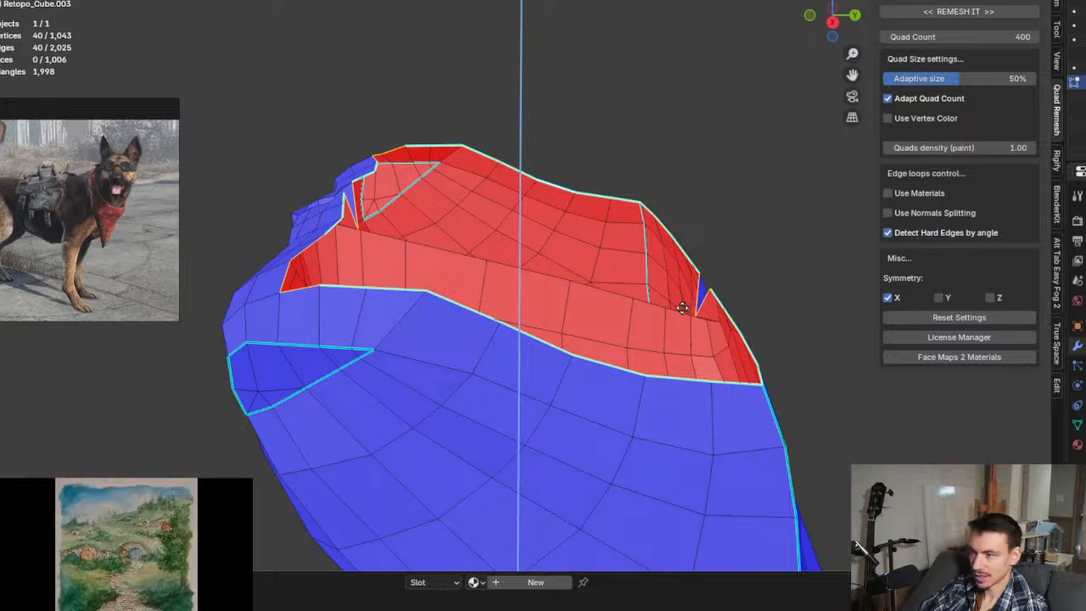
key(s)
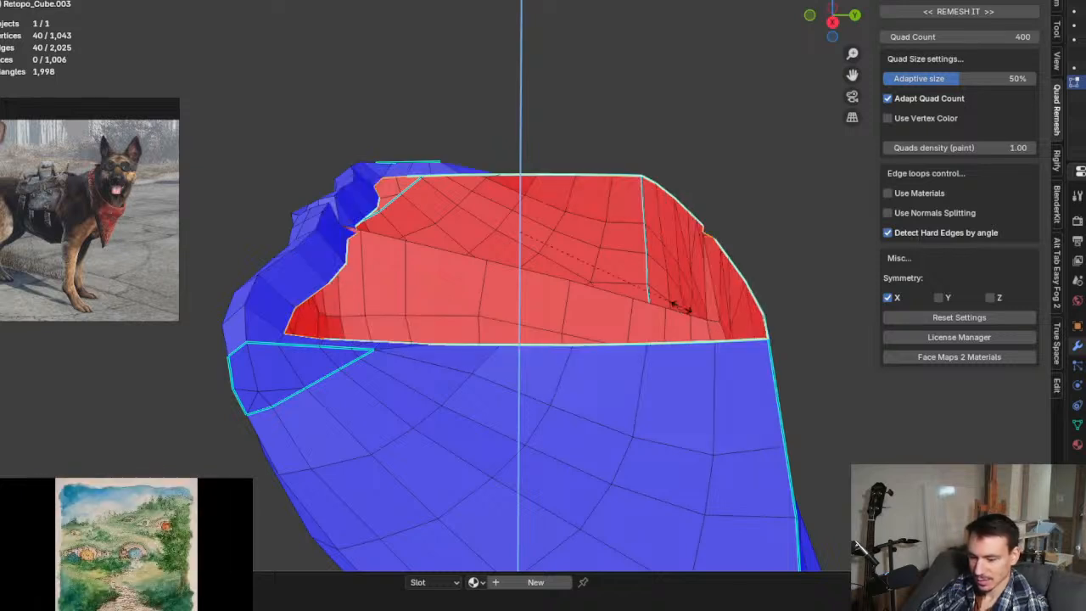
click(687, 309)
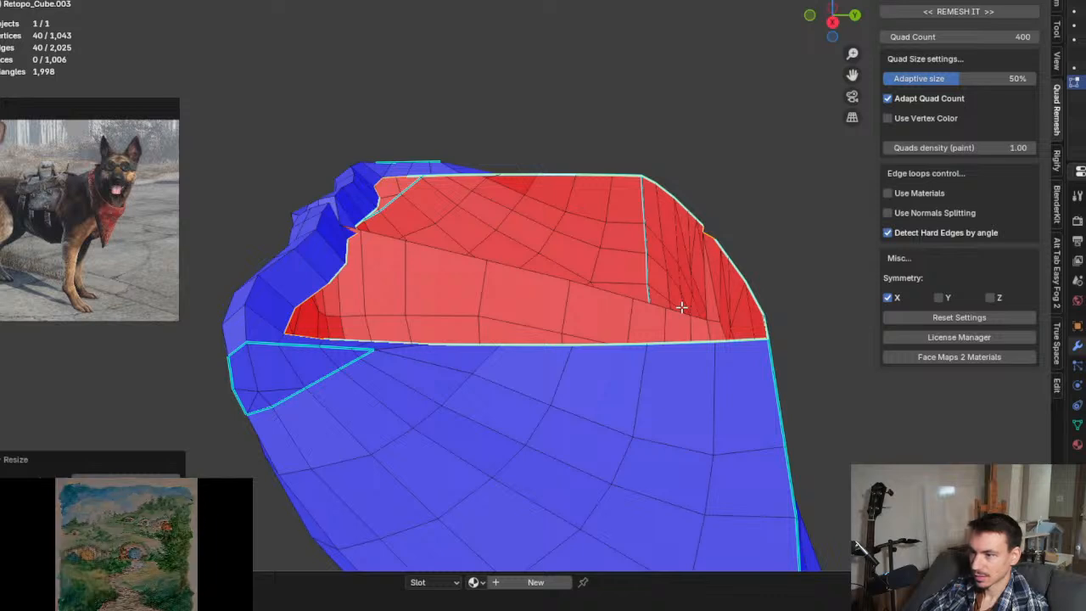
Step: Raise the flattened upper loop of the hind legs straight up along Z
key(g)
key(z)
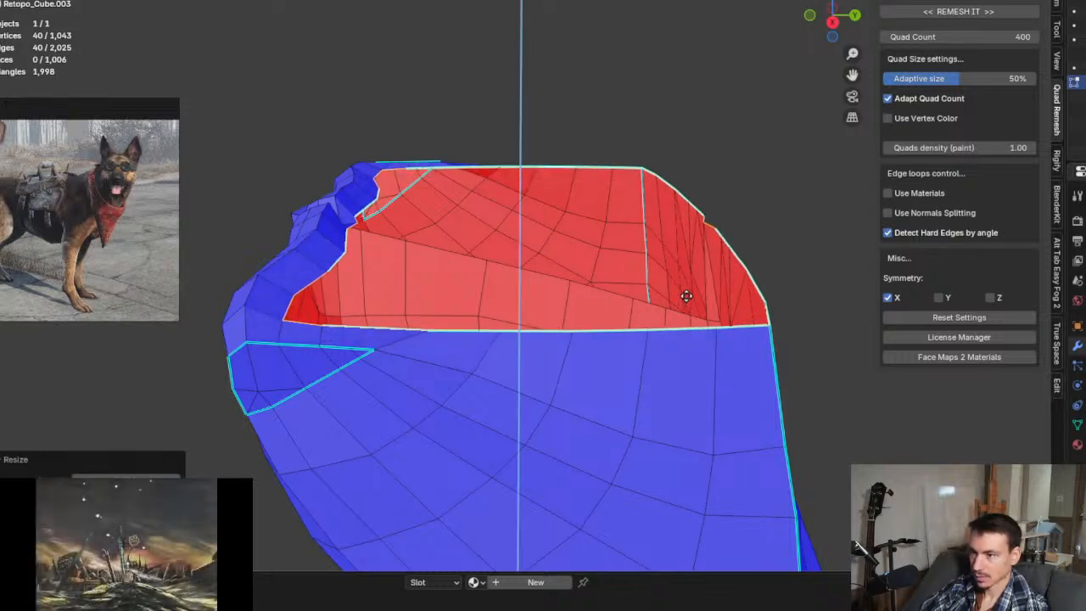
click(683, 262)
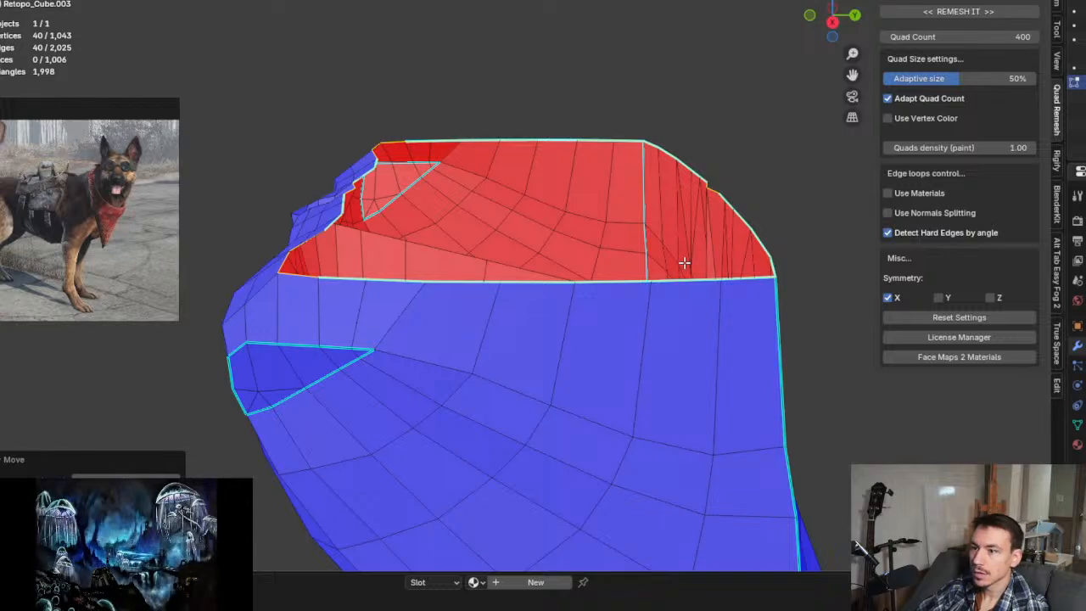
Step: Leave the hind legs' local view, isolate the body mesh in Edit Mode and face its open rear underside
middle_drag(721, 212, 572, 252)
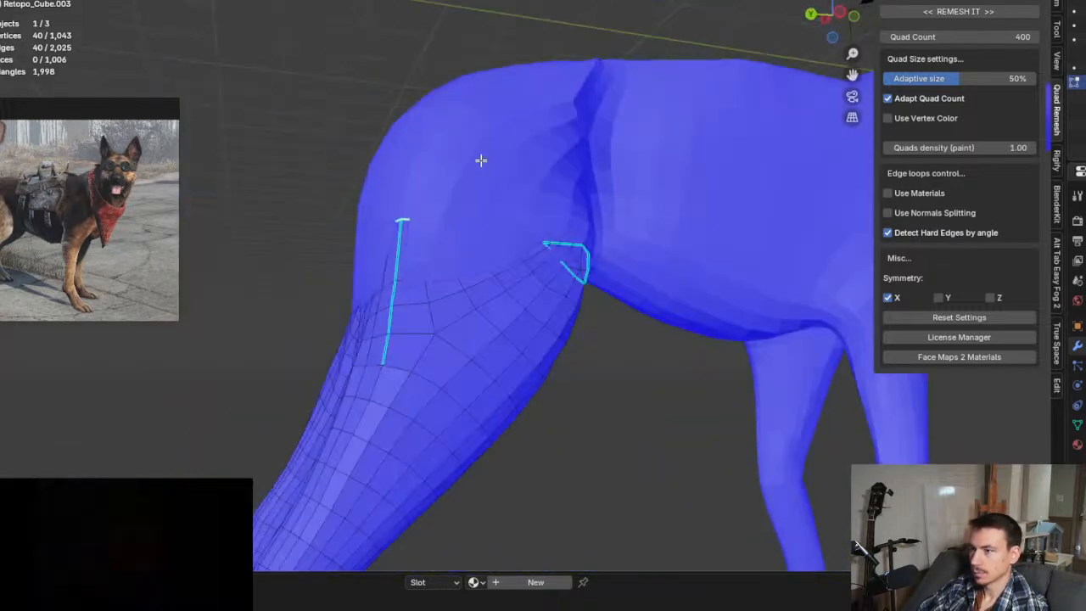
key(ctrl+z)
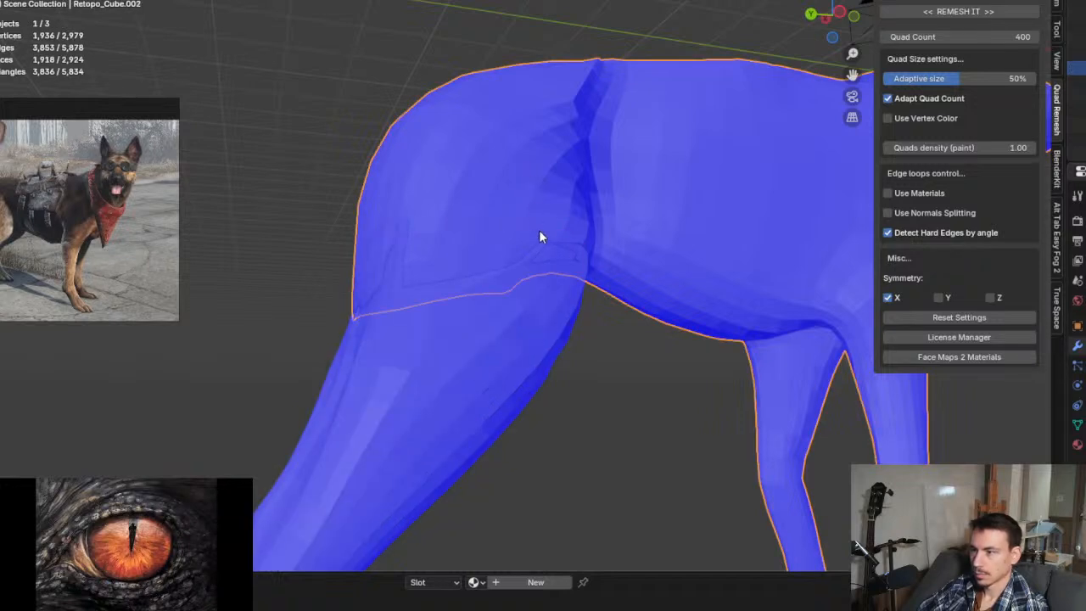
middle_drag(532, 229, 540, 252)
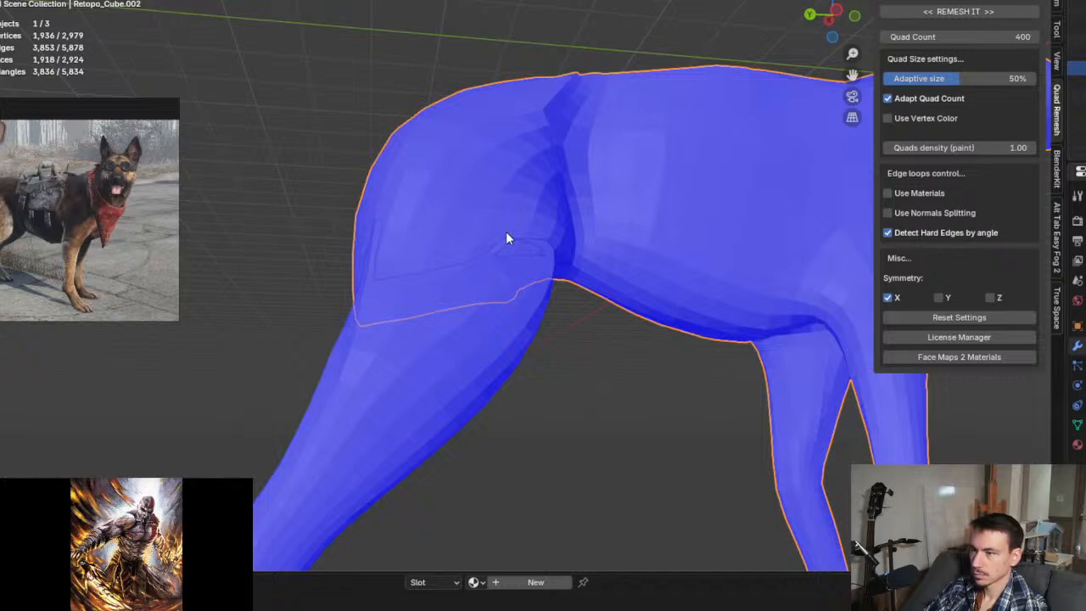
key(KP_Divide)
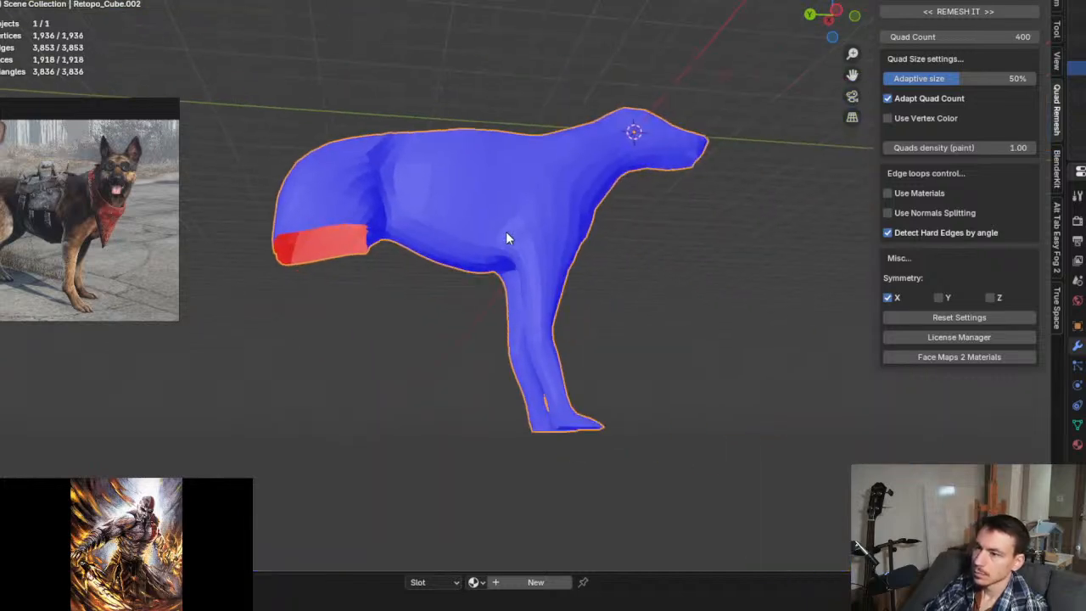
scroll(301, 231, up, 8)
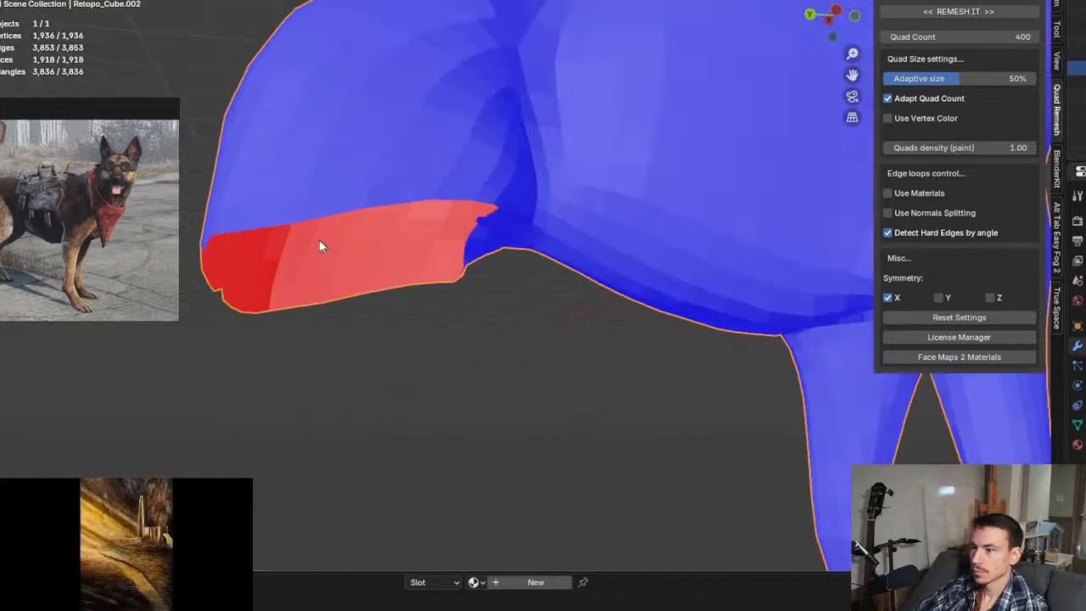
middle_drag(468, 284, 487, 235)
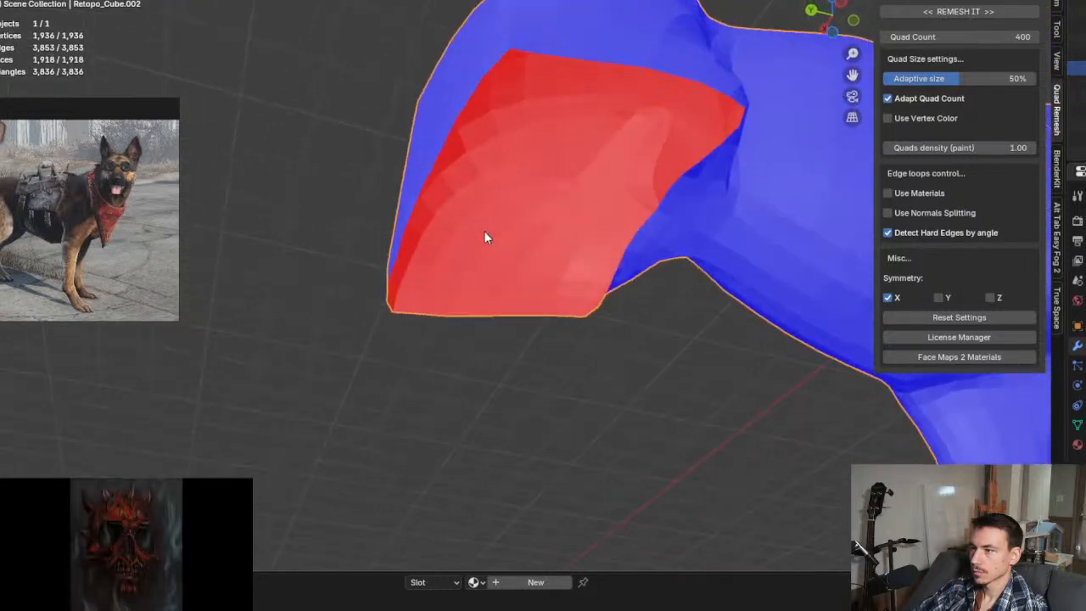
key(Tab)
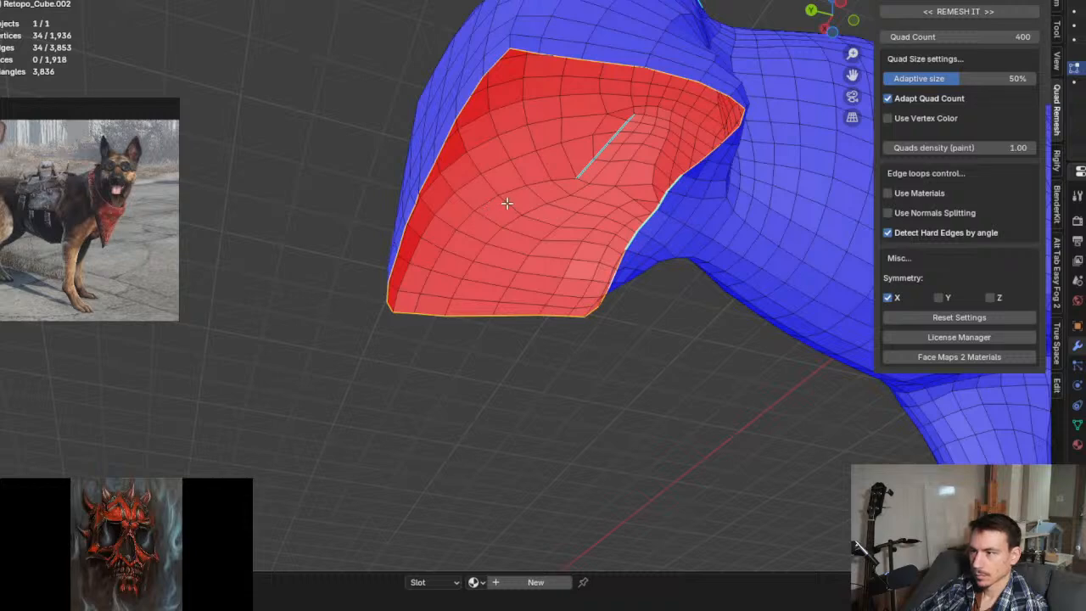
middle_drag(502, 208, 513, 233)
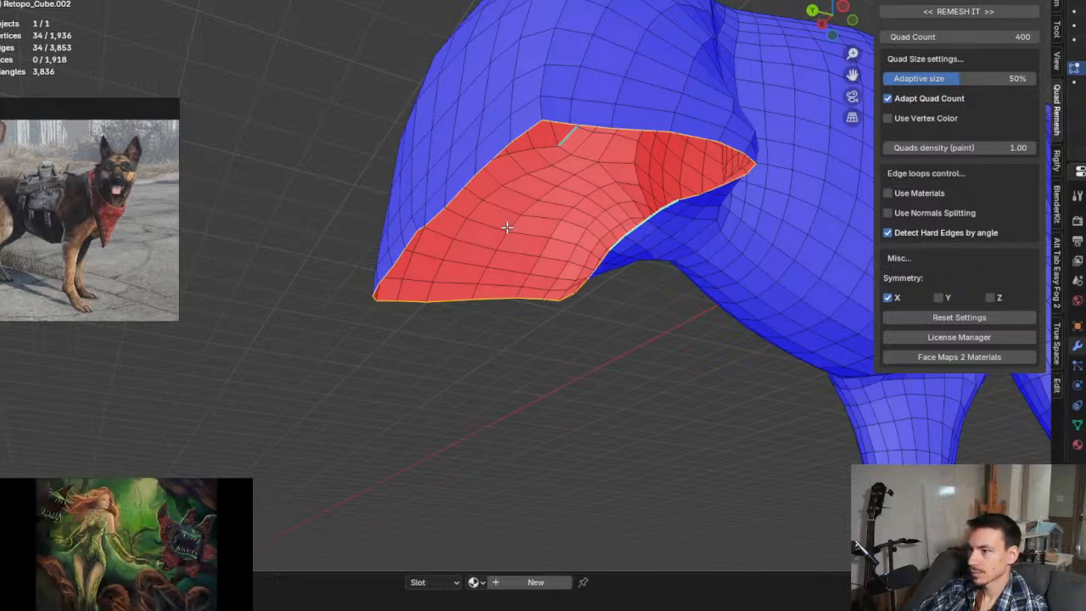
middle_drag(502, 216, 509, 122)
scroll(508, 122, up, 5)
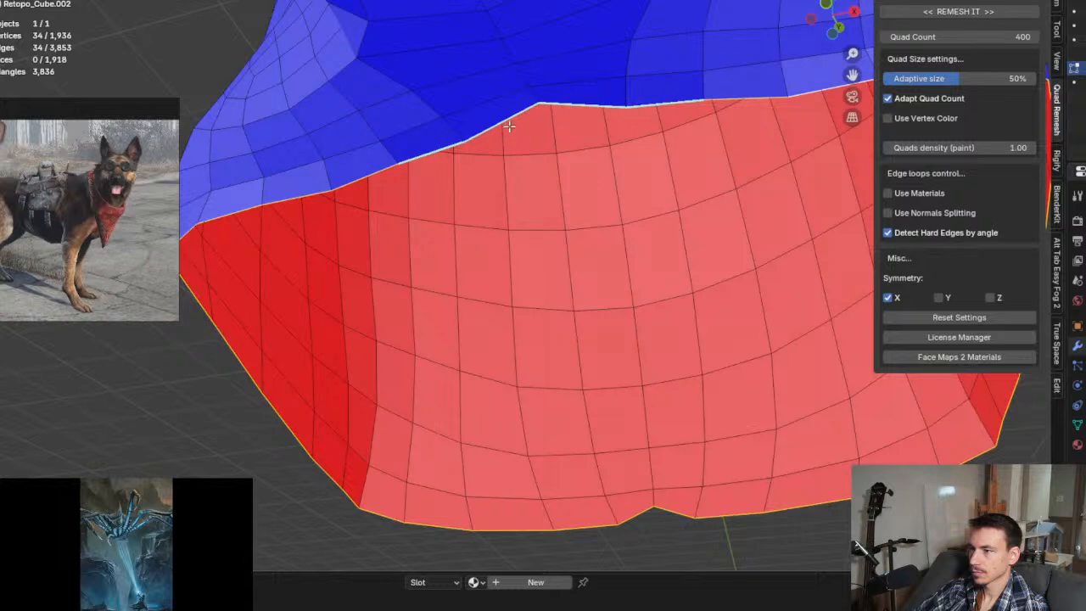
Step: In face selection mode, select the two central faces on the belly-side border of the body's rear opening
click(528, 189)
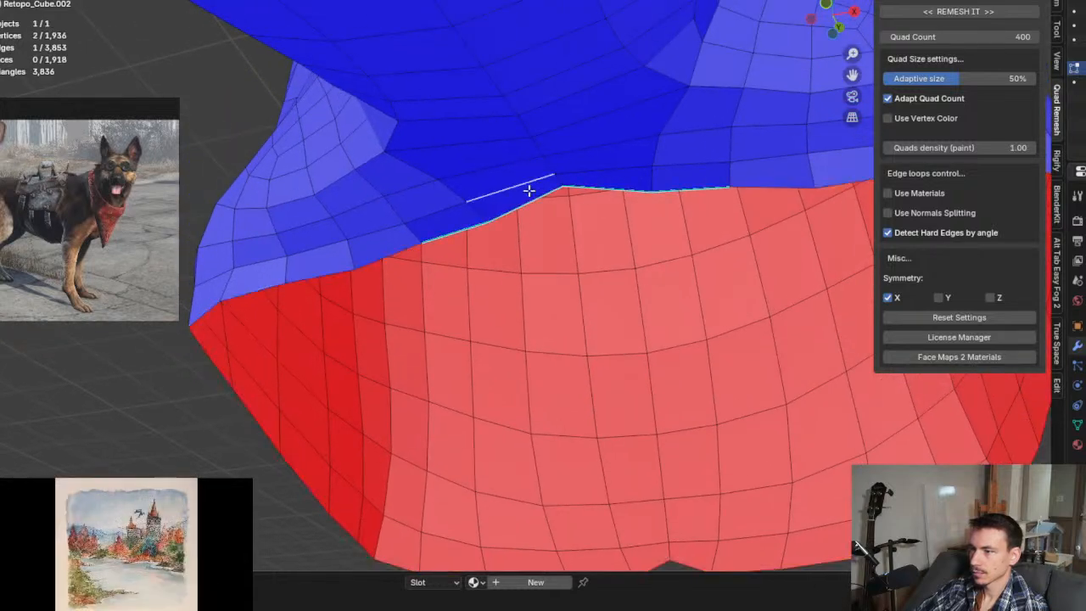
key(3)
click(529, 191)
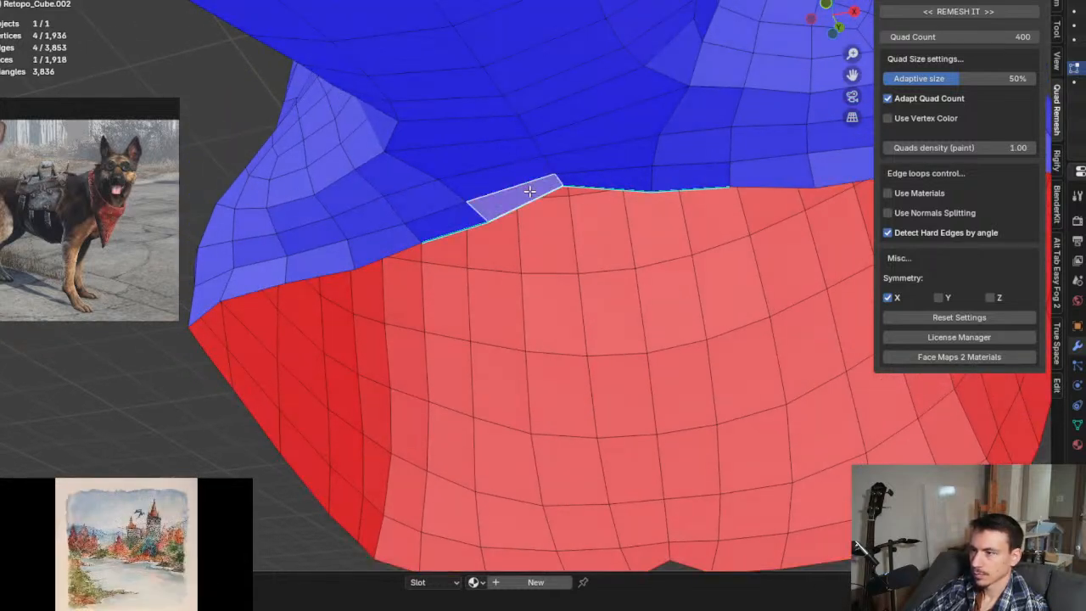
middle_drag(564, 195, 591, 161)
middle_drag(592, 222, 589, 194)
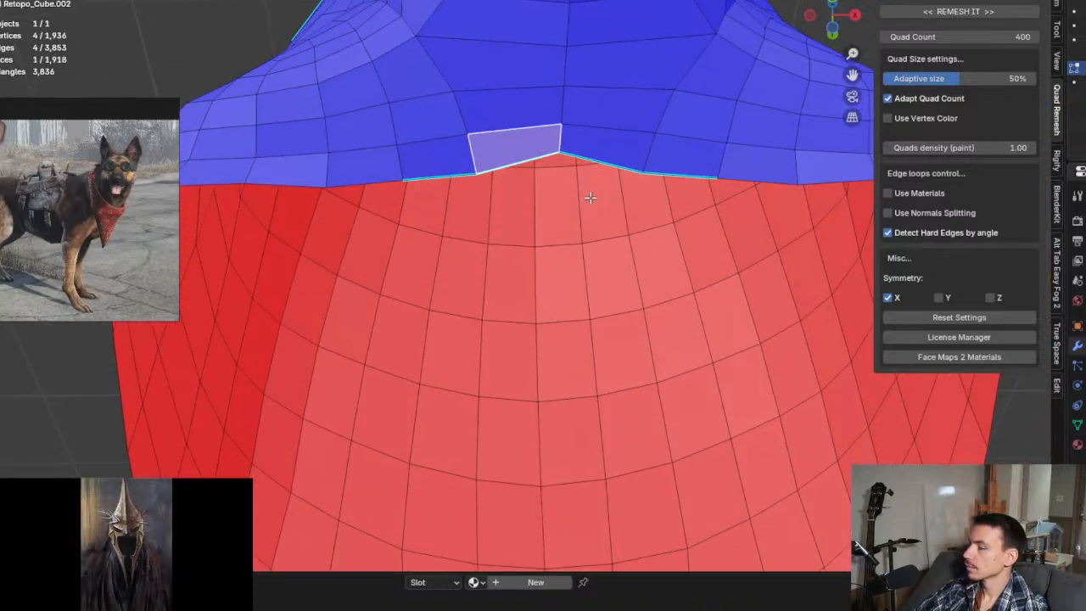
shift+click(609, 151)
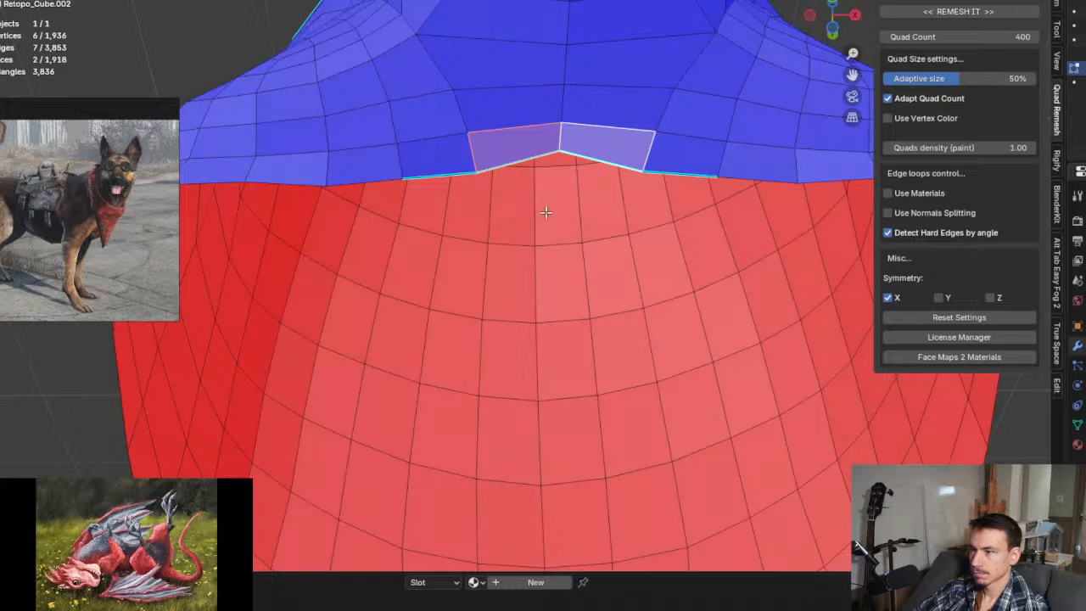
Step: Extend the belly-side face selection by one border face on each side, making a row of four faces
middle_drag(546, 212, 618, 234)
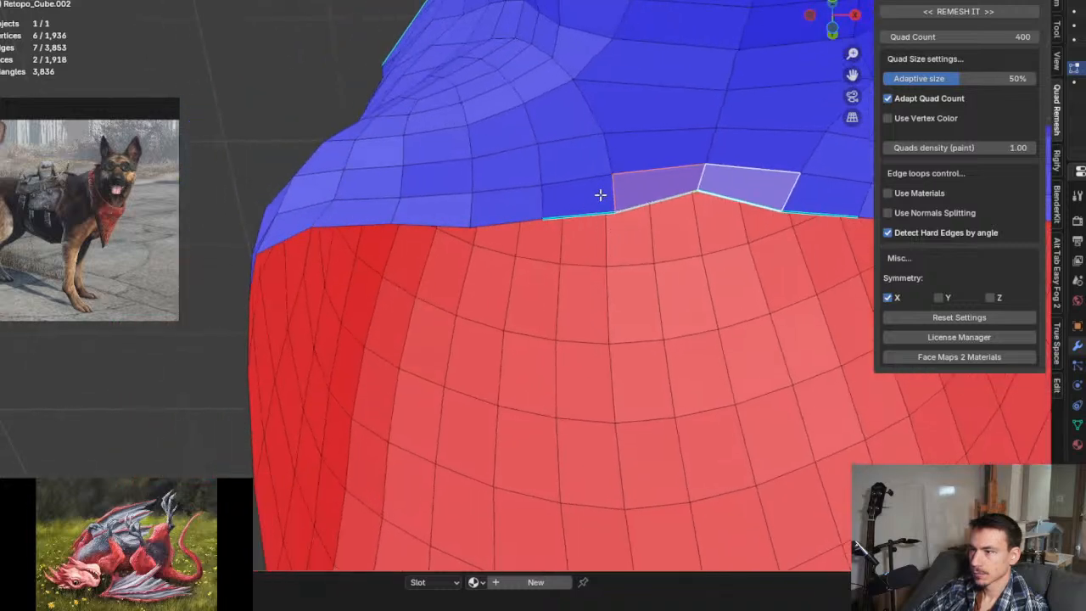
shift+click(600, 195)
middle_drag(603, 192, 630, 198)
shift+click(630, 195)
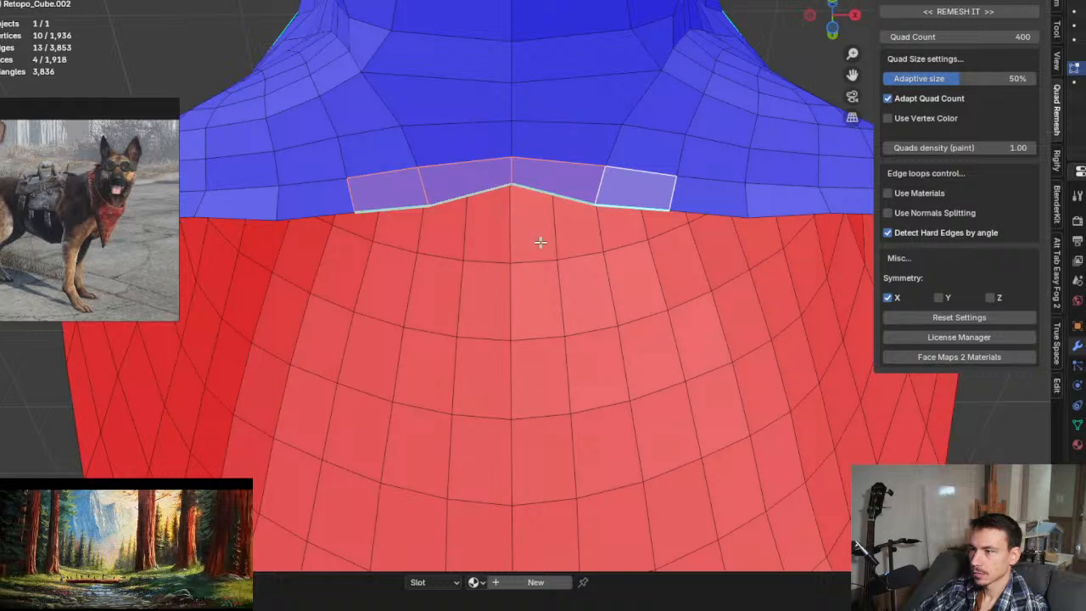
shift+click(630, 183)
shift+click(390, 197)
shift+click(390, 197)
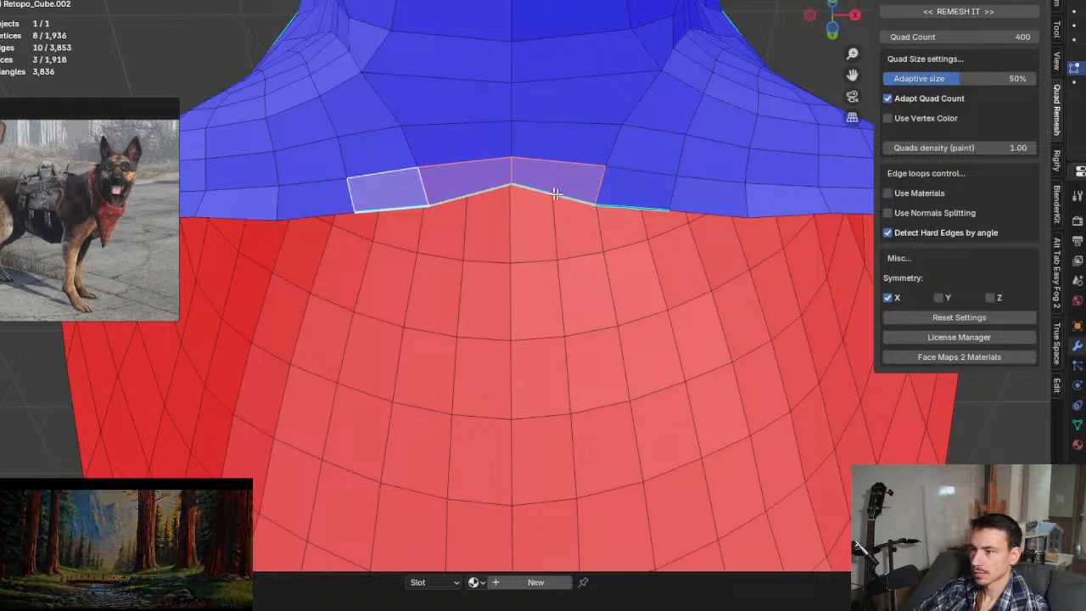
shift+click(613, 191)
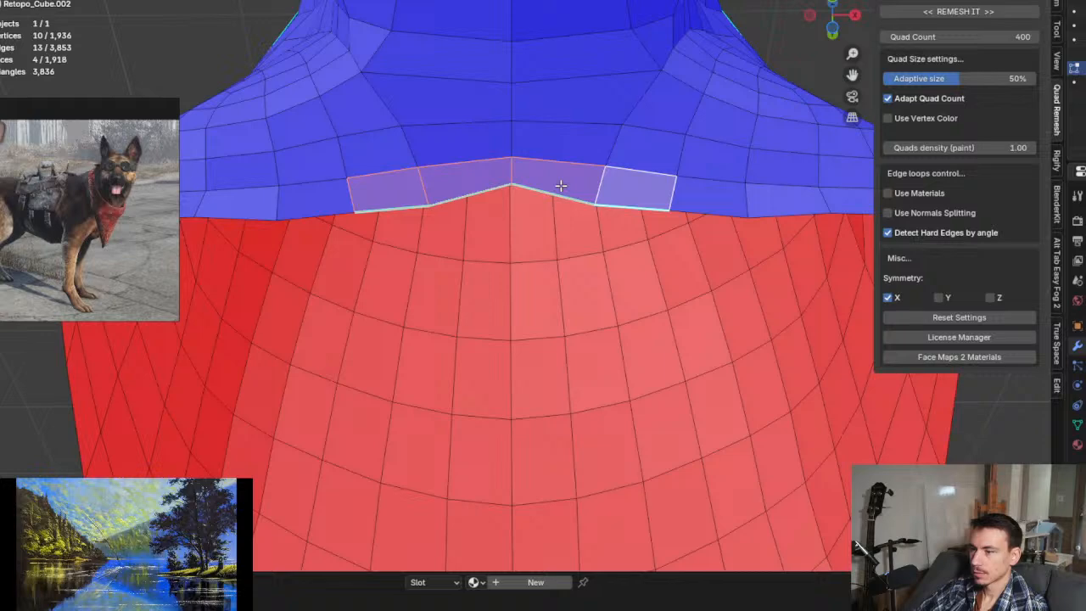
Step: Add the two faces flanking the central notch on the tail-side border of the opening to the selection
middle_drag(531, 364, 534, 164)
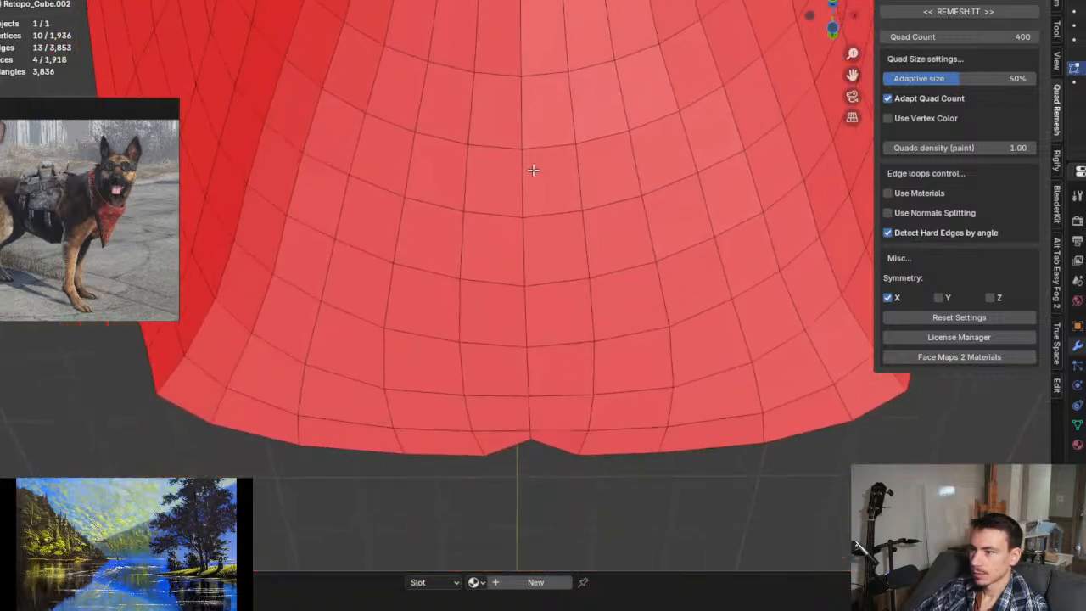
shift+click(455, 441)
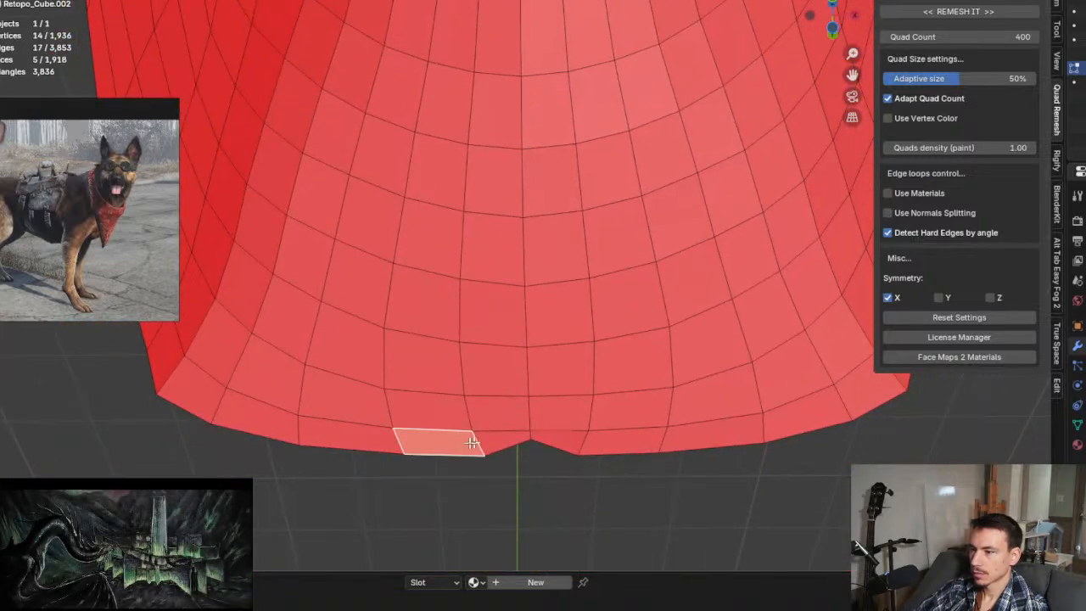
shift+click(493, 440)
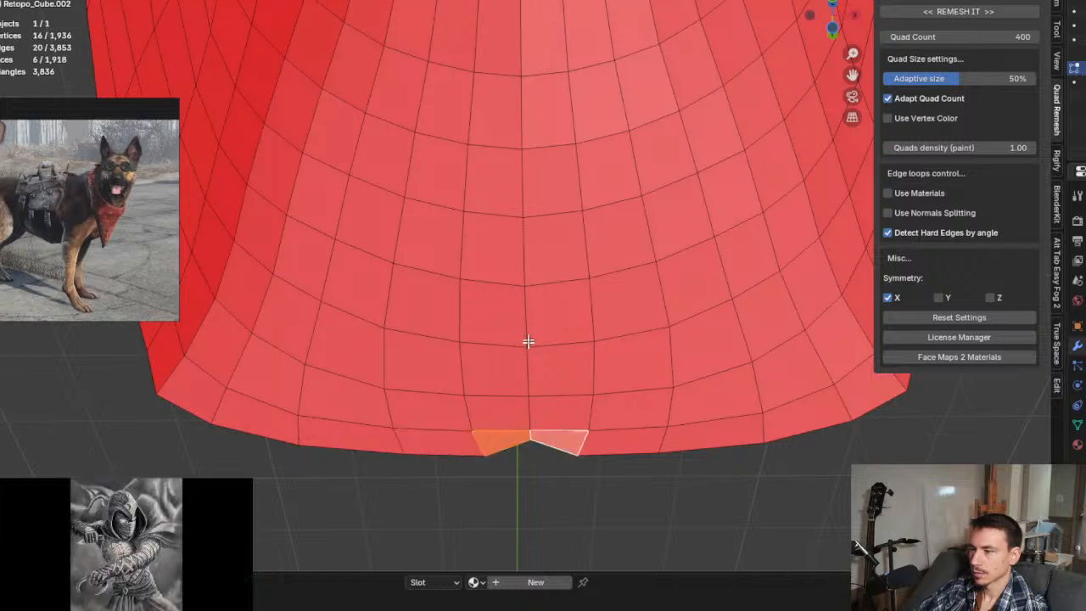
middle_drag(529, 342, 503, 305)
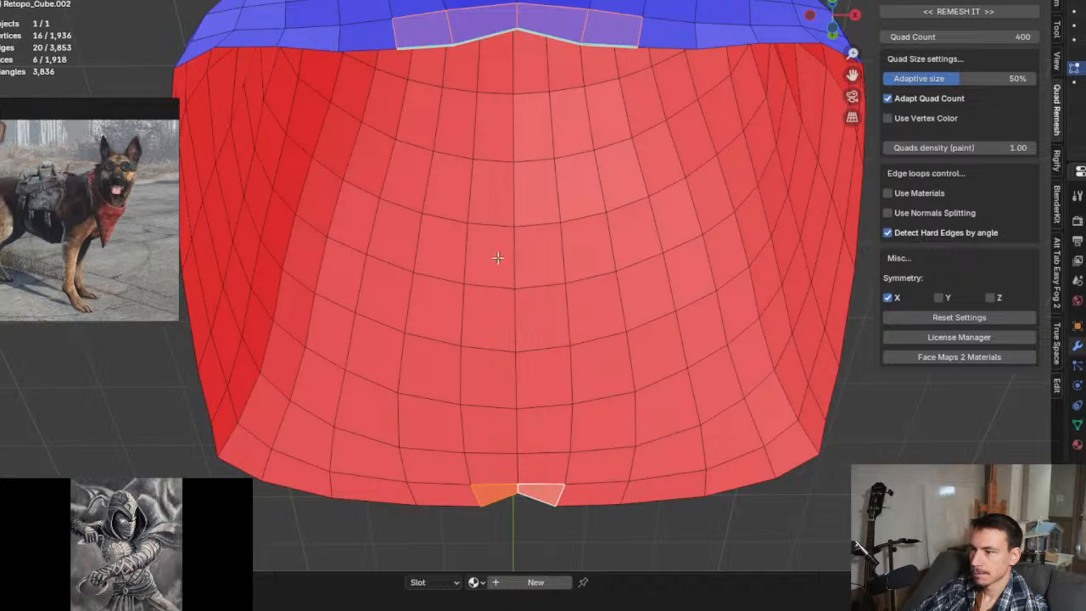
Step: Try subdividing the six selected border faces with one cut
right_click(475, 11)
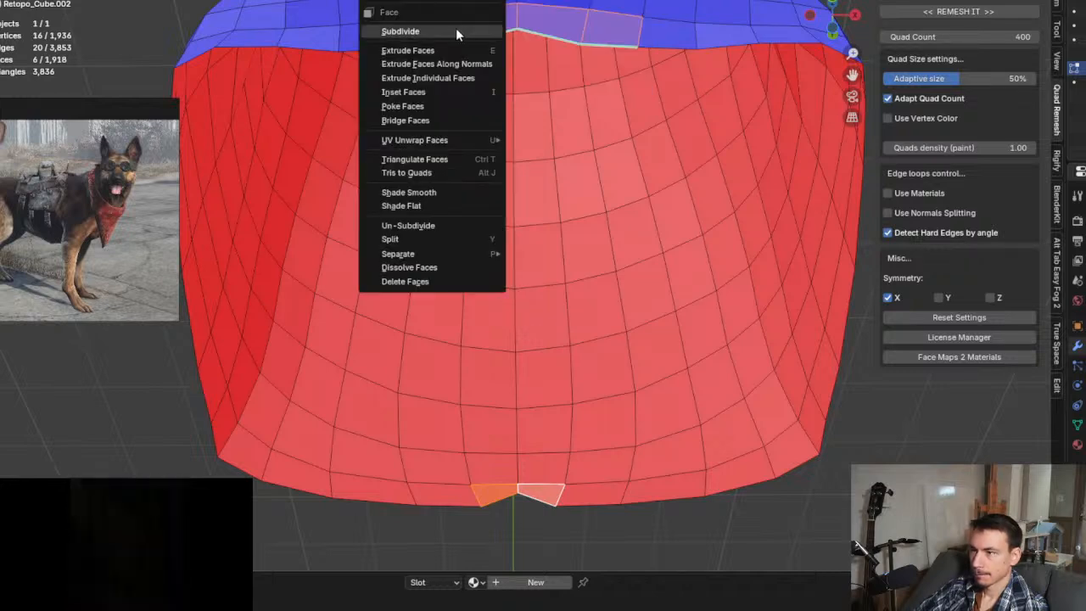
click(456, 29)
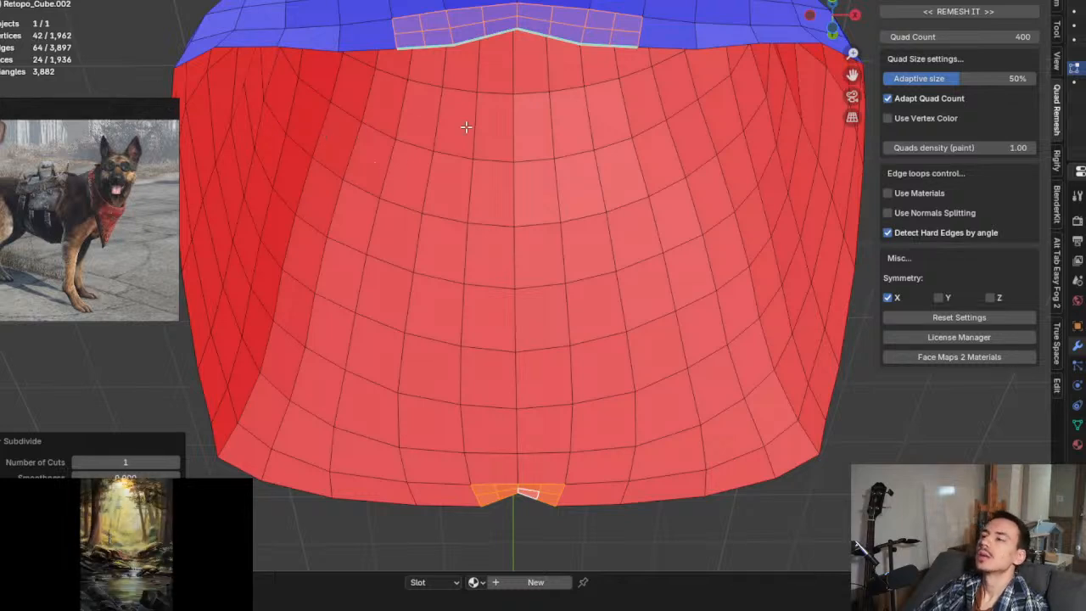
key(ctrl+z)
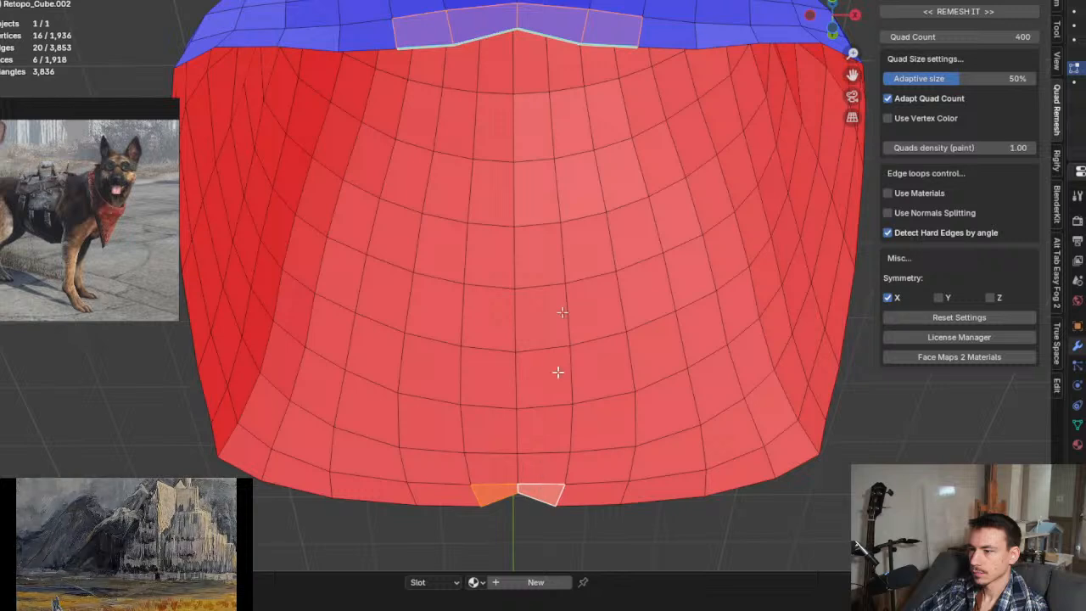
Step: Deselect the outer face at each end of the belly-side row, subdivide the remaining four faces with one cut and clear the selection
shift+click(615, 28)
shift+click(436, 28)
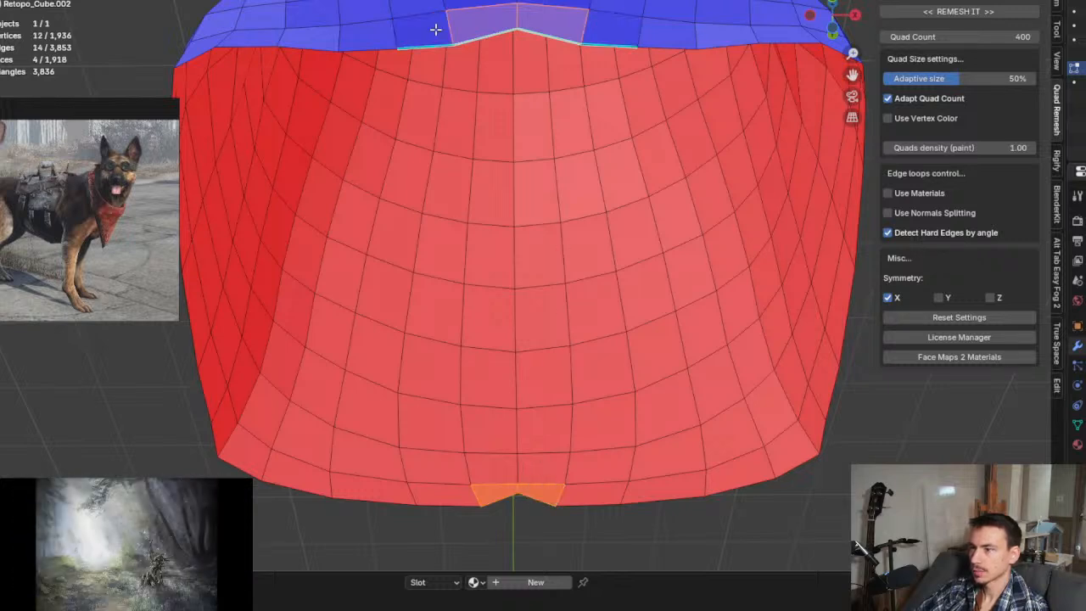
right_click(550, 27)
click(551, 27)
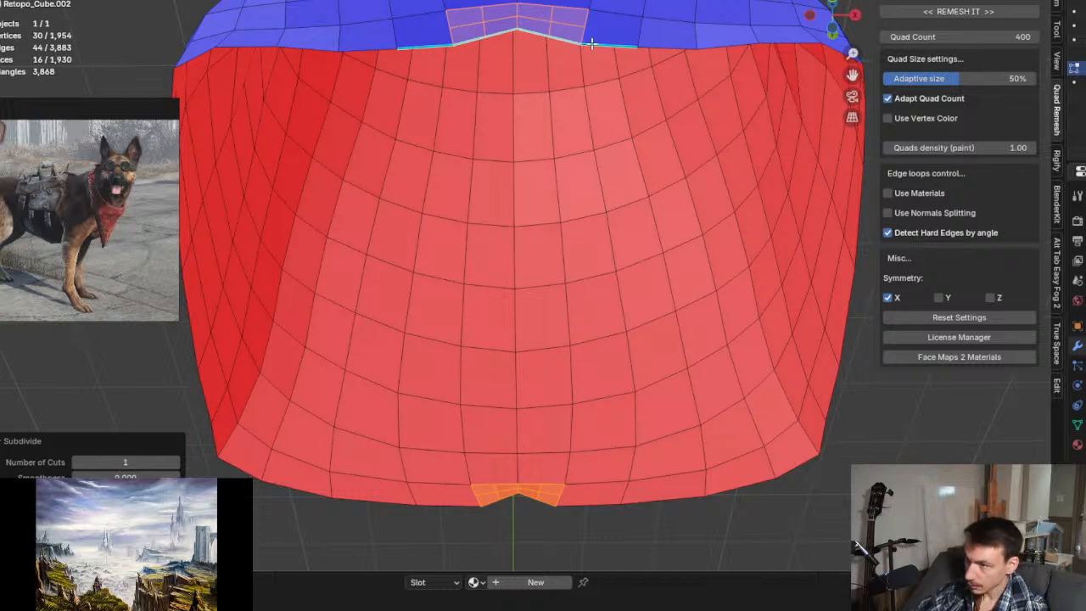
key(alt+a)
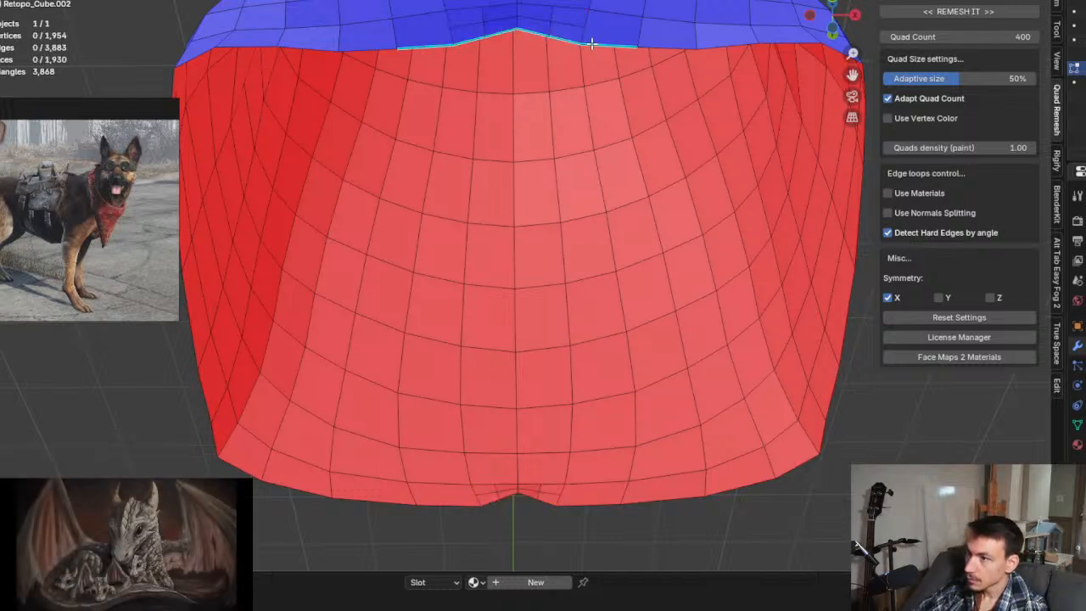
Step: Subdivide the belly-side border face on each side of the finely divided centre with one cut, then reselect the opening's border loop
alt+click(667, 40)
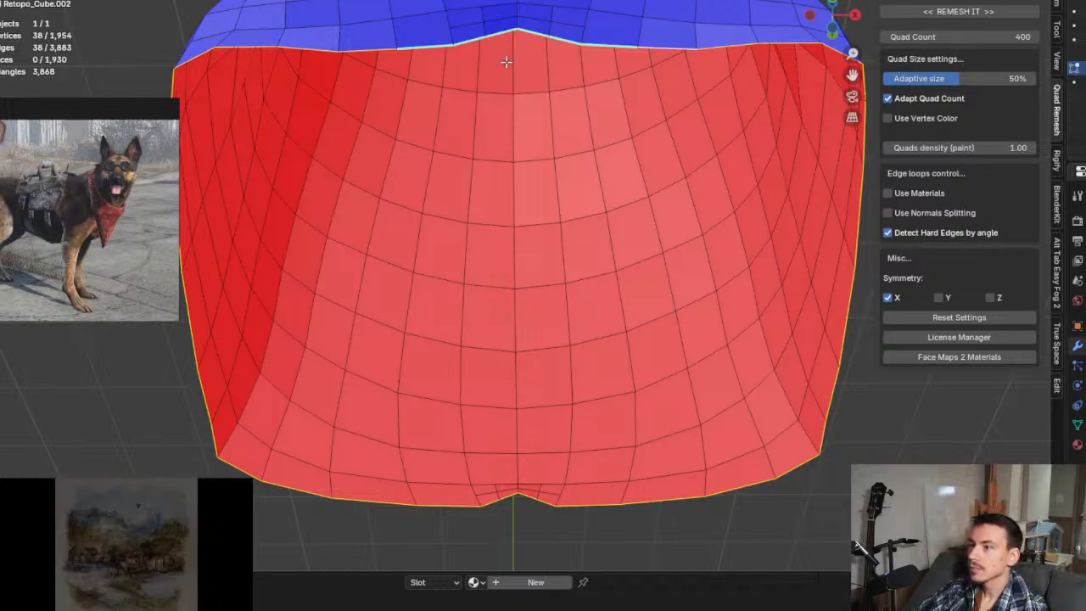
click(604, 32)
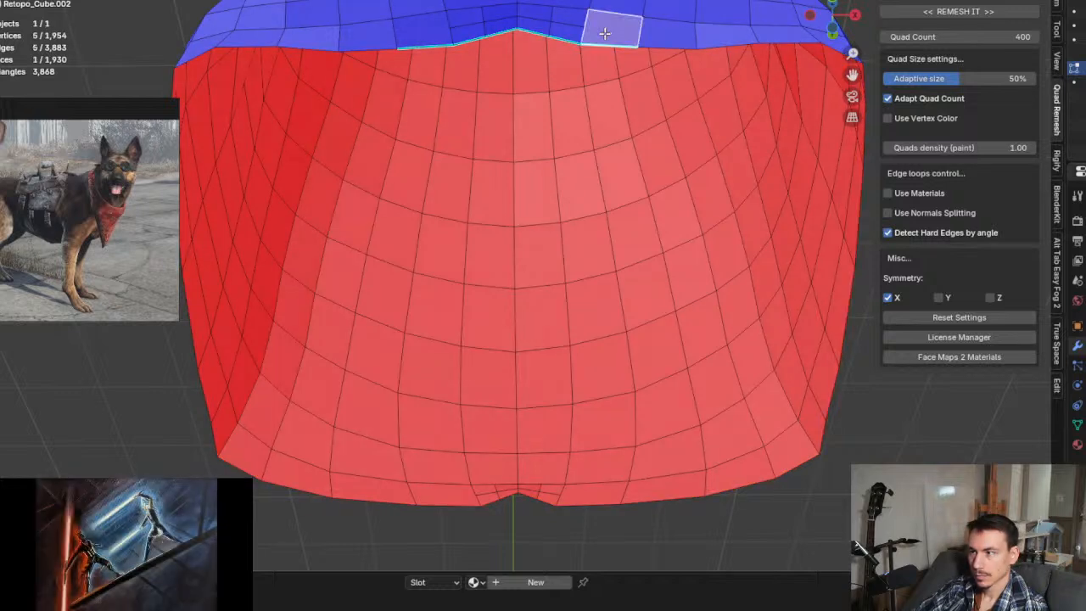
shift+click(423, 31)
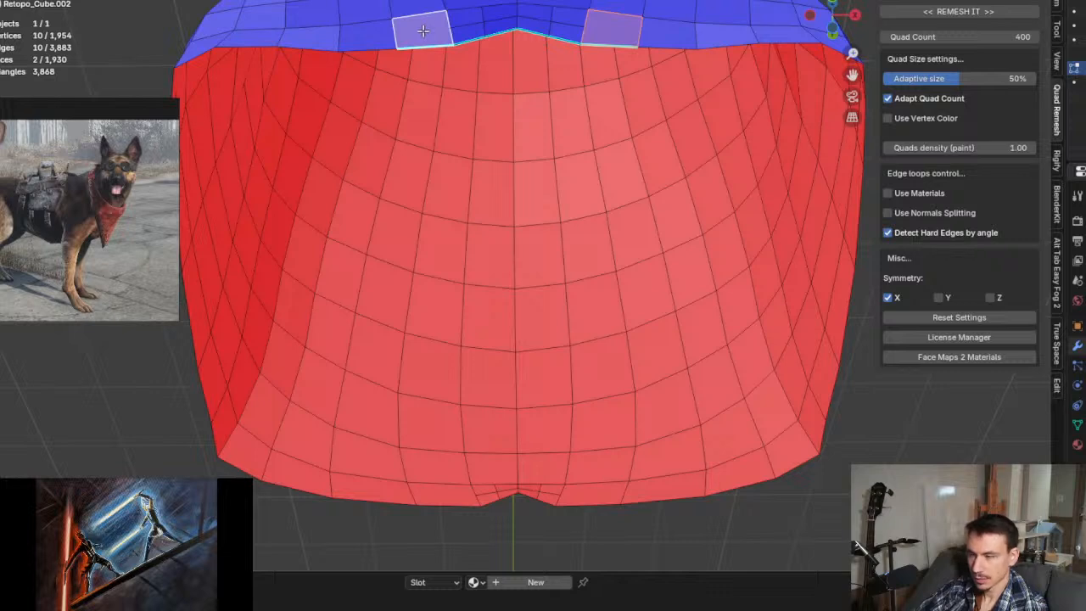
right_click(422, 30)
click(423, 30)
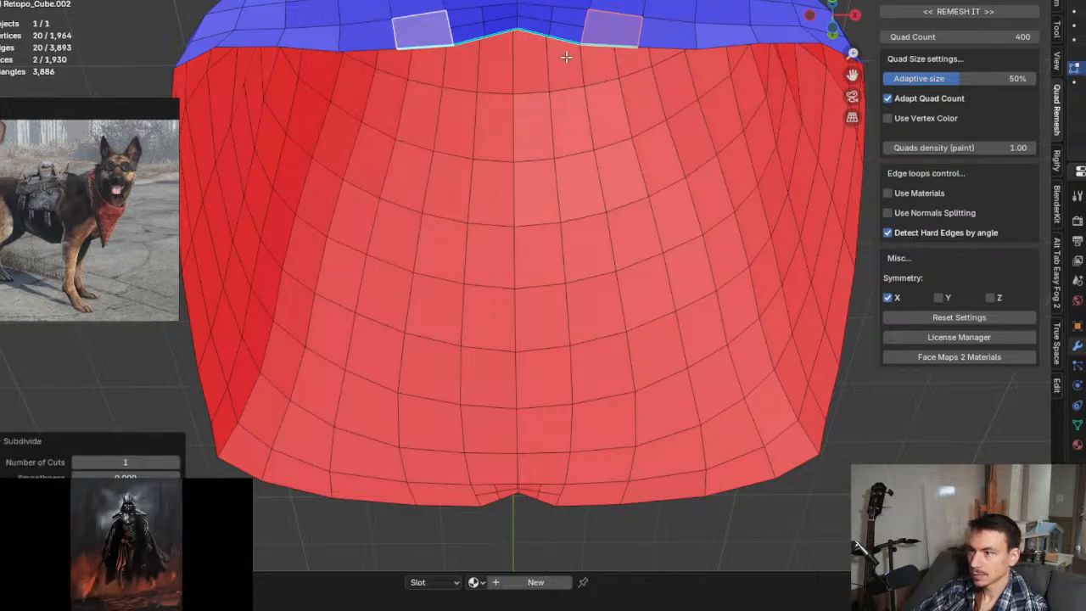
alt+click(664, 41)
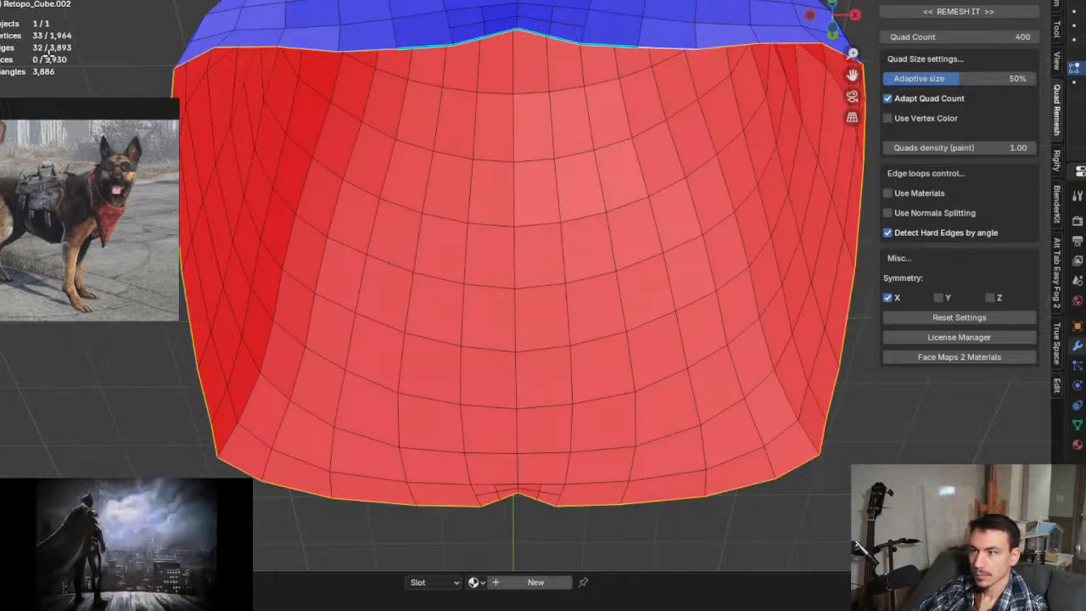
Step: Reselect the same two belly-side flanking faces and try subdividing them again with one cut
click(598, 25)
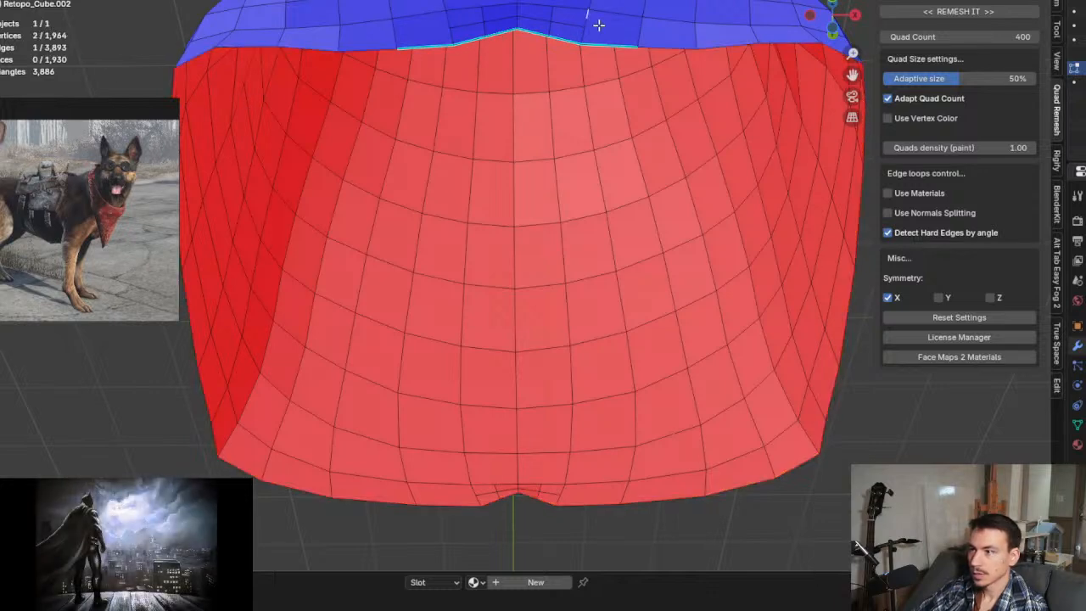
click(598, 25)
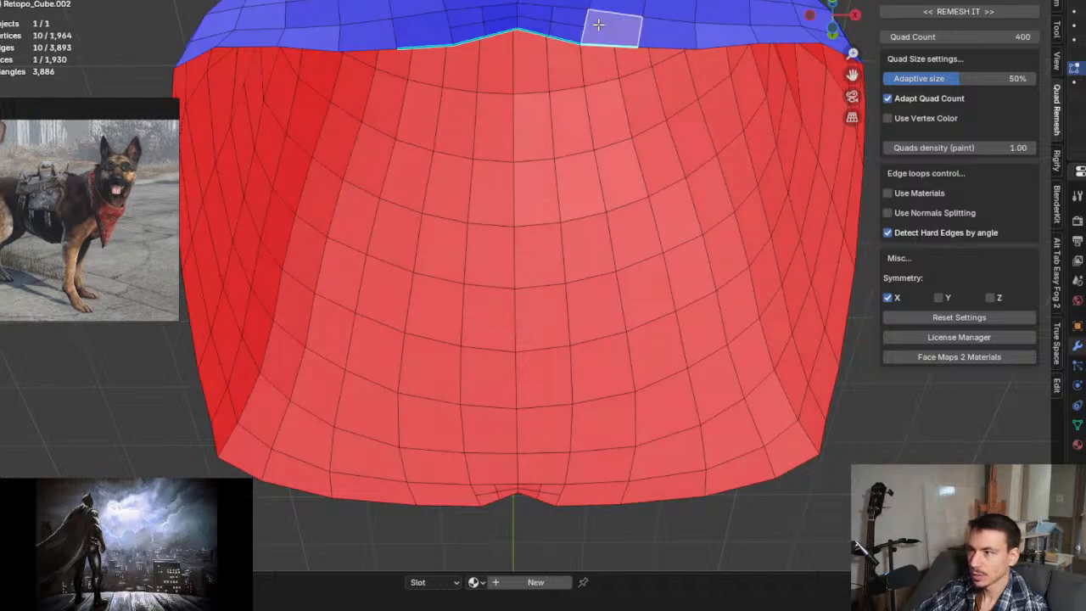
shift+click(441, 30)
right_click(441, 31)
click(365, 32)
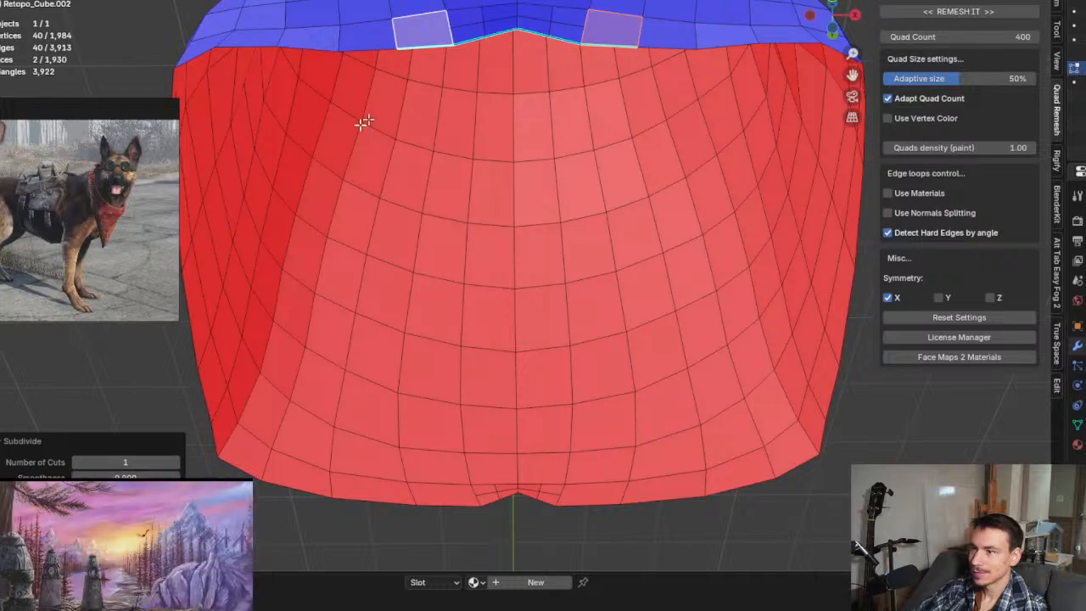
Step: Try moving the two selected flanking faces to test how they connect to the neighbouring mesh
middle_drag(563, 86, 430, 214)
scroll(400, 181, down, 3)
middle_drag(400, 182, 467, 138)
scroll(455, 99, up, 3)
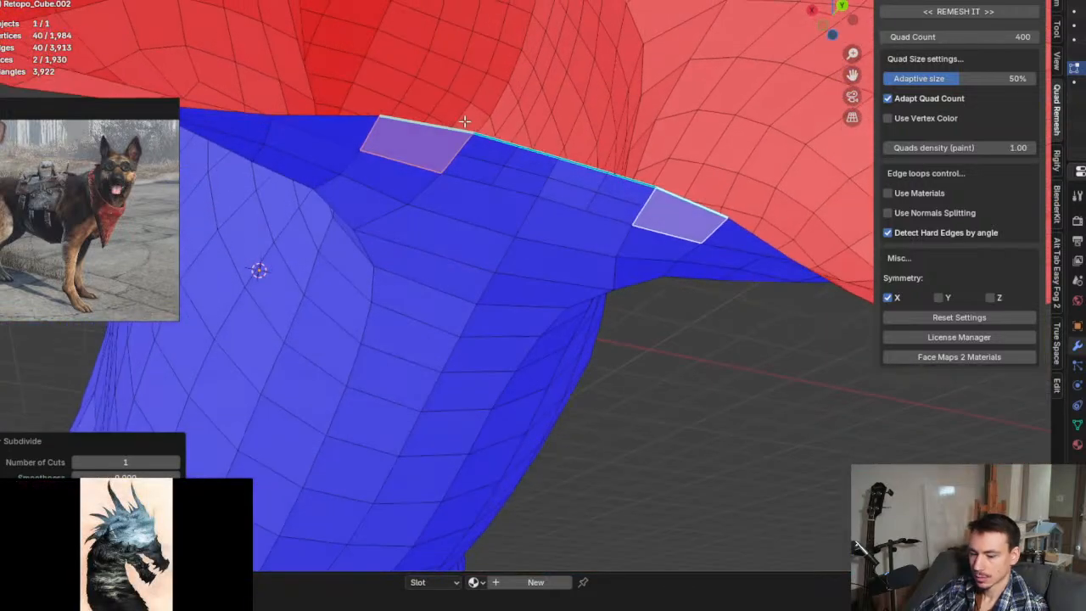
key(g)
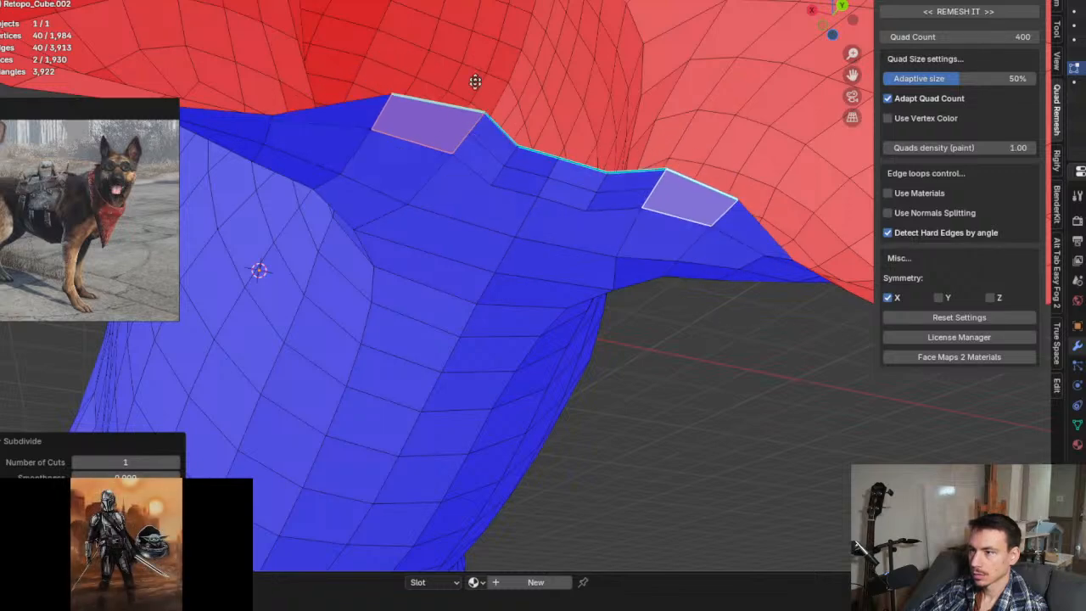
click(490, 146)
middle_drag(490, 146, 433, 87)
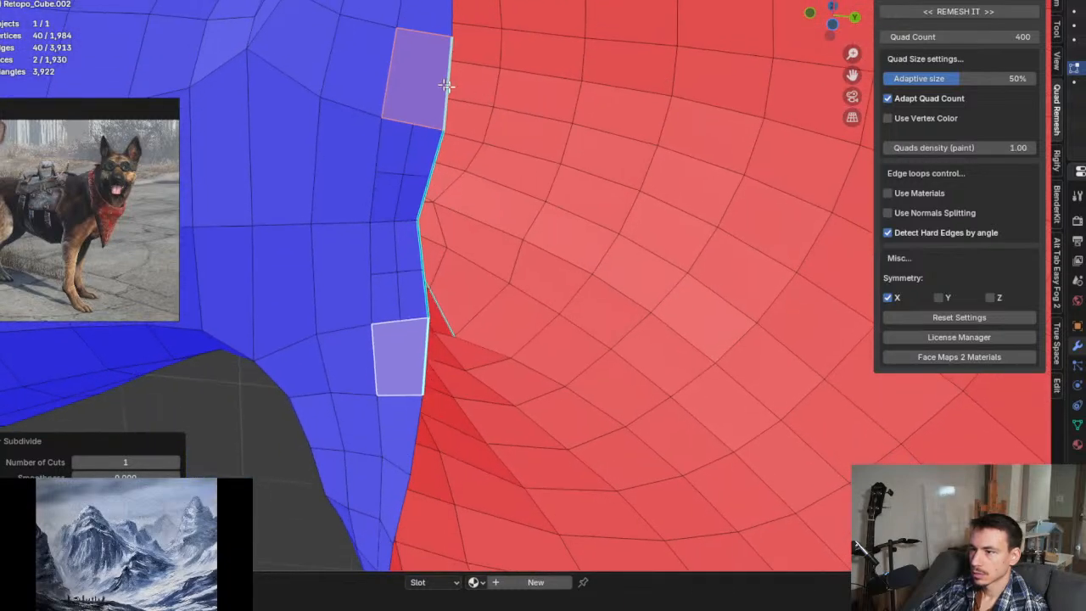
Step: Try a further one-cut subdivision of the two flanking faces and inspect the border around them
key(ctrl+f)
click(432, 87)
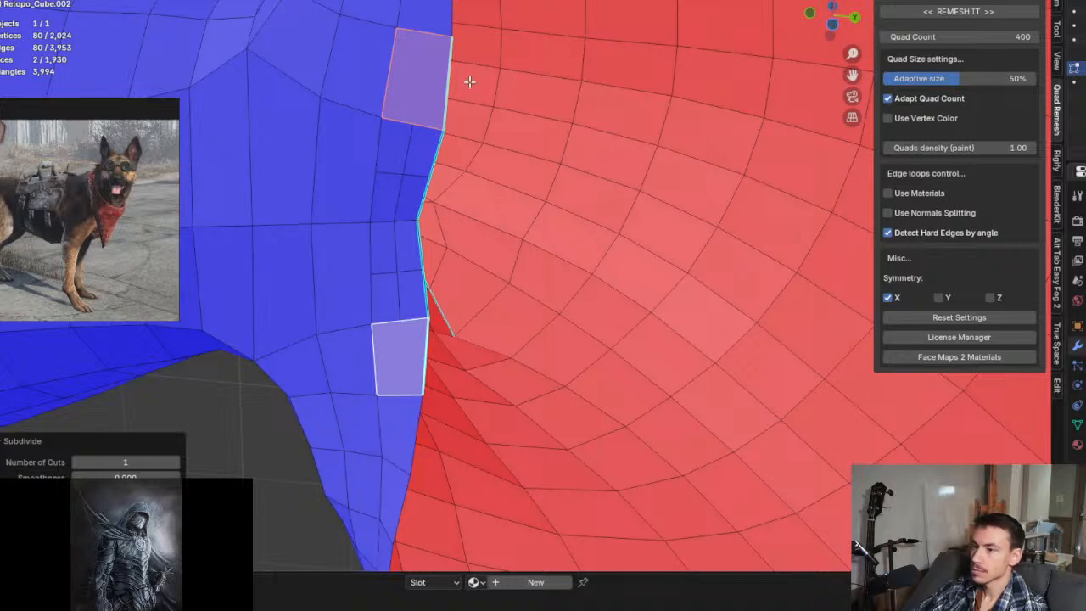
middle_drag(444, 116, 407, 145)
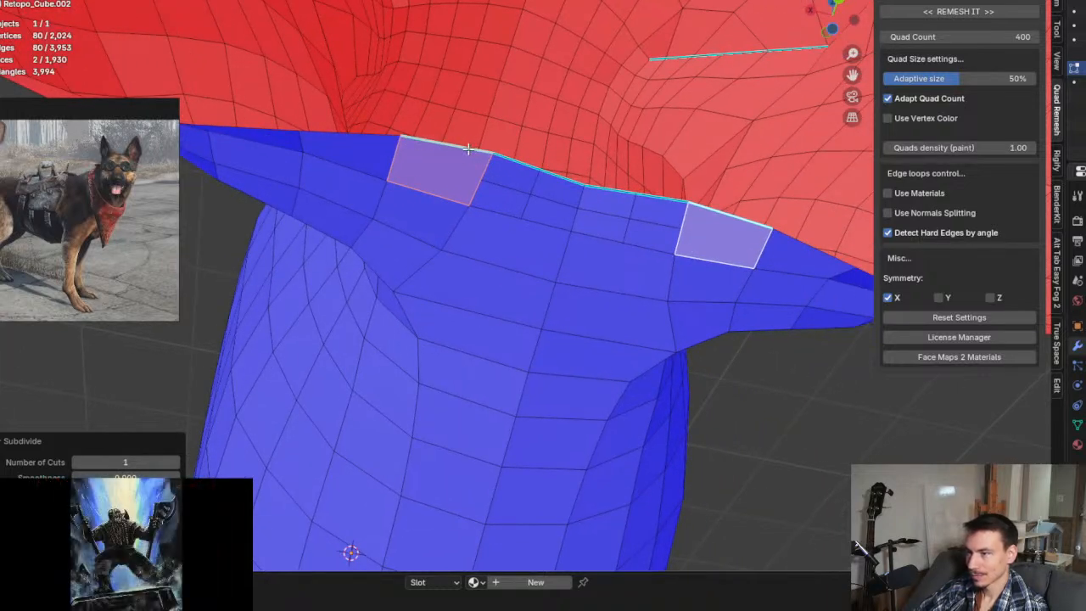
middle_drag(465, 162, 445, 174)
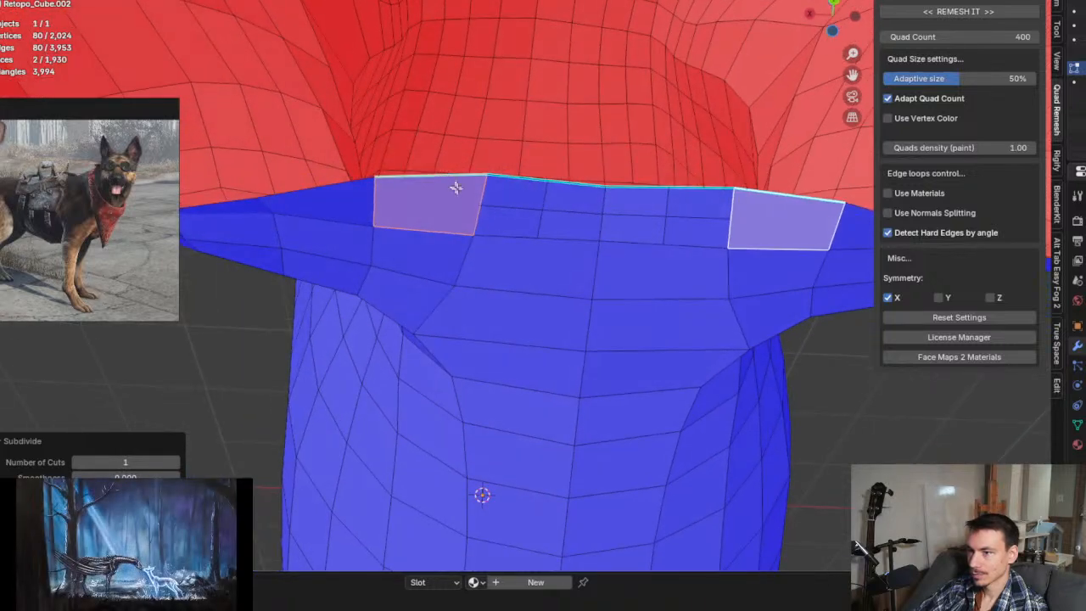
click(514, 199)
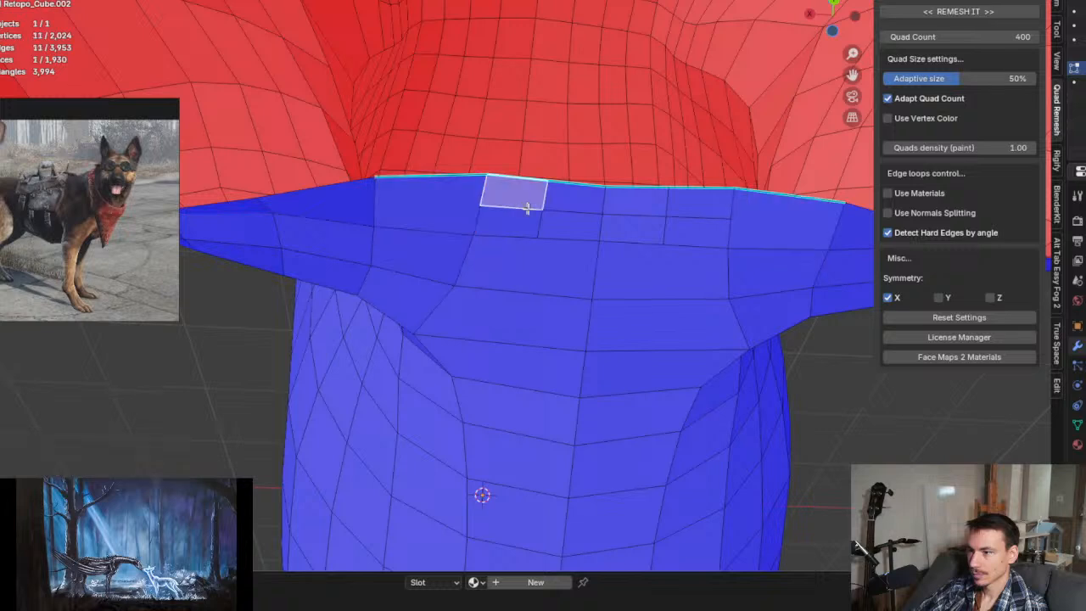
Step: Try subdividing the next outward border face on each side with one cut, undoing each attempt
click(343, 206)
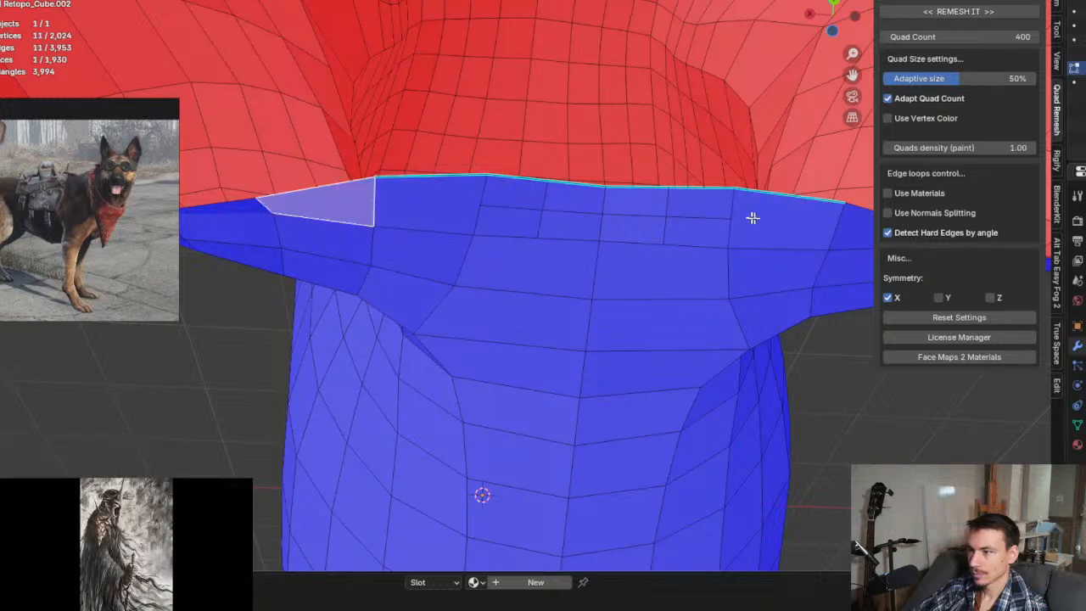
shift+click(846, 240)
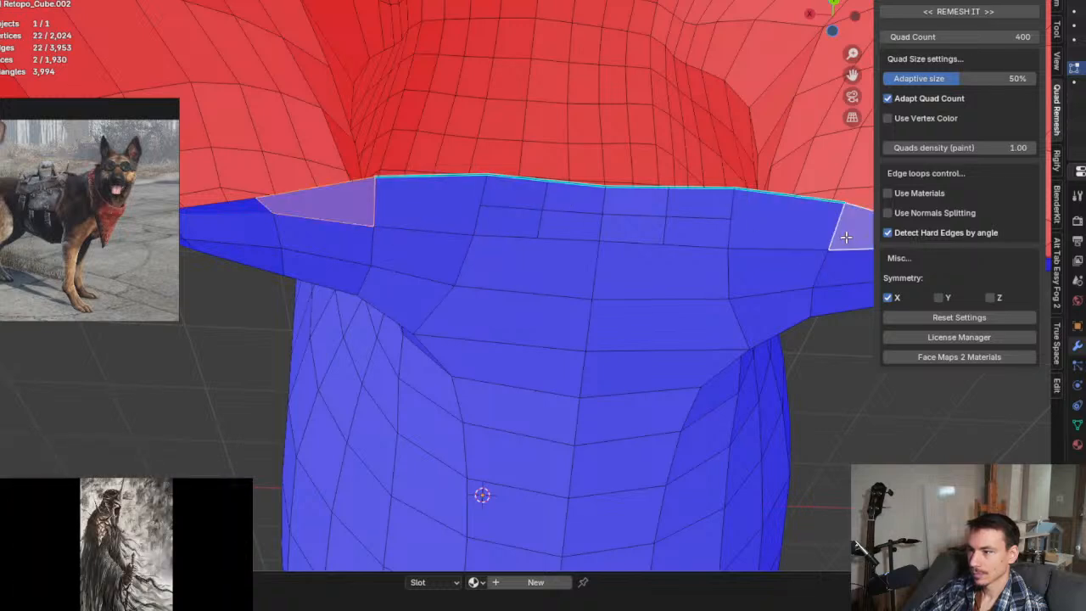
right_click(845, 238)
click(846, 237)
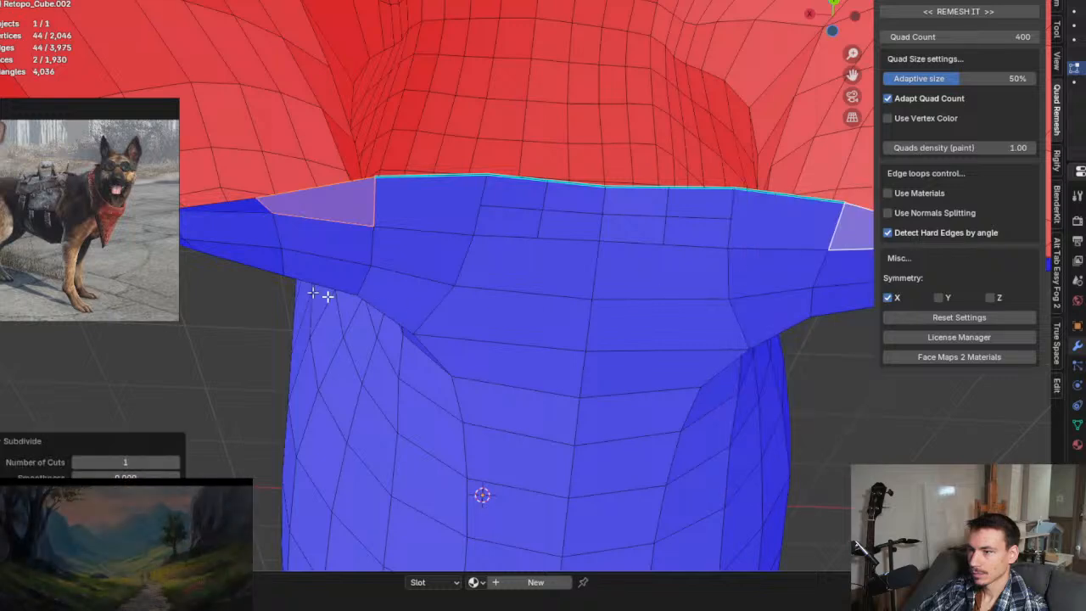
middle_drag(322, 293, 347, 225)
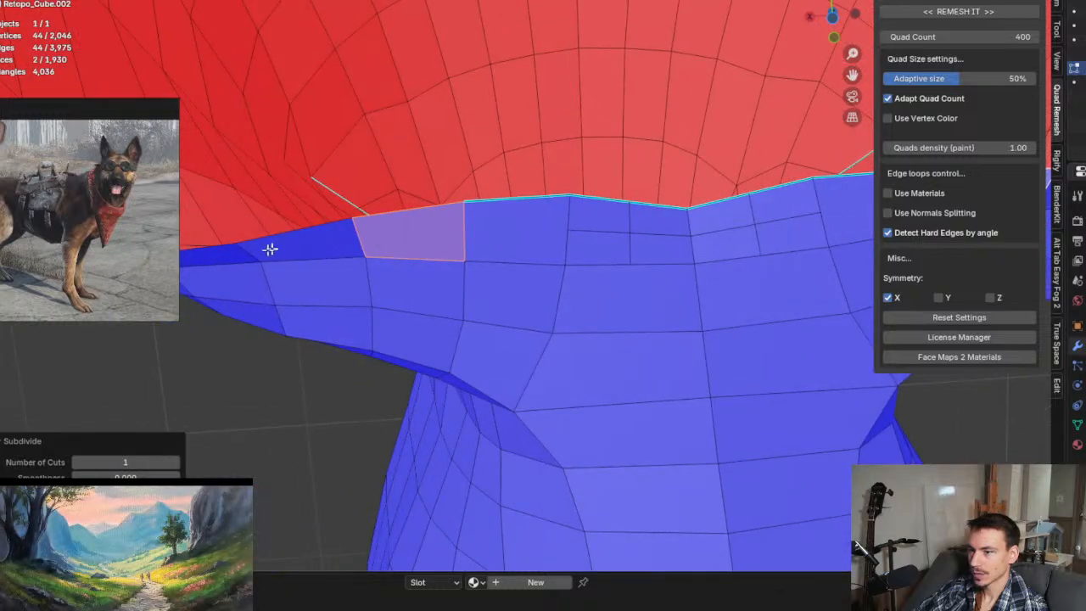
key(ctrl+z)
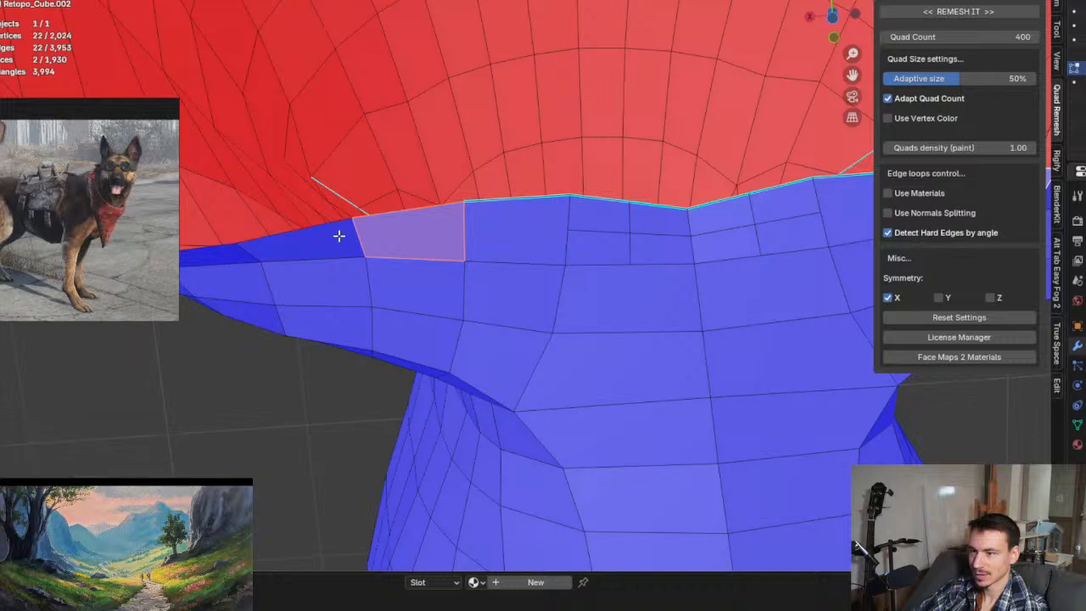
right_click(390, 241)
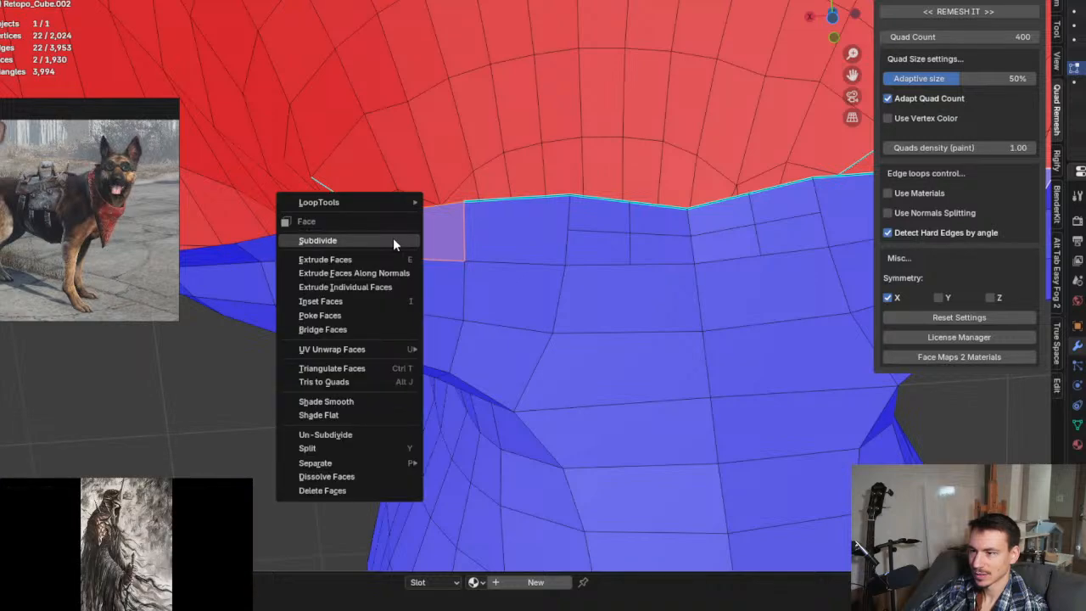
click(393, 238)
key(ctrl+z)
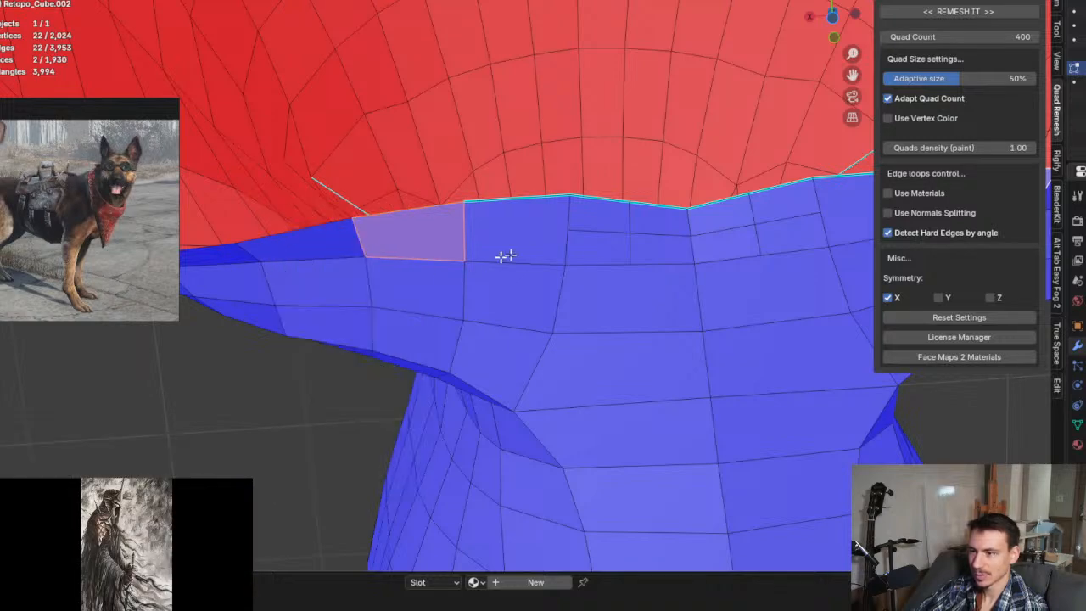
Step: Undo the repeated subdivisions of the two flanking faces, back to their first one-cut subdivision
middle_drag(501, 257, 434, 303)
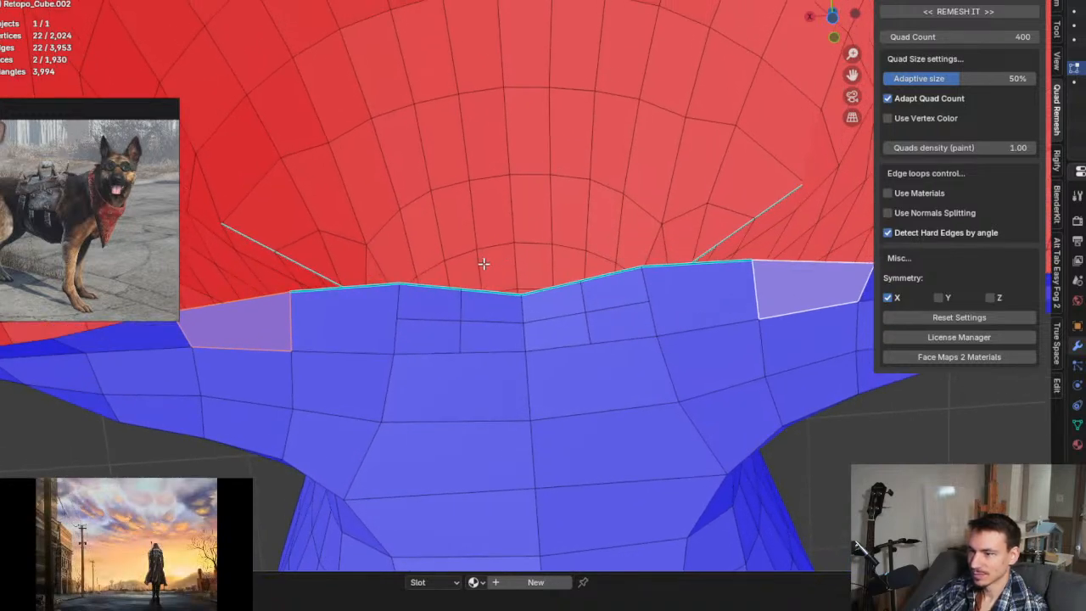
key(ctrl+z)
key(ctrl+z)
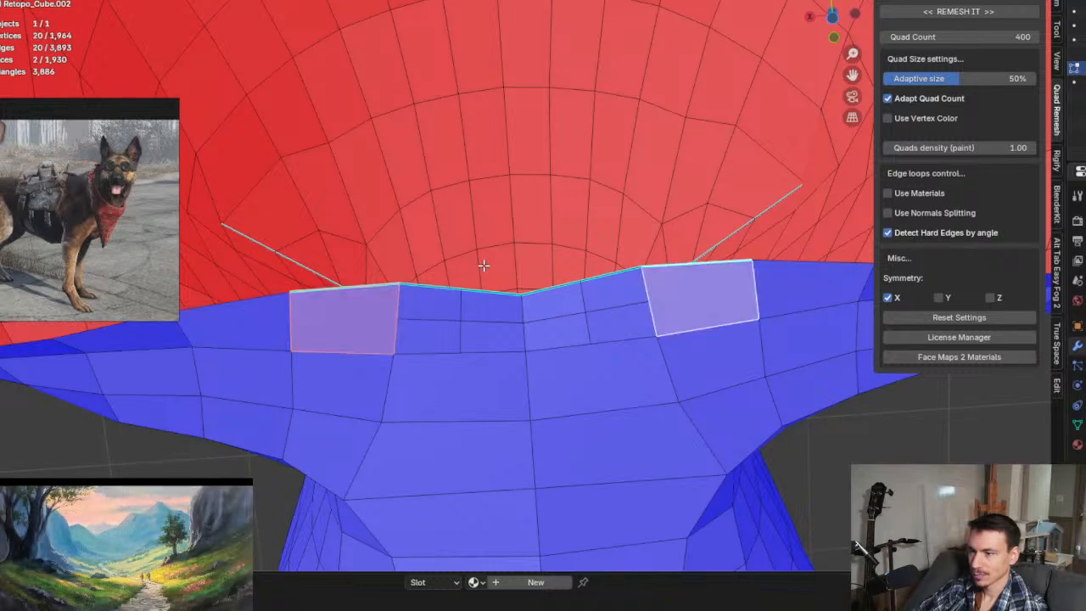
key(ctrl+z)
key(ctrl+z)
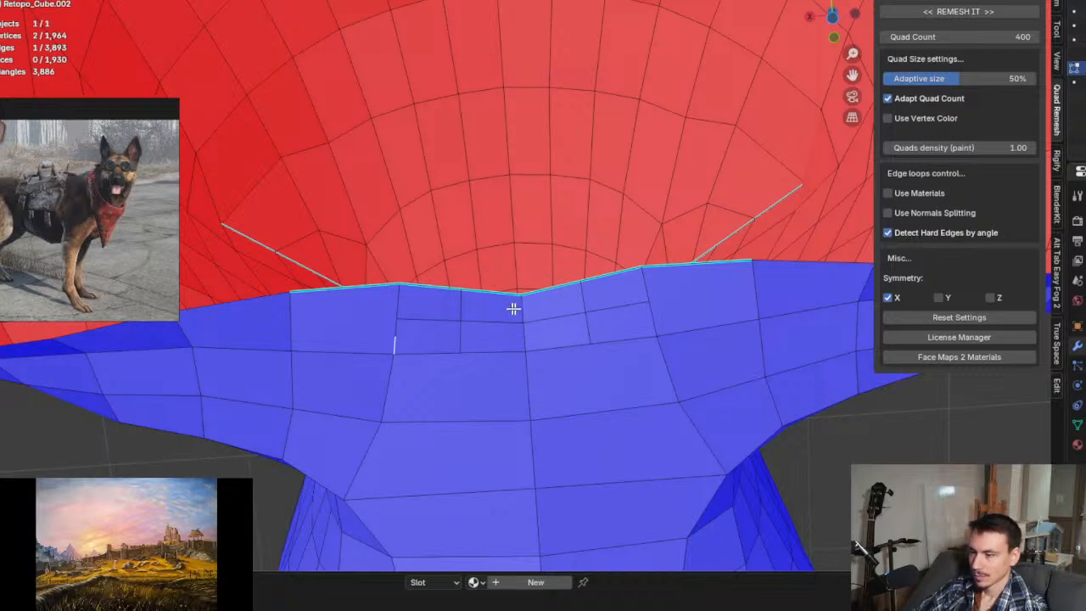
Step: Select individual edges along the belly-side border and the rest of the opening's border loop to check their edge counts
shift+click(351, 288)
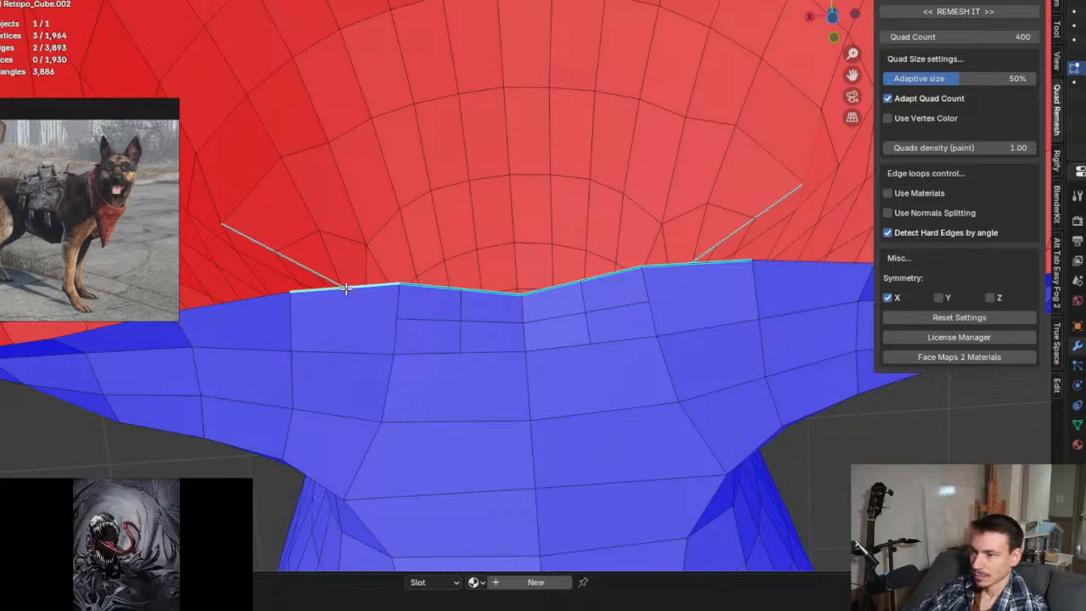
shift+click(413, 286)
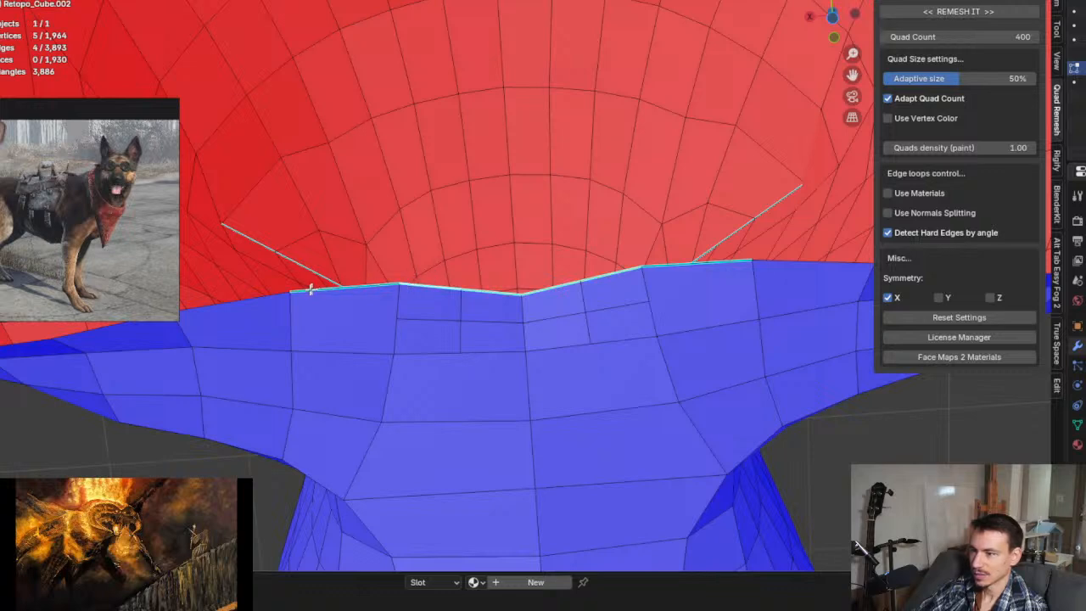
alt+shift+click(228, 301)
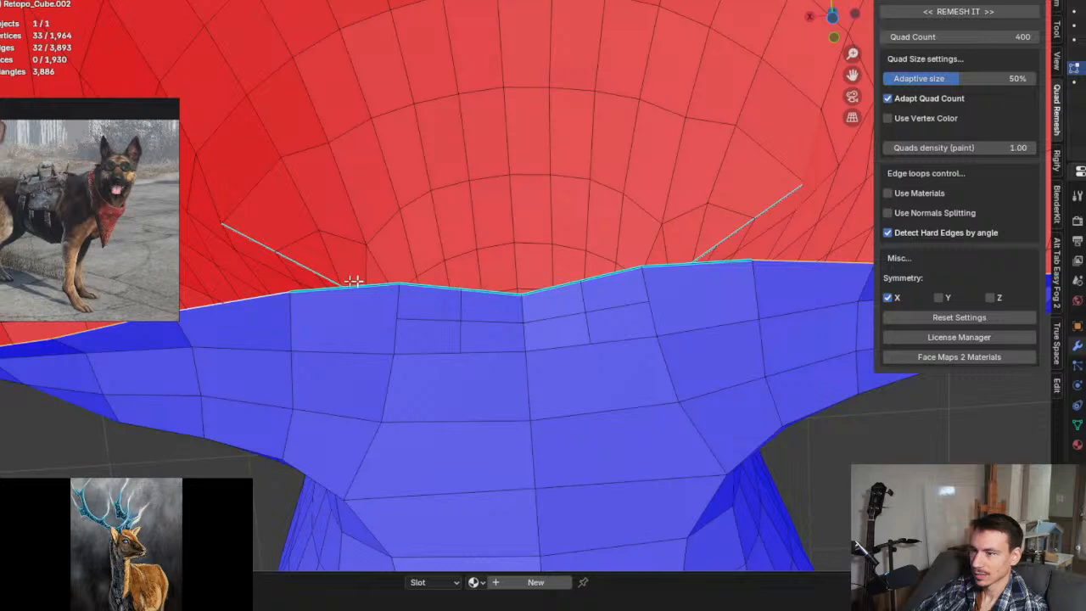
scroll(363, 292, down, 1)
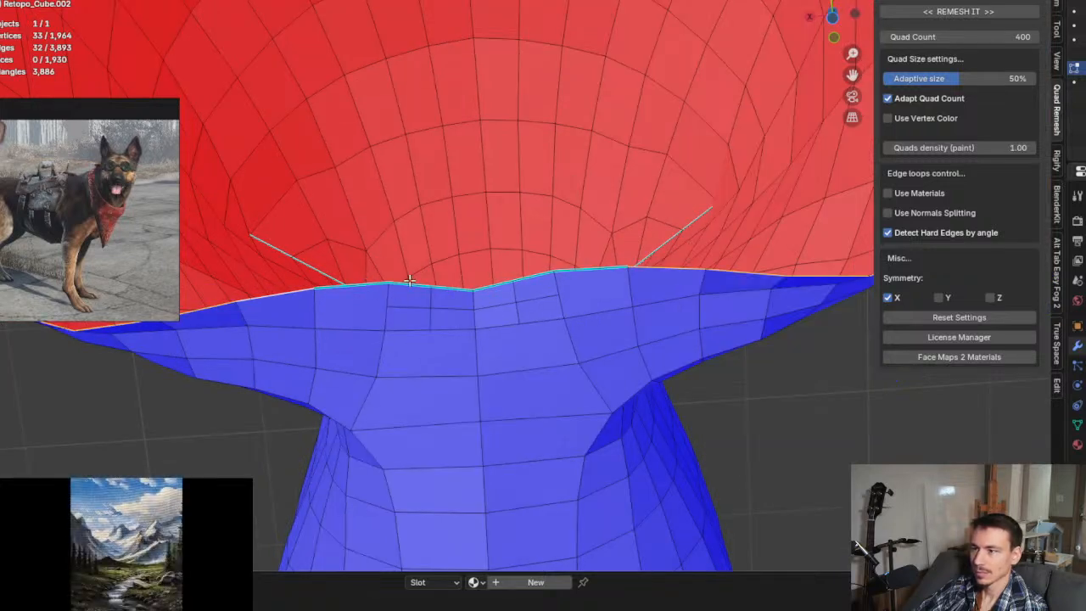
scroll(409, 280, up, 3)
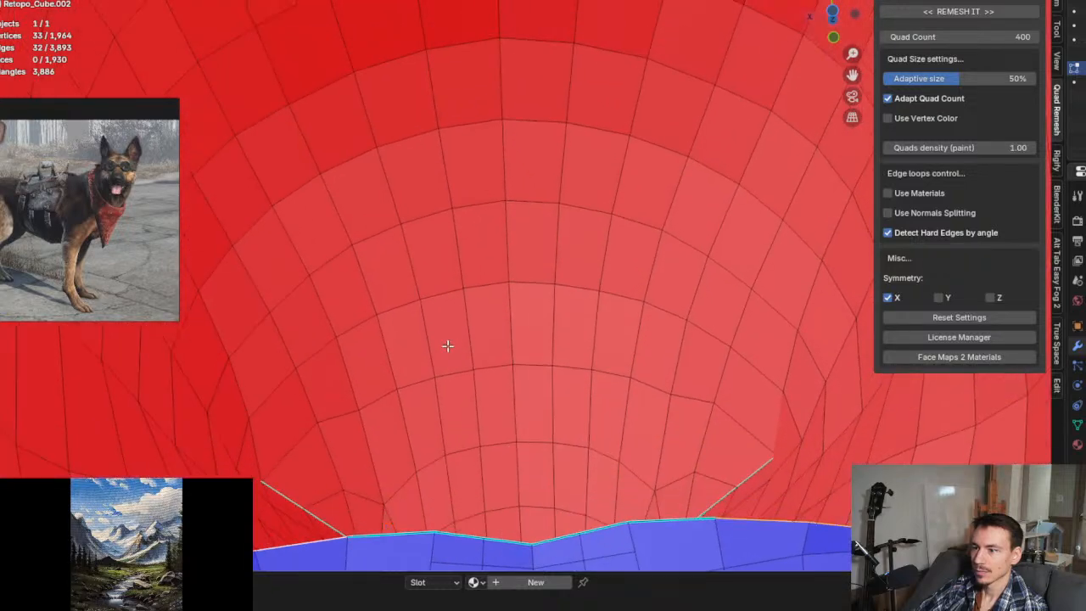
scroll(444, 344, down, 4)
shift+middle_drag(443, 347, 440, 291)
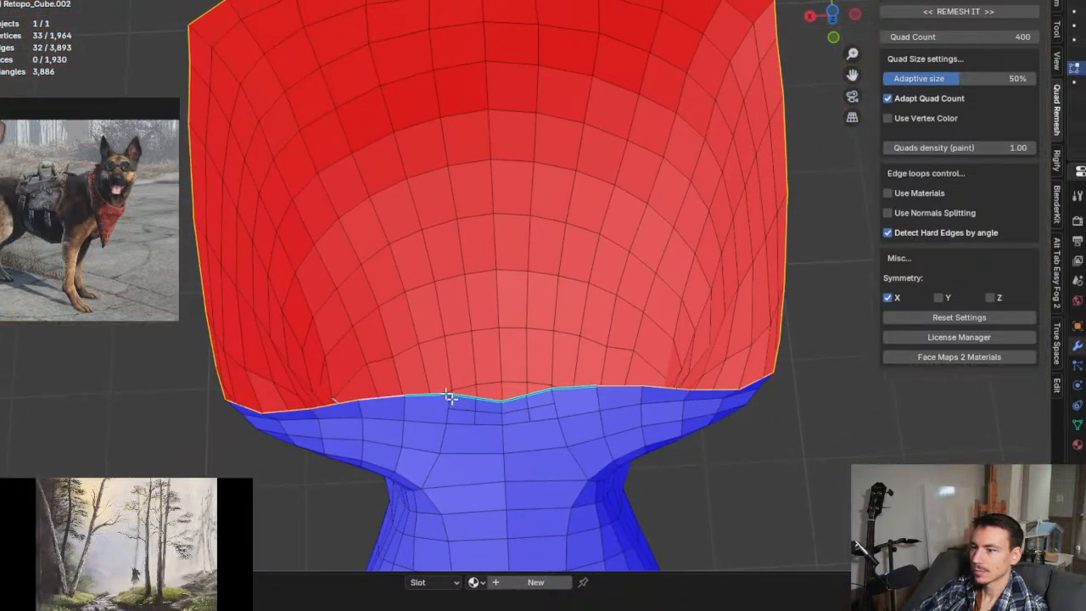
Step: Select the whole mesh and try merging its vertices by distance
key(a)
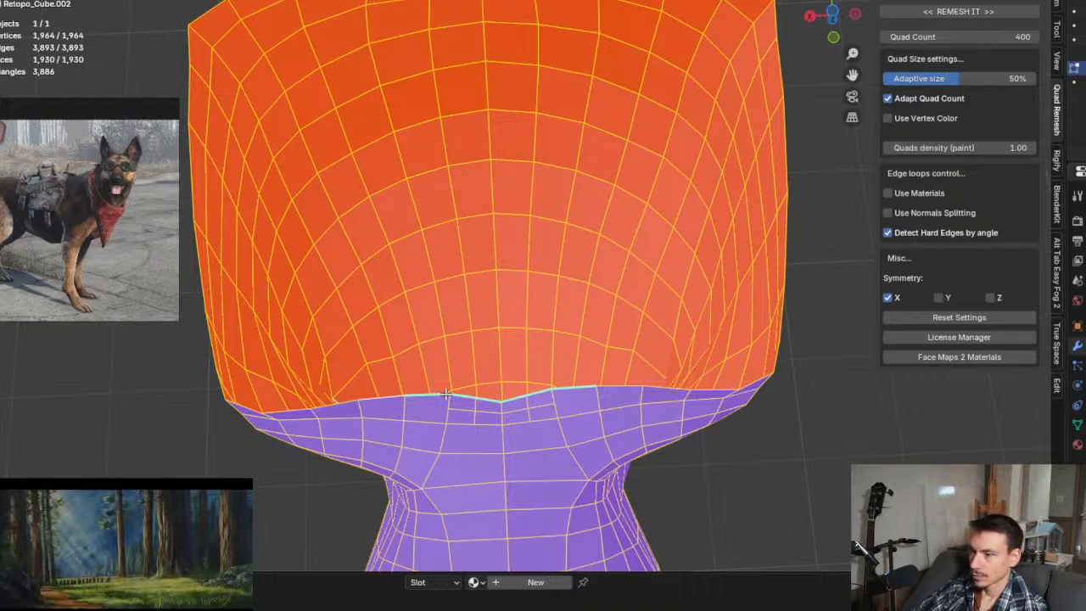
key(ctrl+e)
key(m)
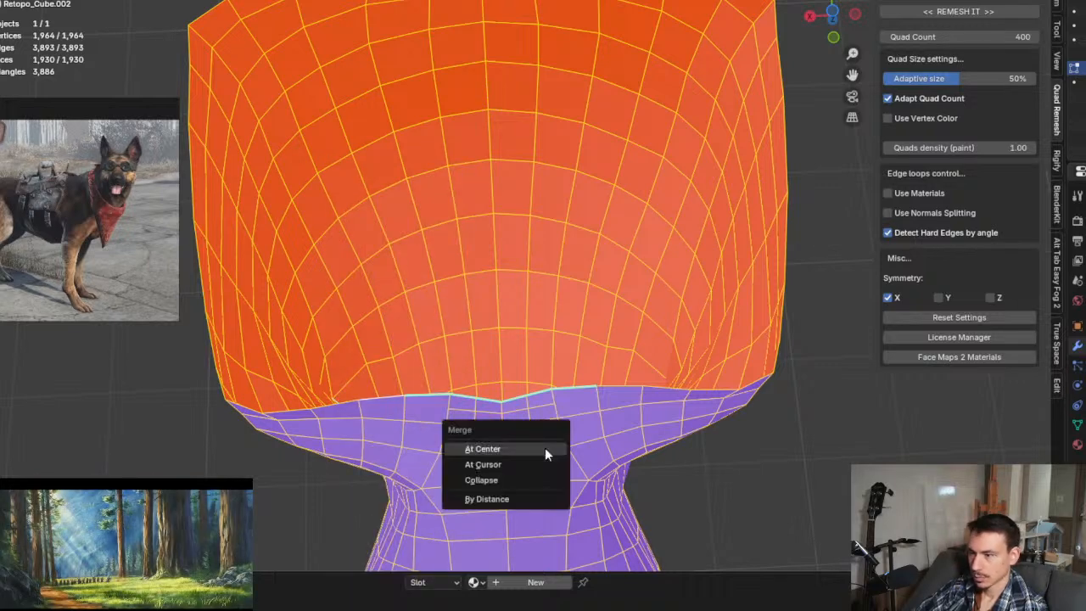
click(541, 499)
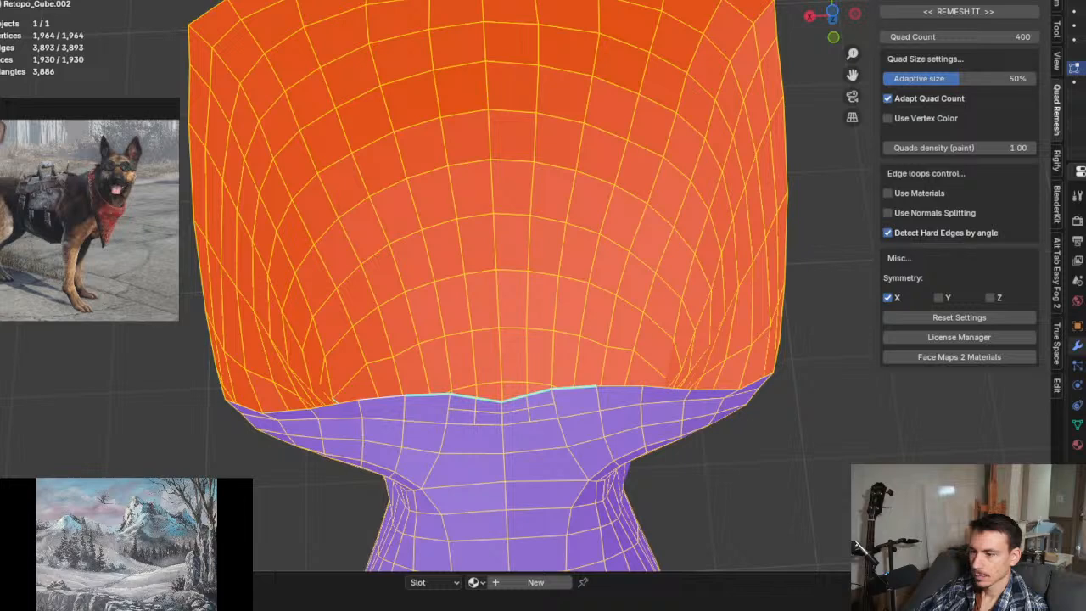
key(ctrl+z)
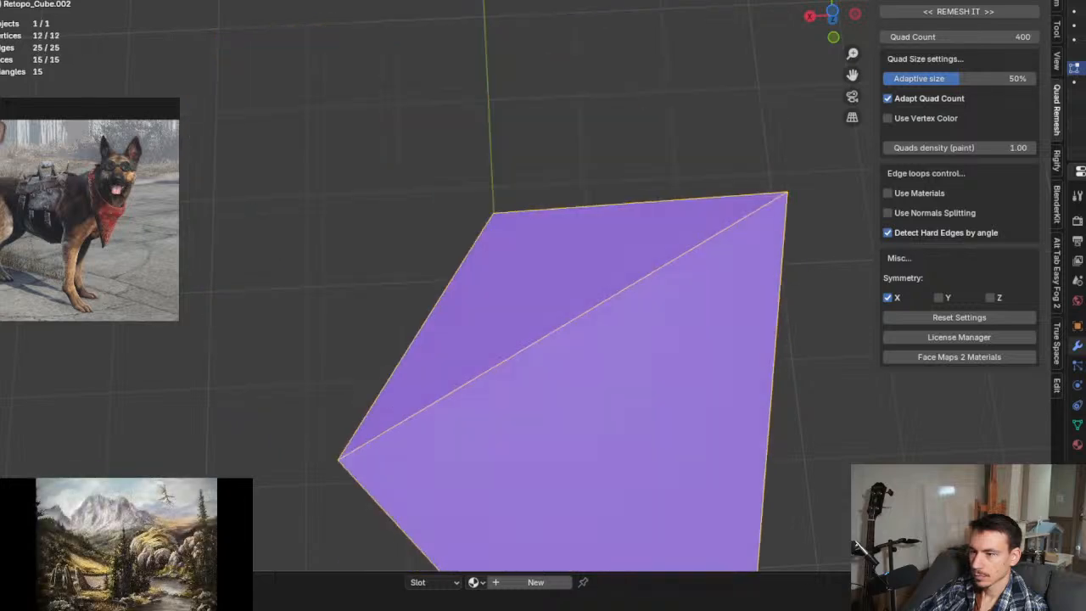
Step: Undo the merge by distance and select the complete border edge loop around the body's rear opening
key(ctrl+shift+z)
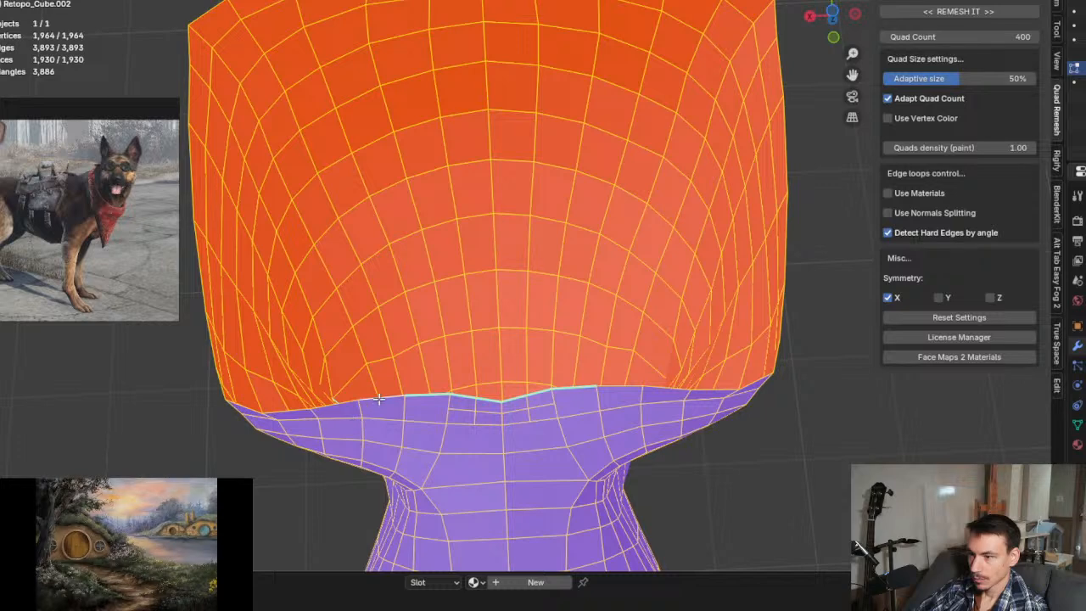
click(327, 406)
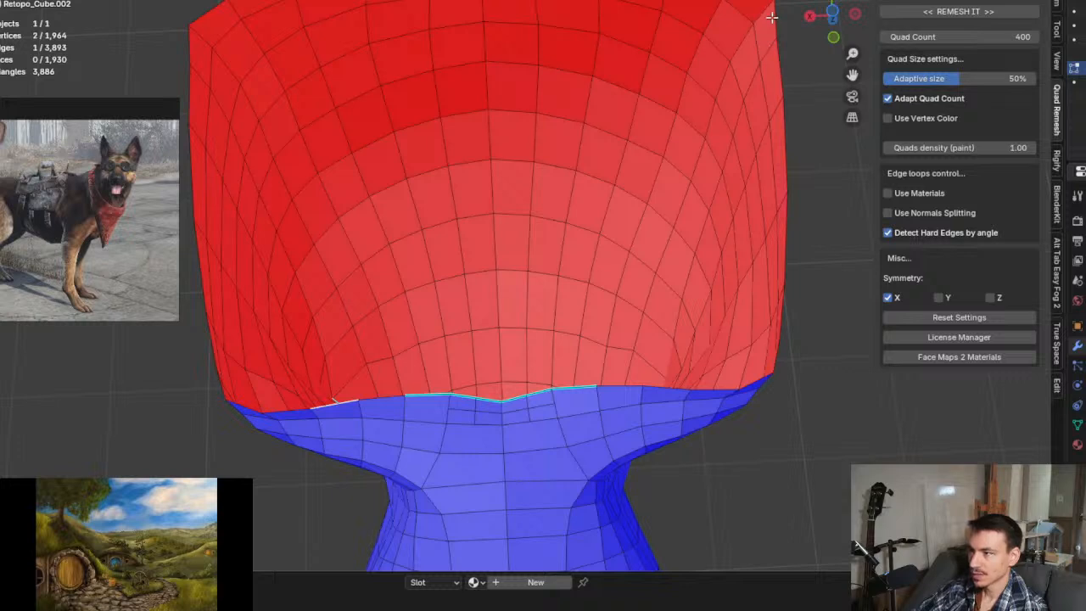
ctrl+click(771, 15)
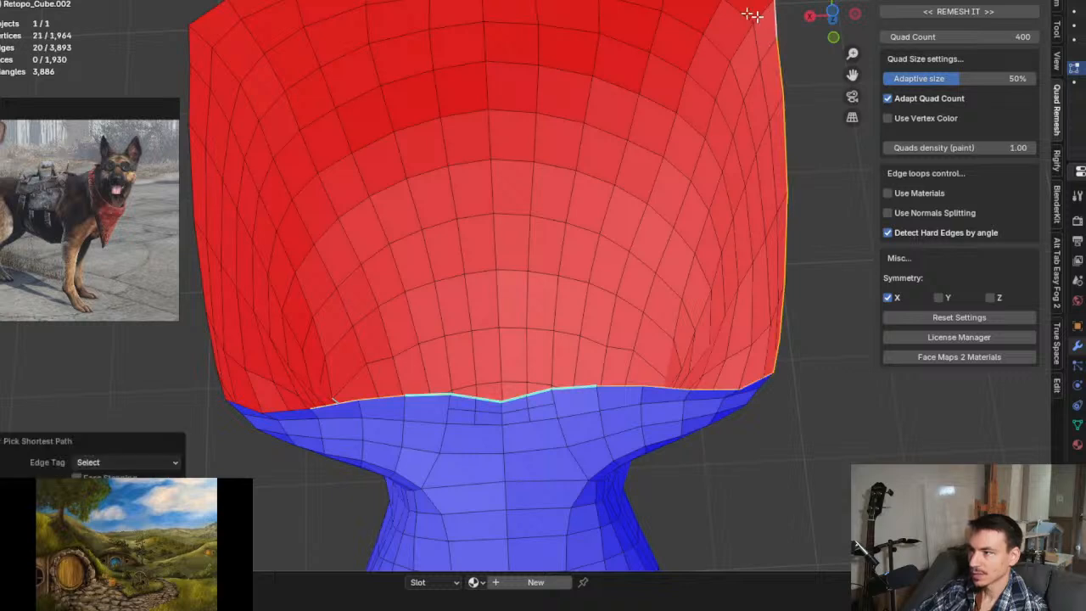
ctrl+click(273, 21)
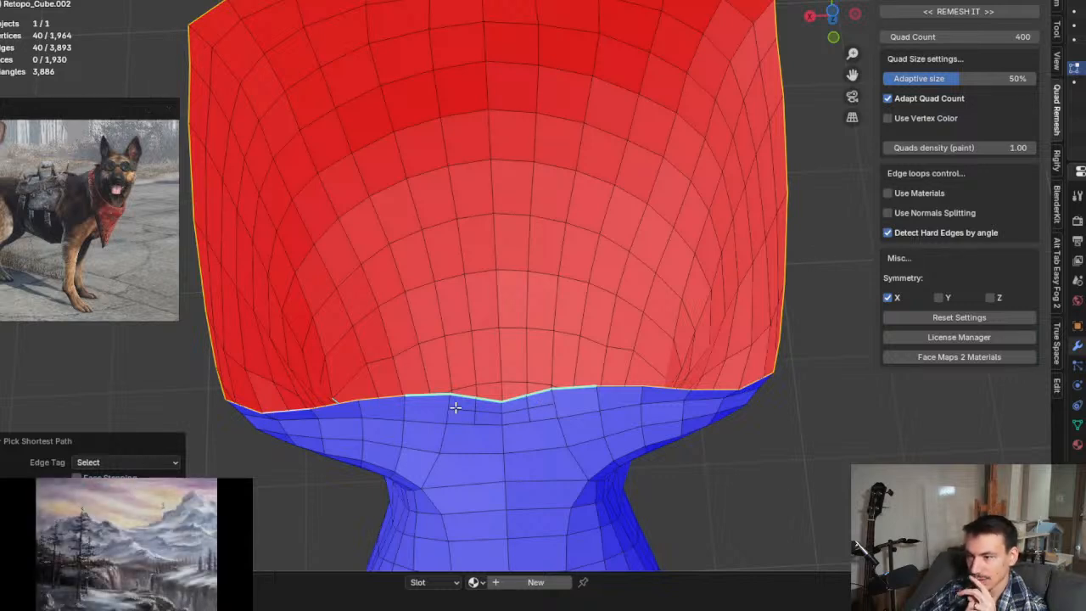
Step: Extrude the selected border loop of the body's opening in place, and extrude it again outward along Z
middle_drag(492, 426, 416, 337)
key(e)
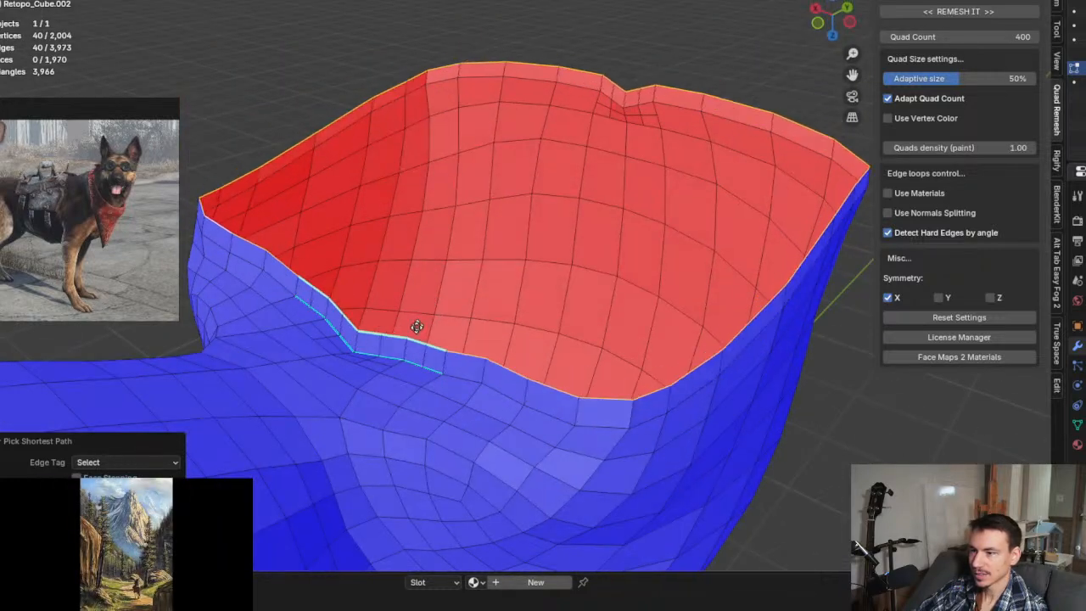
right_click(408, 307)
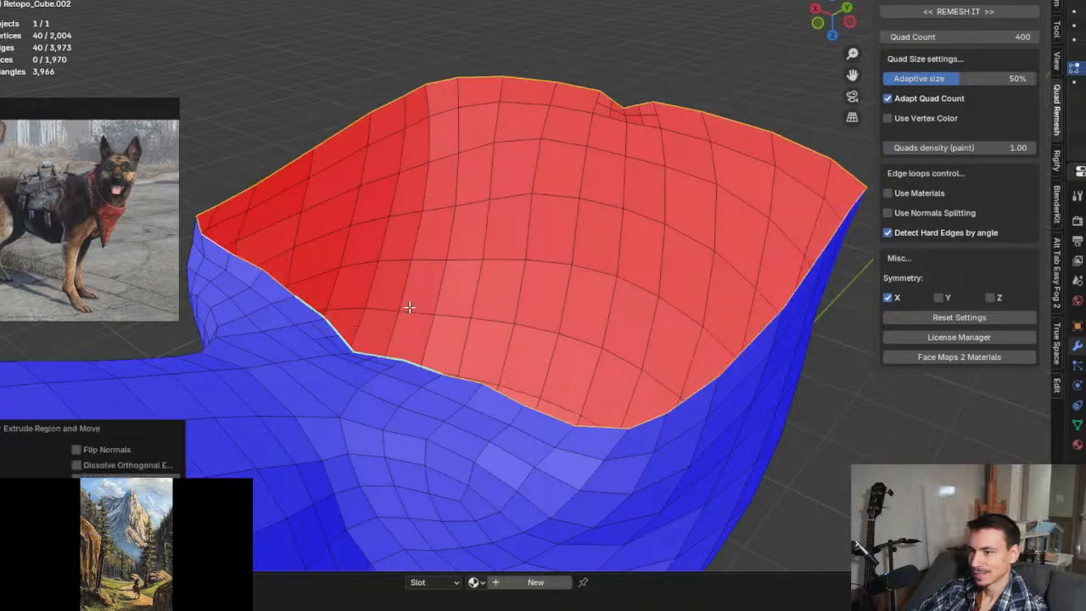
key(g)
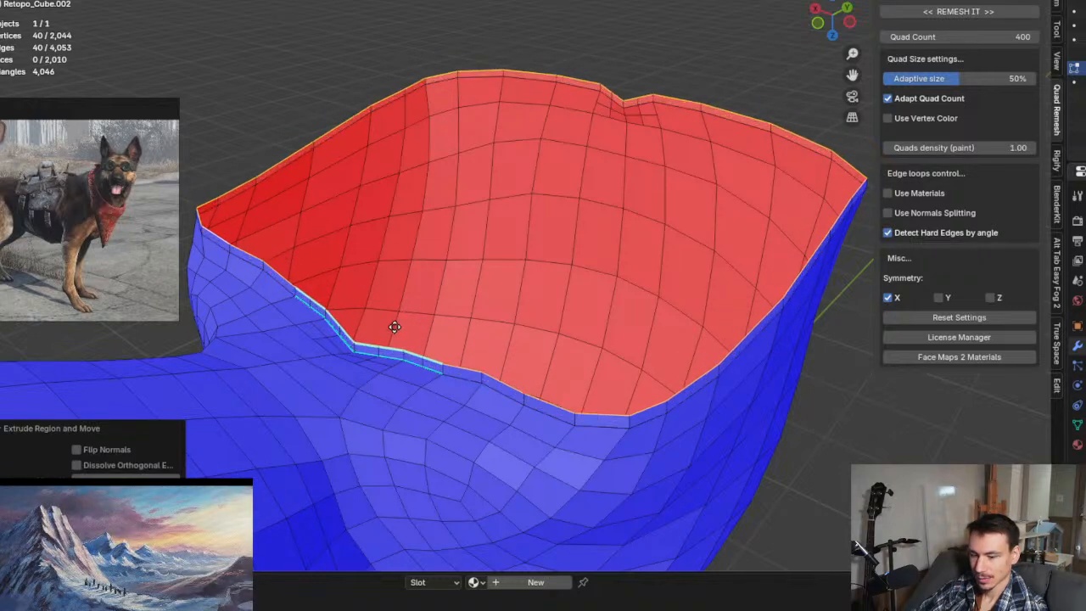
key(z)
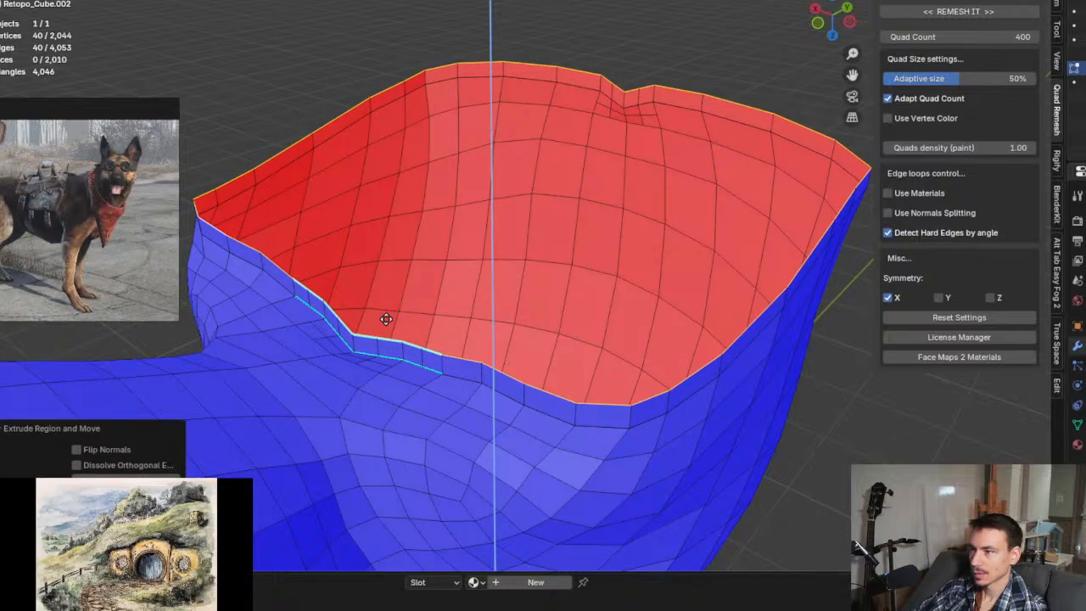
click(386, 318)
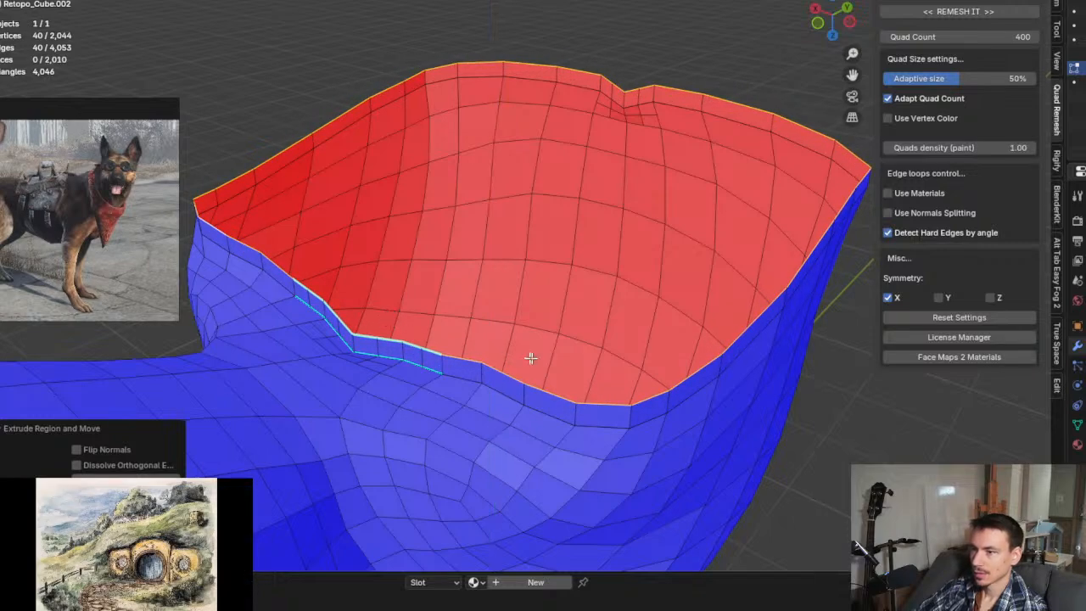
Step: Leave mesh editing of the body and bring the hidden hind legs back into view
middle_drag(529, 358, 461, 341)
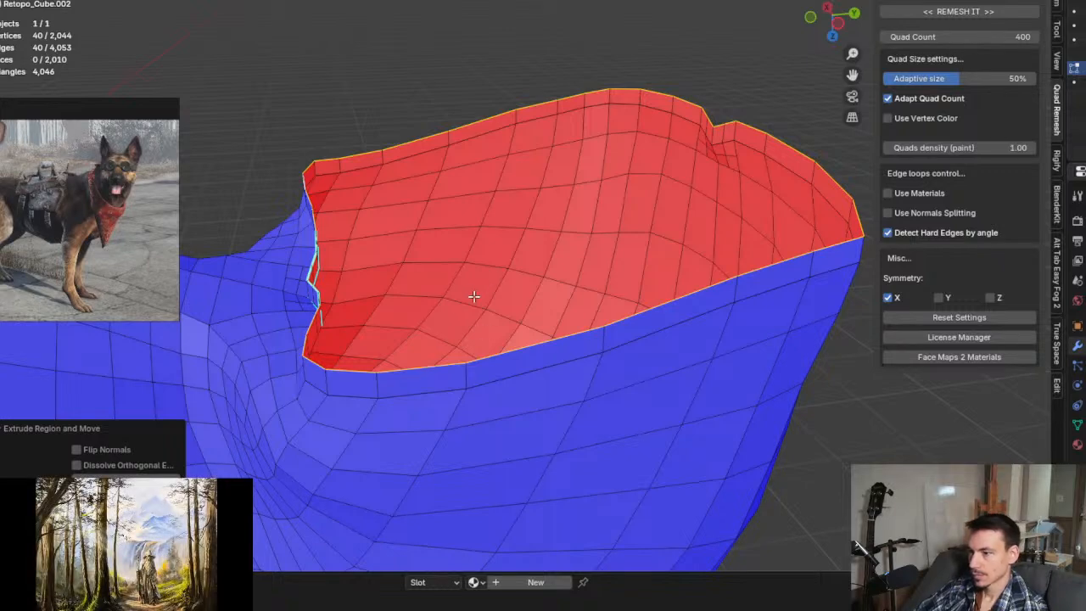
scroll(473, 296, down, 2)
key(Tab)
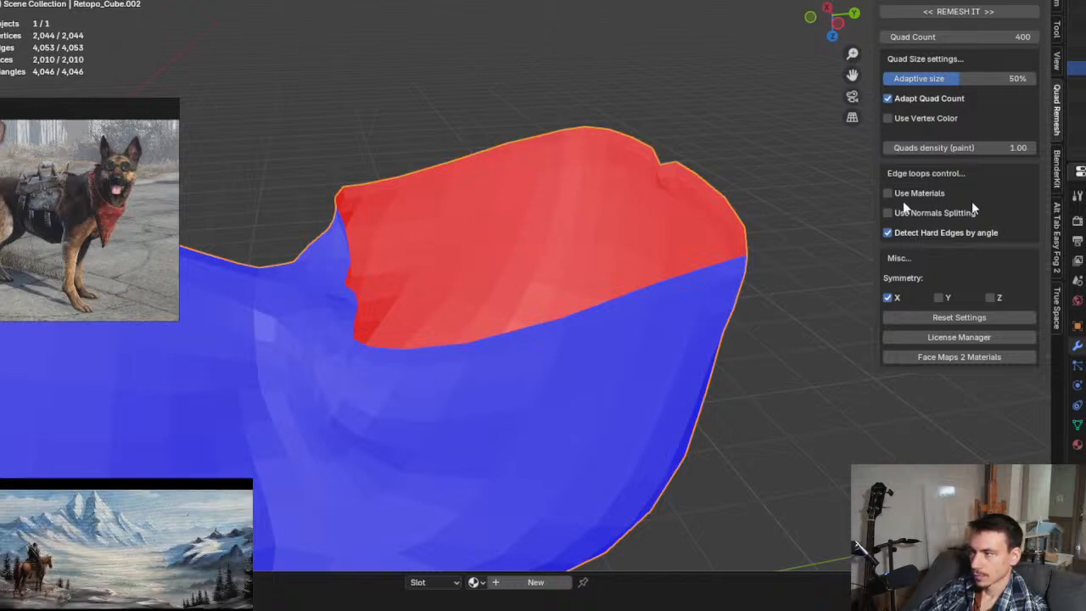
key(alt+h)
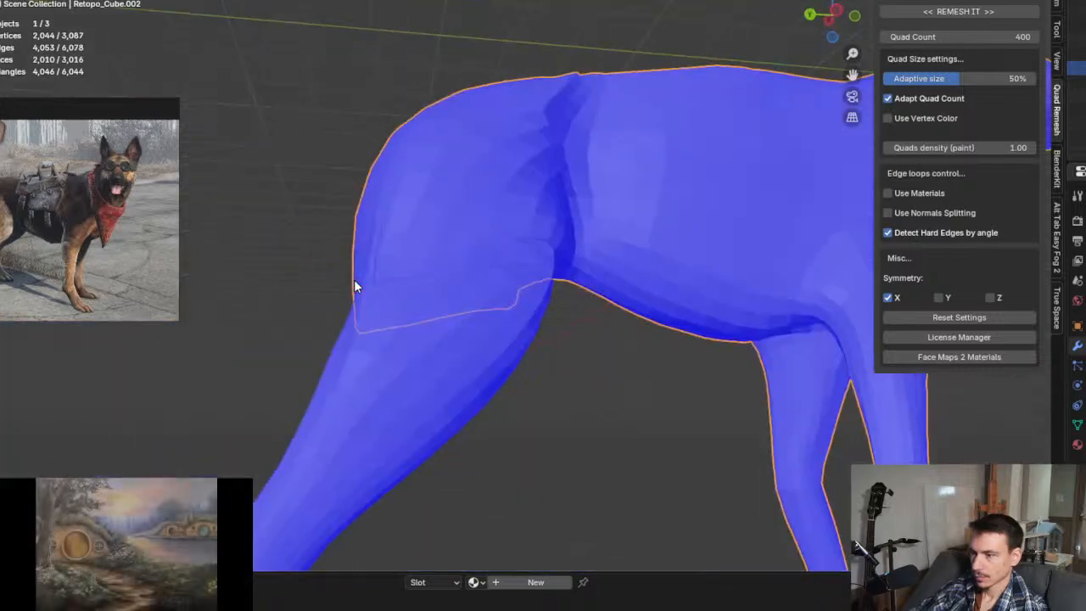
Step: Try joining the hind-leg object and the body into one object
shift+click(407, 404)
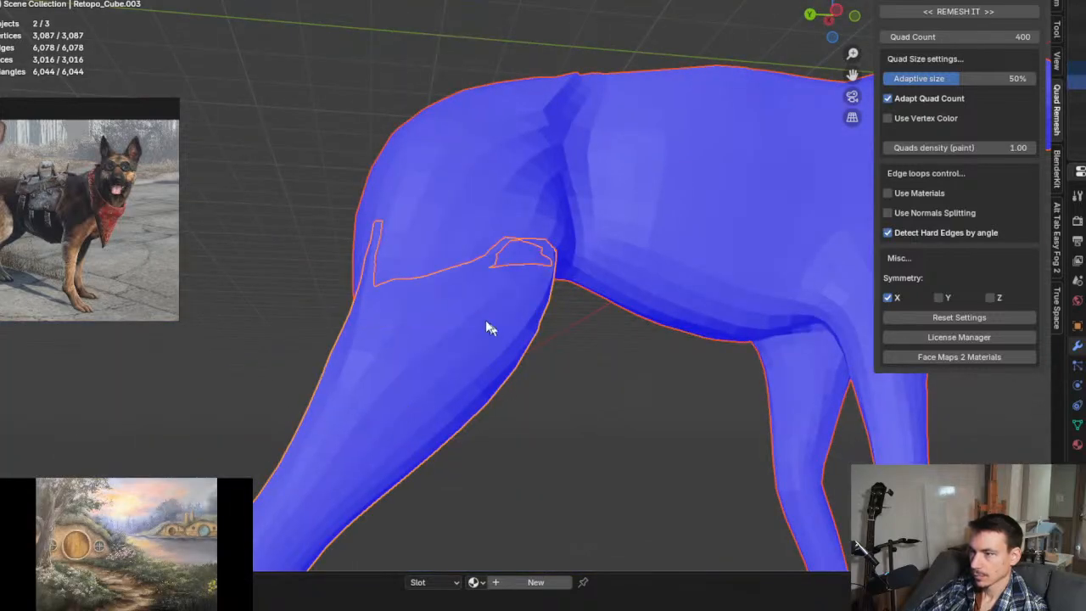
mouse_move(485, 323)
middle_down()
mouse_move(444, 308)
mouse_move(535, 333)
mouse_move(445, 341)
middle_up()
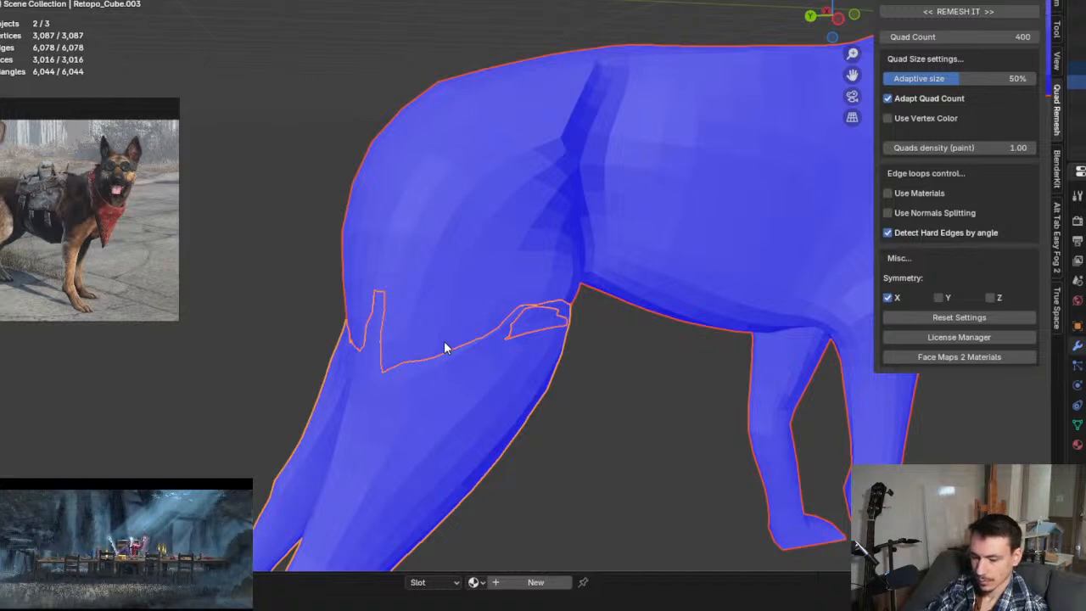
key(Delete)
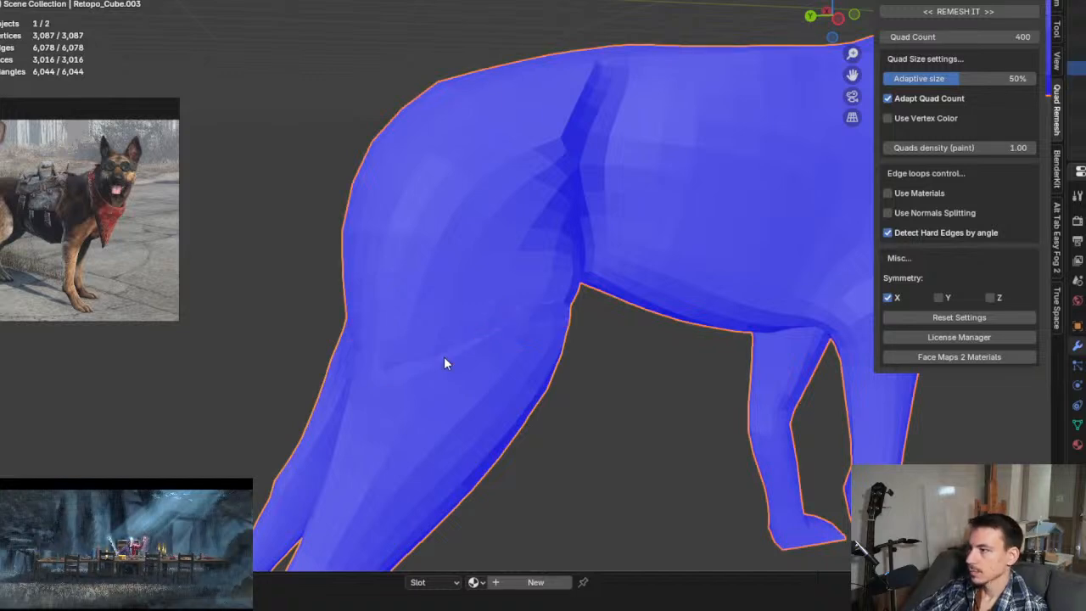
mouse_move(458, 366)
middle_down()
mouse_move(487, 357)
mouse_move(448, 364)
middle_up()
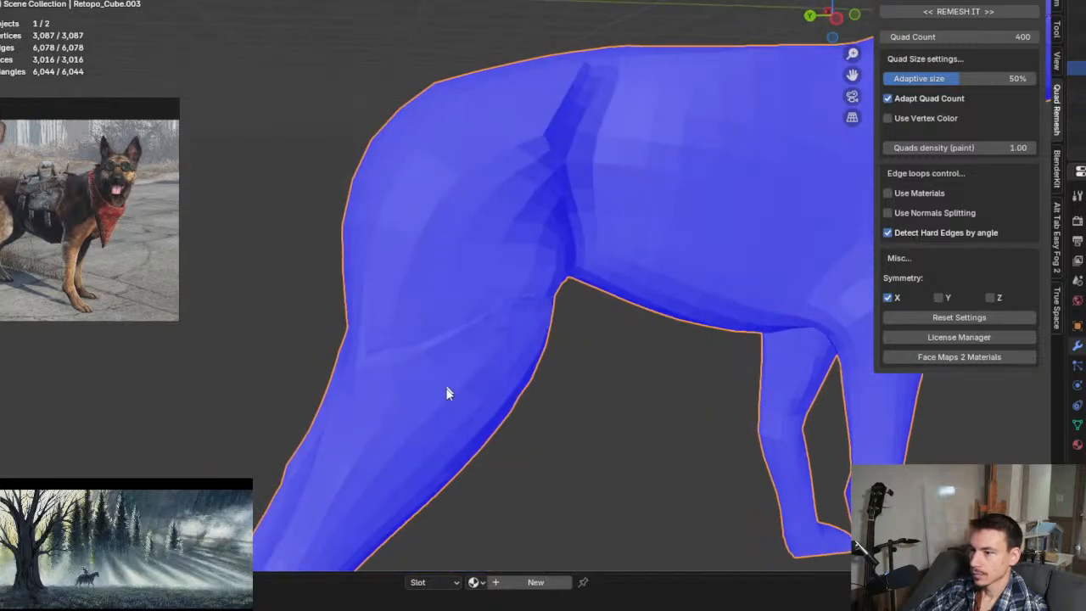
middle_drag(461, 409, 458, 349)
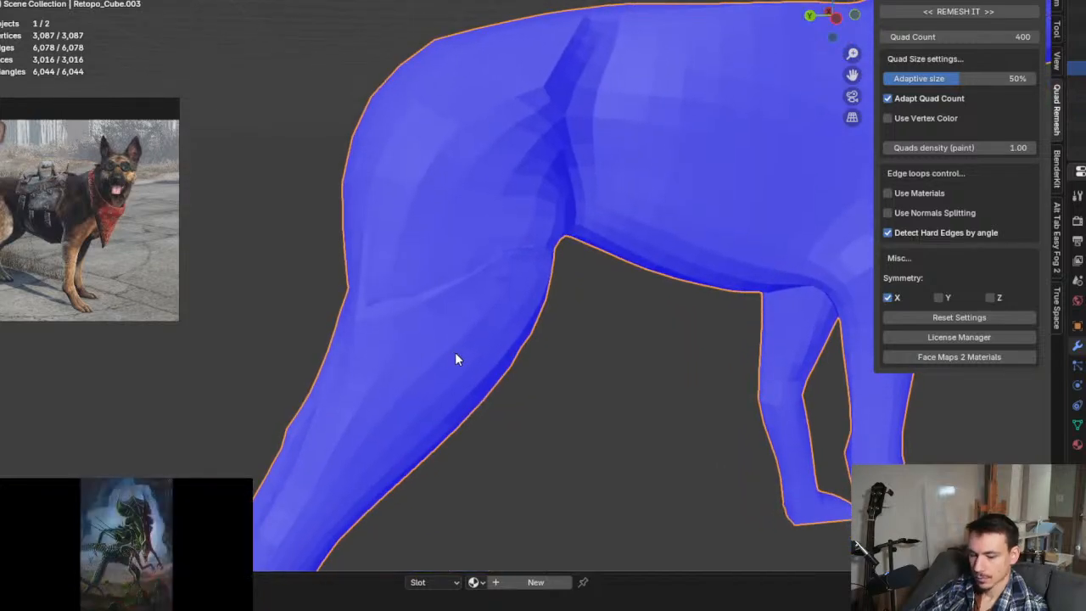
Step: Try moving the linked hind-leg geometry down along Z within the joined mesh, and undo the join
key(Tab)
key(ctrl+l)
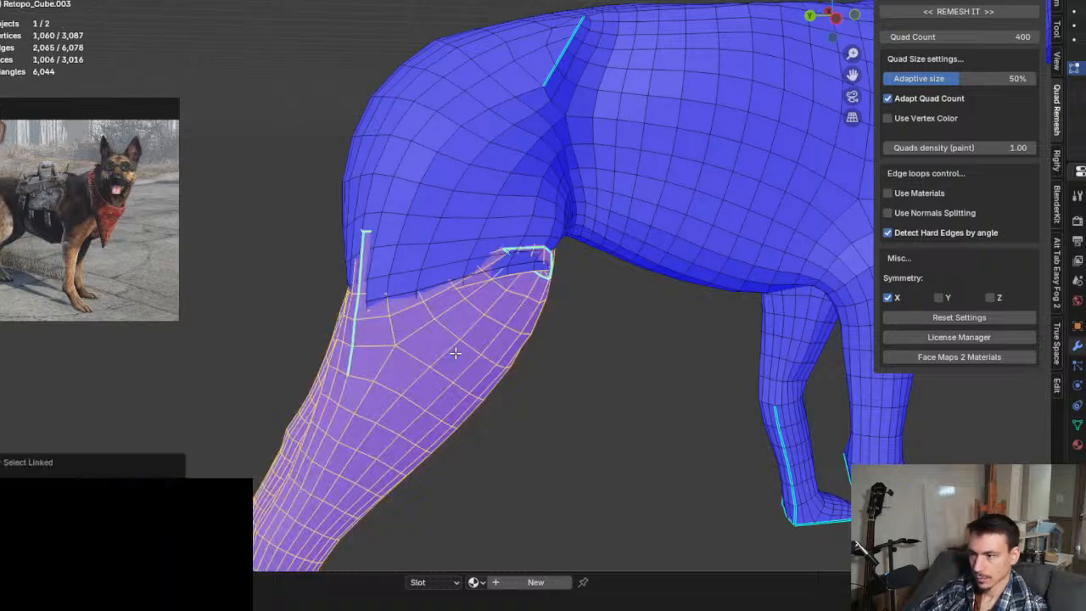
key(z)
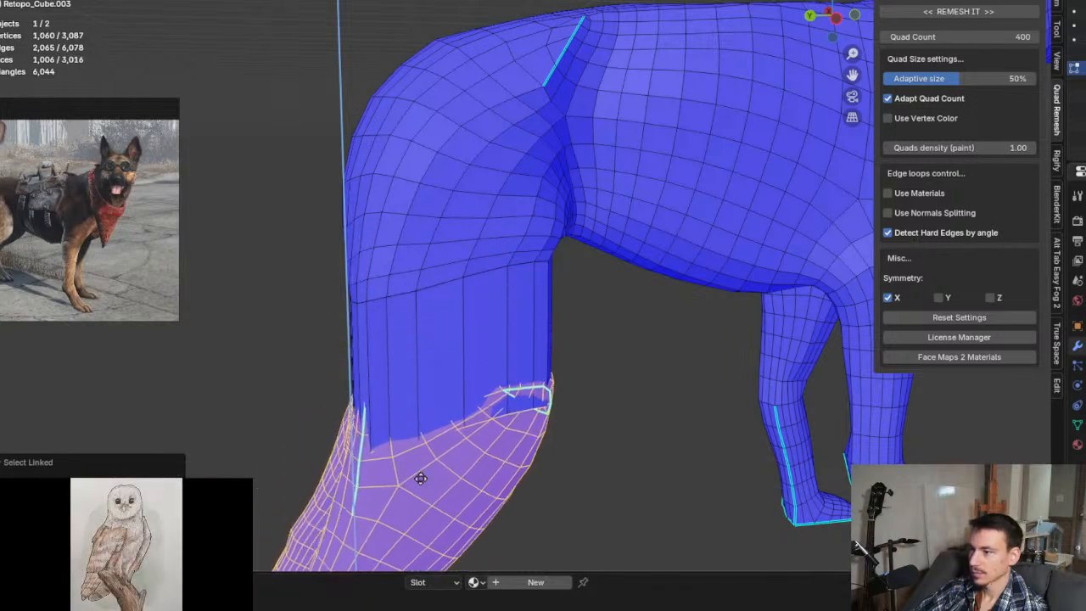
click(380, 381)
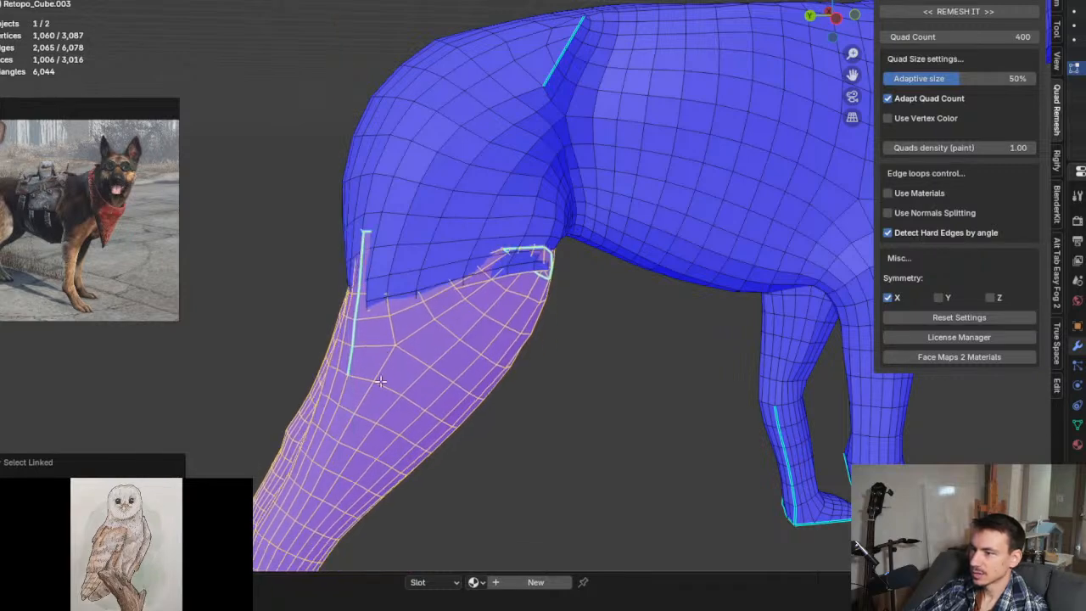
key(Tab)
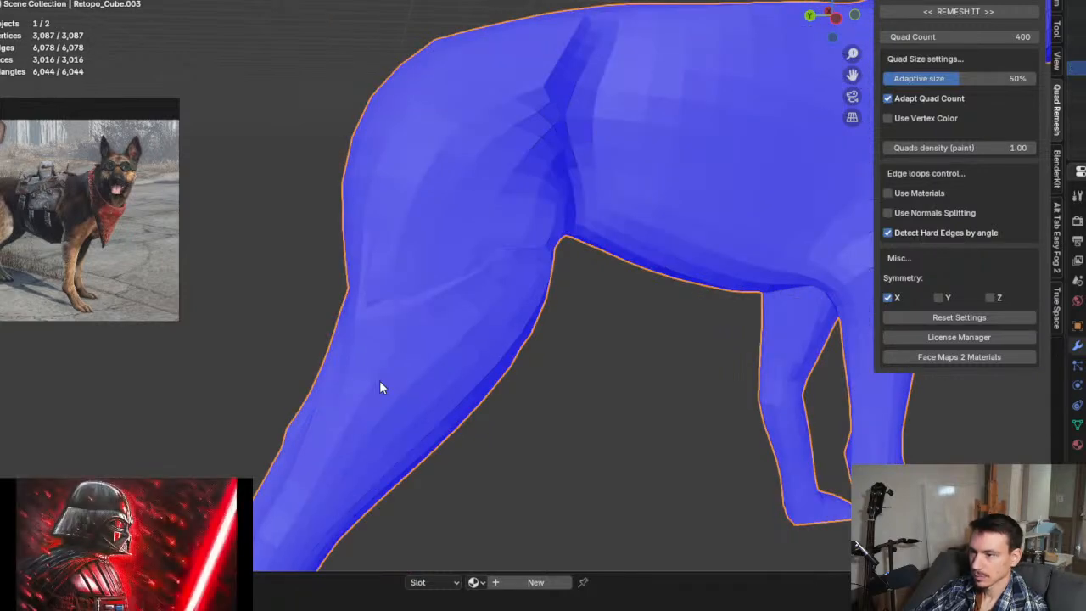
click(452, 322)
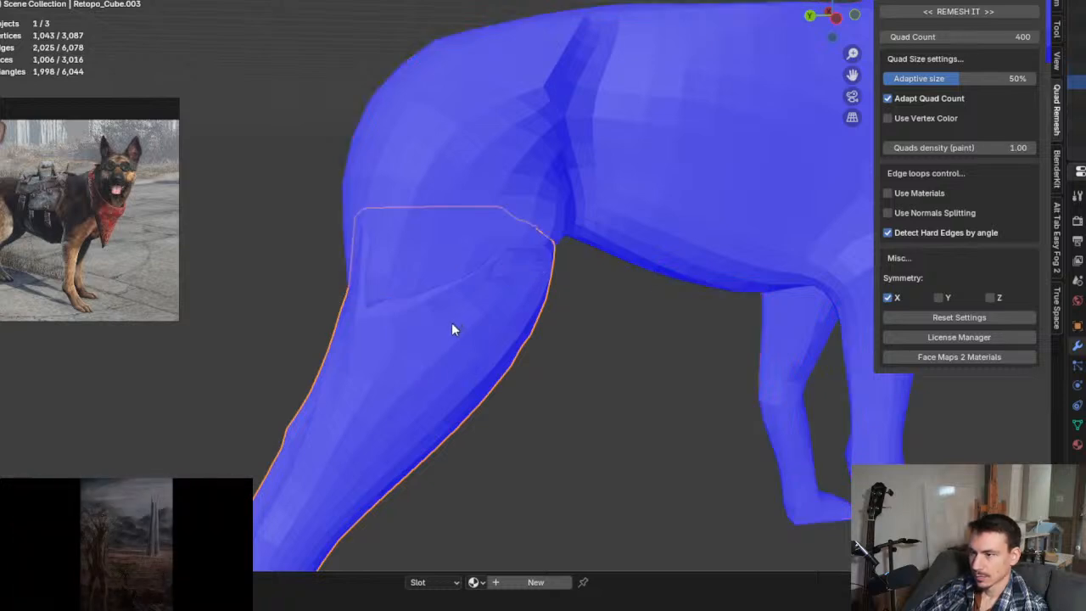
Step: Move the separate hind-leg object down to open a gap below the body, and check its selected border edges
key(g)
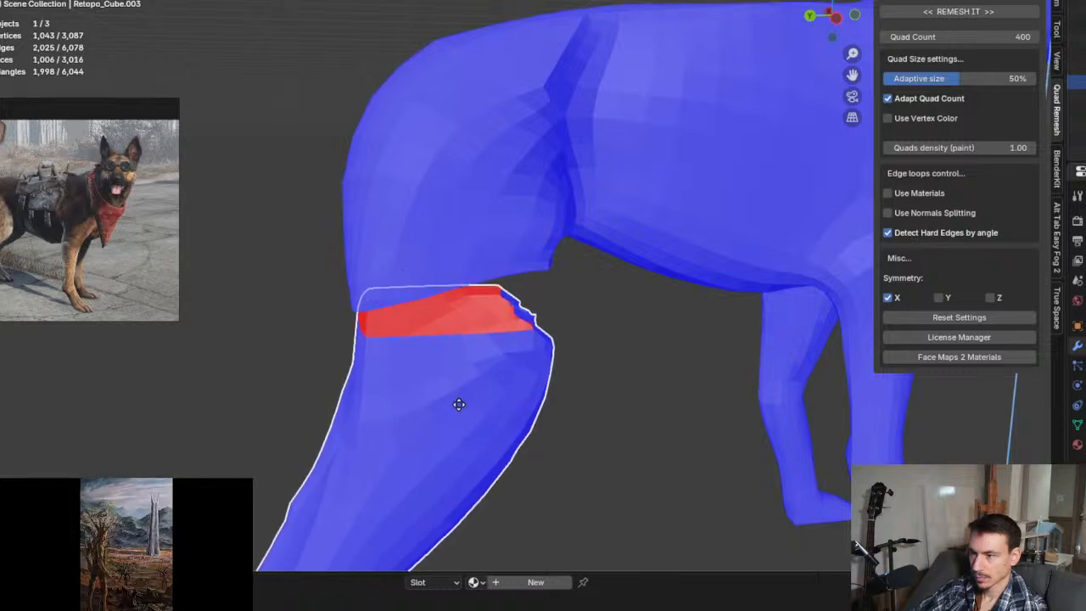
click(458, 395)
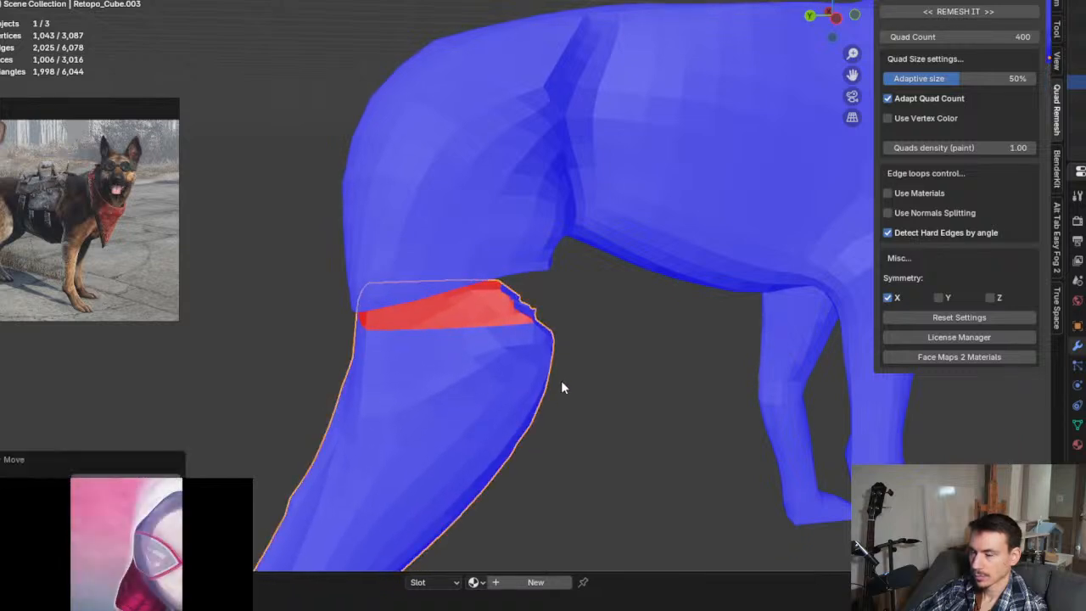
shift+middle_drag(563, 412, 509, 256)
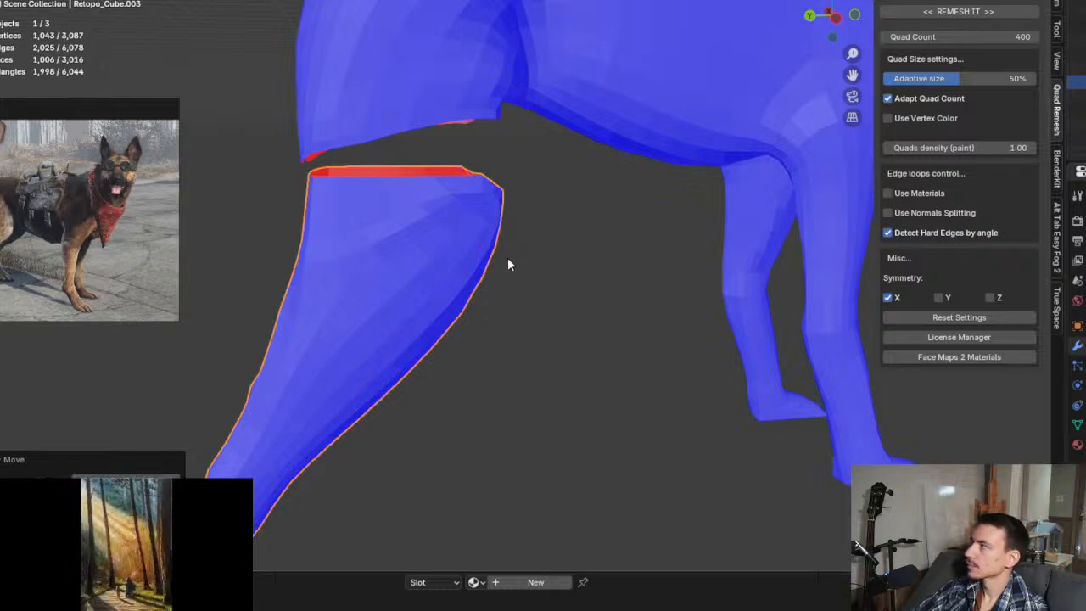
key(Tab)
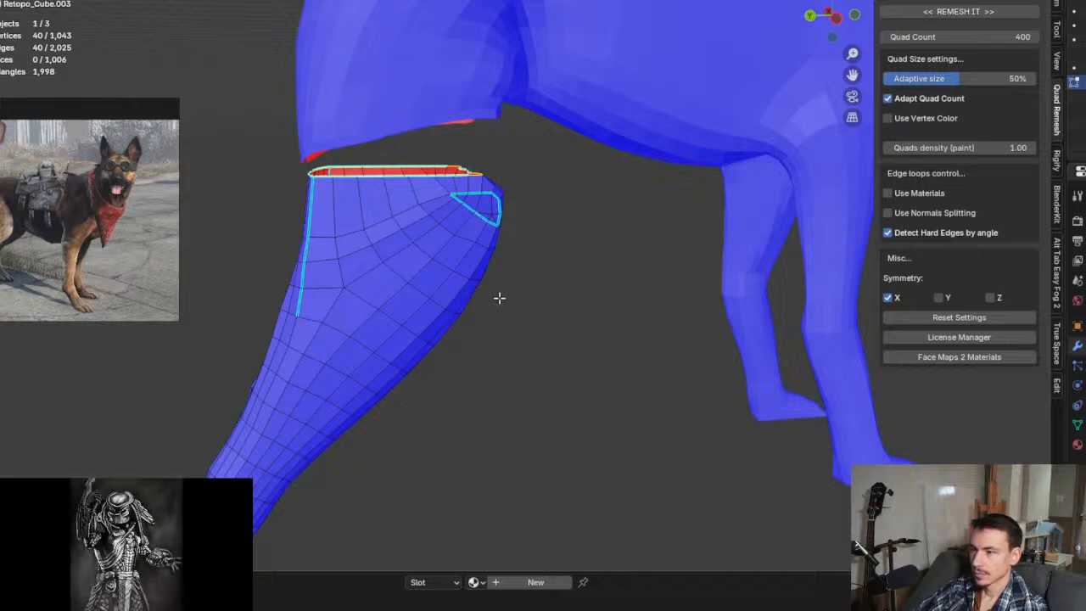
key(Tab)
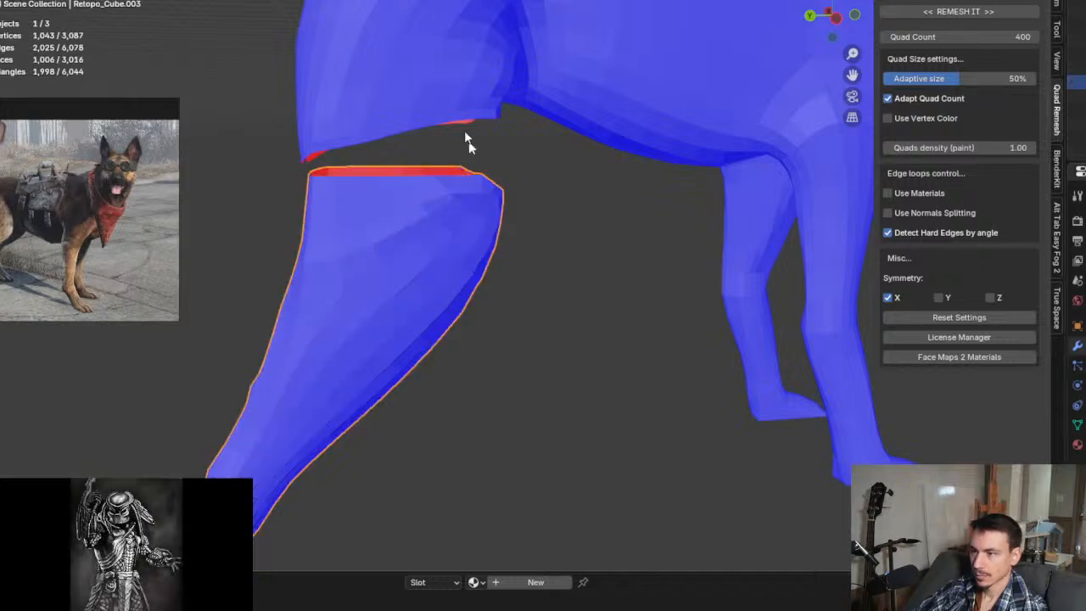
Step: Join the body and hind-leg objects into one mesh and open it for editing with both border loops selected
shift+click(433, 84)
shift+click(391, 241)
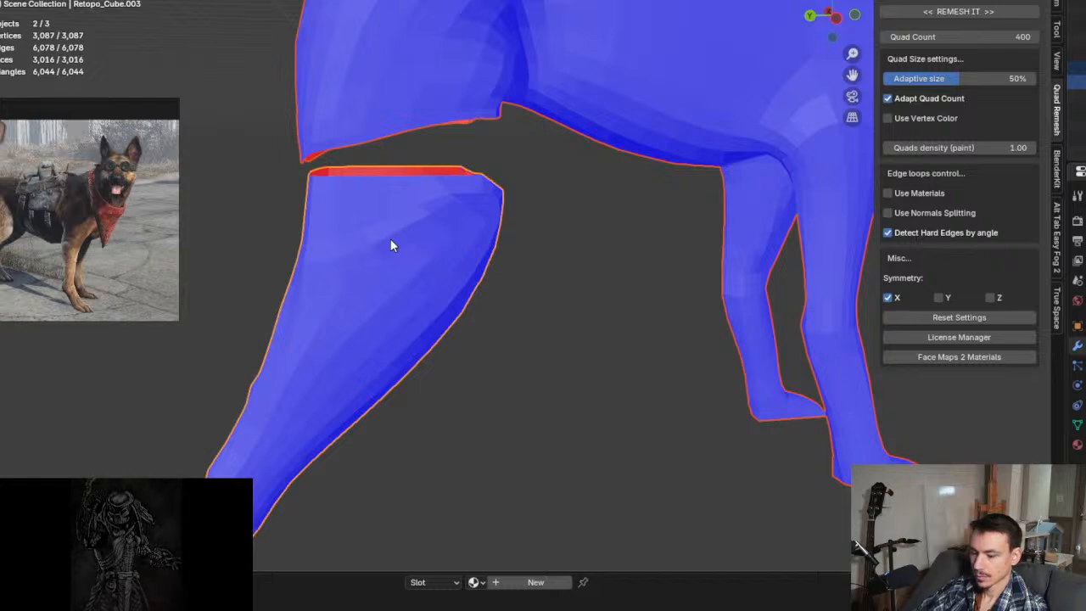
key(ctrl+j)
key(Tab)
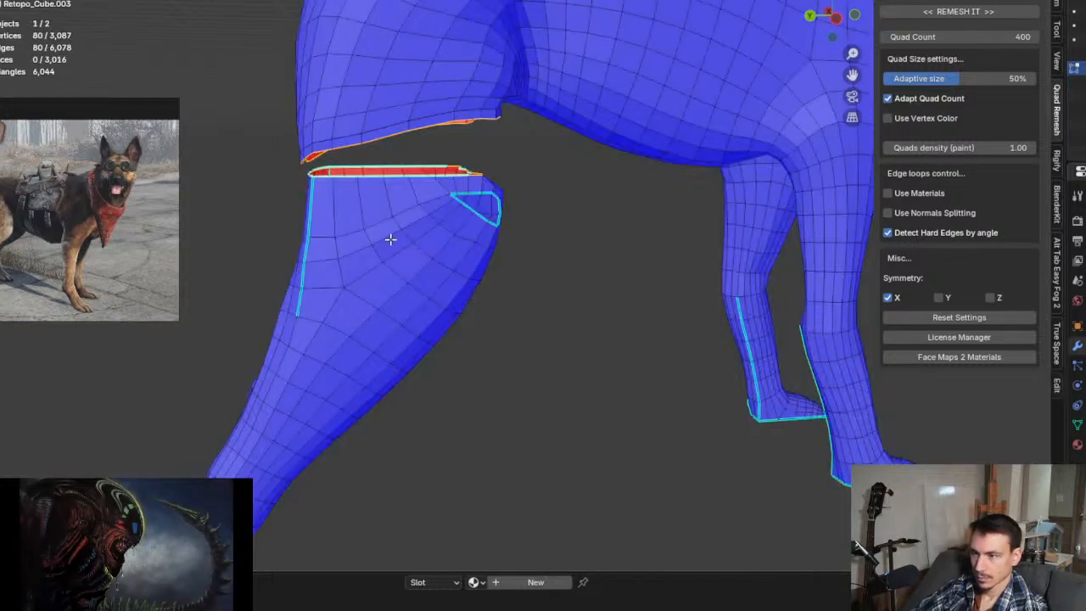
Step: Bridge the two selected border edge loops to connect the body to the hind legs
mouse_move(431, 205)
middle_down()
mouse_move(484, 245)
mouse_move(471, 223)
mouse_move(448, 231)
mouse_move(429, 220)
mouse_move(436, 192)
middle_up()
scroll(446, 232, up, 3)
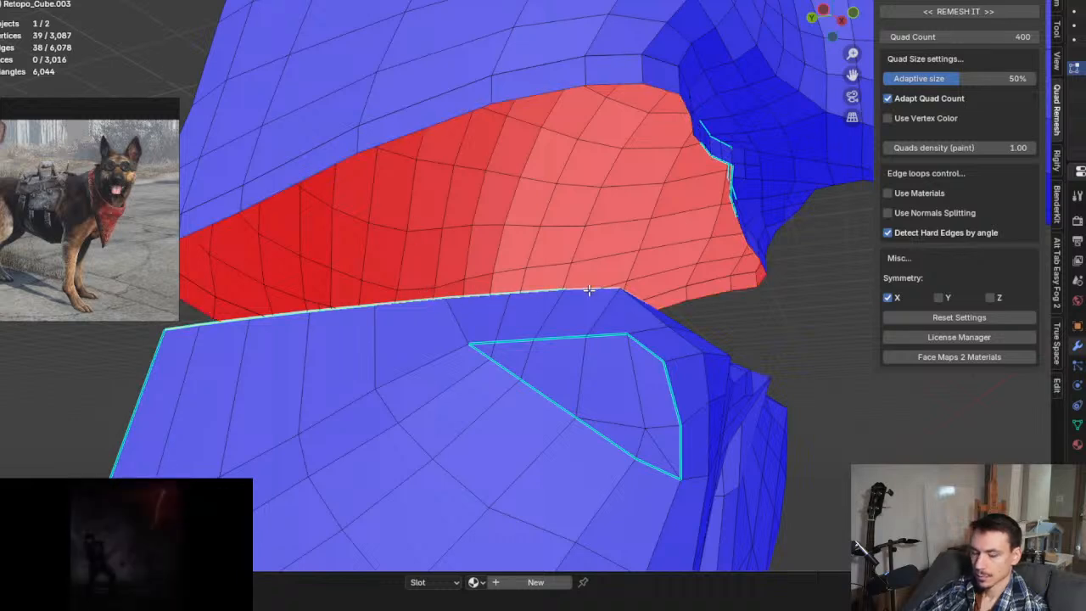
middle_drag(569, 258, 594, 281)
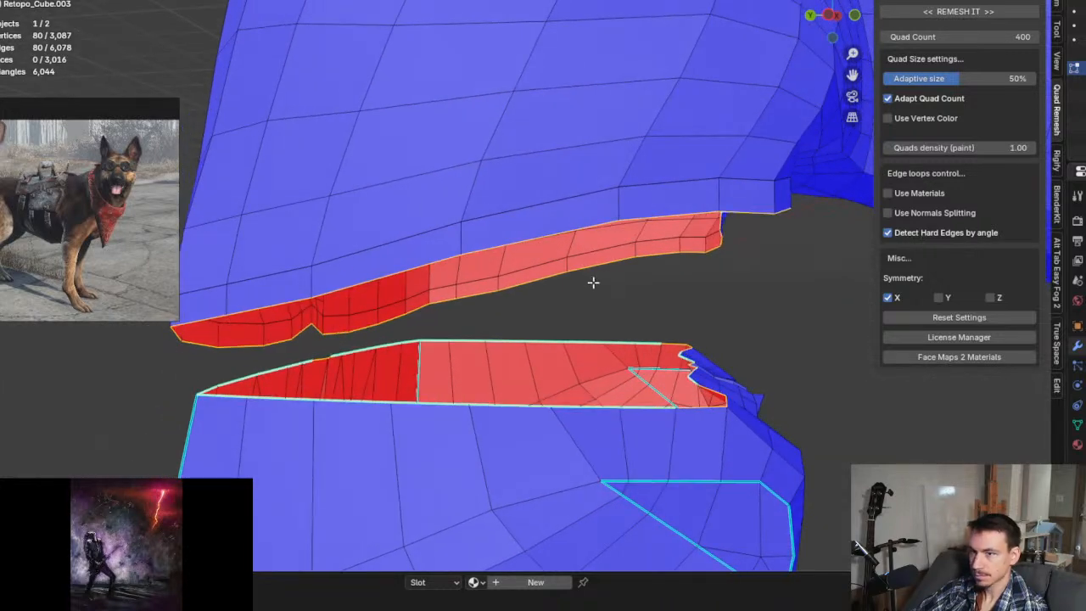
middle_drag(616, 318, 606, 306)
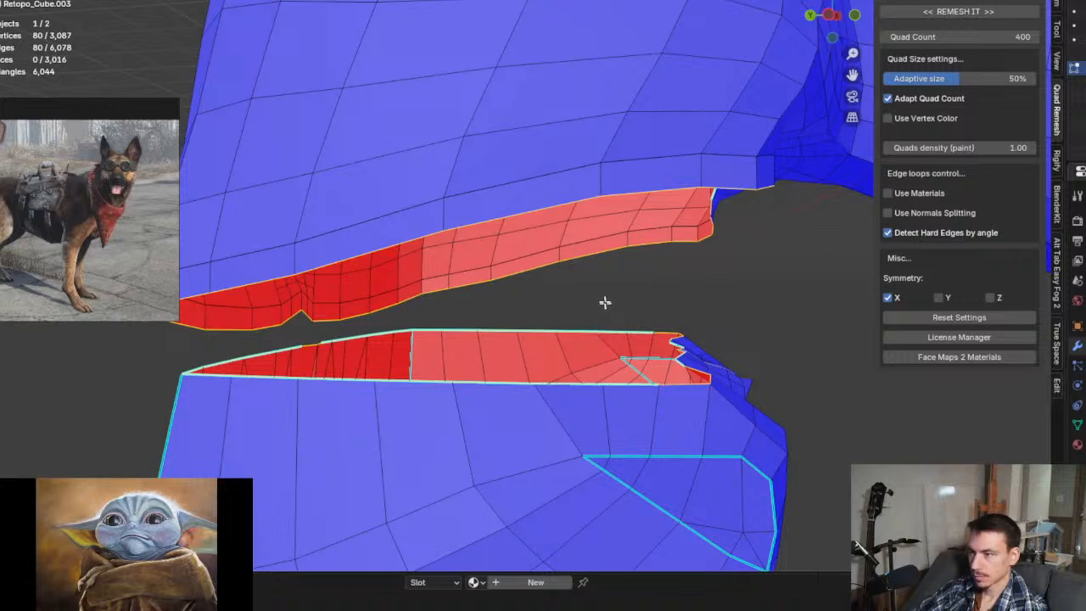
key(ctrl+e)
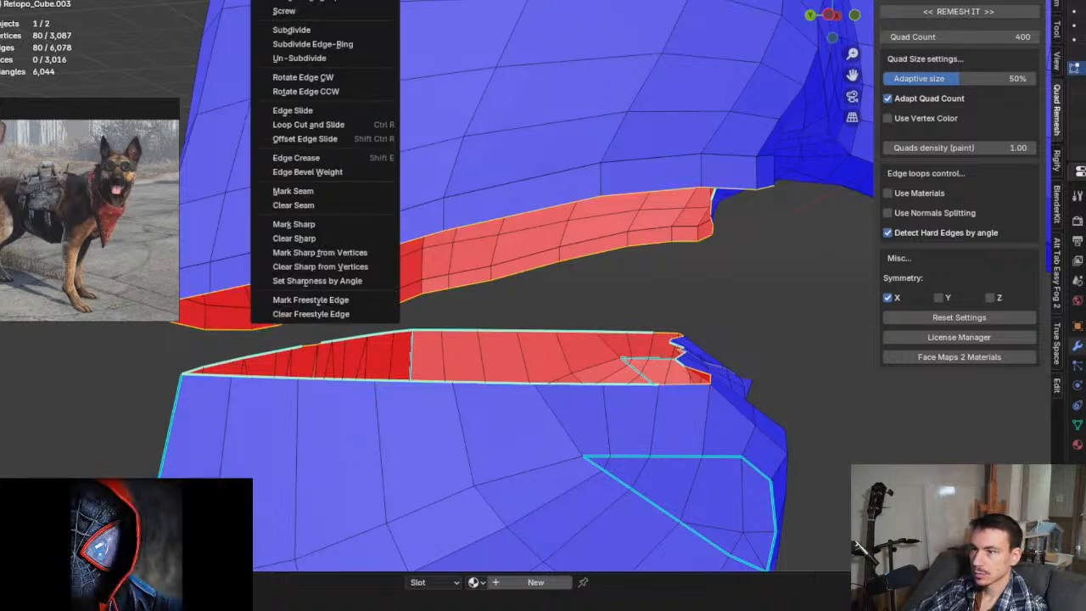
click(360, 1)
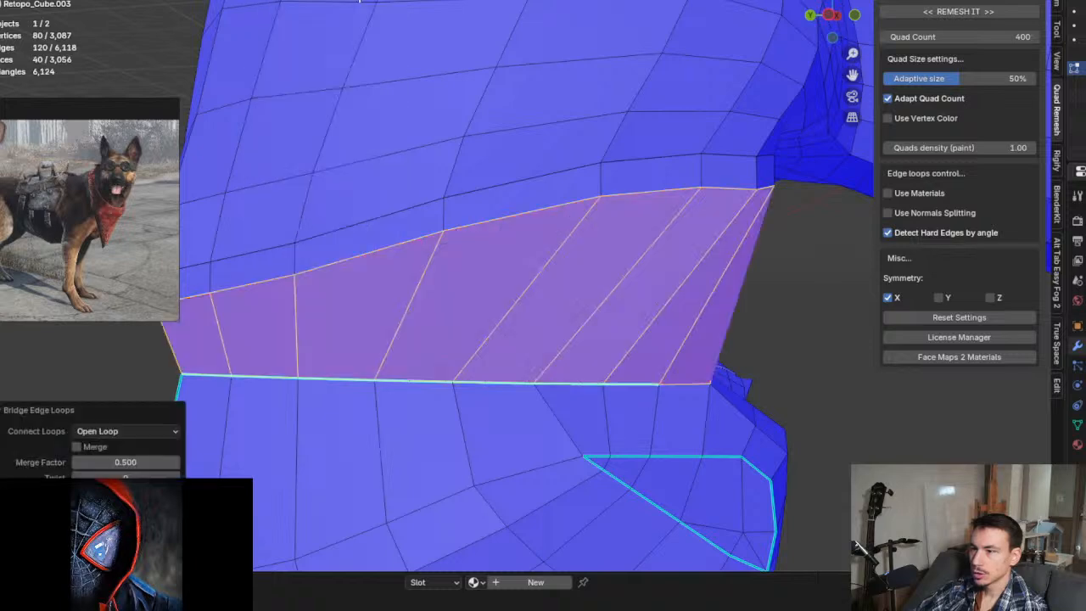
middle_drag(657, 265, 592, 267)
scroll(592, 254, down, 6)
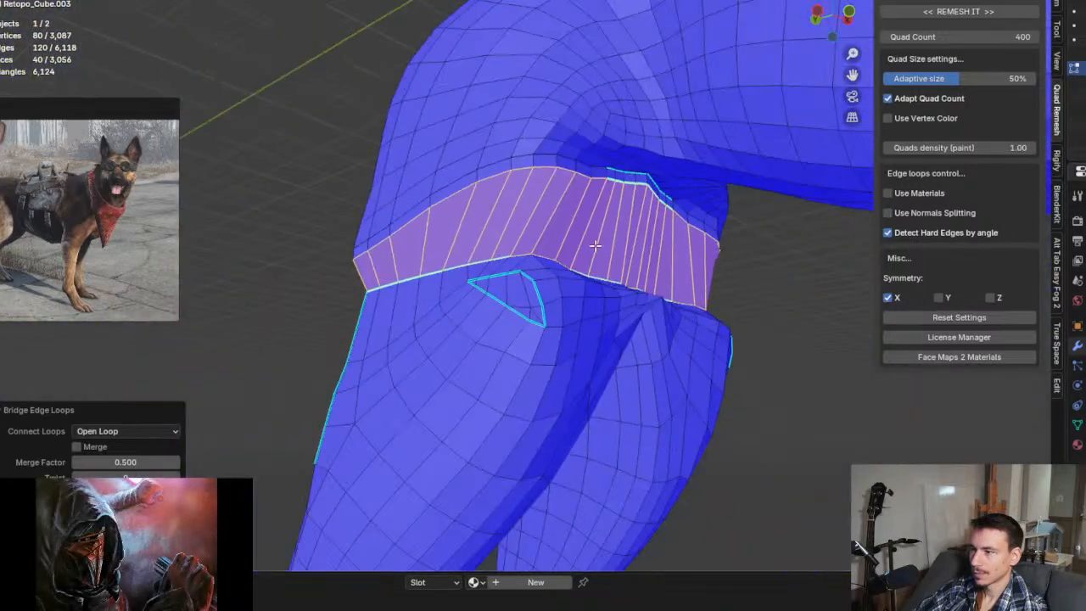
Step: Add three evenly spaced edge loops around the bridged strip, and show the model in solid shading for sculpting
middle_drag(545, 207, 527, 220)
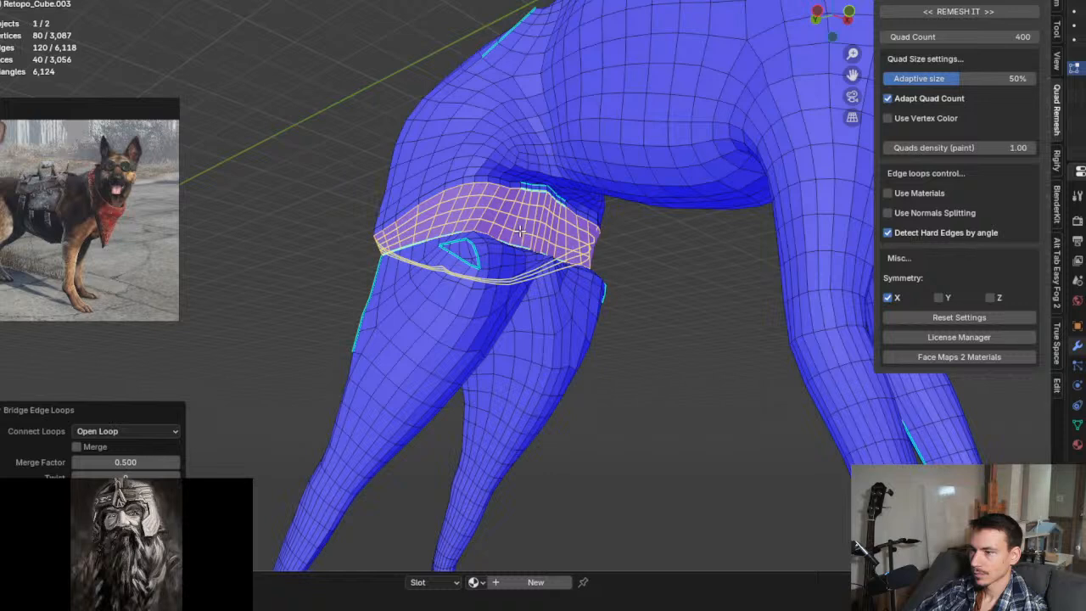
click(519, 229)
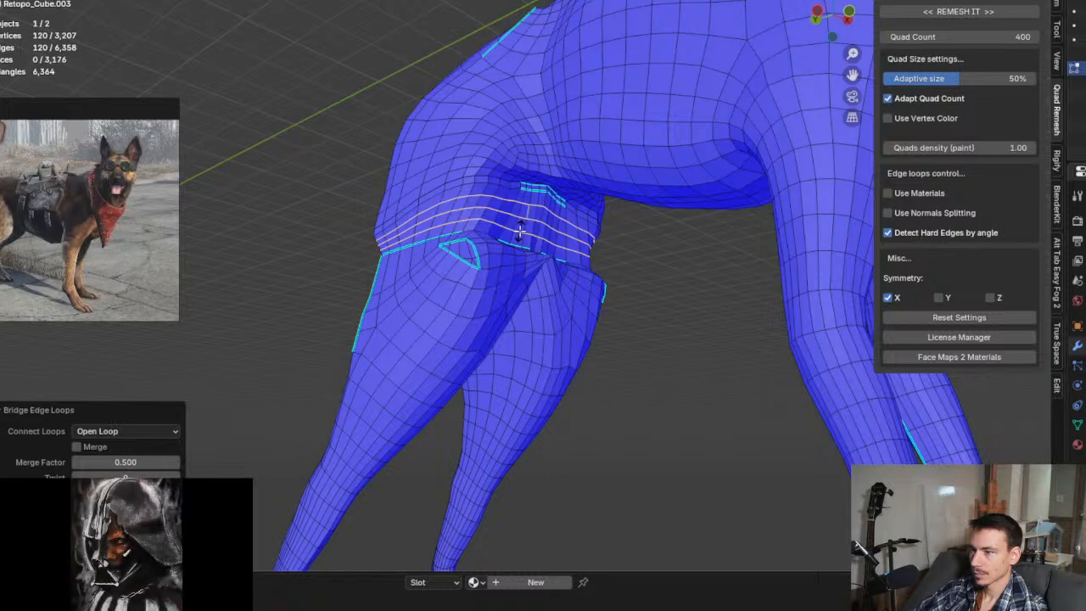
right_click(519, 229)
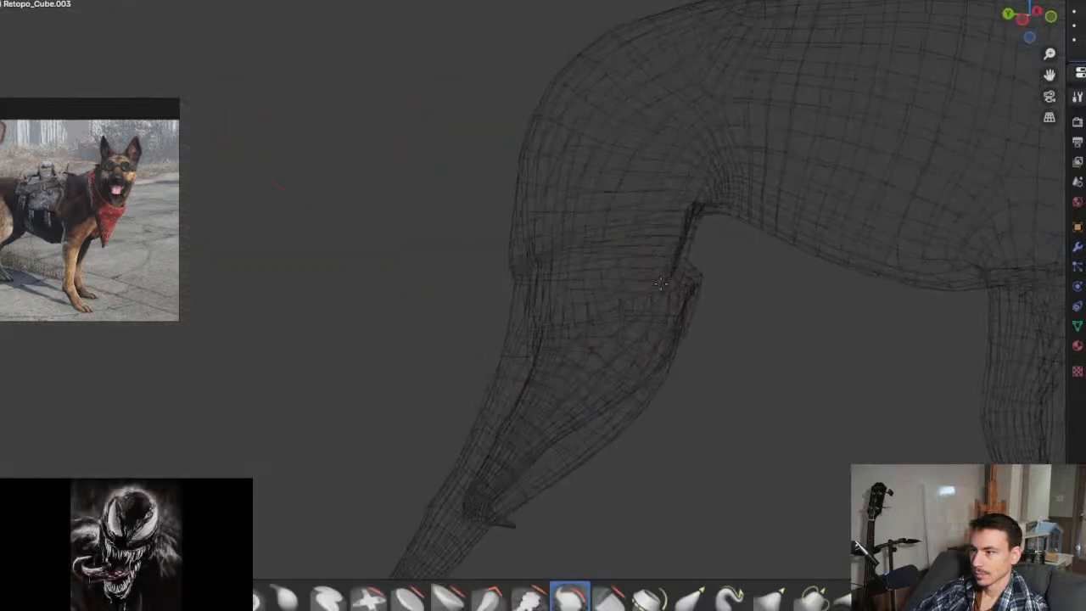
key(shift+z)
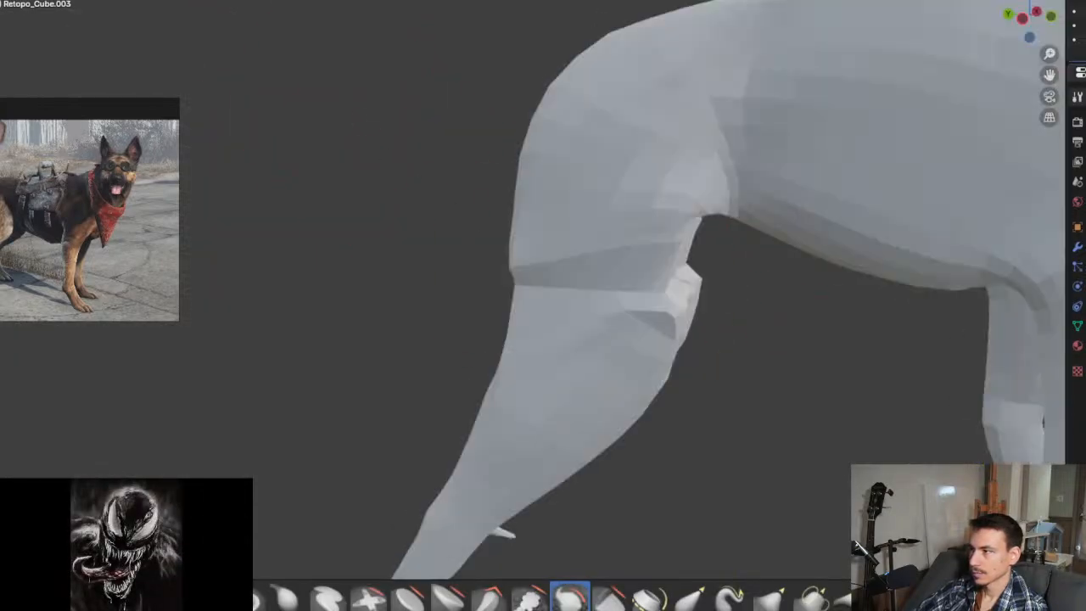
Step: Try smoothing the bridged seam across the upper hind legs, and check the shape from the side and rear
scroll(674, 293, up, 4)
scroll(587, 318, down, 3)
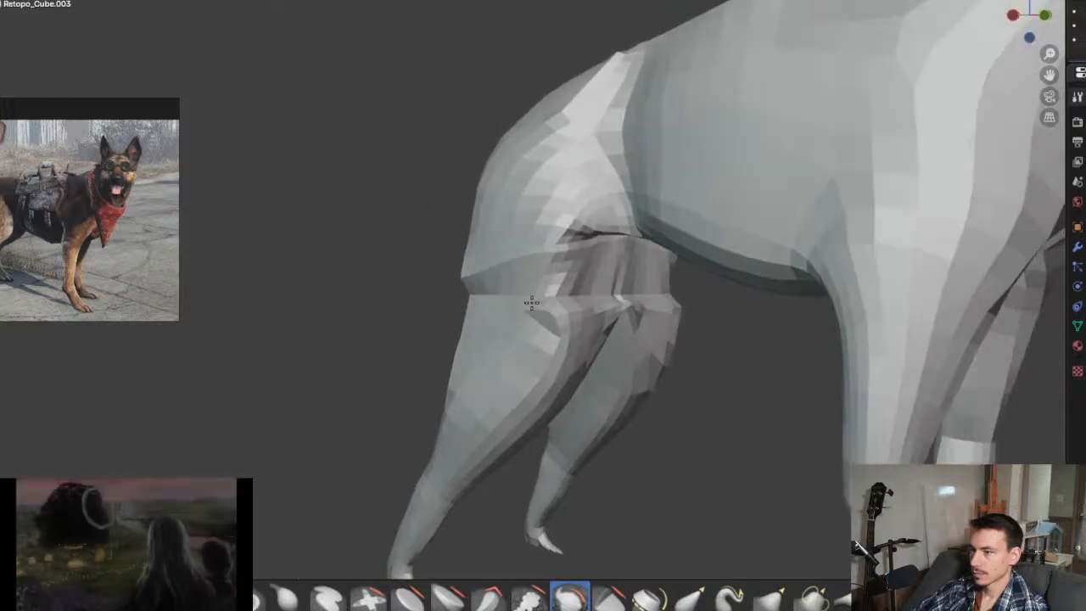
mouse_move(497, 314)
mouse_down()
mouse_move(593, 302)
mouse_move(583, 237)
mouse_move(623, 206)
mouse_move(475, 280)
mouse_move(543, 364)
mouse_up()
scroll(543, 364, down, 3)
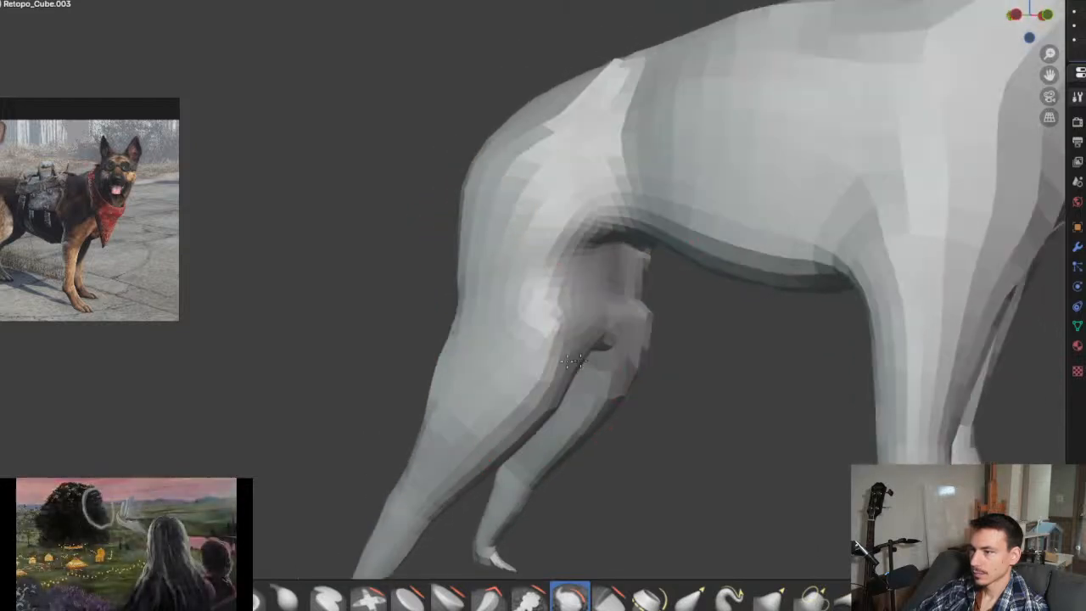
middle_drag(542, 365, 700, 357)
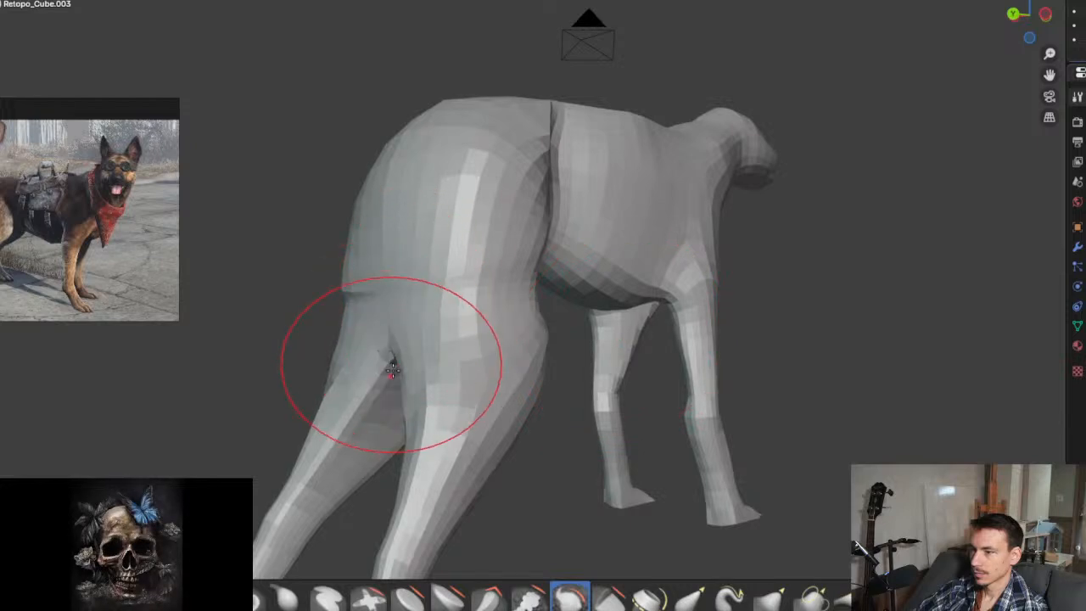
middle_drag(365, 357, 475, 373)
Step: Try reshaping the area between the hind legs with the Grab brush, and undo the recent sculpt strokes
key(g)
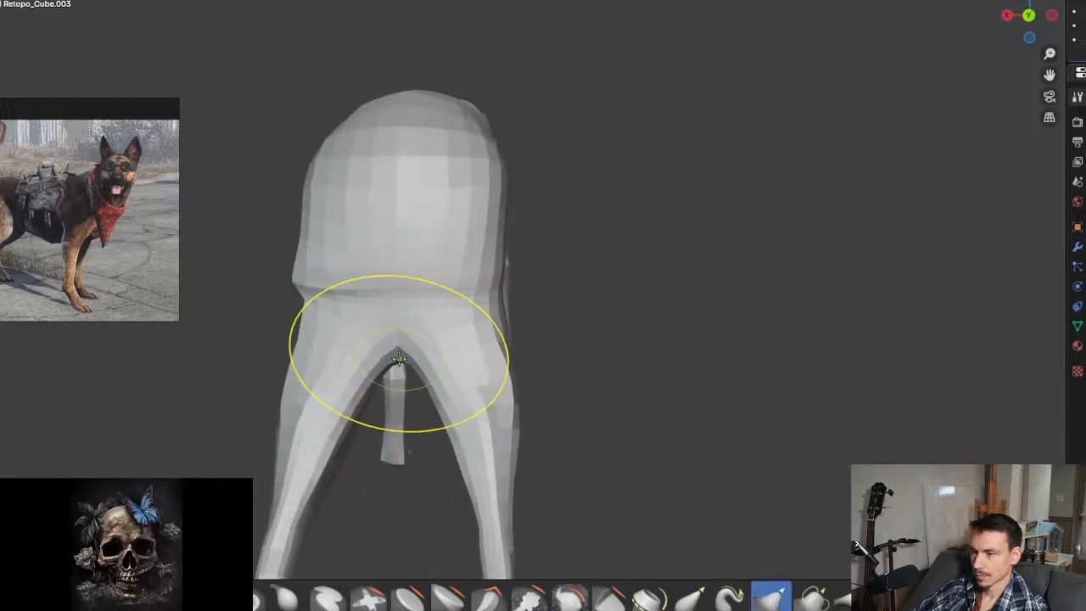
mouse_move(368, 351)
mouse_down()
mouse_move(398, 322)
mouse_move(402, 262)
mouse_move(405, 340)
mouse_move(490, 381)
mouse_up()
key(ctrl+z)
key(ctrl+z)
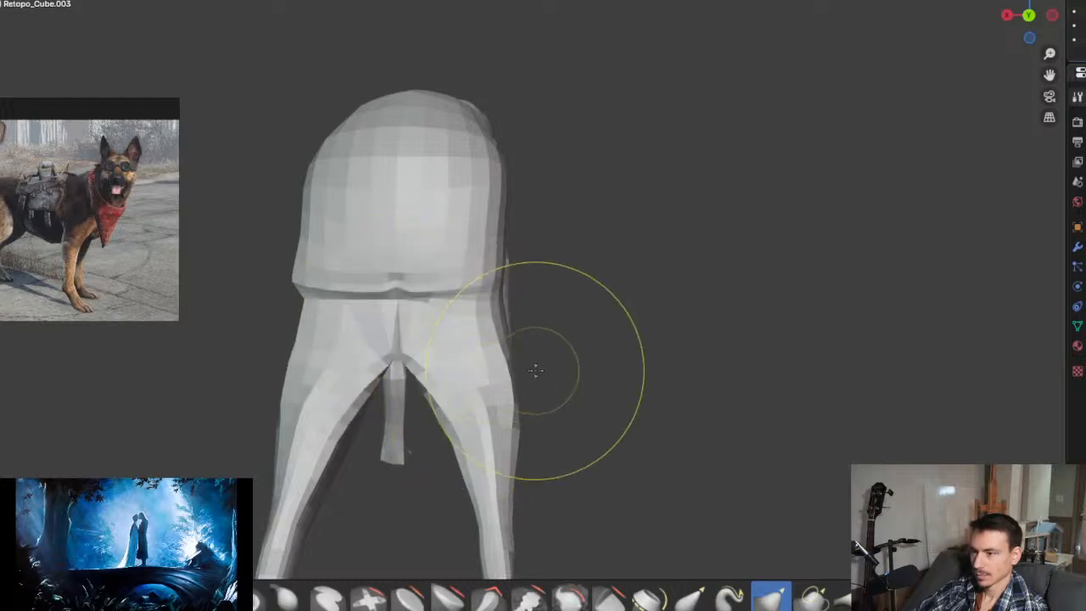
Step: Undo the last sculpt stroke and smooth the bridged seam across the rump and upper hind legs from the rear
middle_drag(654, 347, 588, 351)
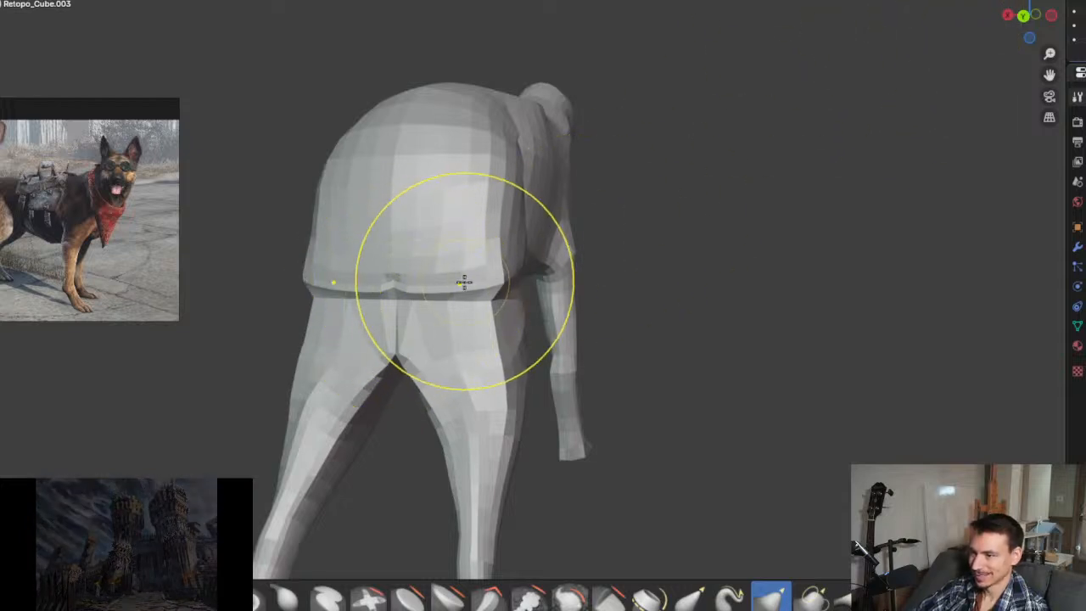
key(ctrl+z)
drag(455, 350, 442, 422)
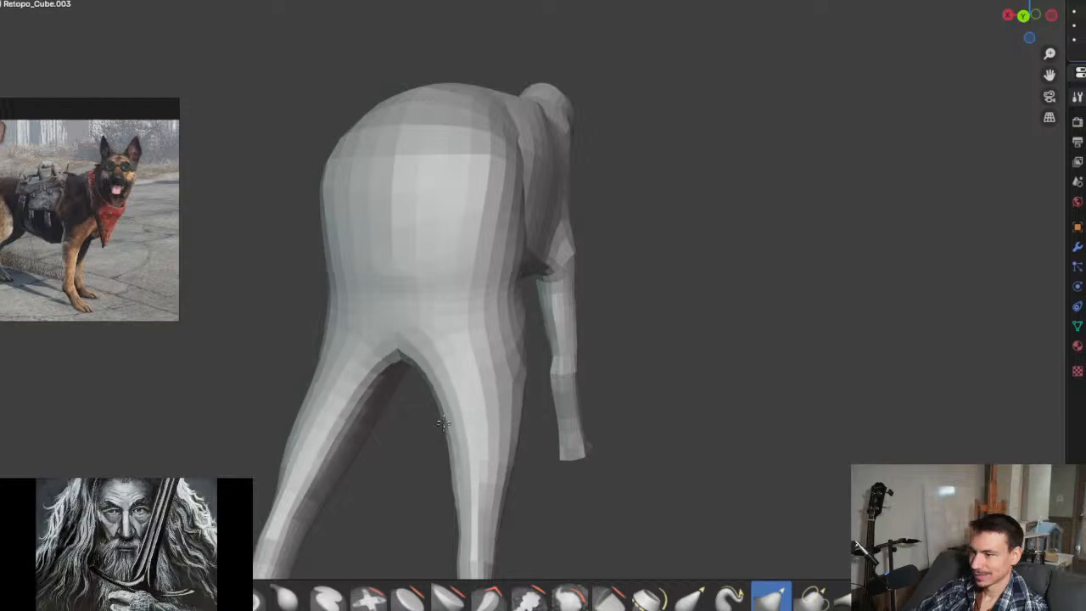
Step: Smooth out the bulging inner thighs and knees of the dog's hind legs
middle_drag(582, 380, 608, 293)
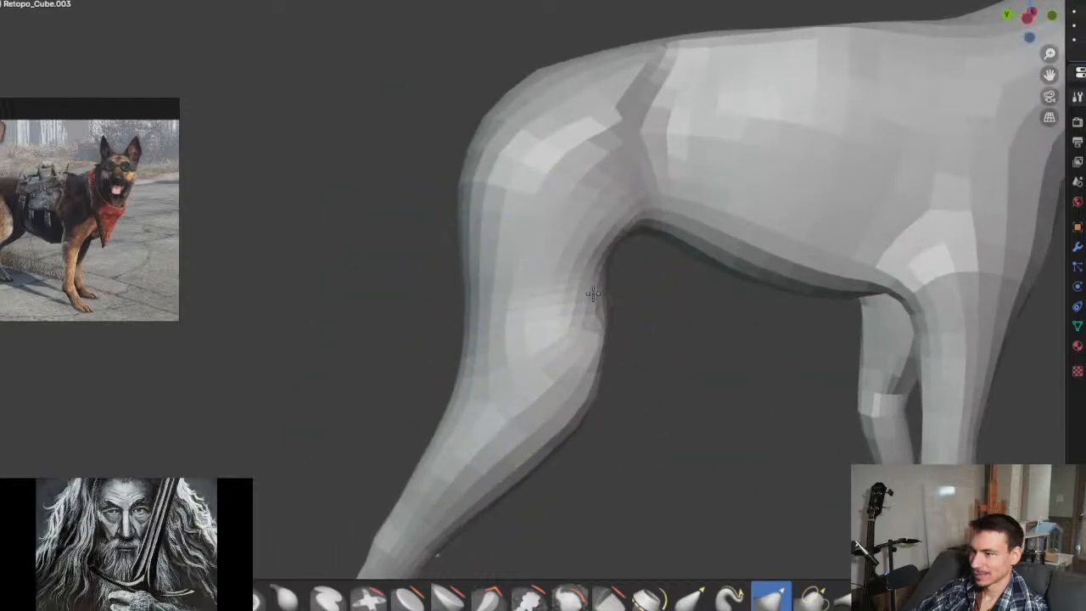
scroll(612, 337, down, 5)
mouse_move(647, 354)
middle_down()
mouse_move(473, 277)
mouse_move(490, 283)
mouse_move(472, 257)
mouse_move(488, 269)
middle_up()
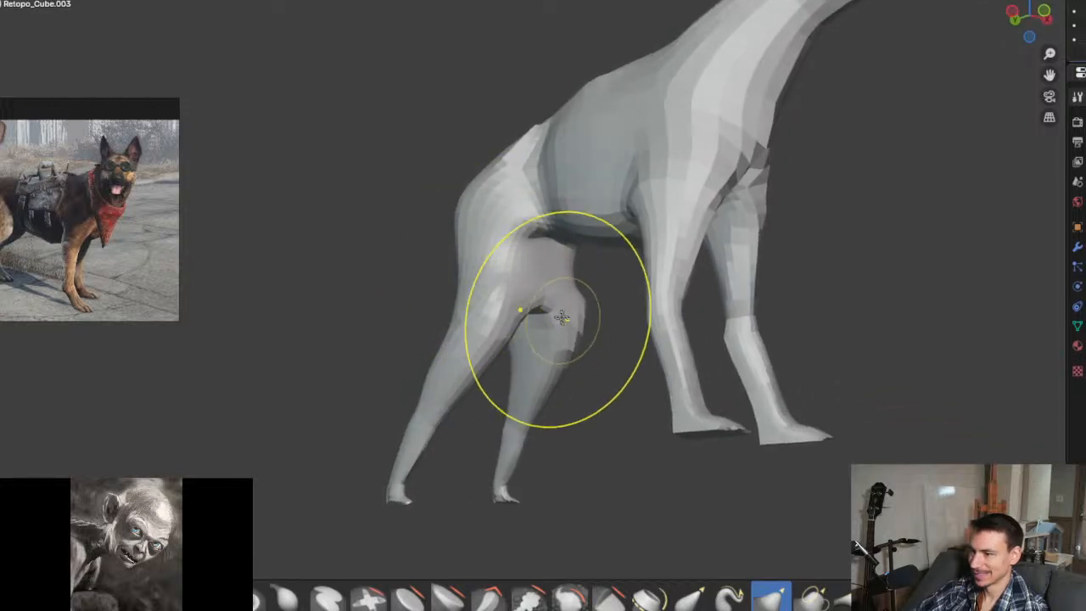
mouse_move(547, 326)
middle_down()
mouse_move(557, 320)
mouse_move(550, 328)
middle_up()
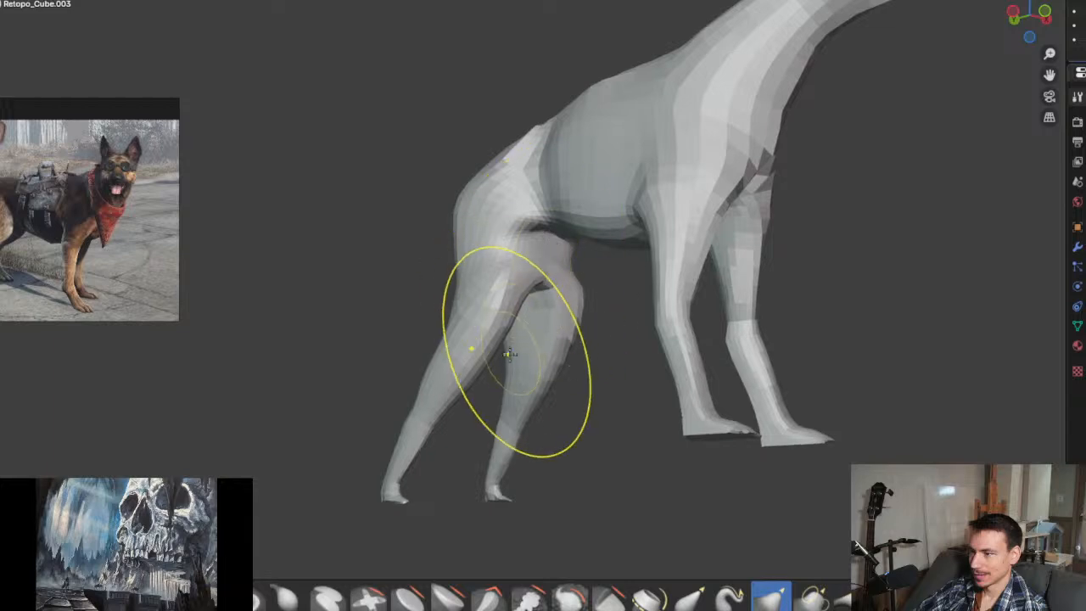
scroll(507, 353, down, 5)
Step: Pull the hind legs forward in side view, bring the paws in under the body and bend the legs into a defined hock
middle_drag(571, 376, 572, 412)
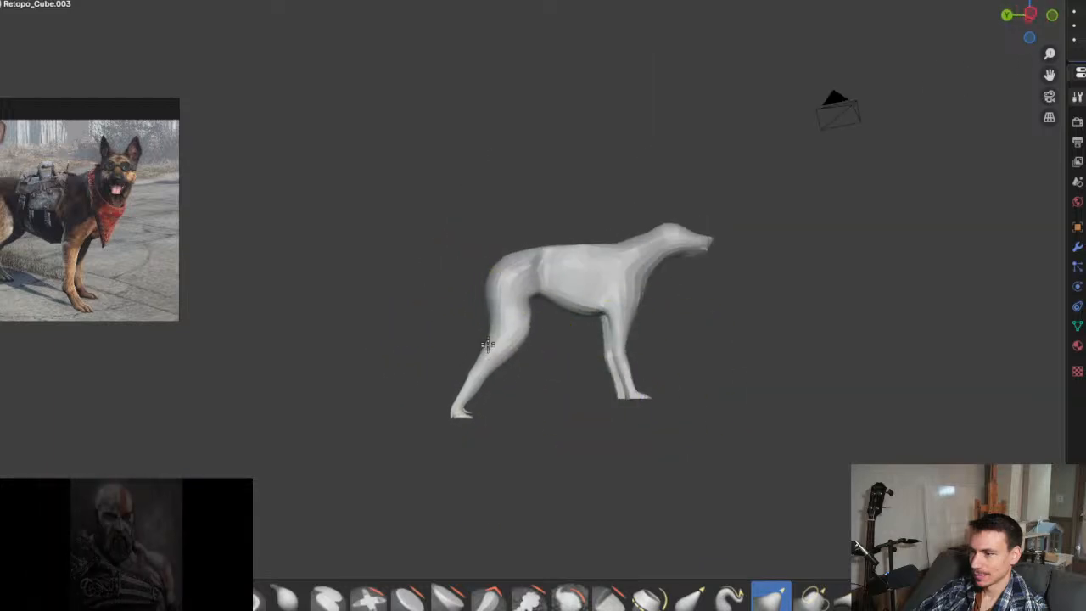
mouse_move(488, 343)
mouse_down()
mouse_move(502, 303)
mouse_move(549, 307)
mouse_up()
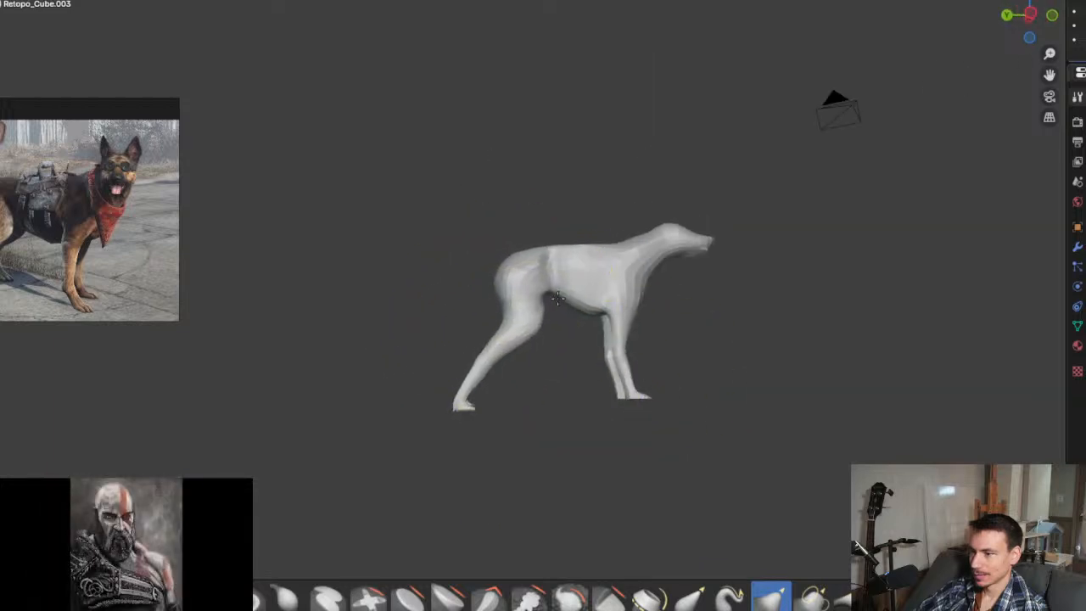
scroll(485, 294, up, 3)
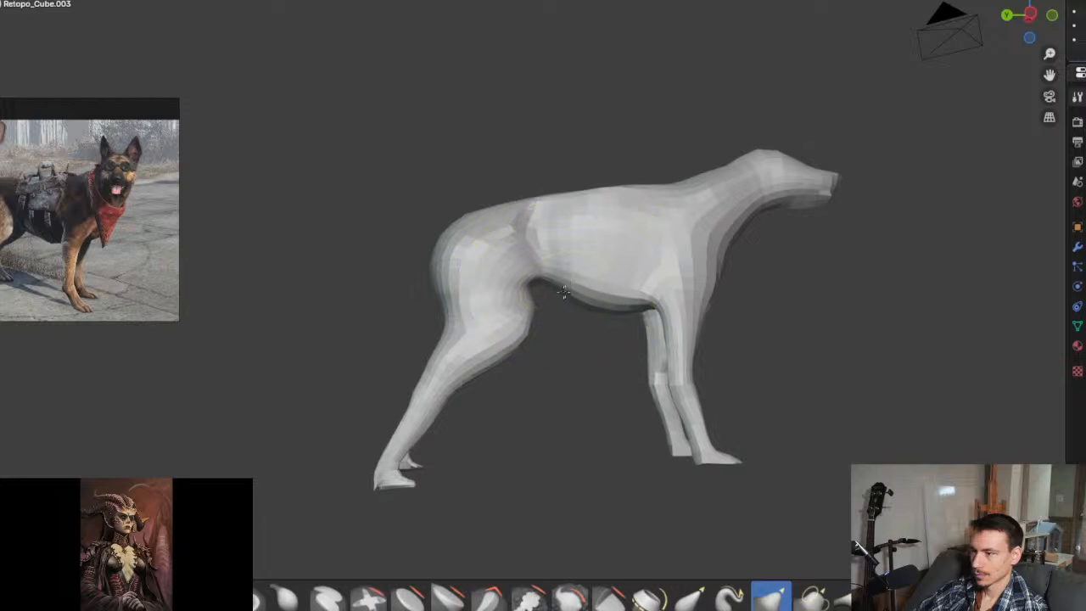
drag(545, 304, 516, 322)
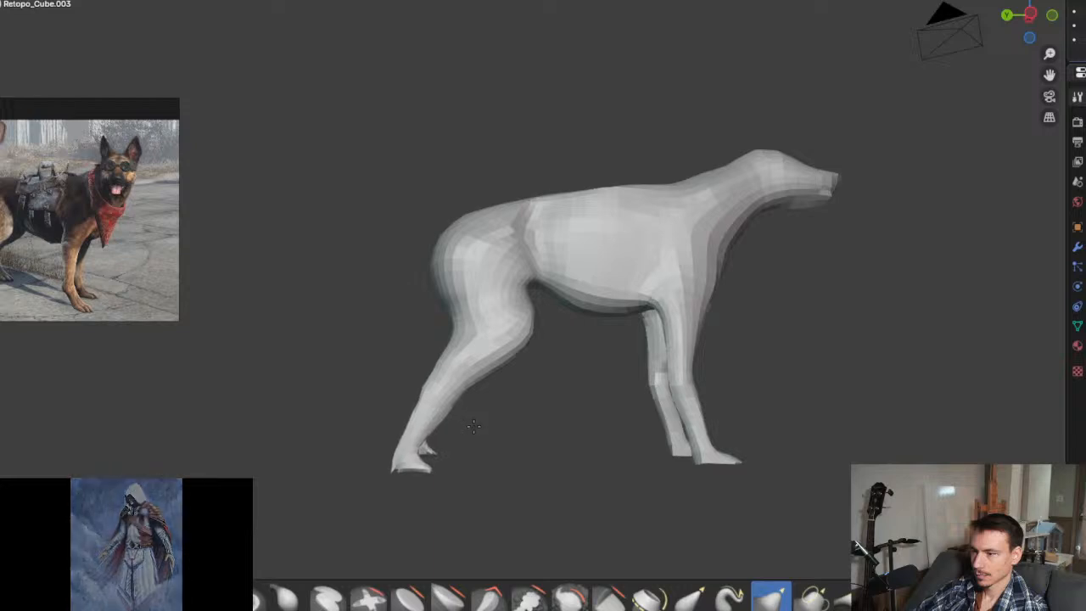
scroll(420, 375, up, 3)
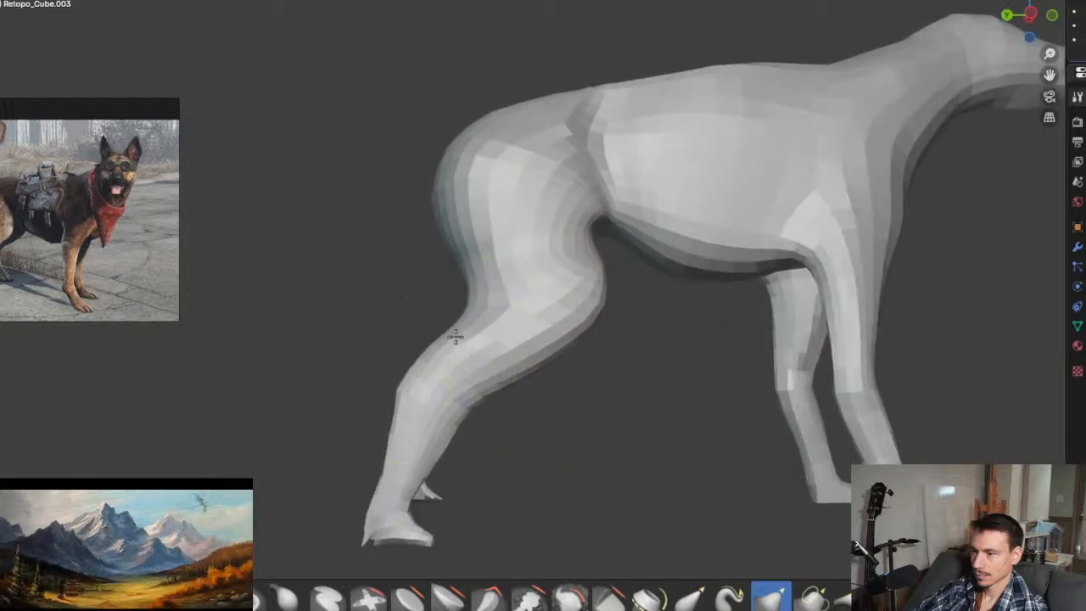
Step: Widen and round the arch between the hind legs as seen from behind
mouse_move(480, 303)
middle_down()
mouse_move(556, 356)
mouse_move(679, 369)
mouse_move(506, 314)
mouse_move(461, 312)
middle_up()
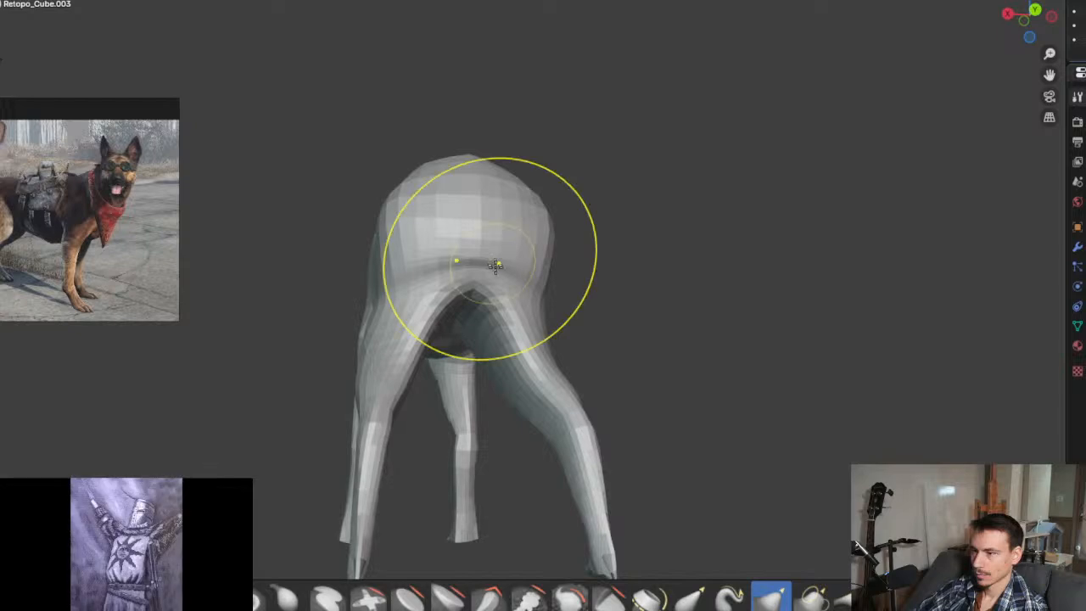
mouse_move(501, 259)
middle_down()
mouse_move(473, 315)
mouse_move(501, 364)
middle_up()
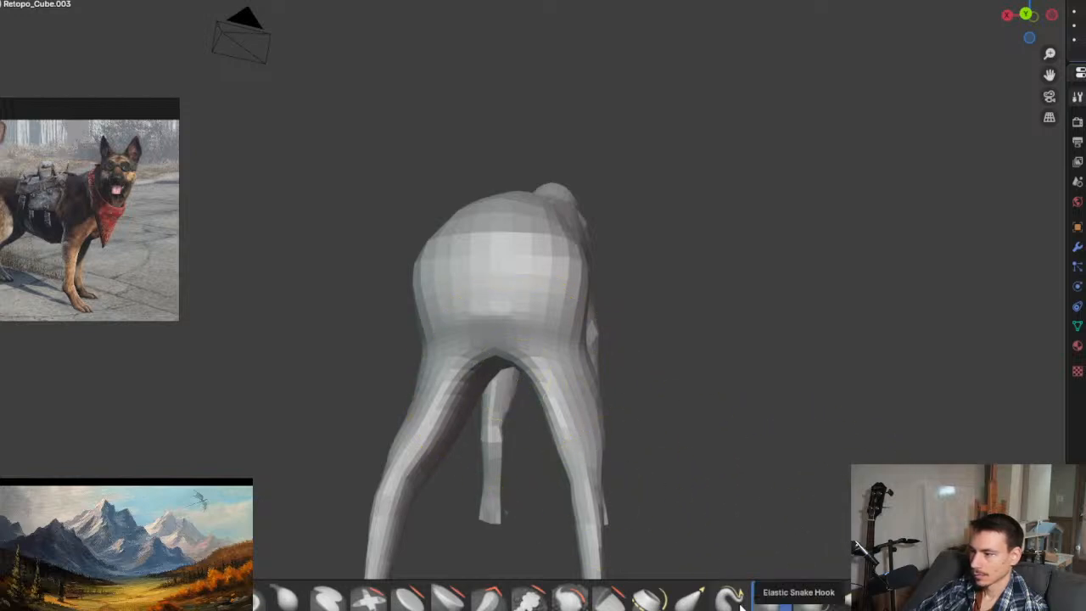
click(770, 598)
scroll(510, 363, up, 2)
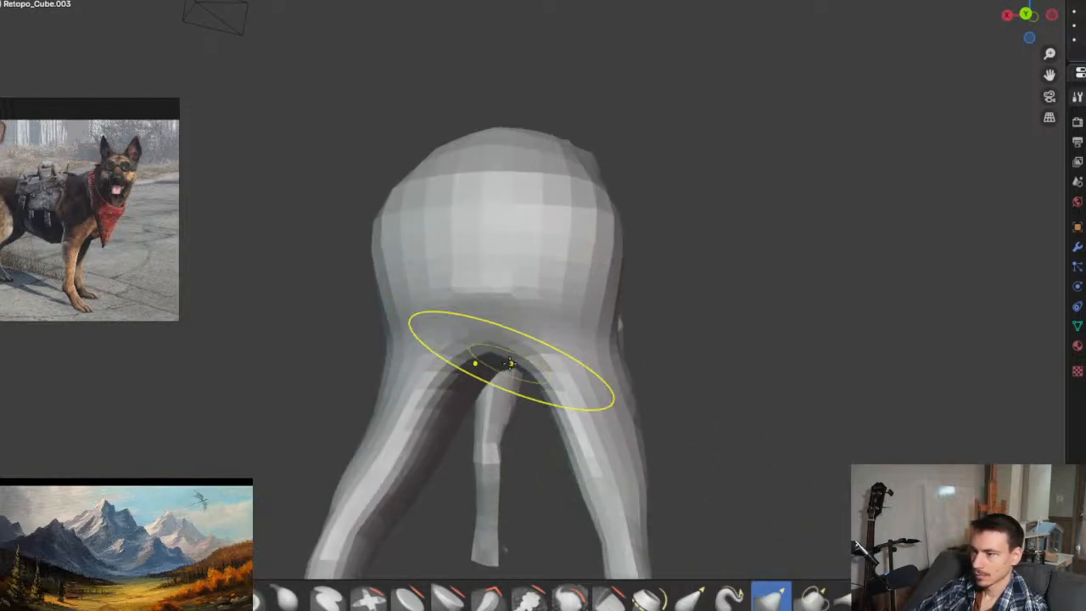
mouse_move(510, 363)
middle_down()
mouse_move(582, 368)
mouse_move(589, 232)
mouse_move(650, 268)
mouse_move(547, 285)
mouse_move(432, 286)
mouse_move(508, 290)
mouse_move(471, 294)
mouse_move(581, 275)
mouse_move(506, 296)
middle_up()
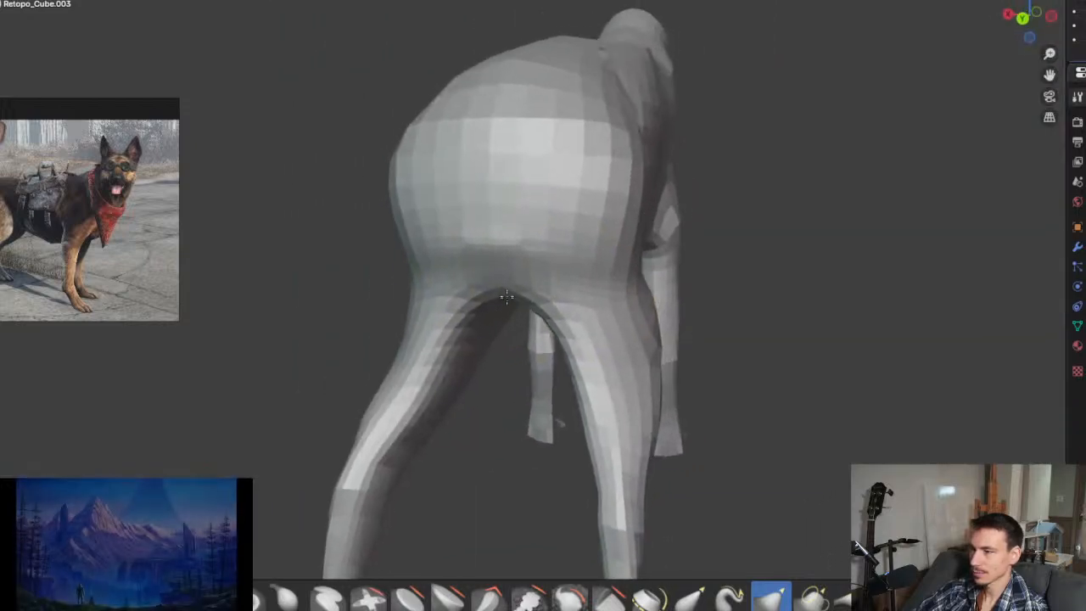
scroll(509, 301, down, 1)
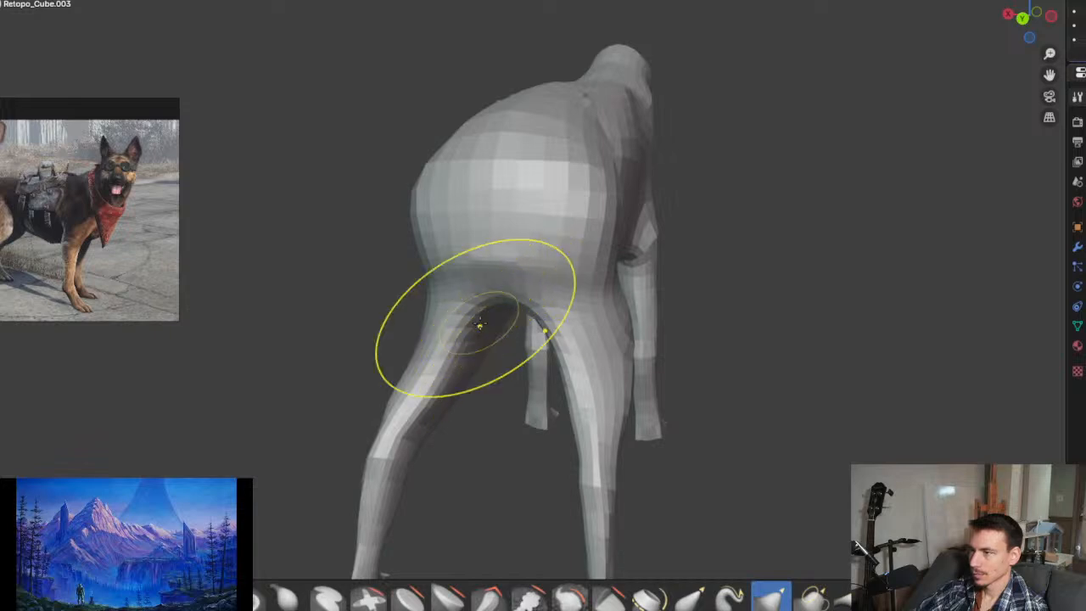
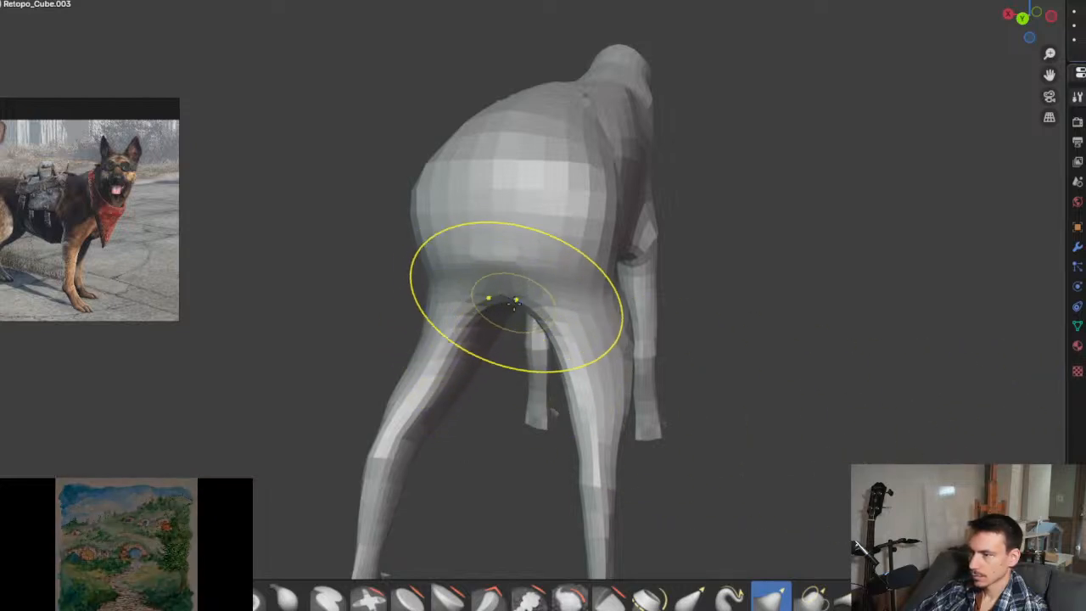
scroll(508, 304, down, 3)
mouse_move(509, 304)
middle_down()
mouse_move(484, 328)
mouse_move(542, 334)
mouse_move(526, 307)
mouse_move(537, 265)
middle_up()
scroll(542, 305, down, 2)
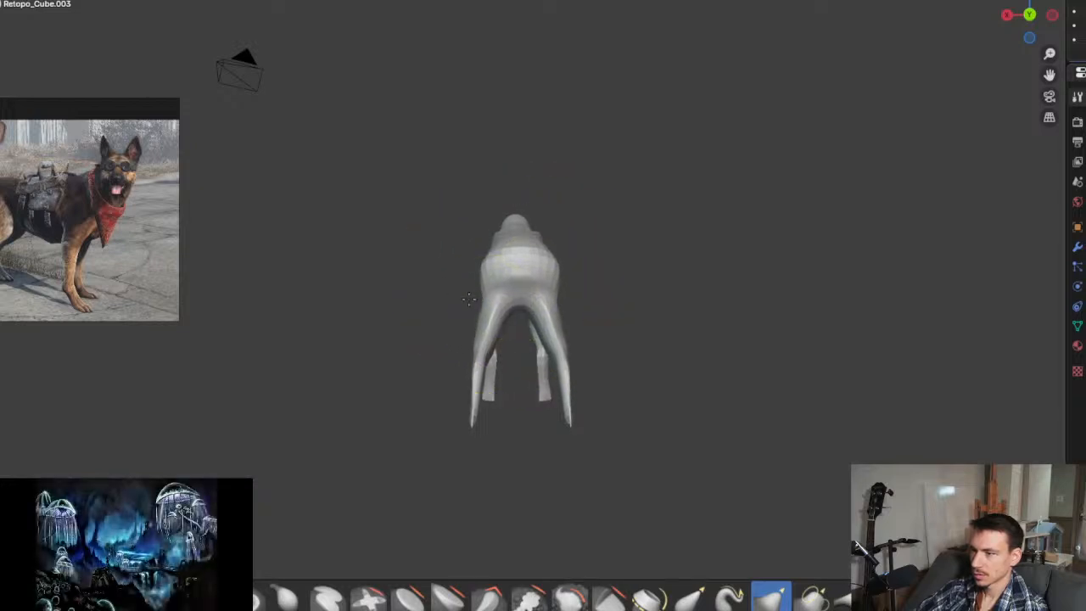
Step: Reshape the groin between the hind legs into a smoother transition from the belly to the inner thighs
middle_drag(444, 303, 642, 328)
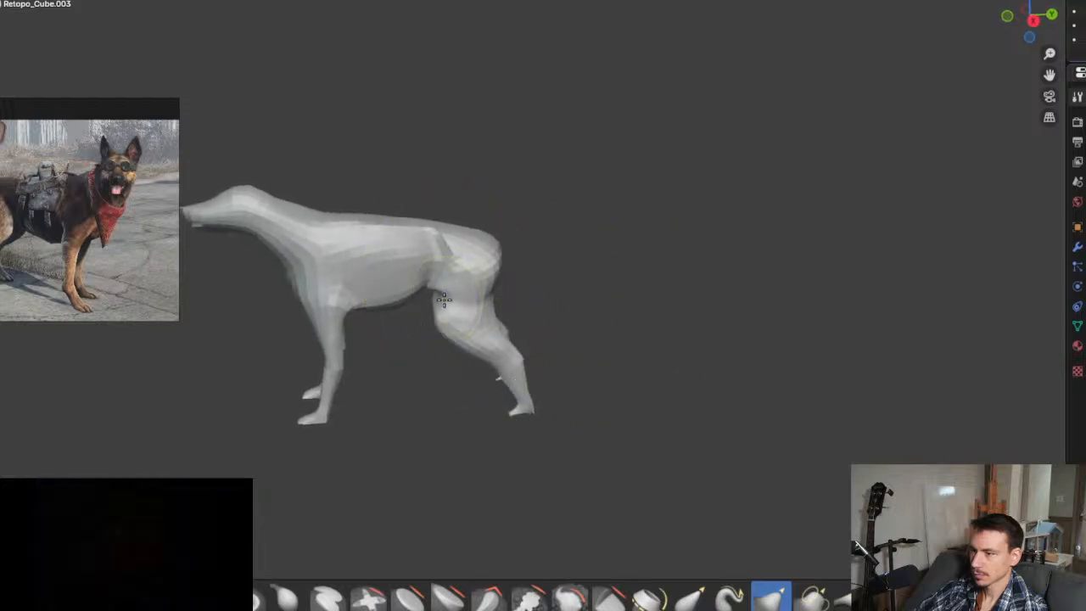
scroll(447, 264, up, 3)
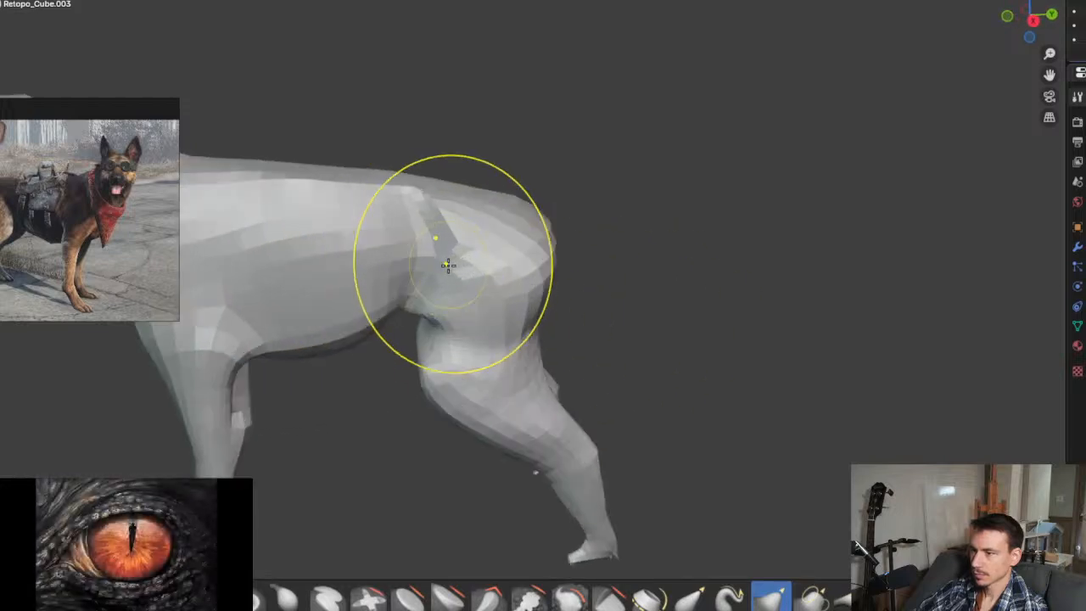
scroll(461, 314, up, 2)
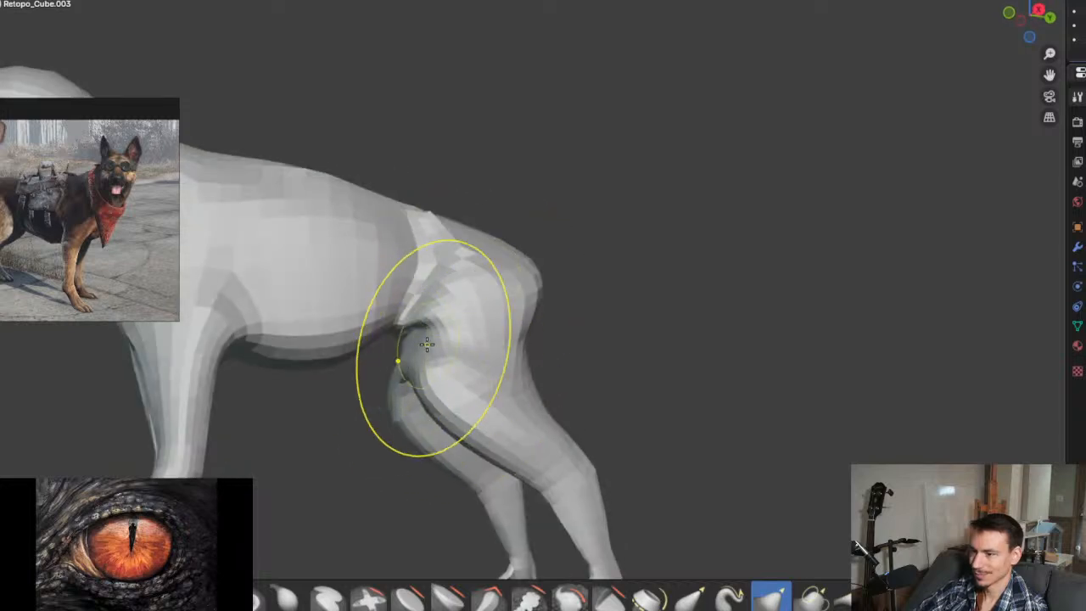
mouse_move(424, 383)
middle_down()
mouse_move(557, 371)
mouse_move(508, 364)
mouse_move(426, 400)
middle_up()
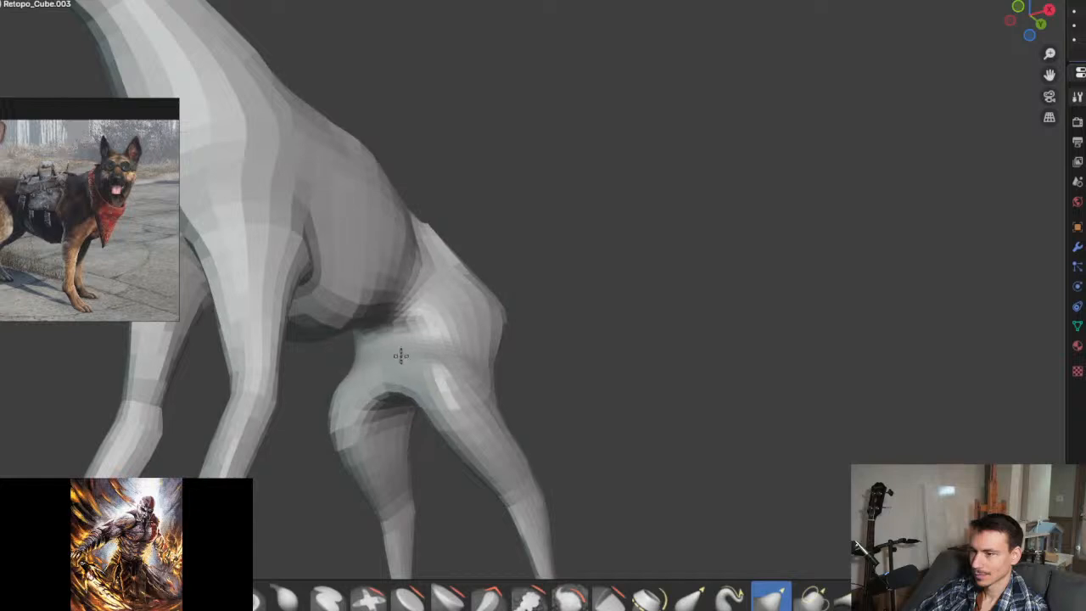
drag(403, 409, 420, 315)
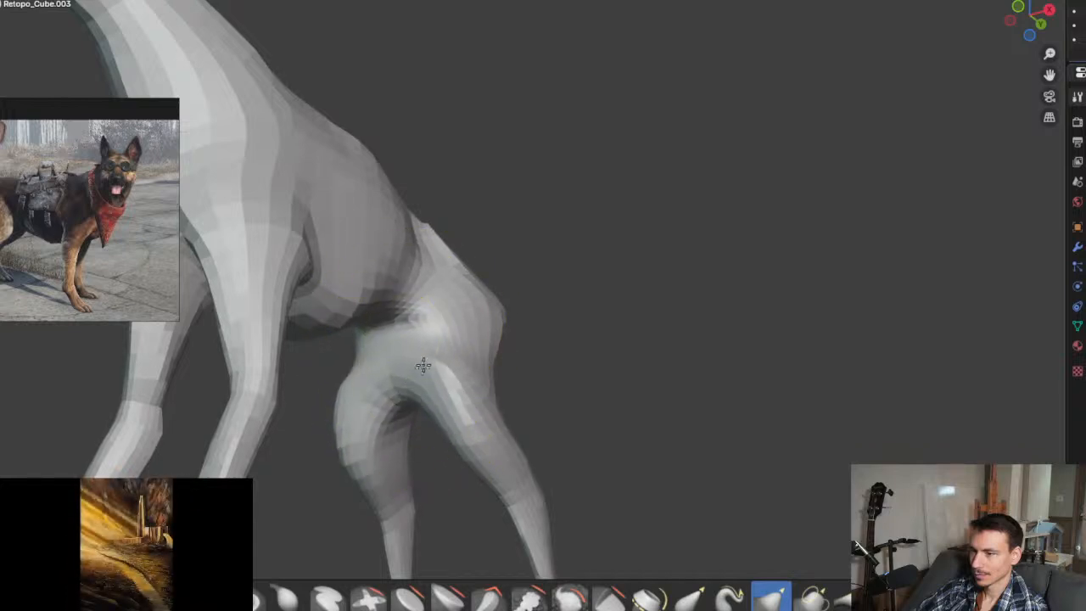
middle_drag(443, 341, 412, 393)
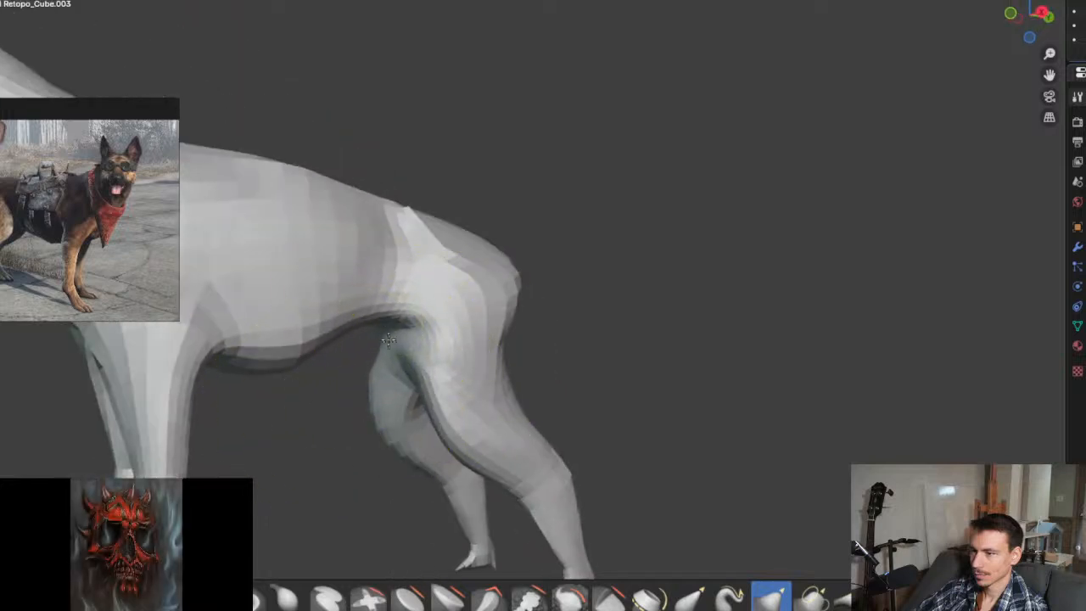
Step: Refine the fold where the rear belly and flank meet the inner thighs
middle_drag(390, 339, 346, 303)
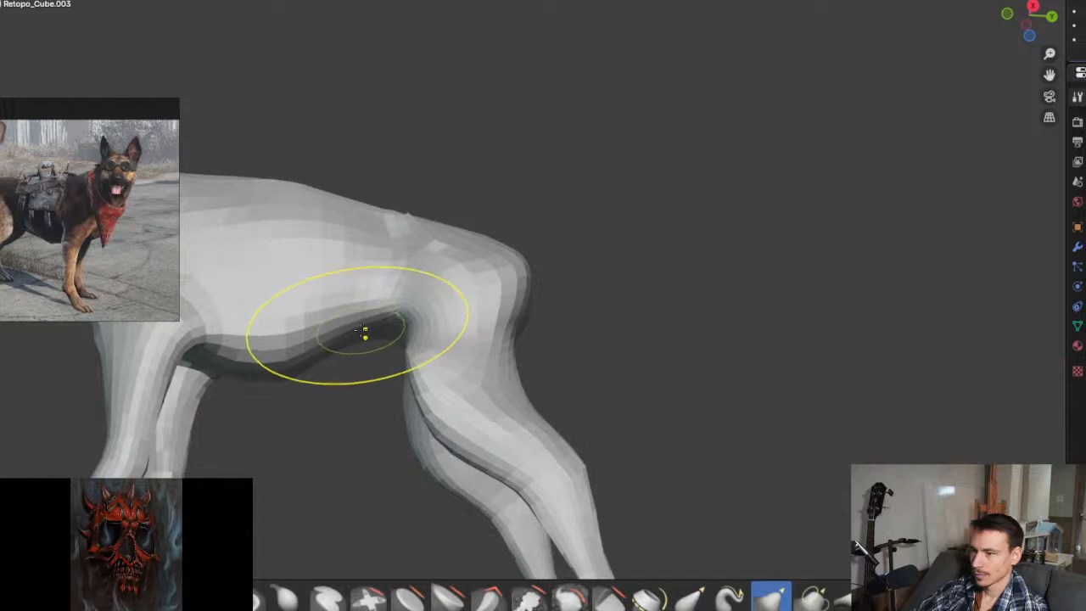
mouse_move(372, 346)
middle_down()
mouse_move(443, 395)
mouse_move(546, 399)
mouse_move(365, 458)
mouse_move(296, 495)
middle_up()
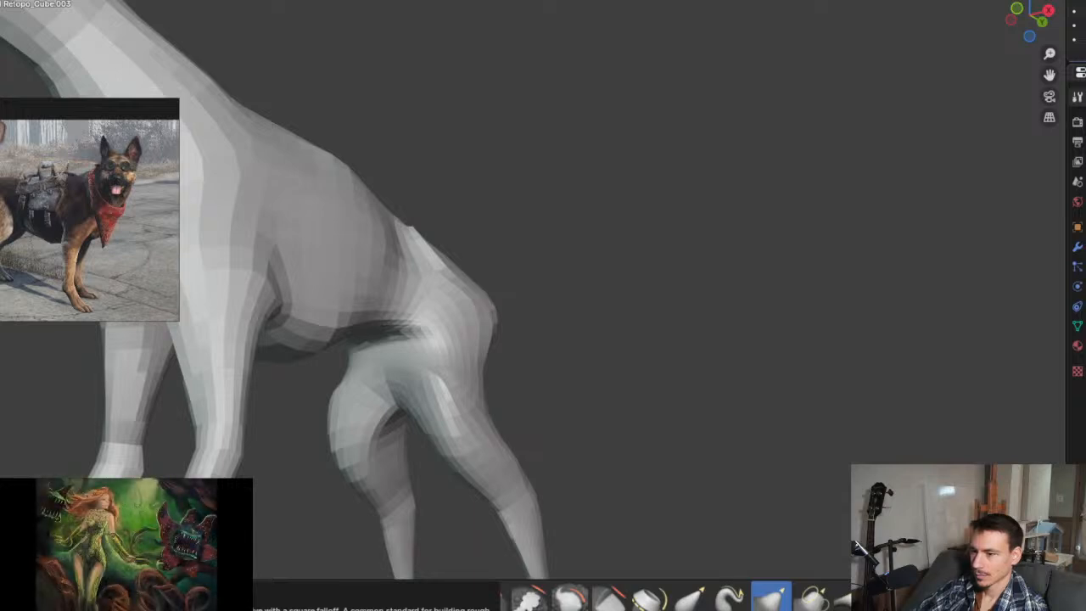
mouse_move(424, 366)
middle_down()
mouse_move(433, 346)
mouse_move(288, 317)
mouse_move(387, 378)
mouse_move(376, 339)
middle_up()
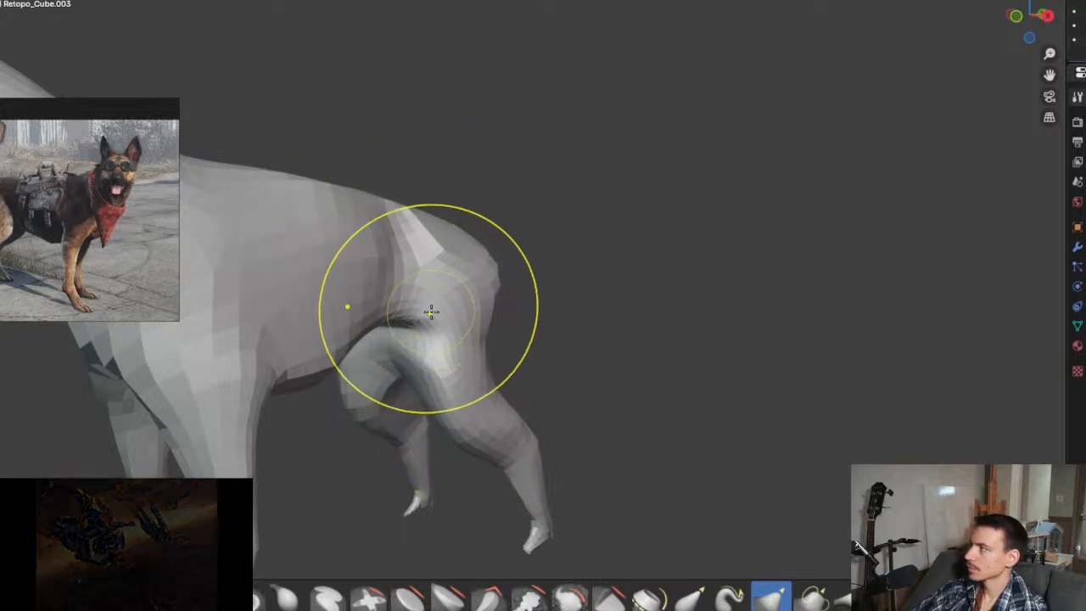
middle_drag(434, 337, 424, 303)
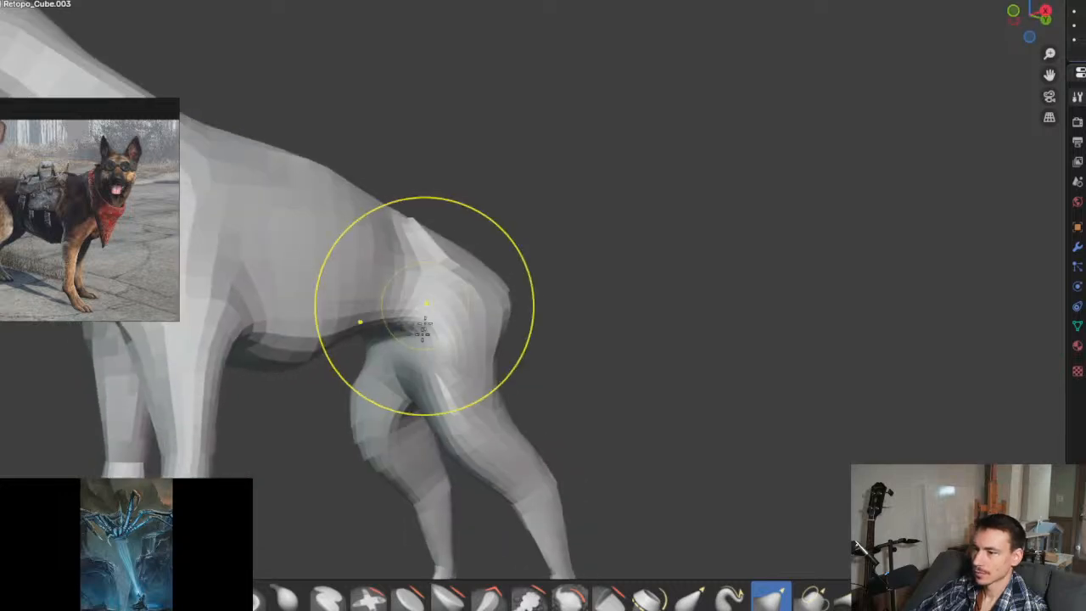
middle_drag(405, 365, 315, 315)
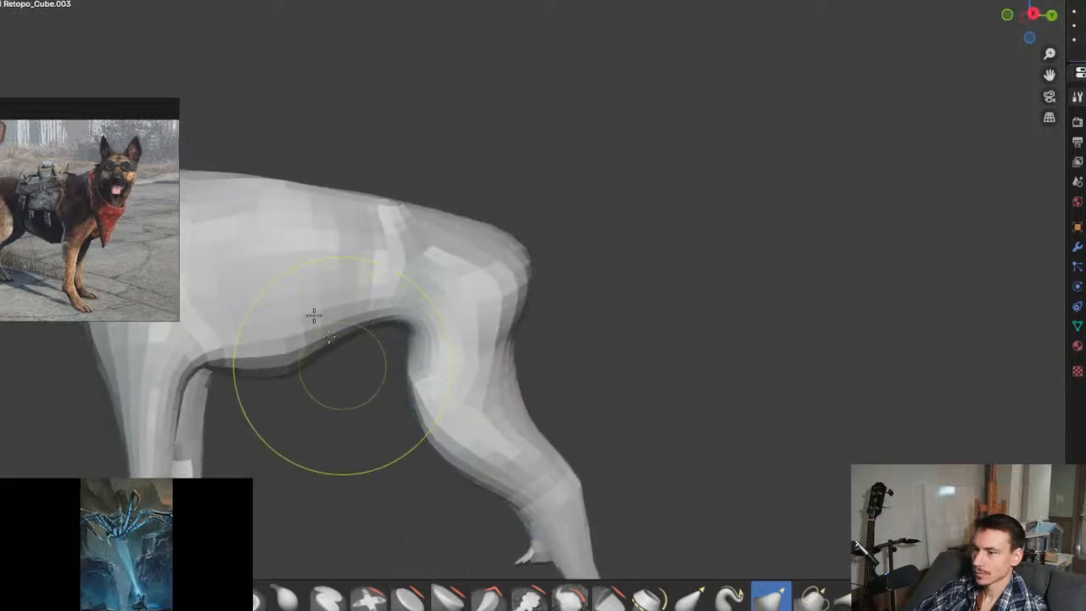
Step: Shape the groin arch between the hind legs, judging it against the whole body from the side, front and rear
scroll(297, 215, down, 2)
mouse_move(298, 215)
middle_down()
mouse_move(490, 313)
mouse_move(552, 298)
mouse_move(521, 325)
middle_up()
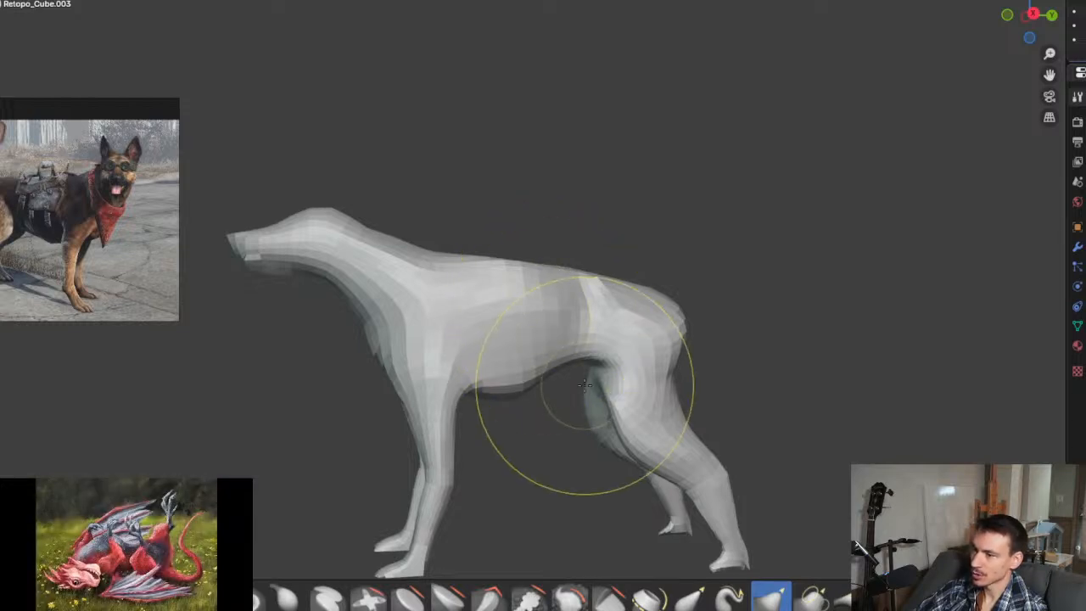
mouse_move(582, 396)
middle_down()
mouse_move(625, 364)
mouse_move(572, 296)
mouse_move(509, 322)
middle_up()
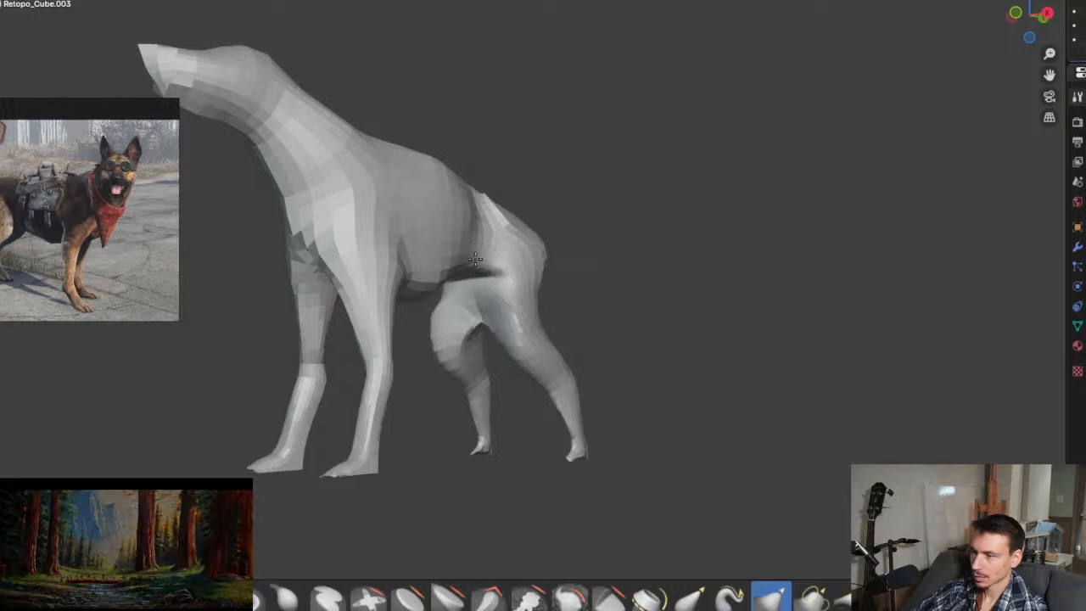
middle_drag(574, 315, 328, 327)
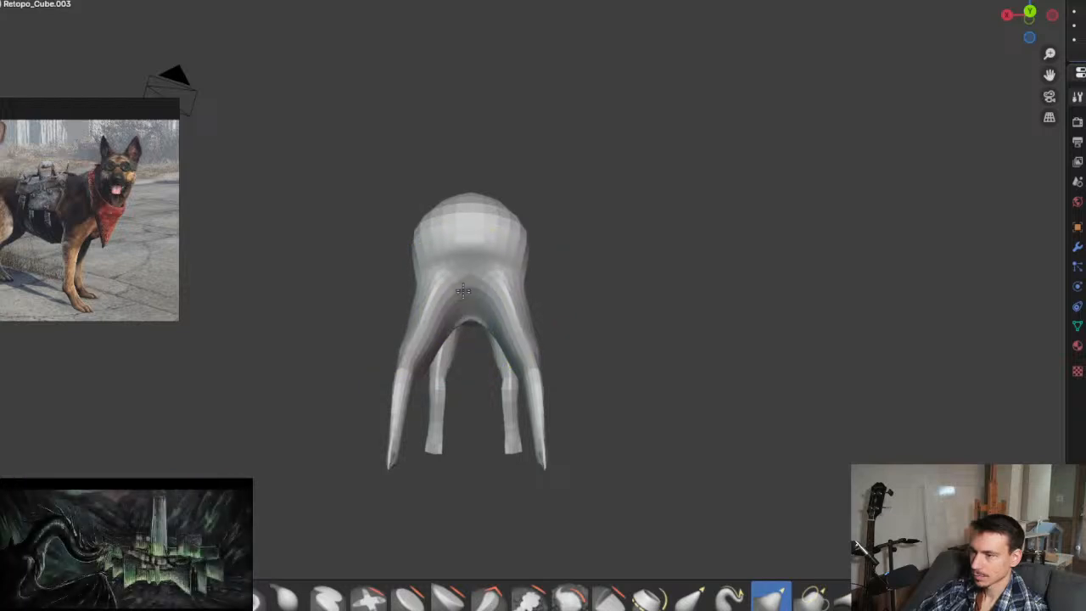
mouse_move(464, 323)
middle_down()
mouse_move(432, 297)
mouse_move(476, 307)
middle_up()
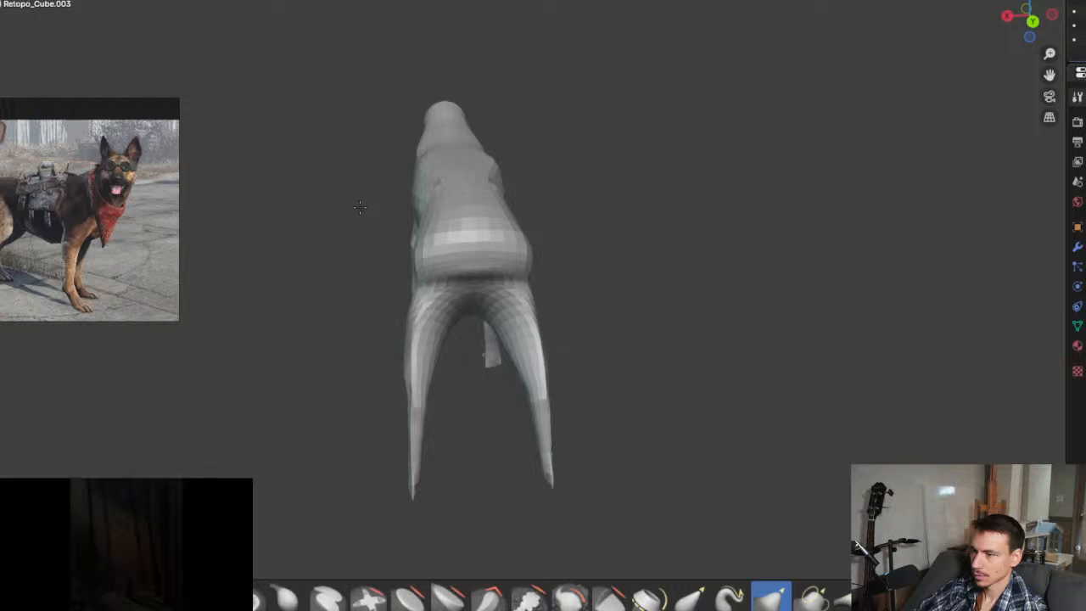
Step: Slim the thighs and knees of the hind legs to balance them with the rest of the dog's body
middle_drag(358, 249, 478, 322)
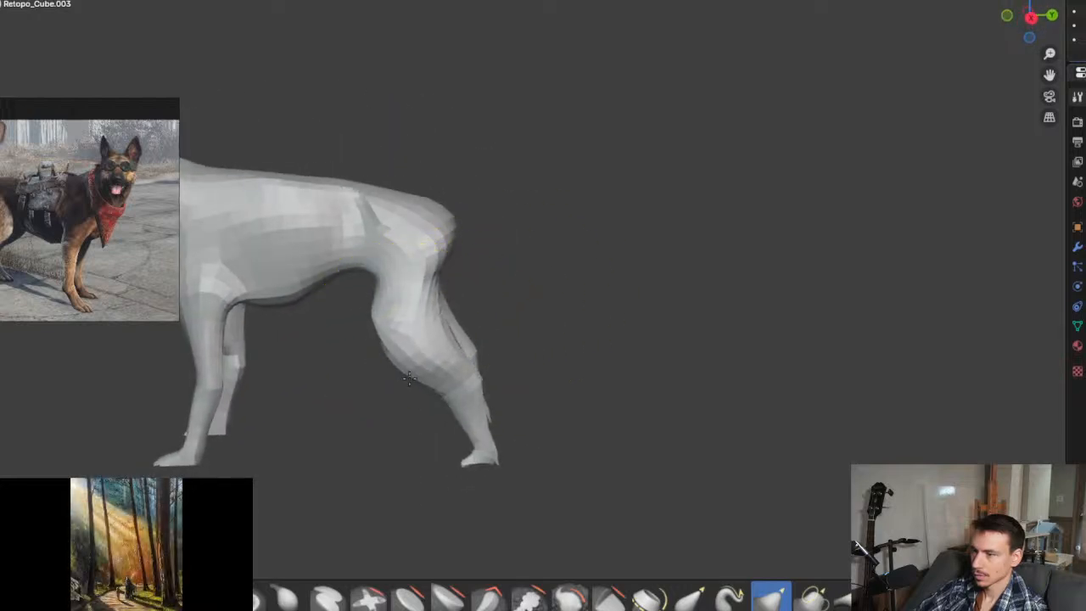
mouse_move(402, 286)
shift+middle_down()
mouse_move(413, 306)
mouse_move(412, 276)
mouse_move(424, 303)
mouse_move(339, 336)
mouse_move(413, 399)
mouse_move(528, 399)
mouse_move(416, 393)
mouse_move(552, 381)
shift+middle_up()
mouse_move(394, 395)
mouse_down()
mouse_move(407, 433)
mouse_move(385, 383)
mouse_up()
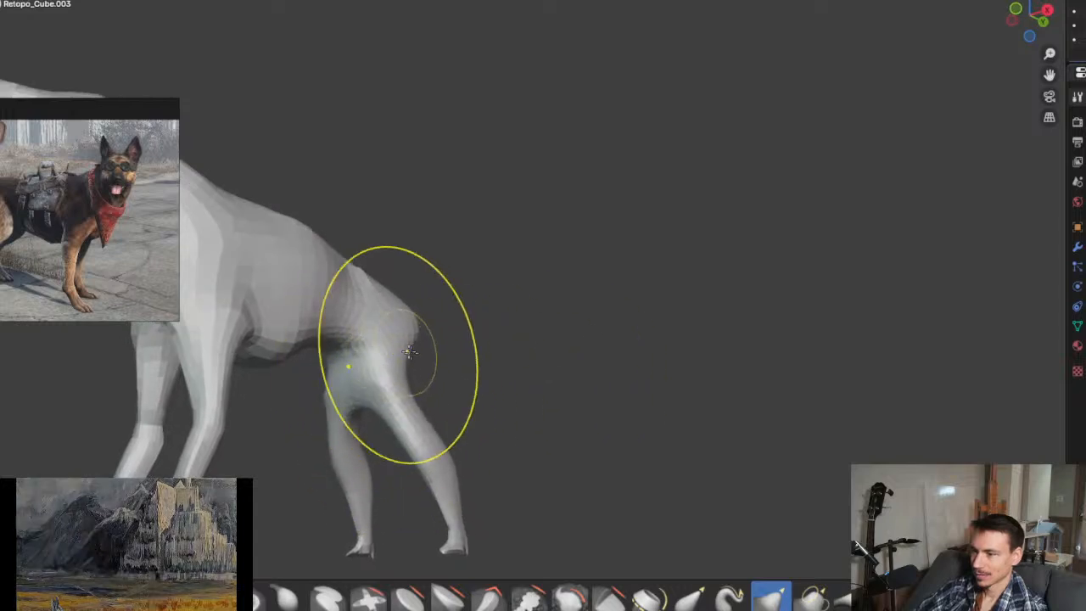
mouse_move(399, 359)
middle_down()
mouse_move(413, 370)
mouse_move(434, 366)
mouse_move(428, 373)
middle_up()
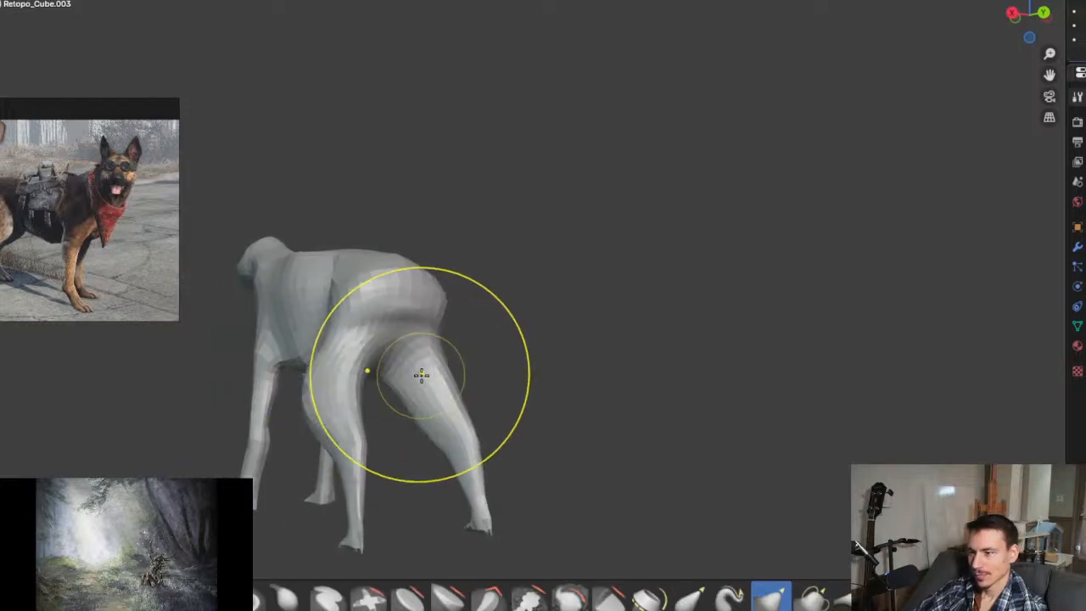
mouse_move(431, 357)
middle_down()
mouse_move(551, 381)
mouse_move(424, 399)
mouse_move(532, 344)
middle_up()
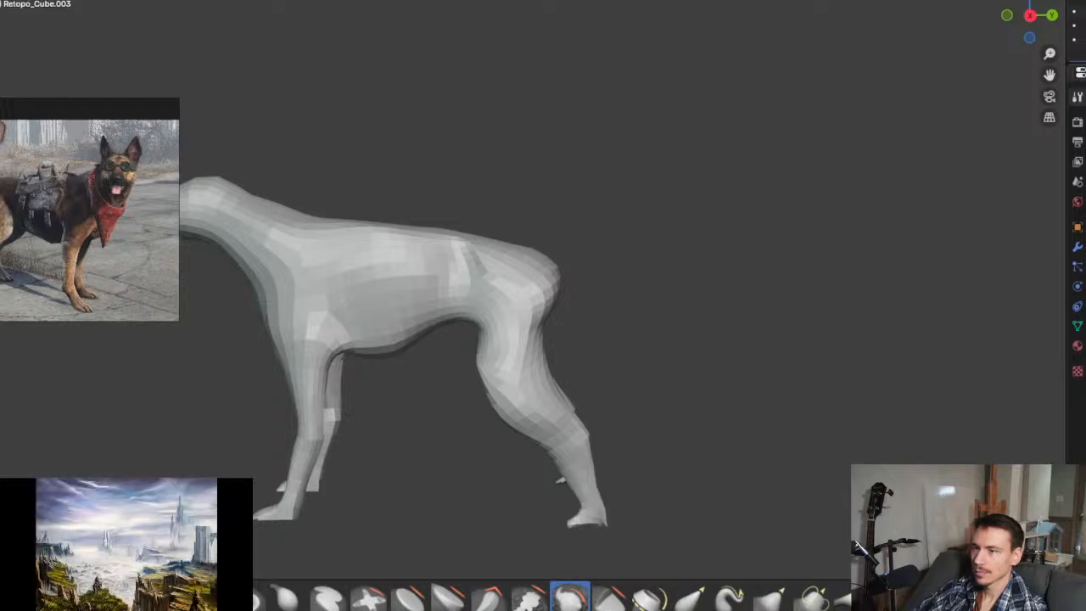
shift+middle_drag(407, 211, 452, 158)
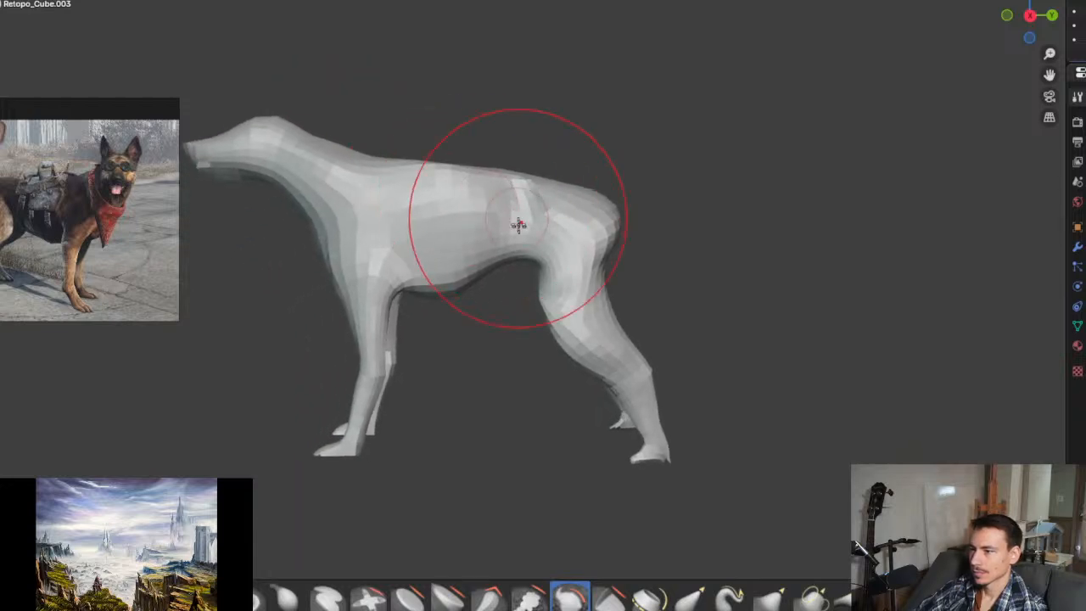
Step: Round the rump and reshape the back of the thigh with the Grab brush so they form one continuous curve
scroll(588, 255, up, 4)
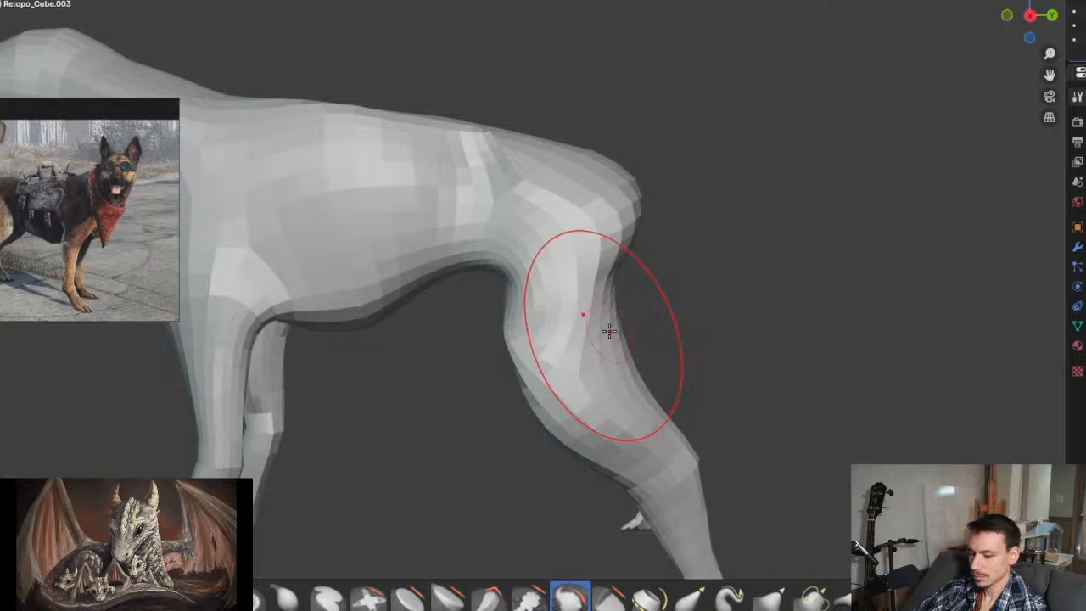
key(g)
shift+middle_drag(625, 315, 552, 286)
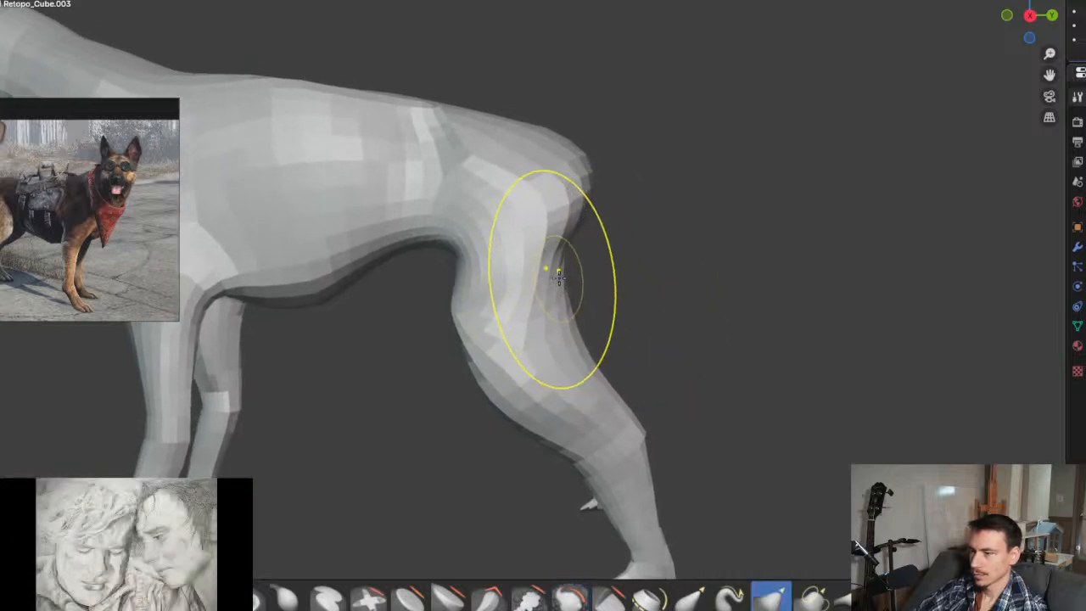
drag(558, 275, 562, 314)
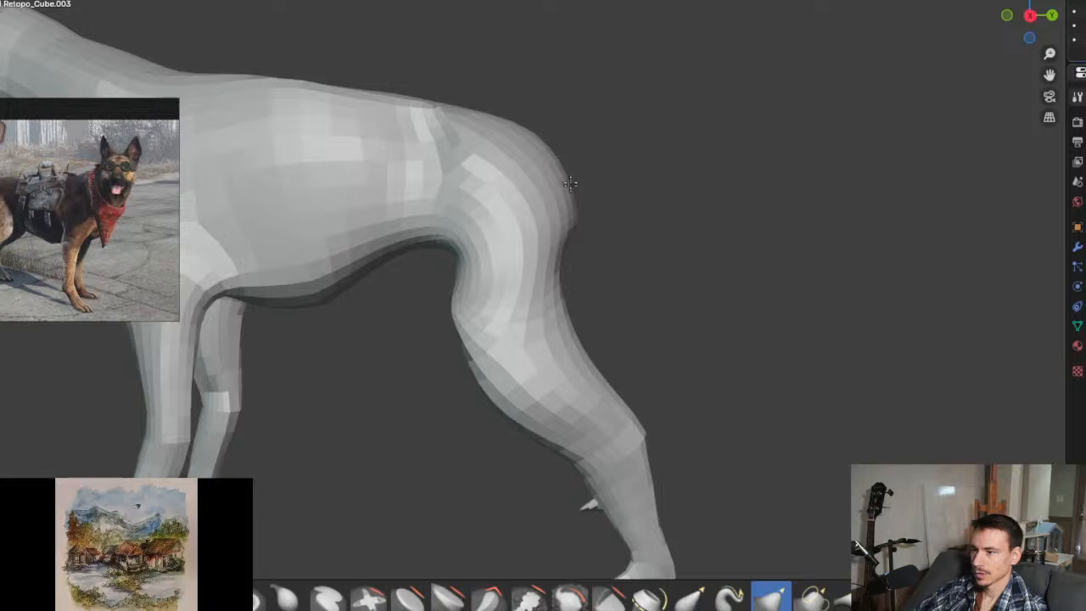
middle_drag(599, 311, 523, 331)
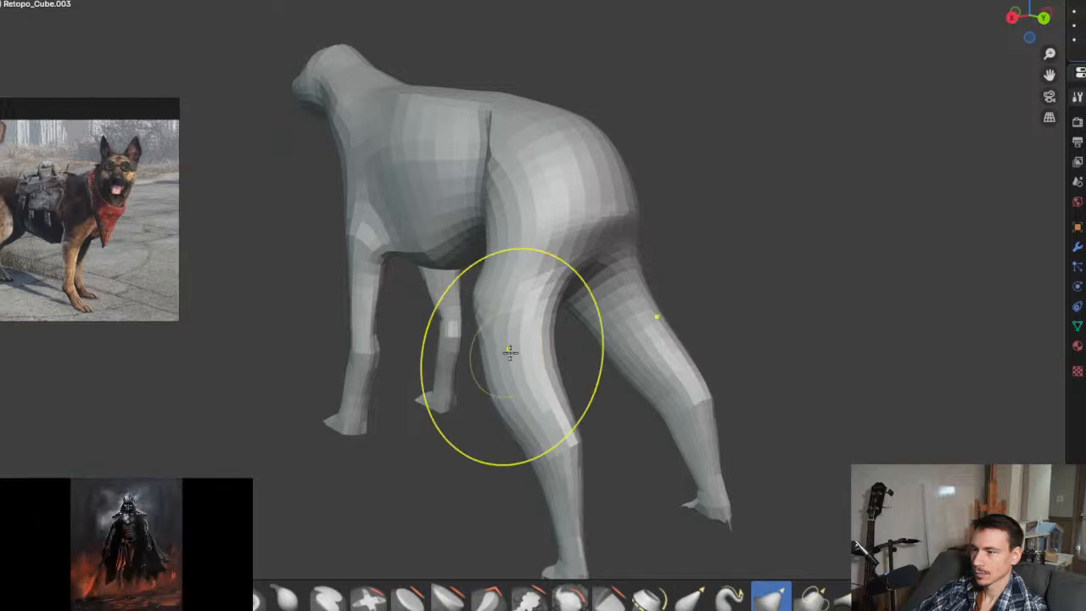
Step: Adjust the upper hind legs below the buttocks with the Grab brush, shaping them from the side and rear
middle_drag(509, 351, 497, 363)
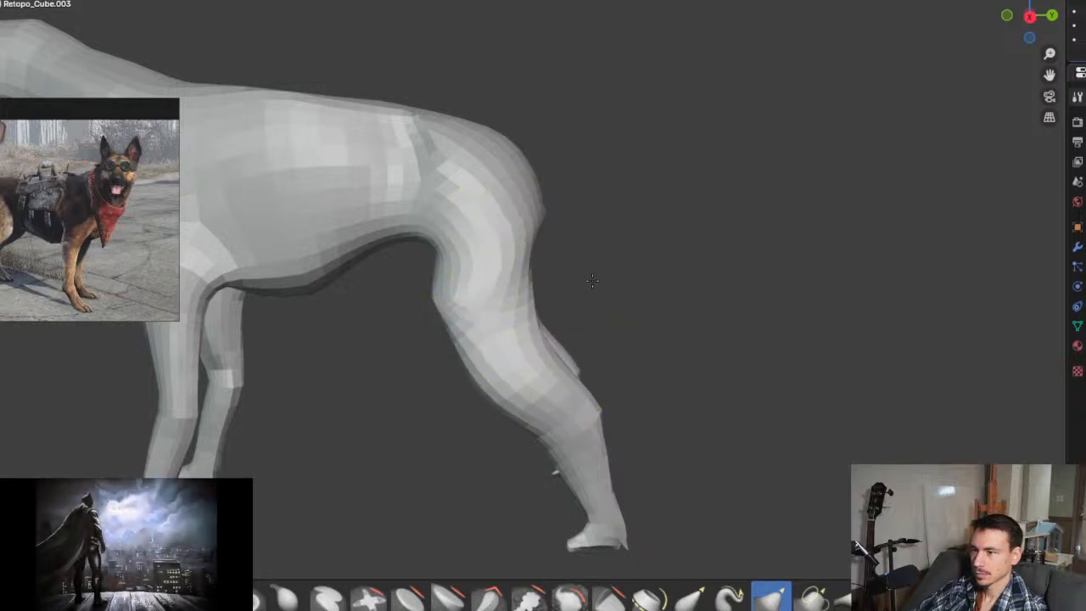
middle_drag(566, 282, 390, 347)
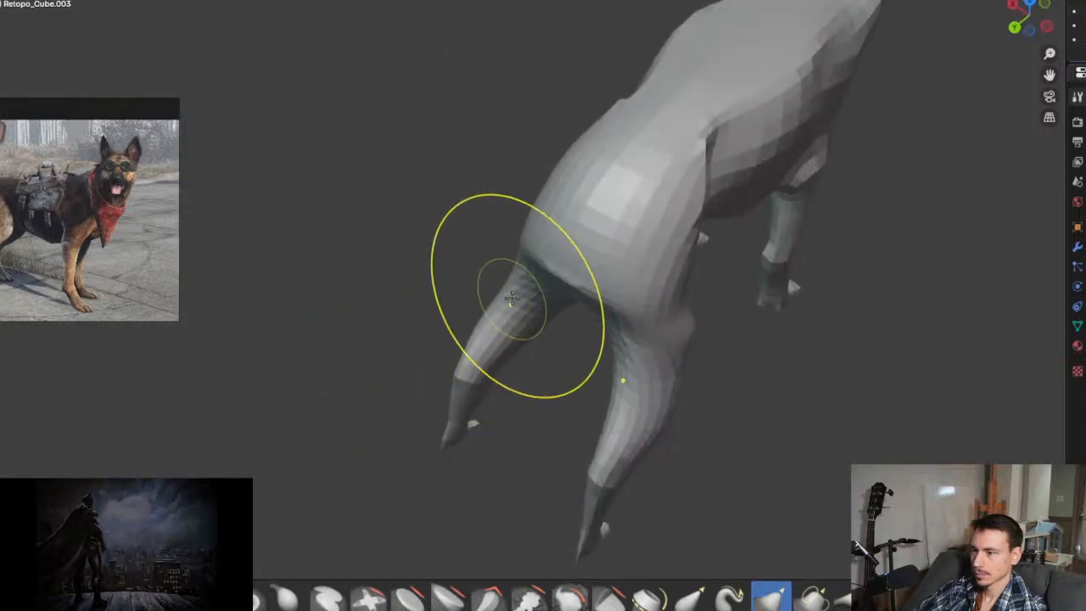
drag(513, 292, 475, 346)
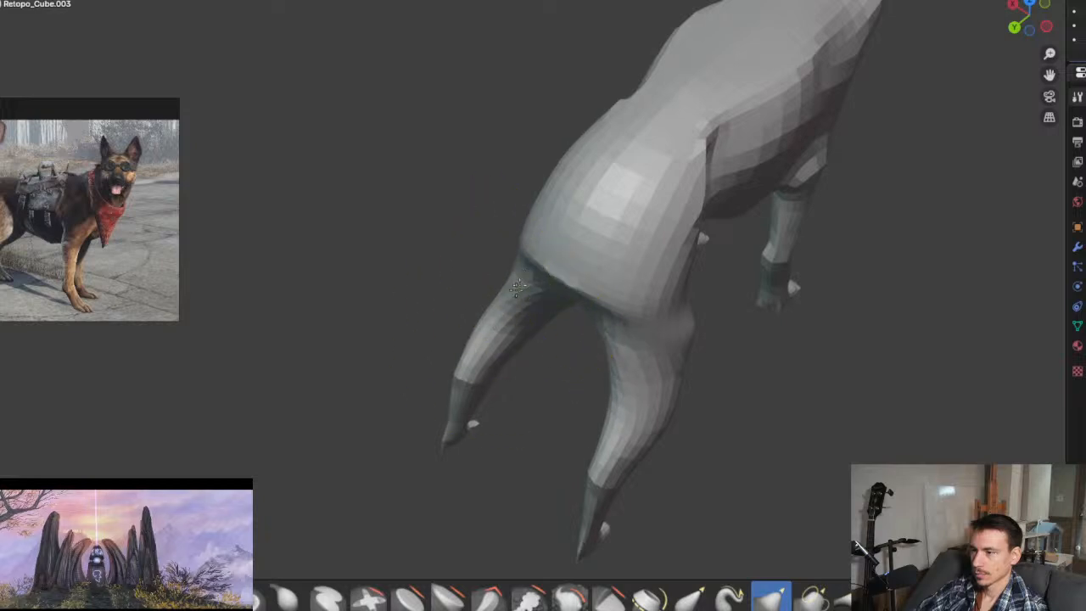
middle_drag(537, 329, 593, 356)
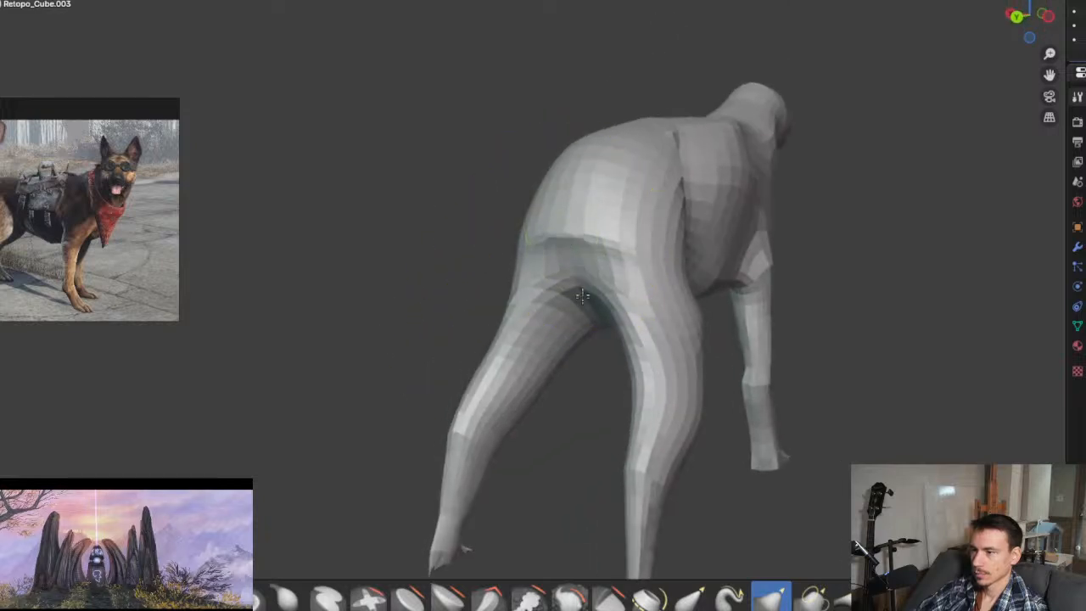
Step: Refine the contour from the buttock down the back of the thigh, judging it against the whole body from the front and side
mouse_move(647, 494)
middle_down()
mouse_move(571, 354)
mouse_move(543, 333)
middle_up()
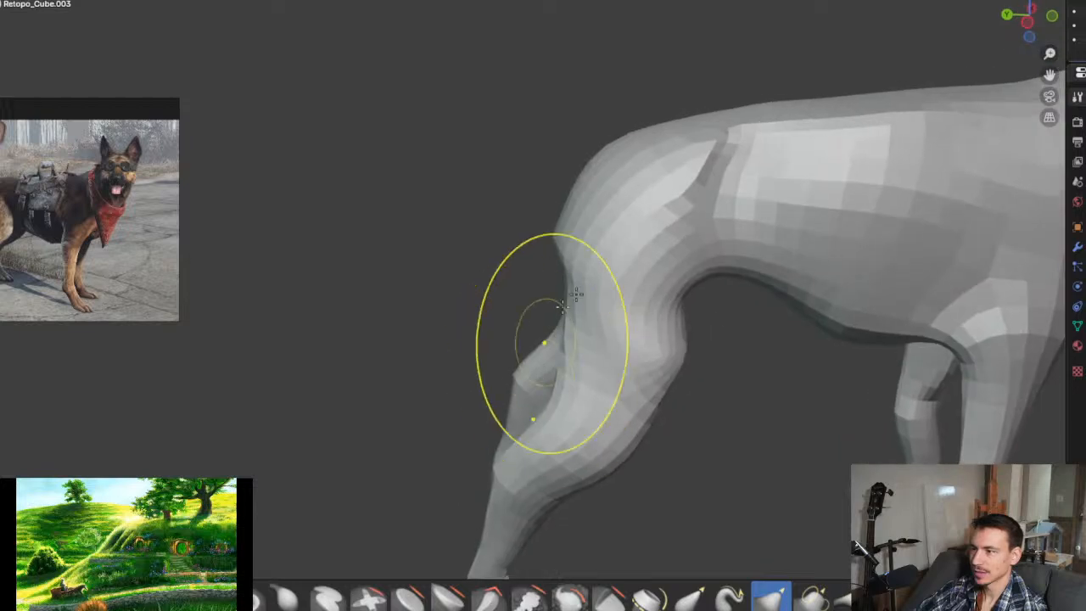
middle_drag(612, 220, 598, 181)
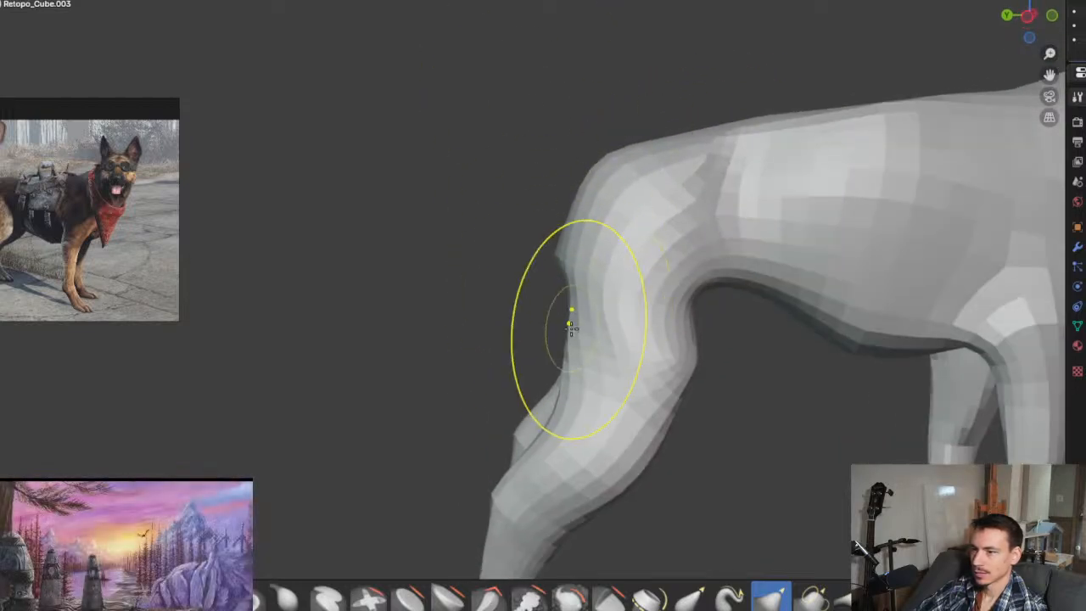
mouse_move(569, 315)
shift+middle_down()
mouse_move(399, 239)
mouse_move(497, 308)
shift+middle_up()
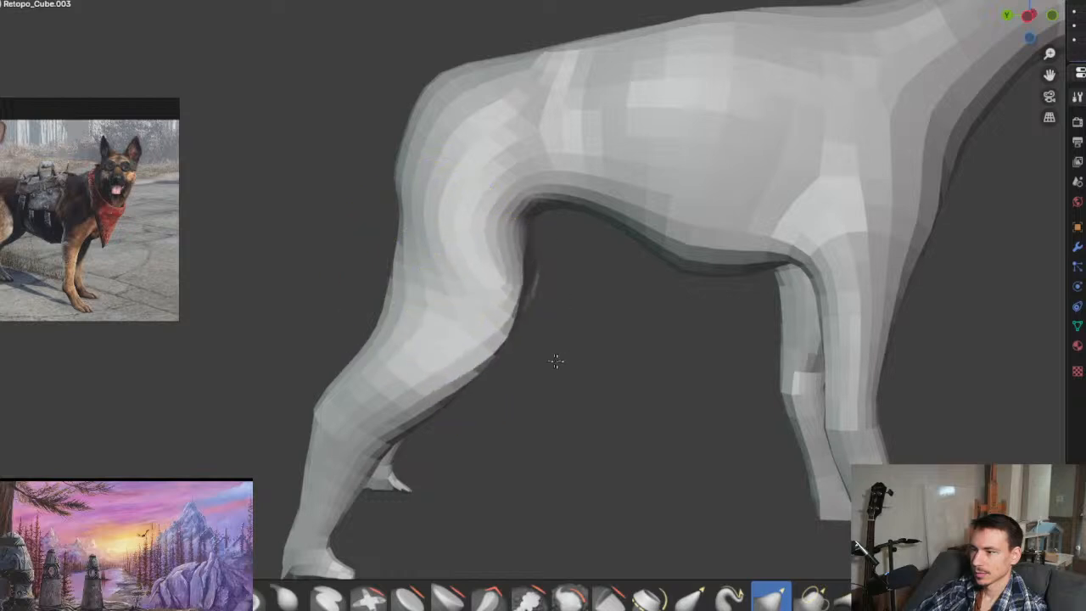
middle_drag(577, 329, 551, 349)
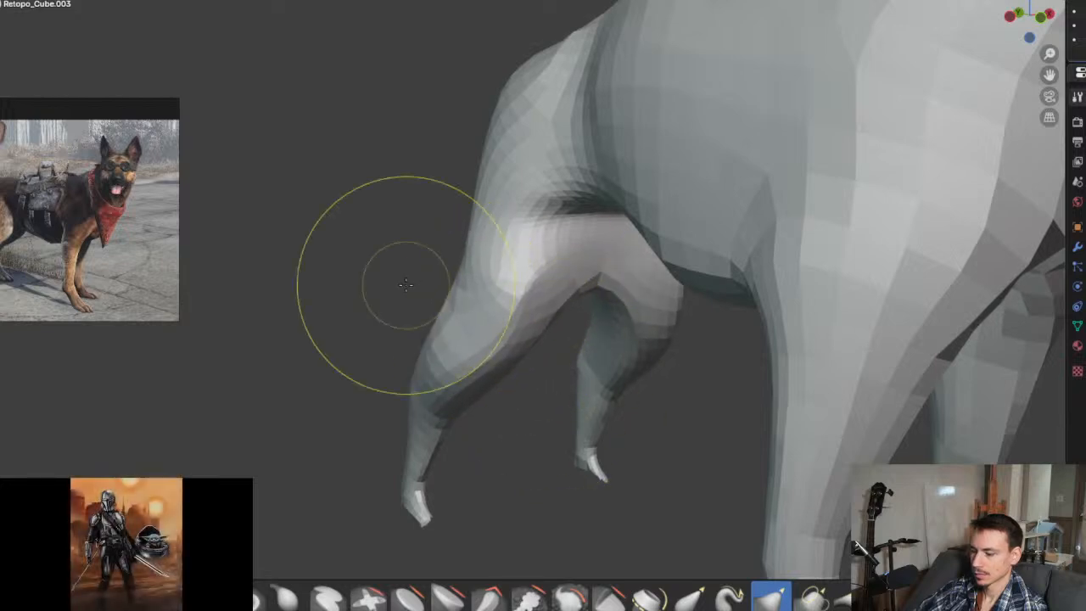
key(KP_1)
scroll(405, 285, down, 5)
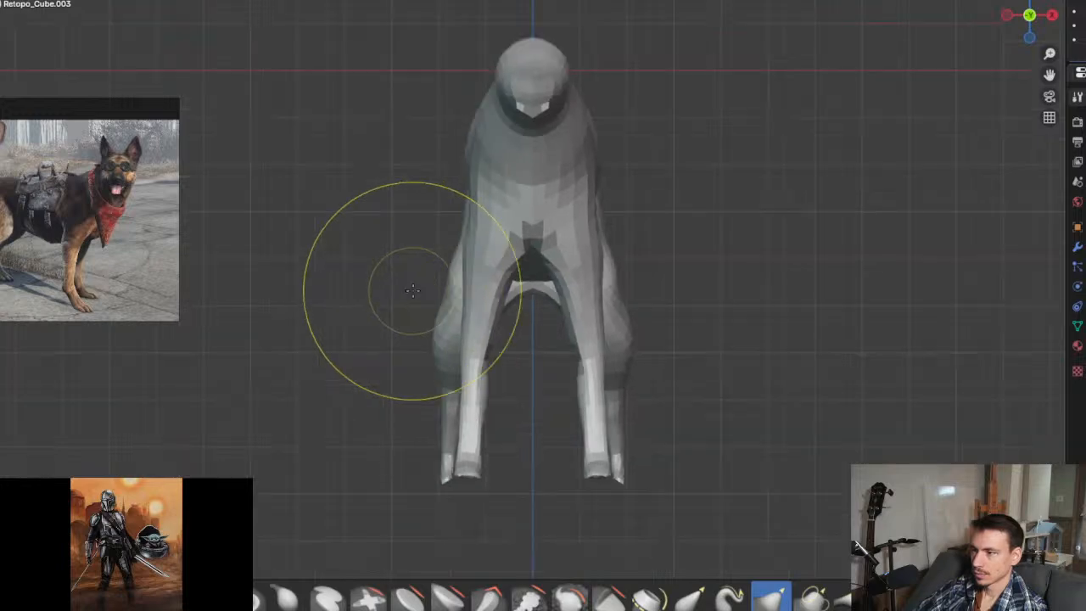
shift+middle_drag(533, 283, 772, 357)
key(KP_3)
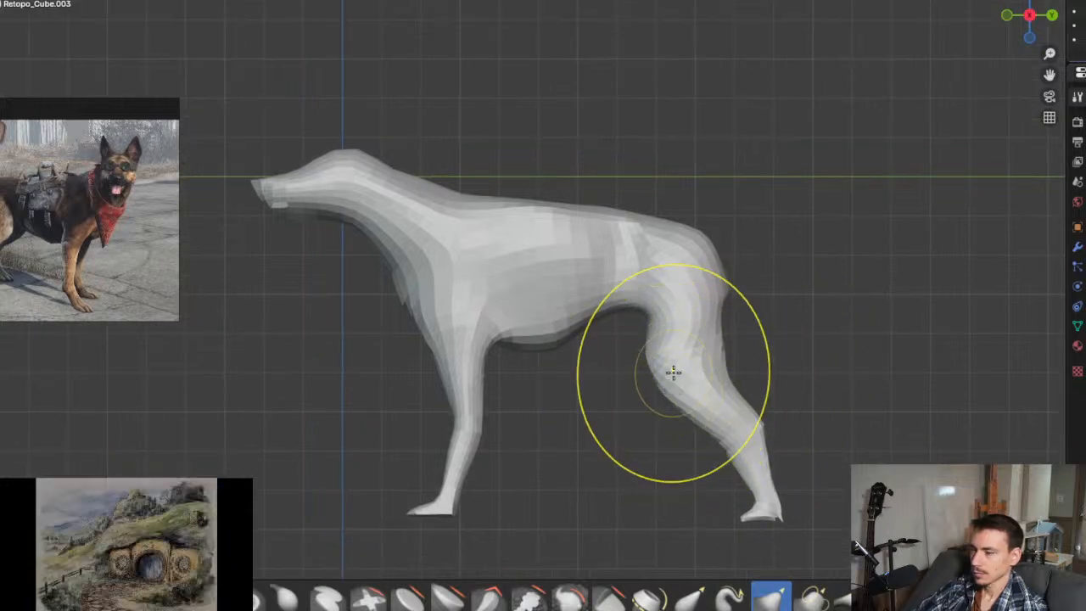
Step: Pull the hock of the hind leg backward and set the lower leg more upright above the paw
scroll(760, 484, up, 6)
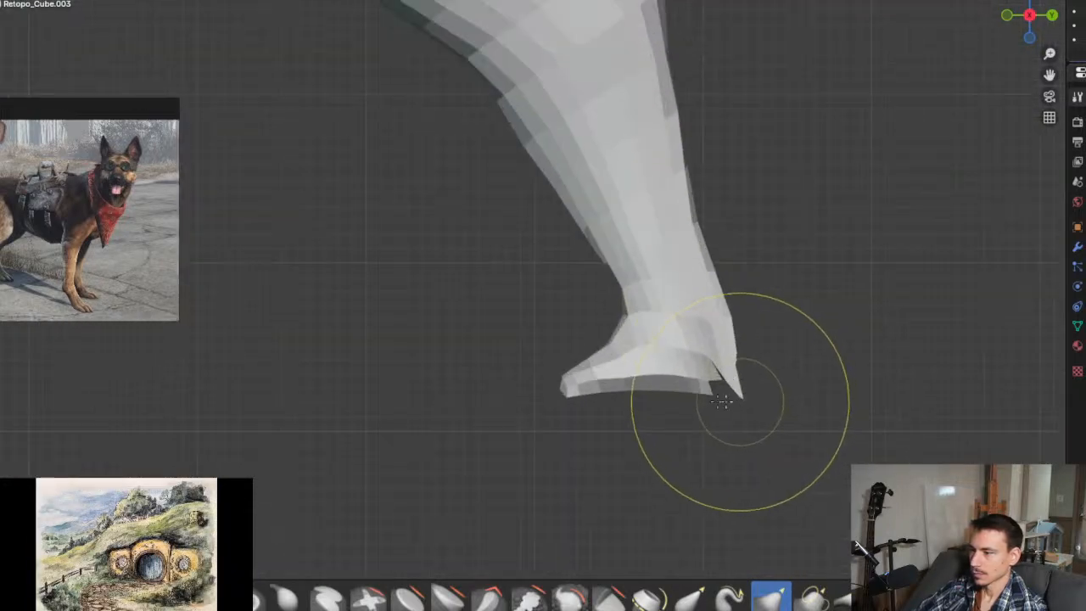
mouse_move(684, 360)
middle_down()
mouse_move(701, 347)
mouse_move(702, 363)
middle_up()
scroll(698, 363, down, 4)
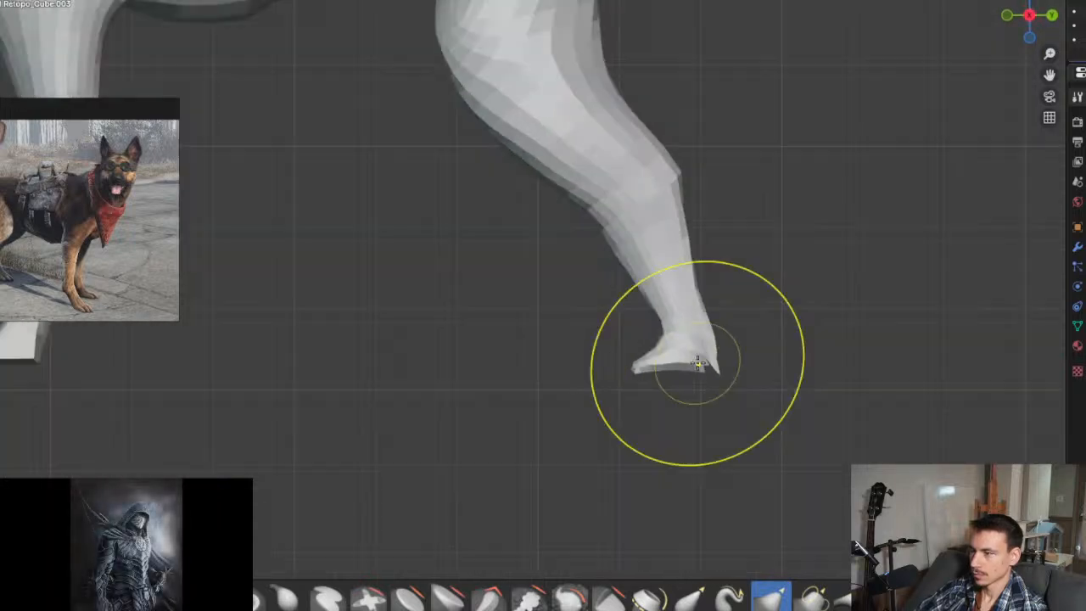
click(697, 363)
mouse_move(696, 364)
mouse_down()
mouse_move(690, 323)
mouse_move(686, 363)
mouse_up()
scroll(675, 340, down, 3)
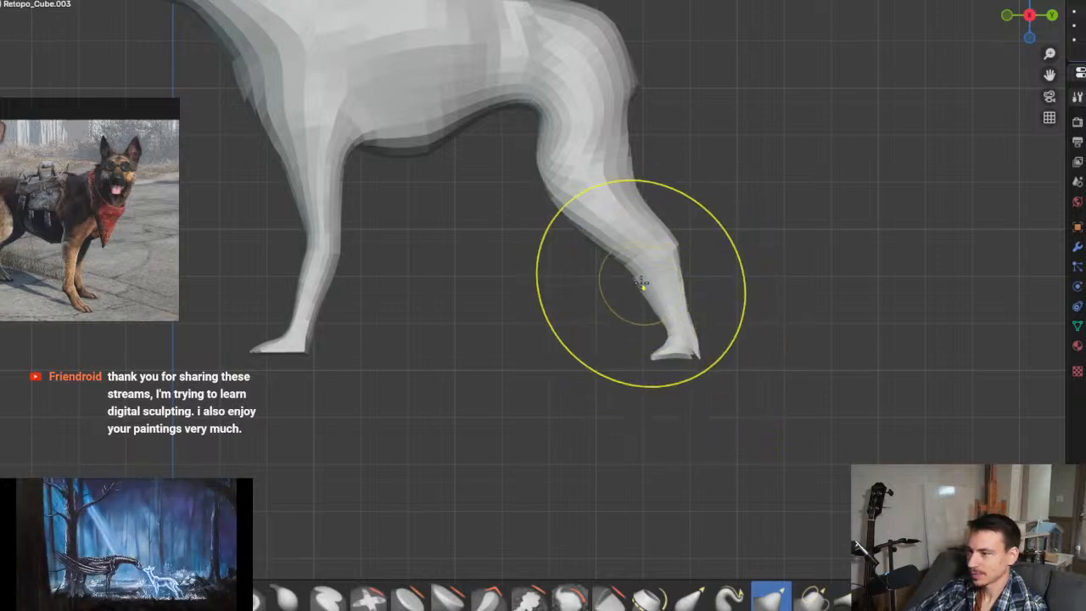
mouse_move(642, 284)
mouse_down()
mouse_move(684, 251)
mouse_move(707, 358)
mouse_up()
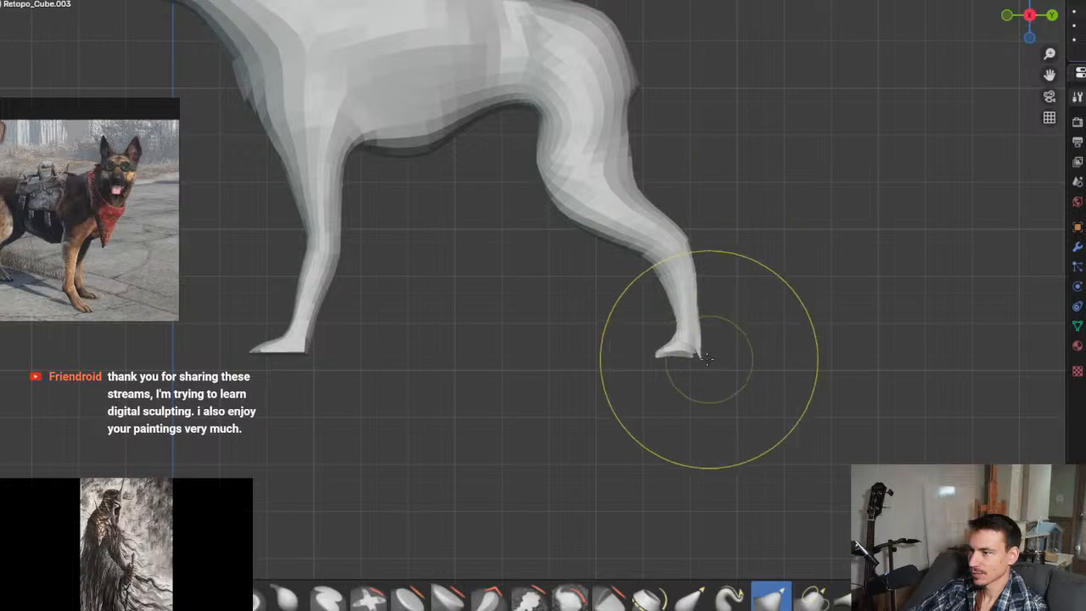
key(g)
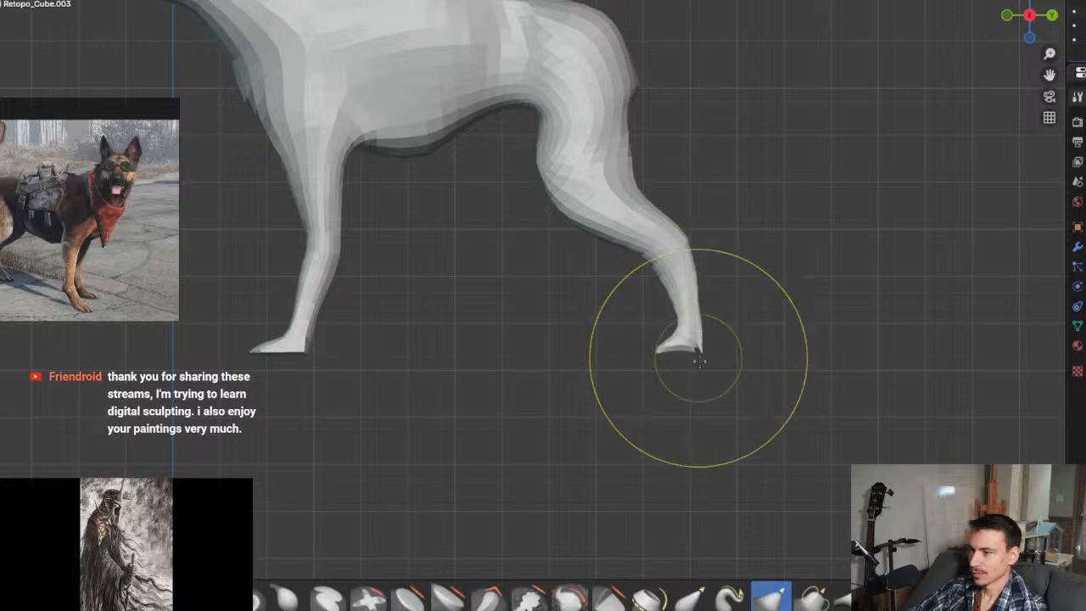
Step: Draw the pointed heel spike at the back of the hind paw in toward the sole with the Grab brush
scroll(687, 360, up, 4)
mouse_move(705, 371)
middle_down()
mouse_move(664, 282)
mouse_move(516, 206)
mouse_move(501, 240)
mouse_move(650, 340)
middle_up()
scroll(670, 292, up, 2)
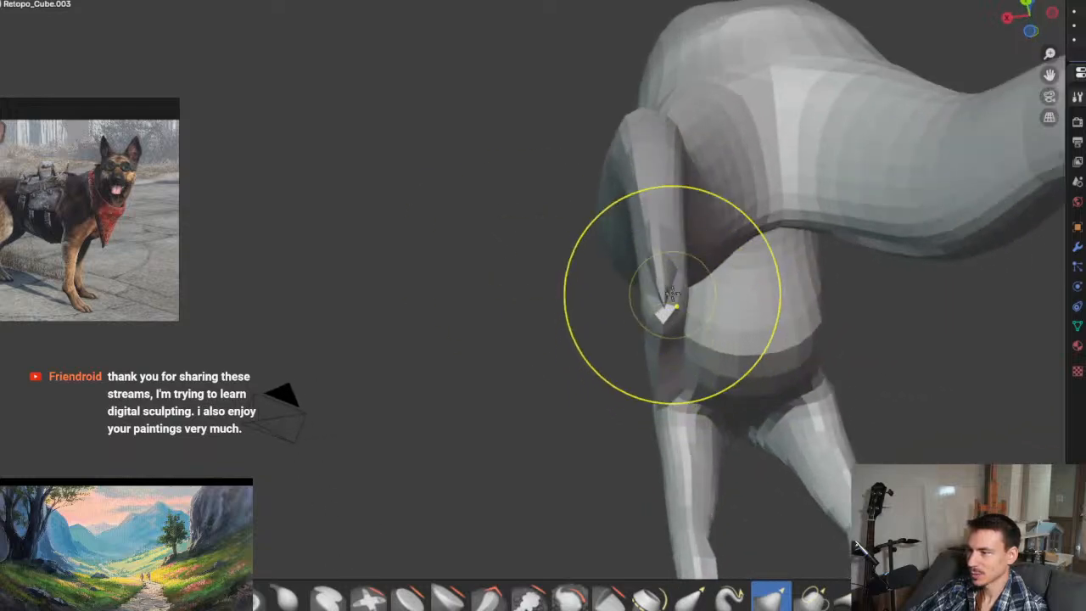
key(g)
click(667, 371)
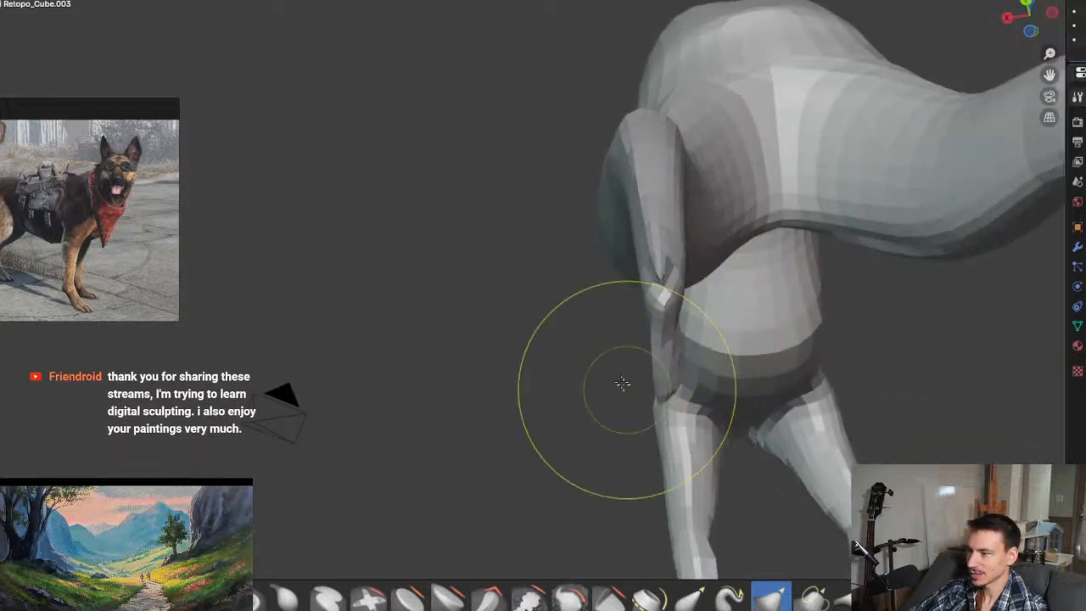
middle_drag(622, 383, 800, 388)
key(g)
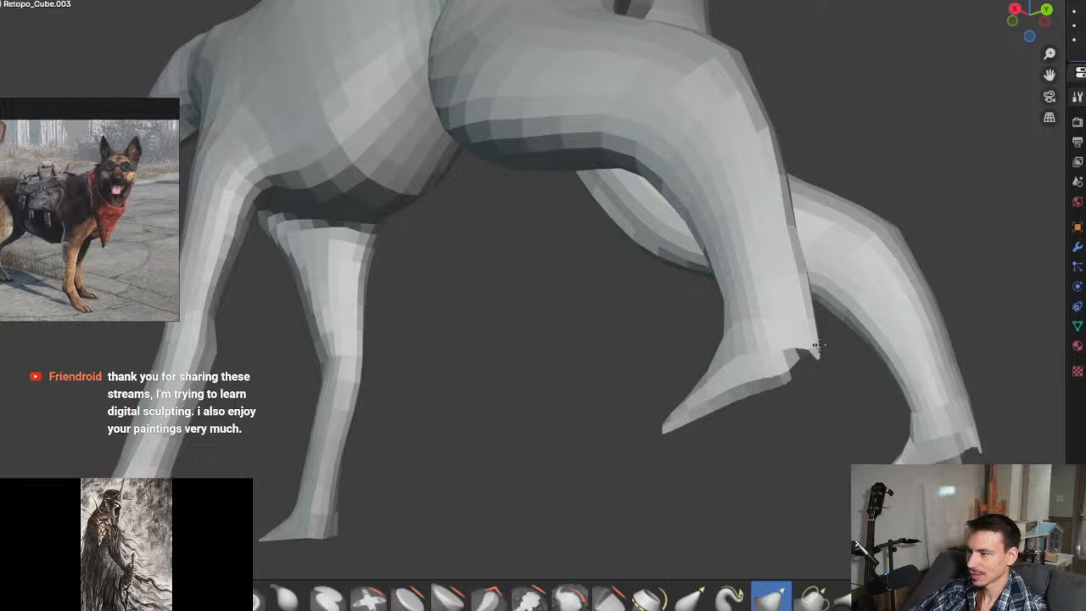
click(798, 366)
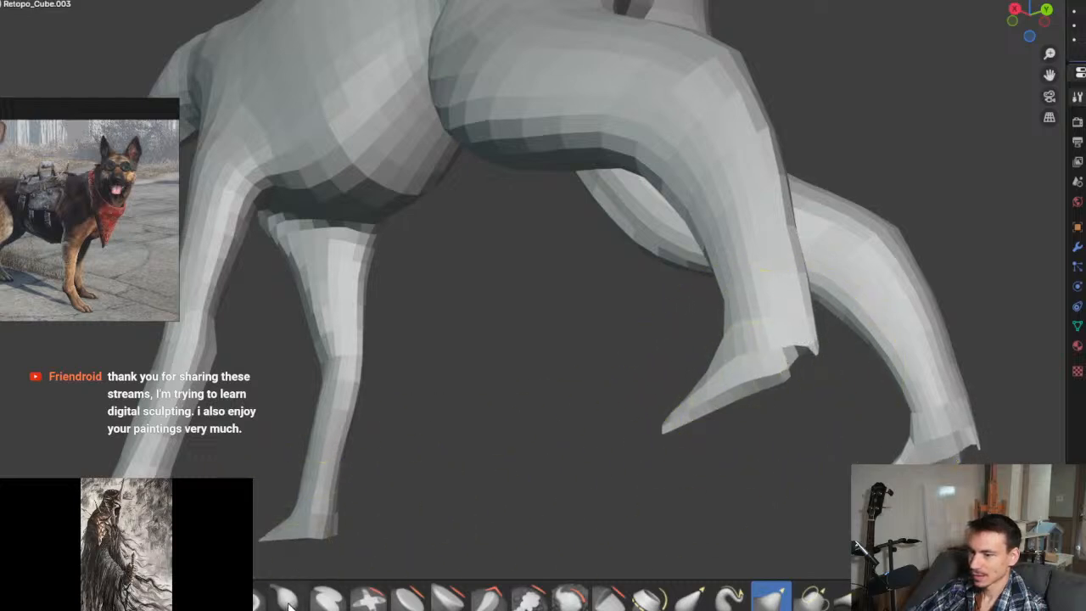
Step: Build up volume on the toes and sides of the hind paw to make it fuller and rounder
key(g)
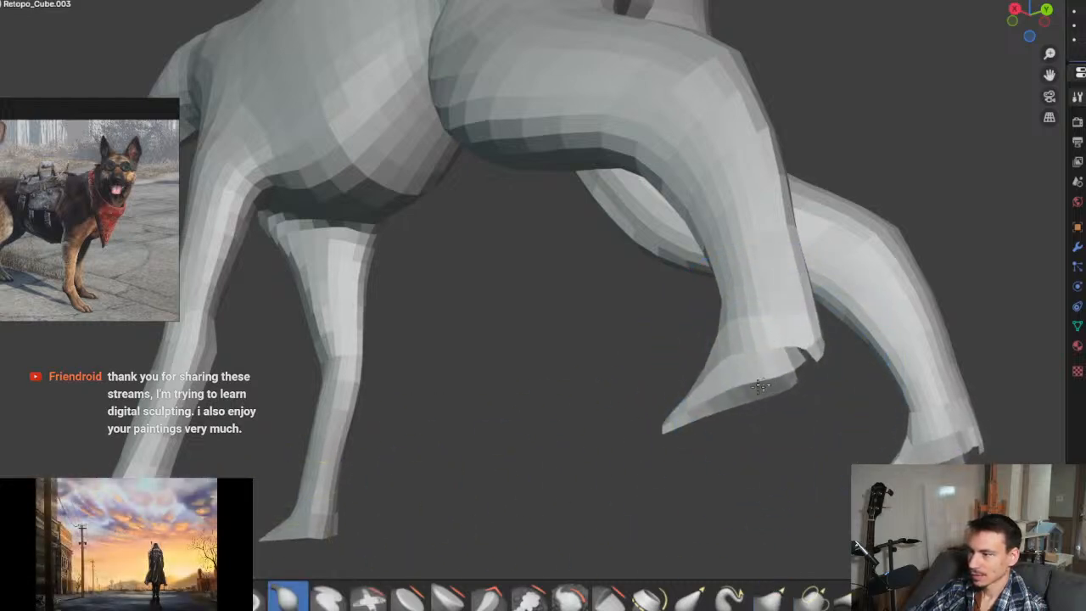
click(681, 409)
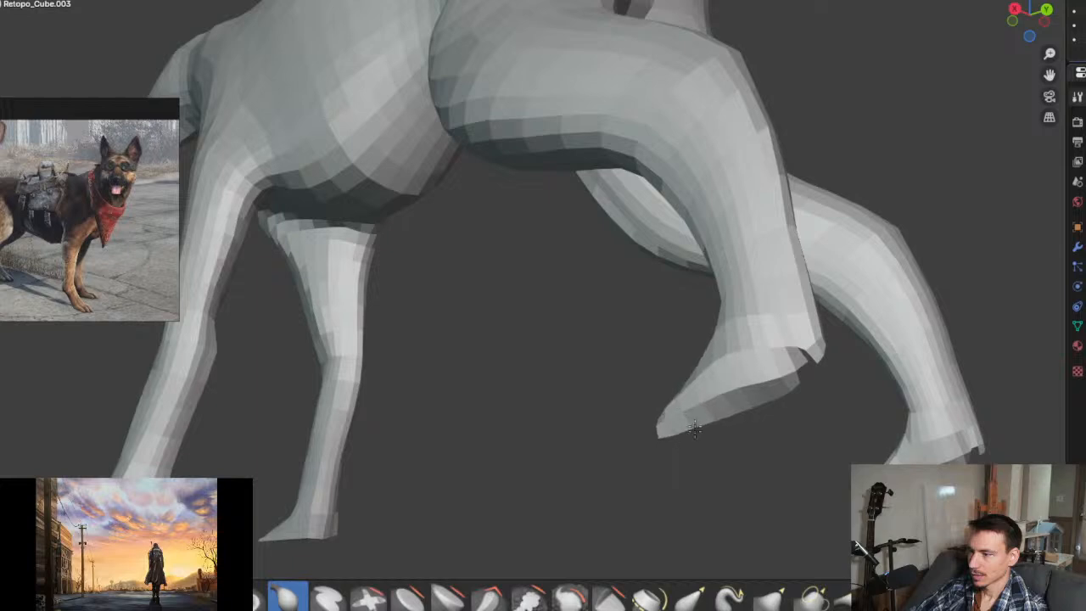
middle_drag(675, 411, 955, 359)
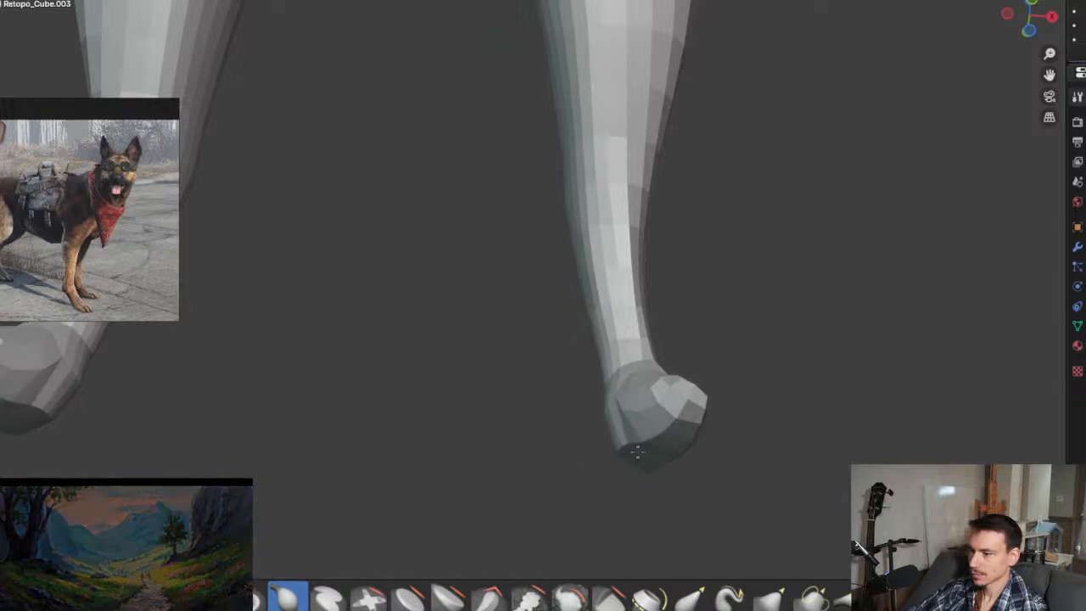
mouse_move(751, 388)
middle_down()
mouse_move(686, 371)
mouse_move(664, 472)
mouse_move(689, 365)
mouse_move(500, 496)
middle_up()
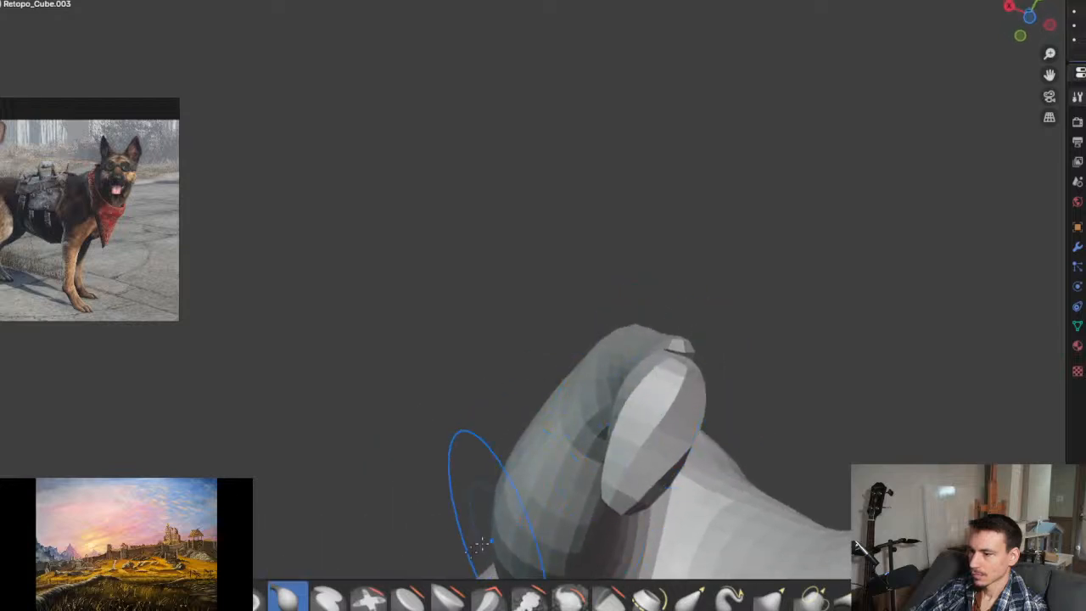
Step: Even out the sole and heel of the hind paw, working from directly below
click(408, 599)
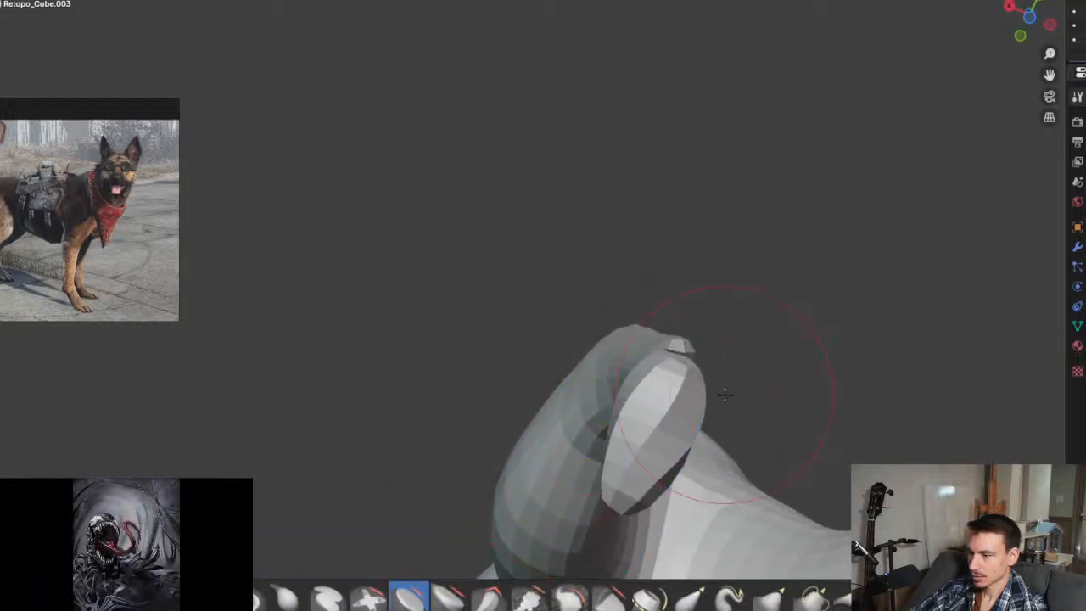
key(ctrl+KP_7)
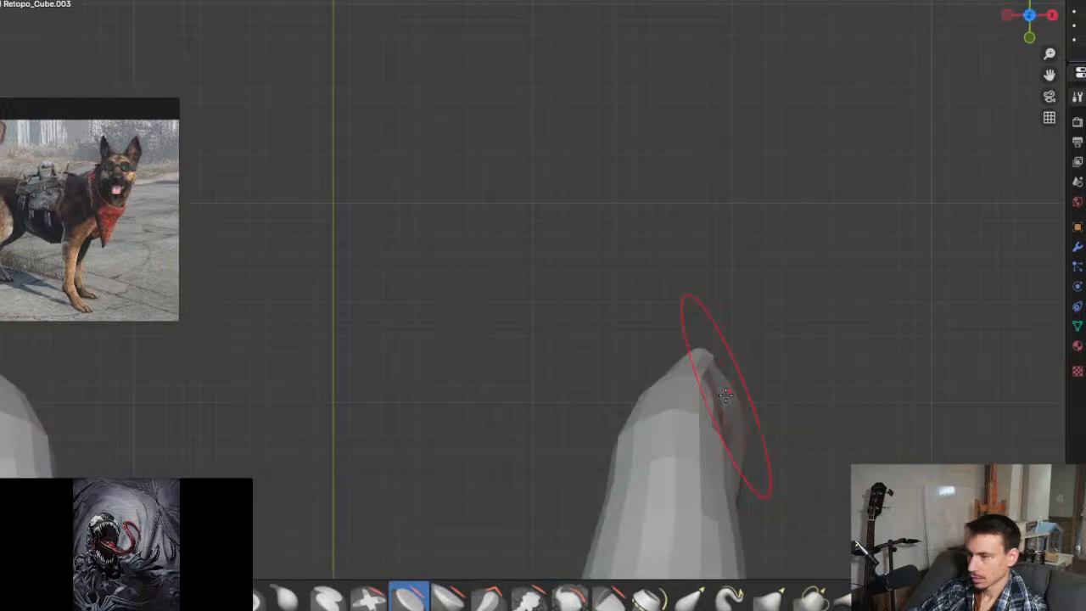
scroll(712, 386, up, 3)
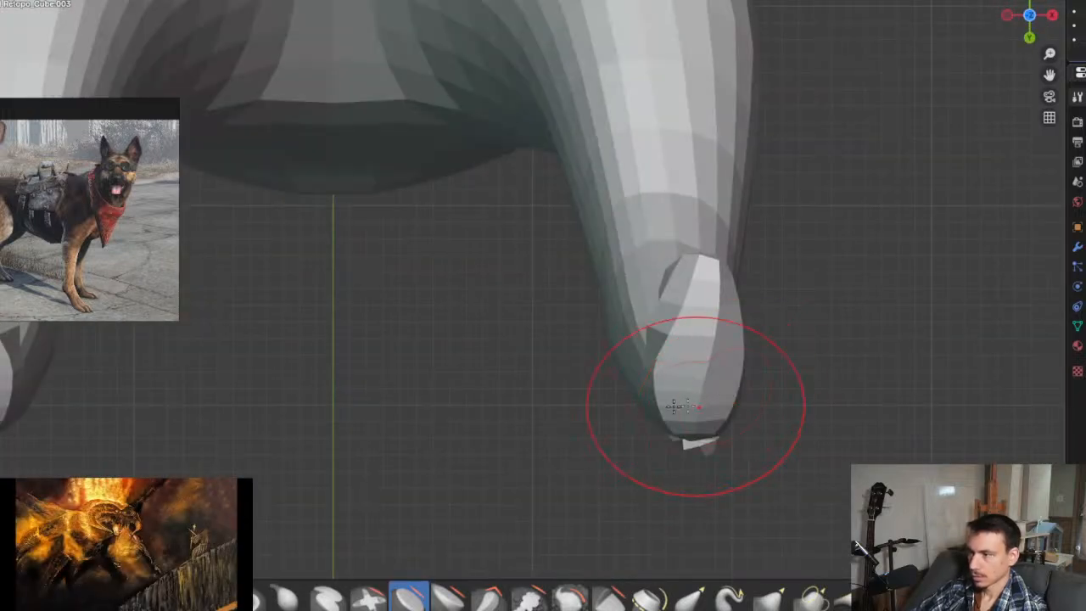
shift+middle_drag(627, 356, 553, 371)
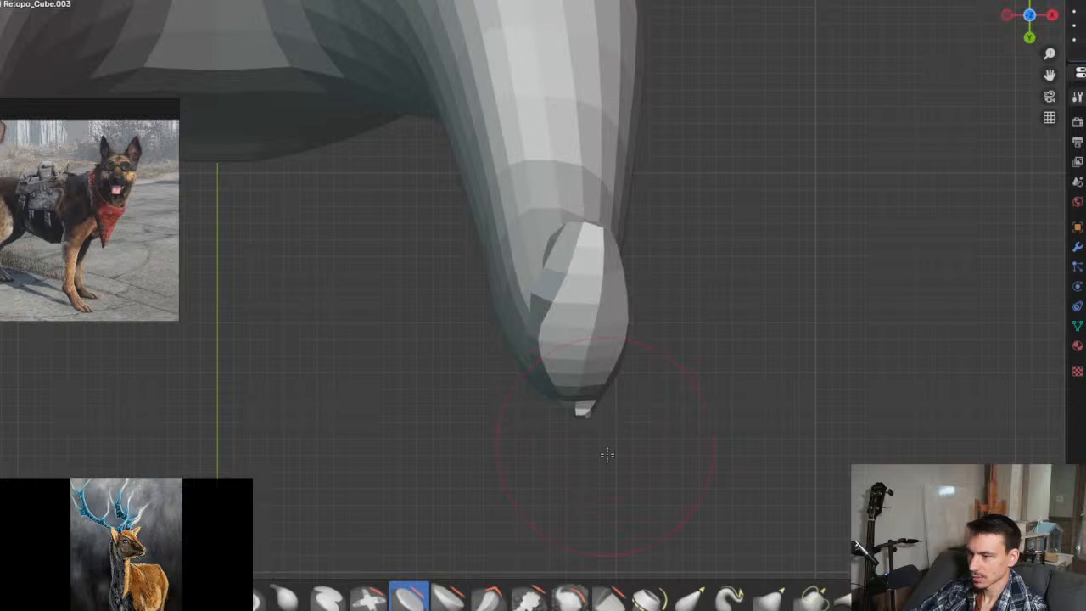
middle_drag(607, 455, 592, 433)
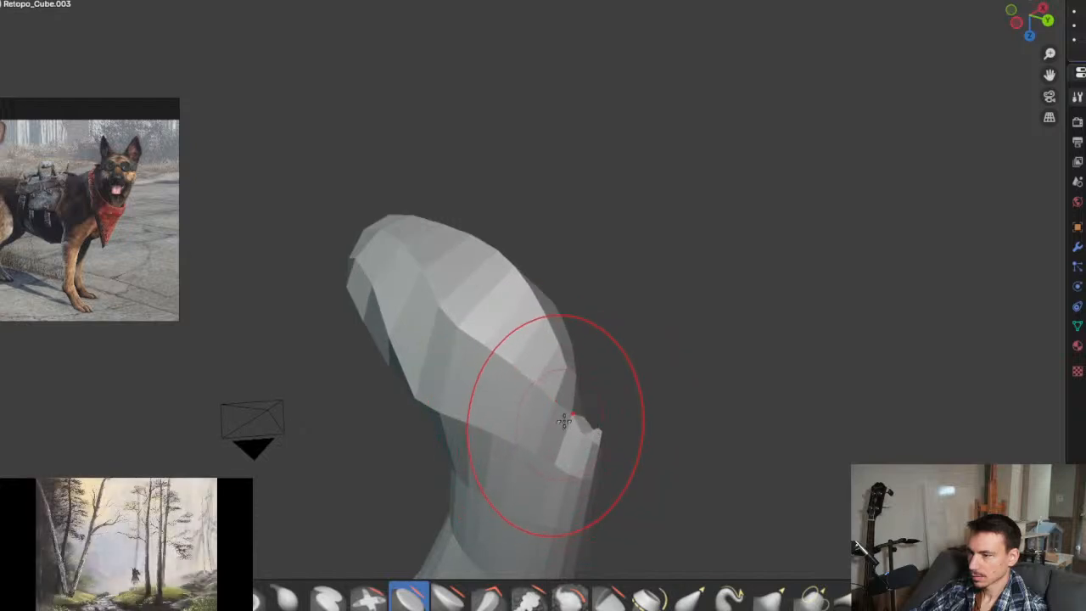
Step: Fill out the uneven heel of the hind paw and blend it into the sole
scroll(565, 456, up, 3)
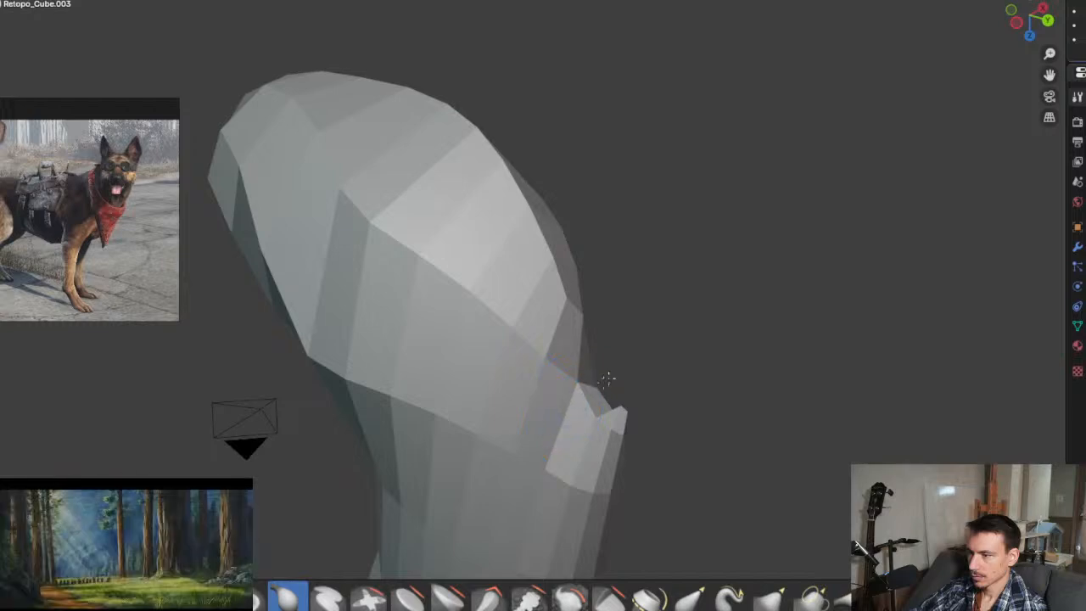
middle_drag(597, 391, 557, 436)
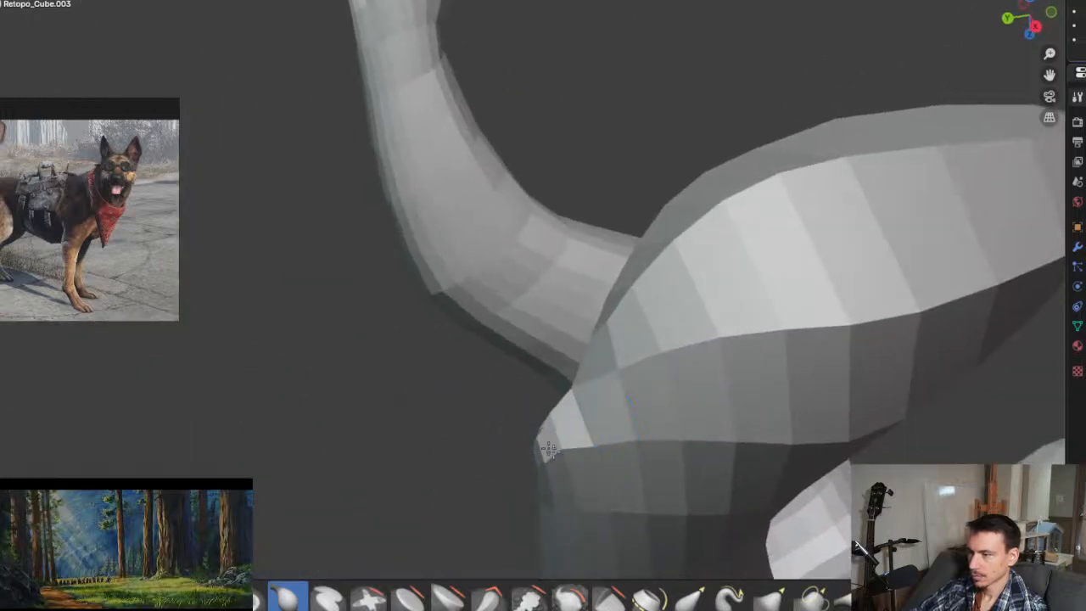
mouse_move(619, 450)
middle_down()
mouse_move(675, 460)
mouse_move(620, 387)
mouse_move(628, 408)
mouse_move(759, 387)
mouse_move(684, 413)
mouse_move(645, 446)
middle_up()
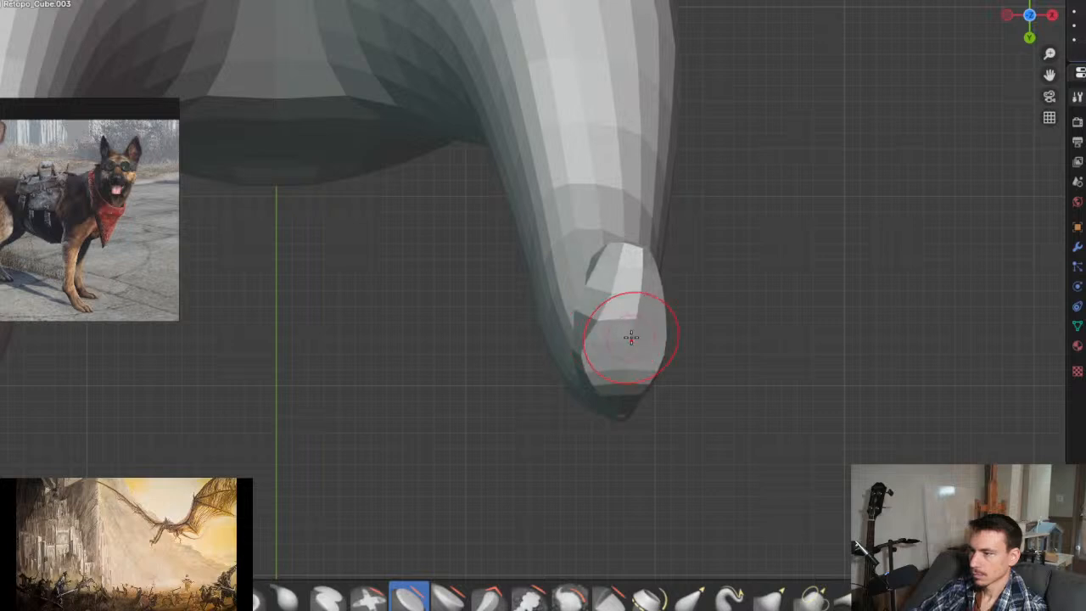
Step: Raise the flat toes and instep of the hind paw with the Grab brush to give the paw more height
key(f)
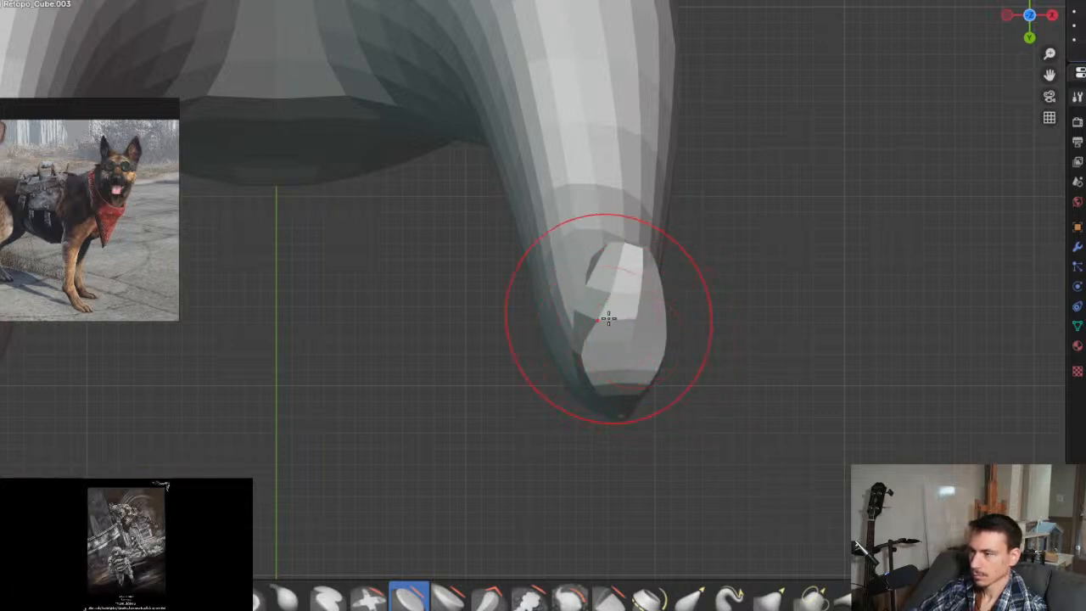
scroll(631, 333, down, 6)
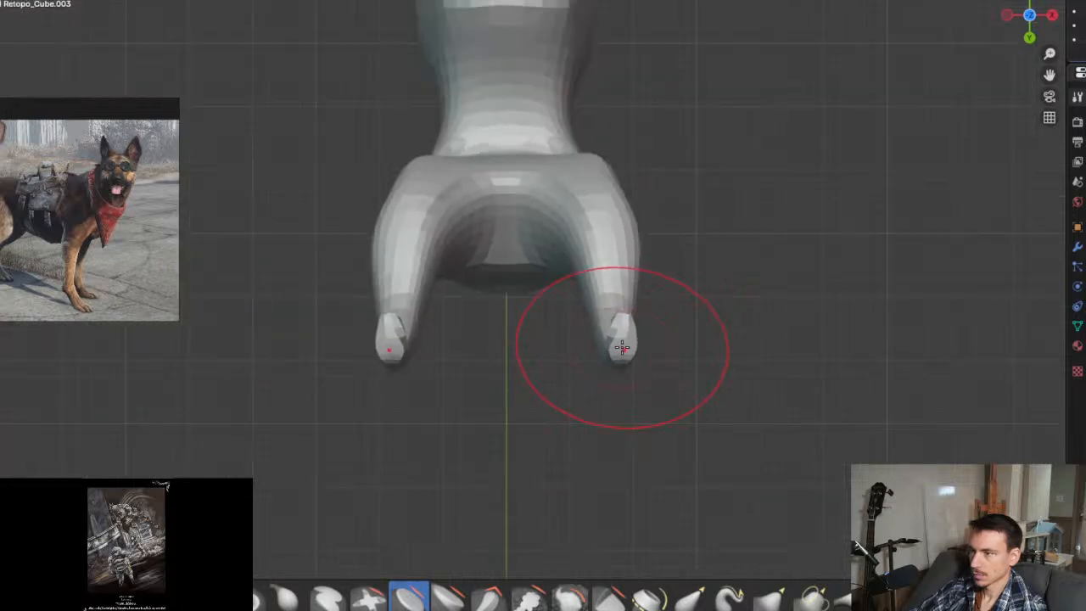
mouse_move(594, 248)
shift+middle_down()
mouse_move(576, 456)
mouse_move(577, 328)
shift+middle_up()
scroll(611, 390, up, 5)
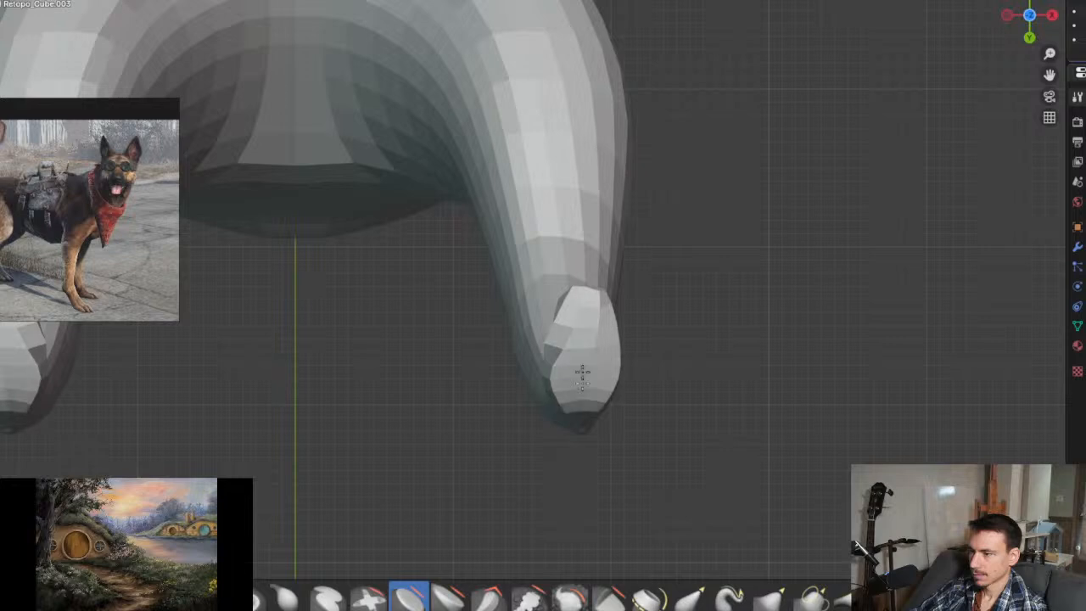
scroll(581, 333, down, 3)
mouse_move(599, 342)
middle_down()
mouse_move(700, 461)
mouse_move(670, 477)
middle_up()
scroll(605, 340, up, 4)
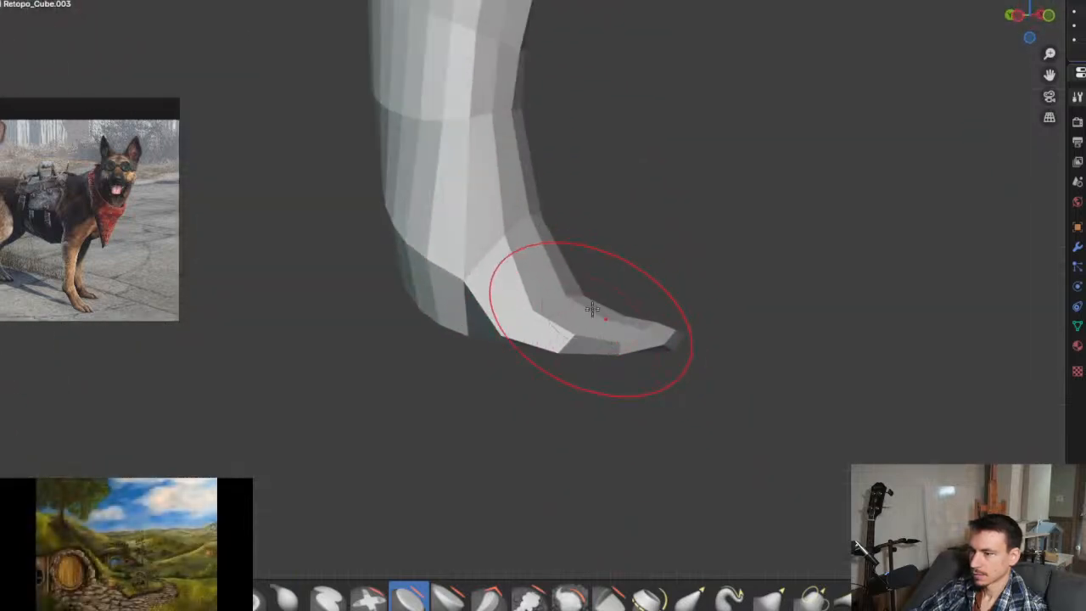
shift+middle_drag(593, 339, 603, 395)
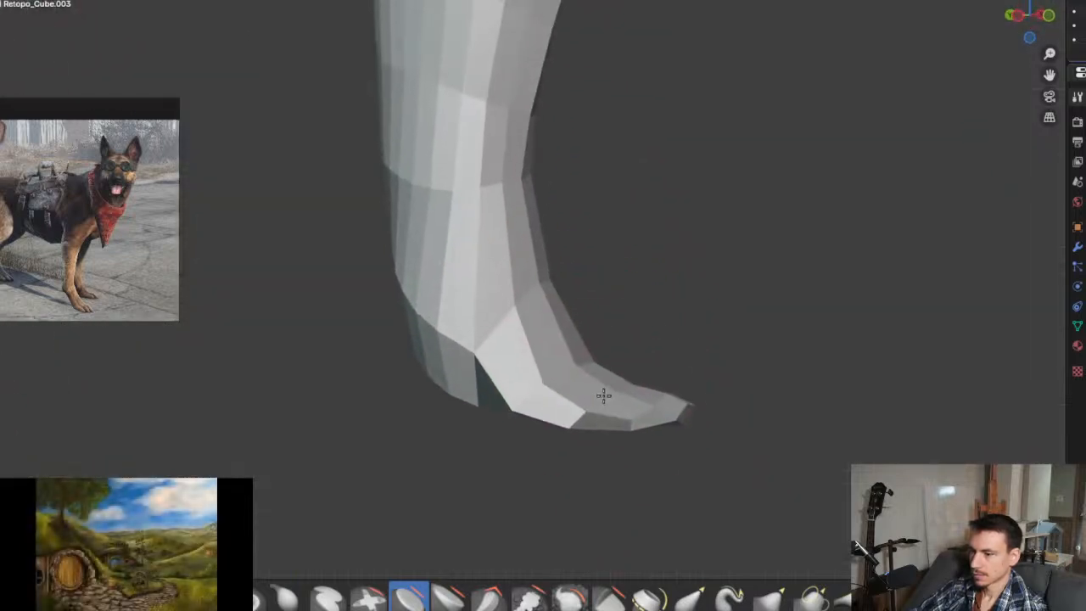
click(770, 597)
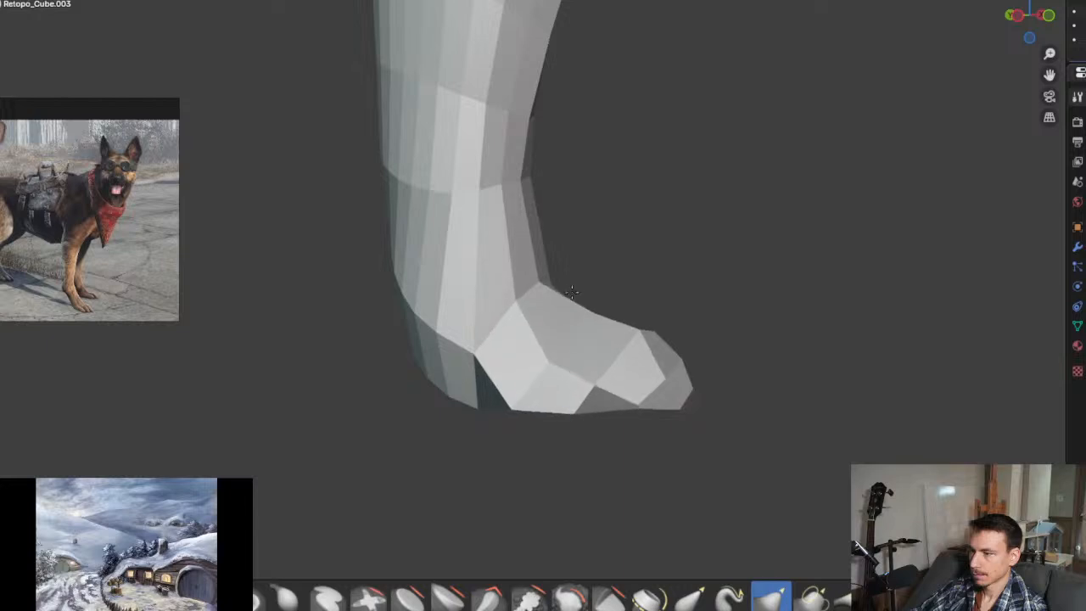
Step: Pull the back of the hind paw's heel down to fill it out toward the sole
middle_drag(576, 282, 602, 354)
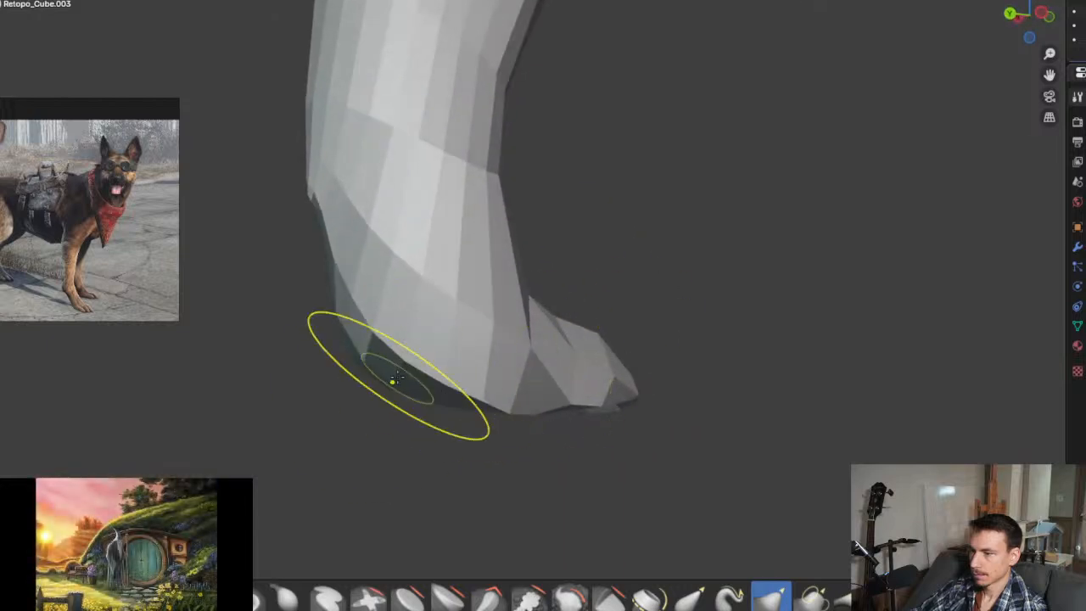
drag(371, 405, 334, 468)
mouse_move(346, 453)
middle_down()
mouse_move(436, 429)
mouse_move(427, 388)
middle_up()
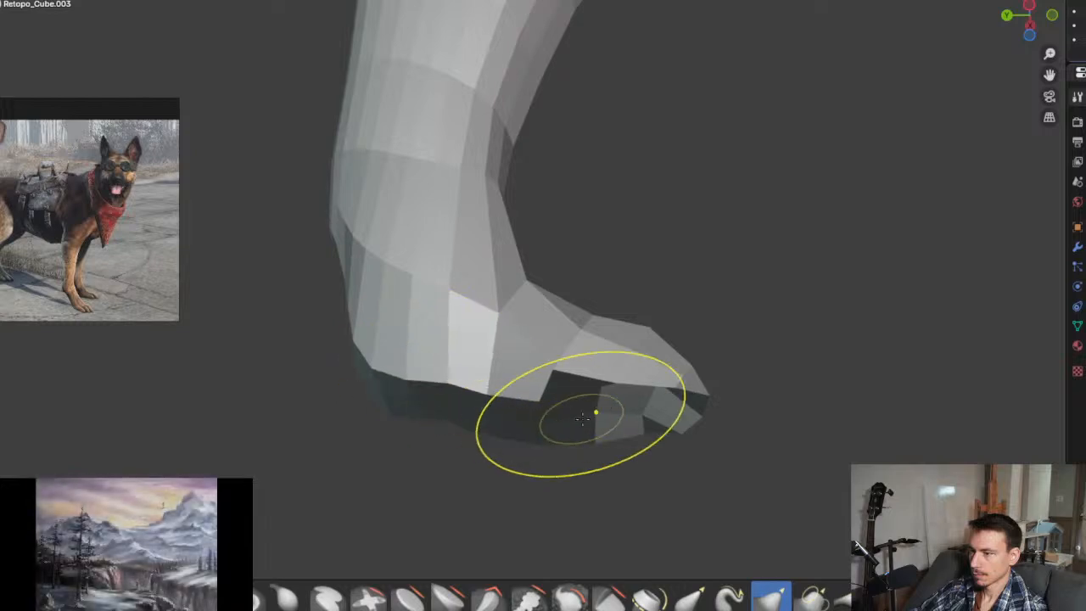
middle_drag(562, 424, 618, 432)
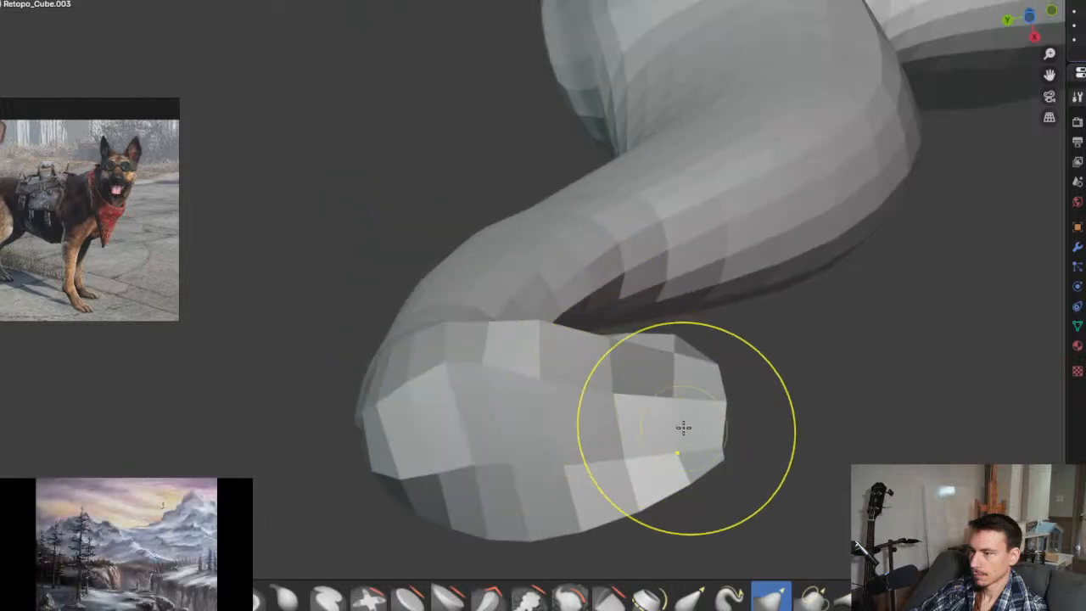
mouse_move(683, 427)
middle_down()
mouse_move(642, 429)
mouse_move(617, 464)
mouse_move(710, 480)
mouse_move(694, 459)
mouse_move(574, 472)
middle_up()
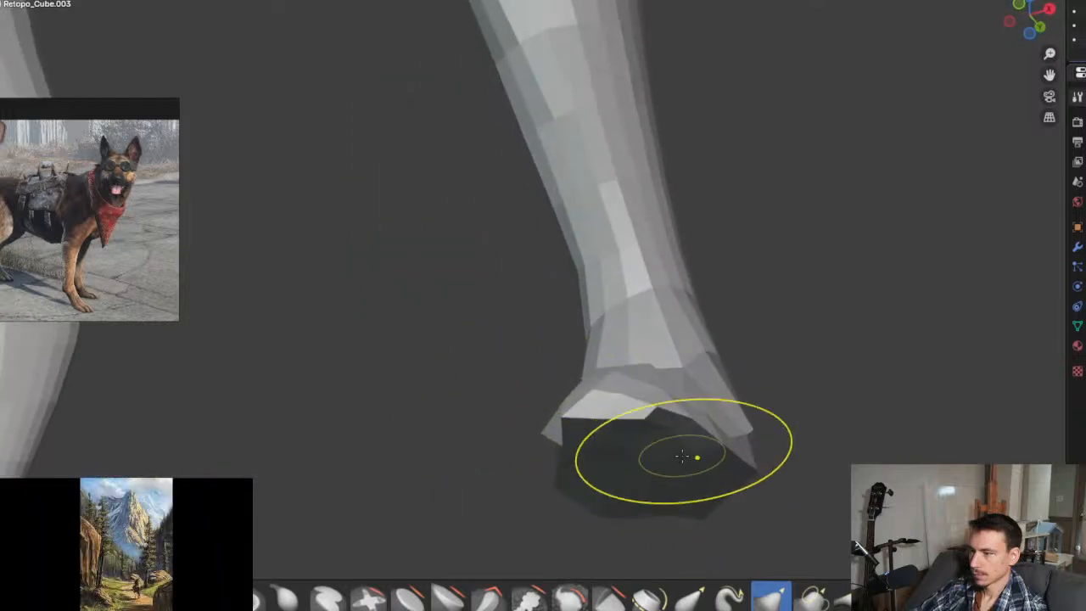
Step: Reshape the side and top of the hind paw's toes with short Grab strokes to round the front of the paw
mouse_move(682, 457)
middle_down()
mouse_move(611, 475)
mouse_move(613, 487)
mouse_move(632, 475)
mouse_move(711, 487)
middle_up()
scroll(613, 486, up, 5)
mouse_move(553, 407)
middle_down()
mouse_move(582, 437)
mouse_move(514, 449)
mouse_move(562, 438)
mouse_move(556, 429)
mouse_move(570, 413)
mouse_move(593, 432)
mouse_move(551, 483)
middle_up()
middle_drag(703, 459, 744, 465)
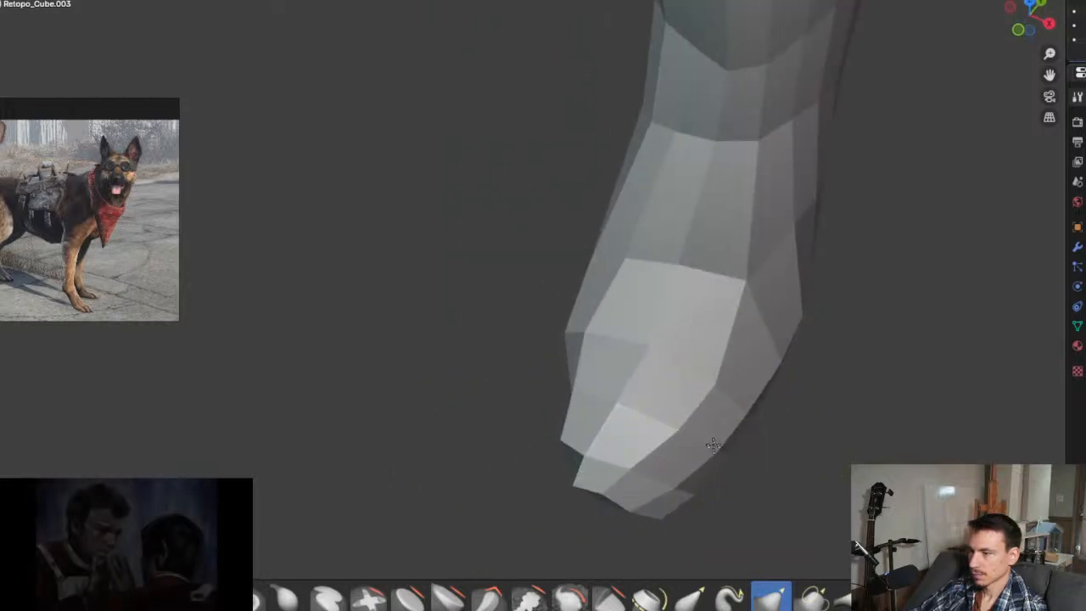
drag(779, 416, 693, 494)
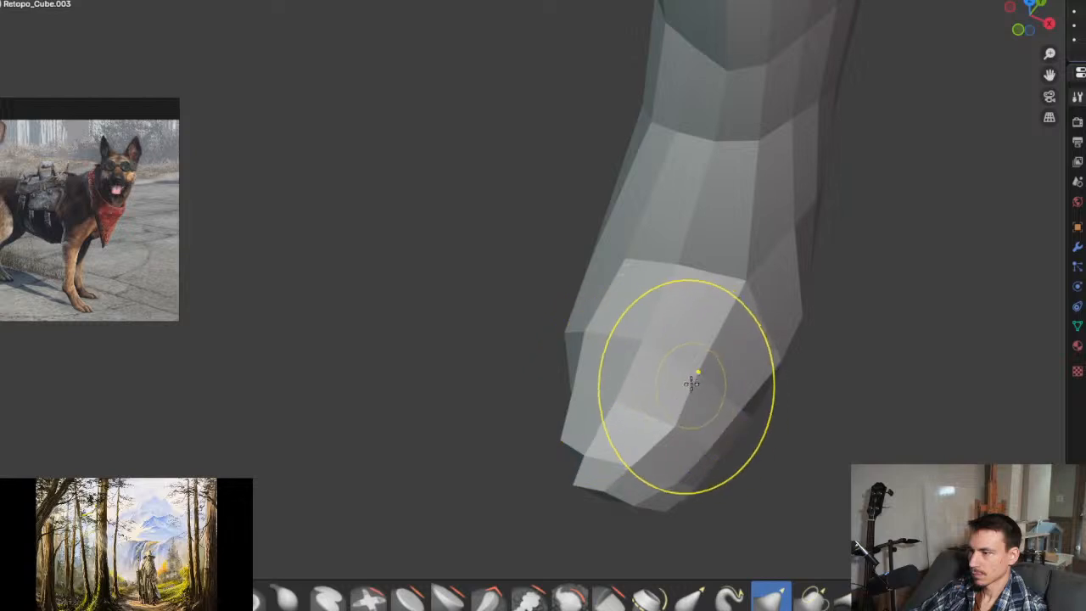
mouse_move(692, 382)
mouse_down()
mouse_move(718, 381)
mouse_move(703, 361)
mouse_up()
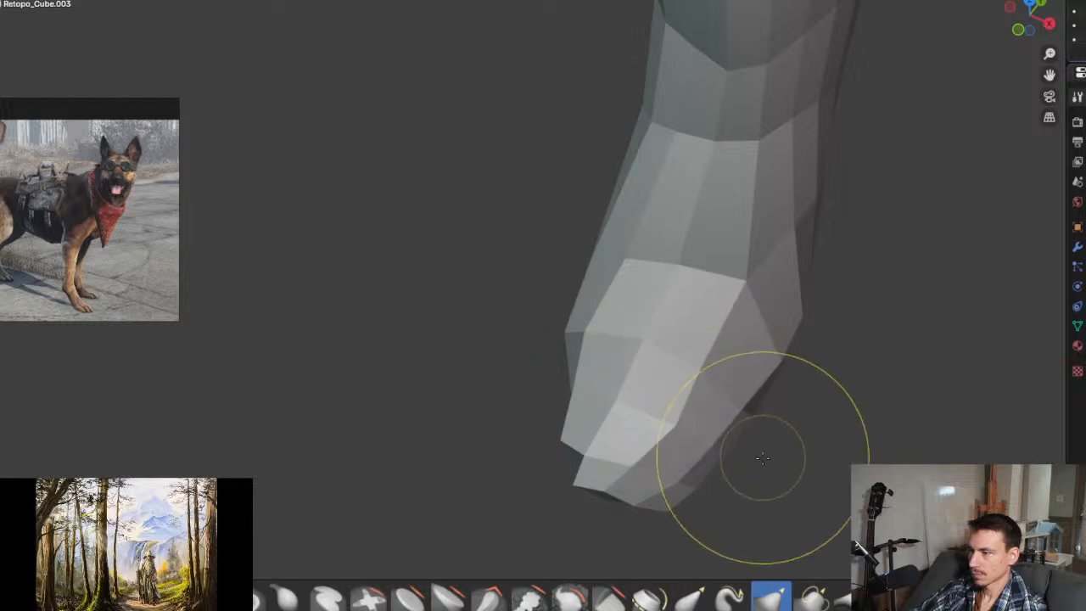
Step: Shift the uneven faces on the underside of the hind paw to even out the edge of the sole
mouse_move(762, 458)
middle_down()
mouse_move(654, 368)
mouse_move(698, 368)
mouse_move(698, 304)
middle_up()
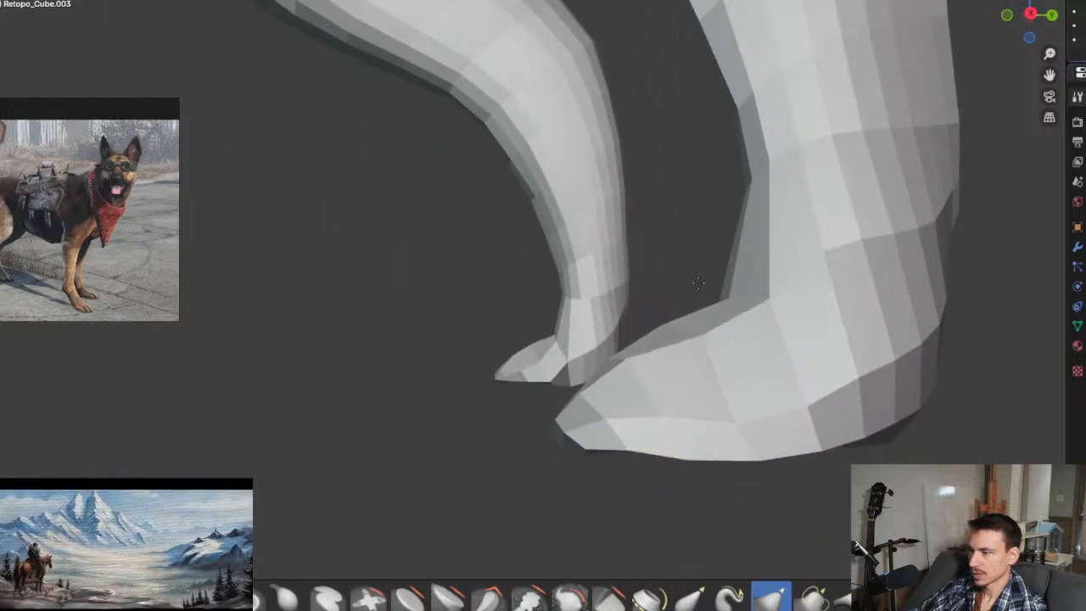
mouse_move(717, 391)
middle_down()
mouse_move(664, 392)
mouse_move(698, 347)
middle_up()
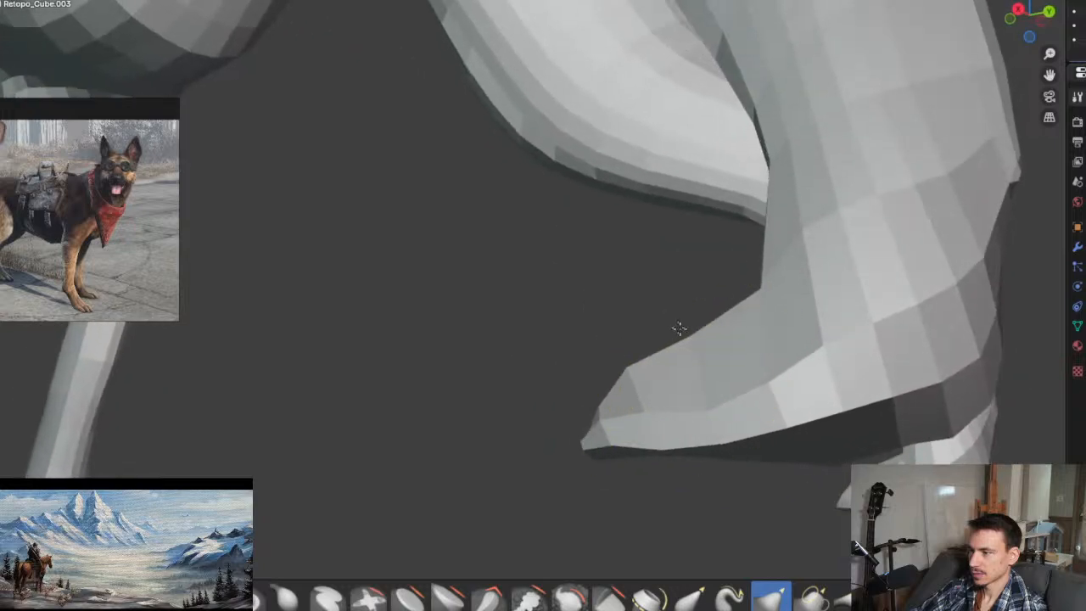
mouse_move(681, 417)
middle_down()
mouse_move(509, 296)
mouse_move(756, 305)
mouse_move(676, 240)
mouse_move(671, 257)
middle_up()
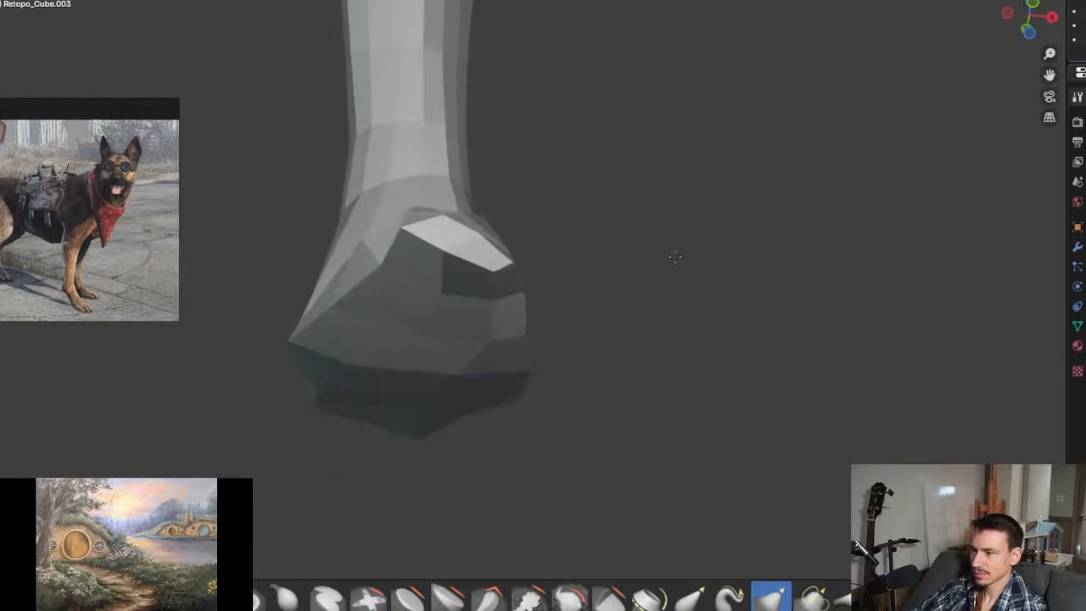
mouse_move(422, 253)
mouse_down()
mouse_move(399, 249)
mouse_move(408, 272)
mouse_move(460, 280)
mouse_move(491, 240)
mouse_up()
mouse_move(331, 283)
middle_down()
mouse_move(349, 368)
mouse_move(378, 266)
mouse_move(368, 269)
mouse_move(468, 298)
mouse_move(311, 312)
mouse_move(354, 366)
middle_up()
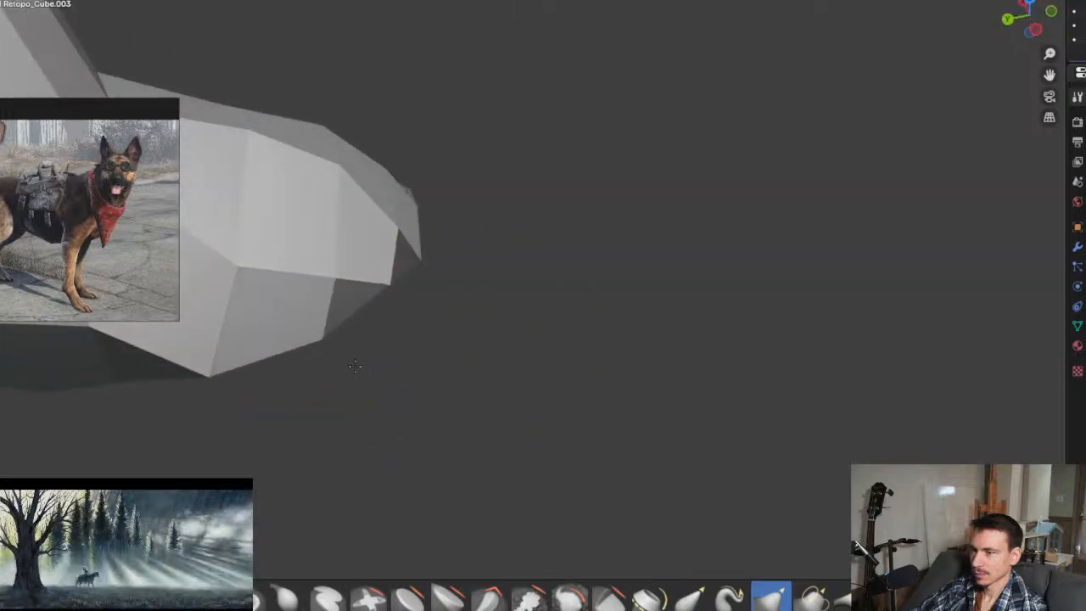
Step: Examine the hind paw's sole, toes and heel from several angles and compare it with the other paws
mouse_move(274, 351)
middle_down()
mouse_move(681, 316)
mouse_move(696, 282)
middle_up()
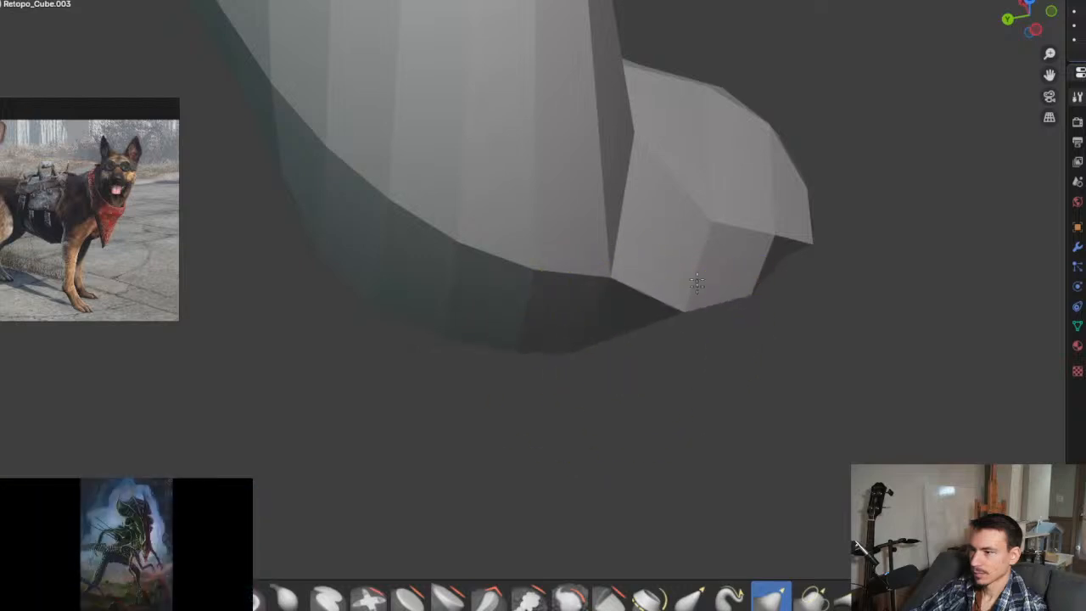
middle_drag(735, 331, 688, 311)
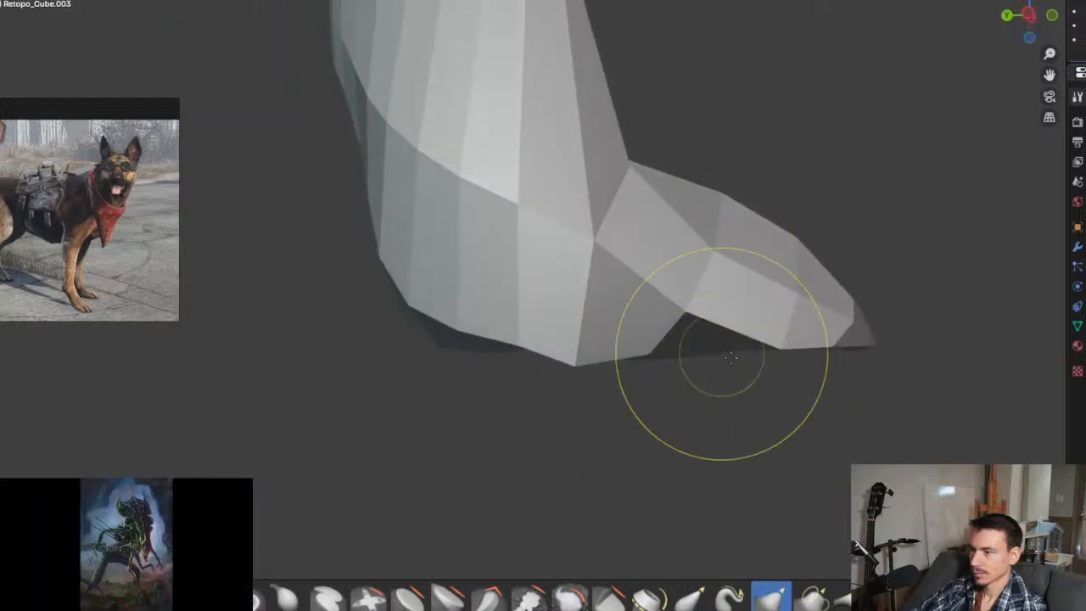
mouse_move(731, 357)
middle_down()
mouse_move(727, 339)
mouse_move(693, 399)
middle_up()
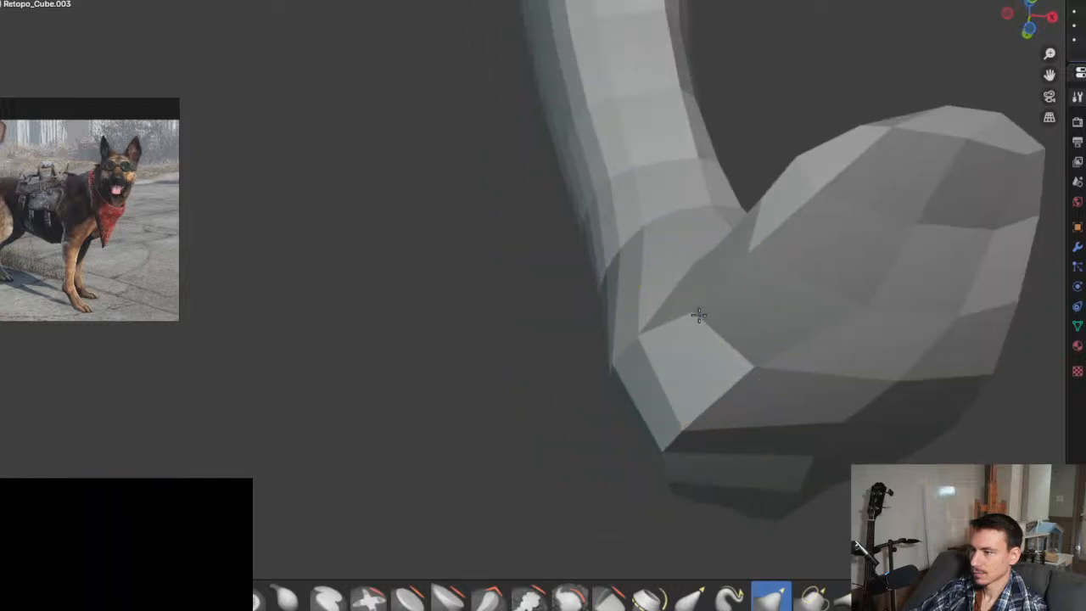
scroll(709, 314, down, 3)
middle_drag(690, 303, 594, 358)
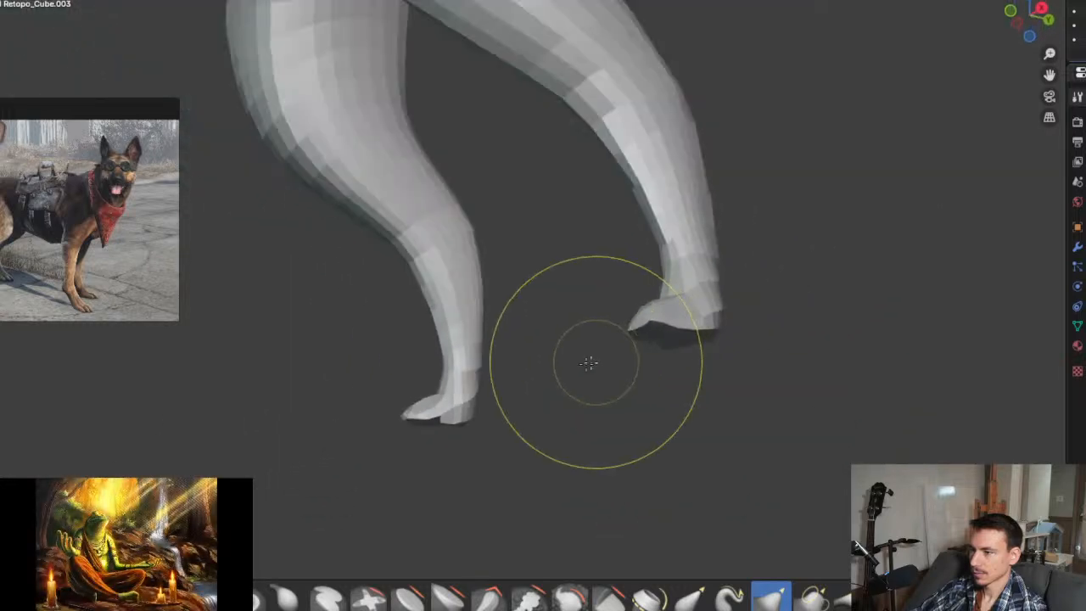
scroll(435, 352, down, 3)
middle_drag(435, 352, 897, 291)
scroll(735, 218, up, 5)
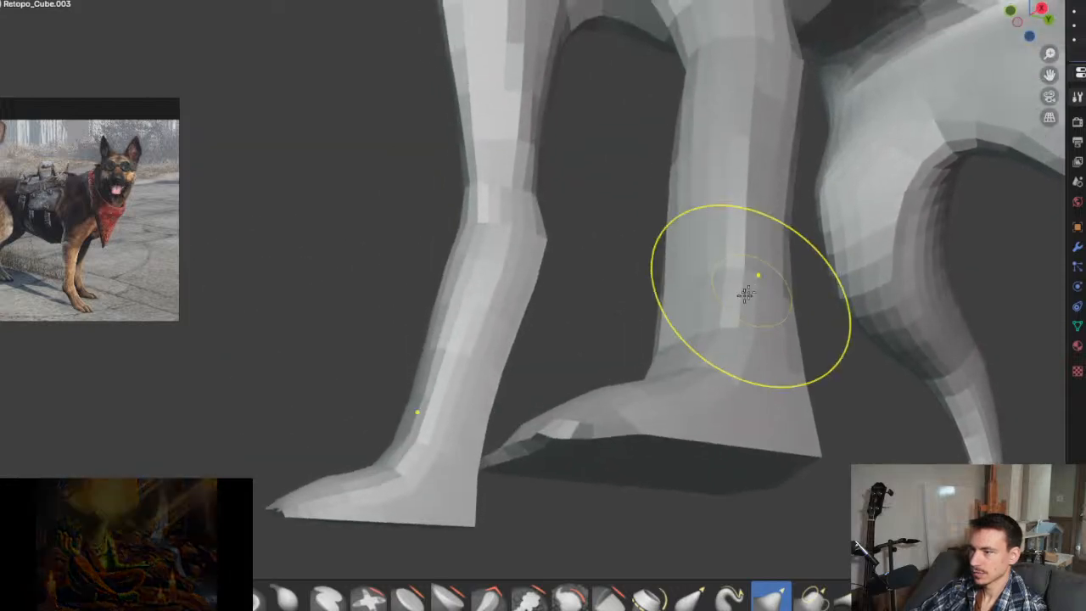
Step: Examine the toes and sole edge of the front paws up close from the front and the side
mouse_move(745, 293)
middle_down()
mouse_move(738, 364)
mouse_move(670, 253)
middle_up()
scroll(739, 364, down, 3)
scroll(670, 252, up, 6)
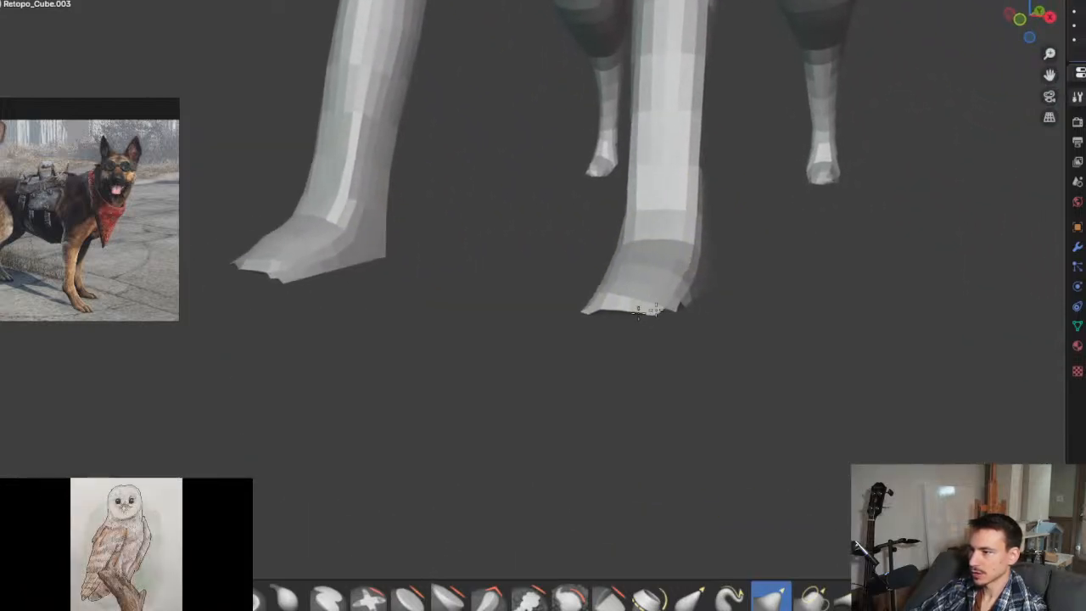
middle_drag(560, 319, 625, 339)
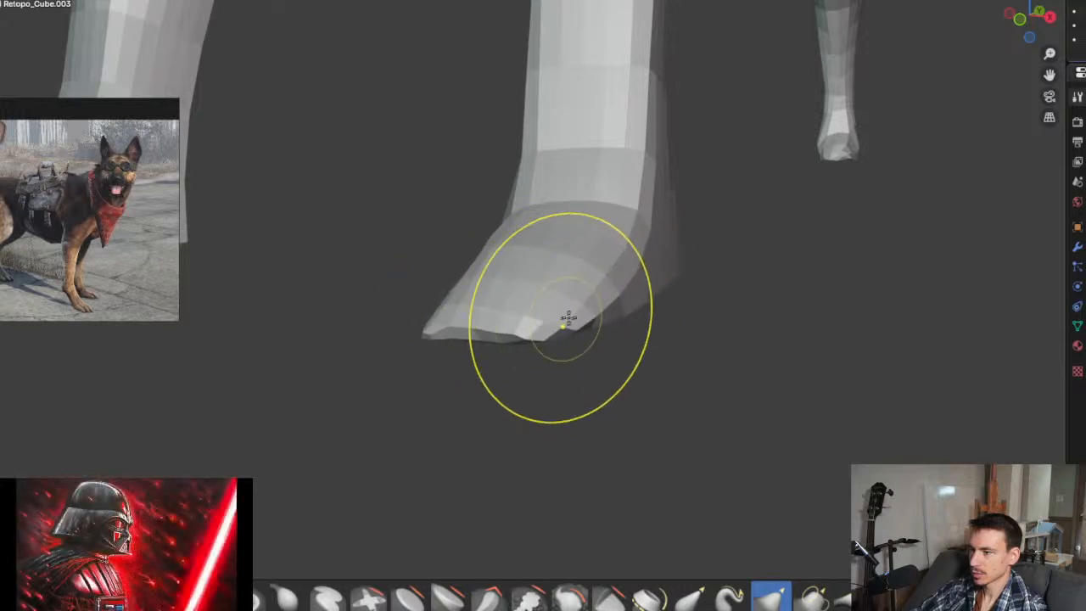
mouse_move(441, 322)
middle_down()
mouse_move(441, 351)
mouse_move(595, 318)
mouse_move(423, 342)
middle_up()
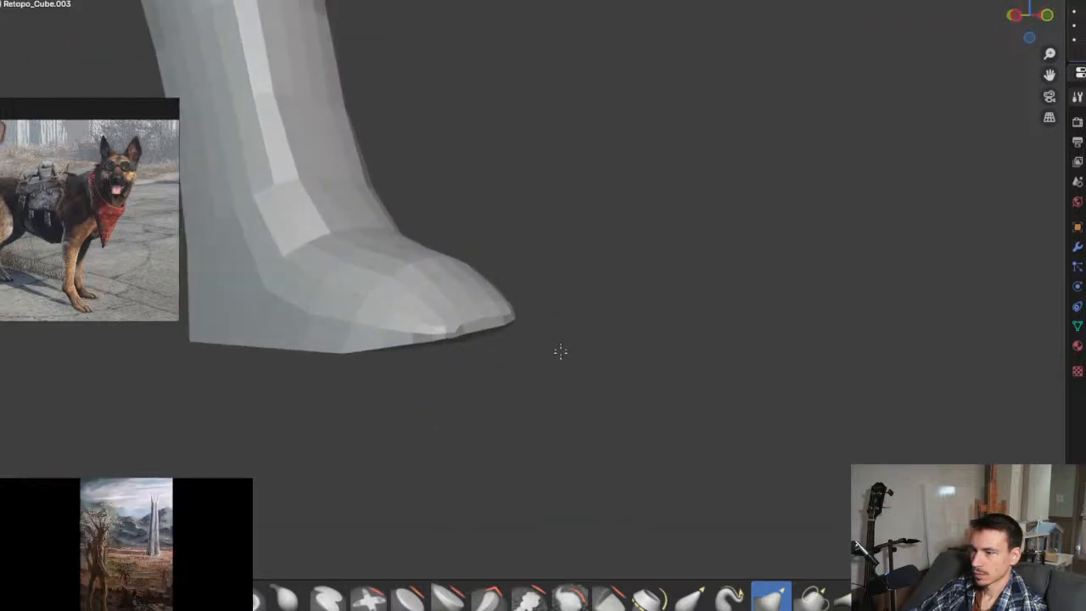
mouse_move(310, 347)
middle_down()
mouse_move(542, 314)
mouse_move(552, 303)
middle_up()
scroll(642, 271, down, 5)
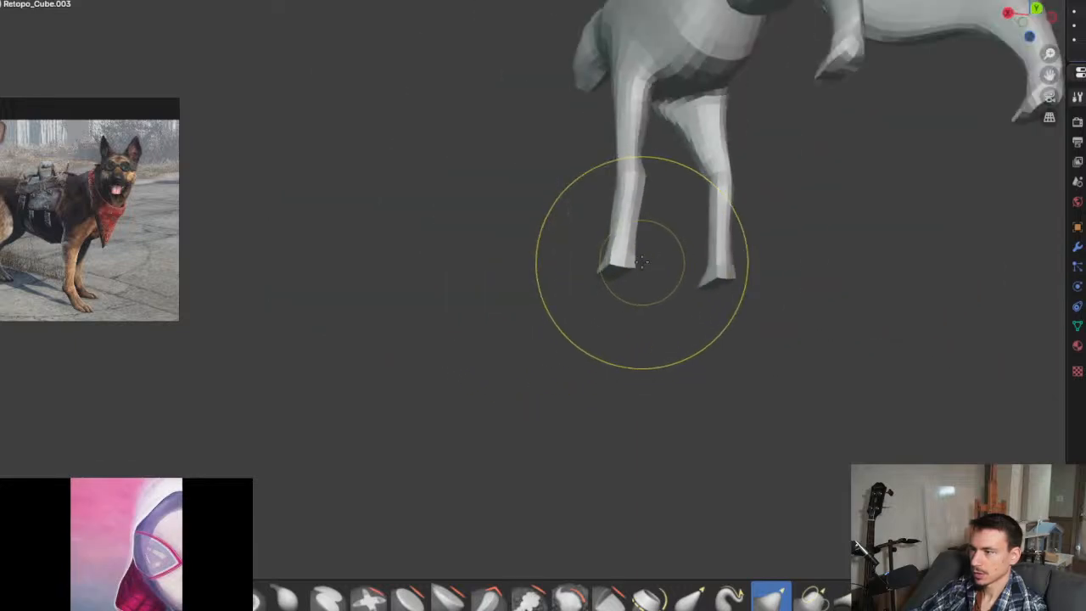
Step: Switch the dog body to Object Mode and review its overall silhouette and hindquarters
middle_drag(640, 266, 749, 283)
scroll(514, 432, down, 5)
middle_drag(543, 431, 580, 396)
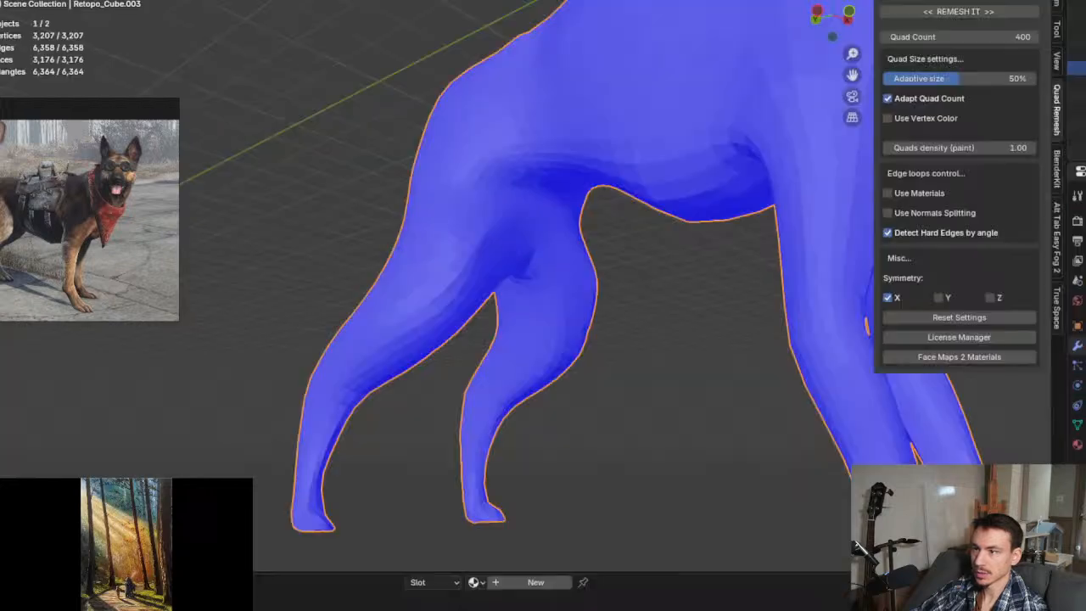
mouse_move(458, 220)
middle_down()
mouse_move(433, 148)
mouse_move(545, 165)
mouse_move(603, 187)
mouse_move(400, 208)
mouse_move(475, 142)
mouse_move(463, 267)
middle_up()
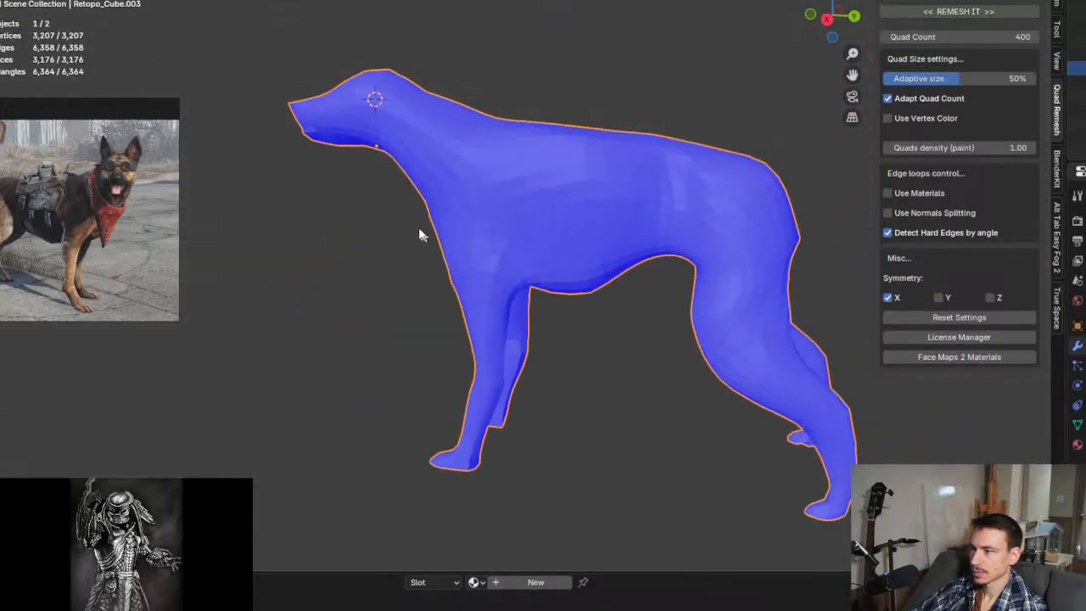
middle_drag(594, 222, 593, 250)
middle_drag(617, 303, 501, 231)
Step: Enter Edit Mode and compare the dog's rump with the tail placement in the reference images
key(Tab)
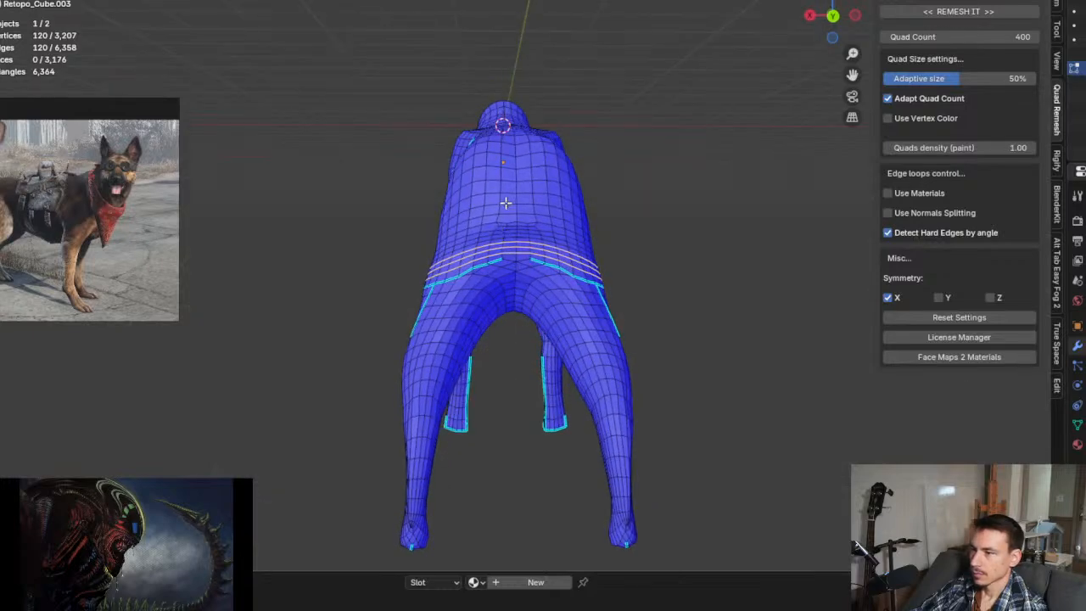
scroll(512, 212, up, 3)
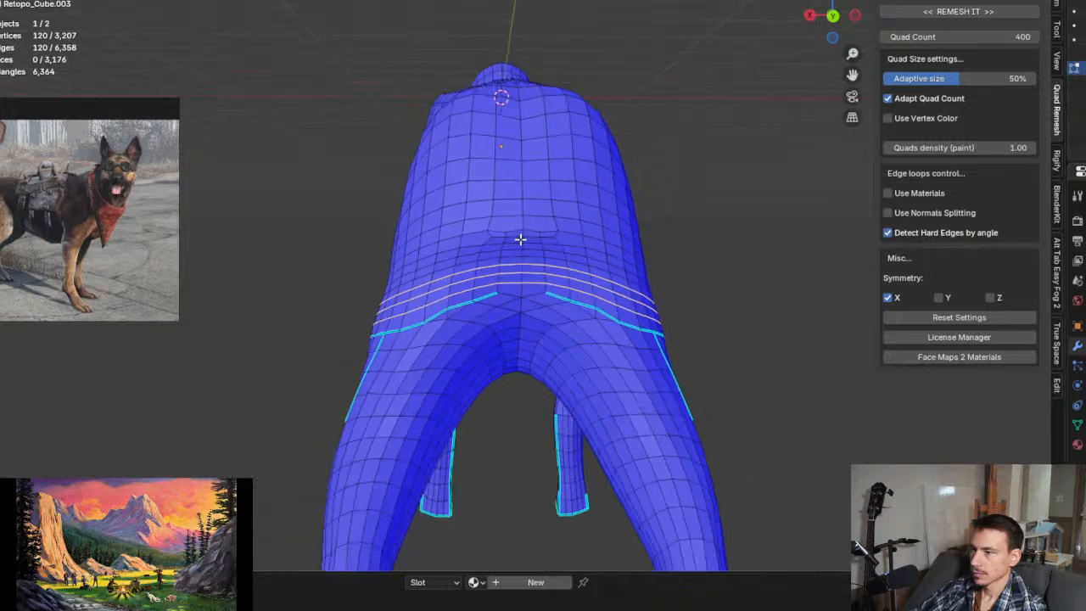
scroll(93, 215, down, 4)
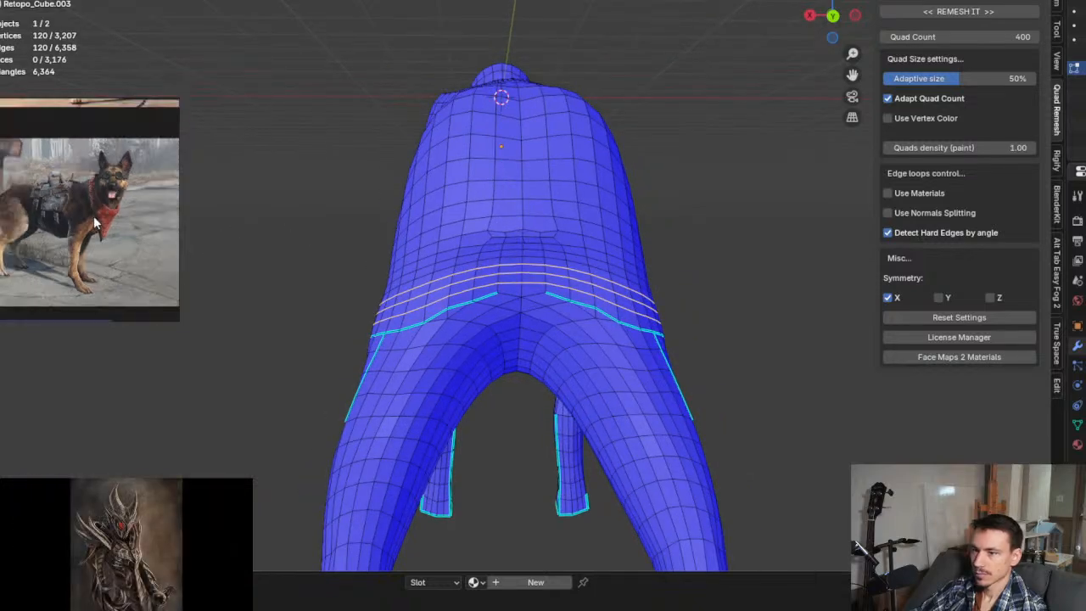
scroll(115, 202, up, 5)
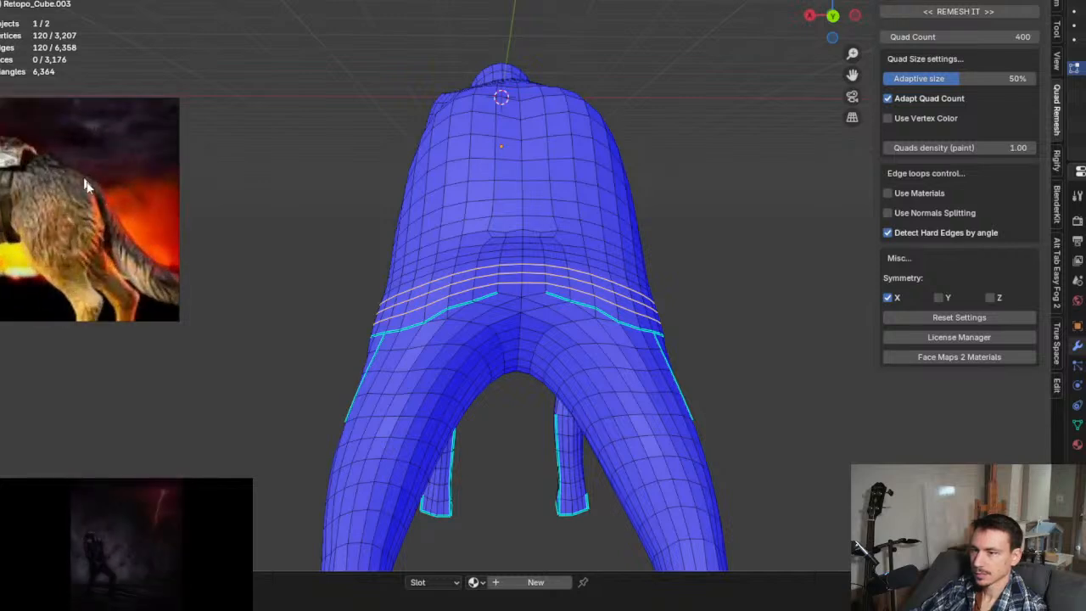
scroll(106, 218, down, 1)
scroll(85, 206, down, 1)
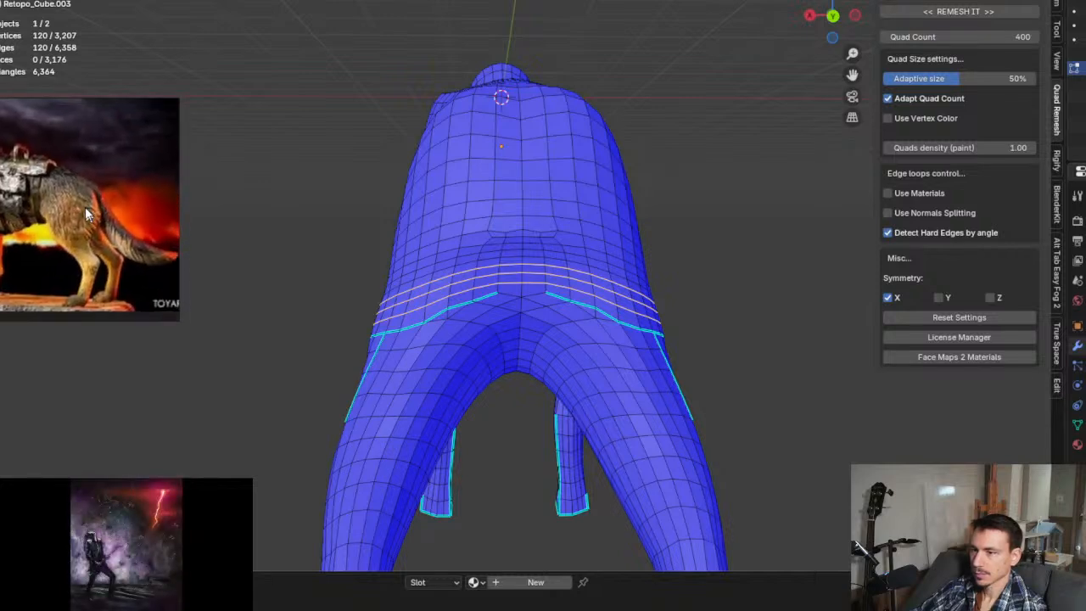
middle_drag(405, 229, 577, 240)
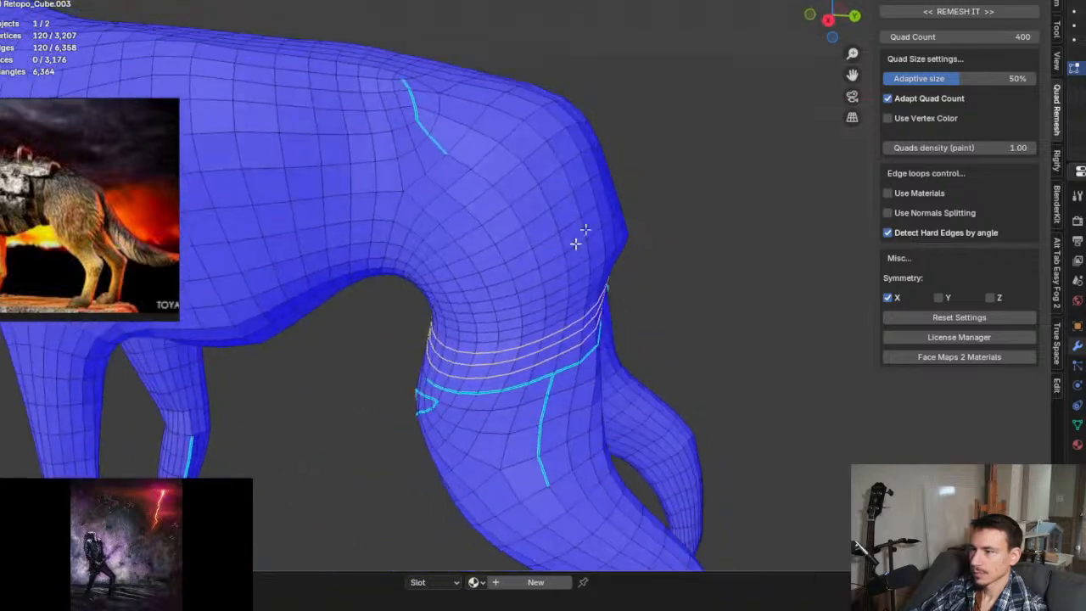
Step: Select the four faces at the centre of the upper rump and extrude them straight backward into a long tail
middle_drag(591, 167, 554, 164)
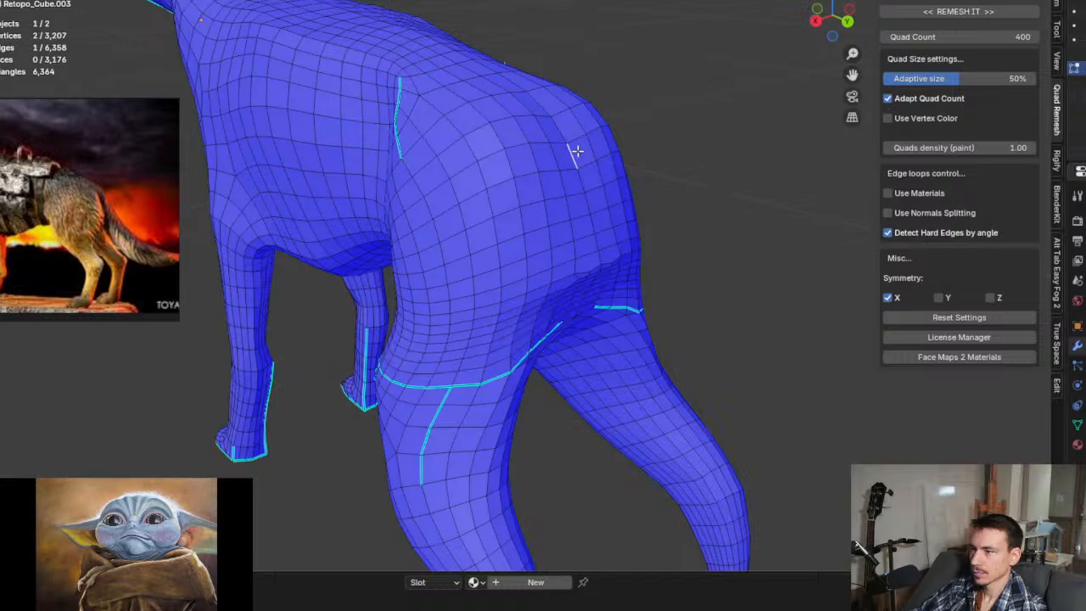
key(alt+a)
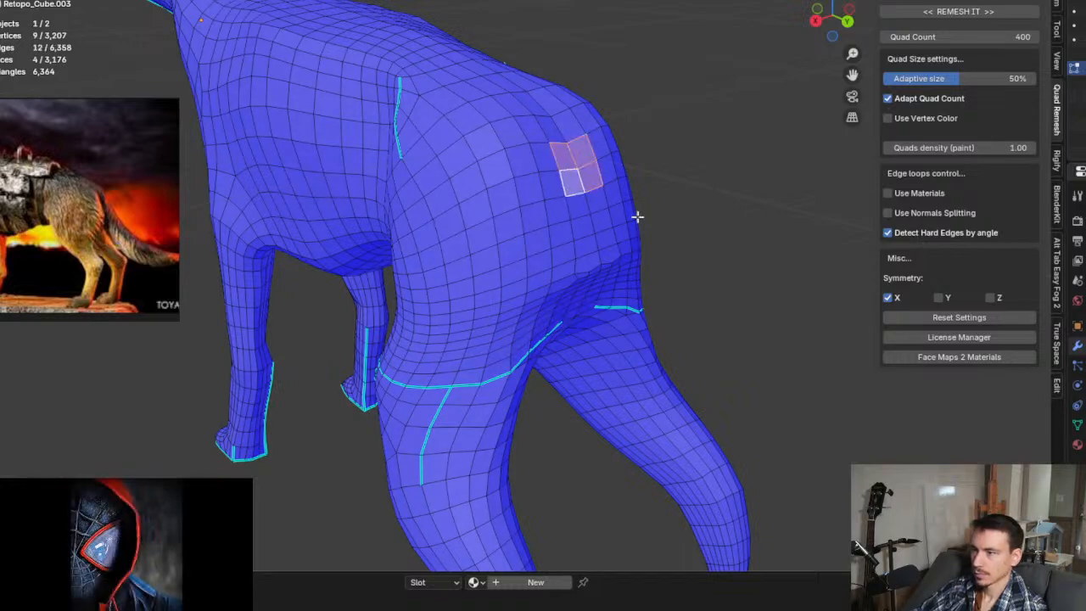
middle_drag(637, 217, 724, 281)
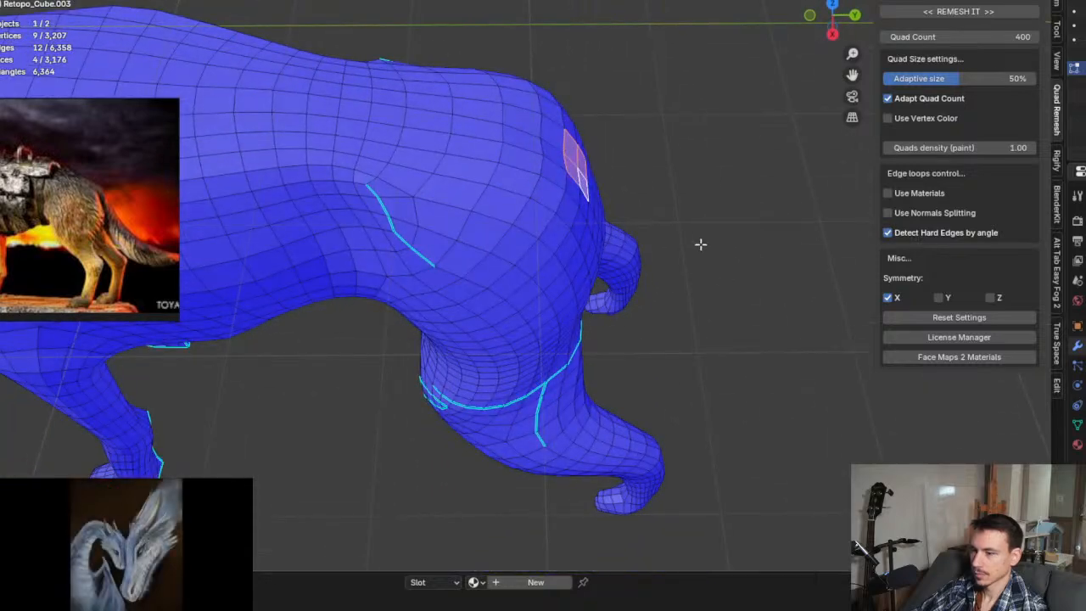
key(e)
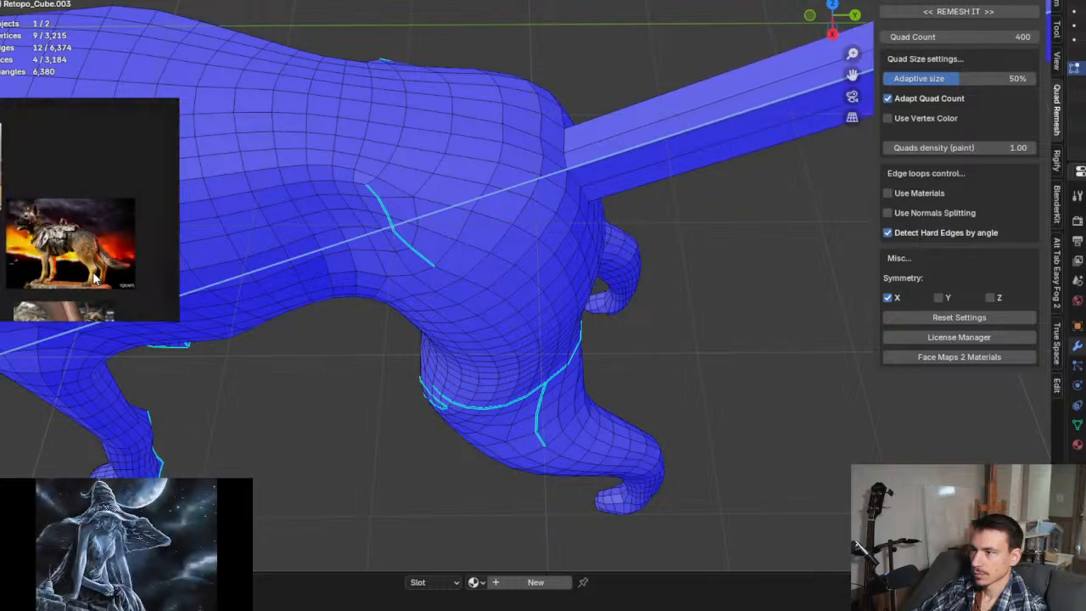
right_click(338, 312)
scroll(337, 312, down, 5)
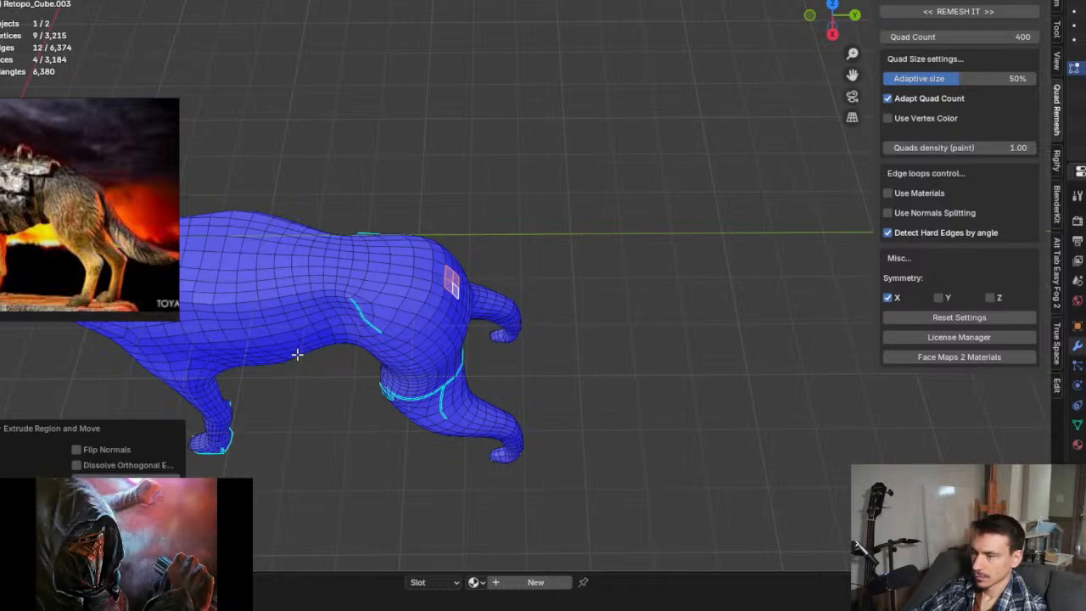
key(ctrl+KP_7)
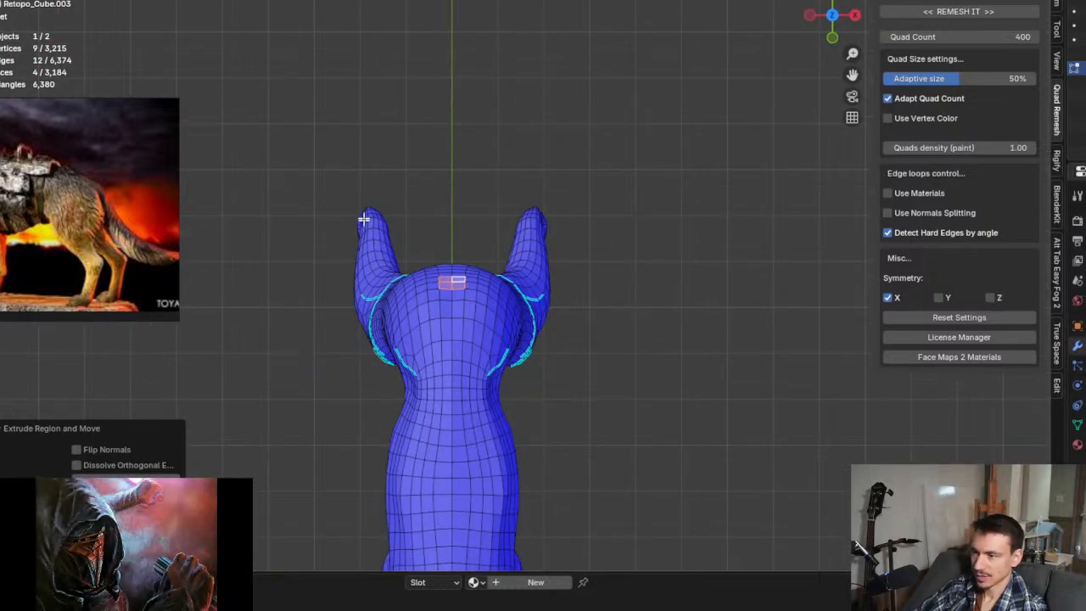
shift+middle_drag(363, 220, 387, 317)
key(e)
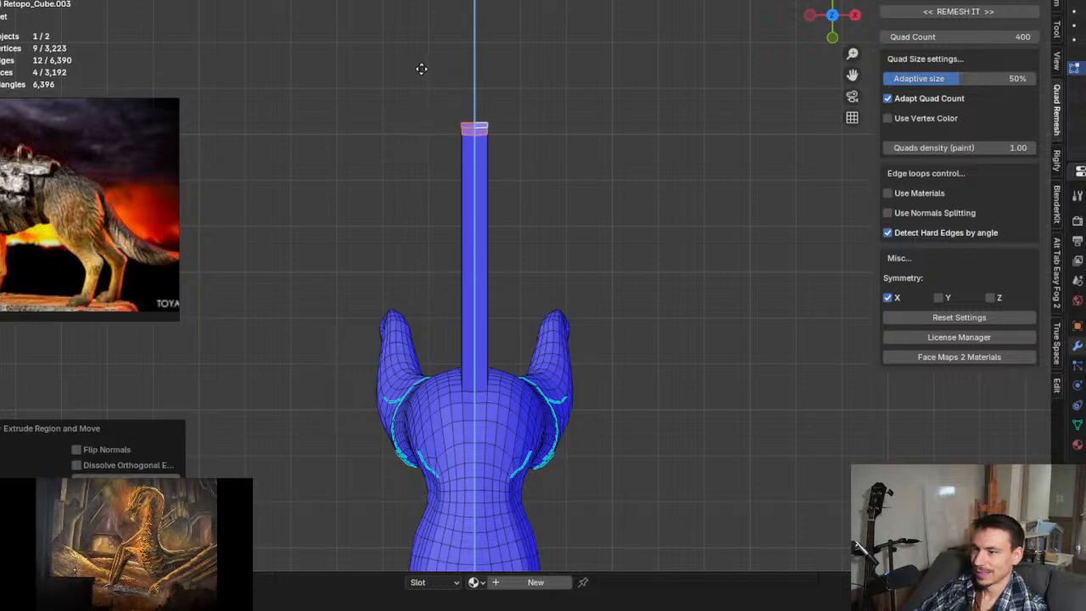
Step: Move the tail's end faces in side view so the tail slopes upward away from the rump
middle_drag(427, 125, 693, 231)
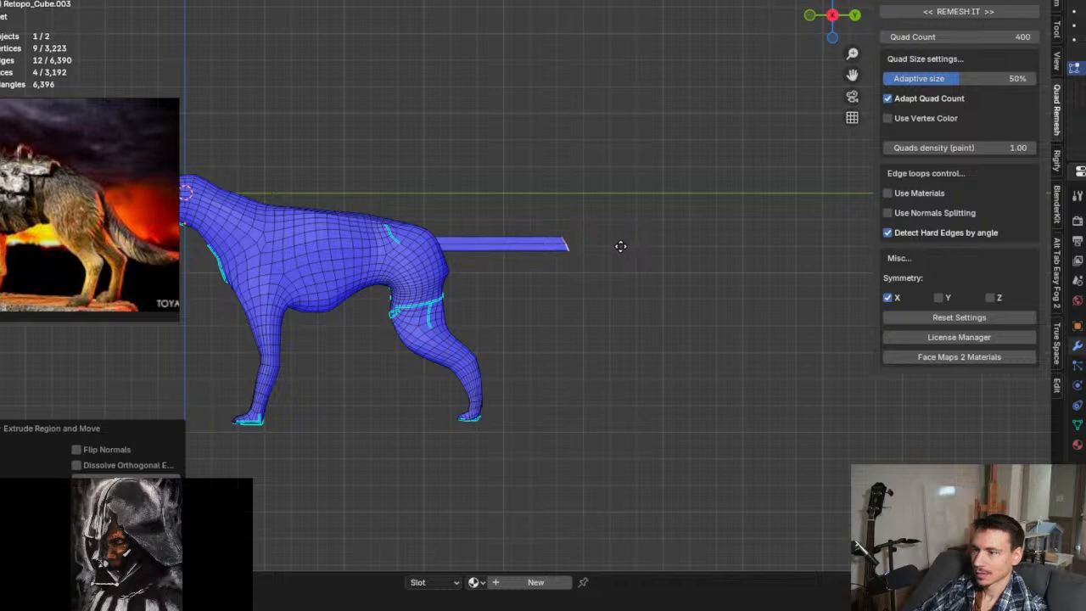
right_click(620, 246)
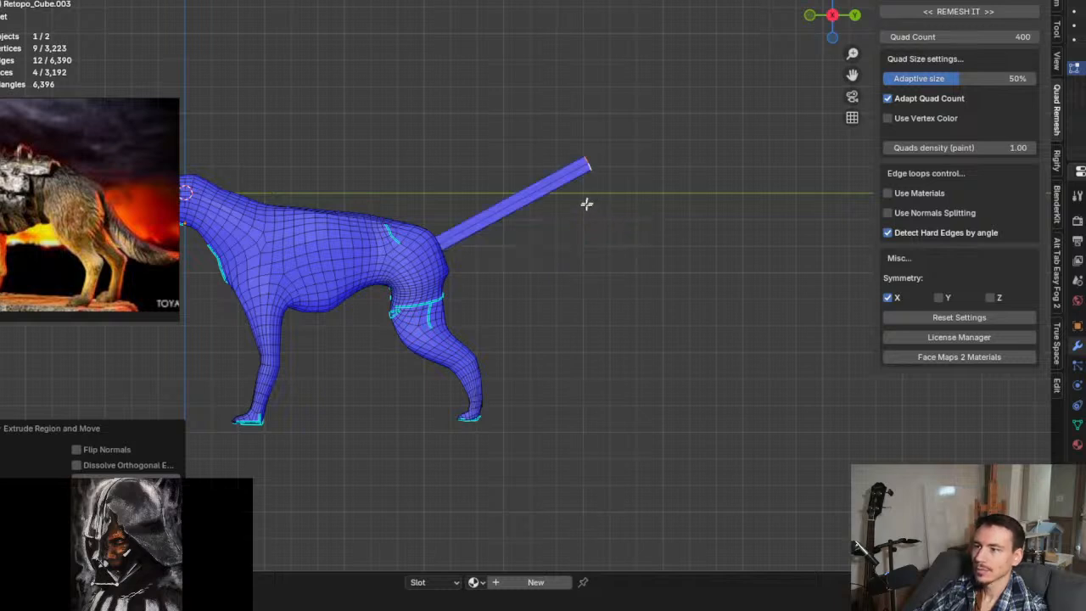
shift+middle_drag(552, 238, 613, 235)
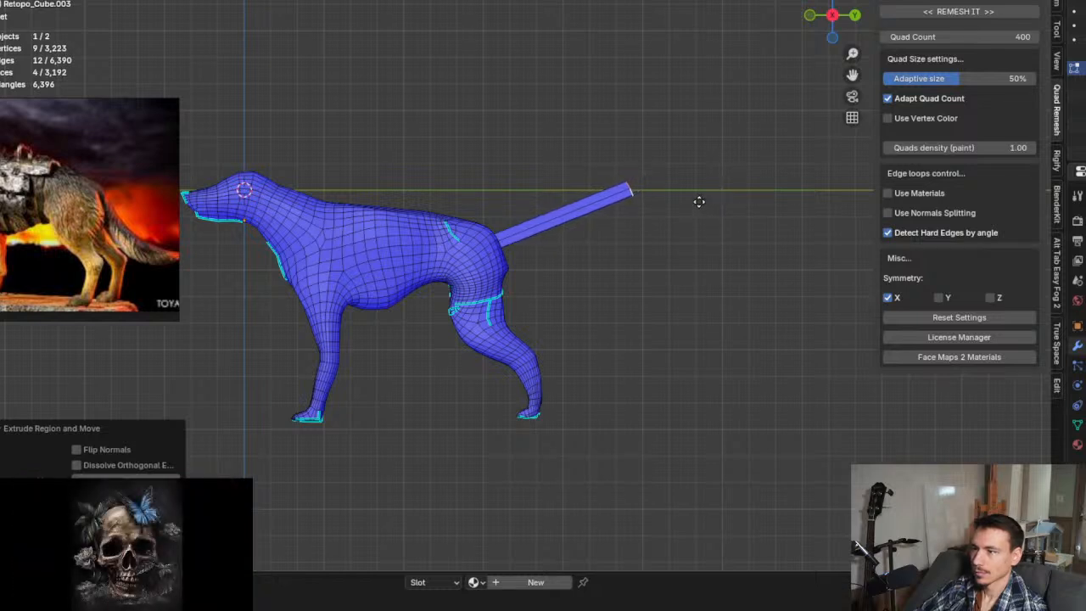
click(699, 201)
mouse_move(632, 231)
shift+middle_down()
mouse_move(676, 228)
mouse_move(690, 204)
mouse_move(649, 240)
shift+middle_up()
Step: Select the edge loop around the tail's base and snap the 3D cursor to it
scroll(649, 240, up, 4)
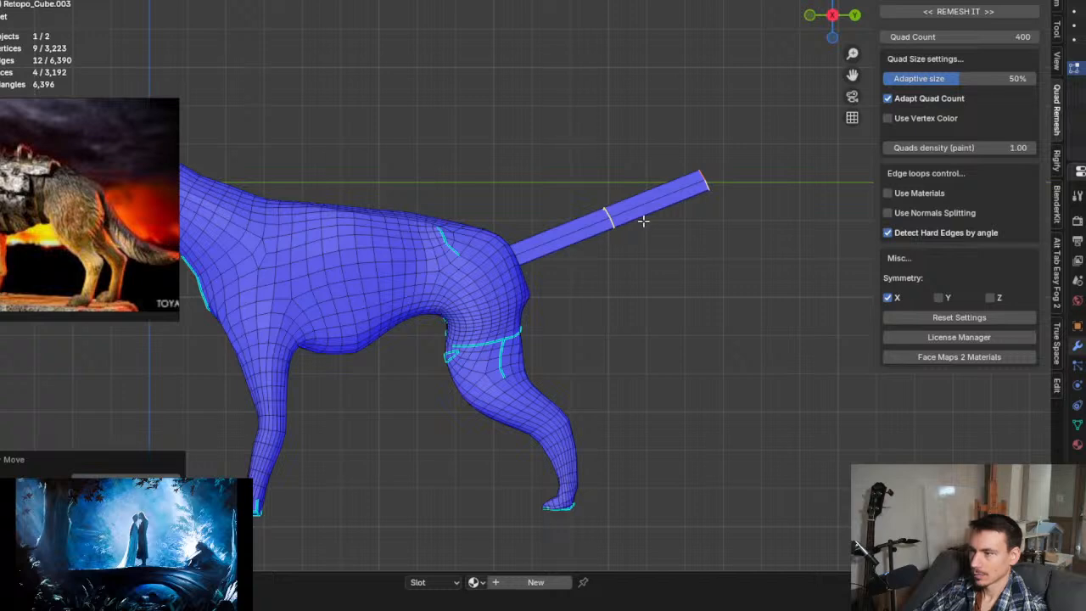
scroll(643, 220, up, 1)
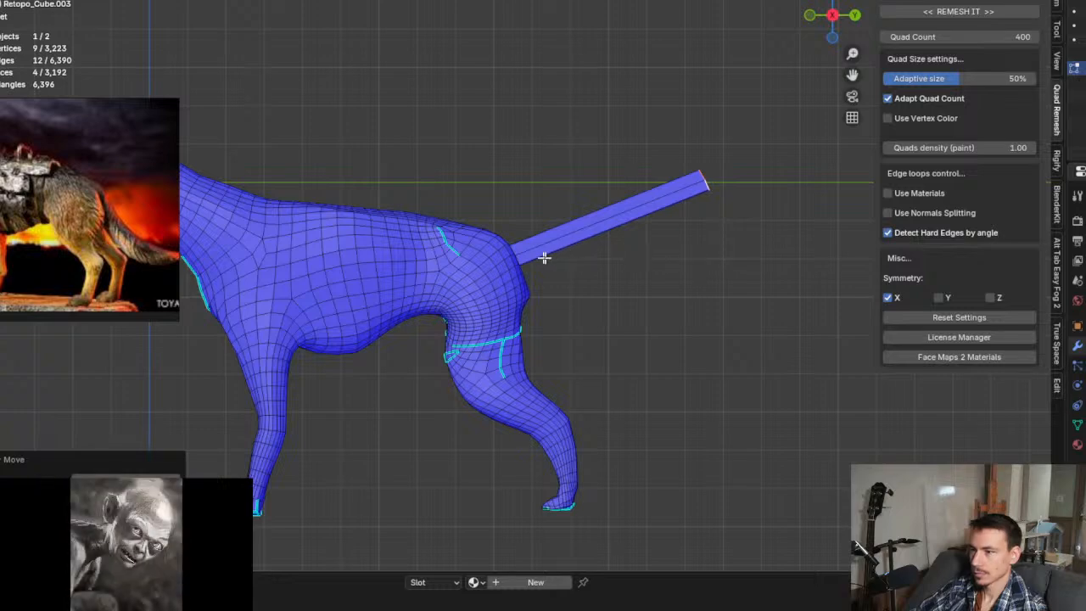
middle_drag(544, 257, 521, 250)
scroll(526, 225, up, 6)
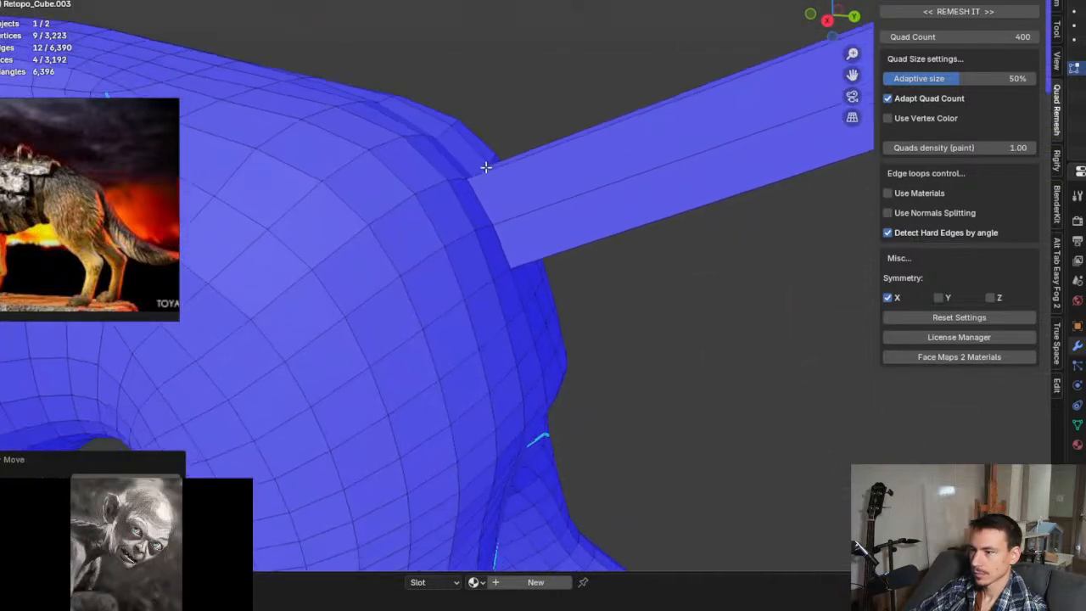
scroll(482, 171, down, 1)
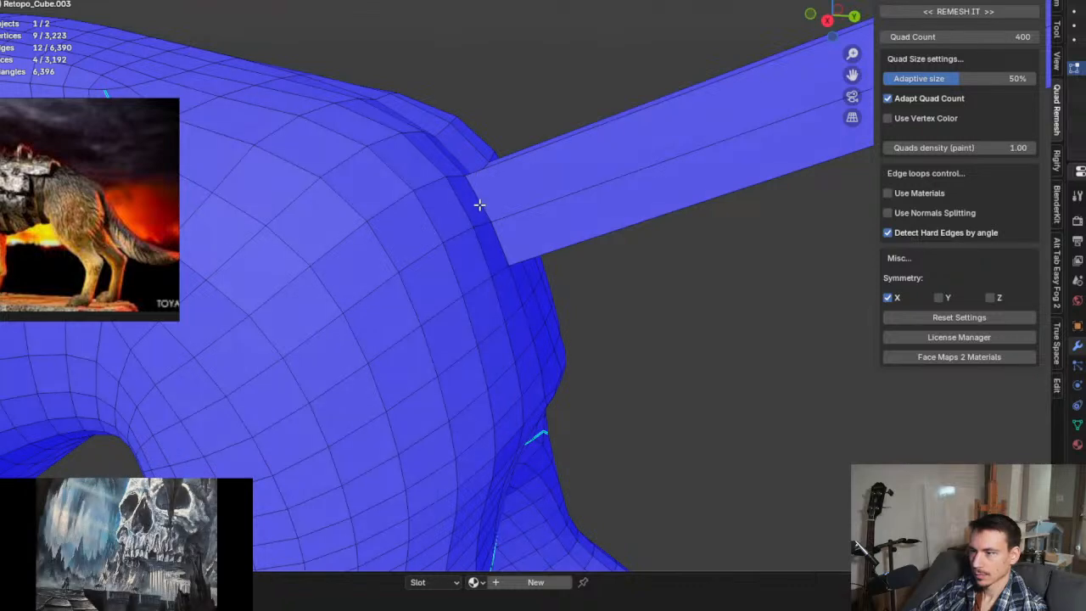
middle_drag(480, 204, 468, 256)
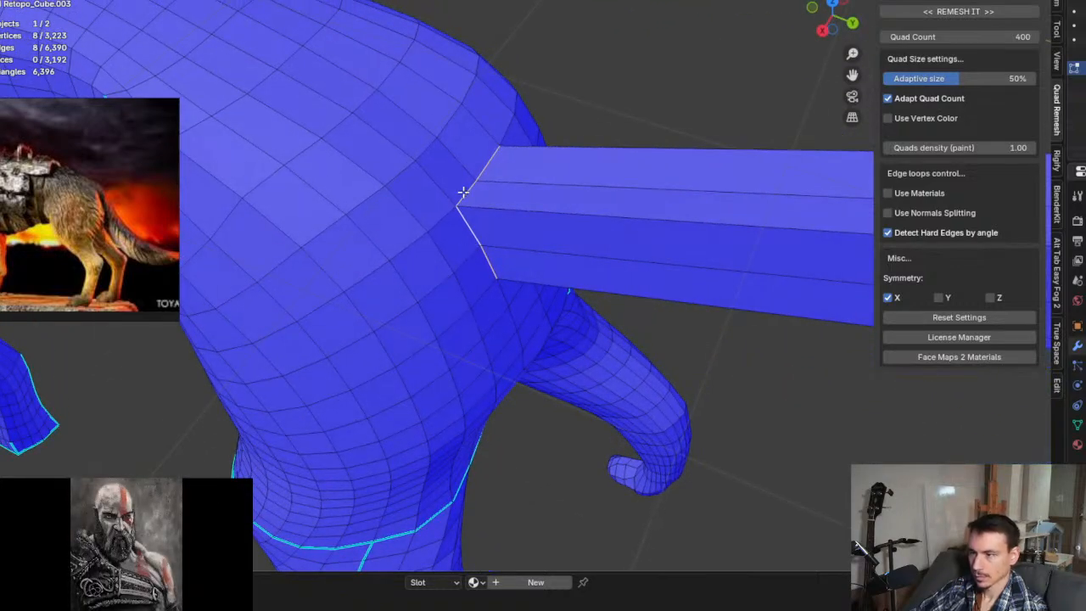
key(shift+s)
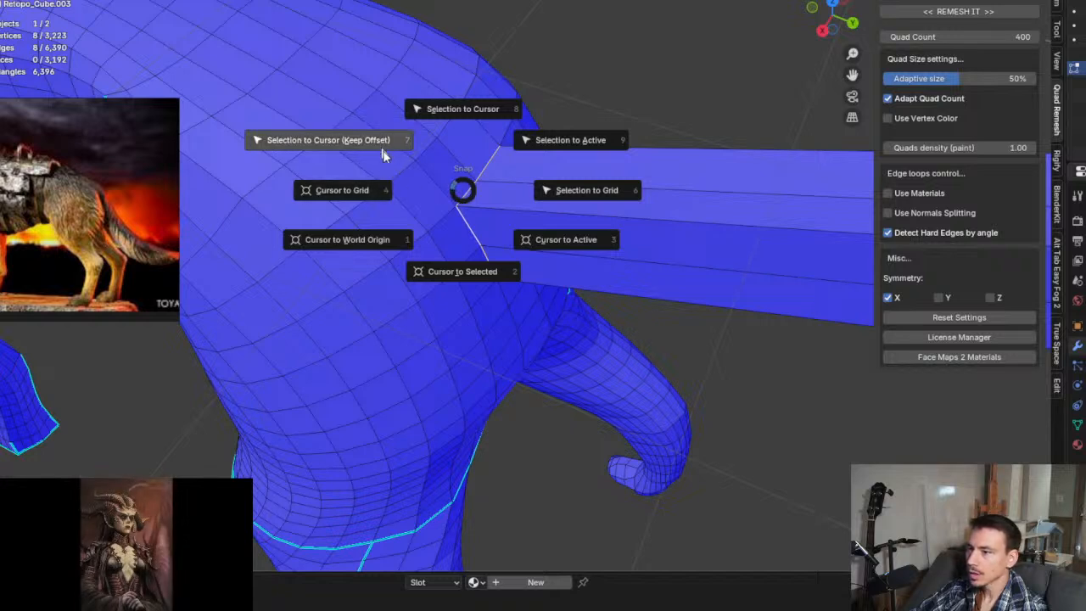
click(467, 271)
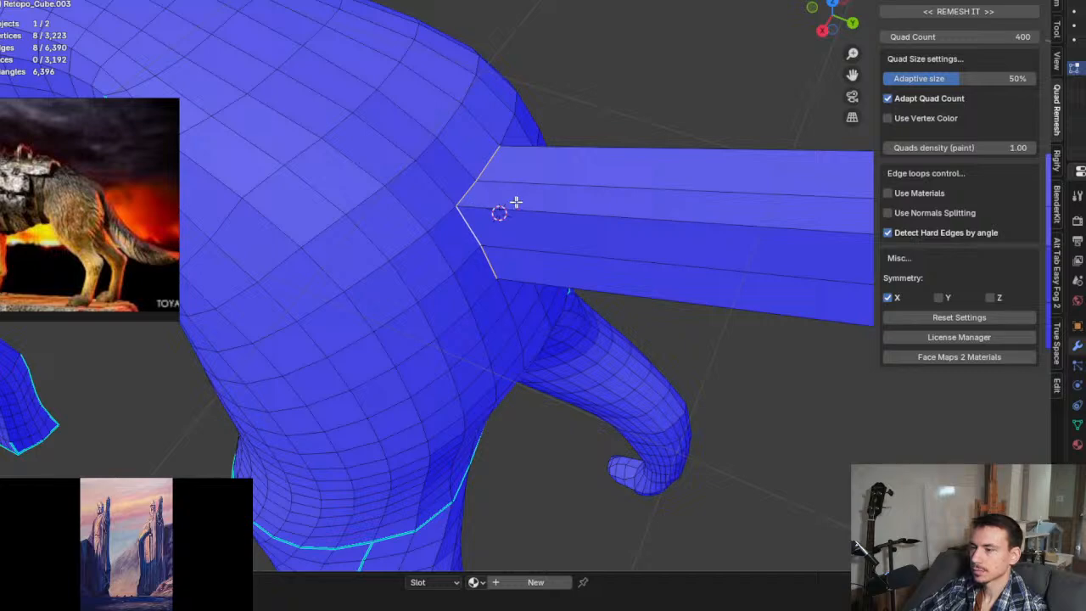
Step: Set the transform pivot point to 3D Cursor
middle_drag(514, 204, 504, 165)
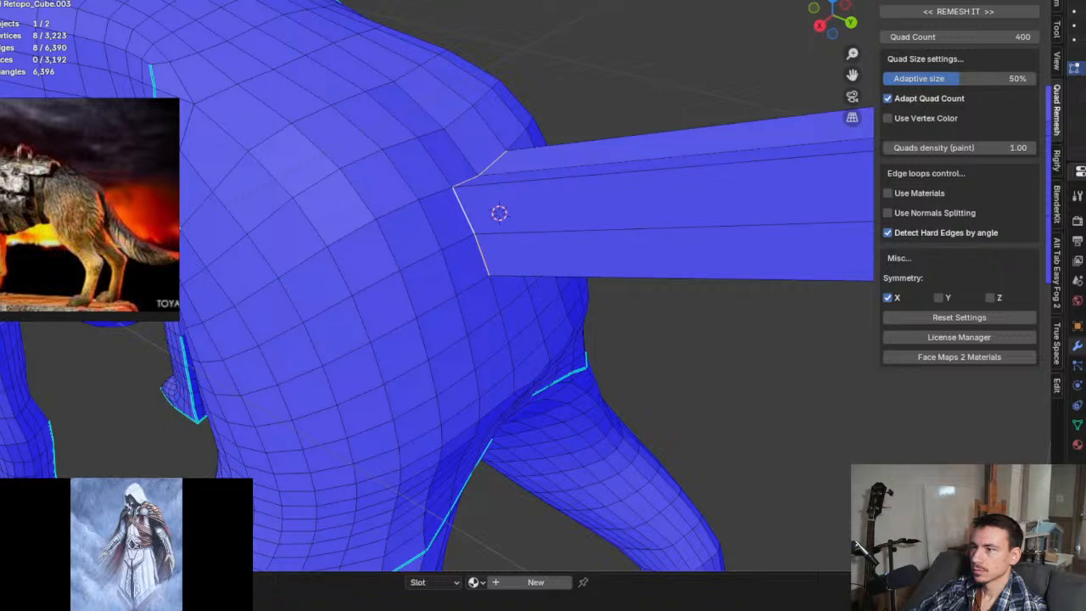
click(442, 1)
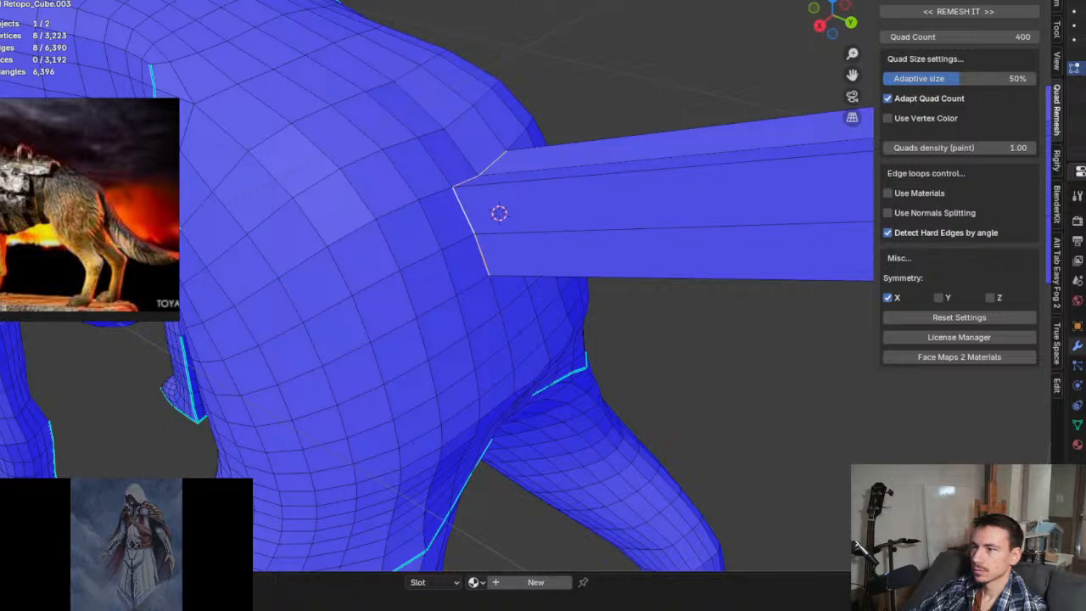
click(491, 1)
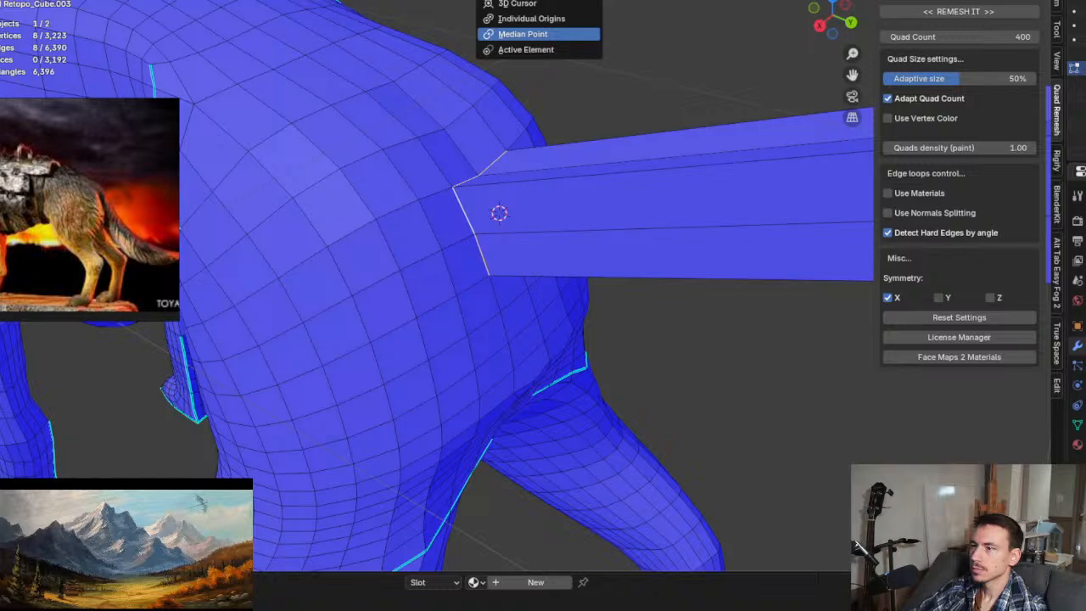
click(519, 5)
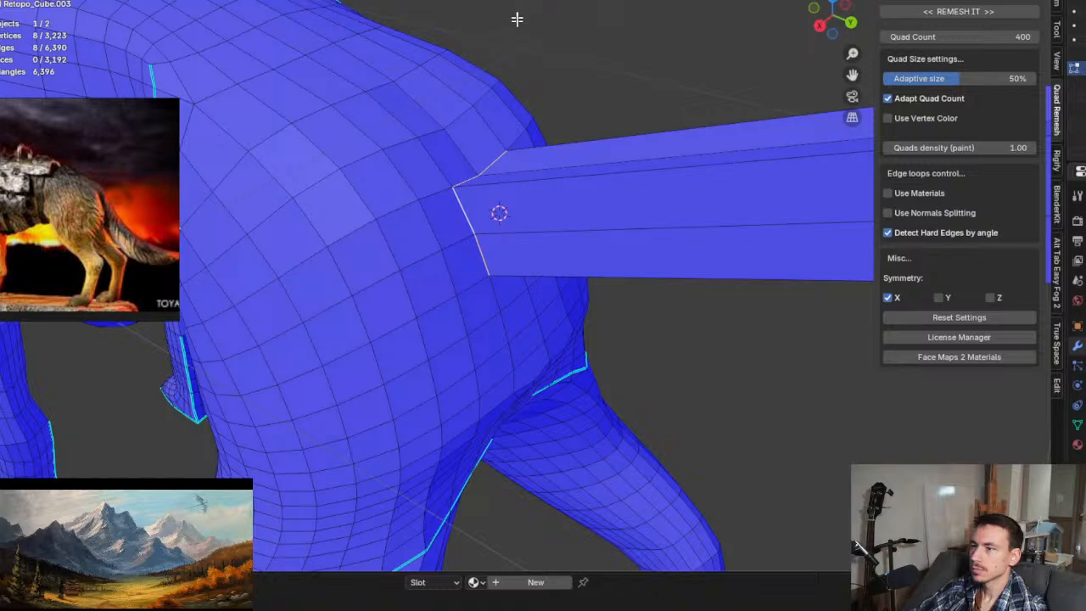
Step: Select the tail's end faces and rotate them about the 3D cursor in side view so the tail slopes slightly downward
middle_drag(535, 192, 502, 241)
shift+click(511, 164)
scroll(415, 173, down, 3)
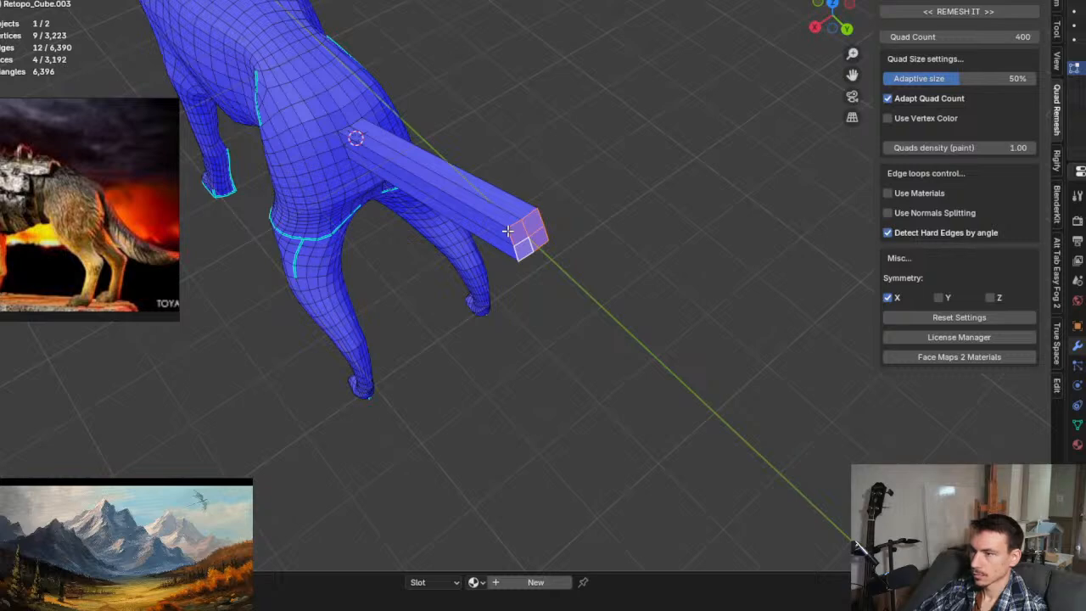
key(KP_3)
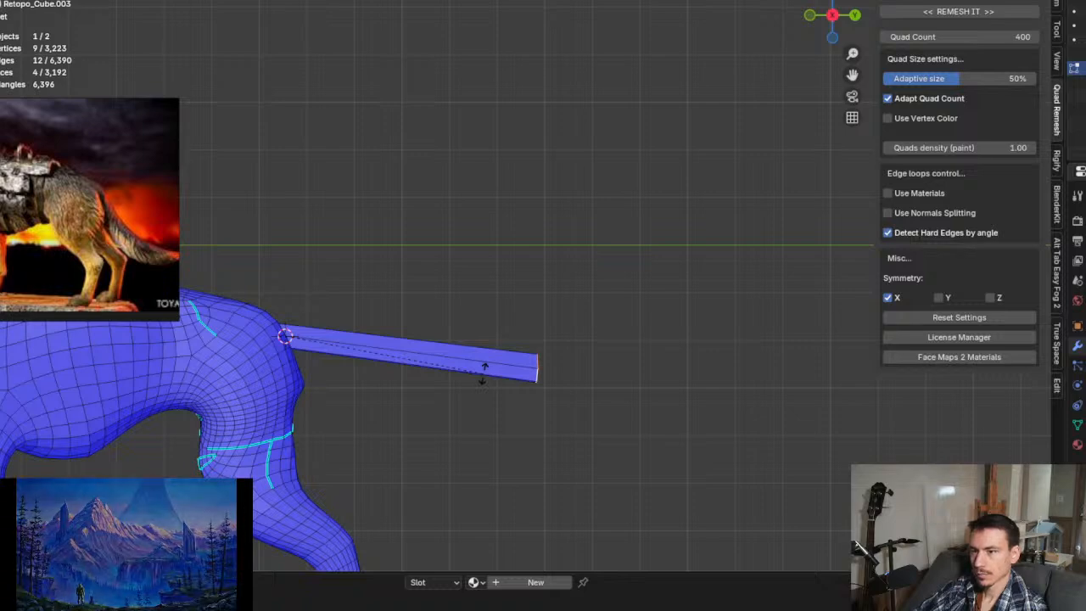
click(482, 373)
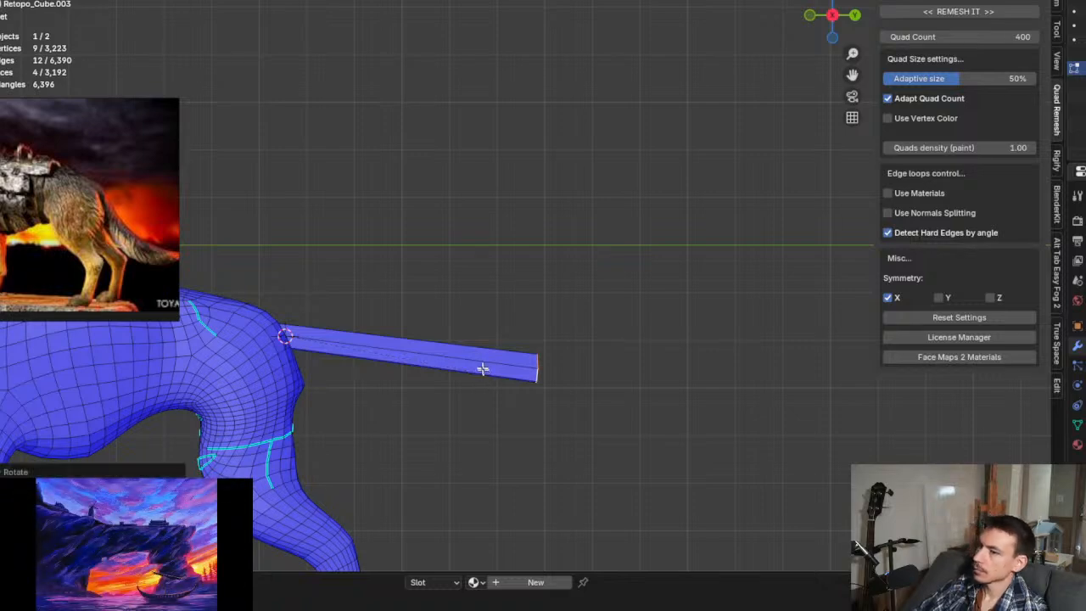
Step: Shift the tail's end faces up and down in side view to fine-tune its gentle downward slope
shift+middle_drag(483, 369, 708, 258)
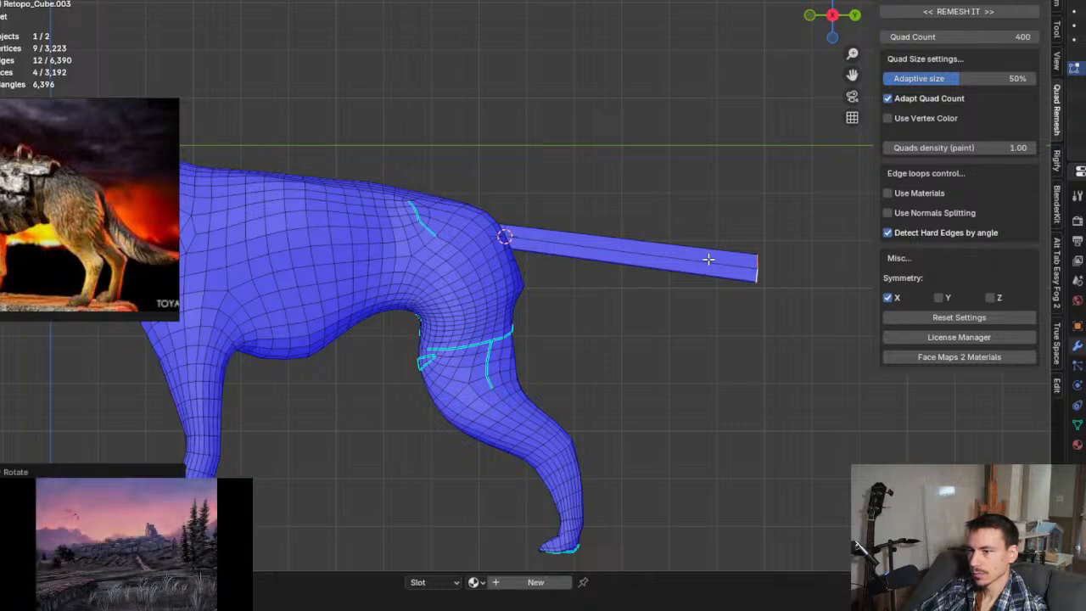
drag(753, 277, 759, 253)
click(759, 252)
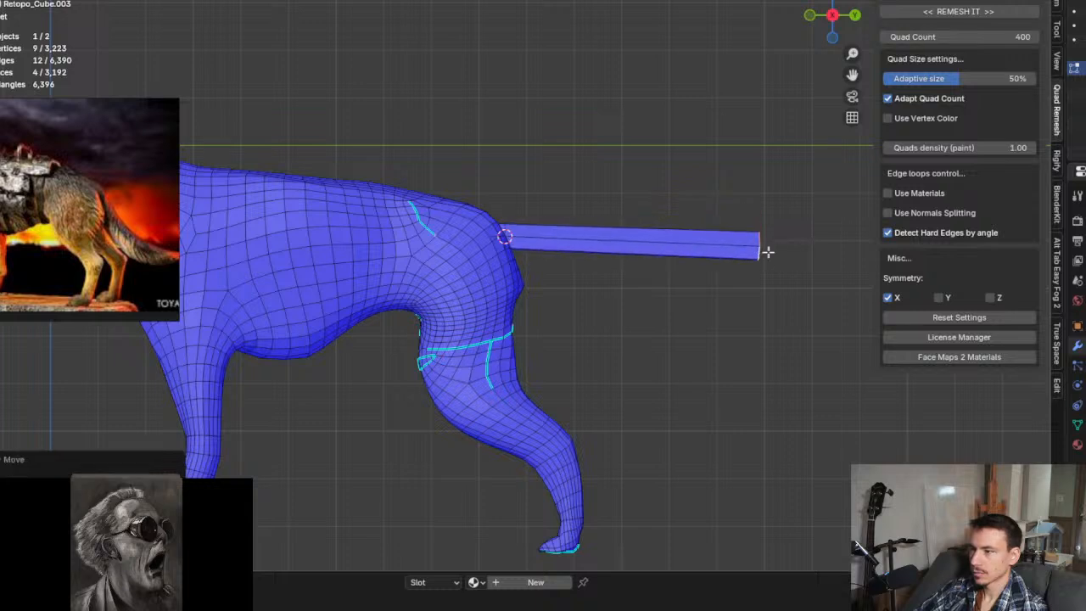
shift+middle_drag(855, 273, 788, 286)
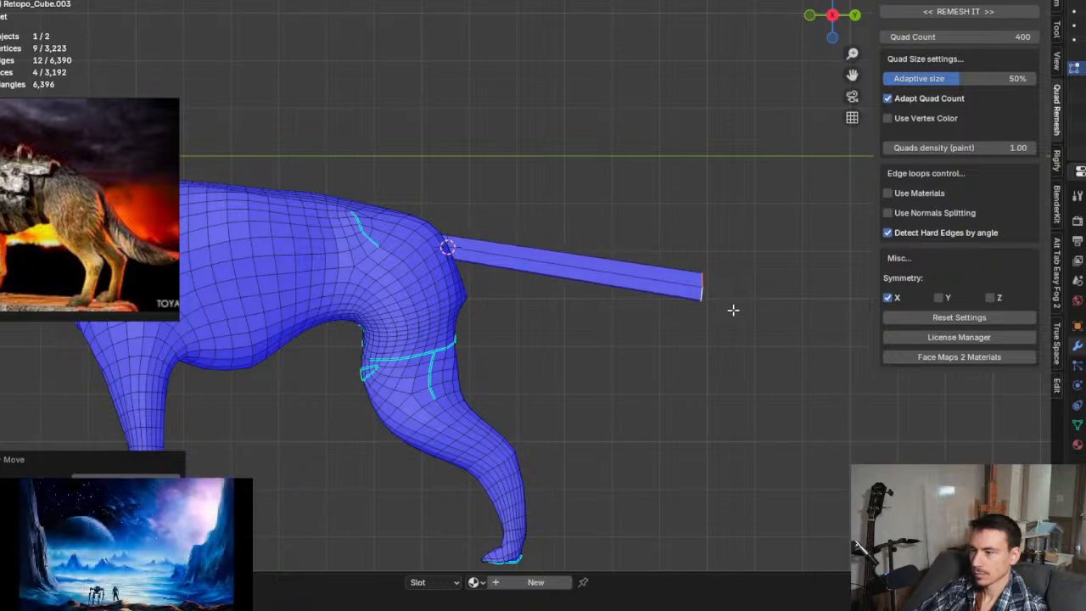
shift+middle_drag(734, 310, 714, 284)
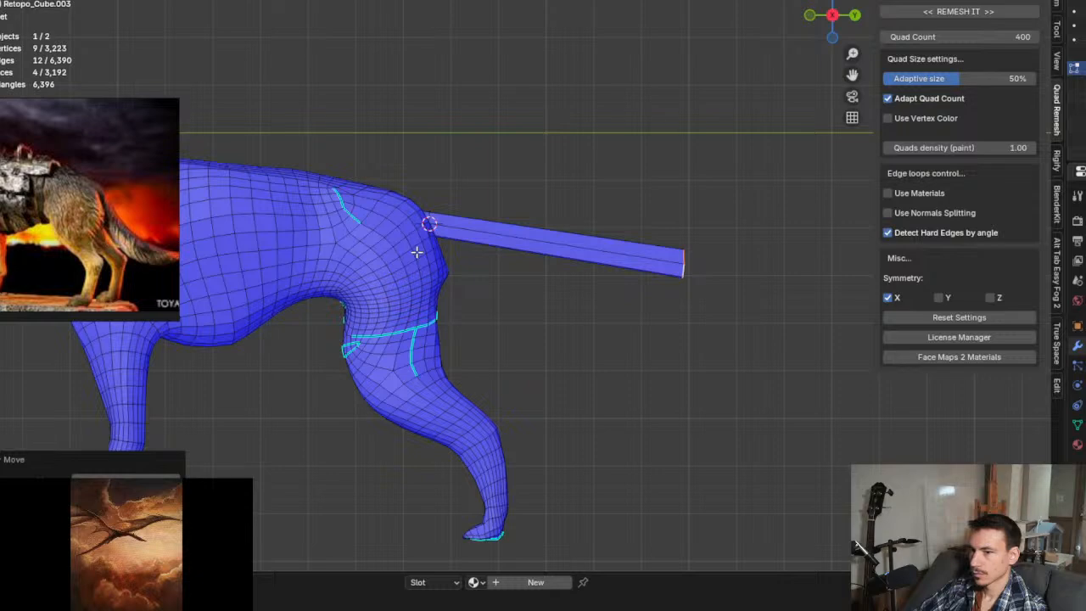
Step: Examine the tail's base and its join with the rump up close and from an angle
scroll(424, 222, up, 5)
middle_drag(427, 182, 501, 289)
scroll(330, 249, up, 6)
scroll(322, 304, down, 2)
scroll(358, 218, down, 2)
scroll(374, 218, up, 3)
scroll(385, 220, down, 3)
scroll(462, 269, up, 2)
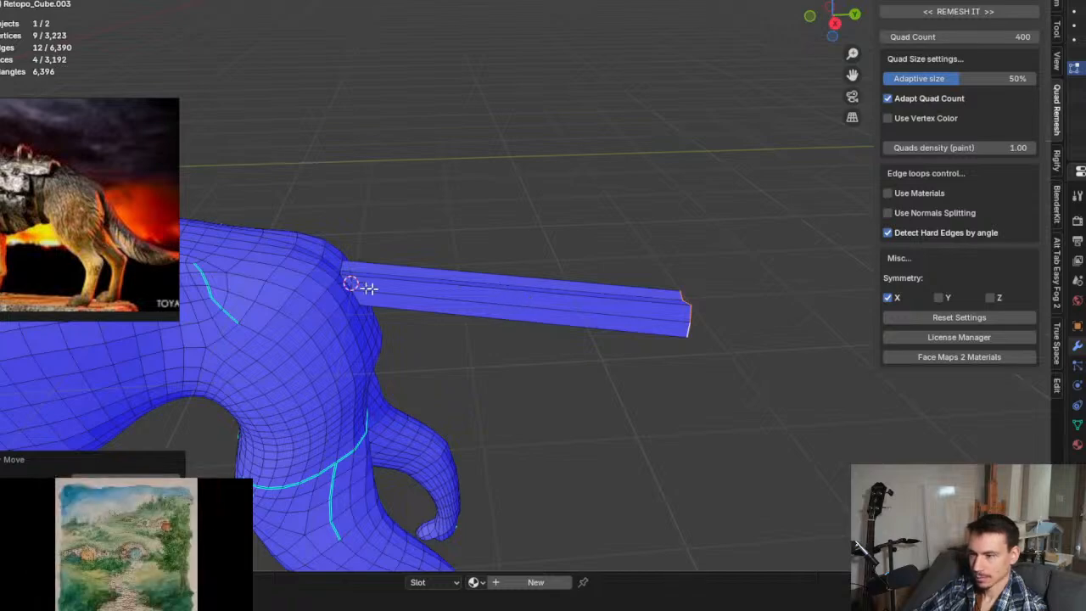
scroll(369, 289, up, 4)
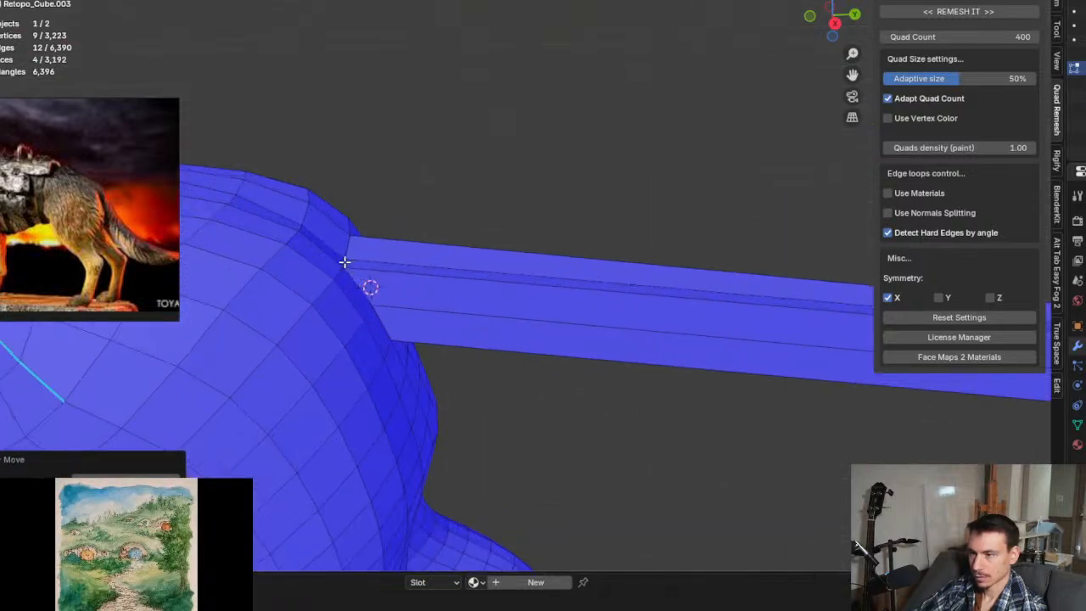
alt+click(345, 262)
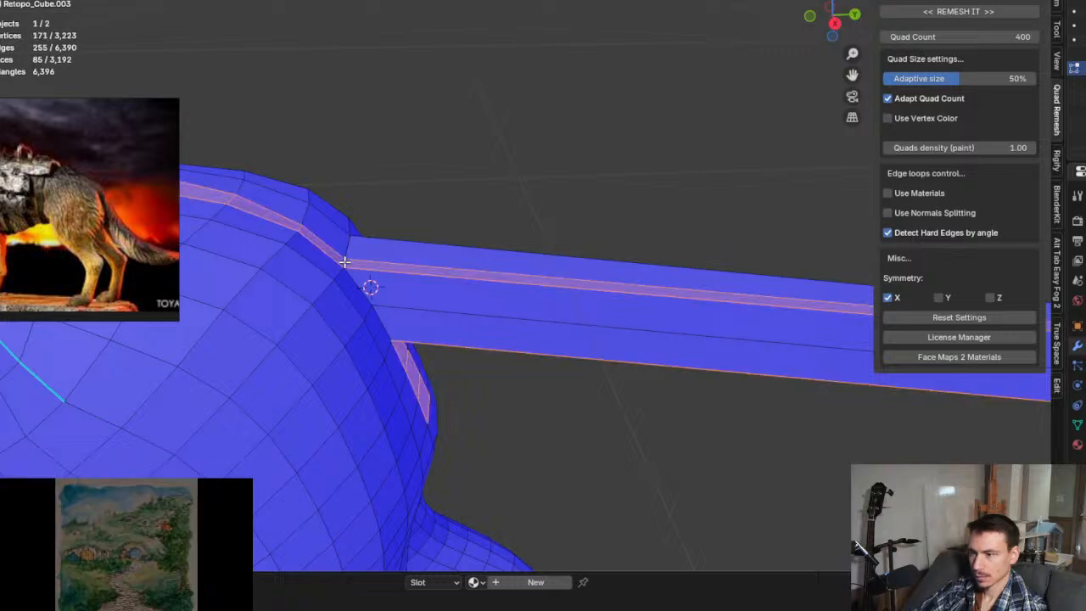
middle_drag(461, 383, 426, 397)
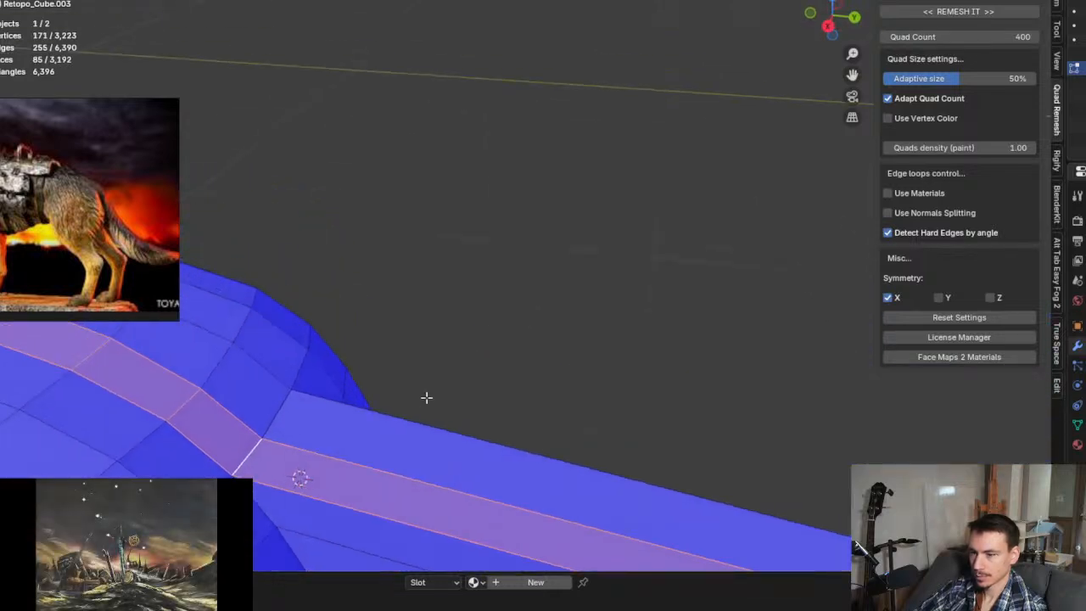
key(ctrl+z)
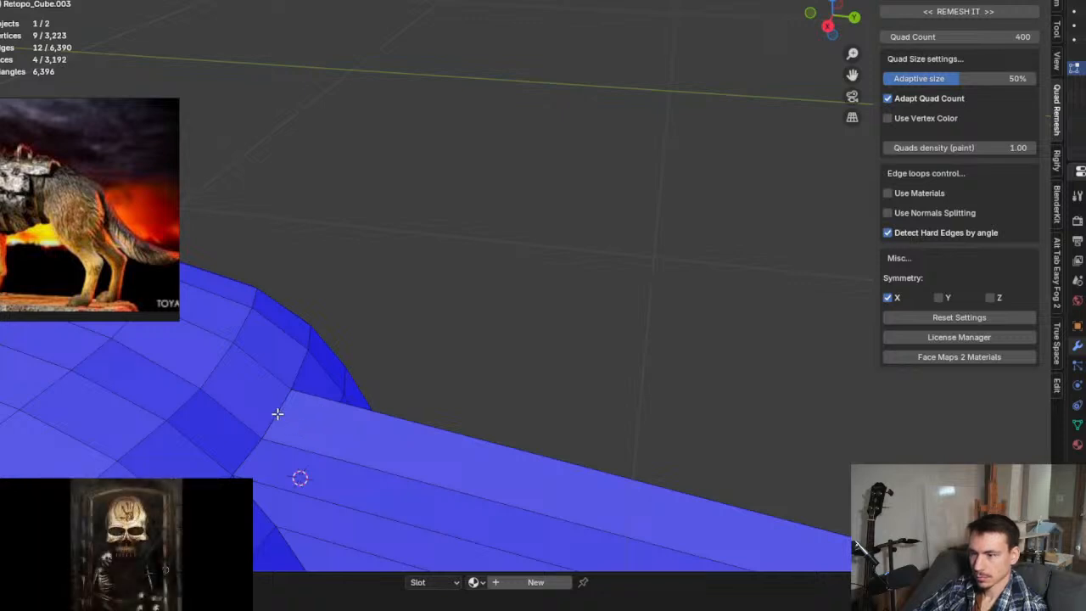
Step: Try to round the edge loop at the tail's base and the outline of its end together with LoopTools Circle
scroll(299, 427, down, 6)
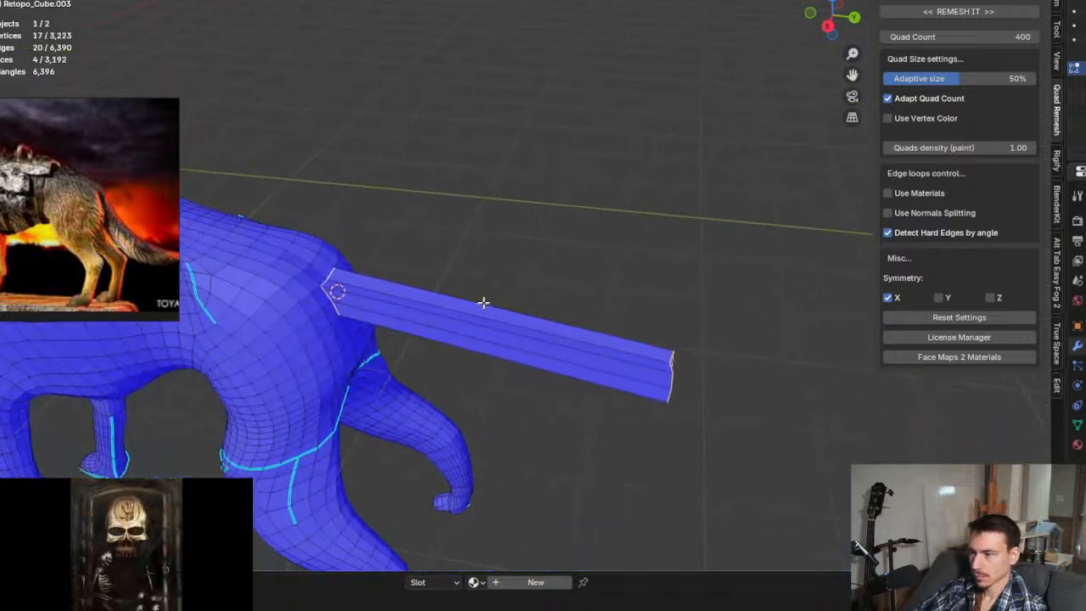
mouse_move(514, 310)
middle_down()
mouse_move(531, 305)
mouse_move(524, 321)
middle_up()
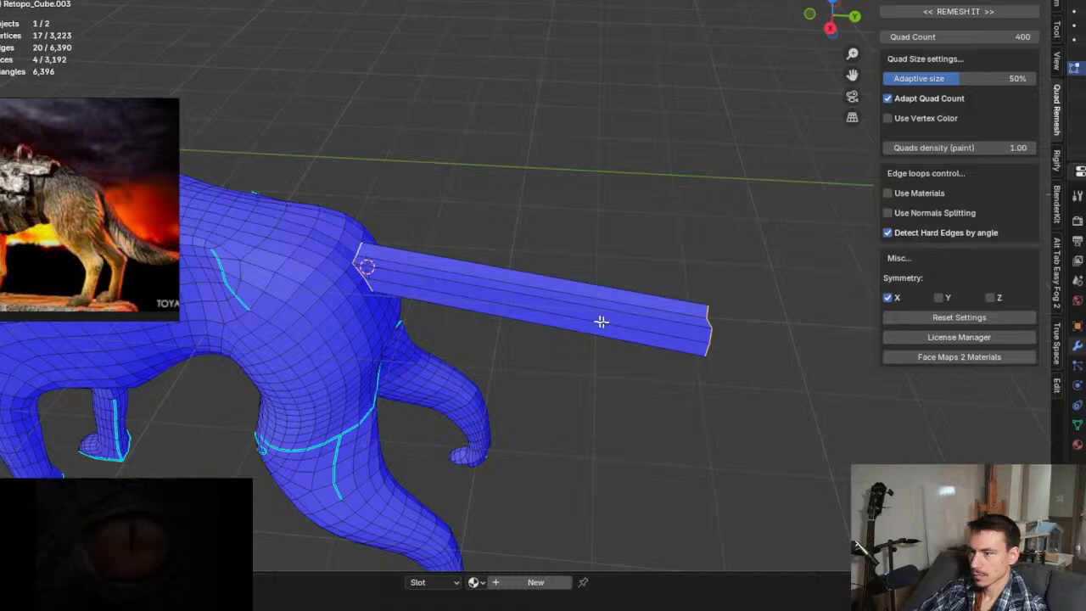
middle_drag(703, 325, 548, 286)
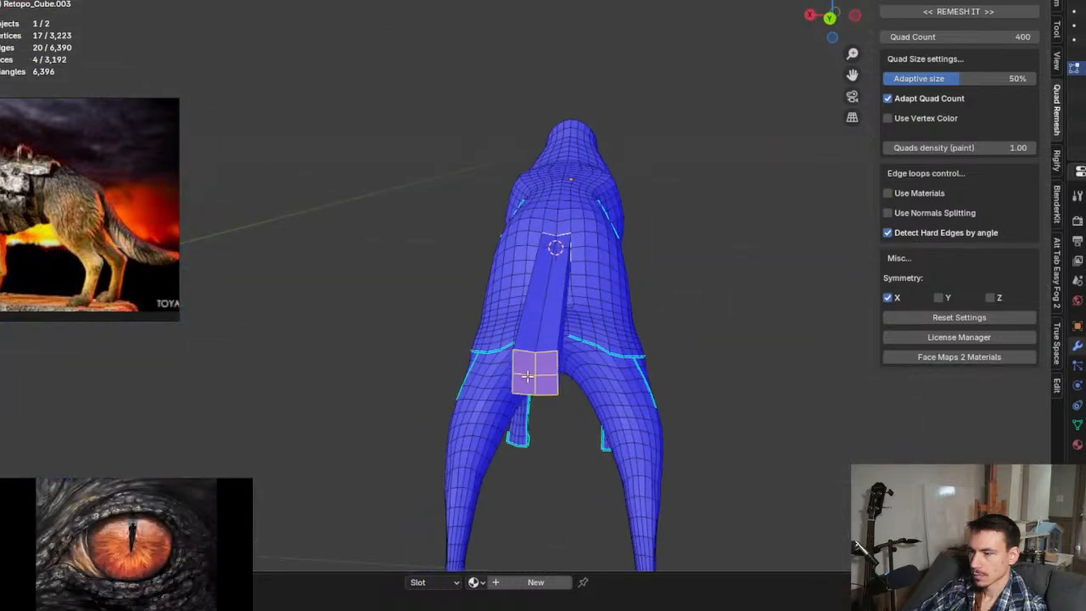
shift+middle_drag(526, 375, 535, 339)
scroll(537, 341, up, 2)
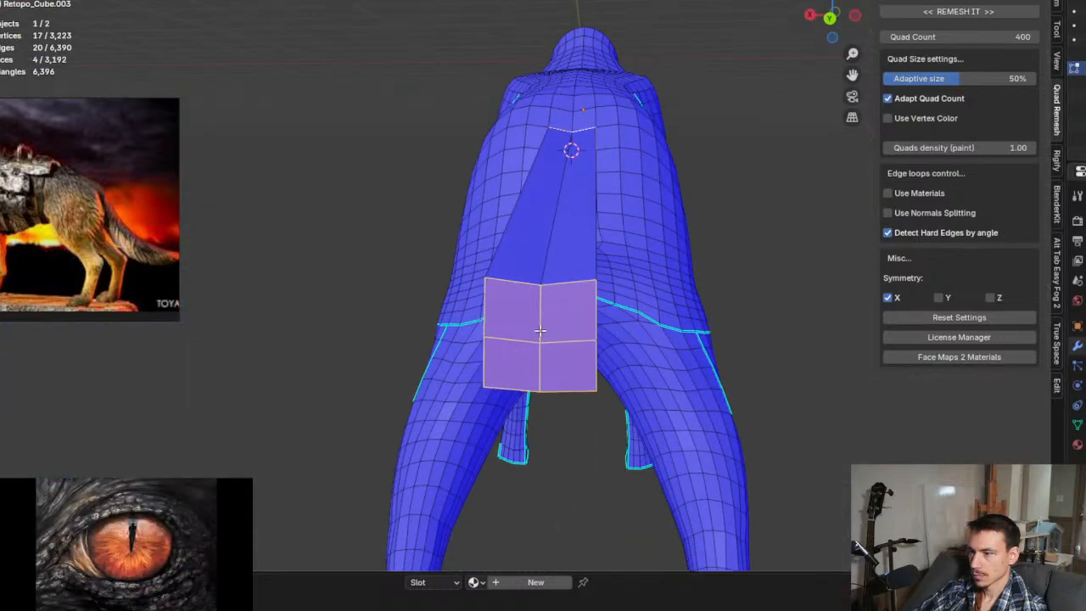
shift+click(540, 330)
shift+click(539, 360)
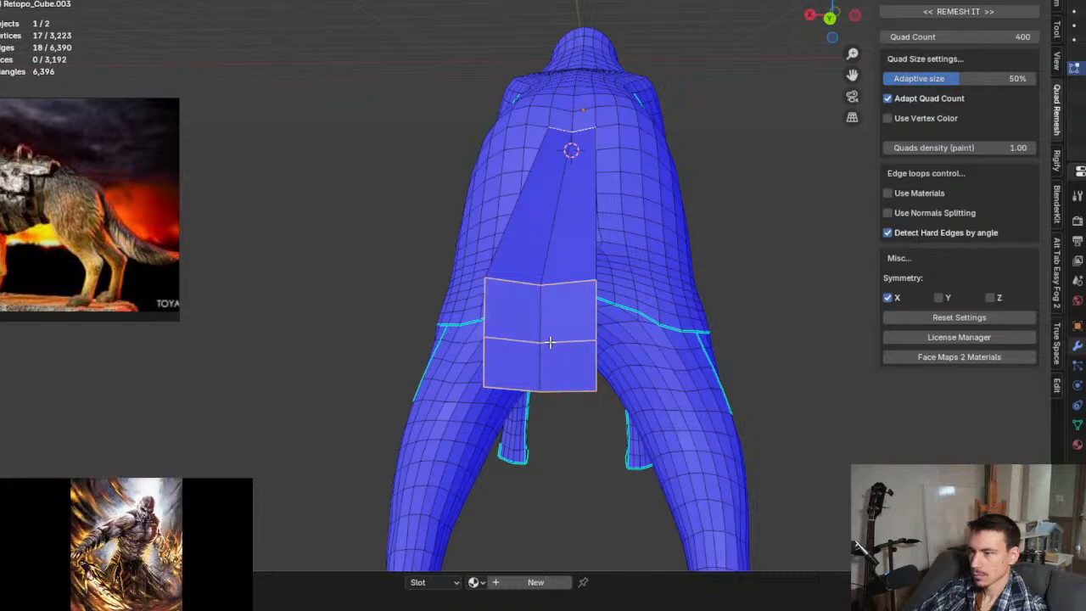
scroll(541, 358, down, 3)
middle_drag(540, 358, 607, 325)
key(ctrl+e)
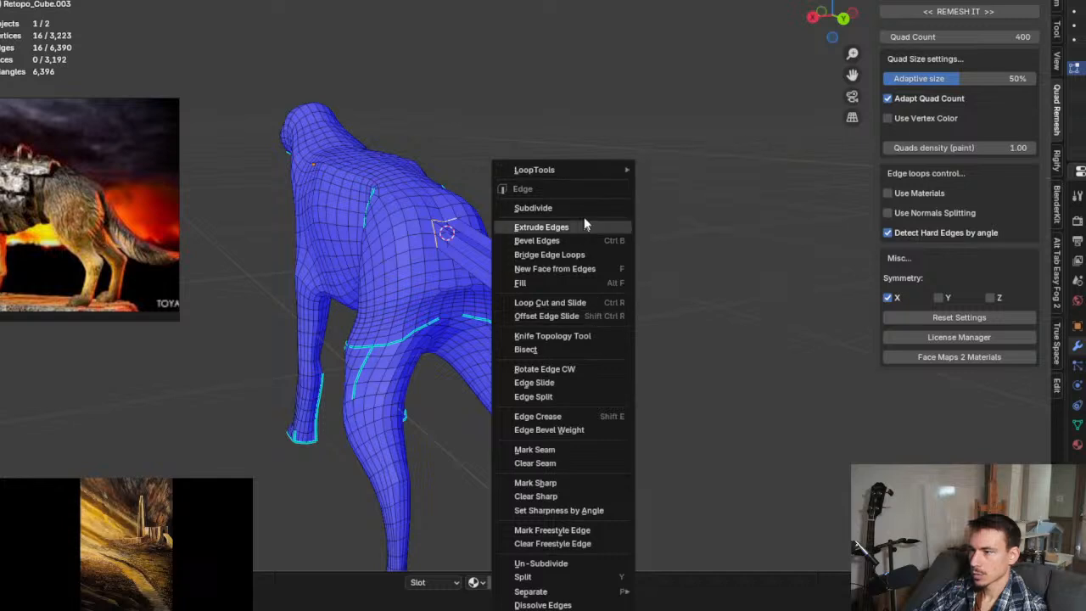
mouse_move(613, 169)
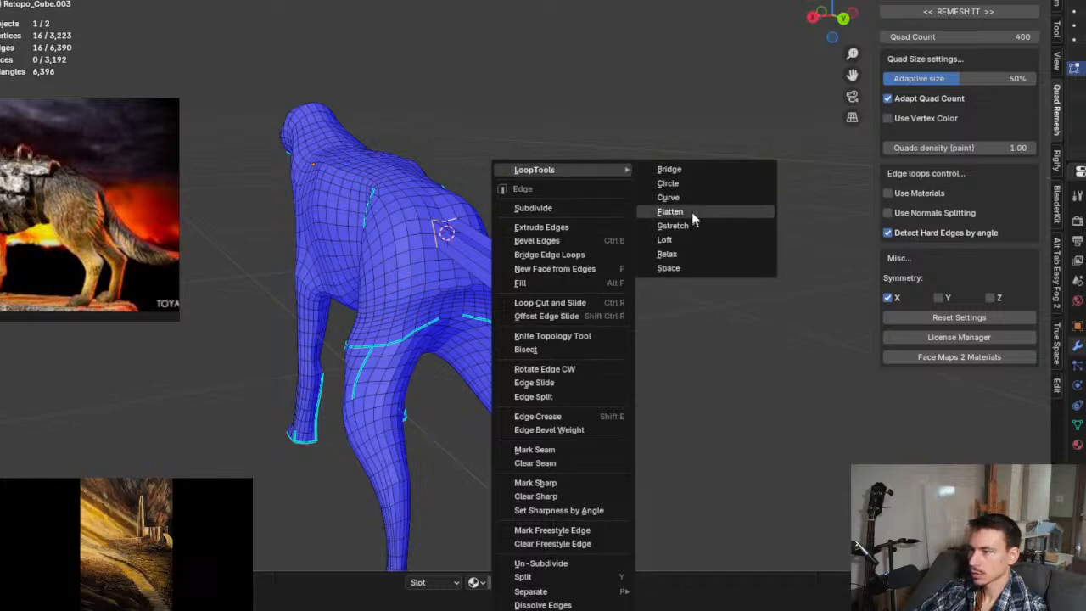
click(692, 182)
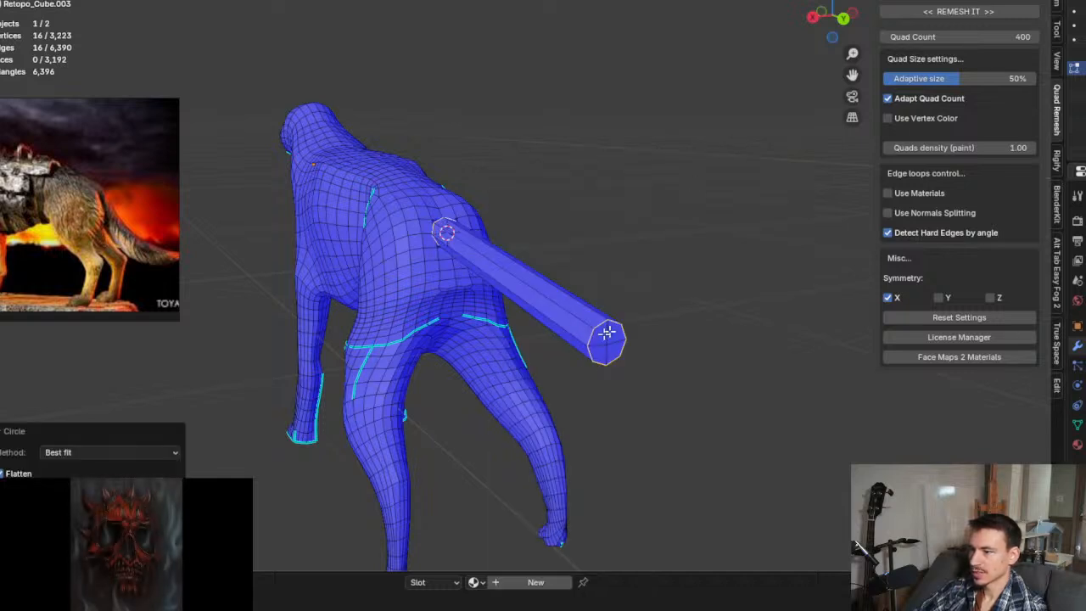
Step: Try the circle without Flatten on both tail loops and undo the rounding
scroll(438, 243, up, 4)
scroll(439, 243, down, 3)
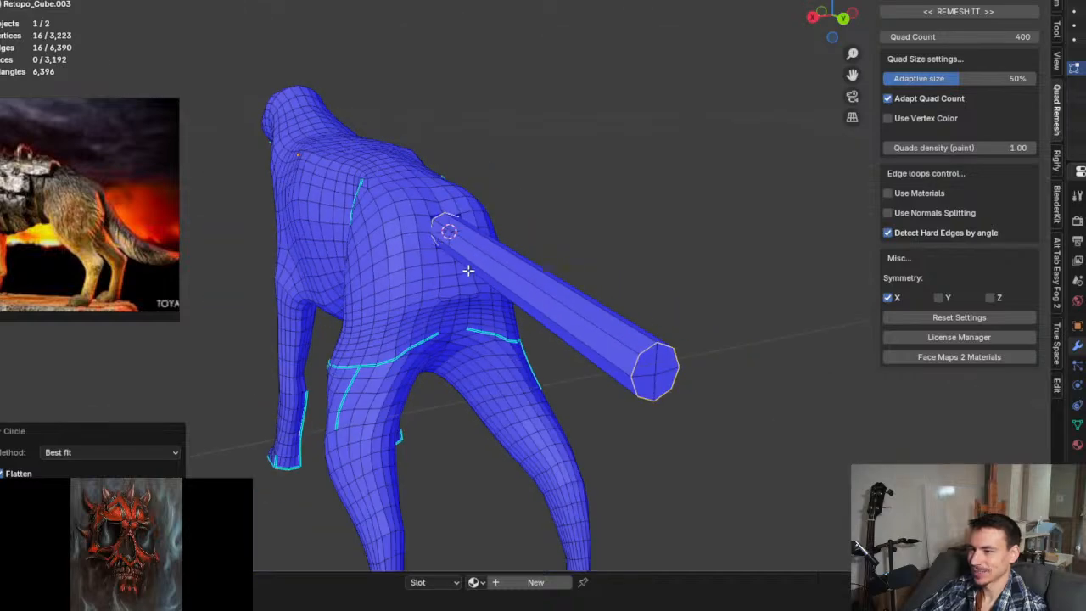
middle_drag(468, 222, 444, 243)
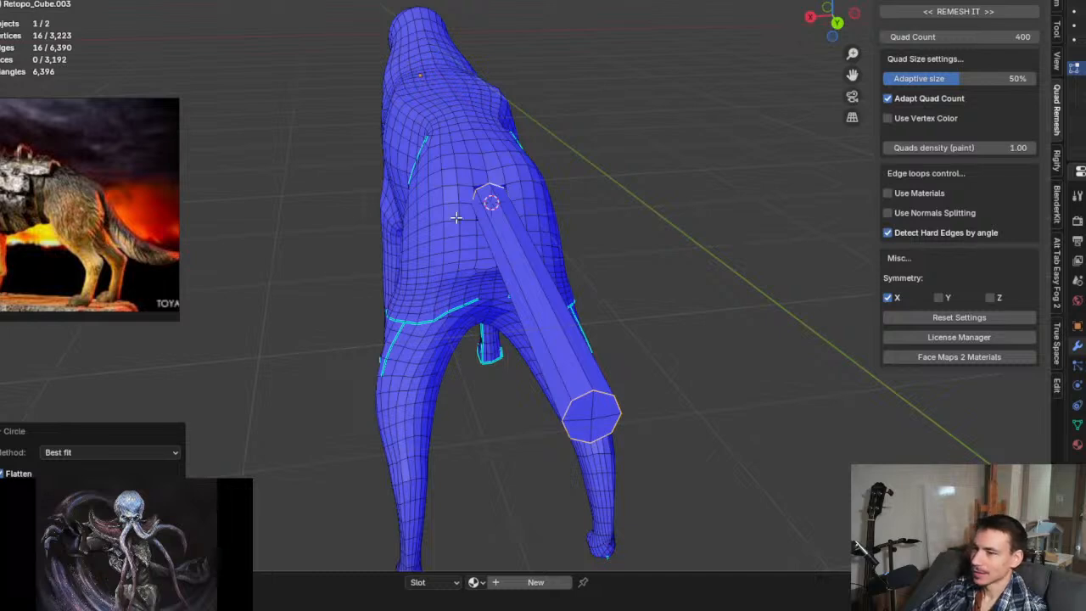
click(4, 473)
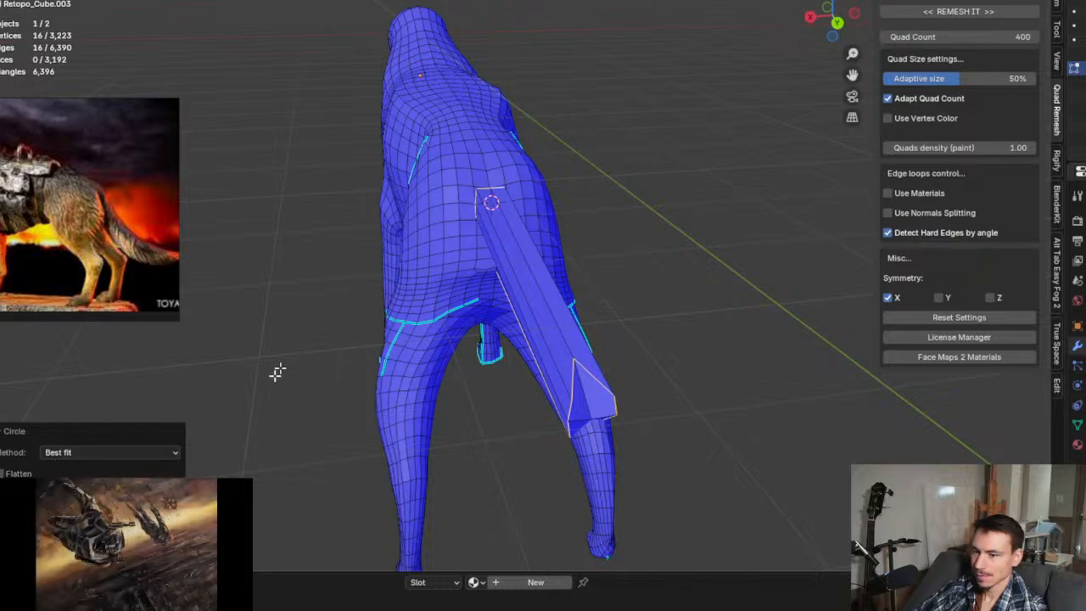
scroll(441, 214, up, 5)
middle_drag(518, 210, 546, 296)
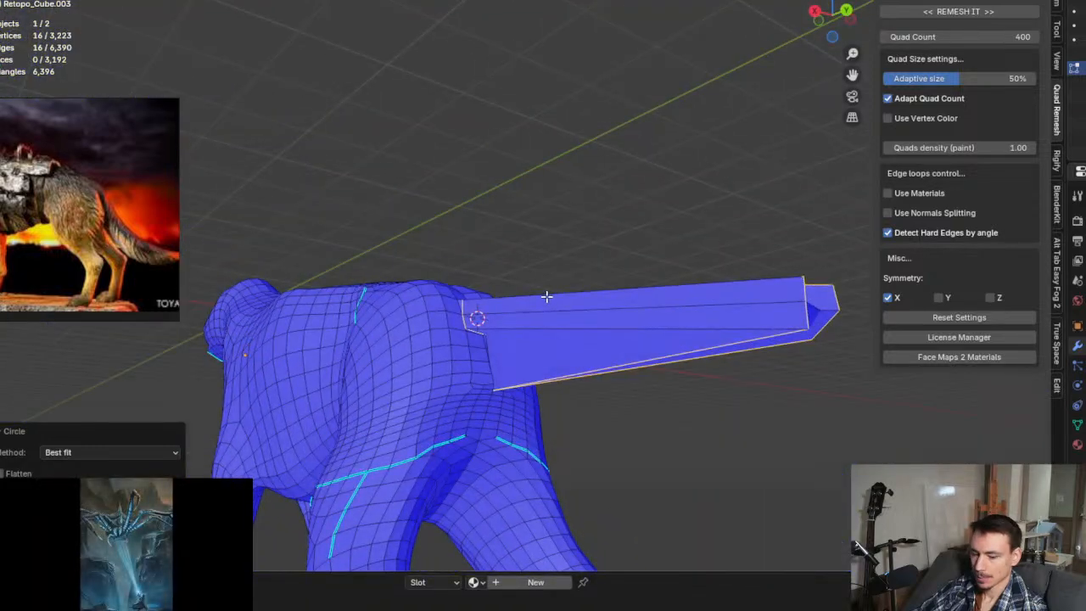
key(ctrl+z)
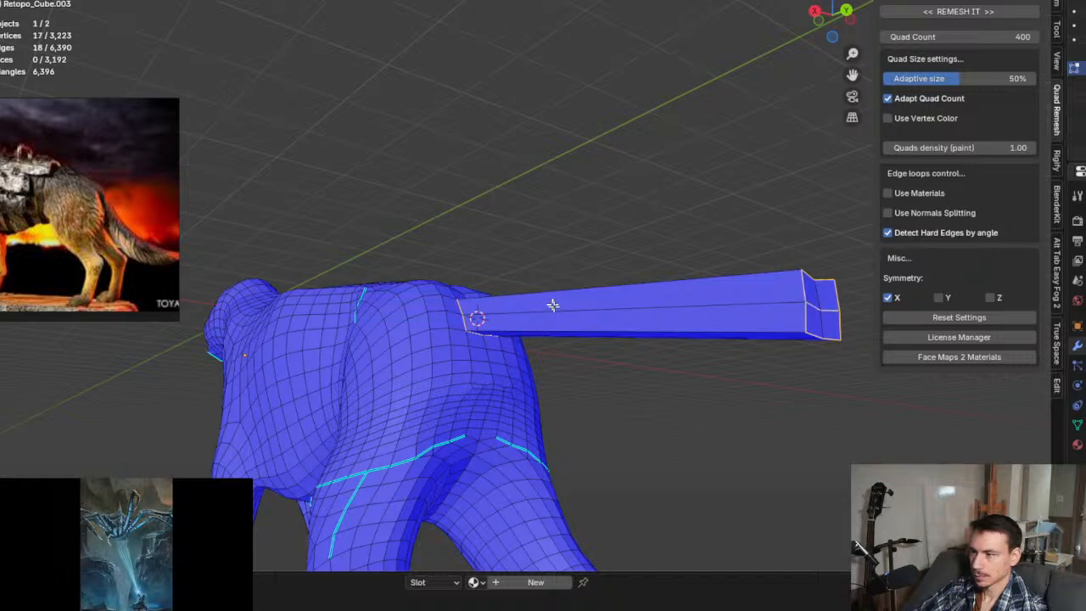
Step: Select only the edge loop where the tail joins the rump and round it with LoopTools Circle
middle_drag(552, 305, 541, 368)
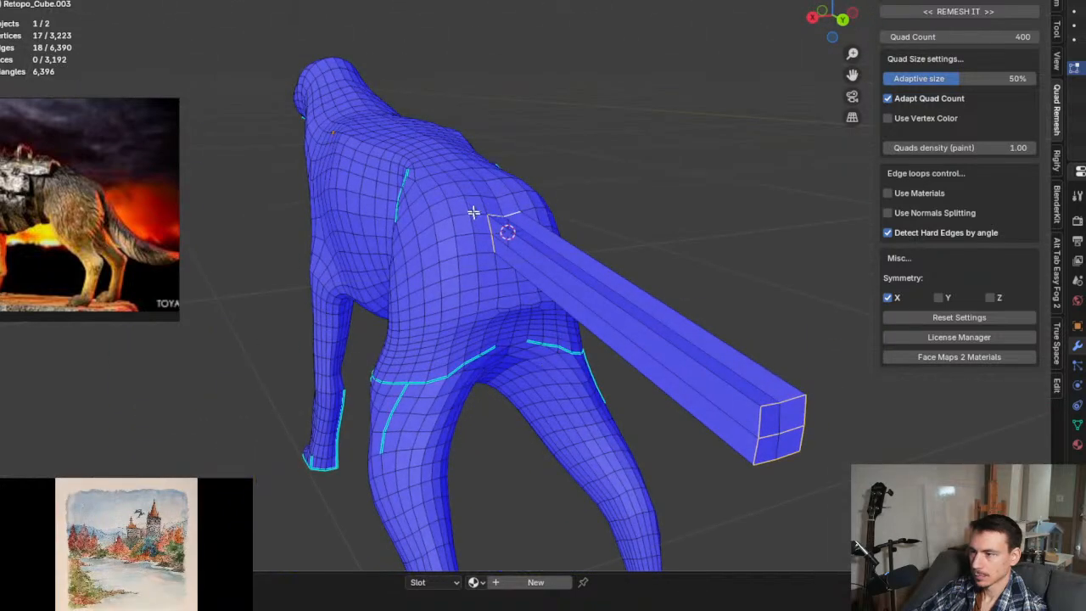
click(609, 202)
scroll(538, 196, up, 6)
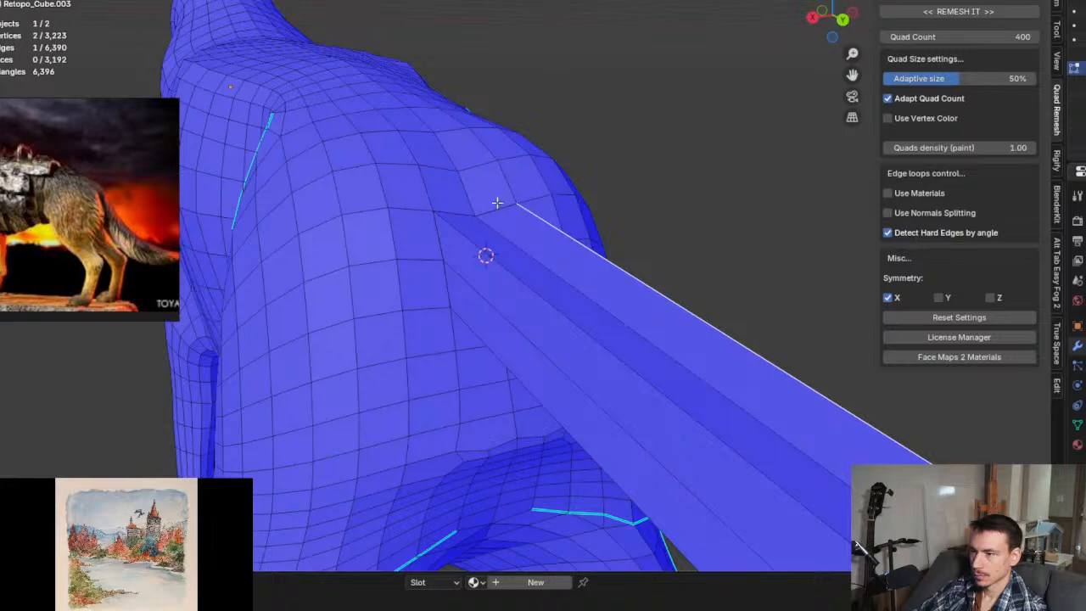
alt+click(497, 212)
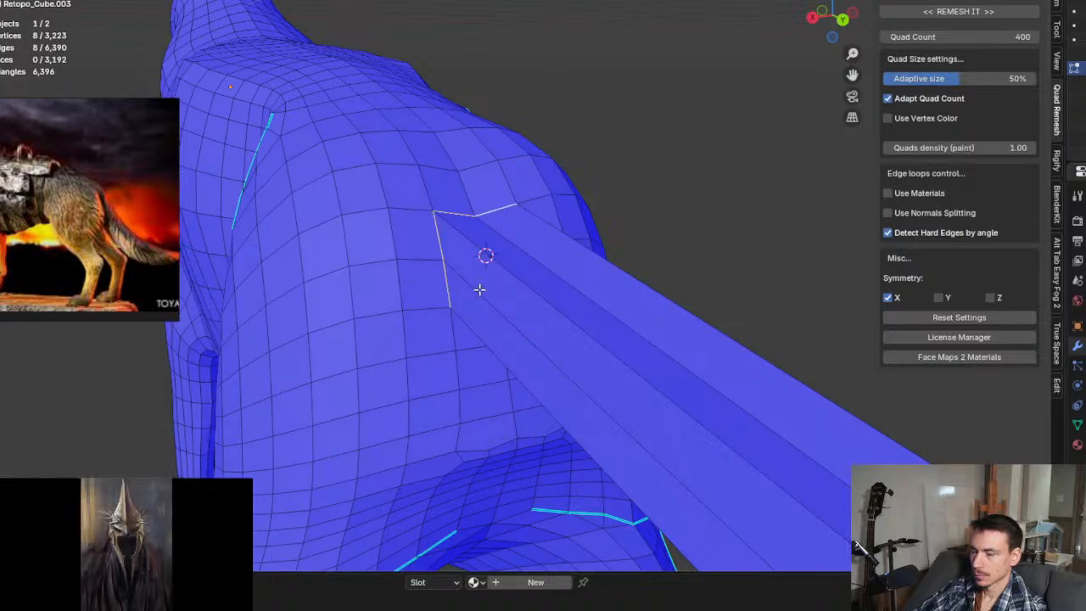
middle_drag(477, 288, 433, 275)
scroll(433, 275, down, 3)
right_click(421, 260)
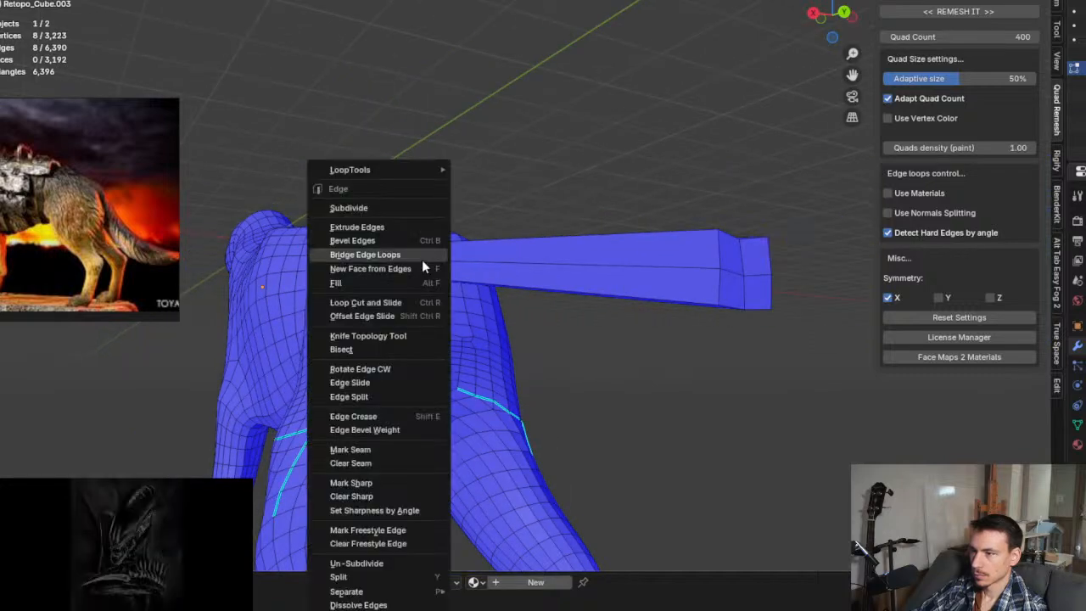
mouse_move(397, 168)
click(484, 183)
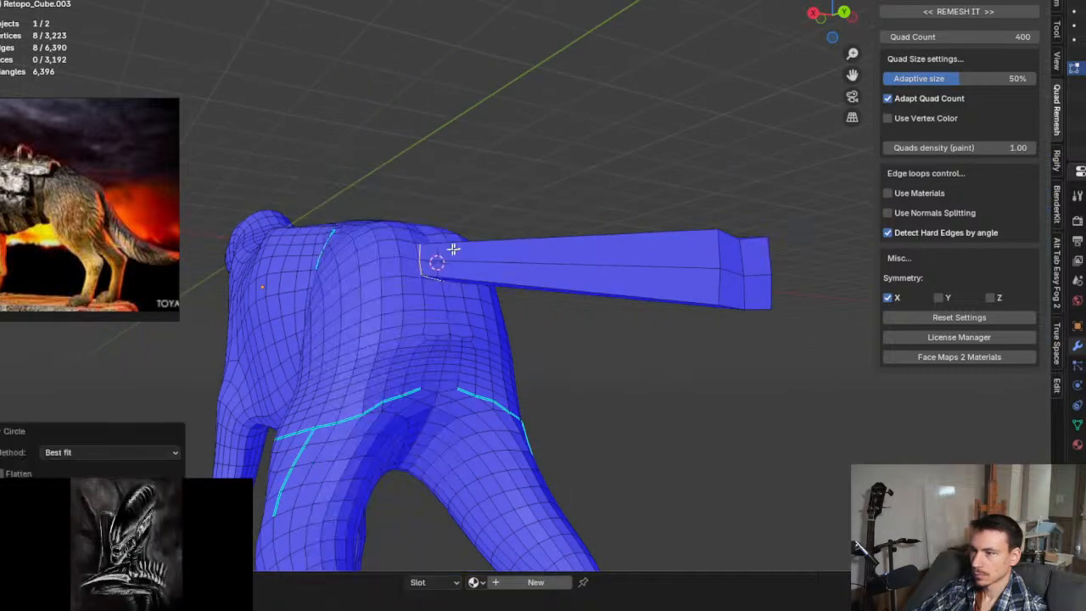
Step: Enable Flatten for the circle applied to the tail's base loop
scroll(427, 253, up, 3)
scroll(420, 248, up, 2)
mouse_move(416, 245)
middle_down()
mouse_move(426, 281)
mouse_move(381, 347)
mouse_move(262, 315)
mouse_move(262, 348)
middle_up()
mouse_move(442, 279)
middle_down()
mouse_move(461, 281)
mouse_move(416, 235)
mouse_move(460, 283)
middle_up()
click(4, 473)
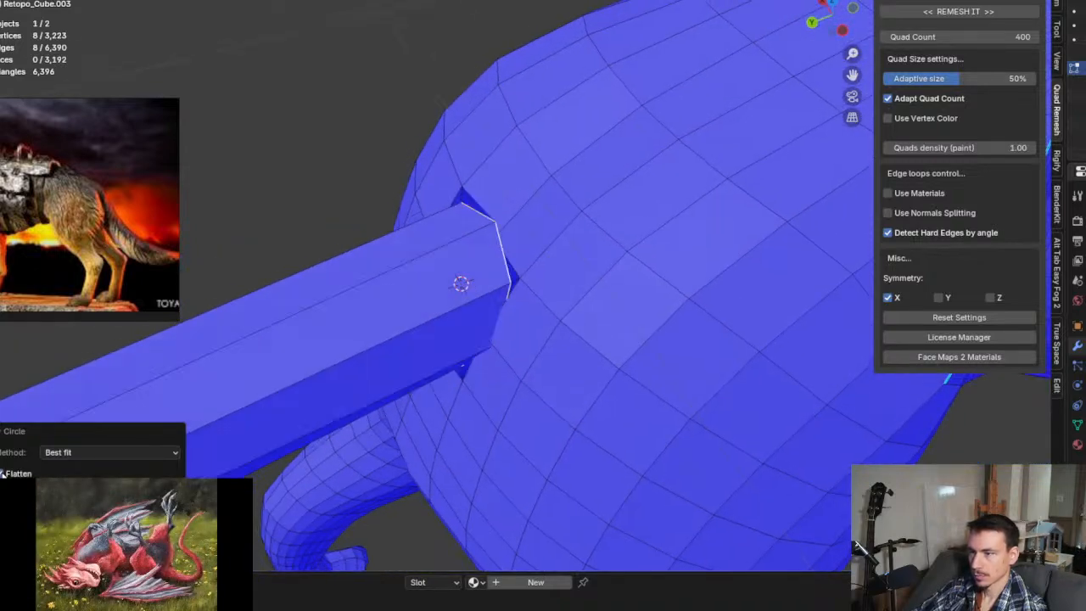
Step: Scale the rounded base loop of the tail down slightly so it sits closer to the rump
mouse_move(253, 359)
middle_down()
mouse_move(332, 351)
mouse_move(461, 288)
mouse_move(376, 201)
mouse_move(337, 232)
mouse_move(305, 311)
mouse_move(368, 351)
mouse_move(403, 357)
mouse_move(385, 356)
middle_up()
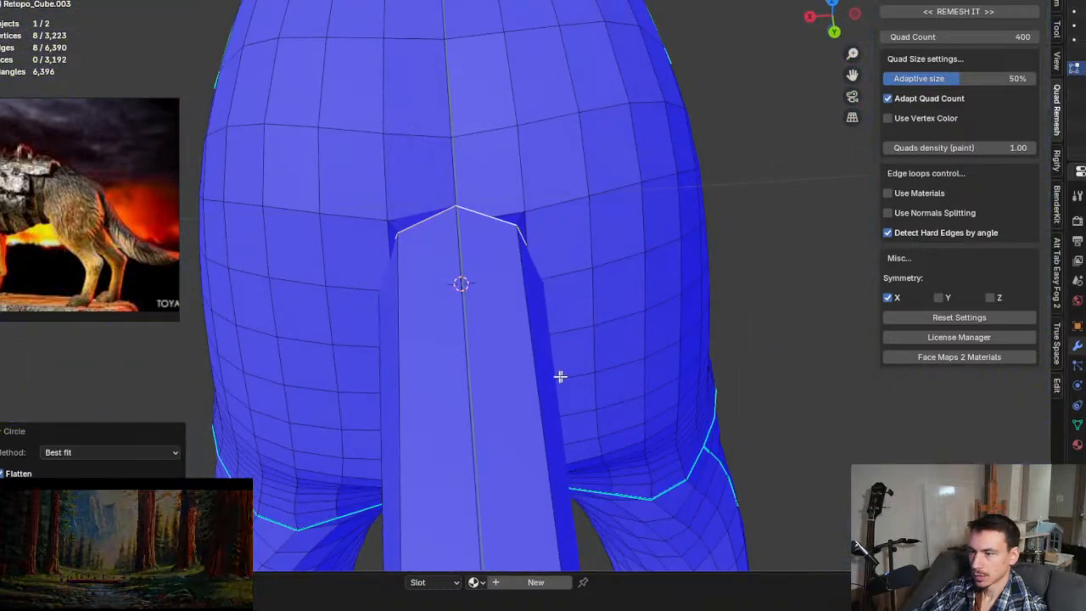
key(s)
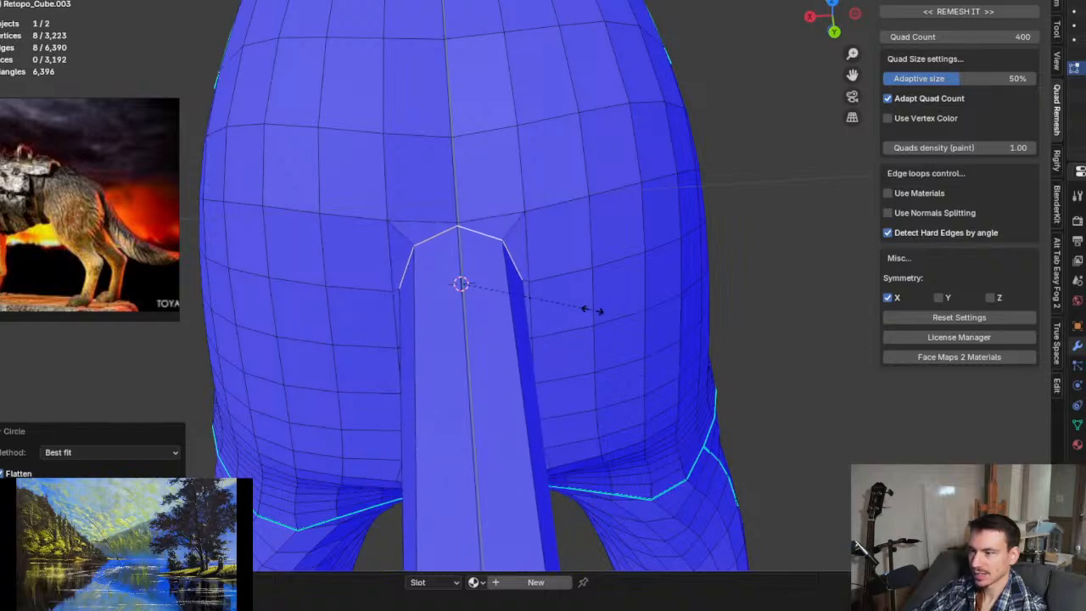
click(581, 310)
Step: Try to select the outer edges around the tail's end with shortest-path picking
middle_drag(444, 376, 490, 387)
key(KP_Decimal)
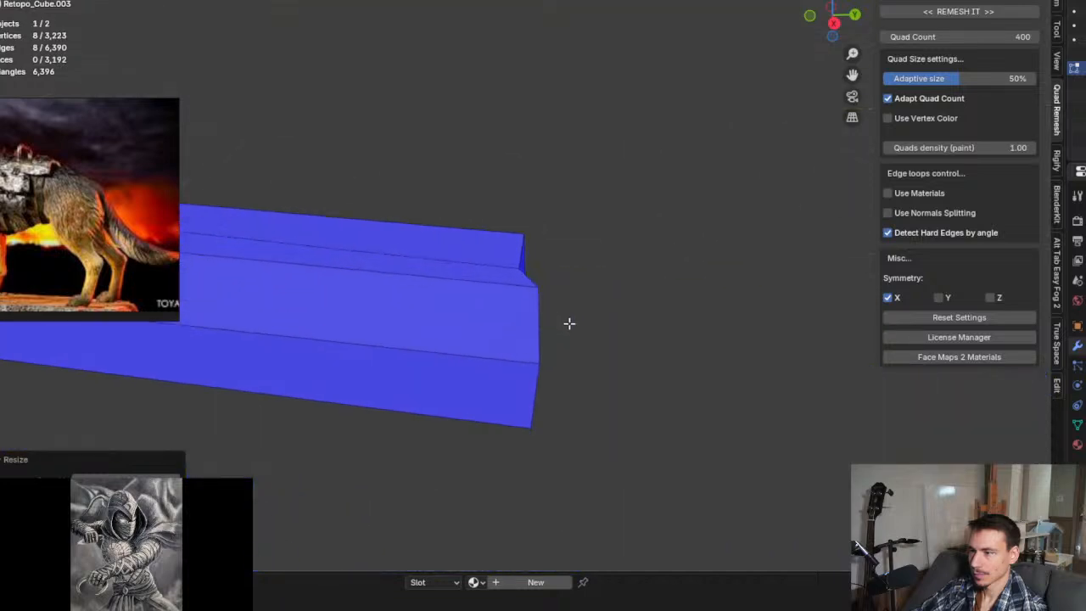
alt+click(538, 331)
middle_drag(582, 314, 560, 291)
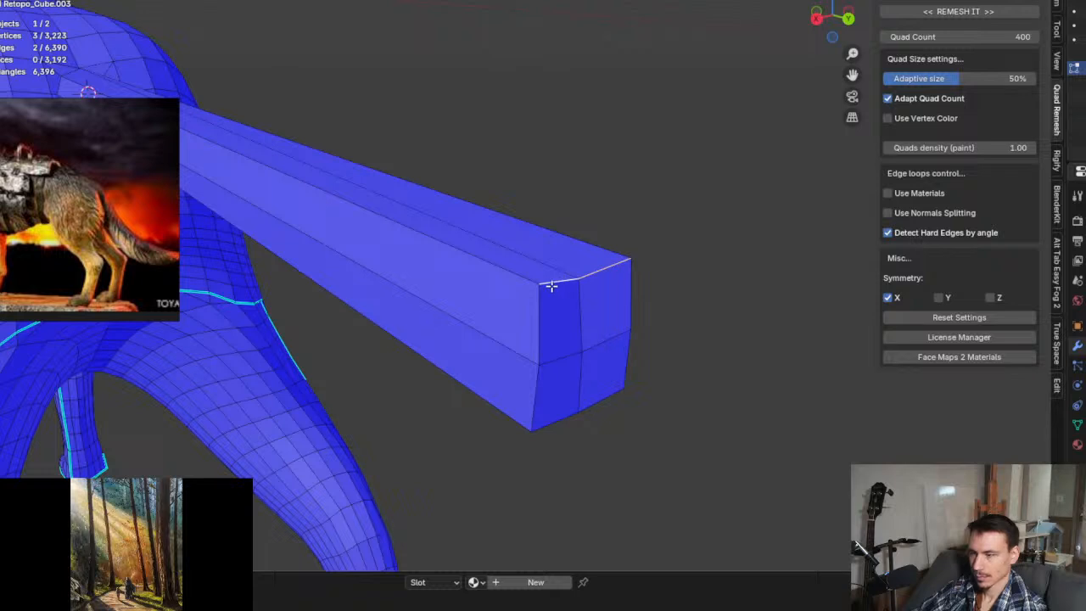
ctrl+click(536, 329)
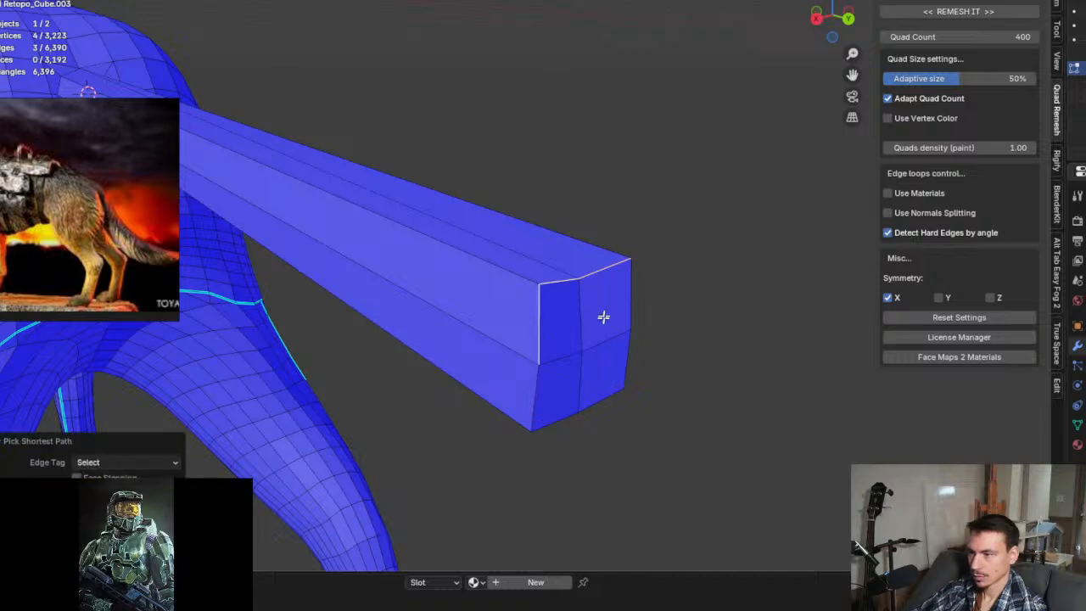
ctrl+click(585, 401)
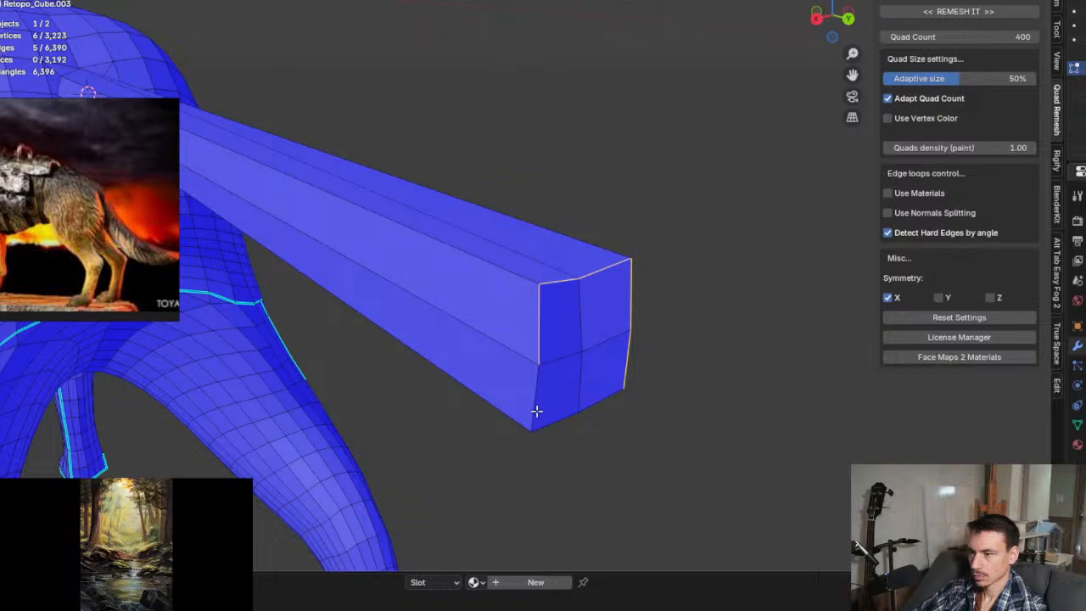
middle_drag(545, 424, 474, 357)
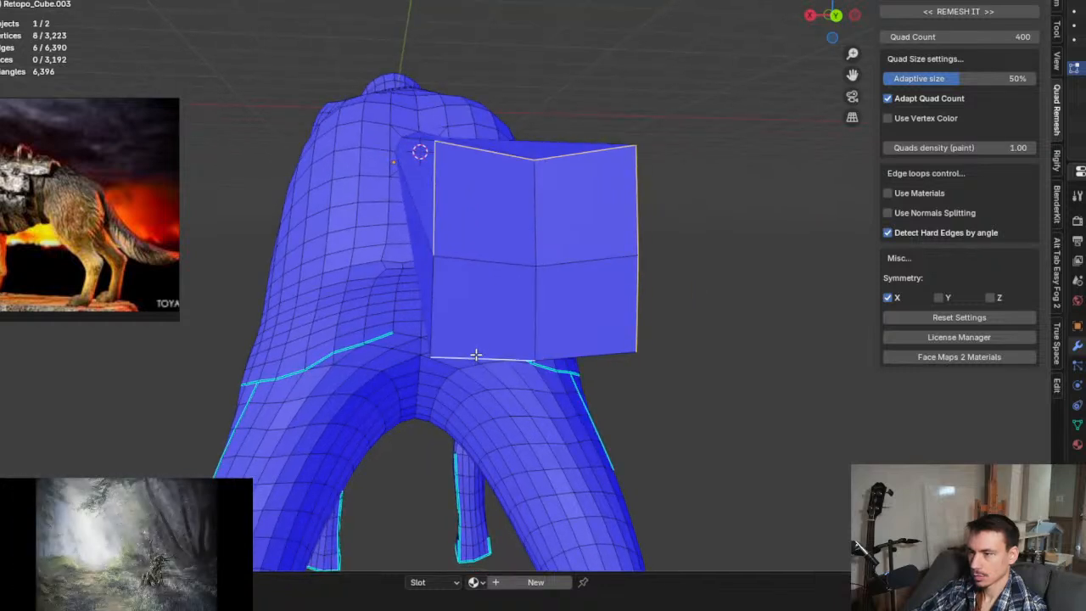
ctrl+click(442, 329)
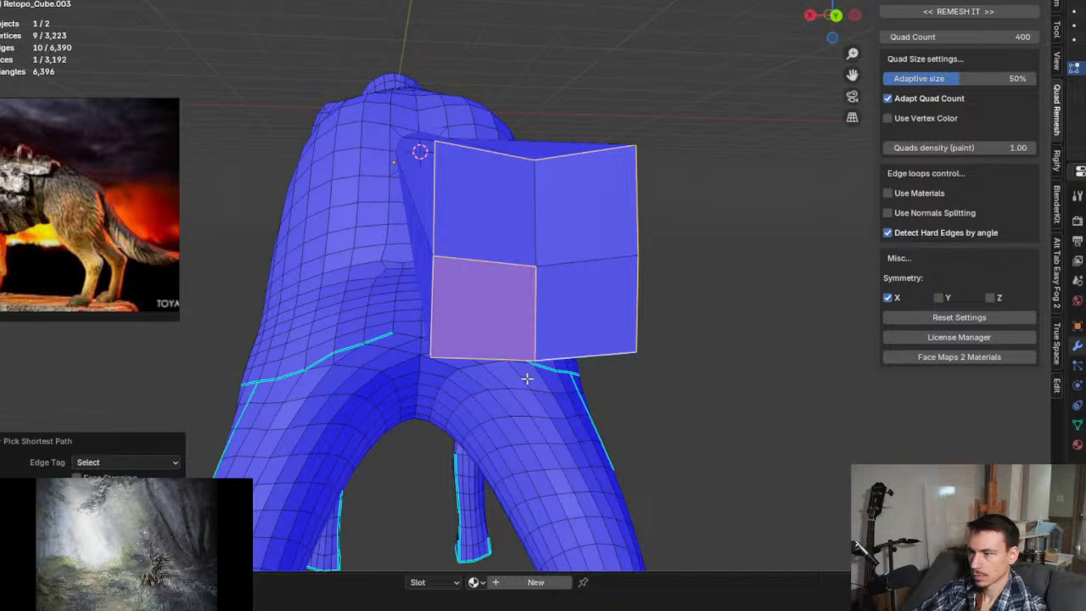
click(509, 313)
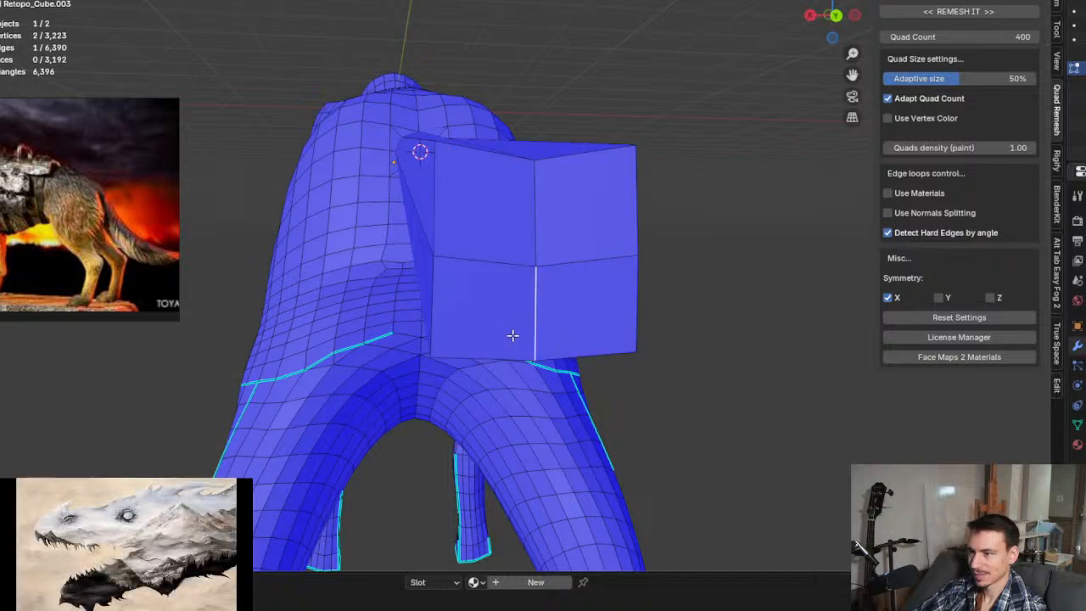
Step: Select the outer edges around the tail's end, without the inner cross edges, and round them with LoopTools Circle
alt+click(637, 306)
mouse_move(626, 302)
middle_down()
mouse_move(613, 296)
mouse_move(625, 303)
middle_up()
alt+click(607, 151)
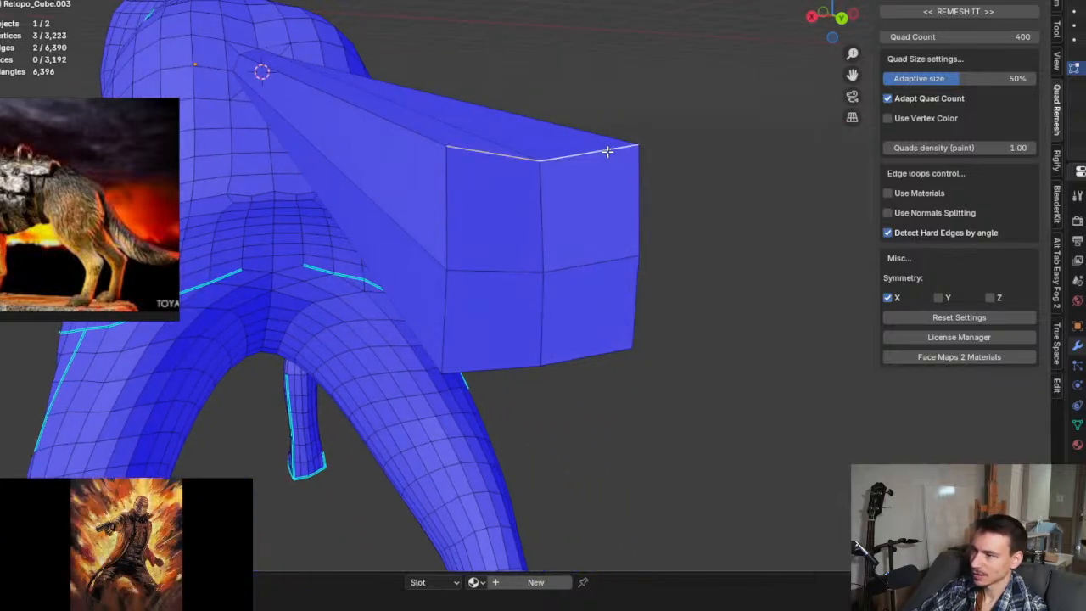
alt+click(608, 351)
middle_drag(562, 230, 585, 245)
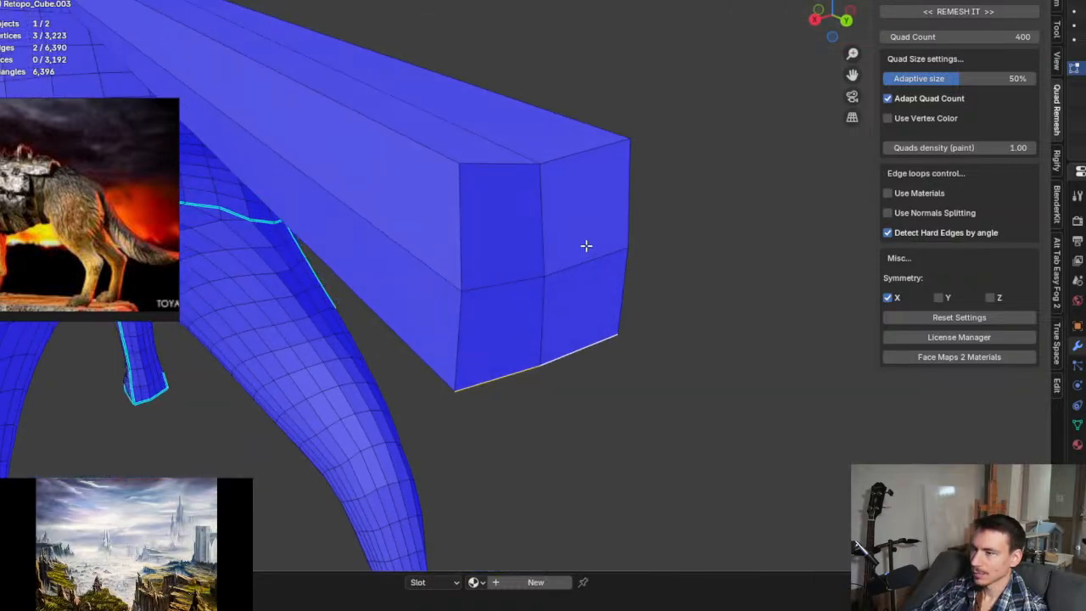
ctrl+click(459, 180)
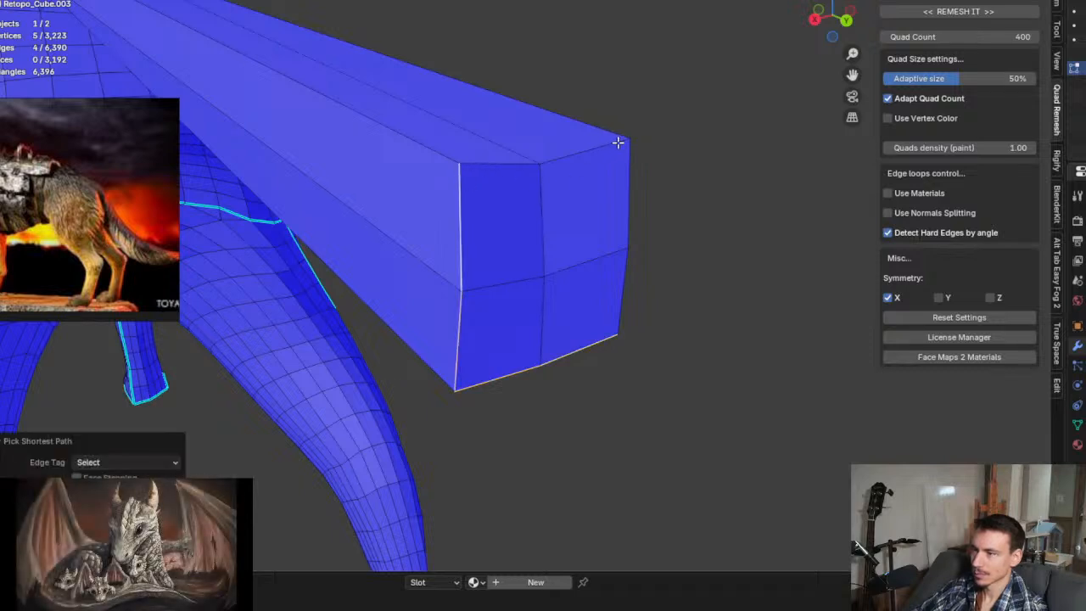
ctrl+click(625, 142)
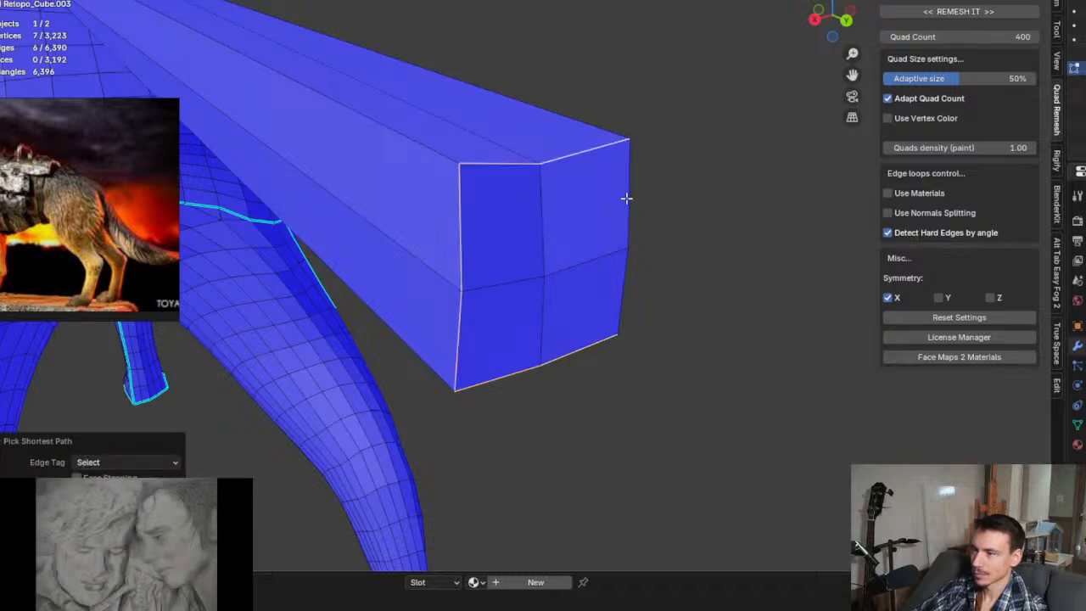
ctrl+click(616, 328)
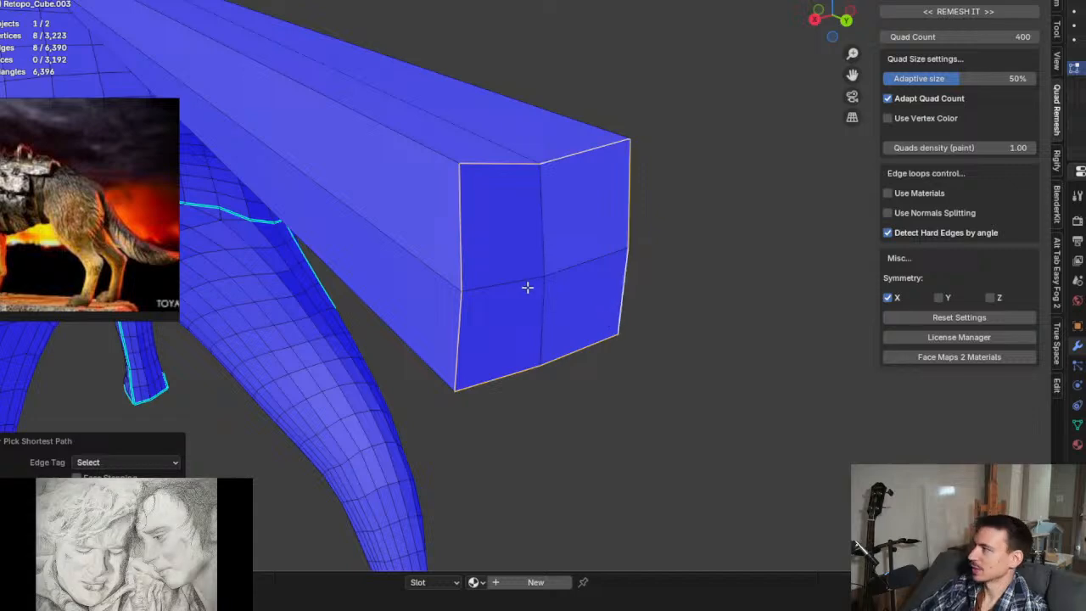
middle_drag(527, 288, 562, 277)
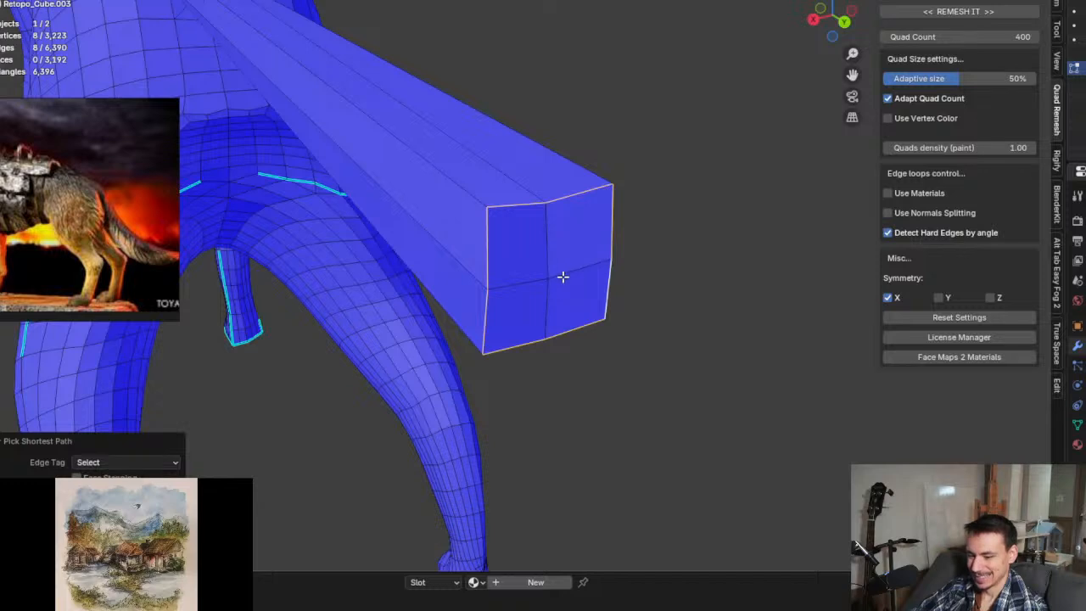
right_click(582, 200)
mouse_move(595, 168)
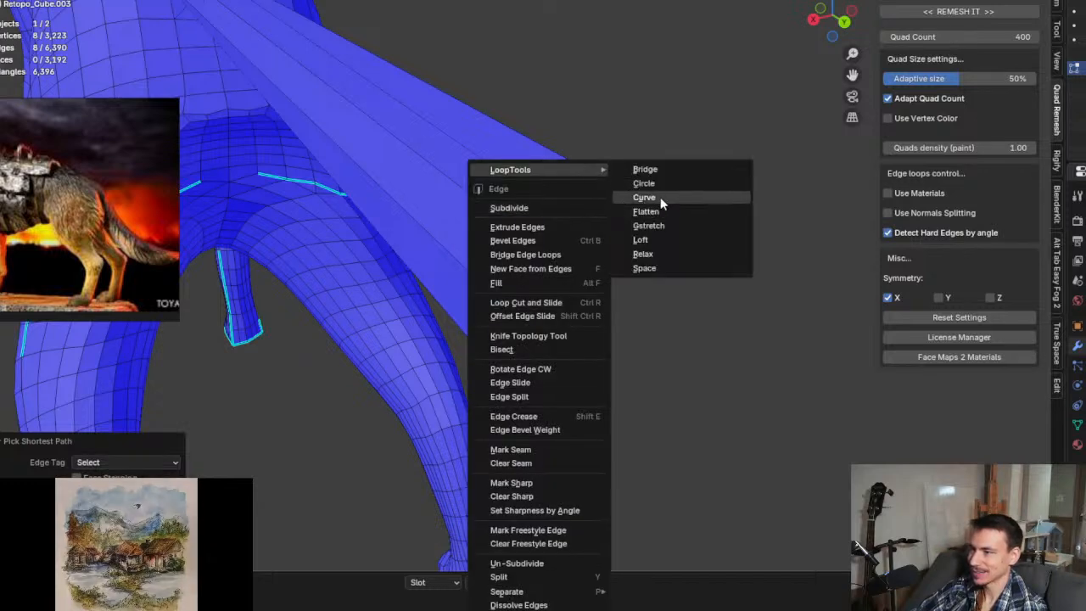
click(664, 185)
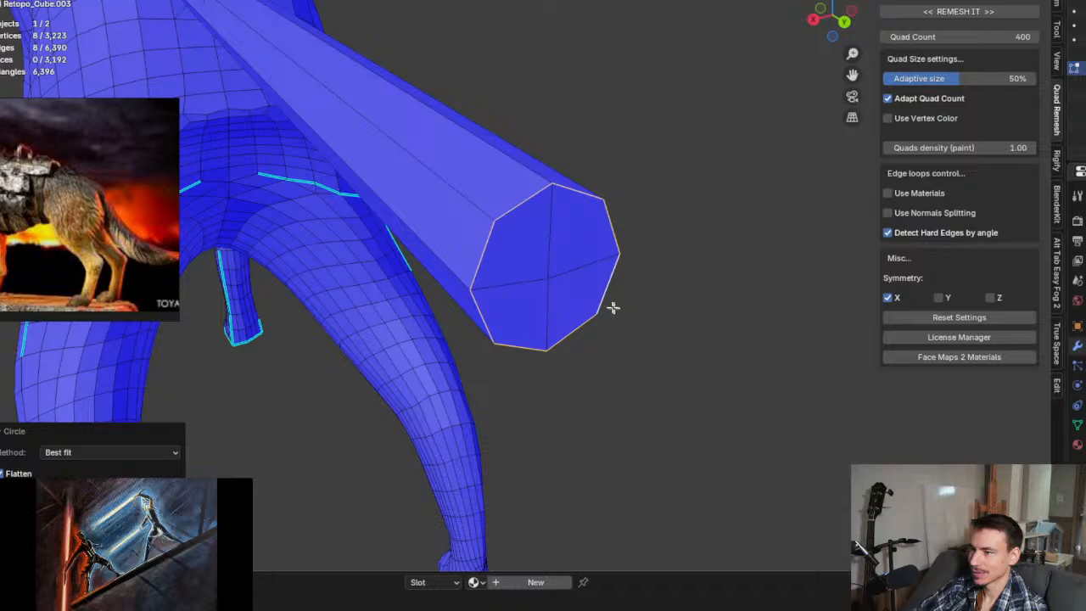
Step: Add 16 evenly spaced loop cuts along the length of the tail
mouse_move(612, 307)
middle_down()
mouse_move(563, 269)
mouse_move(450, 245)
mouse_move(450, 264)
mouse_move(653, 293)
mouse_move(520, 278)
mouse_move(599, 285)
mouse_move(452, 293)
mouse_move(553, 283)
mouse_move(605, 308)
middle_up()
scroll(519, 278, down, 3)
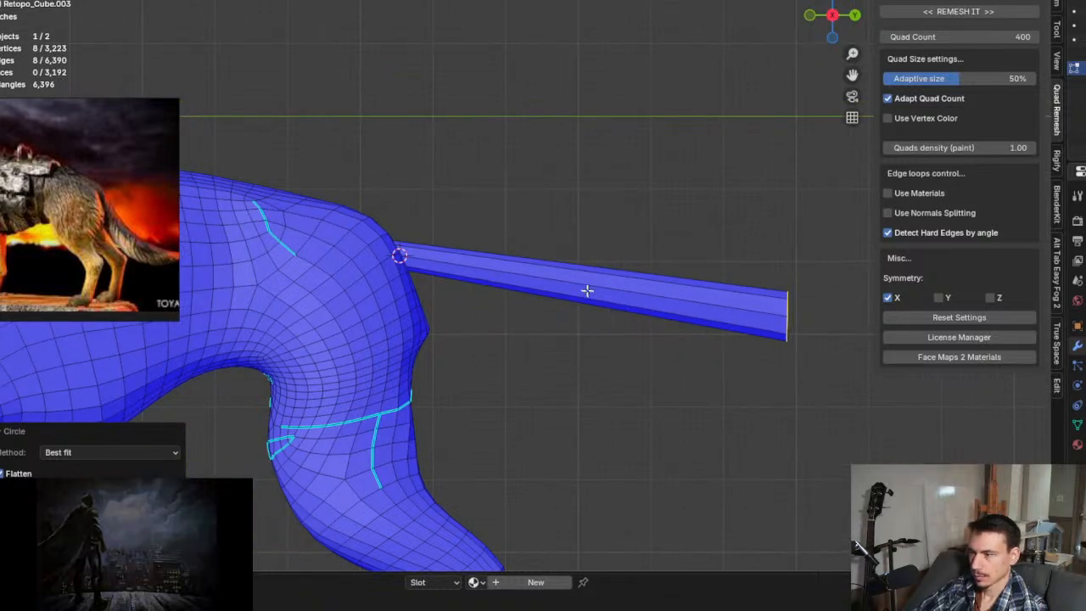
key(ctrl+r)
scroll(615, 293, up, 8)
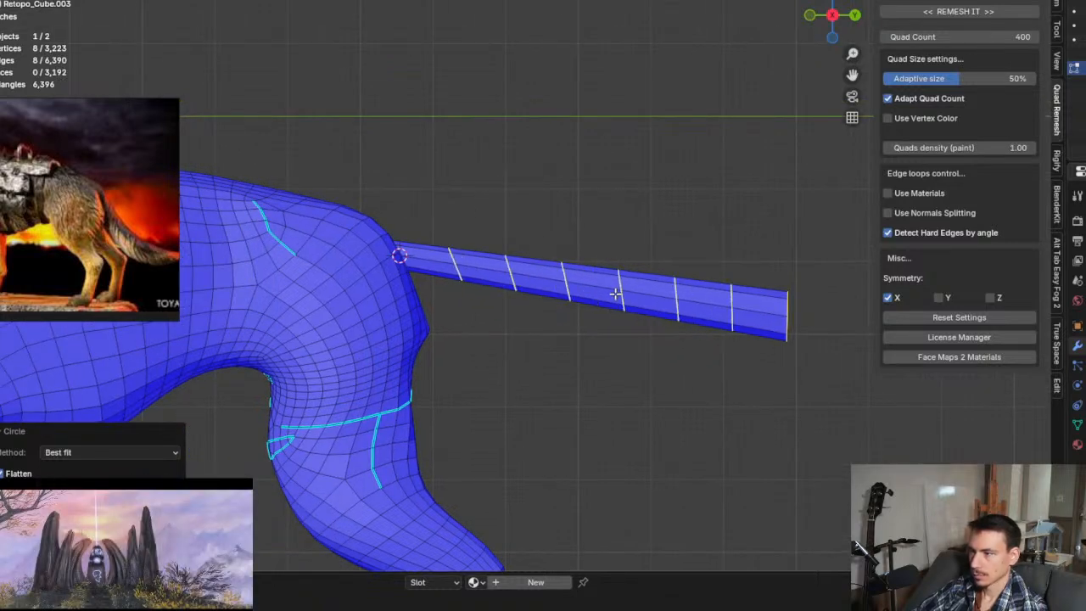
scroll(614, 293, up, 3)
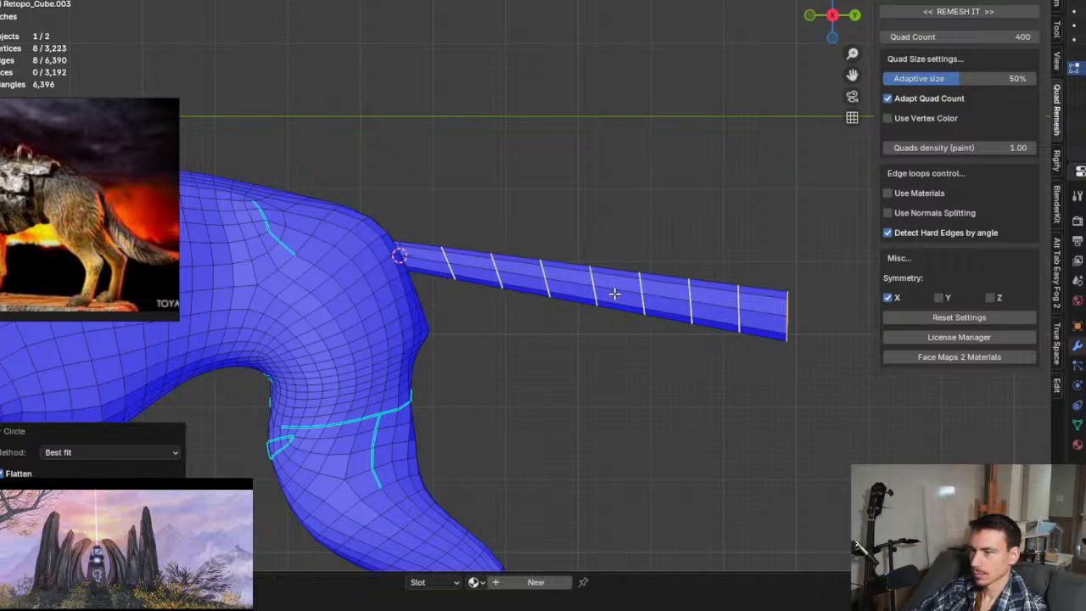
scroll(614, 294, up, 3)
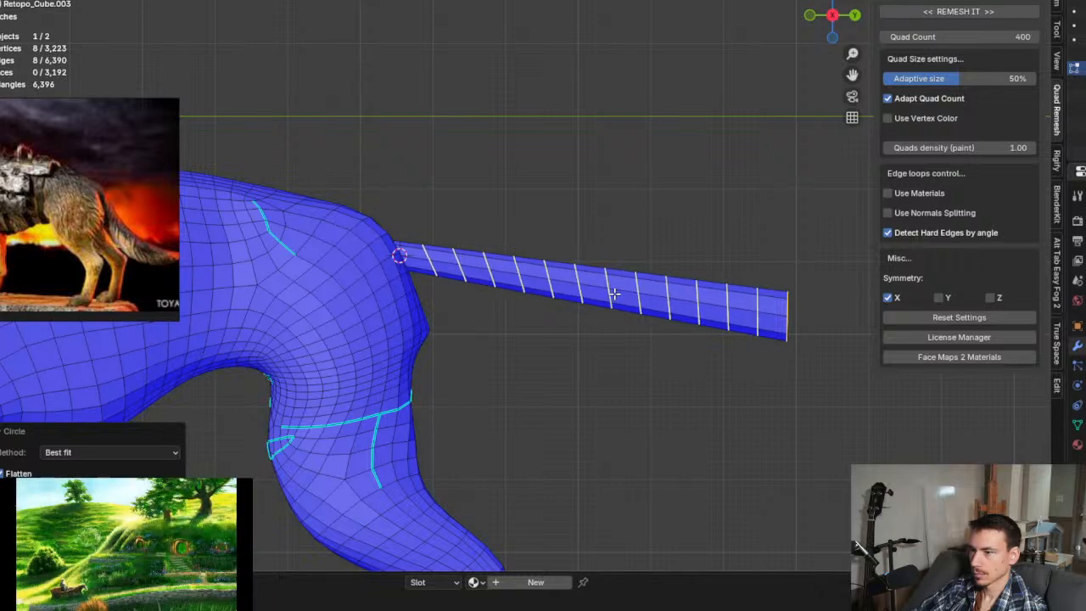
scroll(614, 294, up, 1)
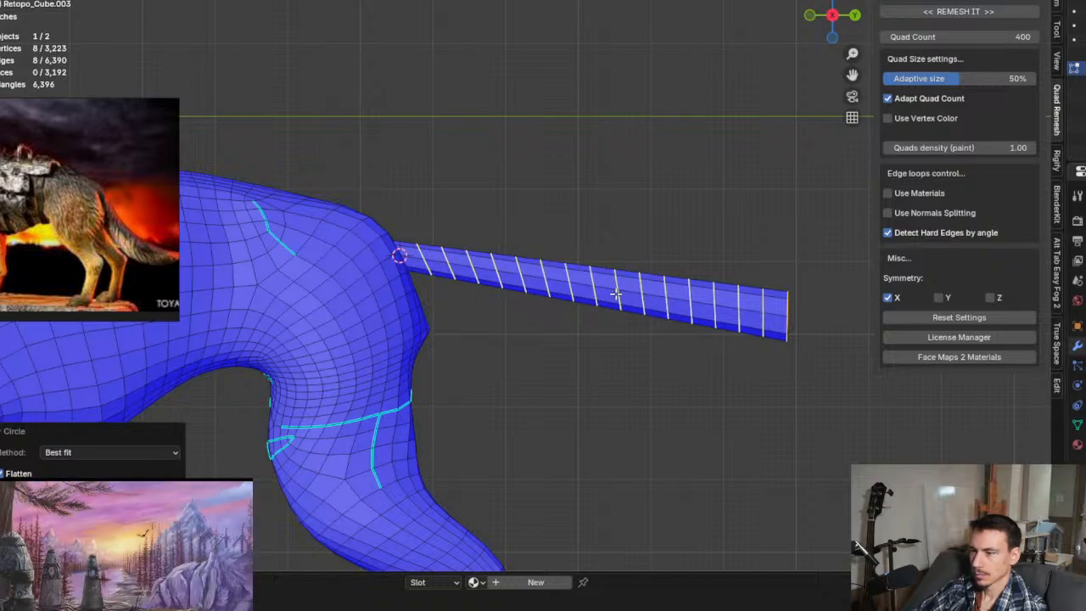
scroll(614, 293, up, 1)
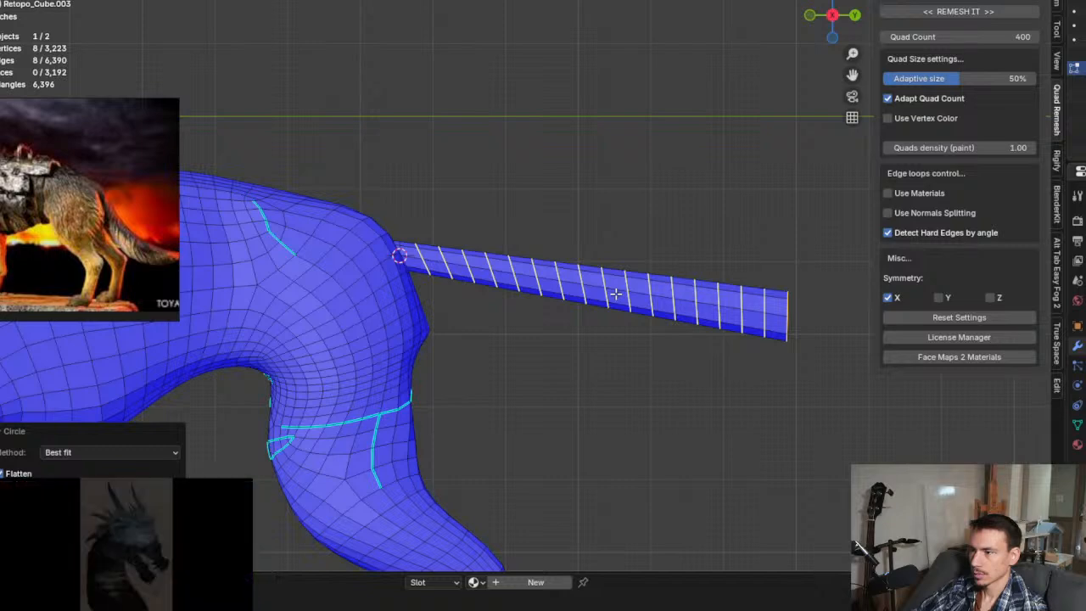
click(614, 294)
right_click(614, 293)
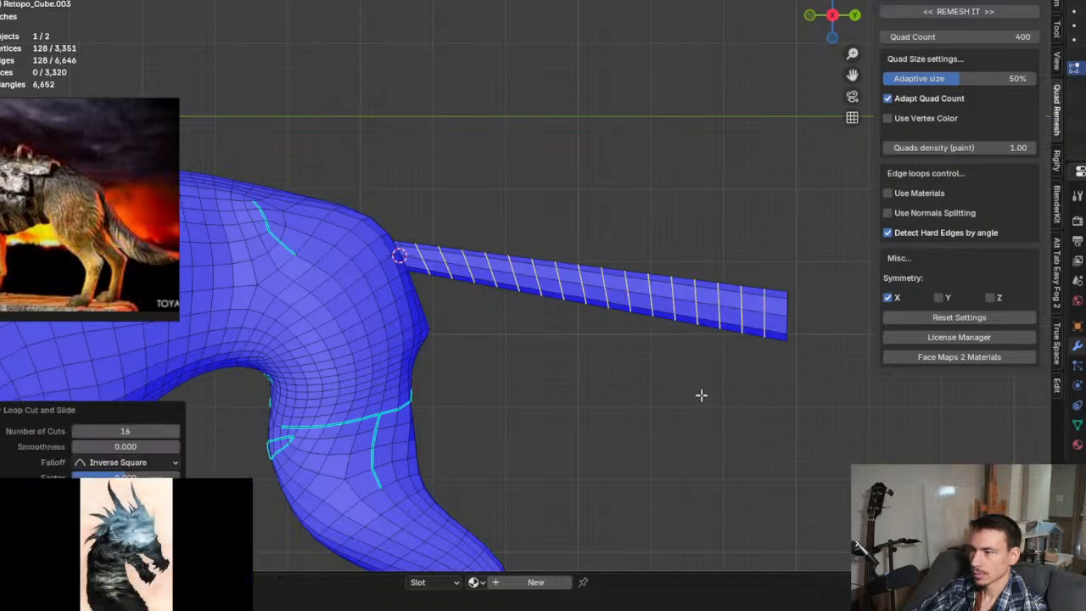
Step: Clear the loop-cut selection and select the four faces that cap the tail's end
scroll(692, 387, down, 5)
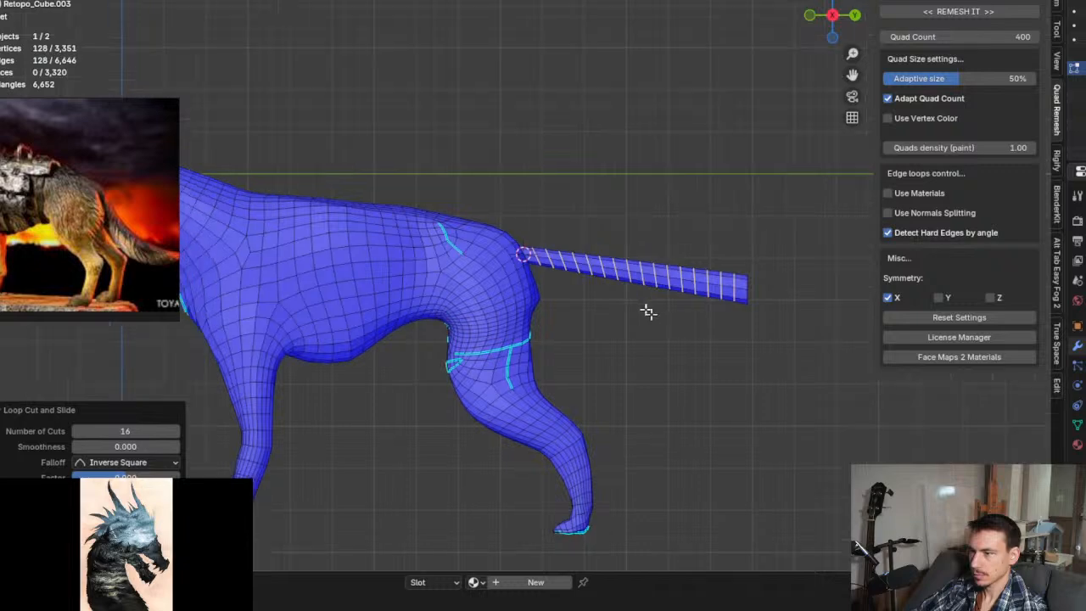
mouse_move(716, 351)
shift+middle_down()
mouse_move(717, 364)
mouse_move(698, 331)
mouse_move(822, 340)
mouse_move(726, 333)
shift+middle_up()
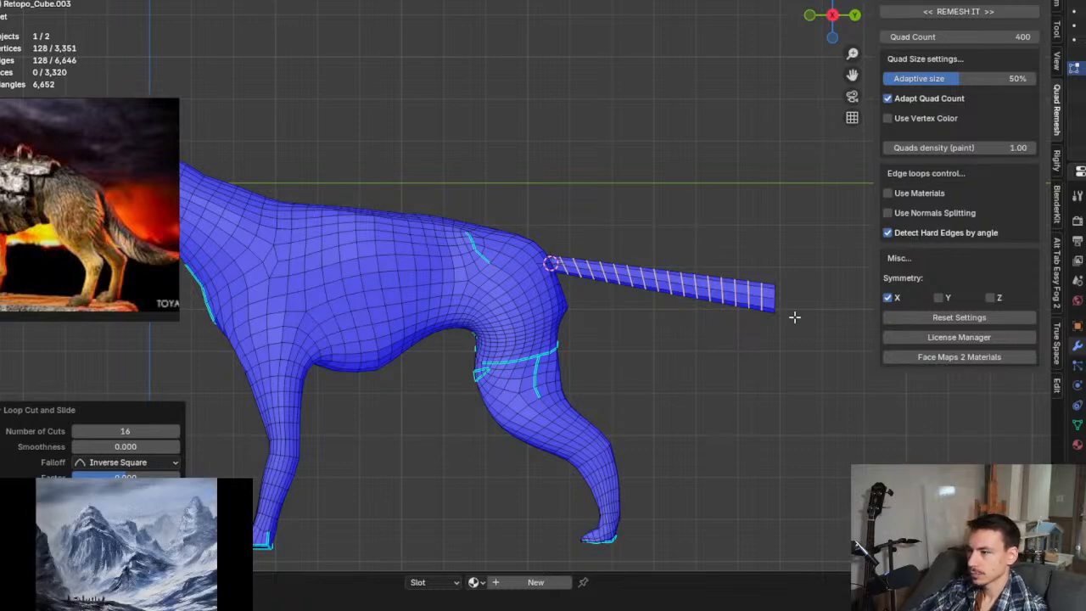
scroll(785, 310, up, 3)
middle_drag(794, 307, 669, 307)
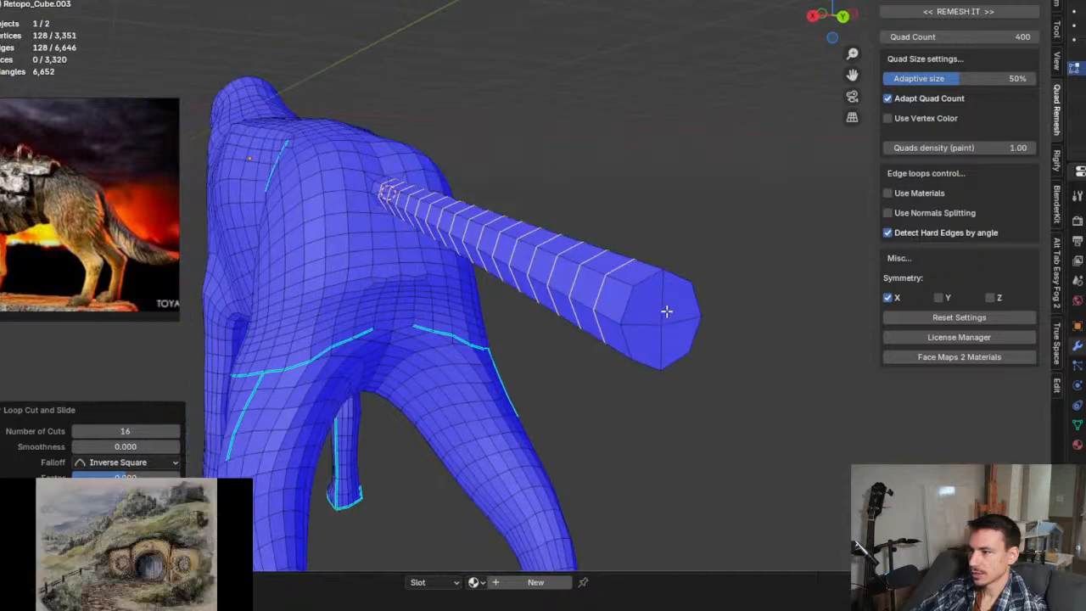
key(ctrl+z)
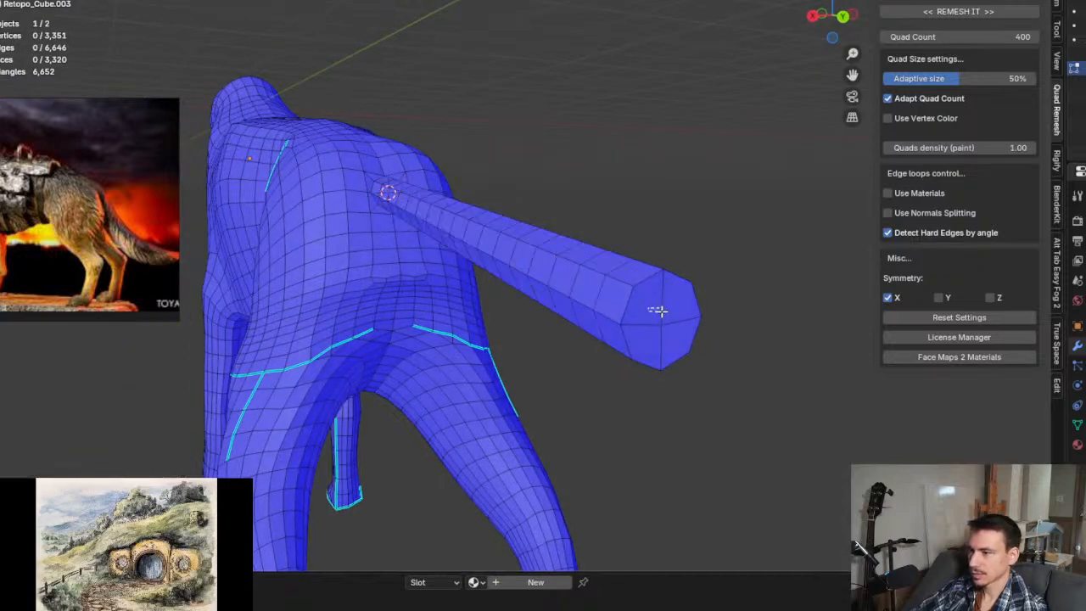
drag(648, 307, 666, 341)
middle_drag(656, 335, 819, 393)
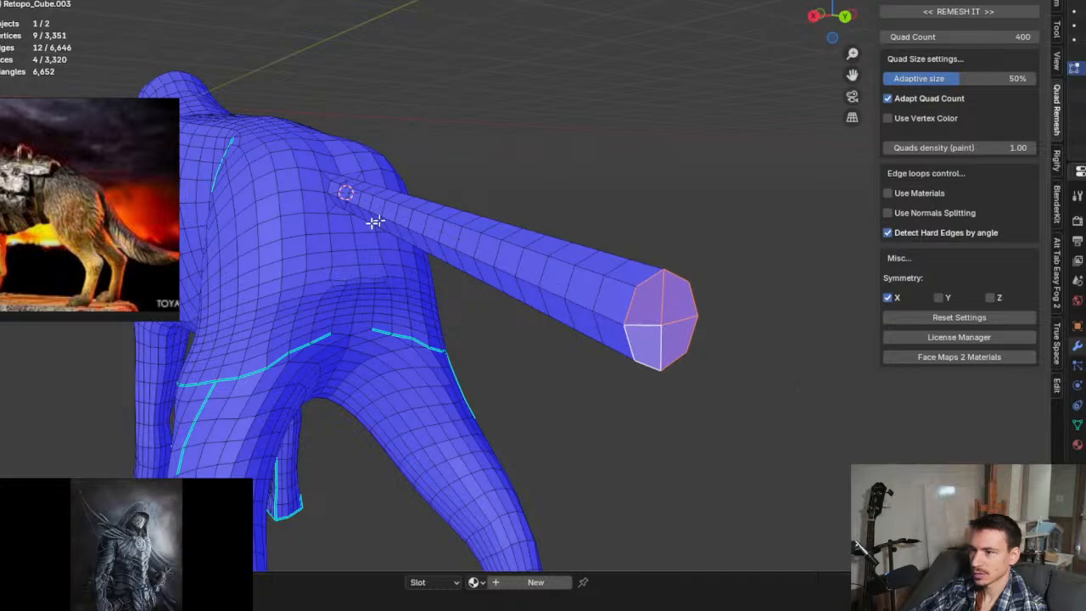
middle_drag(375, 222, 585, 327)
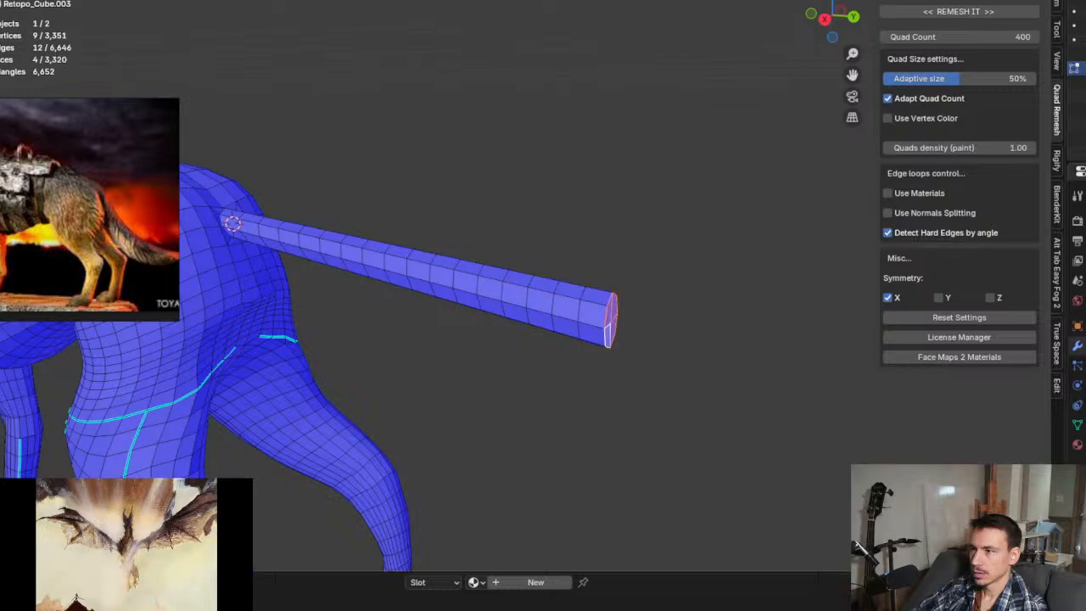
middle_drag(704, 377, 620, 318)
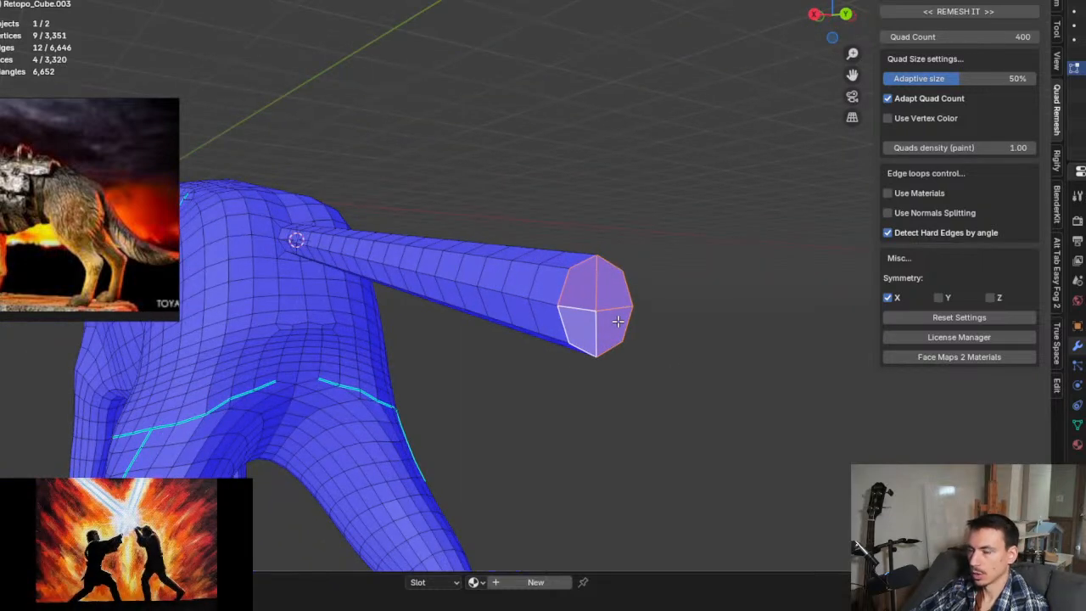
Step: Set the pivot point to Individual Origins and scale the tail's end faces to 0.249 with proportional editing to taper the tip
key(e)
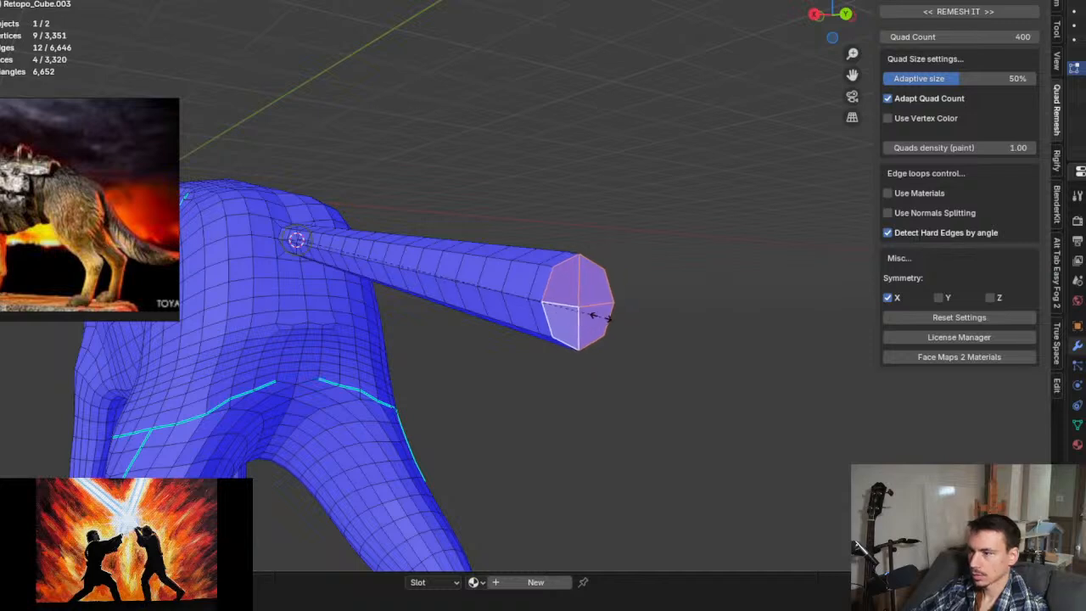
click(604, 323)
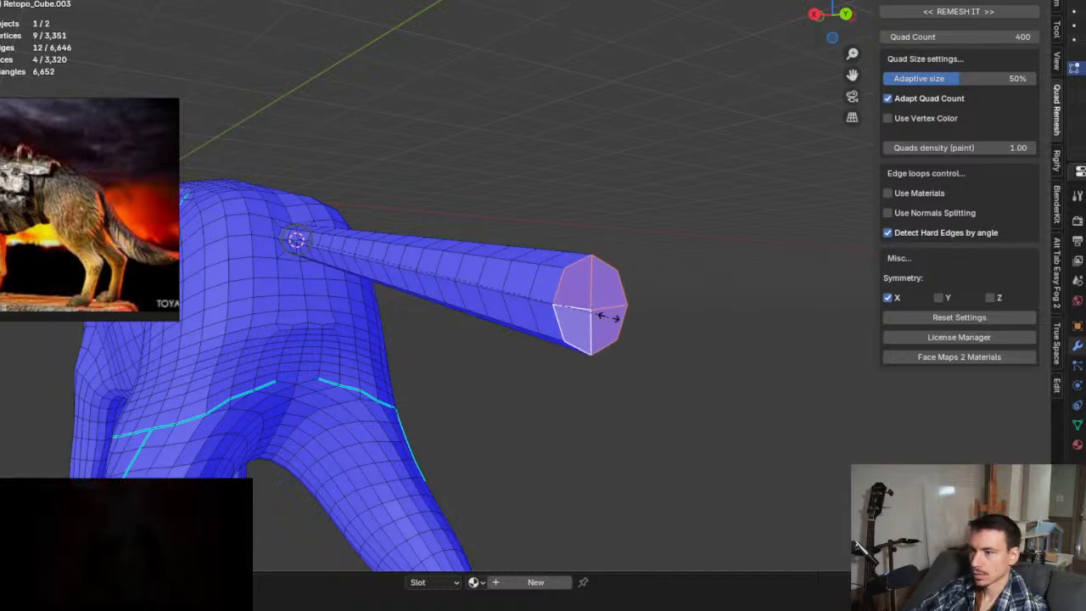
middle_drag(478, 306, 482, 276)
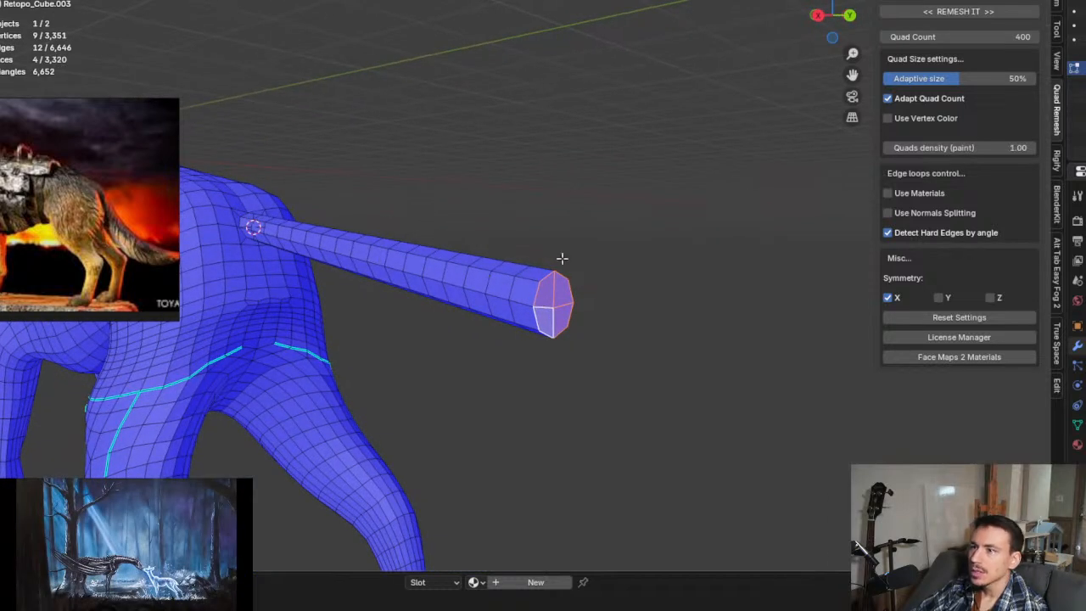
click(526, 2)
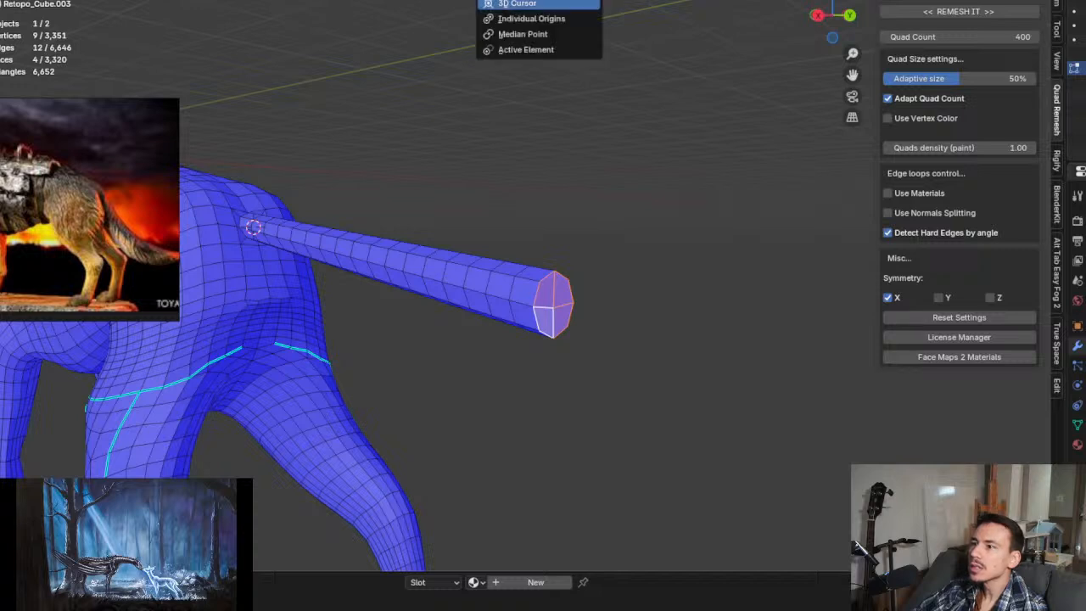
click(537, 18)
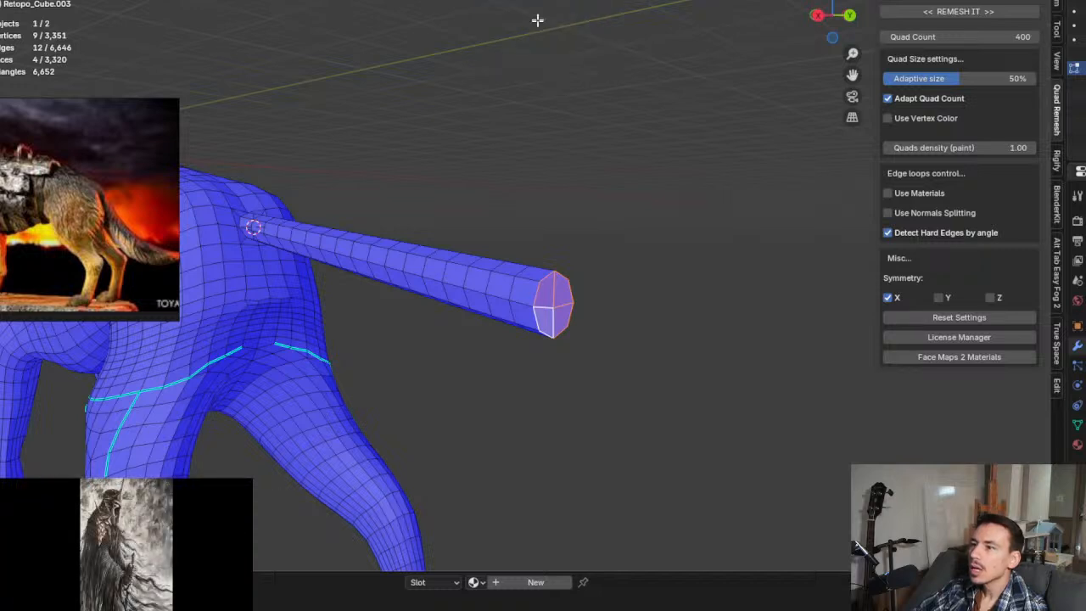
key(s)
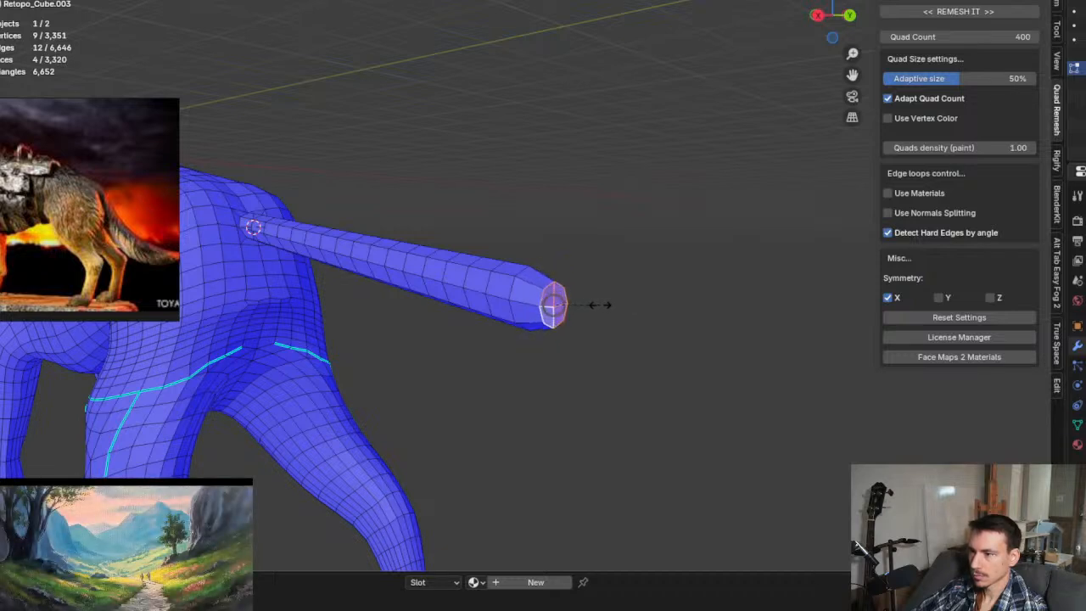
key(o)
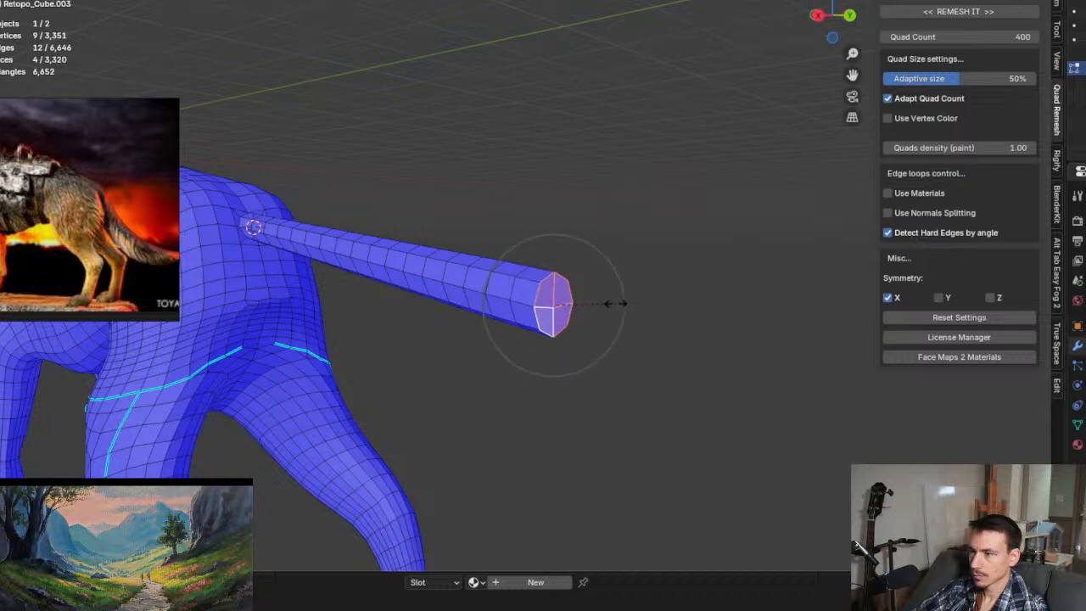
click(552, 306)
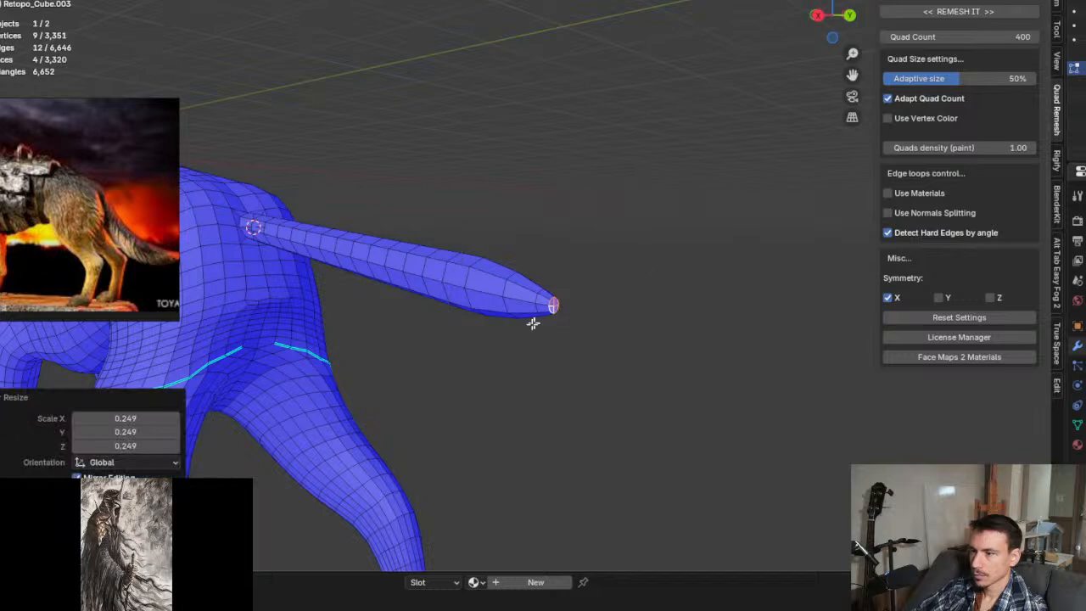
Step: Select the entire dog mesh and remesh it with Quad Remesher at a quad count of 3000
mouse_move(533, 323)
middle_down()
mouse_move(473, 339)
mouse_move(551, 347)
mouse_move(513, 325)
mouse_move(441, 315)
mouse_move(497, 332)
mouse_move(475, 342)
mouse_move(509, 339)
mouse_move(481, 334)
mouse_move(497, 310)
mouse_move(541, 338)
mouse_move(565, 332)
mouse_move(541, 341)
mouse_move(538, 332)
mouse_move(565, 332)
middle_up()
scroll(497, 330, down, 3)
scroll(481, 335, up, 3)
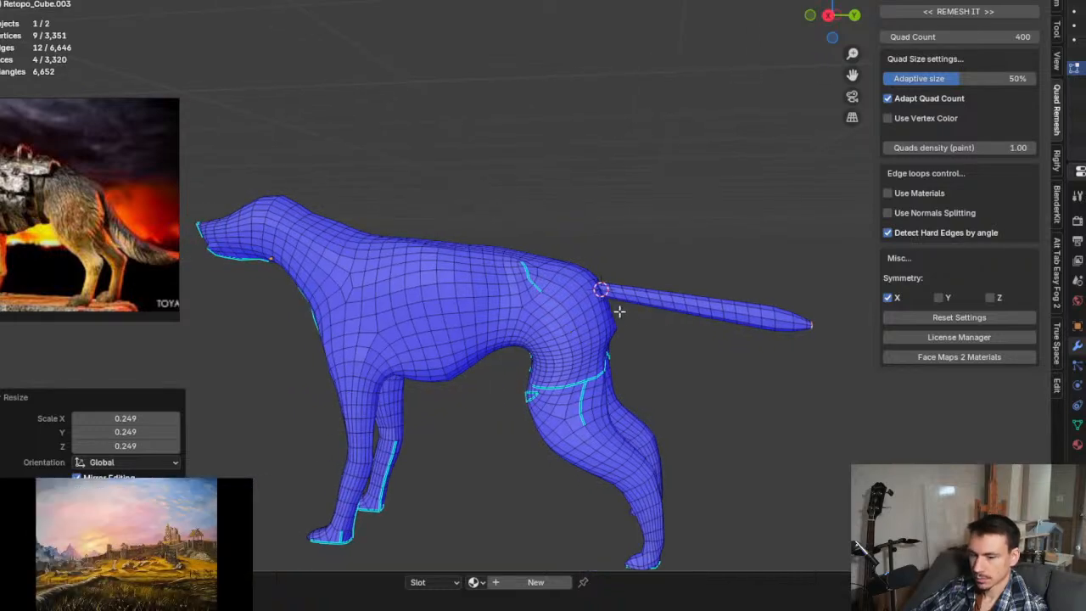
key(a)
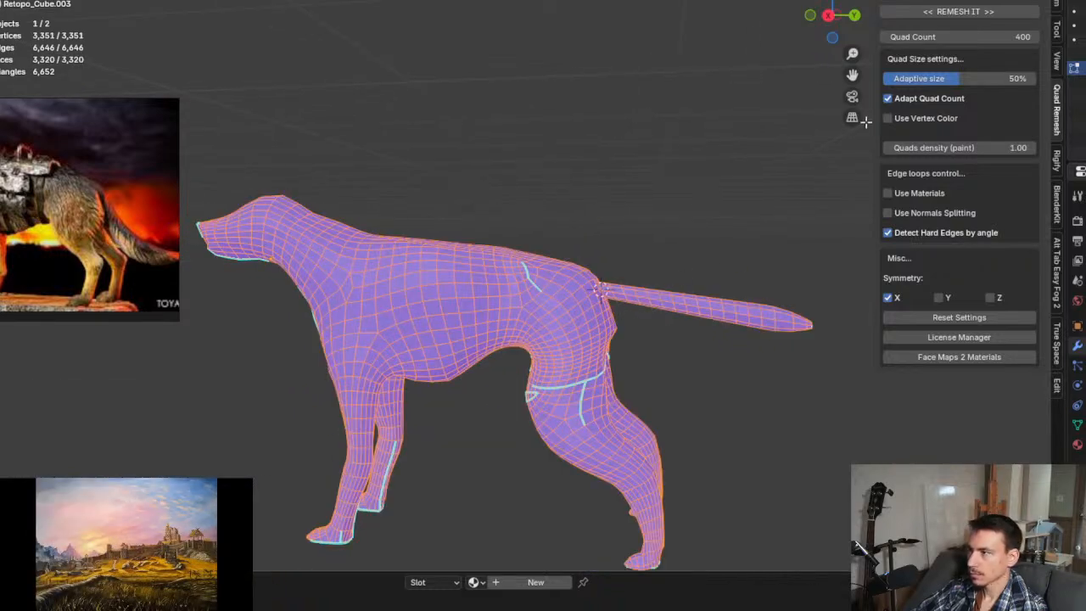
double_click(977, 36)
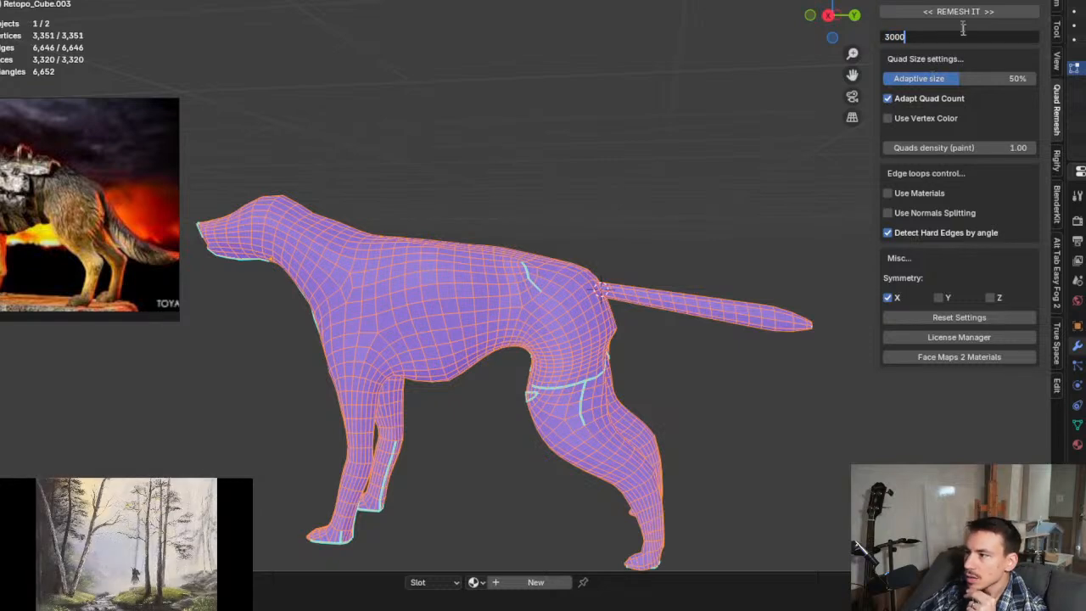
key(Return)
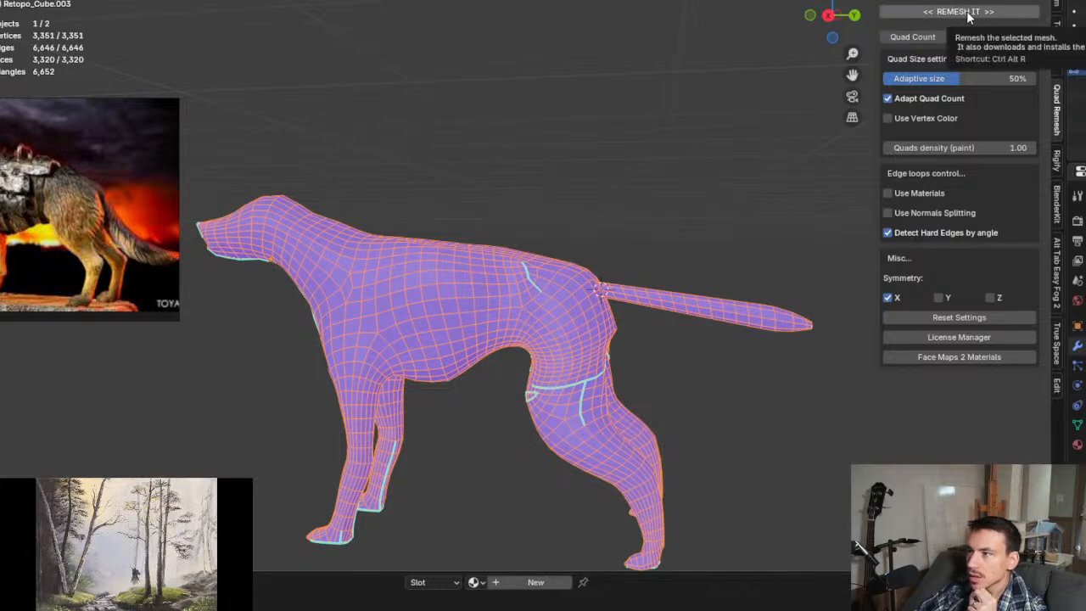
click(967, 13)
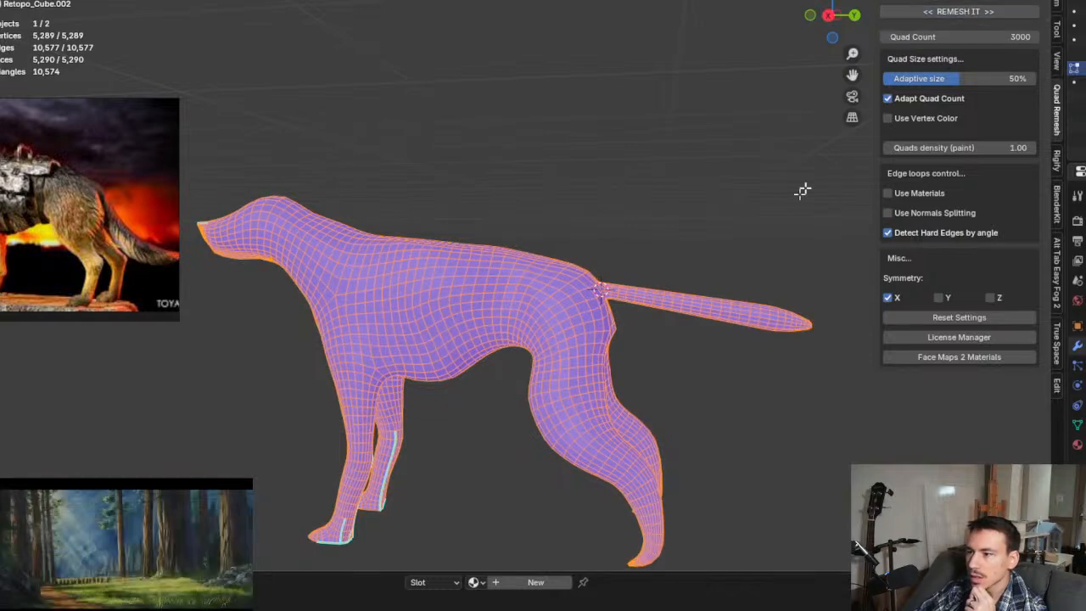
Step: Try to extrude two neighbouring faces on the upper side of the dog's head as the start of an ear
middle_drag(533, 314, 553, 336)
middle_drag(492, 266, 529, 207)
scroll(429, 238, up, 6)
scroll(414, 245, down, 5)
click(549, 257)
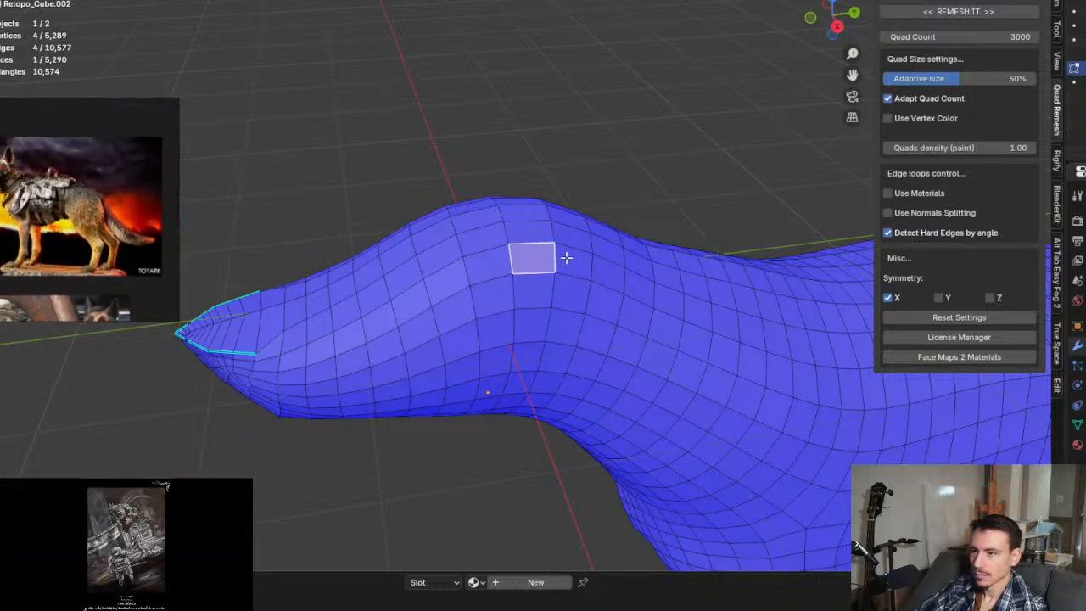
shift+click(570, 258)
middle_drag(569, 258, 596, 259)
key(e)
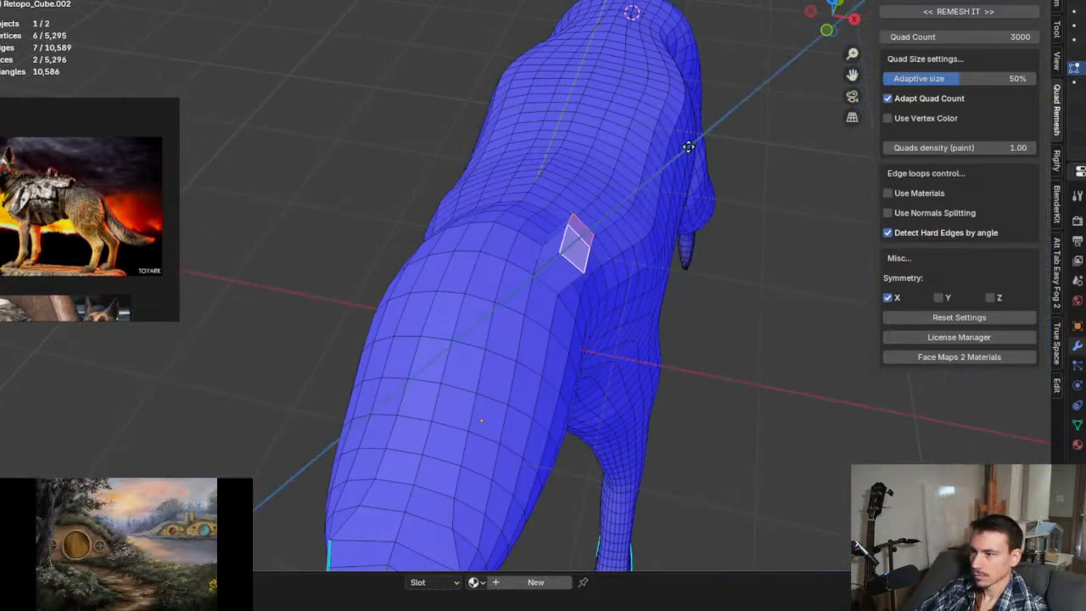
click(728, 147)
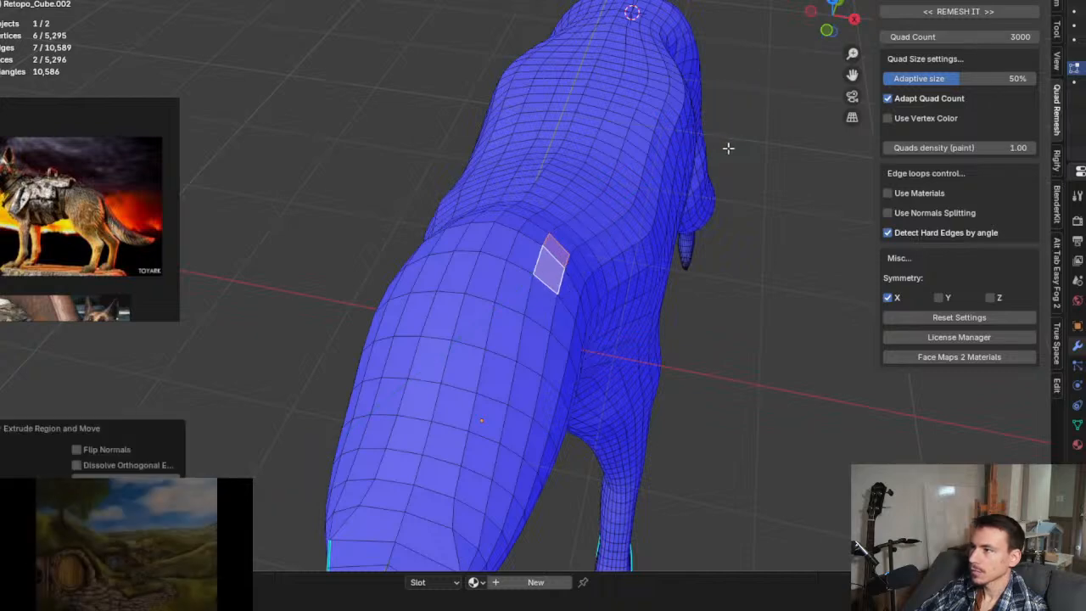
key(s)
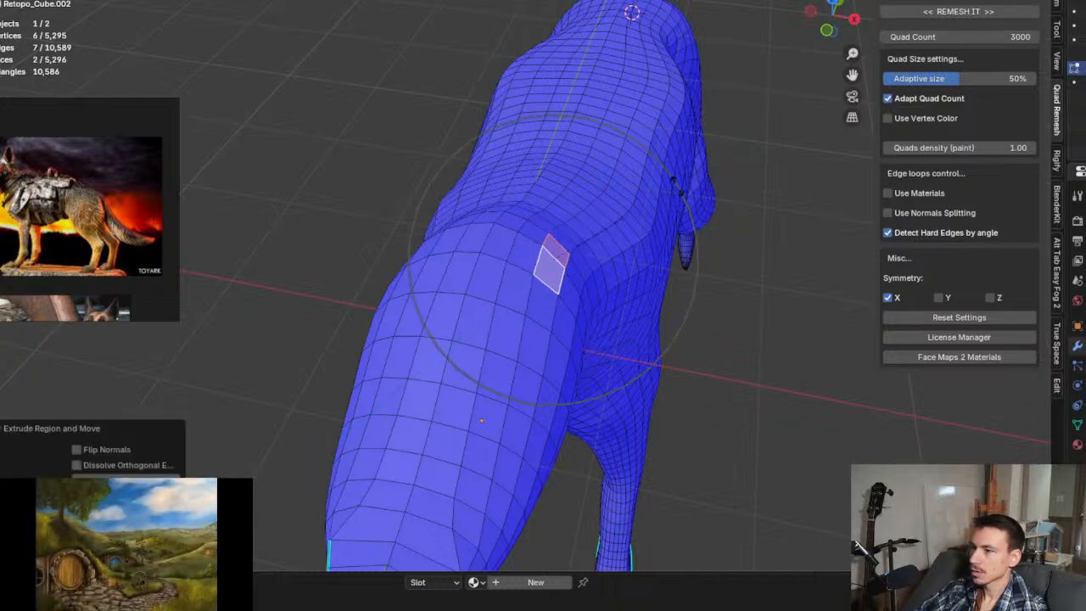
click(659, 202)
Step: Extend the face selection to six faces around the ear area on the head and clear the selection
middle_drag(664, 225, 570, 180)
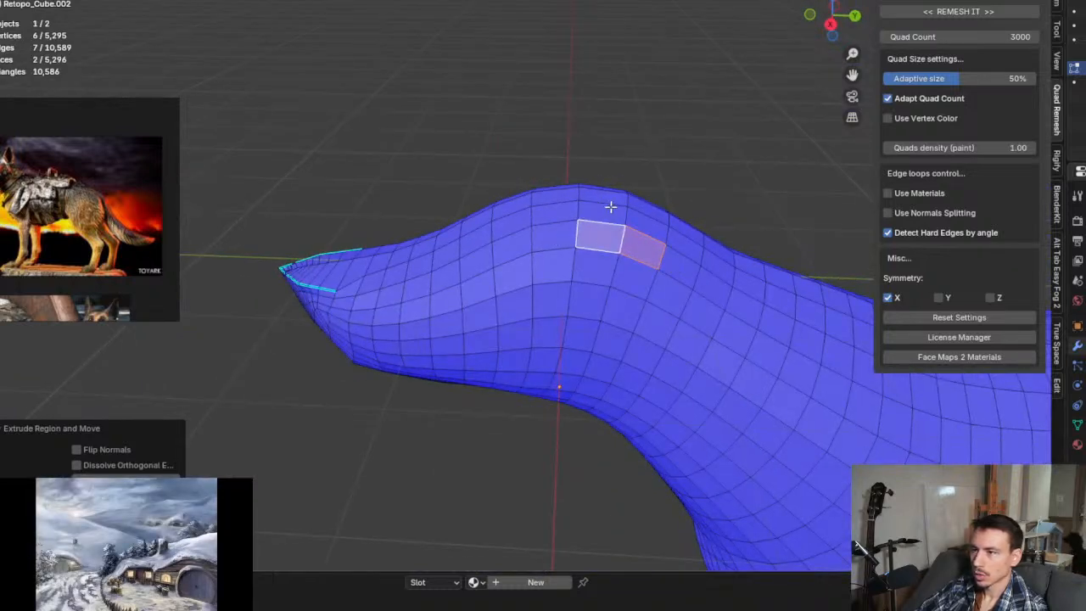
shift+click(639, 219)
shift+click(611, 216)
shift+click(681, 266)
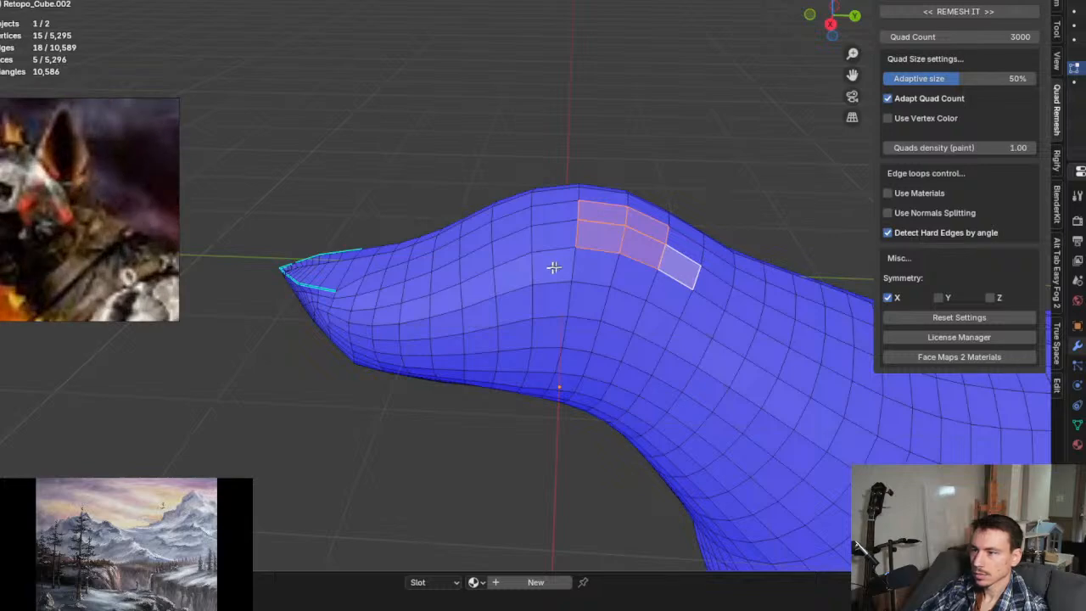
mouse_move(644, 288)
middle_down()
mouse_move(635, 264)
mouse_move(628, 282)
mouse_move(639, 268)
middle_up()
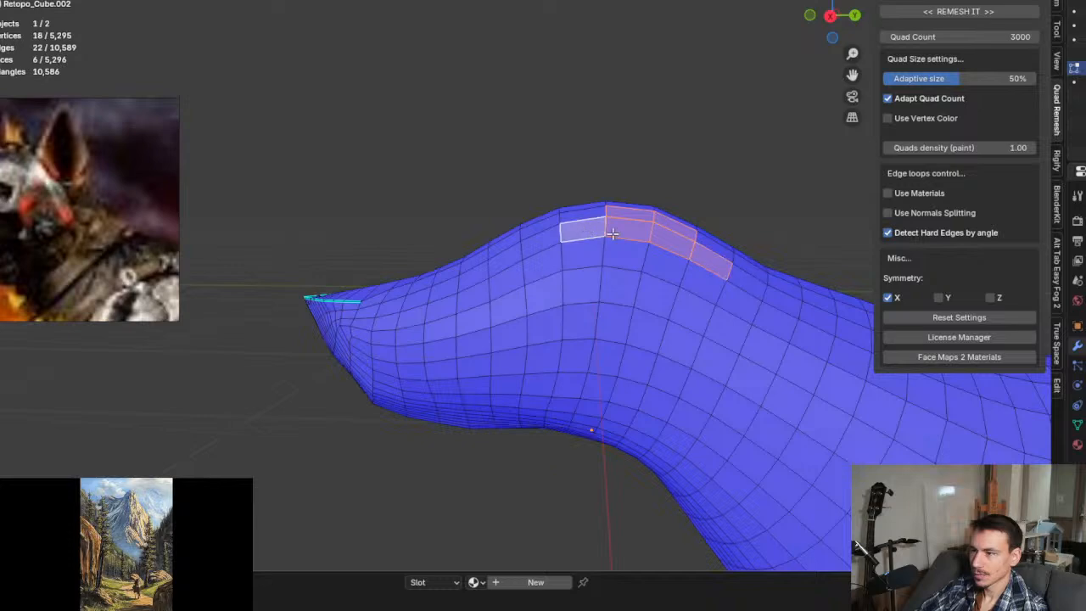
middle_drag(612, 233, 665, 297)
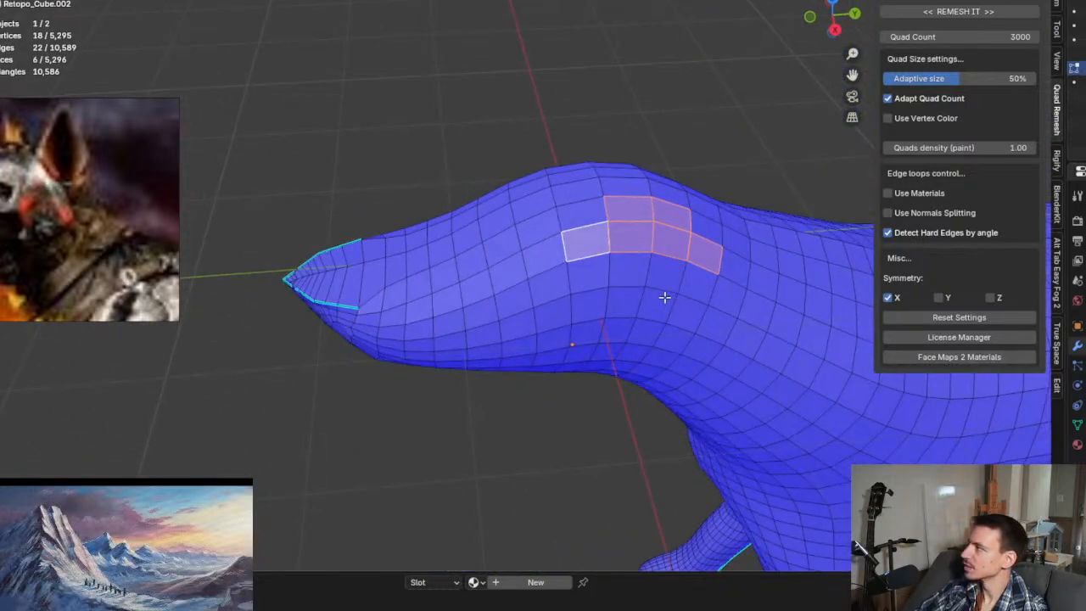
scroll(703, 259, down, 3)
shift+middle_drag(703, 256, 635, 273)
click(627, 194)
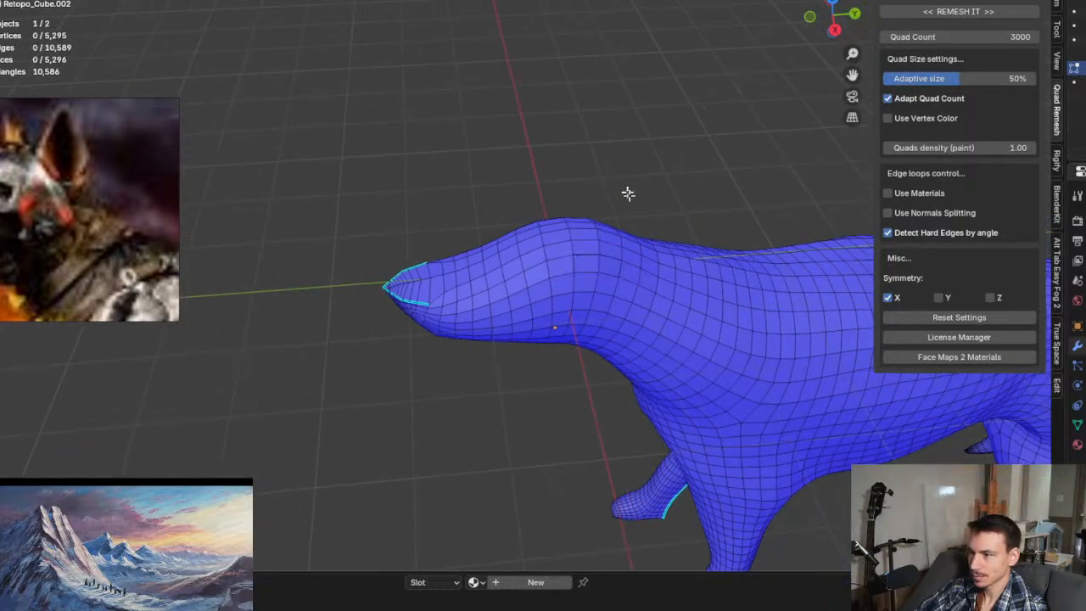
Step: Examine the remeshed dog's topology along the head, neck and whole body from several angles
shift+middle_drag(661, 225, 384, 222)
scroll(637, 227, down, 4)
scroll(327, 153, up, 6)
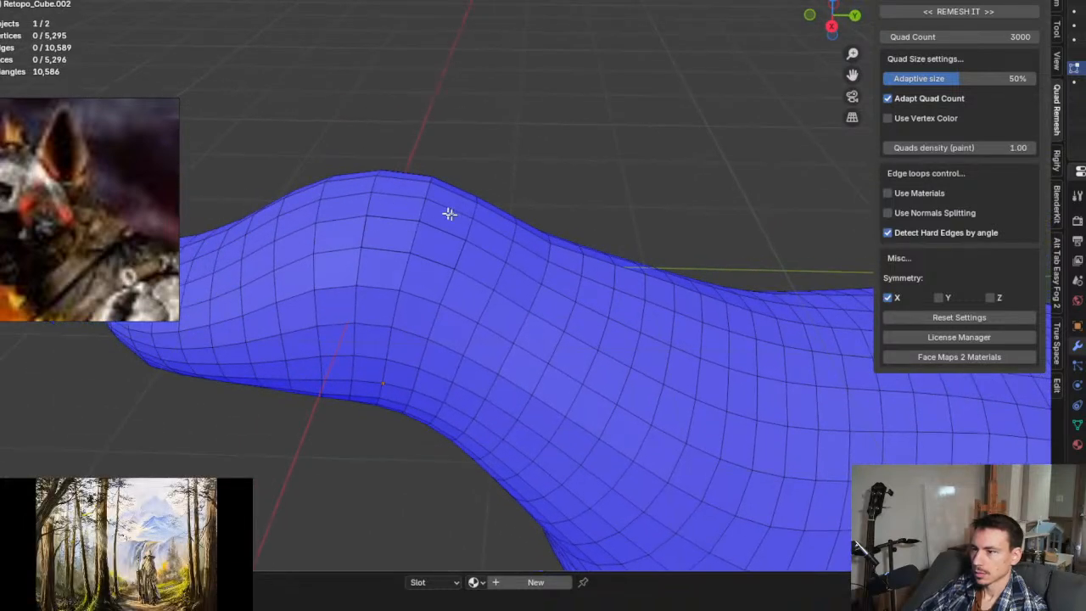
scroll(470, 252, down, 8)
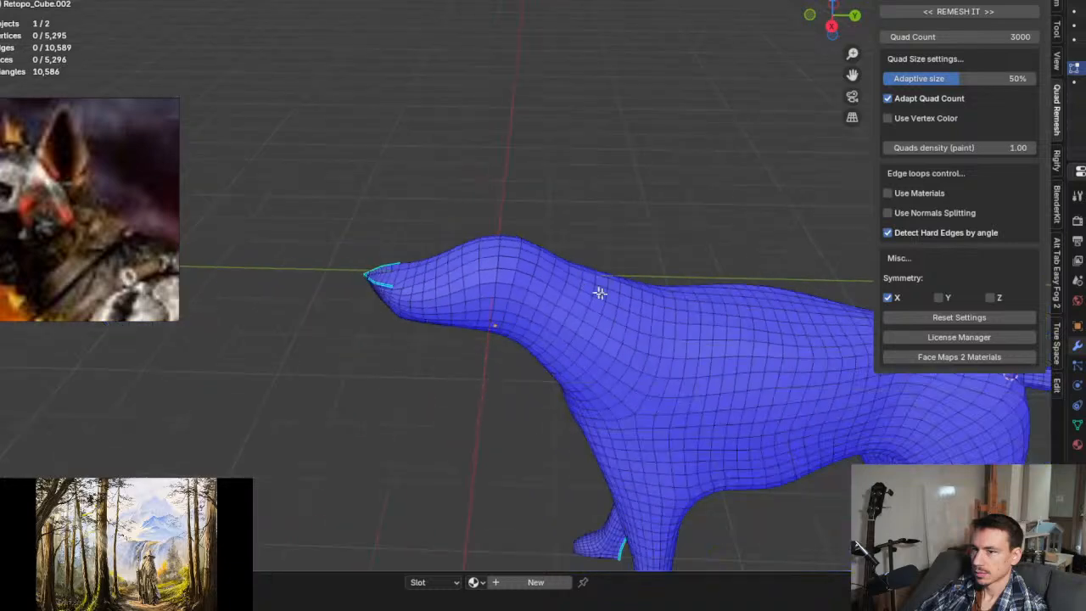
middle_drag(525, 239, 517, 238)
scroll(489, 250, down, 3)
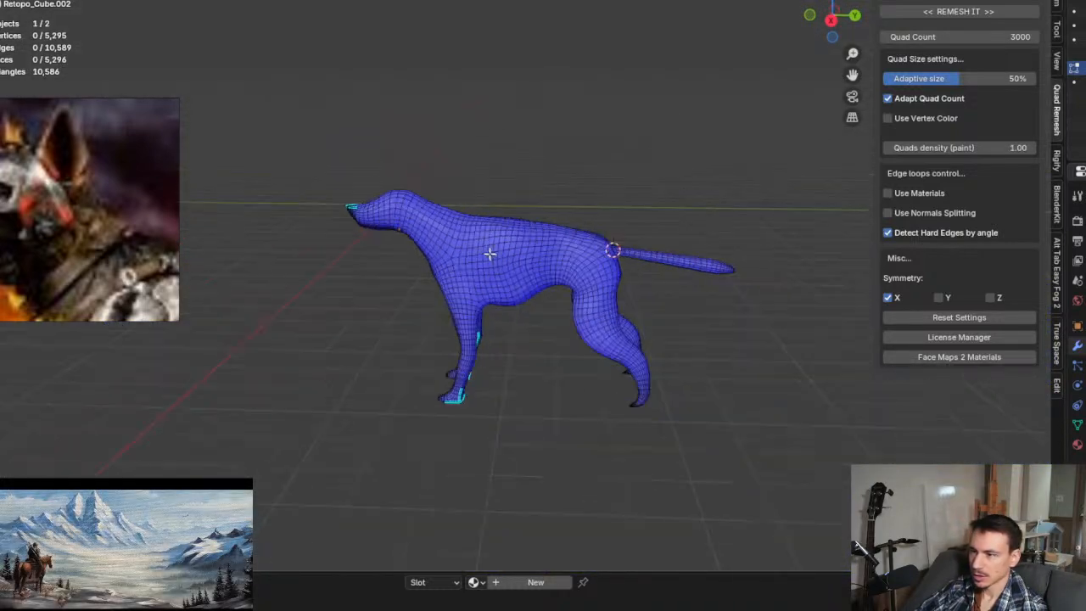
scroll(483, 249, up, 2)
middle_drag(561, 277, 619, 270)
shift+middle_drag(406, 245, 497, 255)
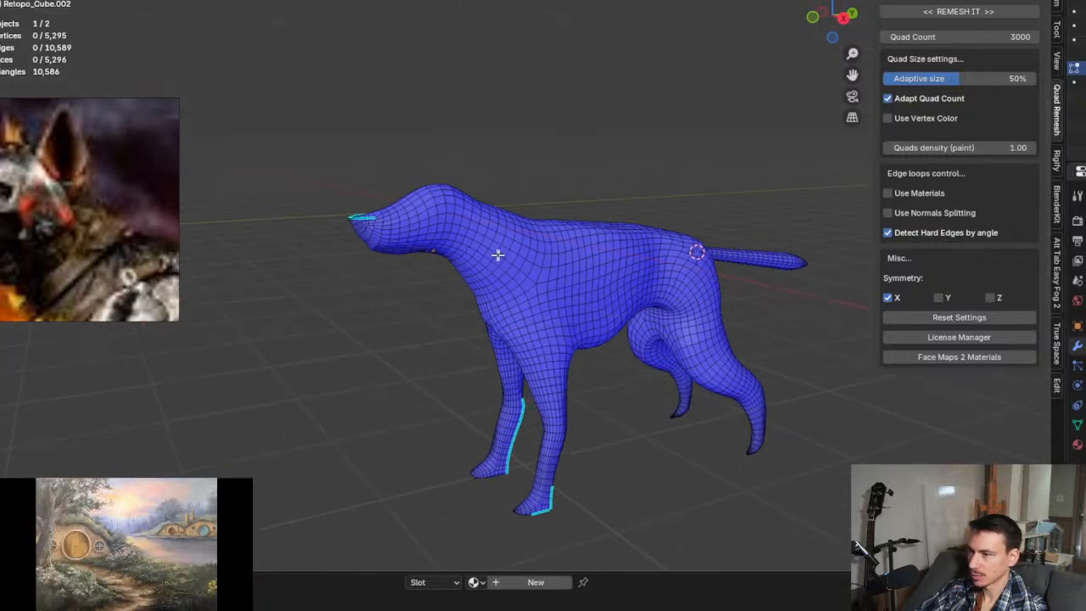
middle_drag(473, 300, 487, 264)
scroll(395, 248, up, 5)
scroll(339, 255, down, 3)
scroll(493, 245, down, 2)
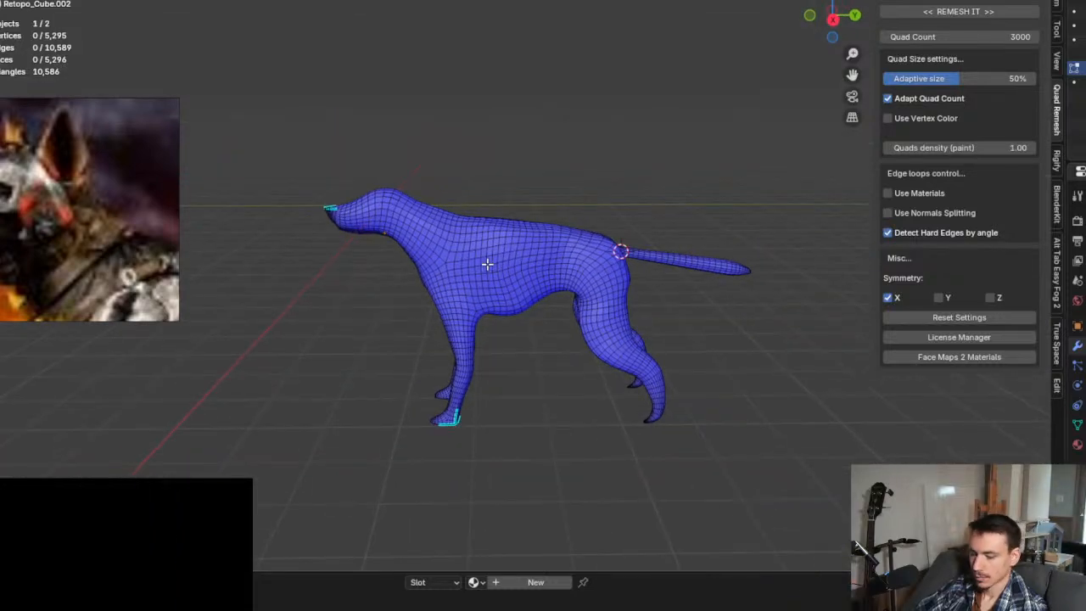
Step: Undo the face extrusion on the head and the last Quad Remesher pass, keeping the whole dog mesh selected
key(ctrl+z)
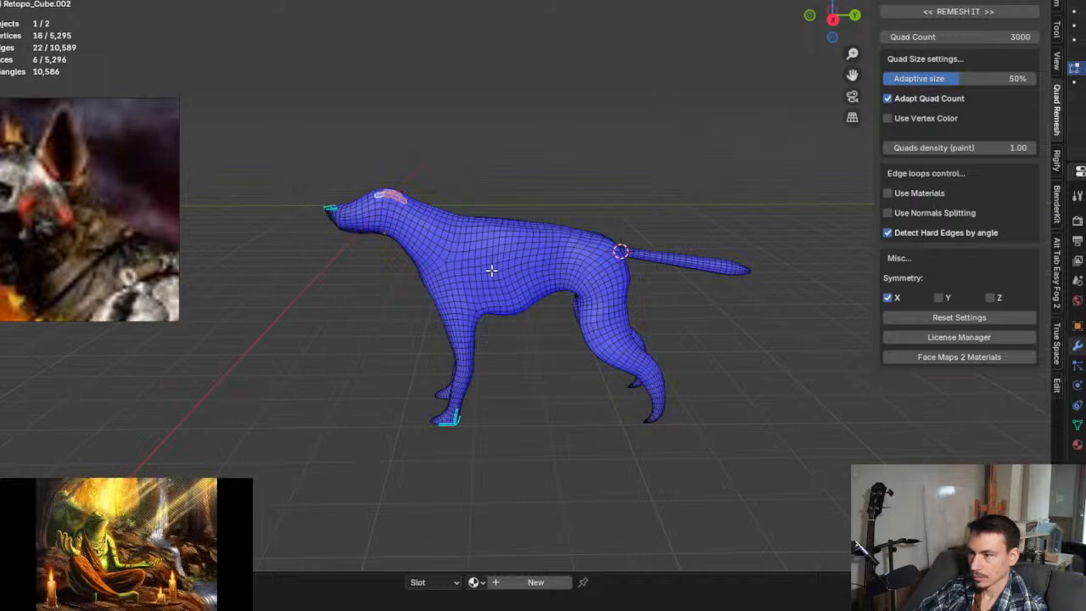
key(ctrl+z)
key(ctrl+z)
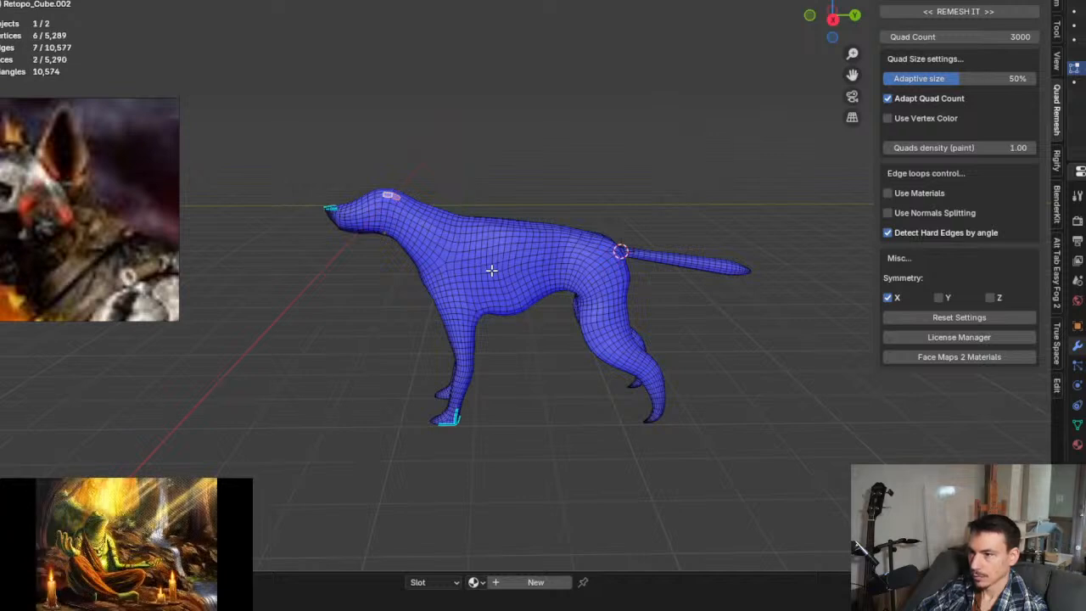
key(a)
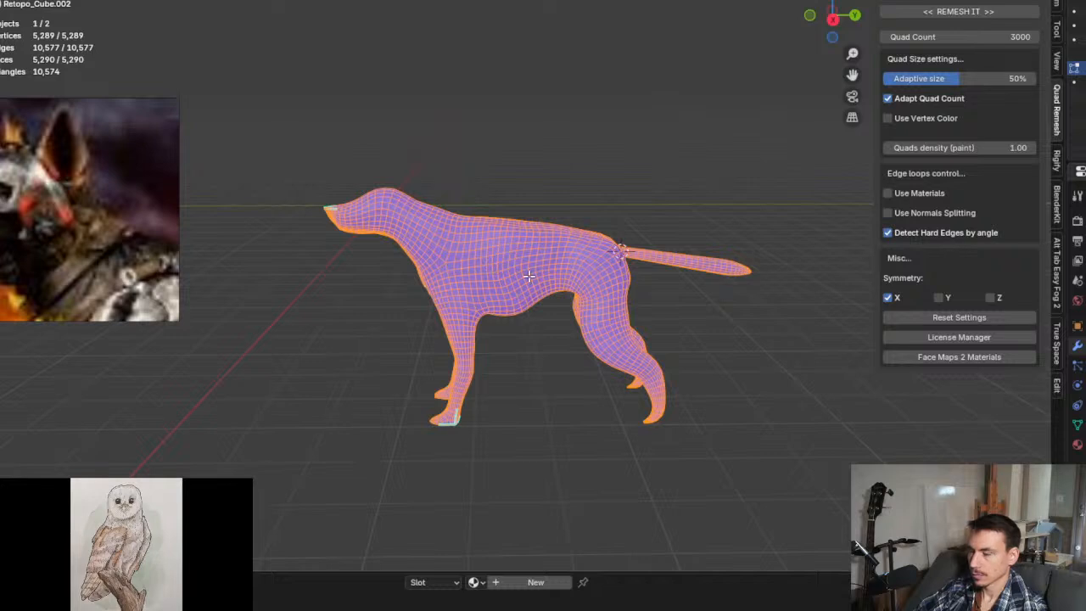
middle_drag(557, 300, 574, 280)
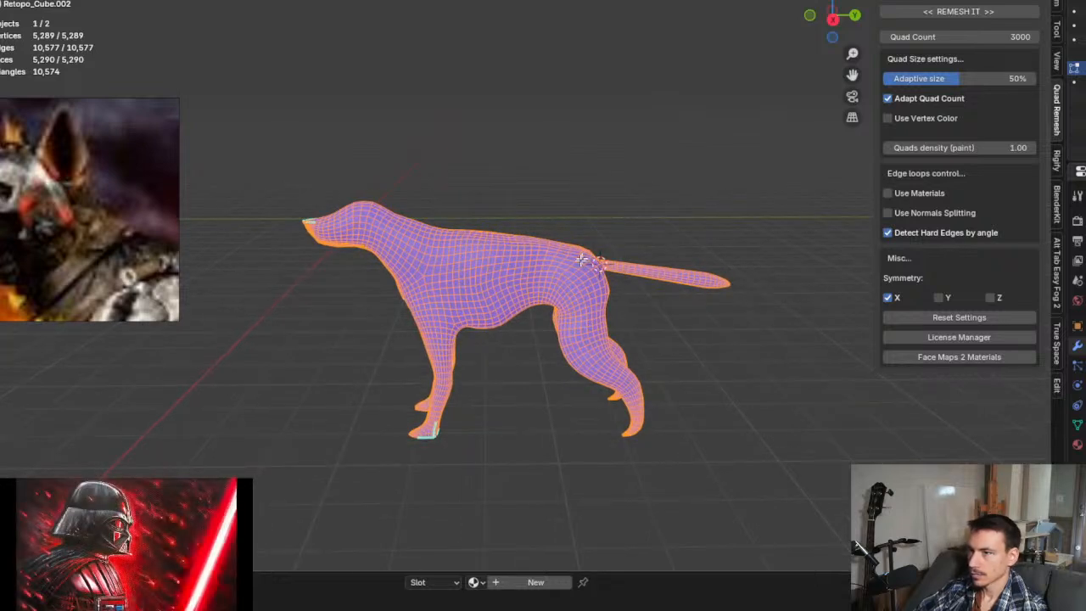
scroll(546, 300, up, 2)
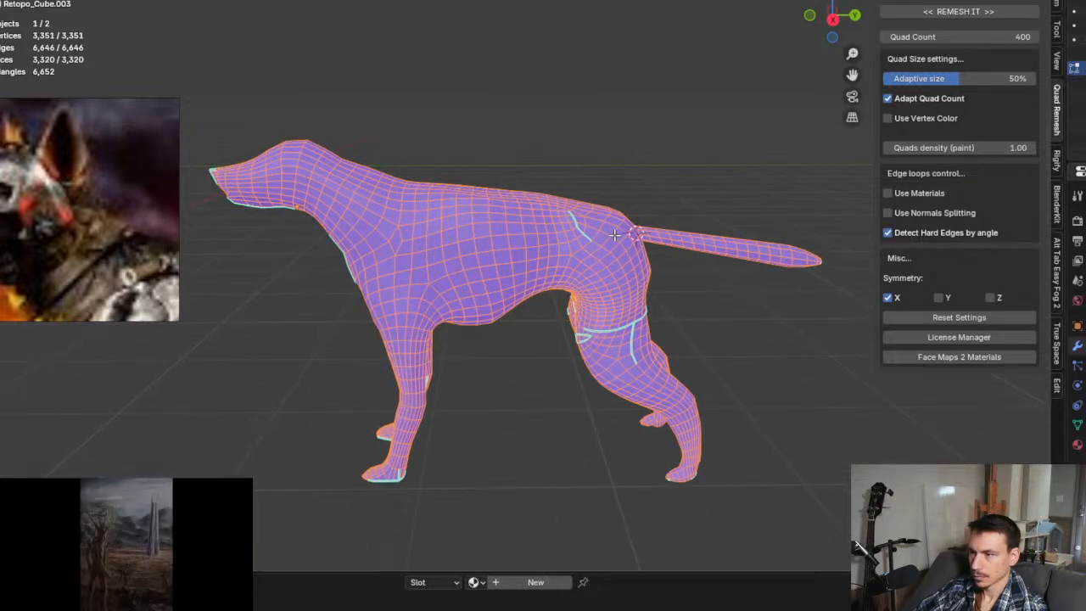
shift+middle_drag(589, 272, 631, 314)
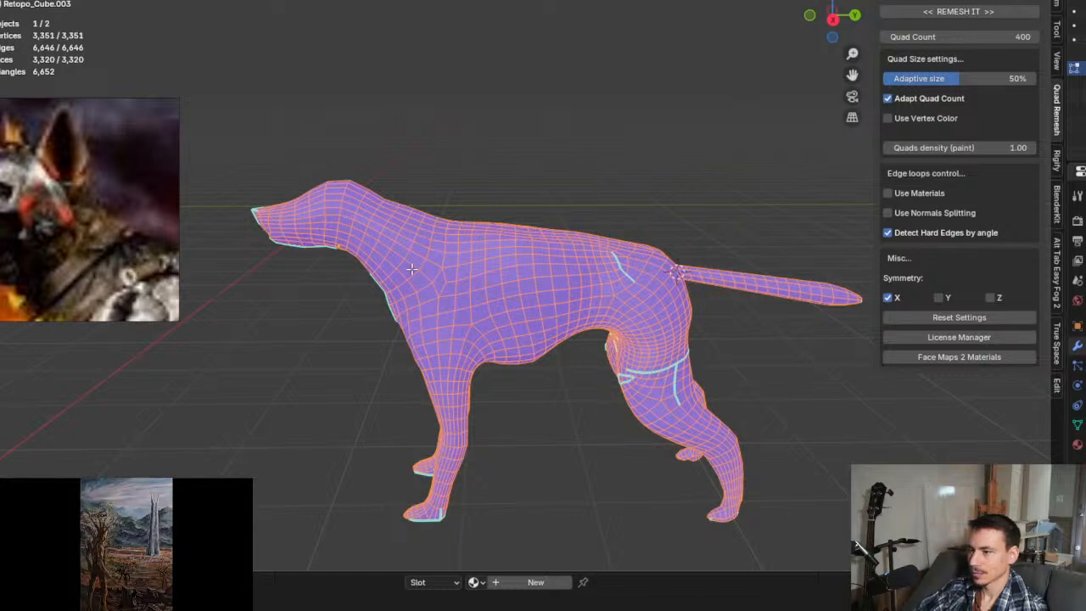
Step: Remesh the whole dog with Quad Remesher at a quad count of 3000 and an adaptive size of 10%
click(1007, 35)
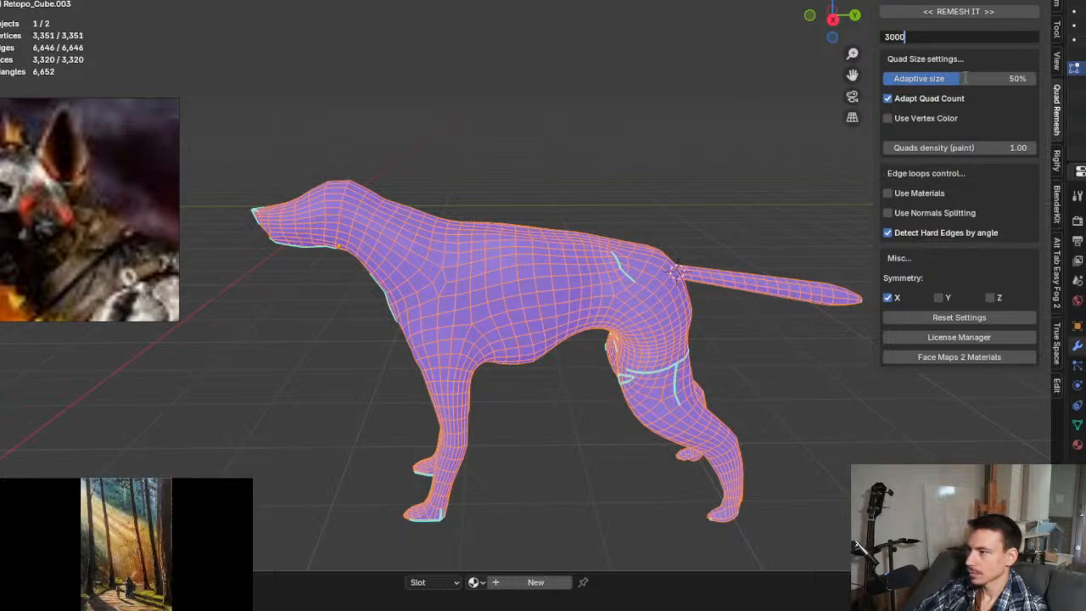
key(Return)
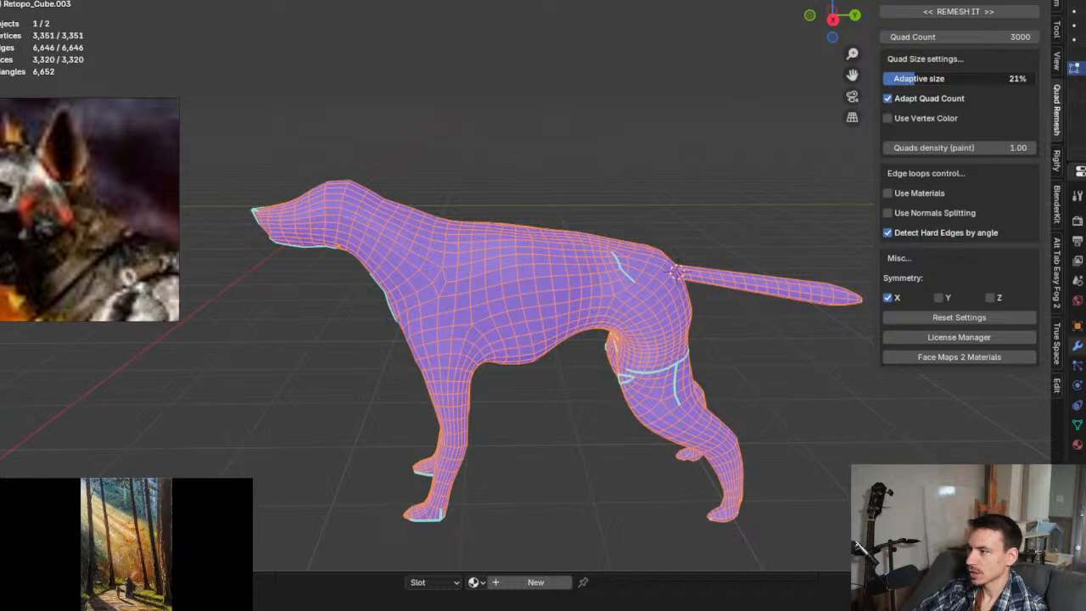
drag(958, 78, 929, 79)
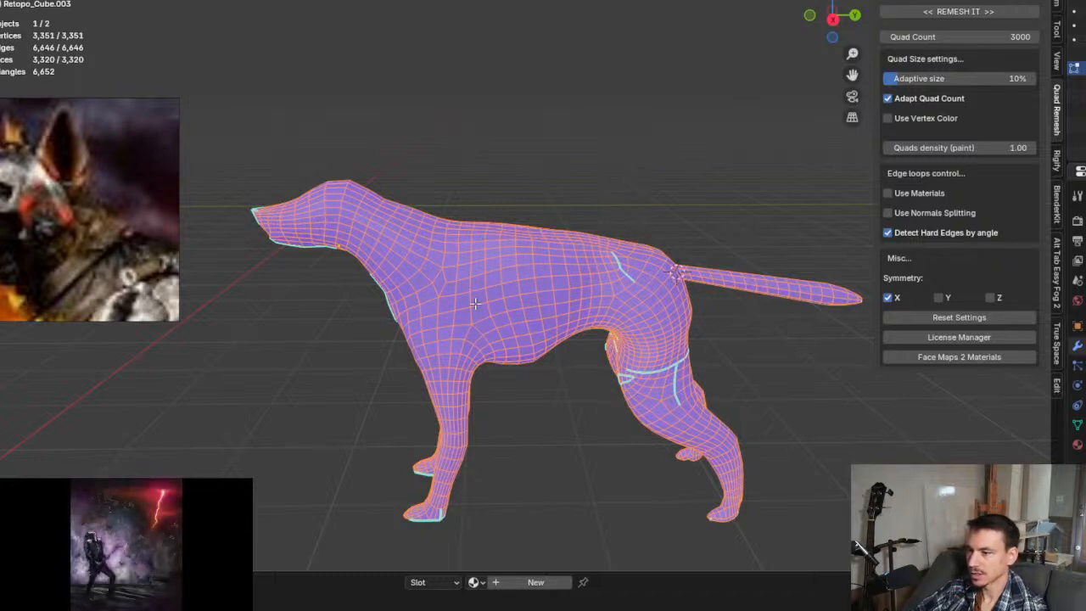
middle_drag(536, 270, 600, 273)
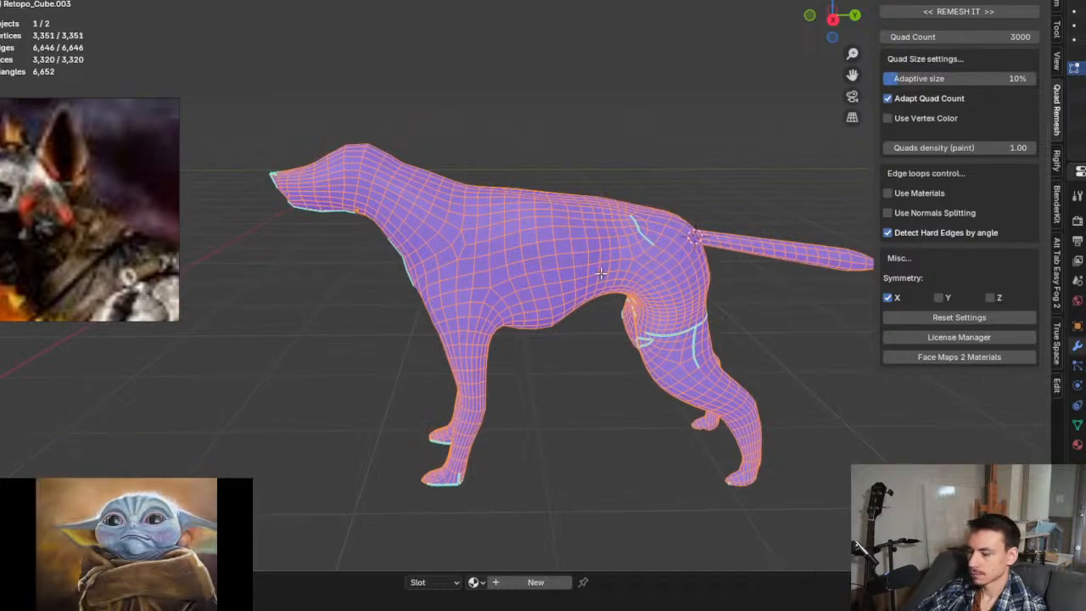
click(932, 12)
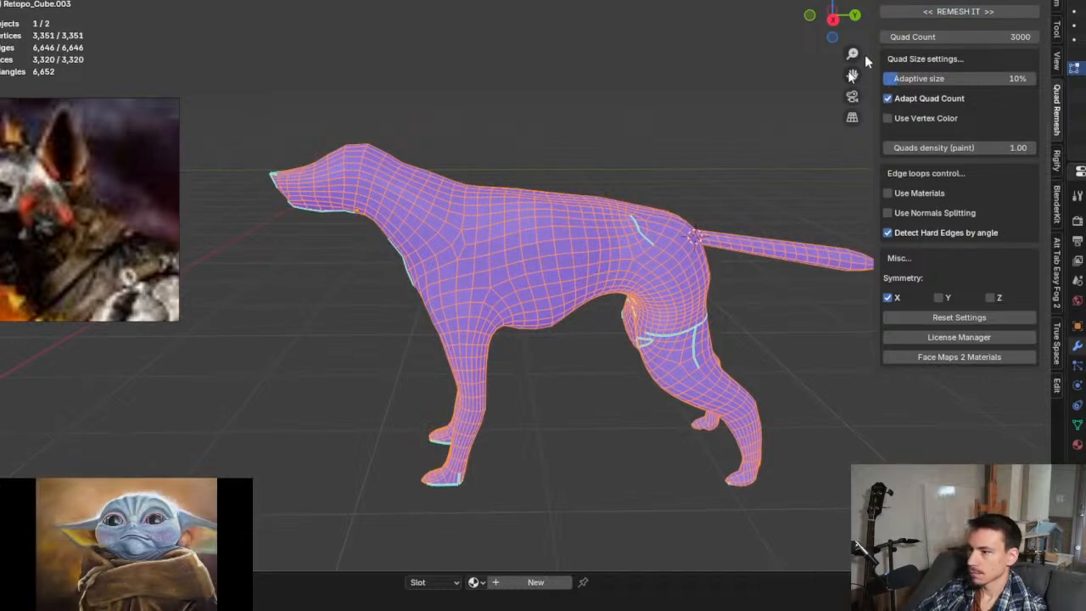
Step: Examine the new quad topology on the muzzle, chest and front paw, and check the dog's side profile
middle_drag(596, 322, 452, 213)
scroll(421, 197, up, 3)
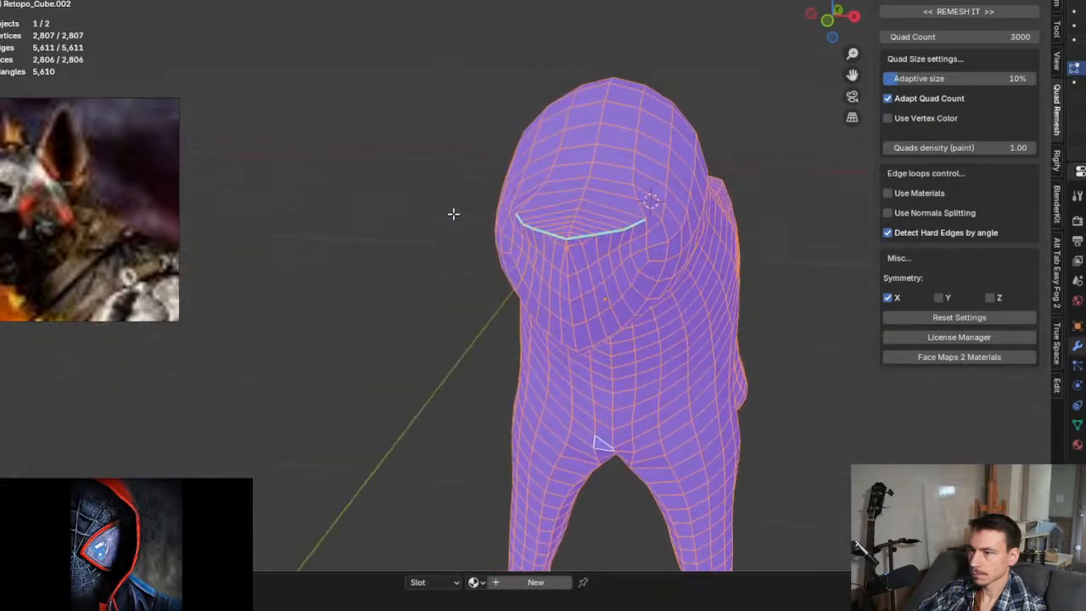
scroll(549, 269, up, 2)
middle_drag(549, 269, 584, 262)
scroll(584, 262, down, 3)
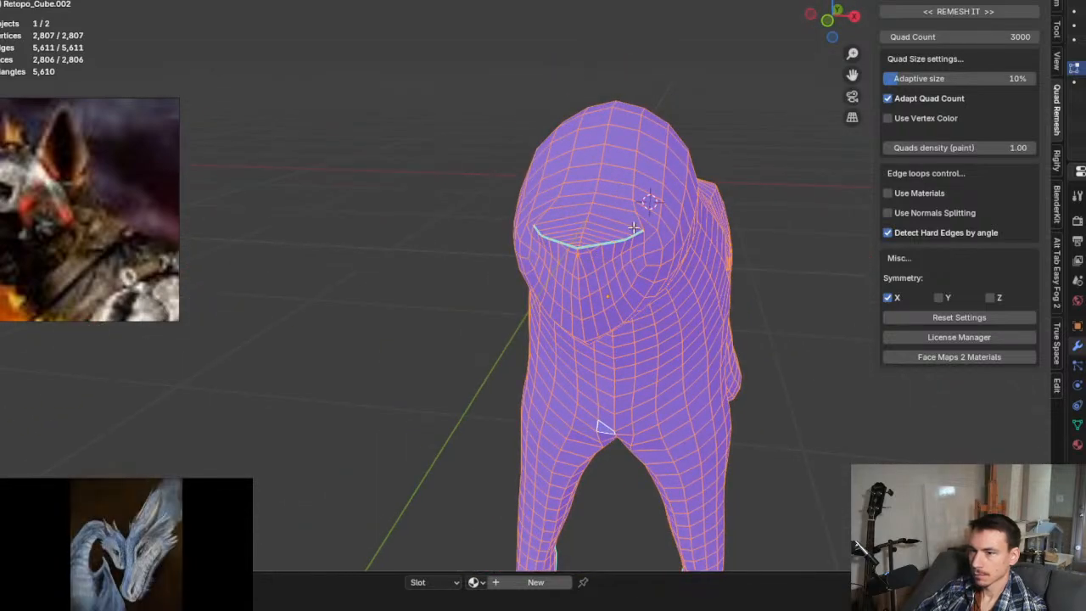
middle_drag(678, 221, 775, 382)
scroll(472, 210, up, 4)
scroll(526, 355, up, 4)
scroll(538, 351, up, 6)
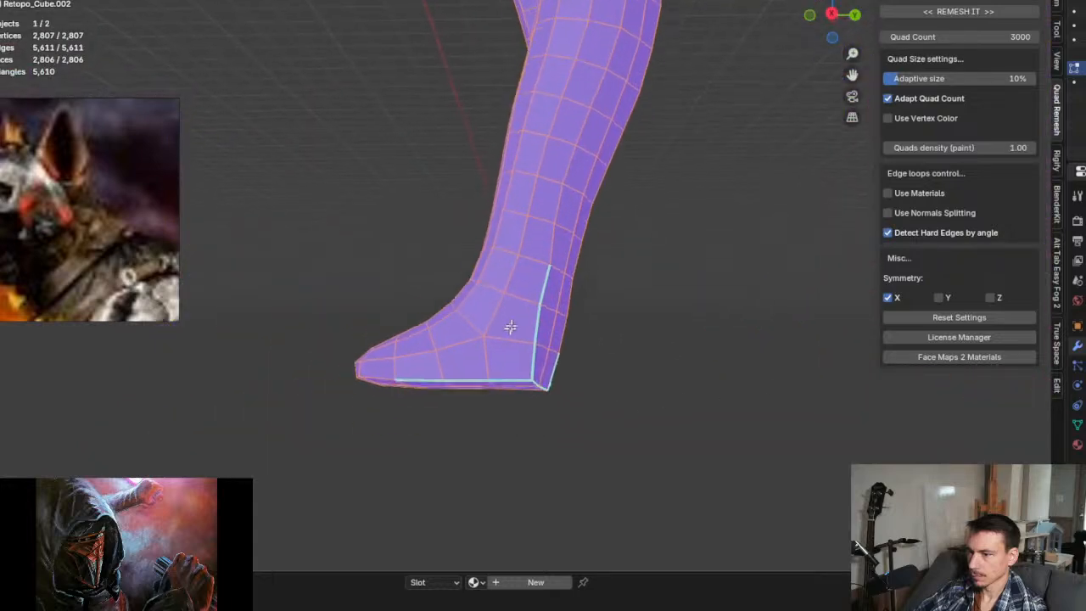
scroll(576, 294, down, 8)
middle_drag(521, 511, 544, 317)
key(KP_3)
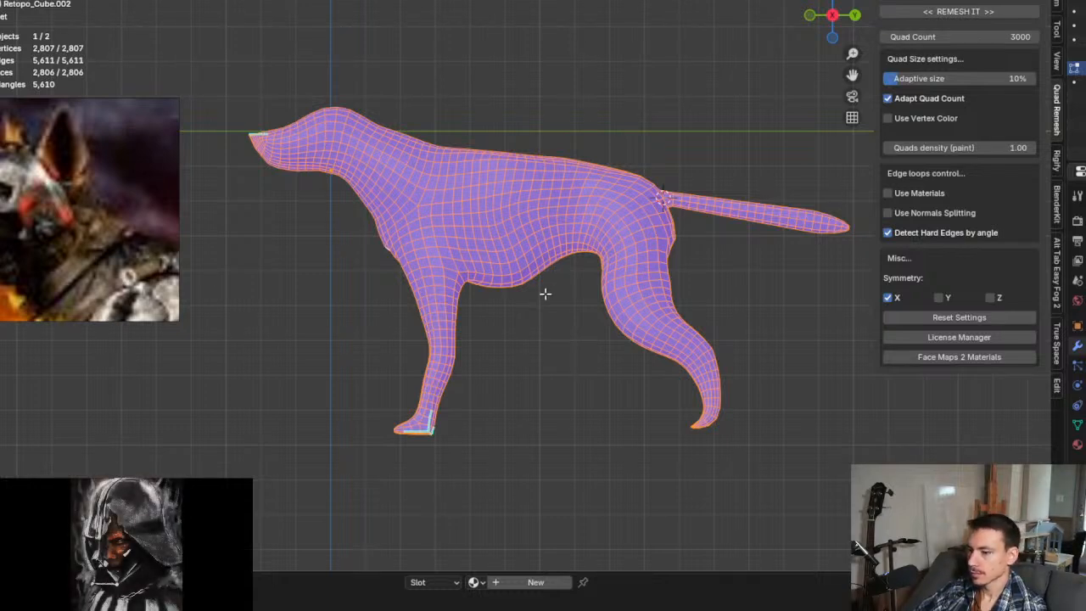
shift+middle_drag(536, 292, 521, 333)
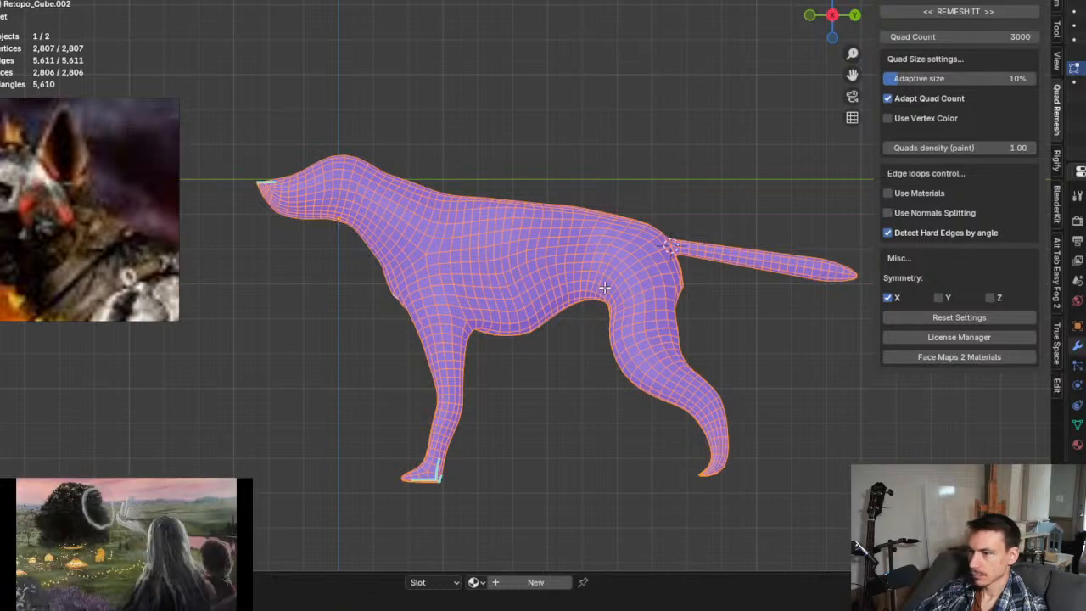
mouse_move(604, 289)
middle_down()
mouse_move(548, 300)
mouse_move(439, 298)
mouse_move(813, 304)
mouse_move(630, 281)
mouse_move(592, 305)
middle_up()
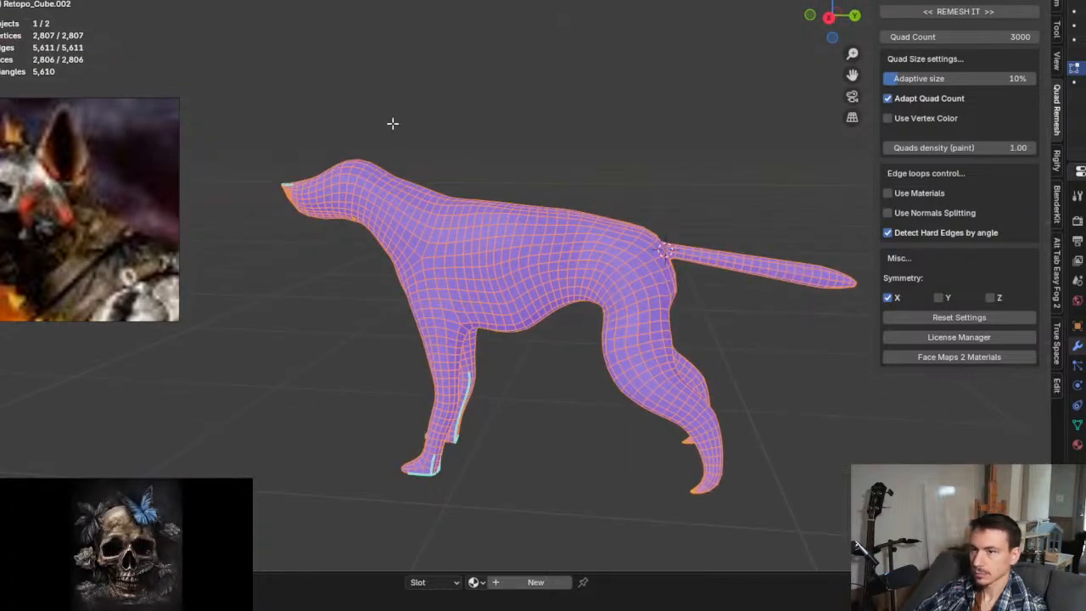
Step: Return to Object Mode and add a Multiresolution modifier to the dog, subdividing it three times
key(Tab)
middle_drag(466, 165, 1021, 243)
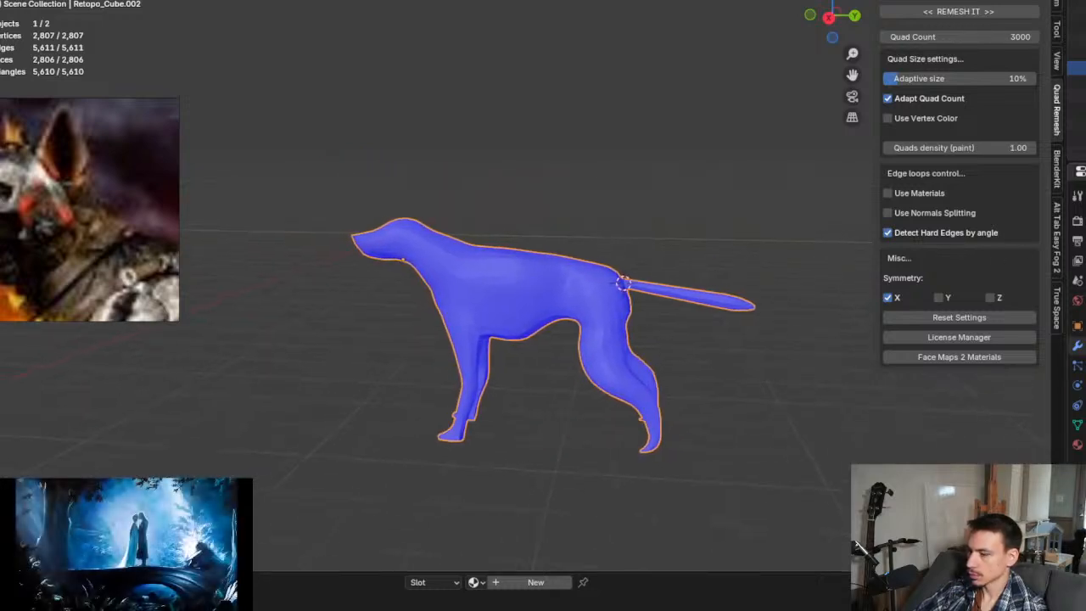
key(shift+a)
text(mul)
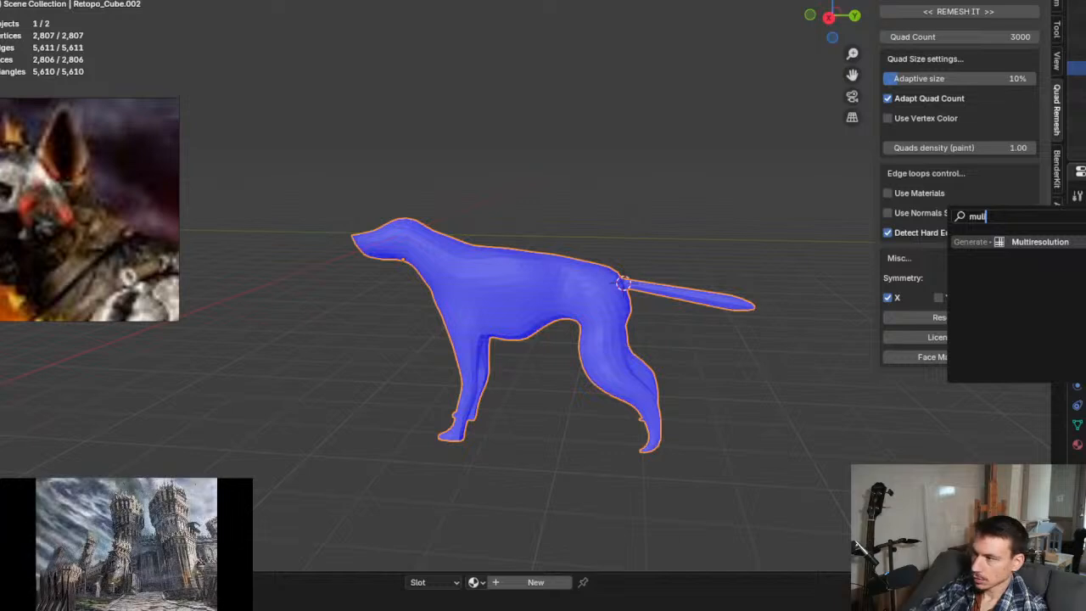
key(Return)
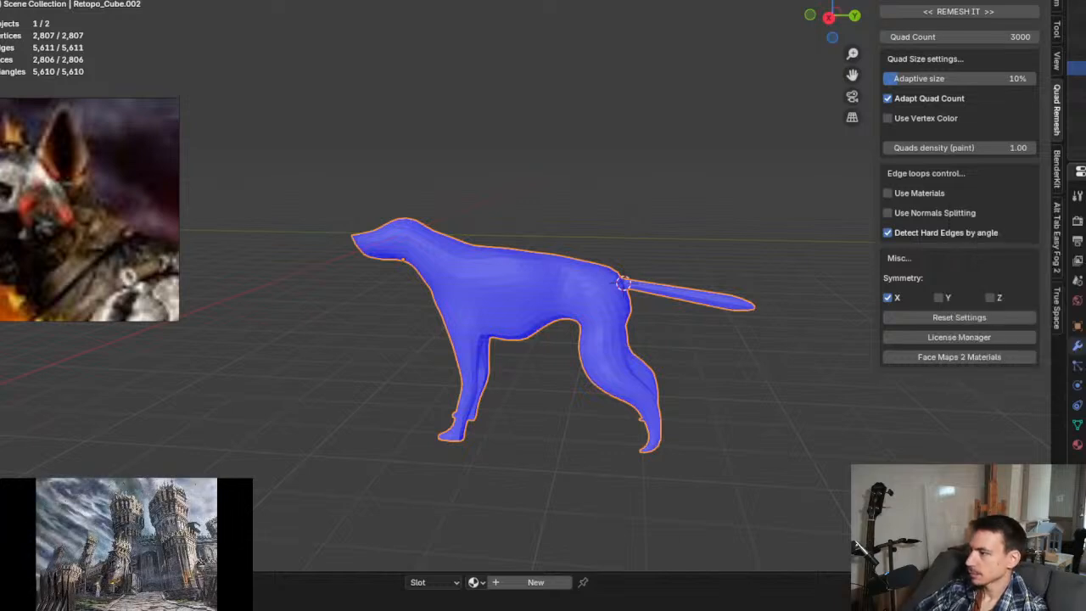
key(ctrl+1)
key(ctrl+2)
key(ctrl+3)
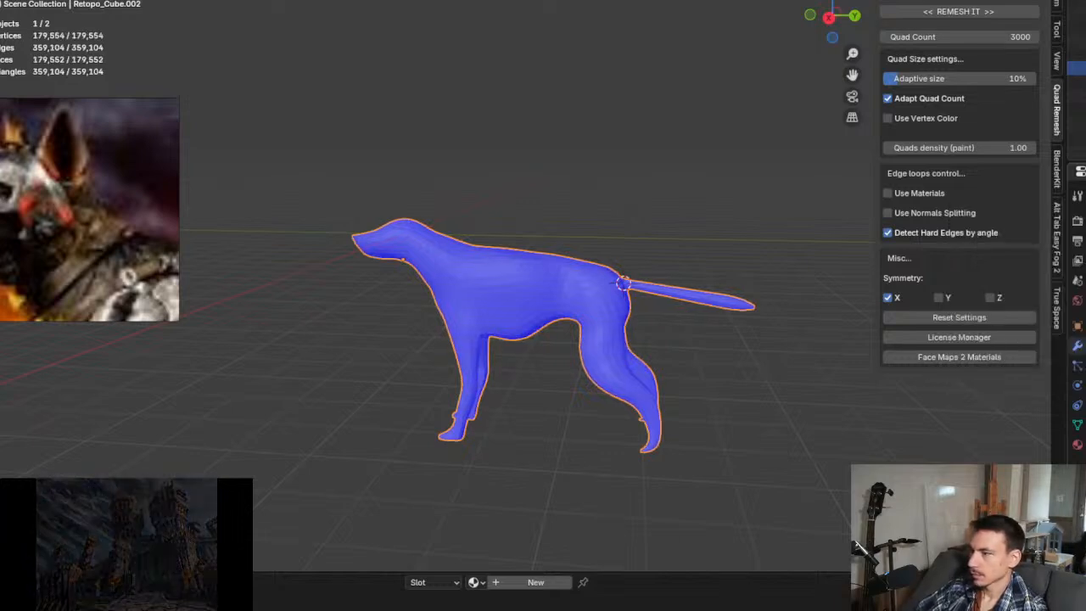
Step: Raise the dog's Multiresolution subdivision to level 4, and request level 5
key(ctrl+4)
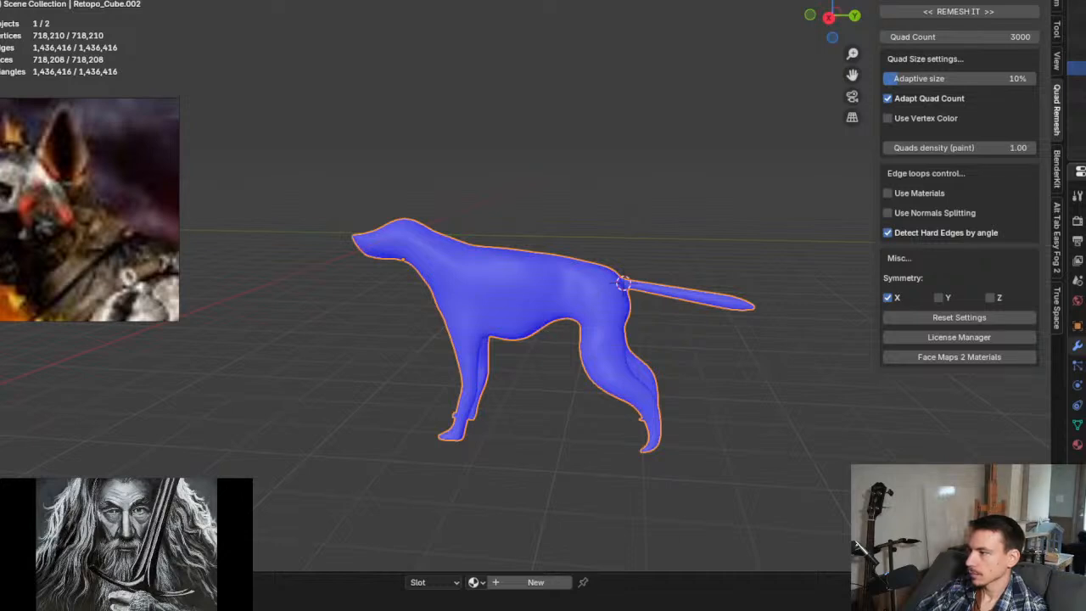
key(ctrl+5)
scroll(475, 303, up, 4)
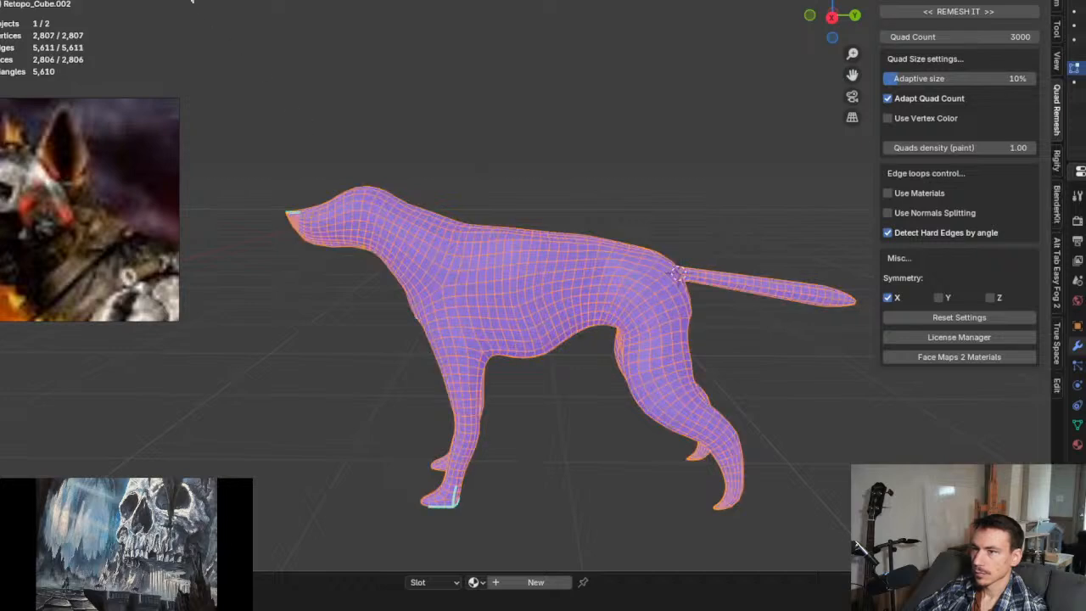
Step: Separate the fully selected dog mesh by loose parts in Edit Mode
click(212, 1)
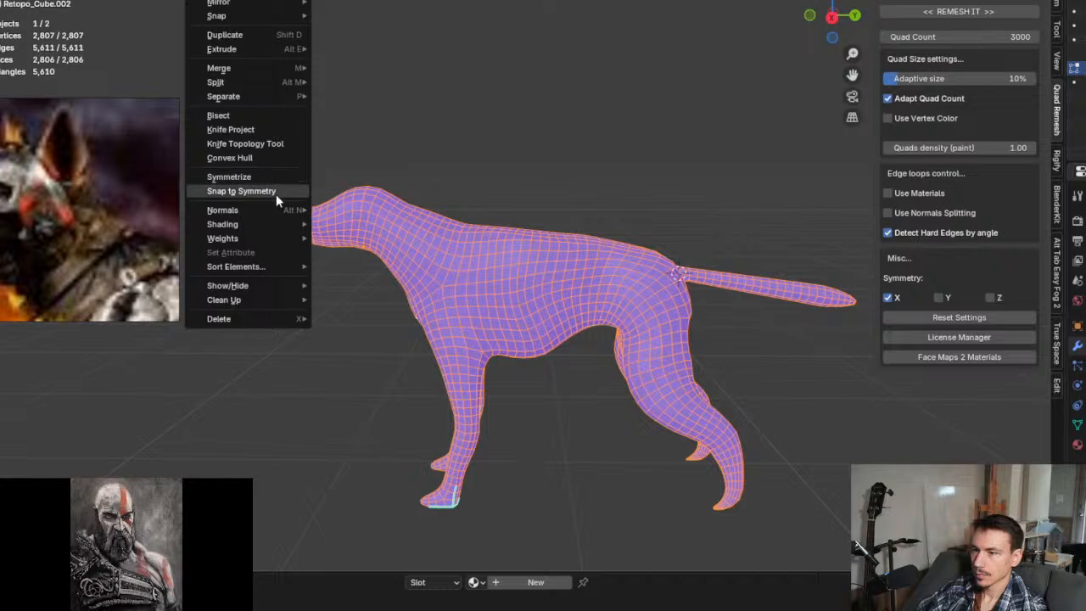
mouse_move(289, 9)
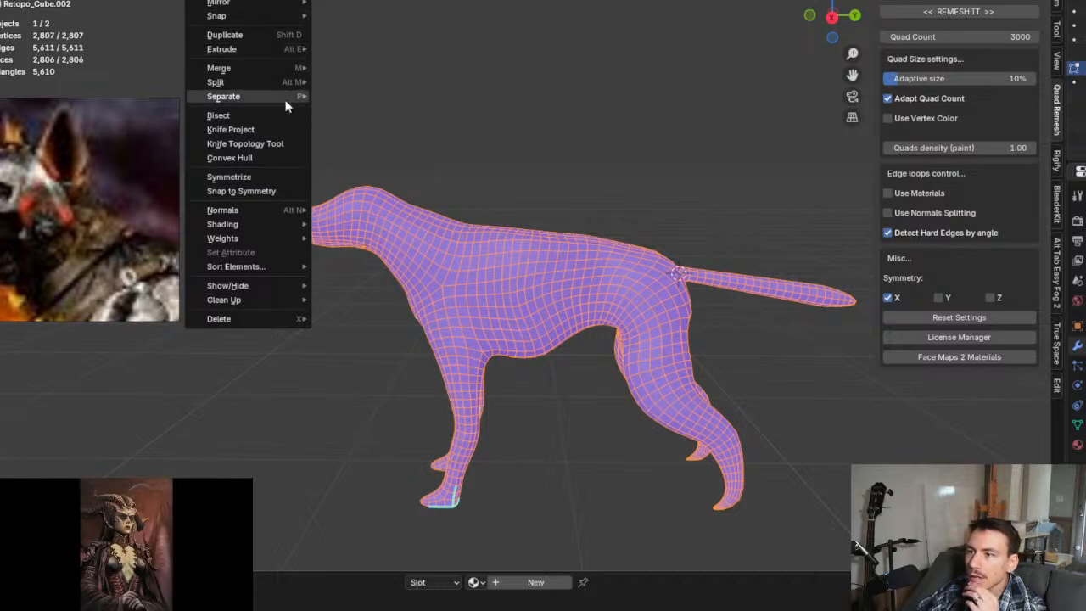
mouse_move(287, 105)
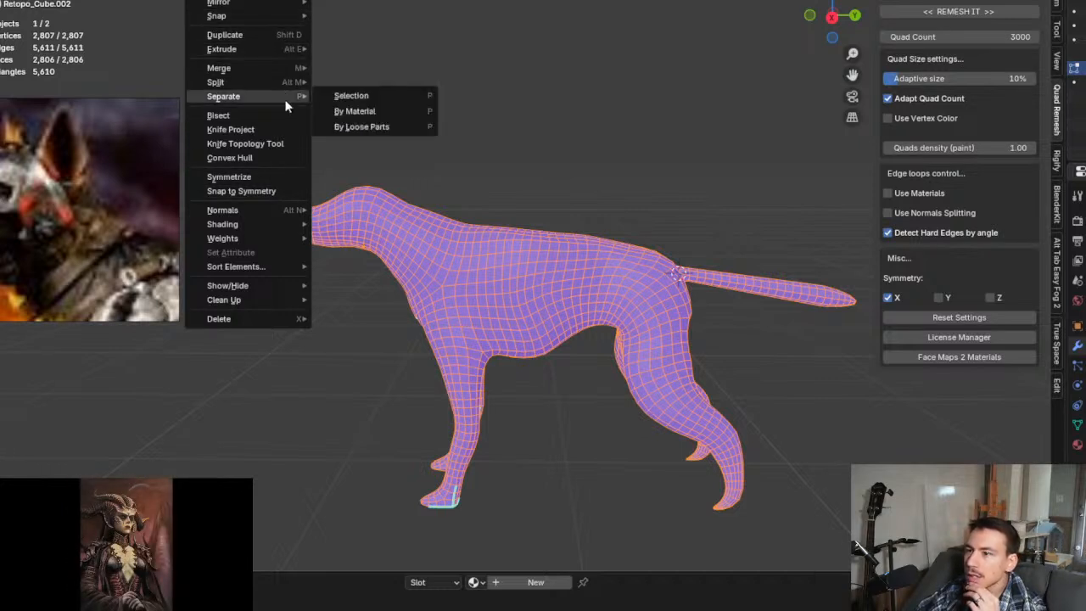
click(394, 127)
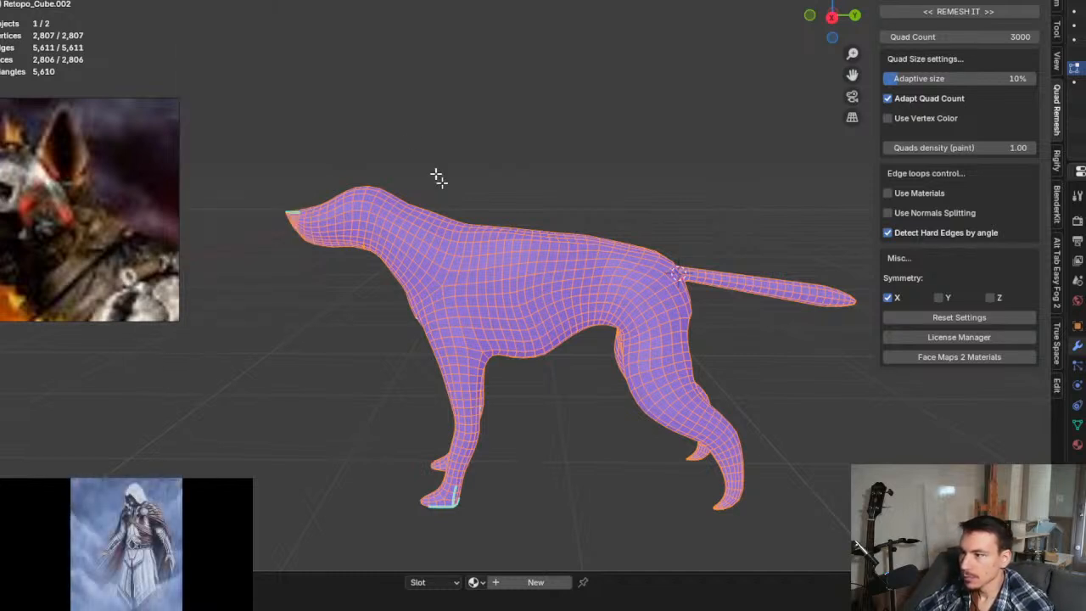
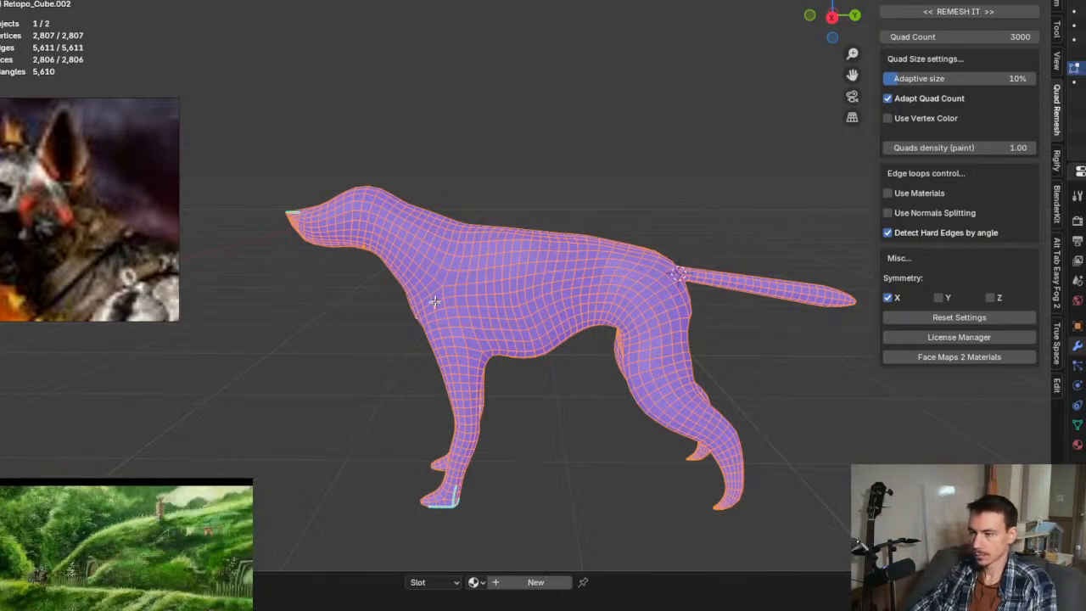
Step: Duplicate in place a patch of faces on the ribcage and another patch in front of the hip
drag(473, 263, 515, 300)
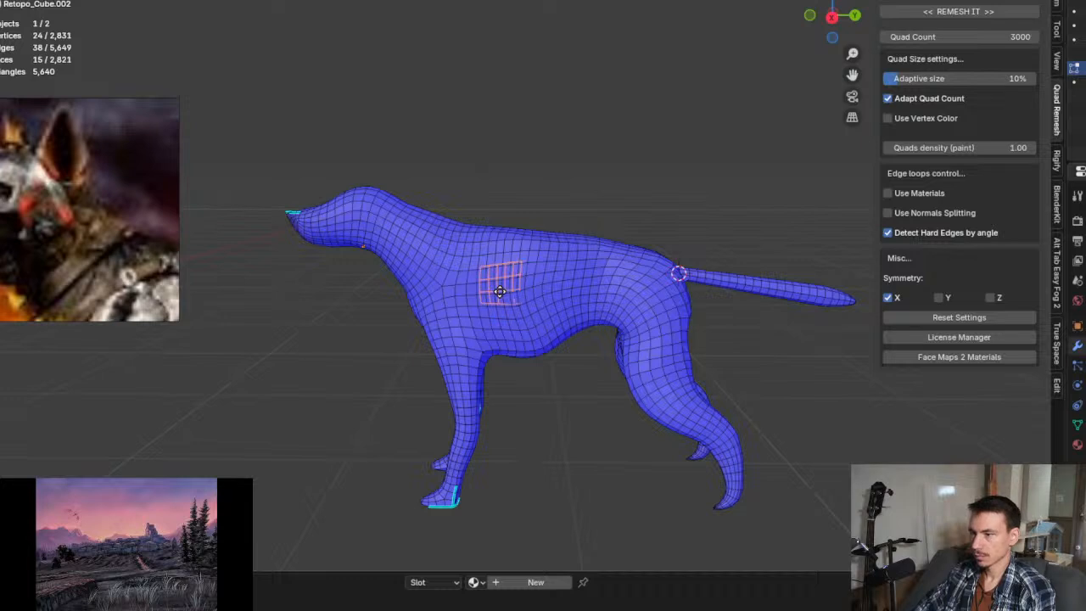
right_click(500, 291)
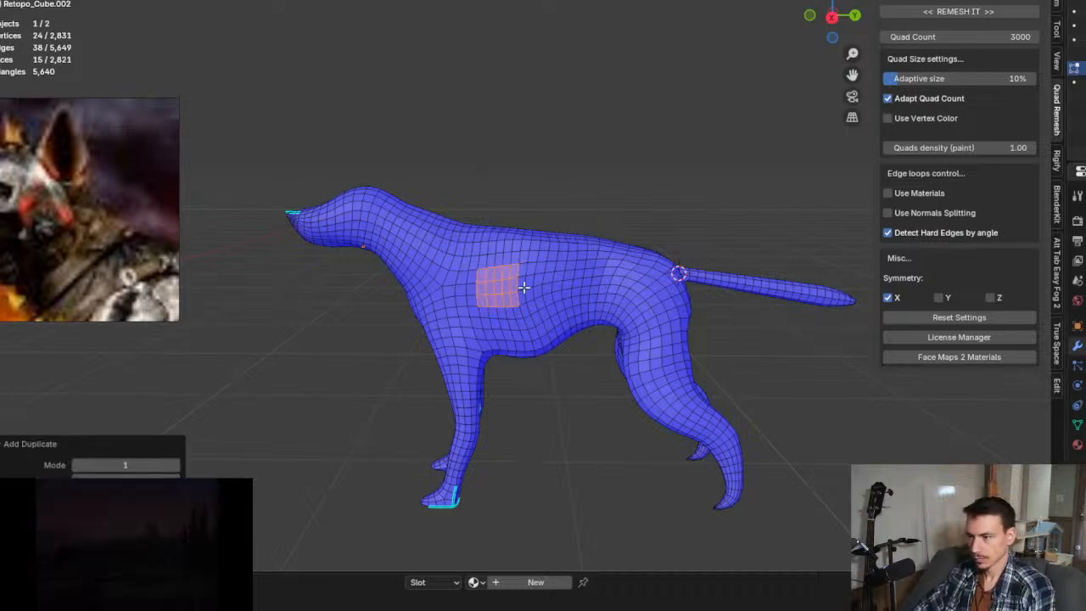
scroll(524, 301, up, 2)
drag(599, 265, 650, 300)
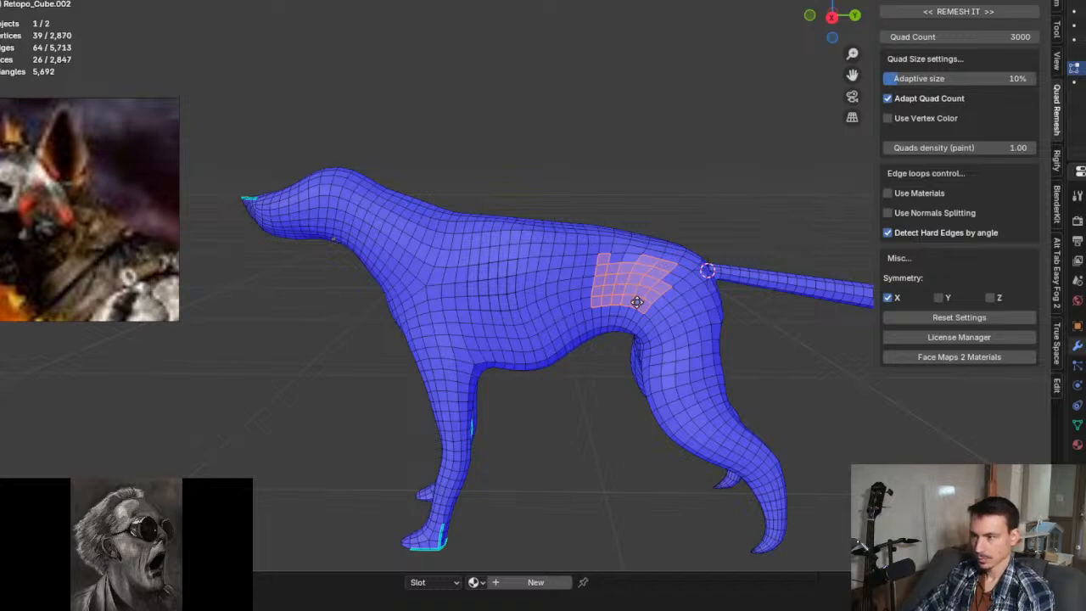
right_click(636, 302)
shift+middle_drag(556, 313, 581, 307)
Step: Duplicate in place the muzzle faces and a patch of faces on the shoulder
drag(290, 177, 320, 252)
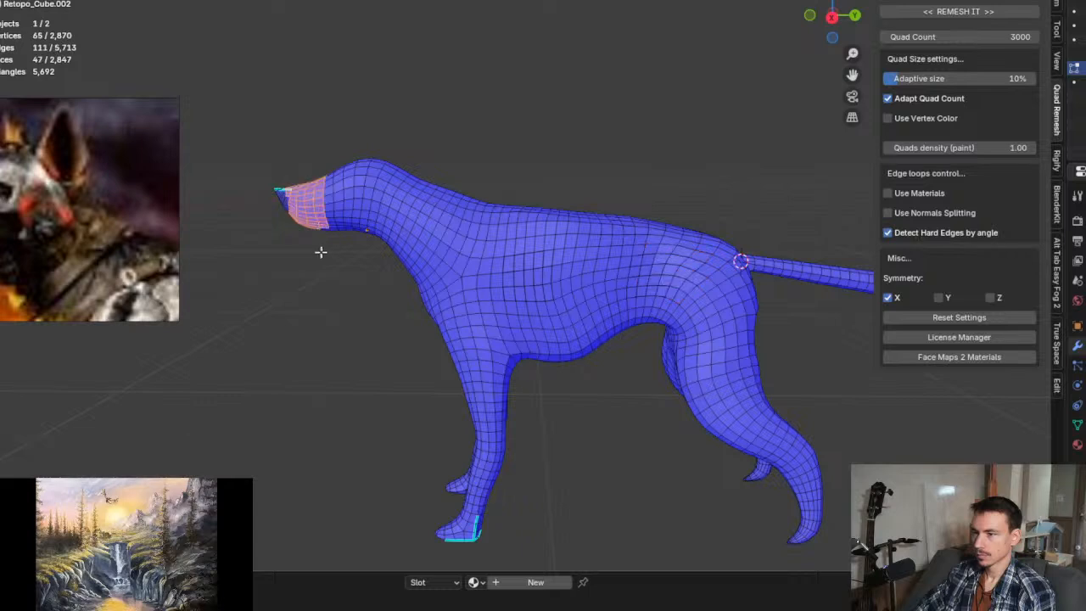
key(shift+d)
right_click(373, 290)
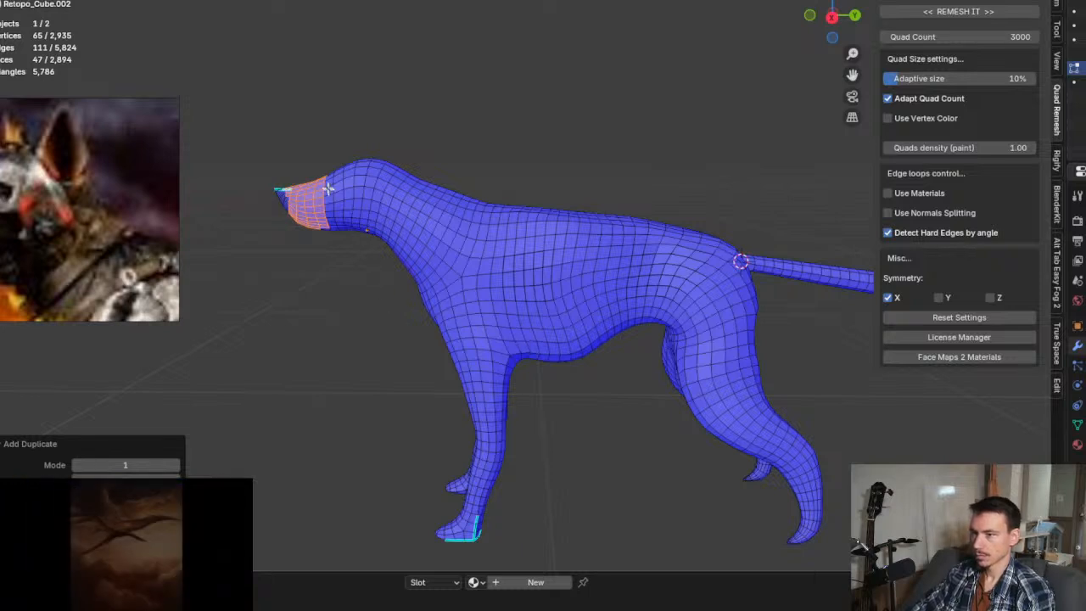
drag(473, 240, 520, 278)
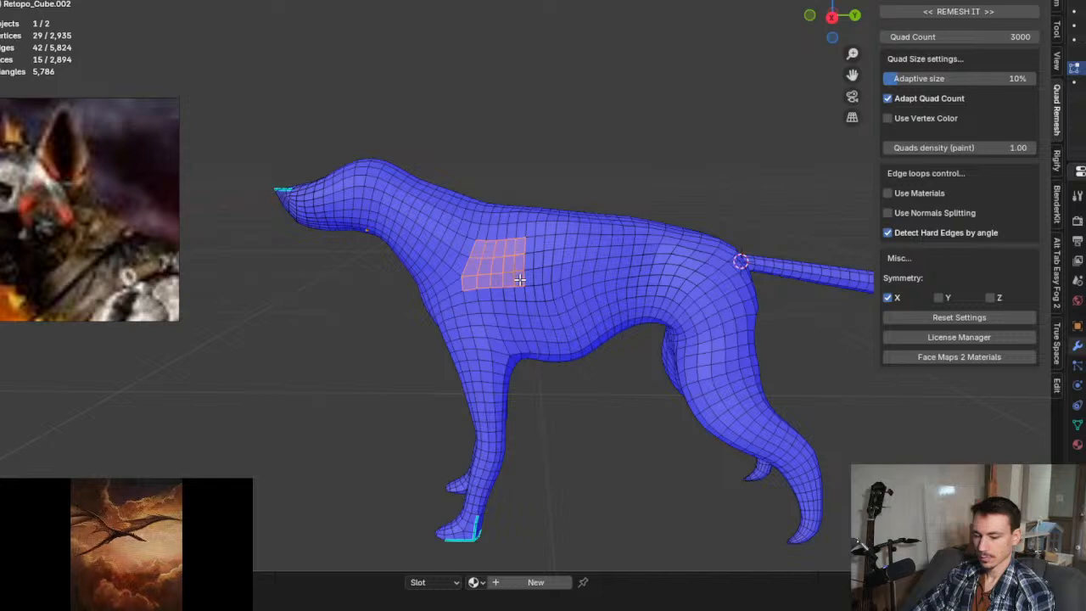
key(shift+d)
click(532, 284)
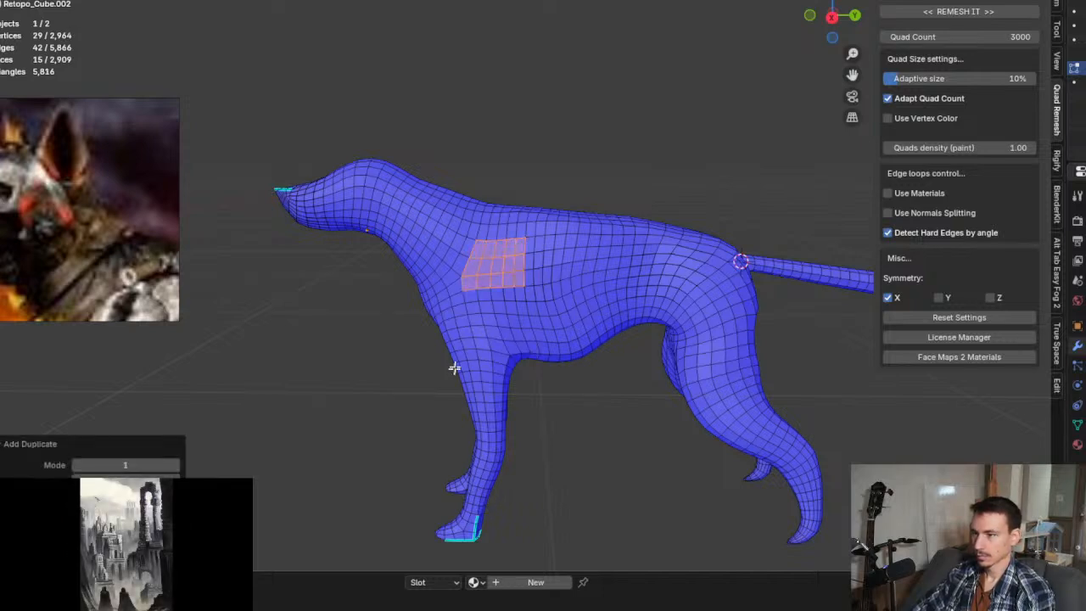
Step: Select the entire mesh including the duplicated patches and separate it by loose parts
middle_drag(499, 315, 459, 326)
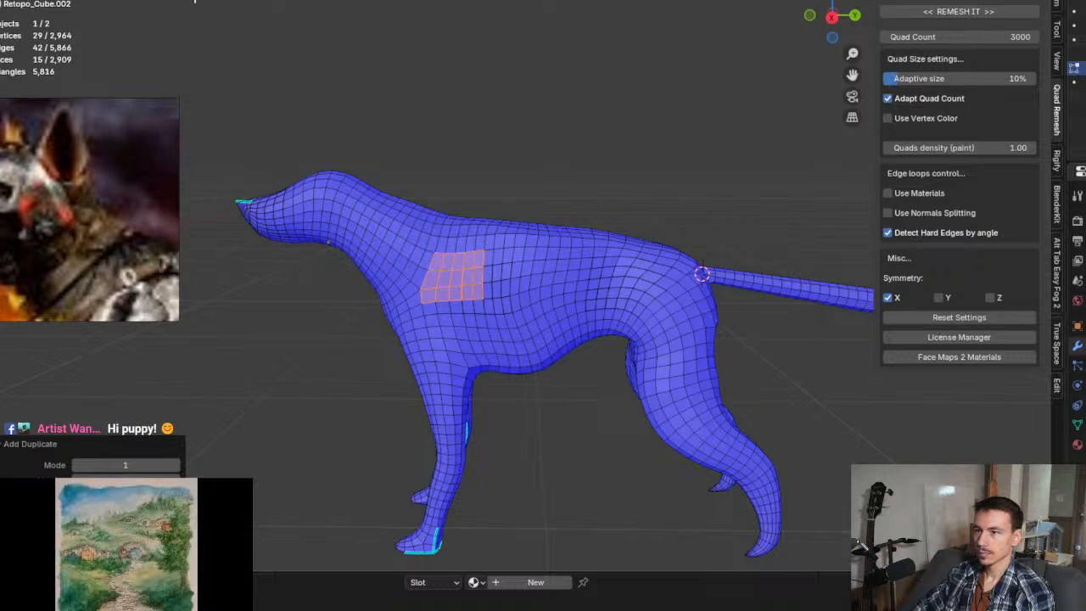
key(a)
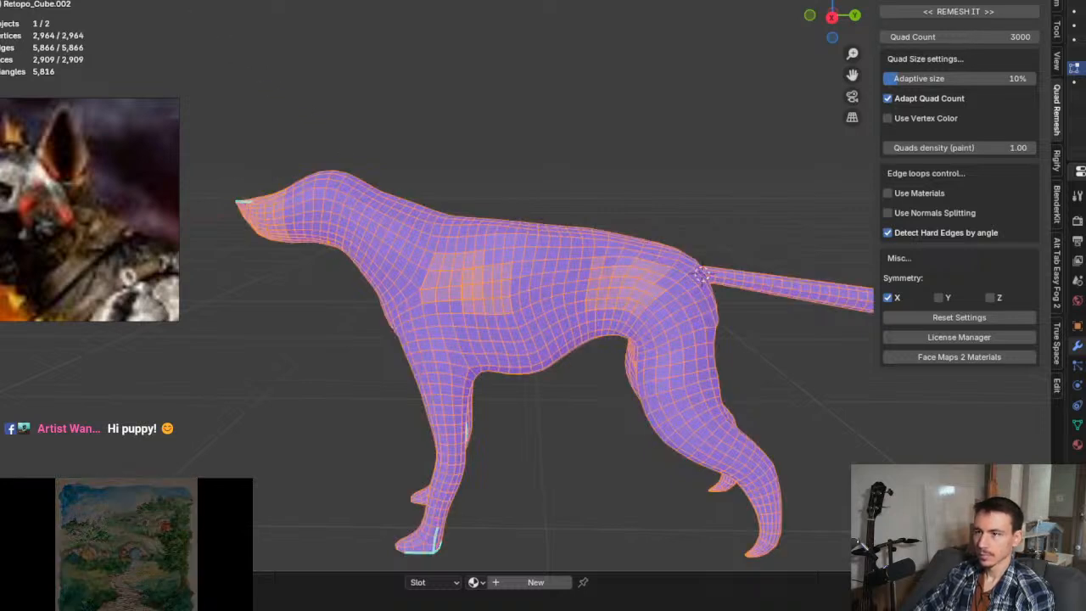
click(241, 1)
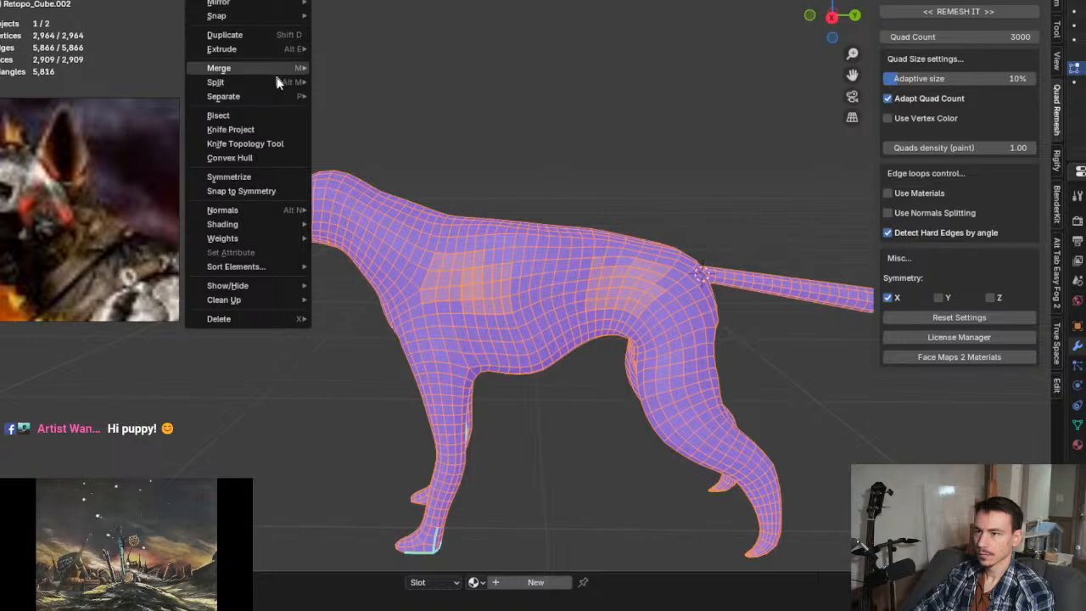
mouse_move(277, 96)
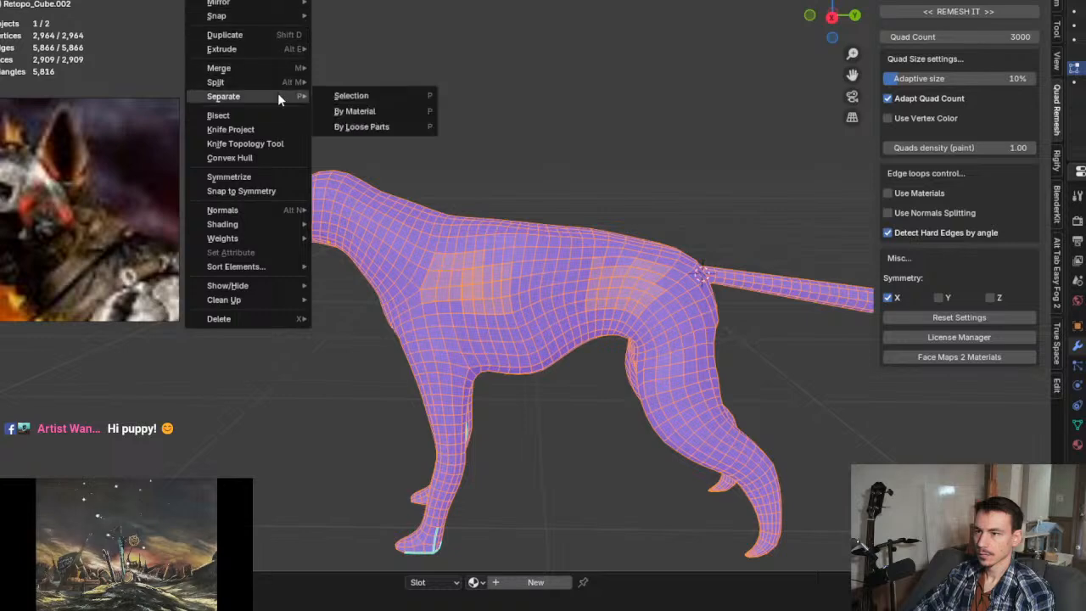
click(376, 127)
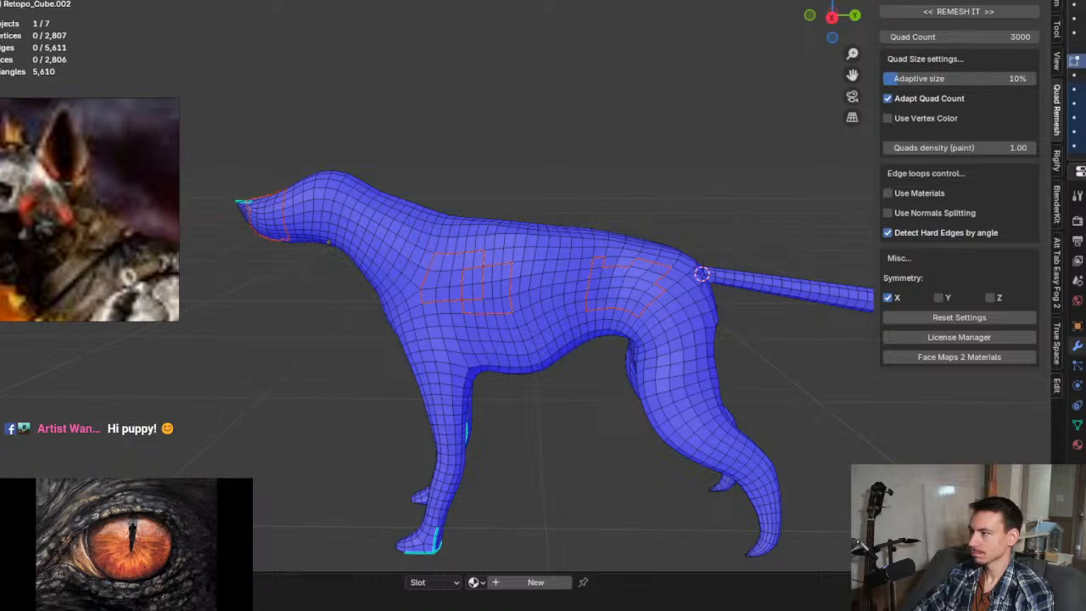
Step: Hide the main body and rename its object to dog, leaving only the separated face patches in view
key(h)
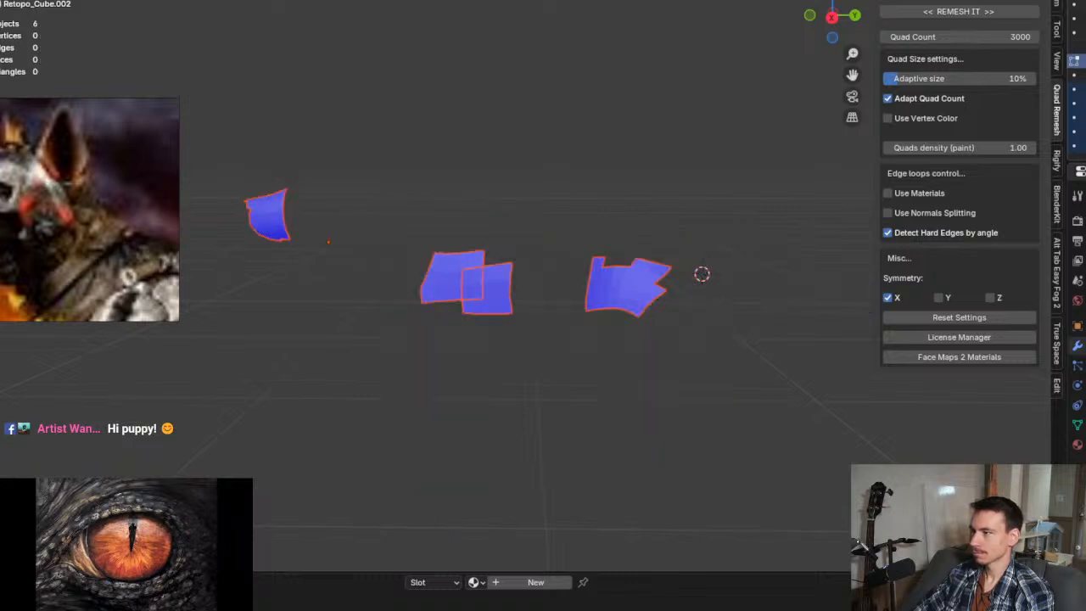
key(alt+a)
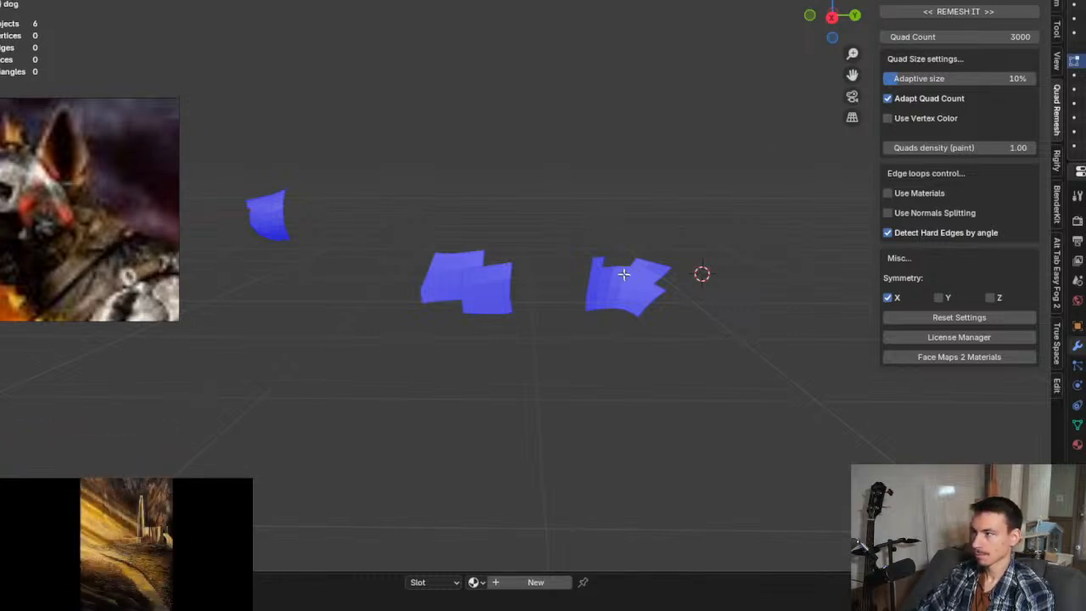
shift+middle_drag(623, 274, 666, 289)
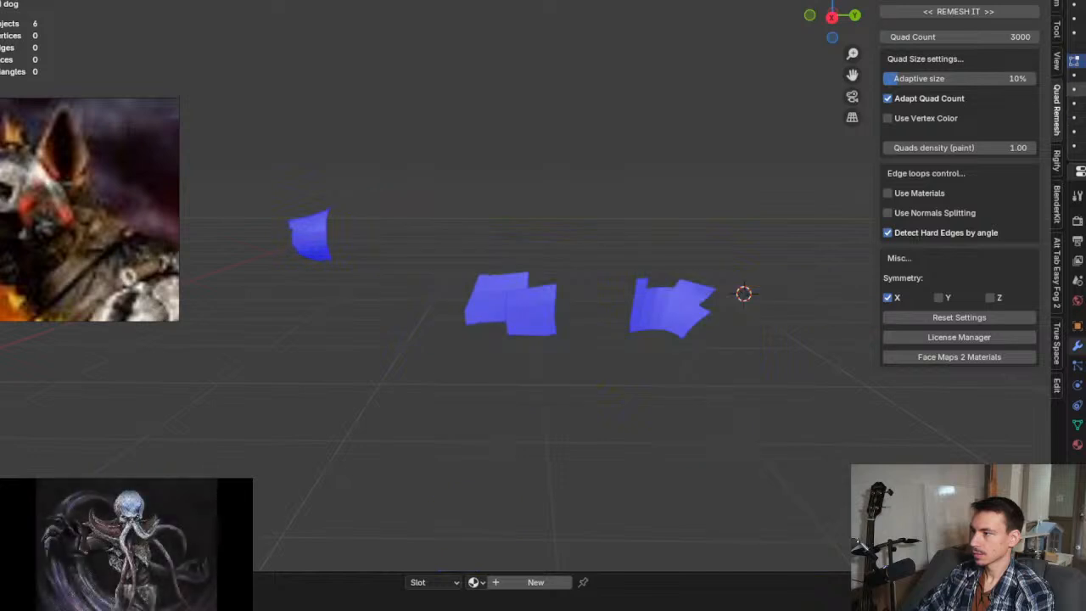
Step: Delete all the separated face patches and show the dog body again for editing
key(a)
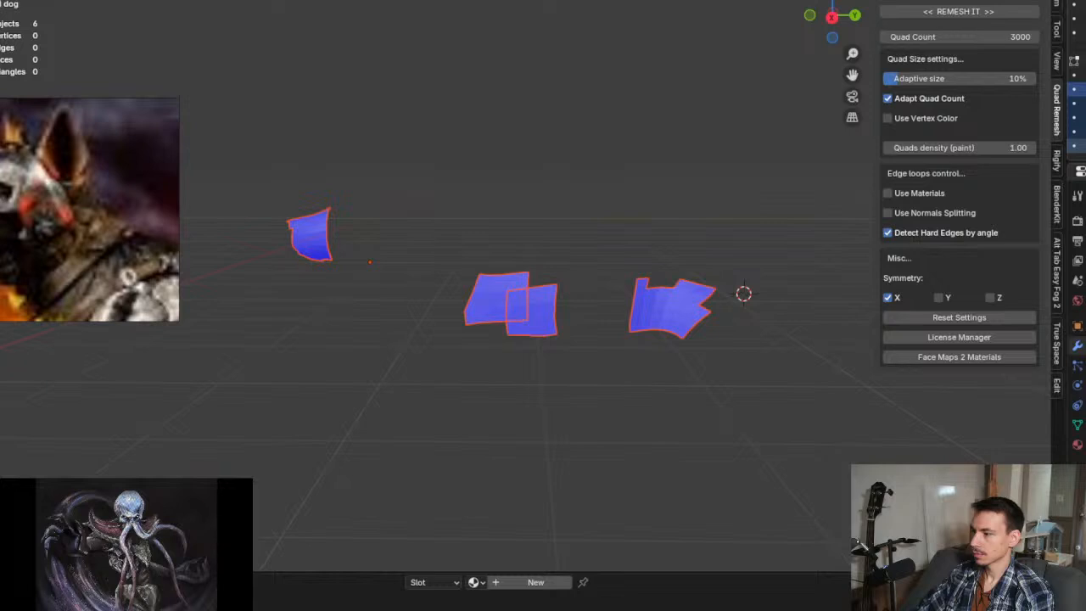
key(Delete)
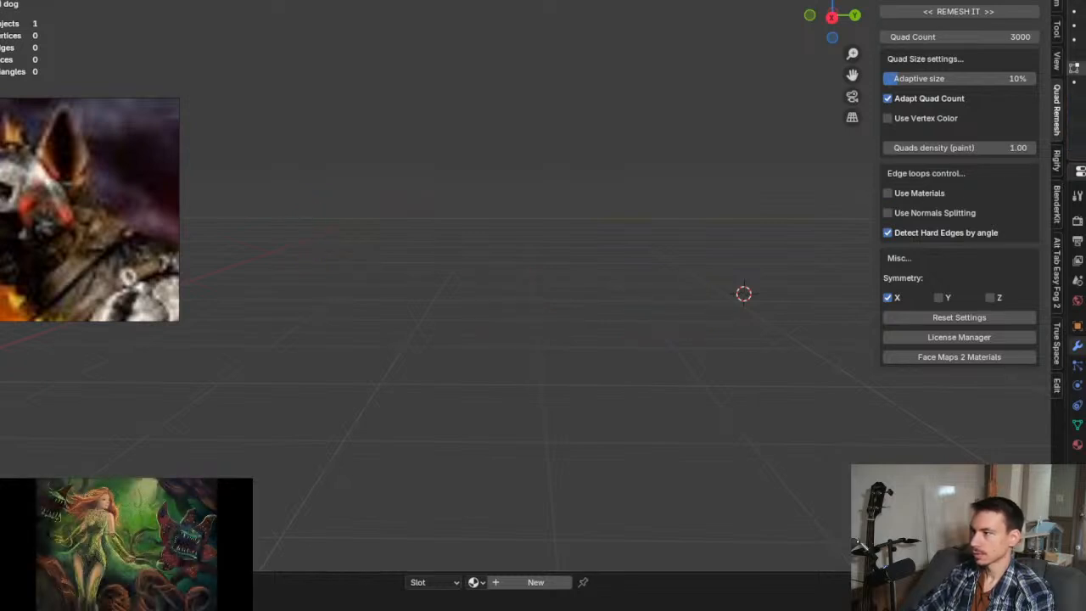
middle_drag(639, 332, 569, 251)
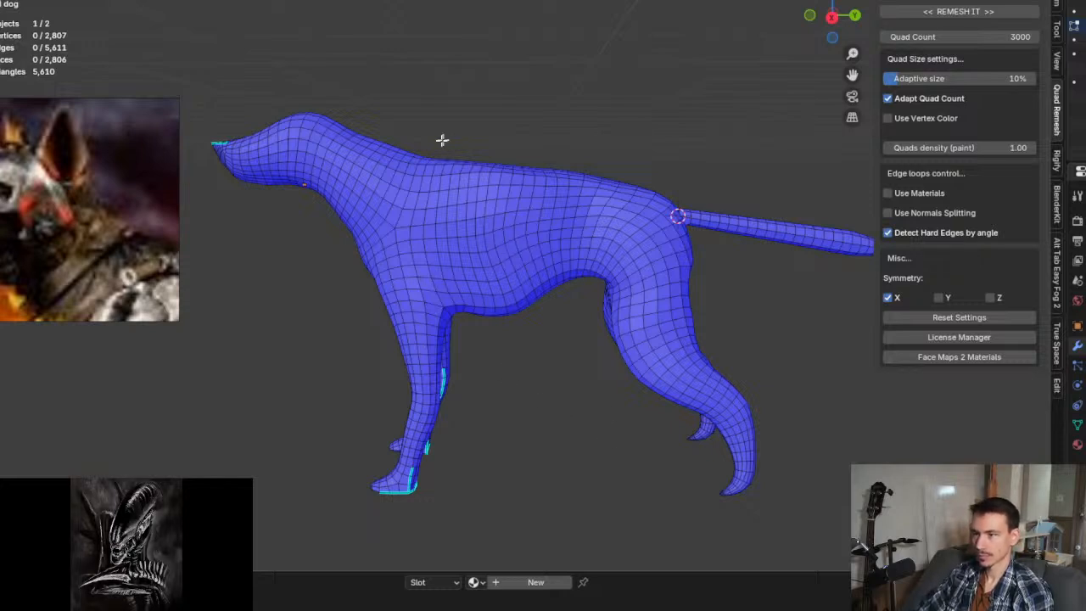
Step: With proportional editing, lower the withers faces about 0.28' and the mid-back faces about 0.16' to reshape the topline
drag(391, 137, 458, 175)
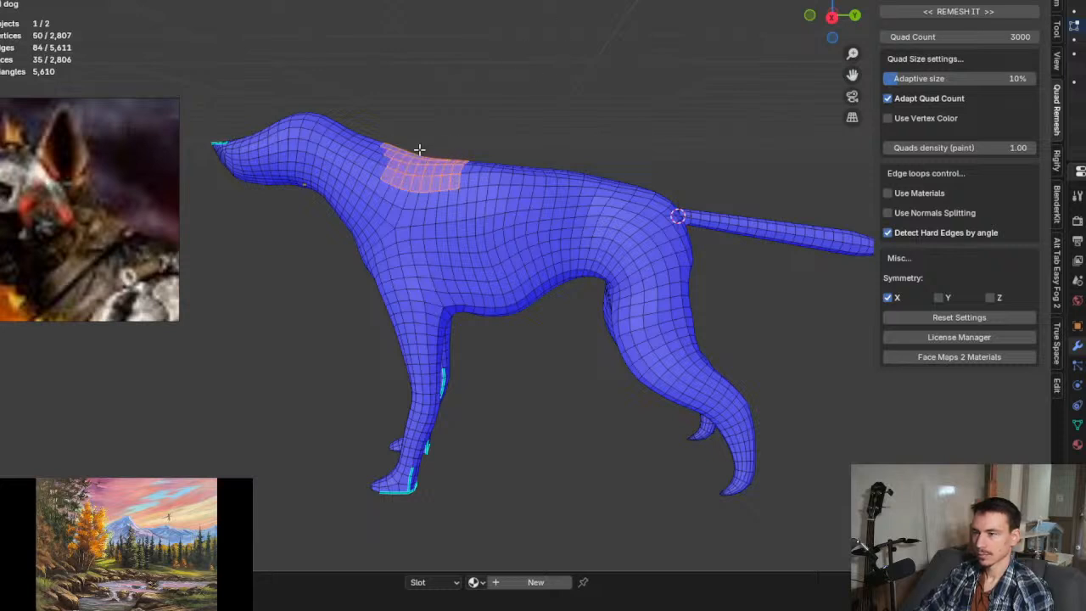
scroll(420, 157, down, 5)
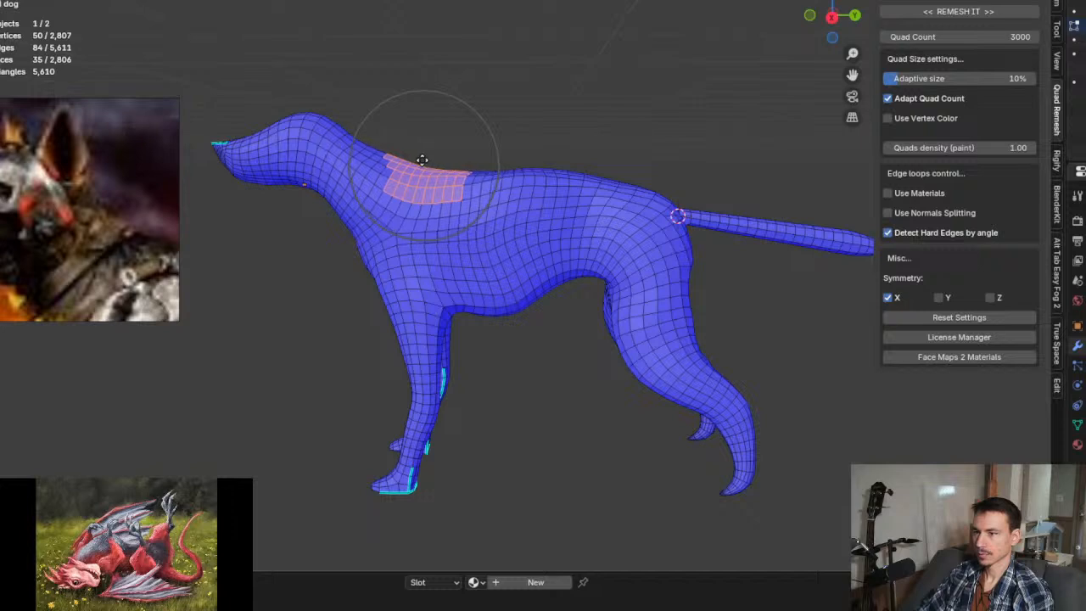
click(421, 159)
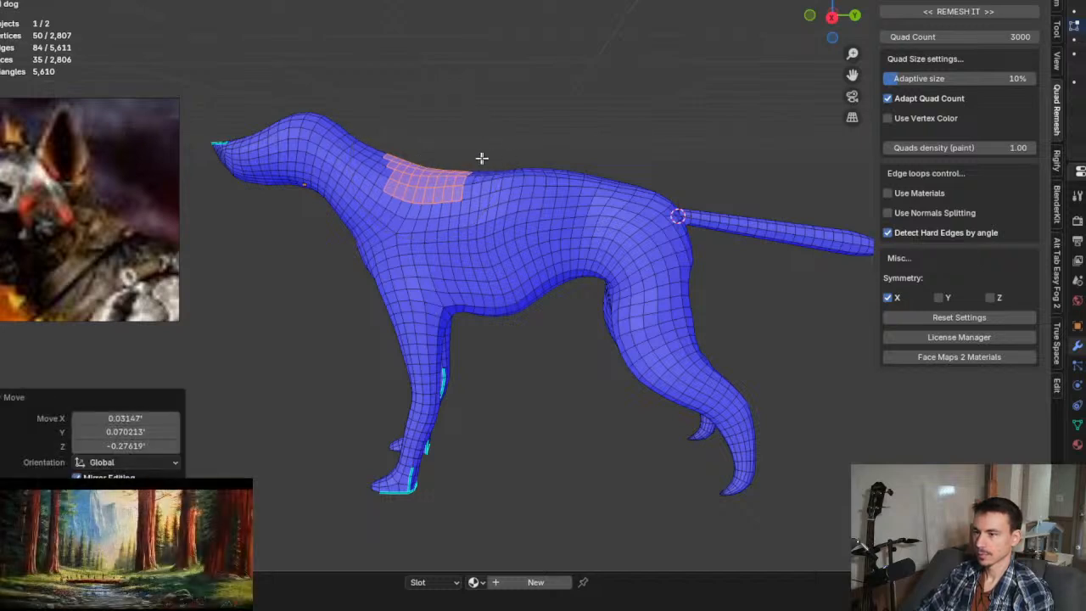
drag(495, 160, 565, 183)
key(g)
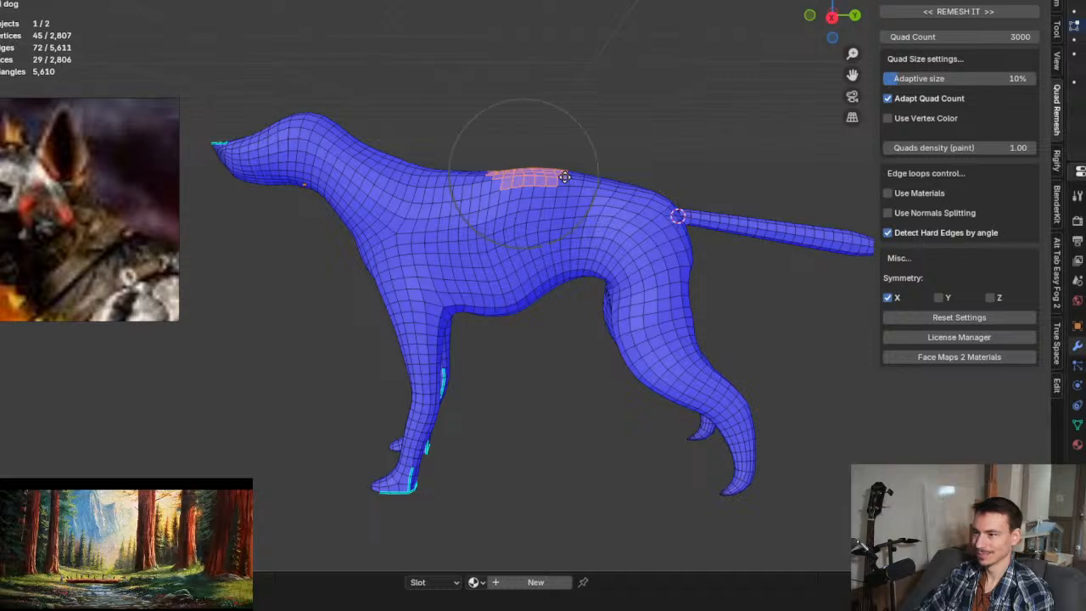
click(562, 183)
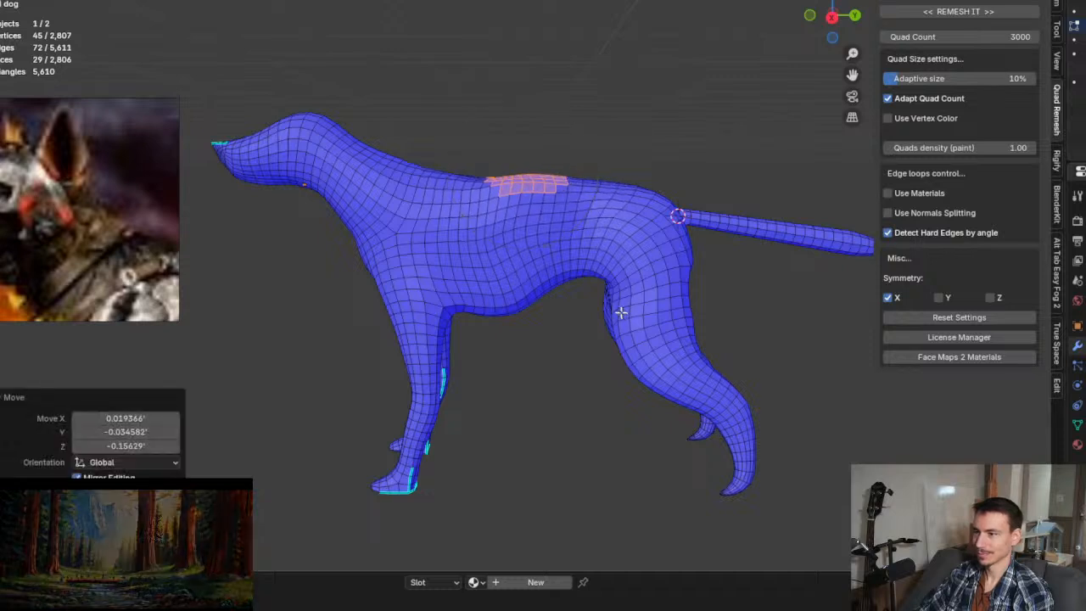
Step: With proportional editing, pull the front of the upper thigh forward and push the buttock faces below the tail back about 0.15'
drag(626, 319, 602, 294)
key(g)
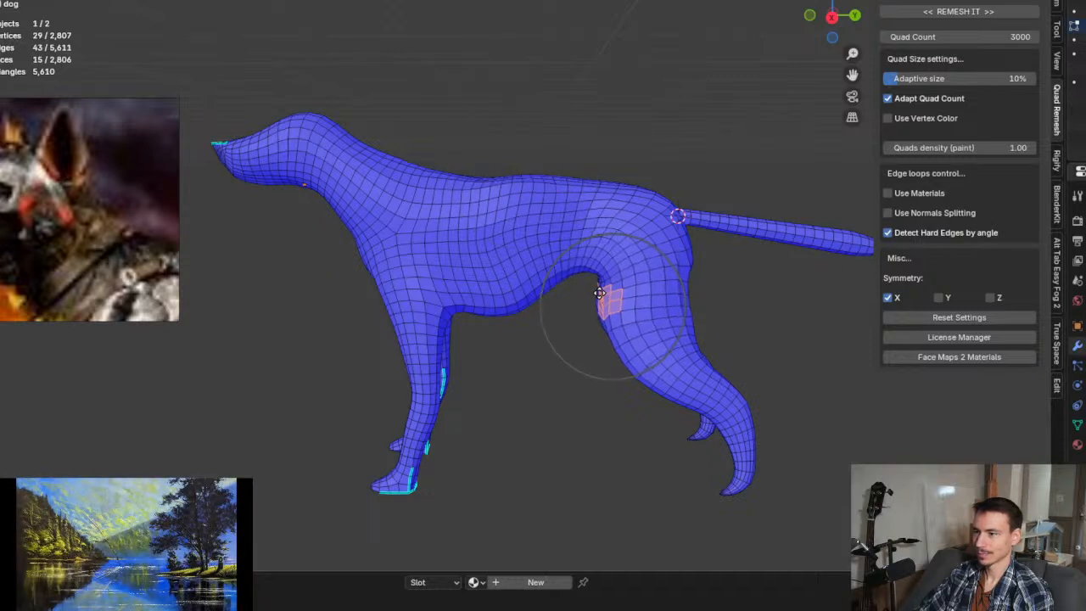
click(600, 293)
drag(676, 261, 718, 292)
key(g)
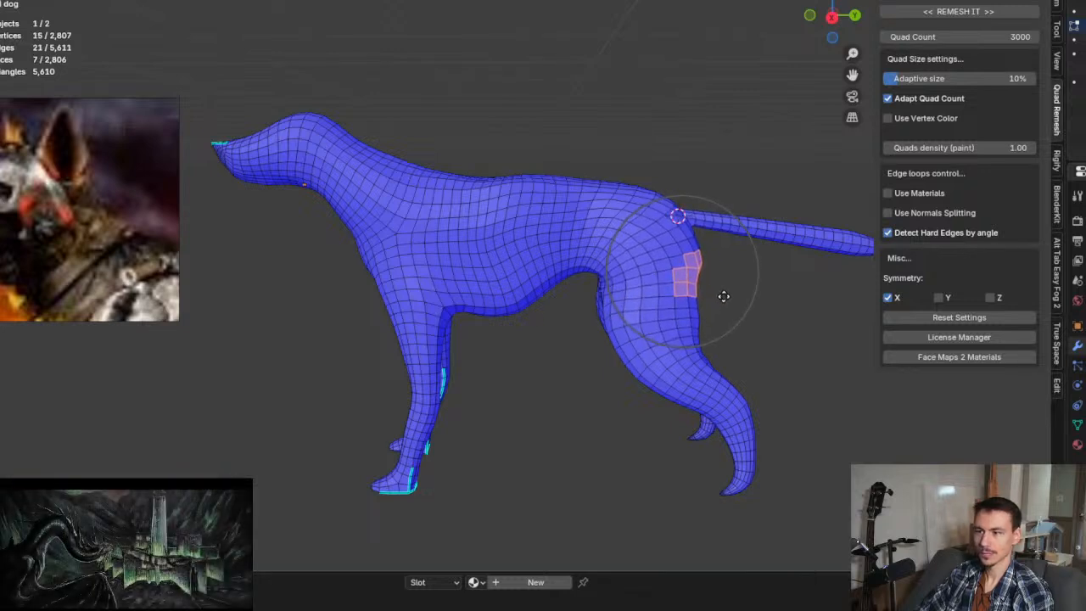
click(721, 294)
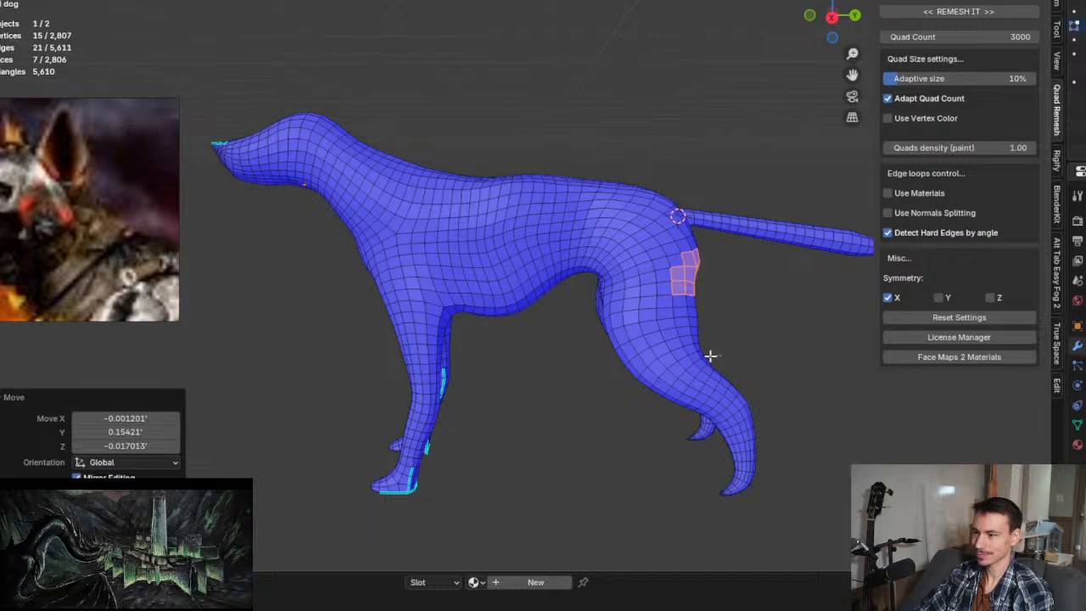
Step: Move the faces at the back of the thigh above the hock forward about 0.04' with proportional editing
drag(718, 360, 690, 345)
key(g)
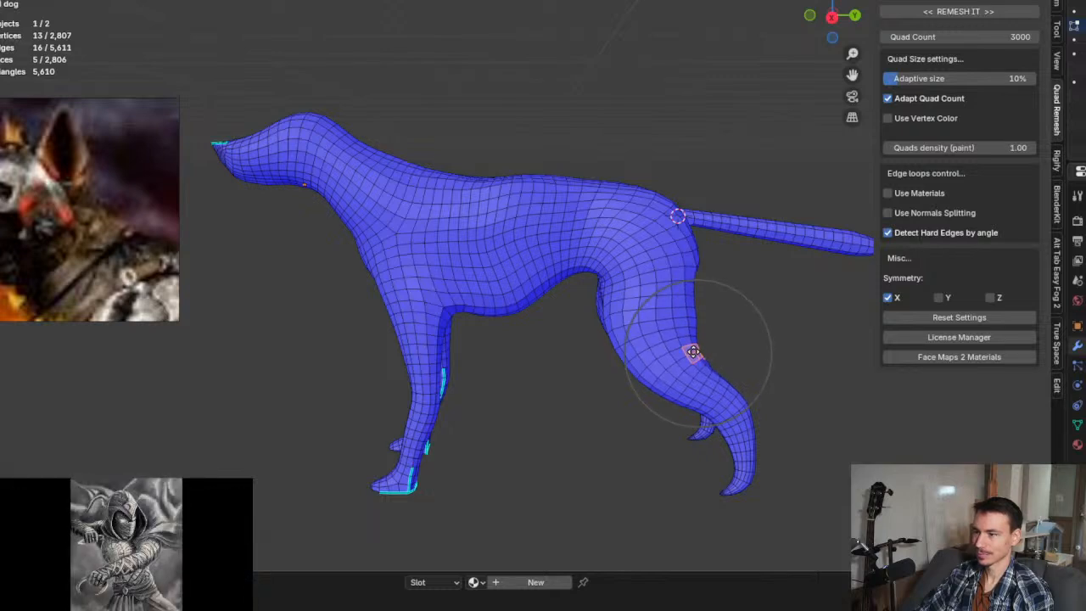
click(693, 351)
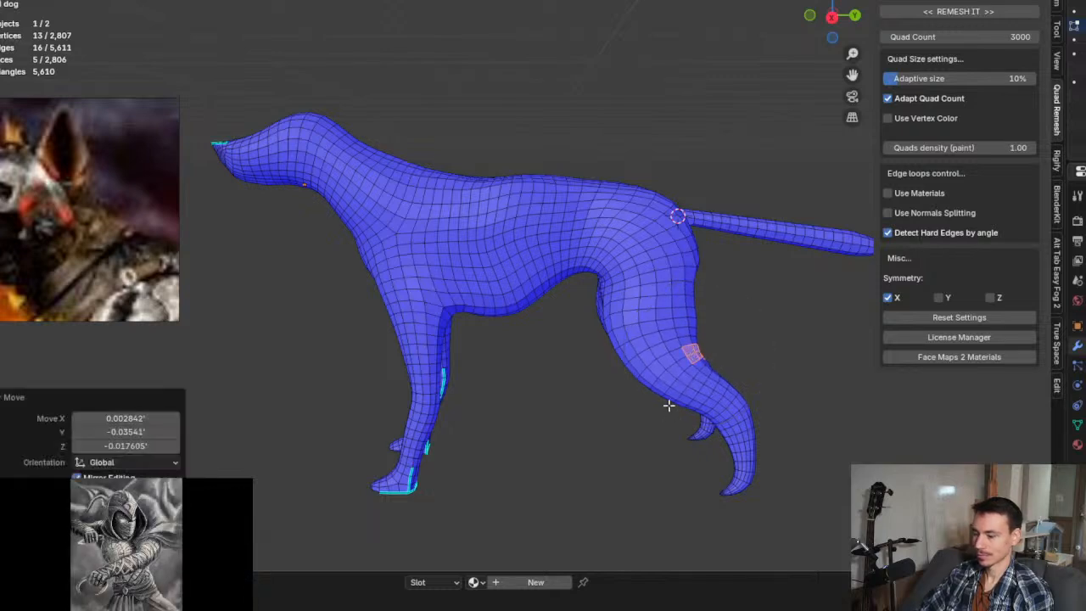
Step: Try to push the faces at the lower front of the hind thigh up and back with proportional editing
key(KP_3)
shift+middle_drag(644, 382, 638, 337)
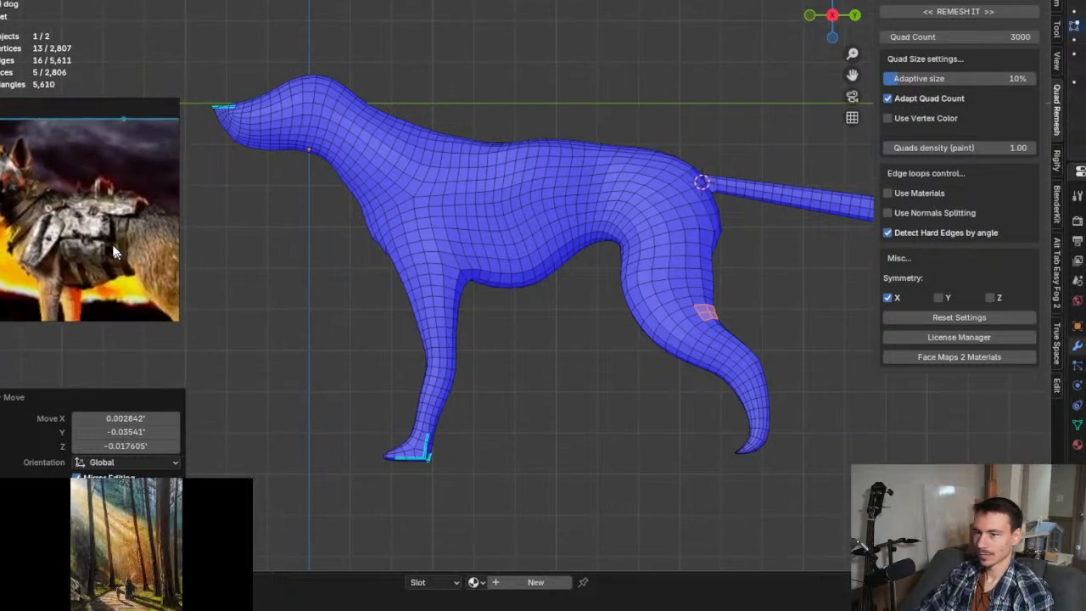
scroll(677, 349, up, 2)
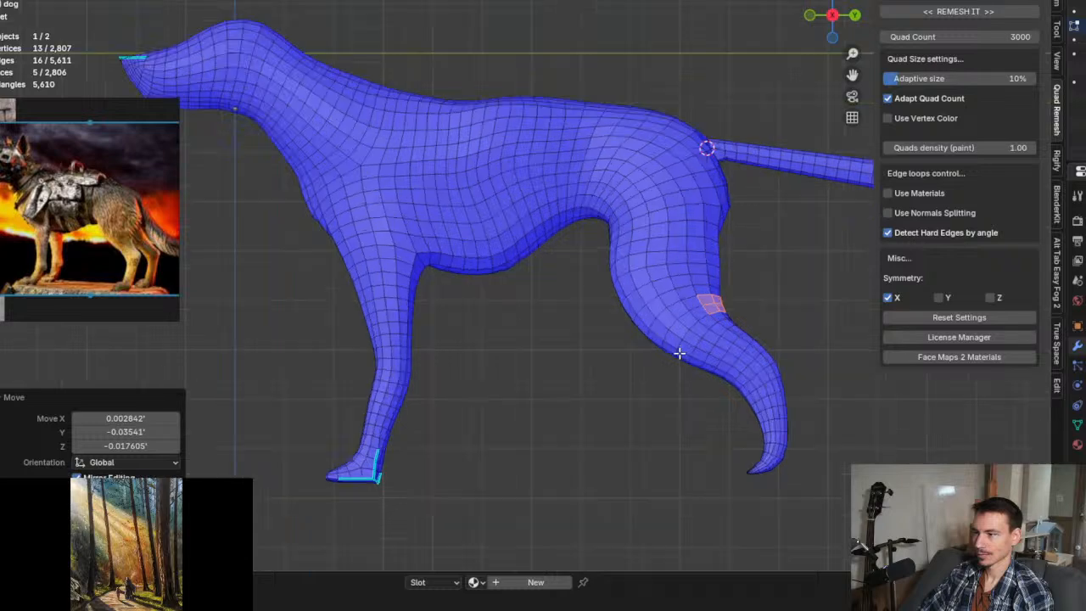
drag(628, 312, 663, 363)
key(g)
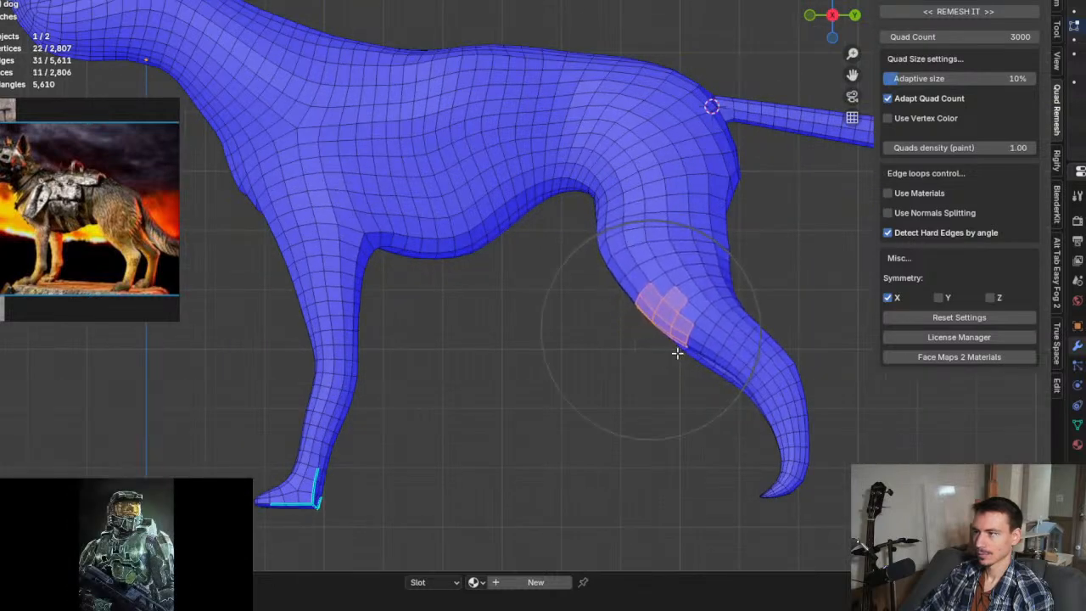
click(675, 349)
key(ctrl+z)
key(ctrl+z)
key(ctrl+z)
key(ctrl+z)
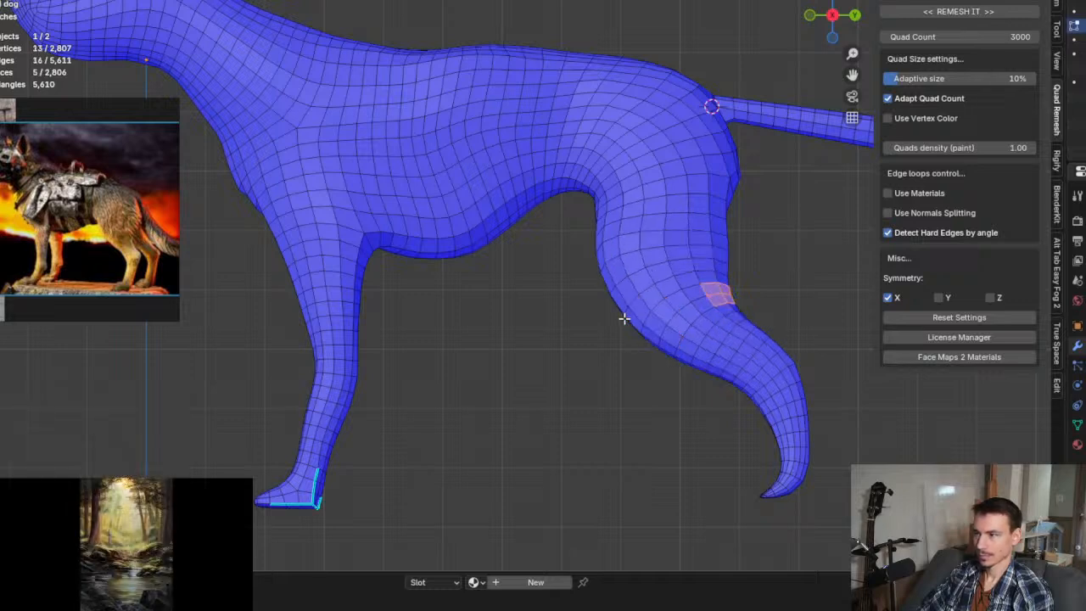
Step: Undo the previous proportional moves on the back of the thigh, the buttocks, the front thigh and the topline
key(ctrl+z)
key(ctrl+z)
key(ctrl+z)
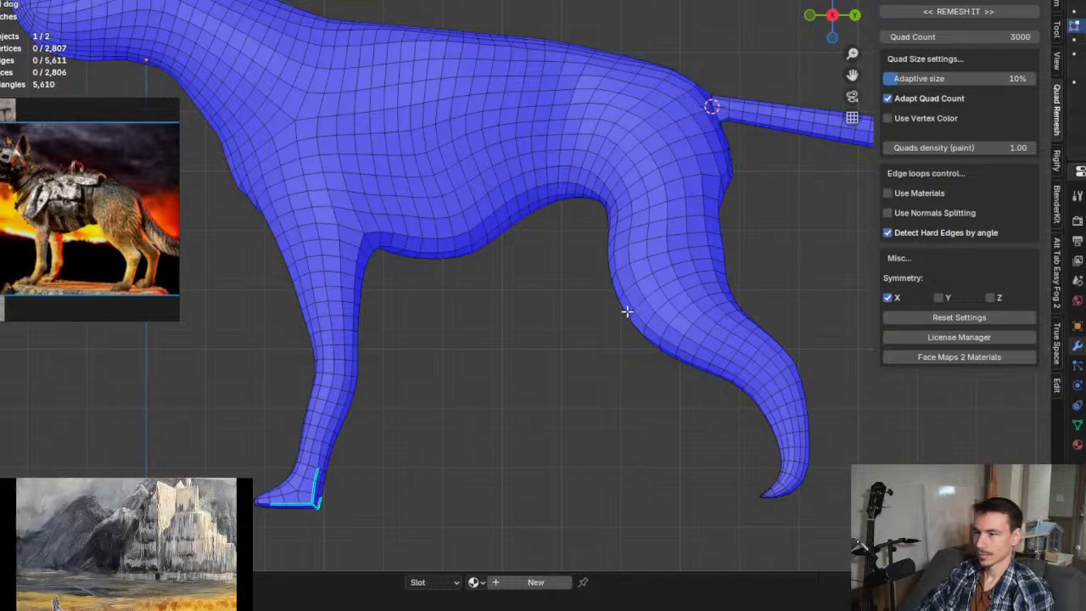
drag(625, 312, 691, 381)
key(c)
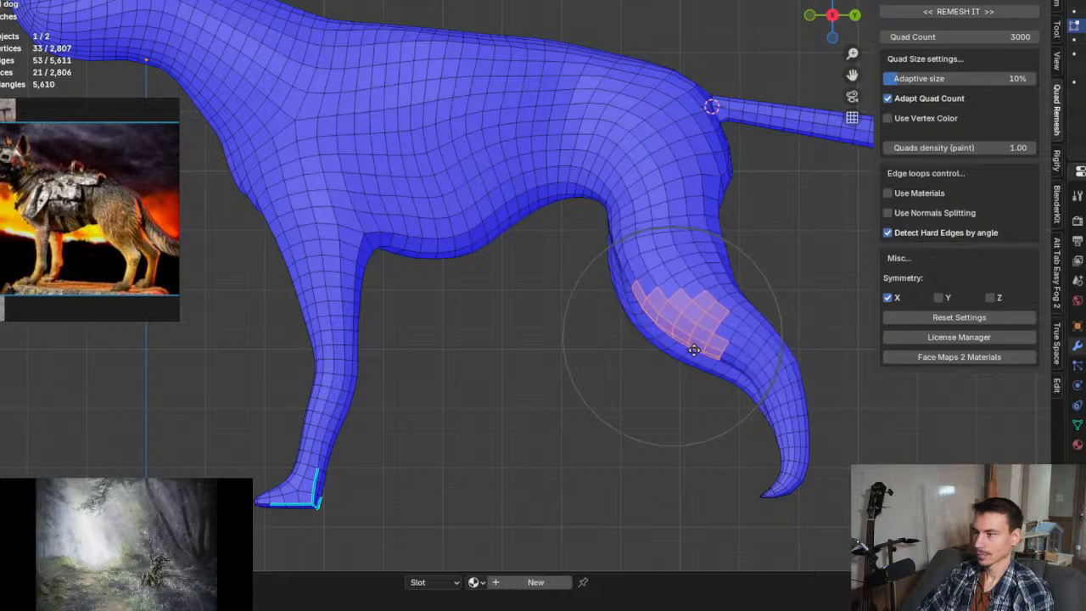
right_click(694, 349)
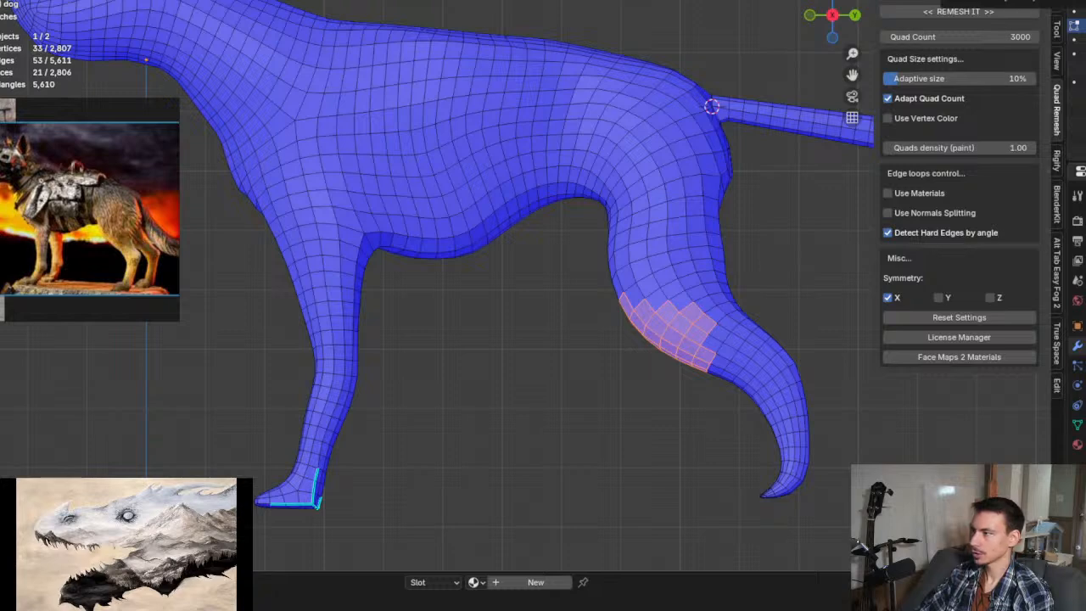
middle_drag(615, 370, 694, 370)
key(g)
right_click(687, 365)
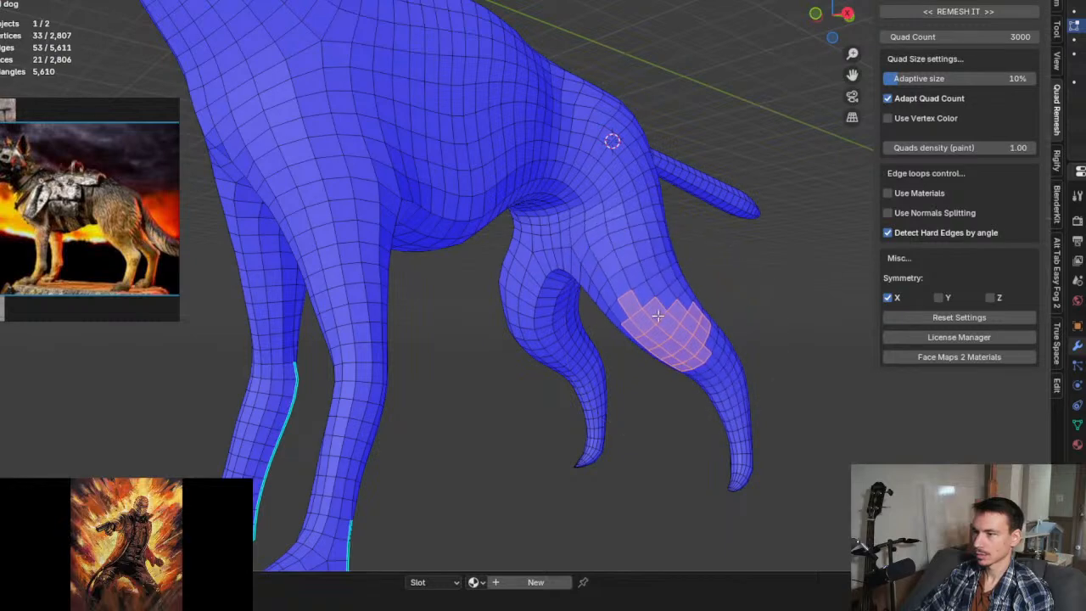
Step: Show the dog's modifier settings and bring the model back into Sculpt Mode for reshaping
scroll(658, 315, down, 5)
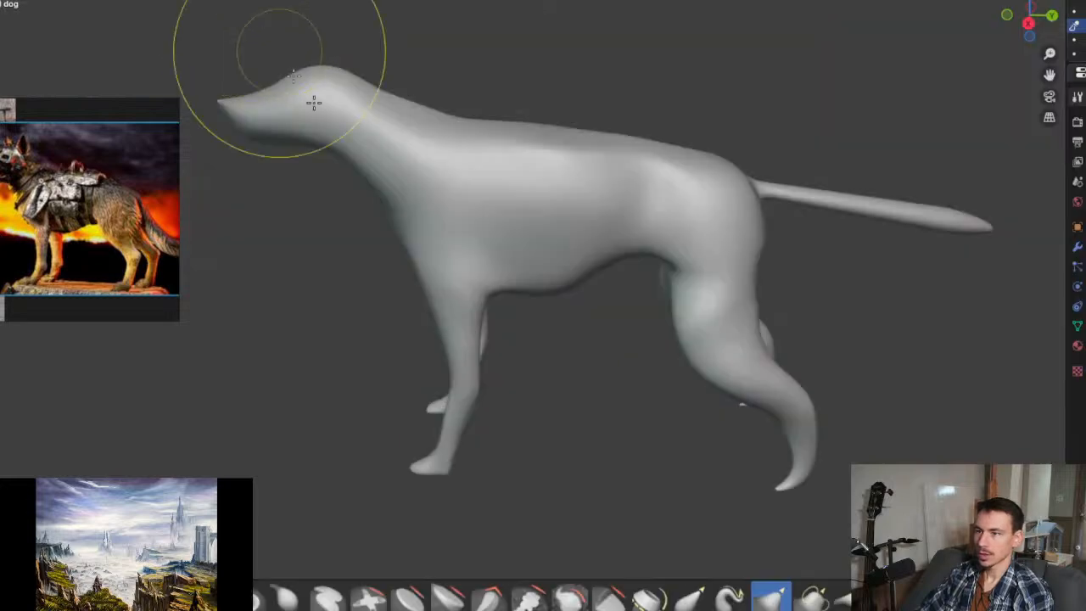
scroll(645, 339, down, 5)
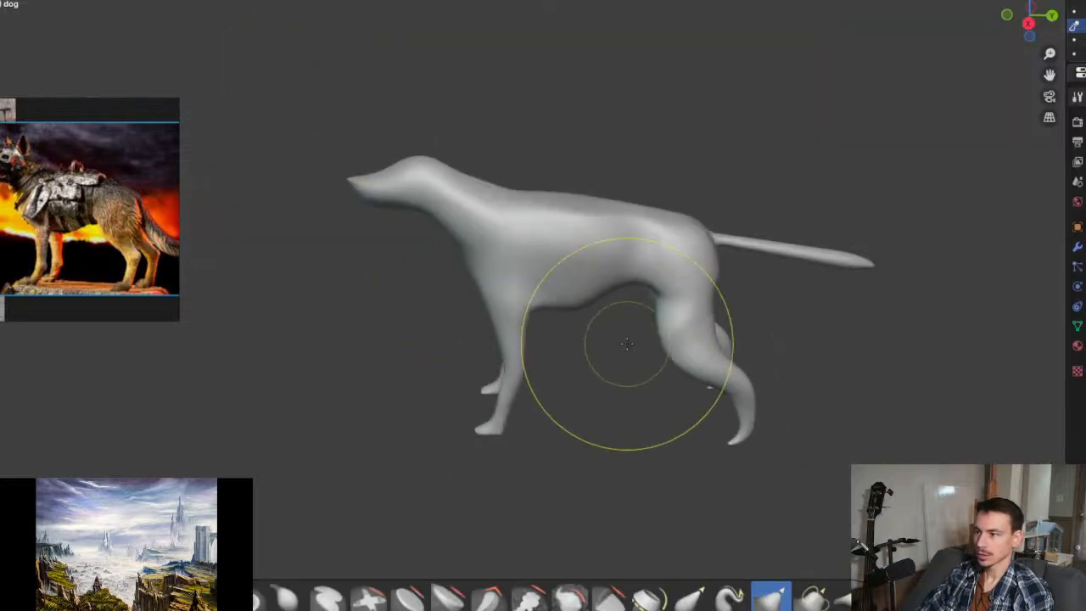
scroll(679, 343, up, 3)
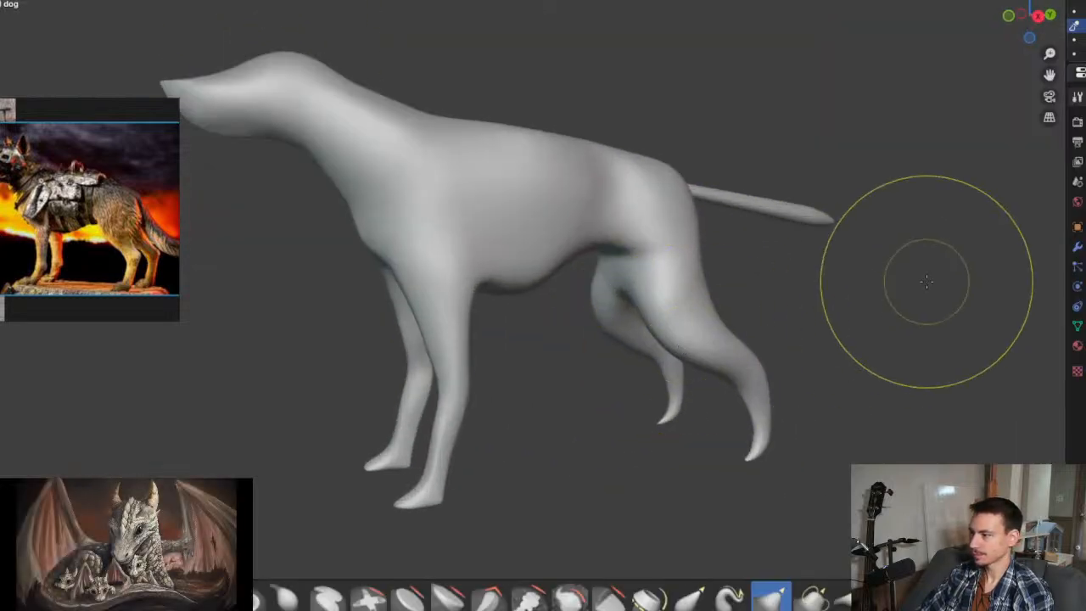
click(1077, 249)
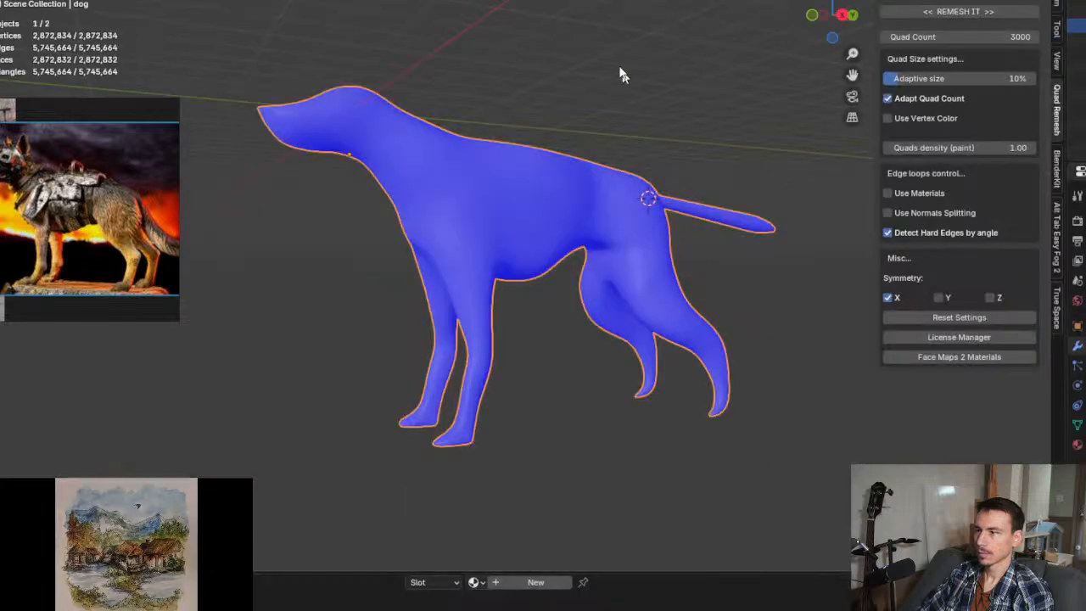
click(567, 0)
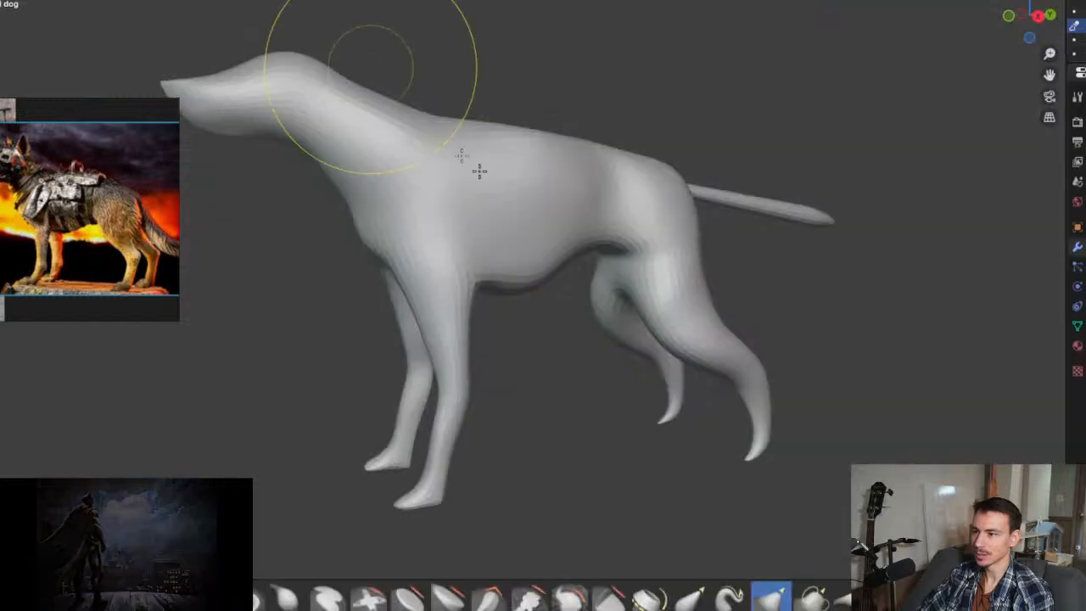
scroll(679, 273, up, 3)
scroll(712, 268, down, 3)
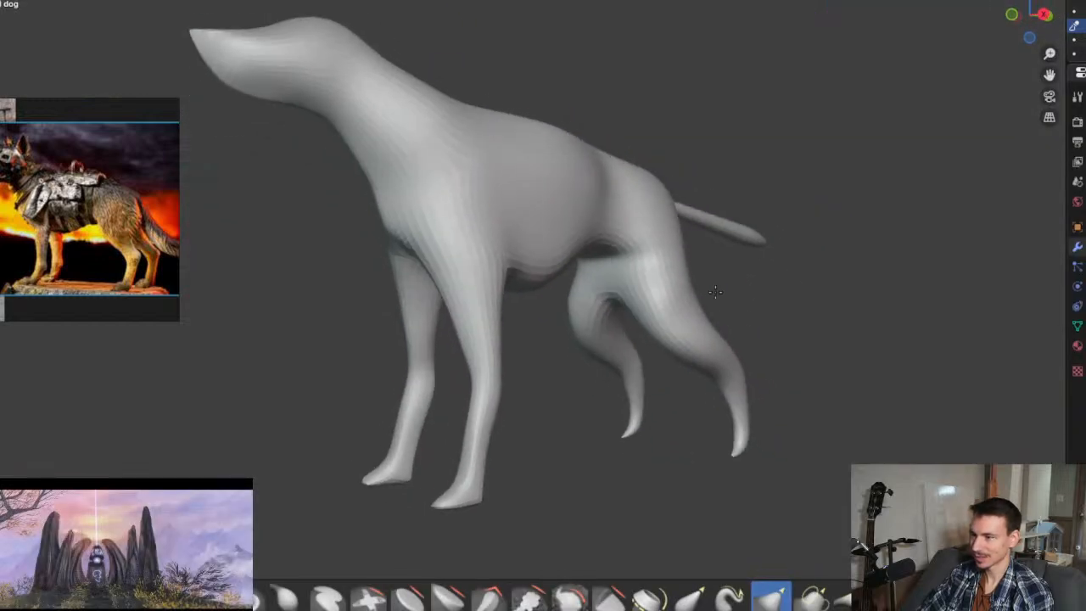
Step: Check the hind legs from several angles in Sculpt Mode and reshape the thigh with broad brush strokes
mouse_move(654, 283)
mouse_down()
mouse_move(616, 303)
mouse_move(625, 221)
mouse_up()
mouse_move(623, 240)
middle_down()
mouse_move(582, 209)
mouse_move(596, 213)
middle_up()
drag(596, 213, 589, 272)
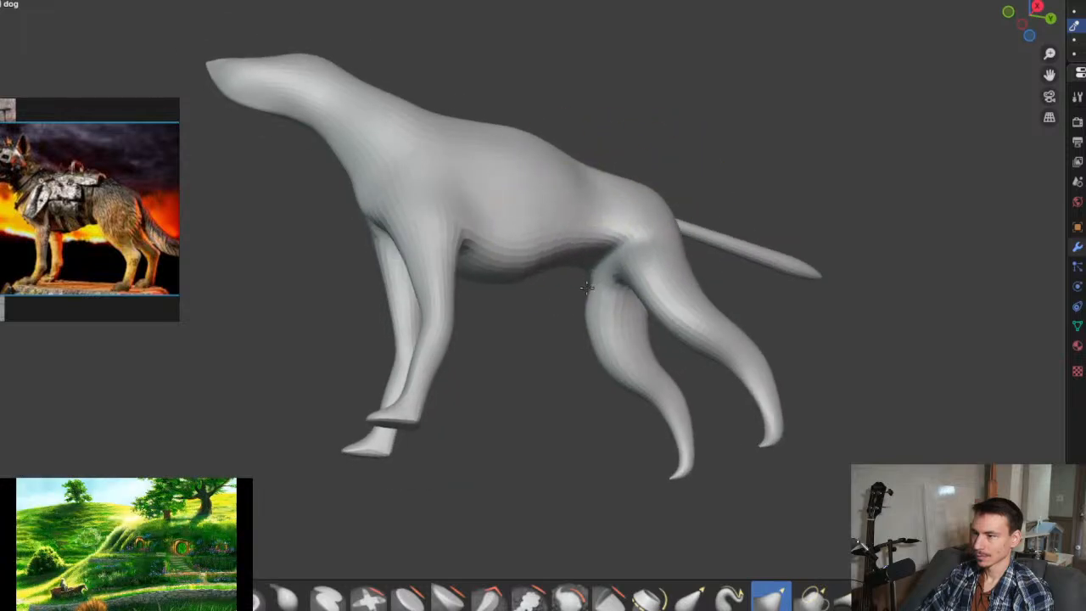
mouse_move(708, 283)
middle_down()
mouse_move(654, 295)
mouse_move(627, 269)
mouse_move(688, 281)
middle_up()
mouse_move(593, 242)
mouse_down()
mouse_move(498, 248)
mouse_move(610, 322)
mouse_move(599, 330)
mouse_move(625, 308)
mouse_move(661, 307)
mouse_up()
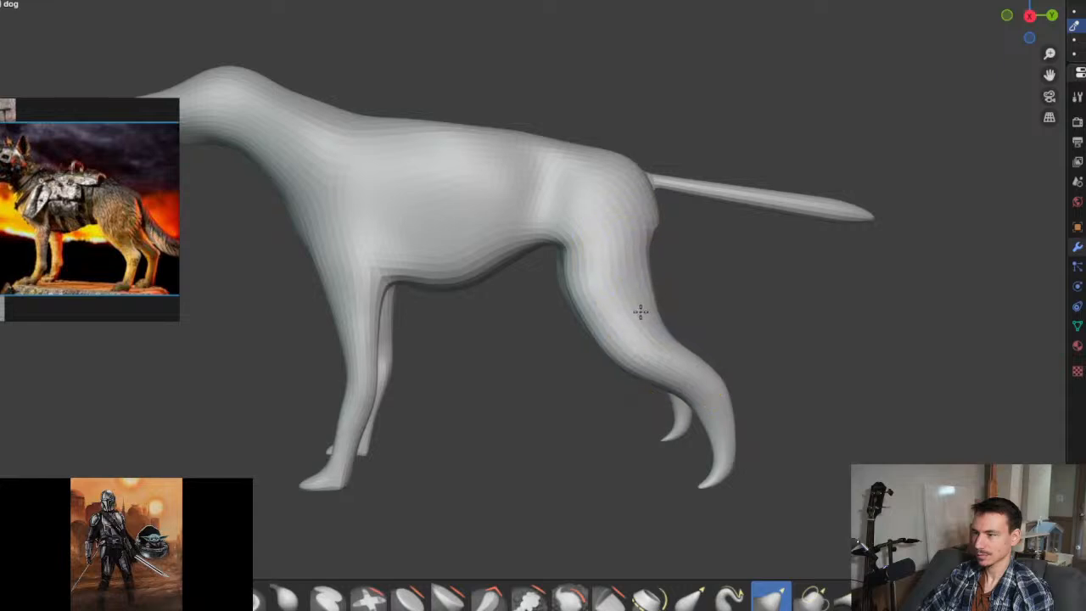
Step: In side view, pull the back of the buttock and thigh rearward and ease the bulge below the tail slightly forward
key(KP_3)
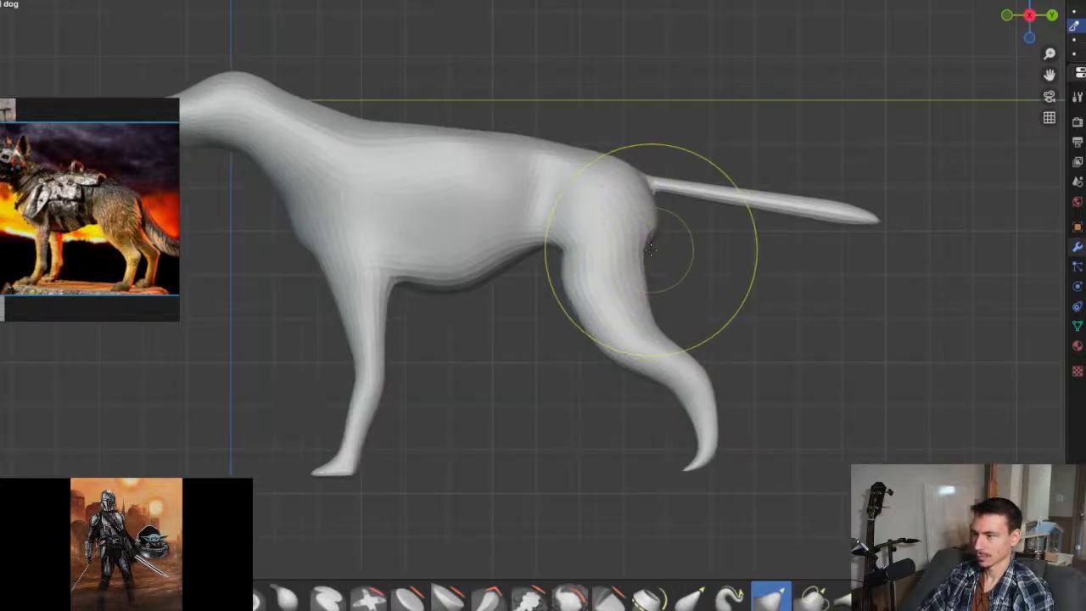
mouse_move(650, 248)
mouse_down()
mouse_move(642, 243)
mouse_move(681, 262)
mouse_up()
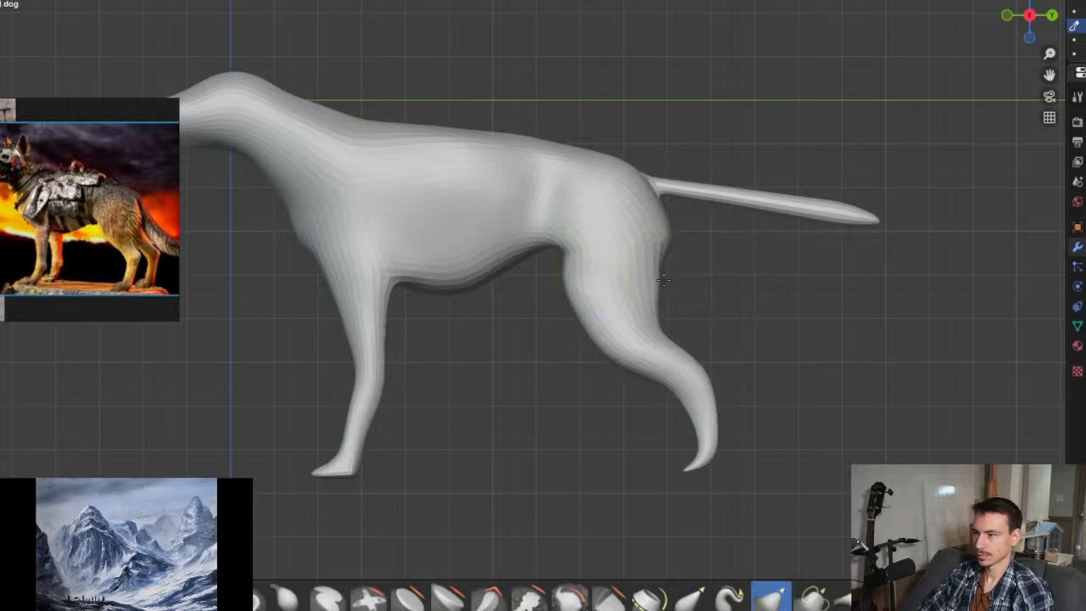
mouse_move(691, 225)
mouse_down()
mouse_move(670, 255)
mouse_move(659, 228)
mouse_up()
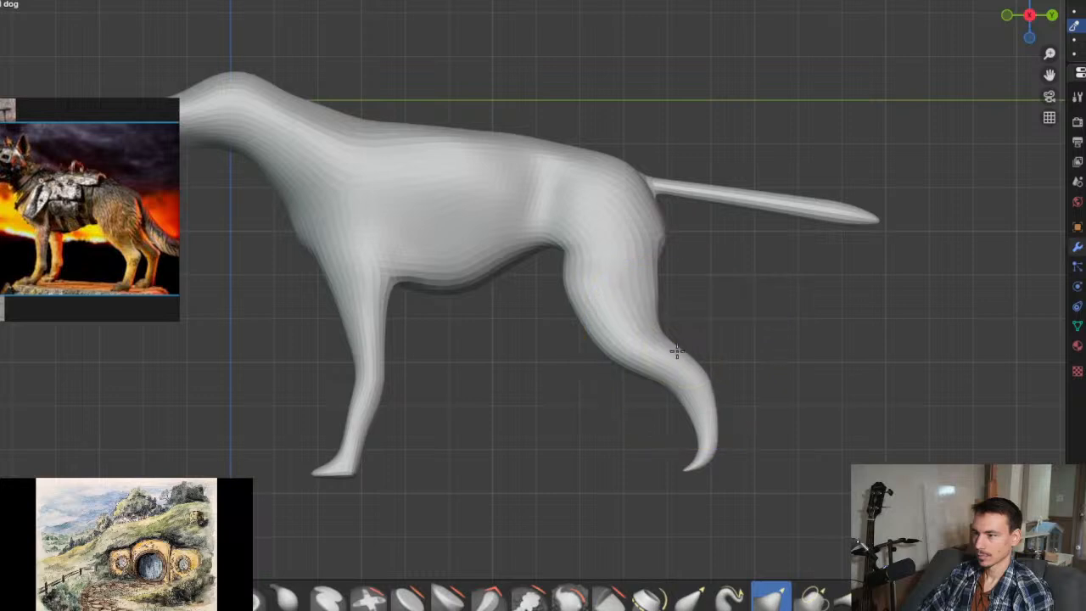
Step: Sculpt the lower hind leg and pull the hock back and up into a more pronounced point
mouse_move(666, 371)
mouse_down()
mouse_move(650, 383)
mouse_move(662, 375)
mouse_move(674, 430)
mouse_move(703, 428)
mouse_move(673, 424)
mouse_move(693, 439)
mouse_move(708, 487)
mouse_up()
ctrl+middle_drag(696, 449, 699, 388)
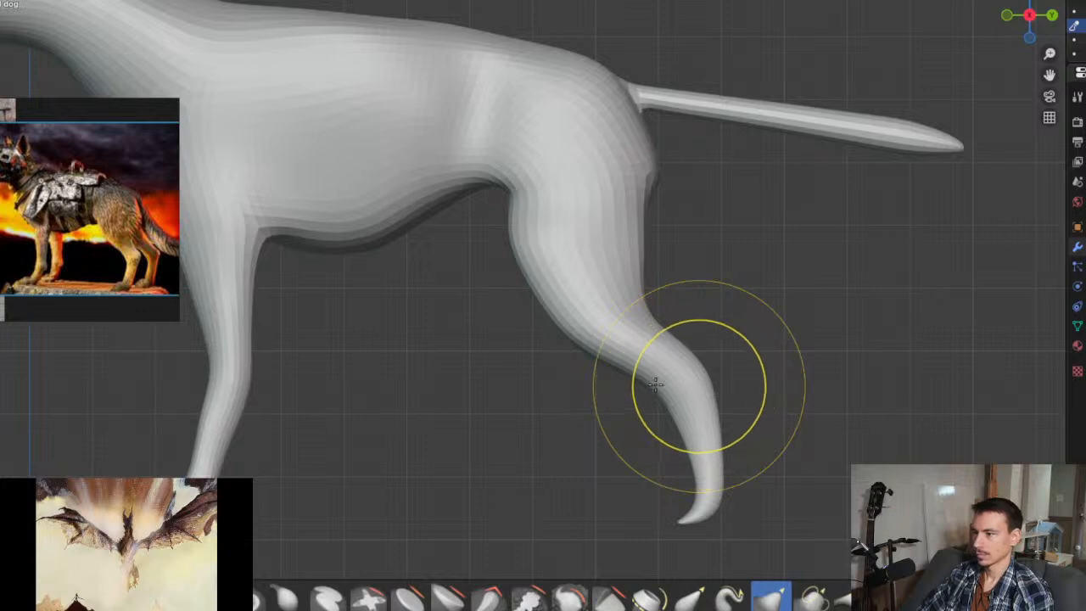
drag(627, 383, 703, 365)
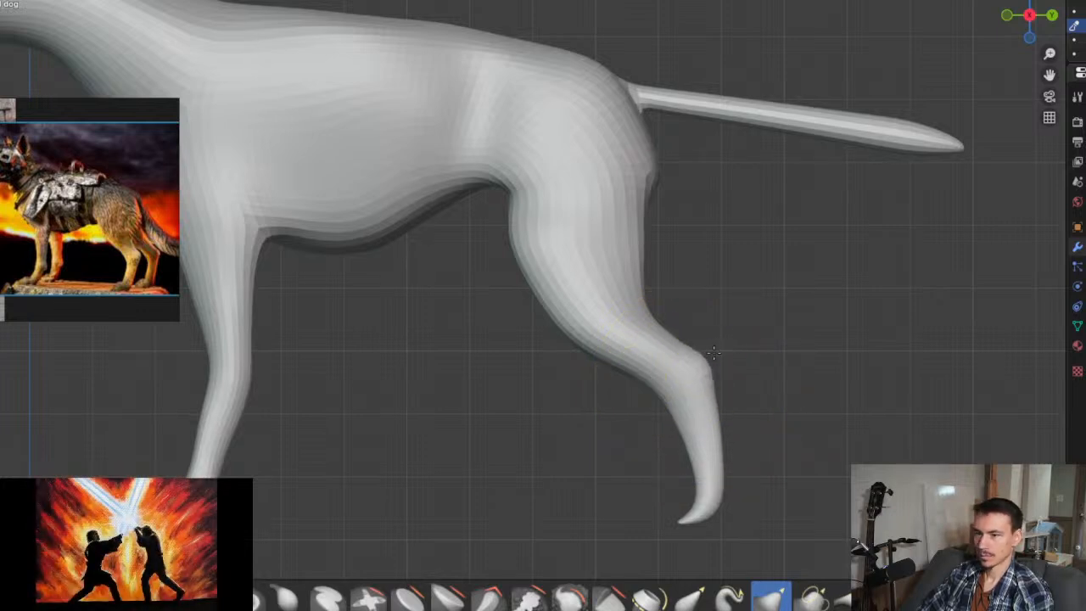
Step: Open the recent file containing the muscular cyclops model and frame the figure
ctrl+middle_drag(725, 351, 659, 327)
scroll(686, 351, up, 4)
scroll(644, 322, down, 4)
middle_drag(620, 280, 641, 340)
click(13, 2)
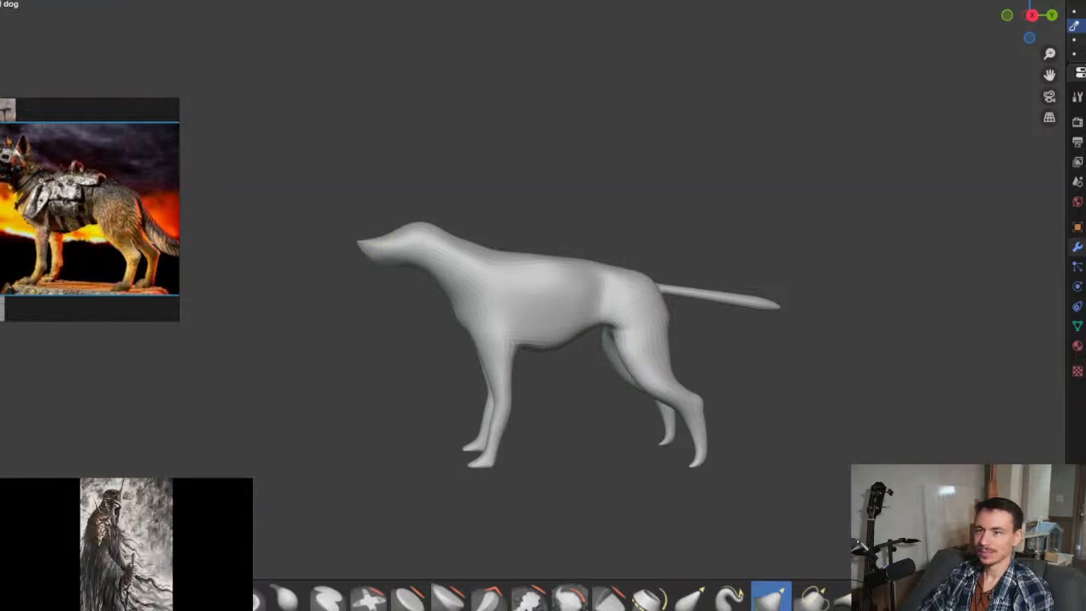
click(13, 1)
mouse_move(50, 6)
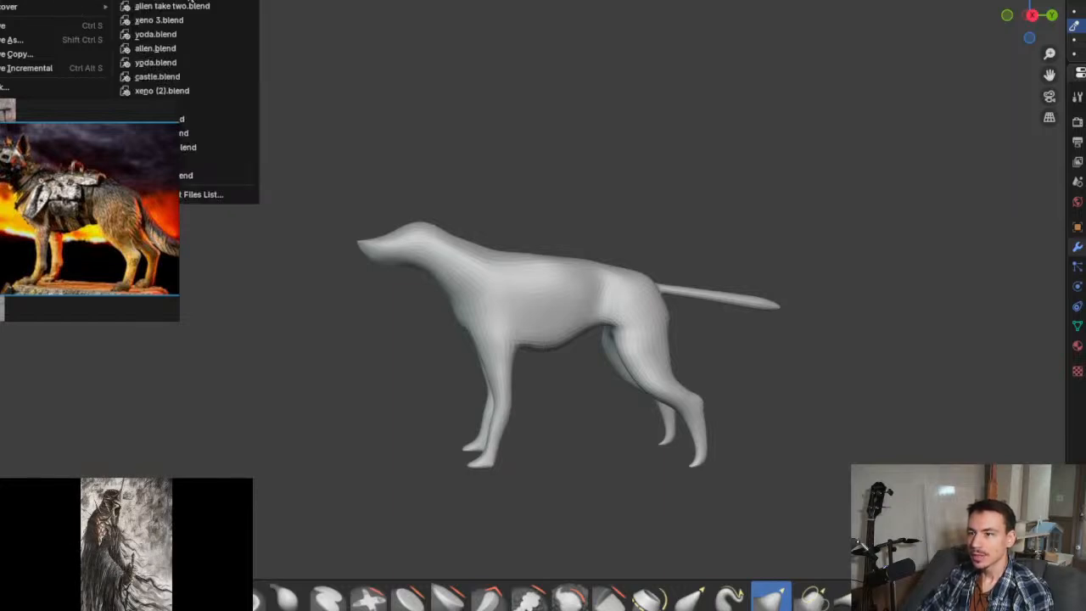
click(202, 6)
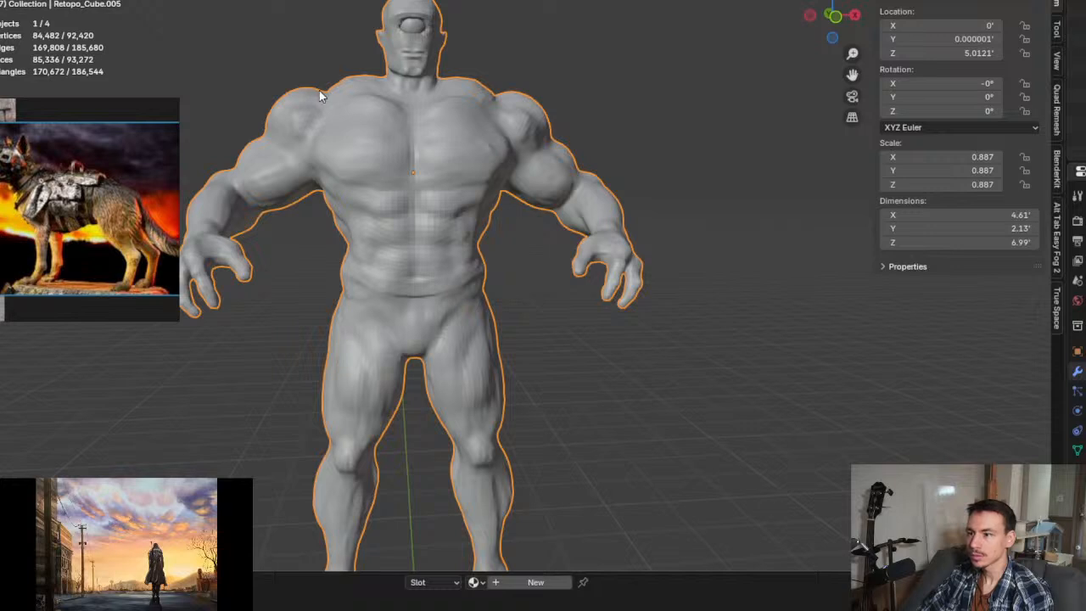
scroll(477, 252, down, 5)
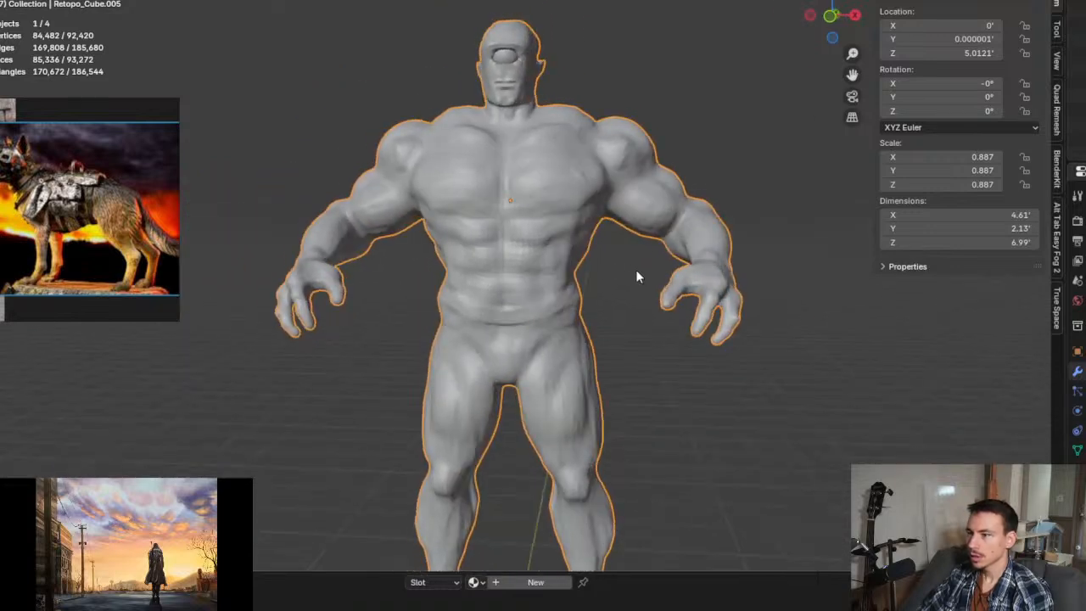
scroll(597, 249, up, 6)
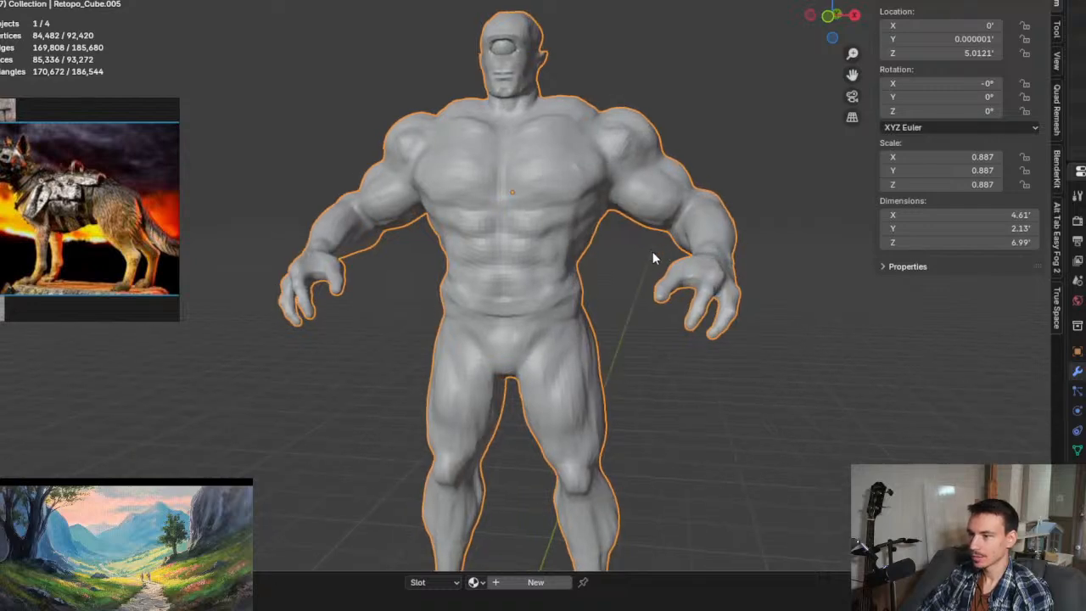
Step: Enter Edit Mode on the cyclops body and separate its fully selected mesh by loose parts
key(Tab)
middle_drag(652, 251, 628, 252)
scroll(627, 253, up, 6)
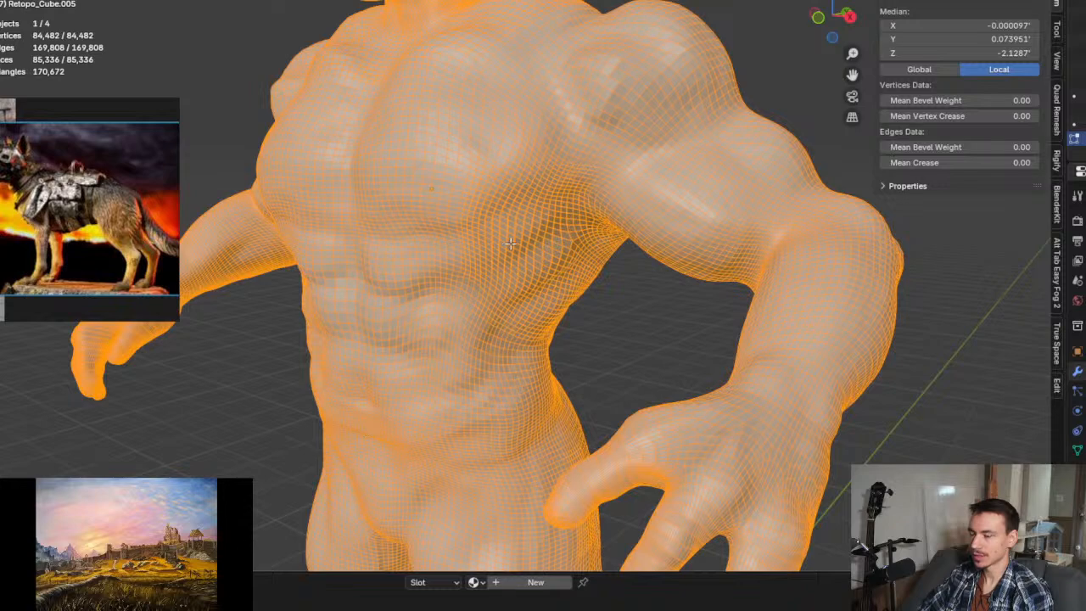
scroll(510, 243, down, 4)
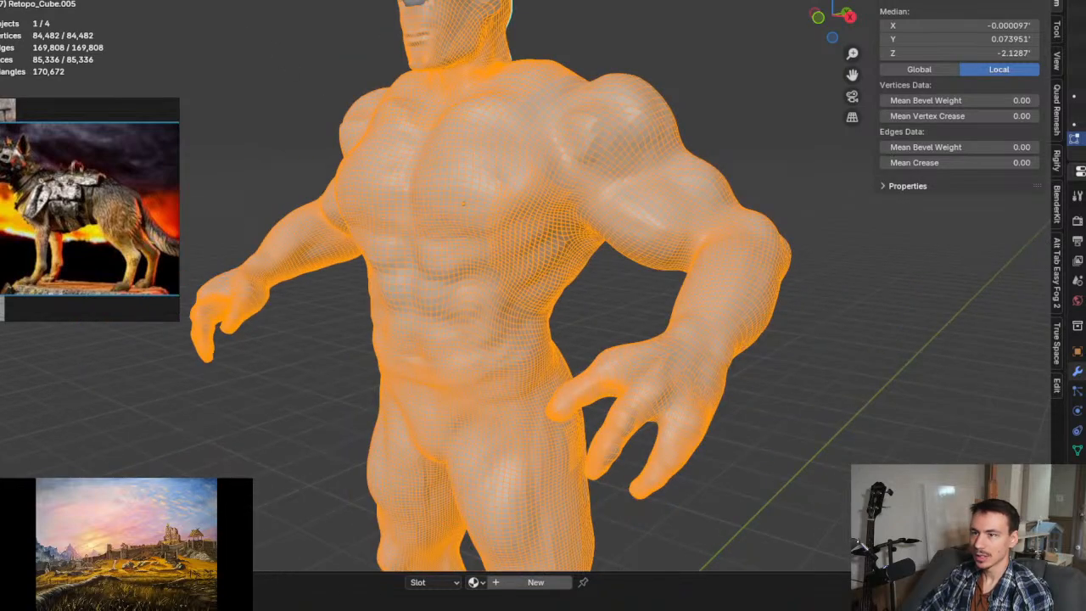
click(212, 0)
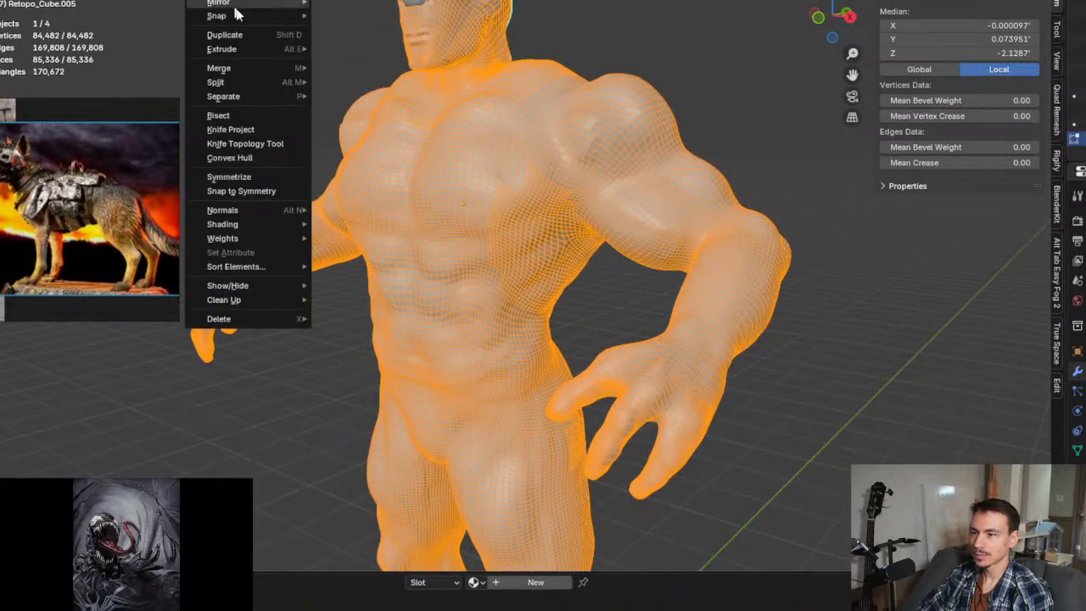
mouse_move(285, 97)
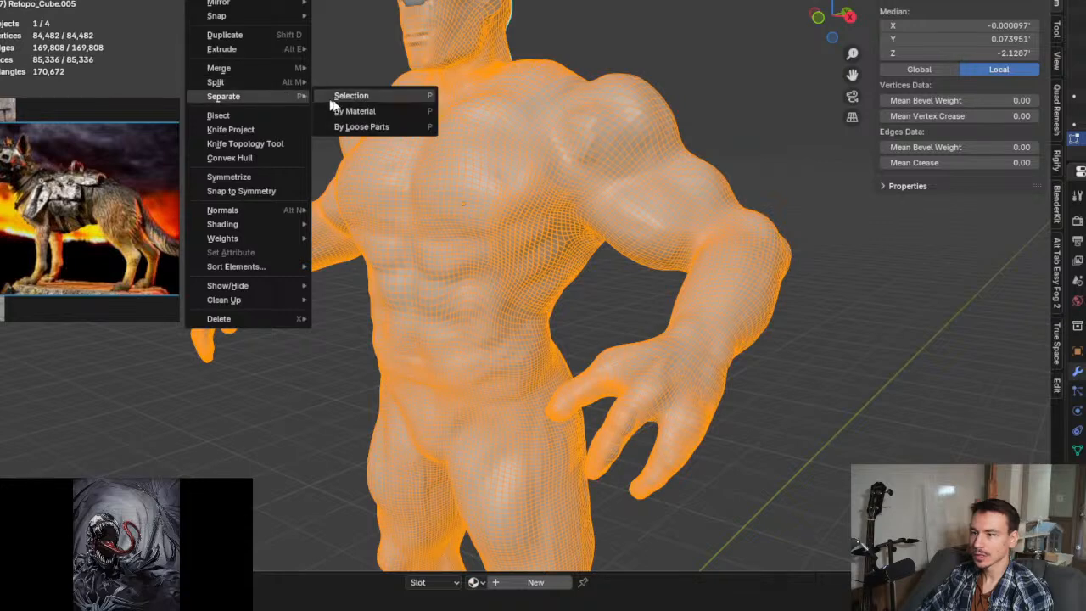
click(374, 126)
Step: View the cyclops in Sculpt Mode, frame the jagged area on the ribs below the arm, and turn on Face Orientation
middle_drag(465, 215, 560, 231)
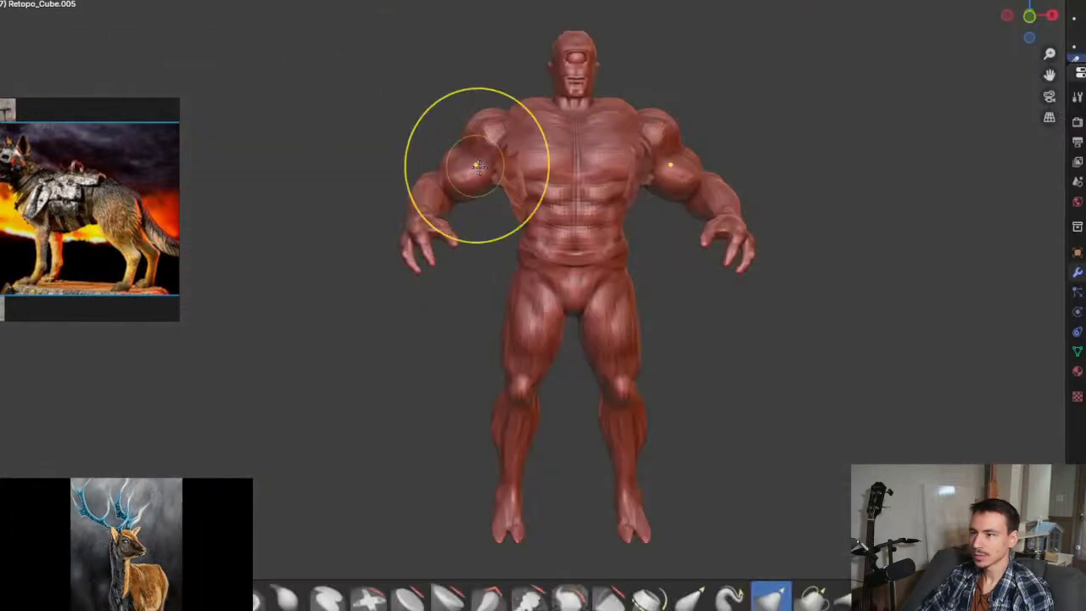
scroll(466, 170, up, 3)
middle_drag(509, 198, 594, 161)
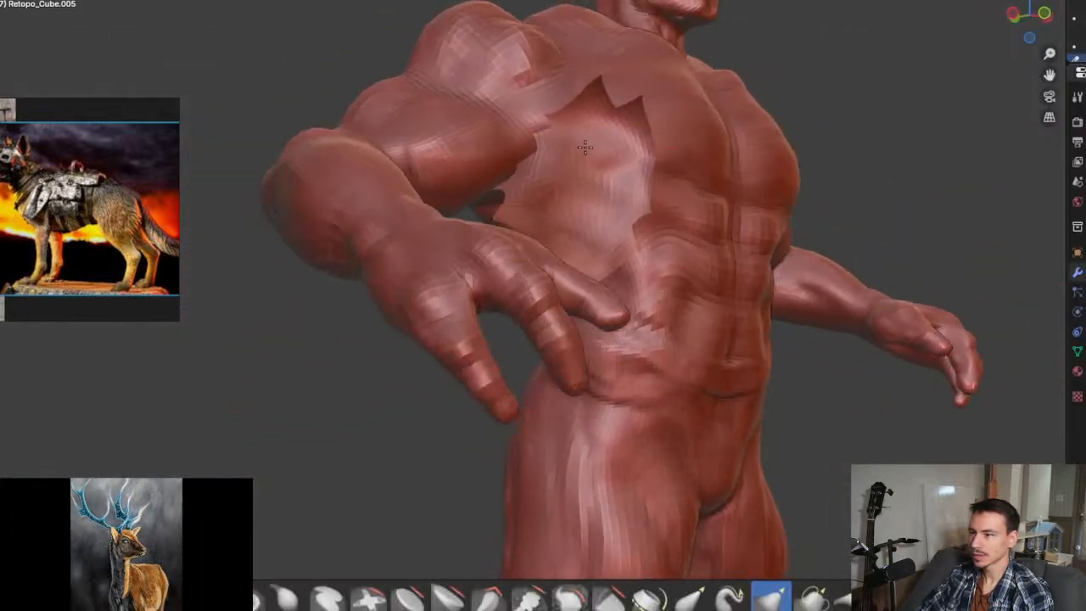
mouse_move(598, 164)
mouse_down()
mouse_move(650, 213)
mouse_move(582, 218)
mouse_move(625, 114)
mouse_move(654, 182)
mouse_up()
middle_drag(654, 182, 562, 145)
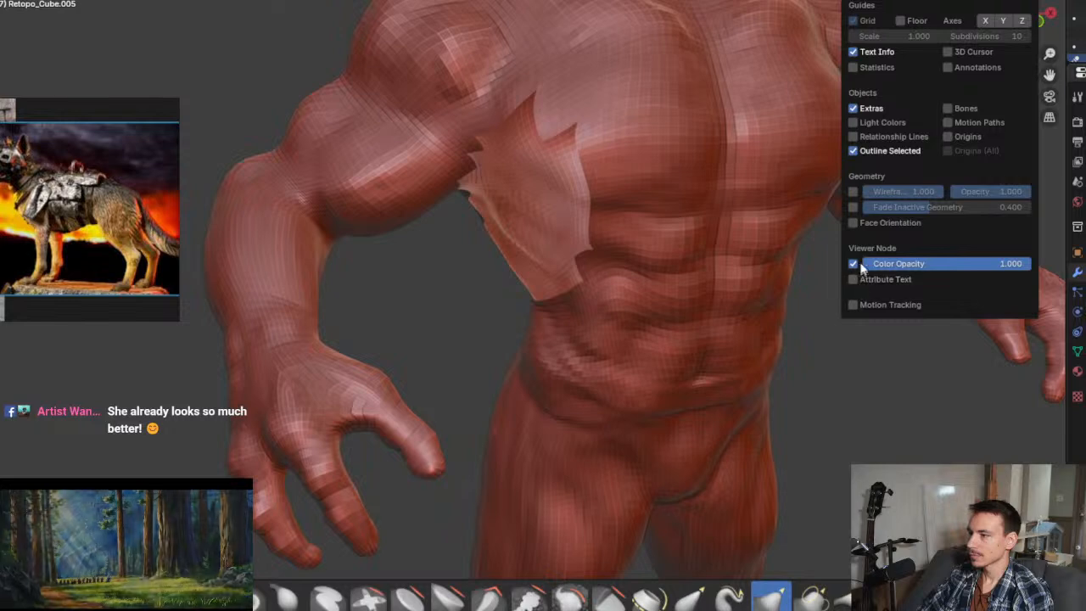
click(853, 223)
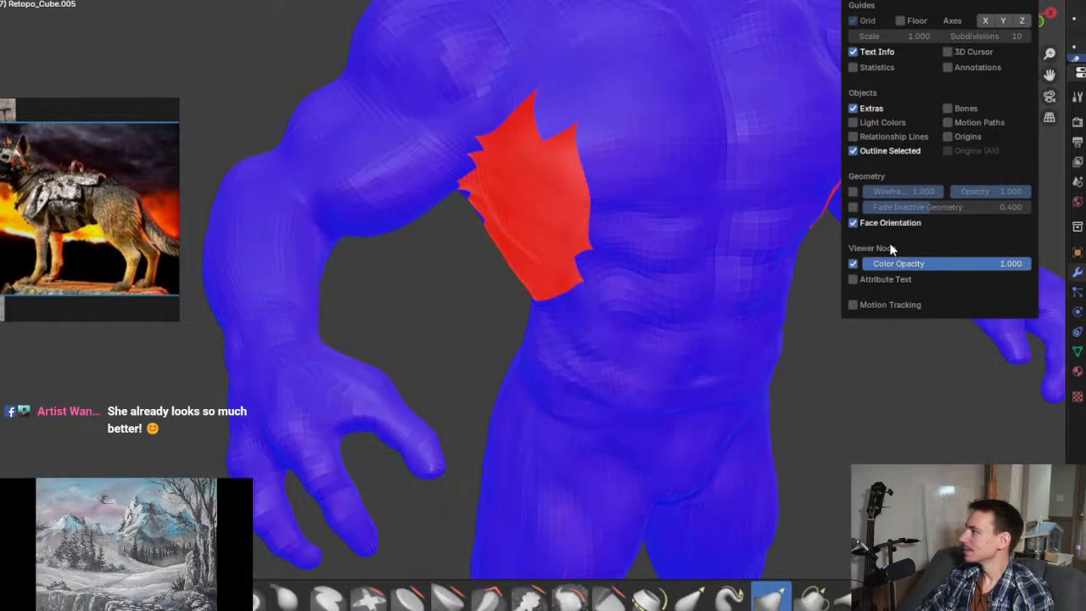
scroll(311, 114, down, 3)
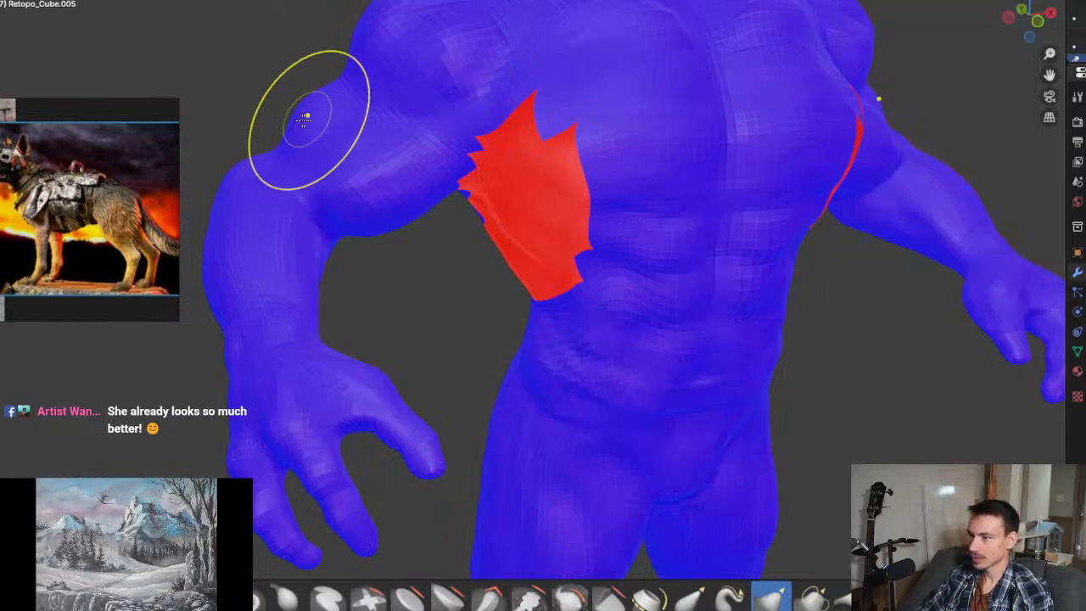
Step: Leave the sculpting workspace, enter Edit Mode on the cyclops body, and select all geometry linked to the current selection
middle_drag(610, 181, 623, 180)
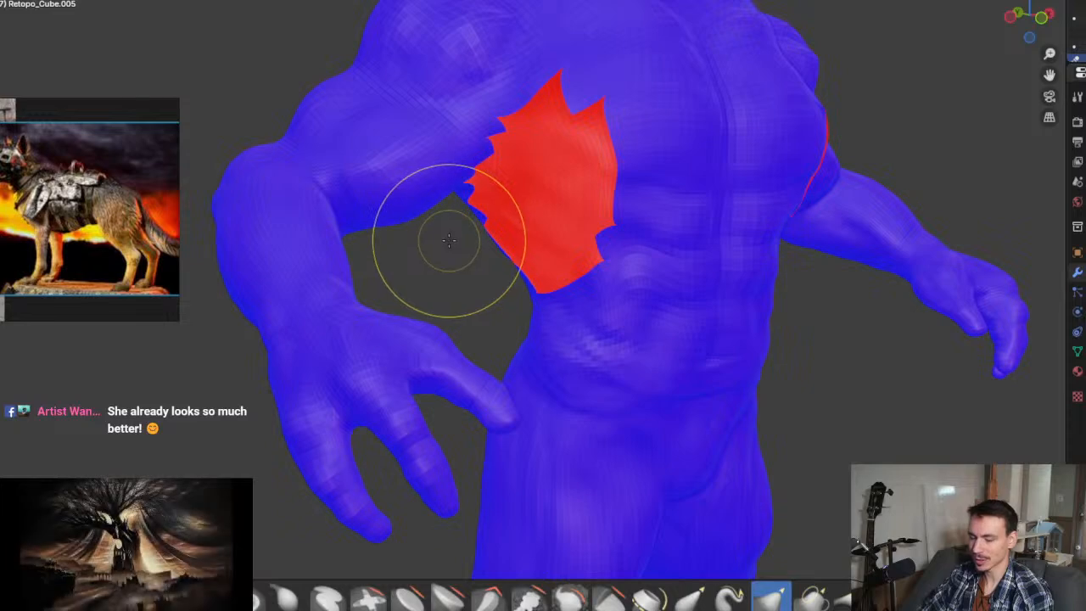
mouse_move(485, 234)
middle_down()
mouse_move(568, 206)
mouse_move(636, 249)
mouse_move(540, 268)
mouse_move(446, 245)
mouse_move(475, 221)
mouse_move(397, 175)
middle_up()
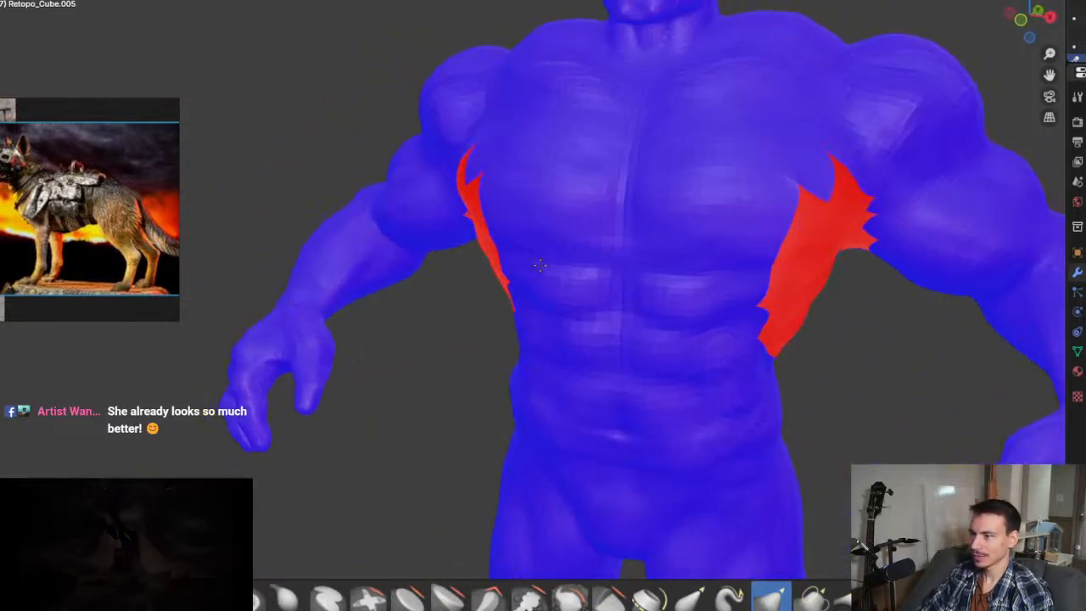
key(ctrl+Page_Up)
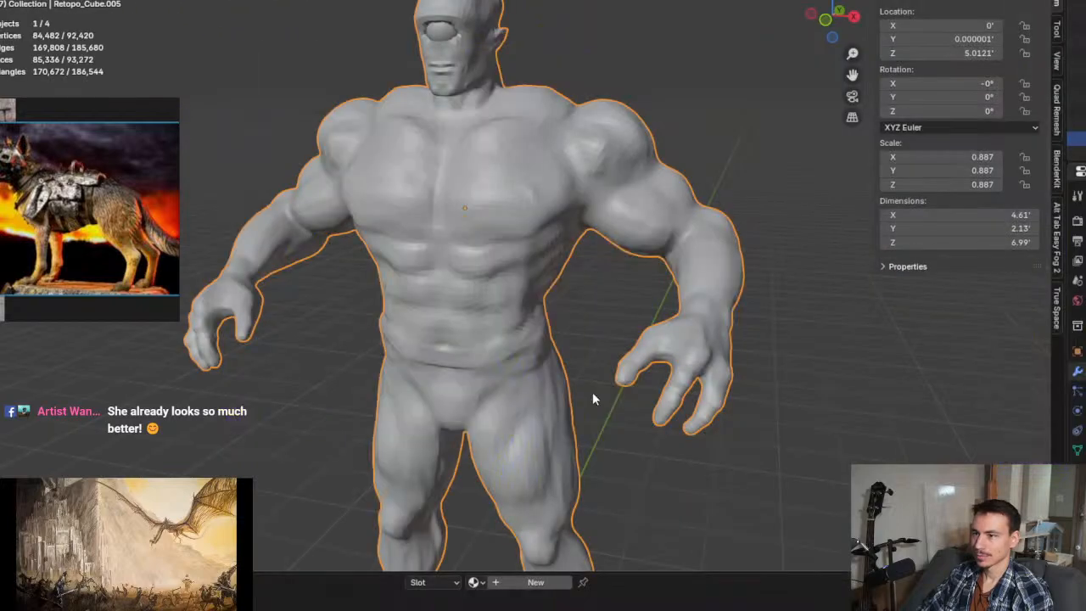
key(Tab)
middle_drag(592, 392, 517, 399)
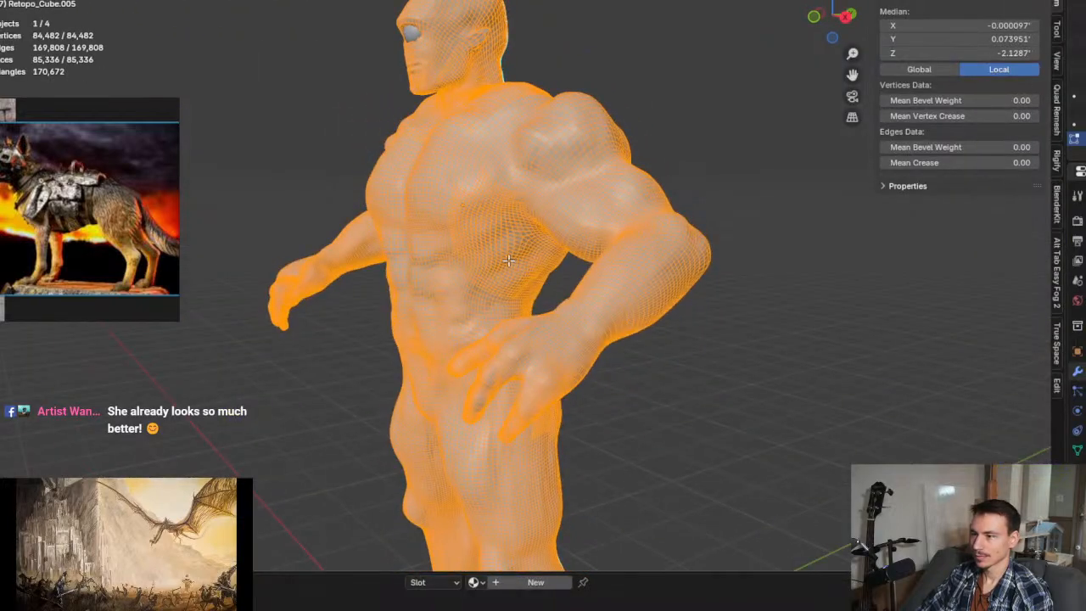
scroll(507, 260, up, 5)
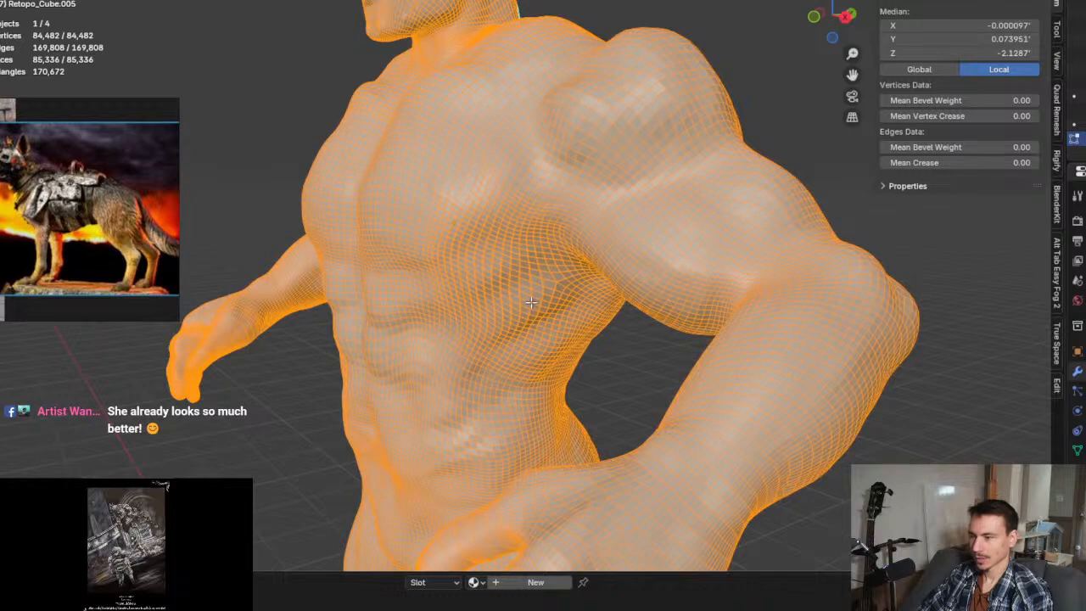
key(ctrl+l)
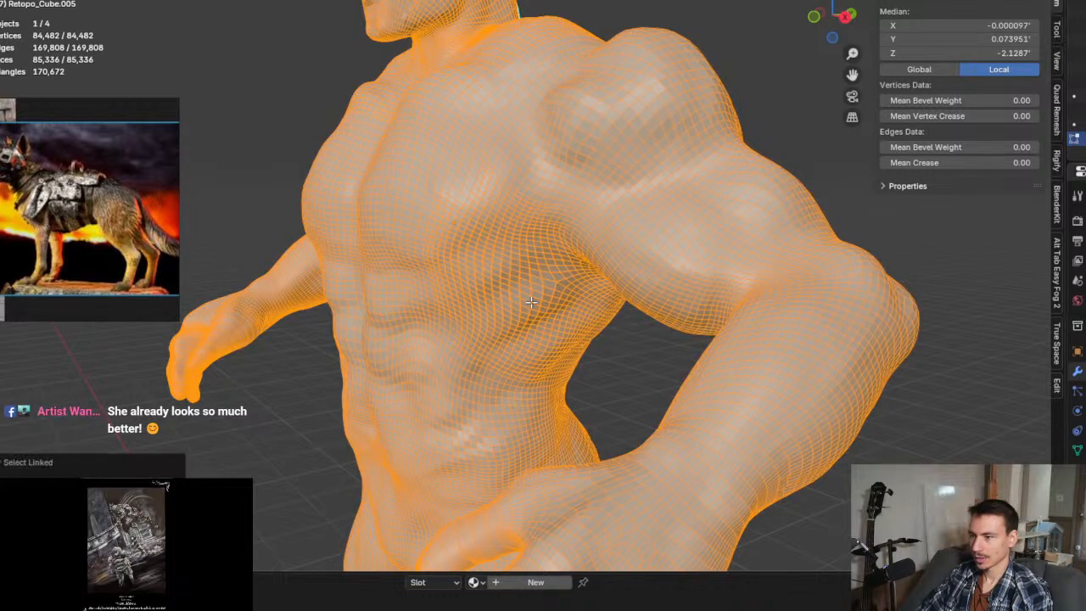
right_click(610, 367)
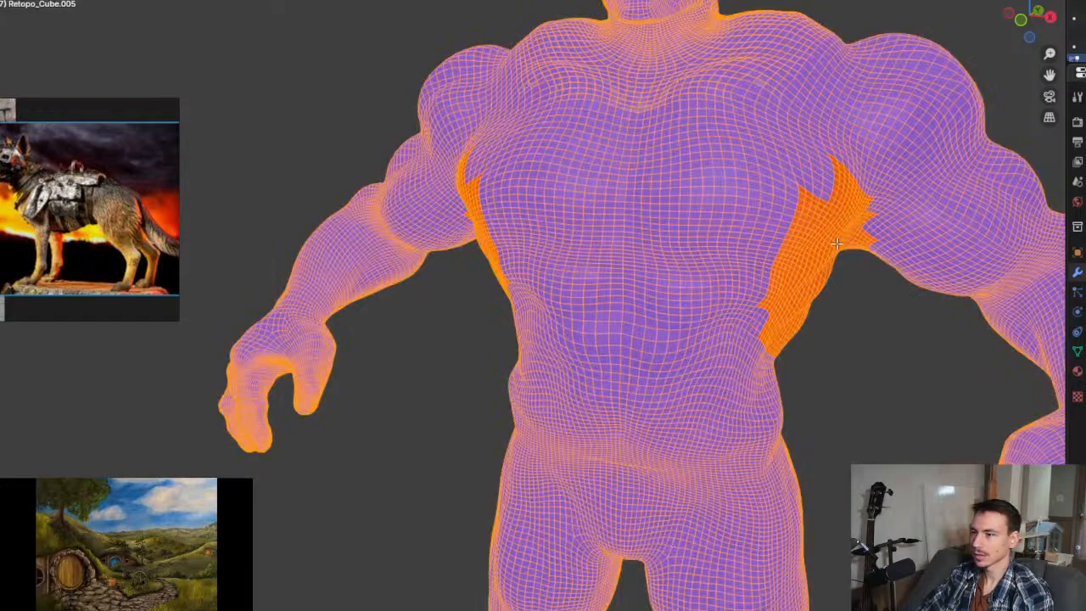
Step: Clear the mesh selection around the red rib patch and move the dog reference window clear of the selection commands
mouse_move(796, 234)
middle_down()
mouse_move(715, 260)
mouse_move(625, 182)
mouse_move(653, 196)
mouse_move(536, 243)
middle_up()
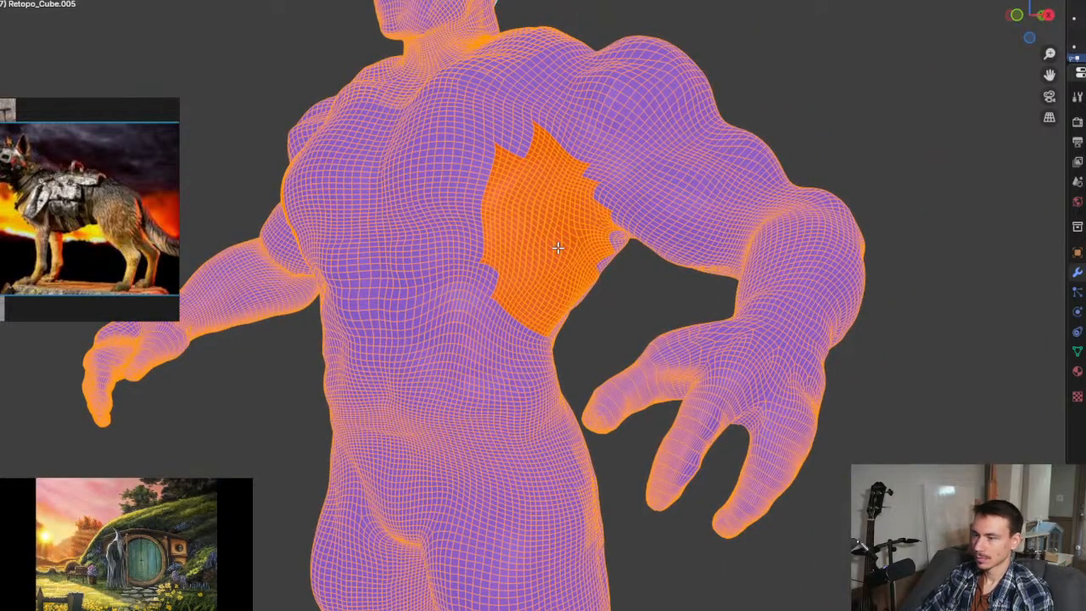
key(Tab)
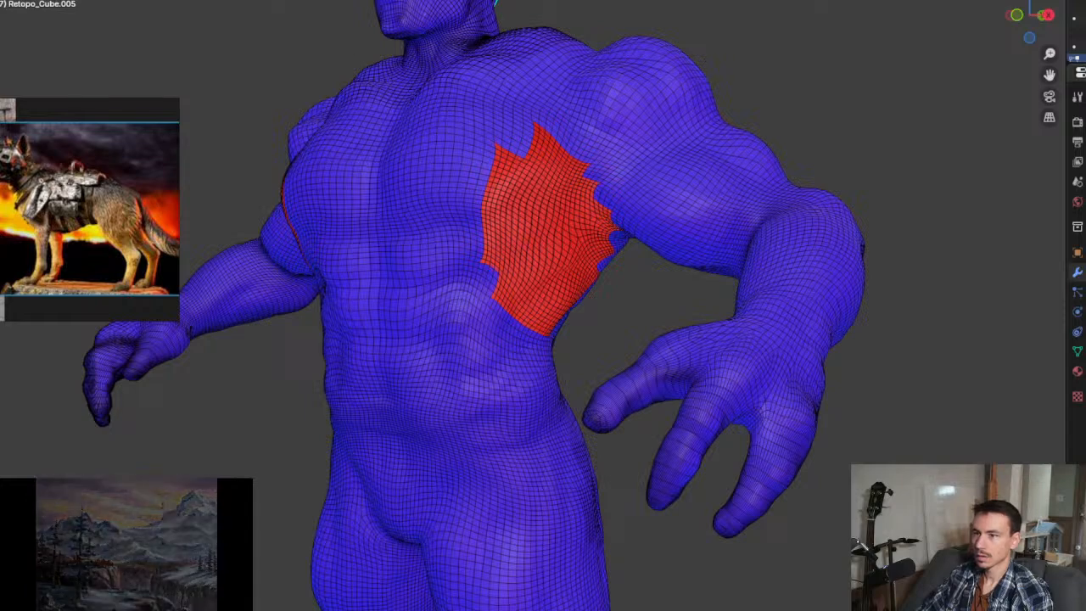
click(144, 2)
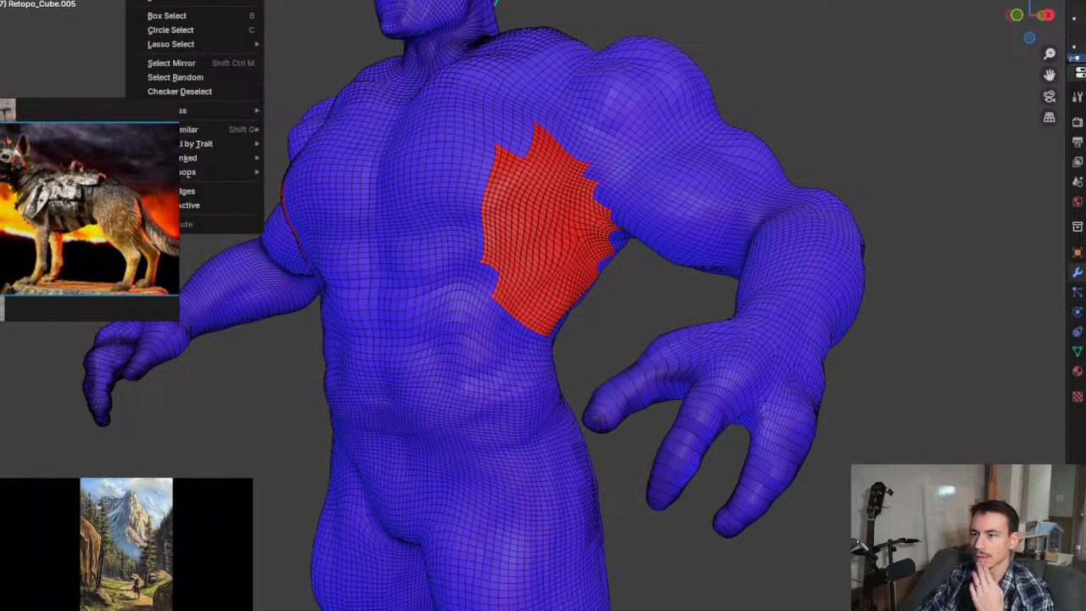
key(Escape)
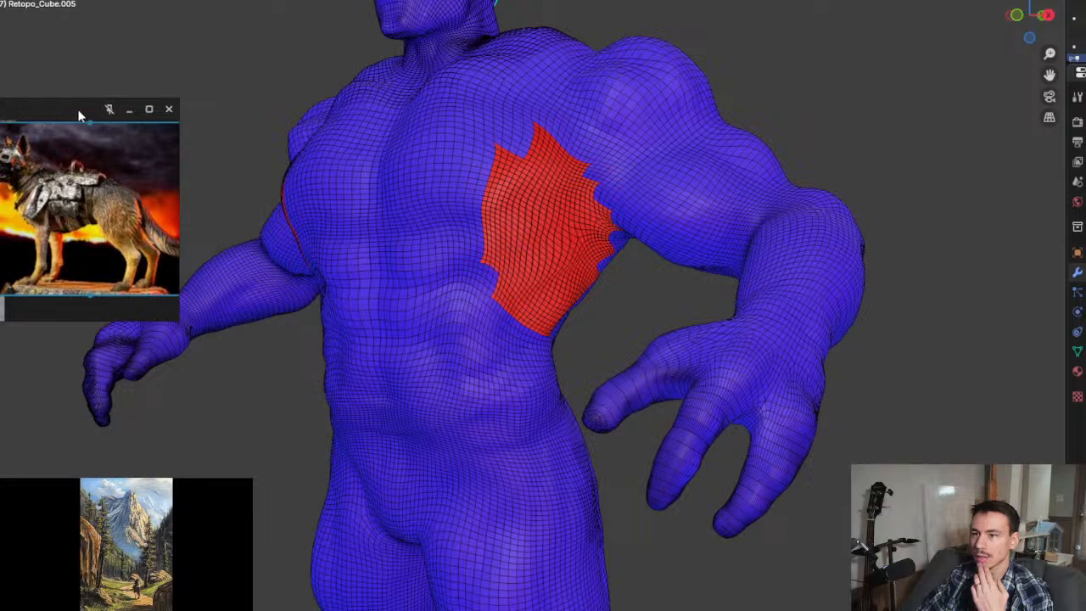
drag(79, 115, 108, 439)
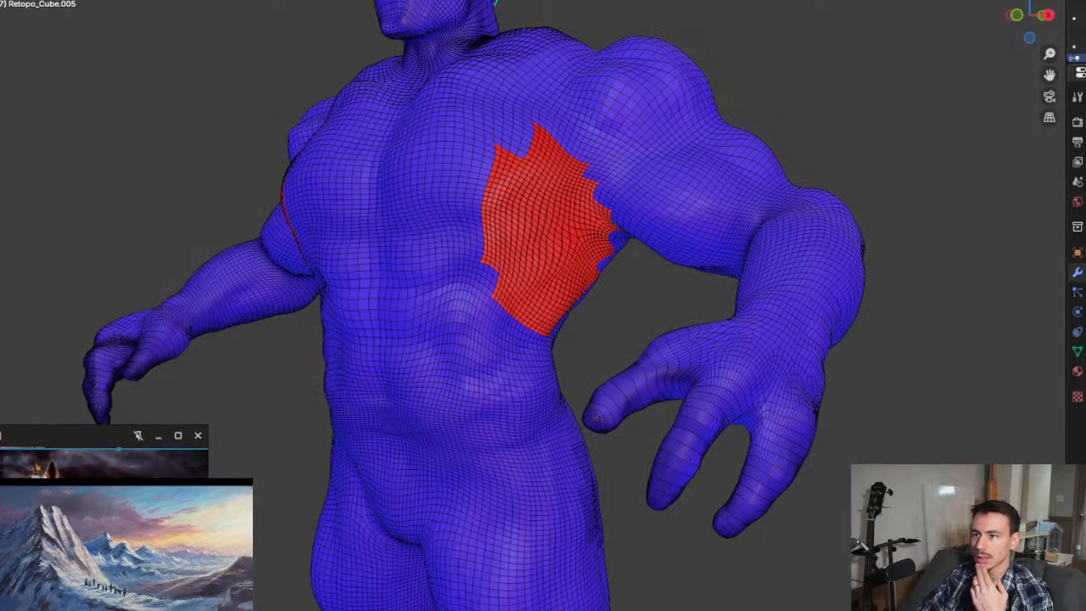
Step: Select all interior faces of the cyclops mesh by trait
click(144, 3)
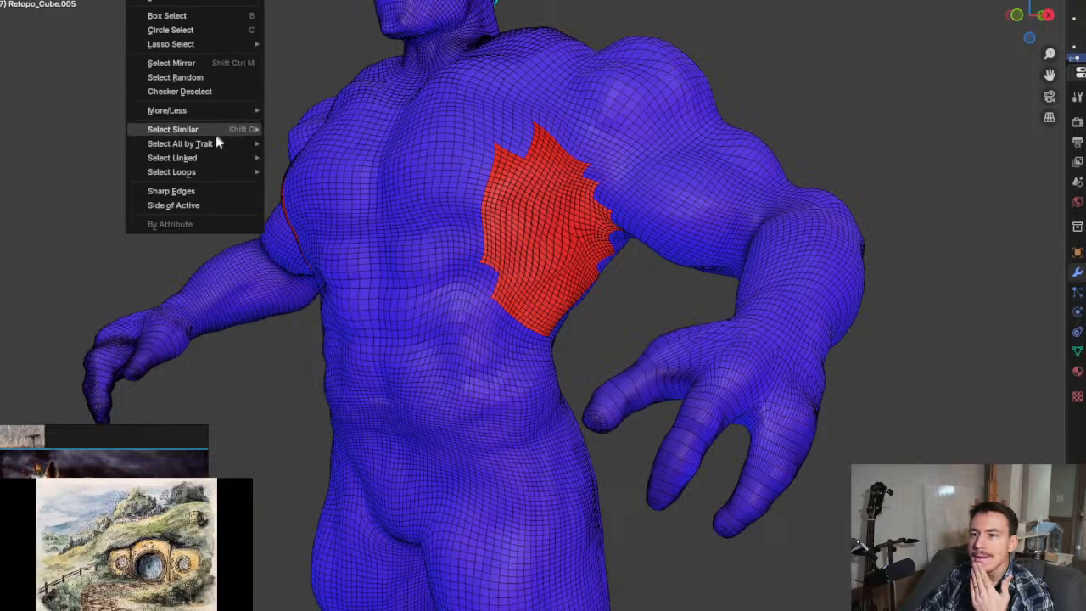
mouse_move(229, 147)
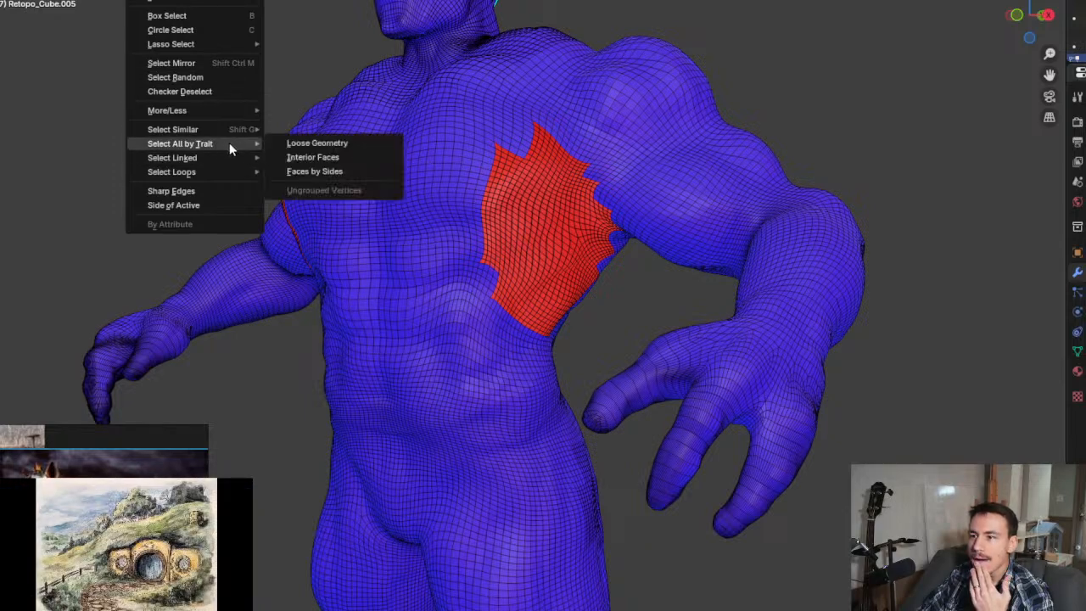
click(353, 160)
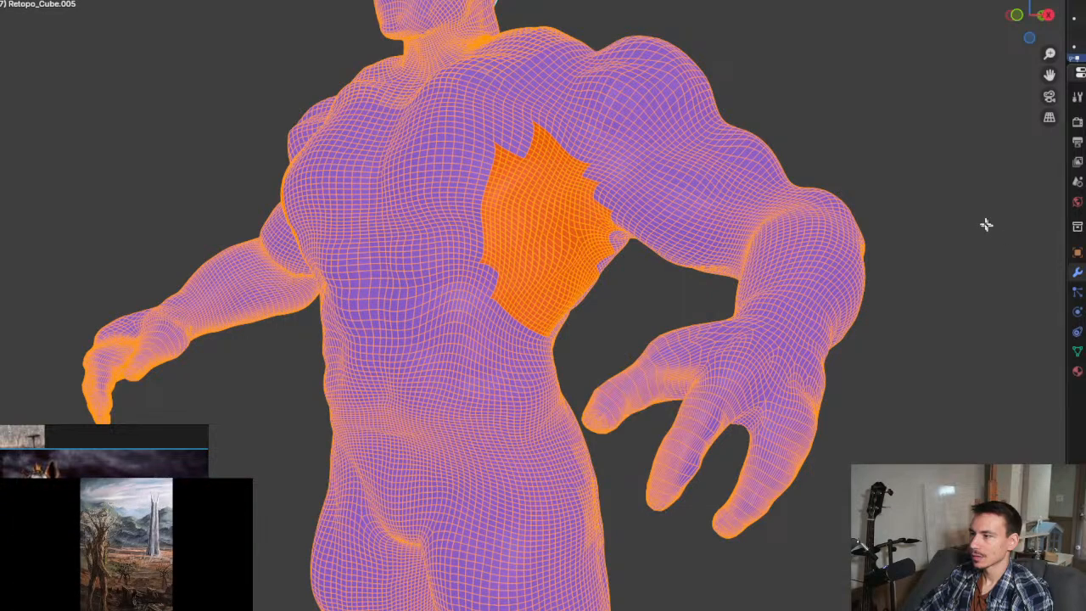
Step: Frame the fully selected cyclops body and bring up the normals operations for its mesh
middle_drag(509, 271, 475, 276)
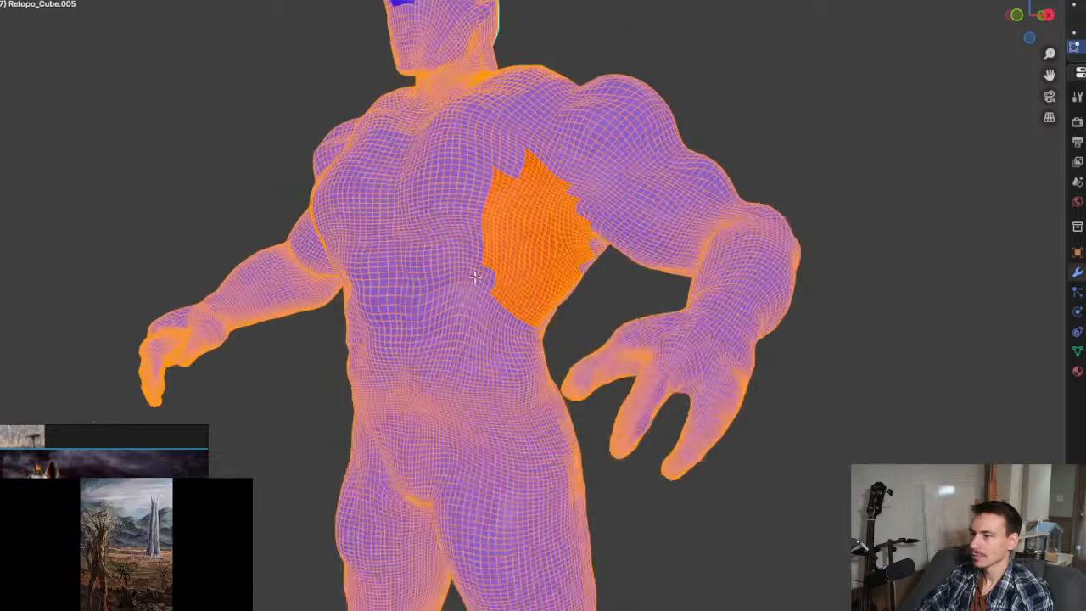
scroll(475, 276, down, 3)
scroll(483, 297, up, 2)
middle_drag(512, 339, 582, 253)
scroll(585, 275, down, 1)
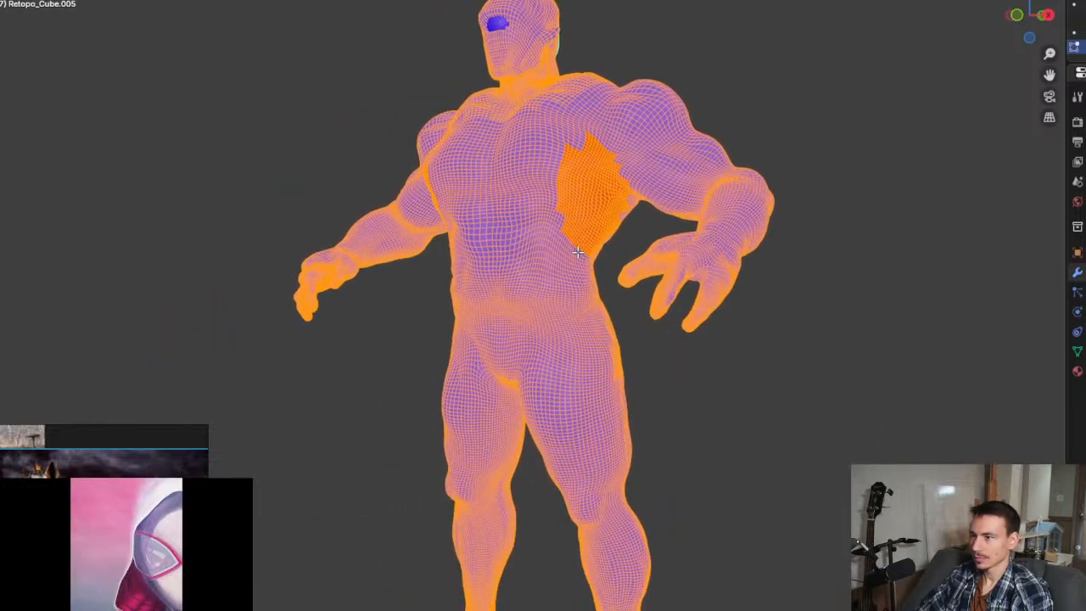
click(207, 0)
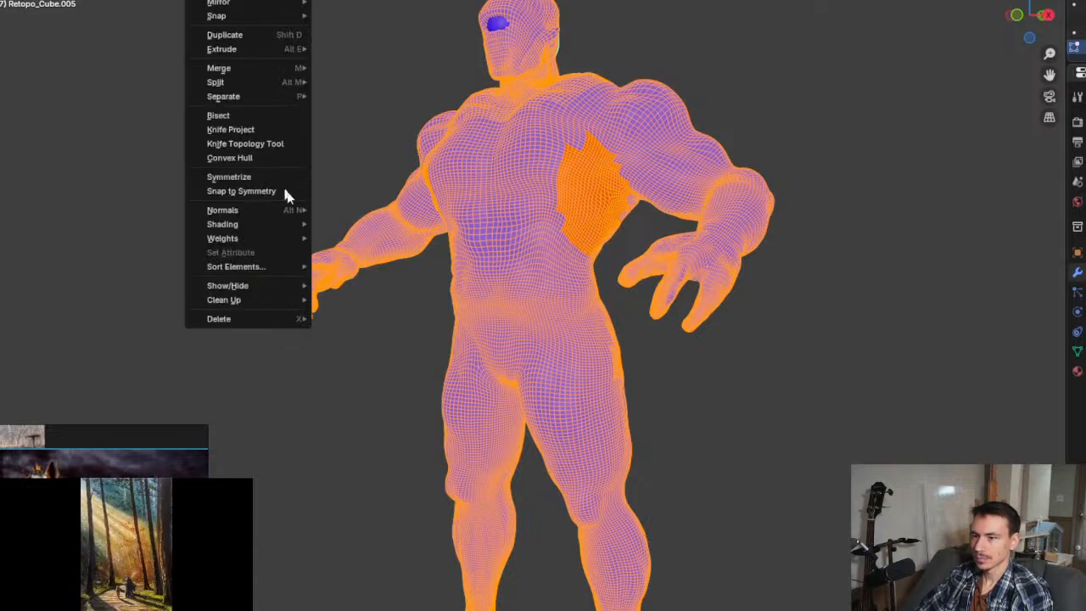
mouse_move(295, 214)
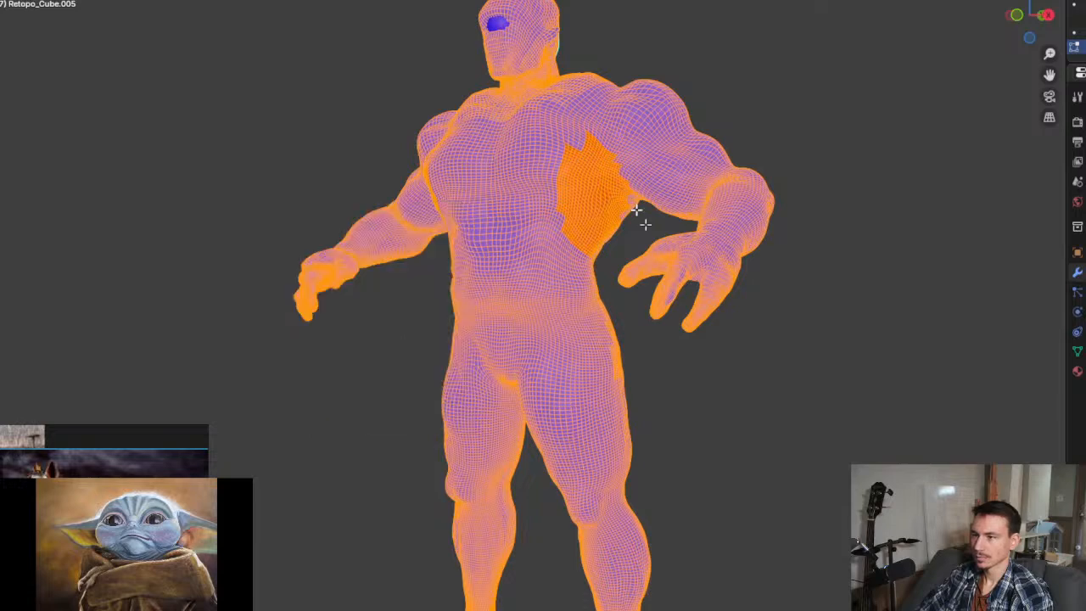
Step: Deselect the mesh and examine the faces and edges of the red rib patch under the arm up close
key(alt+shift+f)
scroll(634, 220, up, 3)
middle_drag(628, 218, 497, 88)
scroll(508, 192, up, 2)
scroll(509, 193, up, 2)
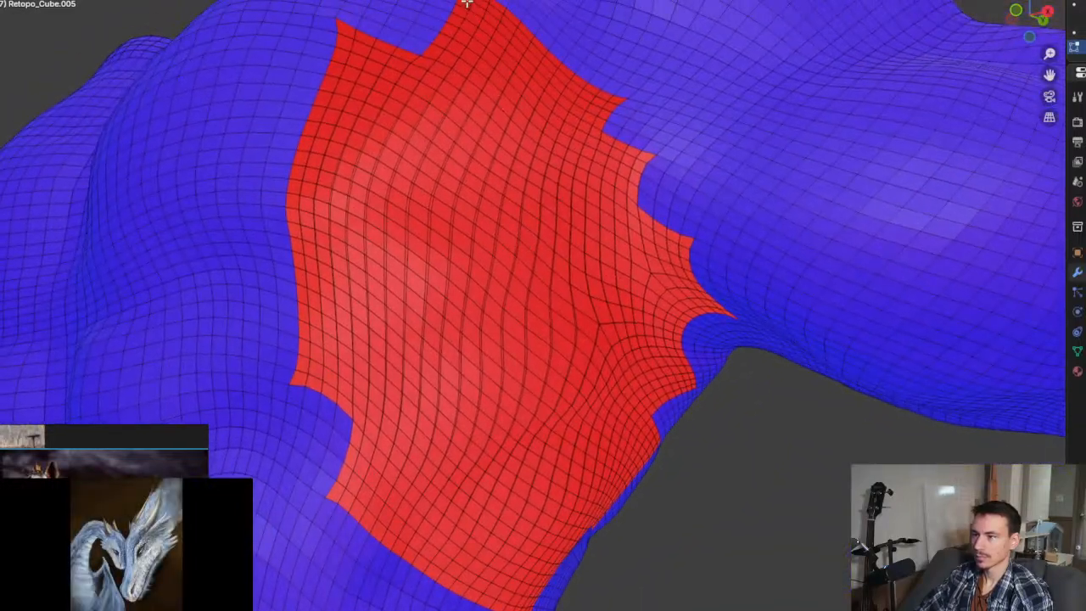
scroll(514, 208, down, 2)
scroll(515, 209, up, 2)
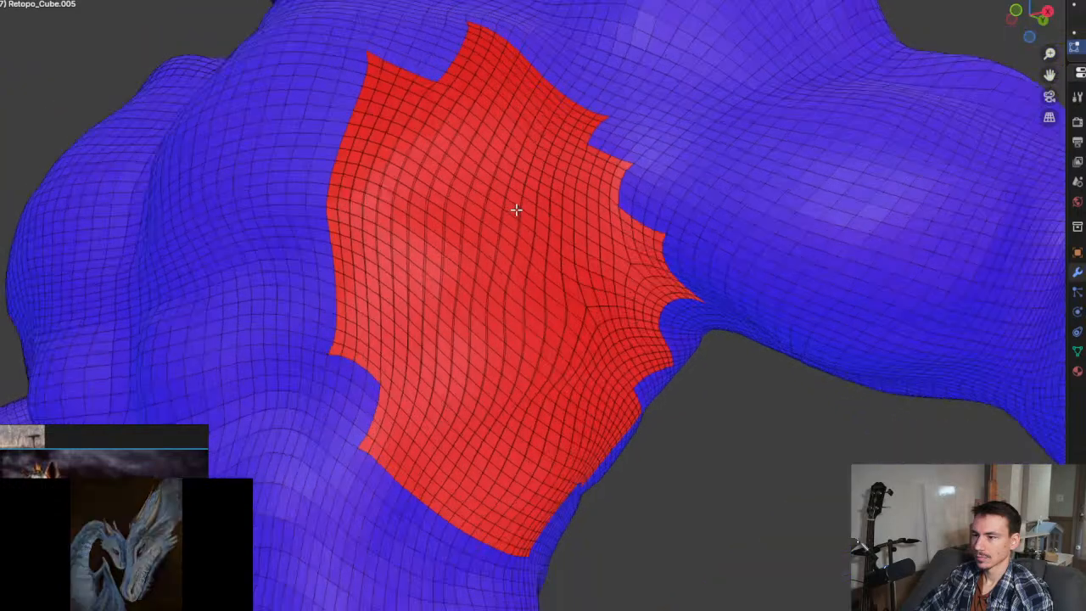
middle_drag(517, 212, 494, 208)
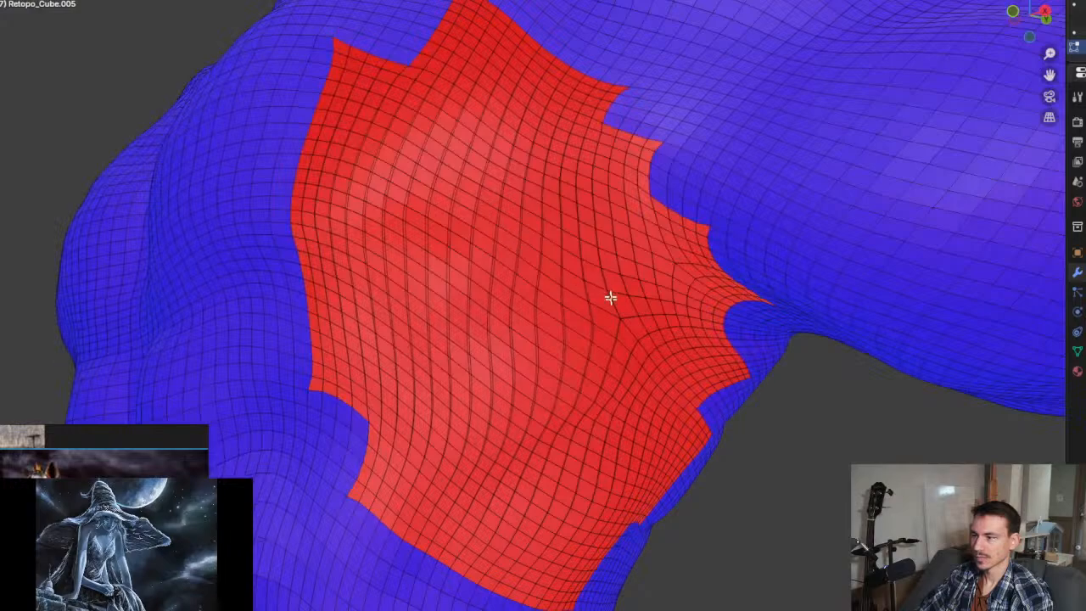
scroll(610, 298, up, 10)
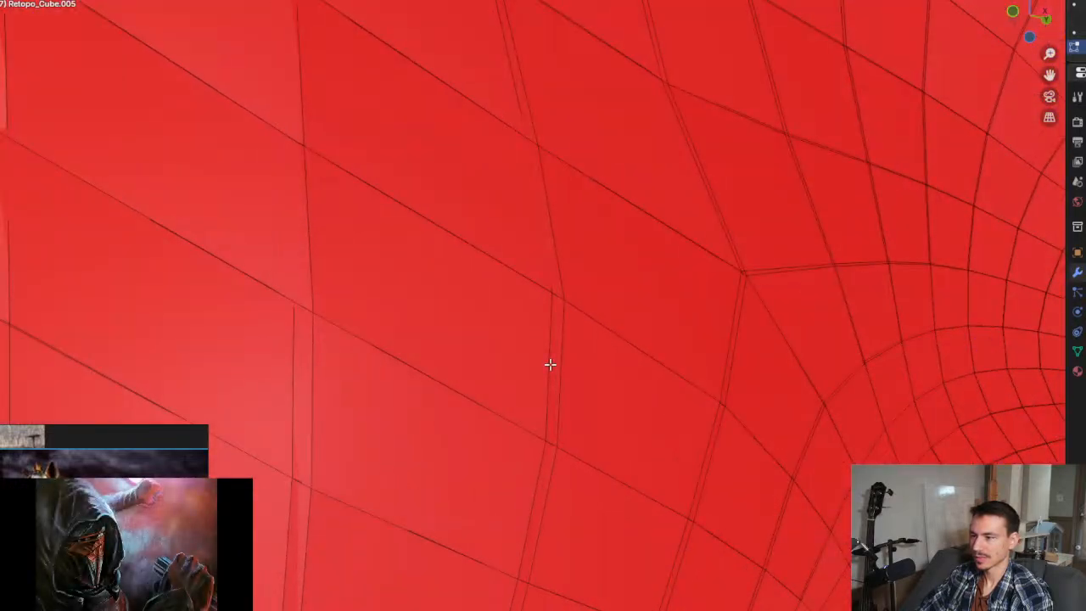
scroll(549, 364, down, 10)
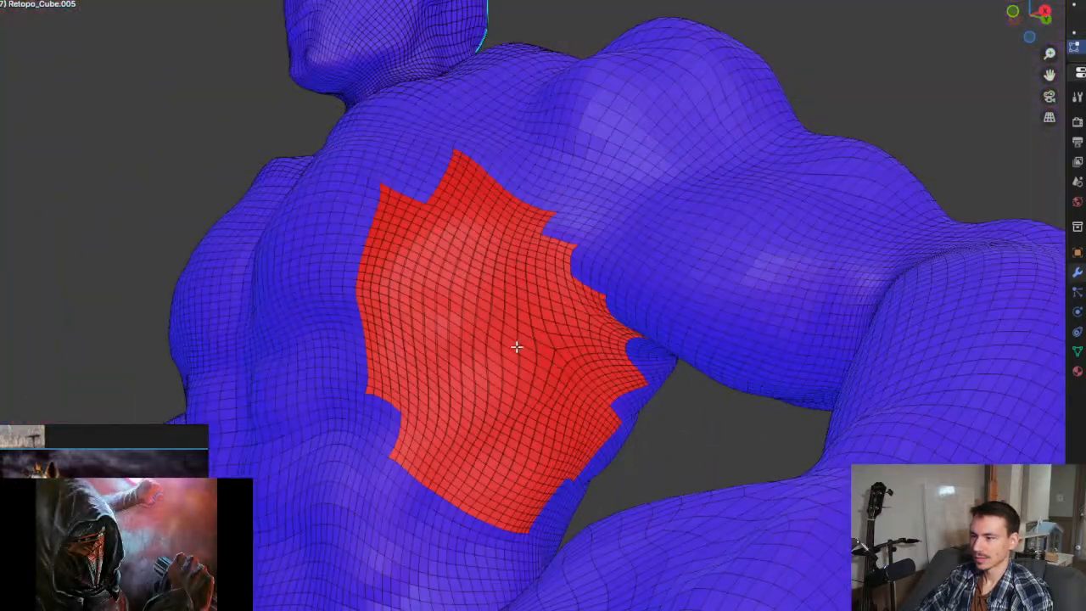
Step: Select the whole body mesh, hide it to check for leftover geometry, and reveal it again
key(alt+shift+z)
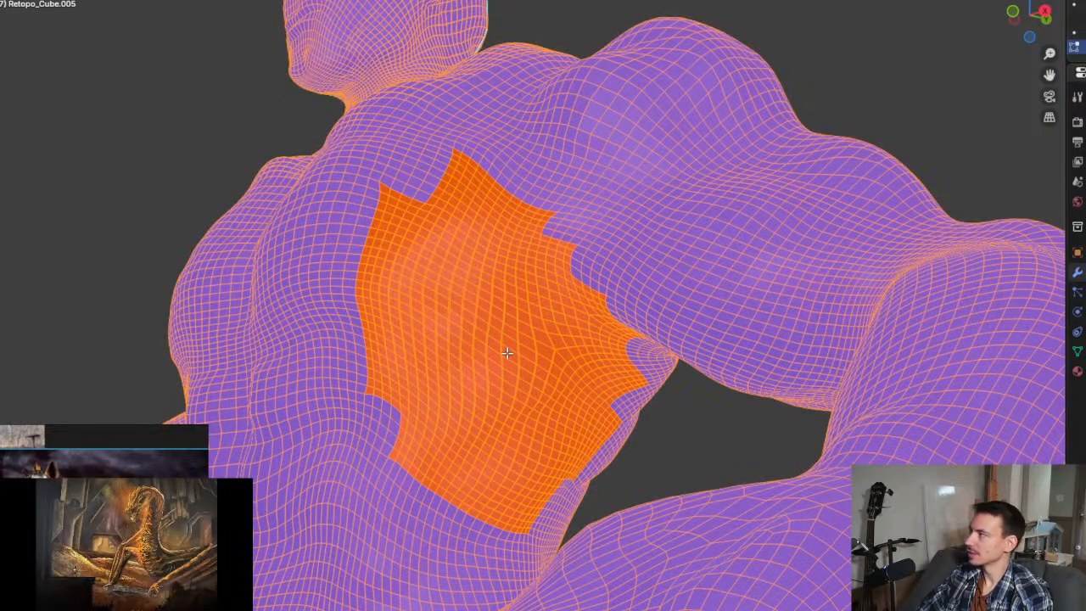
key(h)
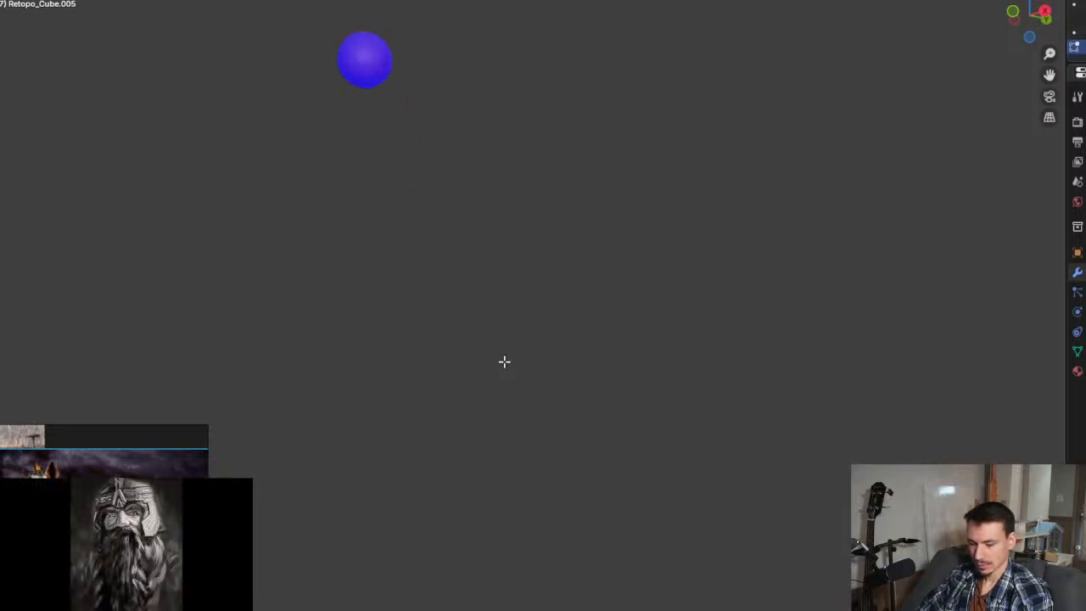
key(alt+h)
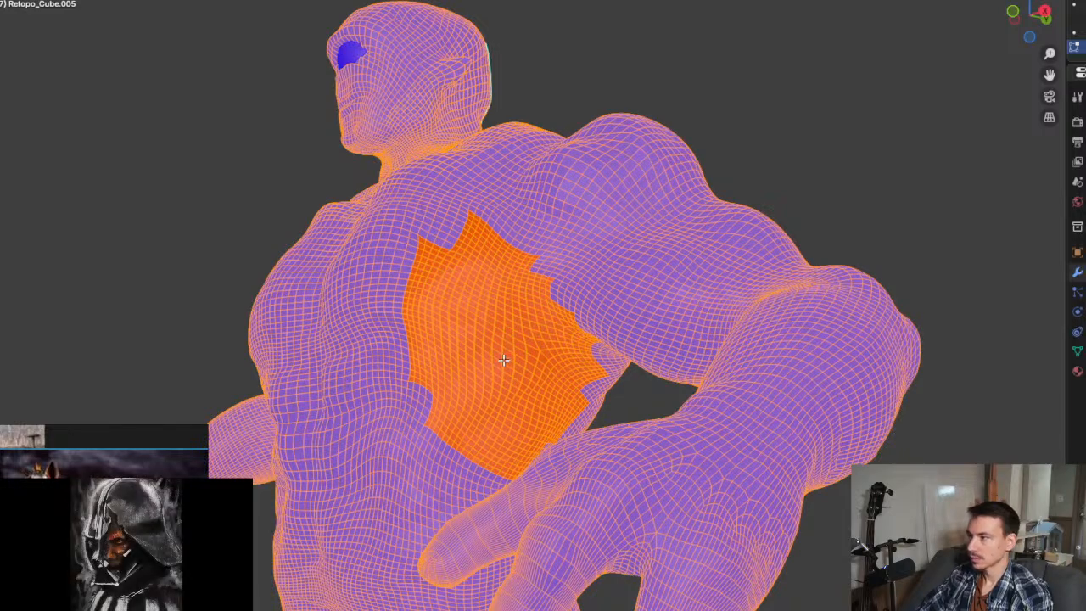
Step: Merge the selected body vertices by distance and check the edges across the red rib patch
middle_drag(504, 359, 533, 314)
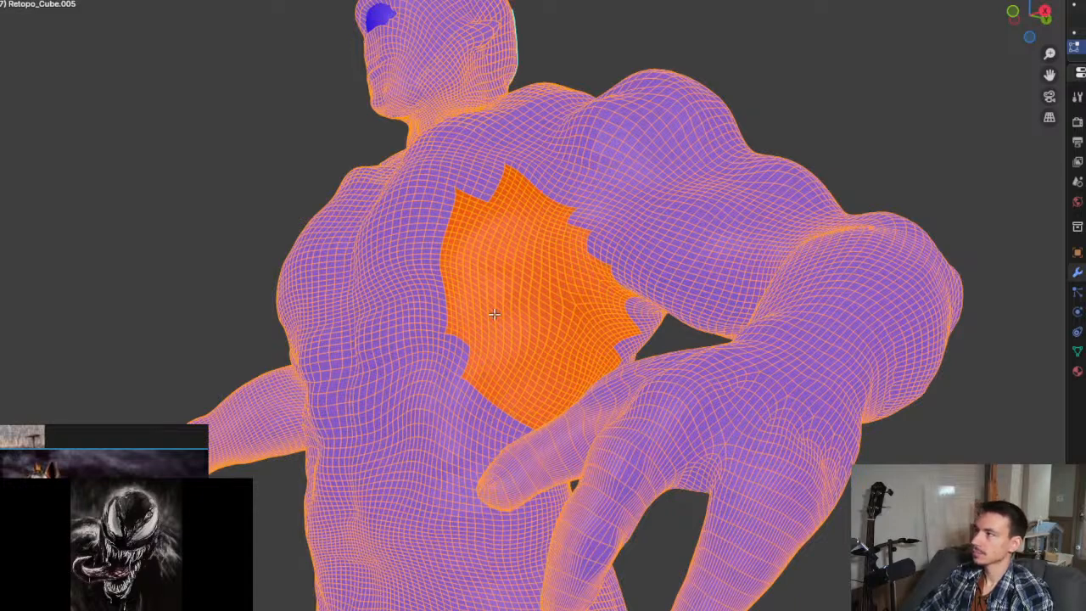
key(m)
click(564, 337)
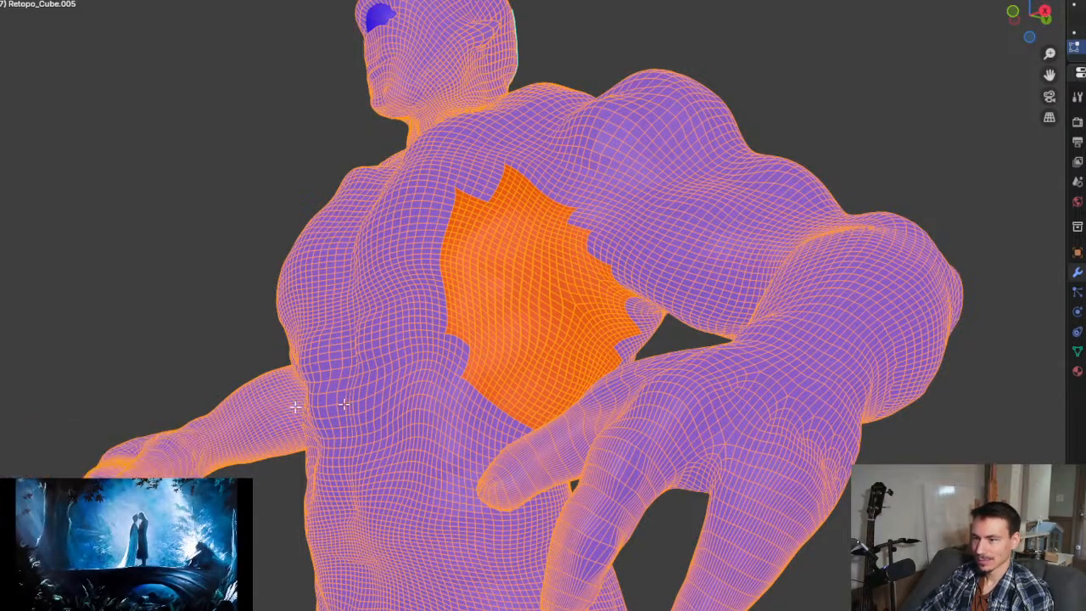
scroll(562, 317, up, 6)
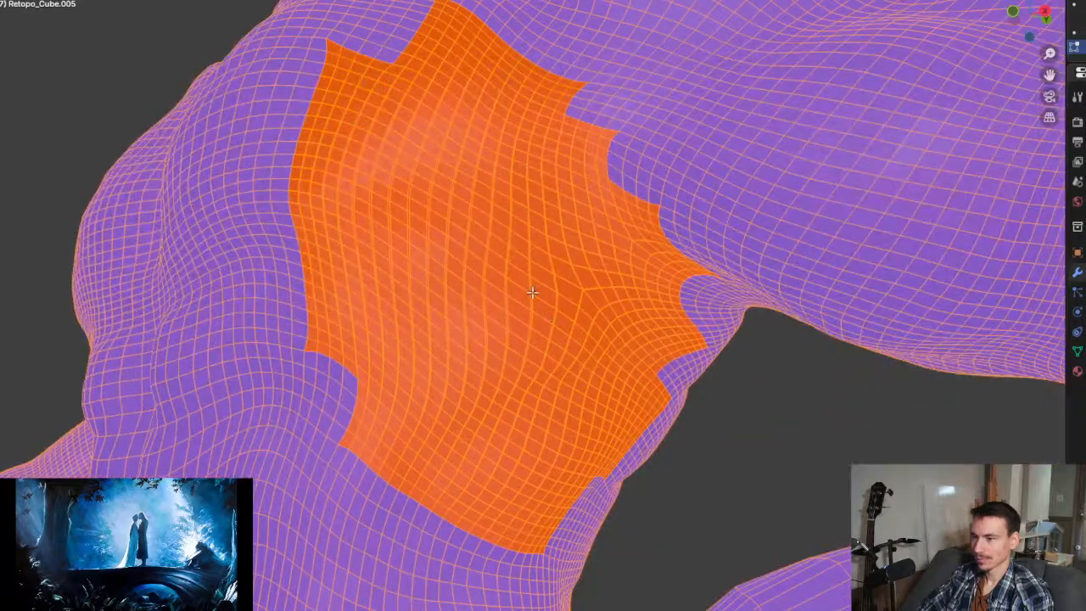
shift+middle_drag(532, 293, 557, 317)
scroll(529, 383, up, 3)
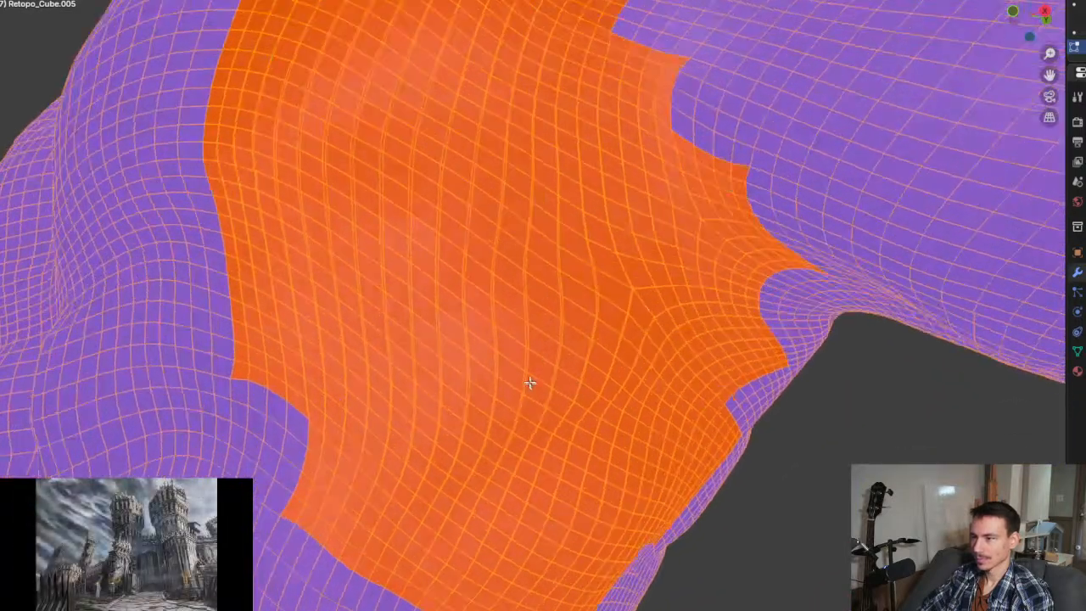
scroll(529, 383, up, 1)
scroll(523, 376, down, 4)
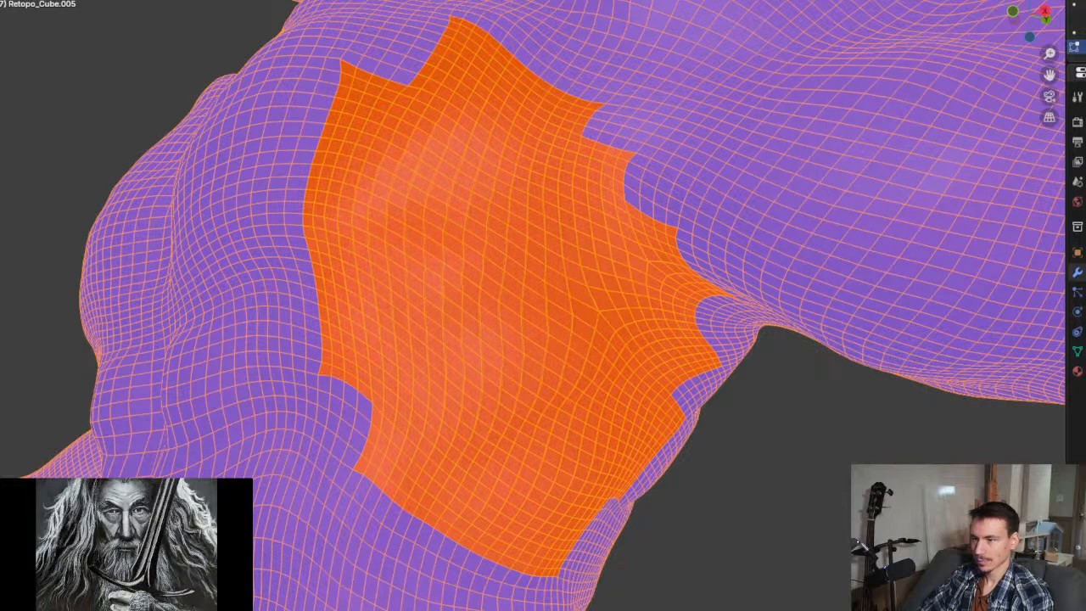
Step: Undo and redo the vertex merge to compare the mesh of the rib patch before and after
key(ctrl+z)
key(ctrl+shift+z)
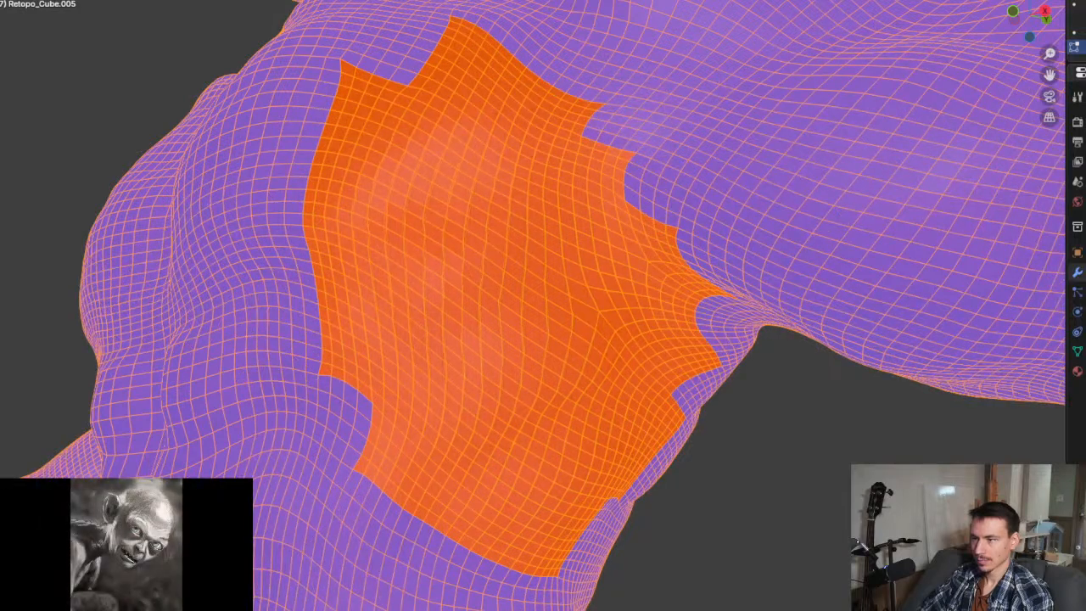
key(ctrl+z)
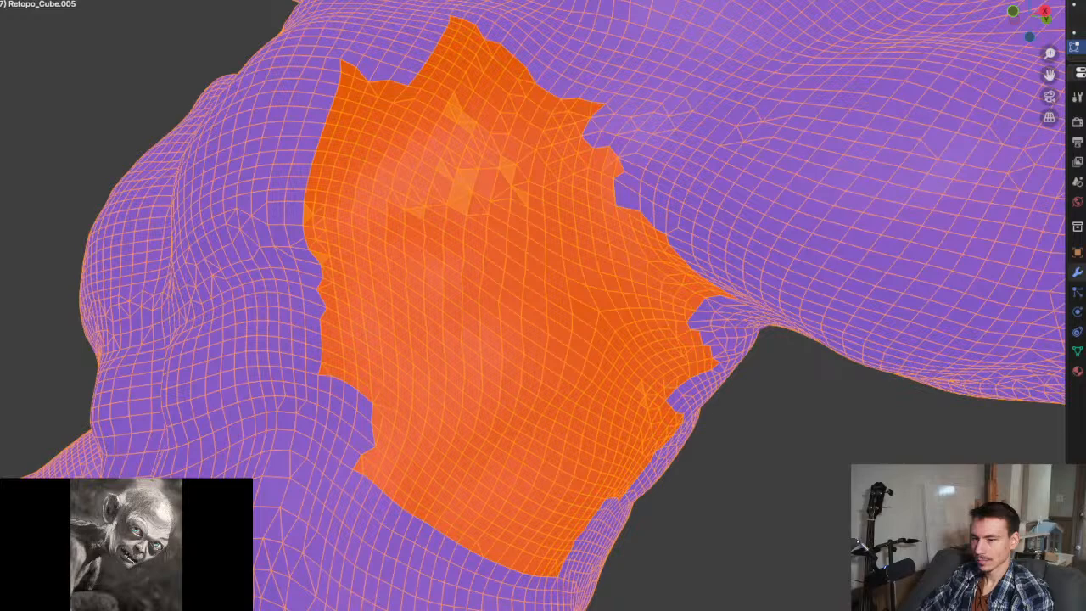
key(ctrl+shift+z)
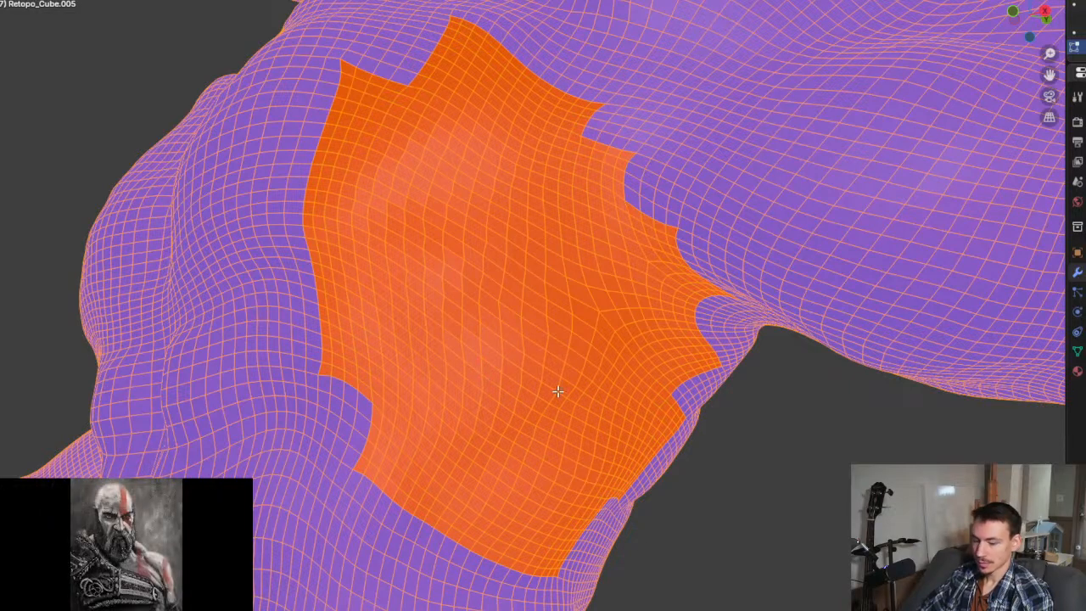
Step: Recalculate the normals of the selected body mesh to correct the flipped rib patch, and check the whole figure
key(alt+a)
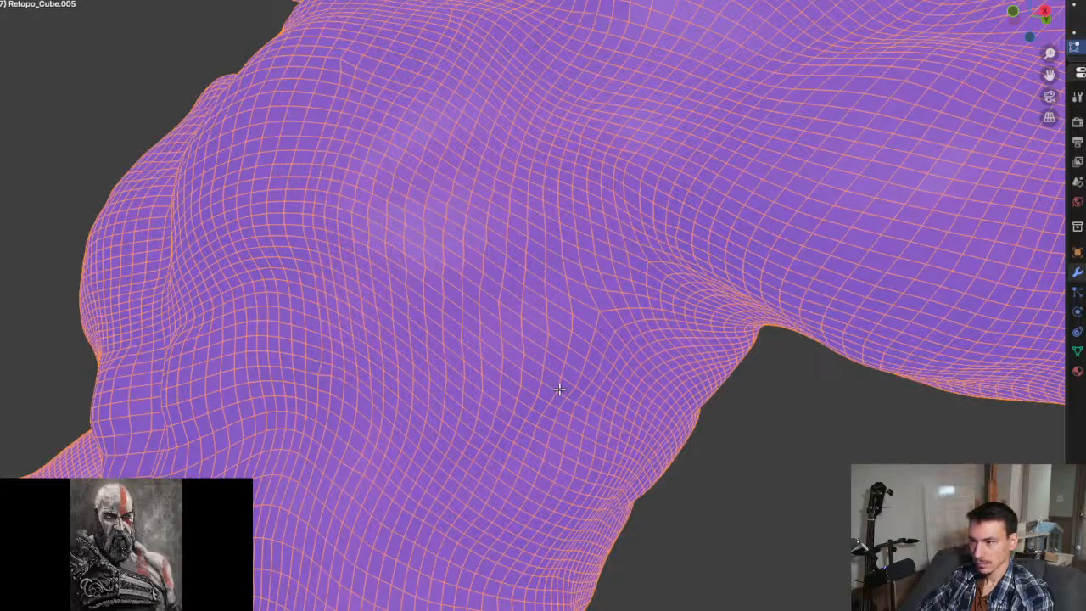
scroll(560, 378, down, 6)
mouse_move(557, 356)
middle_down()
mouse_move(560, 322)
mouse_move(635, 339)
mouse_move(543, 322)
mouse_move(550, 342)
mouse_move(561, 330)
mouse_move(611, 342)
mouse_move(478, 359)
mouse_move(424, 252)
mouse_move(466, 381)
mouse_move(641, 315)
middle_up()
scroll(549, 342, down, 3)
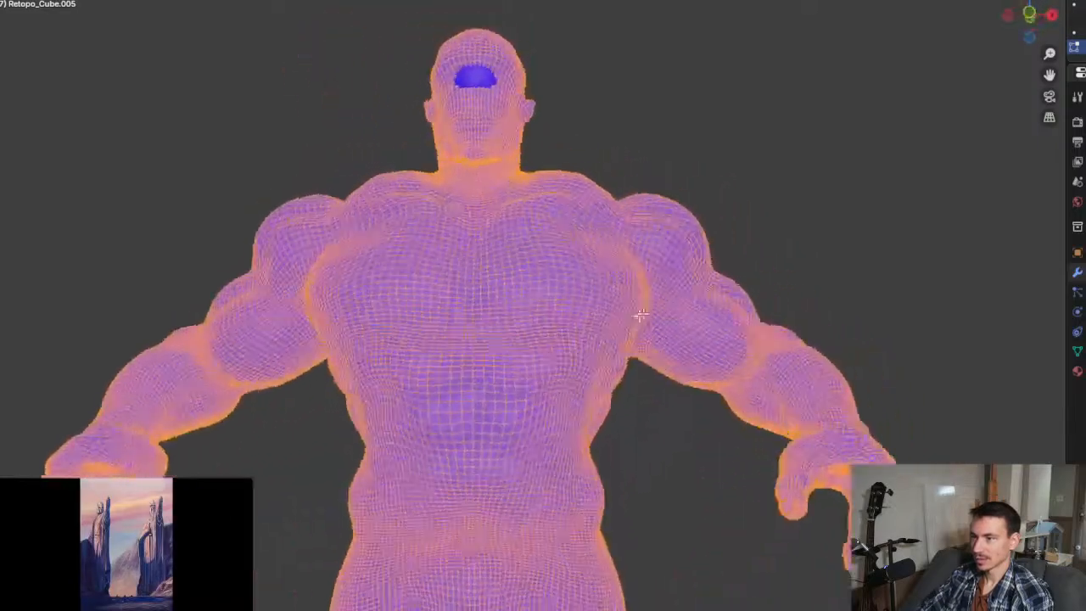
scroll(640, 316, down, 6)
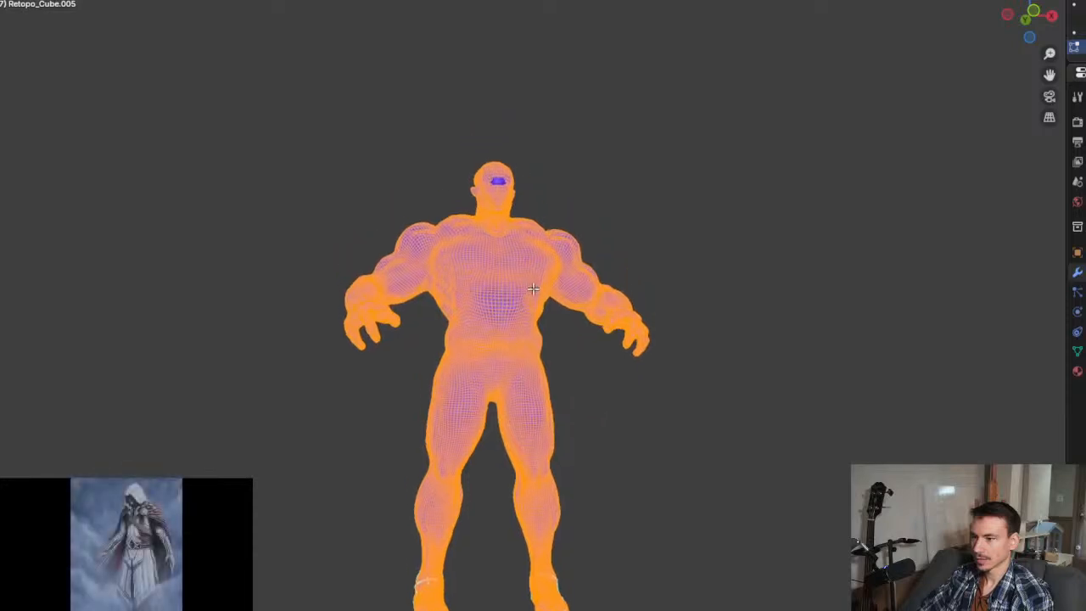
middle_drag(532, 289, 637, 321)
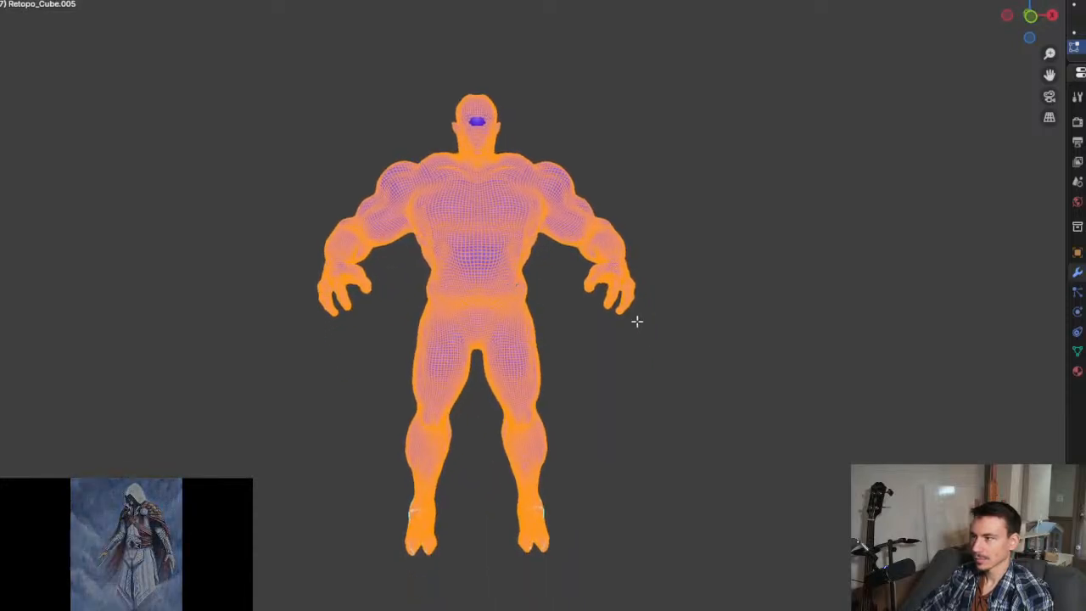
Step: Show the mesh statistics in the viewport overlay and bring up the Quad Remesh settings
key(n)
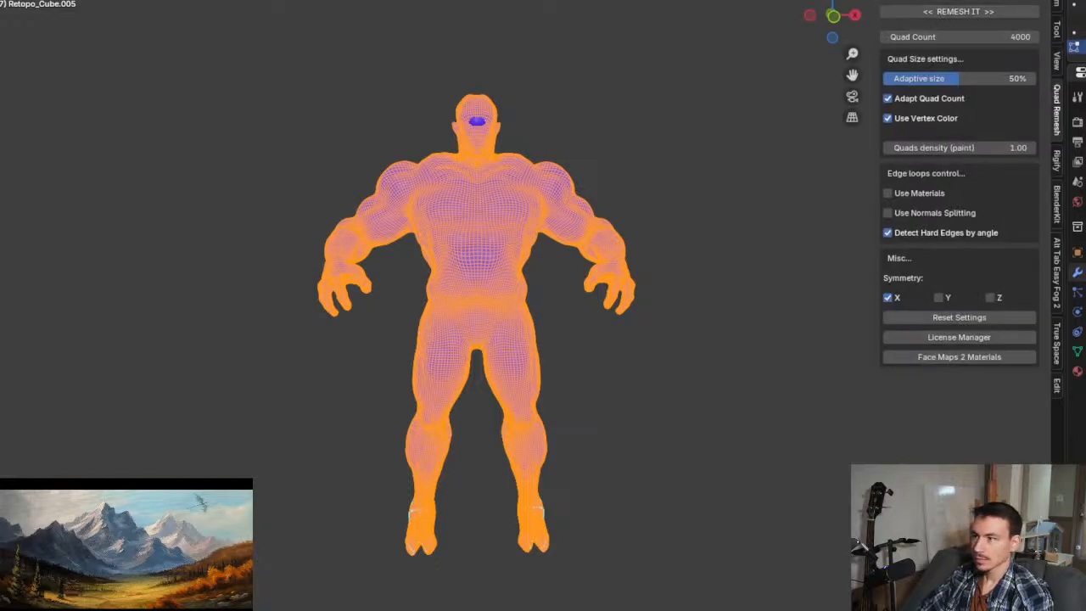
key(shift+alt+z)
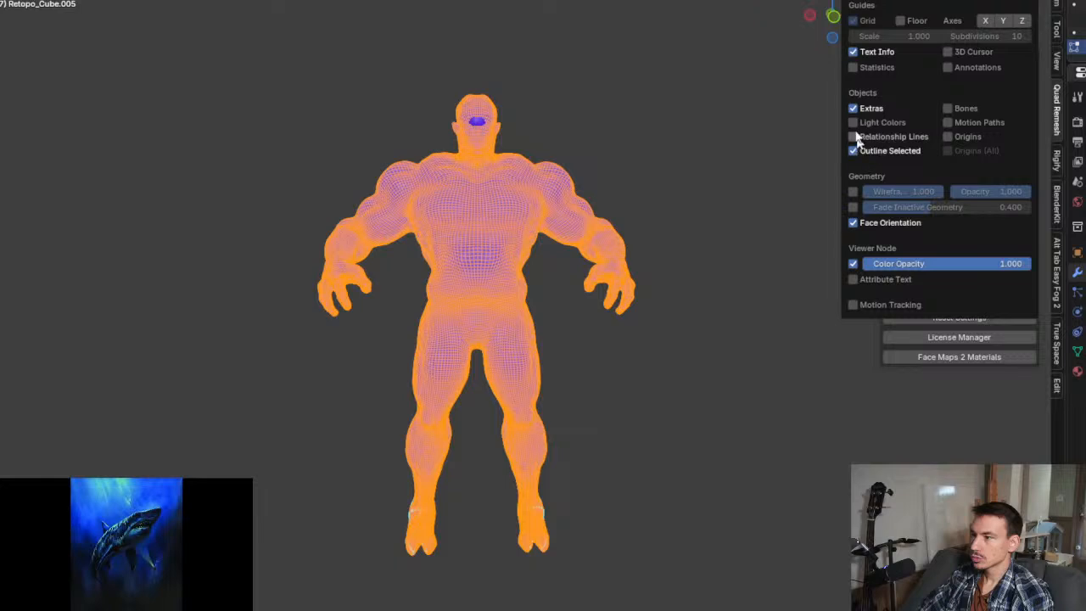
click(853, 67)
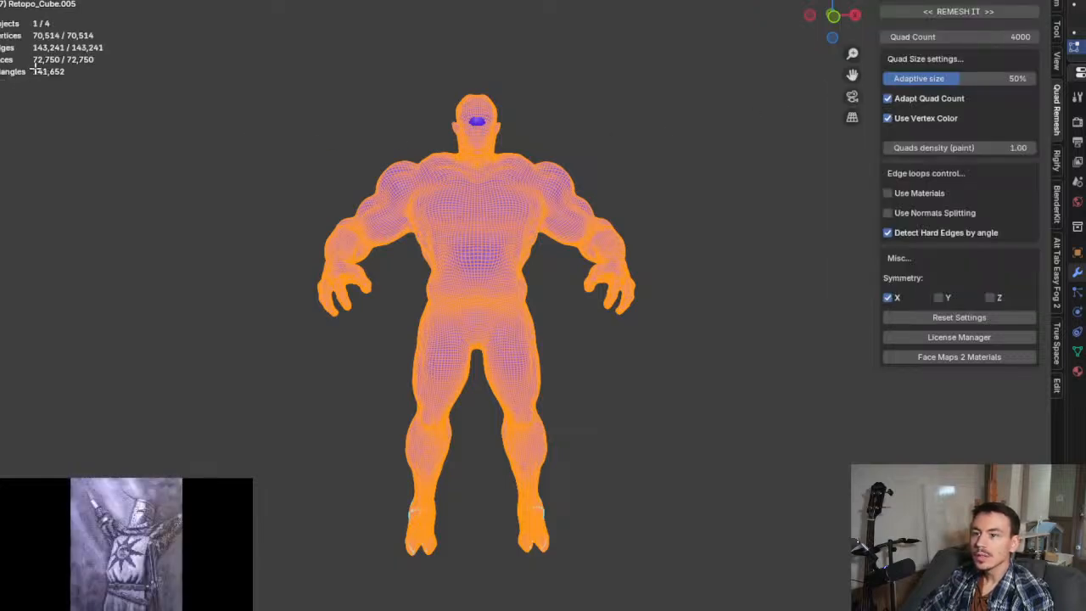
Step: Remesh the cyclops body with Quad Remesh at a quad count of 72000
click(988, 35)
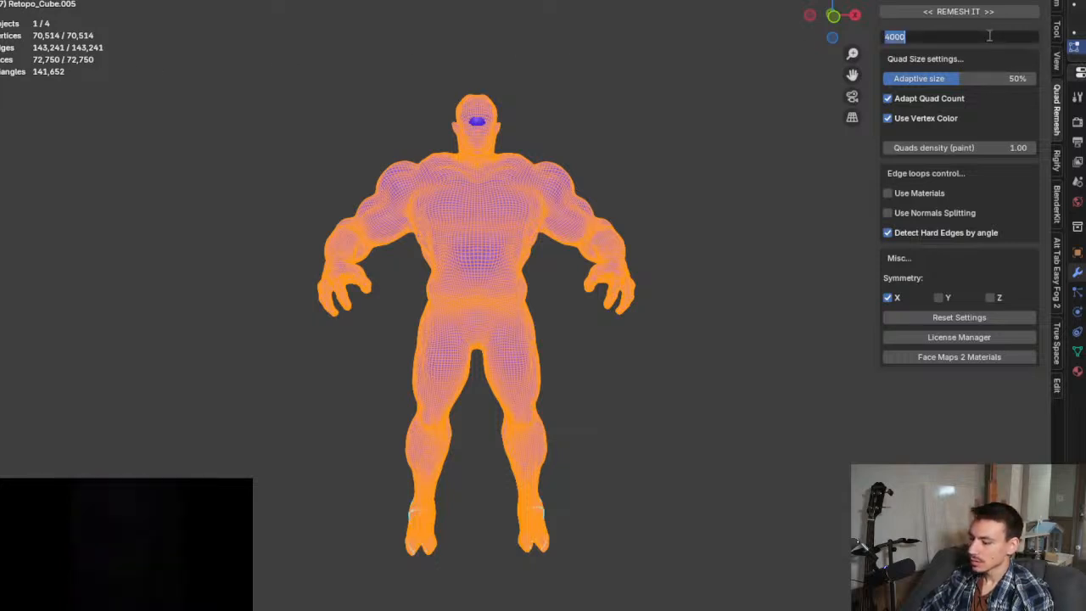
text(72)
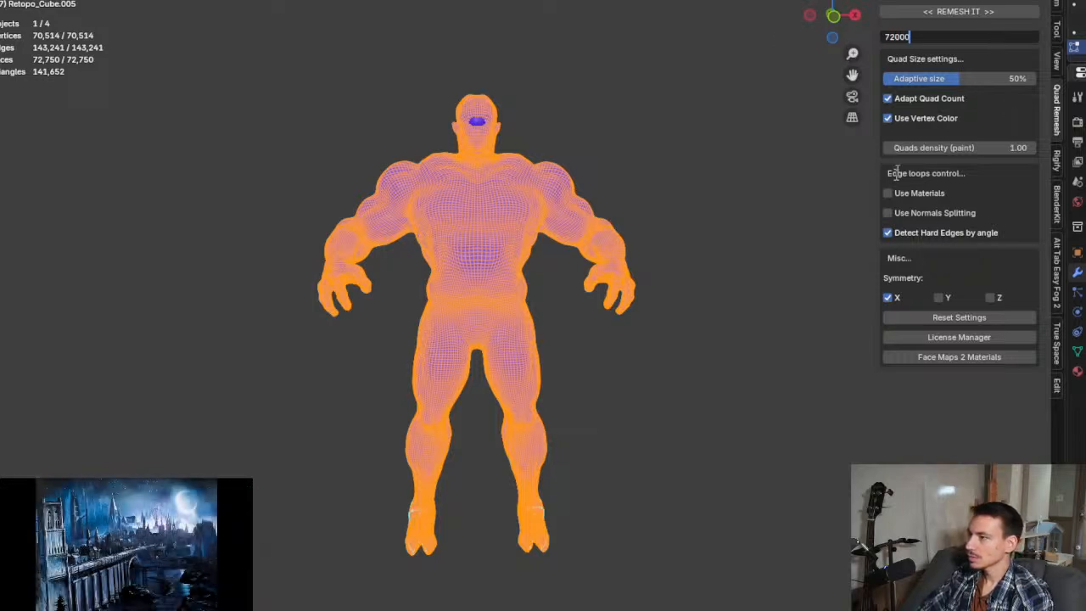
key(Return)
click(974, 11)
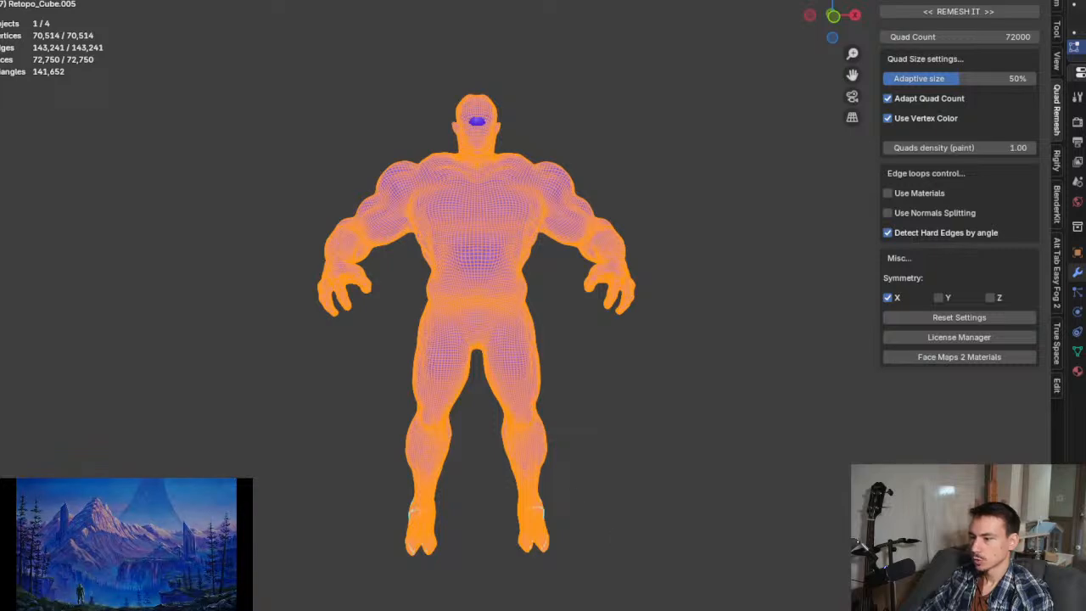
Step: Examine the remeshed topology around the front of the neck, the collarbones and the shoulder crease
scroll(498, 298, up, 5)
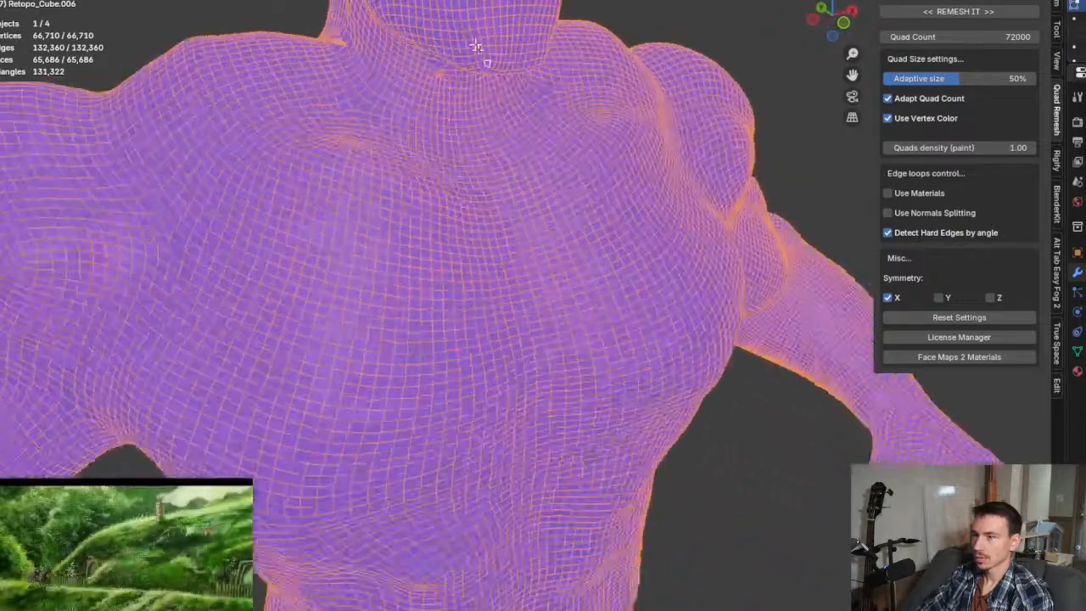
scroll(475, 46, up, 8)
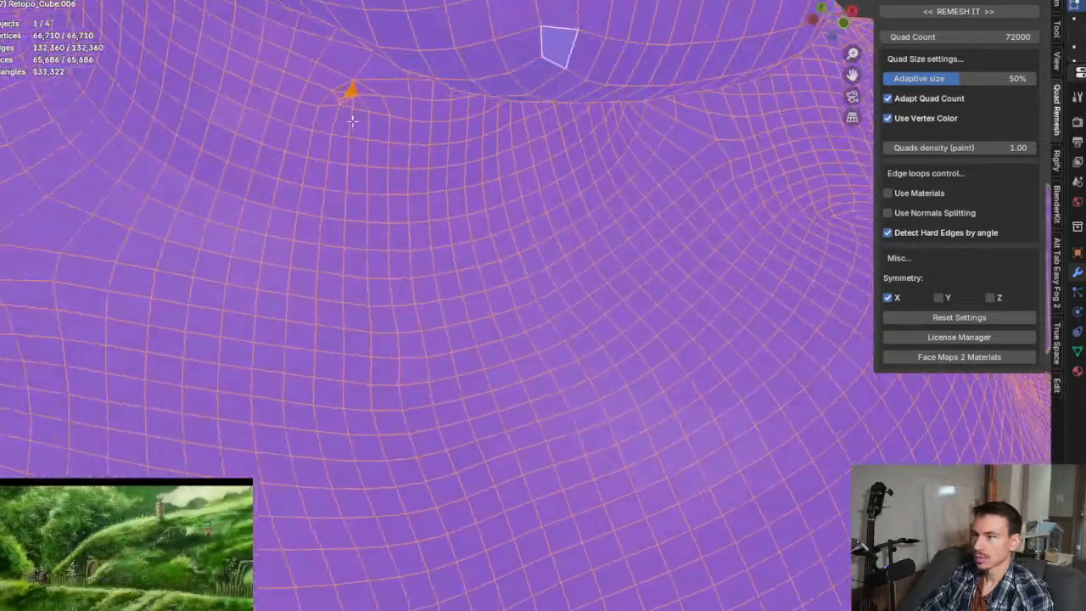
scroll(351, 122, down, 5)
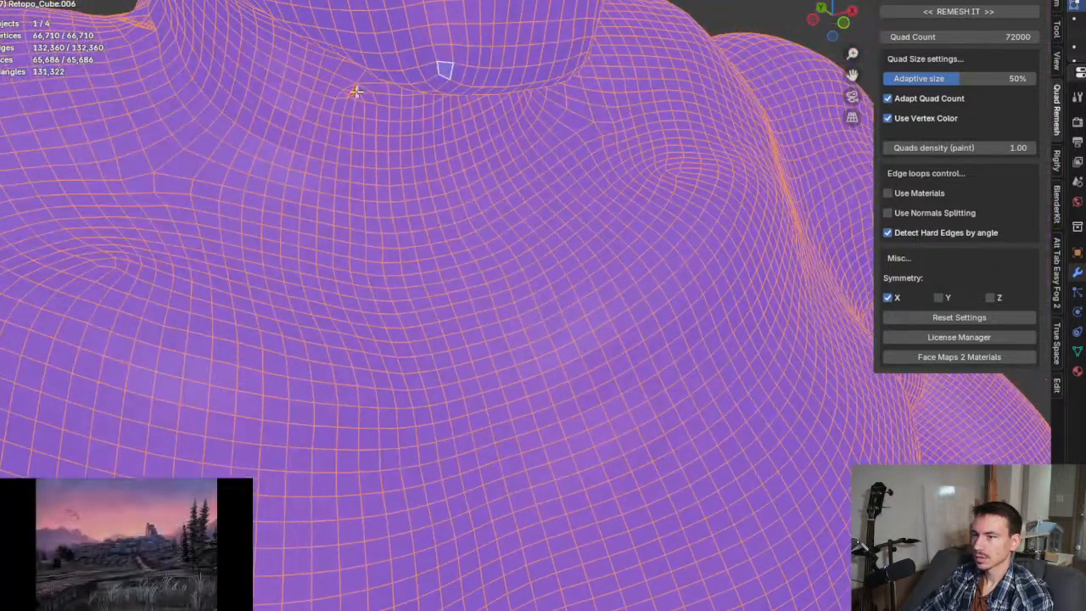
mouse_move(356, 91)
middle_down()
mouse_move(339, 110)
mouse_move(351, 102)
middle_up()
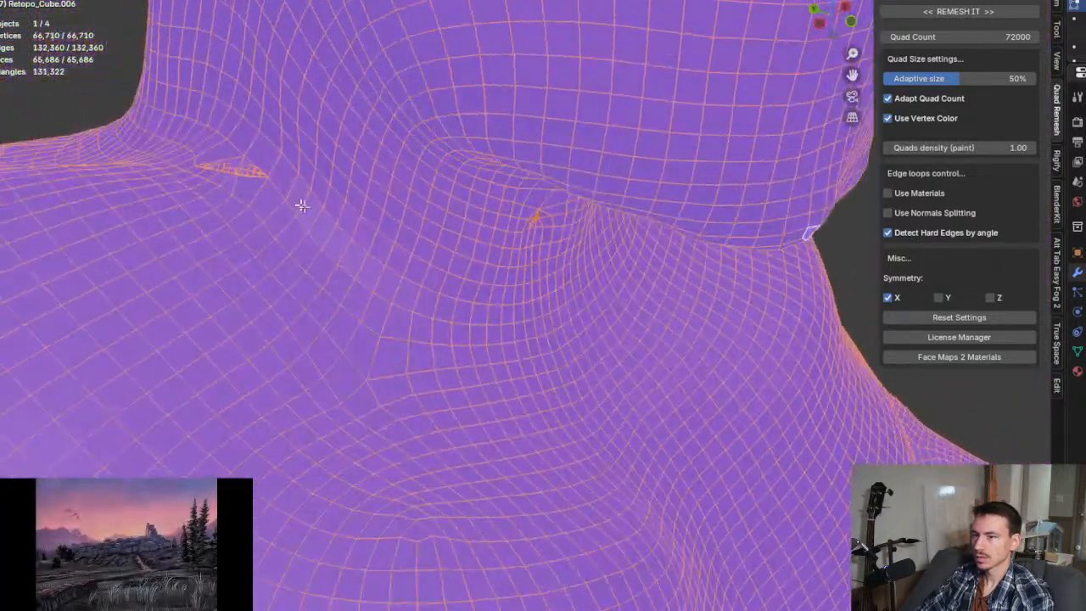
middle_drag(302, 205, 280, 200)
scroll(261, 196, up, 3)
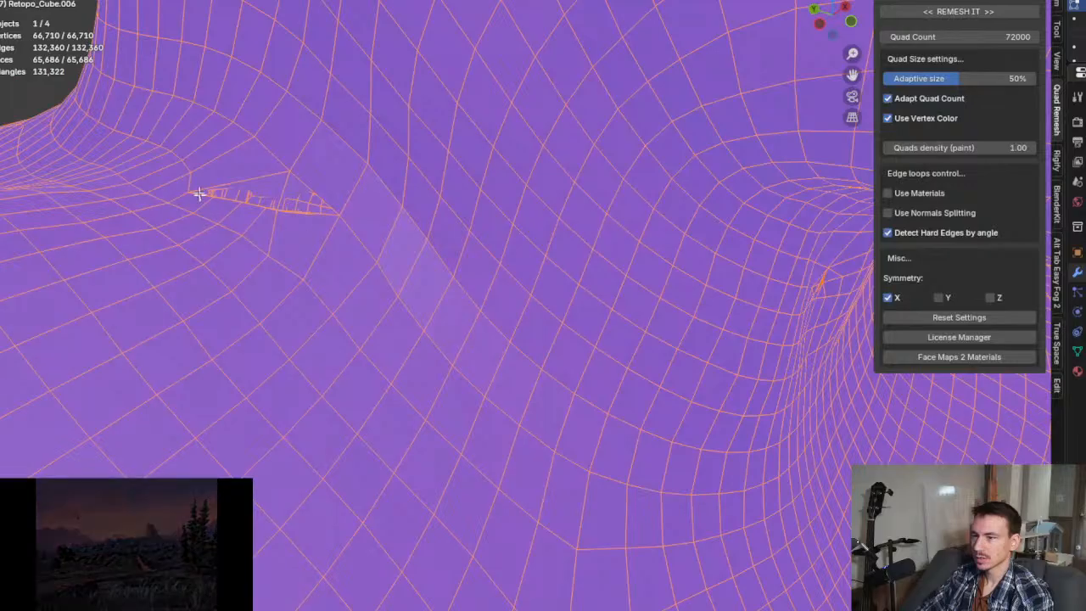
Step: Examine the irregular mesh patches and dense triangles on both sides of the upper back below the neck
scroll(238, 223, down, 5)
middle_drag(656, 264, 194, 308)
scroll(332, 326, down, 4)
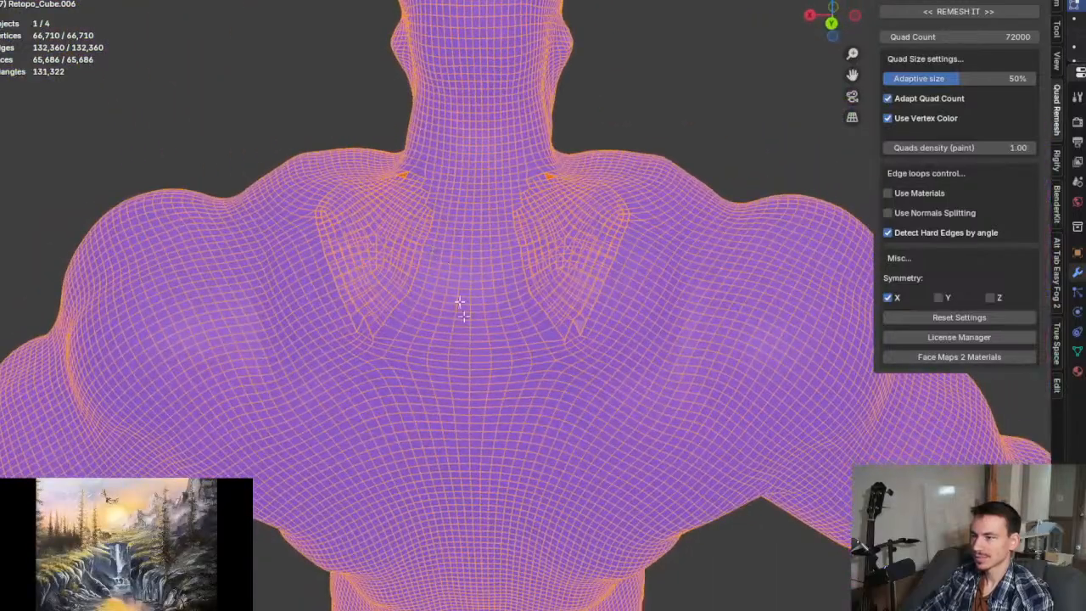
scroll(458, 303, down, 3)
scroll(481, 397, up, 3)
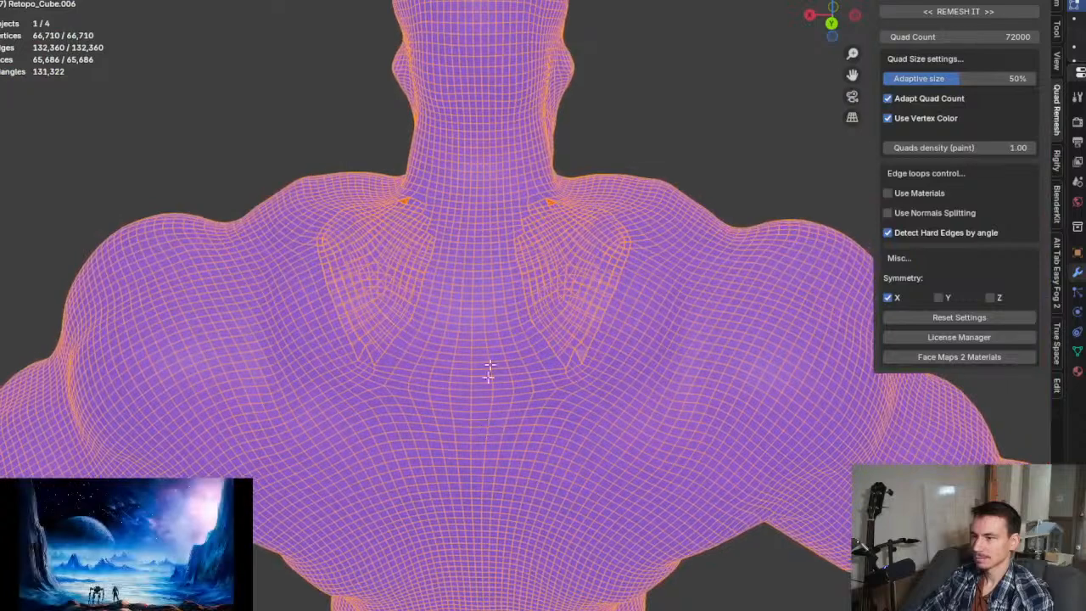
scroll(490, 367, up, 4)
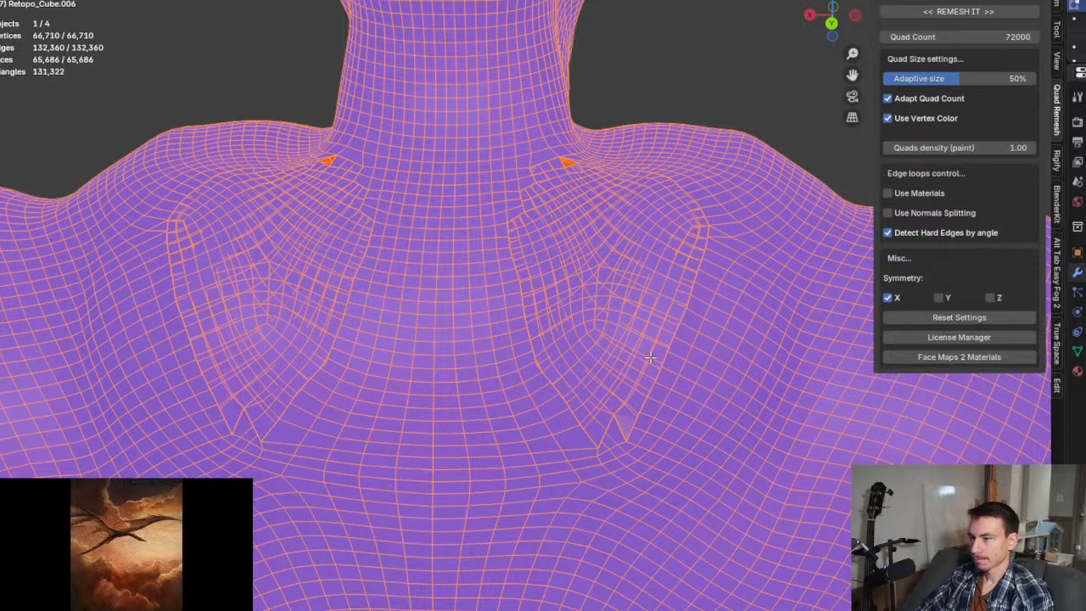
middle_drag(644, 334, 616, 347)
scroll(550, 284, up, 5)
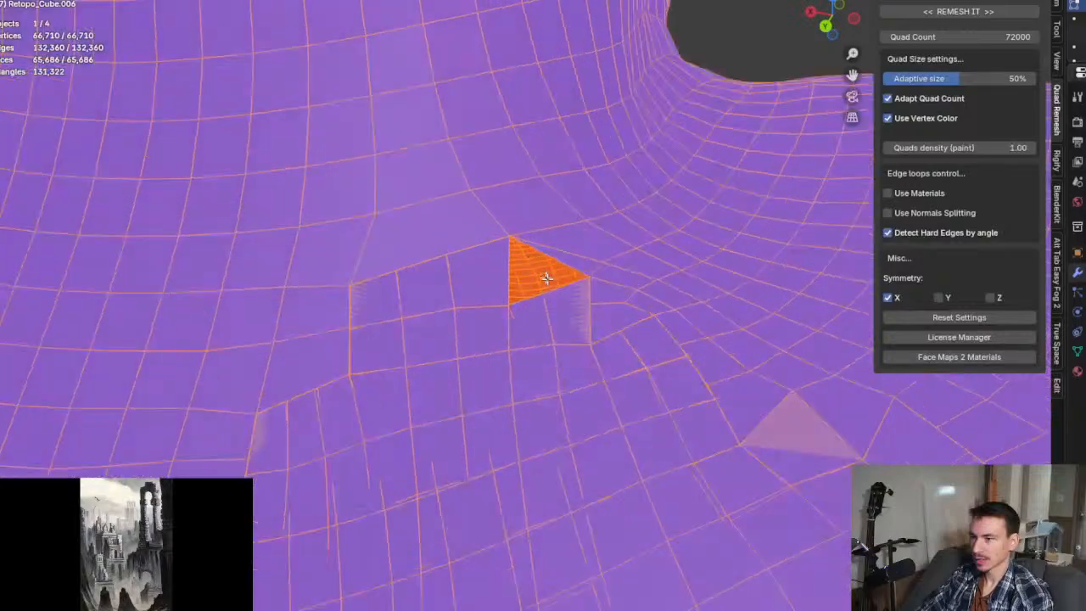
scroll(547, 283, down, 7)
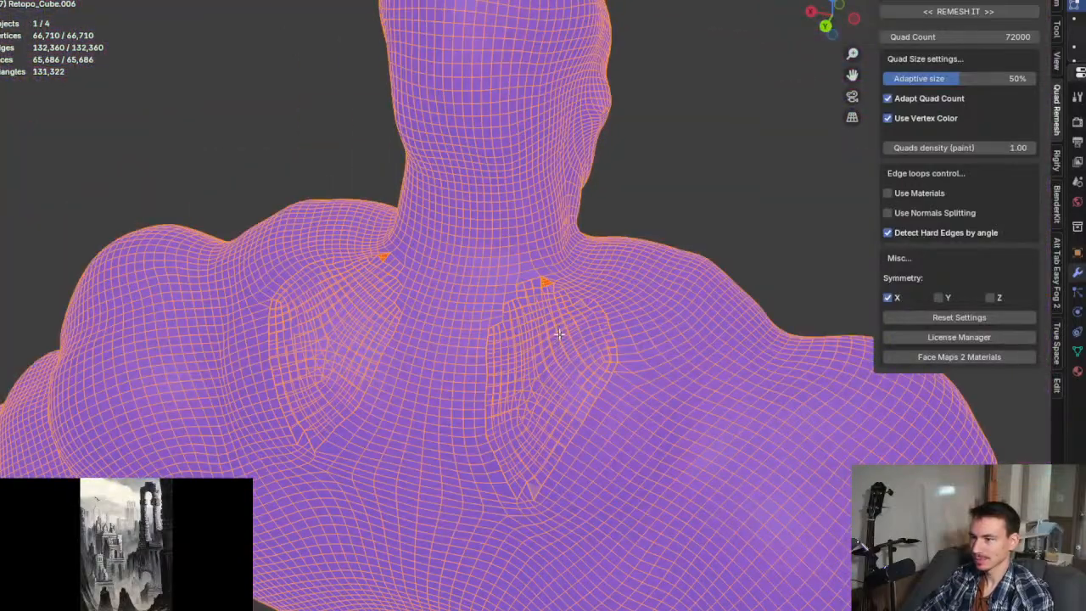
scroll(559, 330, down, 4)
scroll(538, 284, up, 2)
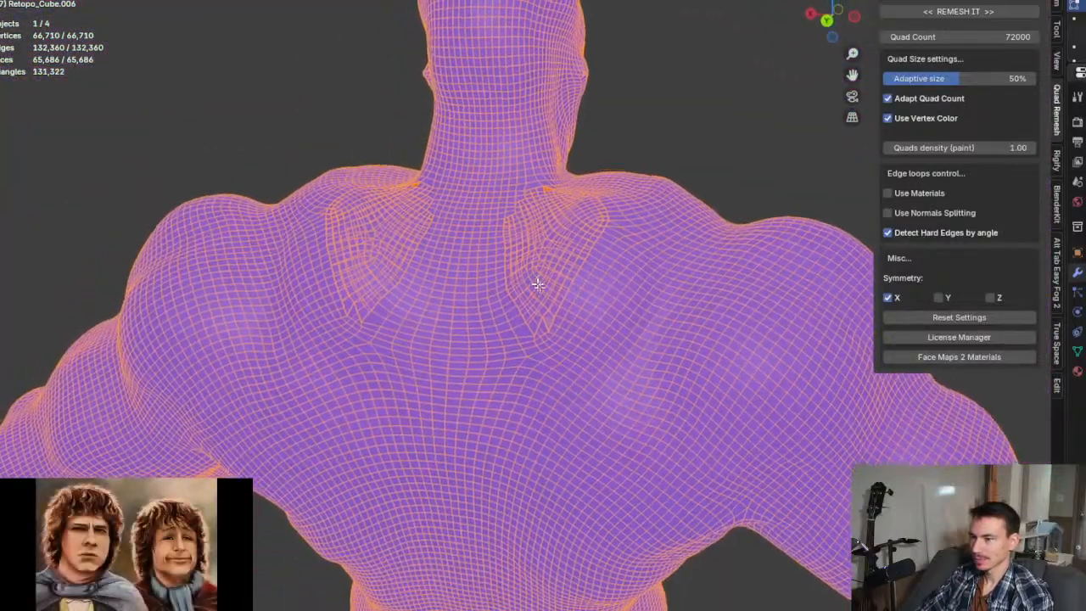
shift+middle_drag(538, 284, 538, 356)
scroll(544, 336, up, 3)
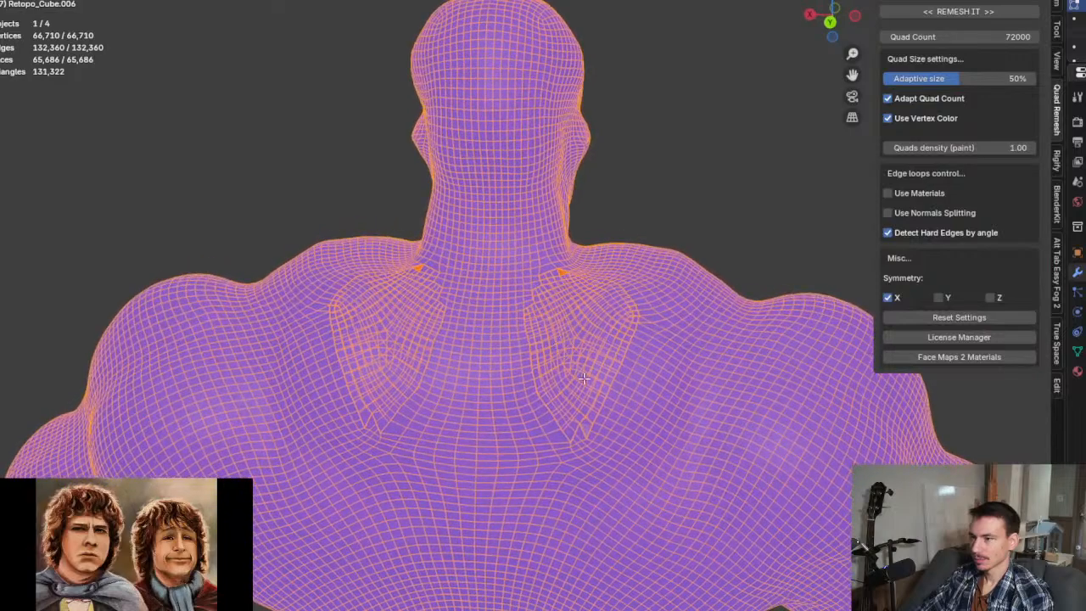
scroll(561, 345, down, 2)
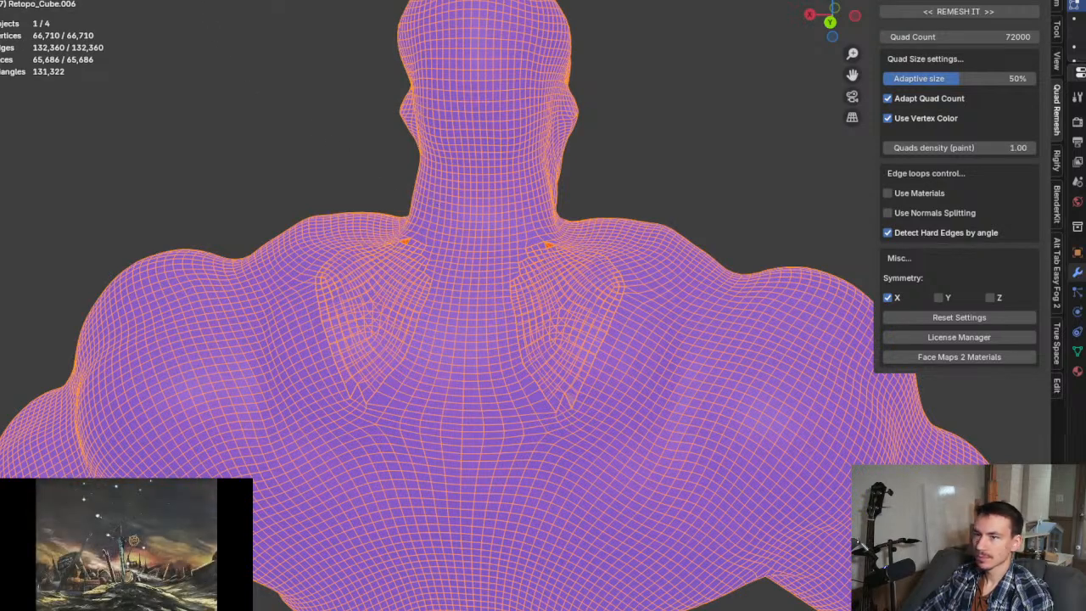
Step: Enable the 3D Print add-on in the preferences and save the preferences
click(34, 2)
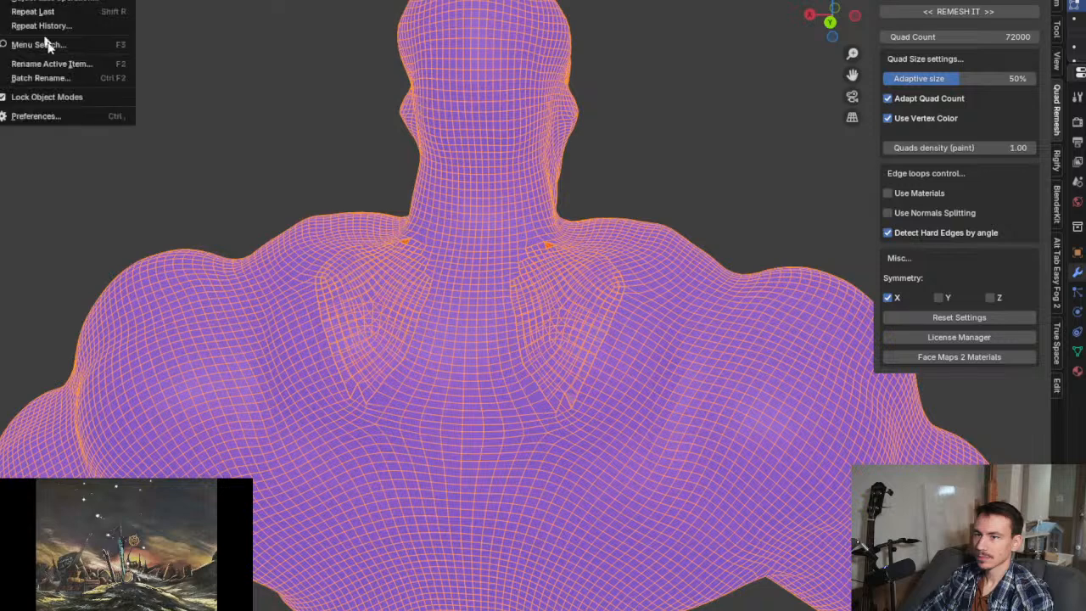
click(62, 110)
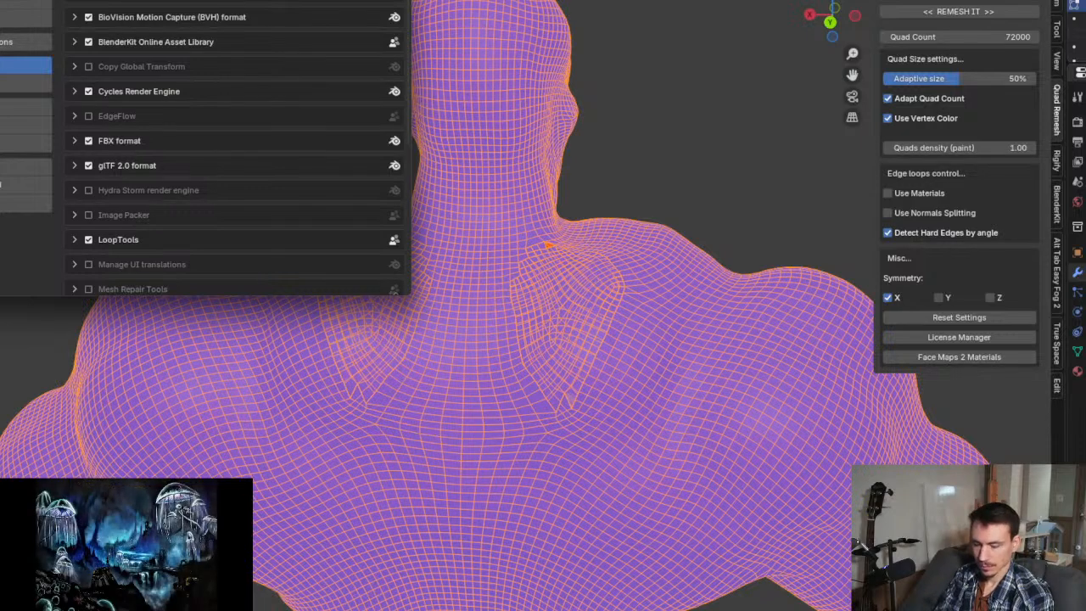
scroll(238, 149, down, 5)
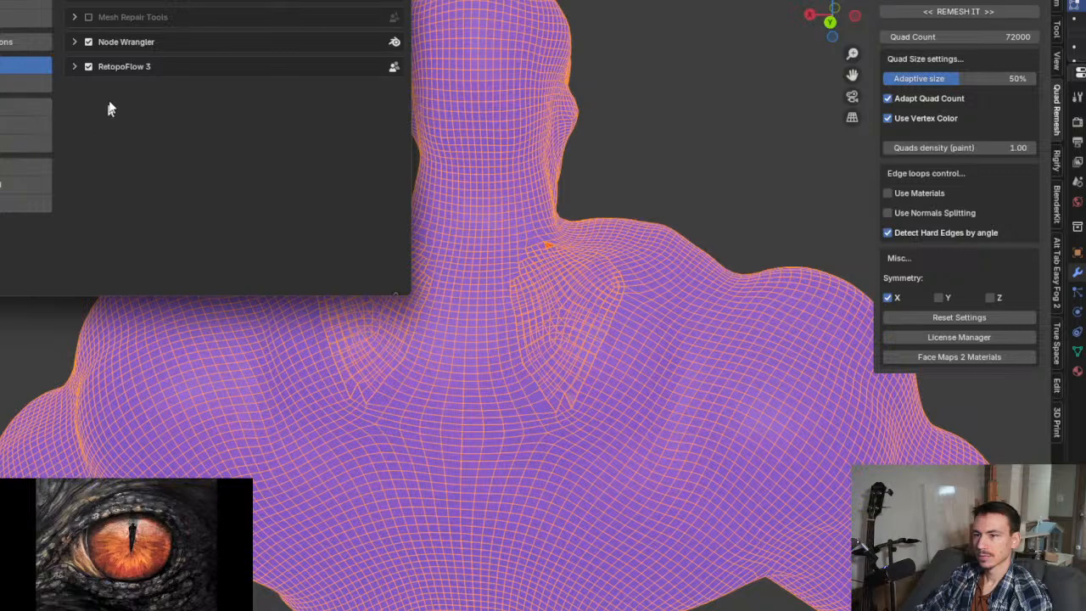
click(26, 184)
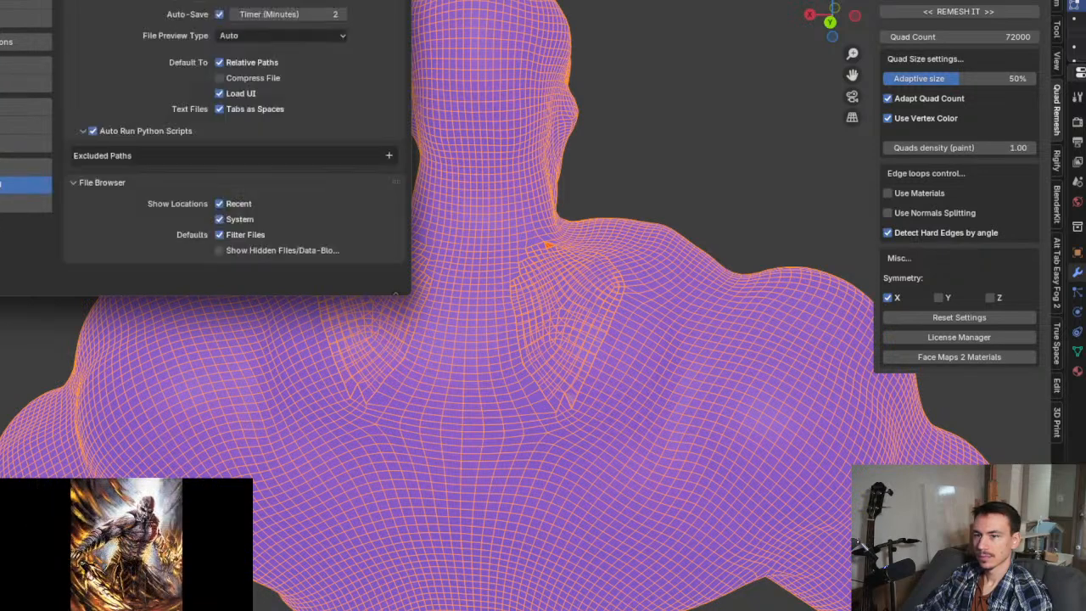
click(9, 284)
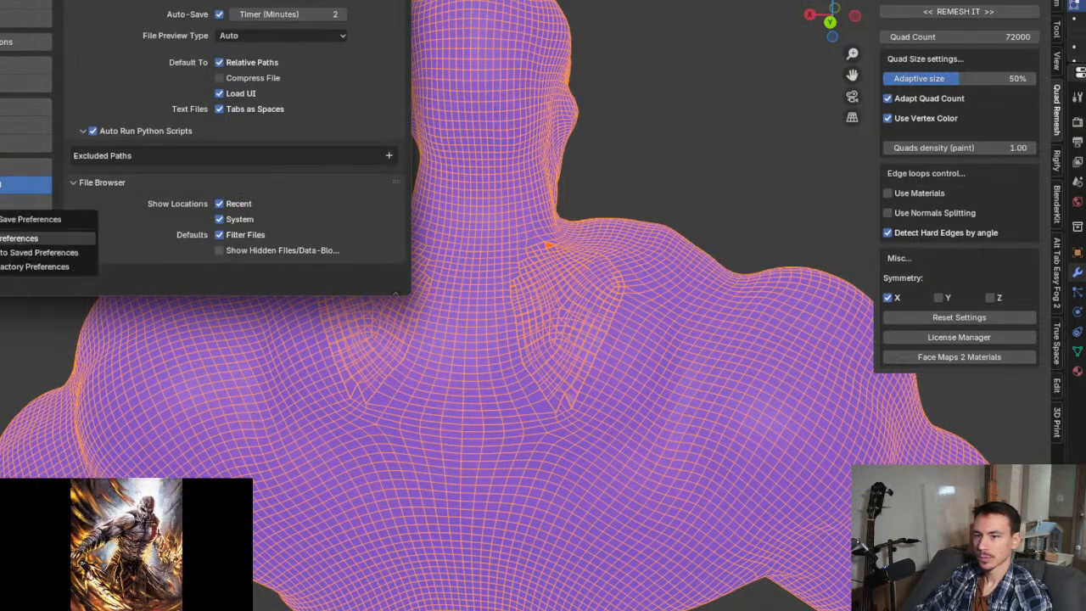
click(6, 240)
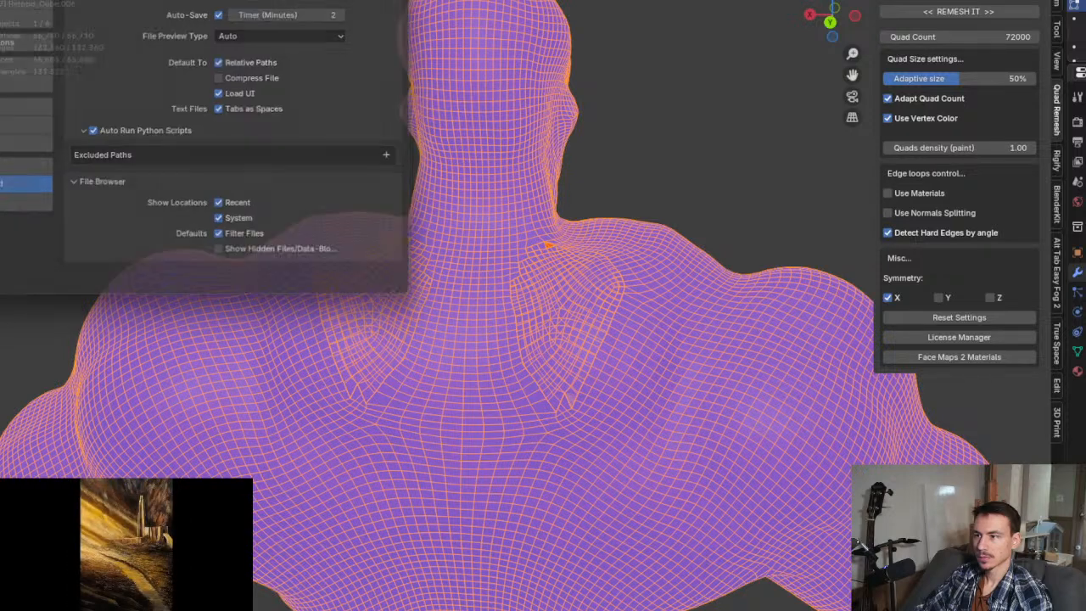
Step: Run the 3D Print solid check on the remeshed body and select its non-manifold edges
scroll(554, 288, up, 1)
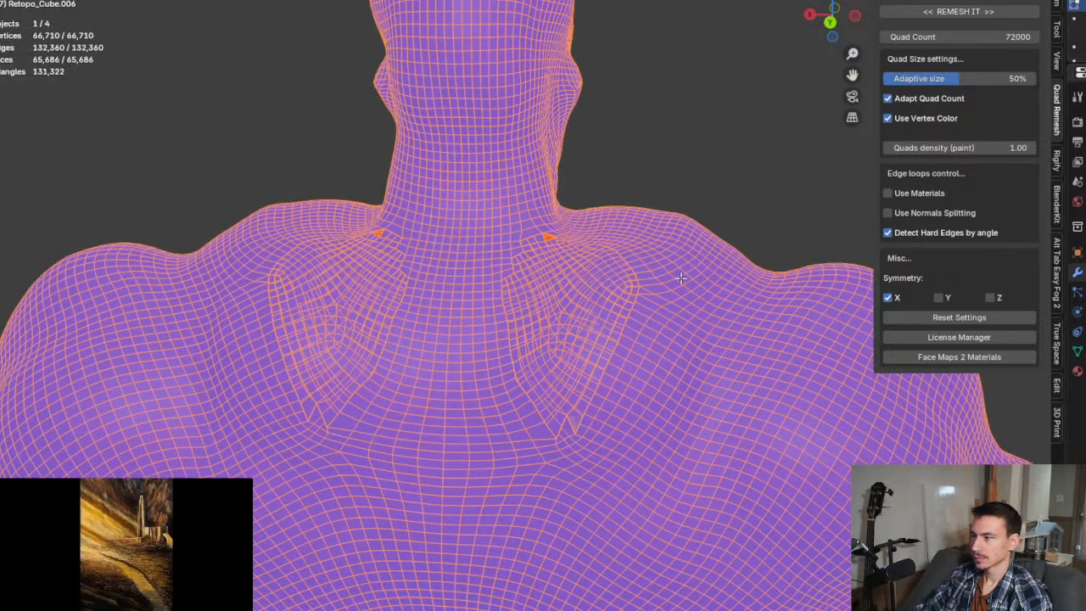
click(1056, 422)
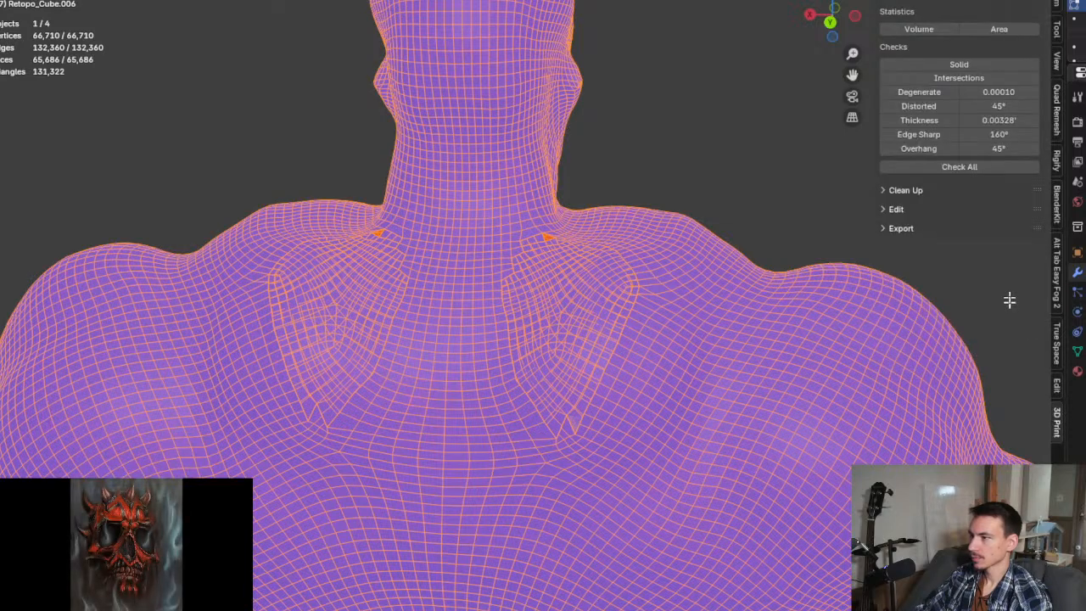
click(945, 164)
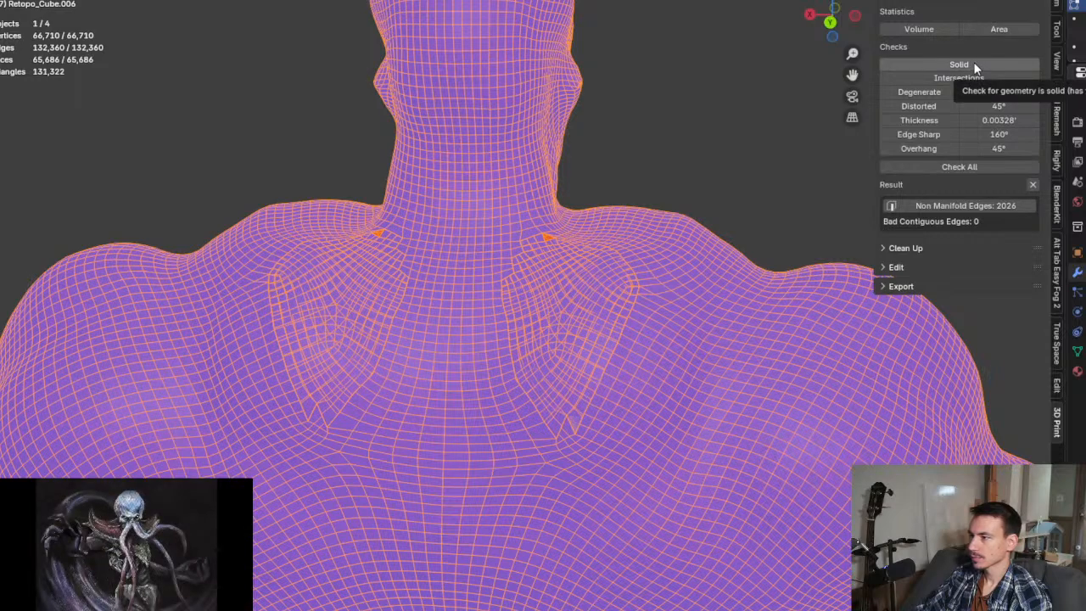
click(994, 204)
Step: Inspect the selected non-manifold edges on the upper back, face, forearm and the red patch at the ankle
scroll(528, 303, down, 5)
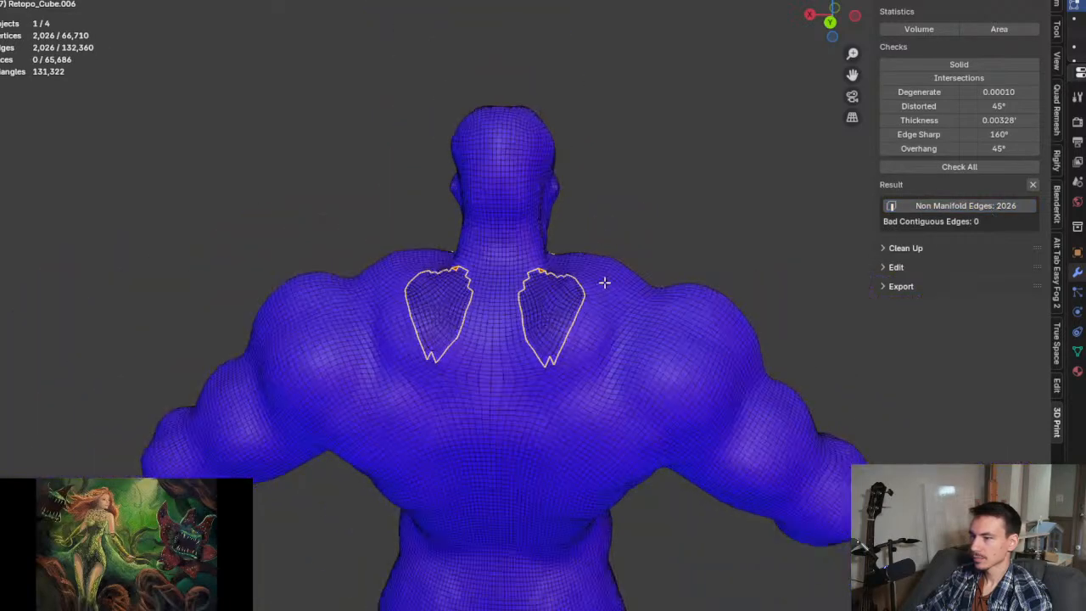
middle_drag(604, 282, 291, 276)
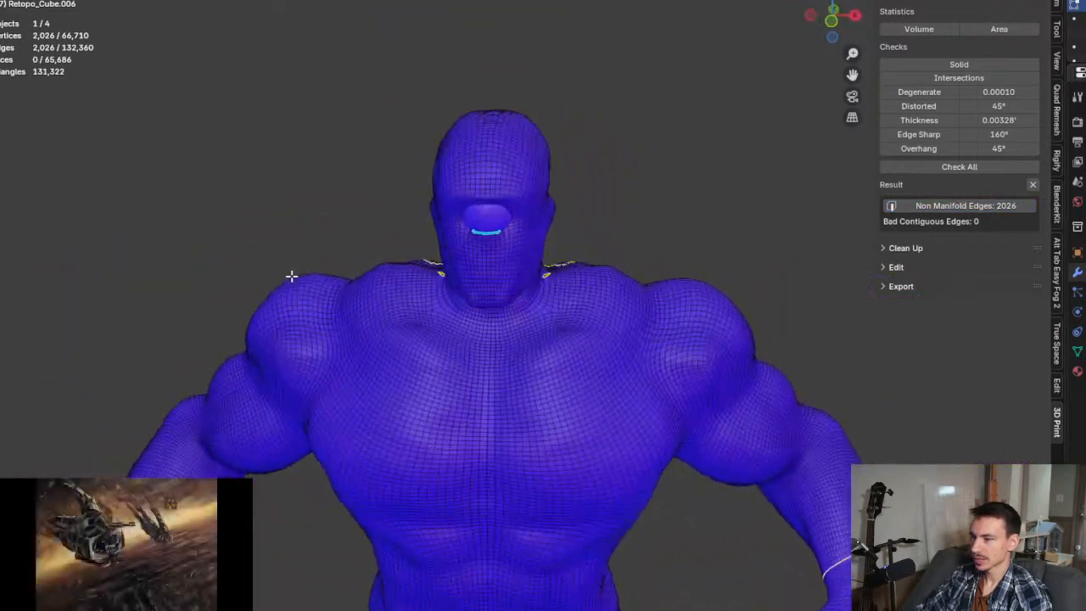
scroll(380, 325, down, 1)
shift+middle_drag(380, 325, 494, 286)
scroll(390, 82, down, 1)
scroll(490, 419, down, 3)
scroll(494, 286, up, 2)
scroll(572, 460, up, 3)
scroll(484, 424, up, 1)
middle_drag(571, 460, 637, 403)
scroll(415, 415, up, 2)
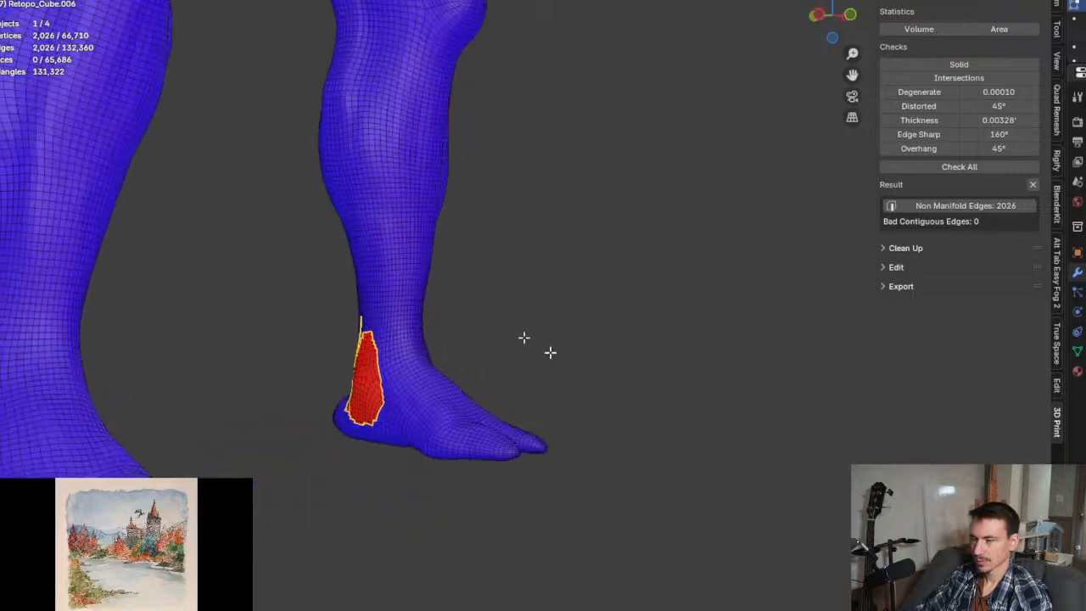
Step: Try selecting the loop inner-region of the body's non-manifold edges, and reselect only the non-manifold edges from the check result
scroll(712, 407, down, 4)
middle_drag(550, 352, 517, 416)
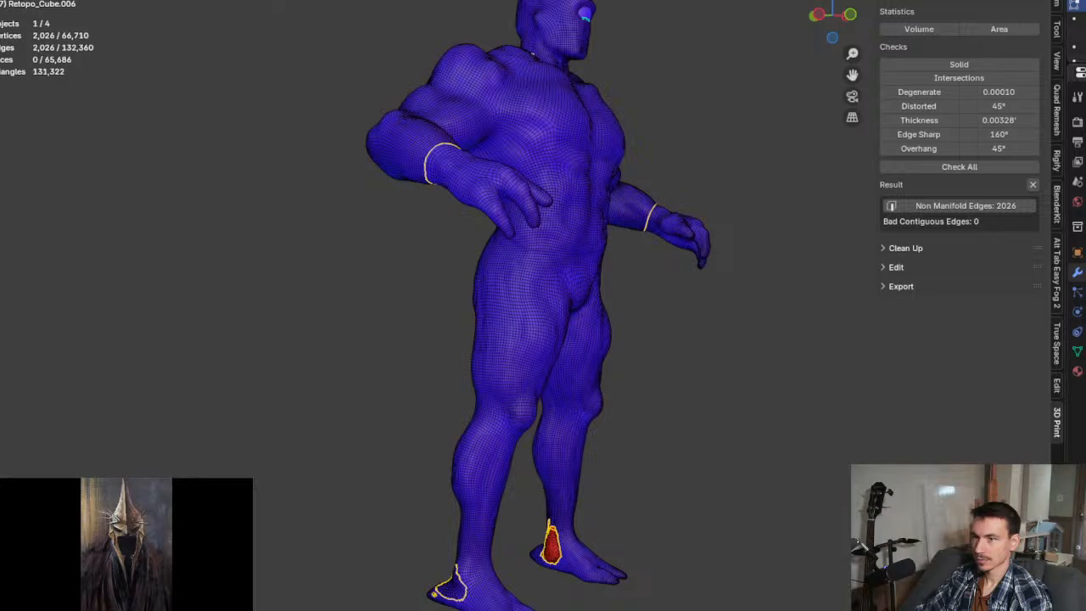
click(146, 1)
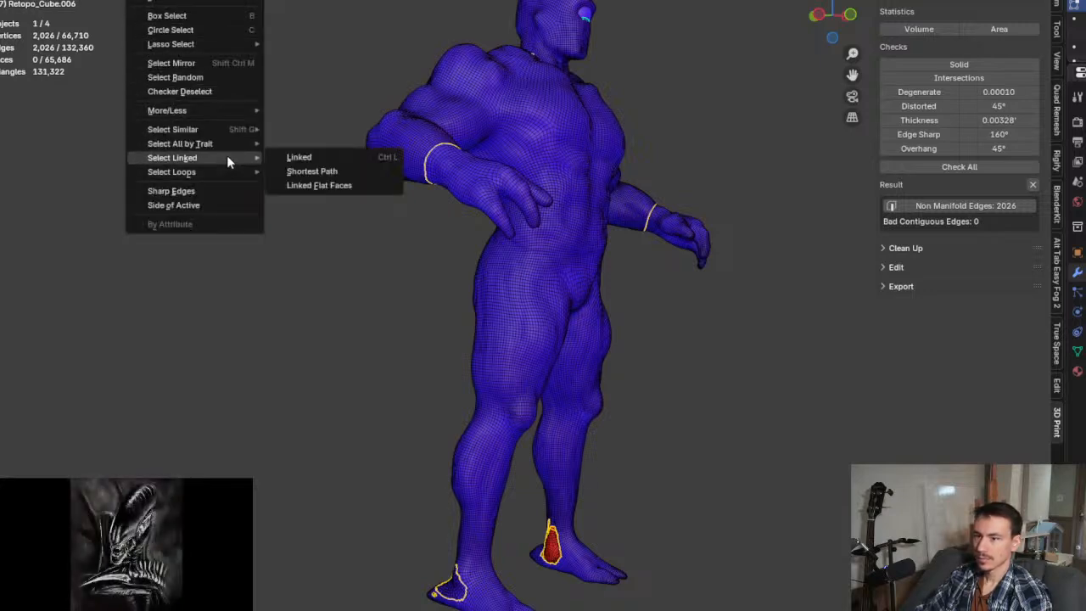
mouse_move(225, 149)
mouse_move(232, 175)
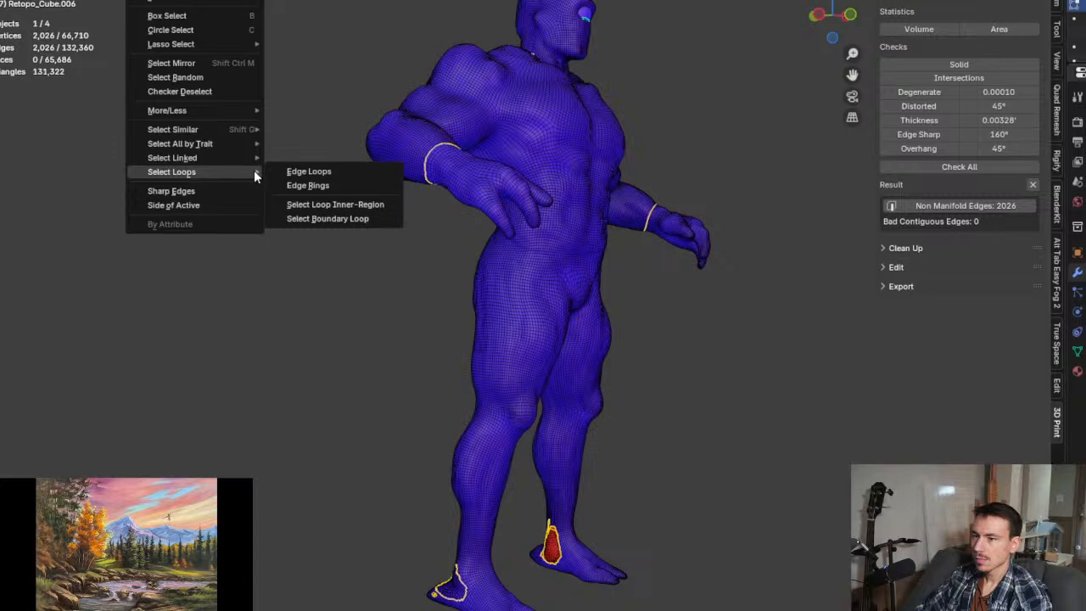
click(307, 208)
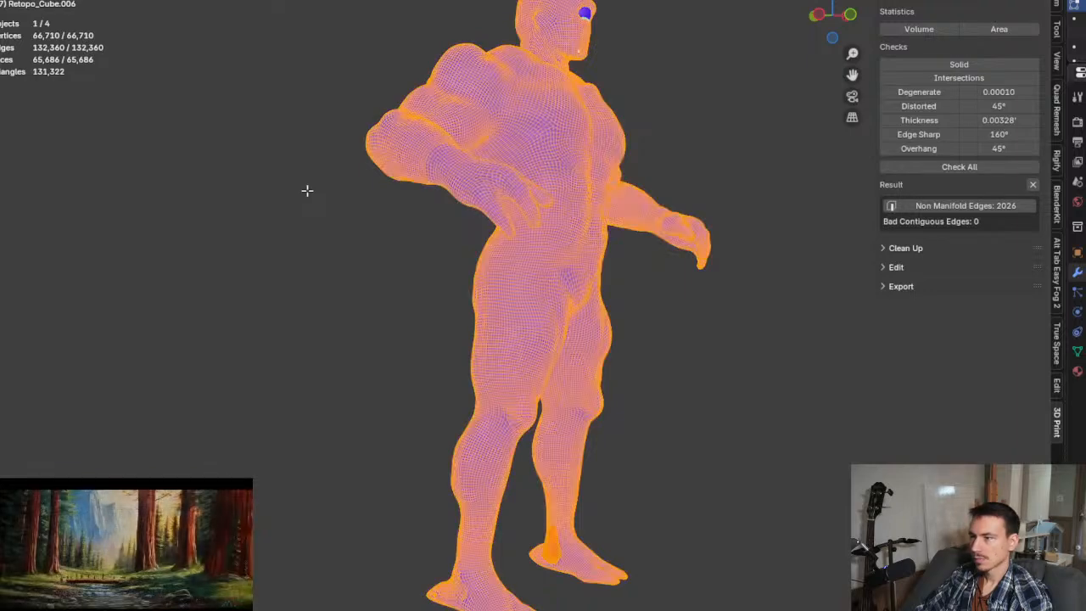
middle_drag(445, 159, 346, 161)
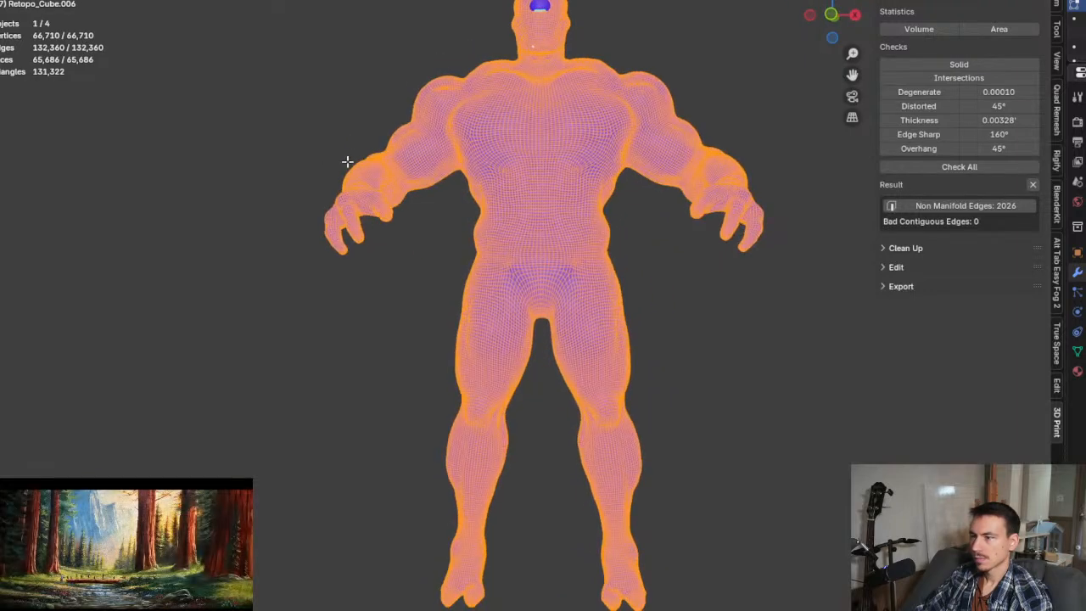
click(966, 205)
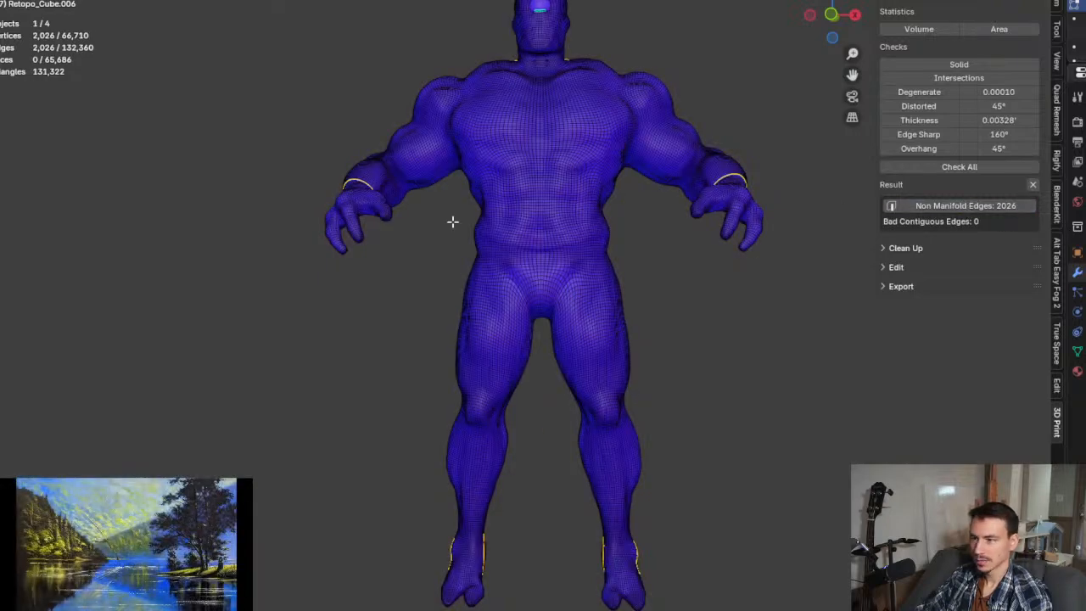
Step: Undo back to the earlier body mesh Retopo_Cube.005 and inspect it from the side and front
key(ctrl+z)
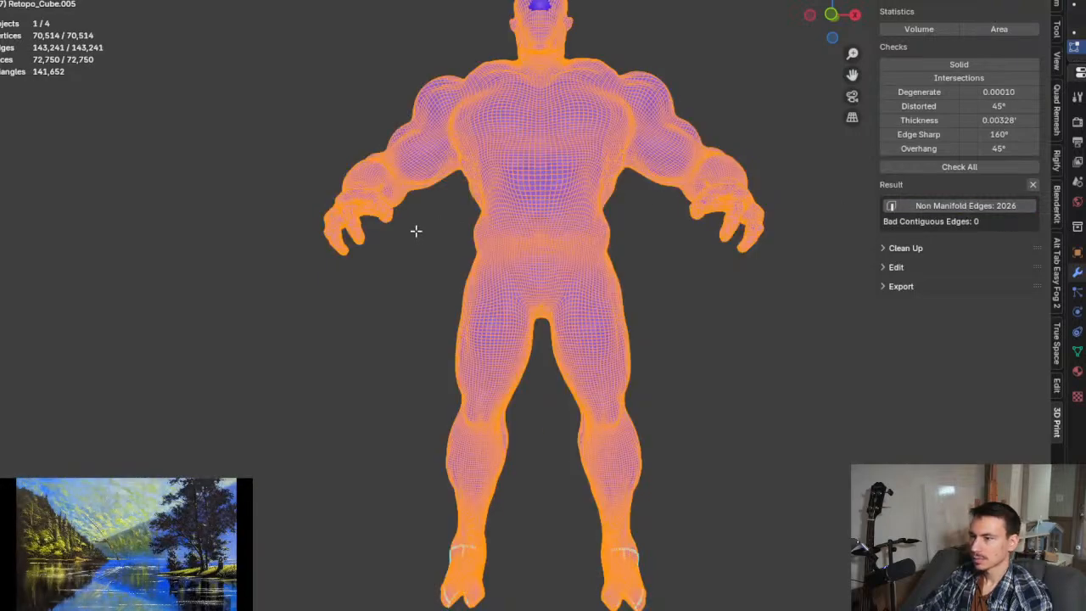
middle_drag(416, 230, 516, 255)
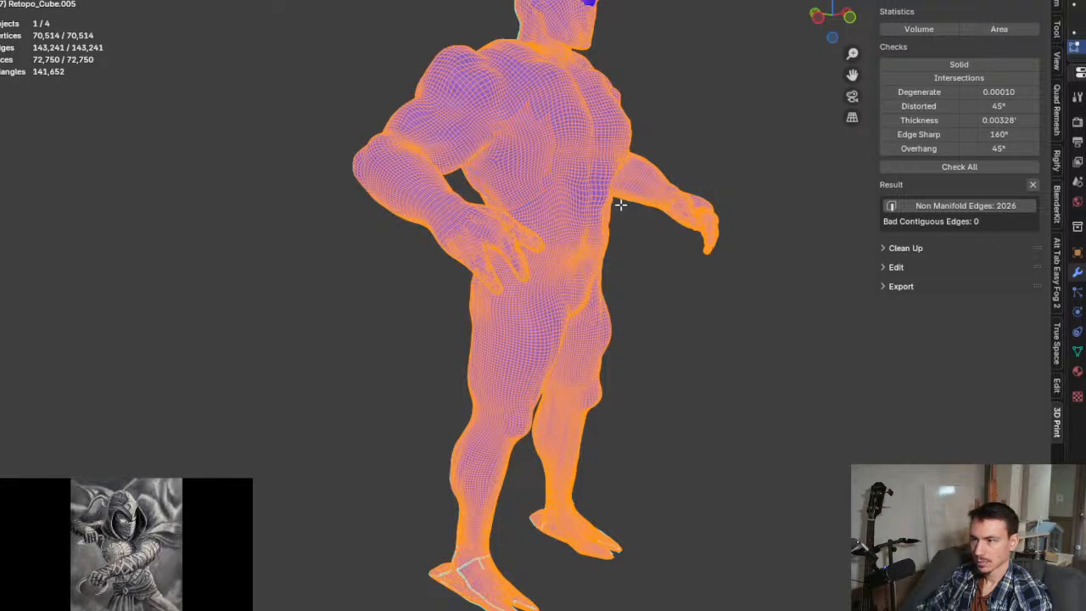
middle_drag(646, 217, 496, 191)
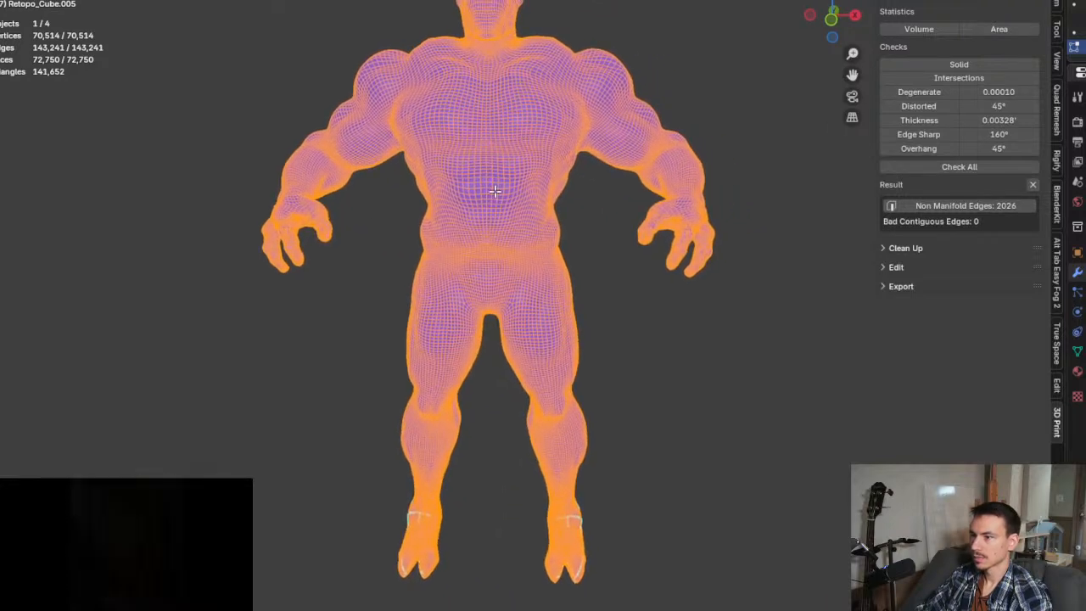
Step: Select the reported non-manifold edges, examine where they lie on the front and back of the body, and clear the selection
click(924, 210)
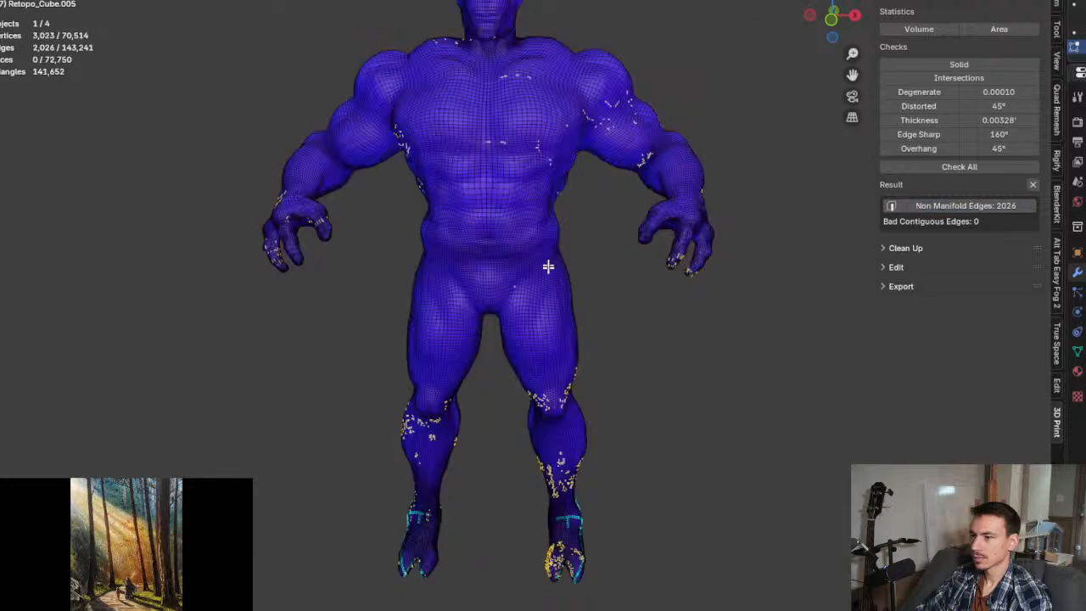
middle_drag(587, 244, 318, 300)
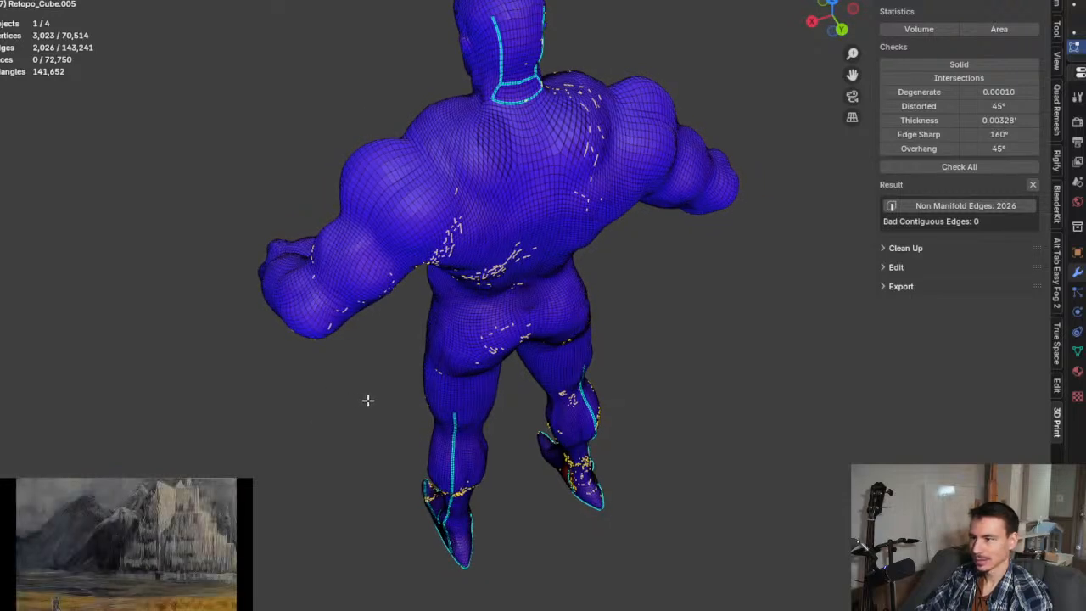
key(alt+a)
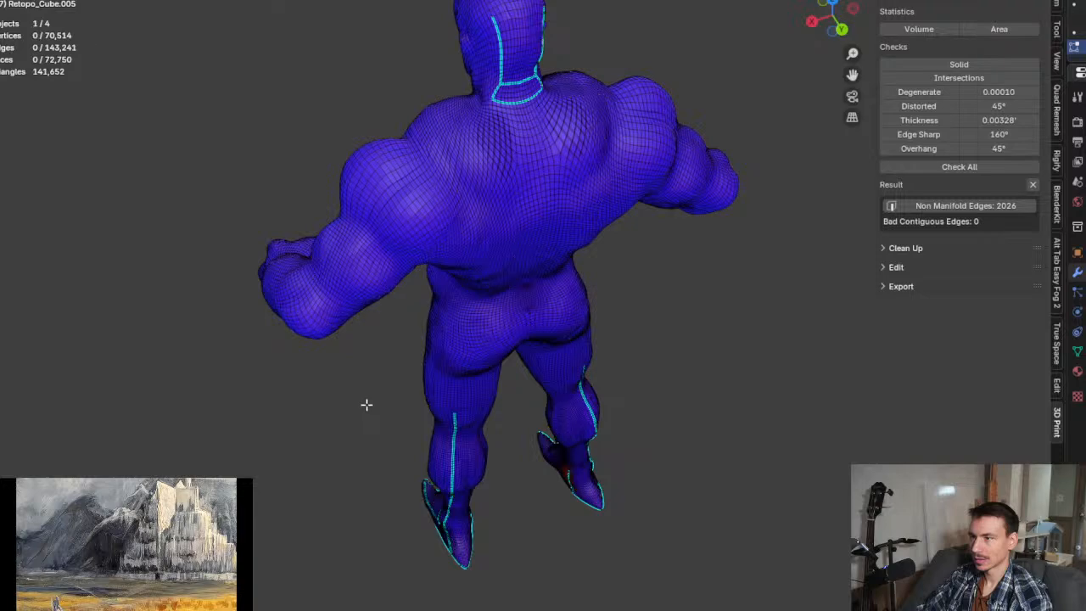
middle_drag(365, 404, 514, 323)
key(a)
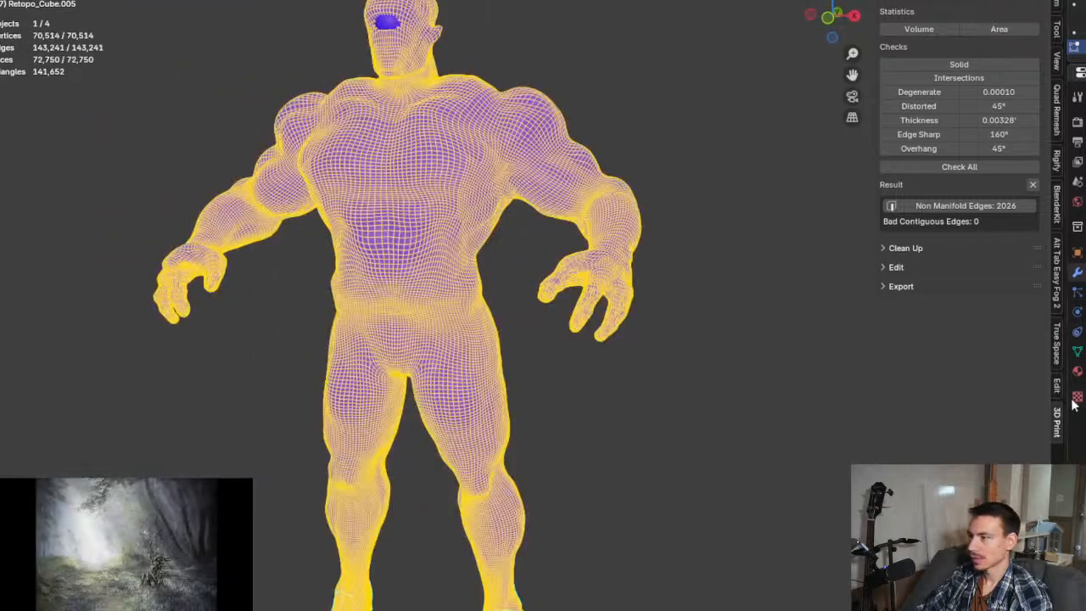
click(1060, 117)
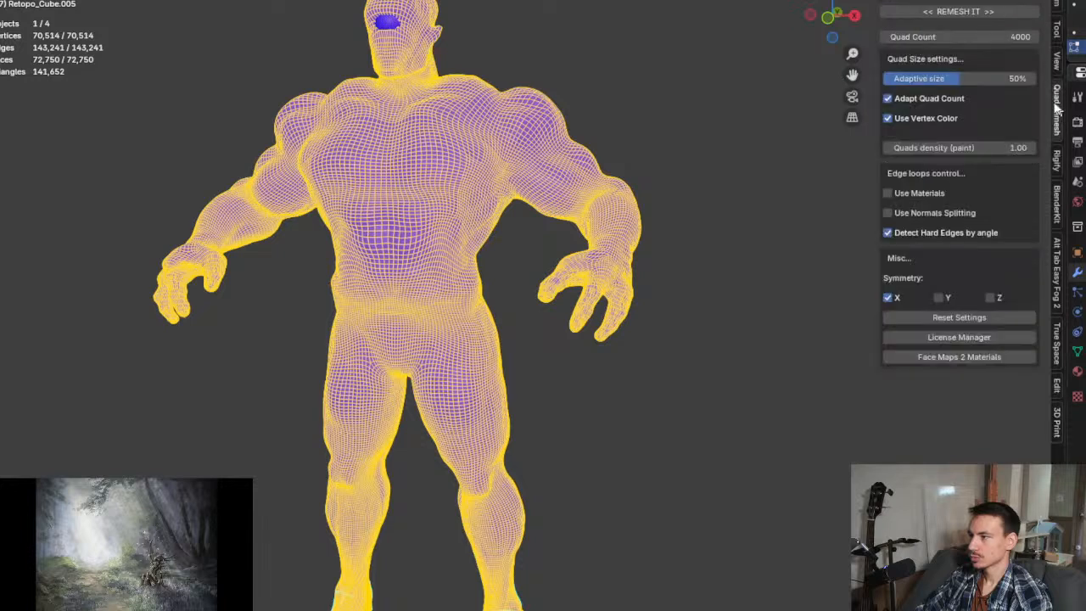
click(992, 38)
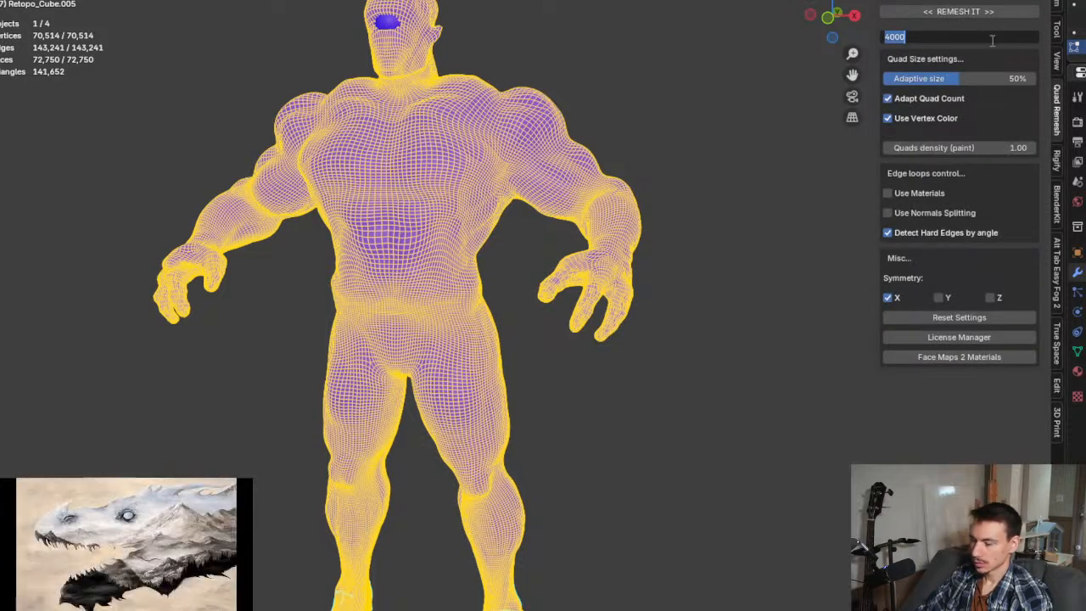
key(Return)
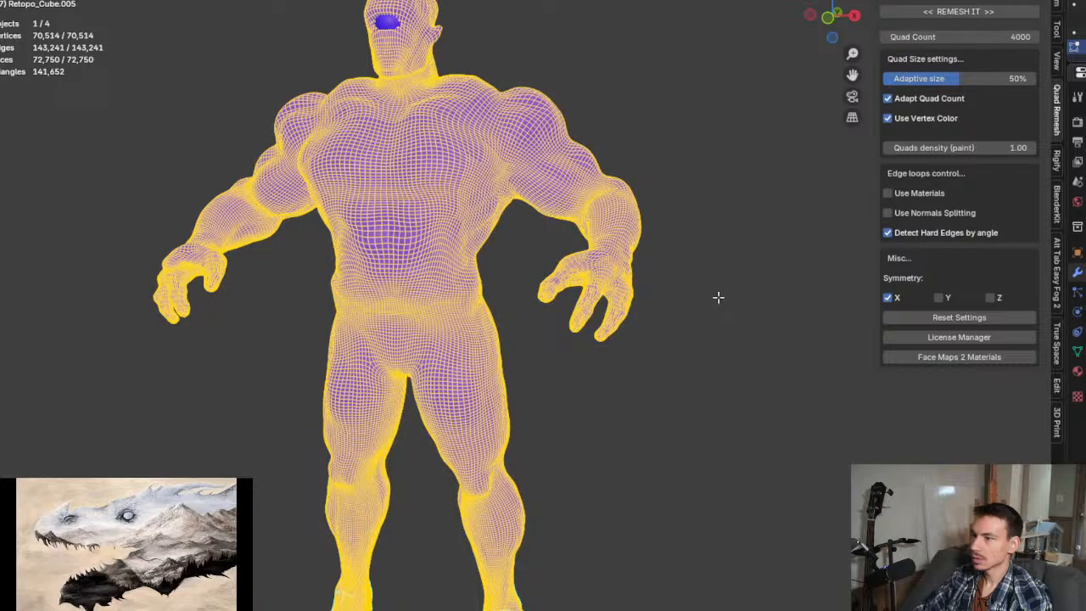
click(702, 302)
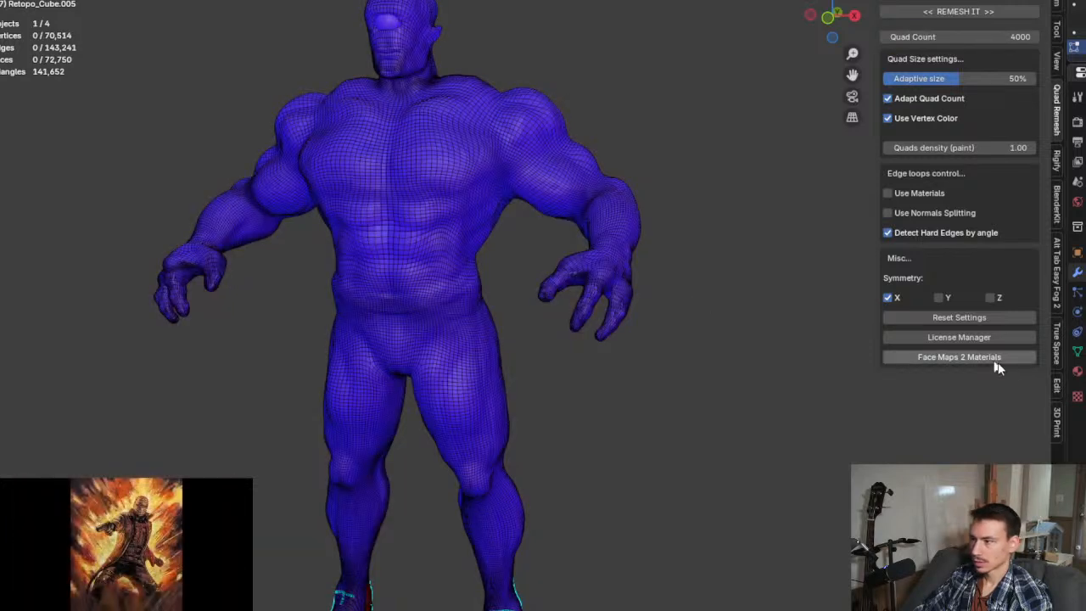
Step: Rerun the Solid check on the body mesh and select the non-manifold edges it reports
click(1056, 424)
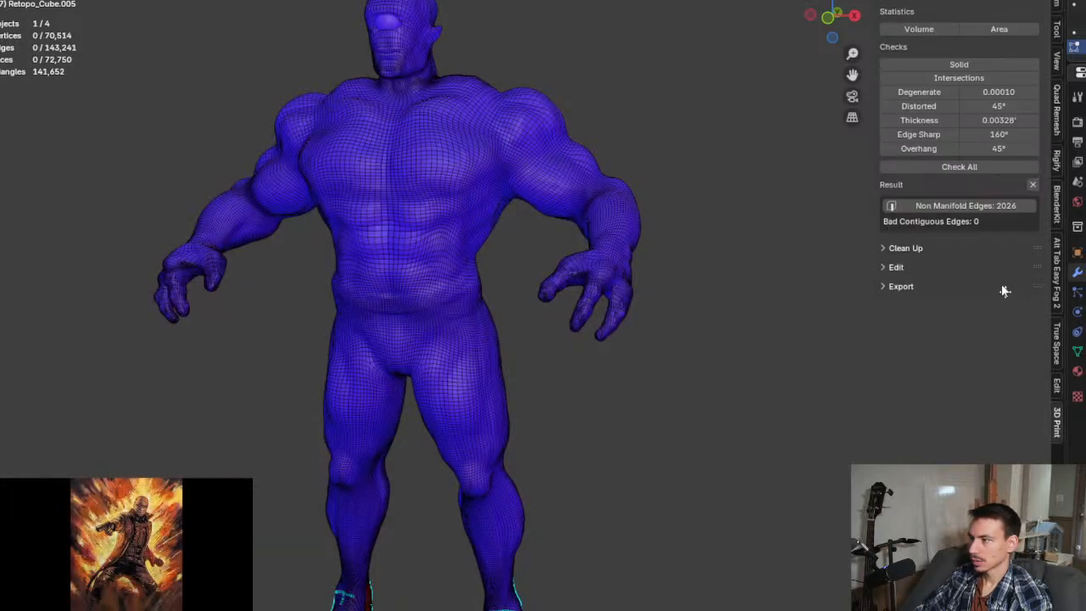
click(964, 65)
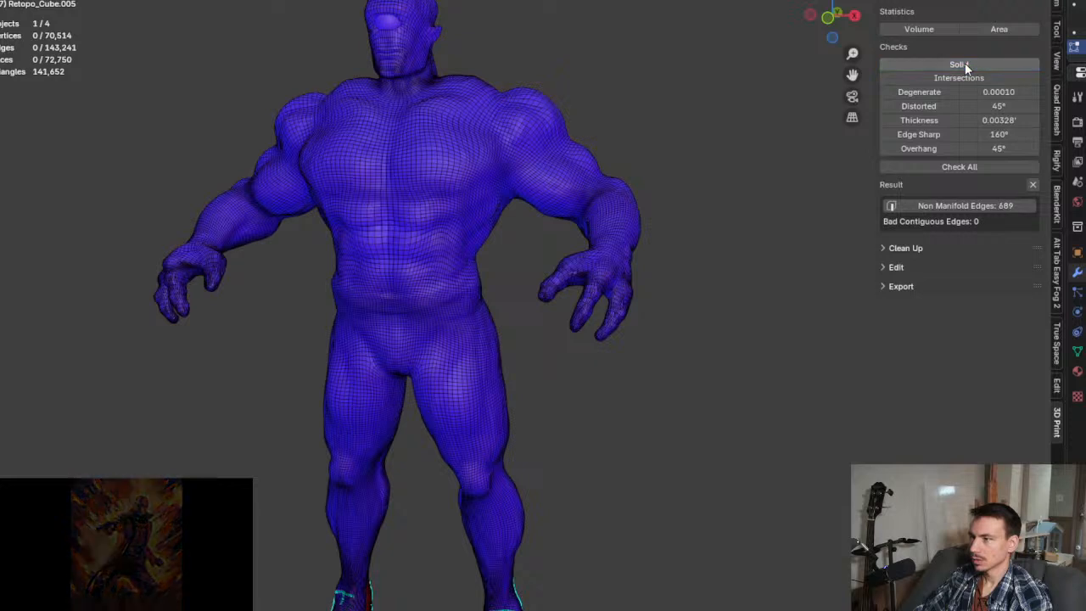
click(944, 206)
scroll(704, 347, down, 3)
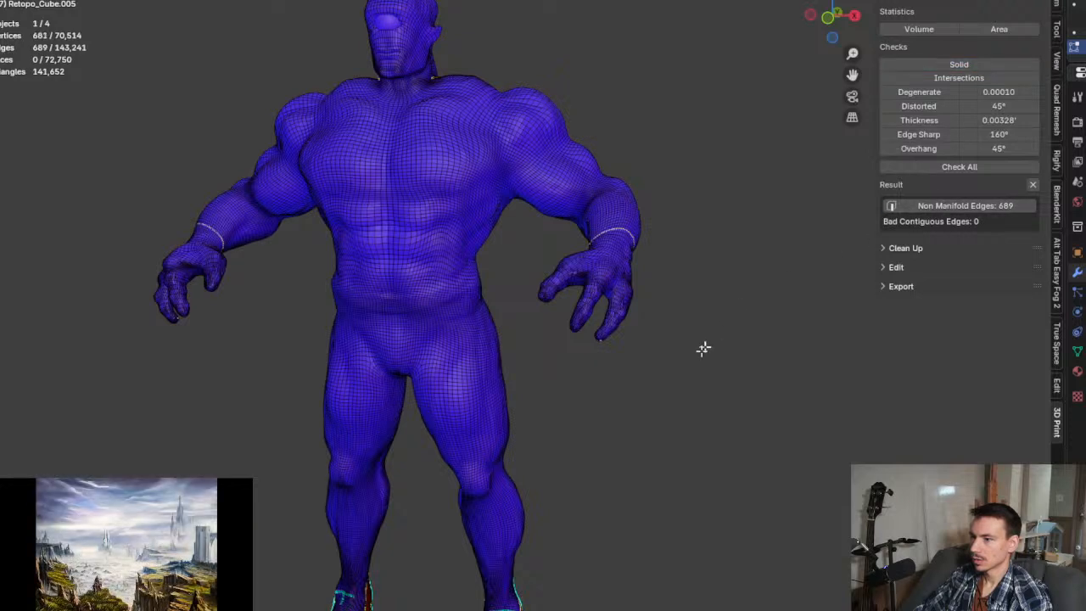
scroll(650, 370, up, 1)
middle_drag(624, 359, 647, 375)
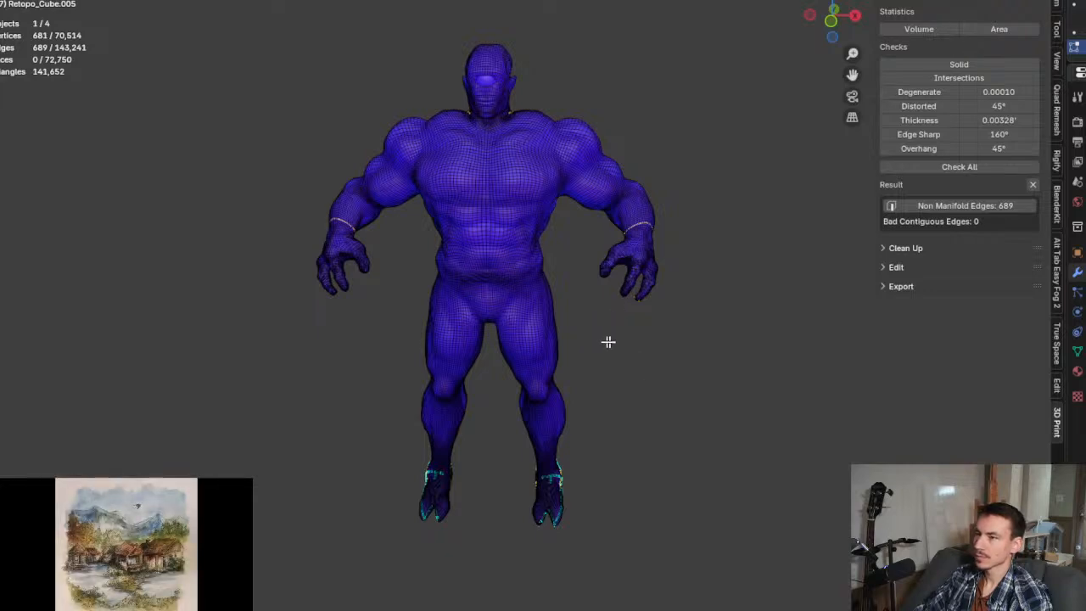
mouse_move(608, 342)
middle_down()
mouse_move(650, 337)
mouse_move(773, 371)
mouse_move(772, 384)
mouse_move(623, 361)
mouse_move(597, 342)
middle_up()
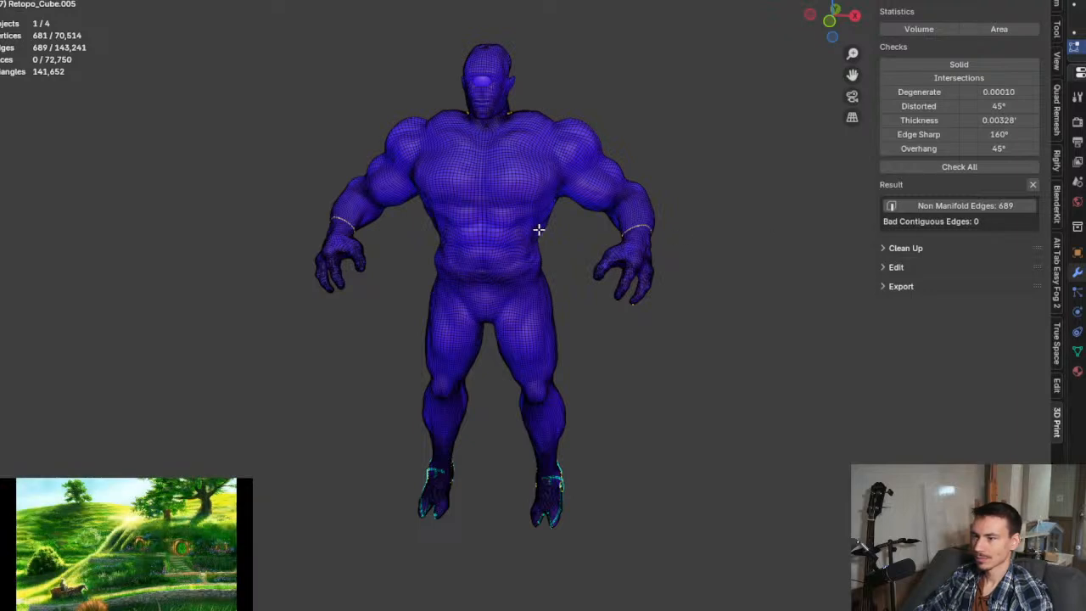
Step: Examine the selected non-manifold edge loop around the forearm just above the wrist up close, and clear the selection
scroll(539, 229, up, 1)
scroll(619, 257, up, 10)
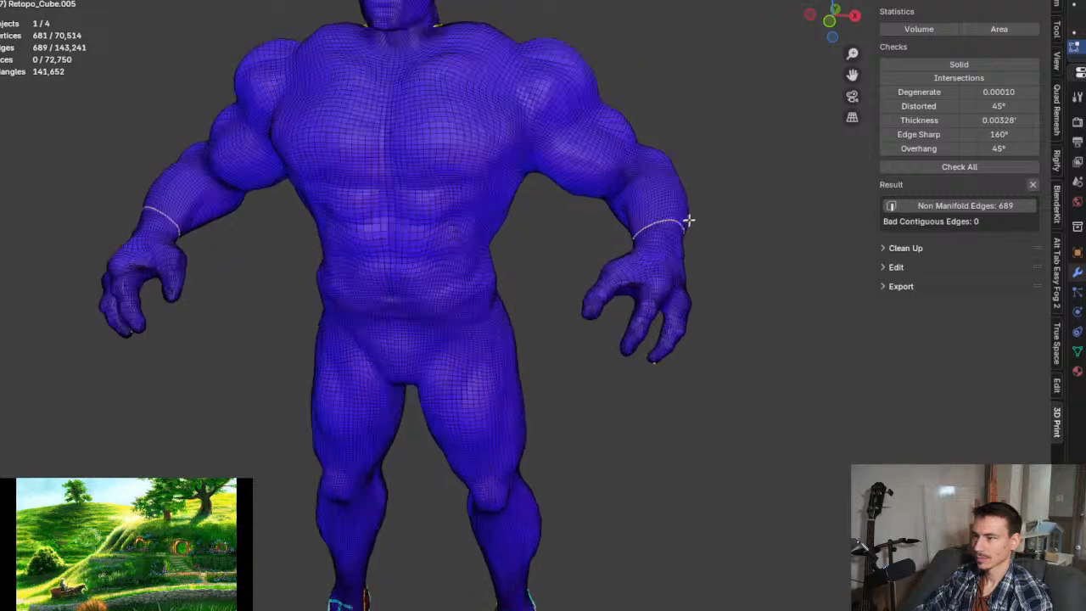
scroll(667, 208, down, 8)
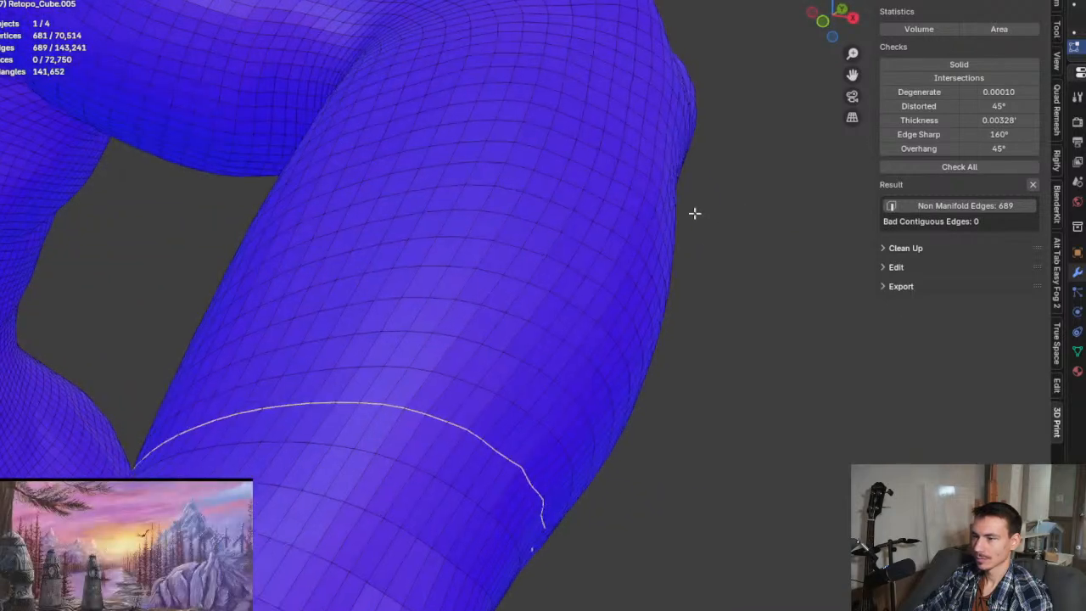
shift+middle_drag(426, 397, 626, 261)
middle_drag(655, 303, 649, 308)
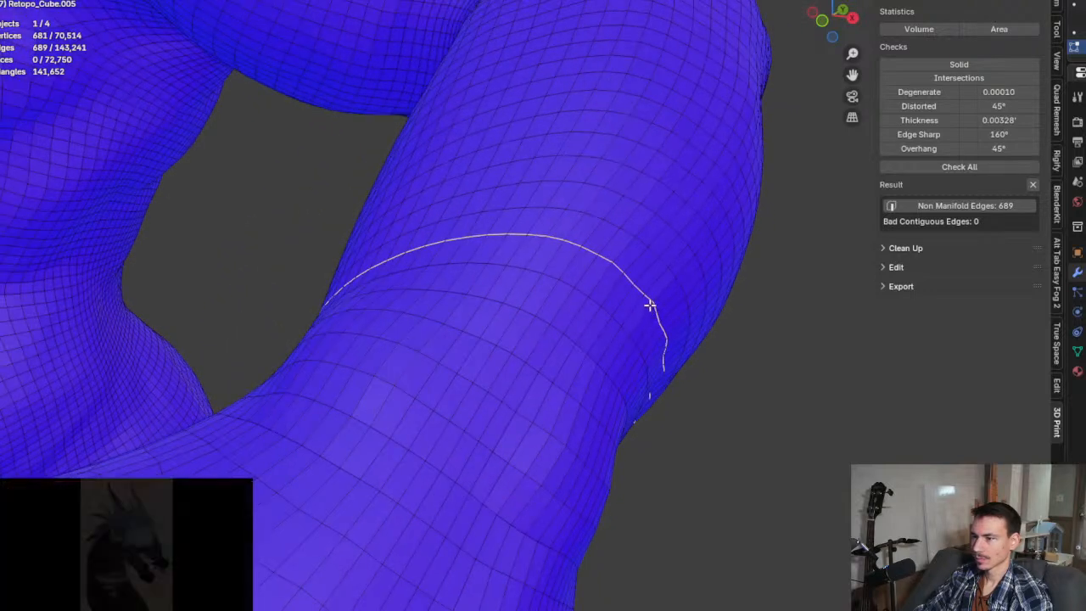
key(alt+a)
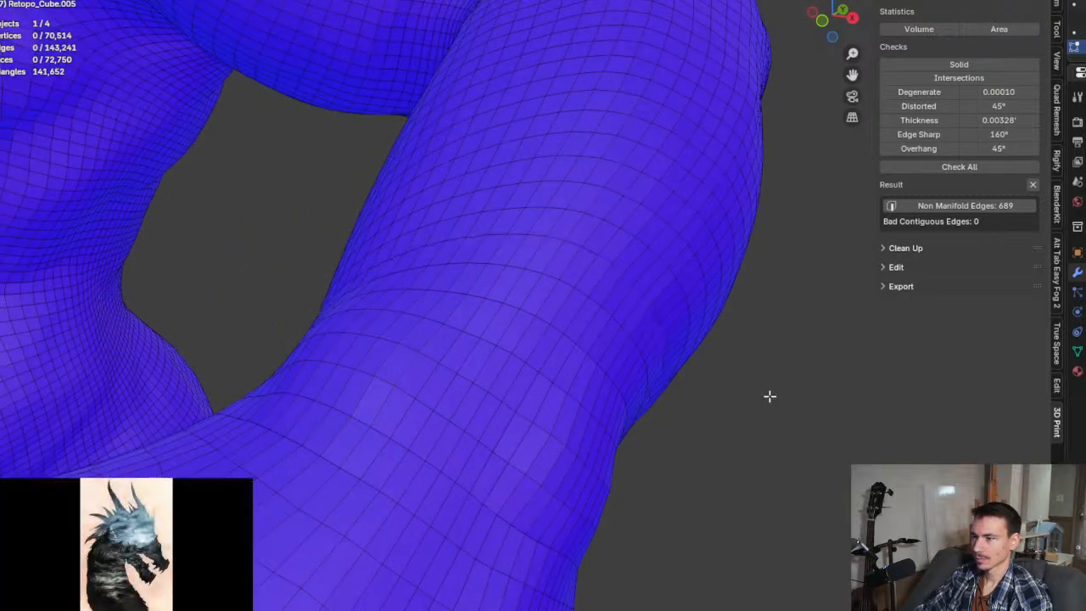
Step: Try selecting the forearm's seam edge loop together with the neighbouring loop on the hand side, and deselect both
alt+click(630, 278)
middle_drag(685, 322, 604, 319)
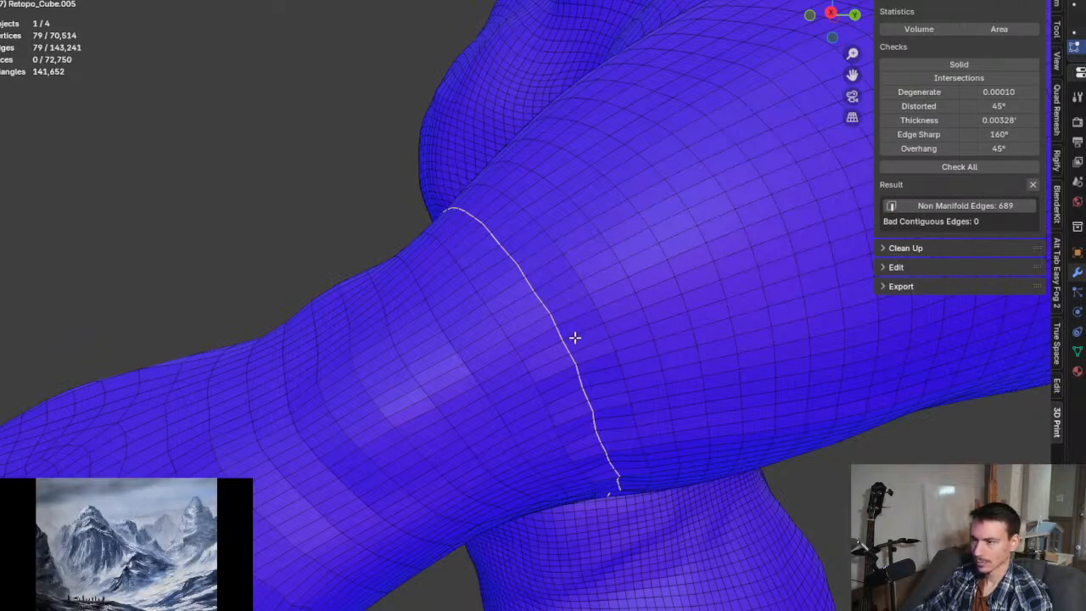
middle_drag(577, 328, 572, 330)
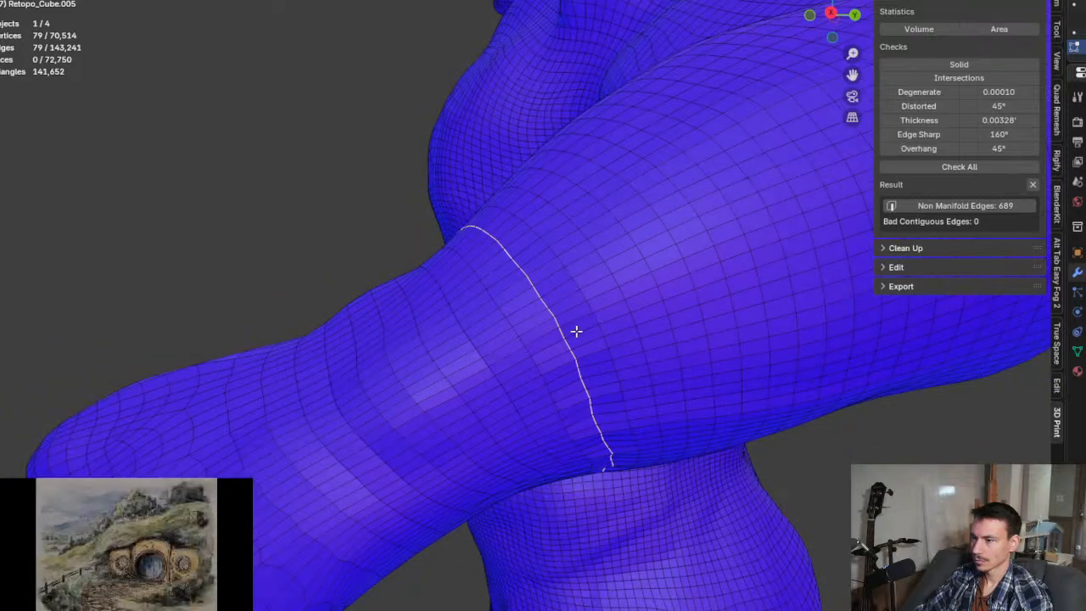
alt+shift+click(526, 350)
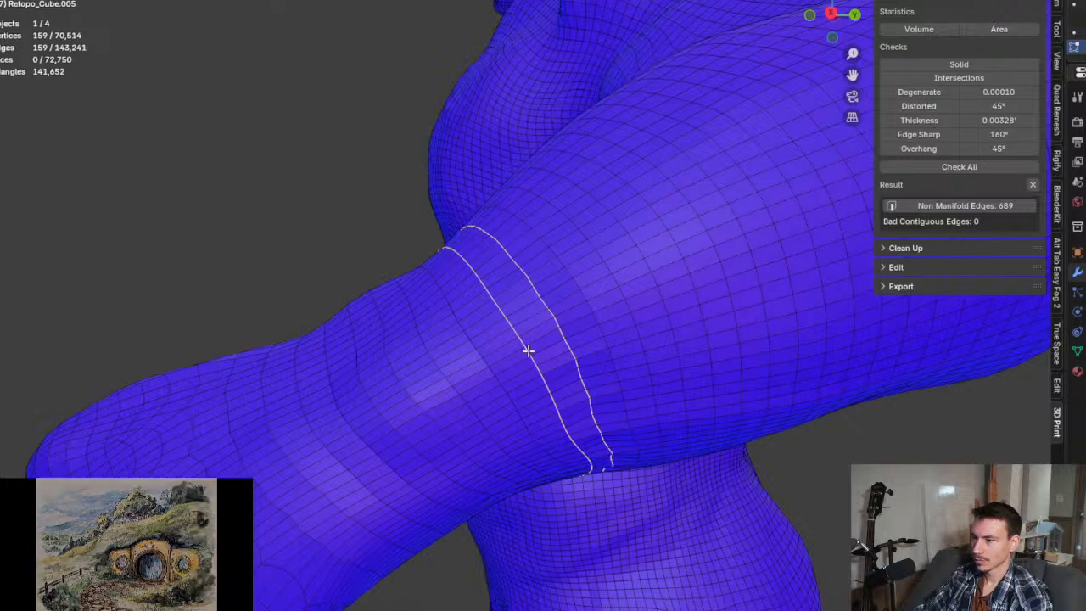
alt+shift+click(529, 350)
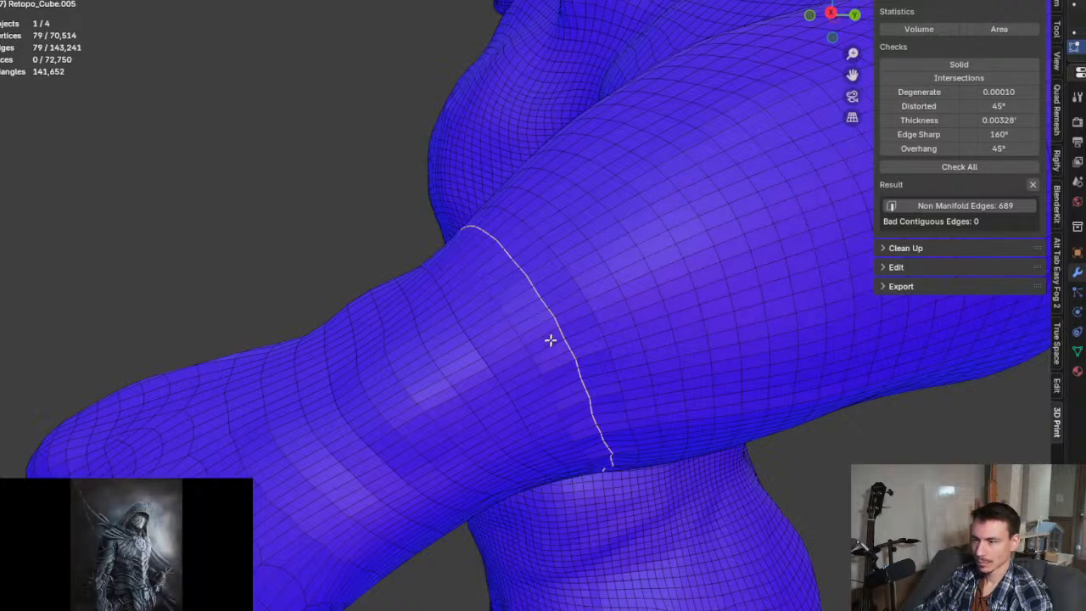
alt+shift+click(560, 336)
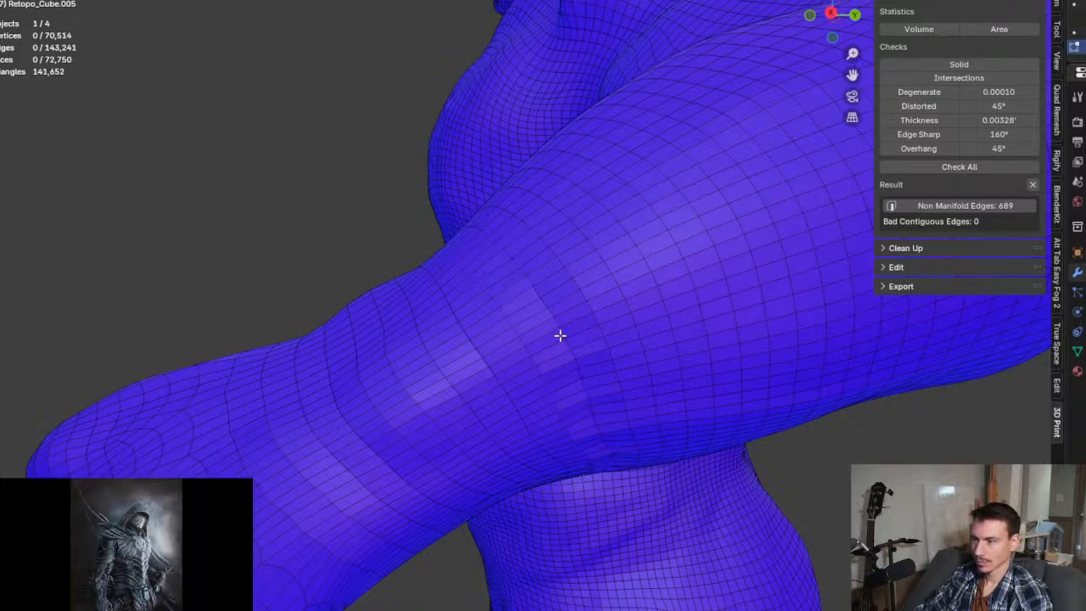
Step: Test the mesh connection at the forearm seam by loop-selecting the seam and the lengthwise edges meeting it, clearing each selection
scroll(560, 336, up, 4)
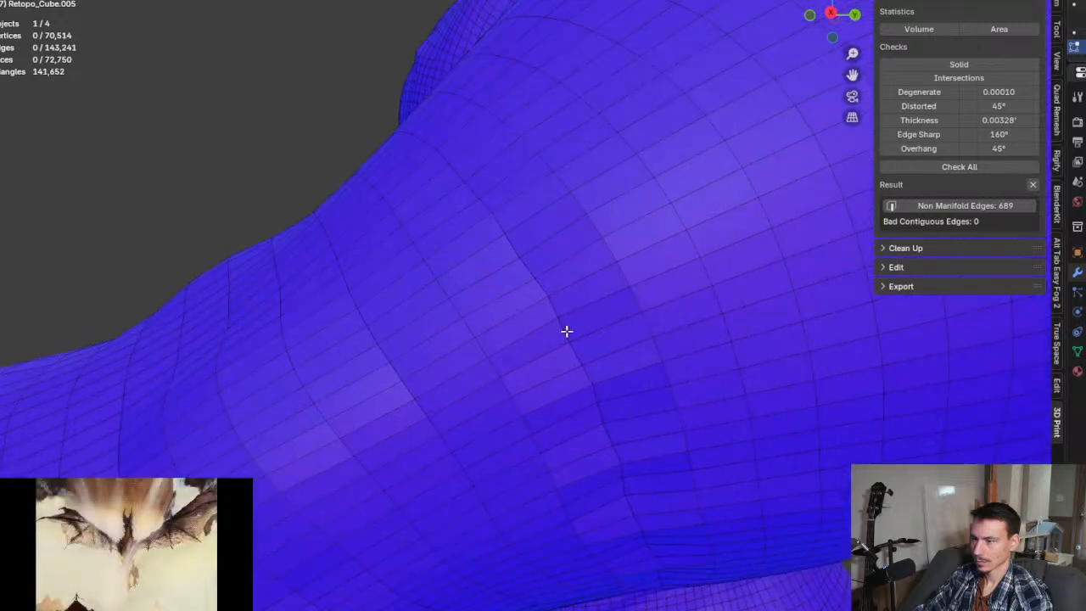
alt+click(565, 332)
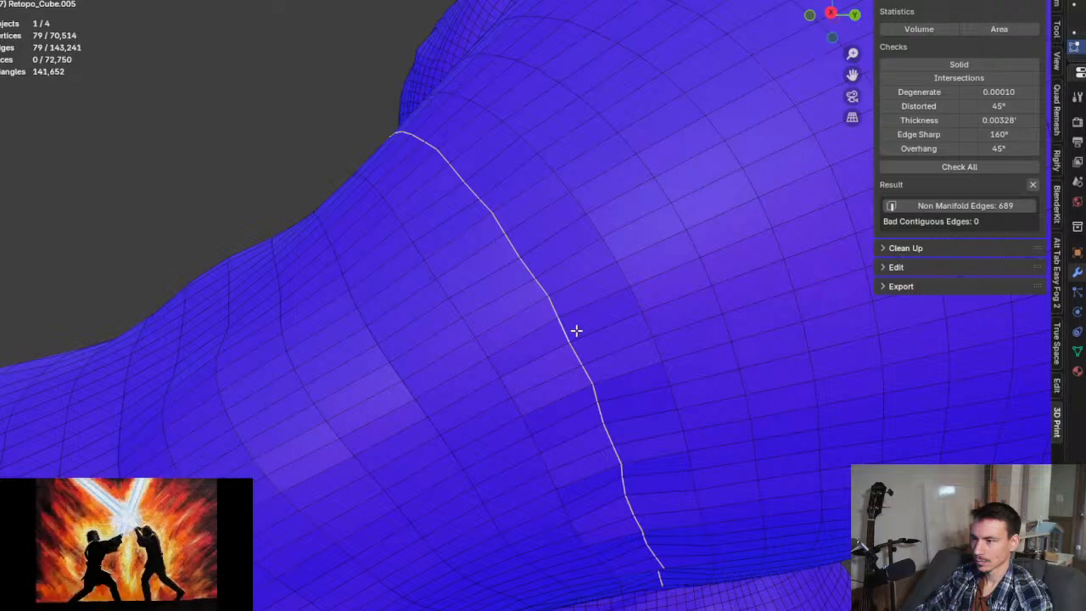
alt+shift+click(576, 330)
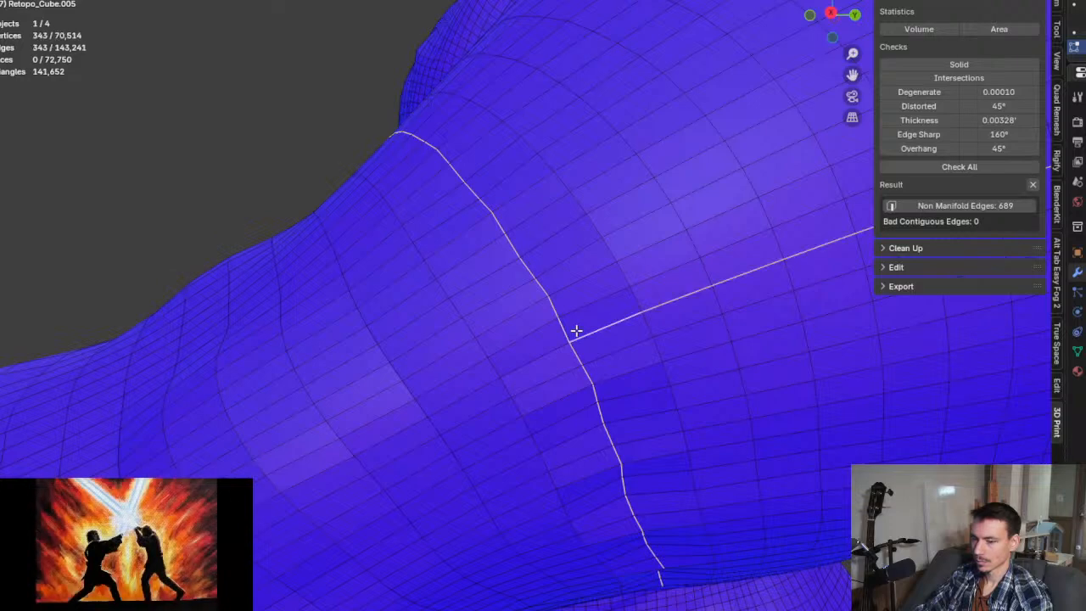
key(ctrl+z)
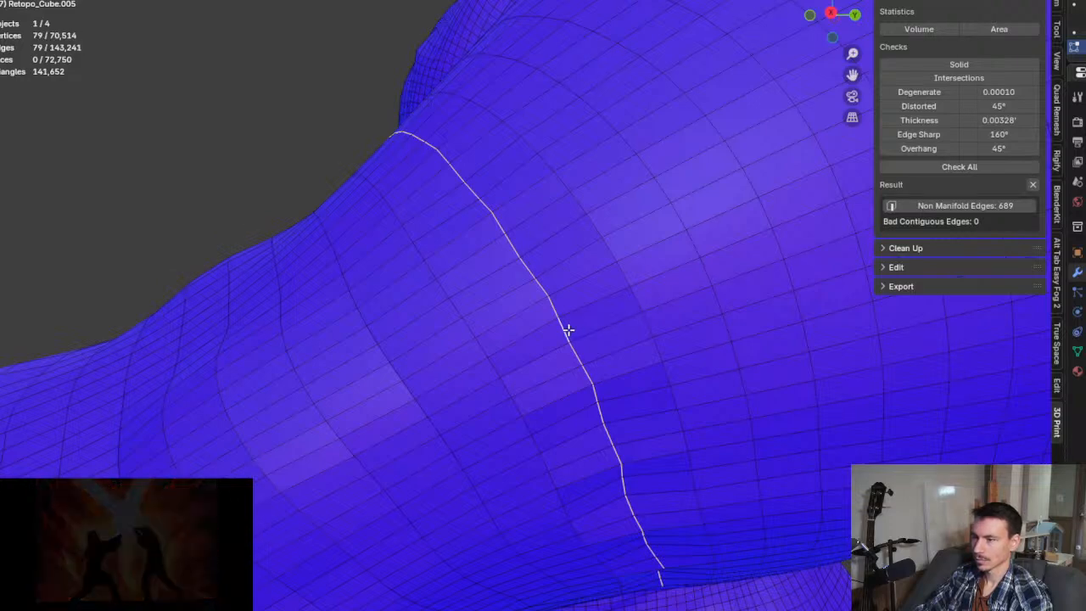
key(alt+a)
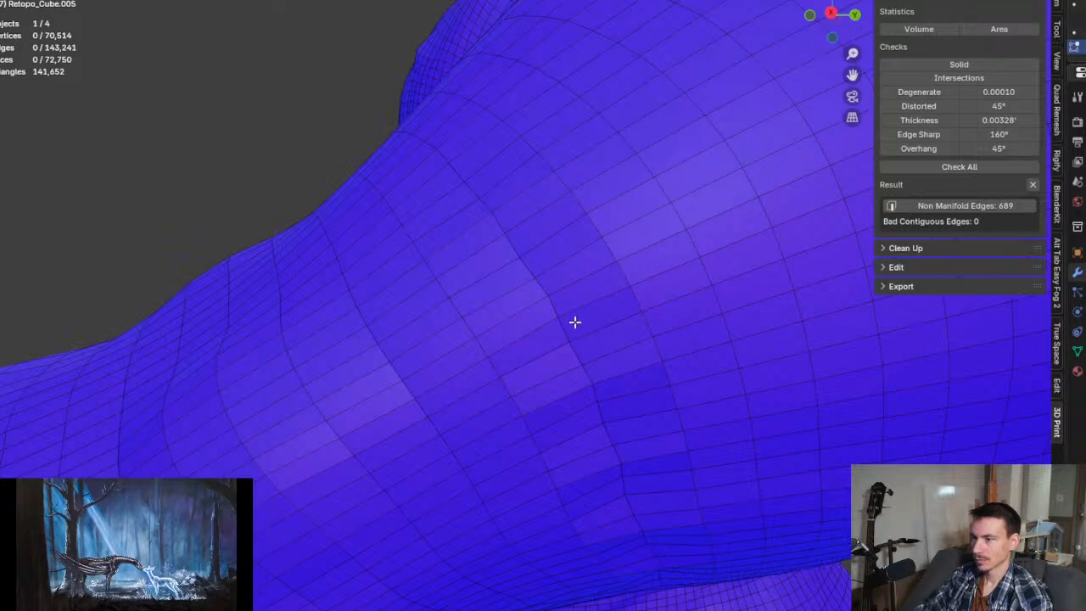
alt+click(572, 321)
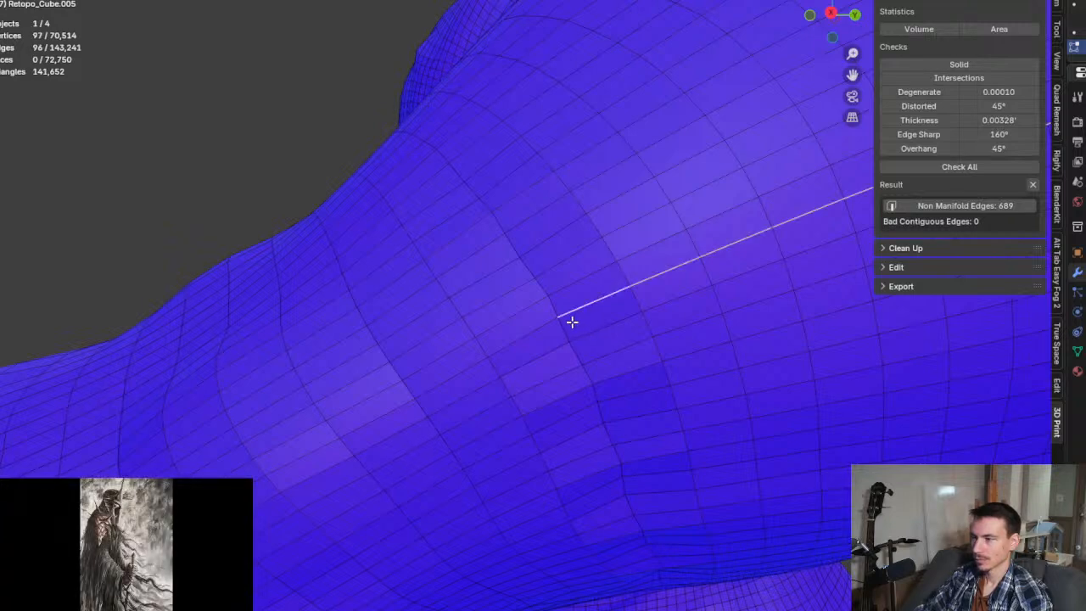
key(alt+a)
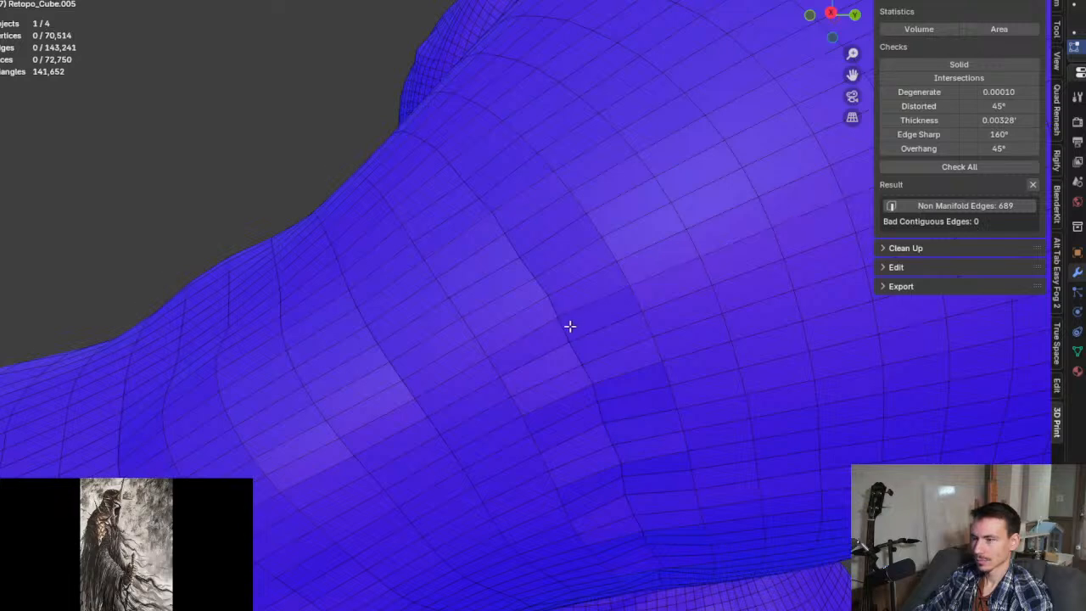
alt+click(569, 326)
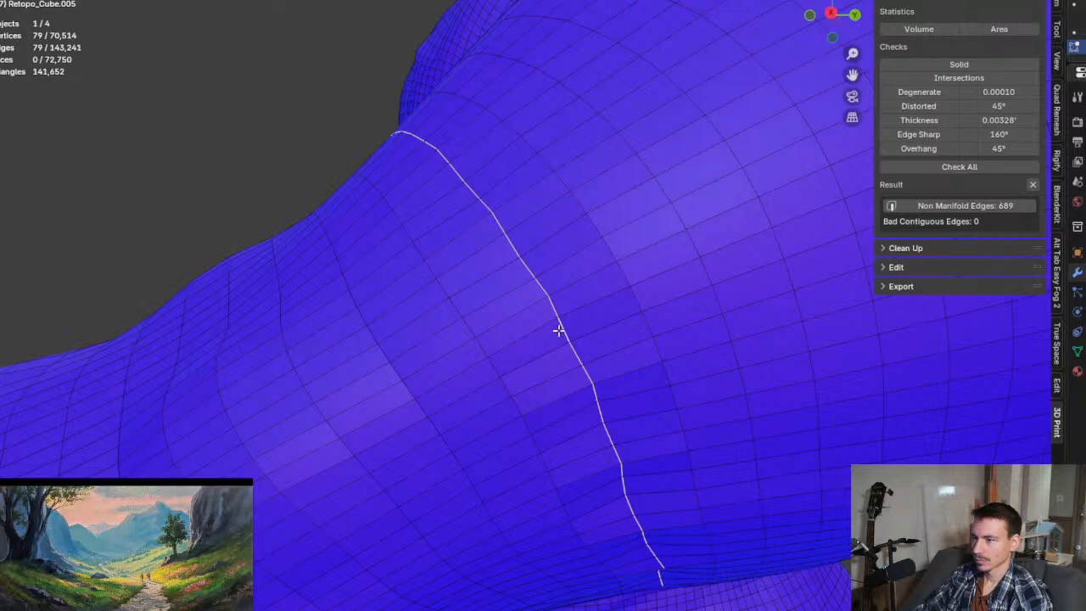
key(alt+a)
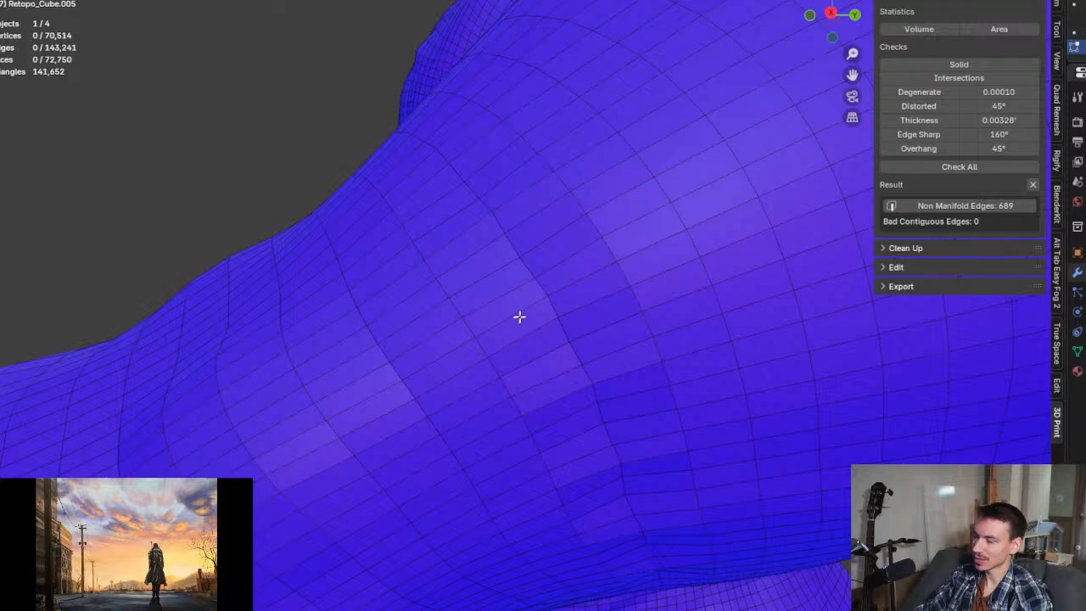
Step: Select the seam edge loop around the forearm above the wrist and switch to vertex selection mode
scroll(520, 315, down, 3)
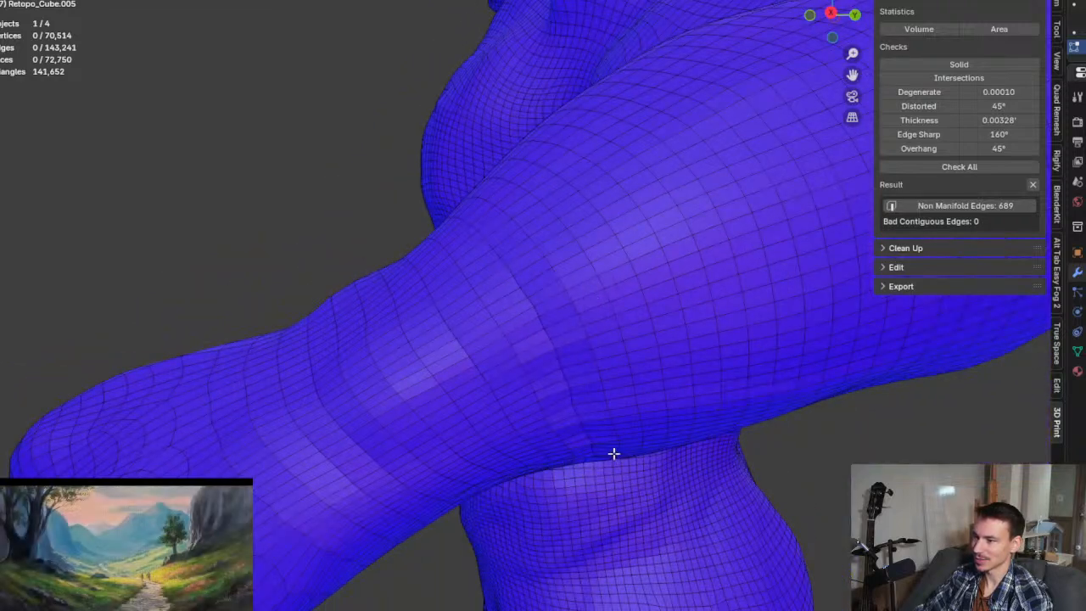
middle_drag(613, 453, 563, 385)
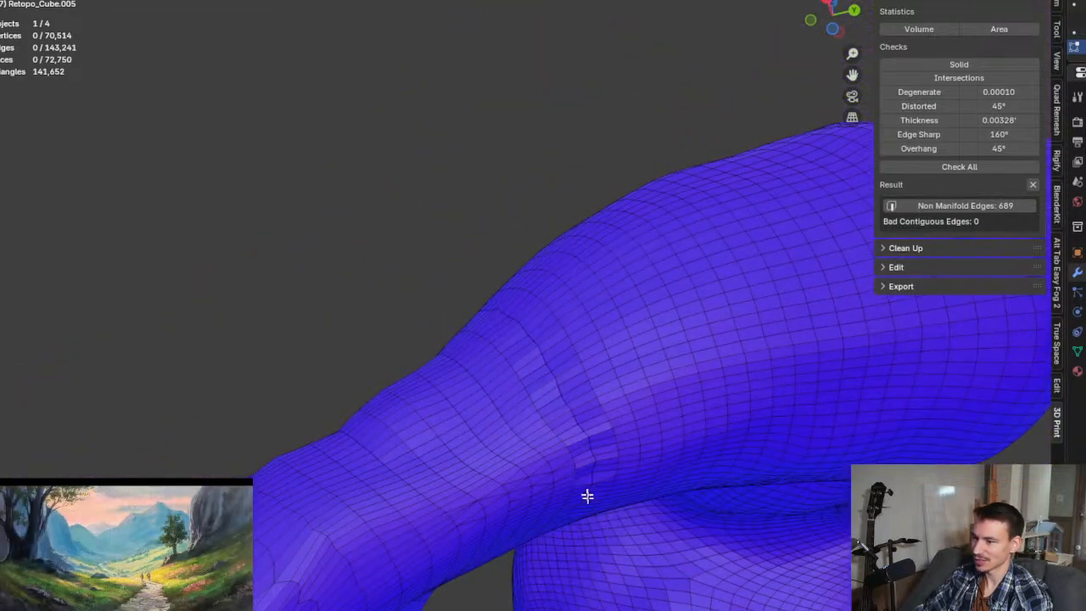
scroll(535, 332, up, 5)
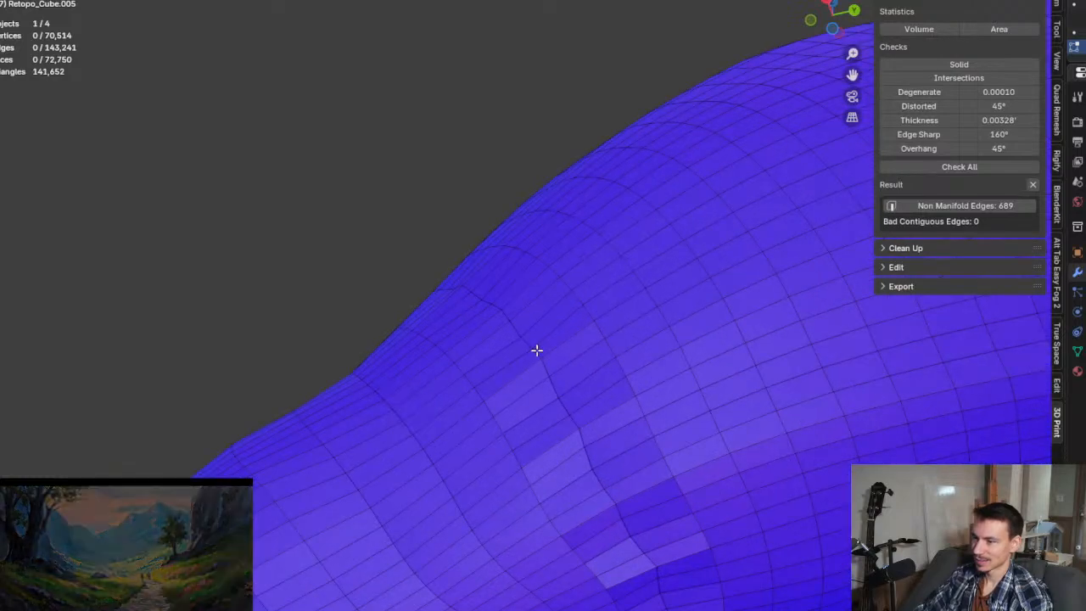
alt+click(540, 349)
middle_drag(538, 351, 569, 406)
key(1)
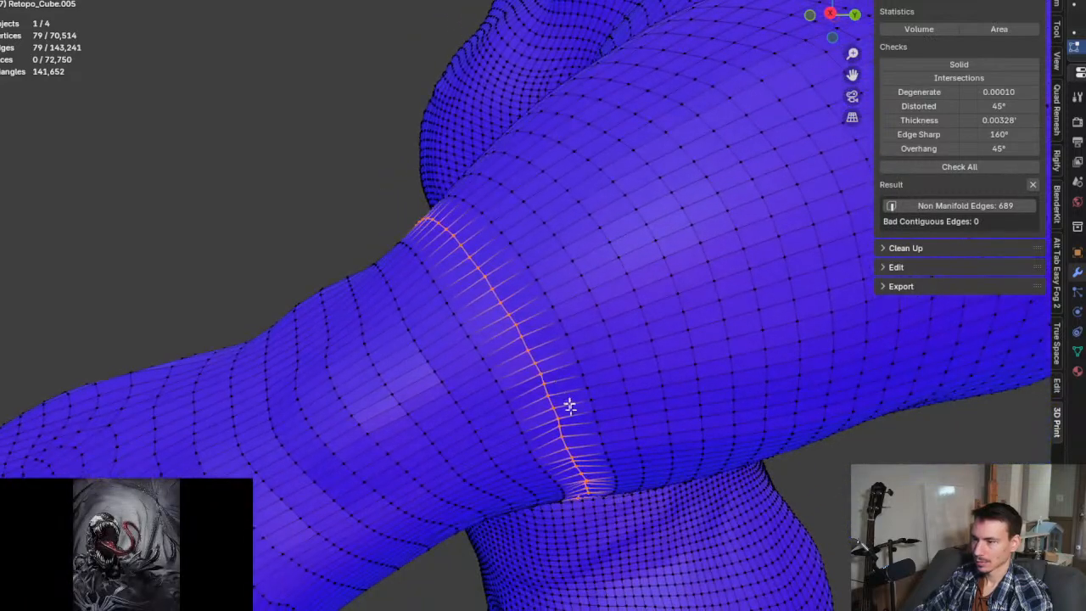
Step: Try moving a single vertex on the forearm seam to test its connection, and cancel the move
scroll(569, 441, up, 4)
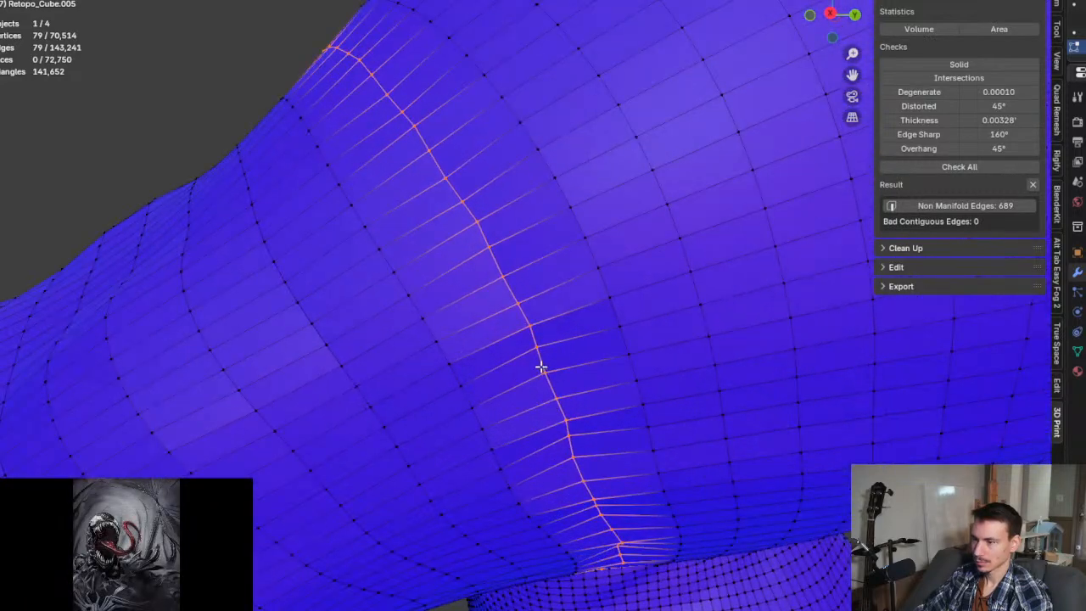
click(544, 371)
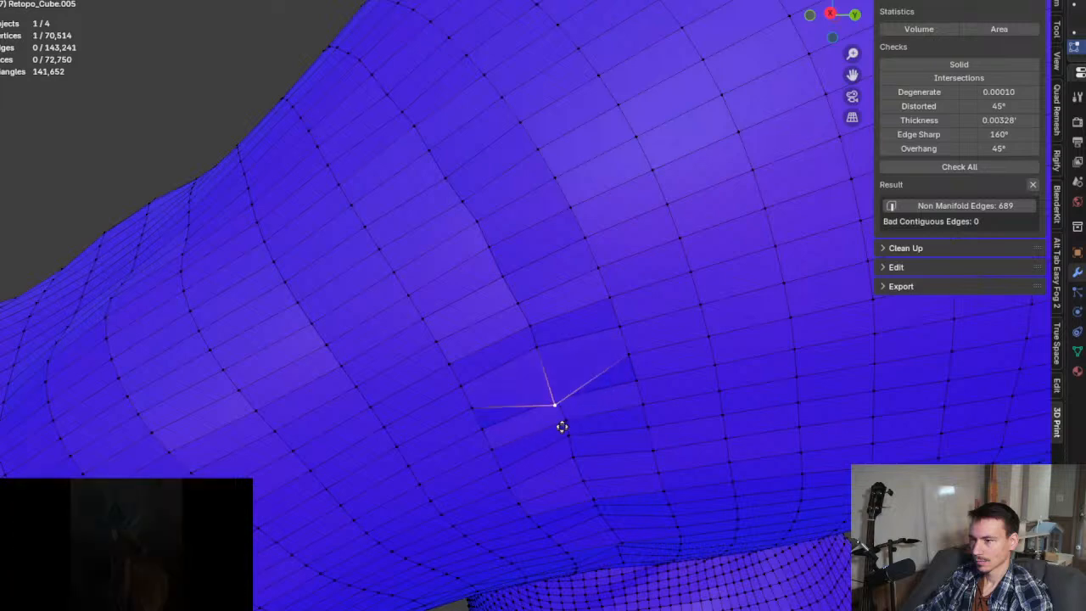
right_click(559, 398)
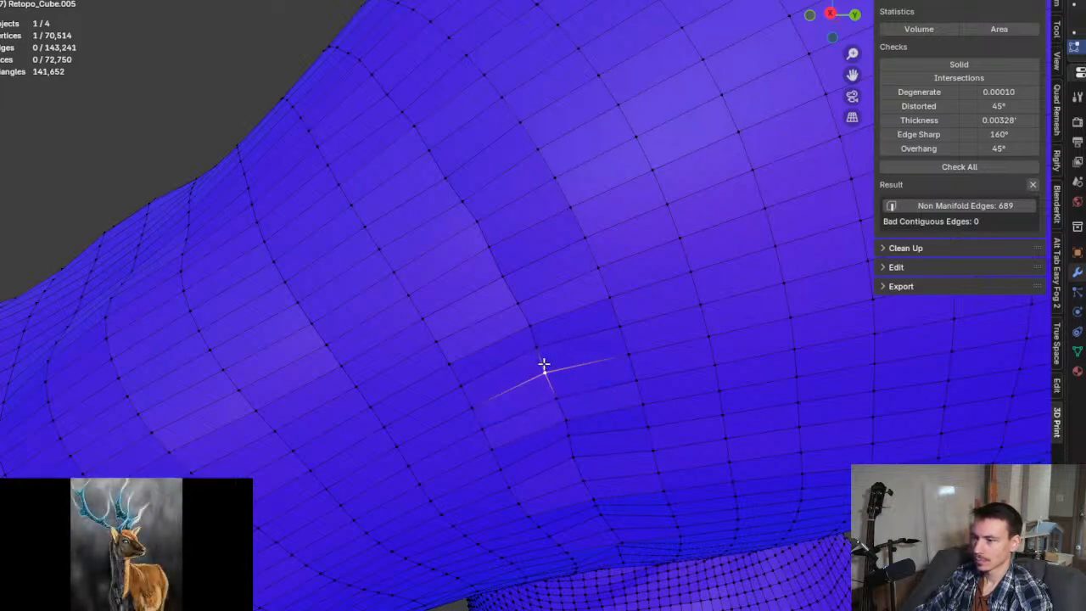
Step: Reselect the seam loop around the forearm above the wrist and merge its vertices by distance
alt+click(541, 363)
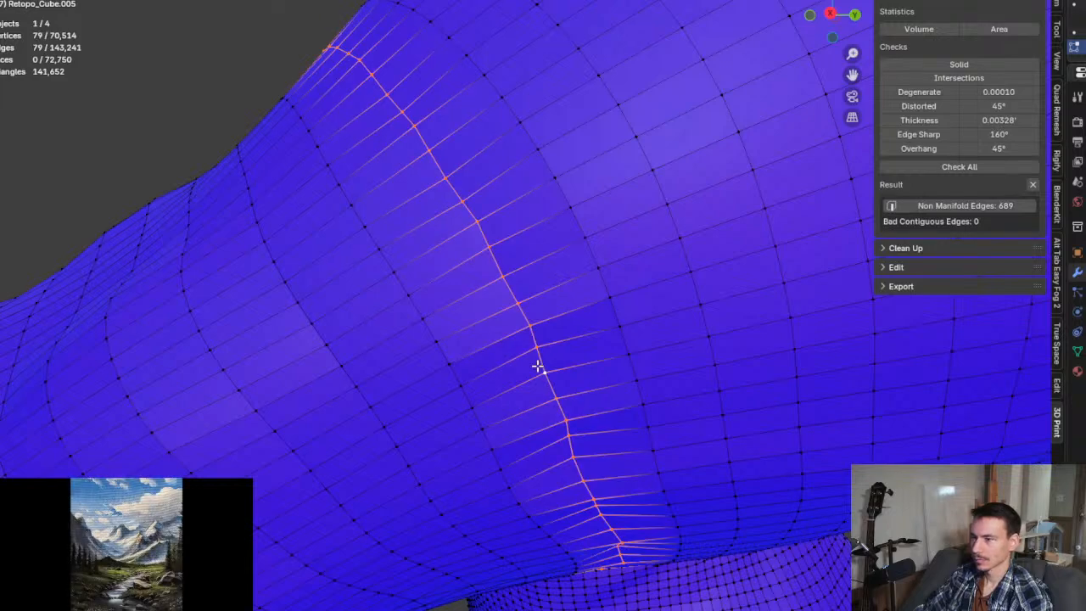
scroll(535, 381, down, 2)
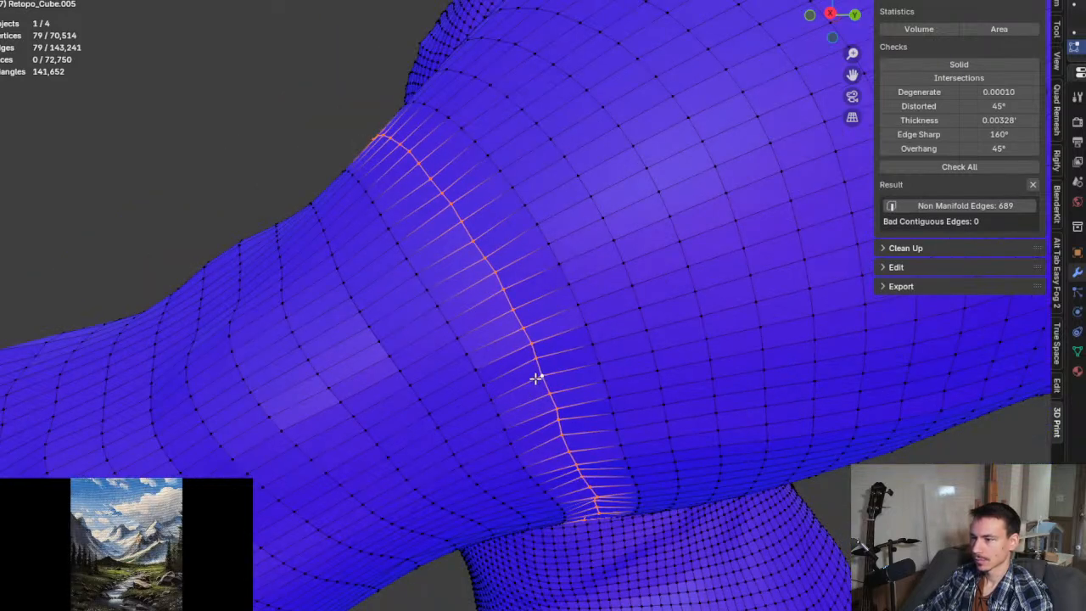
key(m)
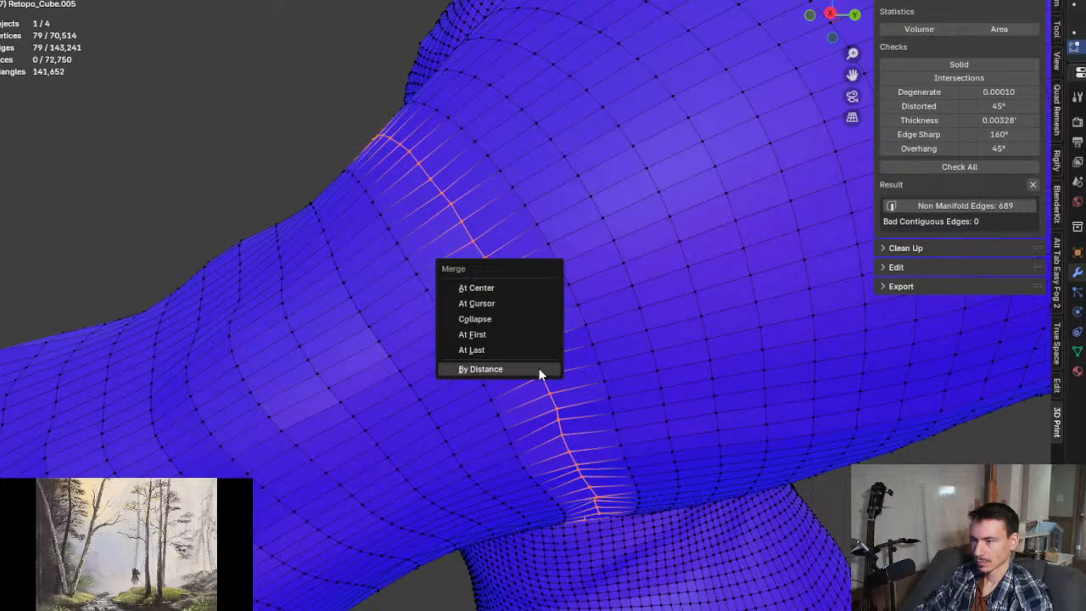
click(537, 369)
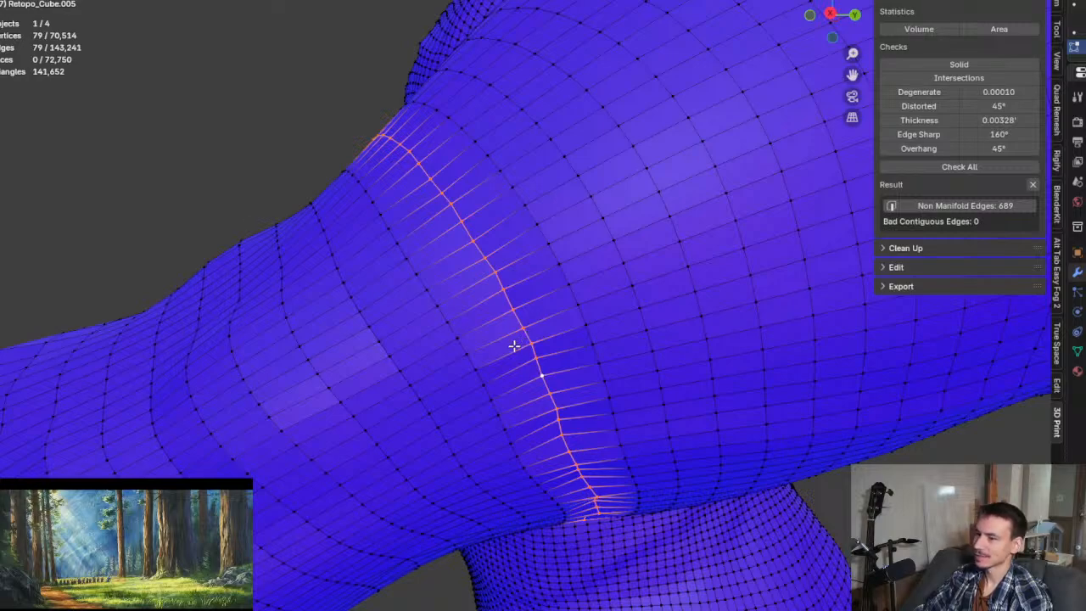
Step: Try dissolving the vertices of the forearm's seam loop, inspect the gap, and undo the dissolve
mouse_move(514, 346)
middle_down()
mouse_move(500, 325)
mouse_move(530, 340)
mouse_move(783, 373)
mouse_move(783, 336)
mouse_move(823, 279)
mouse_move(777, 320)
mouse_move(577, 432)
mouse_move(563, 421)
mouse_move(562, 392)
mouse_move(519, 376)
middle_up()
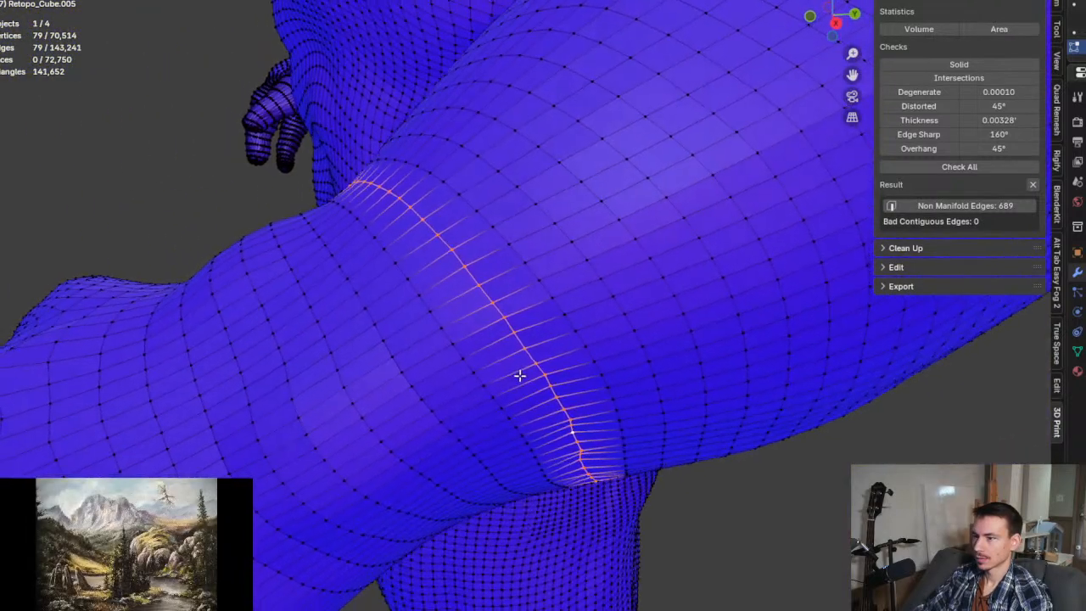
key(x)
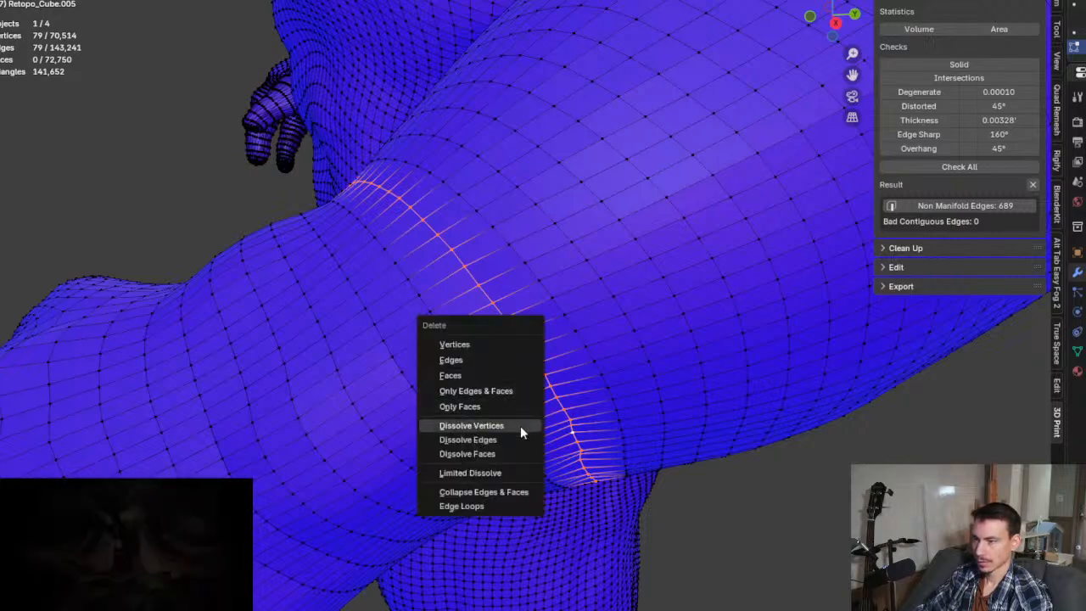
click(470, 425)
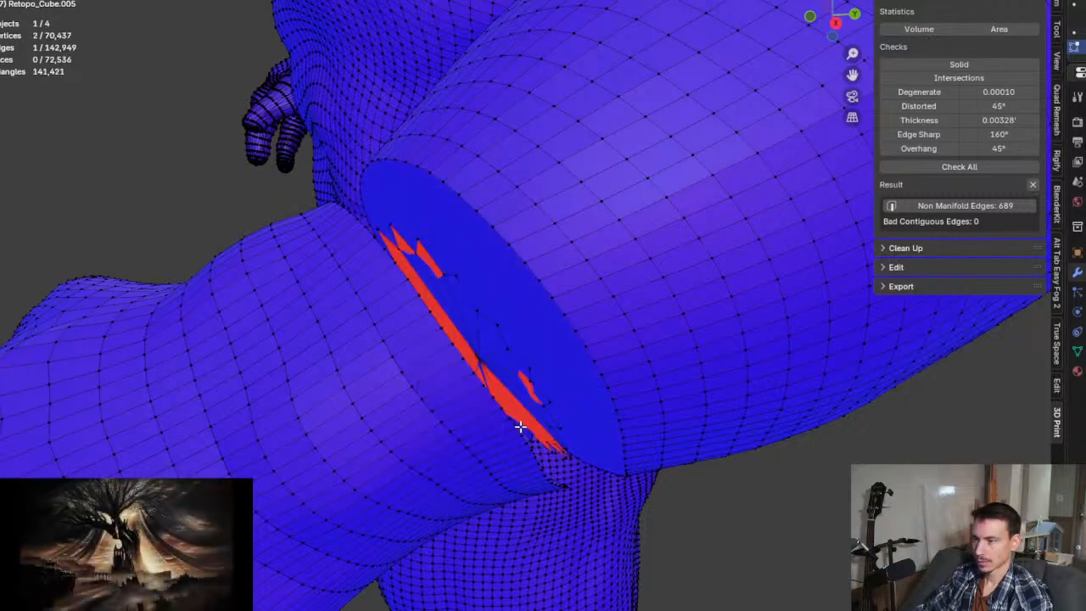
middle_drag(519, 425, 503, 376)
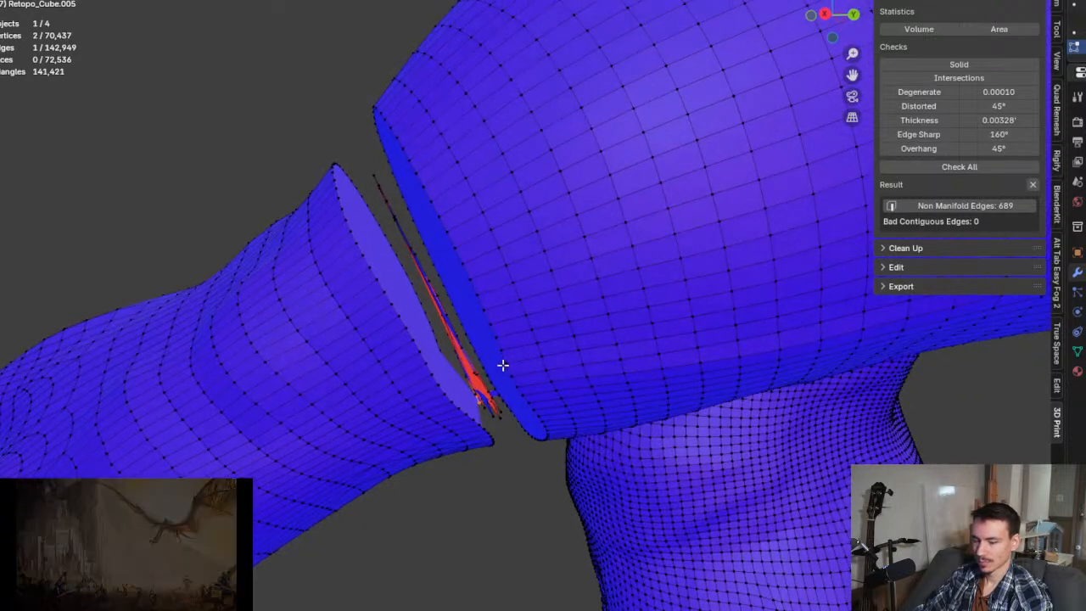
key(ctrl+z)
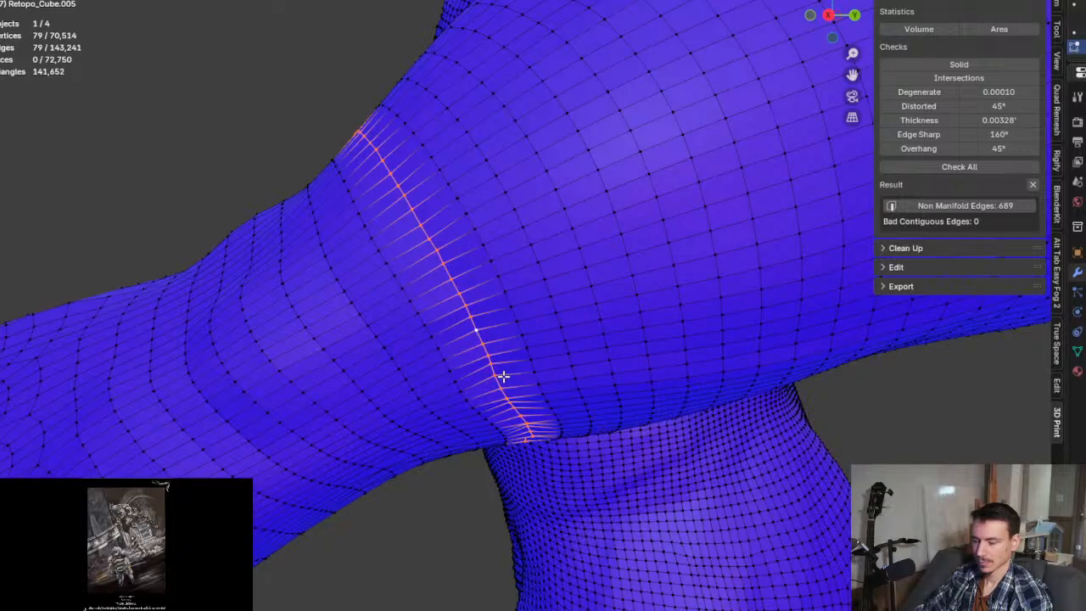
Step: Delete the vertices of the forearm's seam loop and of the stray internal geometry left inside the gap
key(x)
click(485, 297)
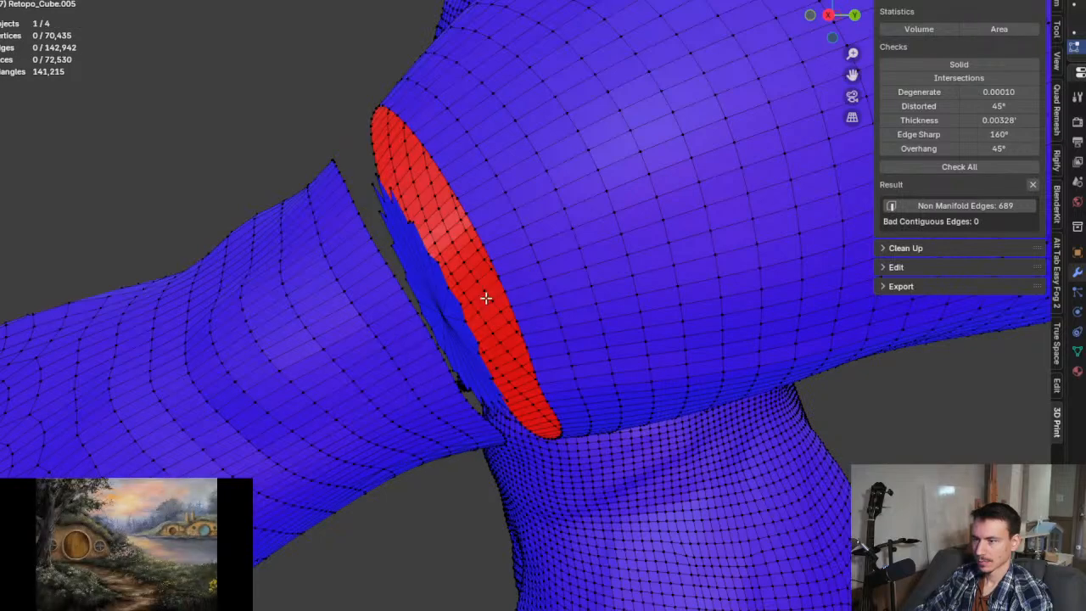
middle_drag(504, 342, 507, 383)
alt+click(461, 386)
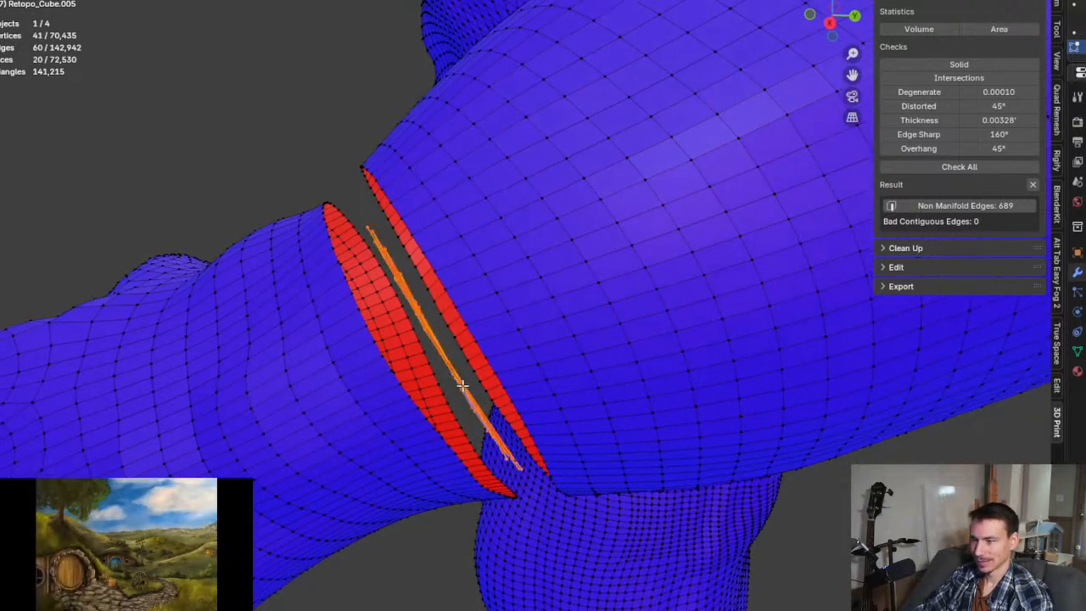
key(x)
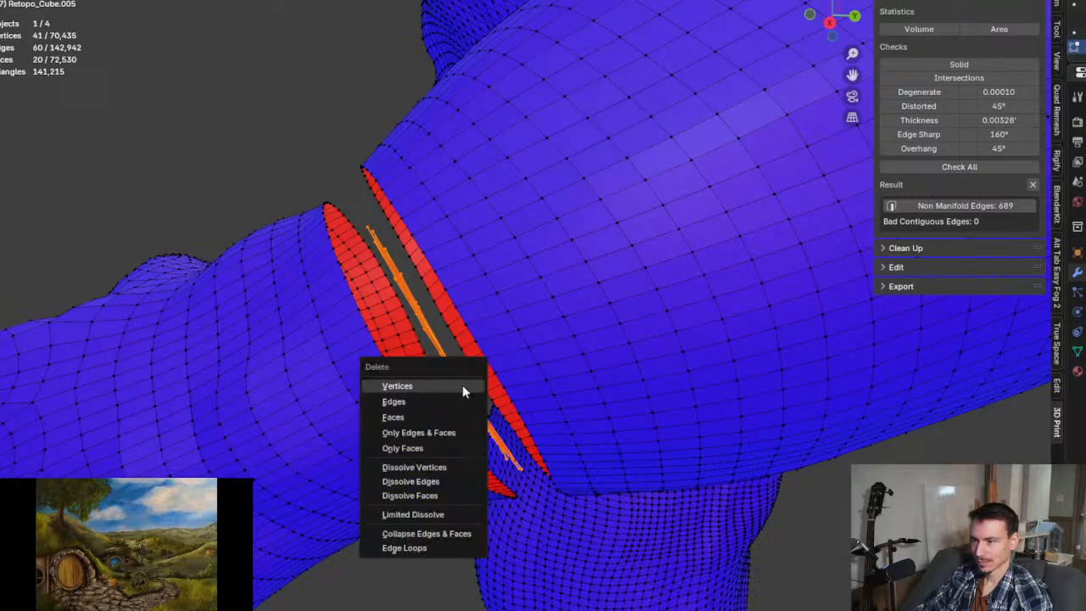
click(462, 386)
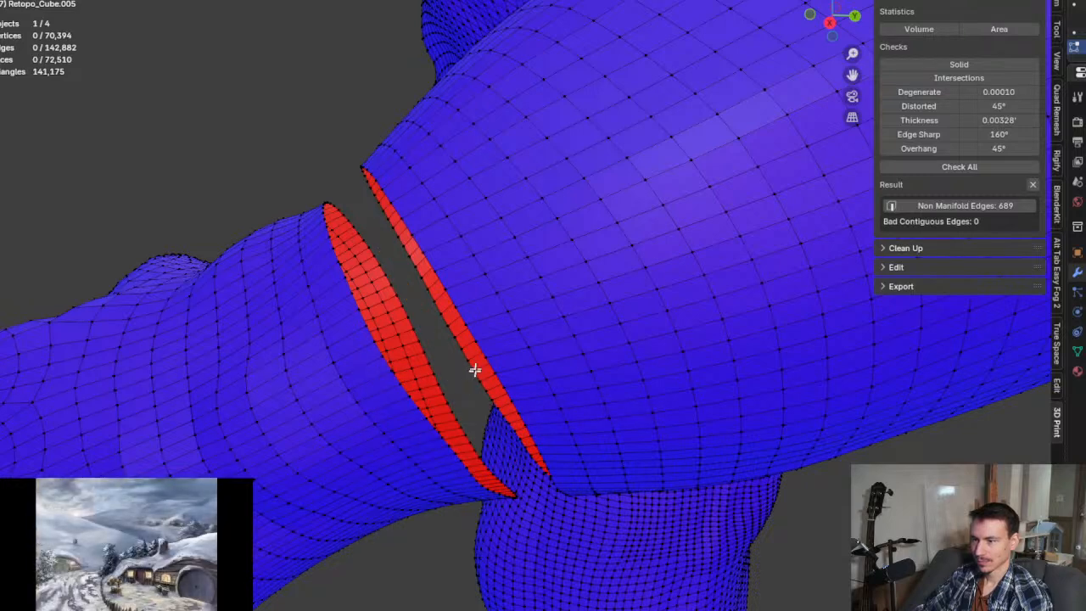
Step: Select the two open border loops on either side of the forearm gap and connect them with Bridge Edge Loops
alt+click(486, 362)
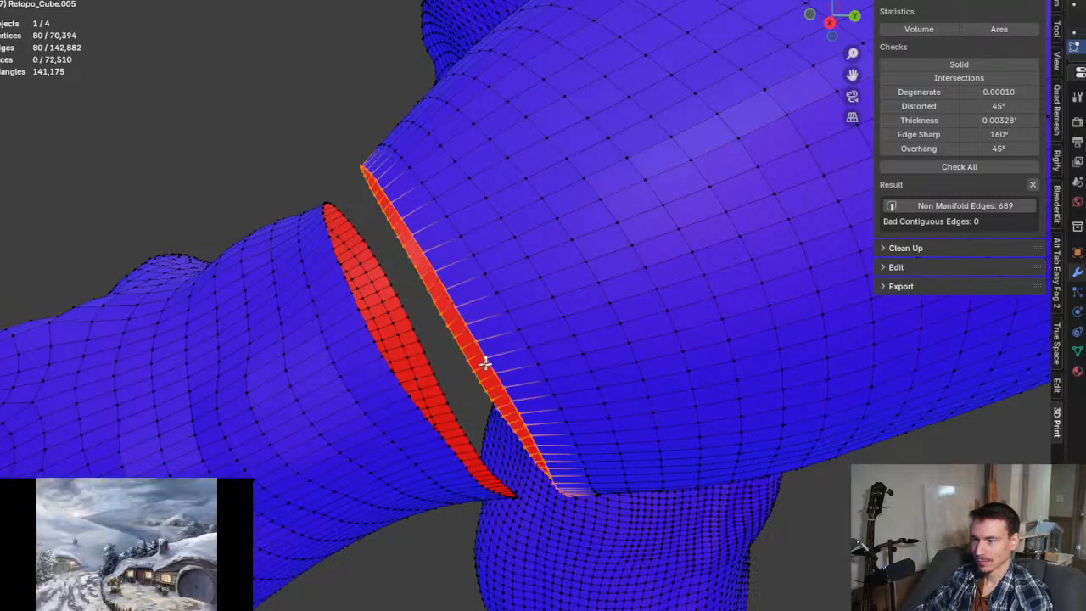
alt+shift+click(405, 391)
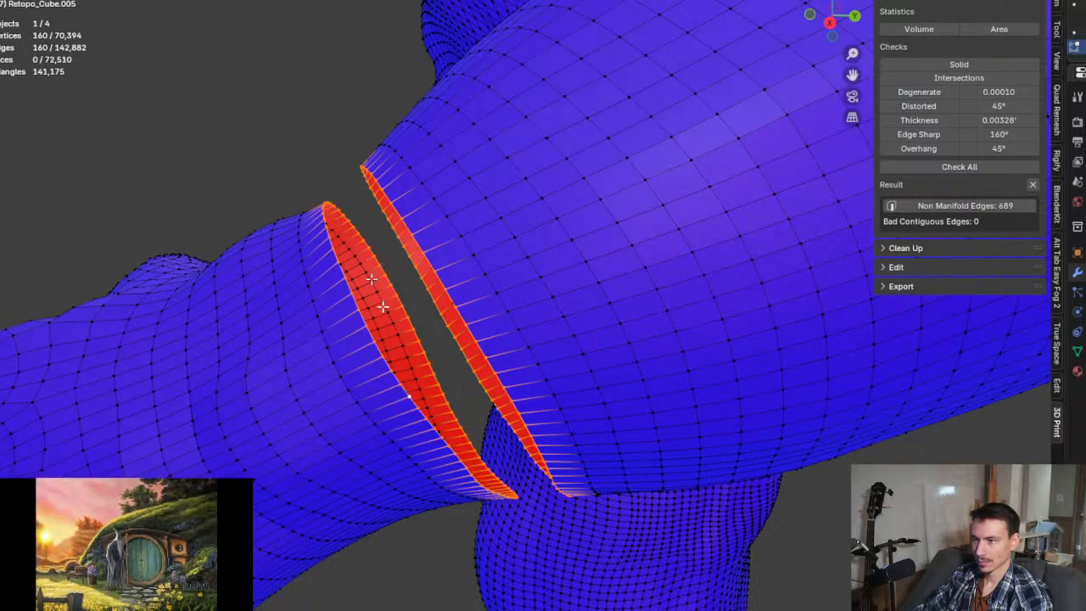
key(ctrl+e)
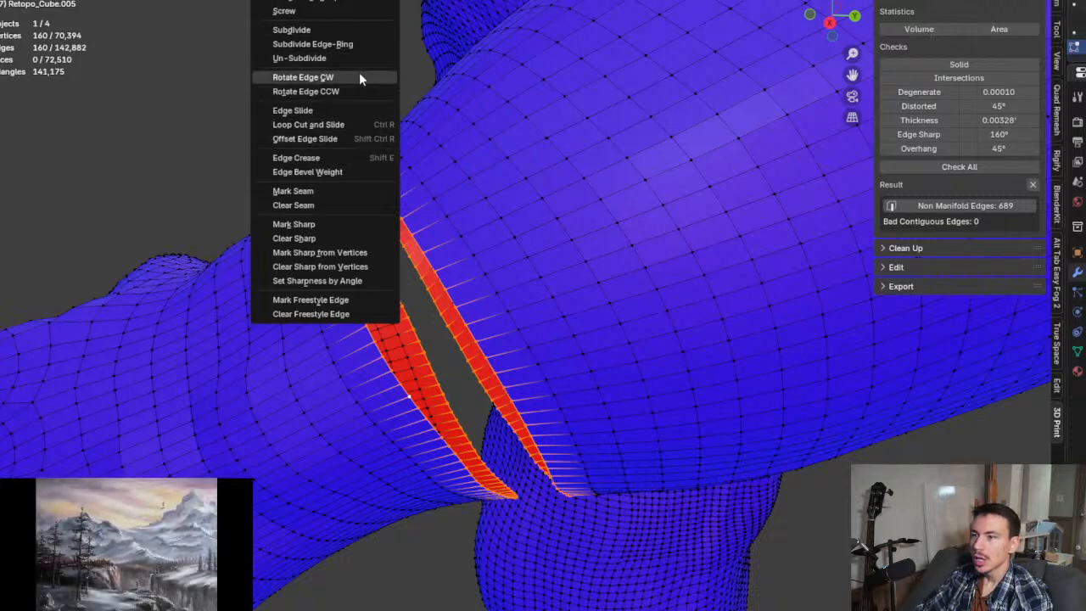
click(373, 1)
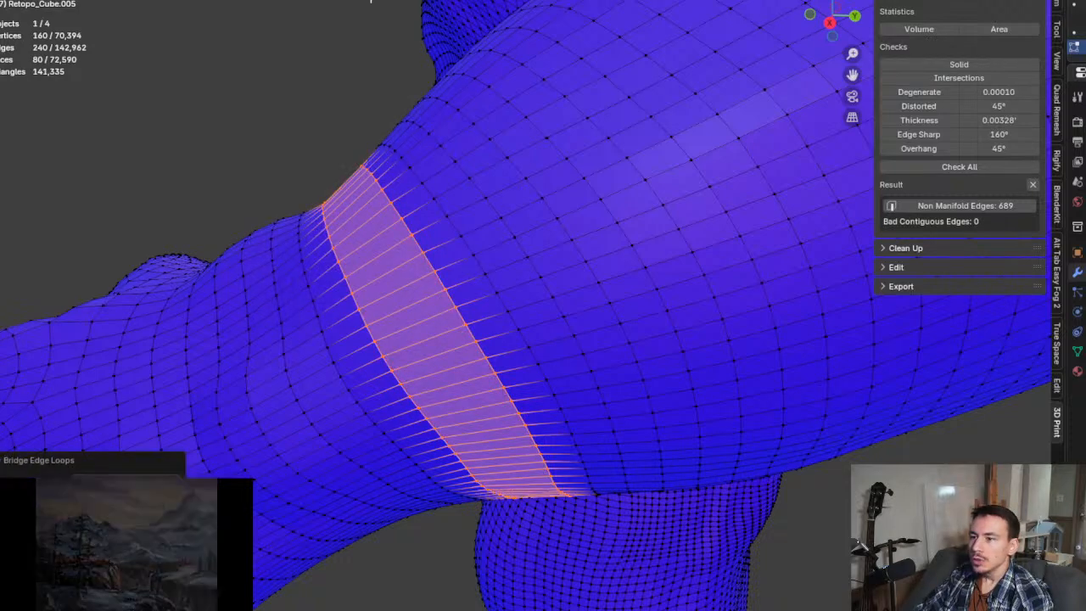
Step: Add one centred loop cut around the newly bridged band of the forearm
middle_drag(398, 280, 449, 298)
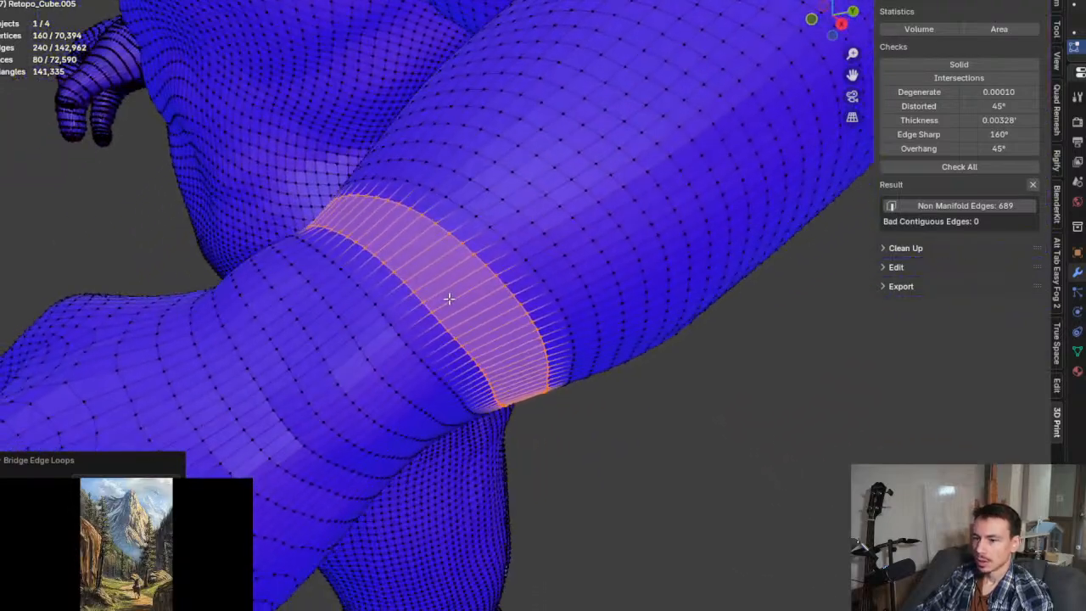
key(ctrl+r)
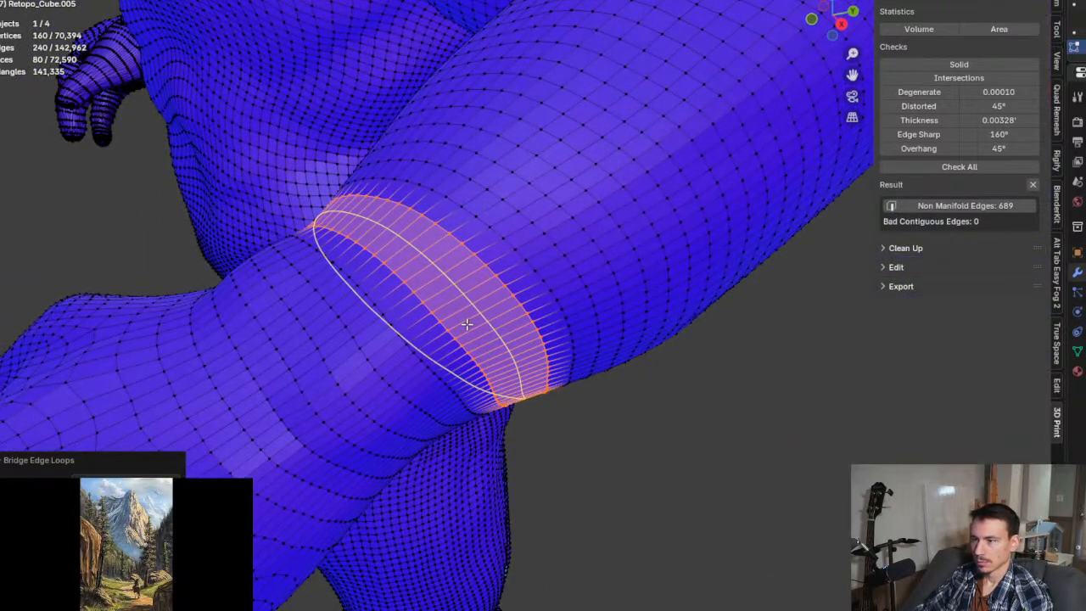
click(466, 324)
right_click(466, 324)
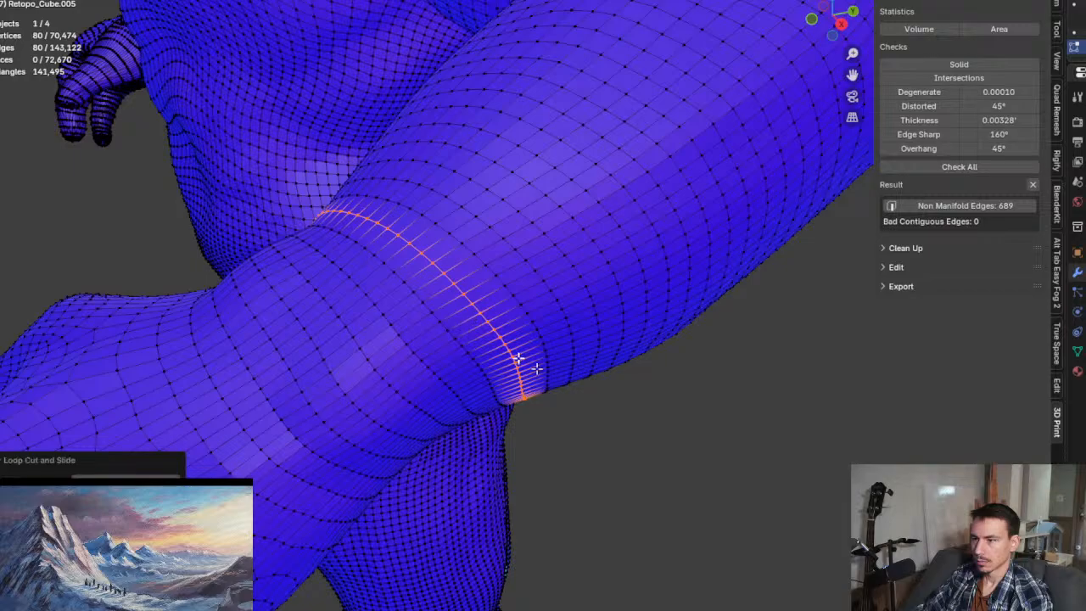
Step: Rerun the Solid check on the mesh and select the non-manifold edges it reports
middle_drag(653, 444, 599, 421)
middle_drag(511, 382, 514, 383)
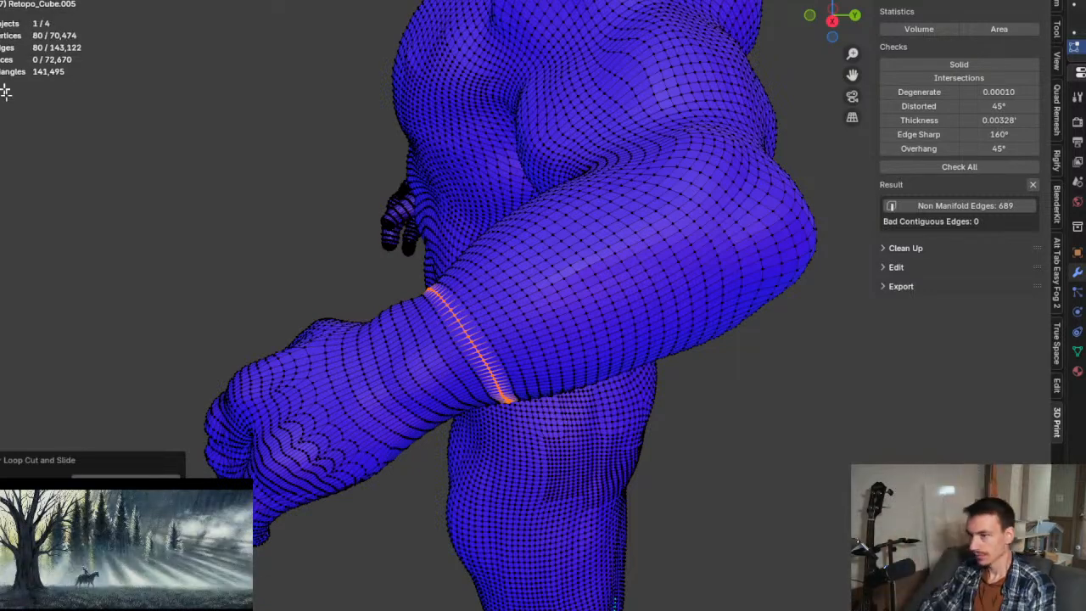
middle_drag(727, 374, 574, 268)
middle_drag(397, 277, 597, 261)
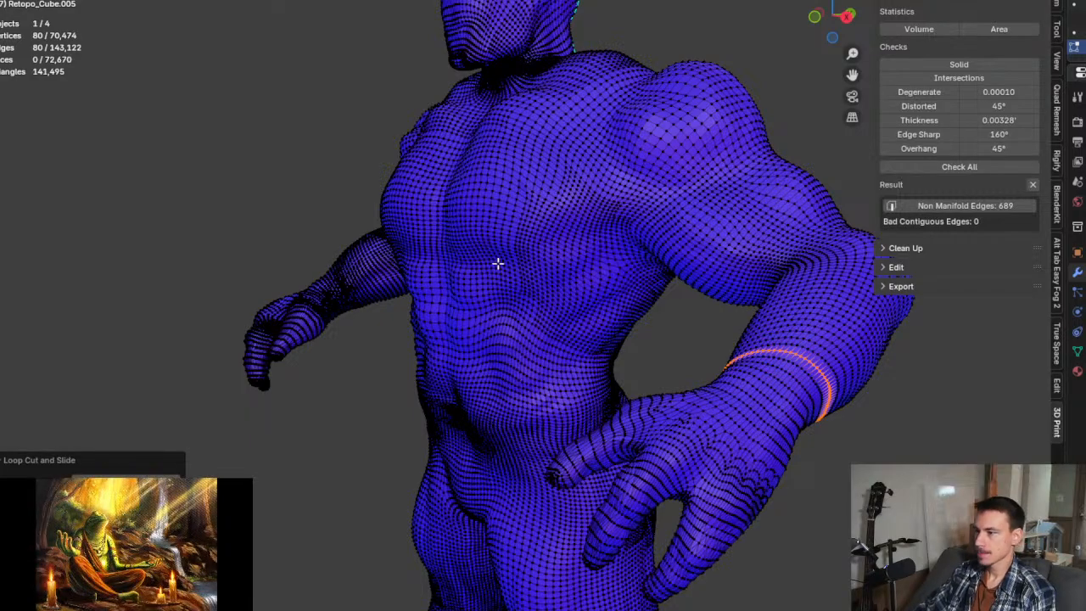
middle_drag(485, 215, 548, 235)
shift+middle_drag(480, 252, 471, 216)
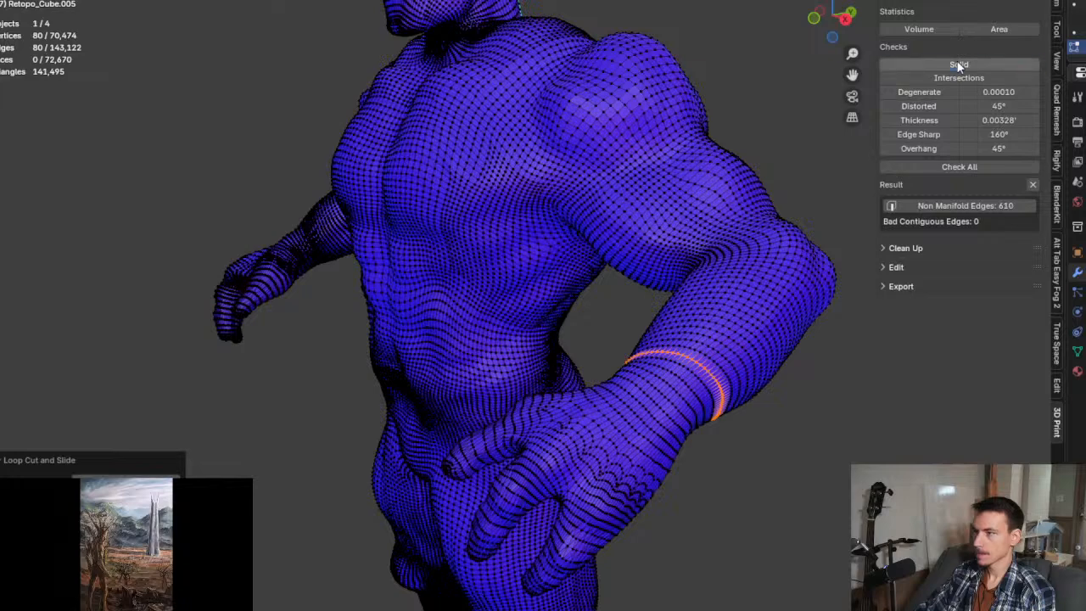
click(967, 204)
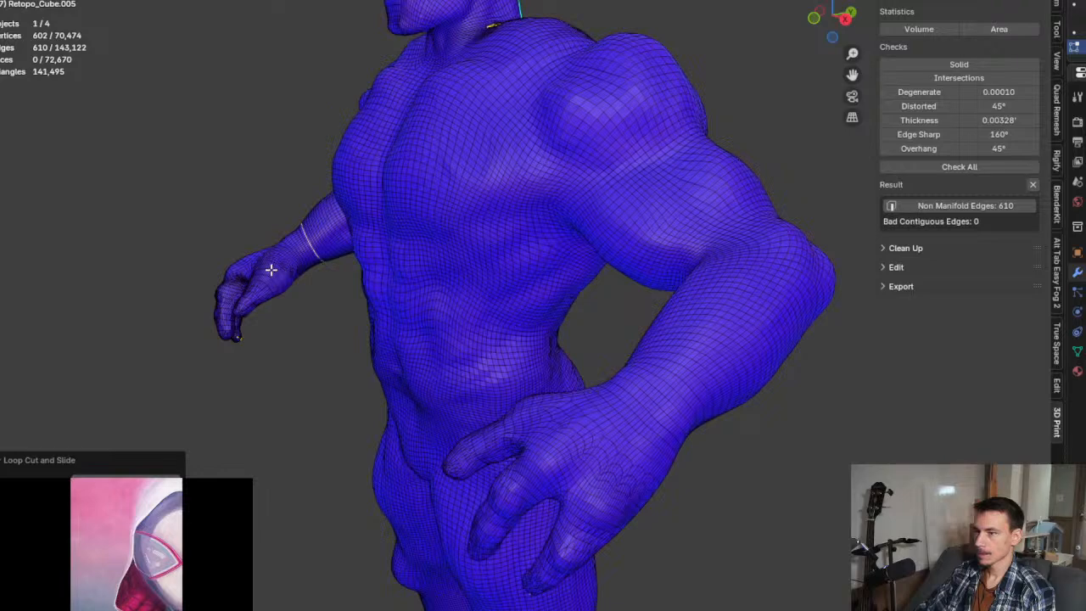
Step: Examine the selected non-manifold loop around the opposite forearm, including through the mesh in X-ray view
middle_drag(288, 277, 495, 277)
scroll(381, 356, up, 6)
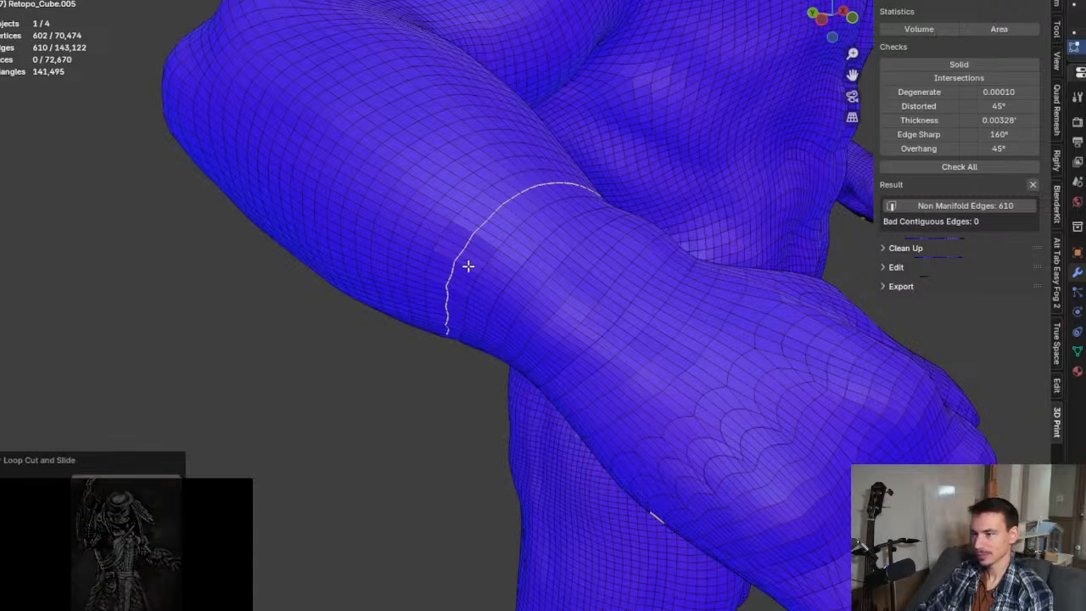
middle_drag(468, 266, 491, 231)
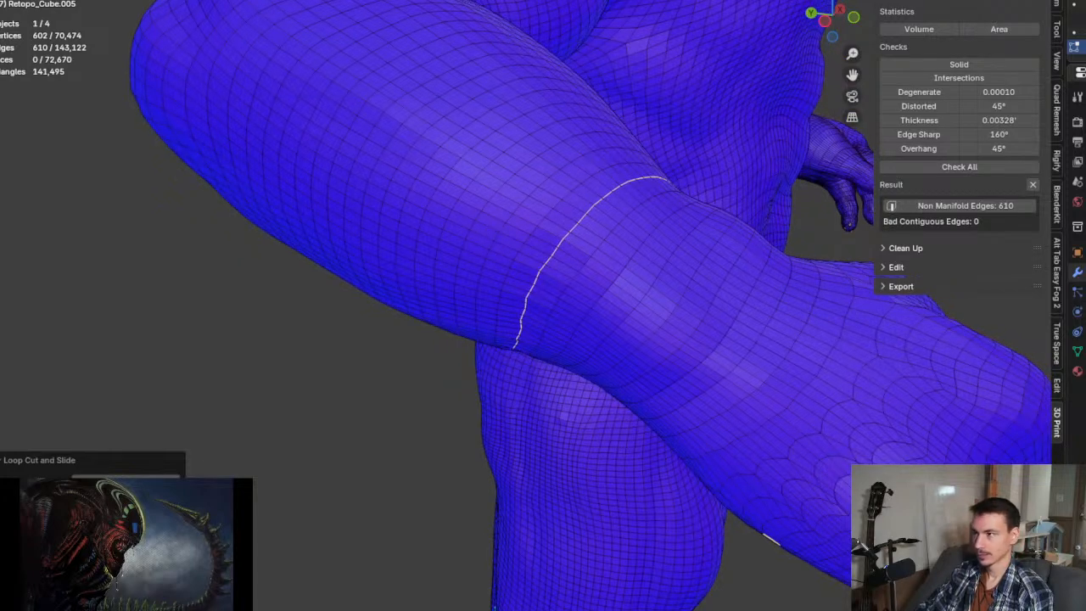
key(alt+z)
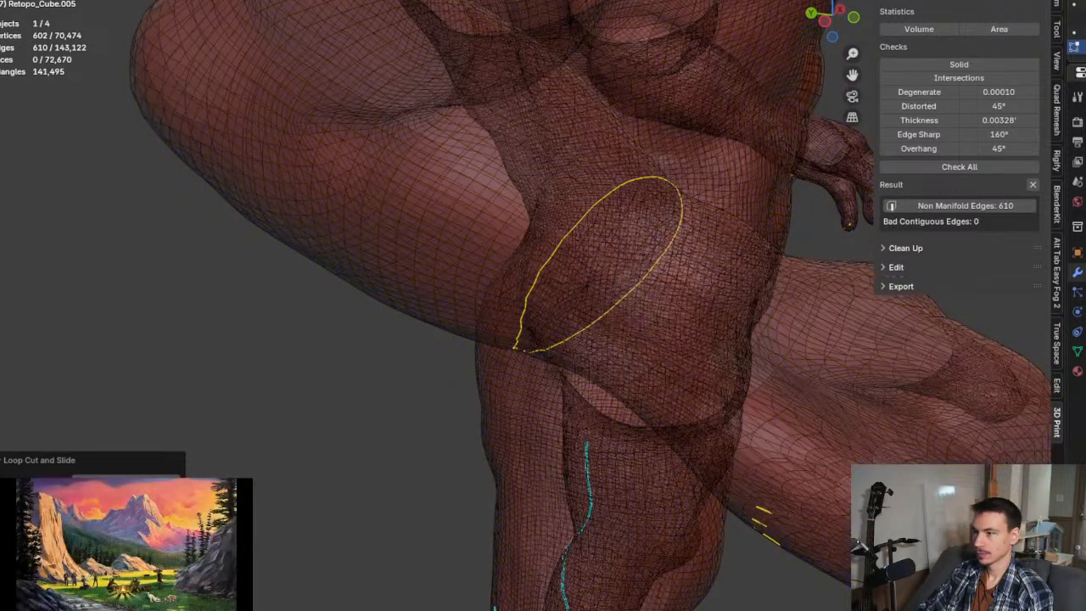
middle_drag(657, 225, 523, 223)
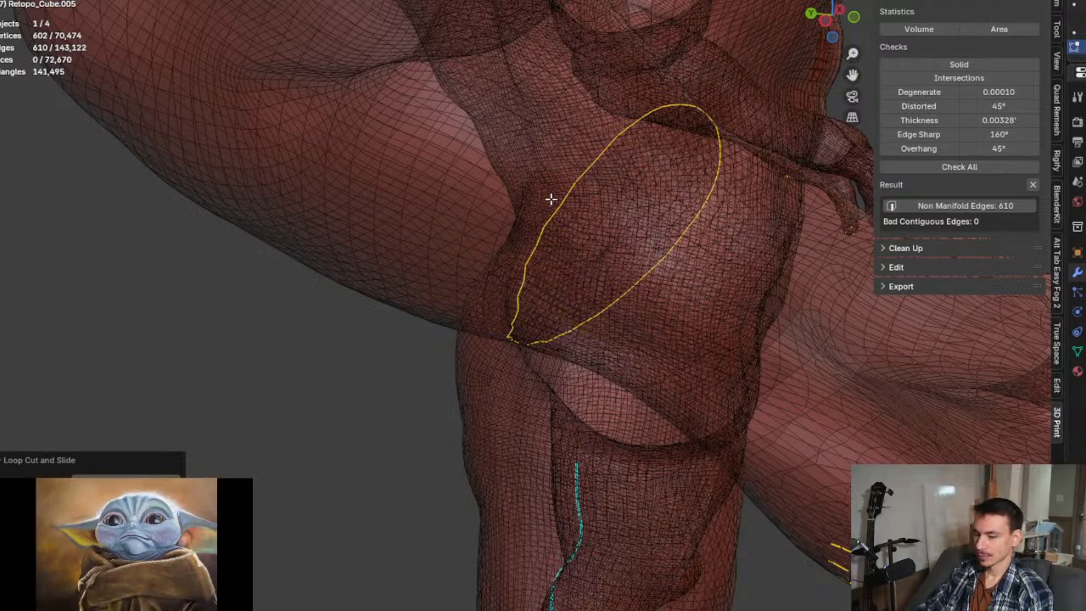
key(alt+z)
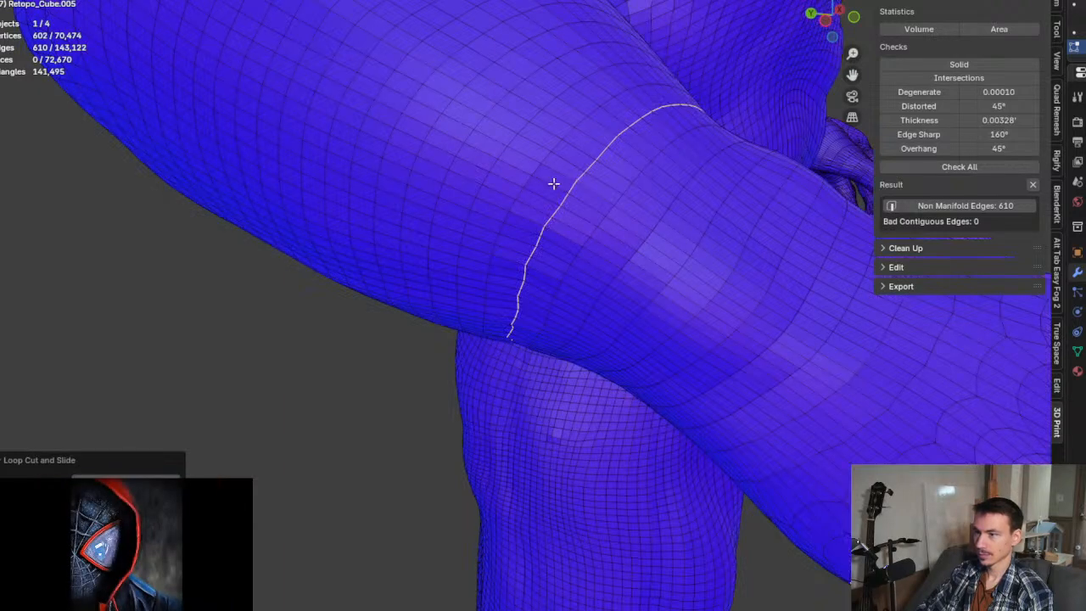
middle_drag(568, 190, 577, 186)
middle_drag(709, 200, 620, 214)
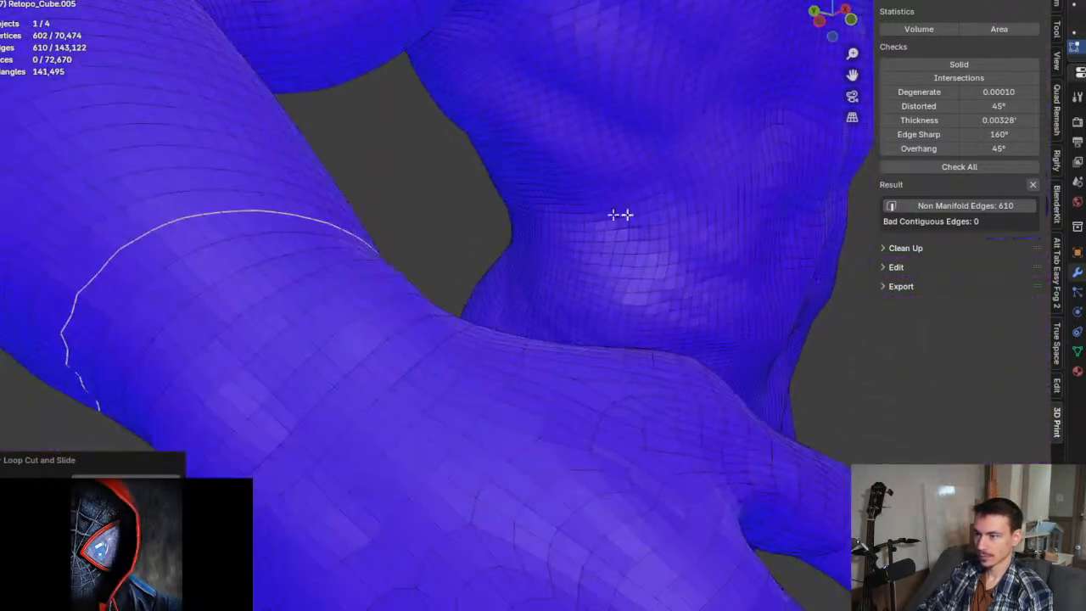
Step: Select only the seam edge loop around the opposite forearm just above the wrist
click(242, 251)
scroll(245, 250, down, 3)
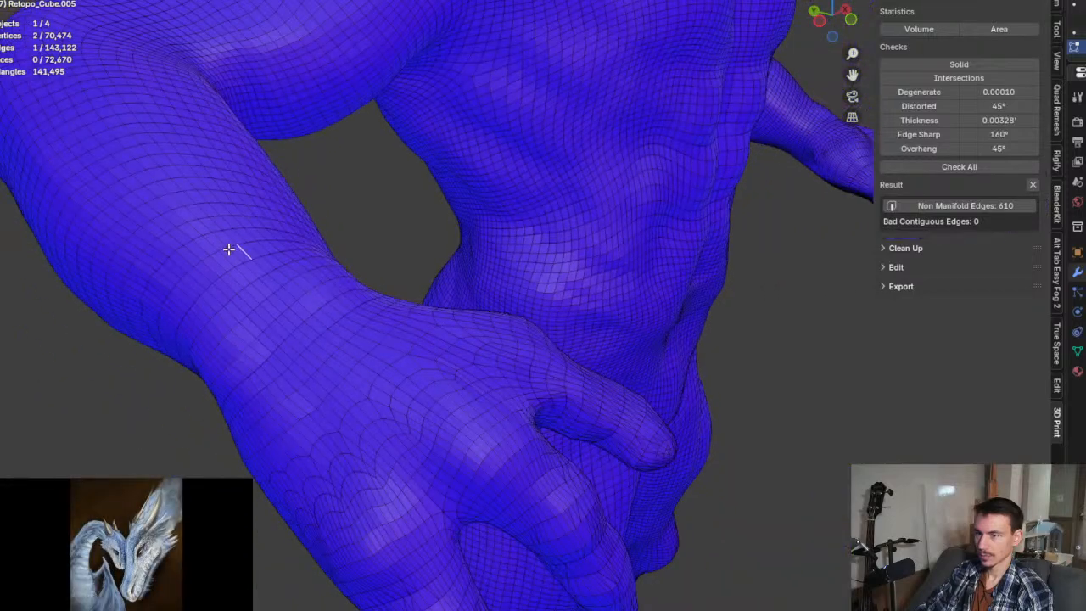
alt+click(229, 249)
alt+click(167, 254)
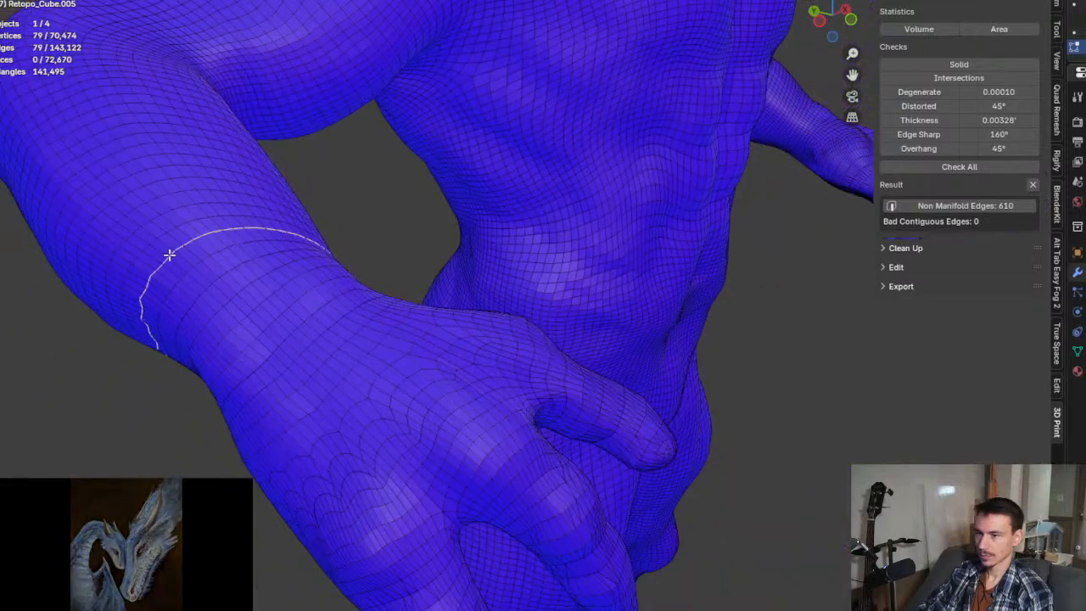
Step: Delete the vertices of the selected seam edge loop around the forearm just above the wrist
middle_drag(192, 254, 291, 243)
scroll(426, 276, up, 5)
scroll(305, 266, down, 5)
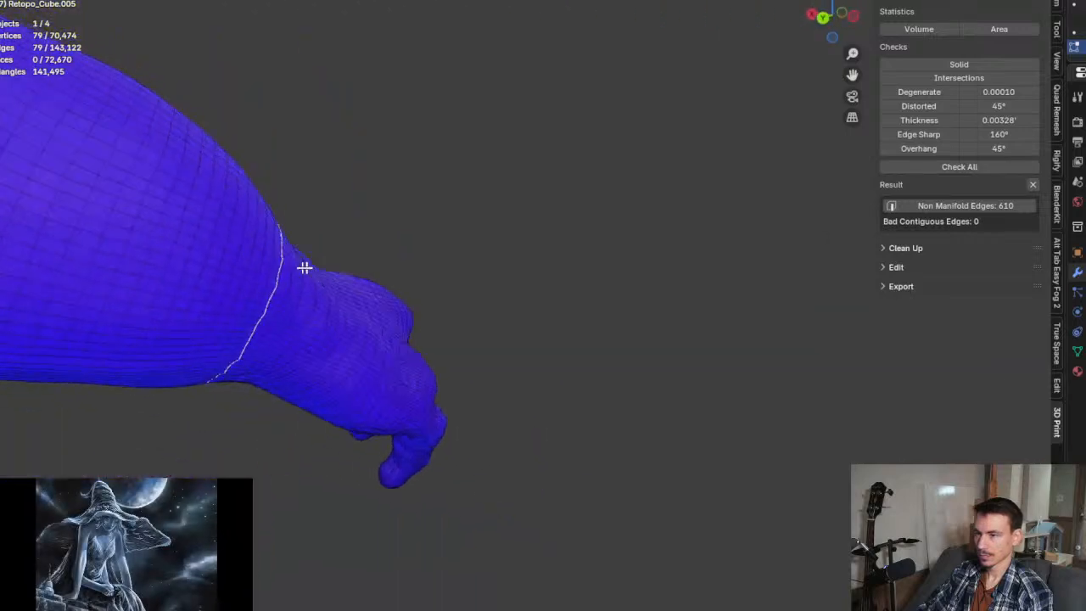
scroll(252, 279, up, 3)
key(x)
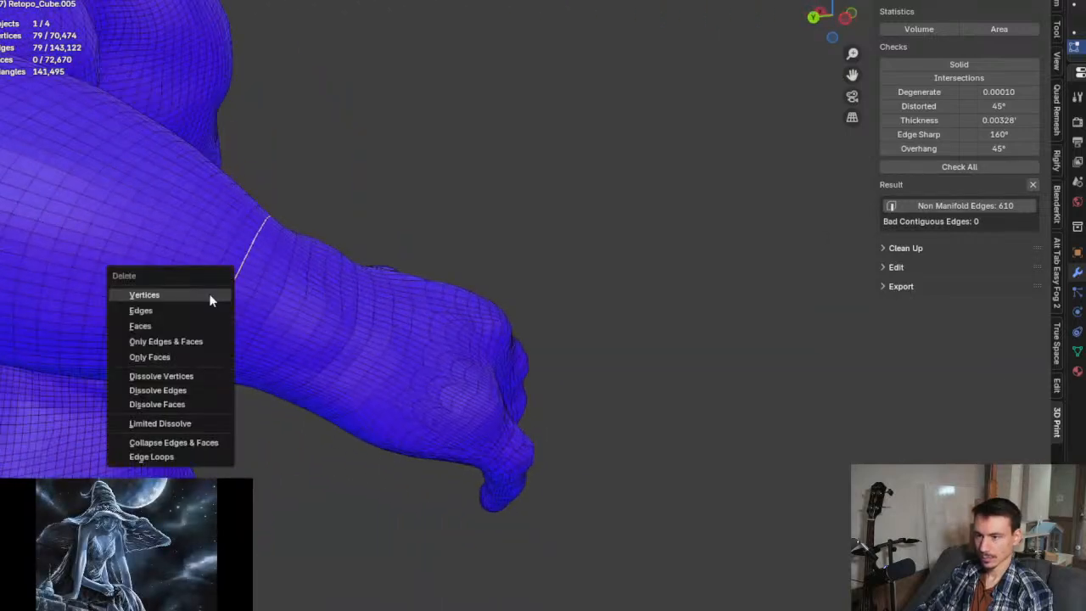
click(213, 295)
middle_drag(236, 302, 238, 305)
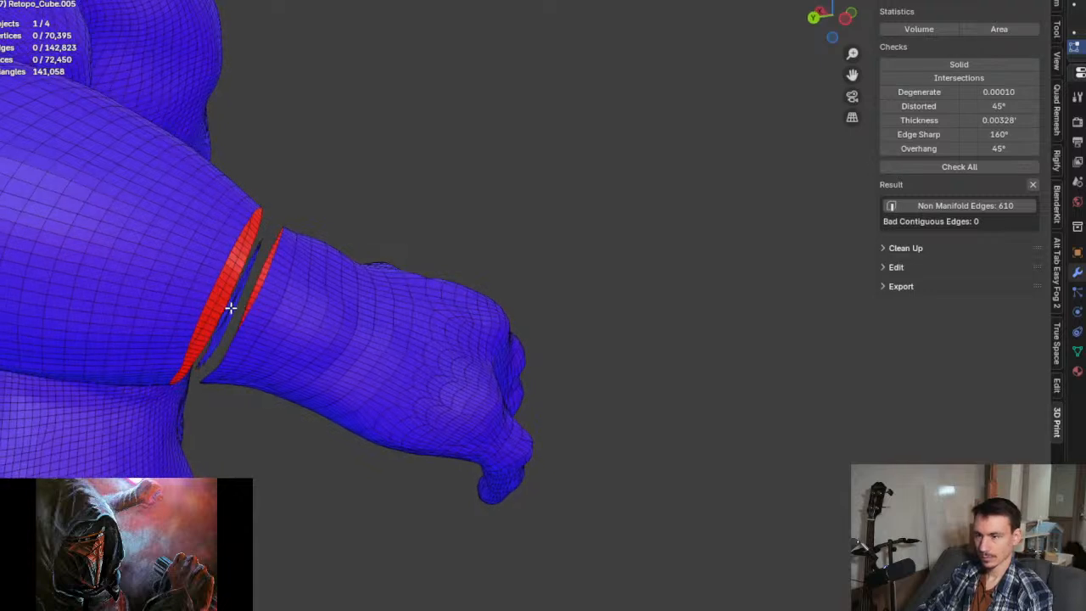
Step: Delete the vertices of the leftover loose face strip inside the forearm gap
alt+click(229, 308)
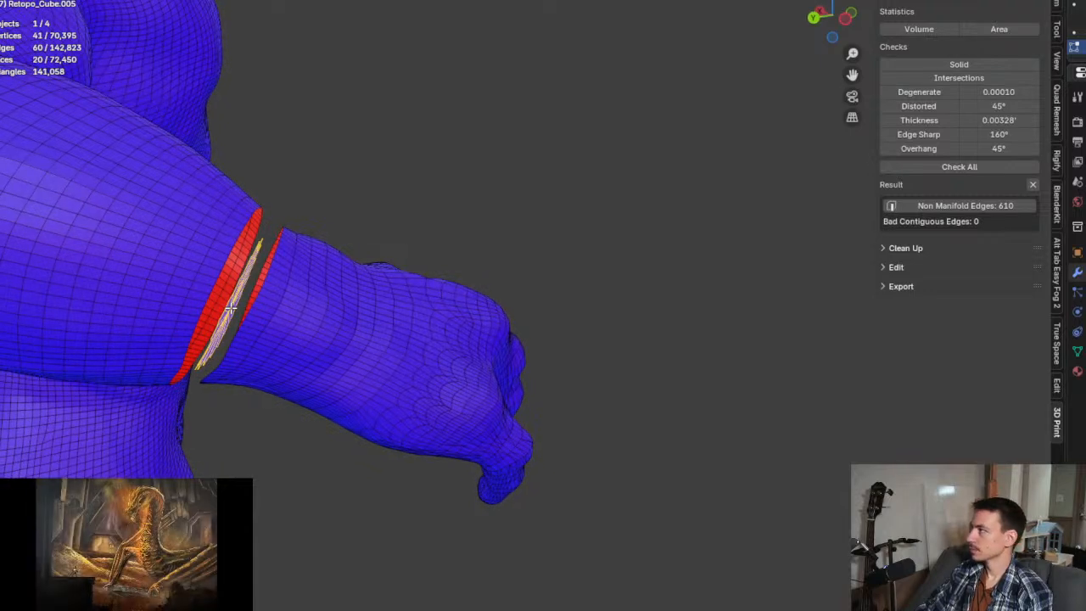
key(x)
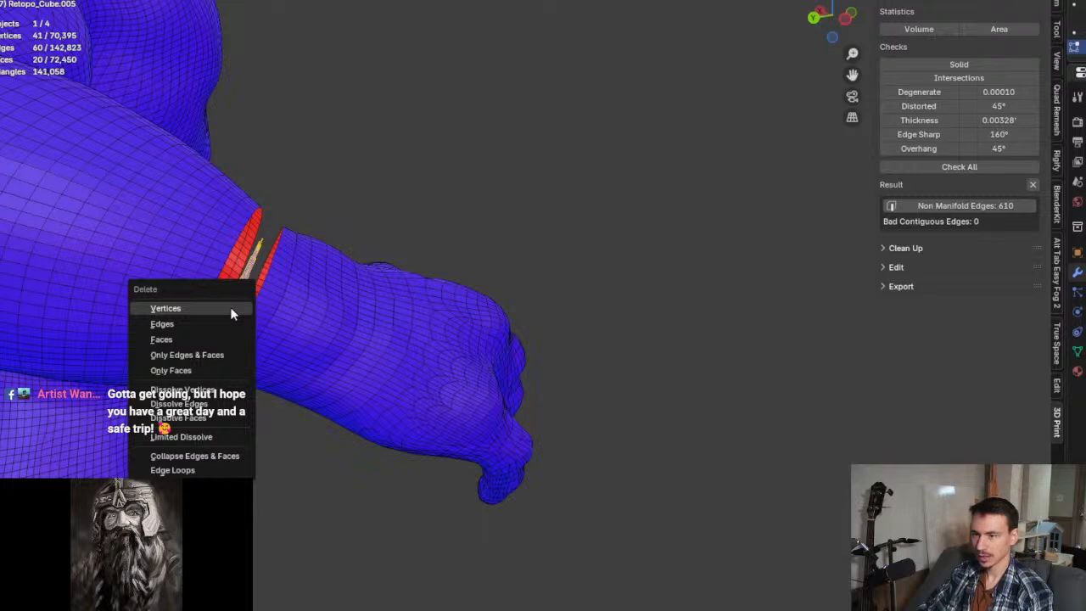
click(231, 311)
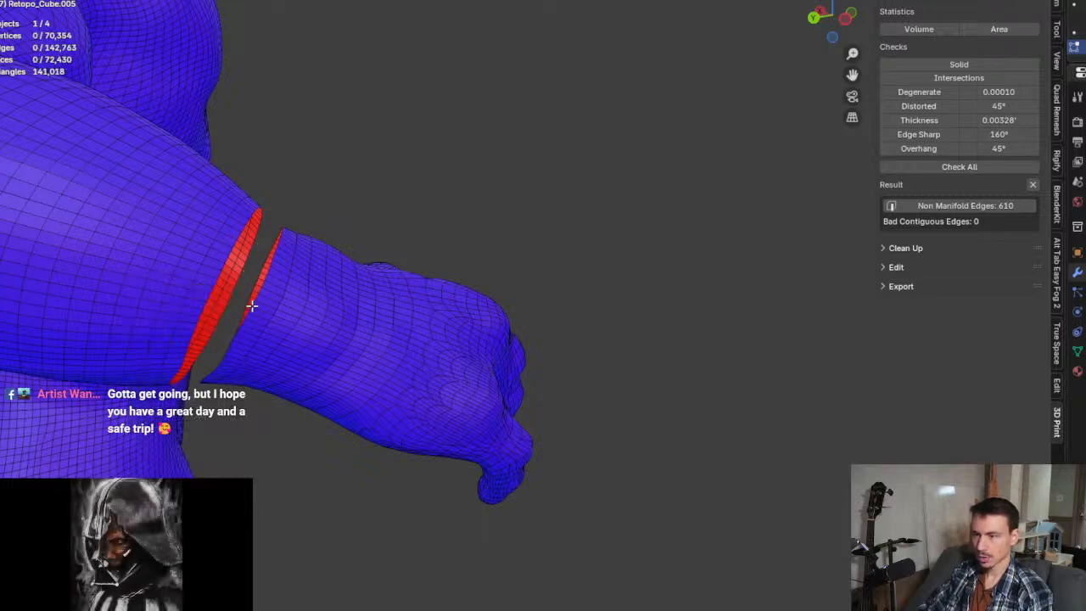
Step: Select both open edge loops of the forearm gap and join them with Bridge Edge Loops
alt+click(252, 306)
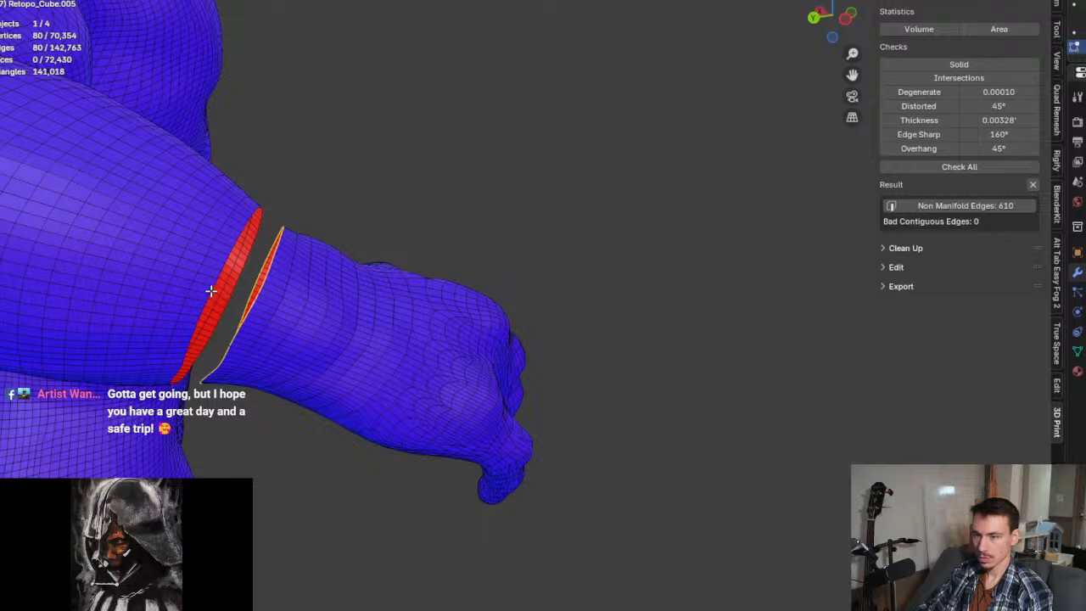
alt+shift+click(210, 289)
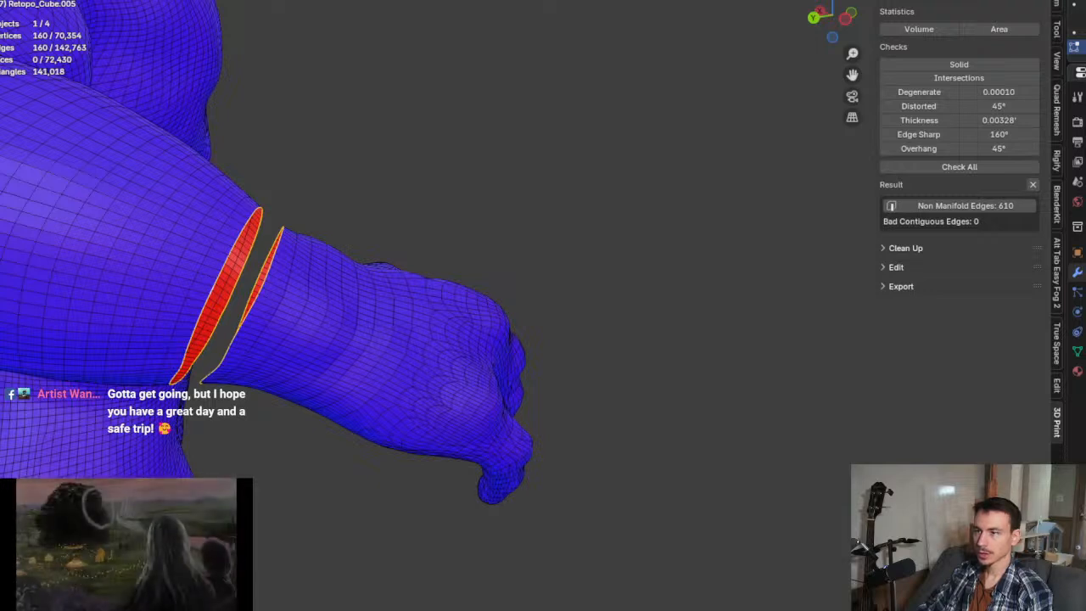
key(ctrl+f)
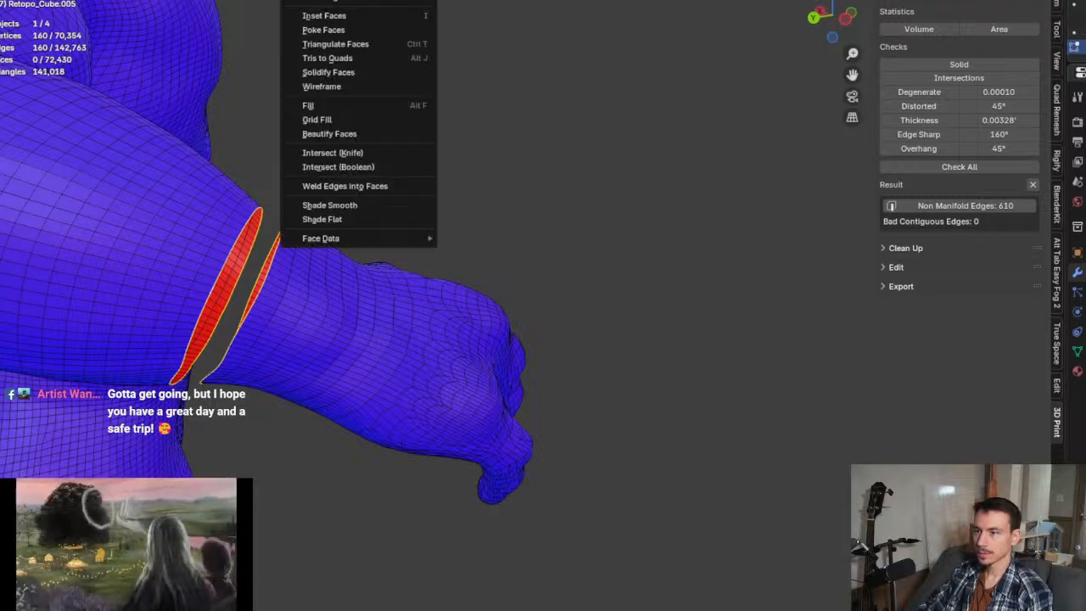
key(ctrl+e)
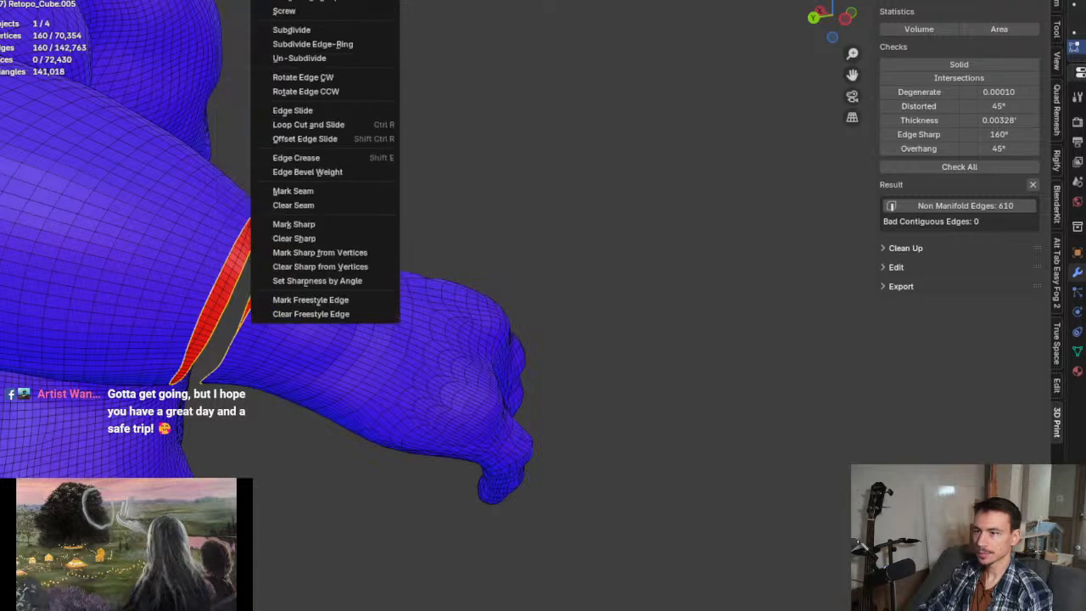
click(316, 2)
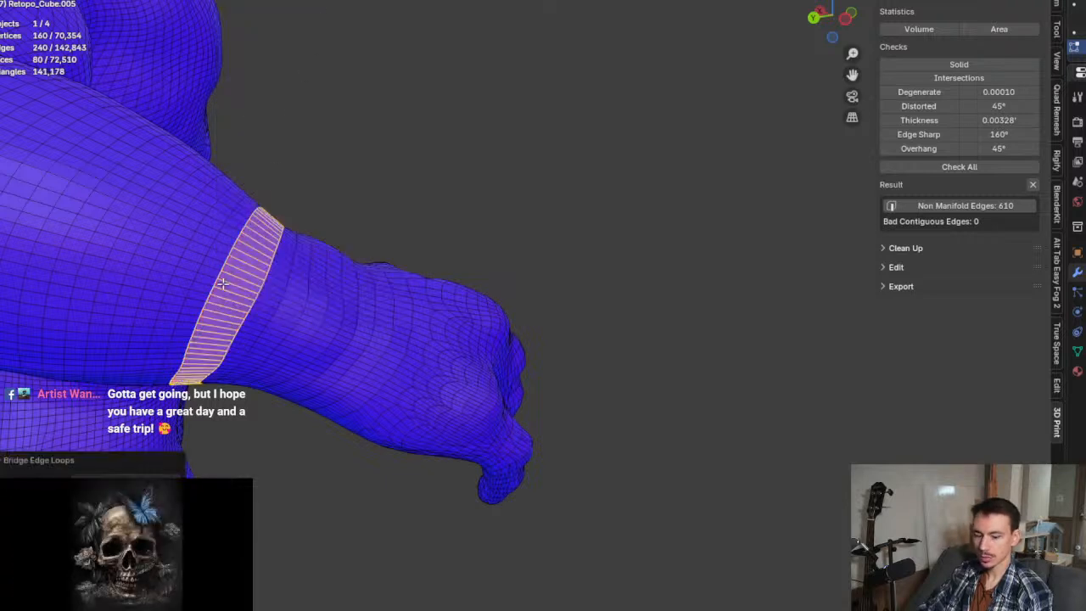
Step: Add one loop cut midway around the new bridge faces above the wrist
key(ctrl+r)
click(222, 286)
click(252, 253)
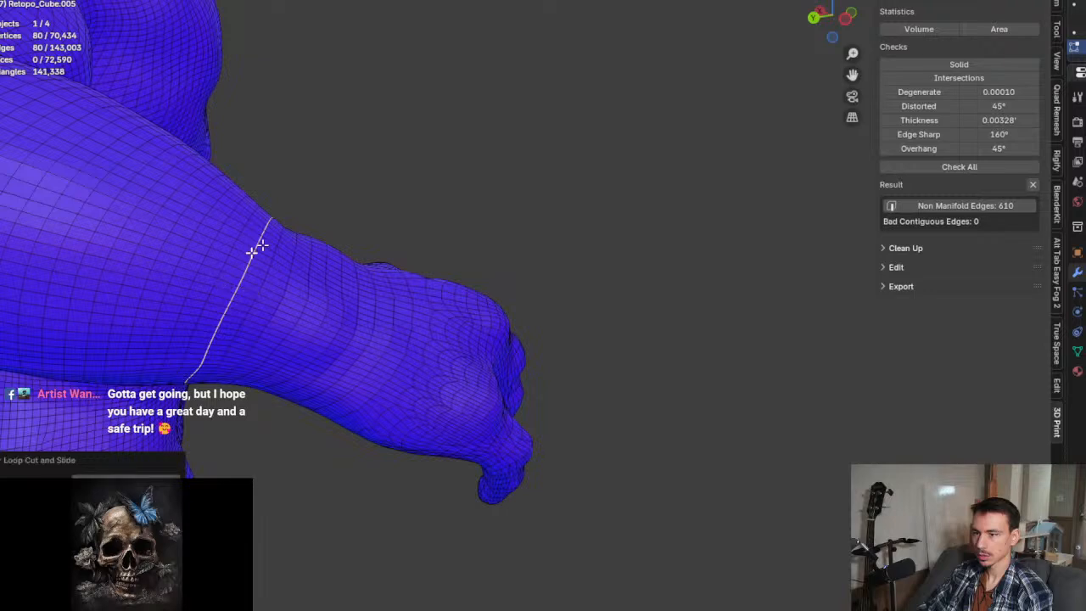
Step: Check the Bridge Edge Loops and Grid Fill commands for the option that adds them to the user-defined context menu
middle_drag(582, 249, 367, 255)
scroll(368, 255, down, 4)
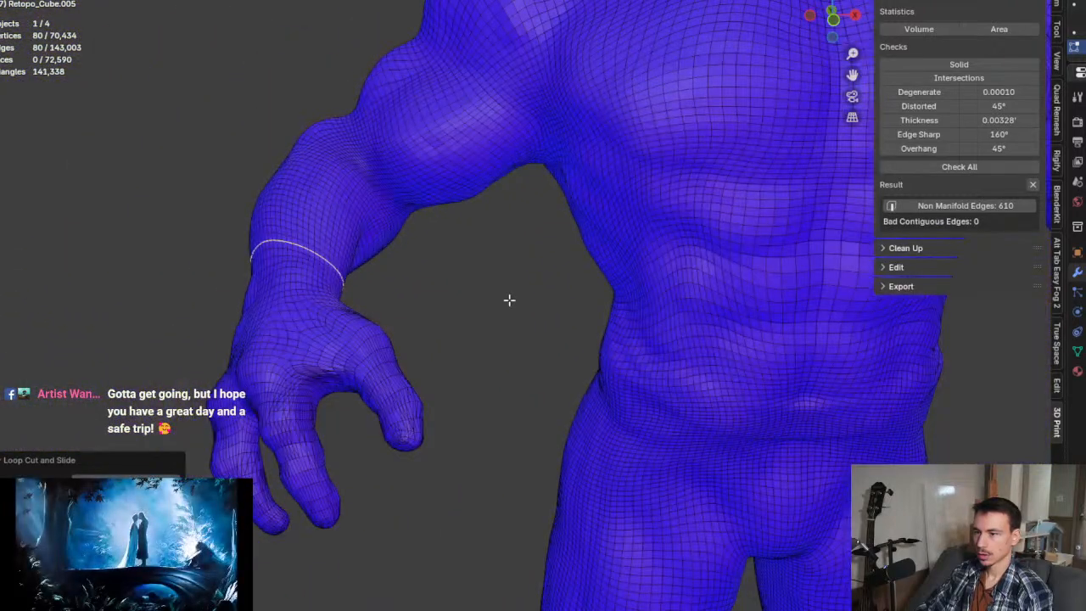
scroll(430, 258, up, 2)
scroll(446, 273, down, 4)
middle_drag(436, 218, 346, 306)
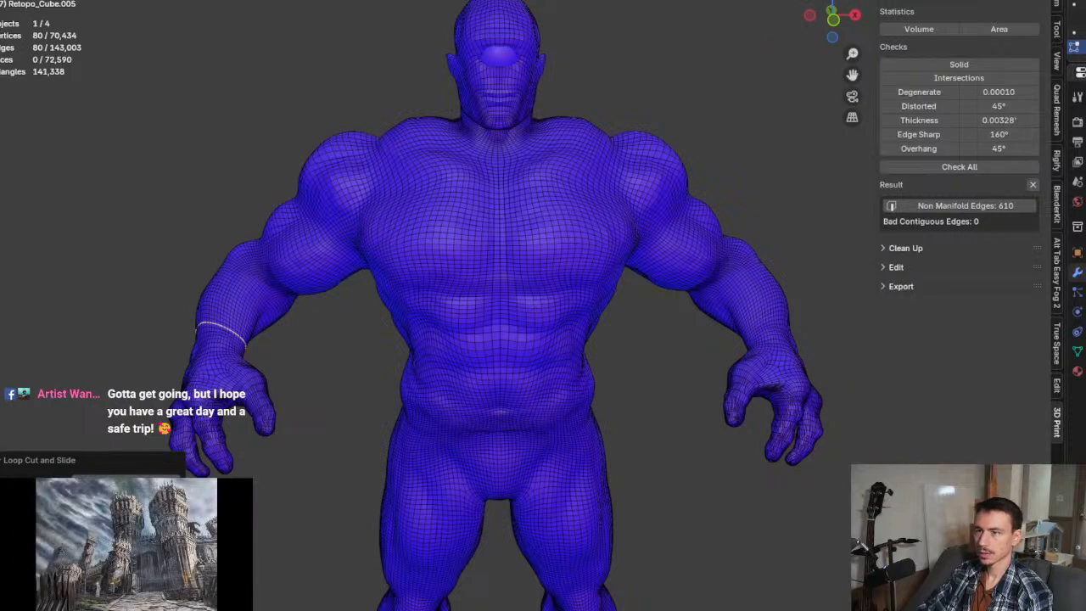
key(ctrl+e)
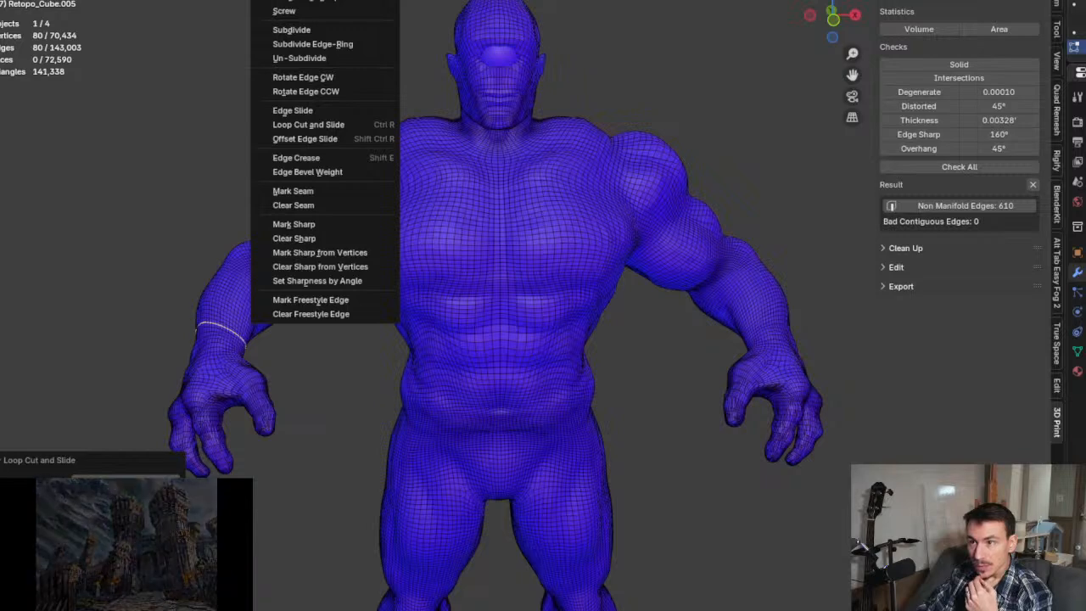
right_click(346, 3)
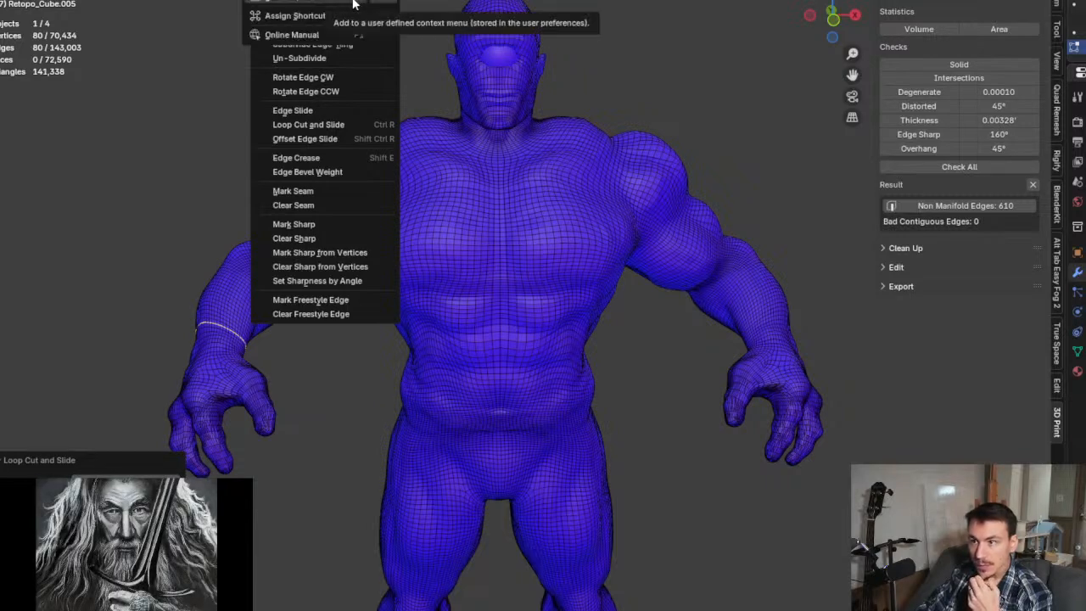
key(Escape)
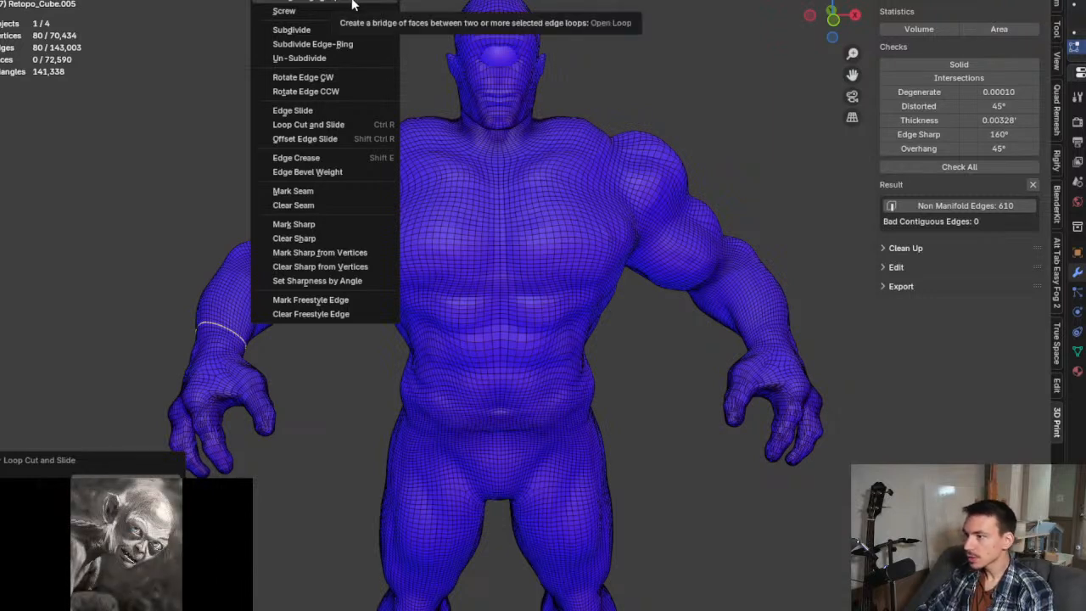
click(206, 161)
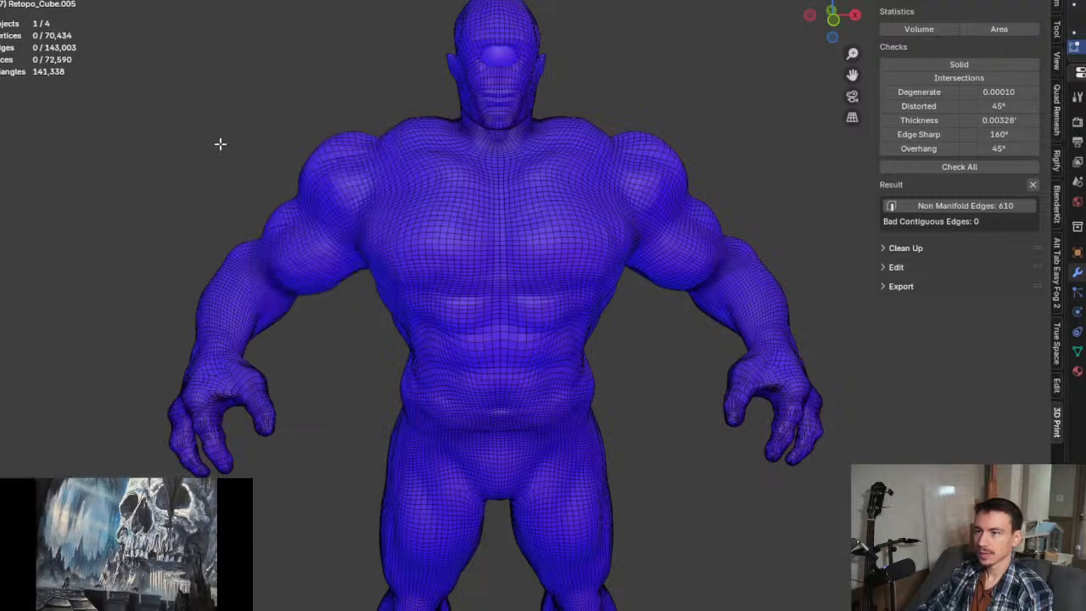
key(ctrl+e)
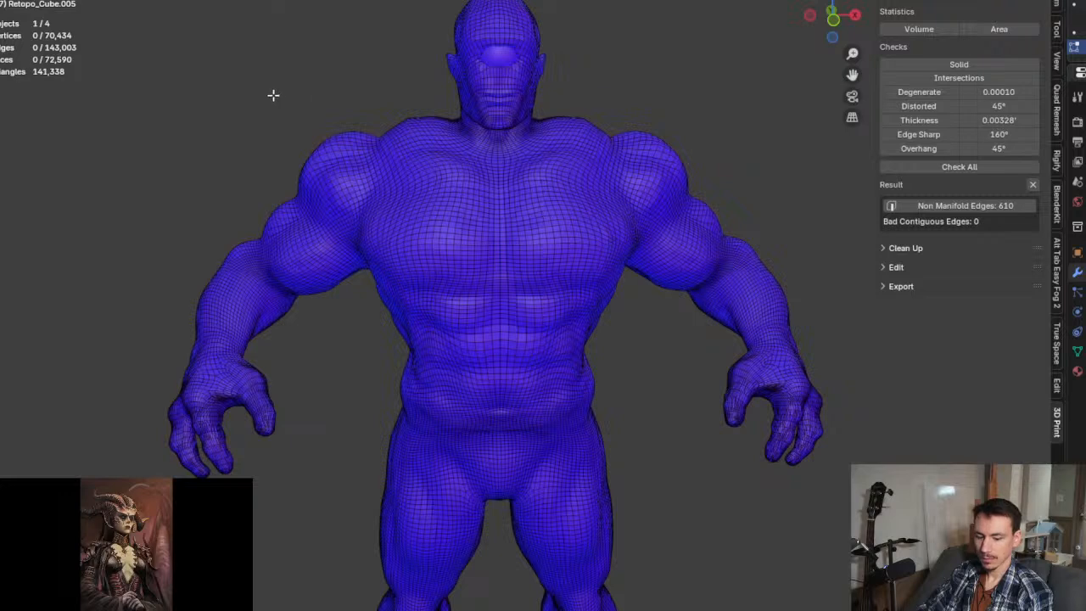
key(q)
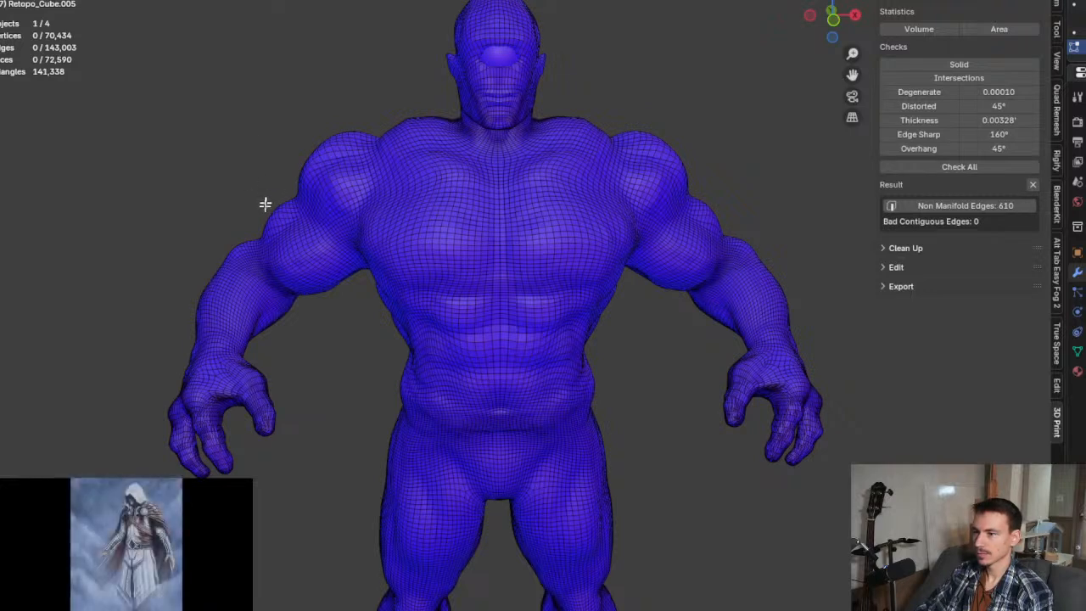
shift+middle_drag(267, 230, 298, 183)
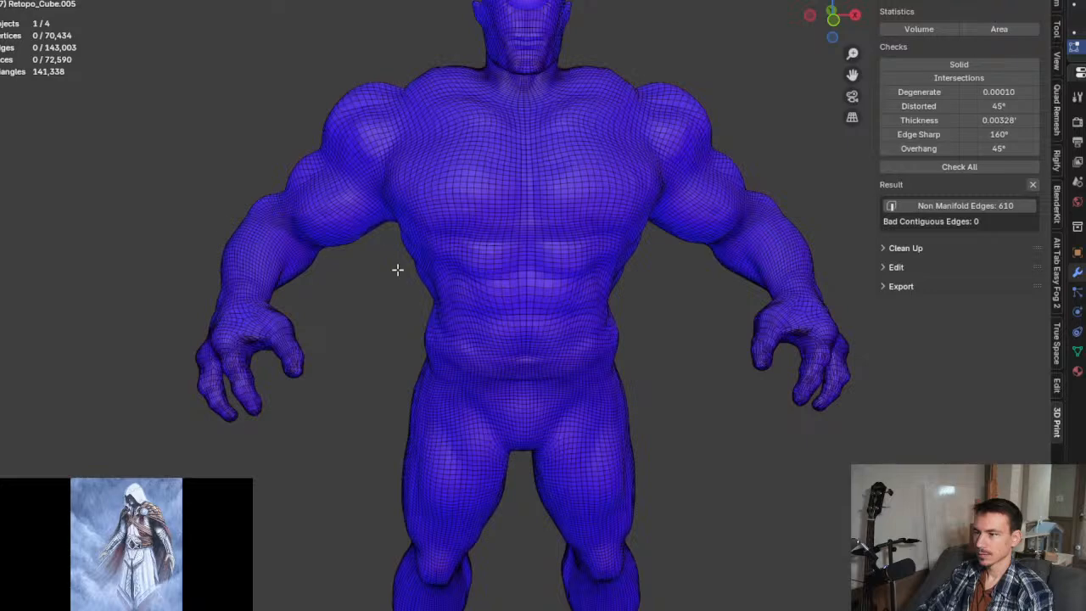
middle_drag(396, 269, 355, 273)
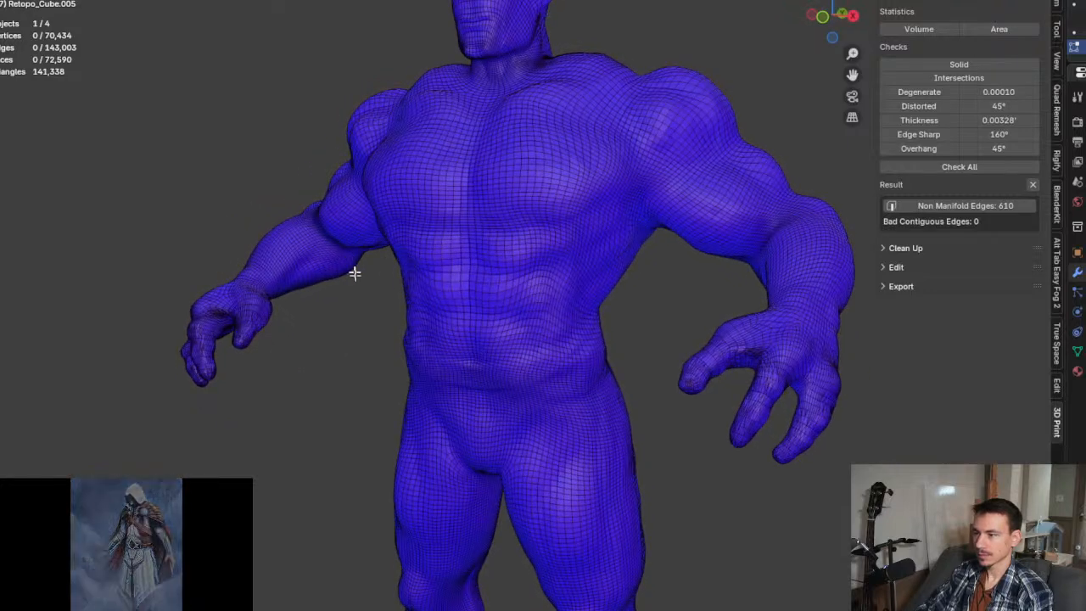
shift+middle_drag(390, 322, 456, 283)
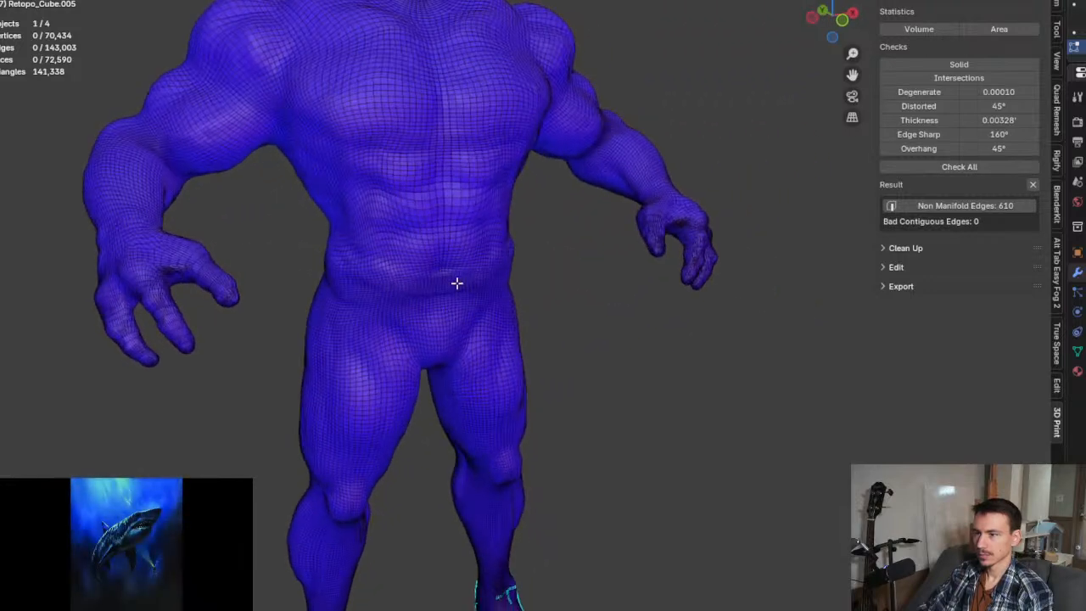
shift+middle_drag(408, 238, 445, 310)
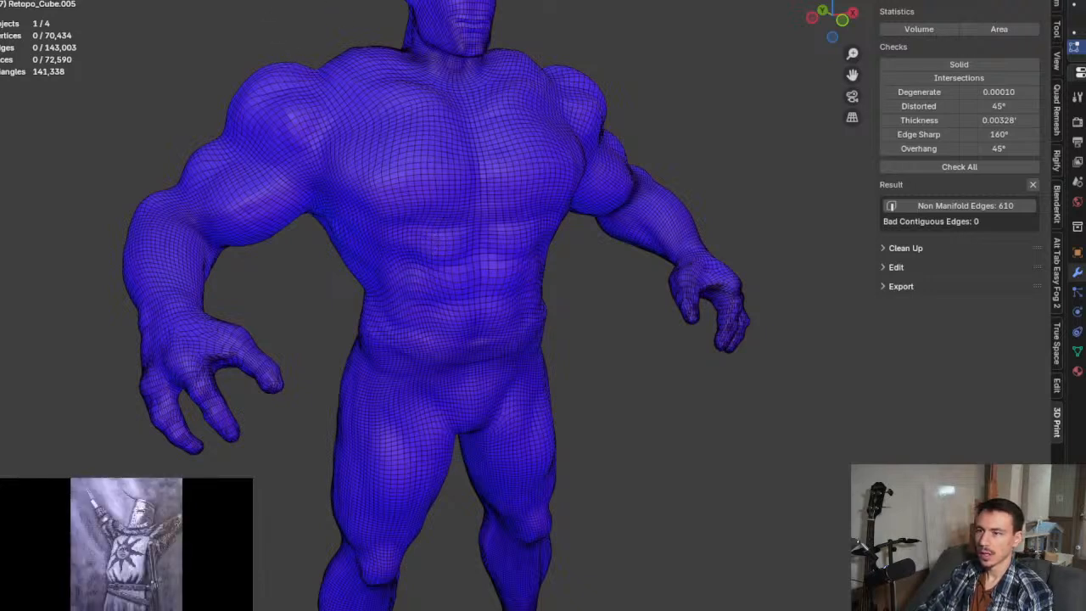
click(204, 0)
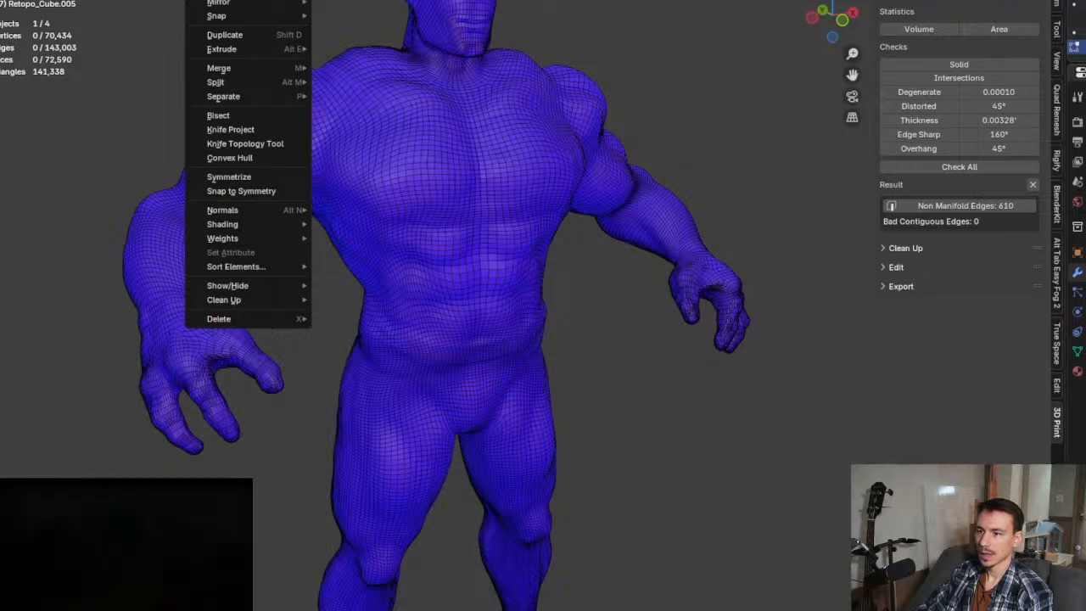
mouse_move(297, 0)
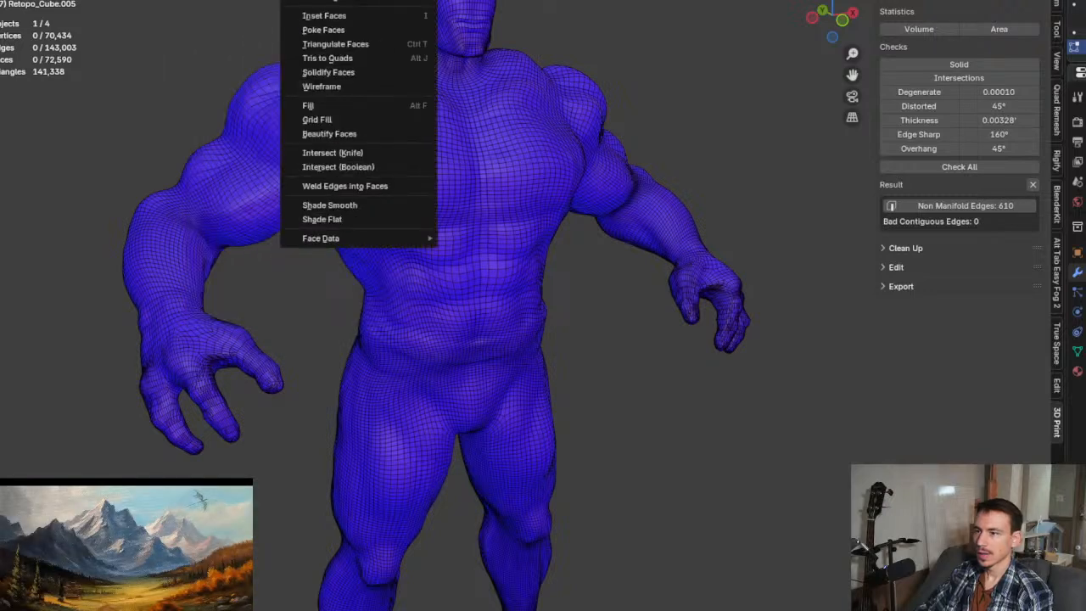
right_click(354, 118)
key(Escape)
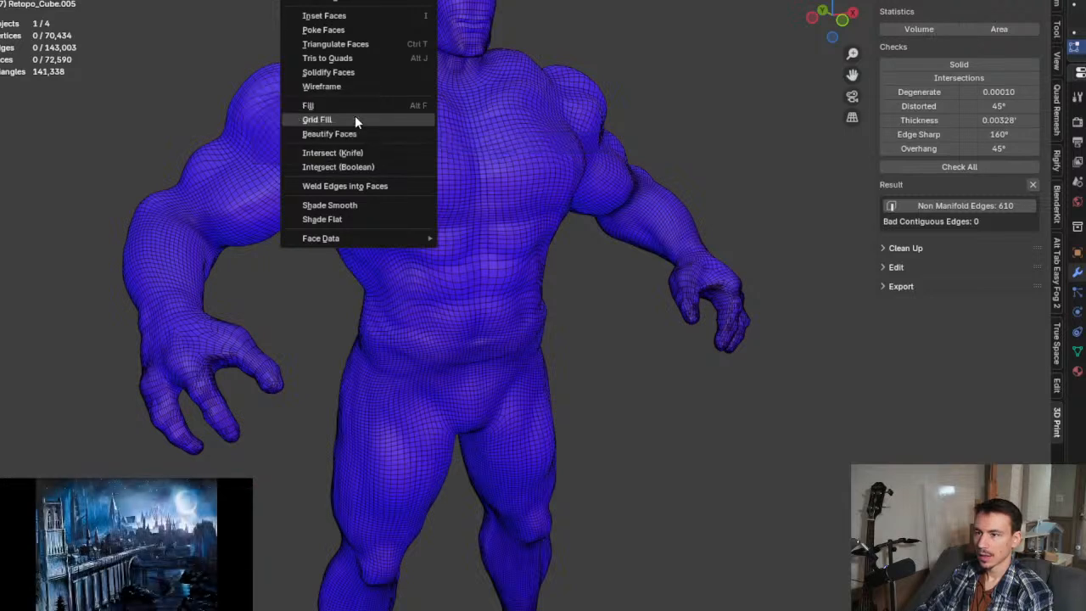
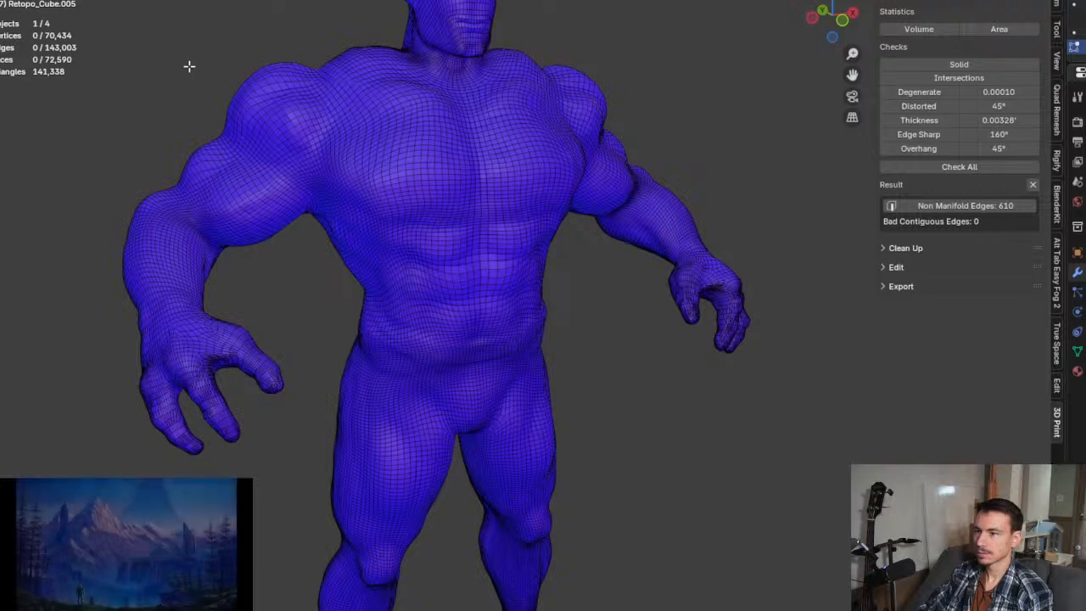
Step: Rerun the Solid check and select the remaining non-manifold edges, viewing them at the feet
scroll(320, 97, down, 4)
middle_drag(399, 148, 556, 164)
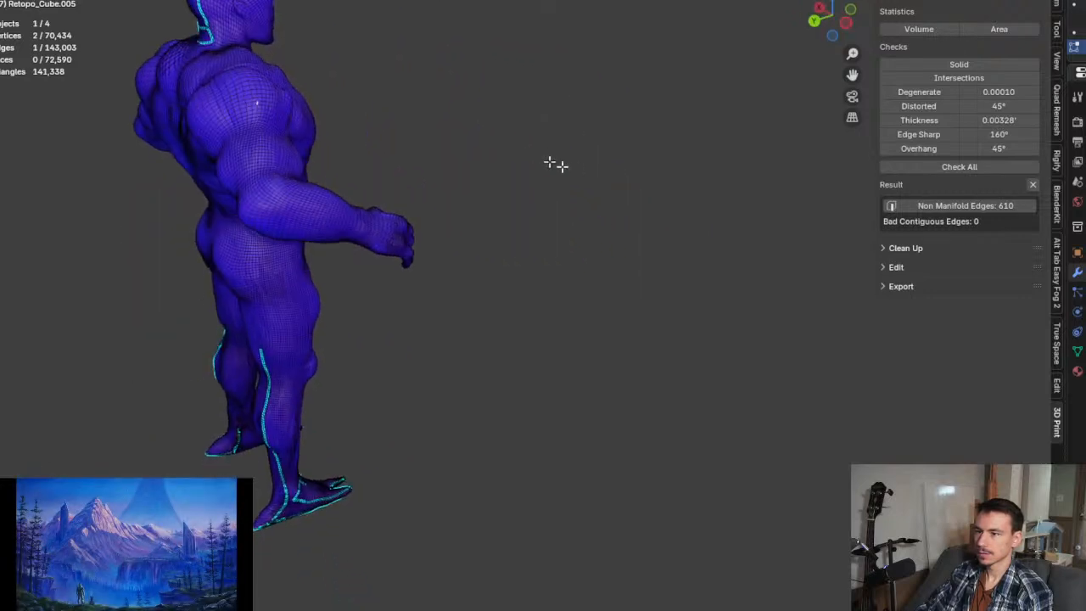
middle_drag(350, 73, 419, 165)
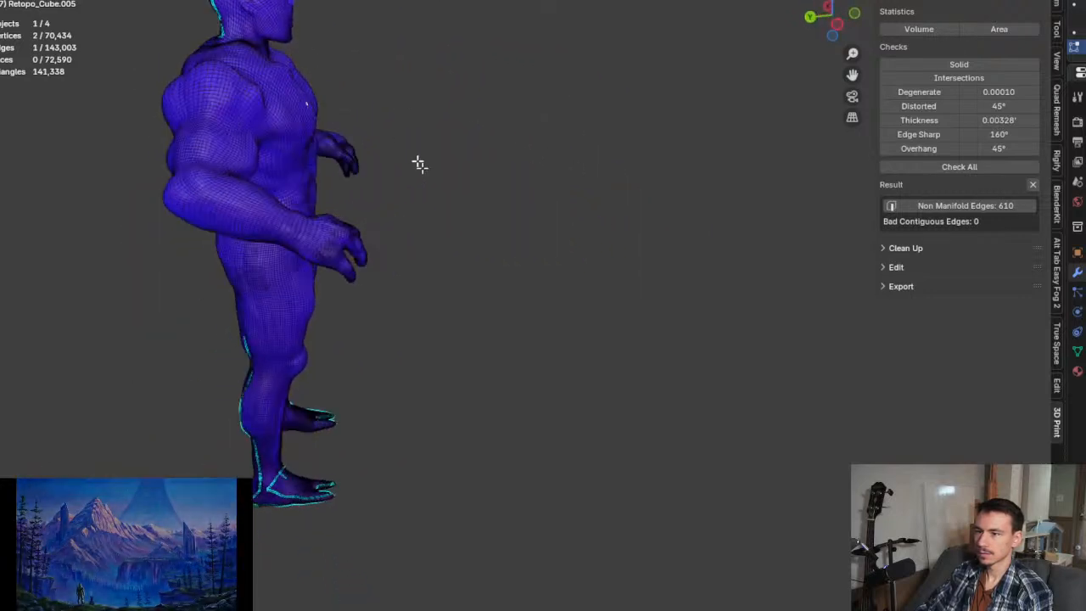
scroll(301, 491, up, 3)
middle_drag(301, 492, 405, 300)
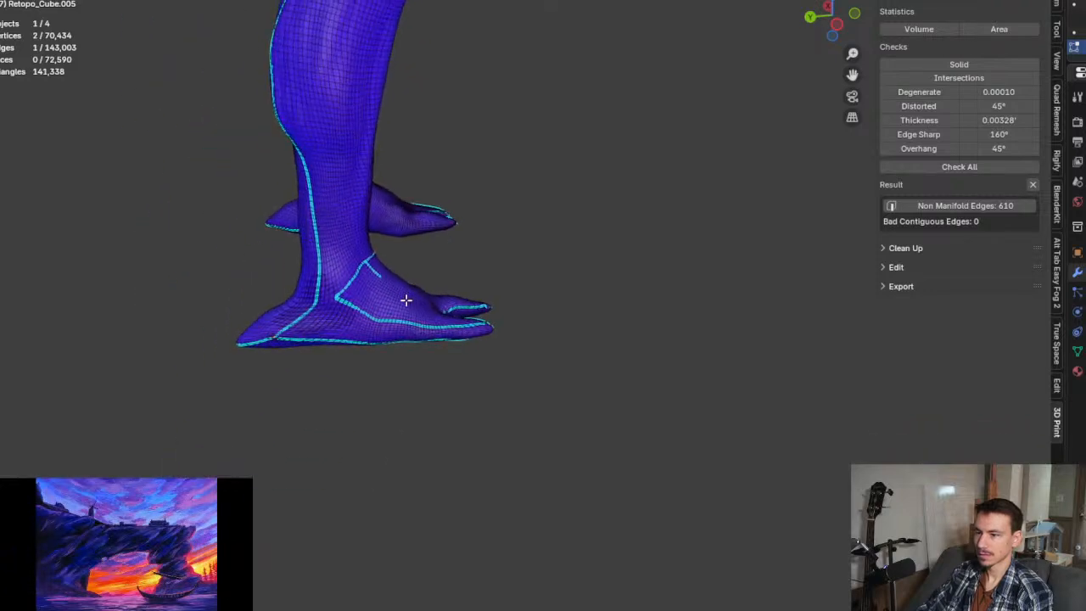
click(985, 66)
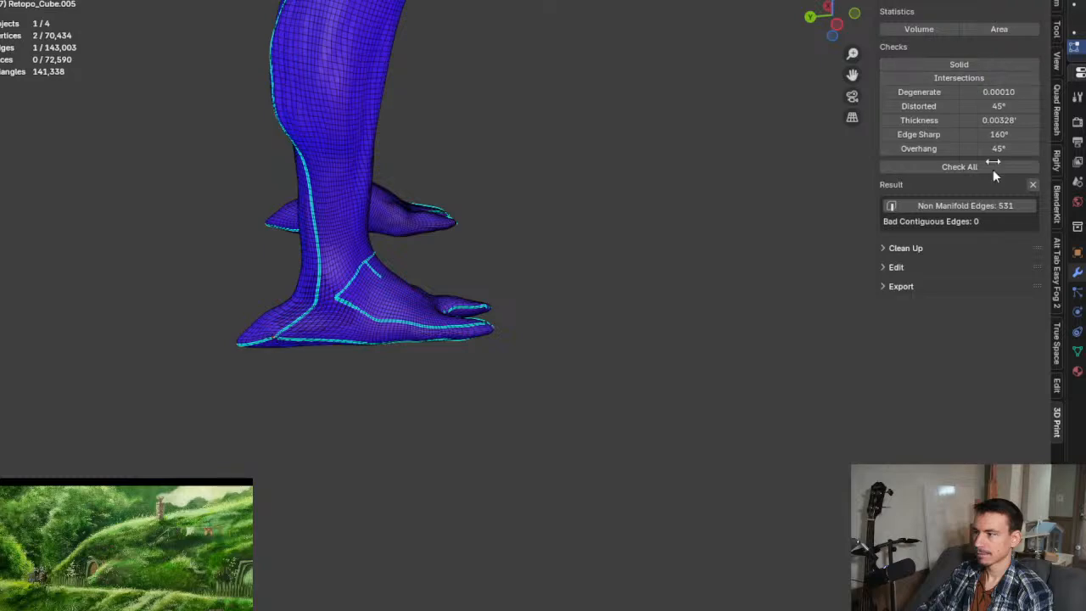
click(992, 205)
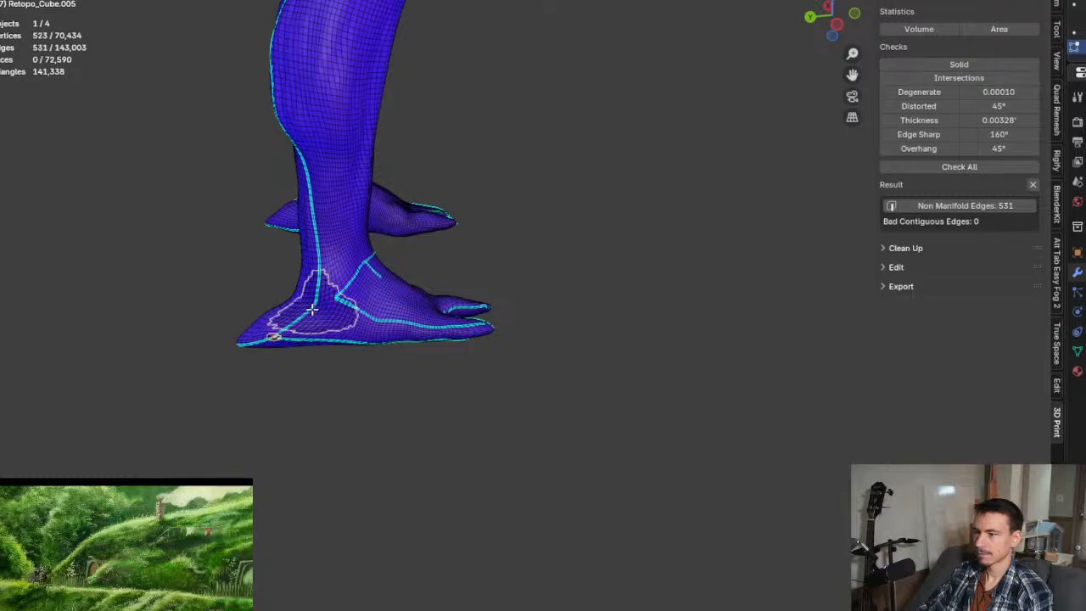
Step: Delete the vertices of the selected non-manifold edges around the feet and ankles
scroll(312, 310, up, 5)
middle_drag(310, 308, 516, 222)
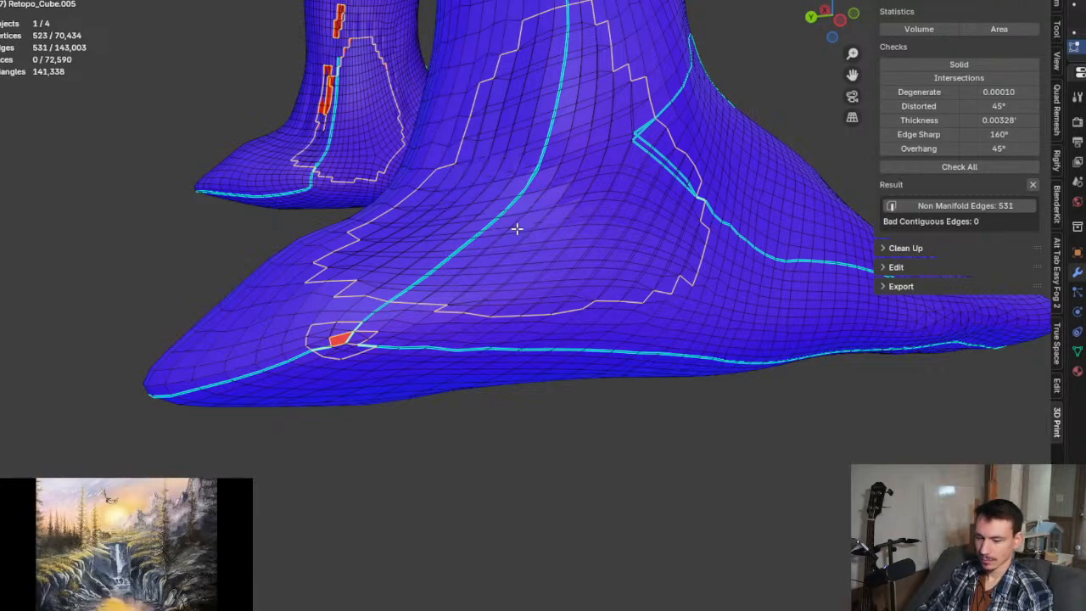
key(x)
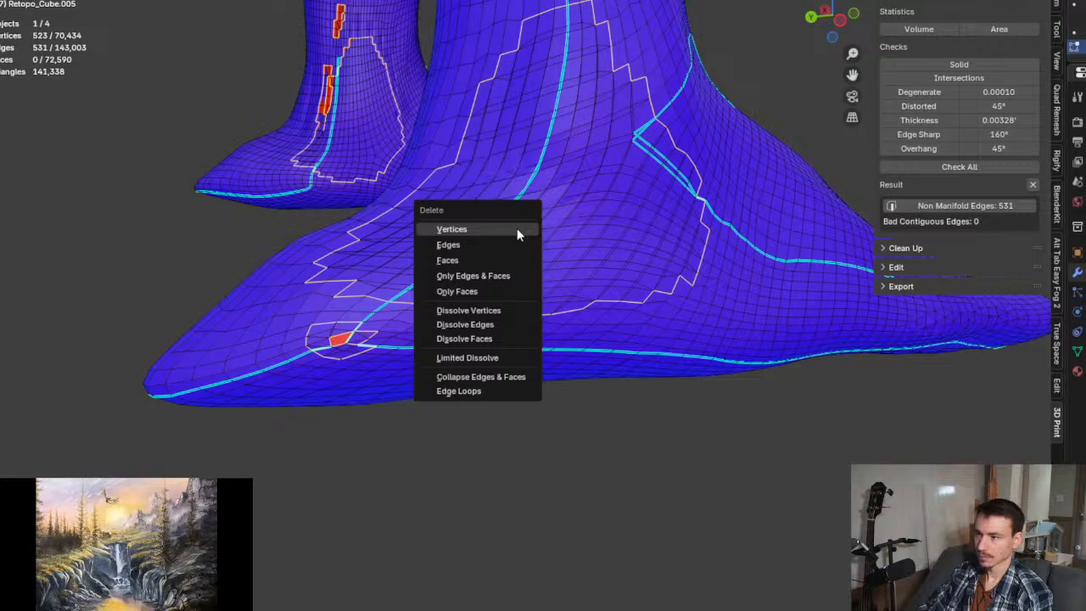
click(452, 229)
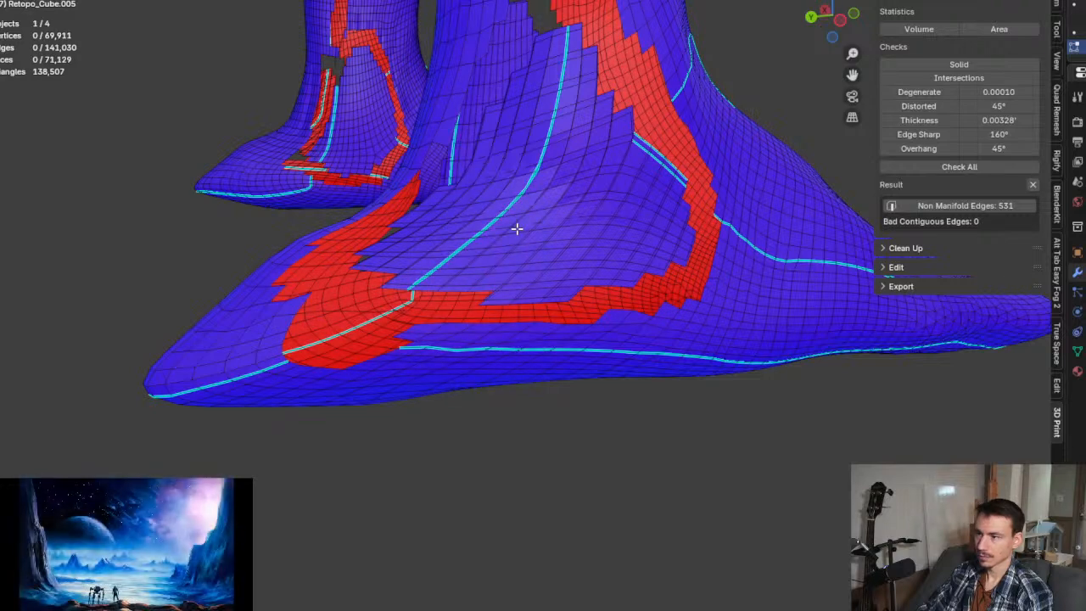
Step: Select the detached red patch on the side of the ankle and flip its normals
scroll(516, 227, down, 2)
scroll(519, 226, down, 1)
middle_drag(550, 223, 689, 220)
scroll(509, 221, up, 3)
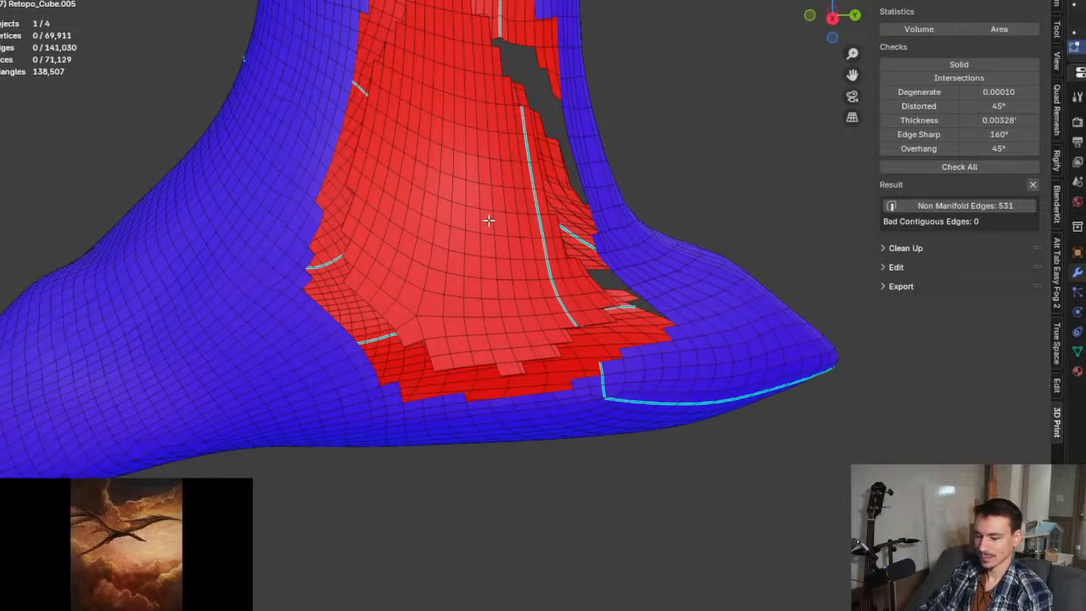
key(l)
scroll(489, 221, down, 2)
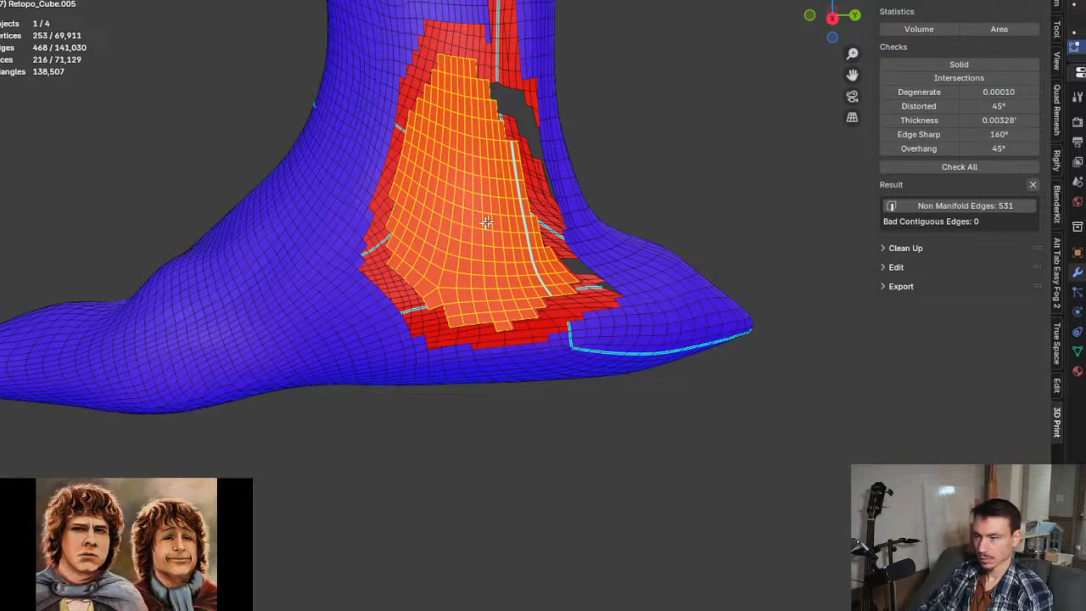
middle_drag(493, 219, 403, 176)
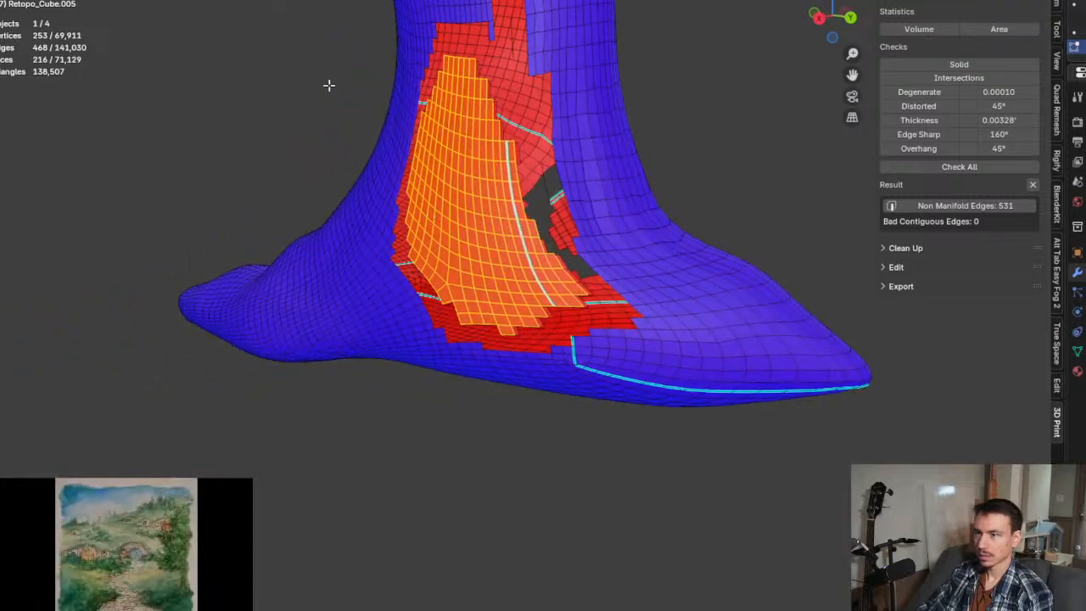
click(201, 1)
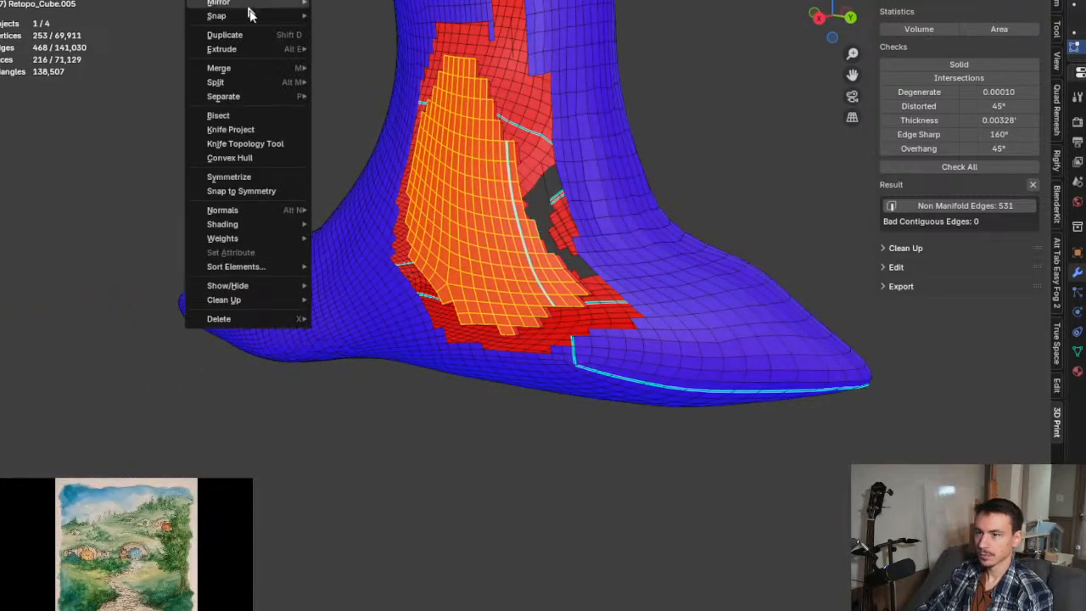
mouse_move(287, 210)
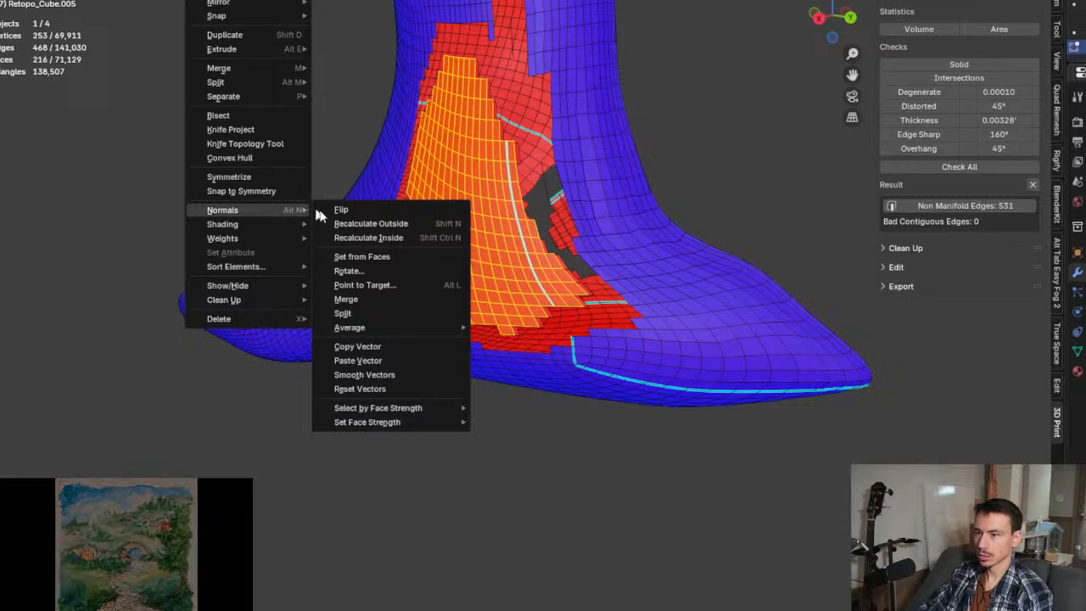
click(355, 211)
Step: Select the duplicate layer lying just beneath the flipped ankle patch and delete its vertices
middle_drag(489, 193, 494, 208)
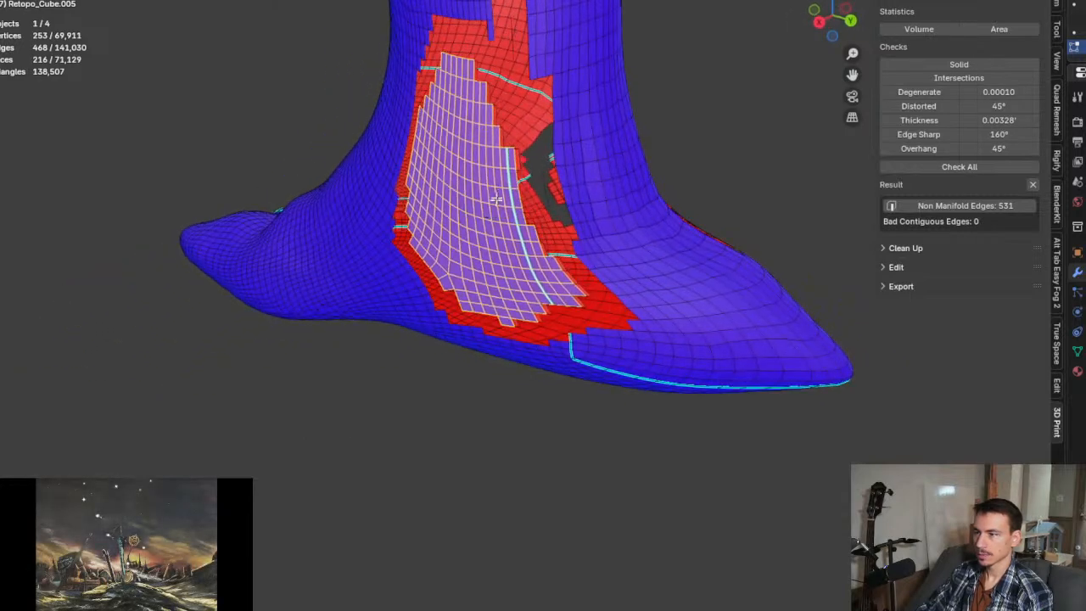
scroll(521, 172, up, 5)
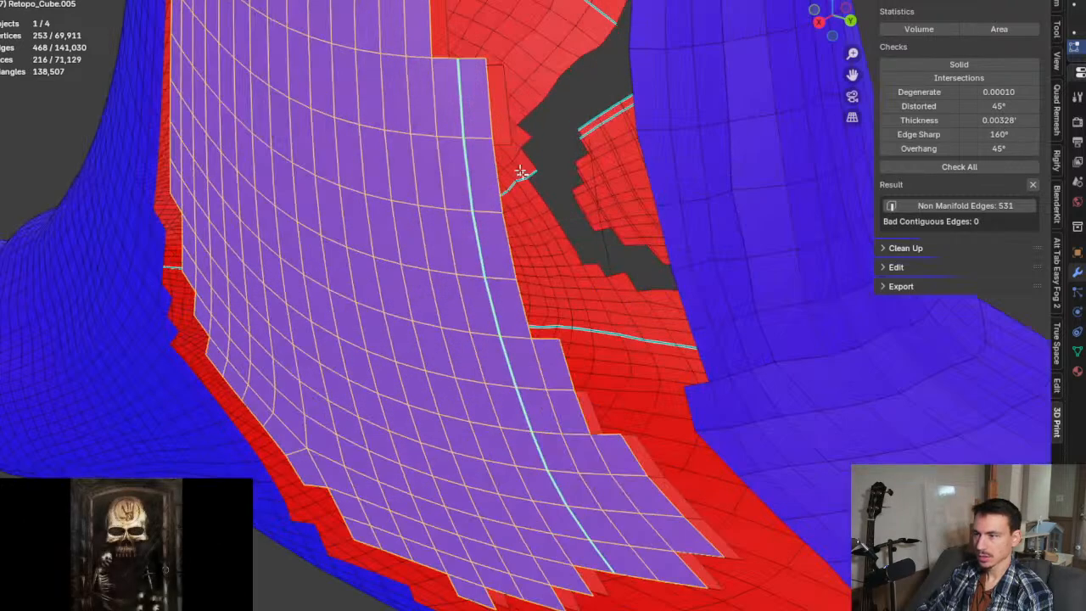
click(498, 109)
middle_drag(482, 119, 479, 119)
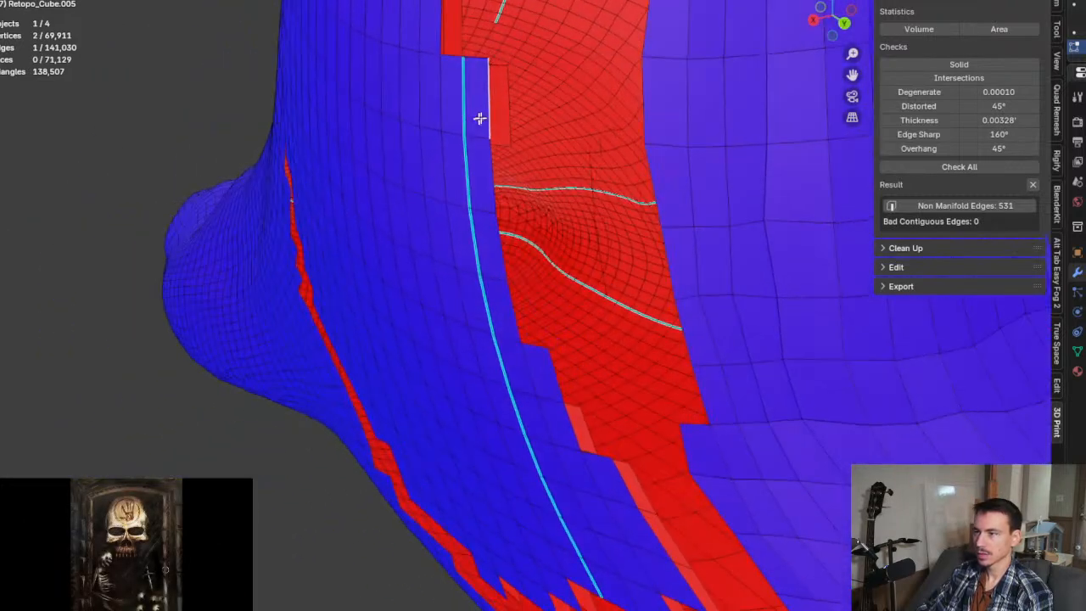
key(alt+a)
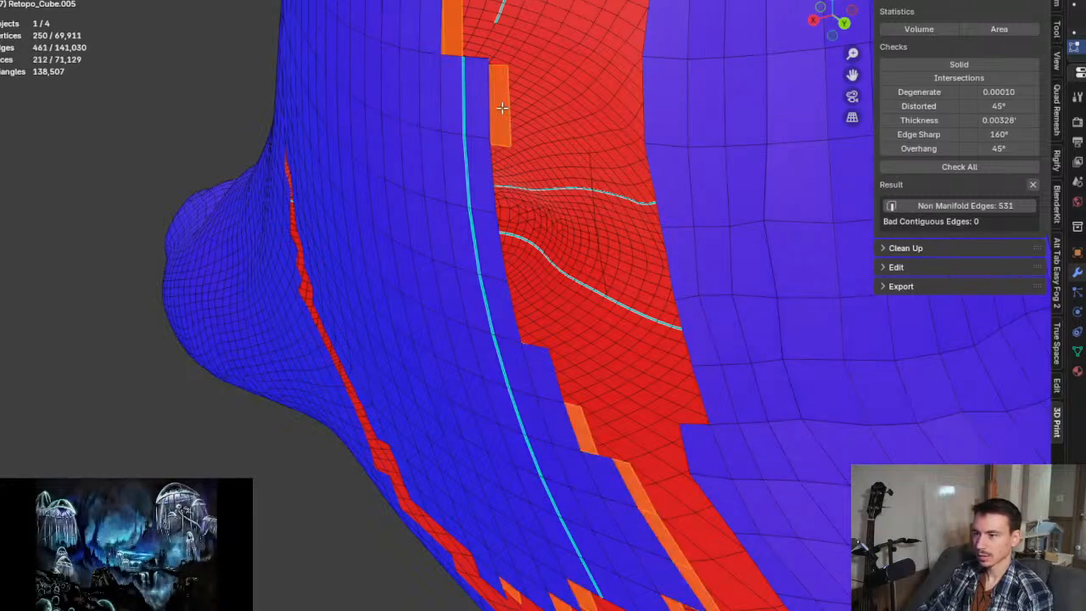
scroll(502, 108, down, 4)
middle_drag(501, 108, 501, 150)
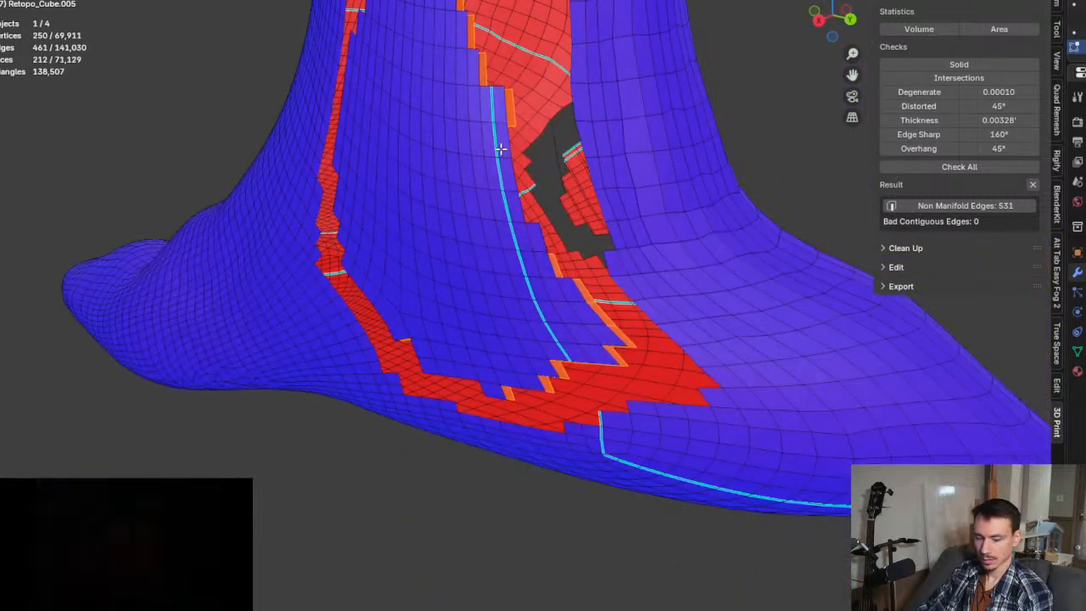
key(x)
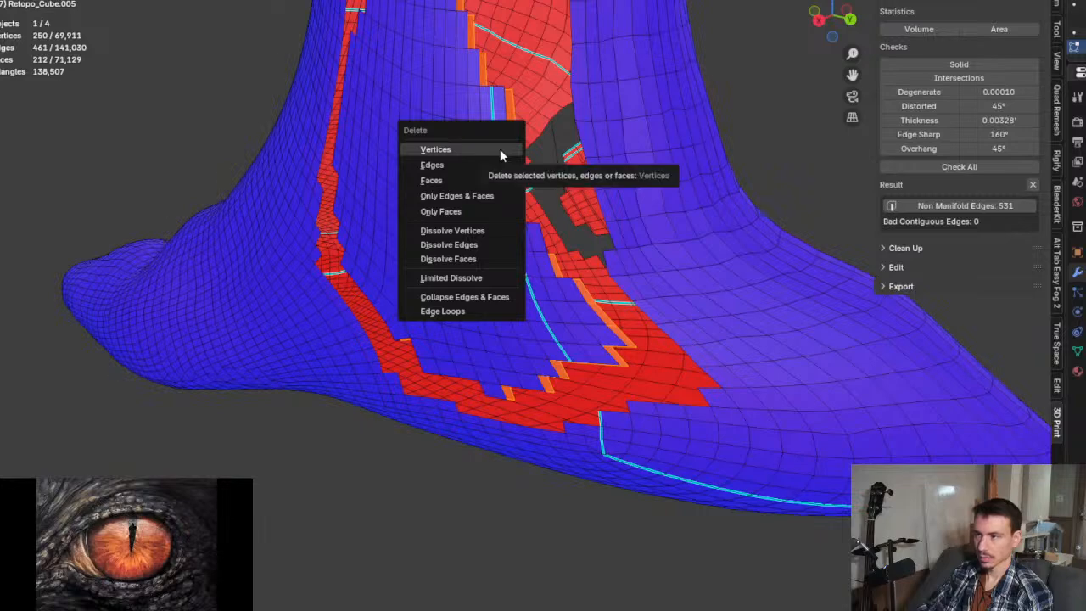
click(435, 149)
Step: Delete the two loose strands of edges floating in the gap at the ankle
middle_drag(499, 148, 551, 183)
scroll(531, 161, up, 4)
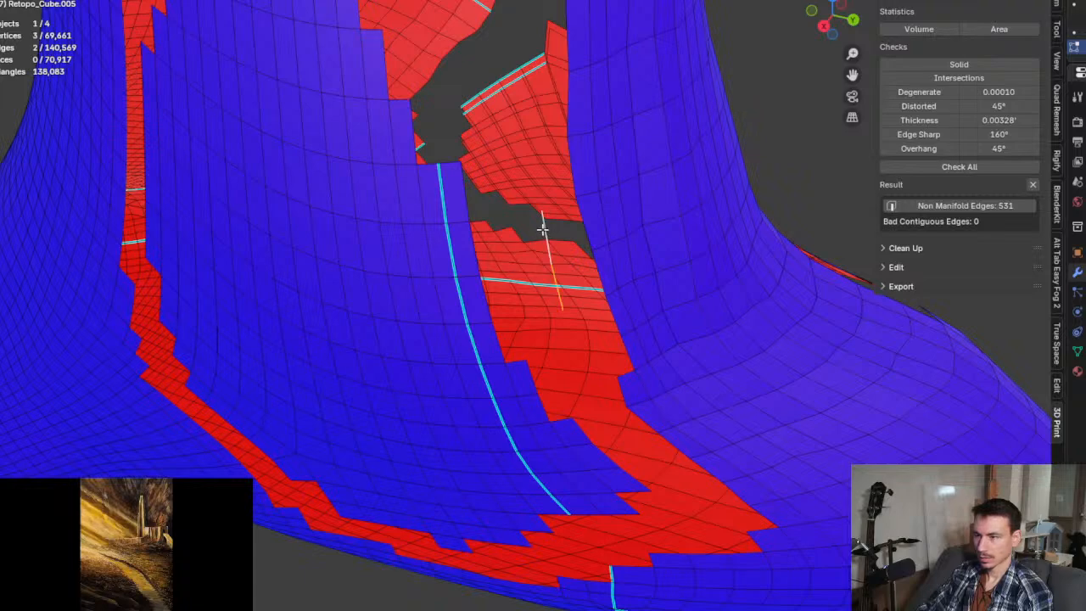
key(x)
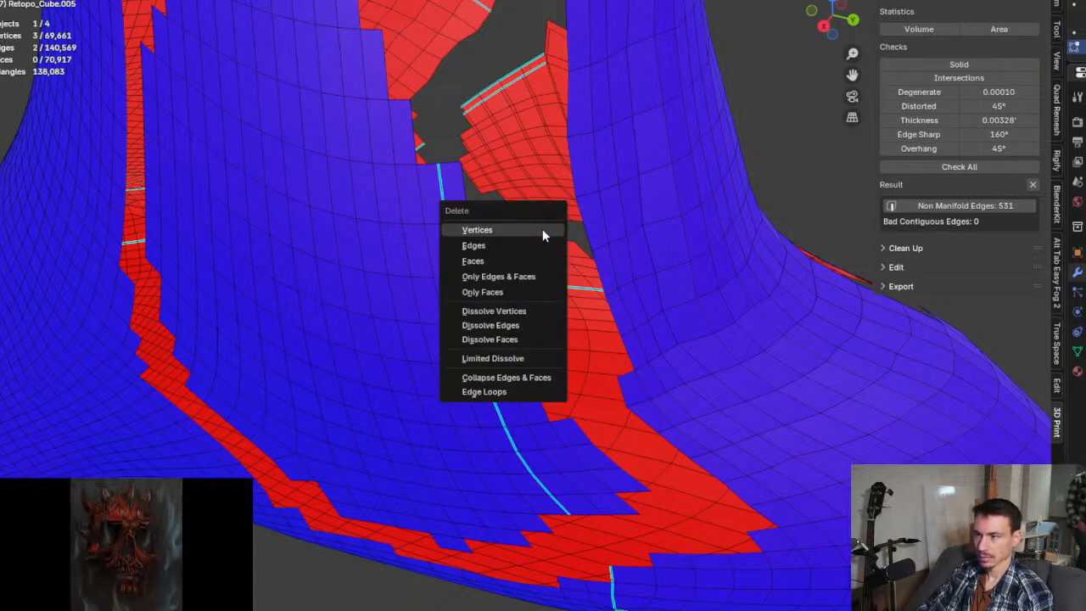
click(542, 228)
scroll(517, 220, down, 4)
middle_drag(469, 218, 488, 187)
scroll(487, 84, up, 4)
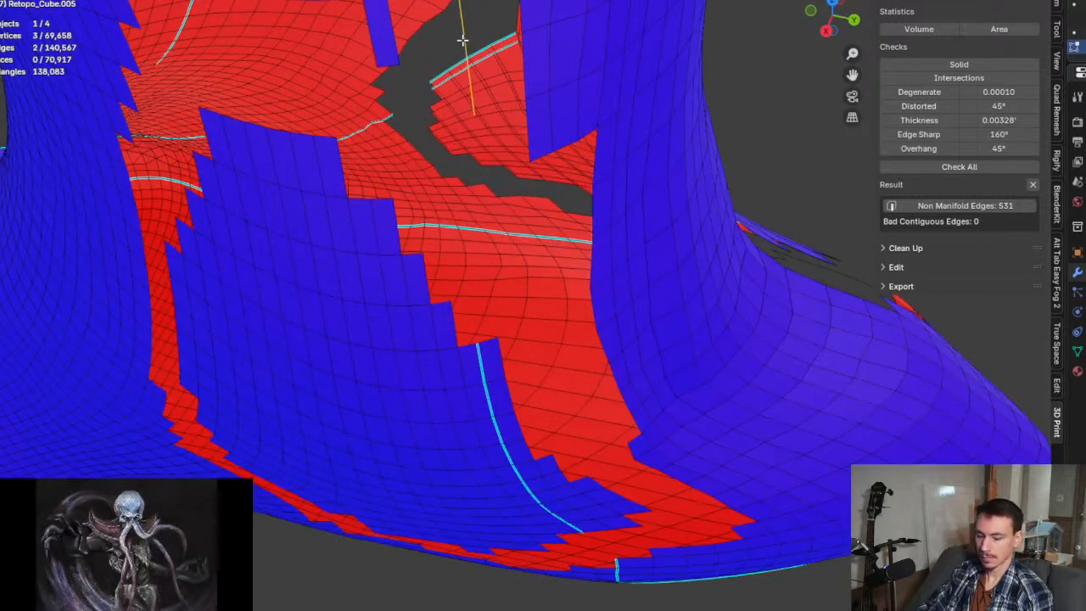
key(x)
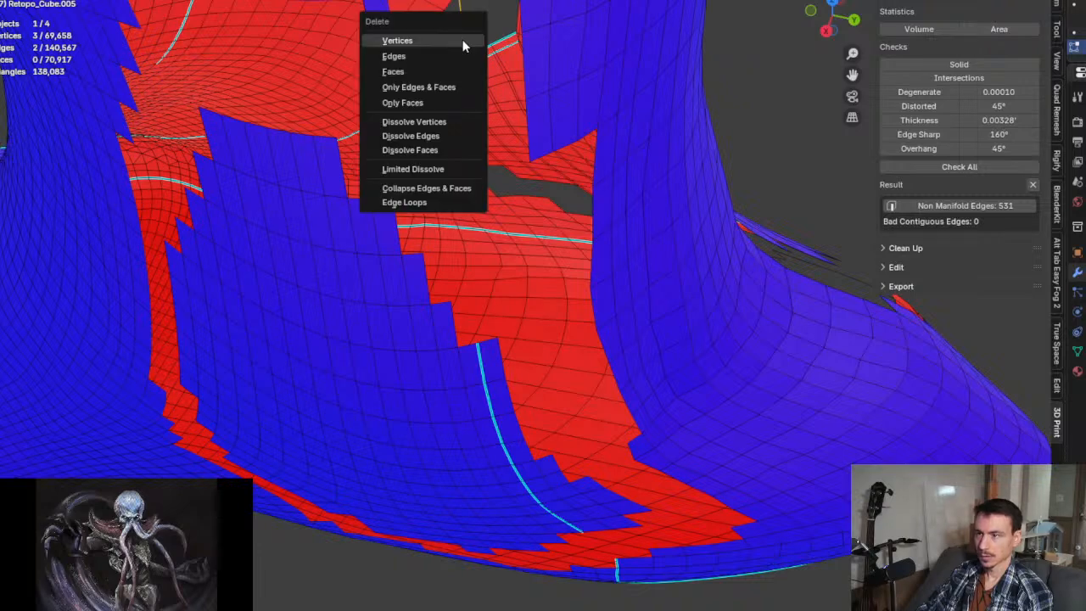
click(462, 39)
scroll(432, 217, down, 3)
middle_drag(433, 218, 473, 220)
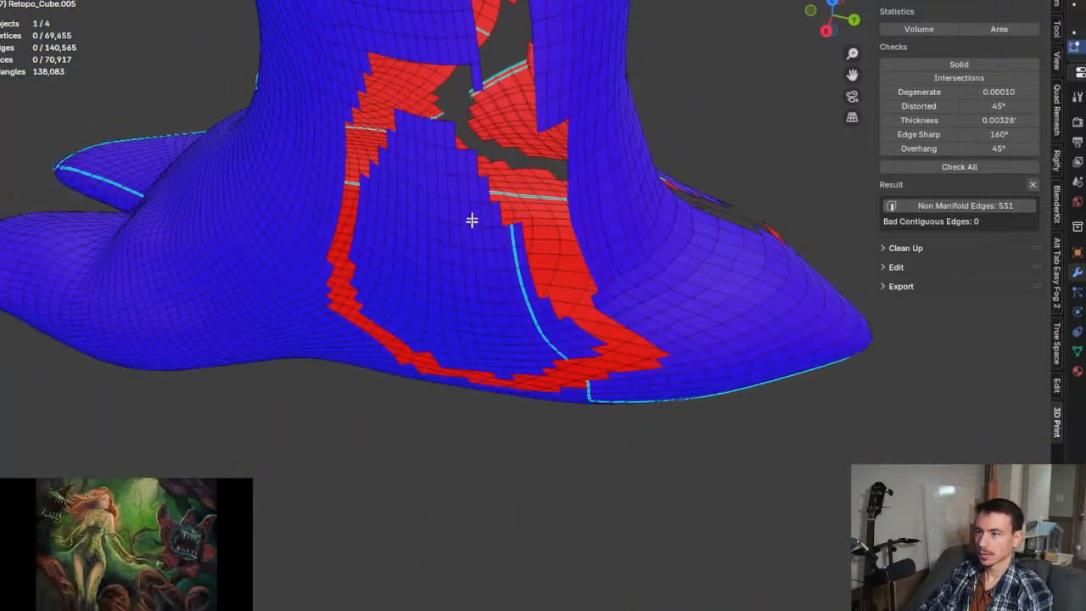
Step: Delete the overlapping duplicate layer of each detached shoulder-blade patch on the upper back
scroll(473, 188, up, 3)
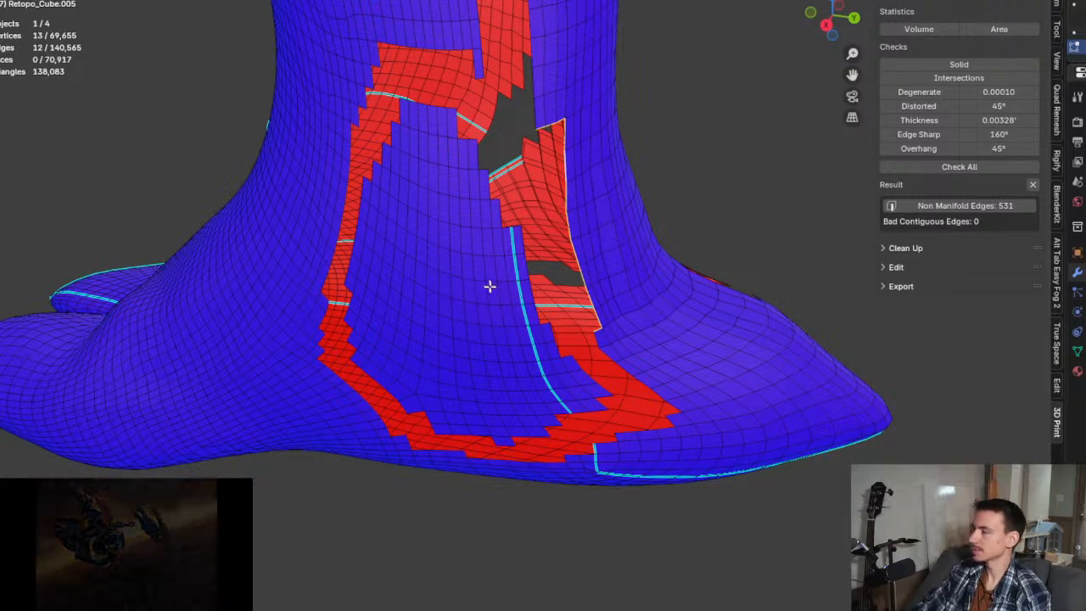
middle_drag(474, 209, 439, 427)
scroll(450, 210, down, 8)
scroll(388, 187, up, 6)
shift+middle_drag(417, 116, 371, 302)
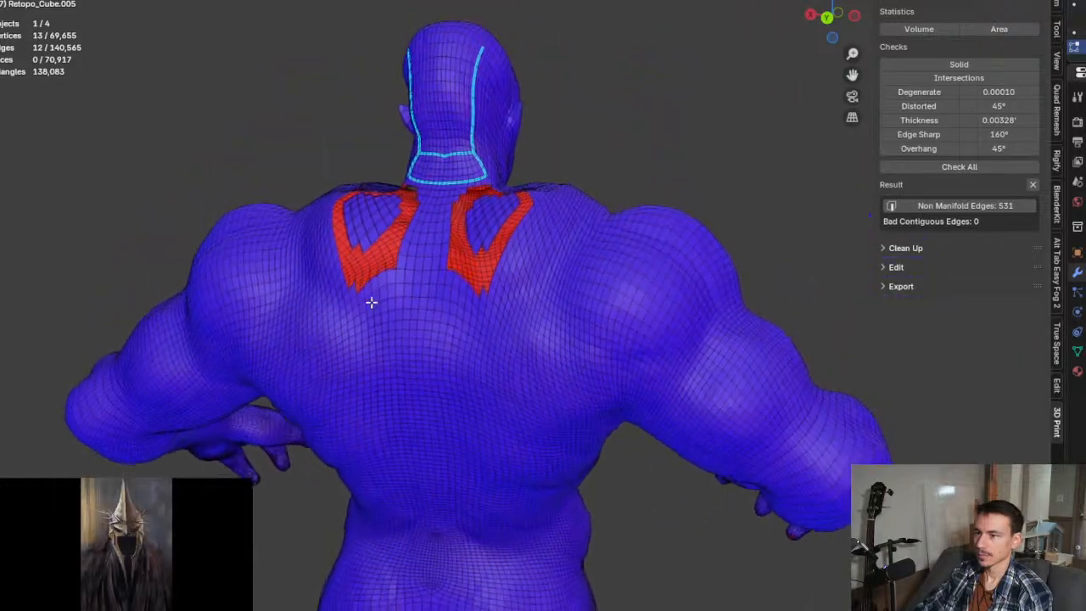
scroll(395, 211, up, 4)
shift+middle_drag(426, 266, 387, 230)
scroll(461, 233, up, 3)
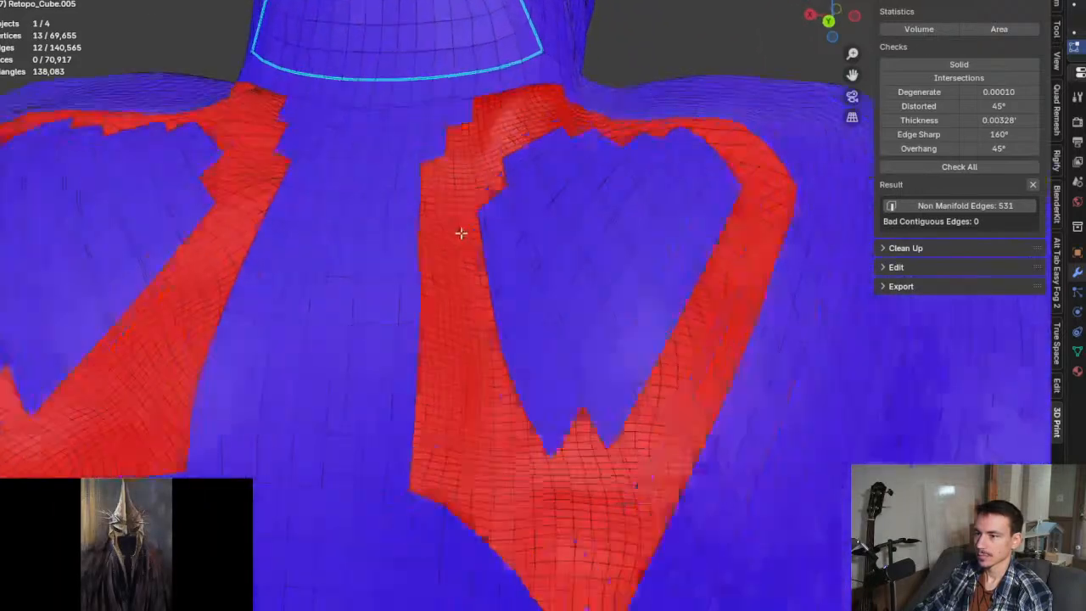
scroll(460, 232, down, 2)
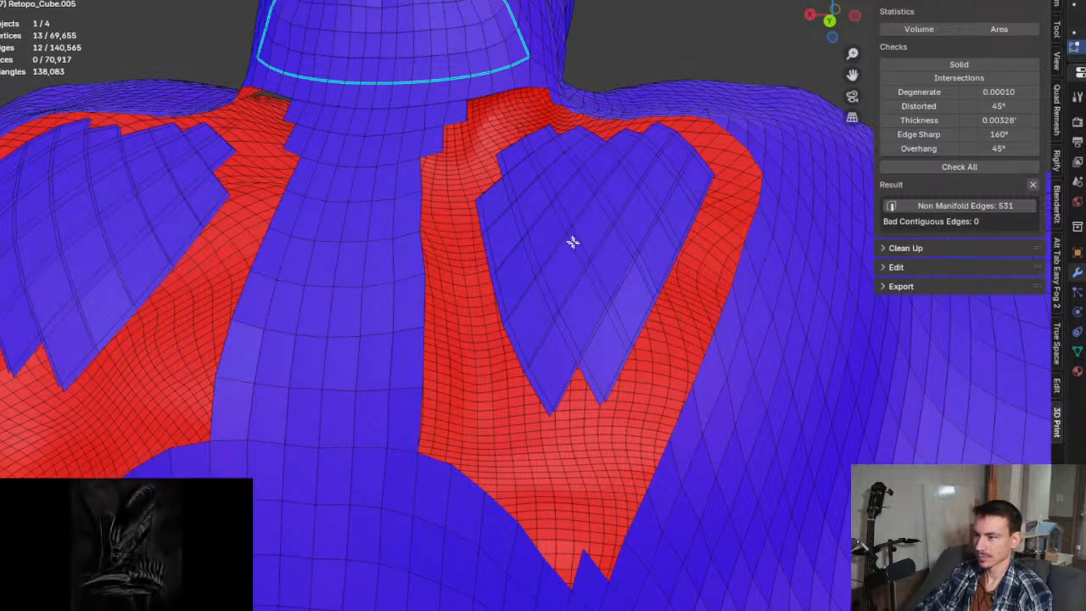
key(l)
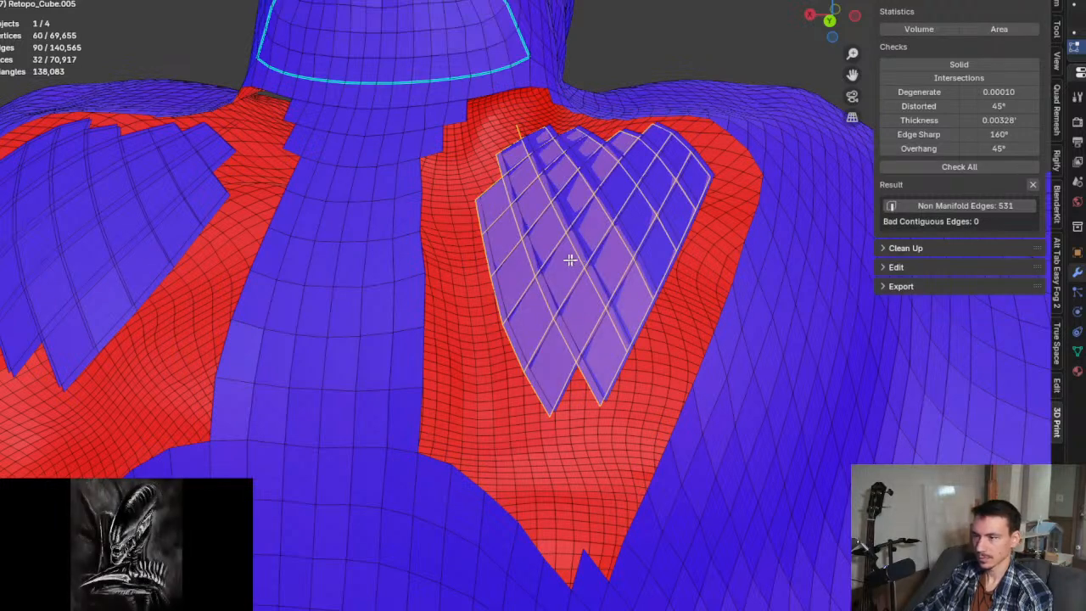
key(x)
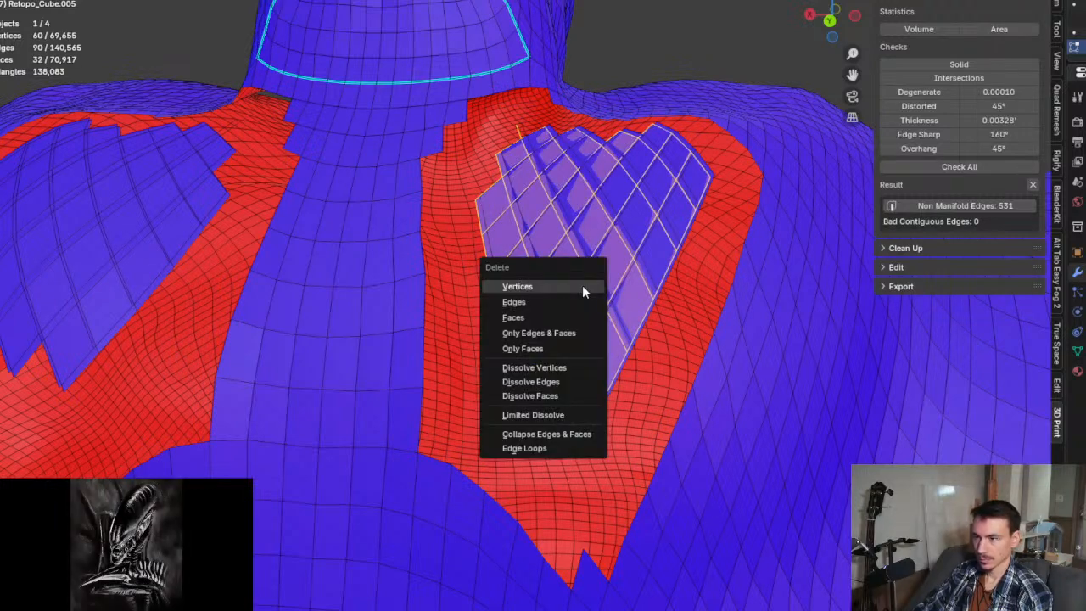
click(581, 287)
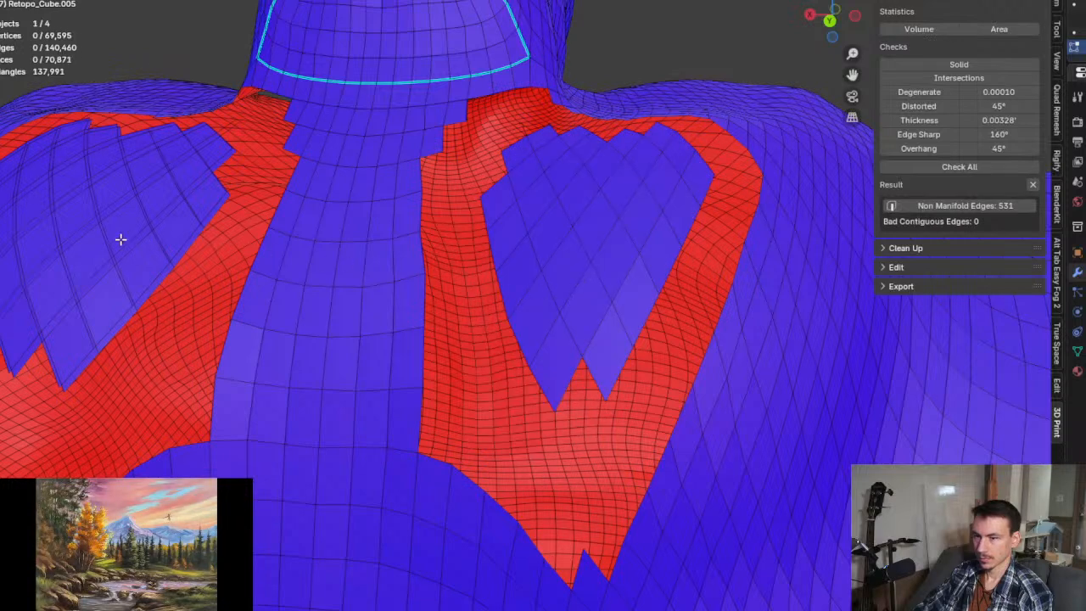
key(x)
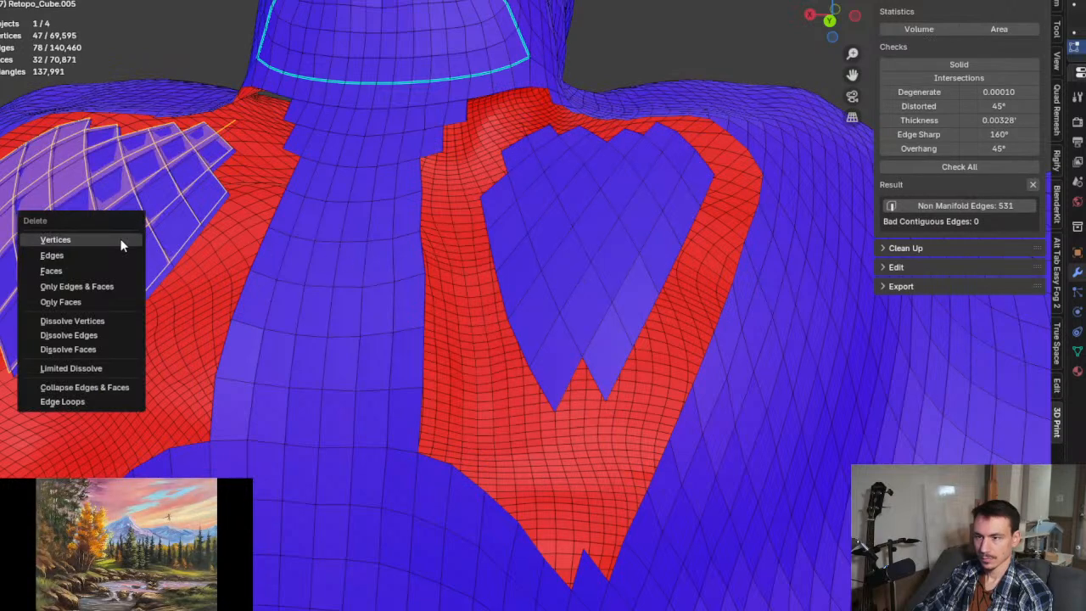
click(121, 238)
Step: Select the overlapping duplicate layer of the detached patch above the heel and delete its vertices
middle_drag(150, 246, 405, 325)
scroll(404, 325, down, 10)
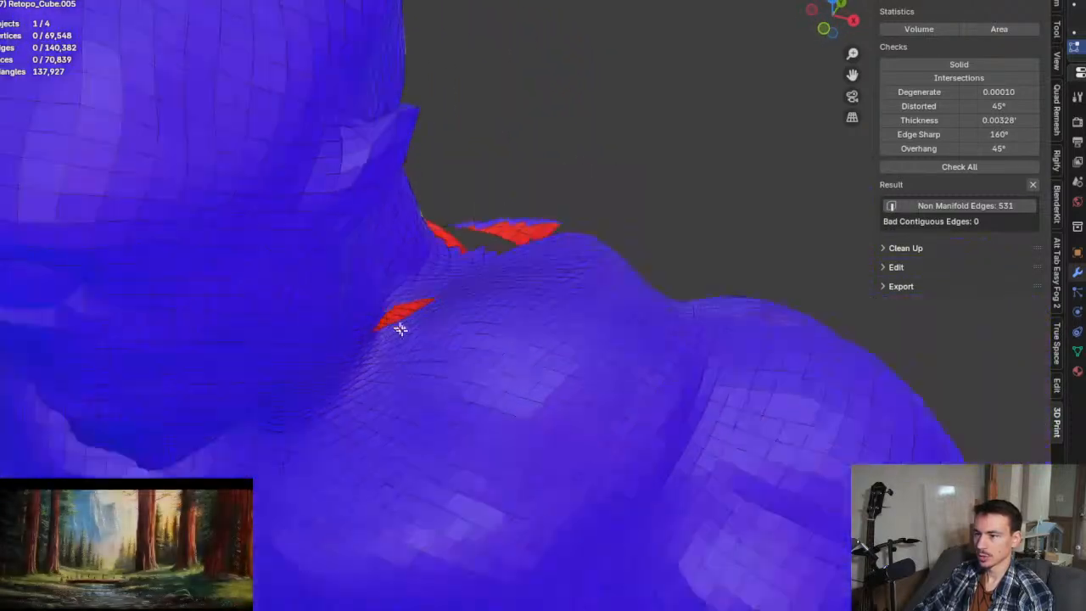
middle_drag(415, 286, 449, 372)
scroll(472, 438, up, 8)
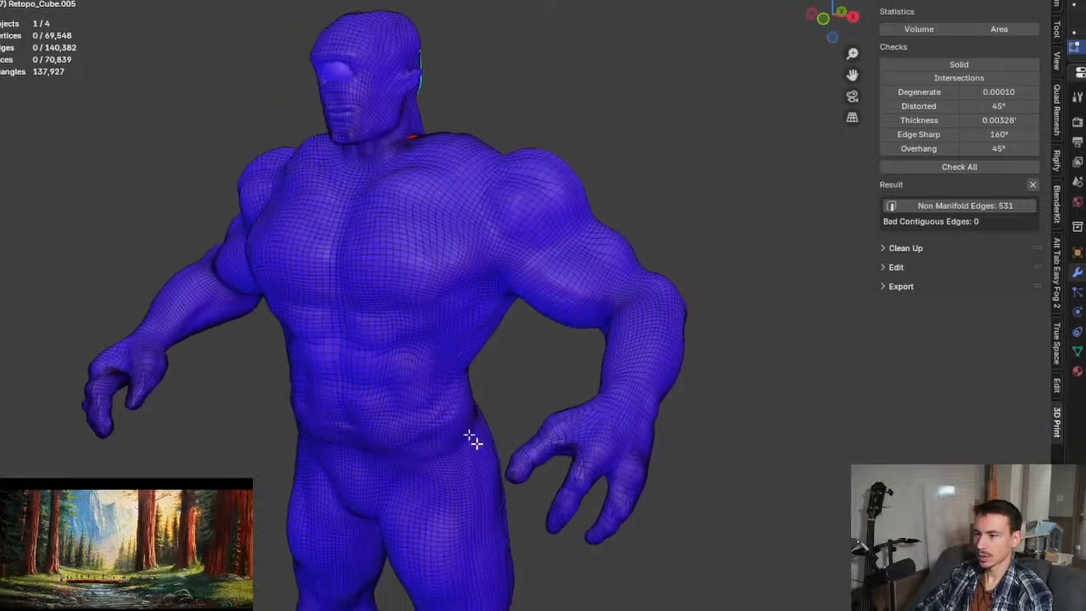
middle_drag(515, 291, 392, 497)
scroll(303, 419, up, 4)
scroll(416, 526, up, 4)
middle_drag(443, 550, 477, 306)
middle_drag(571, 288, 605, 274)
key(l)
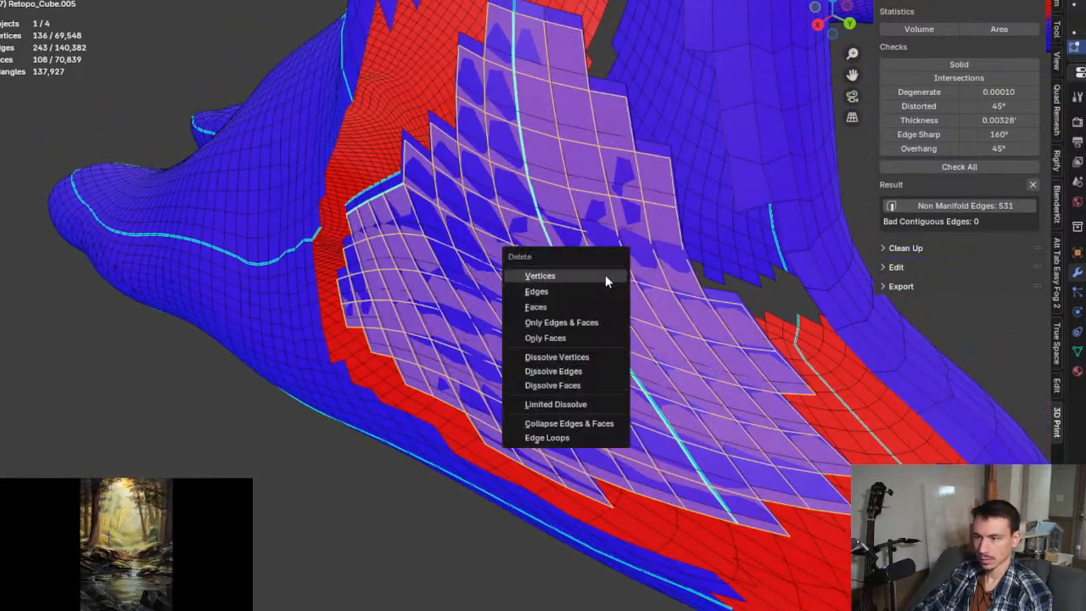
click(604, 276)
Step: Select the detached patch visible through the opening behind the ankle patch and delete its vertices
middle_drag(603, 285, 570, 362)
scroll(681, 412, up, 5)
click(589, 419)
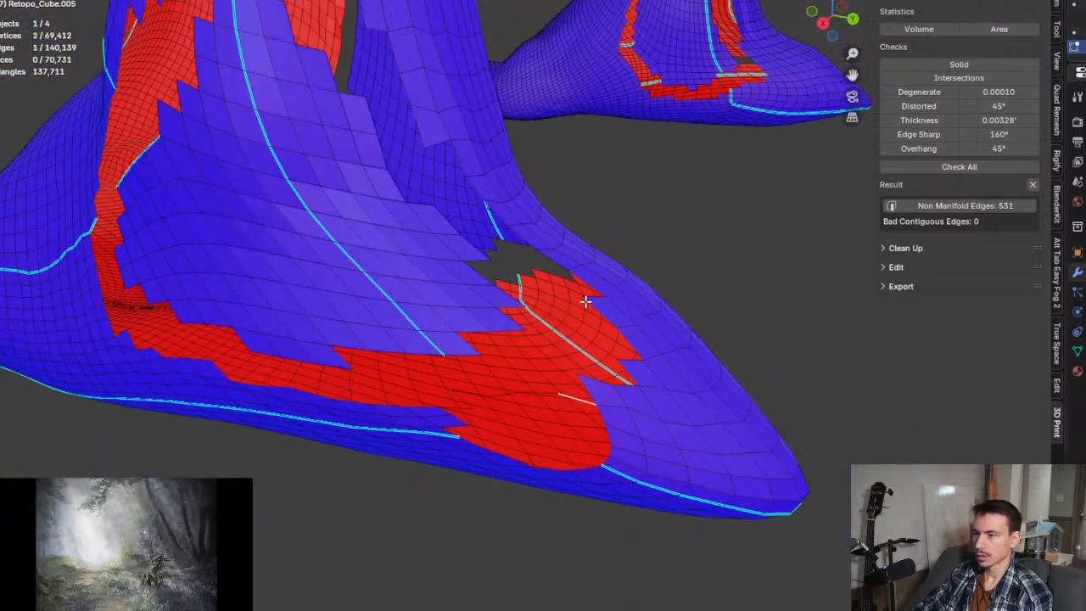
middle_drag(586, 301, 384, 168)
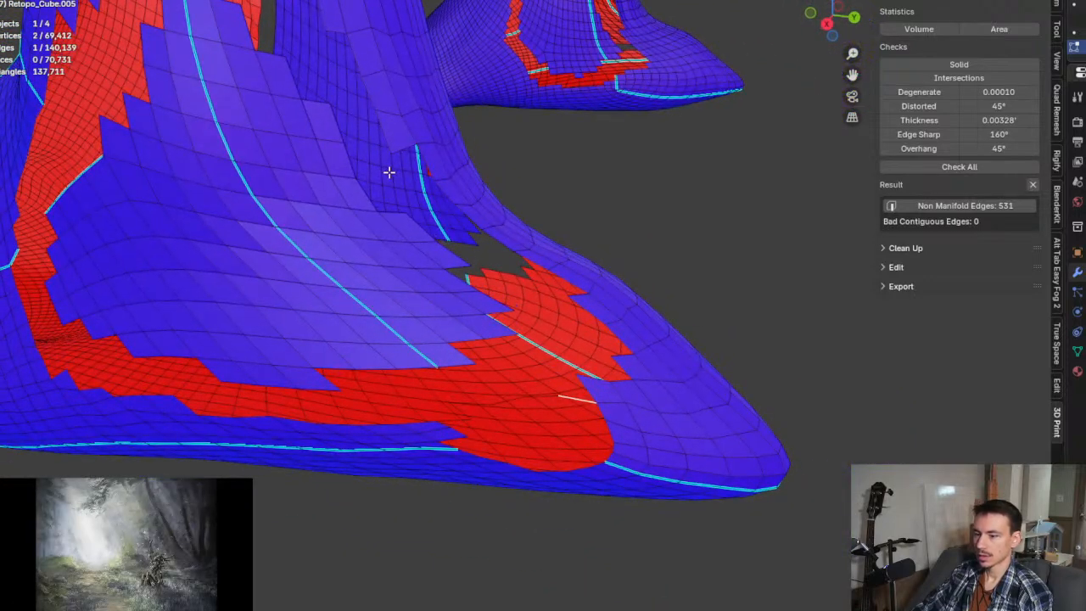
key(l)
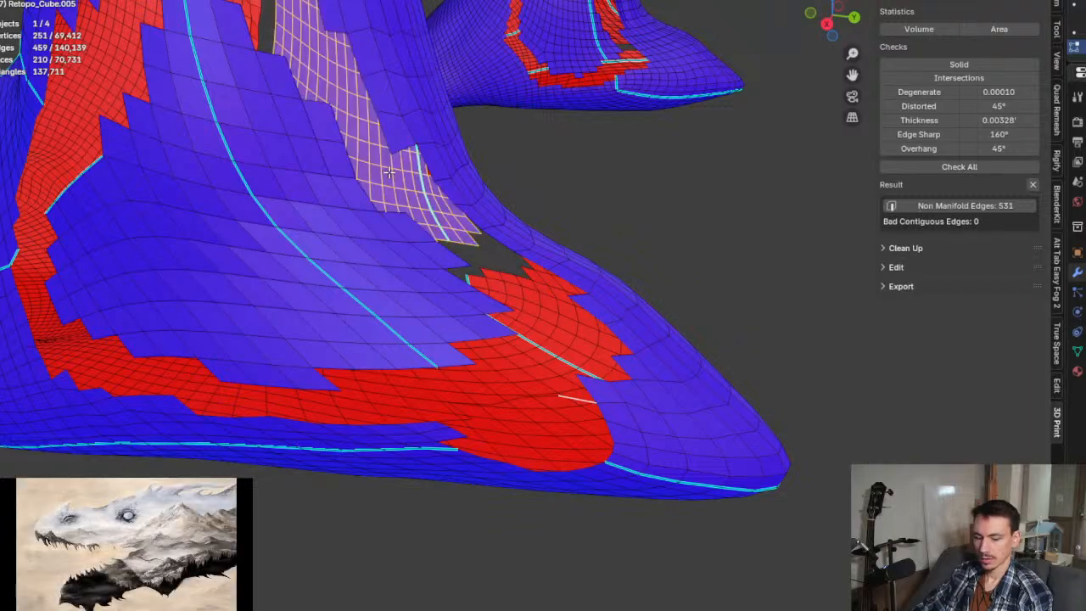
key(x)
click(389, 171)
Step: Delete the loose strand of edges hanging in the gap on the other side of the ankle
middle_drag(387, 170, 365, 197)
scroll(371, 234, up, 4)
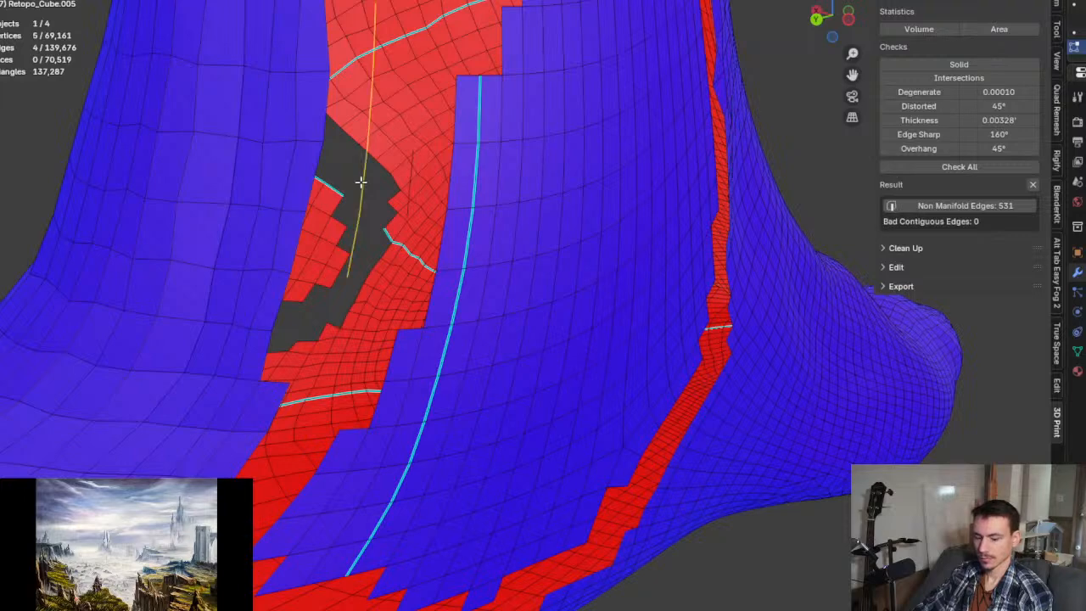
key(x)
click(362, 182)
middle_drag(395, 198, 401, 204)
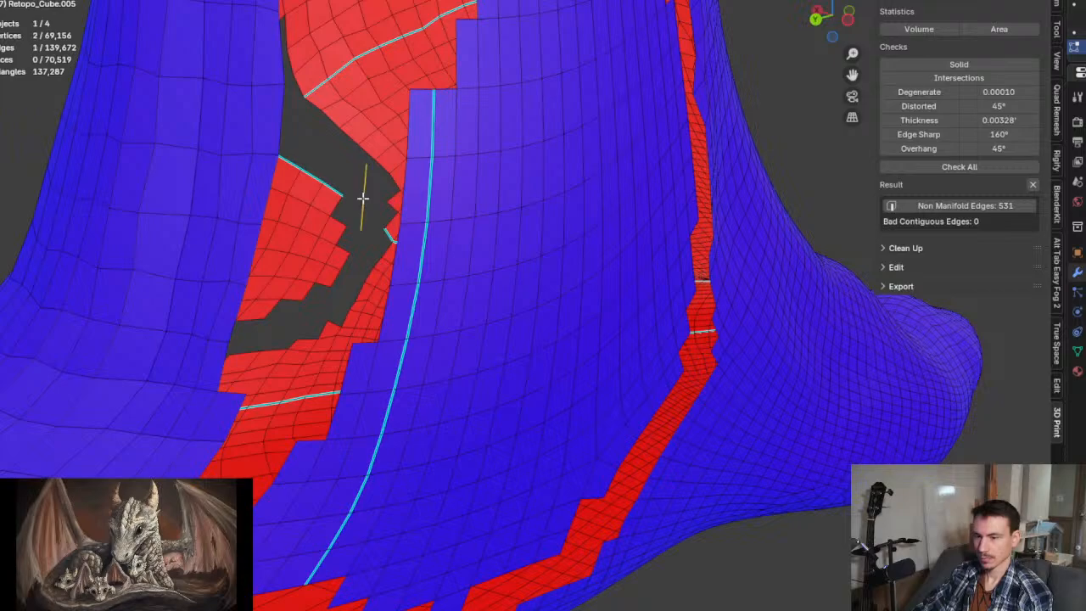
Step: Delete the leftover loose edges floating in the ankle gap and across the opening at the other heel
key(x)
click(363, 199)
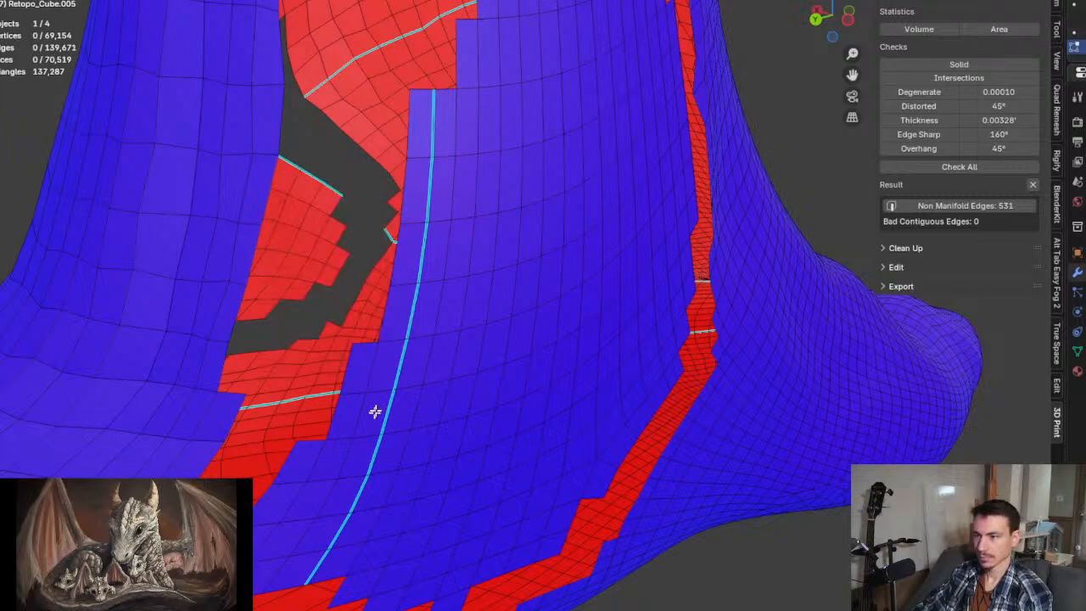
middle_drag(374, 412, 308, 432)
scroll(322, 453, down, 4)
scroll(315, 426, up, 8)
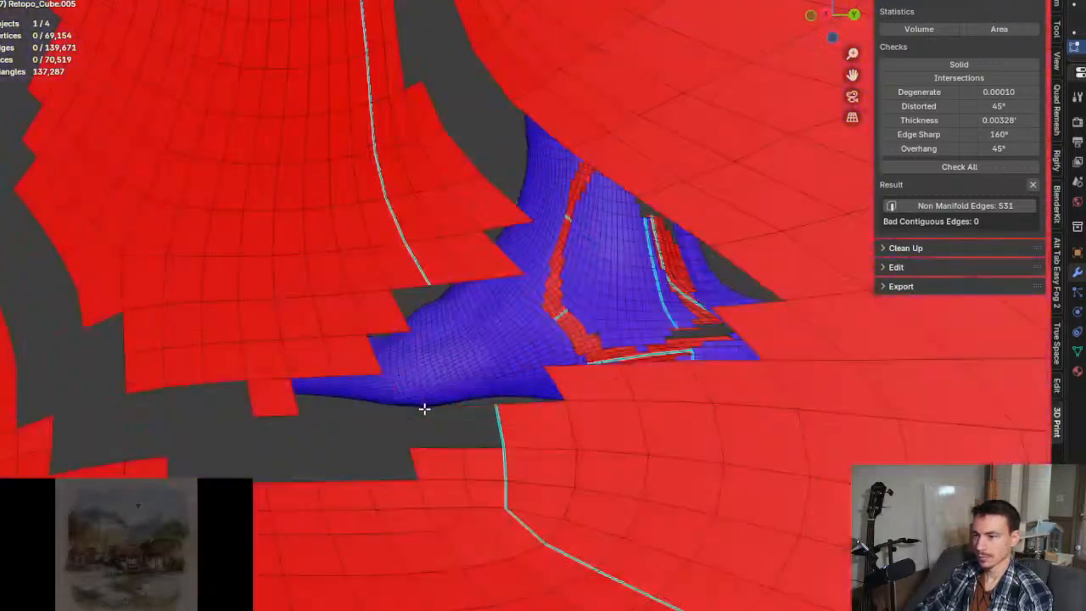
scroll(426, 408, down, 5)
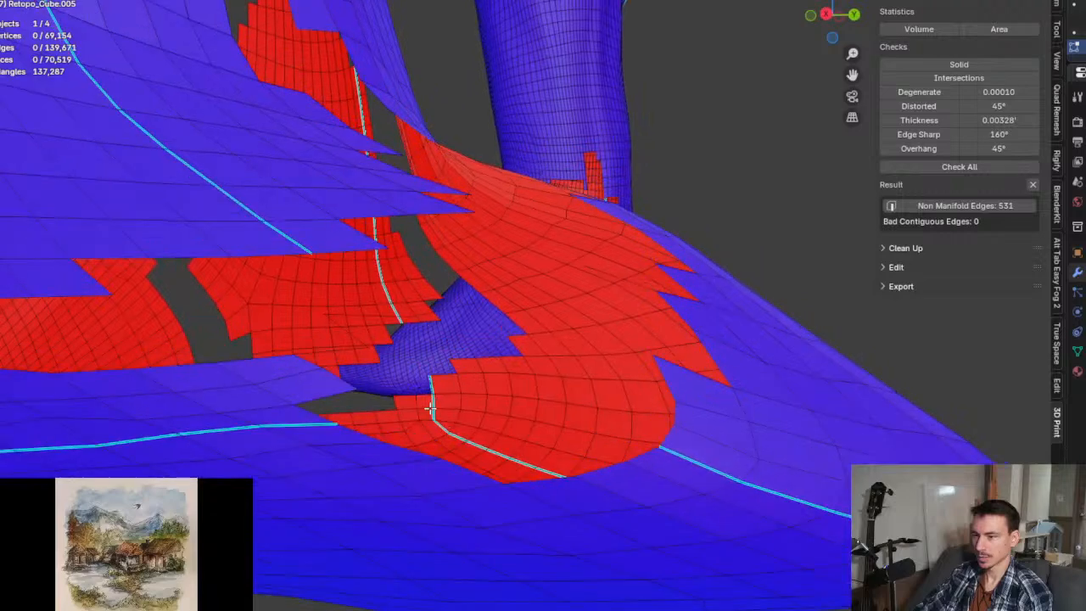
middle_drag(430, 409, 439, 378)
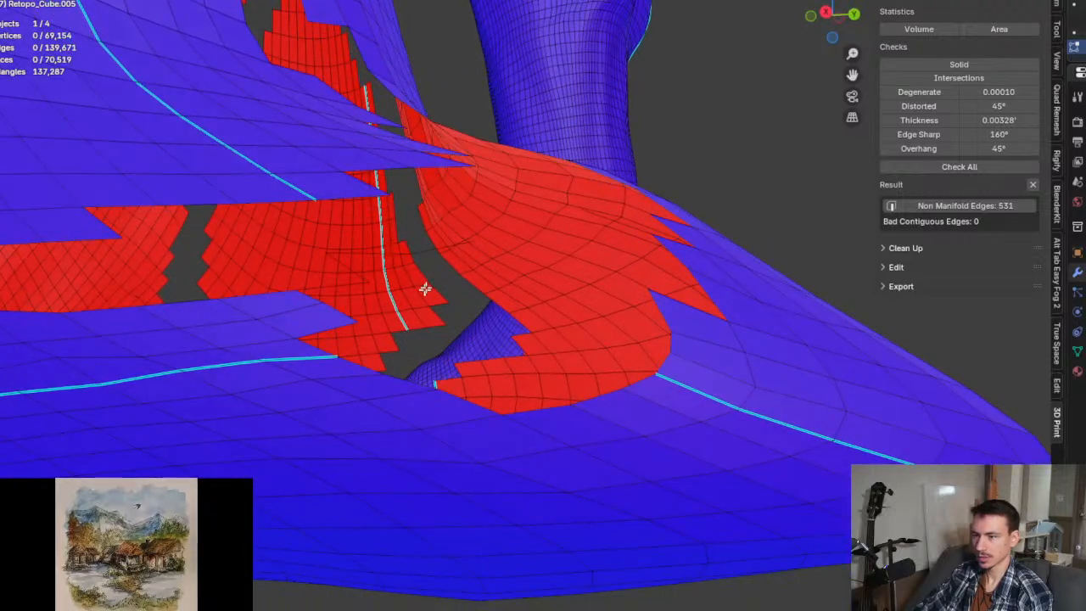
key(a)
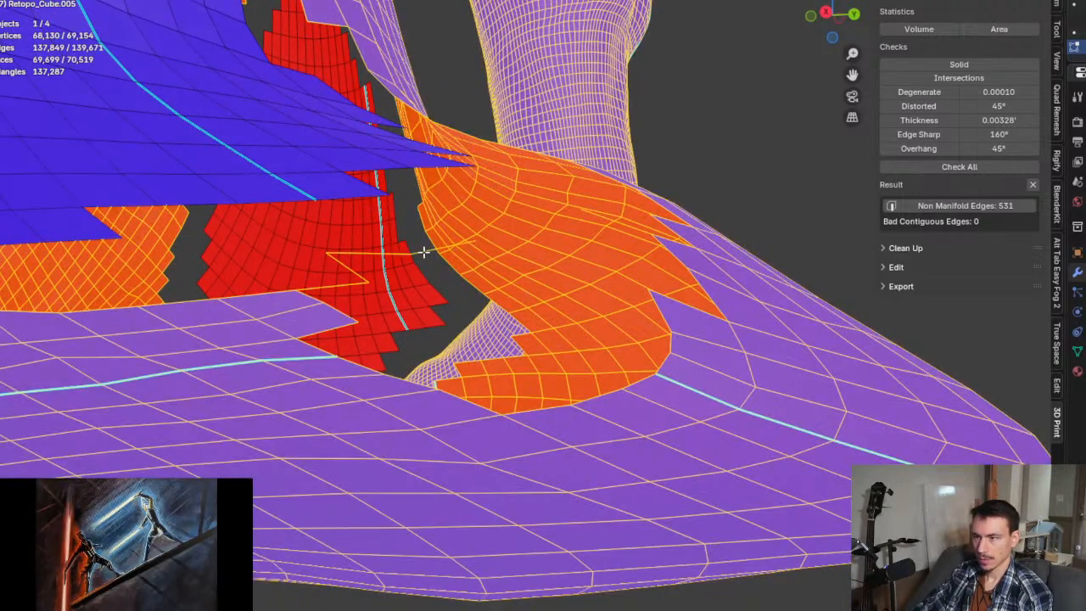
click(422, 251)
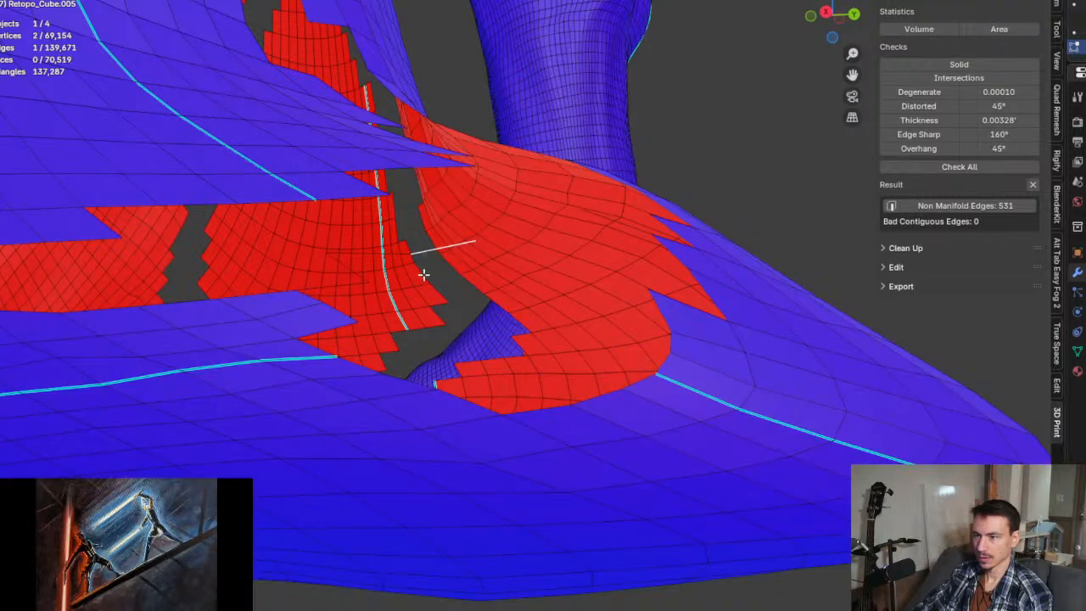
middle_drag(422, 274, 447, 309)
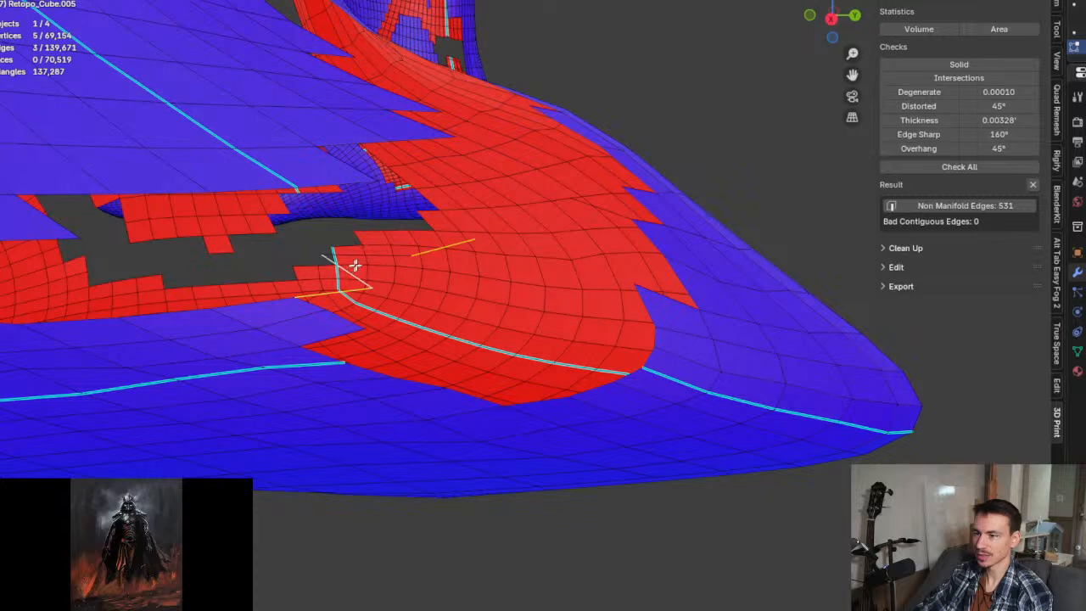
middle_drag(432, 291, 344, 283)
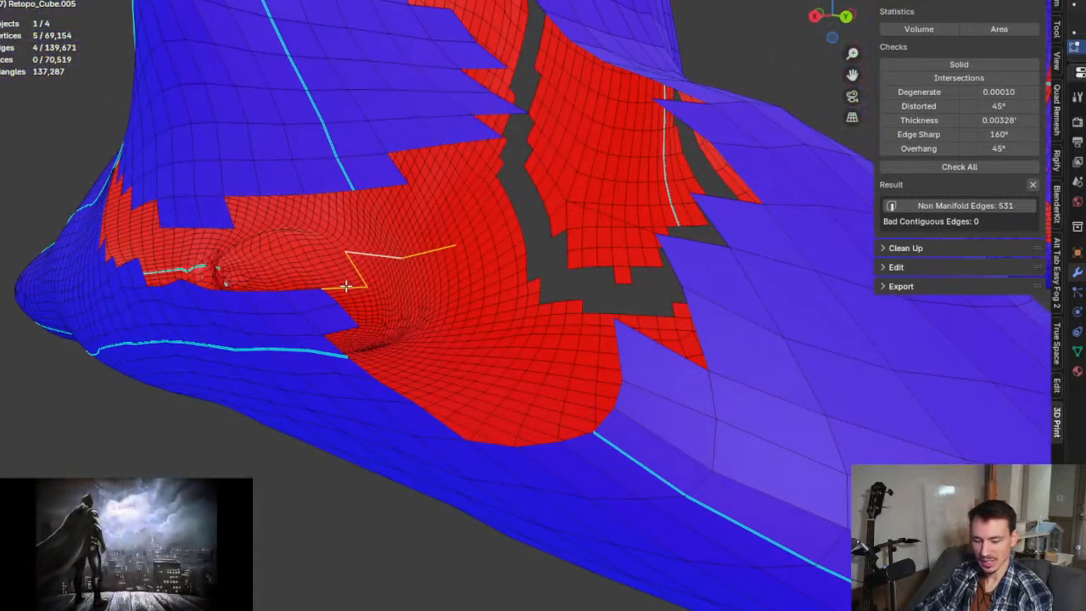
key(x)
click(344, 286)
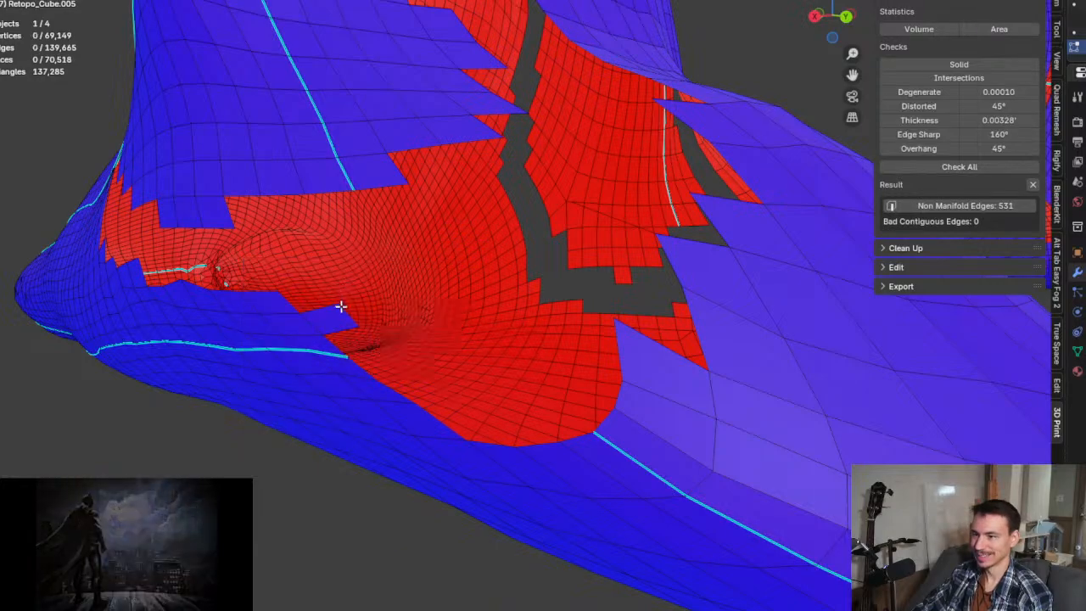
Step: Select the overlapping duplicate layer of the large detached patch above the heel and delete its vertices
middle_drag(343, 287, 450, 246)
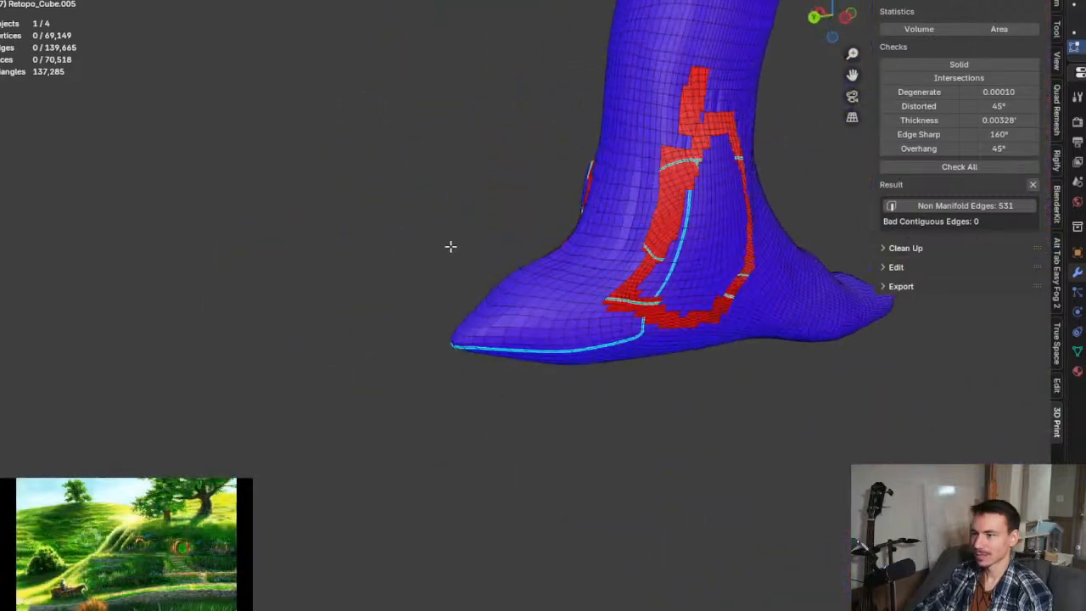
shift+middle_drag(687, 305, 444, 266)
scroll(488, 280, down, 4)
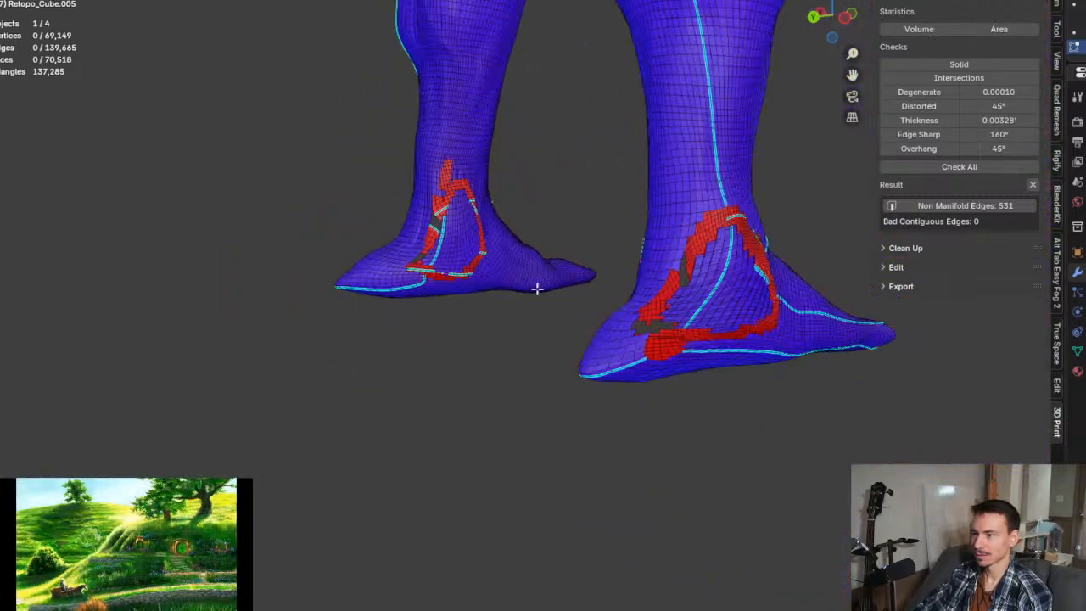
middle_drag(536, 289, 514, 291)
scroll(513, 291, up, 6)
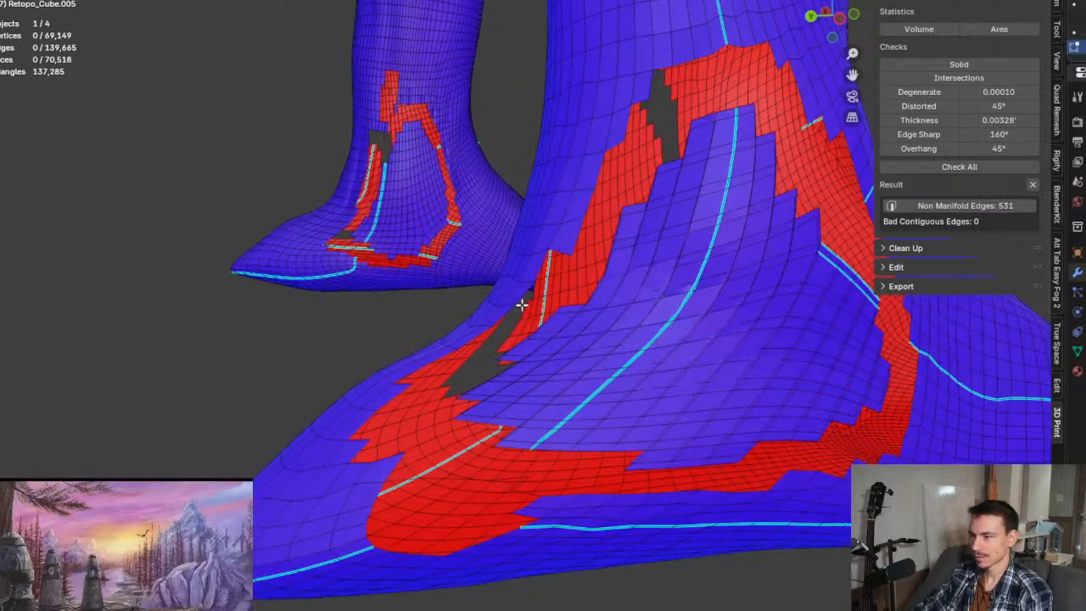
key(l)
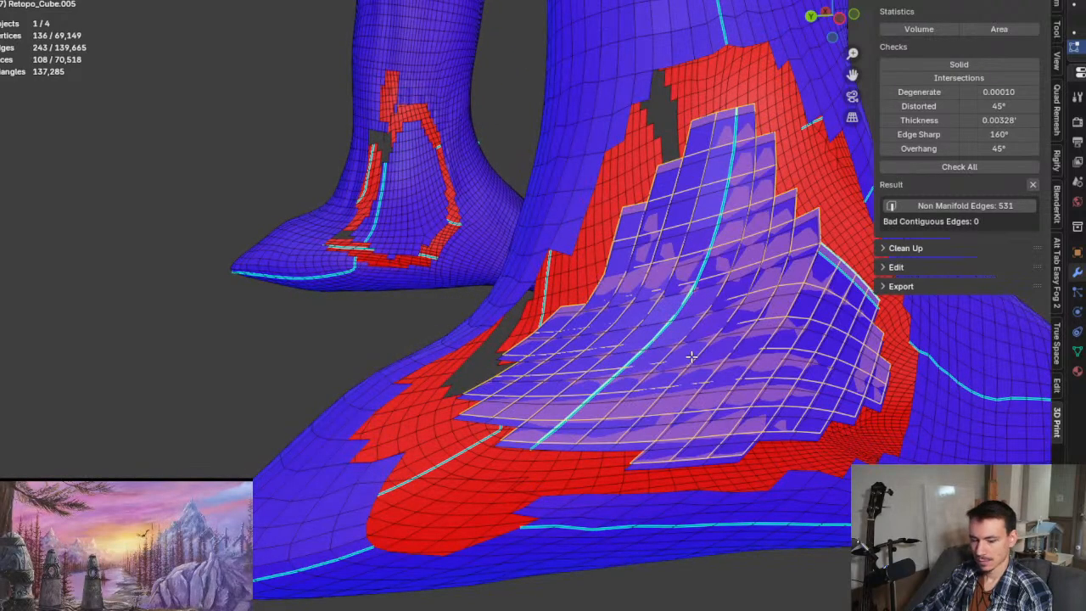
key(x)
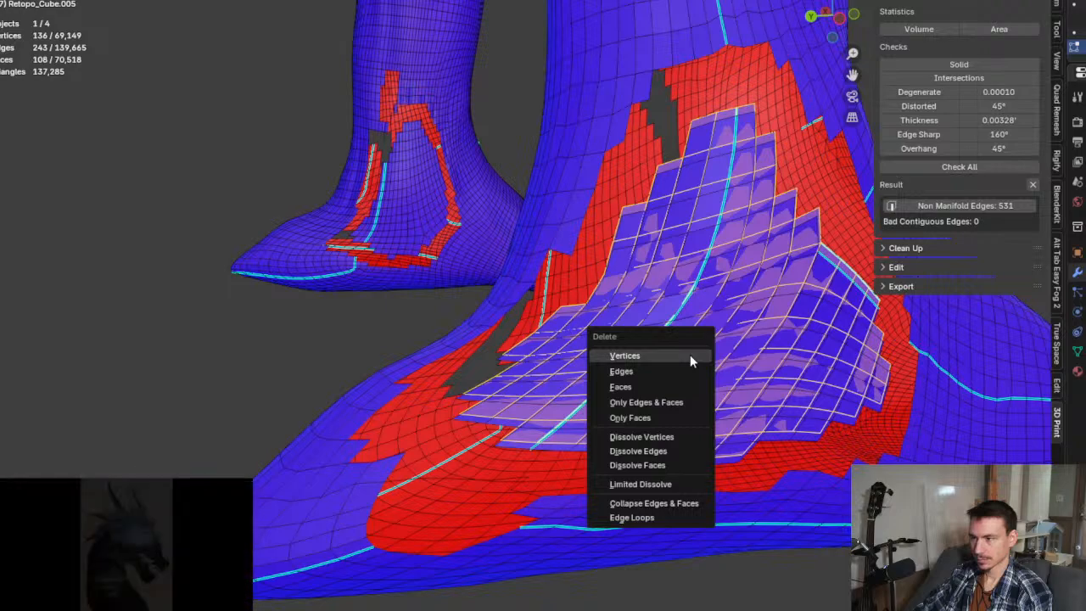
click(690, 355)
Step: Inspect the body and lower legs, rerun the Solid check and select the non-manifold edges
scroll(689, 353, down, 3)
middle_drag(695, 352, 594, 402)
scroll(655, 355, down, 6)
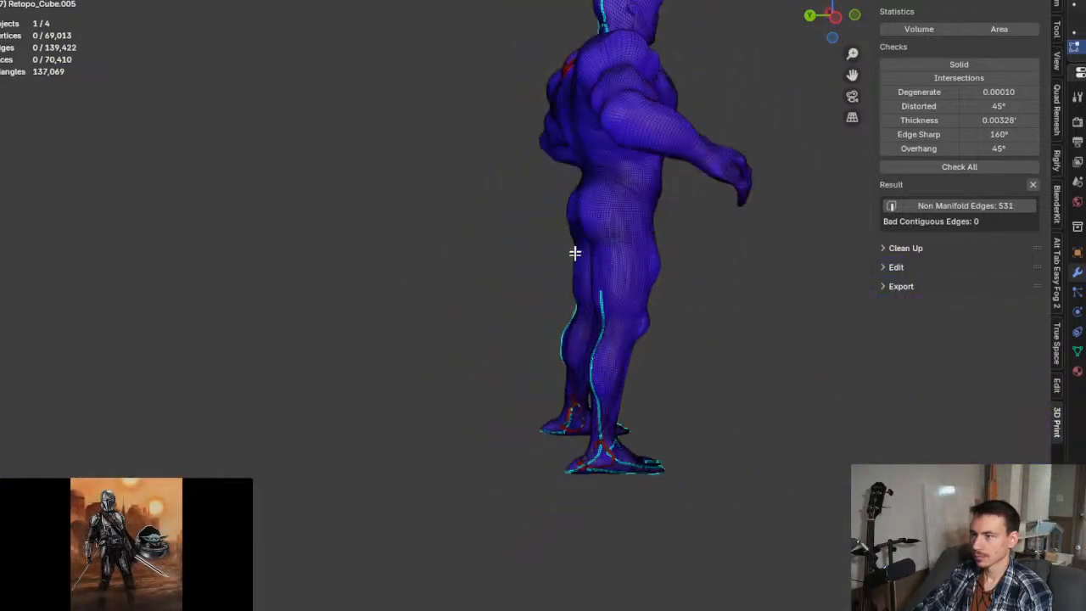
middle_drag(575, 253, 550, 407)
scroll(560, 400, up, 4)
mouse_move(499, 290)
middle_down()
mouse_move(352, 467)
mouse_move(331, 458)
mouse_move(313, 414)
mouse_move(319, 376)
mouse_move(412, 388)
mouse_move(566, 466)
mouse_move(477, 443)
mouse_move(559, 513)
middle_up()
mouse_move(354, 469)
middle_down()
mouse_move(775, 352)
mouse_move(775, 436)
mouse_move(744, 375)
mouse_move(574, 284)
mouse_move(610, 313)
mouse_move(608, 325)
middle_up()
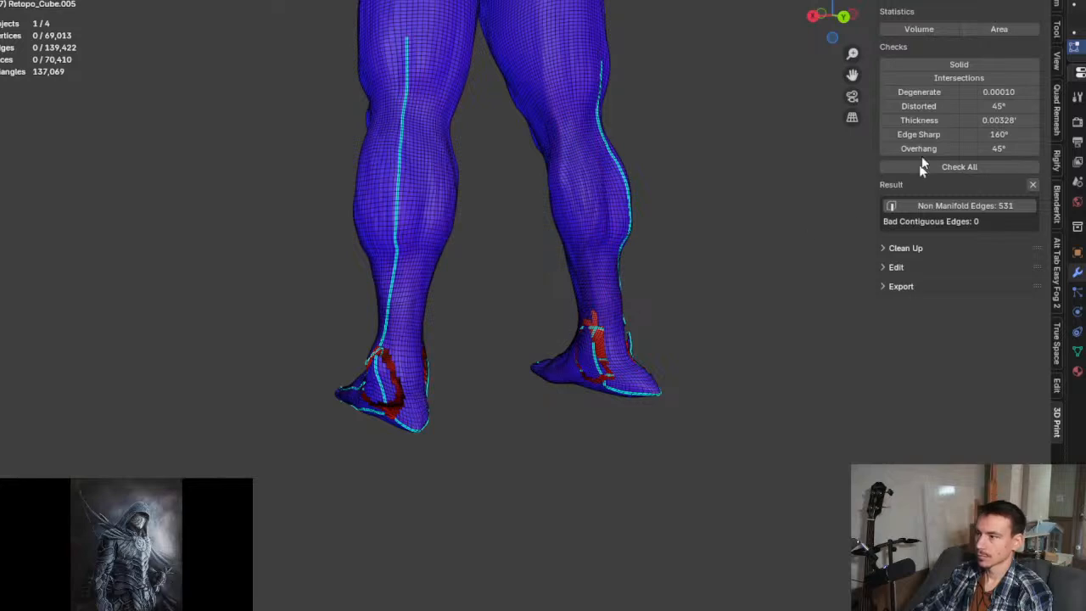
click(971, 64)
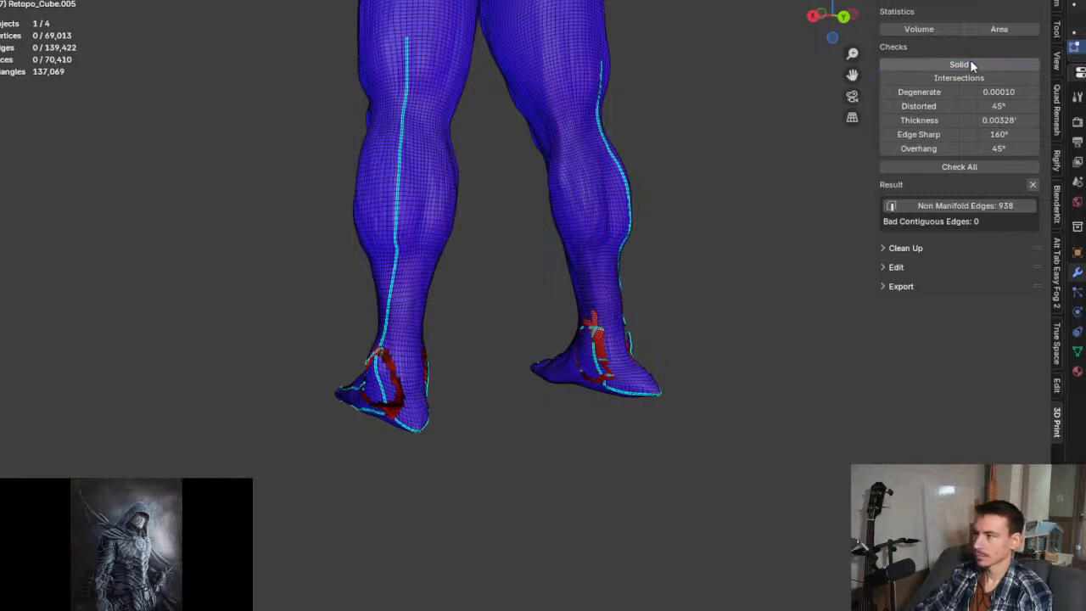
click(998, 204)
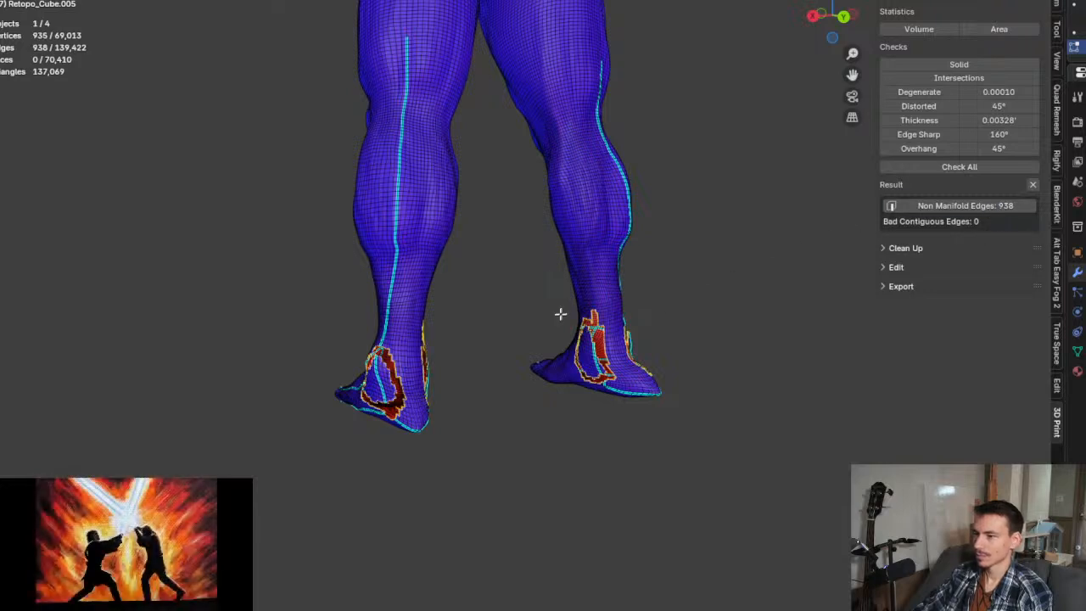
Step: Try to fill the gaps between the selected non-manifold borders around the ankles with faces
middle_drag(560, 313, 608, 405)
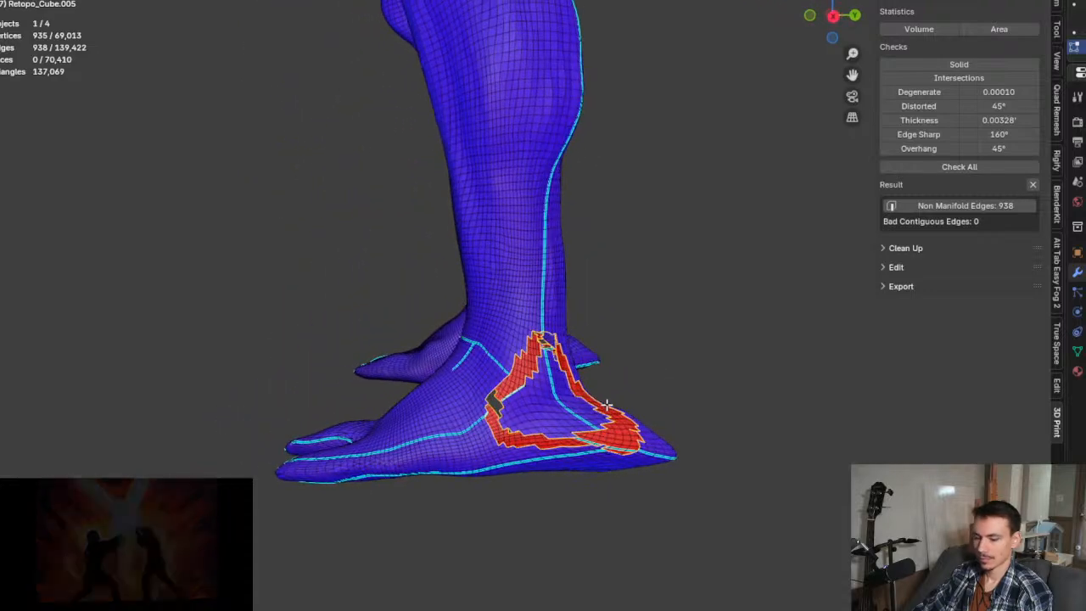
middle_drag(668, 367, 426, 374)
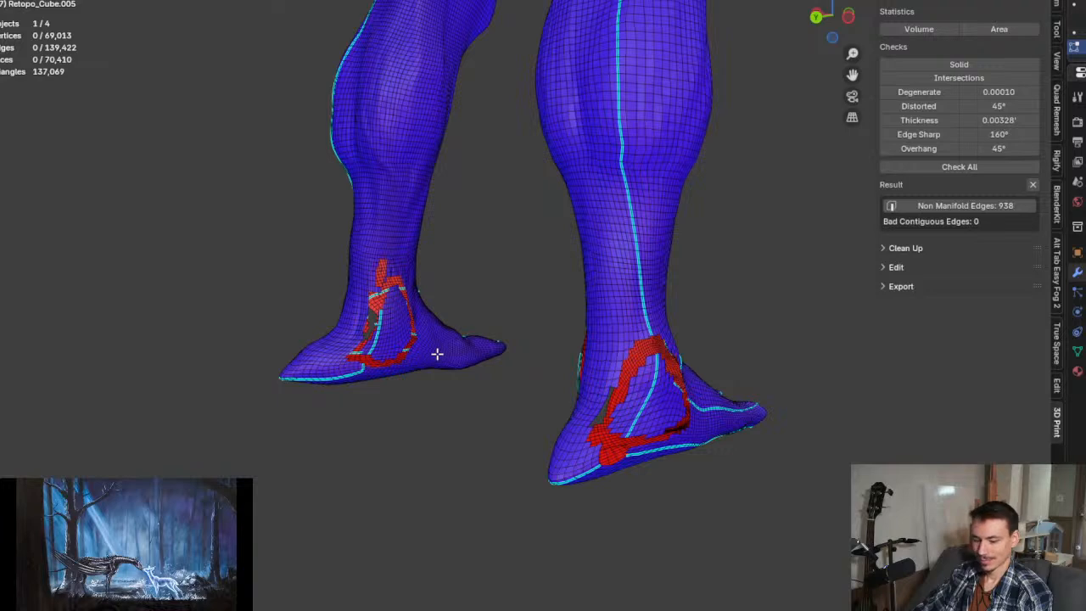
key(alt+f)
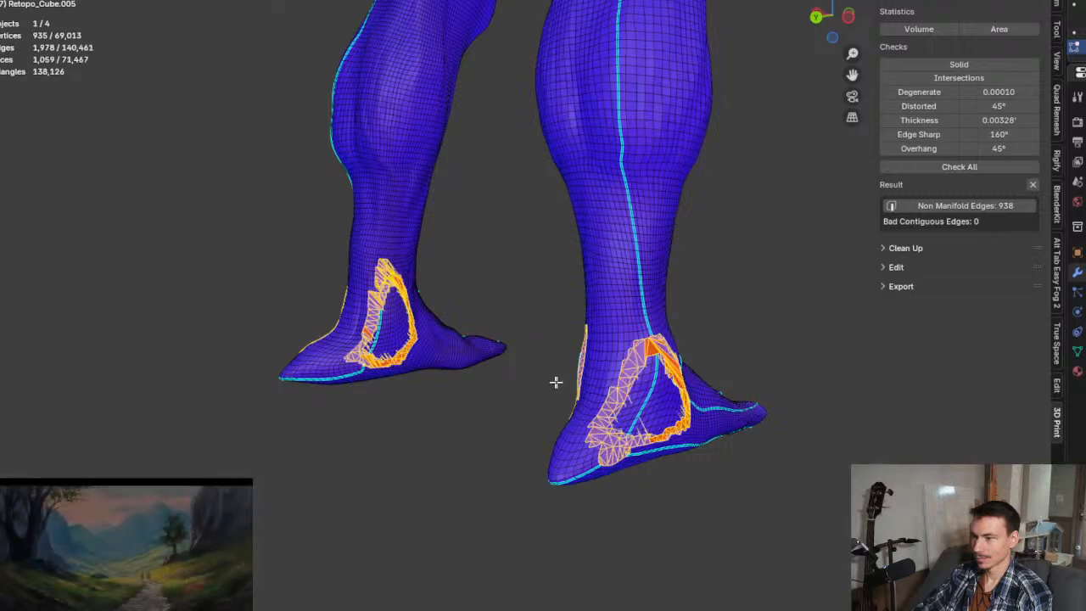
middle_drag(555, 380, 454, 437)
scroll(513, 372, up, 6)
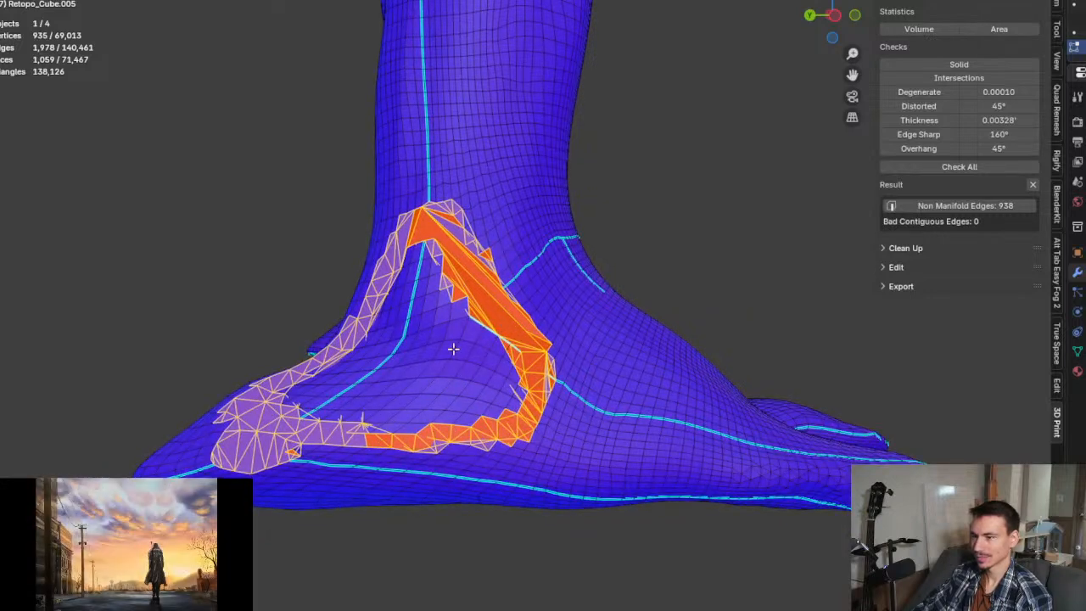
key(ctrl+z)
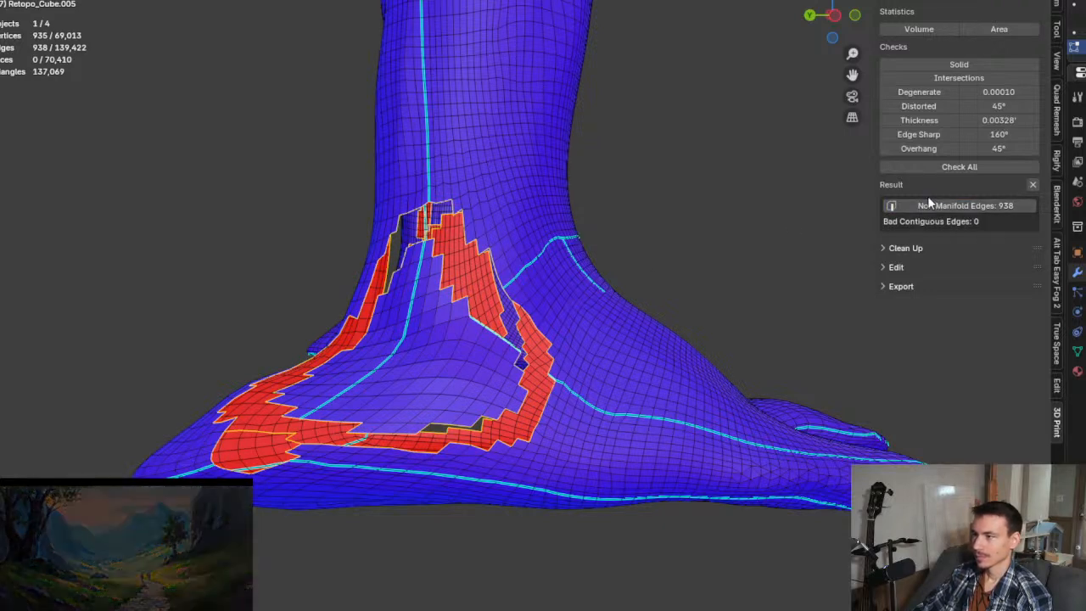
Step: Select the entire mesh, recalculate its normals and clear the selection after inspecting the ankle patches
key(a)
scroll(484, 200, down, 1)
middle_drag(536, 240, 558, 231)
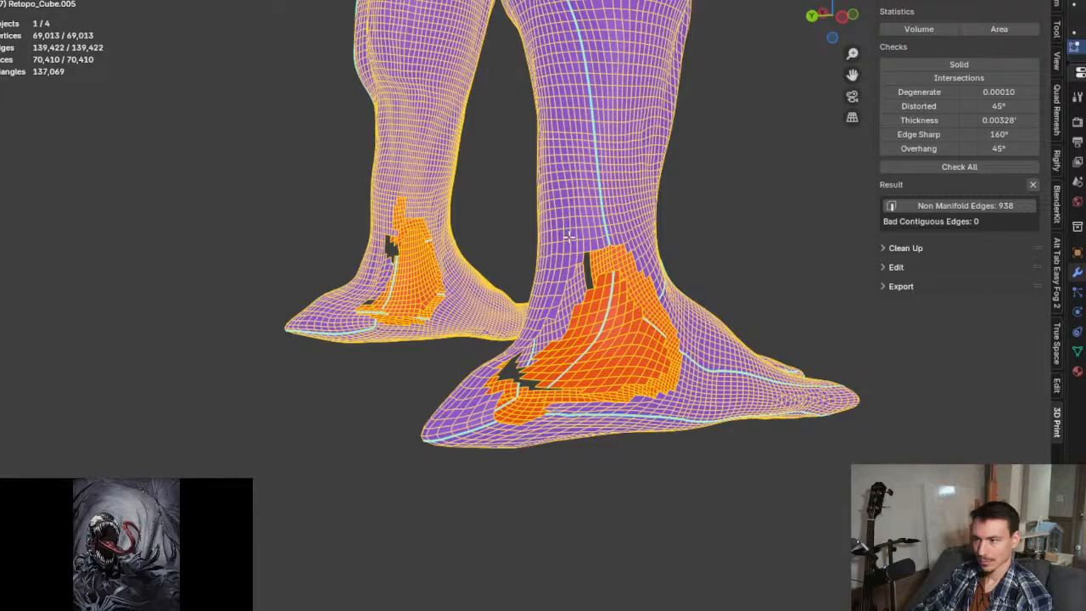
middle_drag(568, 236, 465, 255)
middle_drag(458, 180, 489, 330)
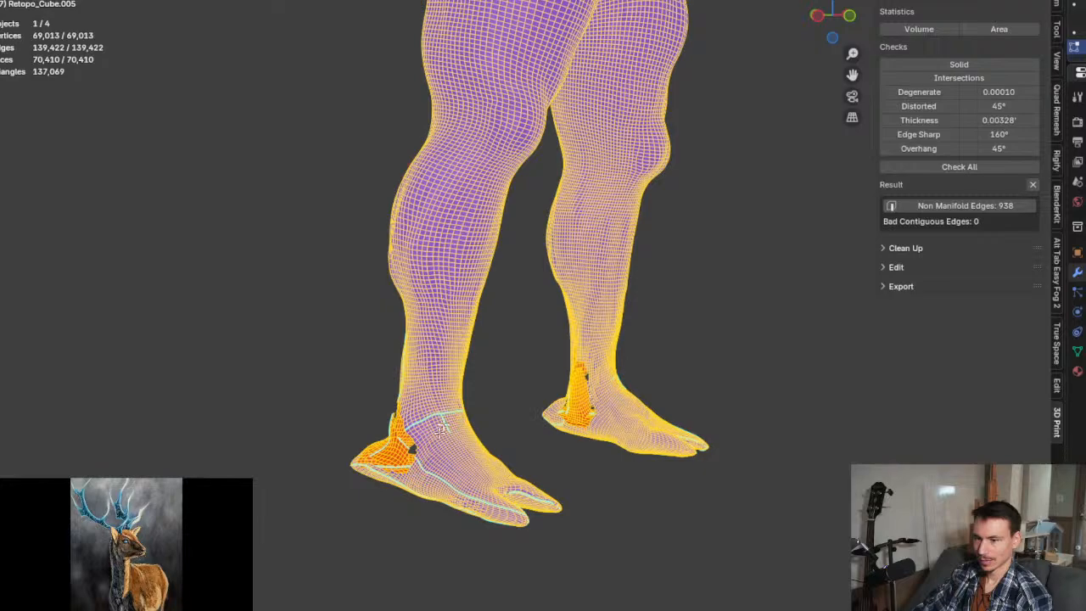
scroll(410, 435, up, 5)
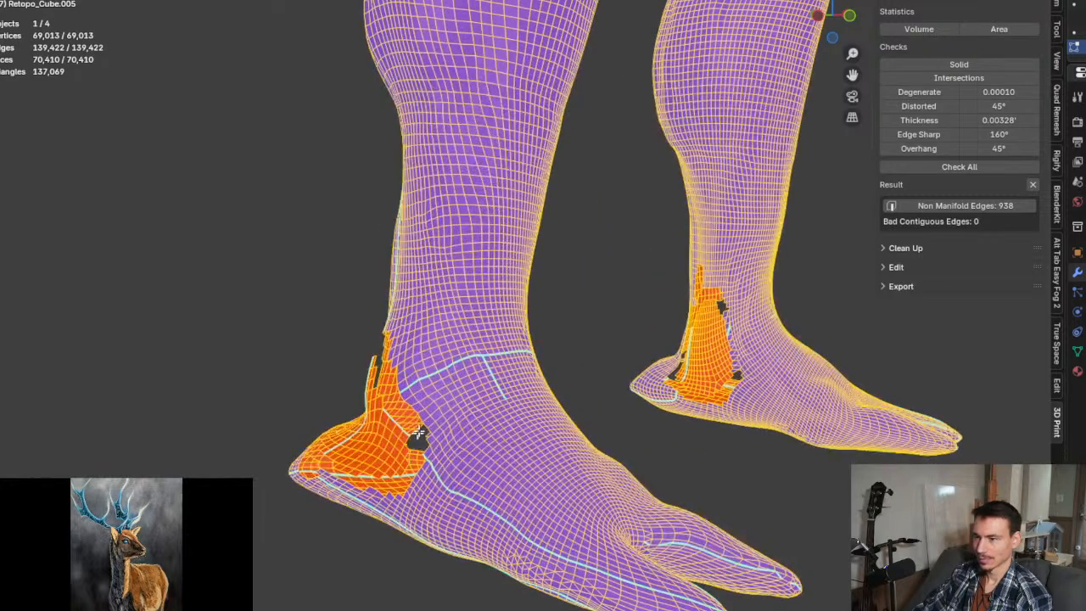
scroll(267, 339, down, 2)
click(262, 318)
scroll(278, 342, down, 2)
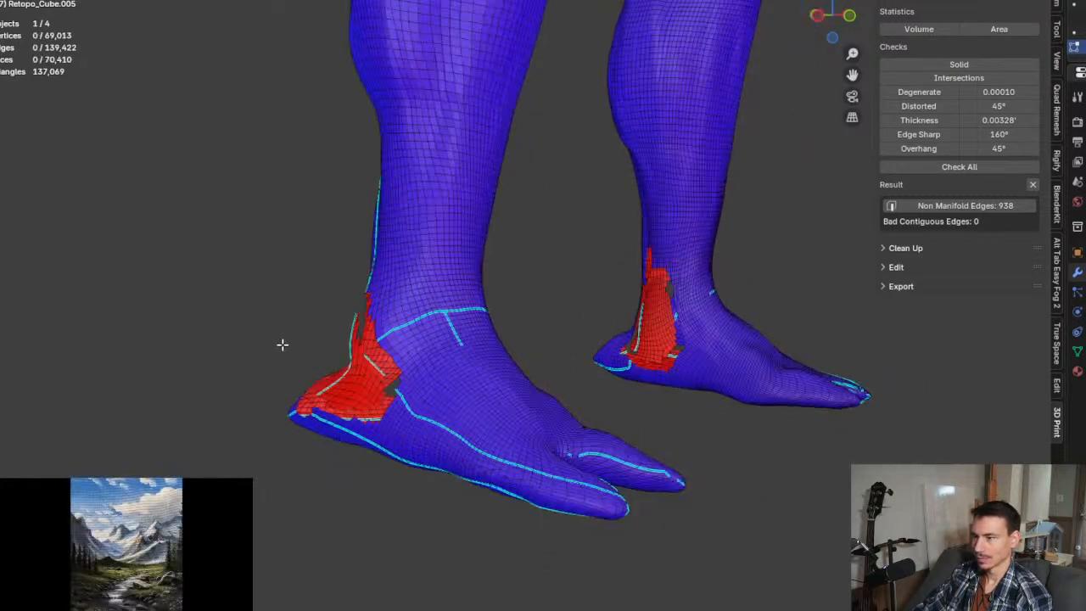
Step: Select all the detached inward-facing patches around both ankles and flip their normals
middle_drag(282, 344, 414, 354)
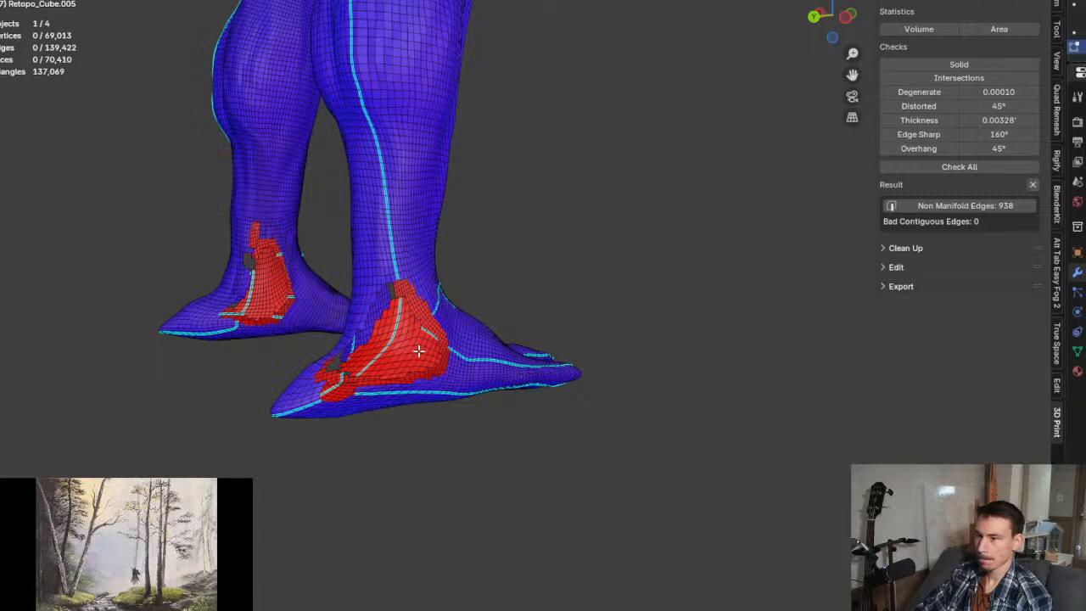
key(l)
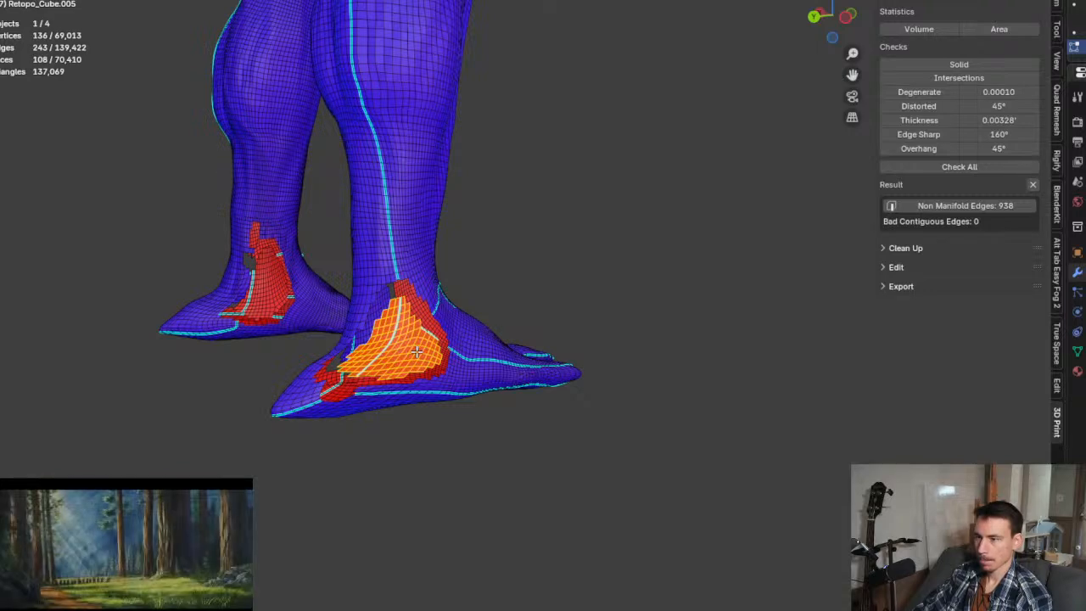
scroll(416, 351, up, 1)
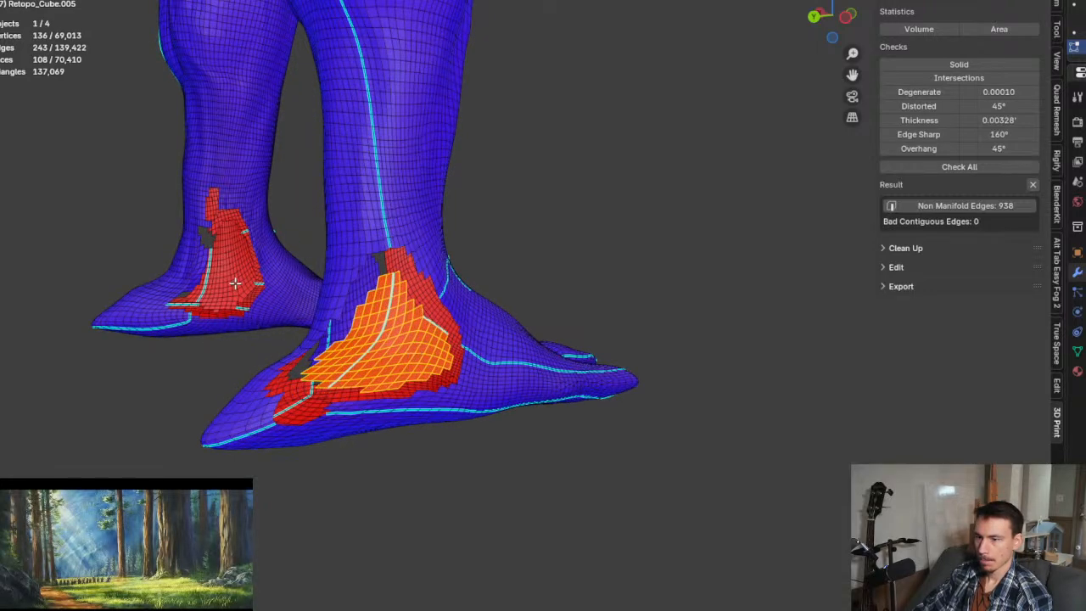
middle_drag(262, 308, 137, 324)
key(l)
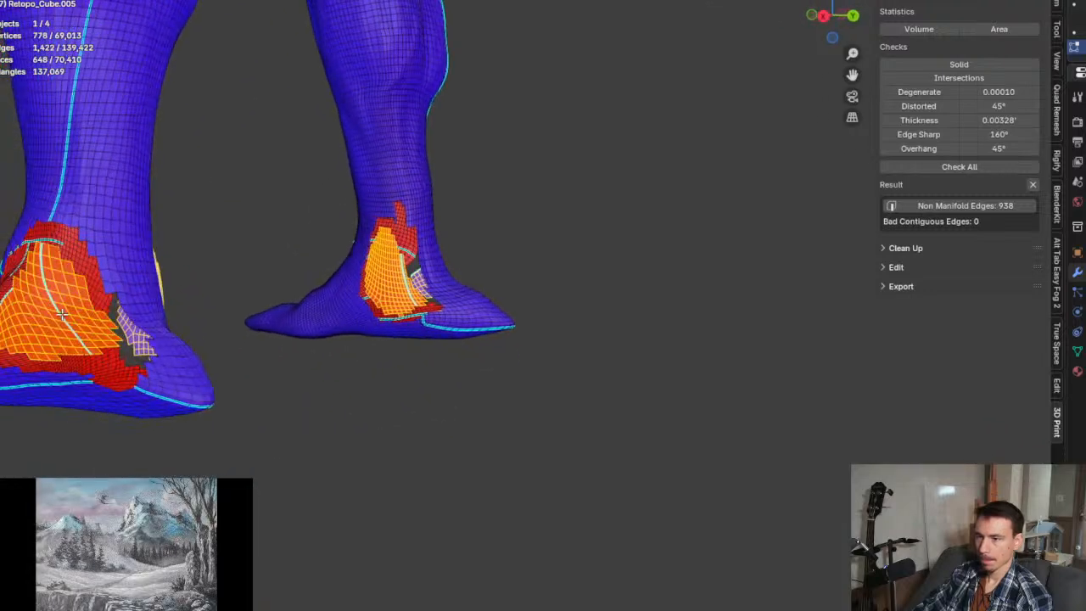
middle_drag(262, 311, 229, 317)
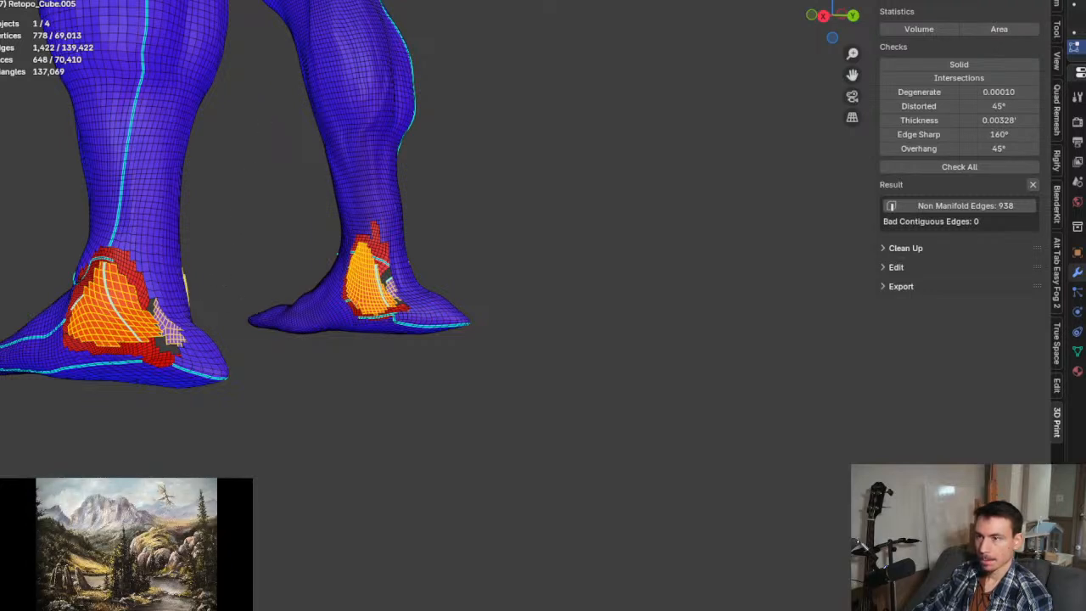
mouse_move(303, 212)
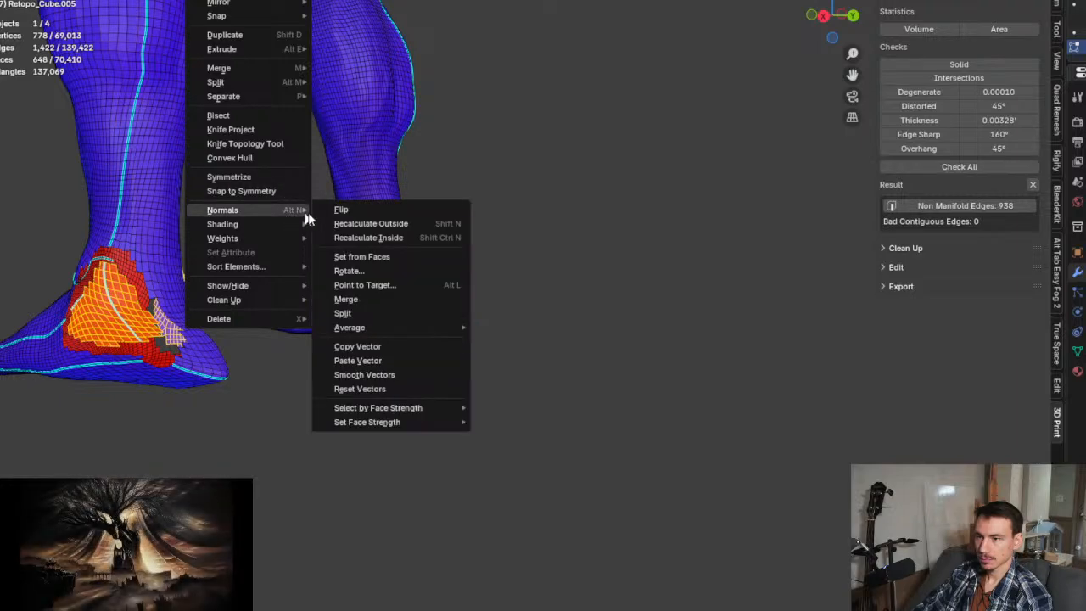
click(347, 211)
Step: Run the Solid check again and select the non-manifold borders around the ankles
middle_drag(437, 312, 234, 285)
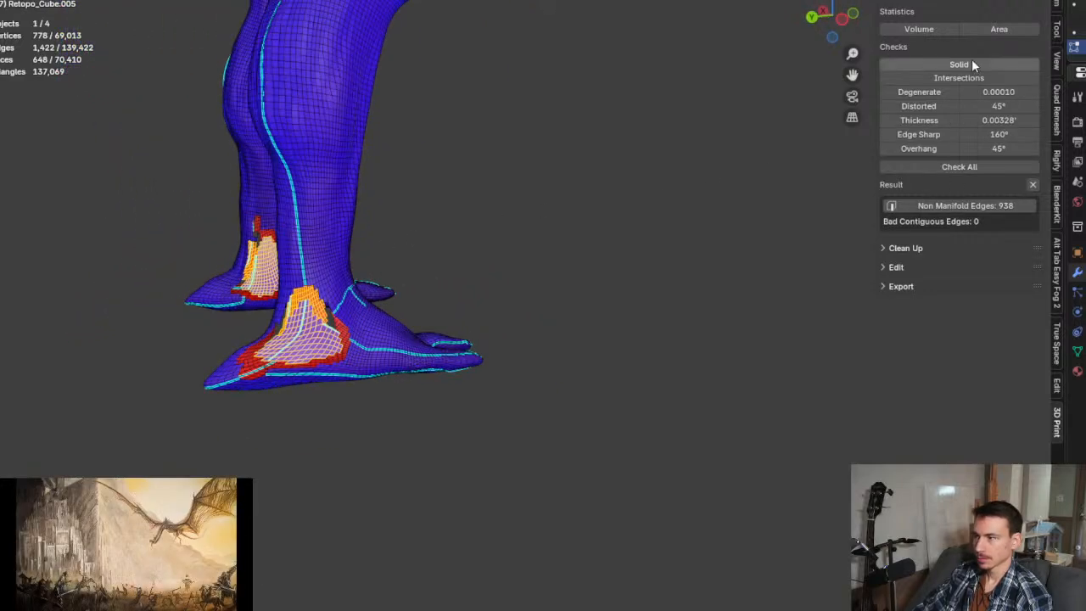
click(971, 205)
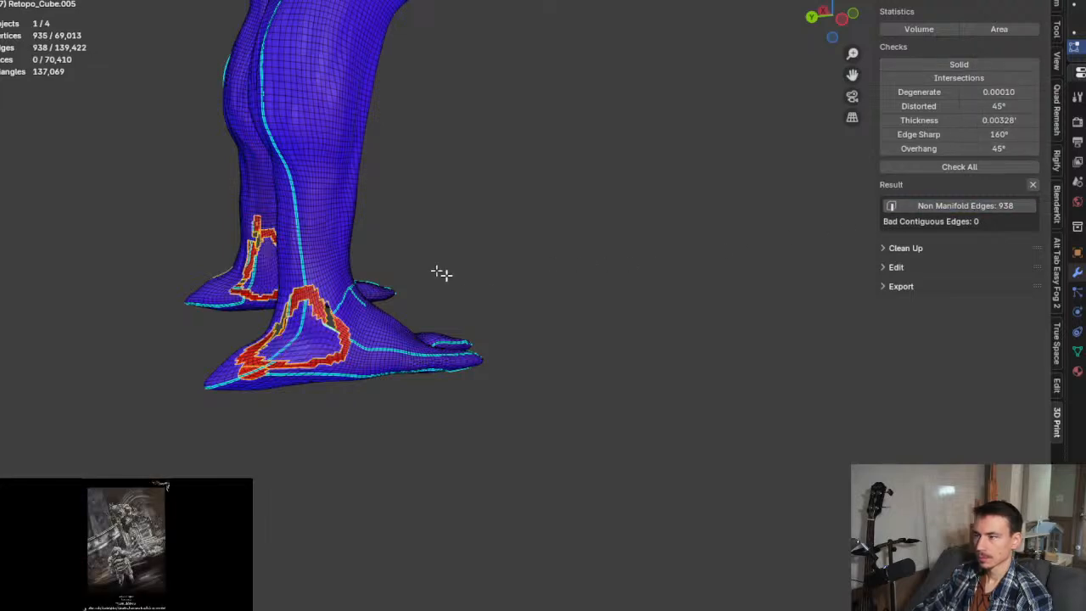
Step: Try to bridge the gaps between the ankle patches and the legs with triangle faces, and undo the fill
middle_drag(402, 295, 550, 274)
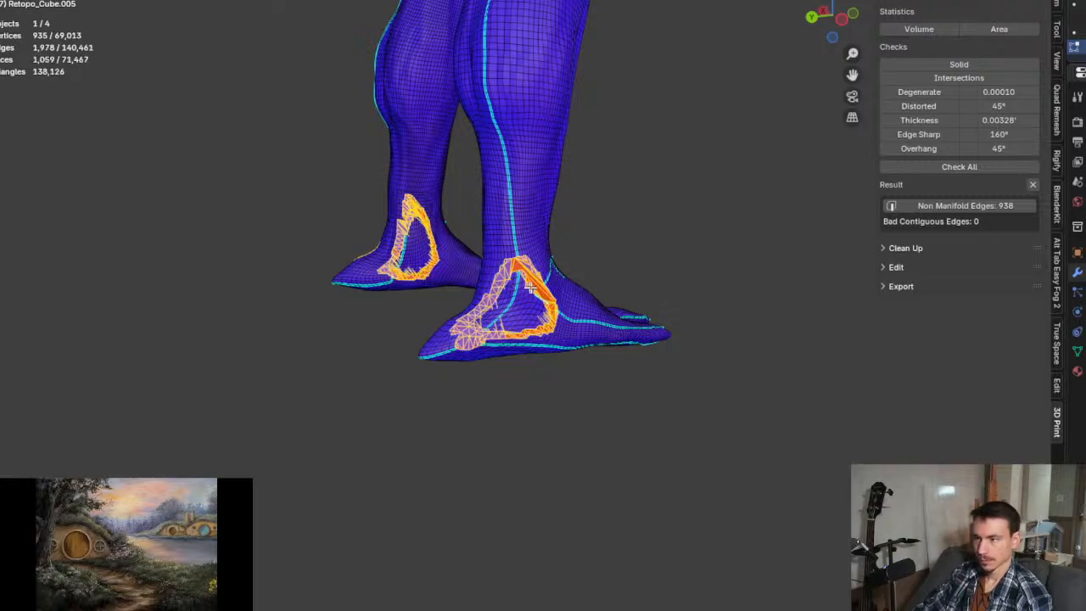
scroll(528, 288, up, 3)
scroll(510, 284, up, 3)
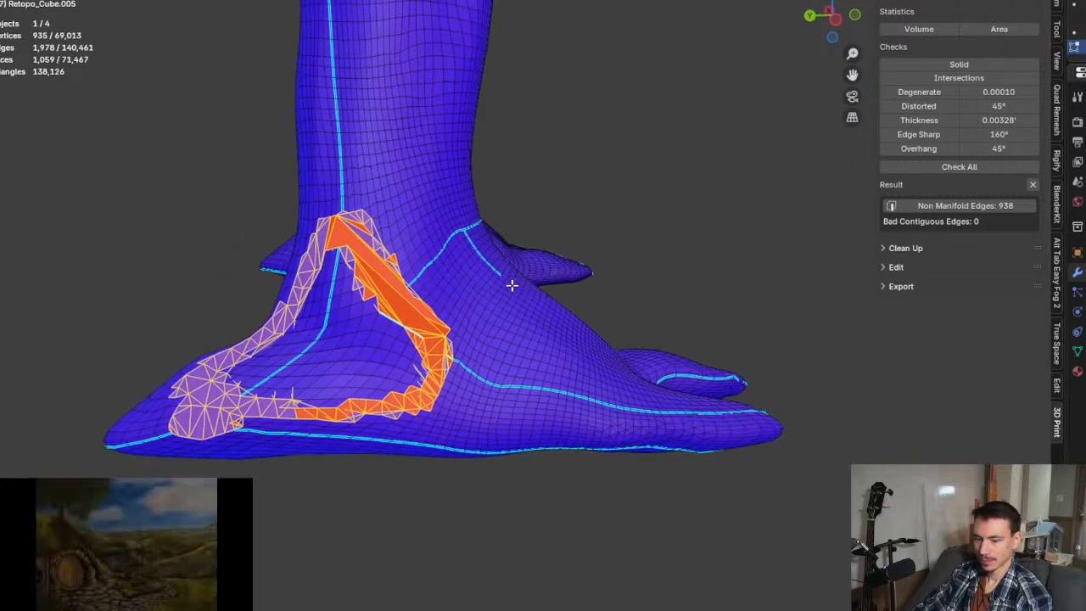
key(shift+r)
scroll(513, 286, down, 2)
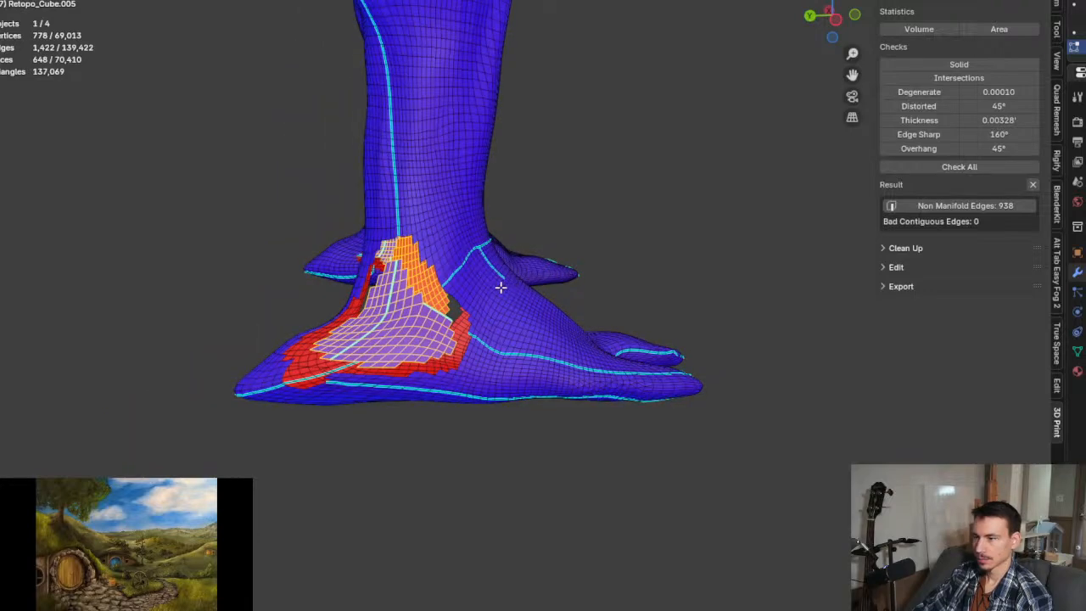
Step: Reselect all non-manifold edges and fill the gaps around the ankle patches with triangle faces
middle_drag(497, 286, 754, 204)
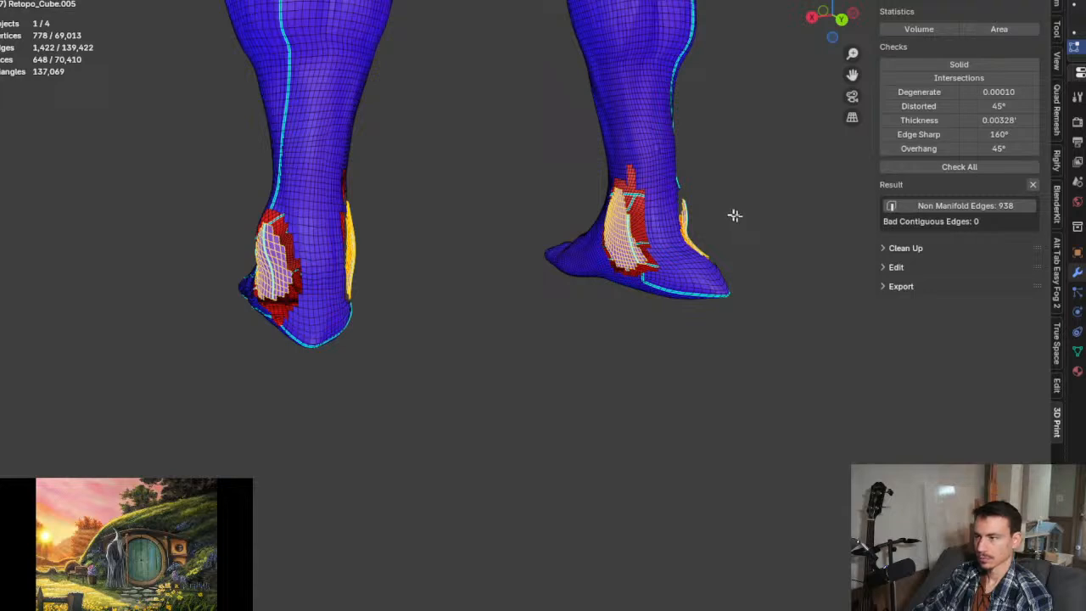
click(917, 206)
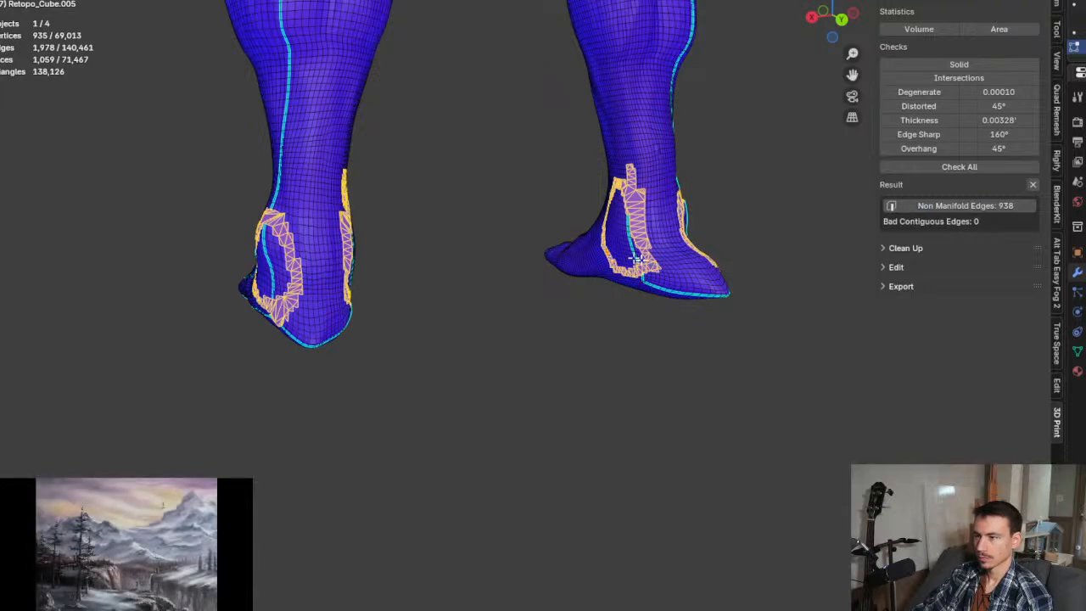
middle_drag(551, 238, 608, 232)
scroll(550, 243, up, 4)
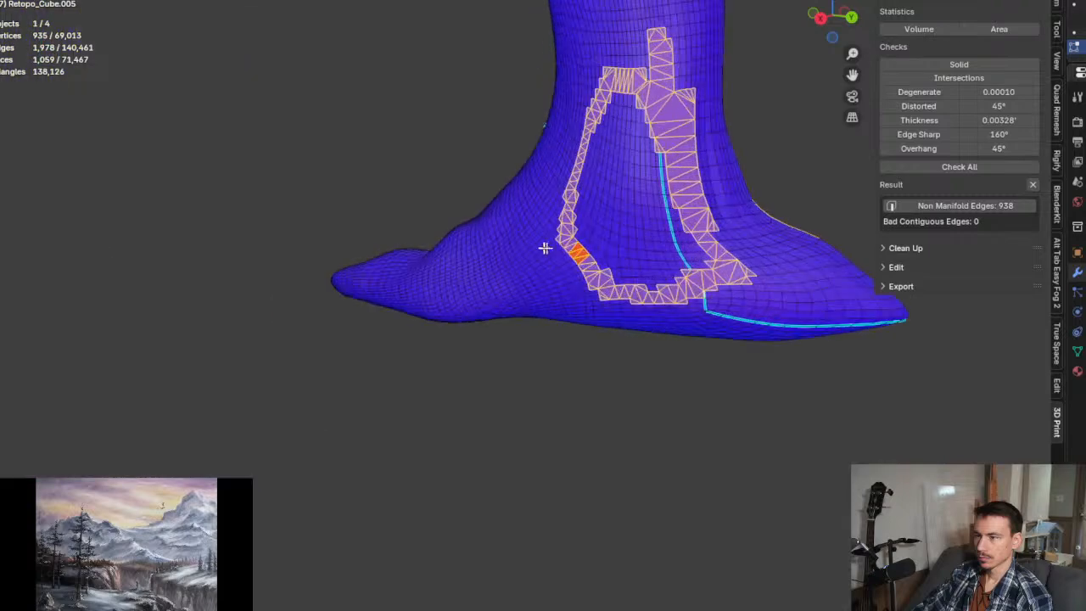
scroll(459, 255, down, 3)
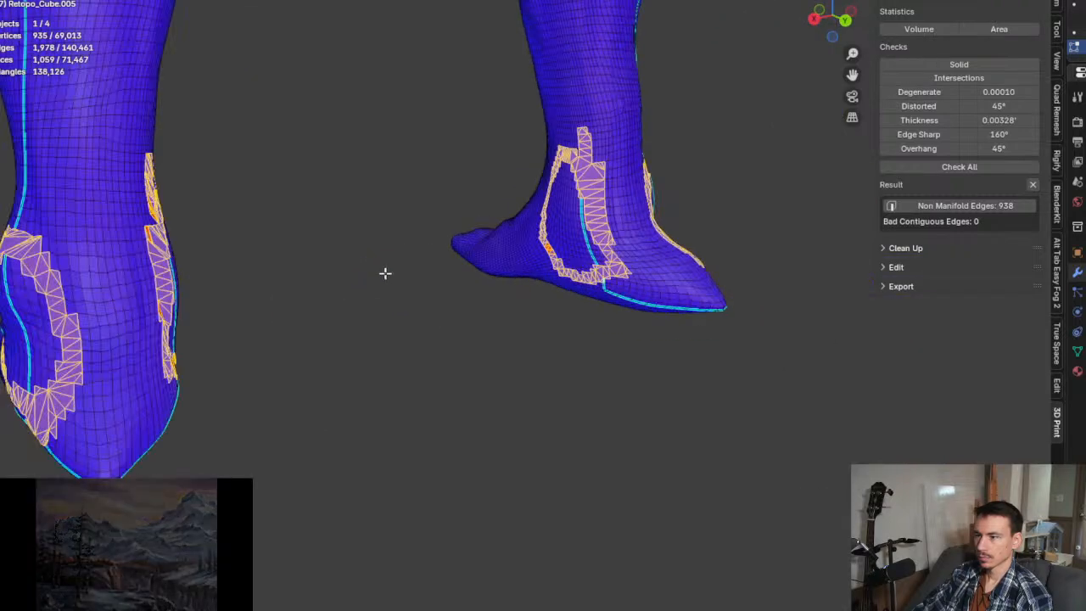
Step: Examine the newly filled faces on the shoulders, neck, wrists and fingertips of the character
middle_drag(383, 272, 751, 405)
scroll(751, 405, up, 8)
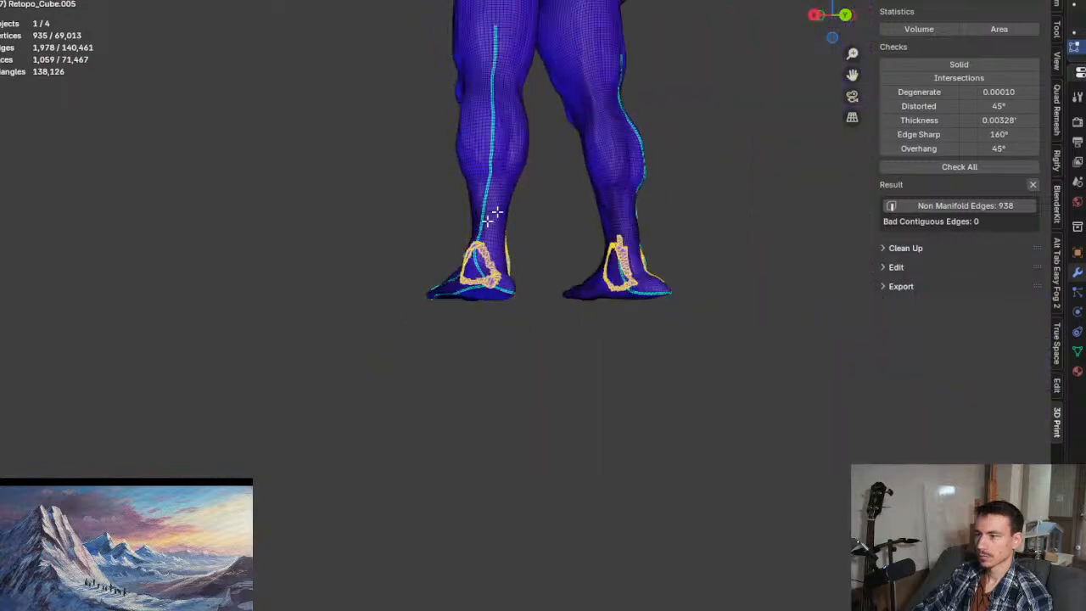
middle_drag(500, 379, 490, 121)
scroll(558, 288, down, 5)
scroll(467, 68, up, 6)
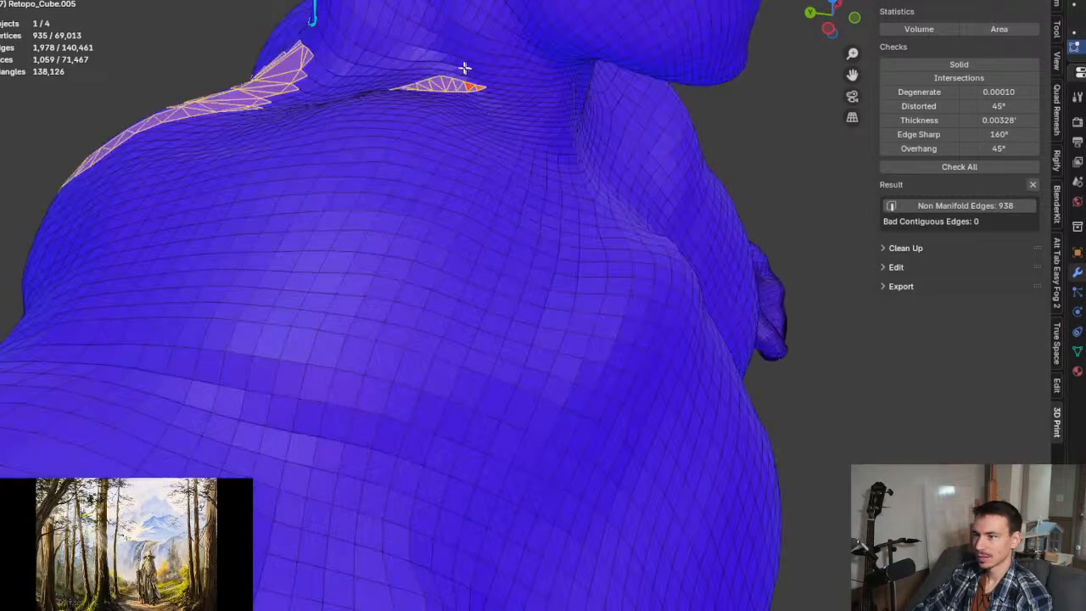
scroll(466, 77, down, 6)
middle_drag(467, 77, 504, 164)
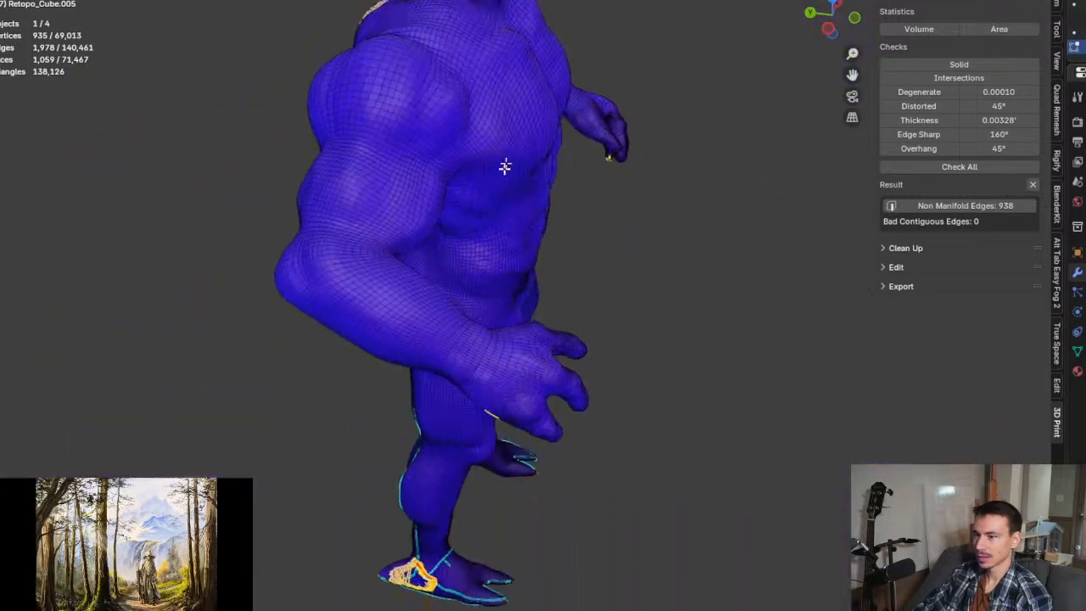
scroll(540, 313, up, 5)
scroll(539, 313, down, 4)
middle_drag(539, 313, 503, 326)
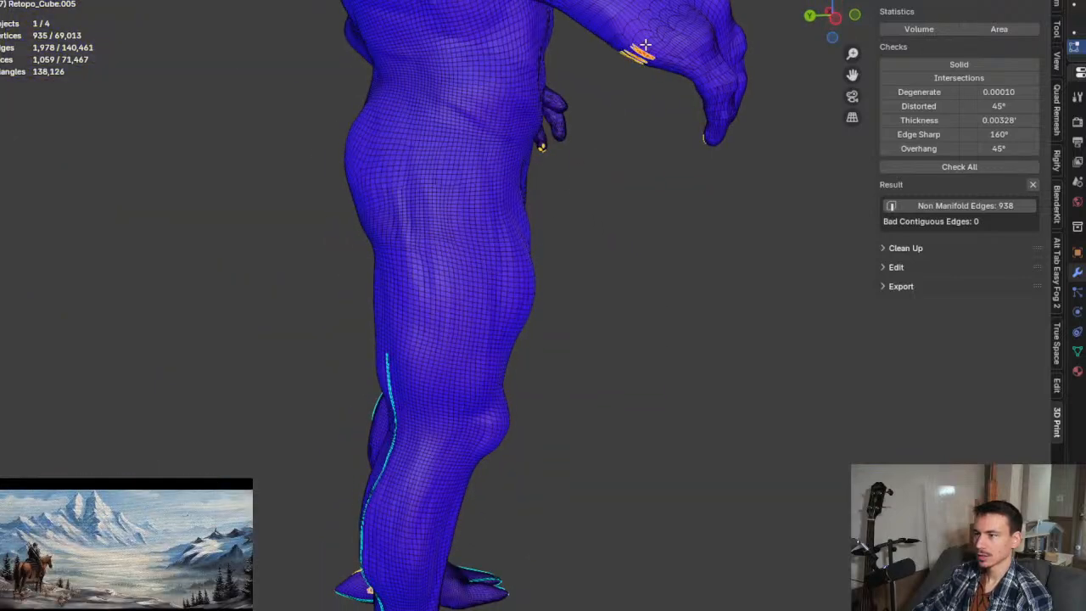
middle_drag(645, 44, 440, 65)
scroll(416, 64, up, 4)
scroll(458, 68, down, 6)
scroll(523, 214, up, 2)
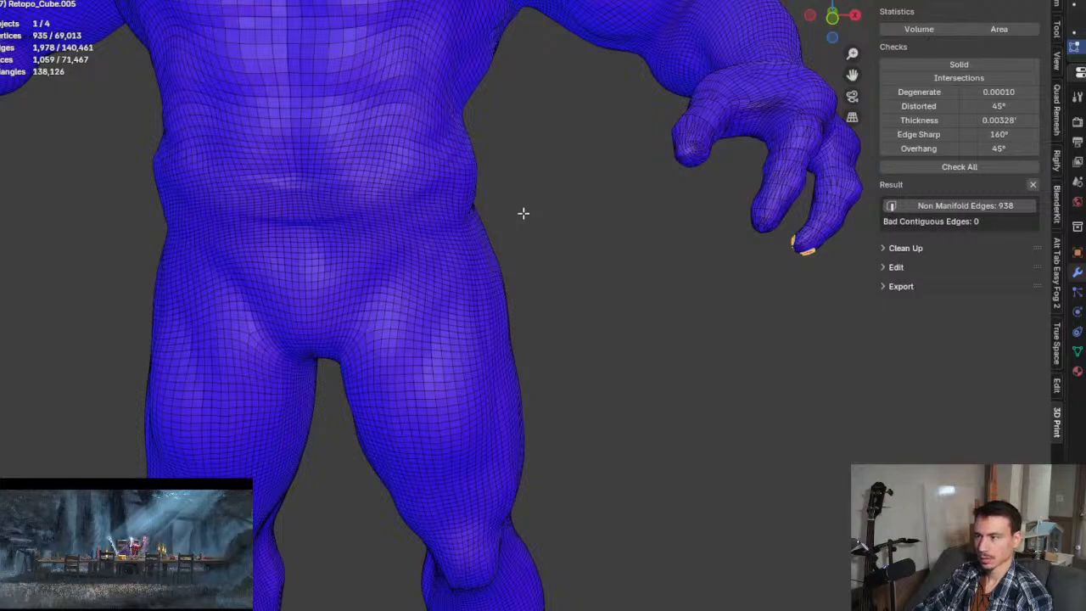
scroll(746, 242, up, 6)
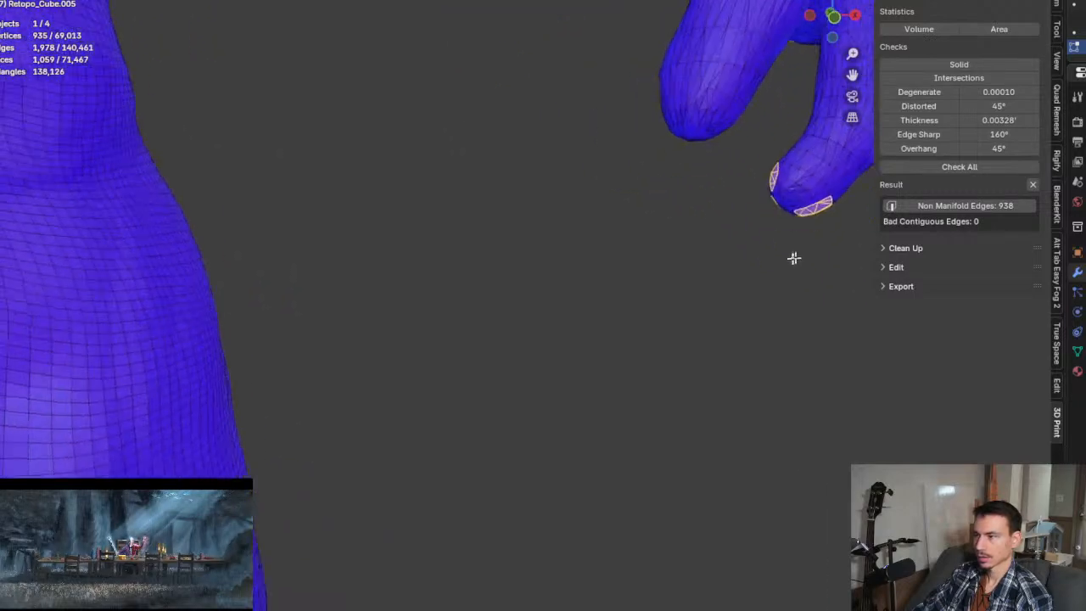
scroll(793, 258, down, 3)
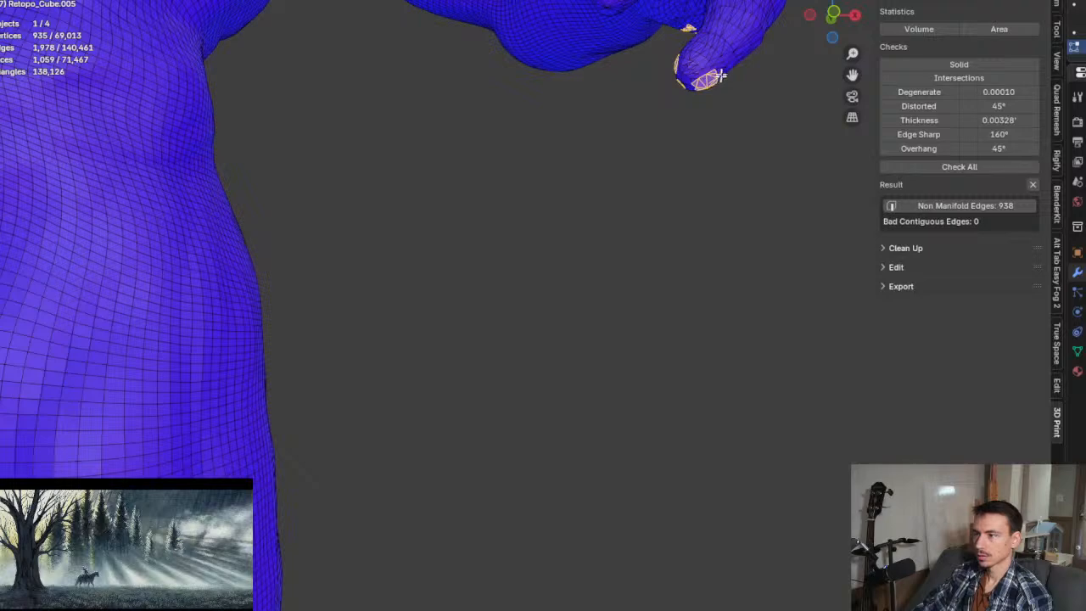
middle_drag(726, 65, 707, 96)
scroll(706, 96, down, 6)
scroll(514, 165, up, 6)
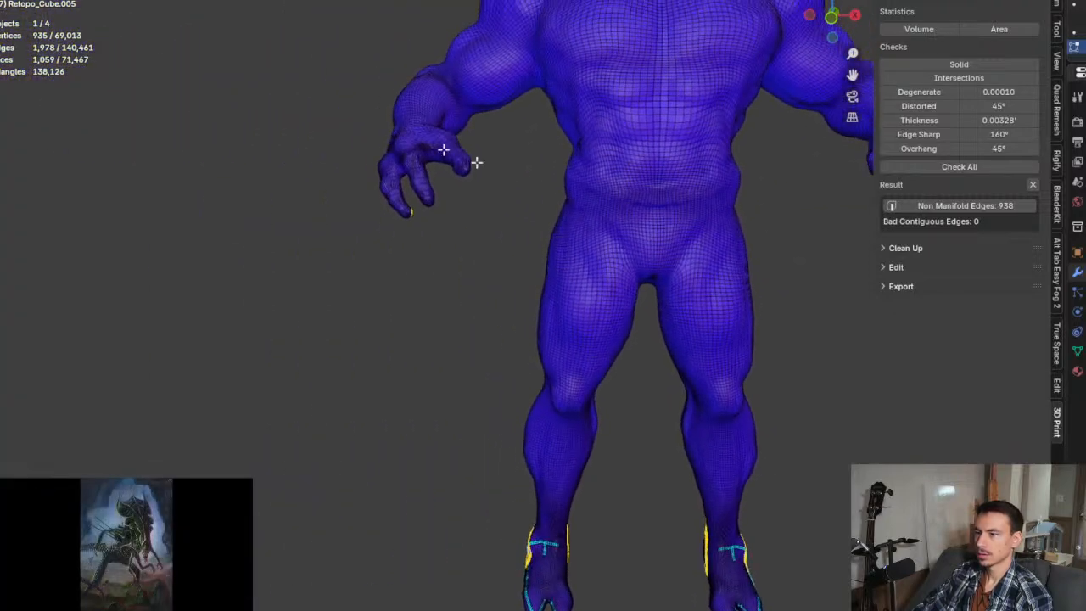
Step: Check the other hand, the upper back and the side of the neck for filled faces
middle_drag(388, 156, 629, 104)
scroll(555, 160, down, 6)
scroll(638, 153, up, 4)
middle_drag(597, 372, 443, 383)
scroll(516, 196, up, 5)
scroll(523, 144, up, 4)
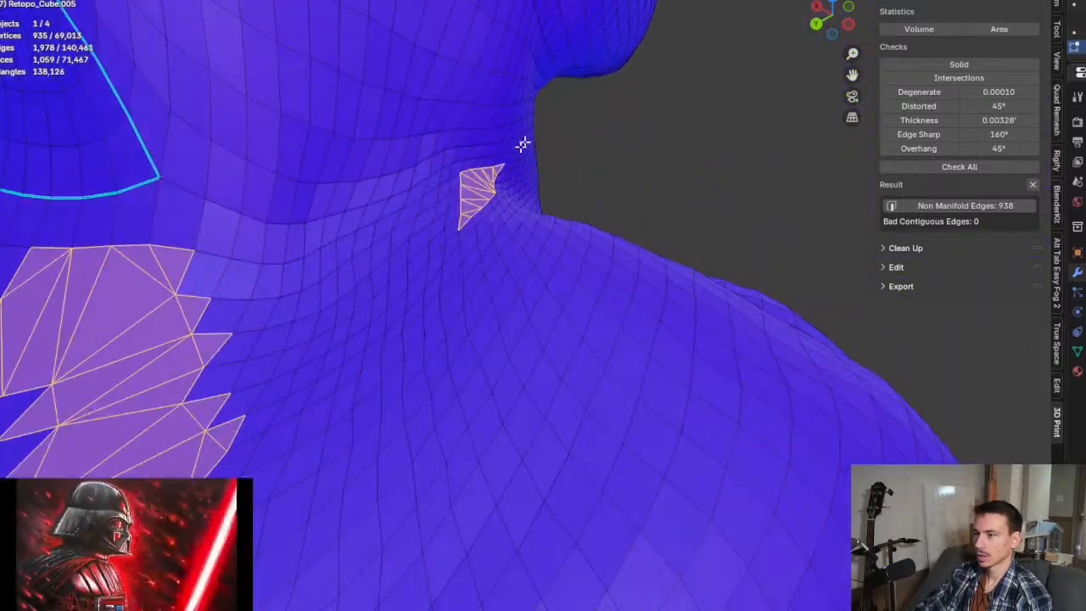
scroll(497, 176, down, 12)
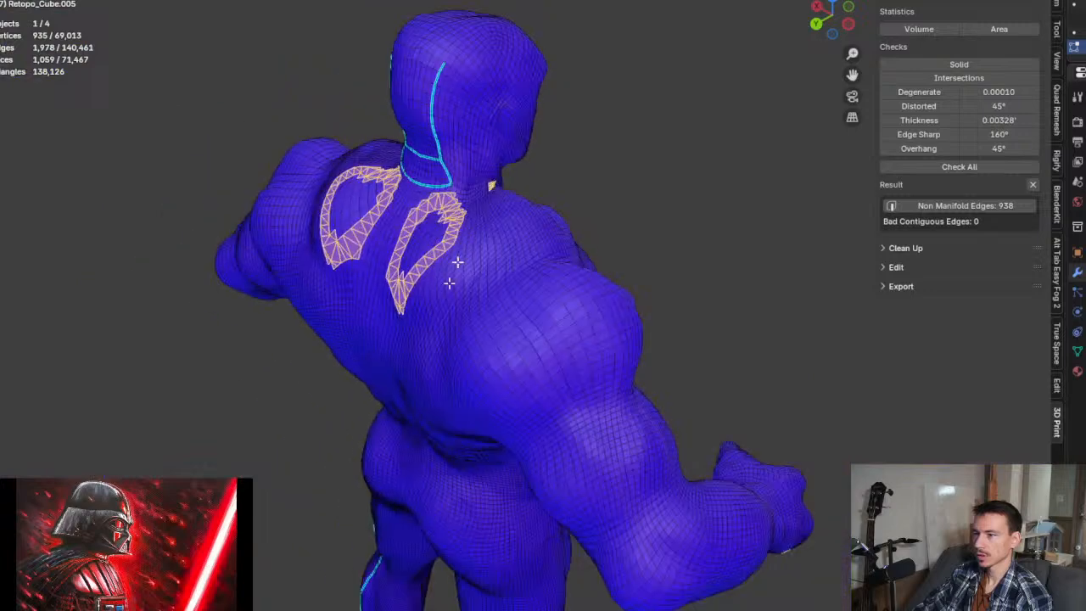
Step: Examine the triangle strip around the outer ankle patch for spikes and overlapping faces
shift+middle_drag(425, 374, 412, 19)
scroll(485, 348, up, 8)
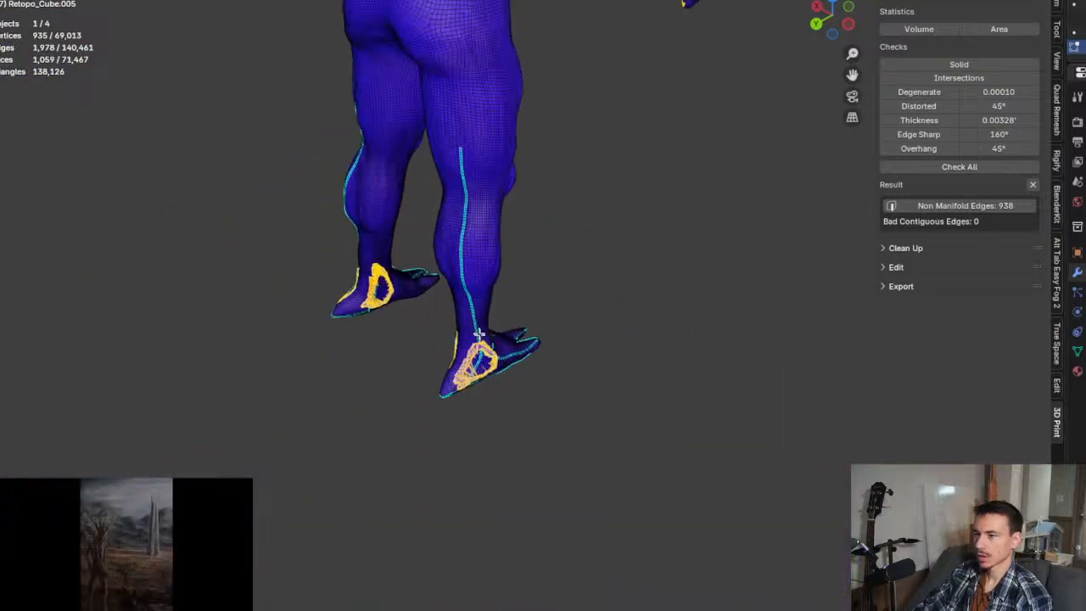
scroll(486, 348, up, 8)
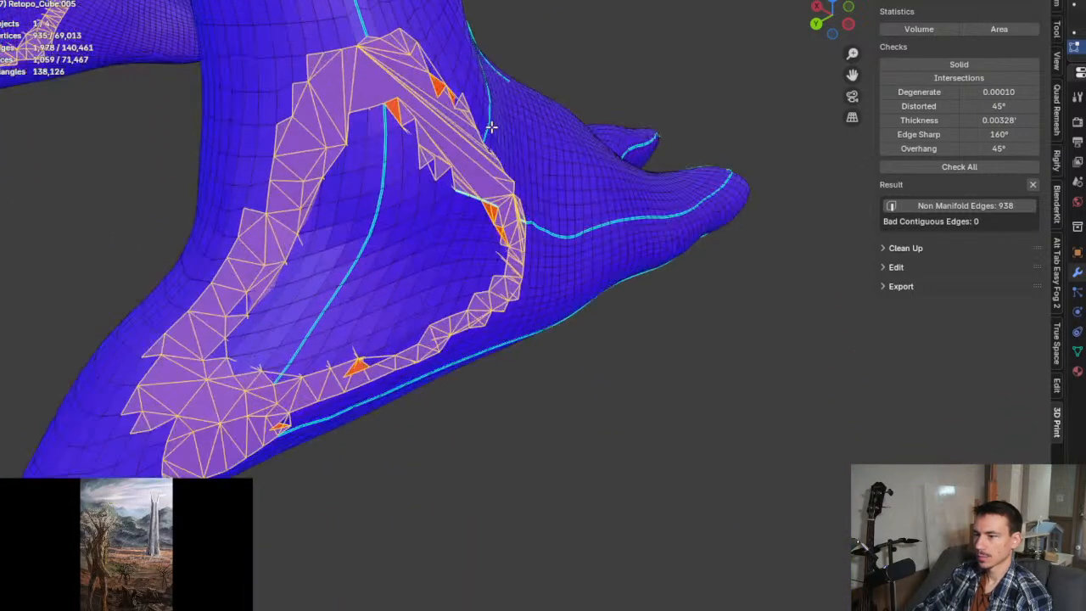
scroll(483, 124, left, 10)
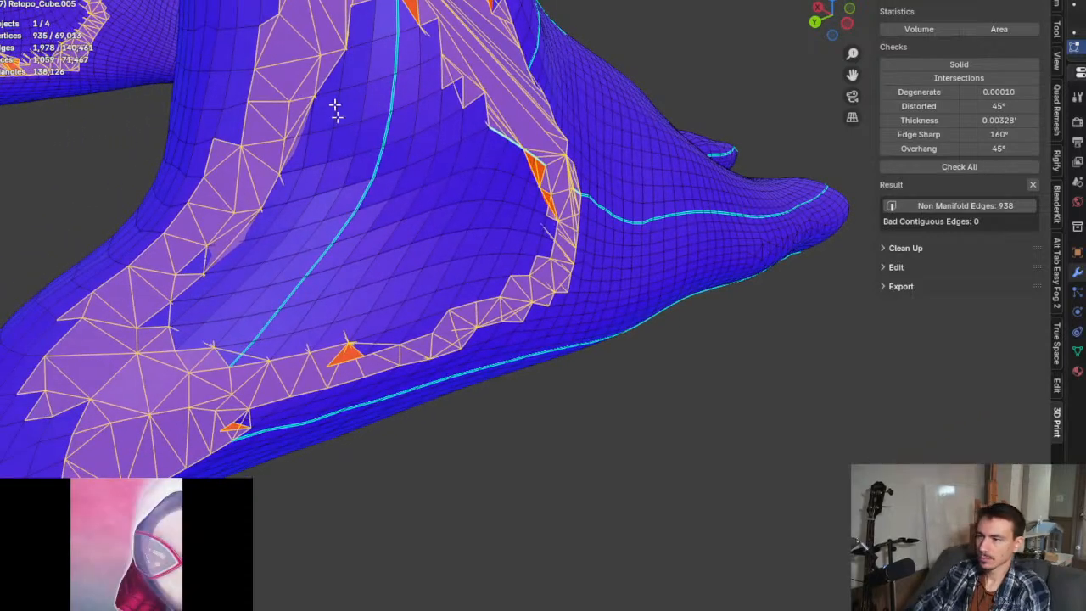
scroll(335, 109, down, 6)
scroll(213, 116, up, 5)
shift+middle_drag(357, 314, 495, 338)
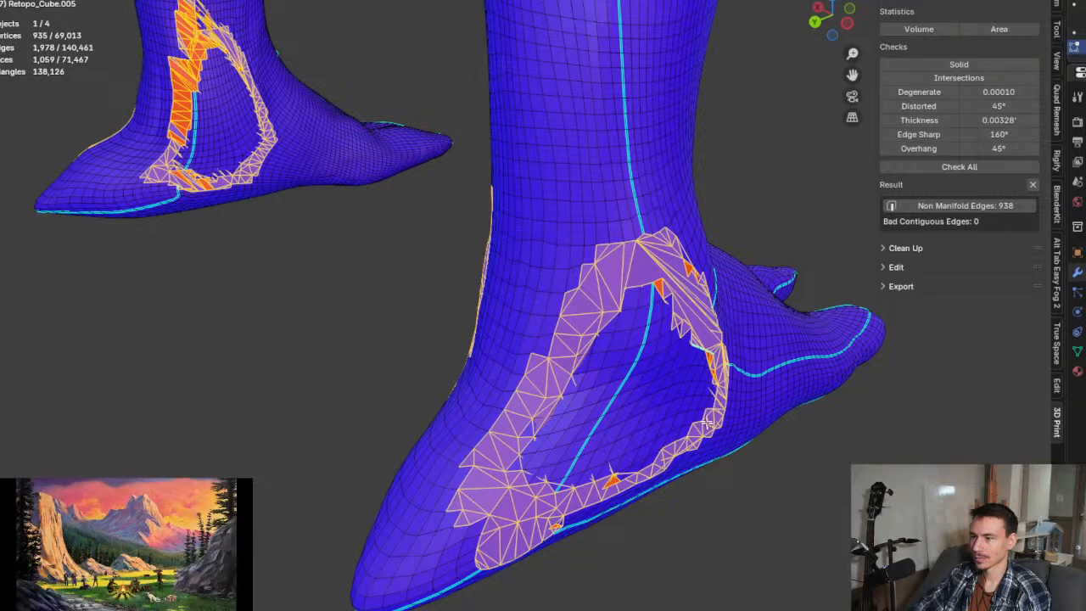
middle_drag(668, 315, 607, 252)
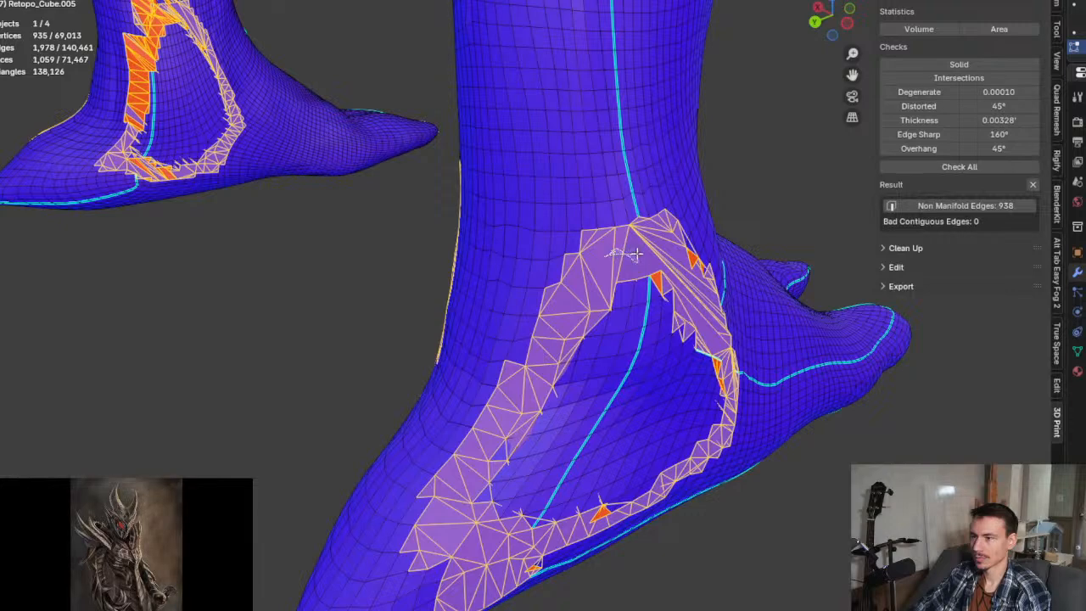
middle_drag(623, 258, 670, 287)
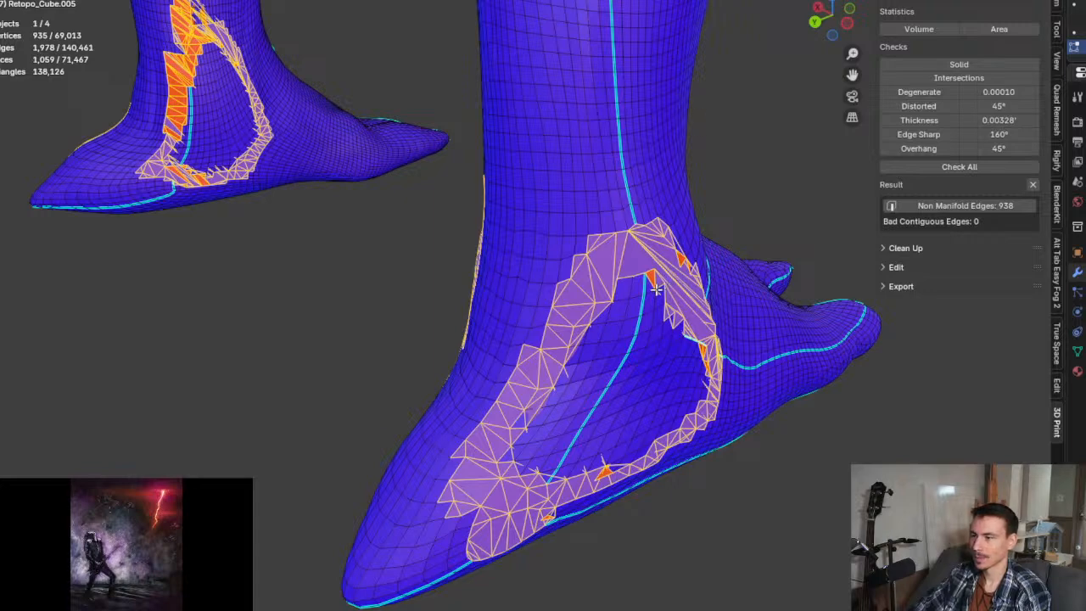
middle_drag(656, 289, 589, 261)
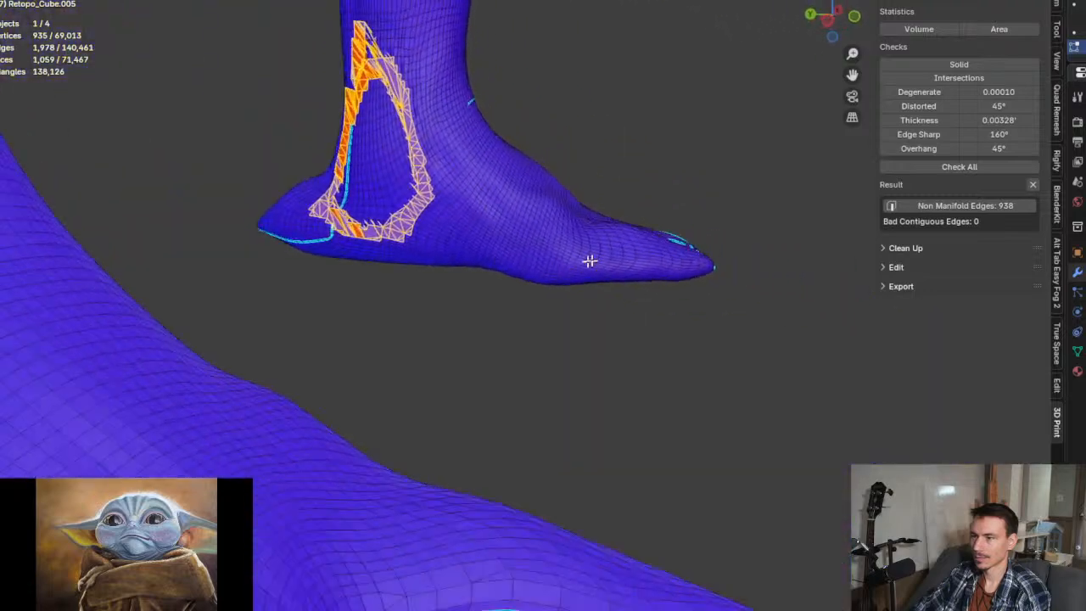
Step: Compare the filled strips on the inner and outer sides of both ankles
scroll(633, 257, up, 8)
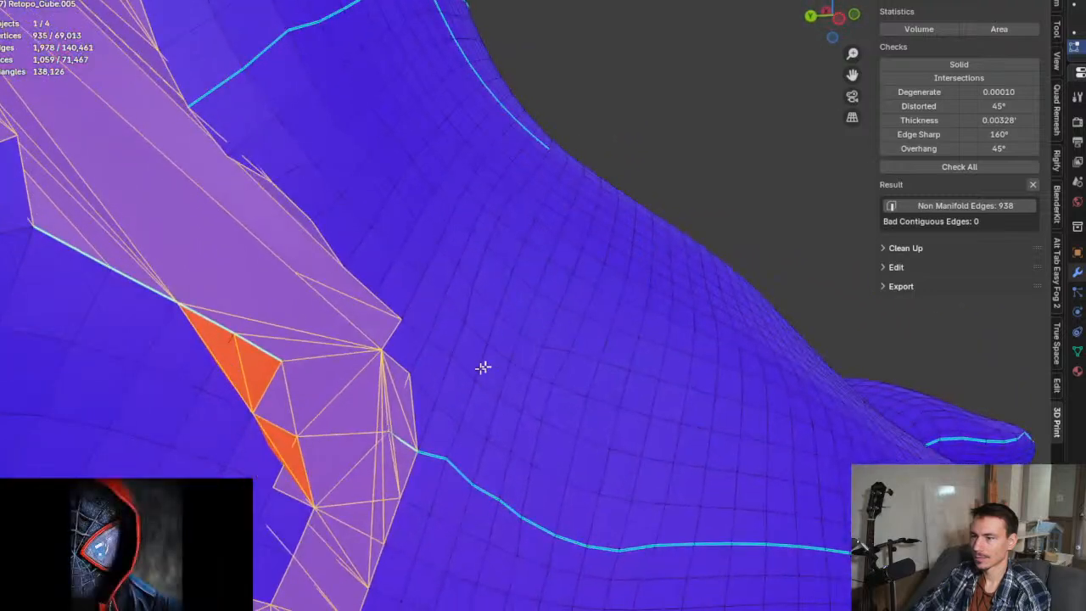
scroll(481, 366, down, 8)
middle_drag(504, 269, 391, 280)
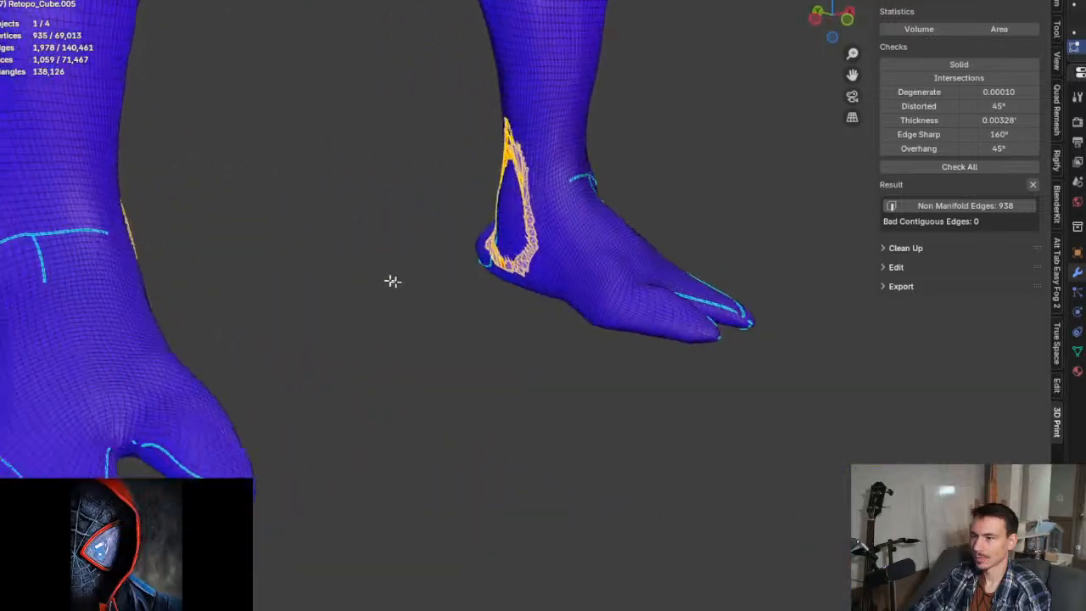
scroll(392, 281, up, 6)
middle_drag(444, 218, 415, 213)
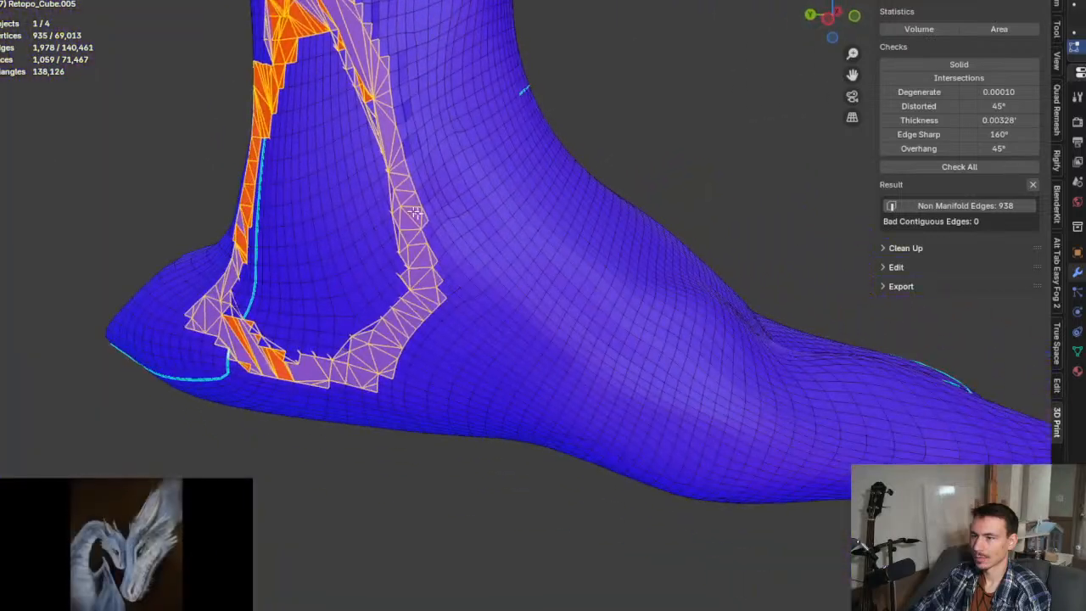
scroll(415, 213, down, 5)
middle_drag(359, 242, 122, 255)
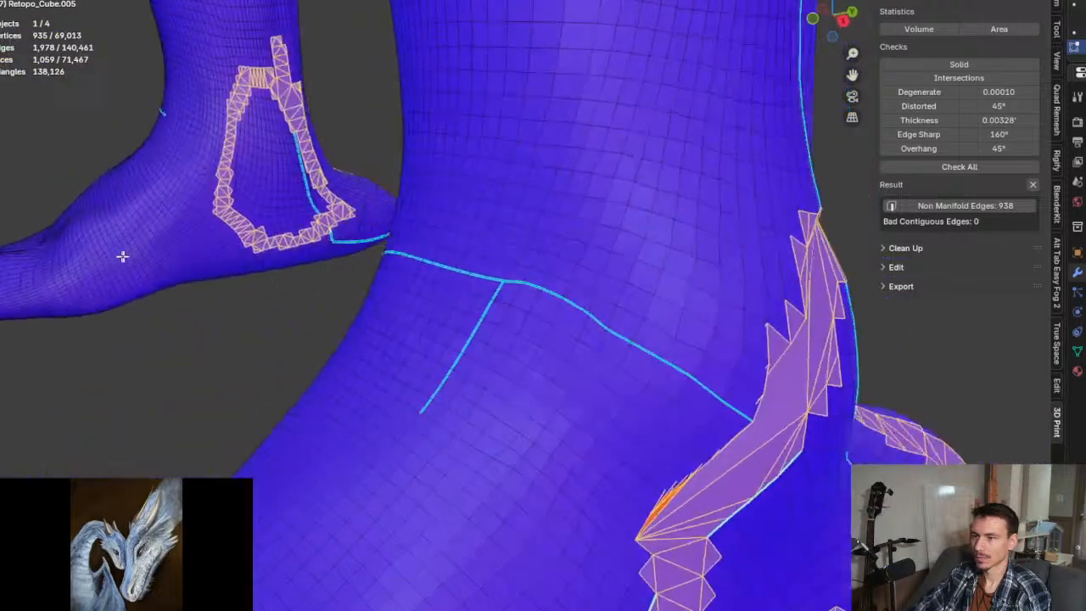
scroll(122, 256, down, 3)
middle_drag(164, 213, 381, 252)
scroll(456, 204, up, 6)
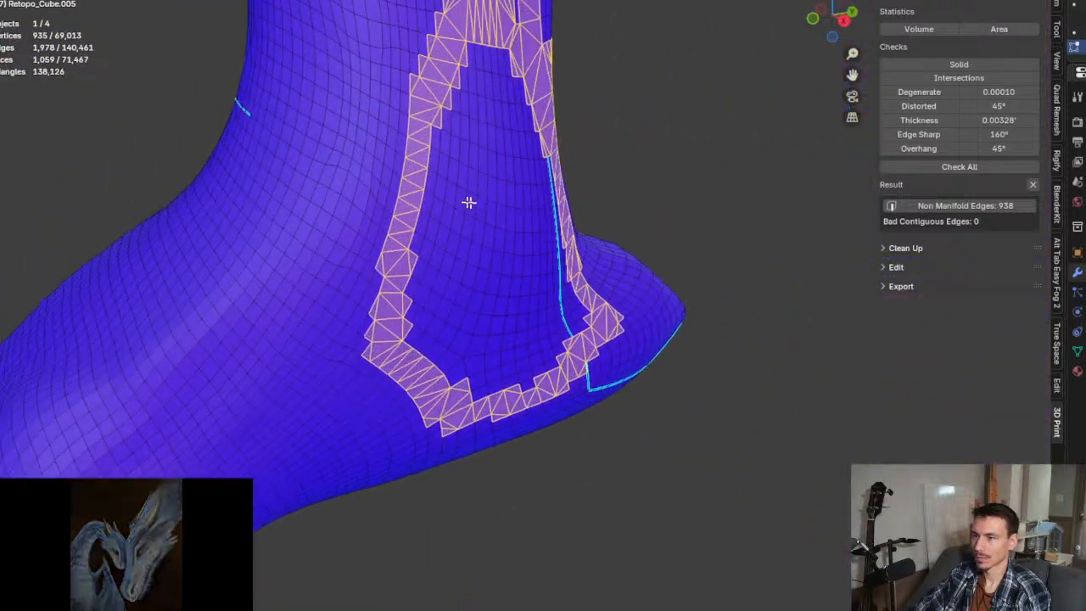
middle_drag(468, 202, 286, 263)
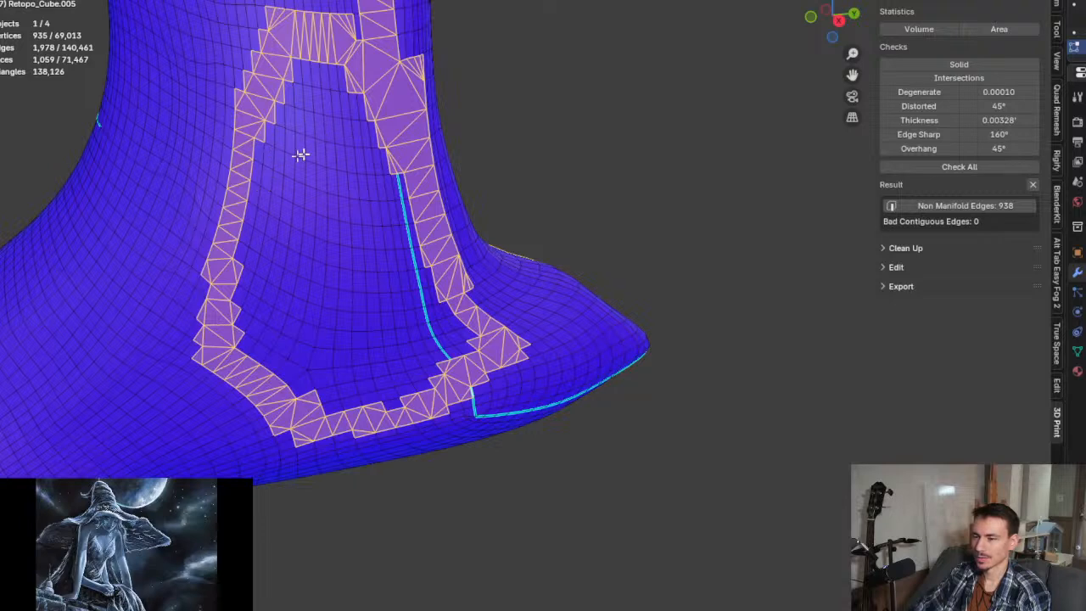
Step: Switch to the Select Box tool and try deselecting the filled faces along the upper edge of the ankle patch
click(282, 38)
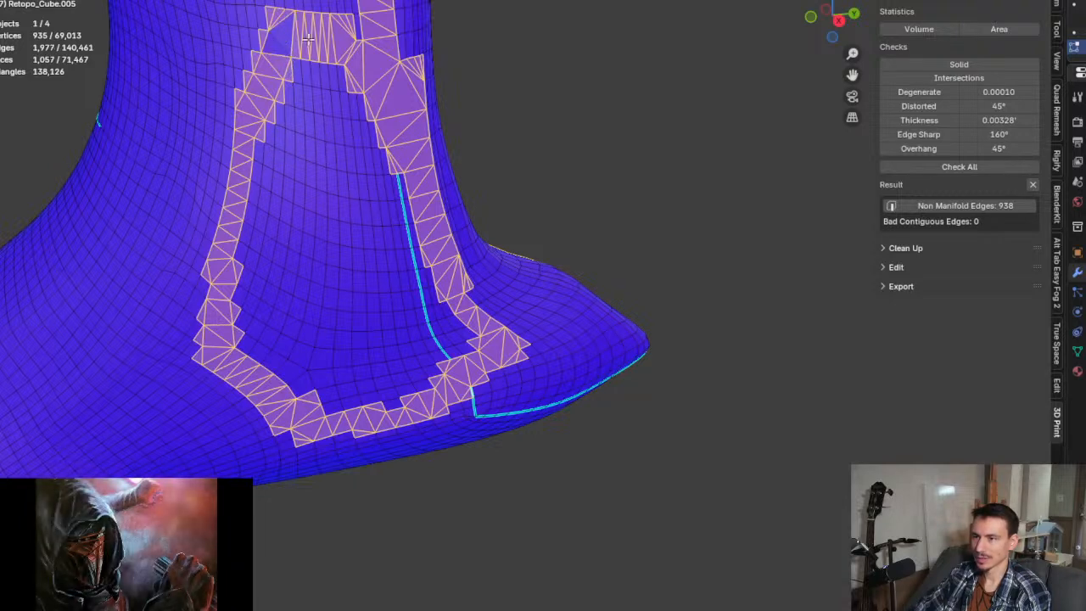
click(340, 44)
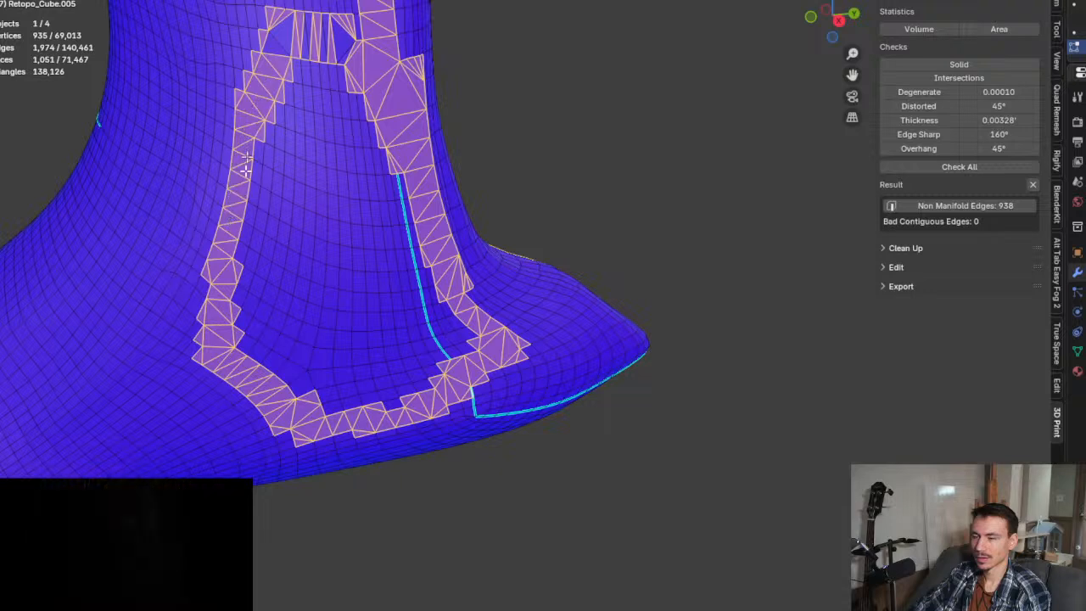
click(4, 10)
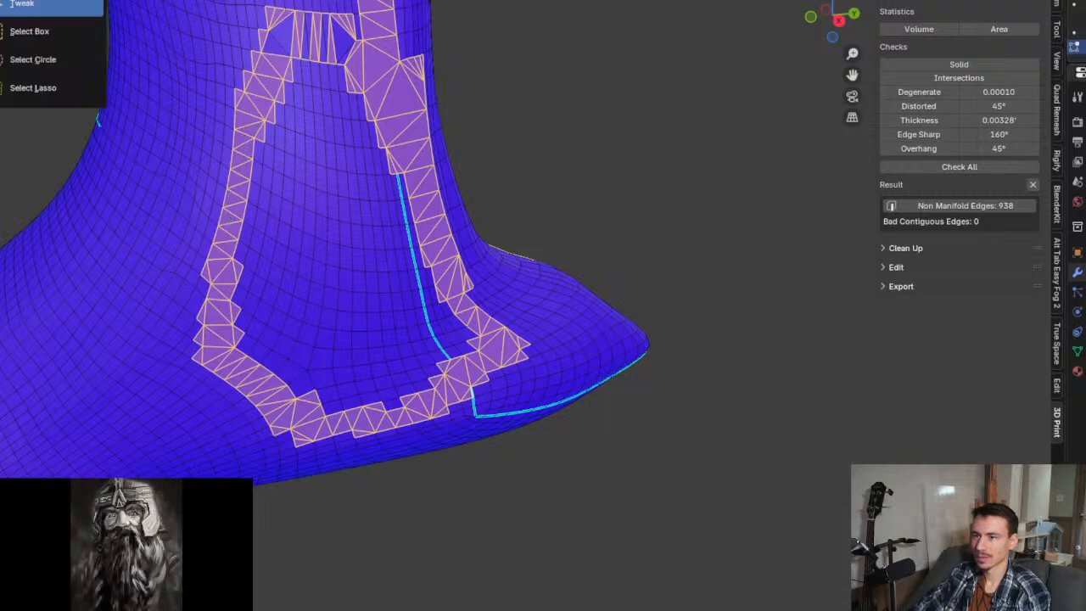
drag(4, 10, 25, 28)
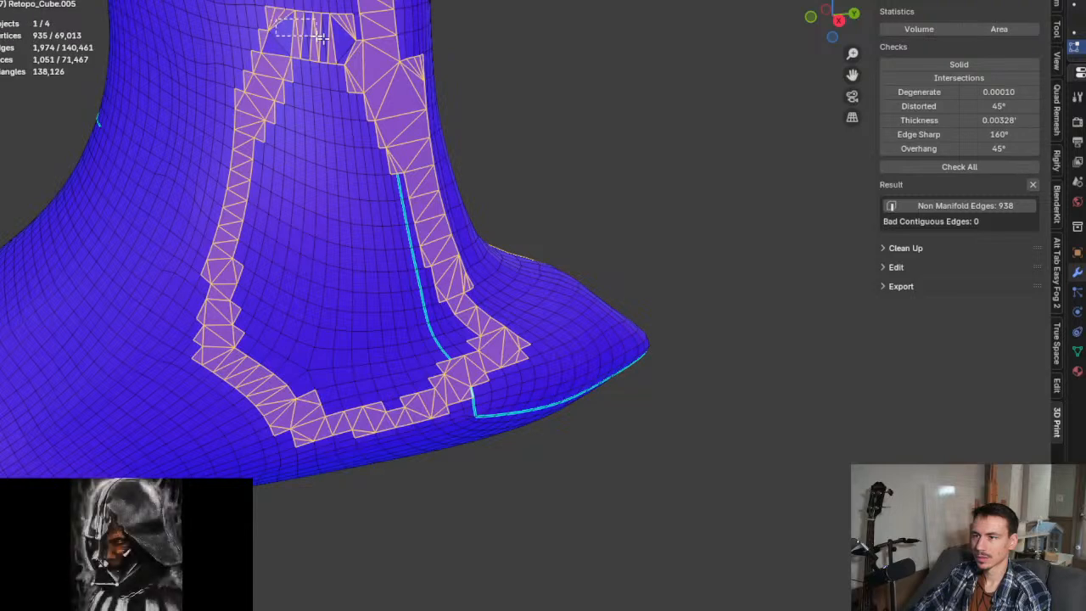
drag(321, 37, 376, 53)
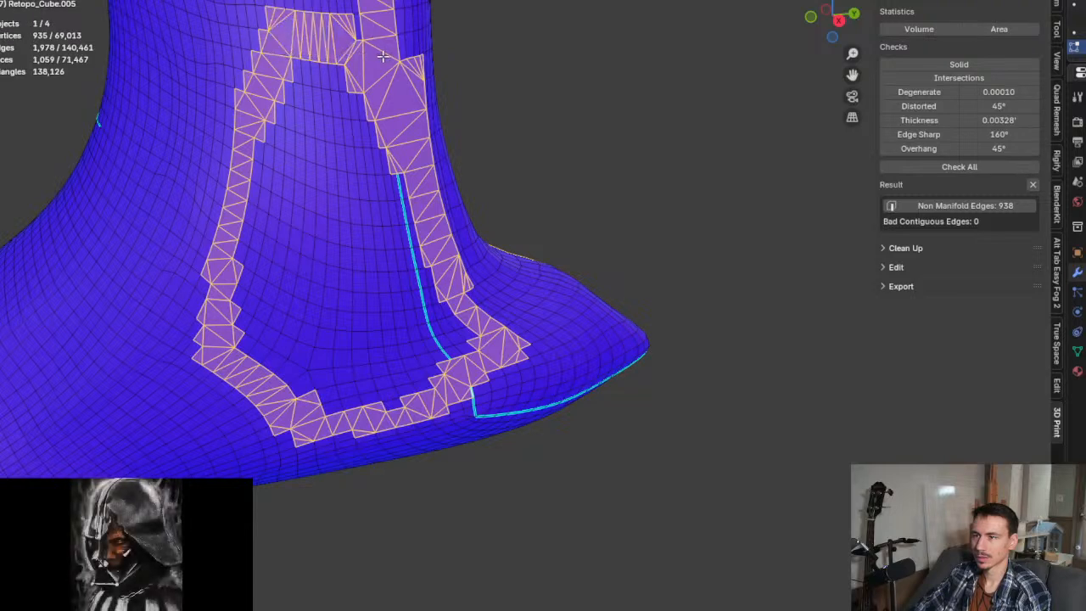
drag(301, 34, 299, 35)
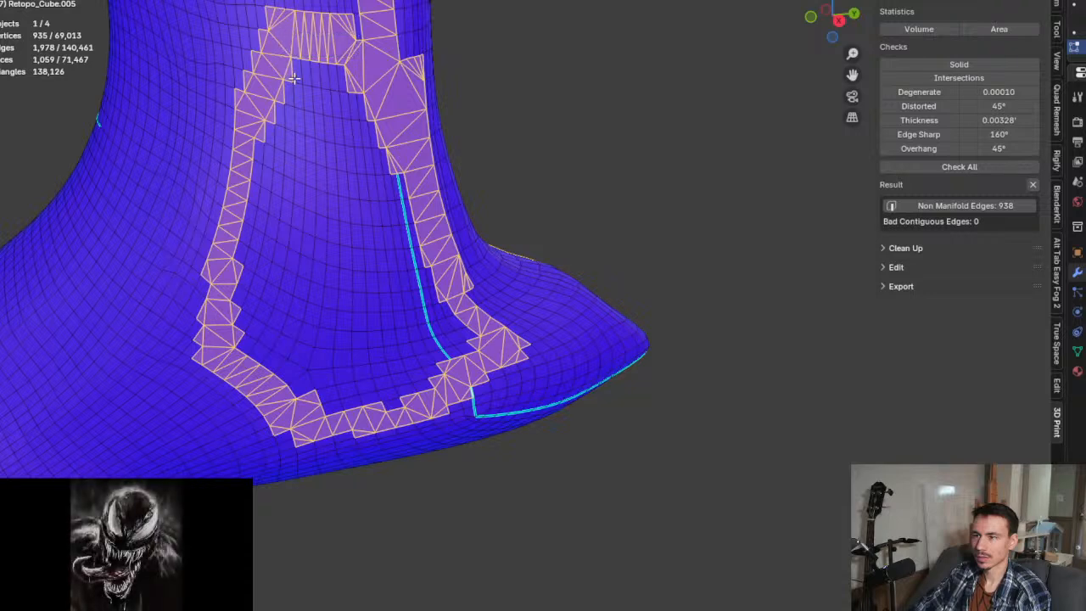
Step: Deselect the cleanly filled strip along the top, toe side and underside of the right ankle's inner patch
ctrl+drag(208, 4, 440, 188)
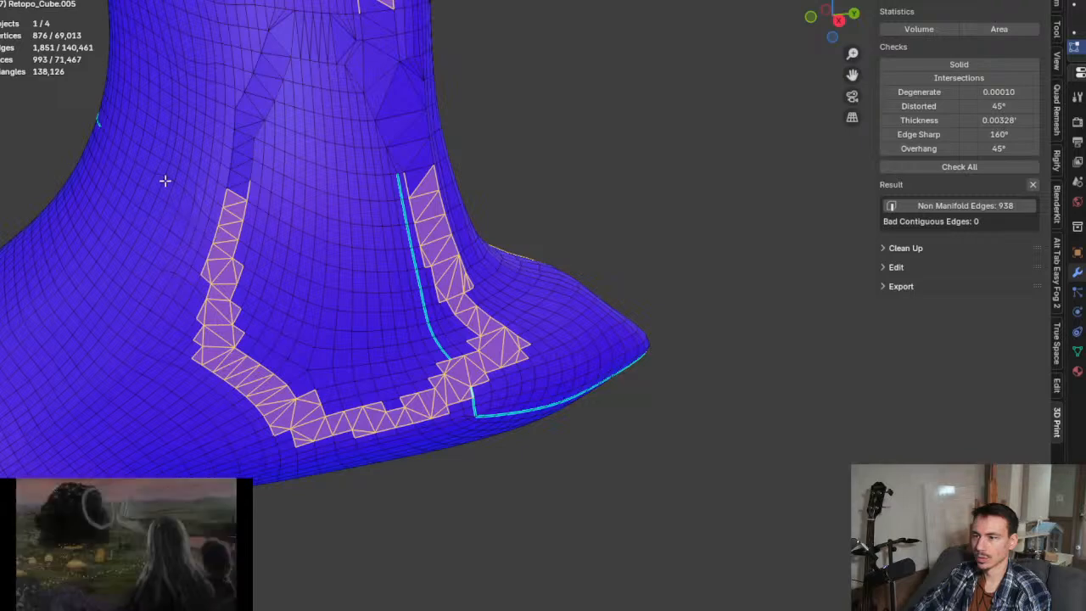
drag(166, 179, 378, 448)
middle_drag(378, 448, 441, 305)
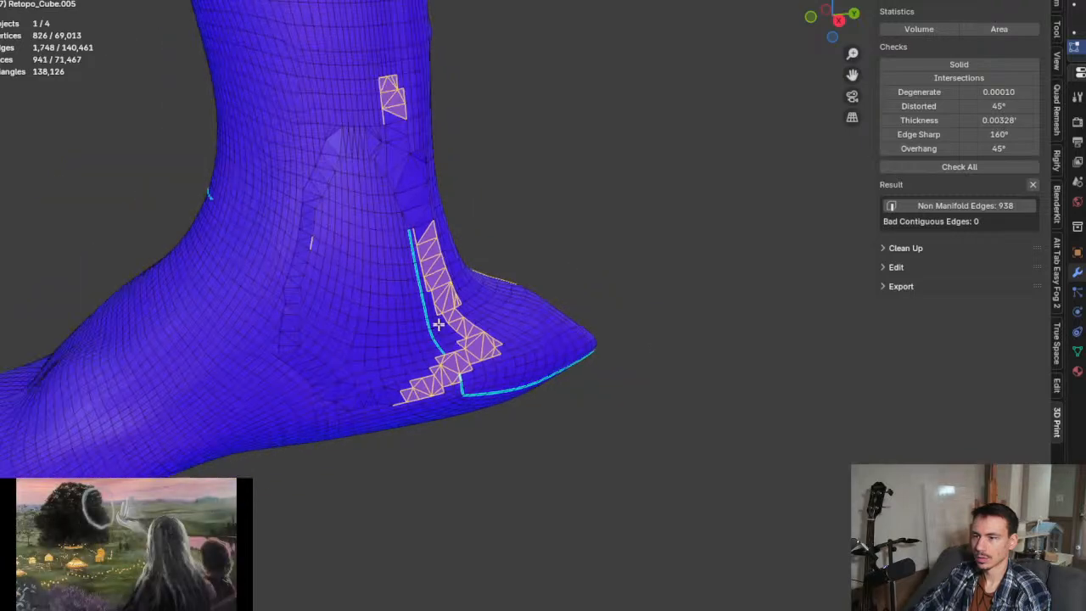
scroll(444, 305, up, 5)
scroll(436, 295, down, 8)
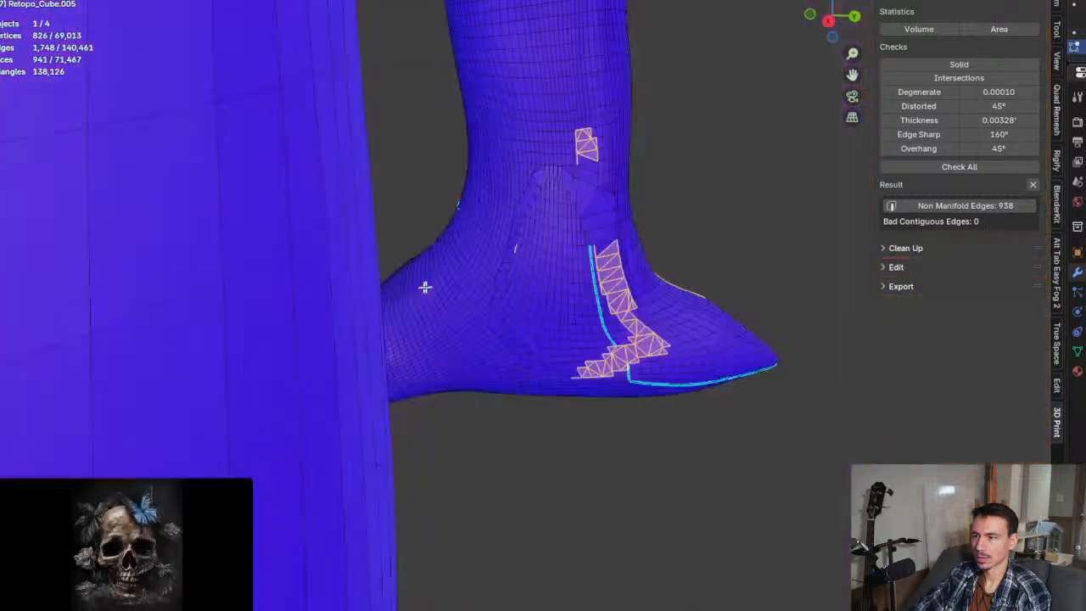
middle_drag(424, 287, 418, 257)
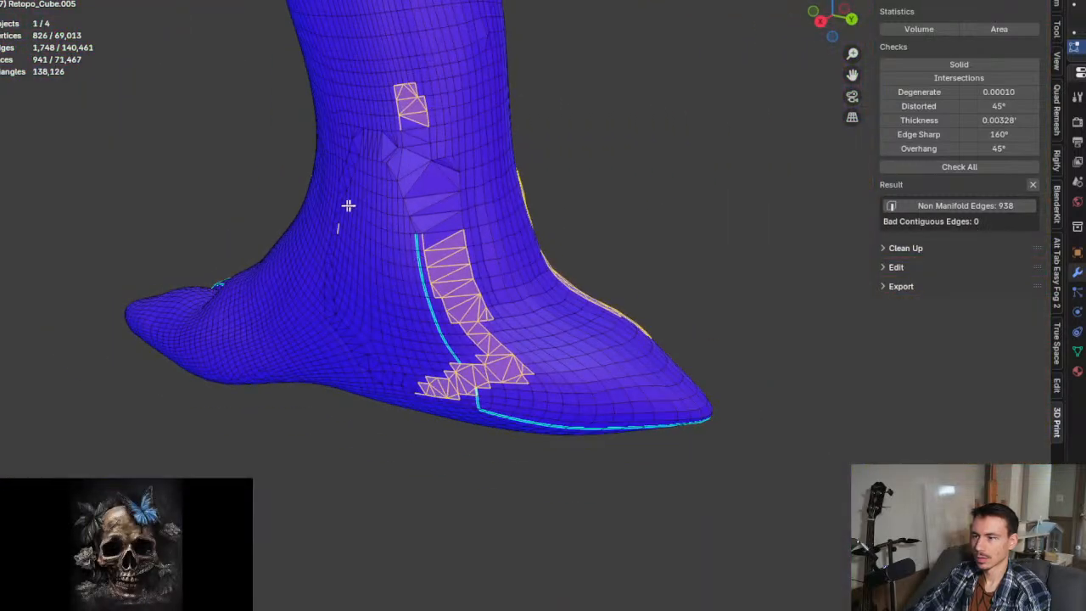
Step: Deselect the remaining filled faces on the heel side and just above the right ankle's inner patch
drag(356, 231, 511, 409)
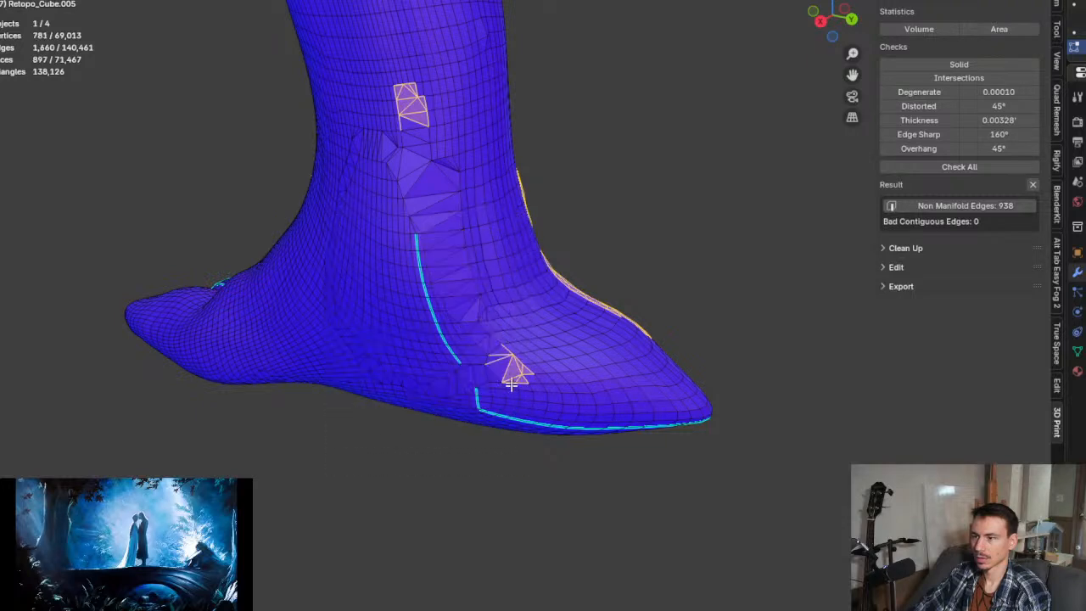
ctrl+drag(481, 339, 557, 407)
ctrl+drag(382, 73, 449, 148)
scroll(405, 99, up, 5)
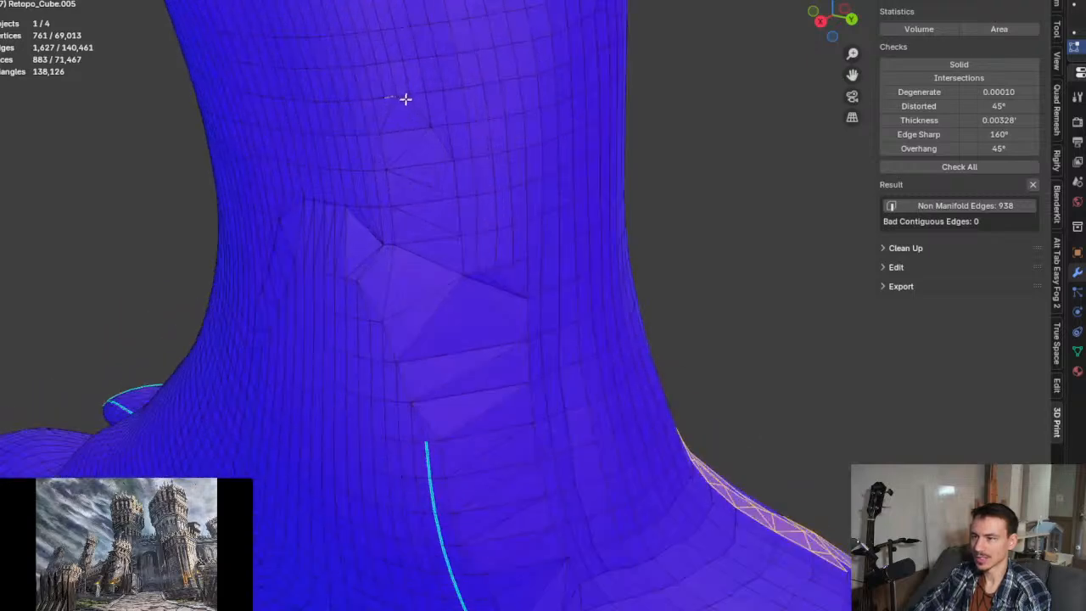
ctrl+drag(405, 109, 409, 112)
scroll(456, 155, down, 6)
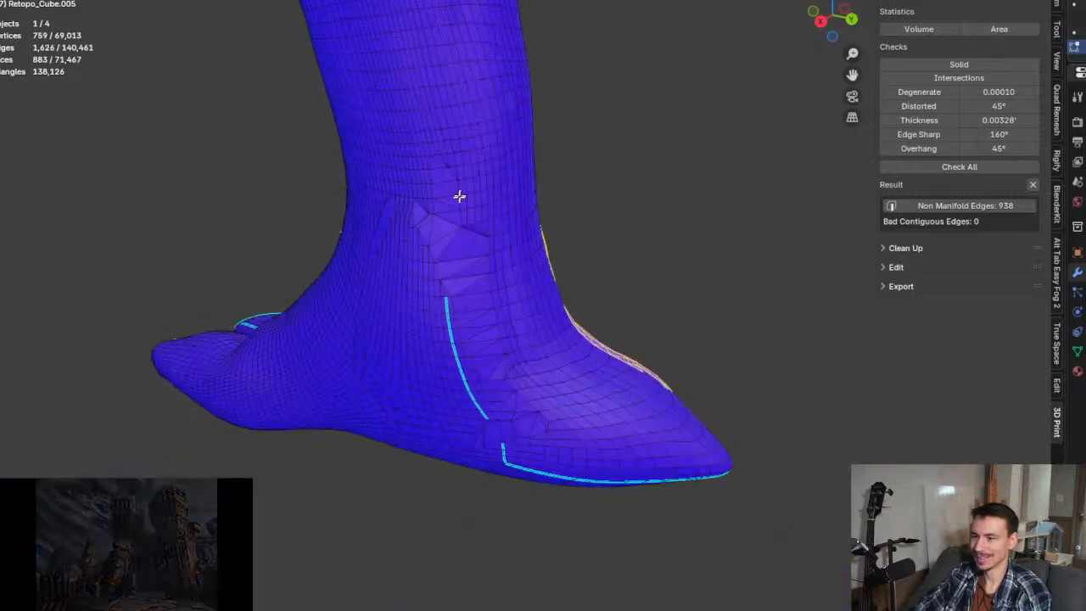
Step: Turn on X-ray display and deselect all filled faces on the head, shoulders and hands from the front view
middle_drag(505, 238, 532, 396)
scroll(484, 383, down, 8)
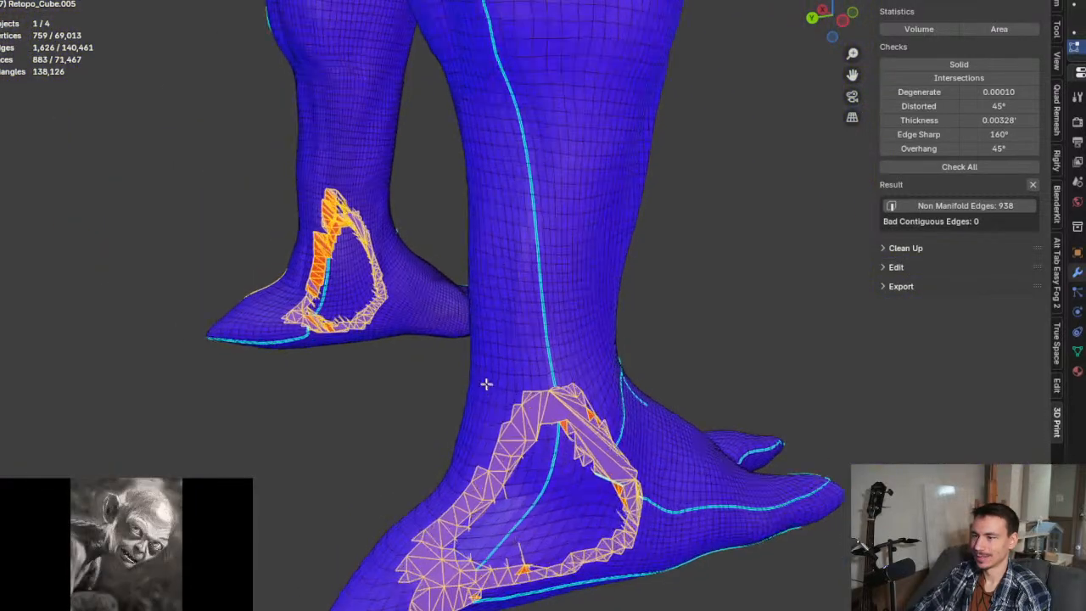
shift+middle_drag(436, 195, 408, 296)
scroll(308, 165, up, 5)
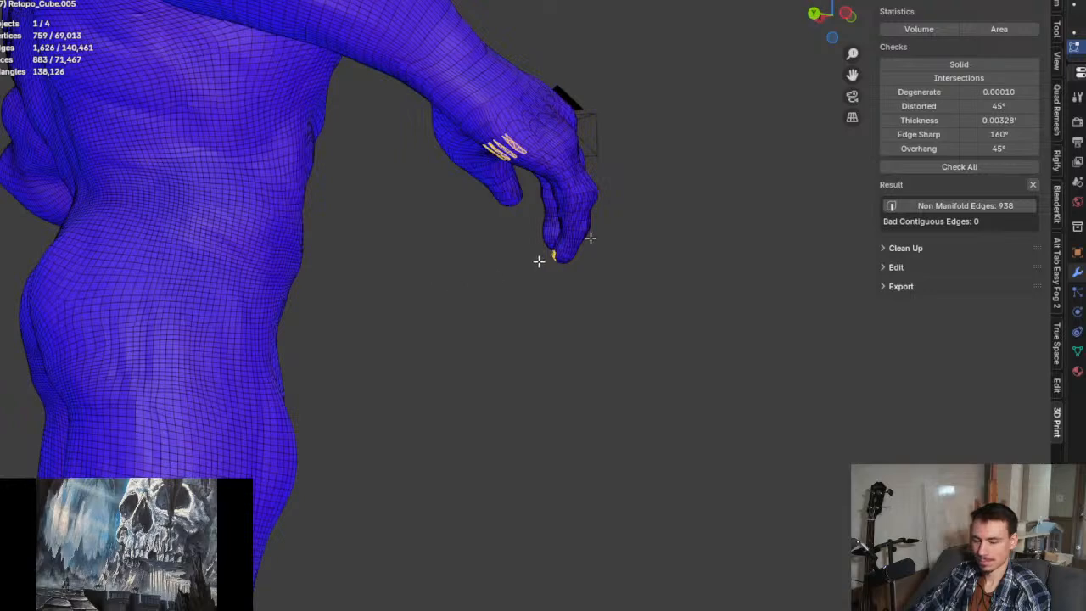
scroll(542, 119, up, 5)
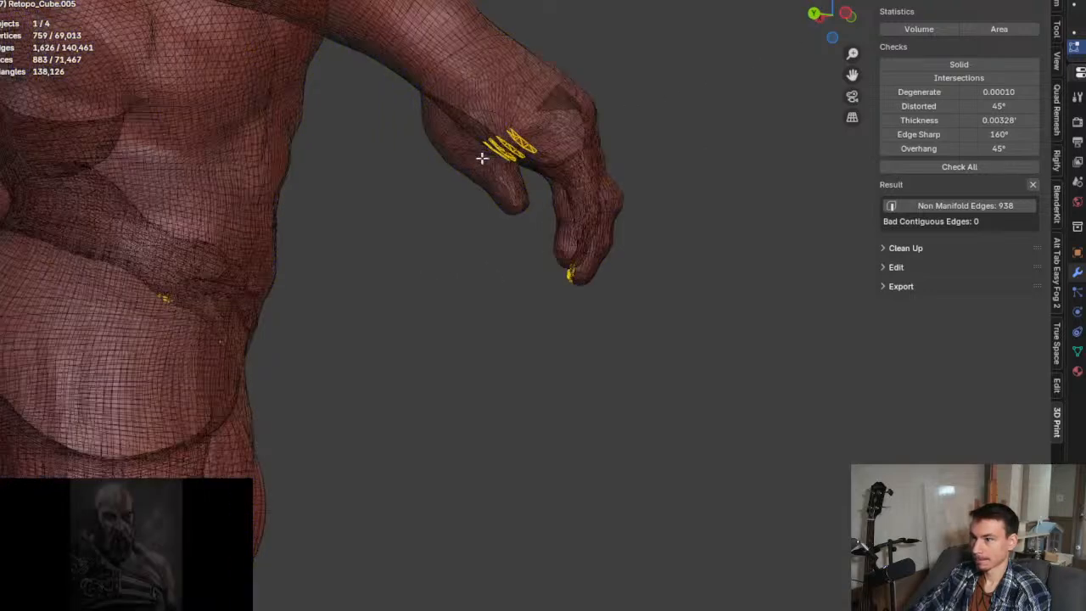
drag(451, 74, 492, 91)
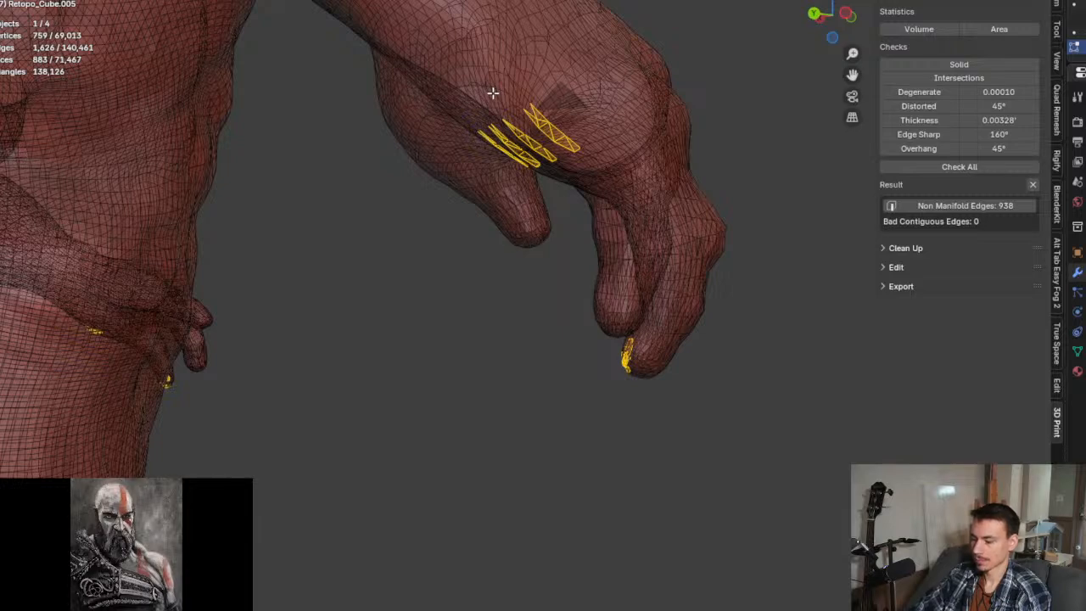
key(KP_1)
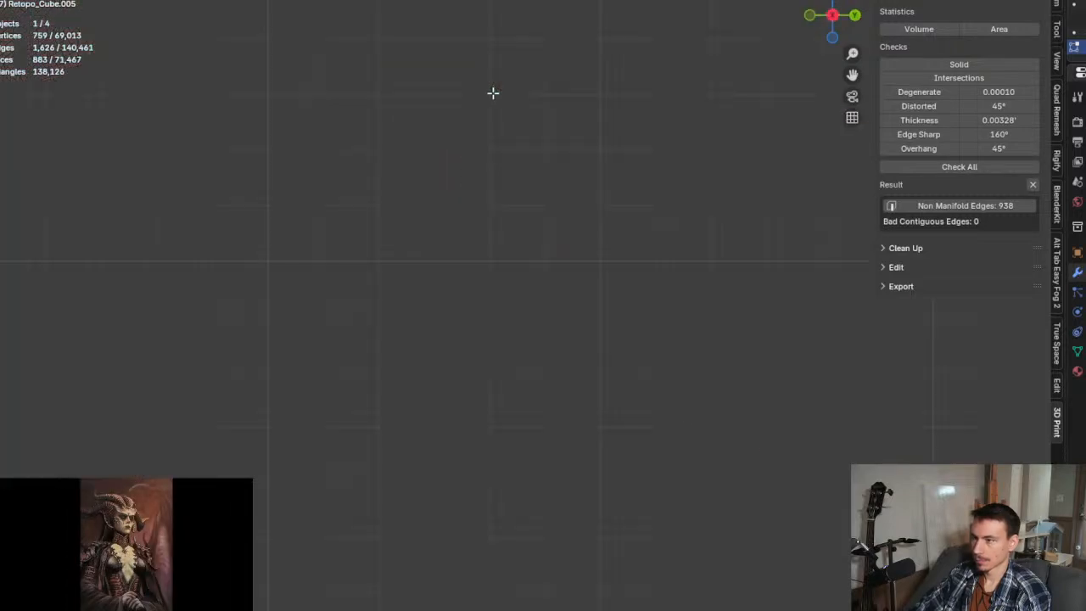
key(KP_1)
scroll(475, 97, down, 5)
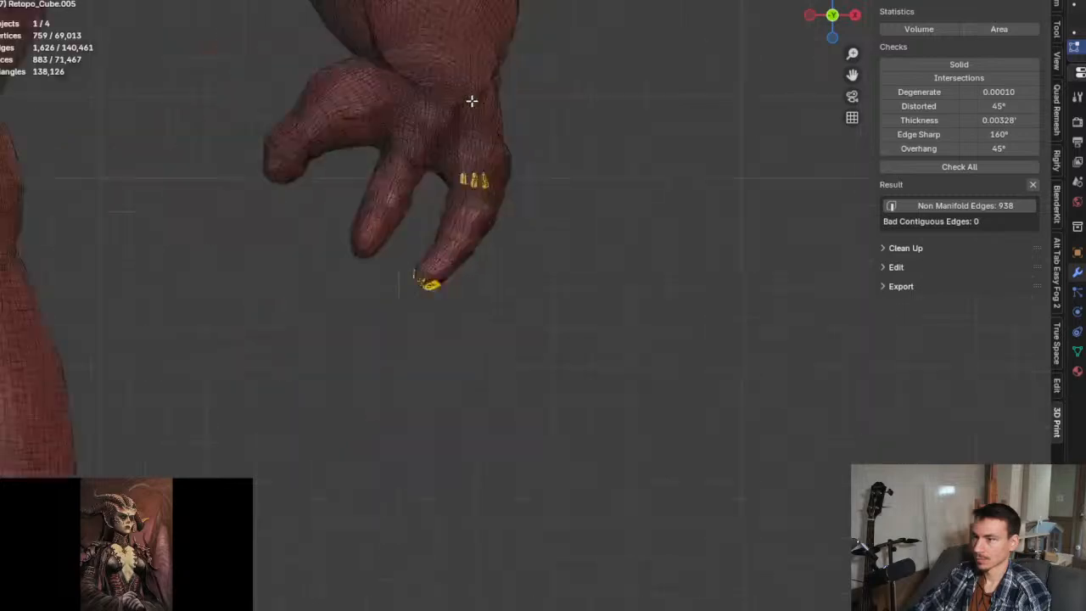
scroll(573, 187, up, 2)
scroll(573, 187, down, 6)
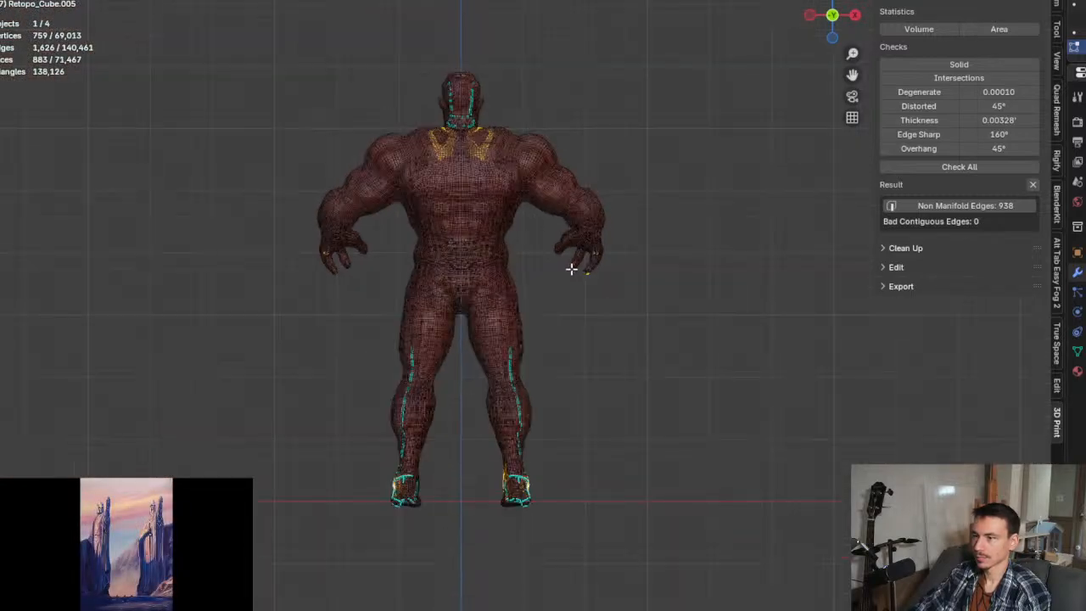
shift+middle_drag(571, 269, 562, 325)
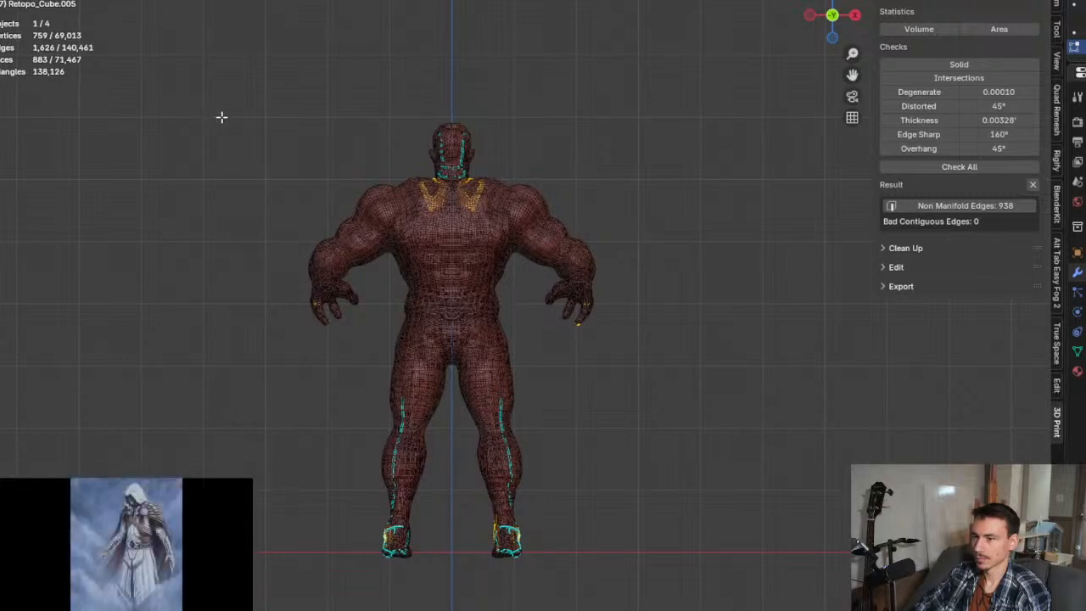
drag(217, 110, 627, 336)
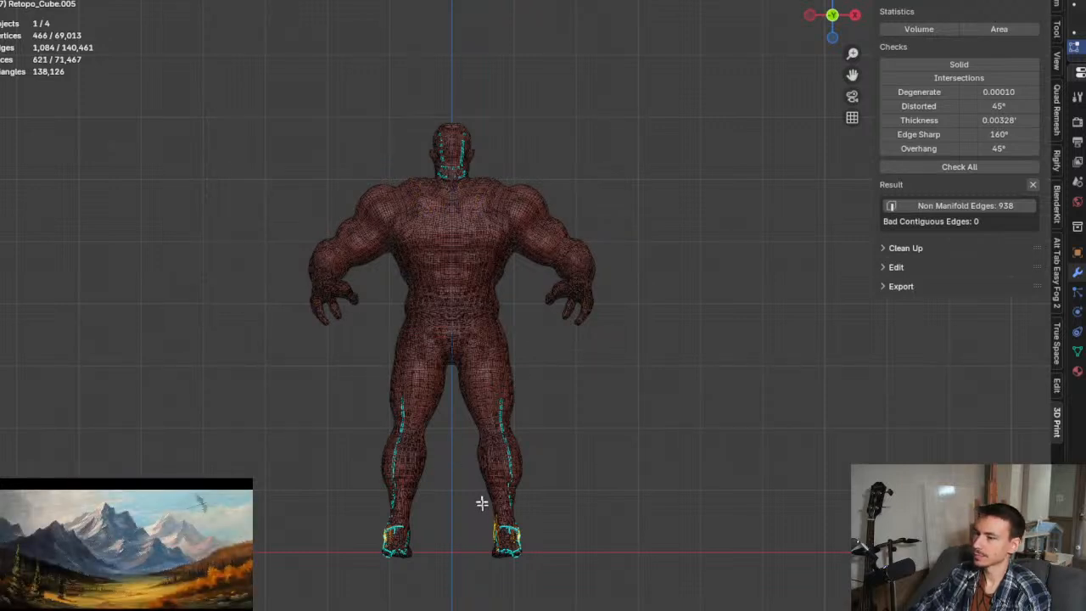
Step: Deselect the filled faces on the outer side of the left ankle
shift+middle_drag(480, 502, 632, 415)
scroll(487, 359, up, 3)
scroll(504, 411, up, 6)
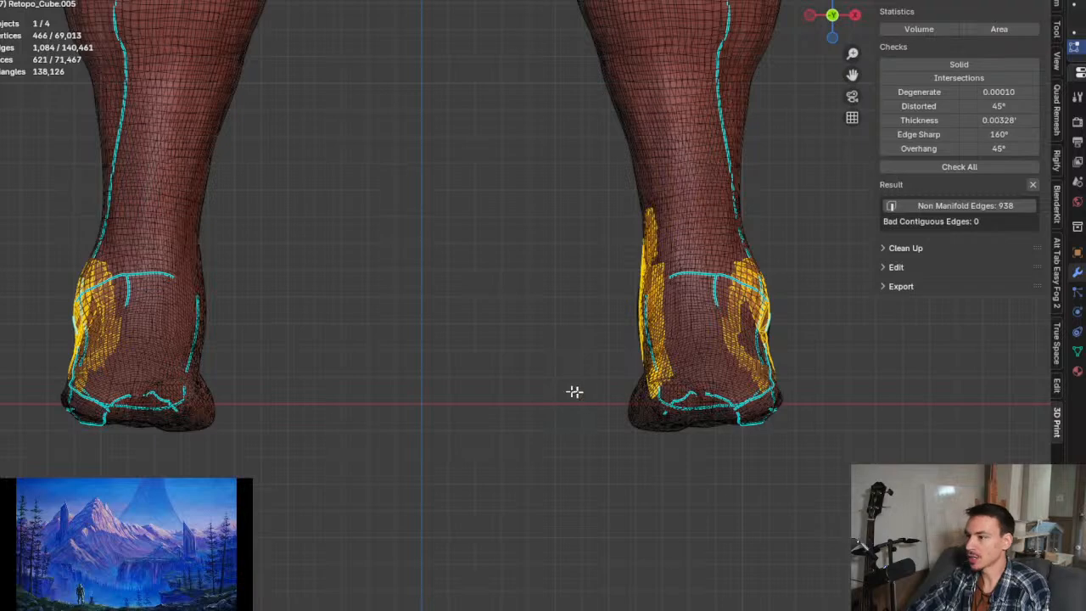
shift+middle_drag(666, 408, 635, 371)
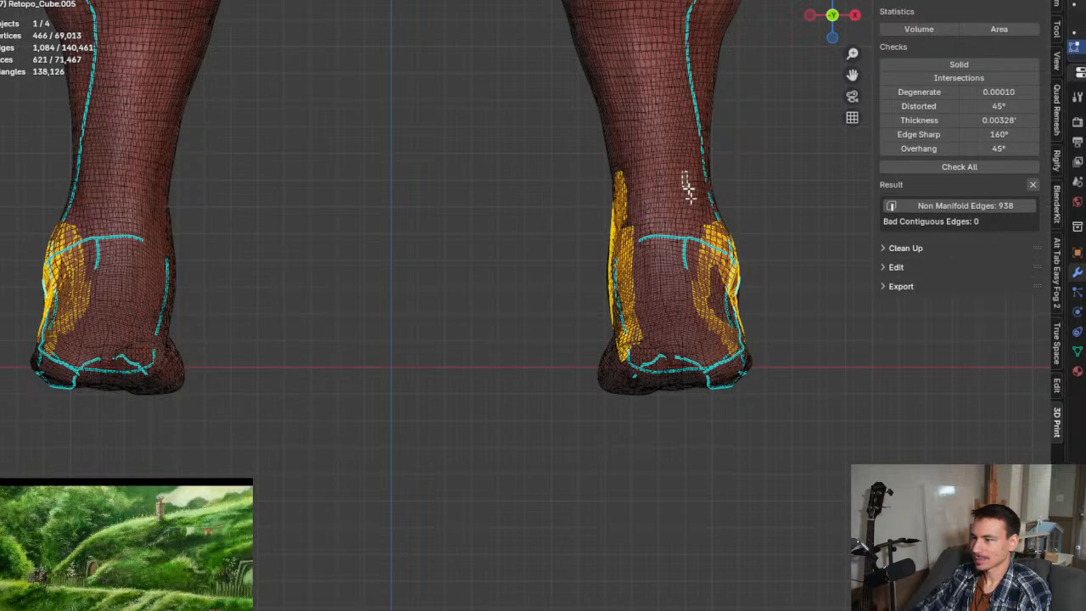
drag(683, 170, 766, 354)
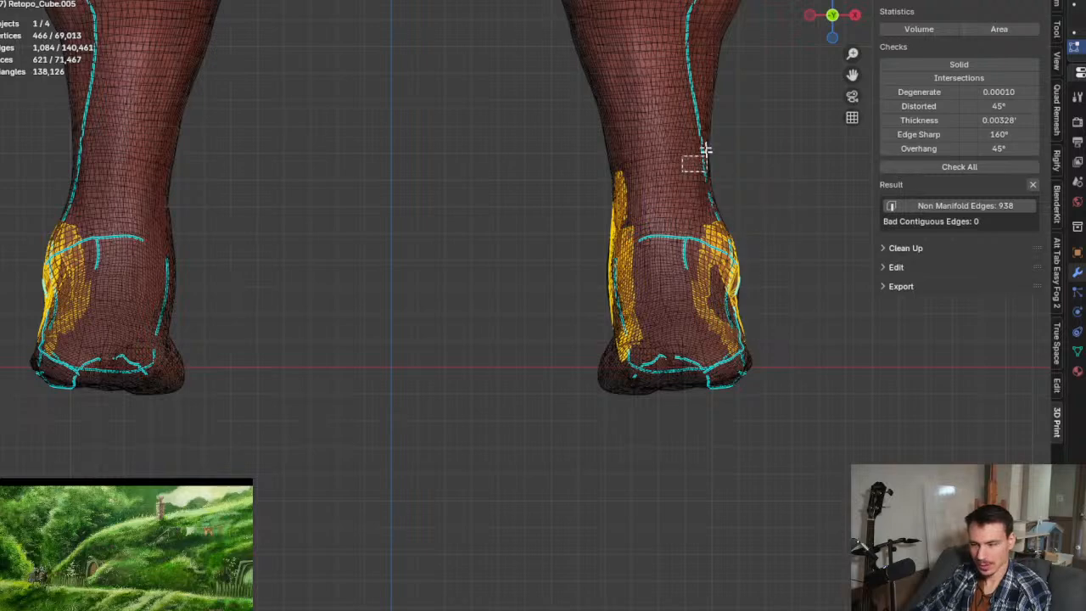
drag(706, 151, 766, 391)
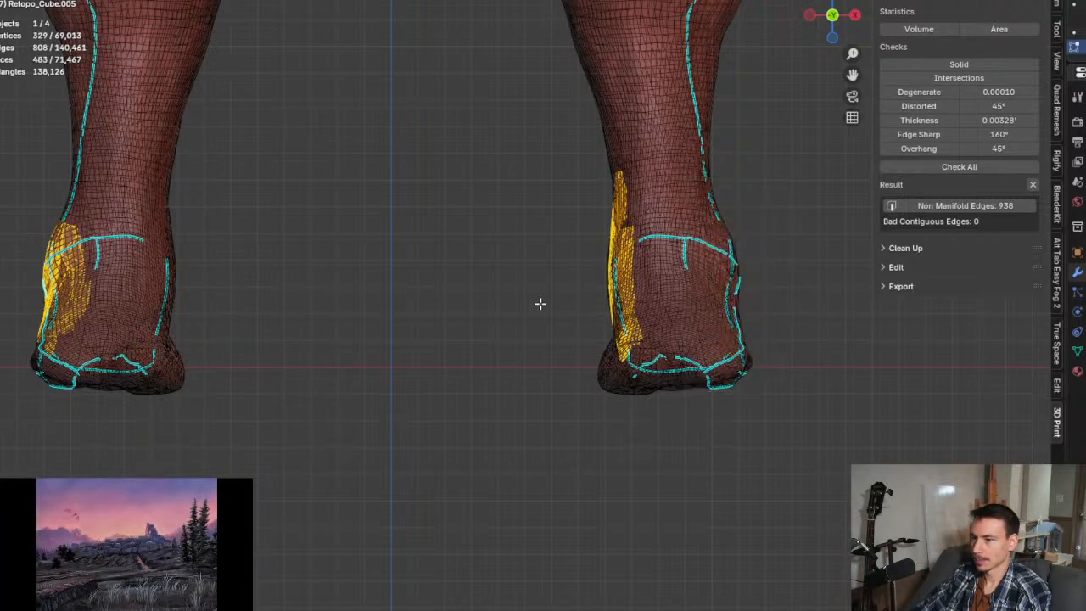
Step: Turn off X-ray display and delete the selected filled faces on the right ankle's outer side and the left ankle's inner side
shift+middle_drag(528, 312, 684, 383)
scroll(630, 373, up, 5)
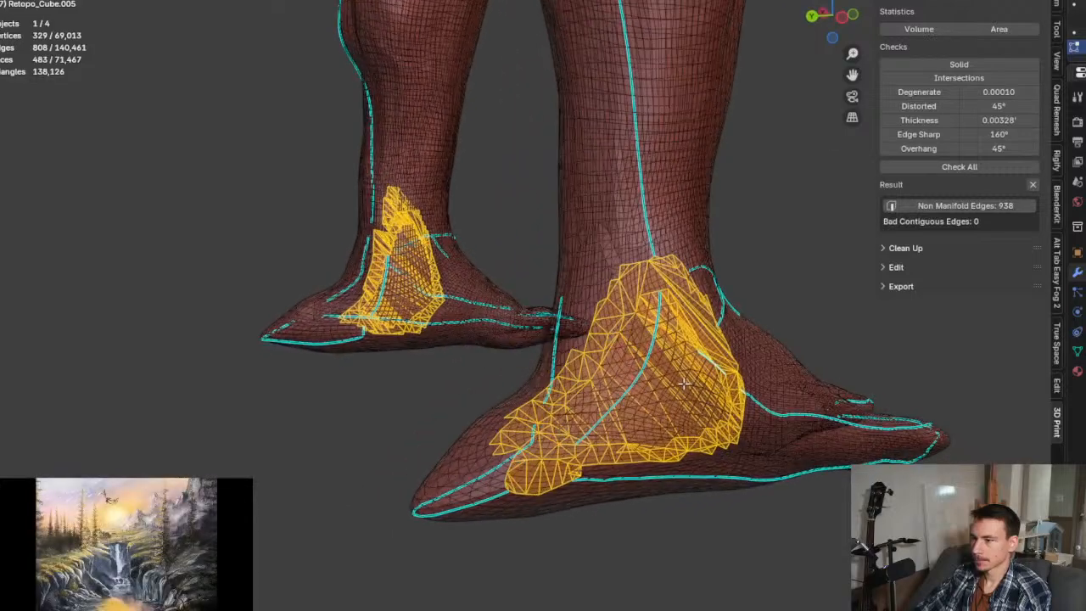
scroll(683, 383, up, 5)
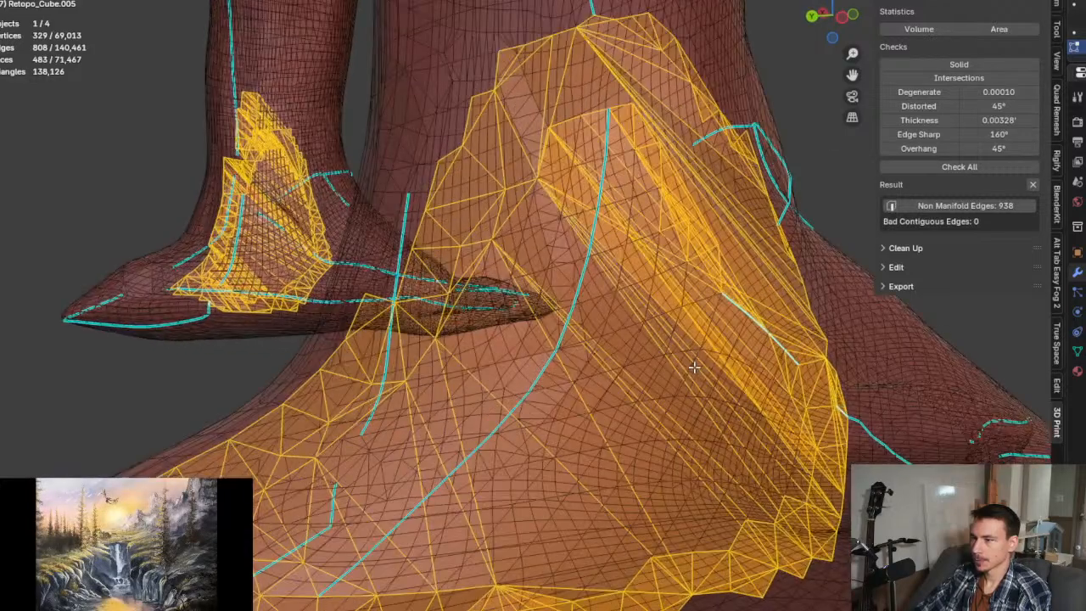
scroll(694, 370, down, 5)
key(shift+n)
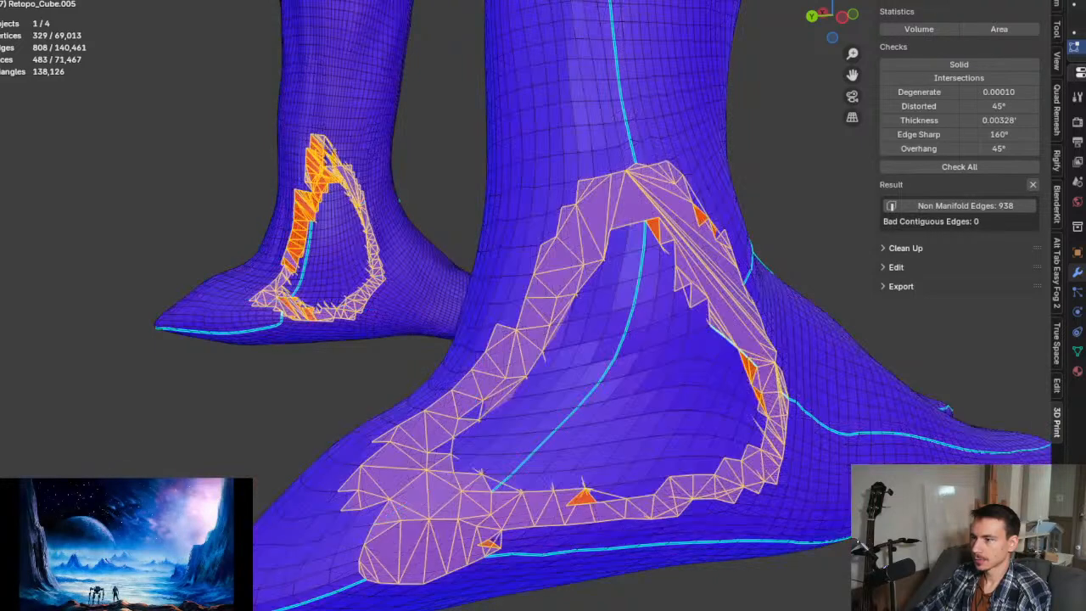
scroll(712, 344, down, 2)
middle_drag(684, 358, 637, 358)
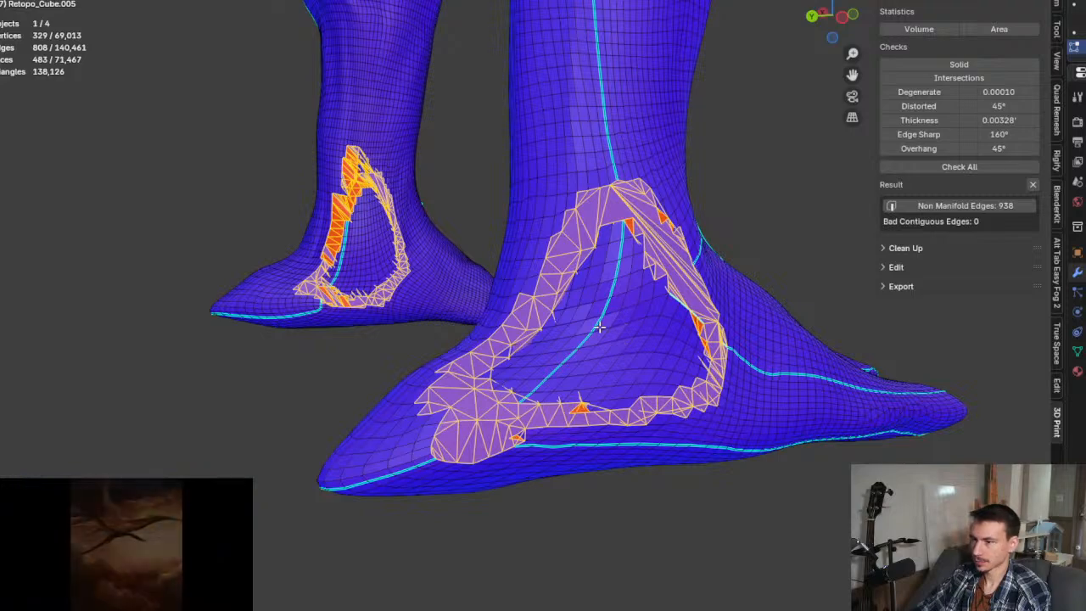
middle_drag(591, 330, 600, 330)
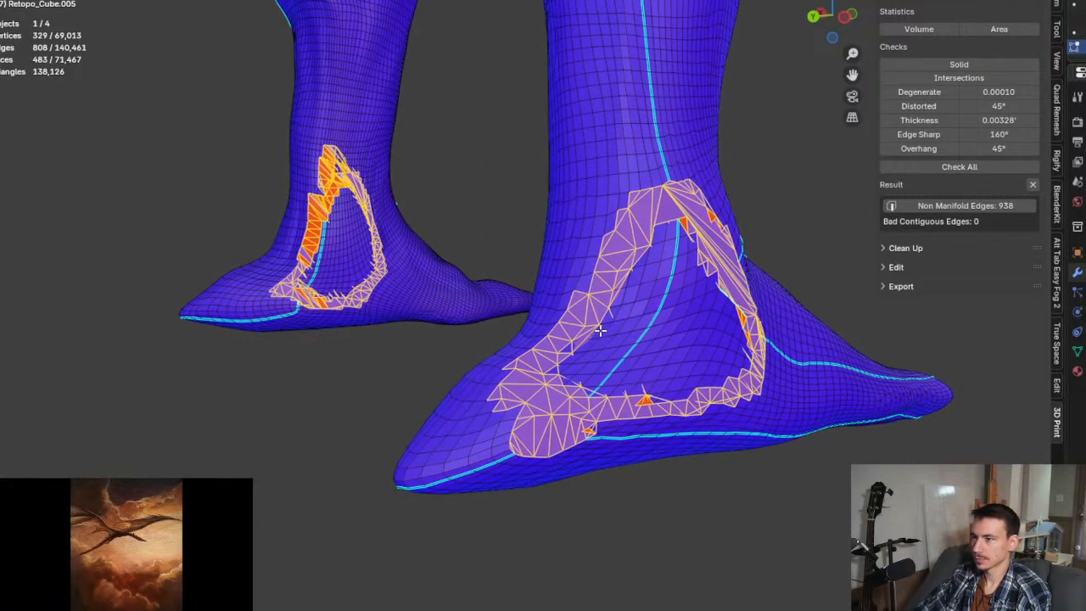
scroll(593, 328, down, 3)
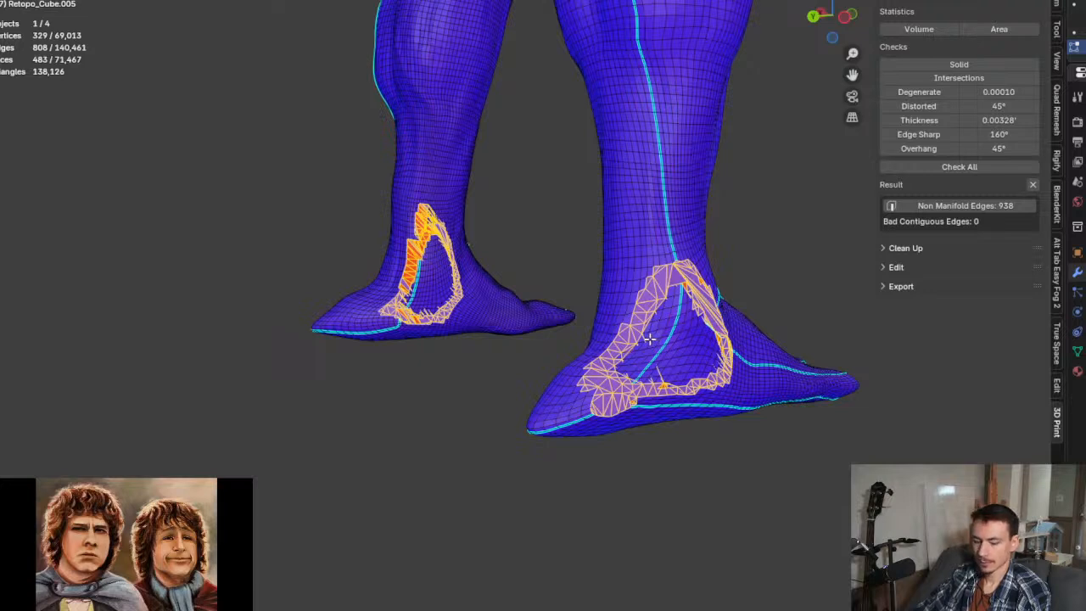
key(x)
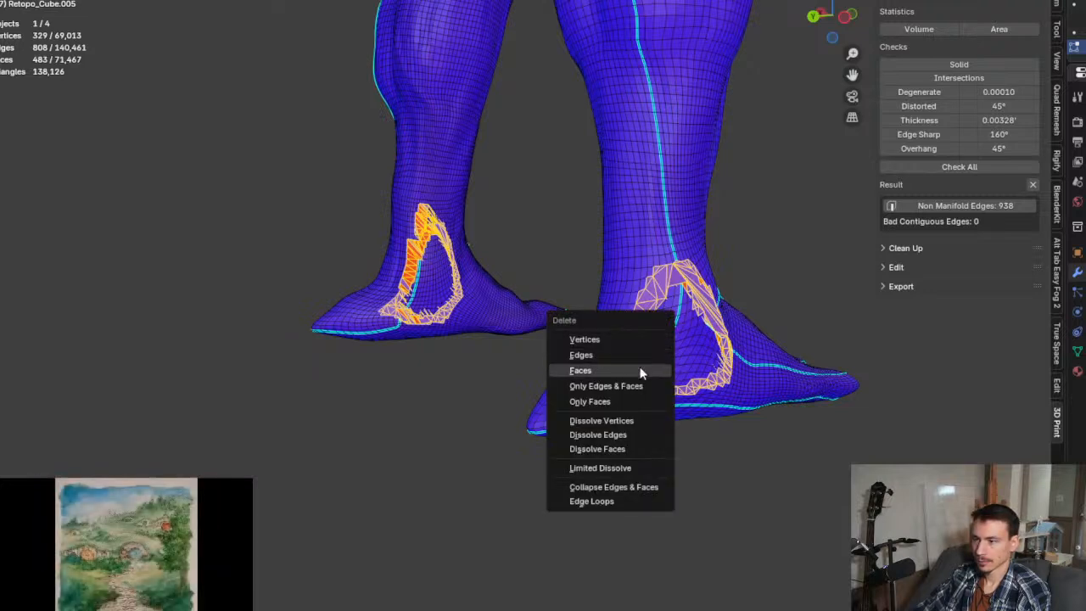
click(637, 372)
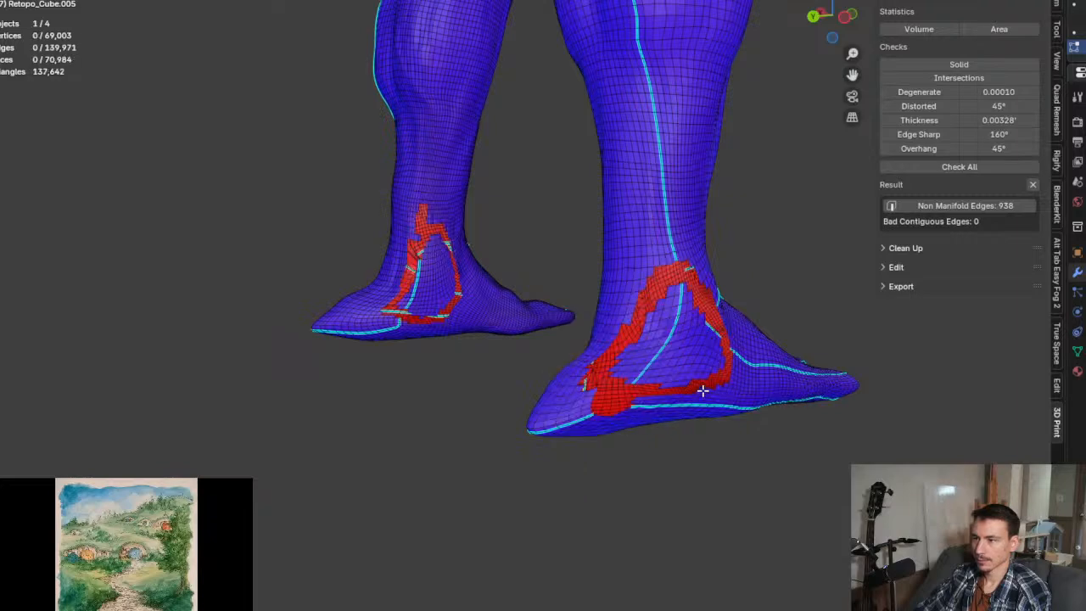
scroll(703, 390, up, 1)
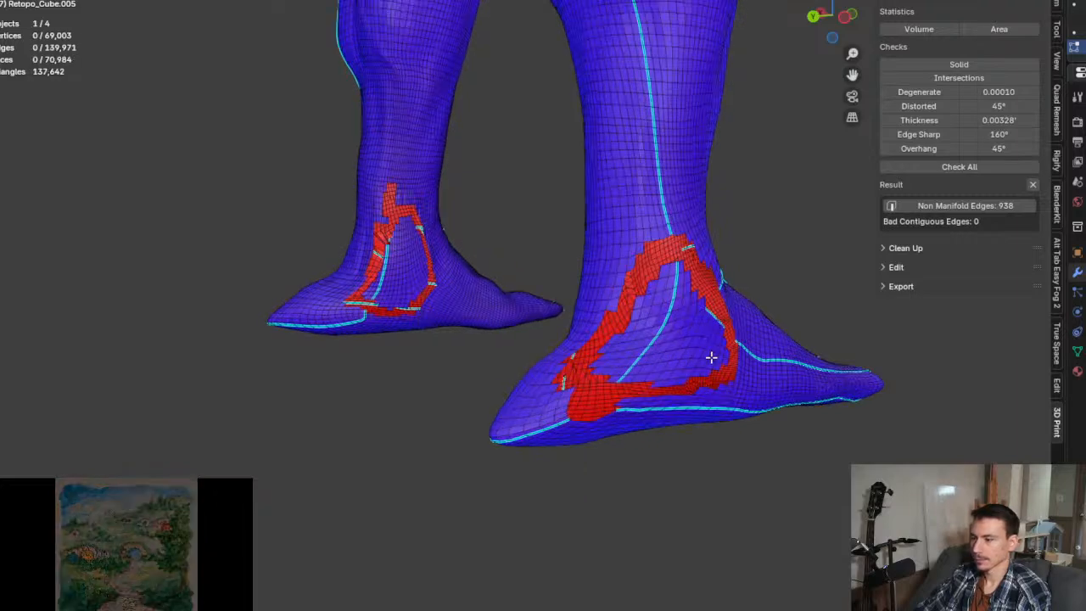
Step: Rerun the Solid check on the mesh and select the reported non-manifold edges
shift+middle_drag(676, 342, 666, 330)
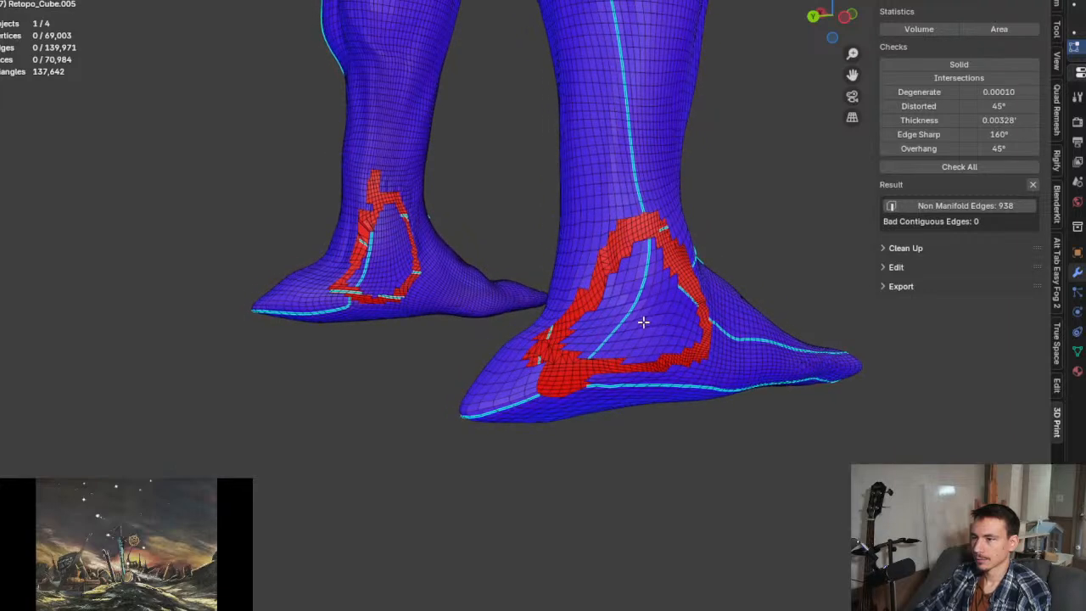
click(982, 64)
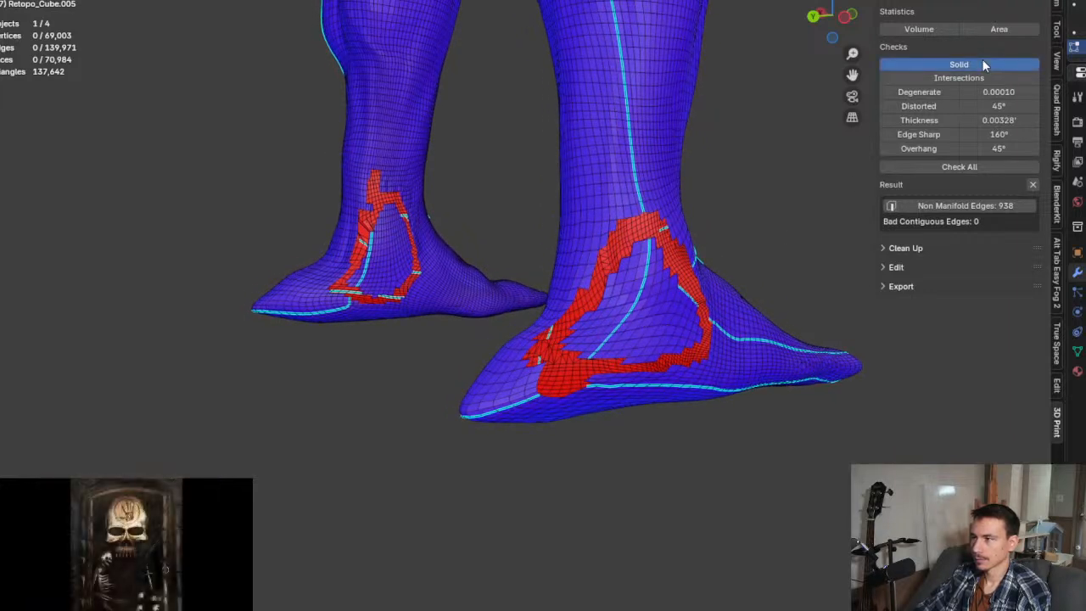
click(965, 205)
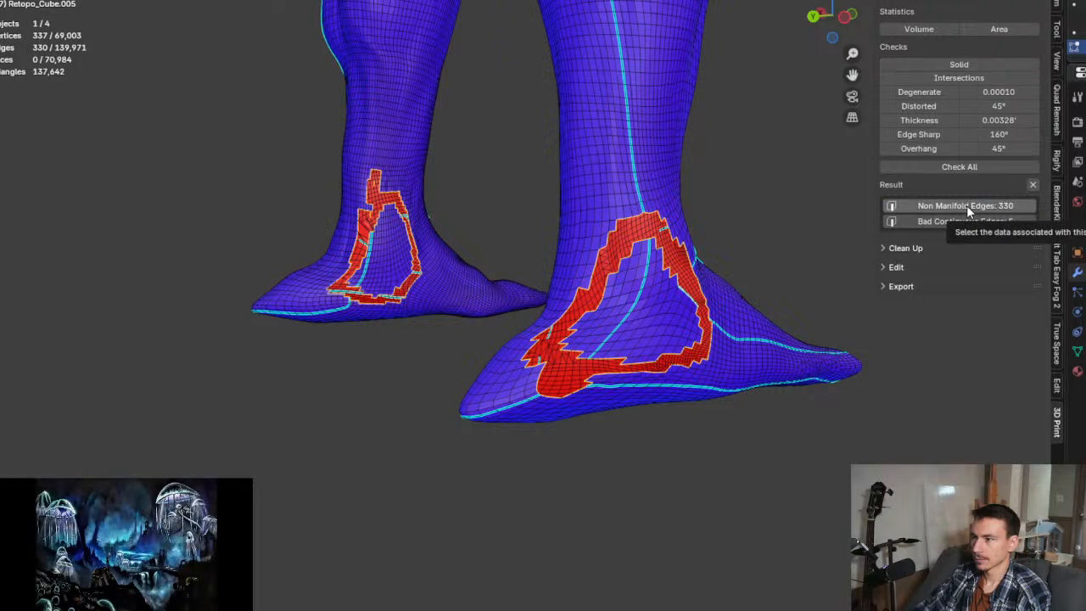
Step: Select the reported bad contiguous edges and inspect them up close on the left ankle
click(969, 221)
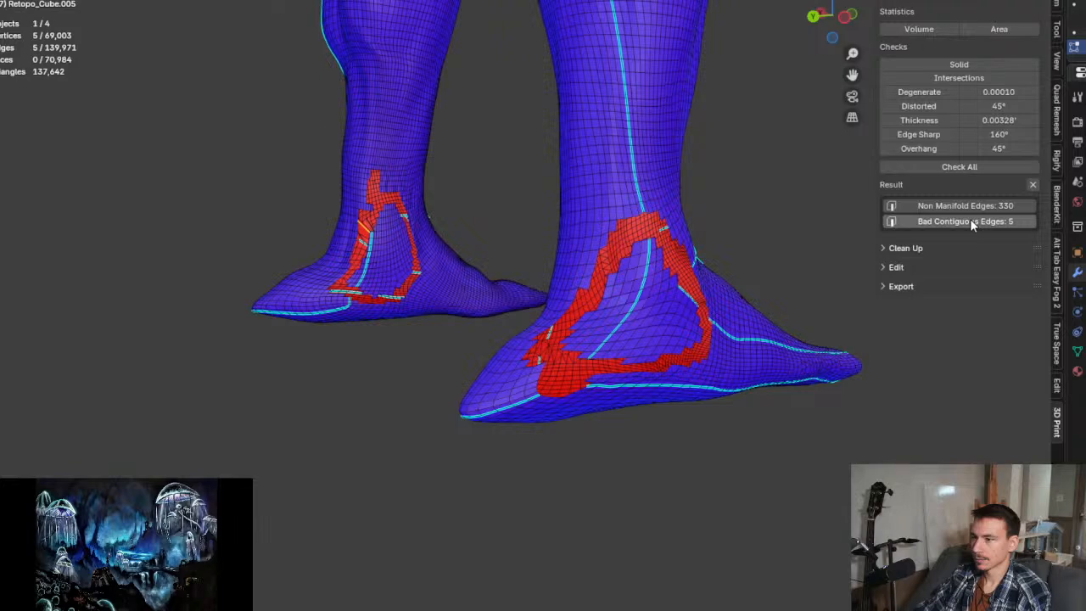
scroll(363, 231, up, 3)
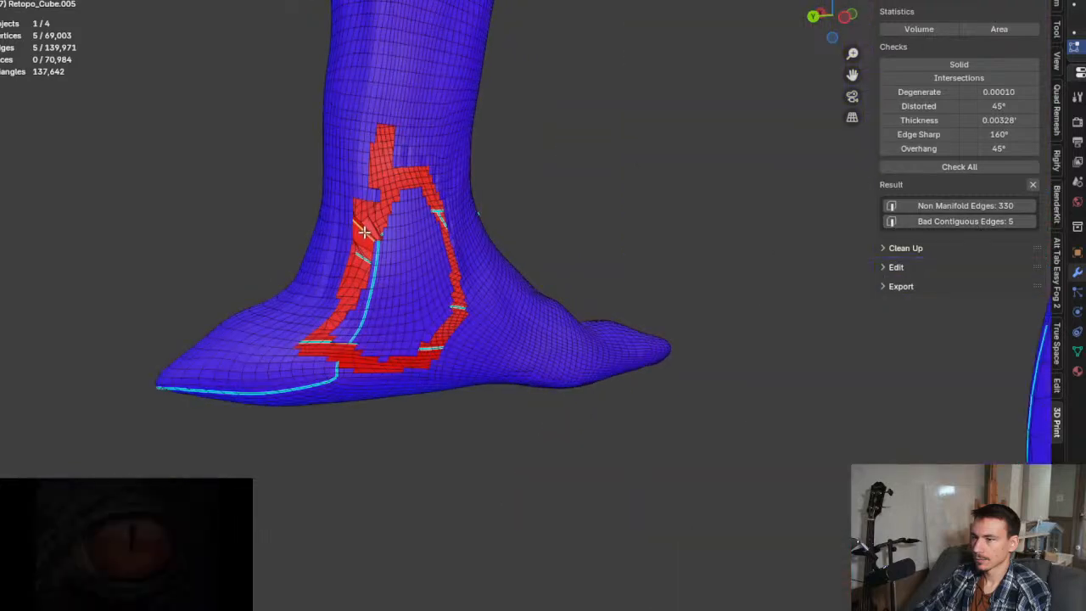
scroll(363, 231, down, 3)
key(KP_Decimal)
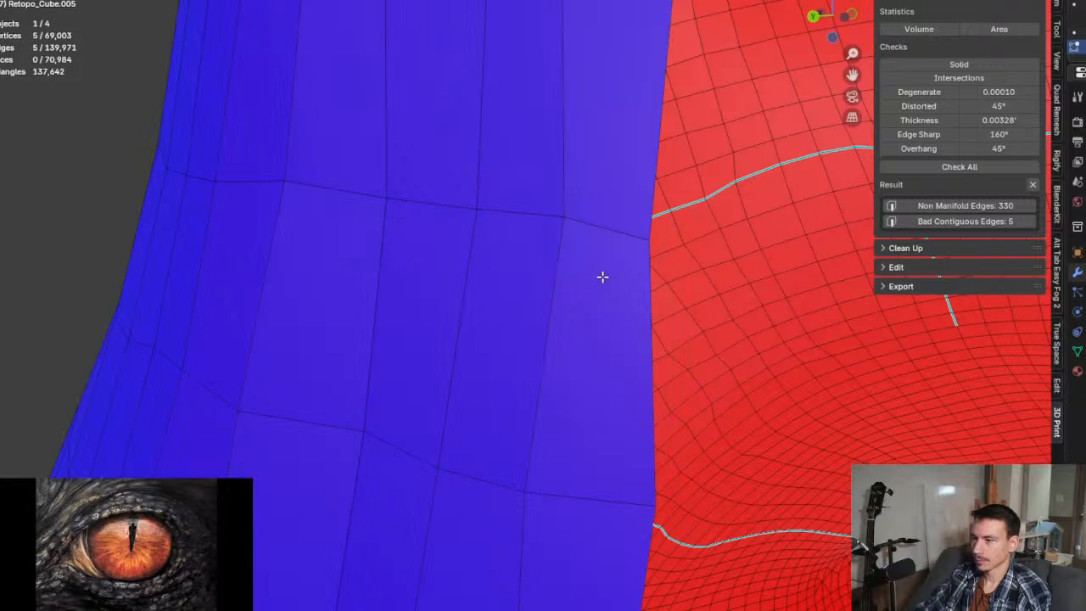
middle_drag(602, 277, 582, 279)
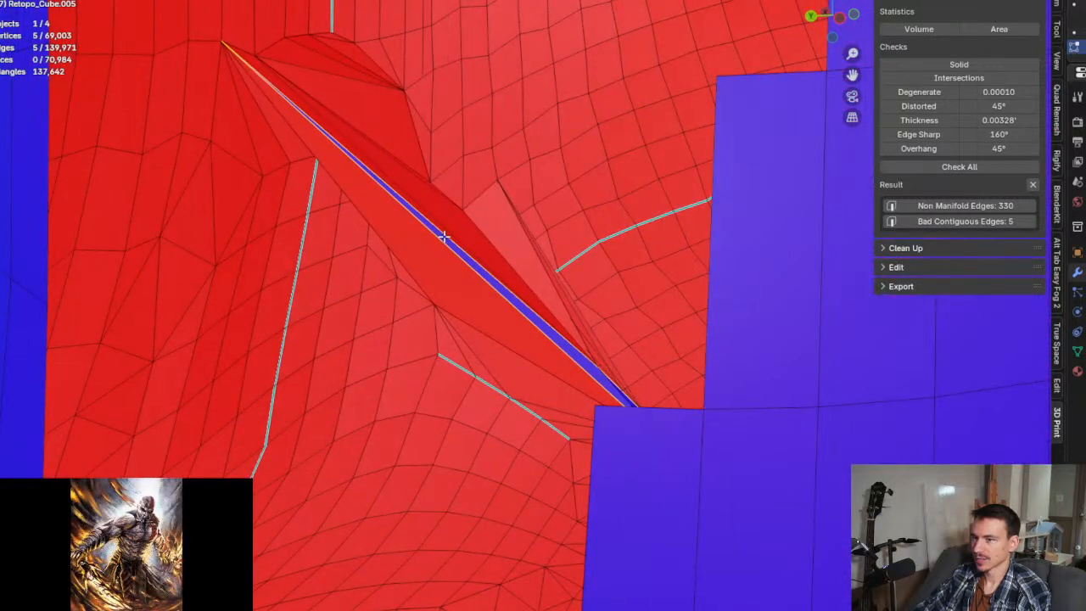
Step: Fill the mesh's open non-manifold areas and grow the face selection around the new fills to review the ankle and upper back
middle_drag(356, 237, 623, 243)
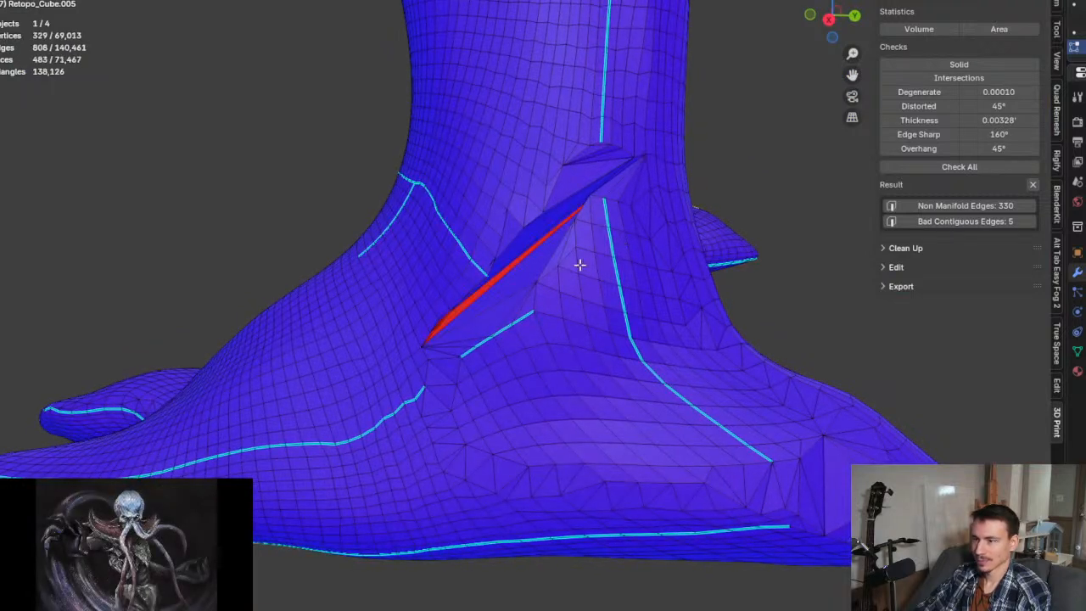
key(ctrl+KP_Add)
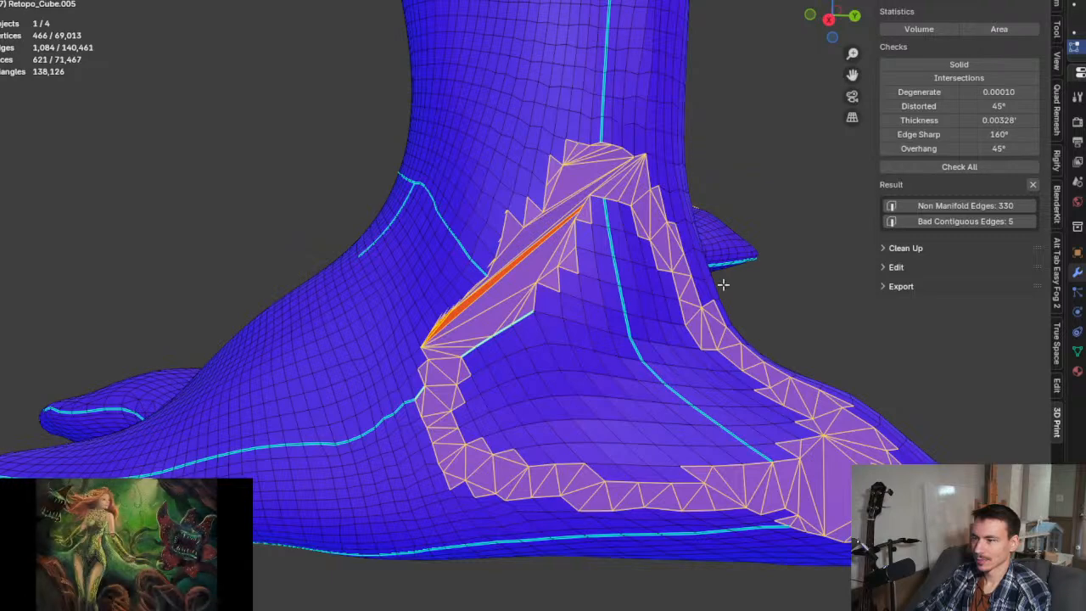
scroll(722, 284, down, 3)
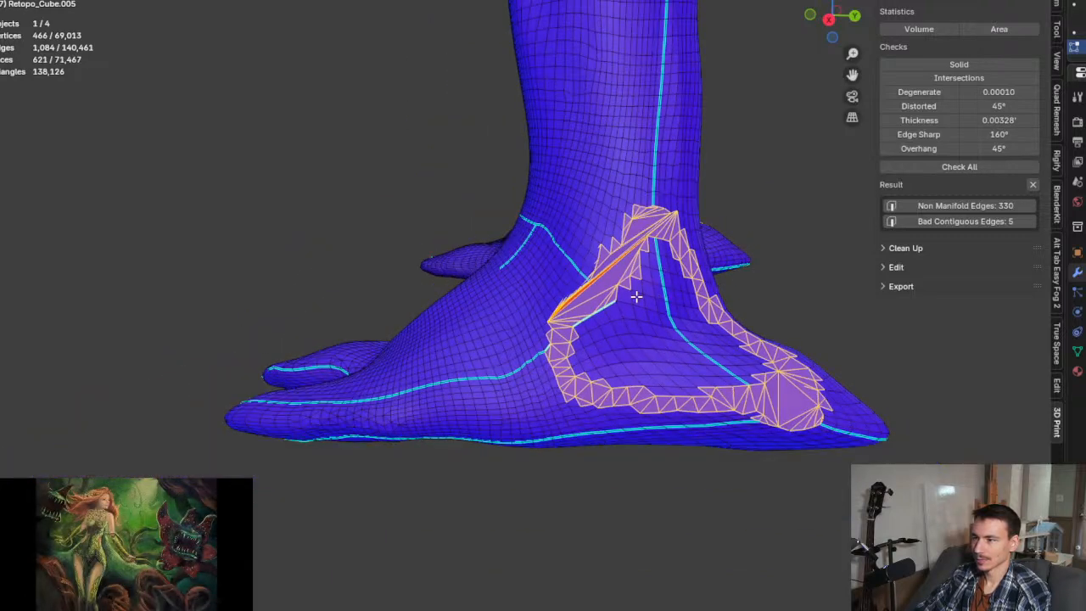
mouse_move(658, 299)
middle_down()
mouse_move(620, 300)
mouse_move(613, 315)
mouse_move(662, 307)
middle_up()
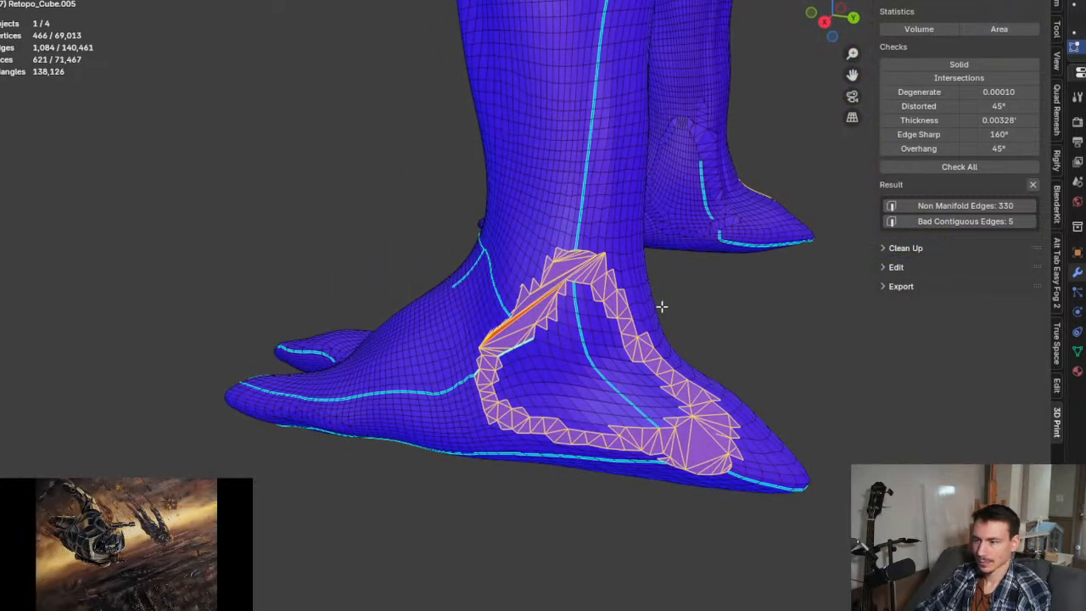
scroll(606, 330, down, 5)
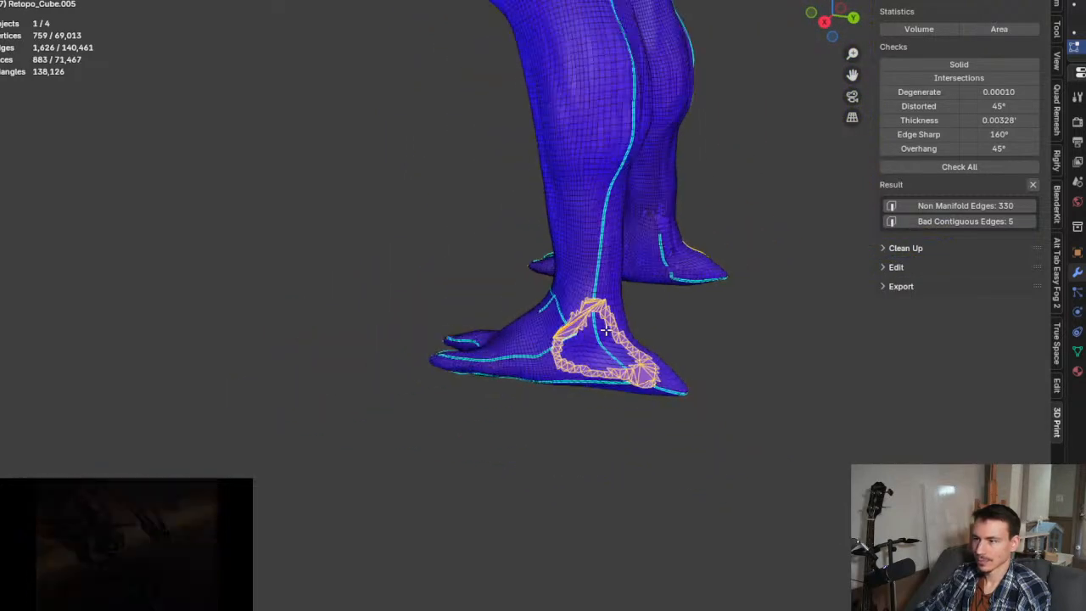
scroll(568, 3, up, 5)
middle_drag(567, 3, 725, 54)
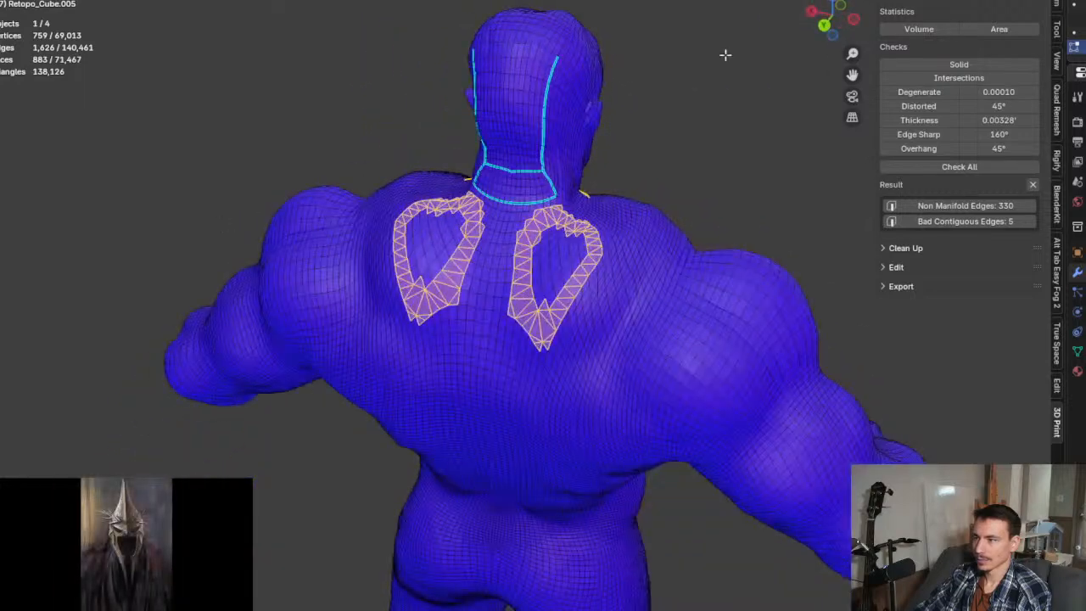
Step: Rerun the Solid check, select the non-manifold edges, and look for them on the upper back and both ankles
click(966, 63)
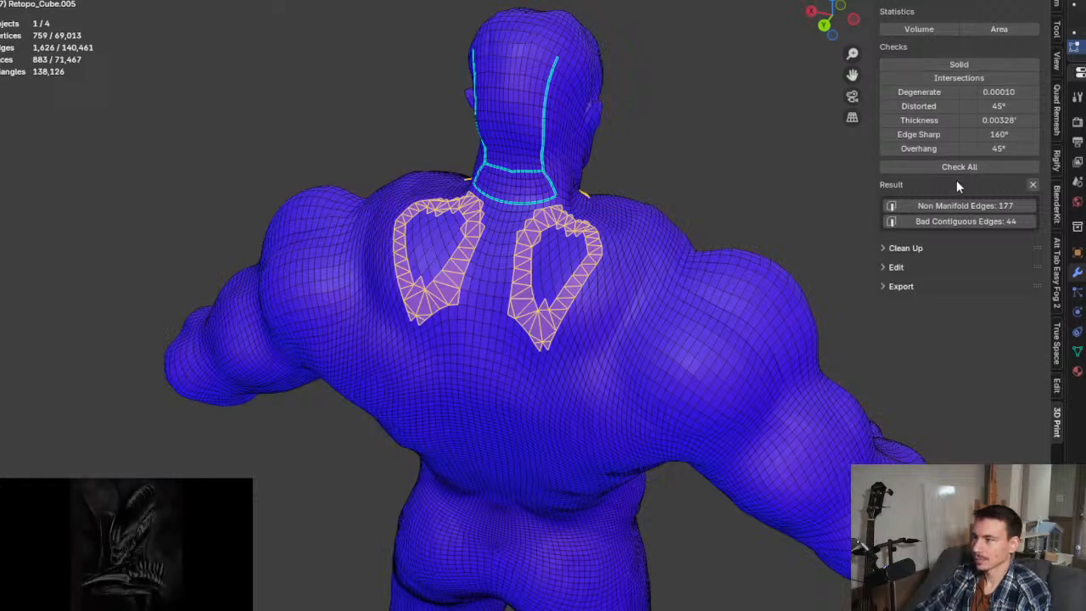
click(954, 205)
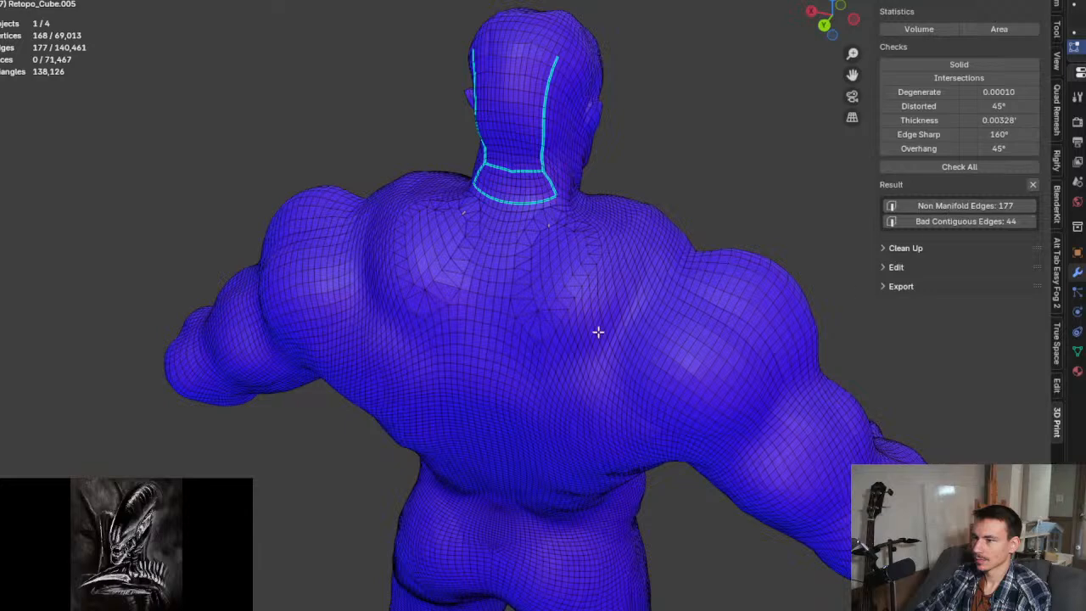
scroll(687, 492, up, 2)
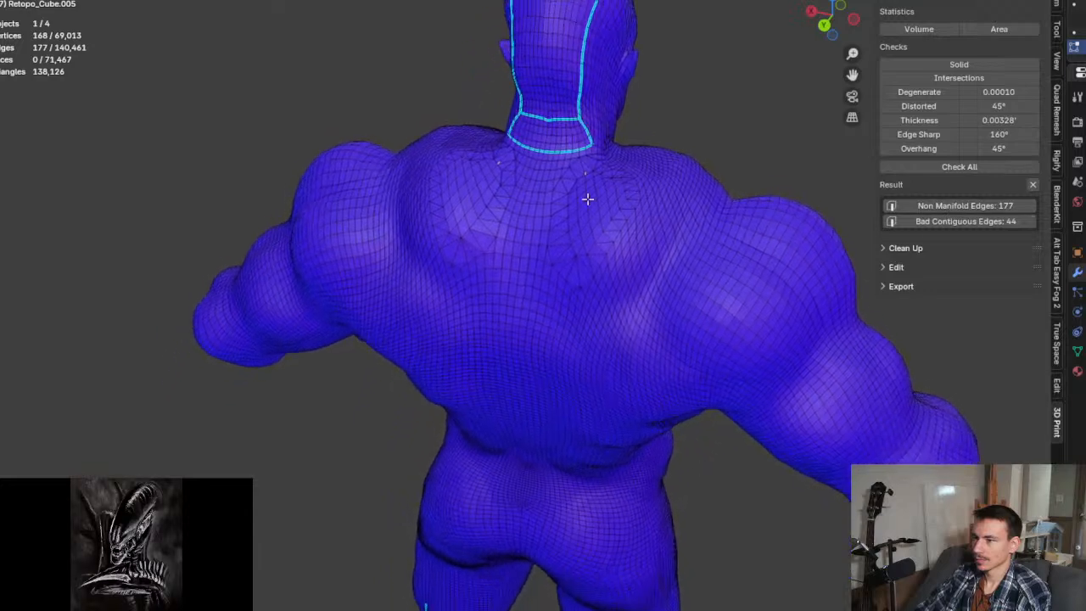
scroll(590, 187, up, 6)
scroll(569, 150, up, 3)
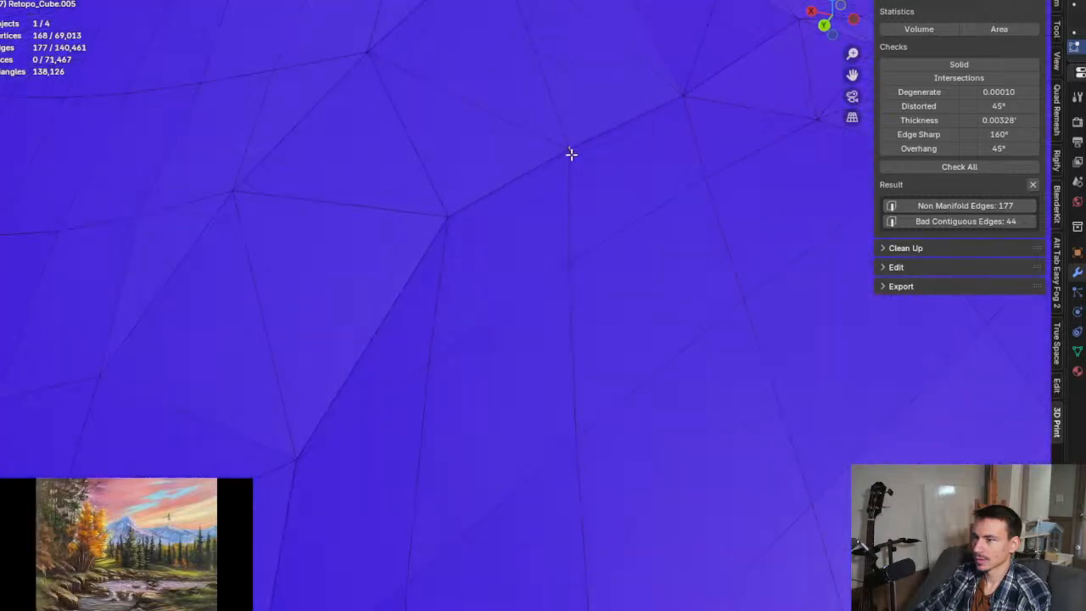
scroll(570, 150, down, 5)
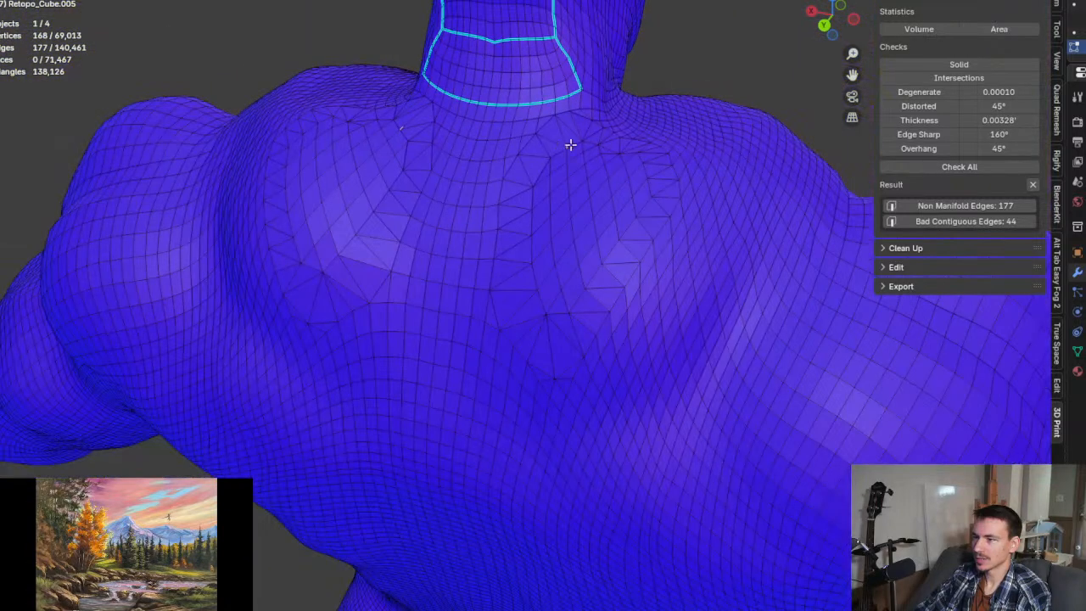
scroll(570, 145, down, 6)
shift+middle_drag(628, 409, 616, 148)
scroll(599, 419, up, 4)
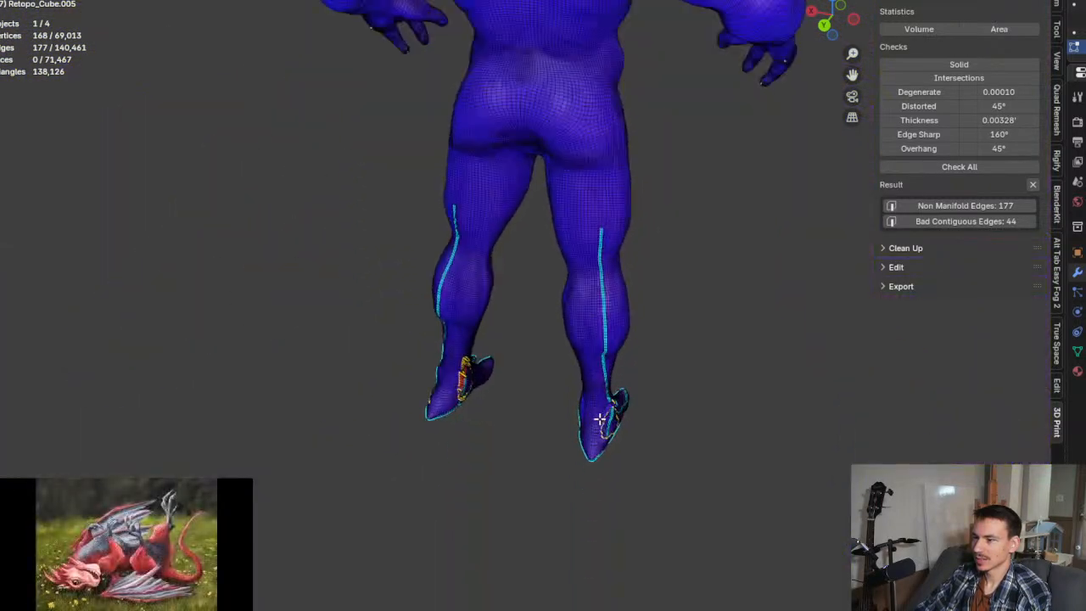
scroll(599, 418, up, 5)
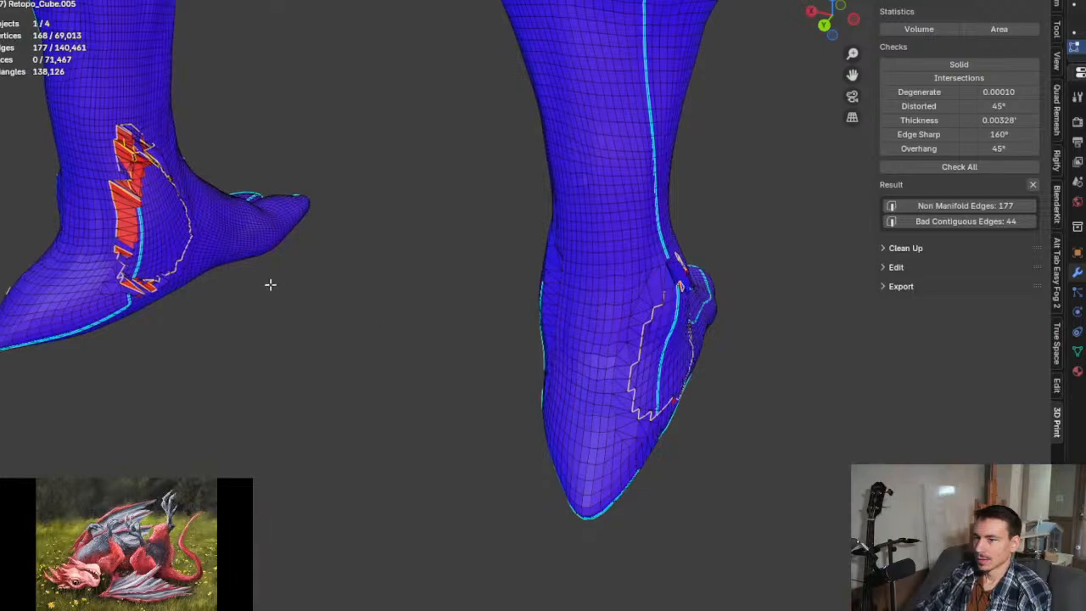
Step: Examine the folded, overlapping faces of the diagonal crease on the left ankle's outer side
middle_drag(270, 284, 611, 248)
scroll(237, 178, up, 6)
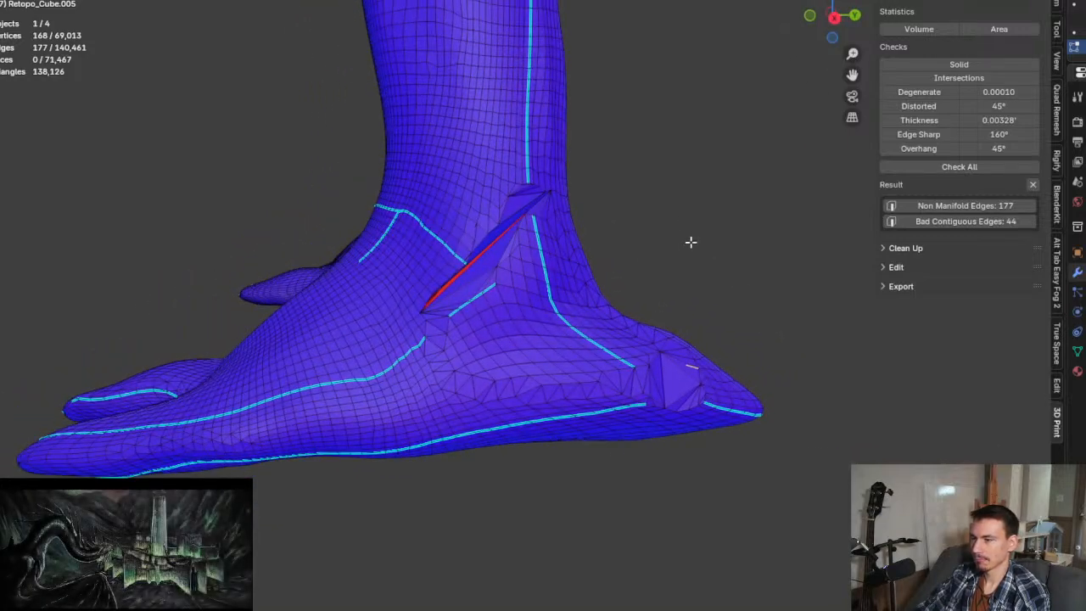
middle_drag(613, 235, 583, 229)
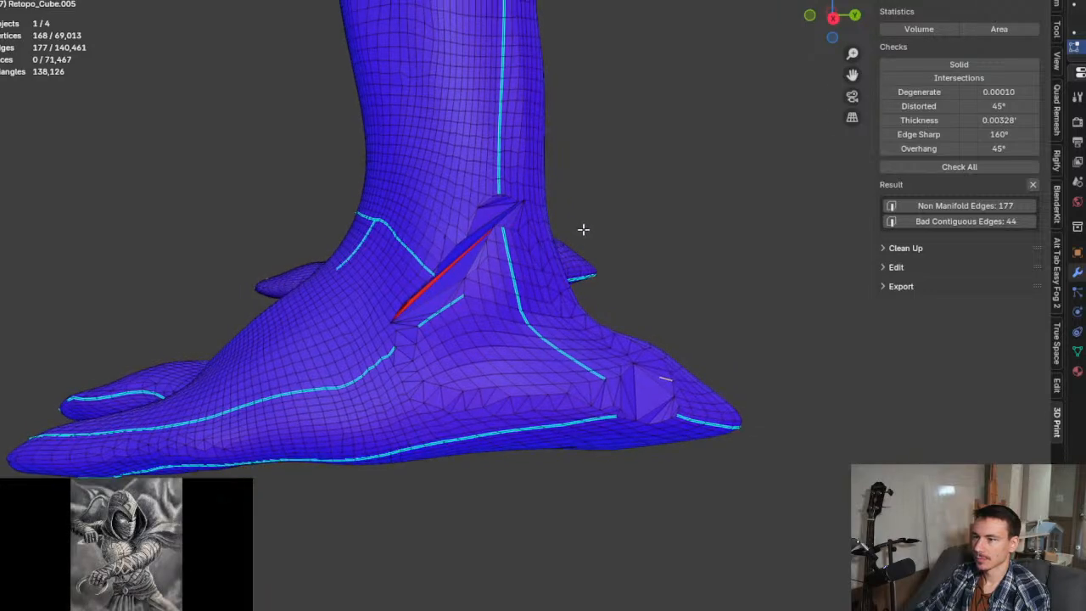
scroll(500, 270, up, 6)
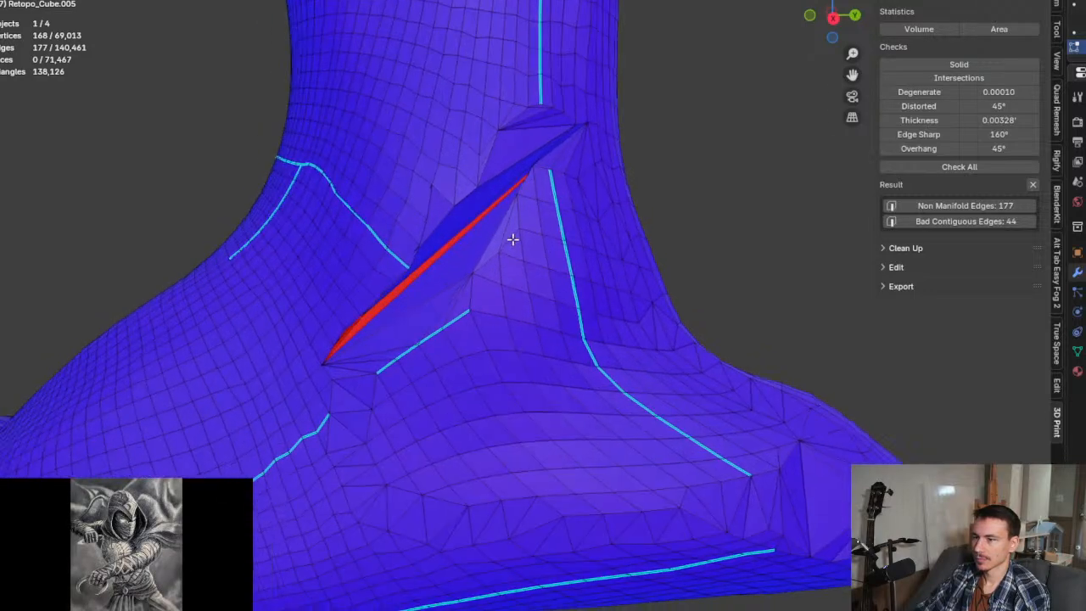
middle_drag(590, 225, 565, 240)
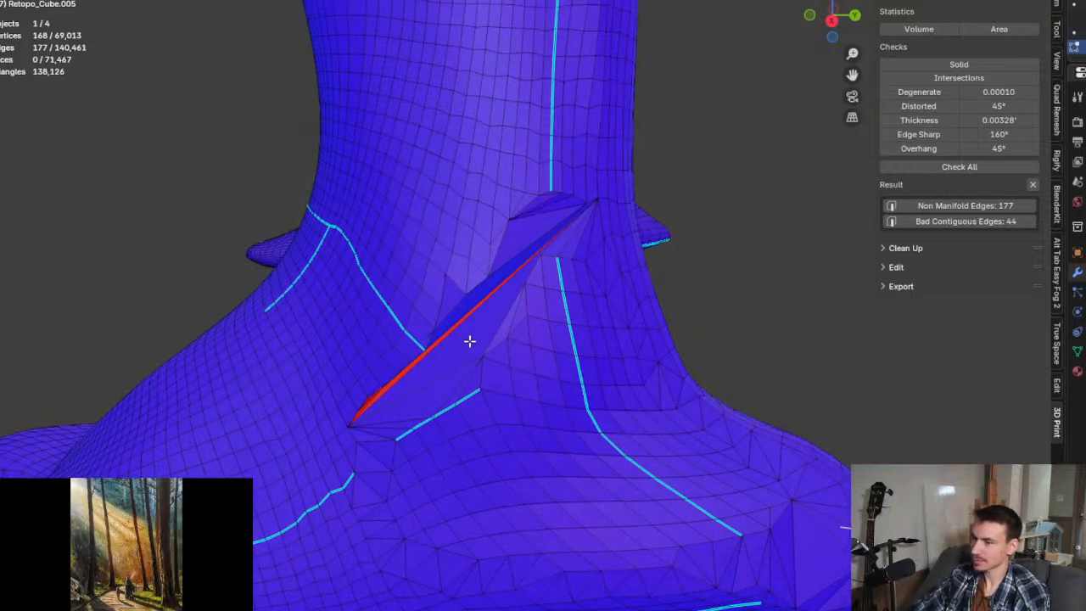
mouse_move(480, 286)
middle_down()
mouse_move(474, 316)
mouse_move(487, 302)
middle_up()
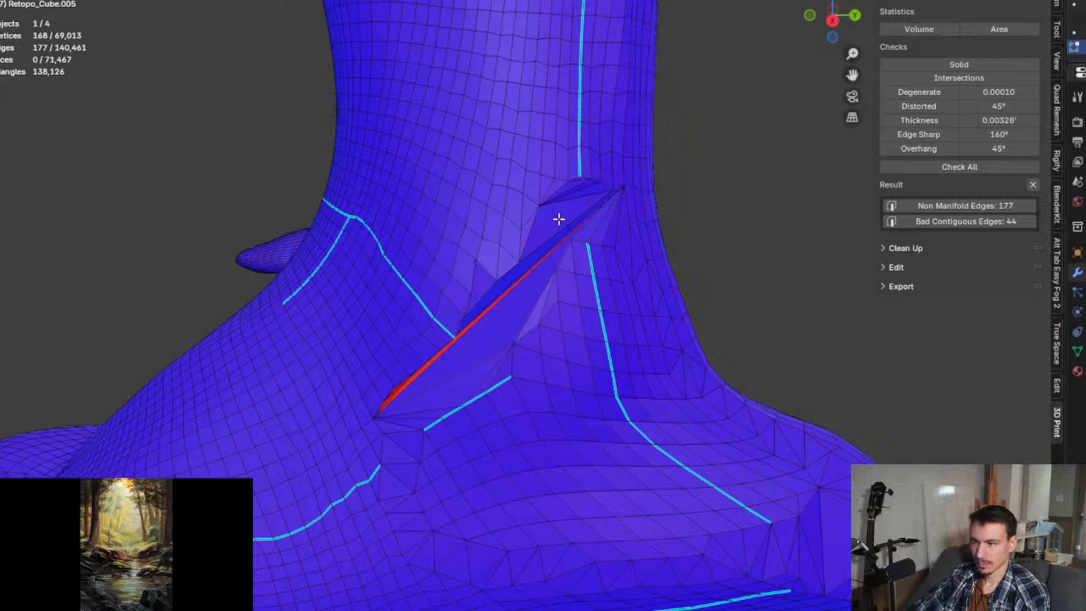
Step: Clear the selection, then merge the folded faces along the left ankle's outer crease at center
key(alt+a)
scroll(558, 219, up, 2)
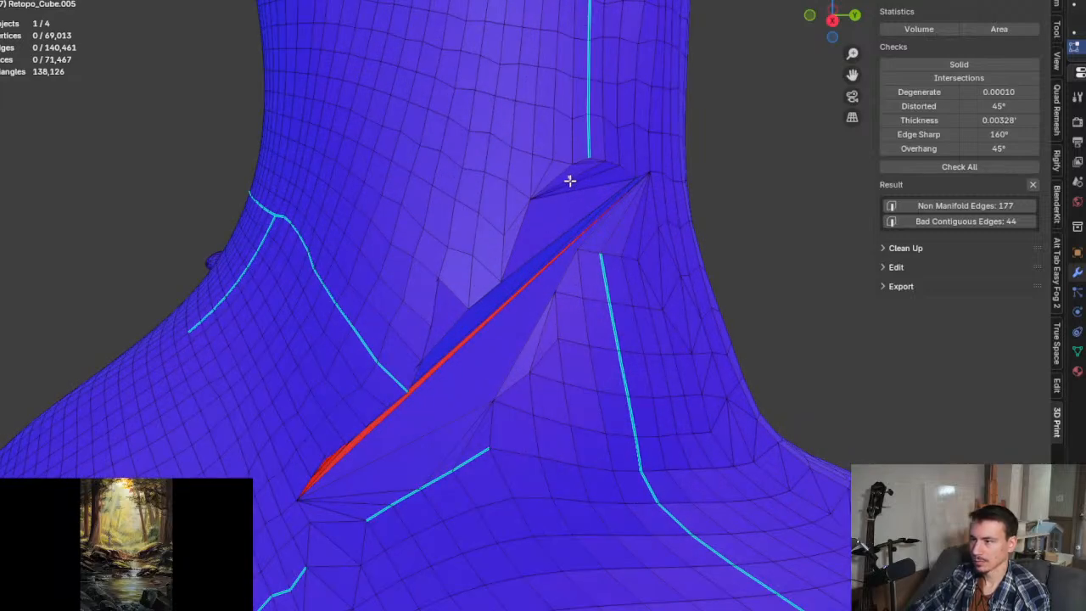
drag(618, 235, 619, 235)
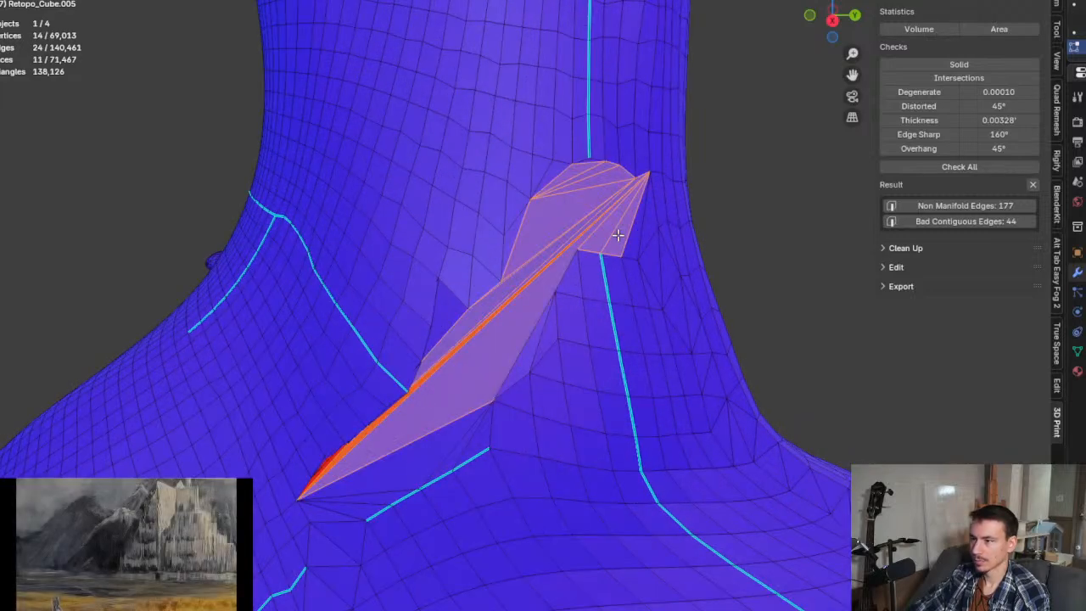
middle_drag(460, 361, 436, 341)
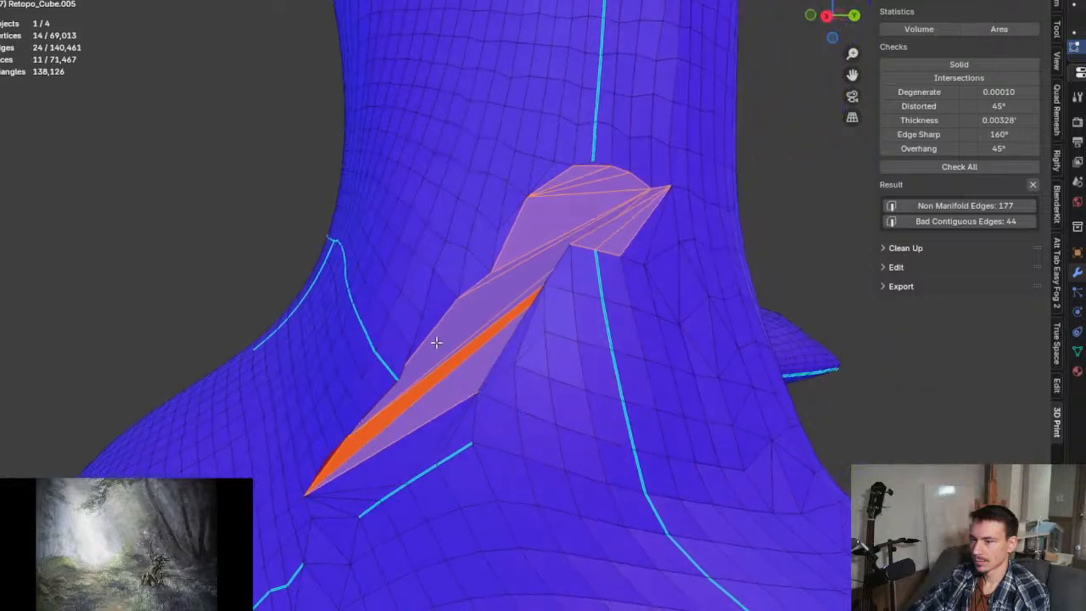
key(m)
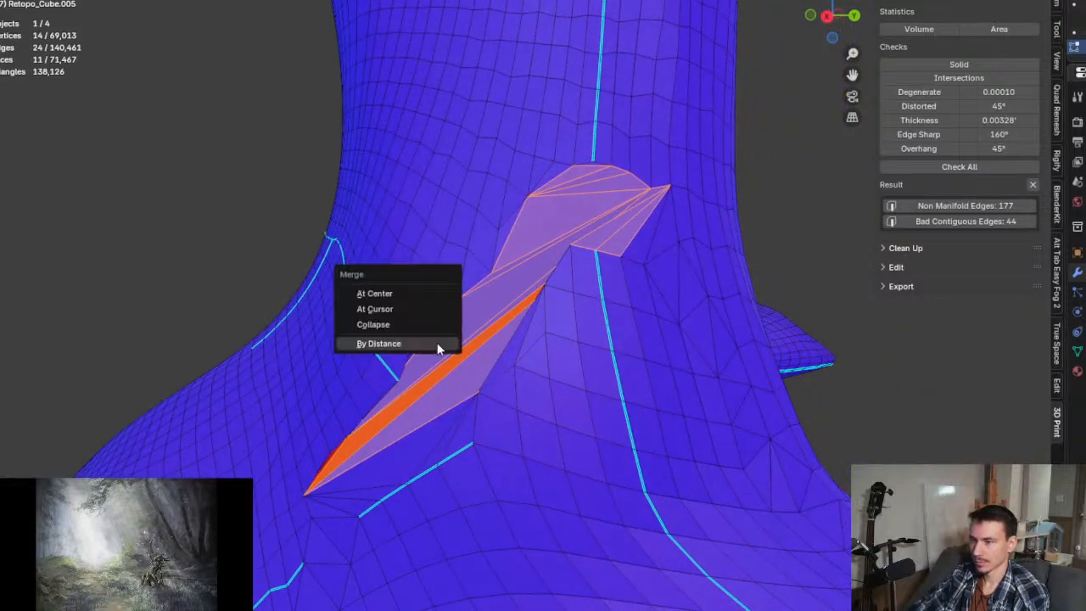
click(423, 290)
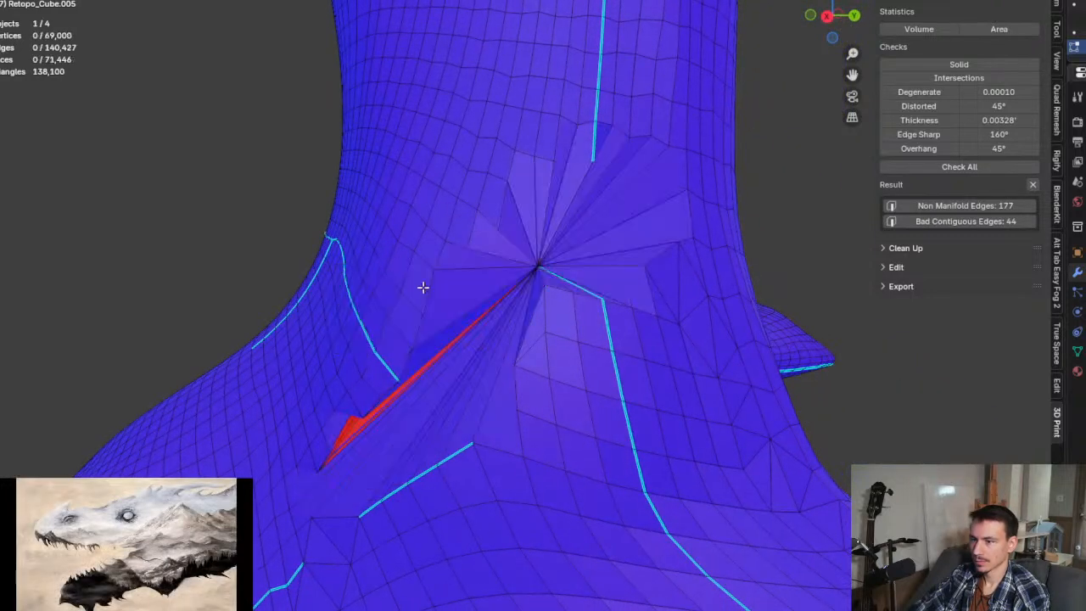
Step: Select the faces across the middle of the remaining inverted sliver on the left ankle and merge them at center
middle_drag(461, 342, 457, 317)
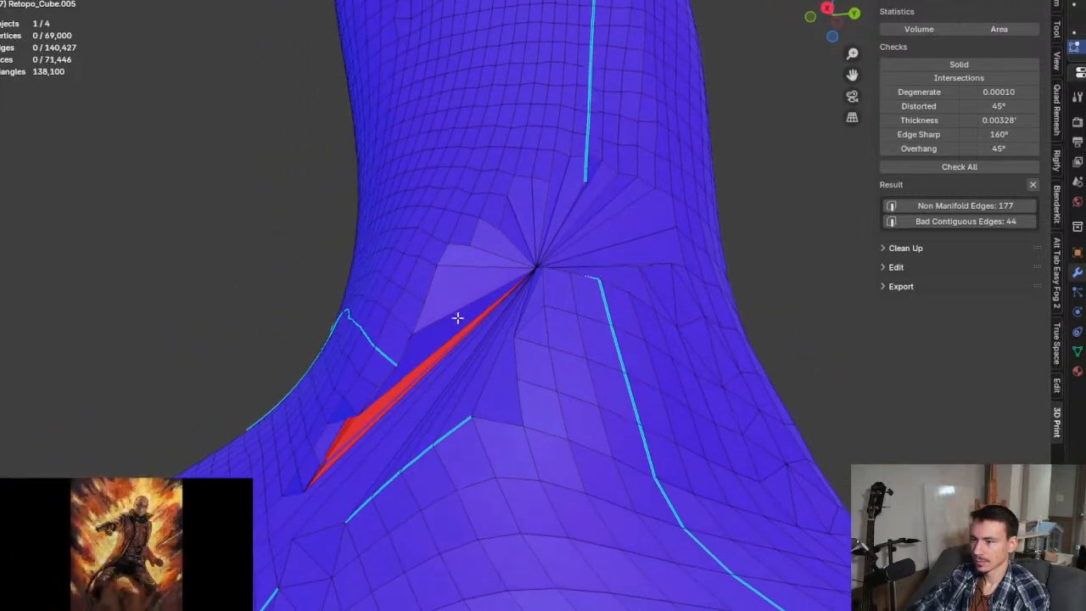
scroll(396, 380, up, 3)
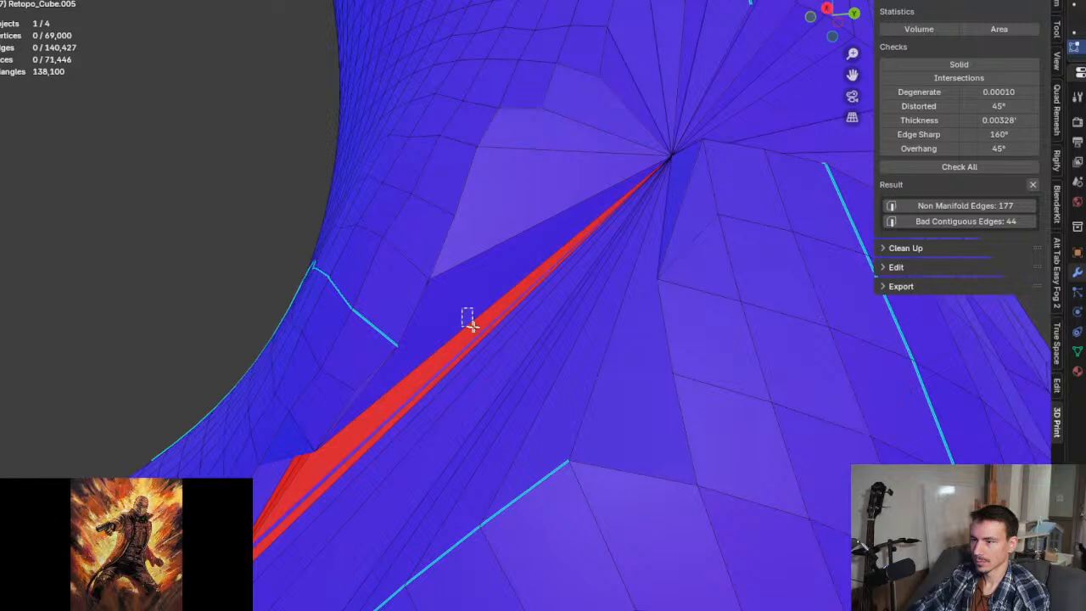
drag(501, 363, 500, 361)
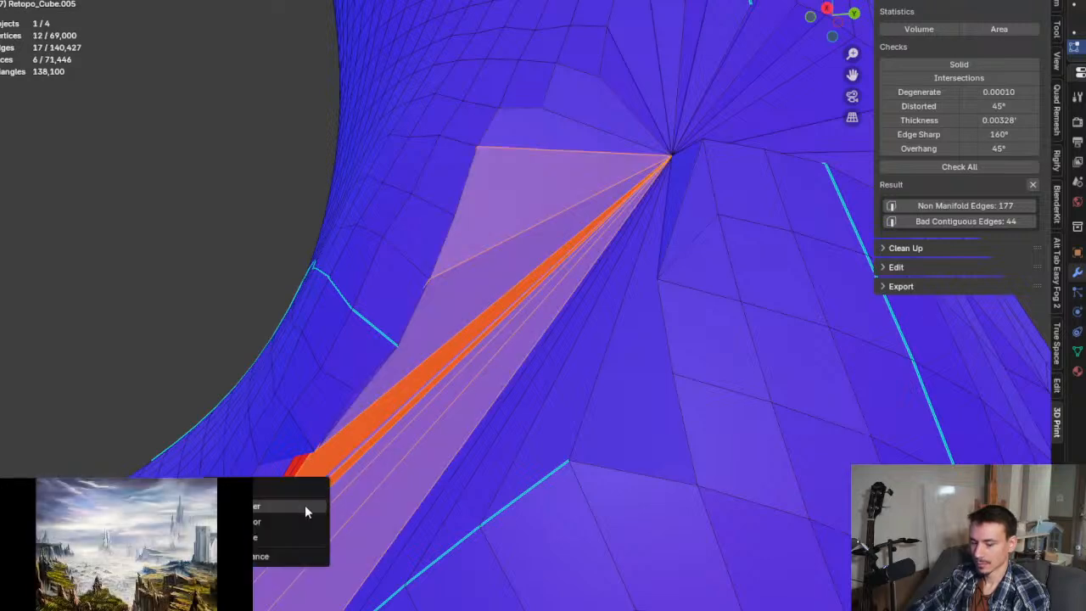
click(305, 506)
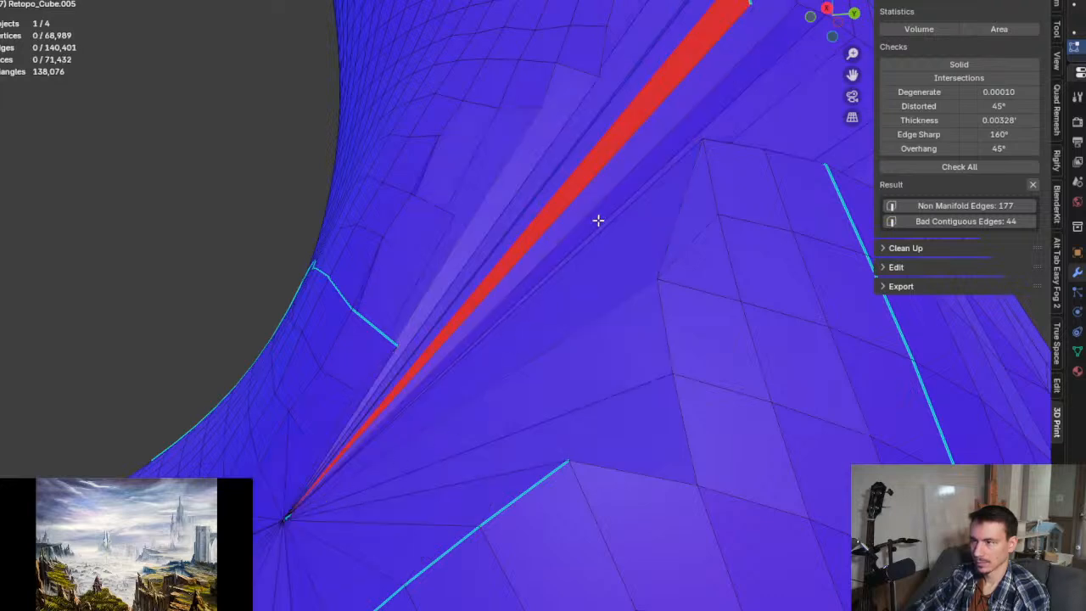
drag(594, 155, 608, 177)
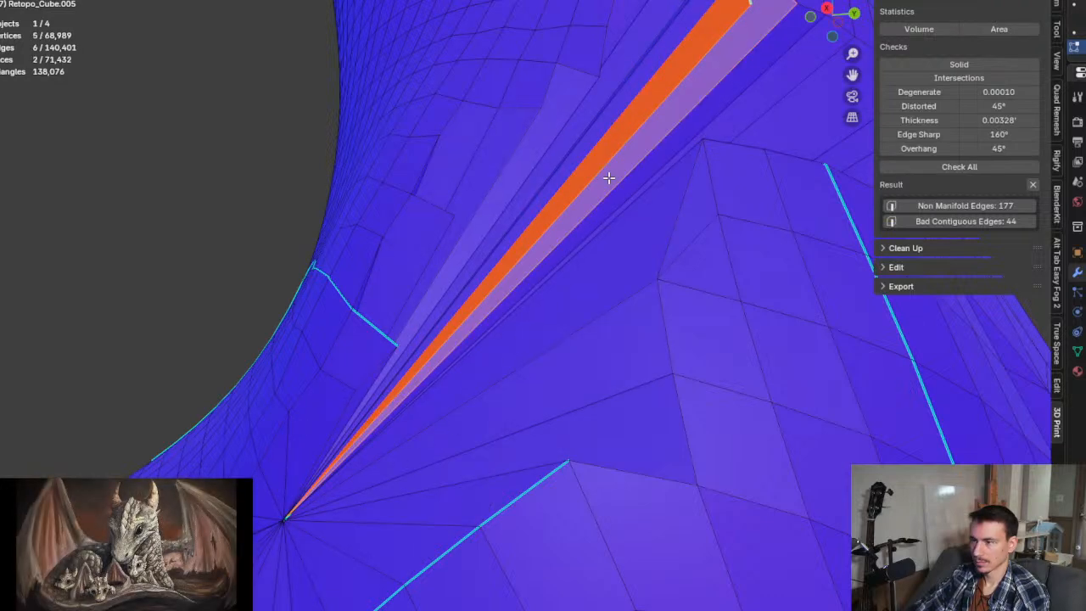
key(m)
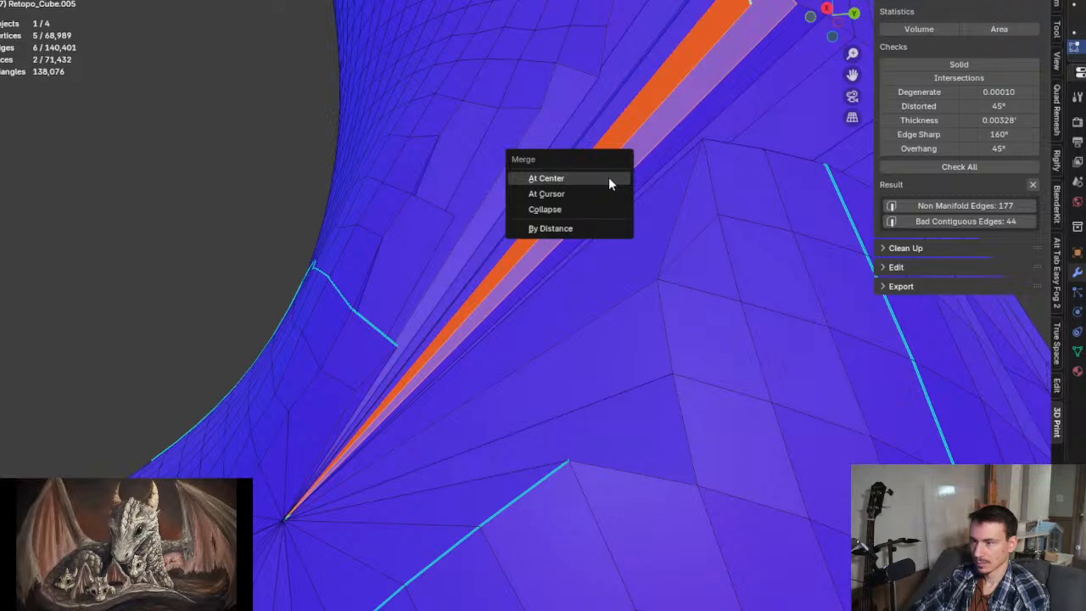
right_click(608, 178)
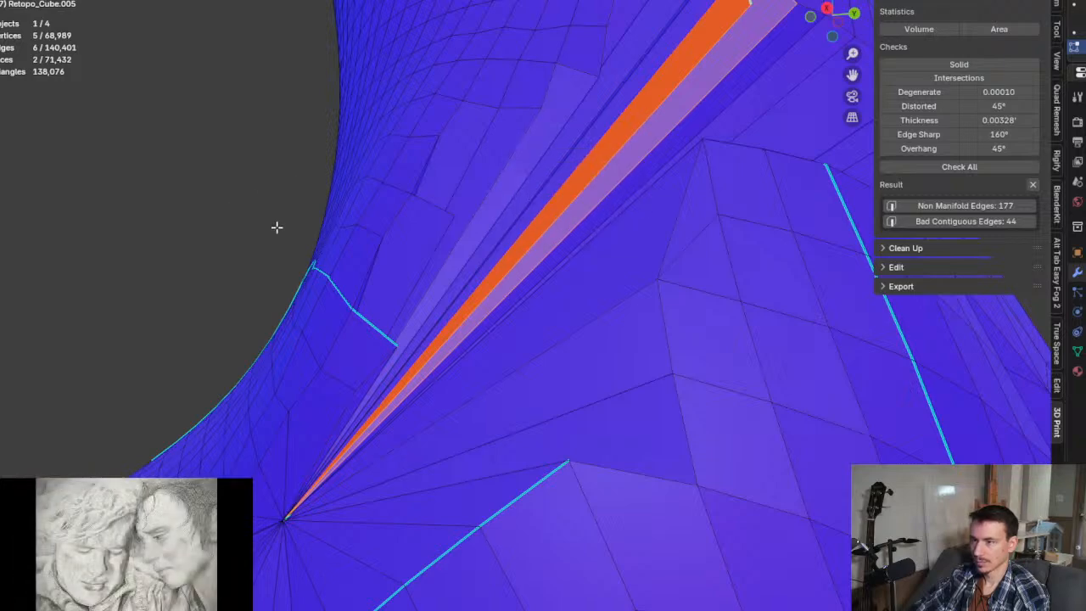
scroll(502, 313, down, 3)
middle_drag(519, 324, 481, 353)
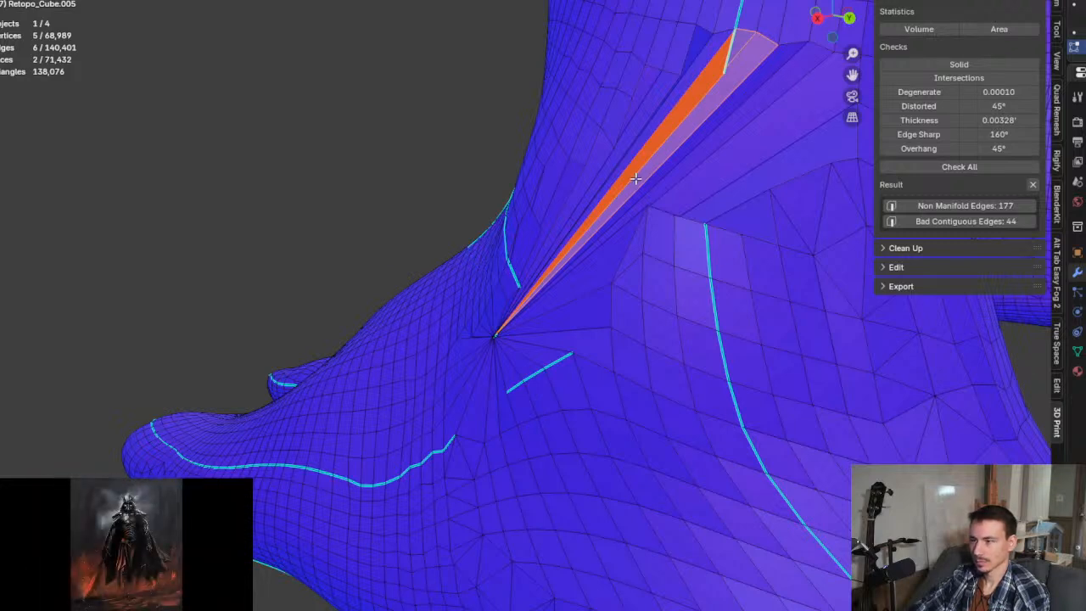
key(alt+a)
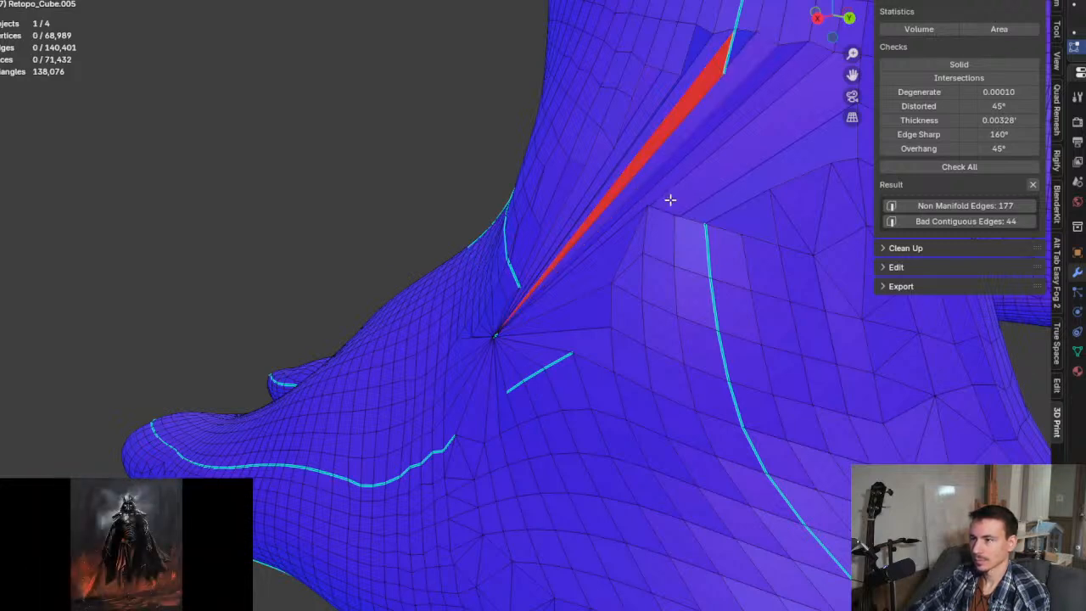
Step: Undo the center merges on the left ankle and delete the restored selection of folded faces along the outer crease
key(ctrl+z)
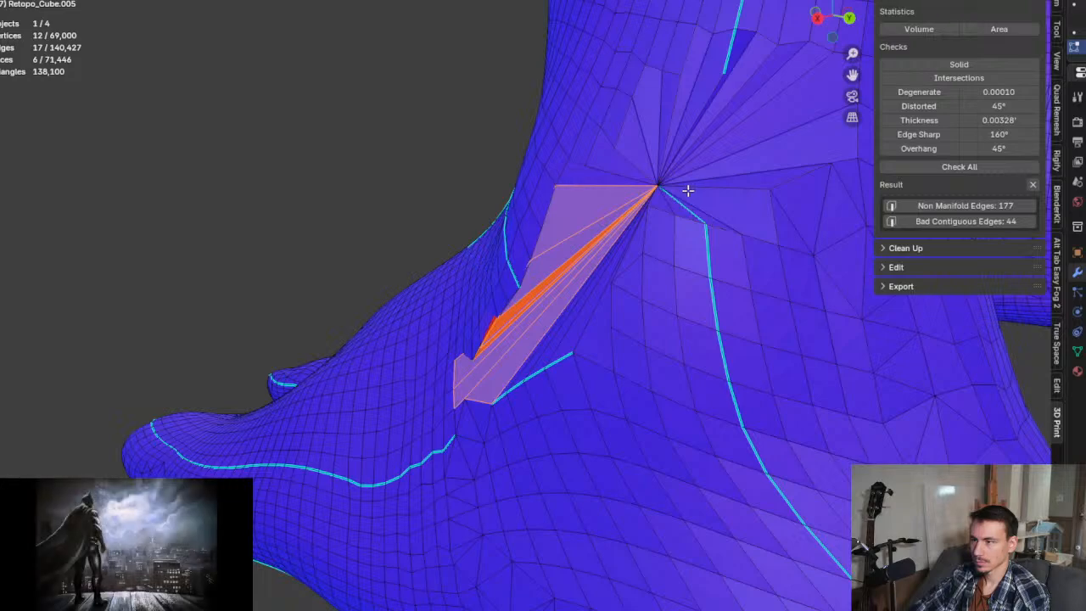
middle_drag(591, 277, 668, 258)
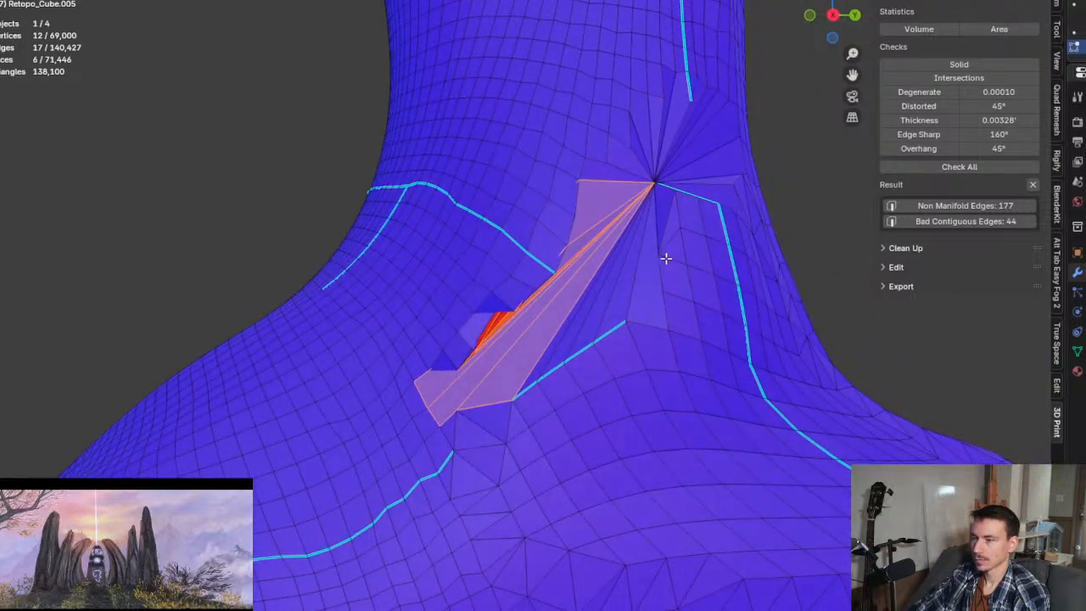
key(x)
click(512, 315)
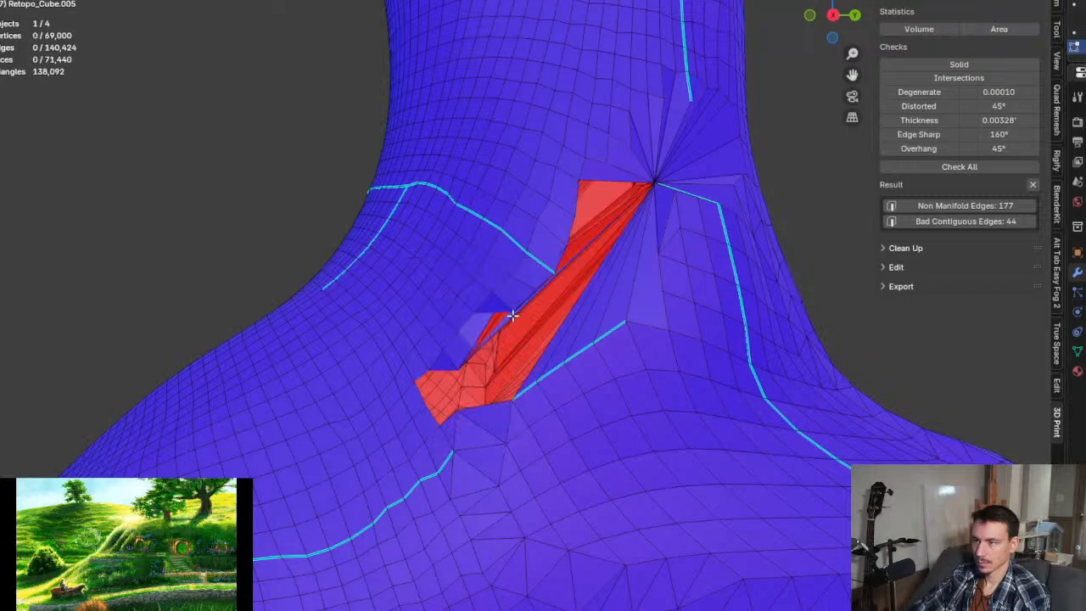
Step: Select the three leftover sliver faces crossing the left ankle's opening, leaving out the fourth face, and delete them
middle_drag(605, 322, 633, 256)
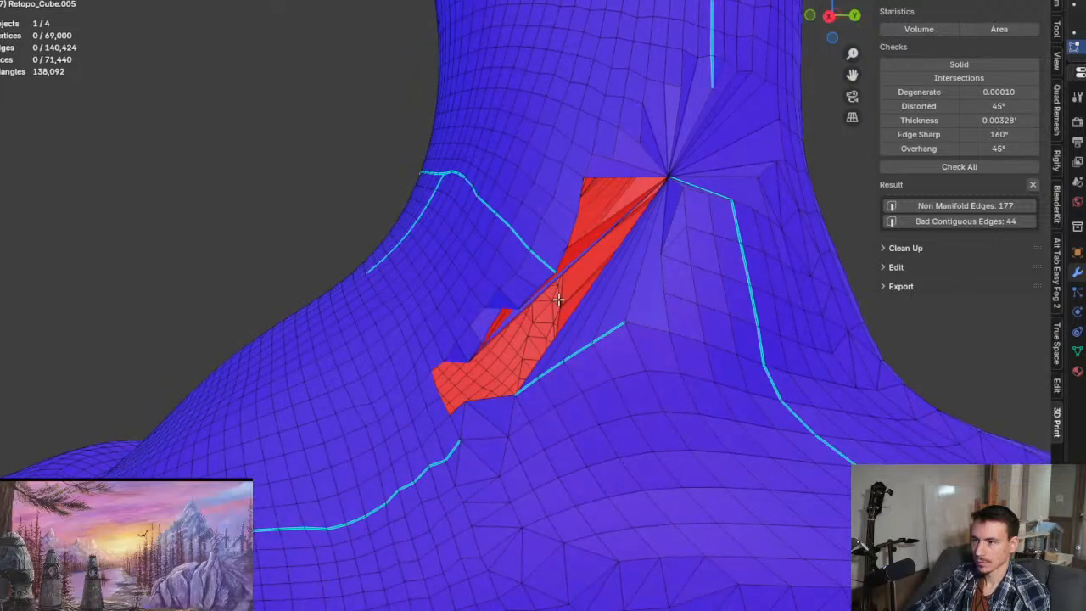
middle_drag(558, 299, 631, 266)
scroll(650, 279, up, 2)
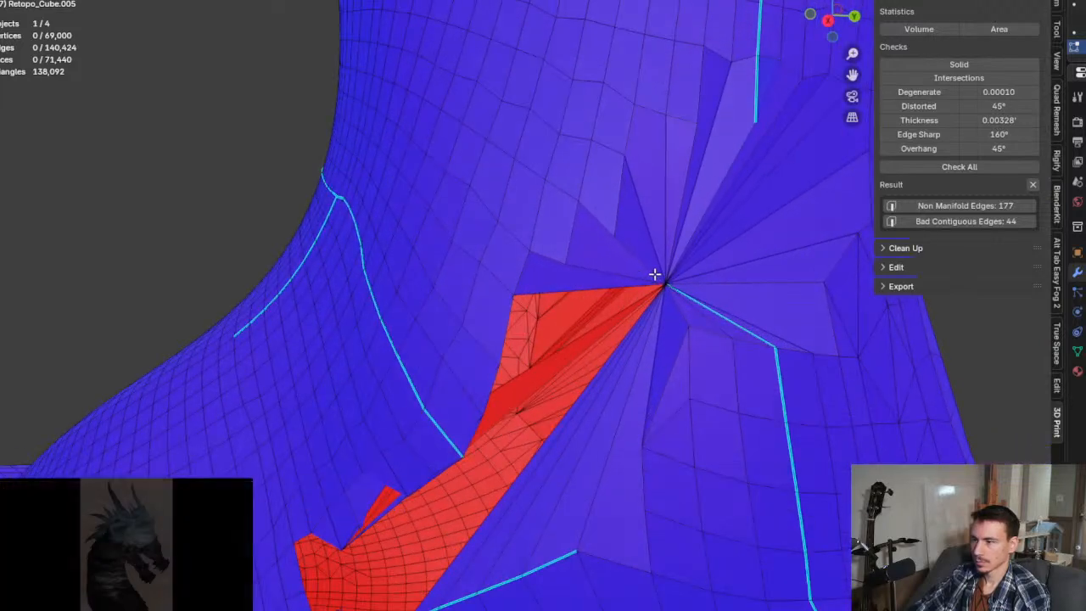
drag(655, 274, 671, 298)
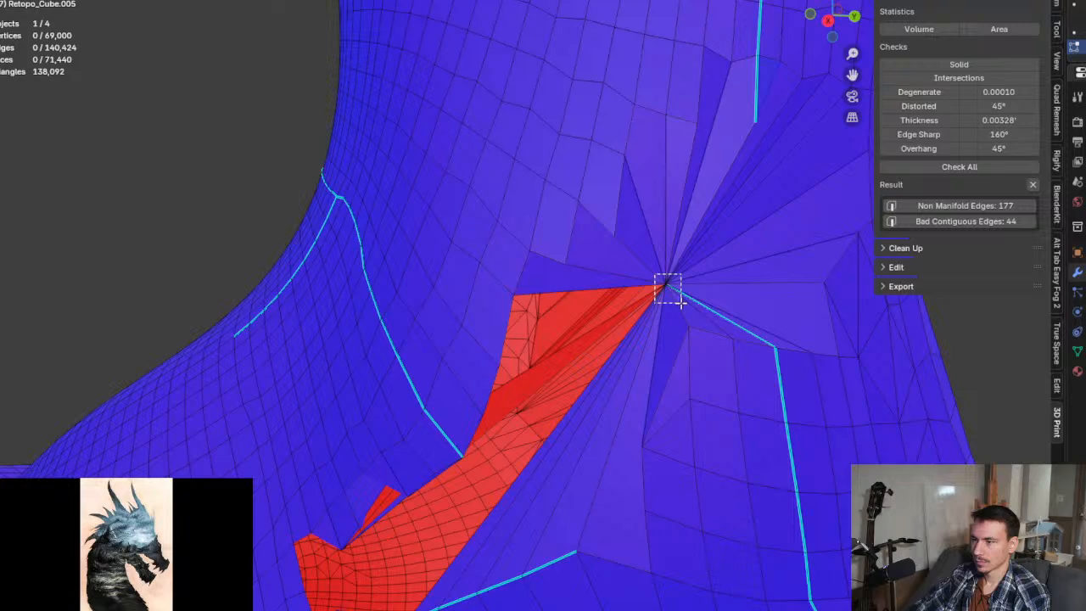
mouse_move(652, 333)
middle_down()
mouse_move(596, 453)
mouse_move(598, 407)
mouse_move(586, 473)
mouse_move(656, 317)
middle_up()
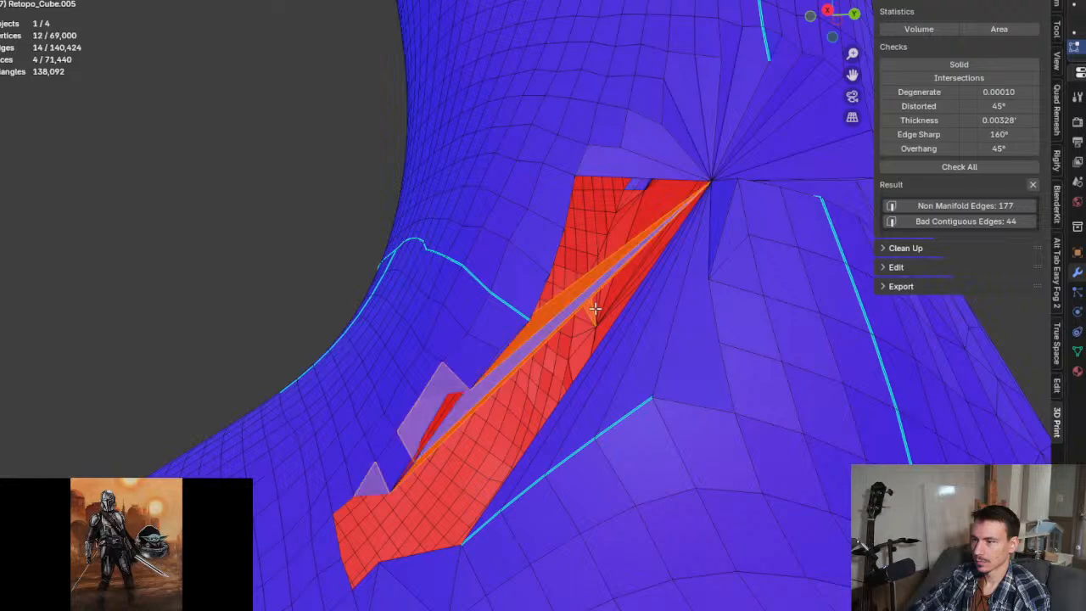
middle_drag(595, 308, 593, 308)
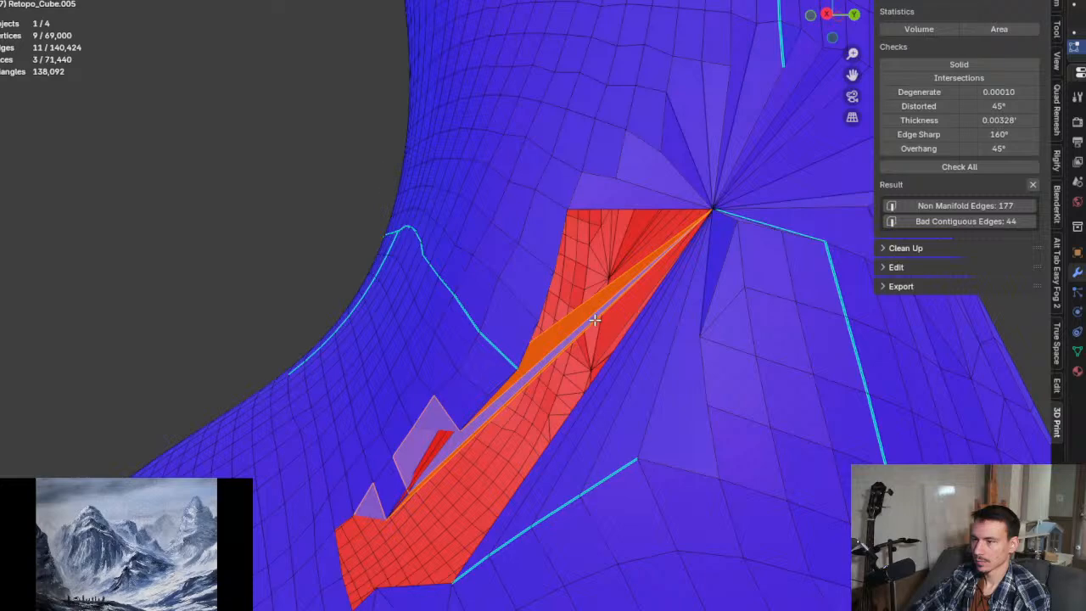
middle_drag(610, 367, 597, 272)
key(x)
click(598, 347)
Step: Delete the two narrow inverted faces bridging the notch at the lower end of the ankle opening
scroll(497, 332, up, 5)
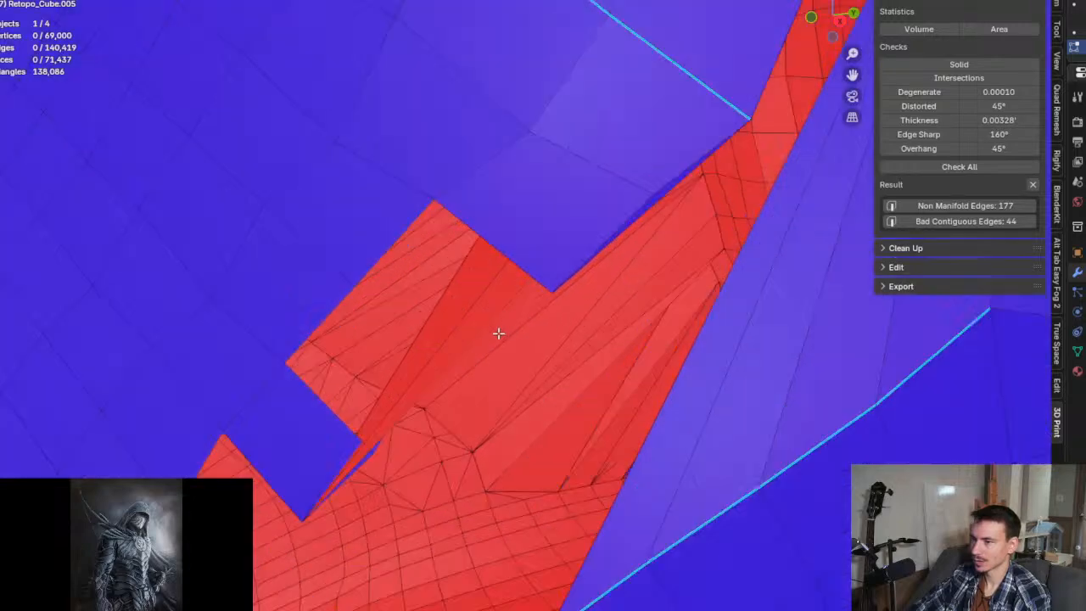
scroll(480, 315, down, 4)
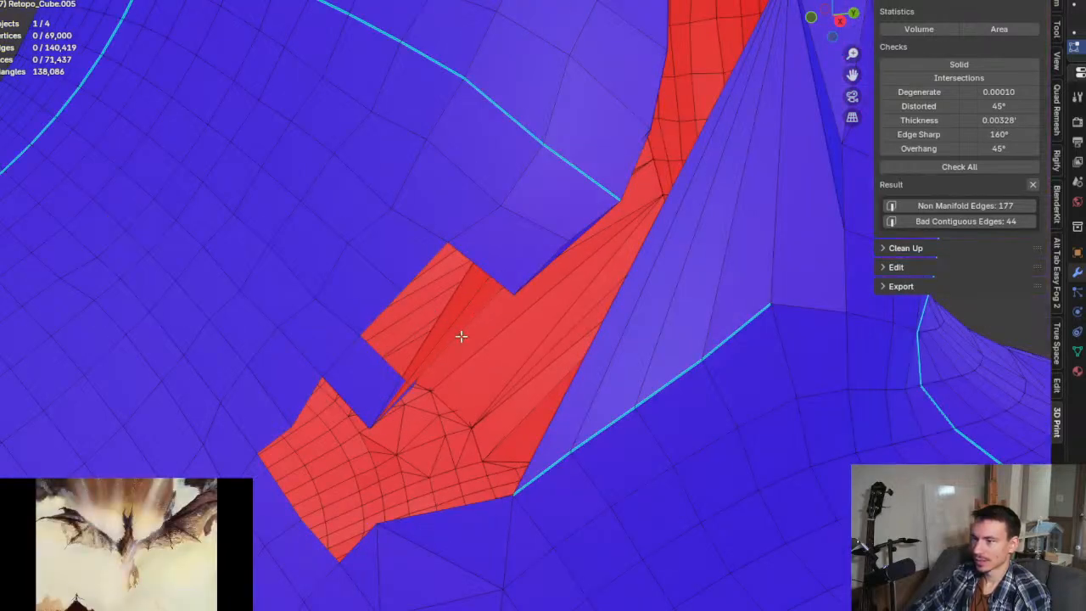
click(472, 308)
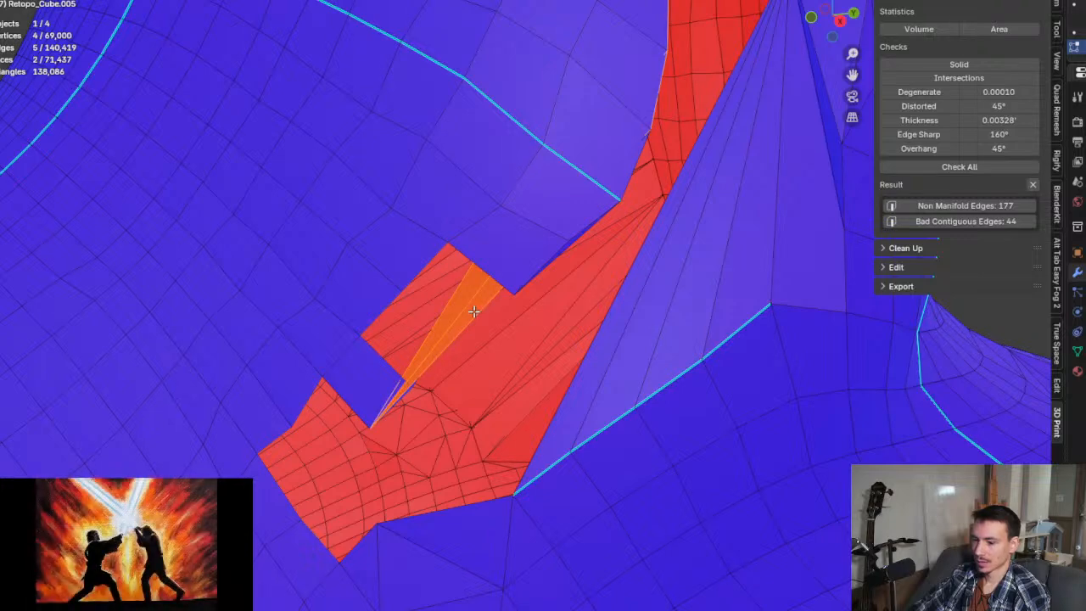
key(x)
click(473, 310)
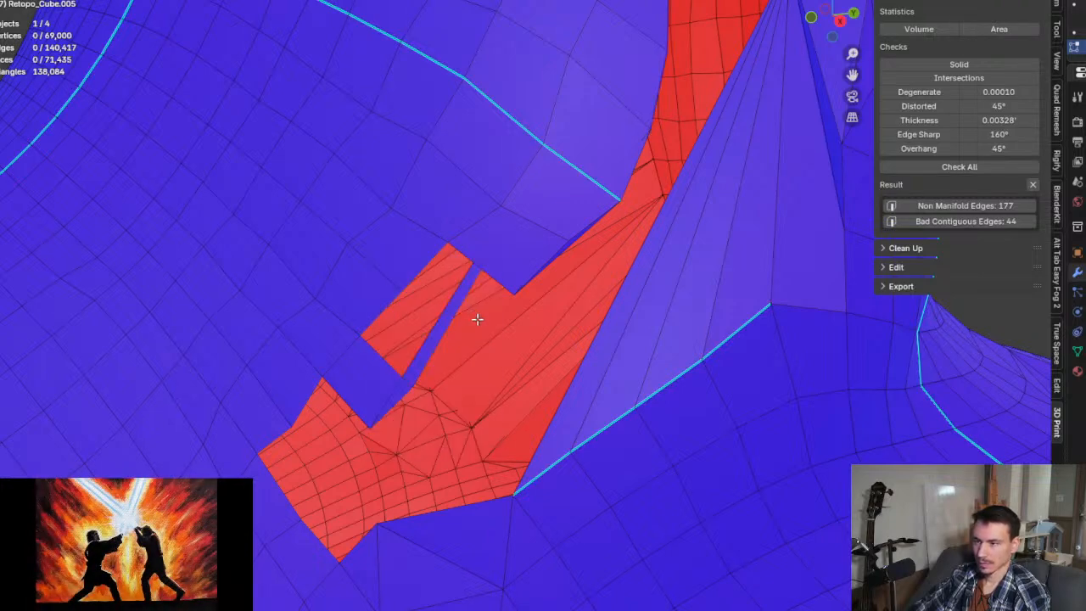
Step: Delete the thin strip face still crossing the lower part of the ankle opening
mouse_move(477, 317)
middle_down()
mouse_move(500, 328)
mouse_move(484, 322)
middle_up()
middle_drag(411, 288, 669, 207)
scroll(283, 250, up, 2)
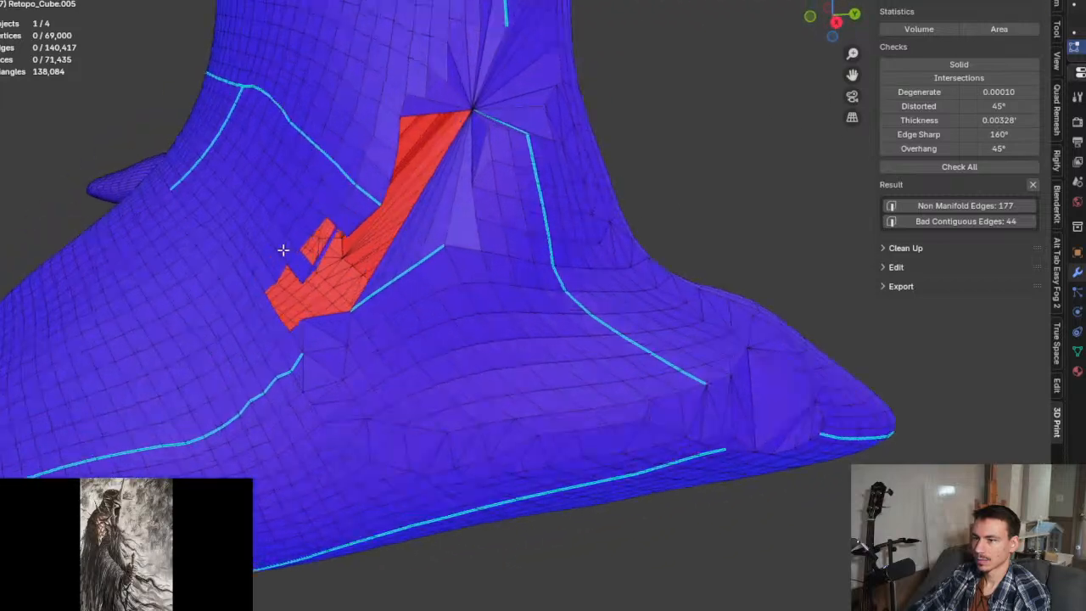
scroll(282, 250, up, 6)
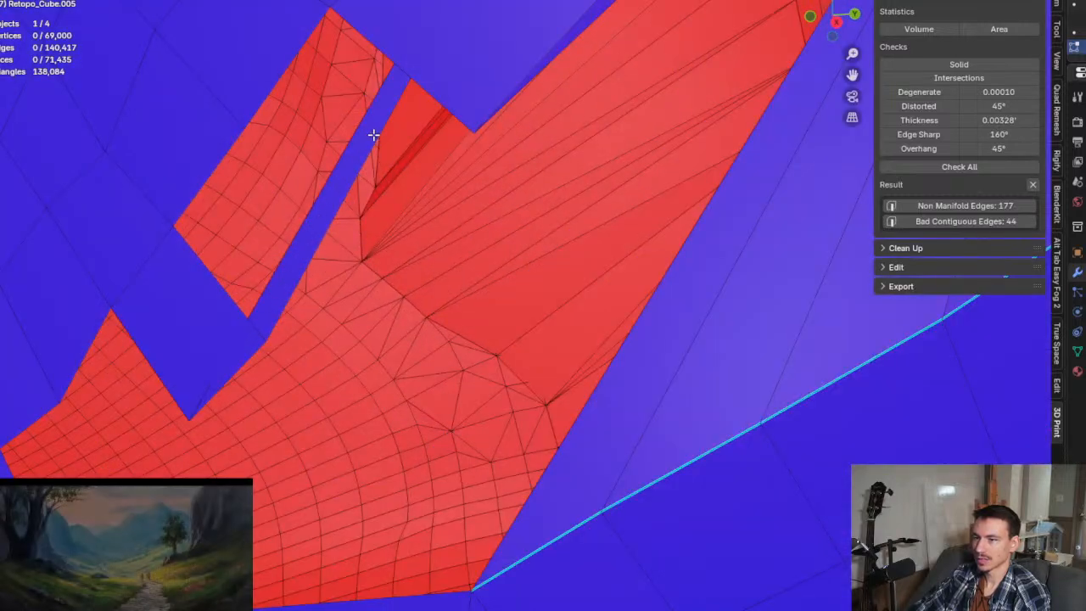
key(x)
click(289, 263)
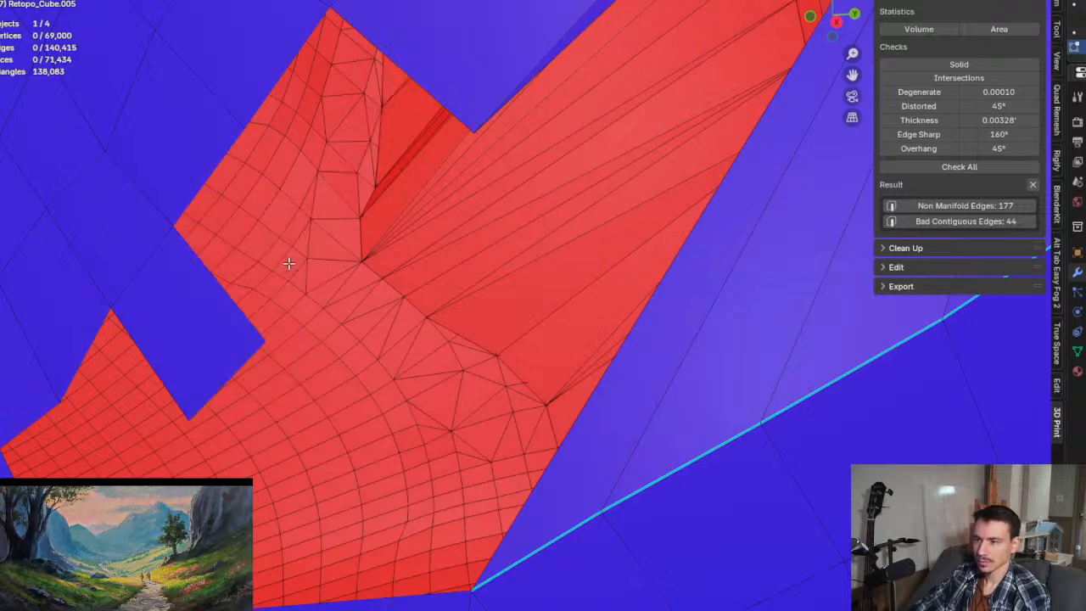
Step: Delete the single face protruding into the lower front rim of the ankle opening
scroll(291, 276, down, 5)
scroll(291, 281, up, 2)
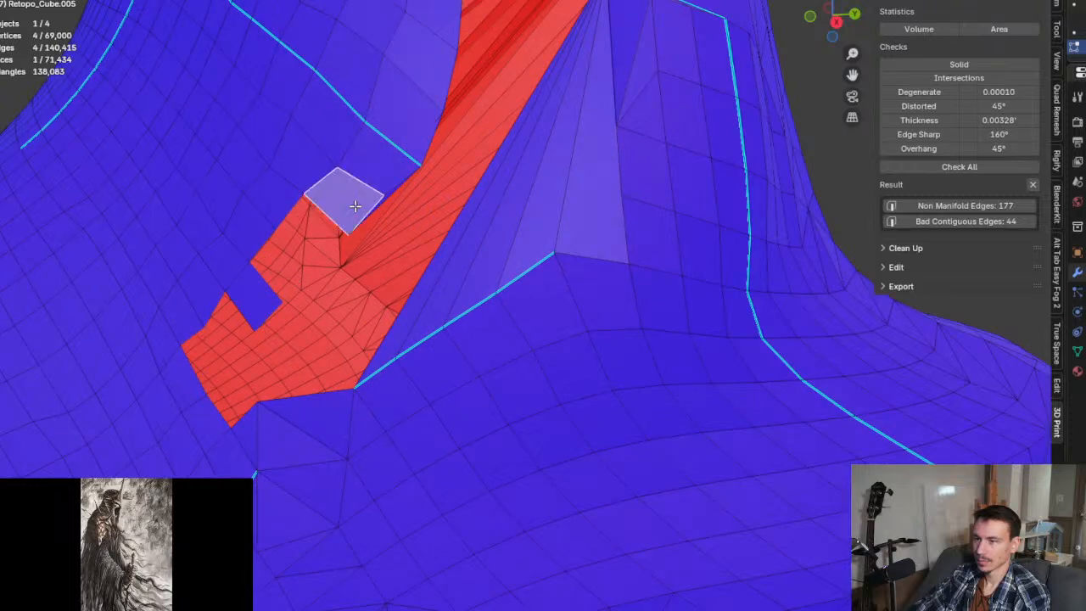
scroll(355, 207, up, 1)
click(393, 194)
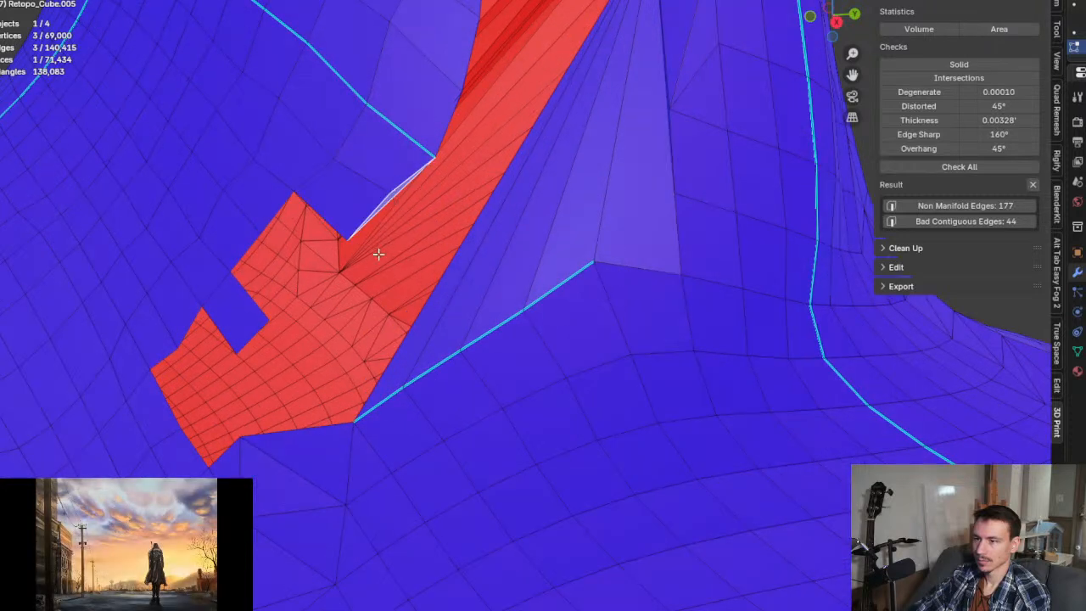
key(x)
click(254, 346)
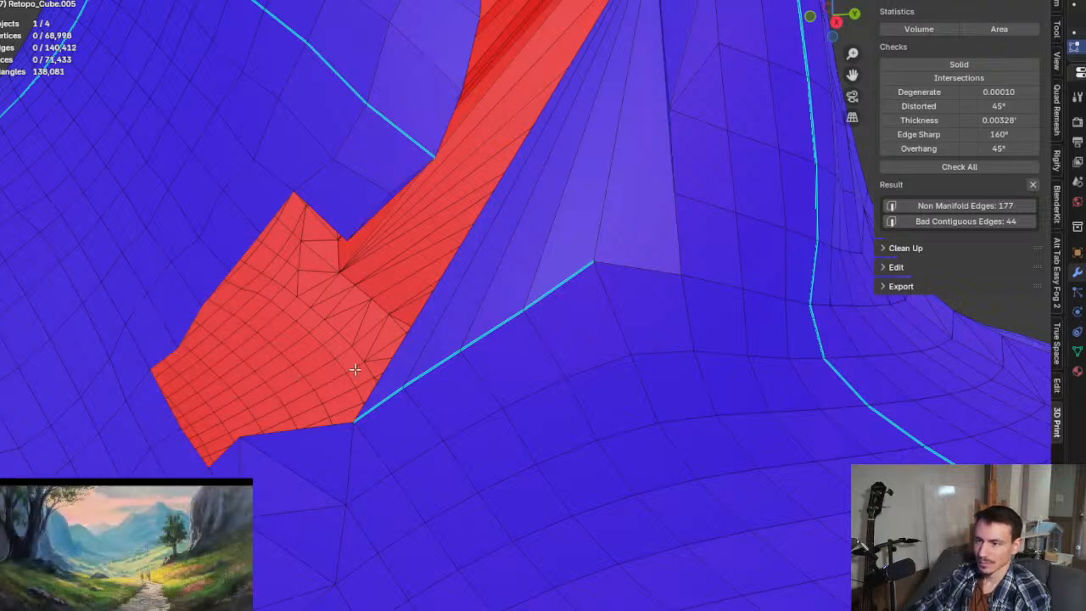
Step: Delete the two thin triangles sticking out from the front rim of the ankle opening
scroll(394, 347, down, 3)
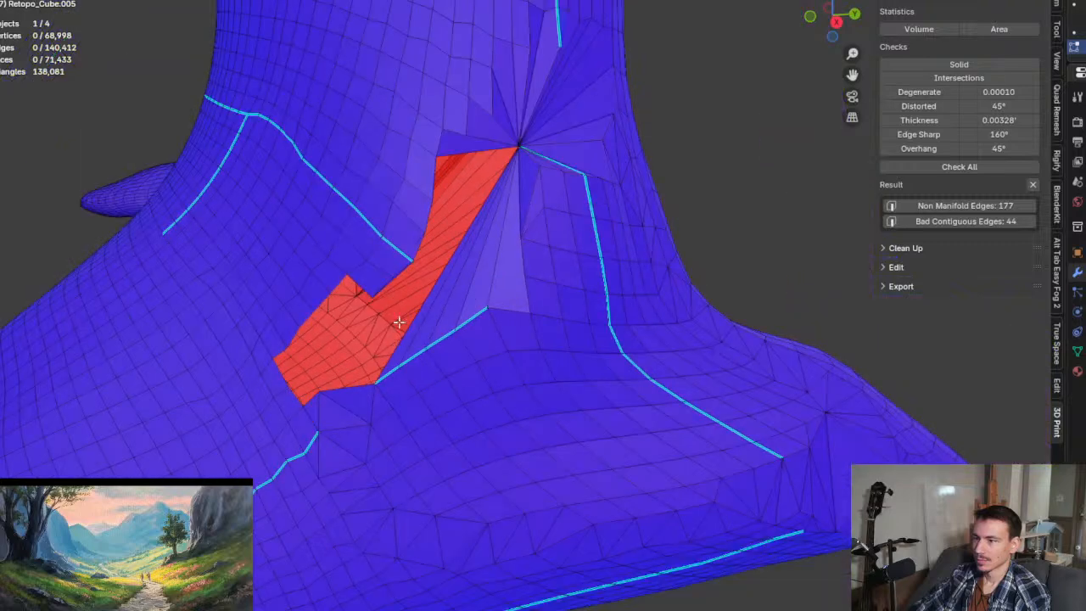
middle_drag(437, 292, 247, 230)
scroll(433, 236, up, 3)
click(443, 220)
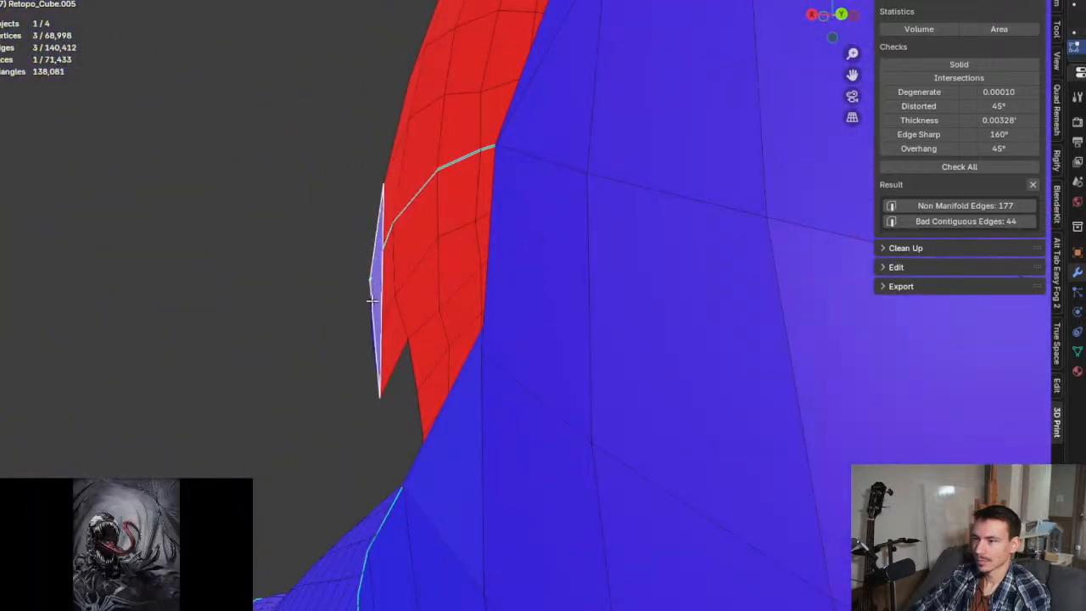
middle_drag(371, 301, 340, 321)
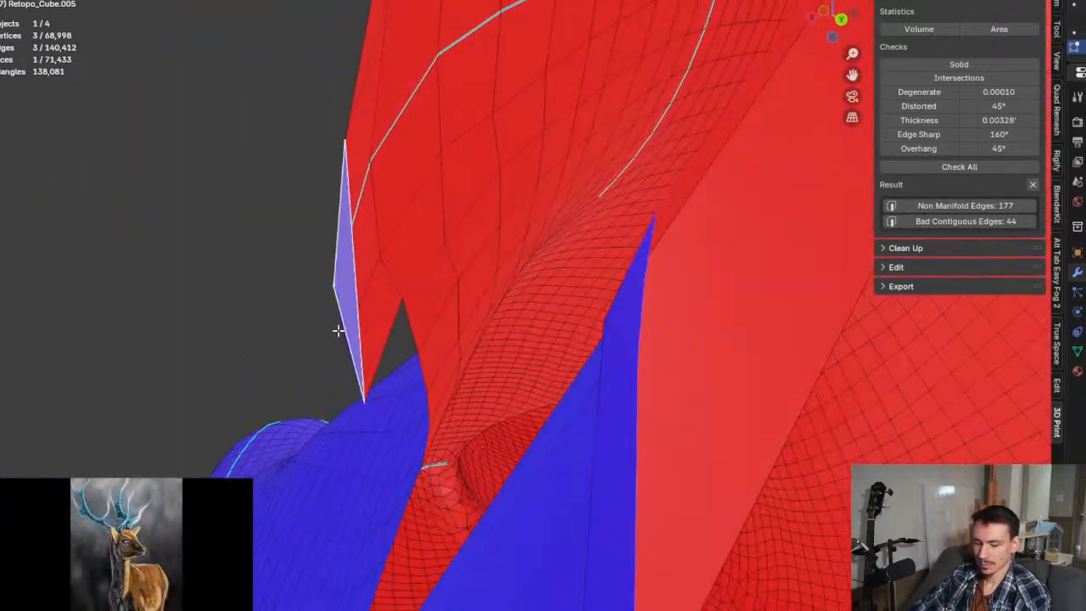
key(x)
click(338, 332)
mouse_move(334, 332)
middle_down()
mouse_move(342, 359)
mouse_move(397, 361)
mouse_move(325, 359)
mouse_move(296, 376)
mouse_move(286, 411)
mouse_move(340, 348)
middle_up()
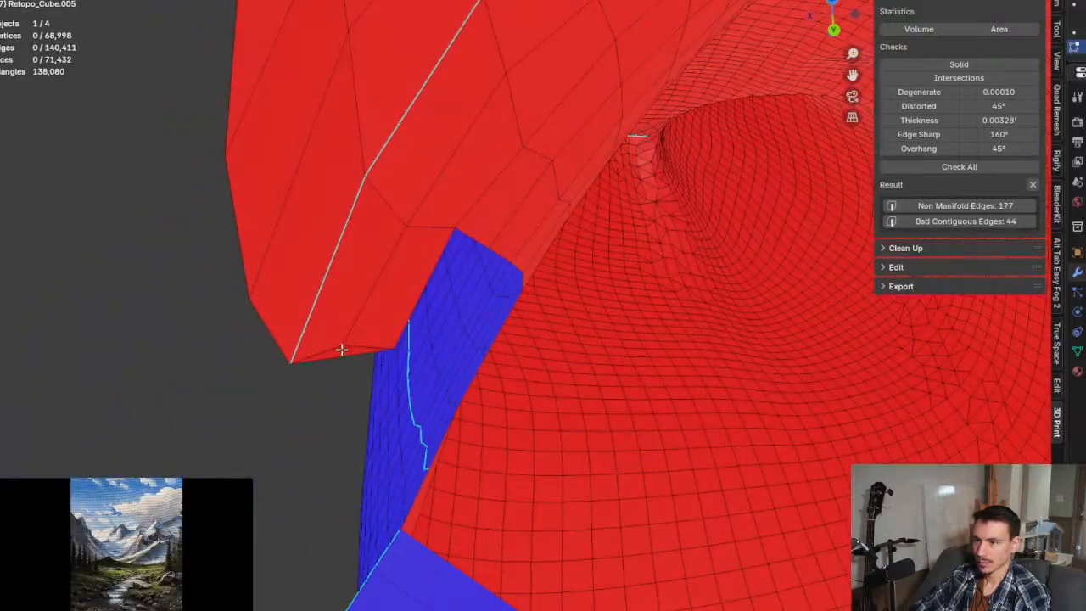
key(x)
click(338, 369)
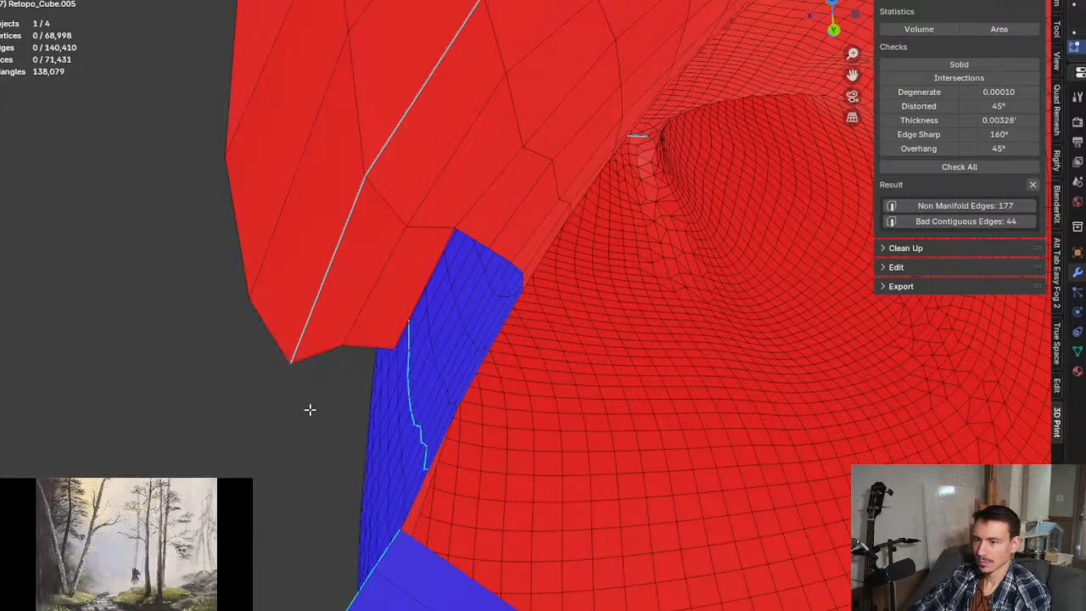
Step: Delete the fan of stretched faces converging on the vertex at the opening's upper end, excluding the interior face from the selection
middle_drag(308, 407, 475, 357)
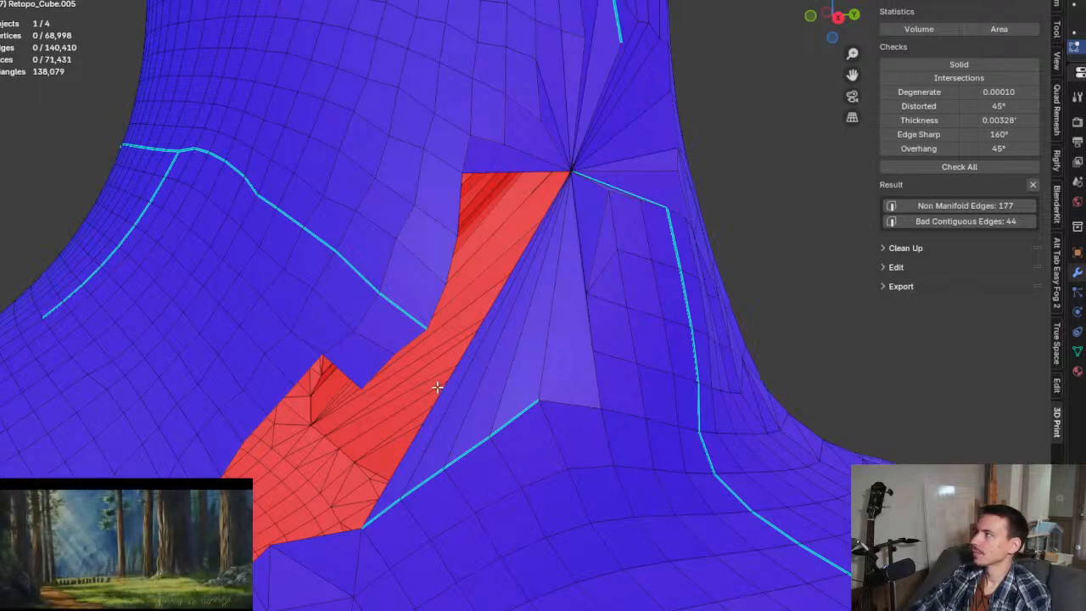
click(572, 170)
key(ctrl+KP_Add)
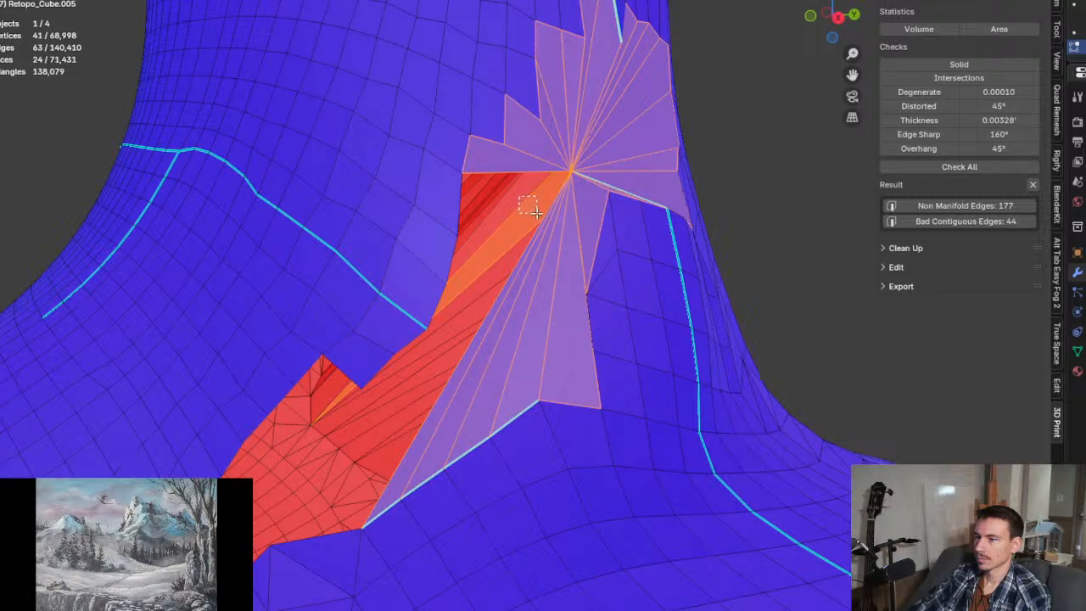
shift+click(535, 211)
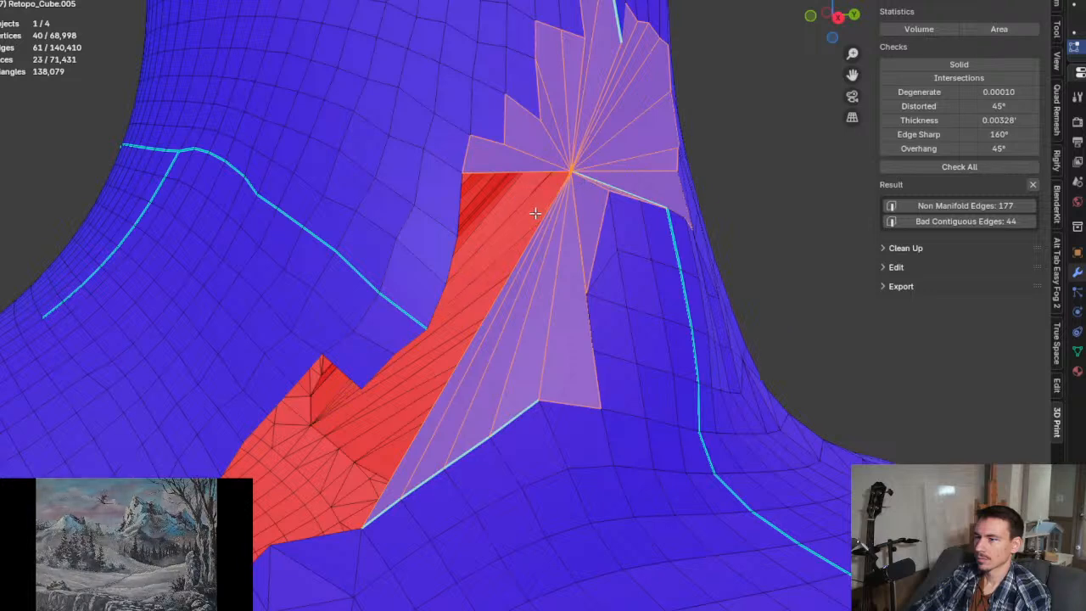
key(x)
click(593, 151)
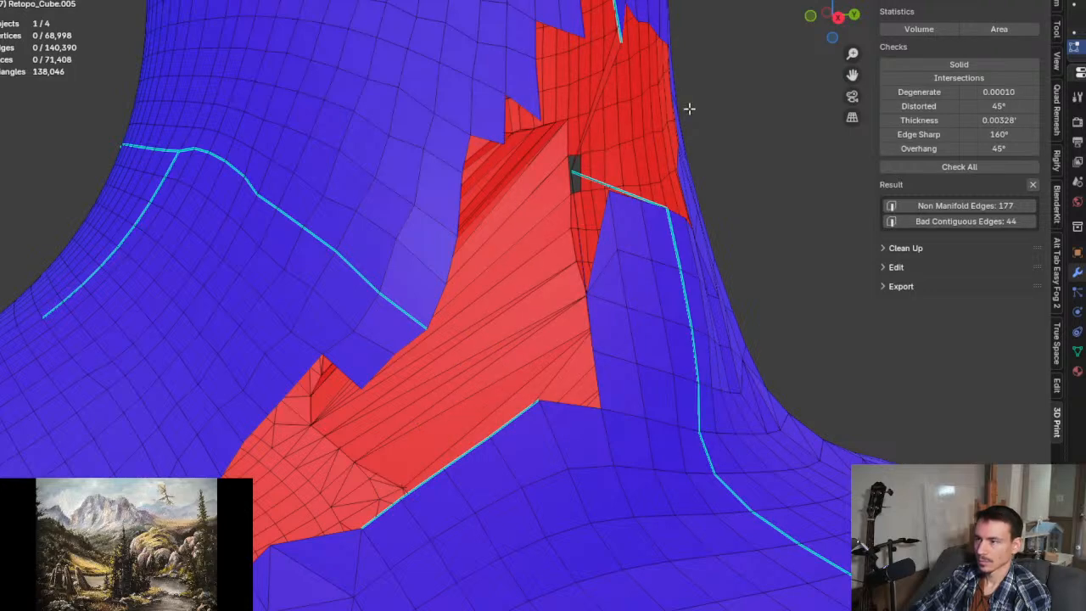
Step: Delete the three thin faces meeting at the stray vertex above the rear lower rim of the ankle opening
middle_drag(688, 109, 650, 175)
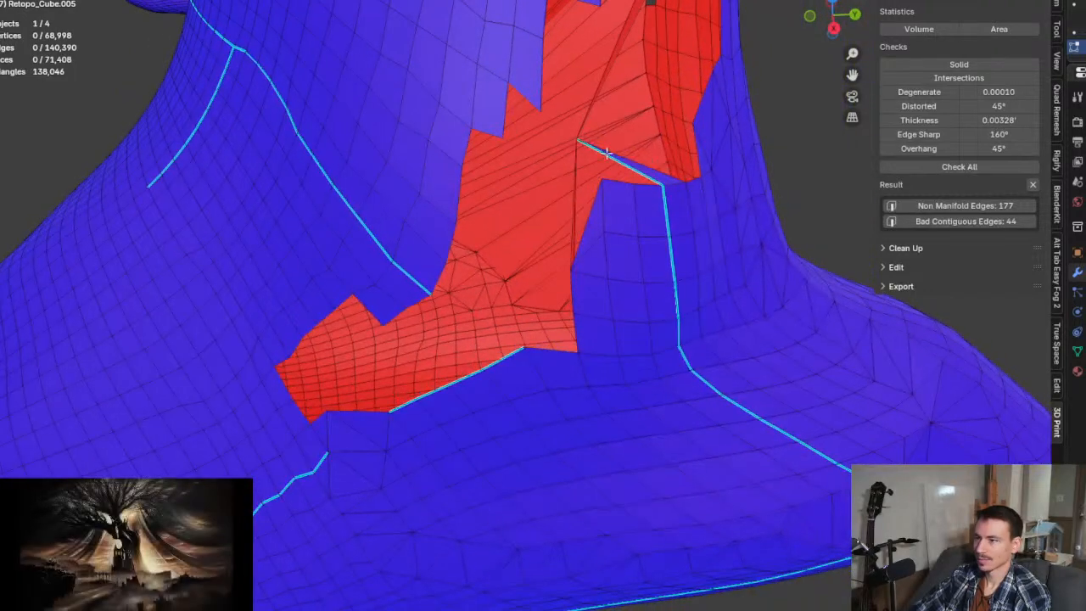
scroll(650, 175, up, 5)
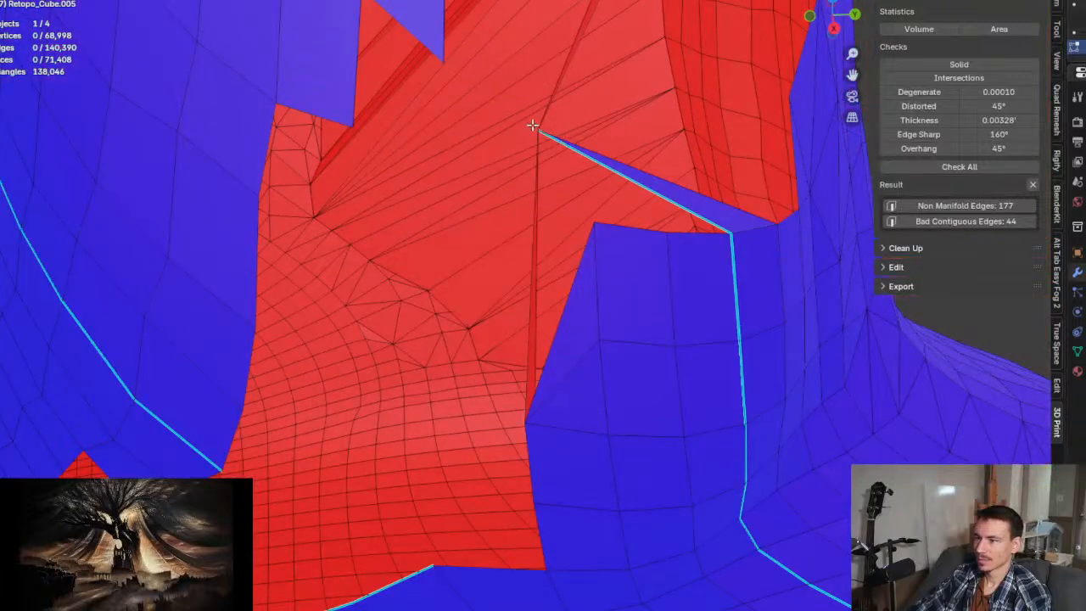
key(l)
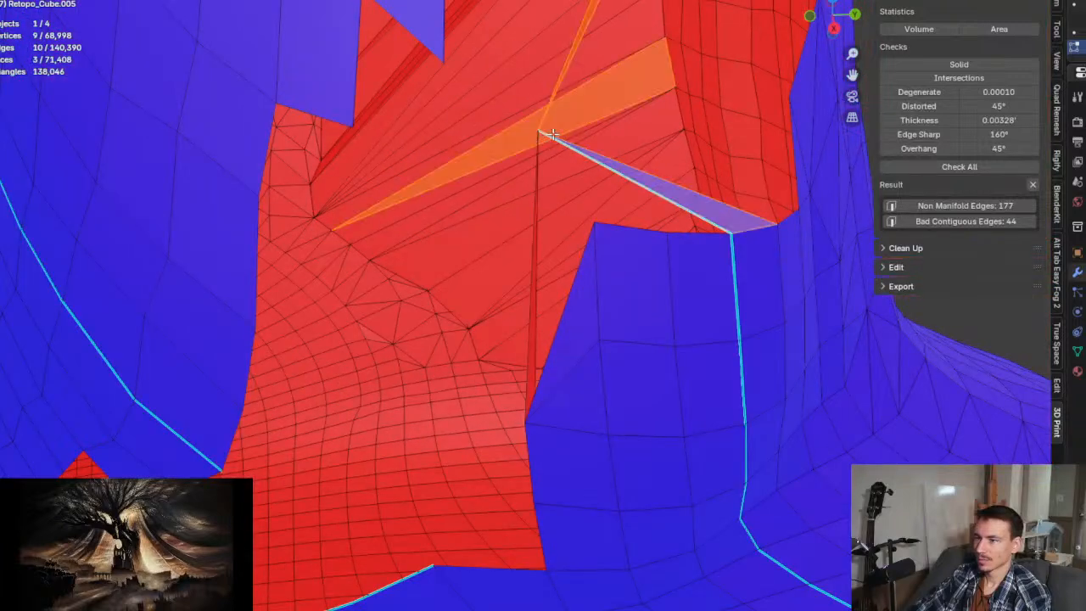
shift+click(594, 121)
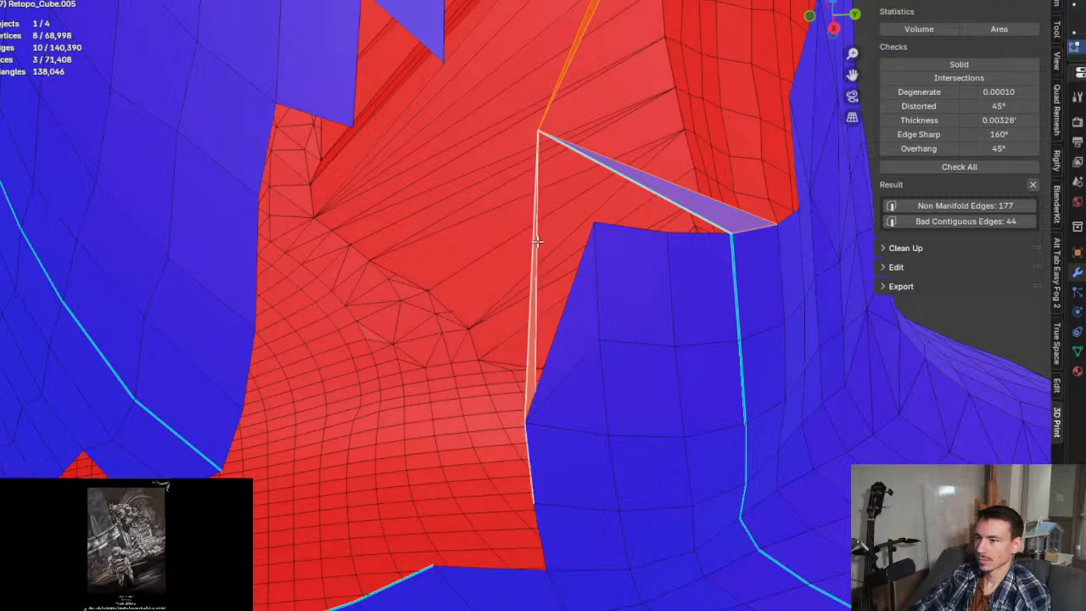
key(x)
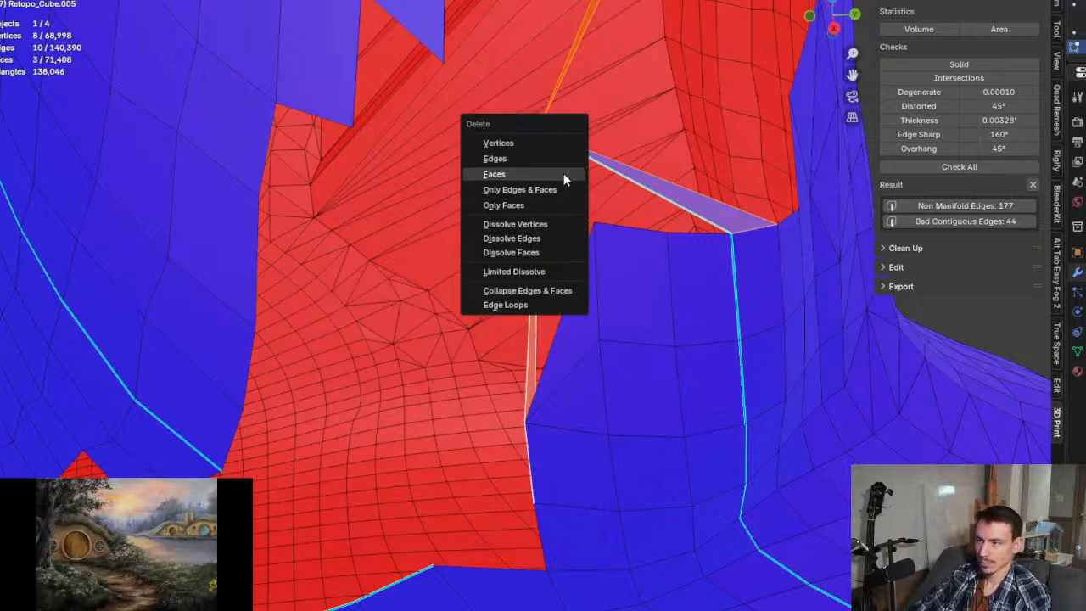
click(563, 174)
Step: Examine the whole rim of the ankle opening from several angles for leftover stray faces
scroll(598, 107, down, 3)
shift+middle_drag(599, 107, 572, 121)
scroll(594, 95, up, 3)
scroll(594, 95, down, 3)
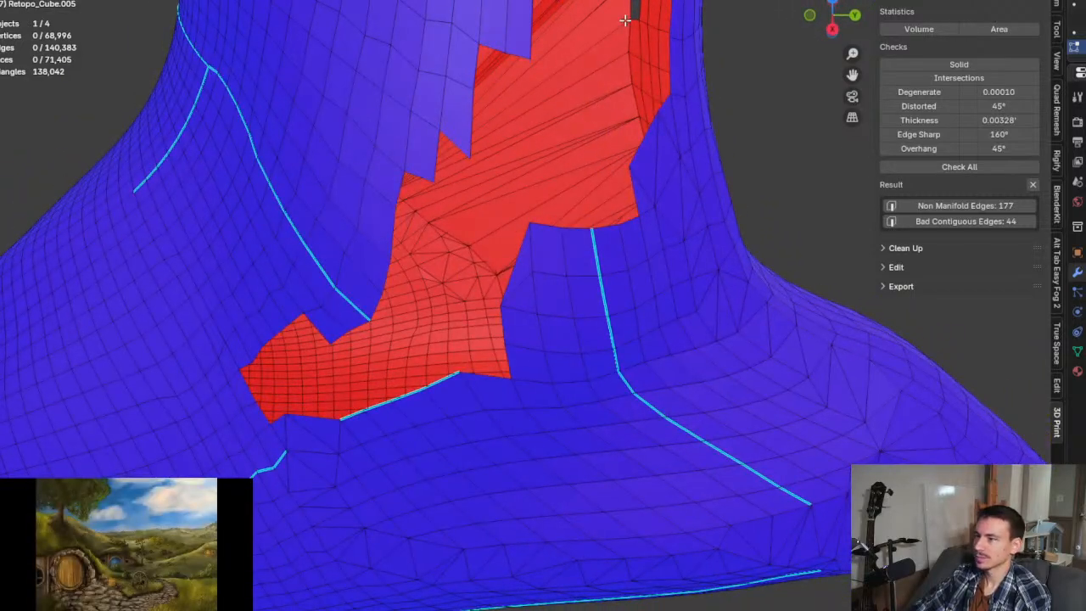
scroll(624, 19, up, 4)
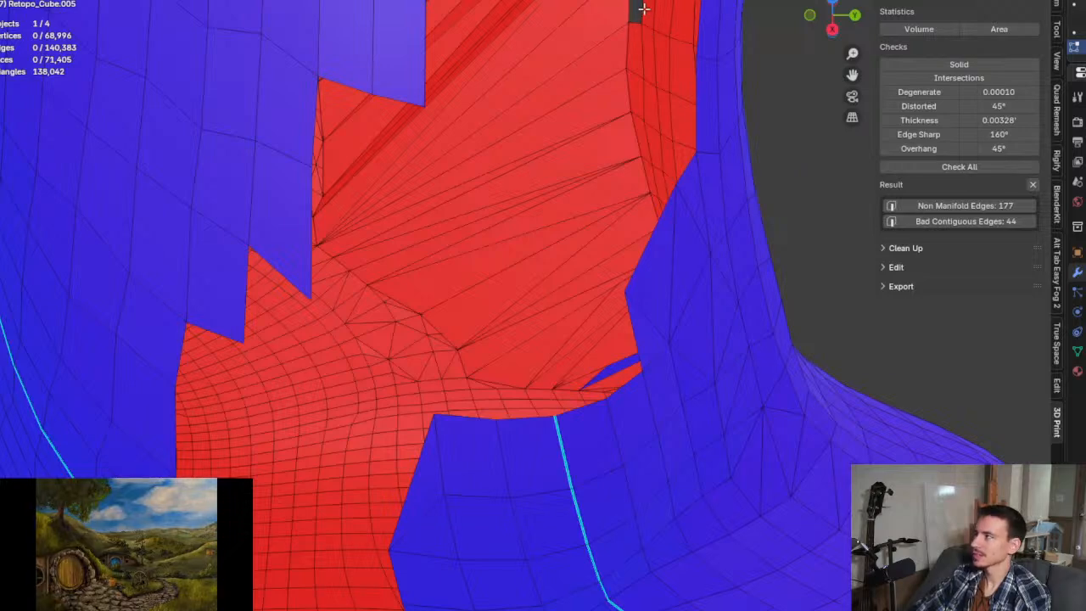
scroll(624, 57, down, 3)
scroll(624, 57, down, 3)
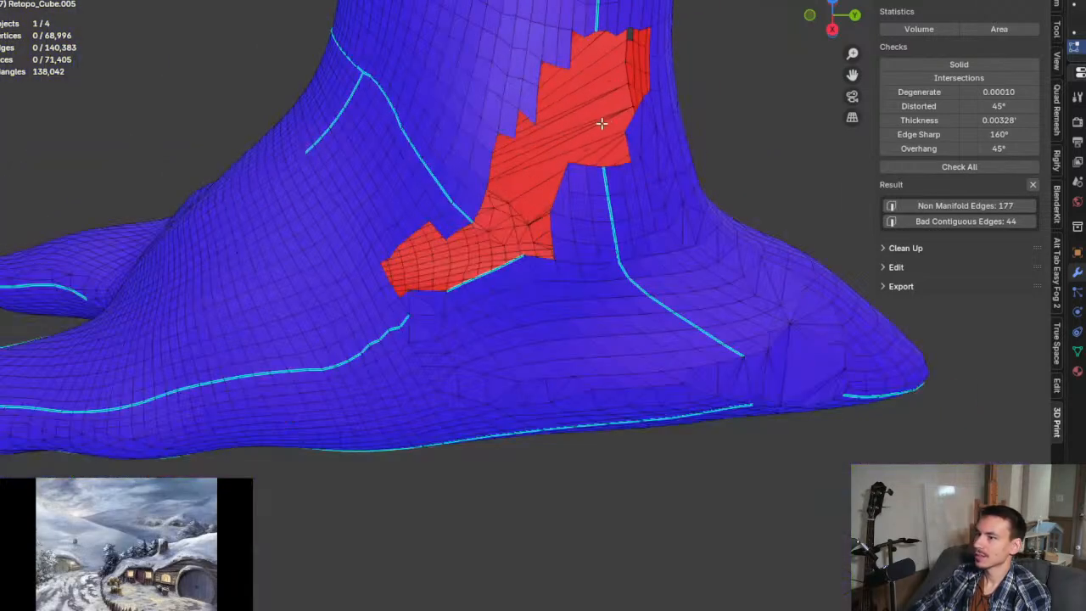
middle_drag(601, 121, 363, 114)
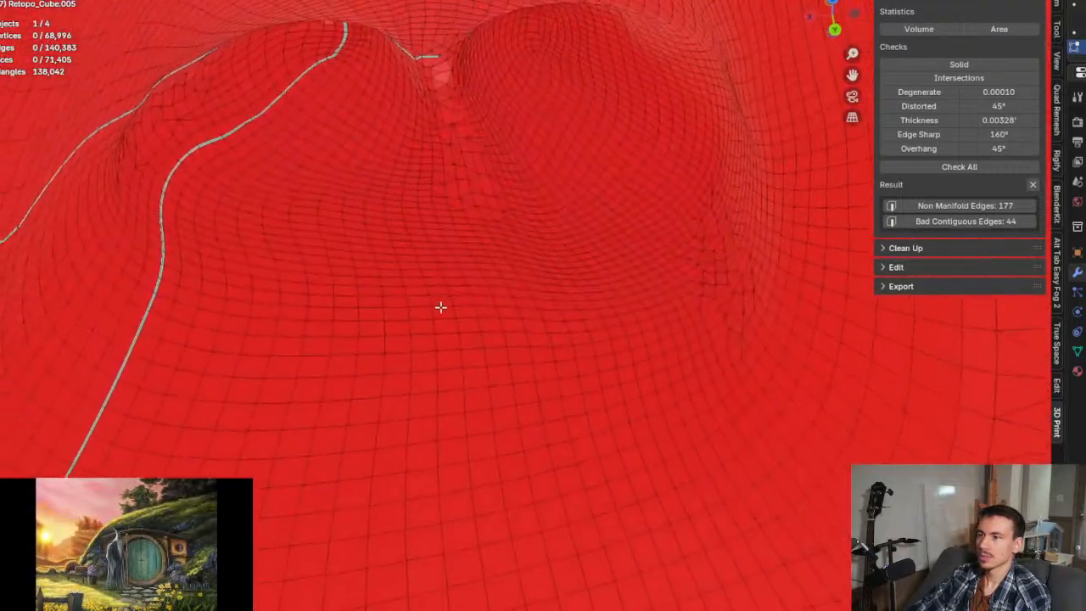
middle_drag(440, 307, 317, 194)
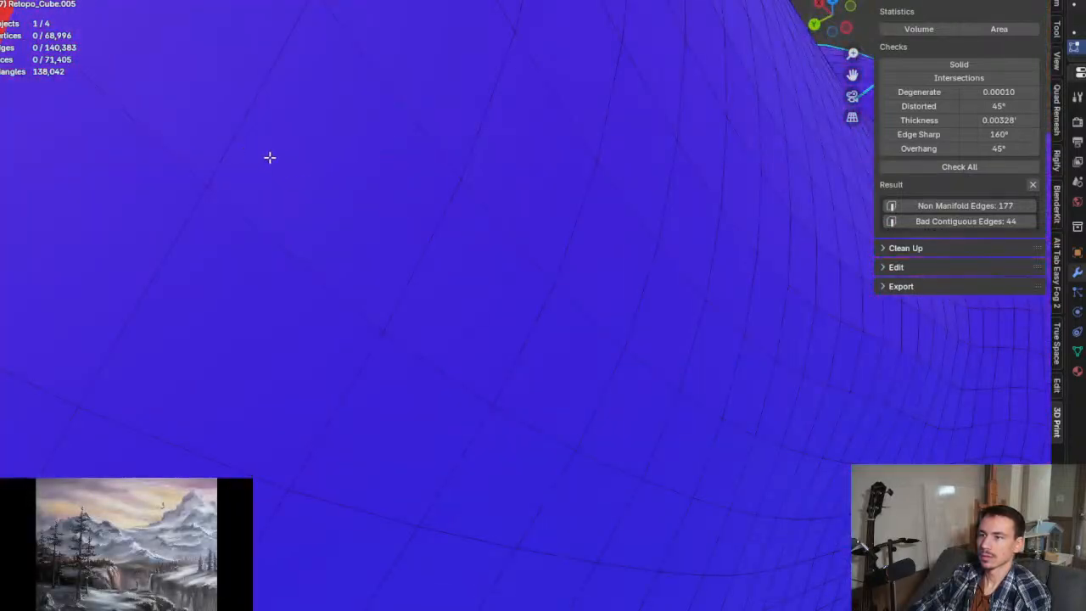
middle_drag(268, 157, 413, 383)
scroll(419, 383, up, 6)
scroll(437, 339, down, 3)
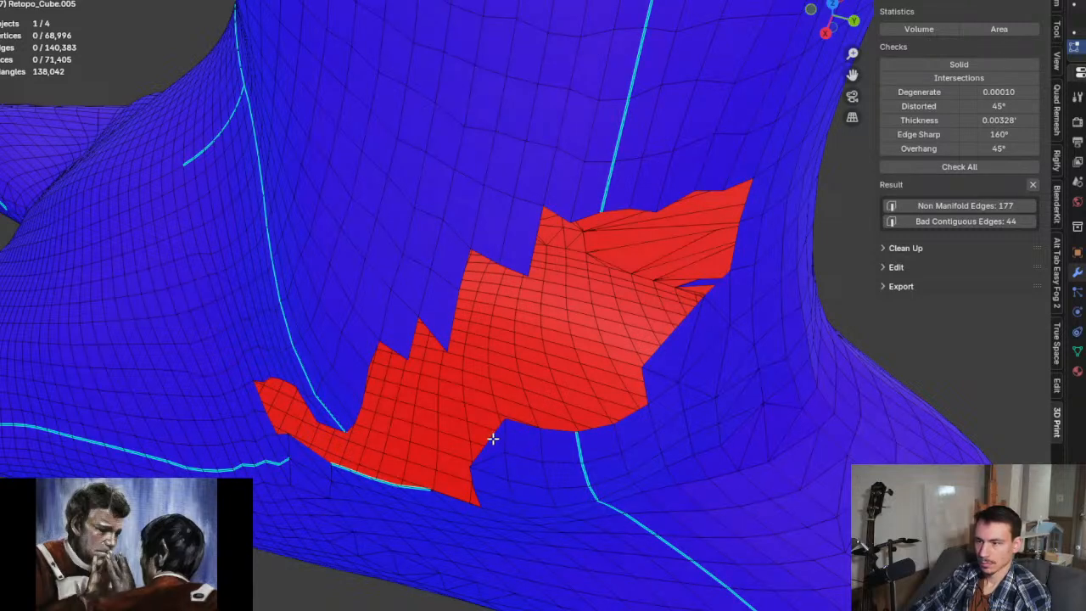
Step: Select the complete boundary loop of the ankle opening and fill it with triangulated faces
alt+click(493, 438)
middle_drag(444, 430, 477, 382)
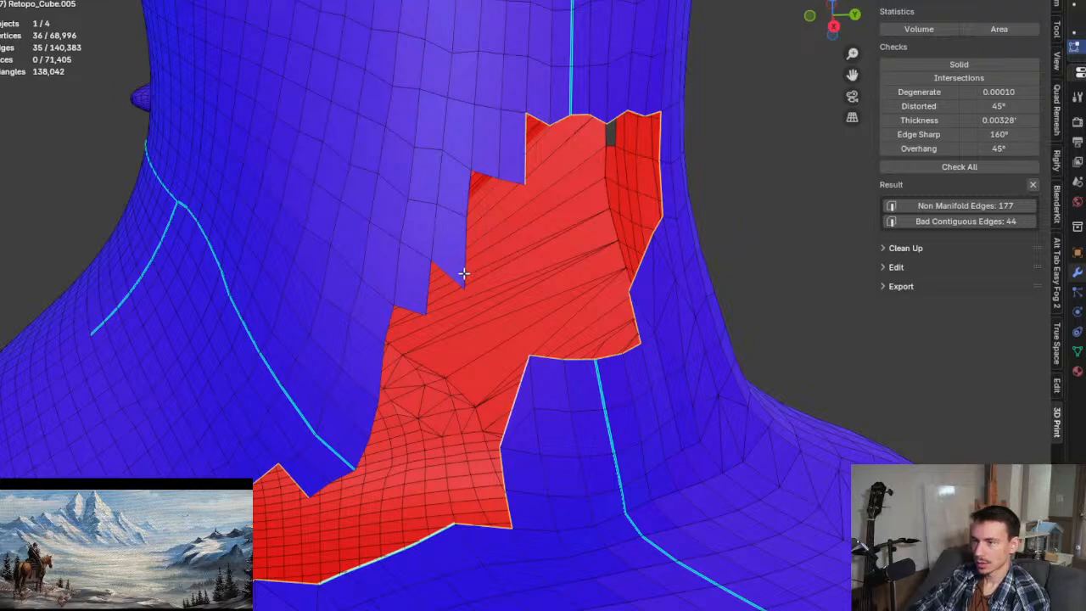
key(f)
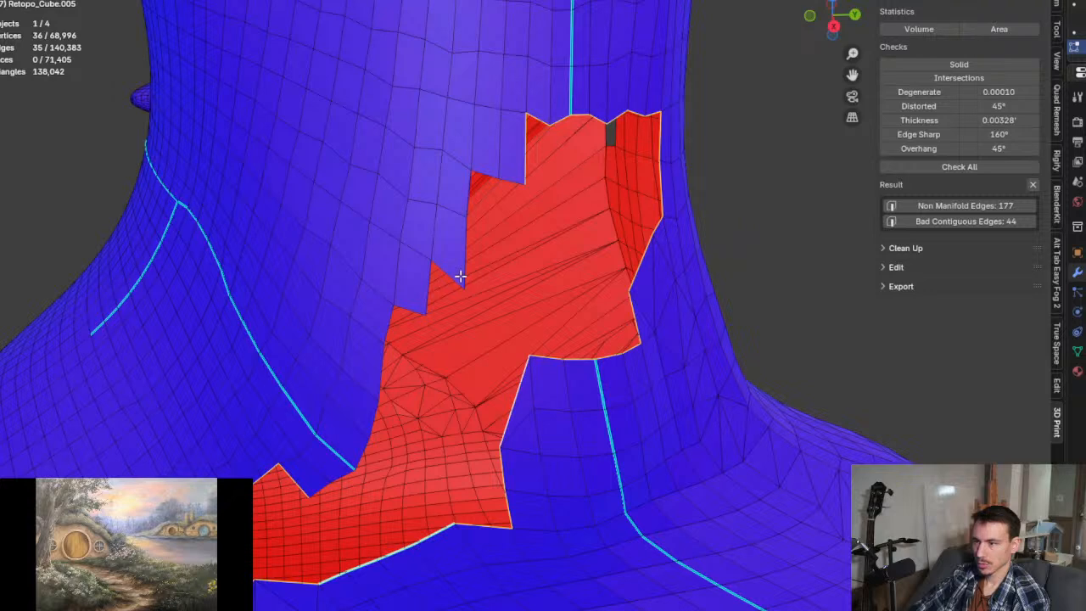
ctrl+click(463, 269)
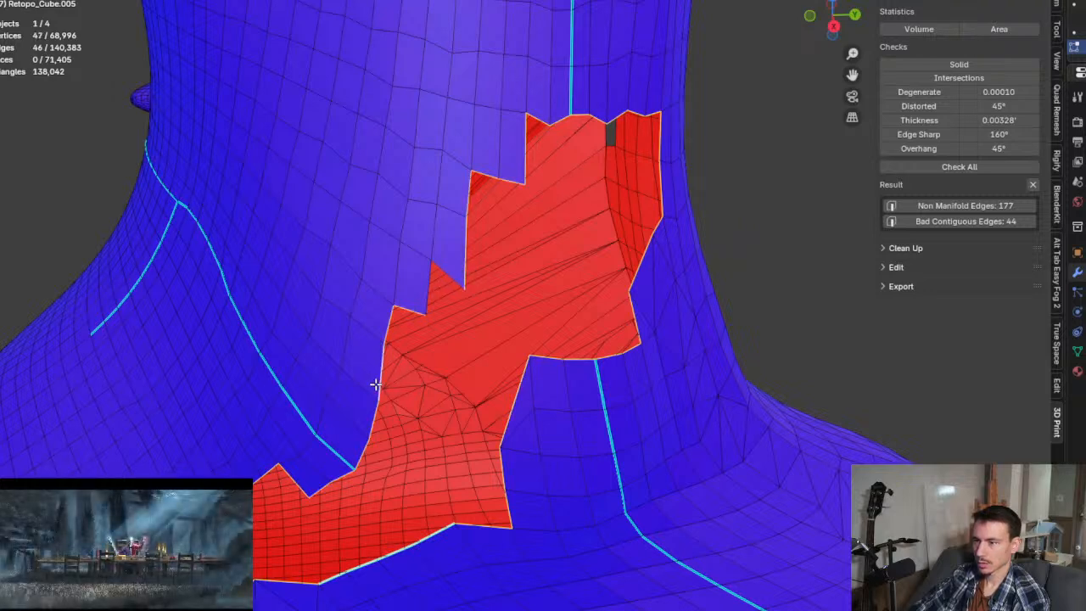
scroll(418, 281, up, 5)
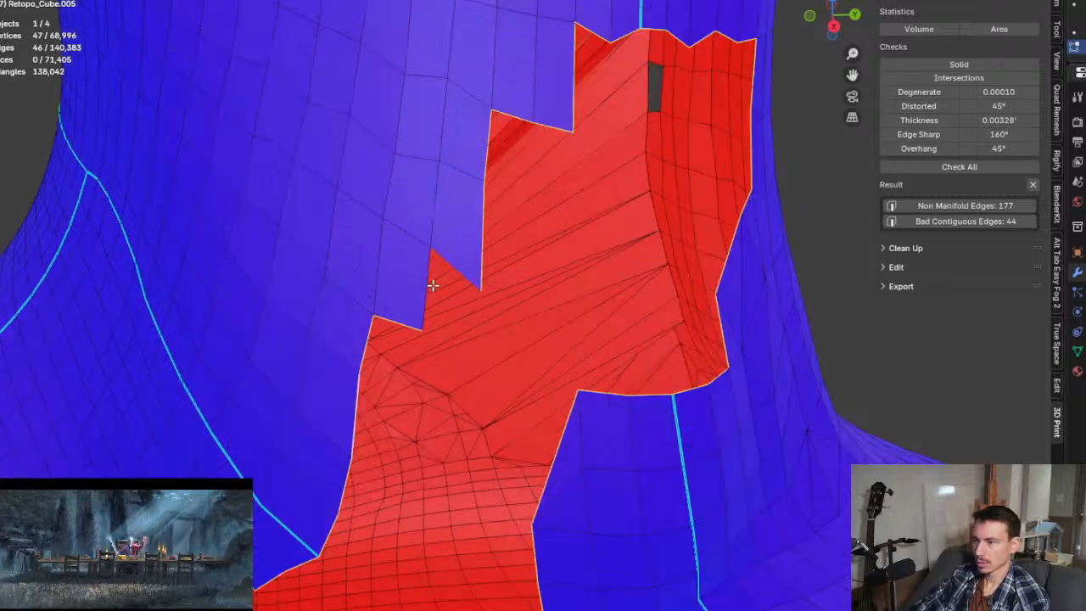
ctrl+click(435, 278)
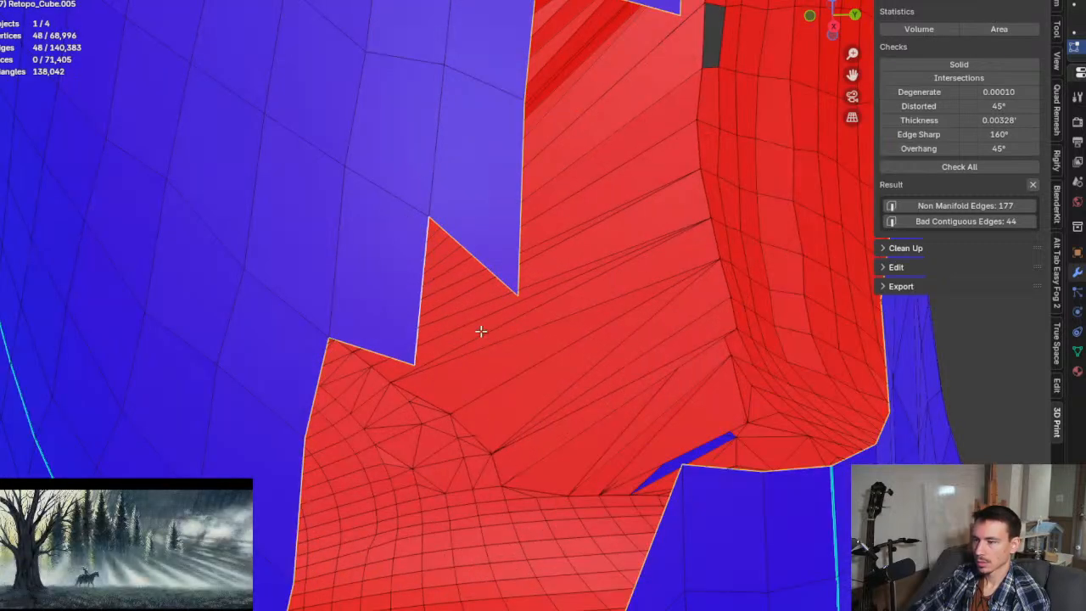
scroll(481, 330, down, 6)
mouse_move(509, 340)
middle_down()
mouse_move(506, 298)
mouse_move(477, 308)
mouse_move(467, 296)
middle_up()
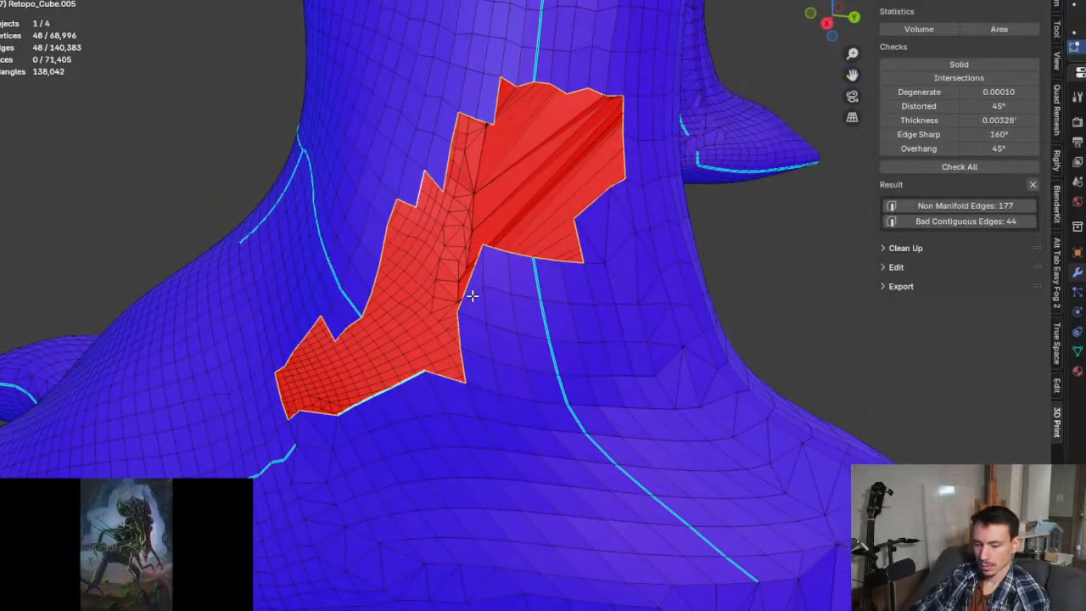
key(alt+f)
mouse_move(442, 276)
middle_down()
mouse_move(555, 269)
mouse_move(373, 274)
mouse_move(639, 281)
mouse_move(572, 287)
middle_up()
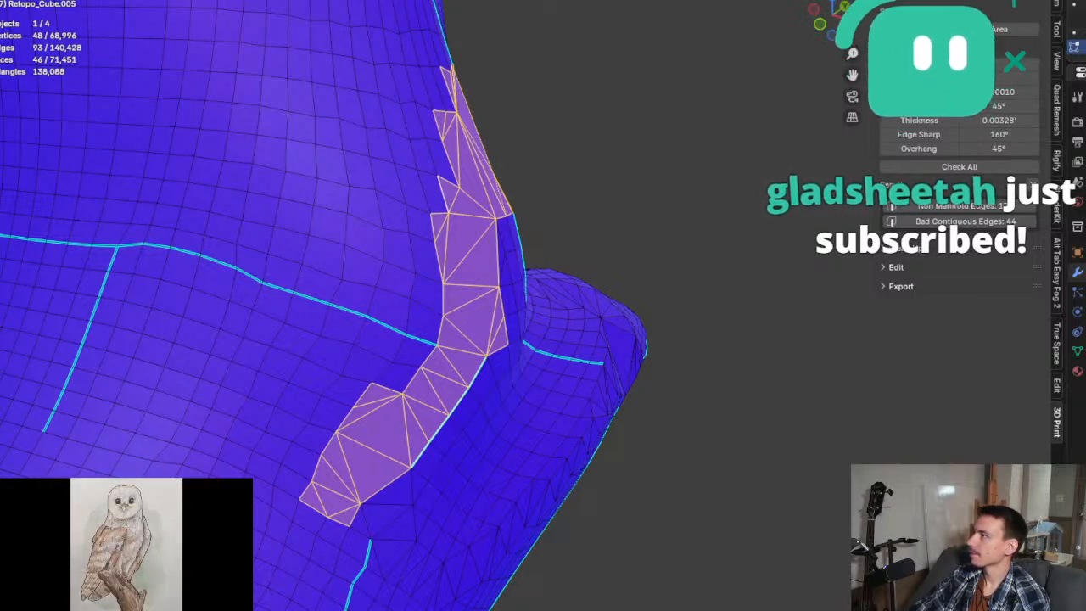
Step: Examine the flipped and overlapping faces running down the opposite side of the ankle
scroll(848, 308, down, 5)
middle_drag(429, 279, 729, 249)
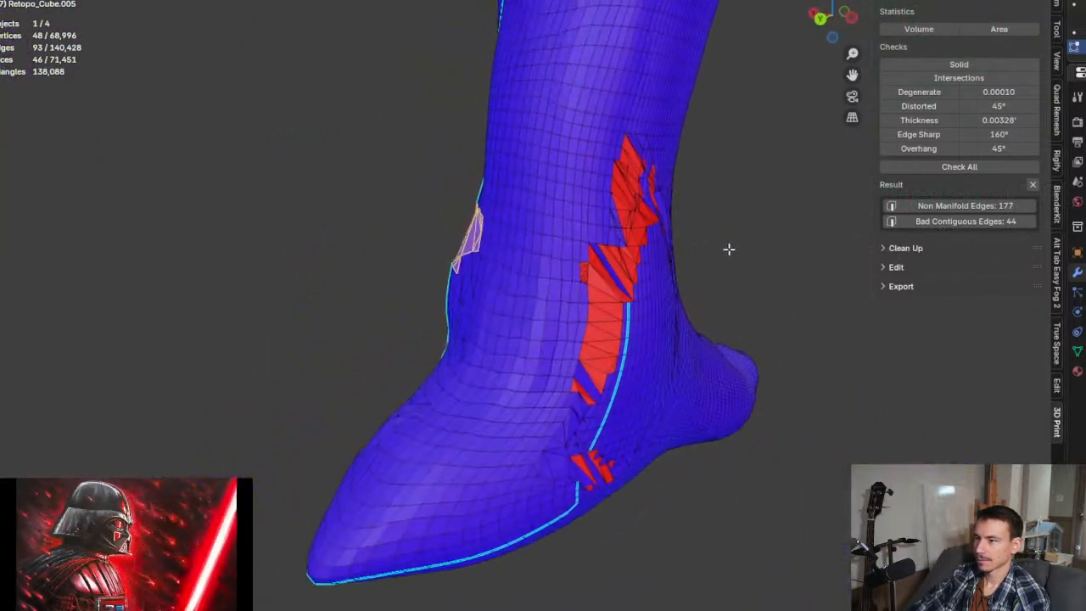
scroll(647, 262, up, 8)
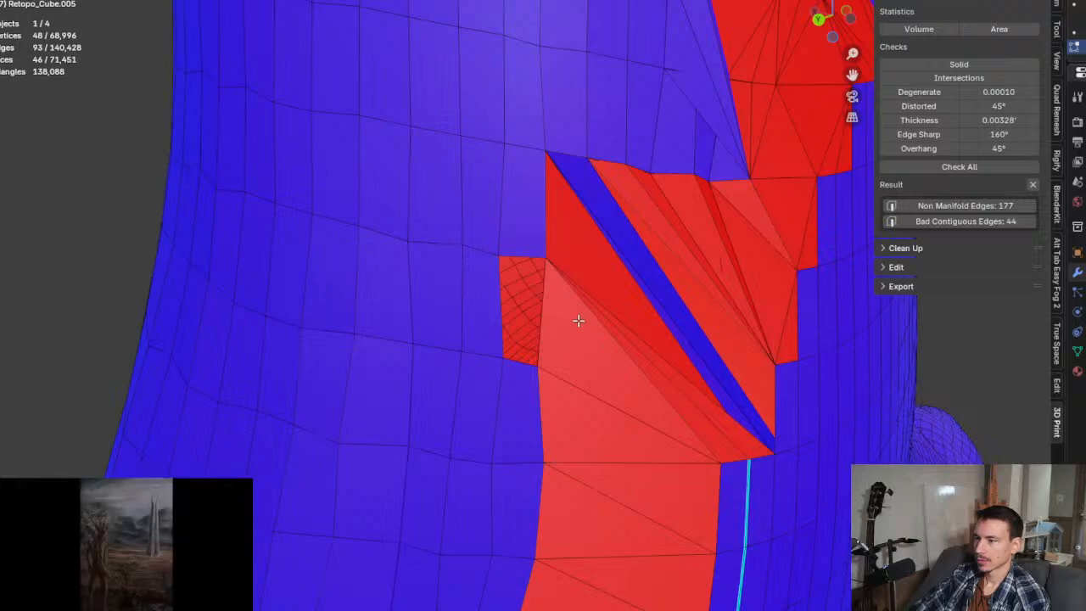
middle_drag(578, 319, 572, 315)
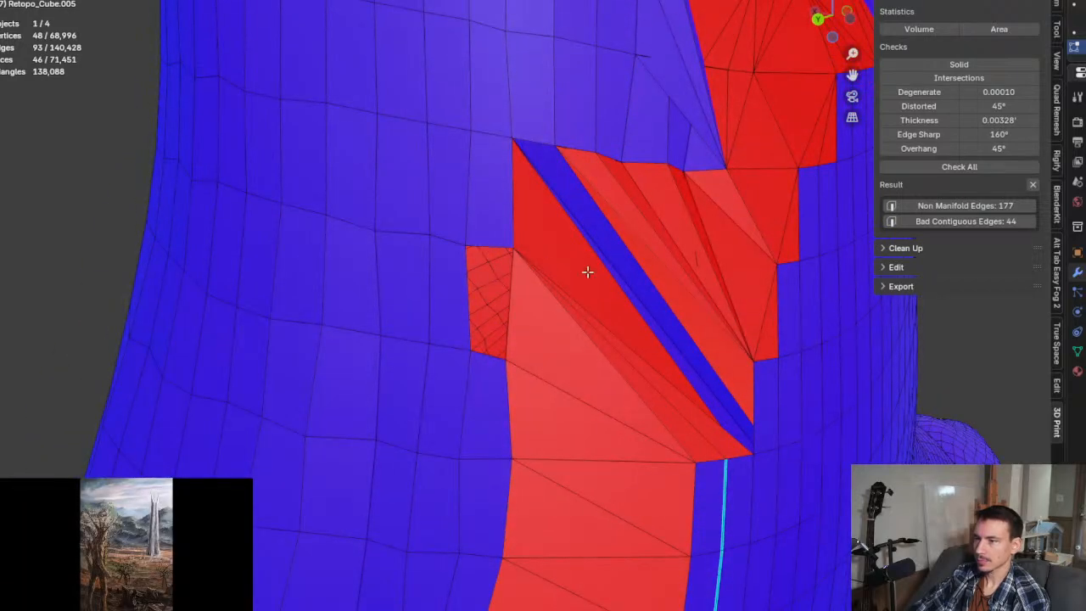
scroll(628, 258, down, 5)
middle_drag(662, 245, 603, 191)
shift+middle_drag(565, 143, 580, 219)
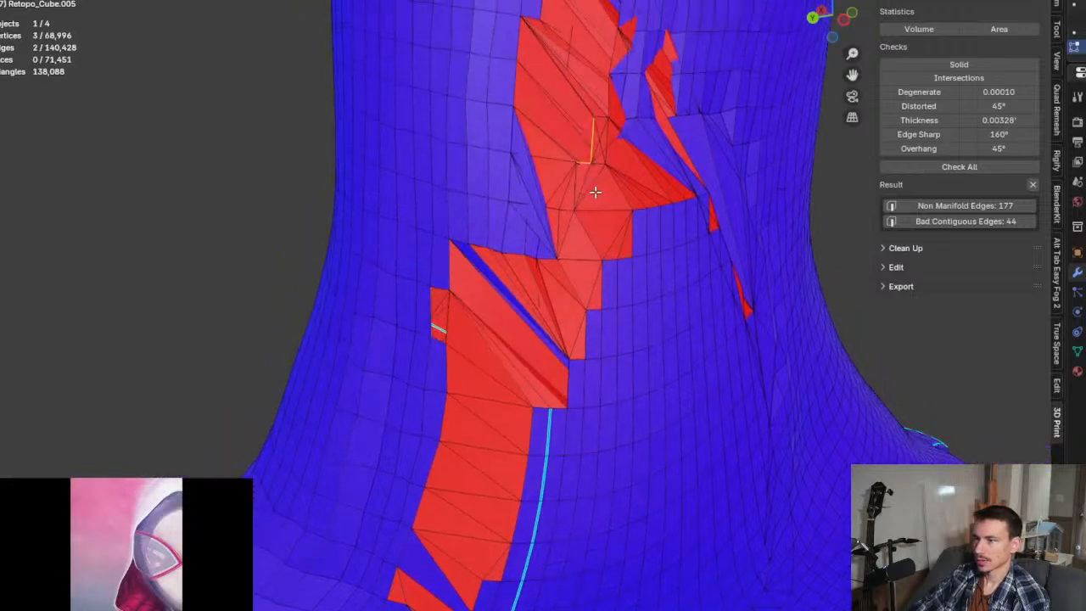
drag(573, 95, 620, 218)
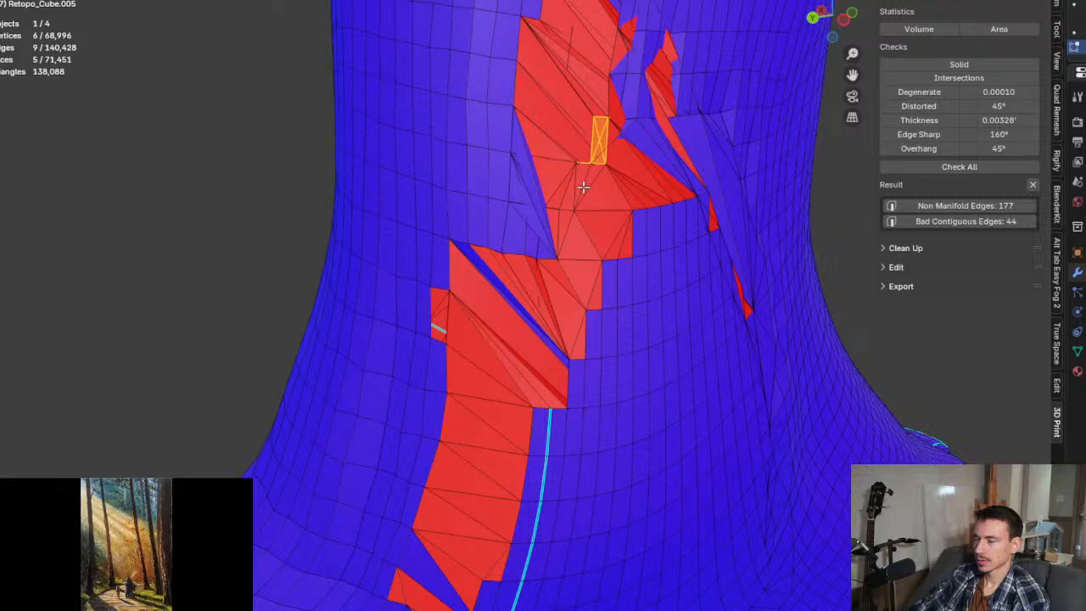
middle_drag(584, 187, 593, 188)
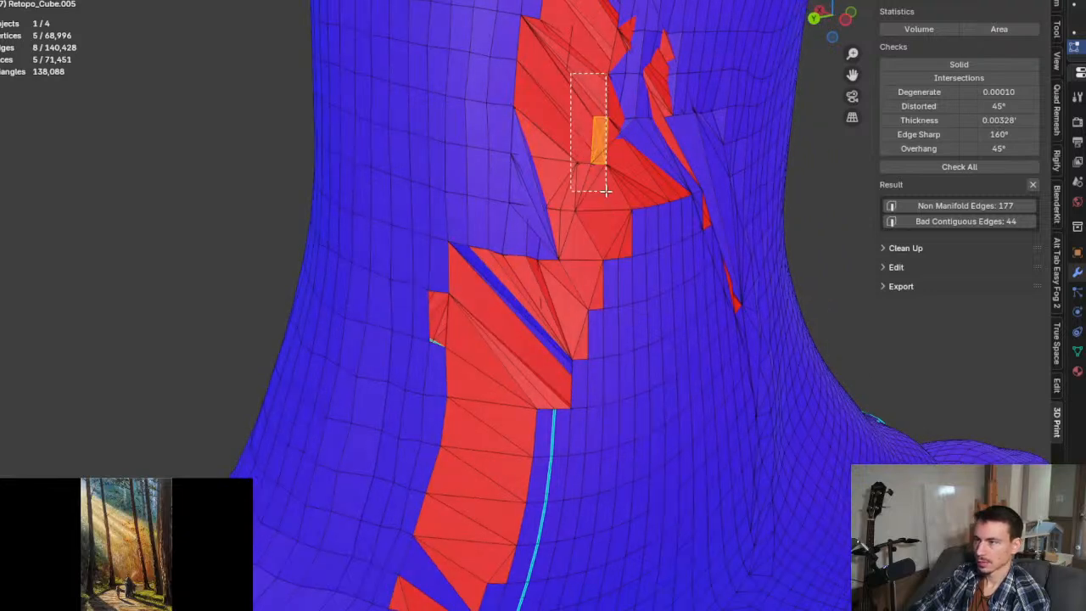
drag(605, 192, 603, 193)
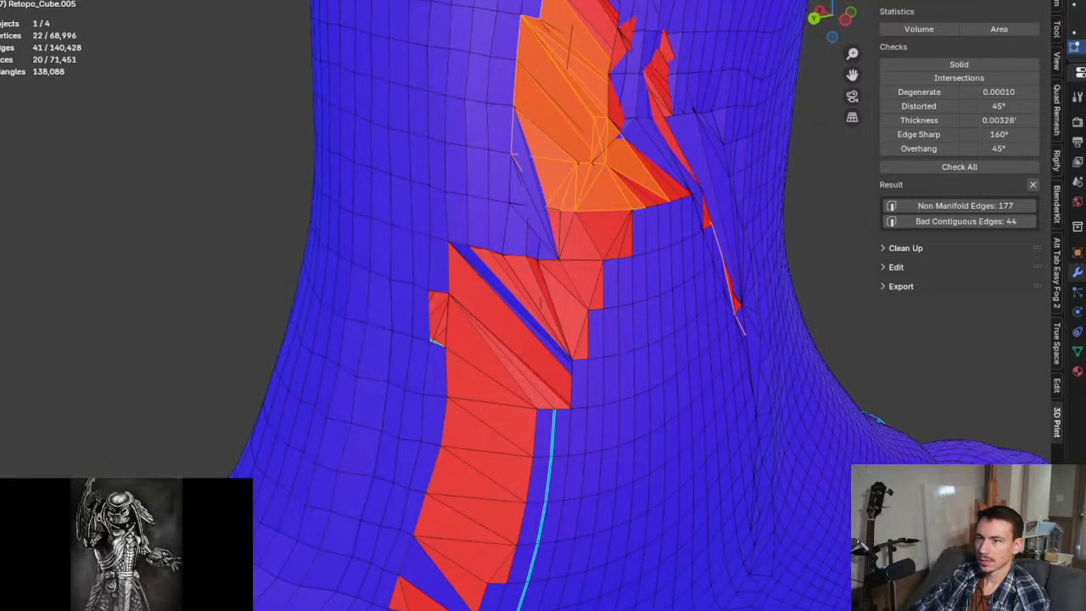
Step: With the circle selection tool, select the large upper patch of flipped faces on this side of the ankle and delete them
key(shift+space)
click(17, 63)
middle_drag(524, 136, 571, 138)
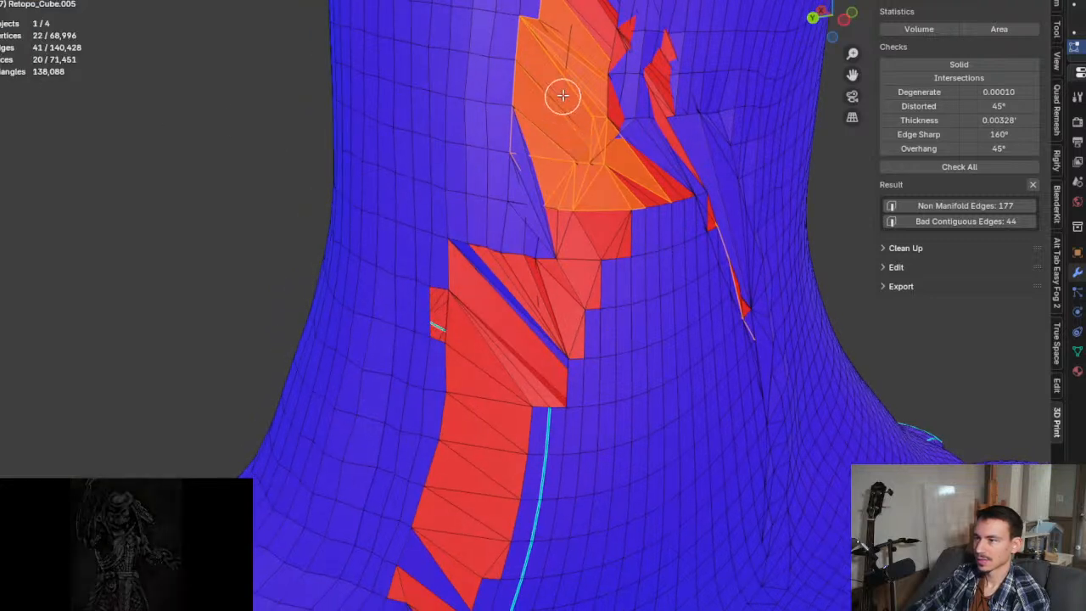
drag(562, 96, 571, 107)
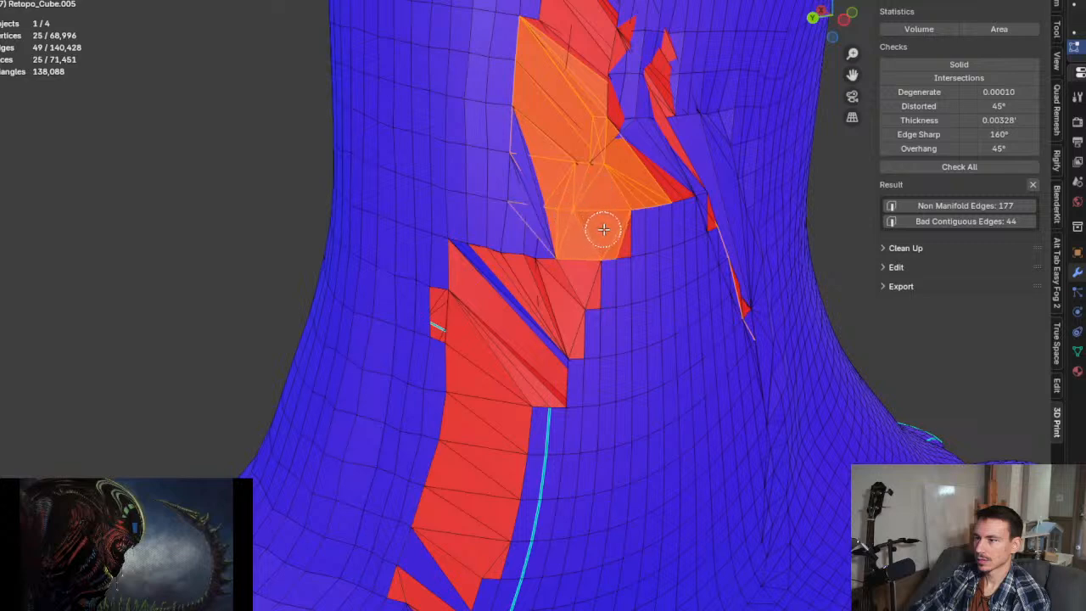
click(603, 229)
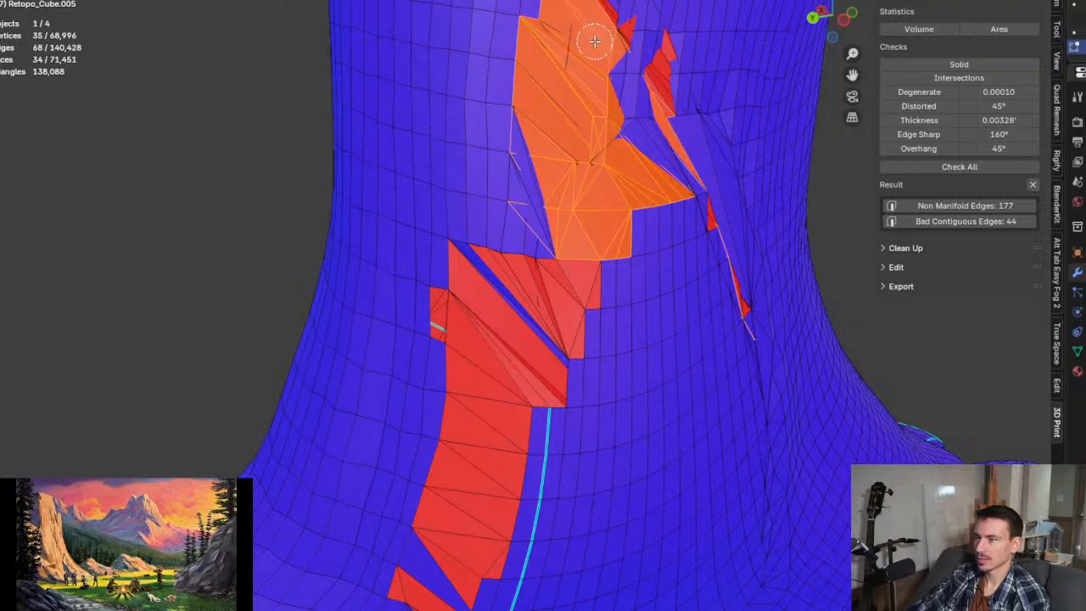
middle_drag(628, 165, 602, 240)
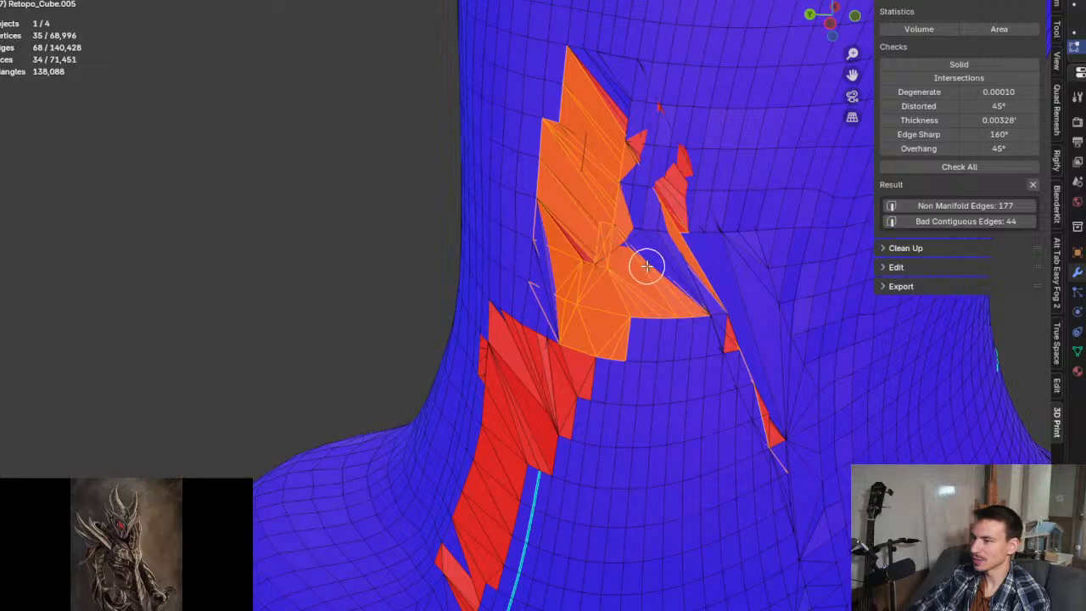
middle_drag(564, 372, 609, 362)
drag(612, 321, 603, 338)
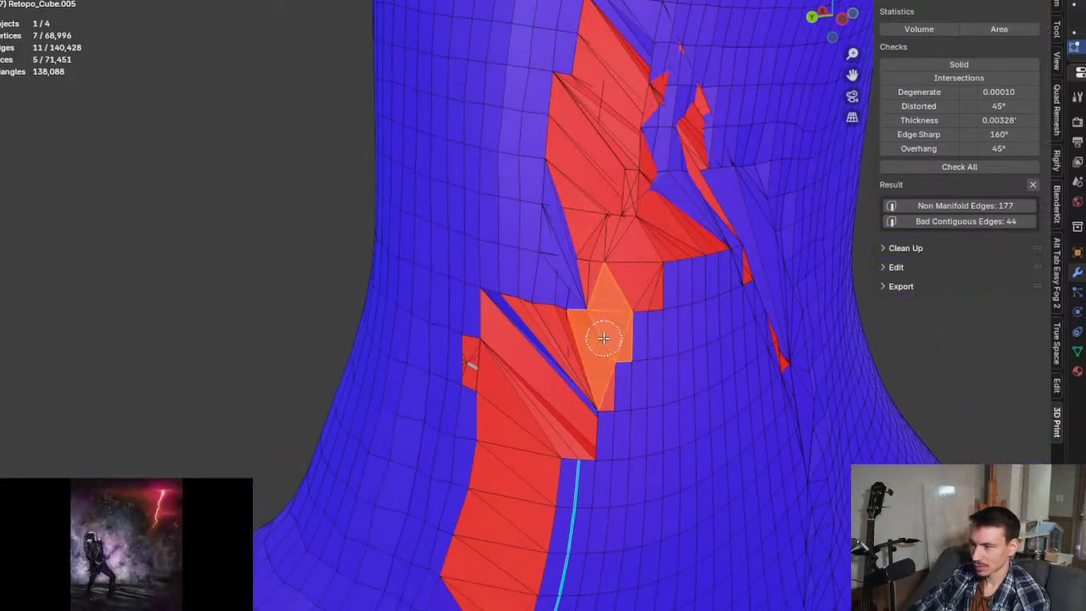
mouse_move(608, 293)
mouse_down()
mouse_move(608, 97)
mouse_move(623, 165)
mouse_up()
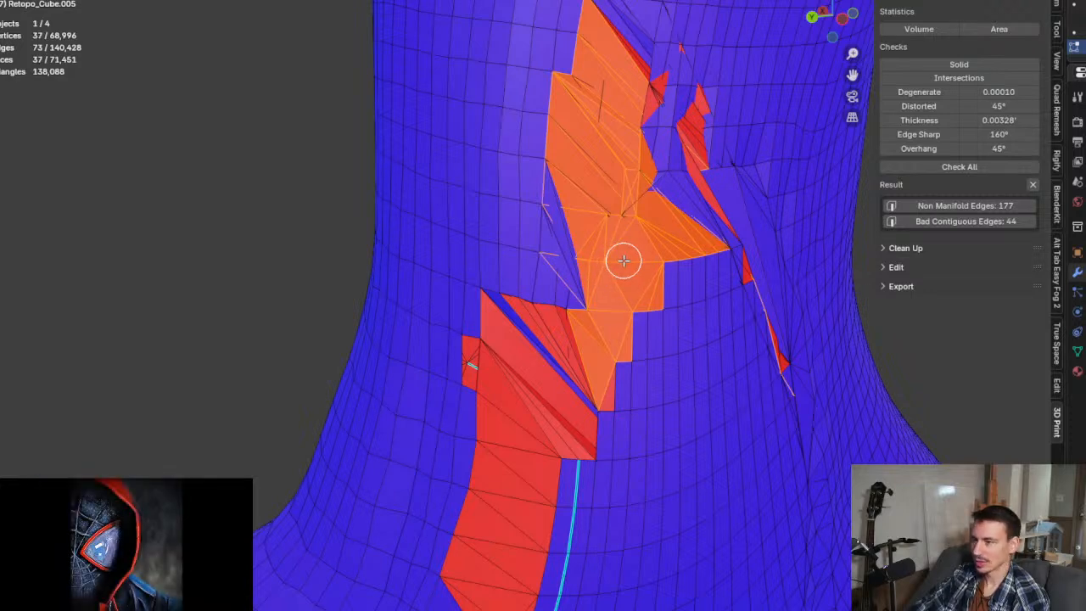
key(x)
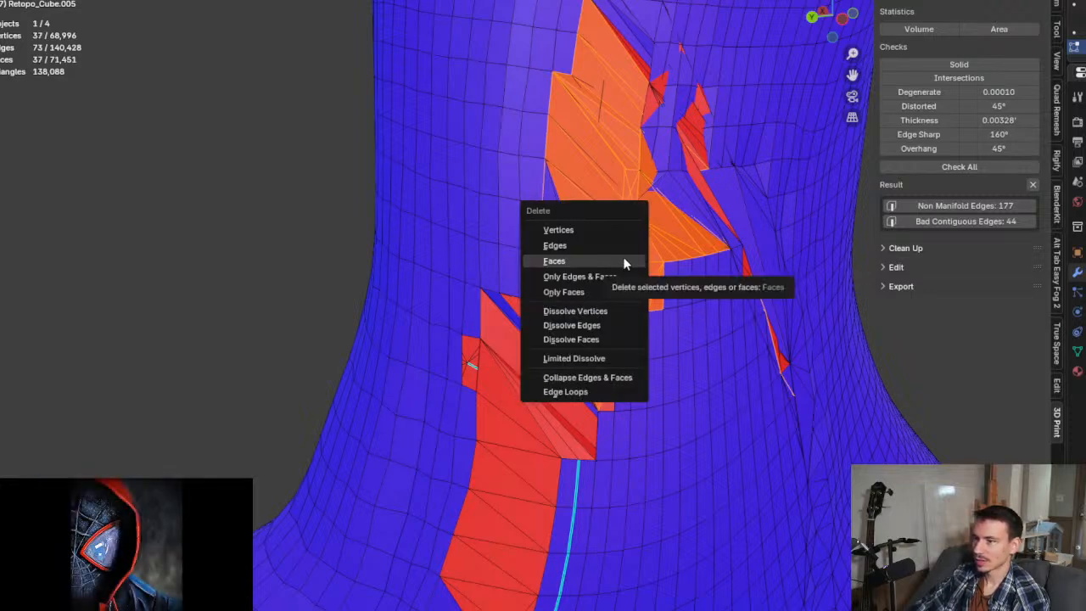
click(624, 261)
Step: Circle-select the folded faces left beneath the removed upper patch on the ankle and delete them
middle_drag(687, 240, 646, 209)
key(x)
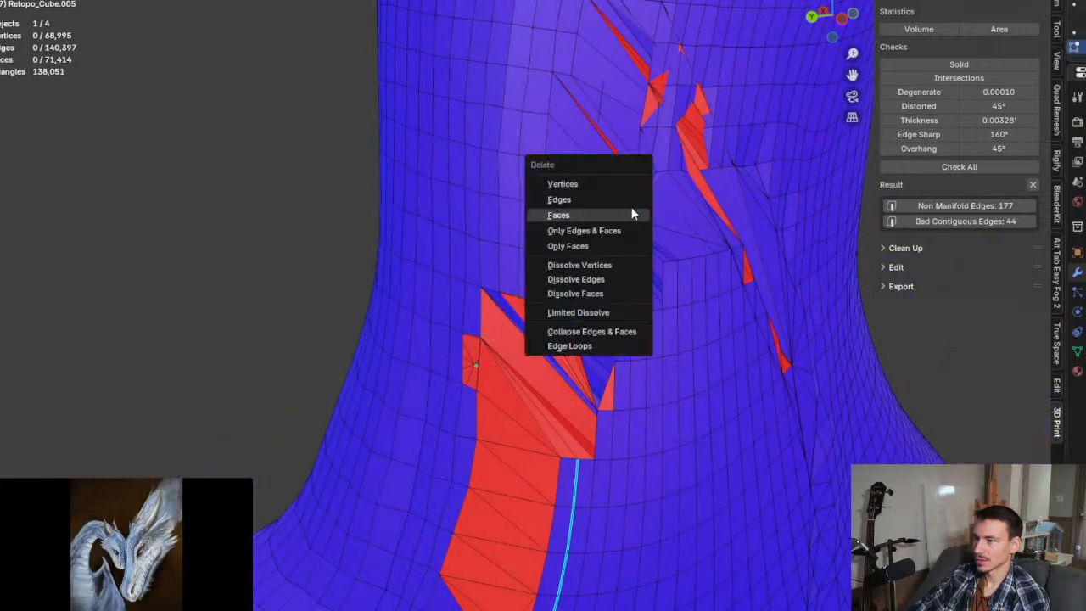
key(l)
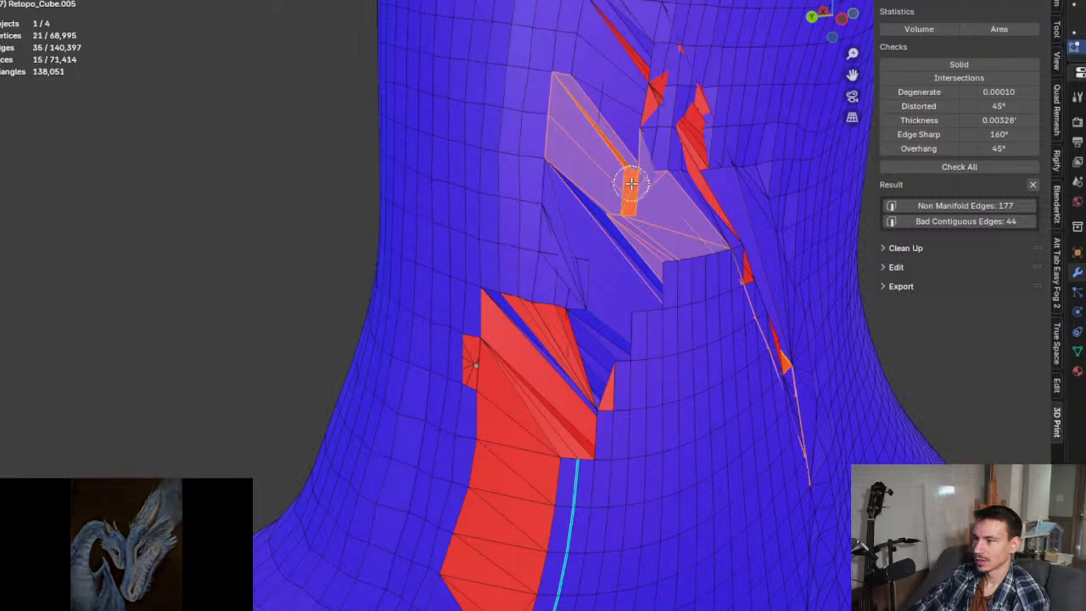
key(x)
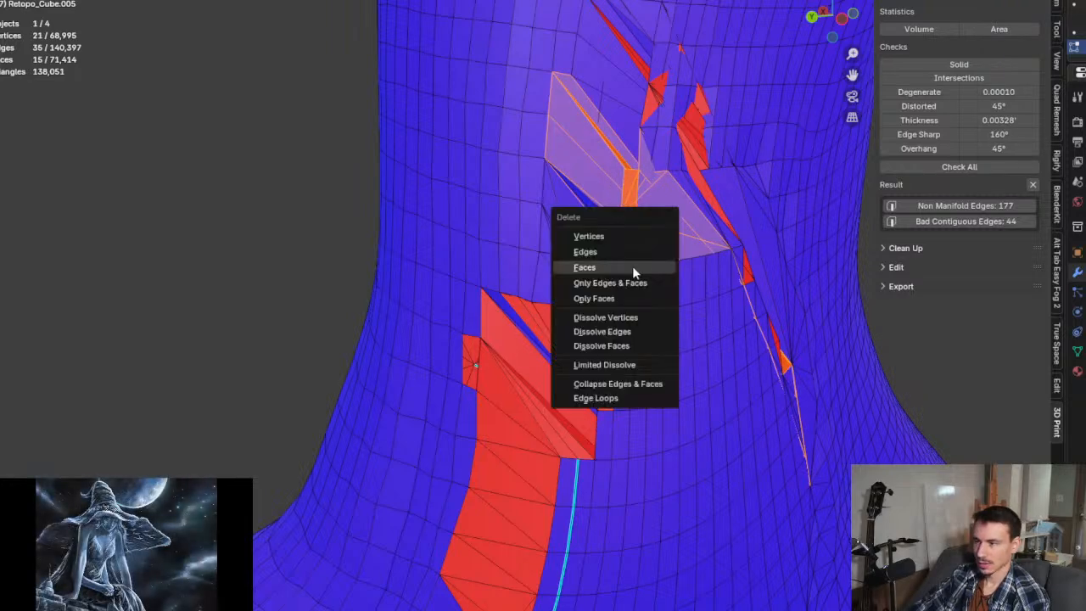
click(632, 272)
Step: Circle-select the flipped and overlapping faces running along the upper edge of the new ankle opening
middle_drag(704, 245, 679, 194)
key(l)
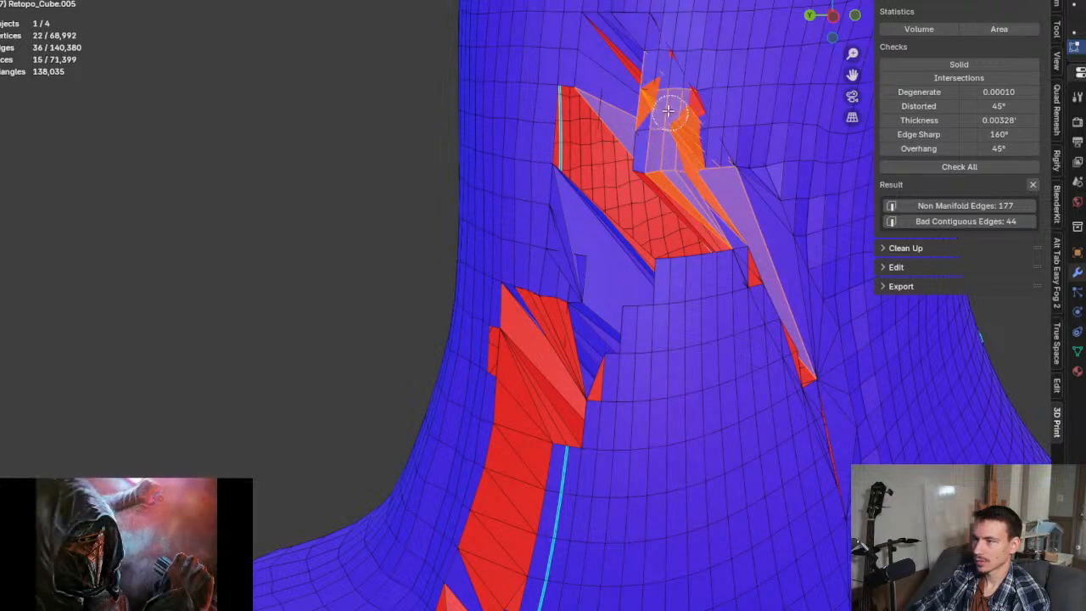
key(l)
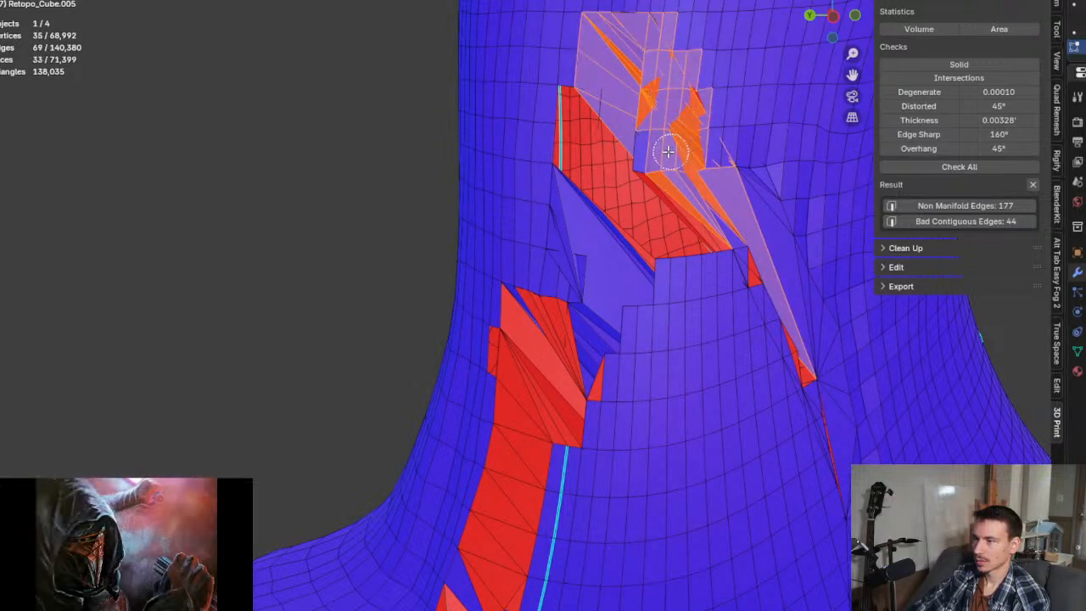
key(l)
key(l)
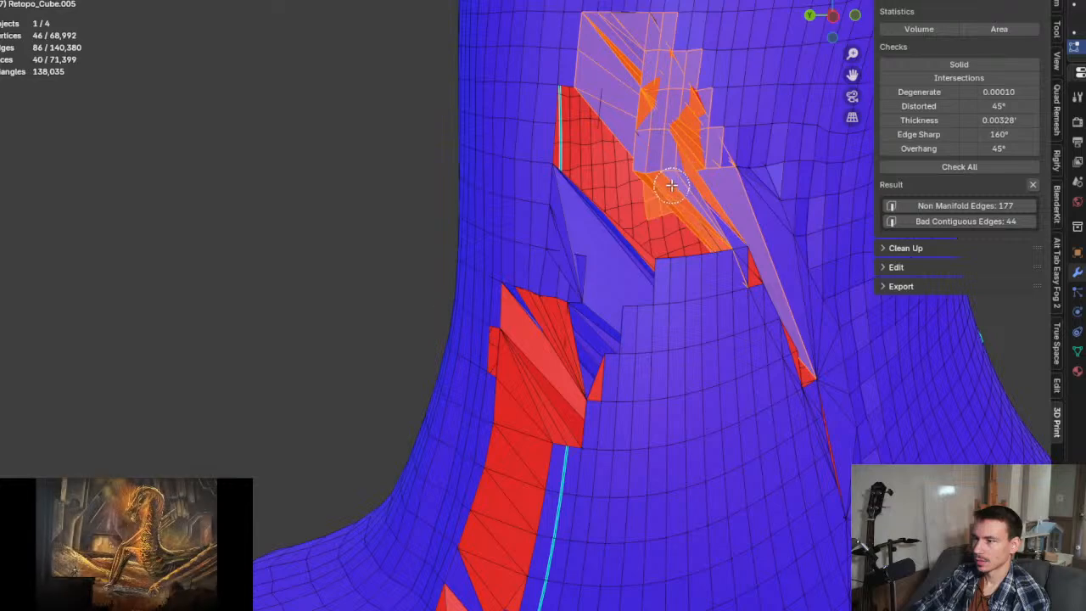
middle_drag(667, 215, 641, 224)
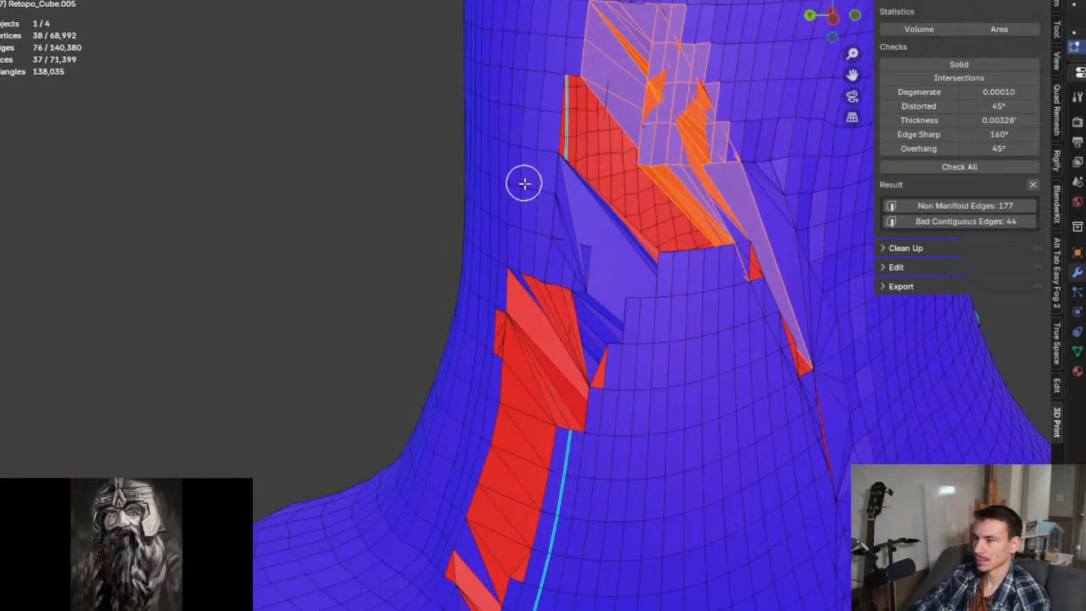
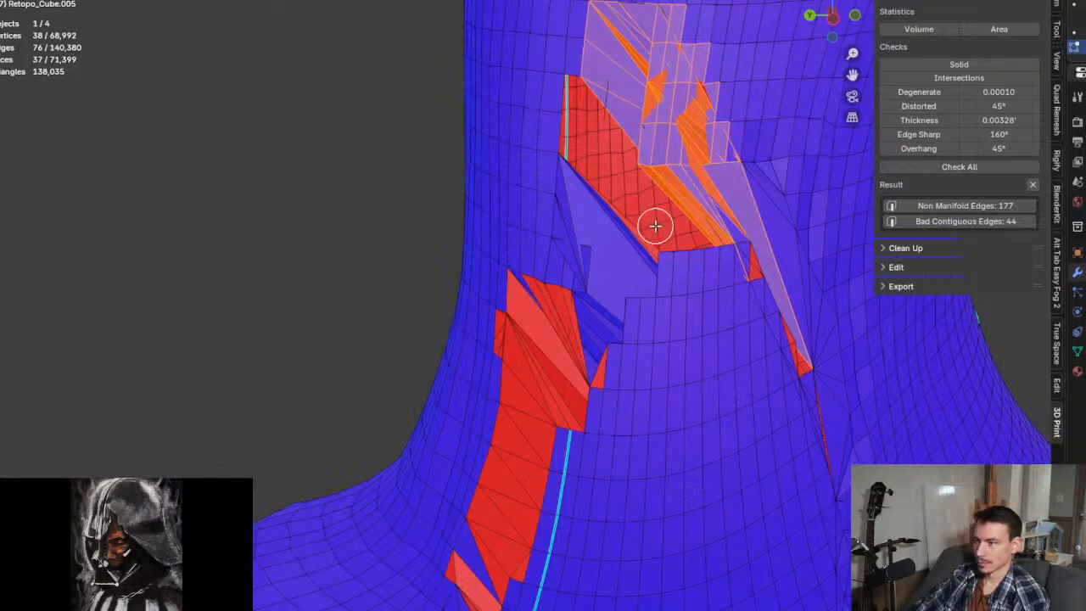
Step: With X-ray on, extend the circle selection through the mesh over the entire damaged oval area of the ankle
key(alt+z)
mouse_move(656, 226)
middle_down()
mouse_move(738, 249)
mouse_move(710, 240)
mouse_move(714, 226)
middle_up()
mouse_move(725, 251)
mouse_down()
mouse_move(670, 331)
mouse_move(551, 280)
mouse_move(527, 172)
mouse_move(555, 47)
mouse_move(632, 38)
mouse_move(712, 170)
mouse_move(611, 70)
mouse_move(712, 220)
mouse_move(717, 288)
mouse_move(645, 381)
mouse_move(547, 323)
mouse_move(585, 267)
mouse_move(640, 344)
mouse_up()
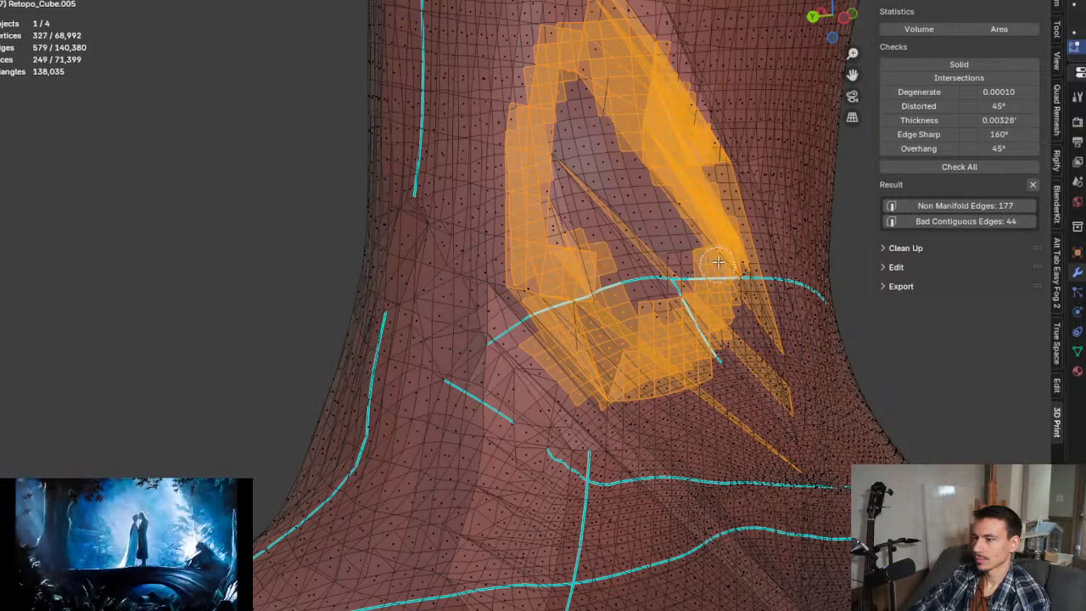
mouse_move(683, 293)
mouse_down()
mouse_move(725, 293)
mouse_move(742, 196)
mouse_move(678, 63)
mouse_up()
mouse_move(606, 21)
mouse_down()
mouse_move(535, 64)
mouse_move(514, 219)
mouse_up()
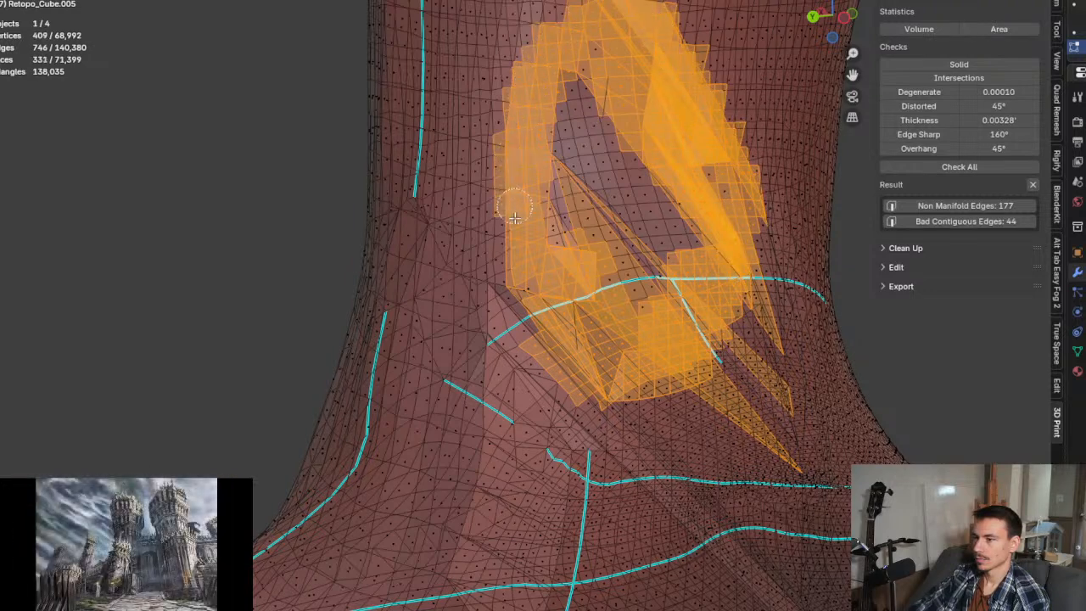
mouse_move(530, 342)
mouse_down()
mouse_move(628, 373)
mouse_move(729, 348)
mouse_move(763, 230)
mouse_up()
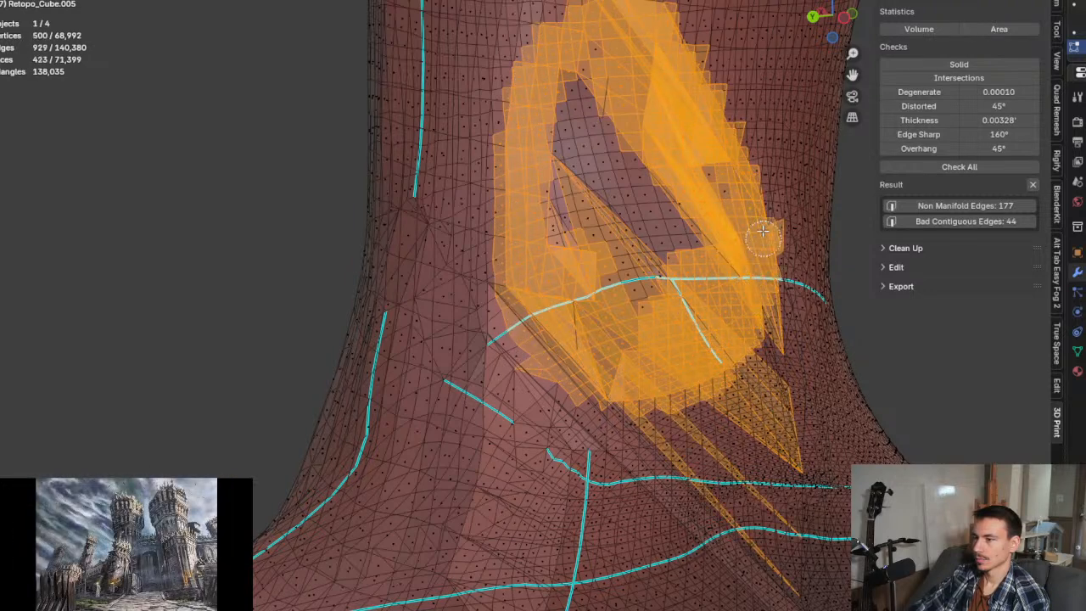
mouse_move(545, 99)
mouse_down()
mouse_move(607, 65)
mouse_move(544, 231)
mouse_up()
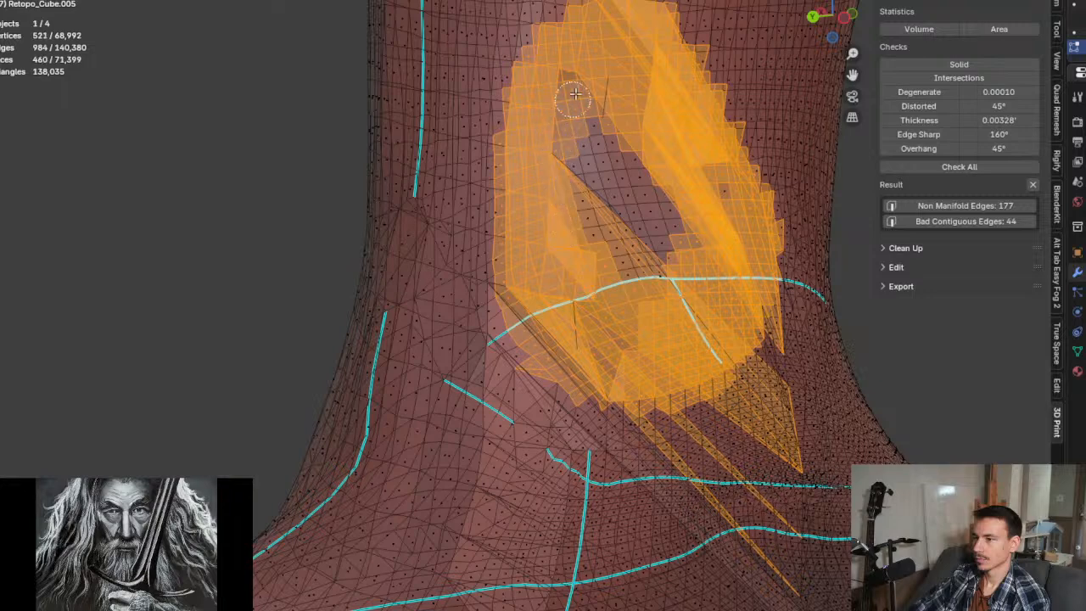
mouse_move(575, 93)
mouse_down()
mouse_move(728, 197)
mouse_move(592, 242)
mouse_move(671, 279)
mouse_move(712, 215)
mouse_up()
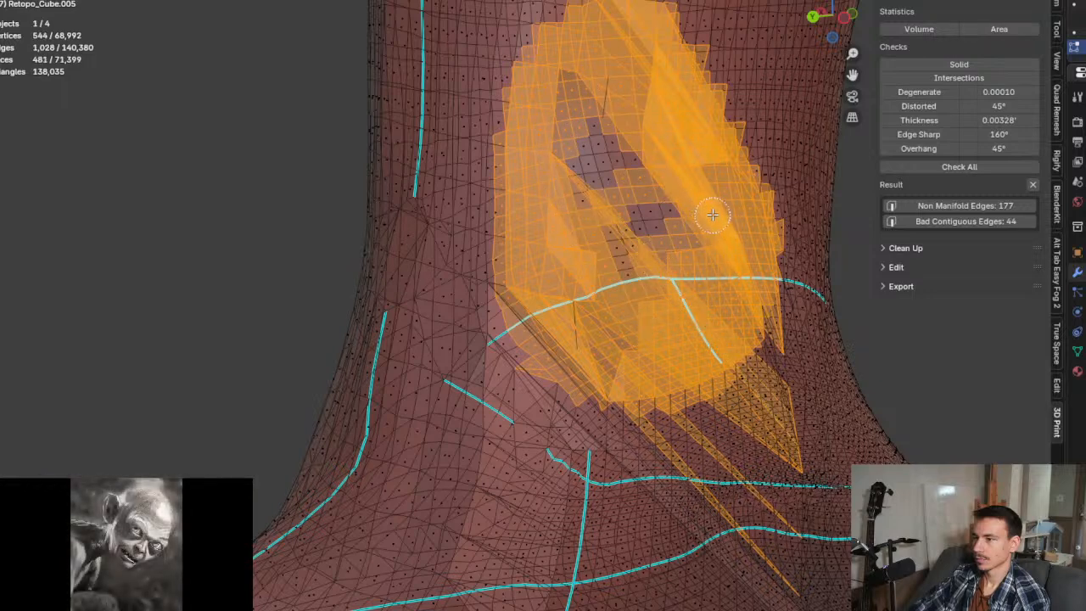
drag(645, 330, 621, 406)
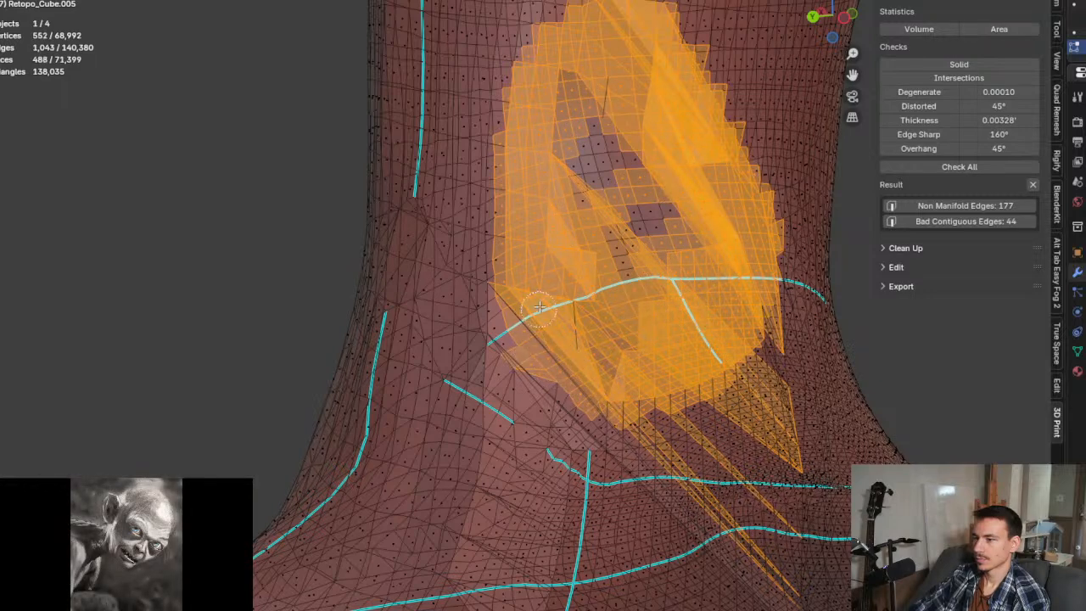
mouse_move(516, 320)
mouse_down()
mouse_move(509, 373)
mouse_move(636, 407)
mouse_move(743, 331)
mouse_up()
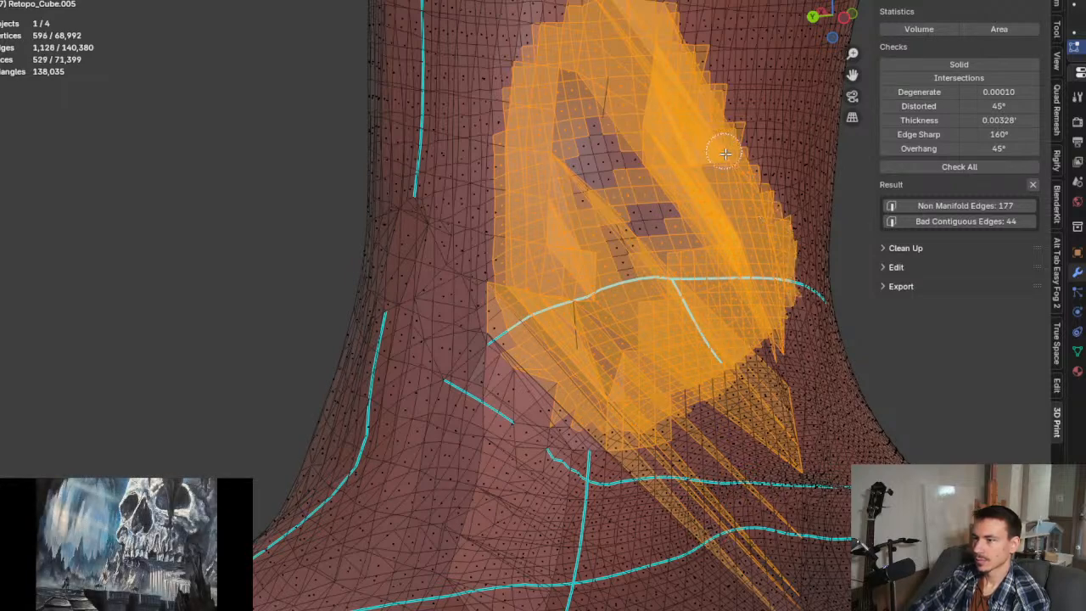
mouse_move(662, 206)
mouse_down()
mouse_move(637, 204)
mouse_move(642, 180)
mouse_move(575, 179)
mouse_up()
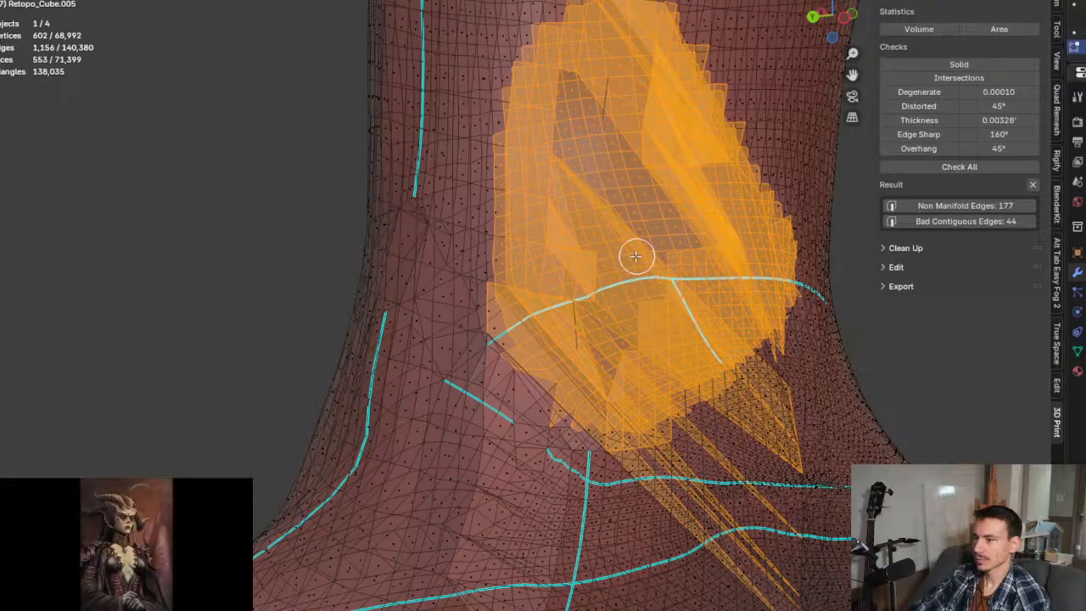
Step: Try to deselect the faces caught on the far side of the ankle and delete the remaining damaged patch
scroll(632, 255, down, 6)
middle_drag(610, 249, 832, 303)
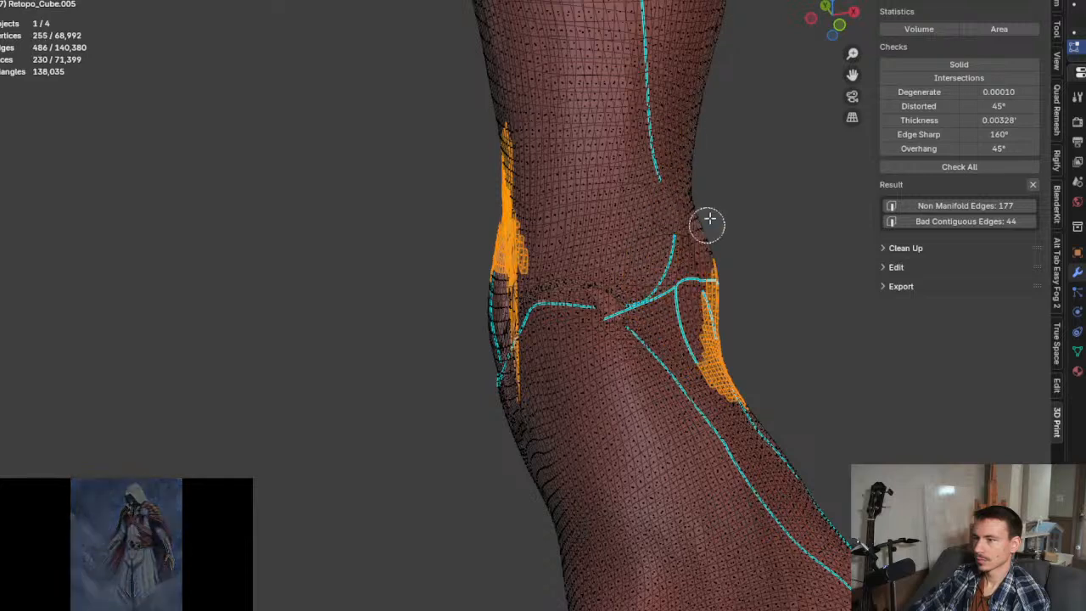
middle_drag(708, 226, 722, 412)
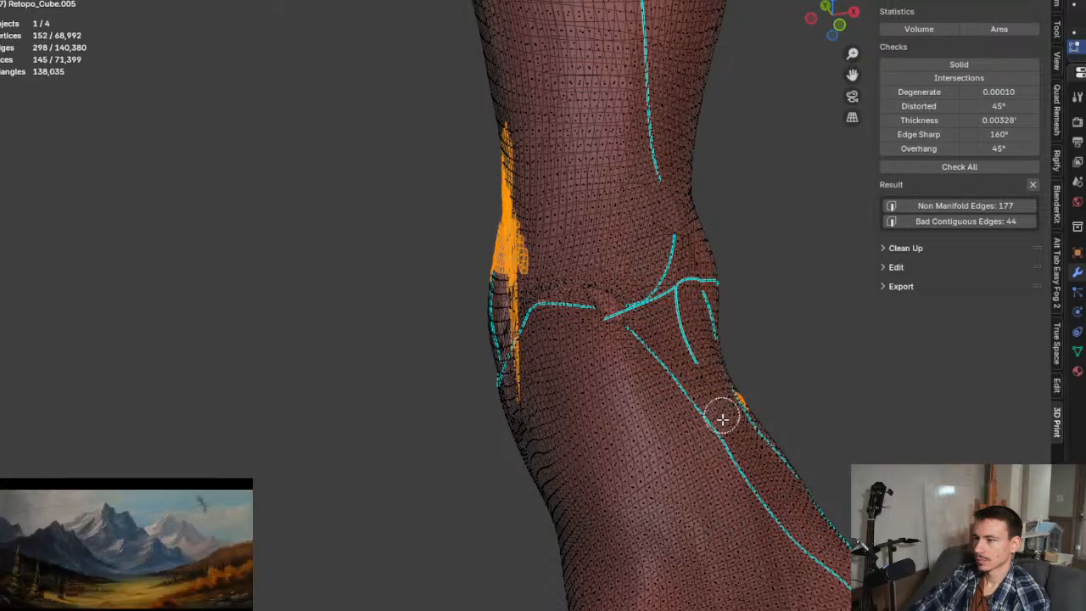
middle_drag(588, 302, 536, 348)
scroll(600, 301, up, 4)
key(x)
click(572, 322)
key(alt+z)
middle_drag(460, 412, 615, 271)
key(l)
scroll(625, 303, down, 2)
key(l)
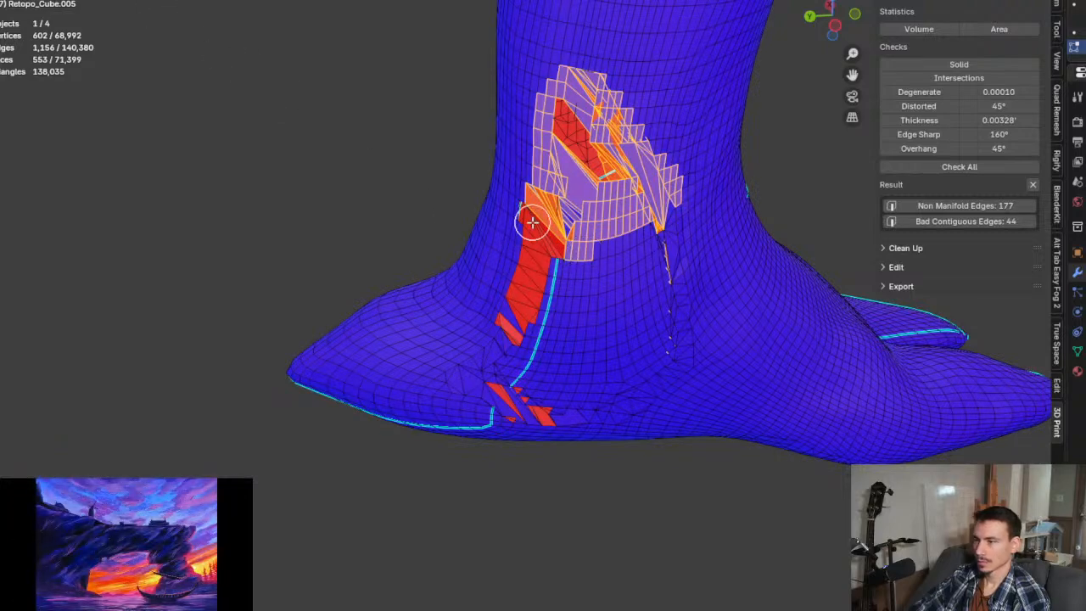
Step: Make a new X-ray circle selection covering the damaged geometry from the upper ankle down the side of the foot
click(560, 224)
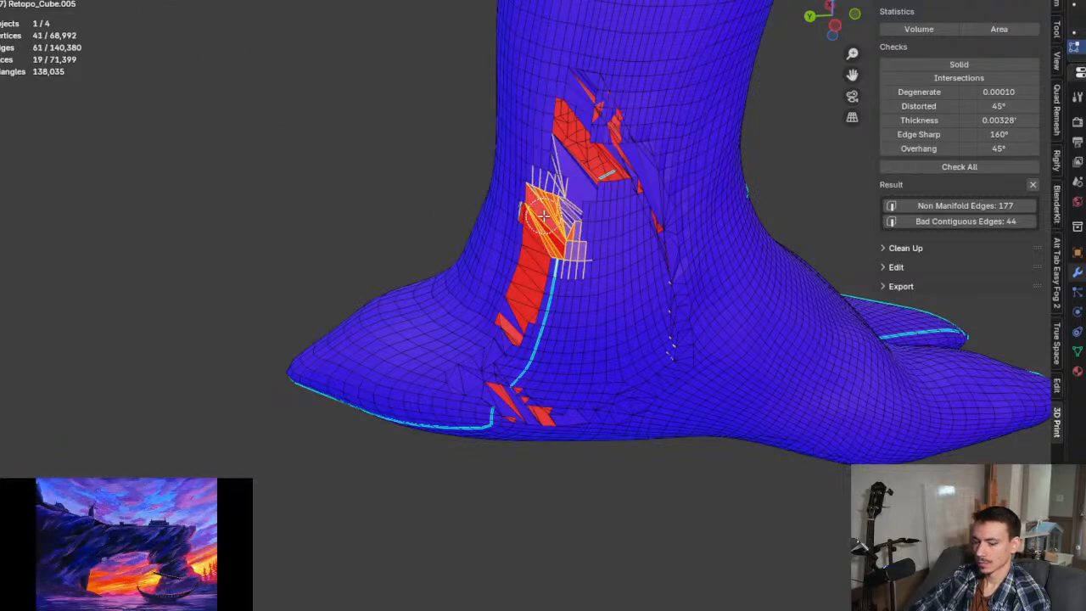
key(alt+z)
key(l)
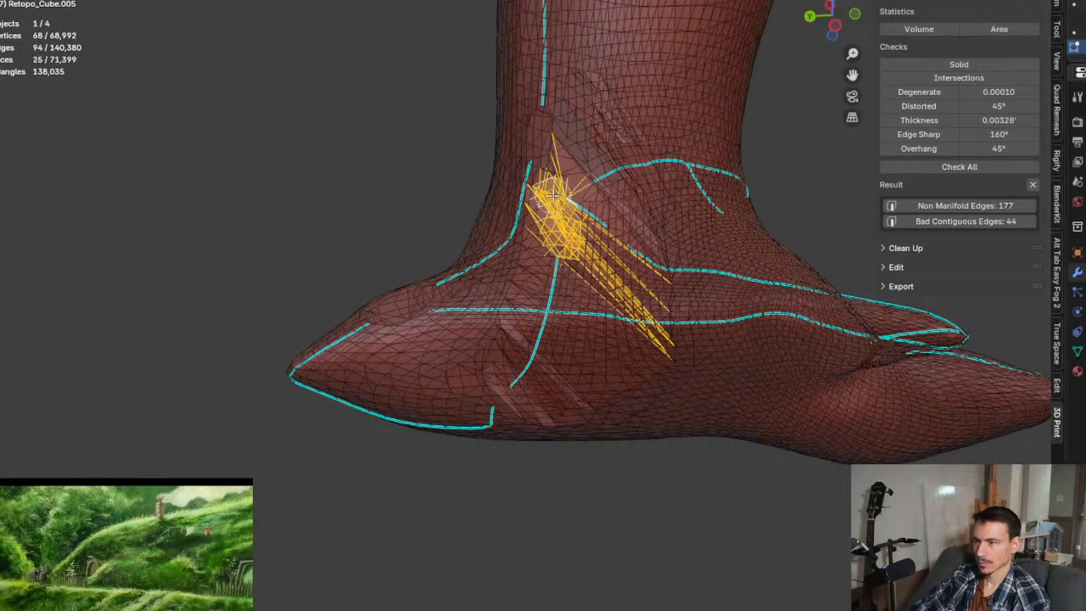
mouse_move(553, 195)
mouse_down()
mouse_move(512, 331)
mouse_move(645, 212)
mouse_move(627, 127)
mouse_move(594, 85)
mouse_move(576, 148)
mouse_up()
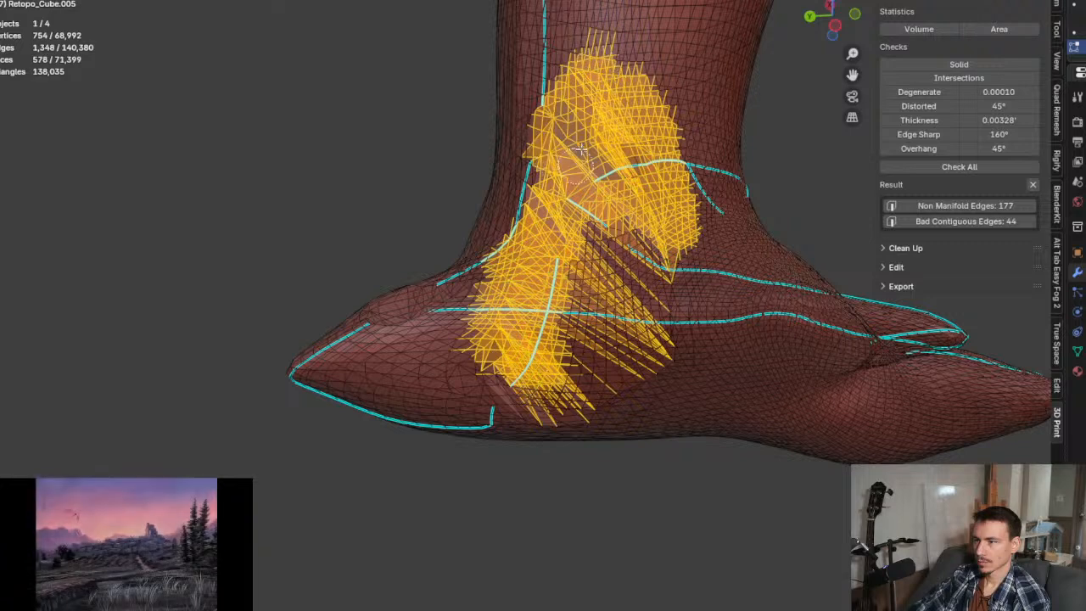
mouse_move(541, 246)
mouse_down()
mouse_move(611, 255)
mouse_move(543, 320)
mouse_up()
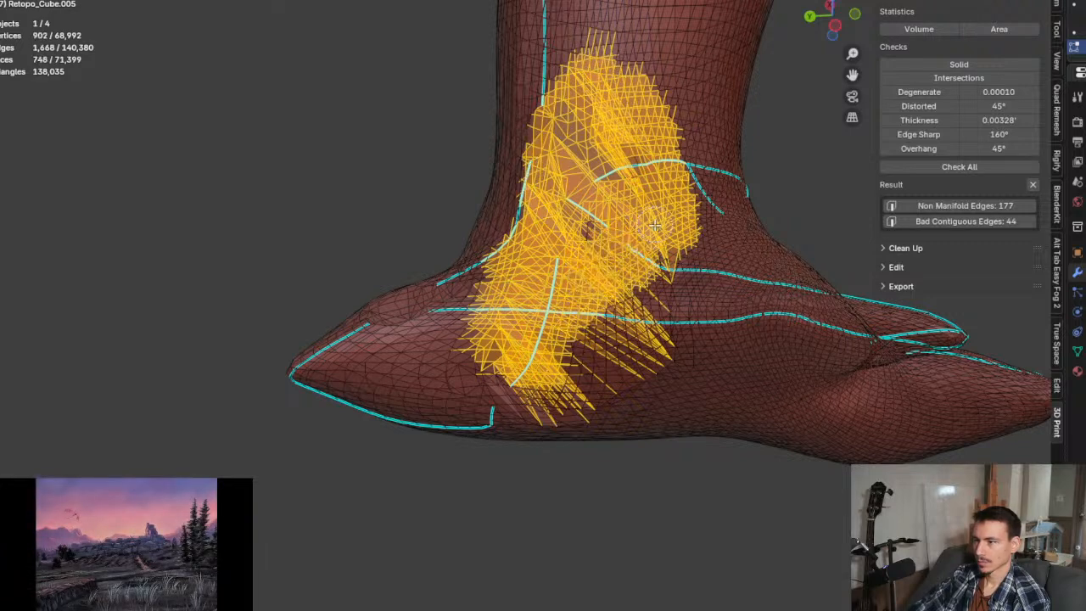
drag(655, 225, 589, 260)
mouse_move(506, 287)
mouse_down()
mouse_move(509, 165)
mouse_move(606, 69)
mouse_up()
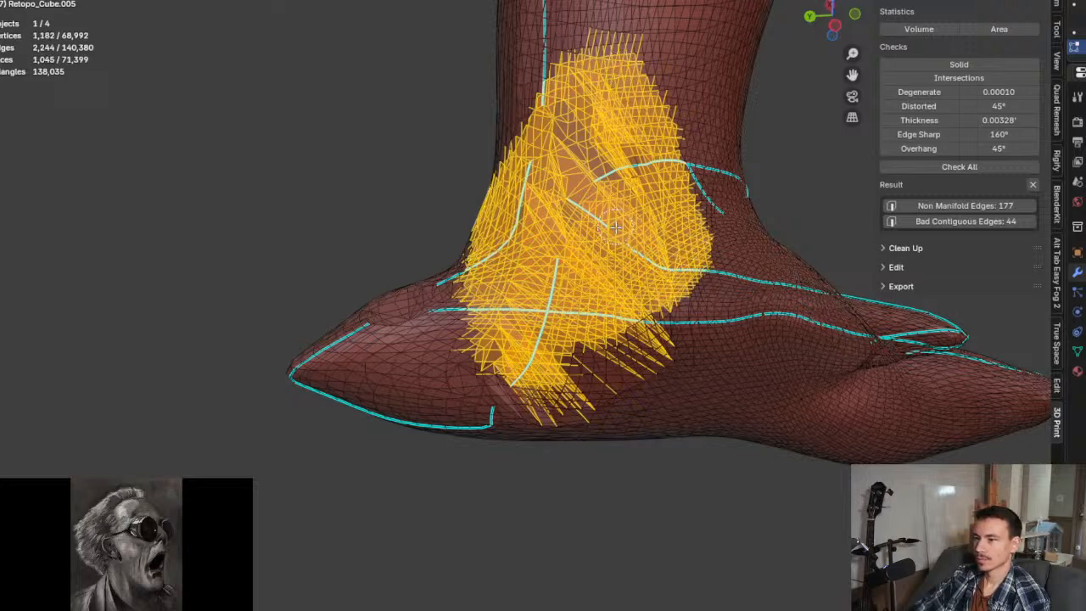
Step: Undo the accidental reselection and extend the large ankle selection over the missed vertices
middle_drag(614, 228, 646, 222)
click(655, 218)
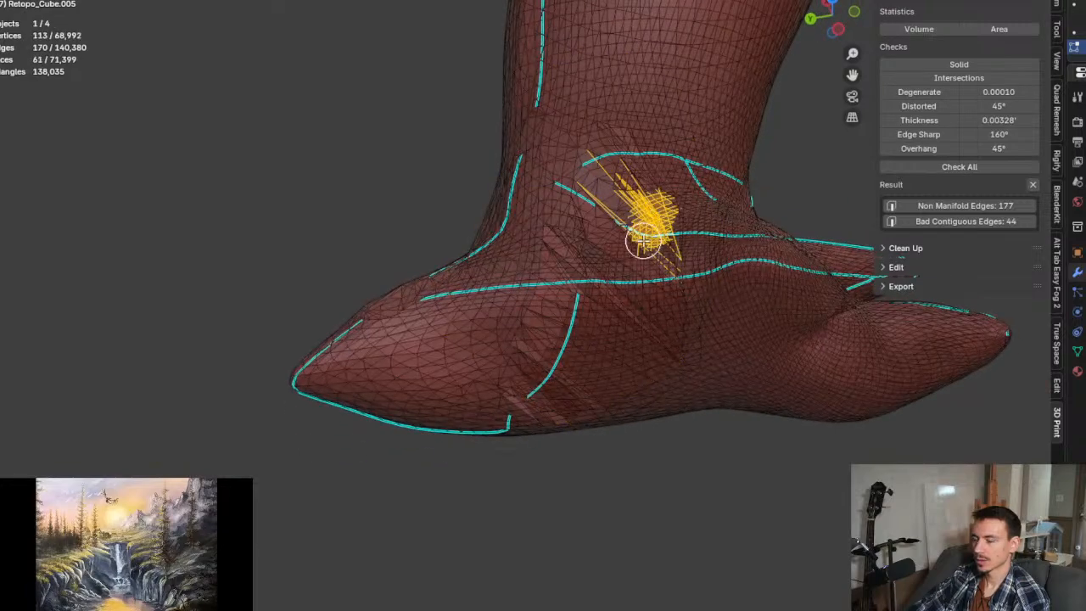
key(ctrl+z)
scroll(645, 220, up, 5)
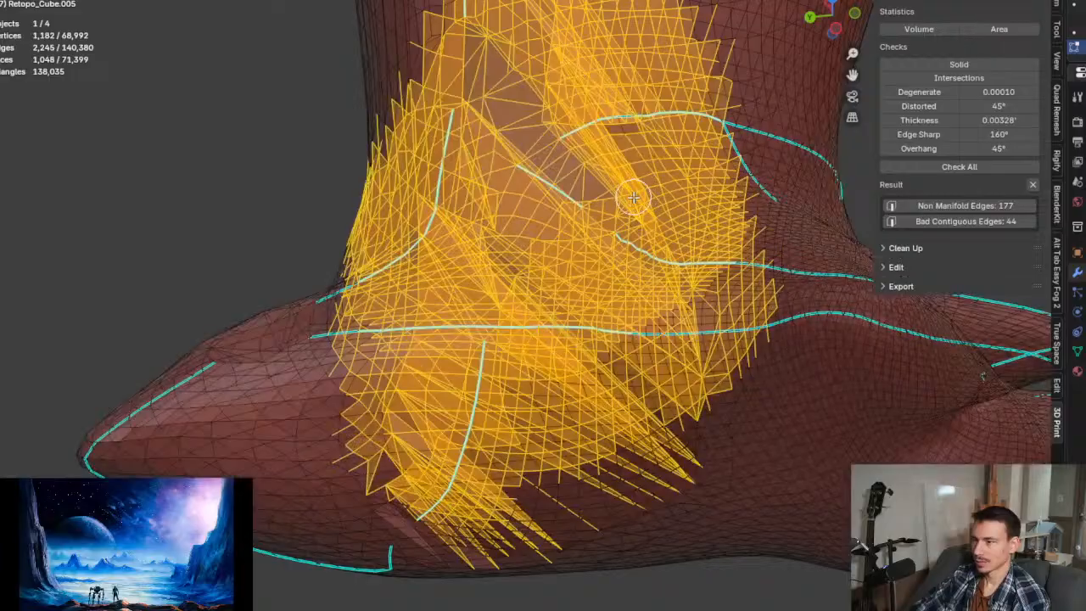
middle_drag(633, 197, 605, 223)
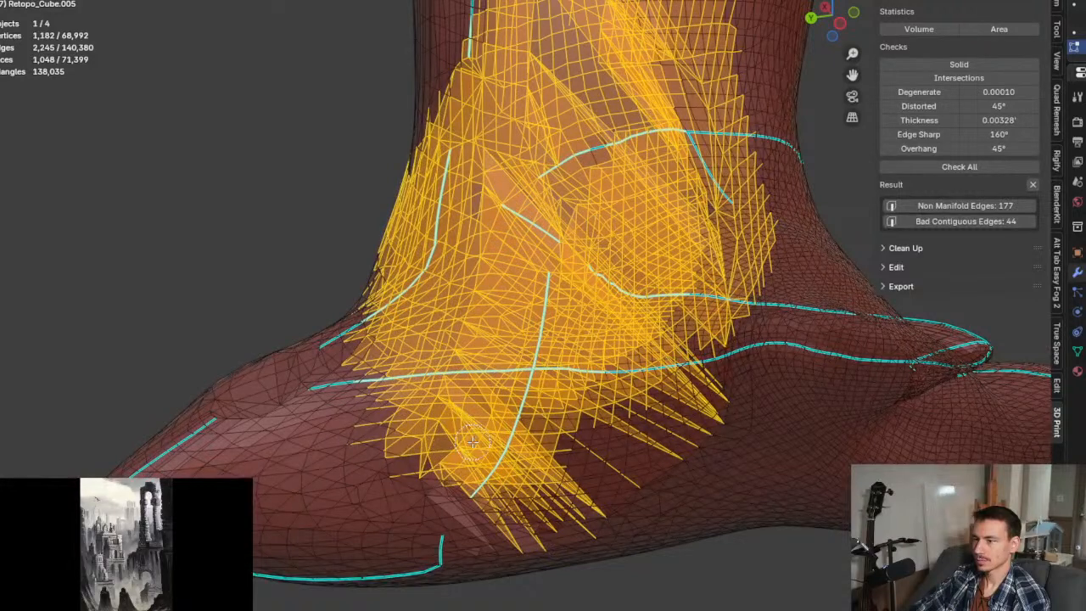
mouse_move(680, 232)
mouse_down()
mouse_move(715, 206)
mouse_move(709, 215)
mouse_up()
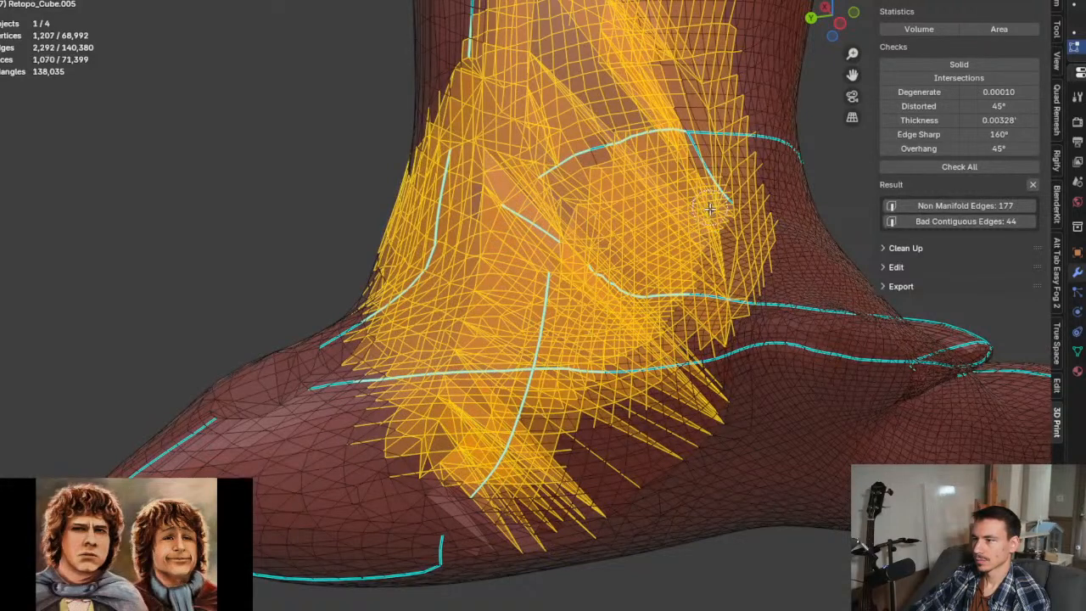
Step: Circle-deselect the vertices caught on the opposite side of the ankle and foot, keeping only the damaged side selected
middle_drag(632, 87, 592, 212)
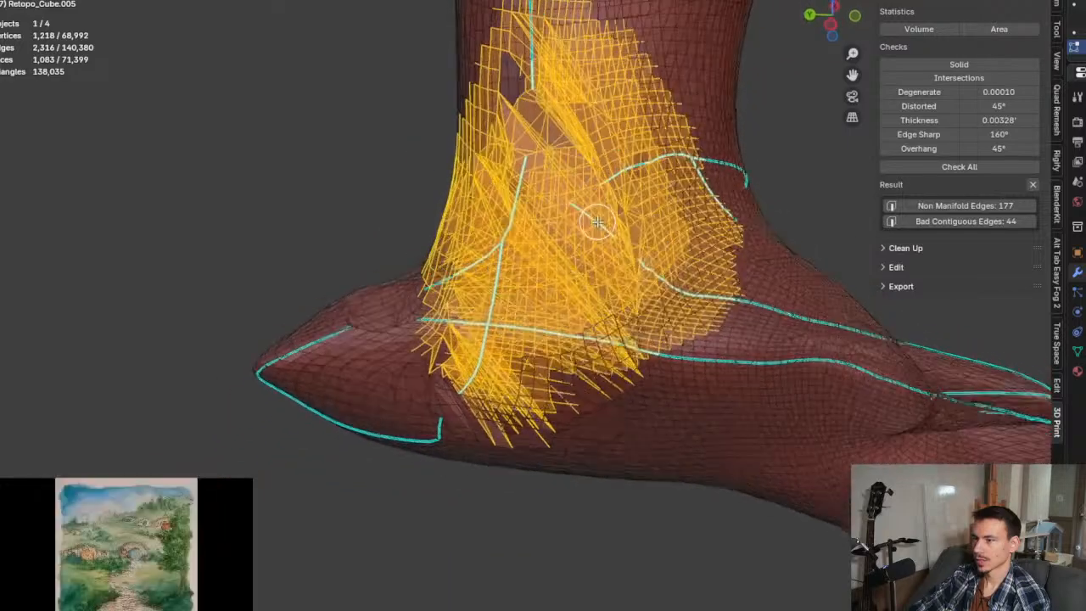
scroll(610, 207, up, 3)
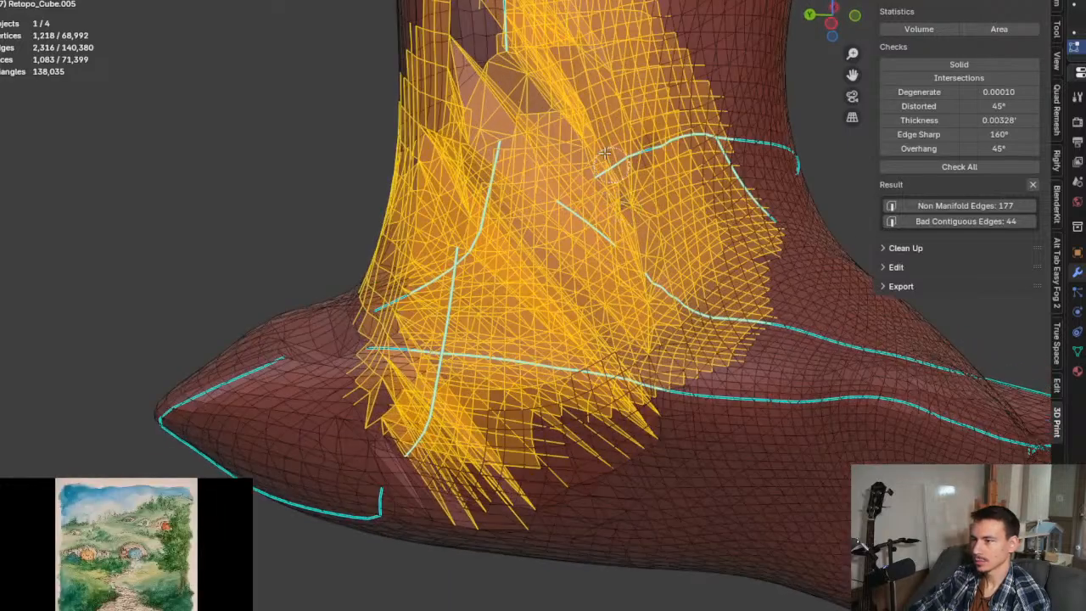
scroll(530, 194, down, 3)
middle_drag(530, 194, 574, 179)
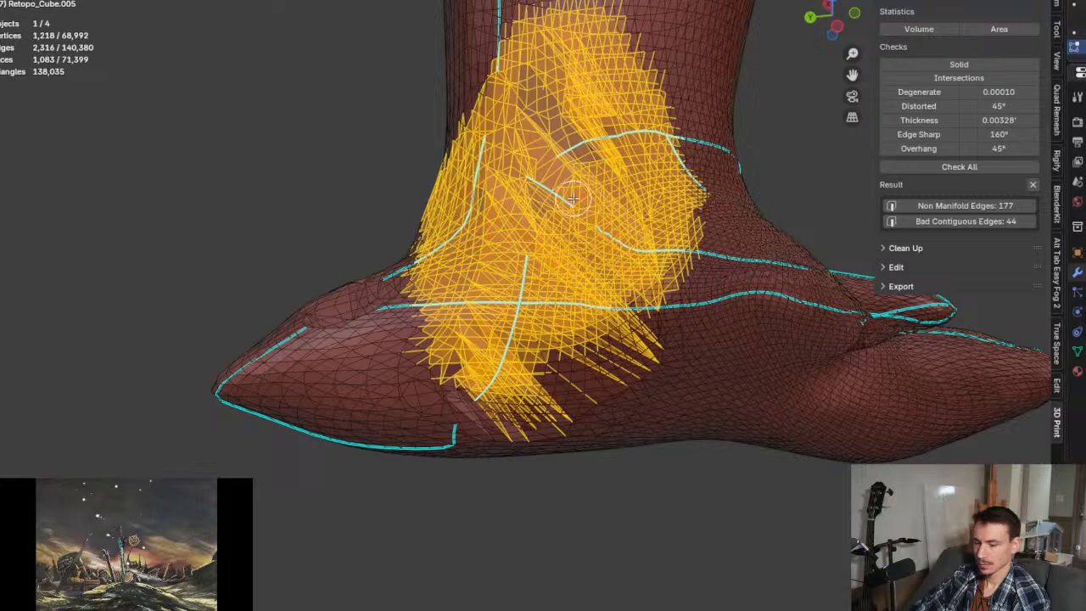
middle_drag(573, 198, 732, 173)
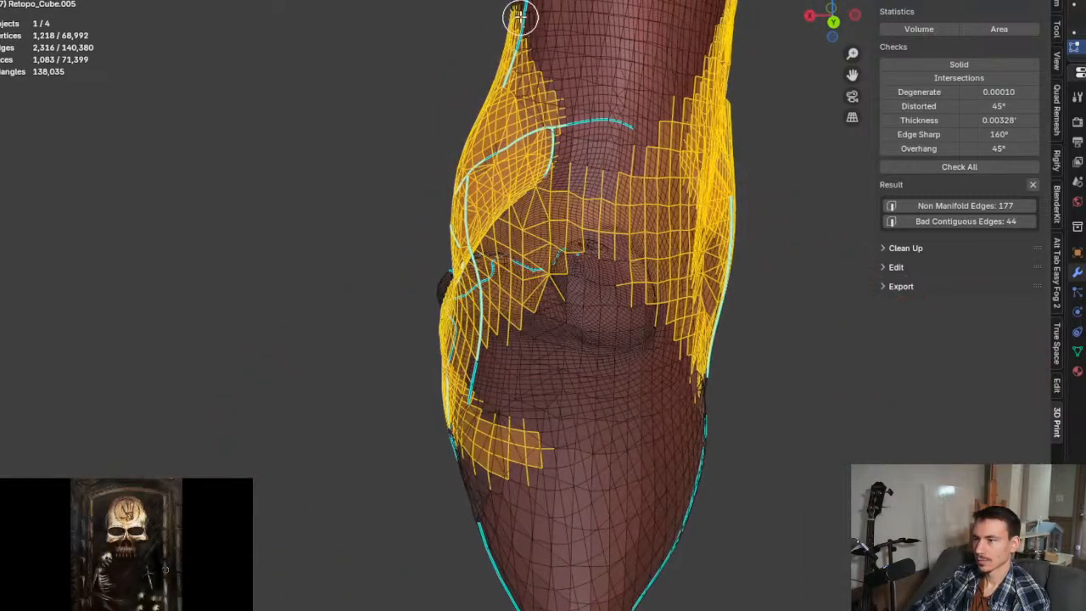
mouse_move(522, 34)
middle_down()
mouse_move(526, 169)
mouse_move(554, 101)
mouse_move(557, 243)
mouse_move(540, 436)
middle_up()
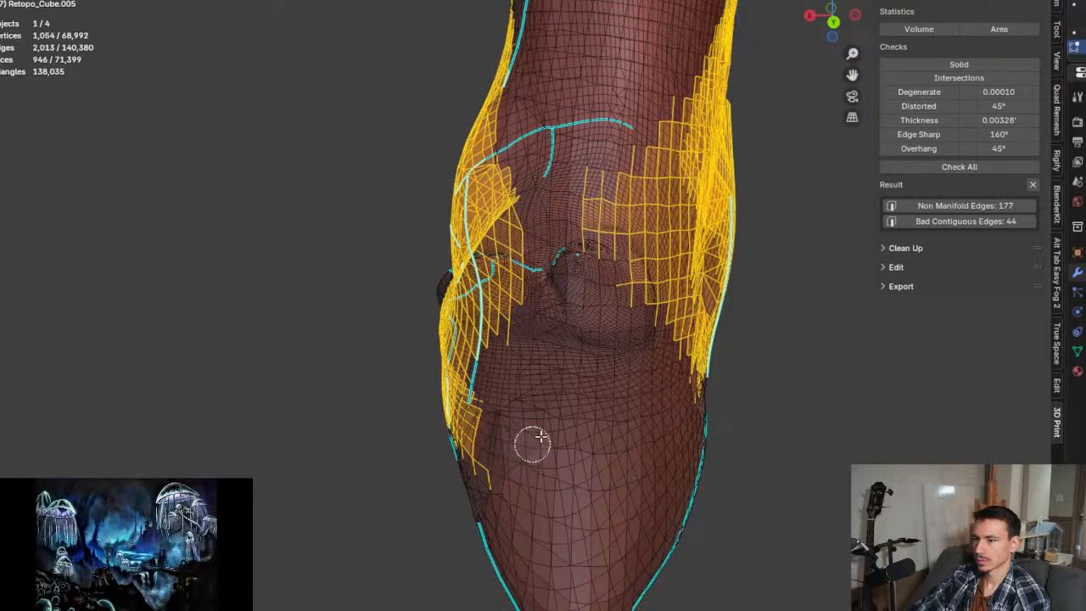
mouse_move(477, 477)
middle_down()
mouse_move(514, 138)
mouse_move(509, 323)
mouse_move(509, 38)
middle_up()
middle_drag(449, 252, 453, 451)
mouse_move(631, 95)
middle_down()
mouse_move(644, 169)
mouse_move(641, 345)
mouse_move(678, 391)
mouse_move(637, 358)
mouse_move(580, 361)
middle_up()
scroll(594, 289, up, 3)
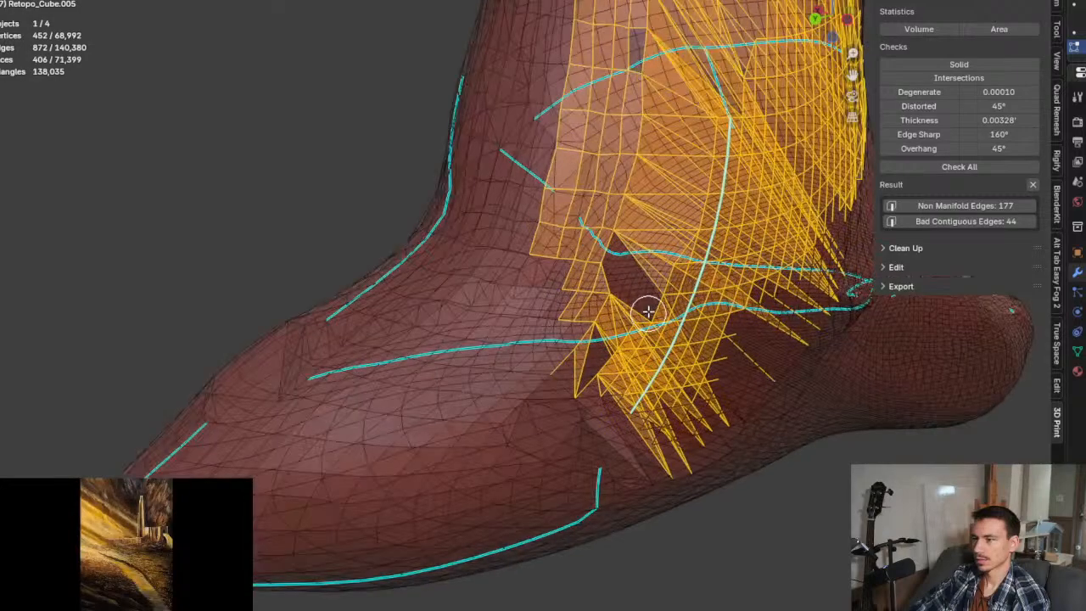
scroll(594, 288, down, 3)
middle_drag(594, 288, 542, 280)
scroll(542, 280, up, 3)
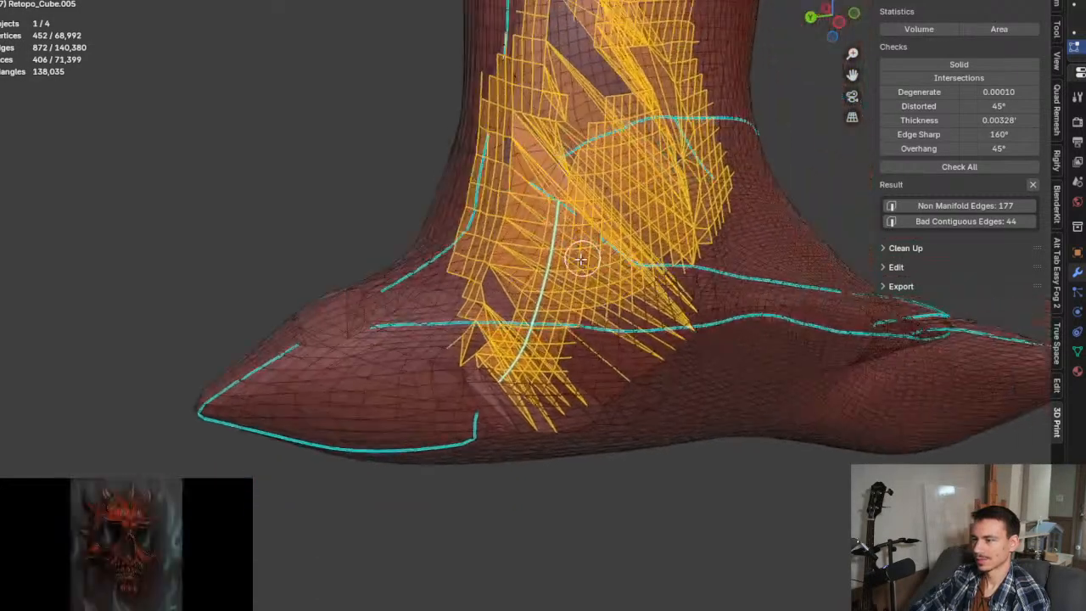
Step: Delete the selected vertices of the damaged ankle and foot side and show the face orientation overlay
scroll(543, 255, down, 3)
scroll(543, 255, up, 3)
key(x)
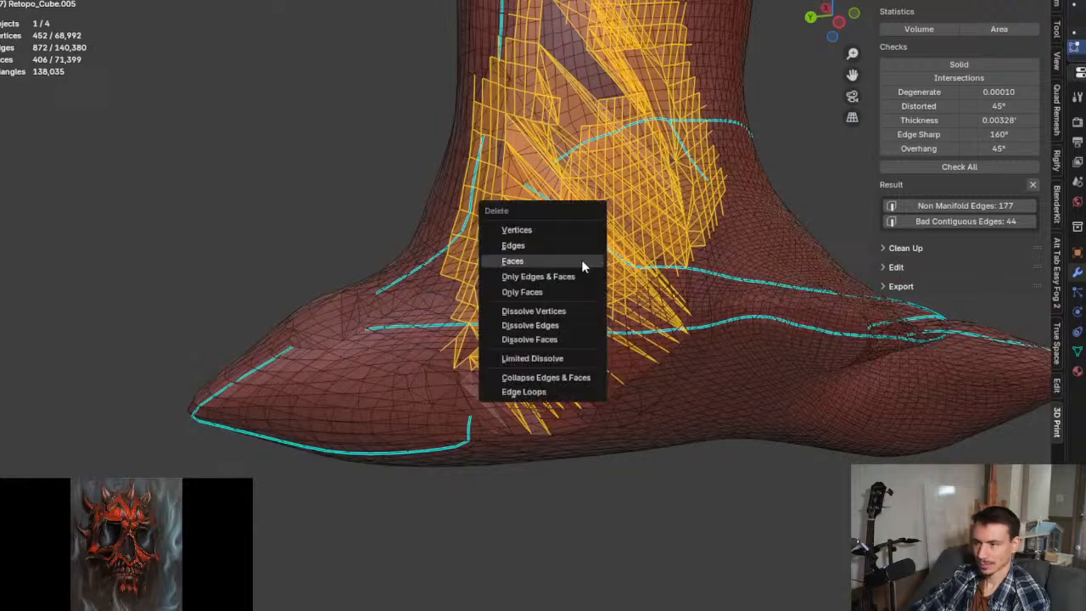
click(584, 229)
middle_drag(587, 229, 620, 242)
key(alt+shift+o)
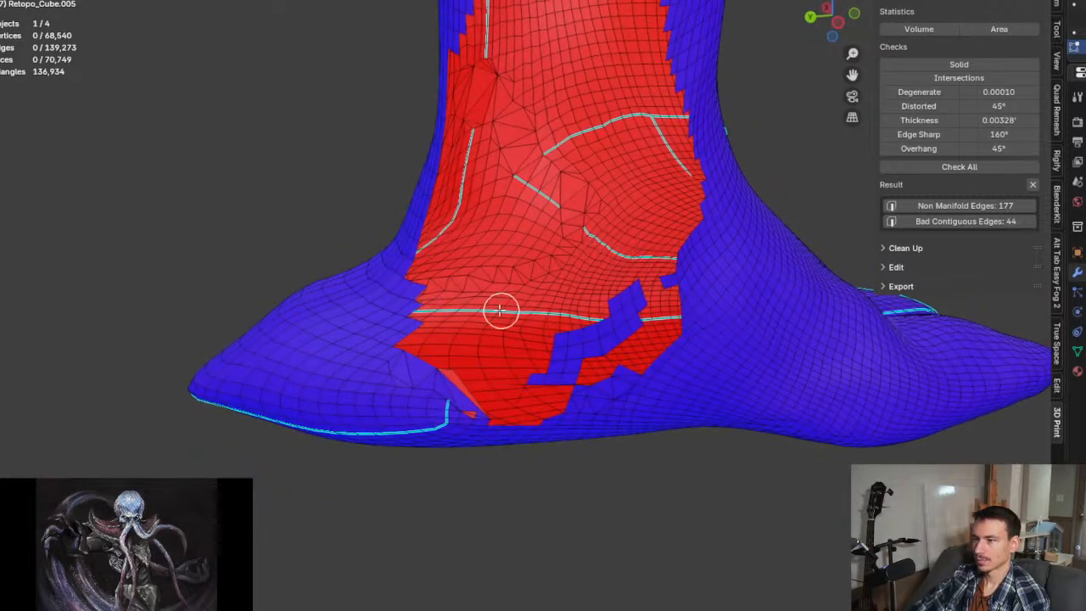
middle_drag(413, 310, 517, 361)
scroll(506, 382, up, 2)
scroll(503, 360, down, 2)
scroll(483, 376, up, 2)
scroll(483, 377, down, 3)
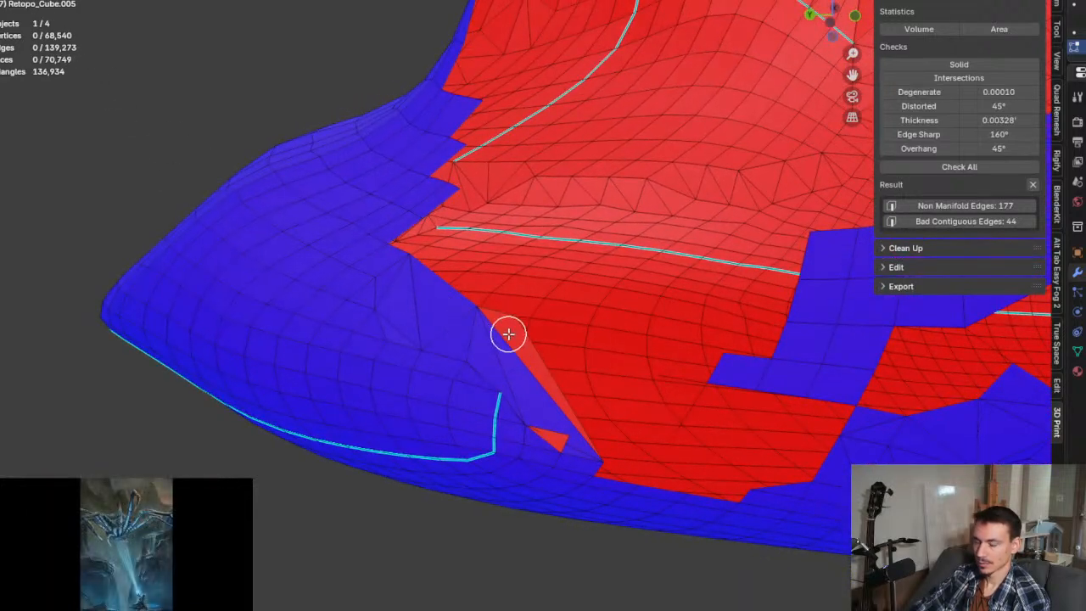
key(l)
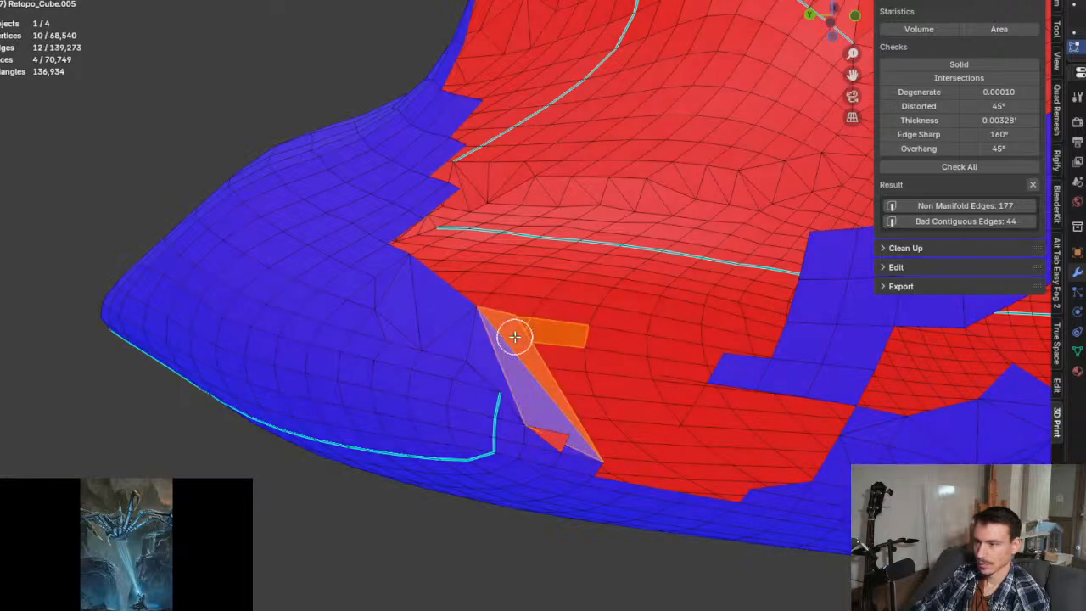
double_click(556, 439)
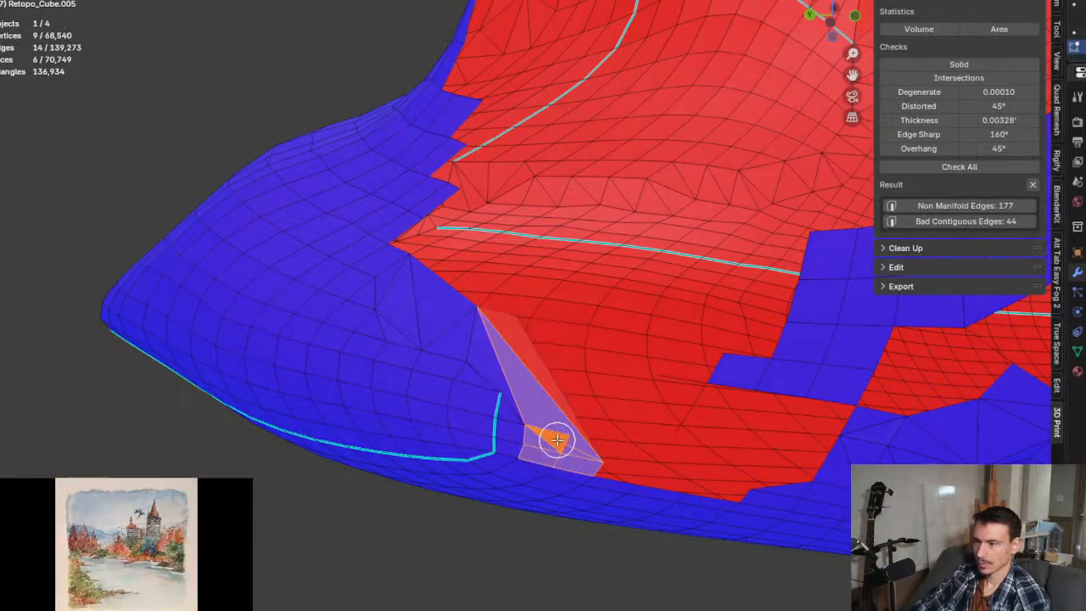
mouse_move(544, 404)
middle_down()
mouse_move(526, 385)
mouse_move(528, 357)
mouse_move(548, 368)
mouse_move(542, 361)
middle_up()
key(l)
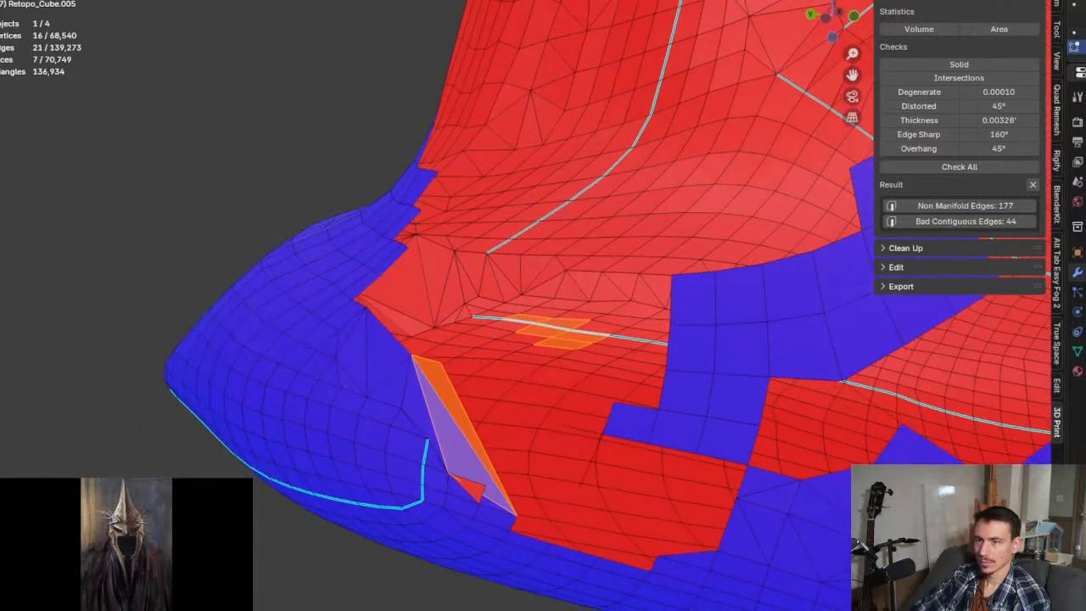
Step: Replace the circle selection with just the long stretched red triangle at the toe-side edge of the opening
click(5, 15)
click(32, 32)
middle_drag(401, 387, 486, 394)
click(637, 361)
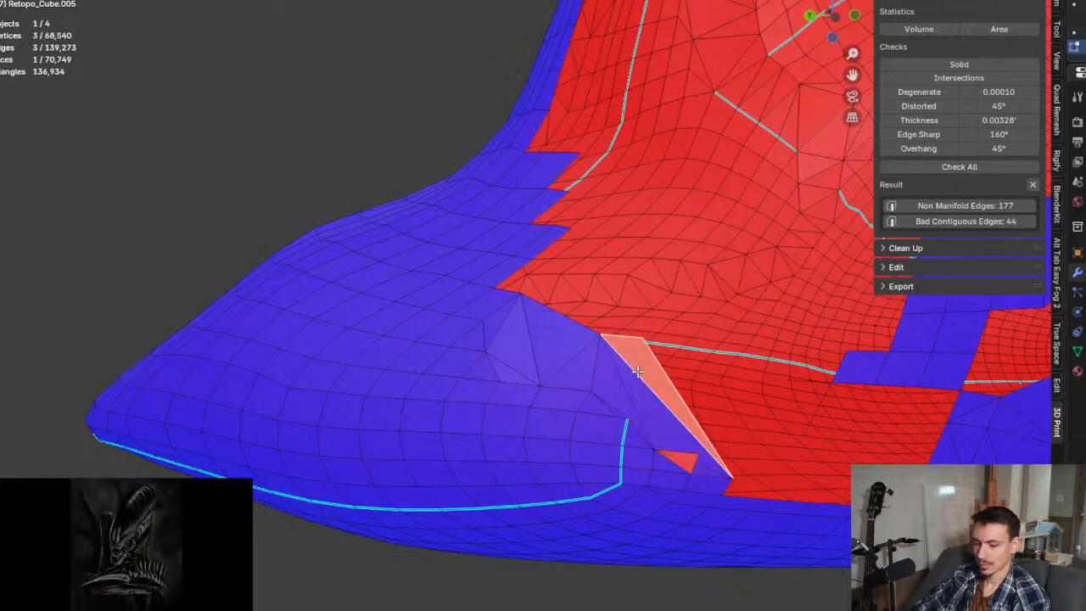
key(x)
click(637, 377)
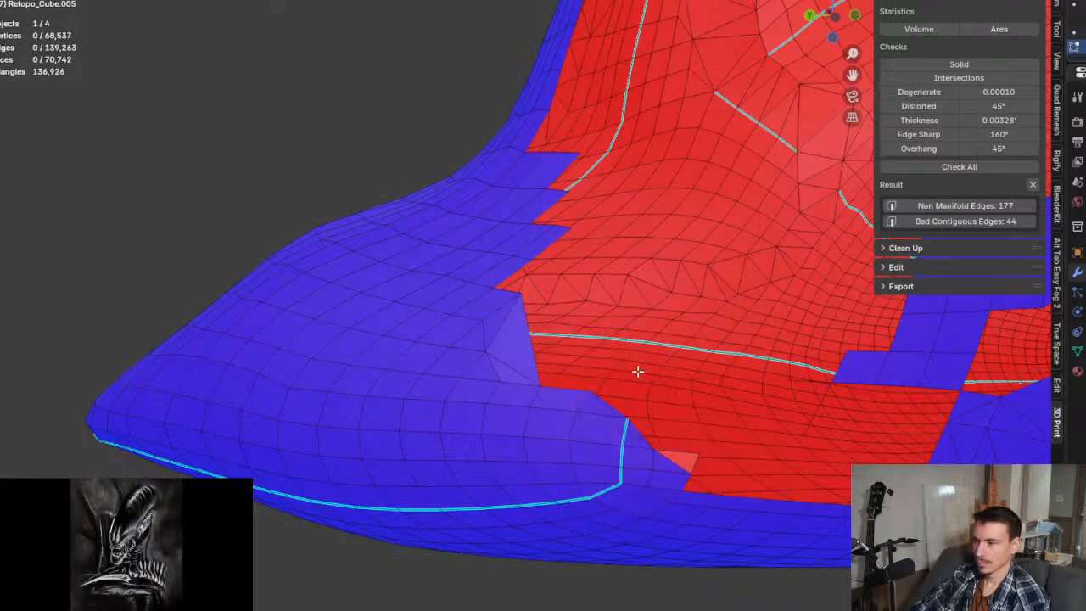
key(ctrl+z)
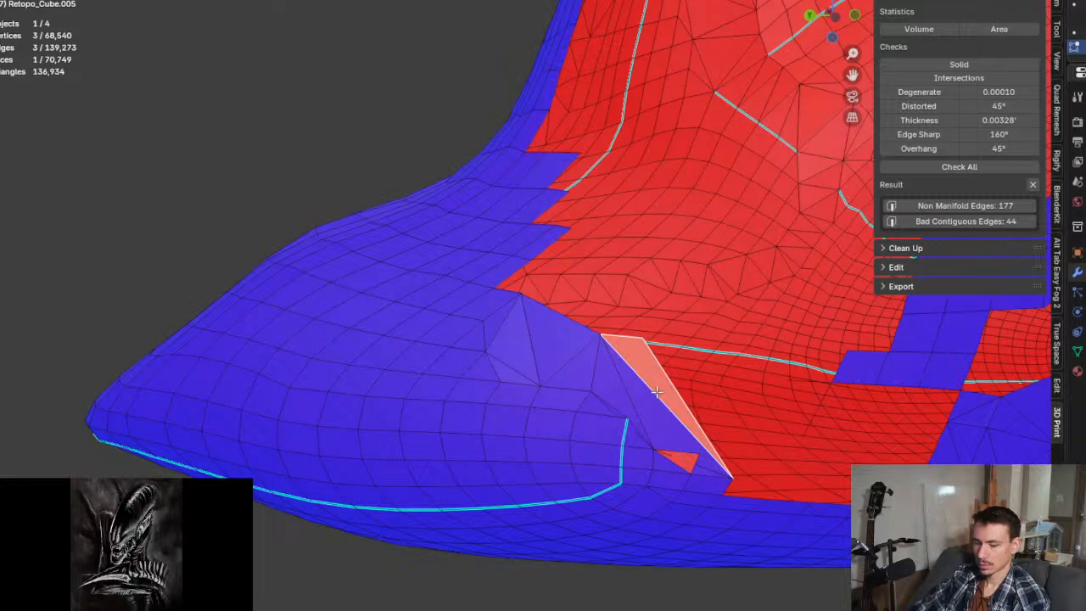
Step: Delete the selected stretched triangle and the small flipped red triangle beside it, removing only their faces
key(x)
click(651, 421)
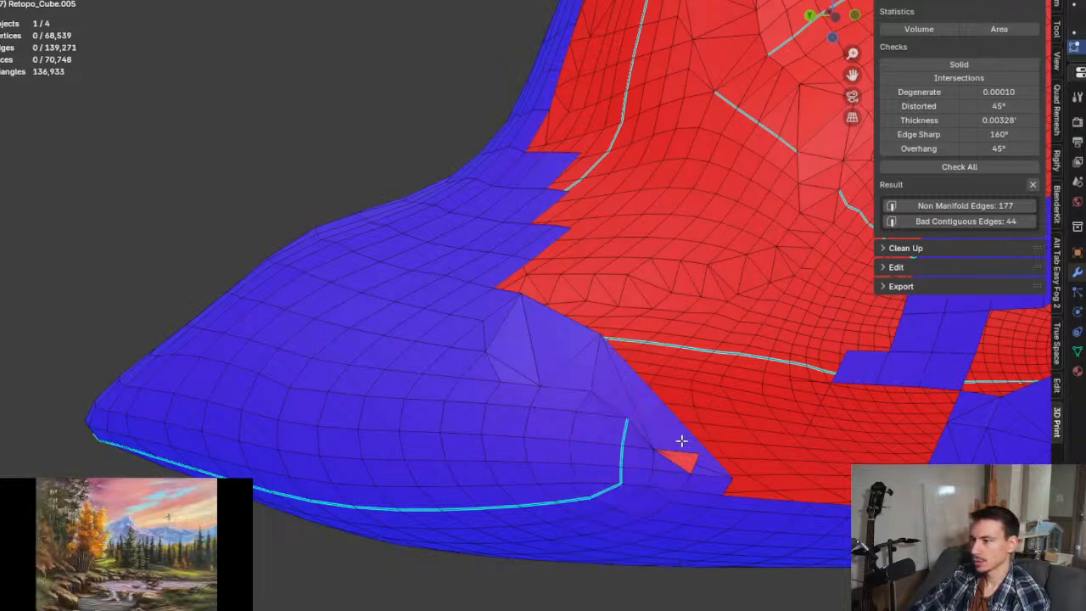
key(x)
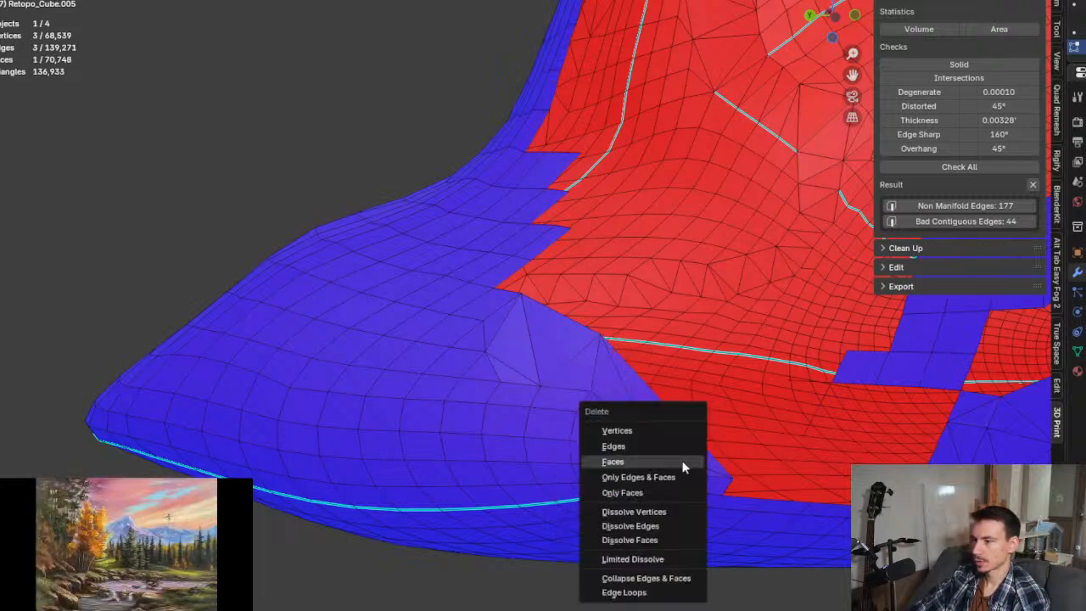
click(683, 463)
Step: Delete the remaining long stretched blue triangle that spans the toe-side edge of the opening
middle_drag(684, 455, 563, 381)
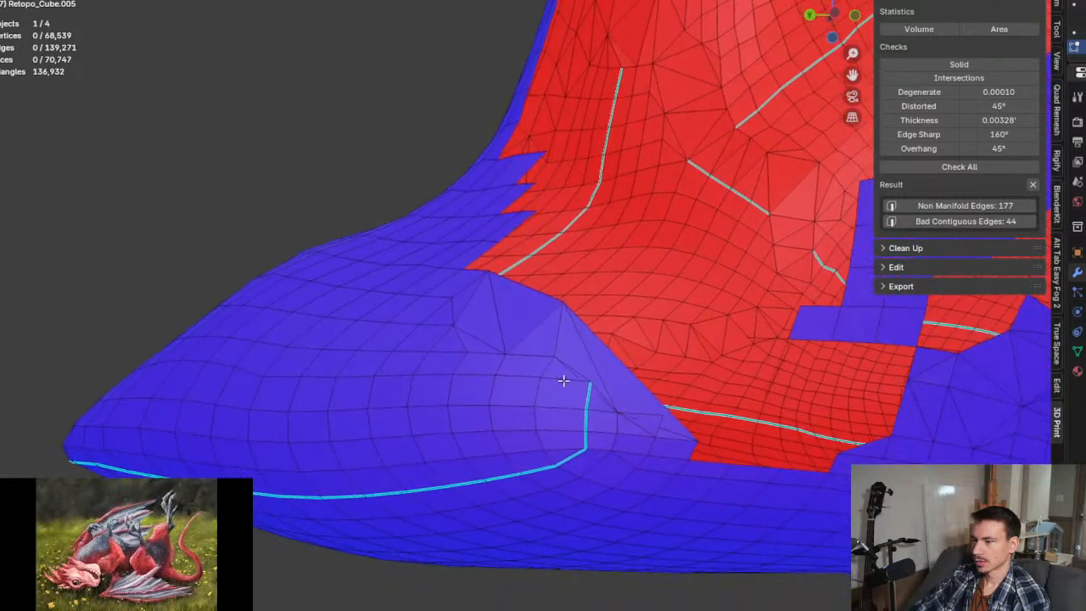
click(637, 423)
click(624, 388)
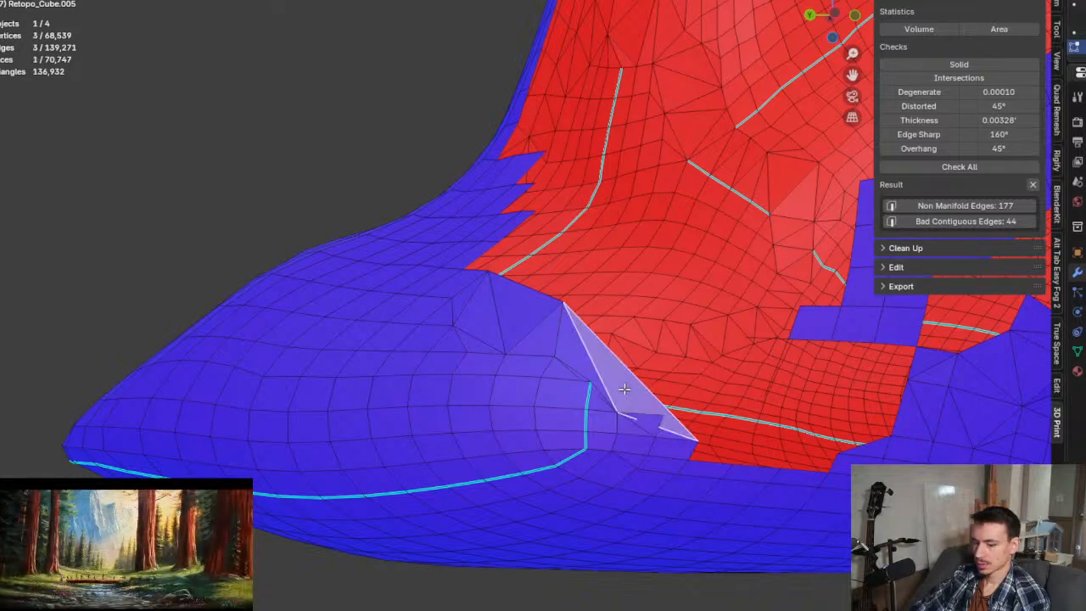
key(x)
click(624, 388)
scroll(625, 416, up, 4)
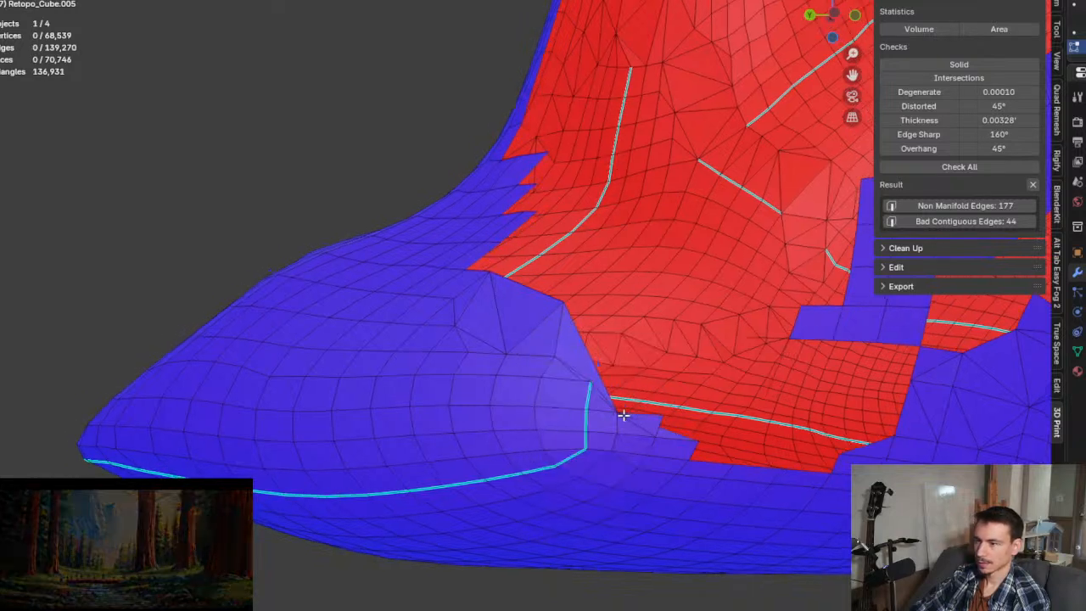
Step: Delete the two protruding triangular faces along the hole border behind the toe of the foot
click(646, 419)
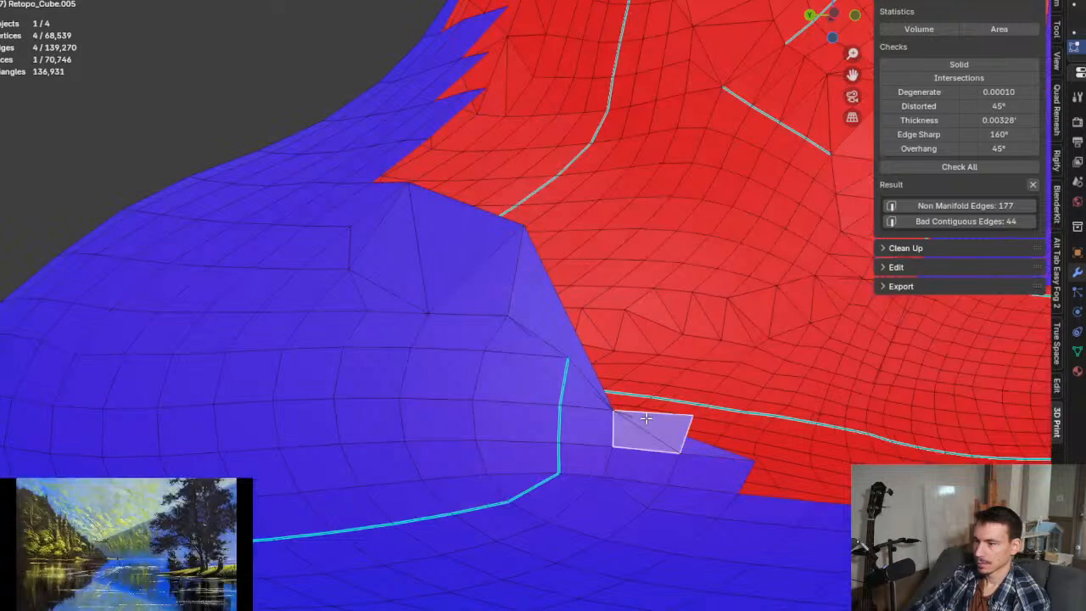
click(541, 311)
key(x)
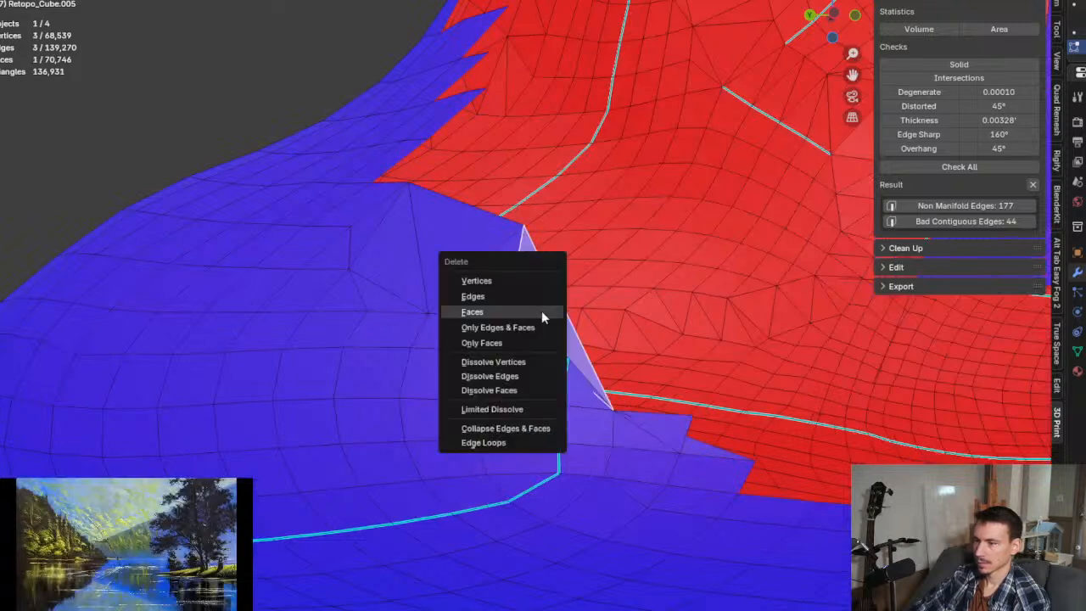
click(542, 311)
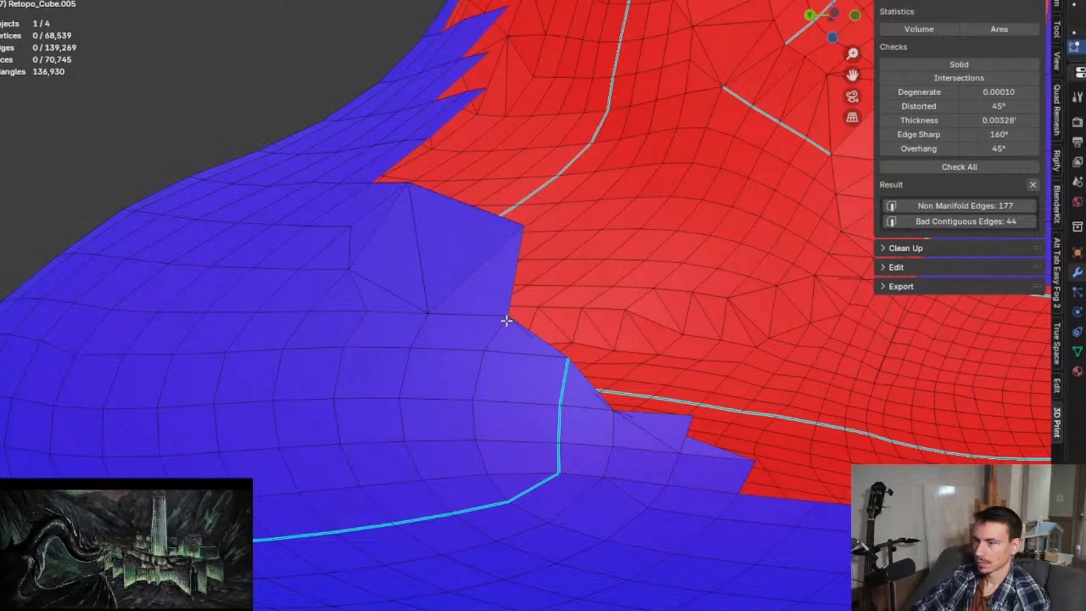
click(502, 289)
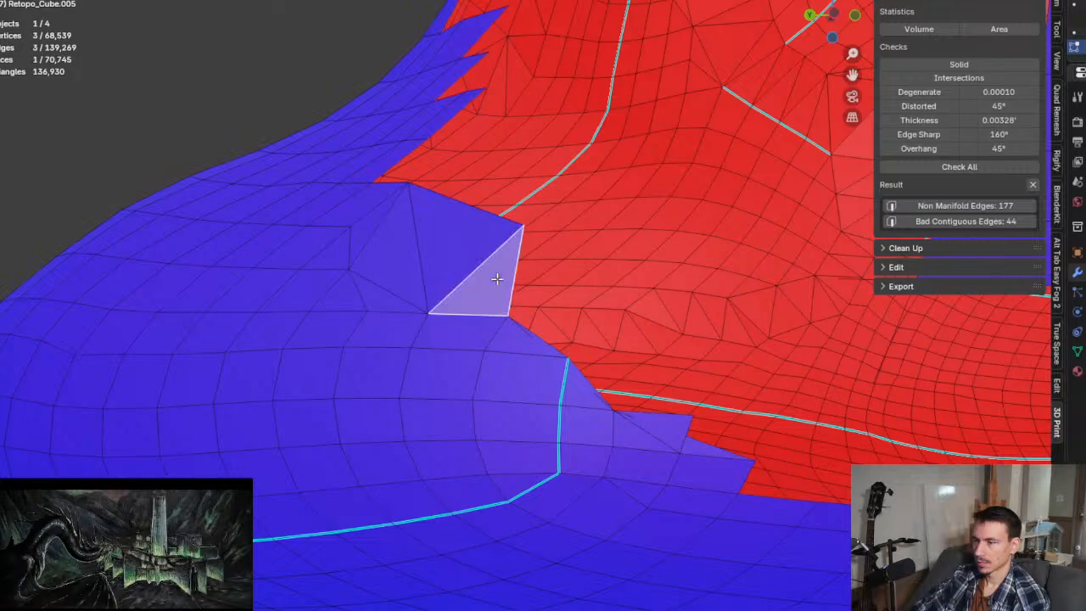
key(x)
click(497, 284)
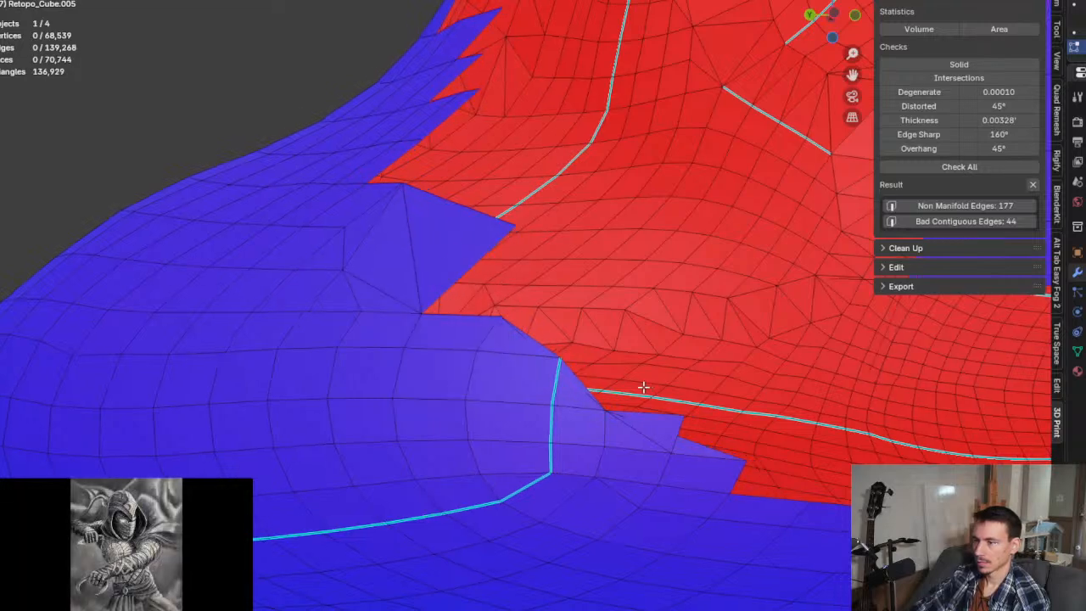
Step: Delete the two thin triangular faces bridging the notches in the hole border, working from the opposite side
scroll(628, 392, up, 3)
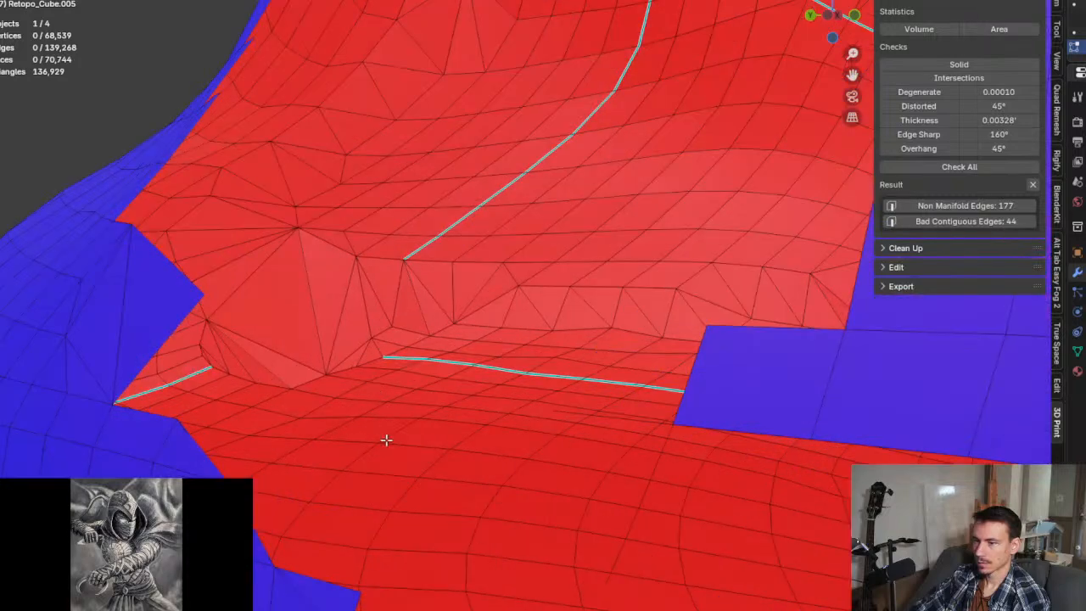
middle_drag(385, 440, 255, 349)
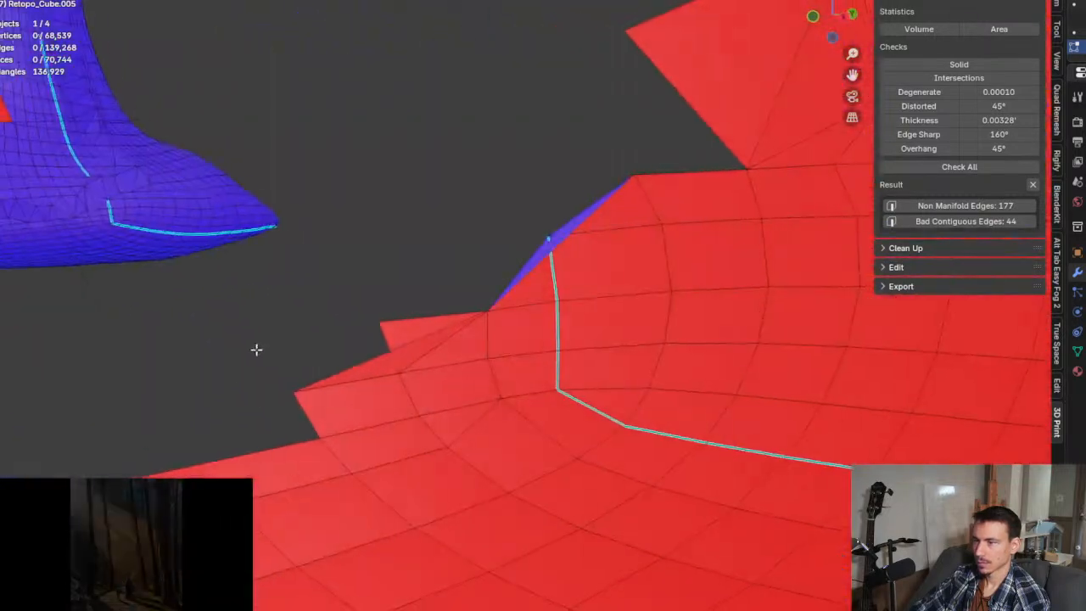
key(x)
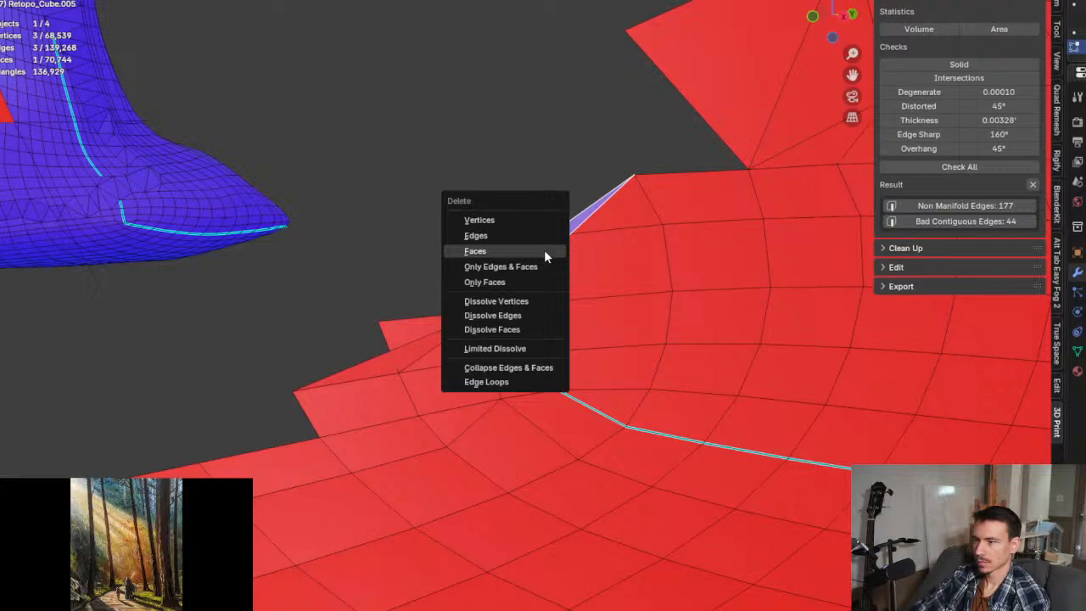
click(544, 250)
click(411, 353)
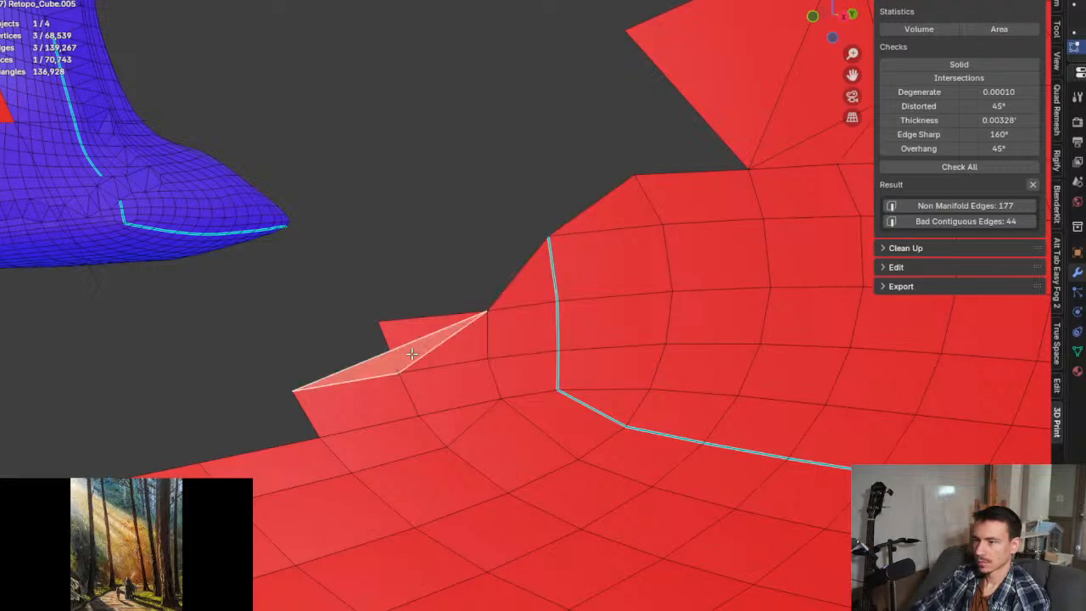
key(x)
click(411, 353)
middle_drag(412, 353, 365, 246)
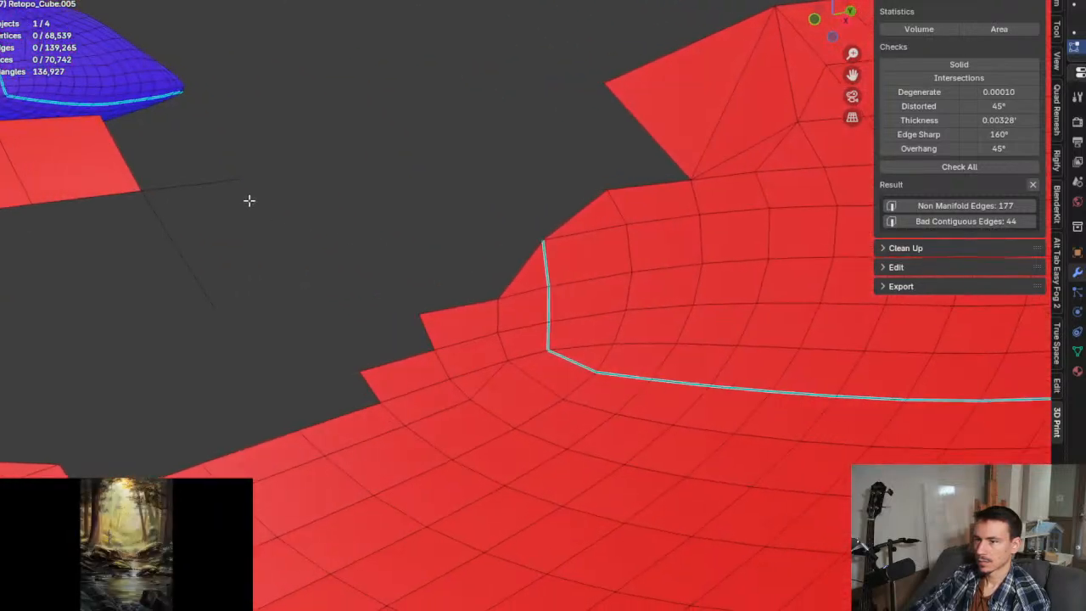
Step: Switch to vertex selection and delete the loose edges and stray vertices floating inside the hole
drag(190, 167, 181, 293)
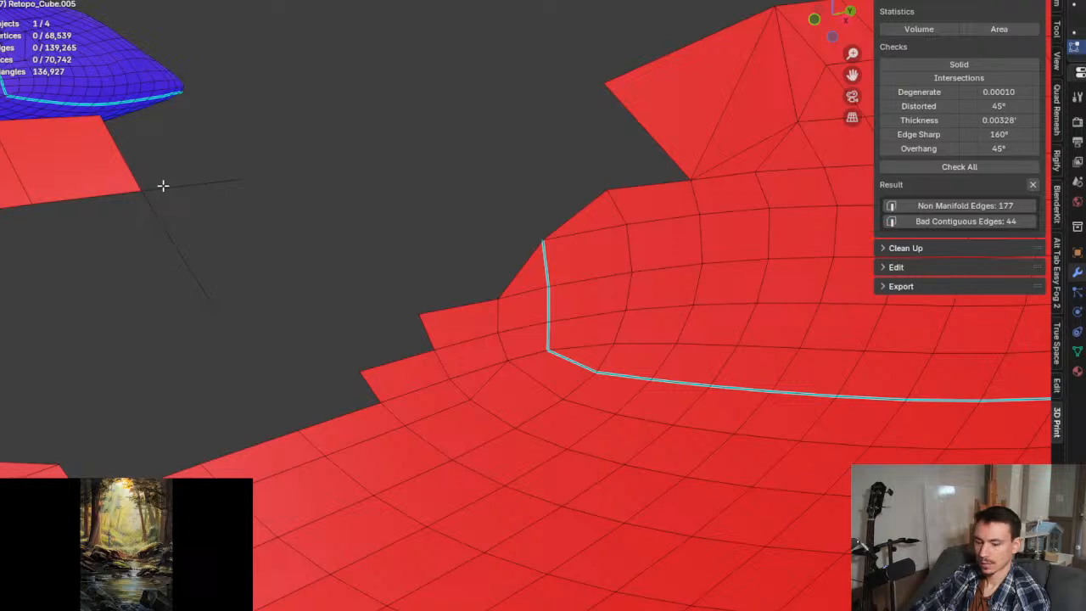
alt+click(176, 246)
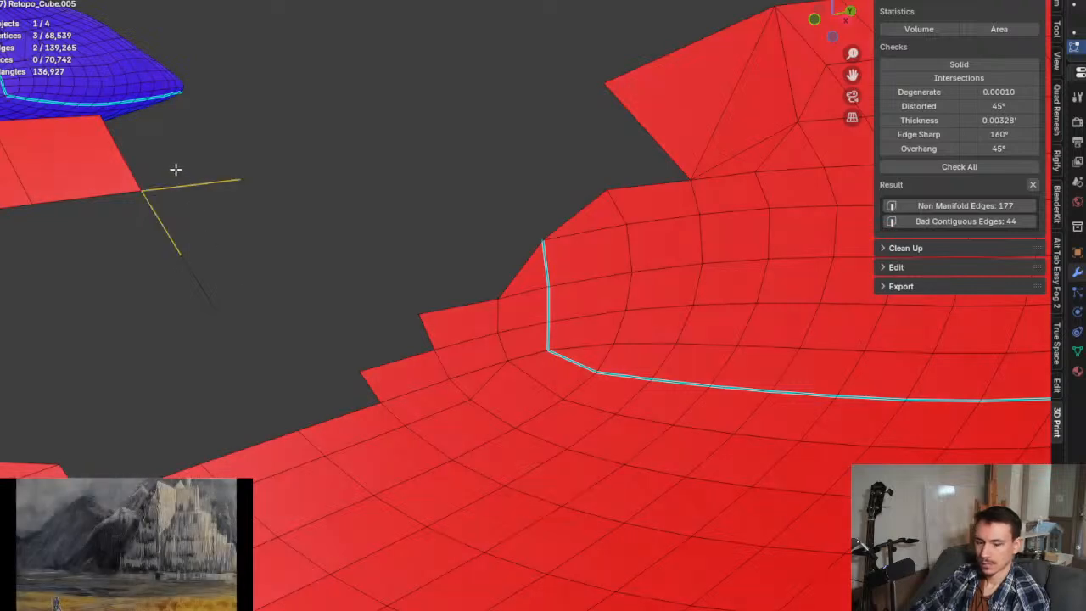
key(1)
drag(173, 172, 385, 317)
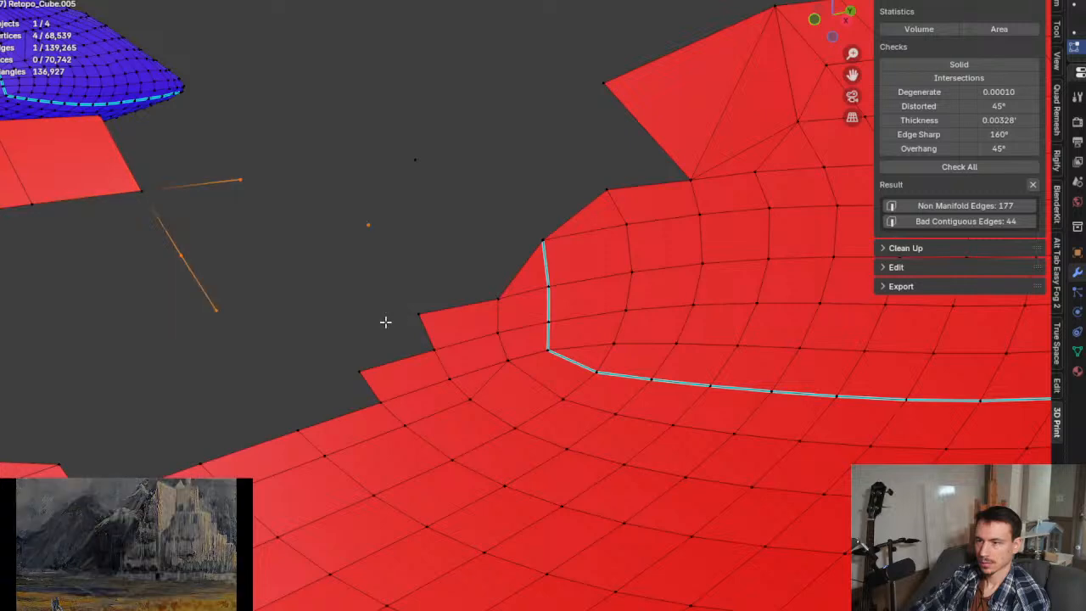
key(x)
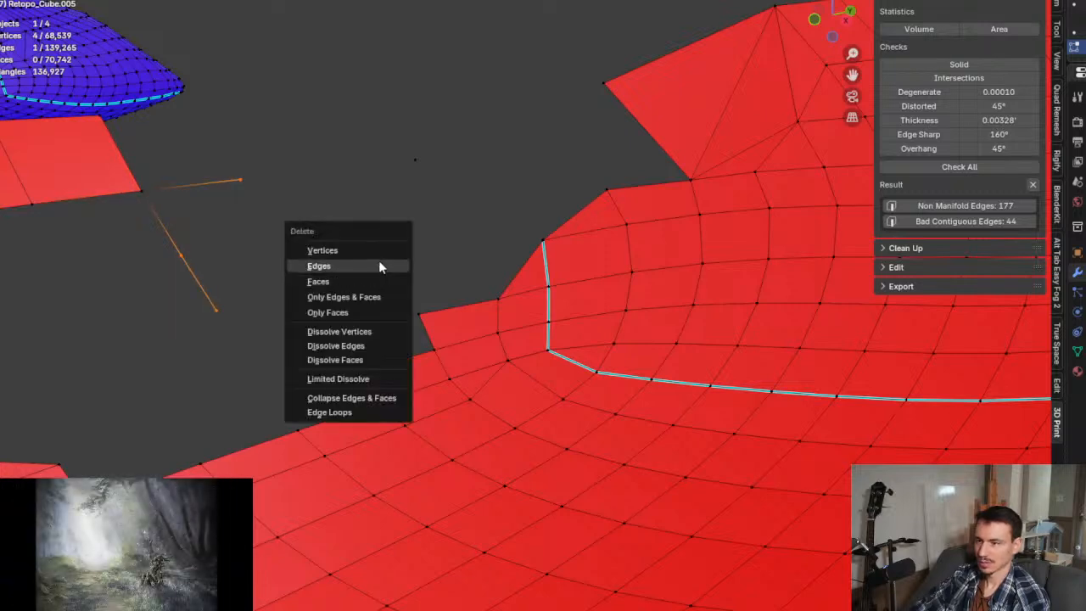
click(378, 265)
key(x)
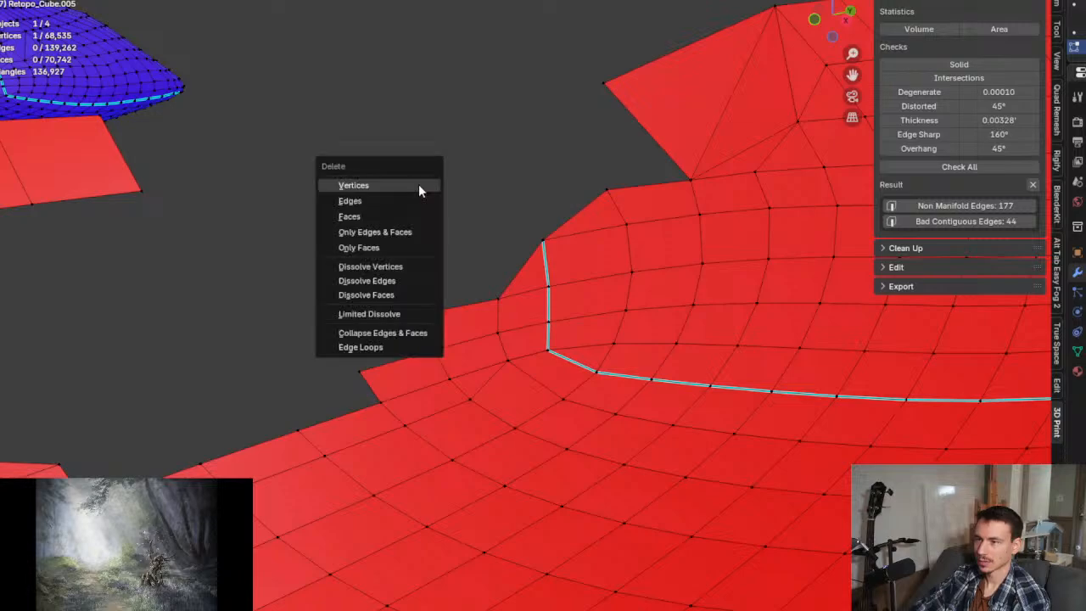
click(409, 180)
Step: Delete the vertex at the tip of the face protruding from the hole's lower border
middle_drag(344, 230, 289, 466)
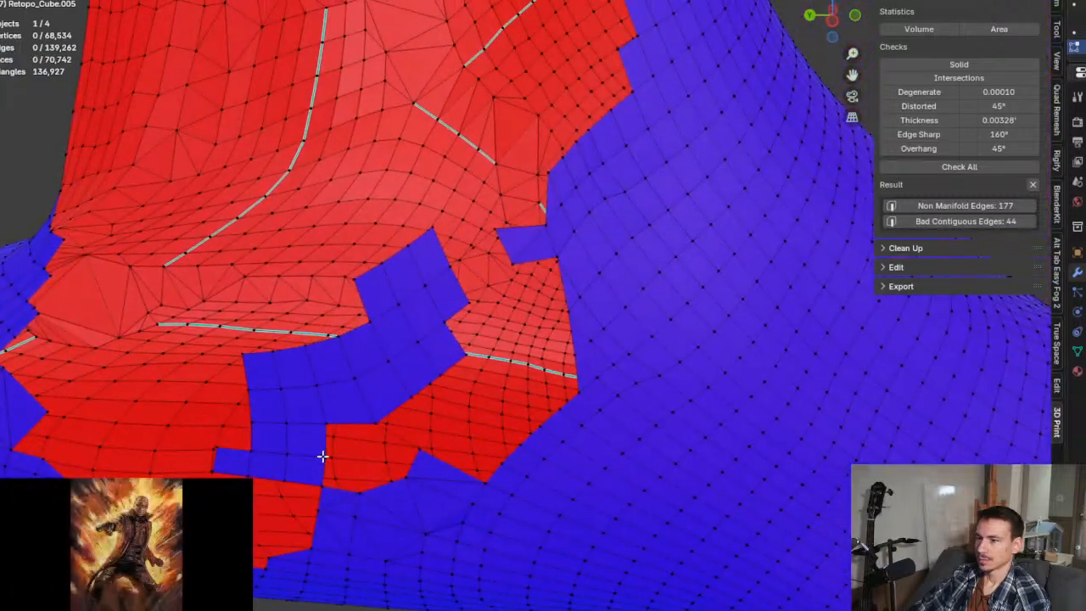
scroll(323, 456, up, 2)
scroll(329, 456, up, 5)
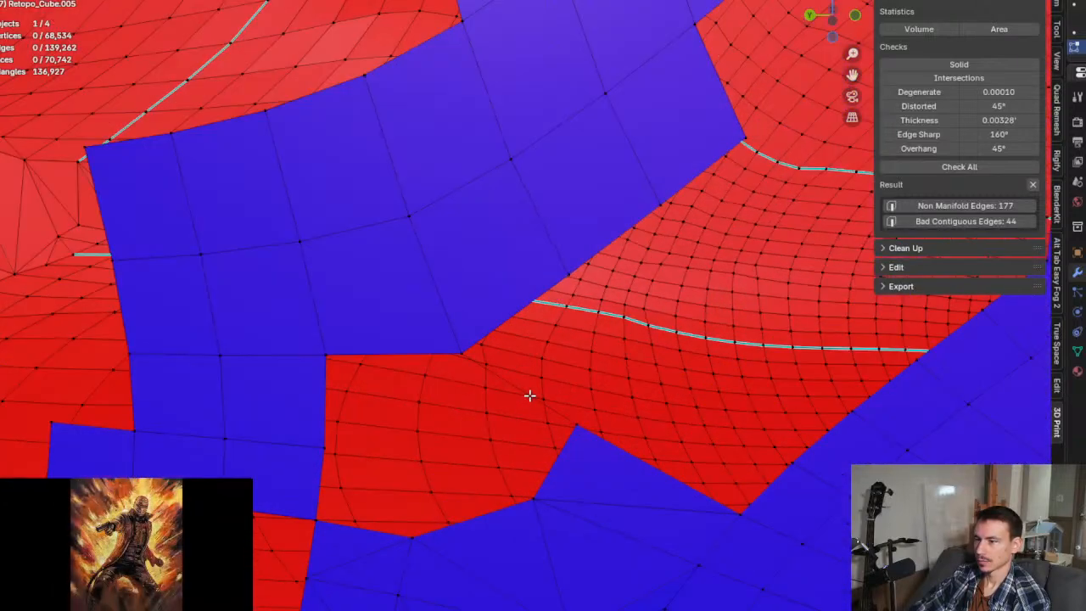
click(538, 403)
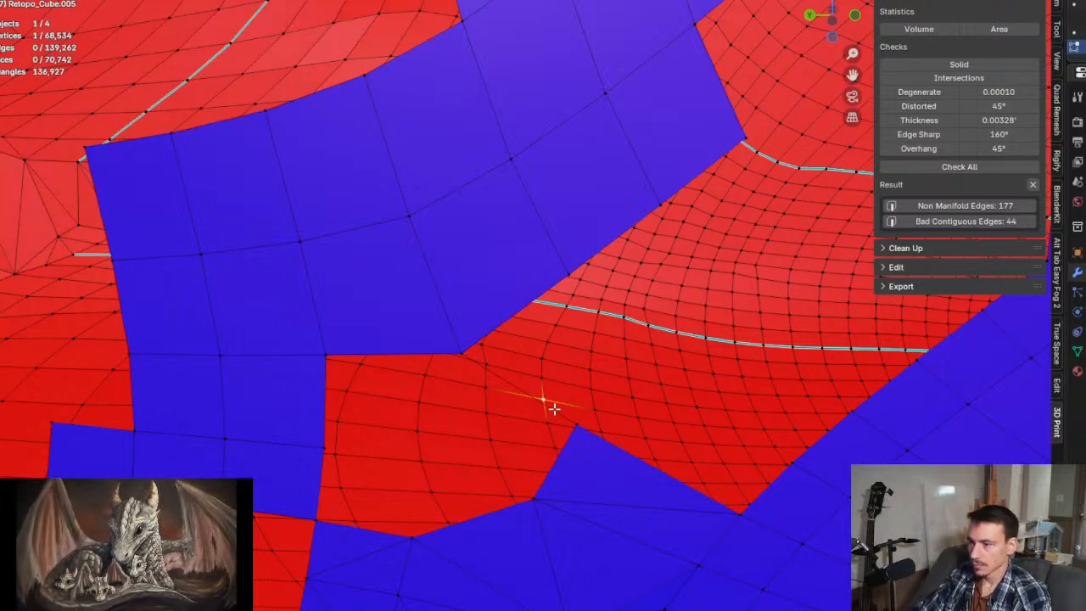
mouse_move(553, 409)
middle_down()
mouse_move(548, 395)
mouse_move(548, 404)
middle_up()
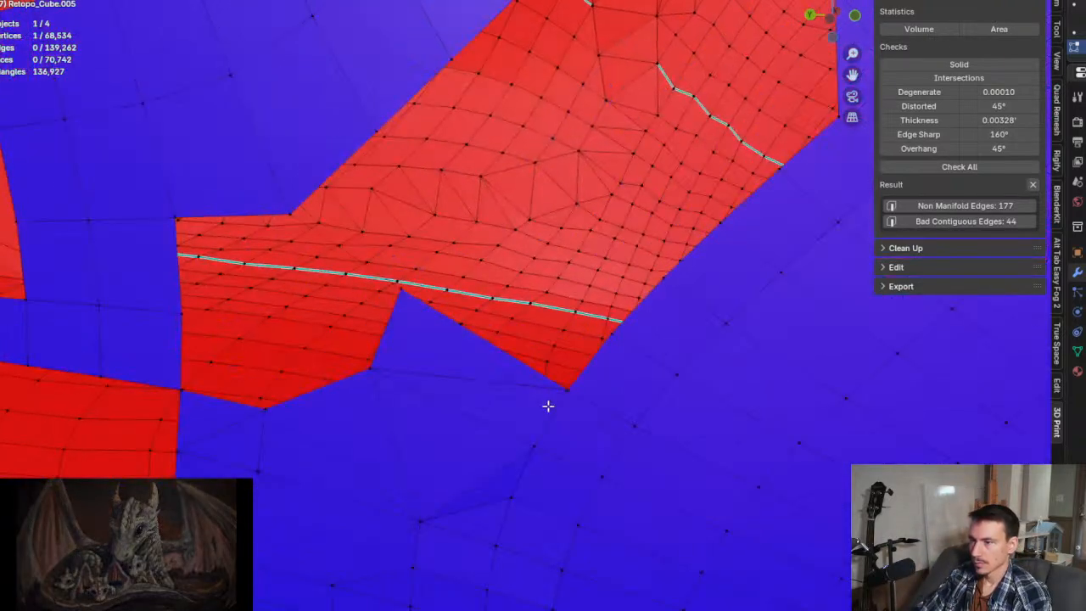
click(399, 301)
middle_drag(390, 331, 485, 346)
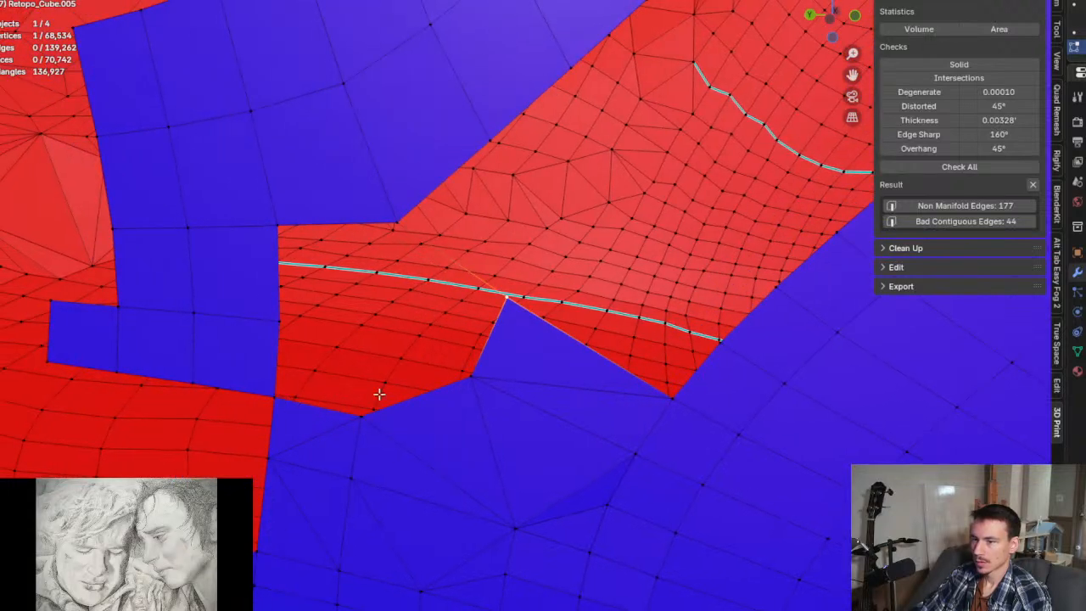
key(x)
click(499, 338)
Step: Delete the corner vertex that joins the face patch inside the hole to the surrounding mesh
scroll(275, 397, up, 3)
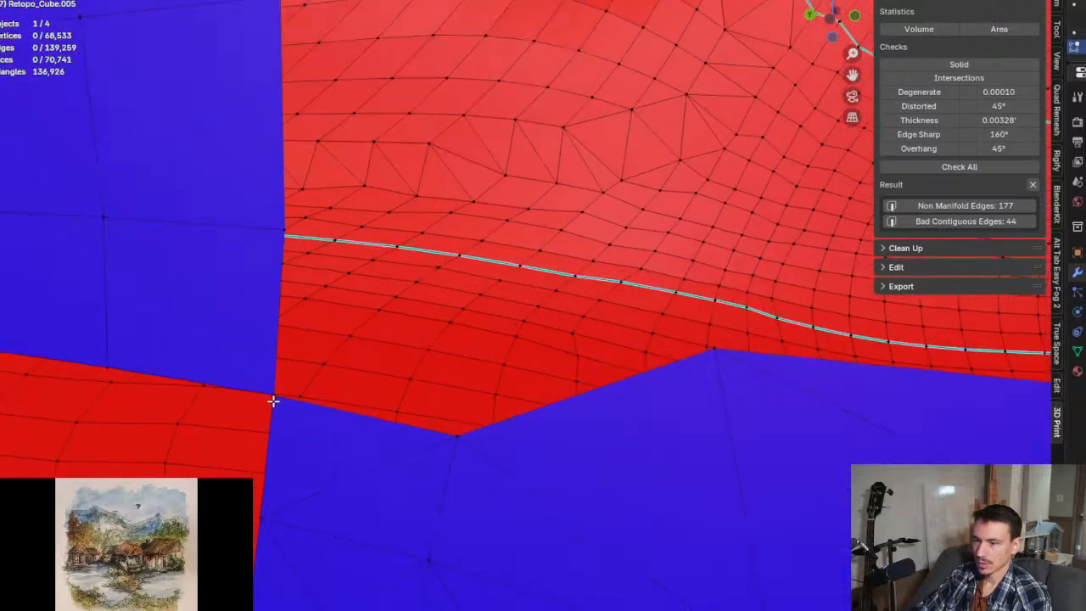
click(274, 394)
key(x)
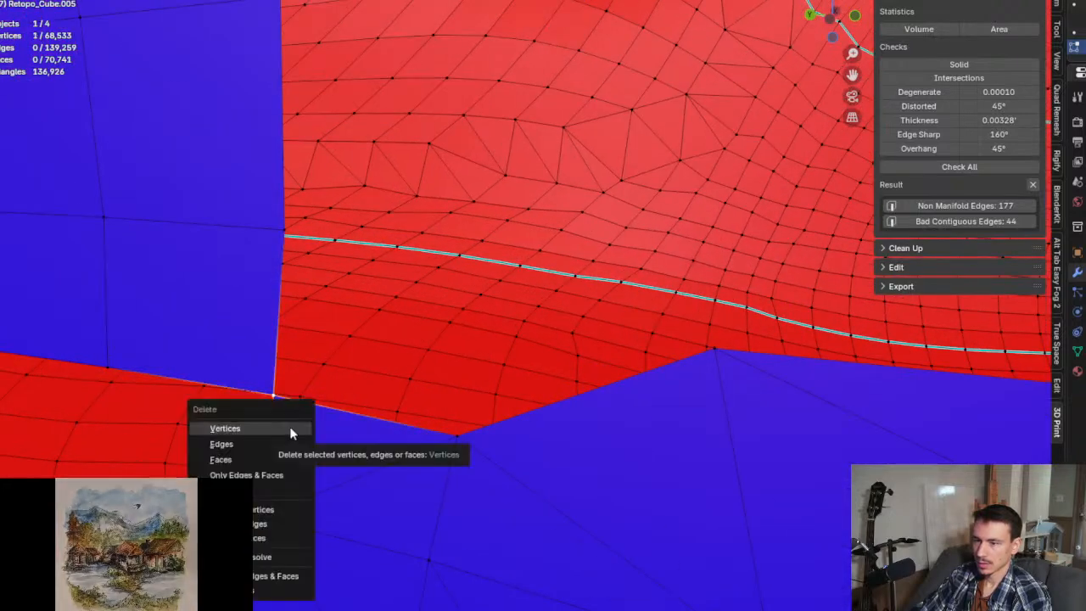
click(289, 425)
Step: Delete the two stray vertices floating between the face patch and the hole border near the ankle
scroll(289, 426, down, 5)
scroll(407, 422, up, 2)
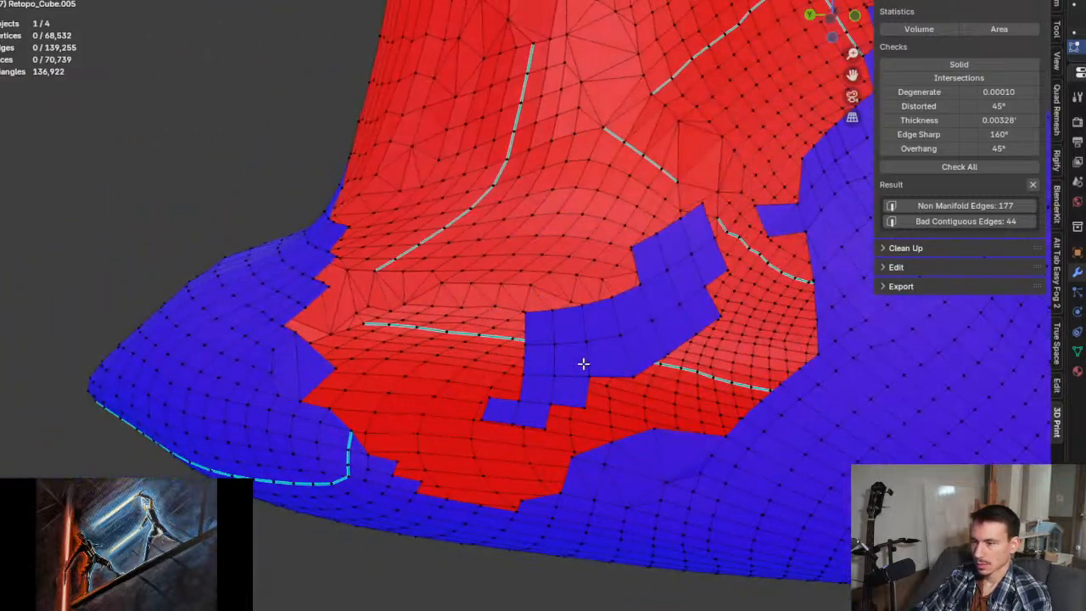
scroll(582, 363, up, 5)
scroll(535, 291, down, 2)
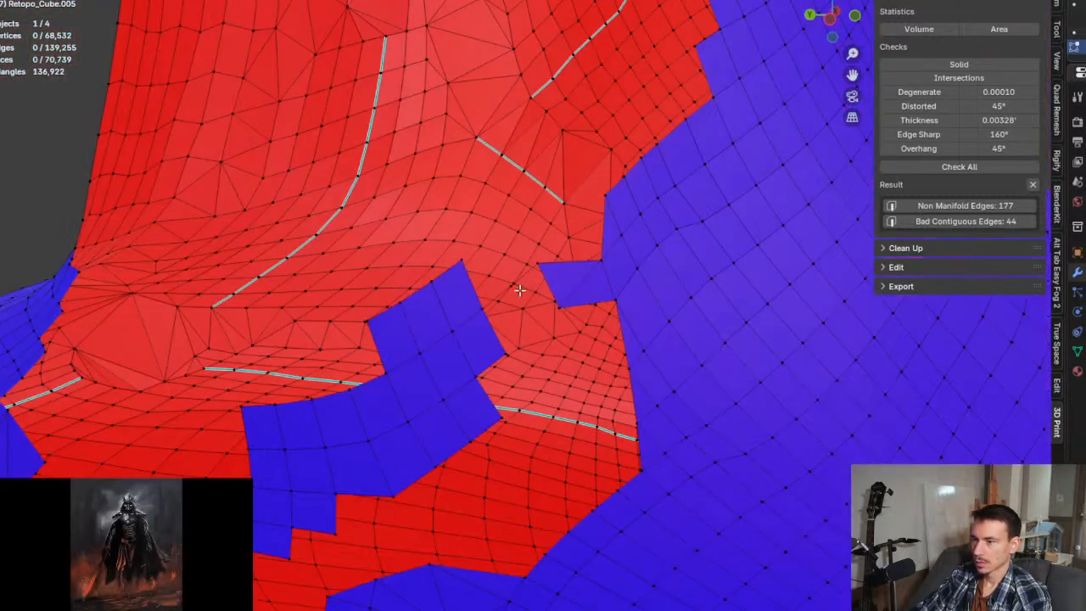
scroll(515, 287, up, 3)
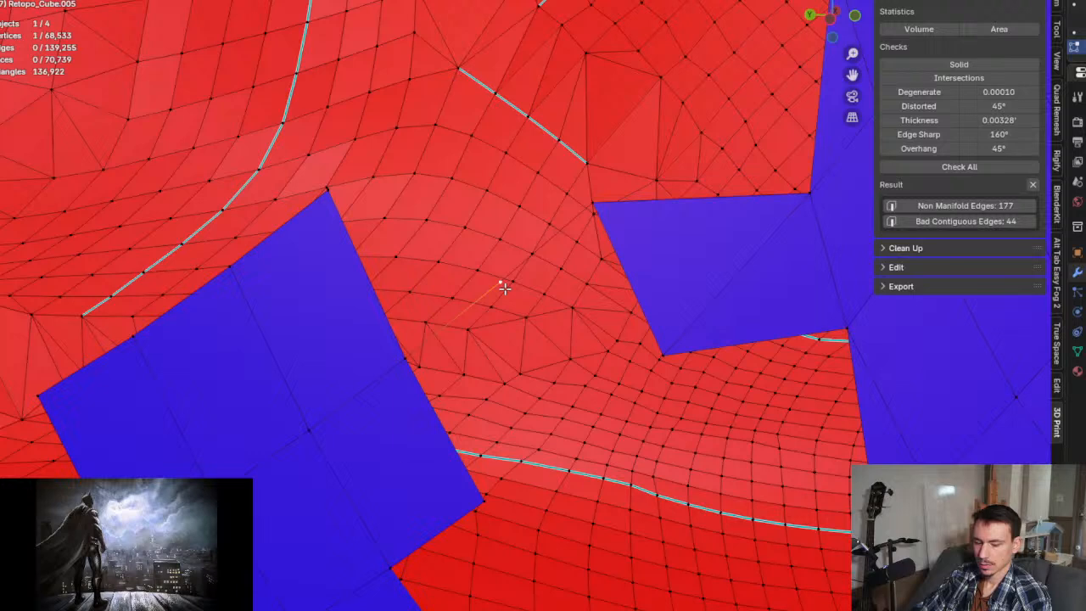
key(x)
click(504, 289)
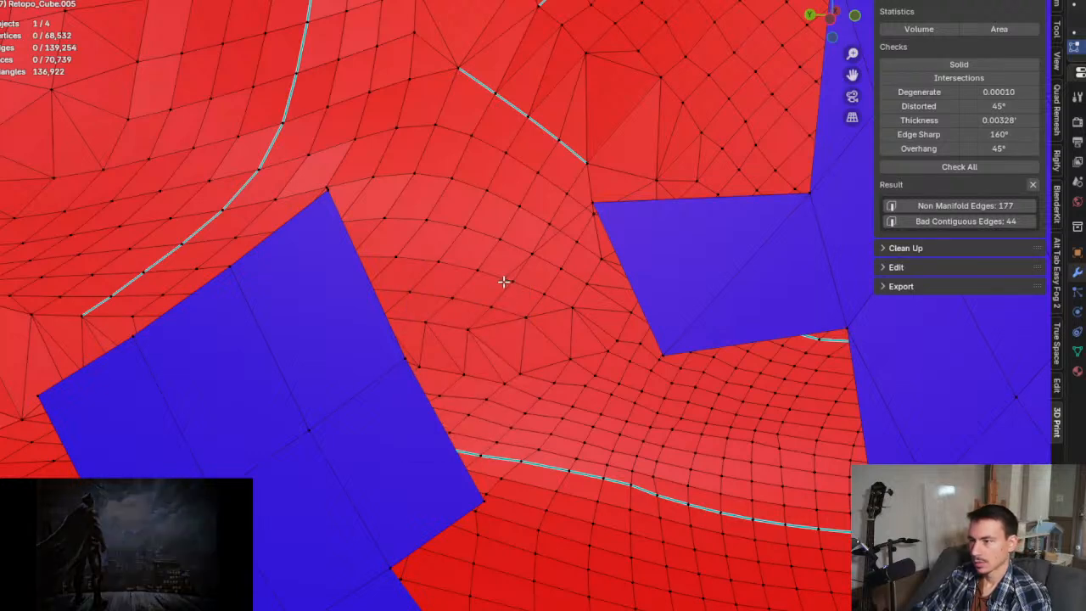
click(503, 281)
key(x)
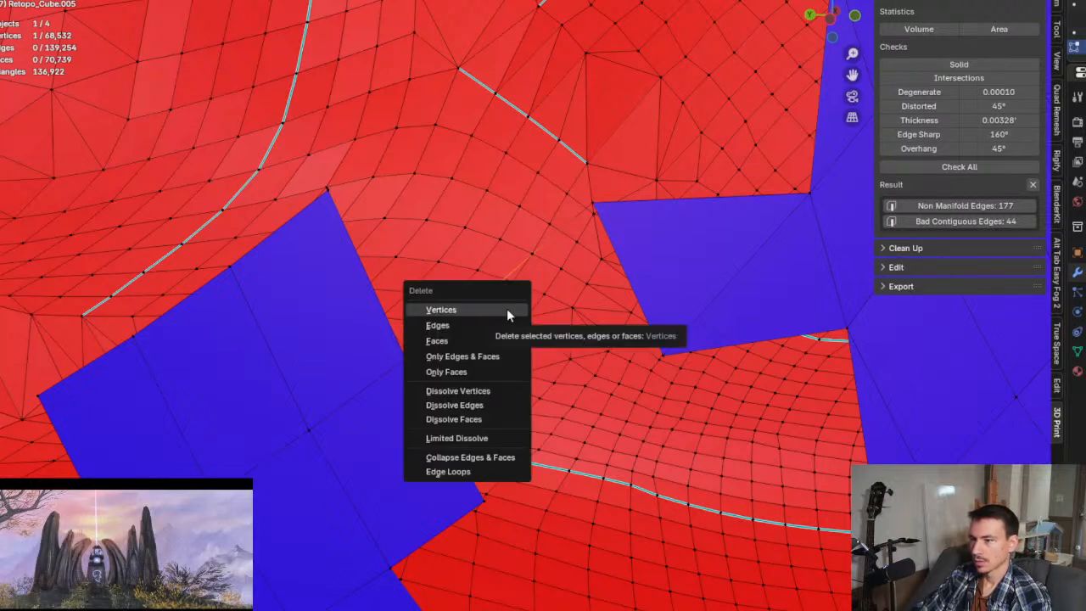
click(507, 311)
Step: Select the whole disconnected face patch inside the hole as linked geometry and delete its vertices
scroll(502, 313, down, 5)
middle_drag(500, 327, 561, 337)
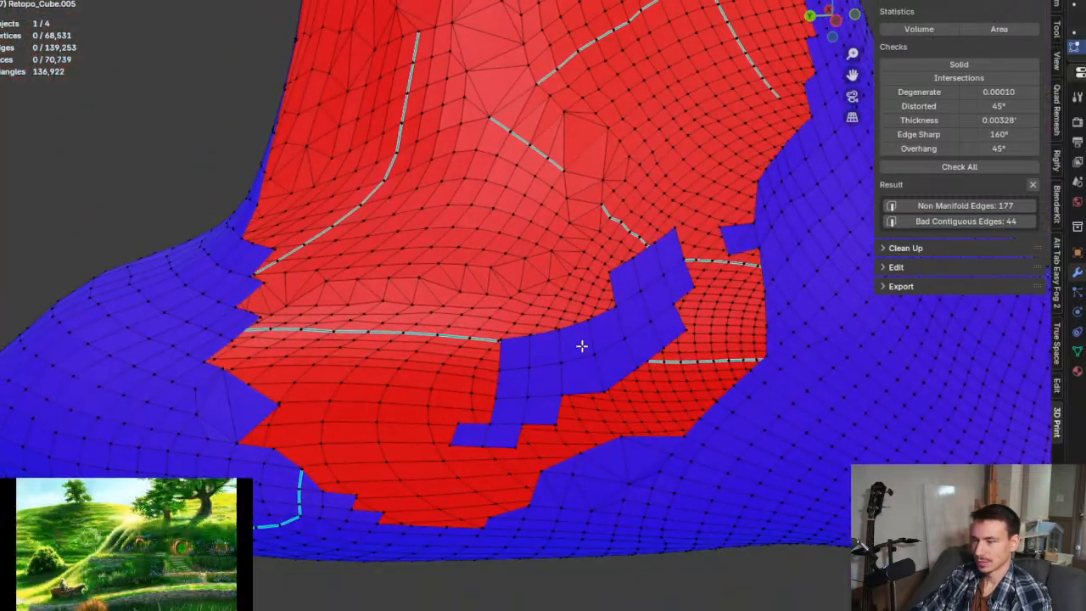
key(l)
key(x)
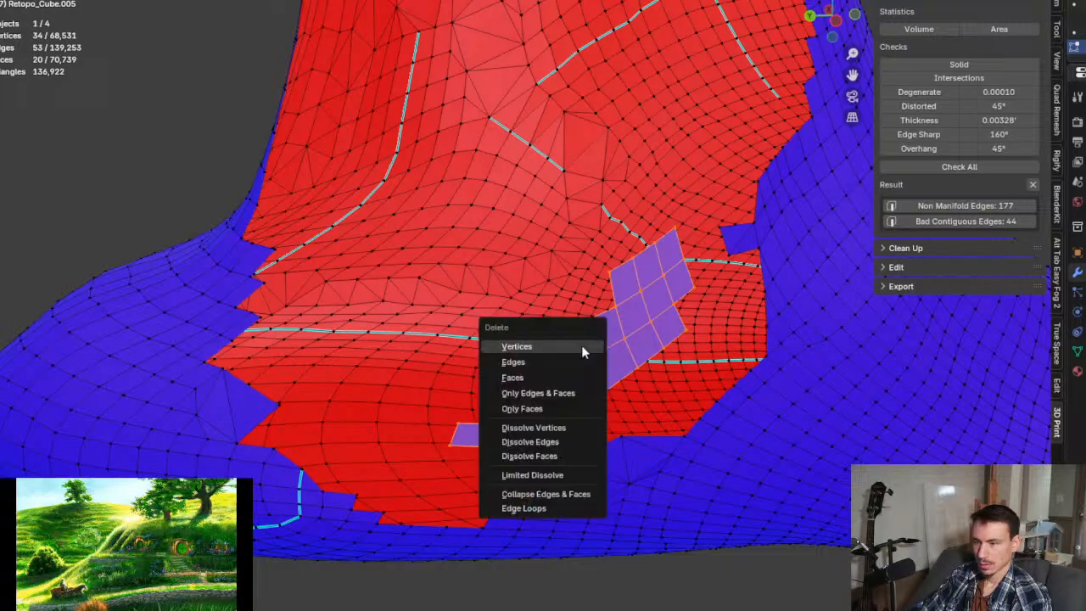
click(581, 344)
Step: Delete the single loose vertex floating inside the ankle opening
middle_drag(581, 344, 576, 386)
scroll(585, 270, up, 3)
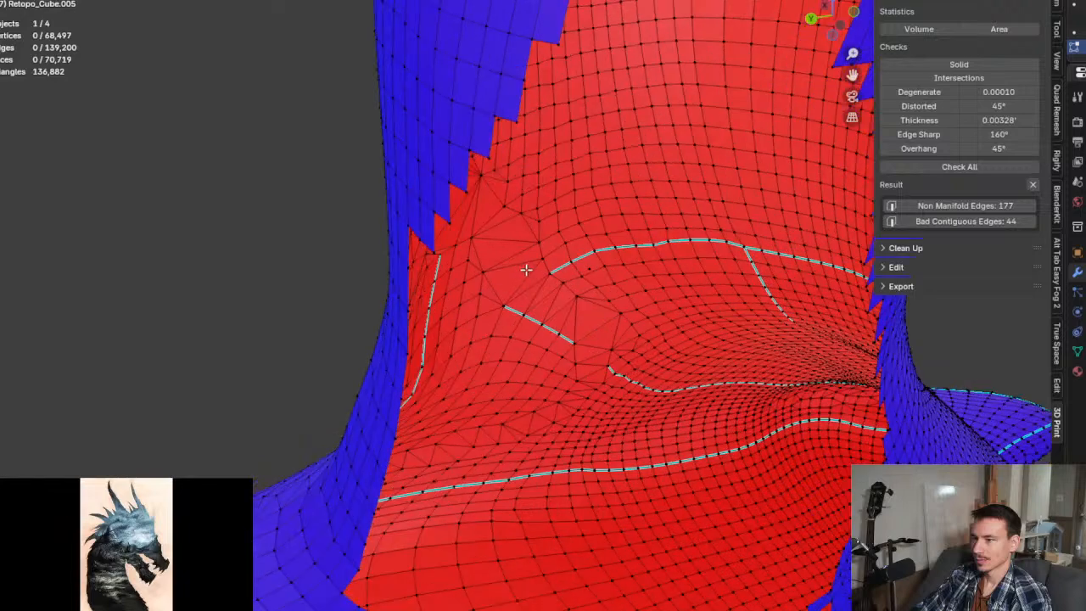
click(585, 271)
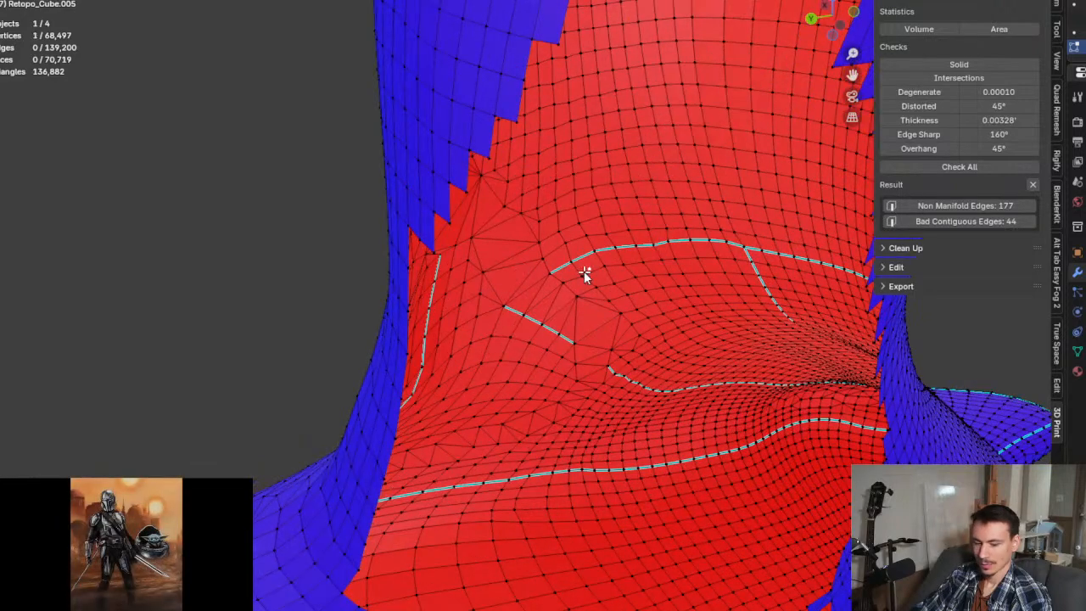
key(x)
click(584, 271)
scroll(584, 270, down, 3)
Step: Try to select the ankle hole's jagged border along its heel side as one continuous vertex path
middle_drag(584, 270, 695, 374)
alt+click(698, 382)
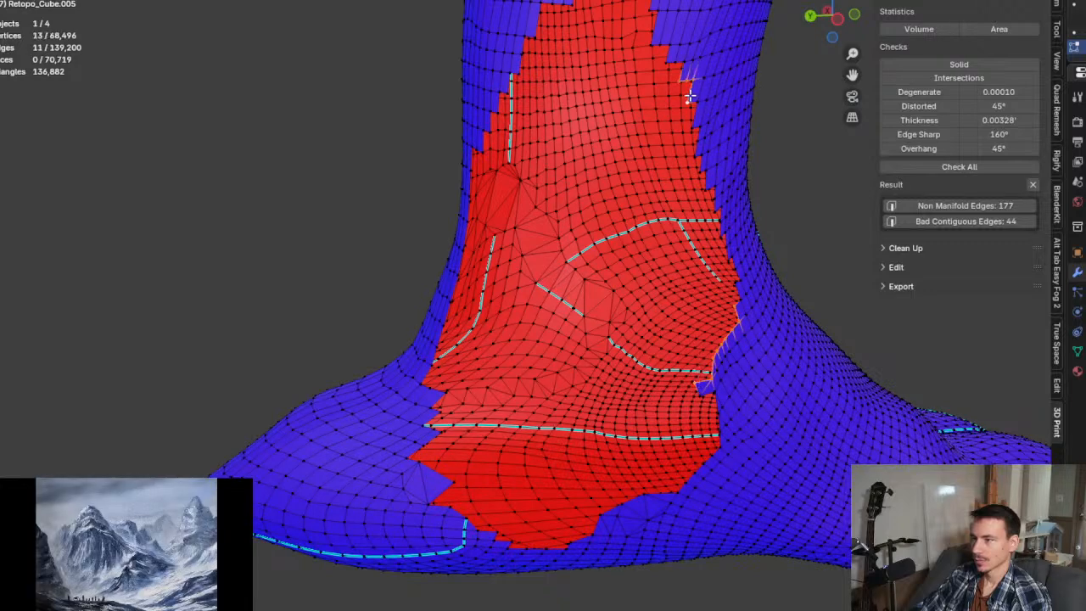
scroll(718, 263, up, 1)
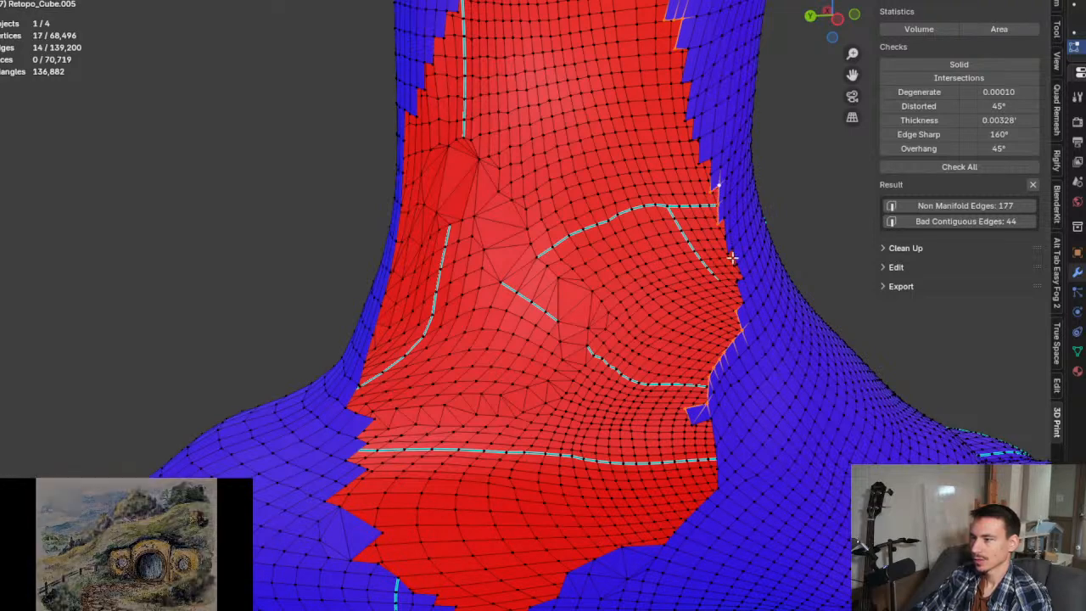
click(763, 298)
middle_drag(763, 298, 807, 241)
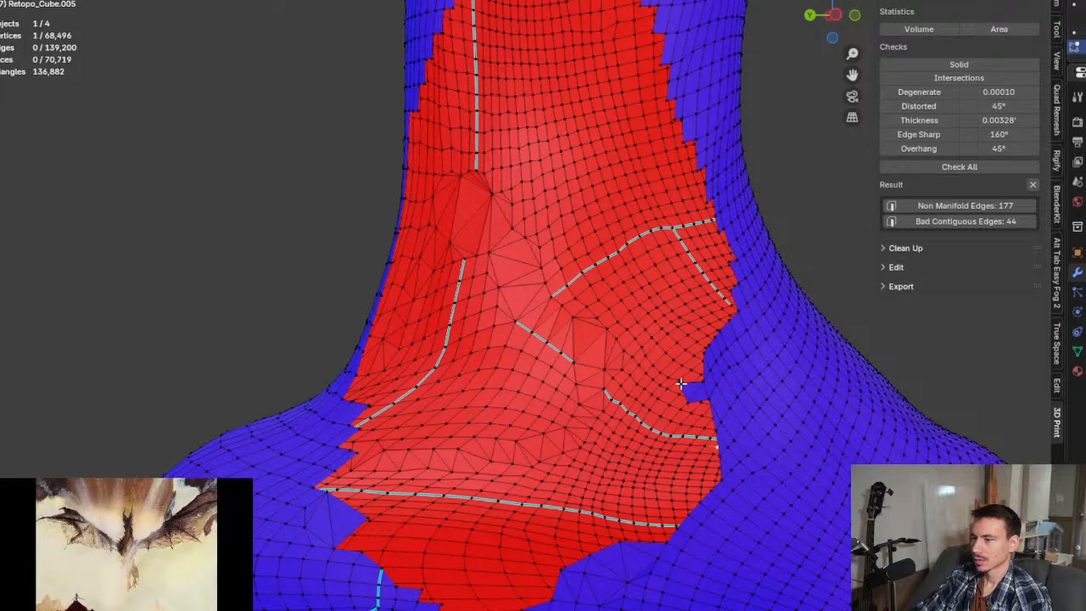
ctrl+click(680, 133)
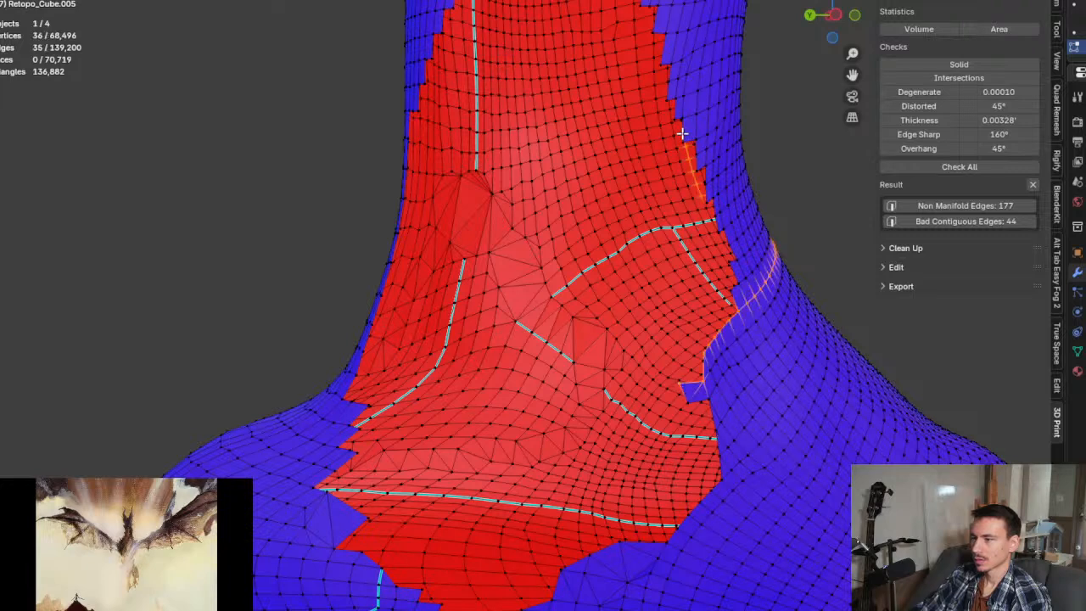
click(763, 203)
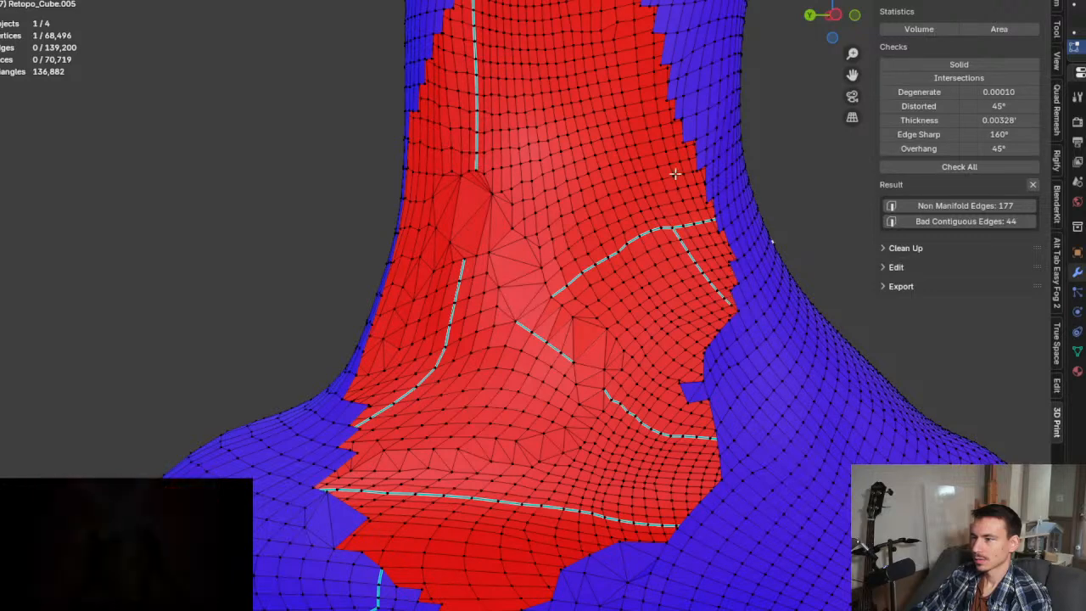
Step: Select the hole's heel-side border in short consecutive paths, from the ankle down to the protruding faces
scroll(673, 113, up, 2)
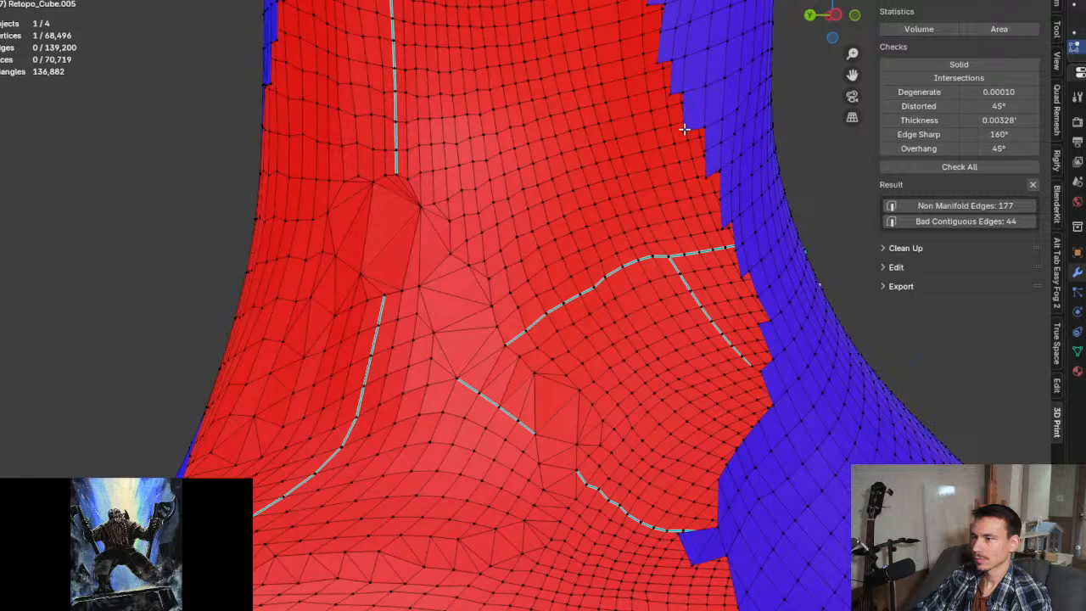
ctrl+click(743, 277)
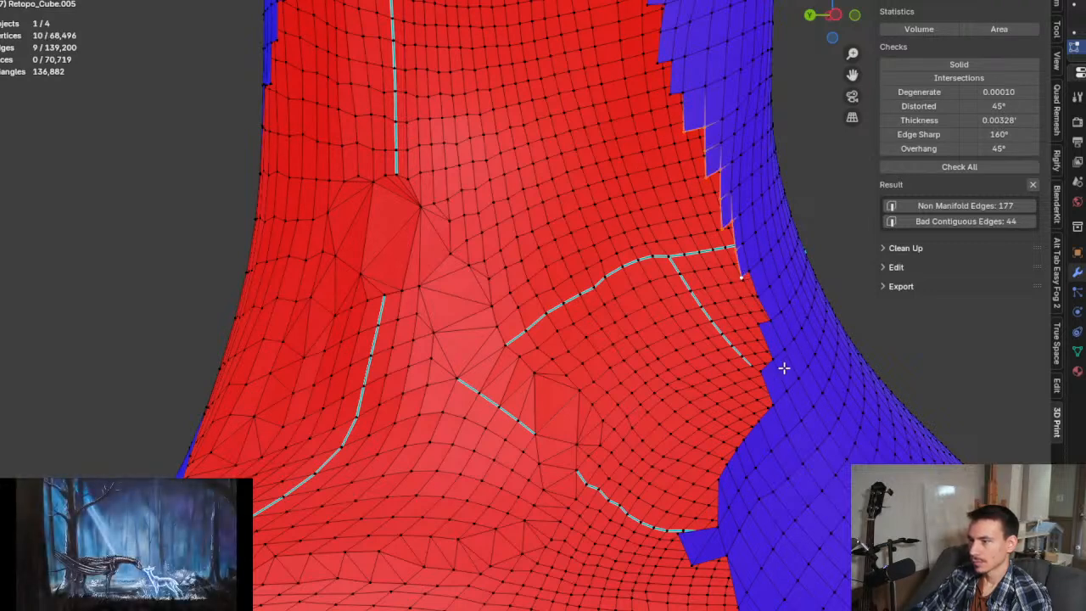
ctrl+click(762, 334)
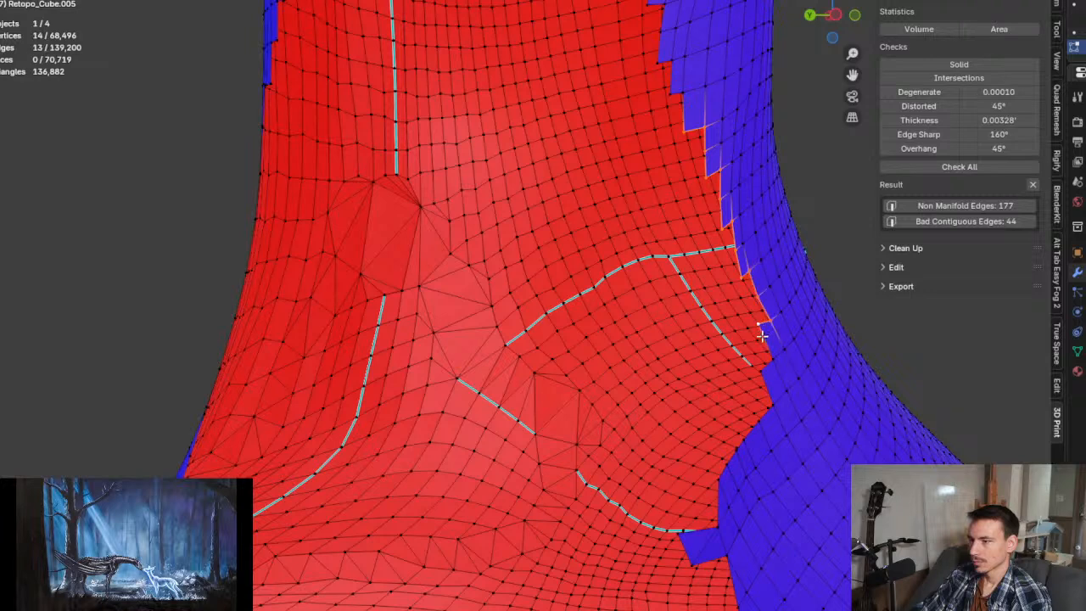
ctrl+click(719, 493)
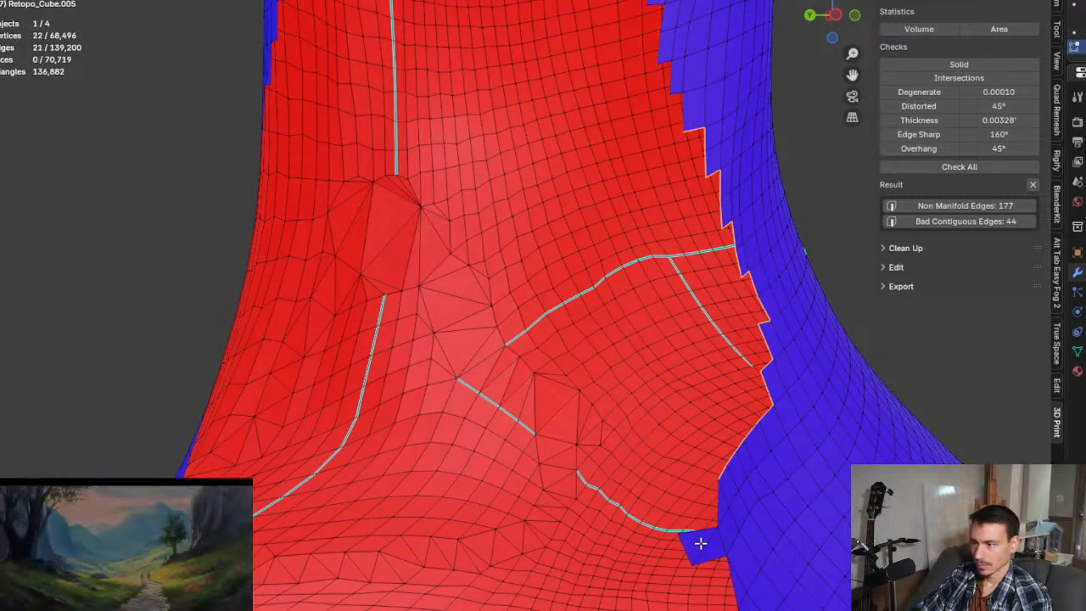
Step: Delete the single border edge directly above the protruding faces on the heel side of the hole
shift+middle_drag(719, 531, 710, 244)
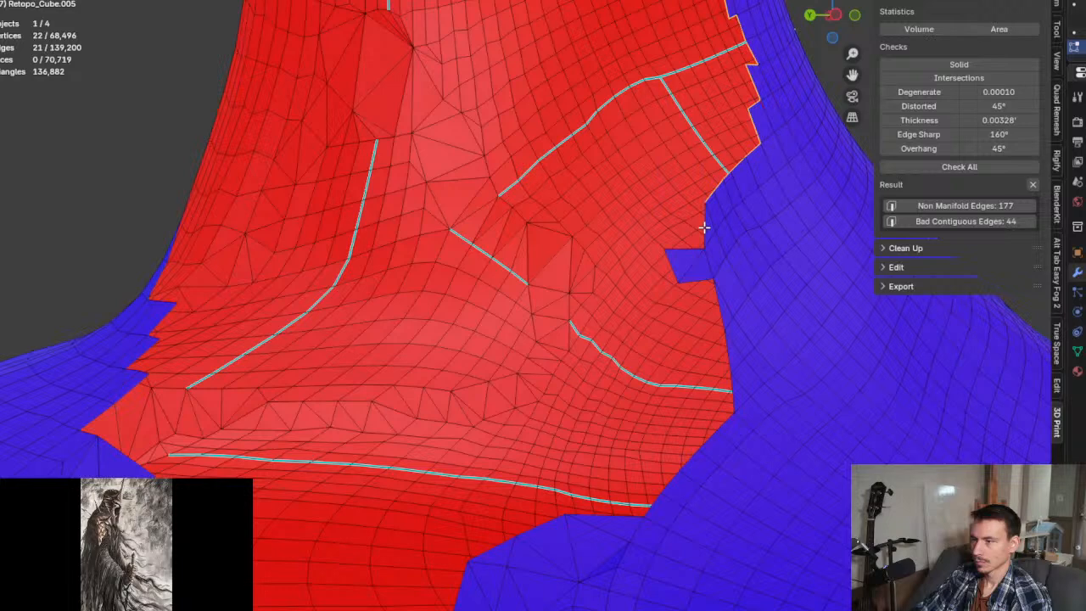
scroll(704, 230, up, 4)
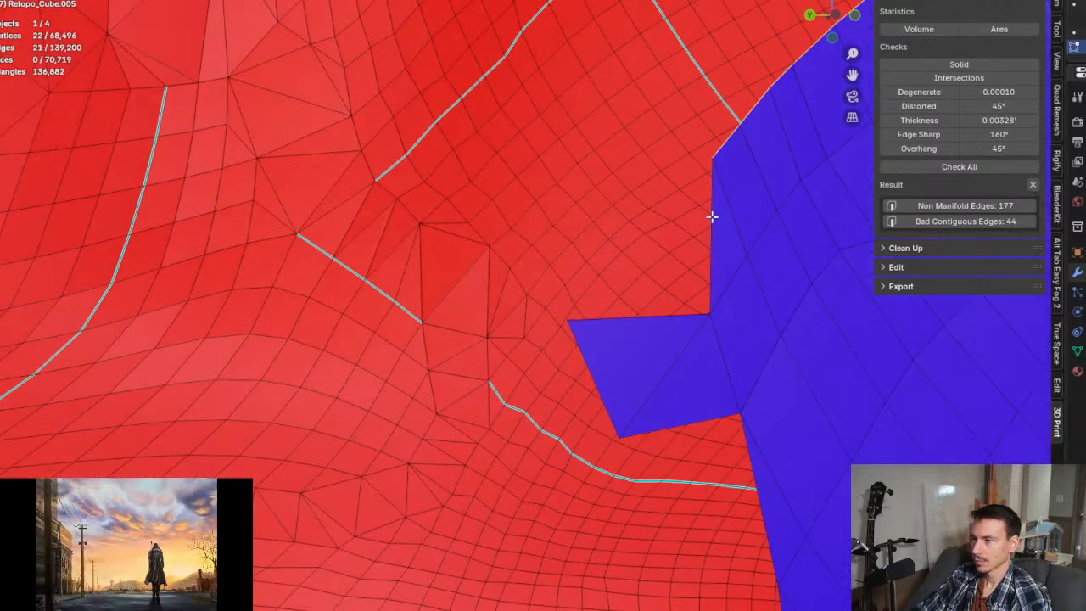
middle_drag(703, 254, 885, 286)
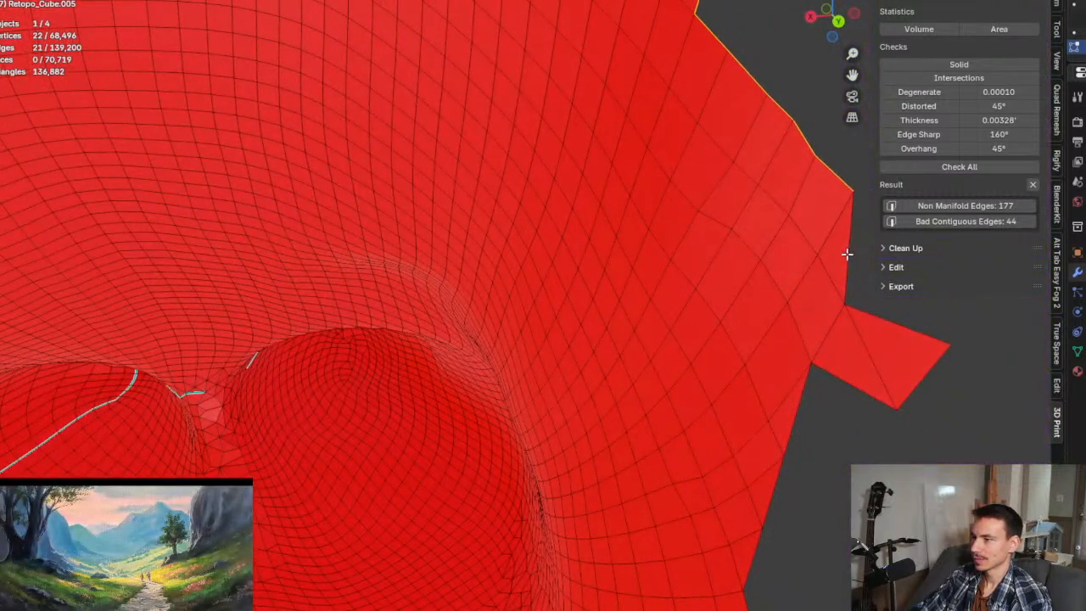
middle_drag(849, 285, 729, 359)
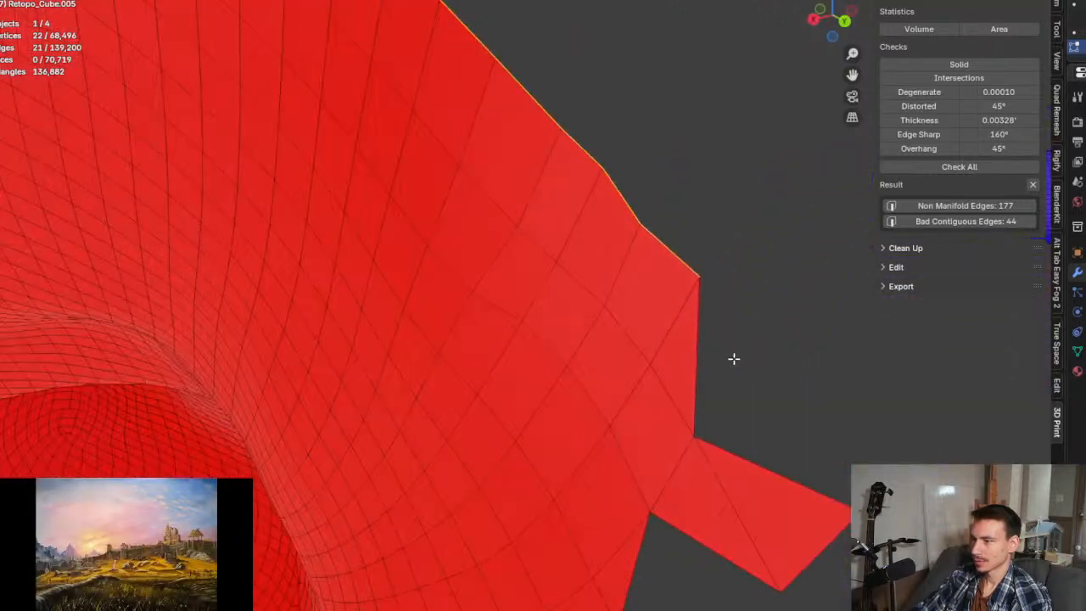
click(726, 358)
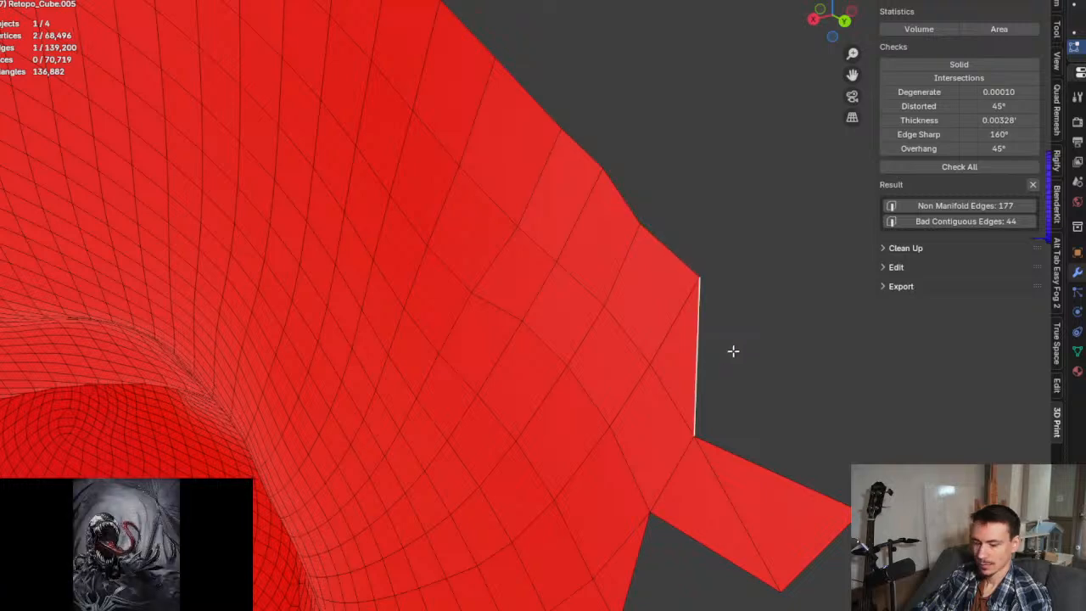
key(x)
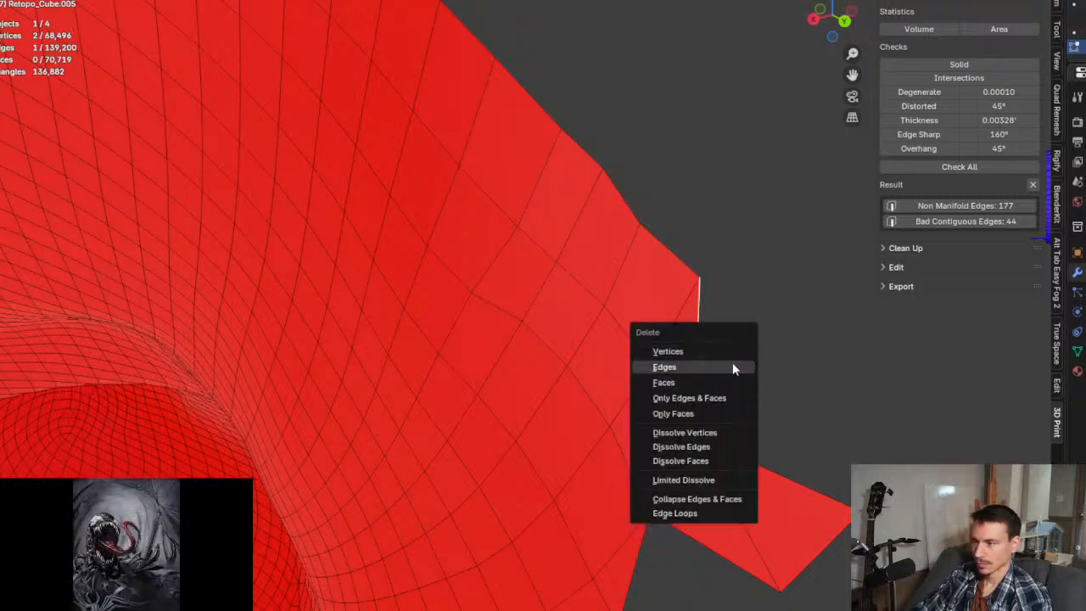
click(731, 368)
Step: Delete the outermost edge of the face flap protruding into the hole from its heel-side border
scroll(752, 357, down, 3)
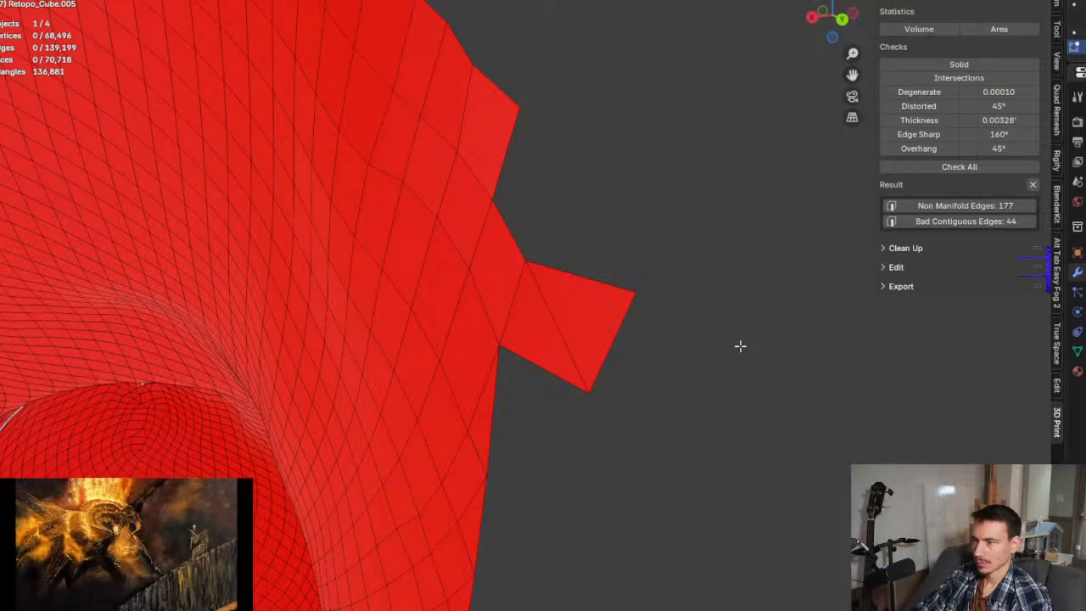
scroll(740, 345, down, 1)
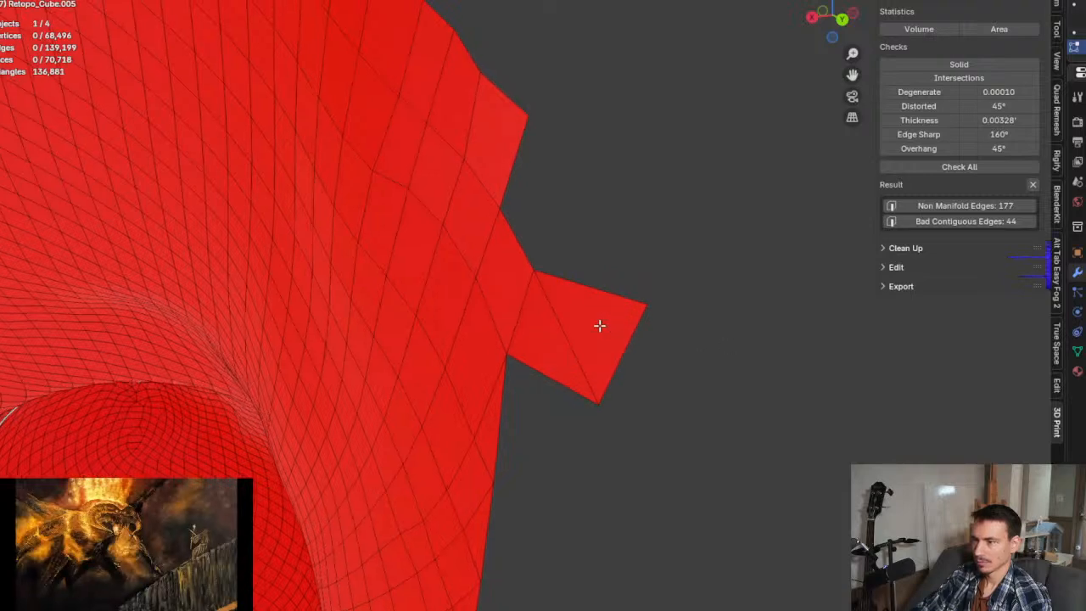
scroll(594, 269, down, 4)
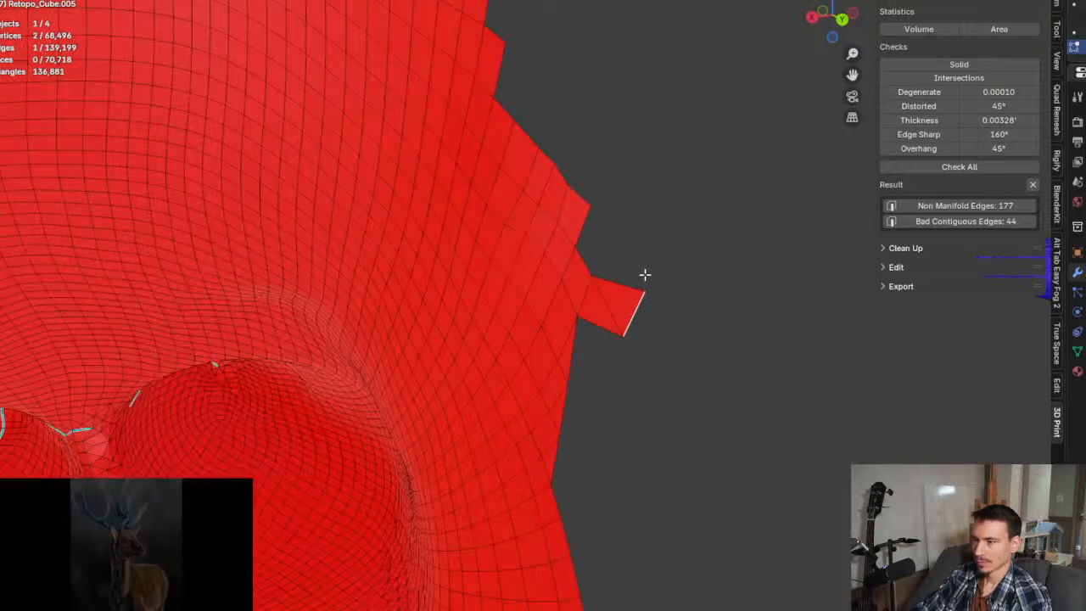
middle_drag(645, 274, 678, 267)
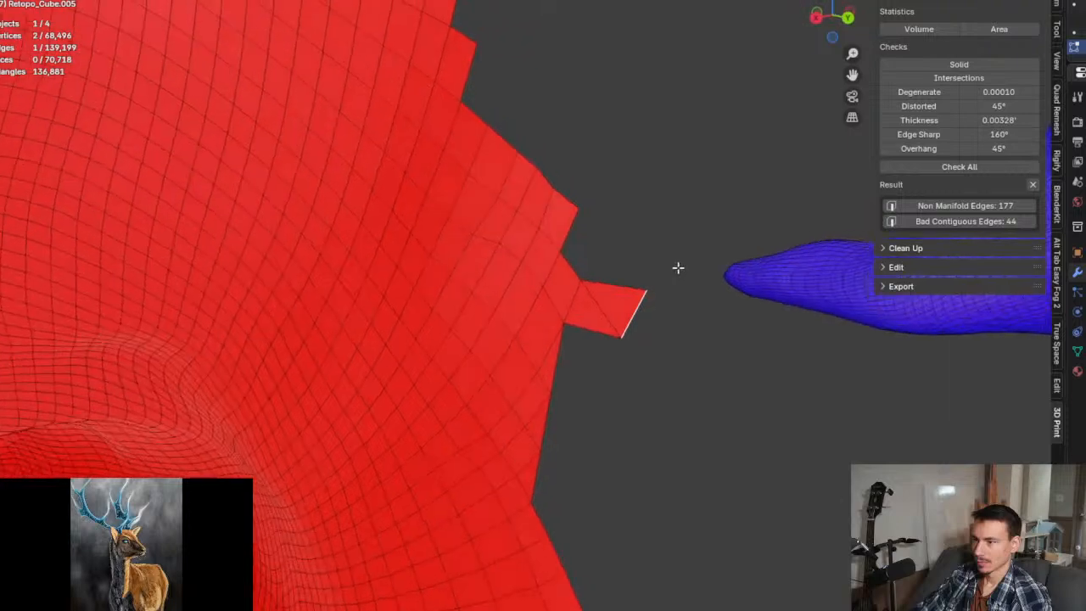
key(x)
click(620, 320)
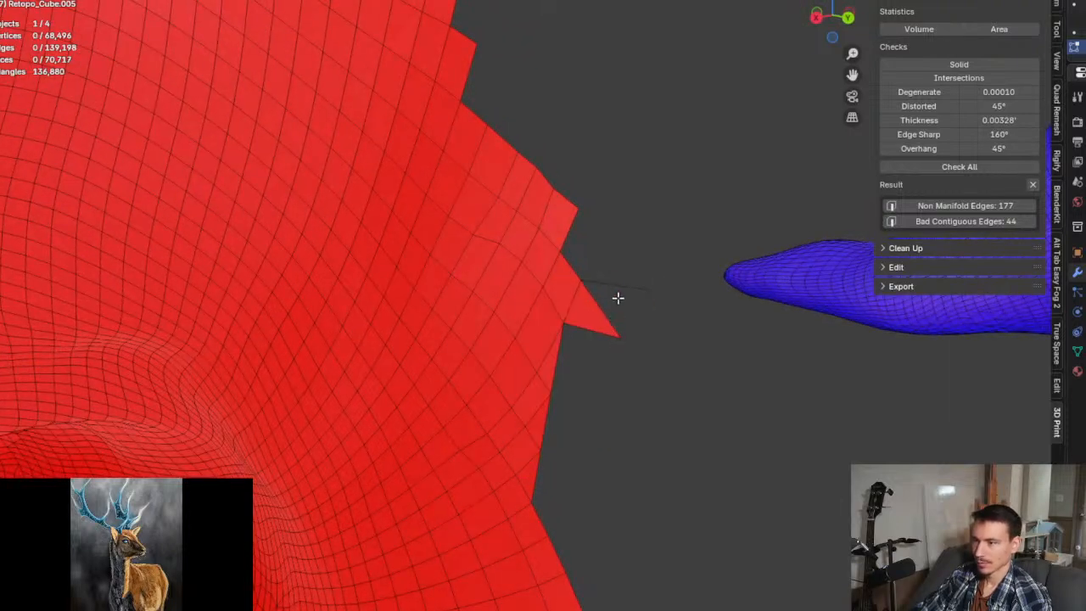
Step: Select the flap's two leftover tip vertices in vertex mode and delete them
key(1)
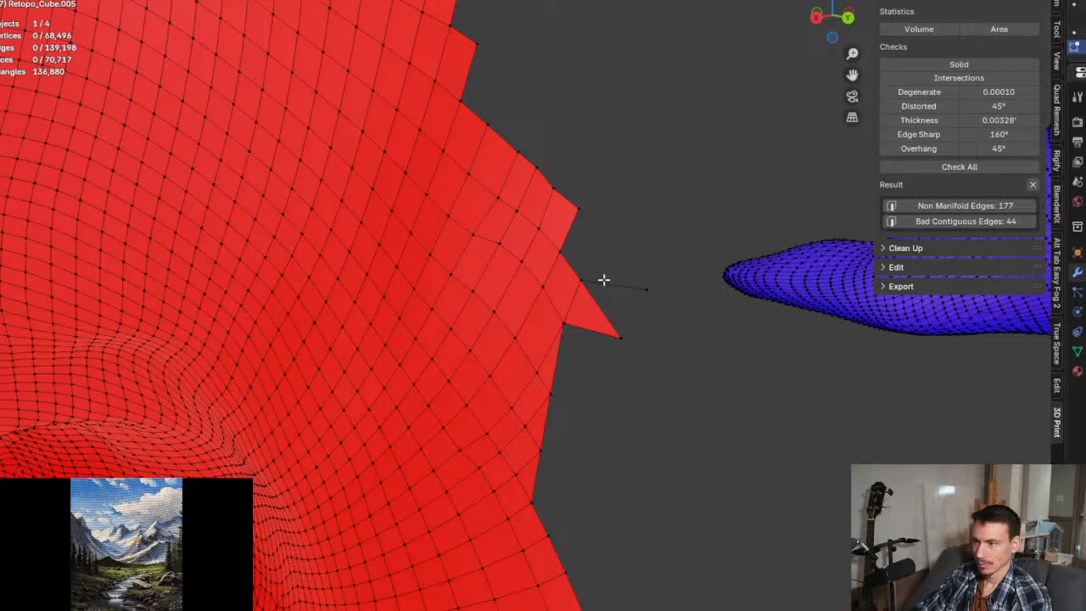
drag(603, 282, 657, 357)
key(x)
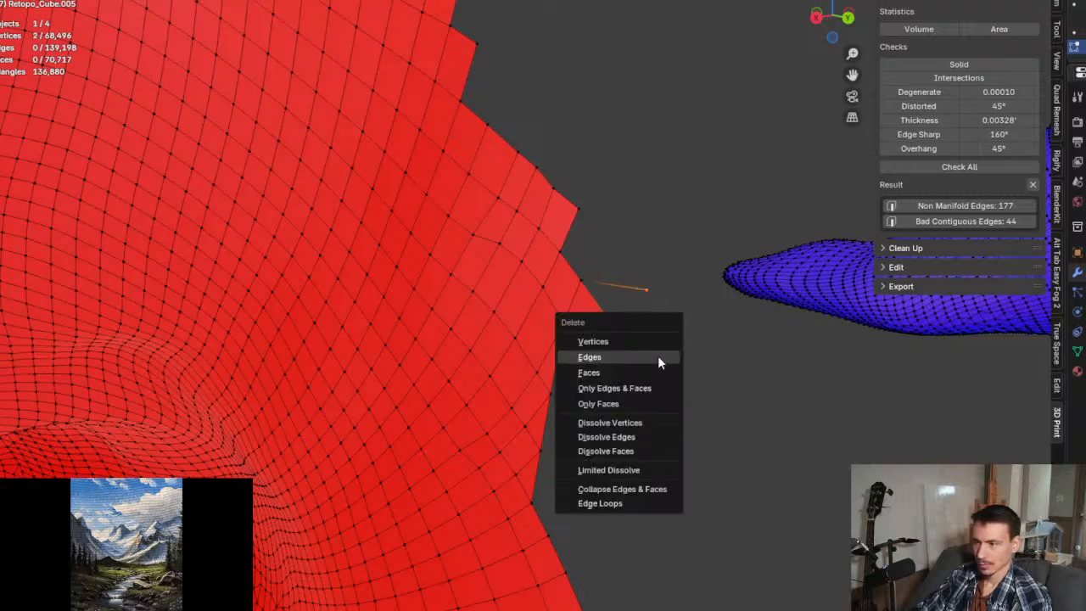
click(652, 345)
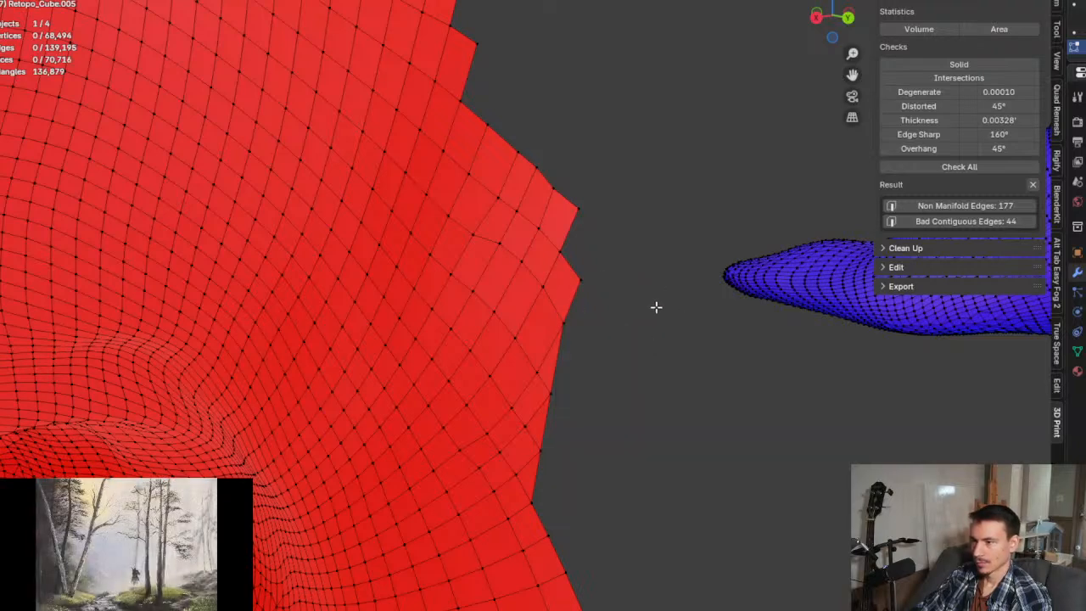
Step: Rerun the Solid check on the mesh and select all the non-manifold edges it reports
mouse_move(656, 306)
middle_down()
mouse_move(444, 311)
mouse_move(424, 267)
mouse_move(472, 308)
mouse_move(642, 381)
mouse_move(630, 378)
middle_up()
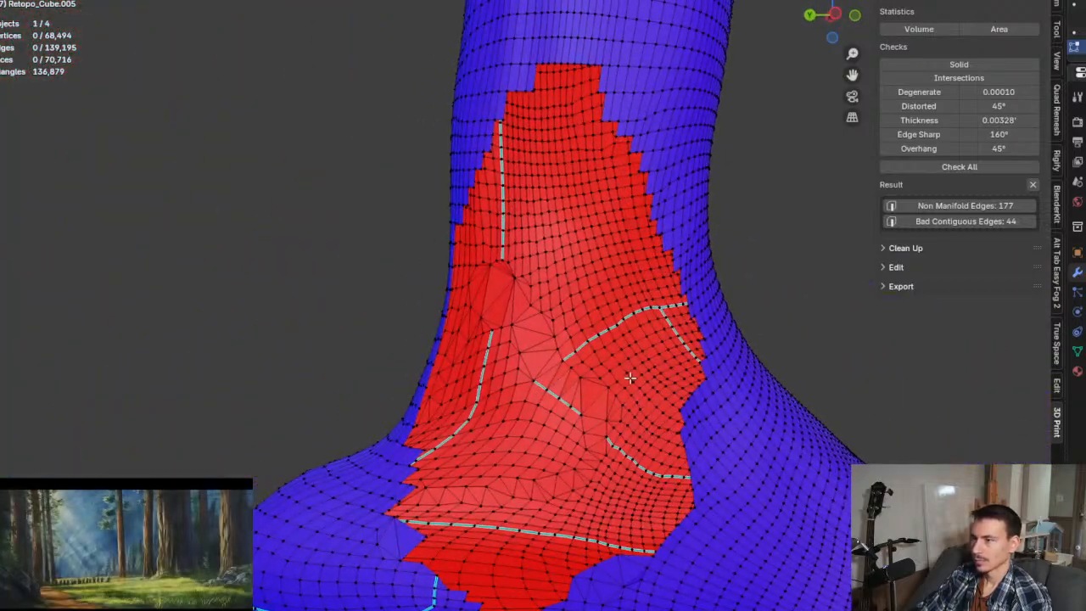
click(959, 64)
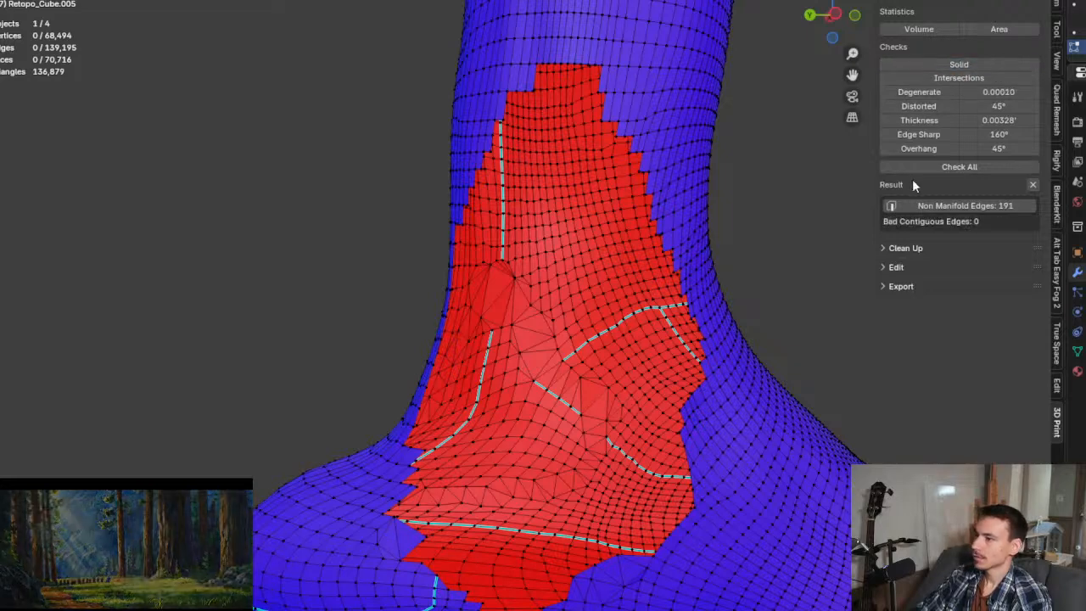
click(954, 205)
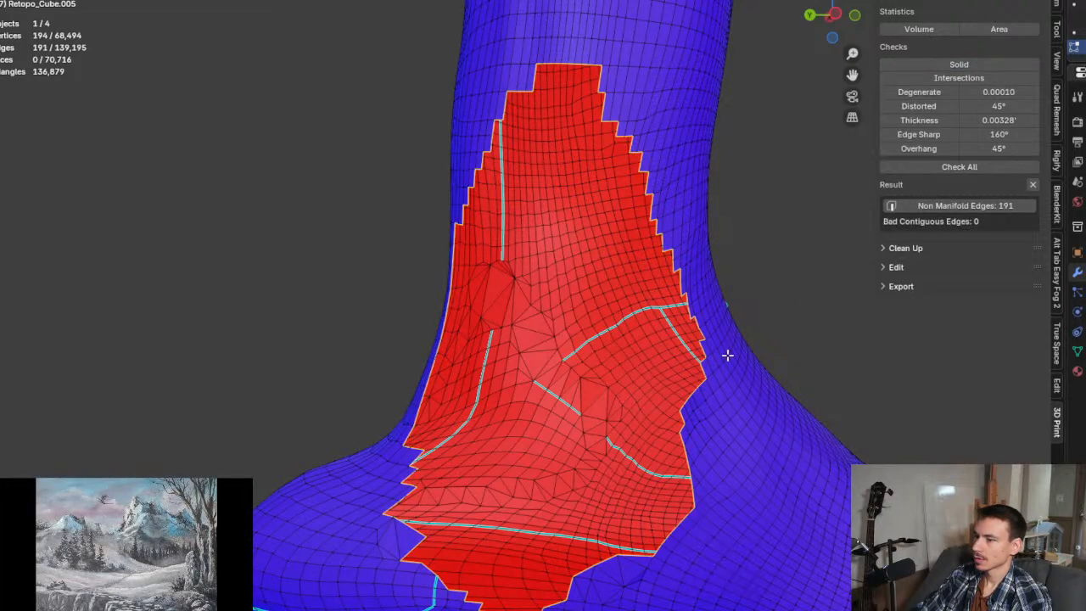
Step: Fill the holes bounded by the selected non-manifold edges with triangulated faces
middle_drag(658, 352, 612, 373)
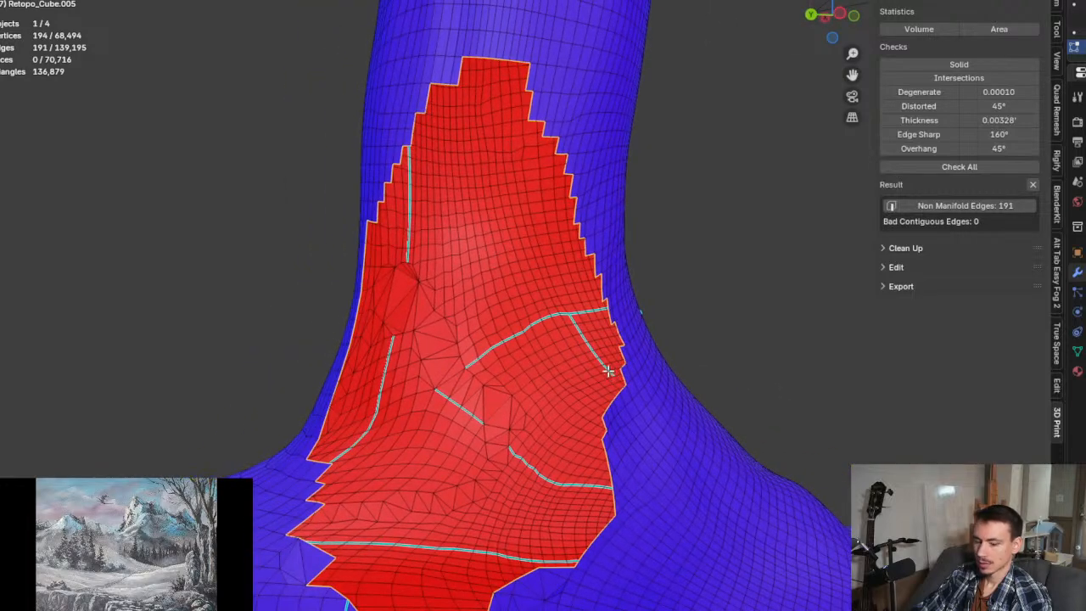
key(alt+f)
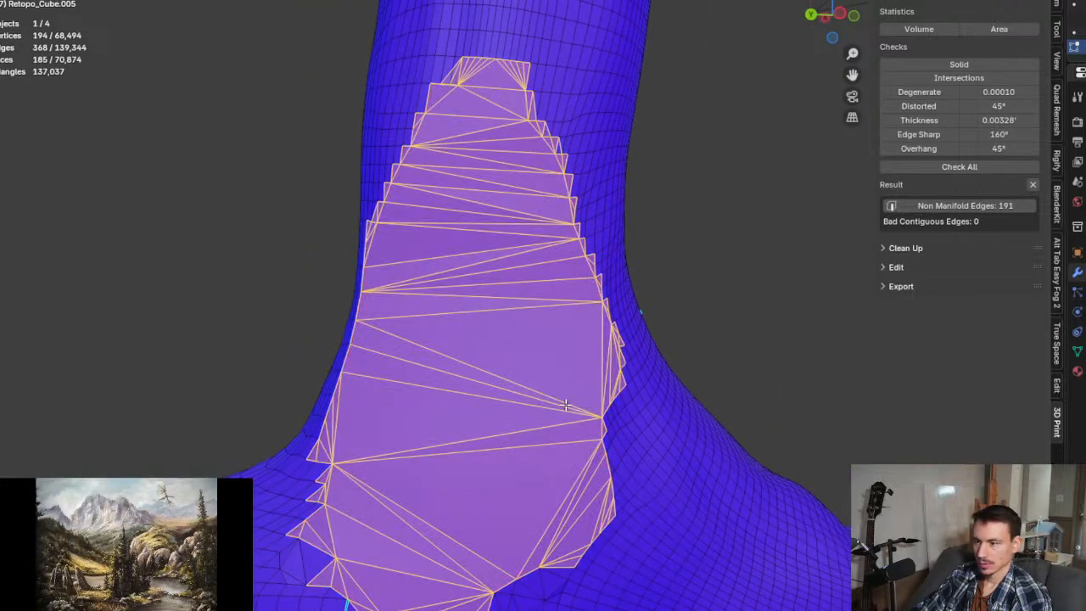
mouse_move(565, 406)
middle_down()
mouse_move(509, 399)
mouse_move(557, 416)
mouse_move(598, 452)
mouse_move(621, 406)
mouse_move(665, 402)
mouse_move(554, 390)
mouse_move(539, 420)
mouse_move(544, 408)
middle_up()
Step: Inspect the filled areas on both ankles and feet, the whole body from behind, and the selected spots on the hand
scroll(545, 408, down, 5)
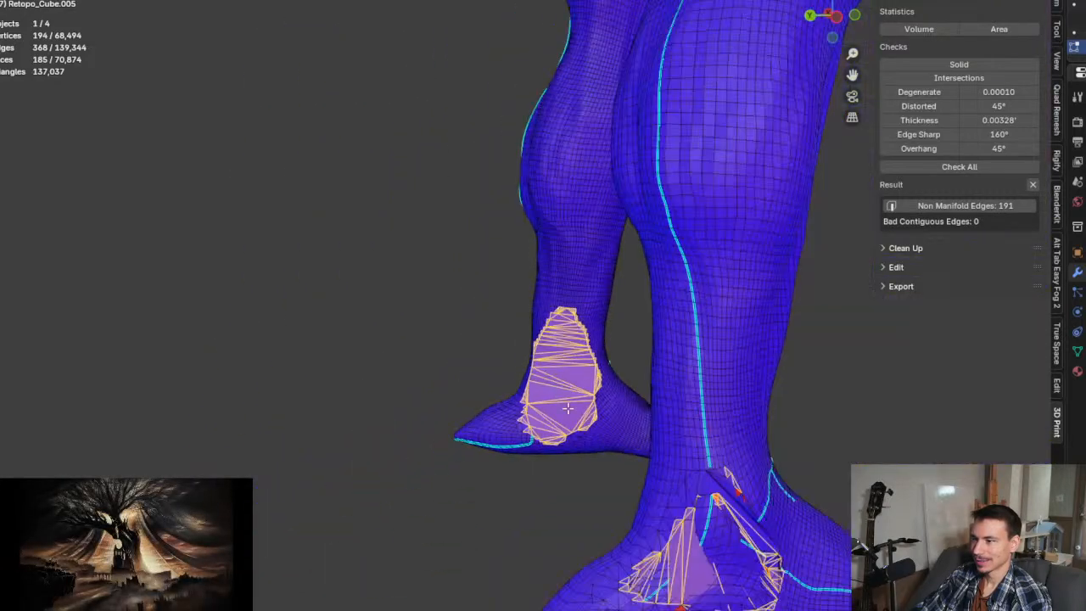
shift+middle_drag(728, 567, 483, 341)
scroll(627, 424, up, 6)
scroll(647, 302, down, 5)
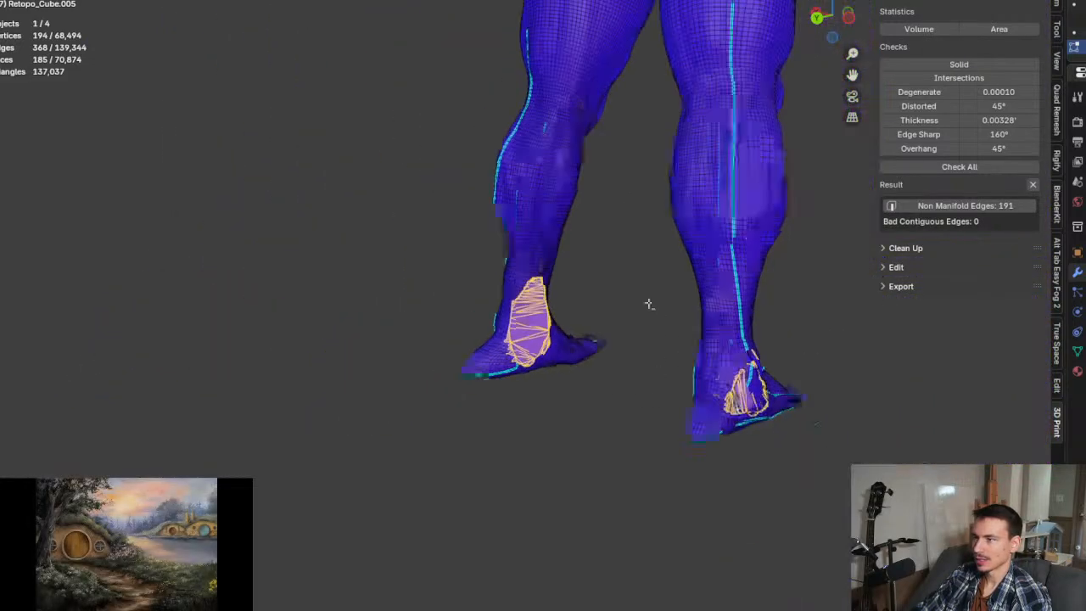
mouse_move(647, 303)
middle_down()
mouse_move(602, 473)
mouse_move(590, 173)
middle_up()
scroll(602, 445, down, 3)
scroll(606, 424, up, 5)
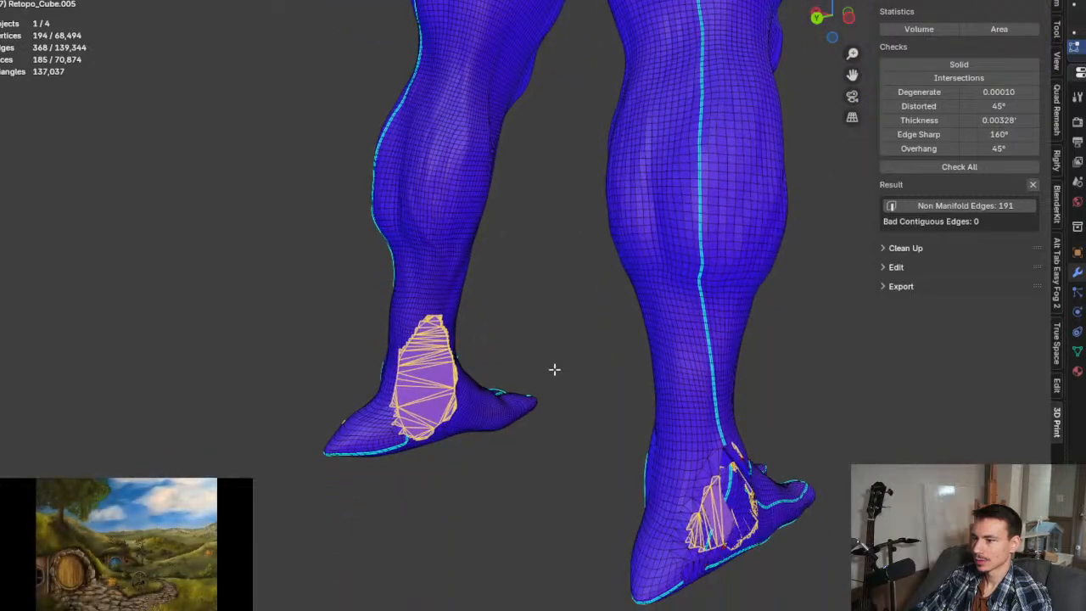
mouse_move(552, 368)
middle_down()
mouse_move(577, 327)
mouse_move(562, 367)
middle_up()
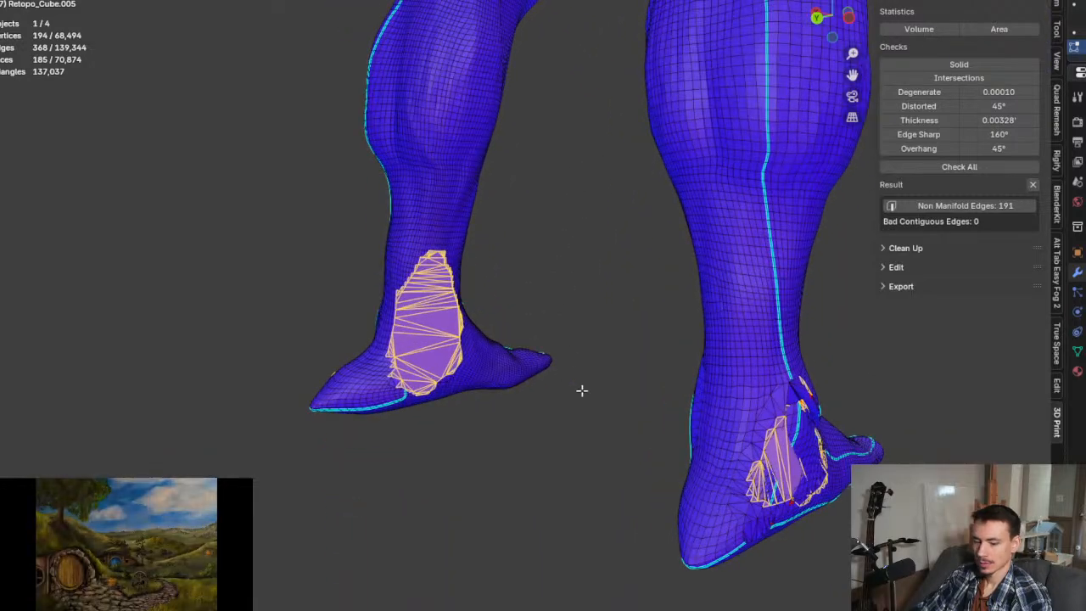
scroll(574, 398, down, 5)
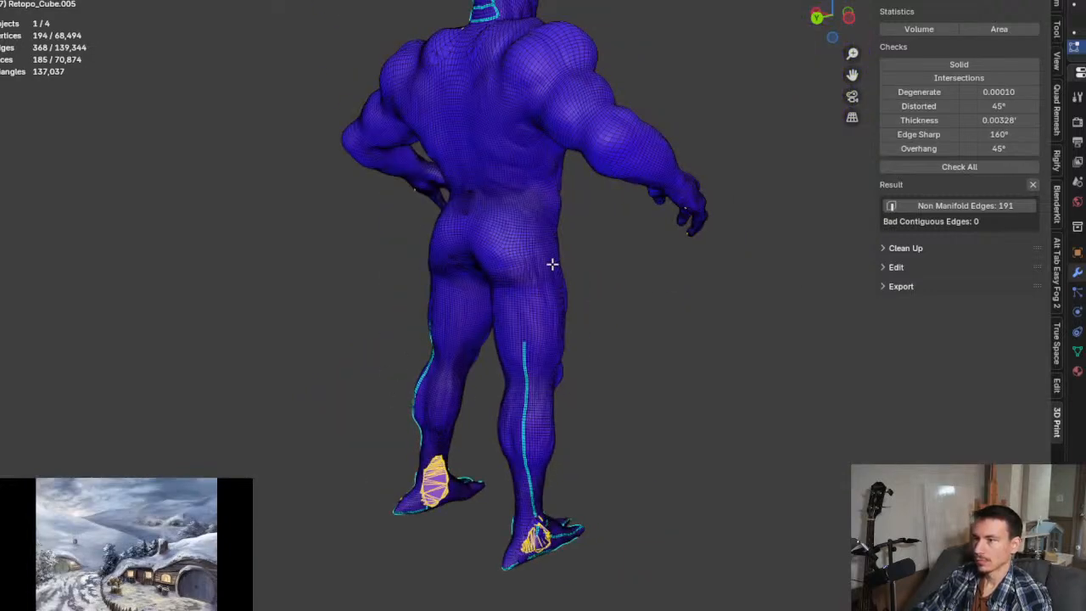
scroll(670, 206, up, 6)
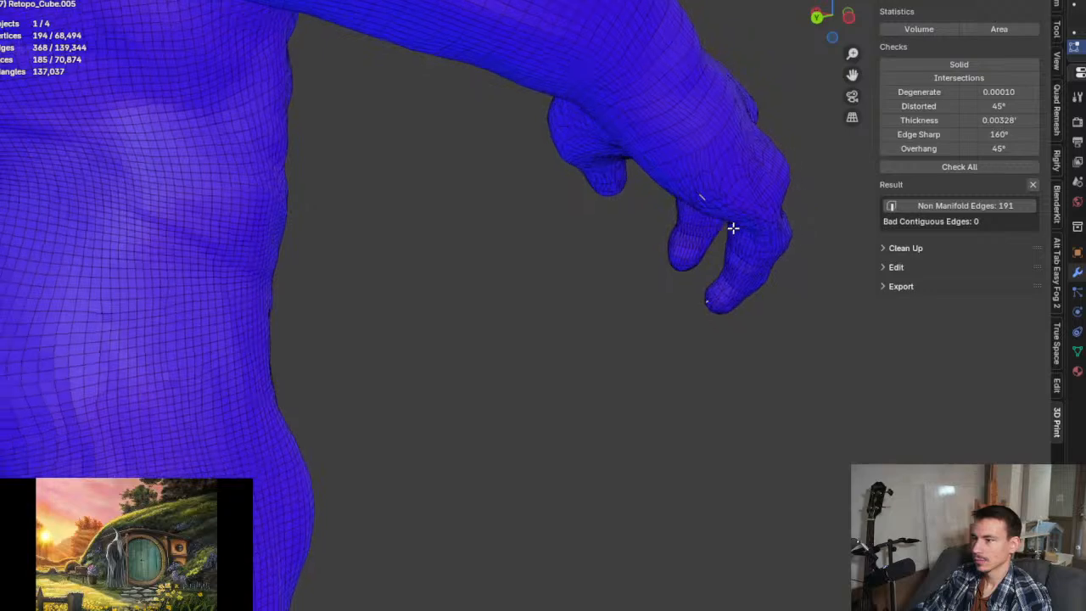
scroll(722, 230, up, 2)
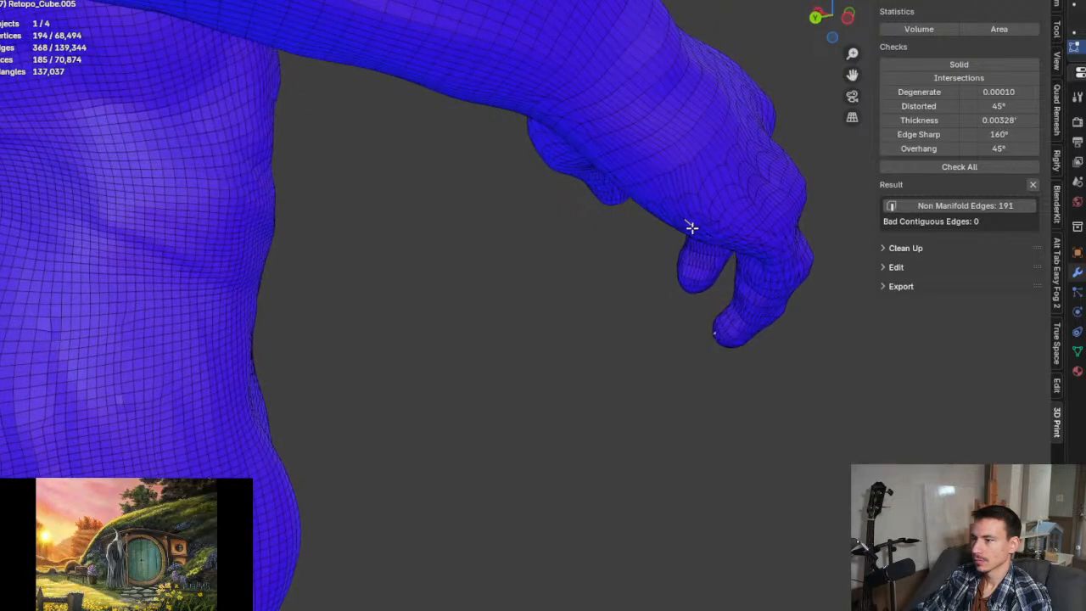
Step: Delete the protruding face on the tip of the finger that carries the linked patch of filled faces
key(l)
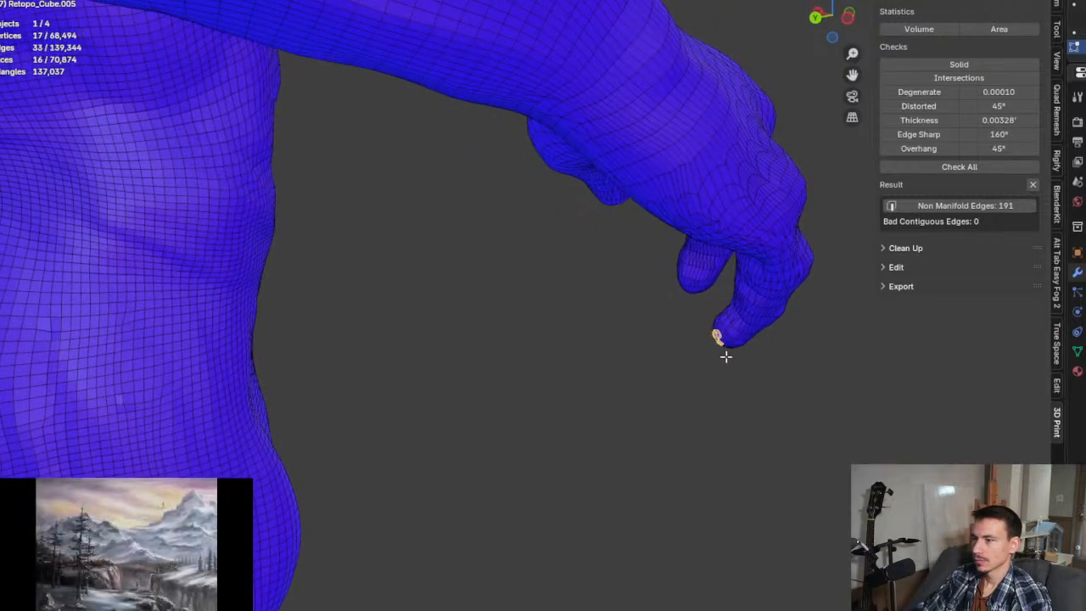
scroll(714, 320, up, 4)
scroll(714, 321, up, 5)
middle_drag(714, 321, 864, 277)
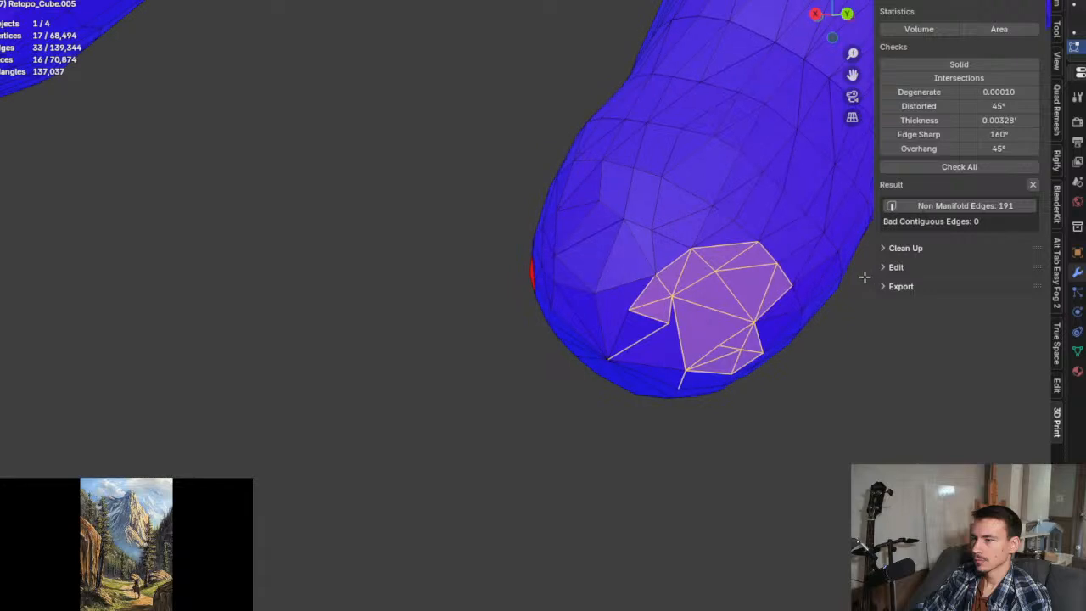
scroll(542, 285, up, 8)
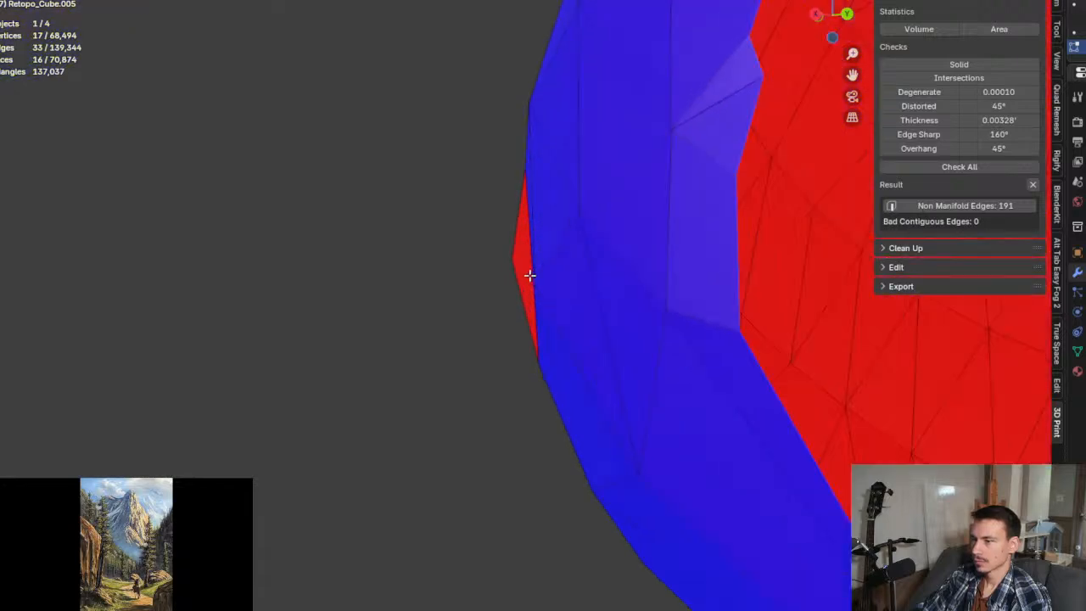
click(525, 270)
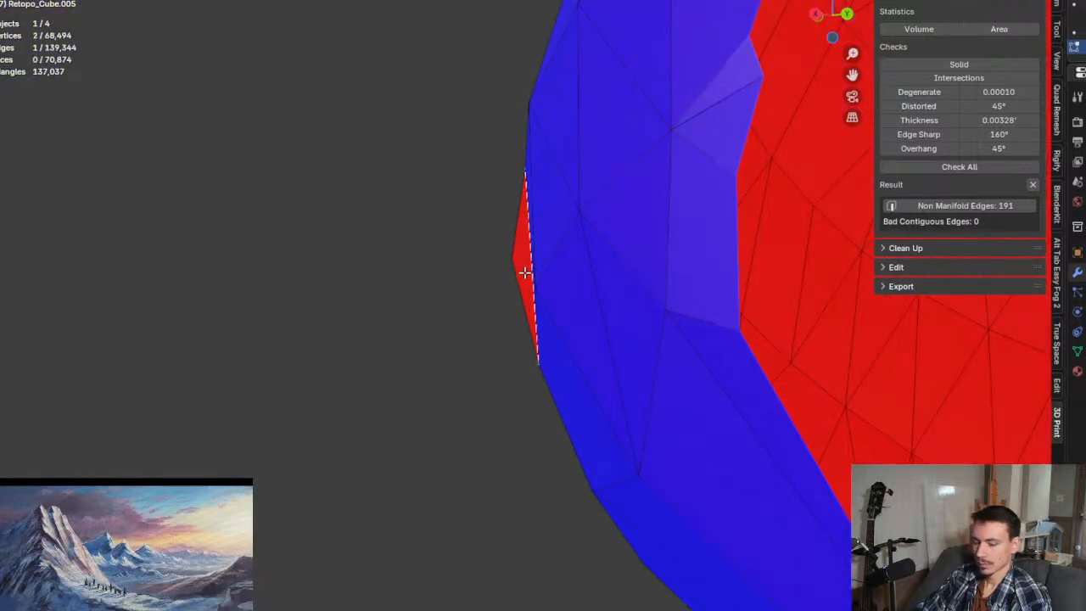
key(alt+a)
middle_drag(519, 294, 640, 338)
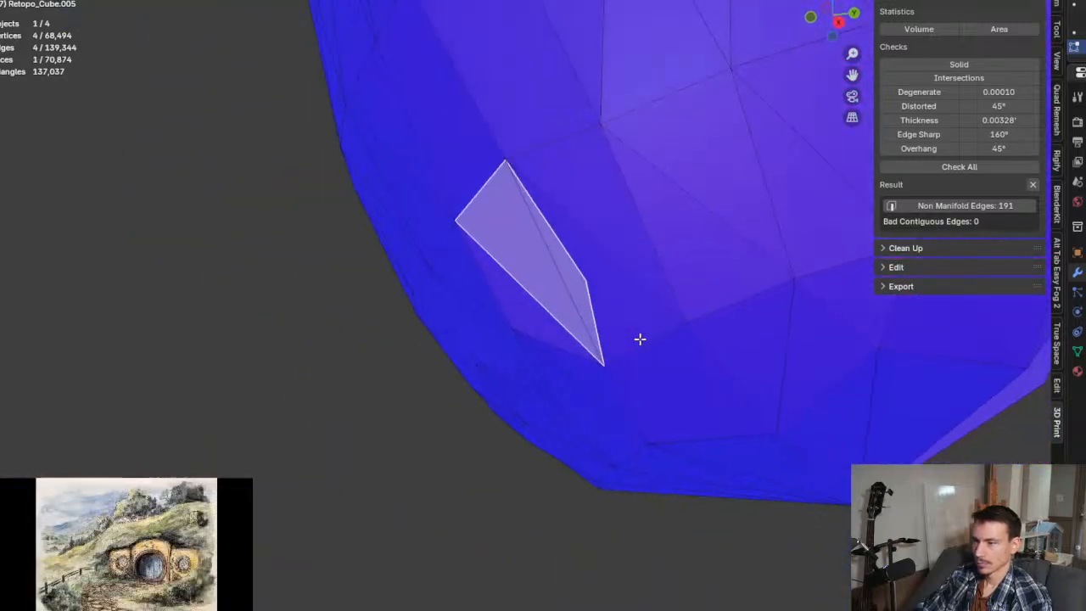
key(x)
click(622, 374)
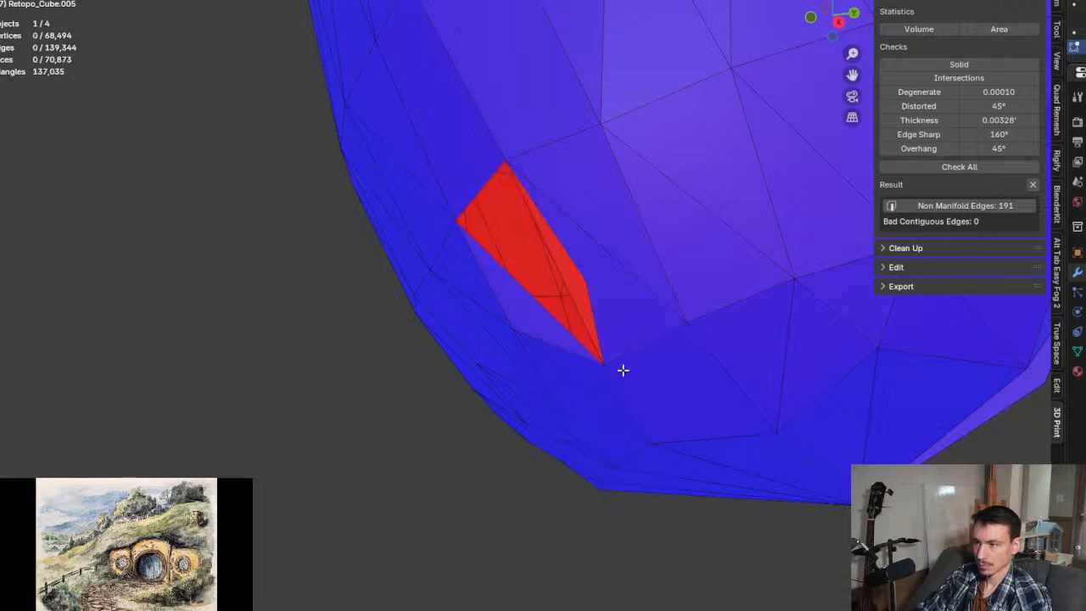
Step: Delete the thin inner face beside the new opening on the fingertip and fill the triangular hole with a face
middle_drag(626, 337, 727, 296)
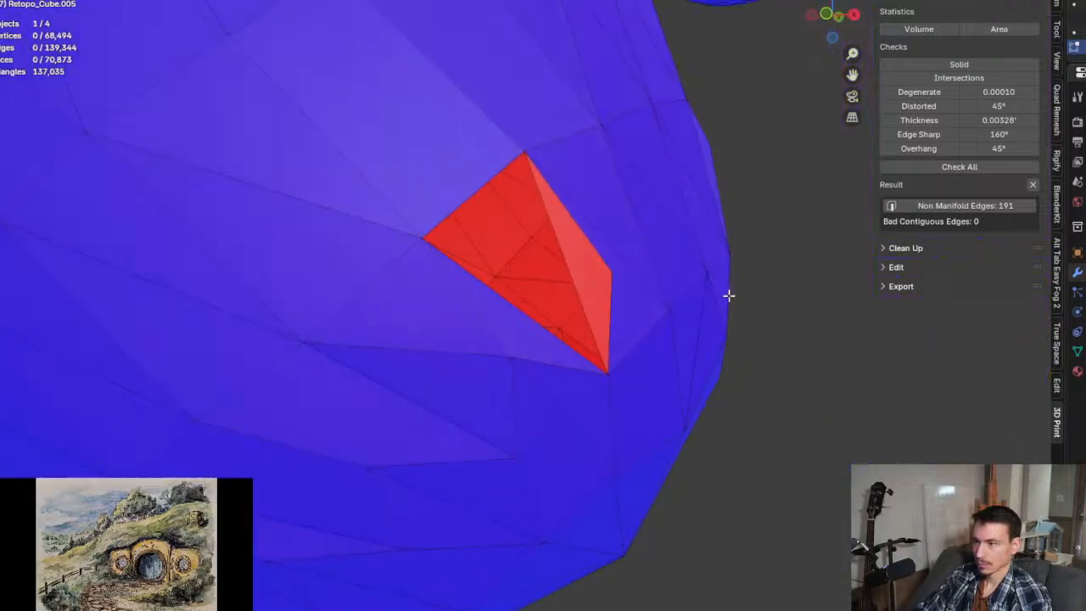
click(601, 286)
key(x)
click(601, 289)
middle_drag(601, 288, 582, 302)
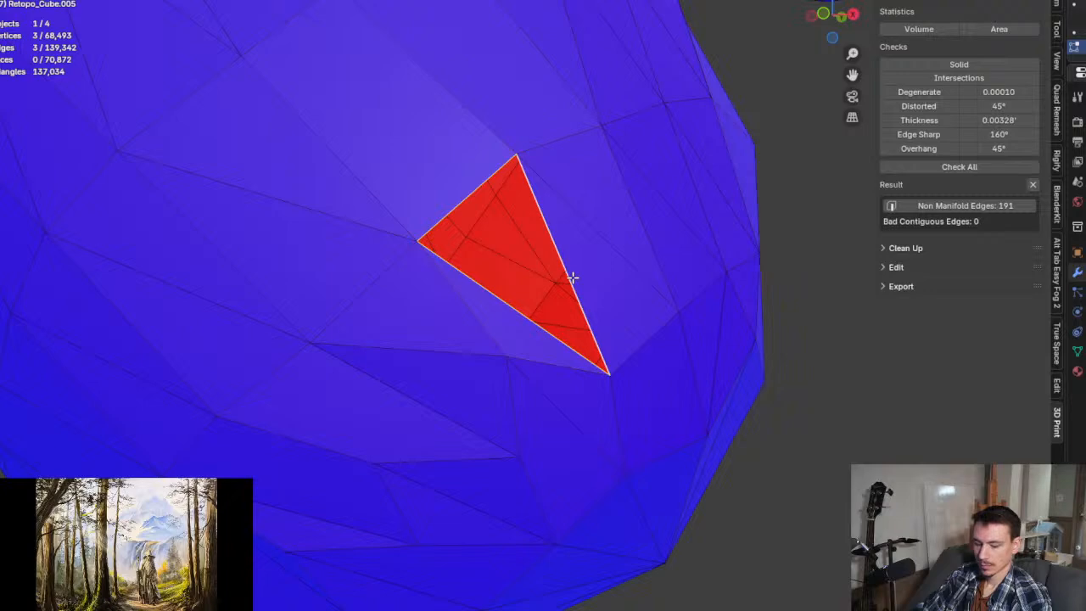
key(f)
Step: Rerun the Solid check on the mesh, select the non-manifold edges it reports, and frame them
middle_drag(588, 300, 519, 256)
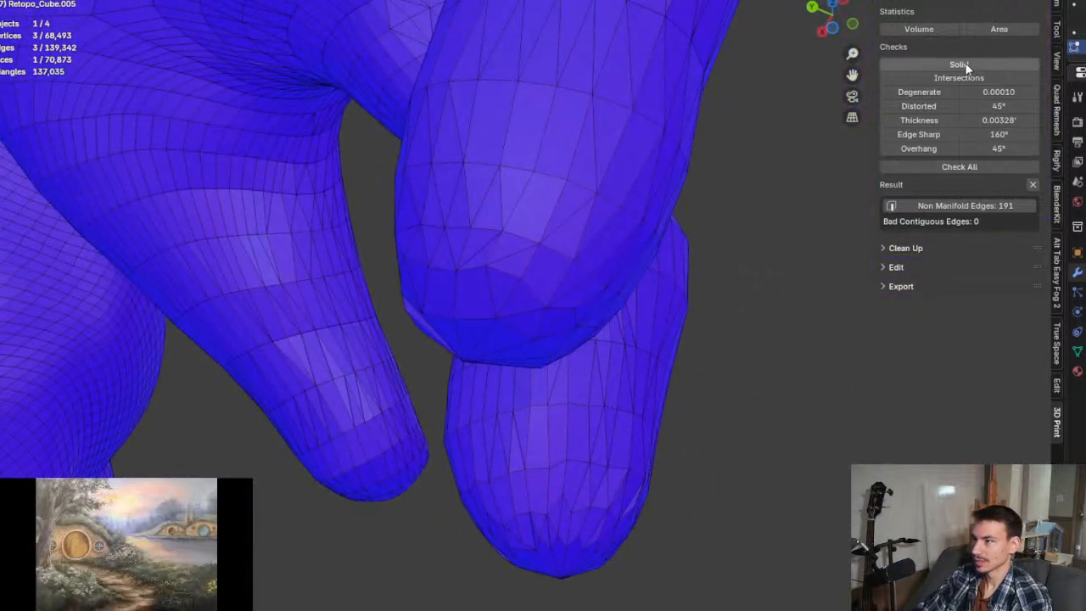
click(976, 206)
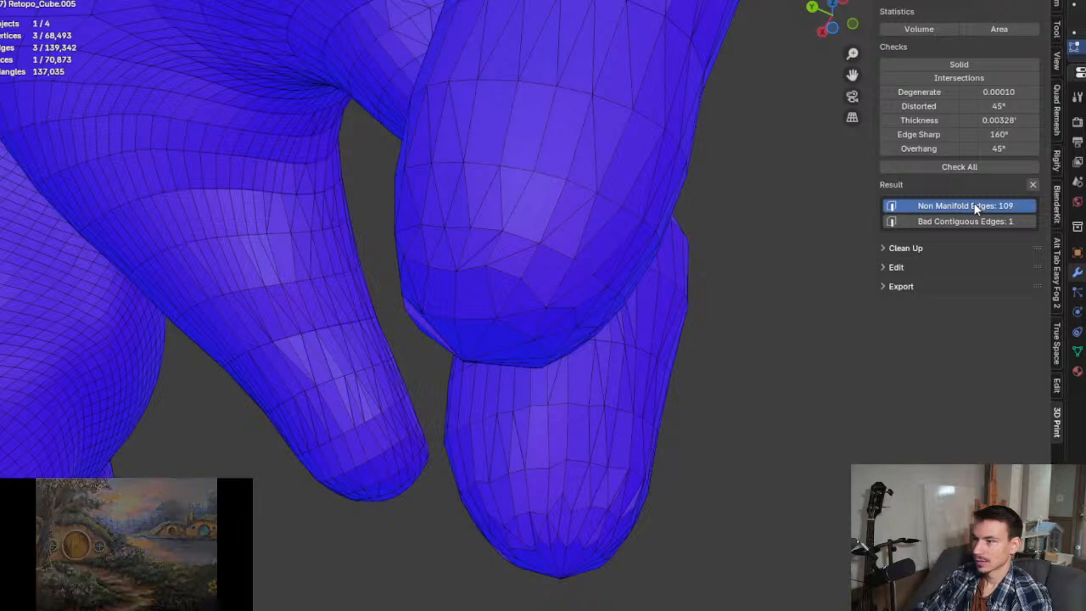
key(KP_Decimal)
middle_drag(507, 316, 567, 323)
Step: Select the single stray edge lying on the surface of the hand and delete it as an edge
scroll(570, 322, up, 5)
scroll(552, 347, up, 2)
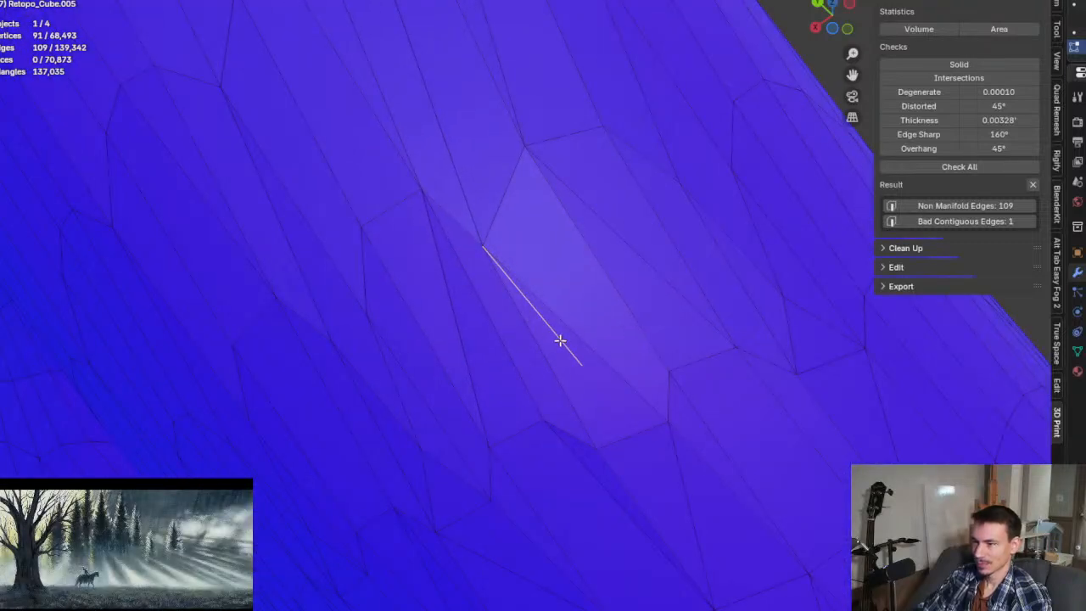
click(559, 339)
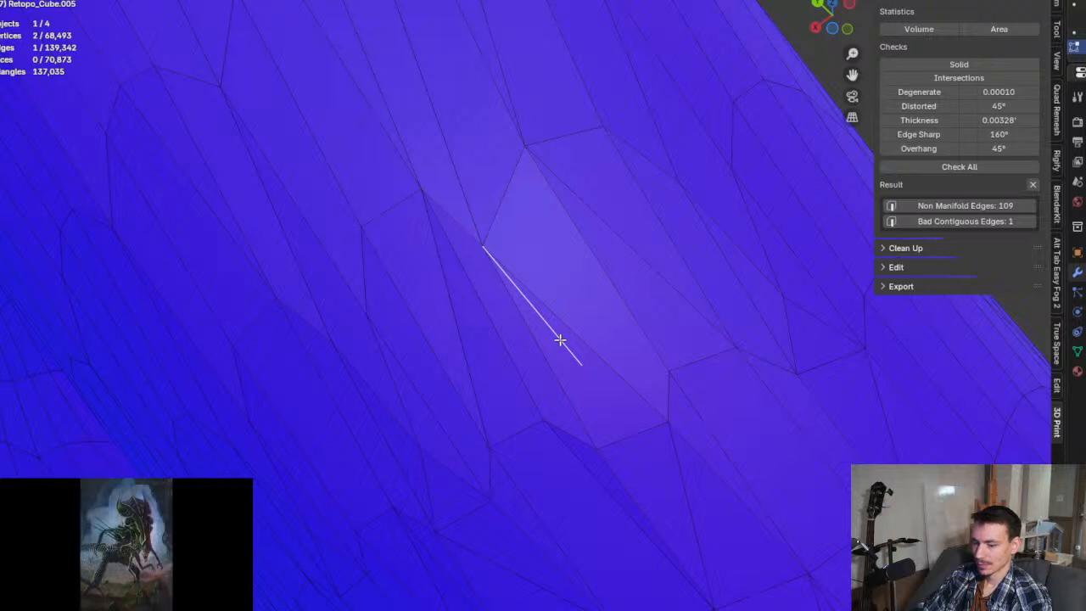
key(x)
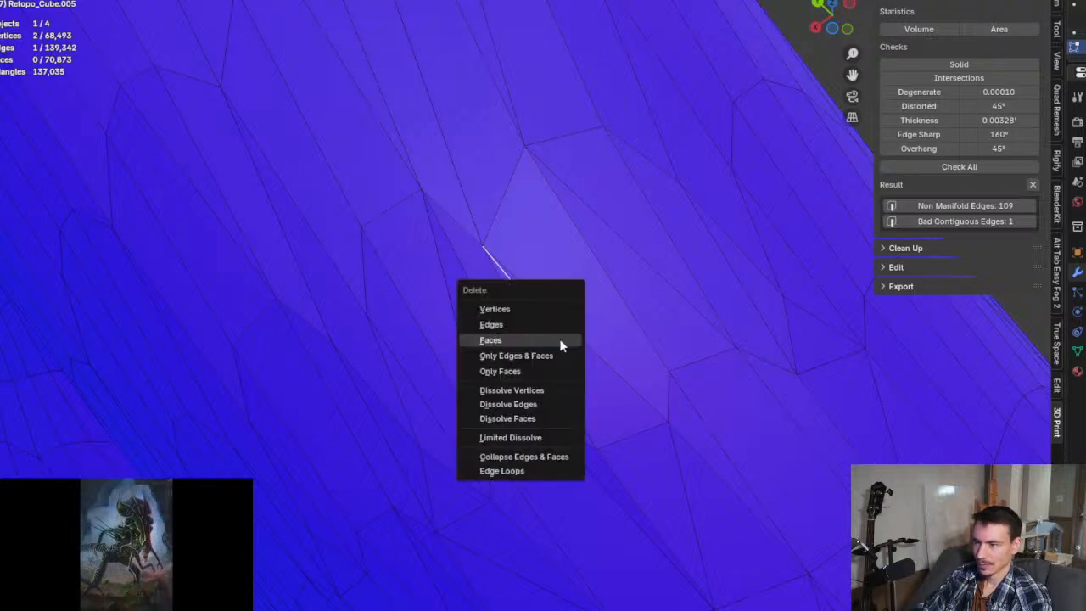
click(556, 329)
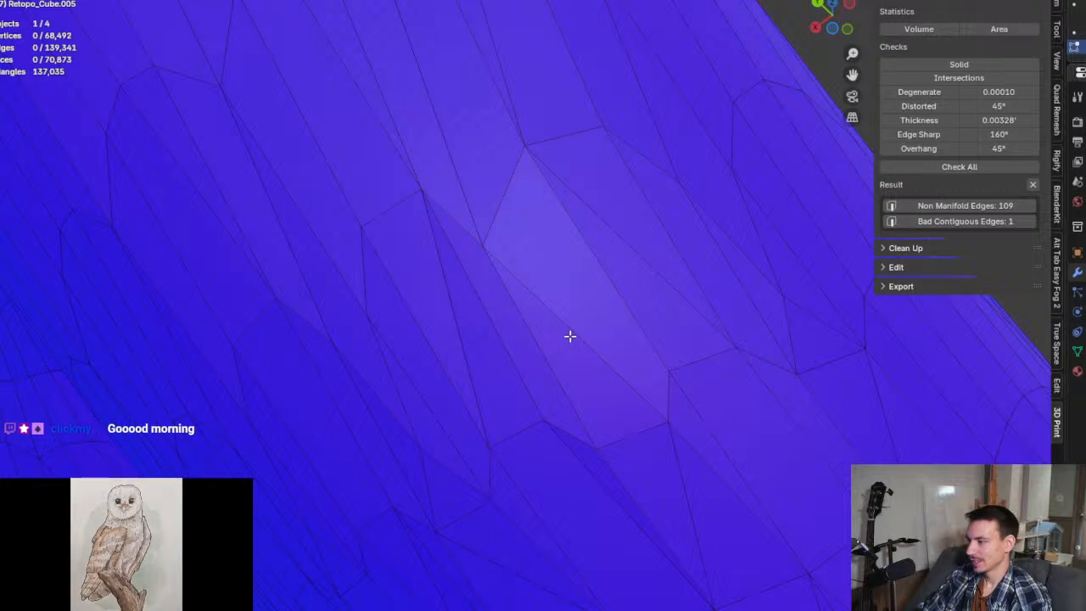
Step: Inspect the hand around the deleted edge, the fingers, and the body from behind for remaining non-manifold edges
scroll(571, 337, down, 2)
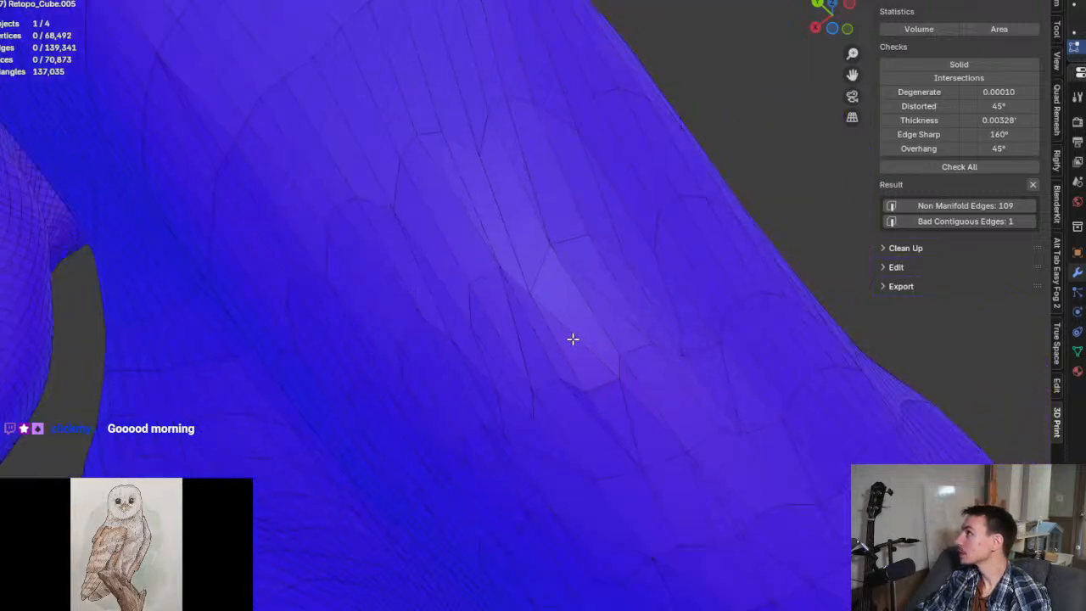
scroll(572, 338, down, 5)
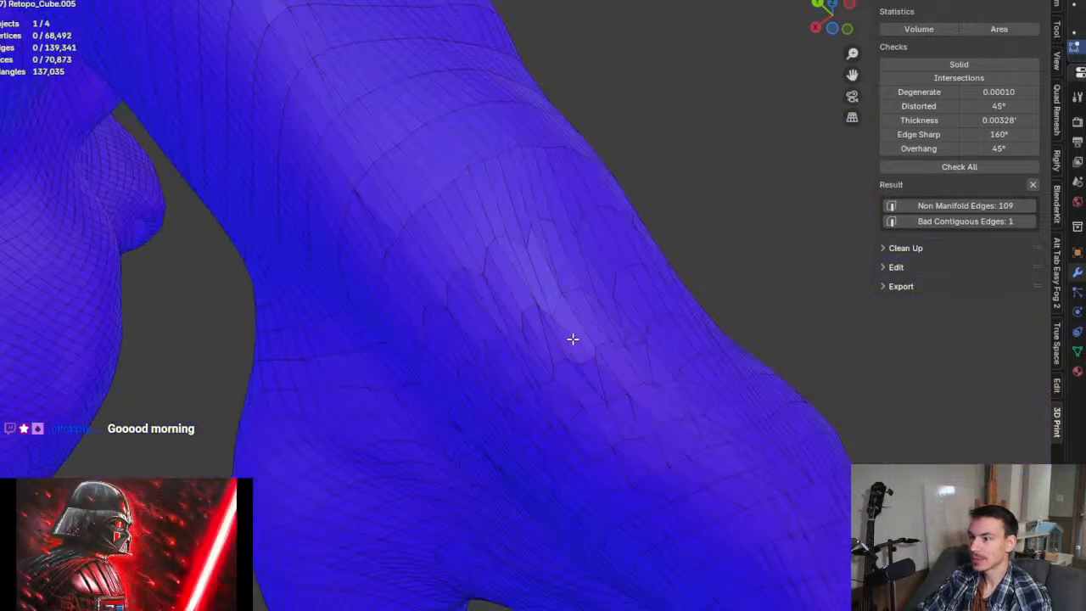
scroll(566, 339, down, 3)
middle_drag(564, 342, 533, 497)
middle_drag(514, 239, 575, 335)
scroll(542, 308, up, 2)
scroll(543, 308, up, 2)
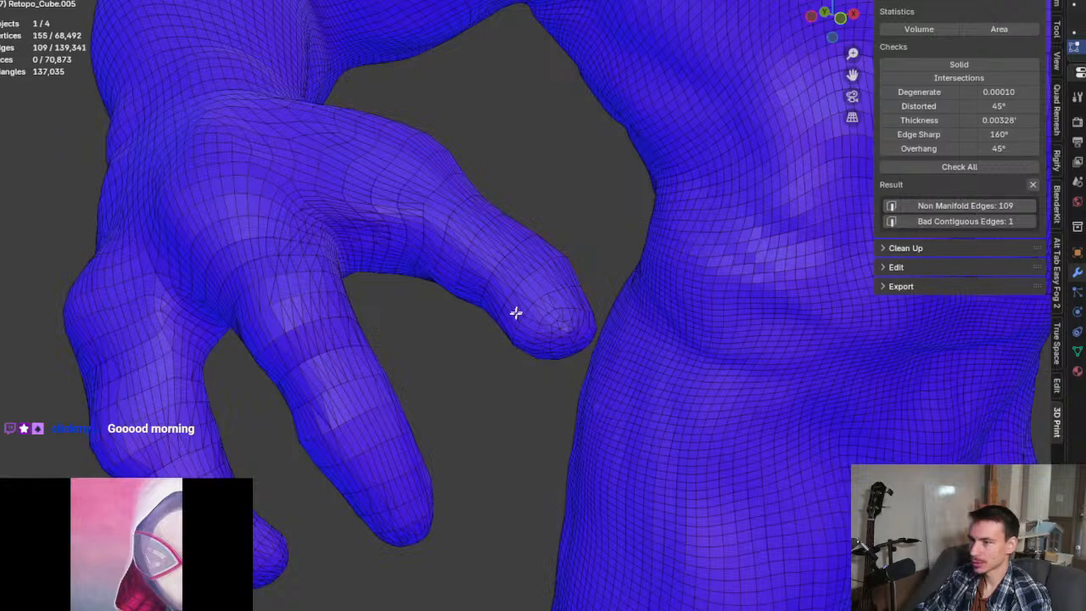
scroll(516, 313, down, 4)
middle_drag(494, 274, 789, 301)
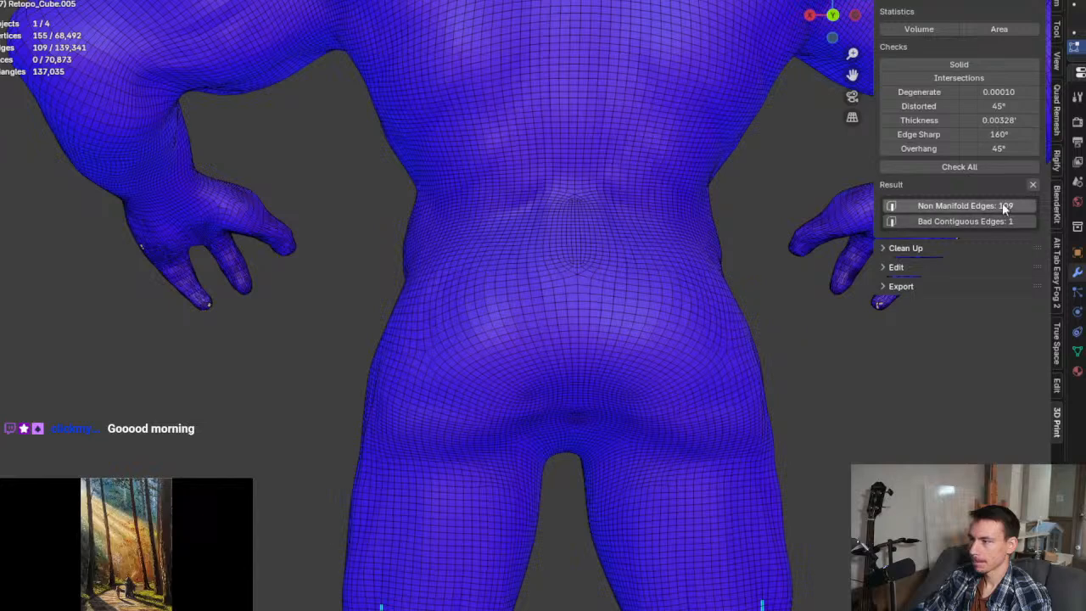
Step: Refresh the Solid check and its non-manifold edge selection, and select only the flagged edge near the fingertip
click(994, 64)
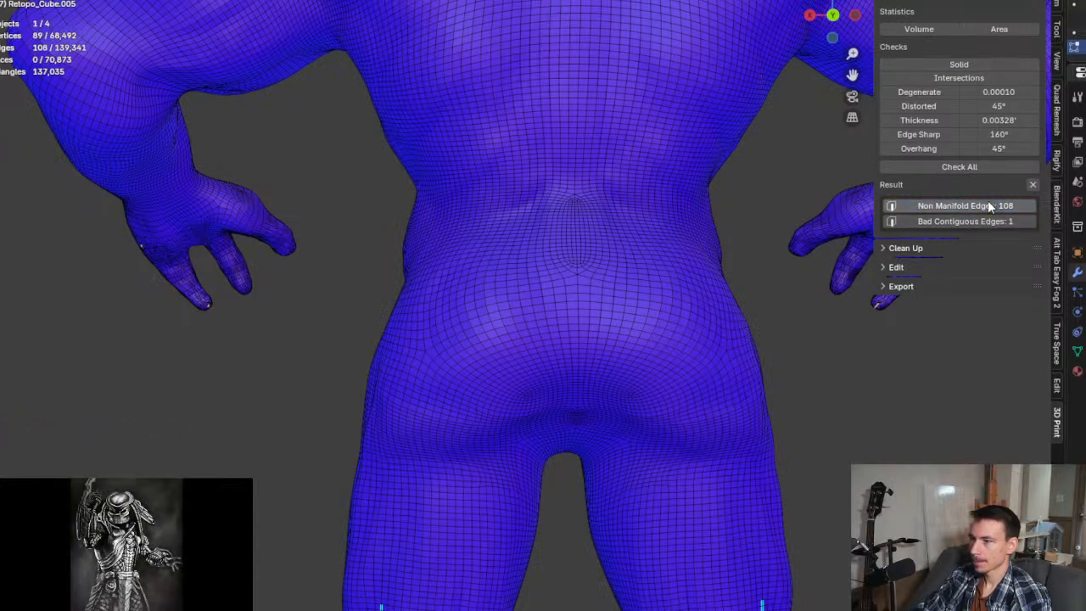
scroll(594, 271, down, 5)
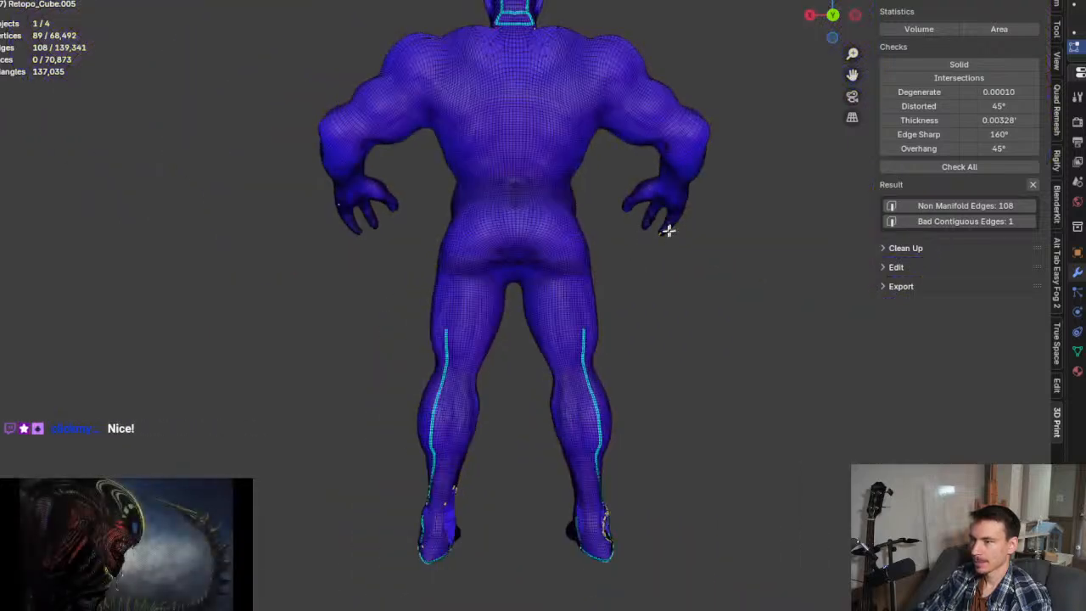
scroll(666, 229, up, 10)
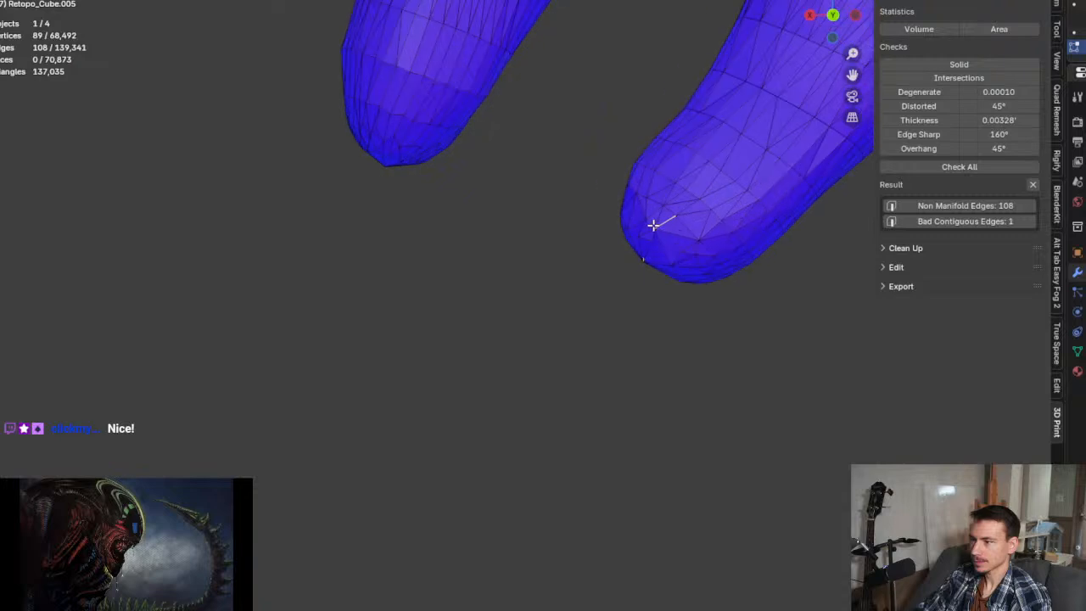
scroll(653, 224, up, 3)
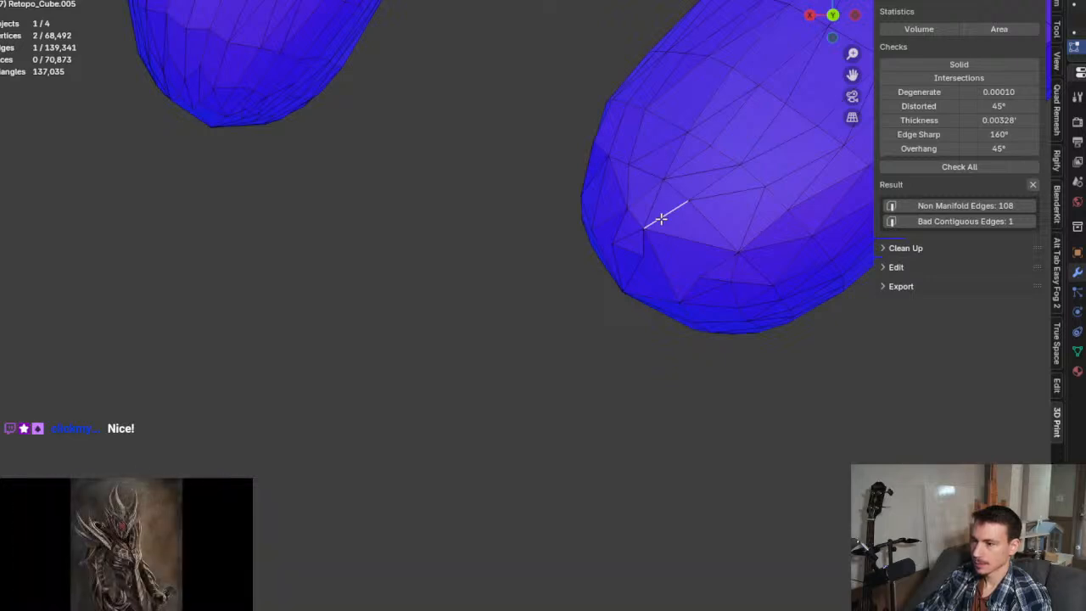
Step: Test-move the flagged fingertip edge, and select the corner vertex just below it in vertex mode
drag(631, 208, 676, 244)
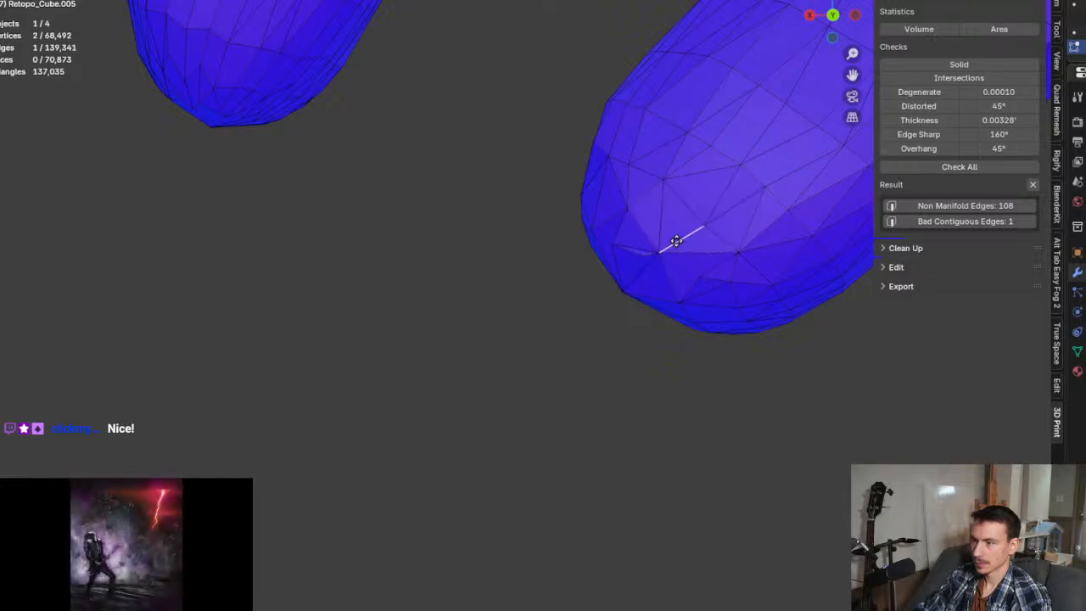
scroll(670, 252, up, 5)
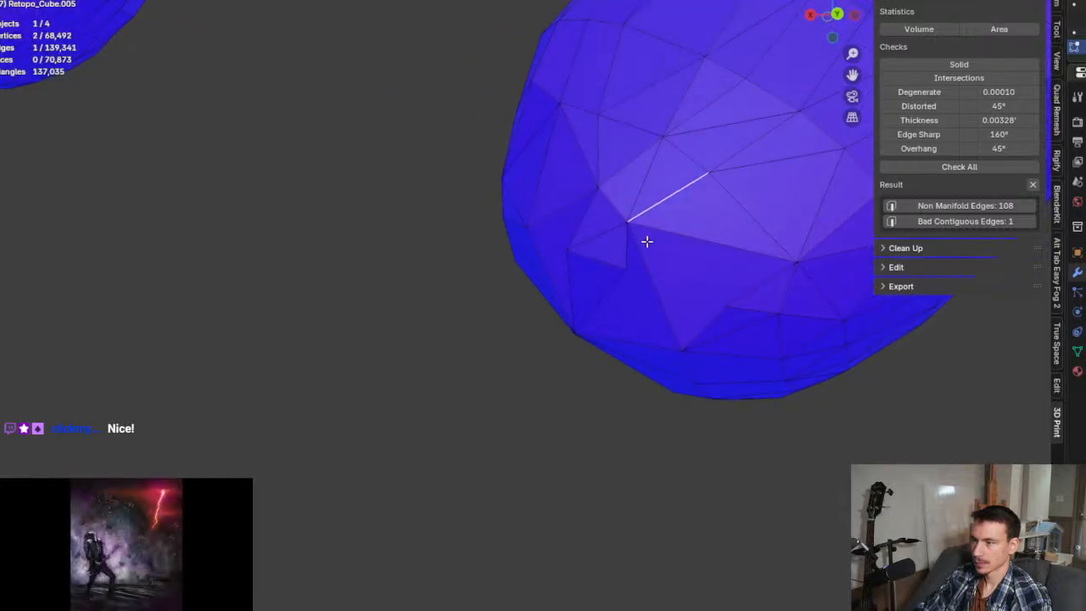
key(1)
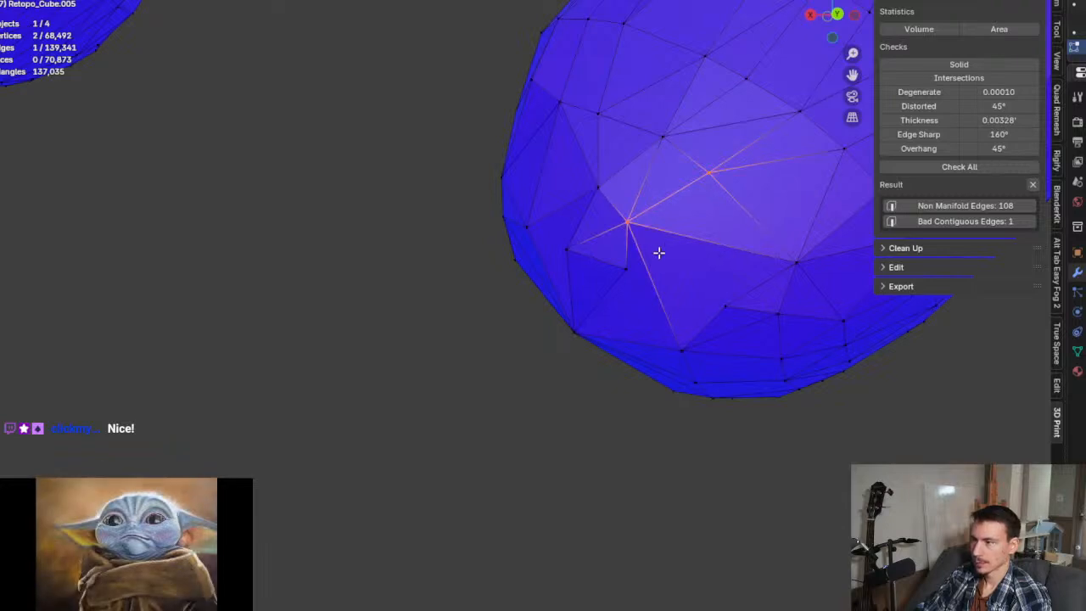
mouse_move(659, 252)
middle_down()
mouse_move(710, 235)
mouse_move(668, 250)
middle_up()
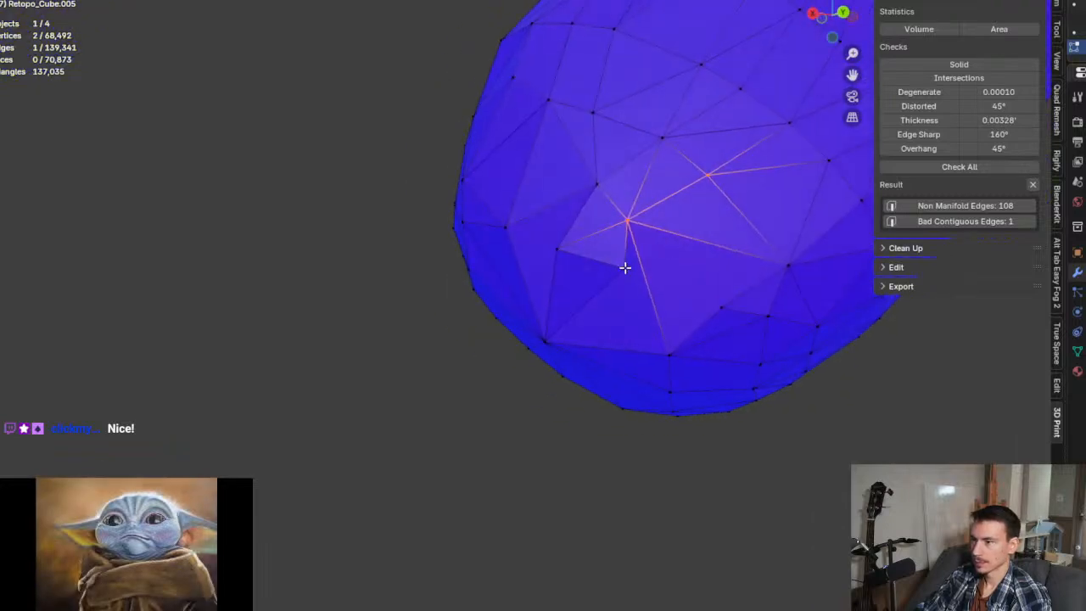
mouse_move(683, 311)
middle_down()
mouse_move(681, 339)
mouse_move(680, 328)
middle_up()
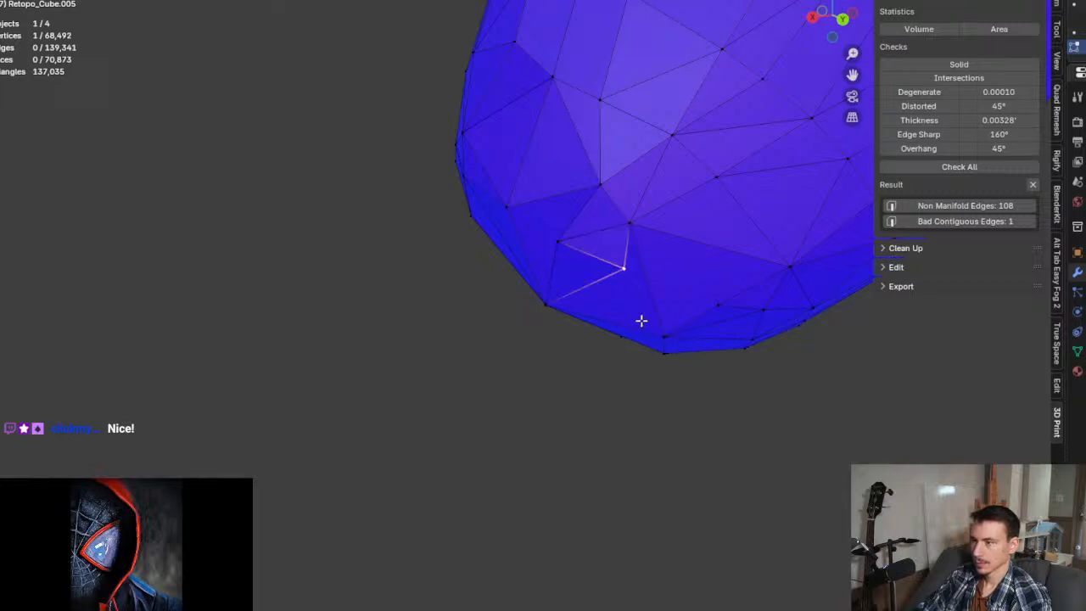
middle_drag(641, 320, 561, 278)
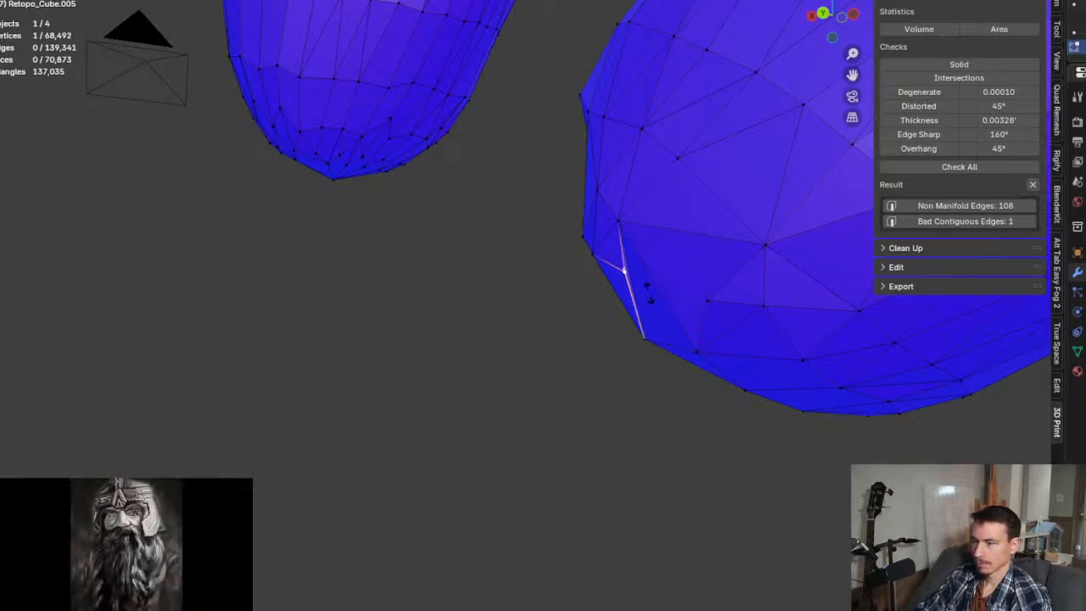
Step: Try to slide the corner vertex down along its lower edge
mouse_move(645, 299)
mouse_down()
mouse_move(632, 278)
mouse_move(651, 301)
mouse_up()
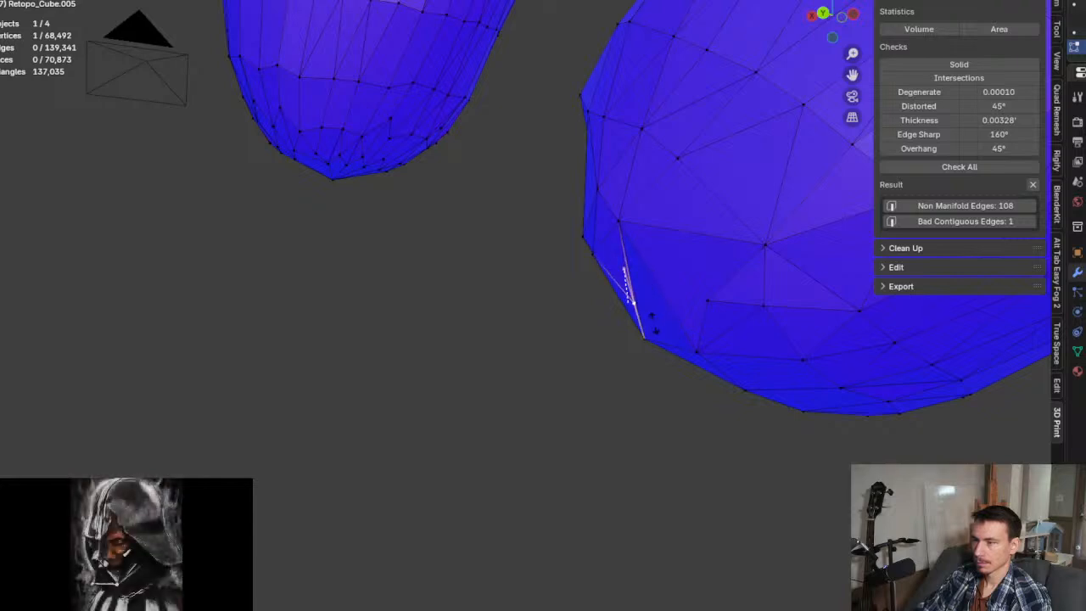
middle_drag(648, 320, 700, 308)
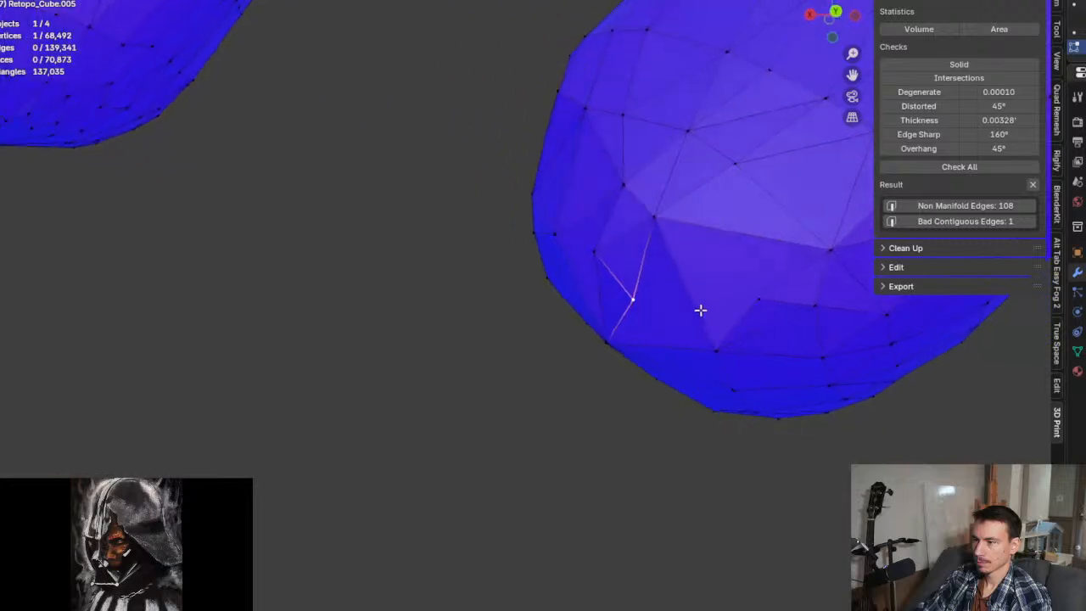
key(ctrl+z)
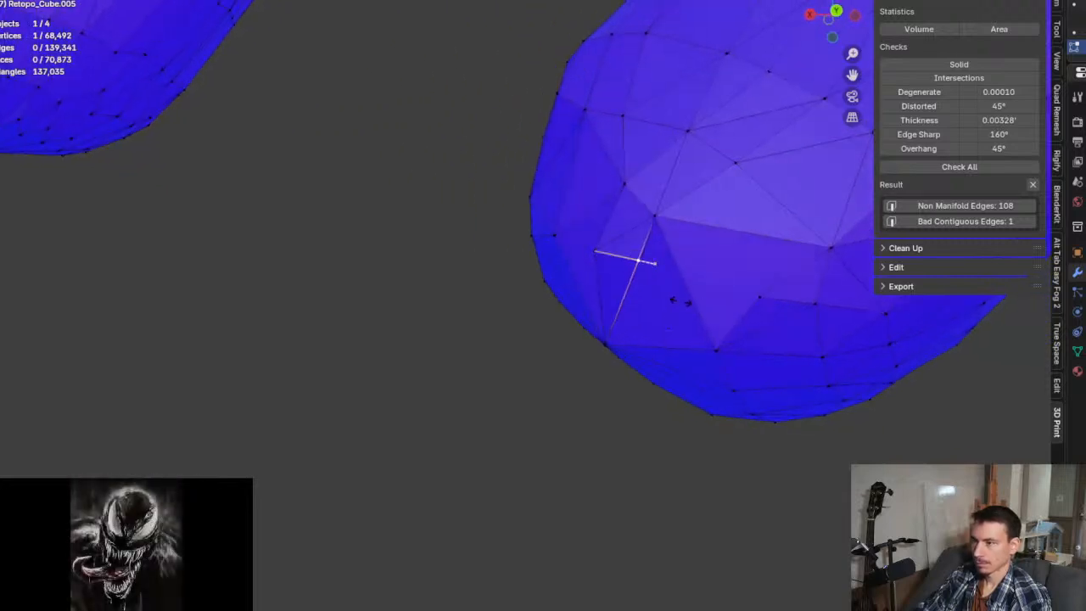
Step: Slide the corner vertex along its side edge onto the neighbouring vertex so the two merge
mouse_move(650, 287)
mouse_down()
mouse_move(654, 273)
mouse_move(686, 258)
mouse_move(687, 268)
mouse_up()
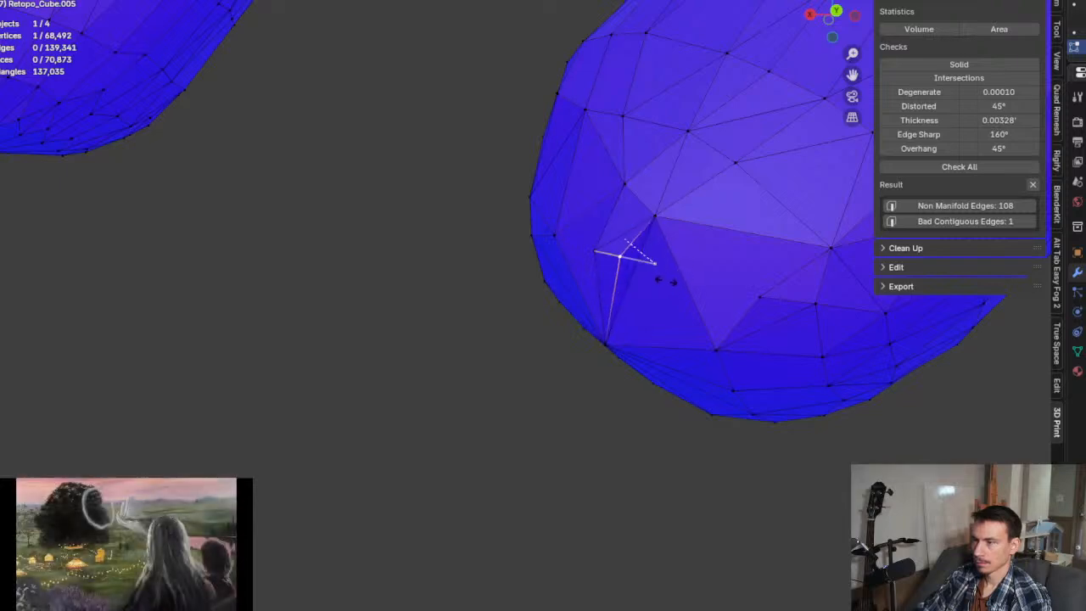
drag(660, 282, 642, 282)
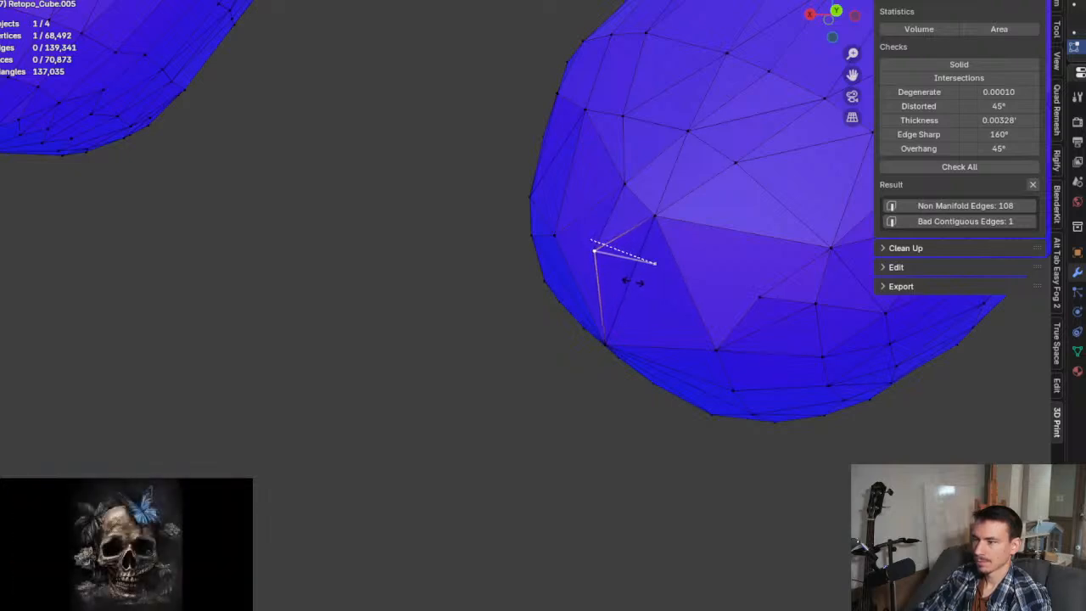
click(632, 281)
Step: Slide the remaining stray fingertip vertex along its short edge onto the adjacent vertex so the two merge
scroll(620, 272, up, 1)
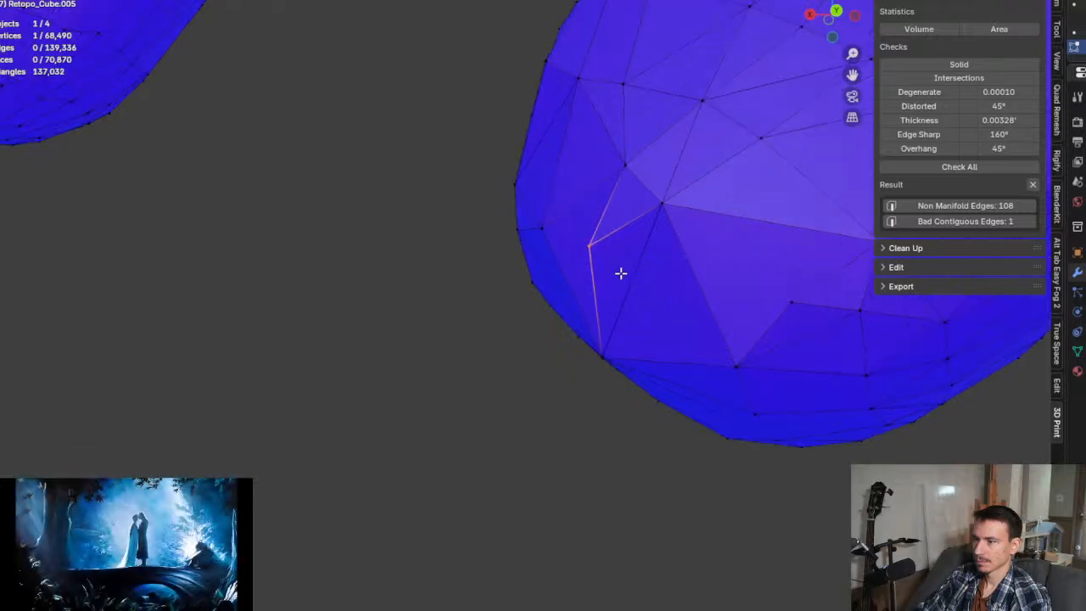
scroll(620, 272, up, 1)
mouse_move(620, 274)
middle_down()
mouse_move(763, 313)
mouse_move(784, 337)
mouse_move(746, 283)
mouse_move(664, 250)
mouse_move(743, 264)
mouse_move(622, 267)
middle_up()
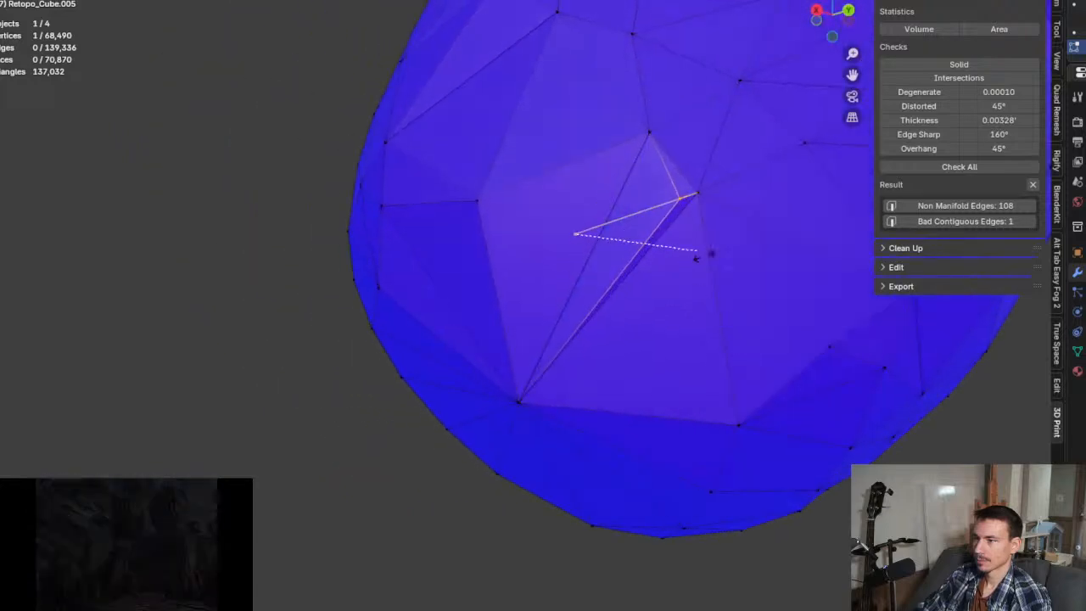
click(703, 204)
middle_drag(698, 266, 614, 307)
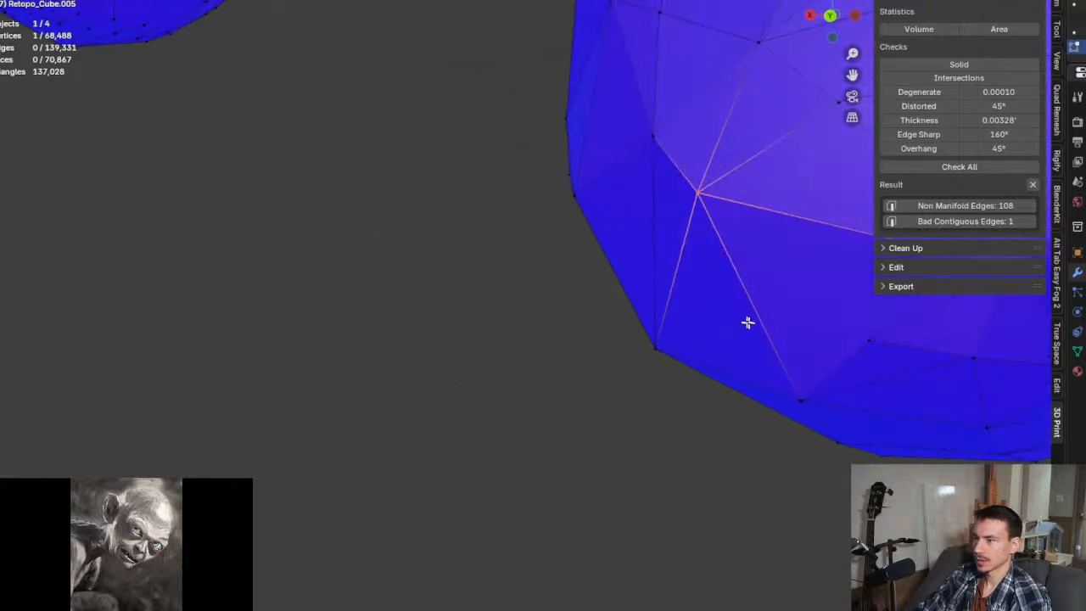
middle_drag(747, 322, 616, 319)
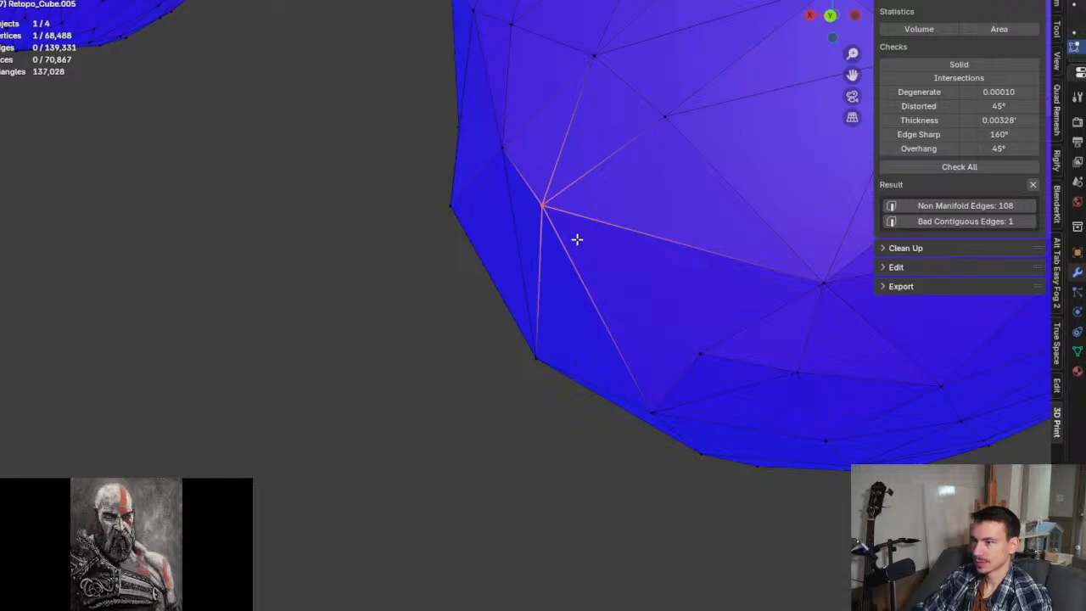
middle_drag(576, 236, 576, 208)
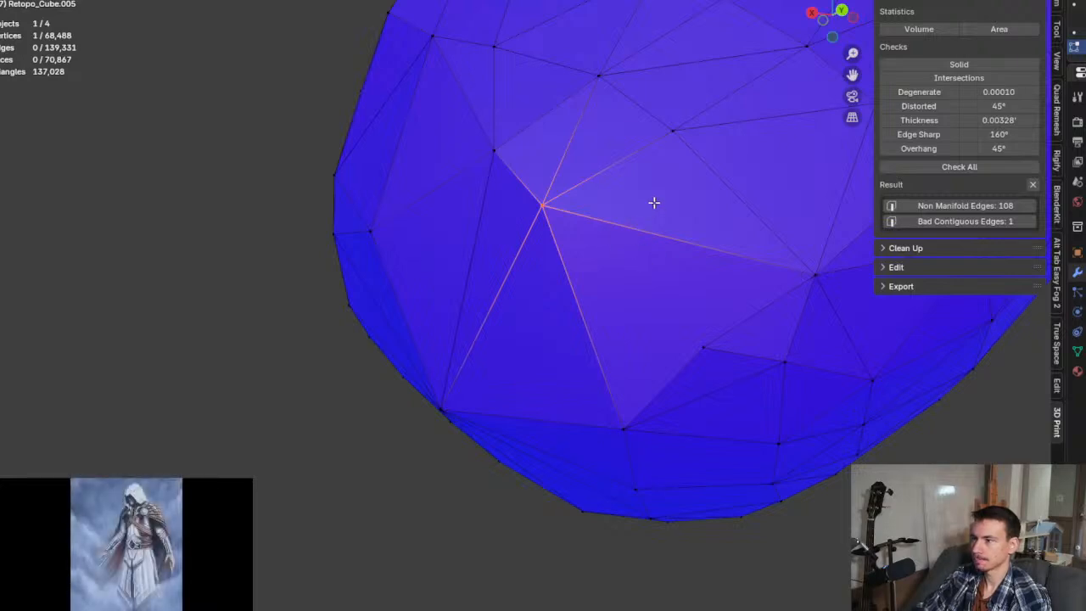
Step: Slide the stray vertex lower on the fingertip onto its neighbouring vertex to merge them, and check the surrounding vertices' connections
mouse_move(652, 201)
shift+middle_down()
mouse_move(620, 292)
mouse_move(659, 347)
mouse_move(654, 334)
mouse_move(576, 309)
mouse_move(623, 336)
mouse_move(681, 438)
mouse_move(647, 432)
mouse_move(670, 382)
mouse_move(695, 392)
shift+middle_up()
click(669, 441)
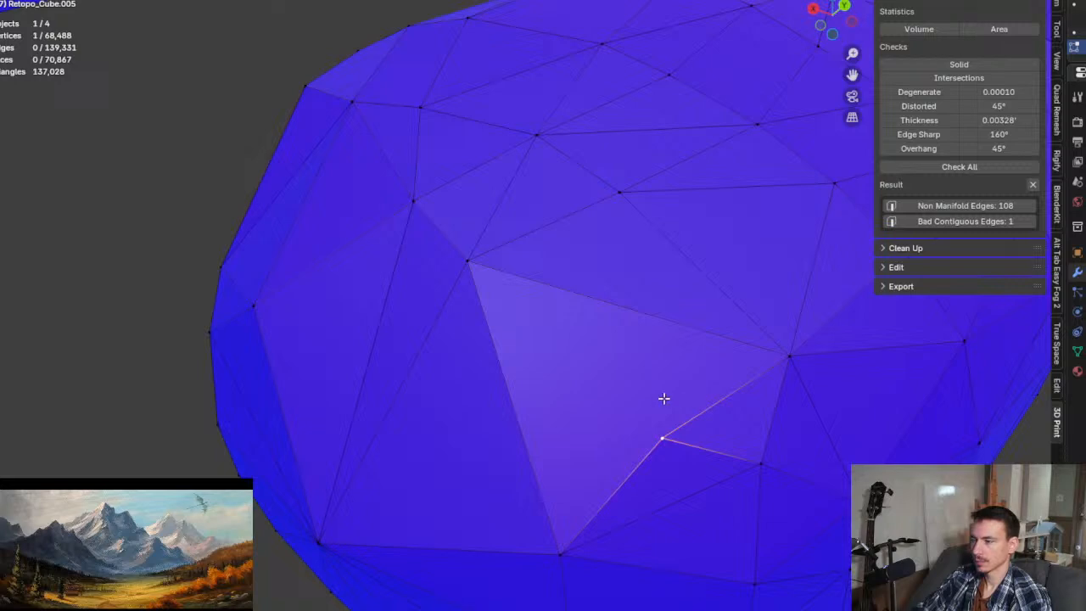
key(g)
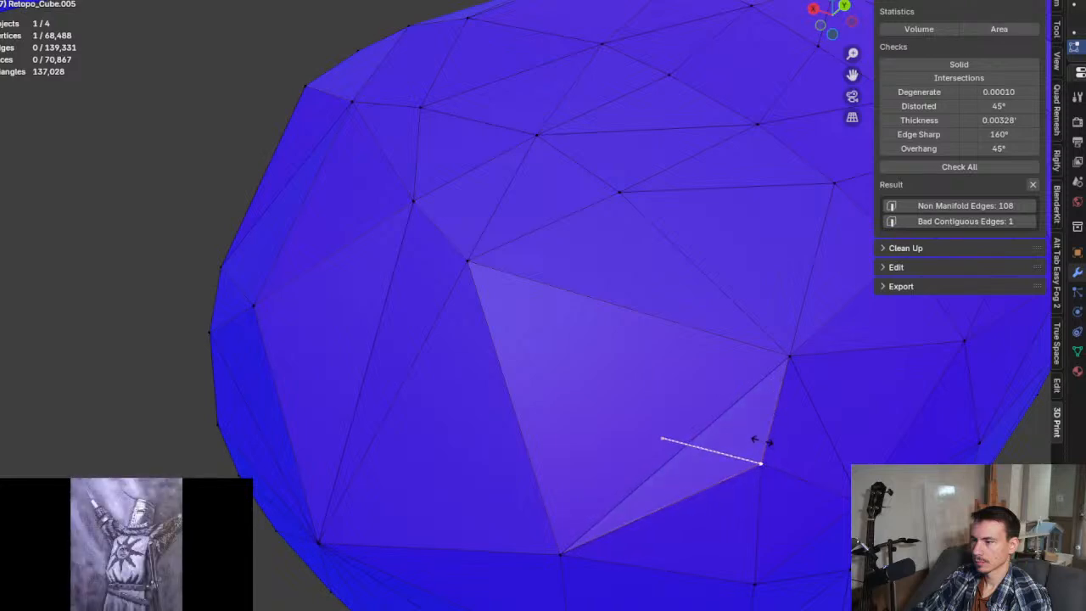
click(761, 440)
middle_drag(778, 468, 734, 421)
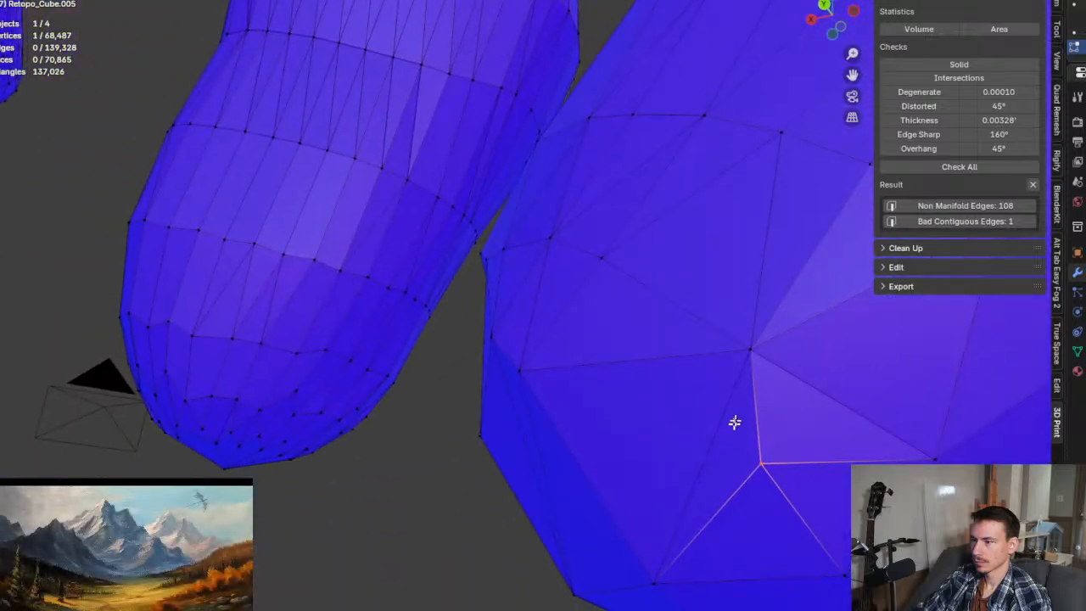
click(750, 348)
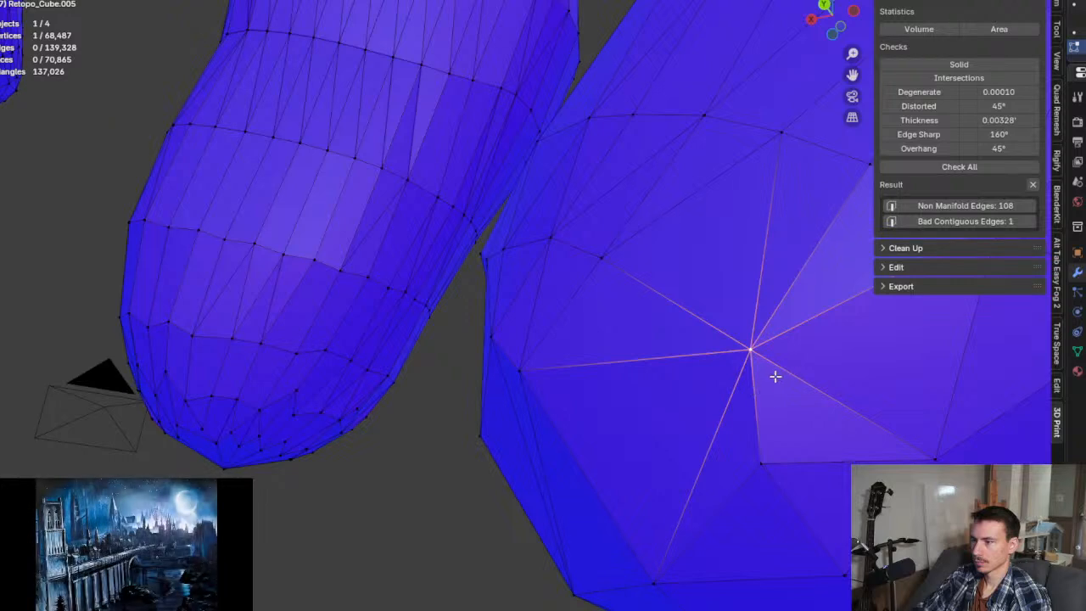
click(760, 460)
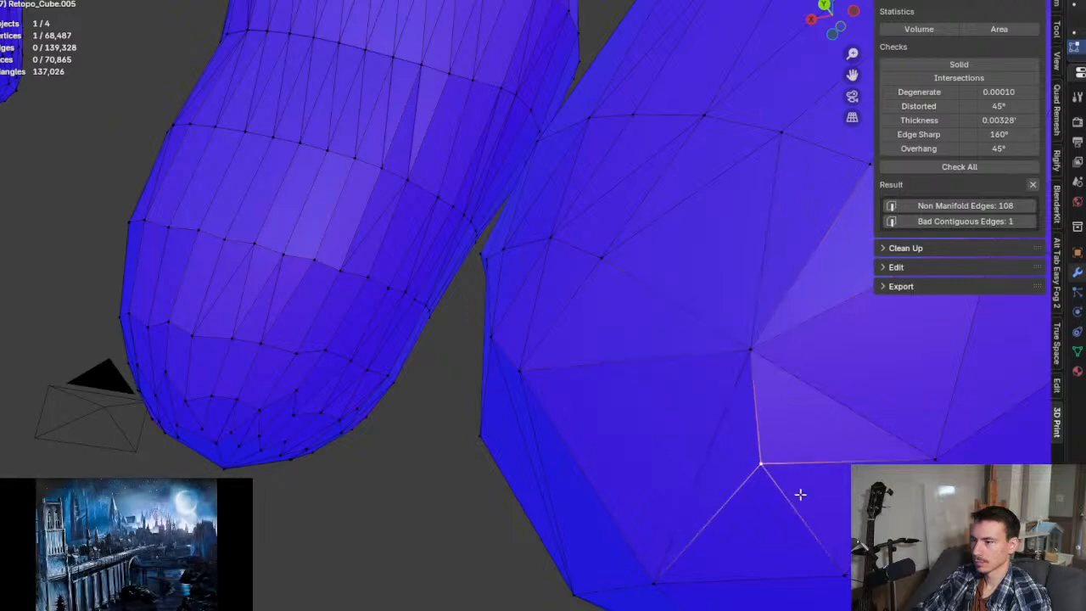
click(928, 452)
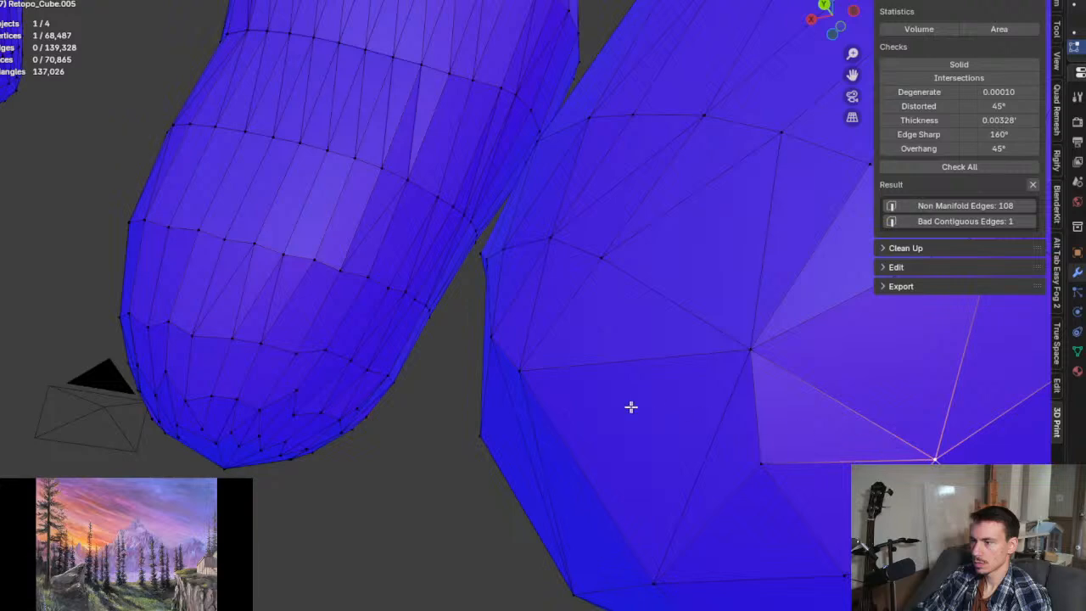
Step: Rerun the Solid check, select the reported non-manifold edges, and pick a single edge on the repaired fingertip
scroll(628, 408, down, 3)
scroll(628, 408, down, 3)
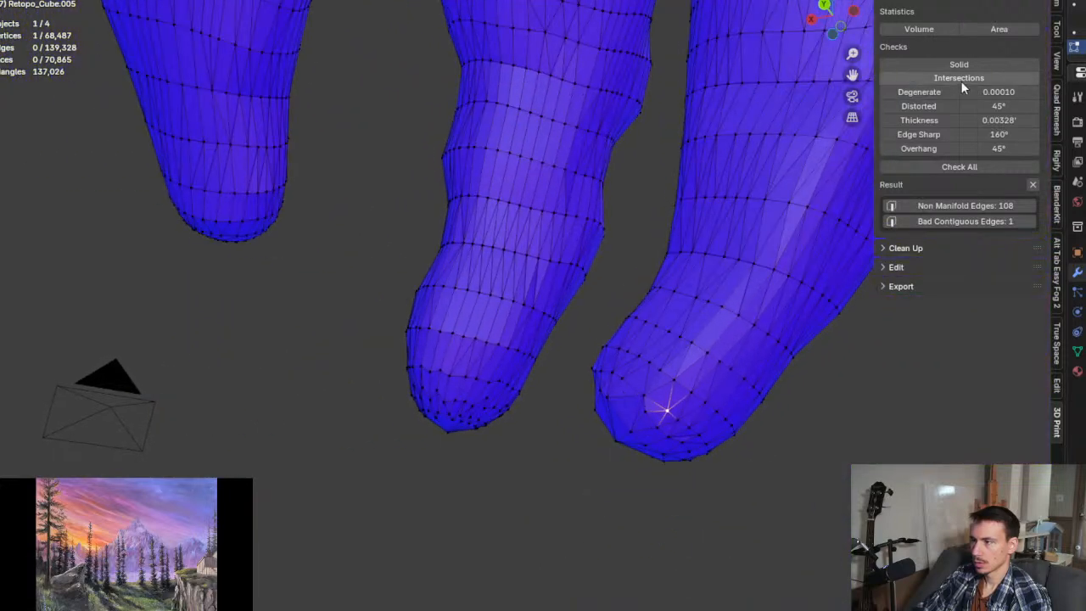
click(989, 209)
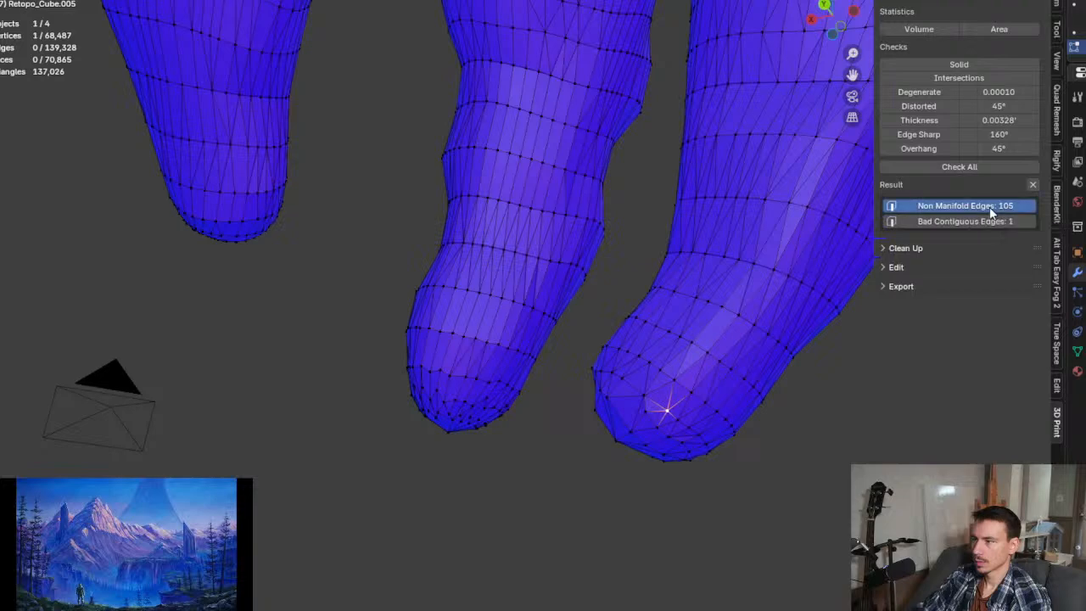
scroll(611, 407, up, 5)
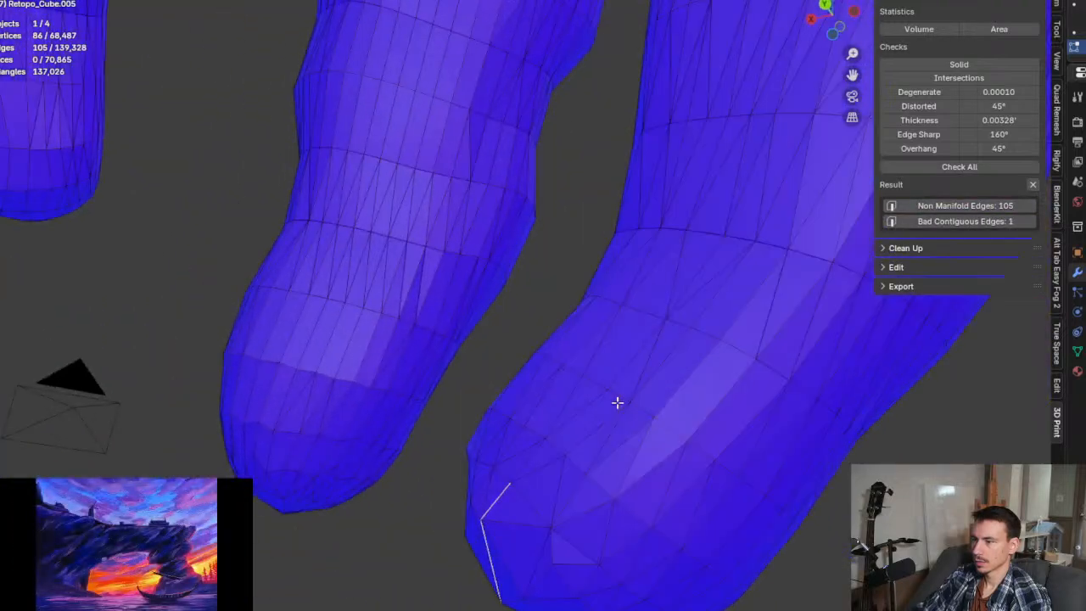
middle_drag(617, 402, 612, 494)
click(596, 557)
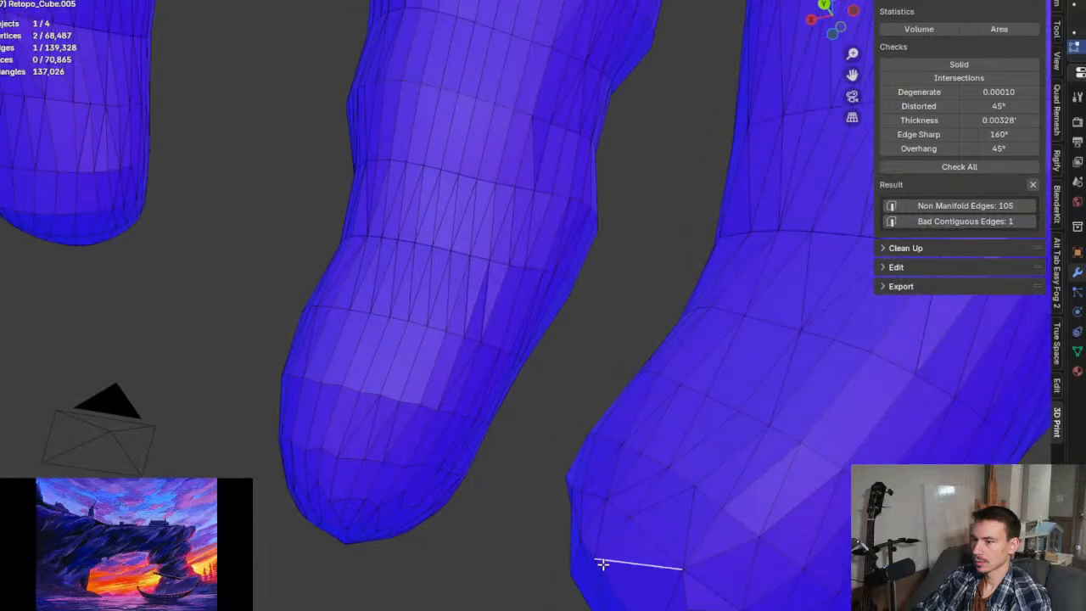
Step: Delete the thin stray face spanning the inside of the fingertip
scroll(591, 559, up, 8)
scroll(683, 566, up, 8)
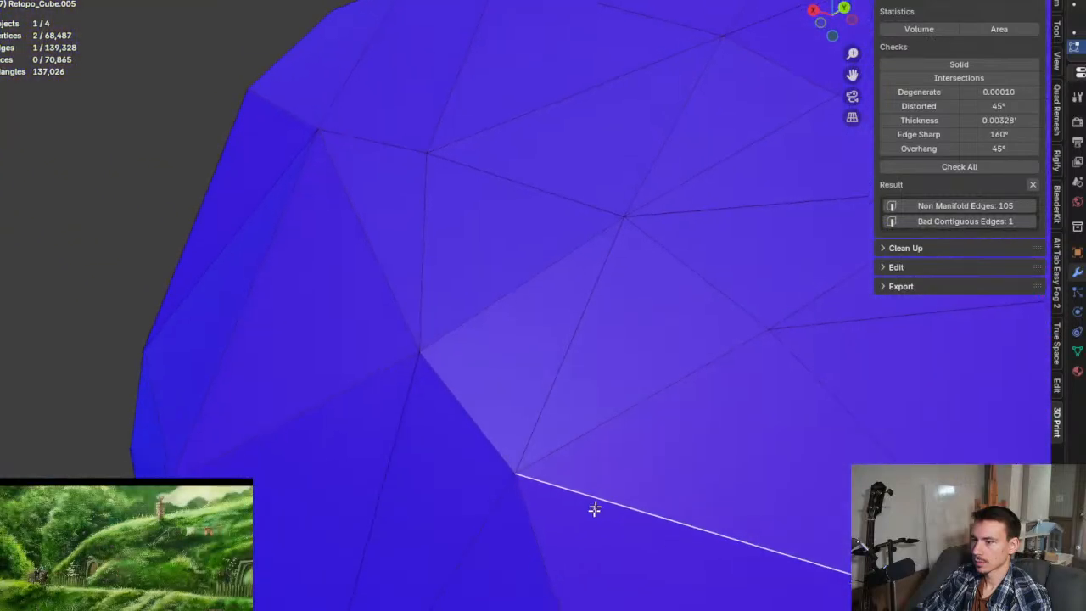
scroll(662, 340, up, 6)
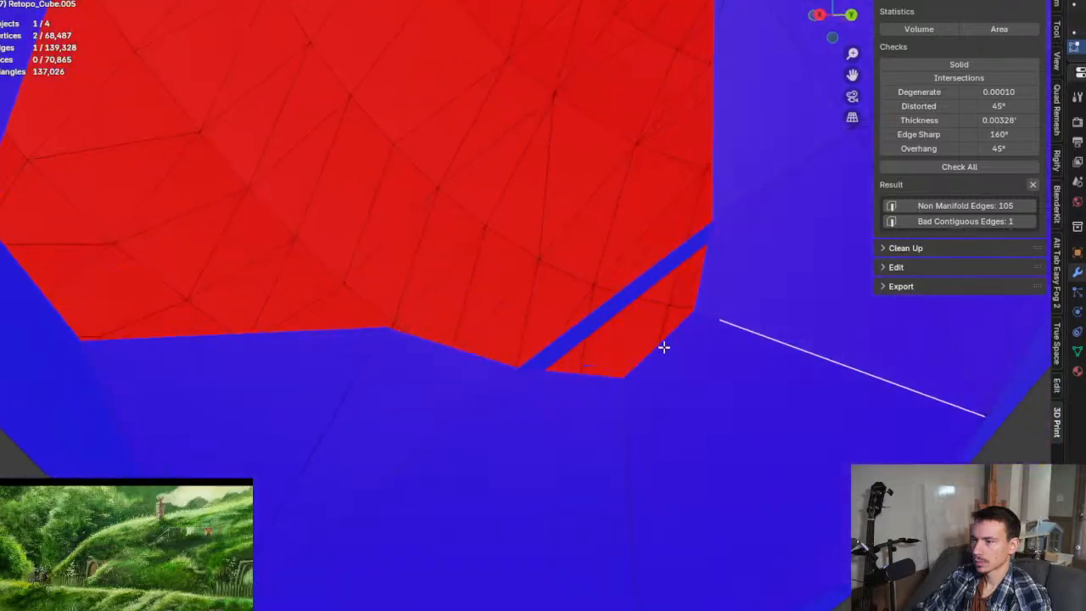
scroll(676, 361, up, 4)
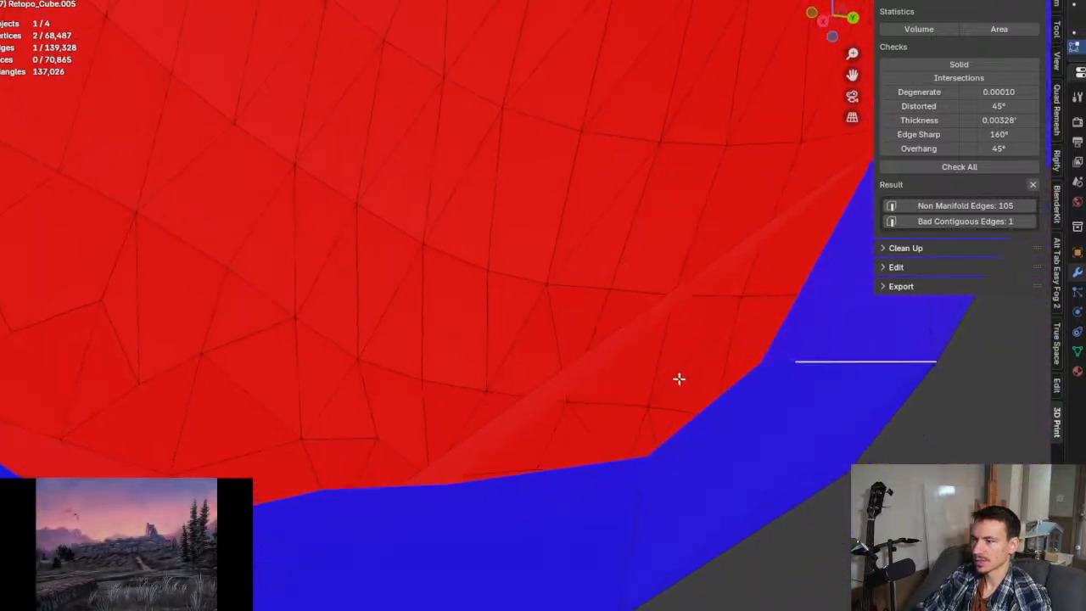
click(638, 316)
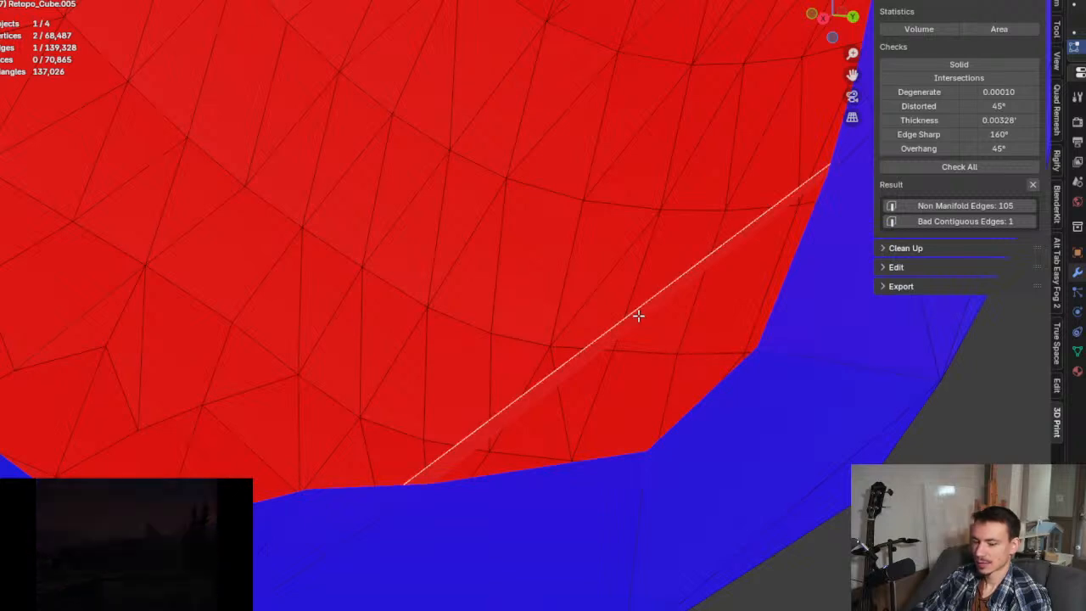
key(3)
click(638, 316)
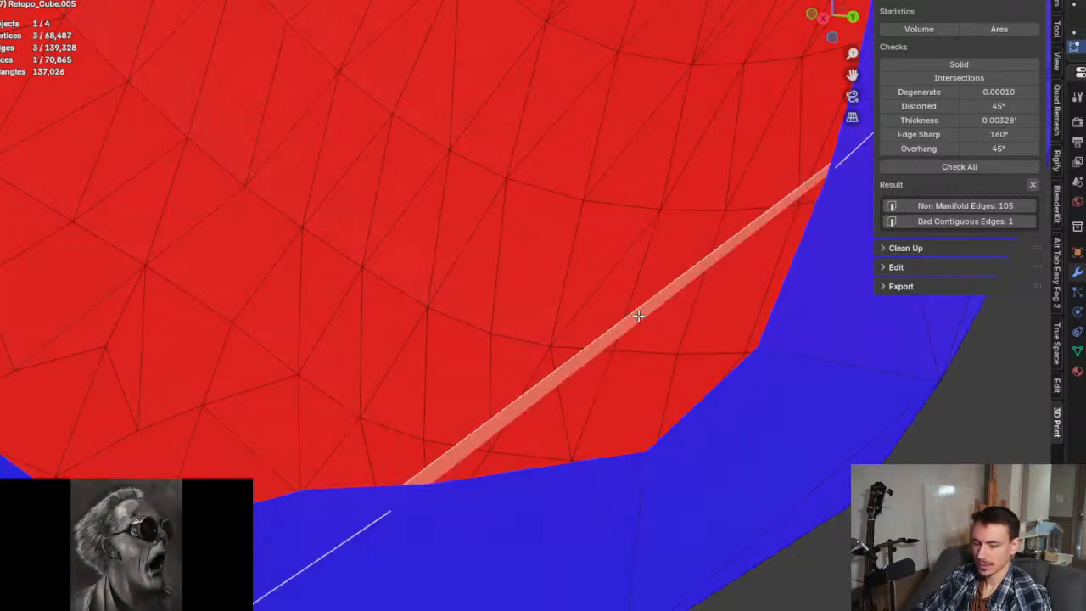
key(x)
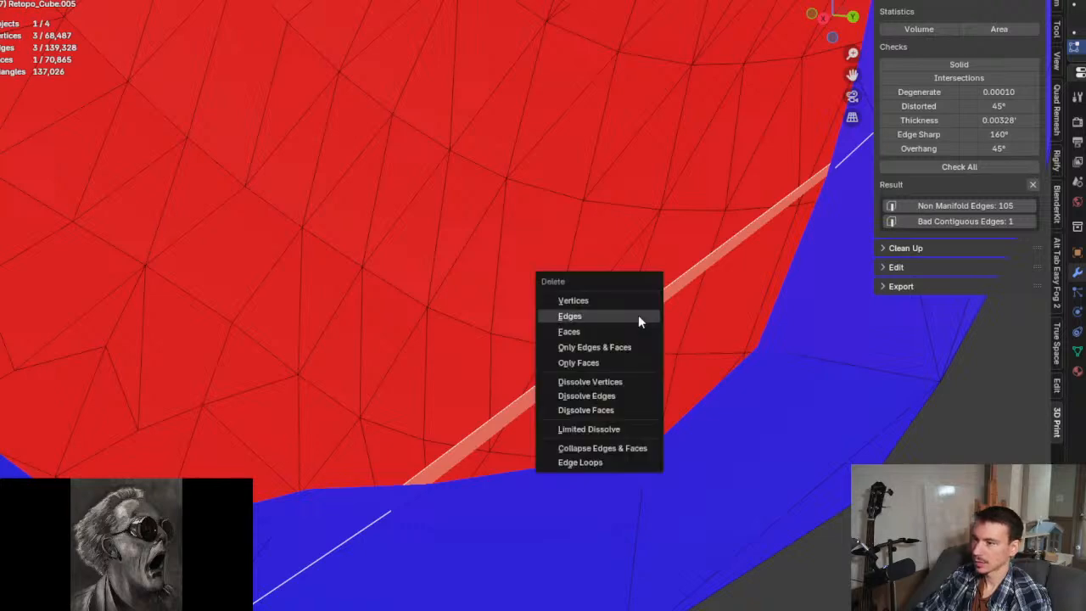
click(639, 331)
Step: Run the Solid check again and select the non-manifold edges it reports
scroll(644, 326, up, 3)
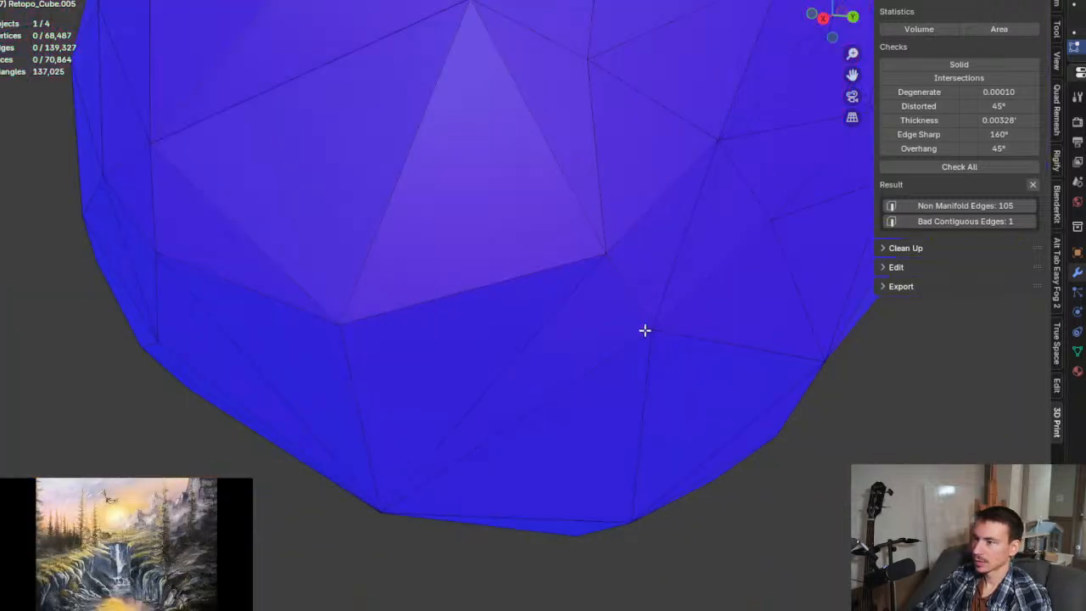
scroll(651, 330, down, 3)
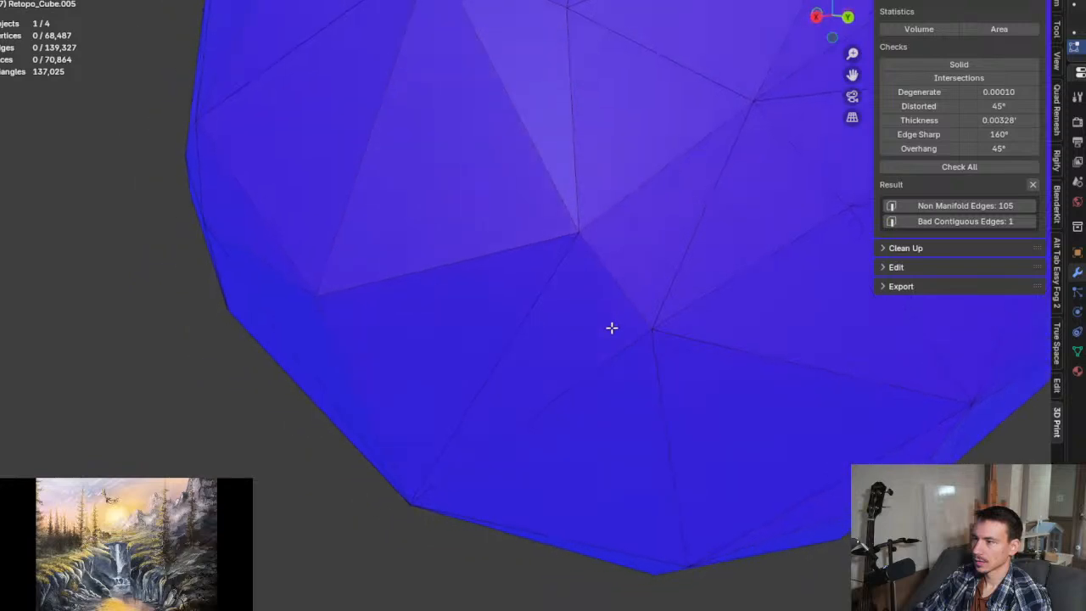
click(962, 63)
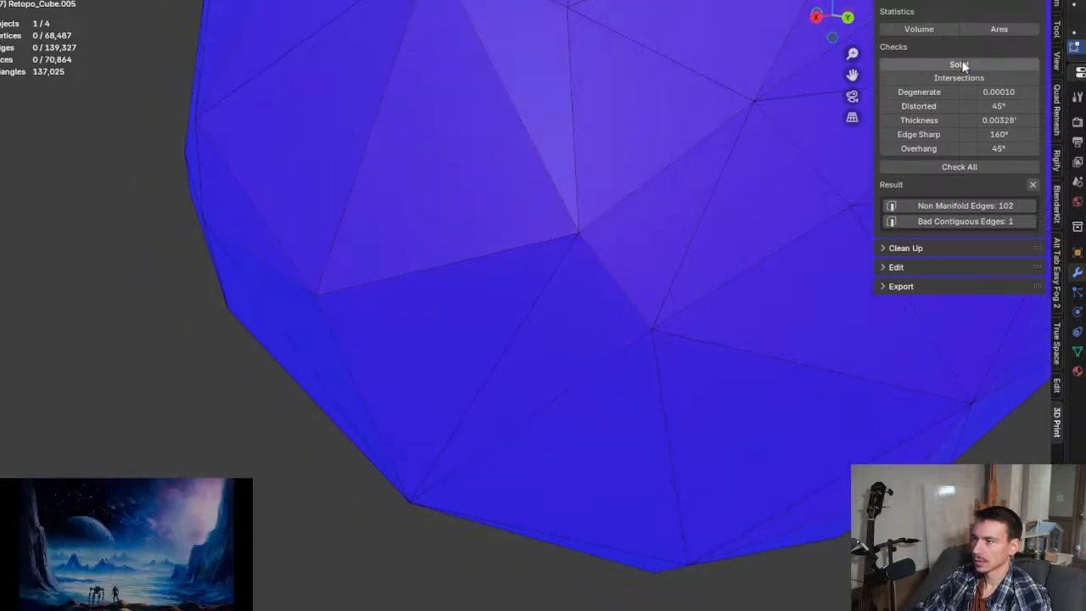
click(970, 206)
scroll(697, 291, down, 3)
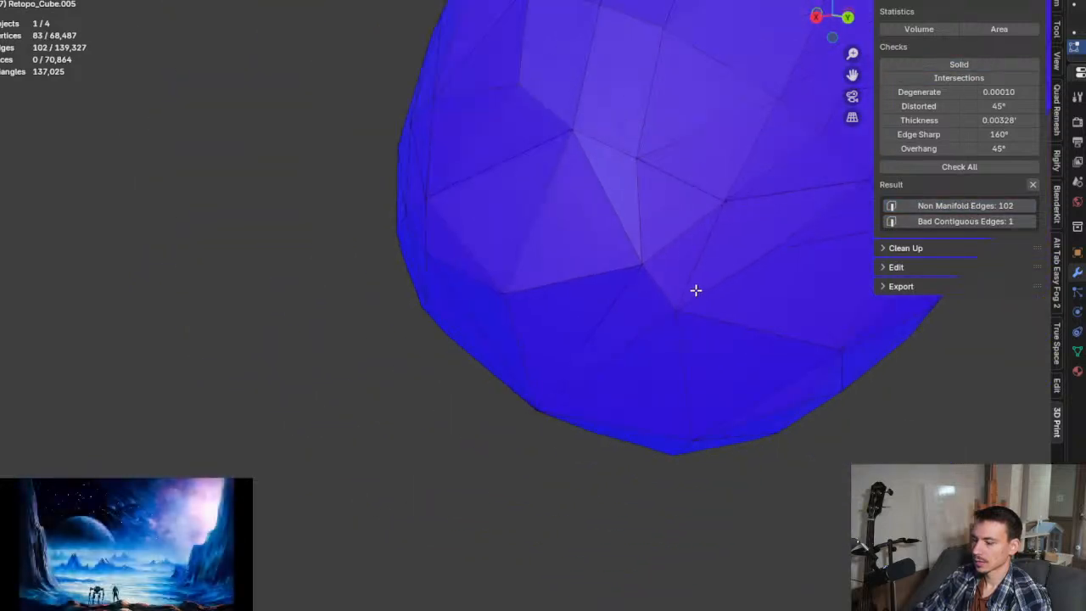
Step: Locate the flagged edge on the back of the other hand and select only that edge
scroll(695, 290, down, 5)
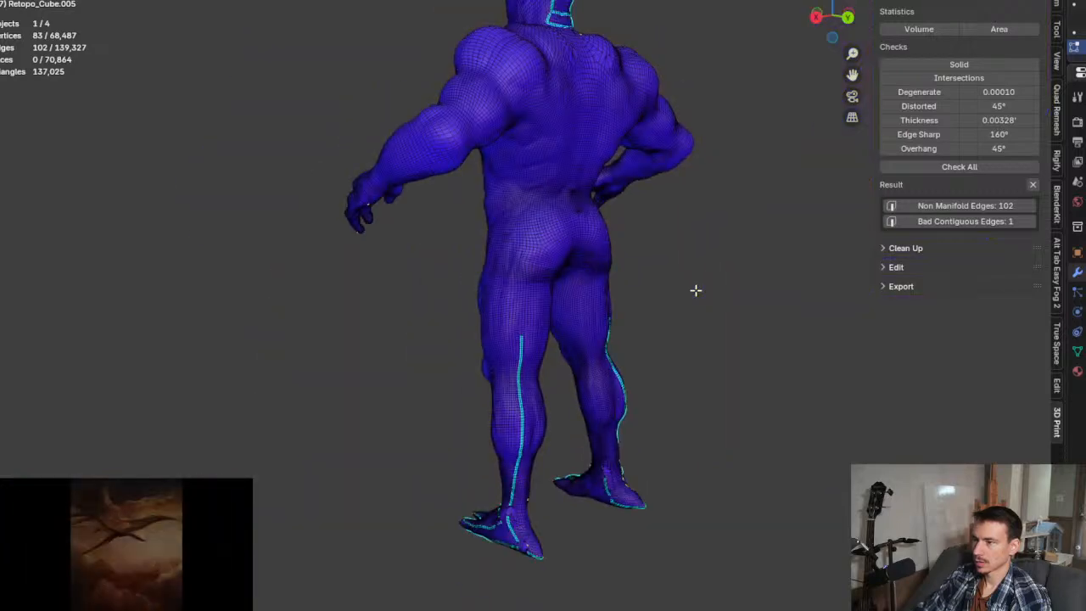
middle_drag(695, 288, 618, 264)
scroll(683, 217, up, 6)
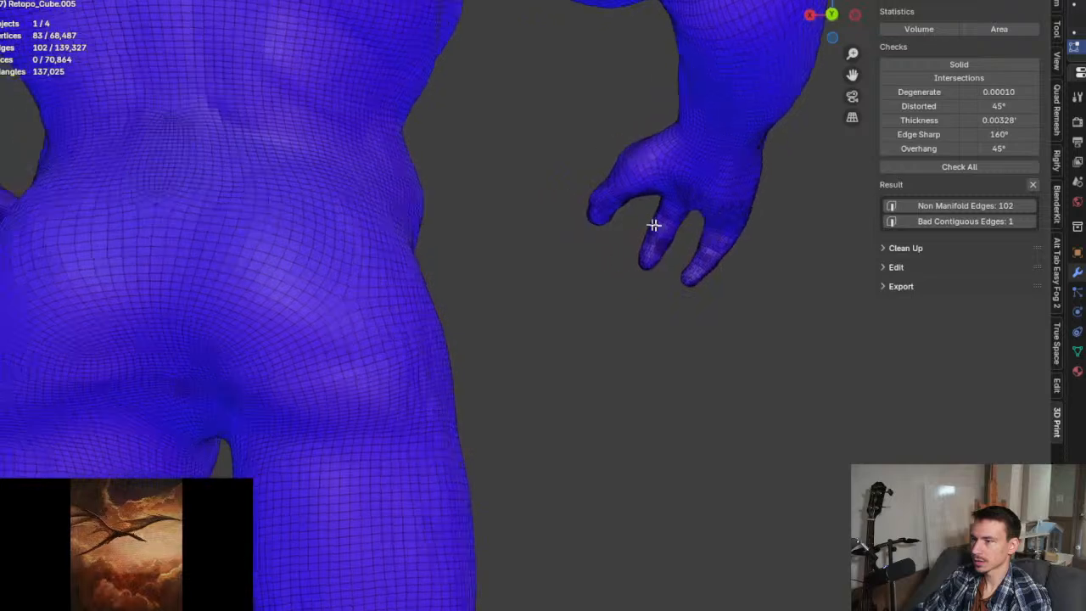
scroll(663, 225, down, 6)
scroll(327, 214, up, 7)
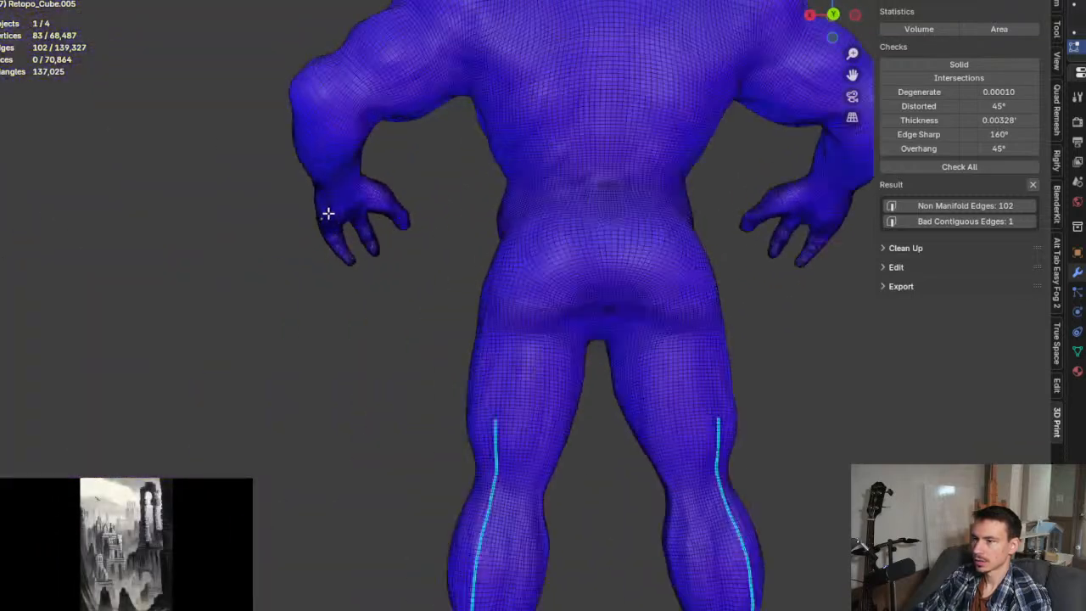
scroll(328, 216, up, 6)
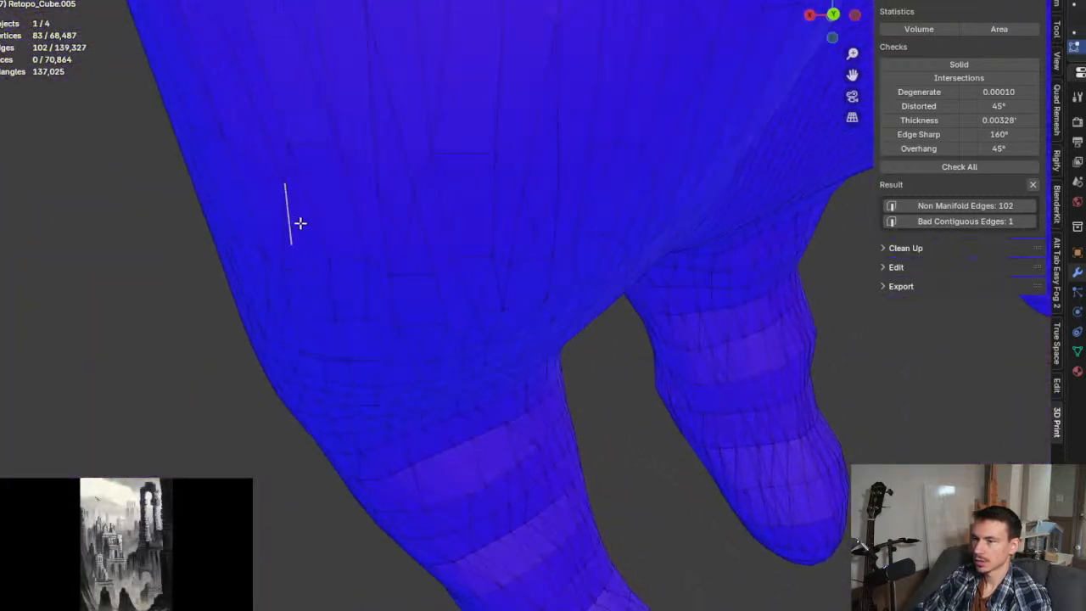
scroll(299, 219, down, 6)
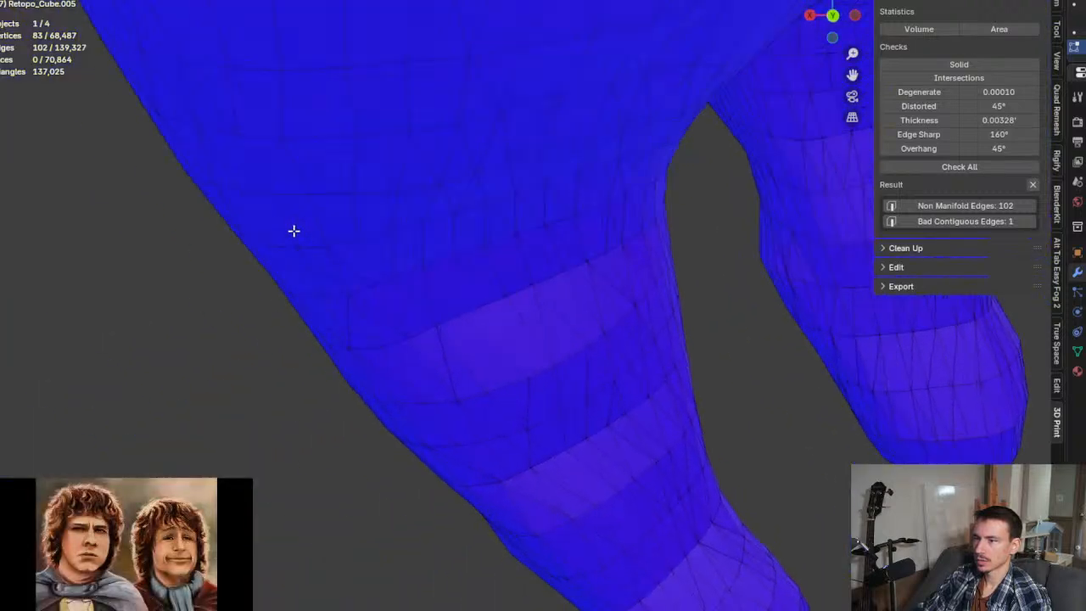
scroll(295, 214, down, 2)
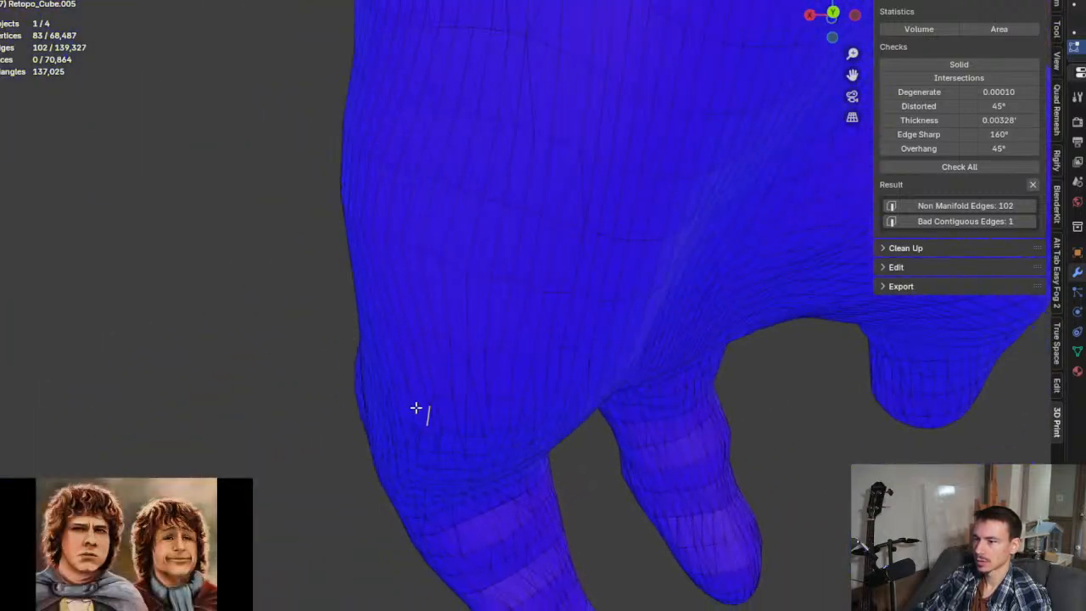
scroll(428, 416, up, 4)
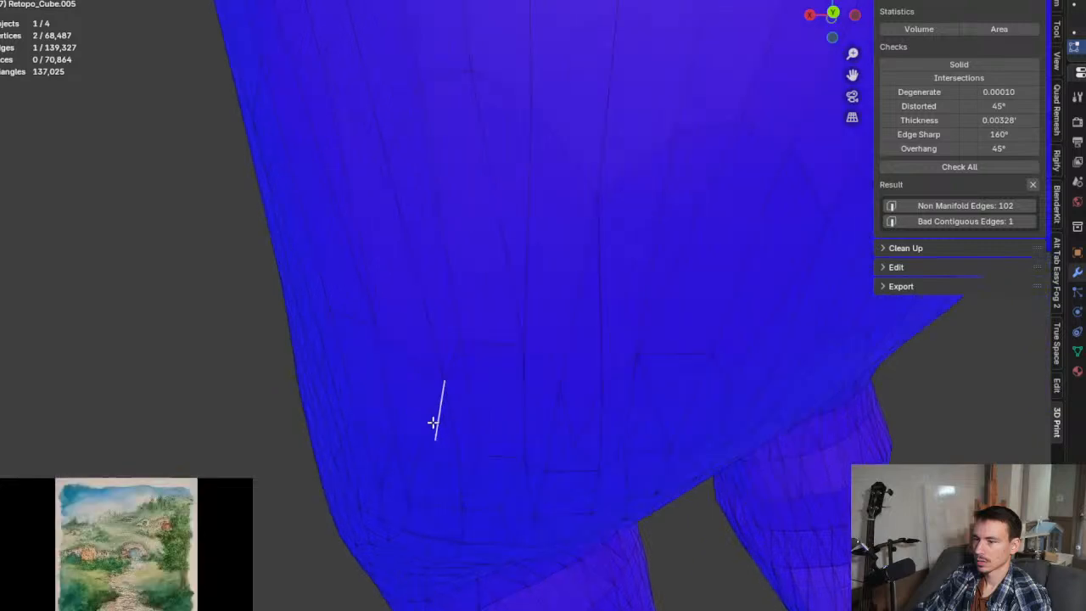
Step: Delete the stray edge on the back of the hand
middle_drag(458, 413, 473, 399)
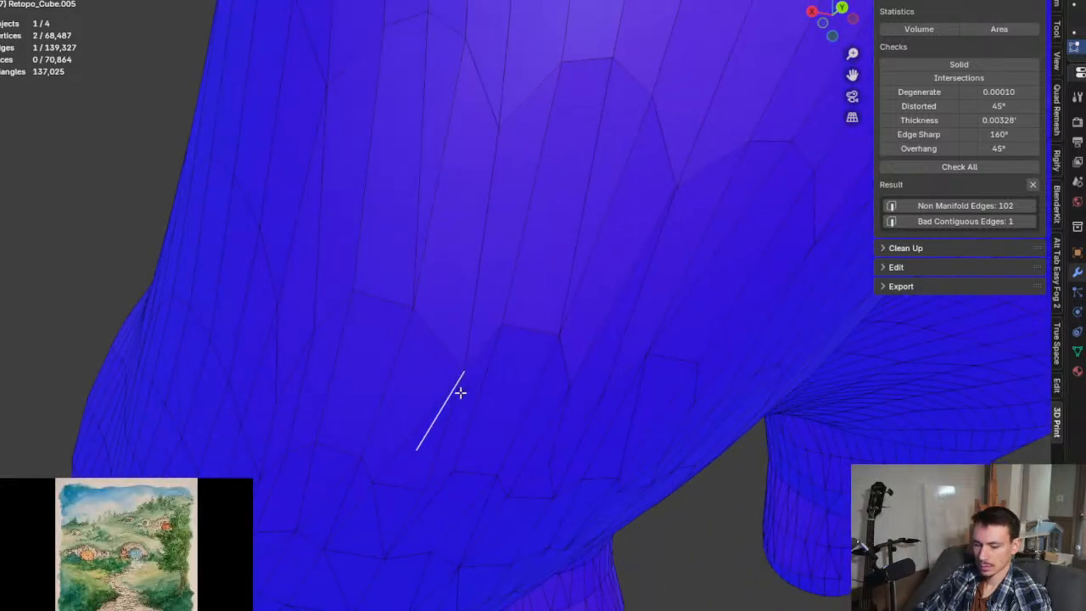
key(x)
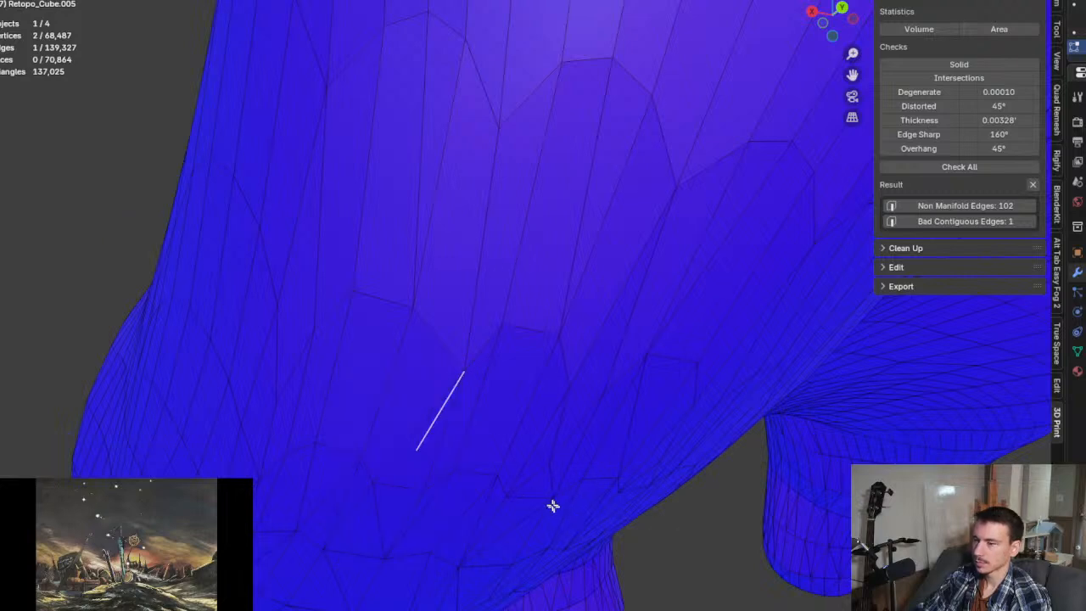
click(689, 537)
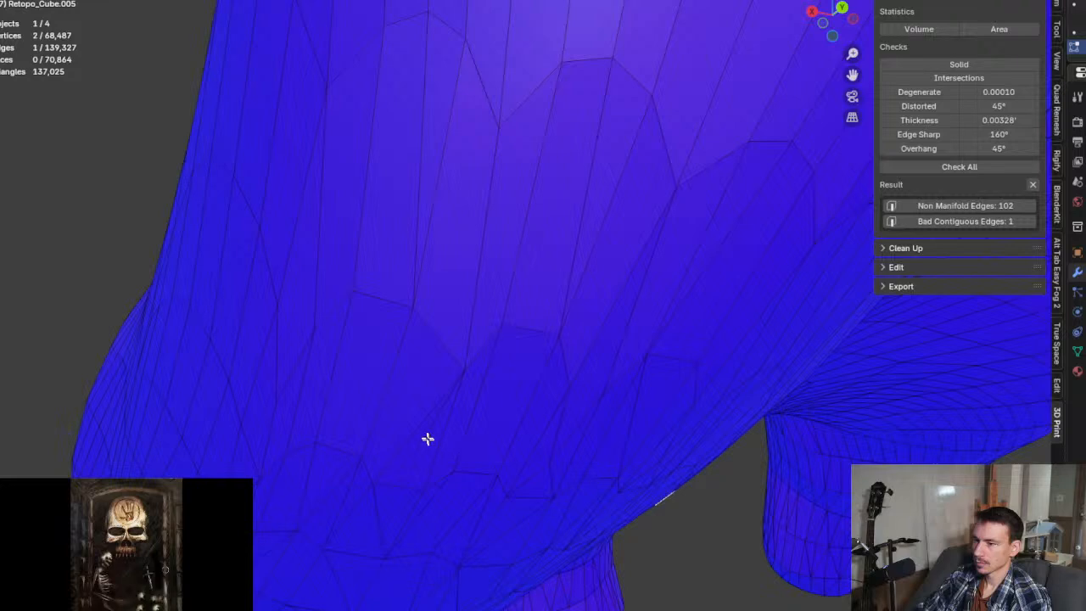
key(x)
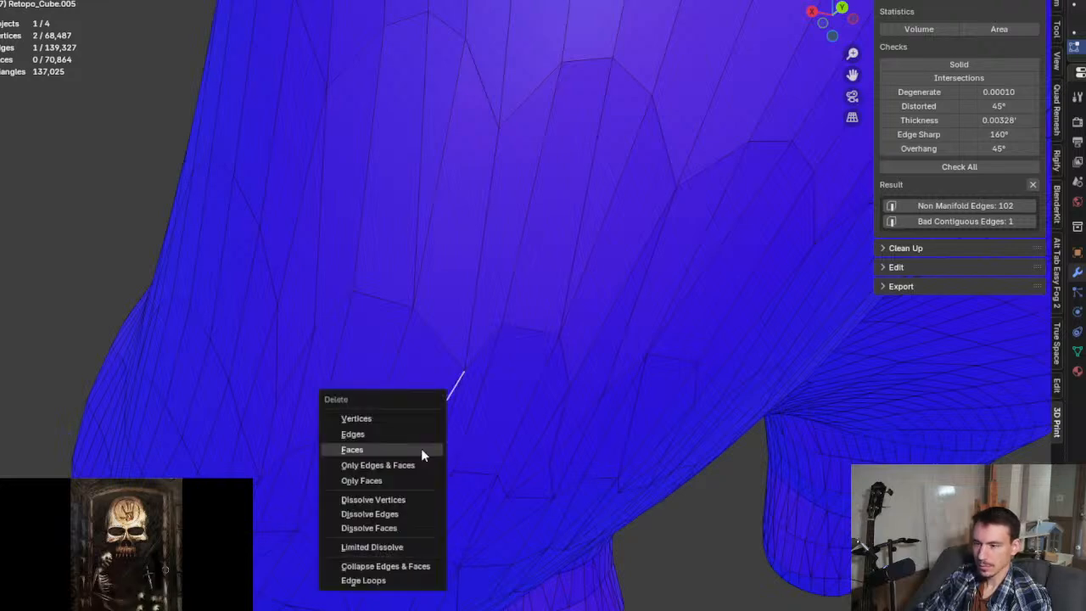
click(420, 435)
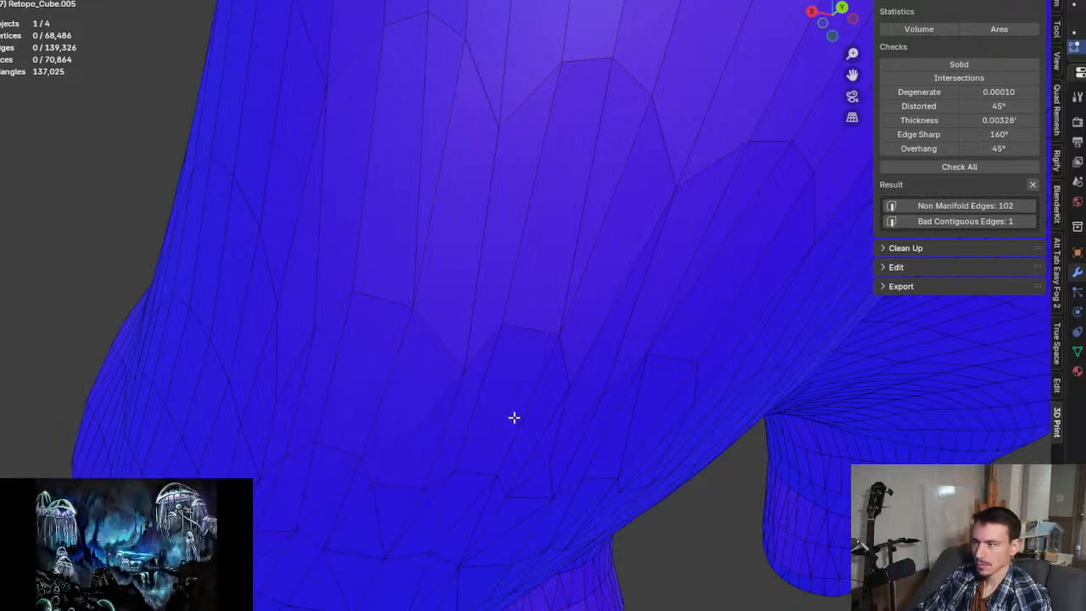
Step: Rerun the Solid check, select the reported non-manifold edges, and frame them on the whole figure
click(956, 63)
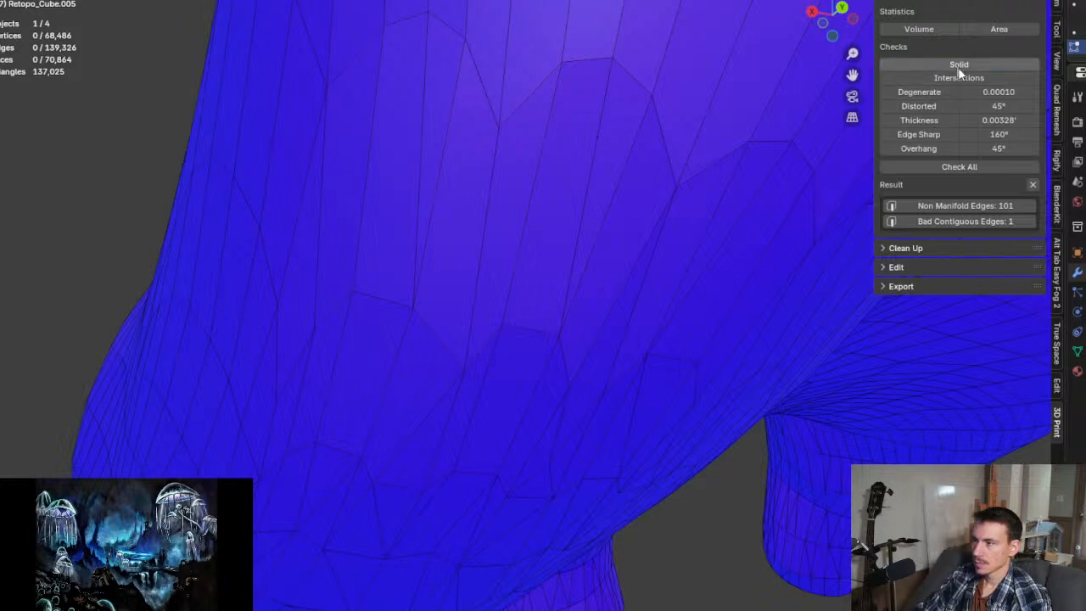
click(988, 208)
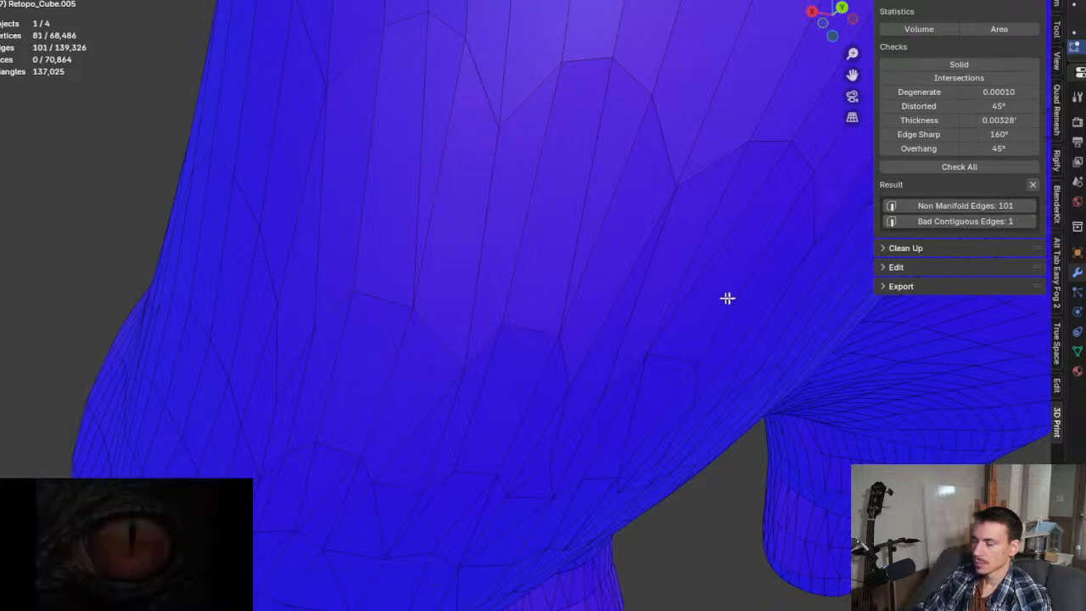
key(KP_Decimal)
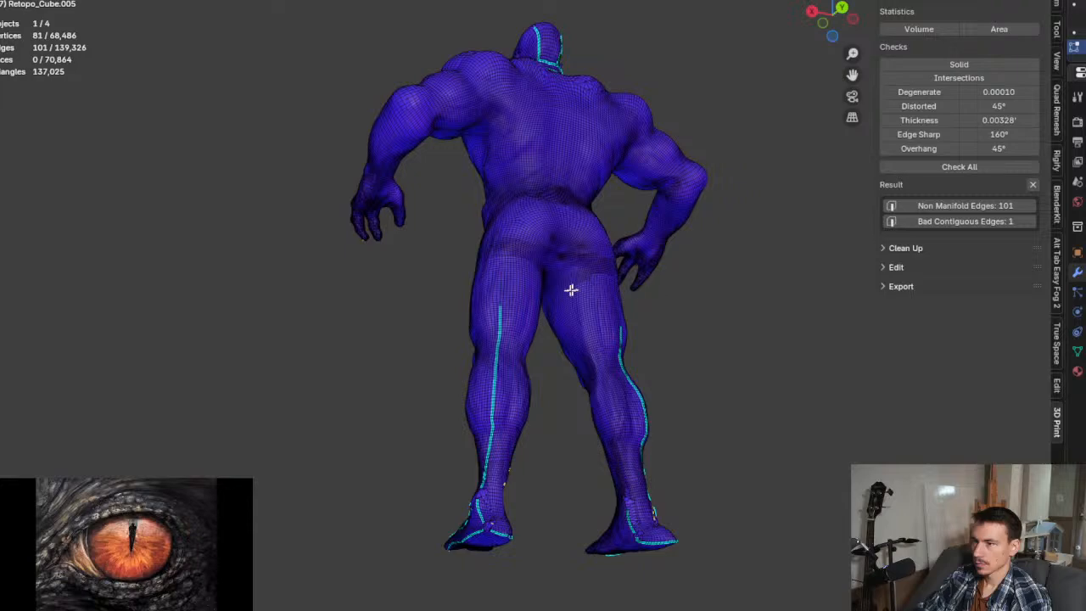
Step: Delete the single stray edge protruding from the outer fingertip of the hand
scroll(349, 235, up, 10)
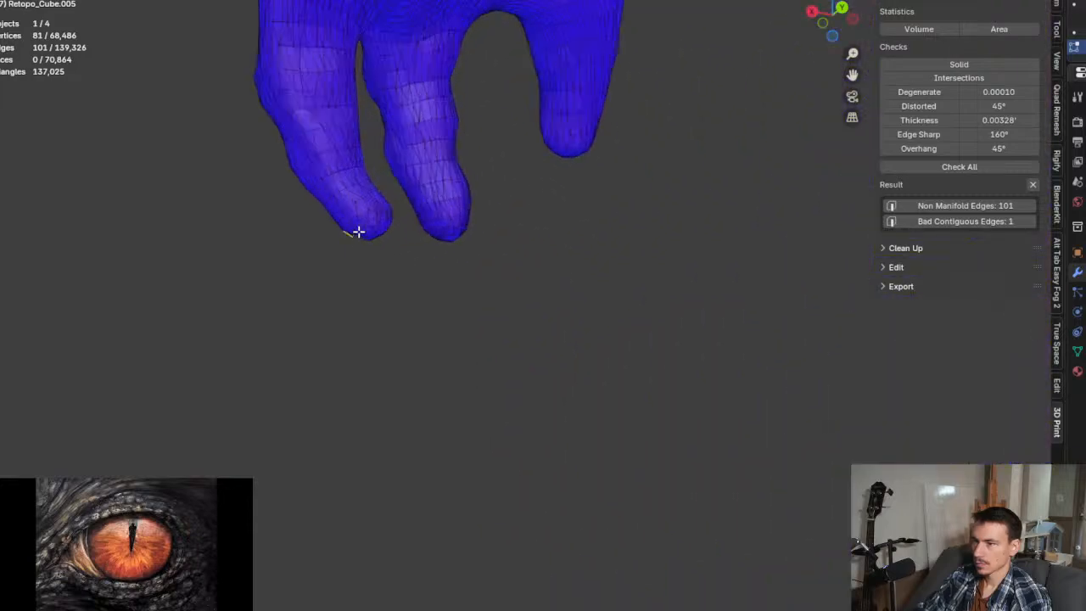
scroll(343, 240, up, 5)
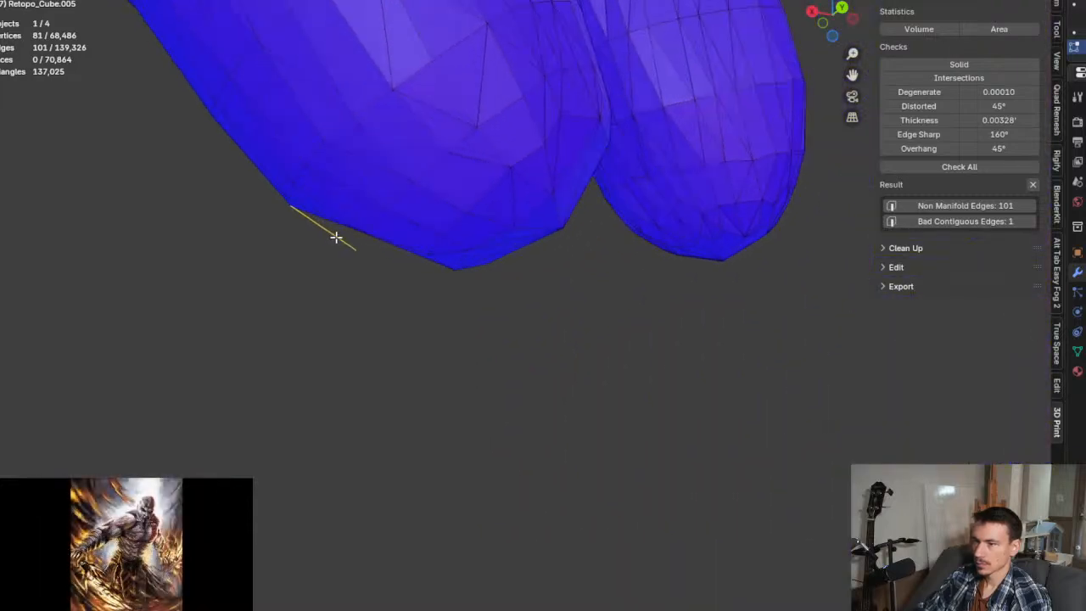
key(x)
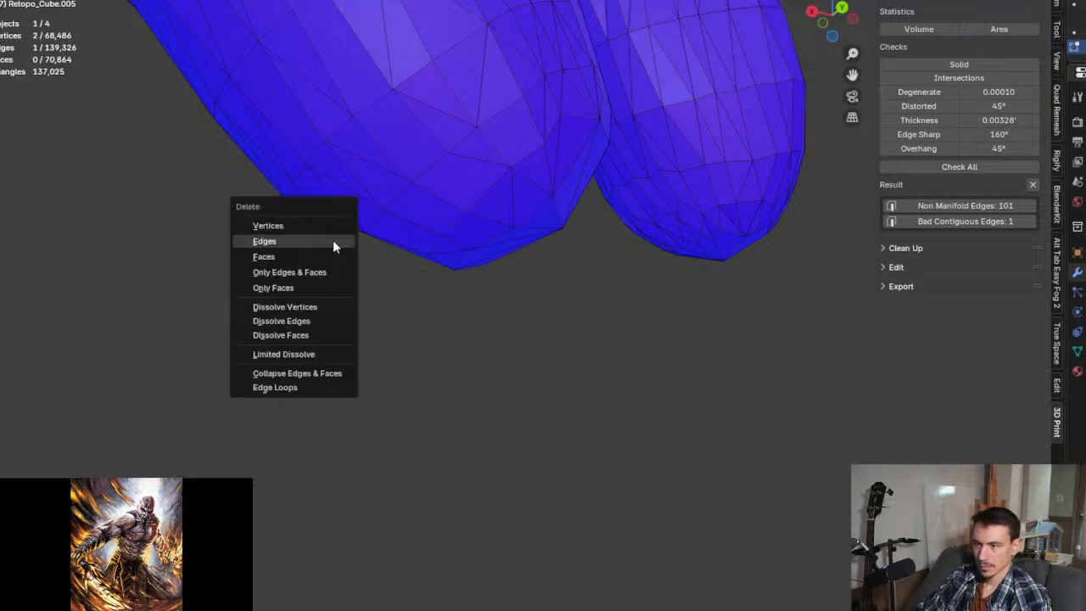
click(333, 243)
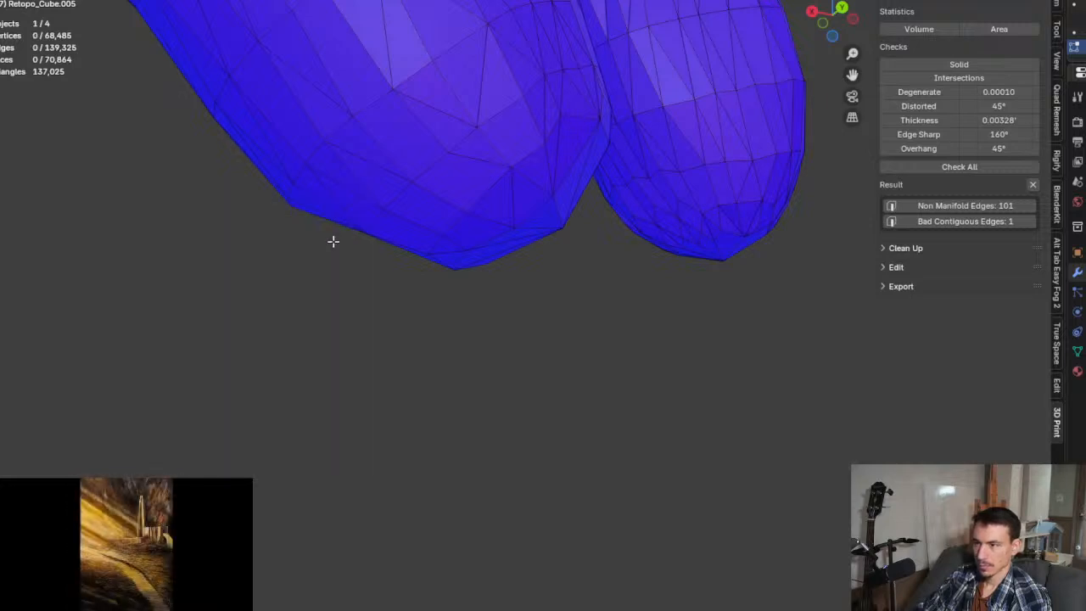
Step: Inspect the fingertips, both hands and the body from back, front and side for more stray geometry
scroll(333, 249, down, 3)
scroll(333, 248, down, 6)
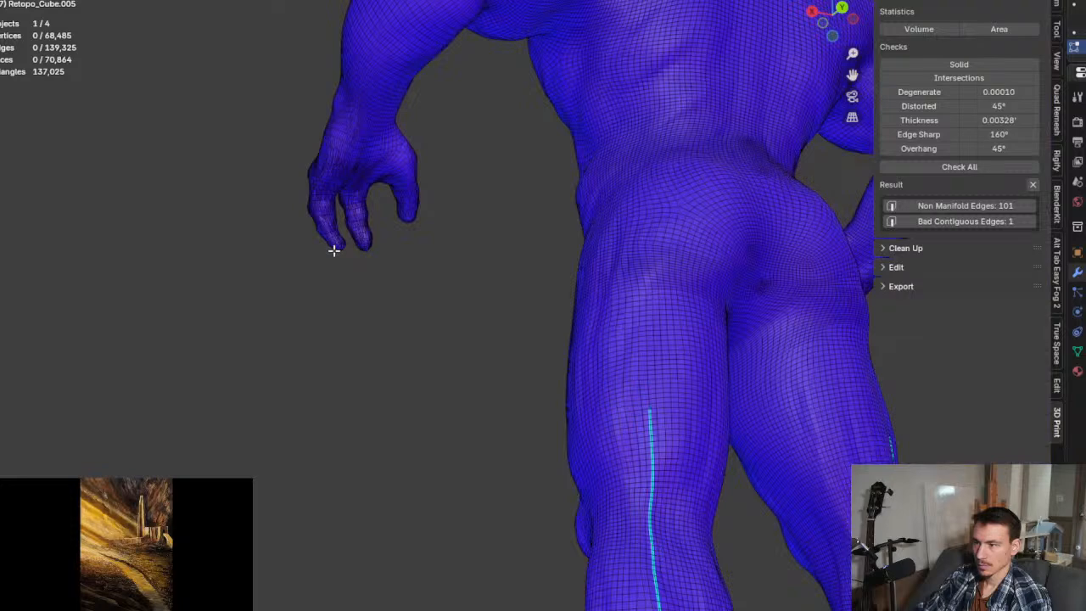
scroll(334, 251, up, 6)
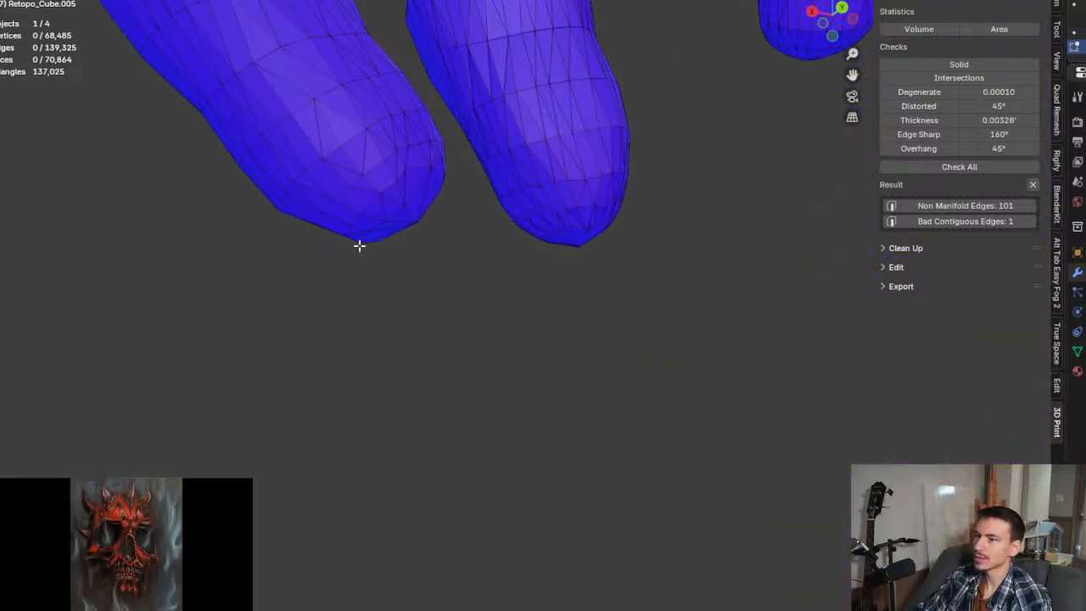
scroll(355, 242, down, 7)
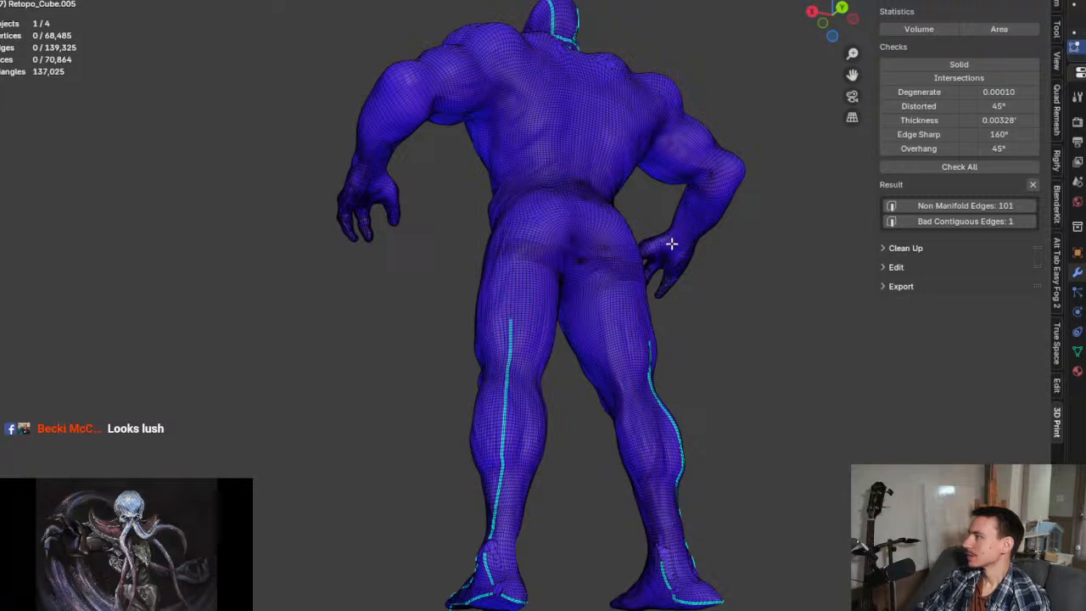
scroll(671, 245, down, 4)
middle_drag(659, 238, 883, 302)
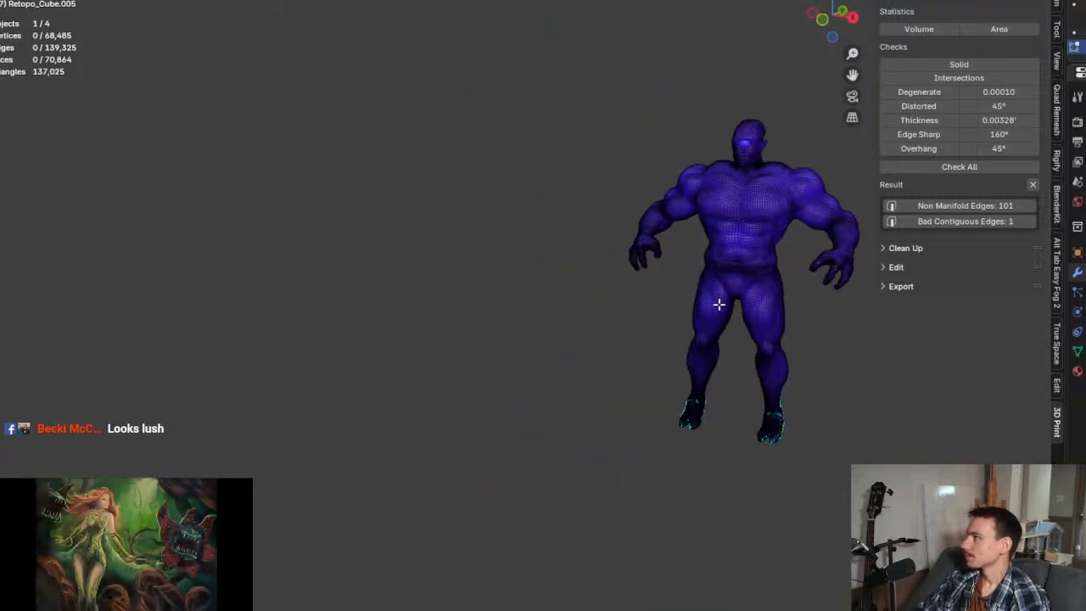
shift+middle_drag(713, 303, 519, 308)
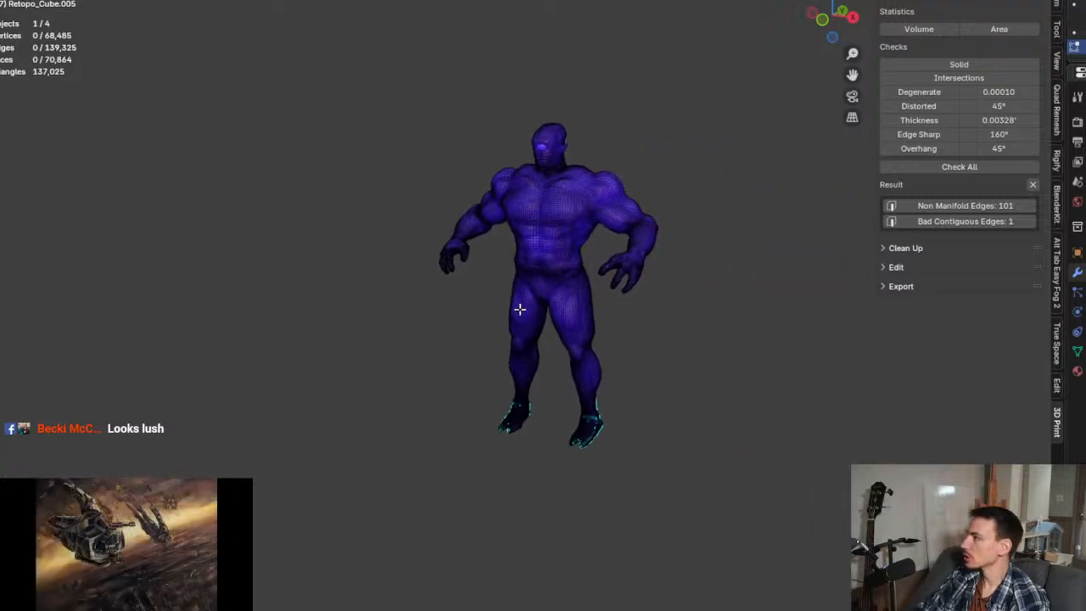
scroll(567, 286, up, 6)
scroll(568, 286, down, 5)
middle_drag(608, 259, 620, 271)
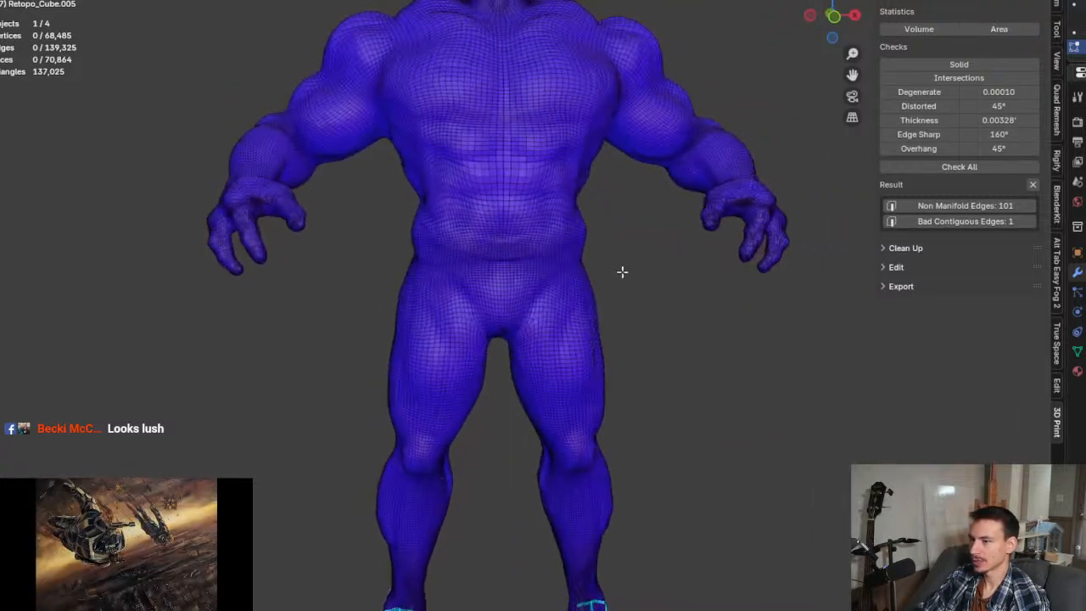
scroll(554, 280, up, 5)
middle_drag(580, 157, 581, 267)
middle_drag(612, 330, 670, 301)
scroll(543, 265, up, 5)
scroll(670, 300, up, 5)
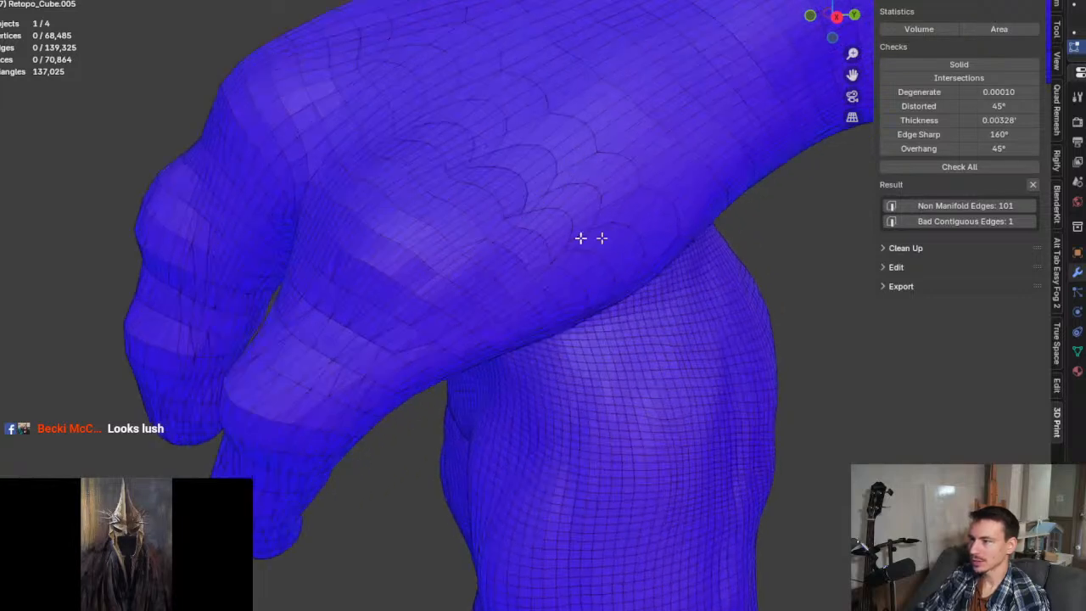
Step: Run the Solid check again, select the non-manifold edges, and examine the flagged spots on the upper back below the neck
click(981, 63)
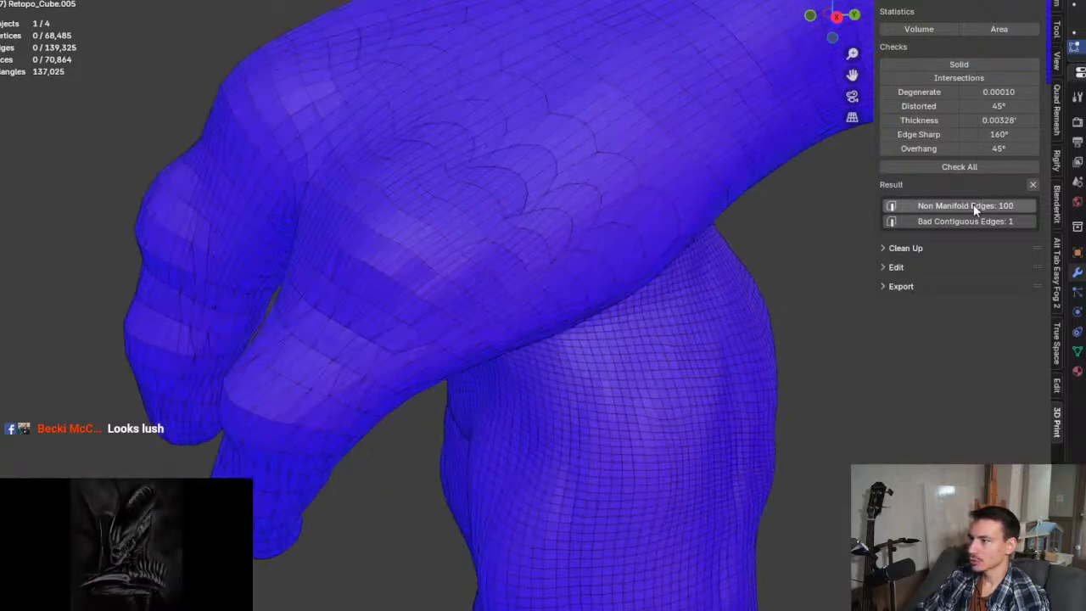
click(973, 204)
scroll(663, 288, down, 8)
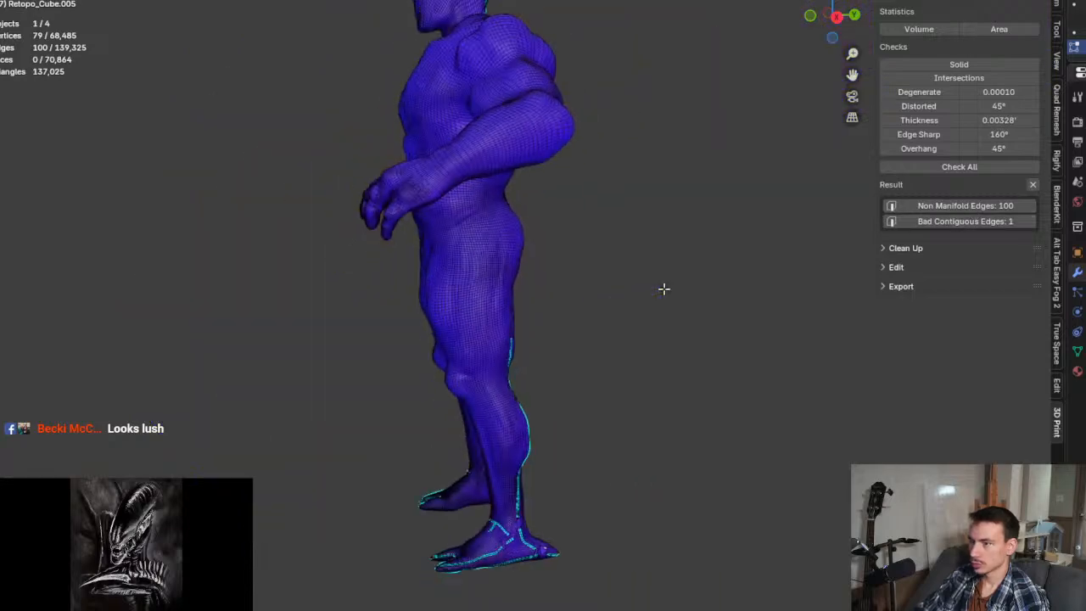
middle_drag(635, 206, 455, 113)
scroll(455, 113, up, 10)
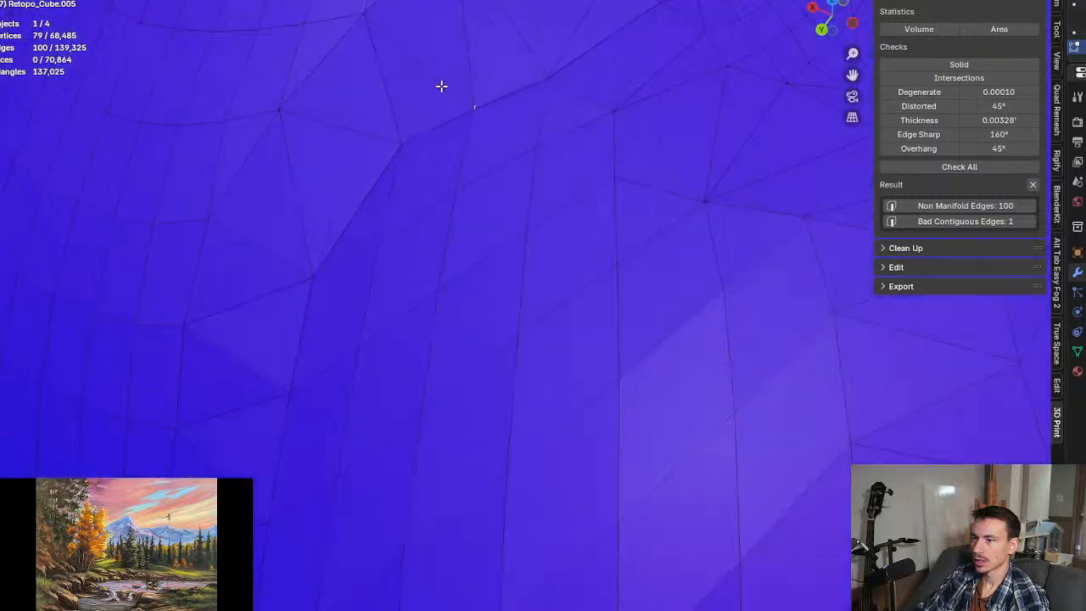
scroll(472, 104, up, 3)
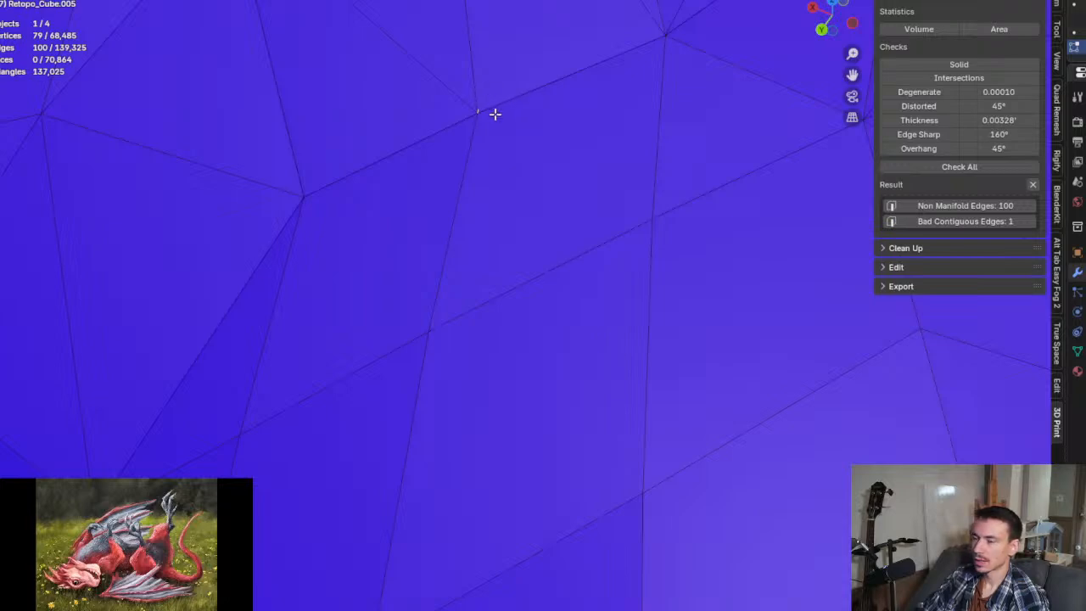
mouse_move(494, 113)
middle_down()
mouse_move(475, 105)
mouse_move(480, 128)
mouse_move(509, 141)
mouse_move(524, 133)
middle_up()
scroll(479, 129, down, 10)
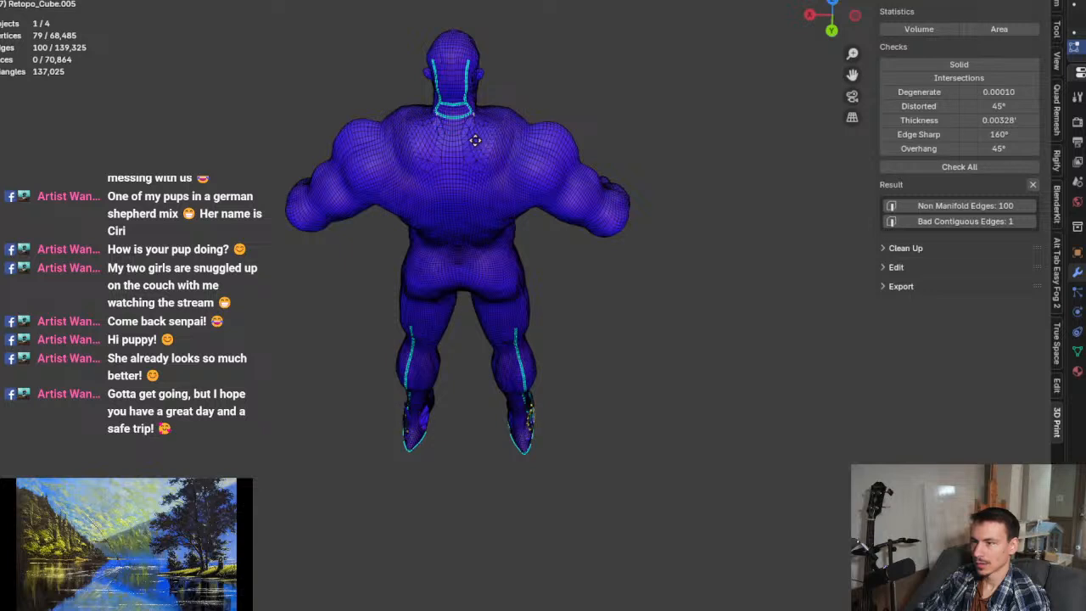
key(ctrl+KP_1)
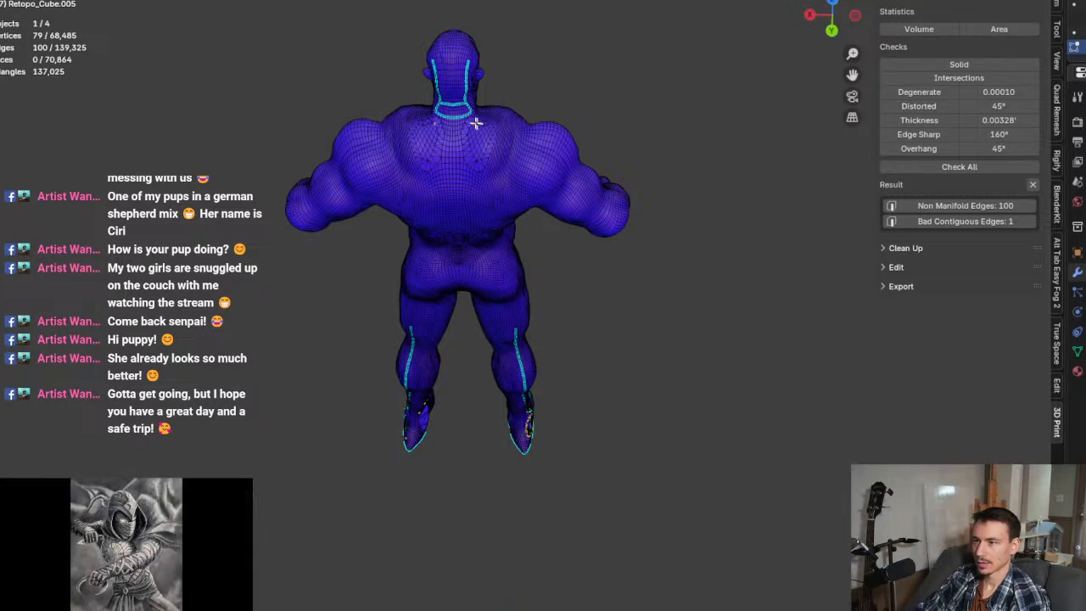
scroll(476, 123, up, 6)
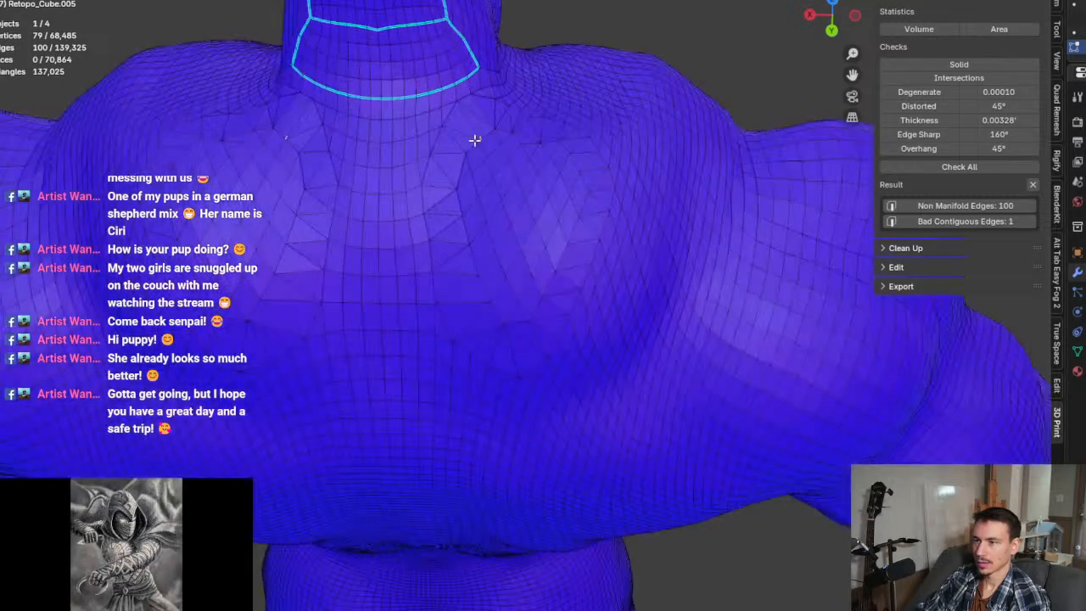
scroll(475, 140, down, 1)
key(g)
key(z)
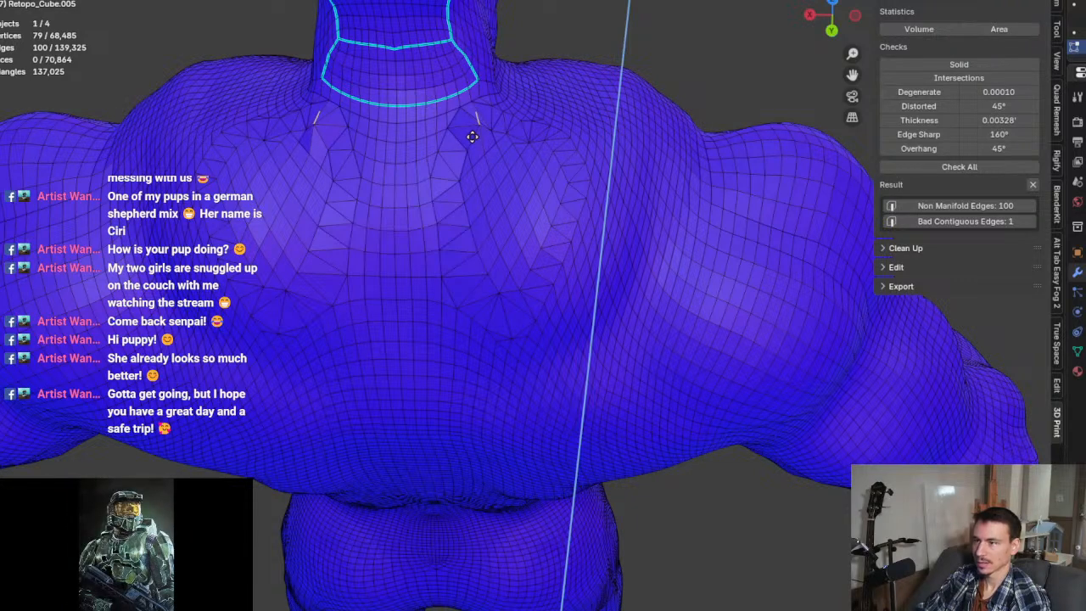
click(472, 137)
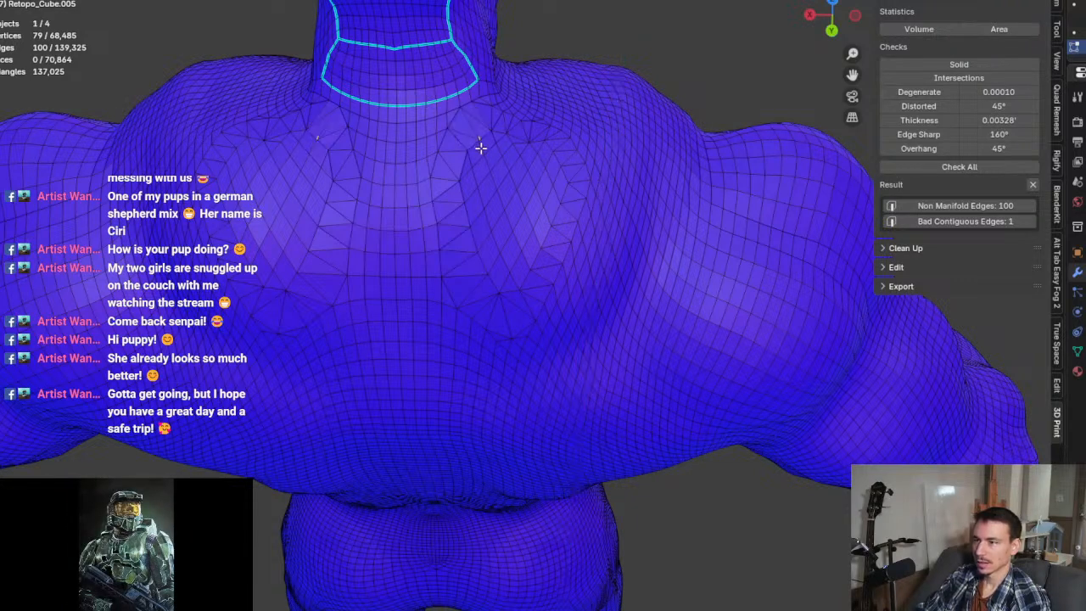
Step: Delete the two stray edges on the upper back, one on each side just below the neck seam
middle_drag(477, 160, 585, 216)
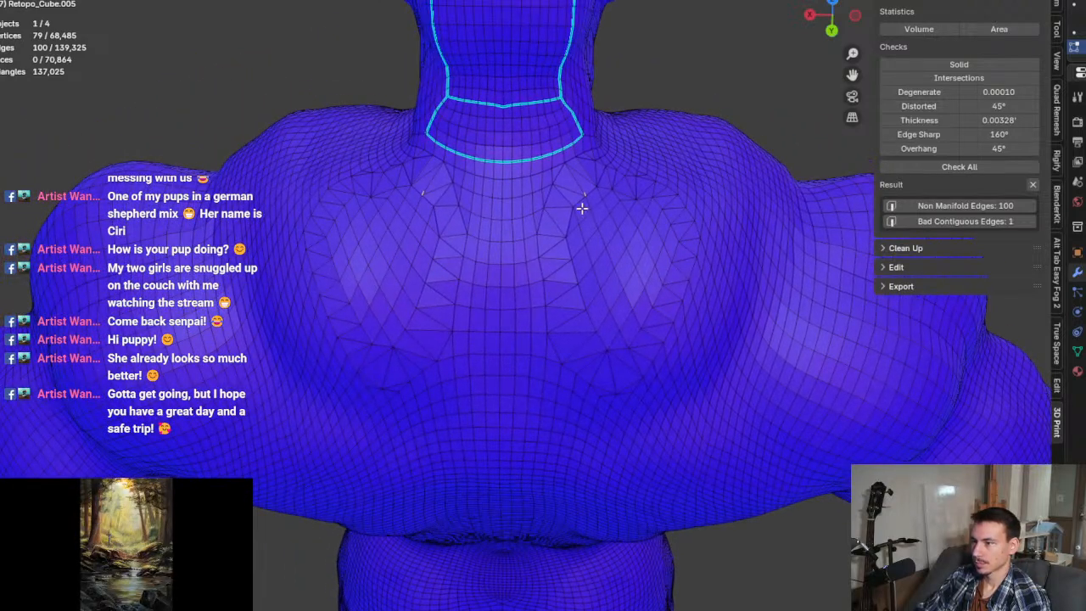
click(637, 65)
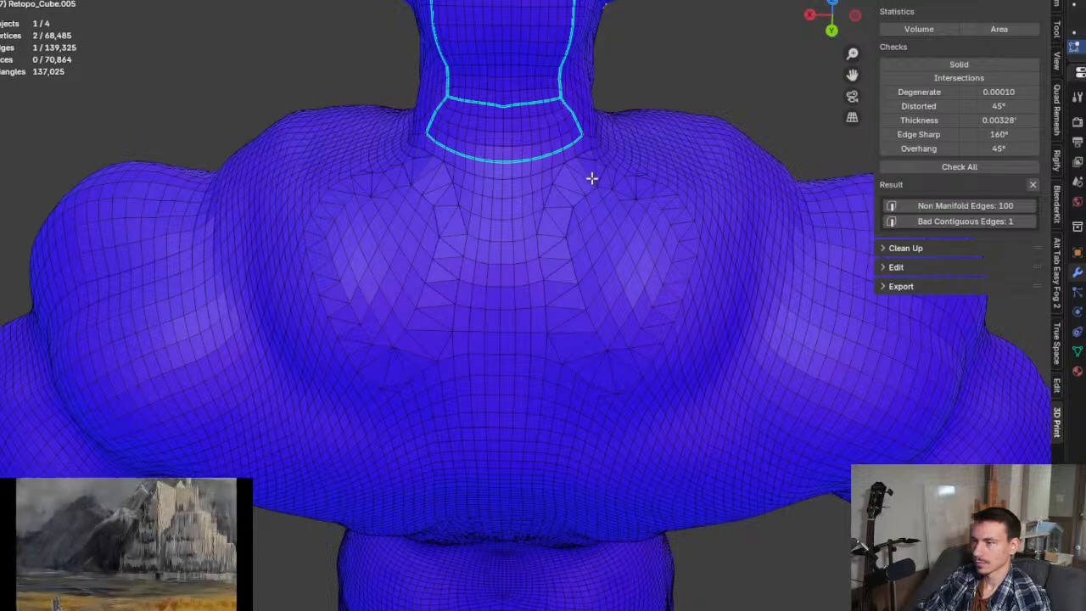
scroll(586, 194, up, 3)
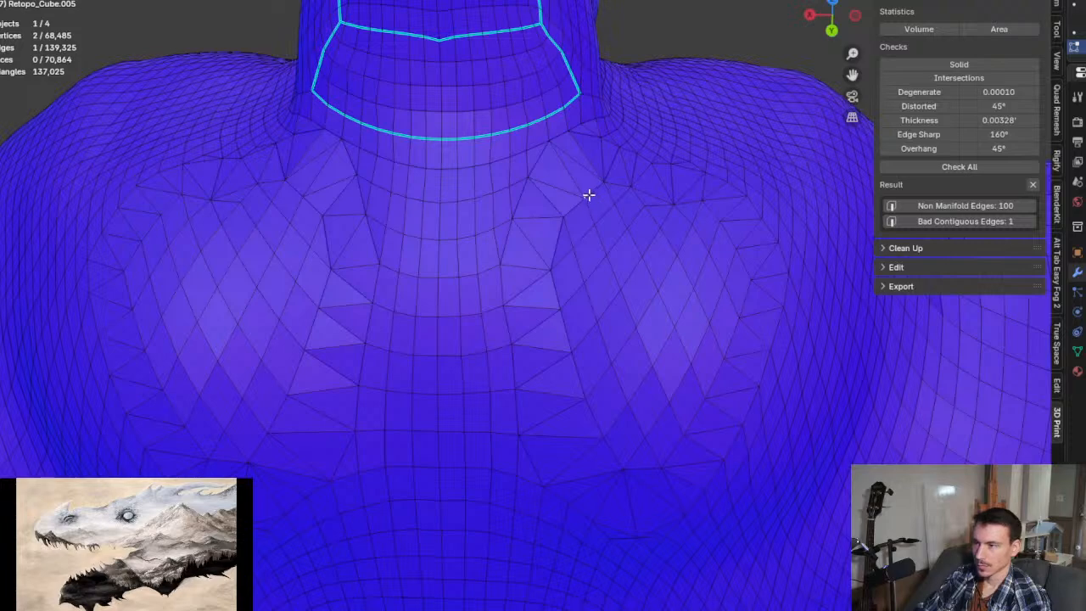
key(x)
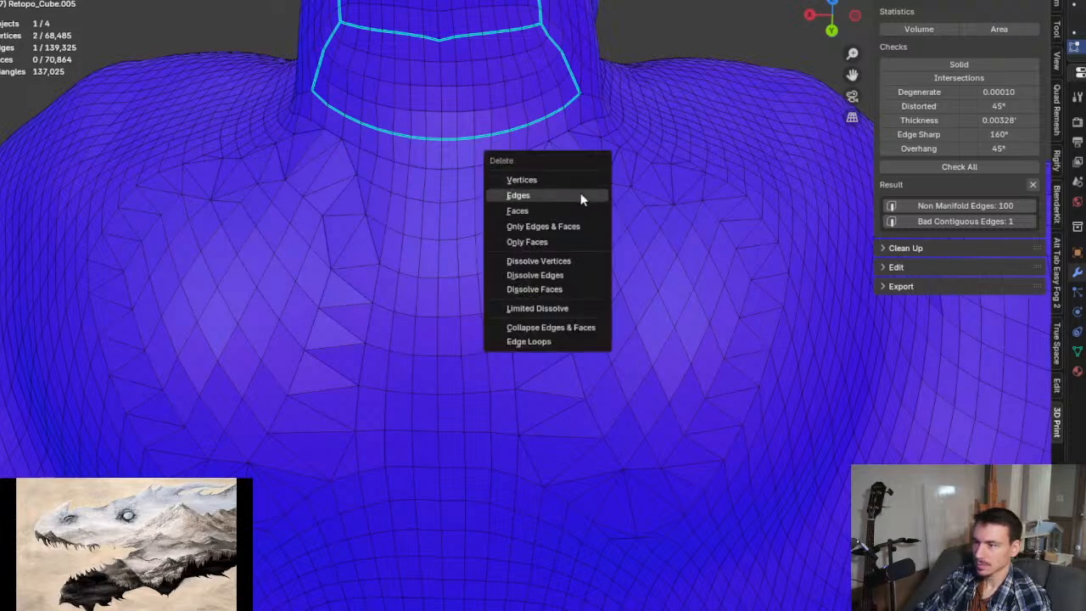
click(581, 196)
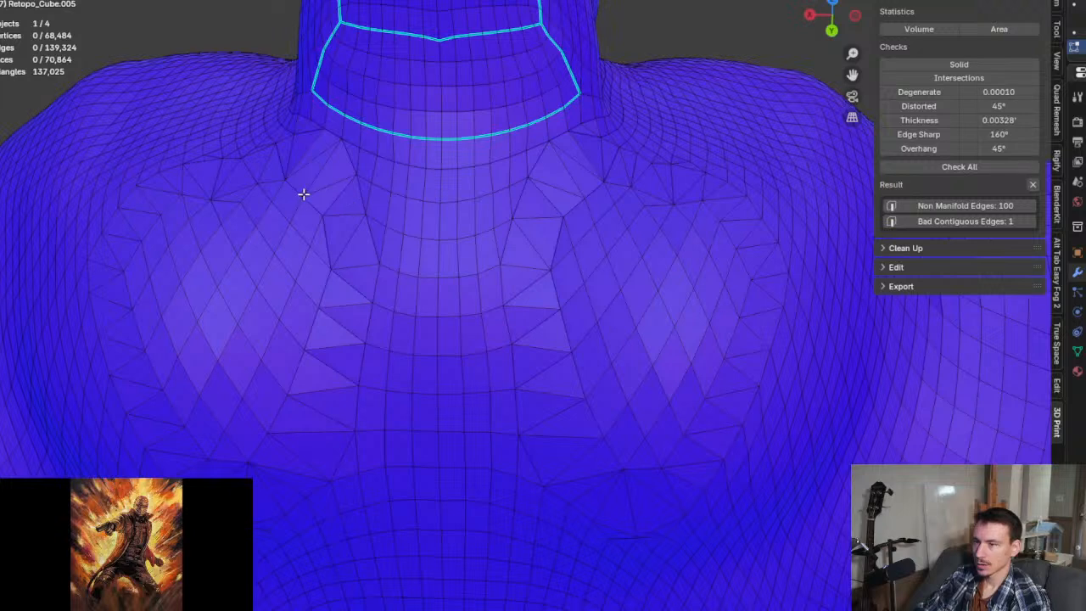
key(x)
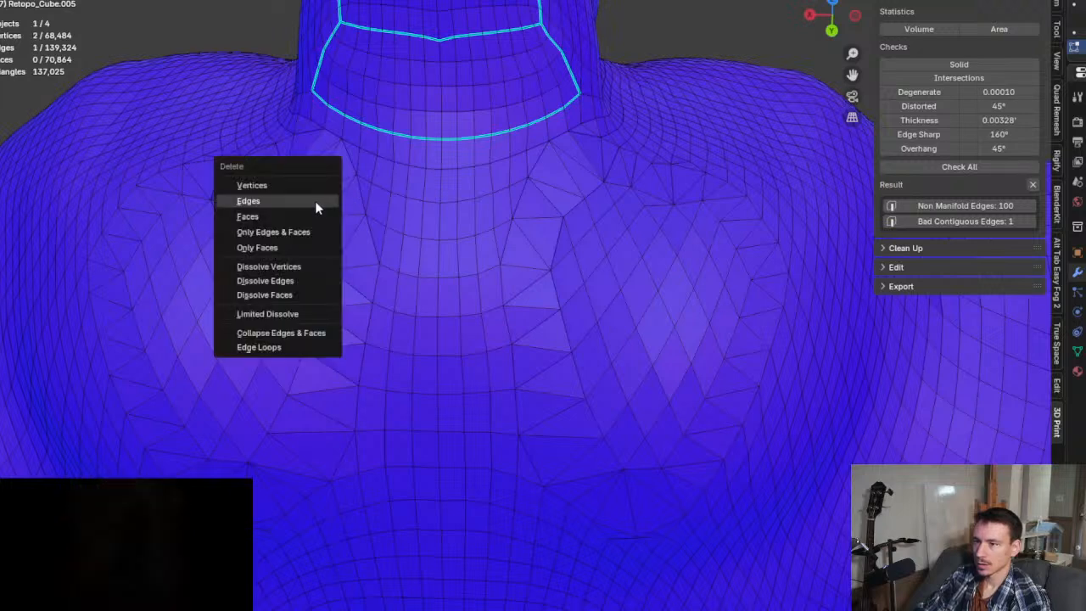
click(314, 201)
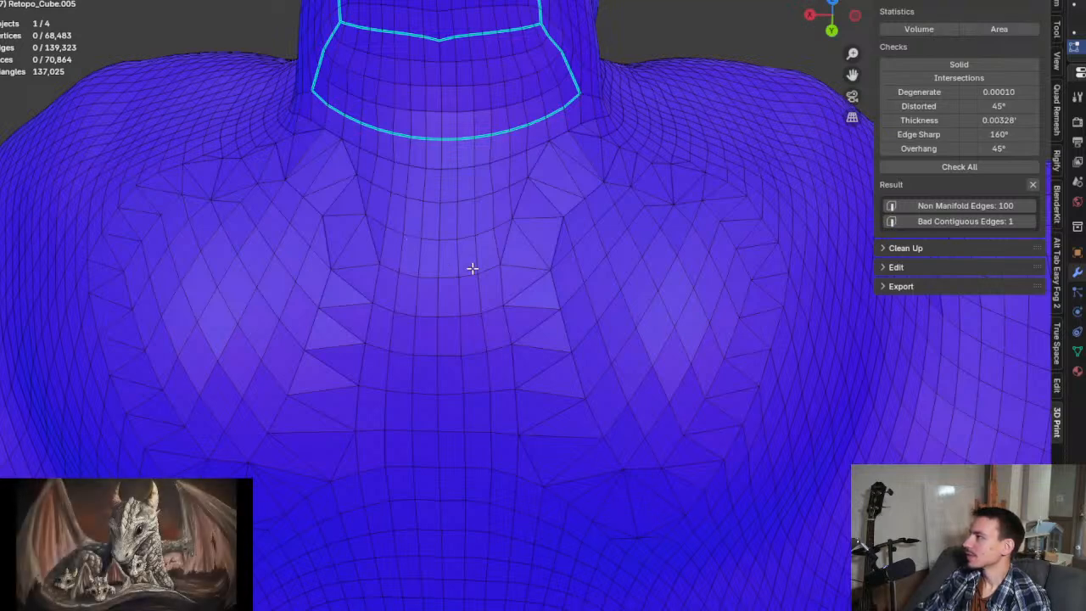
Step: Rerun the Solid check, select the non-manifold edges, and locate the flagged spots around the ankles and feet
scroll(472, 268, down, 4)
click(979, 64)
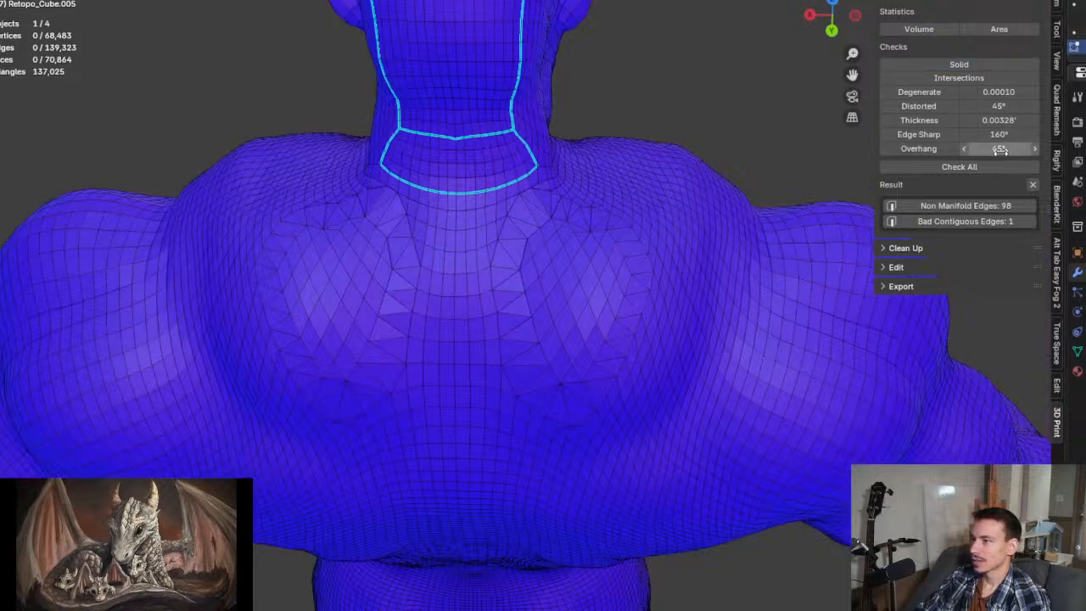
click(986, 204)
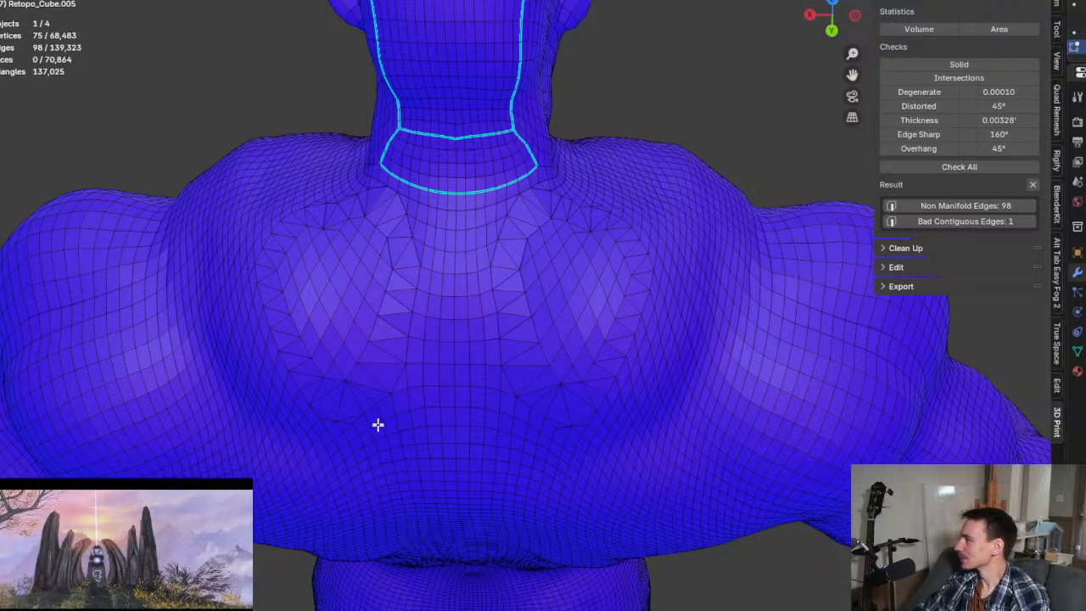
scroll(377, 420, down, 5)
middle_drag(468, 416, 483, 355)
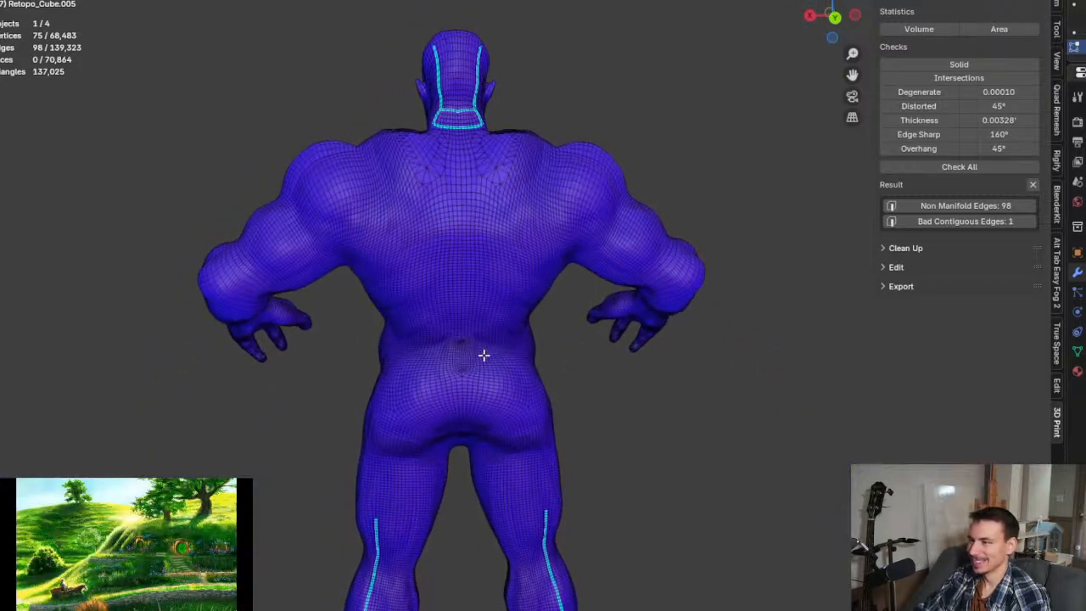
key(KP_Decimal)
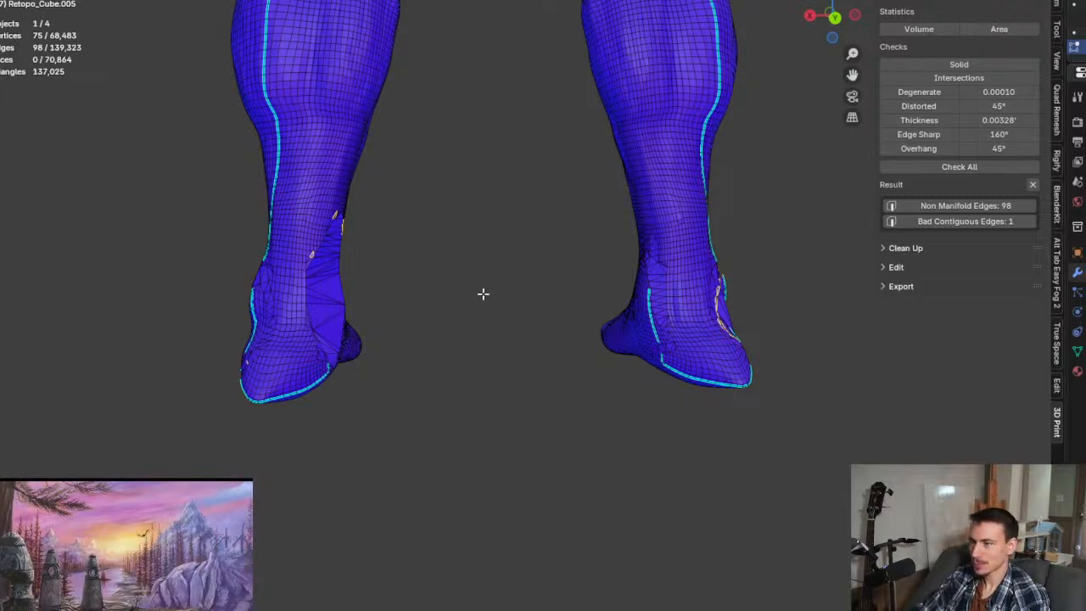
Step: Delete the single stray edge on the outer side of the heel
middle_drag(480, 272, 591, 258)
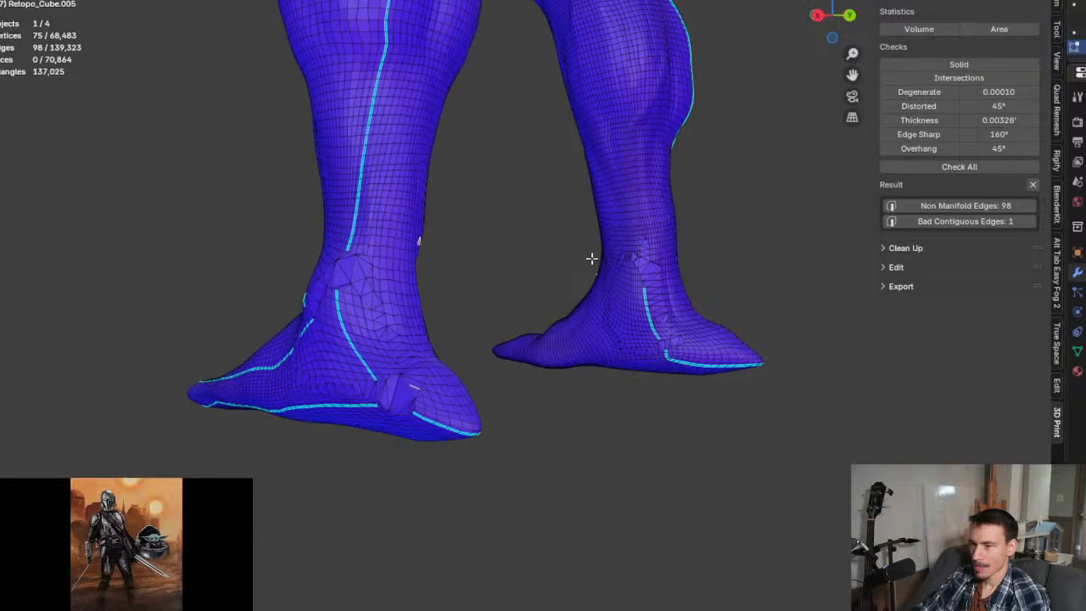
scroll(397, 398, up, 4)
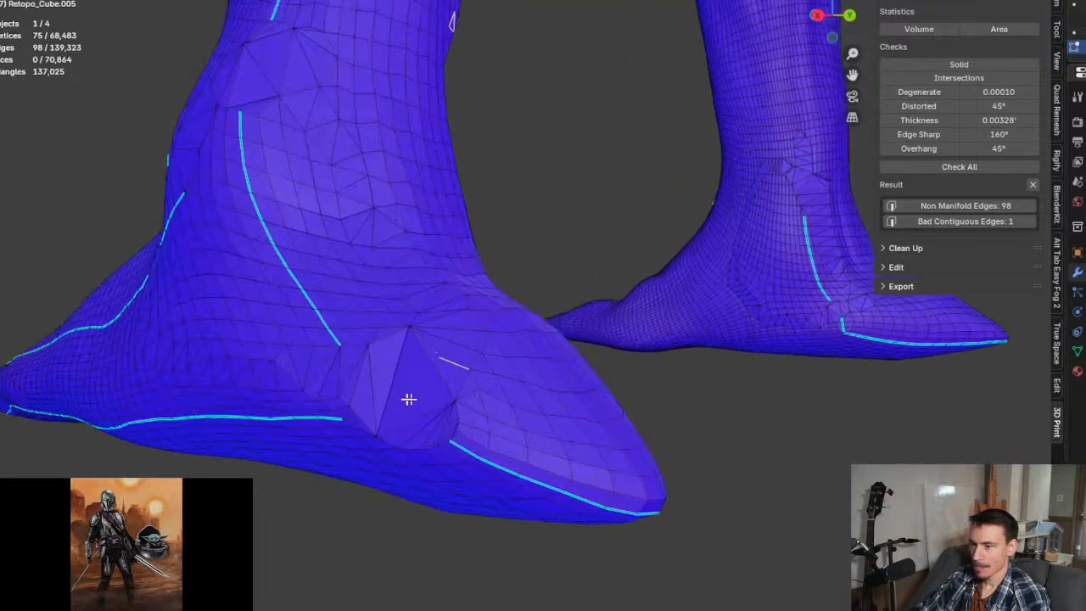
click(447, 358)
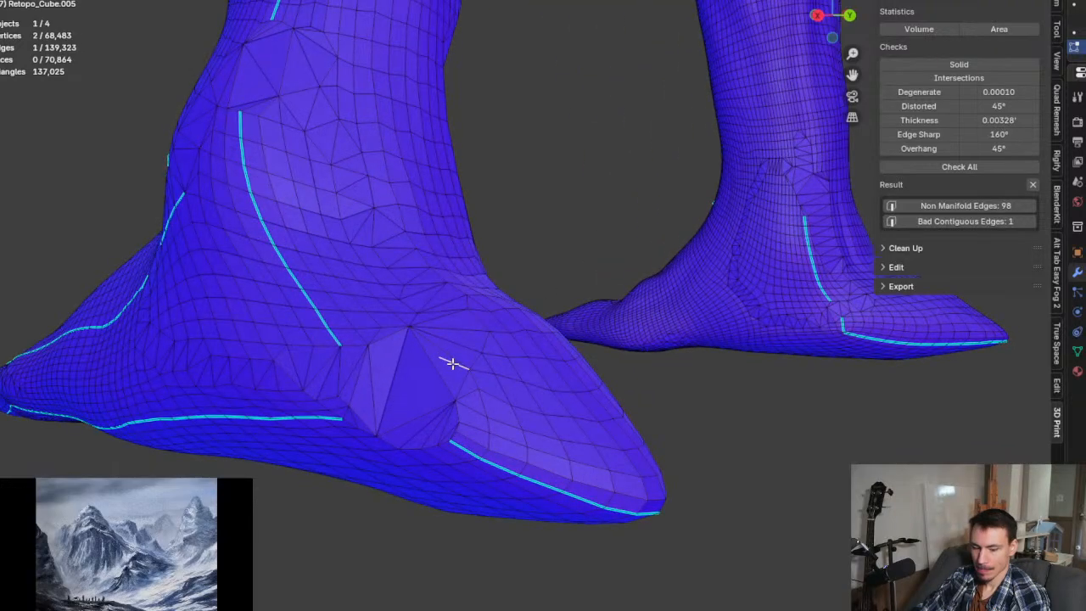
key(x)
click(452, 363)
Step: Rerun the Solid check and select the non-manifold edges to find the flagged triangles on the back of the ankle
middle_drag(661, 357, 932, 165)
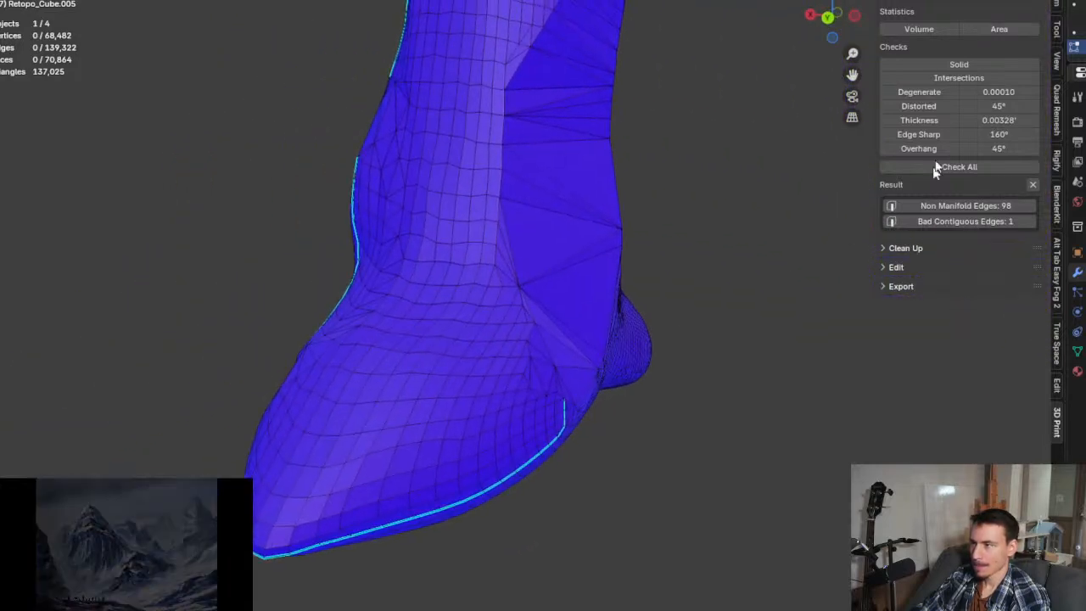
click(972, 64)
click(967, 206)
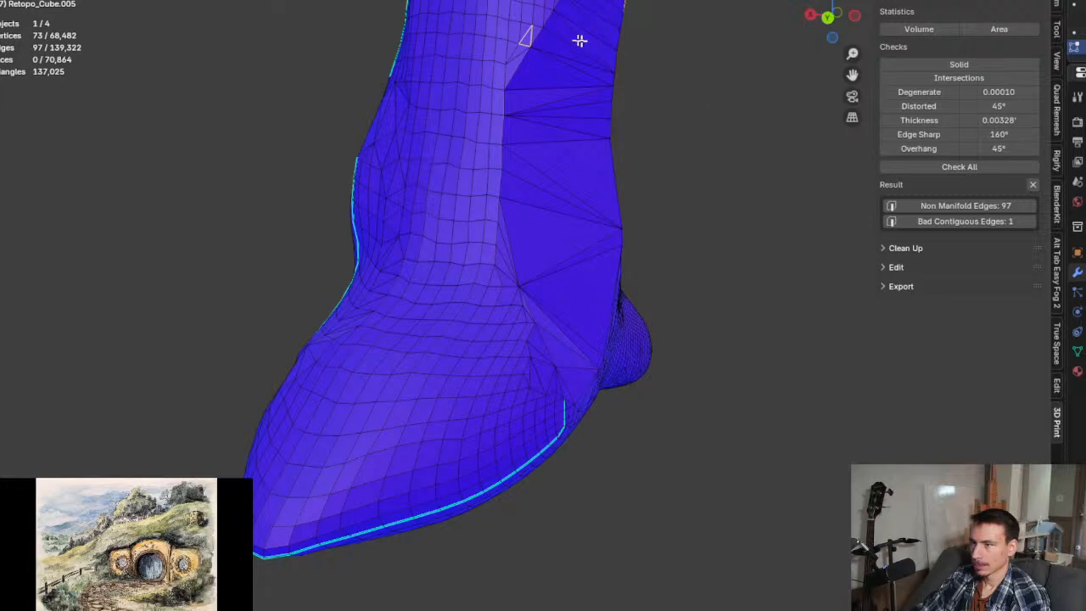
shift+middle_drag(579, 40, 555, 245)
scroll(484, 269, up, 4)
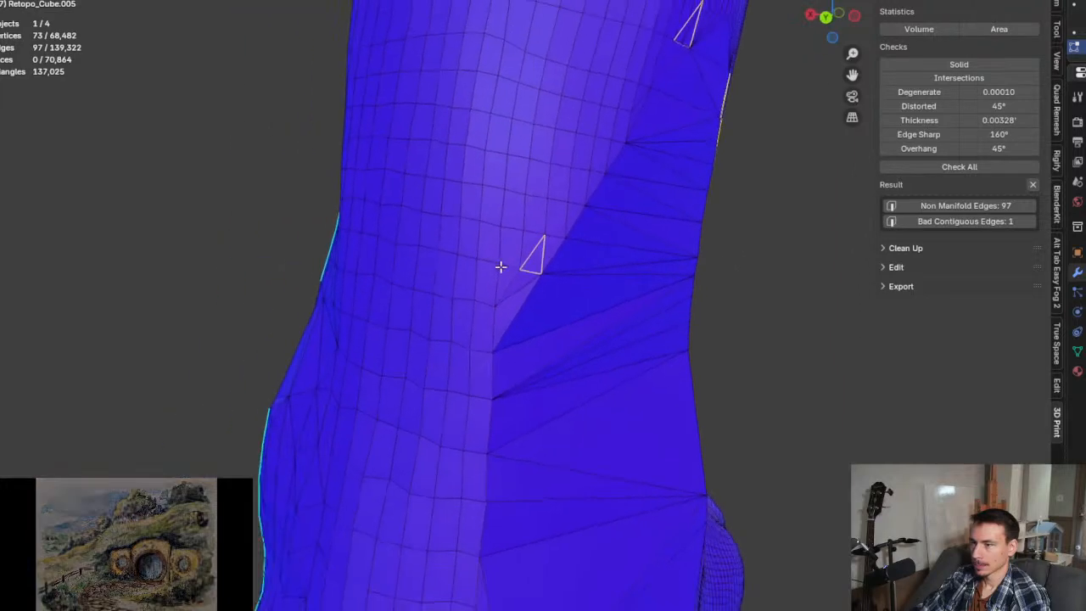
Step: Select the lower stray triangular face on the back of the ankle and try moving it to test its attachment
click(563, 286)
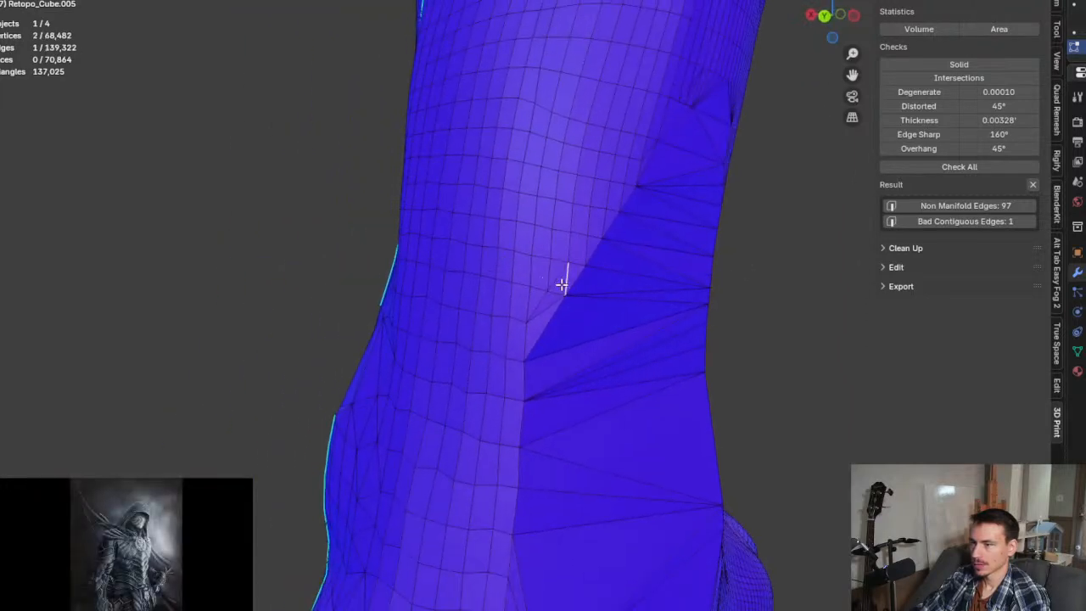
key(alt+a)
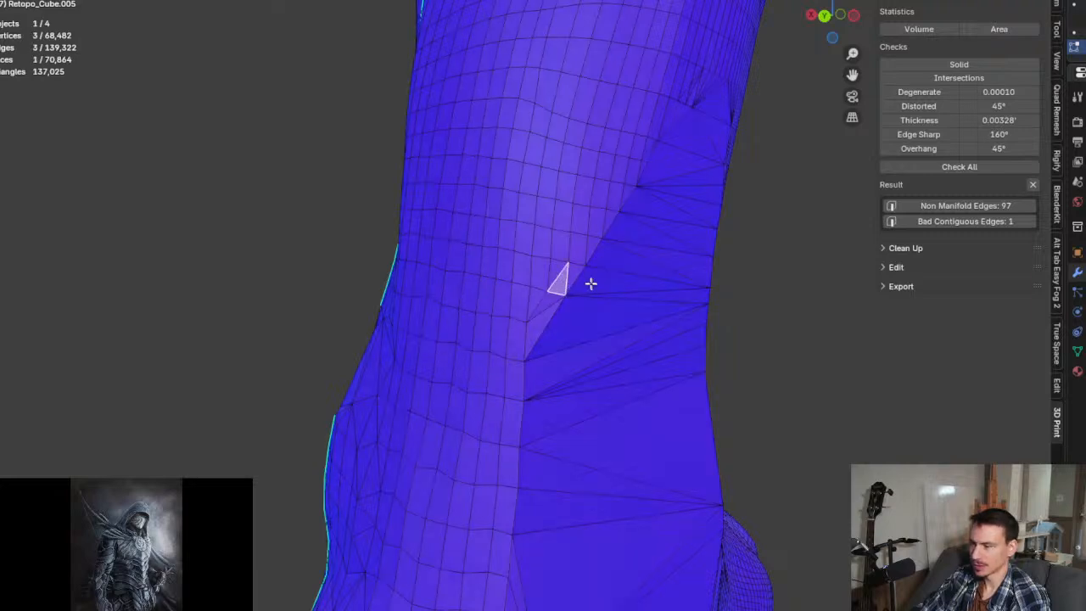
middle_drag(590, 283, 576, 330)
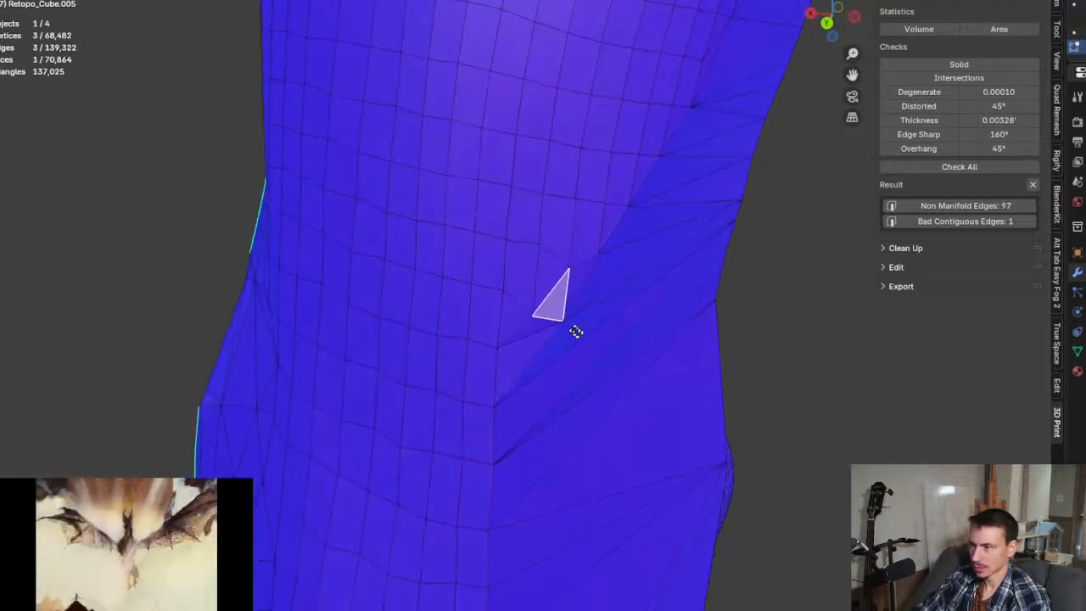
mouse_move(576, 331)
mouse_down()
mouse_move(575, 291)
mouse_move(581, 318)
mouse_up()
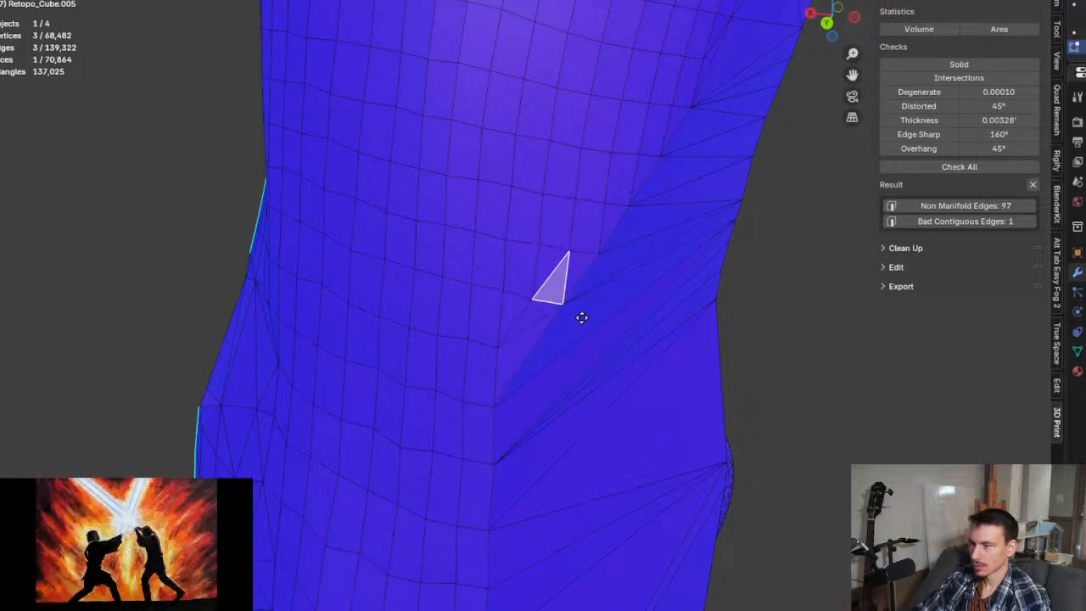
drag(575, 307, 580, 319)
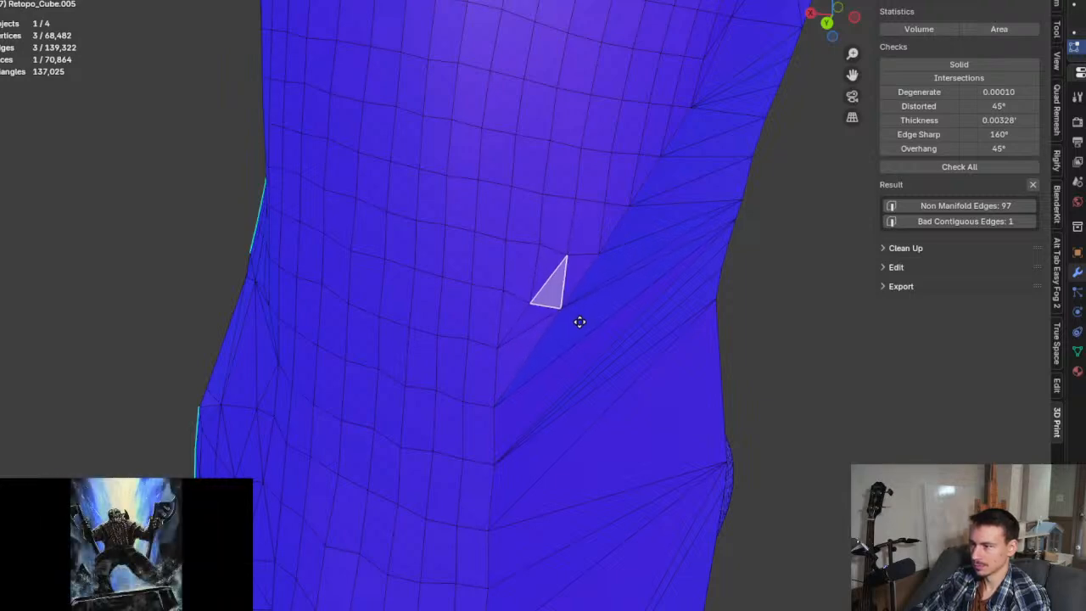
Step: Check the selected triangular face from several angles with X-ray toggled, and delete that face
middle_drag(589, 308, 509, 259)
scroll(586, 286, up, 3)
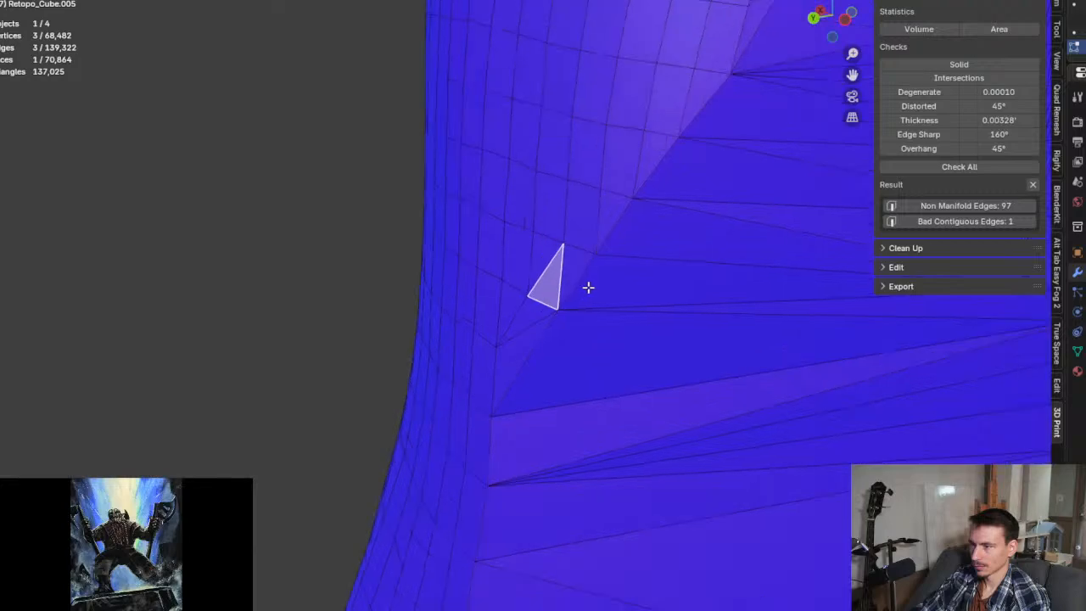
key(alt+z)
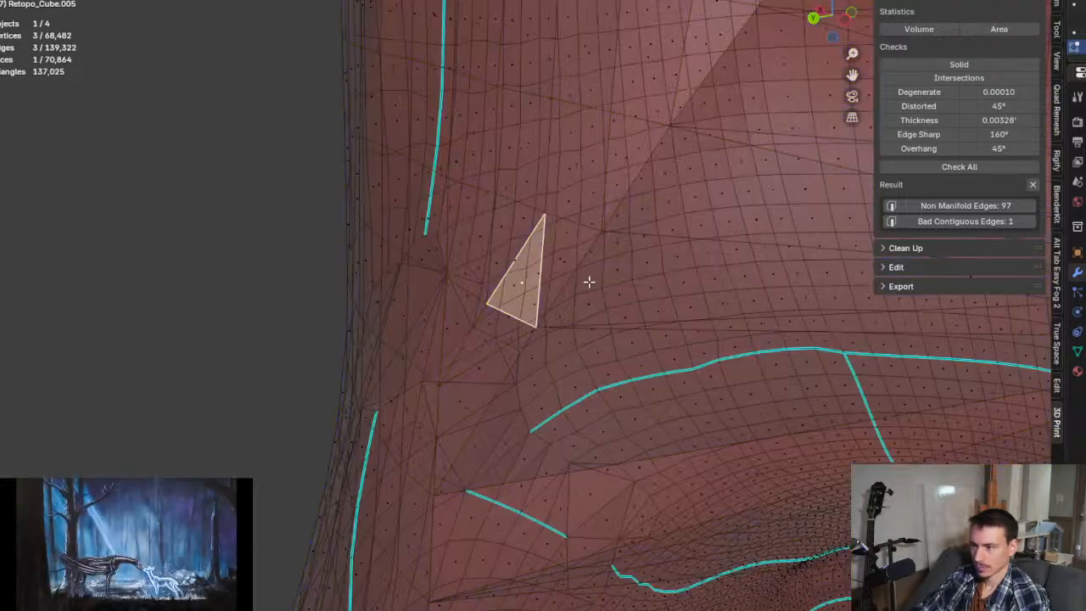
middle_drag(586, 282, 659, 319)
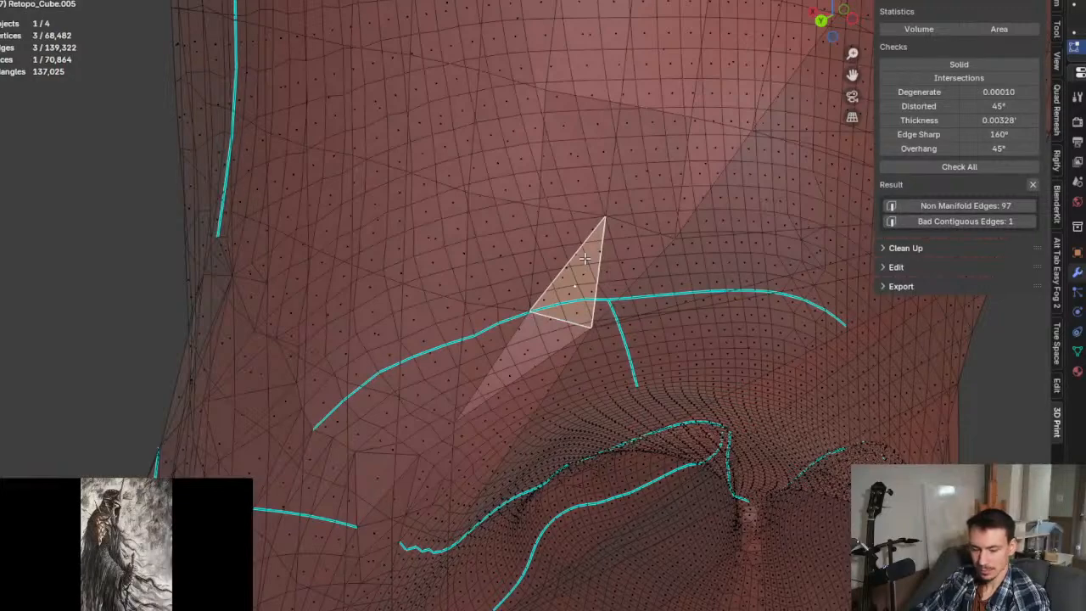
key(alt+z)
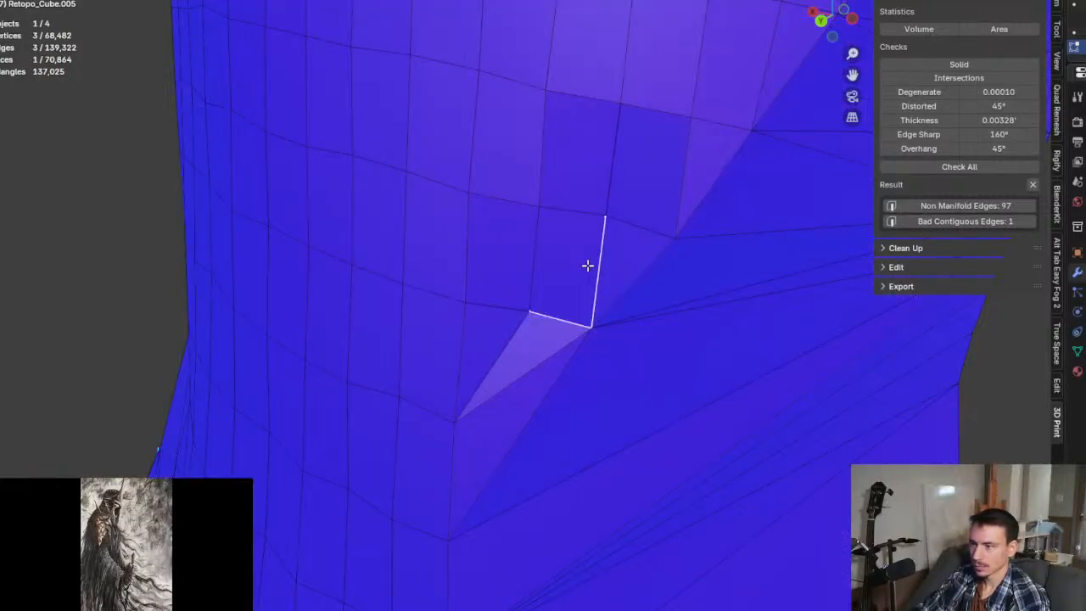
key(alt+z)
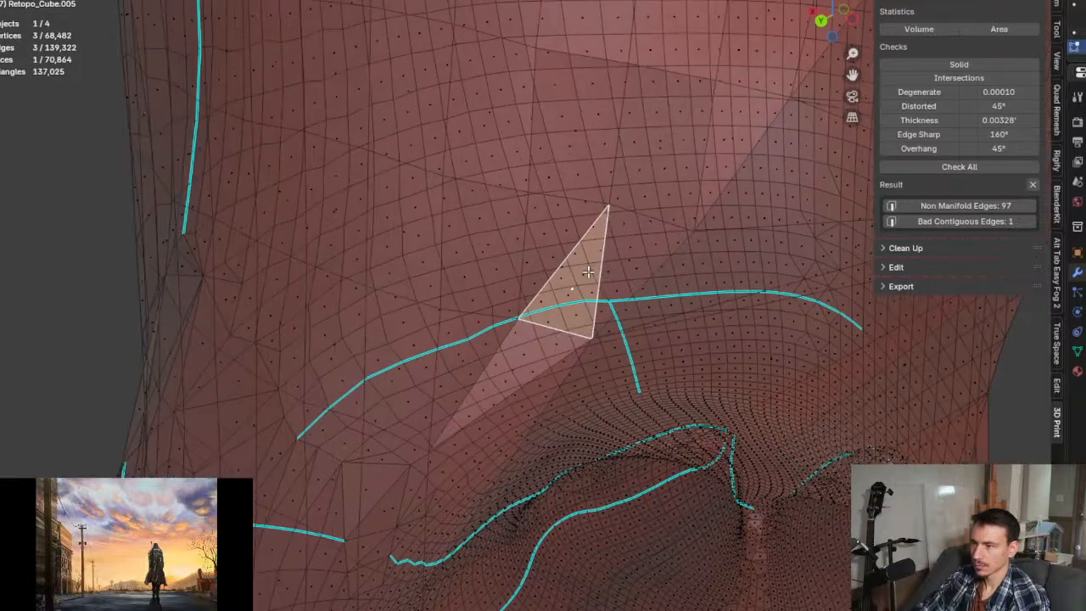
middle_drag(580, 271, 531, 274)
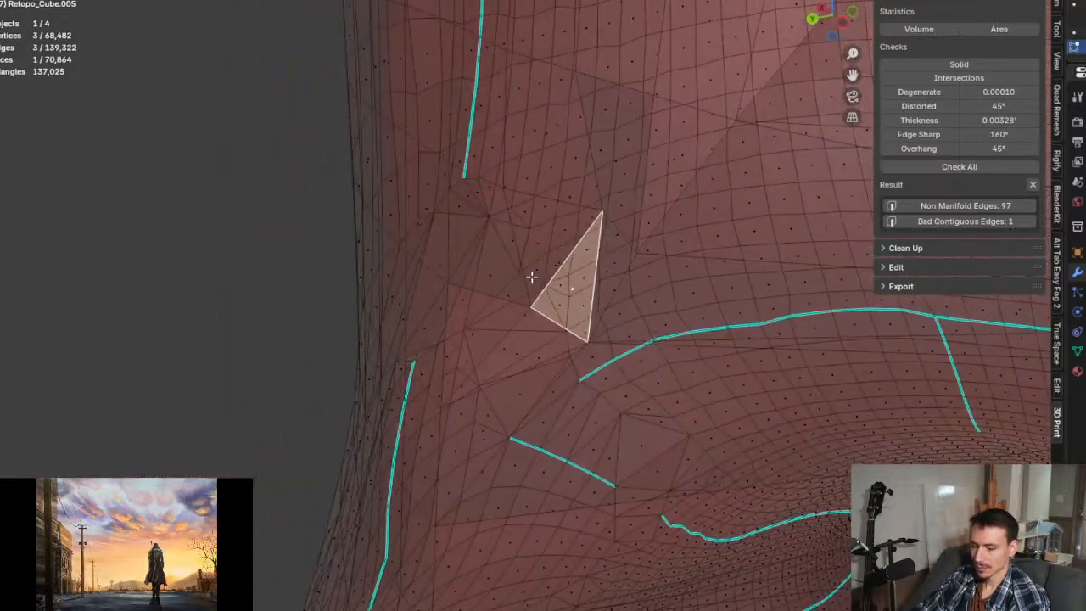
key(x)
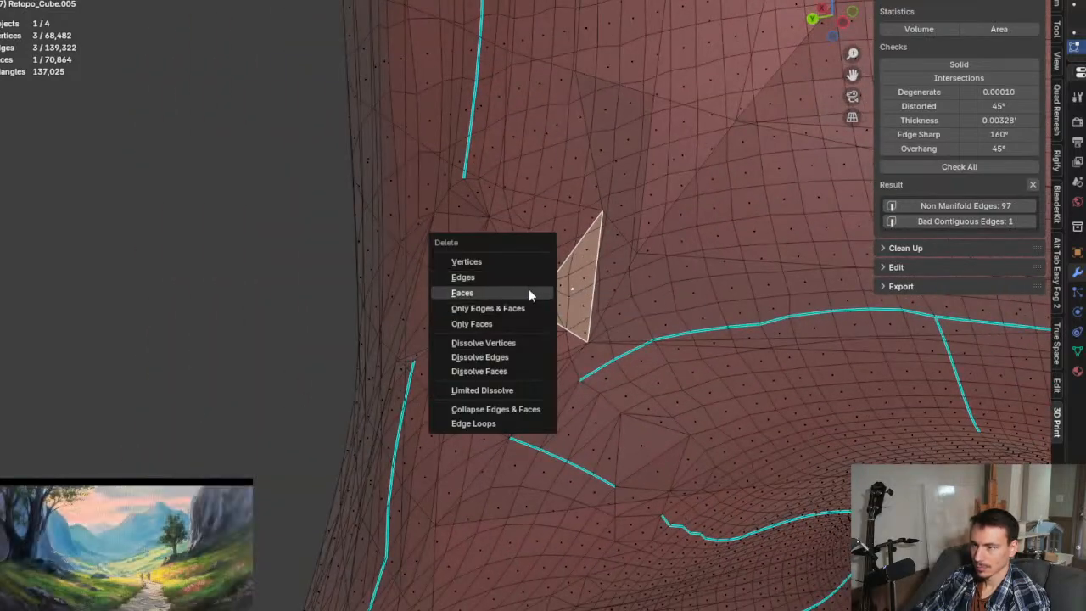
click(529, 291)
Step: Delete the quad face where the stray triangle was attached and the triangular face directly beside it
mouse_move(609, 326)
middle_down()
mouse_move(579, 300)
mouse_move(704, 302)
mouse_move(705, 334)
mouse_move(642, 351)
mouse_move(606, 308)
mouse_move(670, 306)
mouse_move(636, 263)
mouse_move(608, 272)
mouse_move(628, 293)
mouse_move(655, 293)
mouse_move(562, 298)
mouse_move(582, 356)
mouse_move(688, 320)
mouse_move(659, 308)
middle_up()
key(alt+z)
click(573, 292)
key(x)
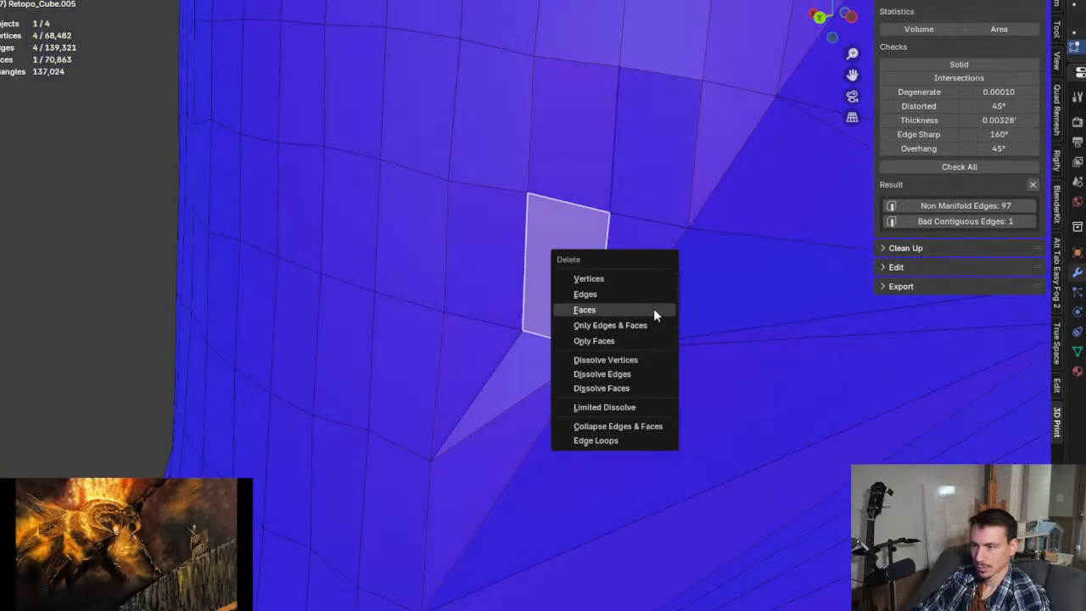
click(653, 310)
middle_drag(676, 301, 612, 303)
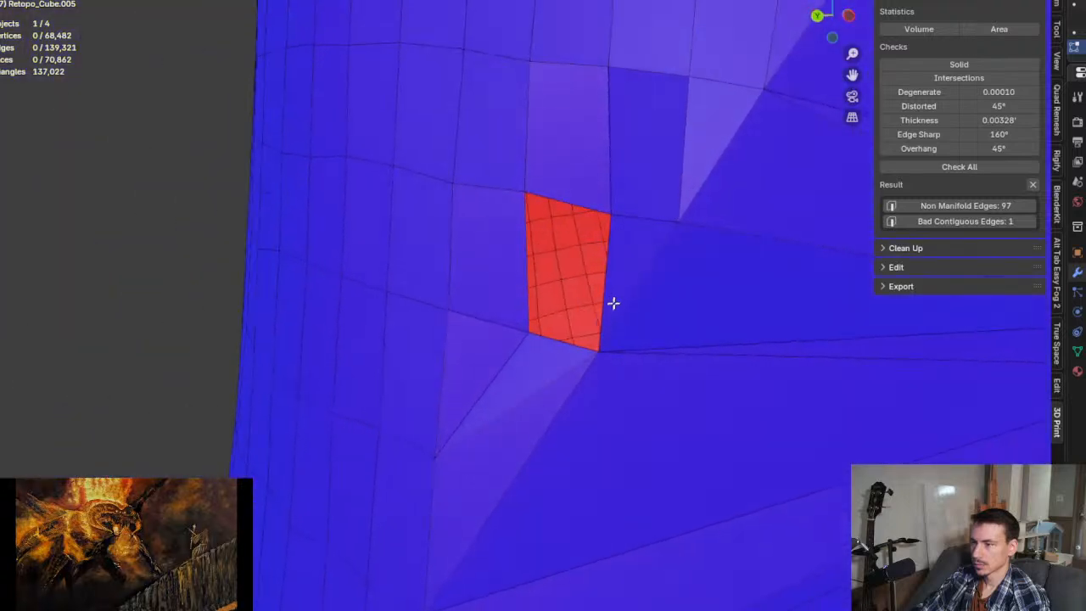
click(633, 262)
middle_drag(633, 262, 704, 273)
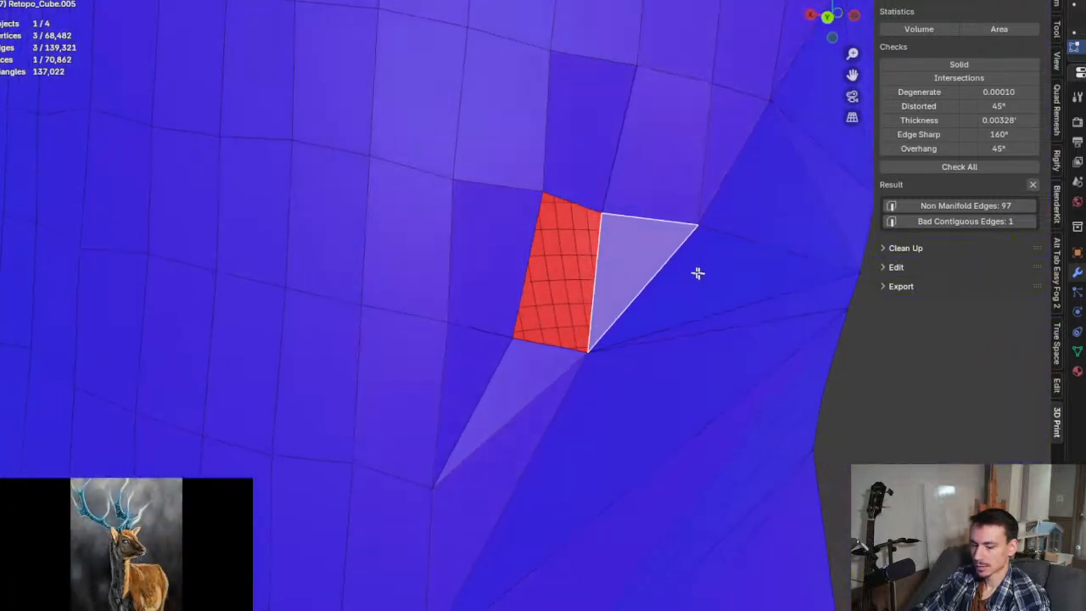
key(x)
click(636, 257)
Step: Delete the two neighbouring quad faces directly above the hole in the ankle mesh
middle_drag(635, 246, 637, 185)
click(637, 186)
shift+click(589, 169)
key(x)
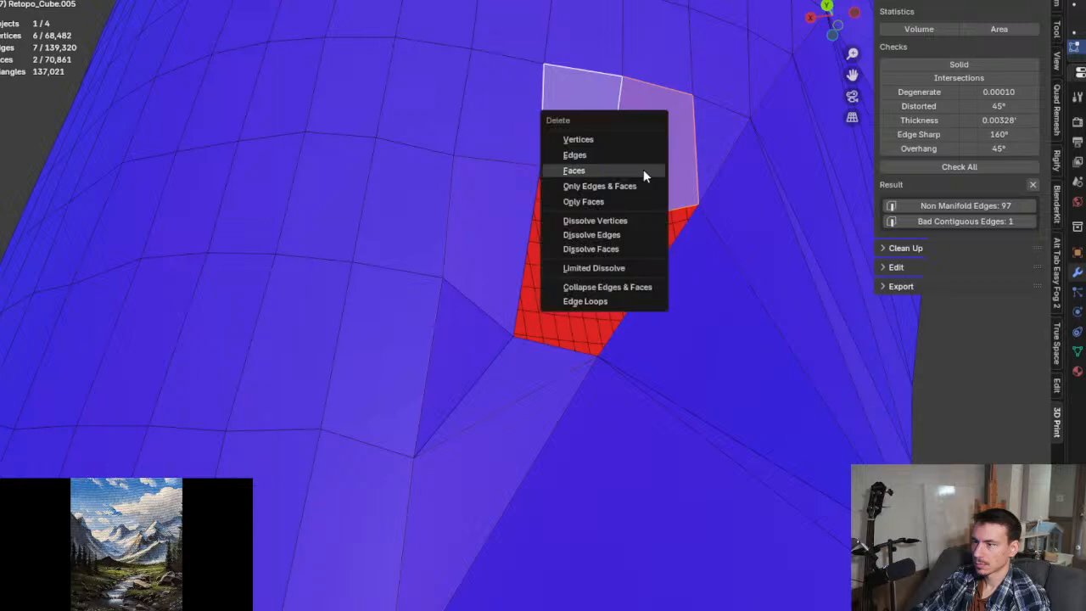
click(643, 171)
Step: Select the hole's boundary edge loop on the ankle and fill it with a single face
middle_drag(644, 204, 630, 254)
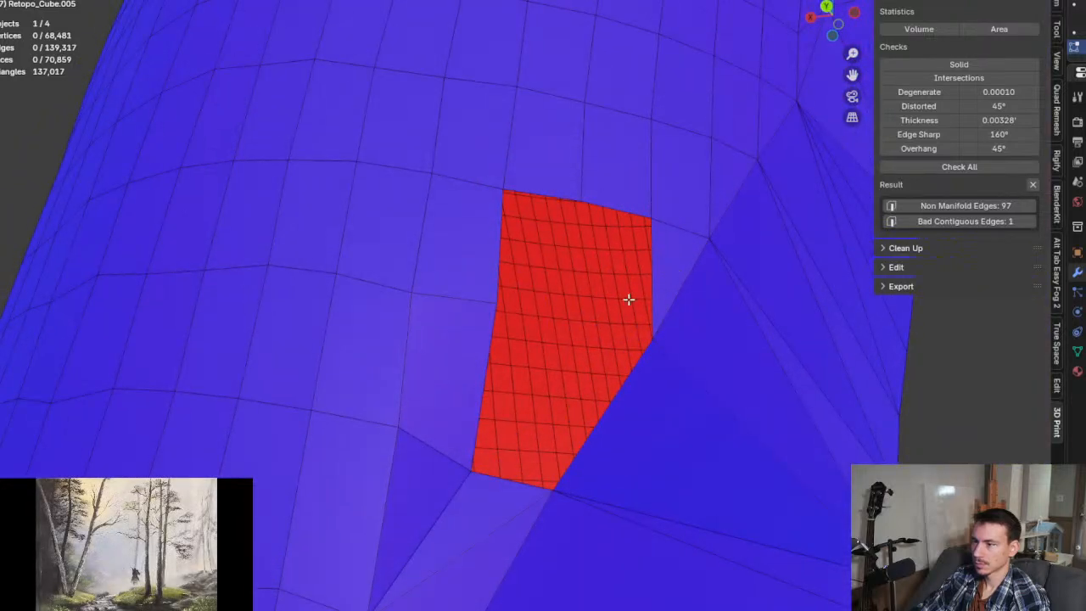
alt+click(650, 260)
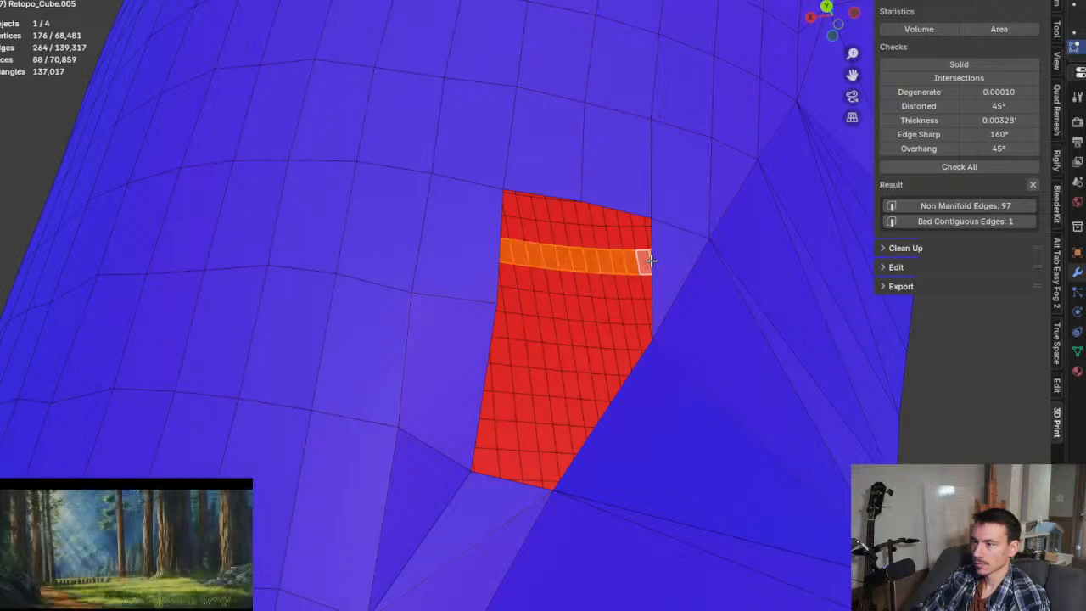
key(alt+a)
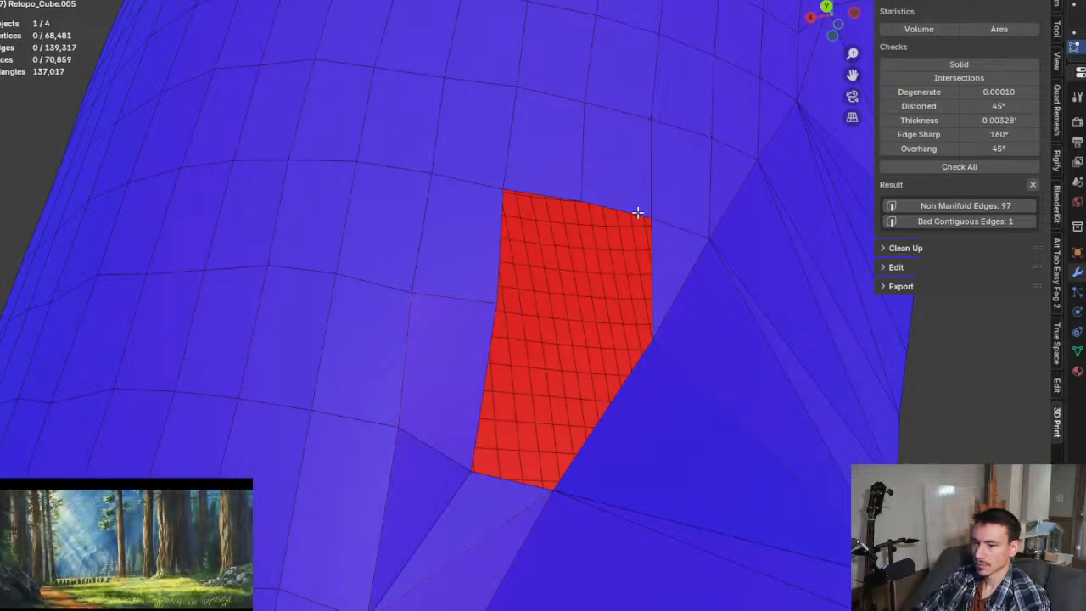
alt+click(636, 211)
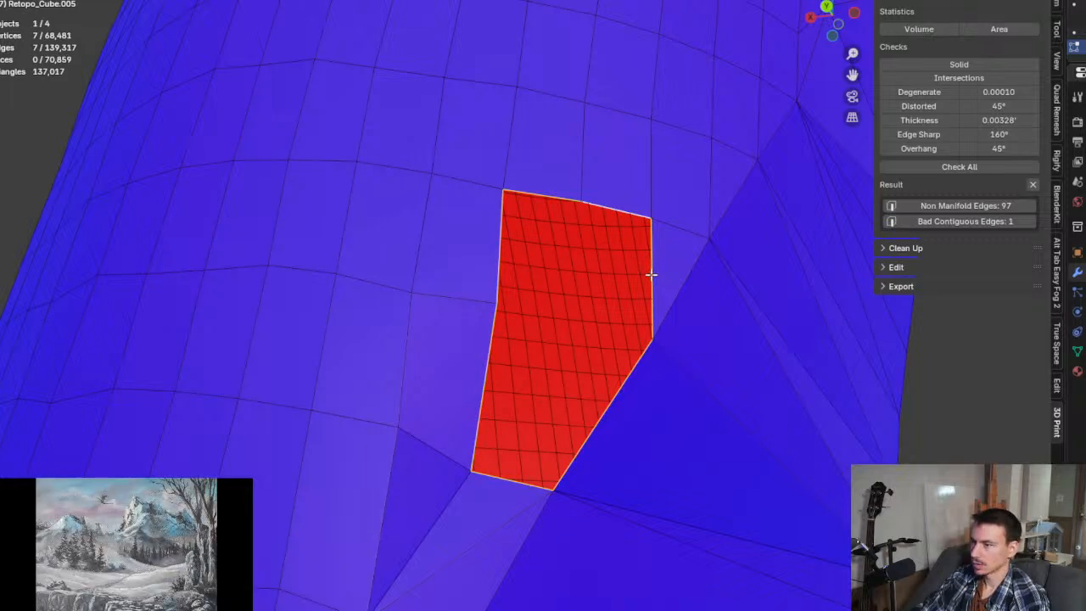
key(f)
scroll(645, 309, down, 4)
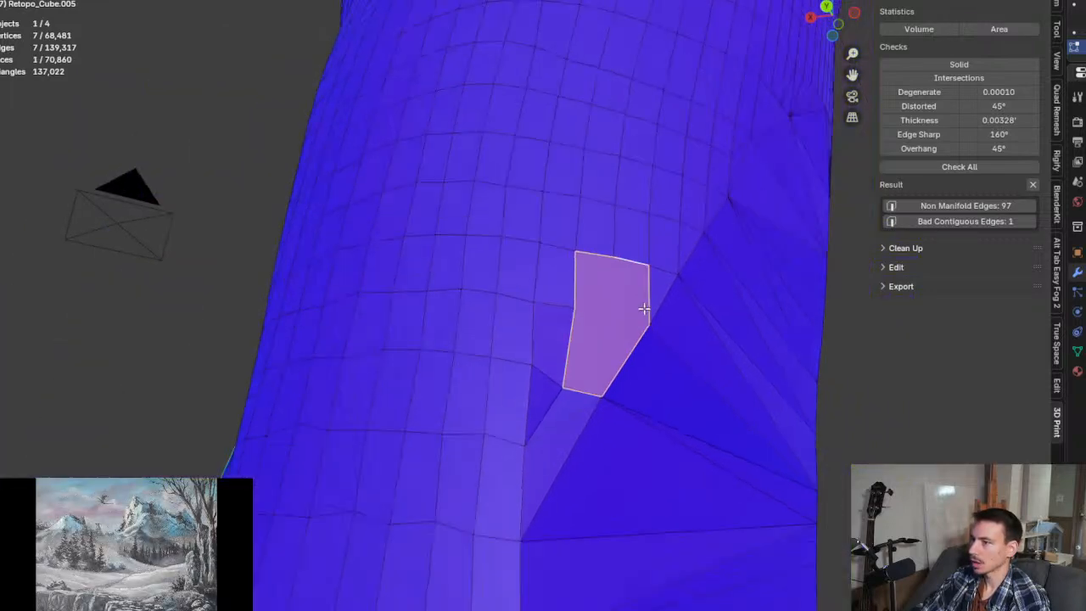
middle_drag(630, 307, 594, 356)
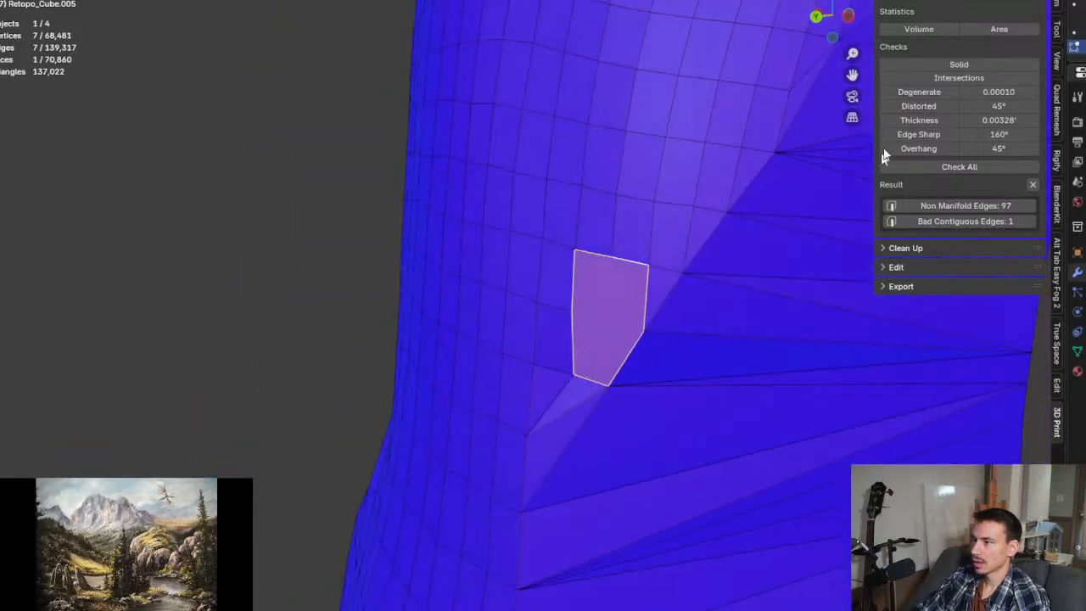
Step: Rerun the Solid check, select the non-manifold edges, and examine the remaining flagged triangles higher on the lower leg
click(931, 61)
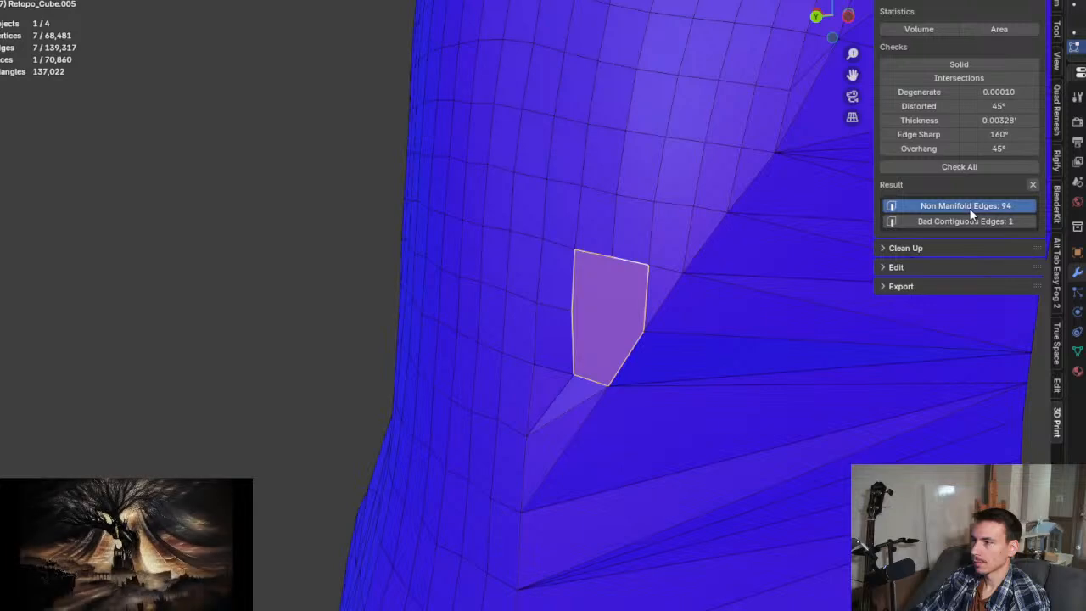
click(971, 206)
scroll(715, 344, down, 3)
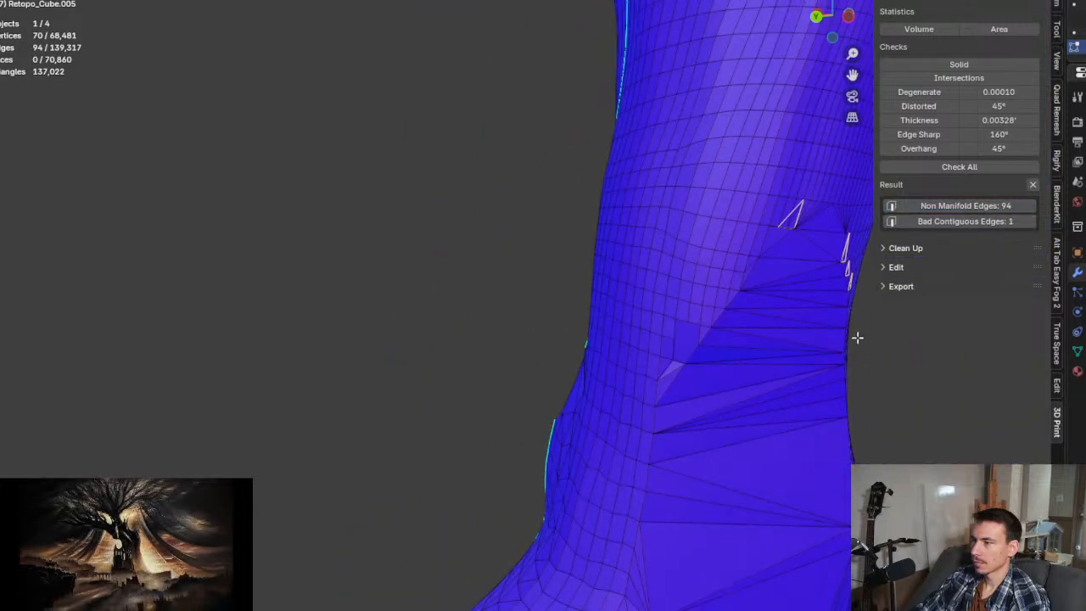
middle_drag(856, 337, 884, 328)
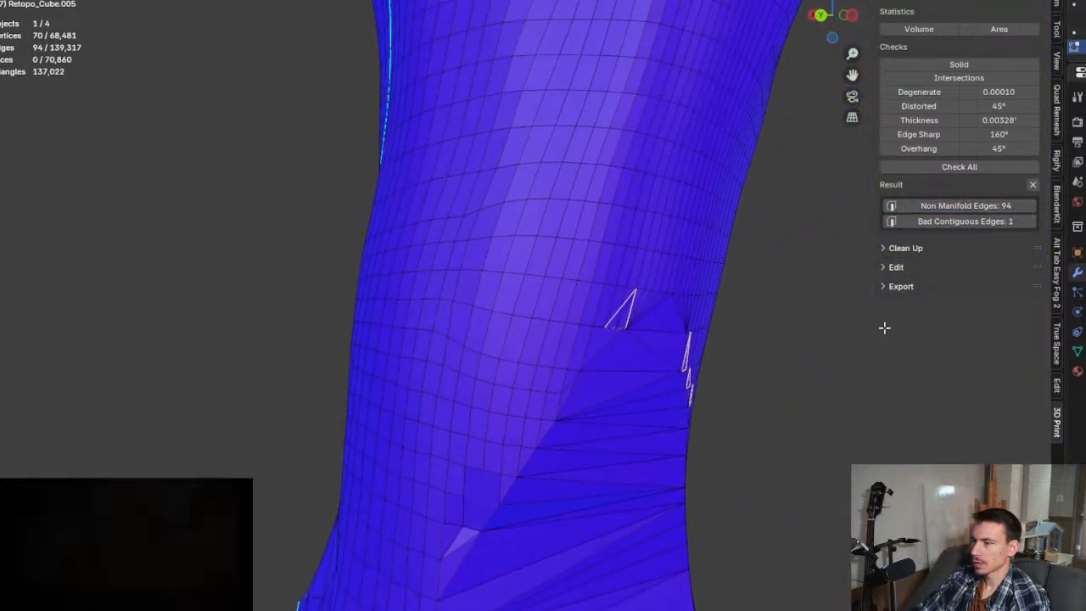
Step: Delete the two narrow triangular faces overlapping at the topmost flagged triangle on the lower leg
scroll(625, 310, up, 5)
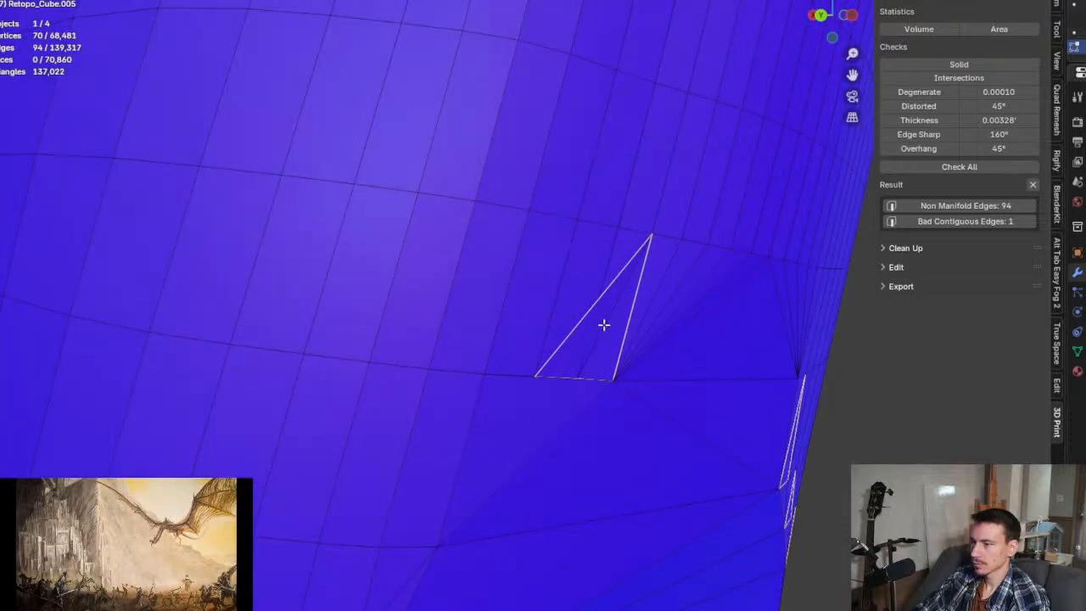
click(613, 353)
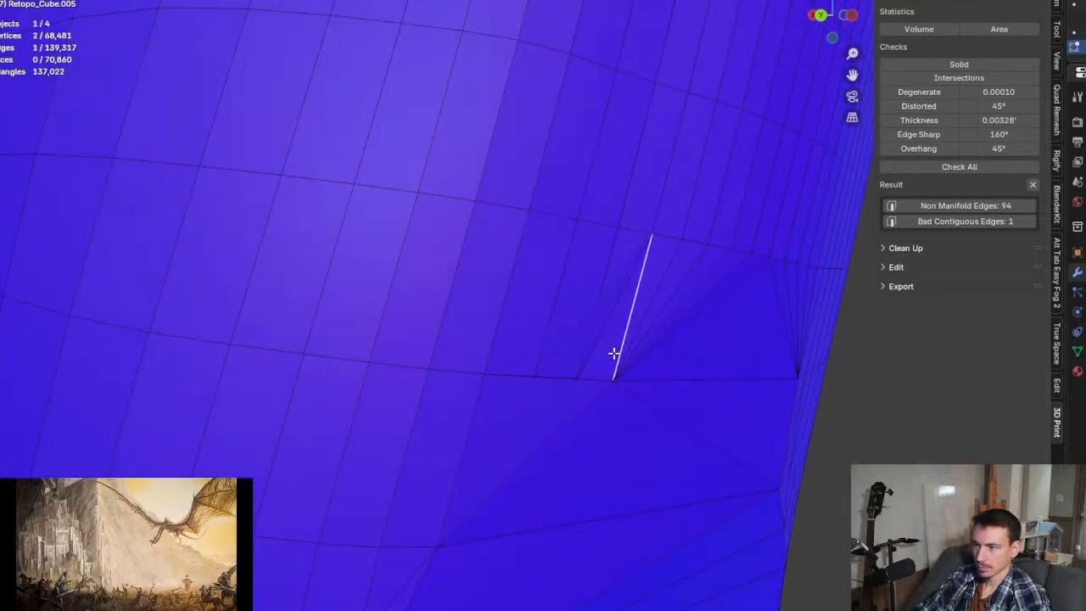
key(3)
click(613, 353)
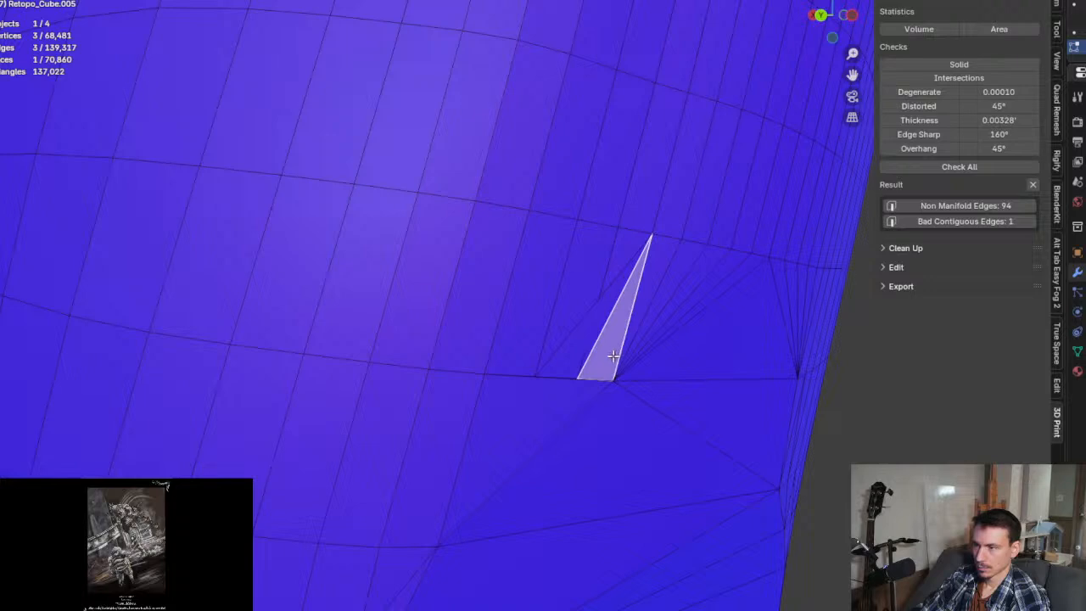
shift+click(562, 358)
click(607, 353)
key(x)
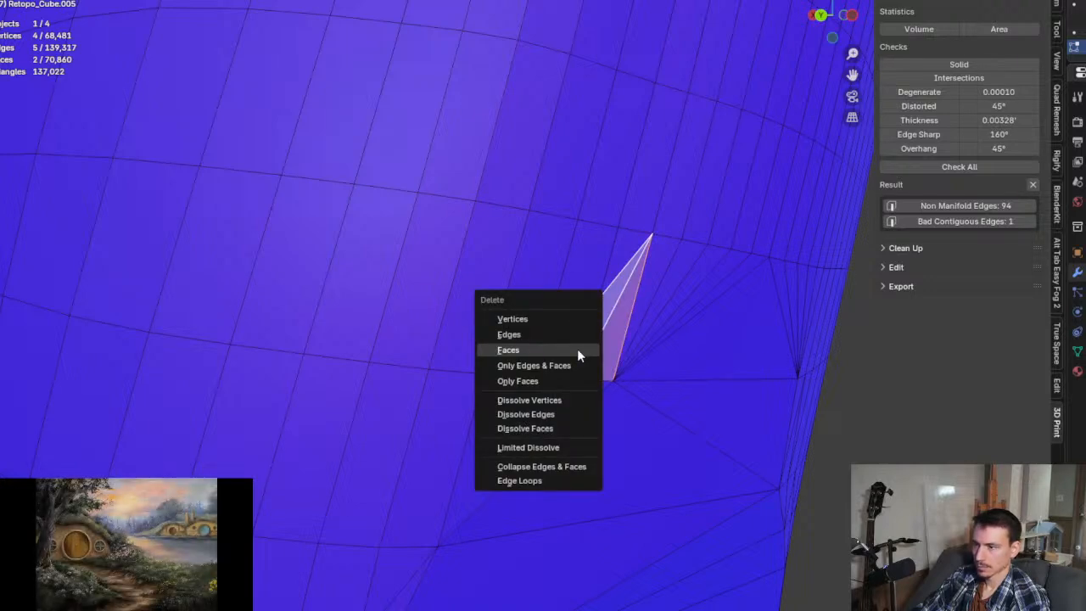
click(577, 348)
Step: Rerun the Solid check and select the non-manifold edges to locate the flagged triangles along the opposite edge of the patch
middle_drag(588, 348, 618, 356)
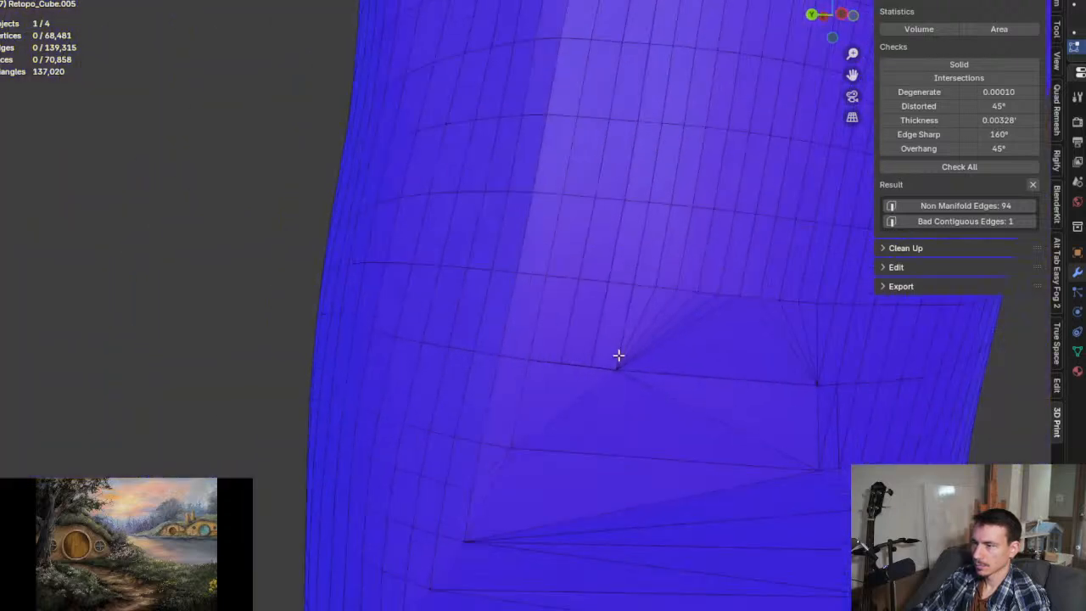
middle_drag(675, 424, 533, 332)
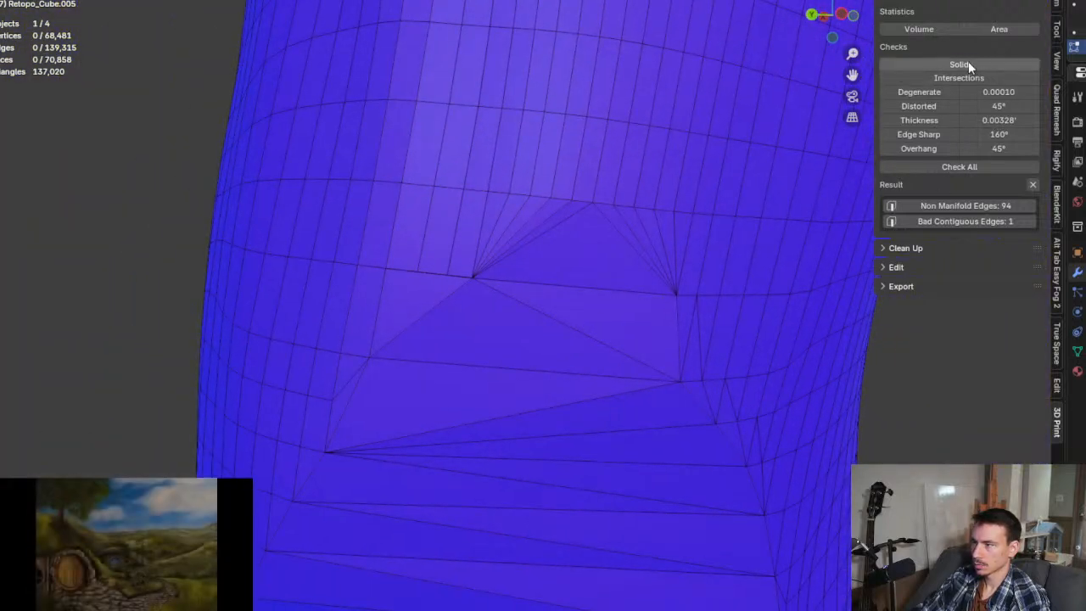
click(959, 166)
click(973, 205)
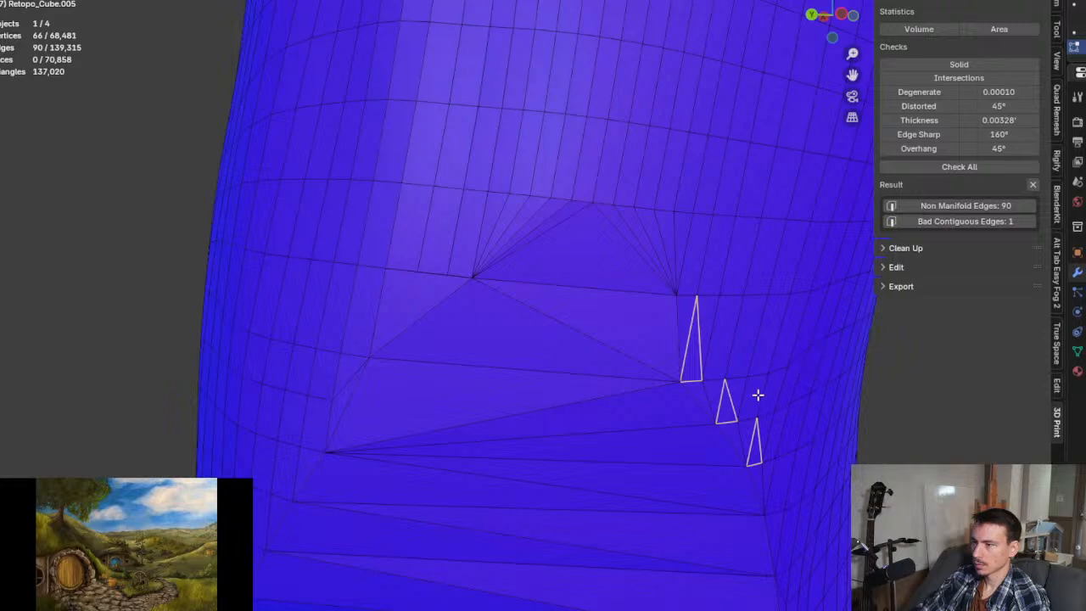
middle_drag(756, 393, 563, 308)
scroll(523, 358, up, 2)
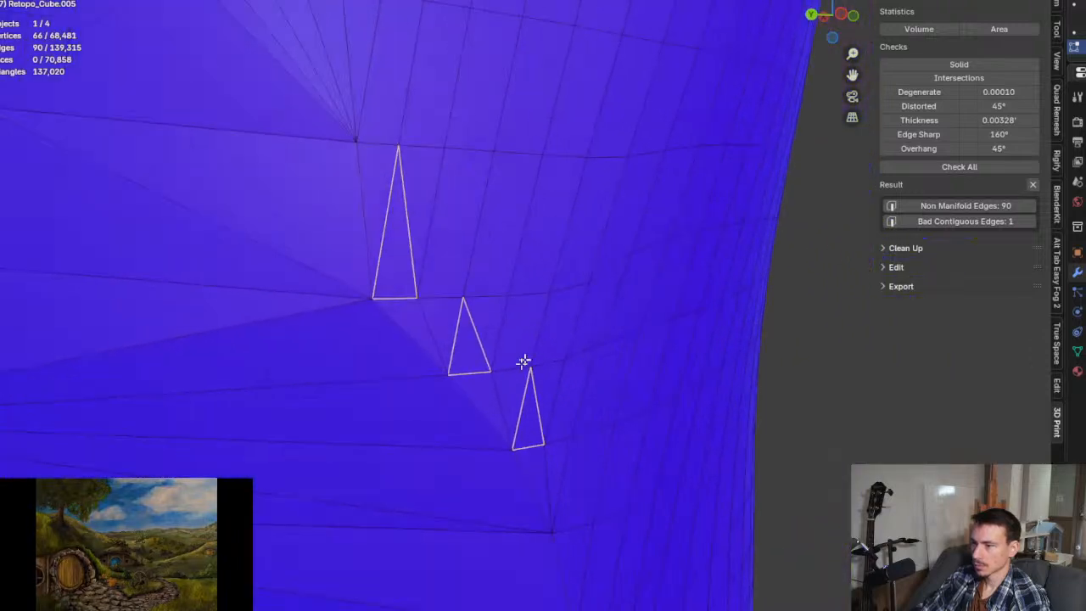
Step: Select the faces at the three flagged triangles one at a time to identify which ones overlap
key(f)
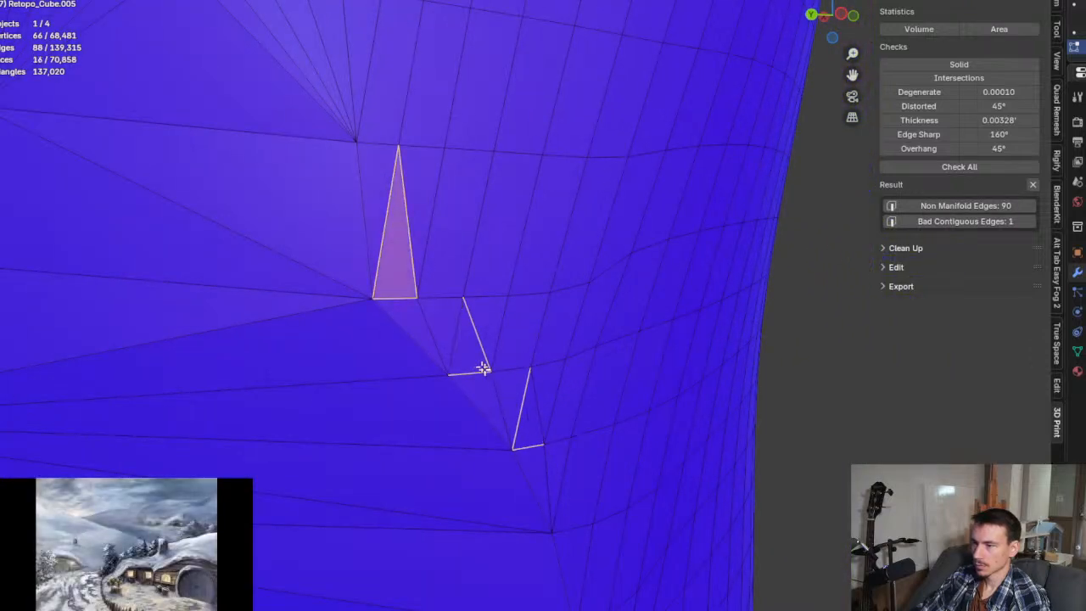
key(f)
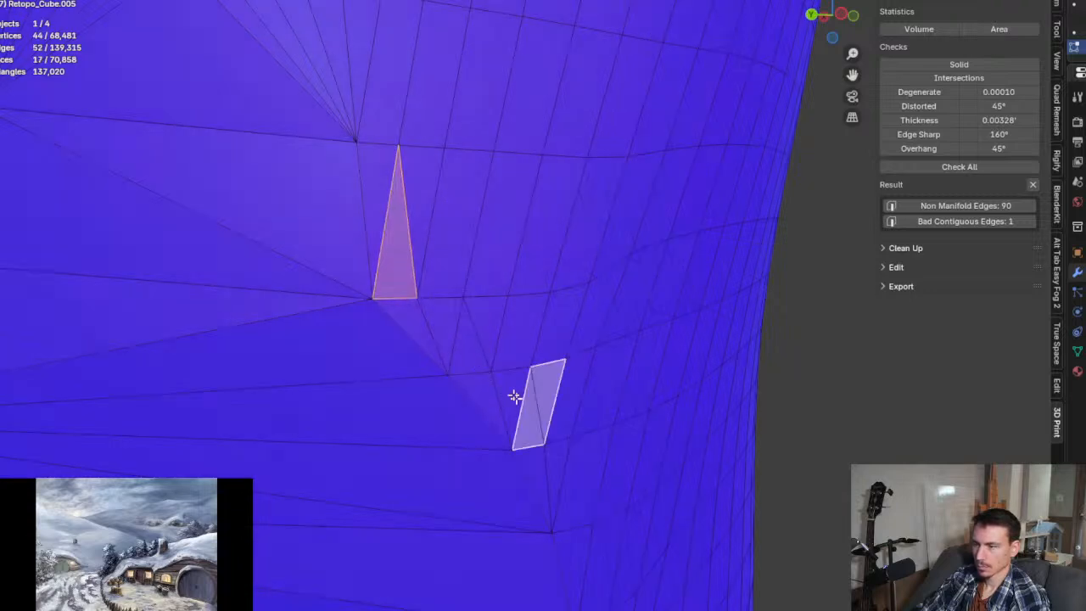
key(f)
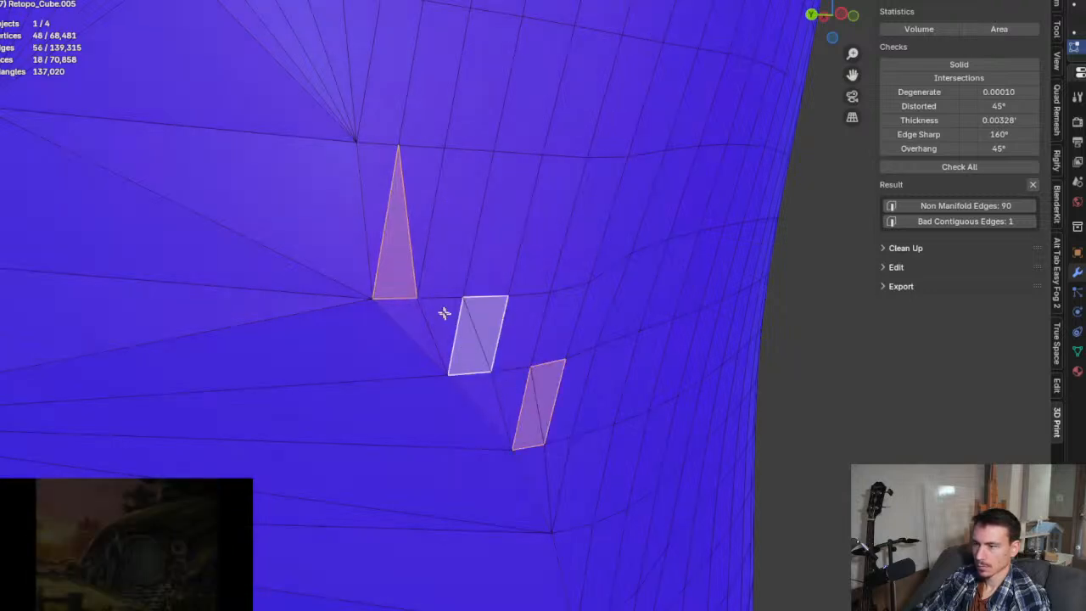
click(527, 410)
scroll(531, 417, up, 2)
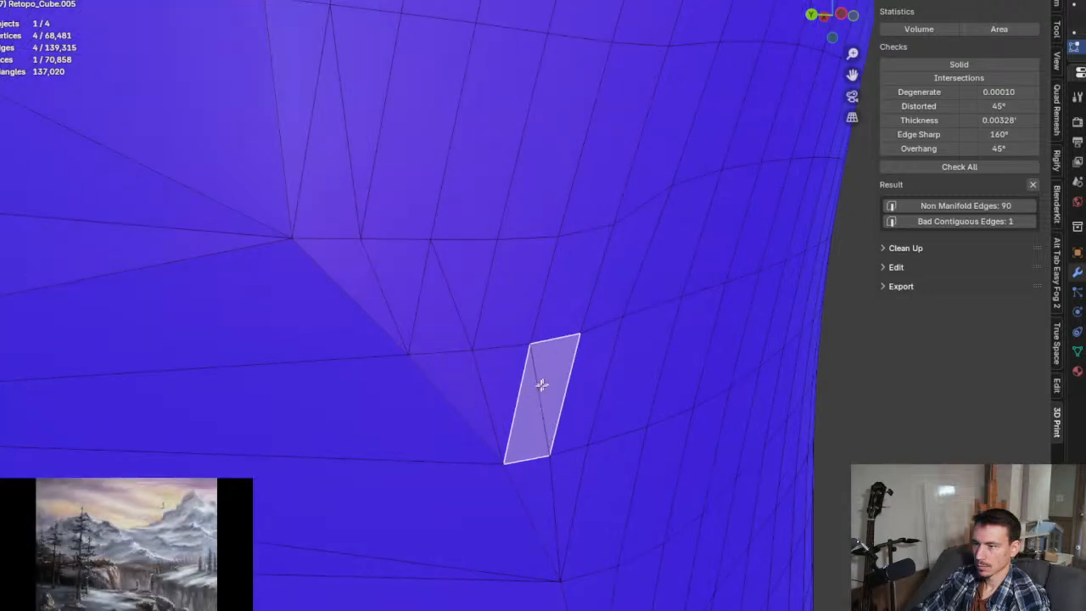
click(439, 313)
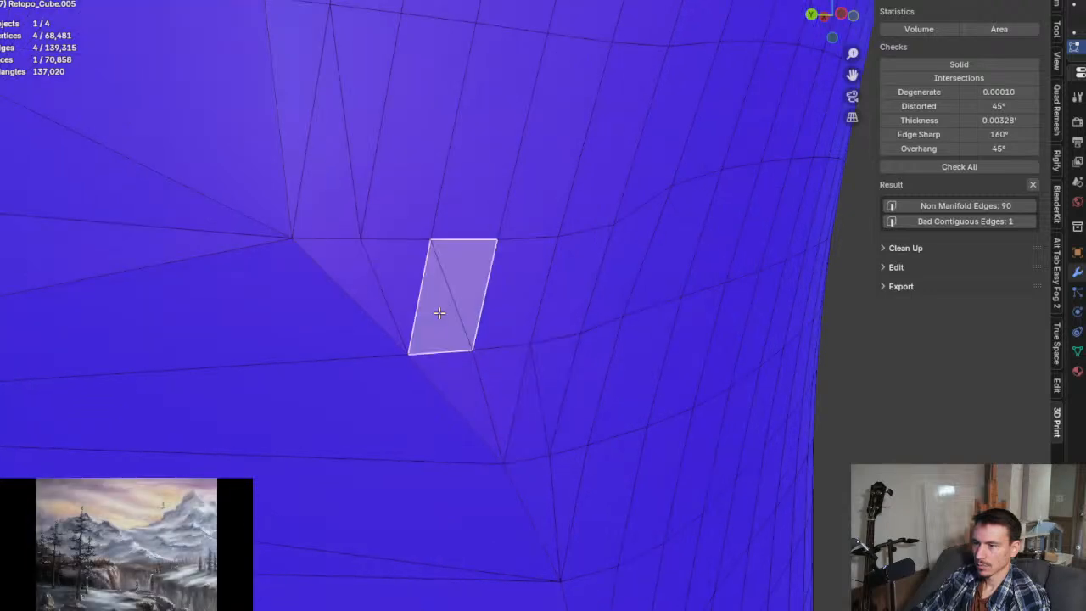
click(329, 182)
scroll(412, 289, down, 1)
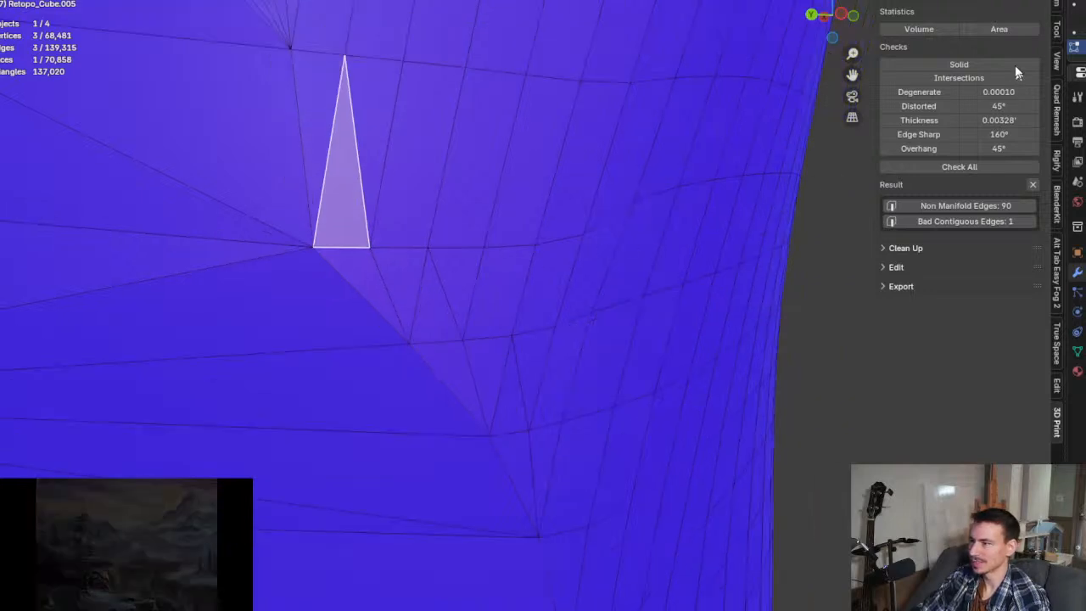
Step: Reselect the non-manifold edges to locate the flagged triangles, and delete the tall triangular face at the uppermost one
click(980, 205)
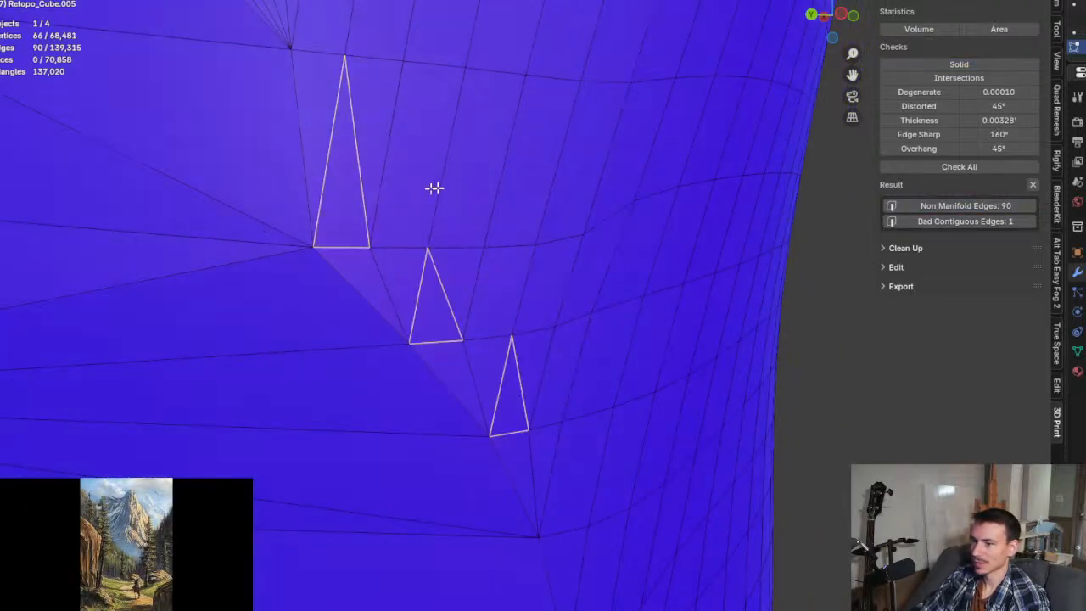
key(alt+a)
click(343, 197)
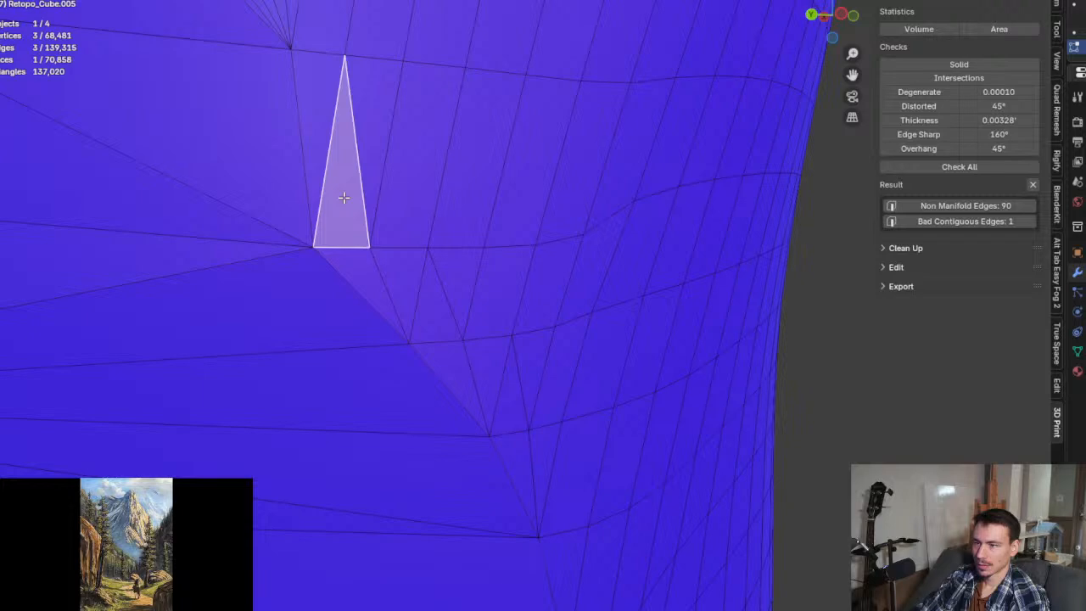
key(x)
click(344, 197)
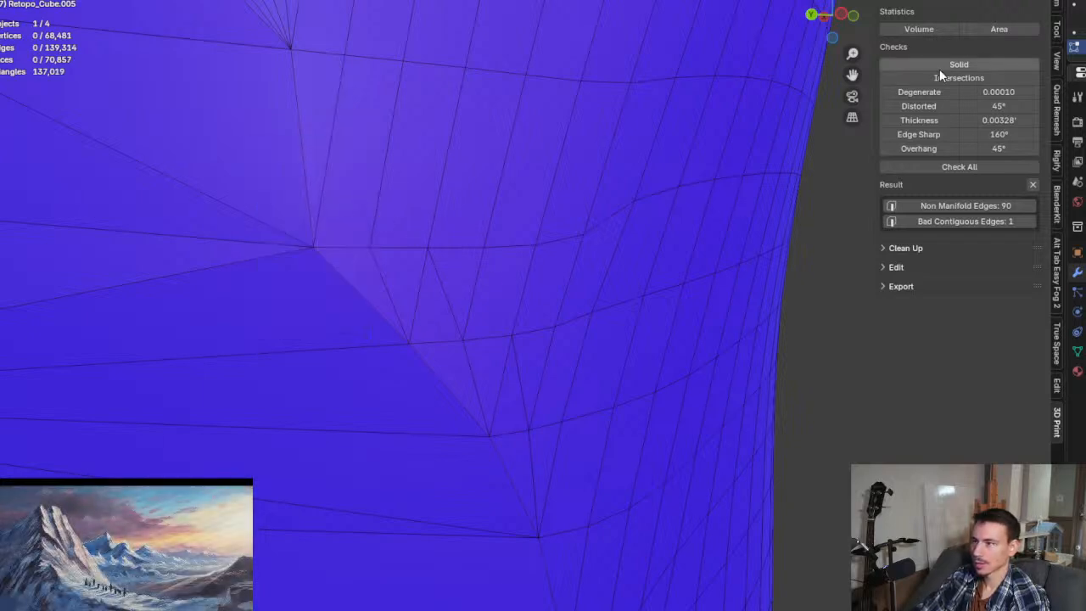
Step: Rerun the Solid check, select the non-manifold edges, and inspect the quads overlapping the two remaining flagged triangles
click(968, 167)
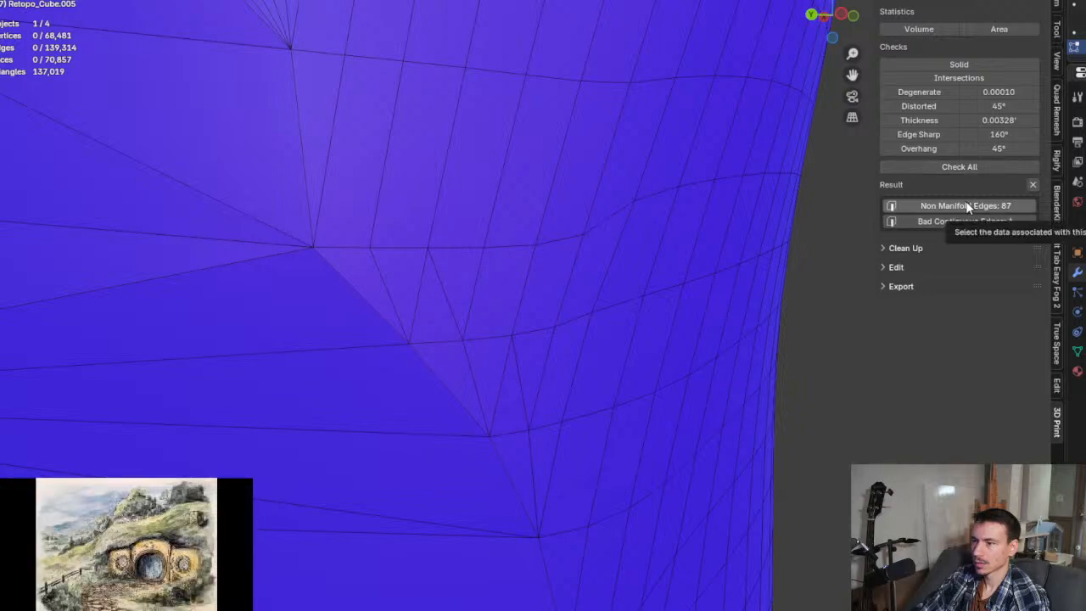
click(967, 206)
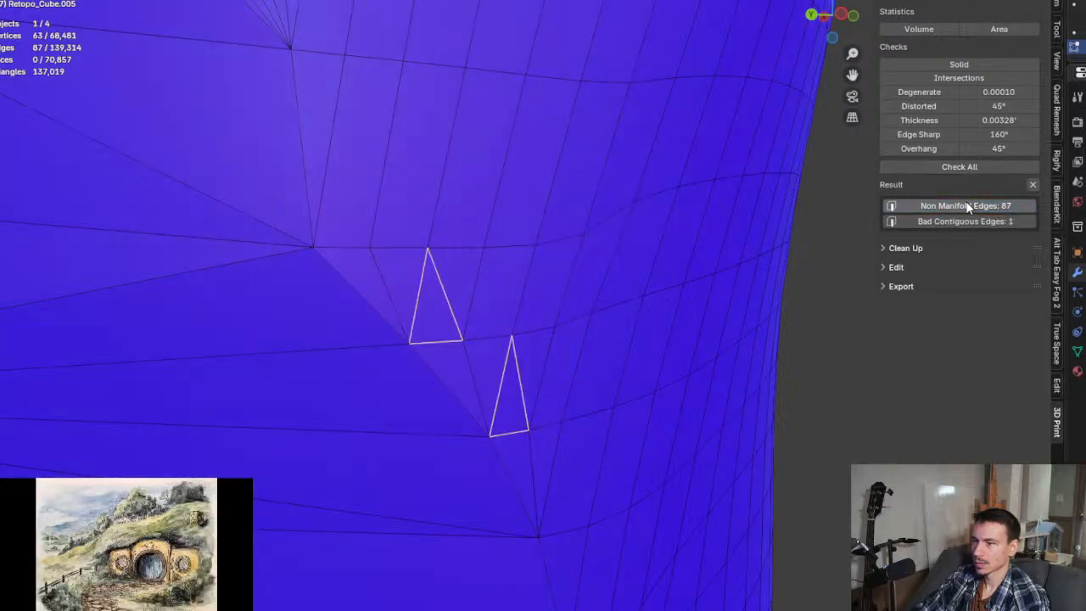
key(alt+a)
click(431, 316)
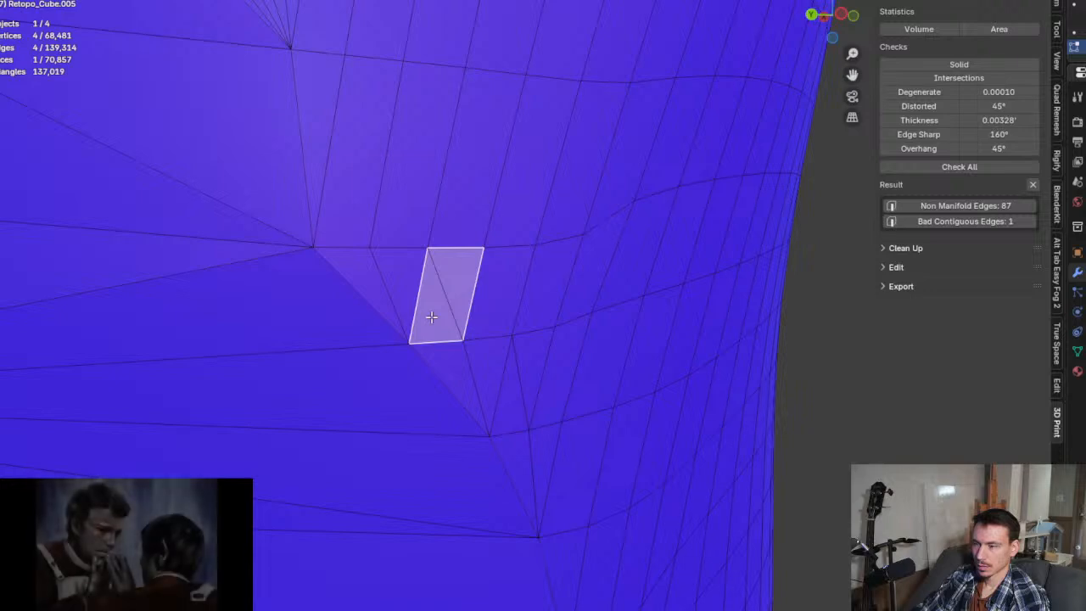
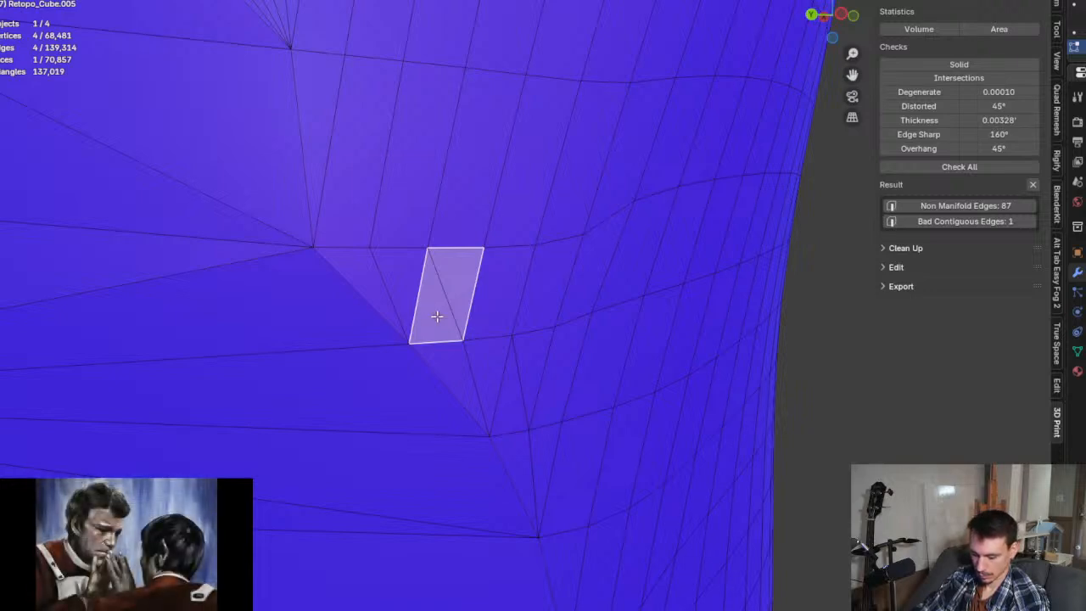
click(507, 392)
click(494, 381)
click(513, 402)
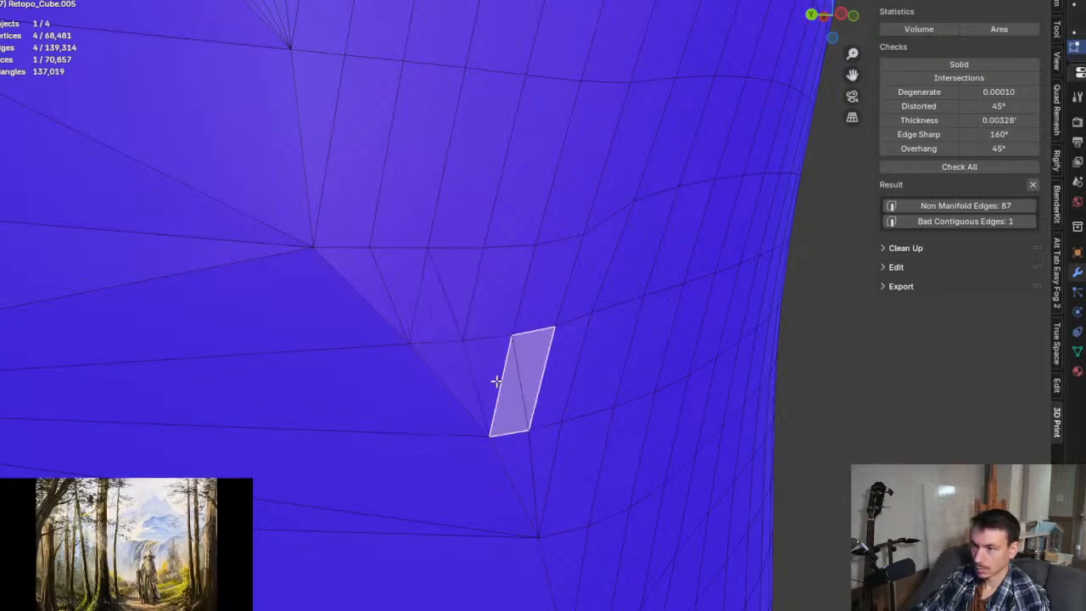
Step: Delete the two quad faces overlapping the remaining flagged triangles beside the lower-leg patch
click(447, 294)
key(x)
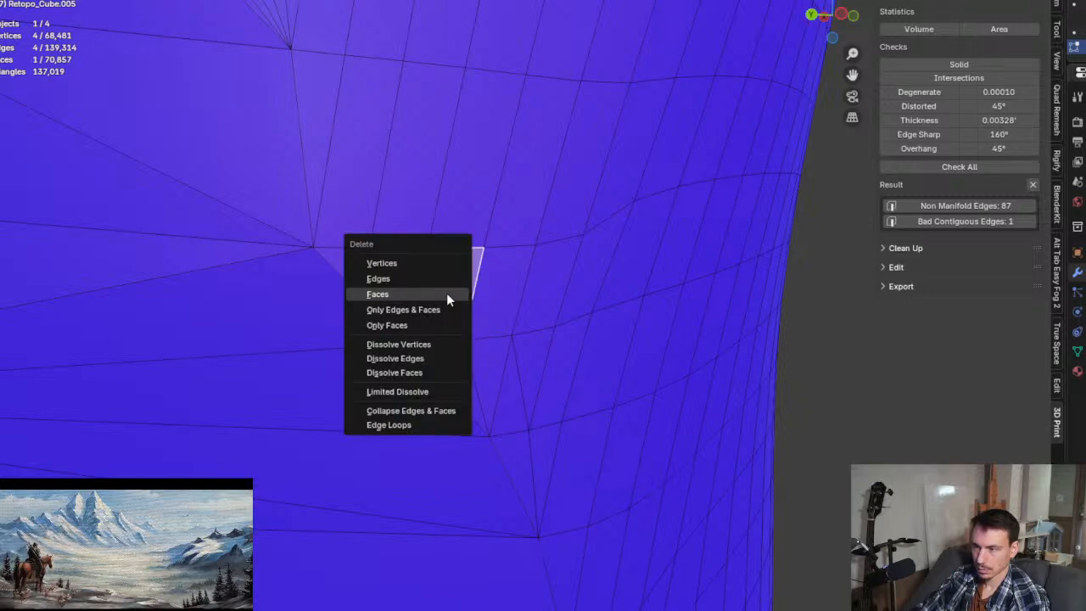
click(446, 293)
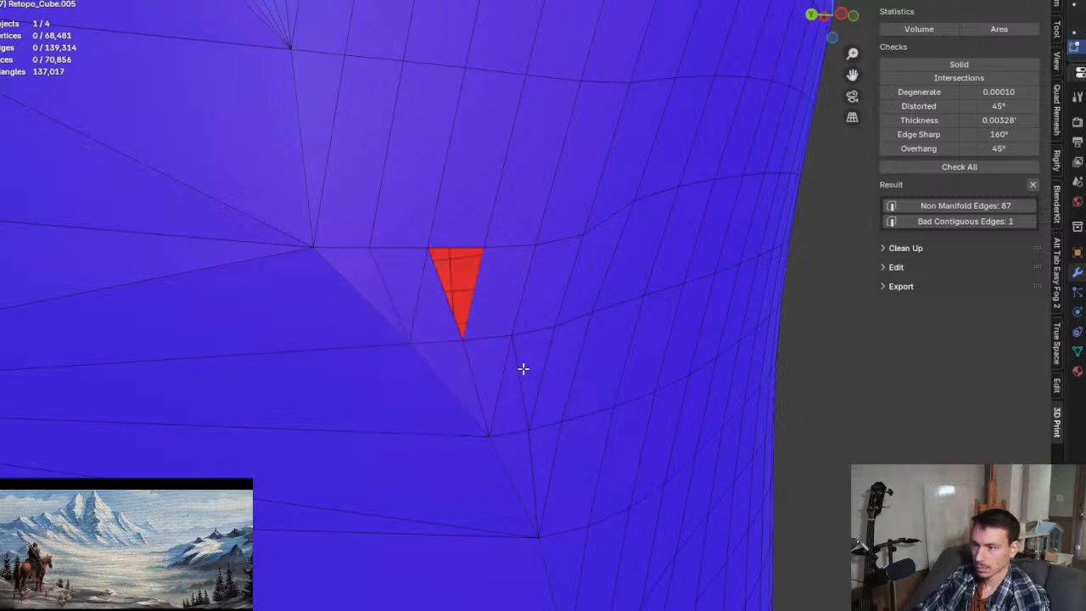
click(522, 367)
key(x)
click(523, 368)
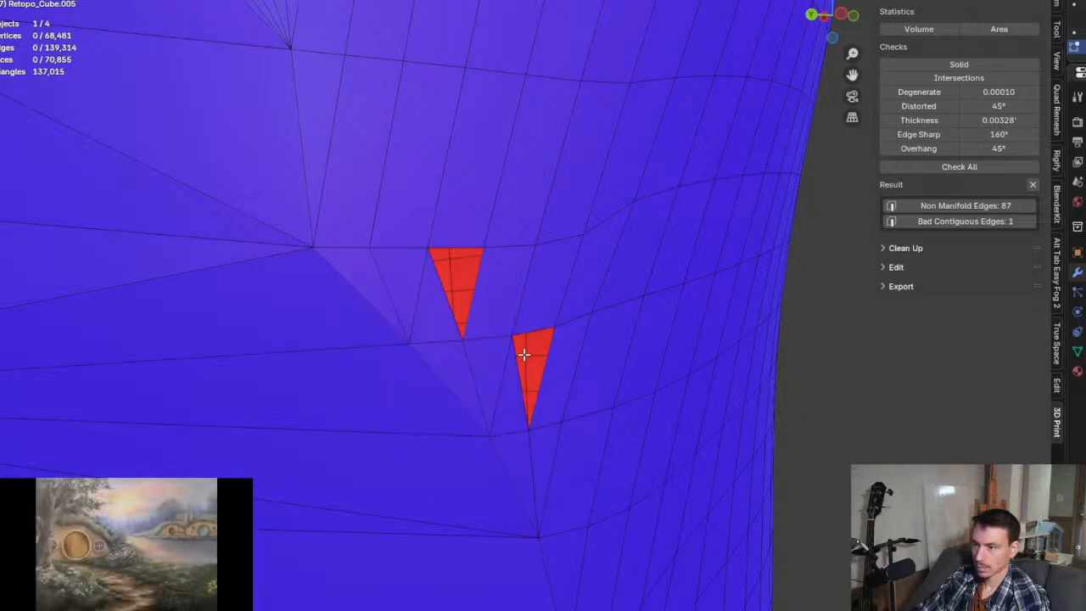
Step: Select the boundary loop of each of the two triangular holes and fill each with a single face
scroll(523, 354, up, 5)
scroll(524, 354, down, 2)
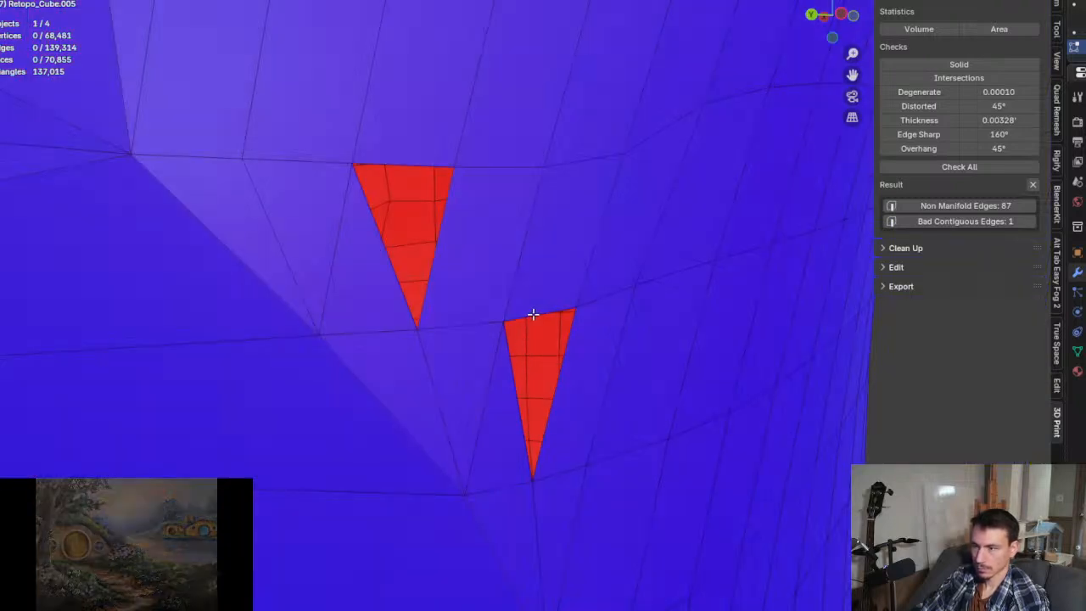
alt+click(532, 314)
key(f)
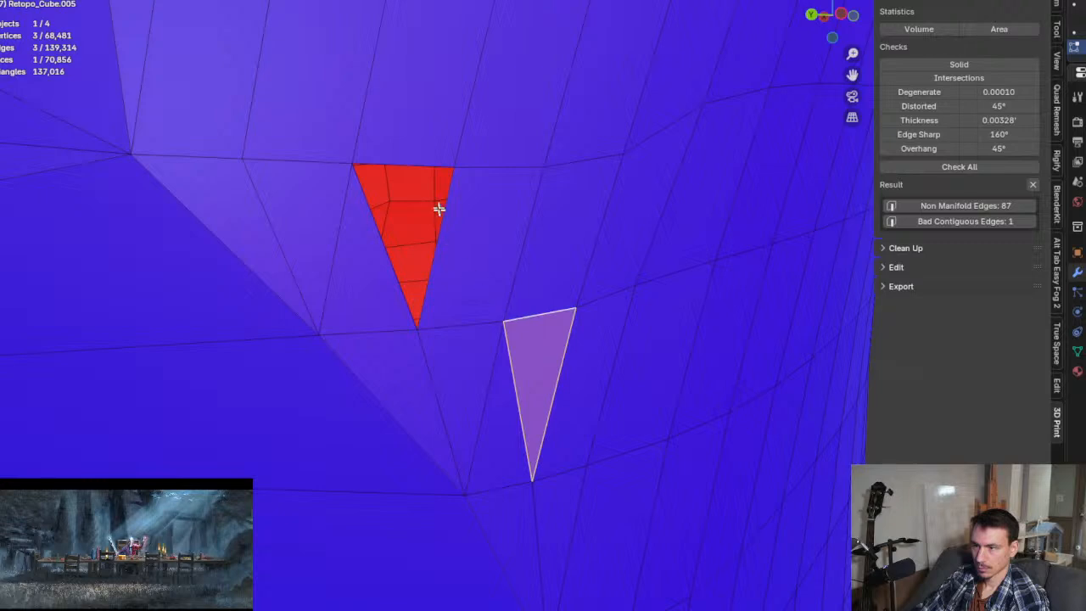
alt+click(409, 165)
key(f)
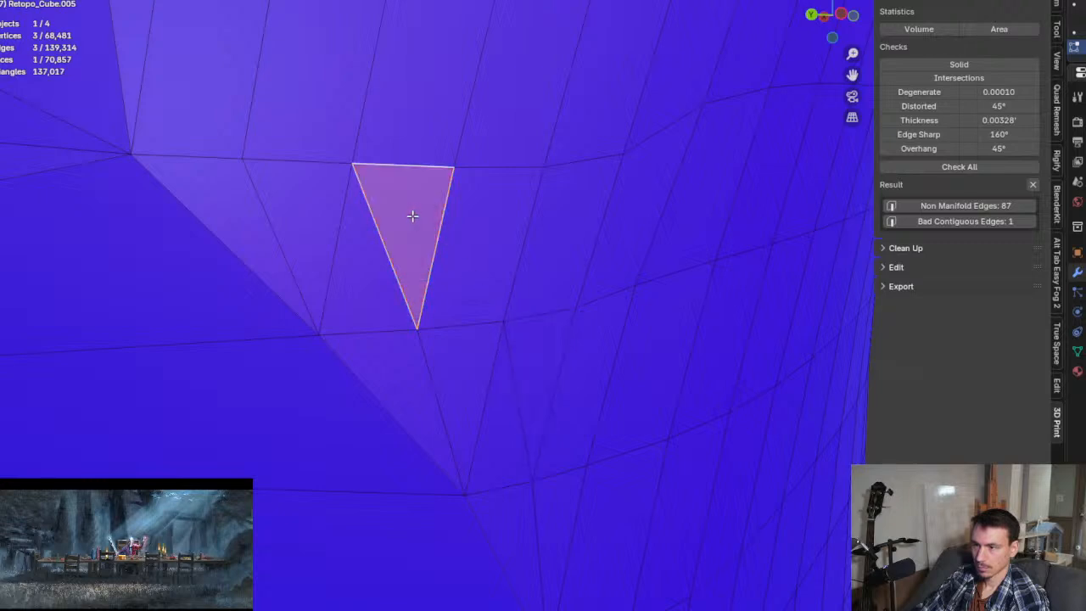
Step: Rerun the Solid check on the repaired lower leg and select the remaining non-manifold edges
scroll(485, 375, down, 4)
shift+middle_drag(502, 456, 514, 411)
scroll(516, 415, down, 2)
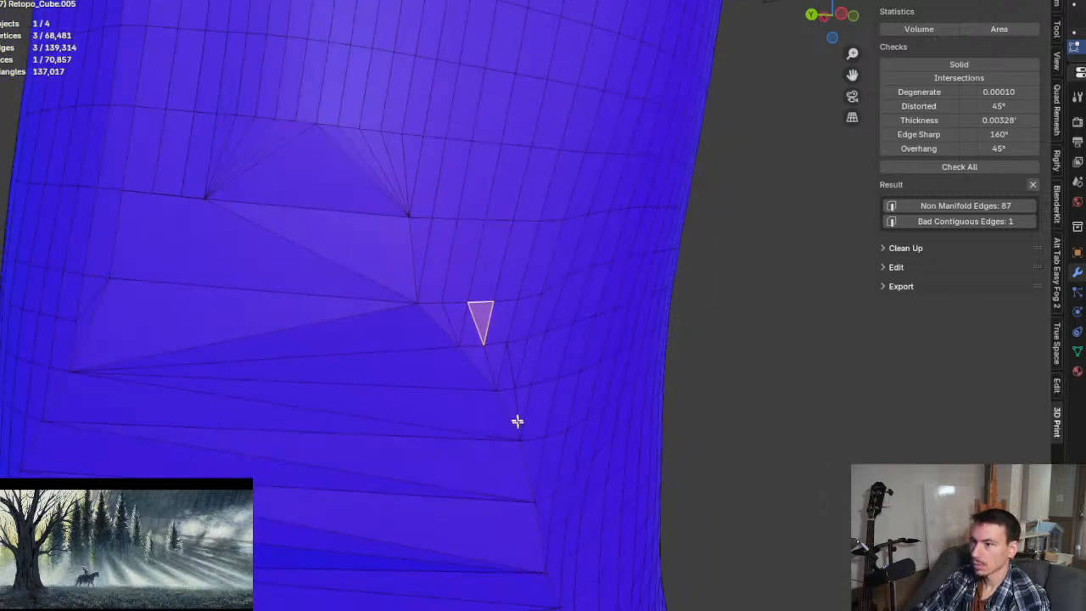
click(939, 65)
click(971, 206)
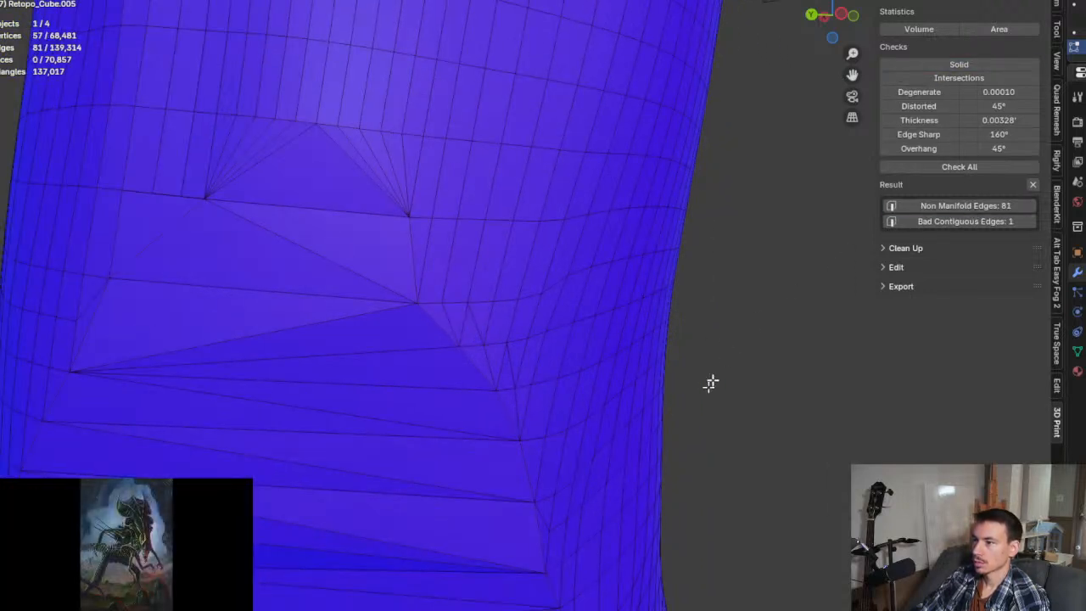
Step: Examine the ankle patch and both feet for remaining problem edges, selecting an edge beside the patch
middle_drag(574, 564, 443, 404)
scroll(593, 243, down, 3)
scroll(552, 255, up, 1)
scroll(548, 237, down, 2)
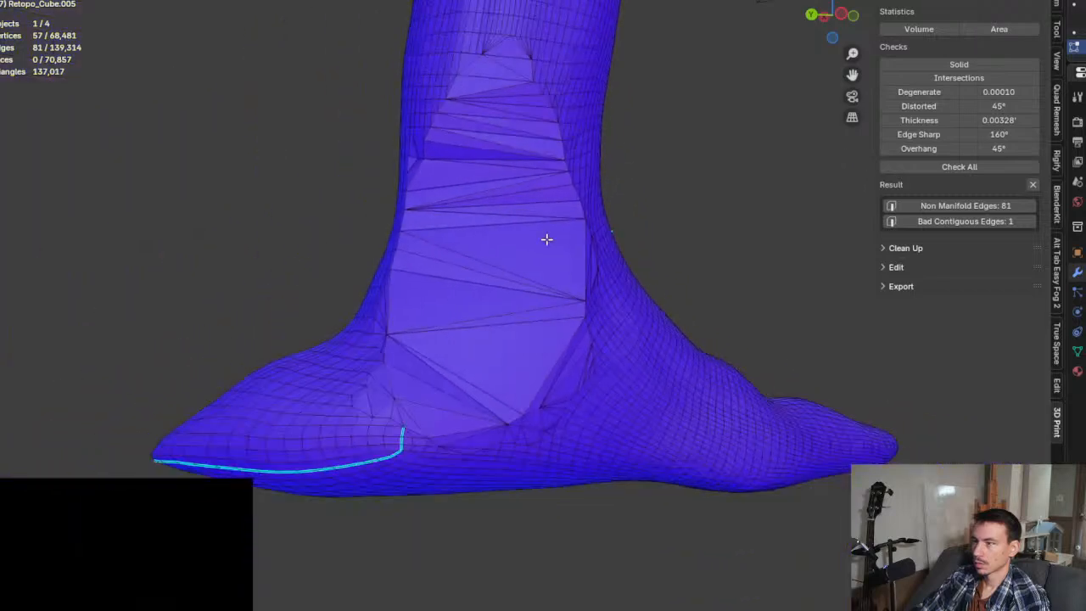
scroll(589, 335, up, 3)
scroll(588, 339, down, 4)
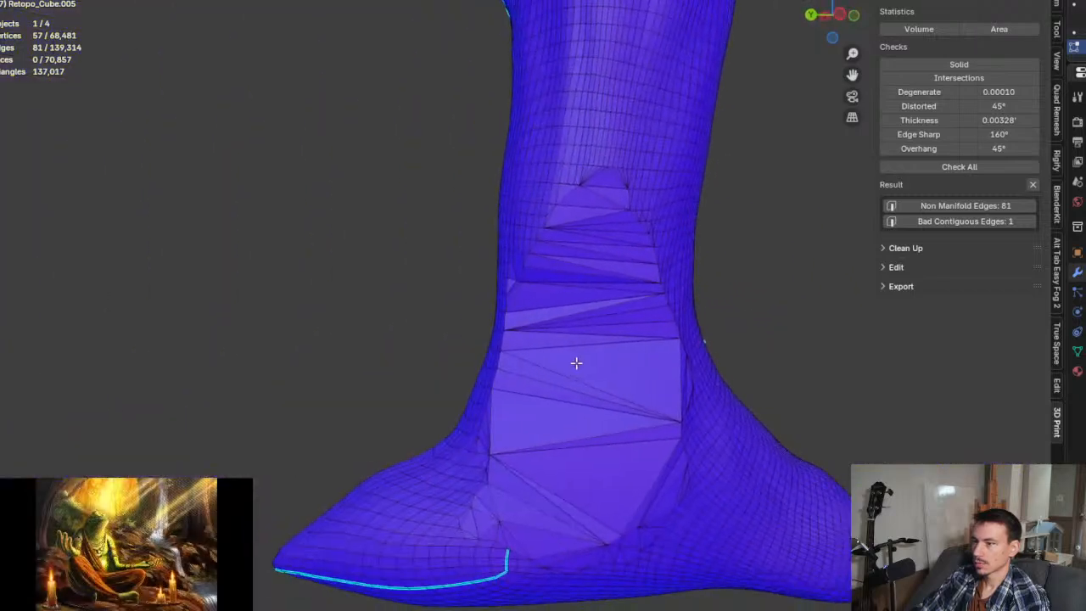
scroll(576, 364, up, 4)
ctrl+scroll(588, 373, down, 3)
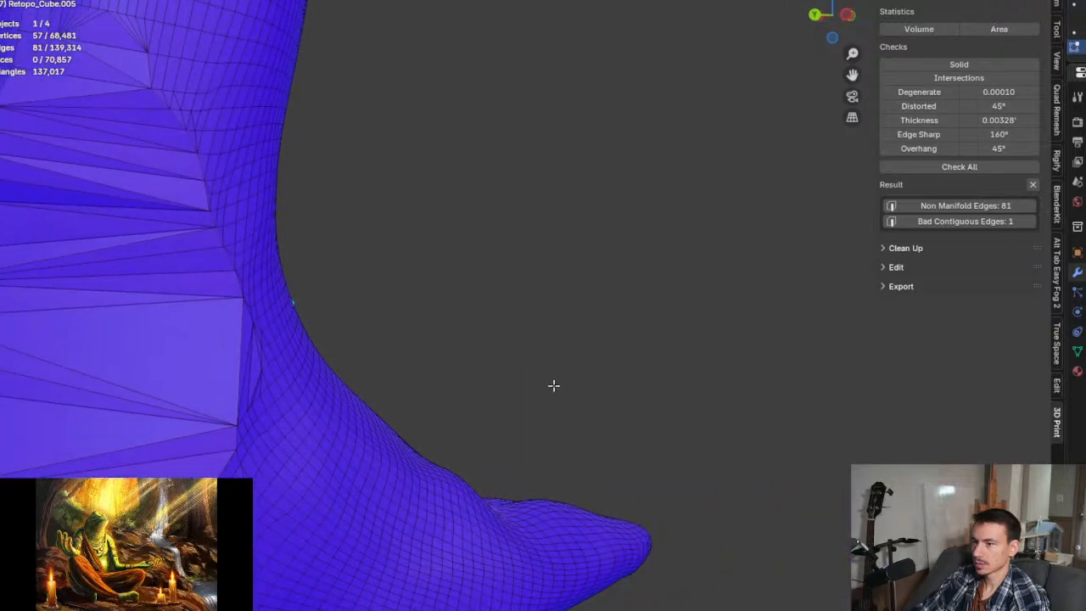
click(257, 400)
scroll(261, 402, down, 3)
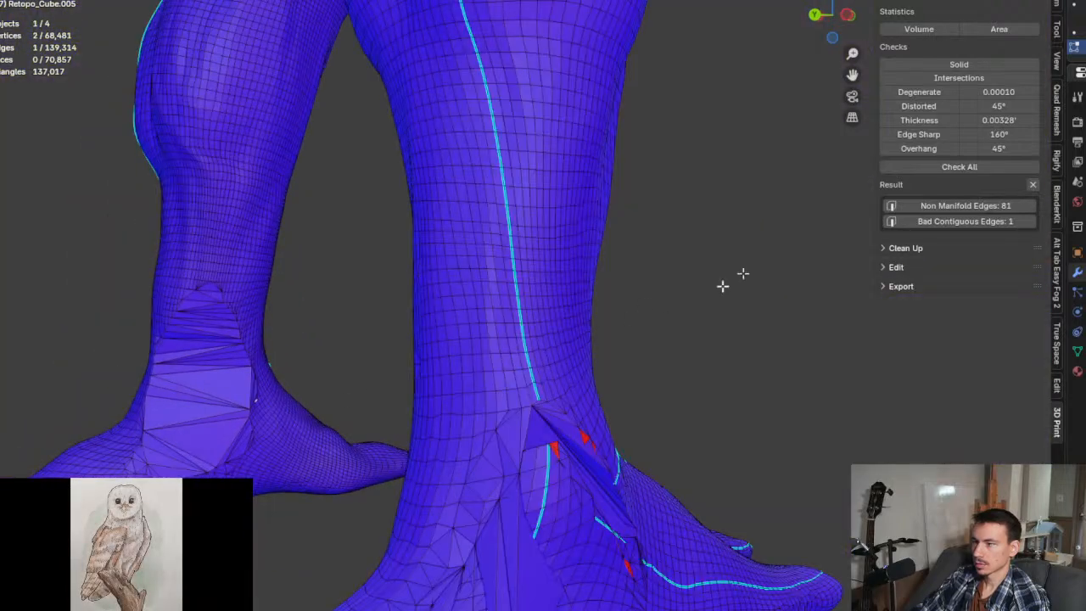
scroll(623, 272, down, 2)
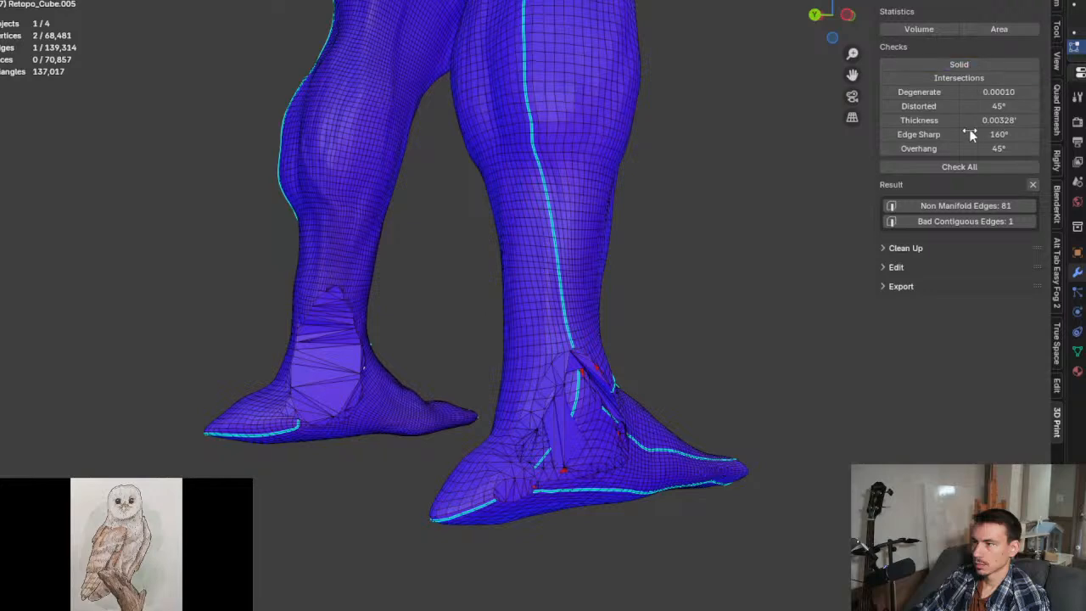
Step: Select the reported non-manifold edges and examine them around the ankle patch
click(904, 206)
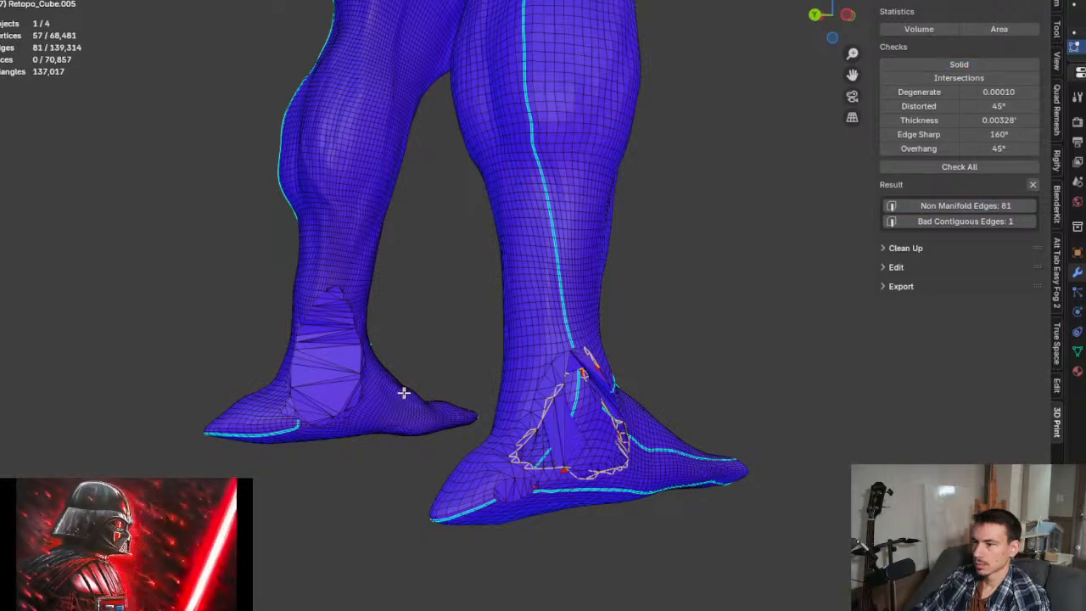
key(KP_Decimal)
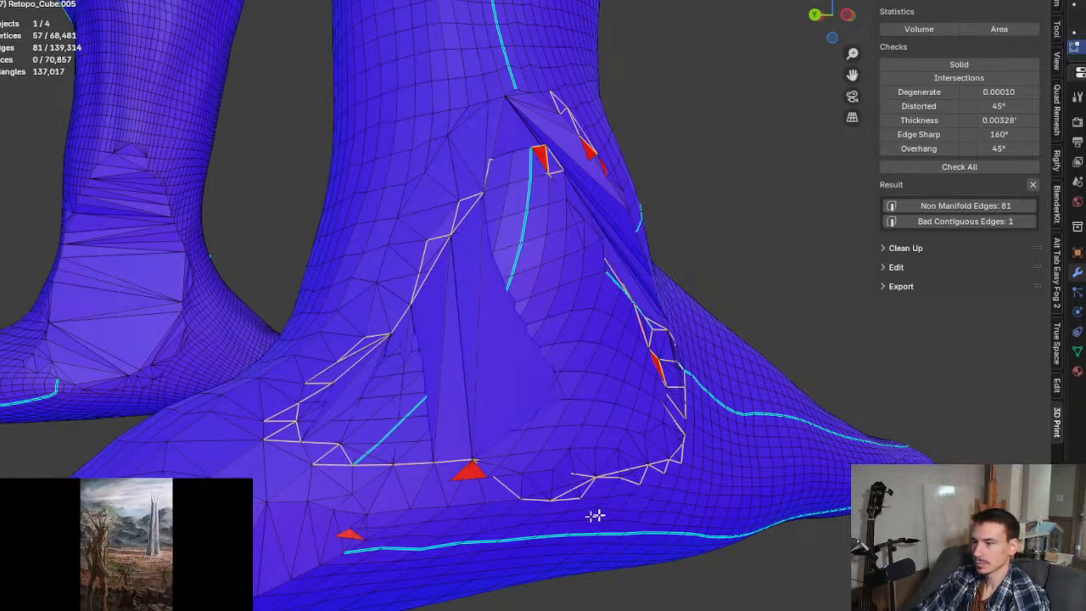
middle_drag(616, 386, 561, 428)
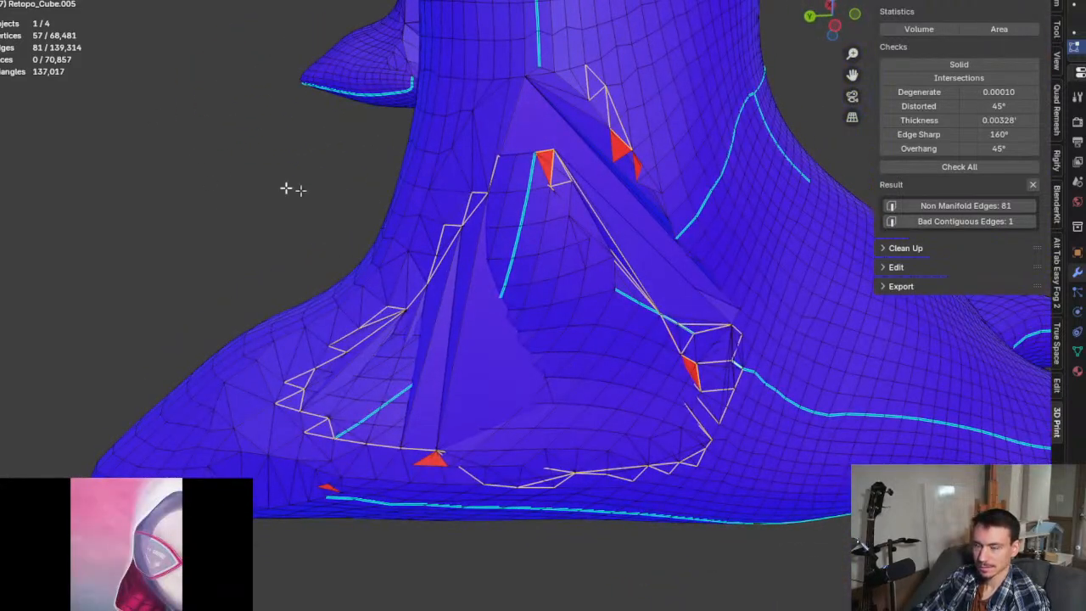
Step: Clear the edge selection, circle-select the overlapping faces covering the ankle patch, including the red flipped triangles, and delete them
key(w)
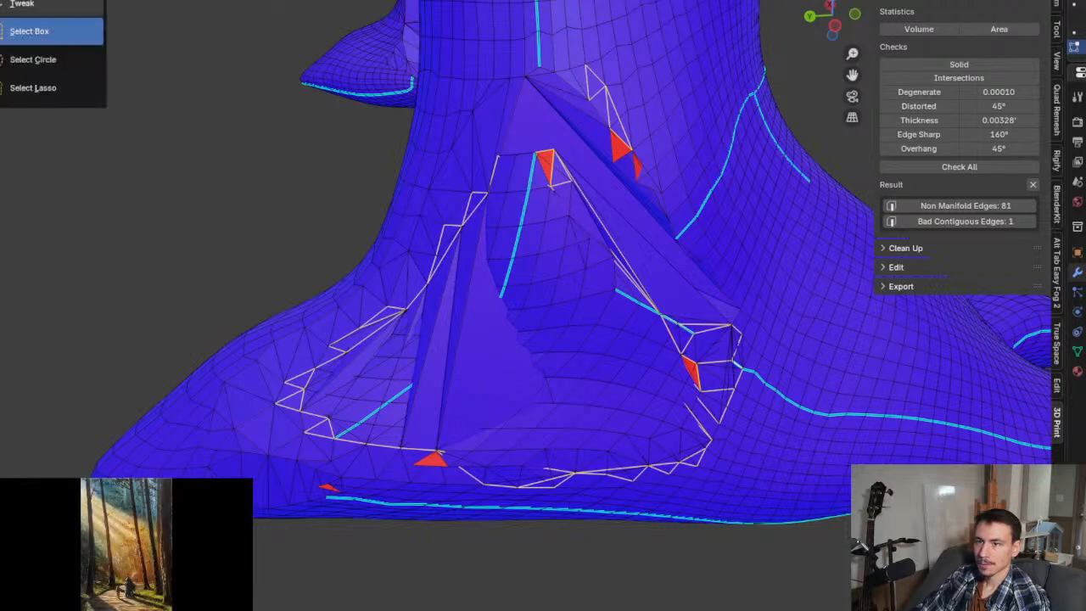
click(43, 59)
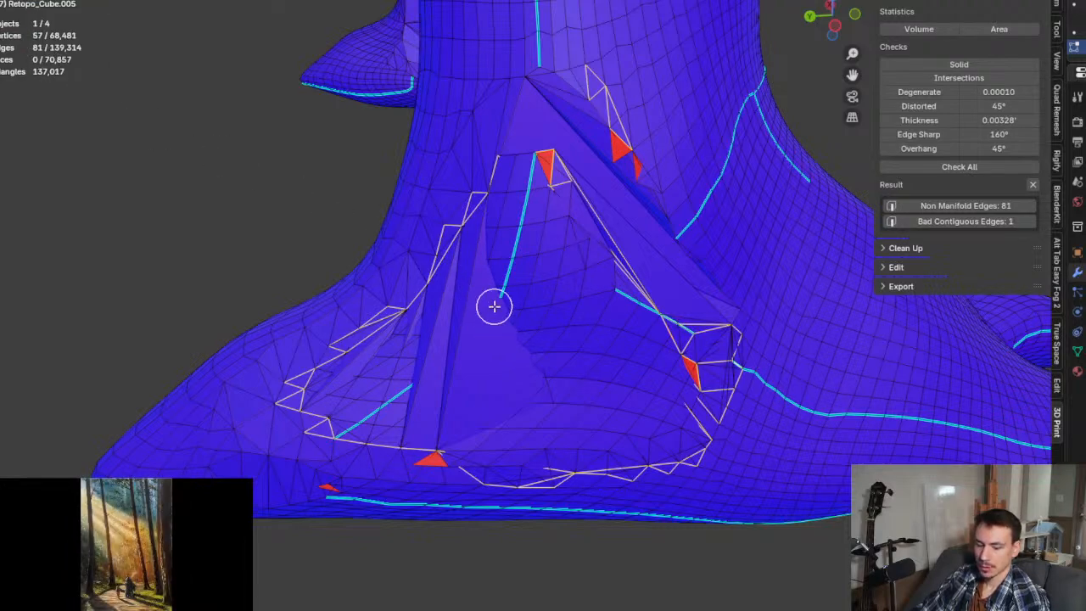
key(alt+z)
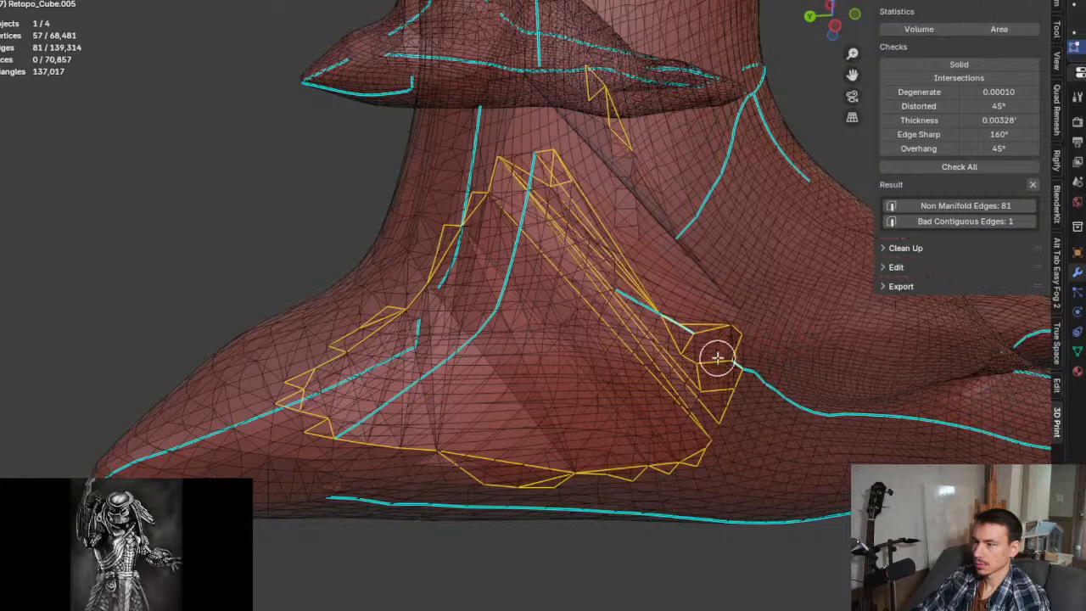
key(alt+a)
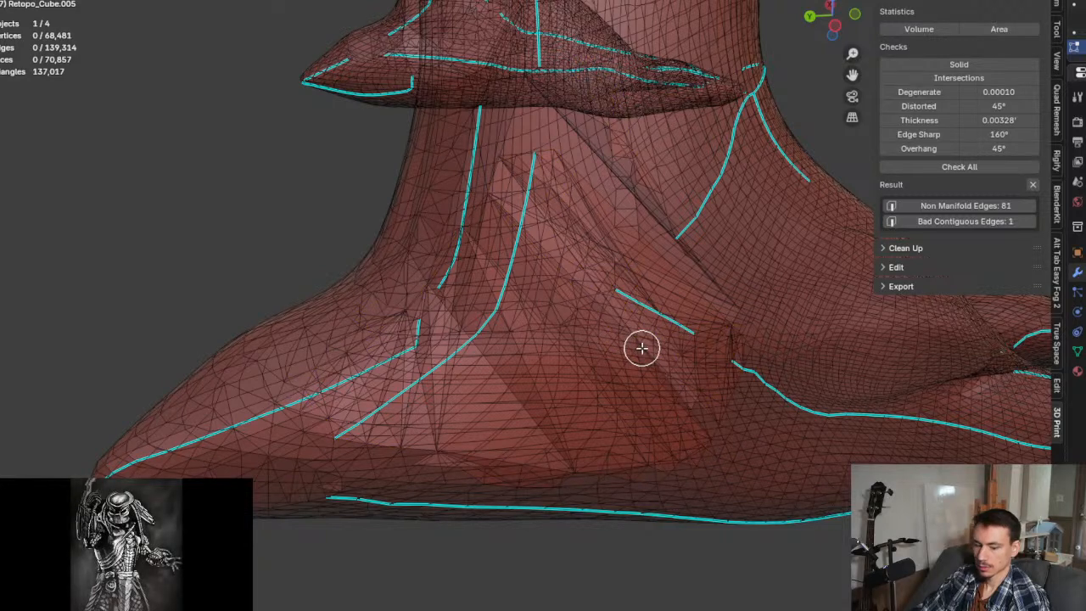
key(alt+z)
mouse_move(673, 384)
mouse_down()
mouse_move(691, 382)
mouse_move(607, 127)
mouse_move(642, 216)
mouse_move(559, 100)
mouse_move(560, 188)
mouse_up()
mouse_move(524, 143)
mouse_down()
mouse_move(534, 195)
mouse_move(571, 145)
mouse_up()
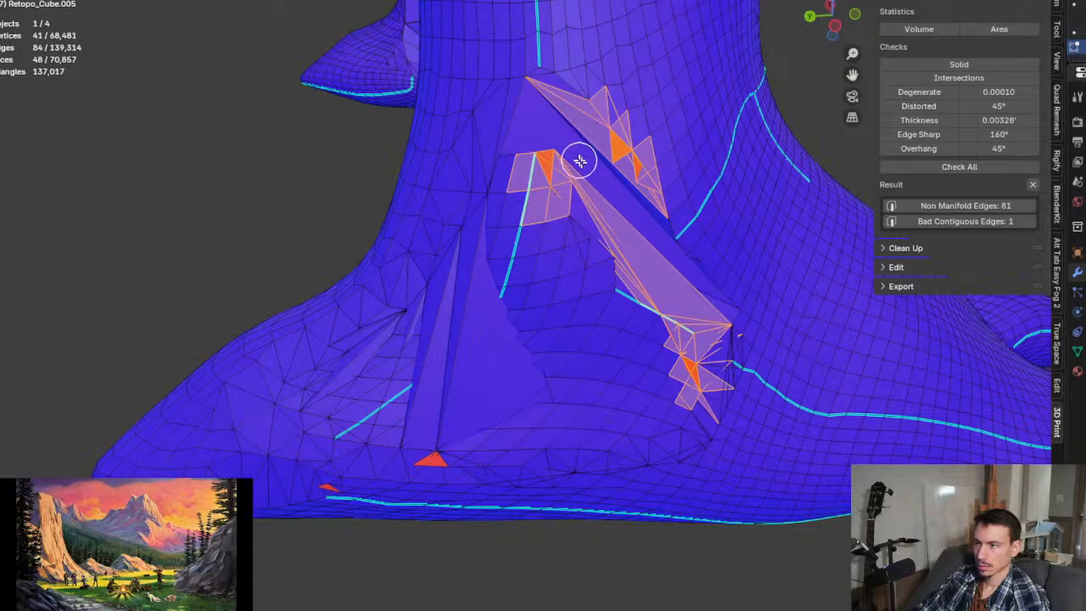
mouse_move(688, 380)
mouse_down()
mouse_move(687, 337)
mouse_move(615, 144)
mouse_up()
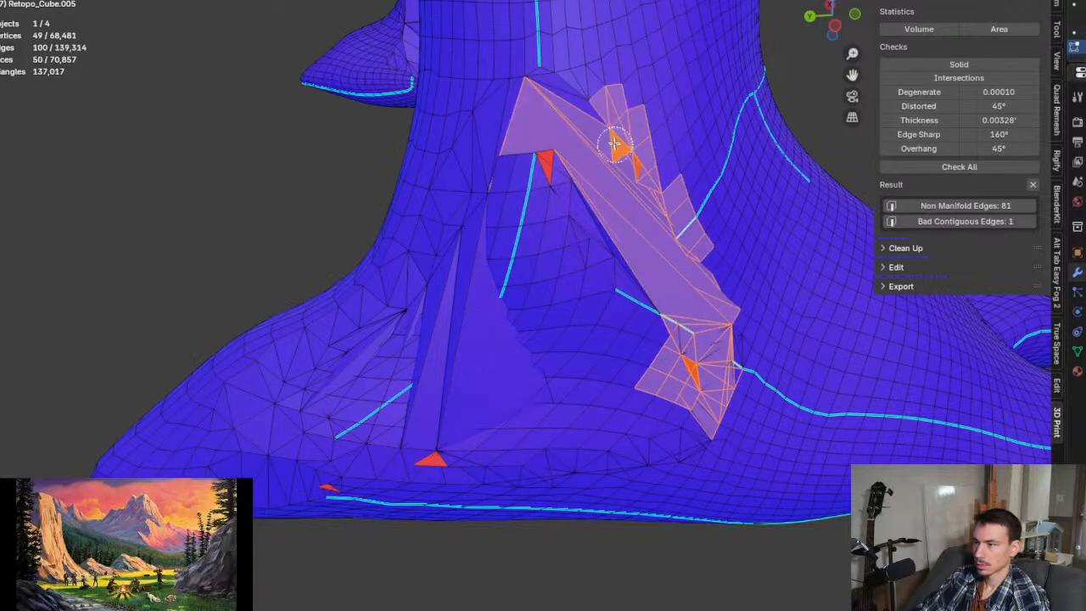
mouse_move(550, 95)
mouse_down()
mouse_move(517, 170)
mouse_move(618, 252)
mouse_up()
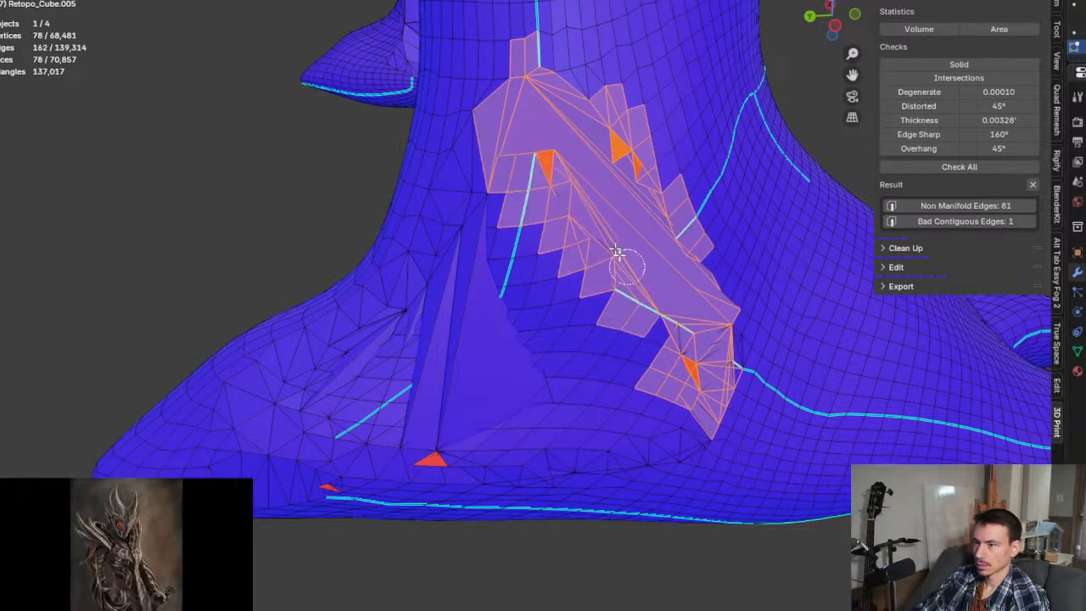
mouse_move(531, 175)
mouse_down()
mouse_move(484, 230)
mouse_move(444, 245)
mouse_move(458, 235)
mouse_move(399, 320)
mouse_move(310, 388)
mouse_move(322, 466)
mouse_move(571, 461)
mouse_move(688, 414)
mouse_move(562, 415)
mouse_move(642, 320)
mouse_move(551, 277)
mouse_up()
mouse_move(518, 241)
mouse_down()
mouse_move(362, 402)
mouse_move(378, 437)
mouse_move(370, 429)
mouse_up()
drag(314, 383, 399, 332)
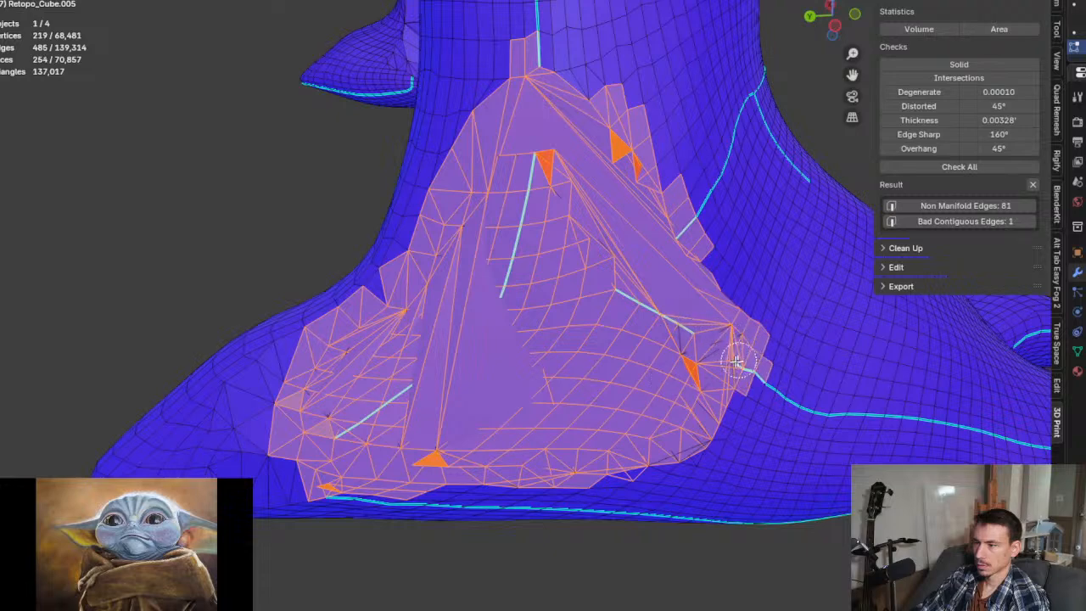
mouse_move(642, 265)
mouse_down()
mouse_move(625, 207)
mouse_move(563, 100)
mouse_up()
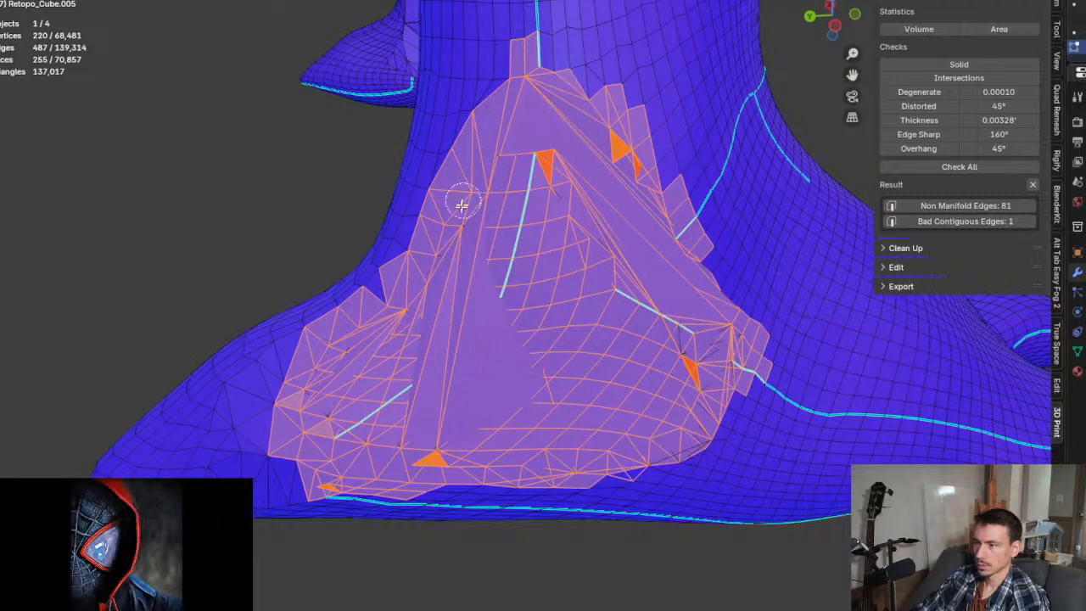
key(x)
click(558, 291)
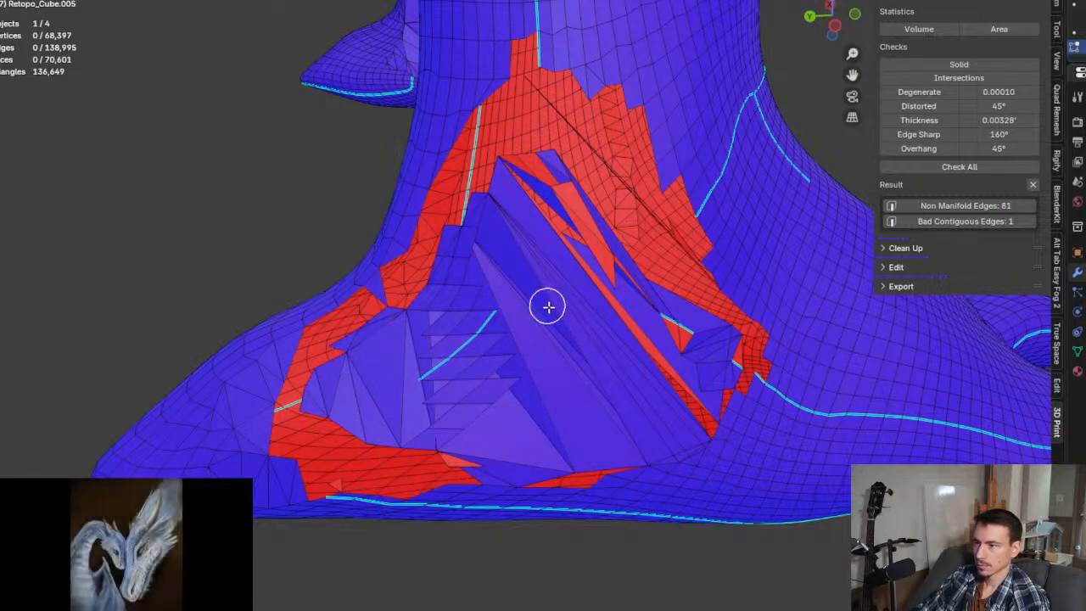
Step: Circle-select the leftover long, stretched faces and jagged strips spanning the ankle opening
mouse_move(548, 305)
middle_down()
mouse_move(560, 320)
mouse_move(596, 299)
mouse_move(561, 308)
middle_up()
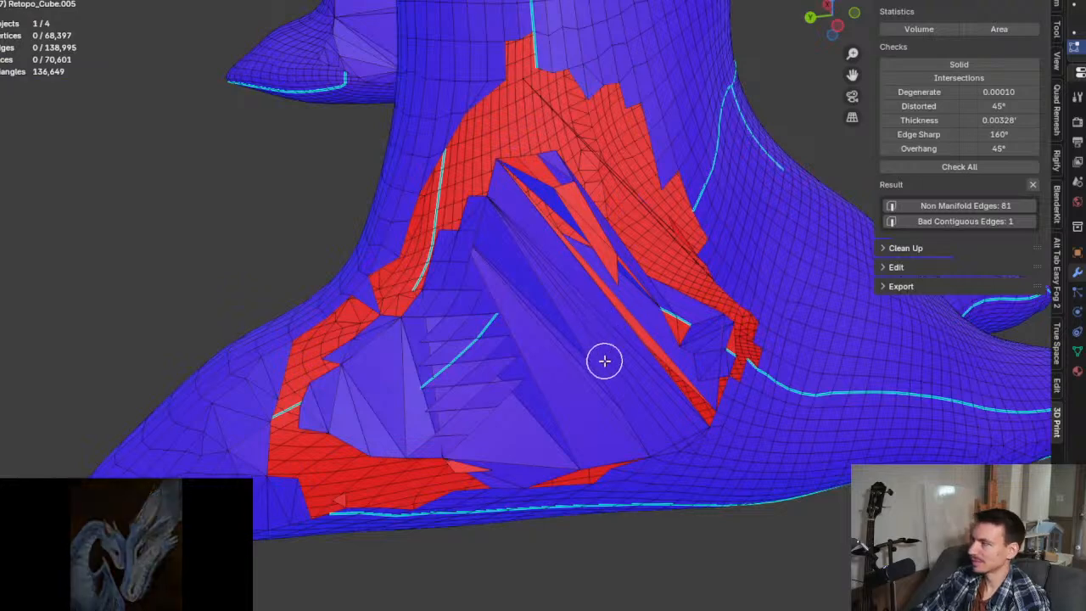
mouse_move(603, 359)
mouse_down()
mouse_move(528, 274)
mouse_move(636, 263)
mouse_move(700, 370)
mouse_move(735, 360)
mouse_up()
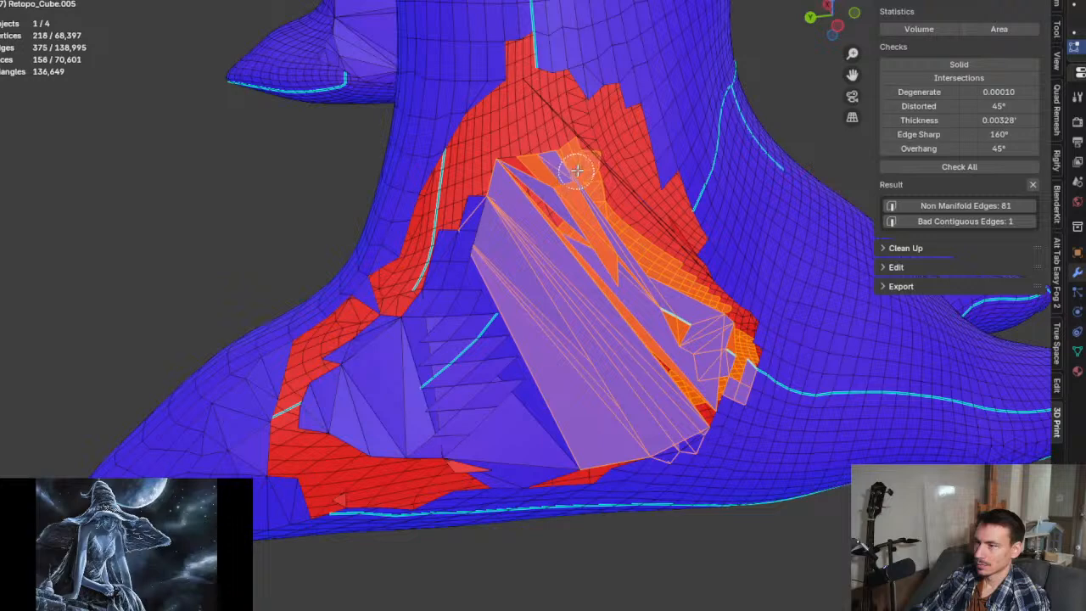
mouse_move(577, 171)
mouse_down()
mouse_move(513, 165)
mouse_move(467, 232)
mouse_up()
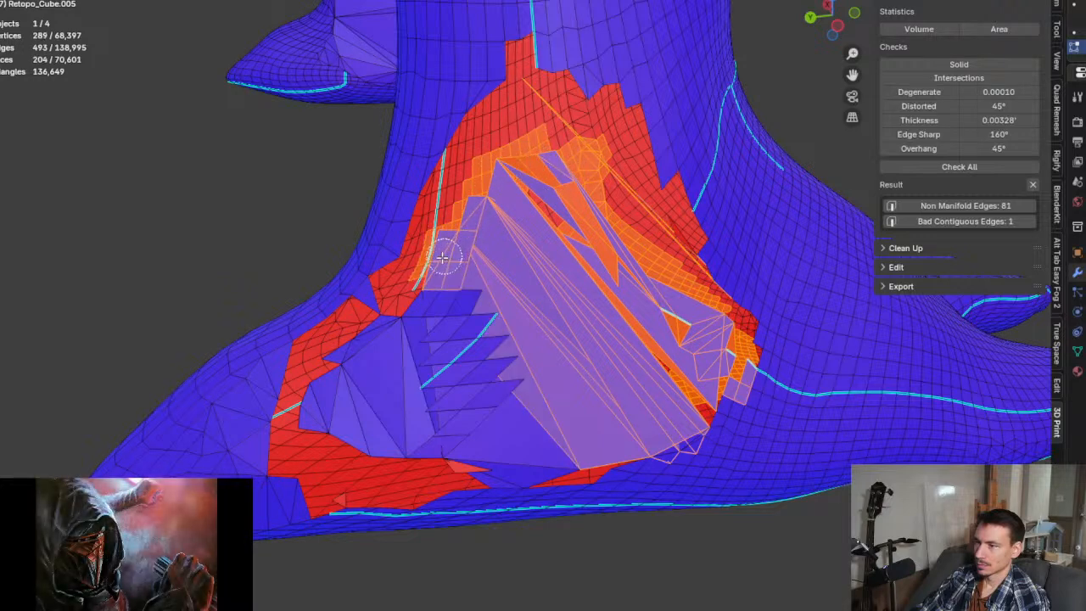
mouse_move(458, 282)
mouse_down()
mouse_move(339, 359)
mouse_move(310, 427)
mouse_move(525, 478)
mouse_move(629, 444)
mouse_up()
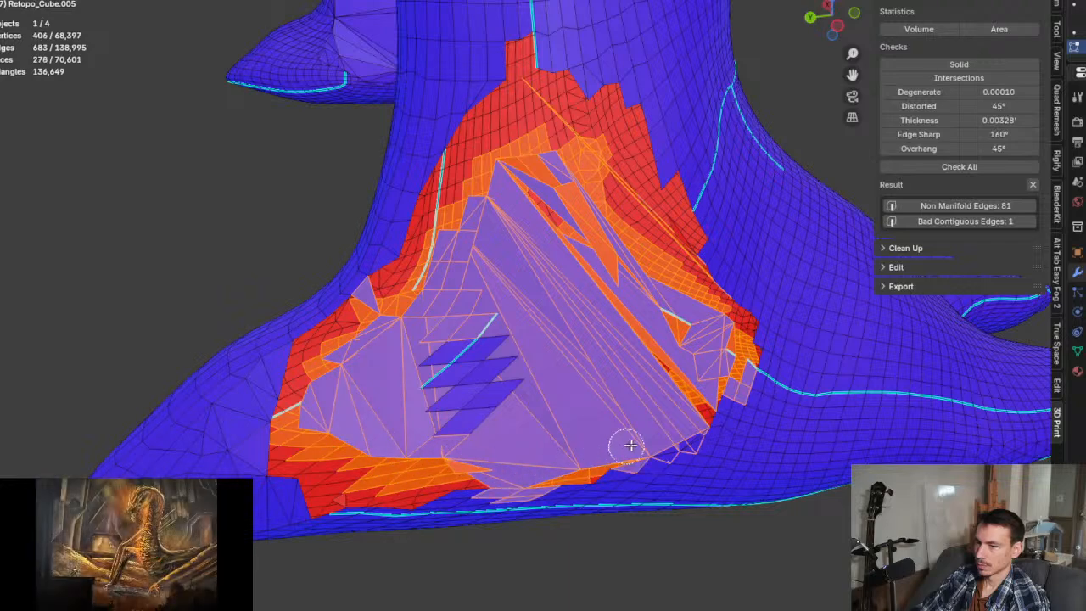
mouse_move(621, 408)
mouse_down()
mouse_move(444, 395)
mouse_move(501, 333)
mouse_up()
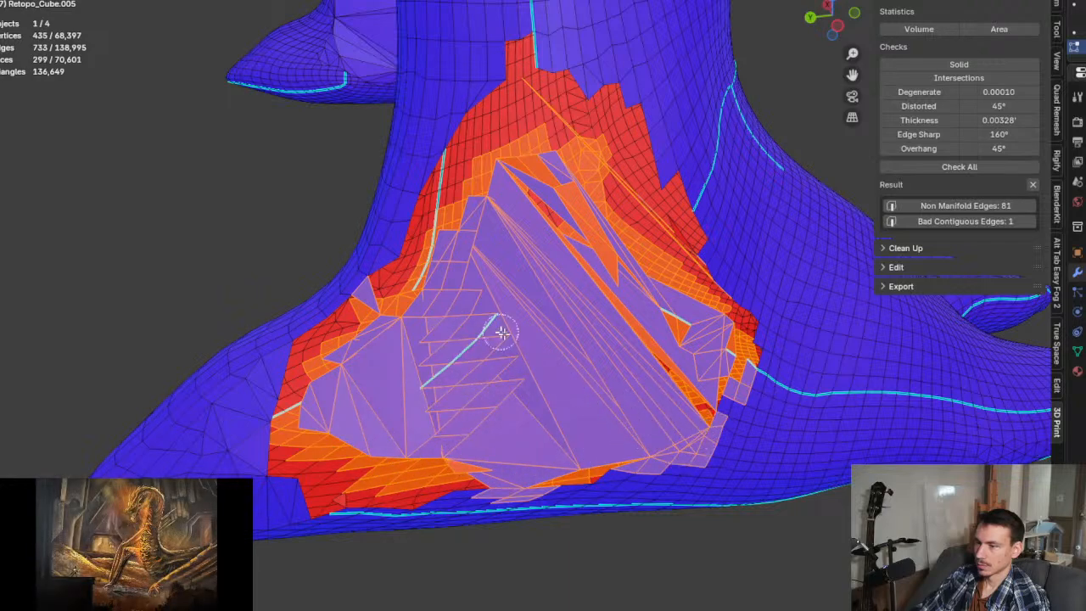
drag(694, 327, 510, 181)
Step: Deselect the foot's surrounding surface with X-ray on, keeping only the leftover inner patch faces selected, and delete them
scroll(529, 336, down, 4)
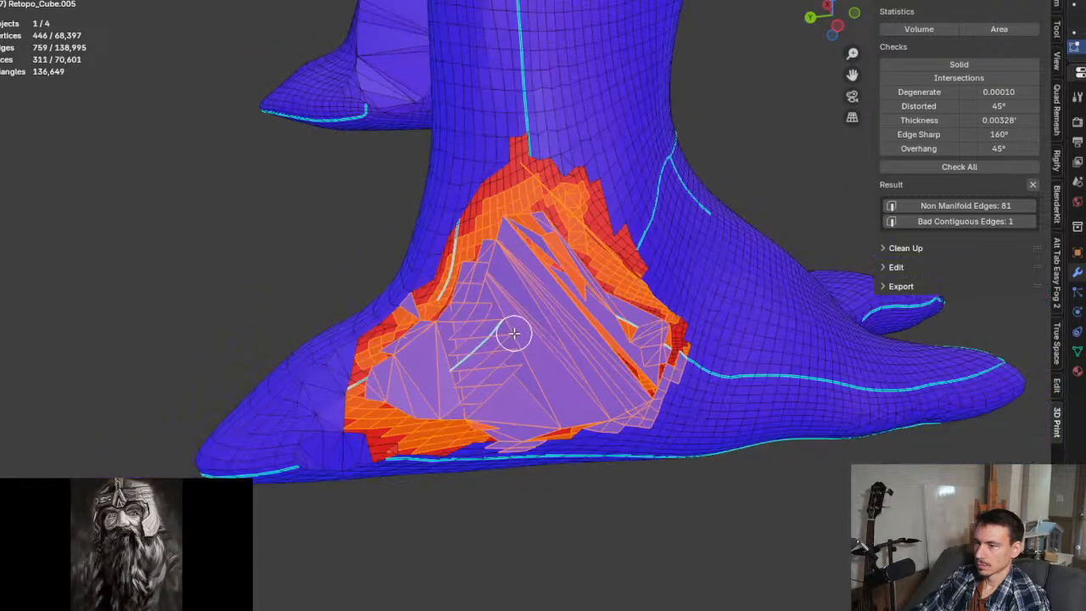
mouse_move(492, 354)
middle_down()
mouse_move(582, 351)
mouse_move(721, 315)
mouse_move(634, 337)
mouse_move(559, 335)
mouse_move(598, 314)
mouse_move(463, 226)
mouse_move(487, 266)
middle_up()
key(alt+shift+f)
mouse_move(483, 222)
middle_down()
mouse_move(506, 354)
mouse_move(565, 390)
mouse_move(670, 399)
mouse_move(539, 408)
middle_up()
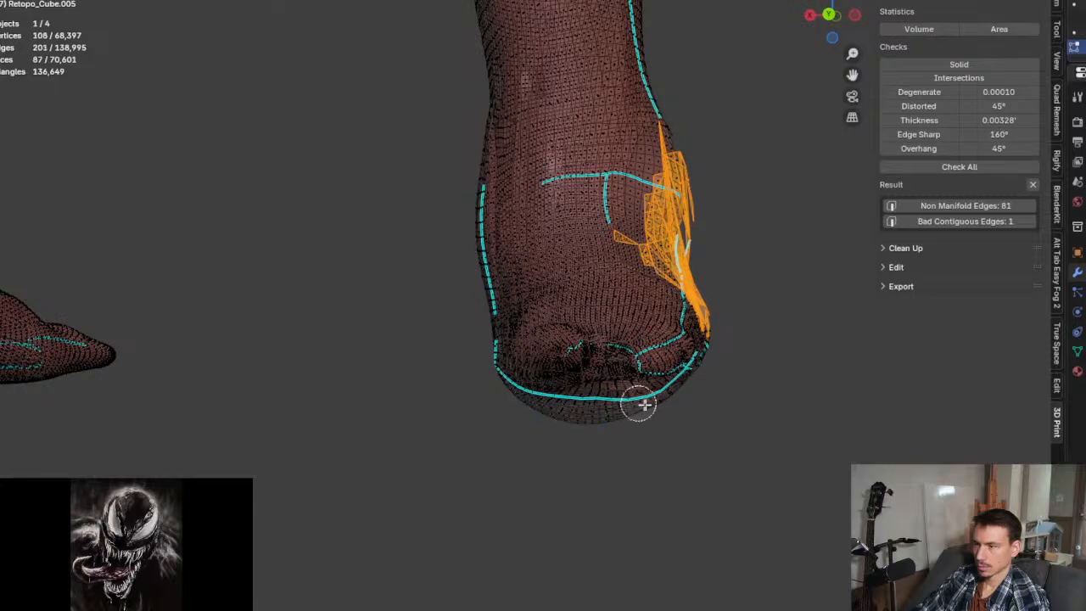
middle_drag(700, 393, 560, 400)
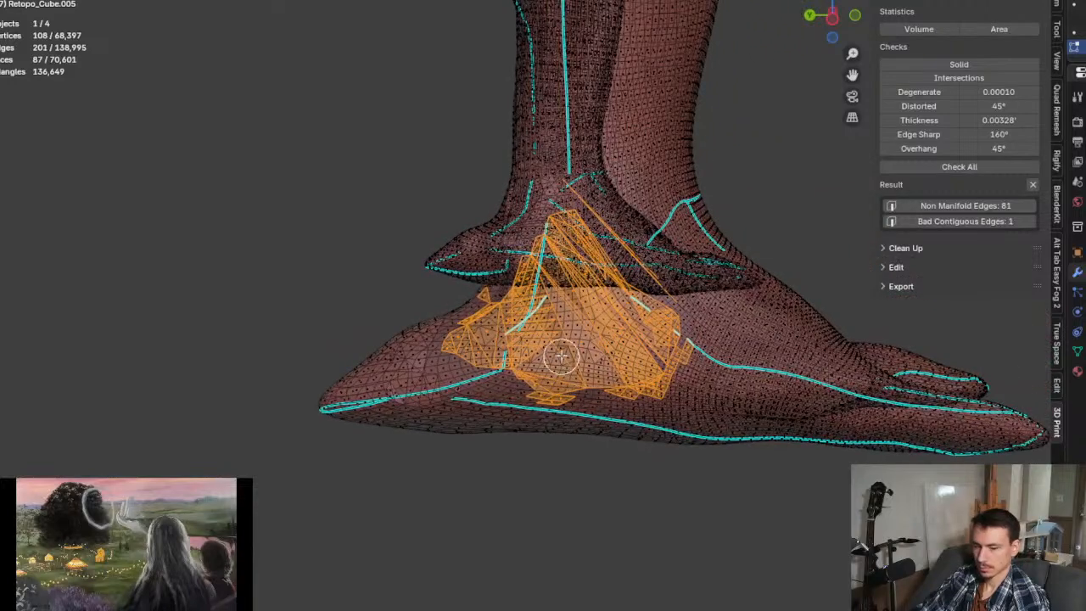
key(alt+z)
scroll(503, 311, up, 5)
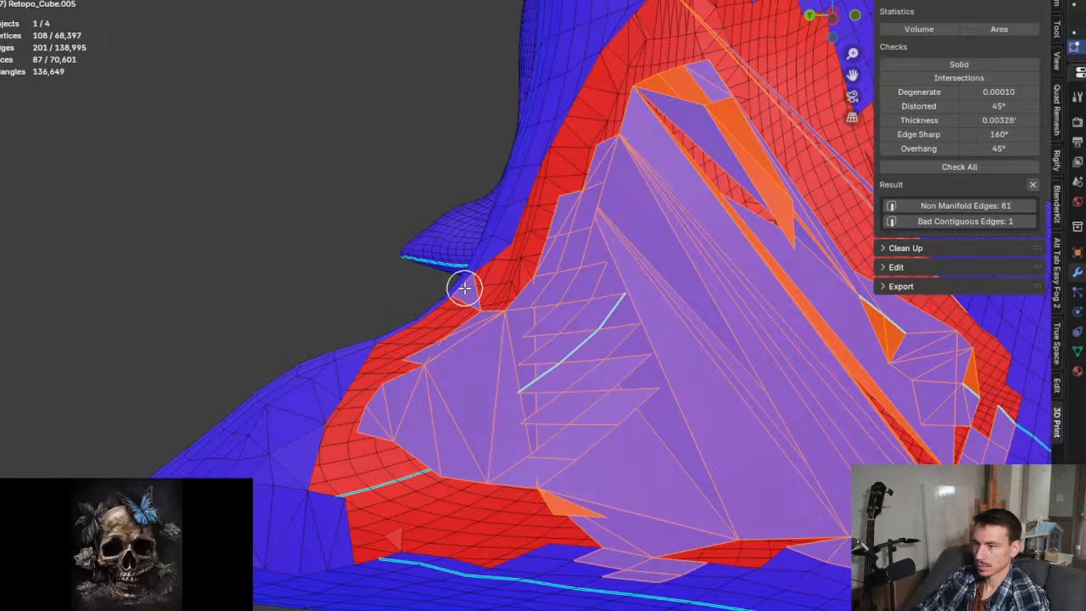
scroll(484, 378, down, 1)
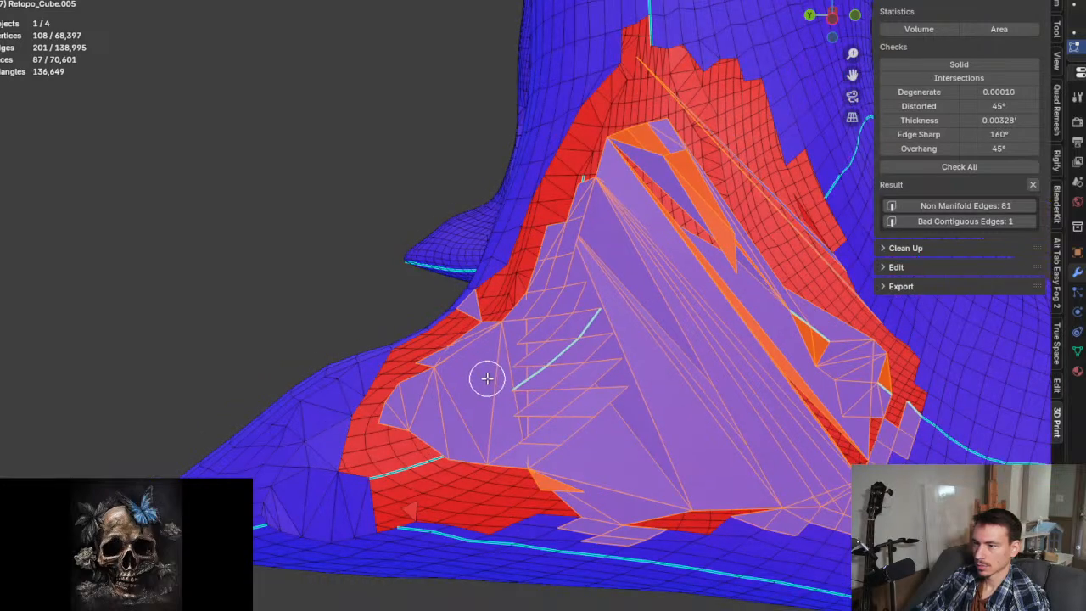
scroll(412, 517, up, 3)
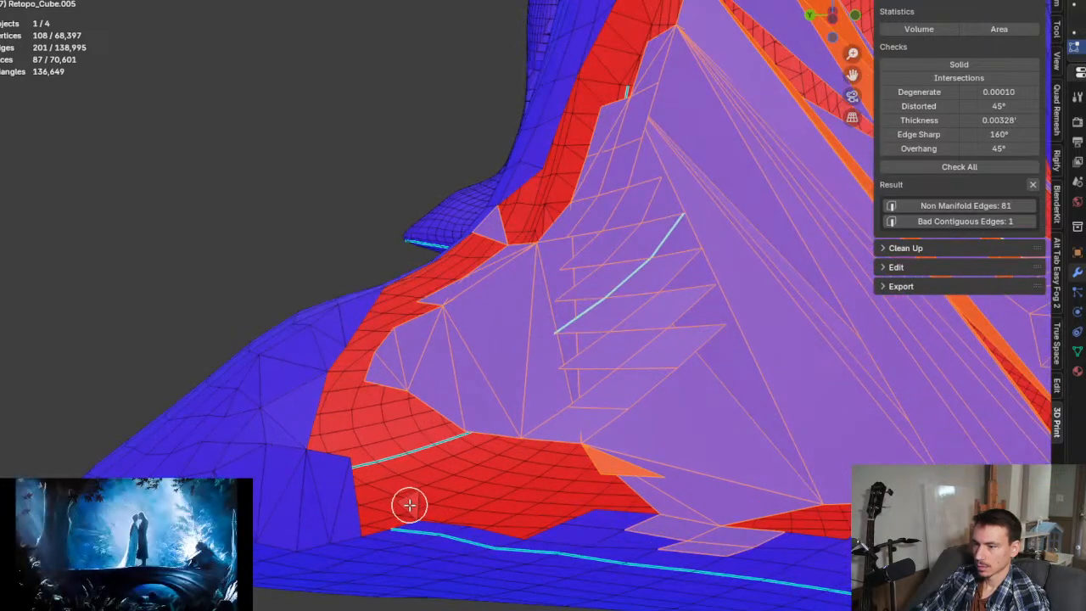
key(x)
click(490, 430)
Step: Switch to box selection and delete the single stray triangle floating inside the ankle opening near the heel's sole
middle_drag(487, 429, 432, 477)
click(432, 480)
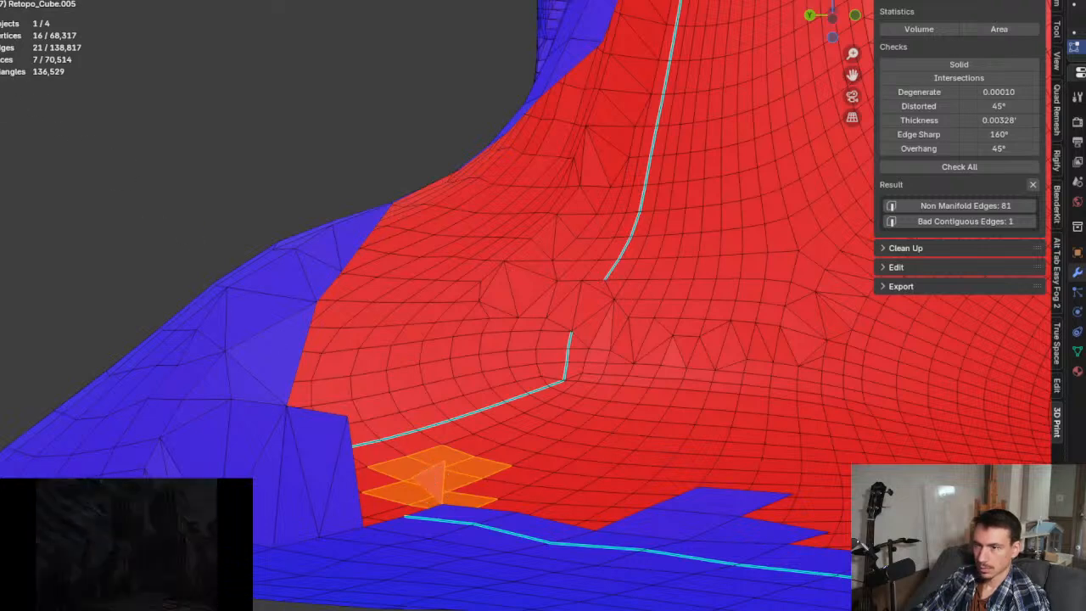
click(9, 10)
click(23, 32)
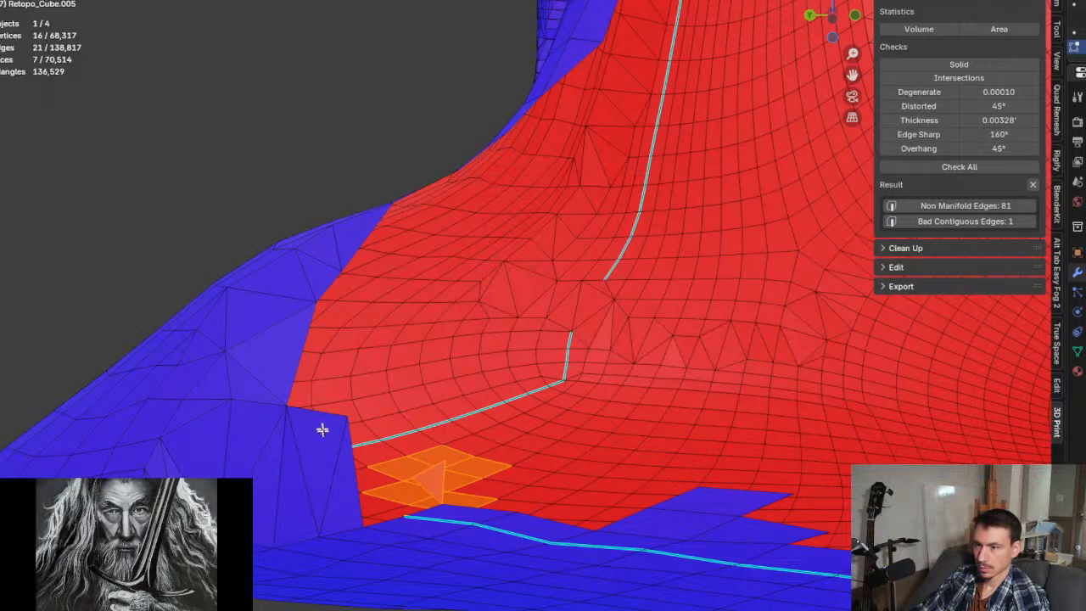
click(429, 483)
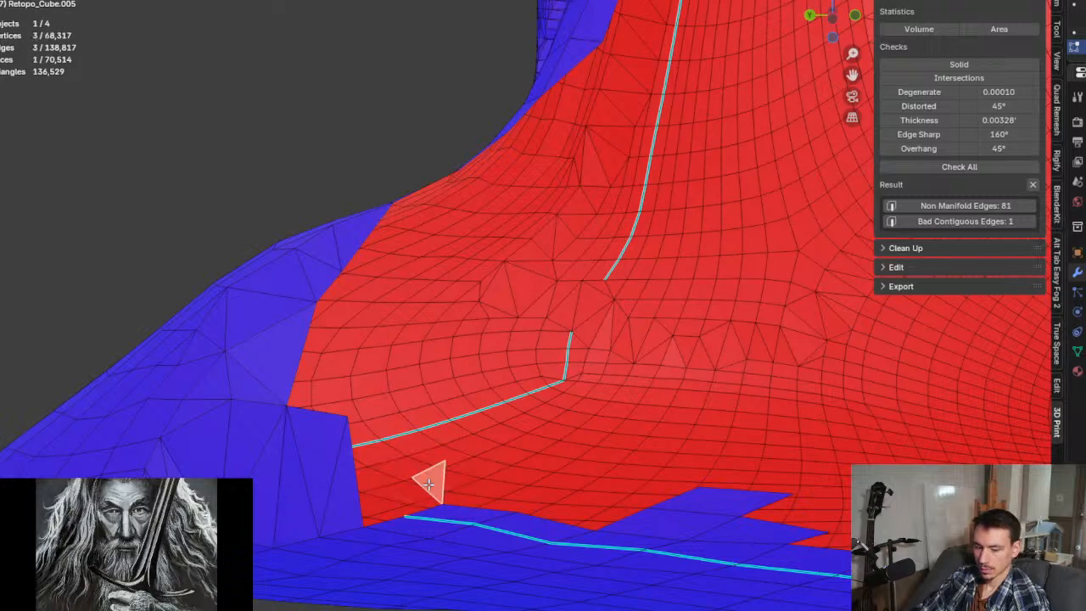
key(x)
click(429, 483)
Step: Delete the stray sliver triangle inside the ankle opening near its edge toward the toes
middle_drag(512, 477, 597, 450)
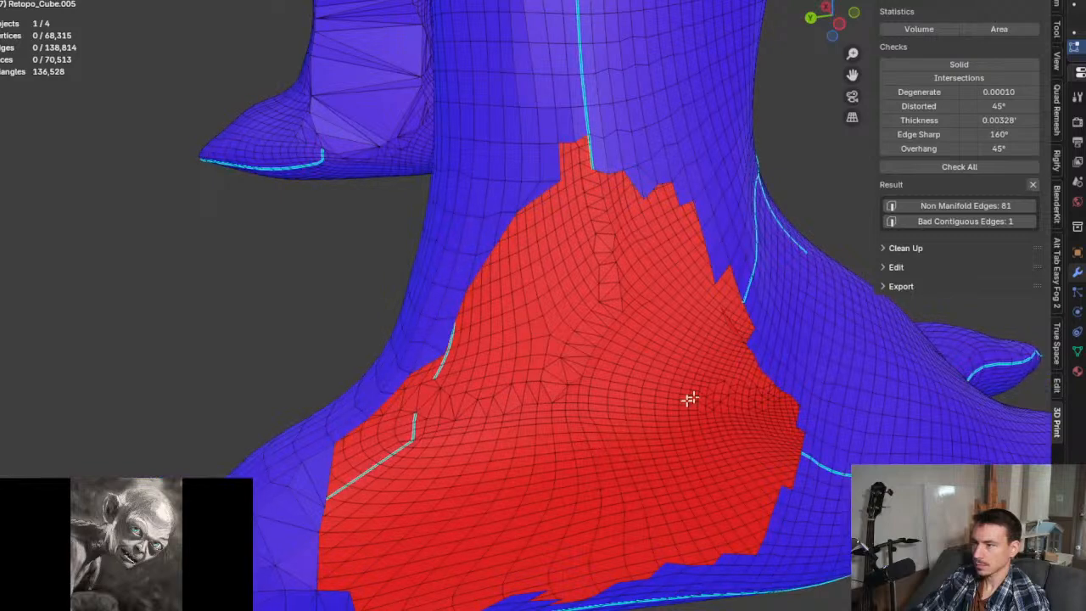
scroll(713, 373, up, 5)
click(707, 270)
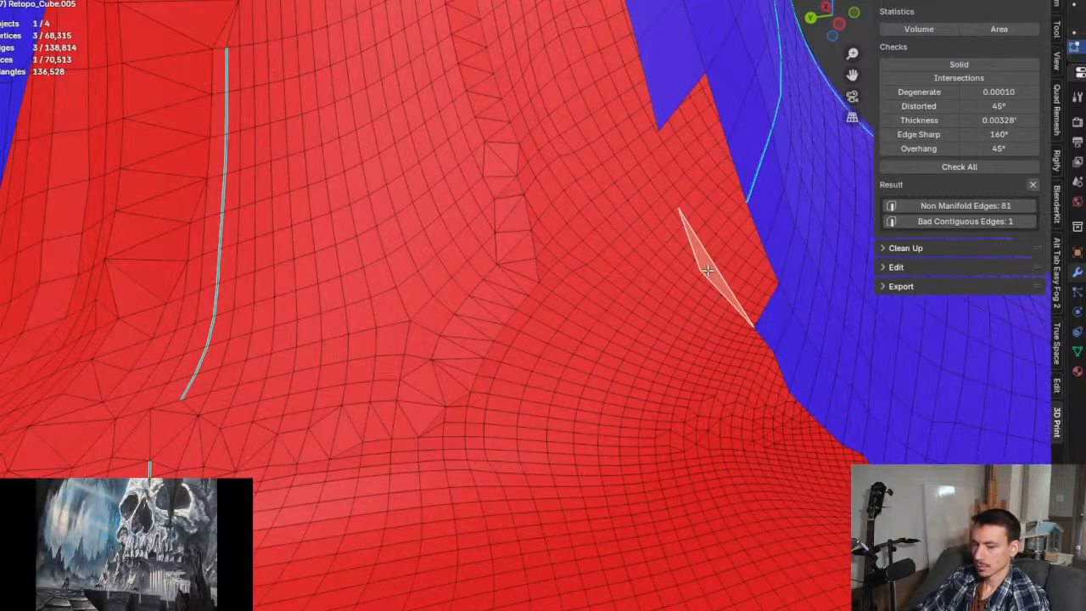
key(x)
scroll(684, 359, down, 5)
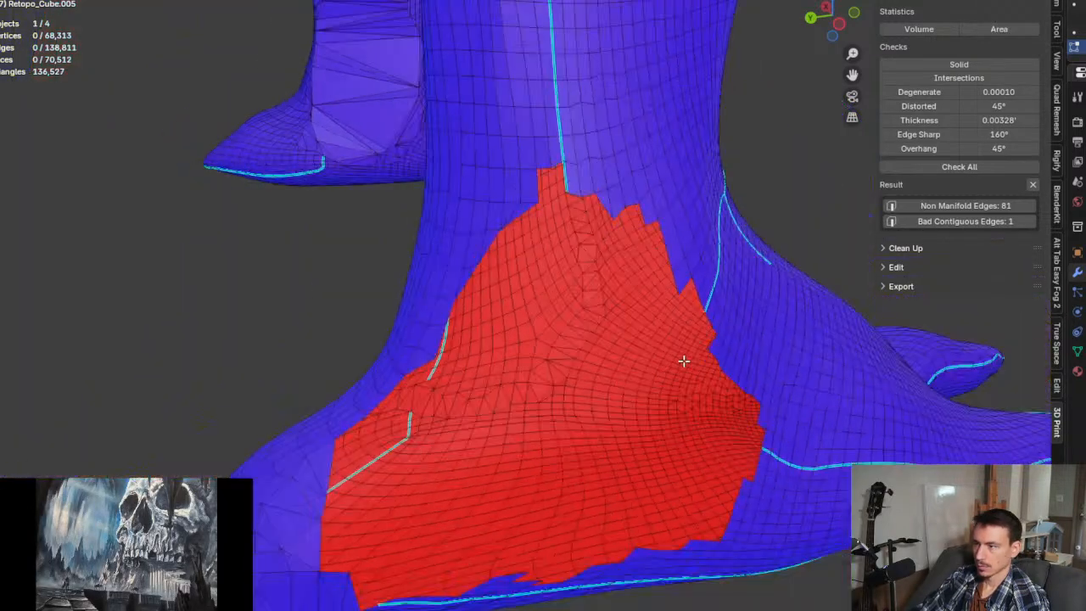
Step: Rerun the Solid check and select the non-manifold edges, examining the small notch along the ankle opening's upper border
middle_drag(684, 358, 533, 344)
scroll(691, 337, down, 3)
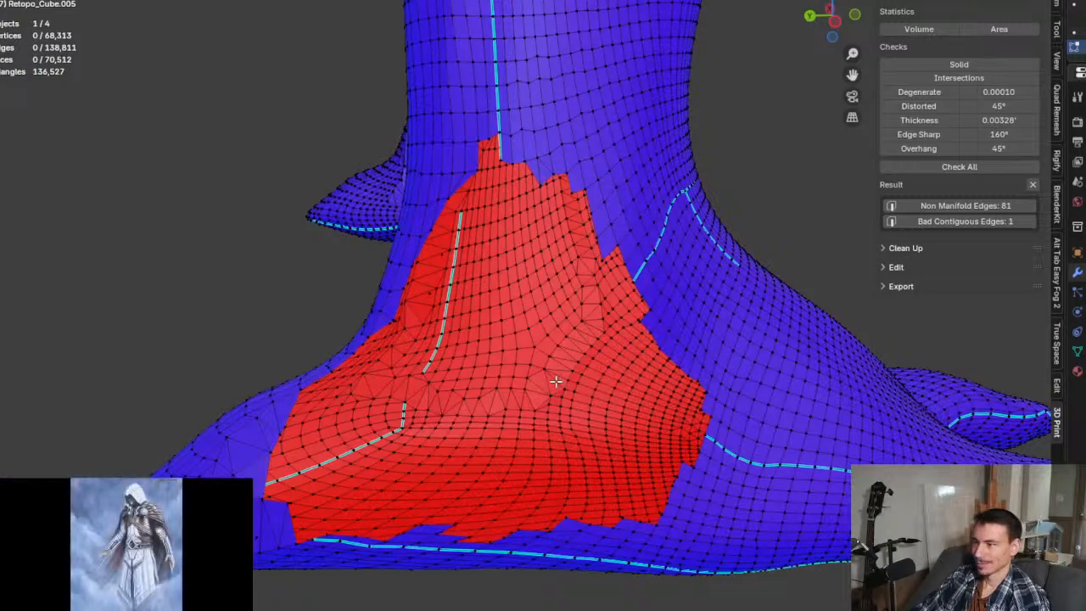
click(937, 64)
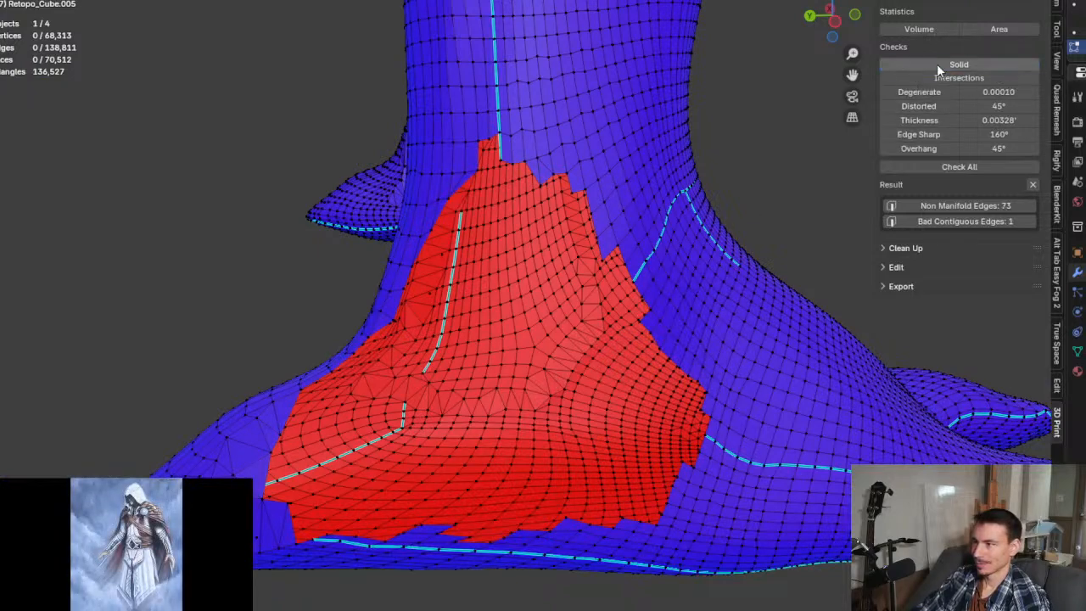
click(945, 208)
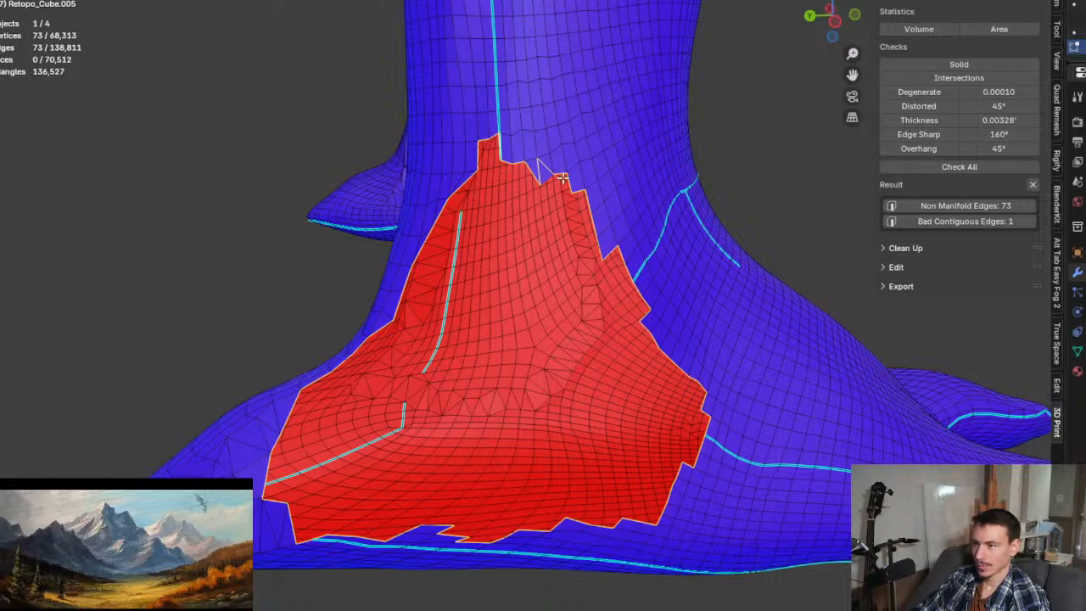
scroll(562, 177, up, 3)
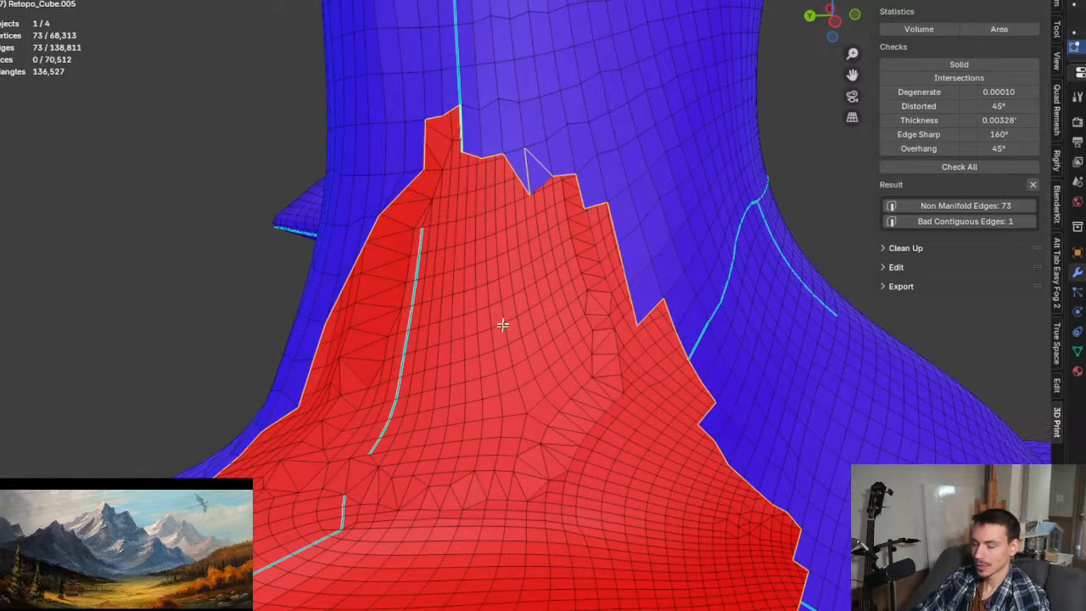
scroll(502, 325, down, 3)
scroll(508, 268, up, 2)
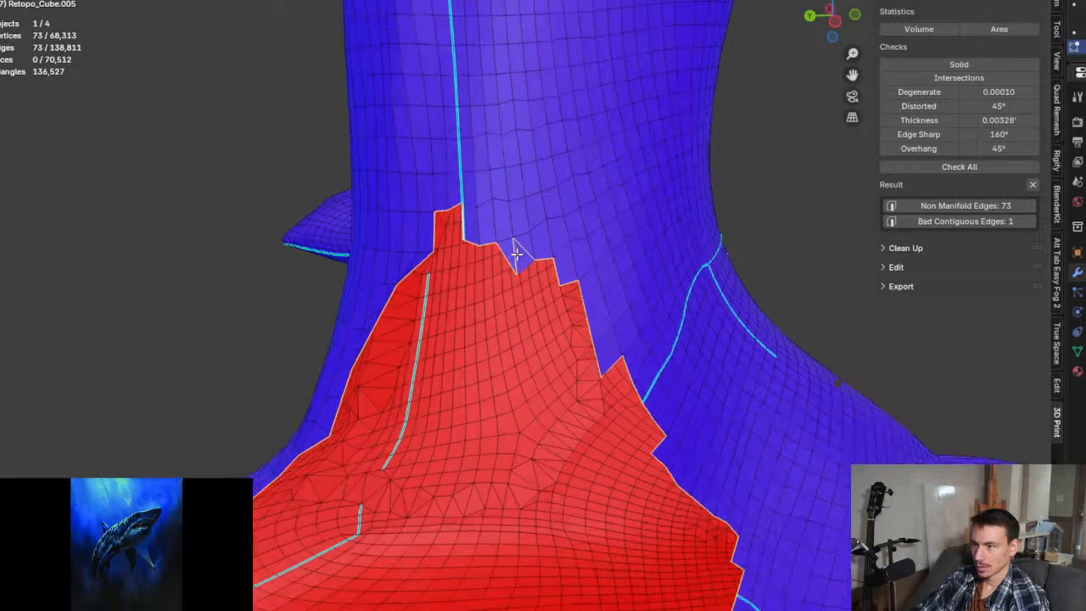
Step: Delete the stray triangle at the notch along the ankle opening's upper border
scroll(517, 252, up, 1)
key(alt+a)
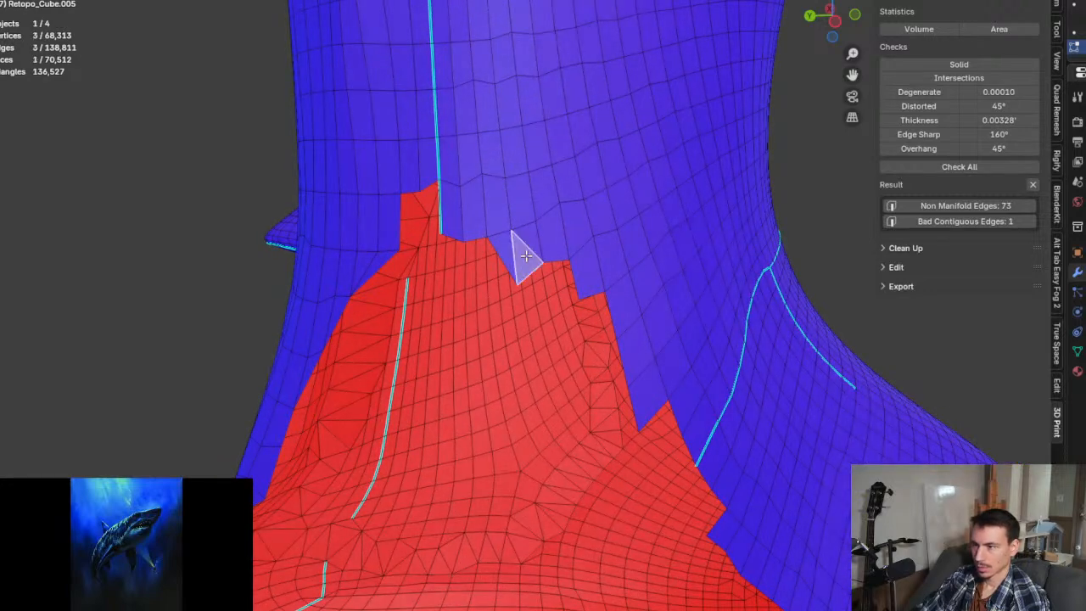
key(x)
click(529, 257)
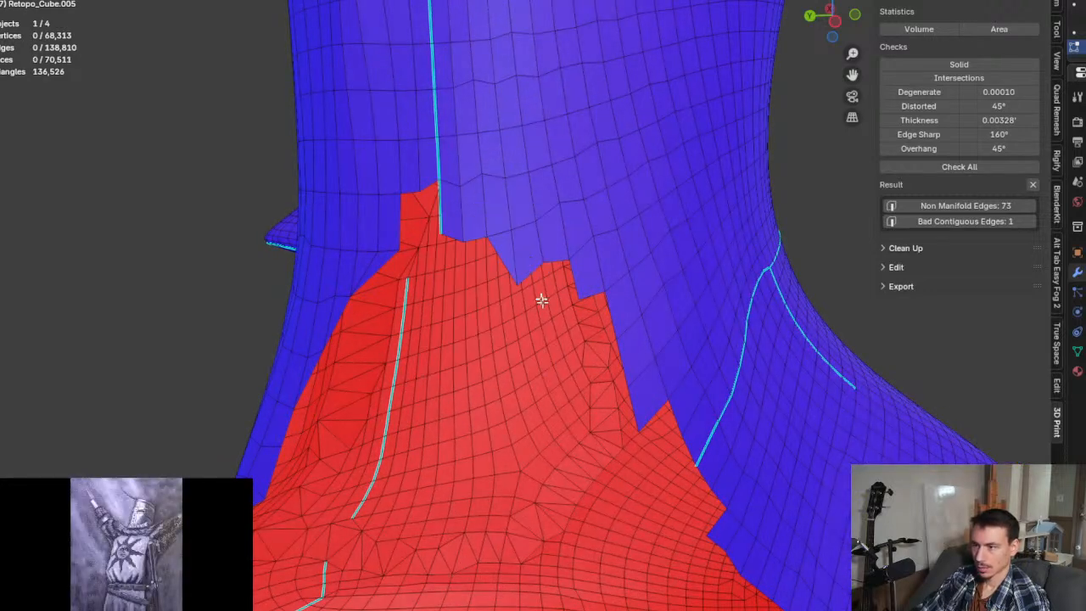
Step: Rerun the Solid check, select the non-manifold edges around the ankle opening, and fill it with faces
click(965, 66)
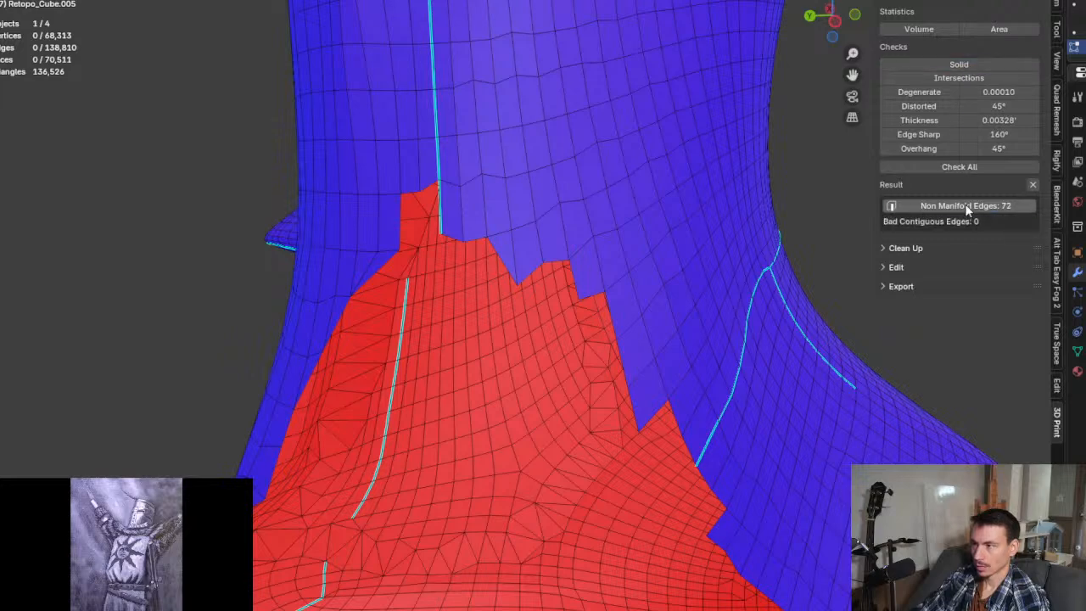
click(966, 207)
scroll(690, 340, down, 3)
middle_drag(642, 453, 665, 297)
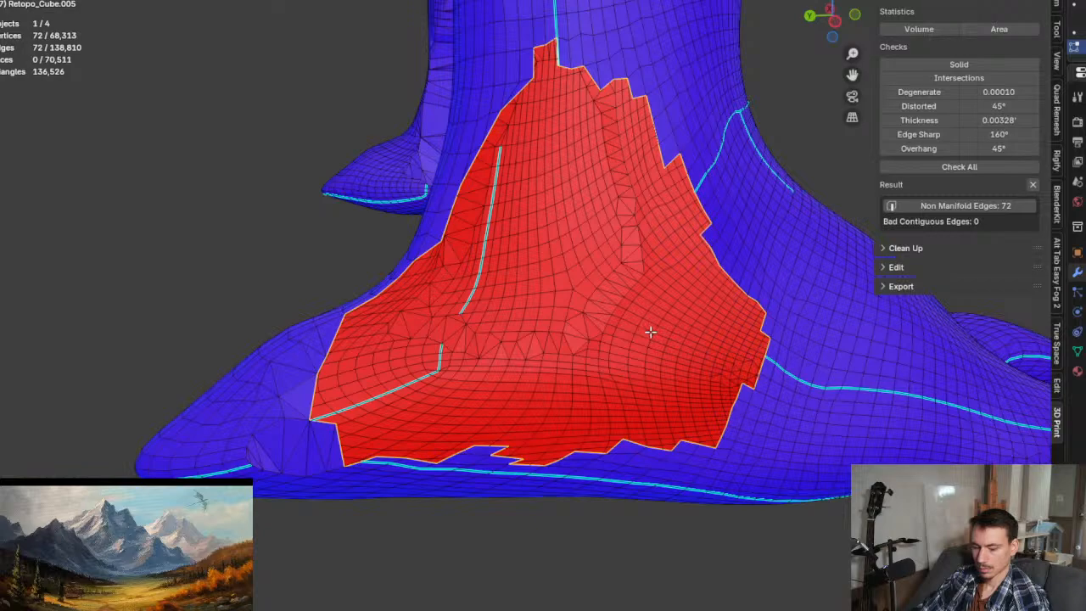
key(alt+f)
middle_drag(651, 327, 718, 311)
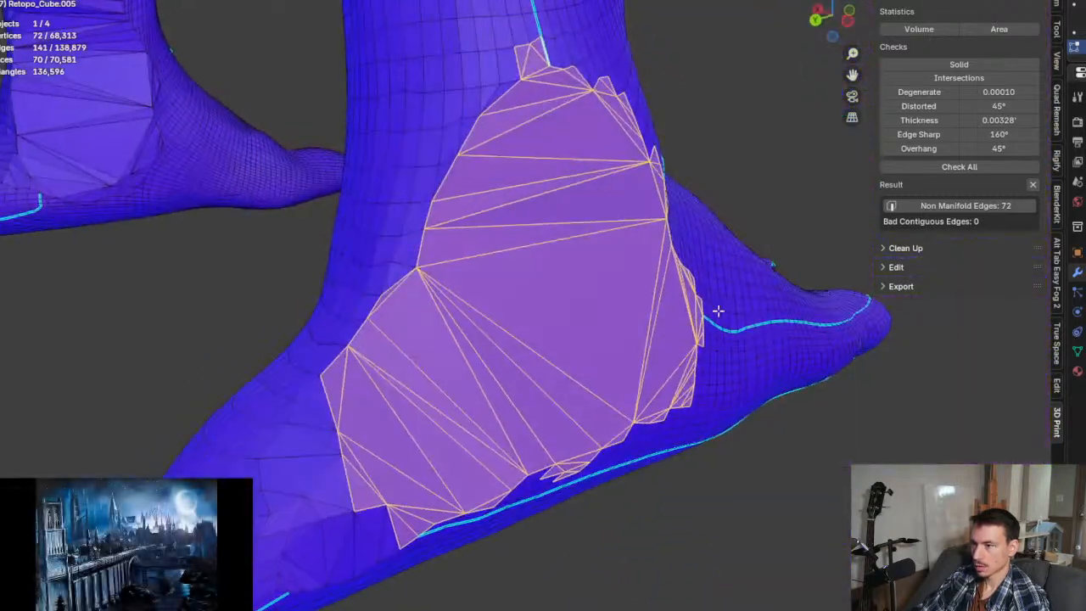
Step: Recheck the mesh for solidity and view the whole character from the front
click(956, 65)
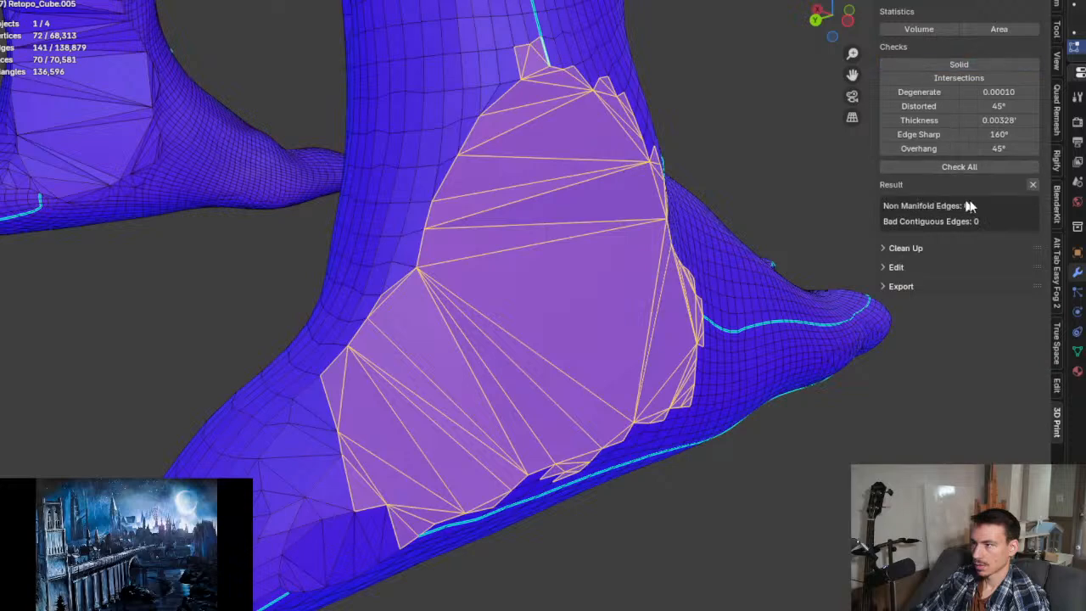
scroll(504, 274, down, 6)
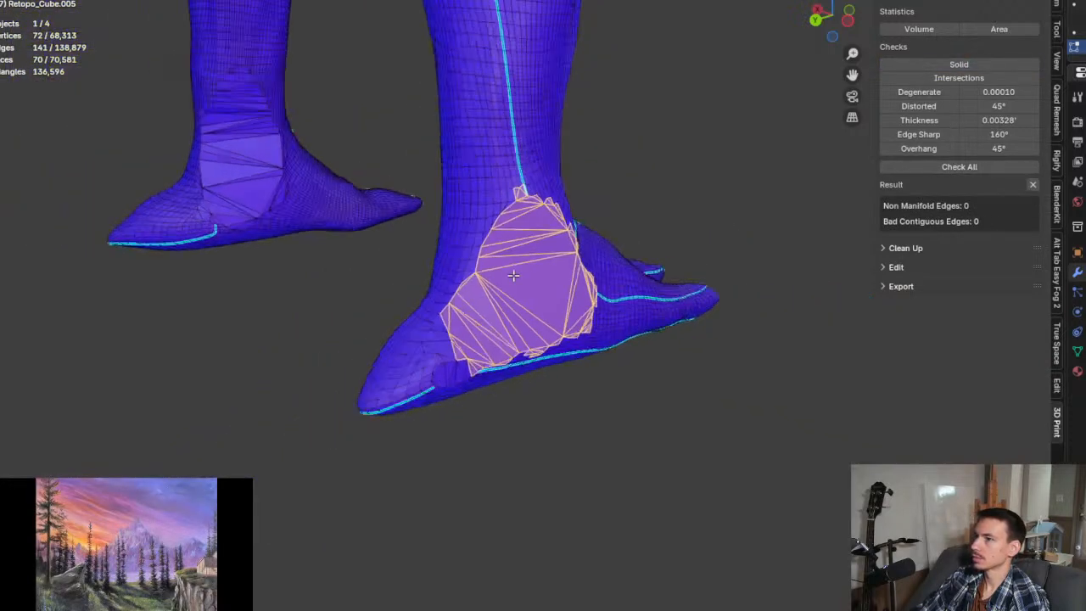
middle_drag(467, 145, 424, 314)
key(KP_1)
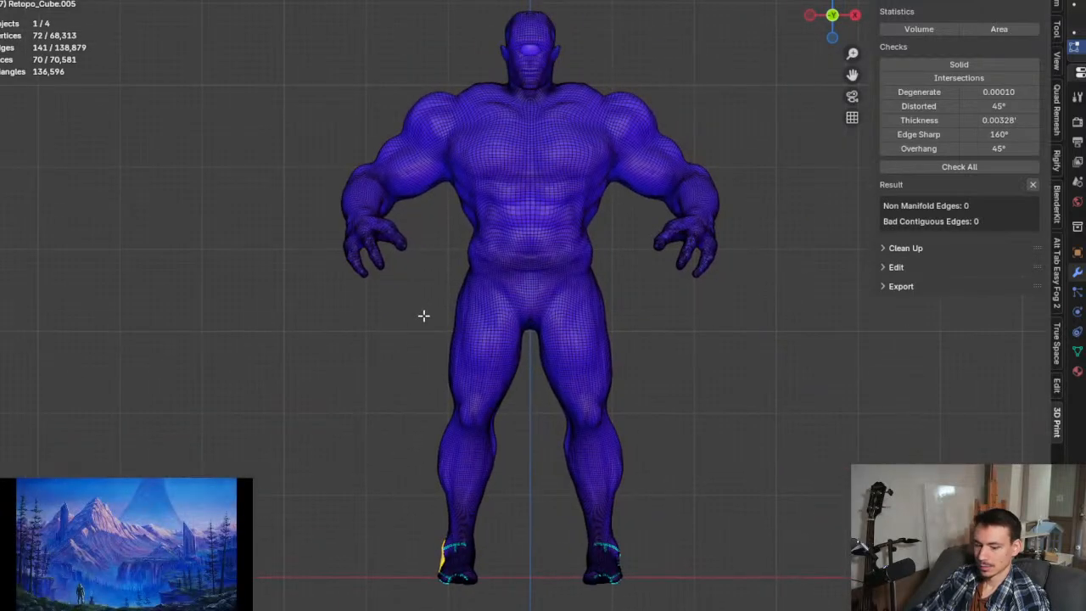
Step: Select the entire character mesh and remesh it with Quad Remesher at a quad count of 72000
key(a)
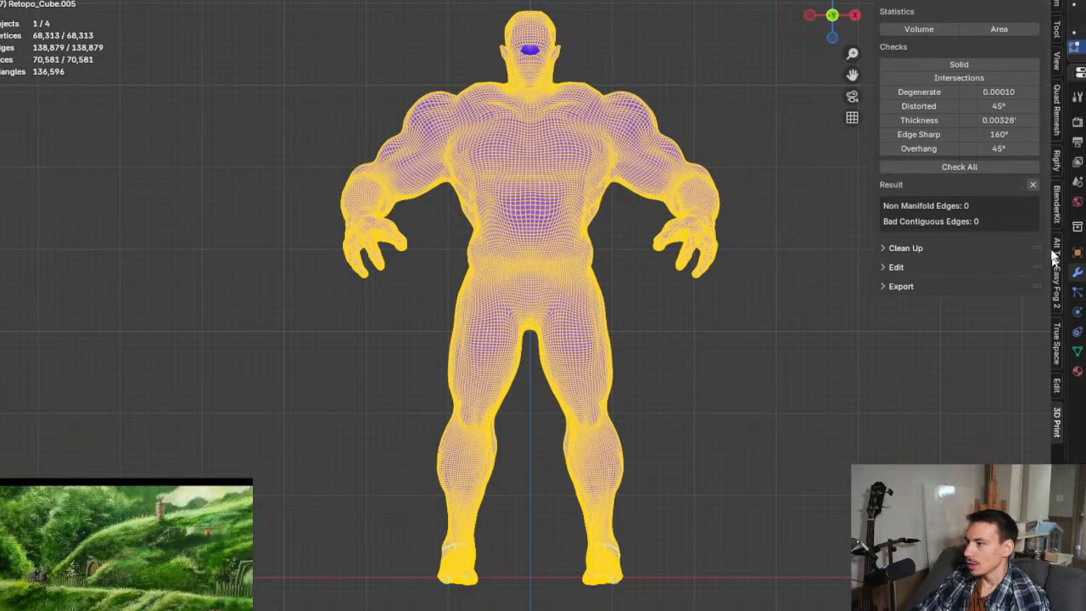
click(1057, 117)
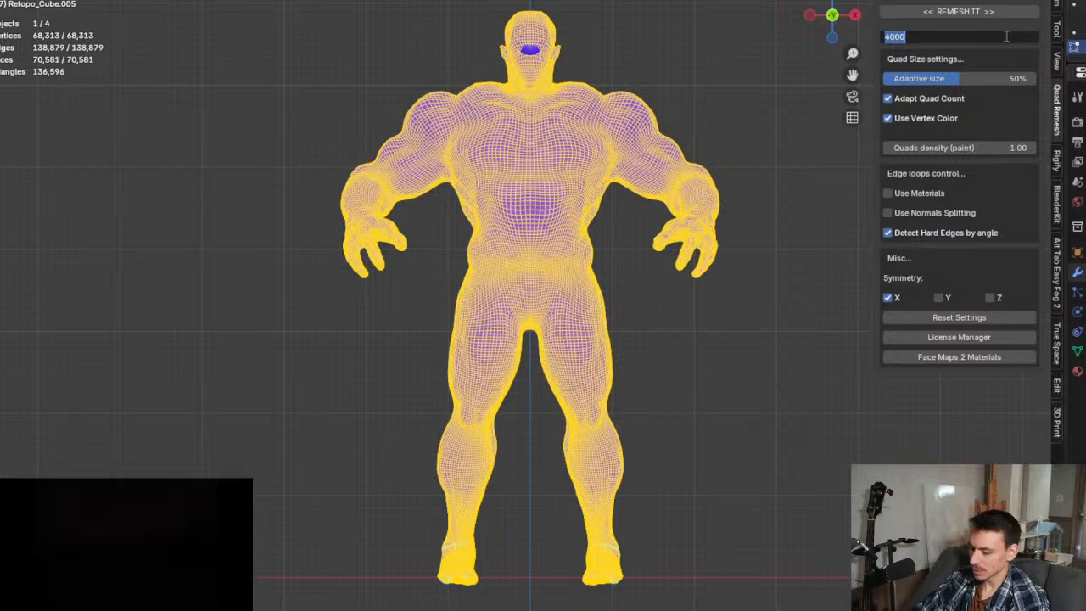
text(72)
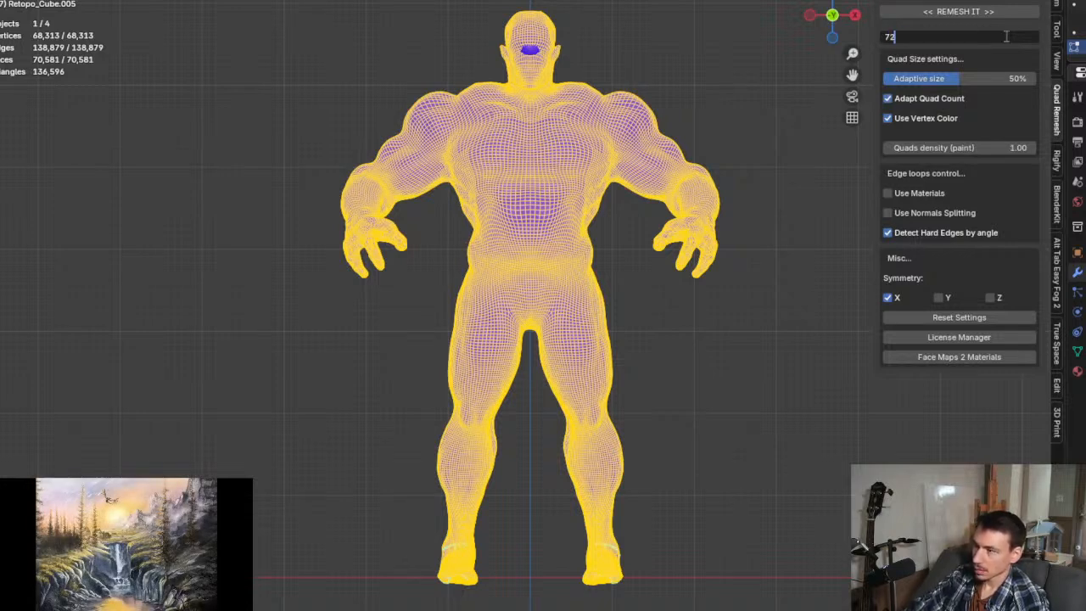
text(000)
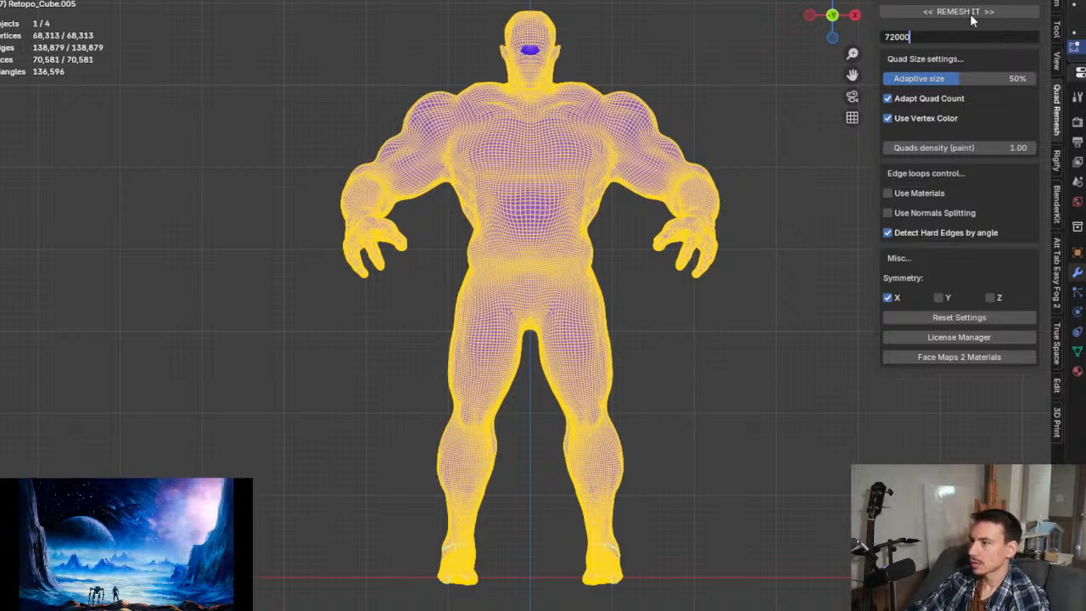
key(Return)
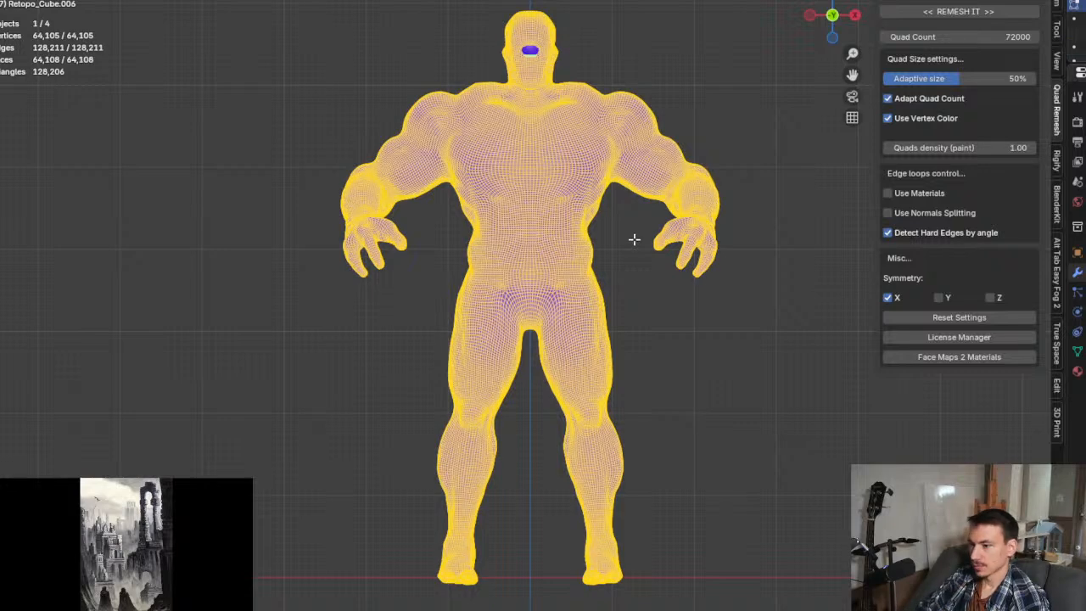
Step: Deselect the remeshed character, inspect its legs, feet and upper body, and return to the 3D print check results
middle_drag(509, 440, 712, 404)
click(650, 438)
scroll(565, 444, up, 5)
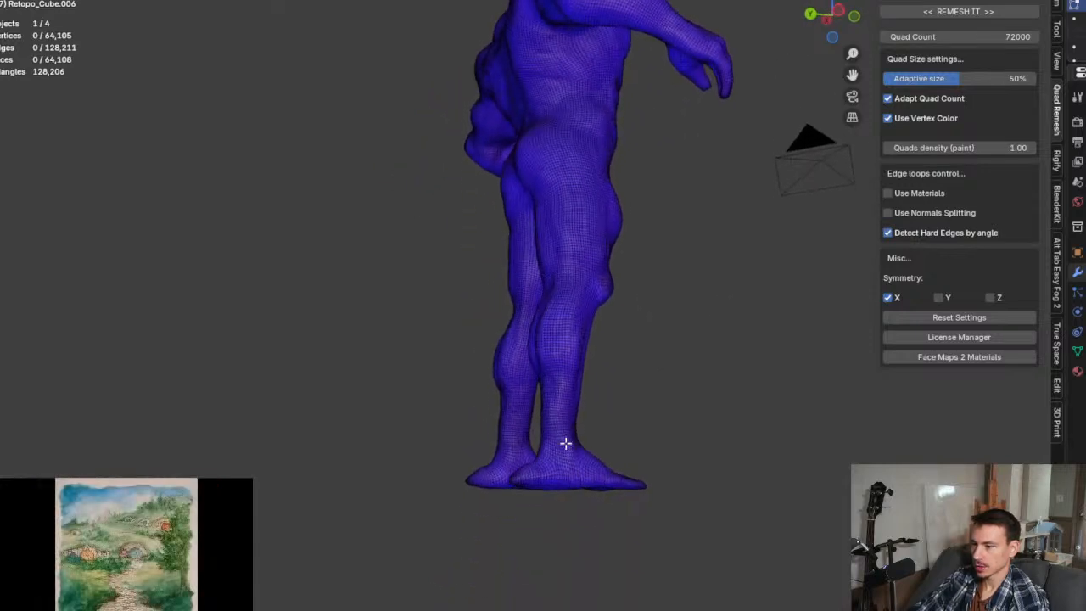
middle_drag(570, 444, 611, 366)
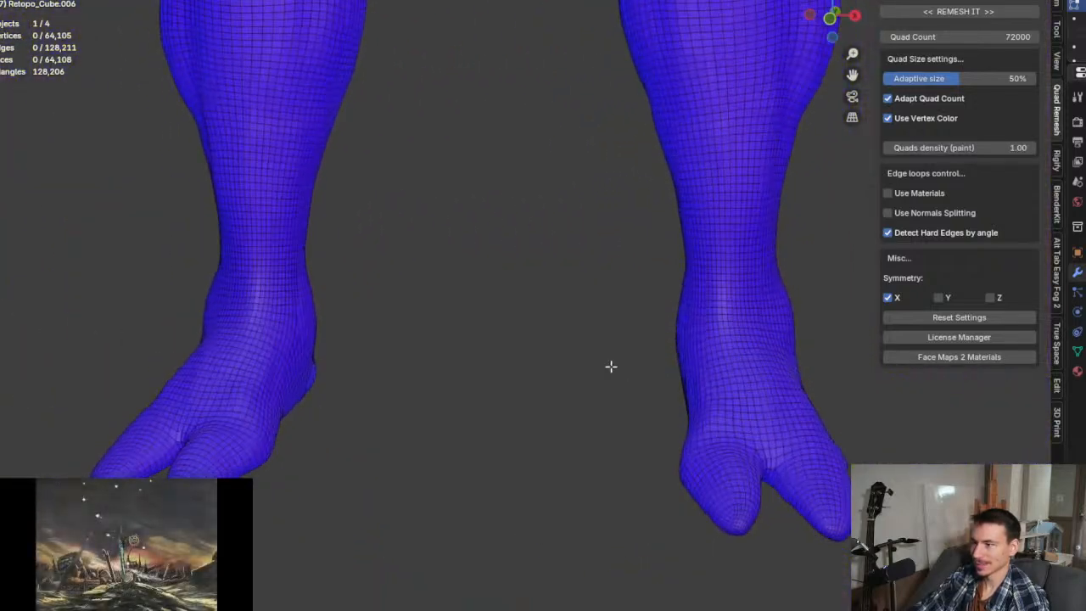
scroll(602, 339, down, 3)
middle_drag(595, 308, 604, 415)
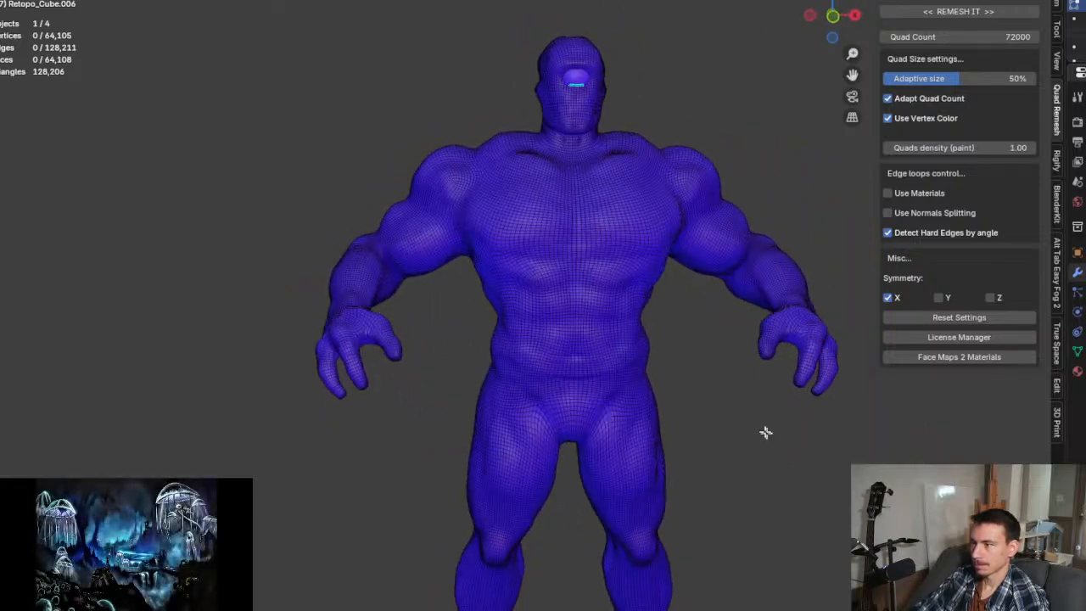
click(1056, 421)
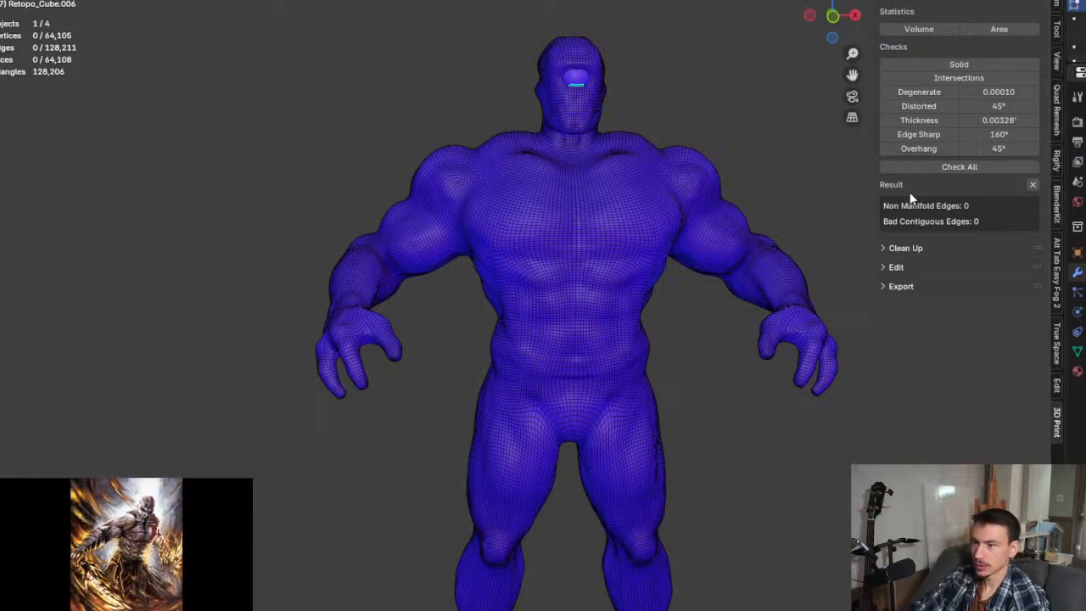
shift+middle_drag(693, 150, 588, 194)
scroll(579, 121, down, 2)
scroll(589, 194, up, 3)
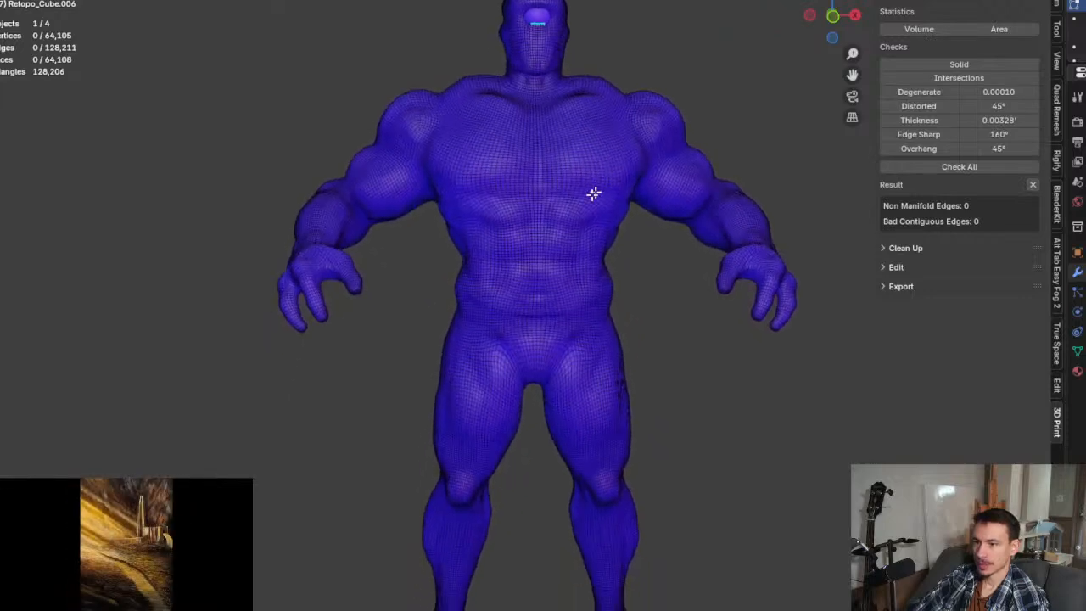
Step: Leave edit mode and start a new RetopoFlow retopology from the active character mesh
key(Tab)
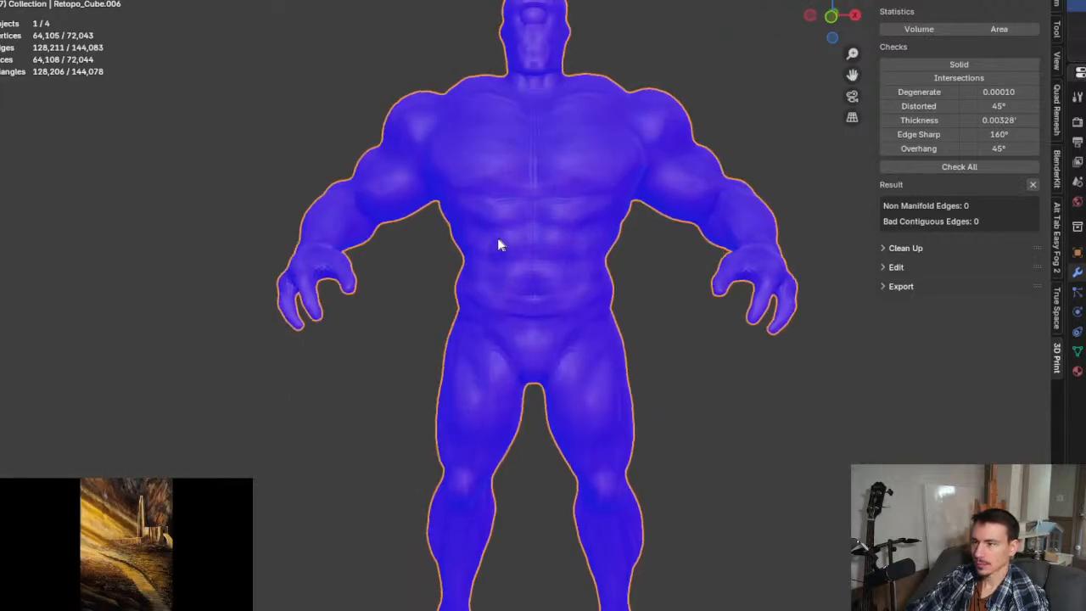
middle_drag(500, 242, 450, 260)
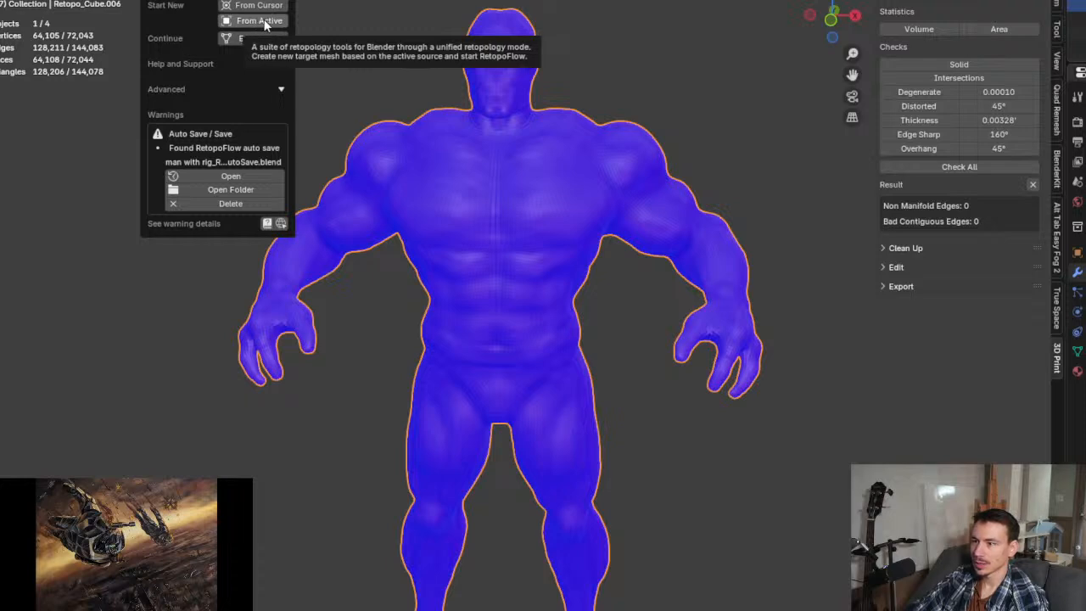
click(264, 23)
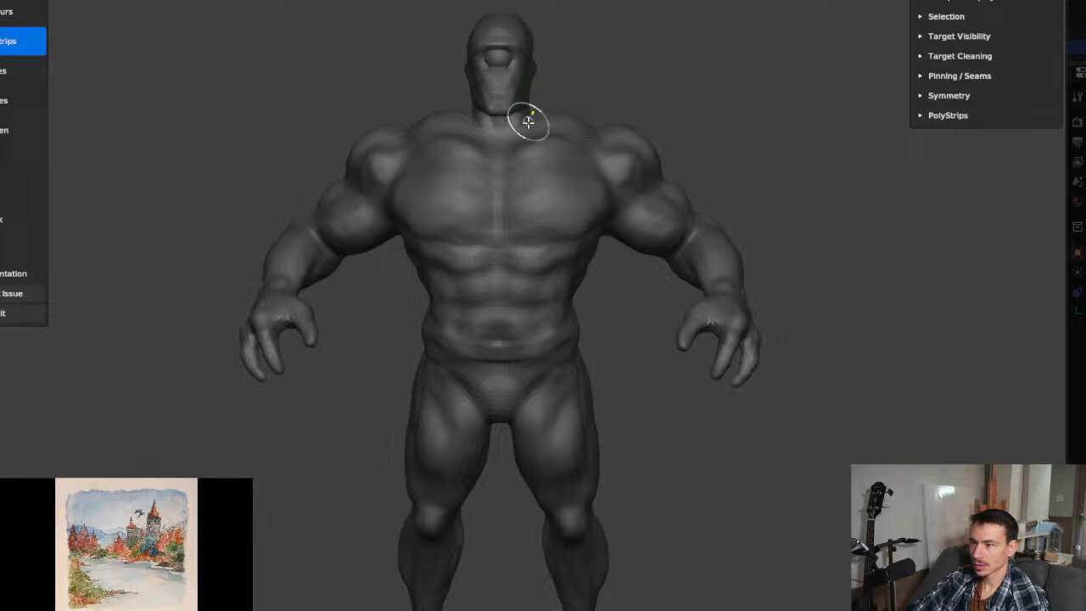
Step: Try a PolyStrips strip down the middle of the torso from the neck to the lower abdomen, and undo it
mouse_move(506, 174)
mouse_down()
mouse_move(497, 249)
mouse_move(505, 353)
mouse_up()
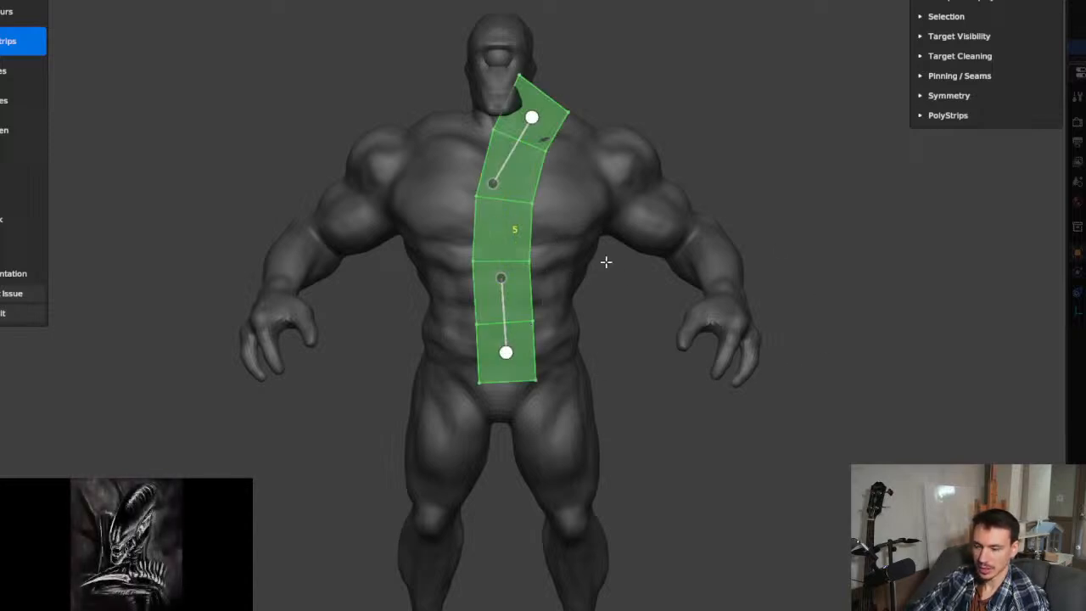
key(ctrl+z)
middle_drag(582, 204, 583, 194)
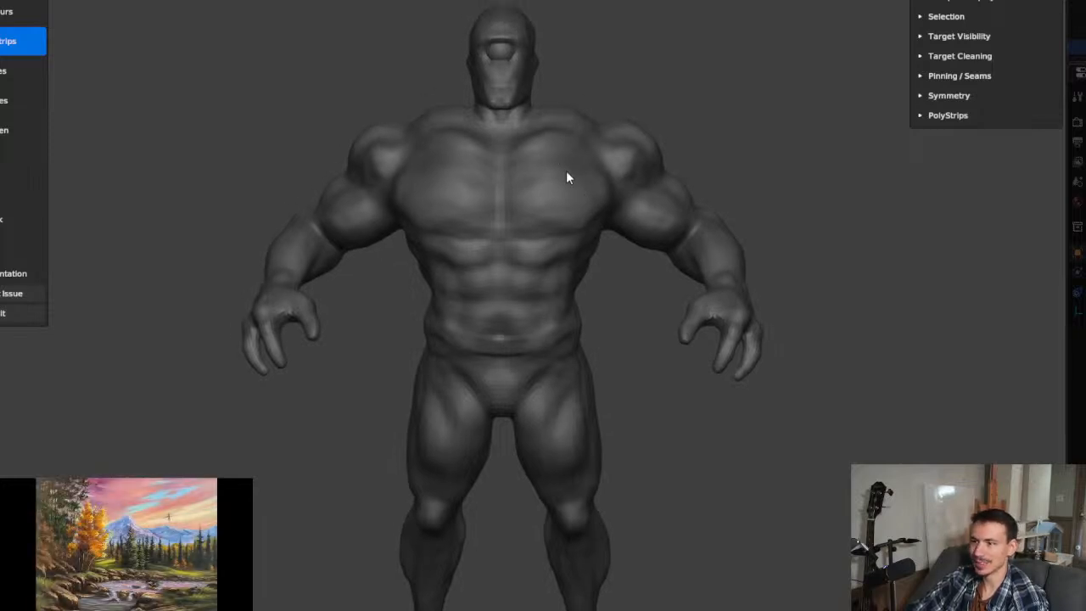
Step: Switch to the Contours tool and cut a horizontal loop around the lower waist just above the hips
click(8, 11)
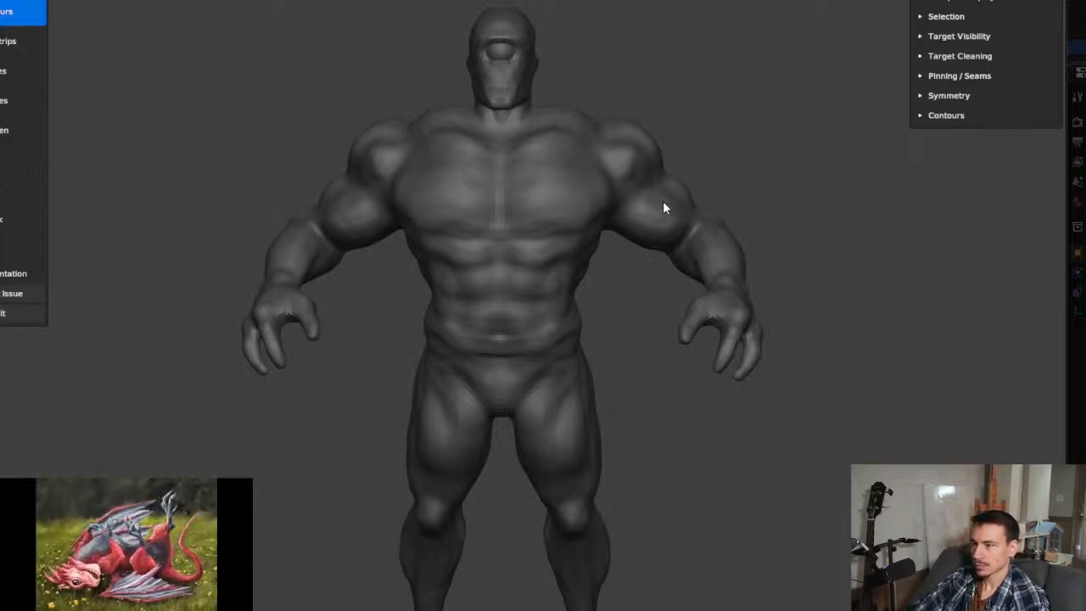
mouse_move(572, 328)
shift+middle_down()
mouse_move(606, 289)
mouse_move(541, 293)
mouse_move(577, 291)
mouse_move(540, 286)
mouse_move(557, 247)
mouse_move(556, 259)
shift+middle_up()
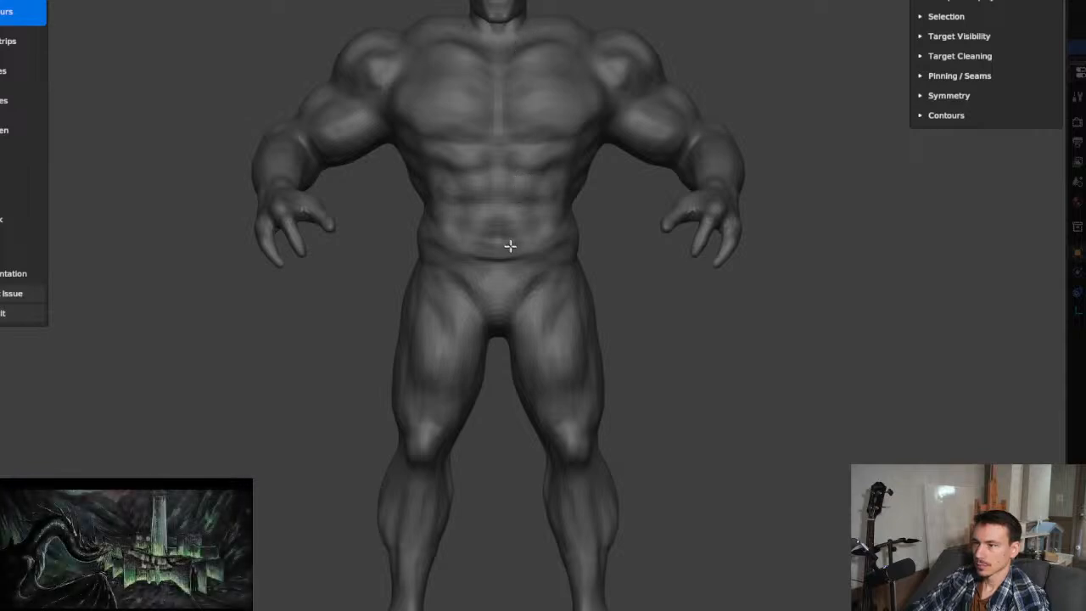
drag(508, 255, 582, 246)
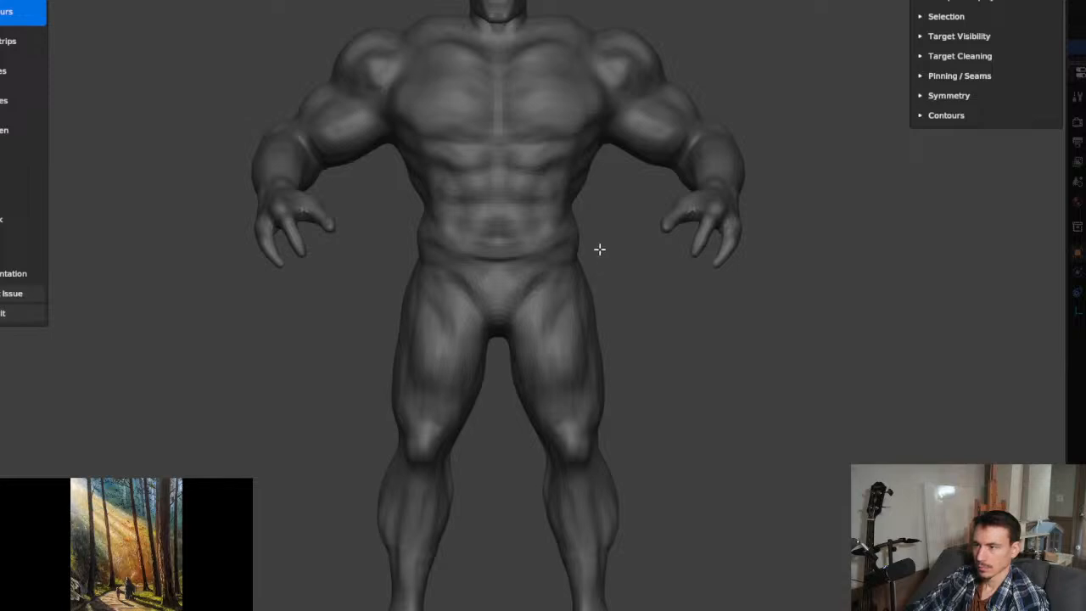
drag(597, 247, 385, 244)
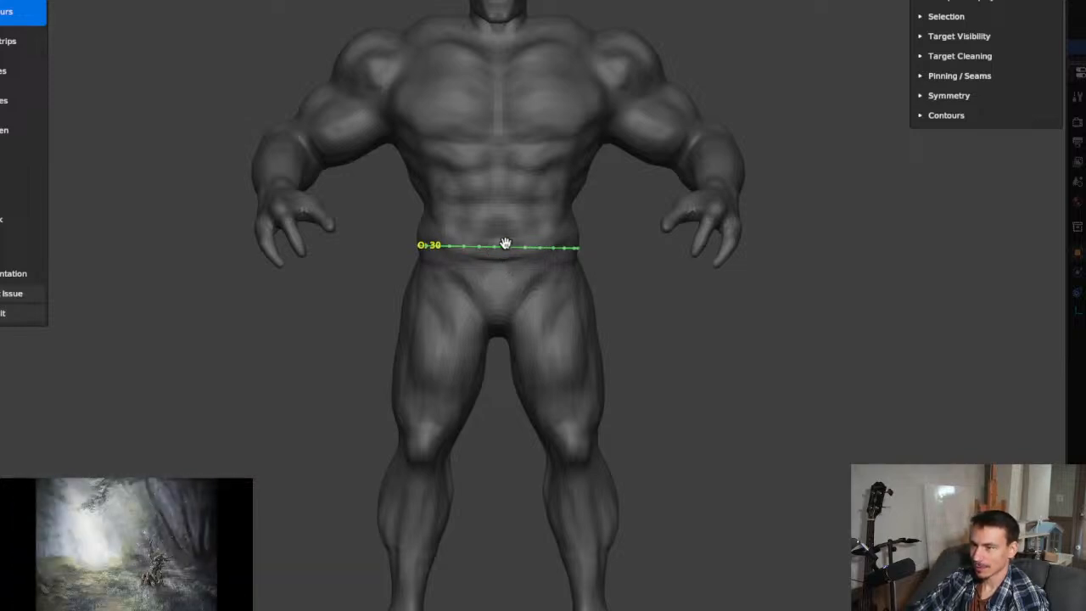
key(ctrl+z)
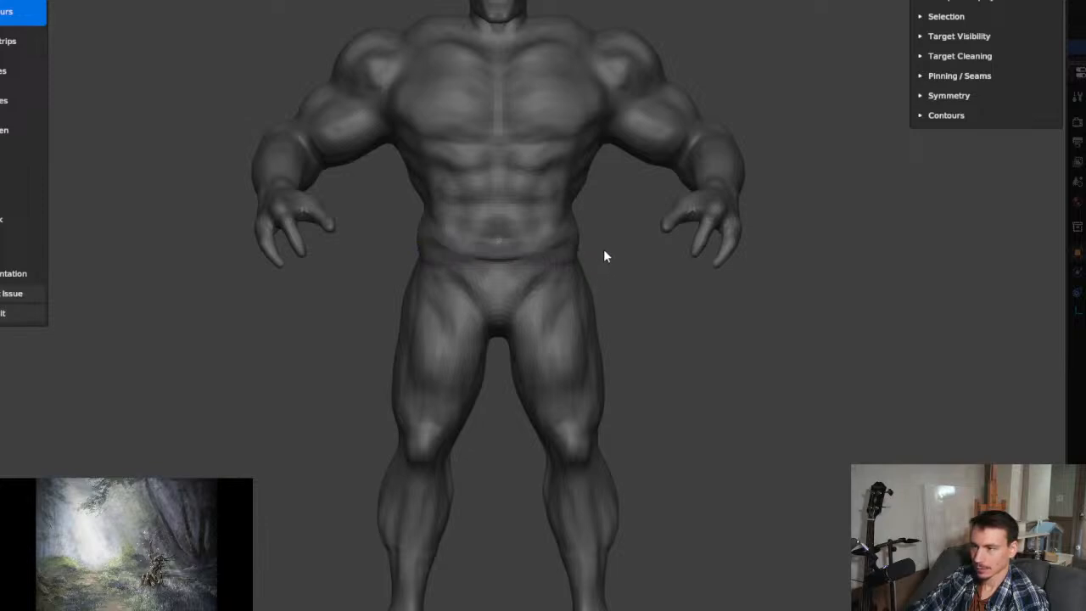
drag(598, 254, 373, 253)
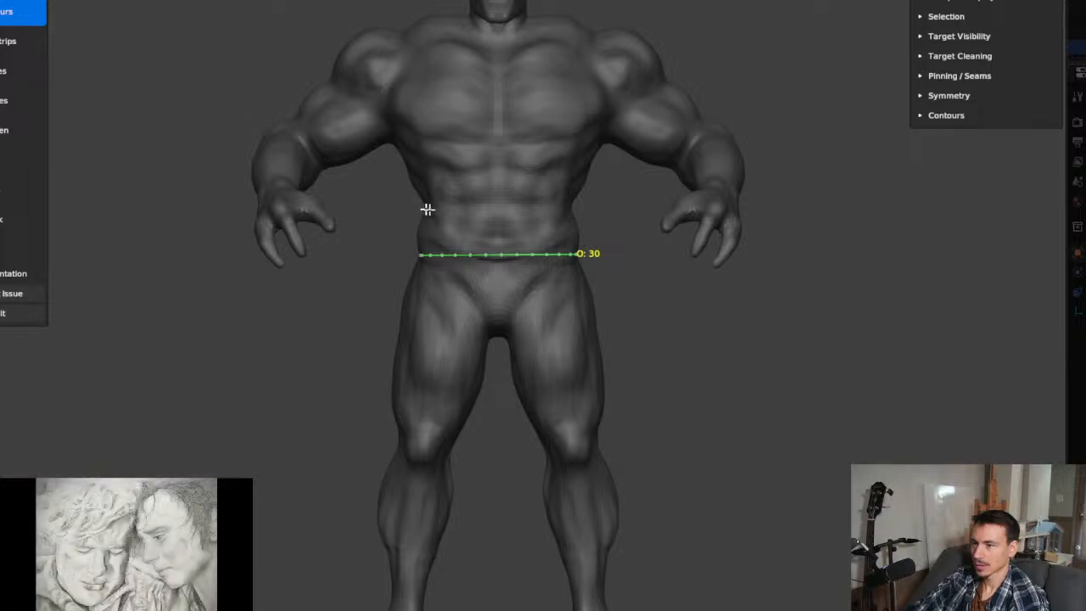
Step: Extend the waist contour upward with three more horizontal loops, ending just below the chest muscles
mouse_move(588, 204)
mouse_down()
mouse_move(382, 194)
mouse_move(385, 205)
mouse_up()
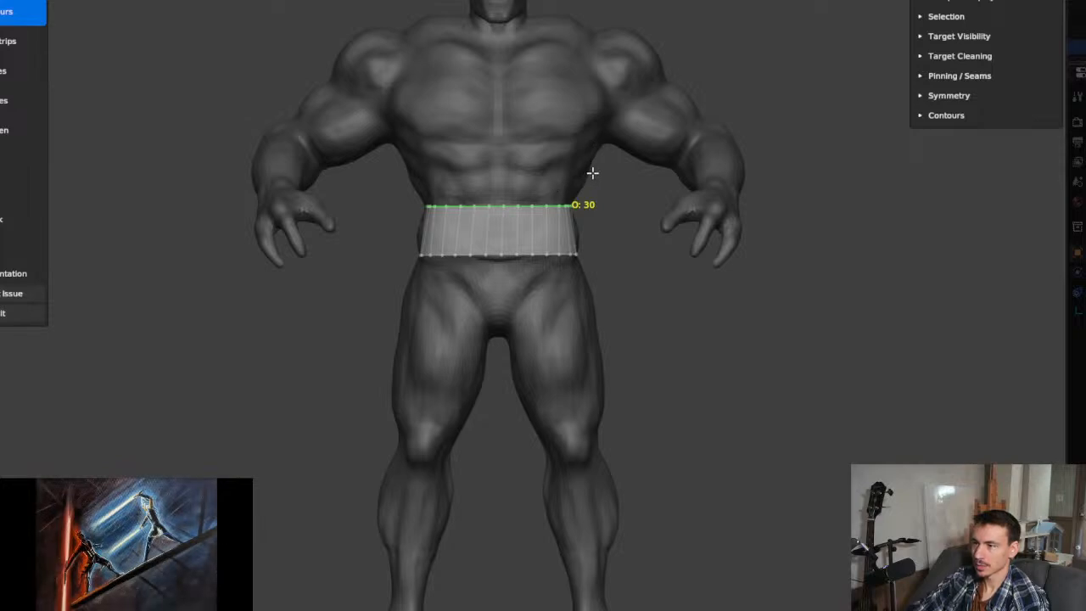
drag(592, 173, 397, 173)
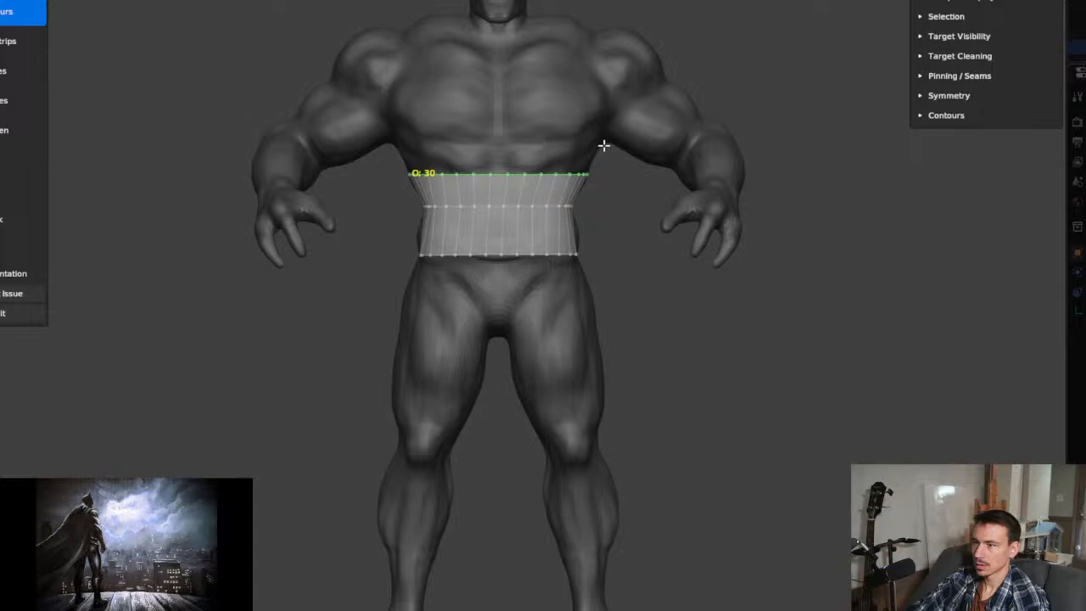
drag(606, 145, 388, 145)
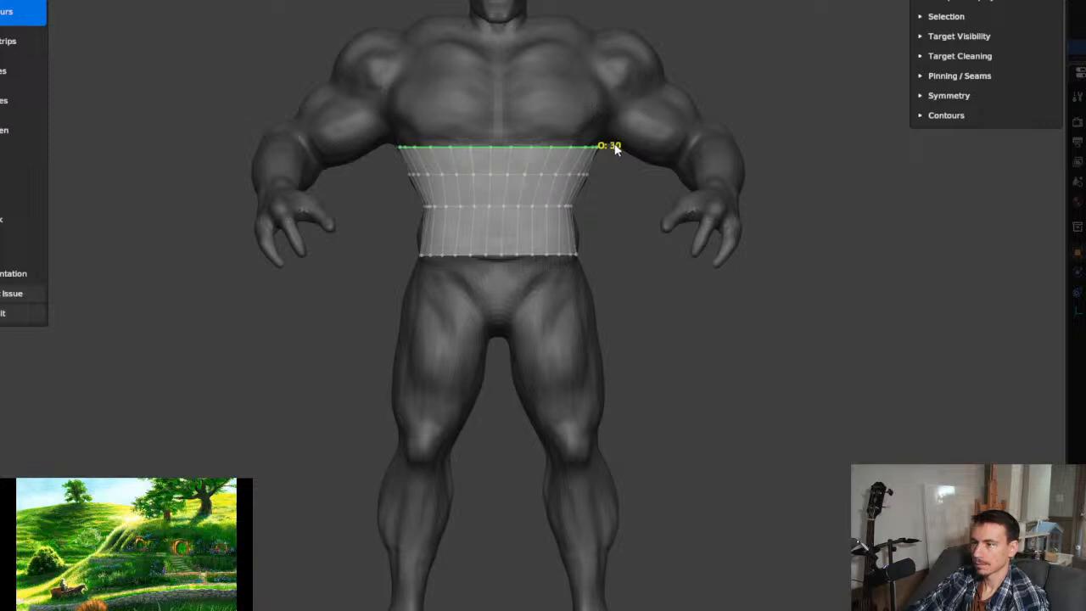
Step: Cut a vertical contour between the chest and the character's left shoulder, from the armpit up past the shoulder
mouse_move(606, 143)
mouse_down()
mouse_move(593, 113)
mouse_move(594, 17)
mouse_move(668, 59)
mouse_move(606, 17)
mouse_move(671, 73)
mouse_move(652, 84)
mouse_move(621, 190)
mouse_up()
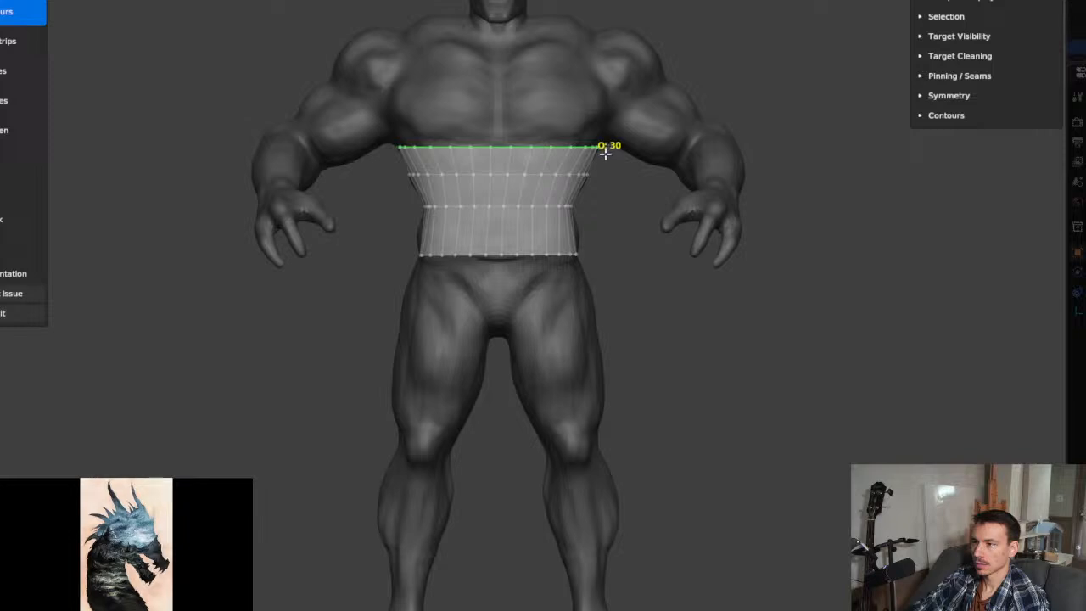
mouse_move(608, 149)
mouse_down()
mouse_move(669, 59)
mouse_move(589, 7)
mouse_up()
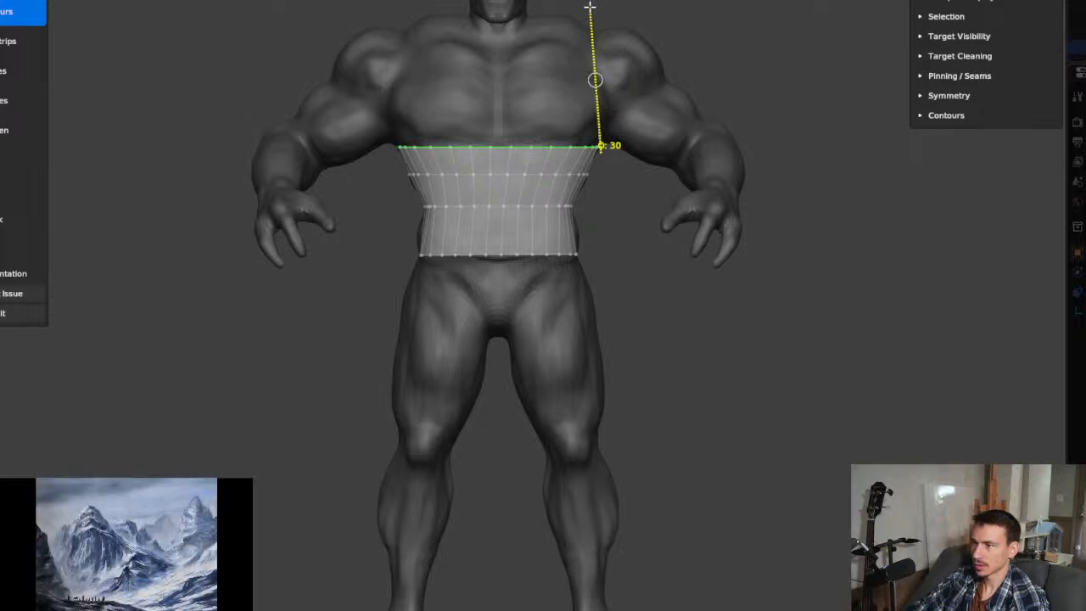
drag(589, 7, 590, 6)
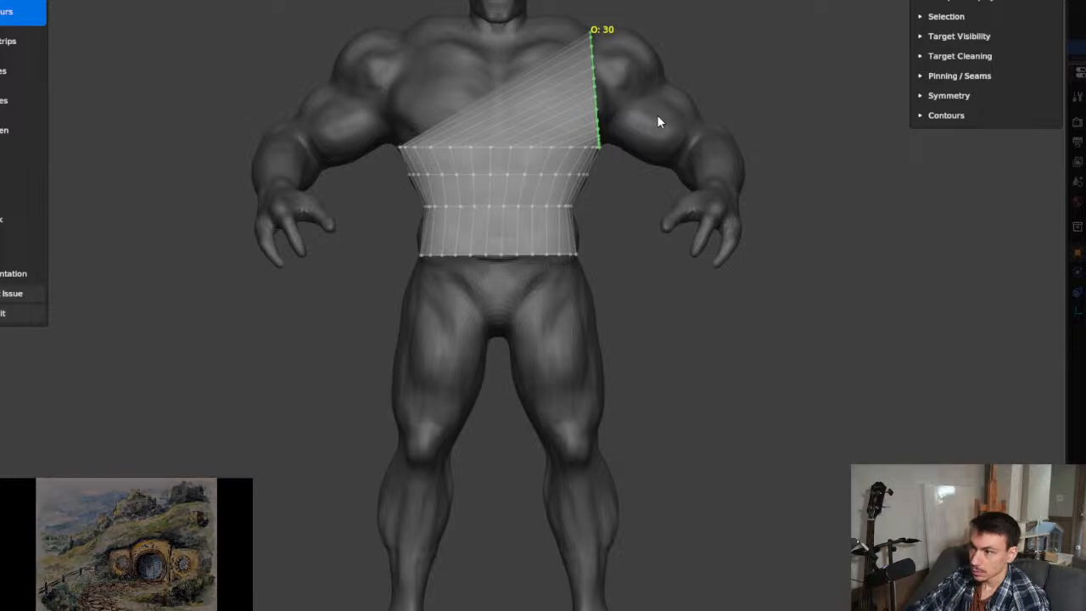
Step: Undo the shoulder contour, try separate vertical contours from the armpits over both shoulders, and undo them
key(ctrl+z)
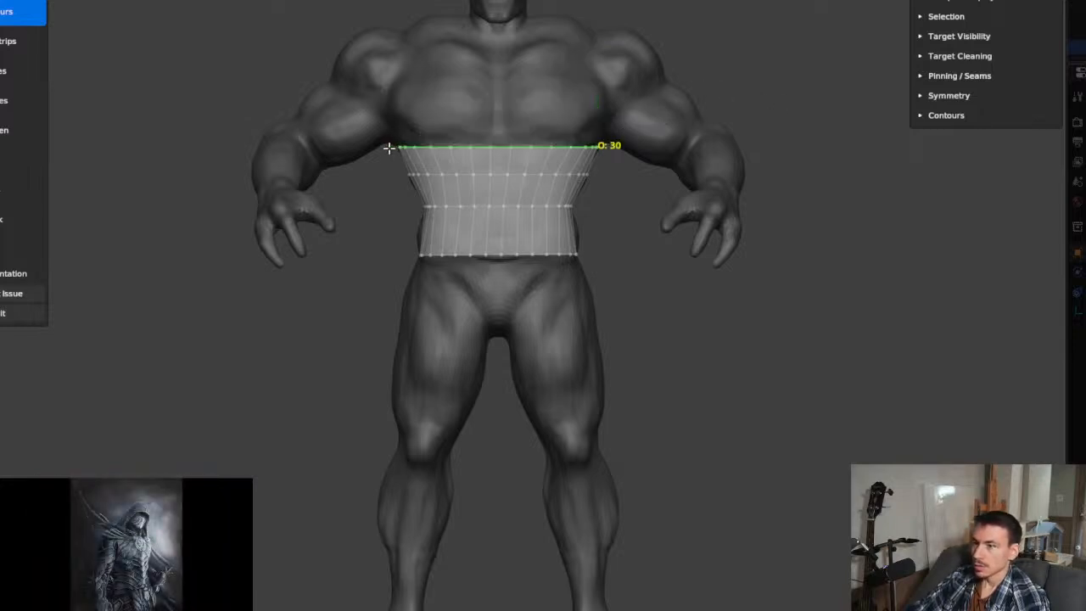
drag(389, 148, 409, 6)
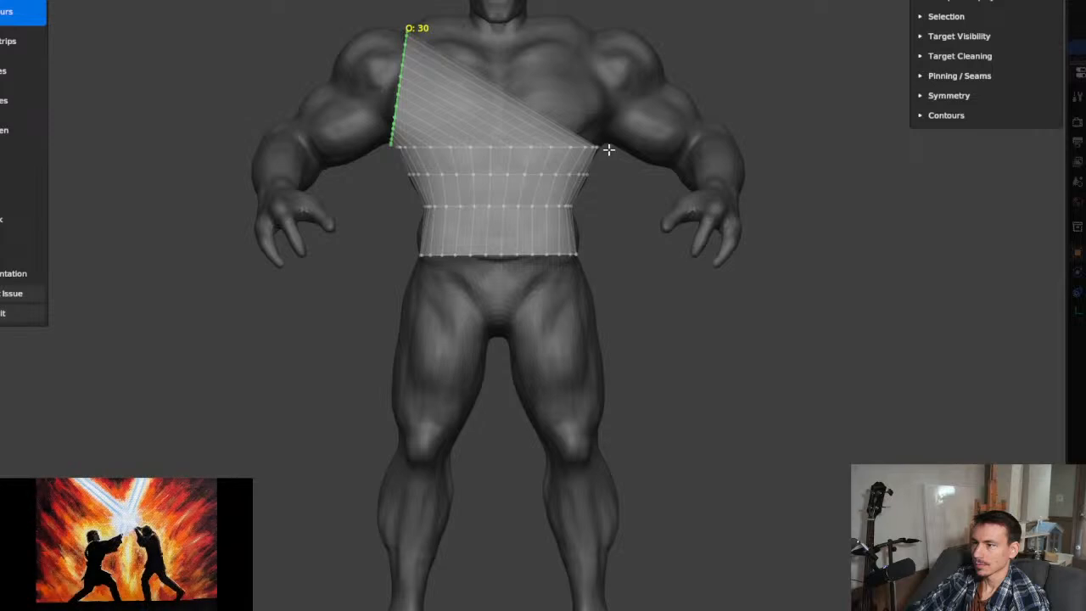
drag(607, 148, 594, 1)
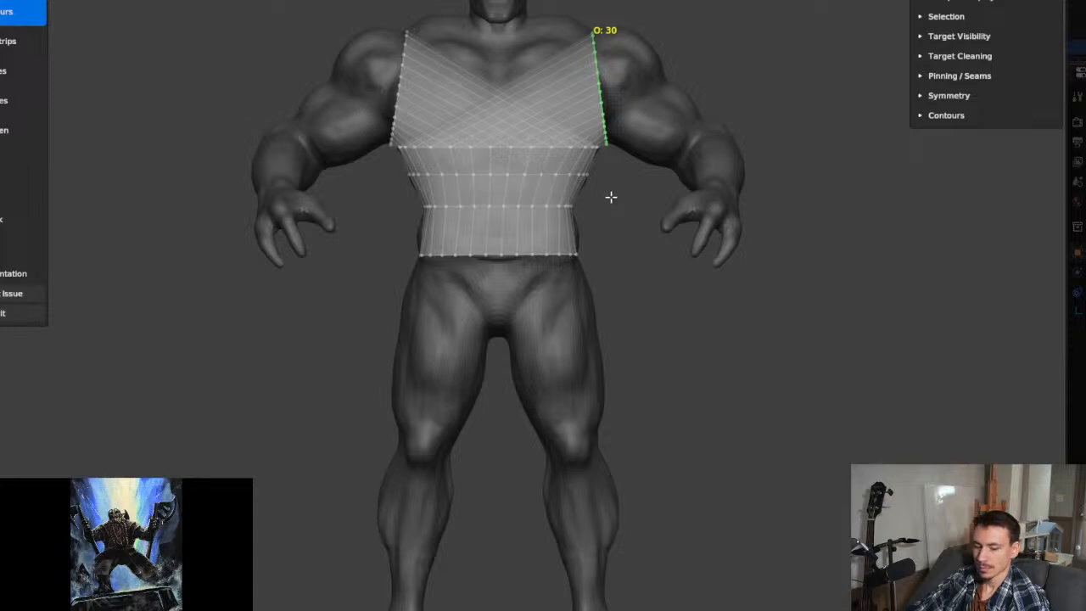
key(ctrl+z)
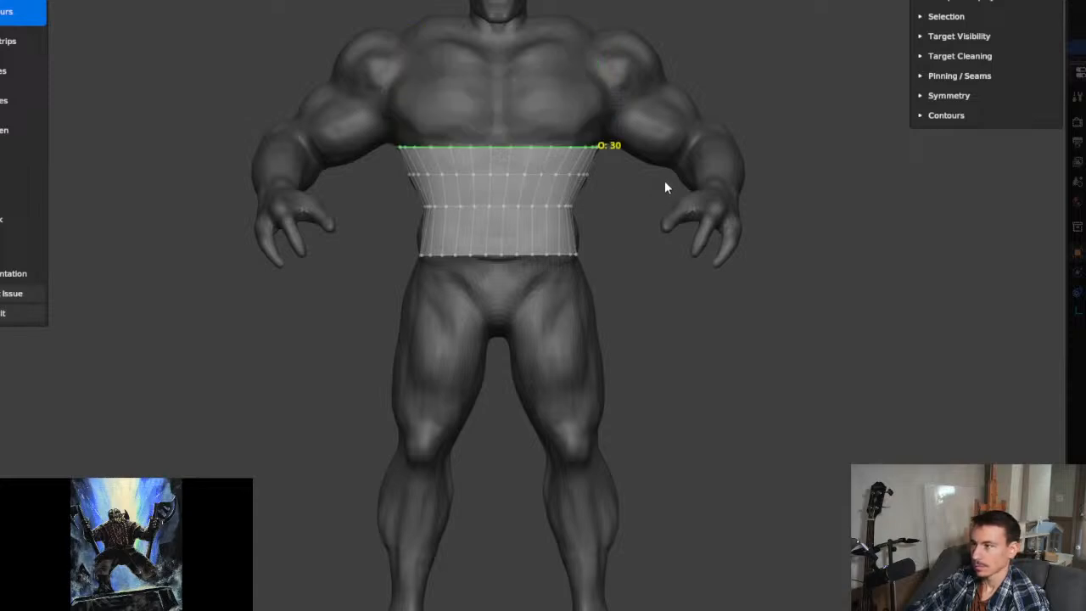
Step: Enable X-axis symmetry and flip the retopology vertices that have bad symmetry
click(919, 96)
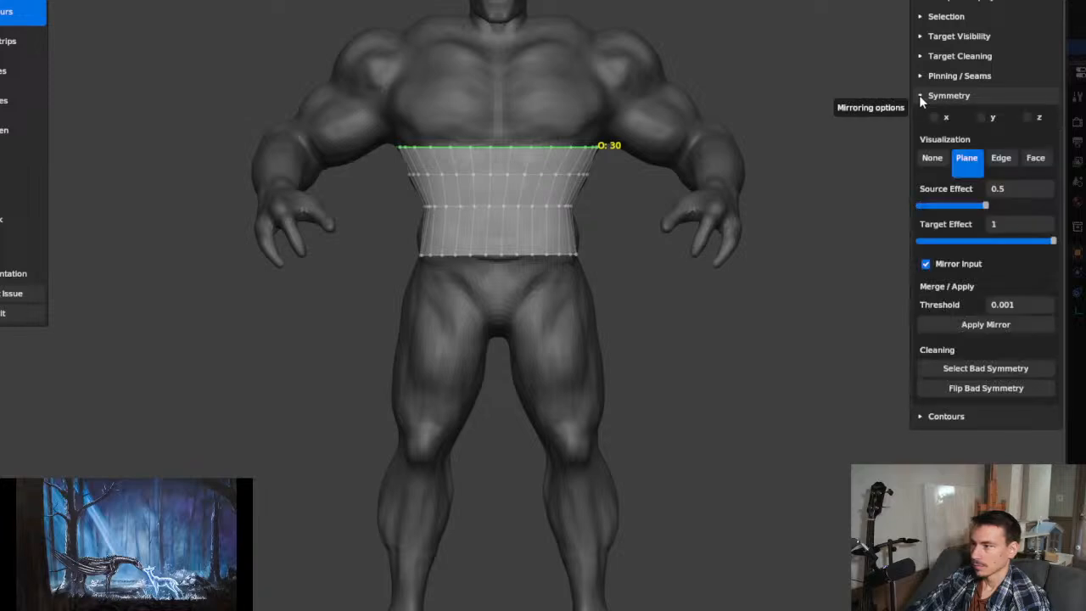
click(919, 95)
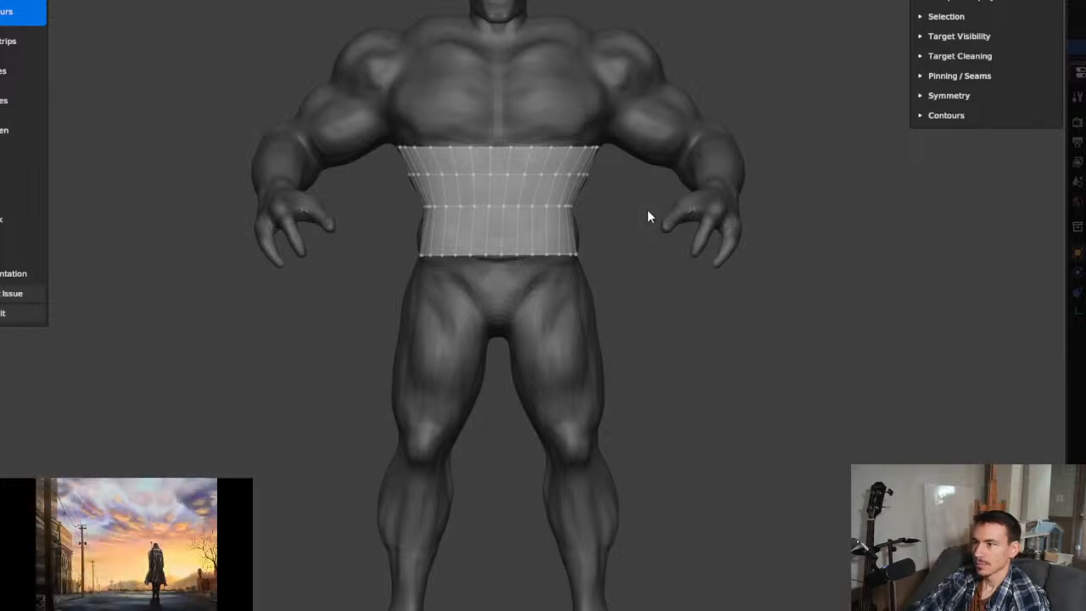
click(927, 95)
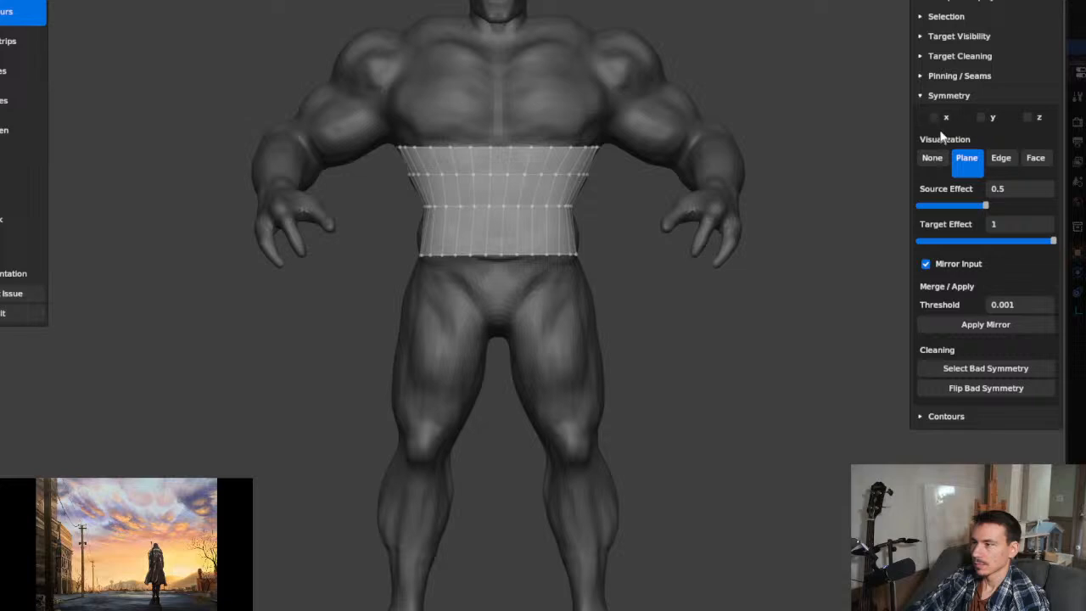
click(936, 115)
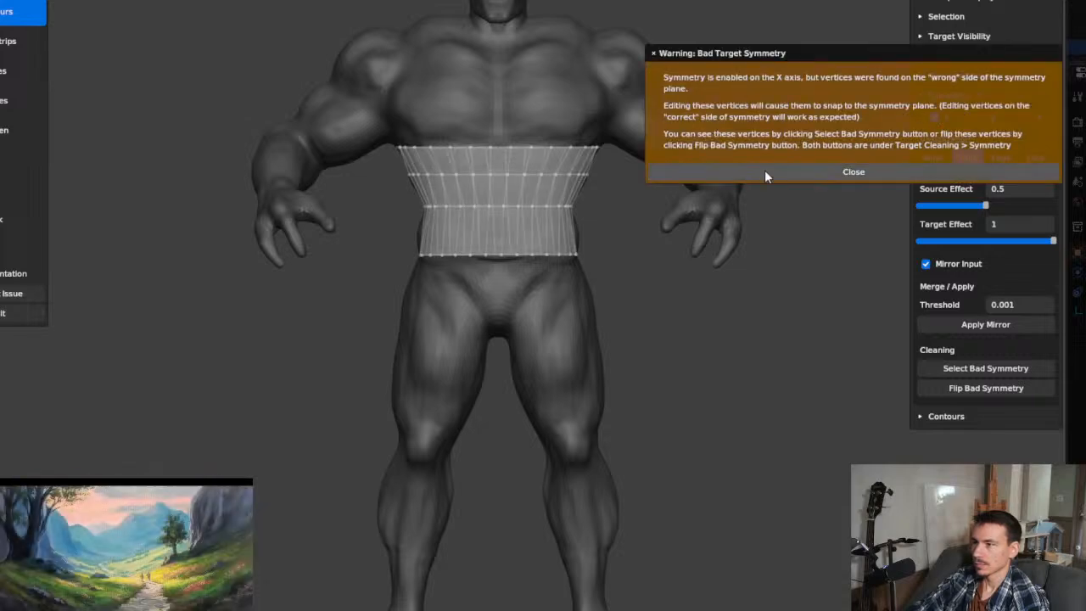
click(832, 171)
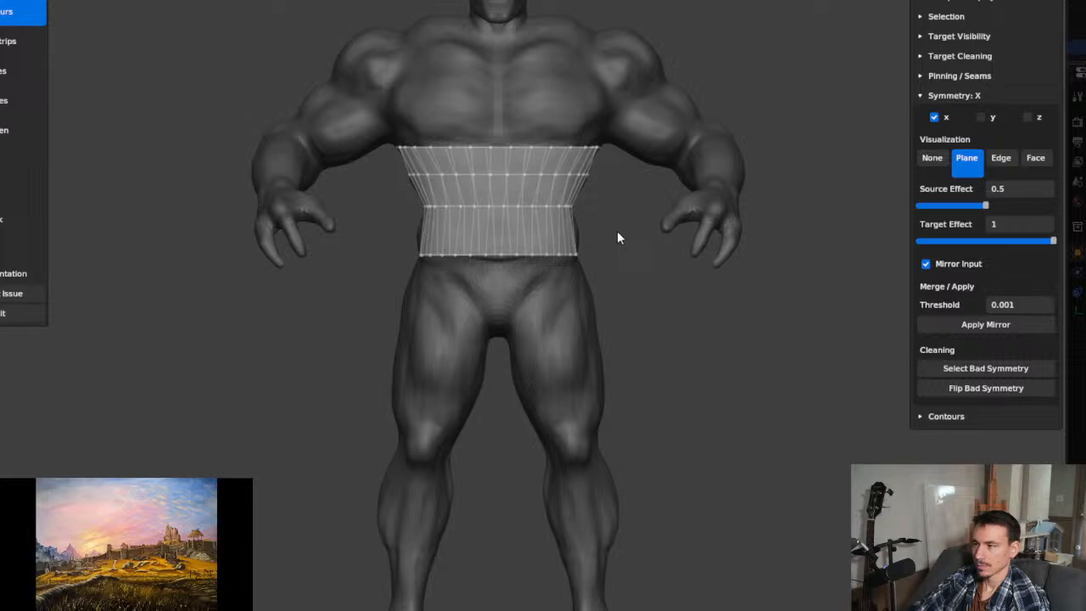
click(982, 389)
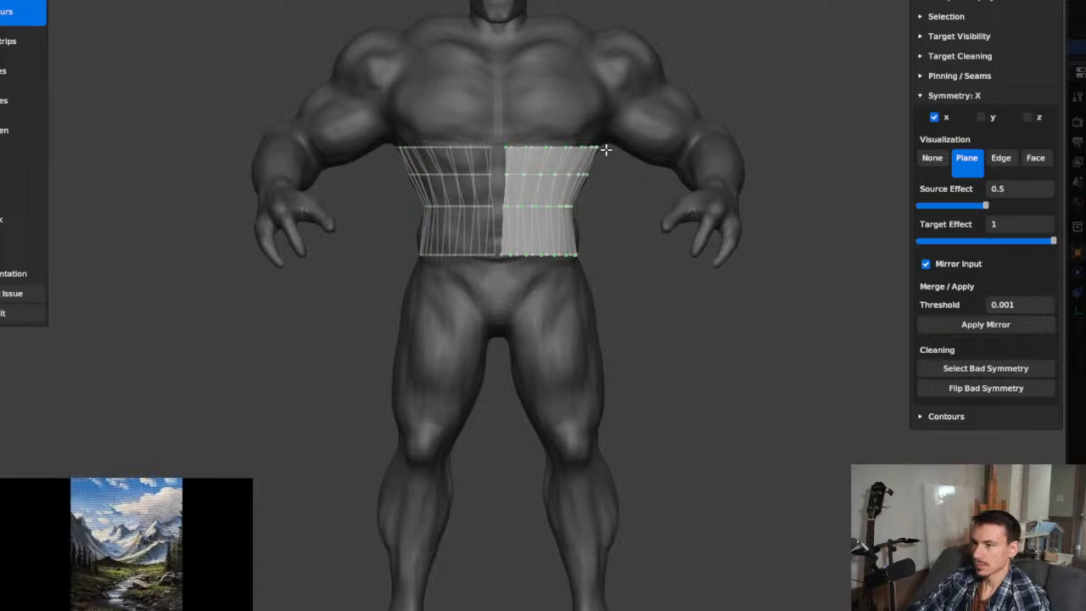
Step: Cut a vertical contour from the character's left armpit over the shoulder, and a second contour across the arm near the elbow
drag(607, 147, 596, 38)
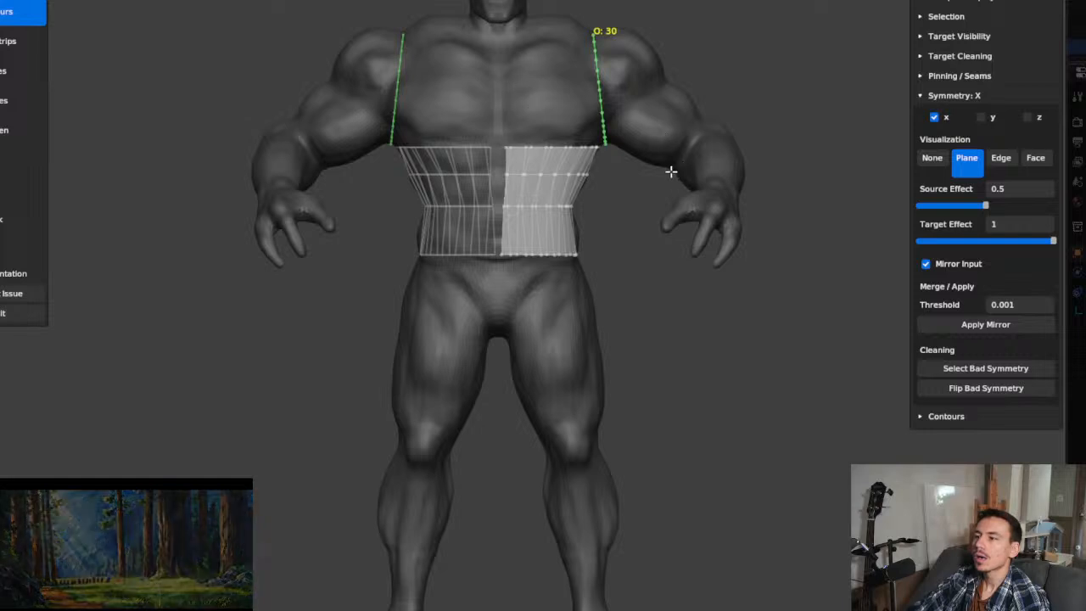
drag(671, 169, 745, 104)
drag(737, 100, 719, 112)
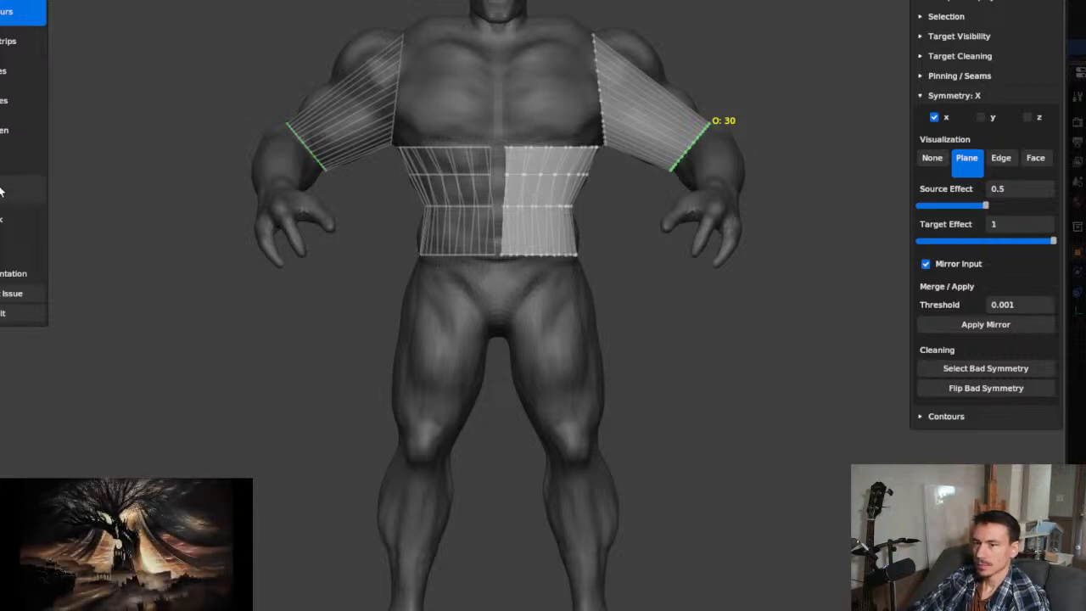
Step: Try inserting edge loops between the shoulder and elbow contours with the Loops tool, and undo them along with the elbow contour
click(43, 189)
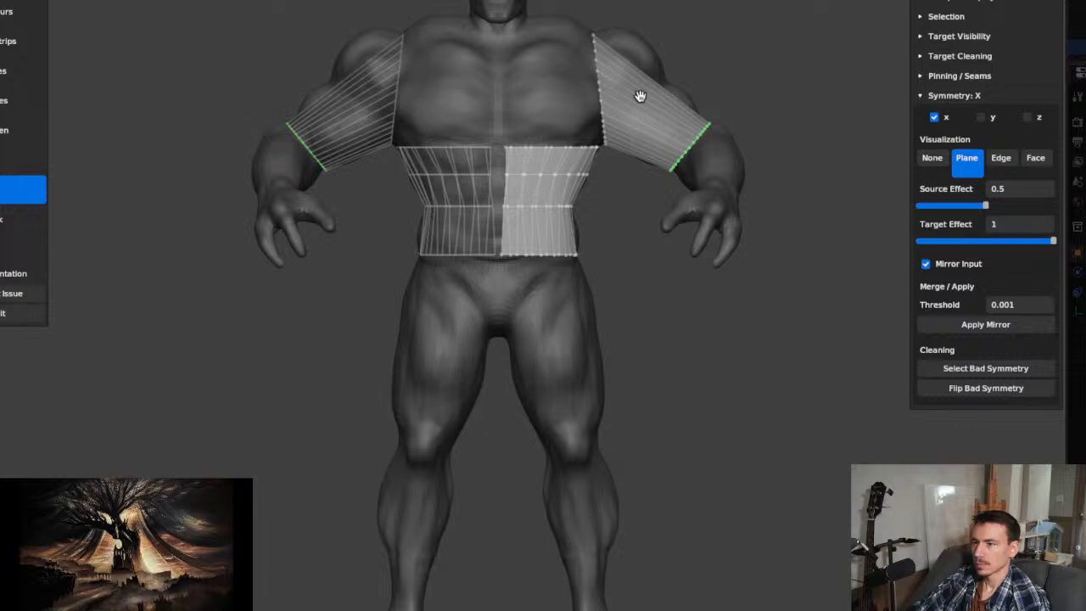
click(637, 165)
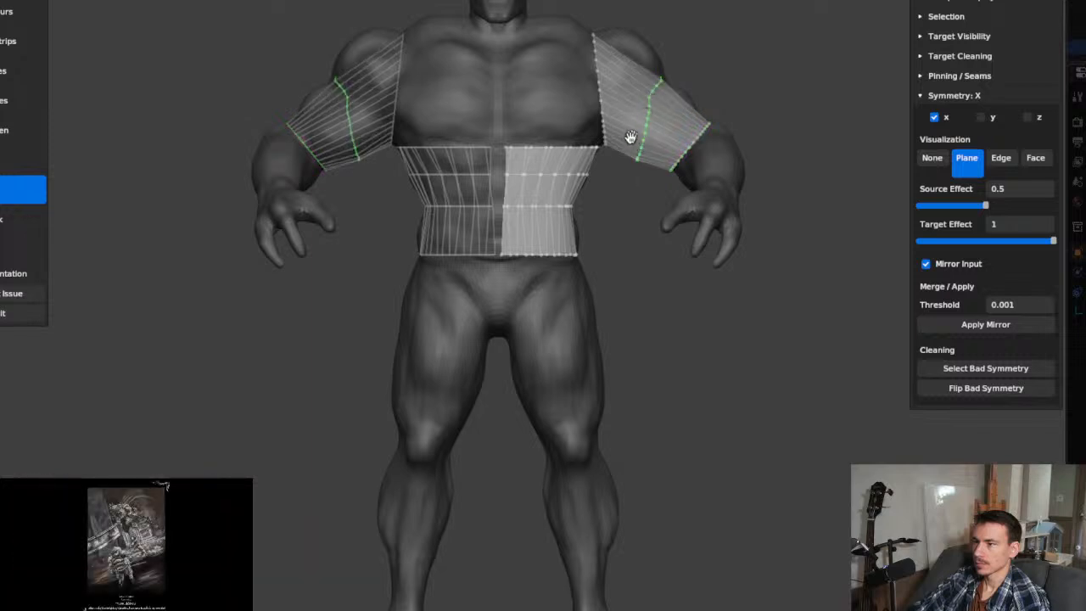
click(627, 58)
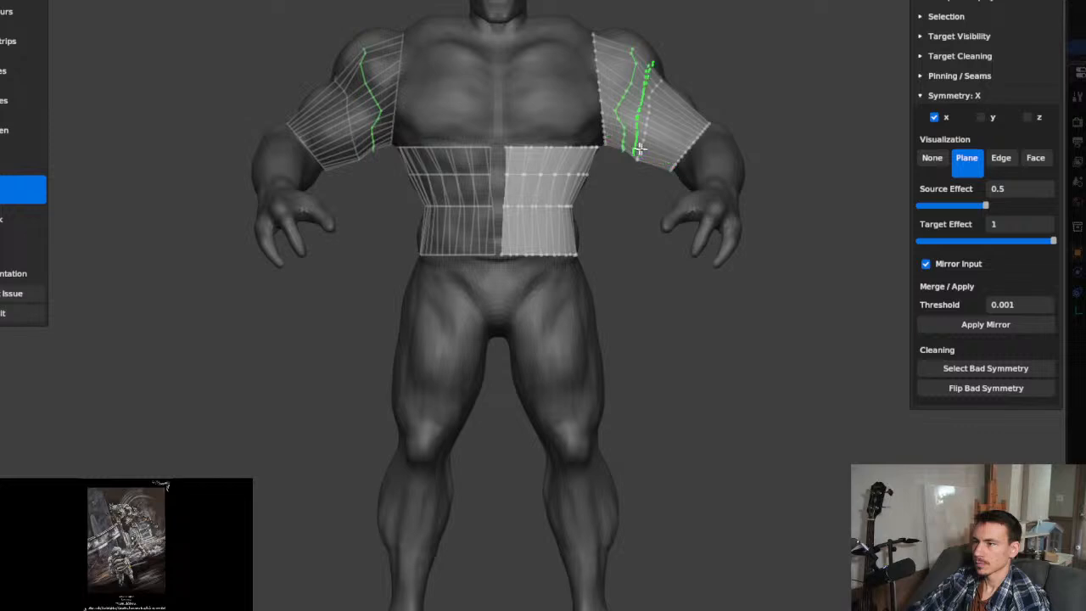
click(657, 160)
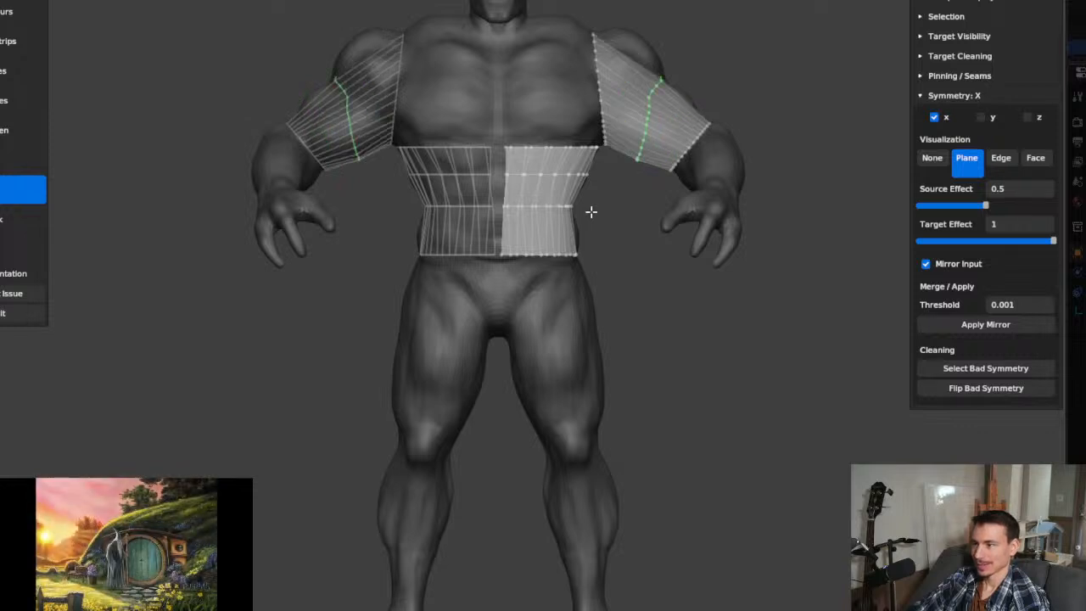
click(621, 173)
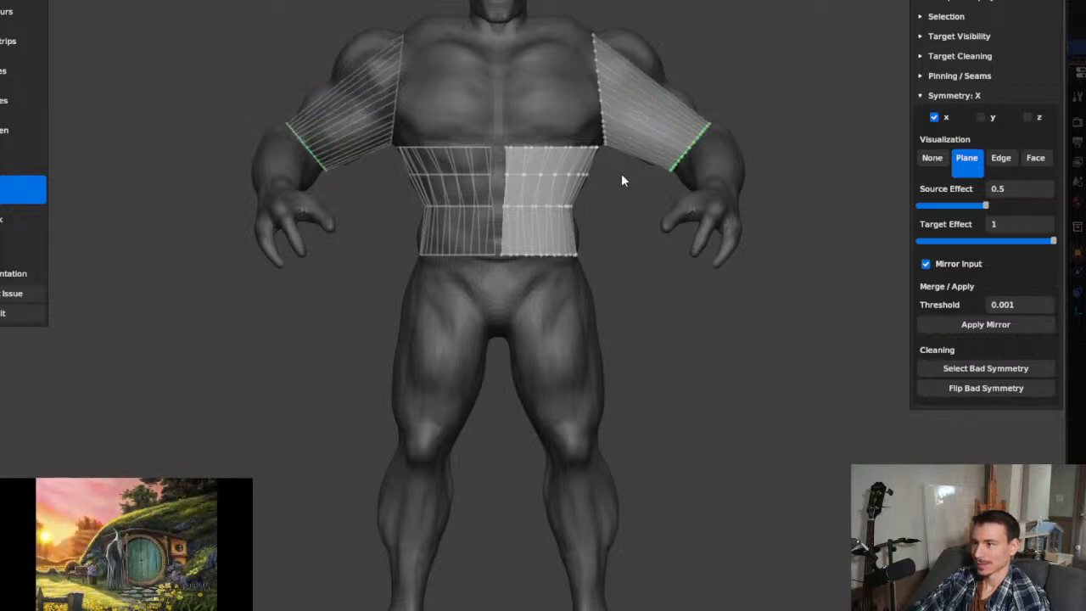
key(1)
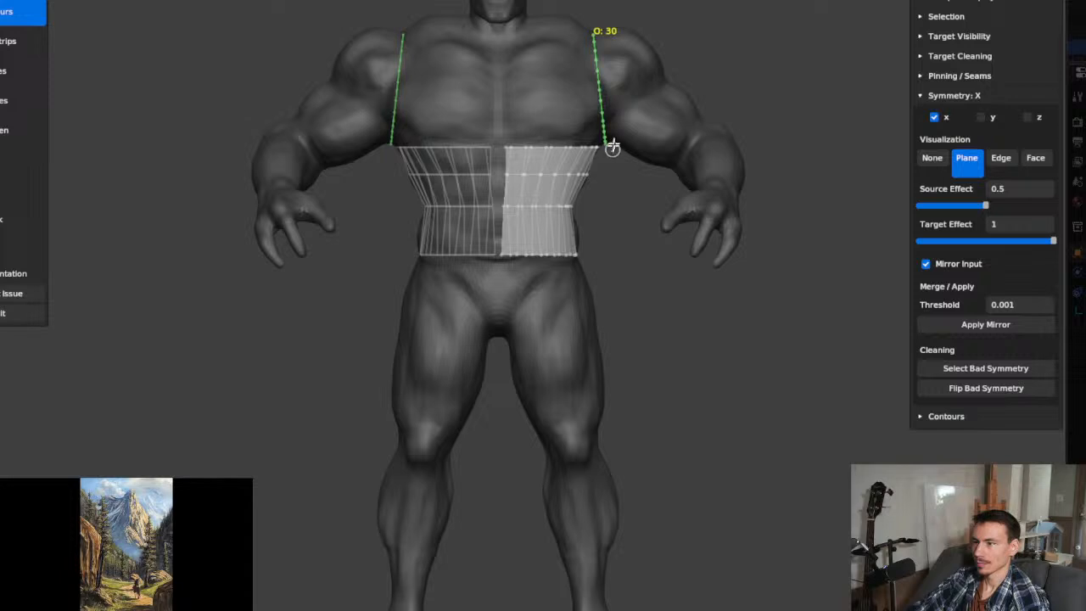
Step: Extend the left shoulder contour outward with two more Contours cuts running from the armpit over the shoulder
mouse_move(613, 147)
mouse_down()
mouse_move(640, 48)
mouse_move(629, 70)
mouse_up()
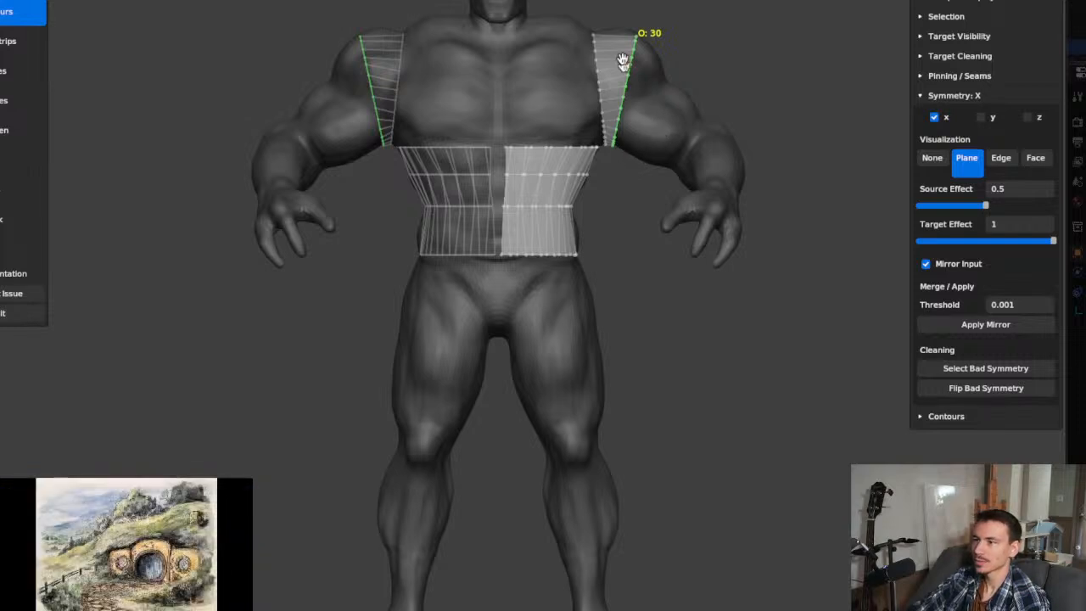
scroll(687, 168, down, 2)
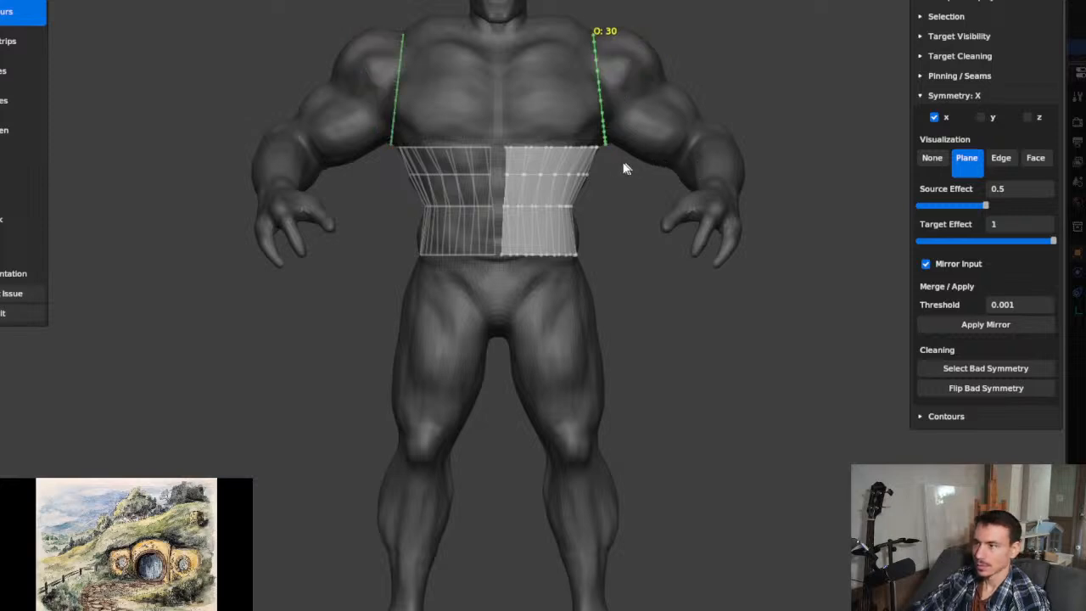
drag(612, 155, 611, 6)
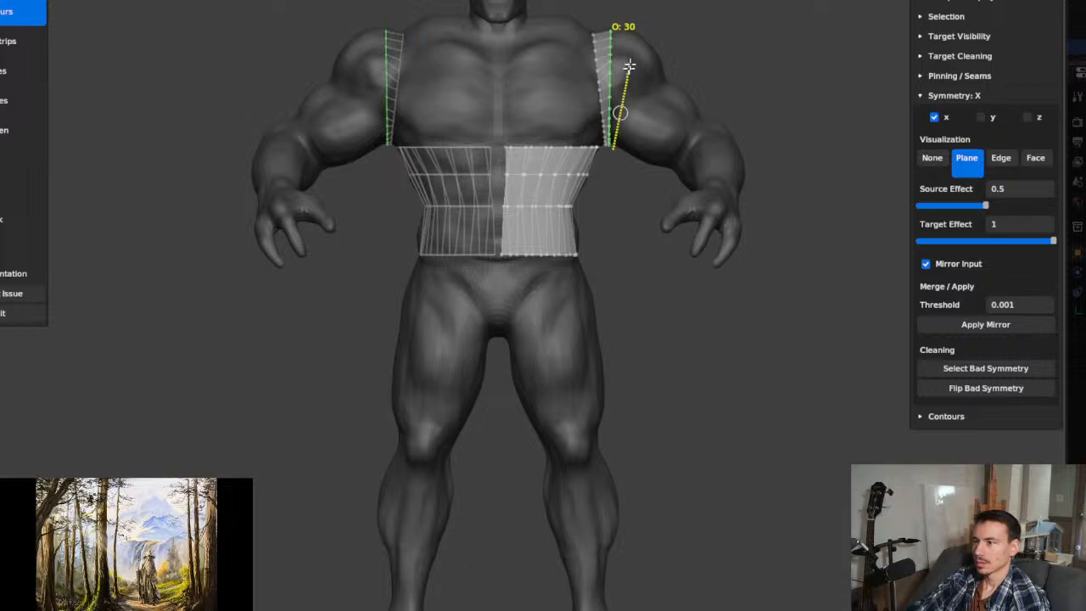
mouse_move(629, 66)
mouse_down()
mouse_move(627, 20)
mouse_move(634, 31)
mouse_up()
scroll(634, 30, up, 3)
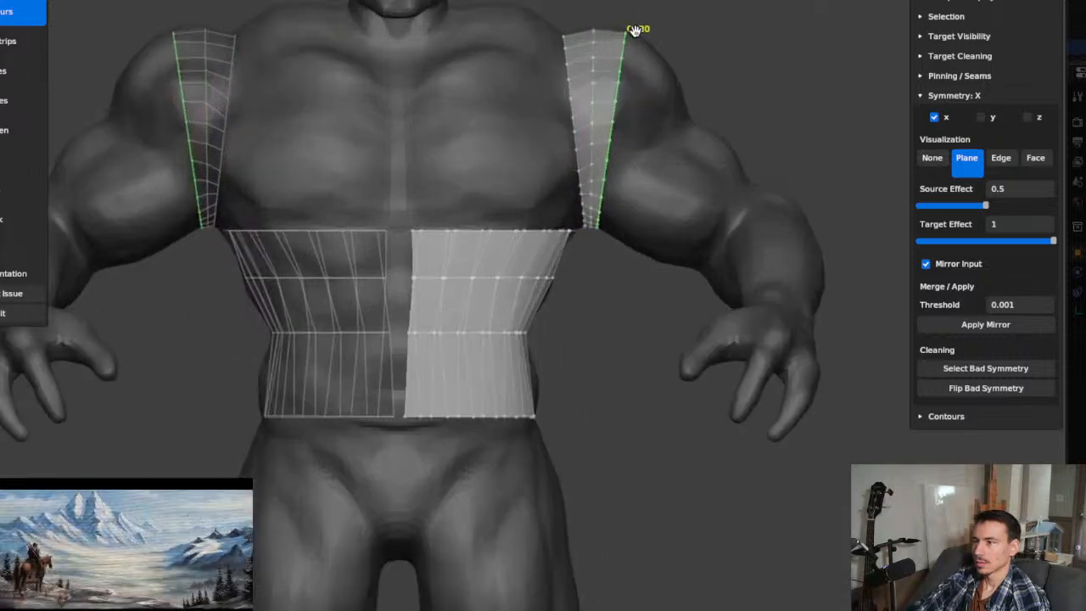
Step: Fan three further contours from the left armpit across the deltoid, tilting each one progressively toward the upper arm
scroll(634, 31, up, 4)
mouse_move(573, 383)
mouse_down()
mouse_move(659, 179)
mouse_move(688, 36)
mouse_up()
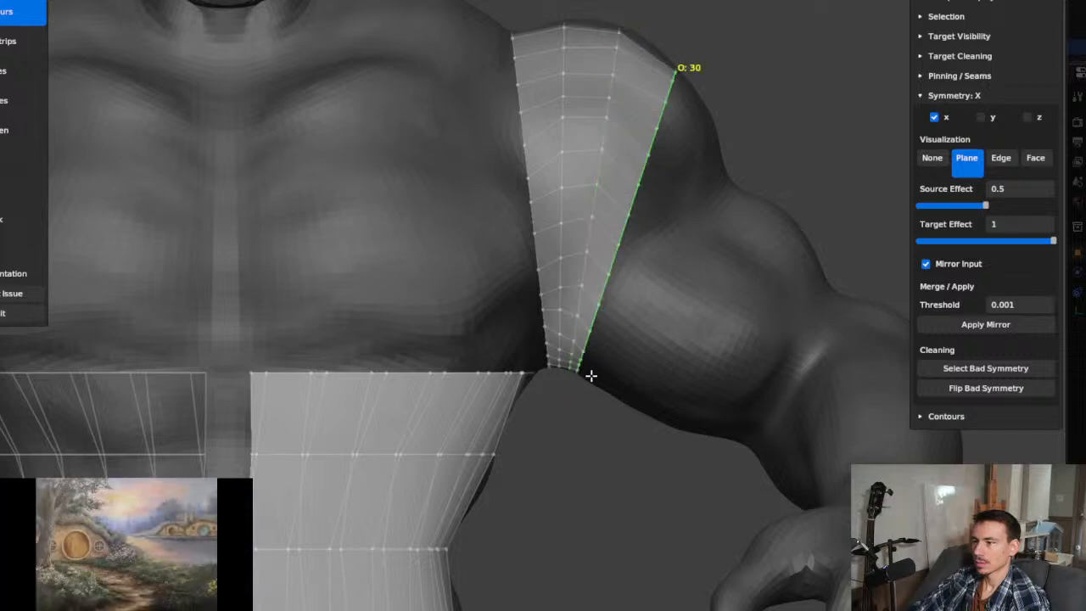
mouse_move(577, 383)
mouse_down()
mouse_move(726, 148)
mouse_move(722, 102)
mouse_up()
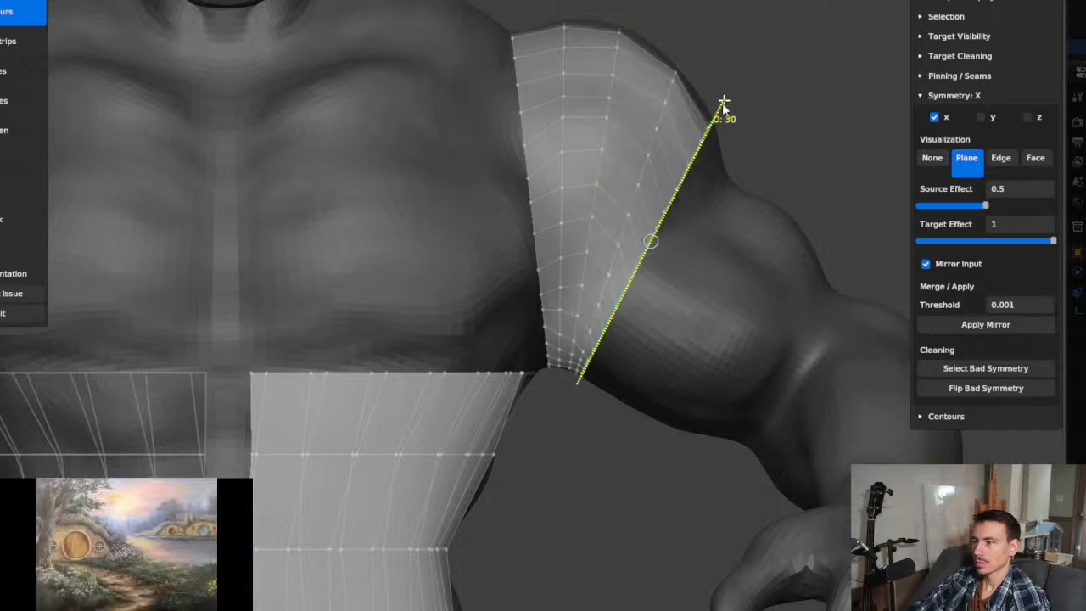
mouse_move(582, 388)
mouse_down()
mouse_move(752, 233)
mouse_move(775, 162)
mouse_move(755, 161)
mouse_up()
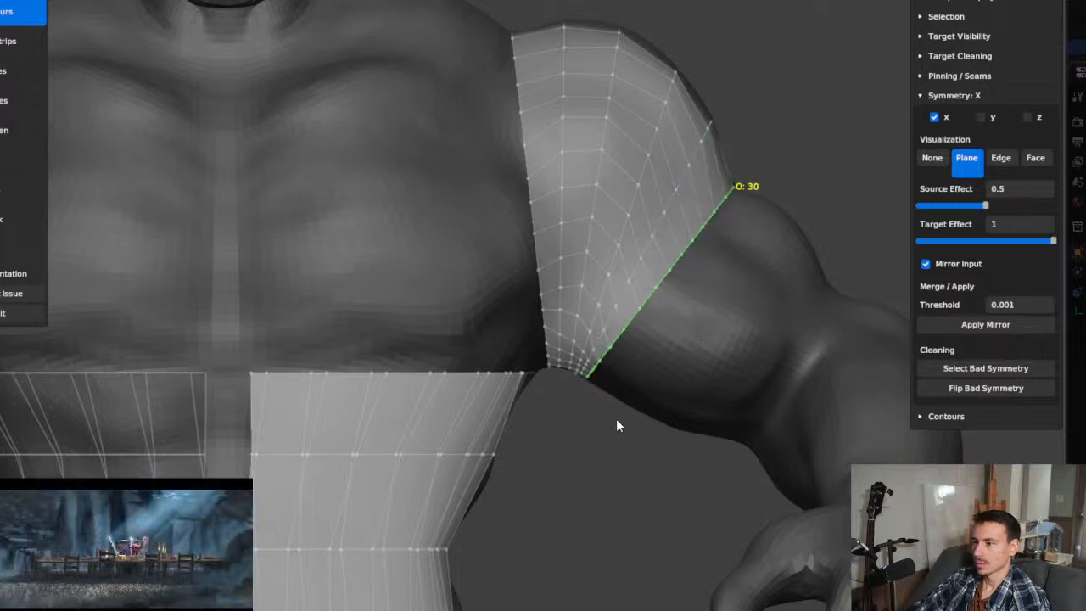
Step: Continue down the left upper arm with three more contours across the biceps, ending just above the elbow
scroll(642, 426, down, 1)
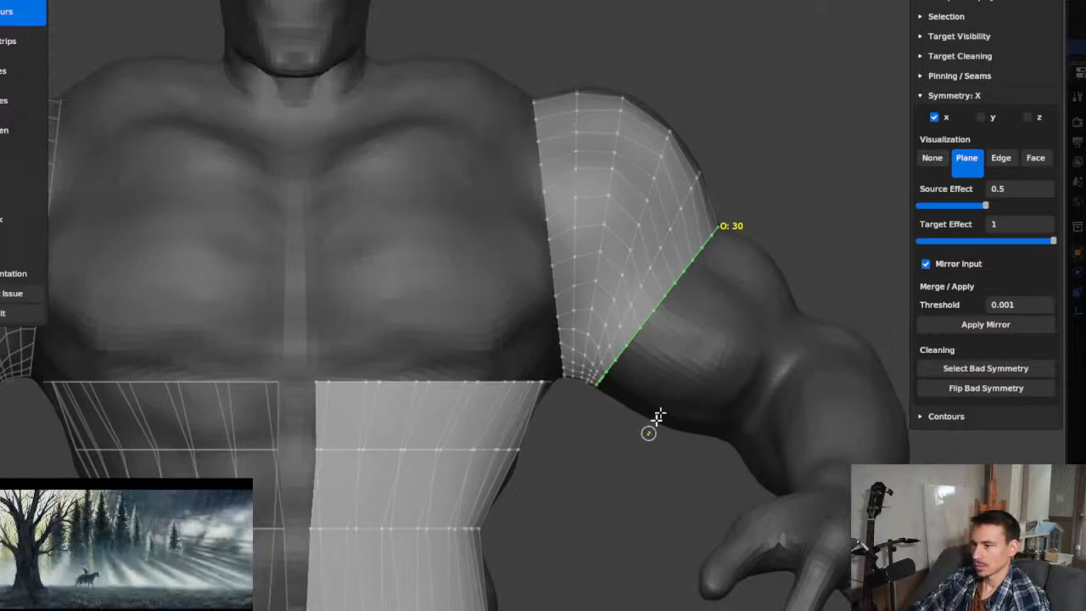
drag(658, 415, 775, 222)
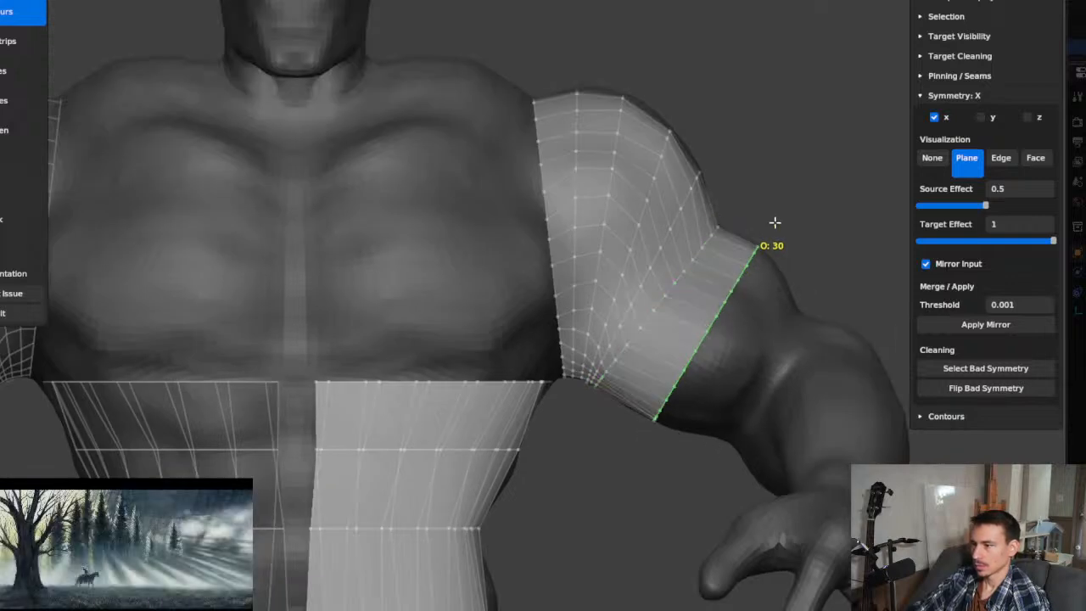
drag(701, 441, 801, 253)
drag(720, 459, 822, 283)
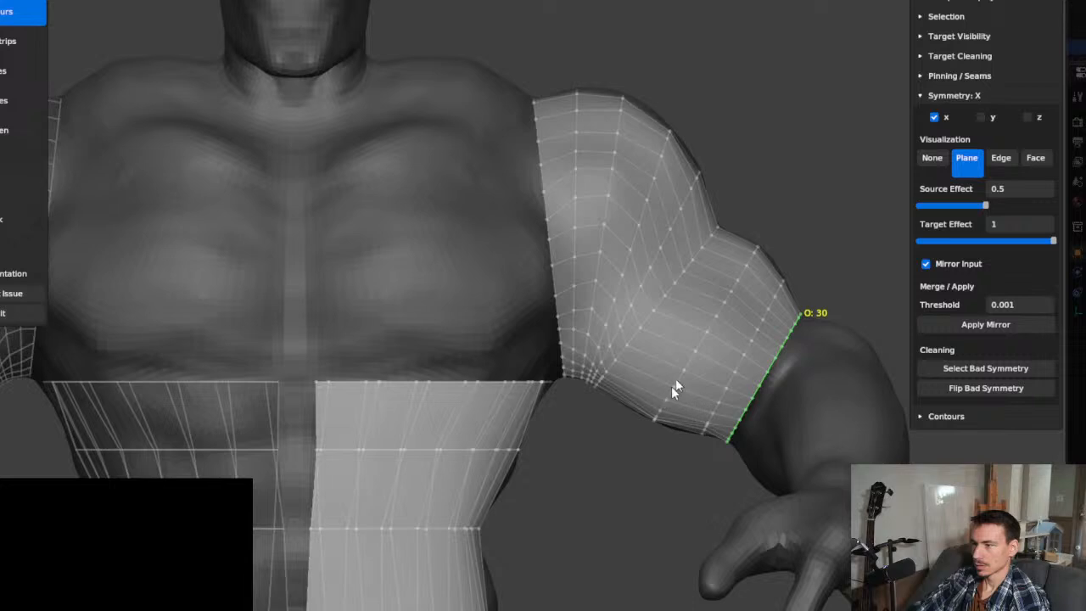
Step: Try cutting a diagonal contour across the left elbow from the top view
scroll(671, 386, down, 5)
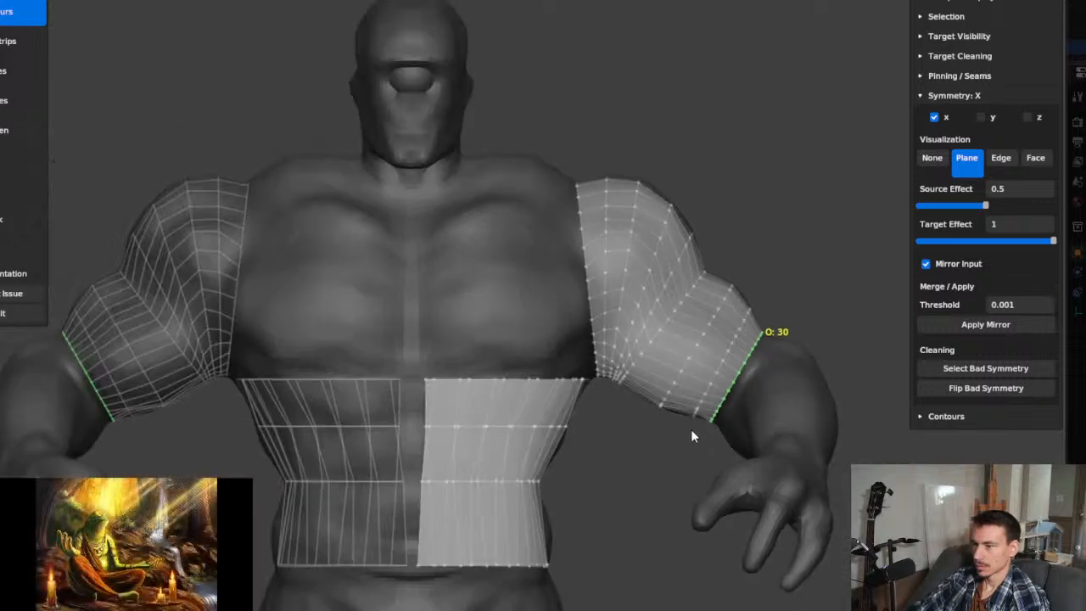
key(KP_7)
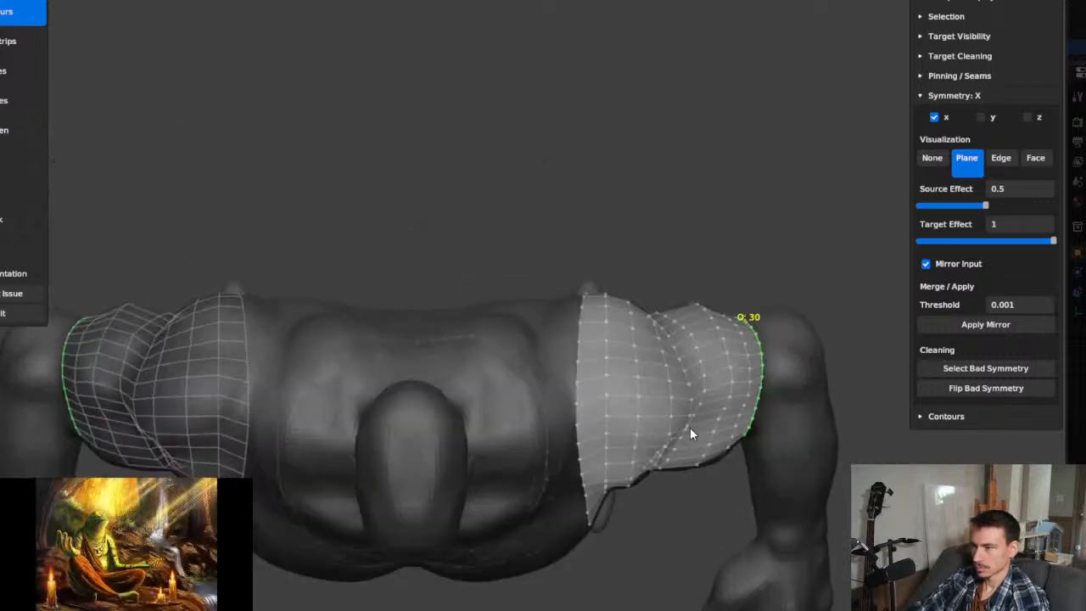
shift+middle_drag(755, 460, 577, 370)
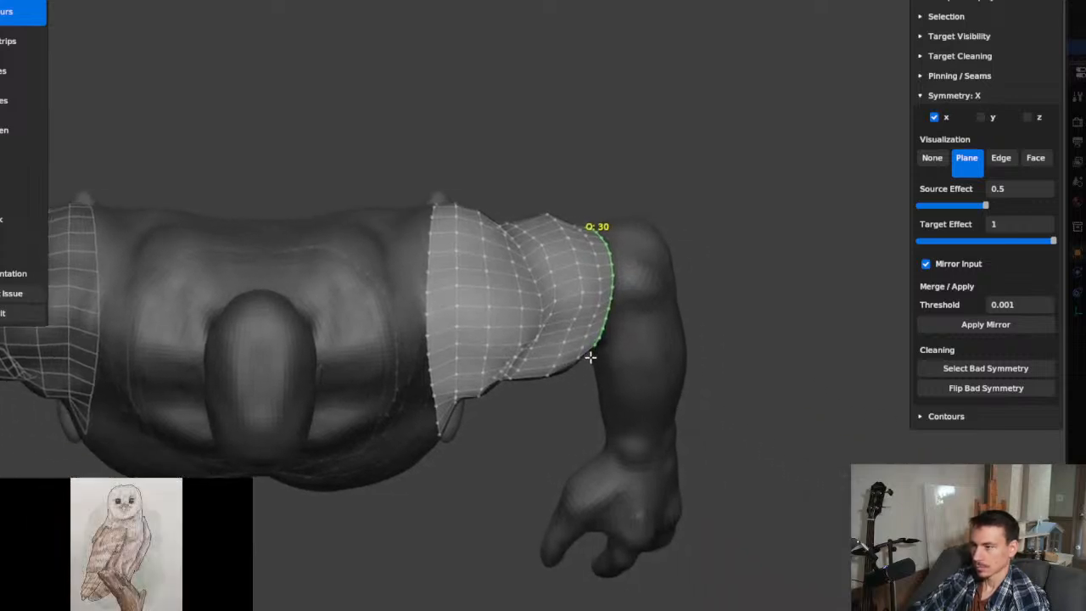
drag(616, 319, 690, 256)
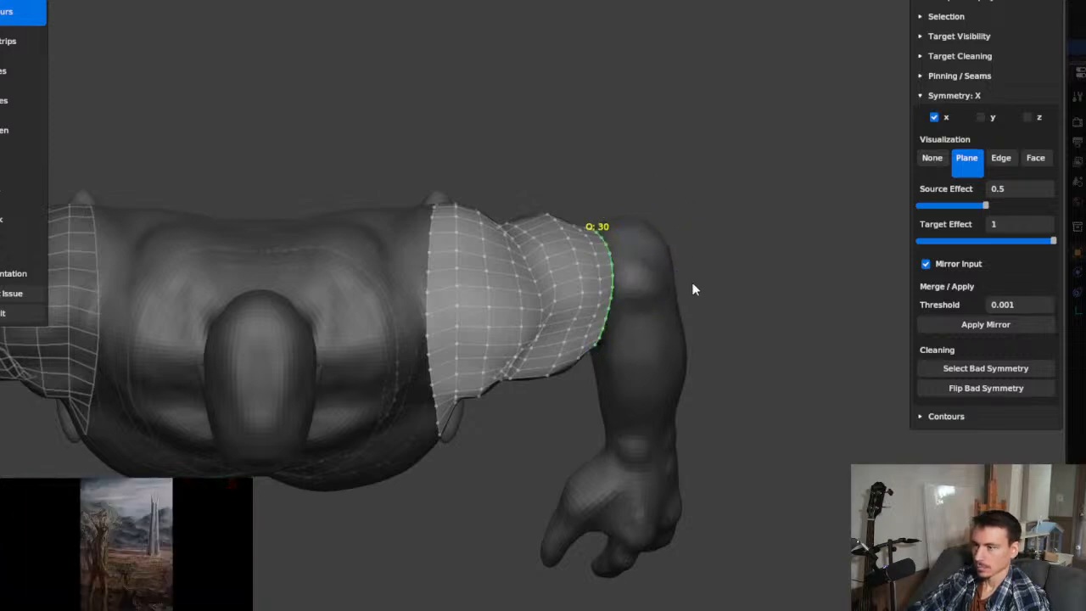
Step: Add two contours around the start of the left elbow, angling them progressively toward the forearm
mouse_move(692, 289)
middle_down()
mouse_move(625, 207)
mouse_move(585, 208)
mouse_move(573, 218)
mouse_move(586, 227)
middle_up()
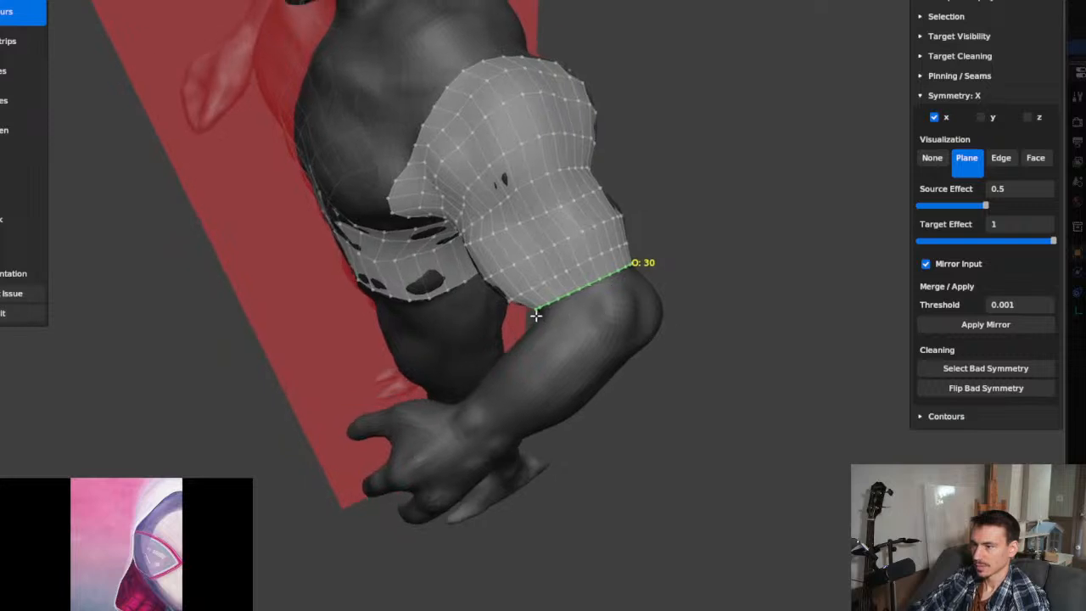
mouse_move(535, 314)
mouse_down()
mouse_move(672, 308)
mouse_move(660, 283)
mouse_up()
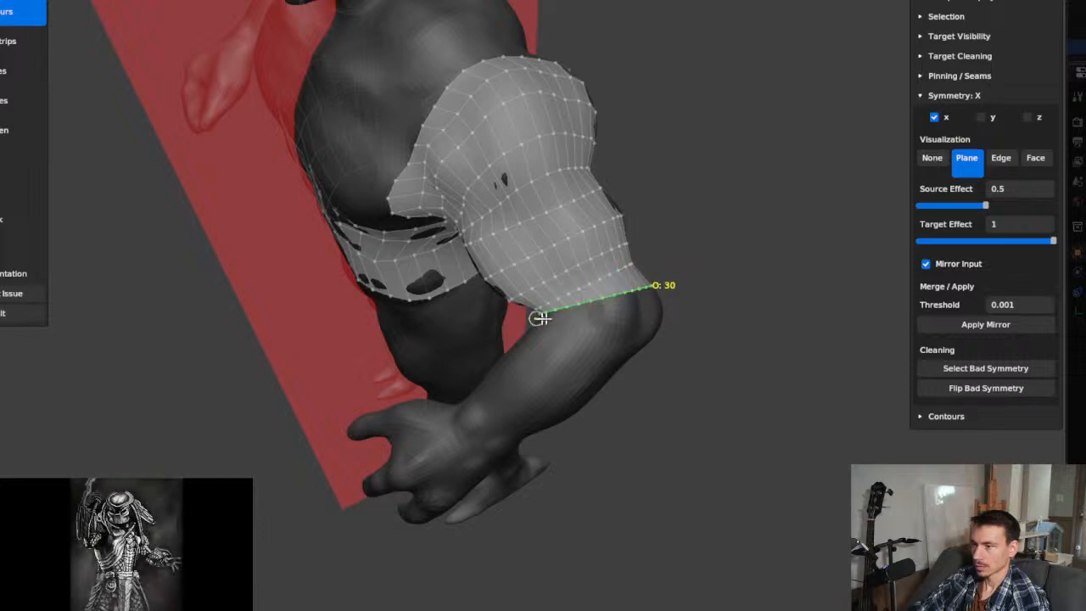
mouse_move(538, 316)
mouse_down()
mouse_move(687, 323)
mouse_move(678, 317)
mouse_up()
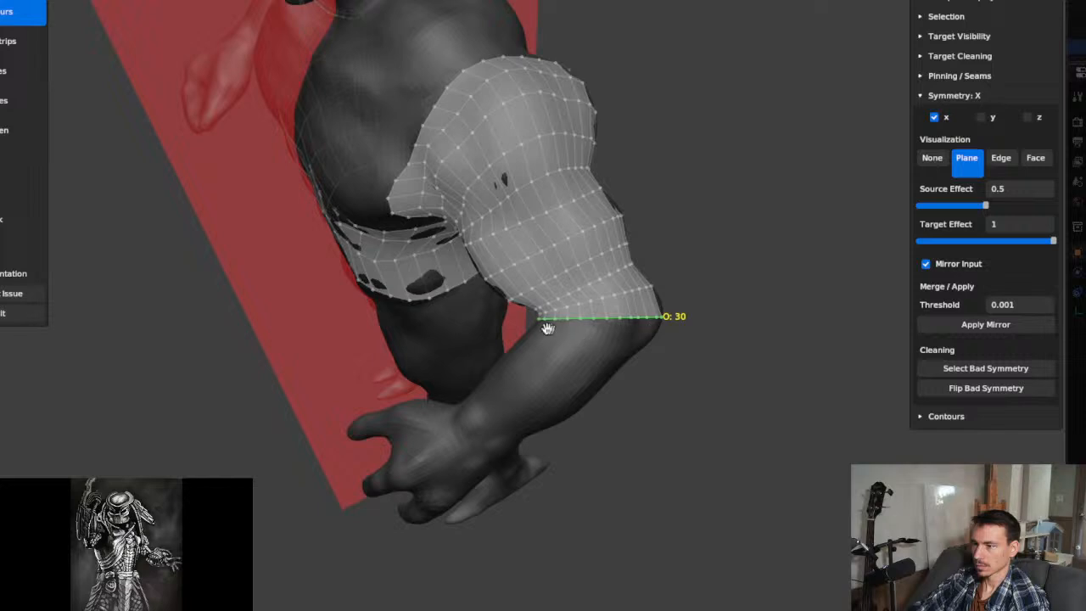
Step: Add two more contours around the left elbow, tilting each progressively to turn the loops into the forearm
drag(578, 340, 675, 353)
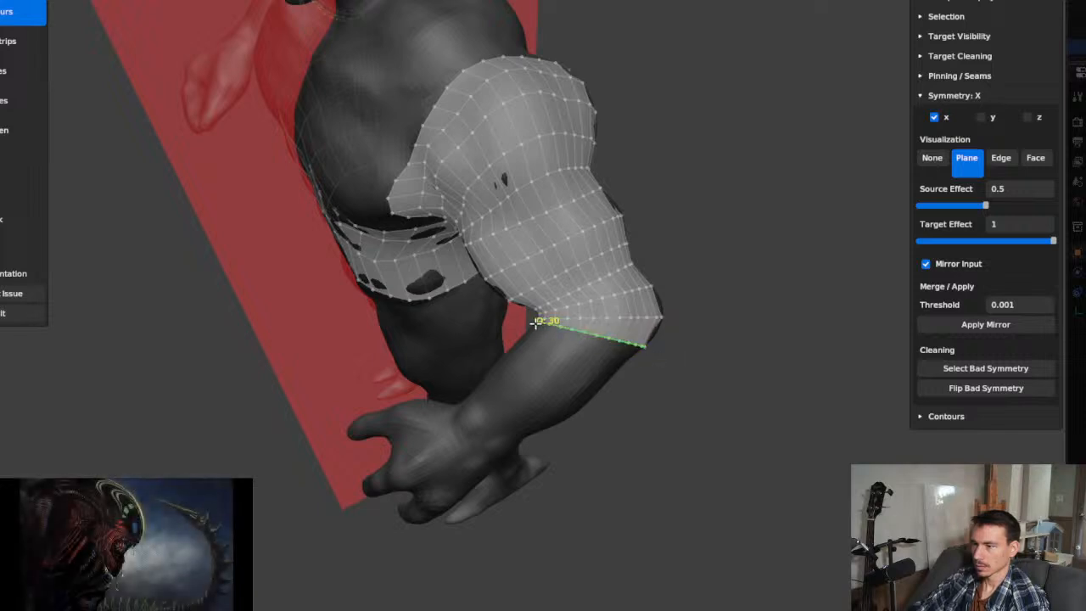
drag(531, 321, 643, 389)
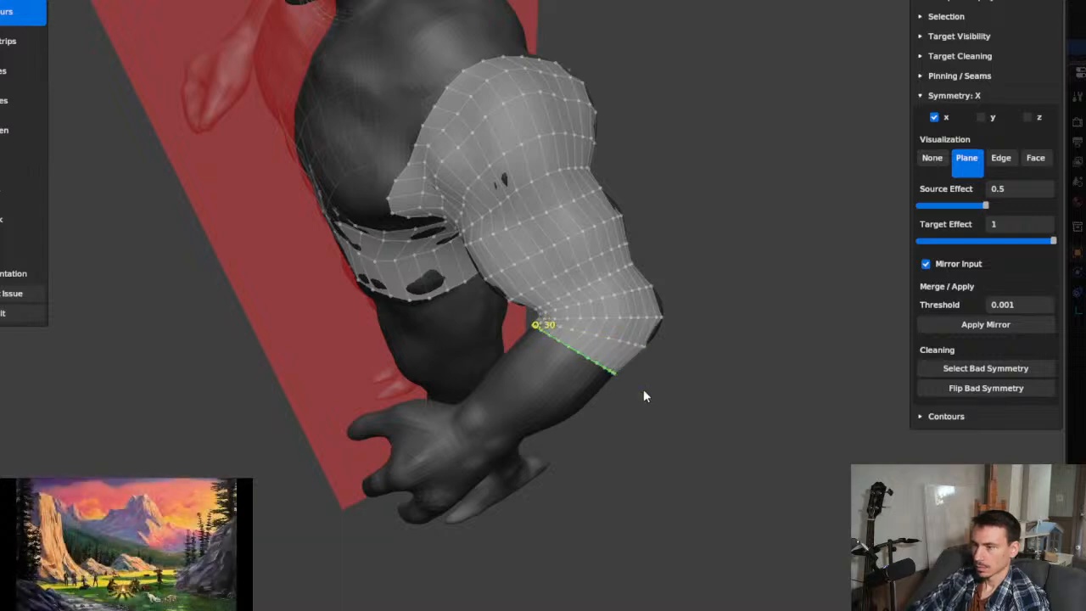
Step: Continue down the left forearm with five contours, from just below the elbow to the wrist
key(KP_1)
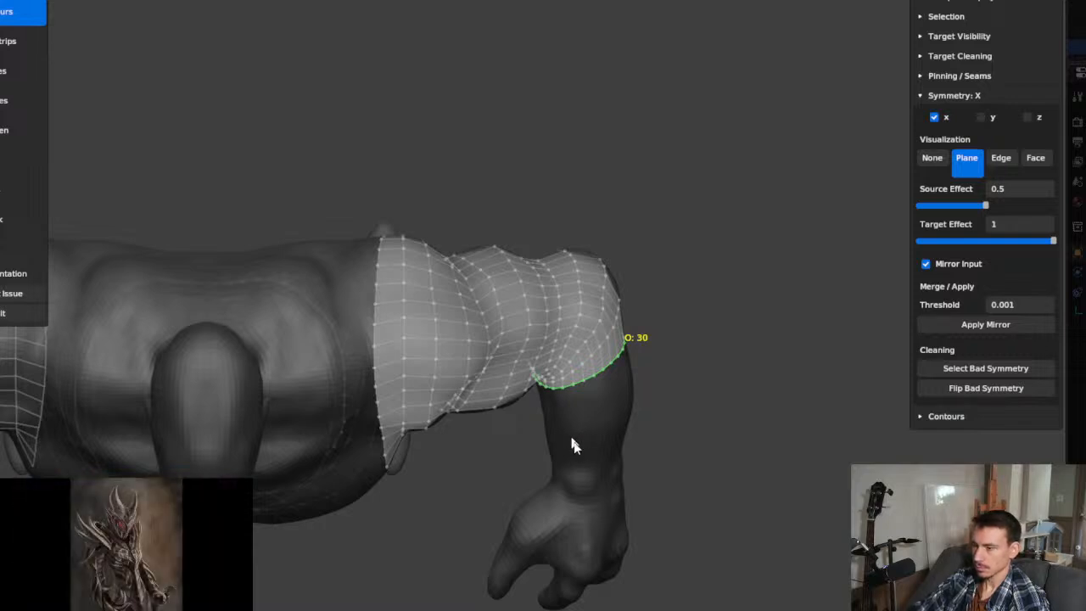
key(KP_1)
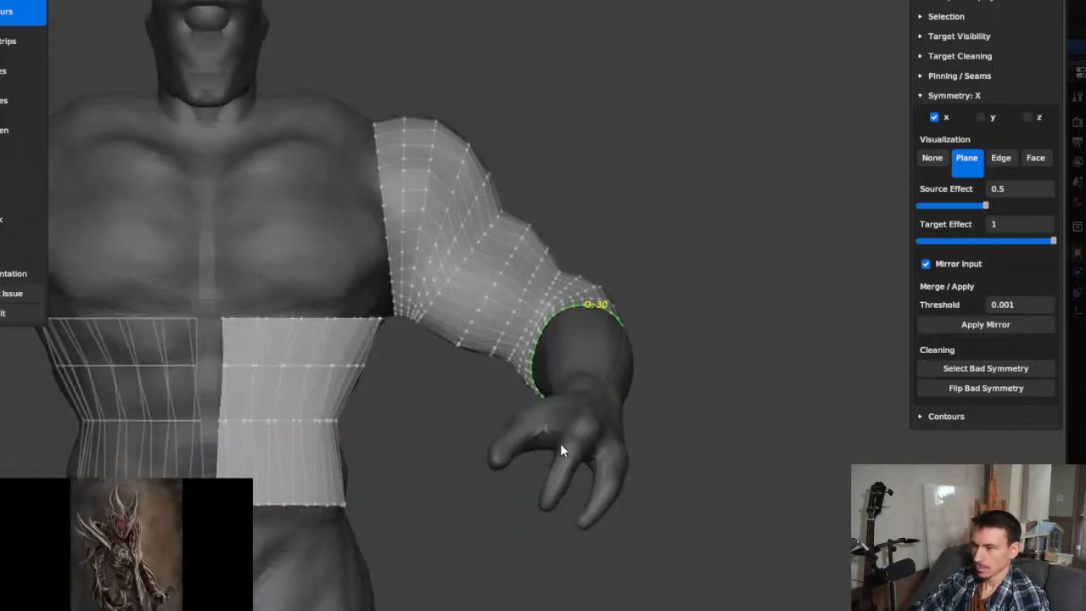
middle_drag(560, 443, 642, 429)
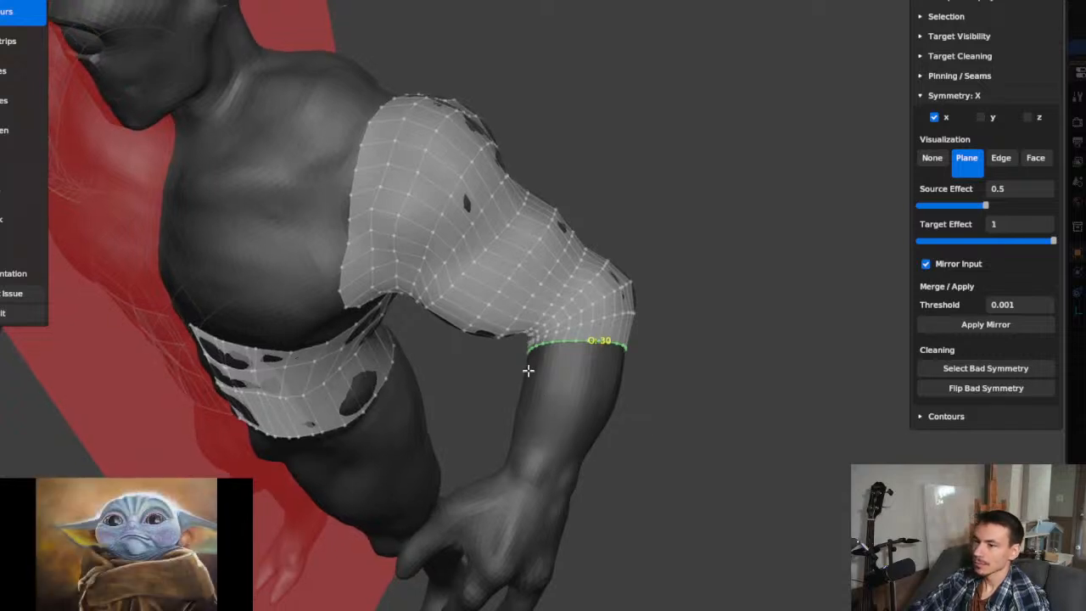
drag(515, 363, 670, 371)
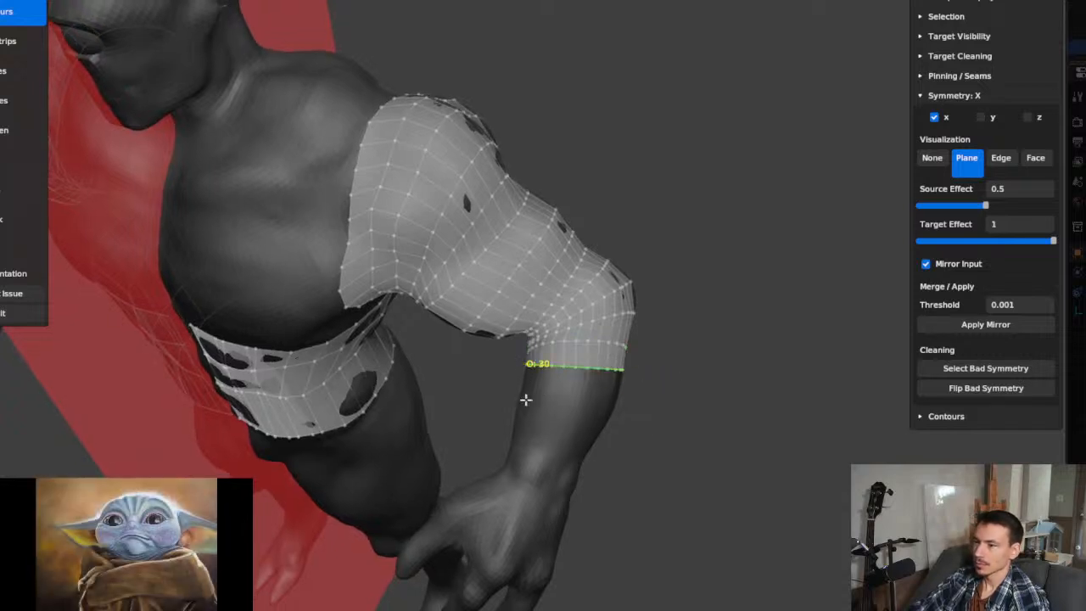
drag(519, 384, 645, 407)
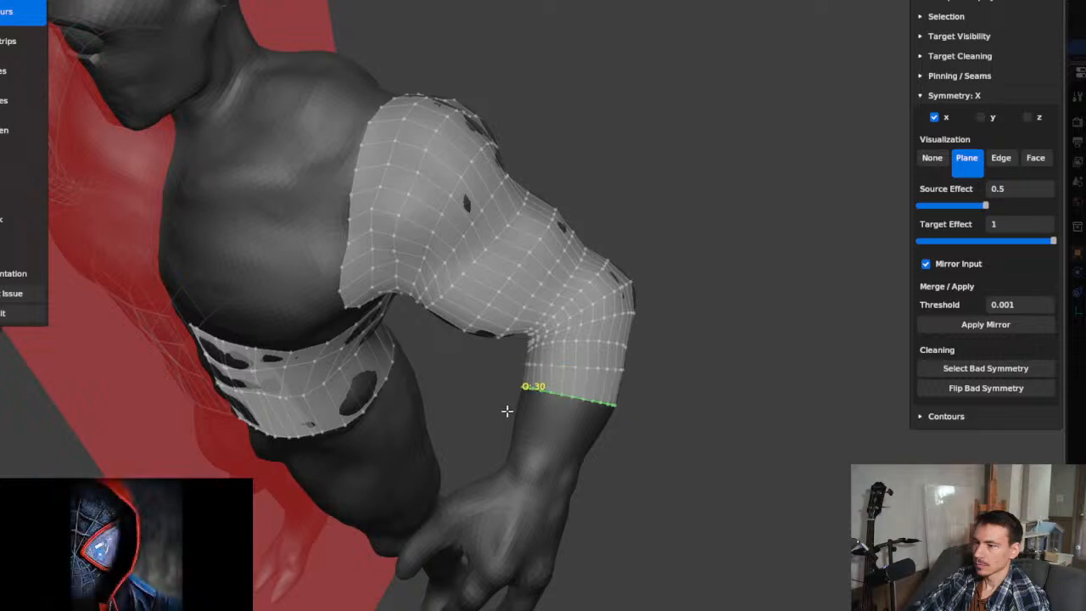
drag(507, 412, 655, 449)
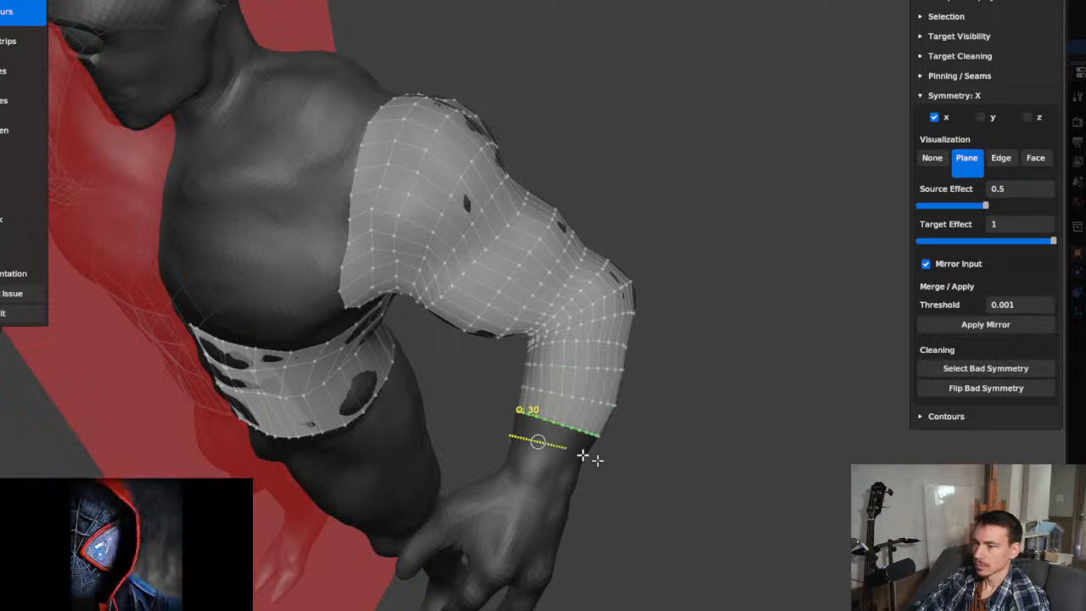
drag(582, 457, 587, 459)
drag(503, 459, 628, 507)
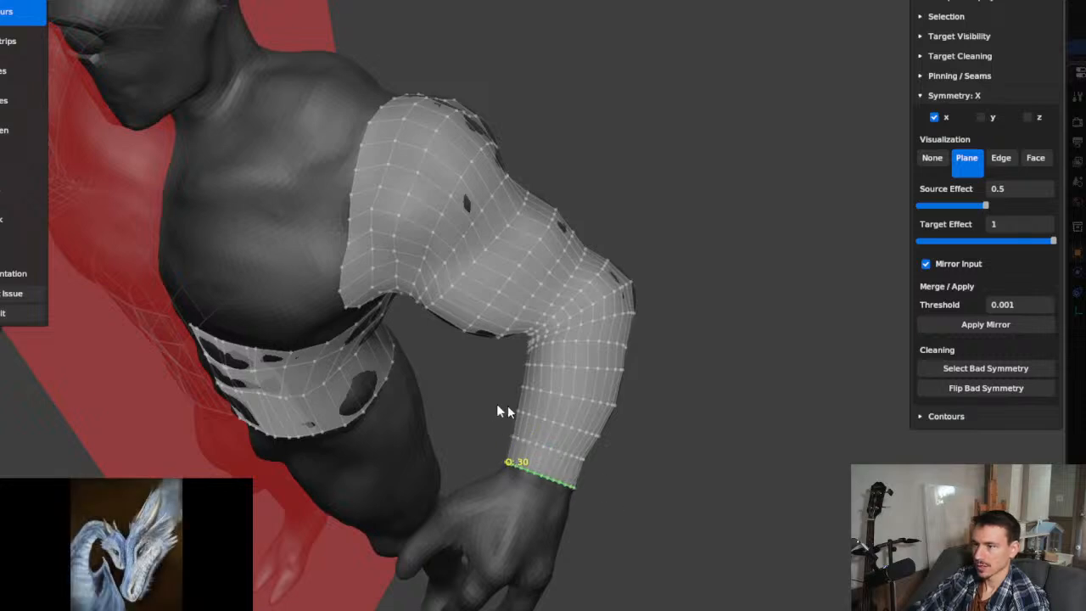
Step: Switch to Patches and examine how the waist band's upper edge lines up with the arm mesh at the left armpit
middle_drag(498, 434, 585, 330)
scroll(511, 363, up, 2)
scroll(514, 359, down, 2)
scroll(582, 327, up, 2)
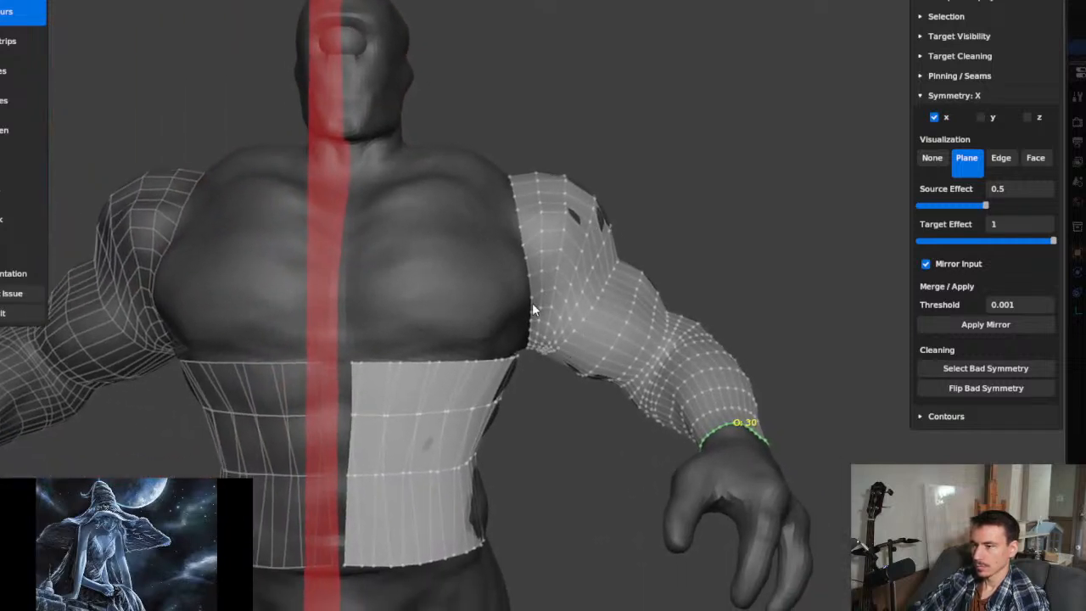
click(10, 101)
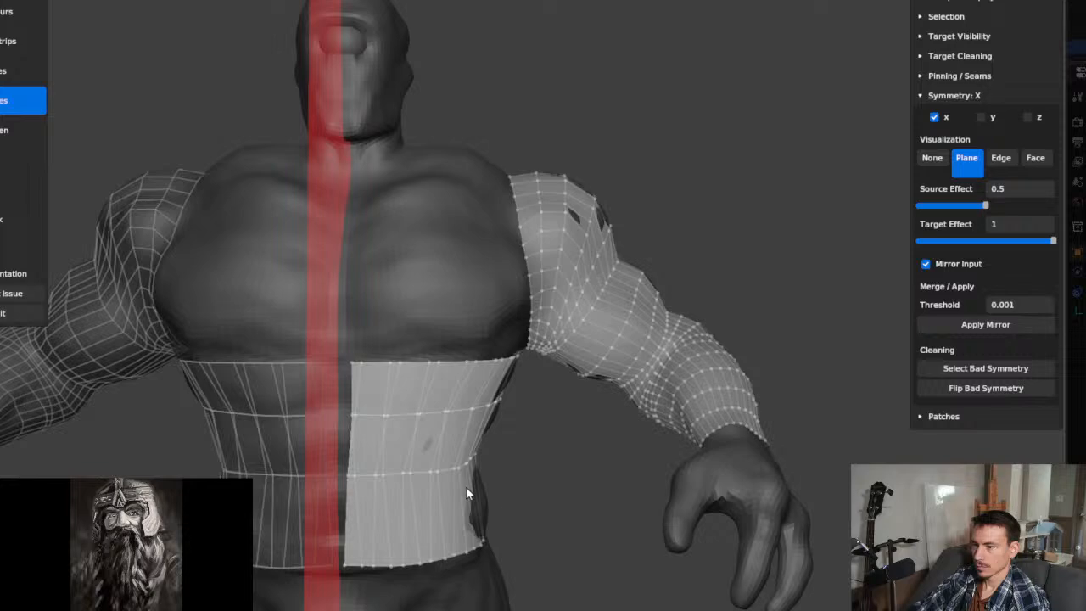
shift+middle_drag(465, 486, 477, 452)
scroll(443, 350, up, 3)
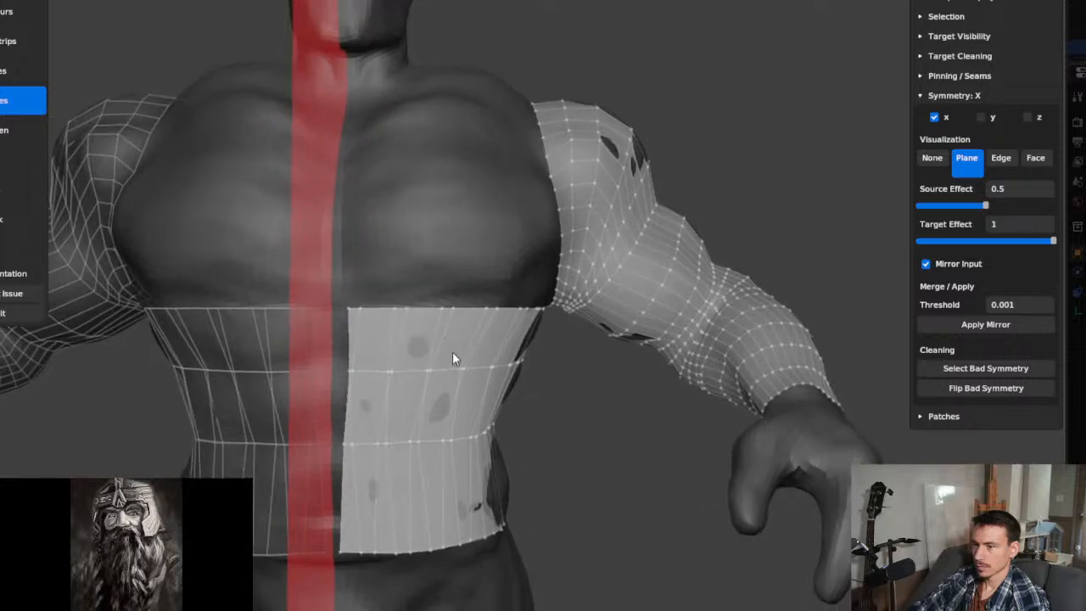
scroll(533, 321, up, 8)
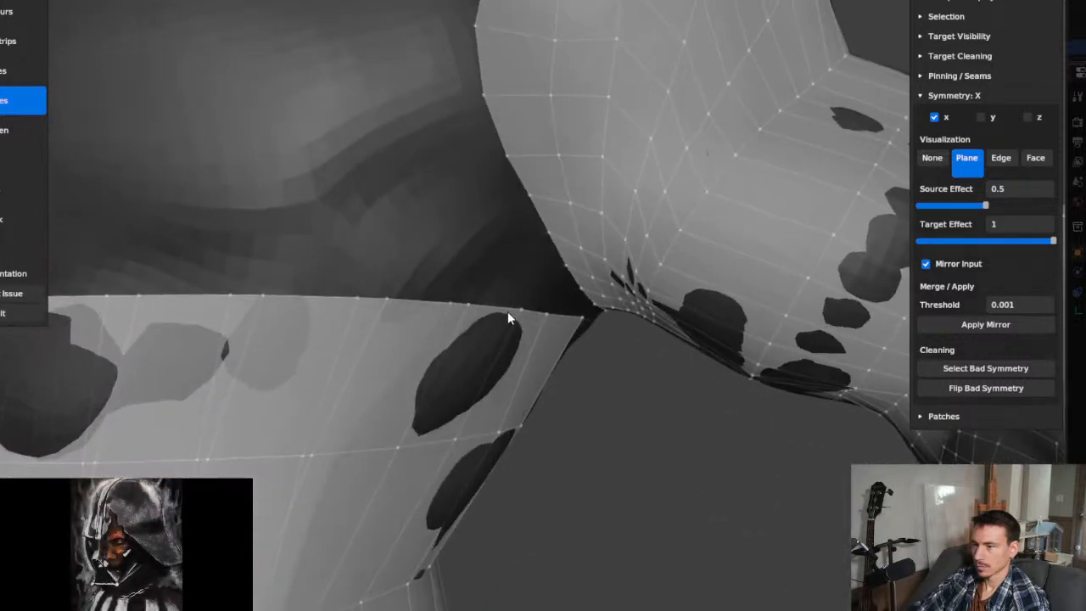
scroll(500, 301, down, 4)
scroll(491, 280, up, 3)
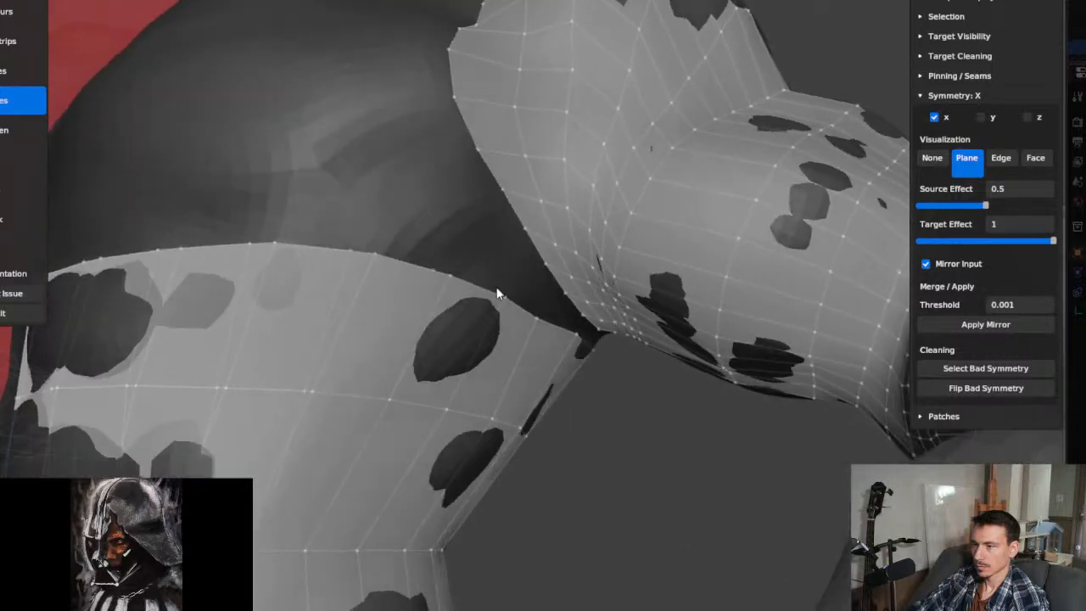
scroll(498, 292, up, 1)
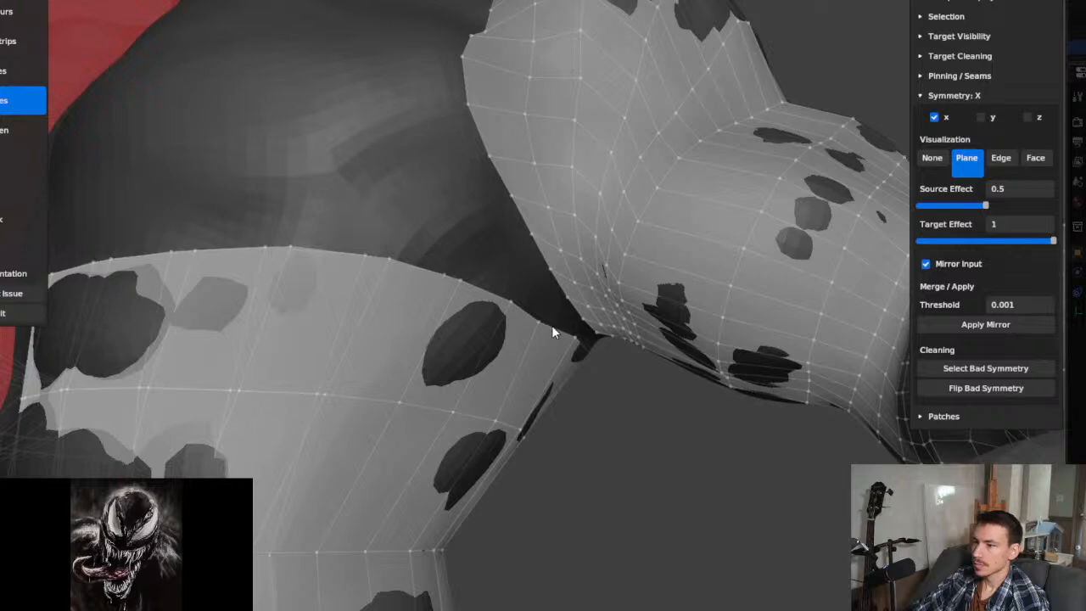
scroll(554, 331, down, 6)
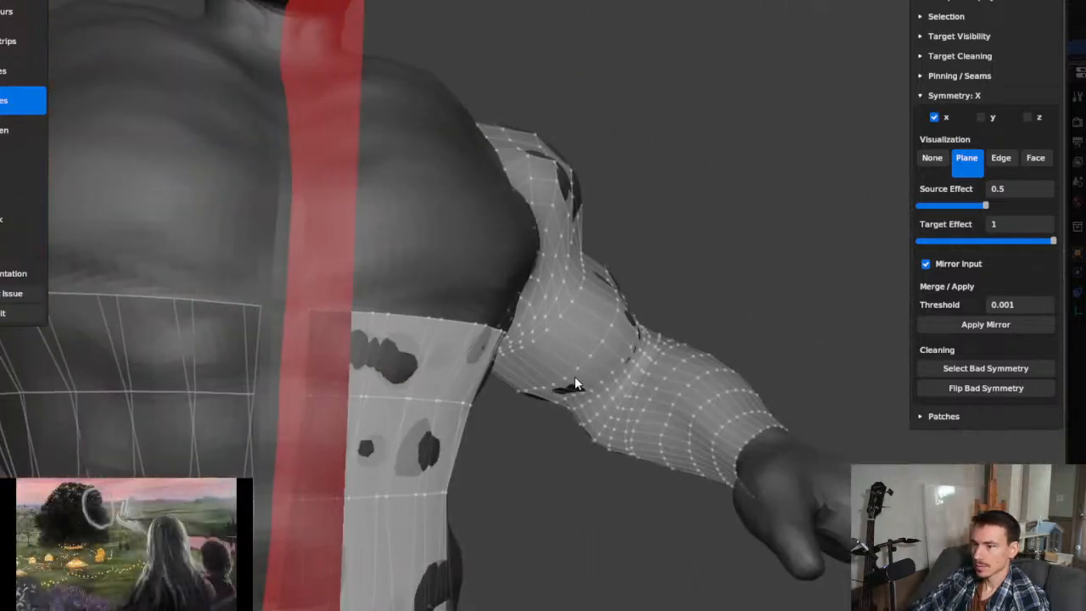
middle_drag(574, 376, 421, 377)
scroll(398, 371, up, 4)
scroll(374, 398, down, 3)
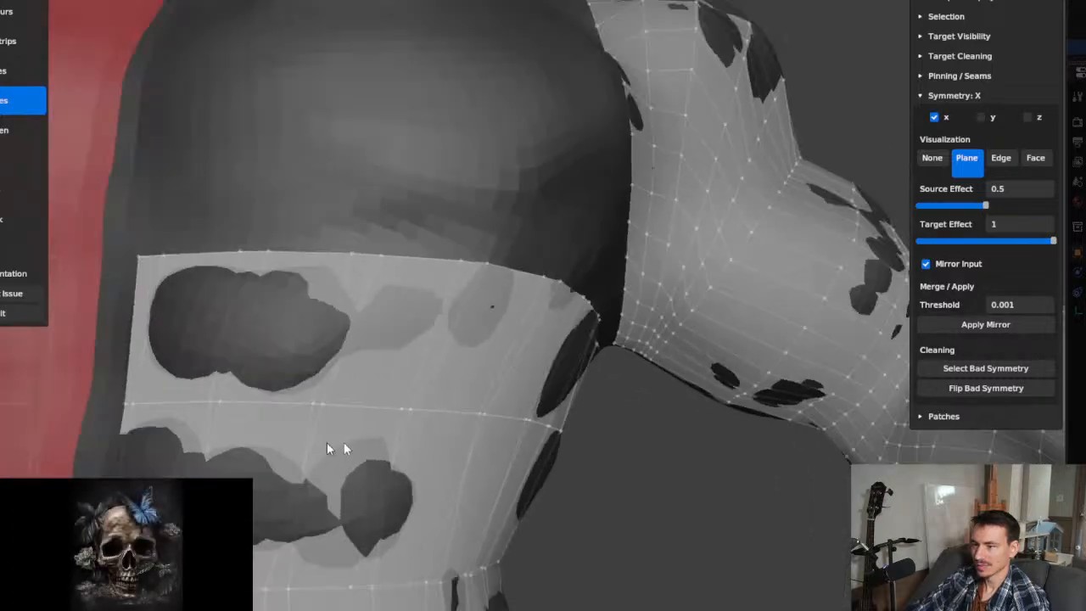
middle_drag(409, 416, 472, 437)
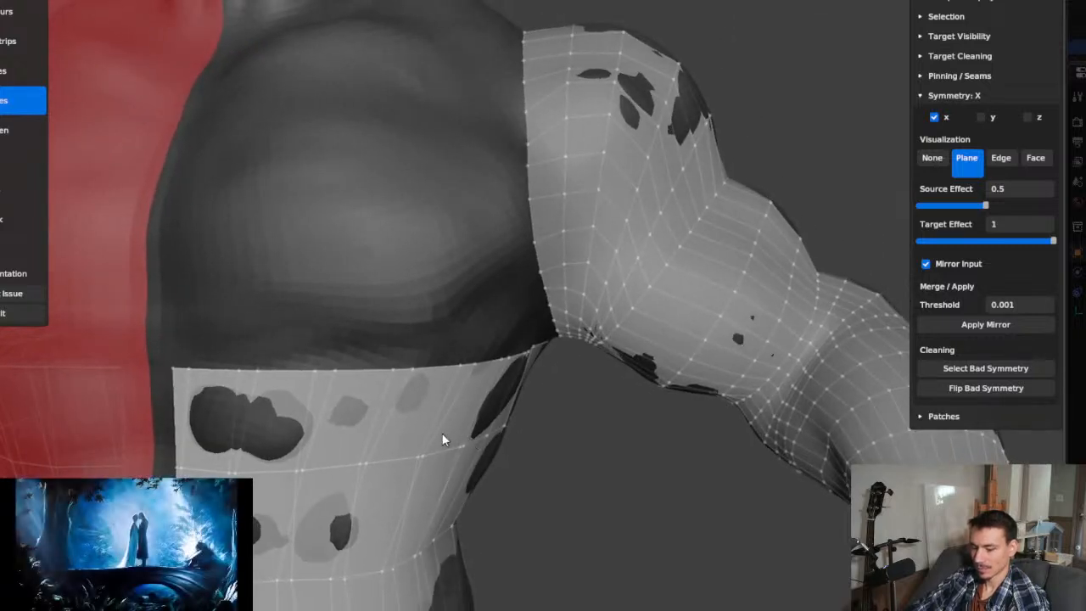
Step: Select the whole waist band and delete its faces, leaving only the arm mesh
click(412, 416)
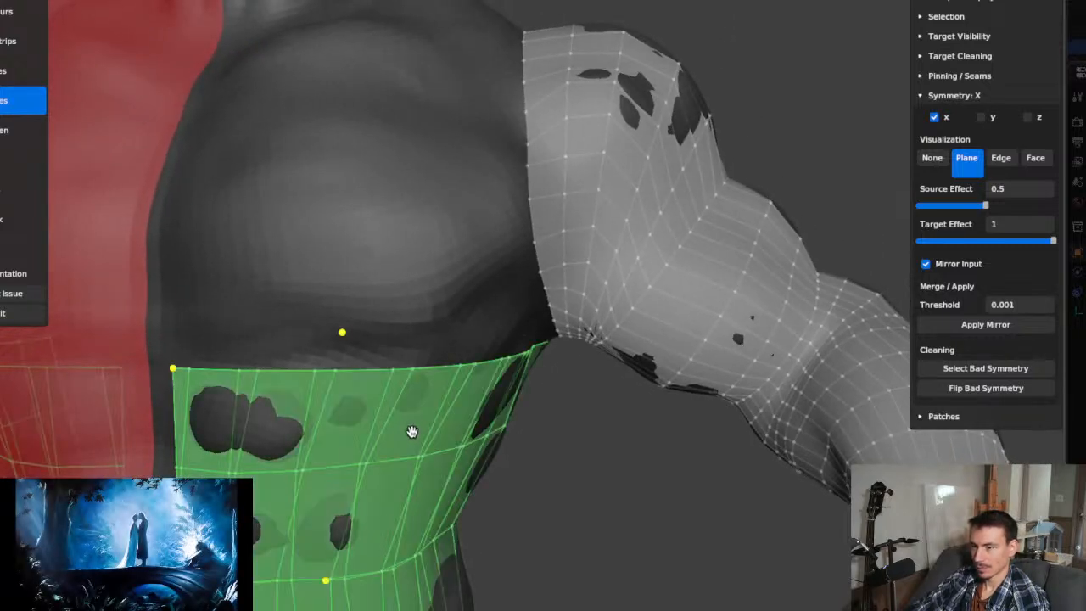
middle_drag(411, 432, 417, 445)
key(x)
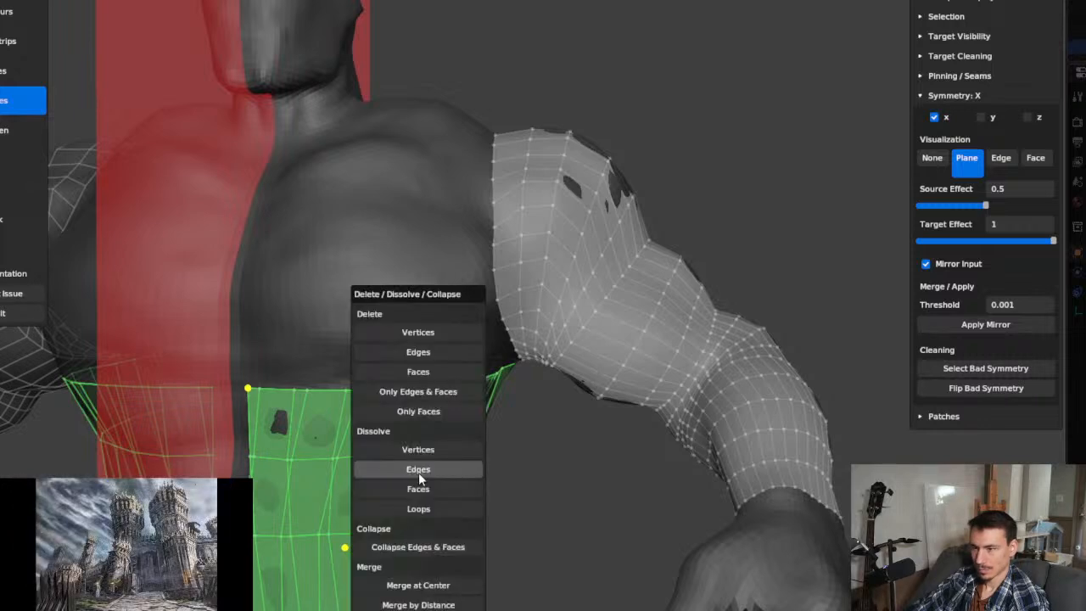
click(442, 370)
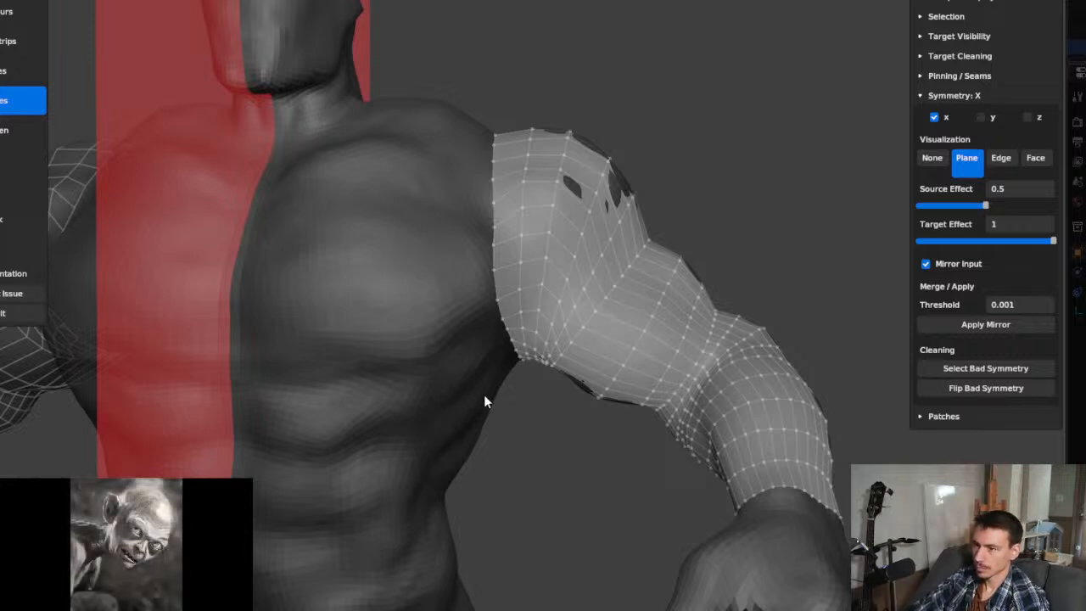
Step: Switch back to Contours and cut three contours in front view: at the hip line, lower abdomen and narrowest part of the waist
click(24, 12)
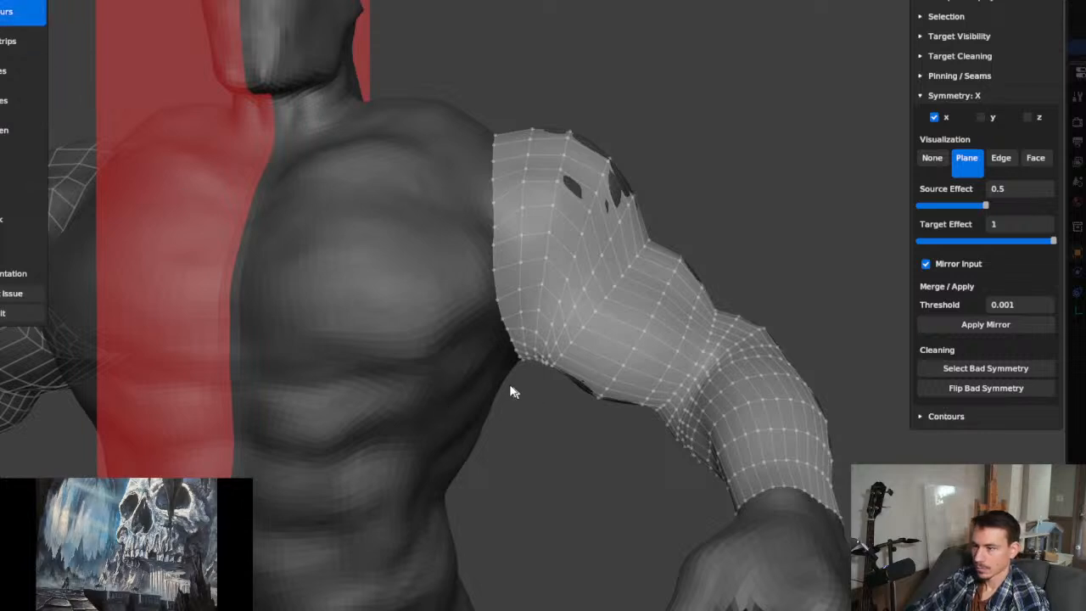
key(KP_1)
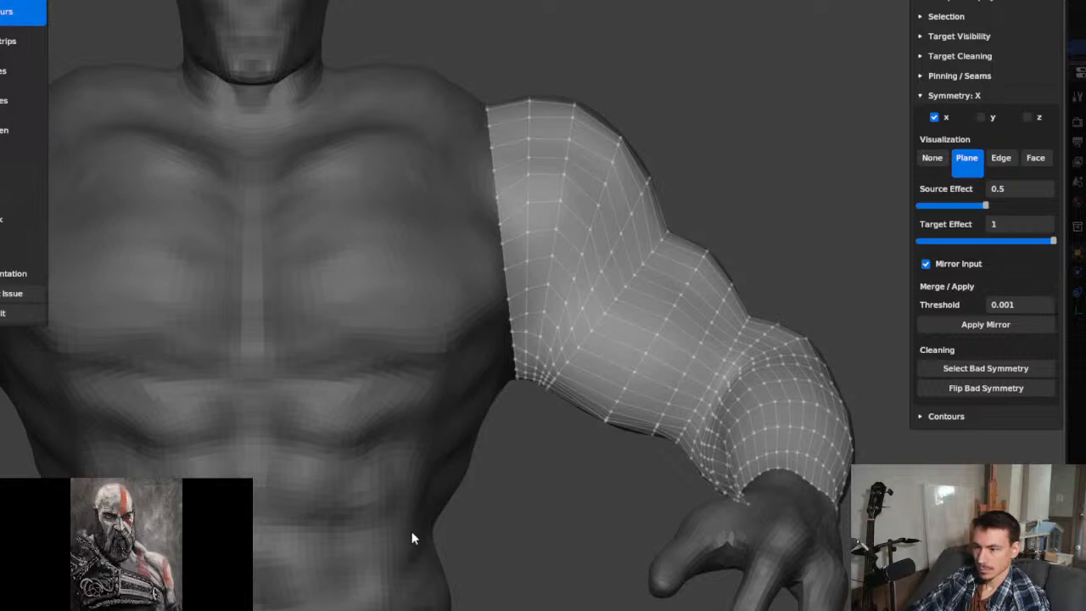
mouse_move(413, 538)
shift+middle_down()
mouse_move(473, 255)
mouse_move(484, 296)
shift+middle_up()
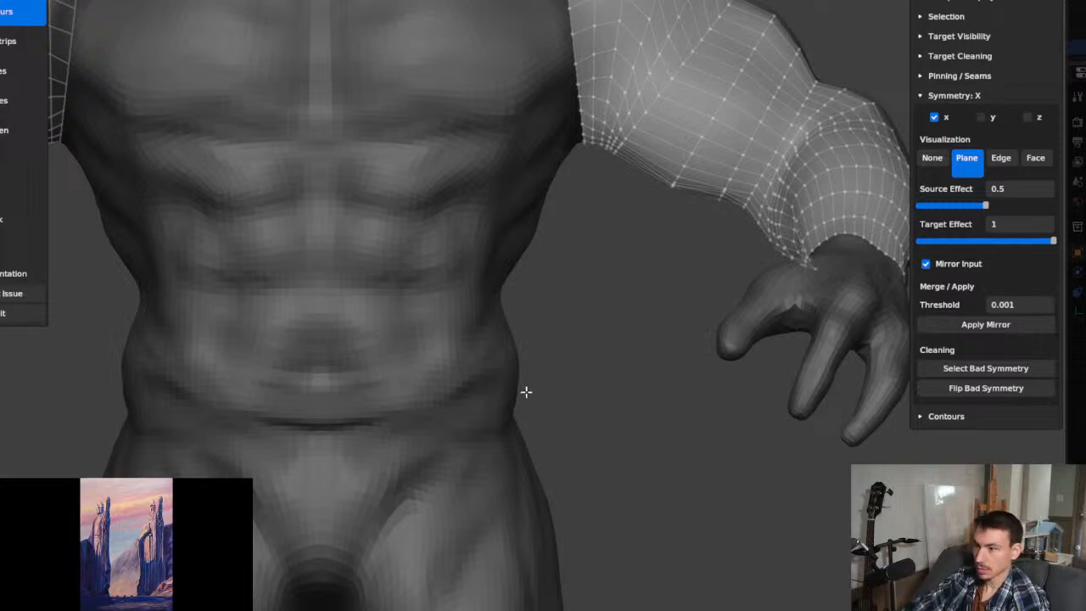
drag(521, 411, 320, 418)
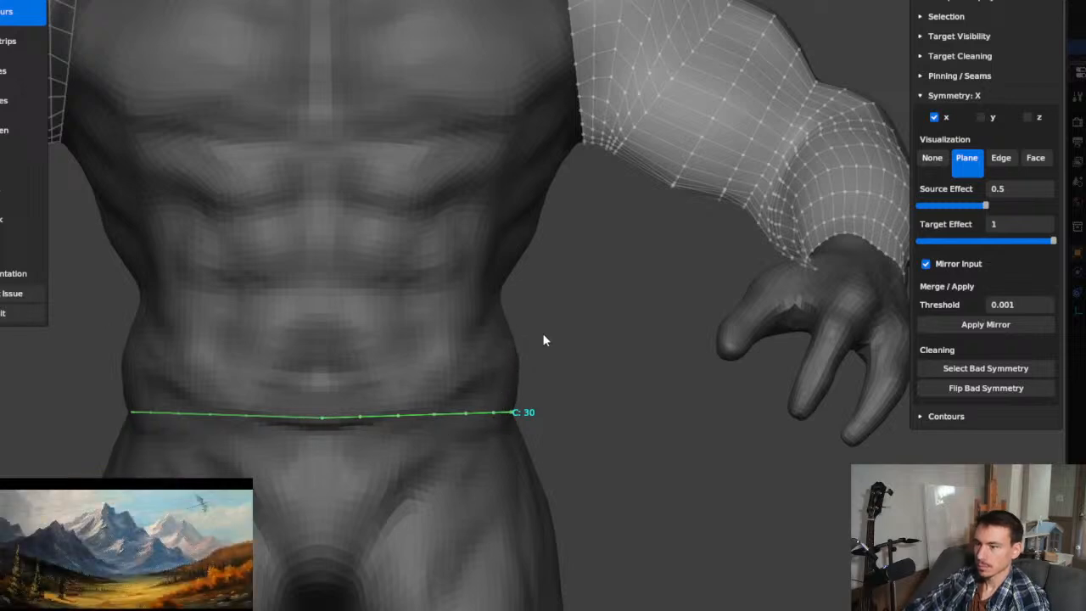
middle_drag(543, 339, 566, 323)
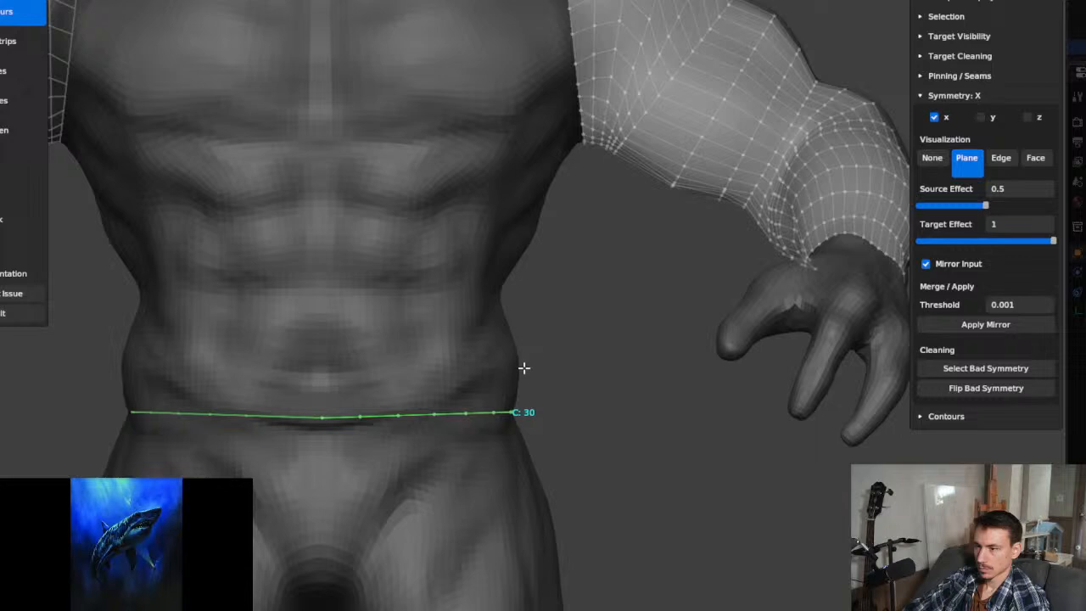
drag(524, 360, 323, 362)
mouse_move(504, 293)
mouse_down()
mouse_move(315, 291)
mouse_move(324, 289)
mouse_up()
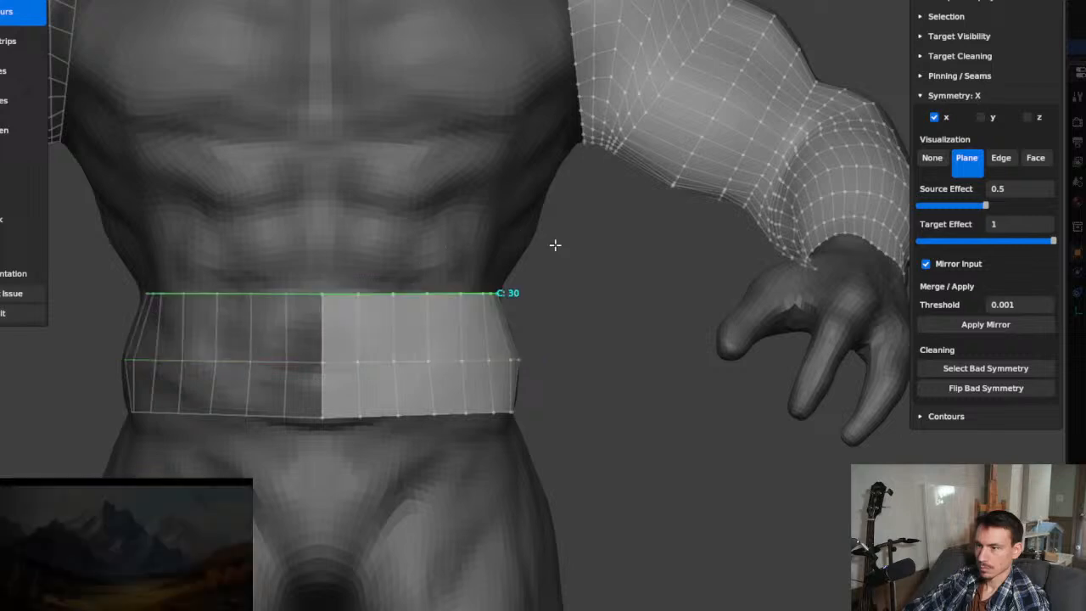
Step: Extend the torso band upward with four more contours, from above the waist to the armpit level beneath the chest
drag(533, 234, 328, 235)
drag(547, 200, 322, 189)
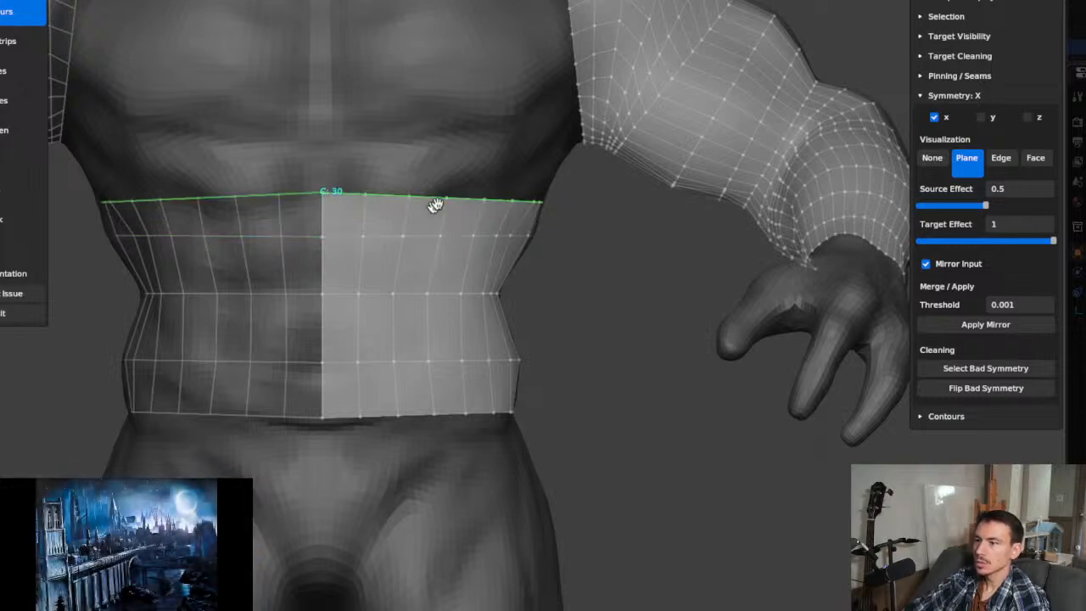
mouse_move(436, 201)
middle_down()
mouse_move(456, 194)
mouse_move(538, 348)
middle_up()
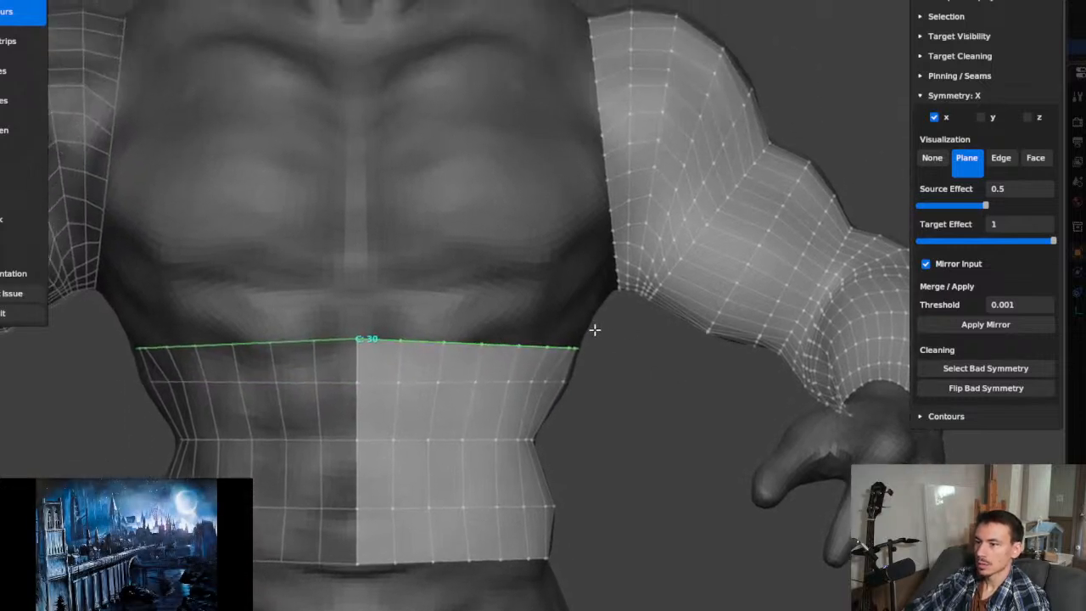
drag(596, 319, 360, 307)
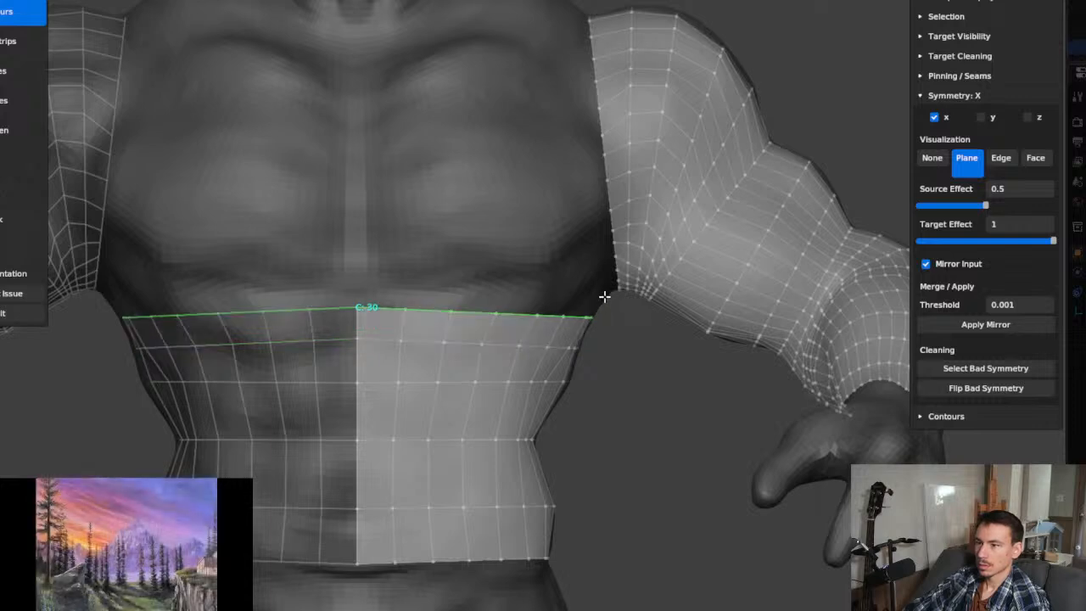
drag(609, 296, 363, 283)
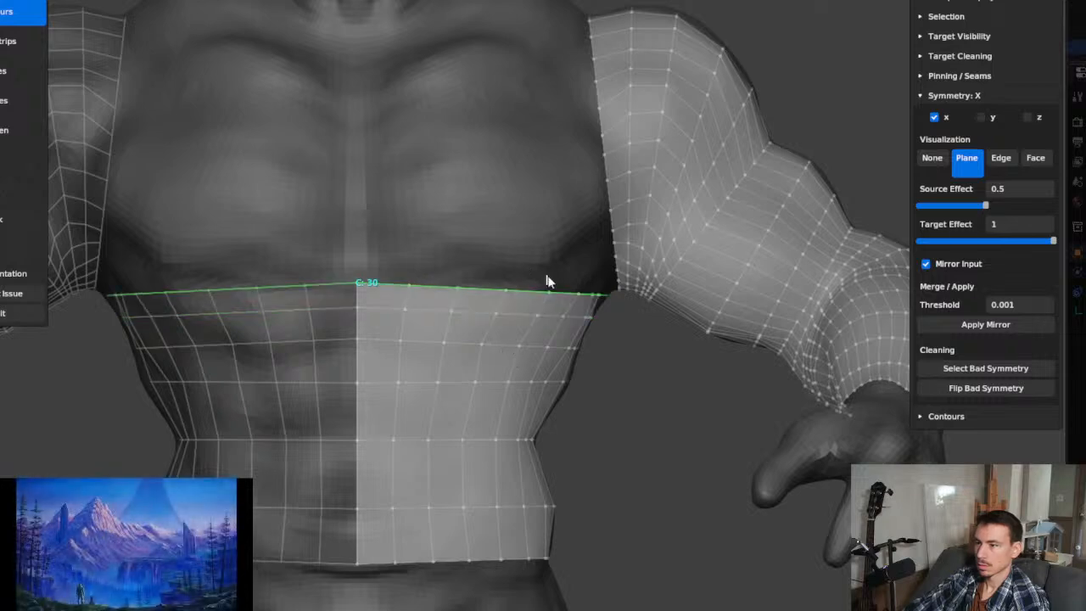
mouse_move(548, 279)
shift+middle_down()
mouse_move(542, 363)
mouse_move(552, 361)
shift+middle_up()
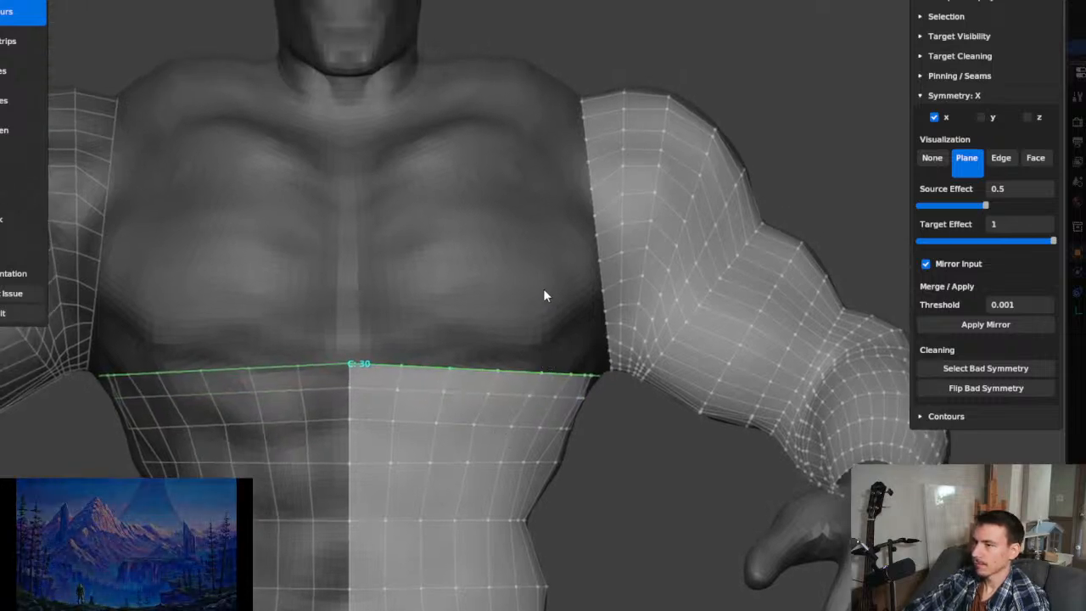
Step: Switch to Patches and select one boundary edge of the arm mesh and the facing torso edge at the left armpit
click(3, 101)
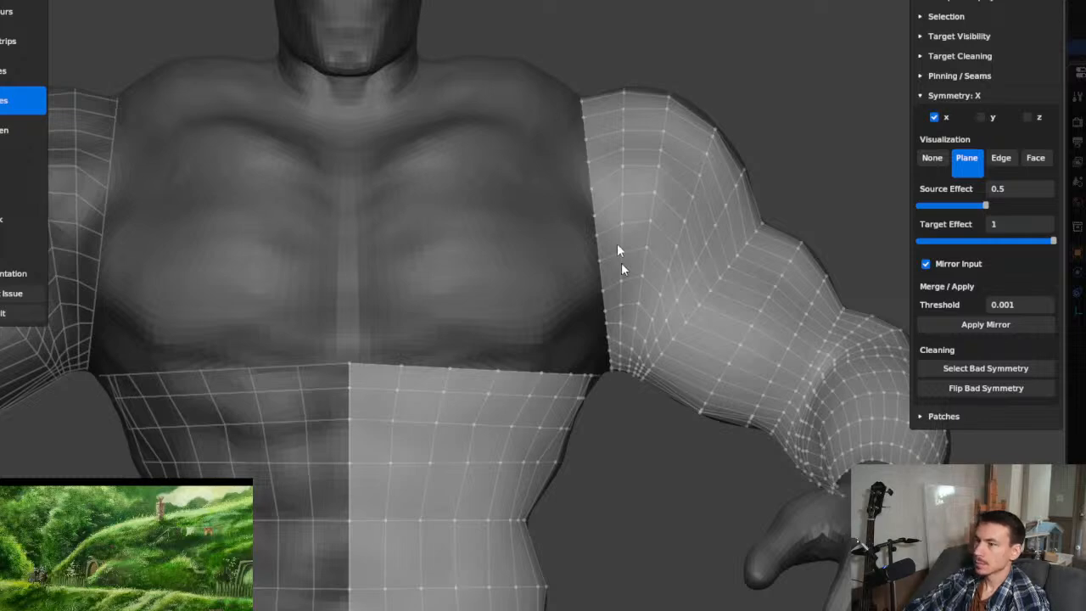
scroll(615, 356, up, 10)
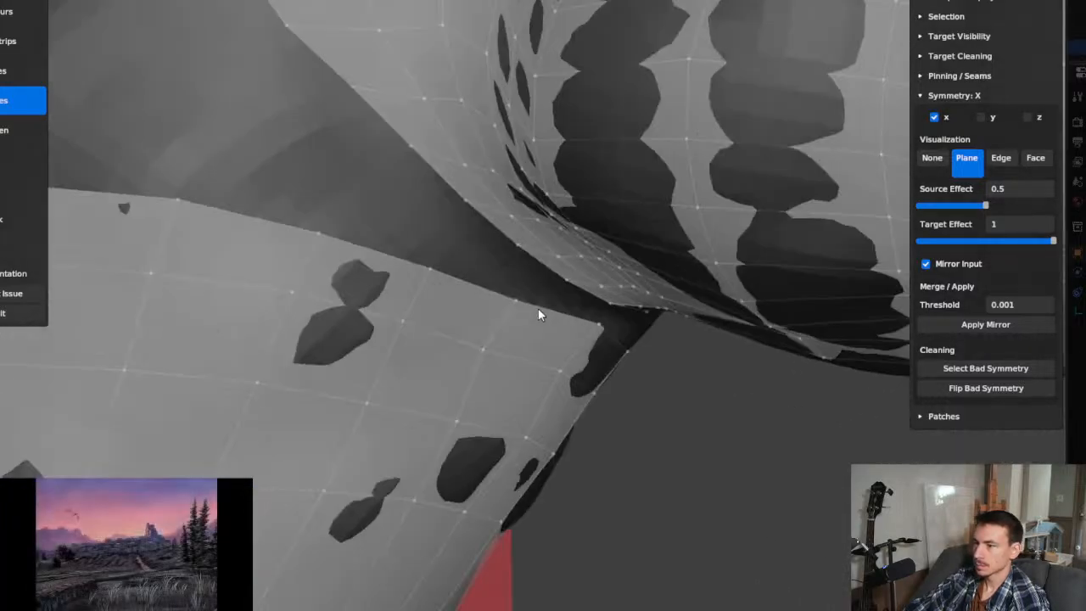
scroll(543, 311, left, 5)
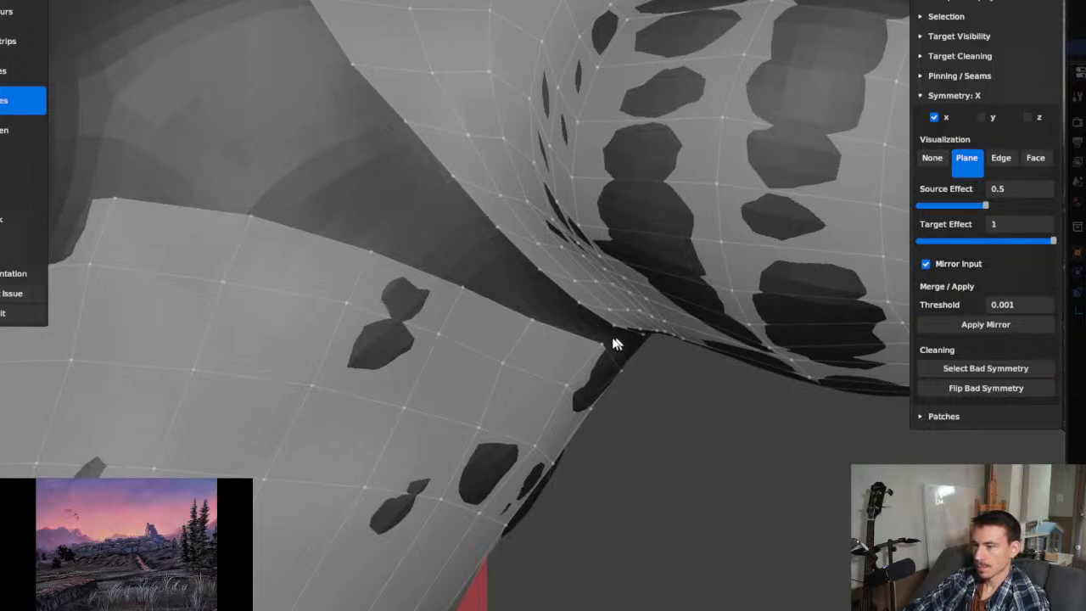
click(578, 302)
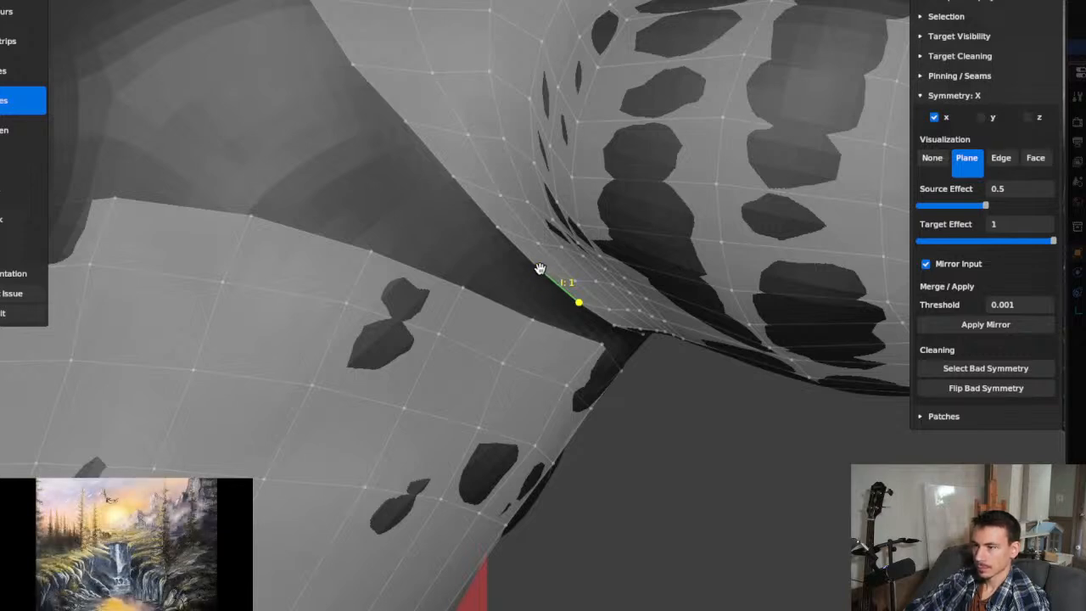
drag(539, 269, 527, 302)
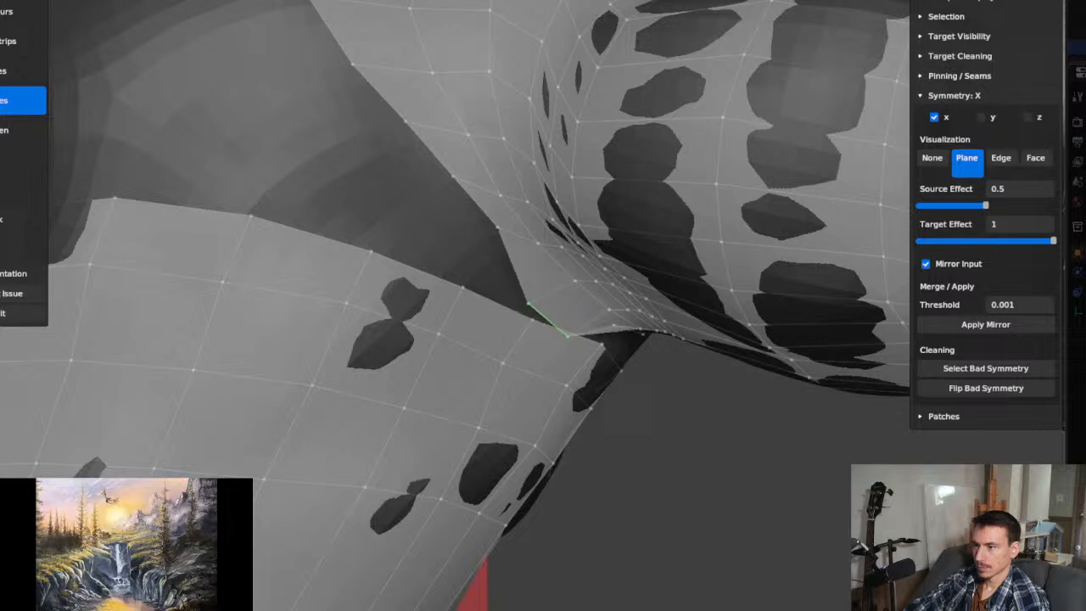
key(ctrl+z)
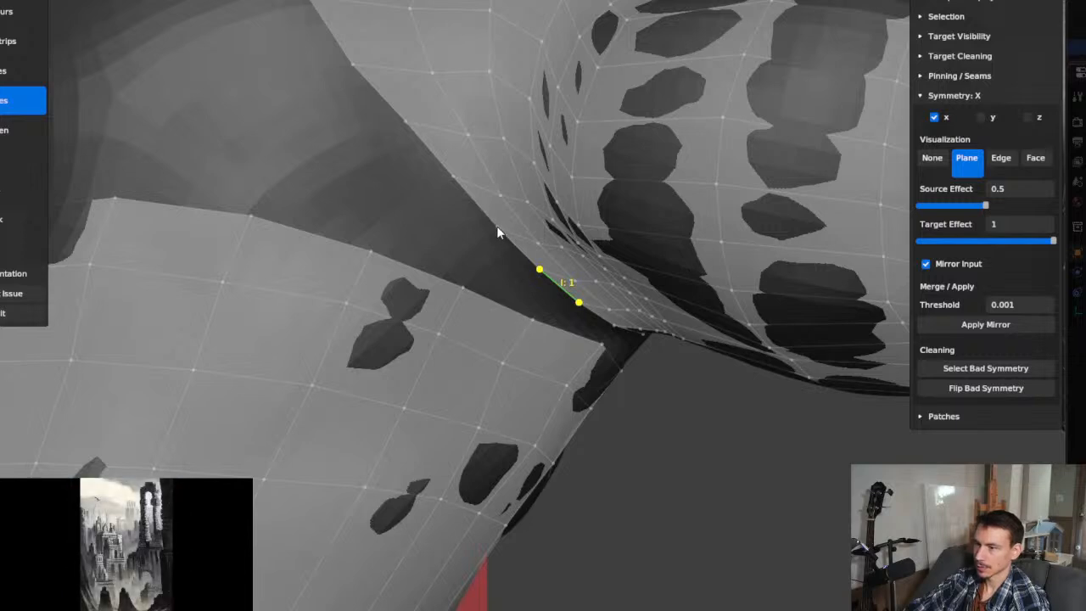
click(518, 314)
mouse_move(567, 356)
middle_down()
mouse_move(540, 325)
mouse_move(488, 310)
mouse_move(515, 325)
middle_up()
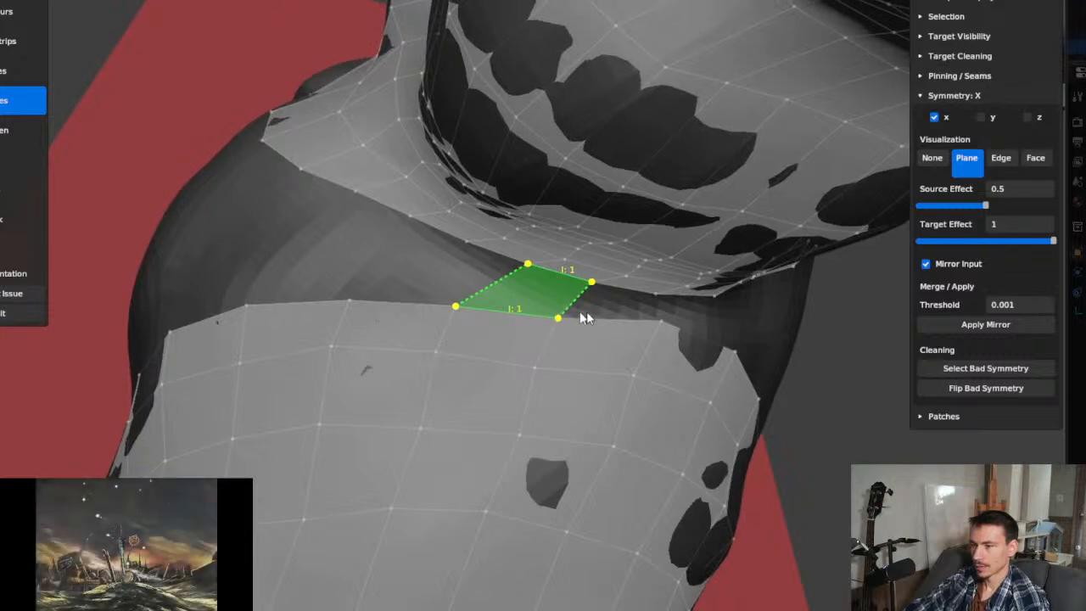
Step: Extend the armpit selection to three consecutive edges on both the arm boundary and the torso's upper boundary
click(652, 292)
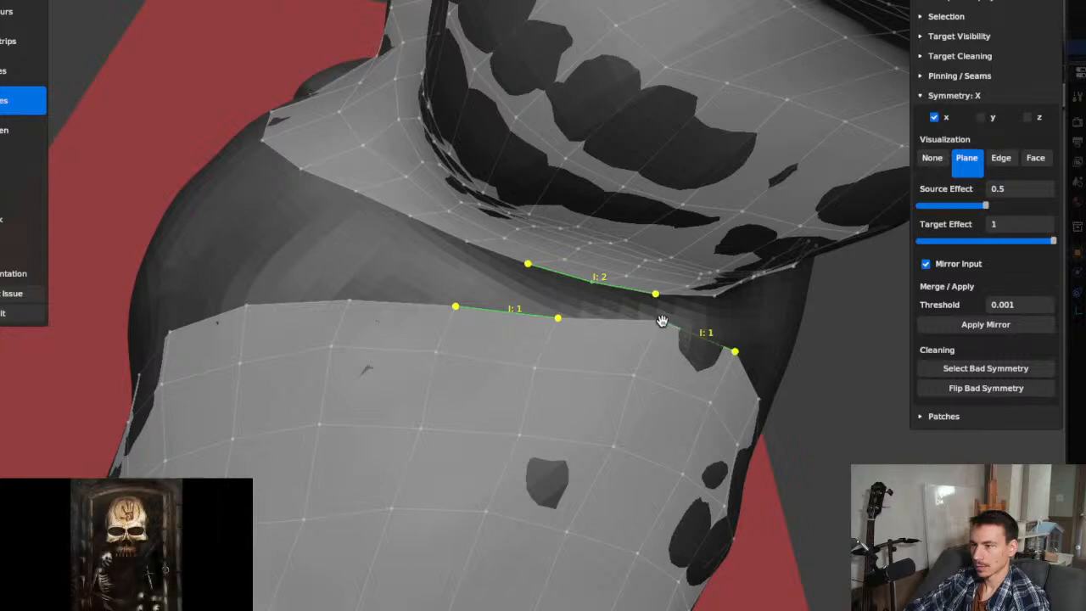
click(661, 320)
middle_drag(676, 334, 699, 272)
click(706, 258)
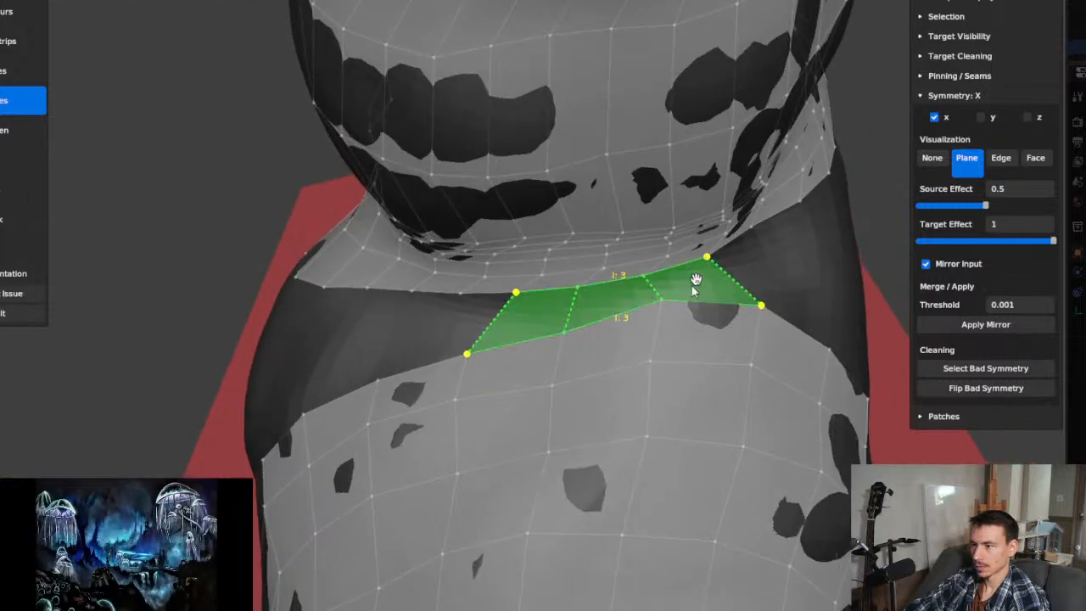
Step: Add an arm boundary edge and a torso boundary edge farther toward the chest to the bridging selection
middle_drag(669, 307, 729, 331)
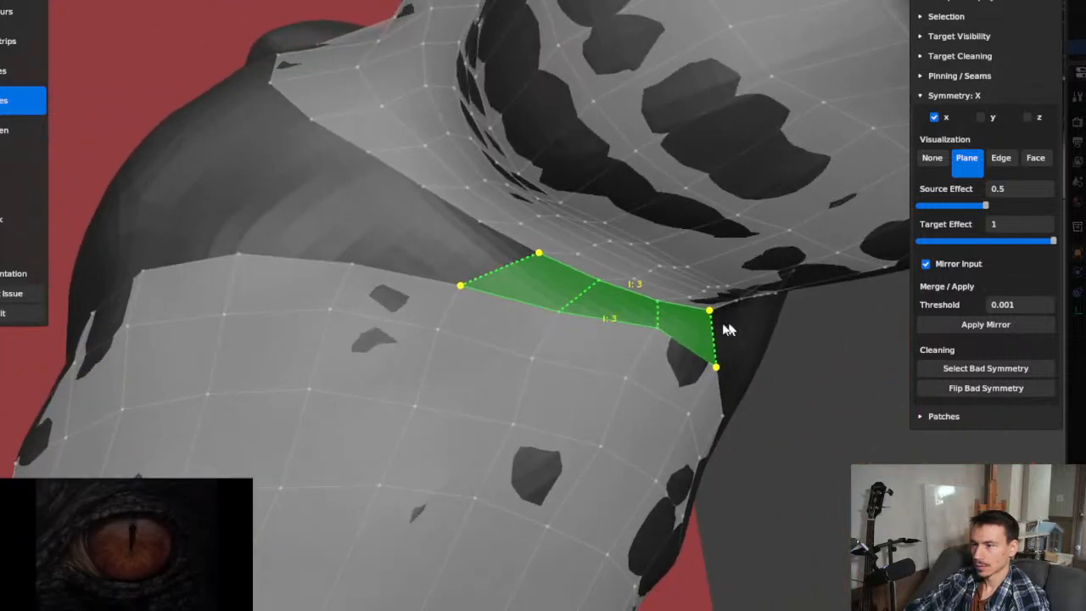
drag(478, 221, 422, 186)
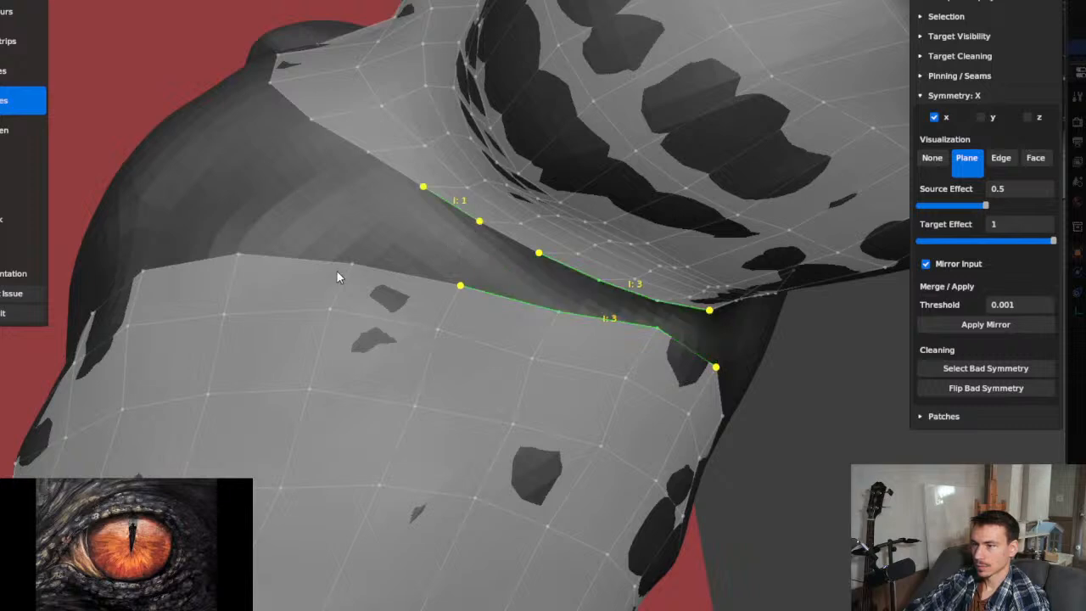
drag(350, 260, 239, 253)
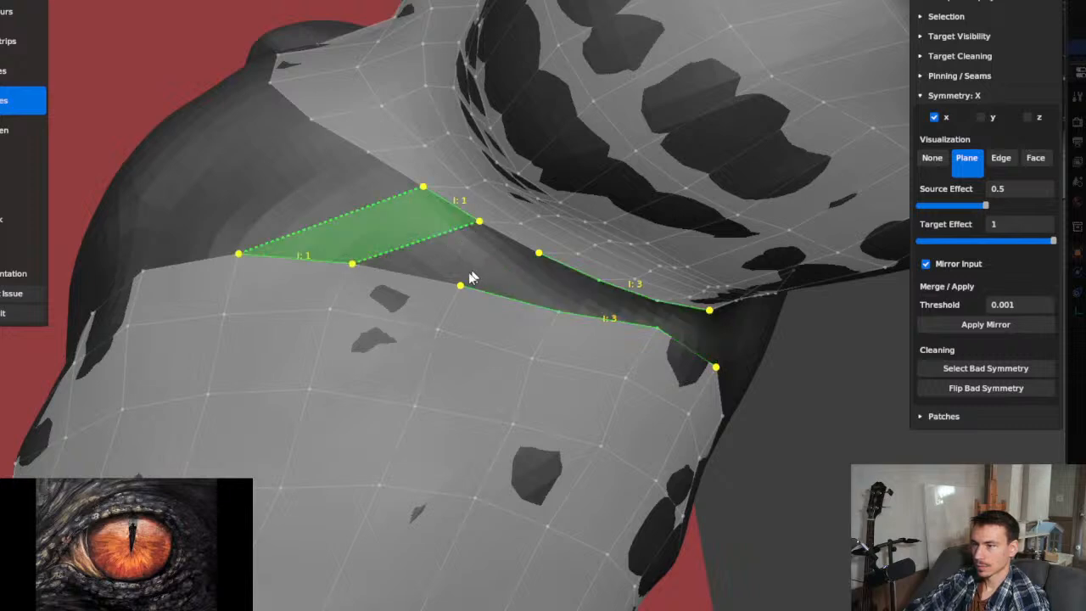
Step: Select matching eight-segment edge rows along the torso's upper rim and the shoulder's underarm opening to bound a patch
click(441, 281)
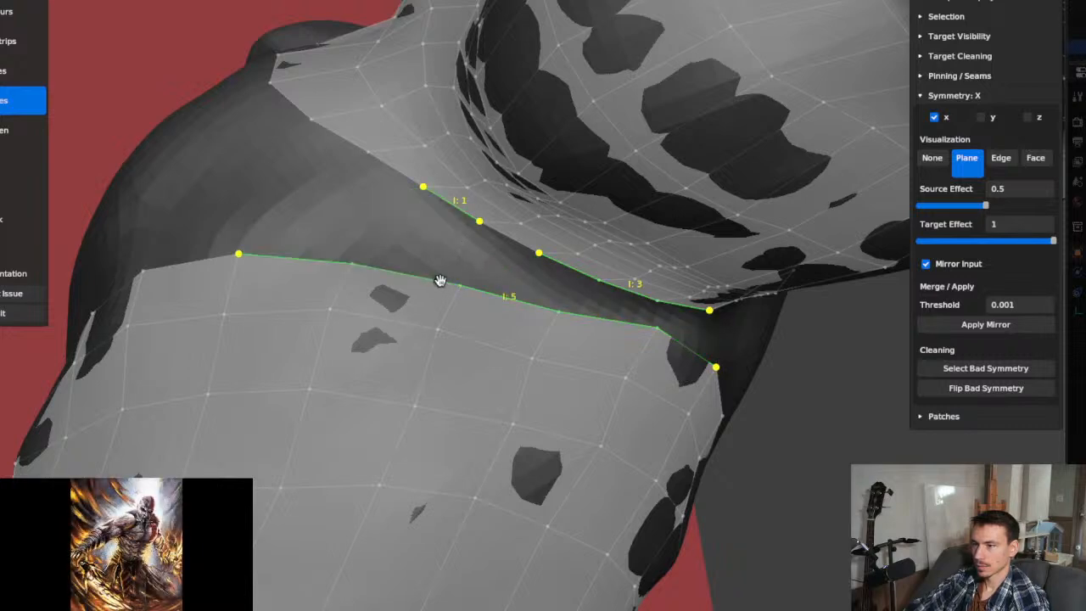
click(507, 235)
drag(367, 151, 311, 120)
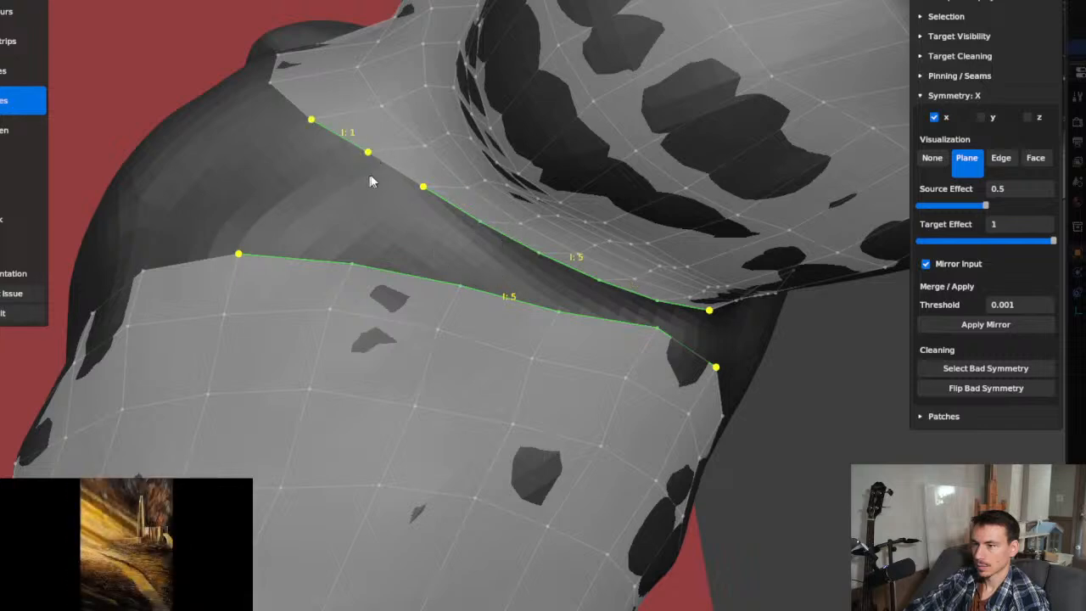
click(387, 160)
click(201, 258)
mouse_move(316, 292)
middle_down()
mouse_move(374, 341)
mouse_move(319, 129)
middle_up()
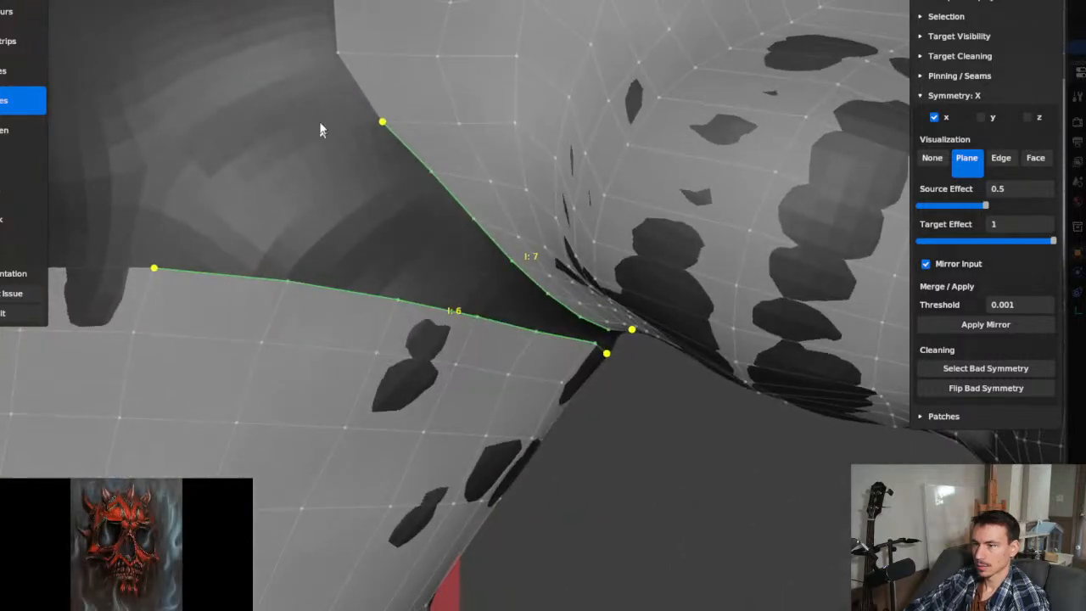
click(353, 81)
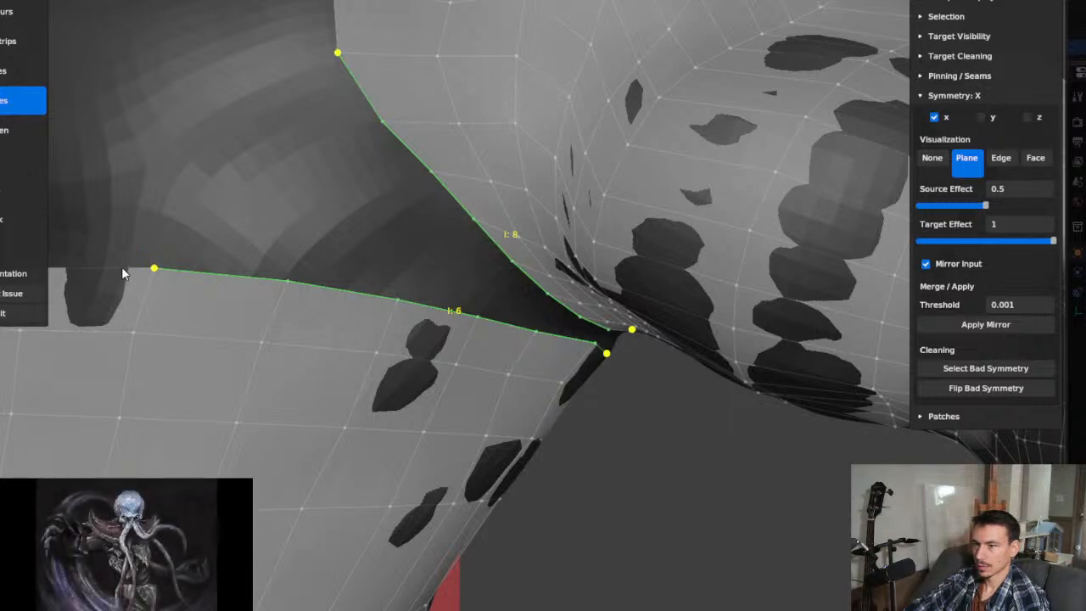
mouse_move(641, 379)
middle_down()
mouse_move(602, 387)
mouse_move(522, 346)
mouse_move(599, 345)
mouse_move(681, 375)
middle_up()
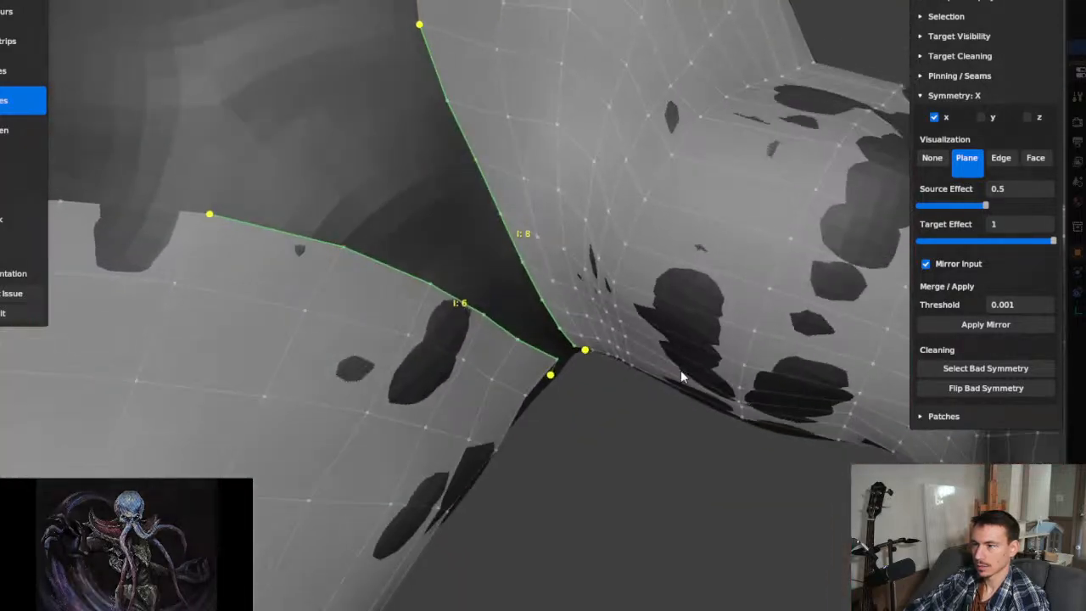
click(175, 220)
mouse_move(242, 270)
middle_down()
mouse_move(356, 316)
mouse_move(184, 273)
mouse_move(463, 370)
mouse_move(468, 340)
mouse_move(486, 374)
mouse_move(432, 366)
mouse_move(474, 363)
middle_up()
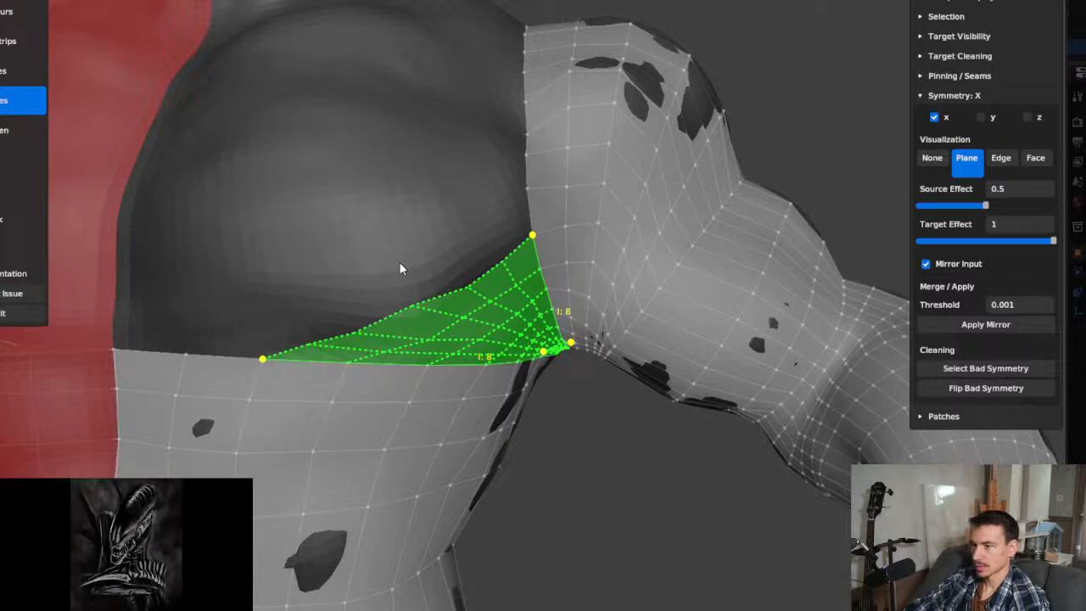
Step: Fill the armpit gap between the torso rim and shoulder opening with a patch, using the preview with crossing segments
mouse_move(558, 435)
middle_down()
mouse_move(483, 395)
mouse_move(364, 381)
mouse_move(242, 424)
mouse_move(279, 439)
mouse_move(487, 429)
mouse_move(573, 449)
mouse_move(478, 381)
mouse_move(426, 359)
mouse_move(498, 398)
middle_up()
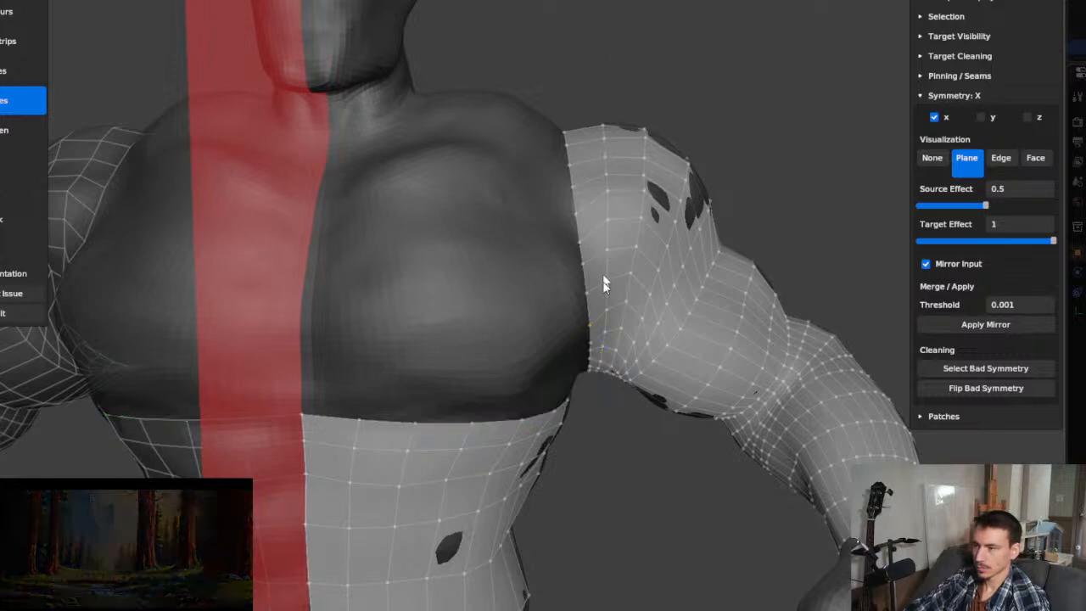
mouse_move(598, 195)
middle_down()
mouse_move(558, 250)
mouse_move(530, 243)
middle_up()
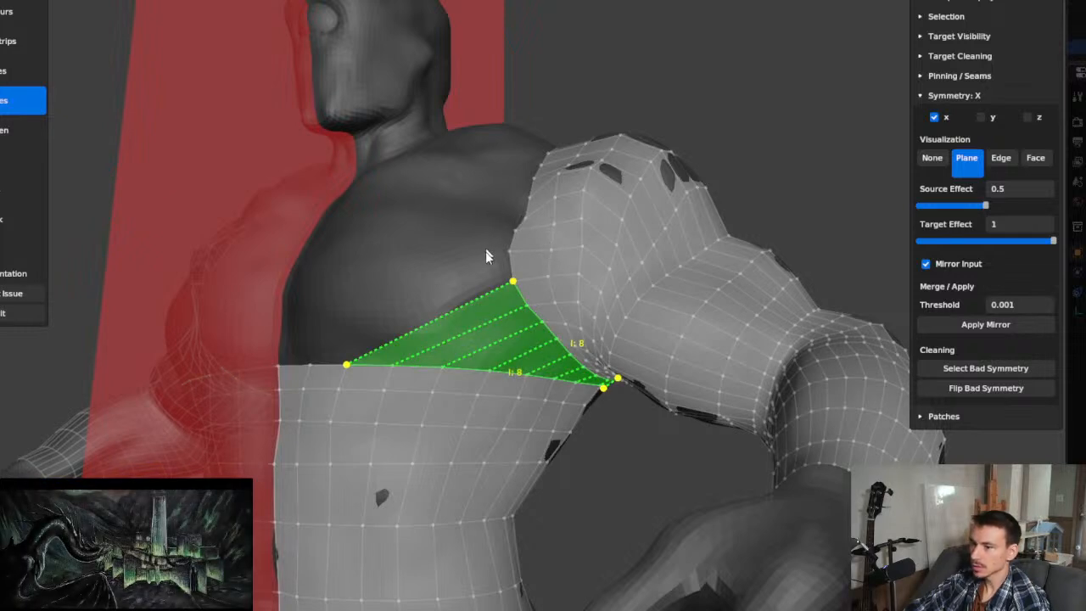
scroll(514, 346, up, 2)
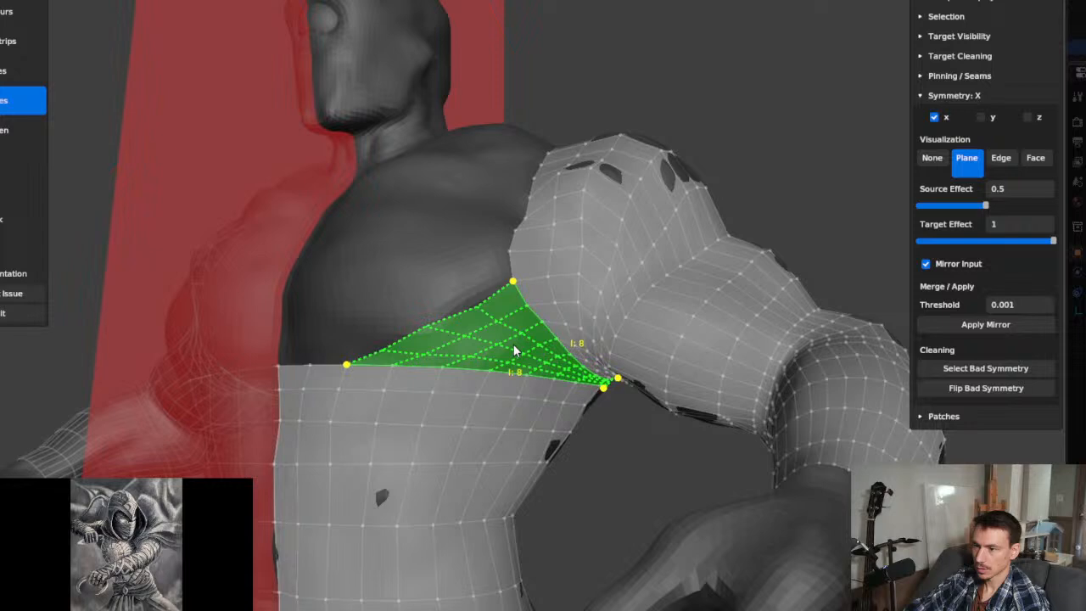
key(ctrl+z)
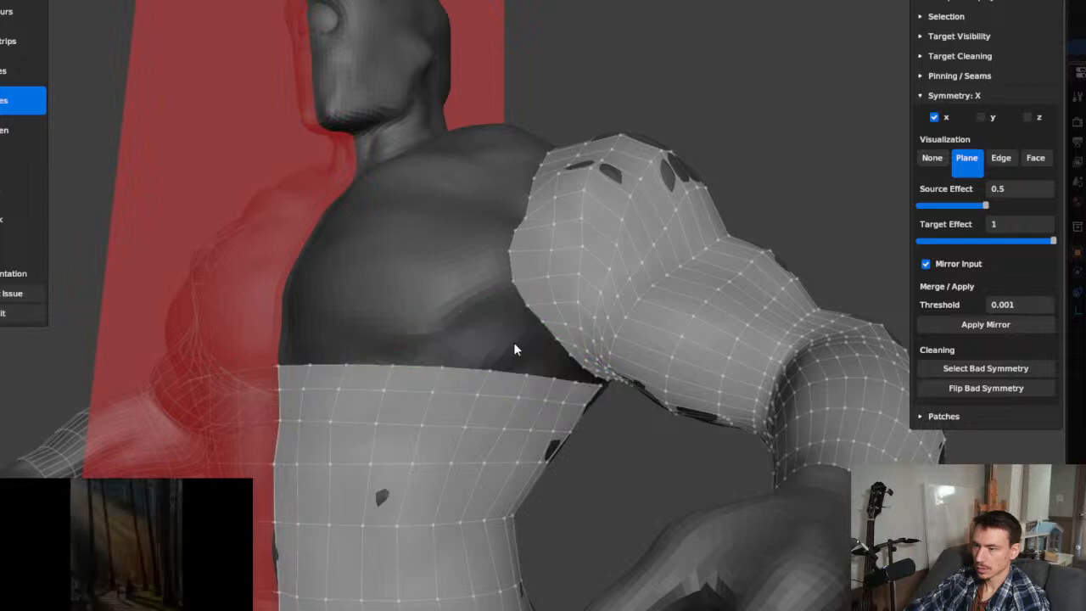
key(ctrl+shift+z)
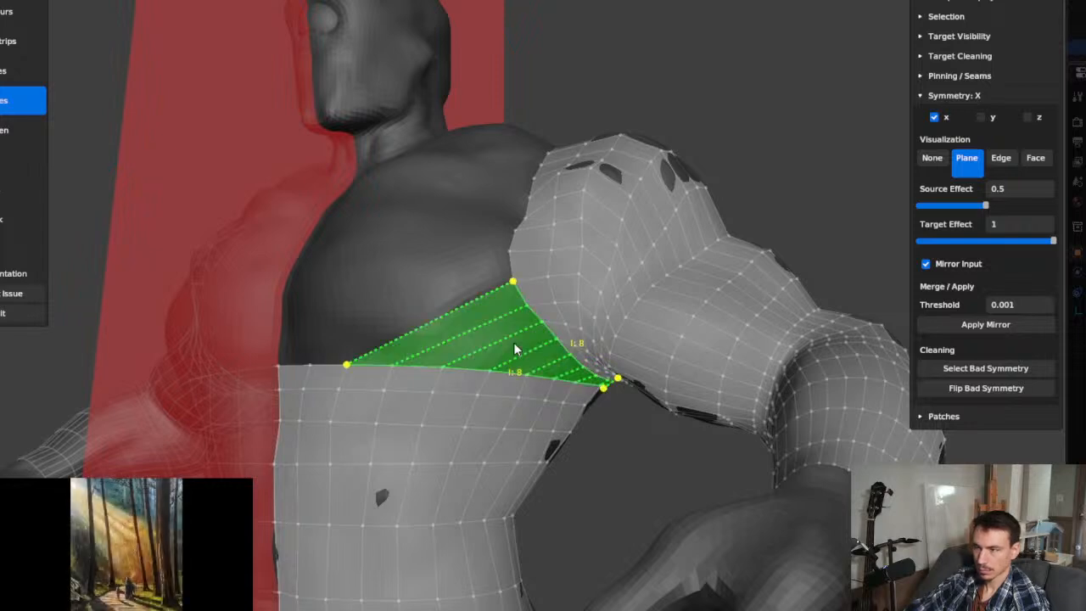
ctrl+scroll(505, 347, up, 3)
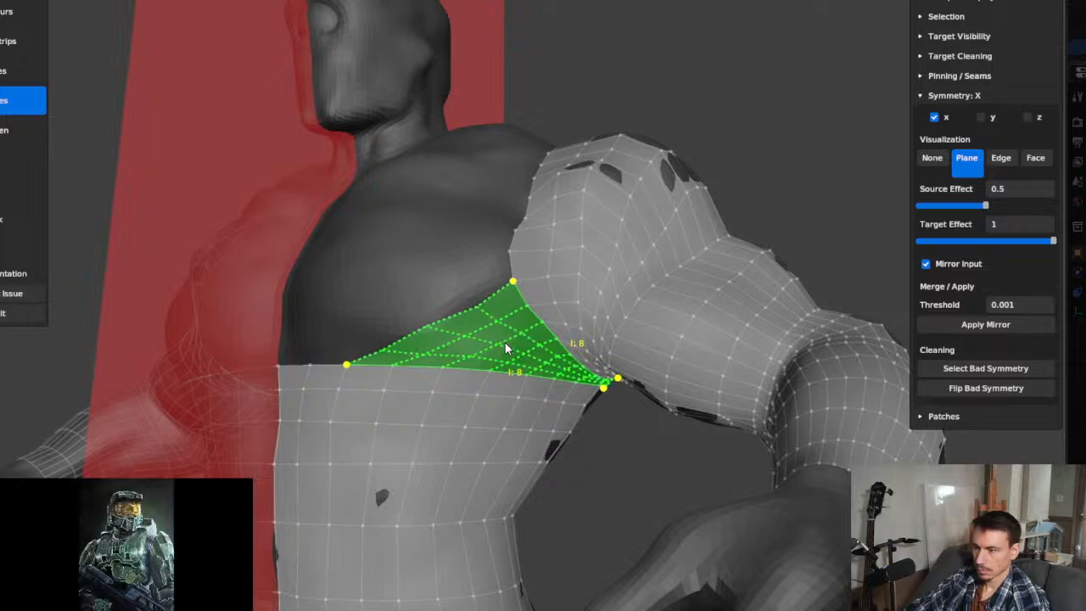
key(Return)
Step: Select the four open edges along the upper border of the new armpit patch
mouse_move(551, 339)
middle_down()
mouse_move(618, 368)
mouse_move(552, 364)
mouse_move(560, 383)
mouse_move(562, 318)
mouse_move(580, 350)
mouse_move(560, 354)
middle_up()
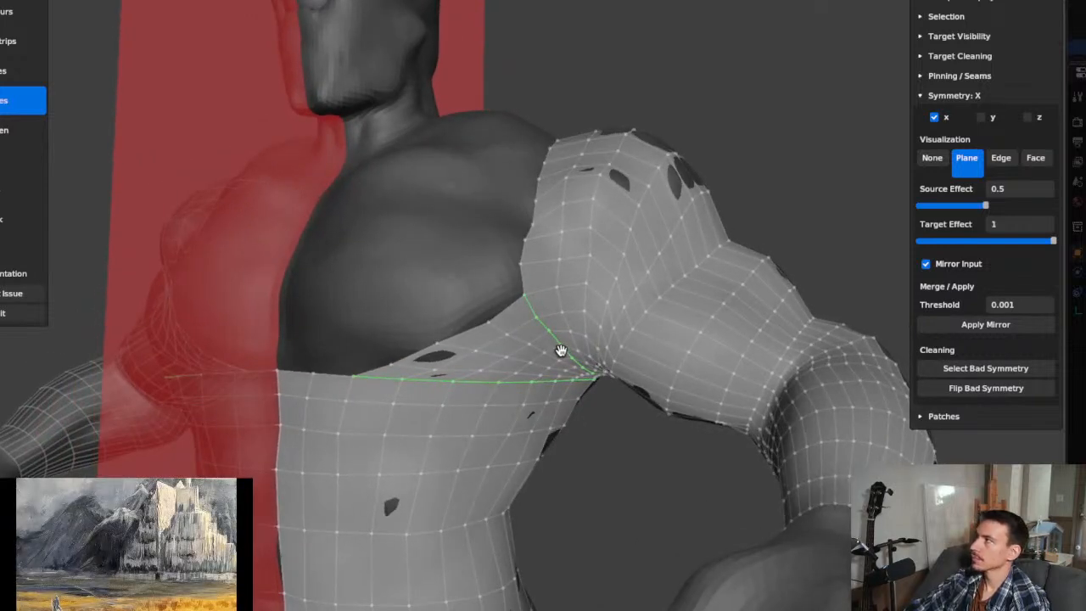
scroll(509, 359, up, 2)
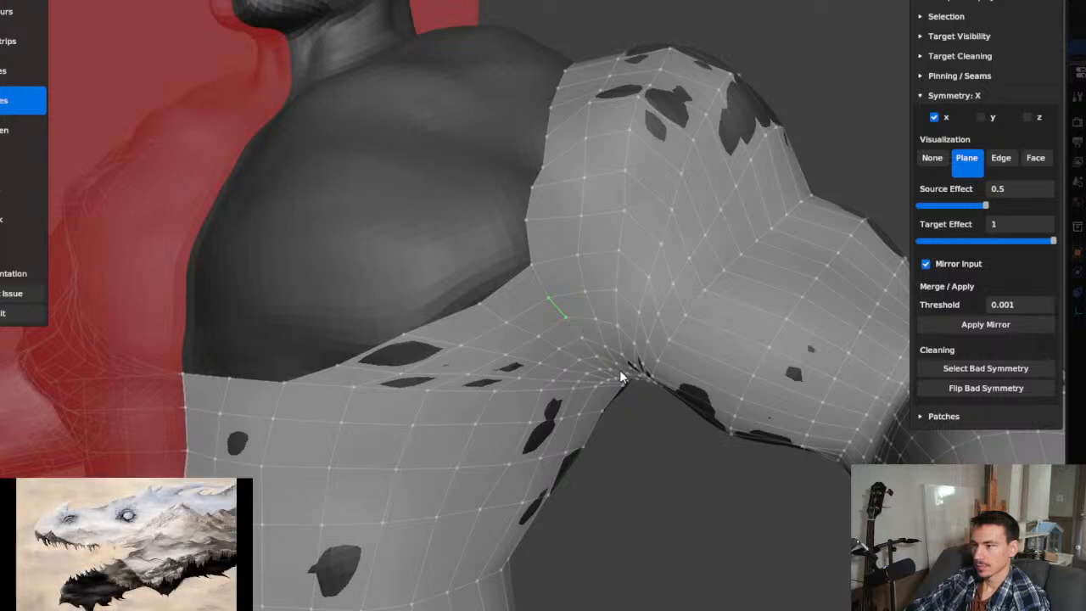
click(507, 278)
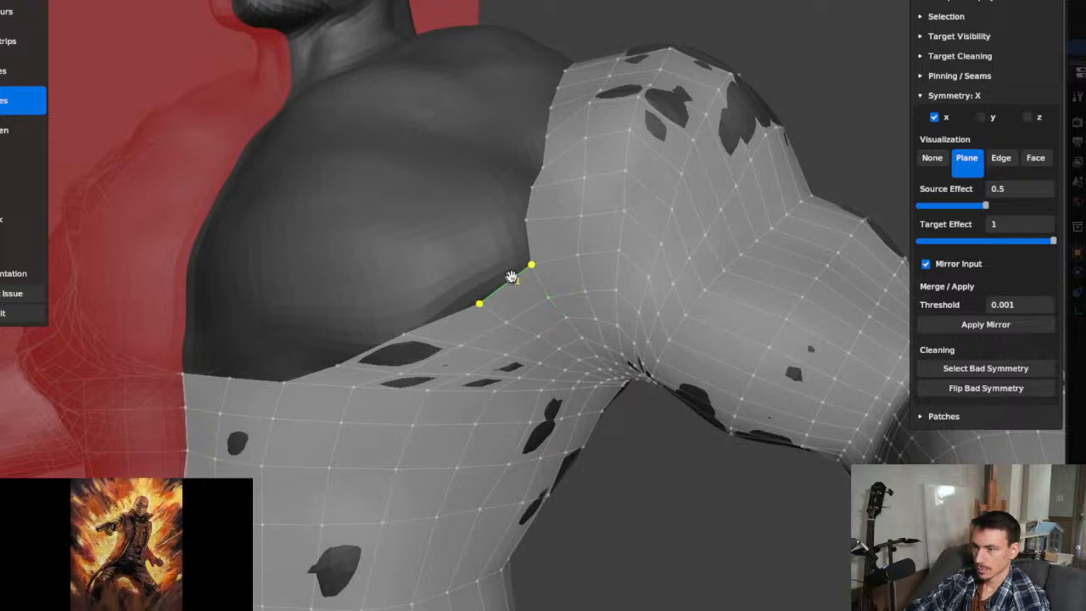
click(311, 377)
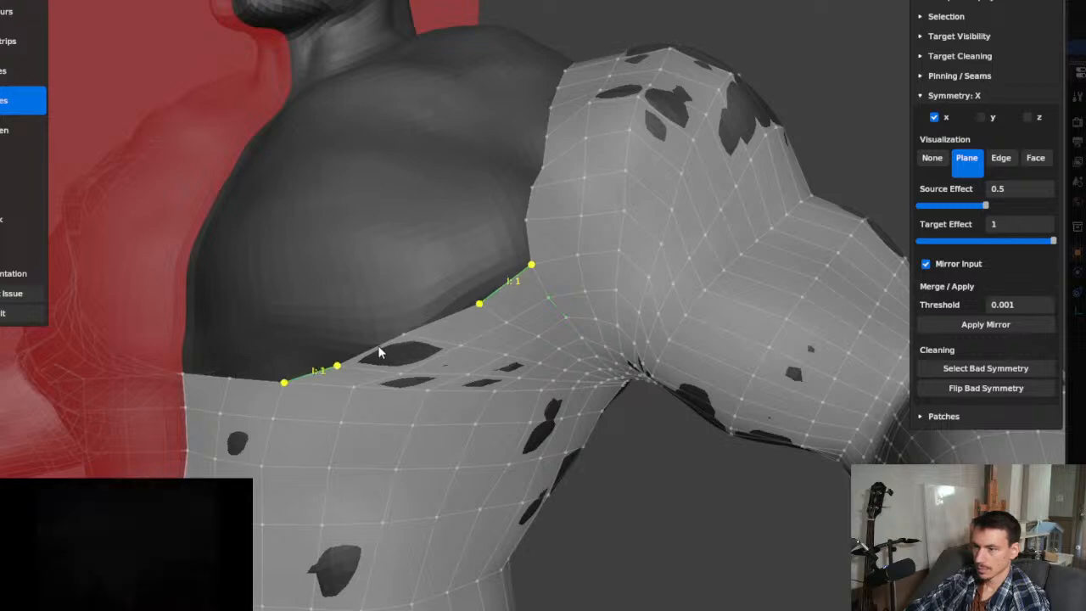
drag(379, 353, 405, 333)
click(440, 316)
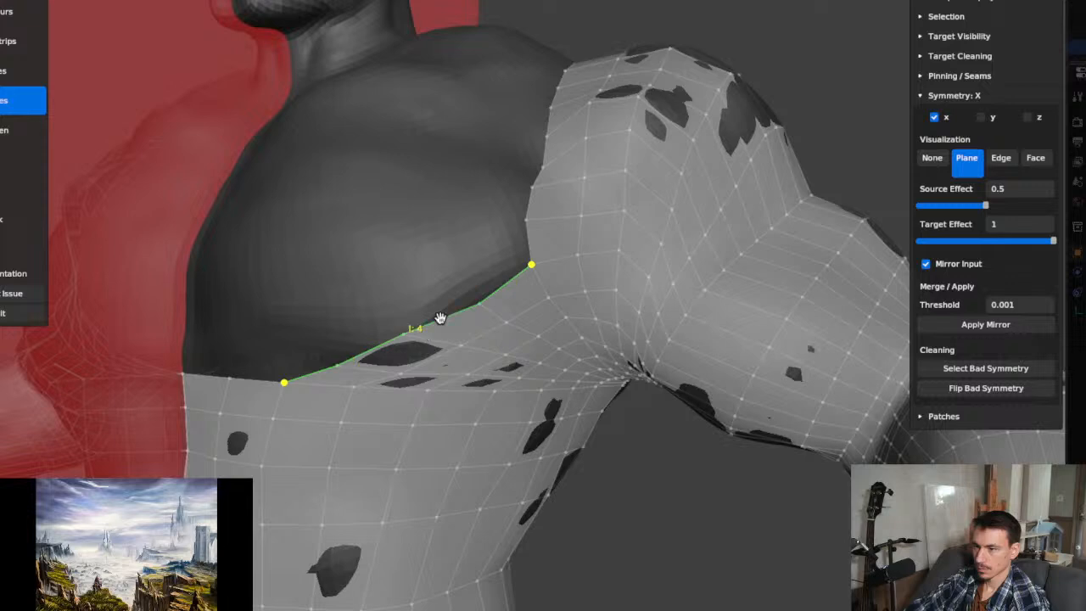
middle_drag(404, 341, 544, 309)
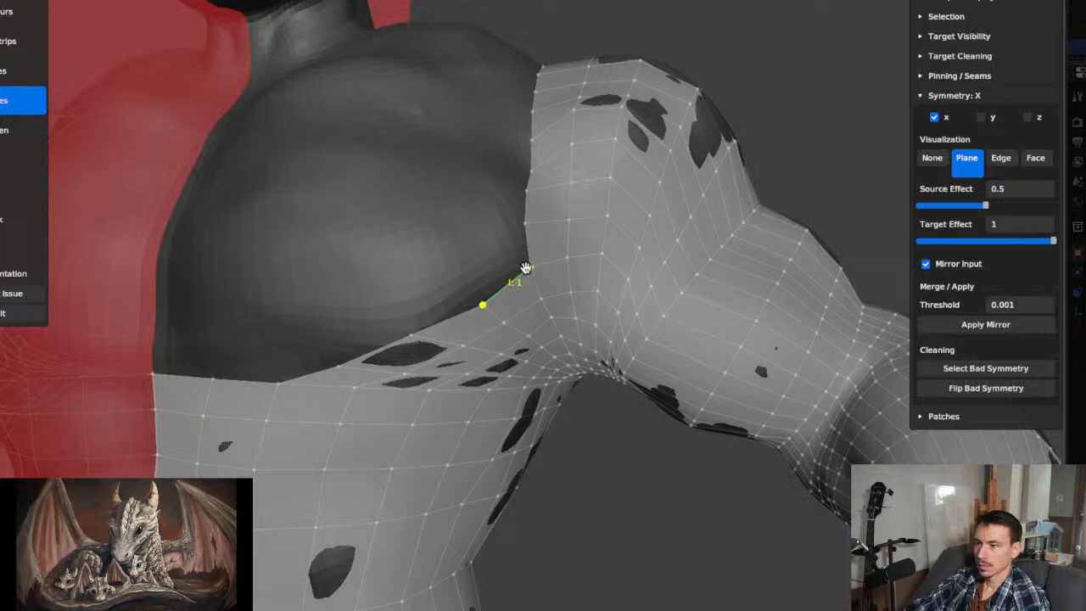
click(327, 371)
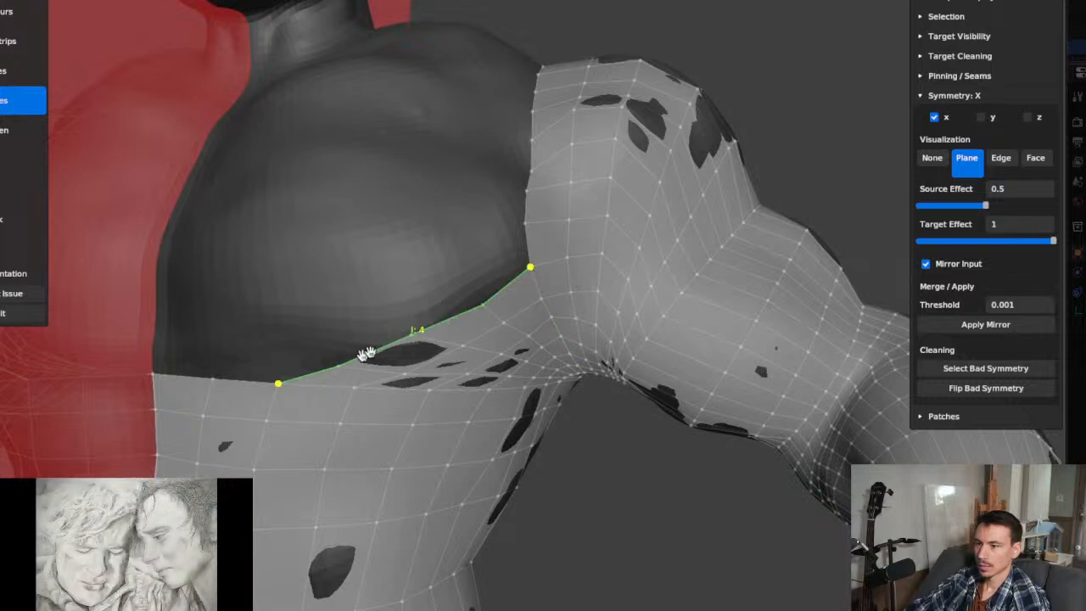
middle_drag(439, 333, 458, 354)
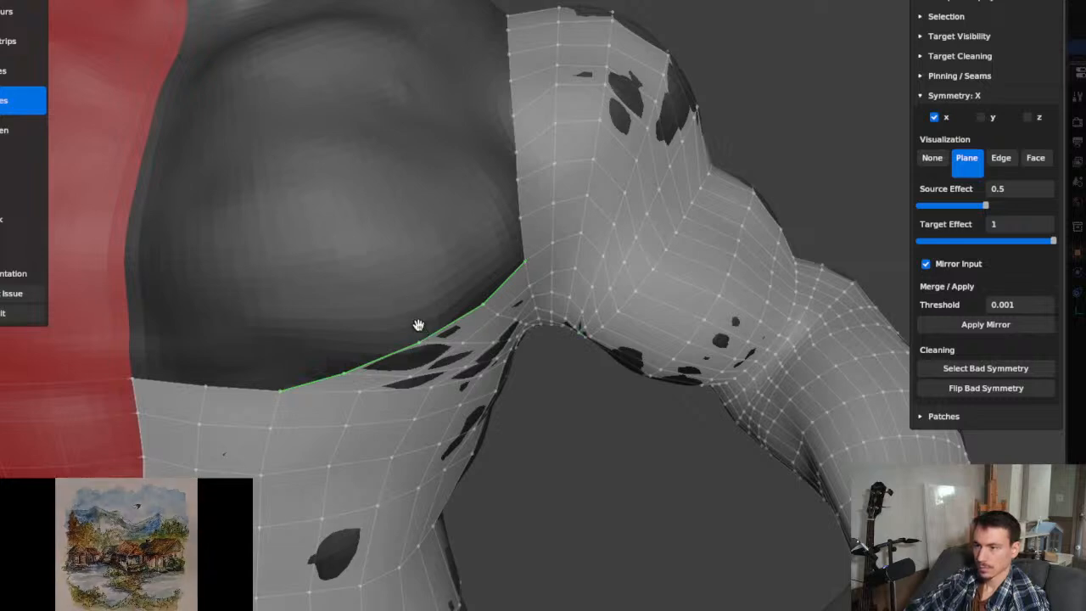
Step: Extend the edge selection from the armpit patch up the shoulder opening to its top corner, making 12 segments
mouse_move(530, 259)
mouse_down()
mouse_move(519, 228)
mouse_move(507, 19)
mouse_up()
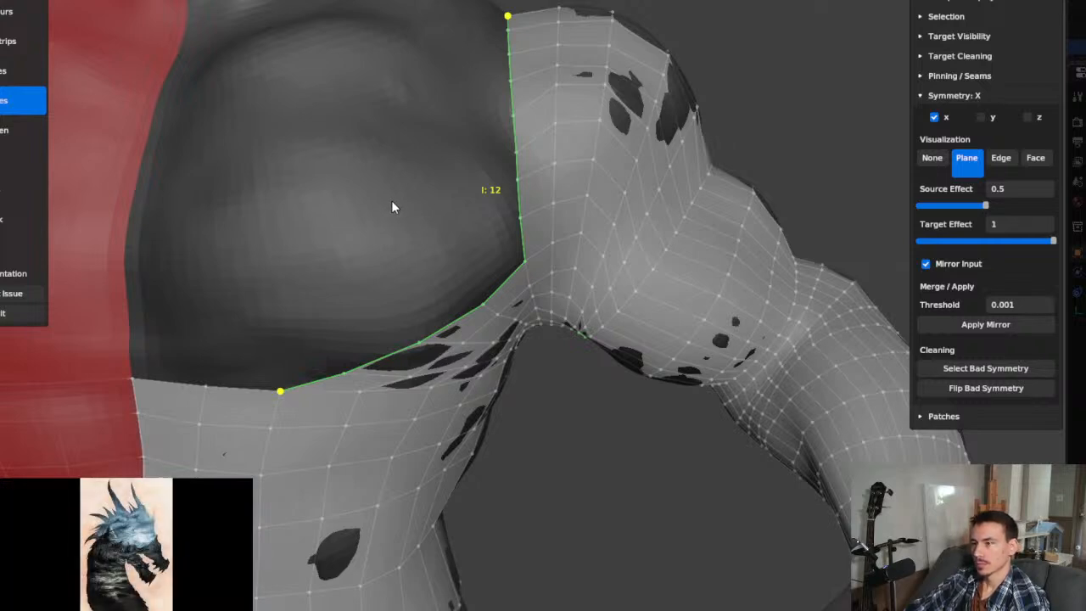
shift+middle_drag(396, 188, 534, 220)
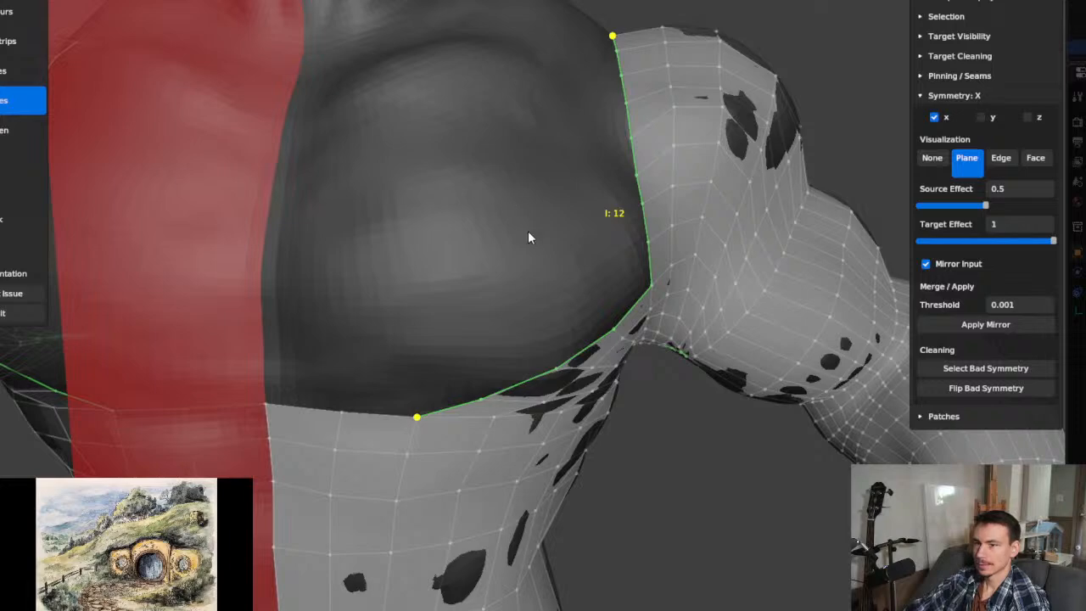
mouse_move(580, 200)
middle_down()
mouse_move(501, 186)
mouse_move(545, 204)
middle_up()
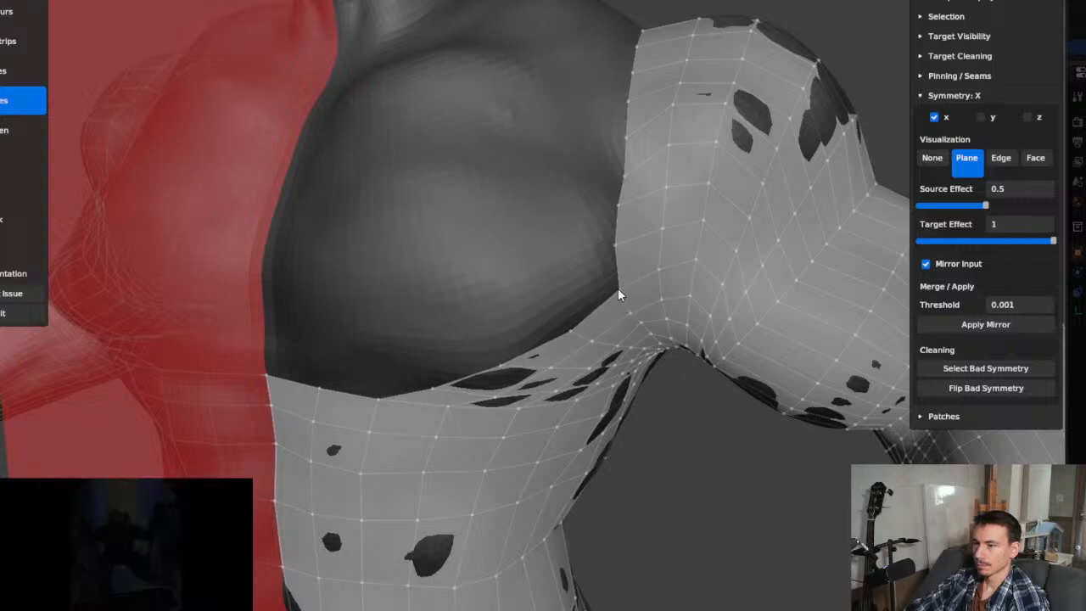
Step: Try to bound a chest patch with the armpit patch's four upper edges and a single edge at the shoulder's top
drag(618, 288, 406, 397)
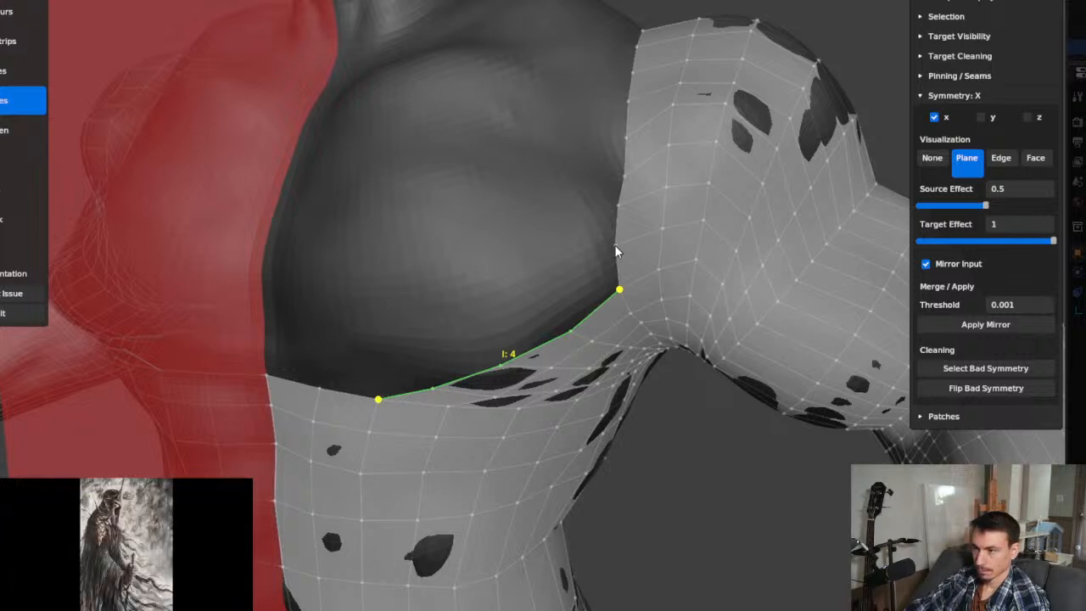
click(620, 290)
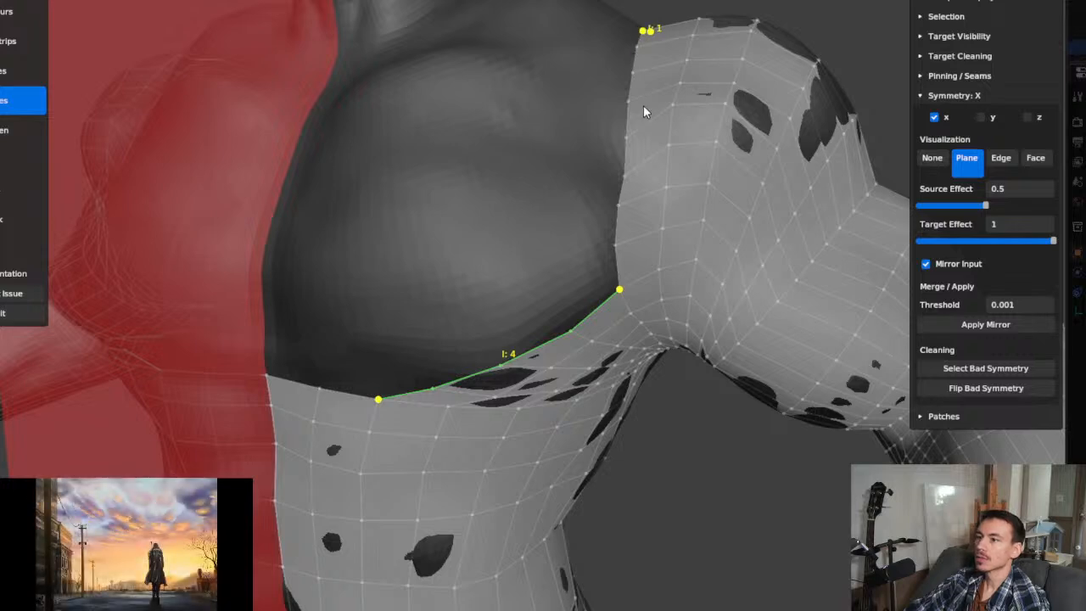
click(643, 30)
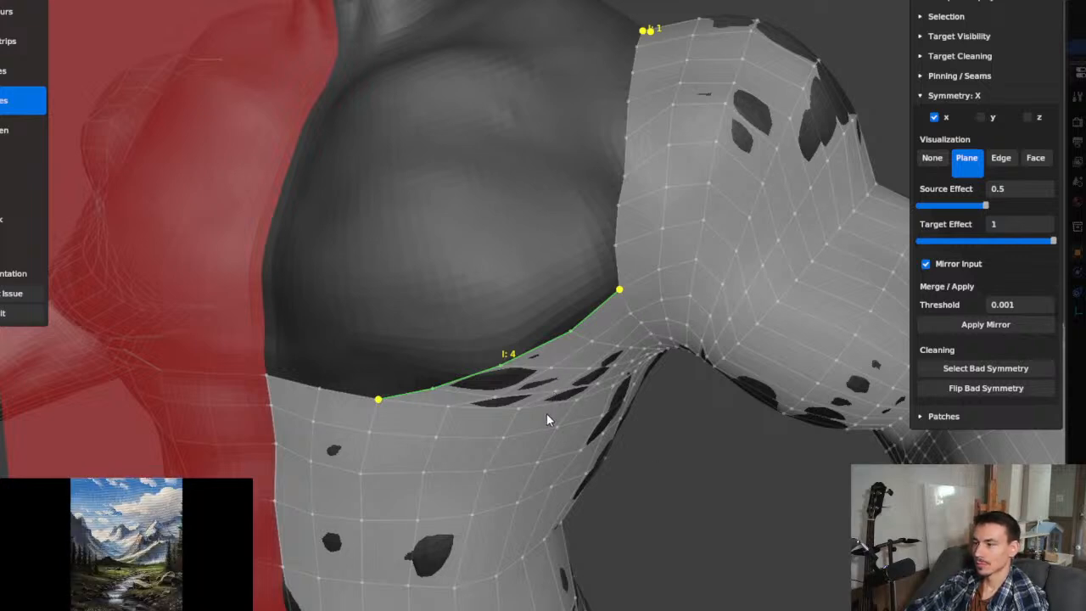
scroll(546, 413, down, 10)
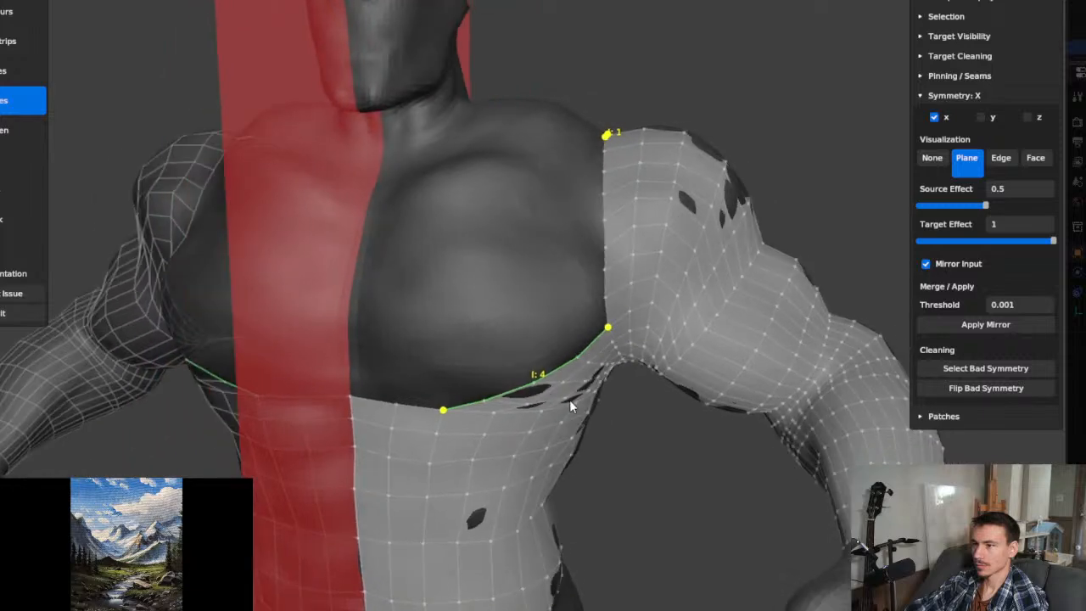
mouse_move(569, 399)
middle_down()
mouse_move(624, 399)
mouse_move(553, 408)
mouse_move(545, 375)
mouse_move(518, 374)
mouse_move(554, 394)
mouse_move(555, 409)
middle_up()
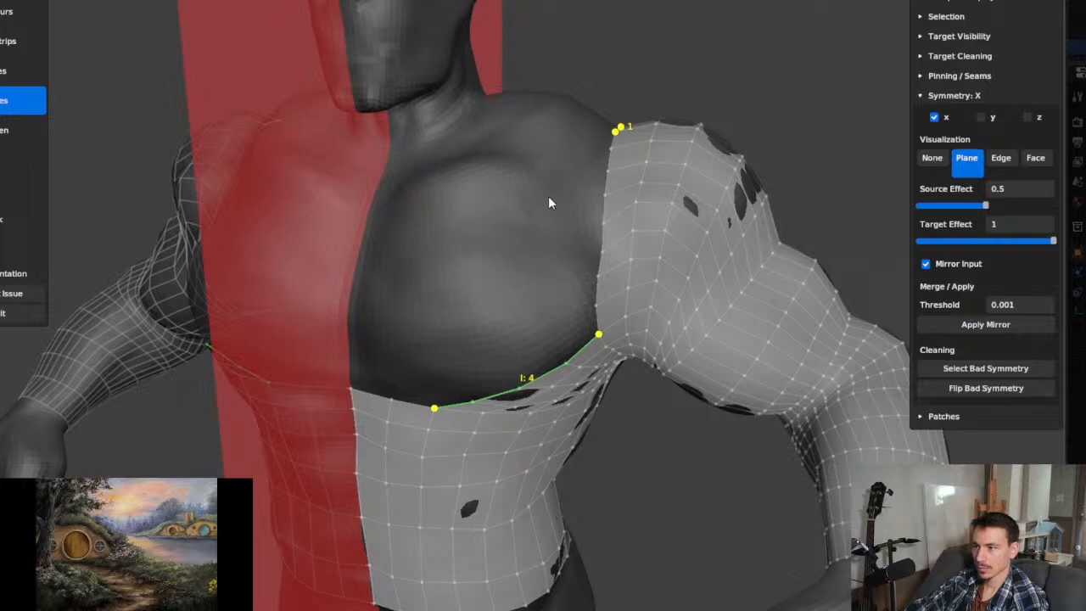
middle_drag(552, 204, 574, 230)
middle_drag(611, 280, 650, 404)
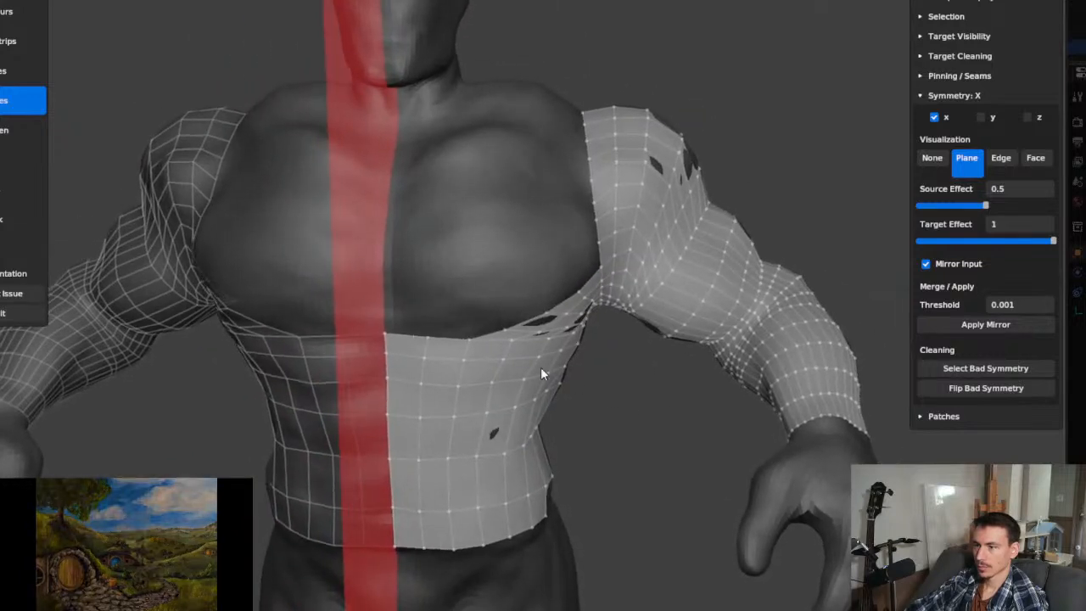
Step: Select the 15-edge open boundary from the chest's centreline through the armpit to the shoulder's top, and activate the Strokes tool
mouse_move(385, 337)
mouse_down()
mouse_move(461, 340)
mouse_move(560, 300)
mouse_move(591, 273)
mouse_up()
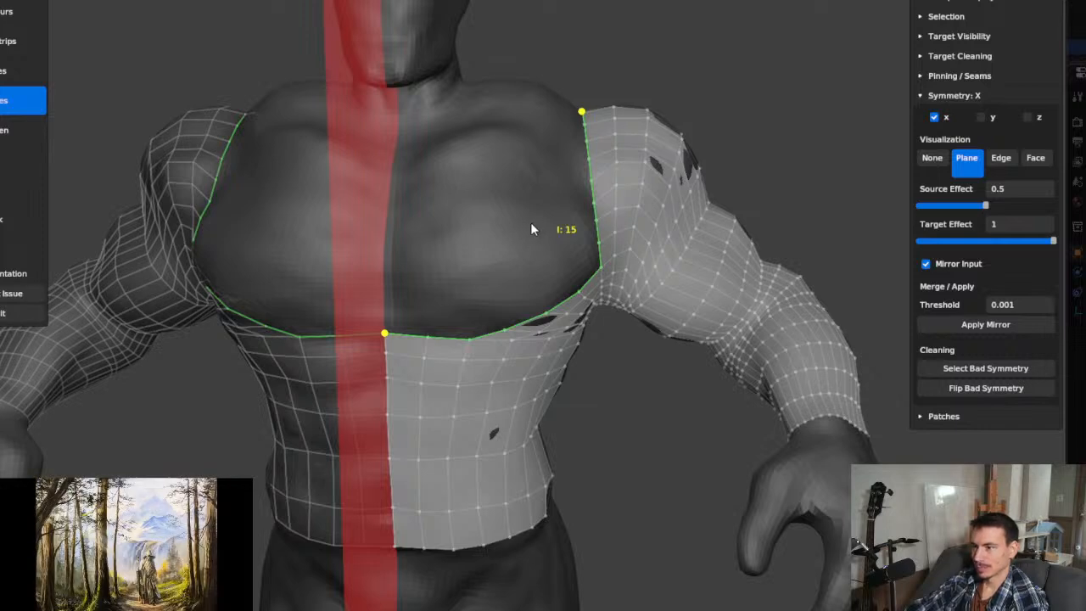
shift+middle_drag(531, 228, 570, 251)
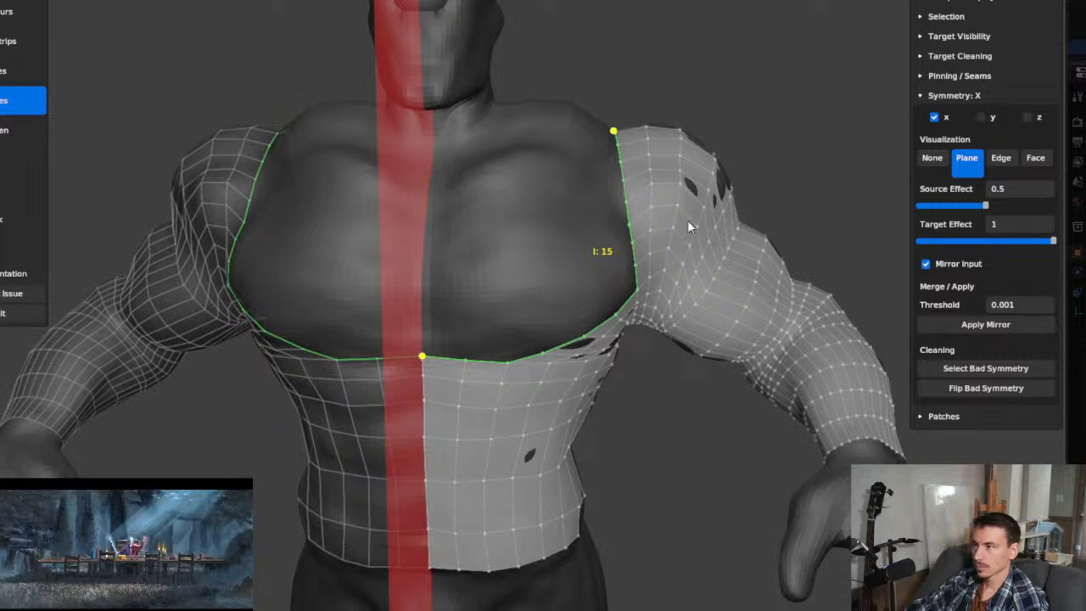
click(922, 95)
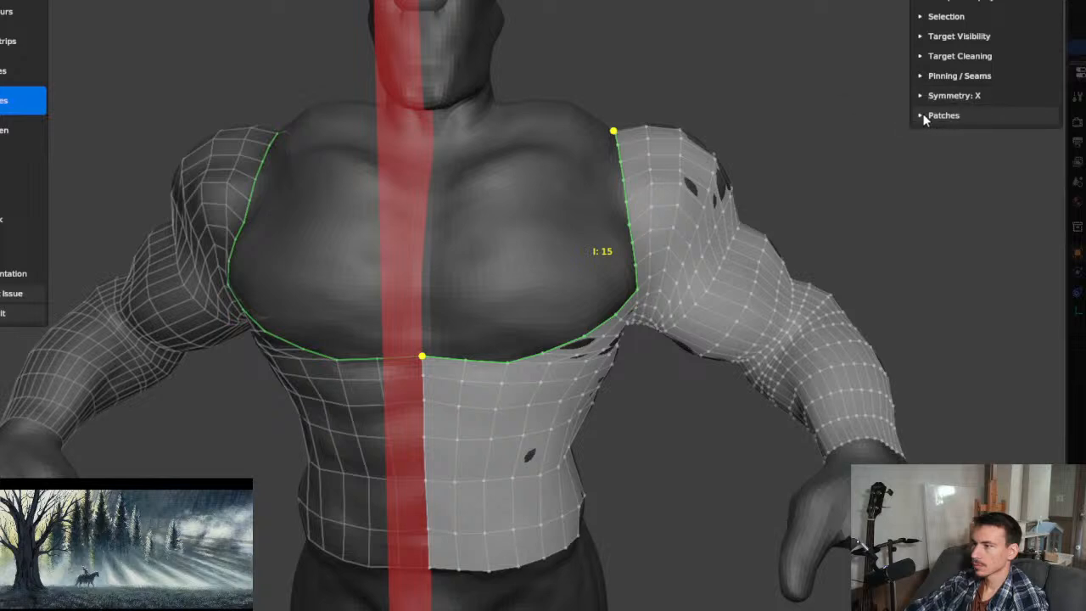
click(921, 17)
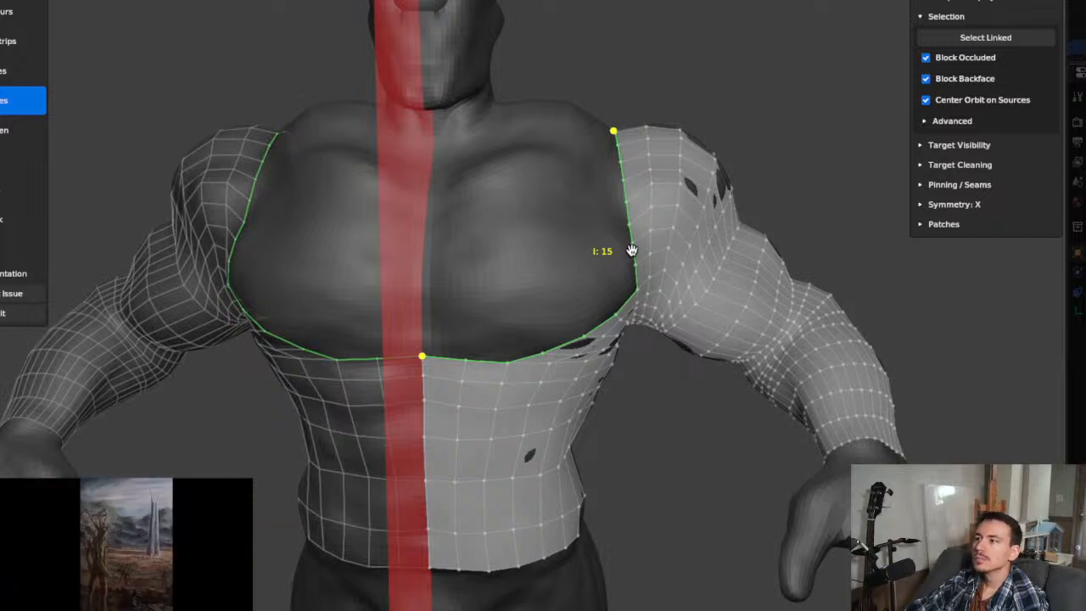
click(9, 43)
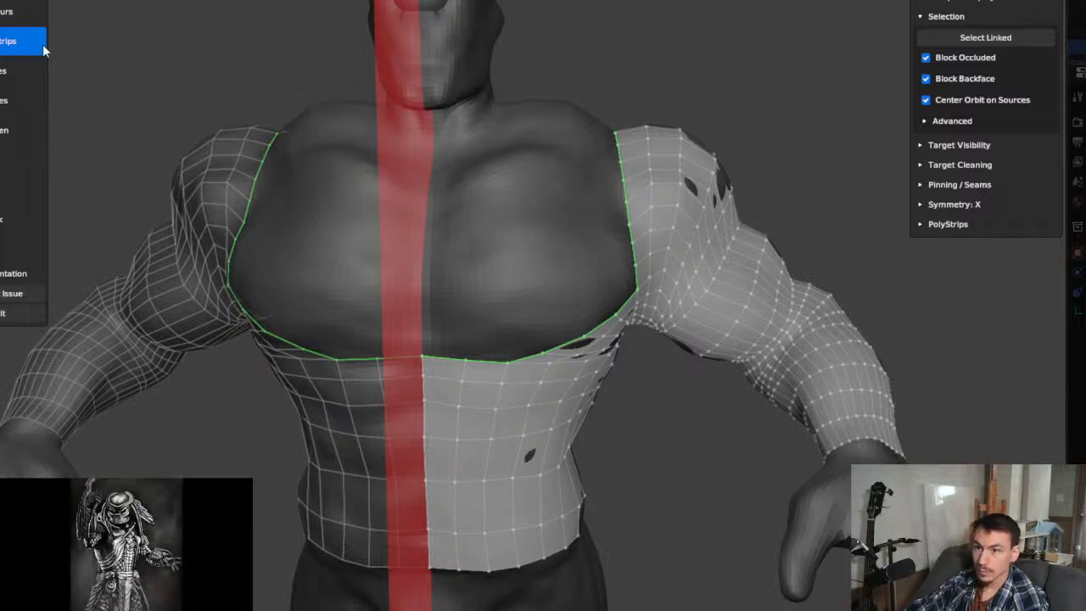
click(11, 77)
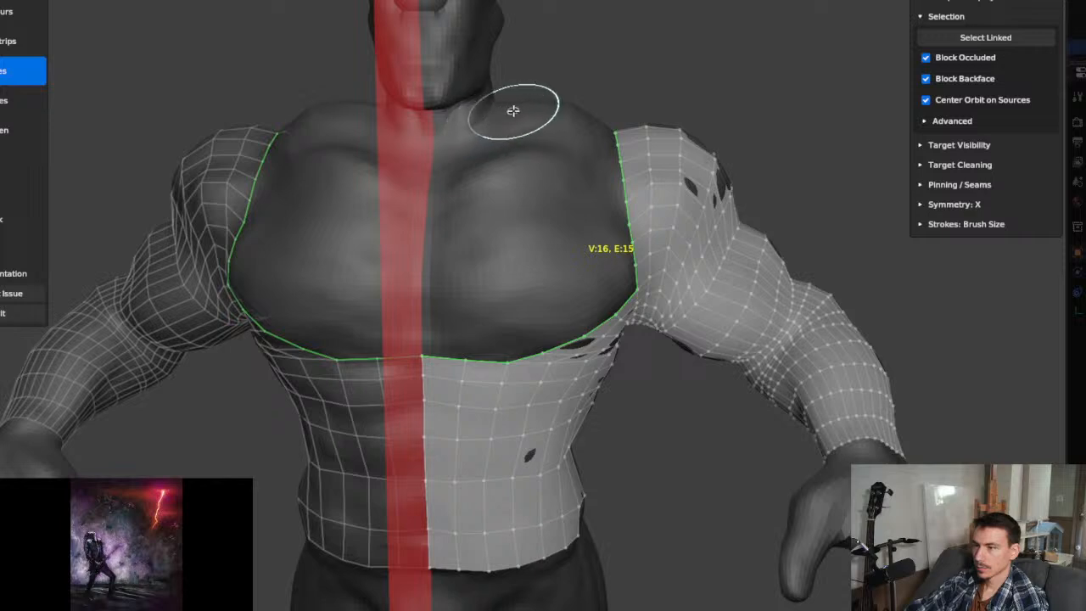
Step: Try to fill the chest with a three-span patch from the selected boundary to a stroke running from the neck's base to the centreline, and undo it
mouse_move(507, 107)
mouse_down()
mouse_move(455, 207)
mouse_move(434, 351)
mouse_up()
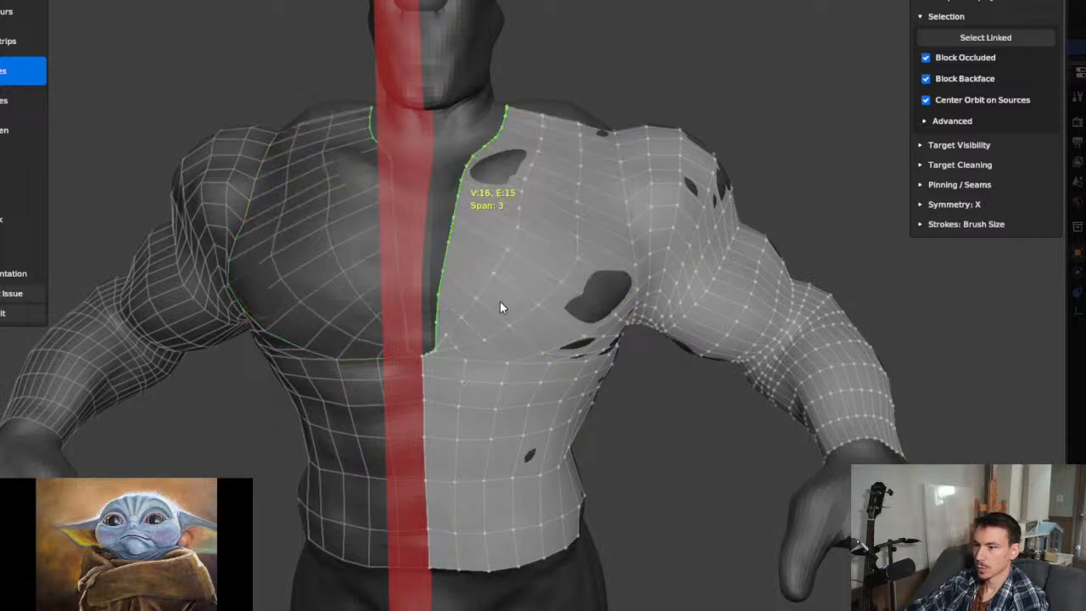
middle_drag(571, 293, 557, 257)
key(KP_1)
key(ctrl+z)
Step: Try to fill the chest using a stroke from the torso's centreline vertex up to the neck's base, and undo the resulting patch
scroll(574, 247, up, 2)
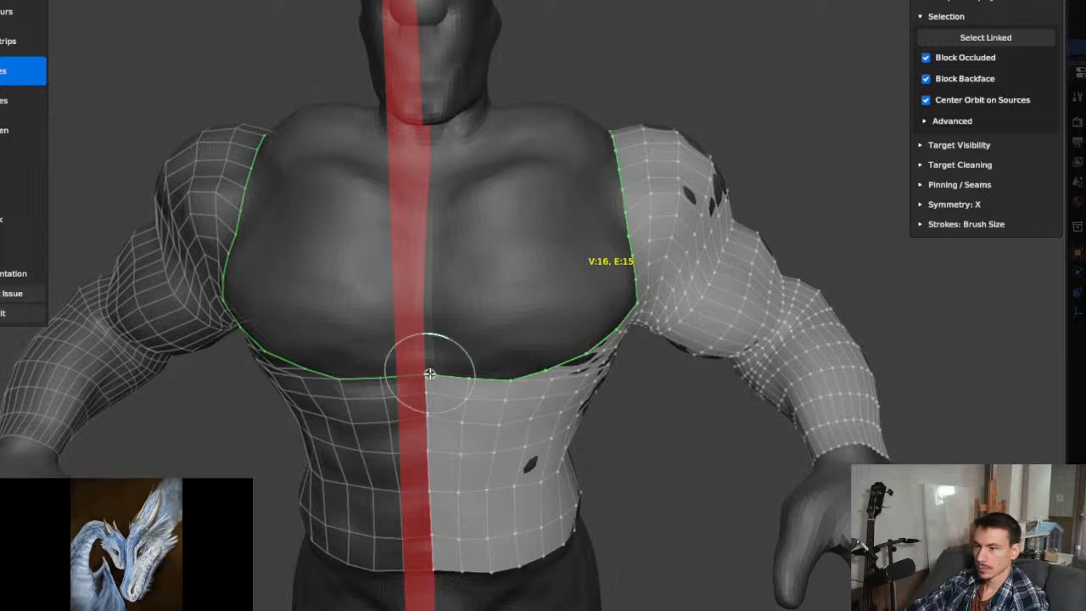
mouse_move(429, 373)
mouse_down()
mouse_move(451, 232)
mouse_move(486, 167)
mouse_up()
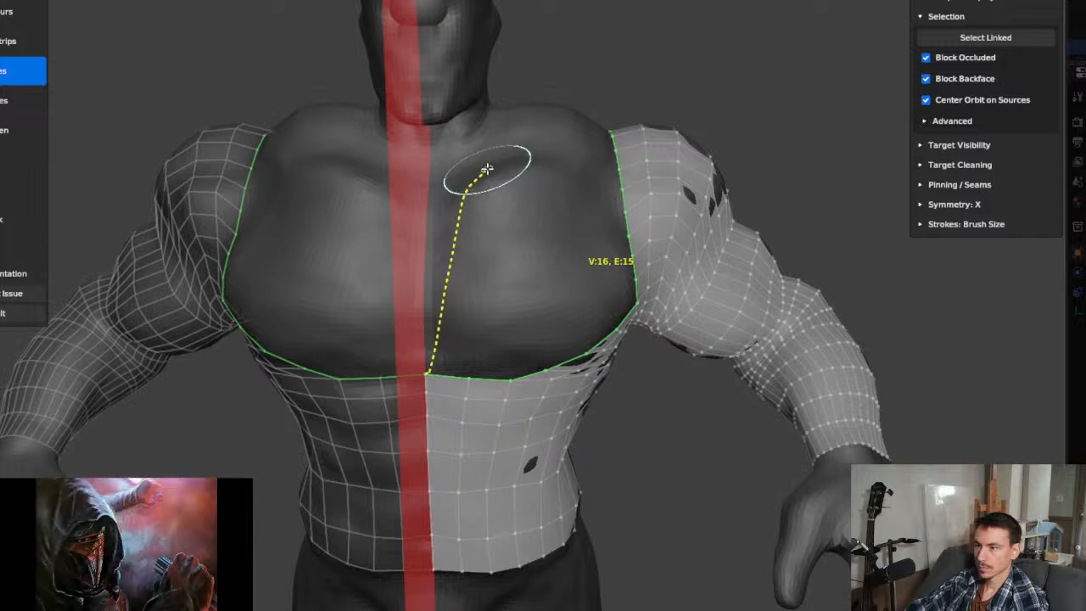
drag(486, 168, 496, 105)
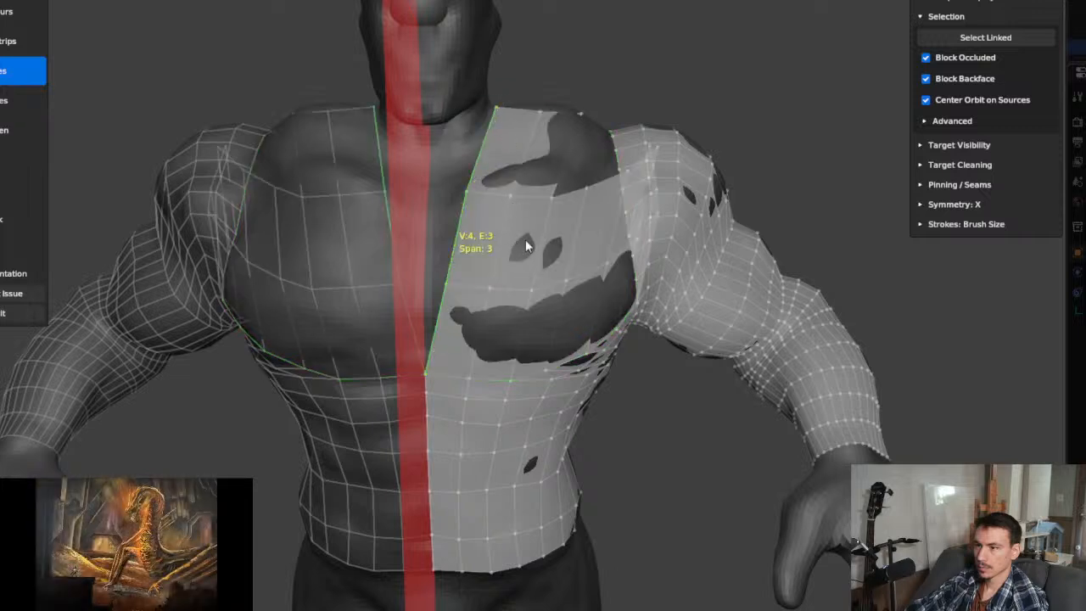
key(ctrl+z)
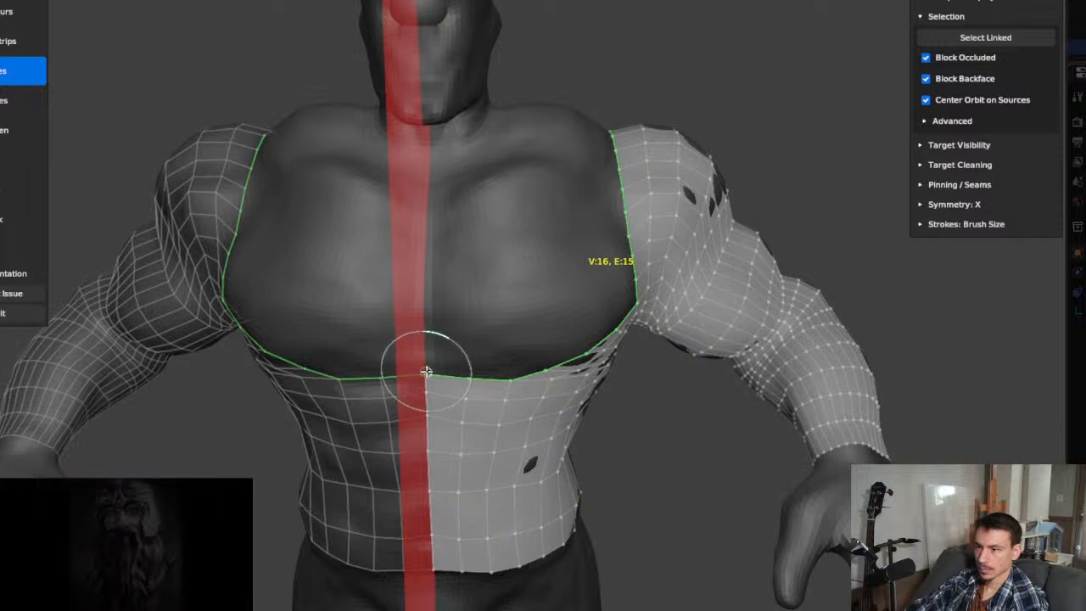
Step: Try to bridge the selected boundary with strokes from the torso's centreline vertex to the upper shoulder opening
mouse_move(426, 368)
mouse_down()
mouse_move(429, 182)
mouse_move(620, 167)
mouse_up()
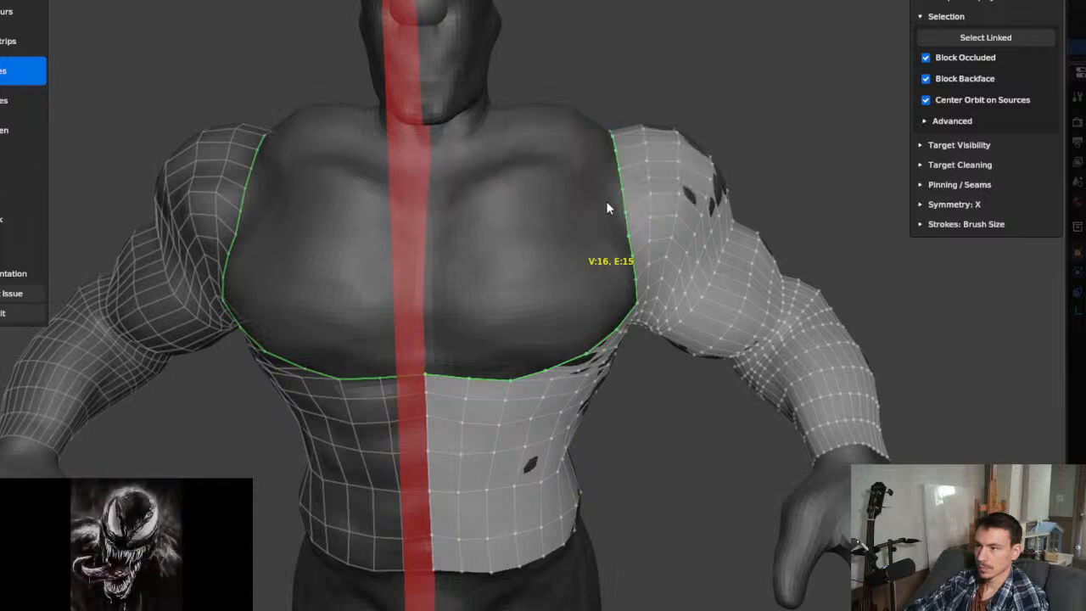
mouse_move(426, 370)
mouse_down()
mouse_move(429, 211)
mouse_move(418, 184)
mouse_move(513, 168)
mouse_move(622, 174)
mouse_up()
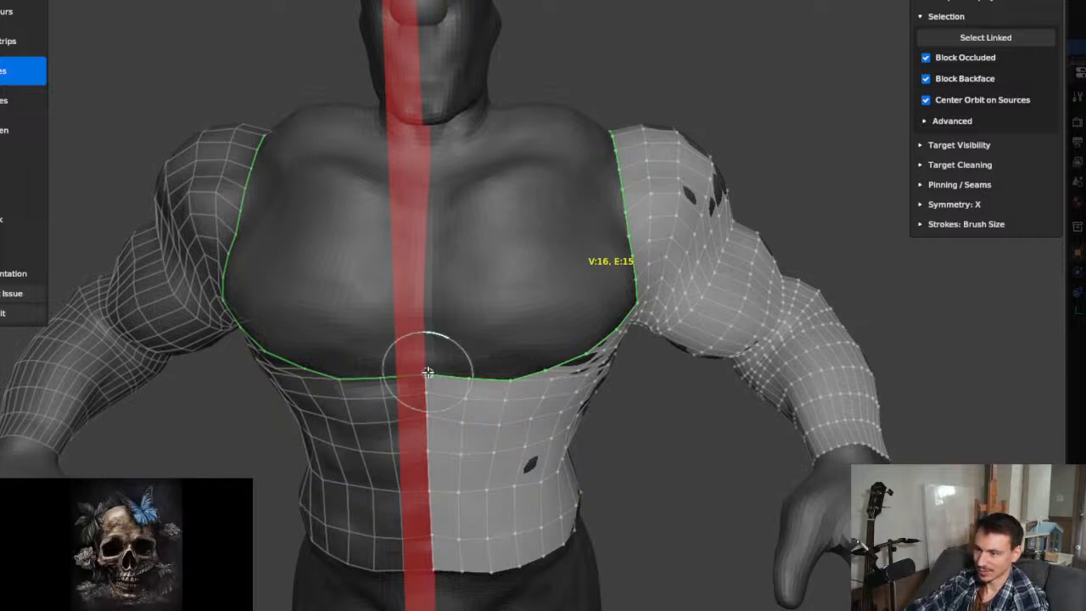
mouse_move(427, 373)
mouse_down()
mouse_move(436, 243)
mouse_move(425, 174)
mouse_move(619, 171)
mouse_up()
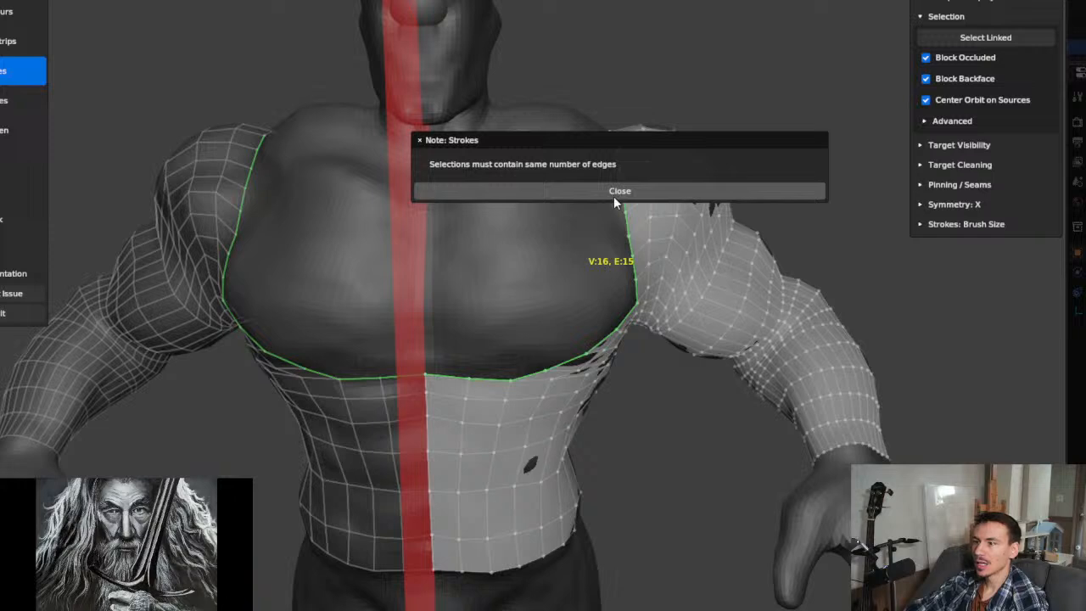
click(614, 193)
mouse_move(427, 371)
mouse_down()
mouse_move(439, 162)
mouse_move(450, 146)
mouse_move(614, 131)
mouse_up()
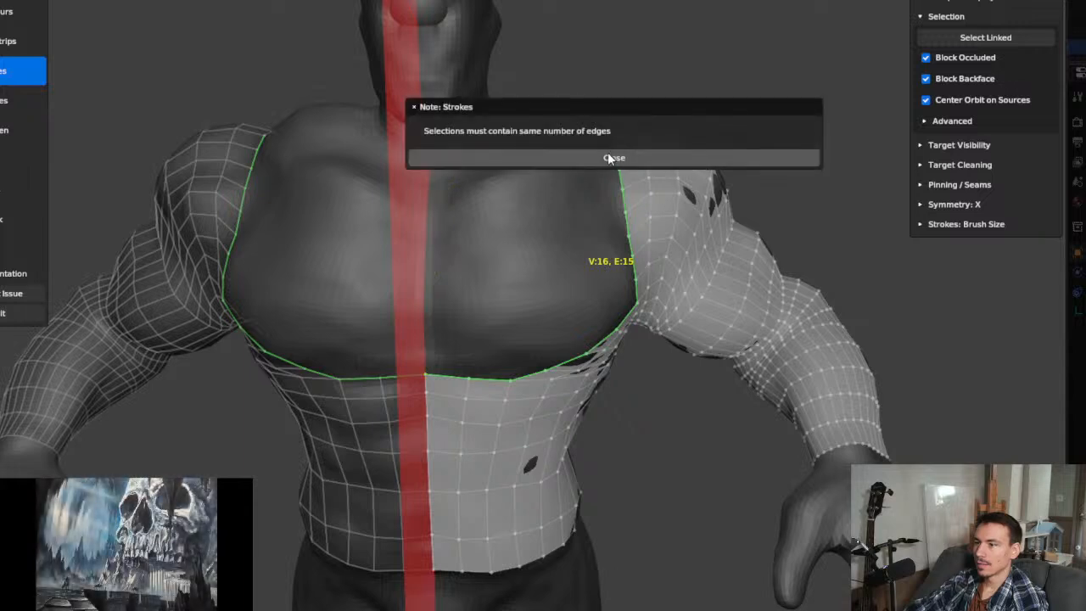
click(609, 159)
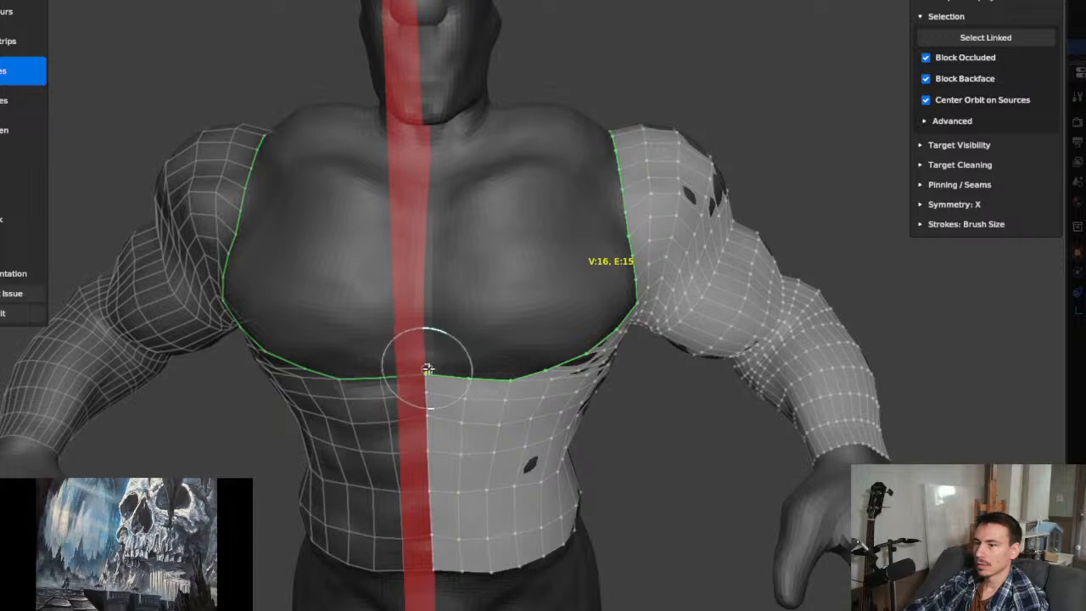
Step: Try a four-span chest patch with a stroke up the centreline and across the collarbone to the shoulder's top, and undo it
mouse_move(427, 371)
mouse_down()
mouse_move(441, 247)
mouse_move(418, 178)
mouse_move(611, 134)
mouse_up()
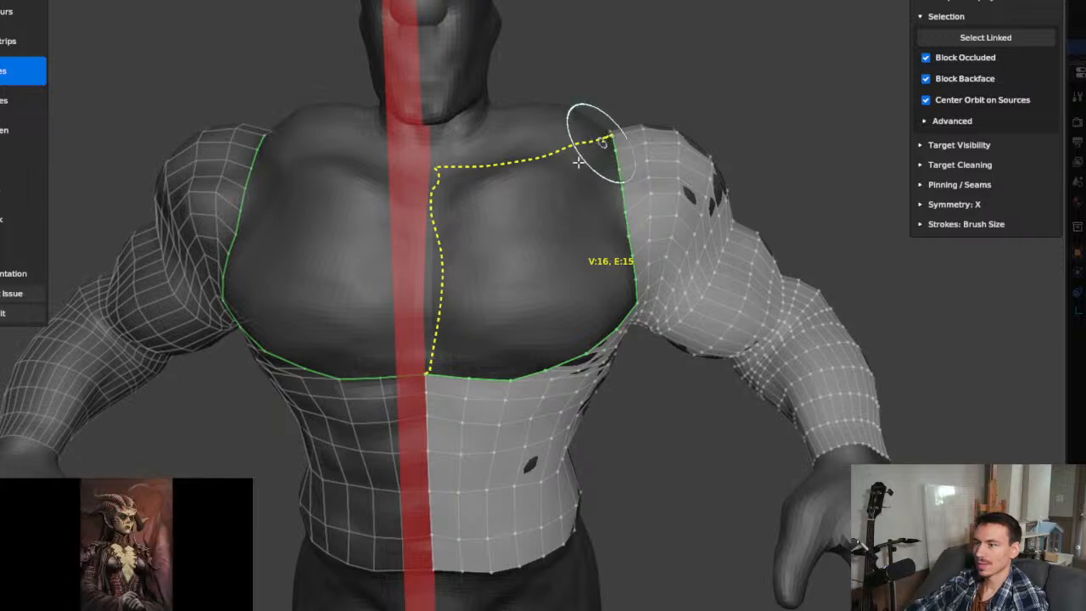
drag(578, 162, 577, 162)
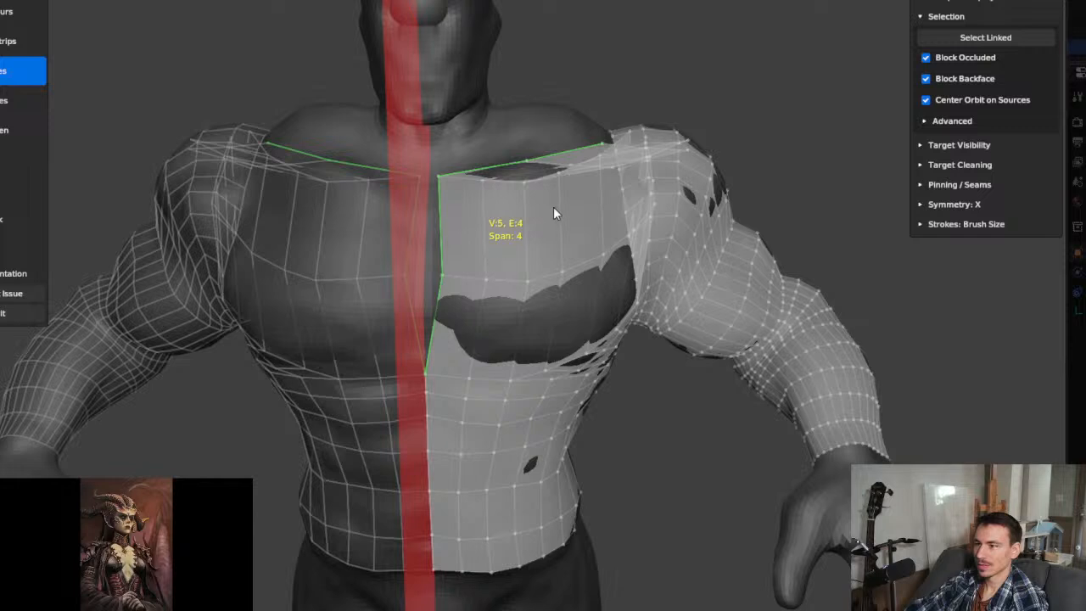
key(ctrl+z)
Step: From an angled view, try bridging the boundary with strokes between the torso's centreline vertex and shoulder opening, following the centreline and collarbone
scroll(543, 231, up, 3)
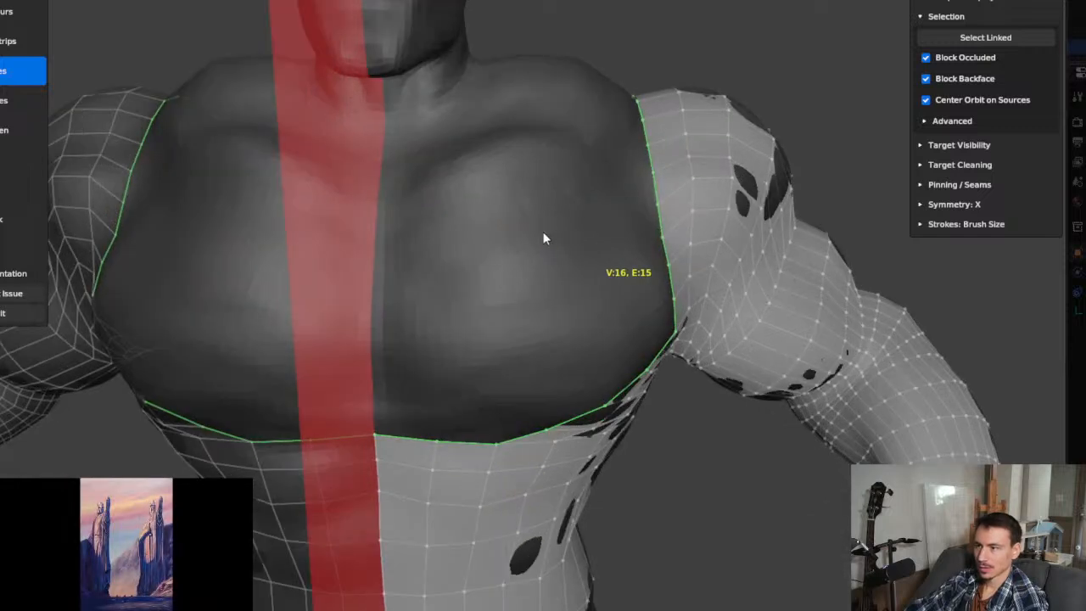
scroll(534, 215, up, 1)
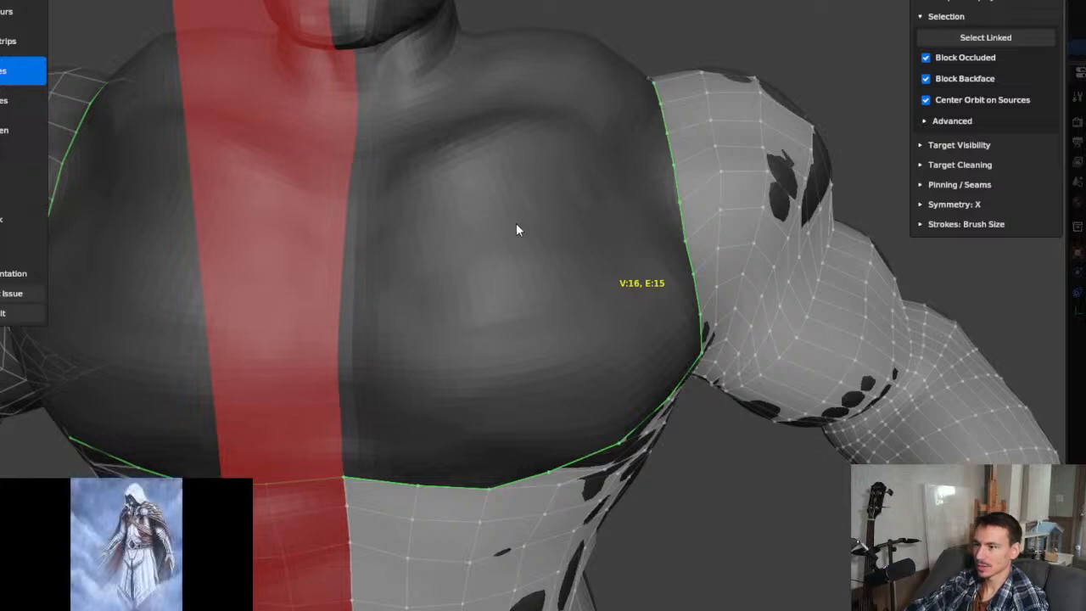
middle_drag(517, 229, 534, 208)
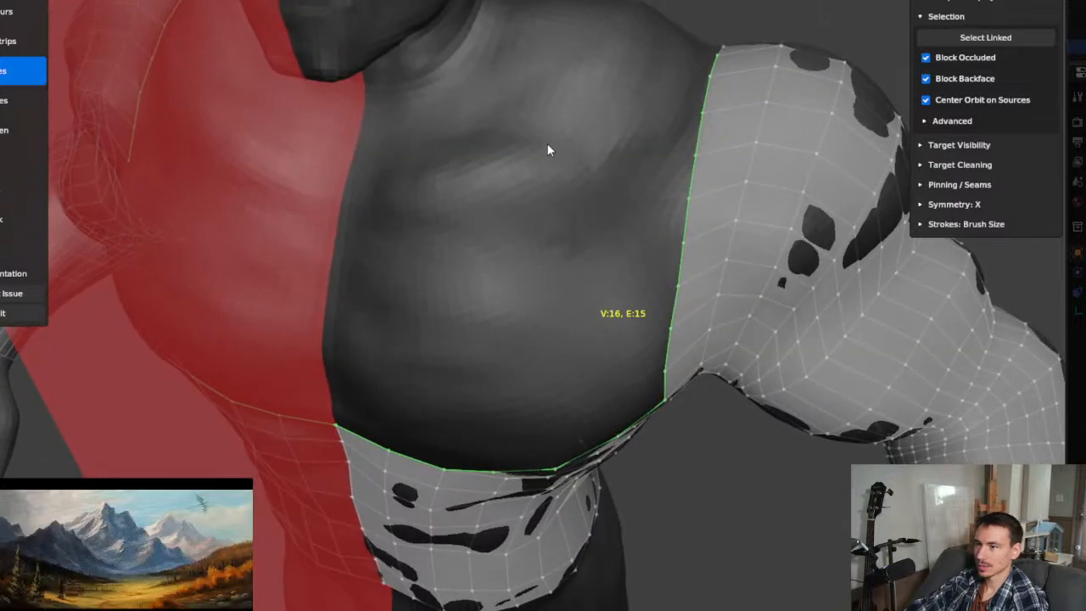
middle_drag(547, 151, 379, 337)
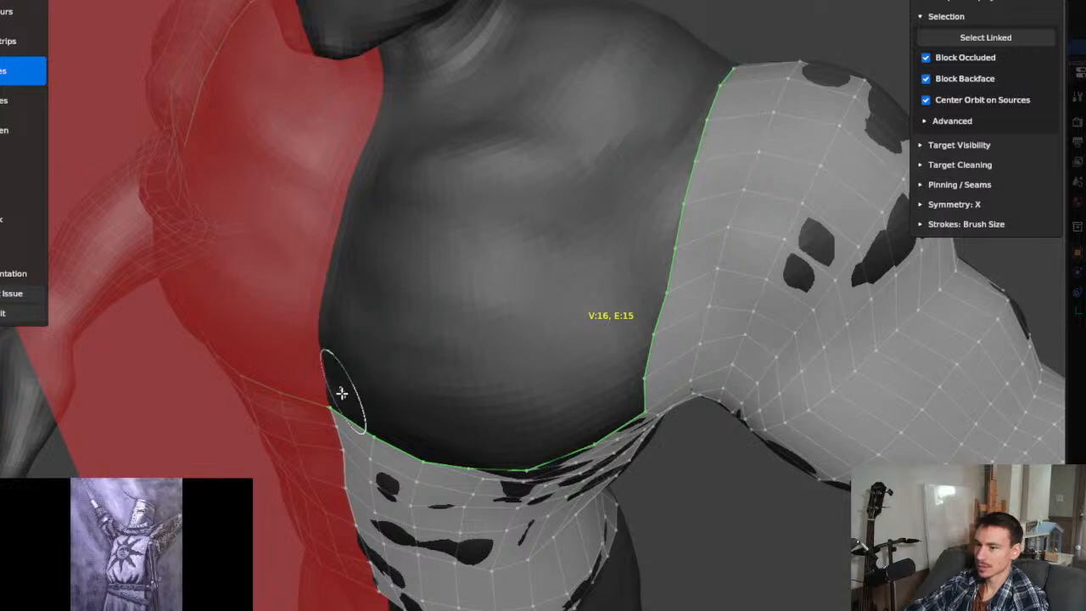
mouse_move(337, 397)
mouse_down()
mouse_move(317, 342)
mouse_move(323, 281)
mouse_move(359, 155)
mouse_move(379, 129)
mouse_move(666, 112)
mouse_move(710, 120)
mouse_up()
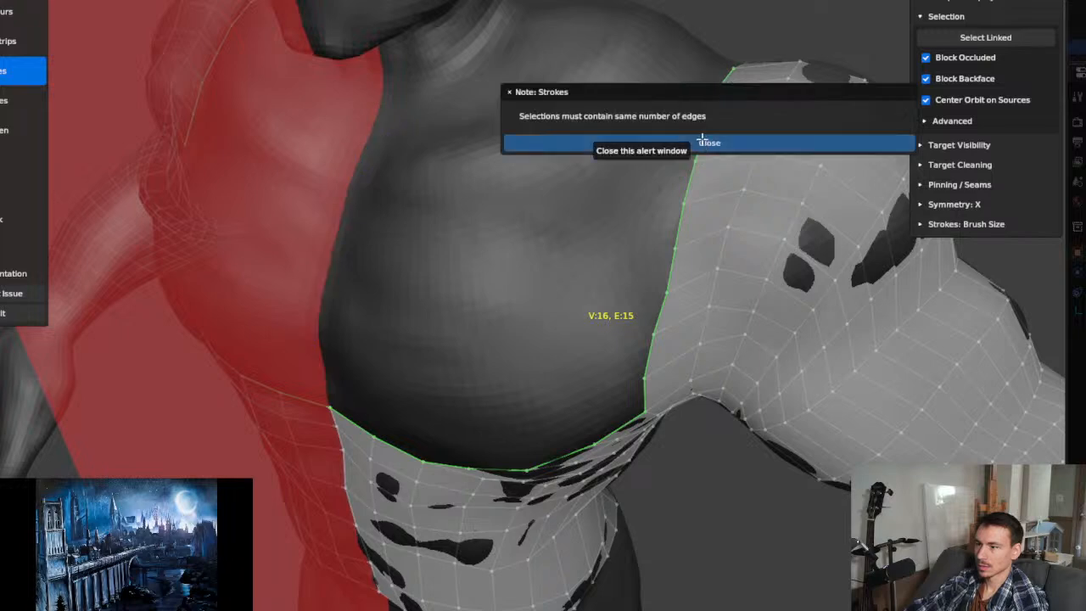
click(702, 141)
mouse_move(329, 405)
mouse_down()
mouse_move(329, 250)
mouse_move(385, 135)
mouse_move(480, 141)
mouse_move(720, 87)
mouse_up()
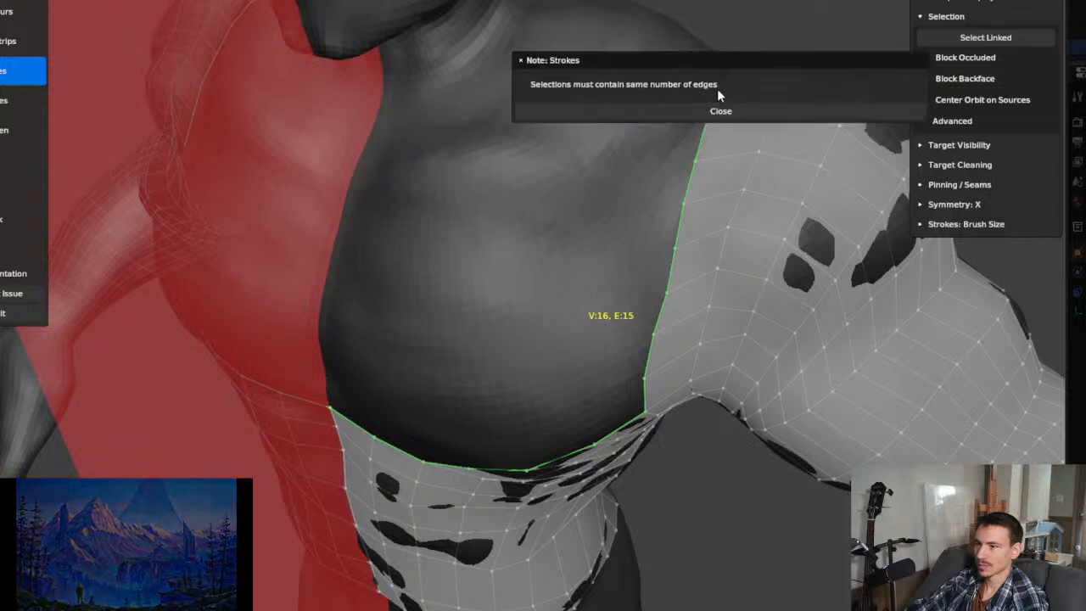
click(707, 108)
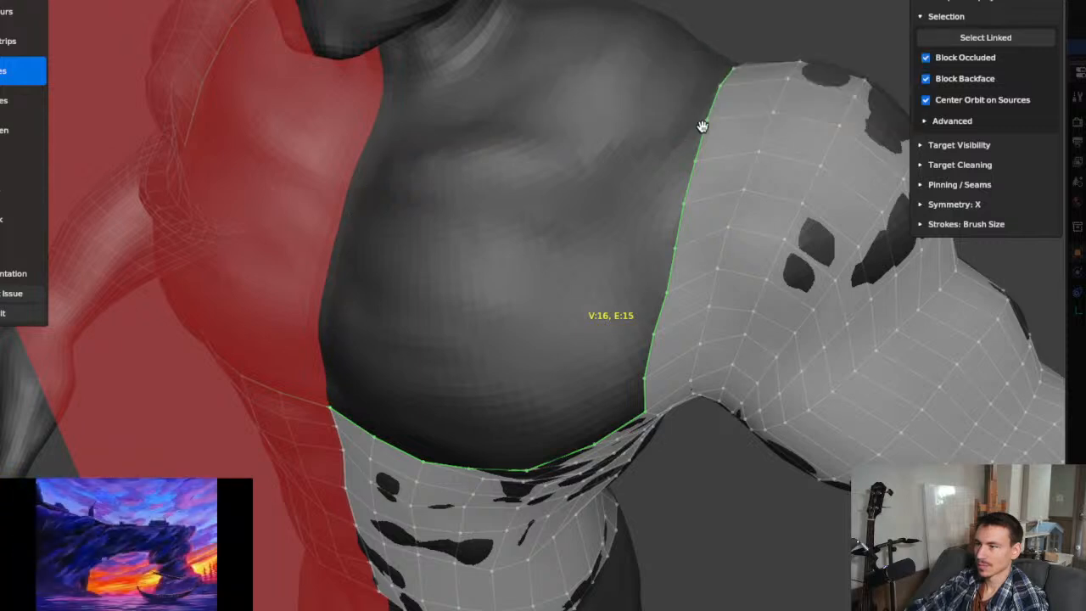
mouse_move(705, 120)
mouse_down()
mouse_move(404, 111)
mouse_move(368, 121)
mouse_move(322, 244)
mouse_move(310, 375)
mouse_move(291, 382)
mouse_up()
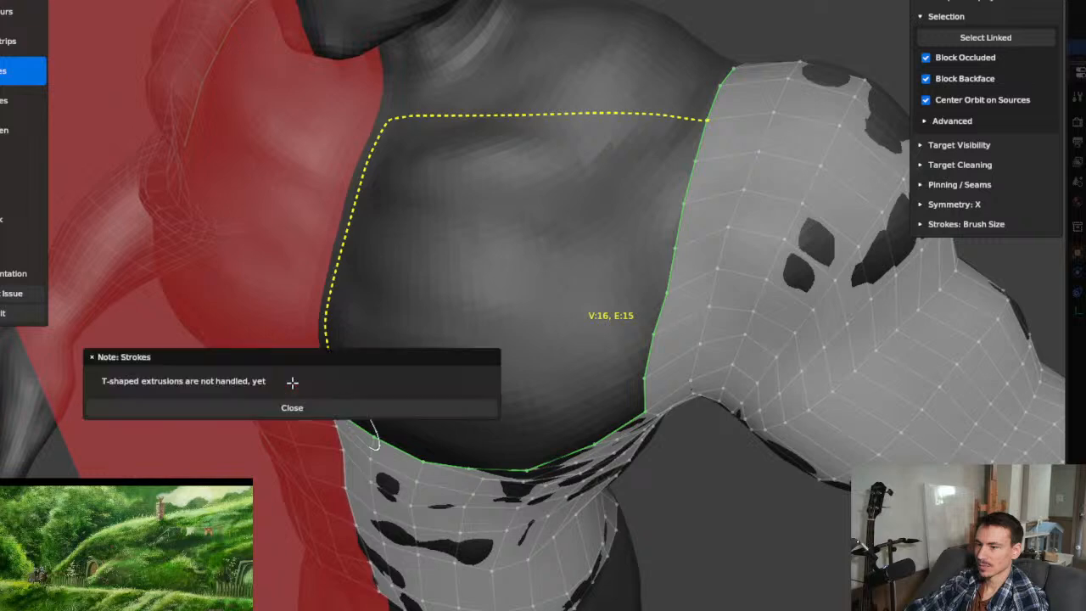
click(335, 403)
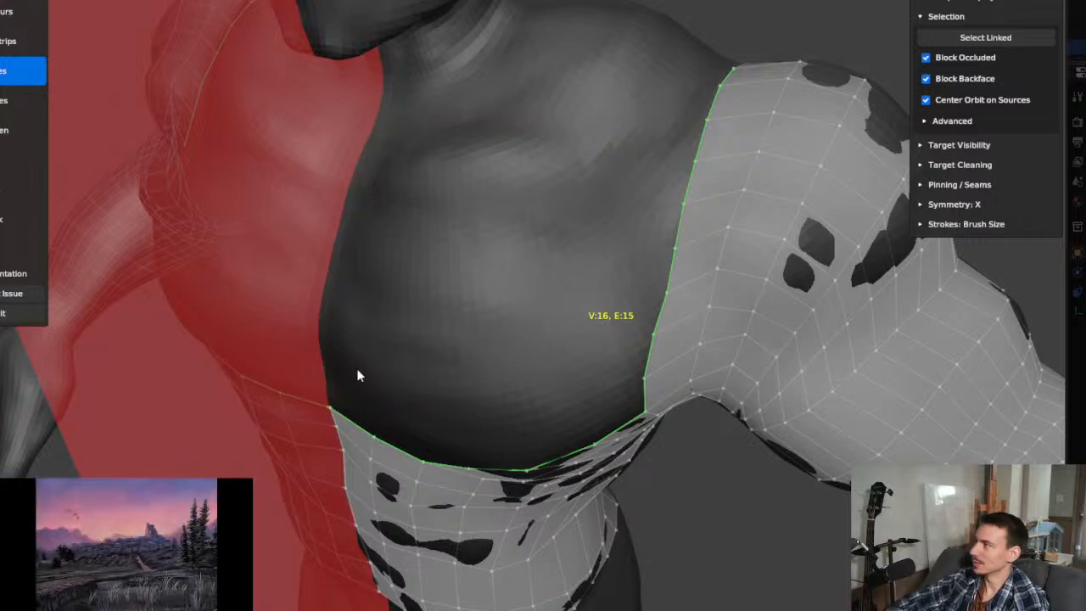
Step: Extrude the 15-edge boundary in one span to a stroke across the upper chest from the shoulder opening to the centreline
shift+middle_drag(354, 347, 450, 367)
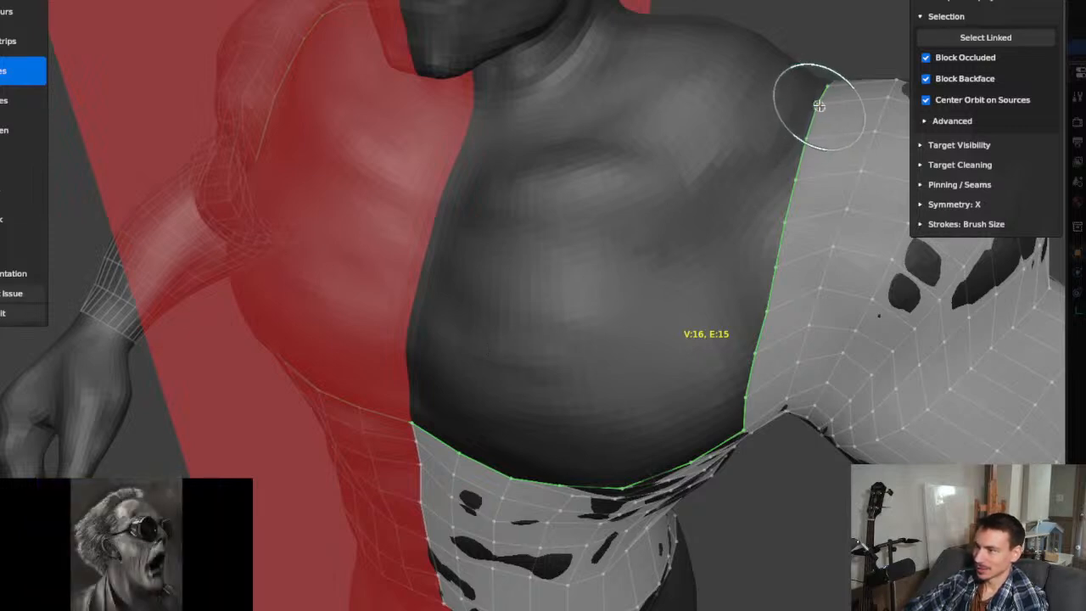
mouse_move(818, 102)
mouse_down()
mouse_move(601, 111)
mouse_move(460, 155)
mouse_move(419, 312)
mouse_move(411, 421)
mouse_up()
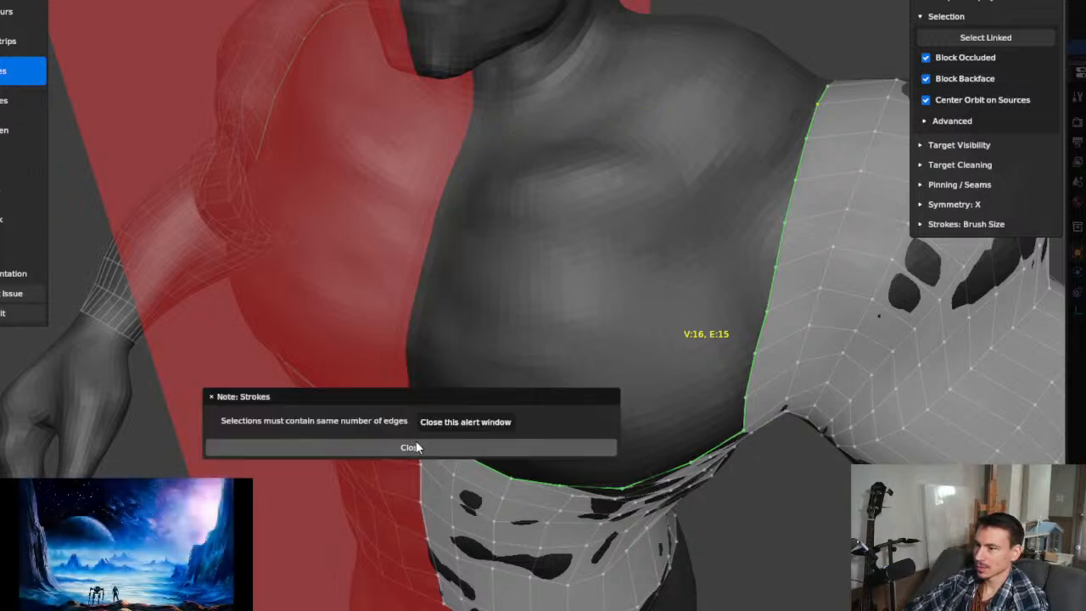
click(415, 447)
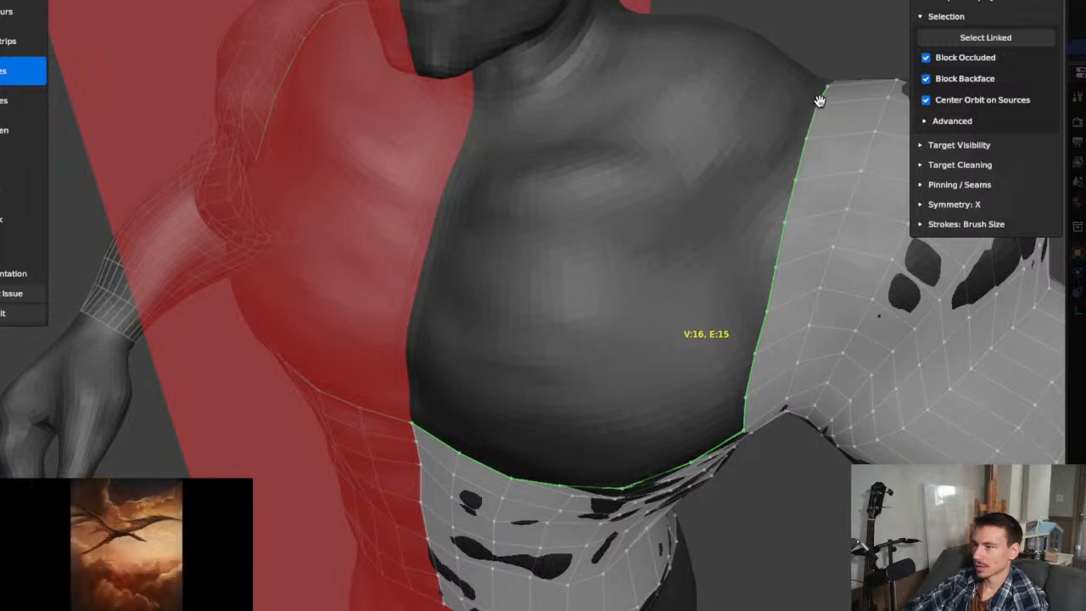
mouse_move(818, 105)
mouse_down()
mouse_move(596, 129)
mouse_move(504, 112)
mouse_move(476, 127)
mouse_up()
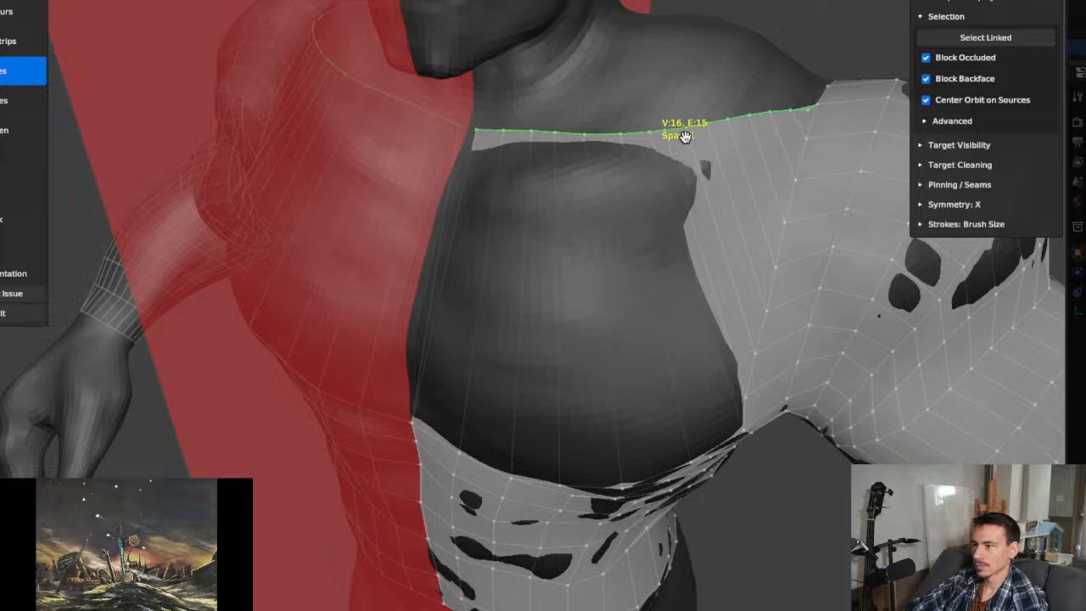
Step: Activate PolyPen and delete the extra vertex at the shoulder end of the new chest strip's upper border
scroll(811, 114, up, 6)
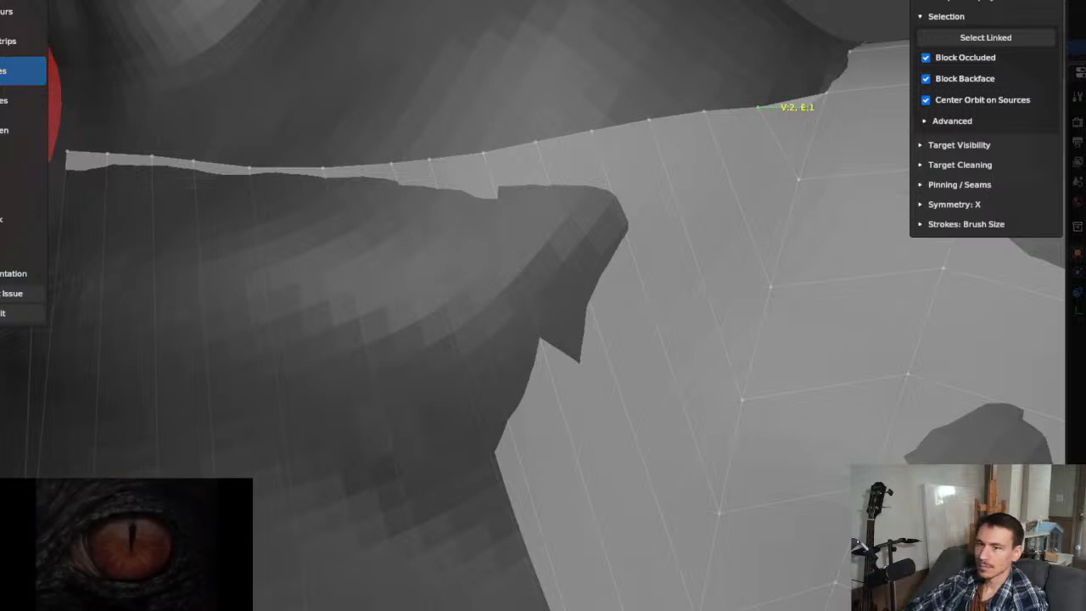
key(q)
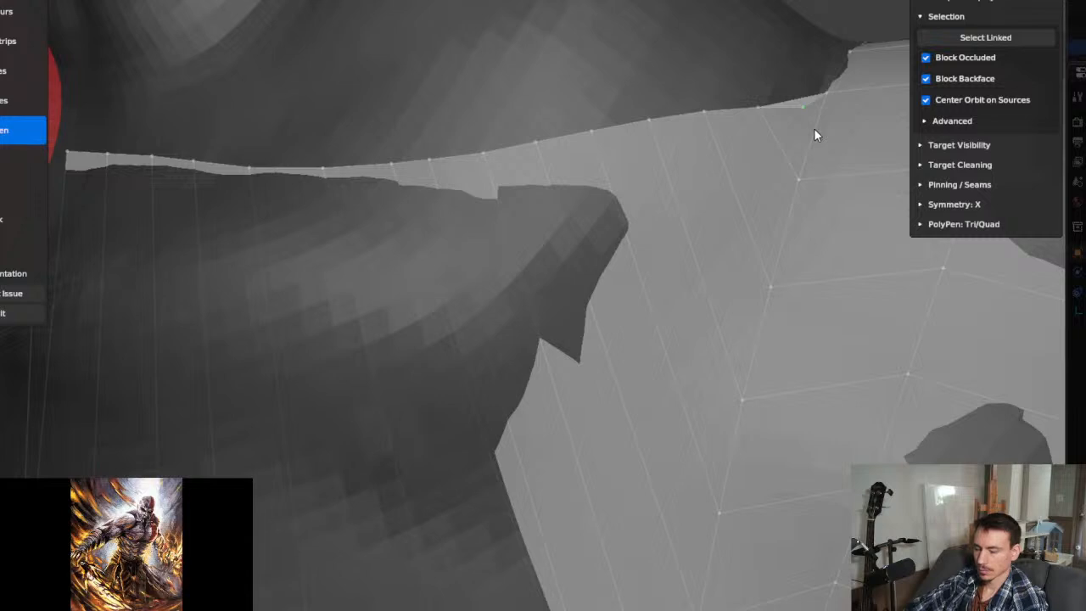
key(x)
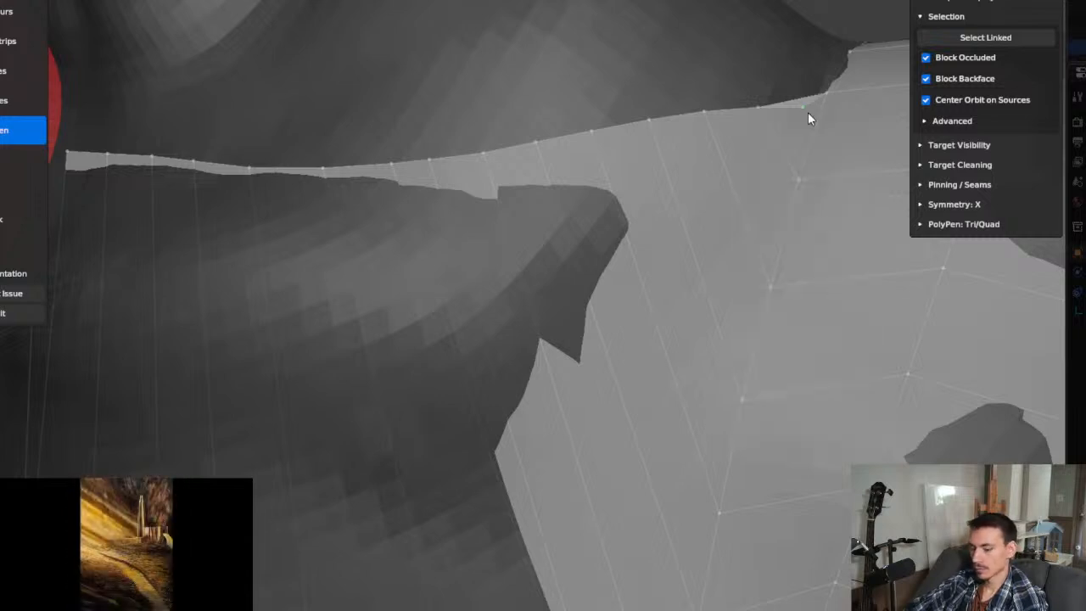
mouse_move(807, 119)
mouse_down()
mouse_move(806, 133)
mouse_move(808, 110)
mouse_up()
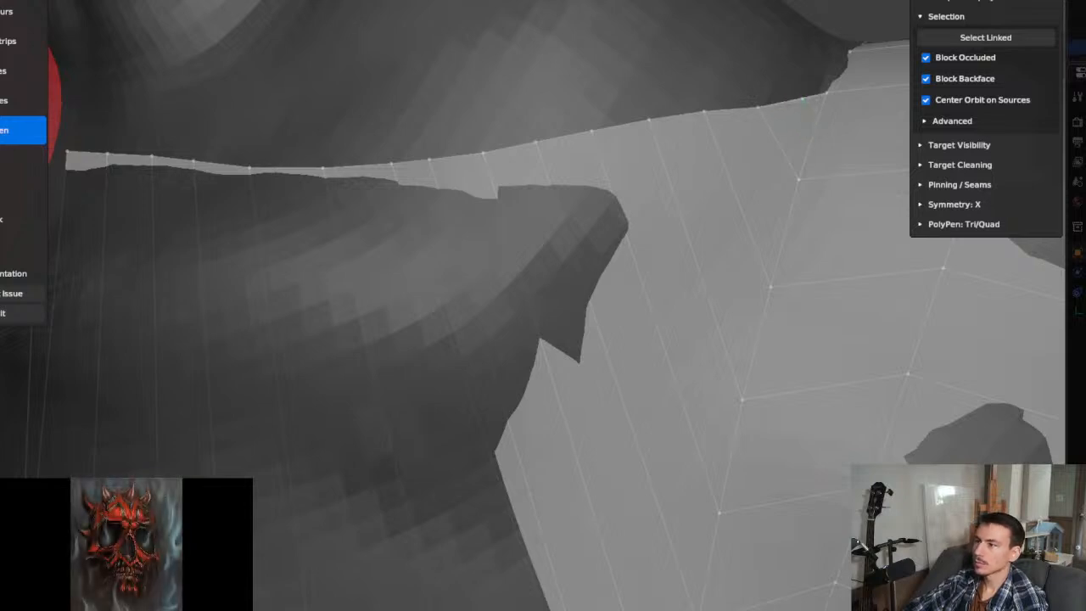
key(x)
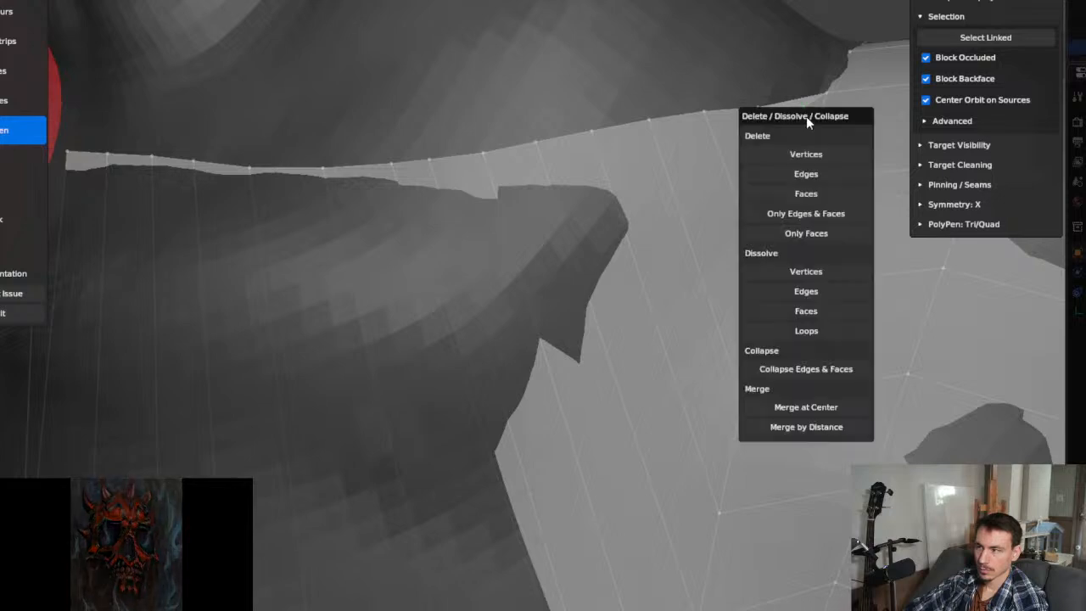
click(811, 151)
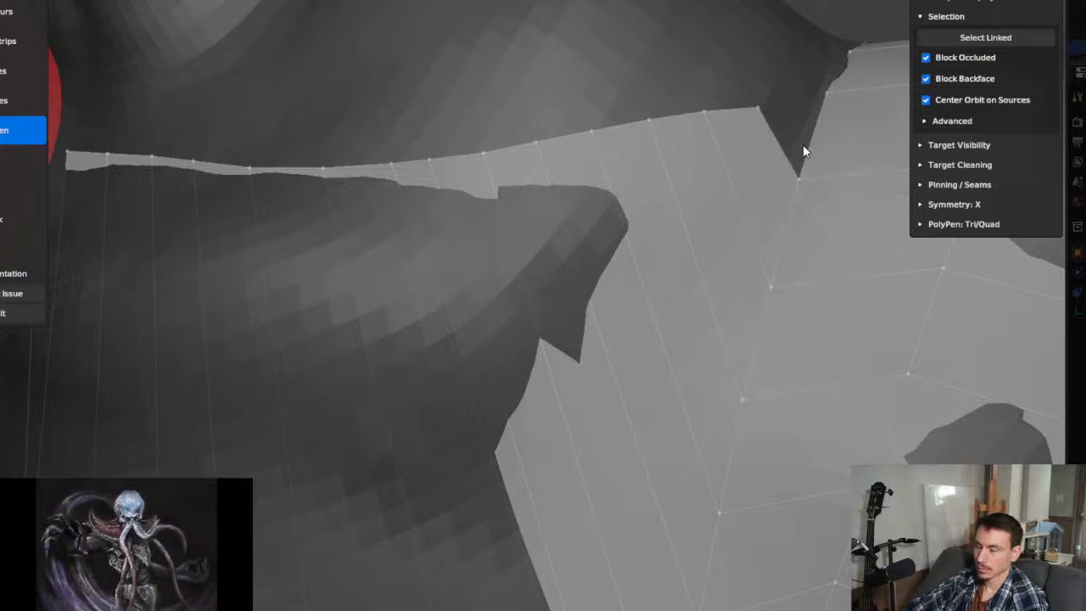
Step: Refill the gap between the chest strip and shoulder with a PolyPen face and dissolve its extra upper vertex, leaving a triangle
scroll(784, 130, down, 2)
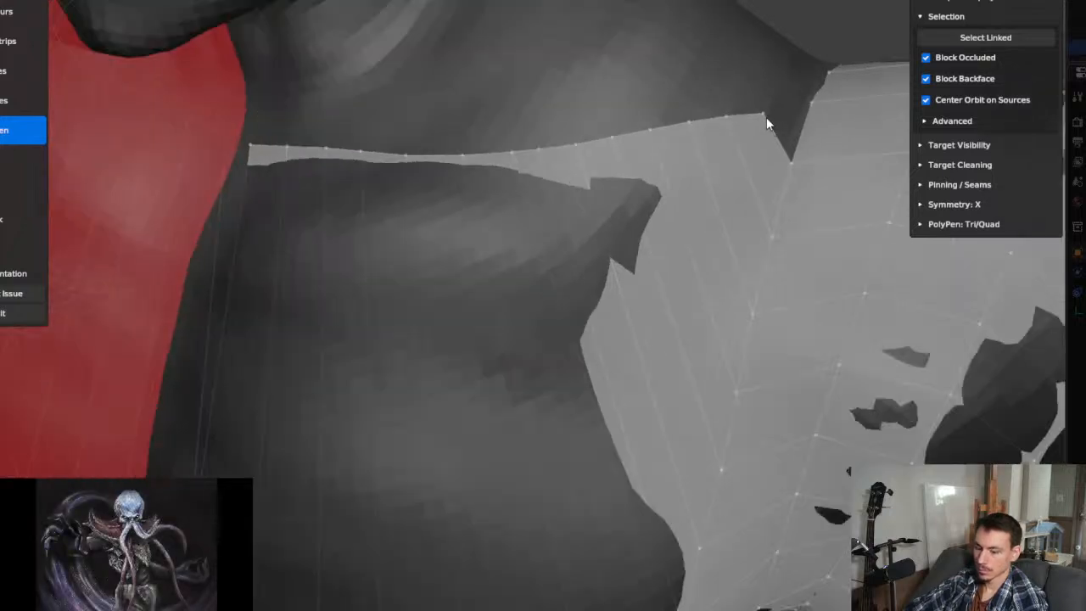
ctrl+click(788, 113)
scroll(799, 116, up, 2)
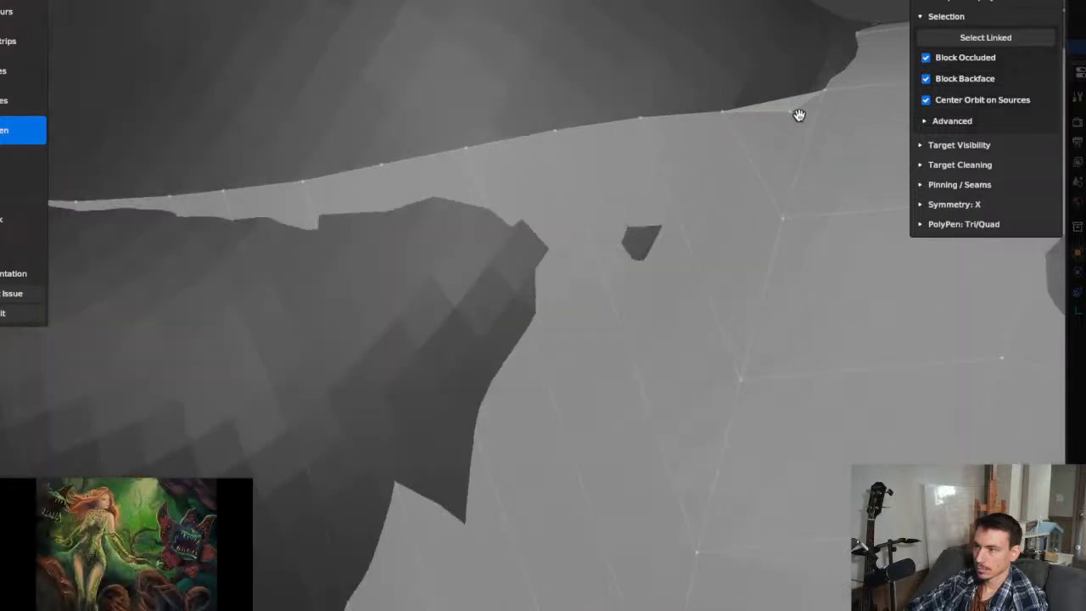
key(x)
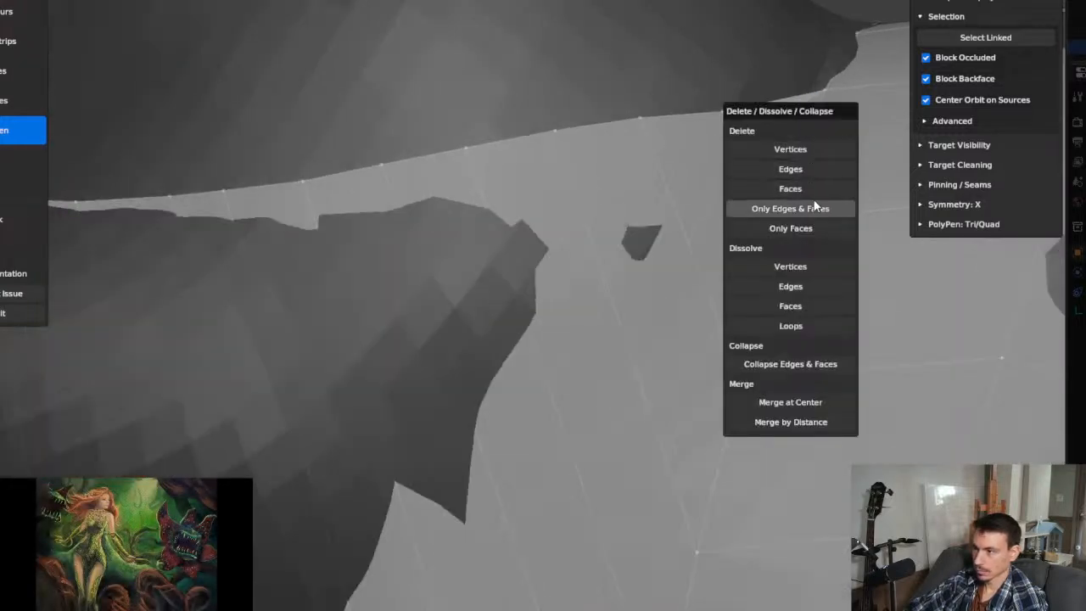
click(823, 267)
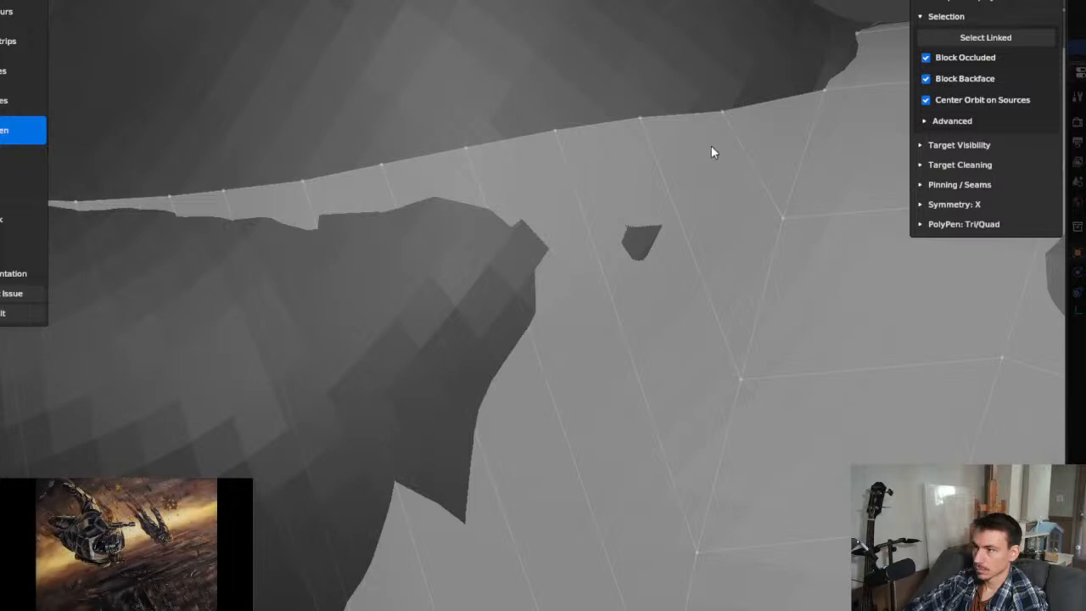
Step: With Patches, try filling the chest from its selected upper border, shoulder opening, centreline edge and lower torso border, and undo the fill
scroll(713, 152, down, 5)
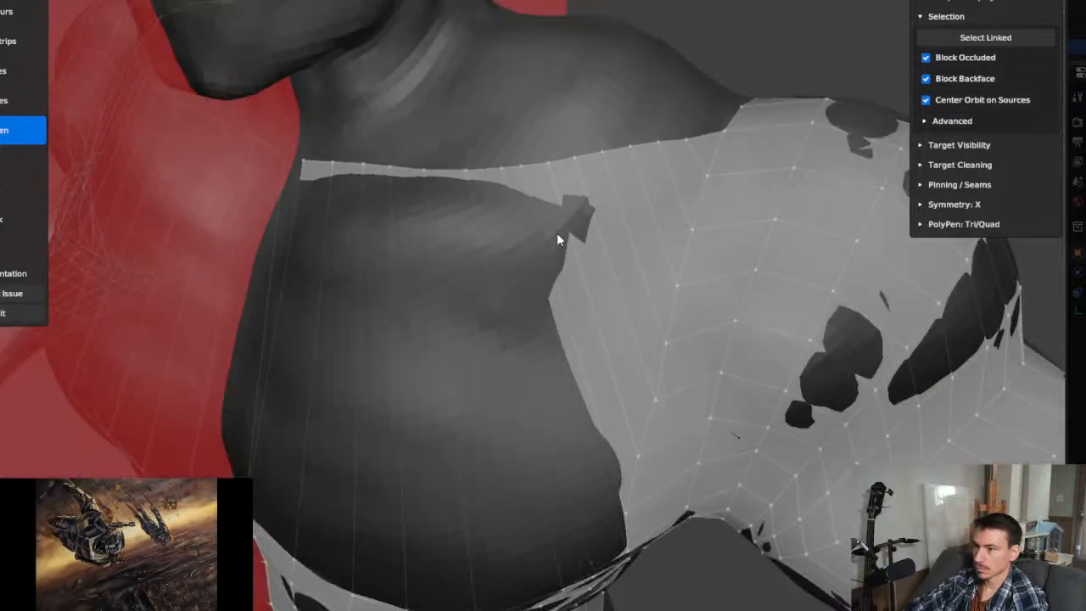
middle_drag(556, 233, 589, 210)
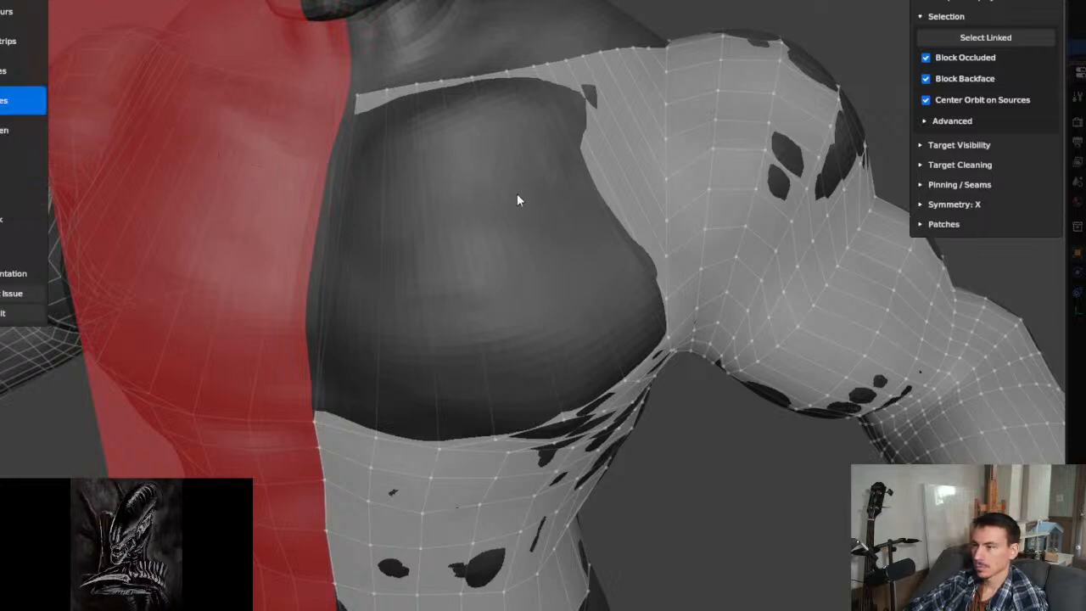
shift+middle_drag(535, 211, 482, 197)
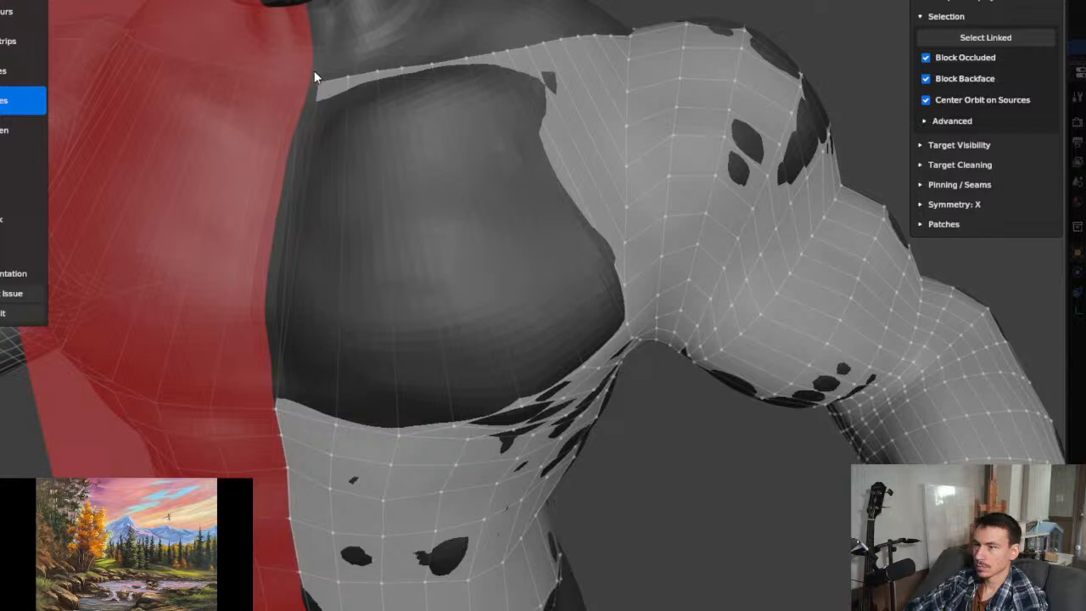
drag(323, 82, 372, 74)
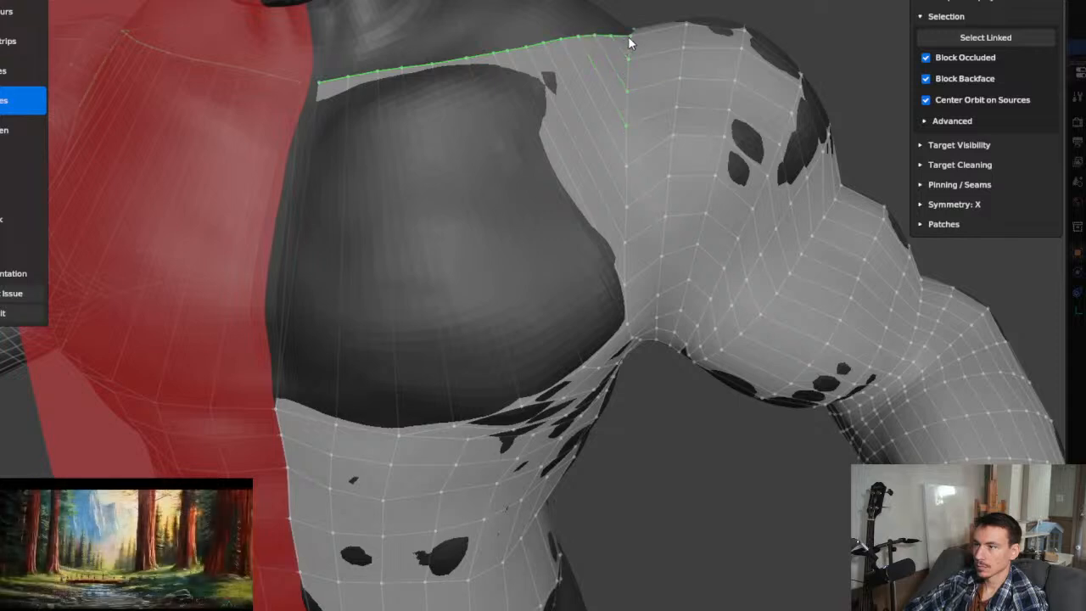
drag(624, 48, 632, 33)
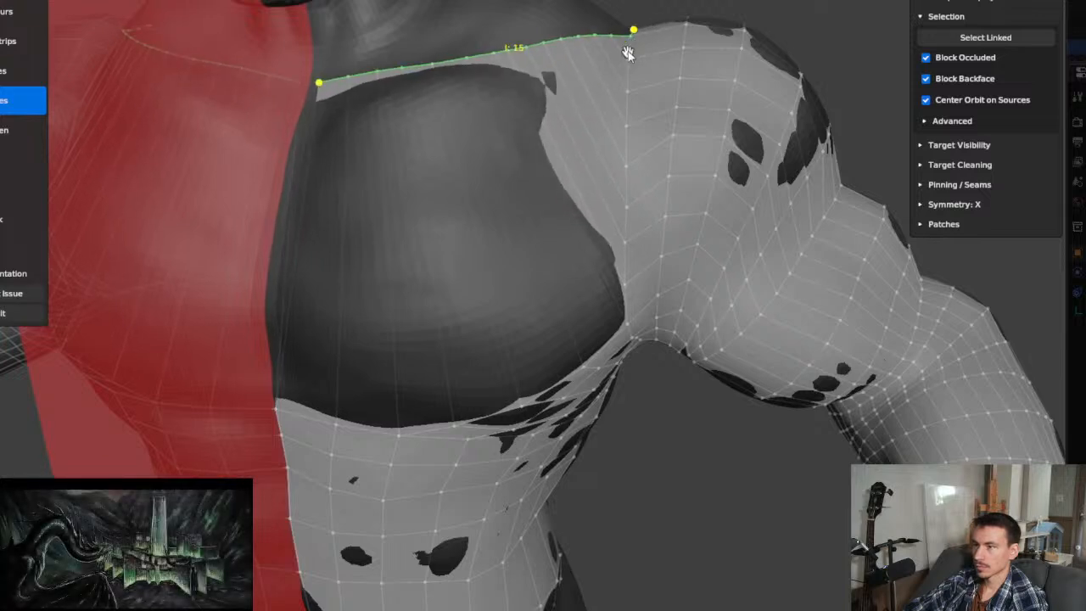
click(626, 323)
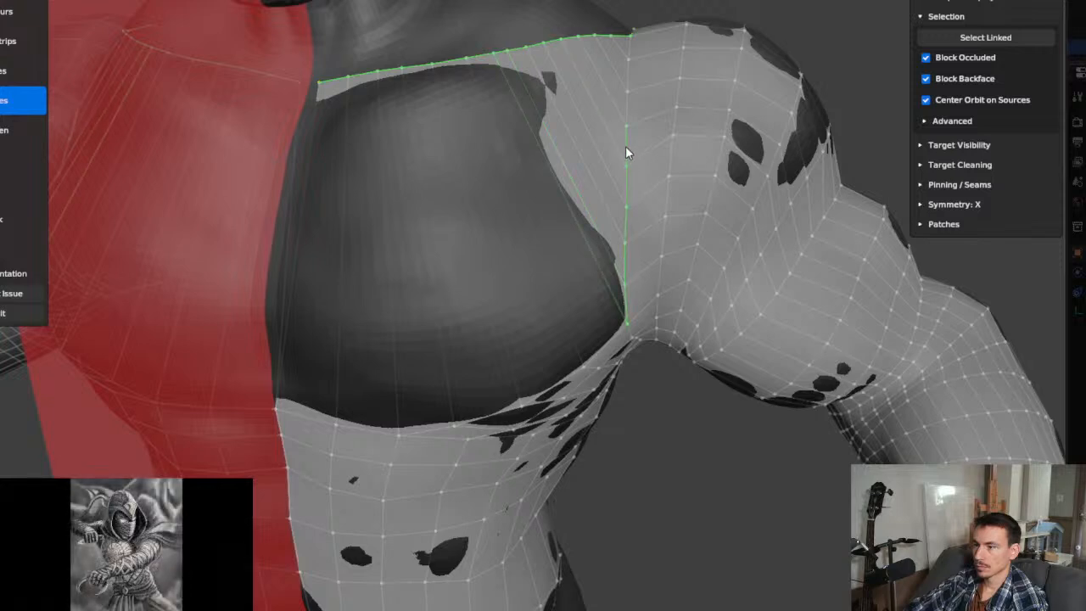
click(630, 47)
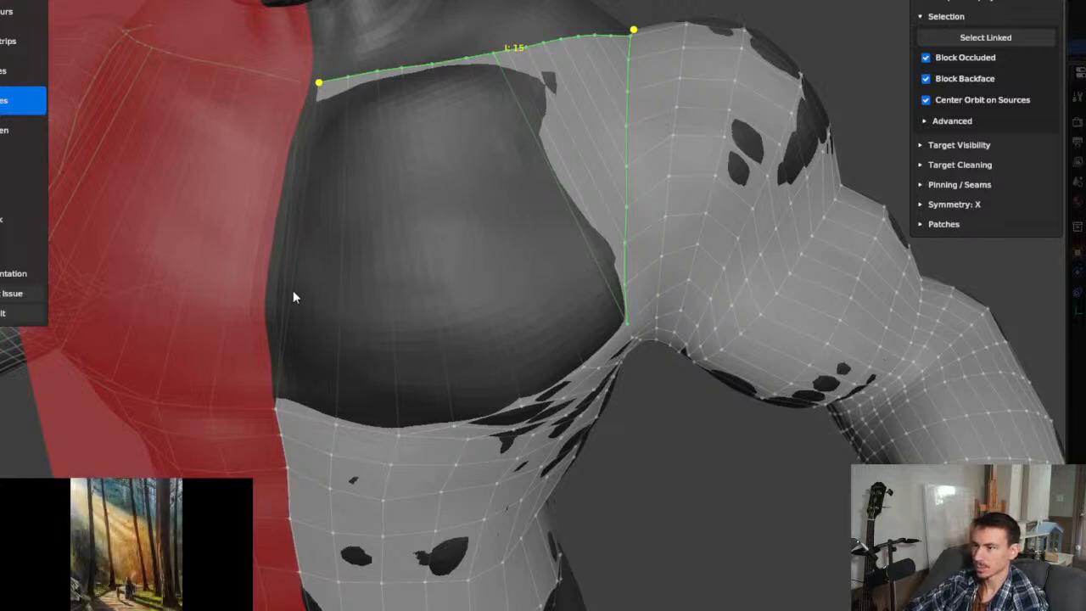
click(320, 85)
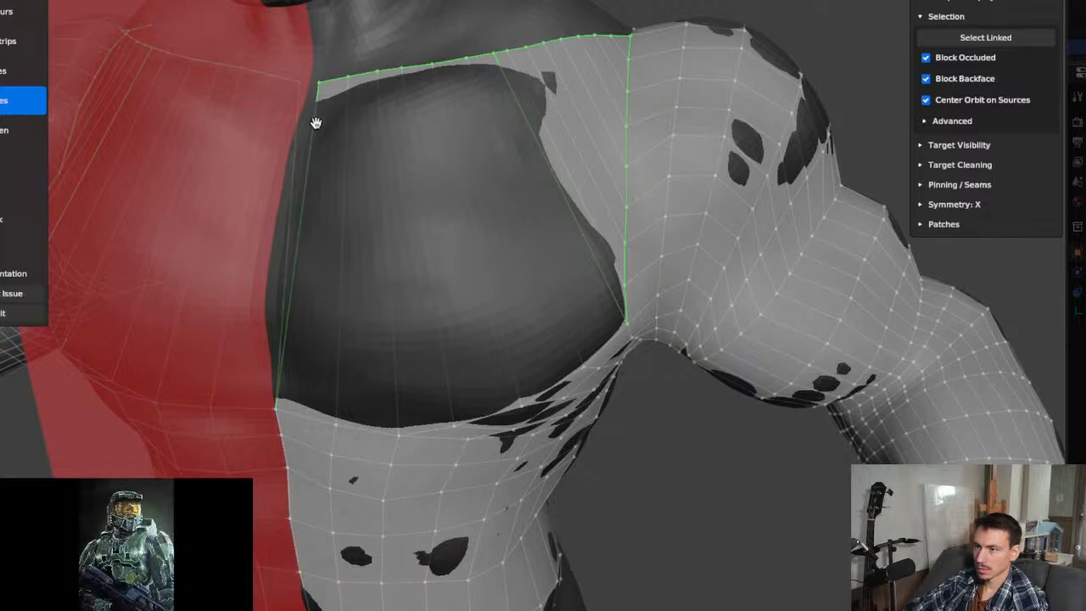
click(288, 409)
click(504, 400)
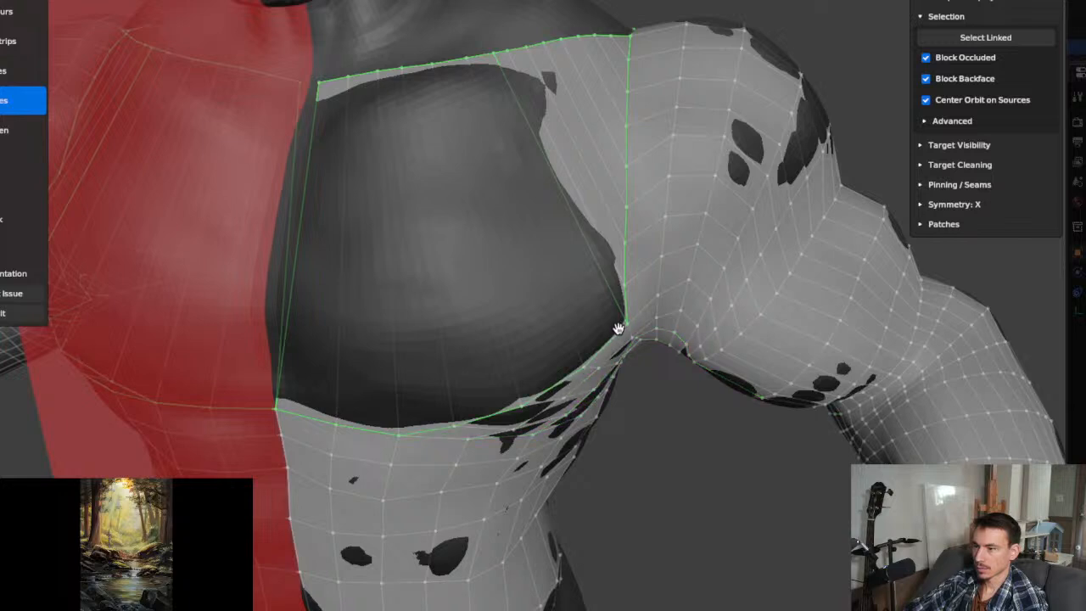
key(f)
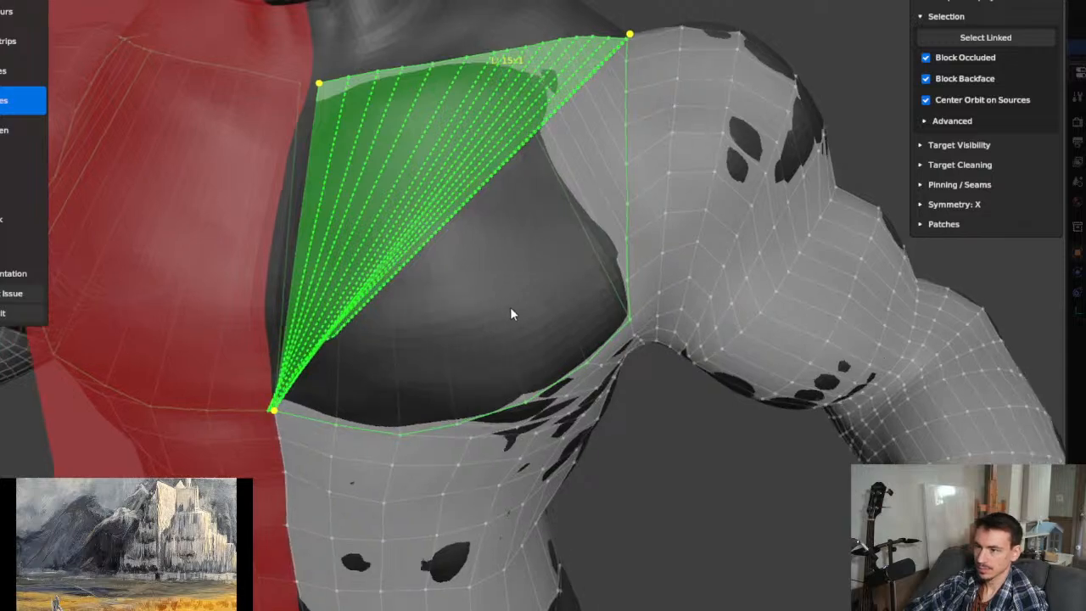
middle_drag(511, 311, 479, 315)
mouse_move(509, 339)
middle_down()
mouse_move(492, 314)
mouse_move(424, 278)
mouse_move(477, 319)
mouse_move(502, 320)
middle_up()
key(ctrl+z)
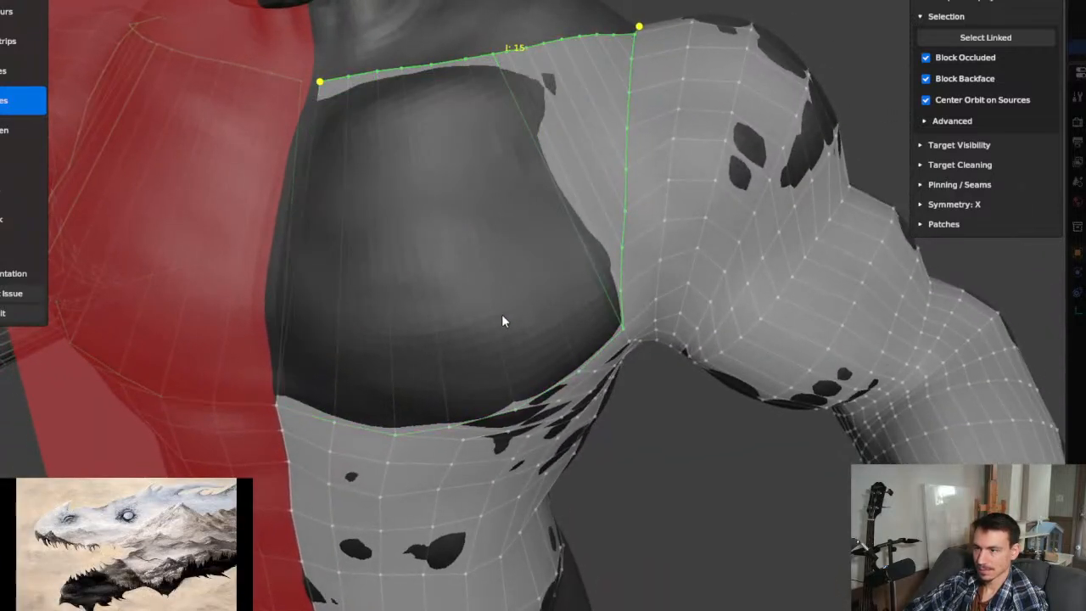
Step: Try selecting the edges along the chest strip's upper border with Strokes, and clear the selection
mouse_move(508, 274)
middle_down()
mouse_move(515, 267)
mouse_move(502, 262)
middle_up()
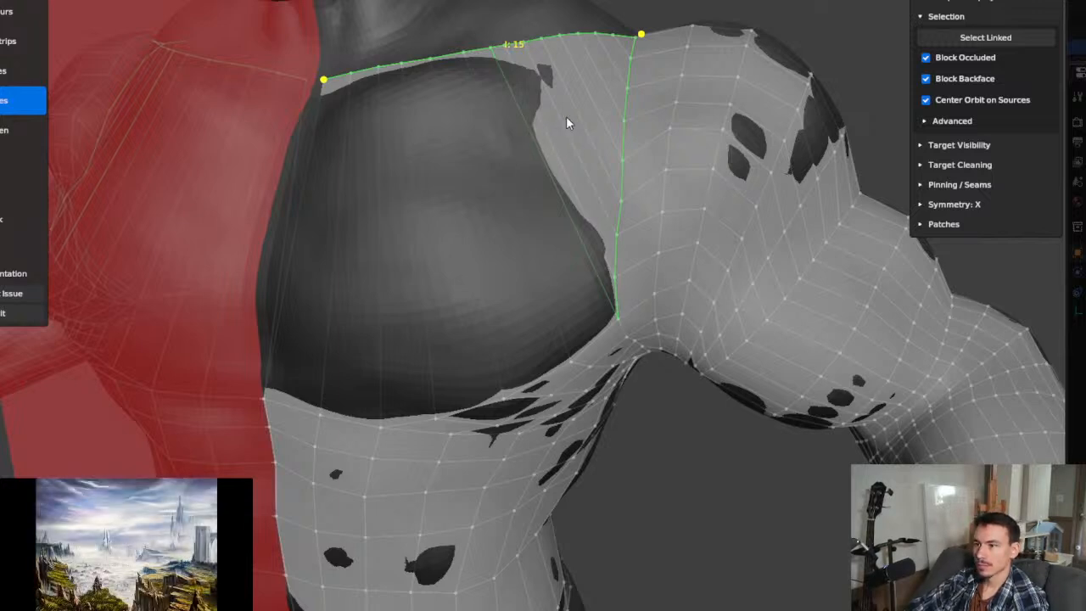
click(593, 70)
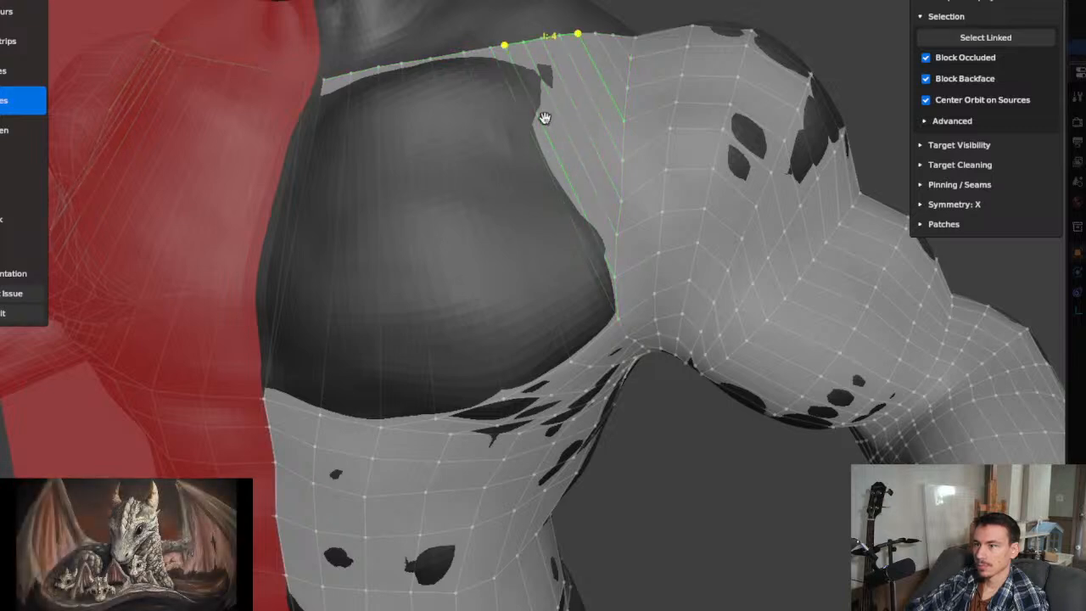
key(3)
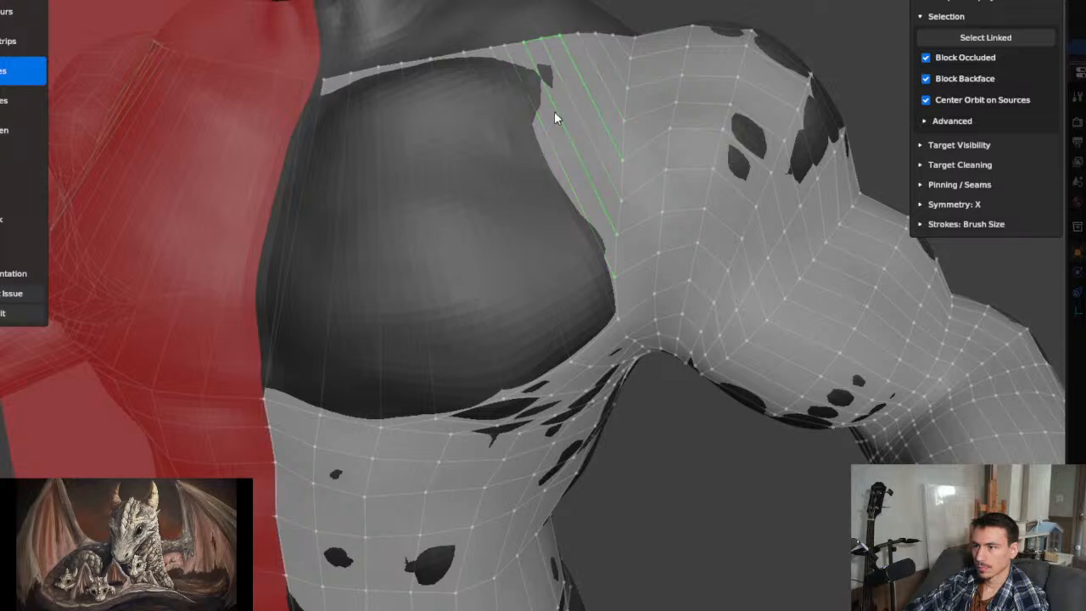
drag(523, 120, 327, 147)
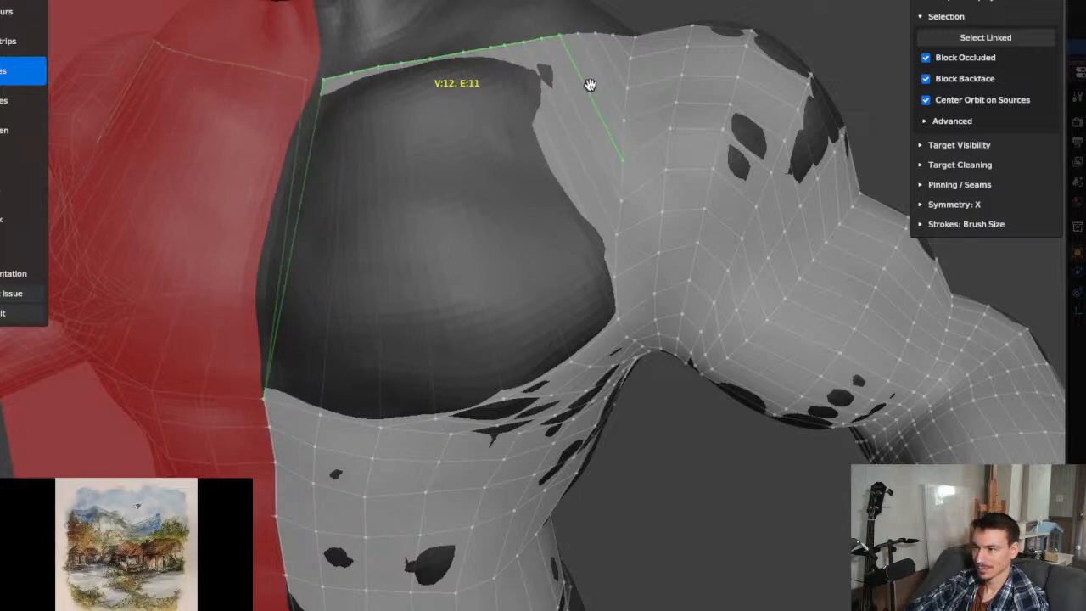
click(624, 54)
key(3)
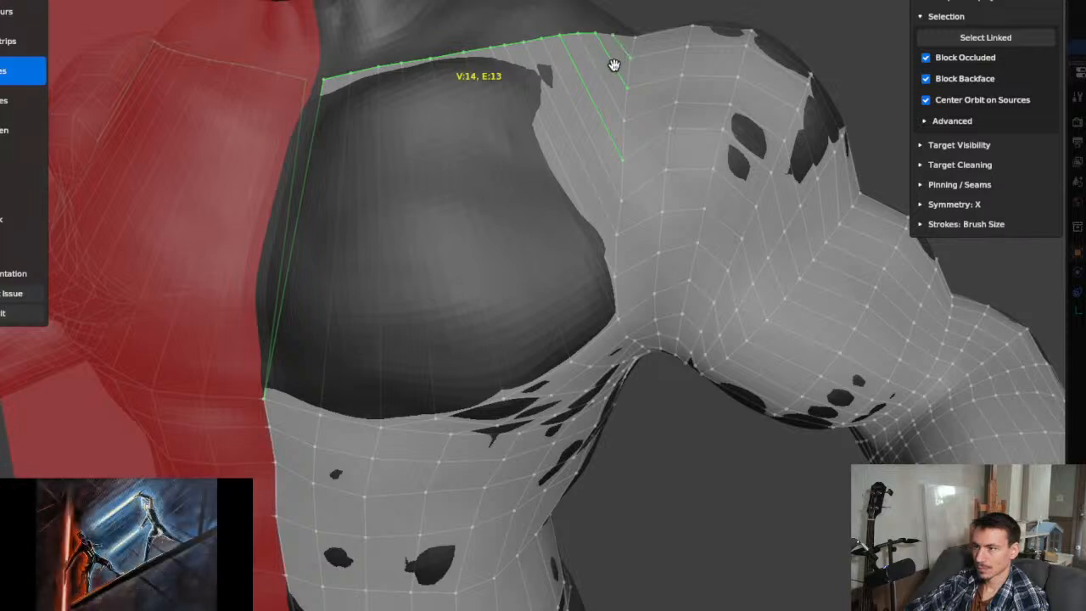
click(602, 33)
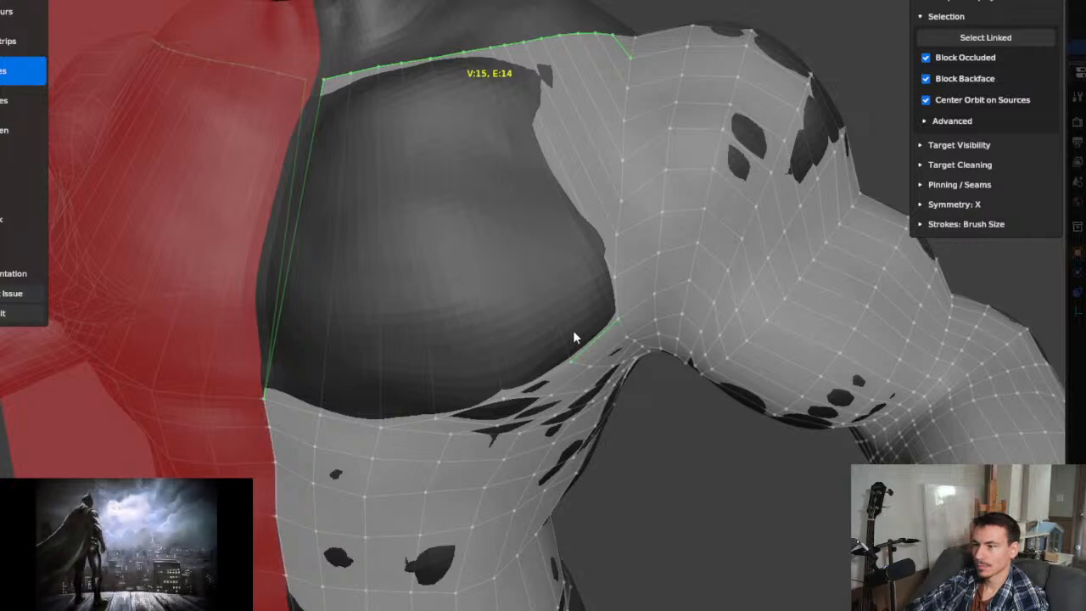
key(Escape)
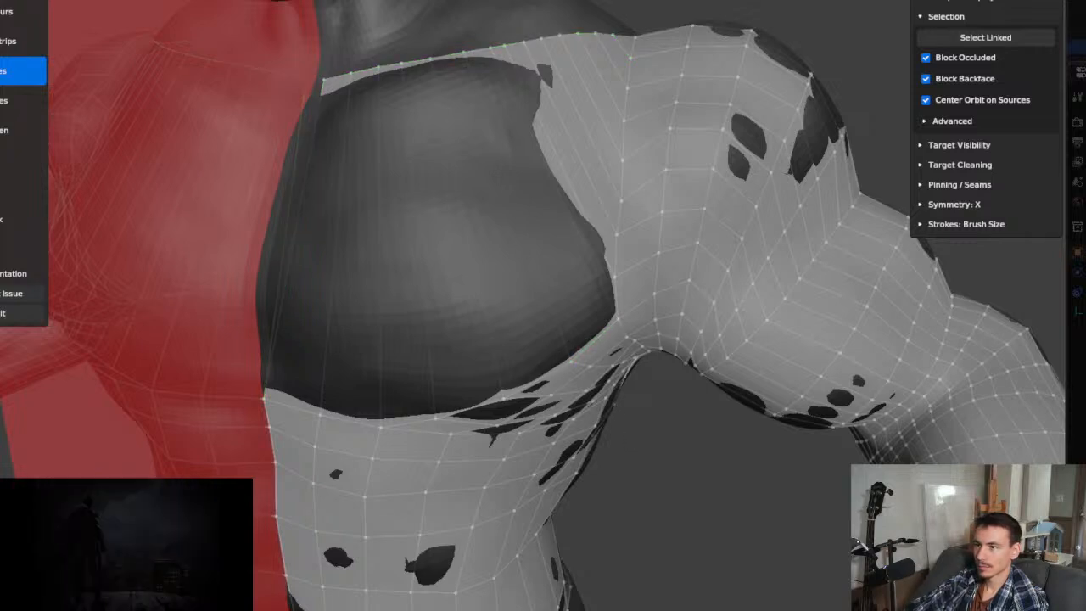
key(1)
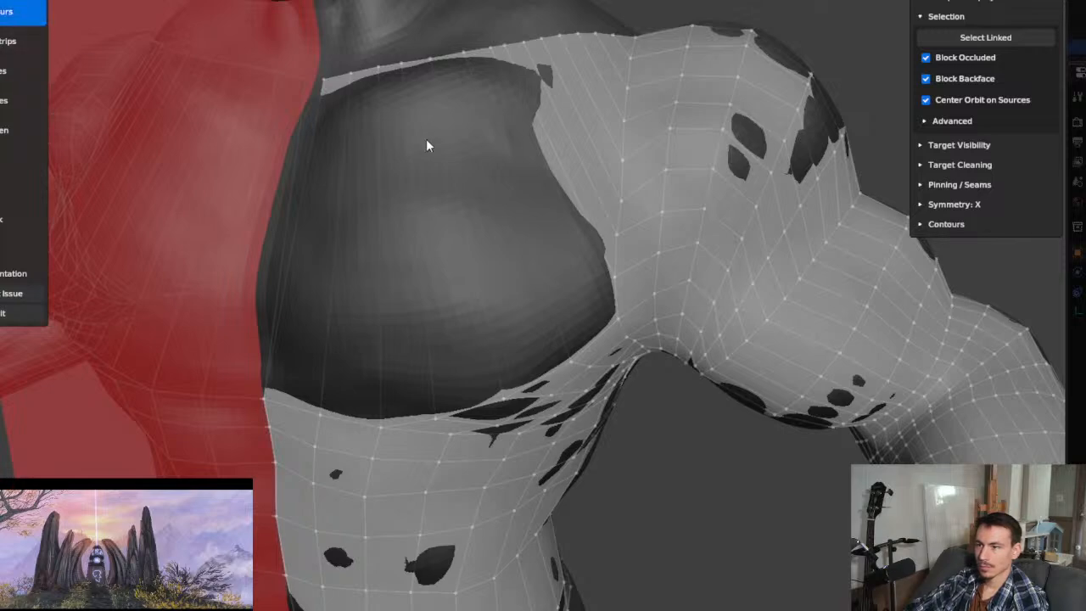
Step: Cut two edge rows across the upper chest strip with Knife, between the centreline and shoulder opening, redoing the first cut
mouse_move(466, 200)
middle_down()
mouse_move(492, 206)
mouse_move(496, 189)
mouse_move(576, 172)
mouse_move(465, 192)
mouse_move(475, 203)
mouse_move(474, 194)
middle_up()
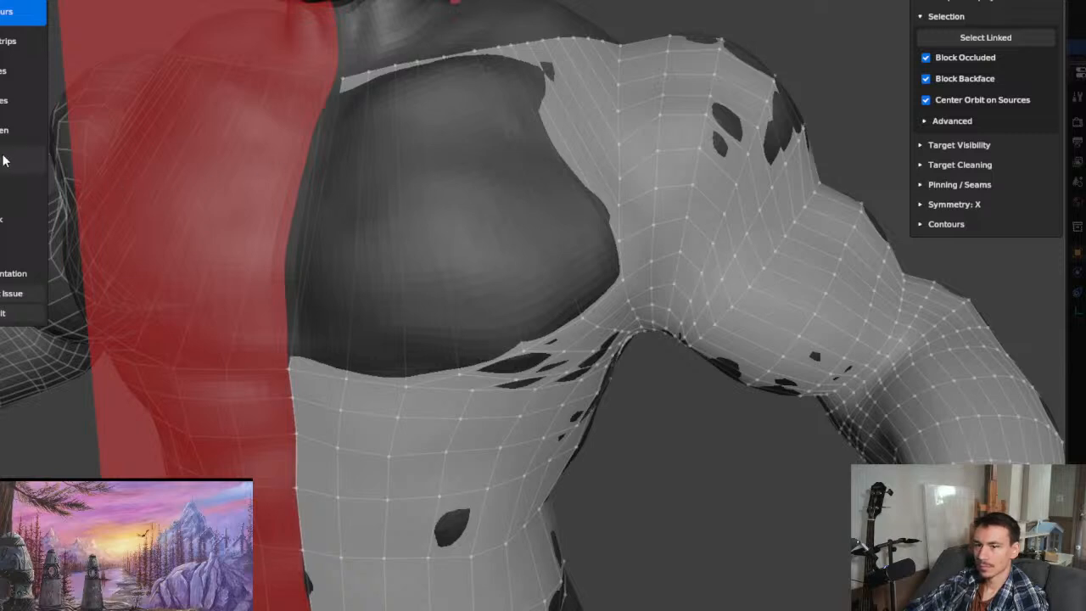
key(6)
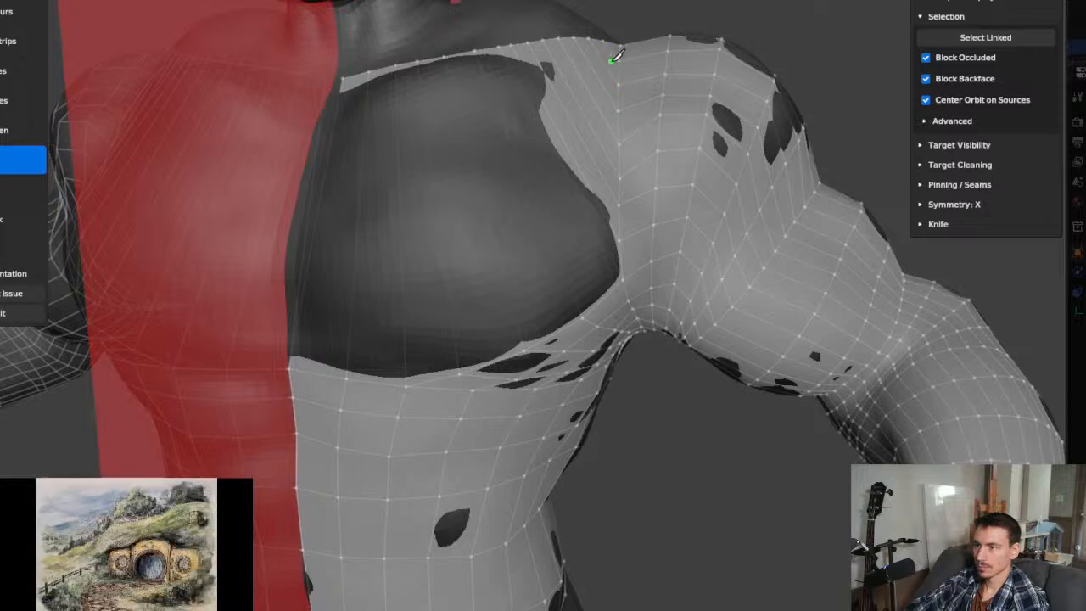
mouse_move(619, 59)
mouse_down()
mouse_move(486, 108)
mouse_move(332, 138)
mouse_move(524, 127)
mouse_move(499, 138)
mouse_move(499, 73)
mouse_move(499, 89)
mouse_move(496, 79)
mouse_move(338, 108)
mouse_up()
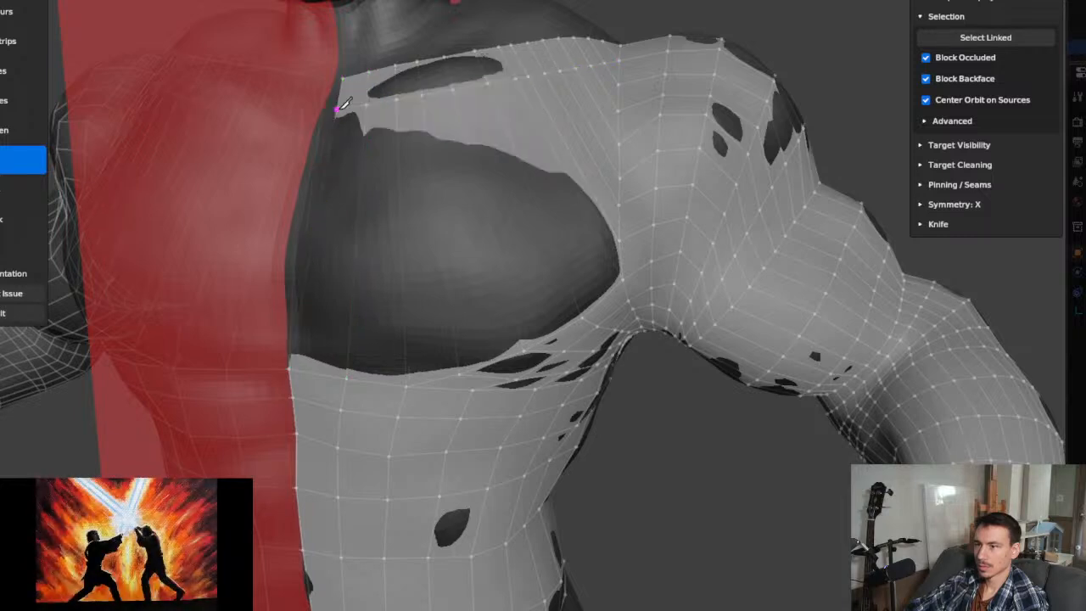
key(ctrl+z)
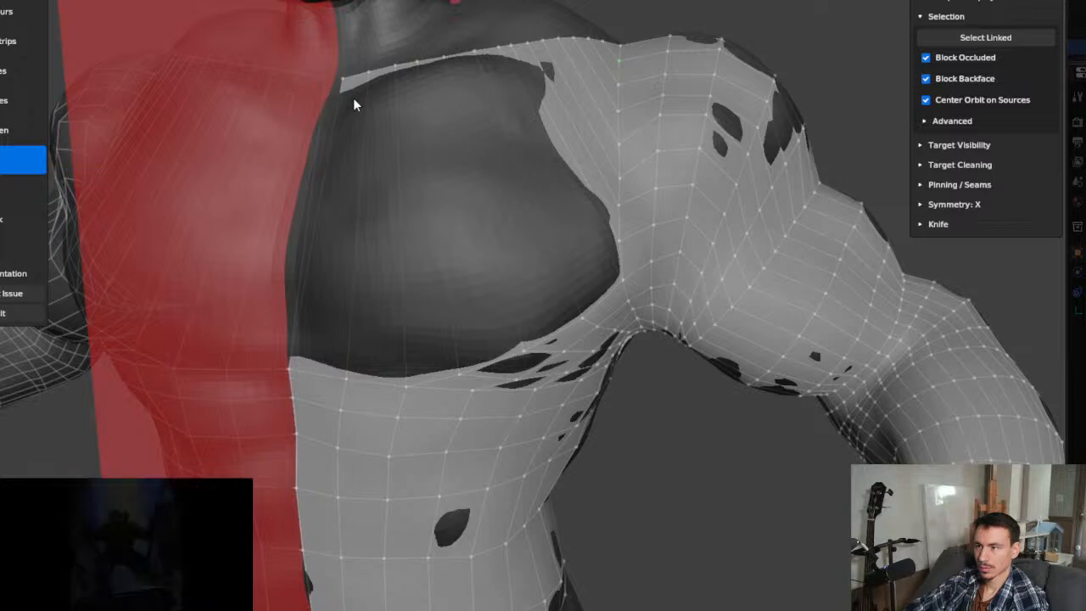
drag(367, 86, 344, 88)
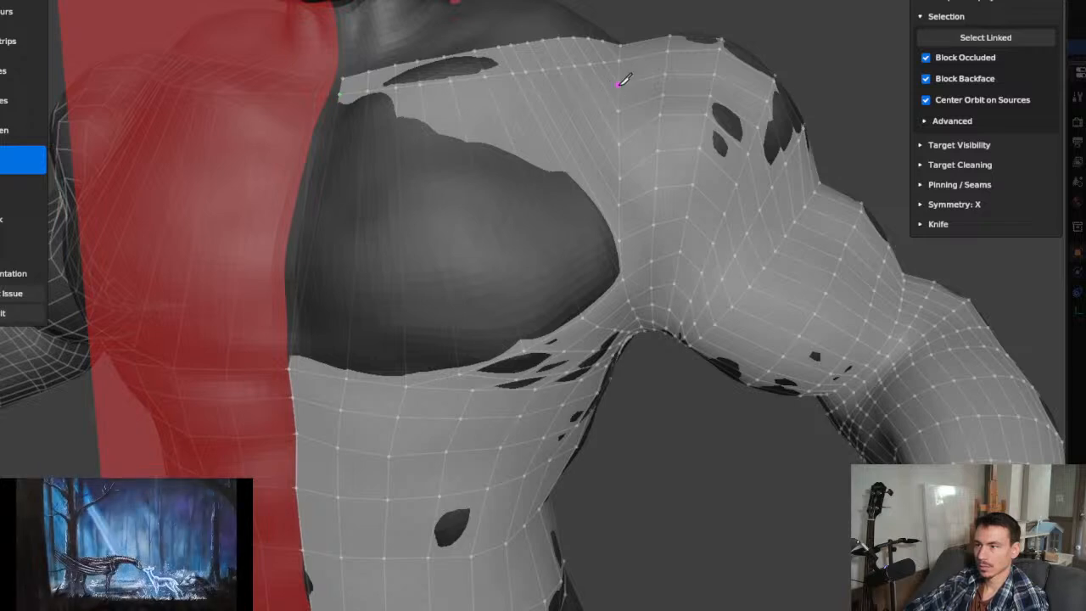
mouse_move(622, 79)
mouse_down()
mouse_move(412, 139)
mouse_move(344, 103)
mouse_up()
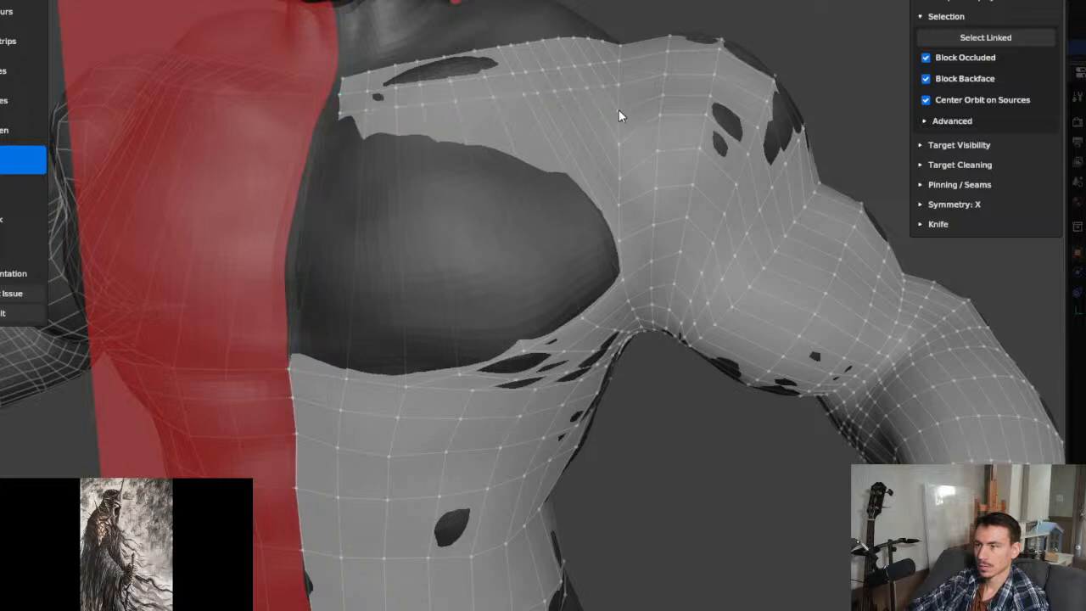
Step: Cut six more edge rows down the chest patch from the shoulder opening to the centreline, ending just above the torso mesh
drag(619, 111, 346, 136)
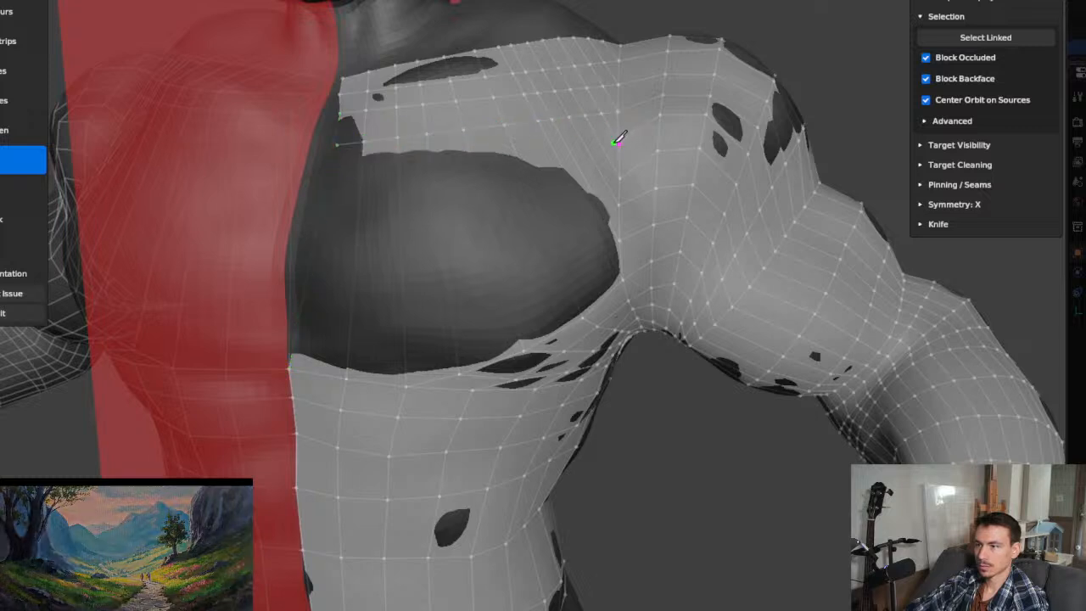
mouse_move(624, 140)
mouse_down()
mouse_move(359, 181)
mouse_move(332, 170)
mouse_up()
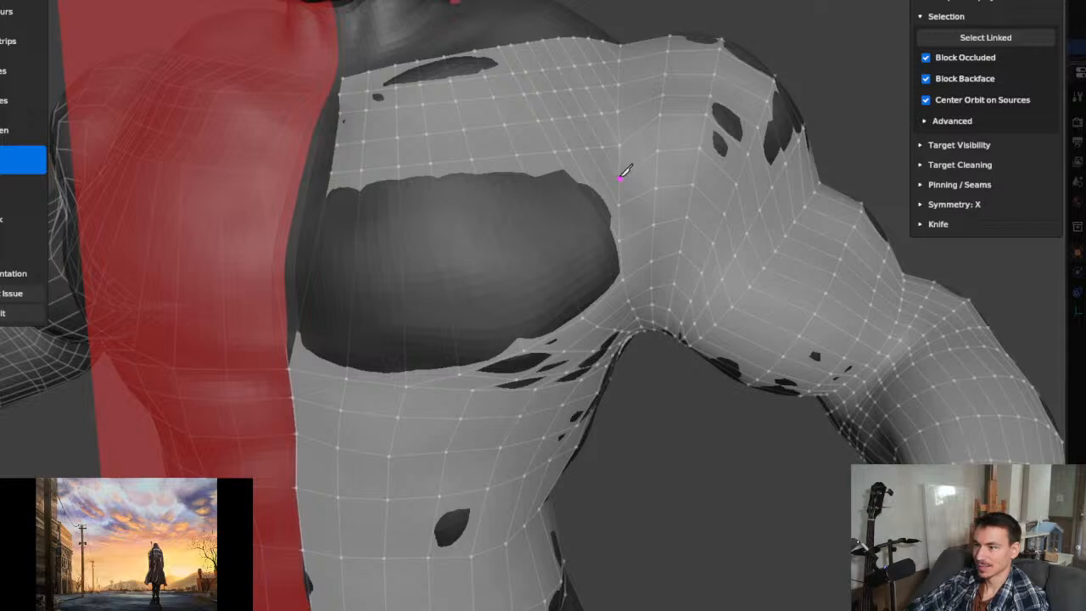
click(329, 196)
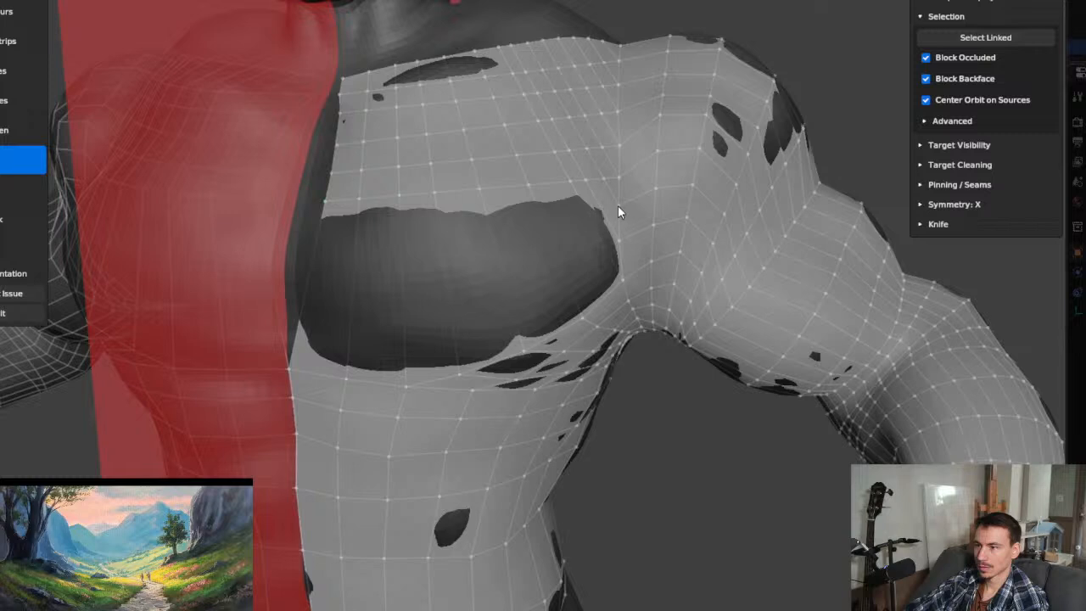
click(318, 222)
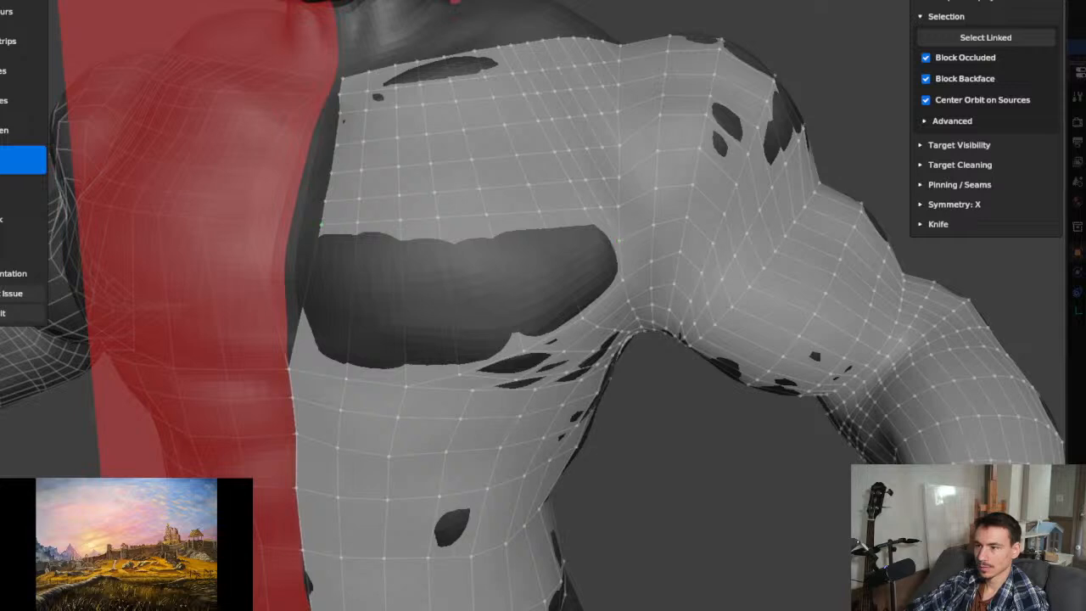
mouse_move(617, 242)
mouse_down()
mouse_move(316, 272)
mouse_move(312, 300)
mouse_move(319, 260)
mouse_move(317, 297)
mouse_move(307, 299)
mouse_up()
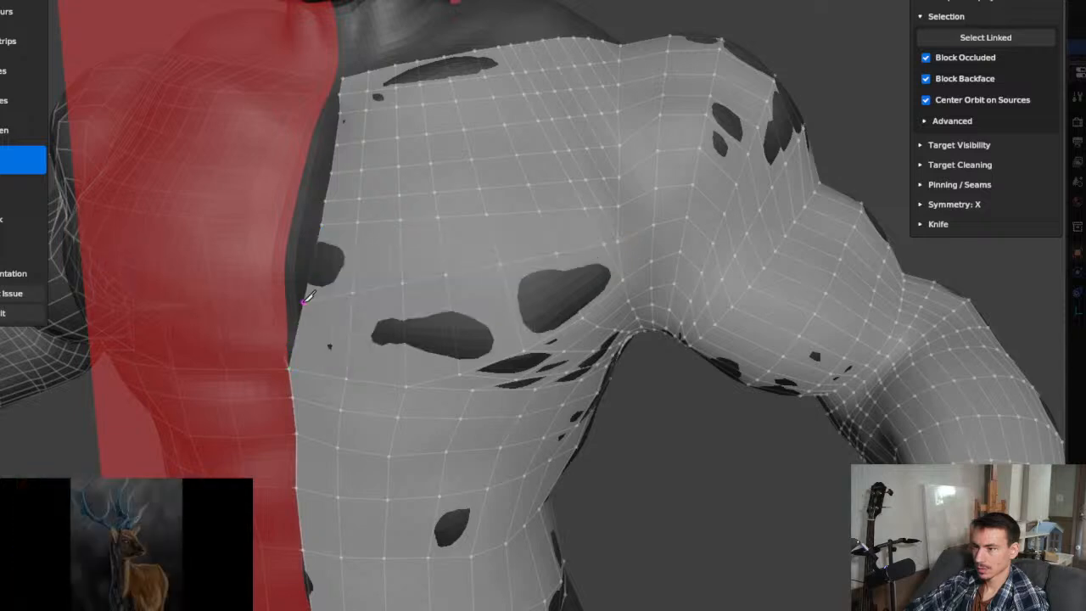
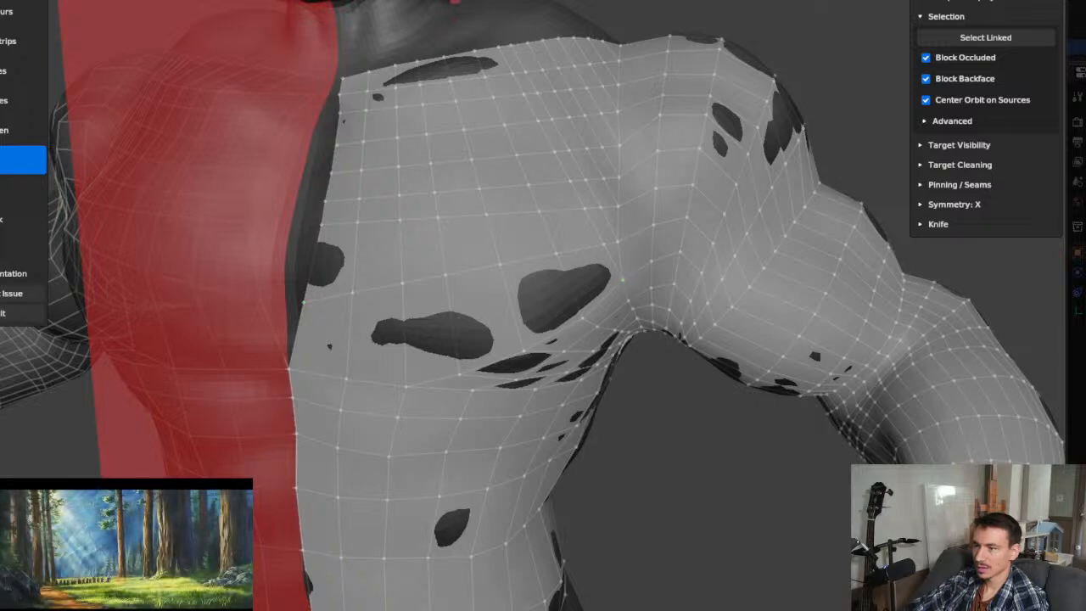
click(300, 333)
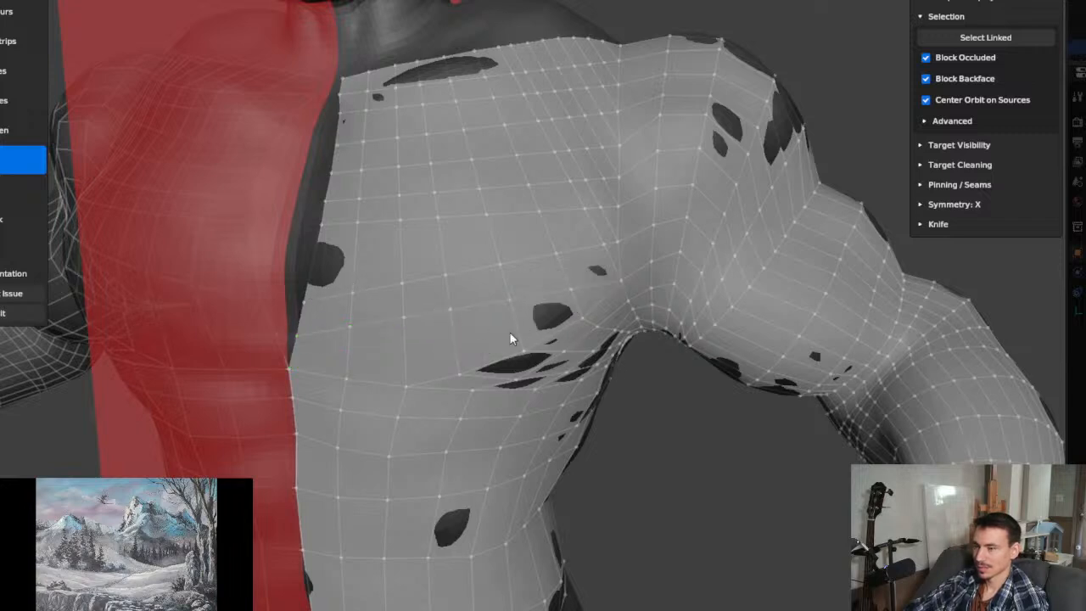
scroll(583, 368, down, 5)
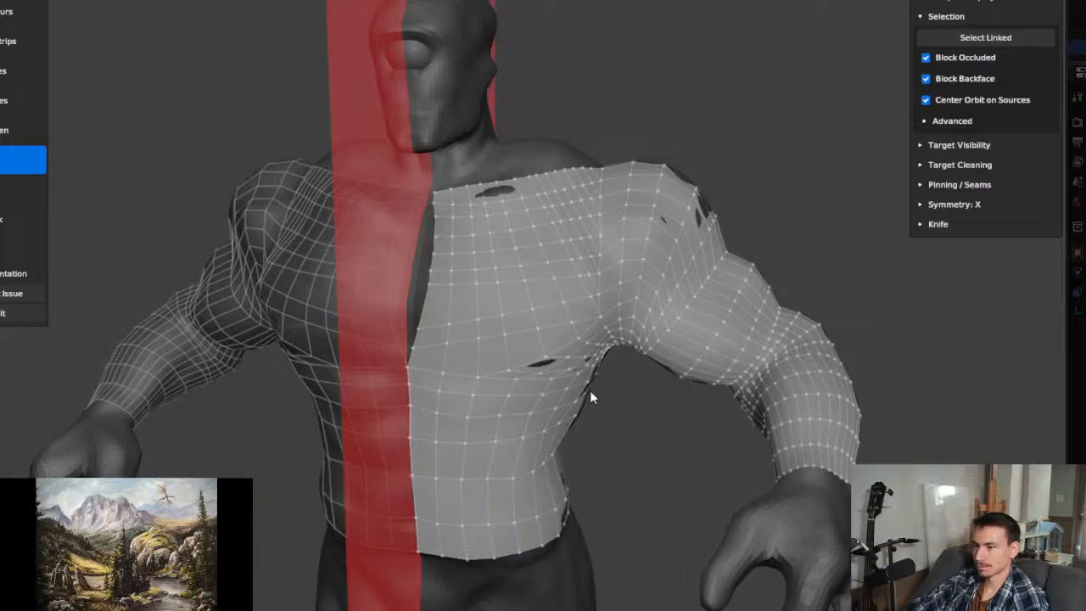
middle_drag(591, 397, 657, 392)
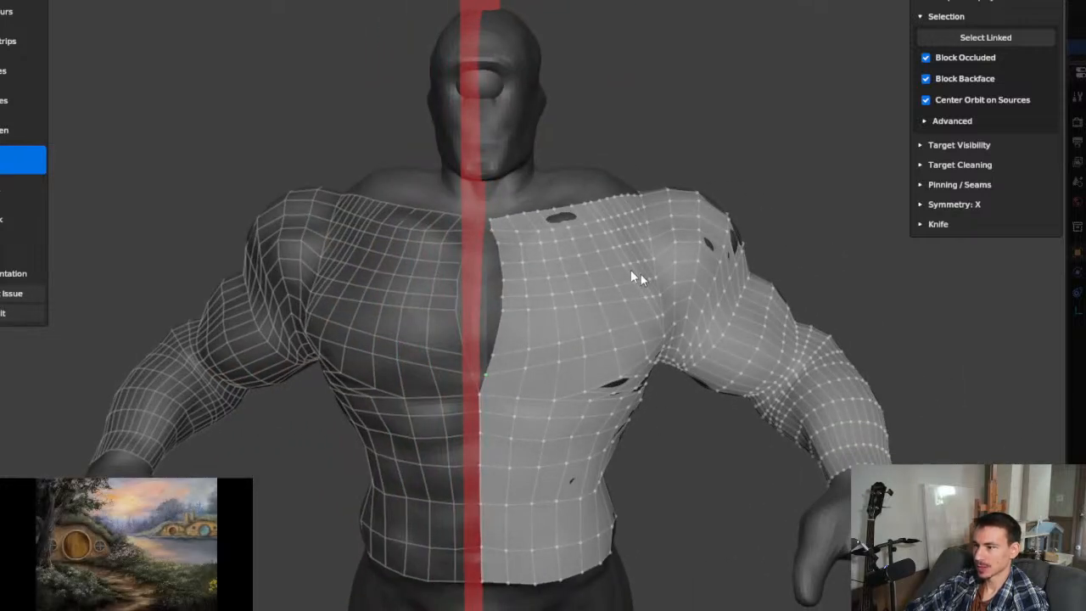
scroll(556, 308, down, 1)
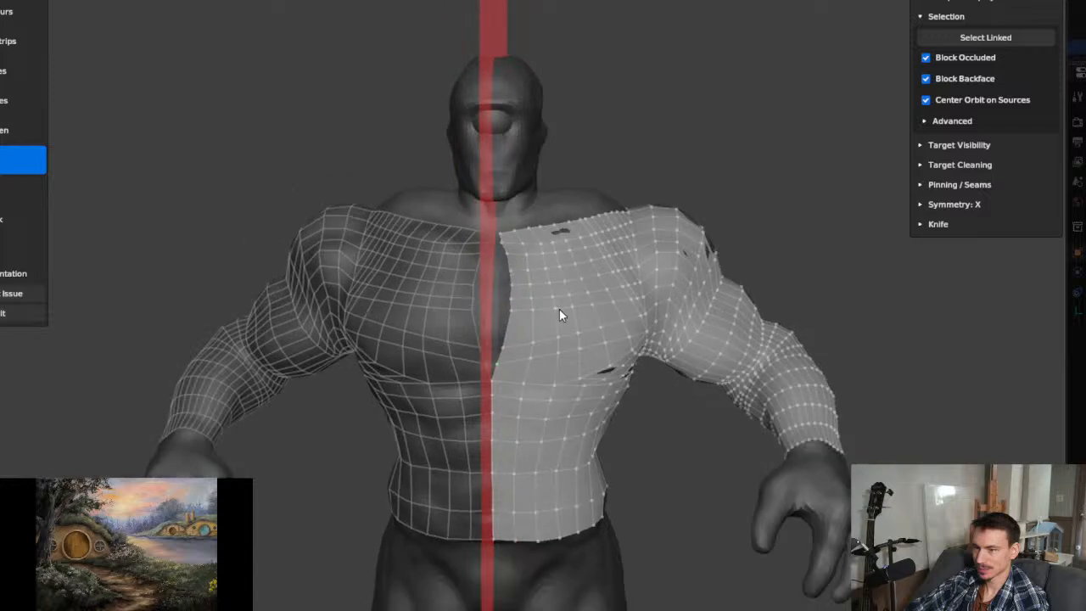
Step: Quit RetopoFlow and delete the retopology mesh covering the character's torso and arms
middle_drag(599, 348, 617, 348)
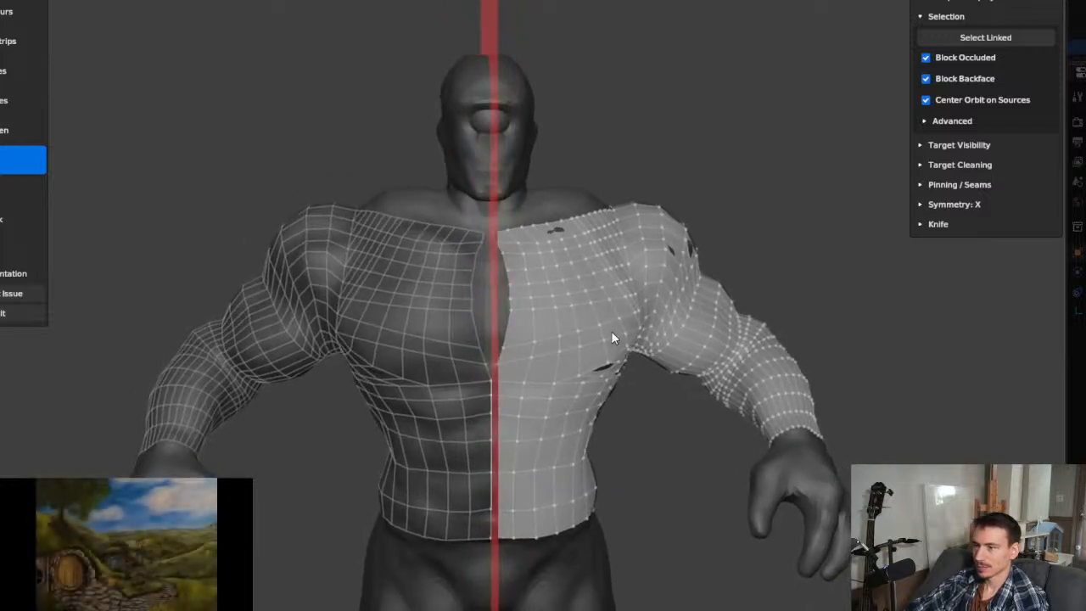
key(Tab)
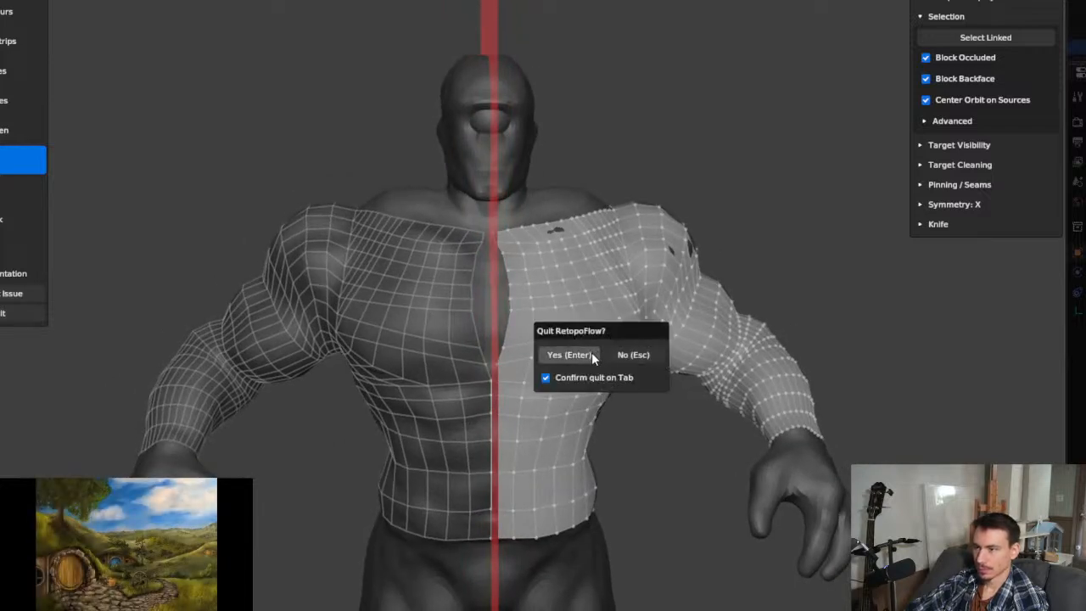
click(589, 355)
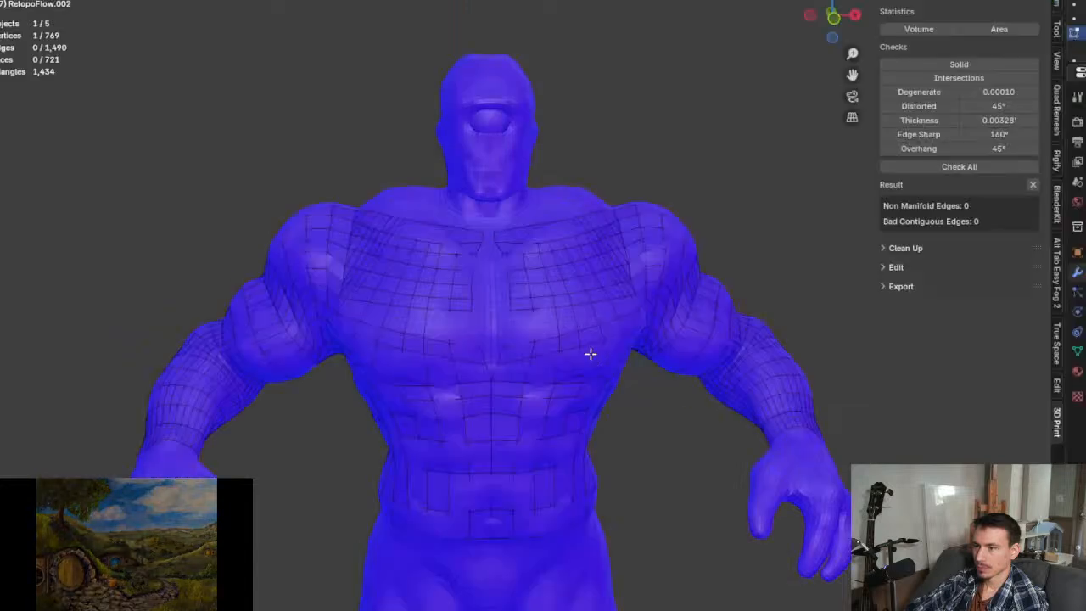
scroll(574, 361, down, 3)
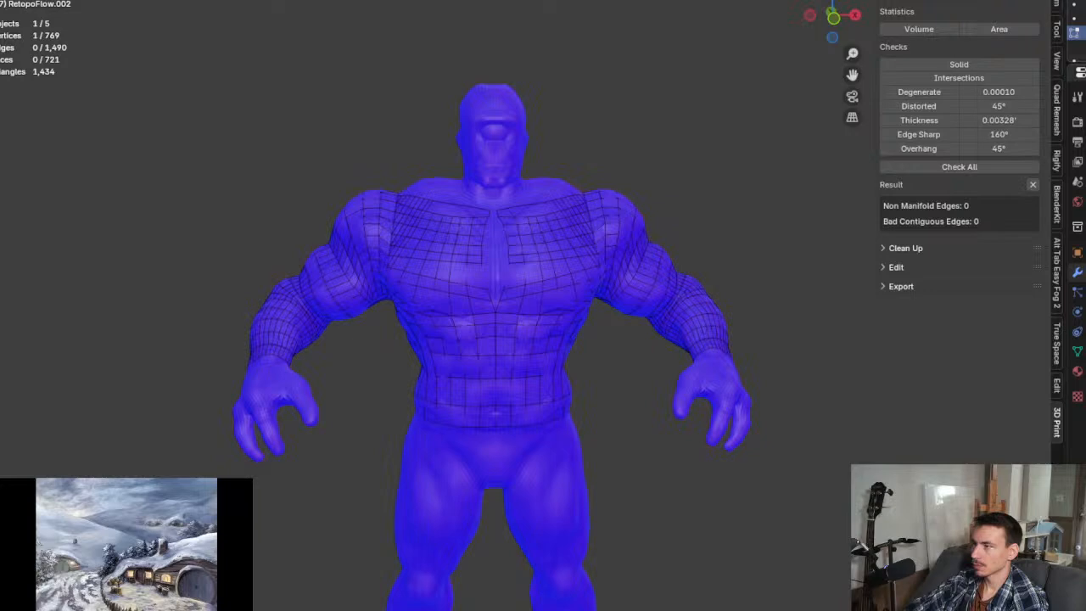
key(Delete)
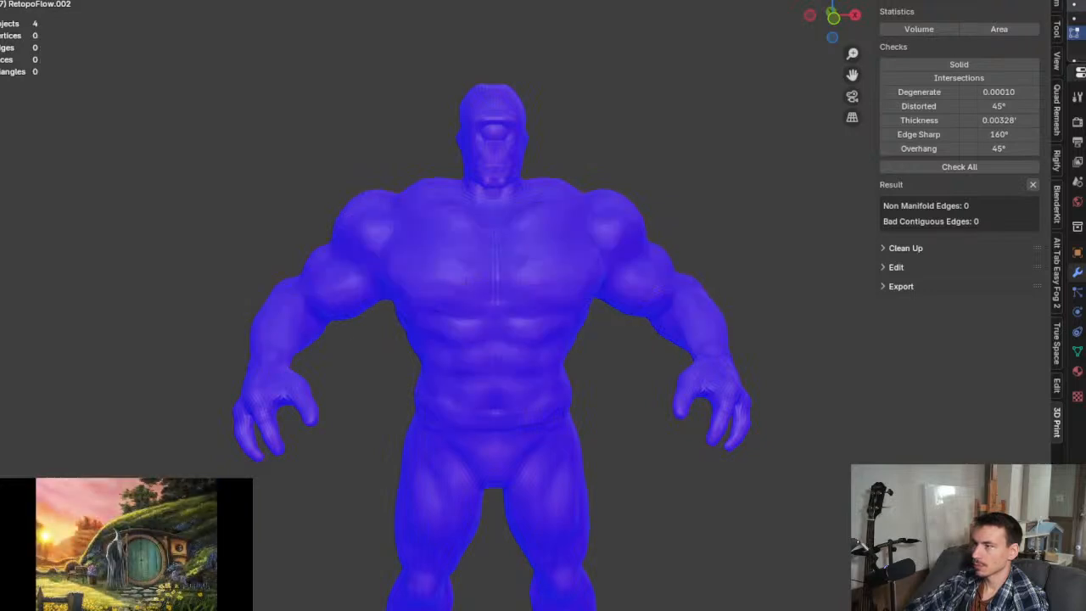
Step: Turn off the Face Orientation overlay and open the dense full-body mesh in Edit Mode from the front view
key(a)
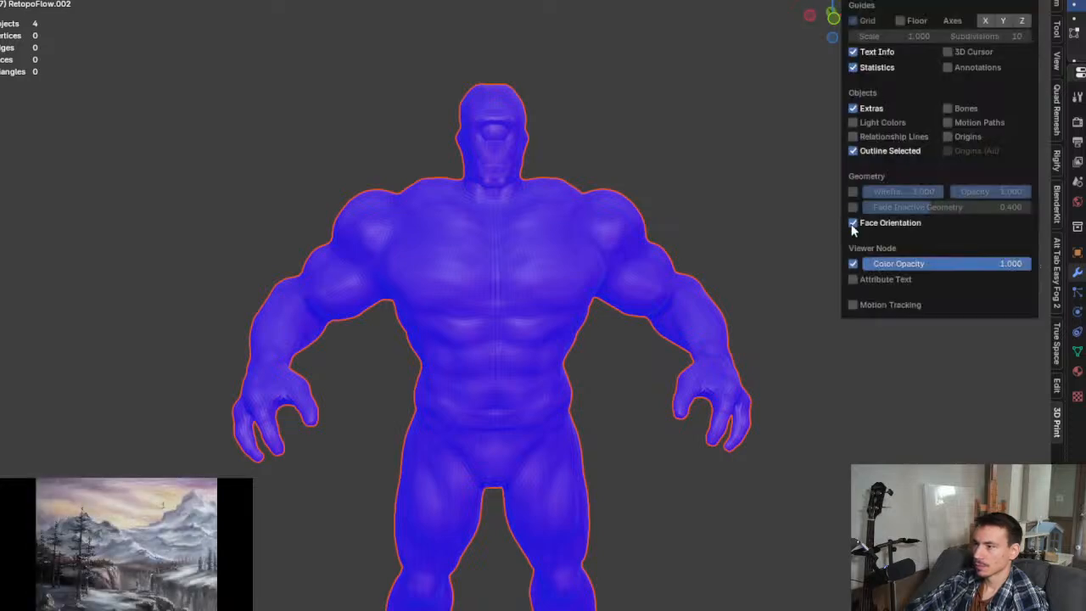
click(853, 224)
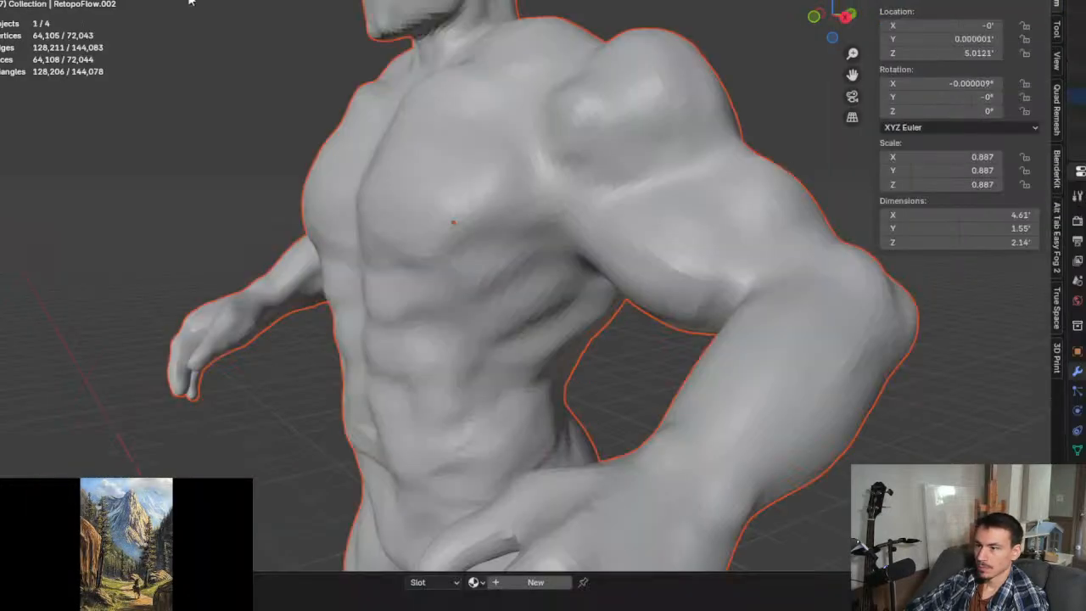
middle_drag(339, 157, 518, 220)
key(KP_1)
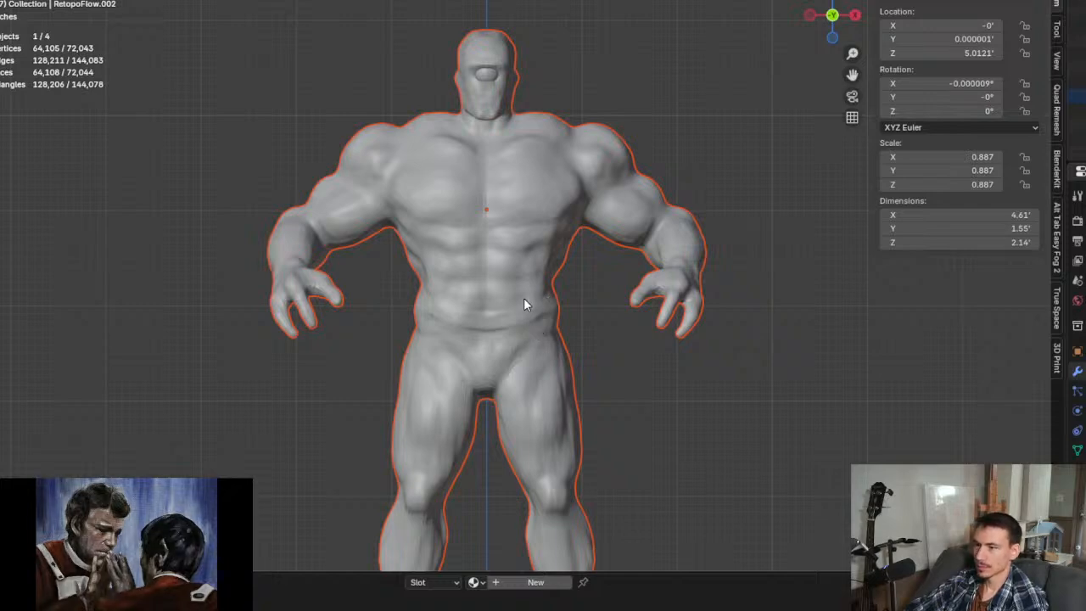
scroll(523, 298, up, 5)
shift+middle_drag(510, 317, 581, 328)
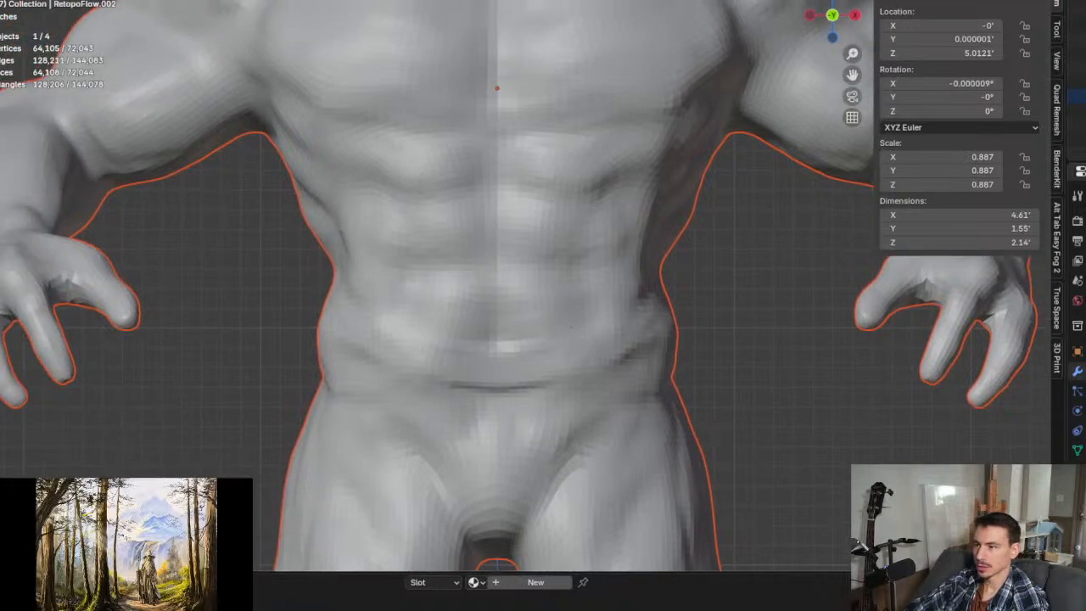
click(352, 222)
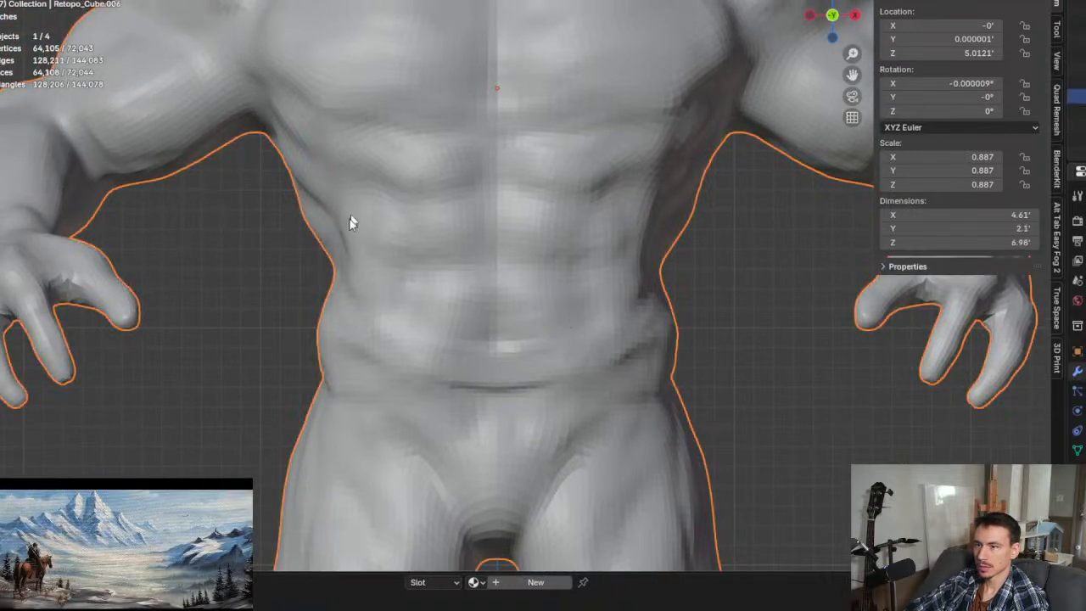
key(ctrl+Tab)
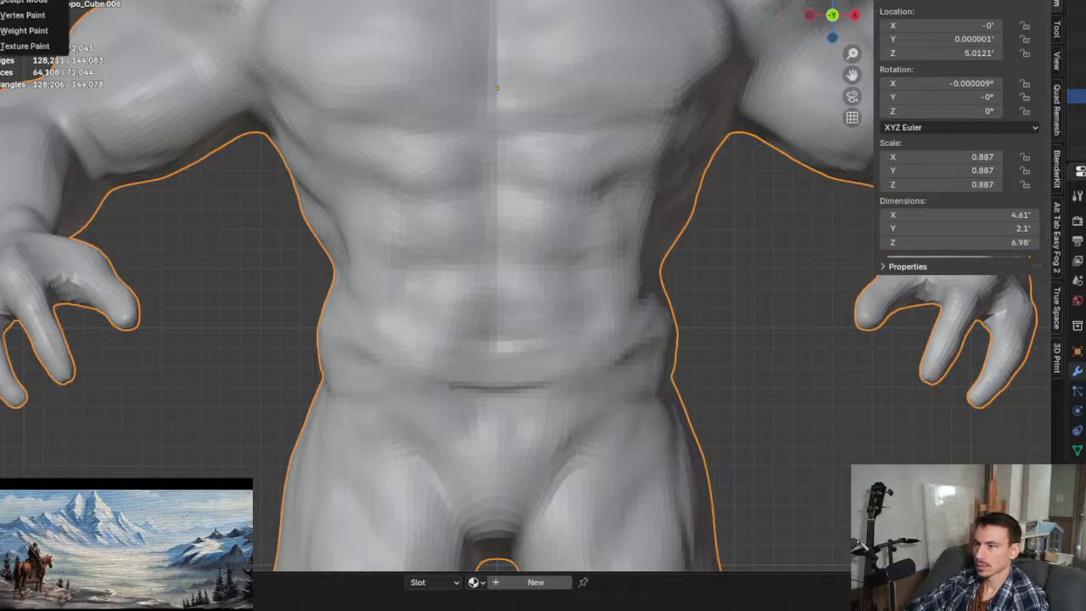
key(Tab)
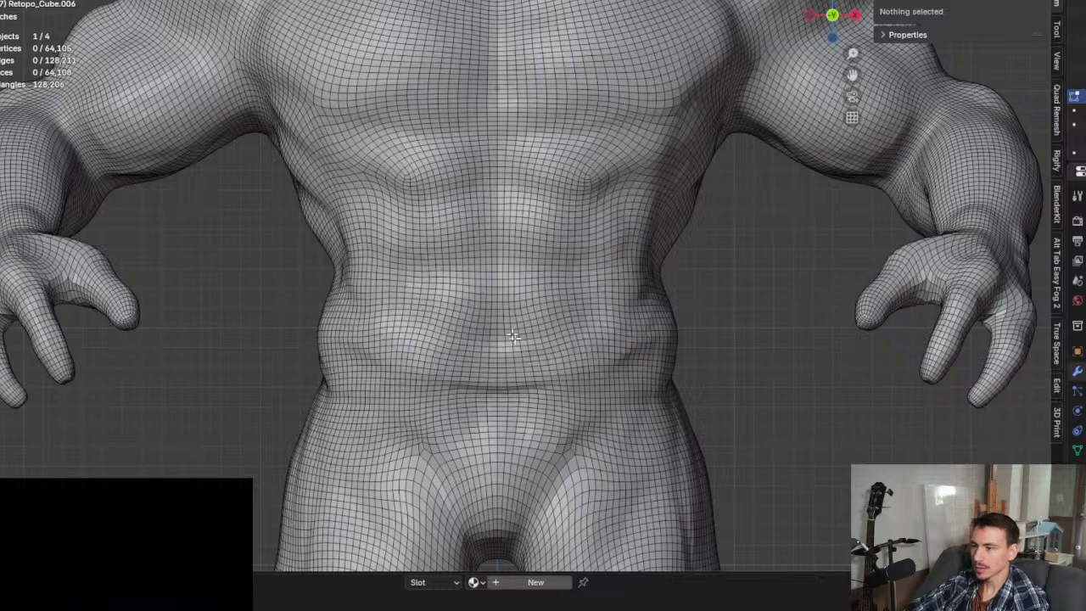
Step: Try adding a single loop cut around the lower waist, and undo it
scroll(525, 317, down, 6)
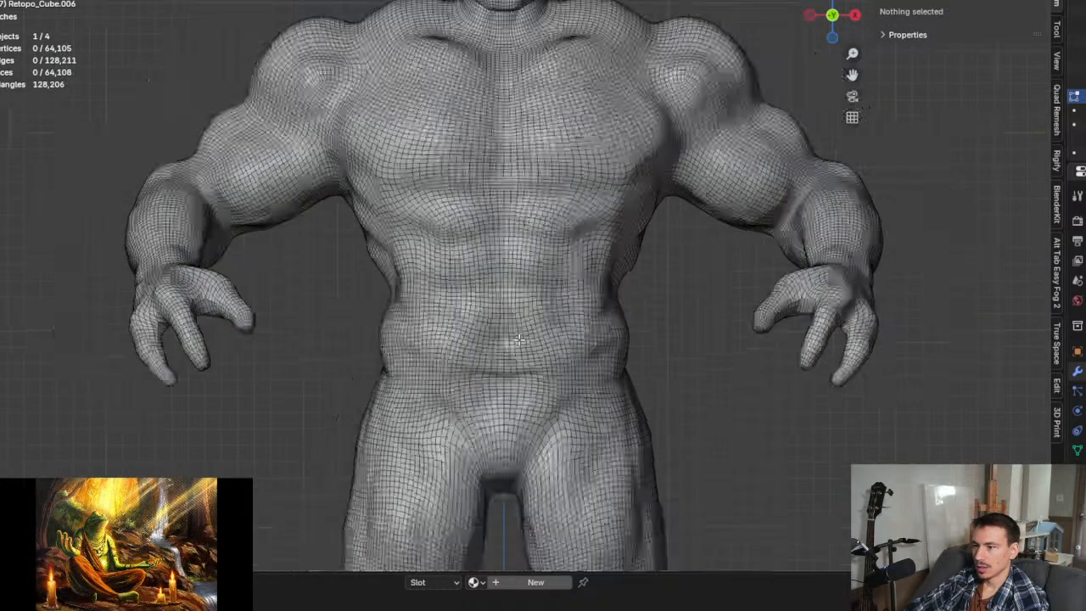
scroll(538, 343, up, 6)
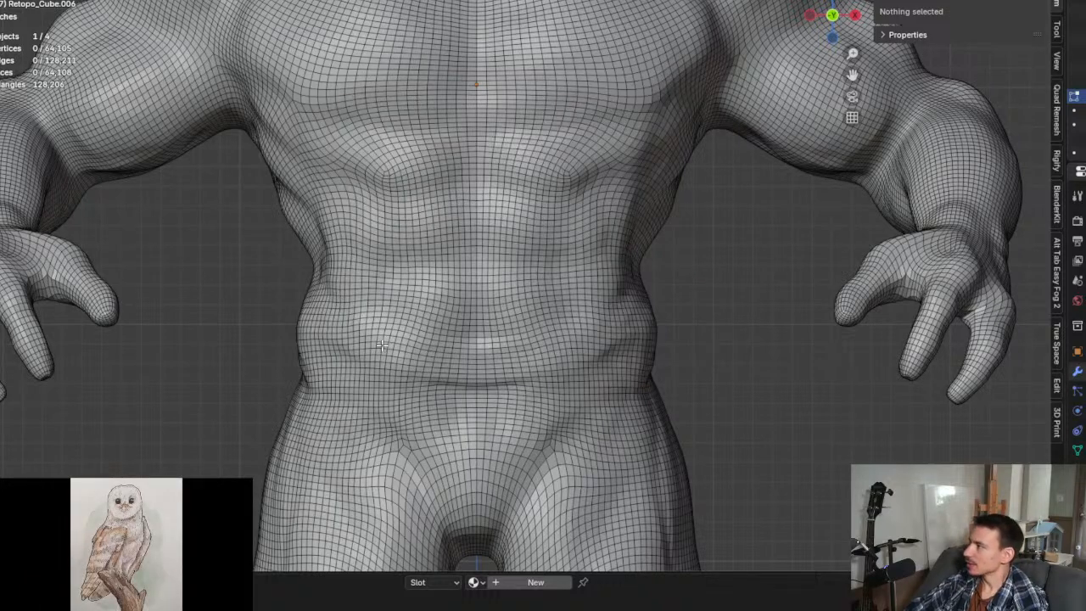
scroll(397, 299, down, 1)
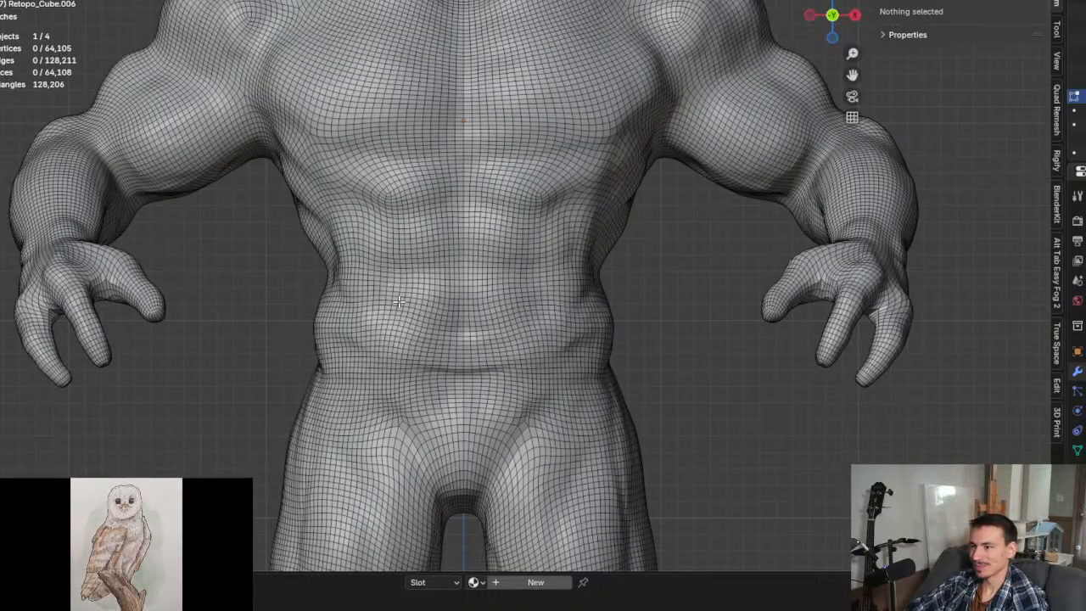
click(318, 310)
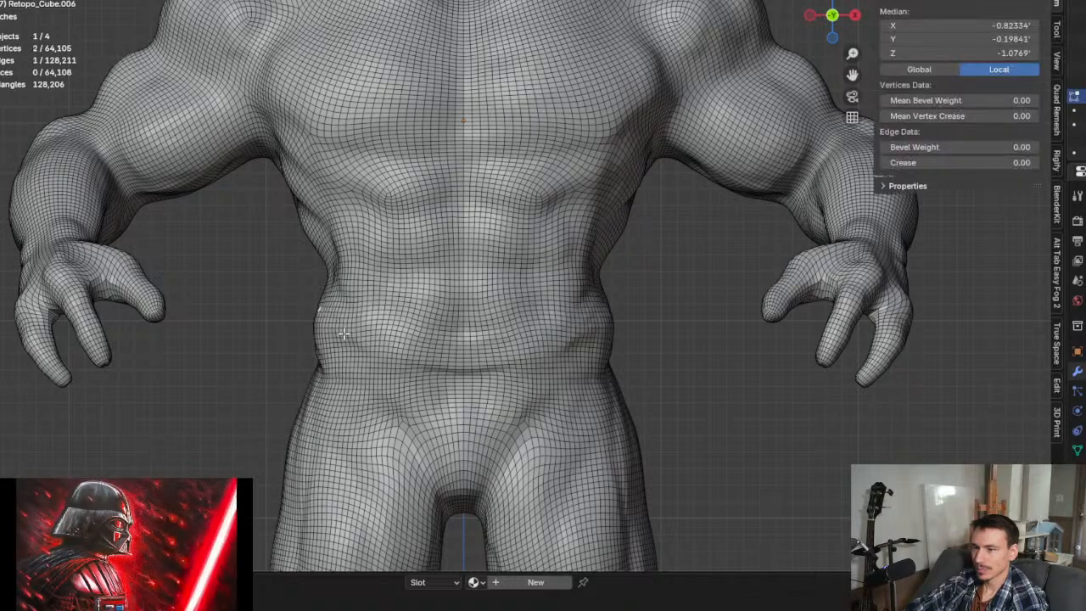
click(290, 305)
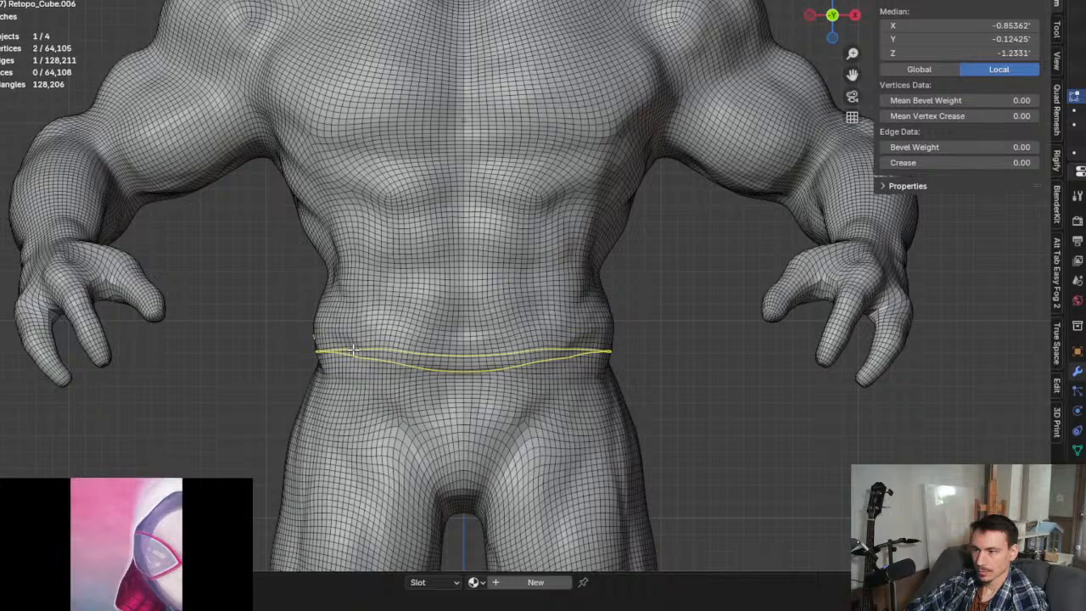
click(401, 335)
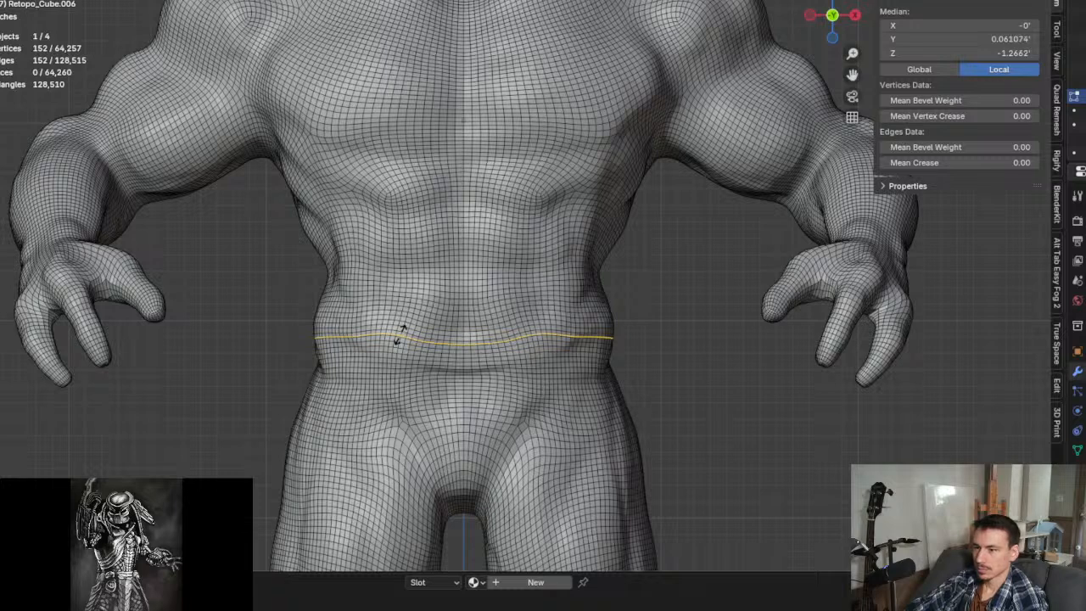
click(401, 336)
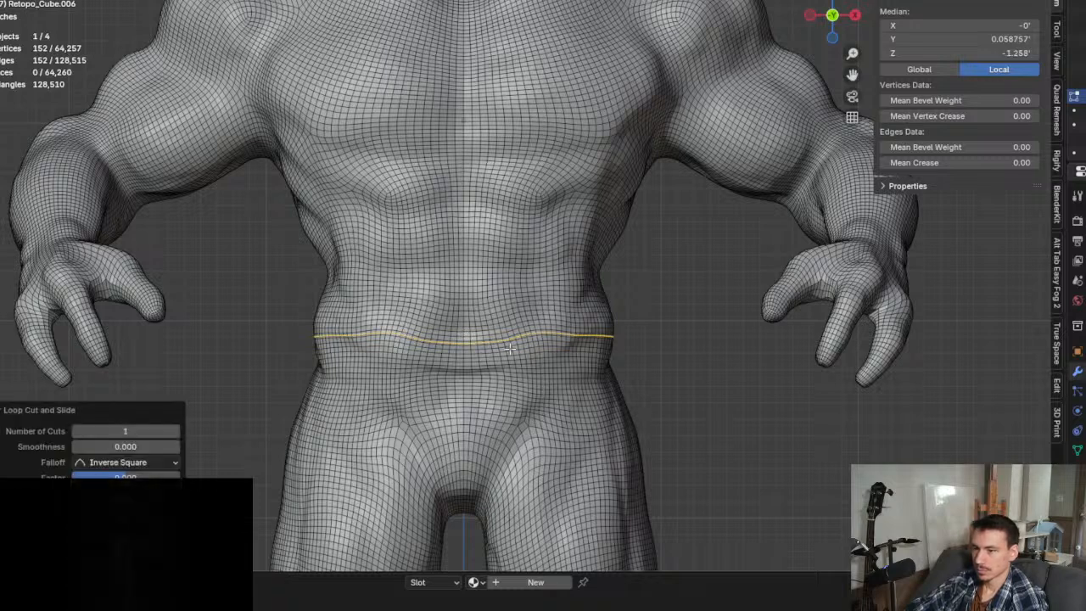
key(ctrl+z)
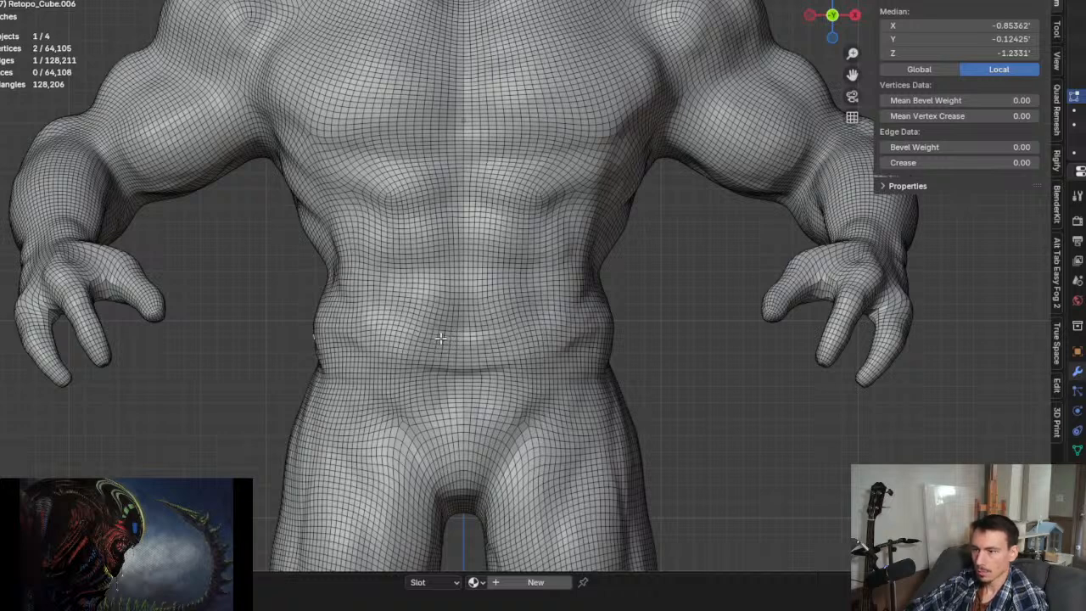
Step: Select the horizontal edge loop around the lower waist and extend it with Select Loop Inner-Region to the hips and legs
alt+click(440, 337)
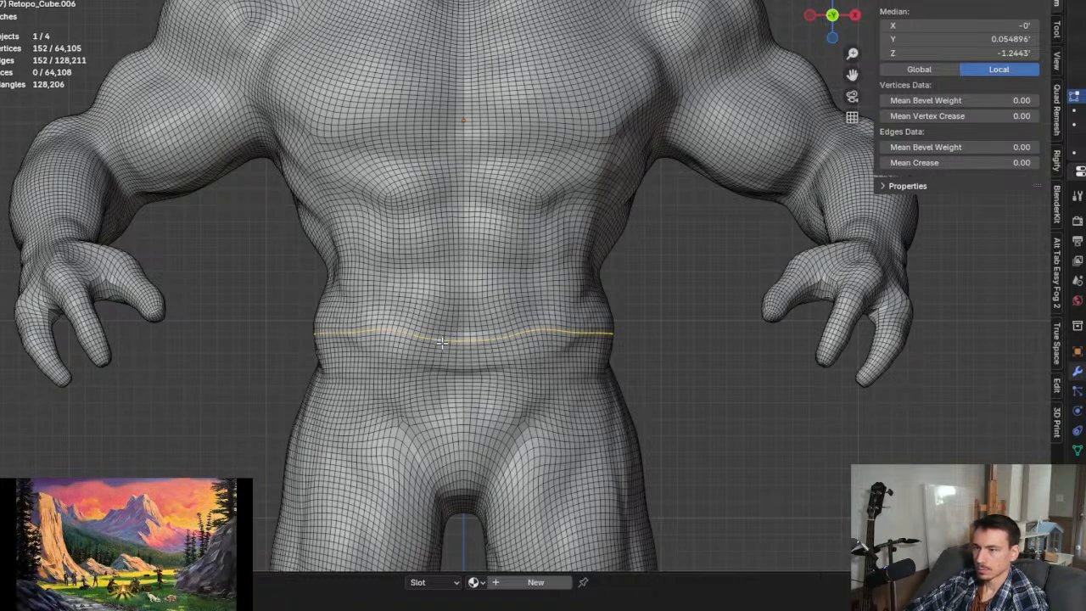
scroll(456, 345, down, 1)
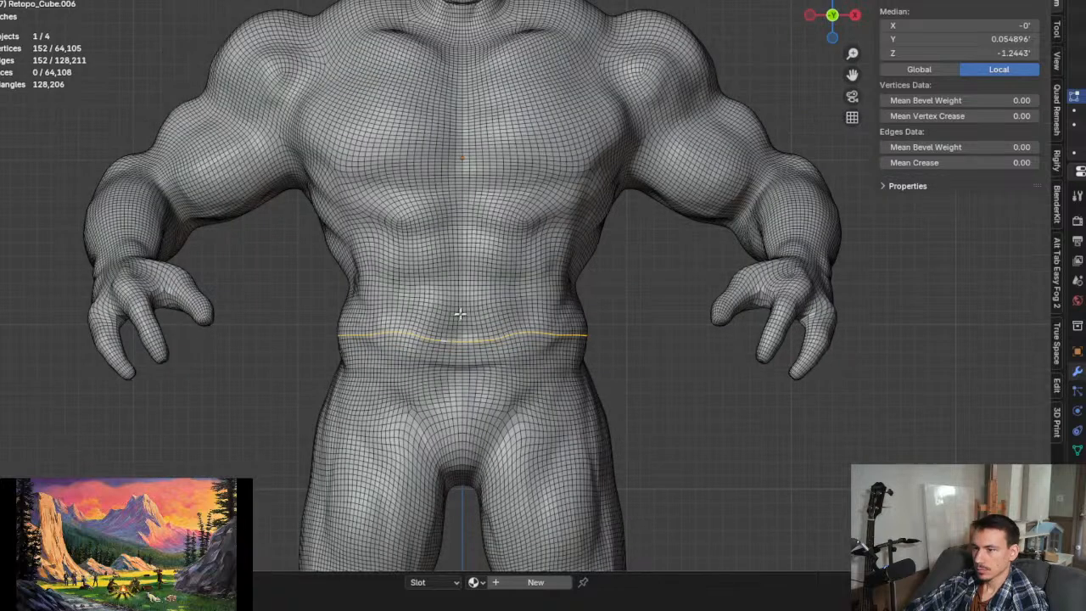
shift+middle_drag(460, 312, 459, 349)
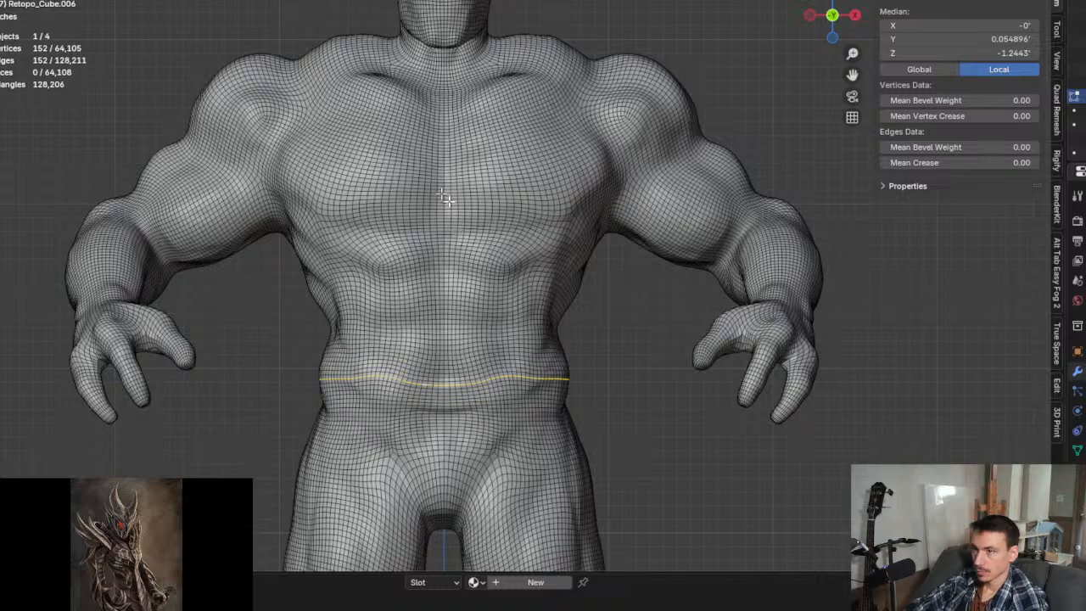
click(143, 0)
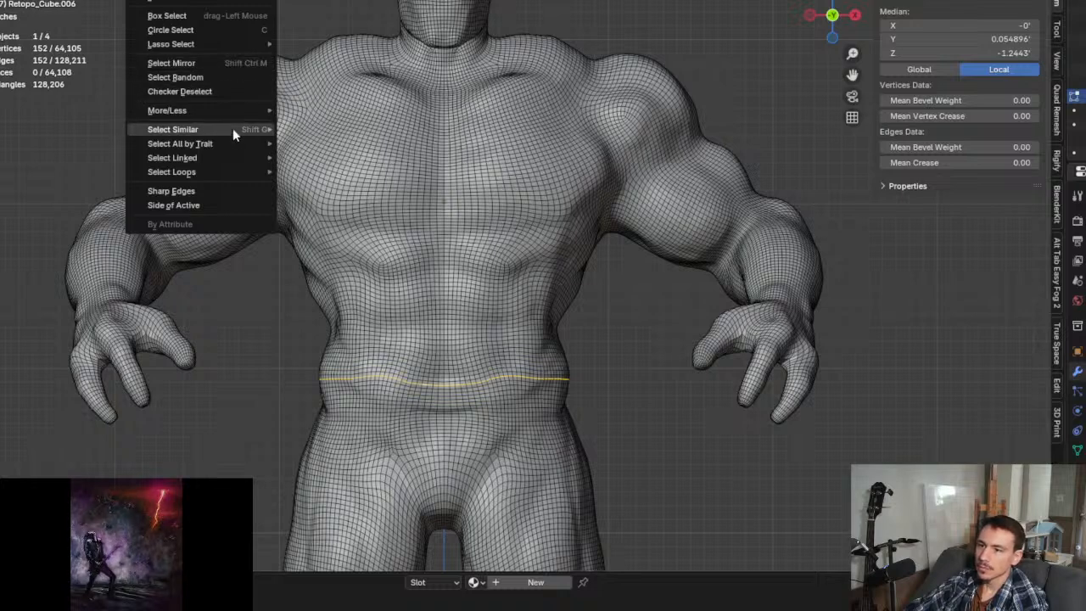
mouse_move(243, 181)
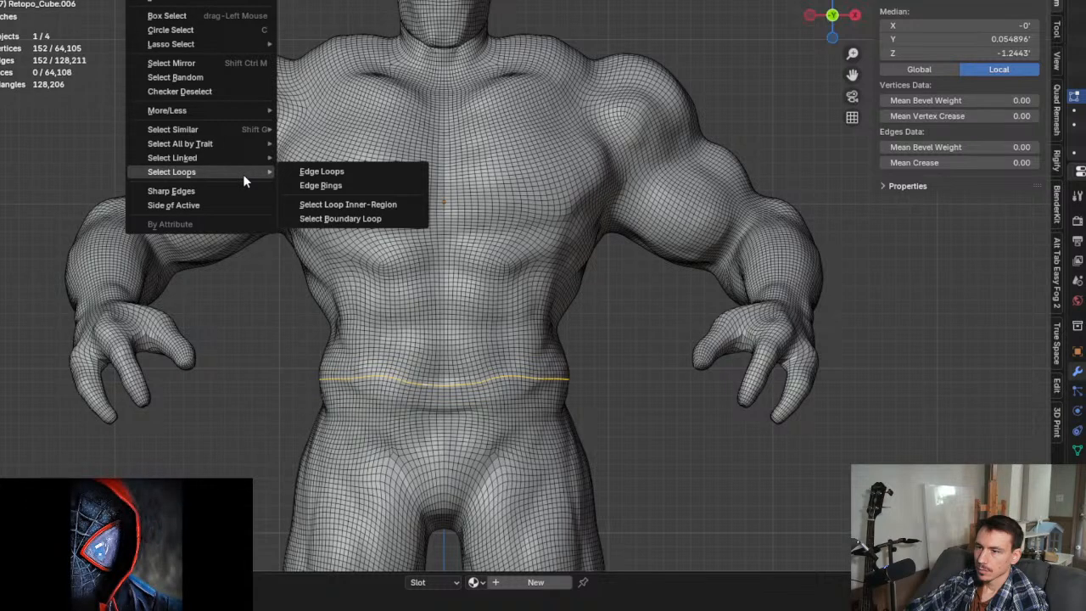
click(337, 207)
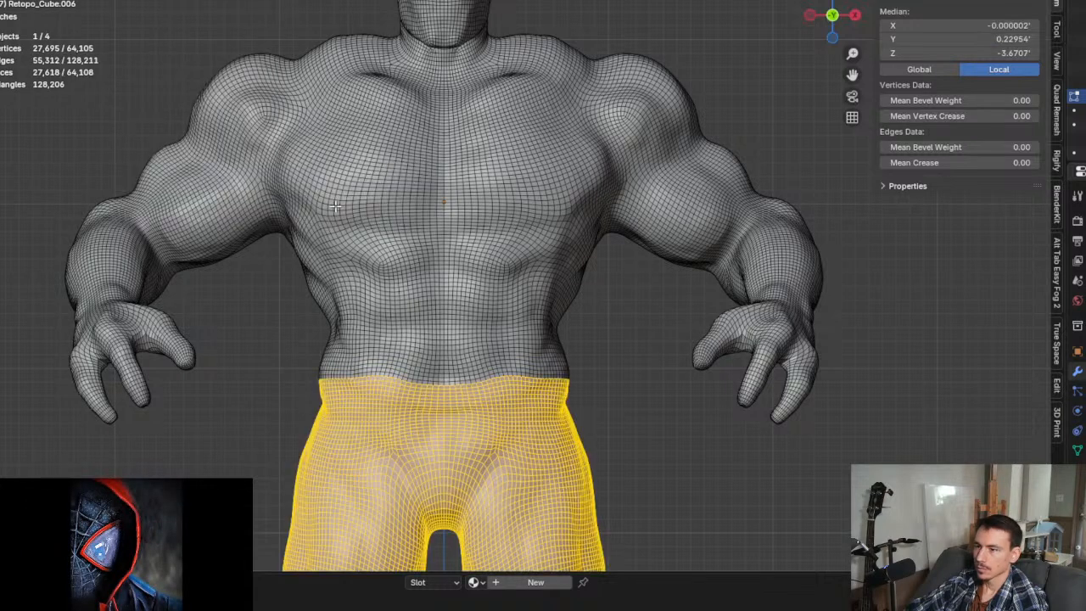
Step: Invert the selection to the upper body and back to the legs, and reduce it to the waist edge loop
scroll(487, 432, down, 4)
shift+middle_drag(488, 432, 467, 206)
scroll(459, 218, up, 2)
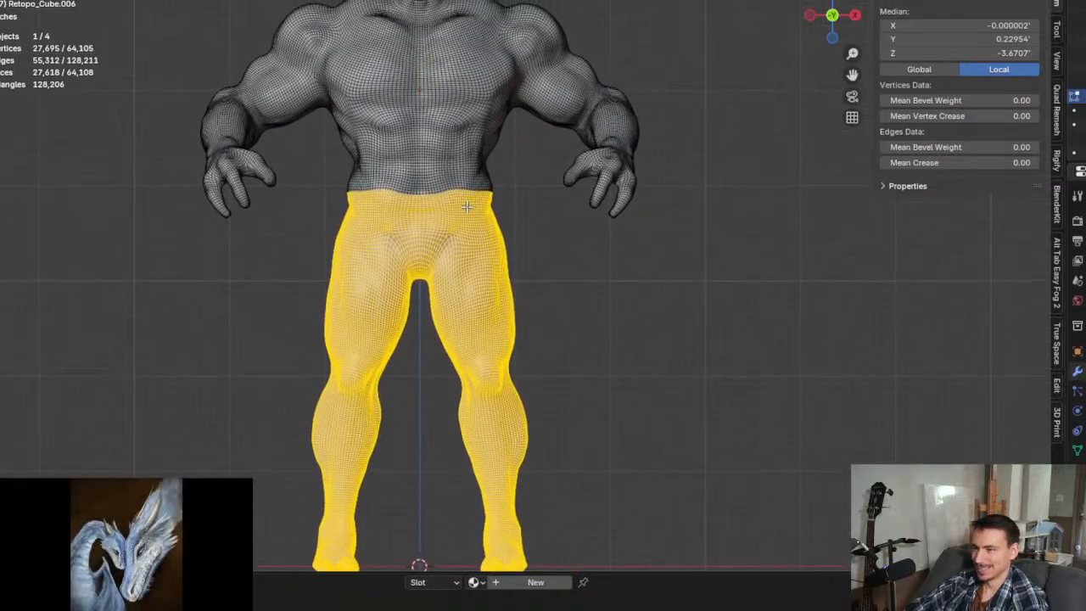
mouse_move(553, 296)
middle_down()
mouse_move(303, 310)
mouse_move(582, 313)
mouse_move(560, 313)
middle_up()
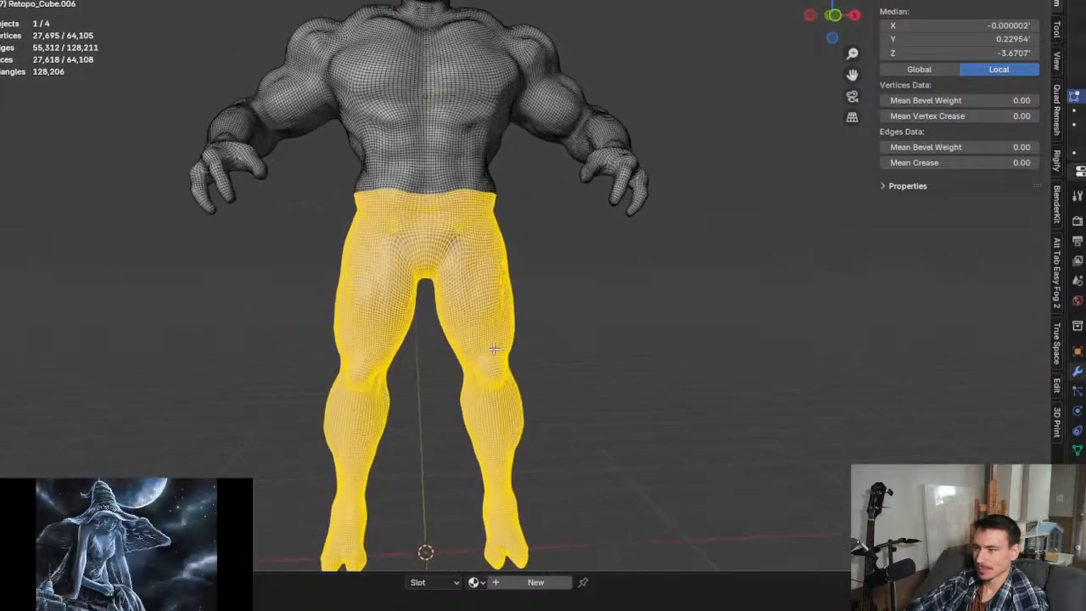
shift+middle_drag(494, 349, 519, 312)
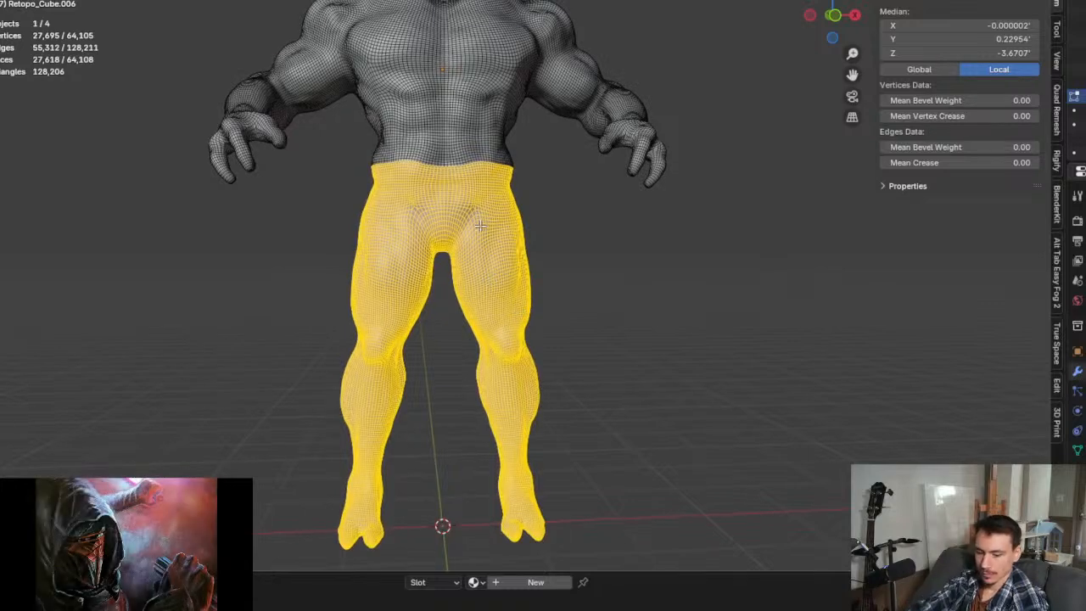
key(ctrl+i)
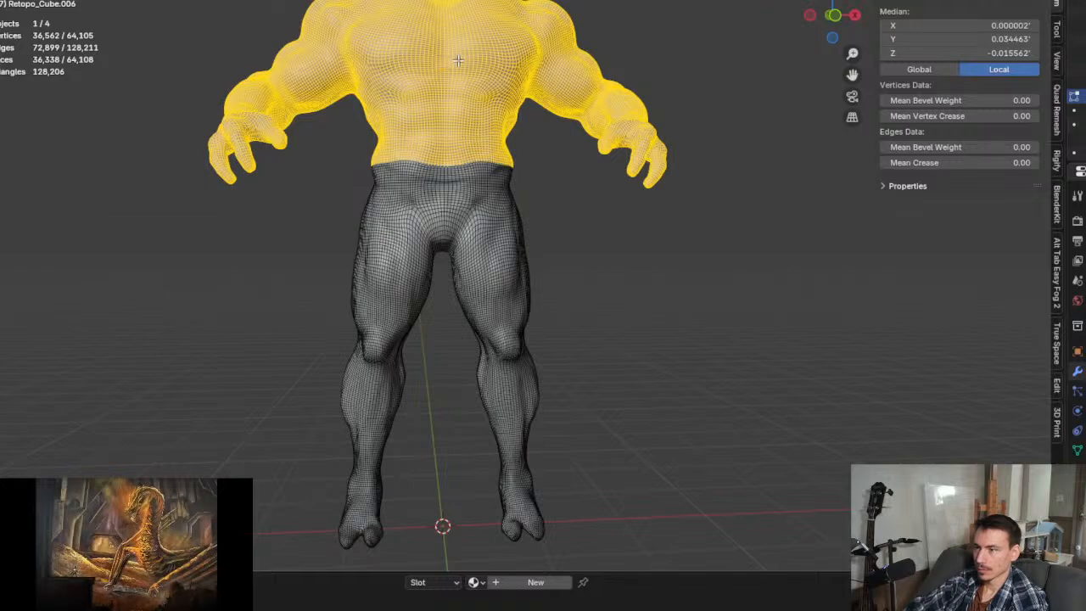
middle_drag(457, 61, 468, 134)
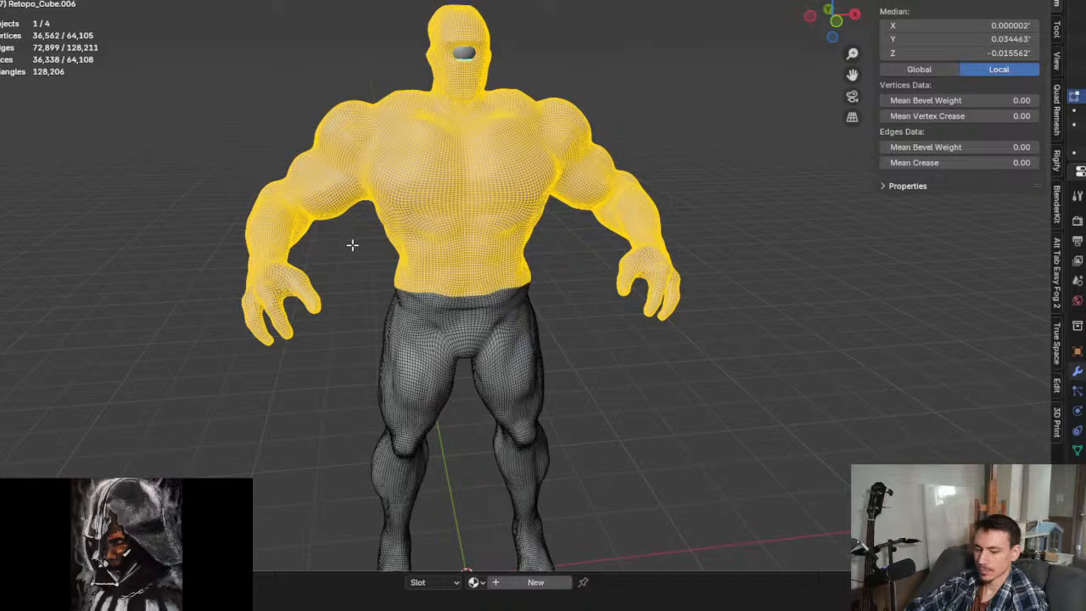
key(ctrl+i)
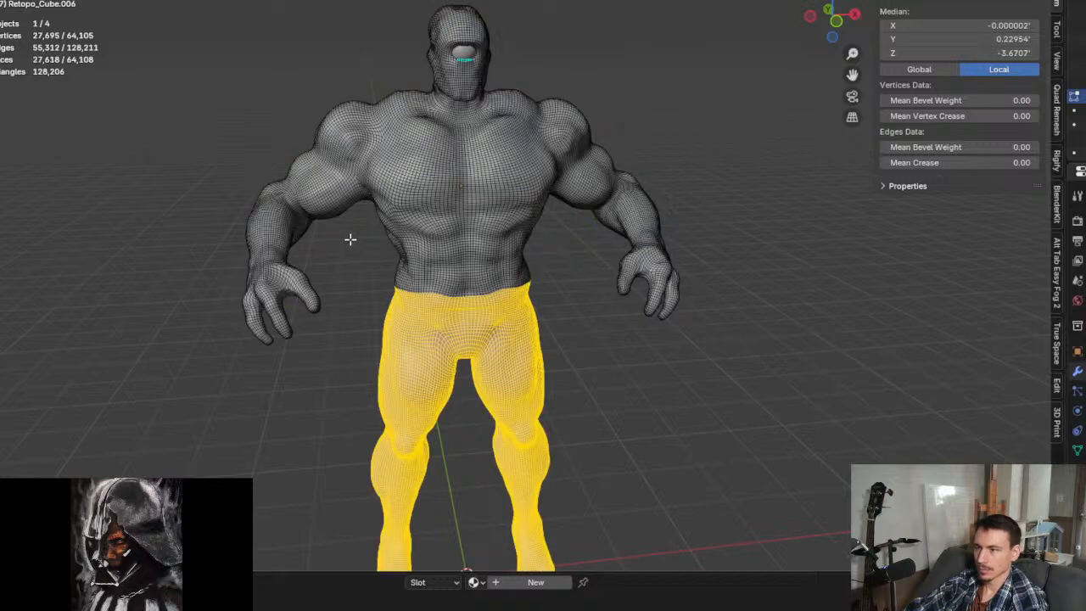
key(ctrl+alt+b)
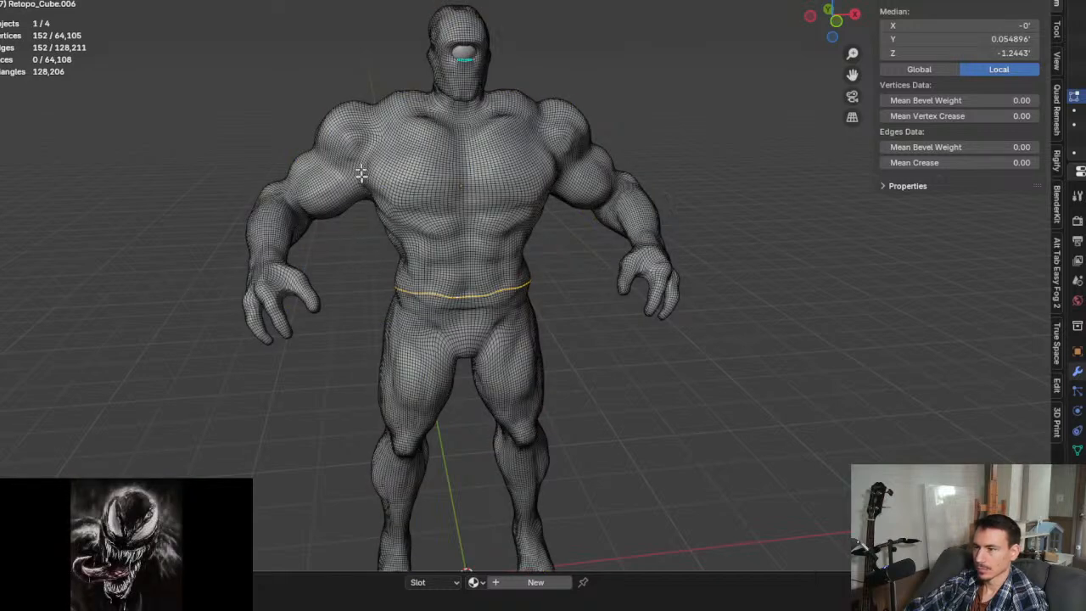
Step: Try selecting the vertical edge loops where the arm meets the chest at the front of the shoulder
scroll(376, 148, up, 5)
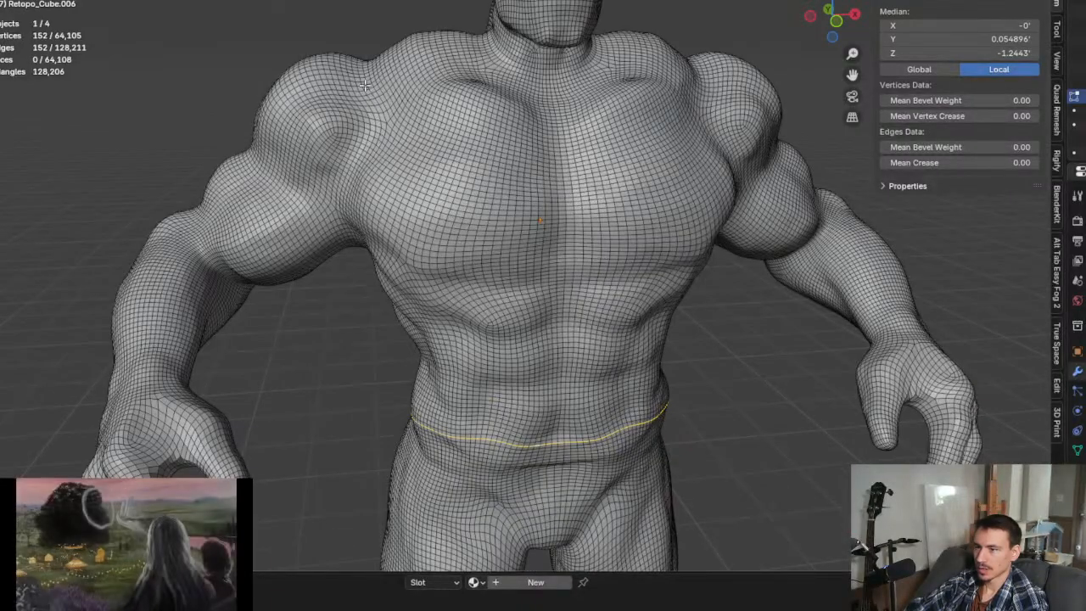
scroll(370, 95, up, 4)
scroll(371, 95, up, 3)
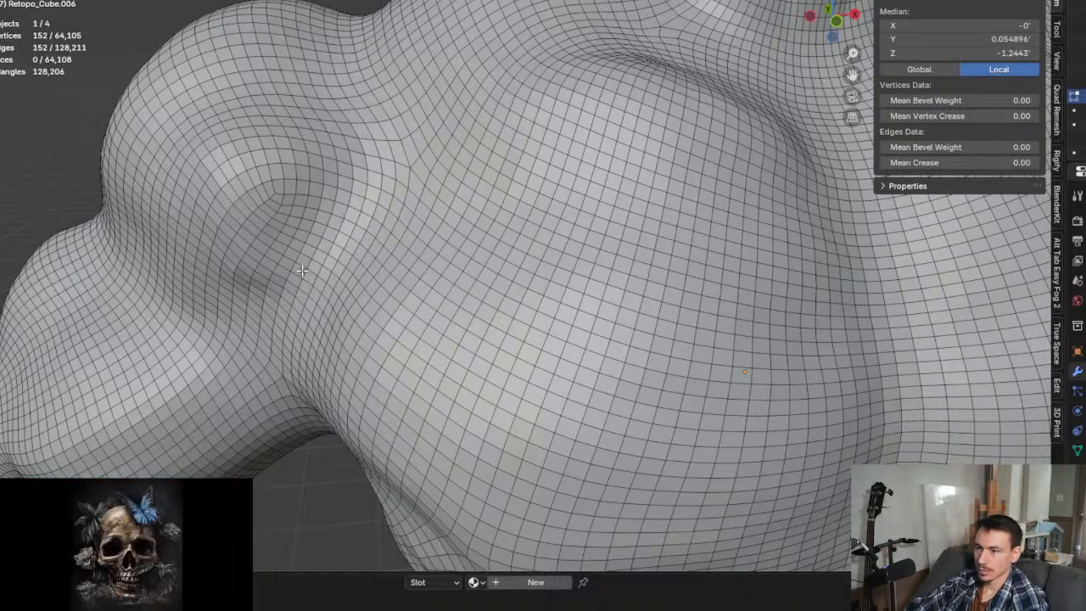
alt+shift+click(329, 219)
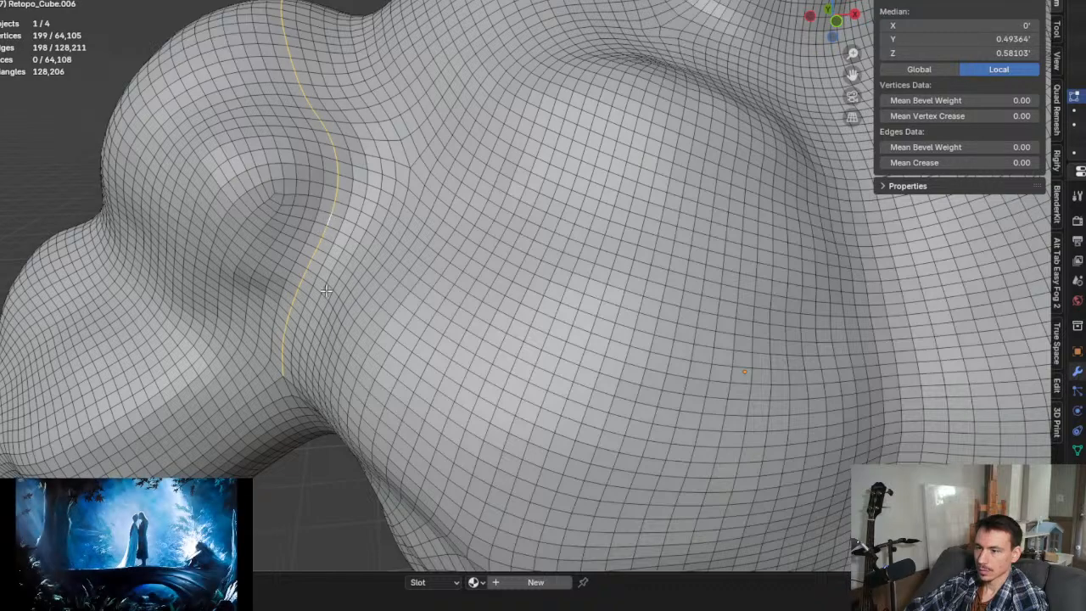
middle_drag(326, 291, 362, 258)
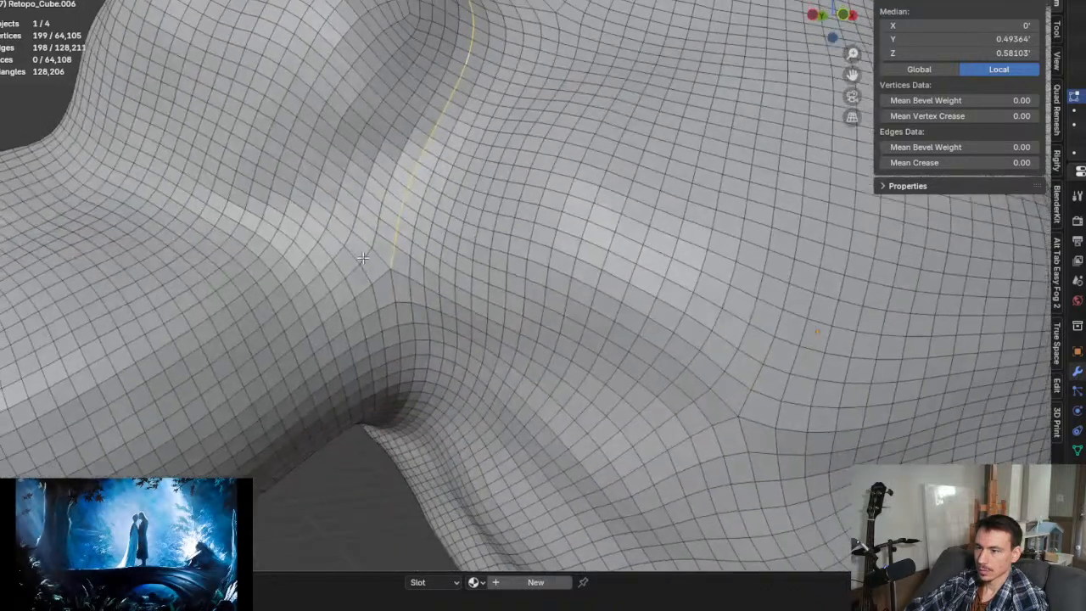
alt+shift+click(411, 245)
scroll(411, 246, down, 6)
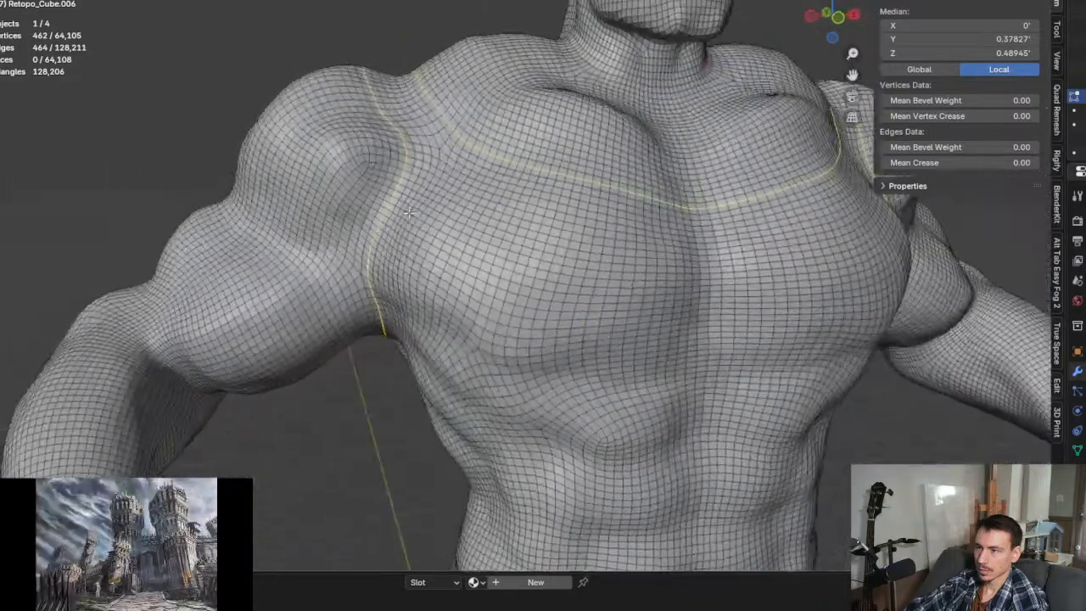
scroll(408, 211, down, 3)
middle_drag(378, 209, 424, 208)
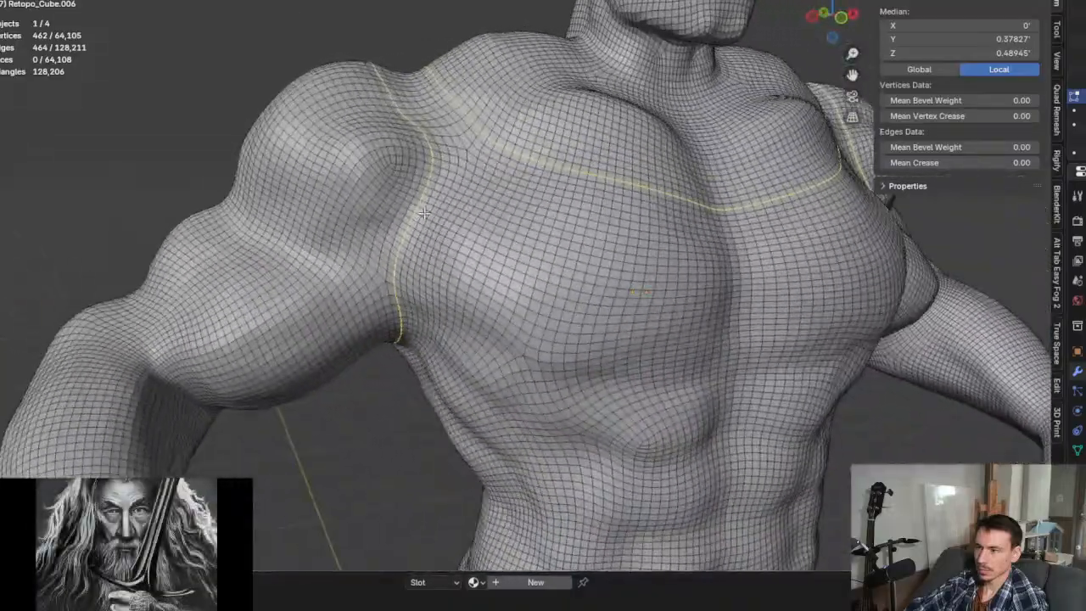
scroll(425, 208, up, 2)
Step: Try alternative edge loops between the shoulder and the chest muscle, comparing neighbouring loops progressively further in
key(ctrl+z)
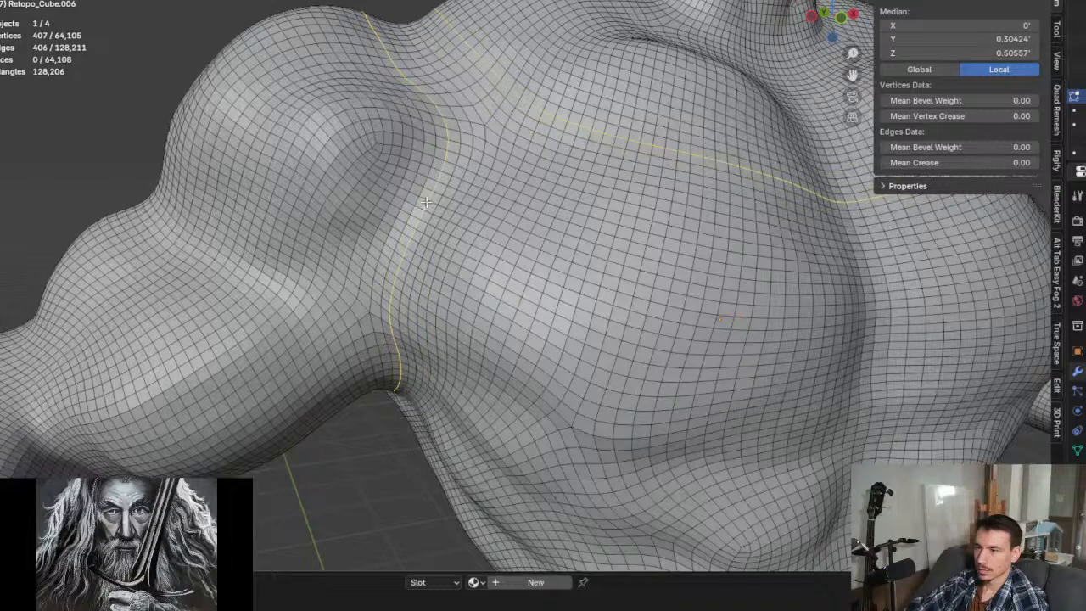
key(ctrl+z)
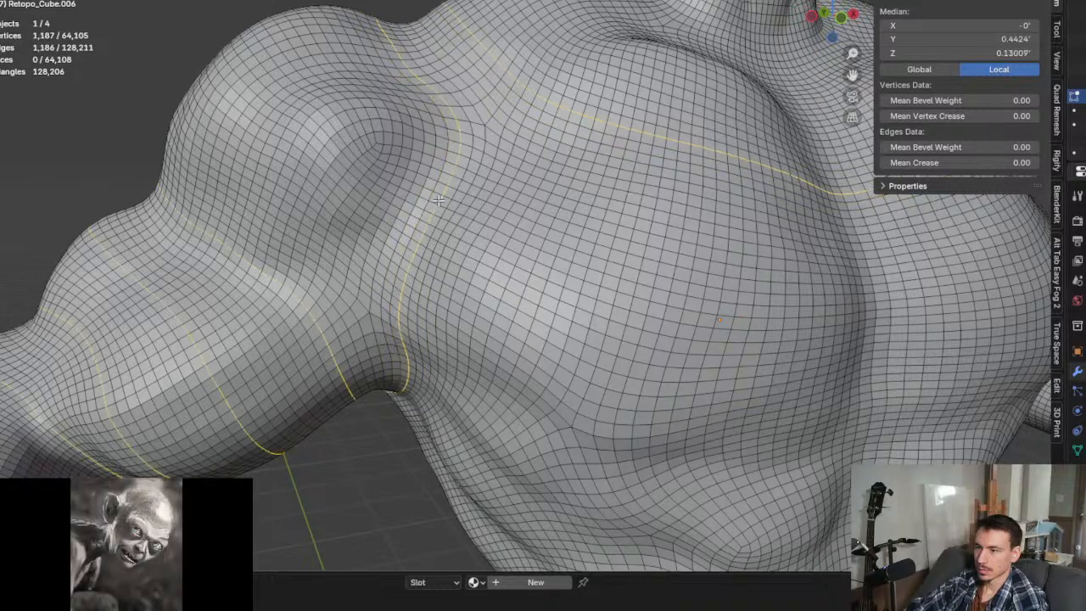
key(ctrl+z)
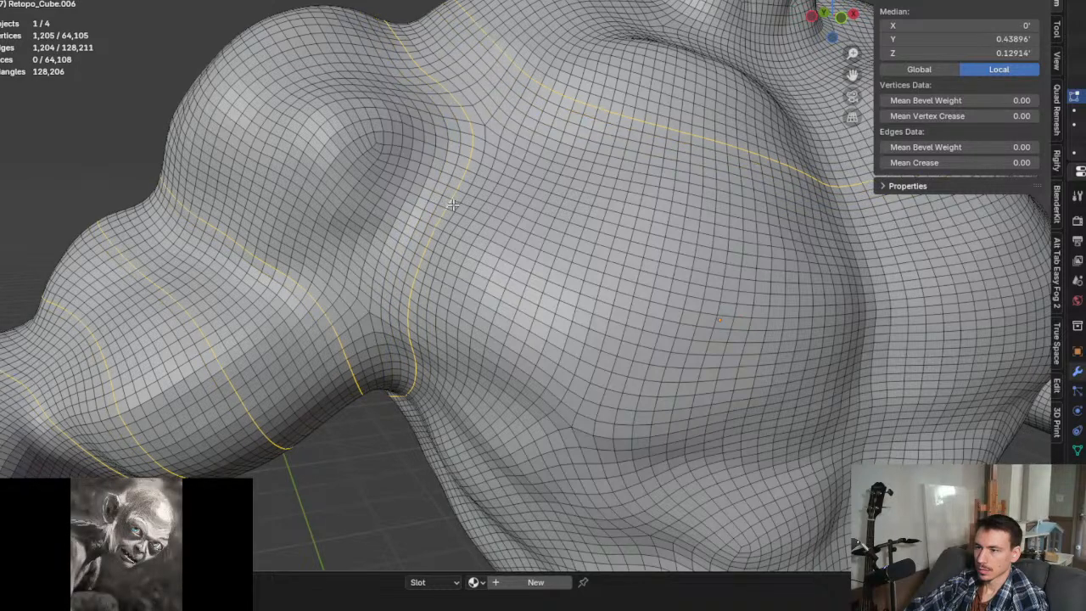
key(ctrl+z)
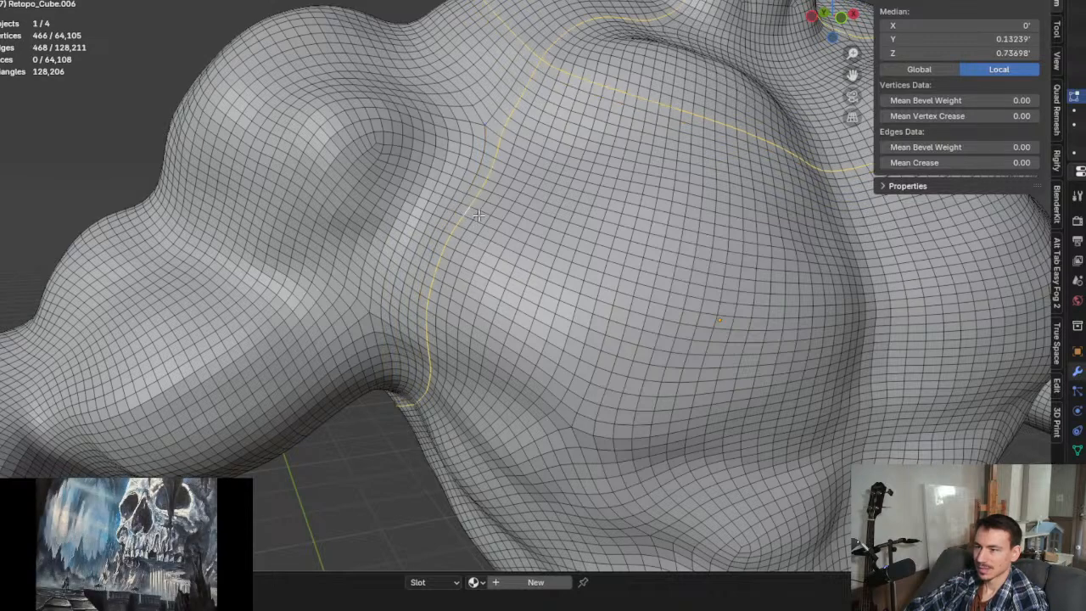
scroll(479, 214, down, 4)
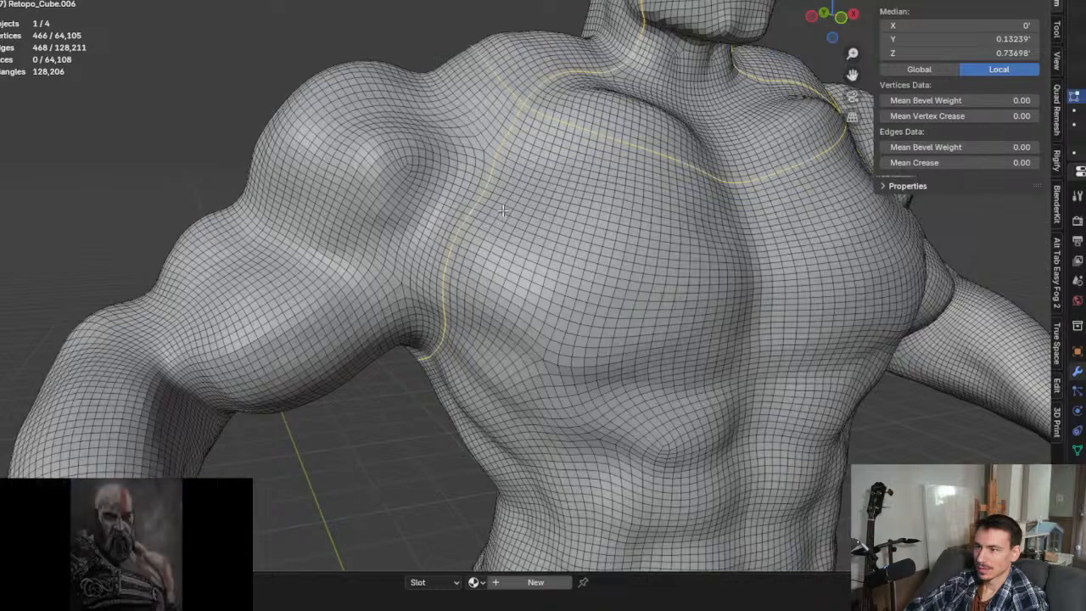
scroll(489, 218, up, 2)
scroll(488, 218, up, 3)
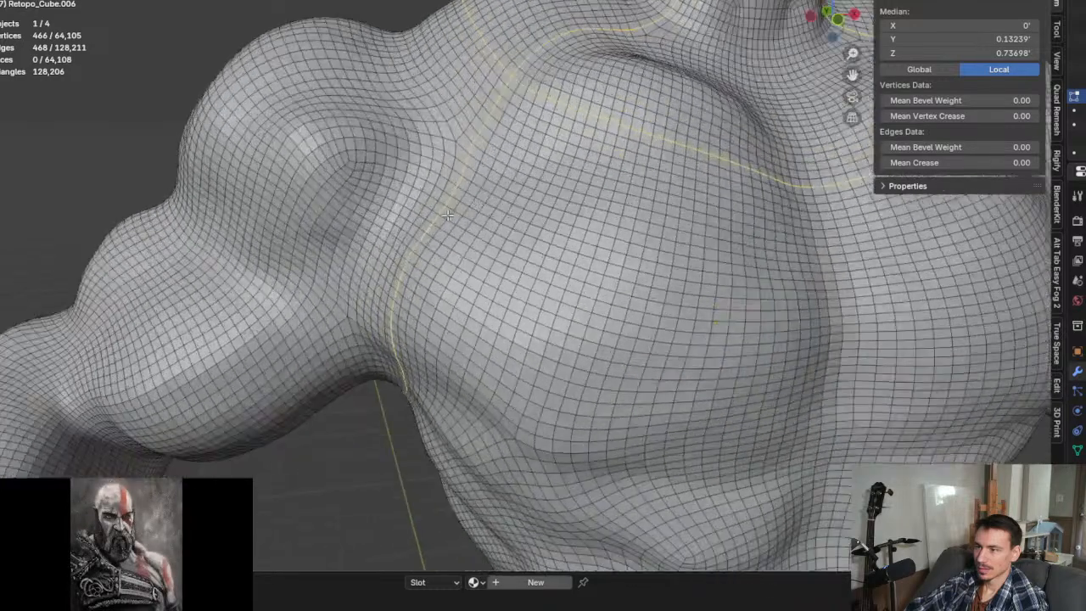
key(ctrl+z)
scroll(432, 217, down, 4)
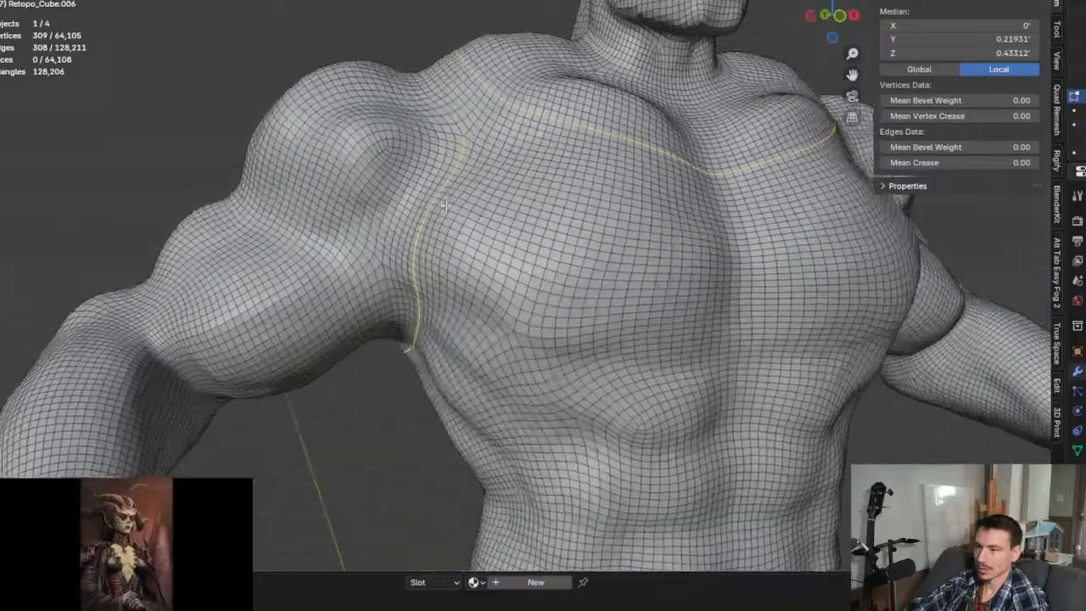
Step: Examine how the selected edge loop runs from the armpit and across the upper chest
middle_drag(444, 205, 462, 161)
scroll(458, 148, up, 6)
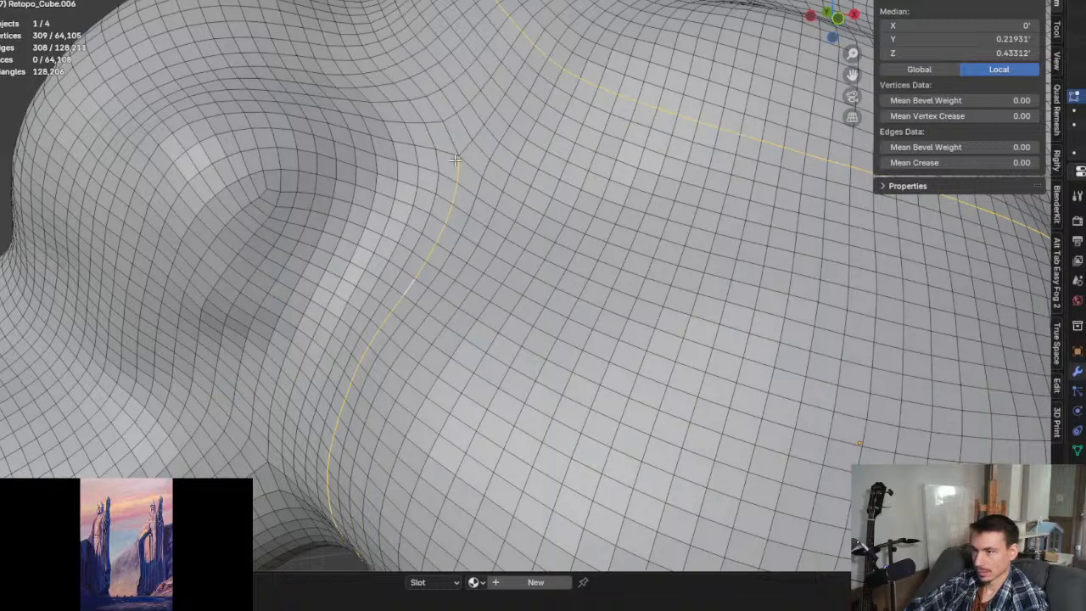
scroll(455, 157, down, 5)
scroll(455, 157, down, 4)
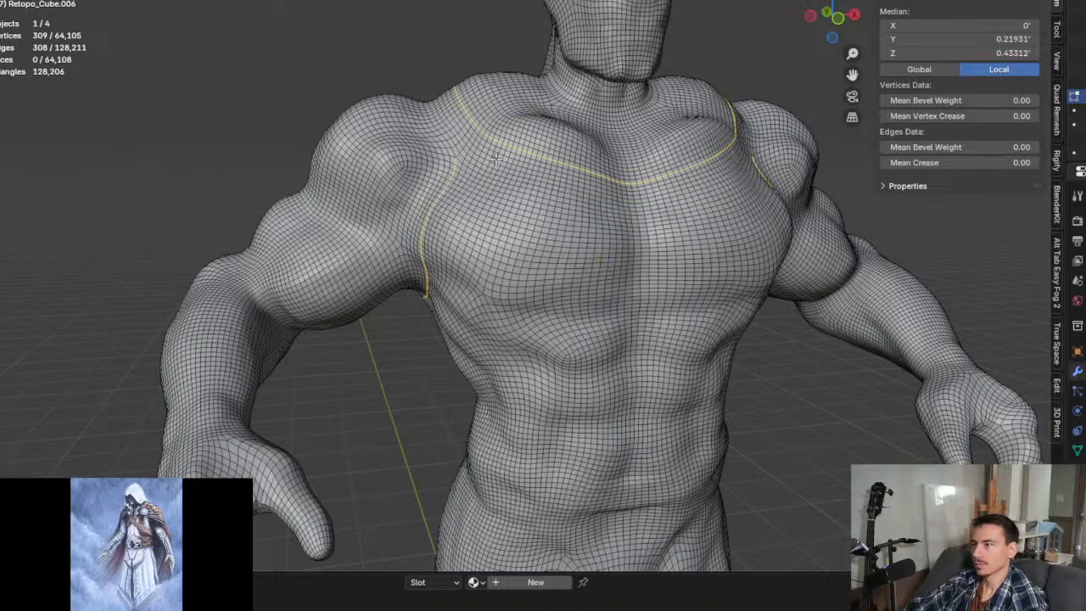
scroll(608, 286, down, 4)
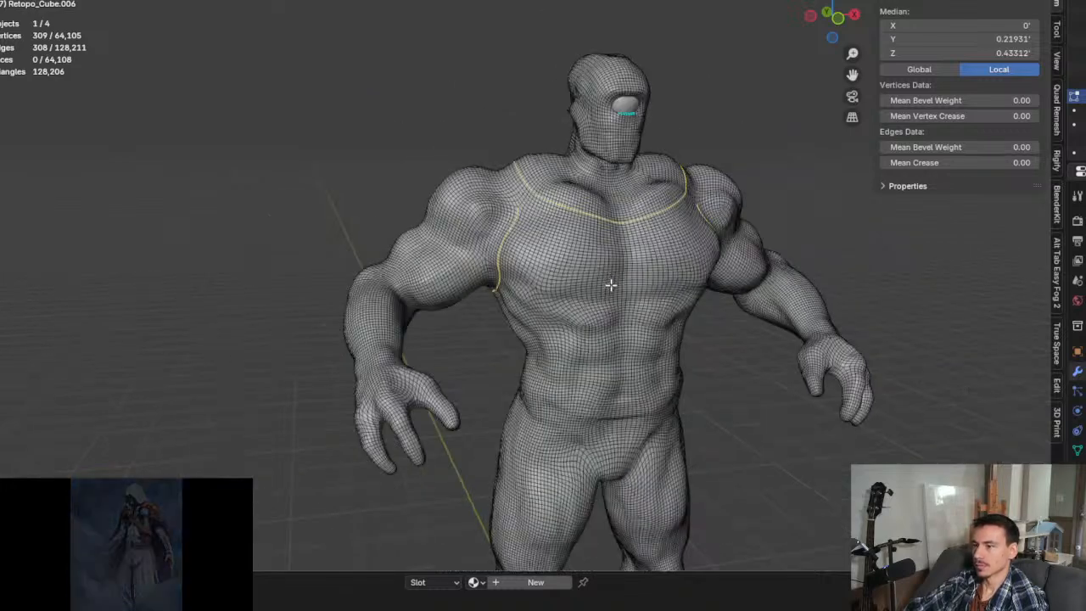
scroll(611, 286, up, 2)
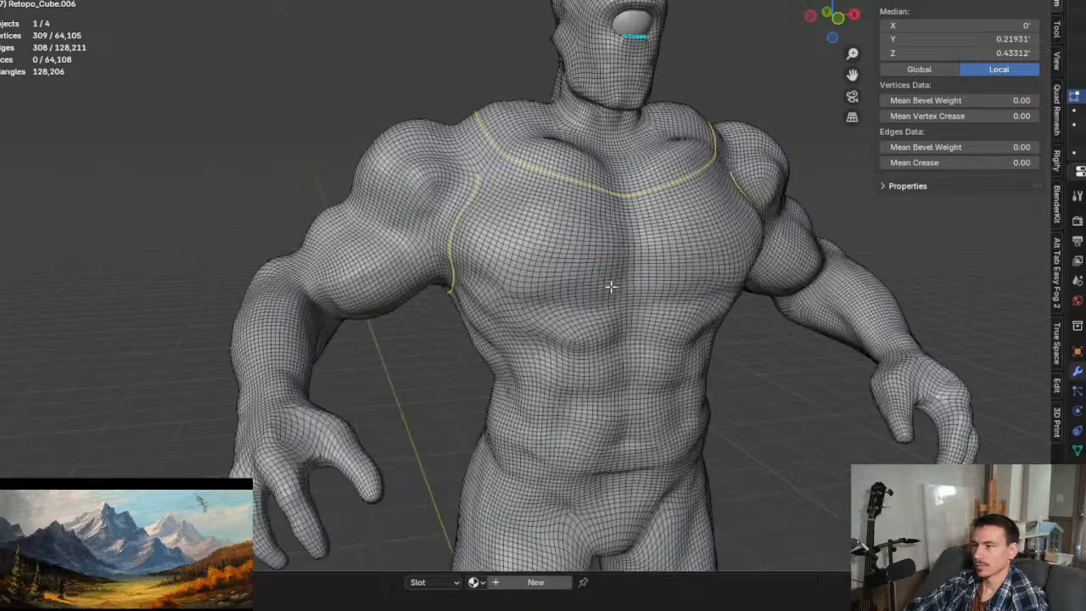
scroll(595, 268, up, 1)
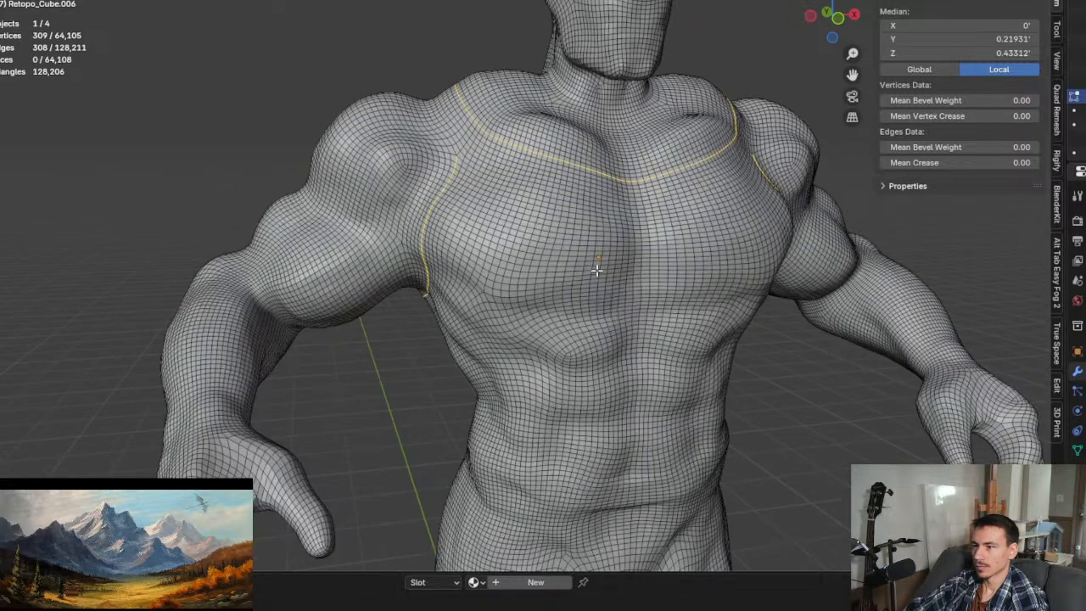
scroll(592, 280, up, 2)
middle_drag(592, 291, 502, 214)
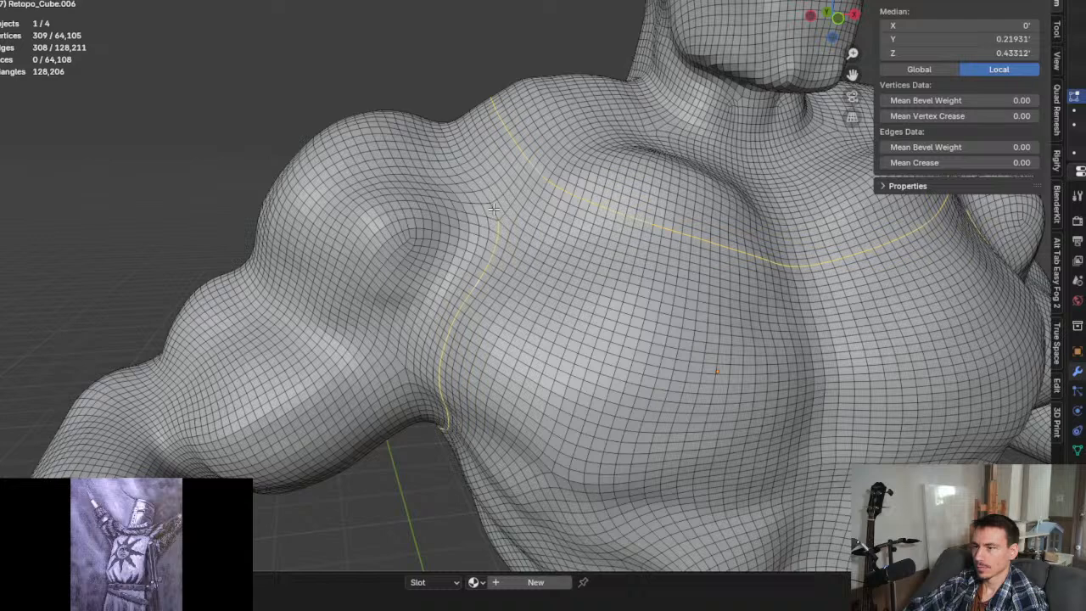
Step: Select a single edge at the front of the shoulder, and try extending it to its full edge loop
click(494, 208)
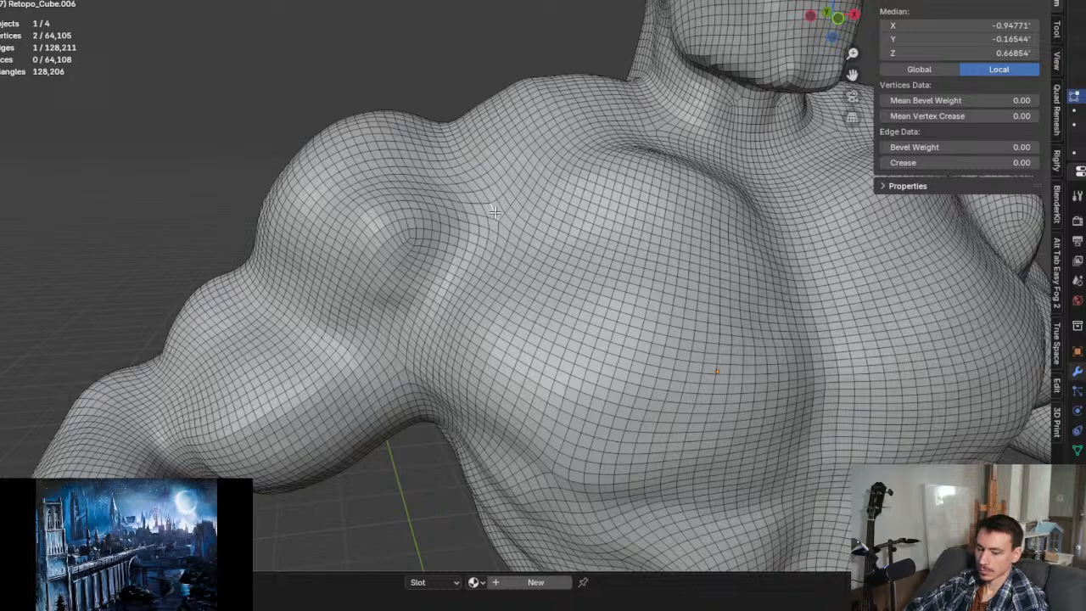
alt+click(495, 212)
scroll(623, 325, down, 4)
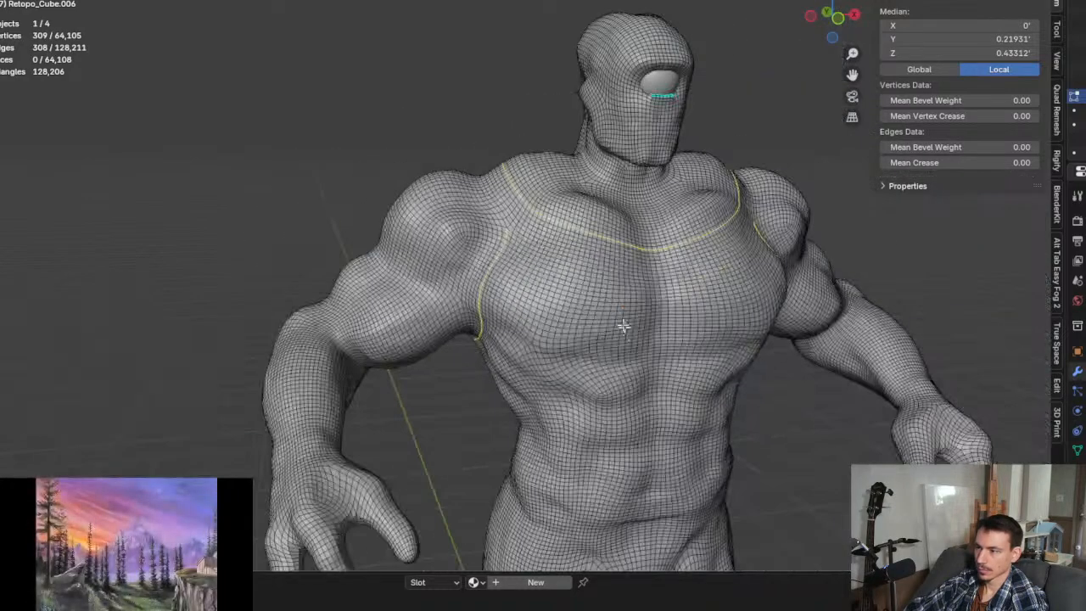
shift+middle_drag(623, 326, 547, 196)
Step: Undo the shoulder loop selections until only the lower waist edge loop is selected
key(ctrl+z)
key(ctrl+z)
key(ctrl+z)
key(ctrl+z)
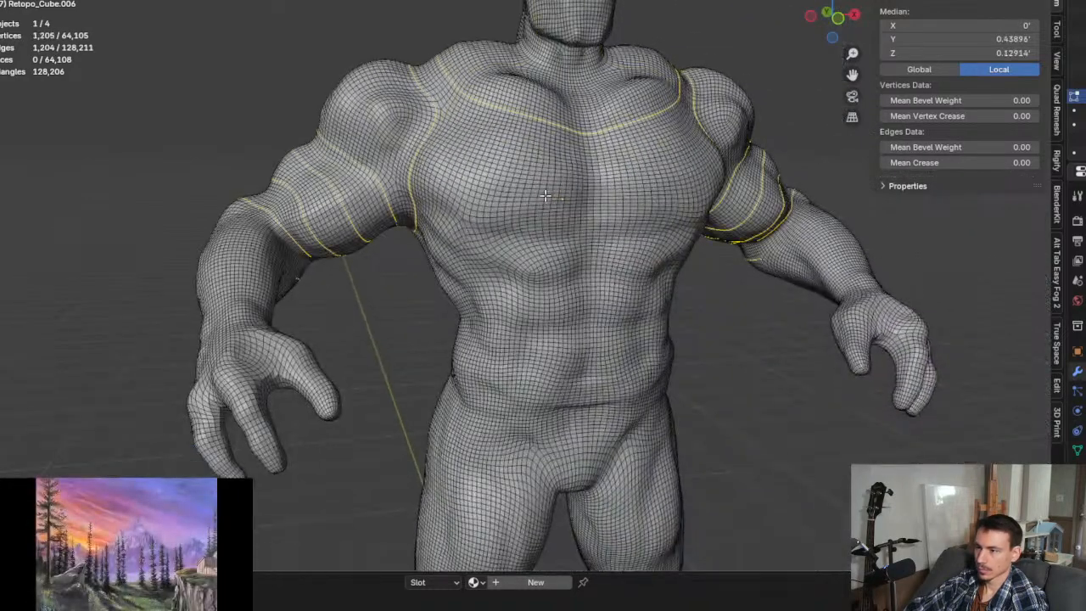
key(ctrl+z)
key(ctrl+z)
key(ctrl+z)
key(ctrl+z)
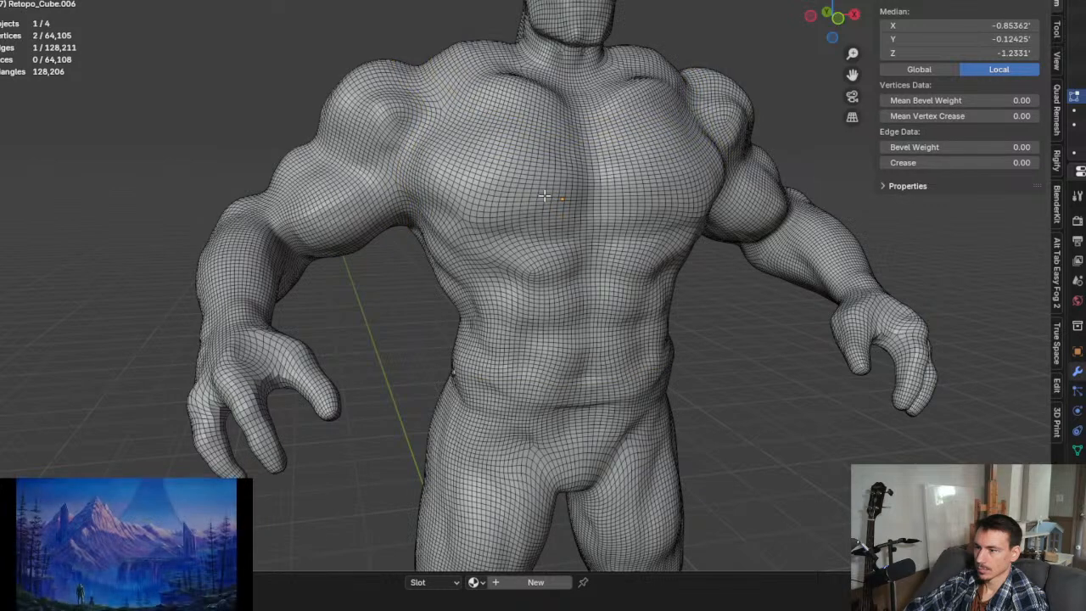
key(ctrl+shift+z)
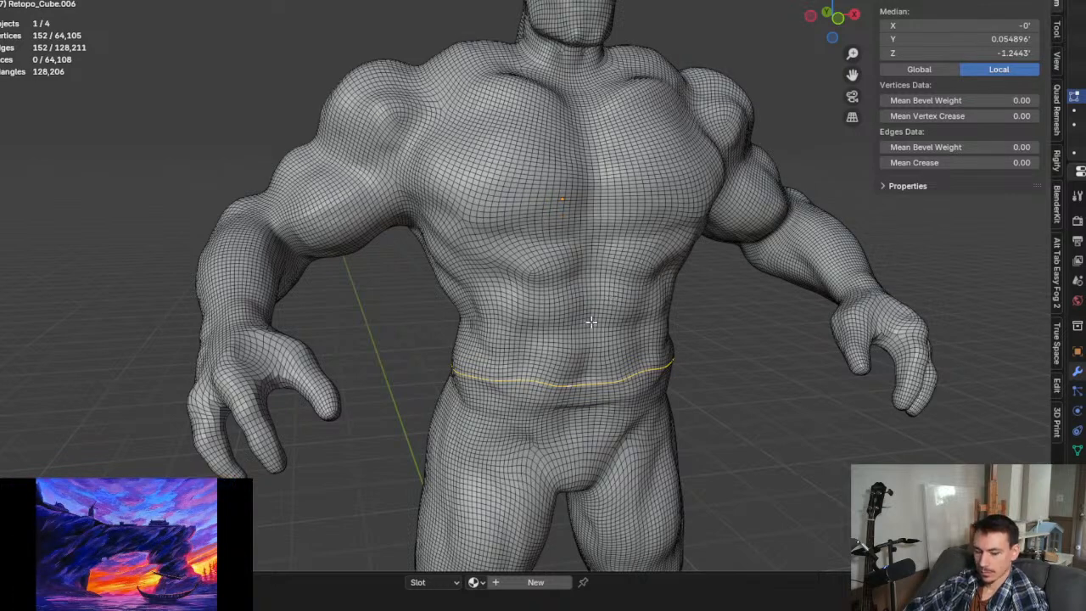
Step: Assign the selected waist edge loop to a new vertex group
key(ctrl+g)
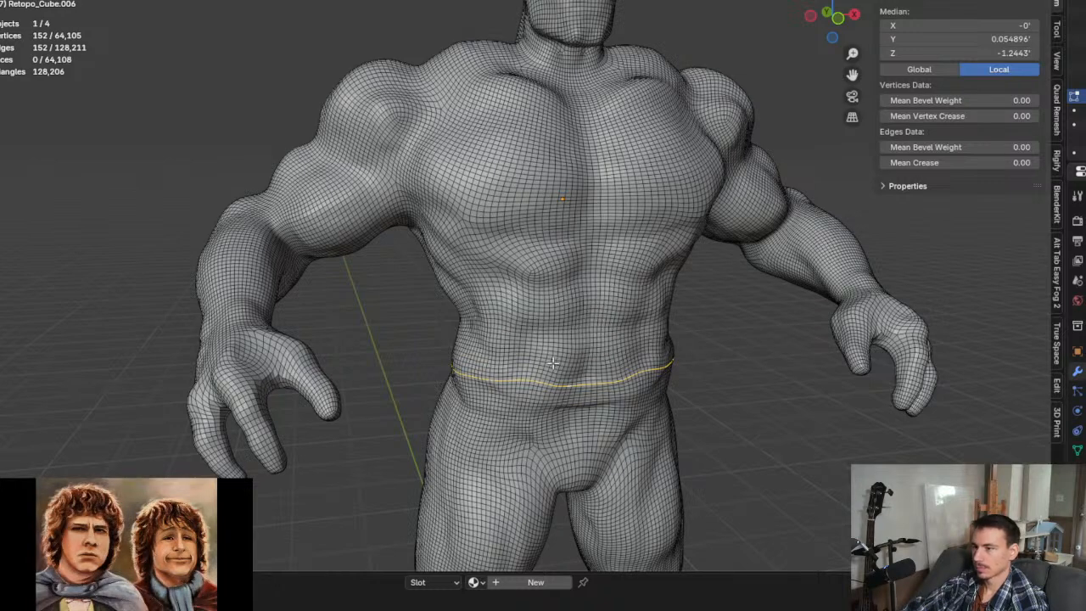
key(ctrl+g)
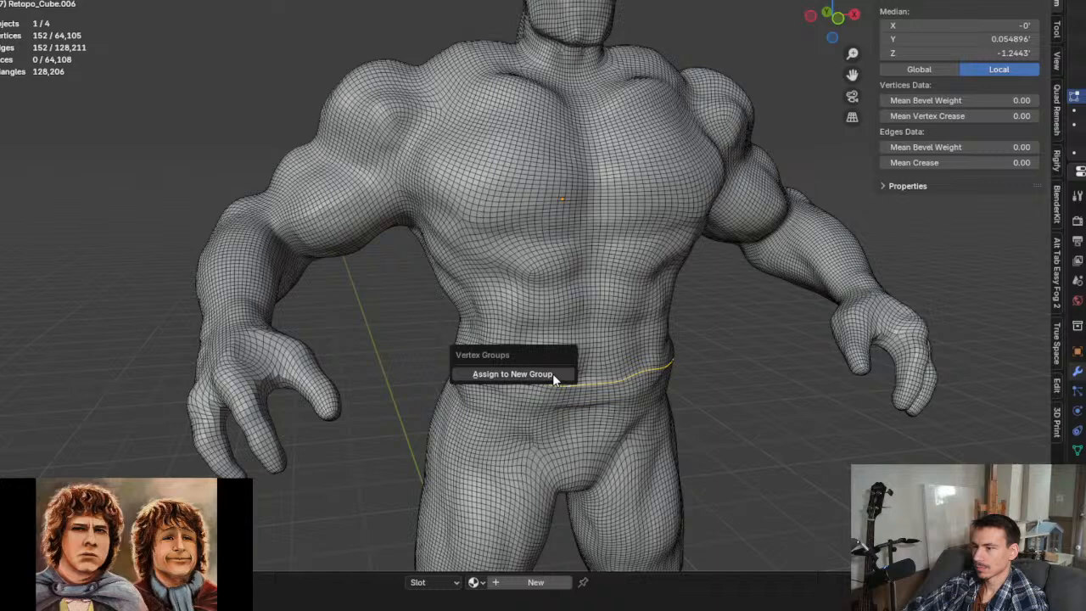
click(540, 374)
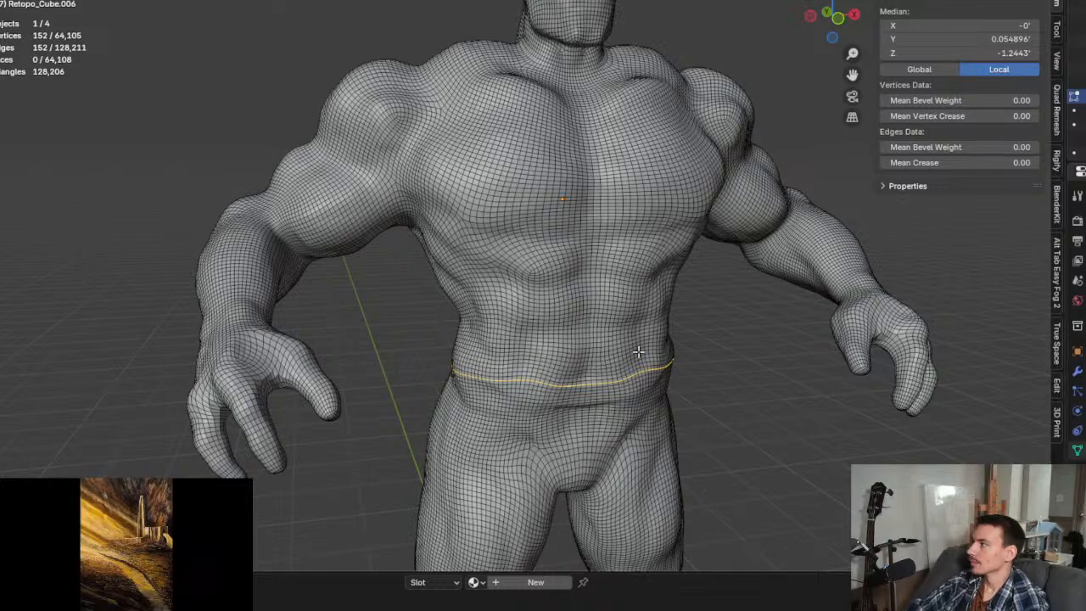
Step: Try selecting the shoulder-to-chest edge loop again from a closer view of the torso
middle_drag(635, 243, 560, 203)
scroll(439, 129, up, 3)
scroll(439, 130, up, 2)
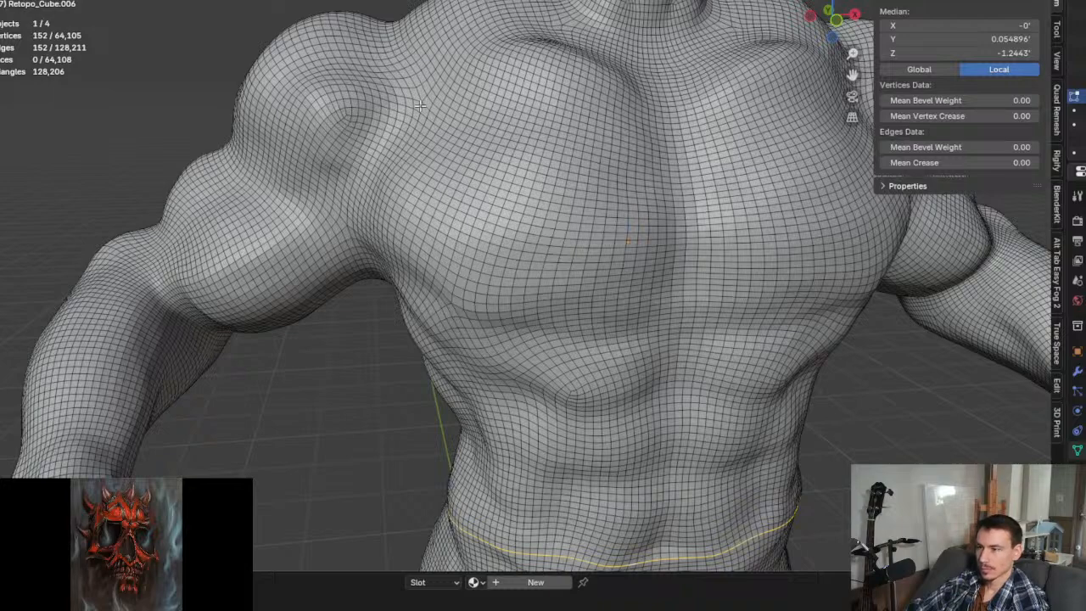
alt+click(419, 104)
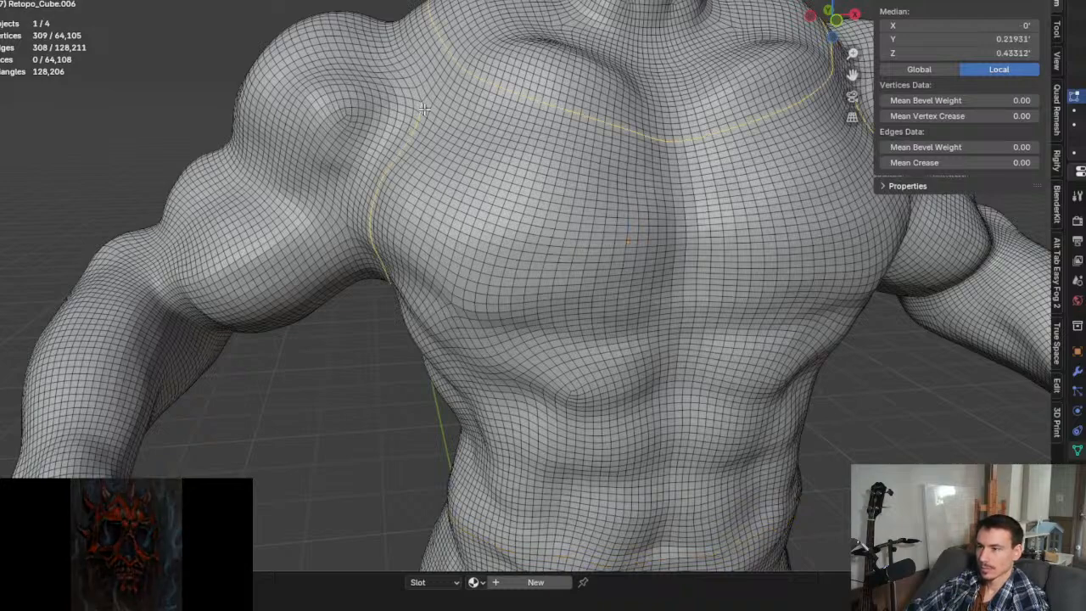
scroll(439, 115, up, 2)
Step: Select an edge at the front of the shoulder and extend it over the shoulder top with Pick Shortest Path
click(447, 129)
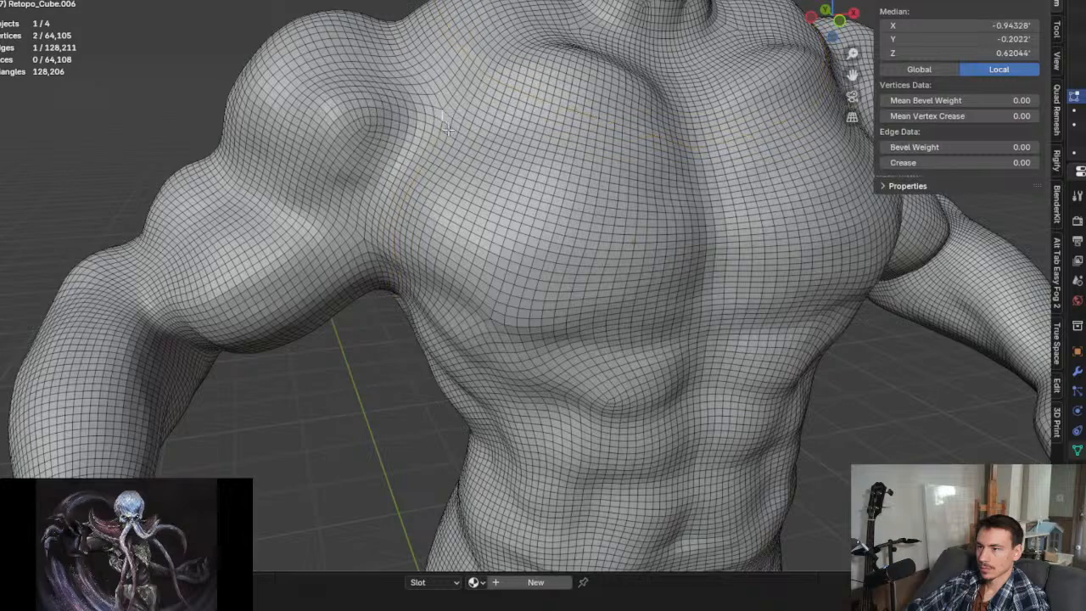
middle_drag(426, 114, 435, 103)
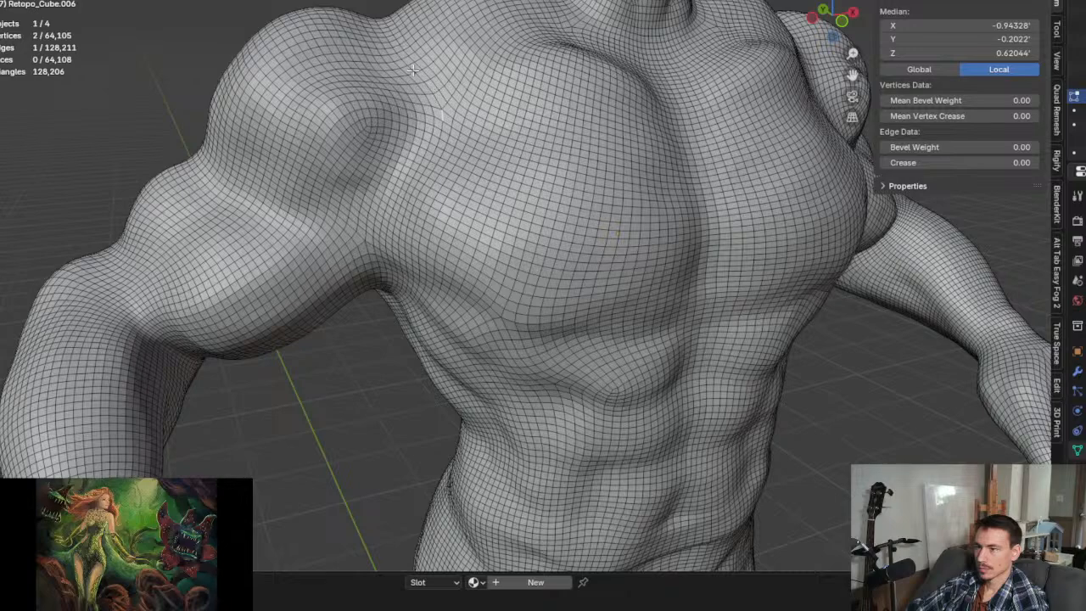
ctrl+click(428, 85)
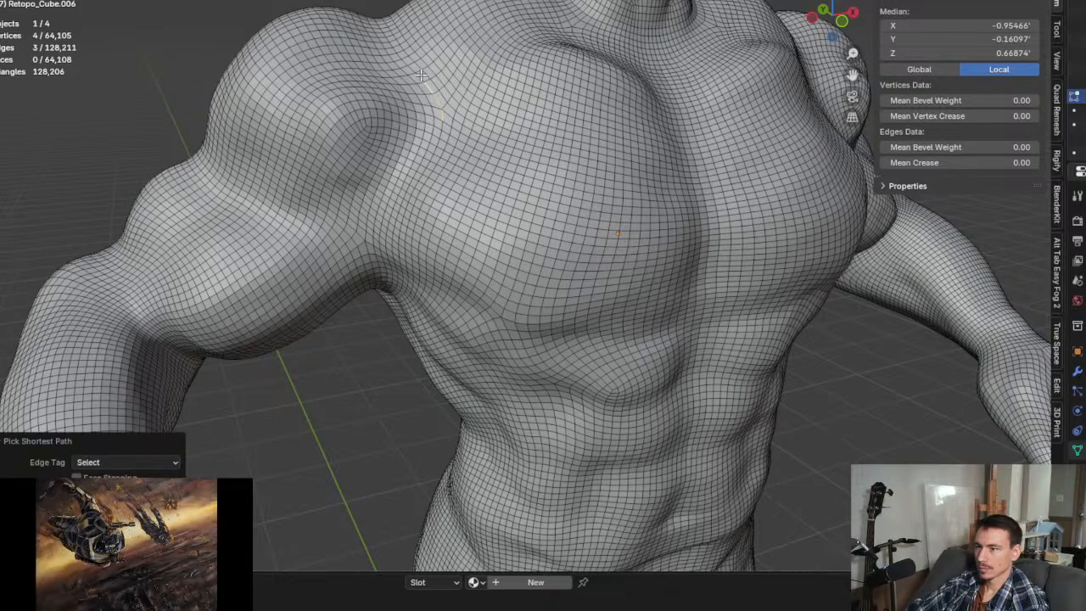
middle_drag(428, 85, 382, 68)
scroll(356, 51, up, 5)
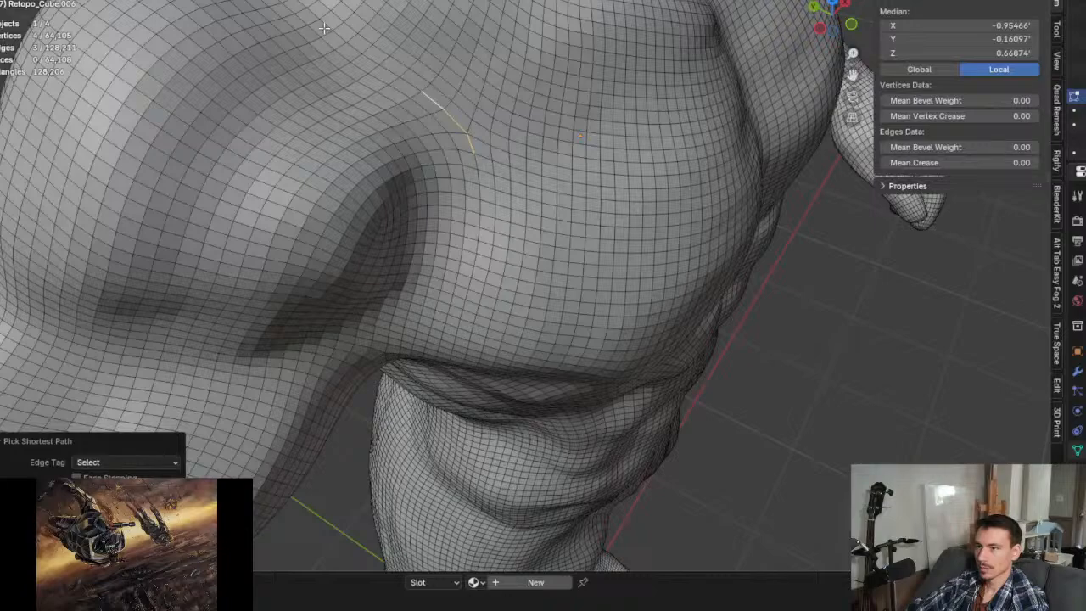
ctrl+click(325, 25)
Step: Extend the edge path over the top of the shoulder and down its back side with Pick Shortest Path
middle_drag(324, 25, 683, 180)
ctrl+click(524, 200)
ctrl+click(372, 366)
ctrl+click(580, 233)
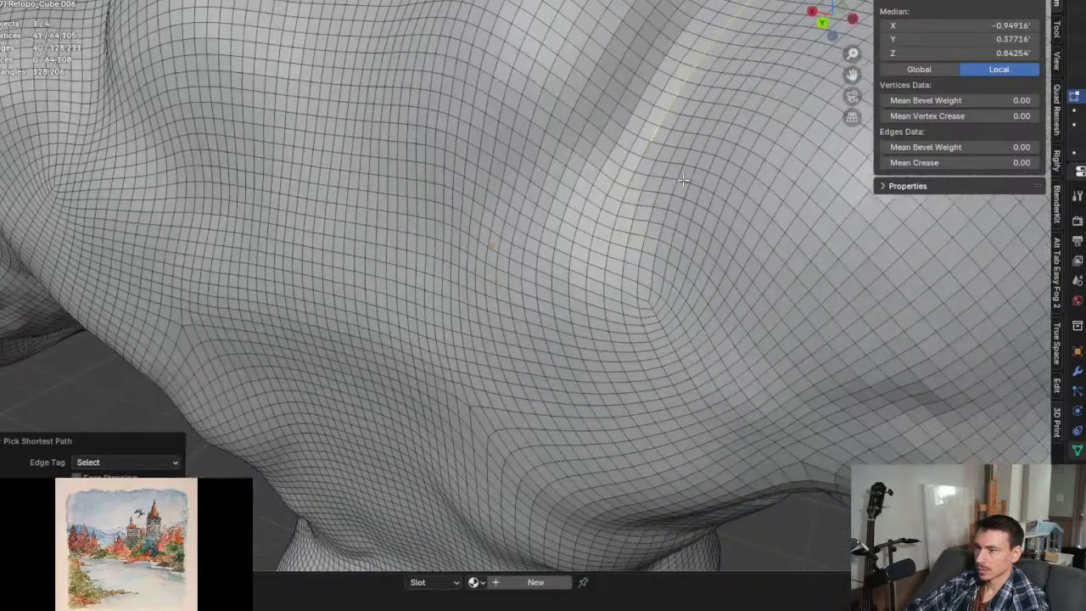
ctrl+click(613, 349)
middle_drag(613, 348, 626, 221)
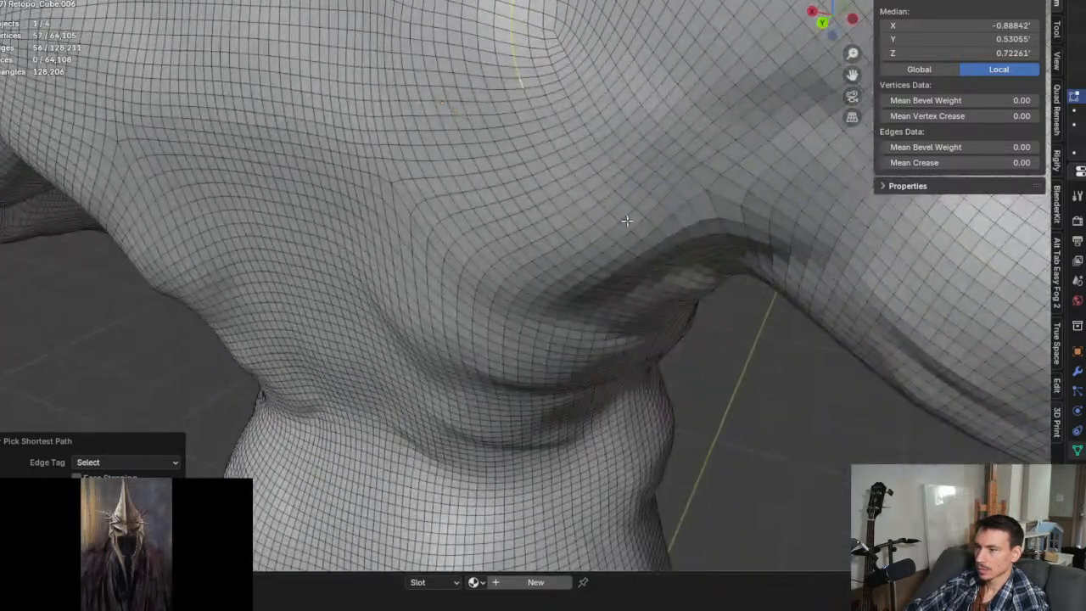
ctrl+click(627, 228)
Step: Continue the shortest-path edge selection from the back of the shoulder along the crease underneath the arm
middle_drag(726, 348, 550, 74)
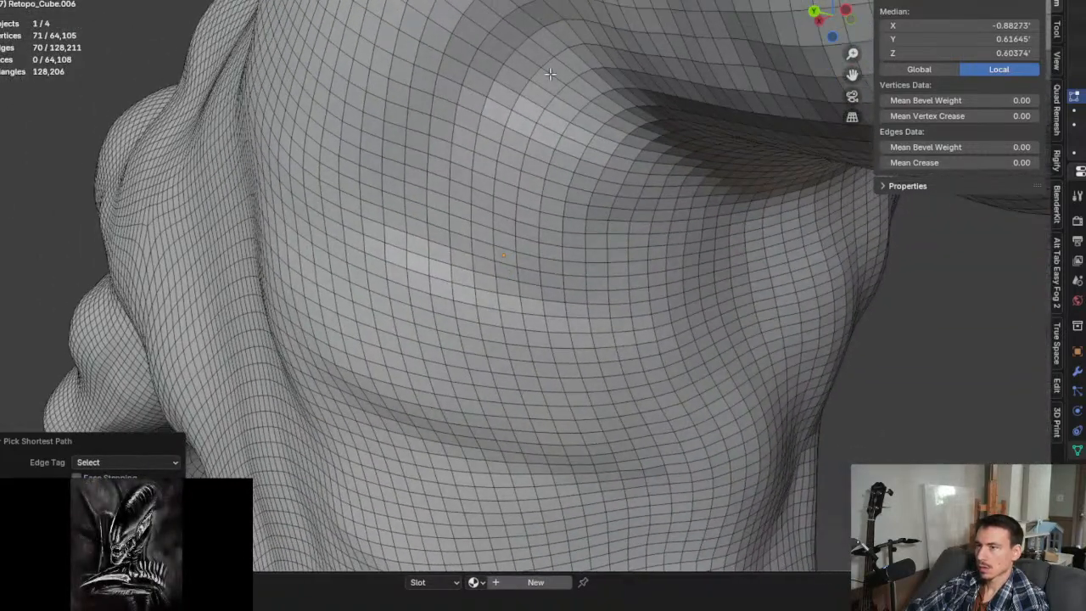
ctrl+click(549, 90)
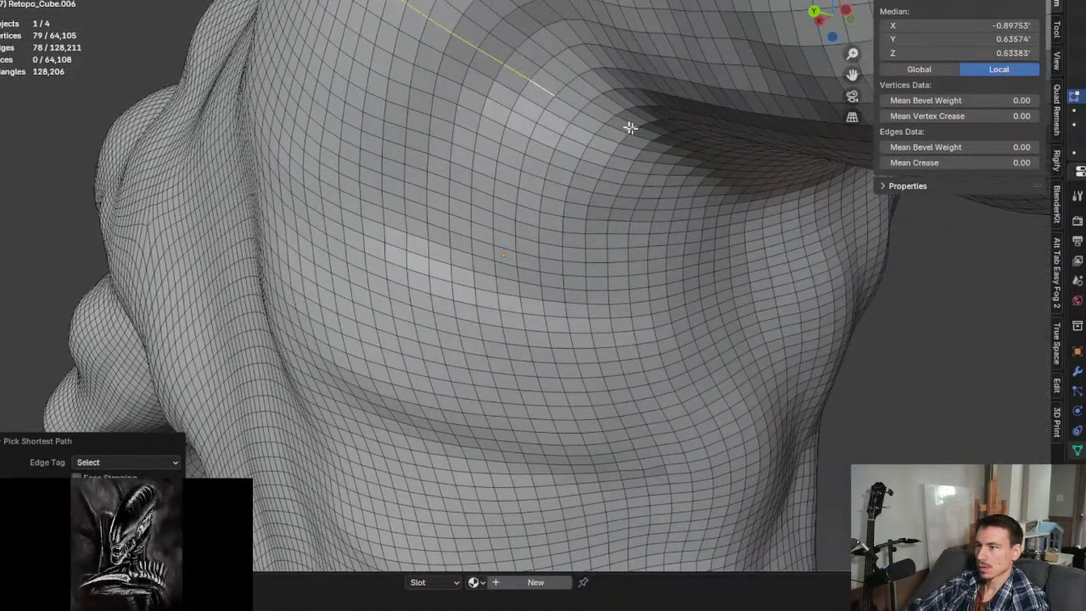
ctrl+click(668, 147)
middle_drag(792, 178, 438, 270)
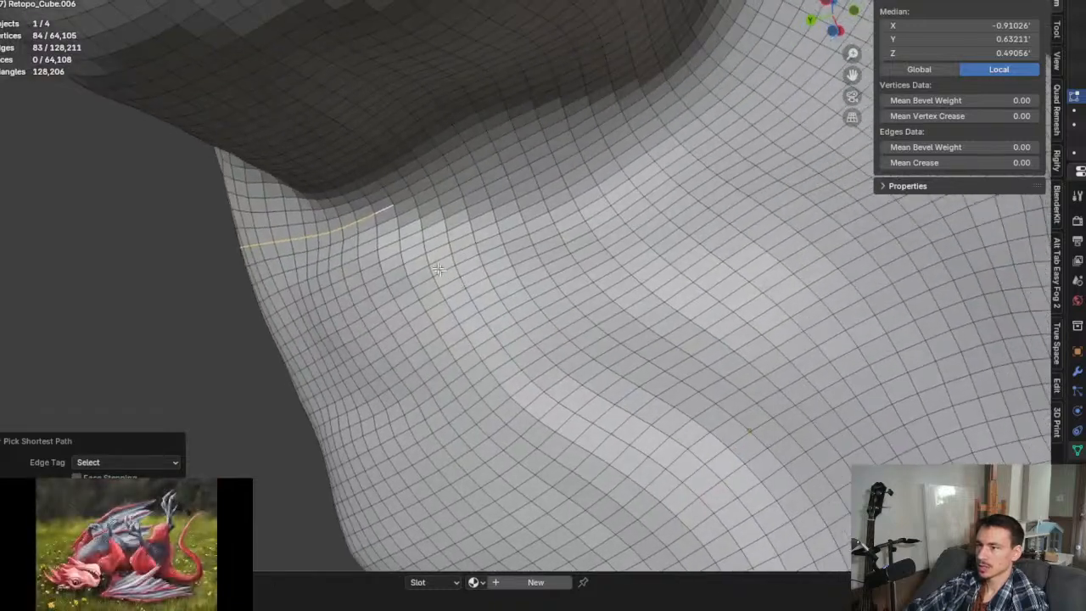
ctrl+click(534, 133)
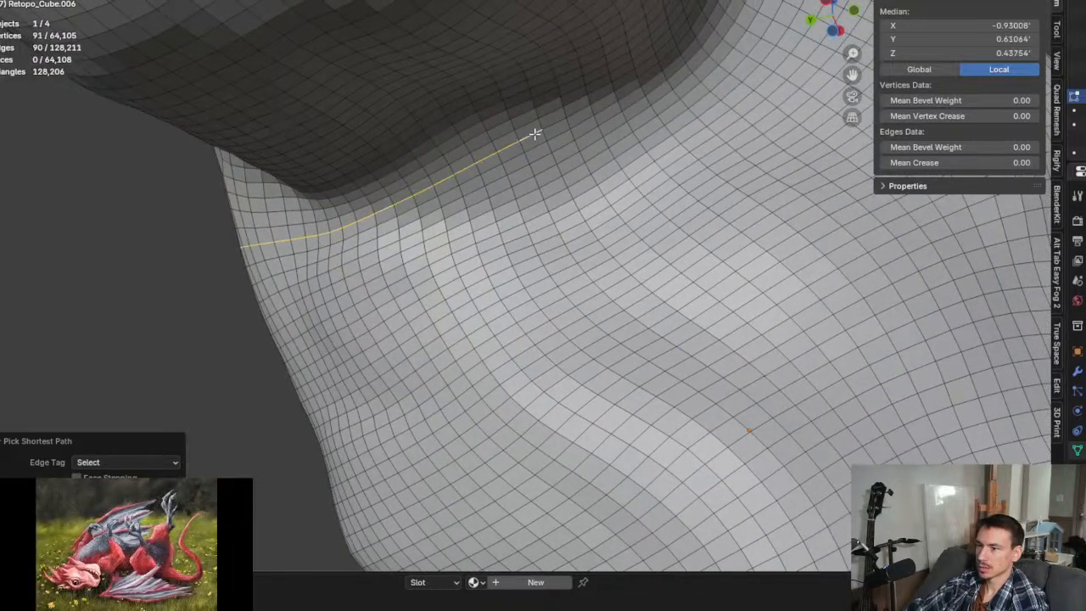
ctrl+click(643, 74)
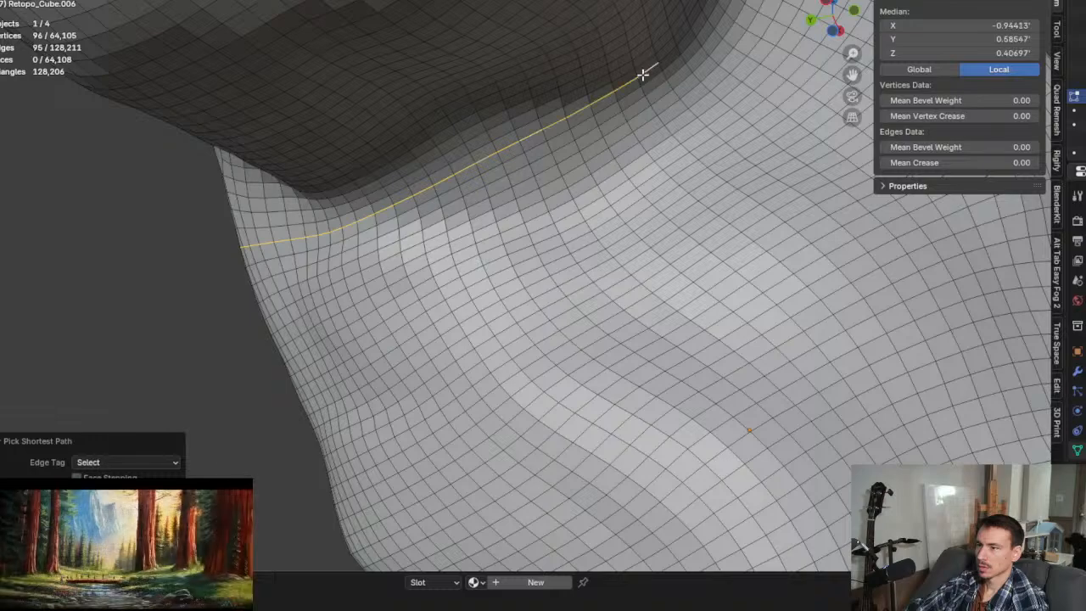
Step: Try routing the underarm edge path up toward the front armpit pole, then undo these path extensions
shift+middle_drag(645, 73, 401, 269)
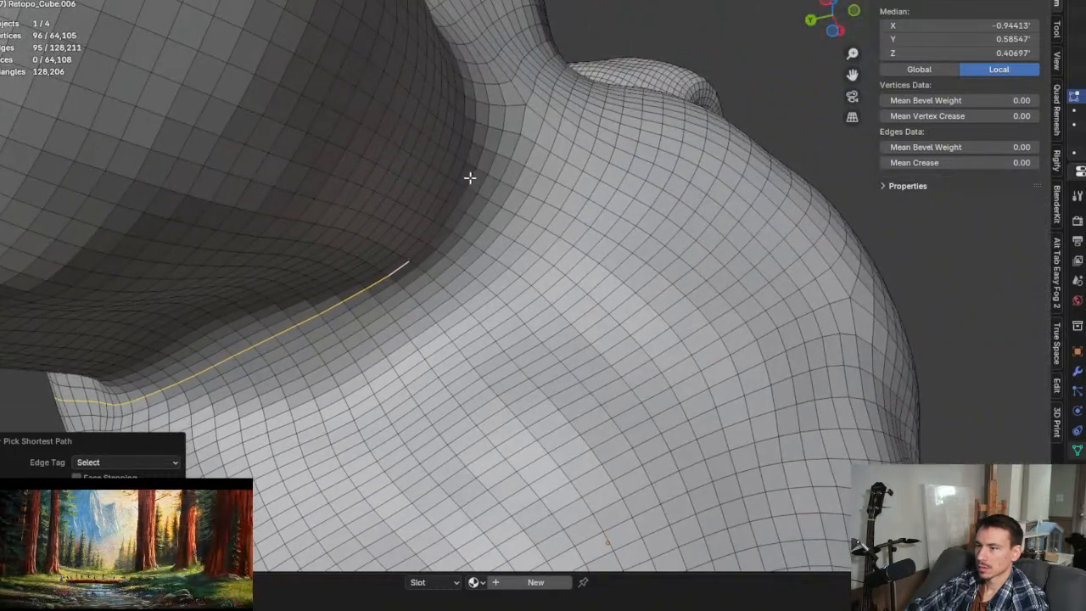
ctrl+click(470, 177)
middle_drag(470, 178, 447, 232)
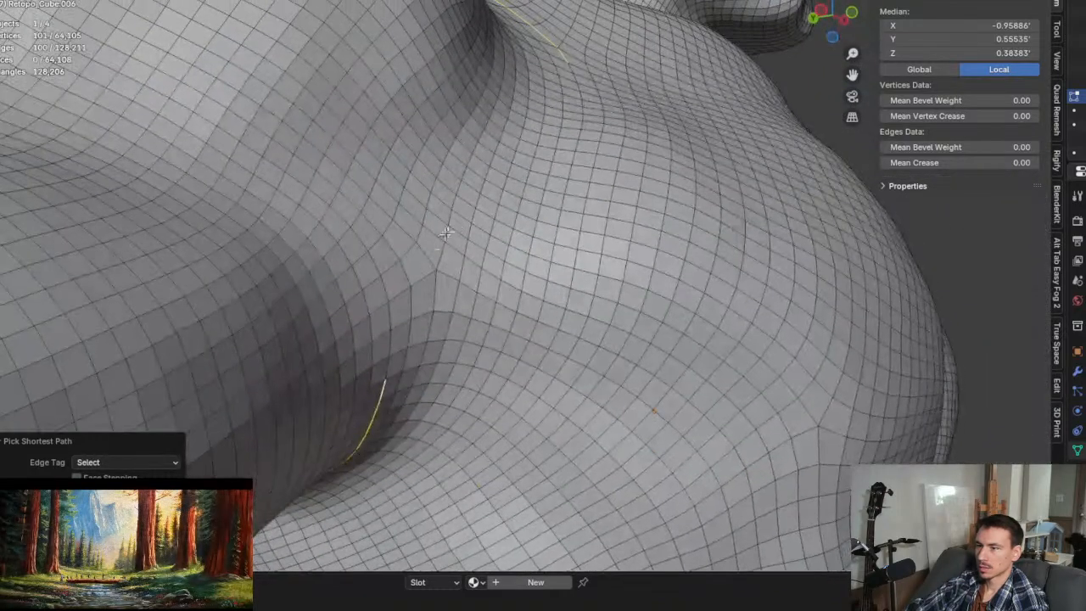
ctrl+click(357, 232)
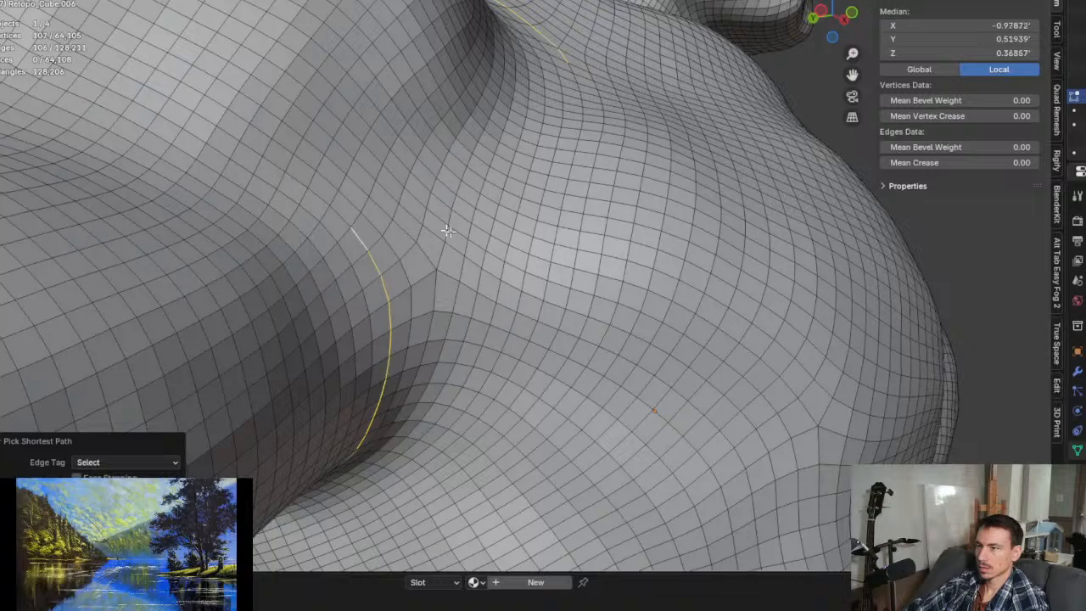
middle_drag(448, 231, 365, 316)
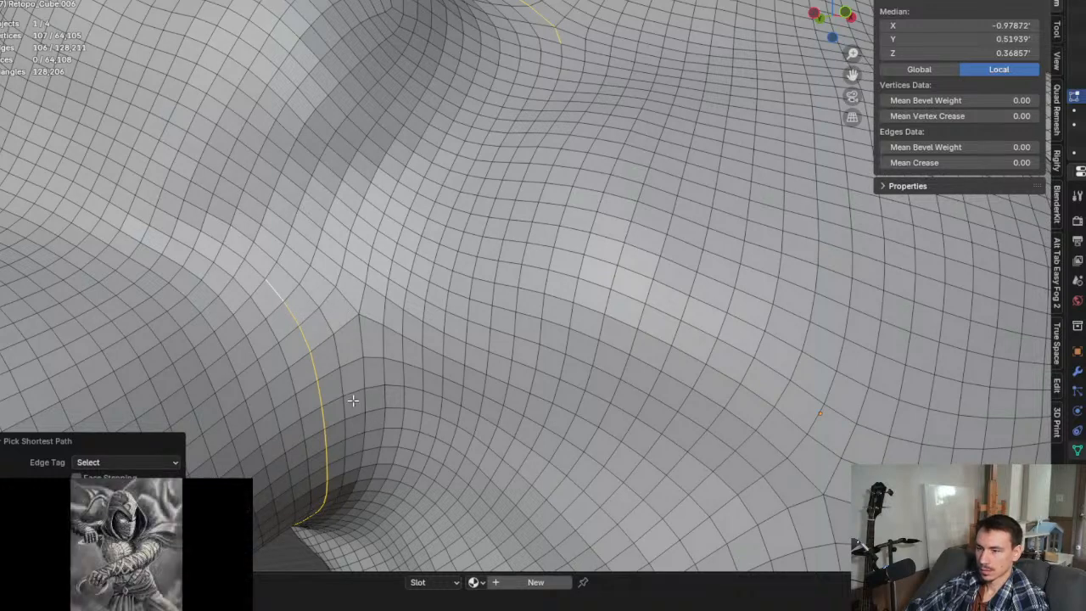
key(ctrl+z)
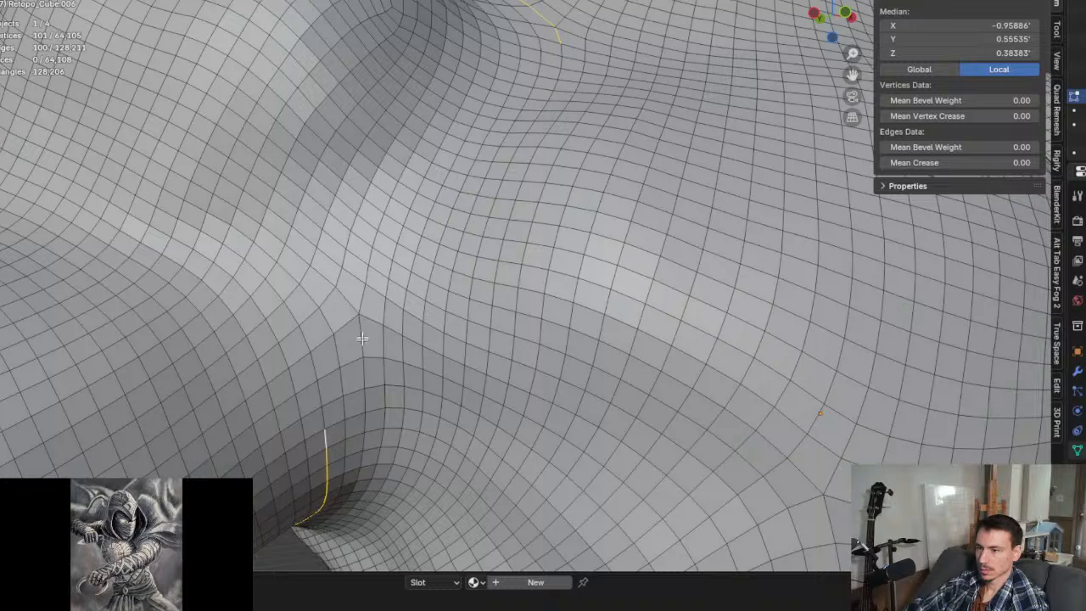
key(ctrl+z)
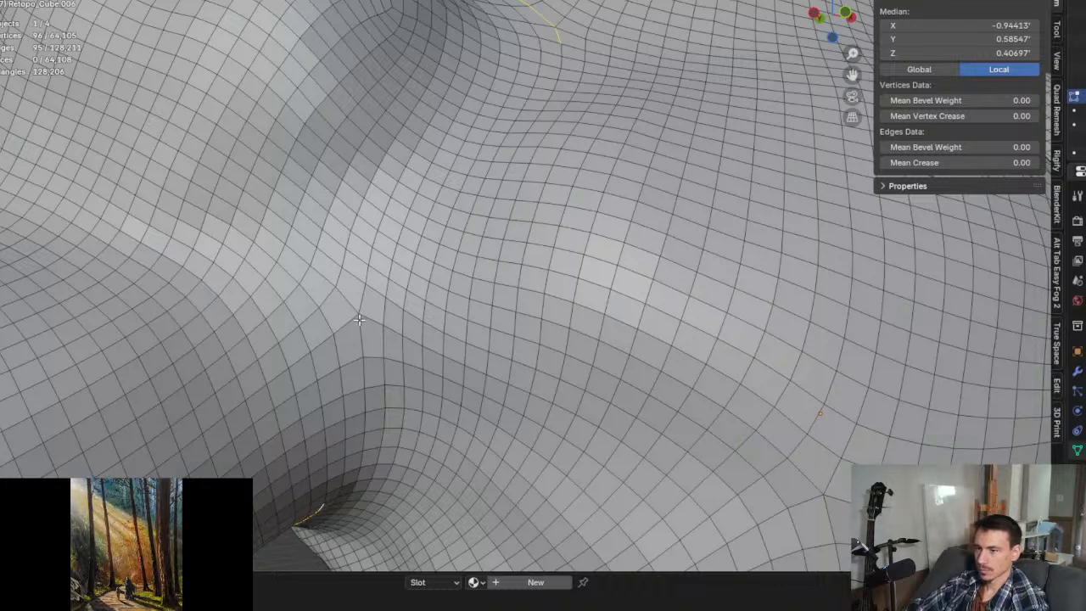
ctrl+click(359, 319)
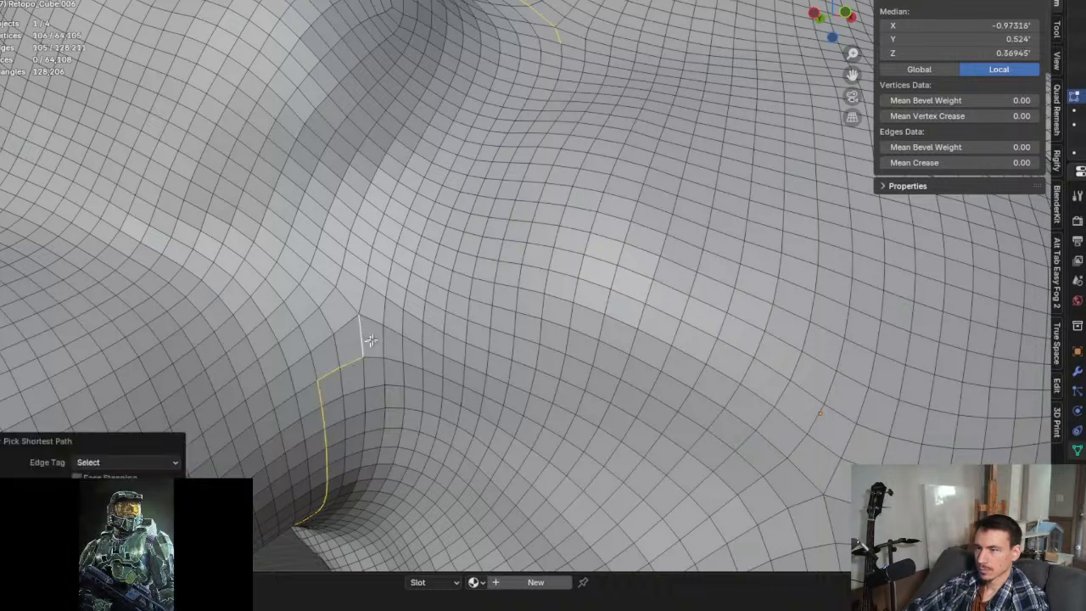
key(ctrl+z)
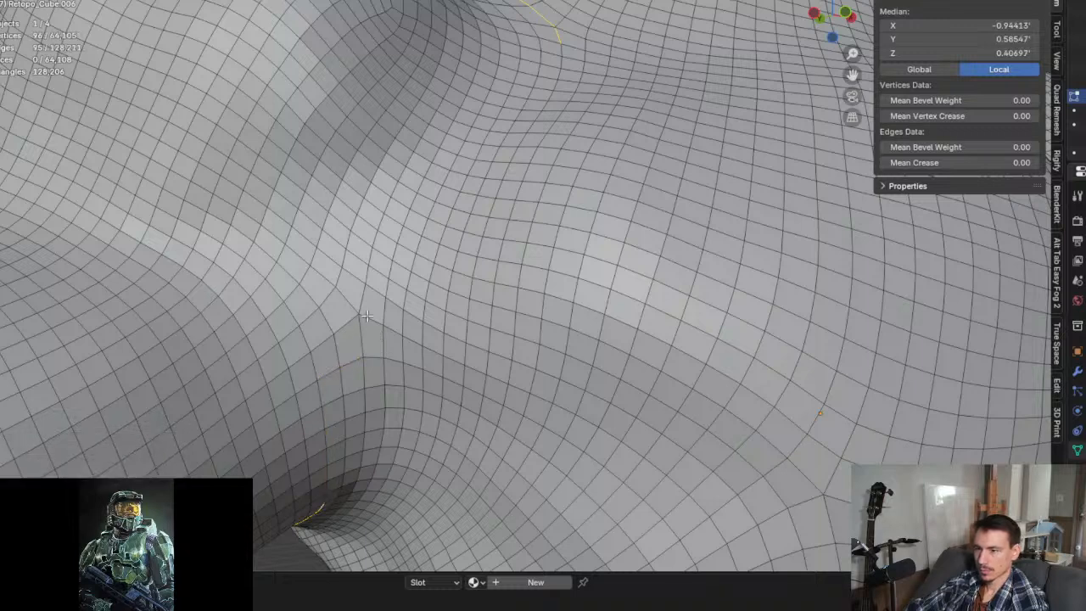
Step: Connect the underarm edge path to the open end at the front of the shoulder with Pick Shortest Path
ctrl+click(560, 49)
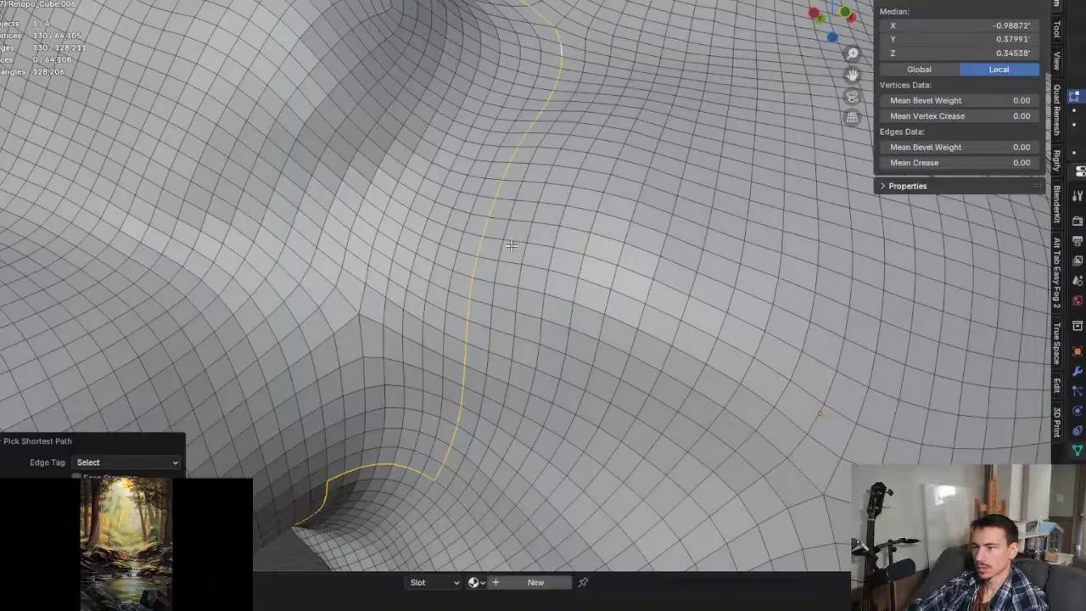
mouse_move(560, 49)
middle_down()
mouse_move(615, 300)
mouse_move(571, 311)
mouse_move(648, 300)
mouse_move(637, 320)
mouse_move(496, 227)
mouse_move(539, 240)
middle_up()
scroll(458, 255, up, 8)
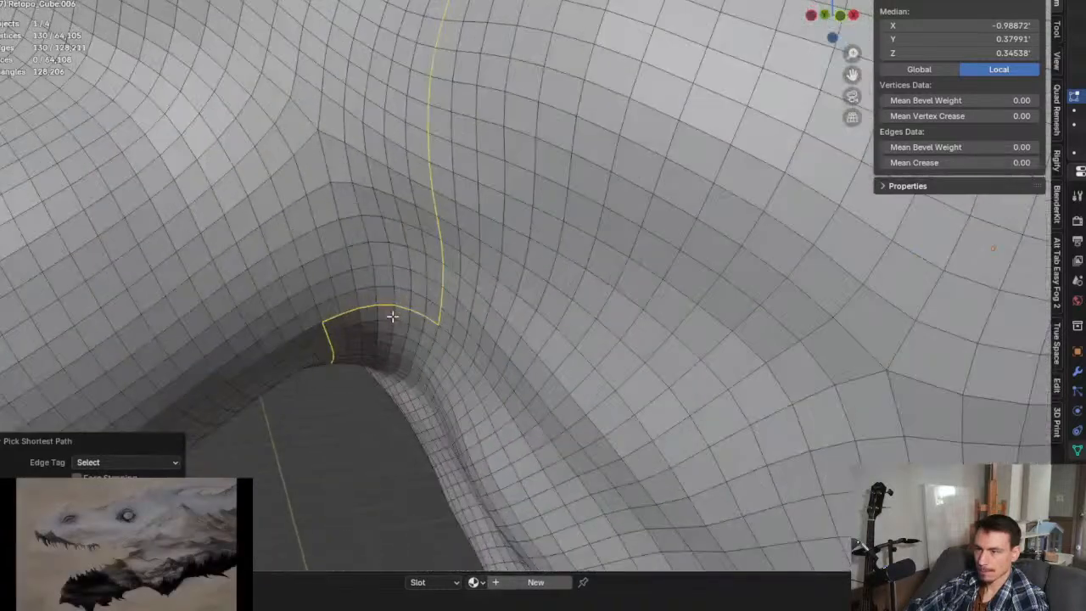
middle_drag(391, 315, 483, 380)
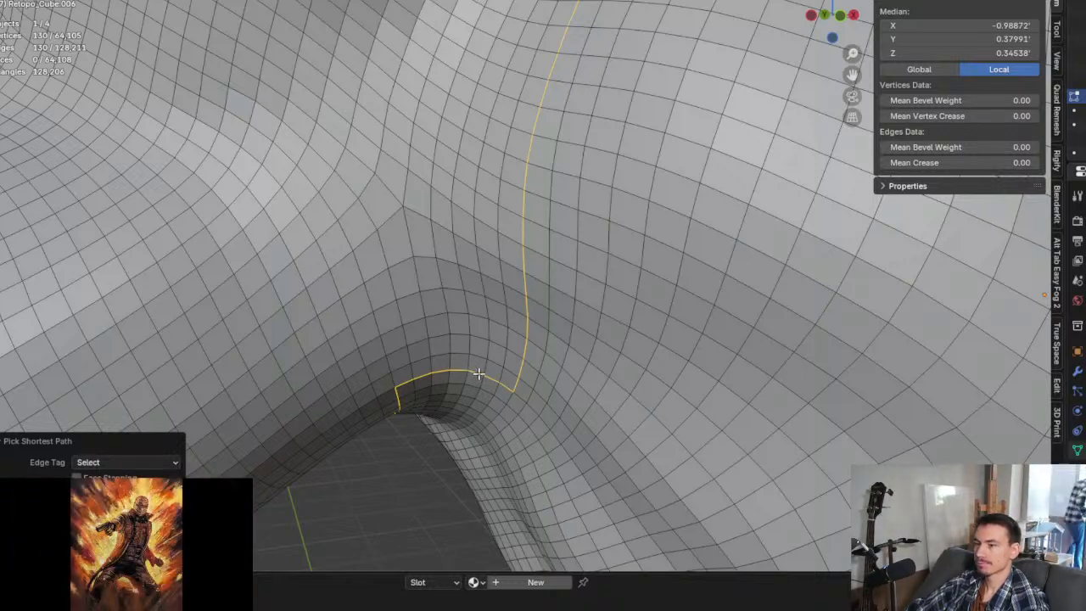
middle_drag(477, 377, 473, 373)
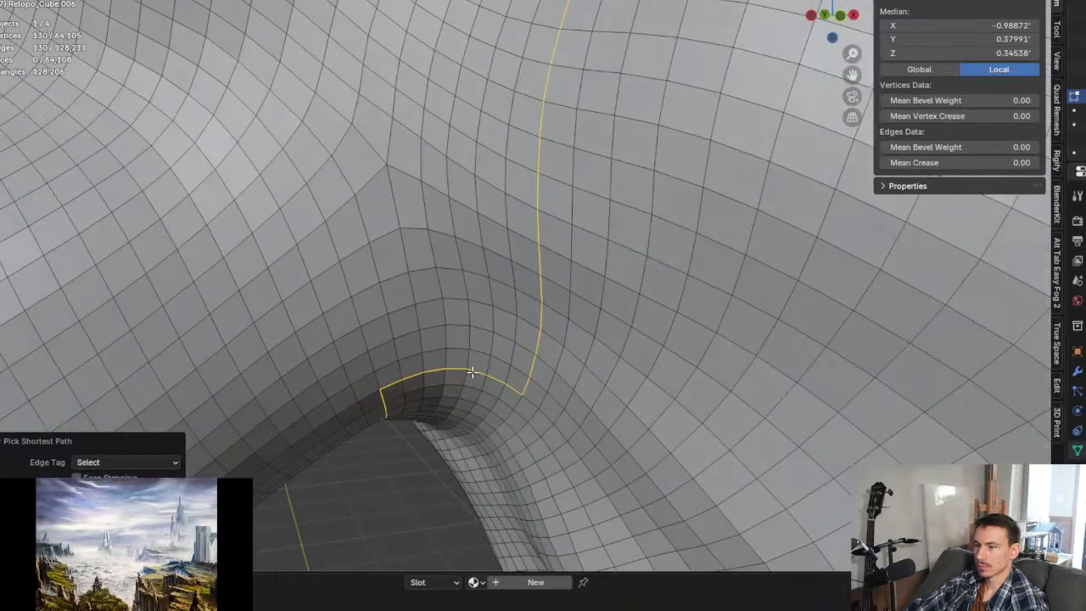
ctrl+click(468, 372)
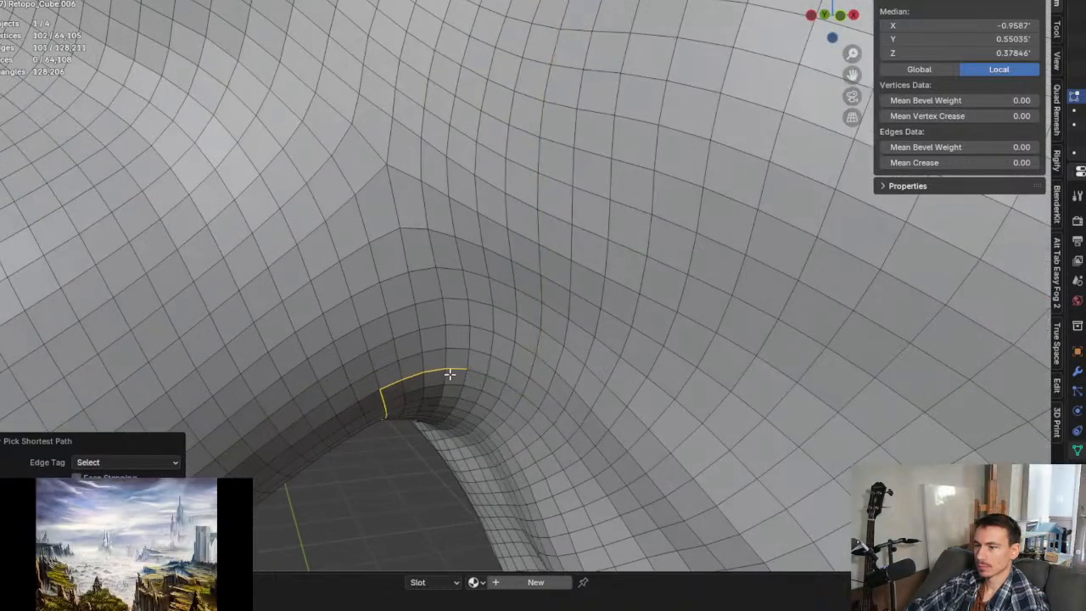
middle_drag(440, 377, 547, 420)
scroll(547, 420, down, 4)
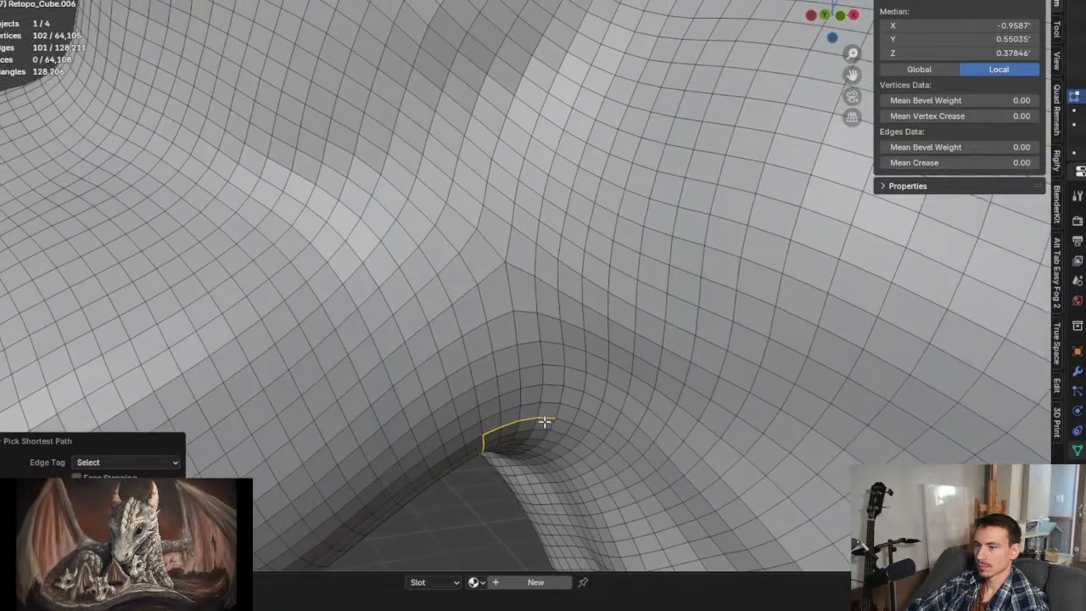
scroll(541, 413, up, 2)
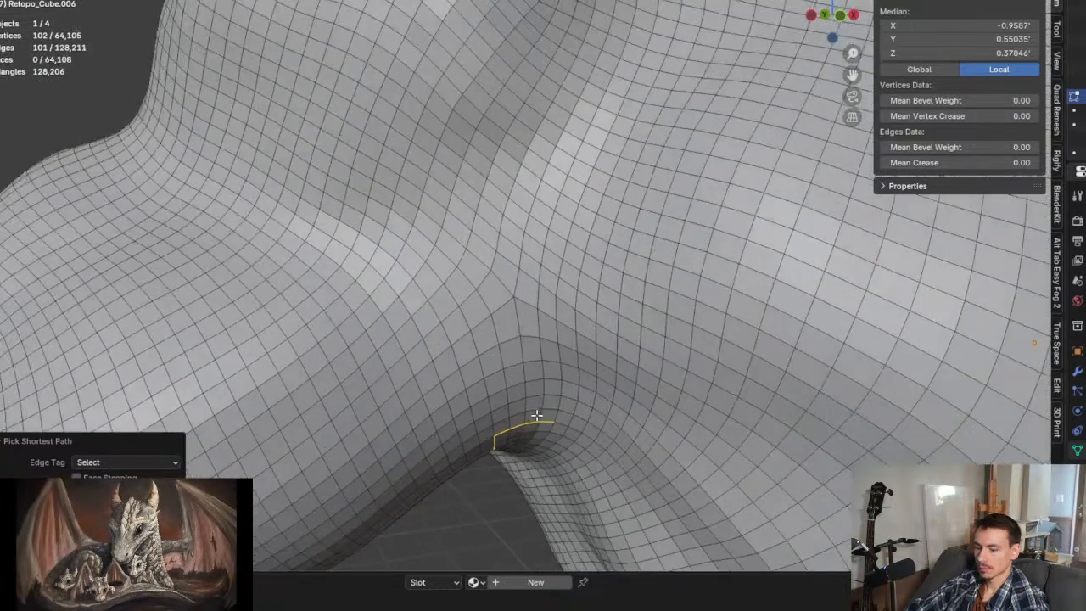
Step: Deselect the row of stepped cross edges linking the two path strands at the armpit
alt+shift+click(537, 414)
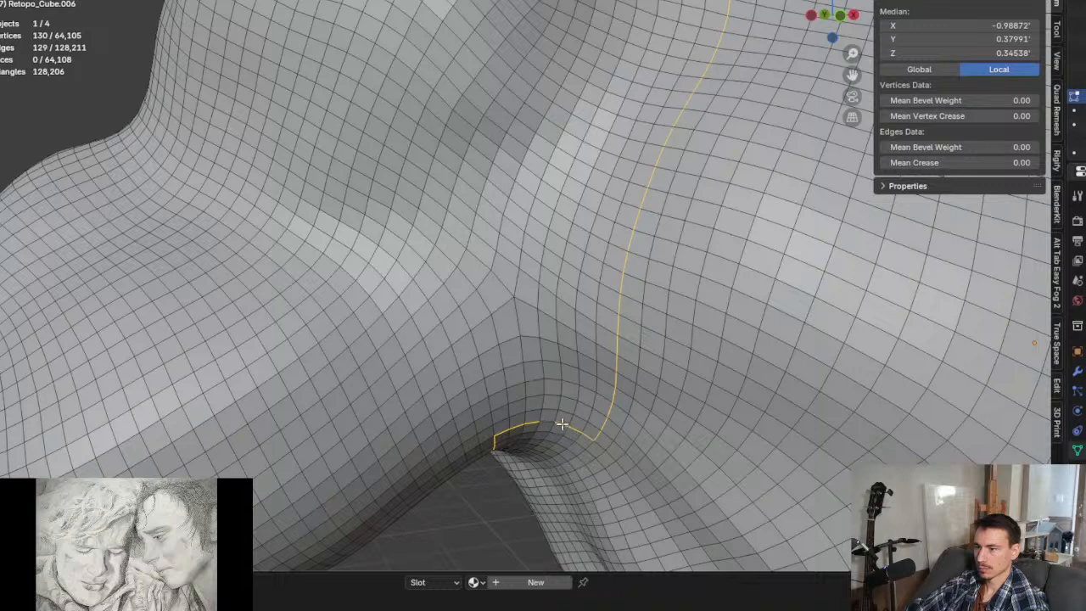
shift+click(561, 424)
shift+click(576, 431)
shift+click(590, 437)
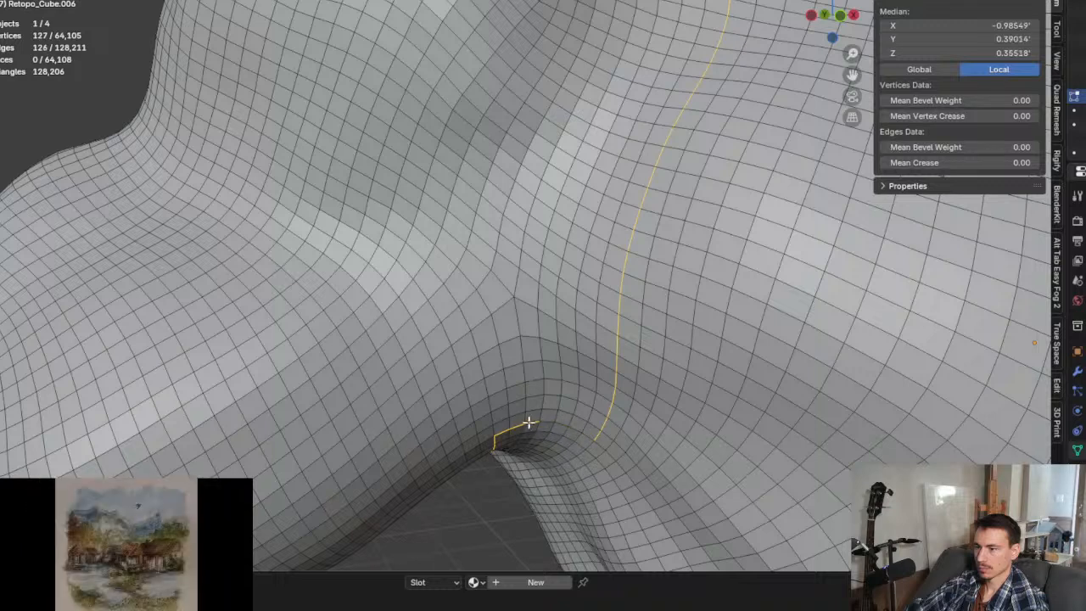
shift+click(527, 424)
shift+click(512, 431)
shift+click(501, 435)
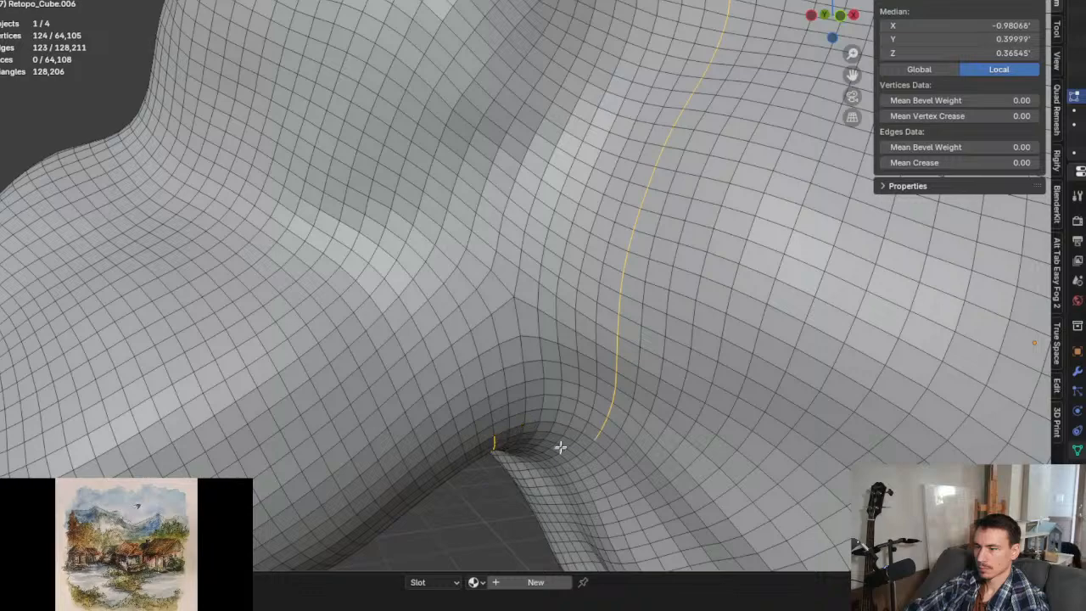
Step: Extend the front shoulder strand down into the armpit edge by edge, following its edge flow
middle_drag(559, 447, 535, 266)
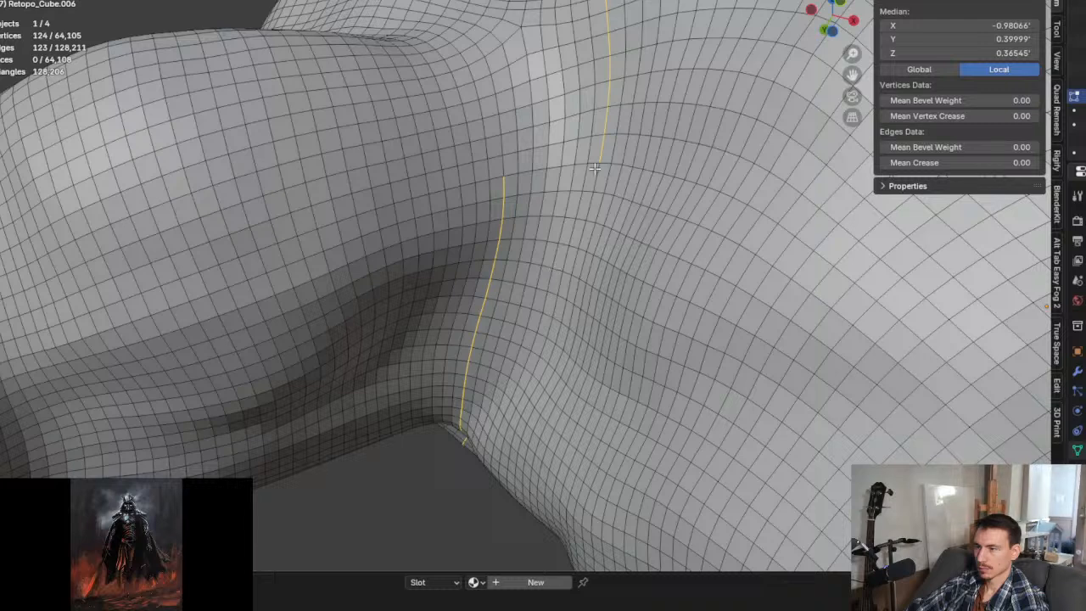
ctrl+click(548, 330)
key(ctrl+z)
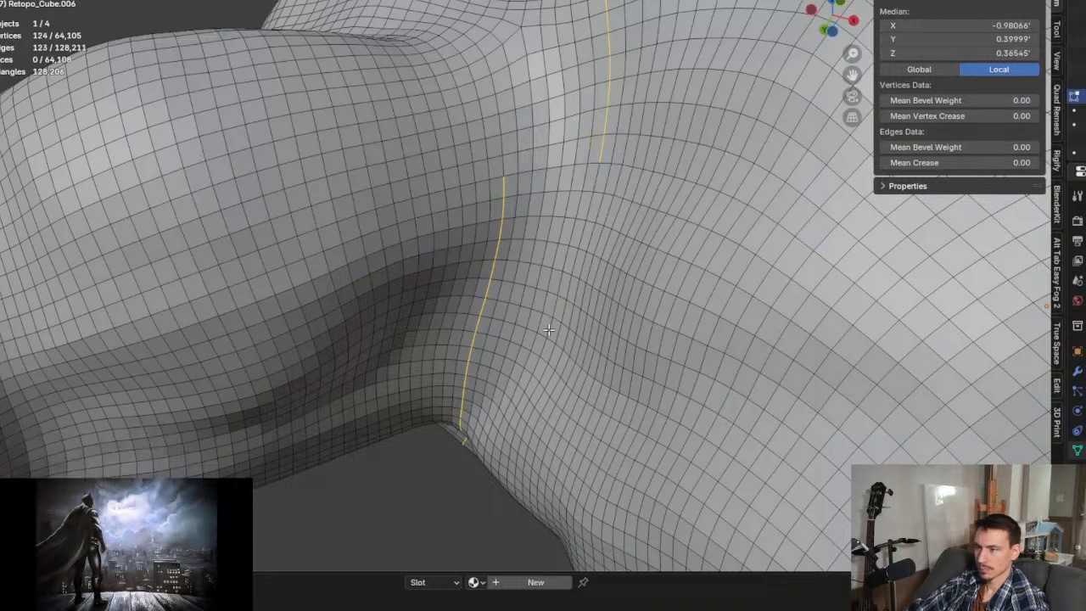
click(596, 179)
alt+click(595, 179)
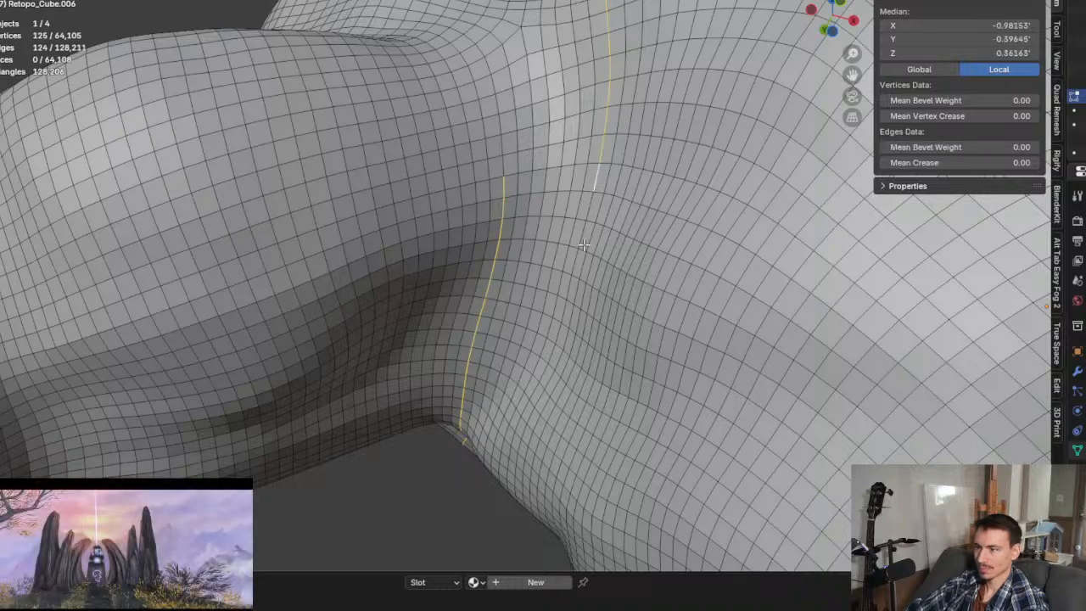
ctrl+click(587, 216)
ctrl+click(582, 242)
ctrl+click(572, 264)
ctrl+click(566, 290)
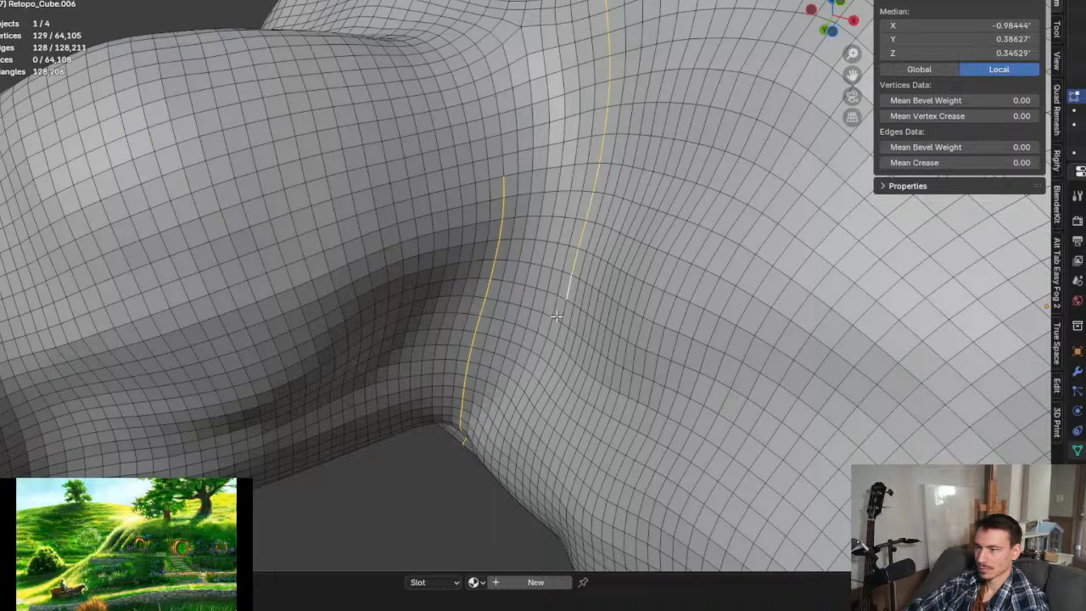
ctrl+click(552, 321)
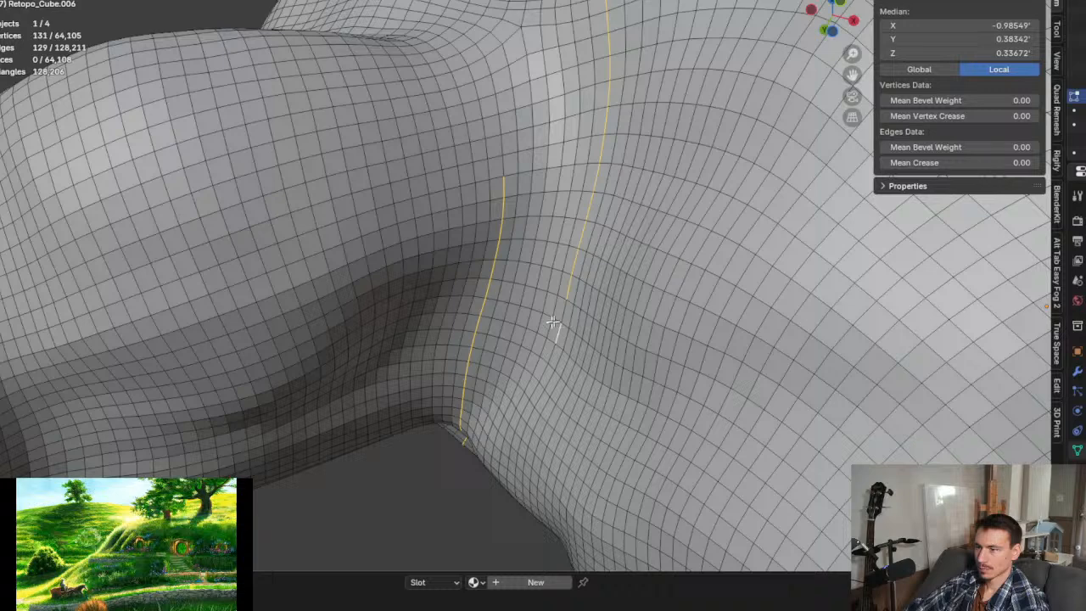
ctrl+click(565, 310)
middle_drag(565, 310, 586, 321)
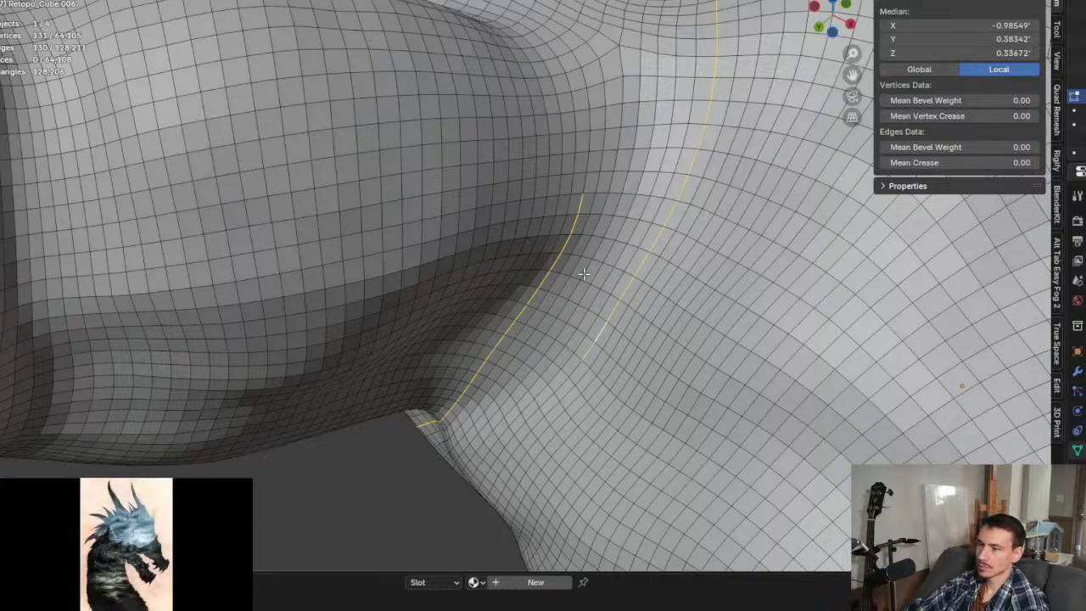
Step: Deselect the underarm edge path's strand running up the front of the armpit, keeping only its short section beneath the arm
middle_drag(583, 273, 572, 296)
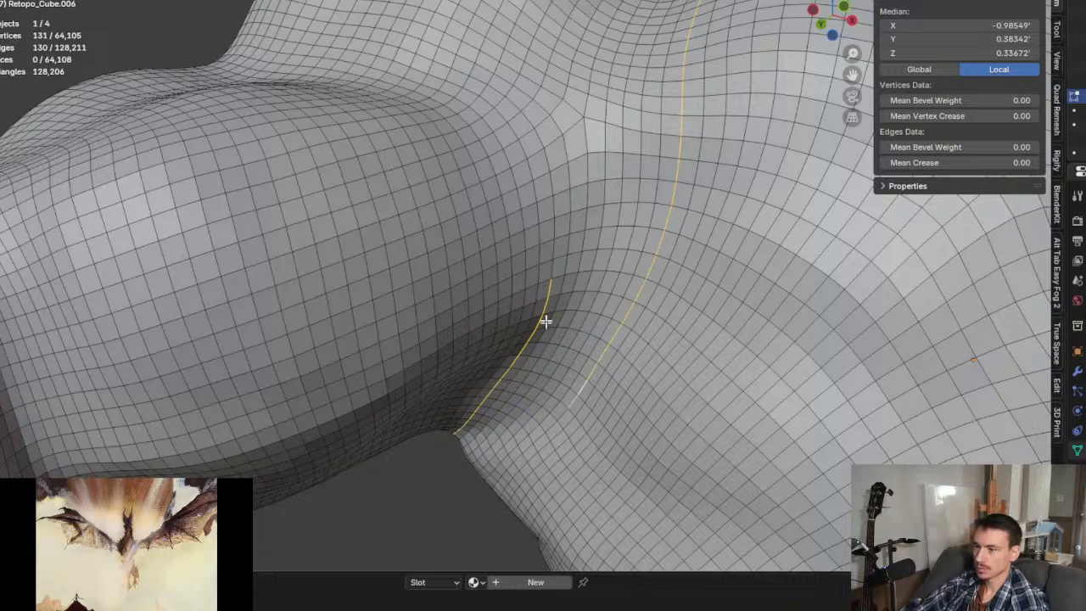
middle_drag(526, 350, 530, 288)
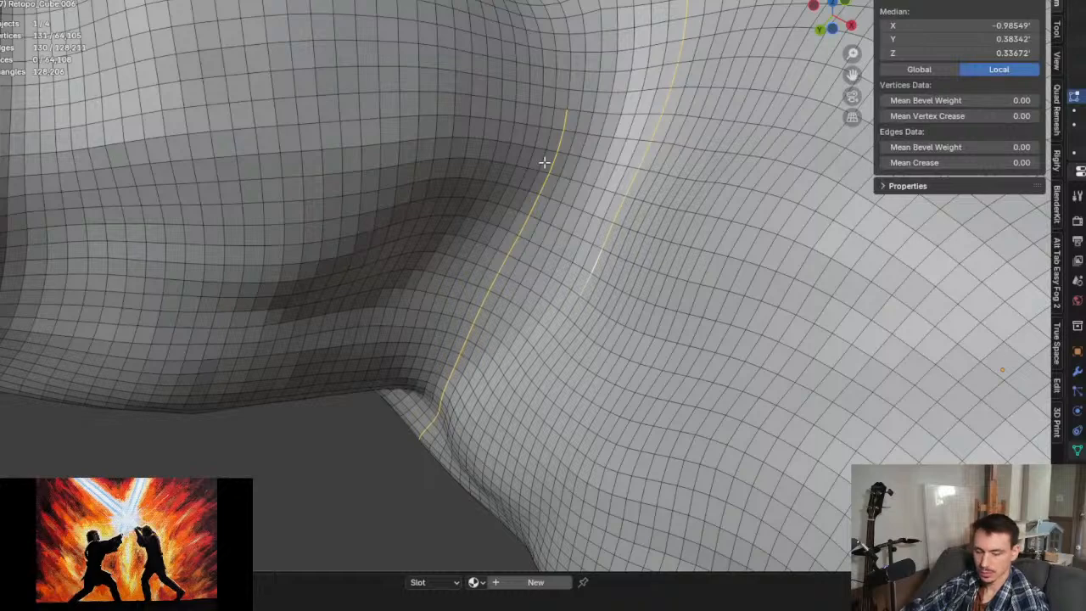
middle_drag(543, 173, 483, 122)
shift+click(473, 81)
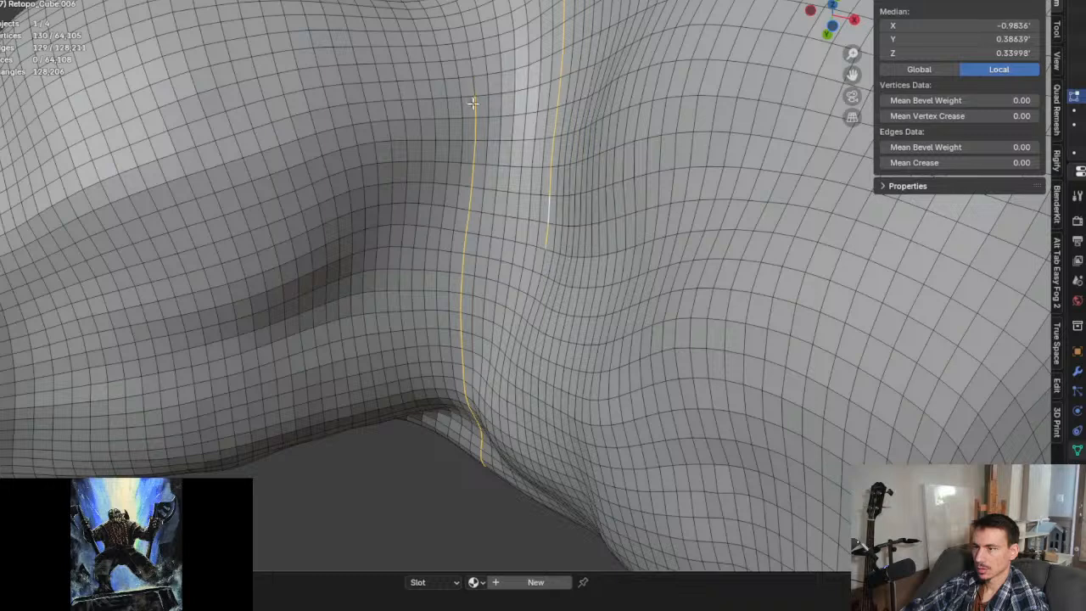
drag(475, 103, 466, 239)
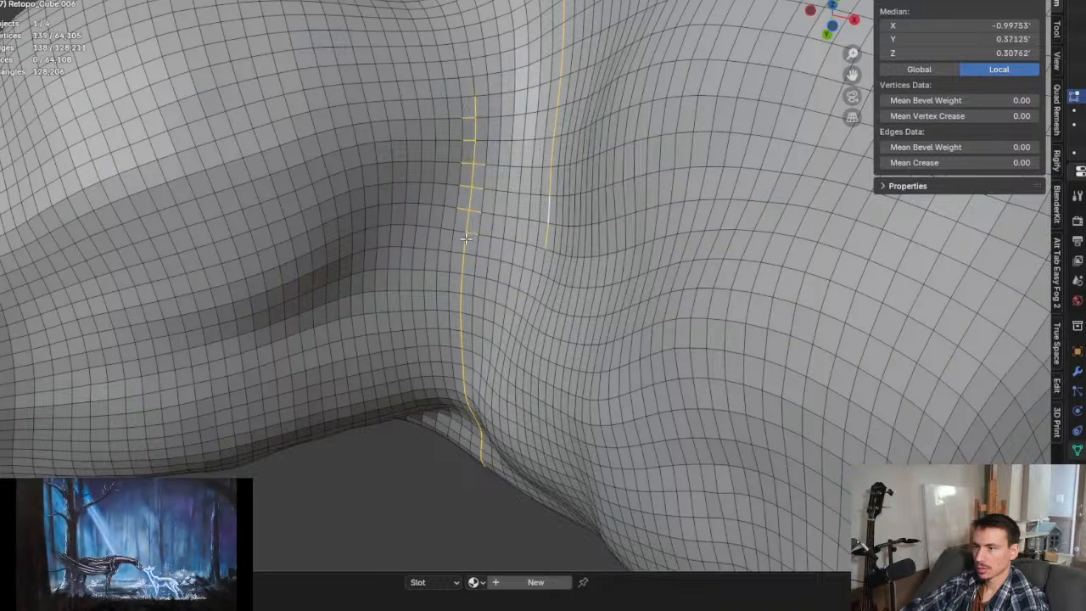
key(ctrl+z)
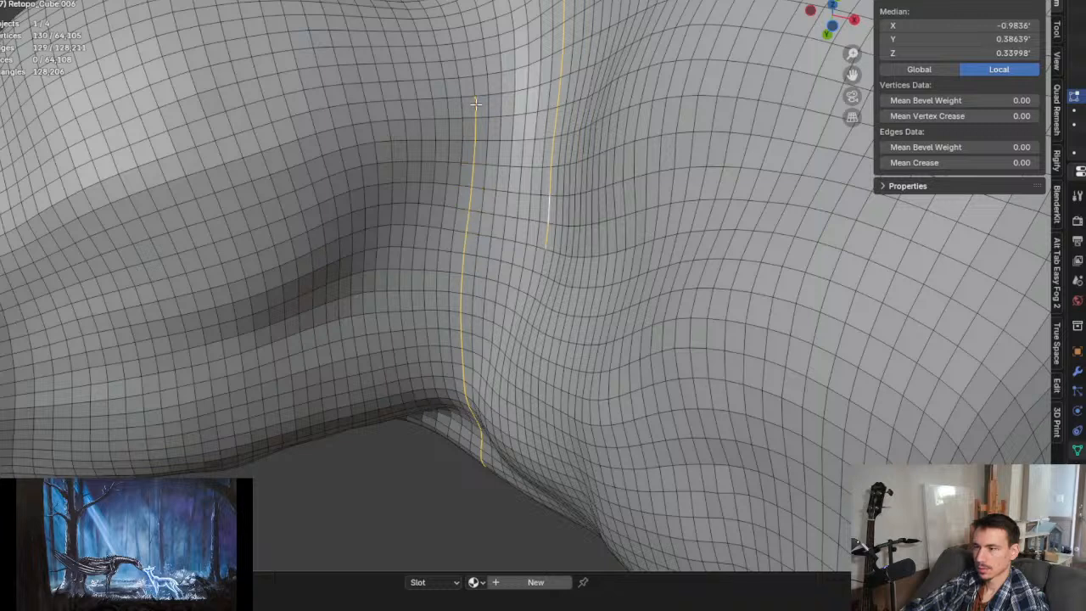
ctrl+drag(475, 124, 466, 323)
middle_drag(466, 322, 486, 326)
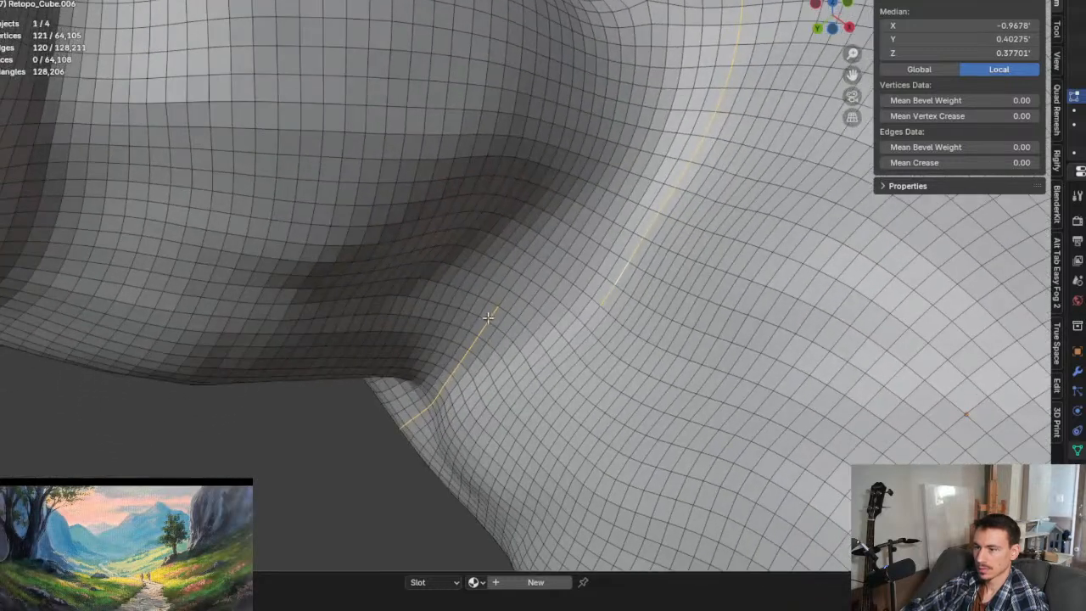
mouse_move(492, 312)
ctrl+mouse_down()
mouse_move(474, 343)
mouse_move(504, 365)
ctrl+mouse_up()
middle_drag(504, 364, 629, 347)
ctrl+drag(429, 378, 351, 408)
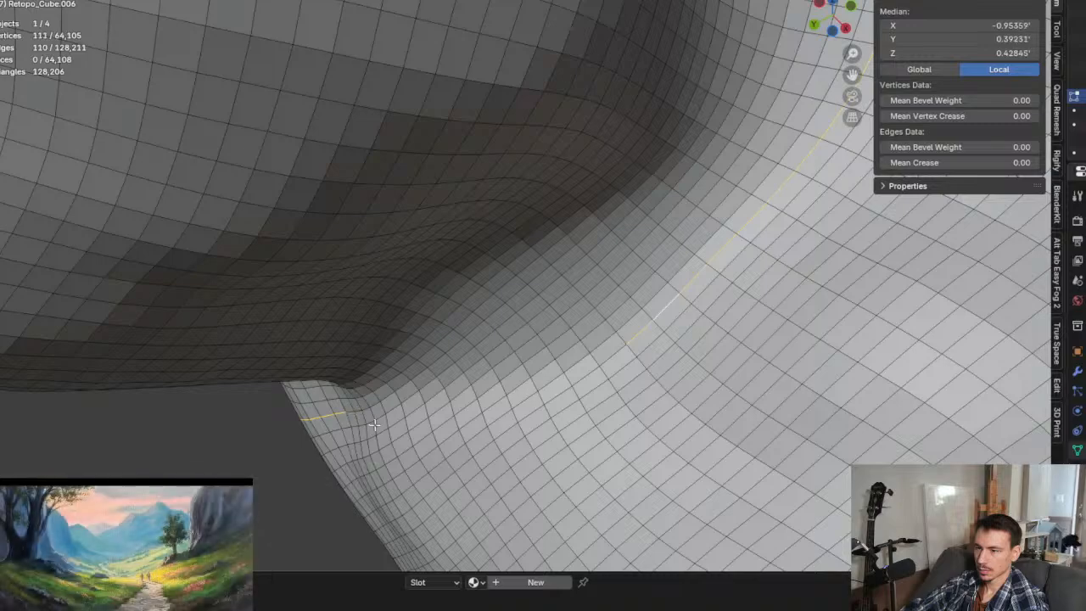
Step: Trim the back shoulder strand by deselecting its lower edges from the armpit up to just below the pole behind the shoulder
scroll(401, 415, up, 1)
mouse_move(402, 415)
middle_down()
mouse_move(503, 415)
mouse_move(518, 426)
mouse_move(502, 417)
middle_up()
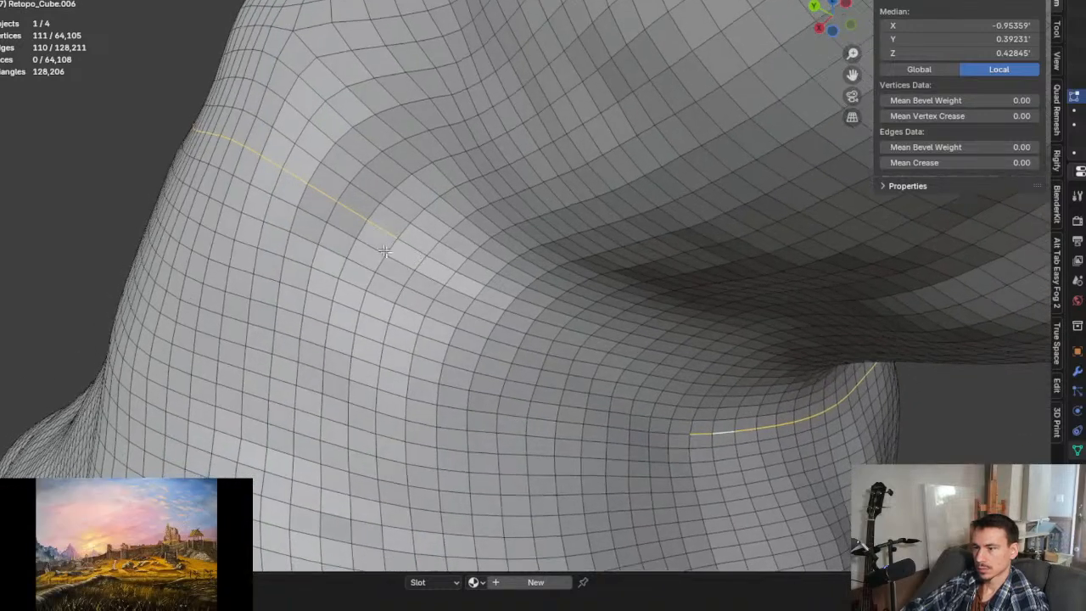
ctrl+click(334, 199)
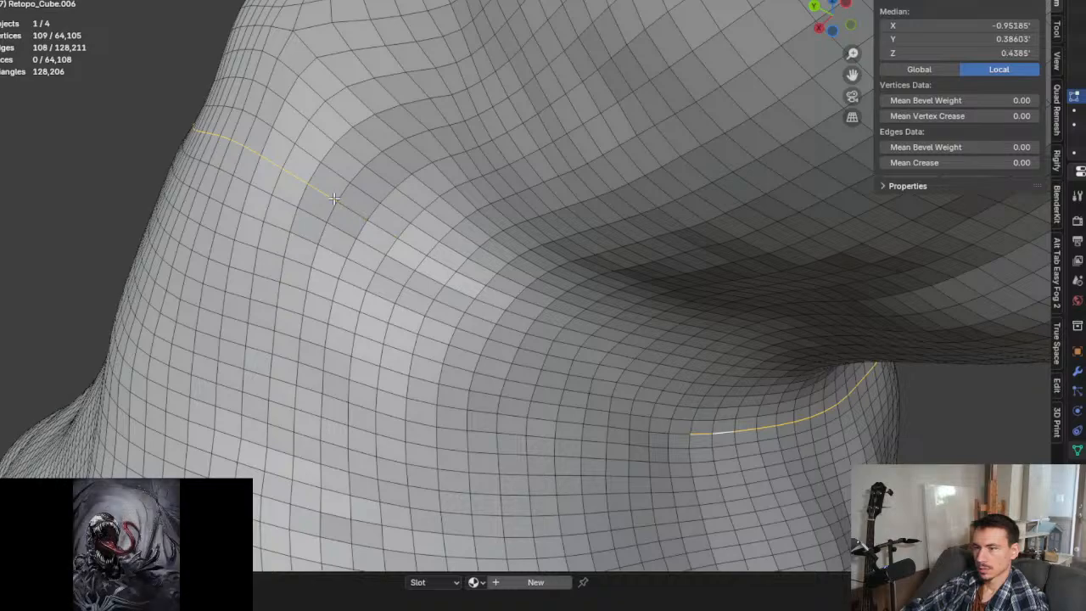
ctrl+click(299, 177)
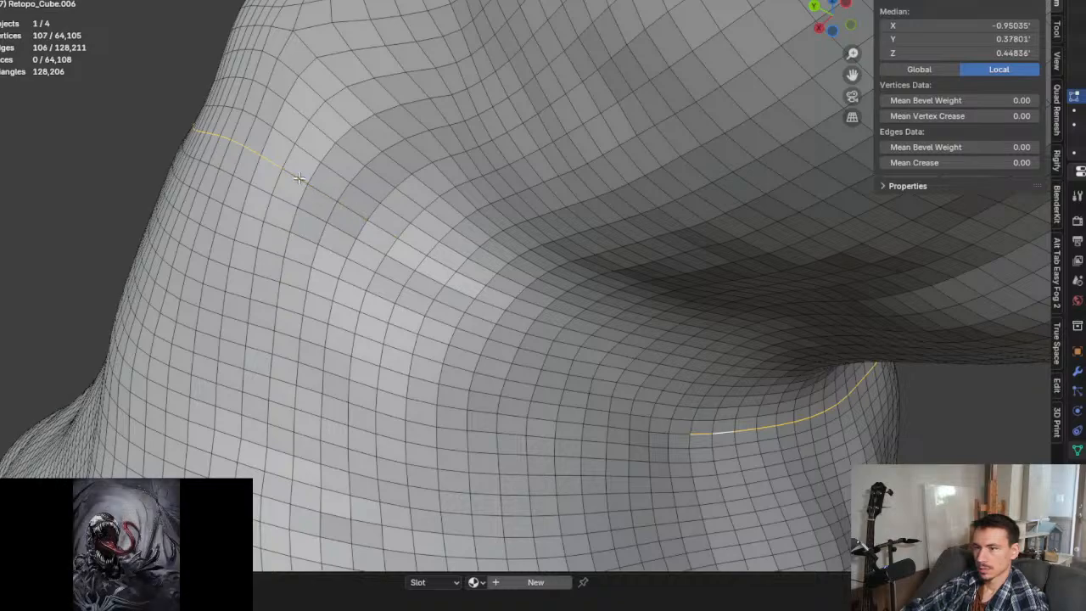
ctrl+click(258, 152)
middle_drag(258, 153, 499, 308)
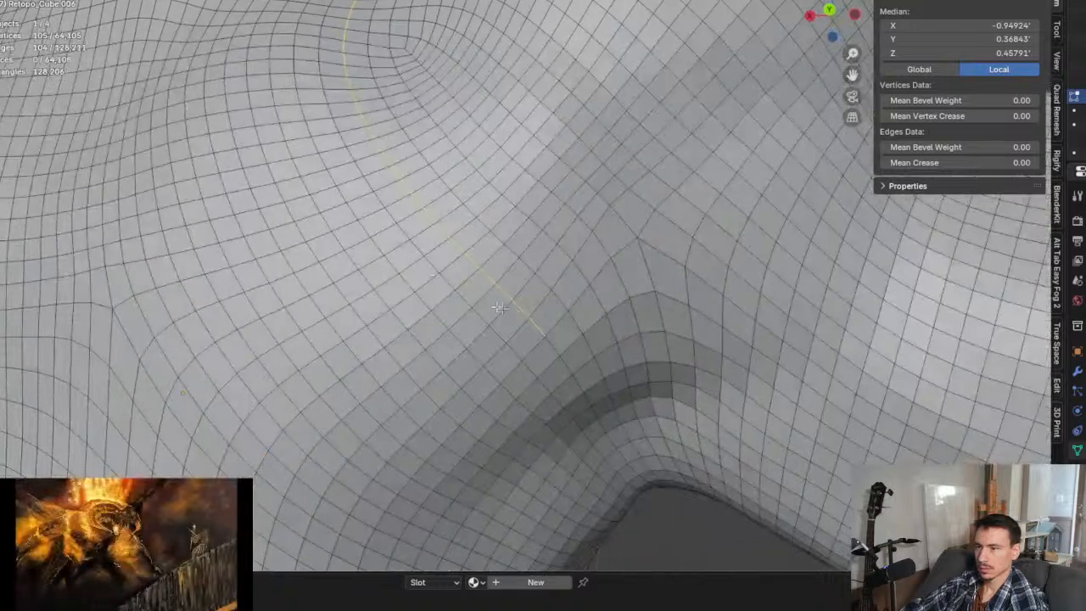
ctrl+click(532, 319)
ctrl+click(463, 245)
ctrl+click(460, 243)
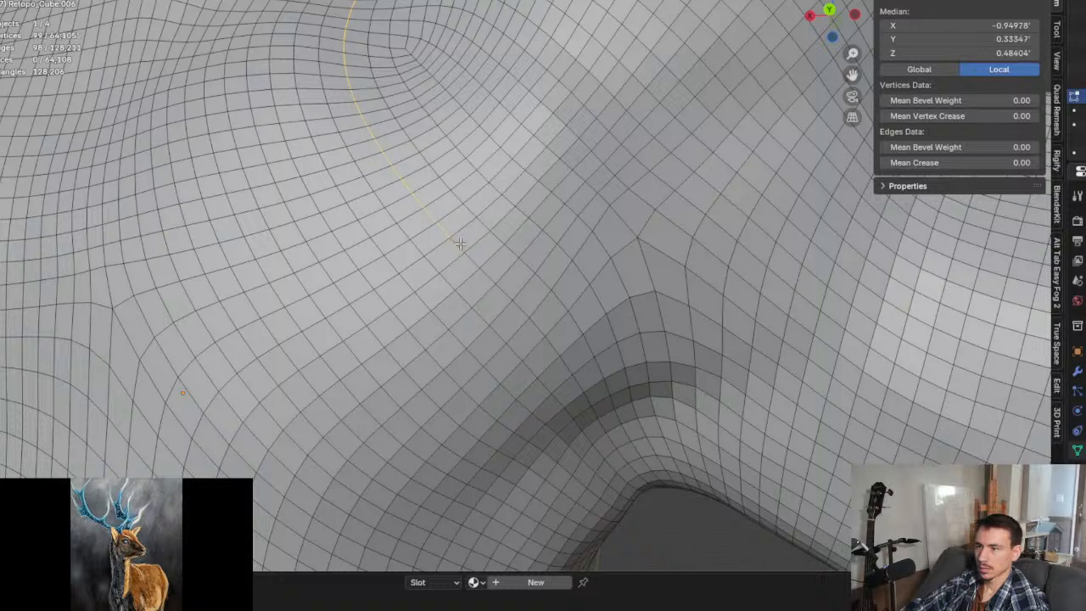
ctrl+click(408, 186)
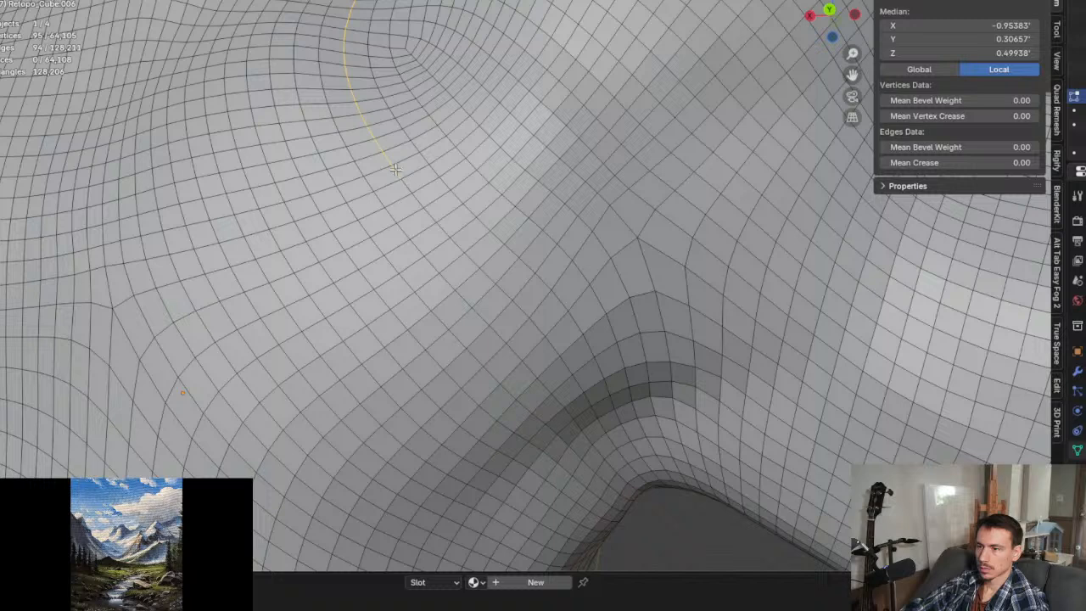
ctrl+click(395, 169)
ctrl+click(375, 141)
ctrl+click(372, 132)
ctrl+click(365, 122)
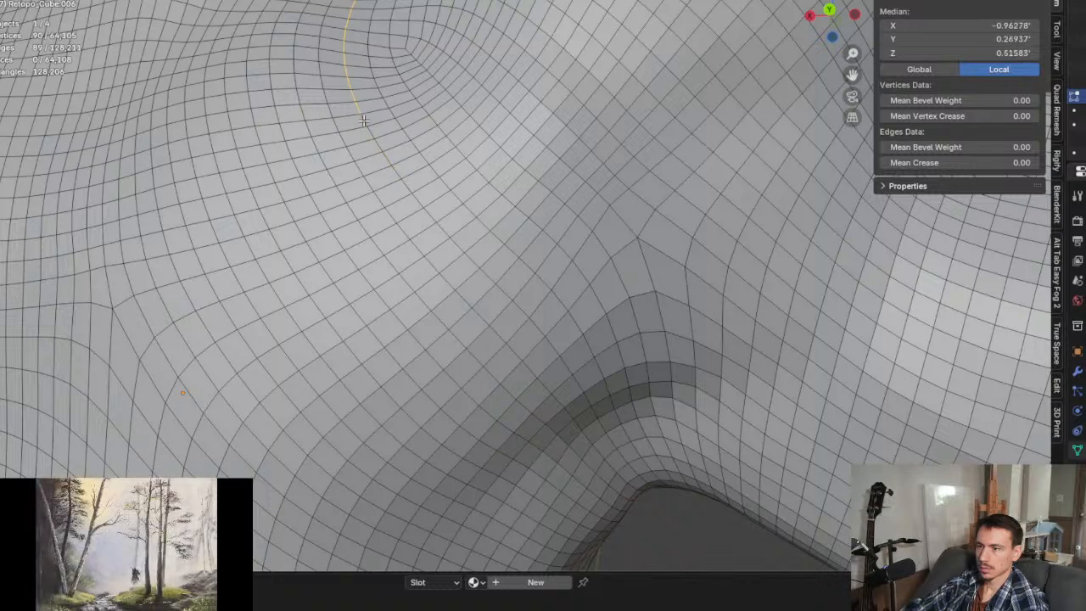
ctrl+click(364, 134)
middle_drag(365, 134, 395, 167)
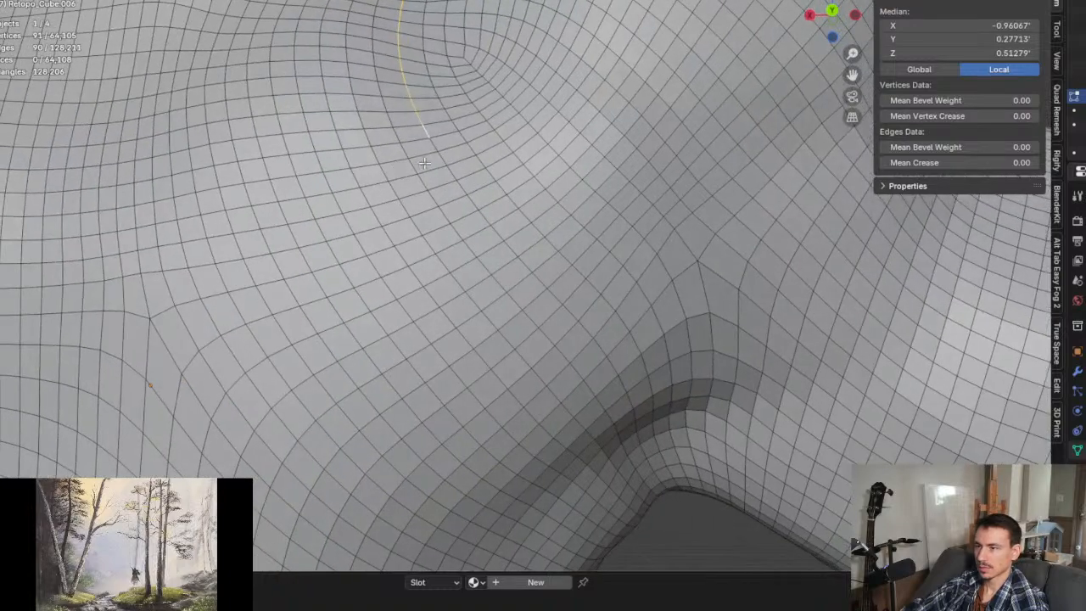
Step: Try joining the back shoulder strand to the underarm path with Pick Shortest Path, testing Face Stepping and Topology Distance, then undo the path
middle_drag(659, 450, 642, 415)
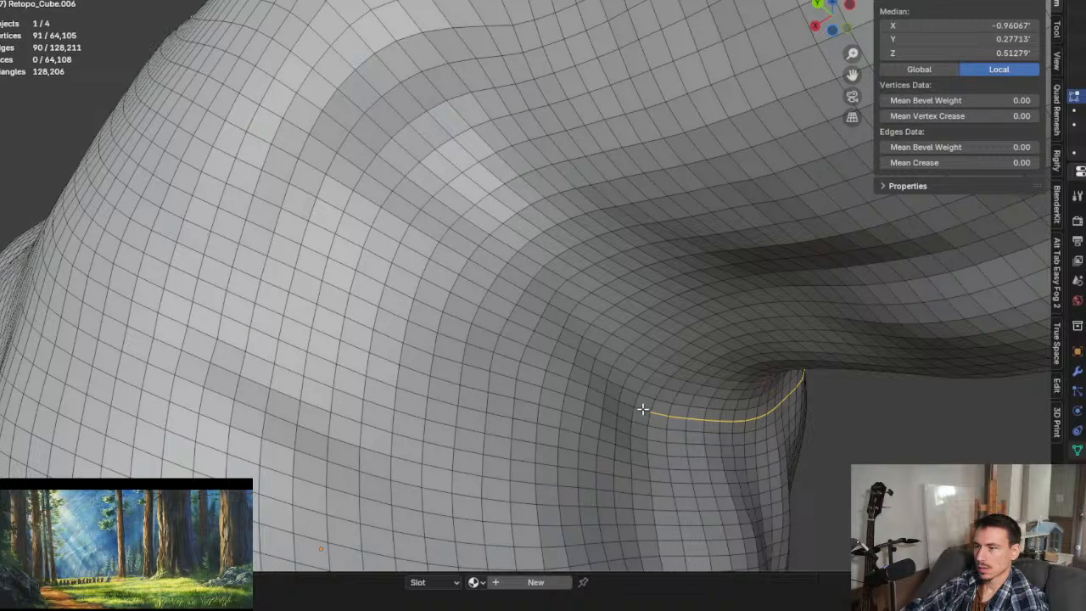
ctrl+click(642, 409)
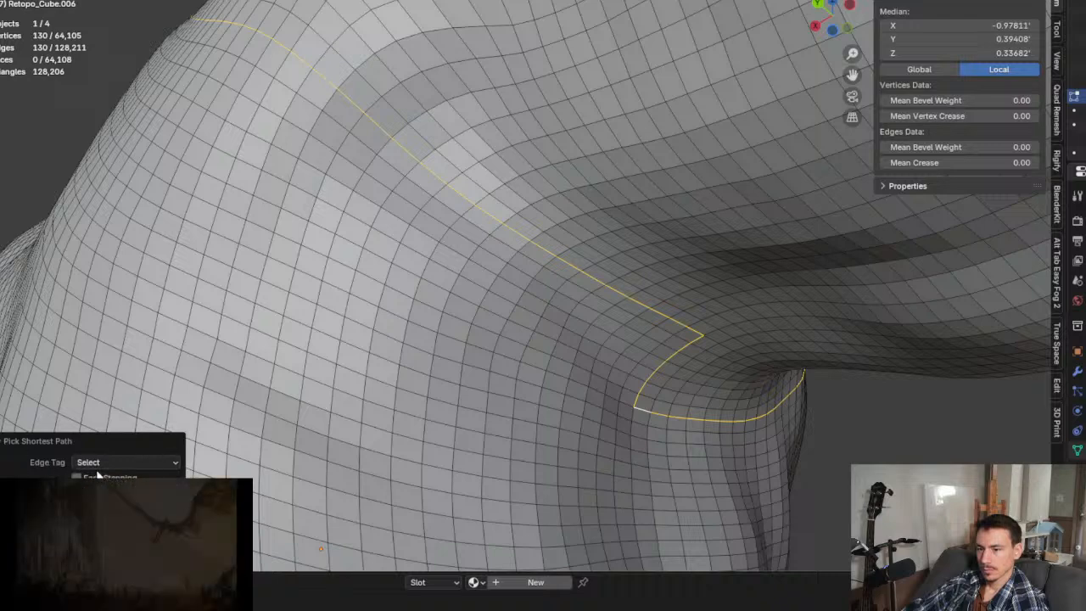
click(141, 461)
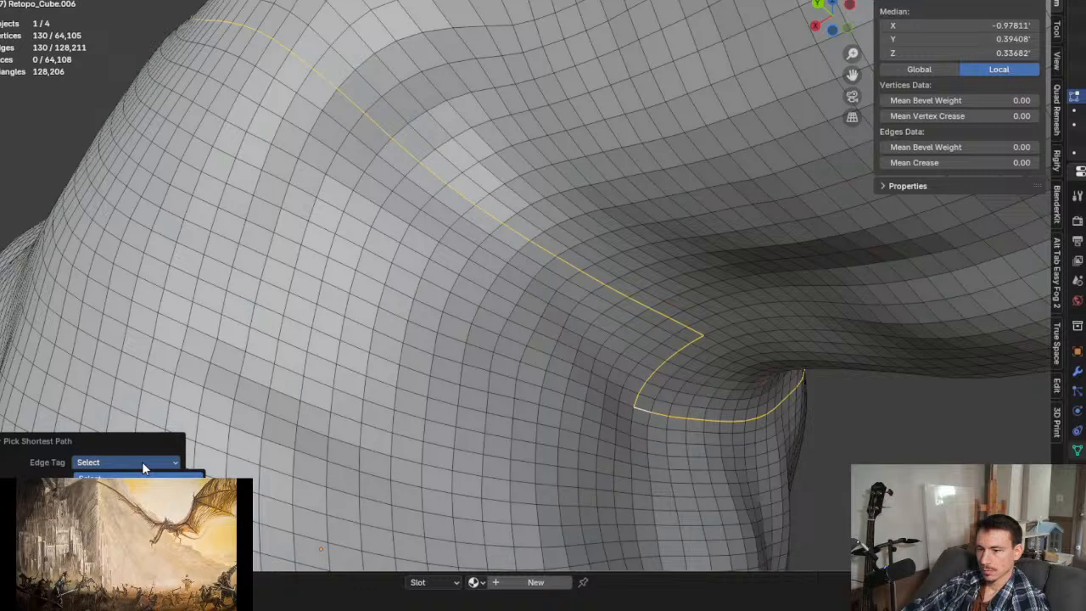
click(141, 461)
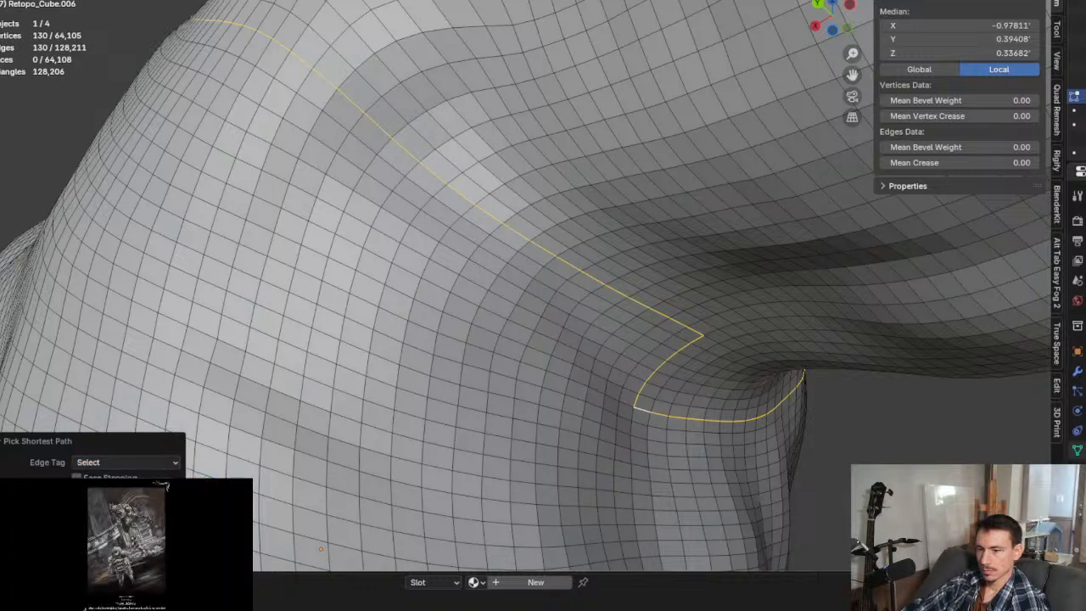
click(78, 478)
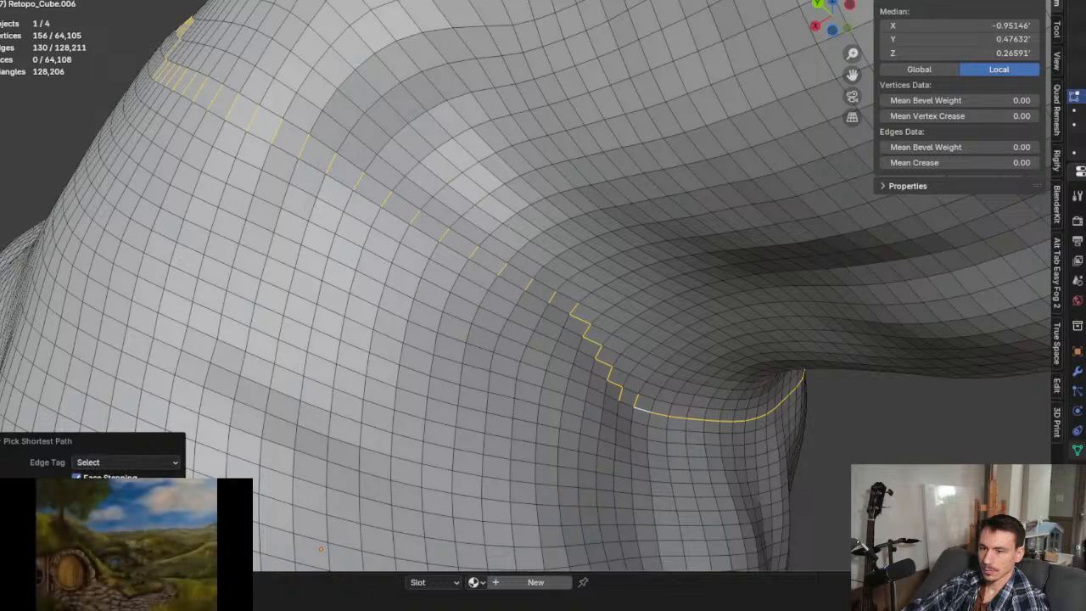
click(77, 479)
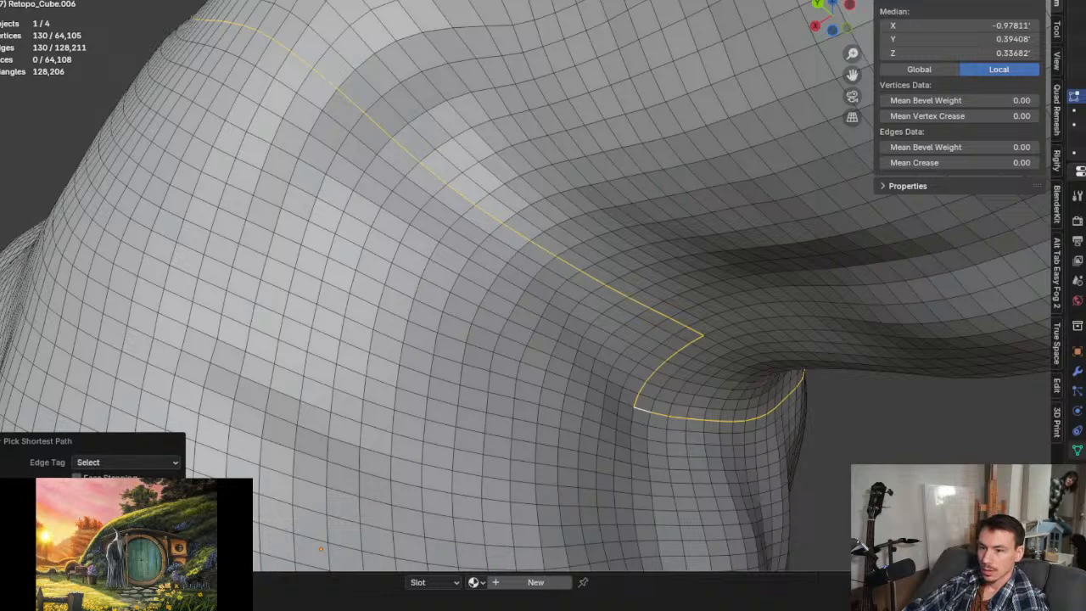
click(77, 494)
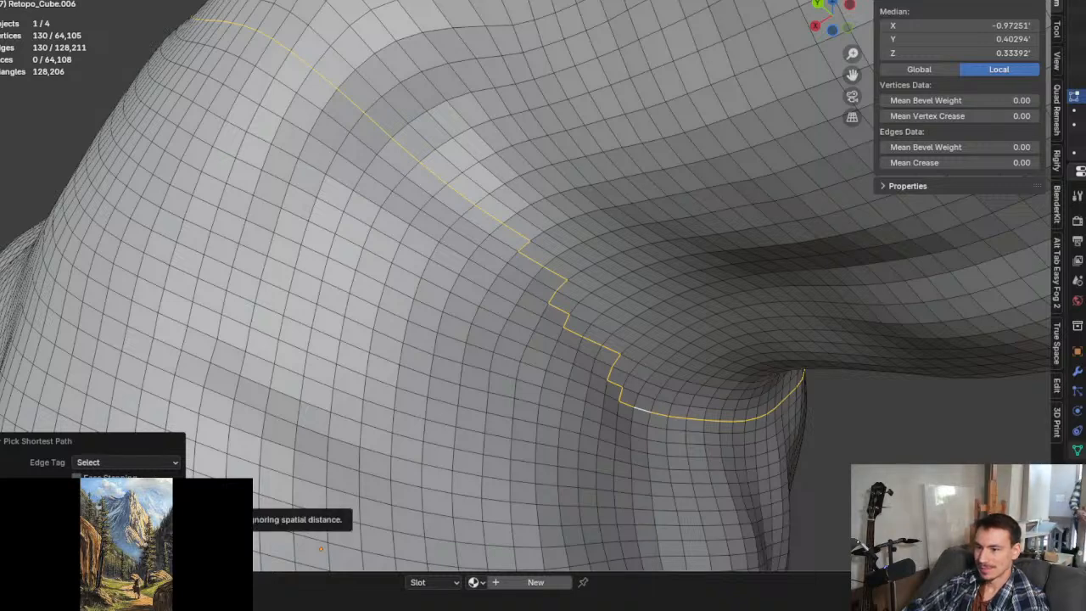
click(78, 494)
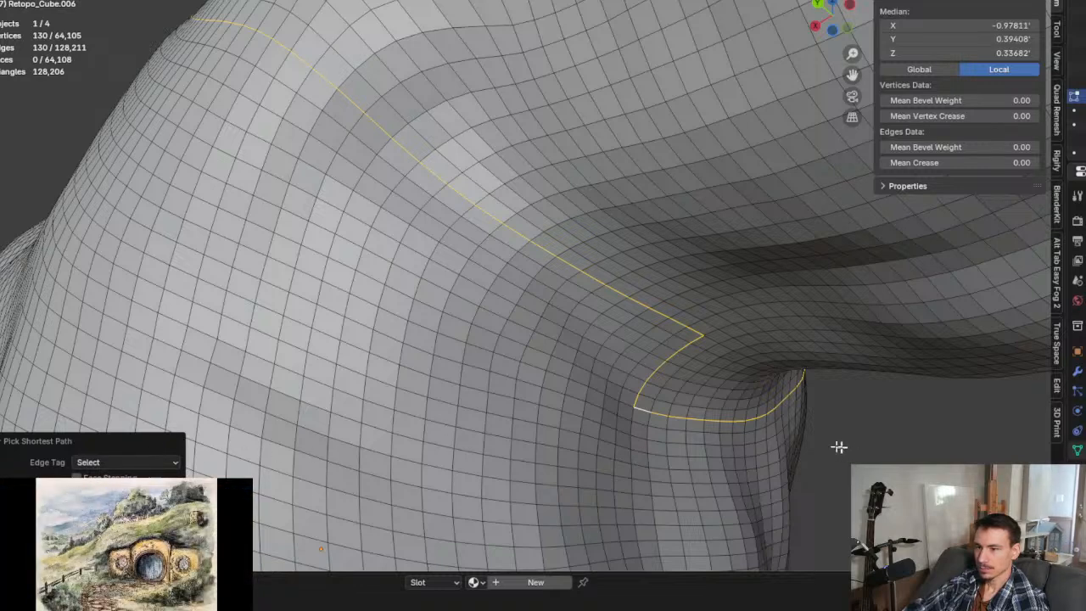
key(ctrl+z)
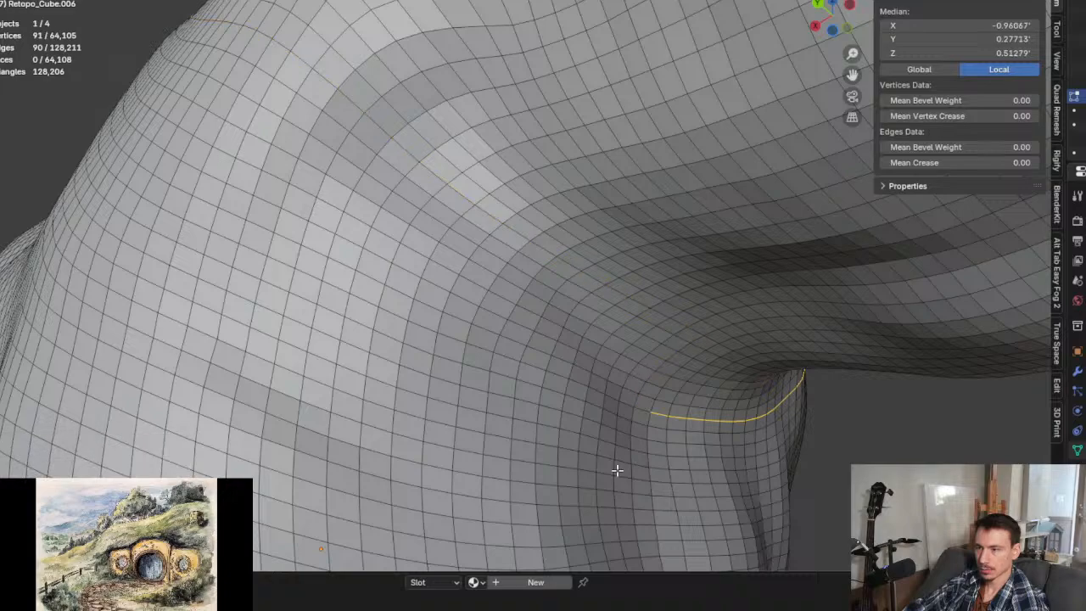
Step: Try routing the back shoulder strand to an edge farther across the back, then undo the path
scroll(610, 436, down, 5)
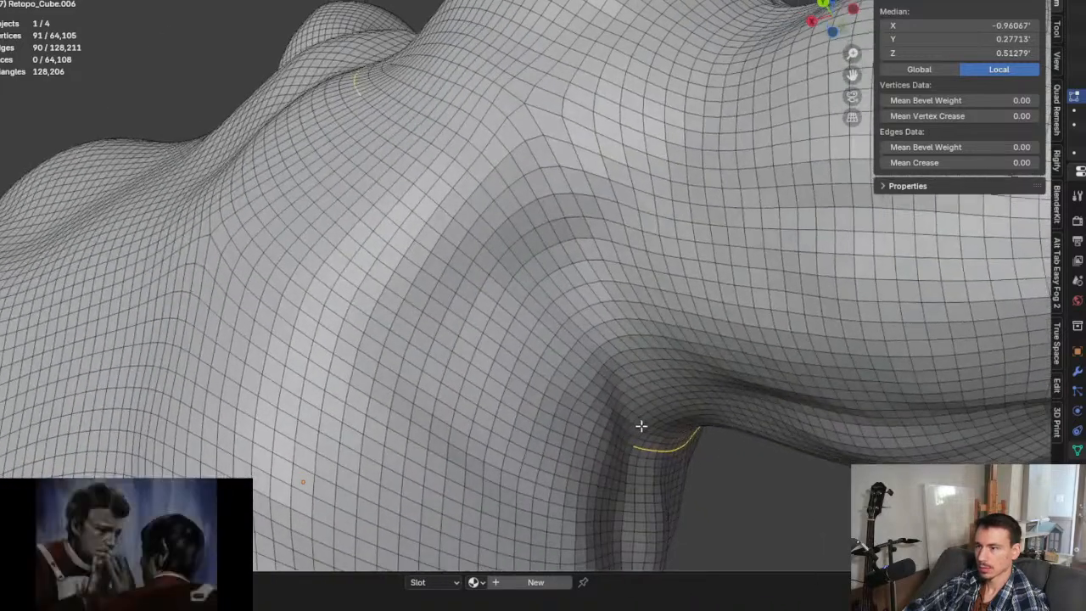
scroll(636, 426, down, 2)
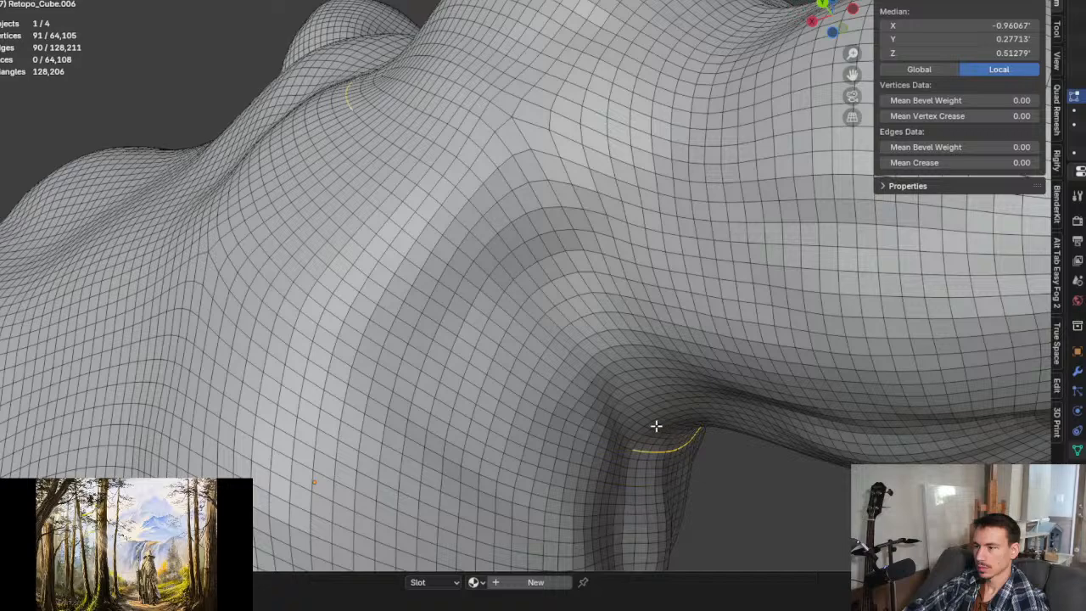
mouse_move(656, 425)
middle_down()
mouse_move(628, 412)
mouse_move(639, 375)
middle_up()
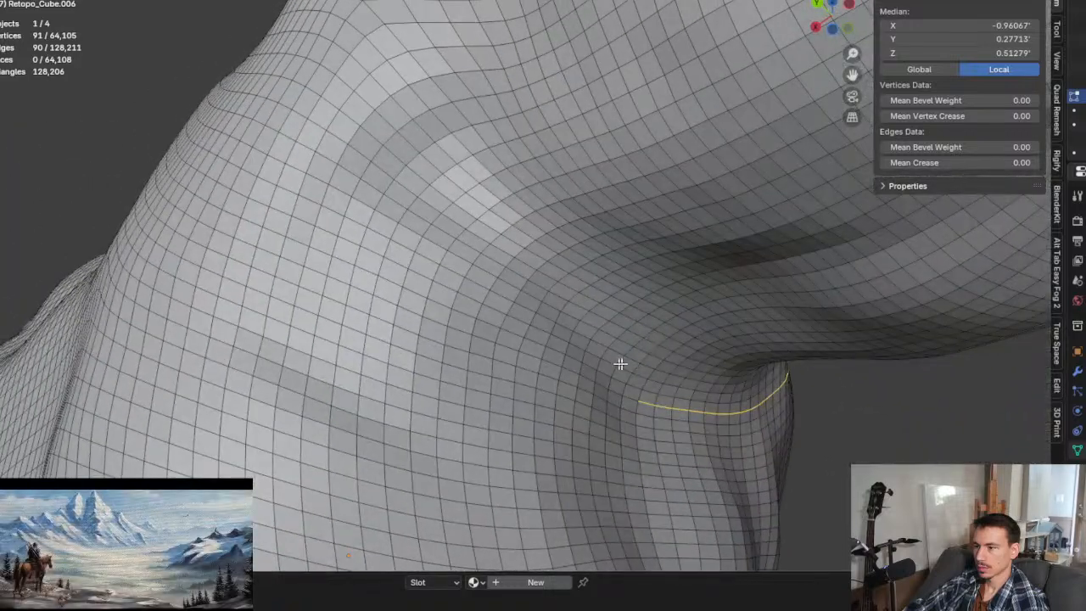
ctrl+click(426, 318)
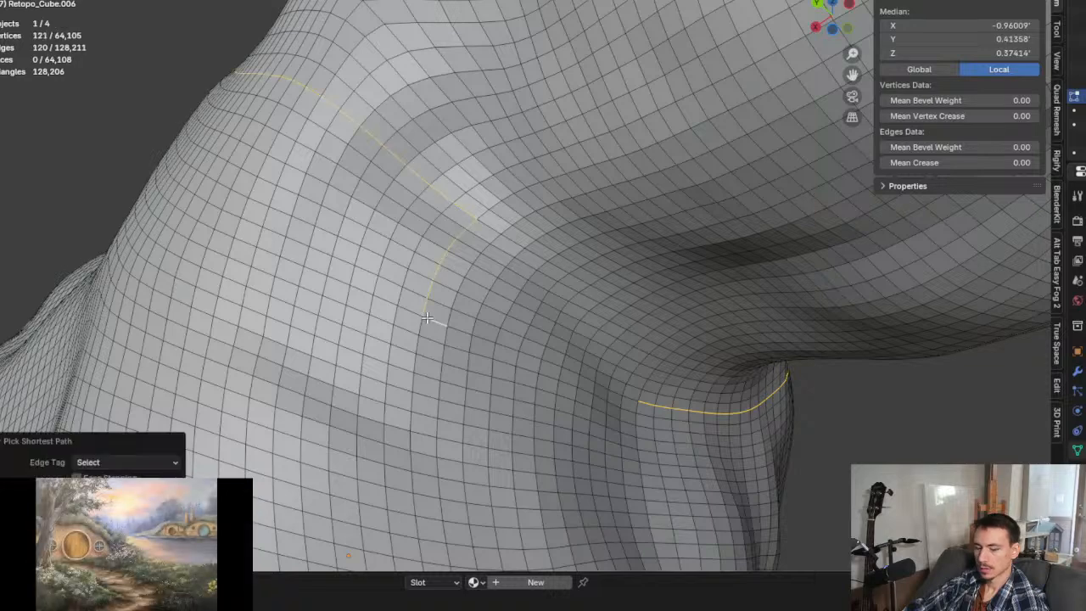
key(ctrl+z)
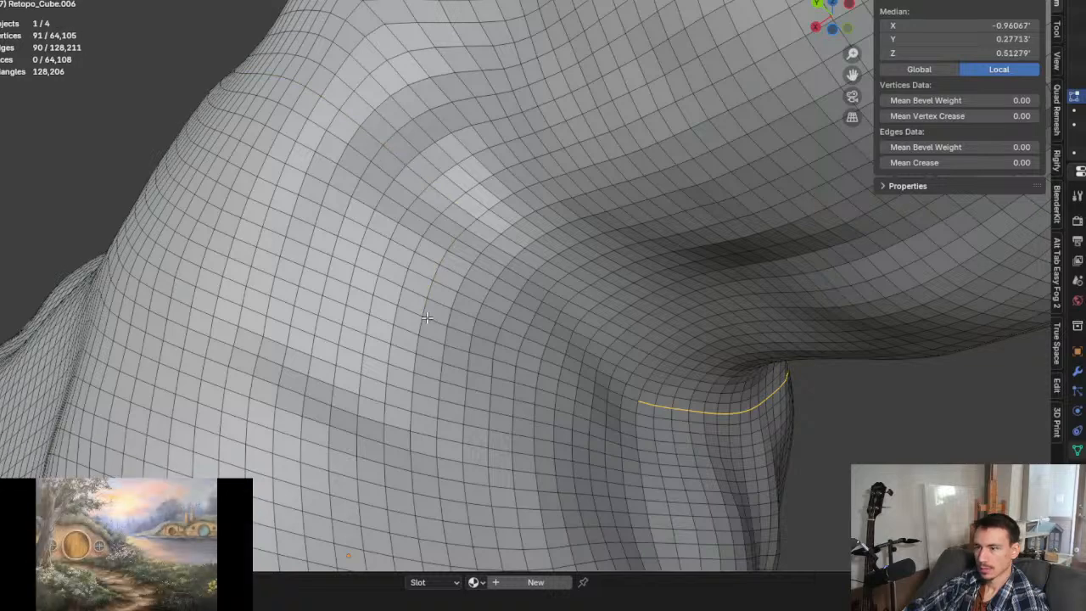
Step: Extend the underarm path onto the back and connect it to the back shoulder strand using Topology Distance, deselecting the stray end edge
ctrl+click(618, 397)
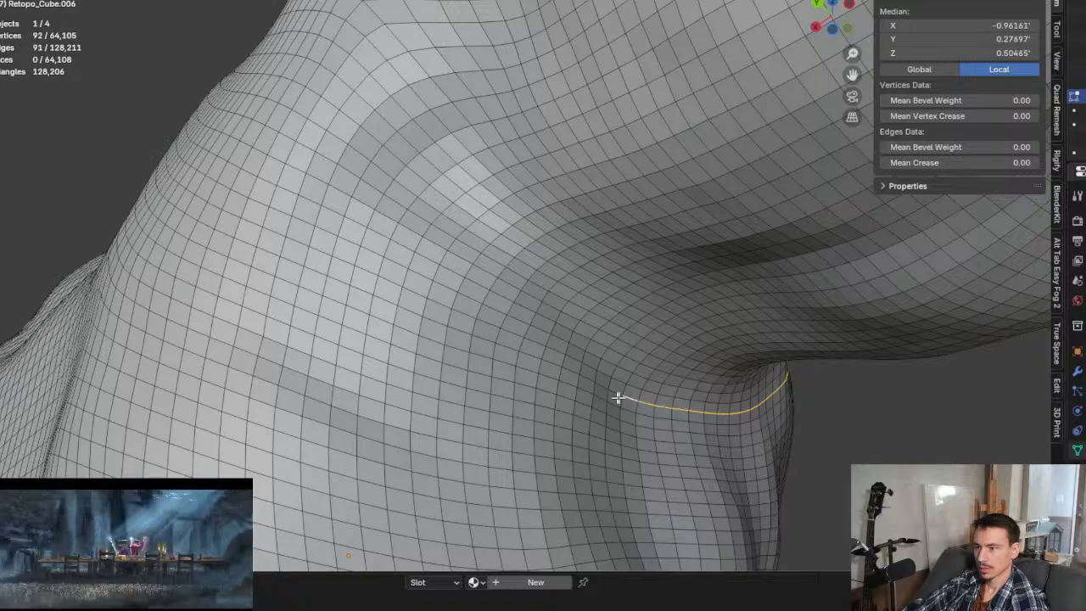
ctrl+click(409, 310)
middle_drag(410, 309, 460, 363)
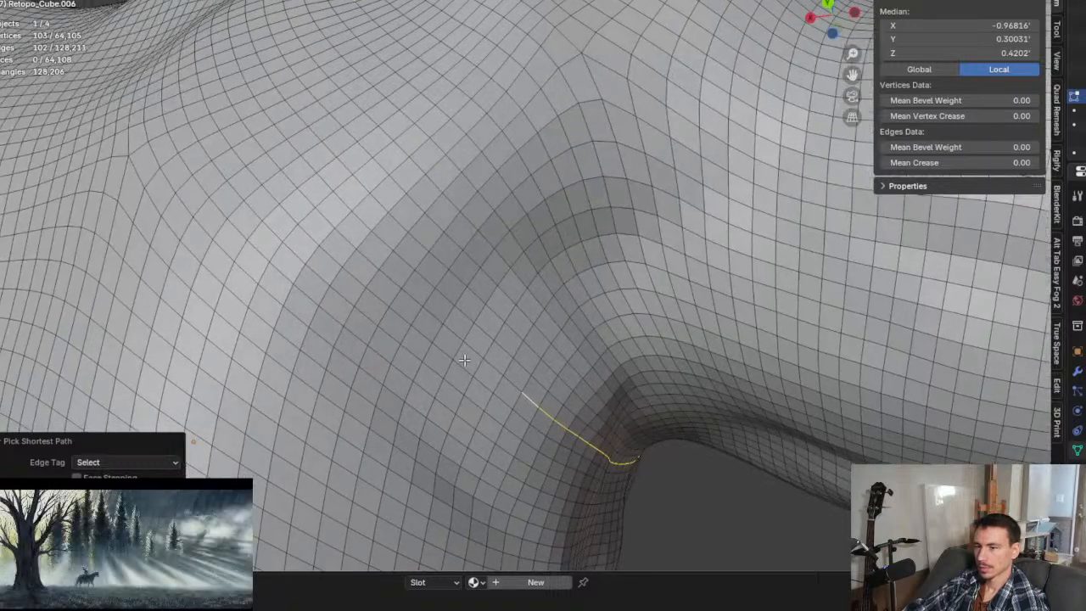
ctrl+click(356, 2)
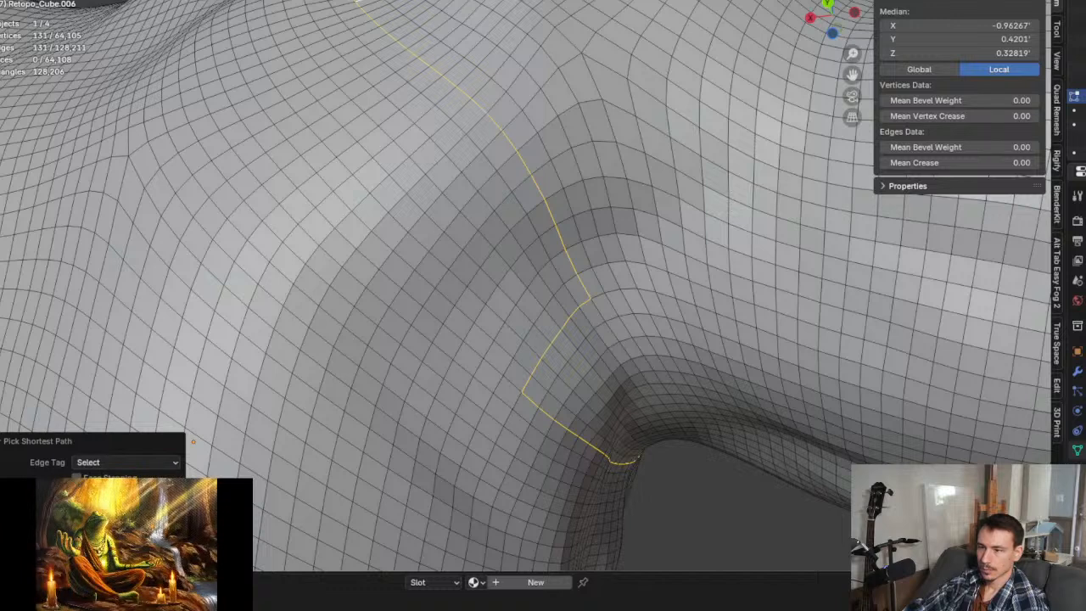
click(78, 494)
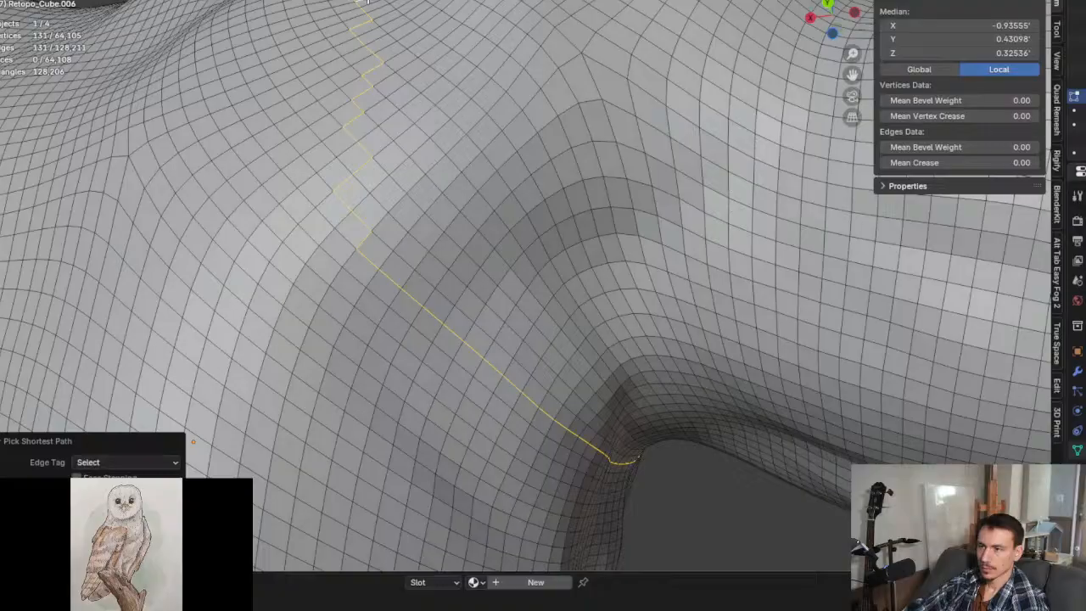
shift+click(368, 2)
Step: Store the completed edge loop around the shoulder and armpit in a new vertex group
middle_drag(446, 294, 526, 318)
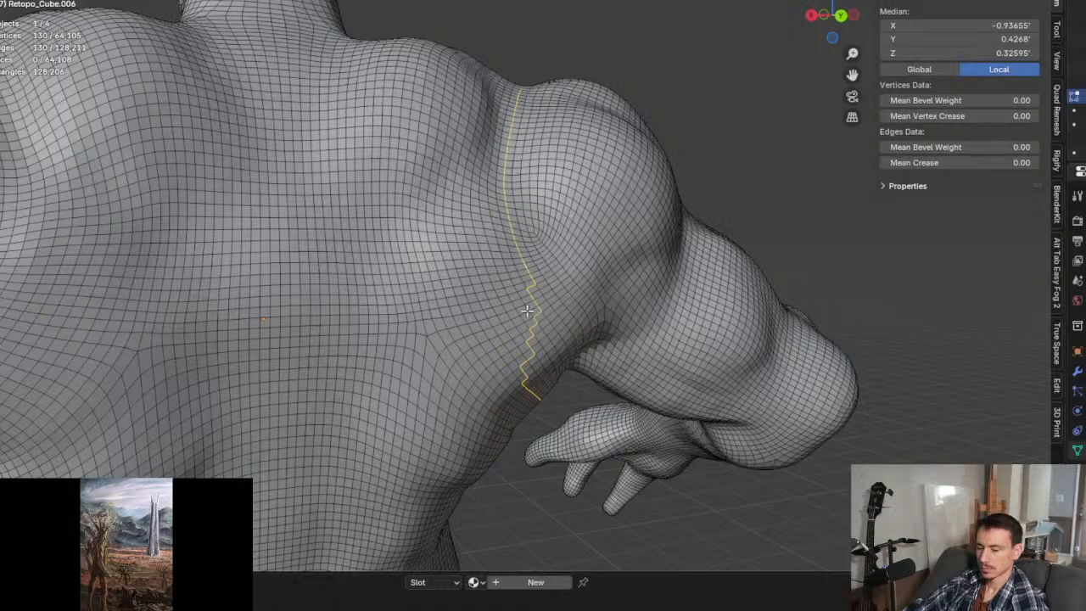
key(shift+g)
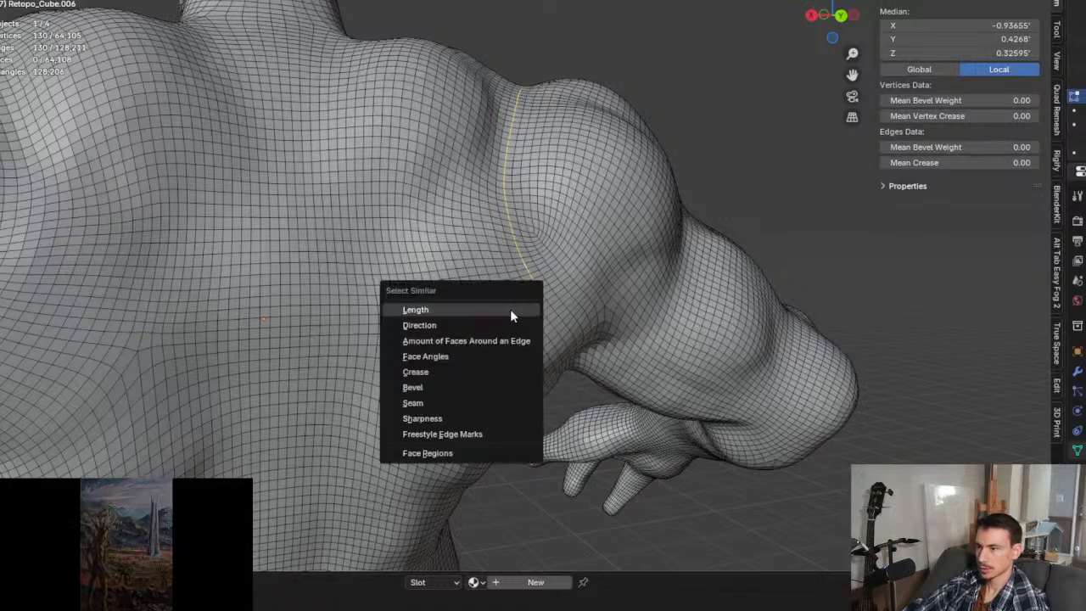
key(Escape)
key(ctrl+g)
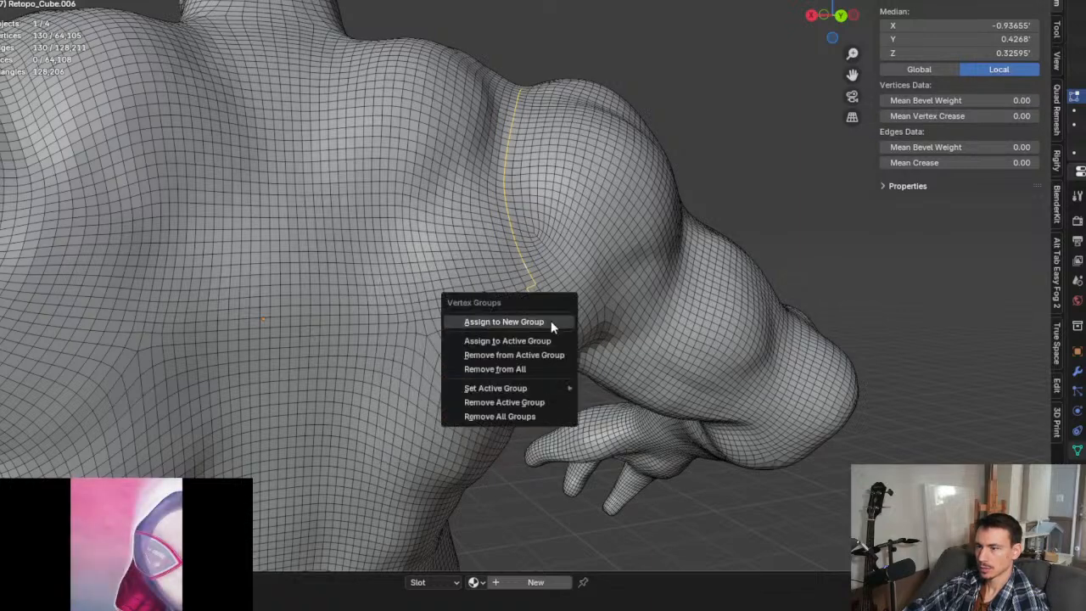
click(551, 323)
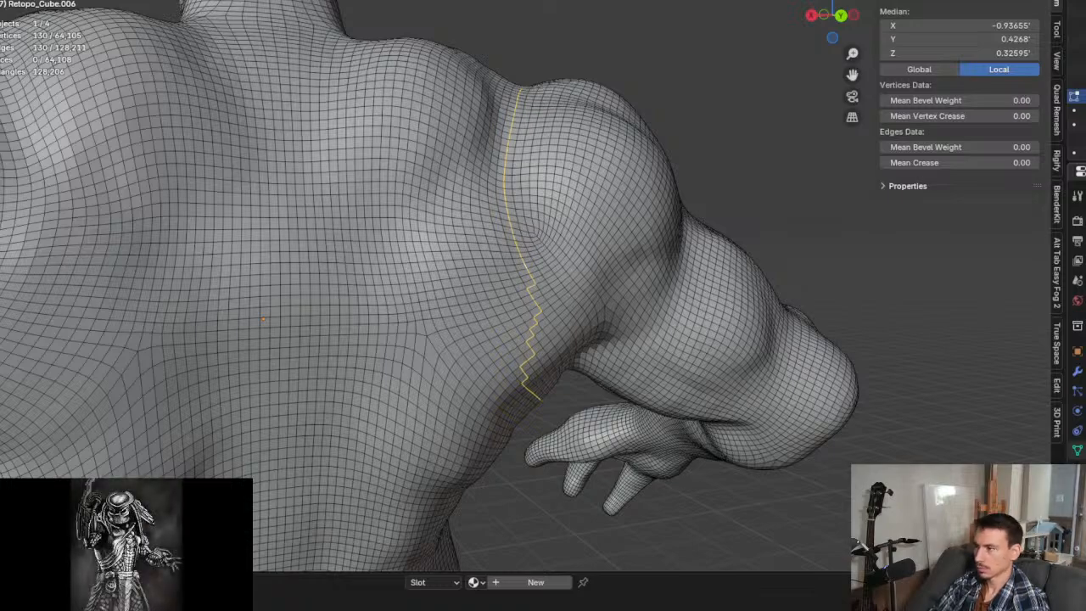
Step: Mirror the shoulder loop selection to the opposite shoulder with Select Mirror and assign it to a new vertex group
middle_drag(721, 313, 623, 353)
scroll(622, 353, down, 5)
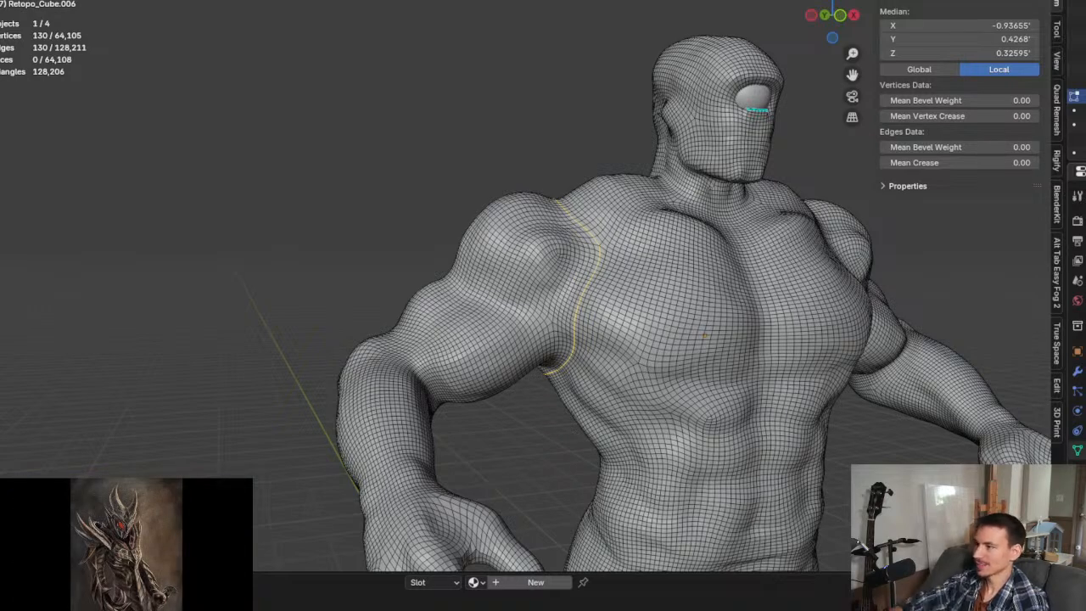
middle_drag(636, 388, 411, 297)
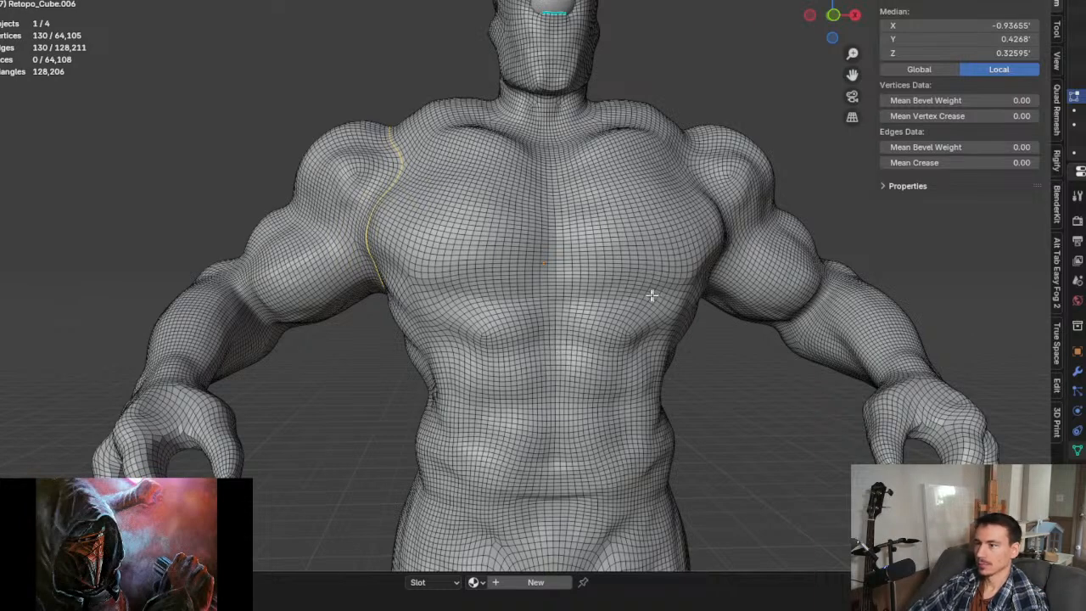
shift+middle_drag(651, 295, 614, 319)
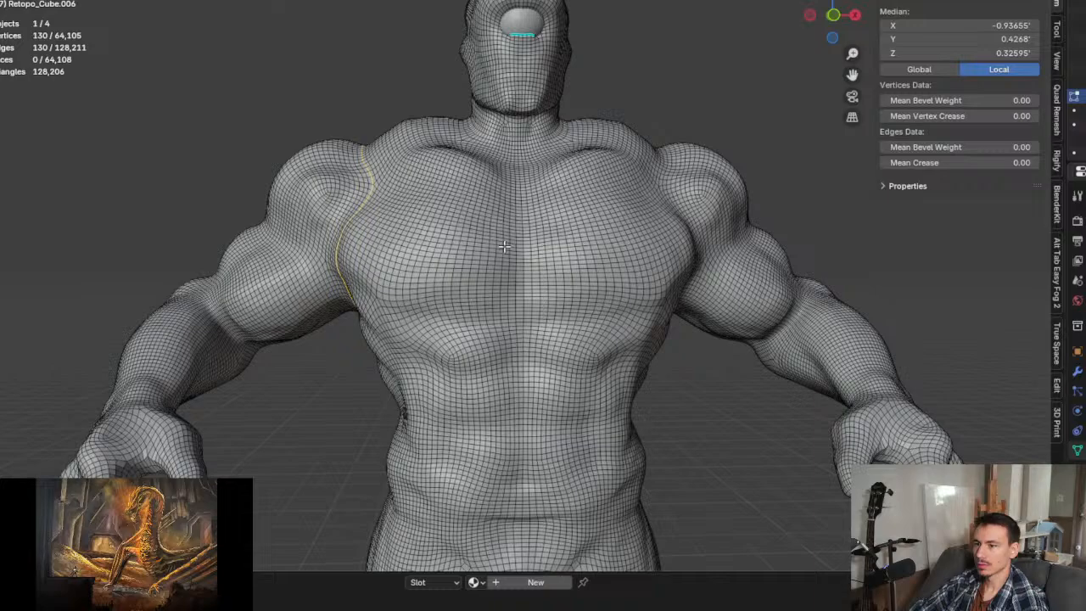
middle_drag(591, 271, 578, 245)
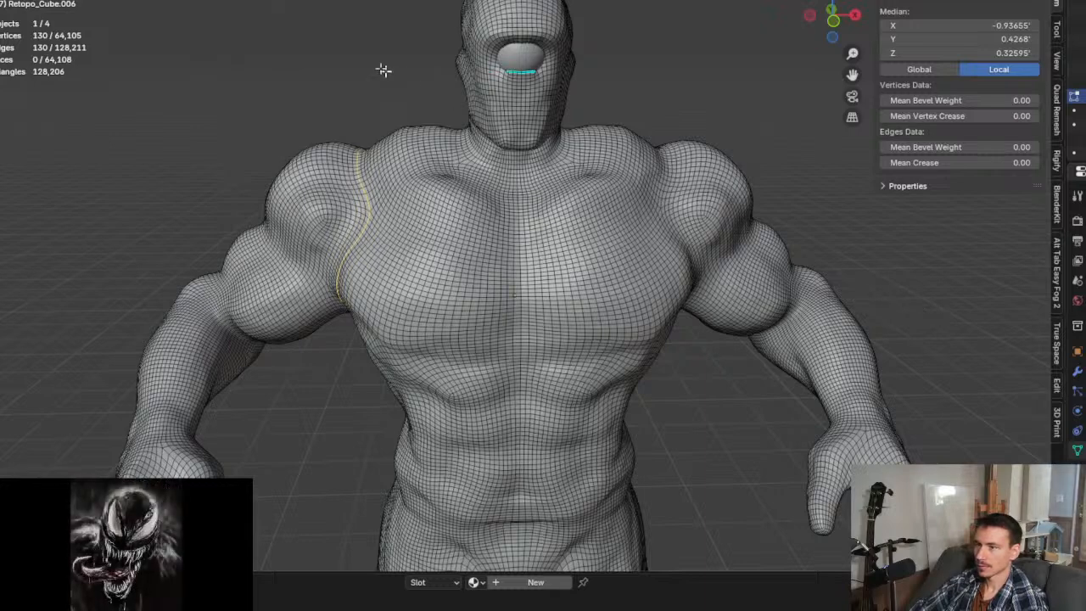
click(148, 2)
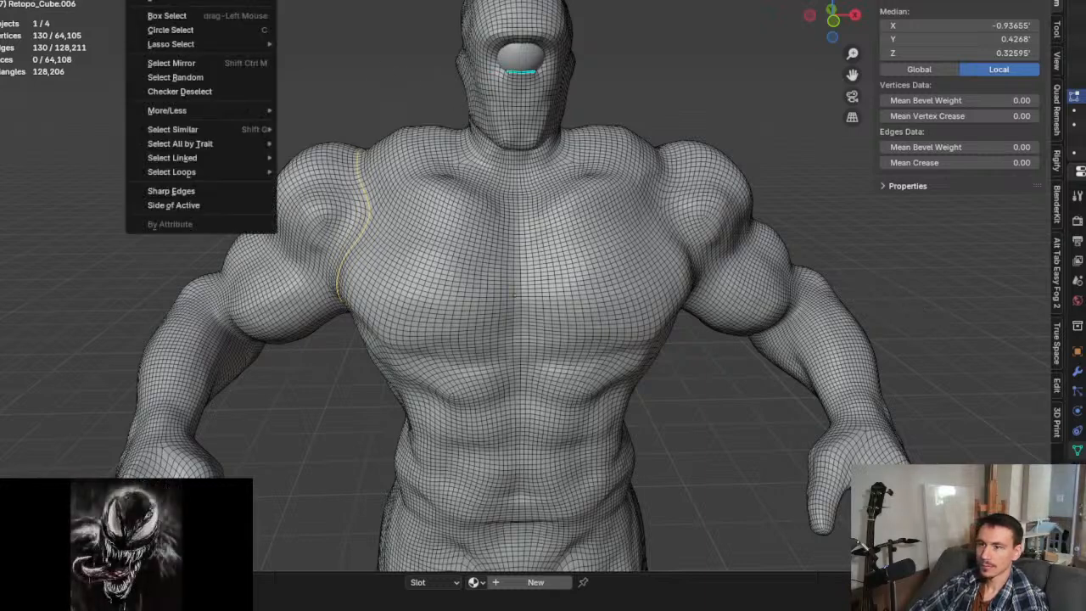
click(174, 63)
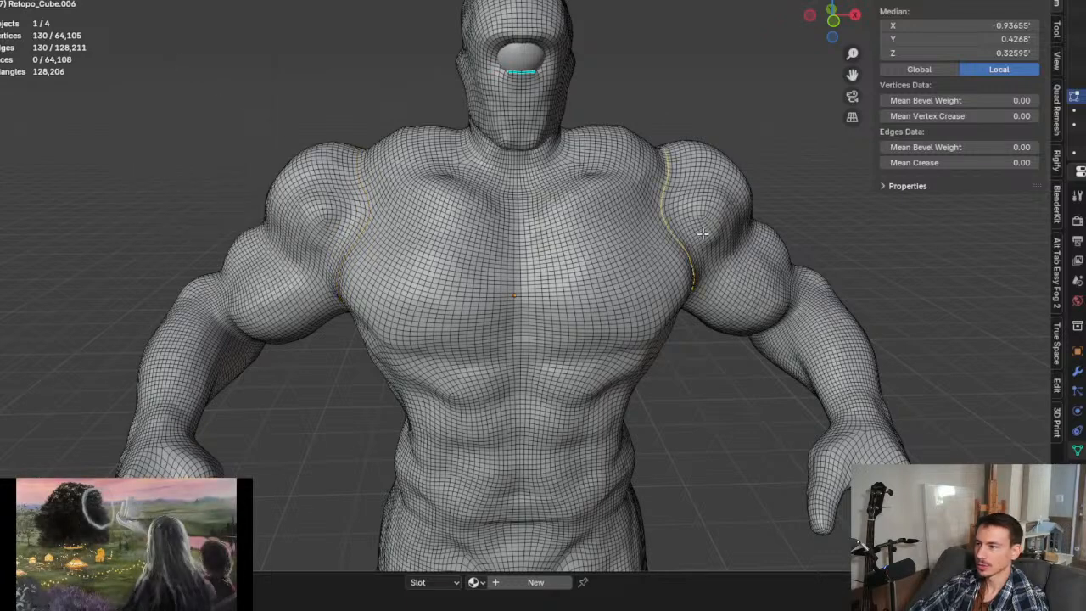
key(ctrl+g)
click(651, 237)
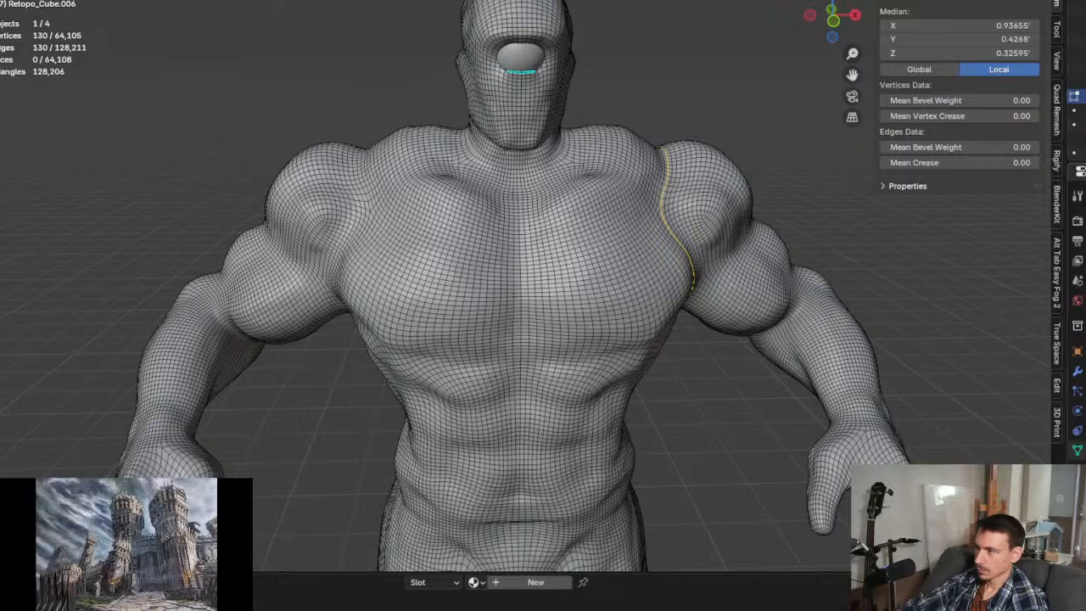
Step: Select both shoulder loops together with Select Mirror extended to the other side, and add the waist edge loop
middle_drag(632, 360, 631, 347)
scroll(632, 347, down, 4)
scroll(625, 347, down, 3)
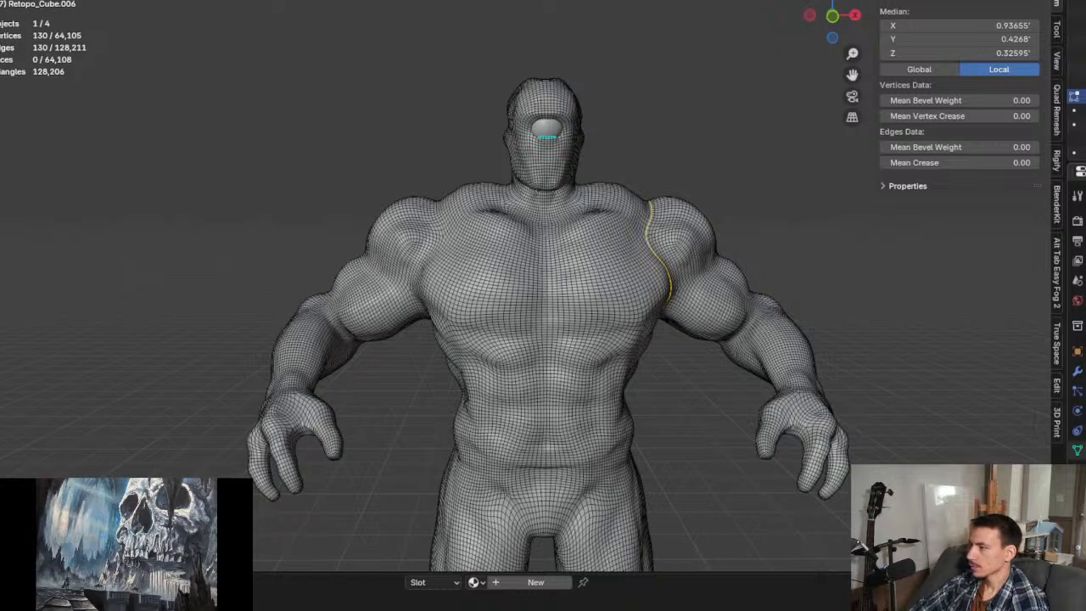
key(ctrl+shift+m)
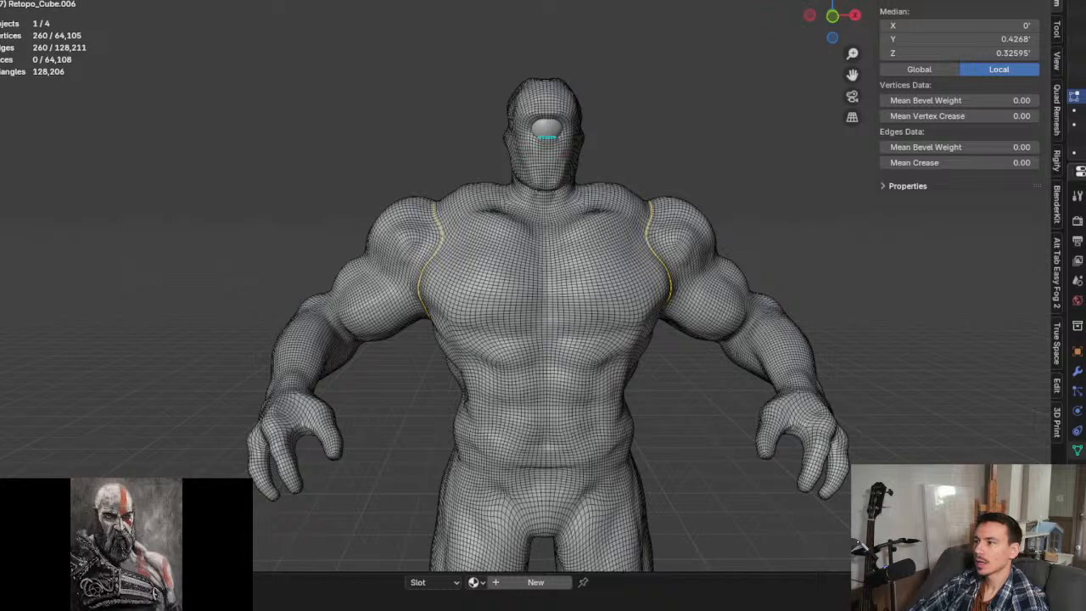
alt+shift+click(543, 445)
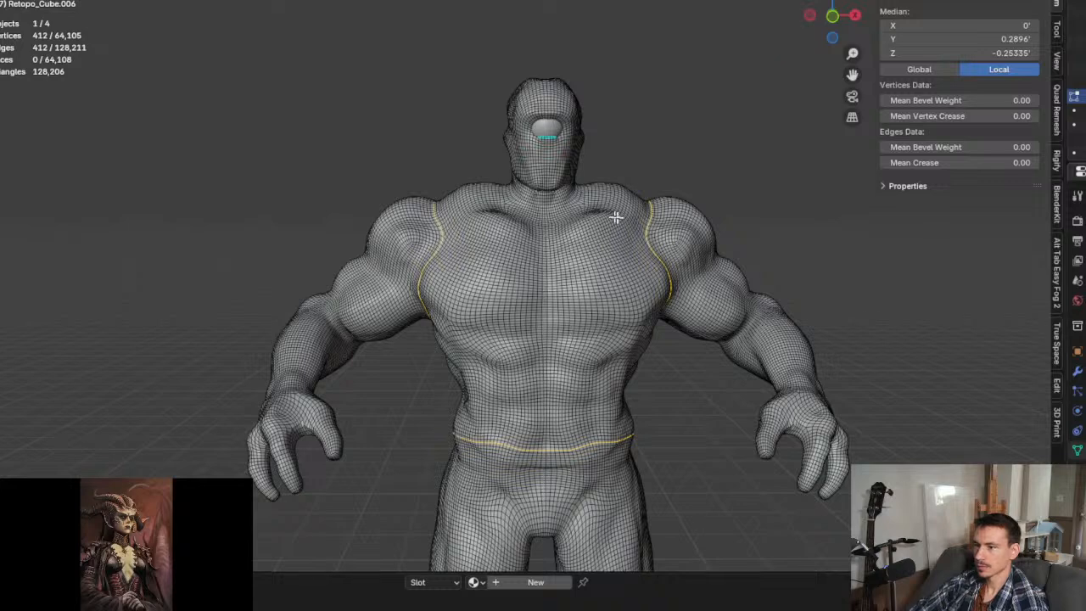
Step: Test the boundaries by selecting the loops' inner region, then return to only the boundary loops
scroll(614, 218, up, 1)
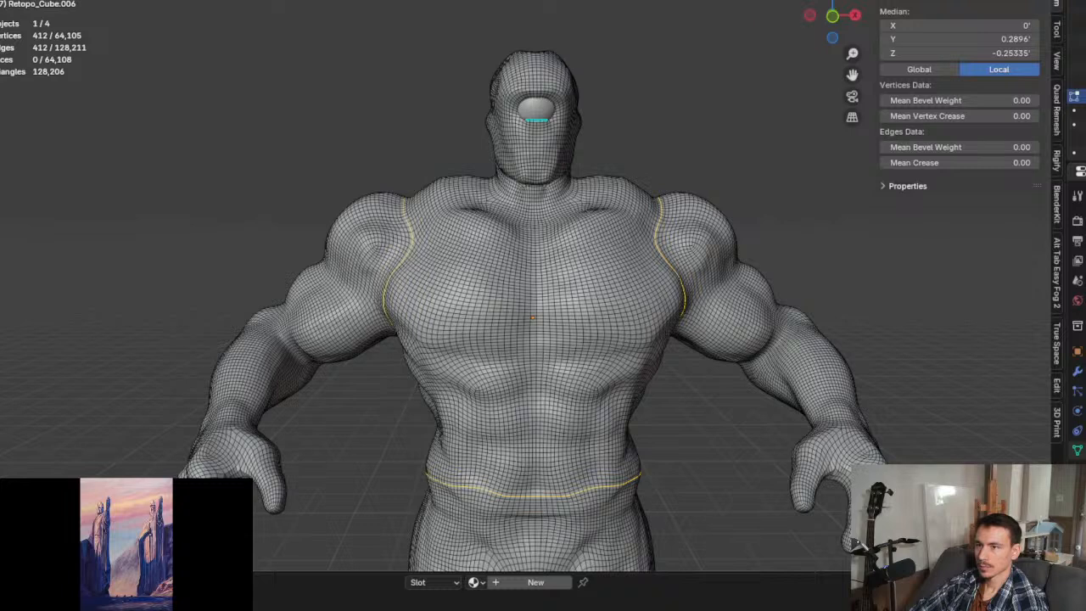
click(153, 0)
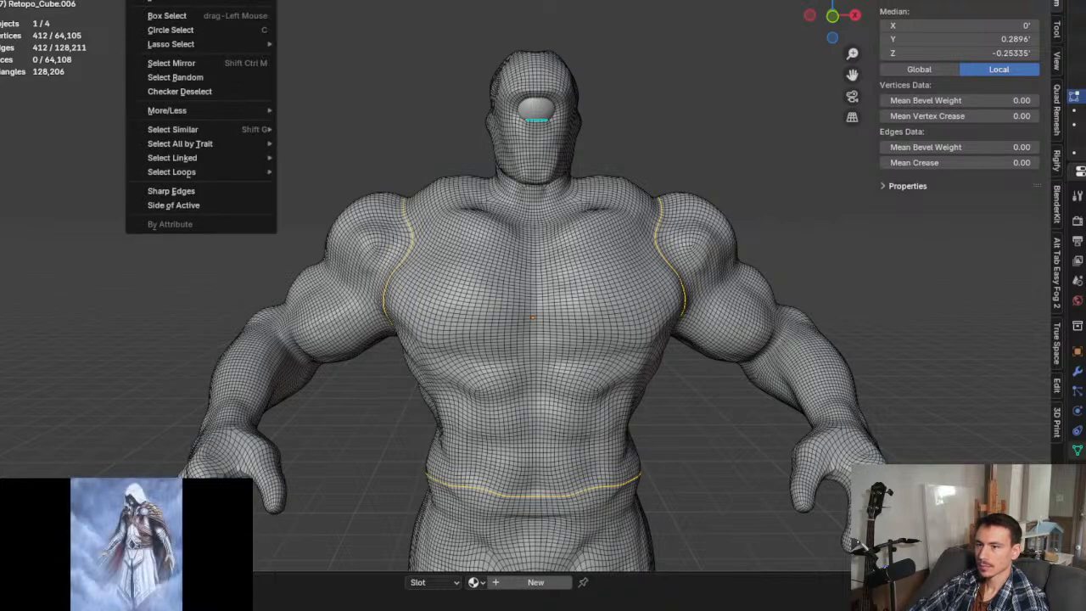
mouse_move(216, 167)
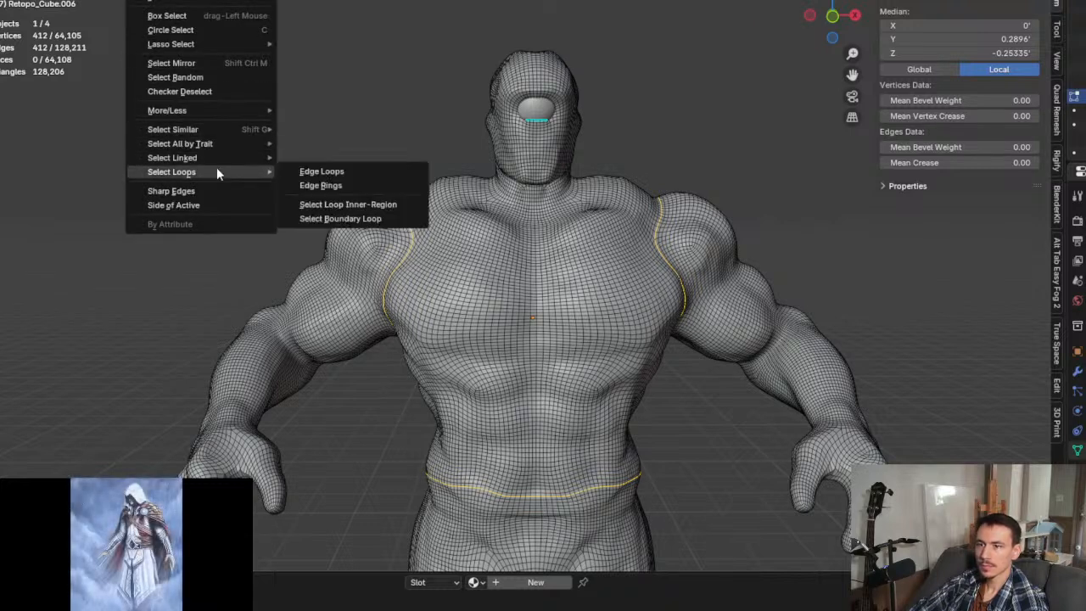
click(399, 208)
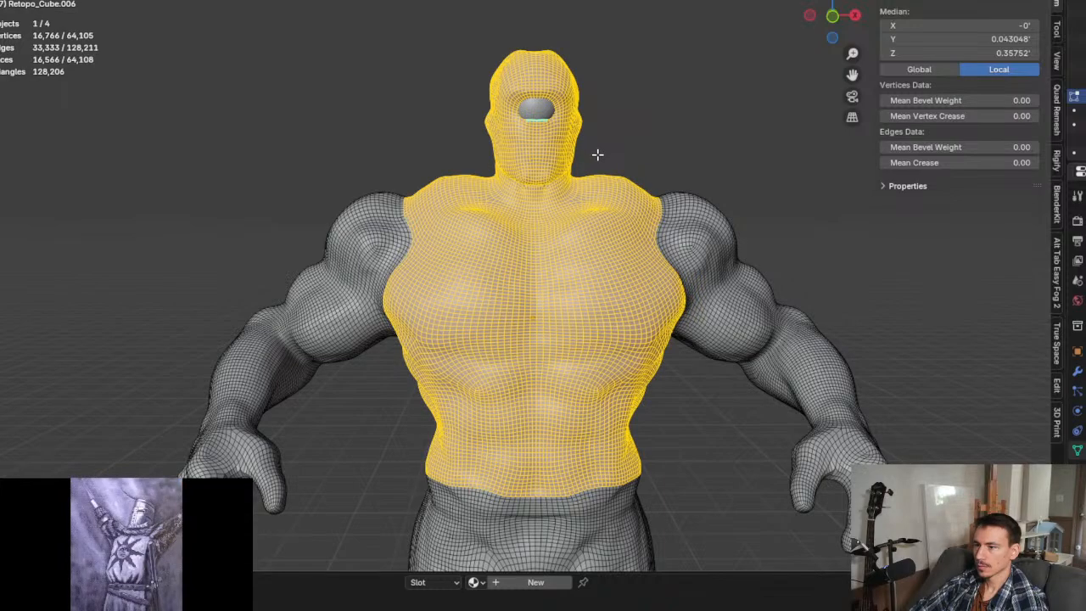
key(ctrl+alt+b)
Step: Try two neighbouring edge loops running below the collarbones and over the trapezius, checking their course down the back
scroll(591, 171, up, 6)
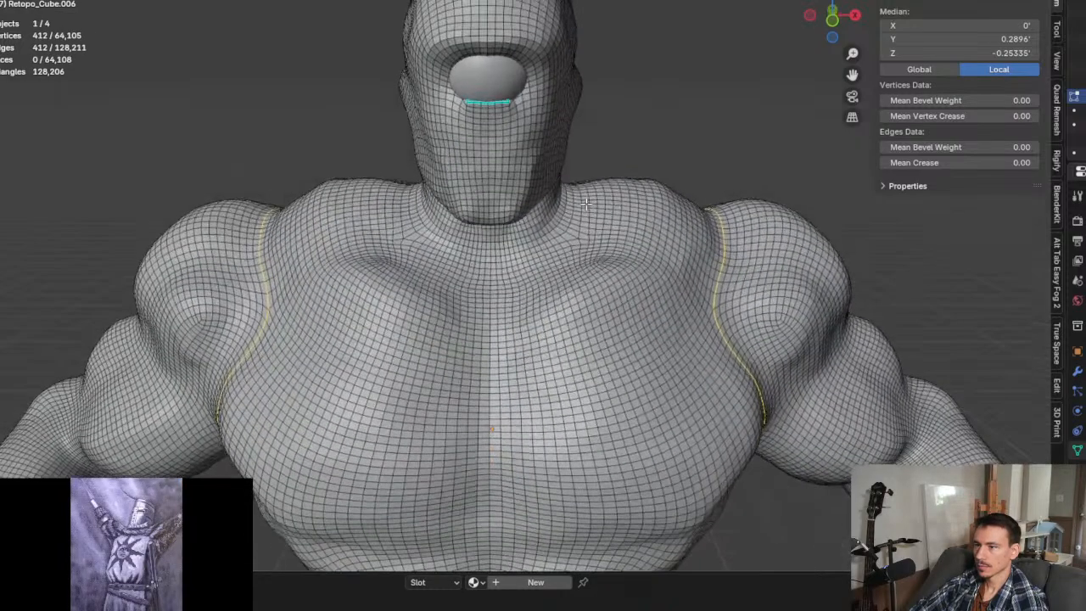
middle_drag(586, 207, 590, 239)
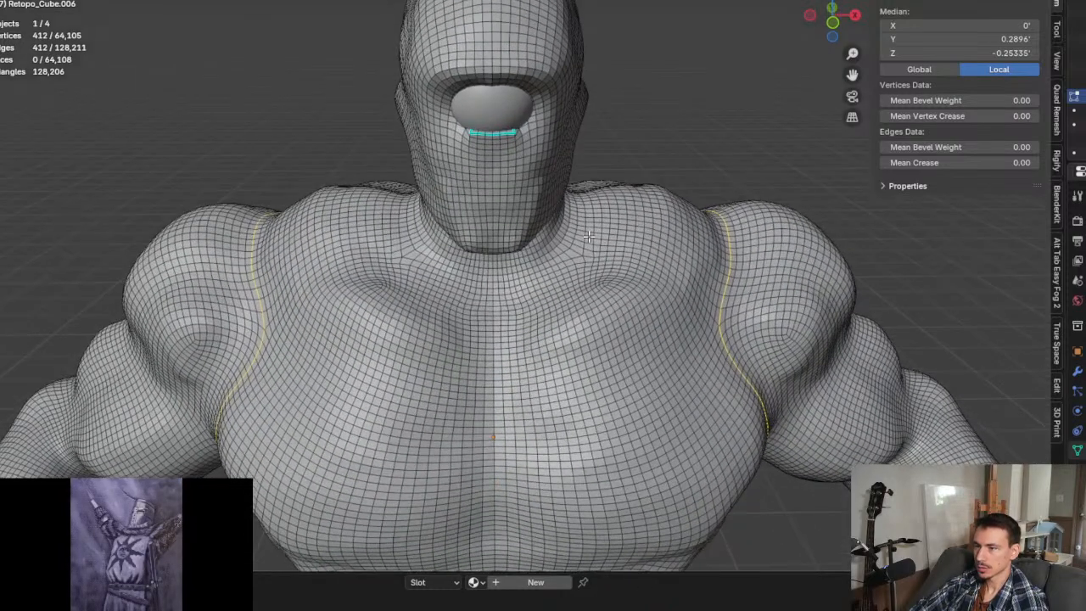
alt+click(630, 280)
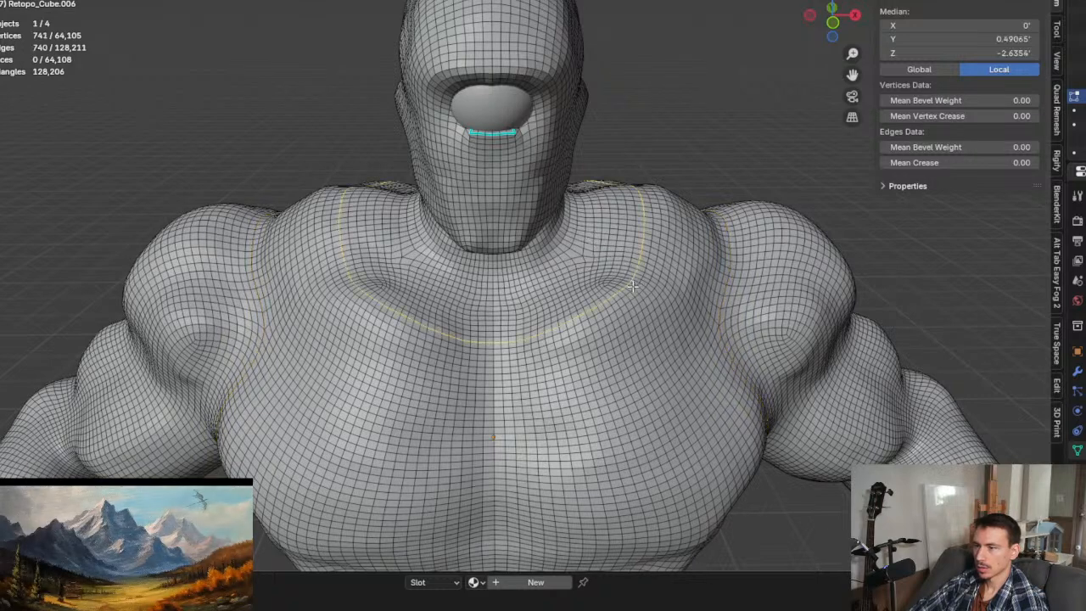
alt+click(650, 291)
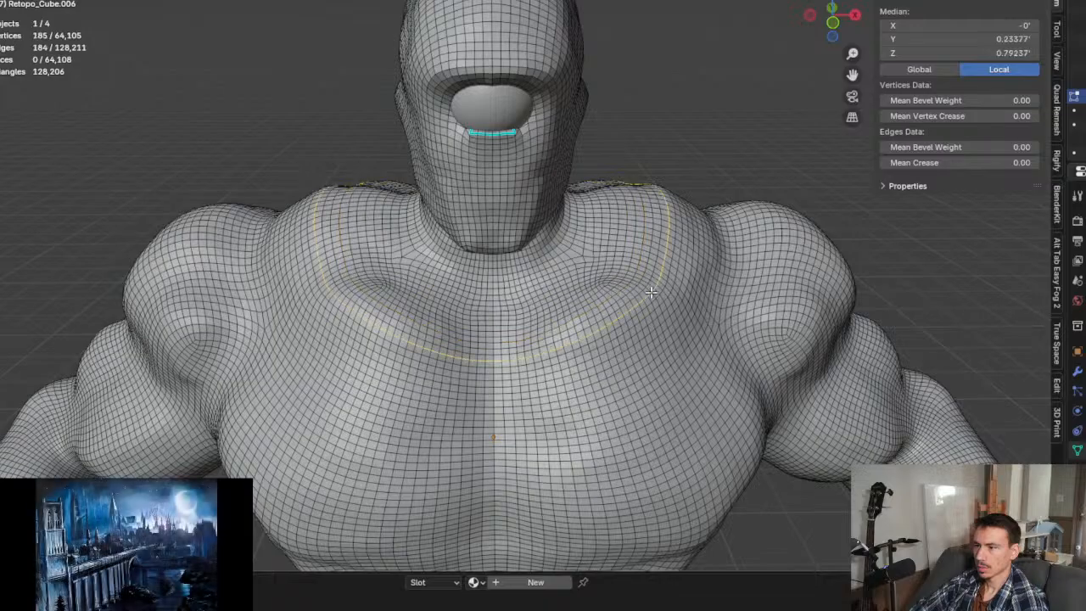
mouse_move(654, 253)
middle_down()
mouse_move(358, 239)
mouse_move(336, 256)
mouse_move(481, 266)
middle_up()
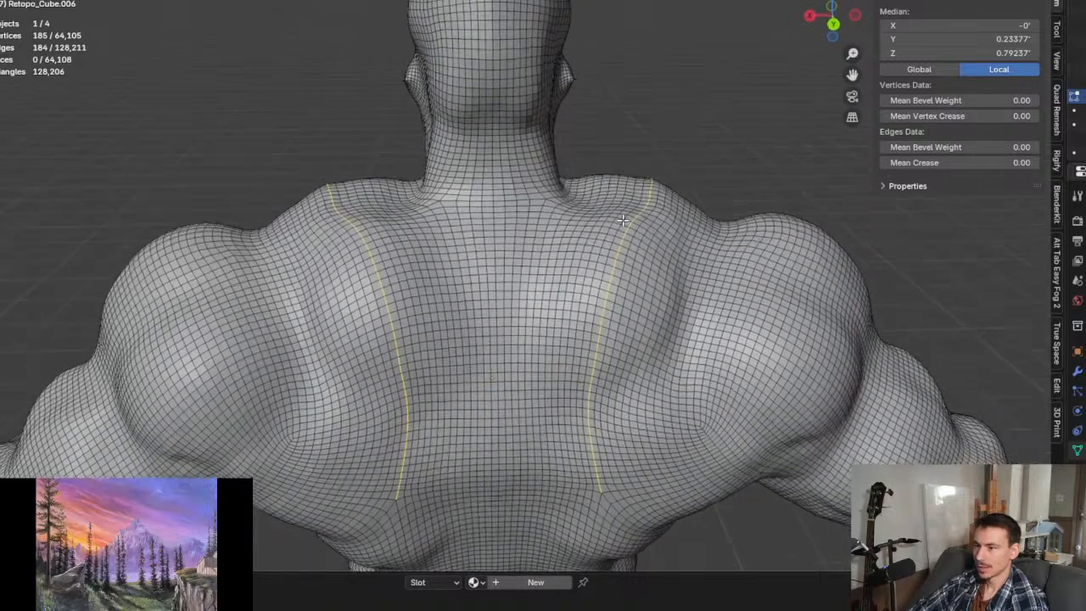
mouse_move(613, 217)
middle_down()
mouse_move(622, 230)
mouse_move(603, 241)
middle_up()
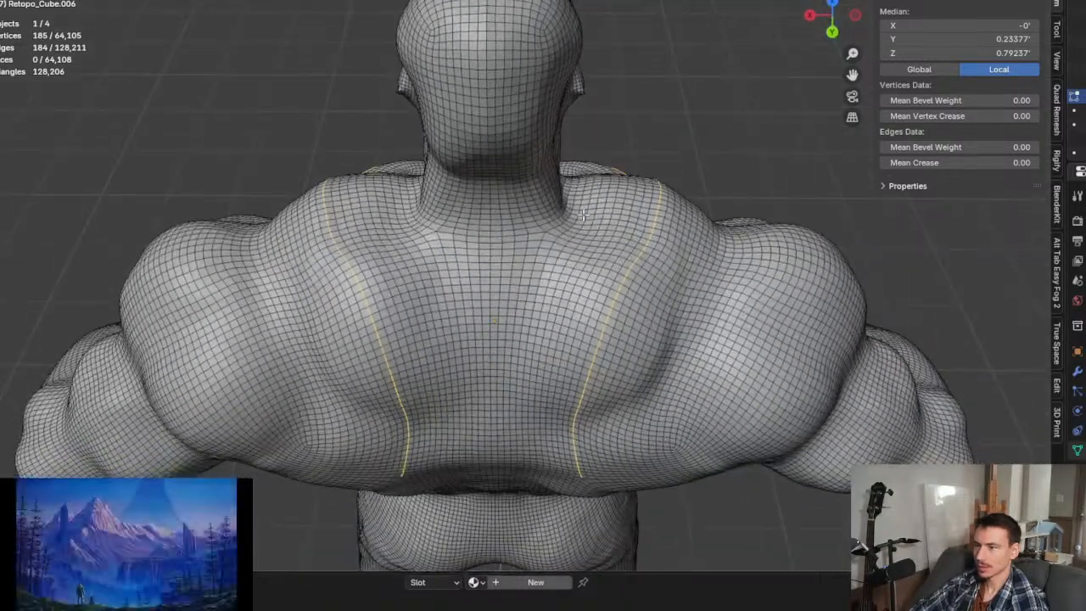
Step: Try selecting an edge loop across the upper back at the base of the neck
alt+click(501, 236)
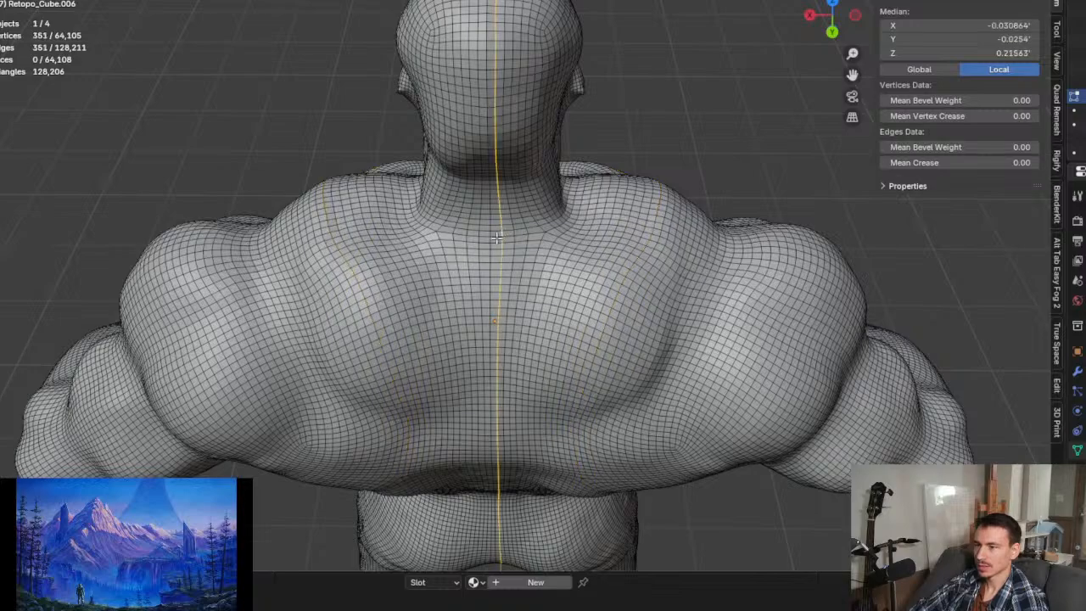
alt+click(496, 241)
middle_drag(496, 244, 680, 235)
middle_drag(771, 181, 792, 178)
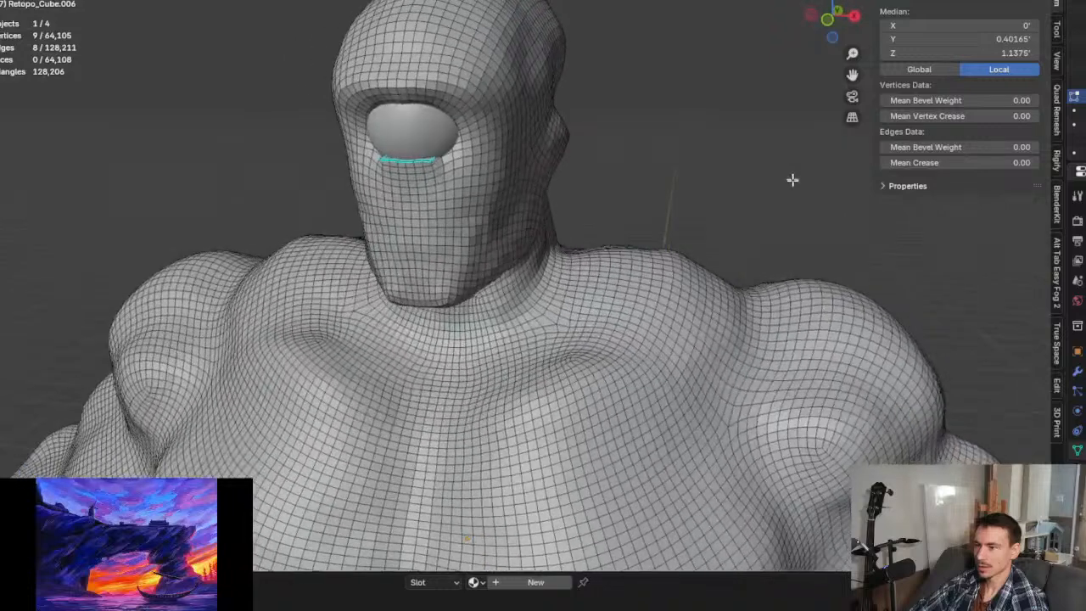
Step: Select the edge loop that runs across the upper chest below the collarbones and over both trapezius muscles onto the back
alt+click(507, 370)
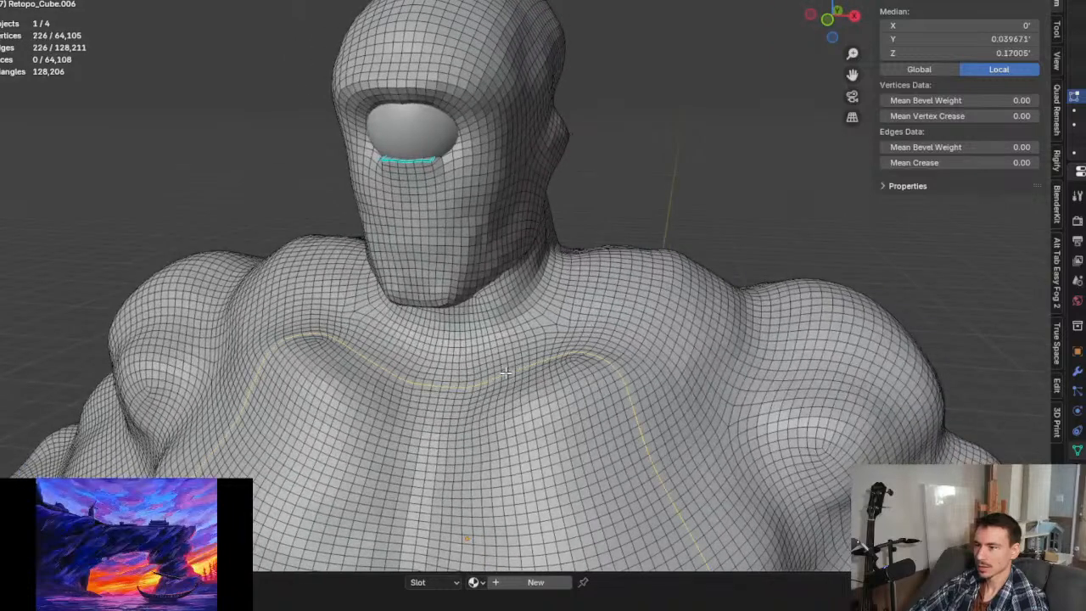
key(g)
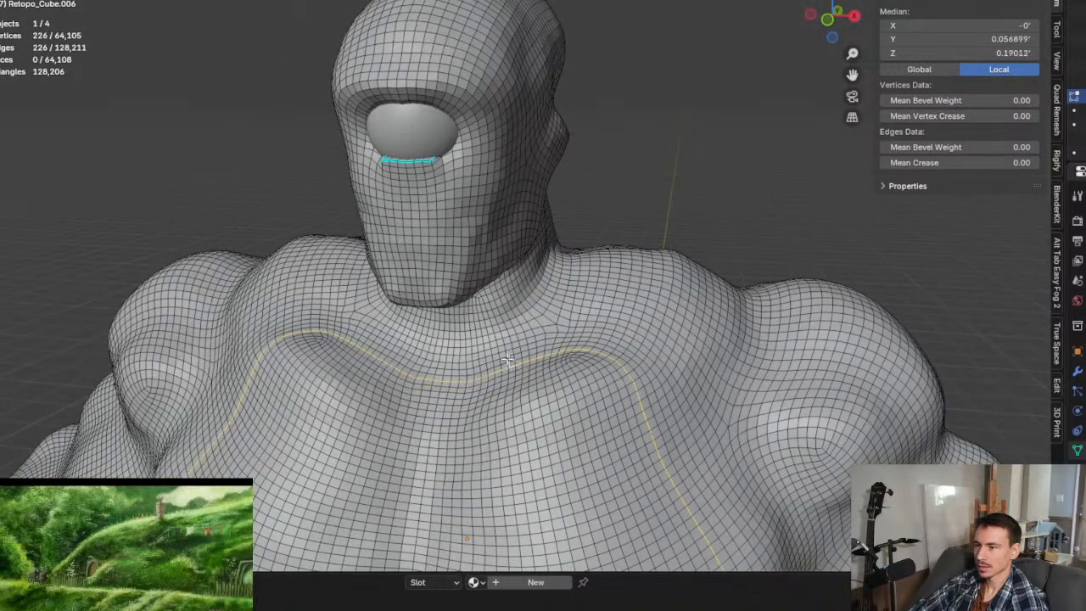
alt+click(498, 350)
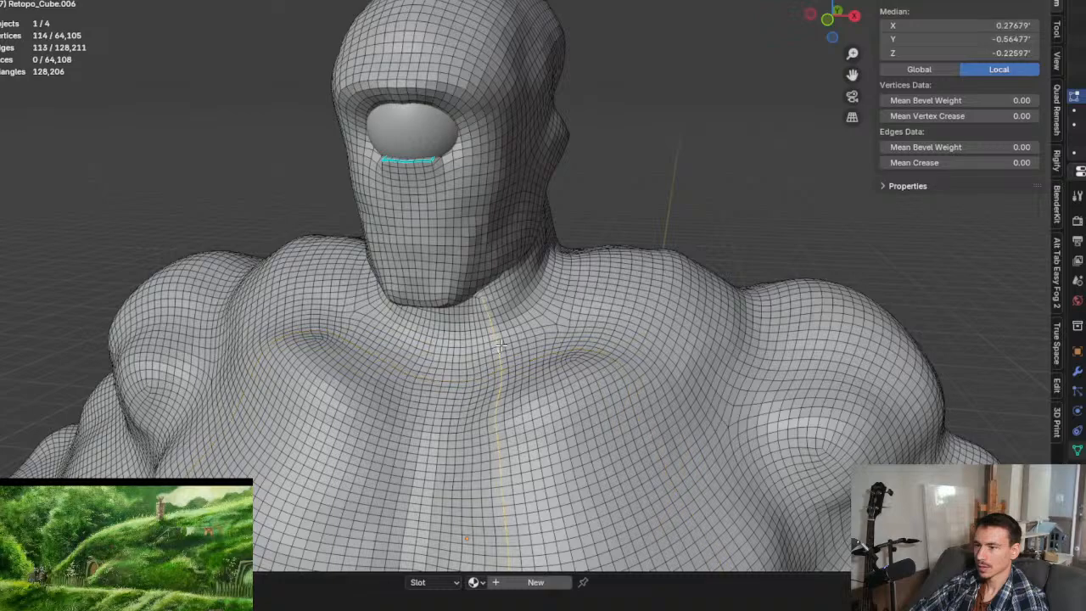
alt+click(547, 410)
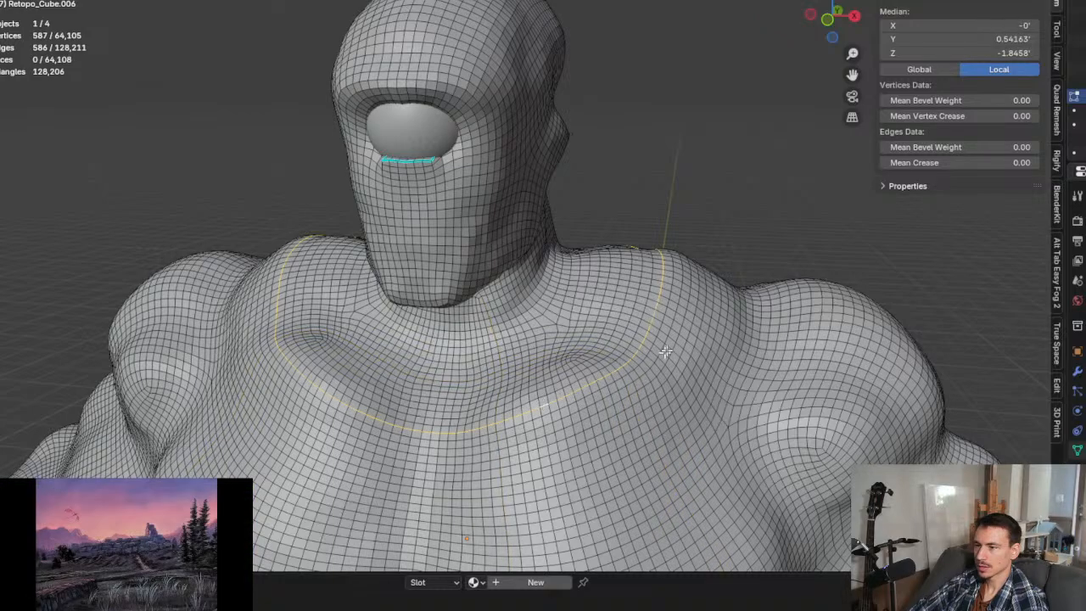
middle_drag(665, 352, 558, 307)
scroll(560, 305, up, 2)
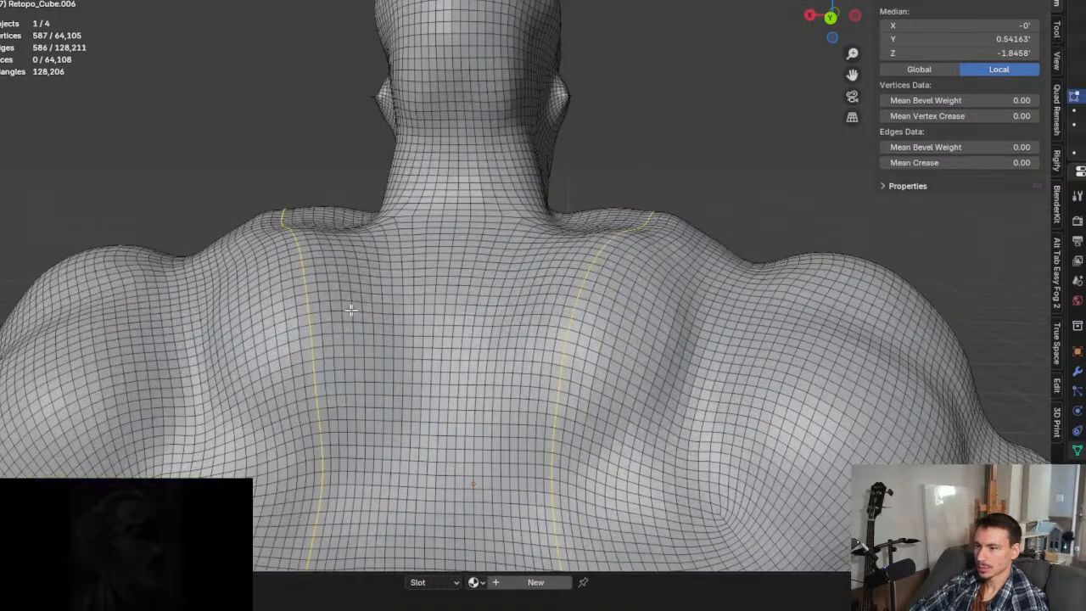
Step: Connect the two vertical back strands across the upper back with Pick Shortest Path, discarding the full horizontal loop
alt+click(430, 304)
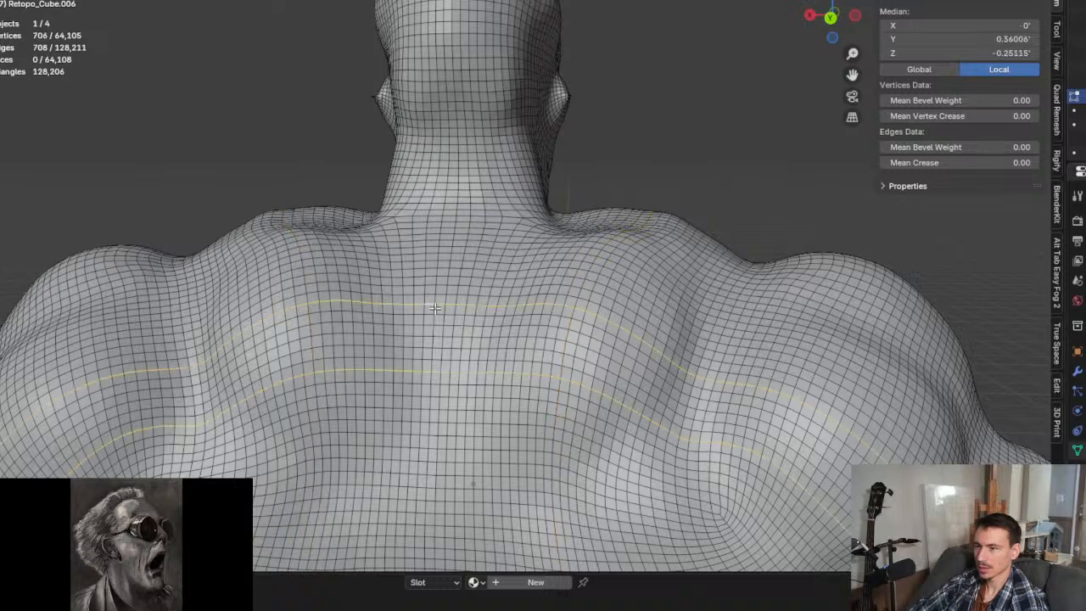
key(ctrl+z)
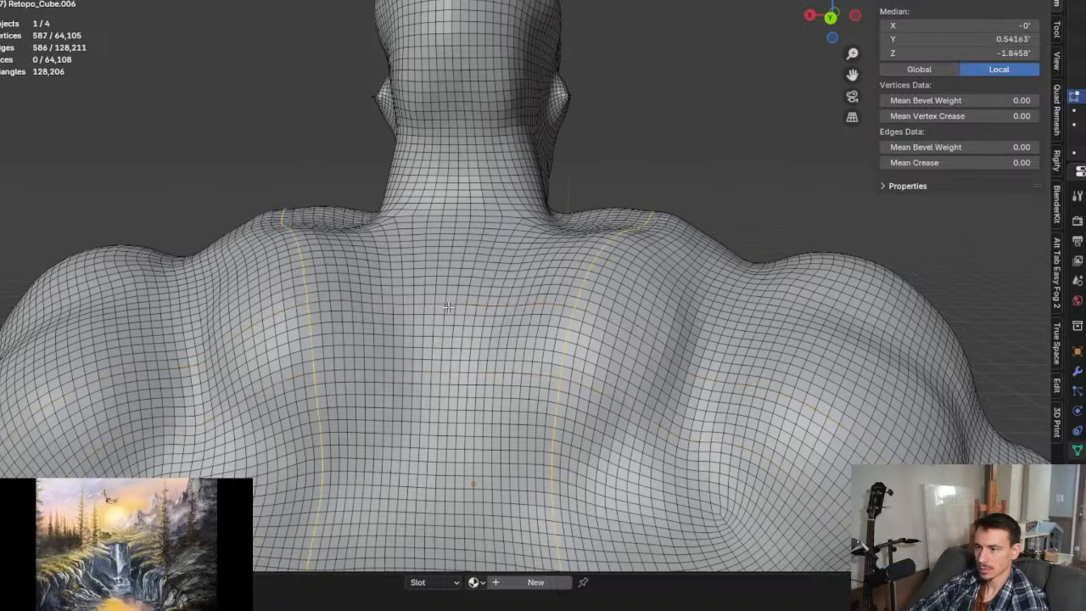
shift+click(313, 301)
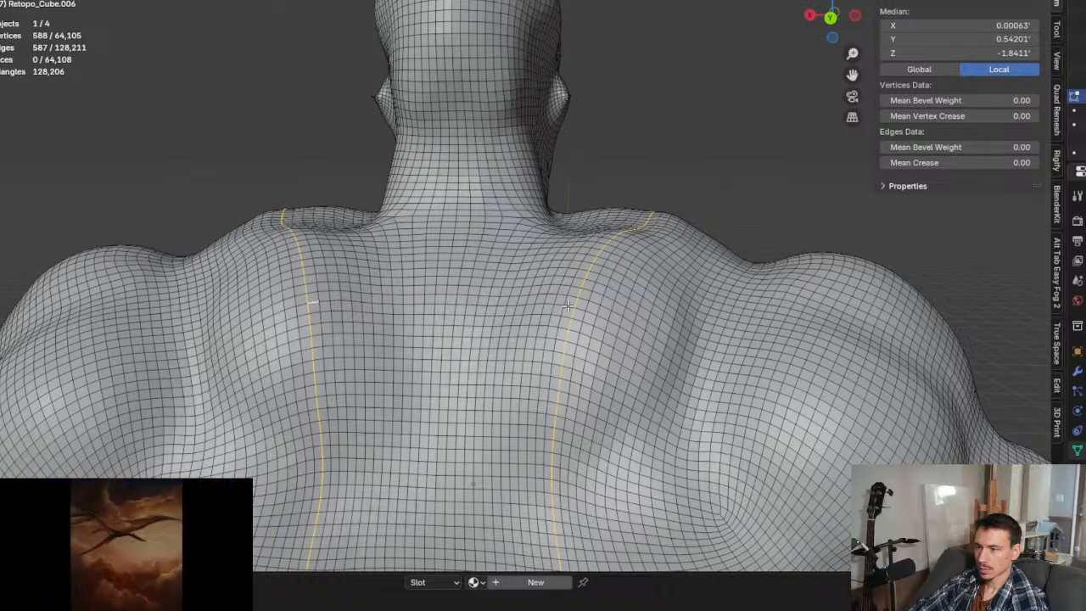
ctrl+click(566, 307)
middle_drag(426, 361, 477, 256)
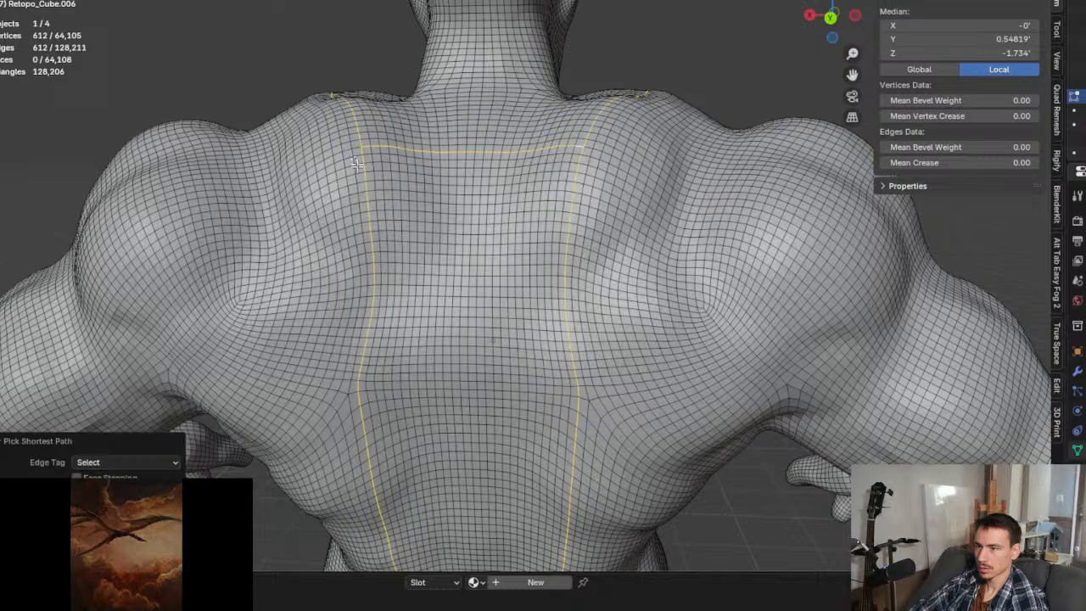
Step: Deselect the two vertical edge strands running below the upper-back line, down the back and legs to the feet and any hidden vertices
drag(351, 158, 617, 544)
scroll(566, 532, down, 8)
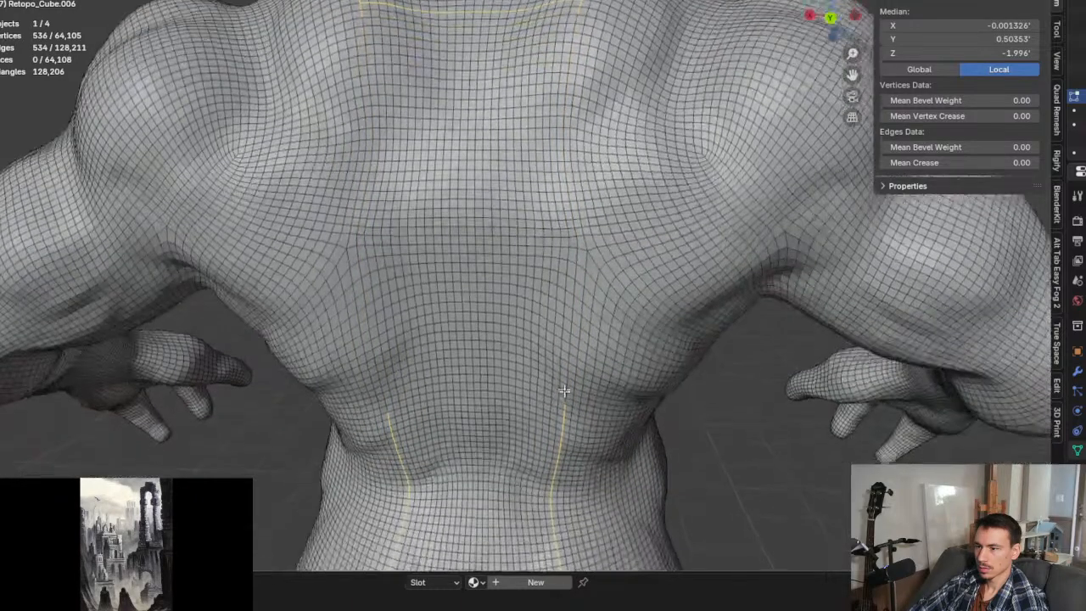
scroll(561, 307, down, 4)
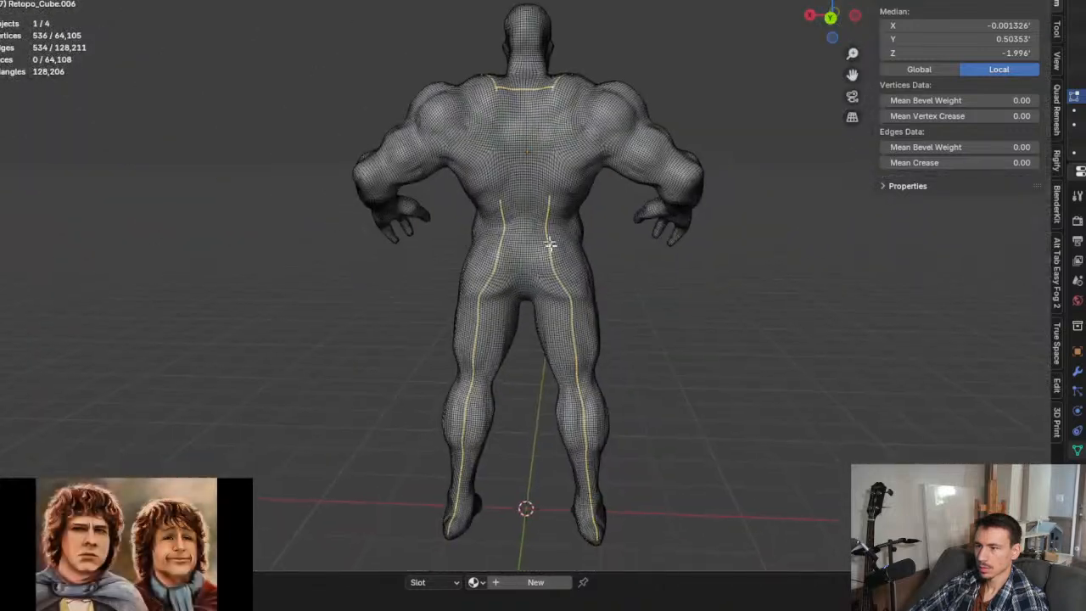
ctrl+drag(458, 136, 641, 581)
ctrl+drag(396, 332, 588, 509)
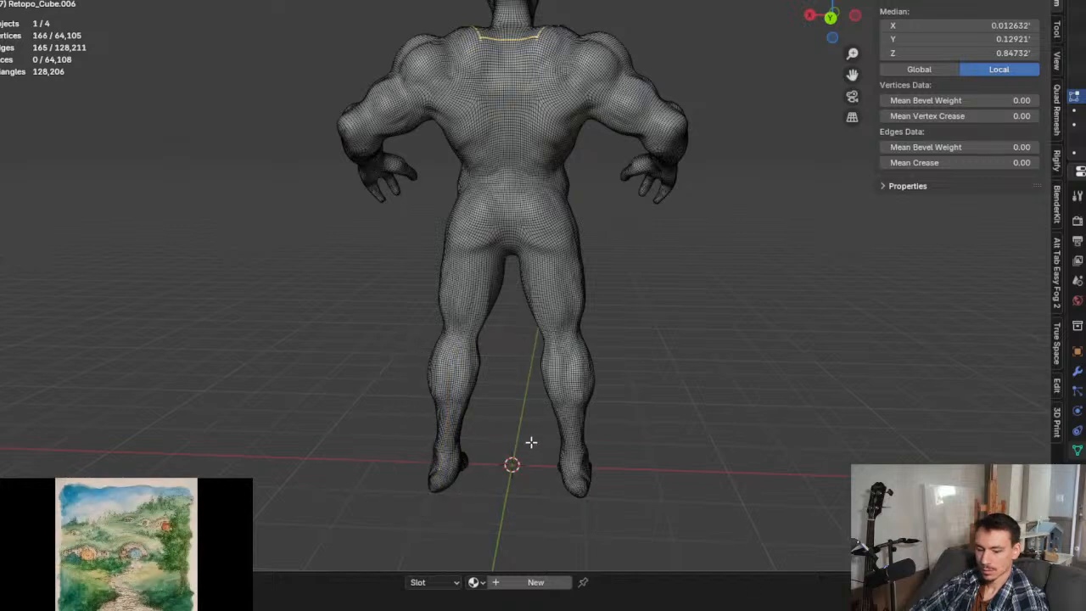
key(alt+z)
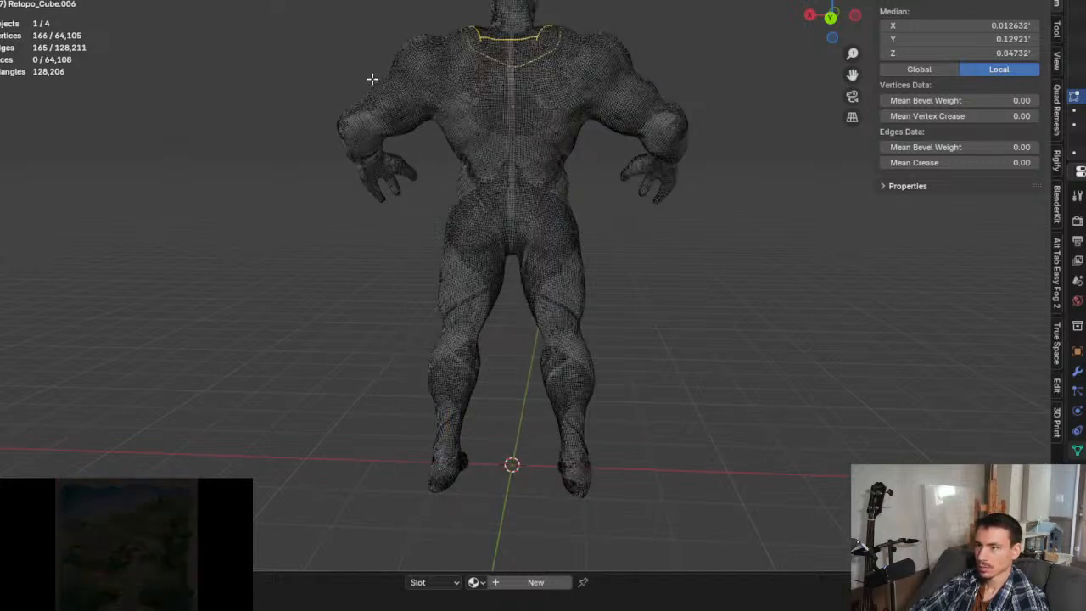
drag(369, 76, 707, 509)
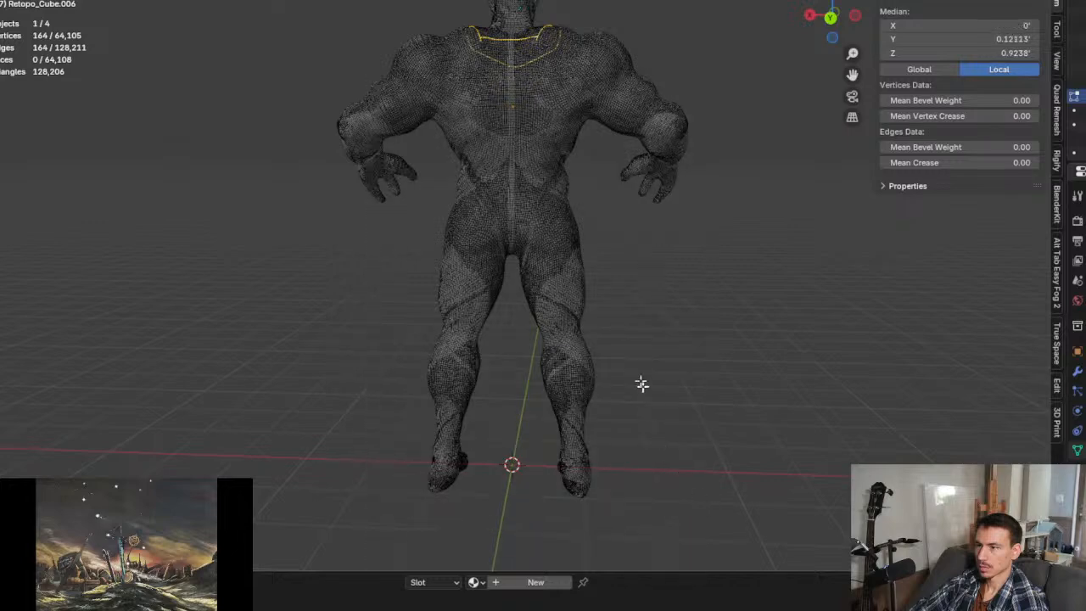
Step: Deselect the leftover vertices hanging below both corners of the upper-back line to close the neckline loop cleanly
scroll(642, 383, up, 4)
key(alt+z)
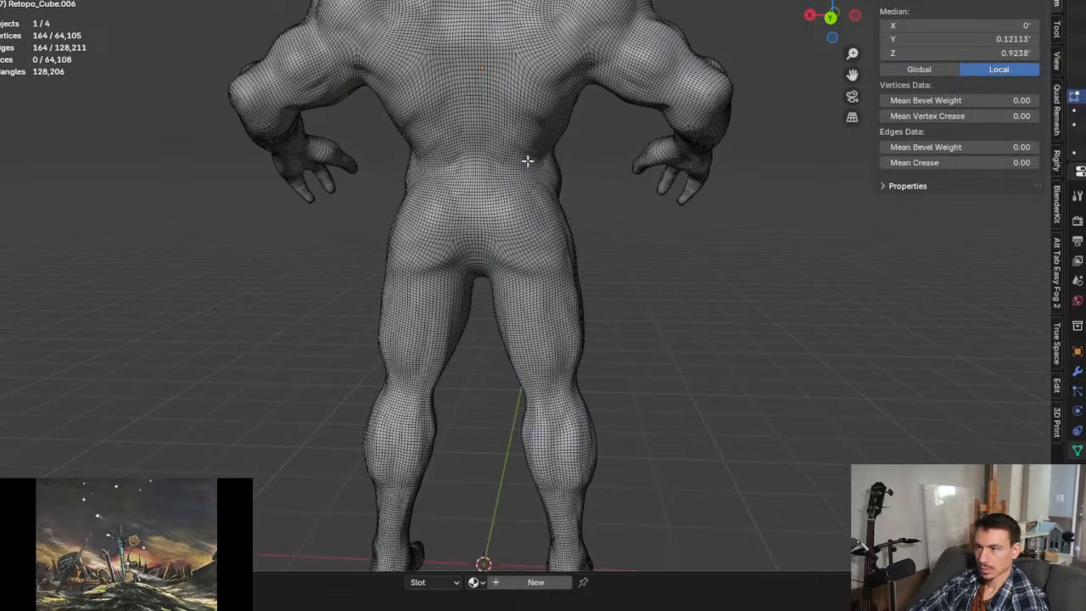
middle_drag(538, 167, 503, 376)
scroll(518, 330, up, 8)
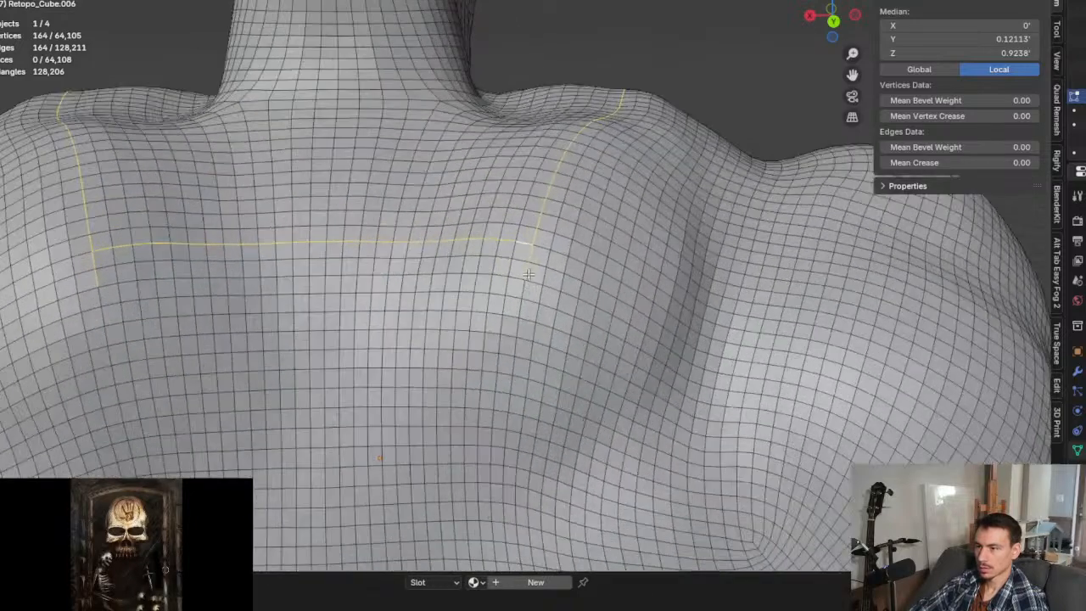
shift+click(526, 270)
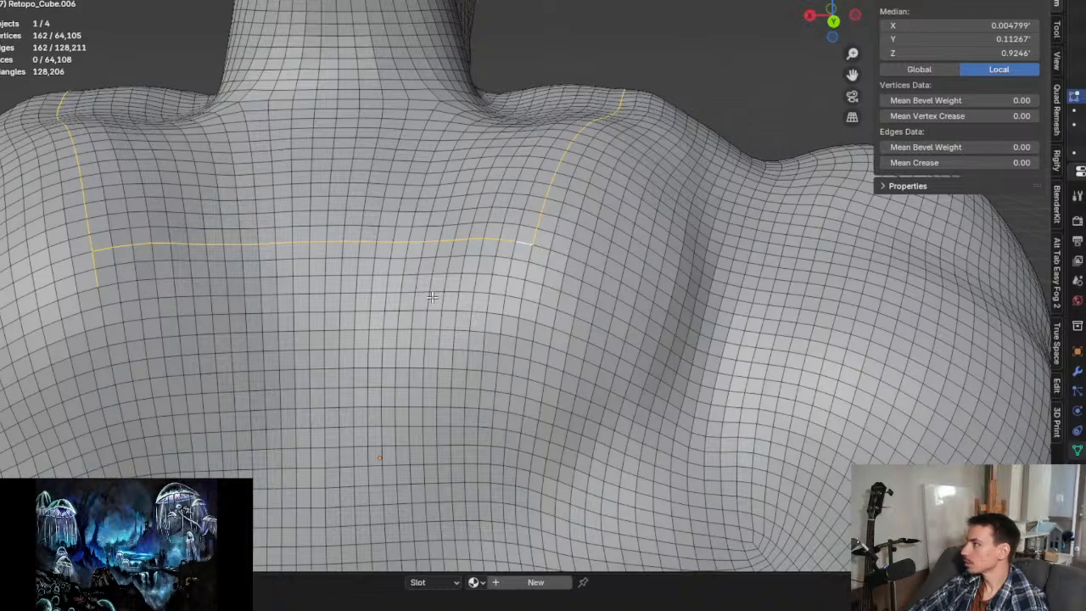
shift+click(98, 267)
shift+click(97, 282)
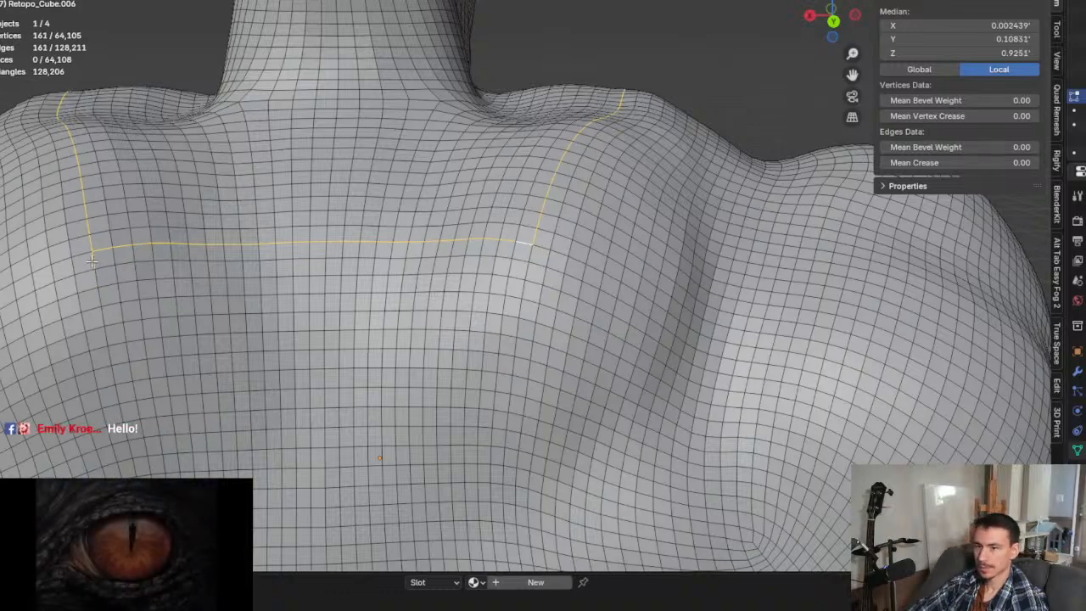
Step: Assign the closed neckline loop to a new vertex group
middle_drag(343, 260, 560, 243)
scroll(532, 245, down, 5)
key(ctrl+g)
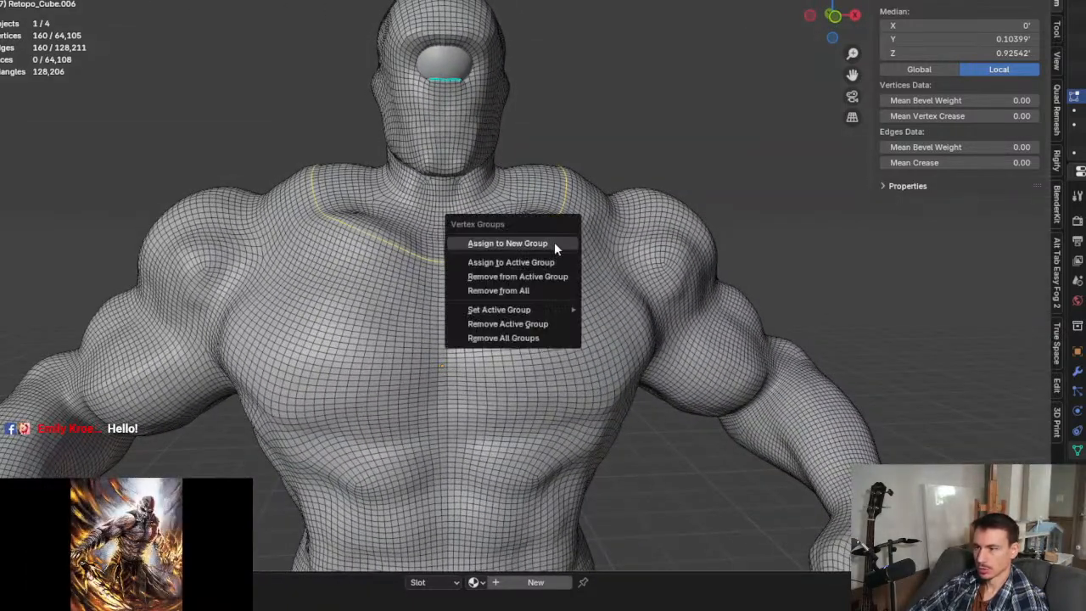
click(554, 242)
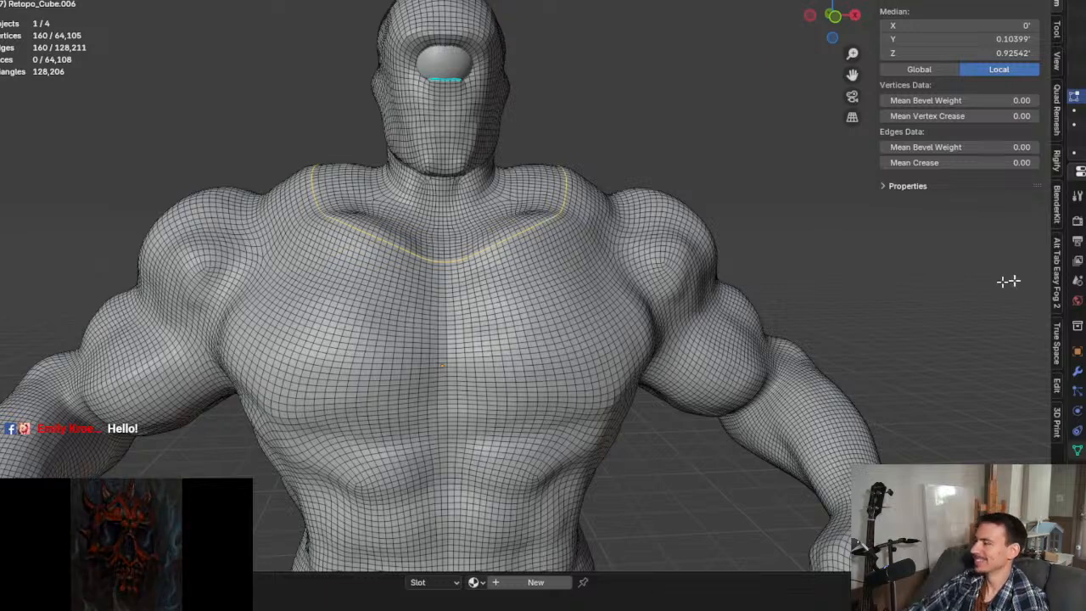
Step: Add both shoulder loops and the waist loop to the neckline selection
scroll(407, 288, down, 3)
middle_drag(420, 333, 479, 308)
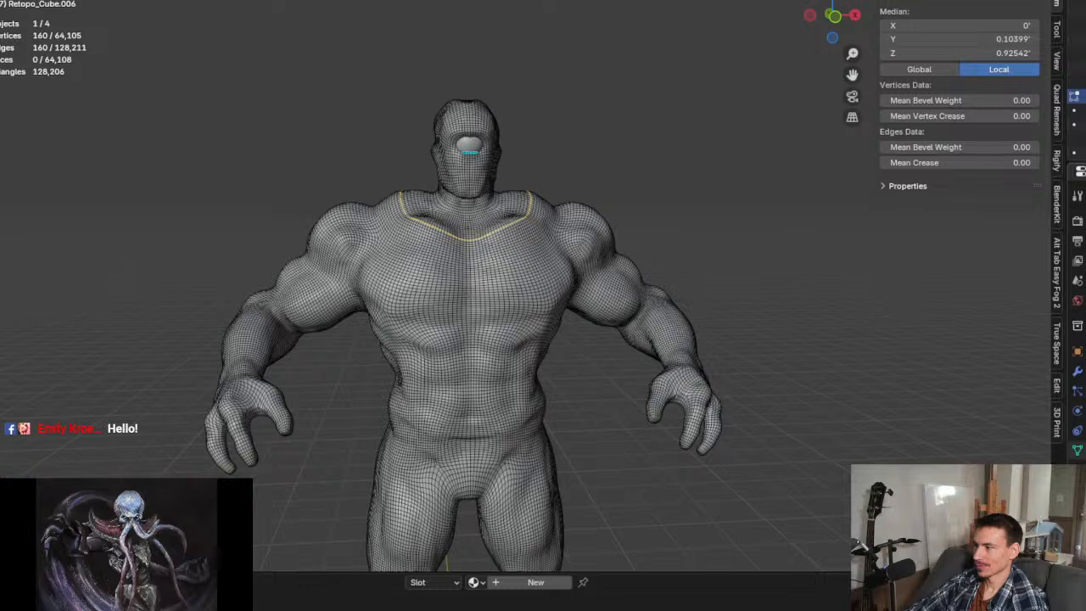
alt+shift+click(565, 254)
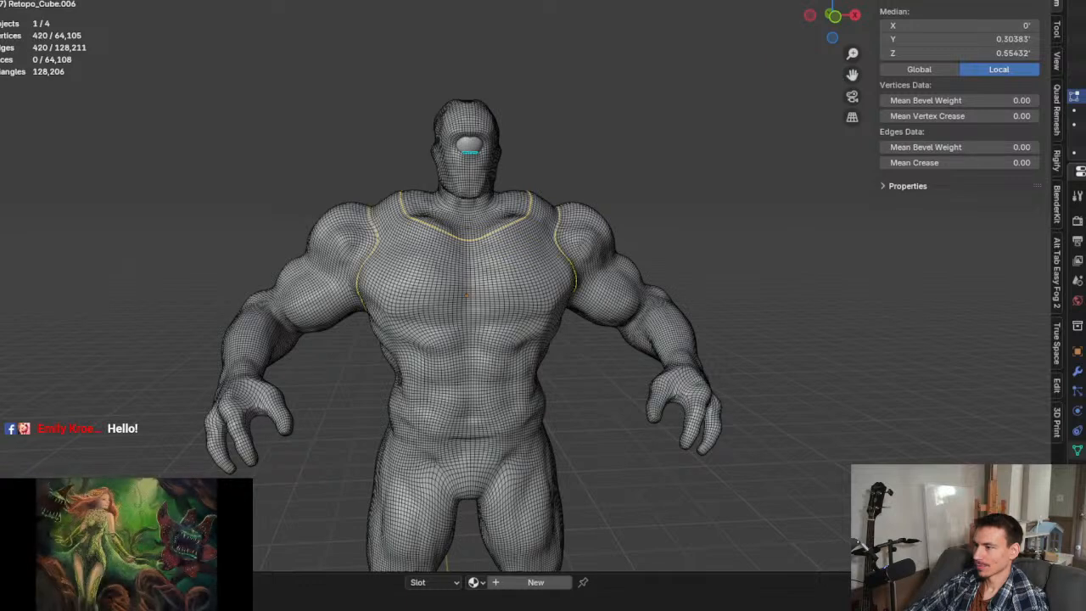
alt+shift+click(475, 417)
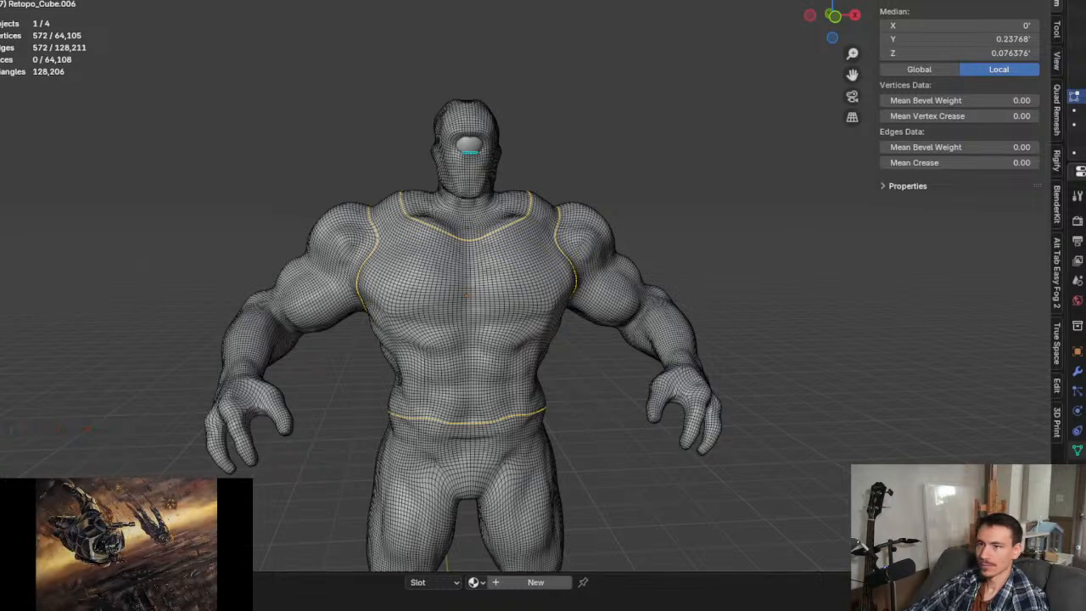
Step: Select all torso faces enclosed by the boundary loops with Select Loop Inner-Region
click(149, 0)
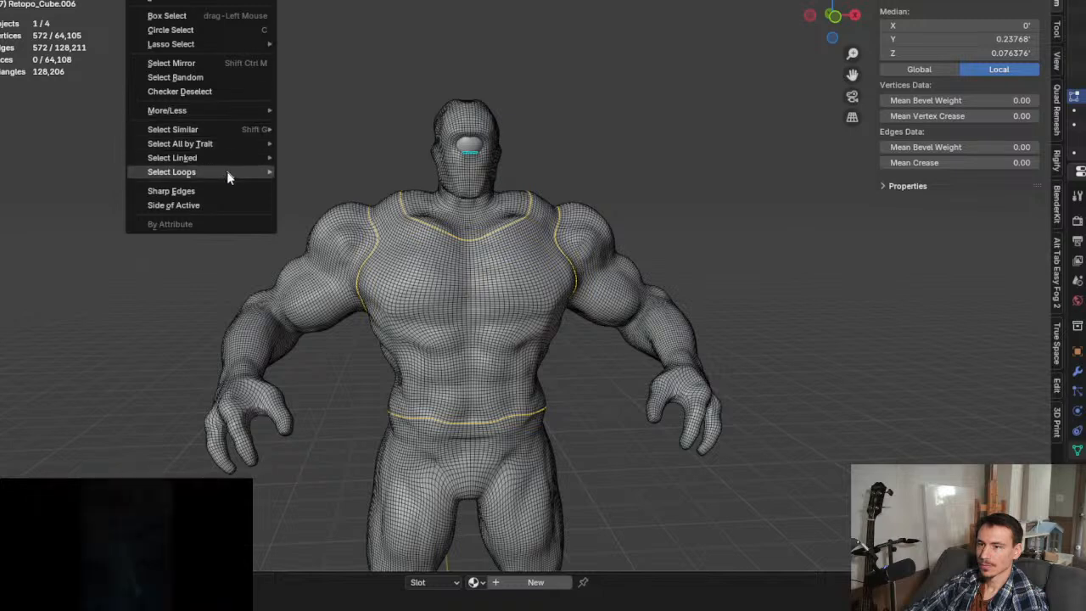
mouse_move(231, 172)
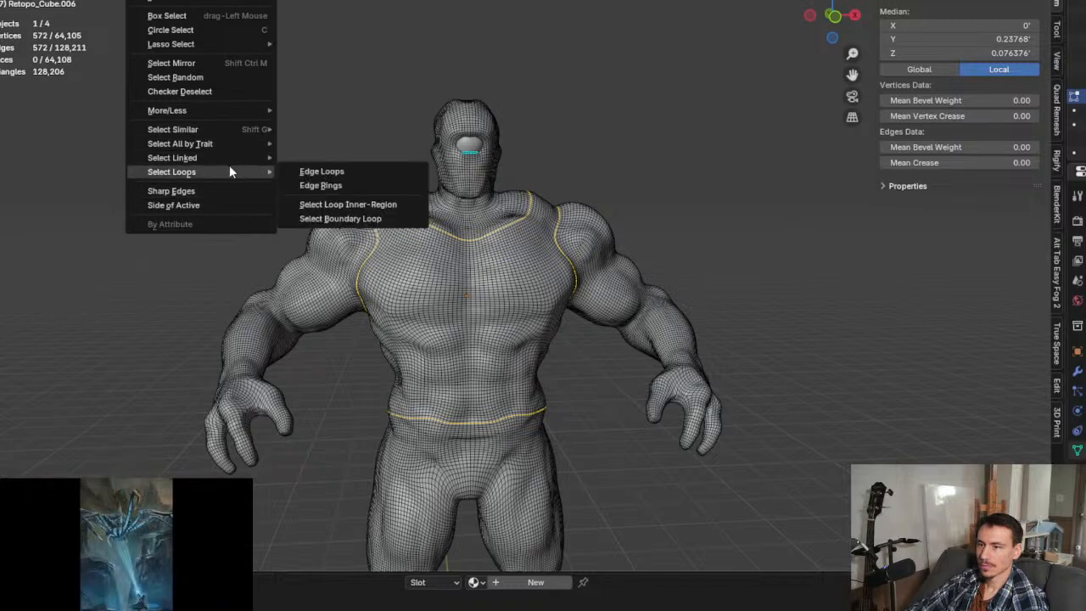
click(351, 204)
mouse_move(514, 286)
middle_down()
mouse_move(400, 291)
mouse_move(560, 293)
mouse_move(509, 291)
mouse_move(523, 290)
middle_up()
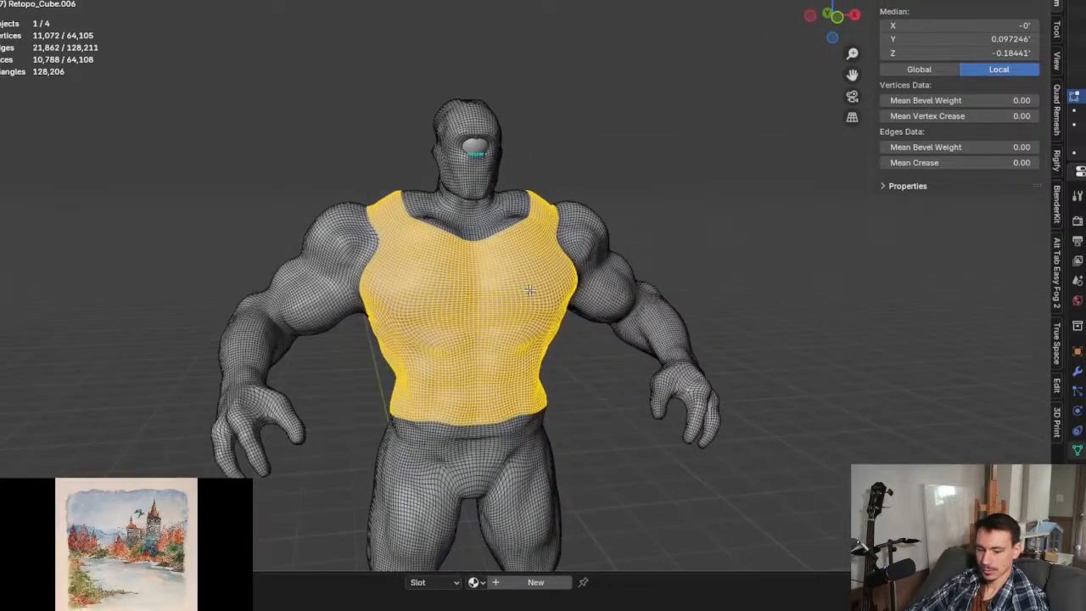
Step: Duplicate the selected torso faces in place and separate the copy into its own object, returning to Object Mode
key(shift+d)
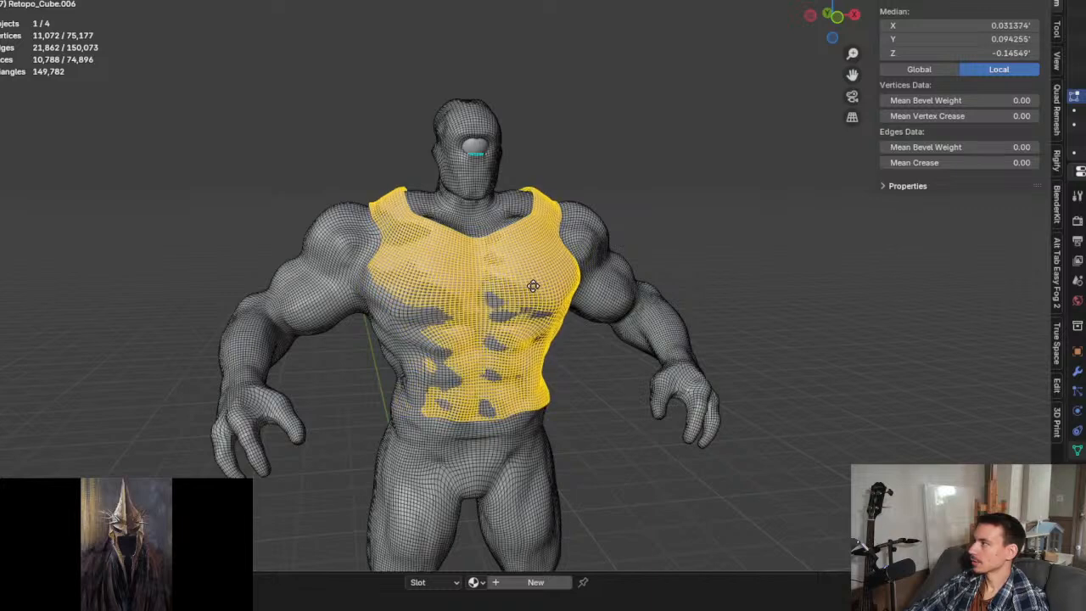
right_click(535, 294)
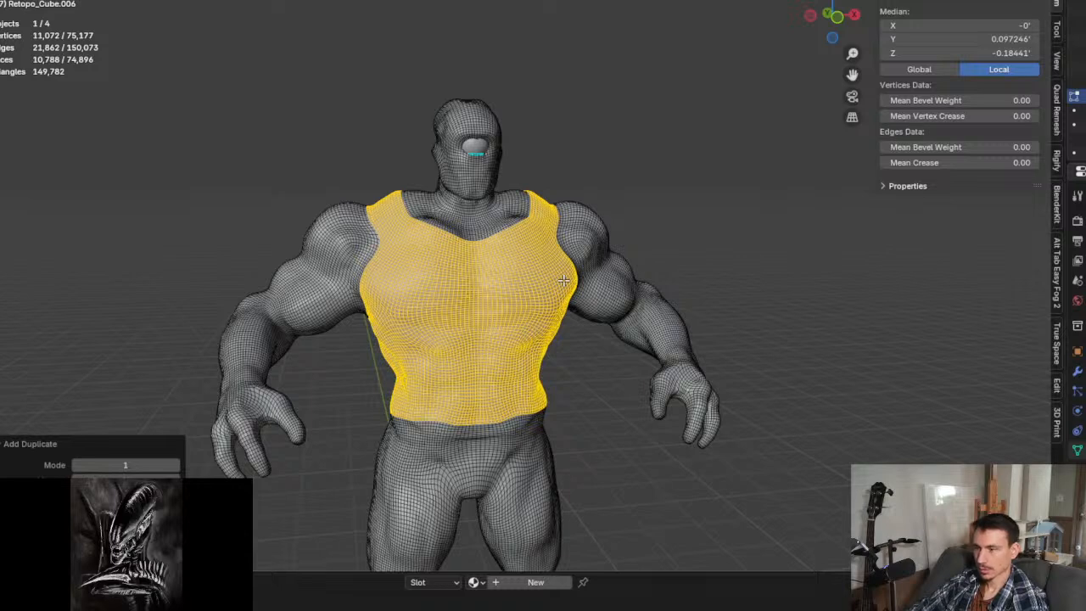
key(p)
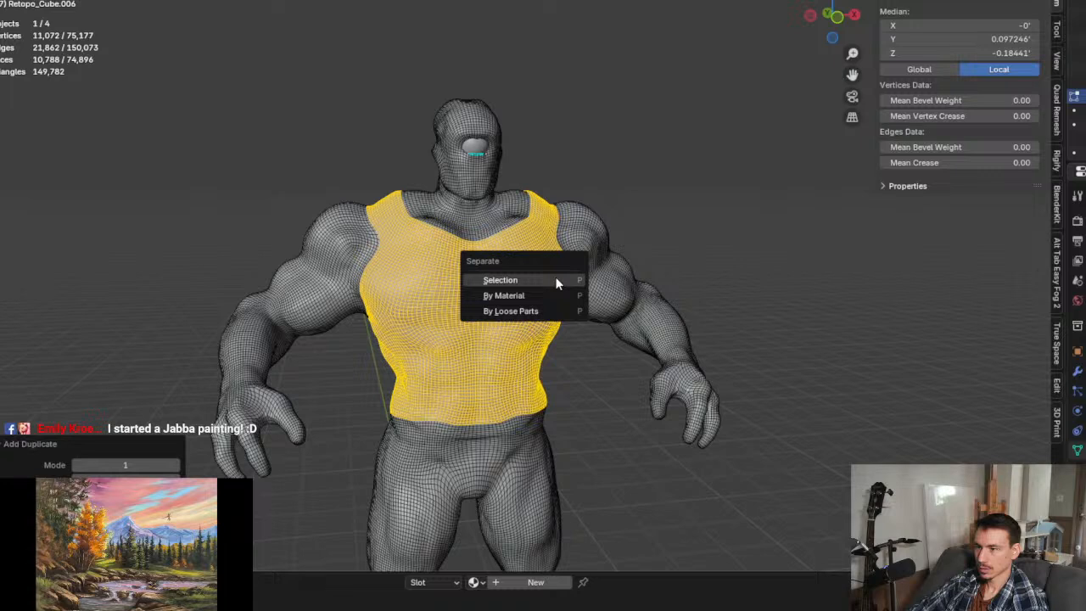
click(500, 280)
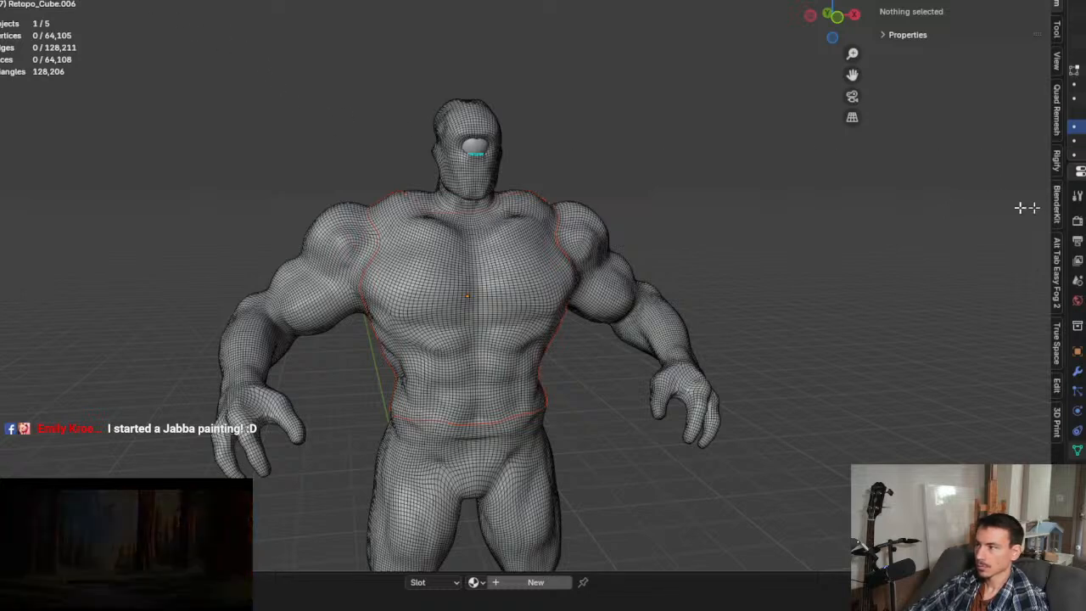
key(Tab)
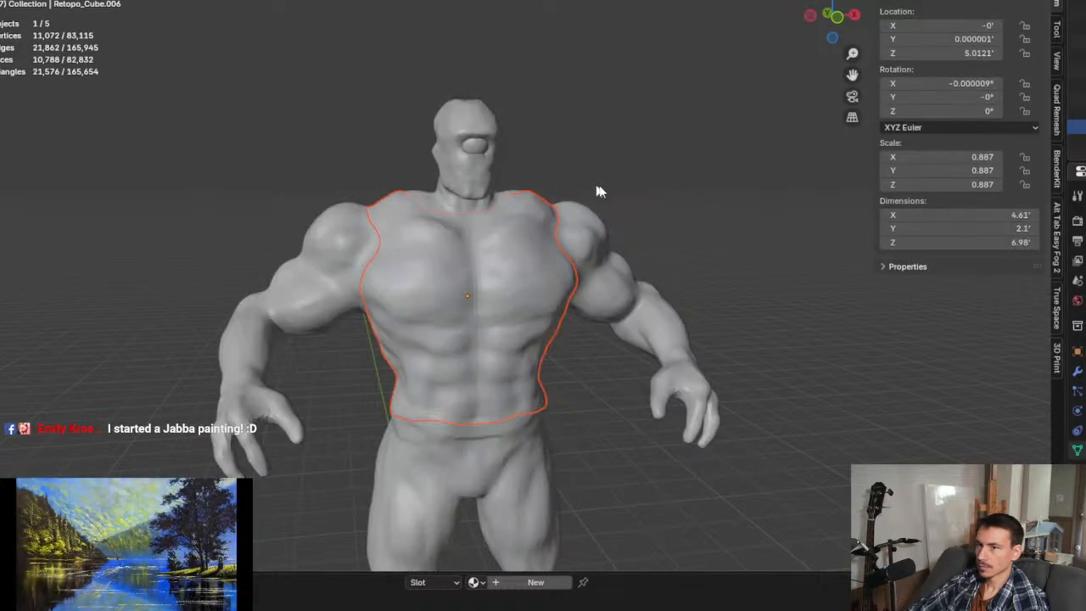
Step: Open the shirt object in Edit Mode, select its whole mesh and try inflating it with Shrink/Fatten
click(1068, 142)
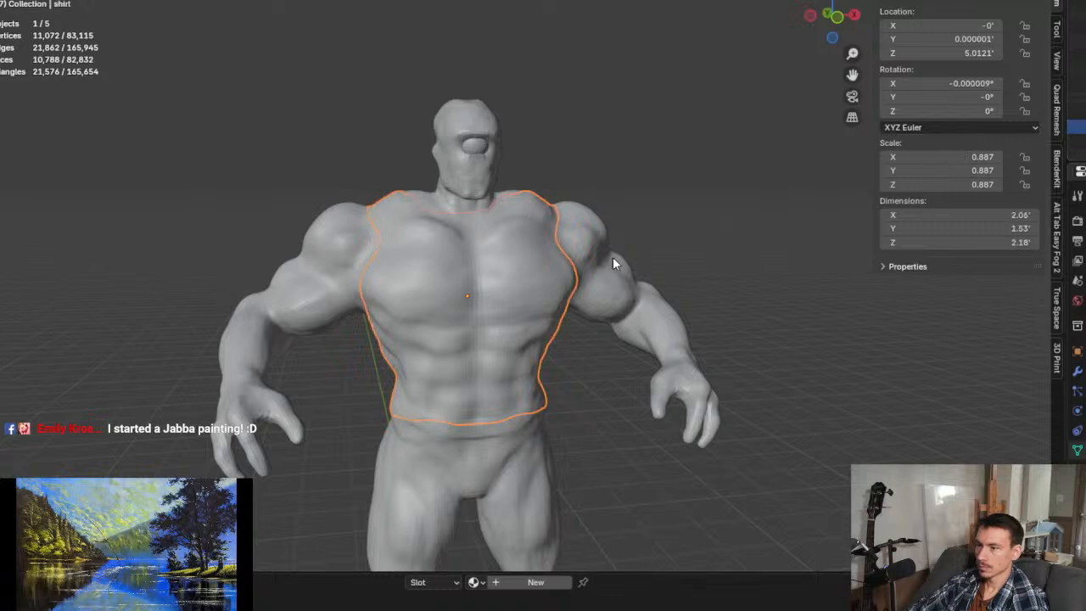
key(Tab)
middle_drag(614, 259, 621, 310)
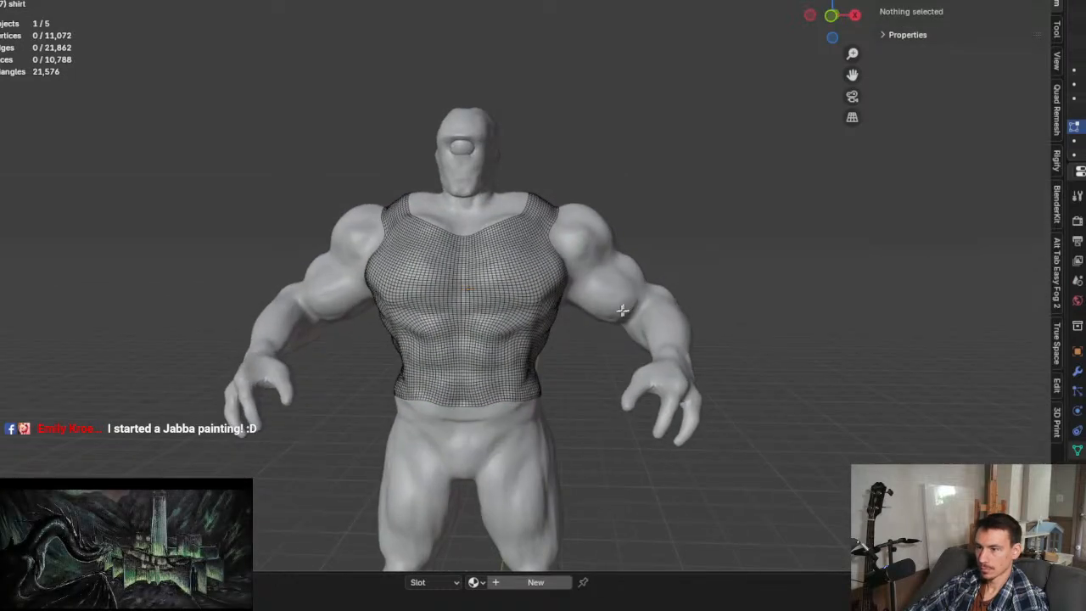
key(a)
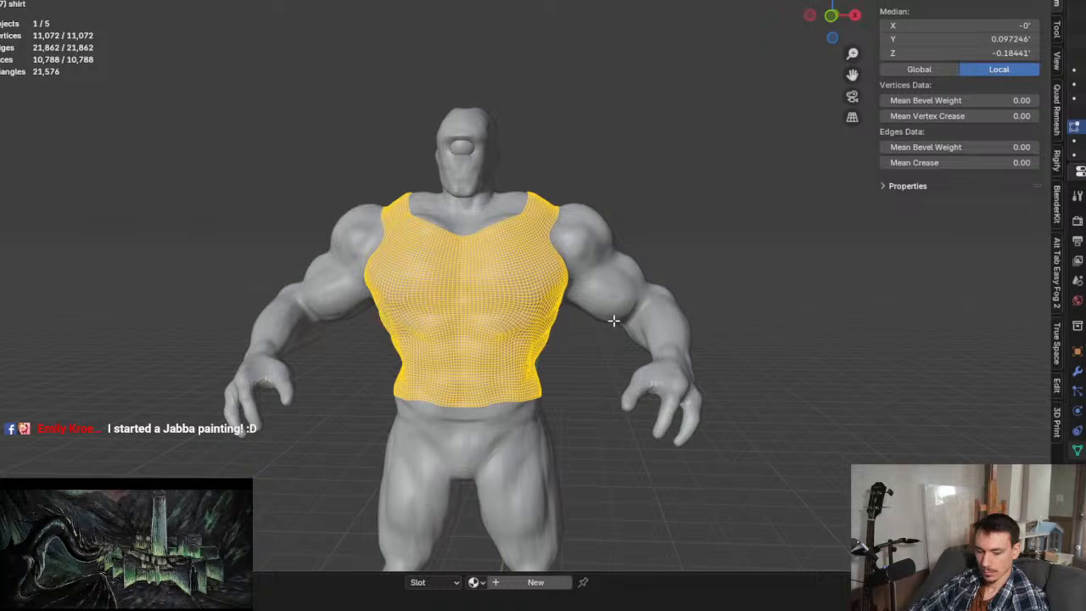
key(alt+s)
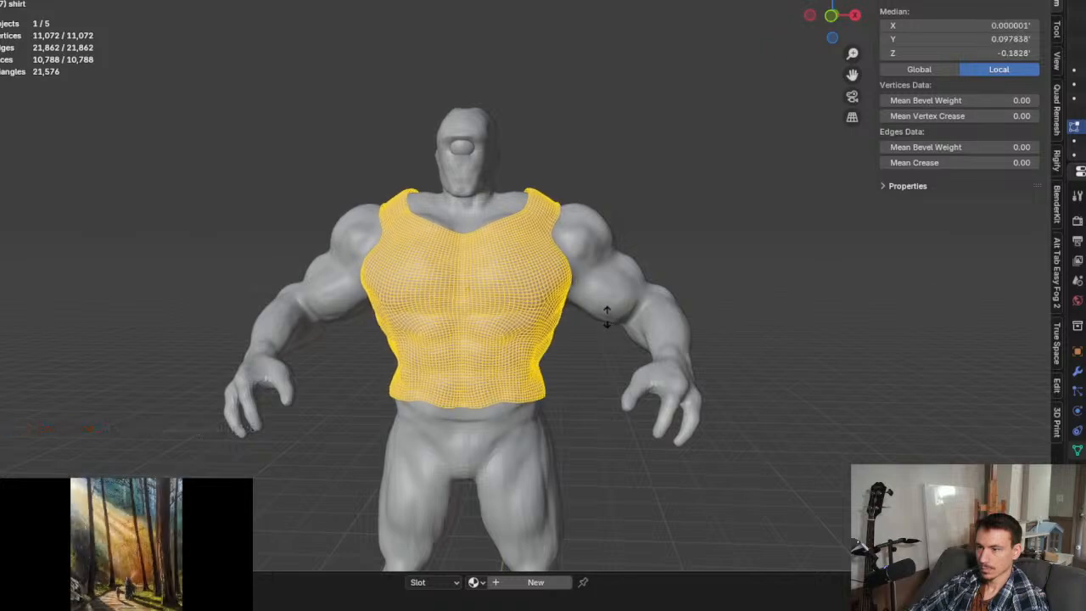
click(567, 308)
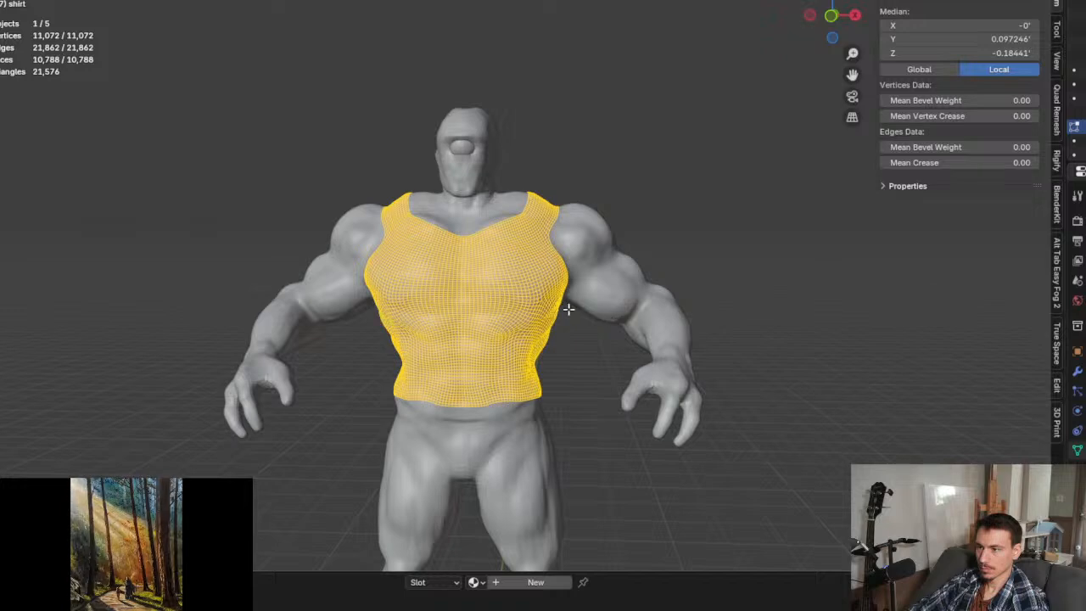
Step: Inflate the whole shirt mesh slightly along its normals to lift it off the body, judging the gap at the neckline
scroll(567, 308, up, 3)
scroll(653, 313, up, 2)
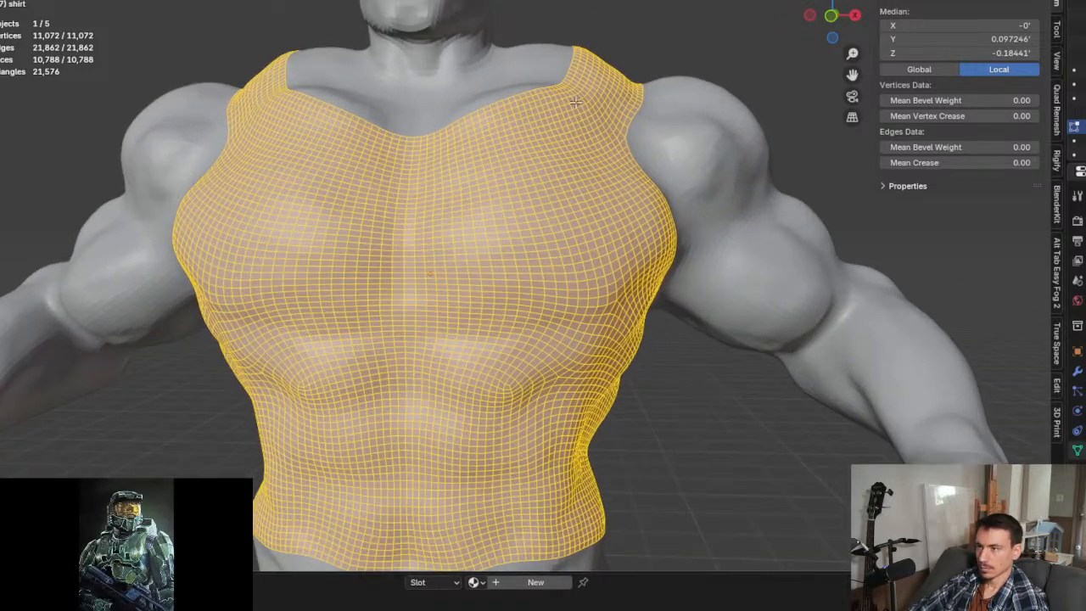
middle_drag(660, 266, 659, 153)
scroll(567, 95, up, 4)
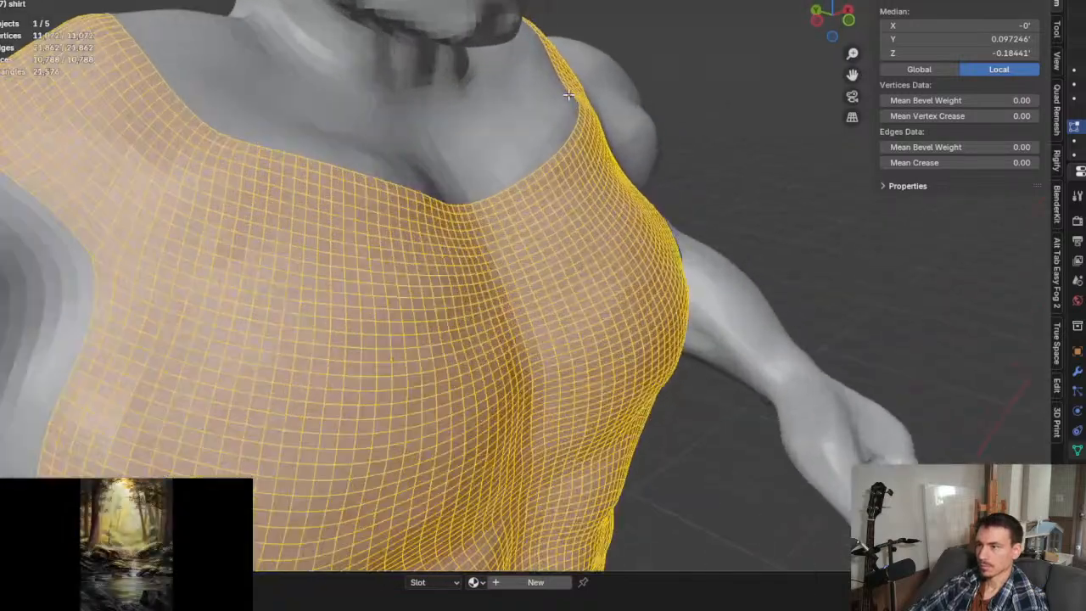
scroll(567, 95, up, 2)
scroll(573, 123, up, 2)
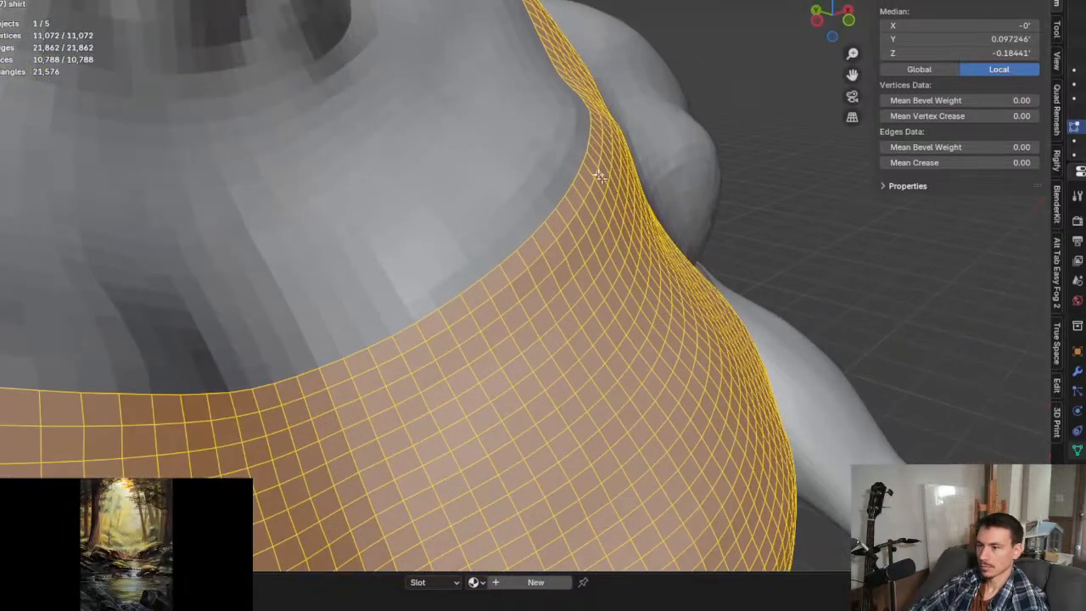
mouse_move(665, 178)
mouse_down()
mouse_move(680, 166)
mouse_move(662, 177)
mouse_up()
scroll(663, 177, down, 8)
middle_drag(663, 177, 585, 138)
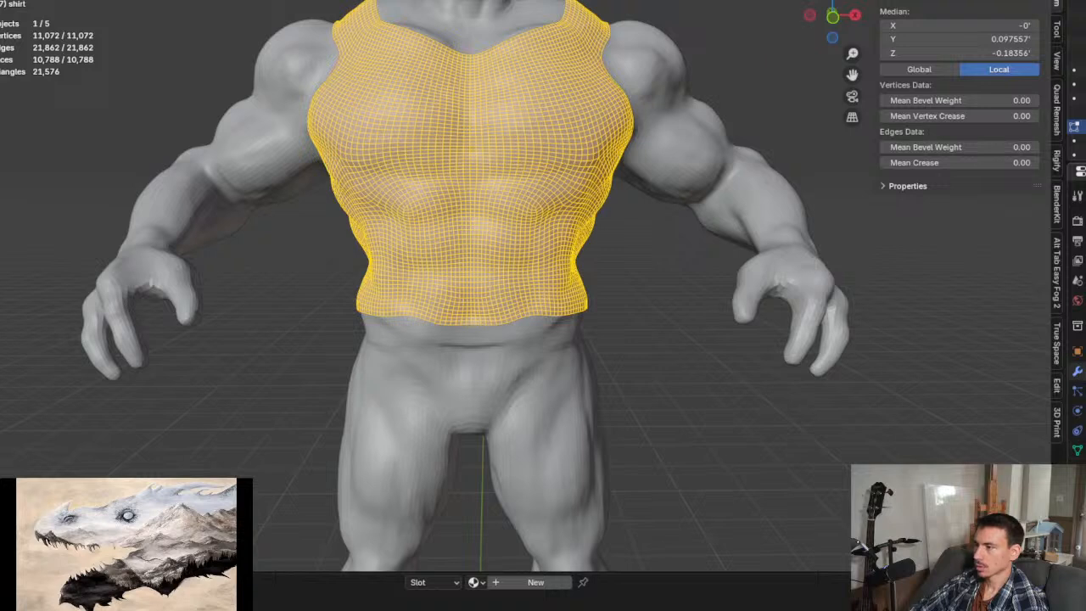
Step: Add a Solidify modifier to the shirt and inspect its edge thickness up close at the neckline
key(shift+a)
text(solid)
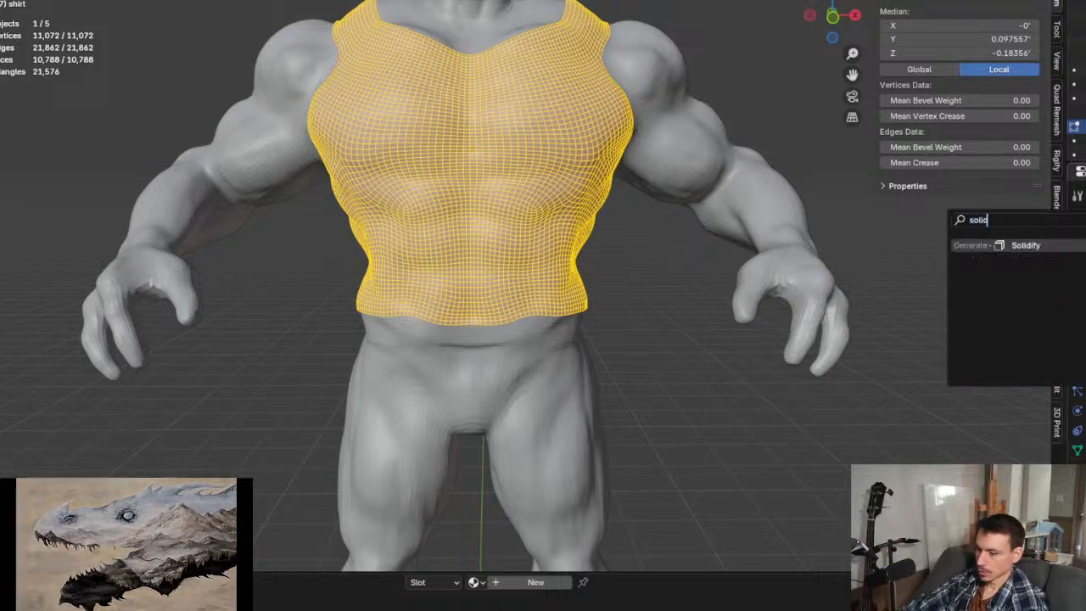
click(1034, 245)
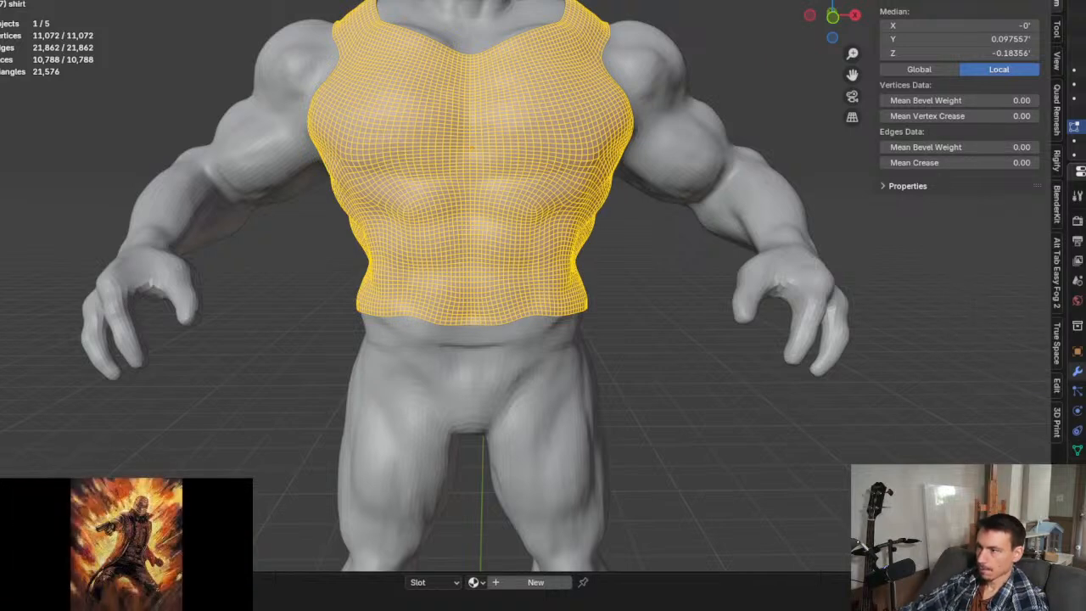
scroll(551, 34, up, 10)
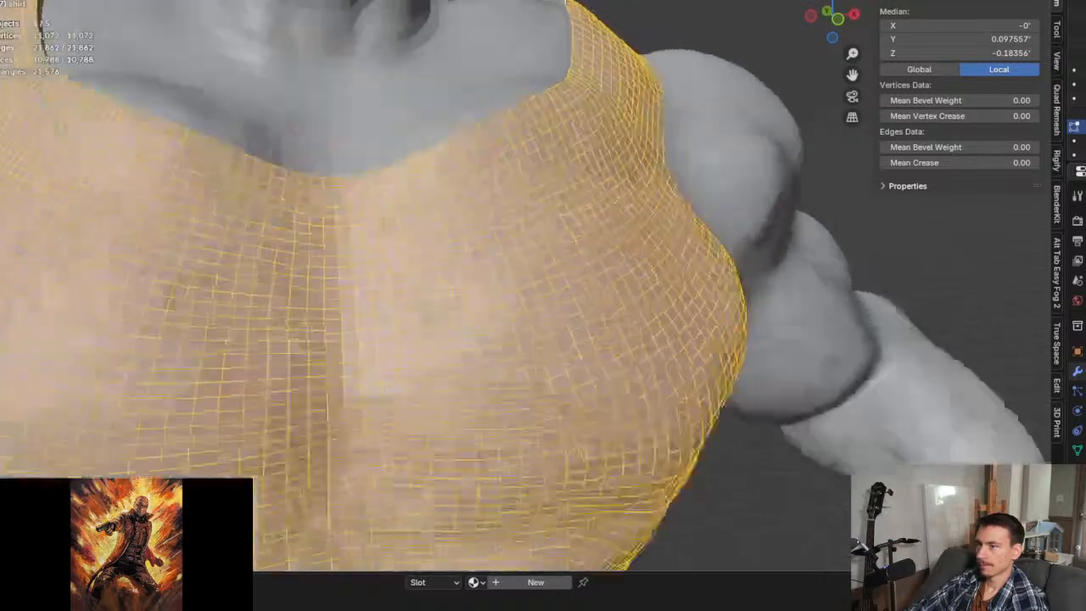
scroll(564, 71, up, 1)
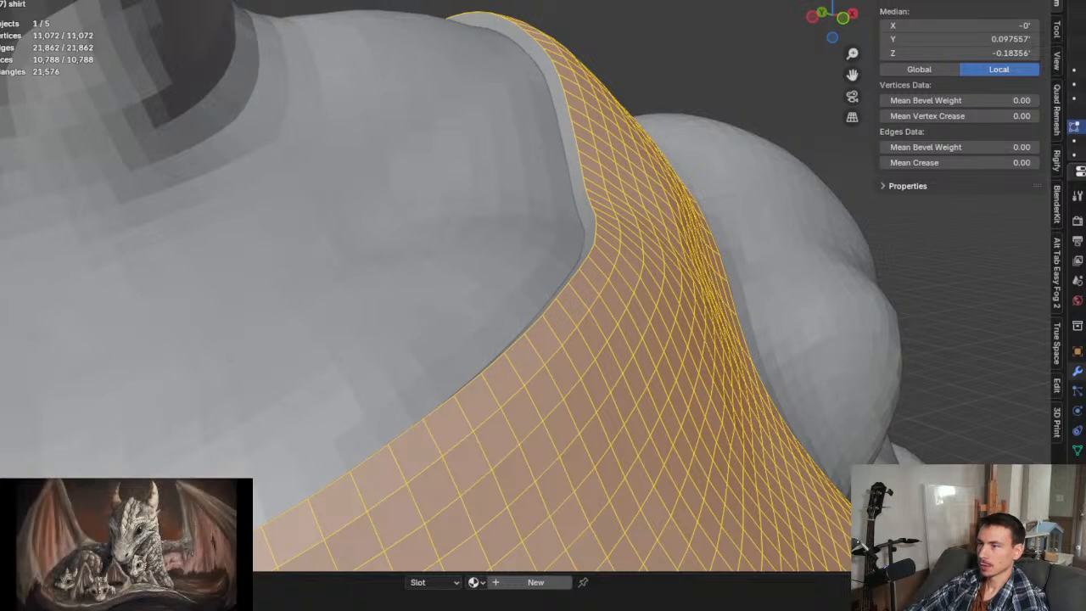
Step: Return to Object Mode and add a Smooth modifier to the shirt to soften the muscle shapes
scroll(753, 227, down, 6)
middle_drag(776, 302, 740, 199)
middle_drag(776, 267, 783, 349)
key(Tab)
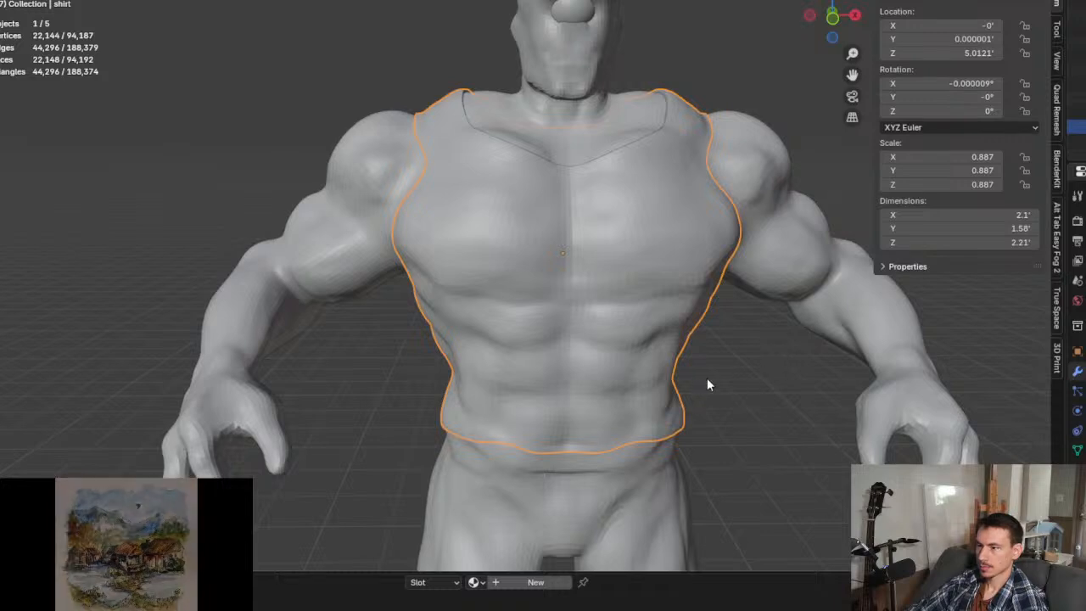
scroll(689, 344, down, 2)
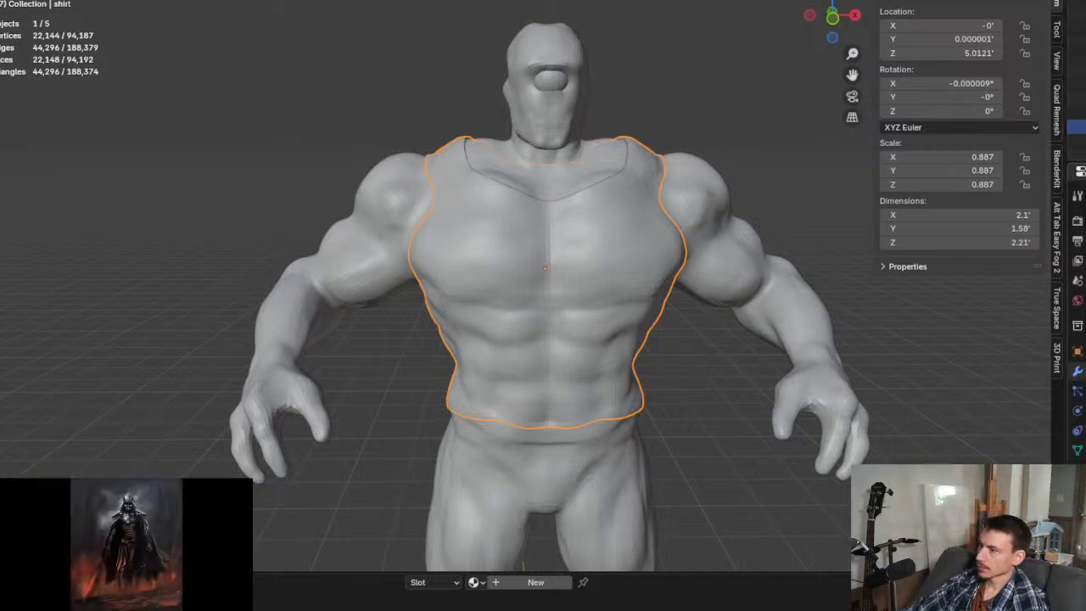
click(1073, 174)
mouse_move(1073, 283)
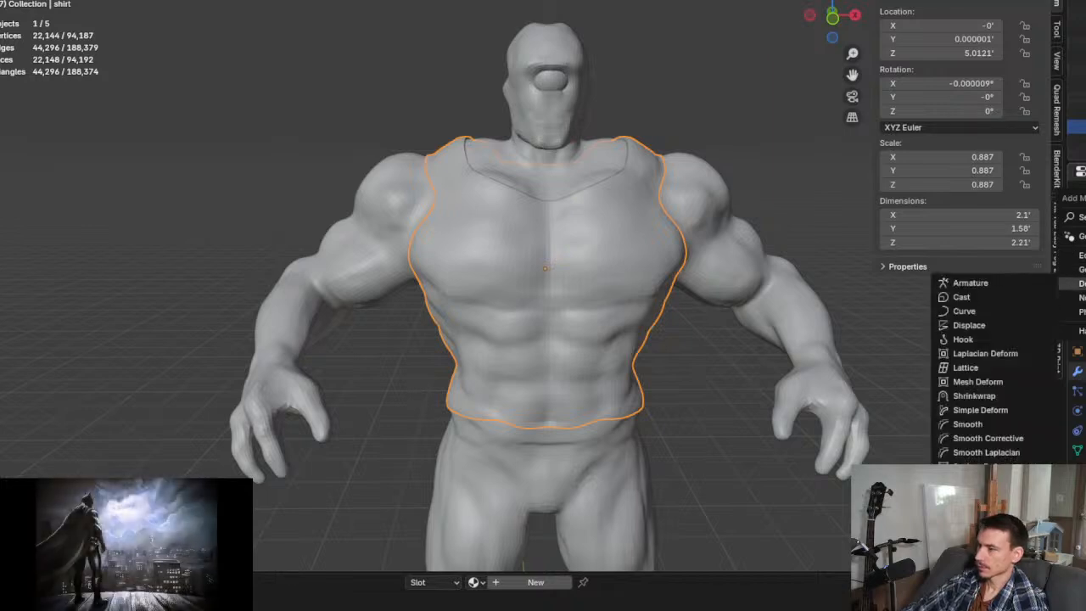
click(1007, 424)
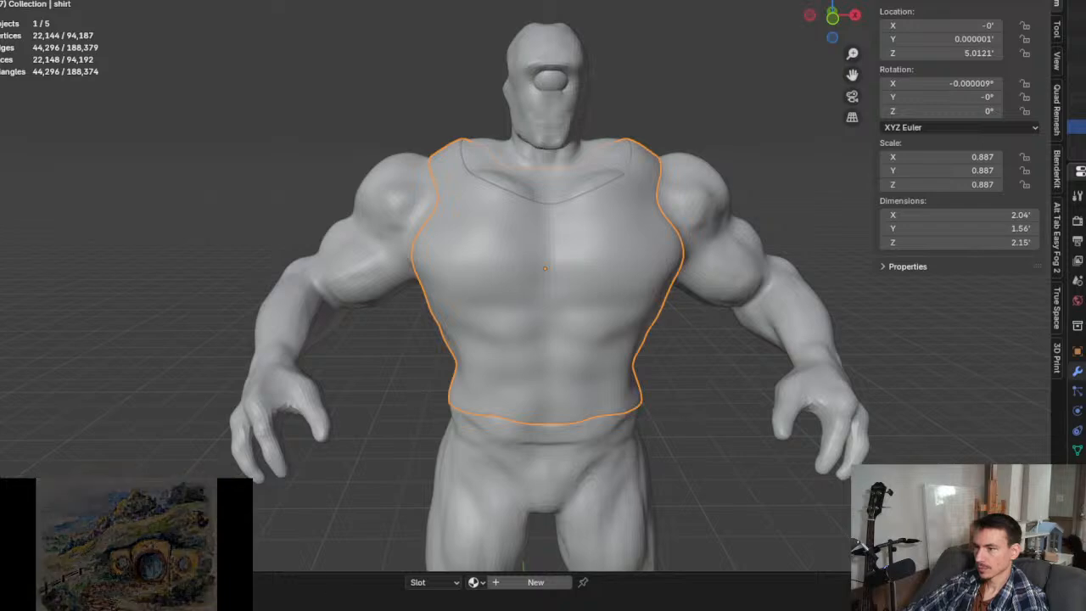
Step: Examine the smoothed shirt from the front and side, checking its fit at the neckline, chest and arm openings
middle_drag(695, 359, 690, 336)
scroll(689, 335, down, 3)
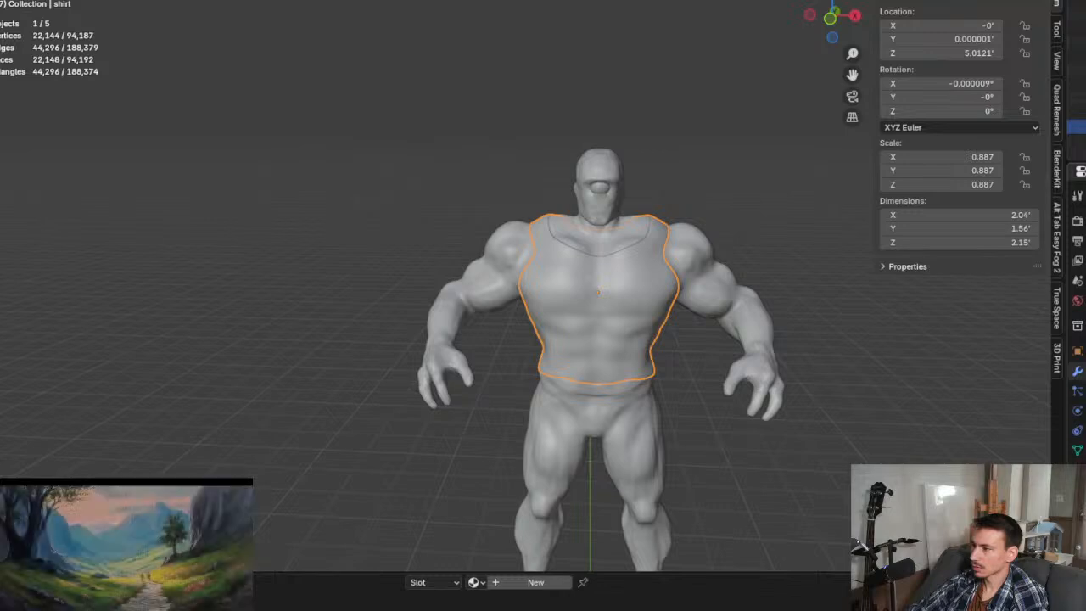
scroll(670, 331, up, 3)
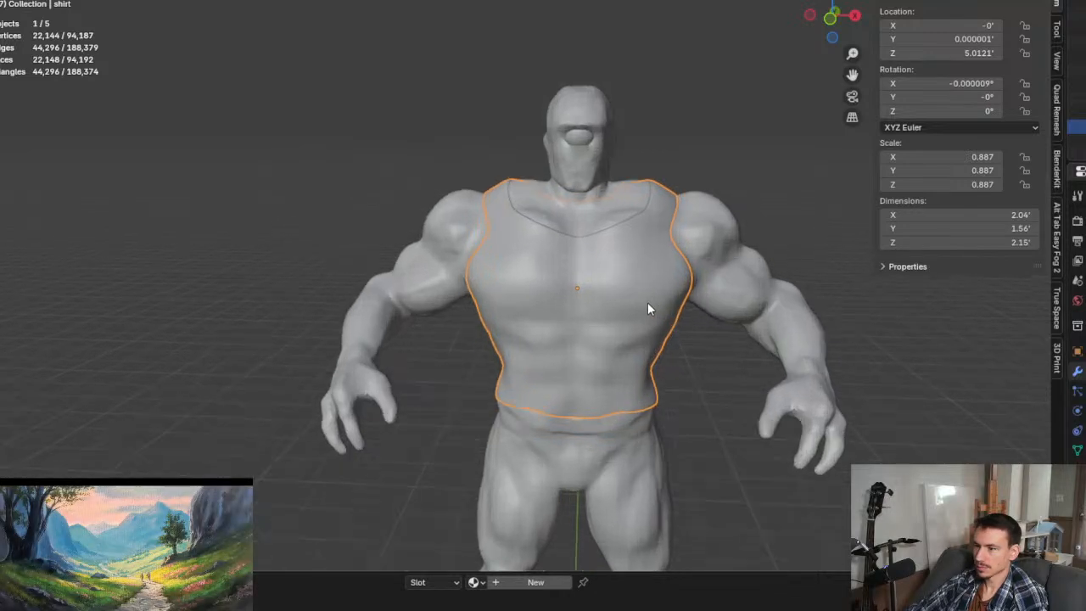
mouse_move(659, 337)
middle_down()
mouse_move(779, 342)
mouse_move(637, 332)
mouse_move(659, 342)
middle_up()
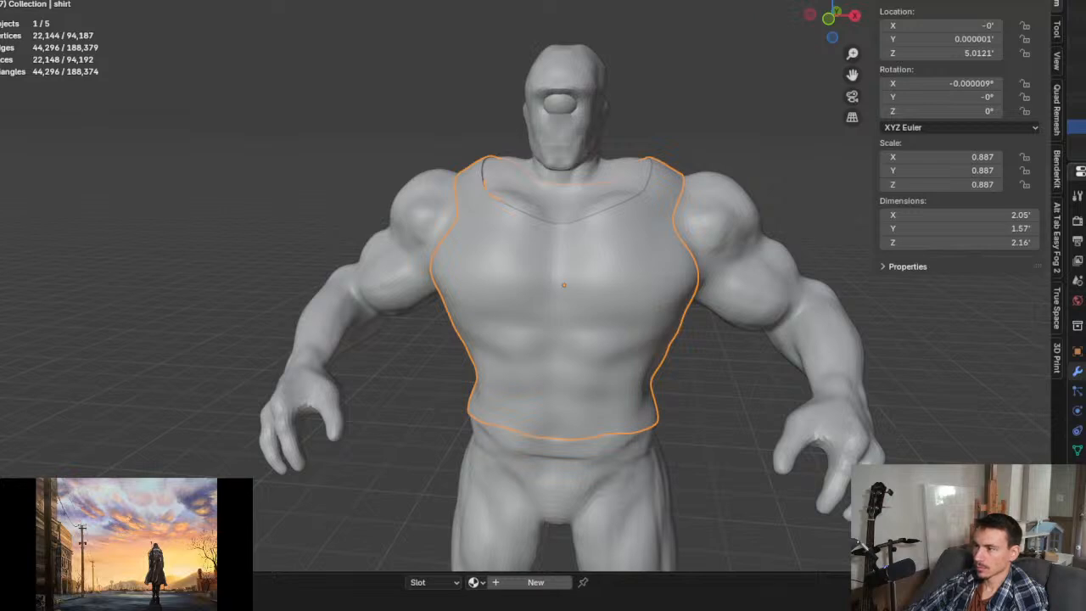
scroll(594, 229, up, 4)
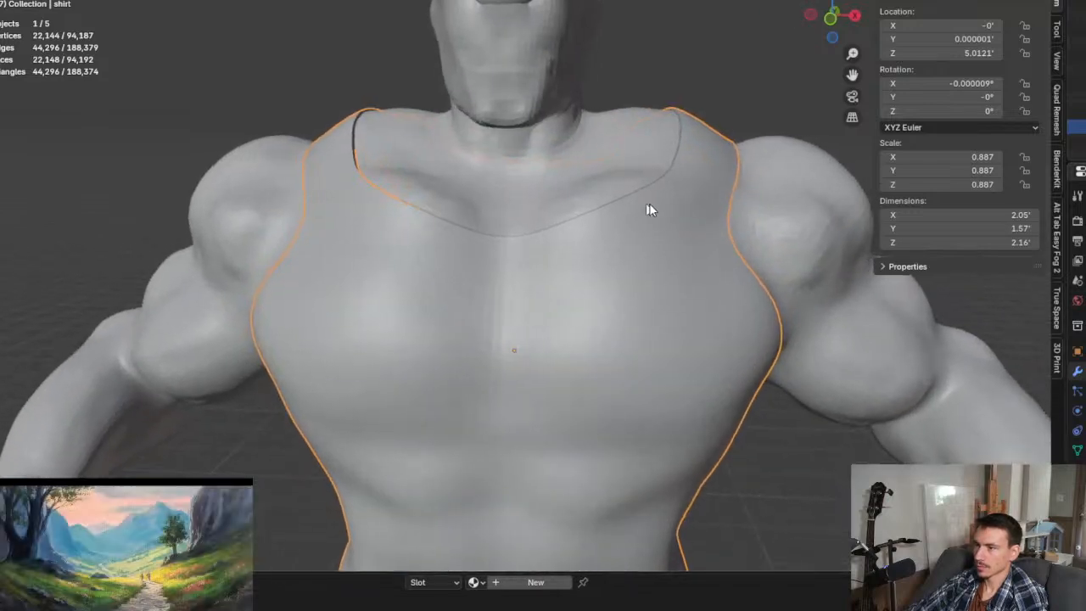
mouse_move(648, 209)
middle_down()
mouse_move(747, 196)
mouse_move(846, 242)
mouse_move(829, 219)
mouse_move(780, 201)
mouse_move(687, 201)
mouse_move(625, 219)
mouse_move(741, 230)
mouse_move(664, 221)
middle_up()
scroll(662, 216, down, 5)
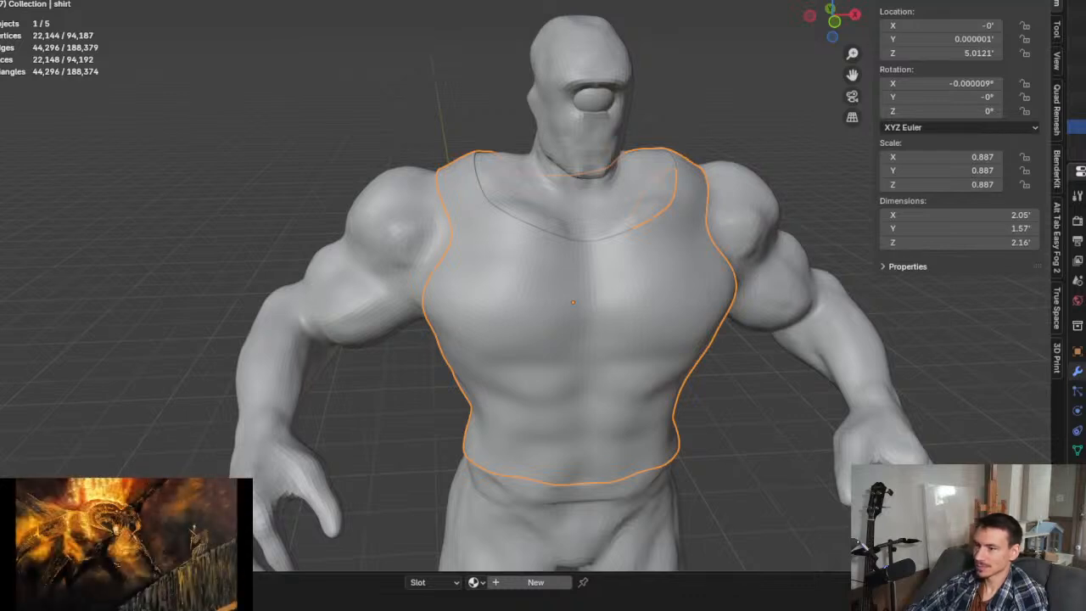
scroll(690, 317, up, 3)
middle_drag(690, 318, 873, 339)
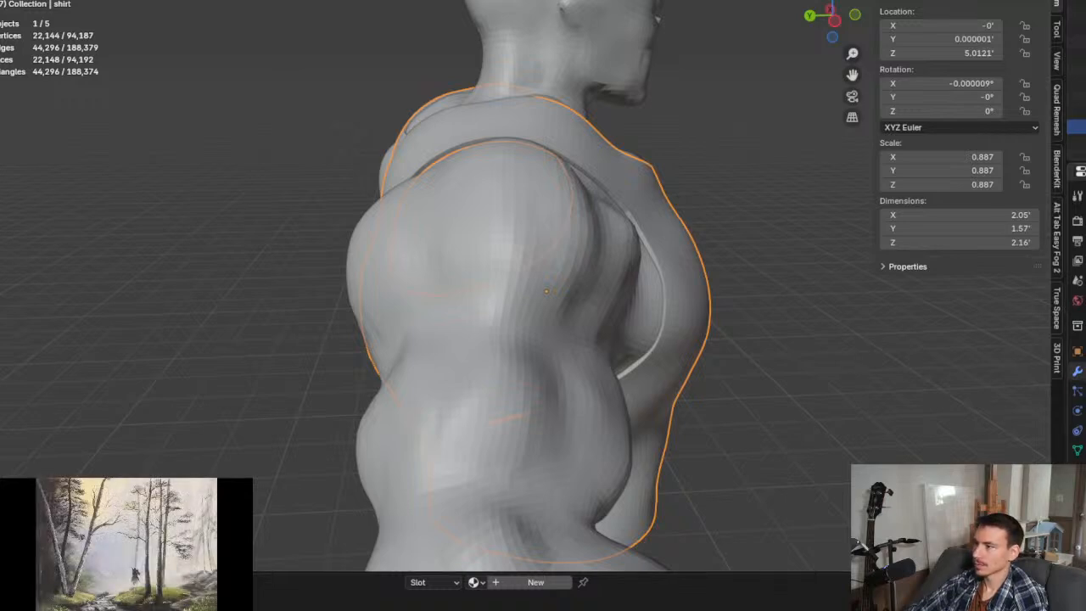
scroll(777, 197, up, 5)
middle_drag(777, 197, 804, 286)
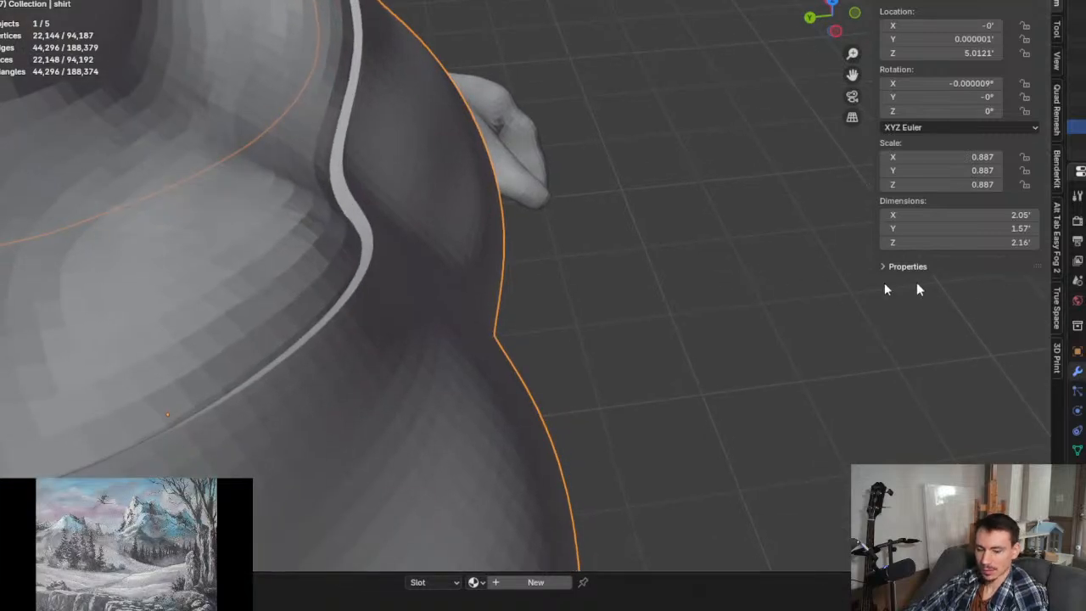
Step: Turn on X-ray display and examine the shirt's inner and outer outlines against the body, including from the front view
key(alt+z)
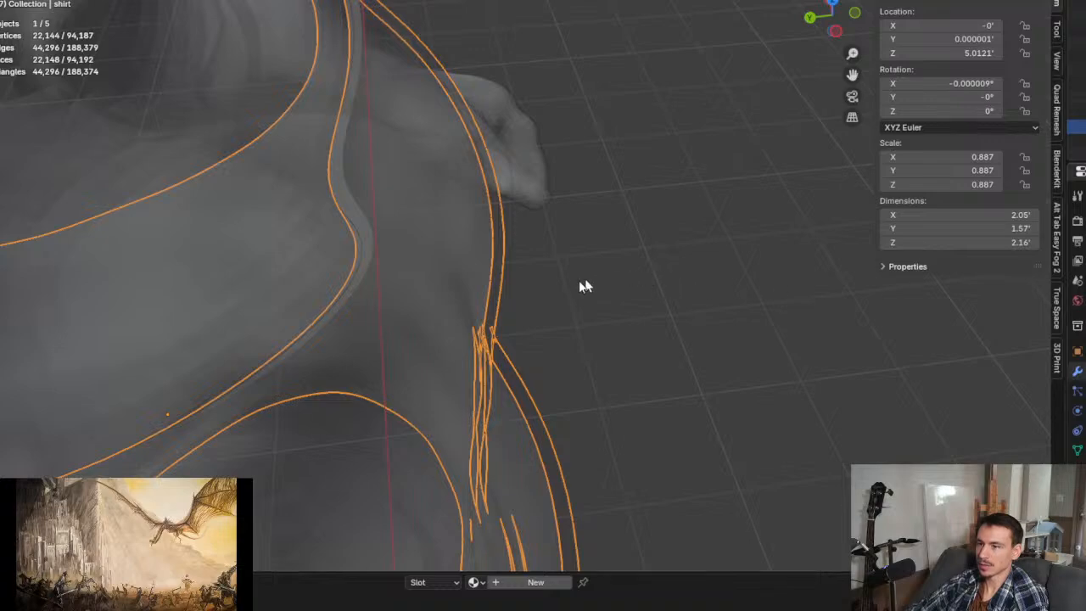
middle_drag(583, 287, 449, 237)
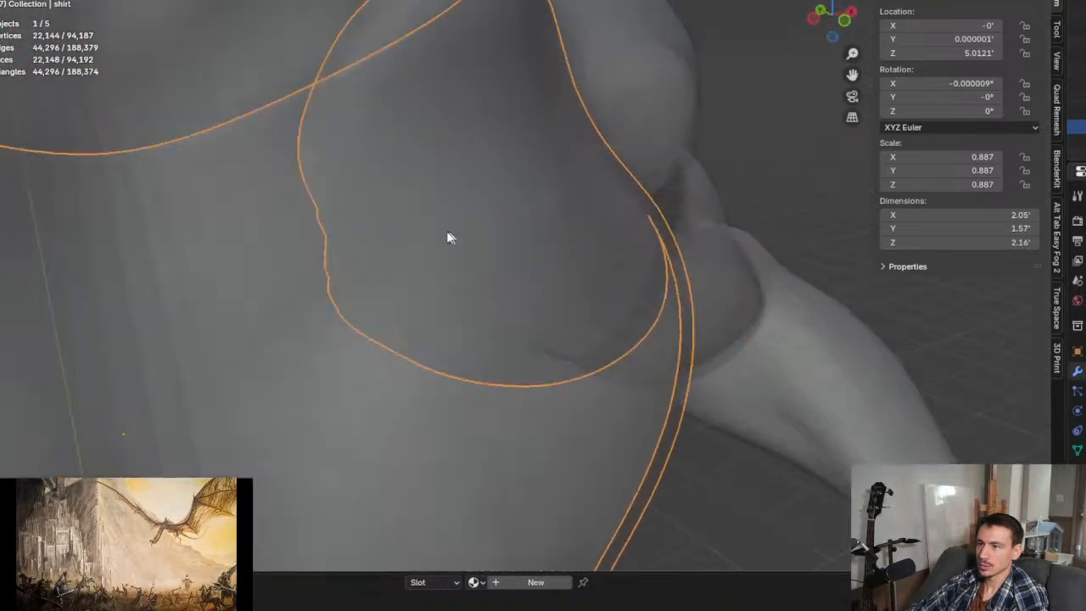
scroll(449, 237, down, 6)
middle_drag(524, 272, 589, 265)
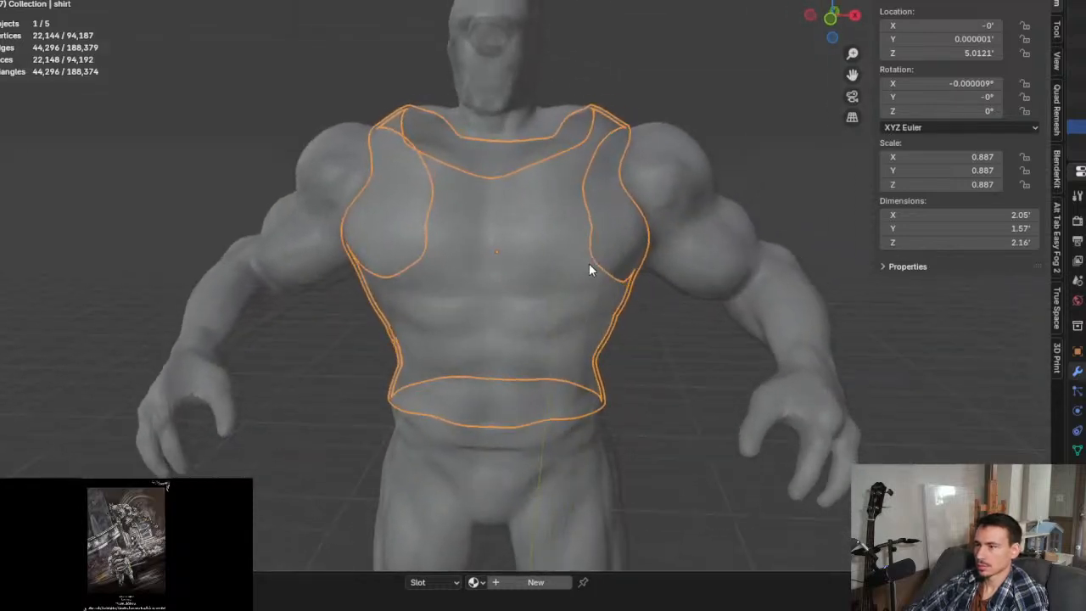
key(KP_7)
scroll(624, 288, down, 3)
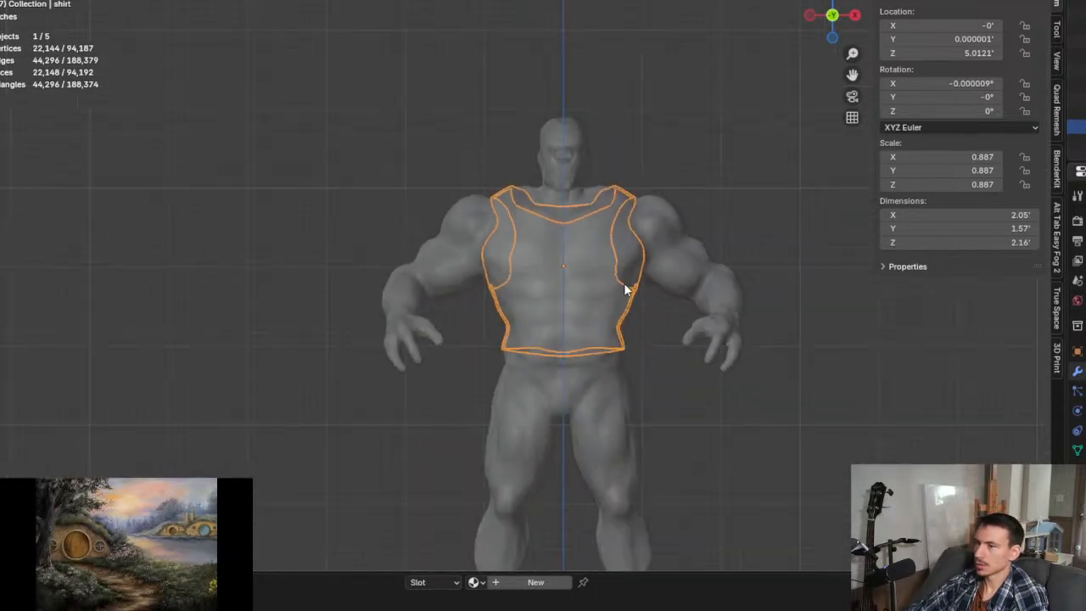
scroll(562, 274, down, 1)
shift+middle_drag(562, 274, 472, 244)
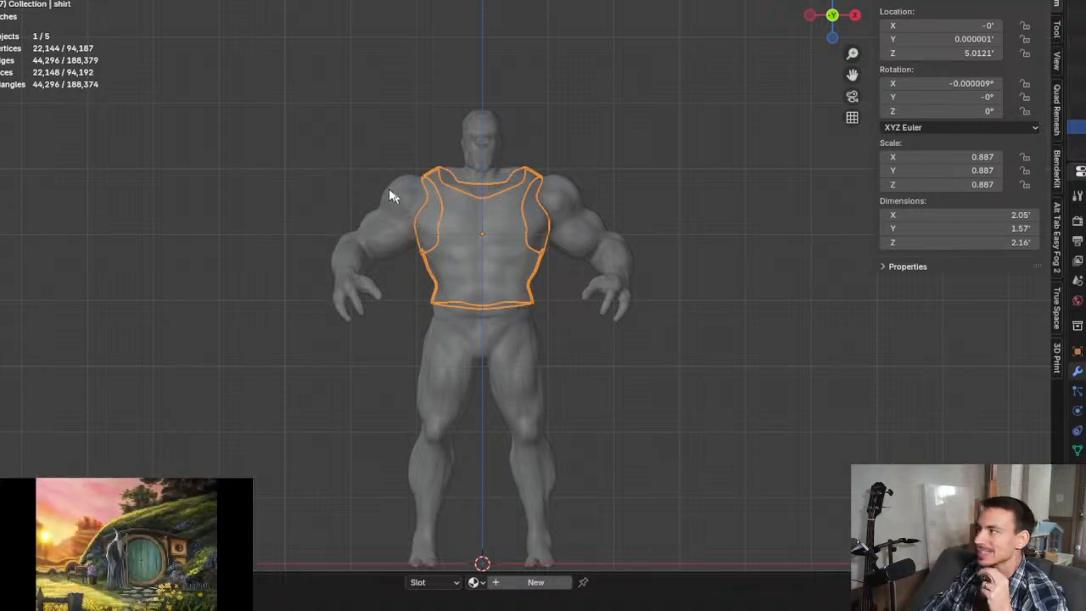
scroll(469, 180, up, 2)
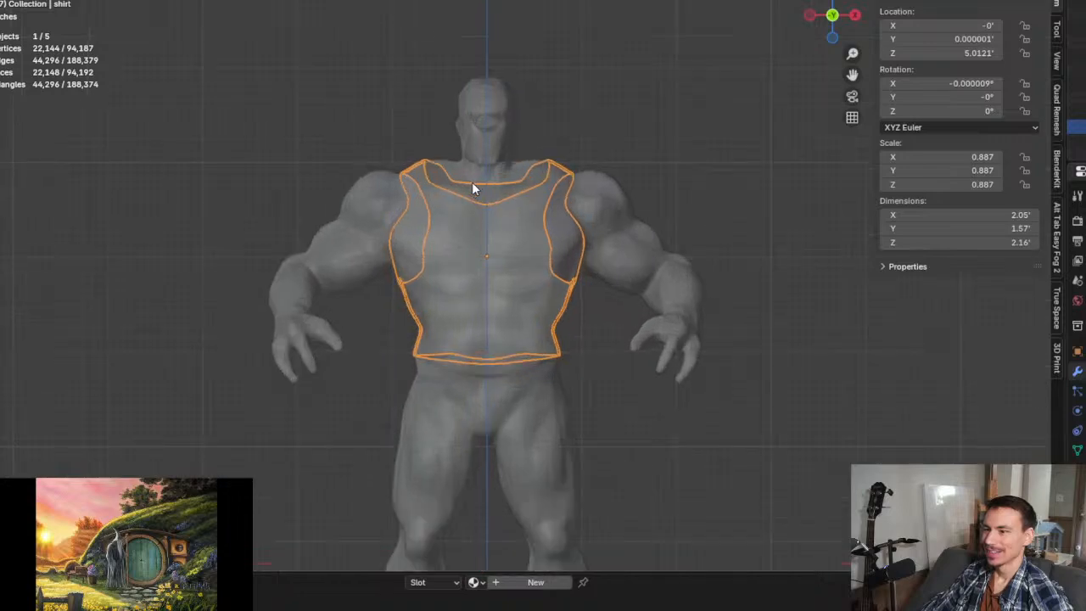
scroll(484, 236, down, 2)
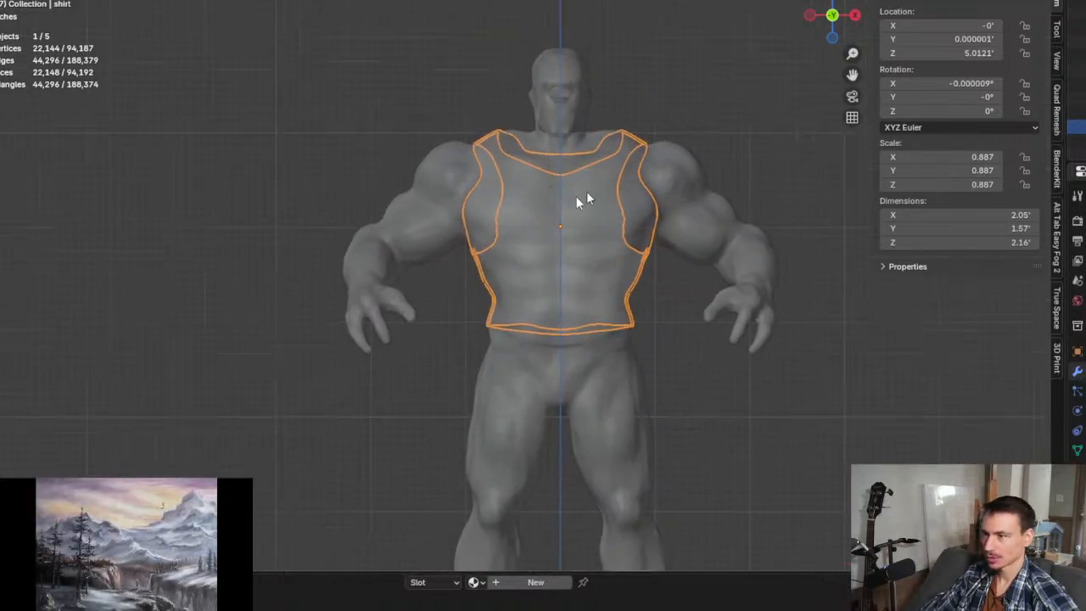
shift+middle_drag(582, 207, 540, 133)
scroll(472, 193, up, 2)
middle_drag(472, 193, 511, 206)
Step: Deselect the shirt and turn X-ray display off again
click(592, 323)
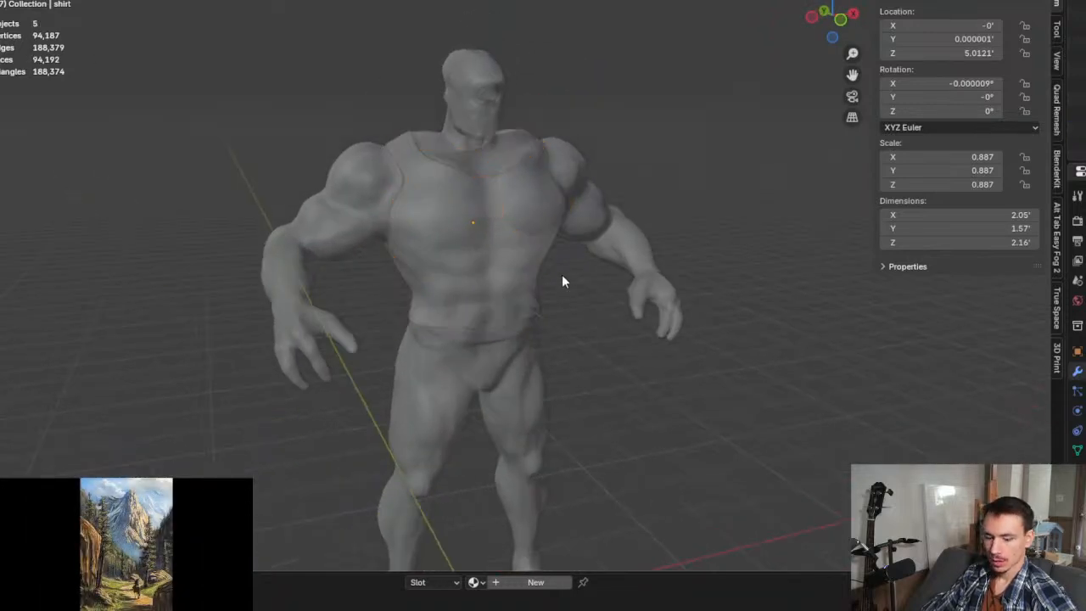
key(Tab)
key(Tab)
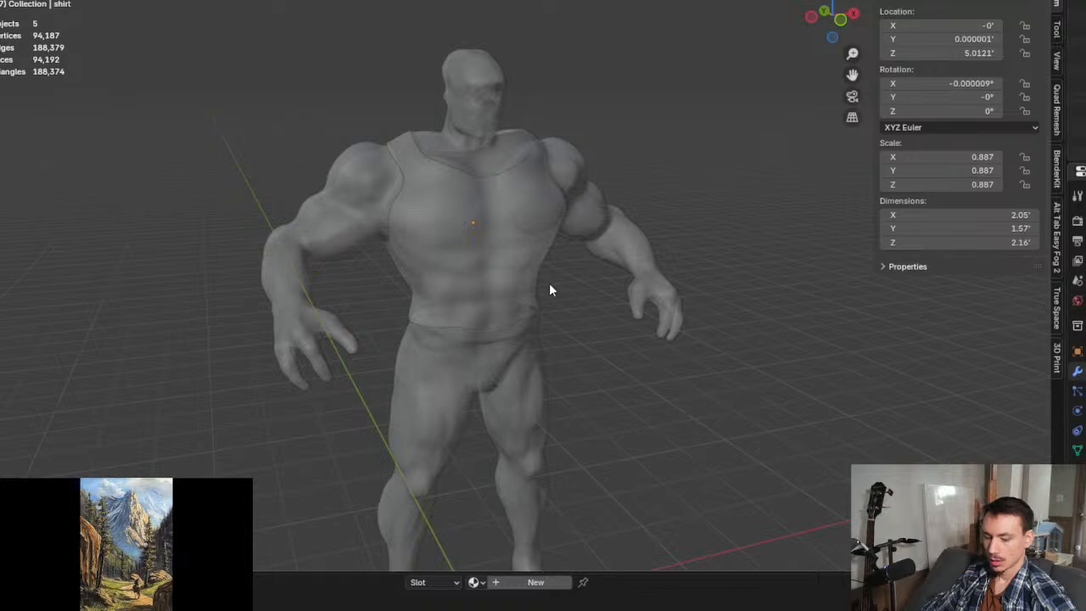
middle_drag(549, 290, 596, 366)
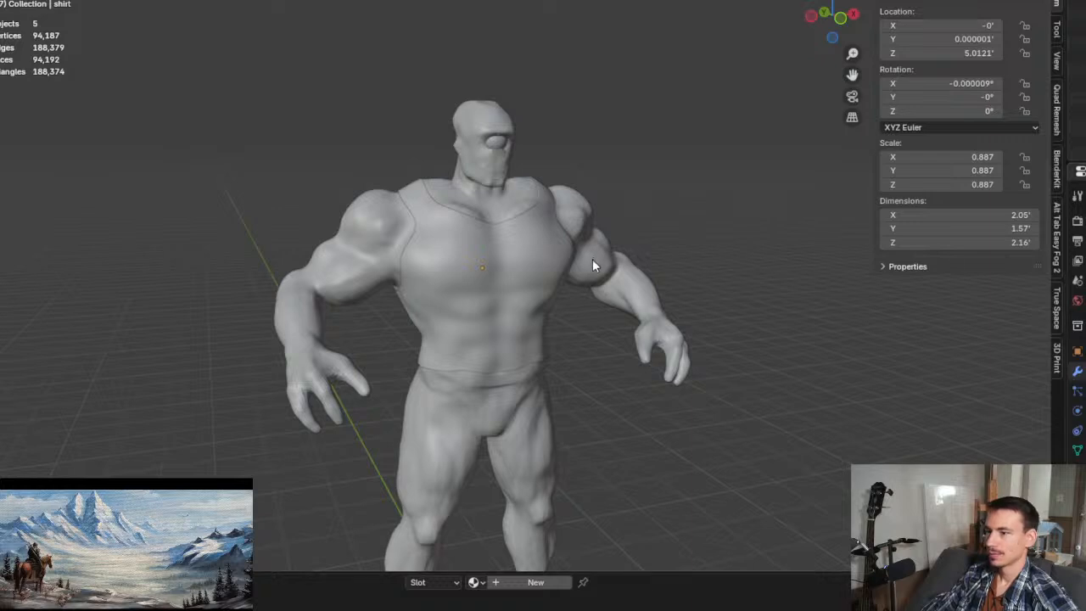
Step: Examine how the shirt sits on the full character and inspect its edge thickness around the neckline
mouse_move(546, 311)
middle_down()
mouse_move(569, 315)
mouse_move(531, 324)
middle_up()
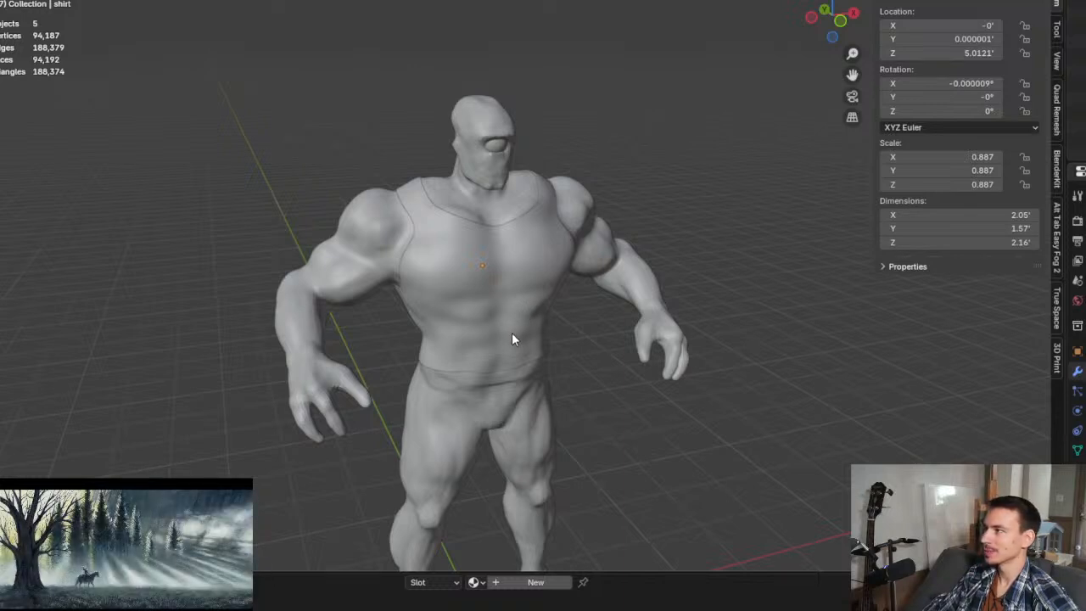
scroll(511, 336, up, 5)
middle_drag(519, 296, 265, 331)
middle_drag(233, 291, 485, 311)
scroll(622, 340, down, 5)
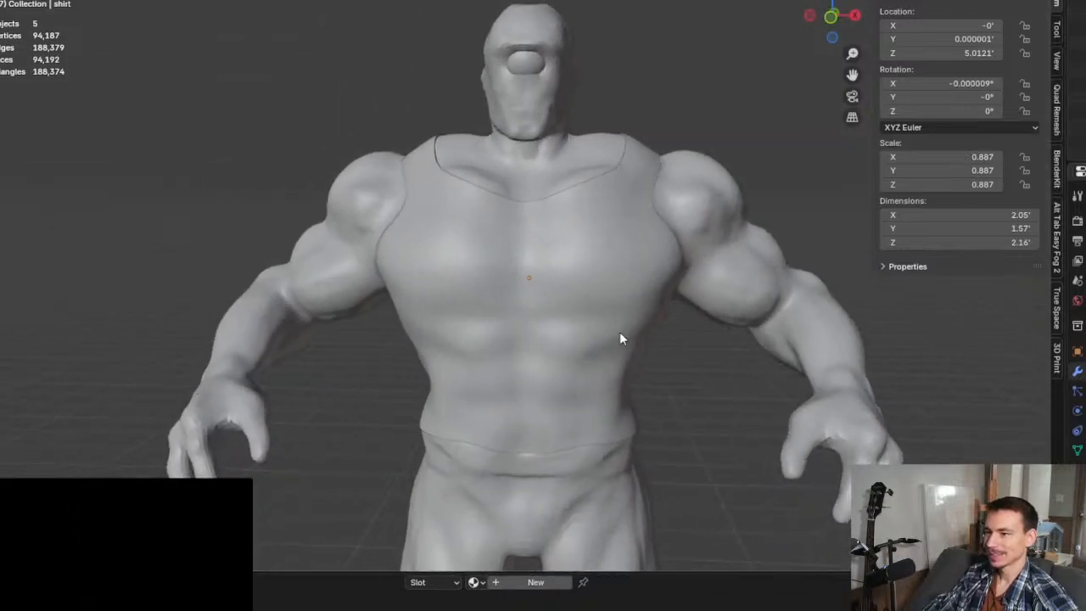
scroll(523, 252, up, 3)
middle_drag(545, 269, 566, 290)
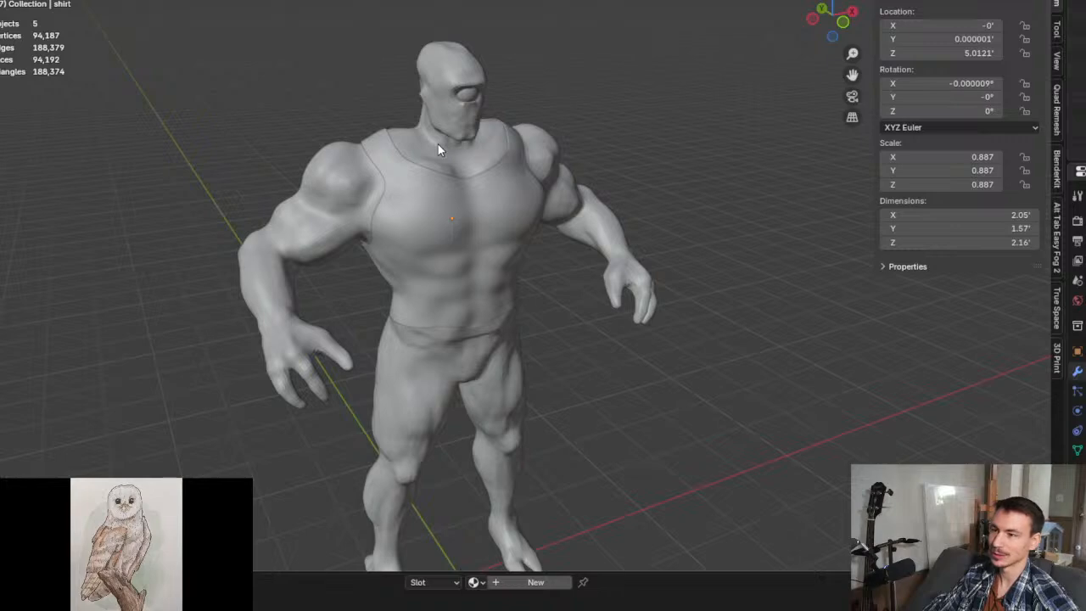
scroll(441, 112, up, 6)
middle_drag(492, 140, 636, 162)
scroll(398, 202, up, 2)
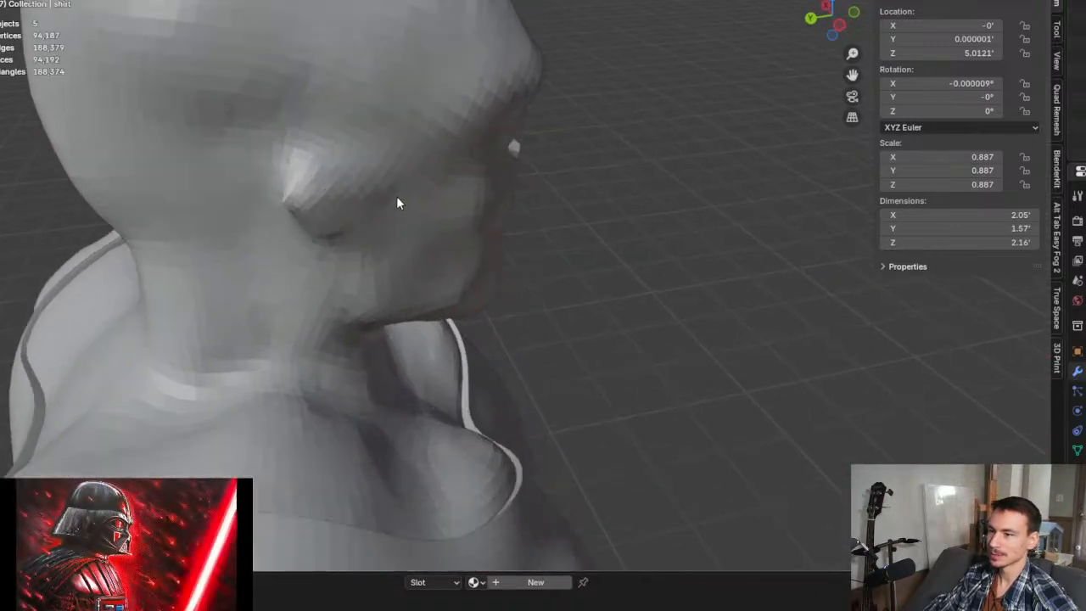
middle_drag(396, 203, 300, 196)
scroll(208, 169, down, 5)
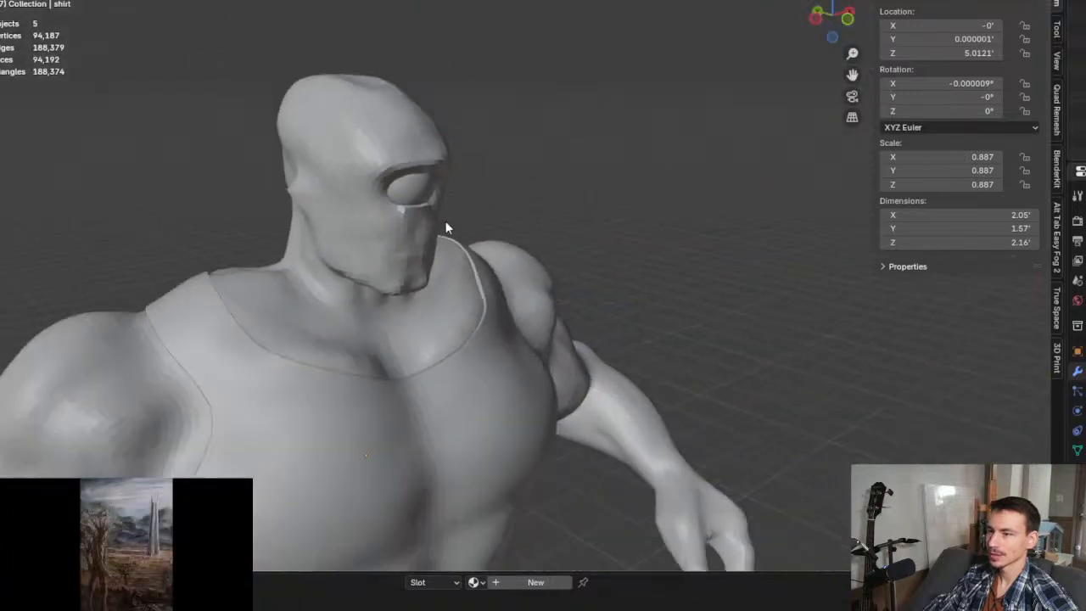
Step: Switch the shirt to Sculpt Mode and pull its waist hem lower at the front with symmetrical strokes
middle_drag(445, 222, 393, 37)
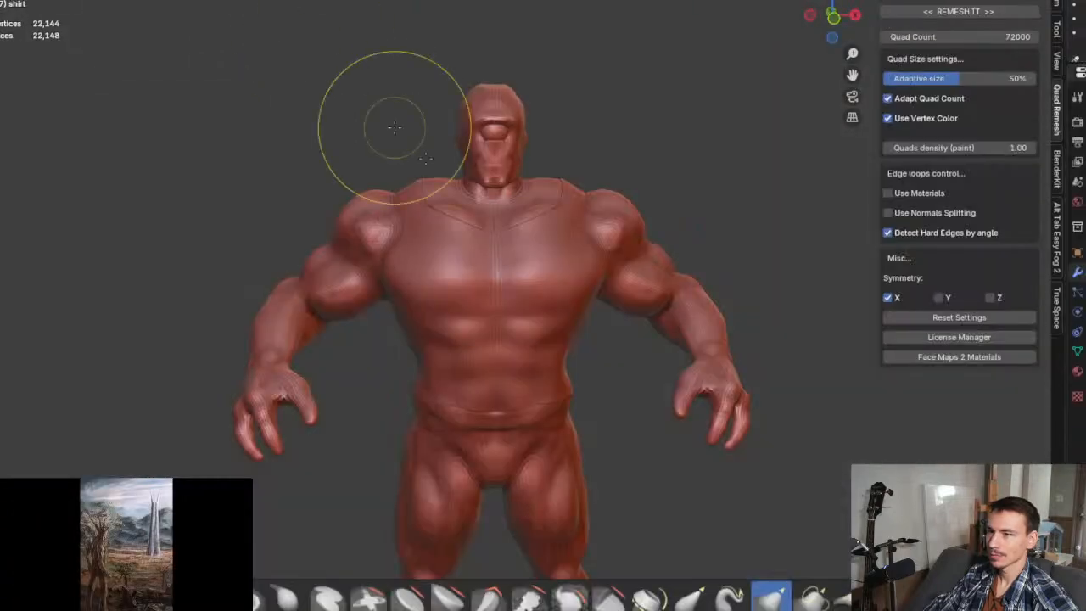
scroll(516, 274, down, 3)
scroll(516, 274, up, 3)
mouse_move(517, 274)
middle_down()
mouse_move(450, 280)
mouse_move(444, 300)
mouse_move(542, 289)
mouse_move(517, 286)
mouse_move(521, 299)
mouse_move(487, 287)
mouse_move(512, 298)
middle_up()
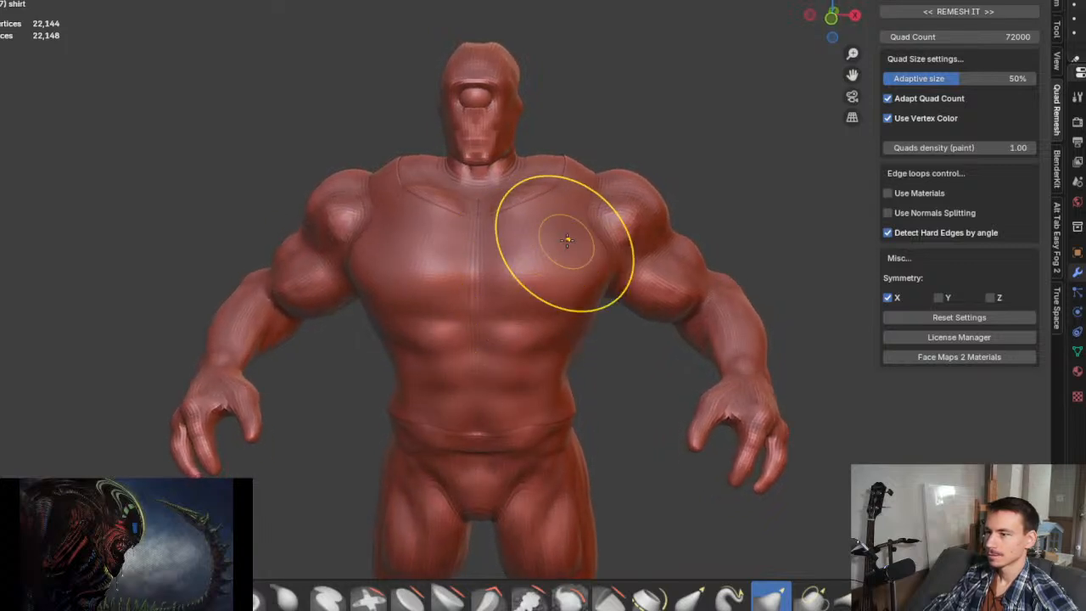
mouse_move(514, 242)
middle_down()
mouse_move(482, 235)
mouse_move(434, 257)
mouse_move(602, 235)
mouse_move(520, 218)
mouse_move(467, 231)
mouse_move(519, 240)
middle_up()
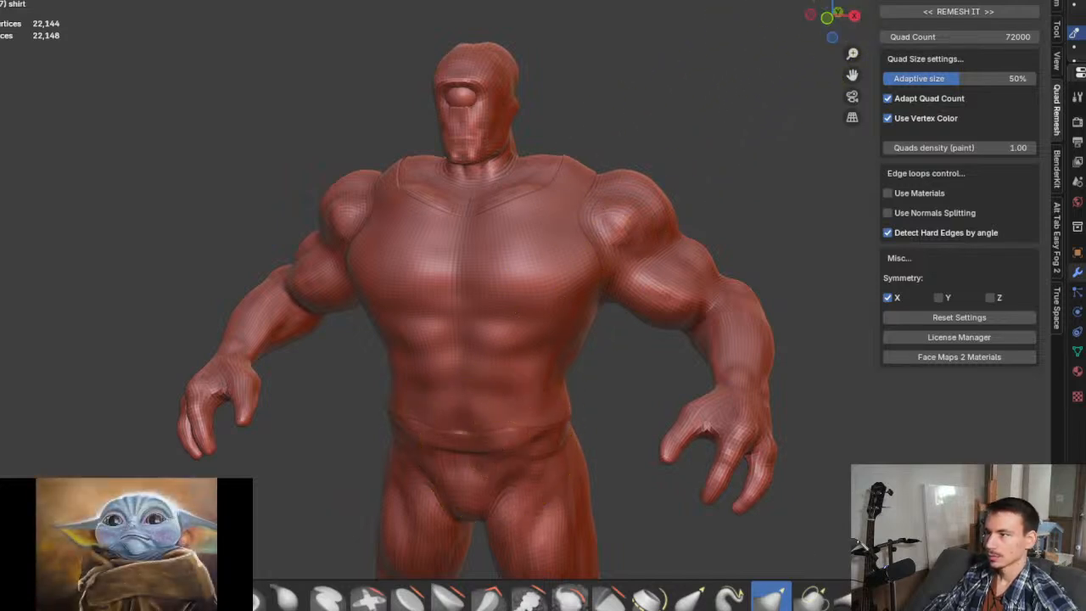
middle_drag(615, 339, 516, 339)
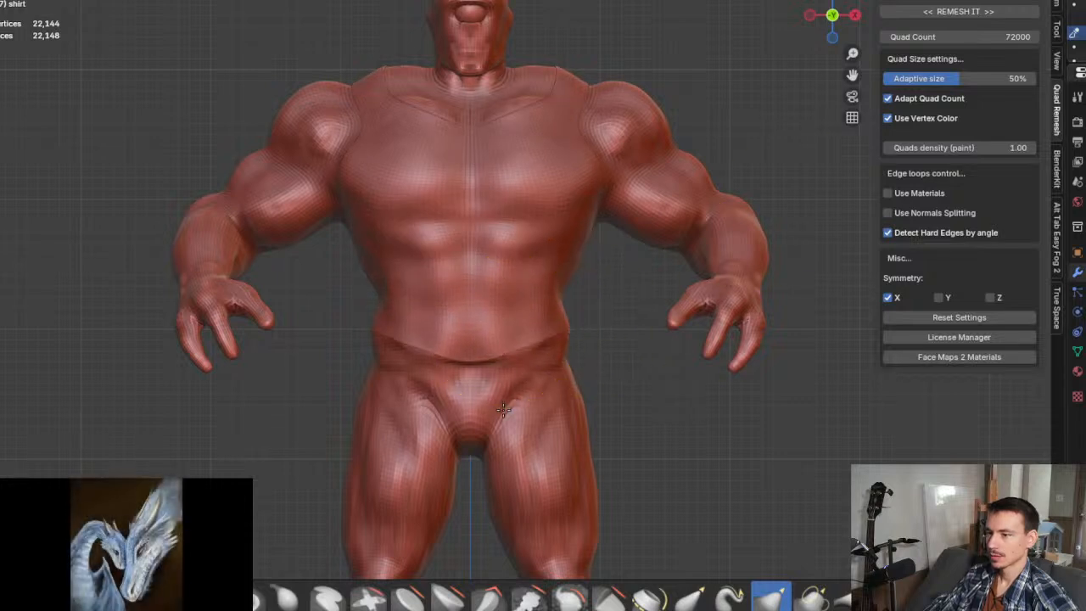
middle_drag(601, 349, 577, 347)
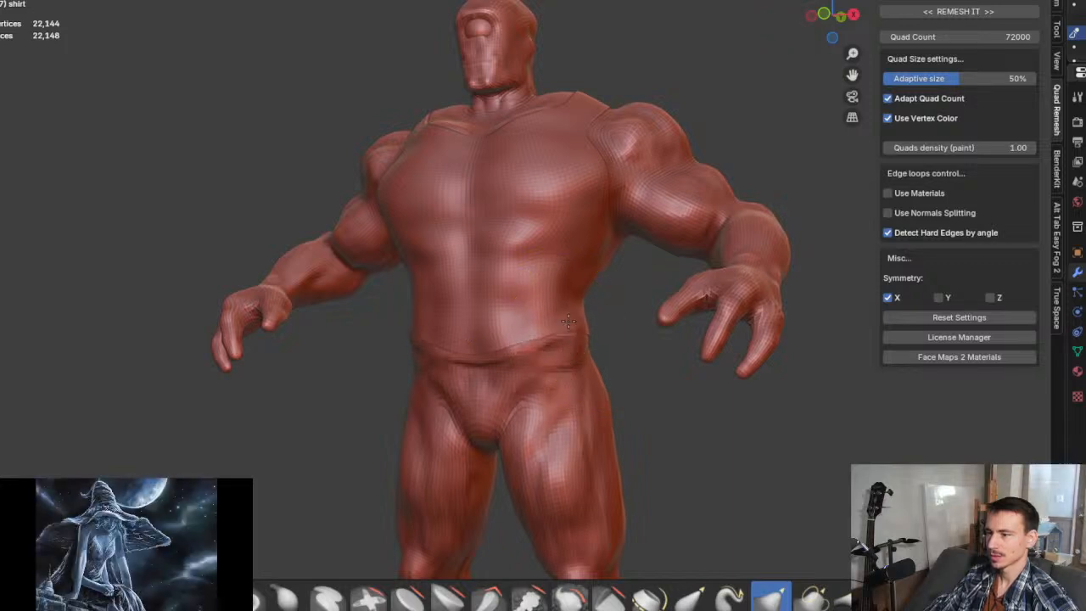
mouse_move(630, 332)
middle_down()
mouse_move(525, 332)
mouse_move(686, 347)
middle_up()
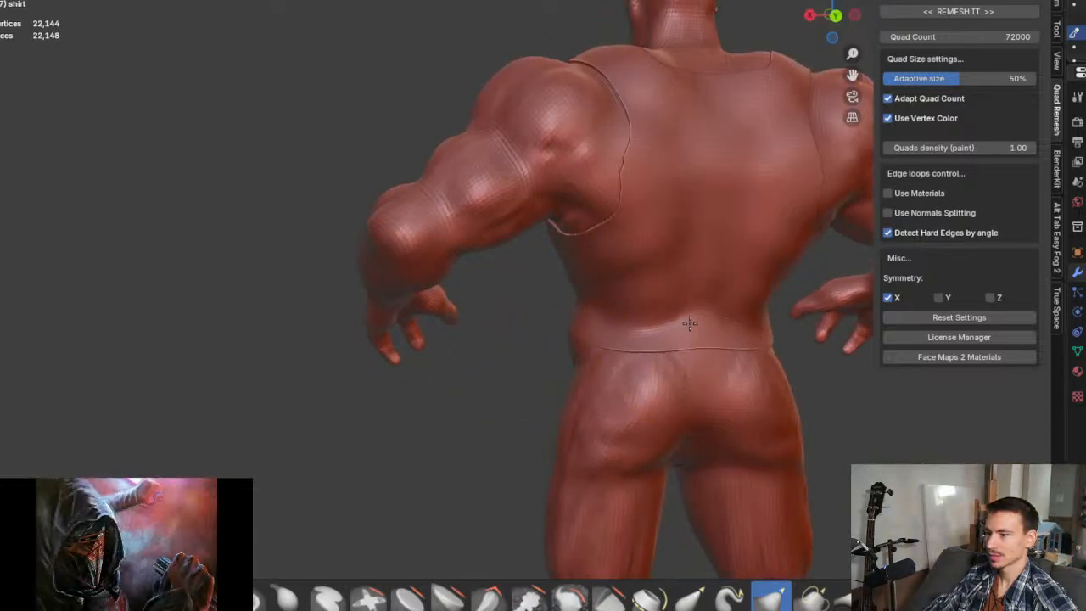
Step: Review the sculpted shirt from the waist up to the neckline and return to Object Mode
mouse_move(640, 337)
middle_down()
mouse_move(551, 344)
mouse_move(662, 358)
mouse_move(428, 390)
mouse_move(477, 323)
mouse_move(781, 358)
mouse_move(703, 363)
middle_up()
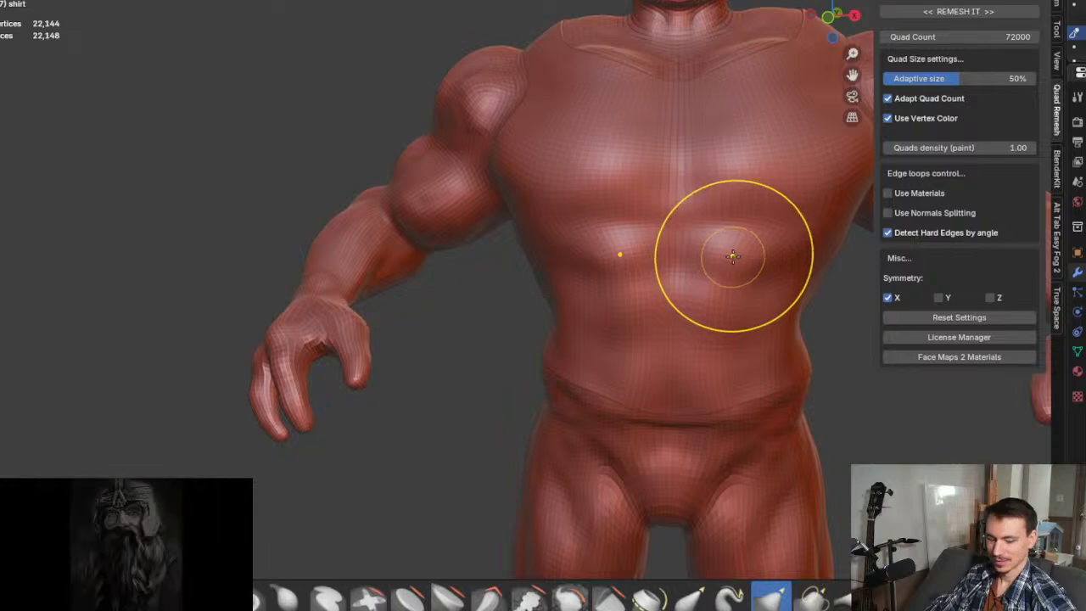
mouse_move(722, 252)
middle_down()
mouse_move(740, 322)
mouse_move(545, 478)
middle_up()
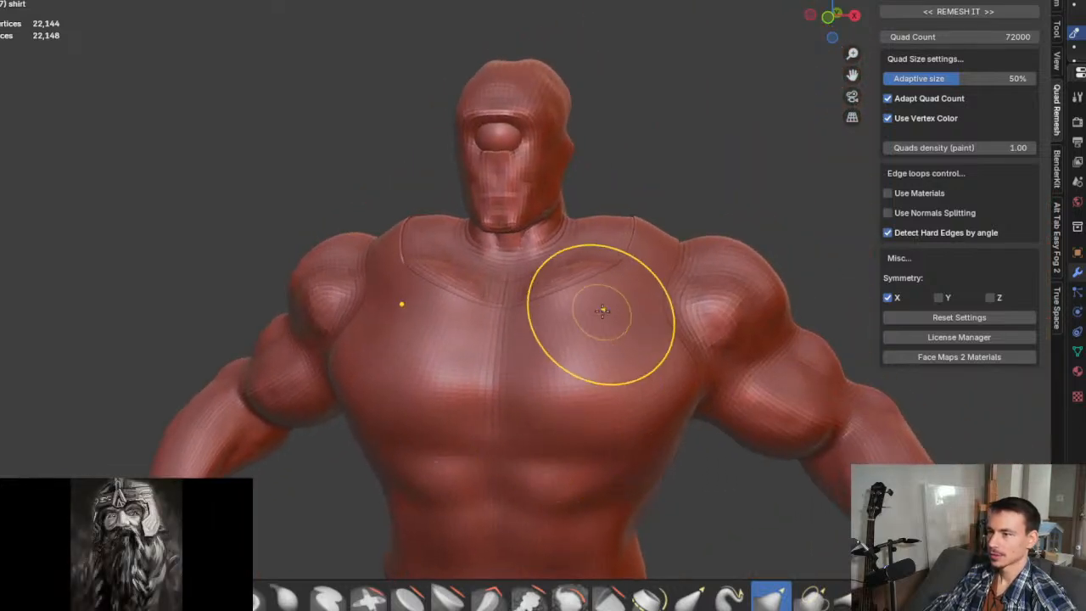
mouse_move(599, 308)
middle_down()
mouse_move(642, 340)
mouse_move(632, 356)
mouse_move(625, 296)
mouse_move(629, 335)
middle_up()
scroll(625, 296, down, 2)
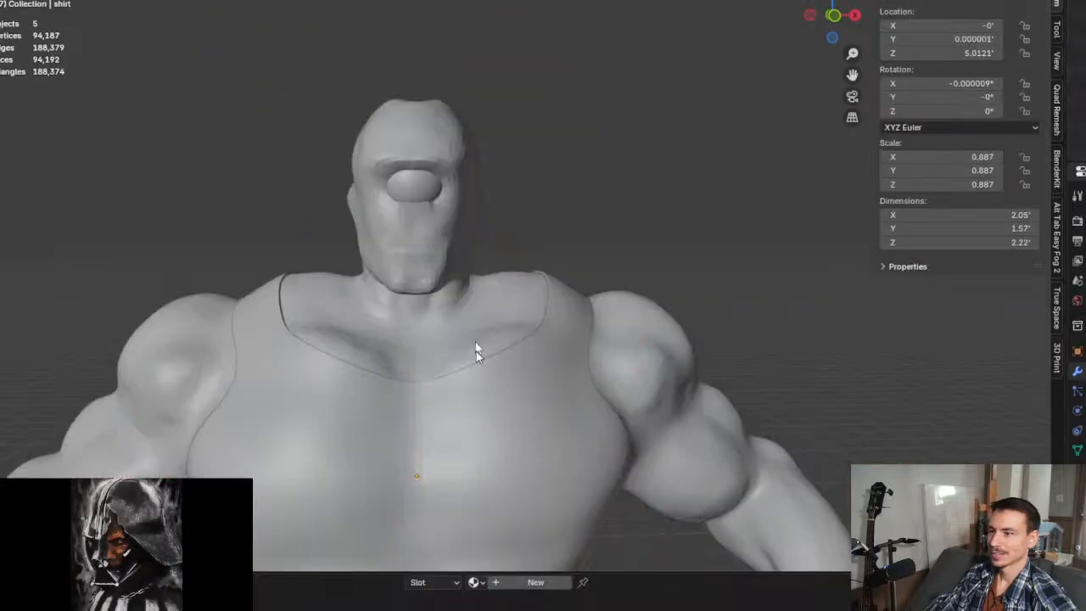
Step: Select the shirt and add a Shrinkwrap modifier to it with the character's body as the target
scroll(476, 351, down, 2)
shift+middle_drag(519, 426, 513, 254)
click(513, 254)
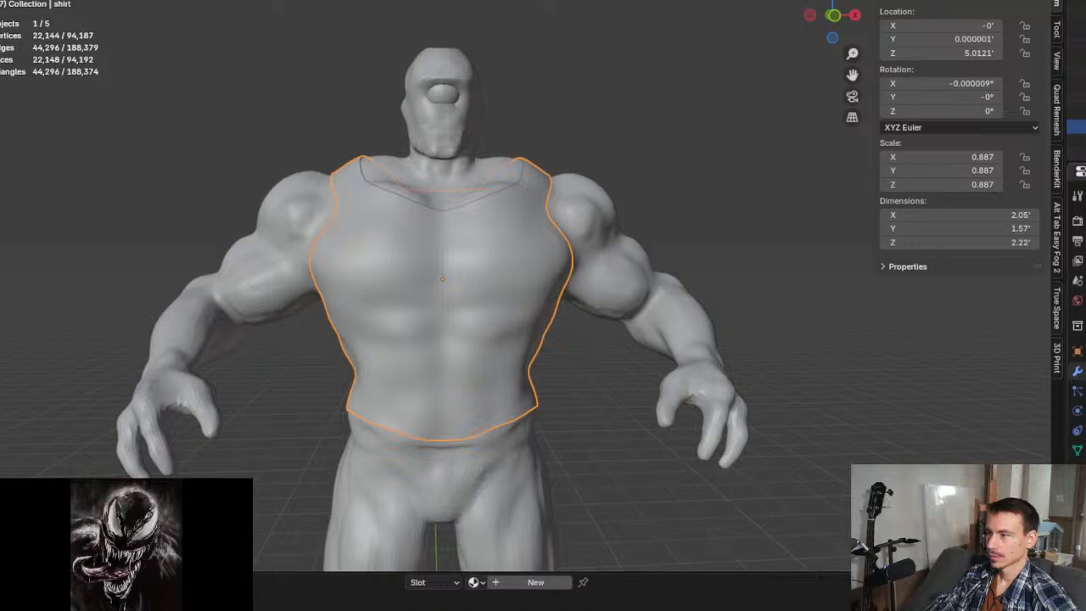
key(shift+a)
text(shr)
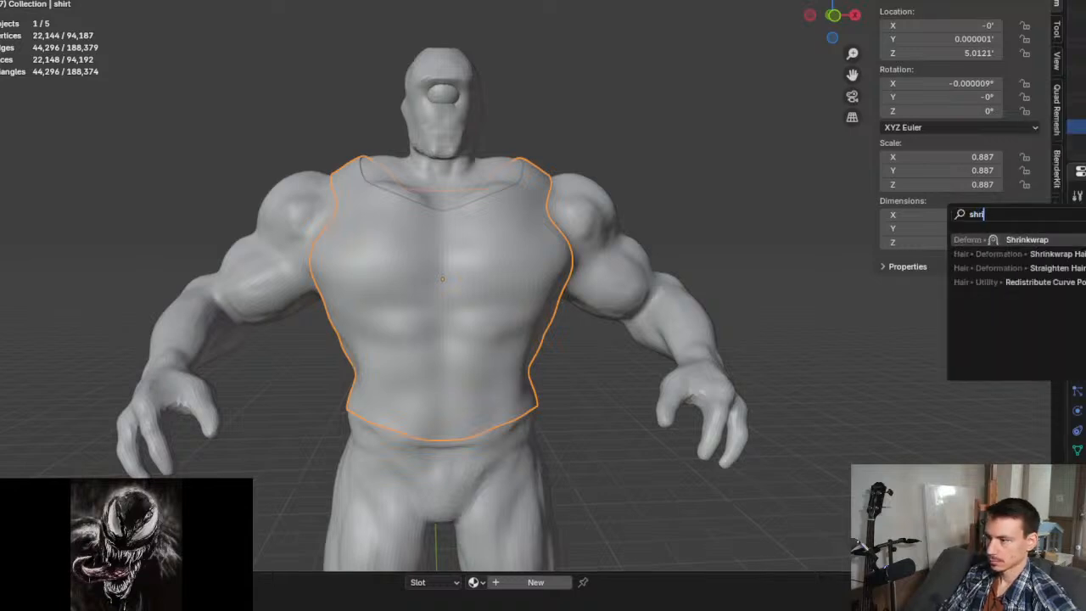
key(Return)
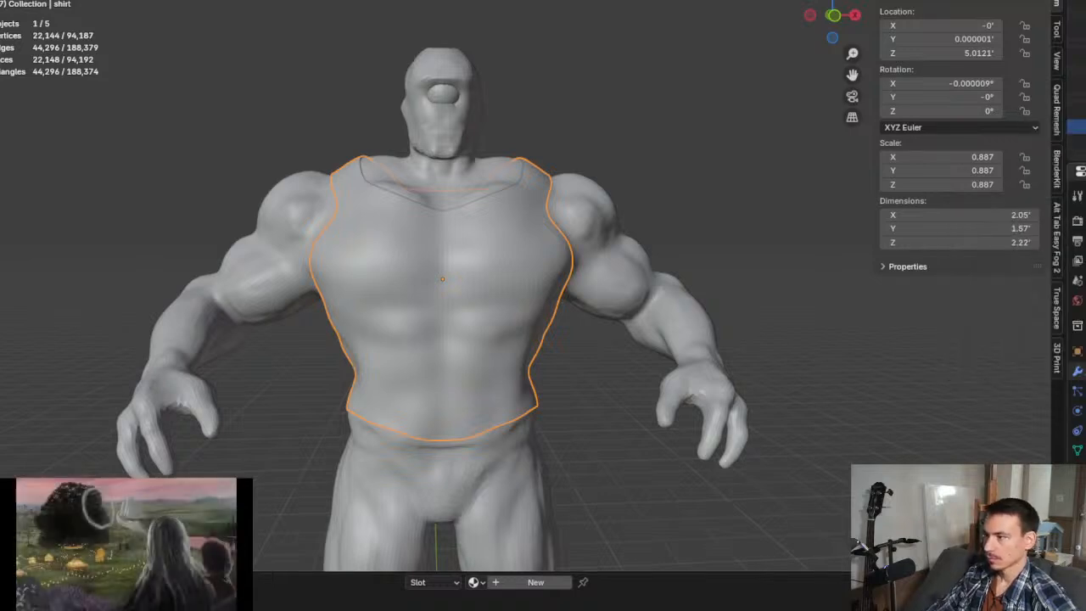
click(451, 174)
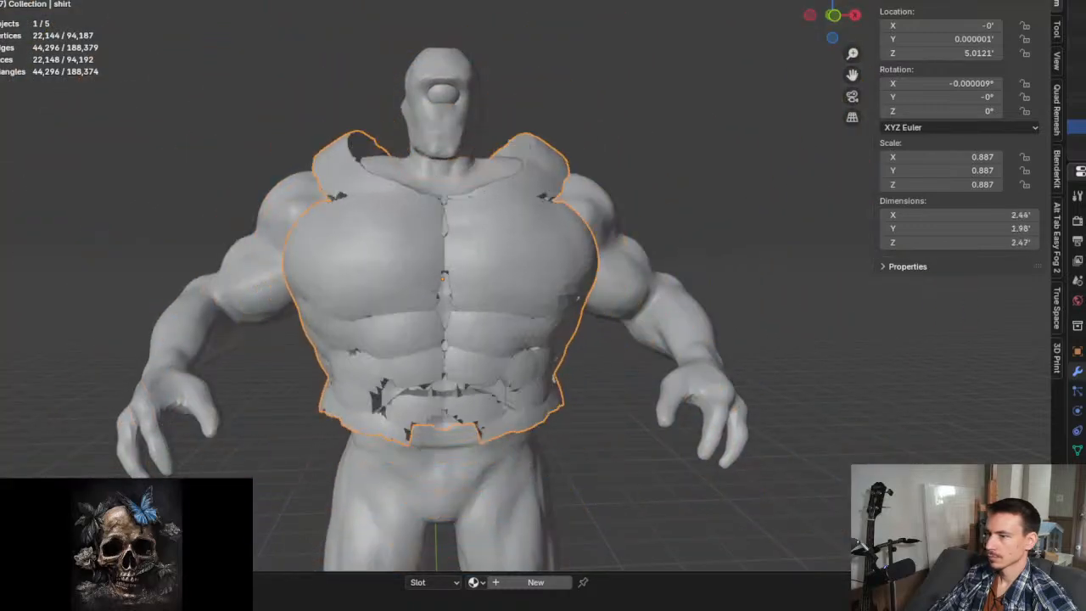
Step: Reduce the Shrinkwrap offset so the shirt hugs the body closely, checking the fit around the chest and neckline
key(ctrl+z)
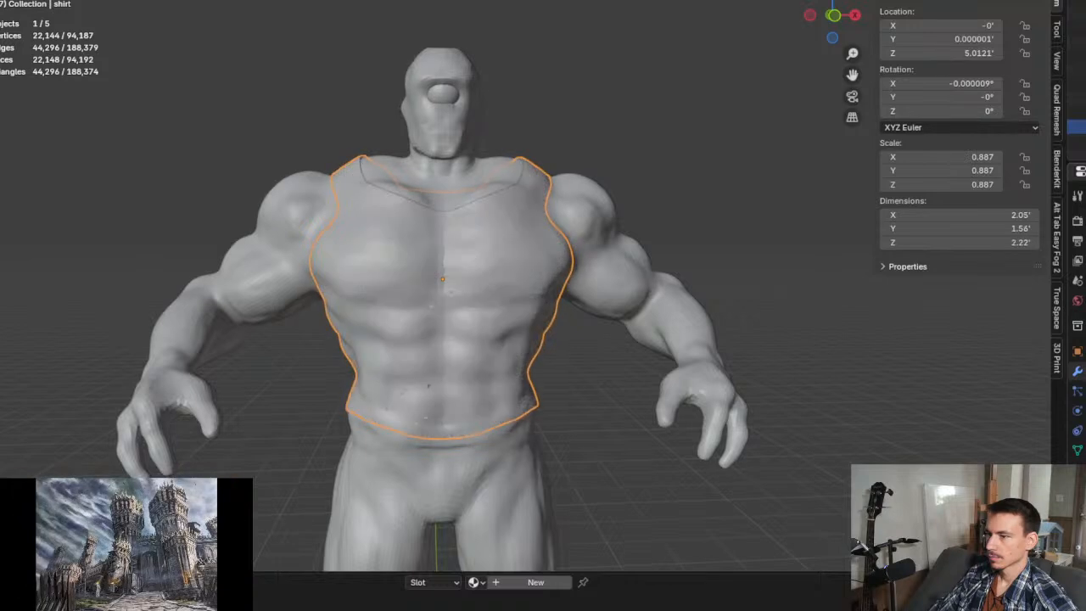
scroll(519, 185, up, 6)
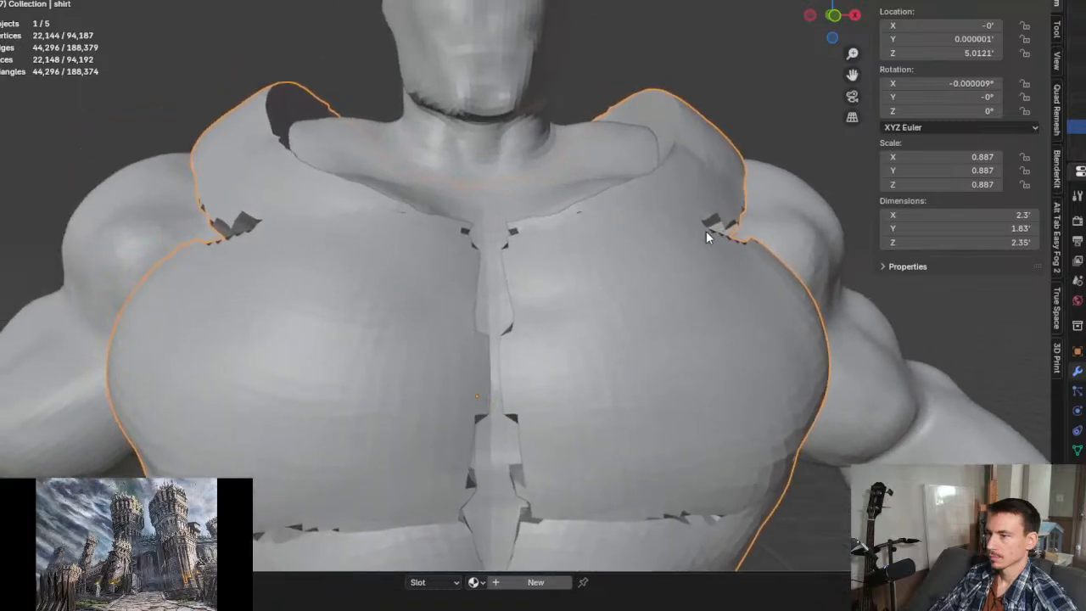
middle_drag(706, 231, 823, 259)
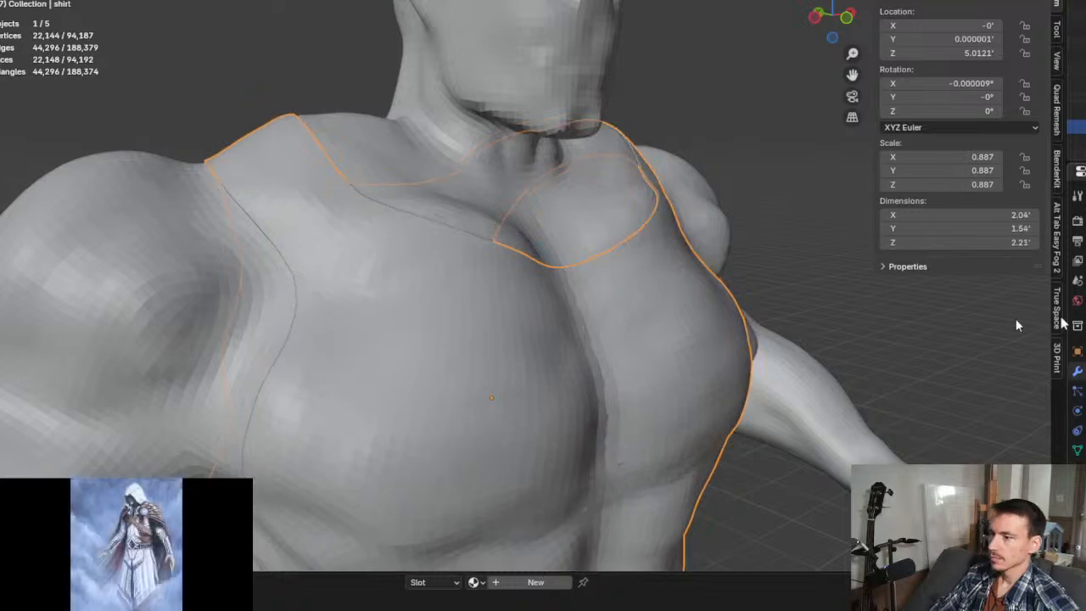
middle_drag(528, 244, 598, 267)
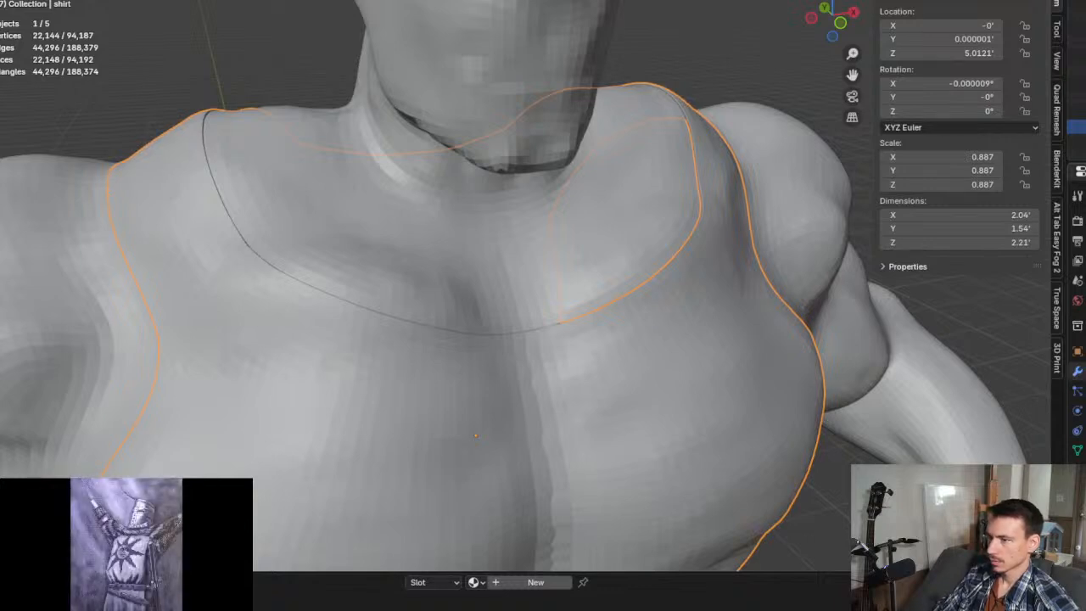
scroll(839, 365, down, 5)
middle_drag(727, 327, 623, 339)
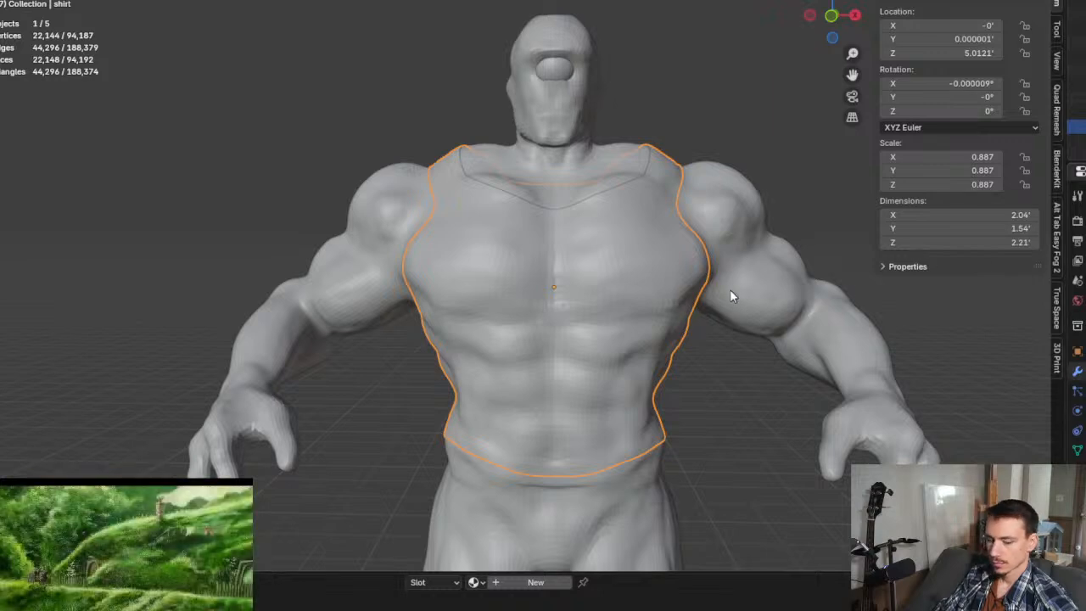
Step: Check the shirt without the Shrinkwrap effect in Sculpt Mode and Edit Mode, returning to Object Mode
key(space)
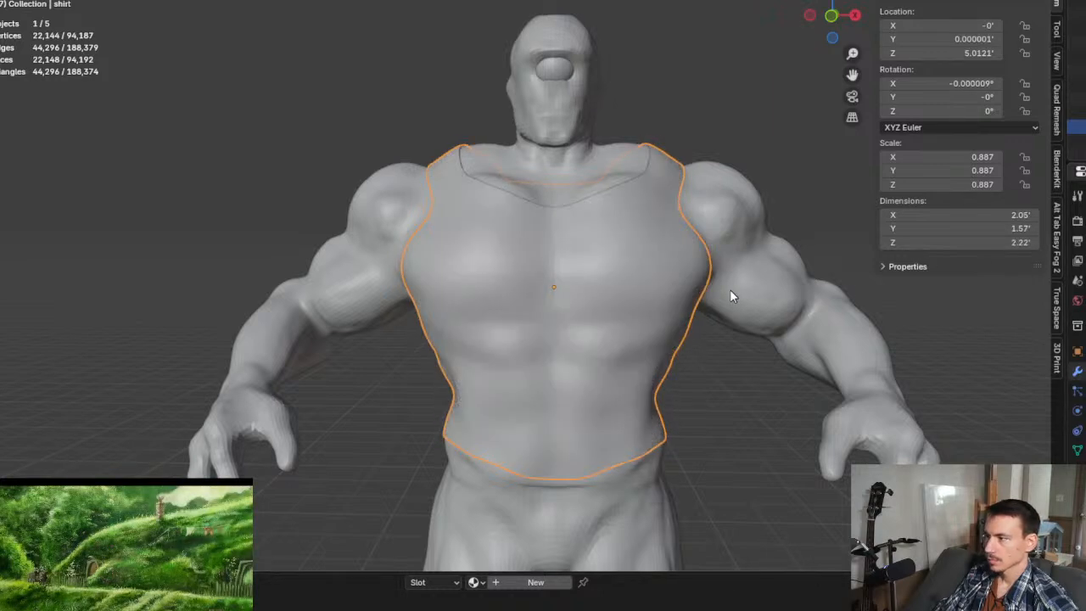
key(ctrl+Tab)
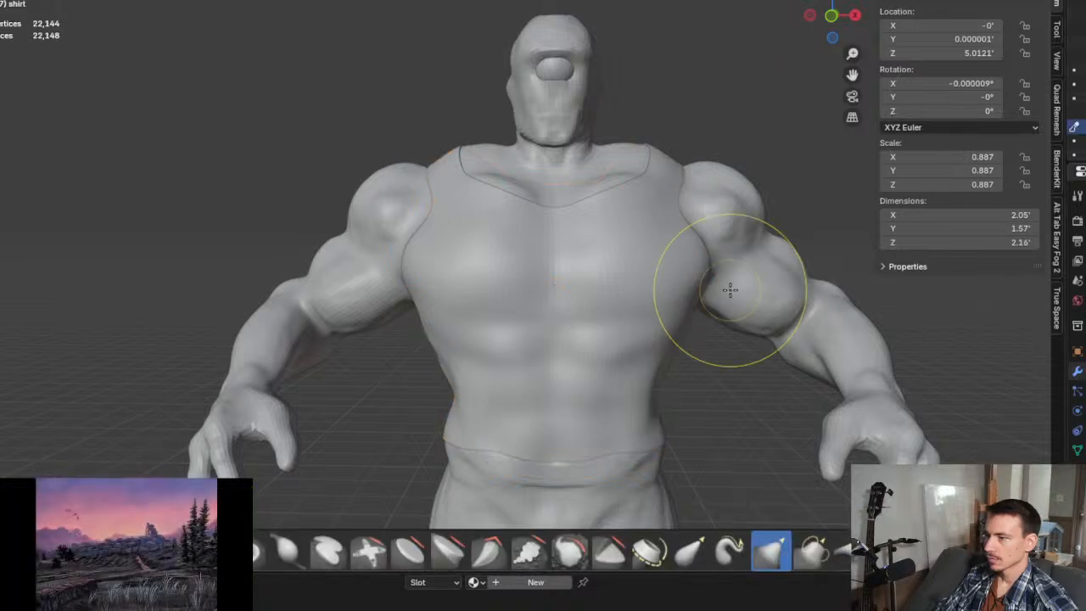
key(ctrl+Tab)
key(Tab)
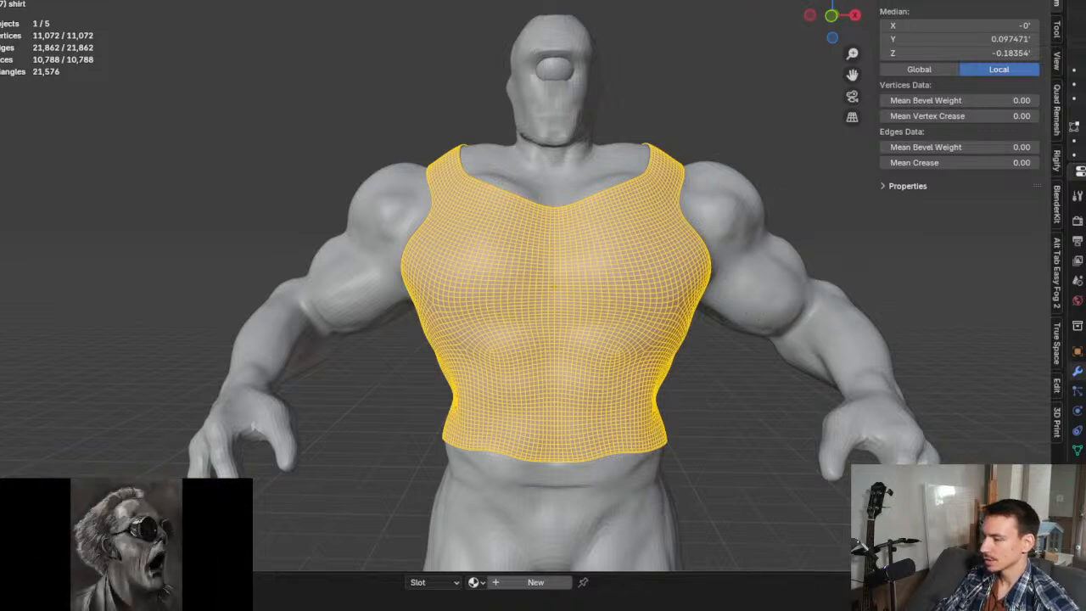
scroll(793, 281, up, 1)
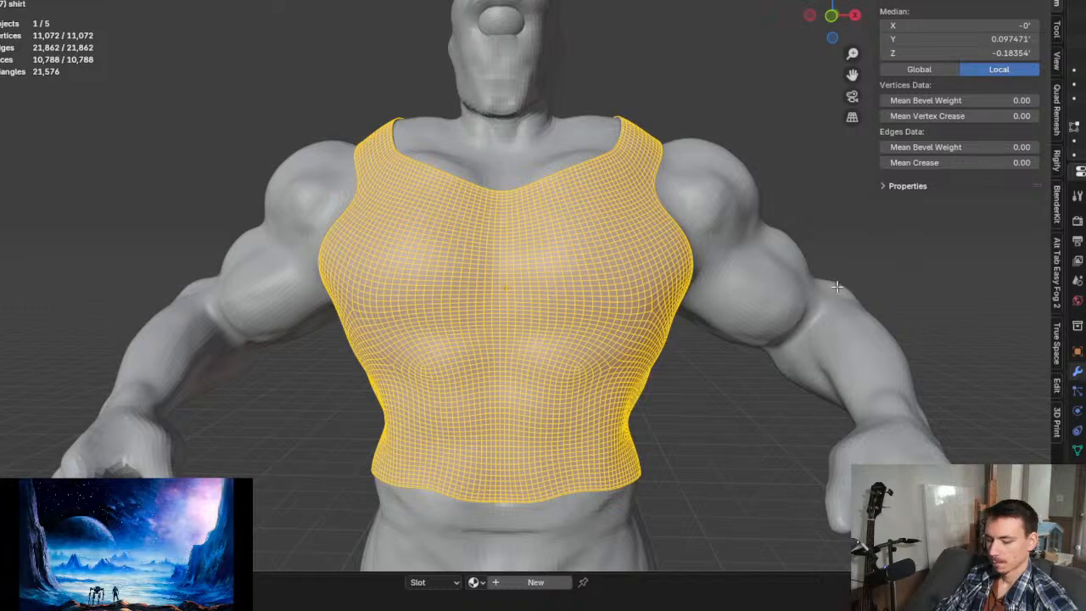
key(Tab)
key(ctrl+Tab)
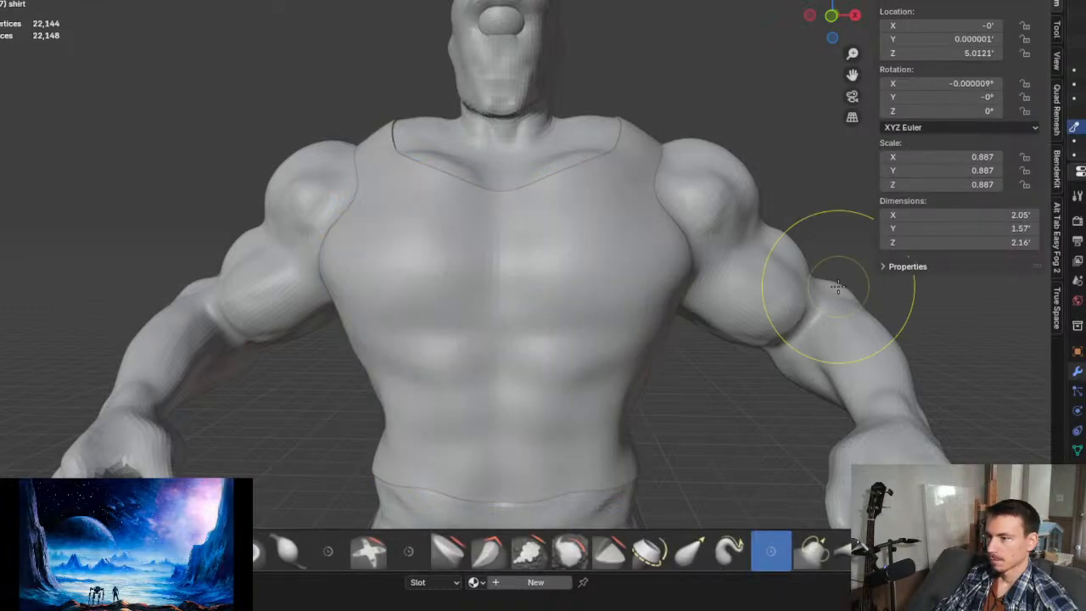
key(ctrl+Tab)
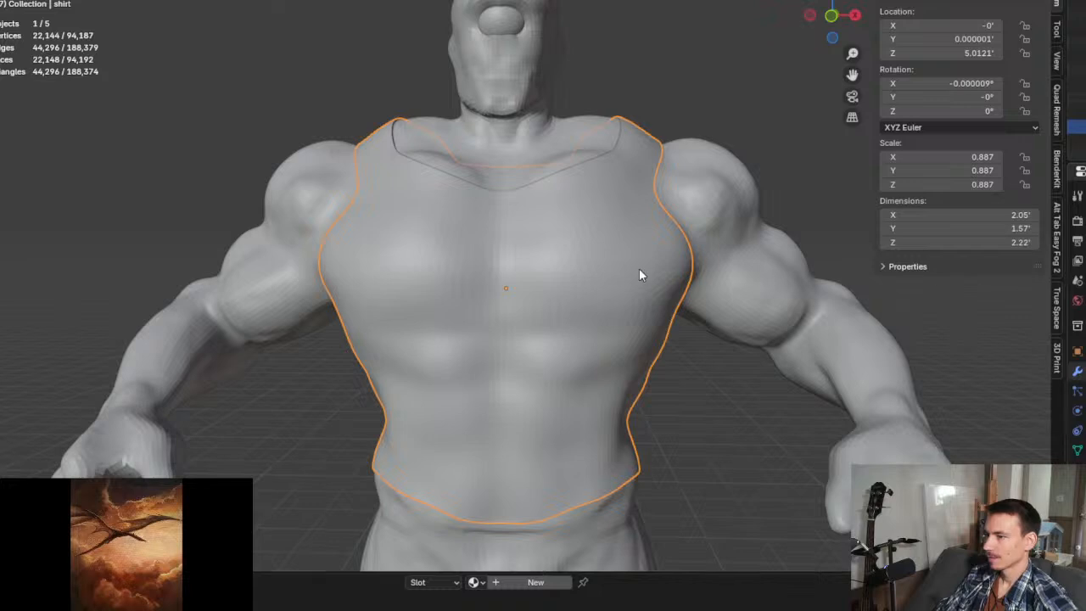
Step: Bring the Shrinkwrap effect back on the shirt and inspect the surface of its chest and abdomen
click(1084, 381)
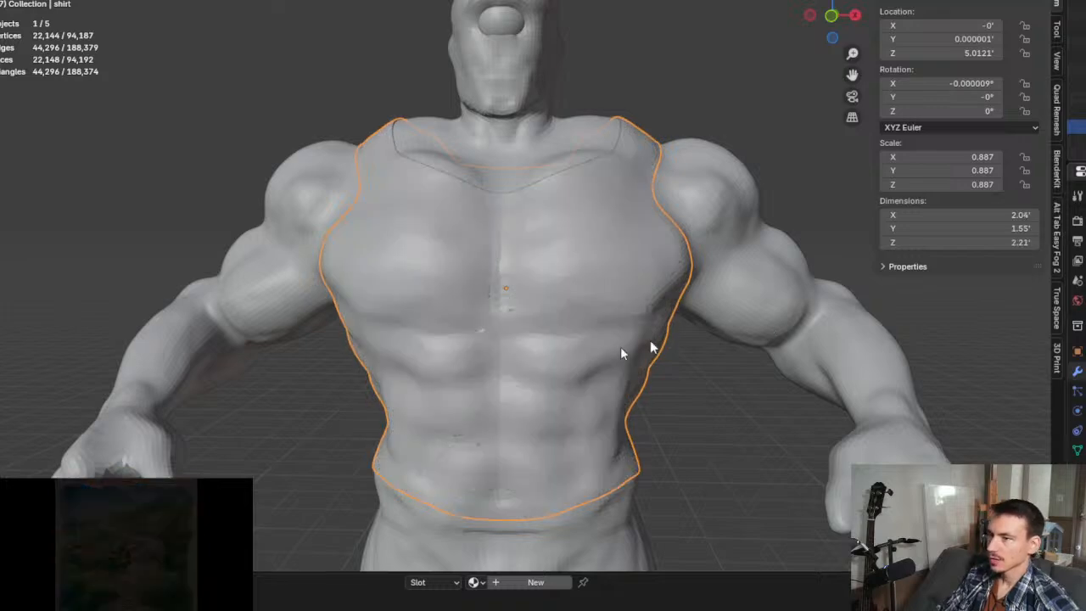
scroll(516, 314, up, 5)
middle_drag(494, 347, 620, 429)
scroll(684, 289, down, 3)
scroll(767, 427, up, 2)
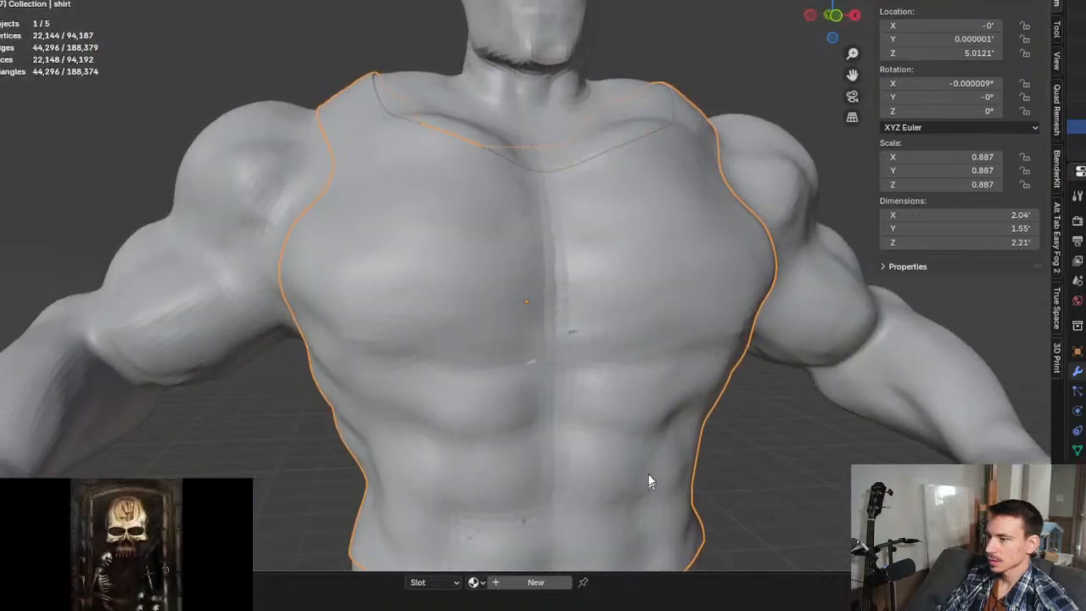
middle_drag(648, 480, 720, 310)
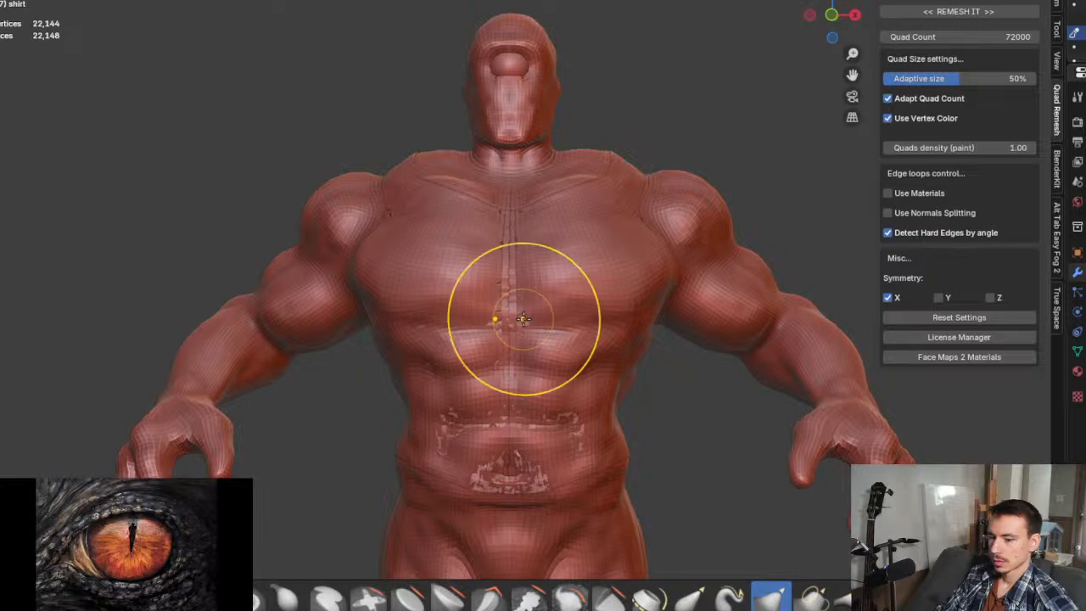
Step: Sculpt the shirt's upper abdomen with symmetrical strokes where the body pokes through, undoing the last stroke
scroll(555, 314, up, 3)
middle_drag(557, 325, 497, 291)
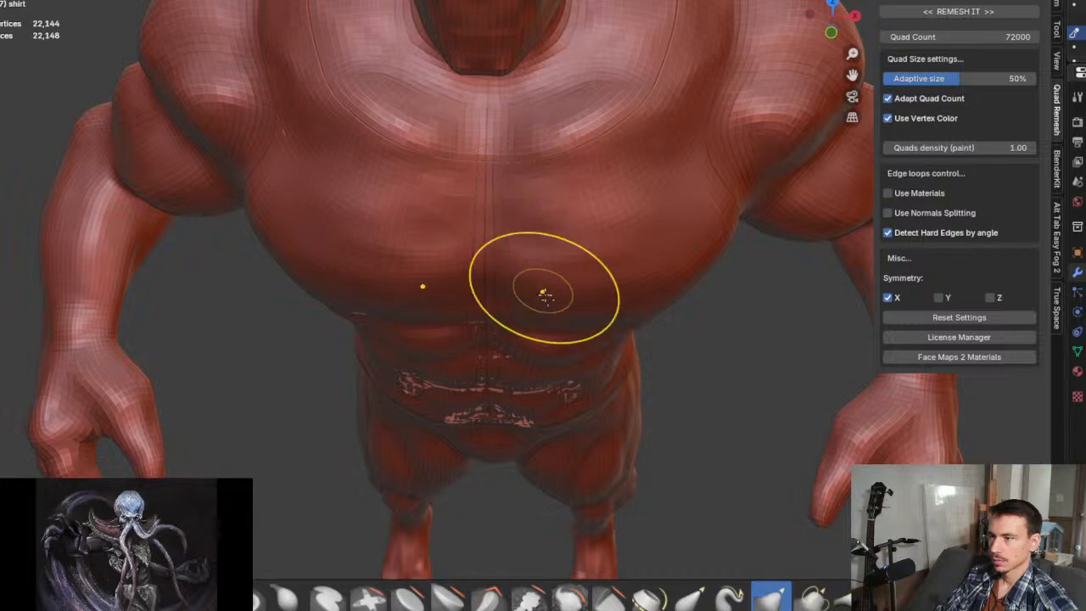
middle_drag(546, 286, 564, 274)
scroll(634, 185, up, 2)
scroll(634, 185, down, 2)
mouse_move(585, 254)
mouse_down()
mouse_move(578, 336)
mouse_move(638, 360)
mouse_up()
key(ctrl+z)
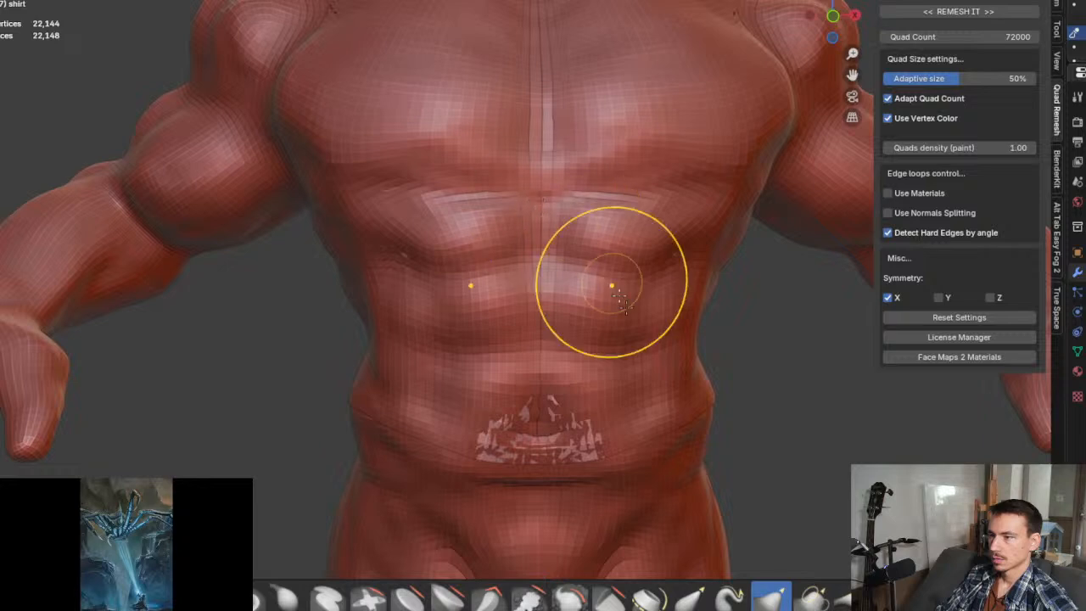
Step: Pull the shirt's waist away from the body at the lower front and across the lower back with symmetrical strokes
scroll(642, 352, down, 5)
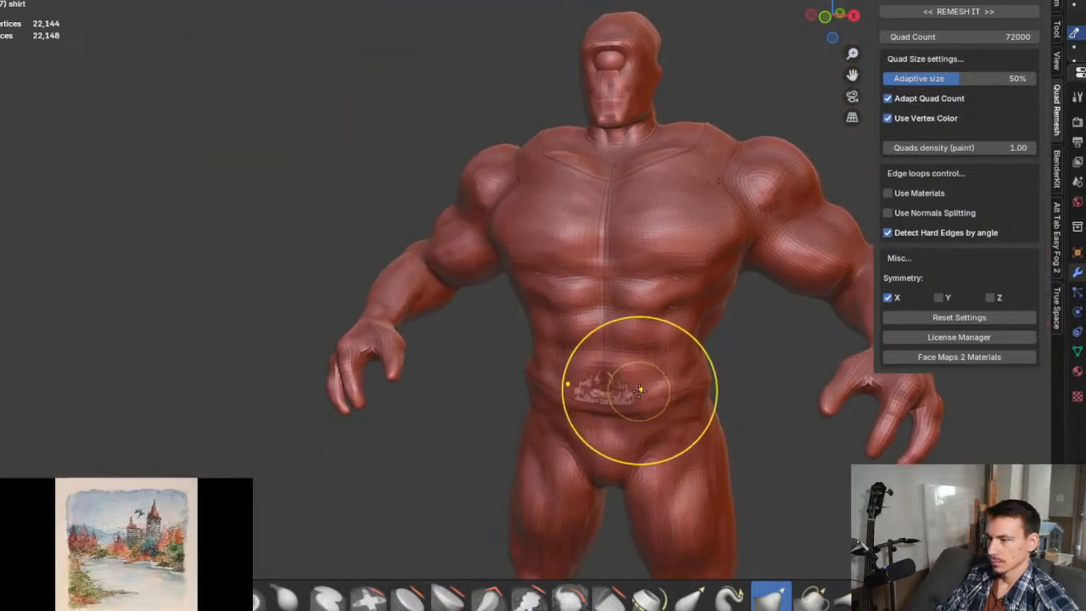
mouse_move(640, 389)
mouse_down()
mouse_move(634, 440)
mouse_move(644, 409)
mouse_up()
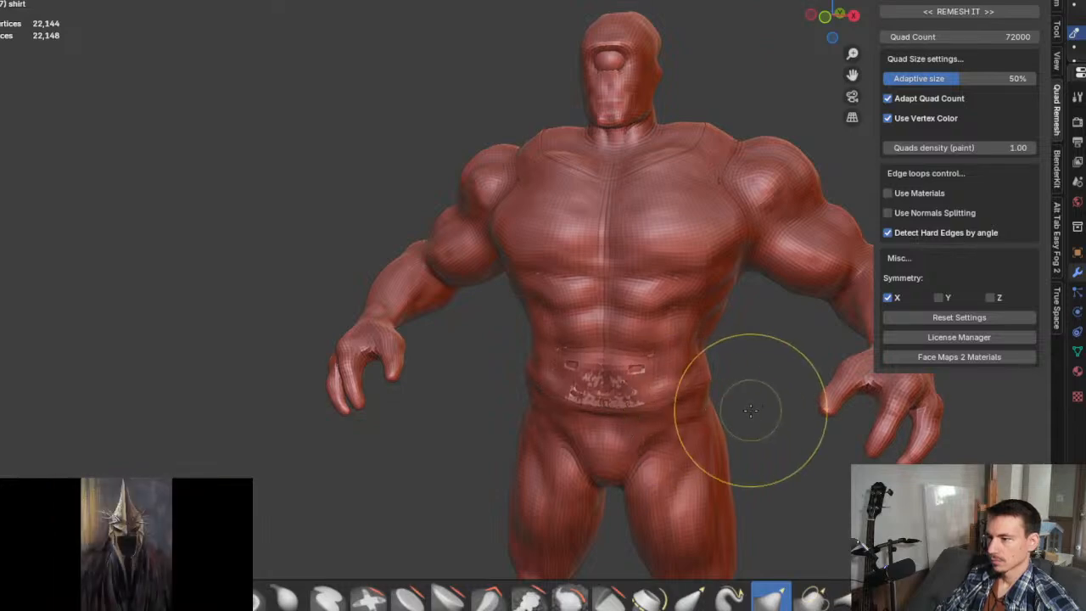
mouse_move(751, 410)
middle_down()
mouse_move(538, 371)
mouse_move(574, 407)
middle_up()
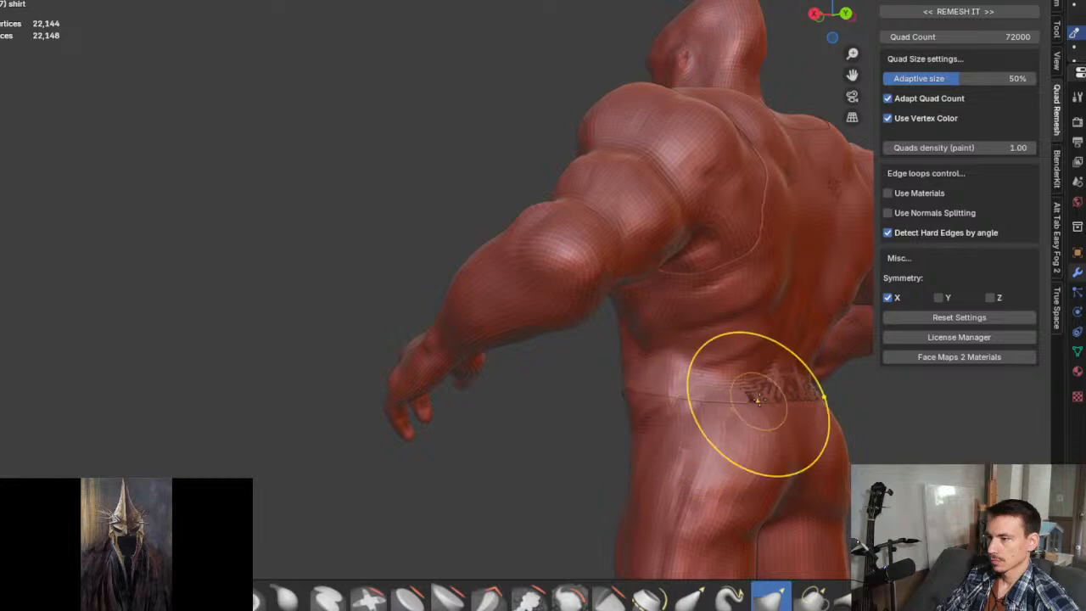
mouse_move(769, 371)
mouse_down()
mouse_move(746, 383)
mouse_move(708, 376)
mouse_up()
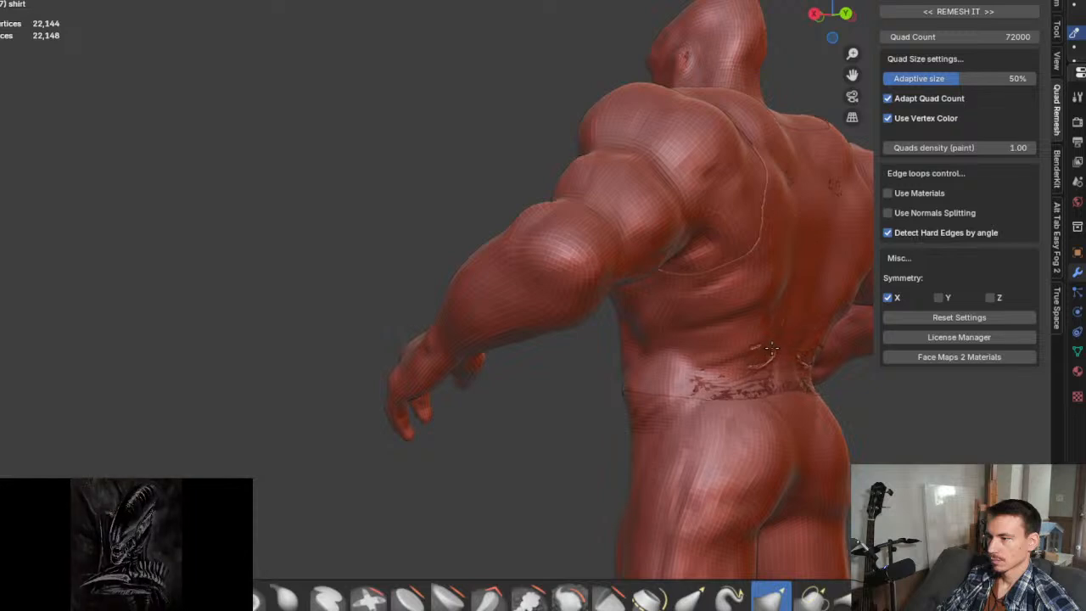
drag(747, 392, 753, 363)
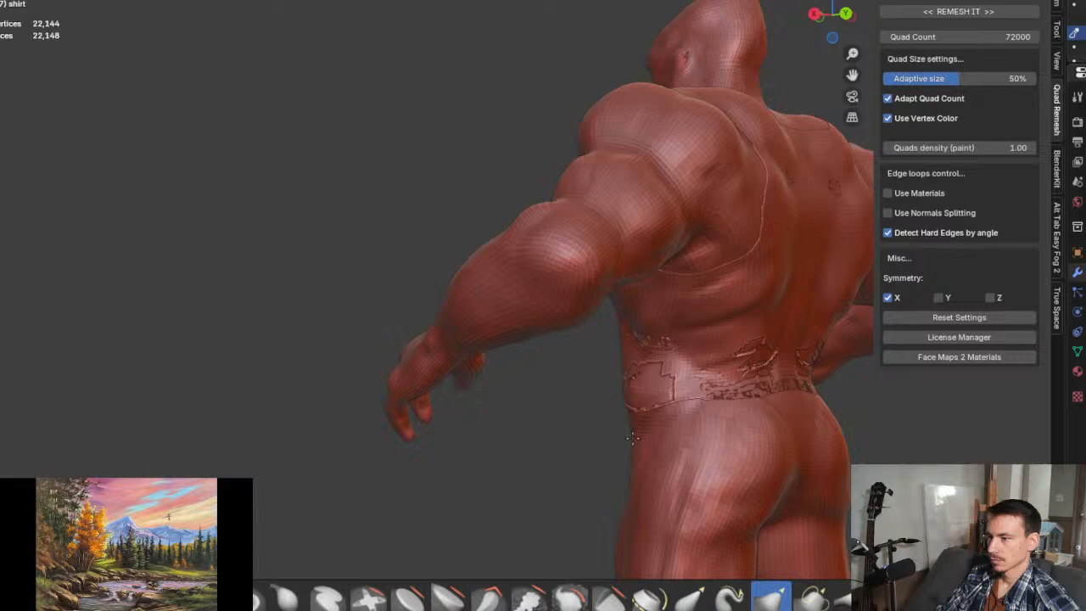
Step: Sculpt the shirt's front hem at the sides and near the centre with symmetrical strokes
middle_drag(631, 437, 720, 412)
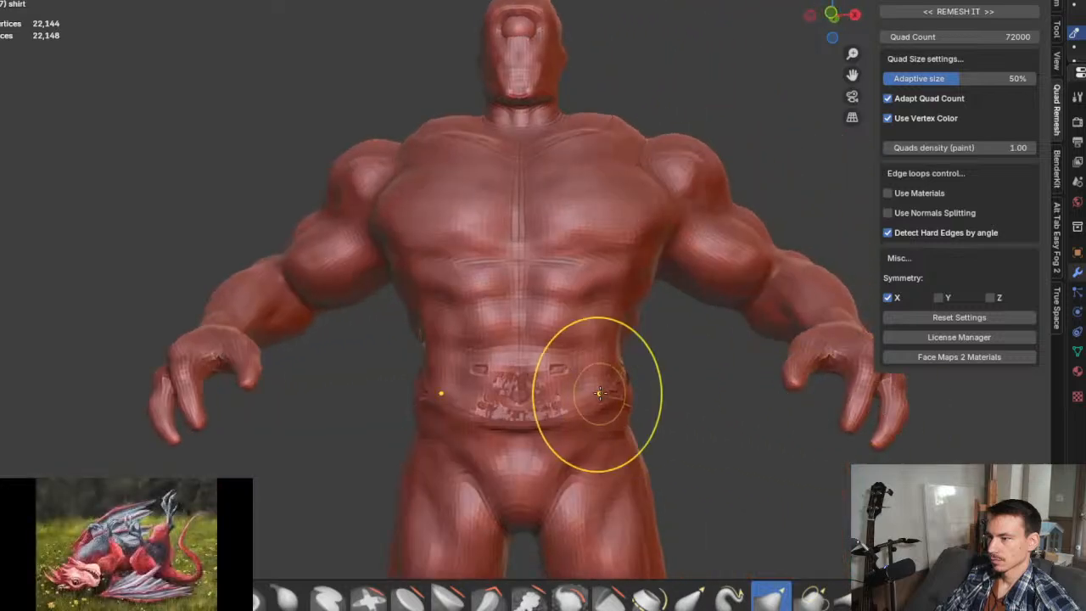
mouse_move(598, 436)
mouse_down()
mouse_move(520, 399)
mouse_move(596, 433)
mouse_up()
drag(528, 399, 549, 416)
middle_drag(634, 426, 651, 448)
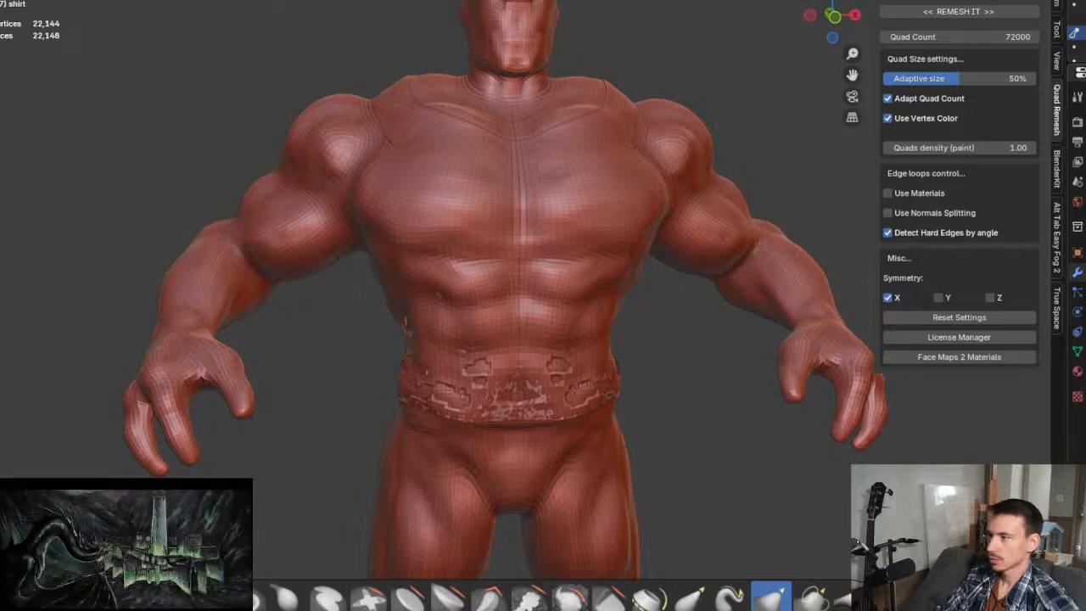
Step: Try a symmetrical stroke on the shirt's middle abdomen and step back through the most recent strokes
scroll(509, 339, up, 3)
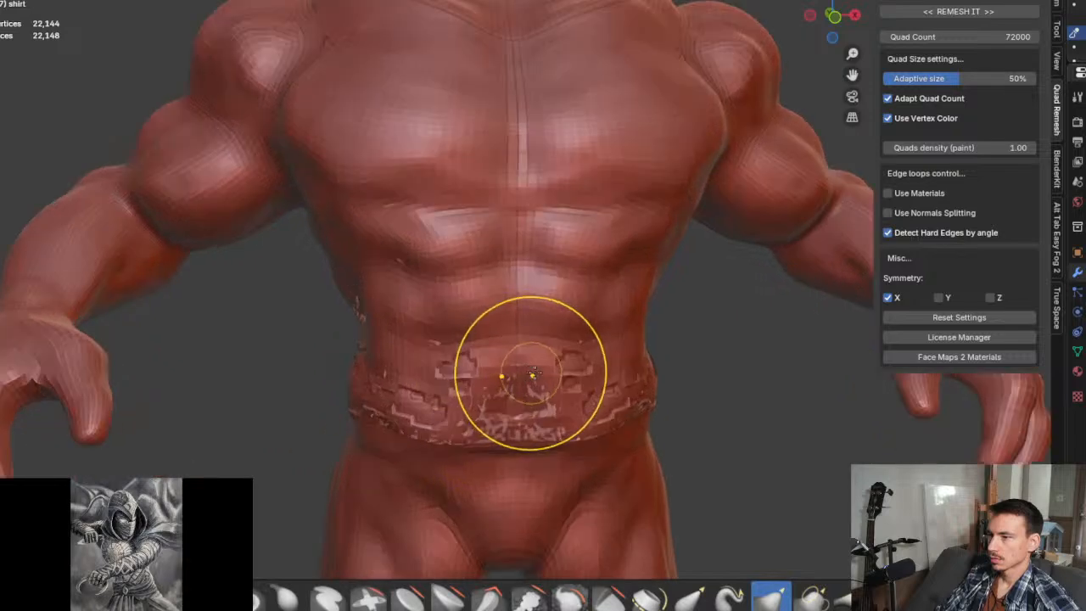
shift+middle_drag(674, 438, 640, 366)
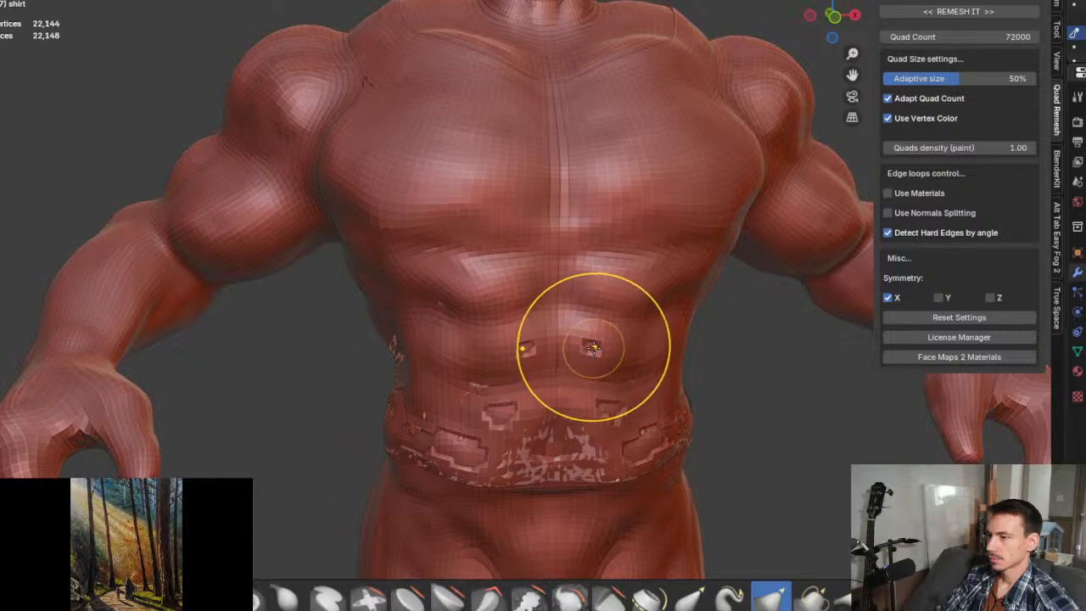
drag(577, 339, 588, 342)
key(ctrl+z)
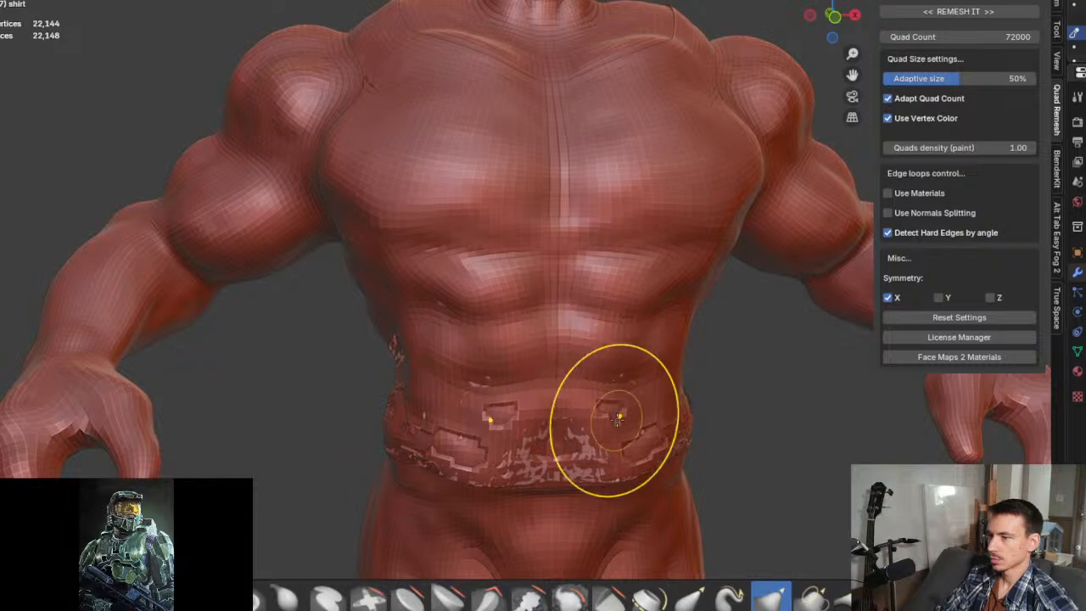
key(ctrl+z)
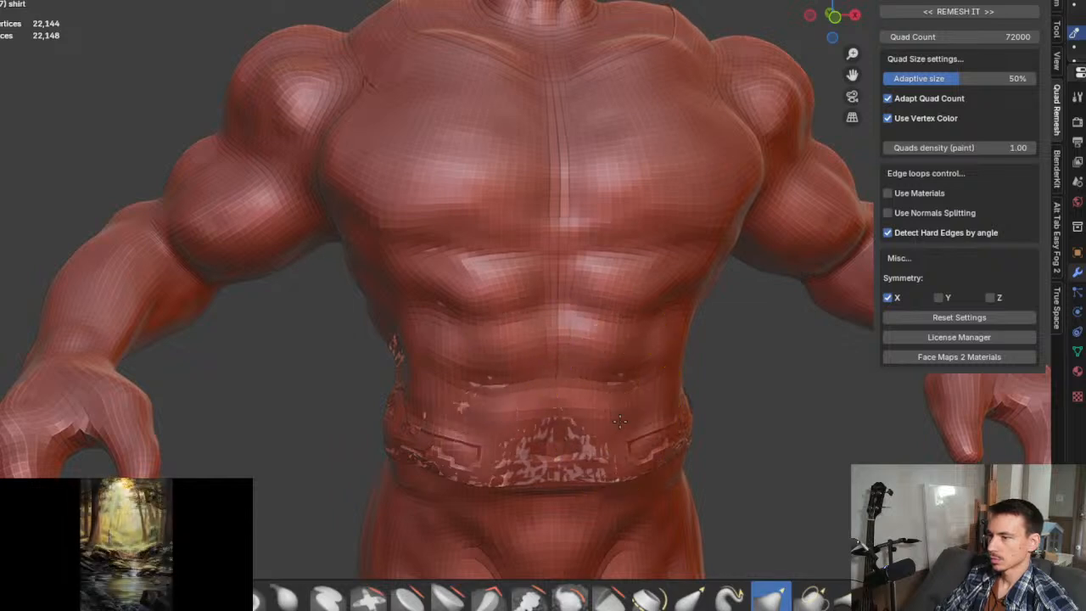
key(ctrl+shift+z)
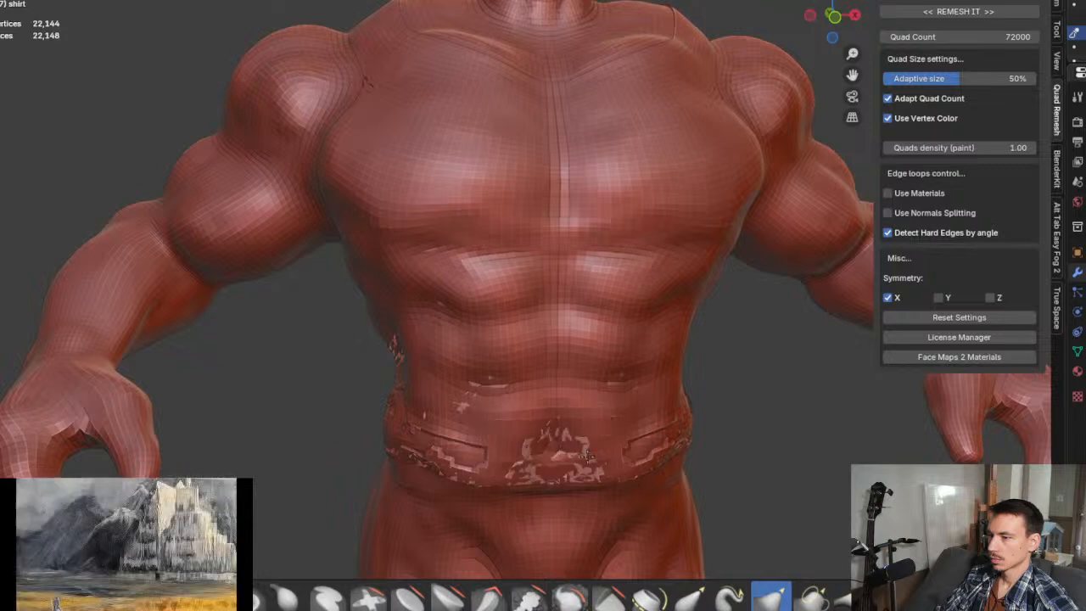
Step: Rework the shirt's lower abdomen just above the hem with symmetrical strokes around the navel and over both front sides
click(564, 460)
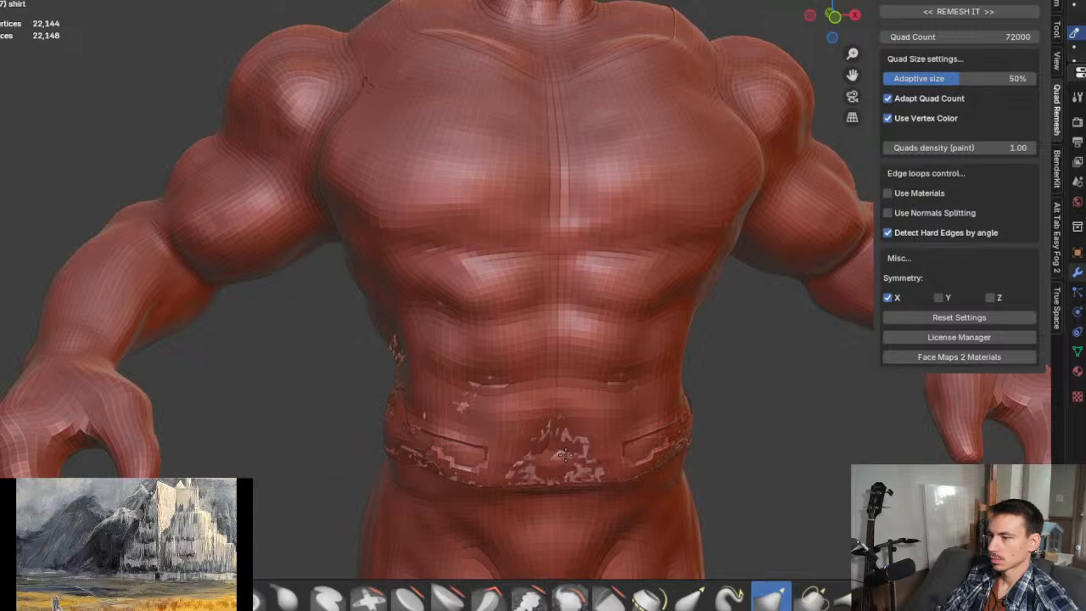
click(564, 448)
mouse_move(560, 453)
mouse_down()
mouse_move(618, 460)
mouse_move(656, 450)
mouse_up()
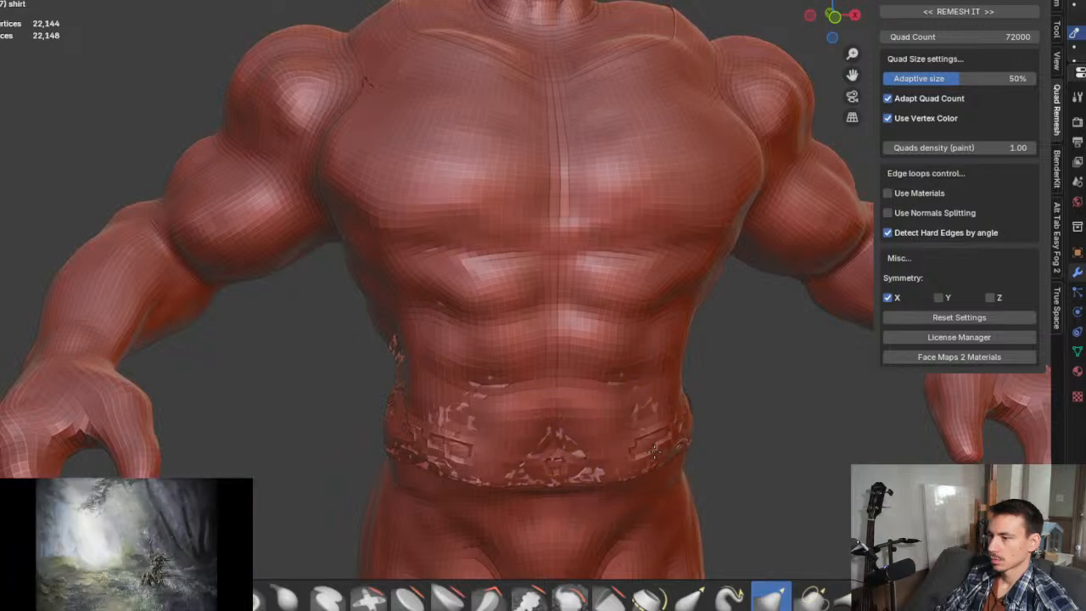
click(656, 452)
scroll(653, 438, up, 6)
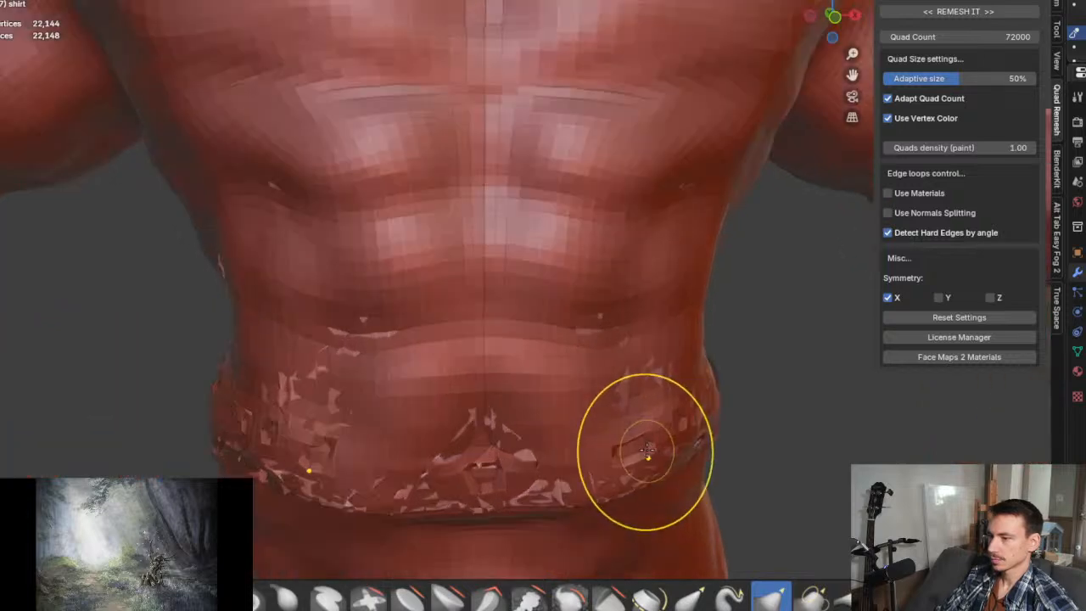
click(608, 356)
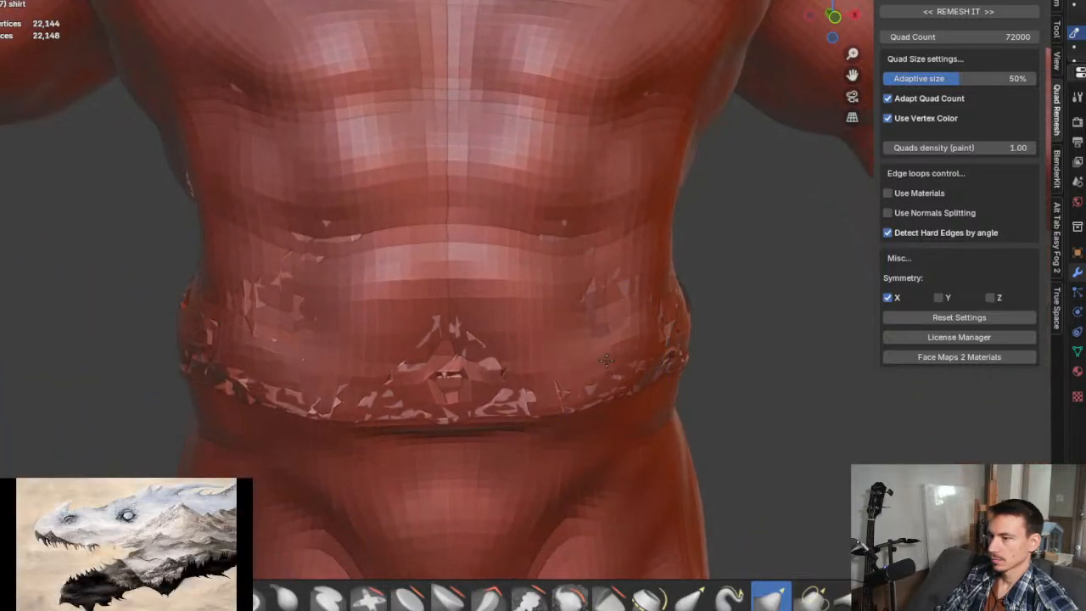
mouse_move(525, 377)
mouse_down()
mouse_move(458, 396)
mouse_move(465, 371)
mouse_move(501, 402)
mouse_up()
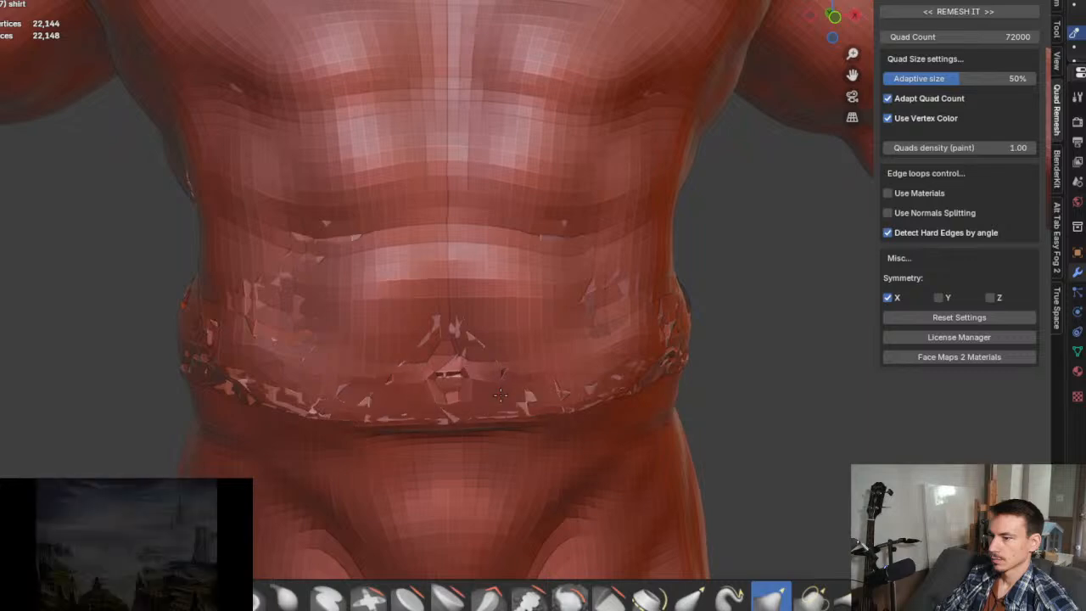
Step: Sculpt the shirt's side waist above the hem with a symmetrical stroke where it intersects the body
mouse_move(501, 393)
middle_down()
mouse_move(571, 414)
mouse_move(497, 400)
mouse_move(509, 427)
middle_up()
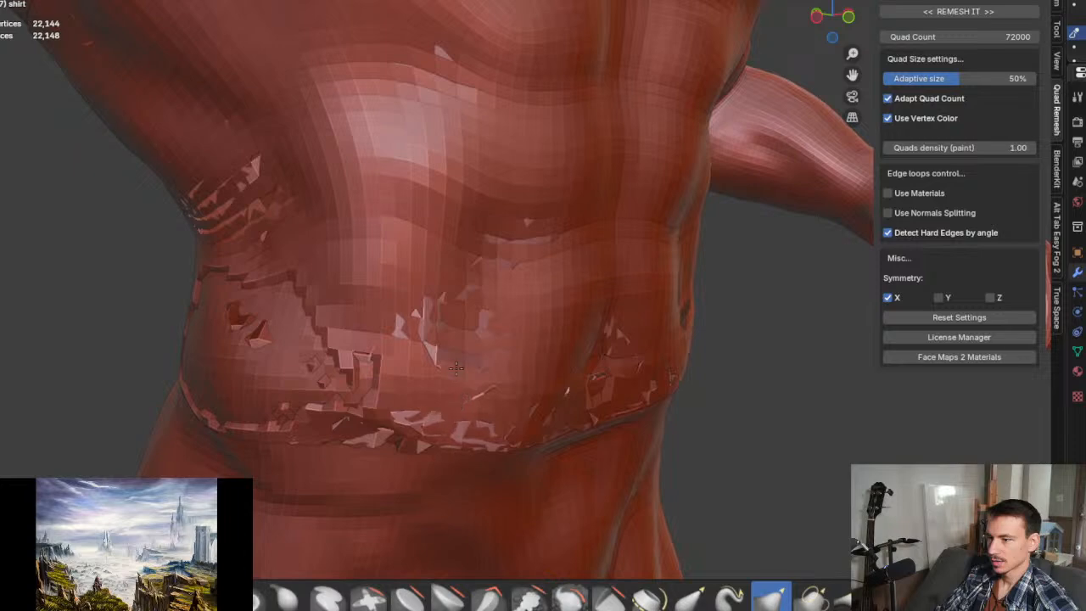
scroll(470, 399, down, 4)
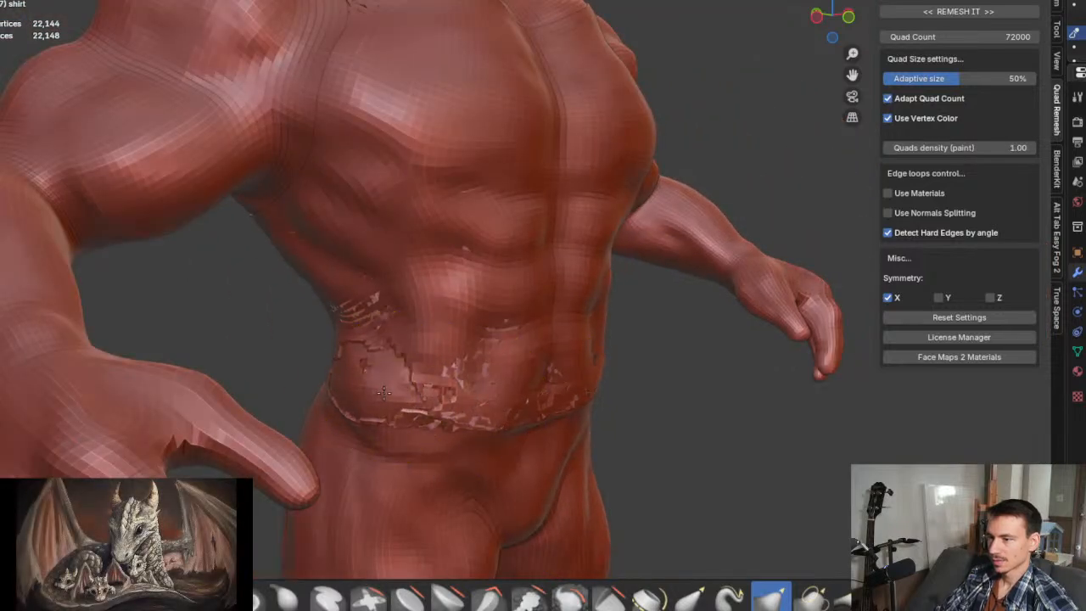
drag(392, 369, 360, 380)
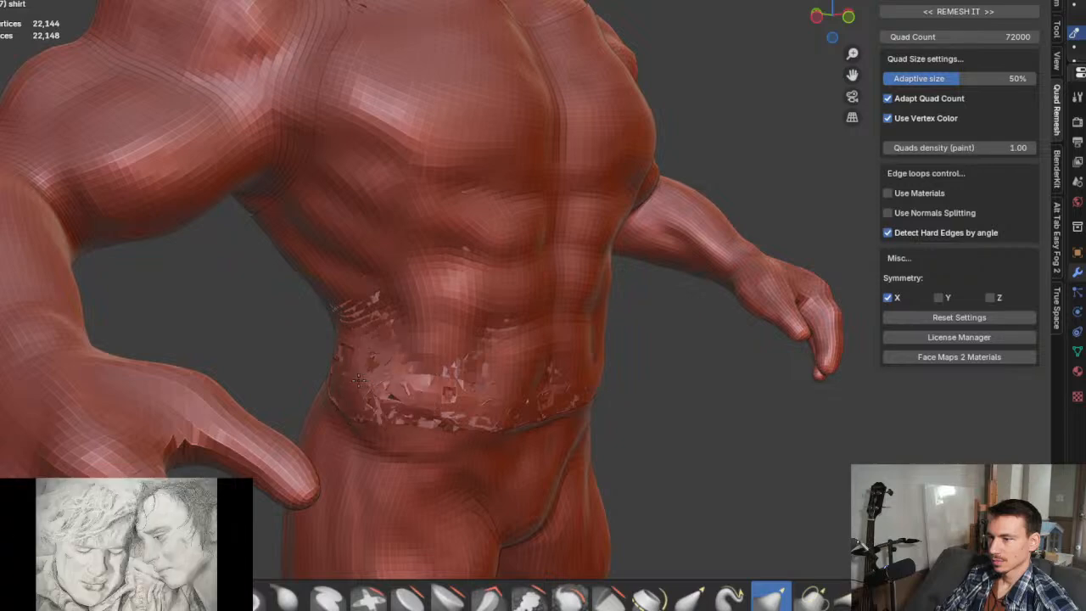
mouse_move(366, 381)
middle_down()
mouse_move(540, 426)
mouse_move(494, 386)
mouse_move(679, 436)
middle_up()
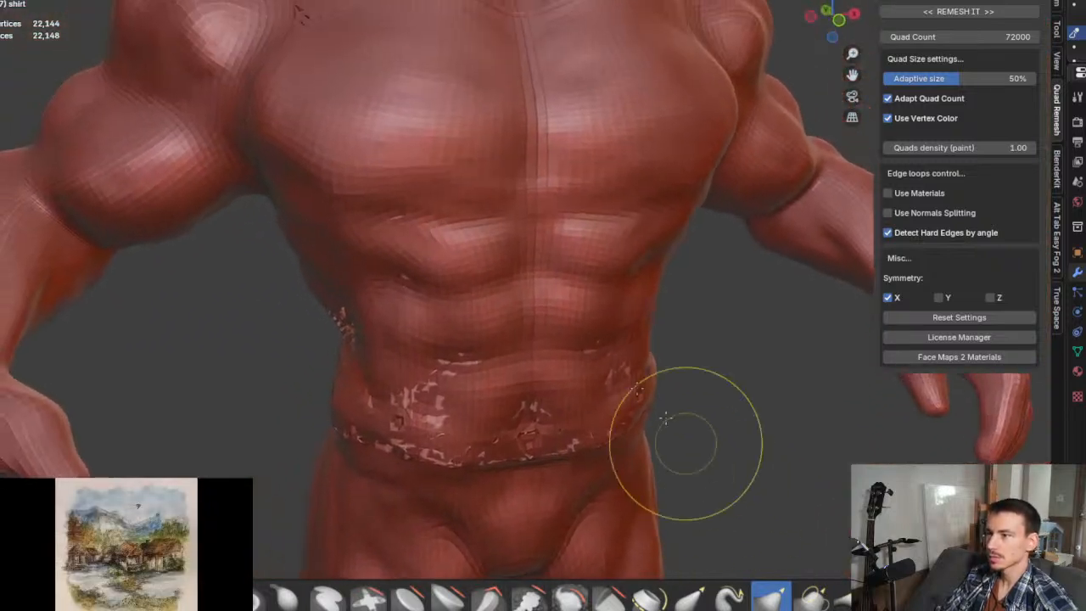
scroll(484, 279, down, 3)
middle_drag(501, 279, 514, 312)
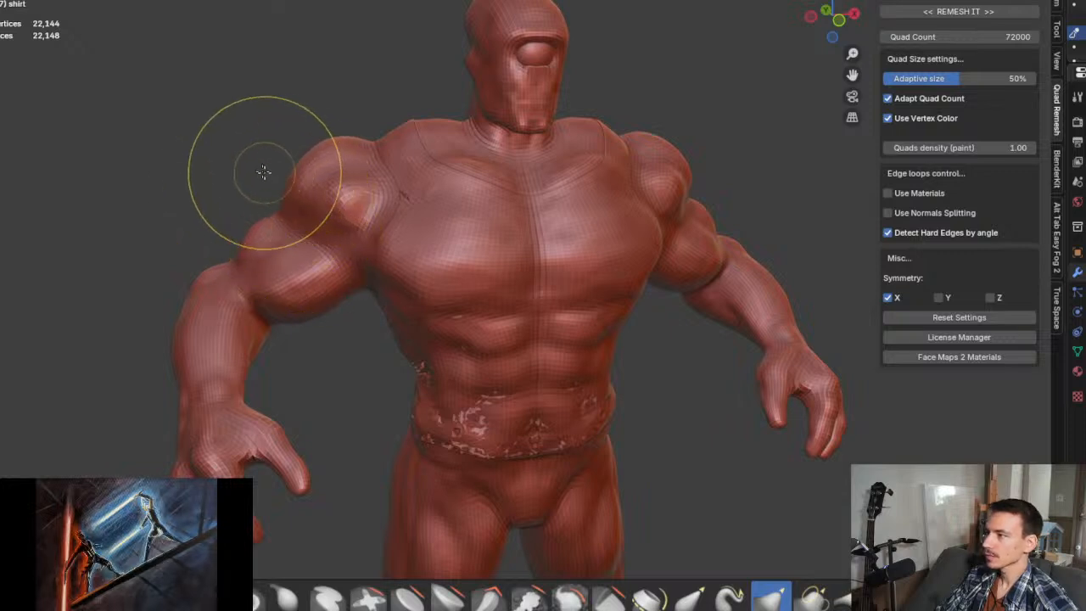
click(7, 1)
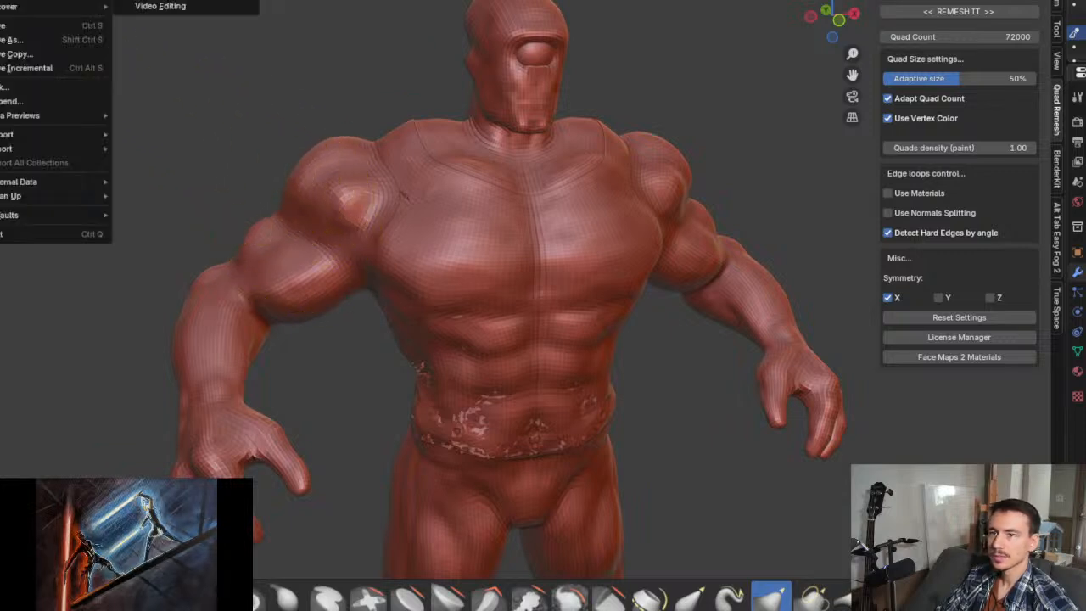
scroll(557, 315, down, 3)
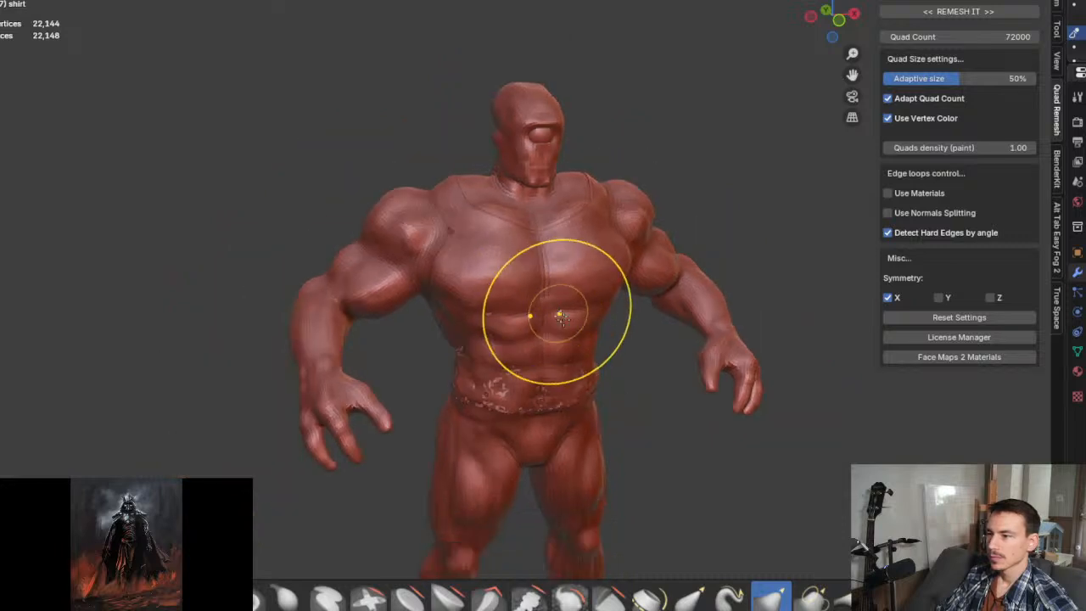
mouse_move(557, 315)
middle_down()
mouse_move(503, 315)
mouse_move(504, 292)
mouse_move(507, 351)
middle_up()
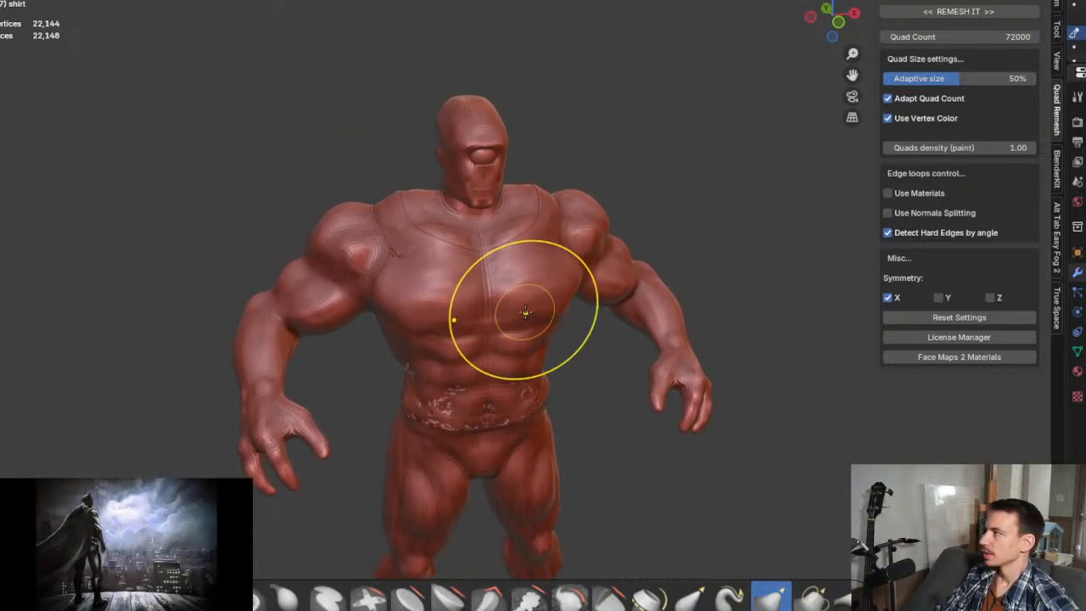